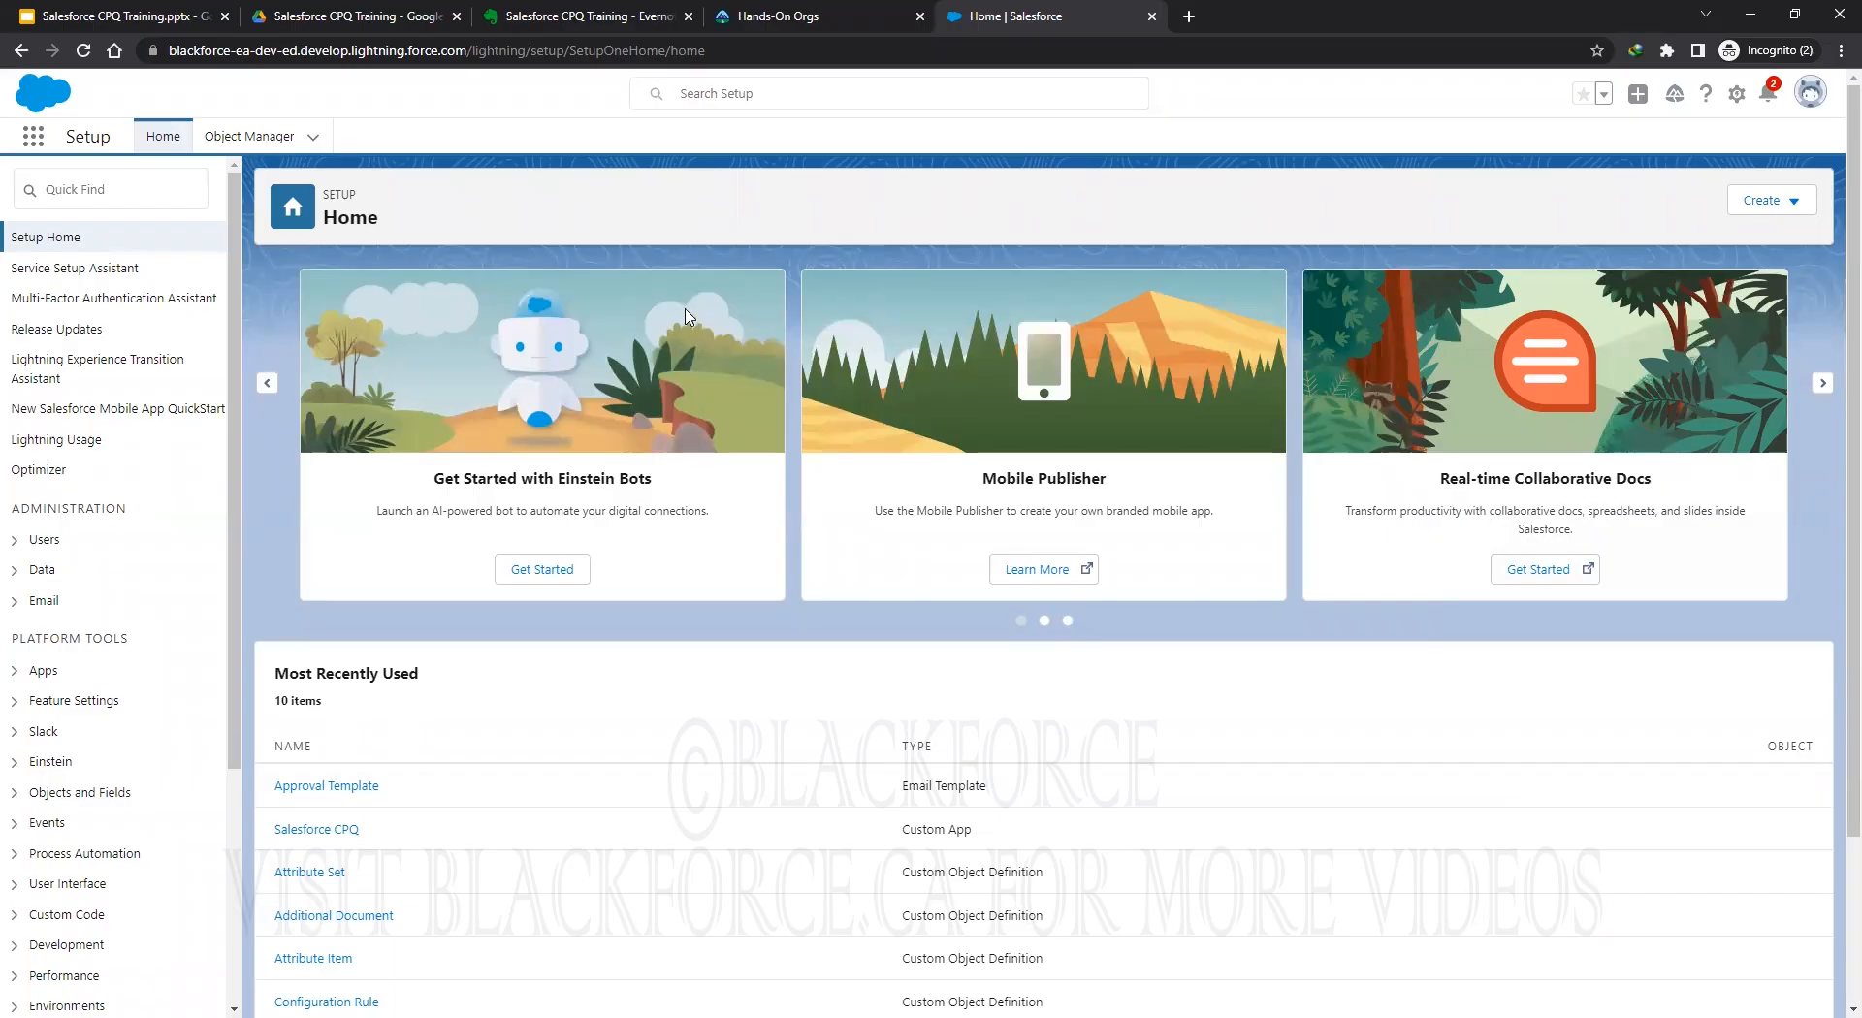
# Switch to the Salesforce CPQ app from the App Launcher and close the Guidance Center.
pyautogui.click(32, 138)
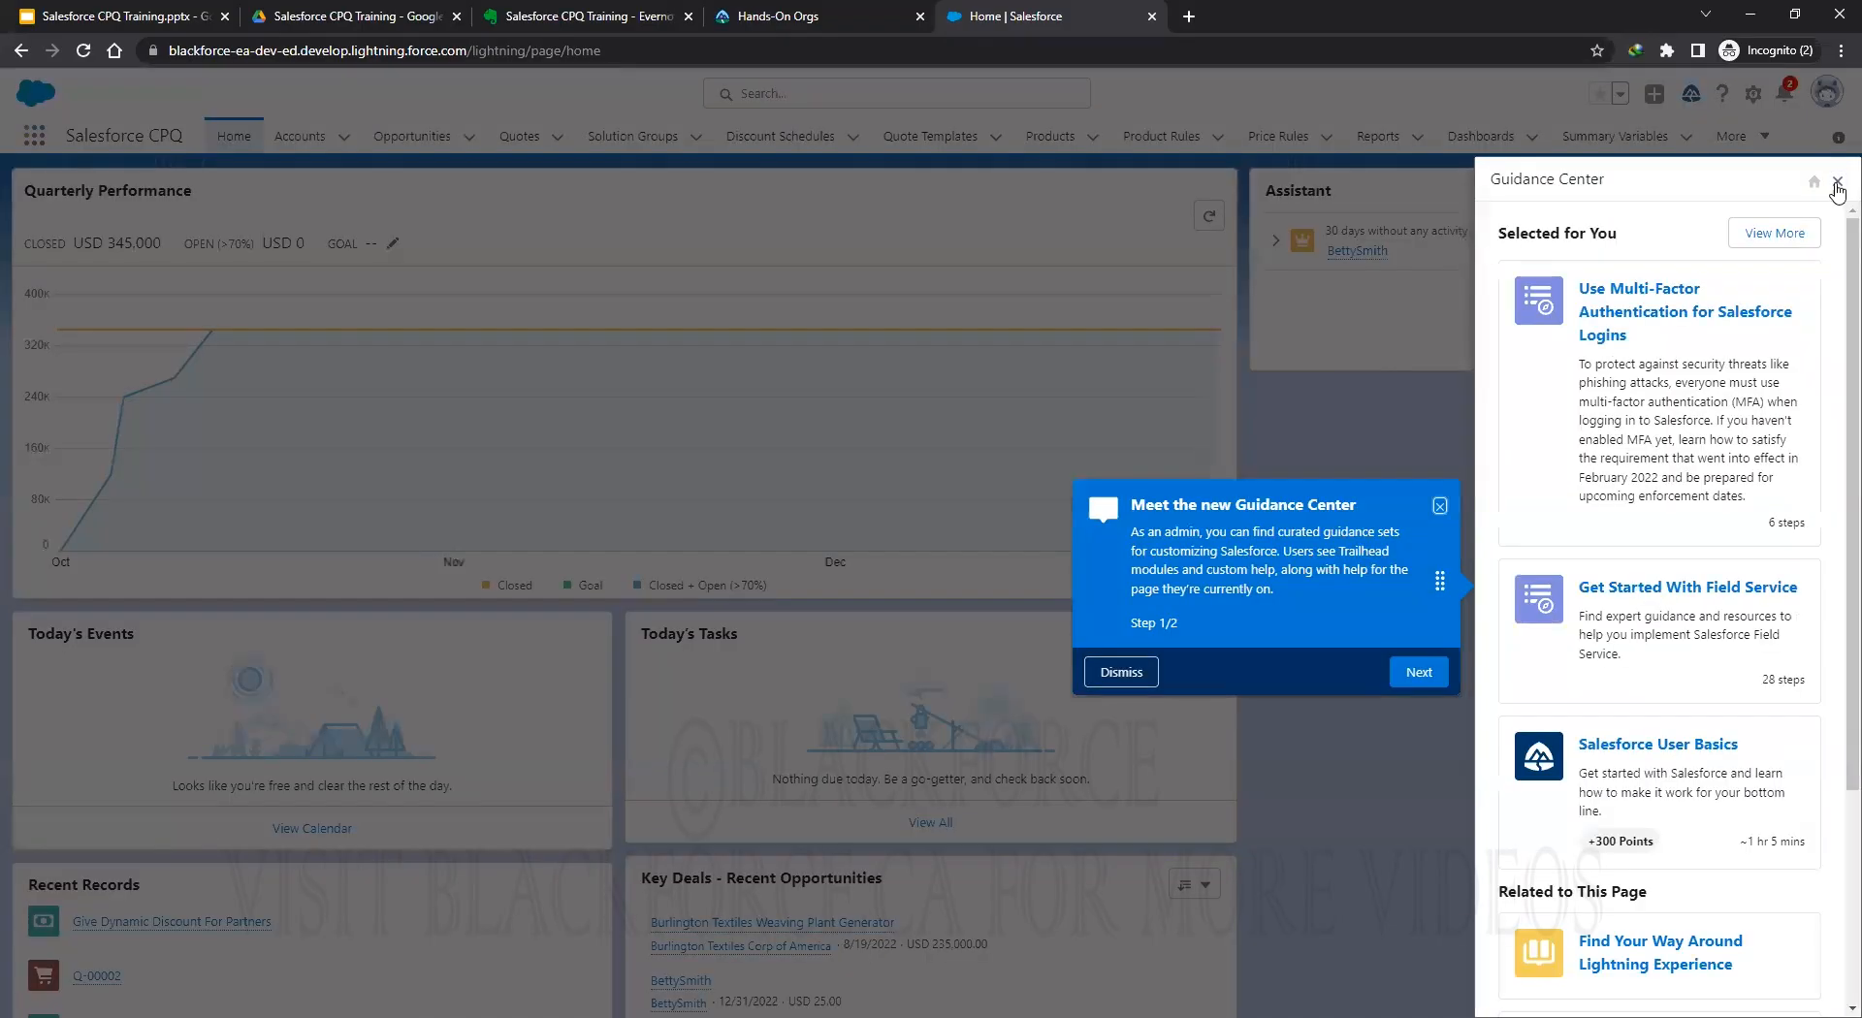
pyautogui.click(1836, 181)
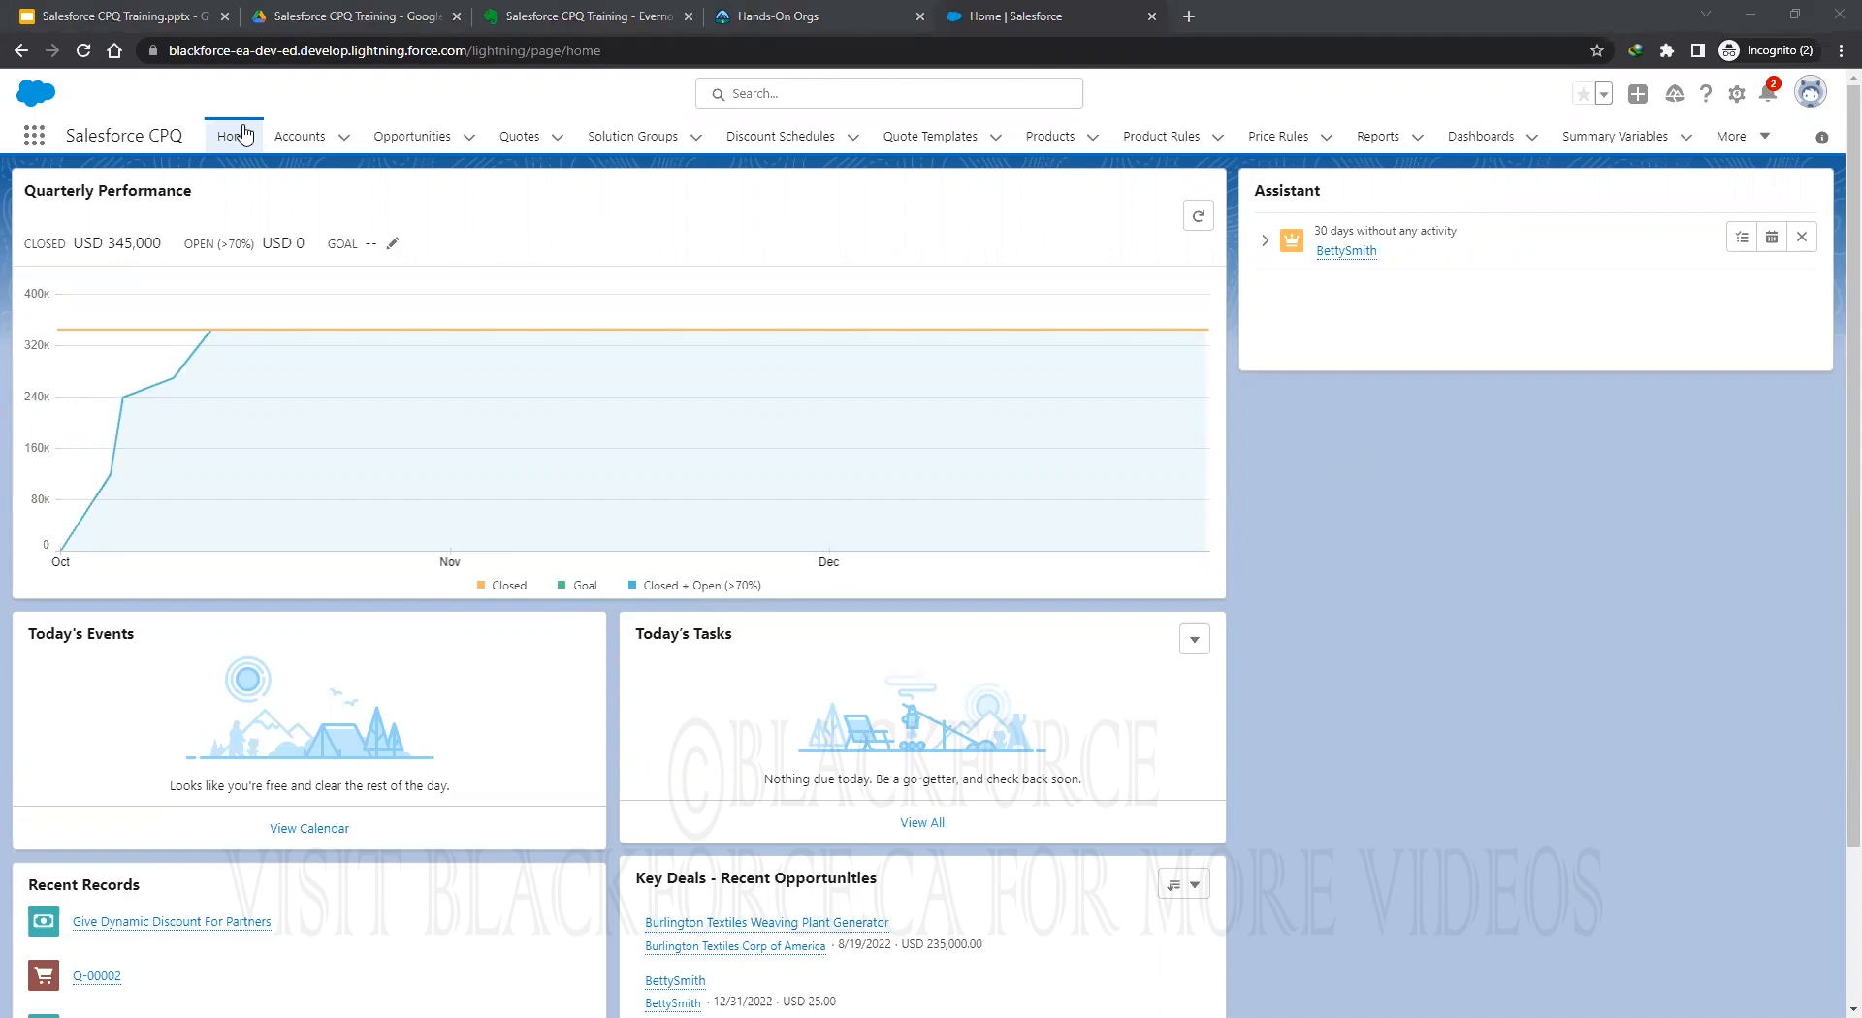
# Find Custom Actions through an App Launcher search for 'custom' and open Add Hardware Products.
pyautogui.click(34, 135)
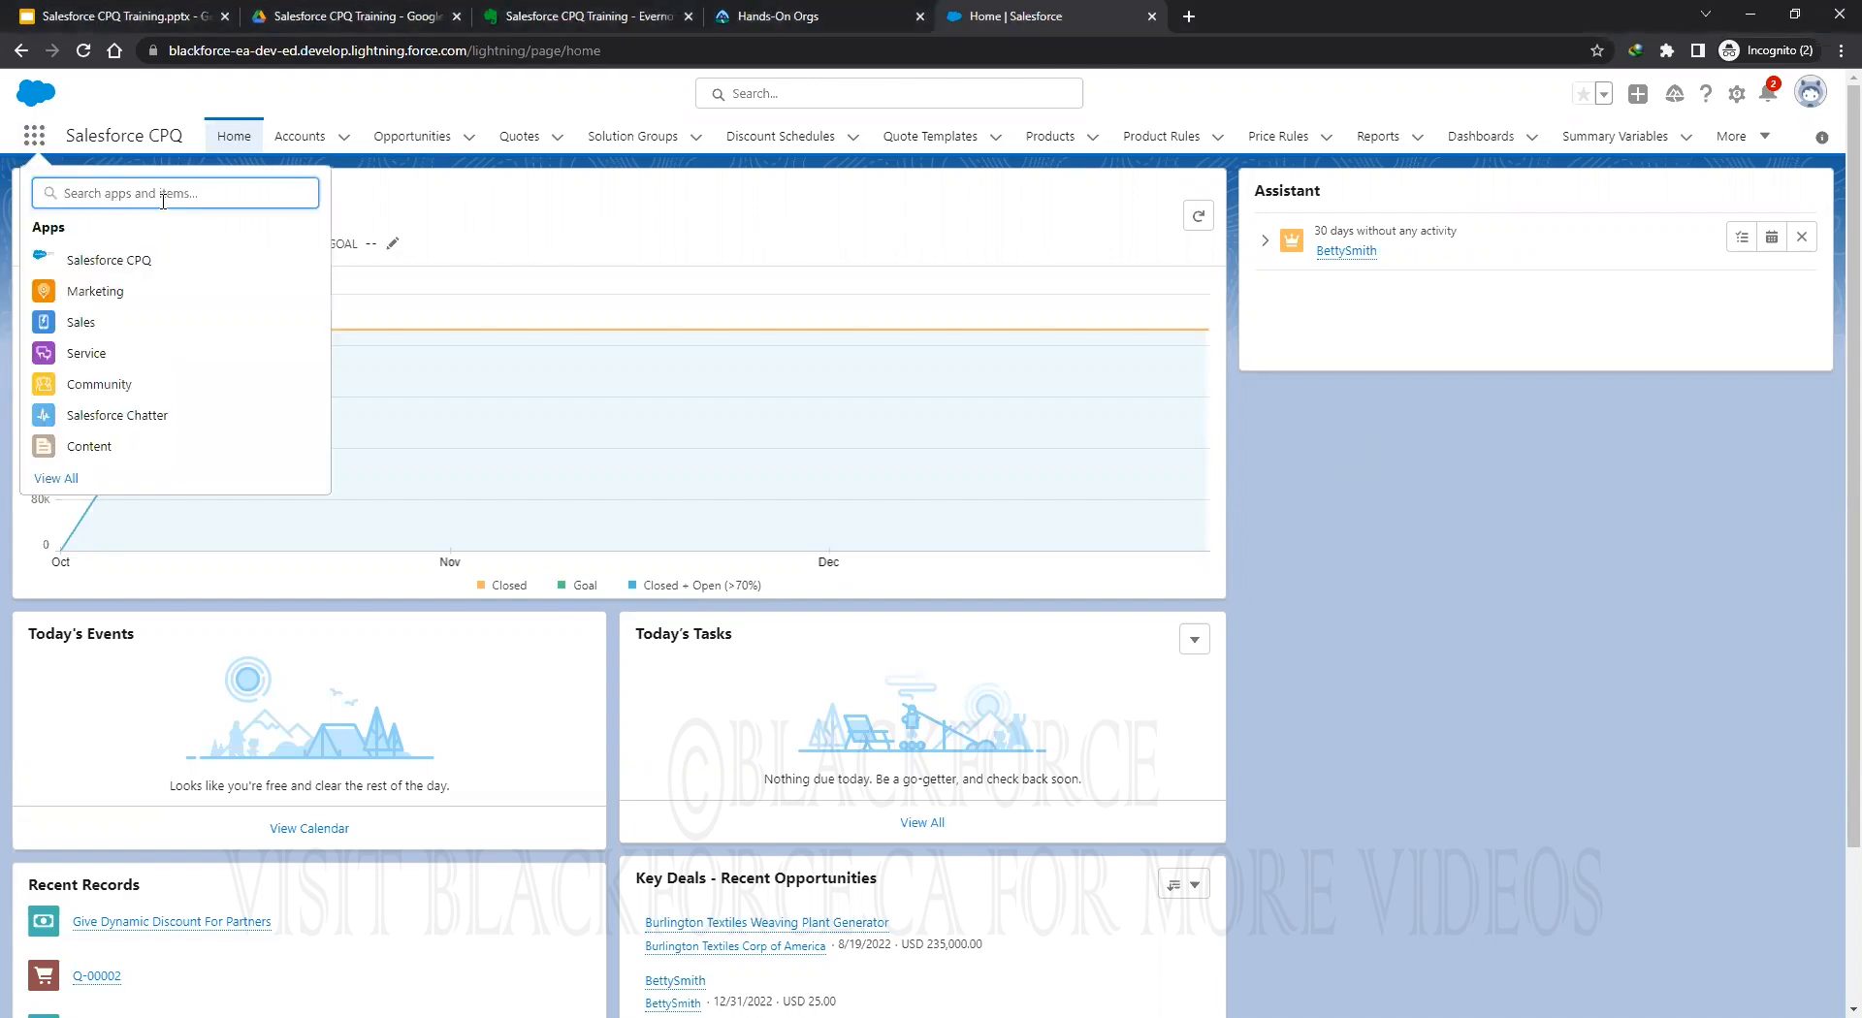
pyautogui.write('custom')
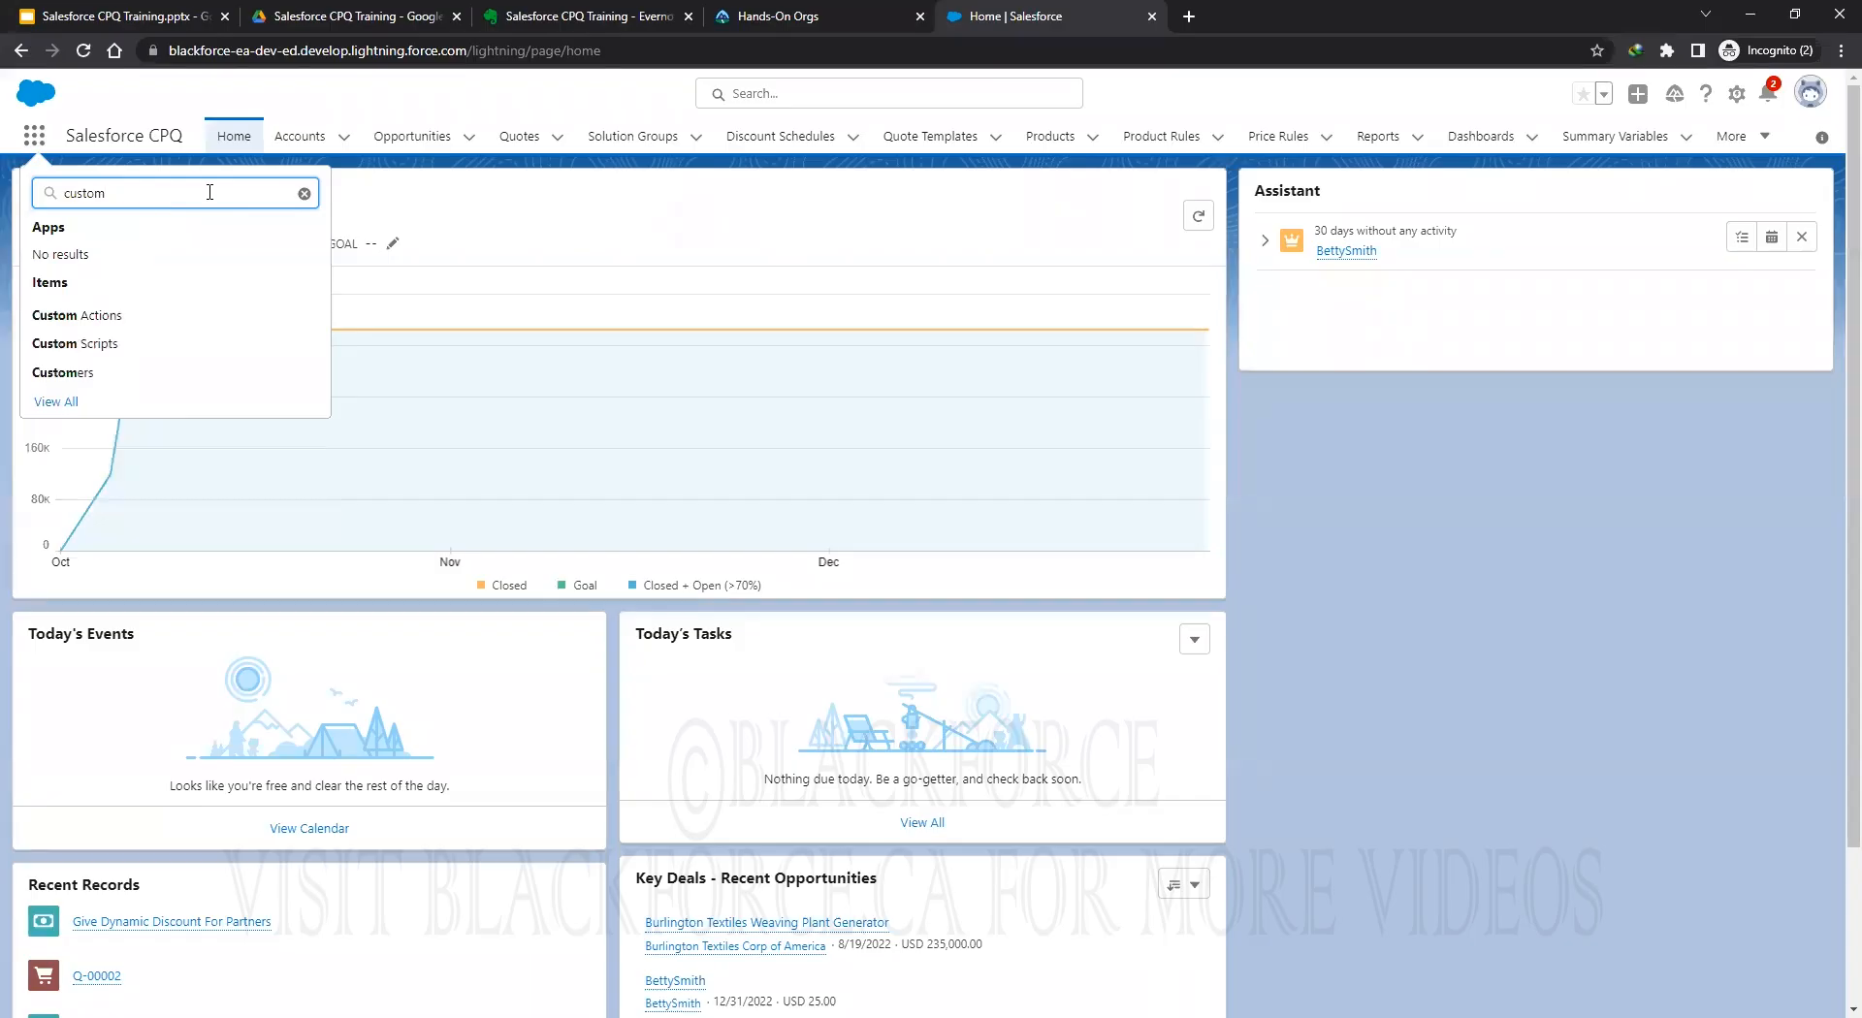
pyautogui.click(82, 316)
pyautogui.scroll(-1, 933, 797)
pyautogui.scroll(-3, 941, 803)
pyautogui.scroll(4, 948, 805)
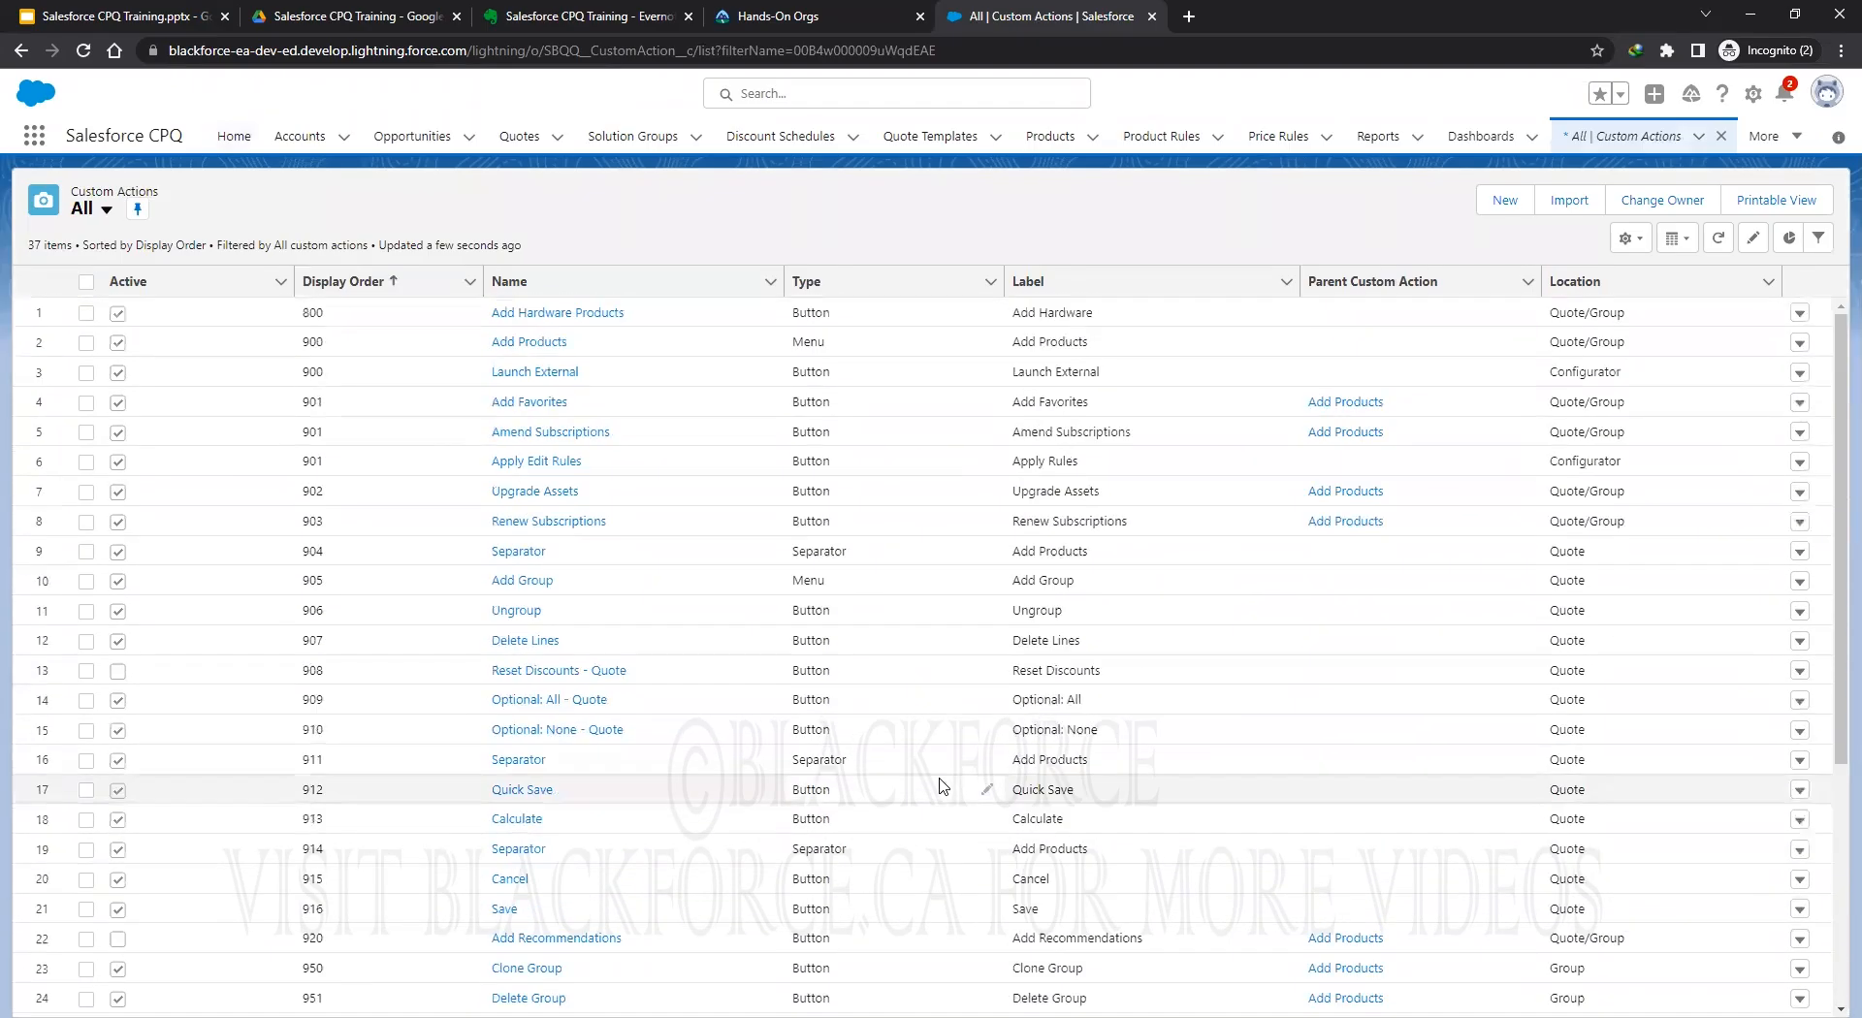
pyautogui.click(559, 313)
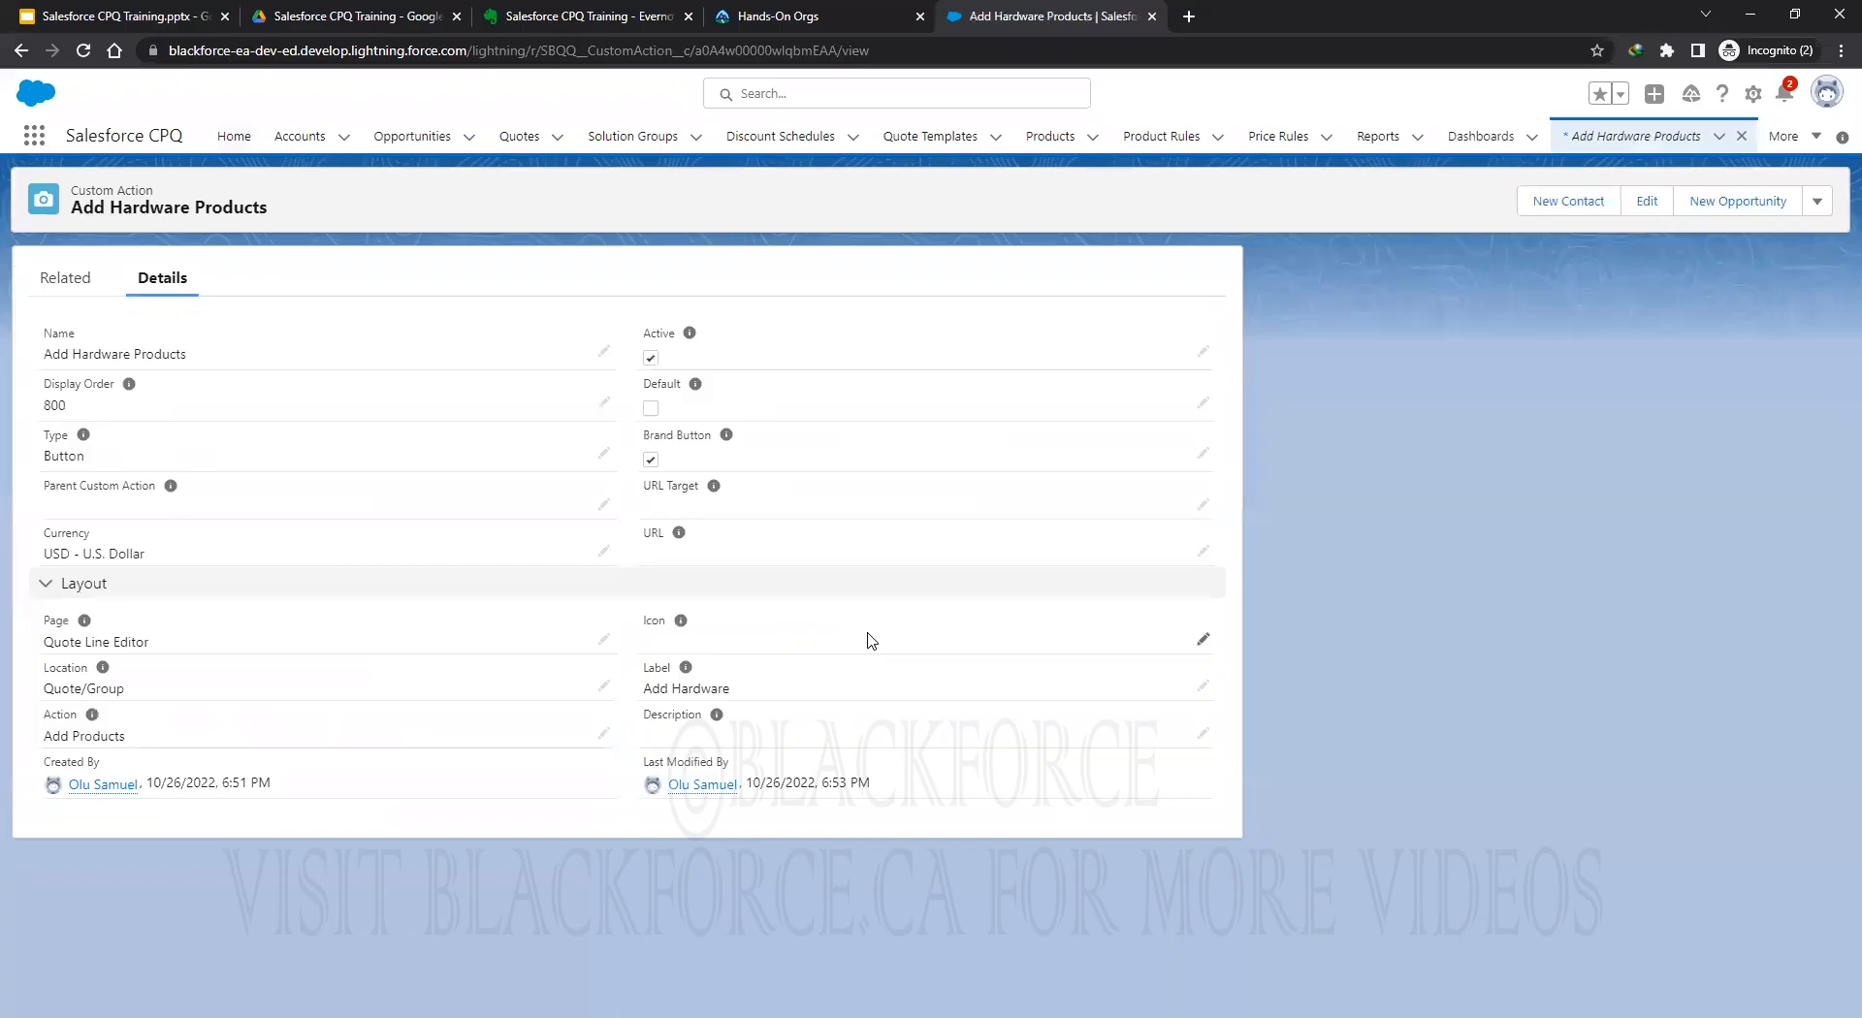
# Open the Filter Hardware Products search filter for editing from the Related lists.
pyautogui.click(60, 281)
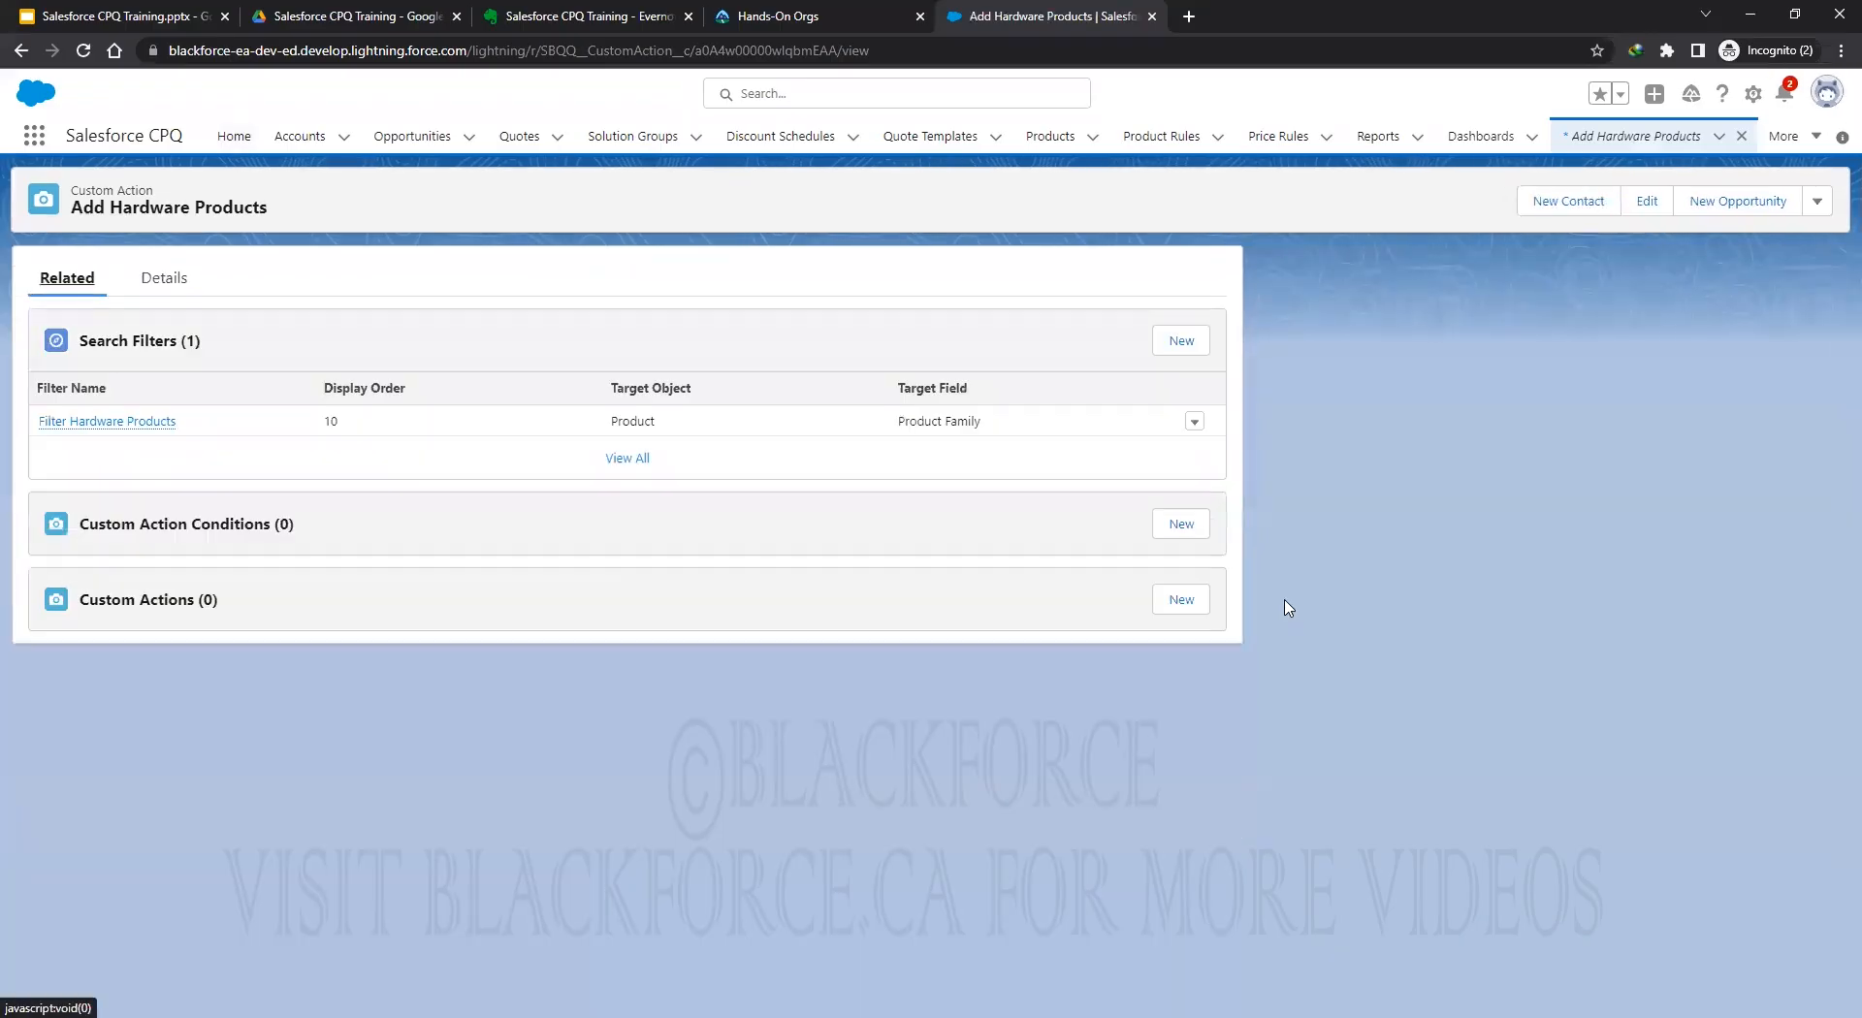
pyautogui.click(1195, 422)
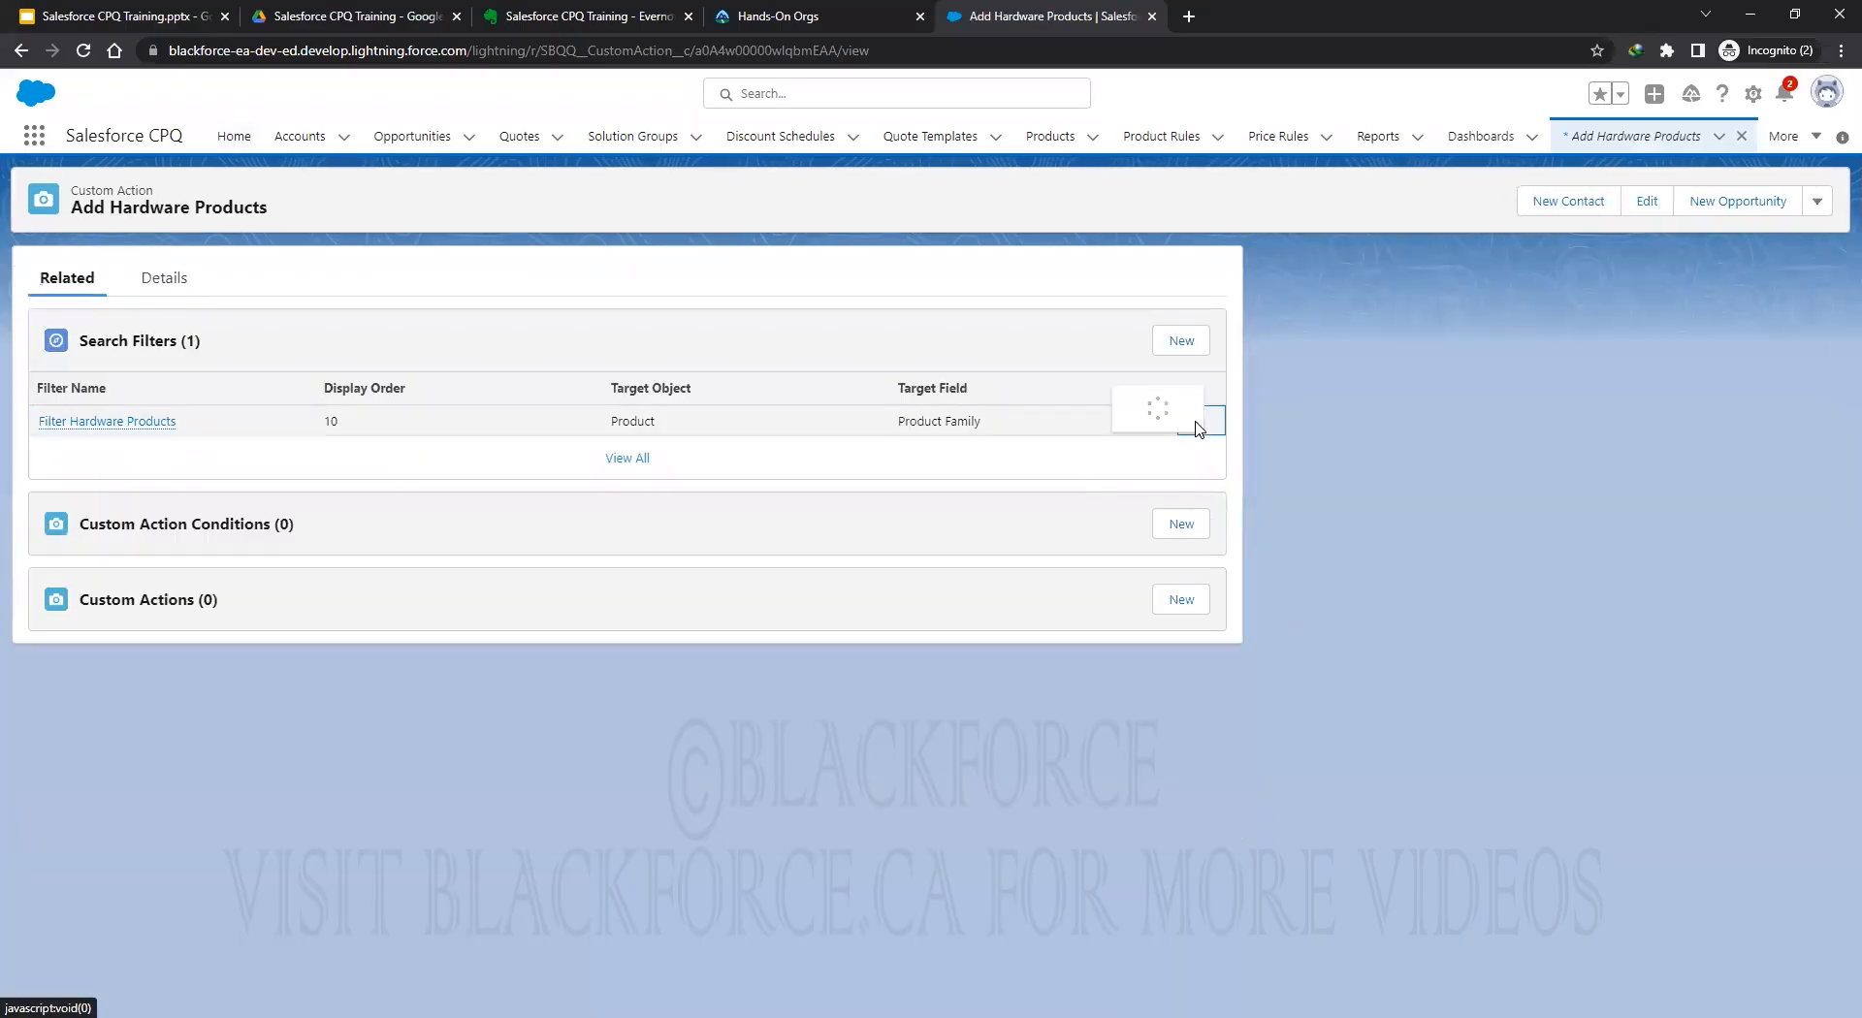
pyautogui.click(1148, 373)
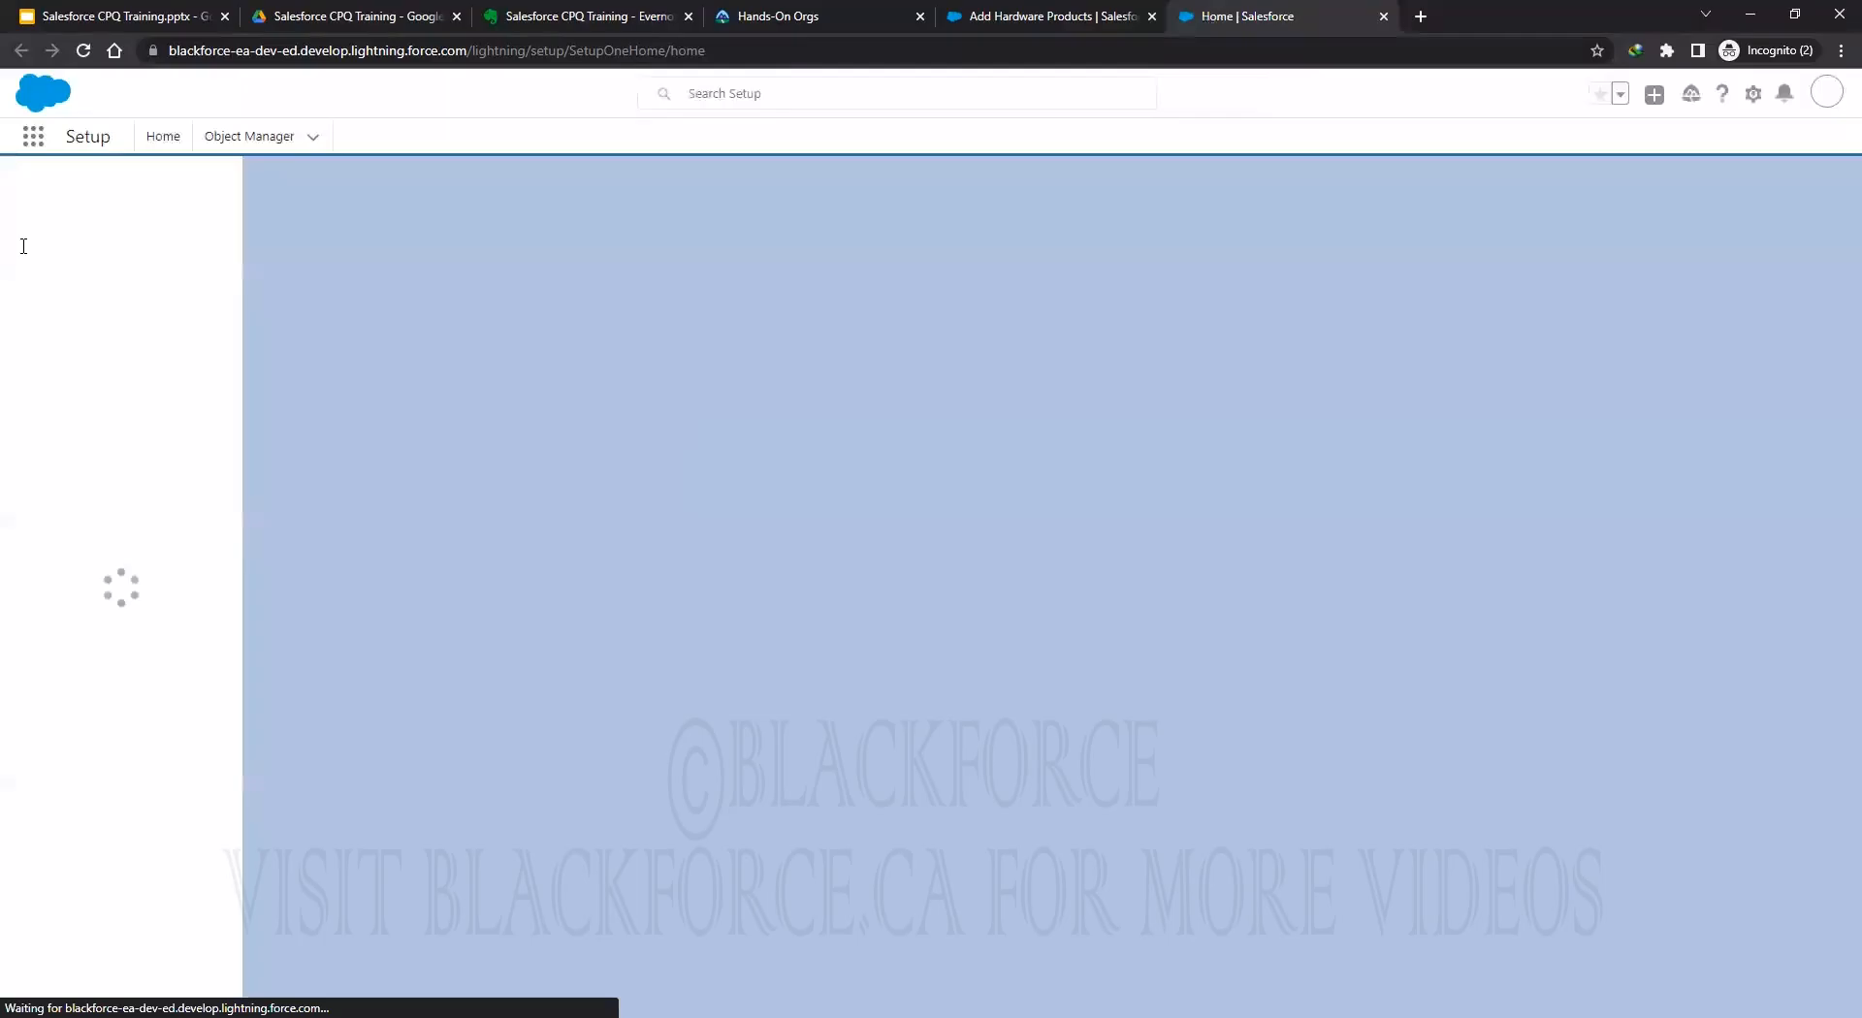
# Find the Quote object in Object Manager by searching 'quot'.
pyautogui.click(282, 148)
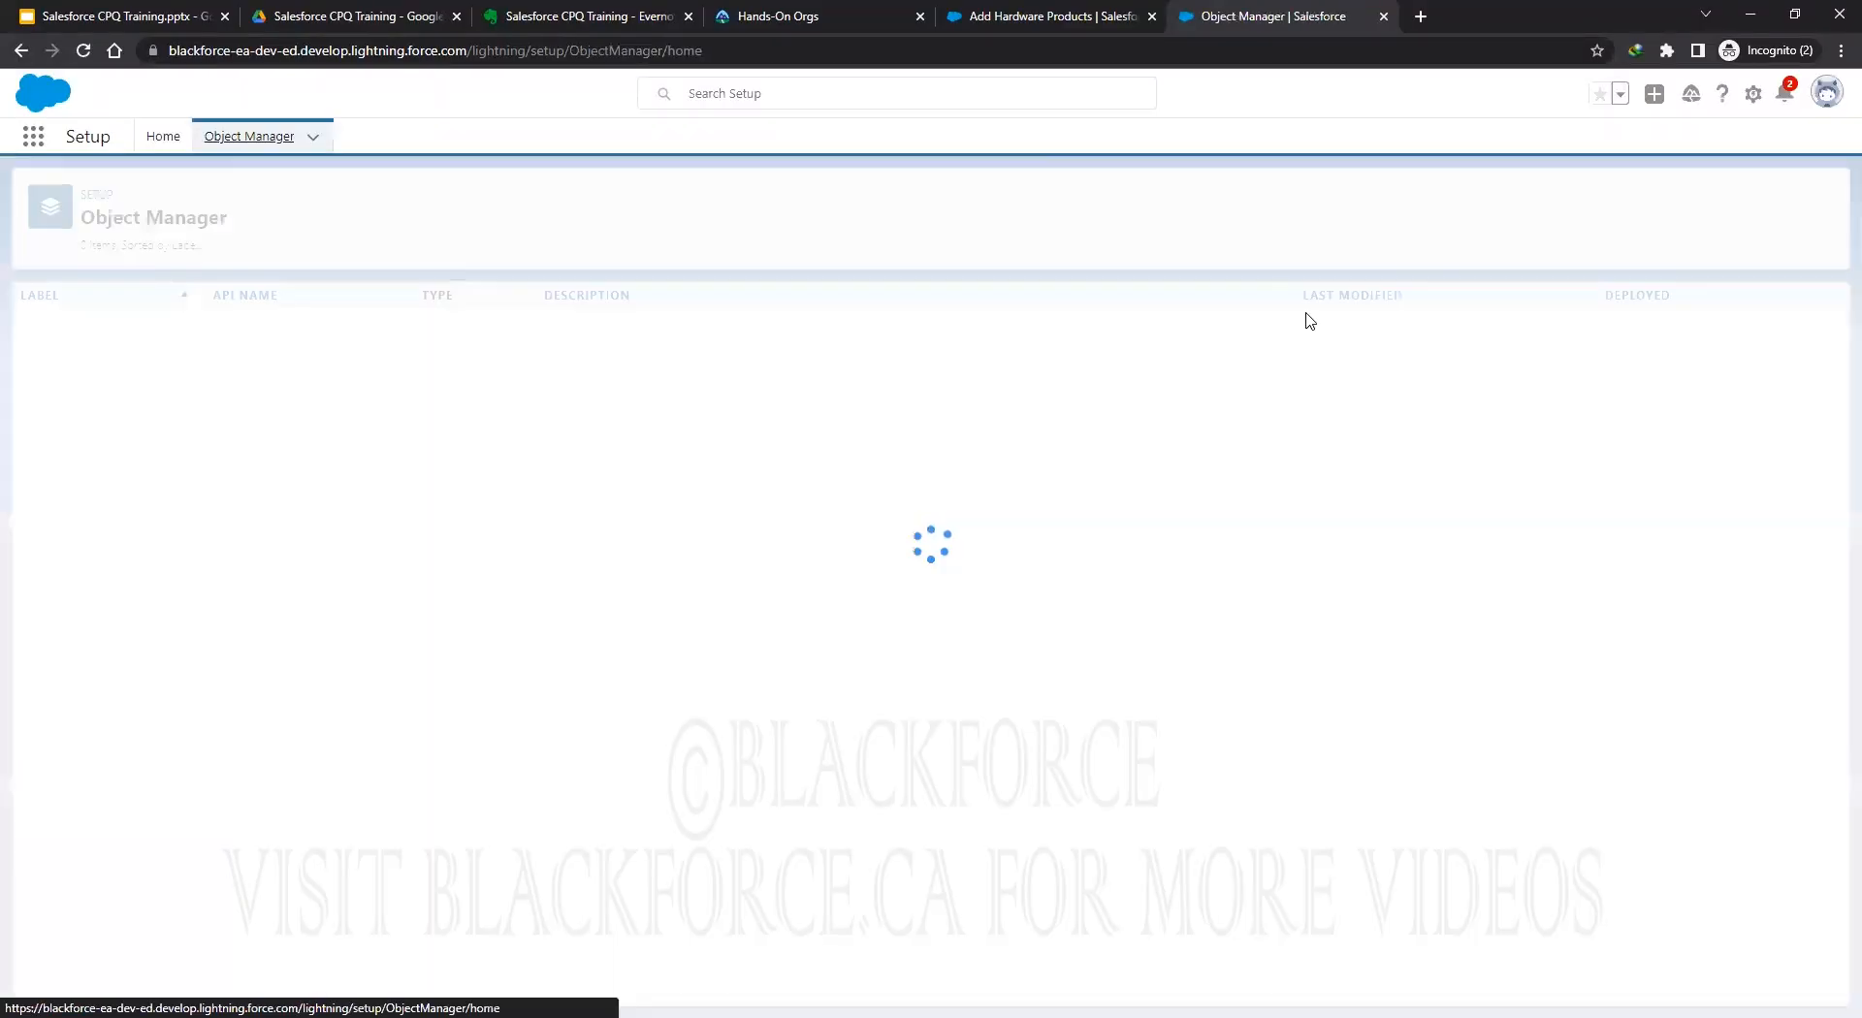
pyautogui.click(1528, 200)
pyautogui.write('quot')
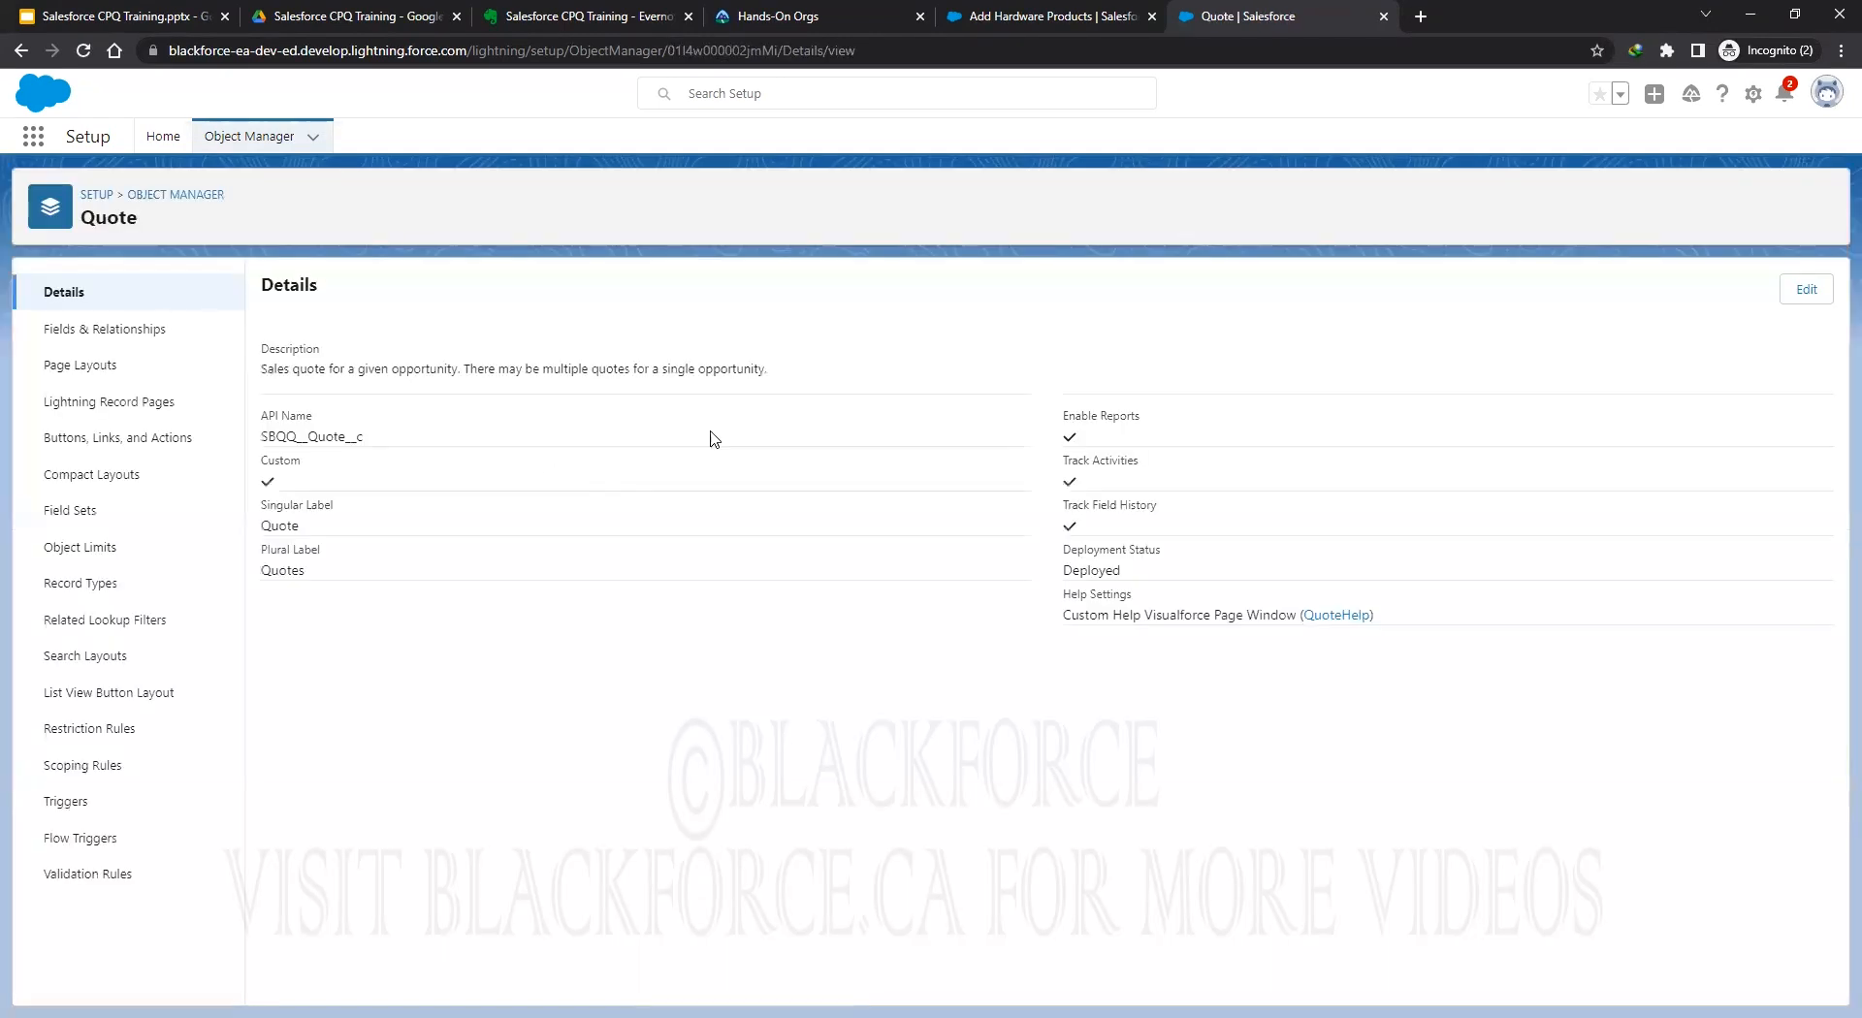
# Open the Quotes recently viewed list in a new browser tab and switch to it.
pyautogui.click(979, 16)
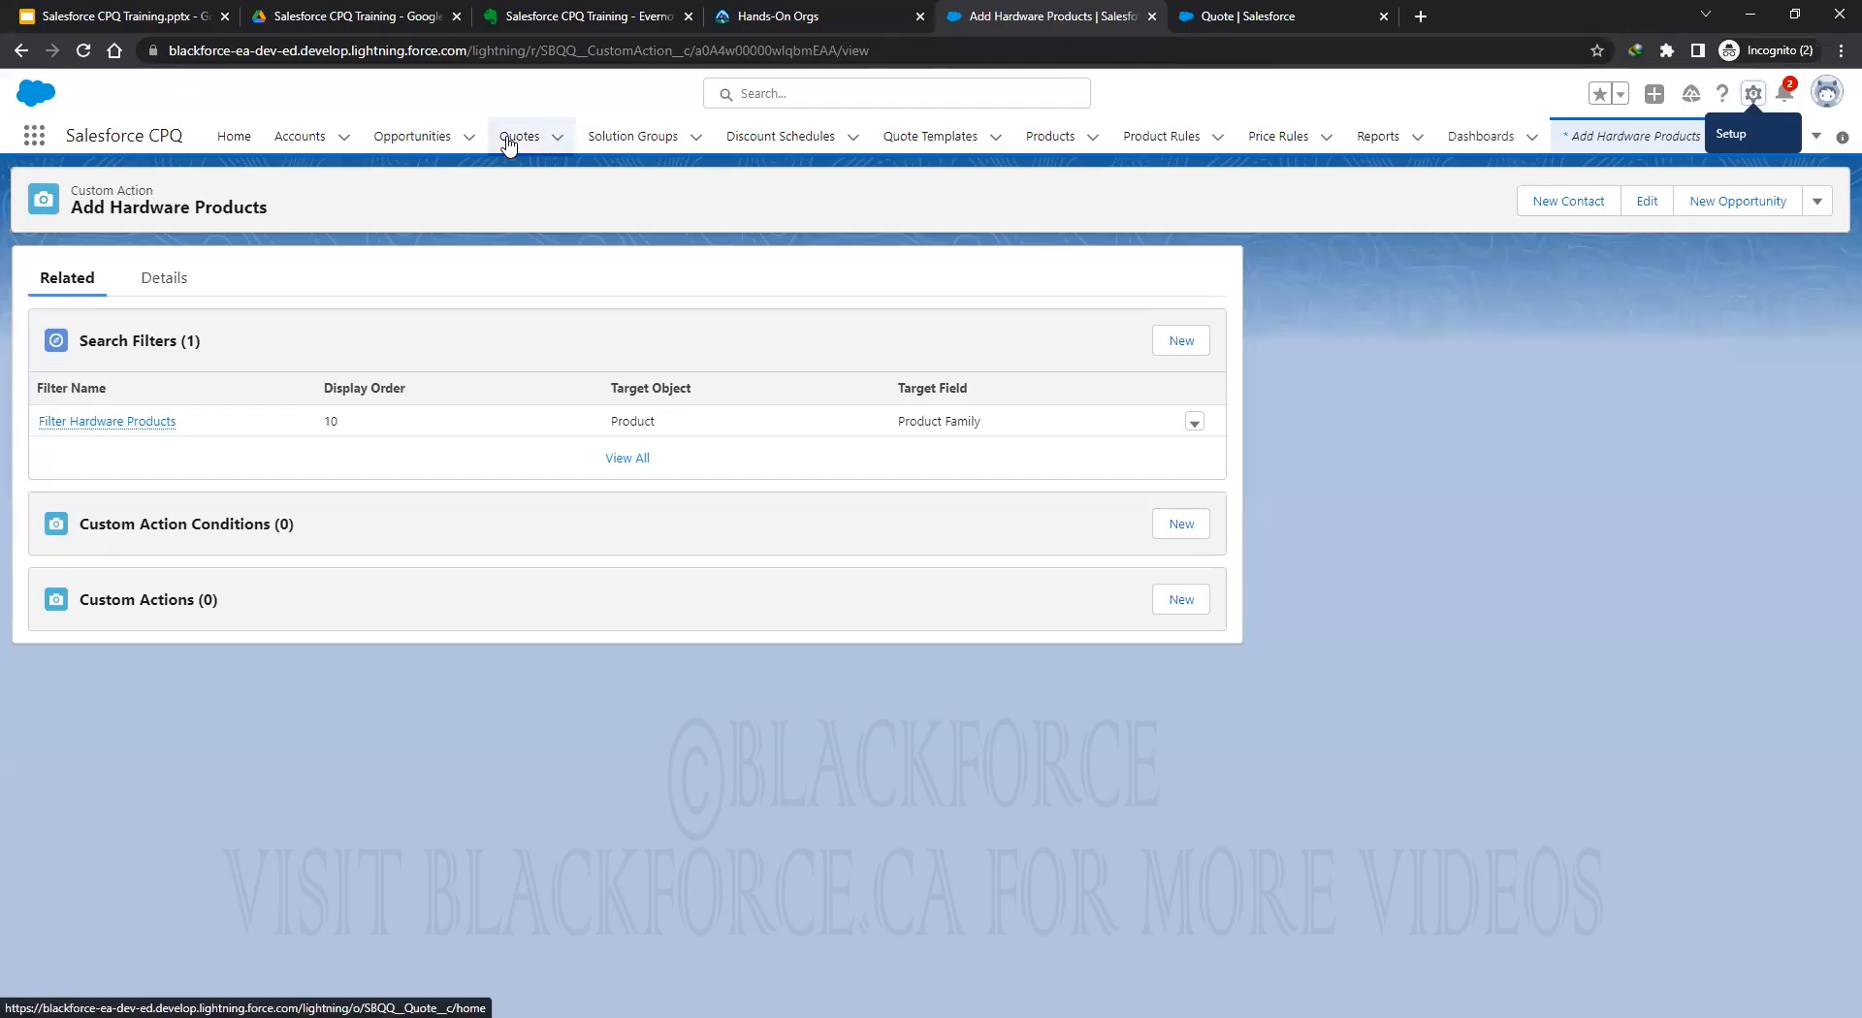
pyautogui.rightClick(507, 137)
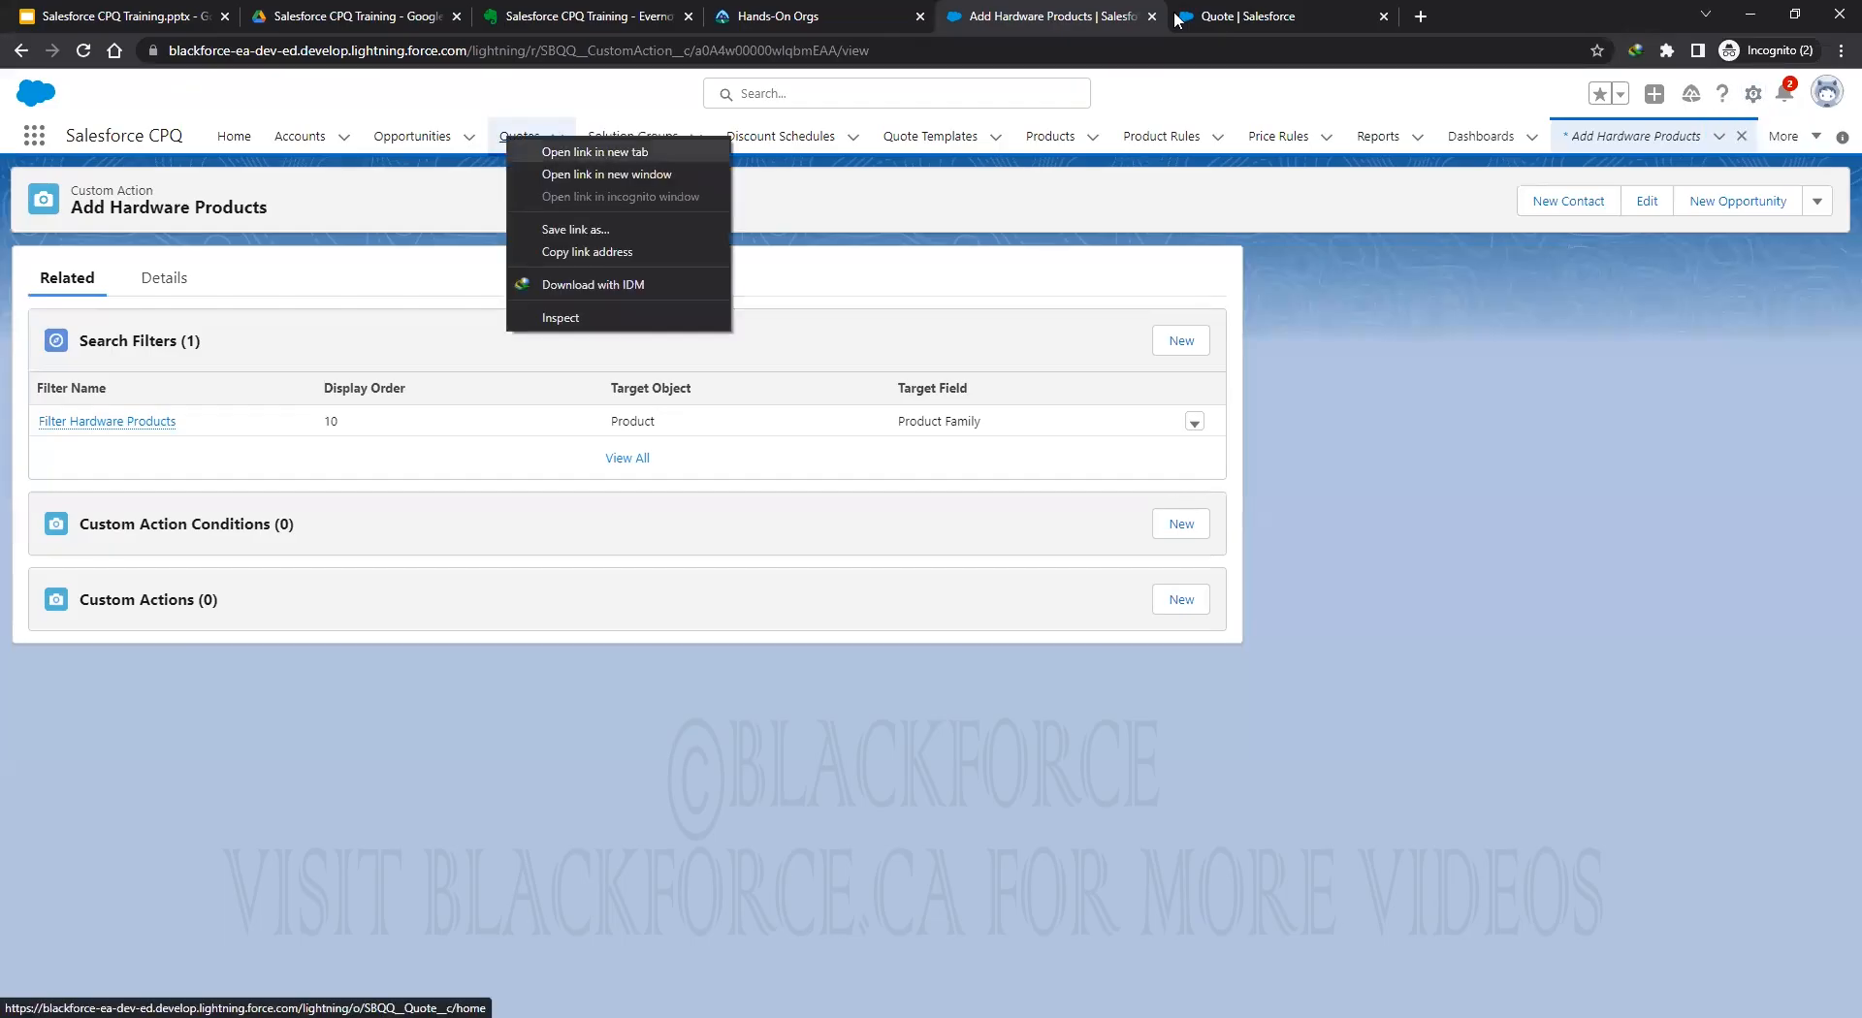
pyautogui.moveTo(1176, 20); pyautogui.dragTo(970, 20)
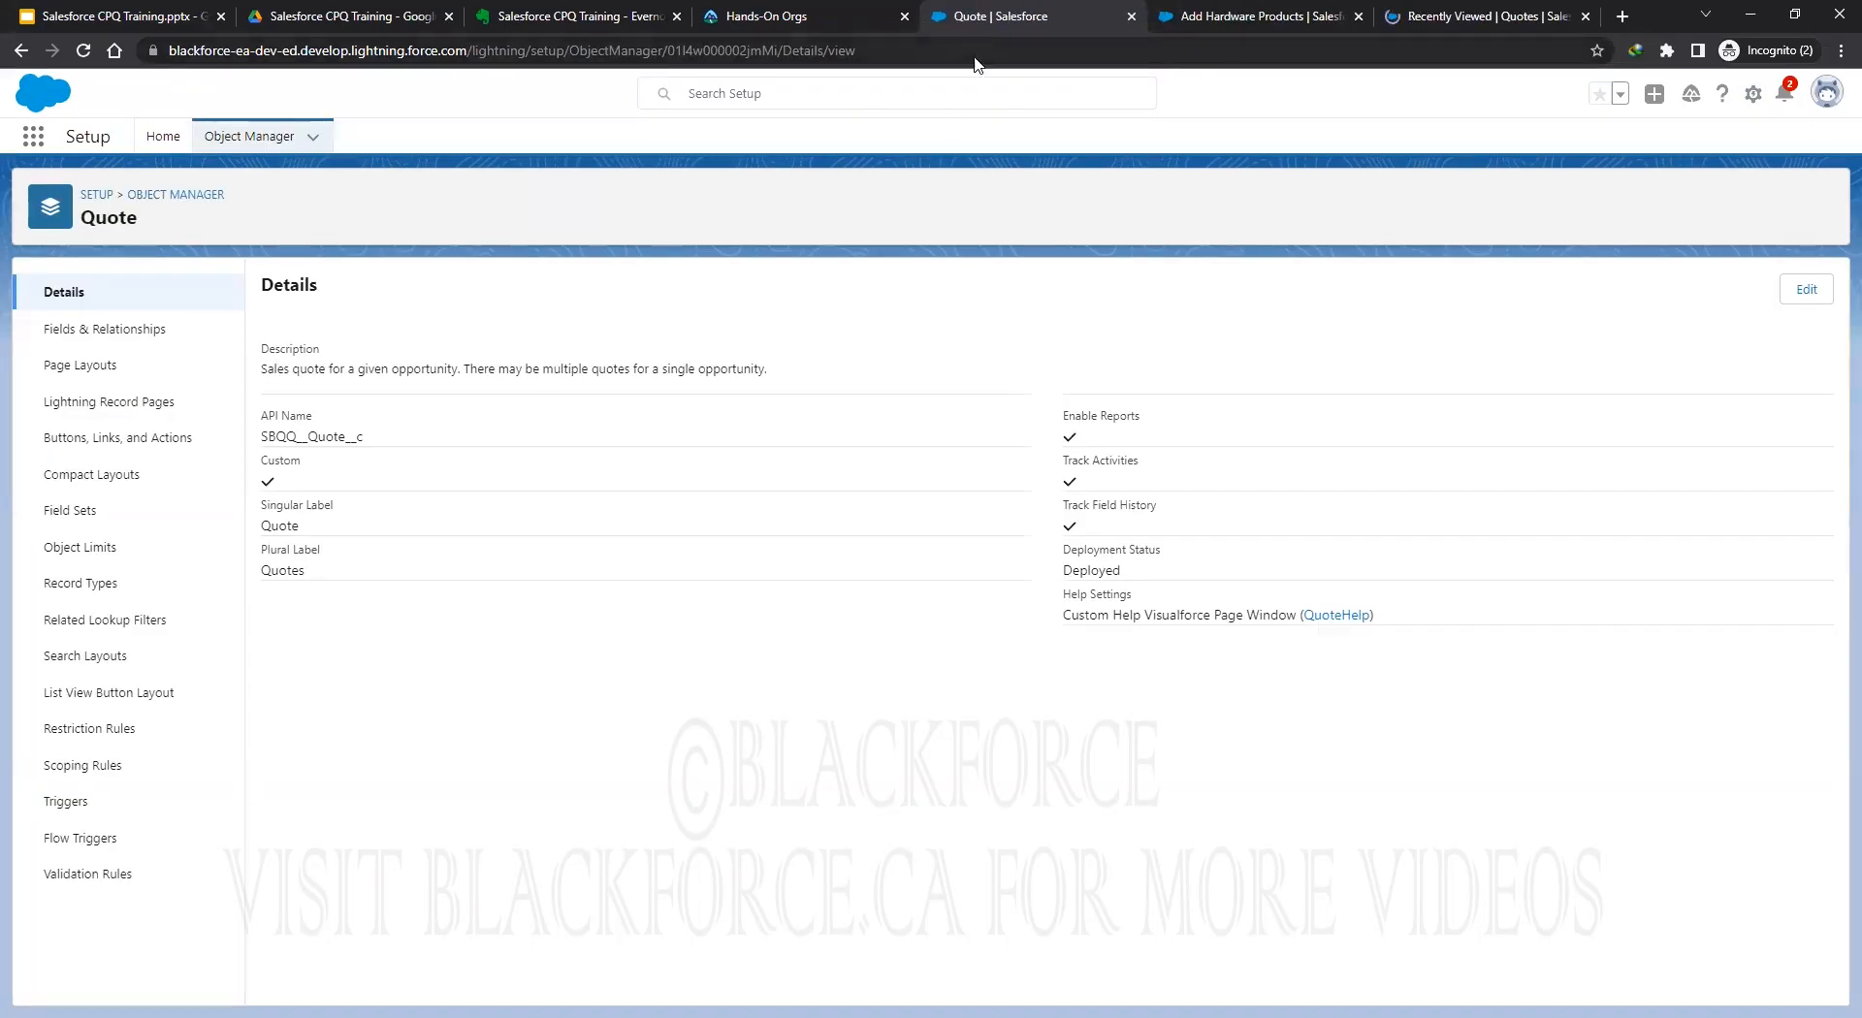
pyautogui.moveTo(1008, 17)
pyautogui.mouseDown()
pyautogui.moveTo(1445, 22)
pyautogui.moveTo(979, 19)
pyautogui.mouseUp()
pyautogui.click(1445, 19)
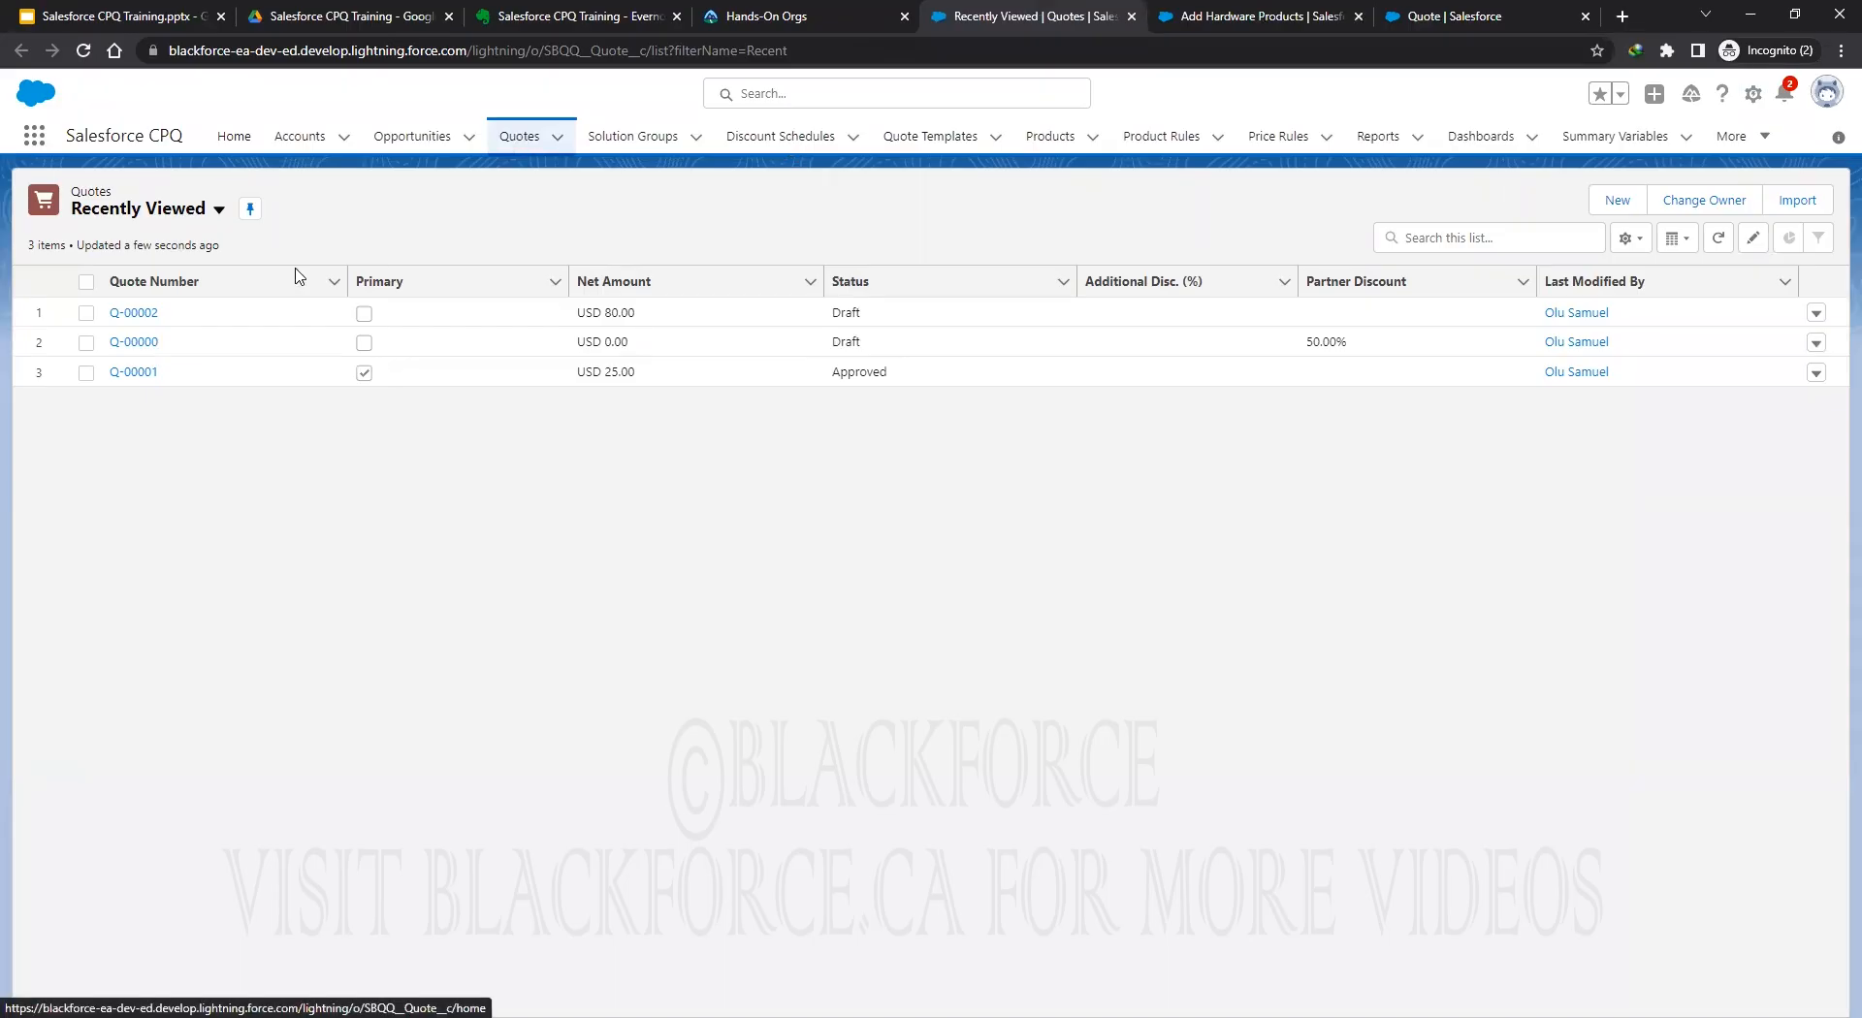
# Open quote Q-00002's line editor (USD 80.00), then return to the Quote object's Setup page.
pyautogui.click(136, 312)
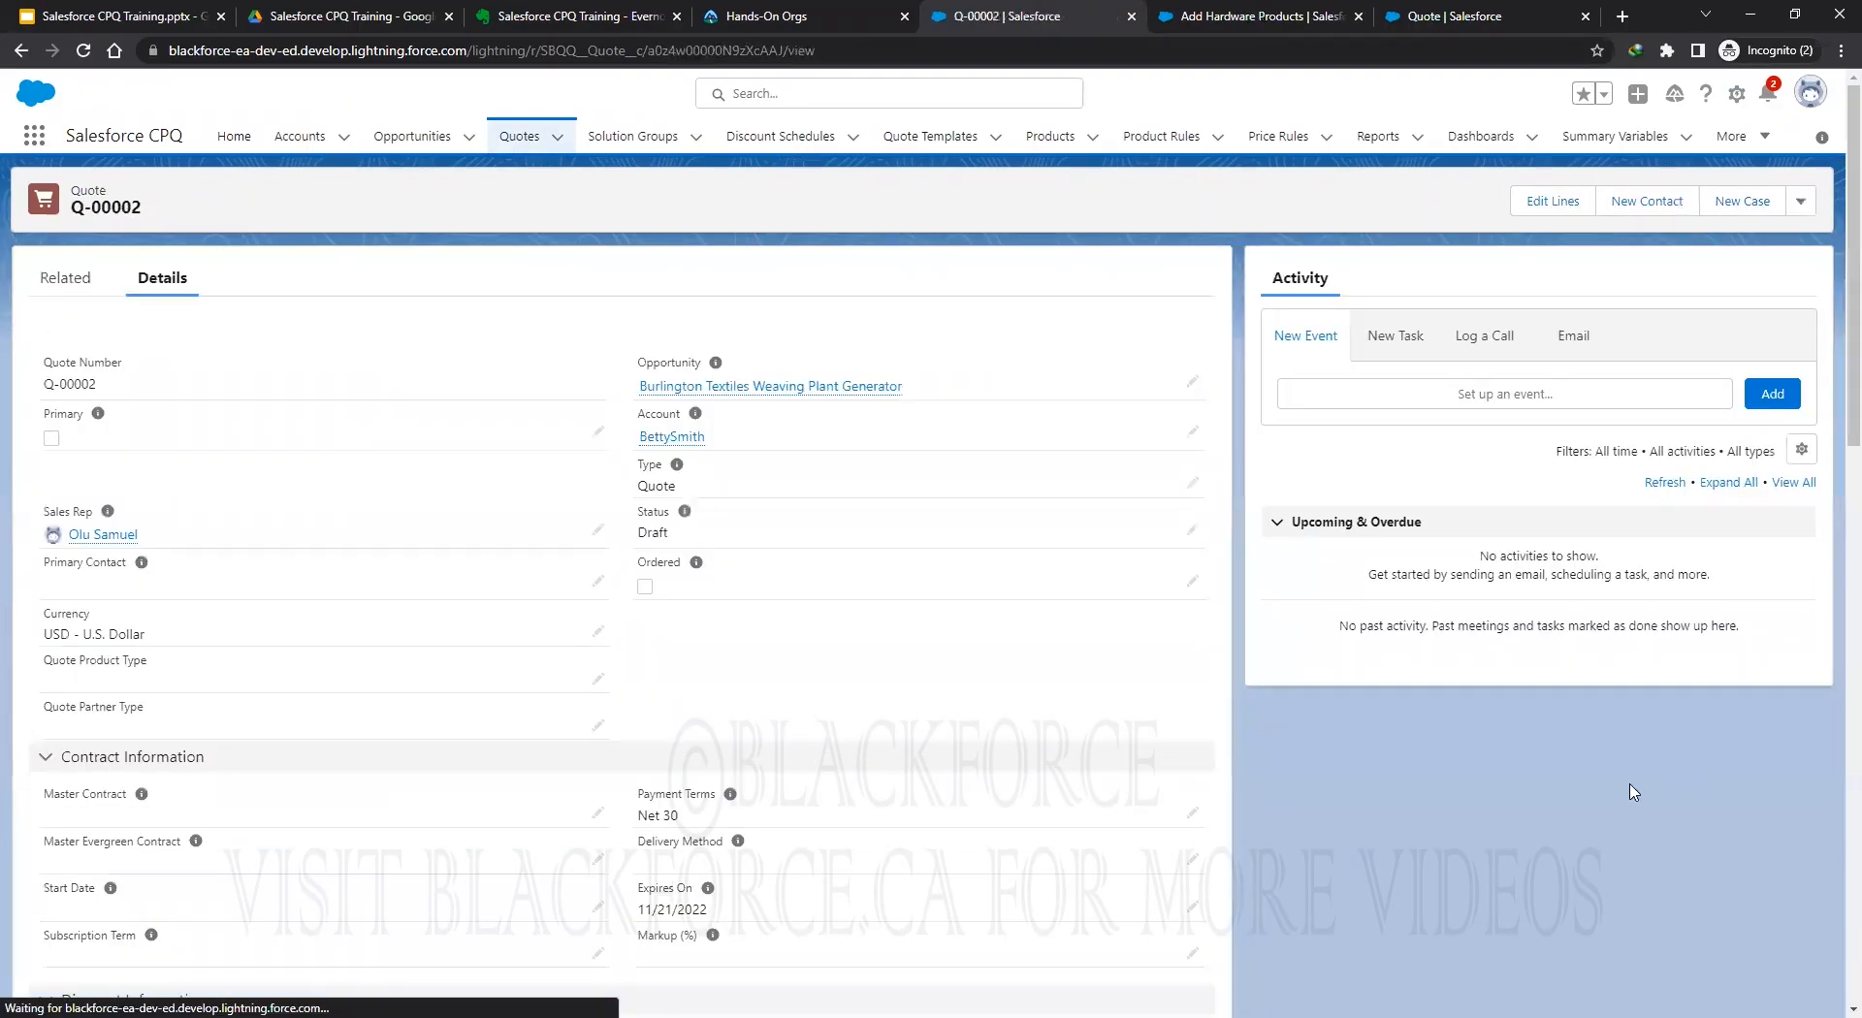
pyautogui.click(1552, 201)
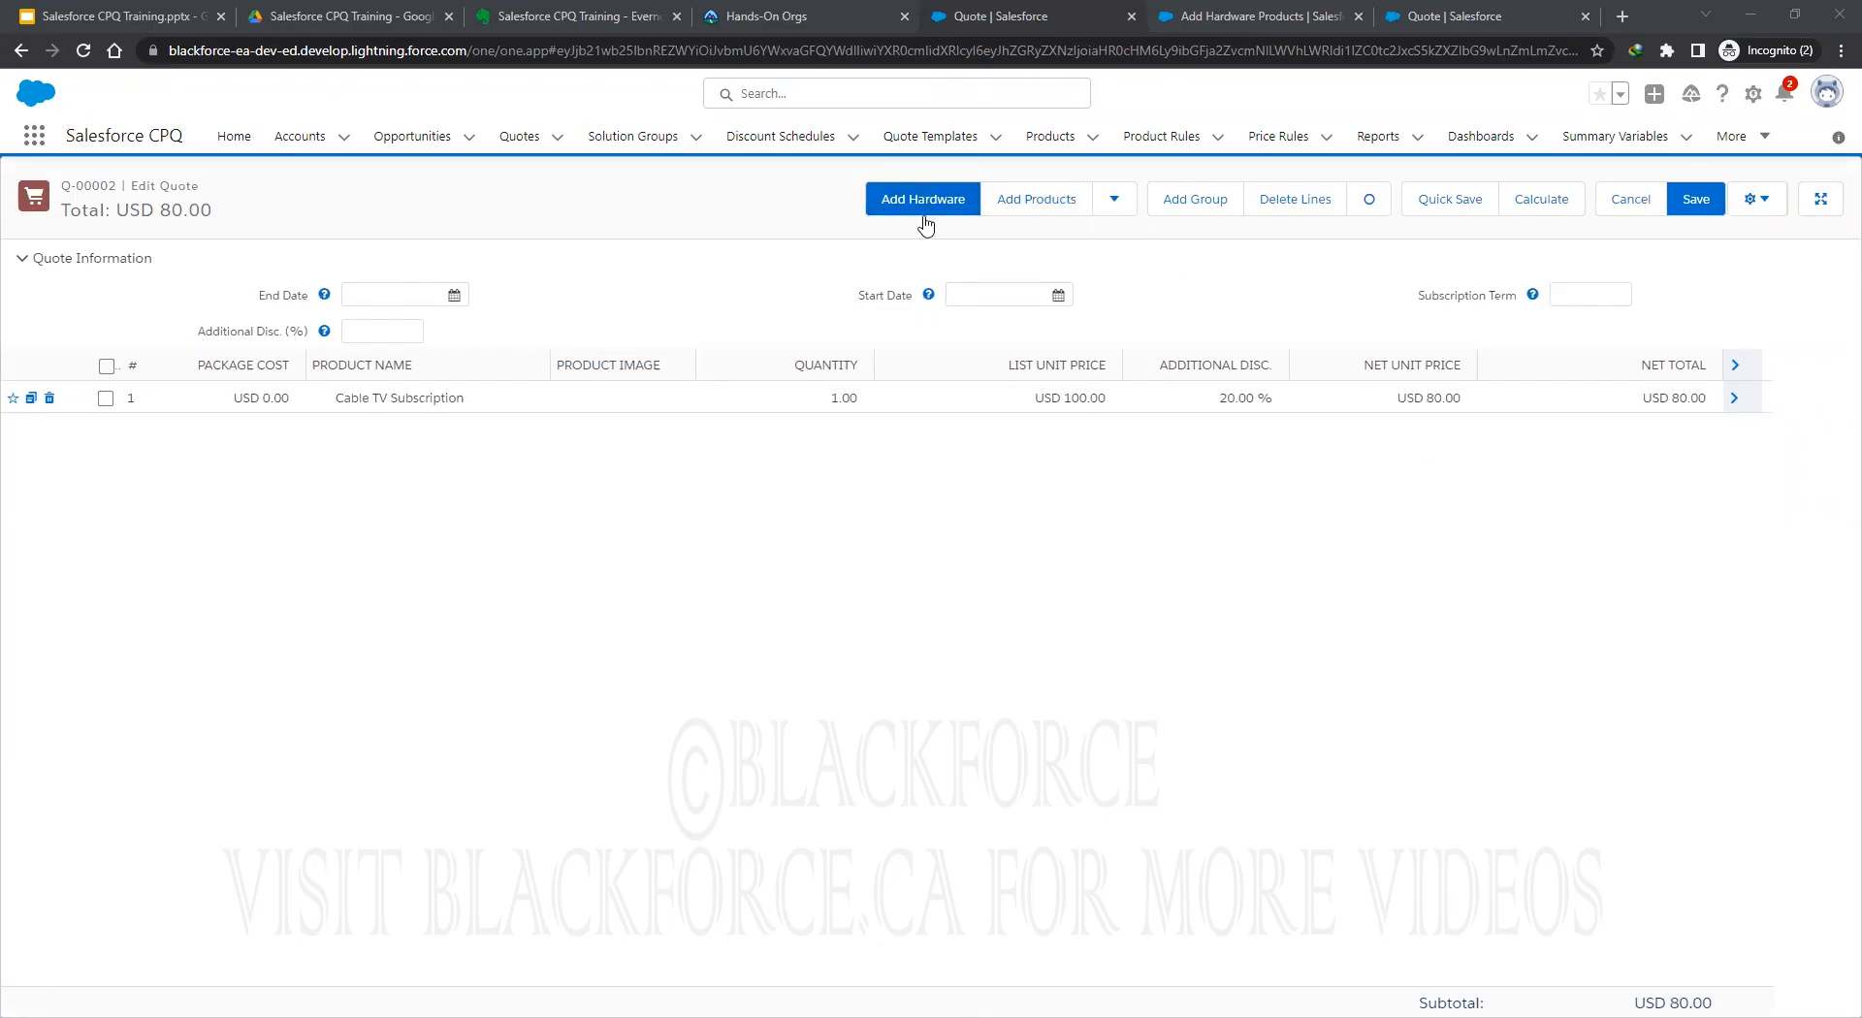
pyautogui.click(1449, 15)
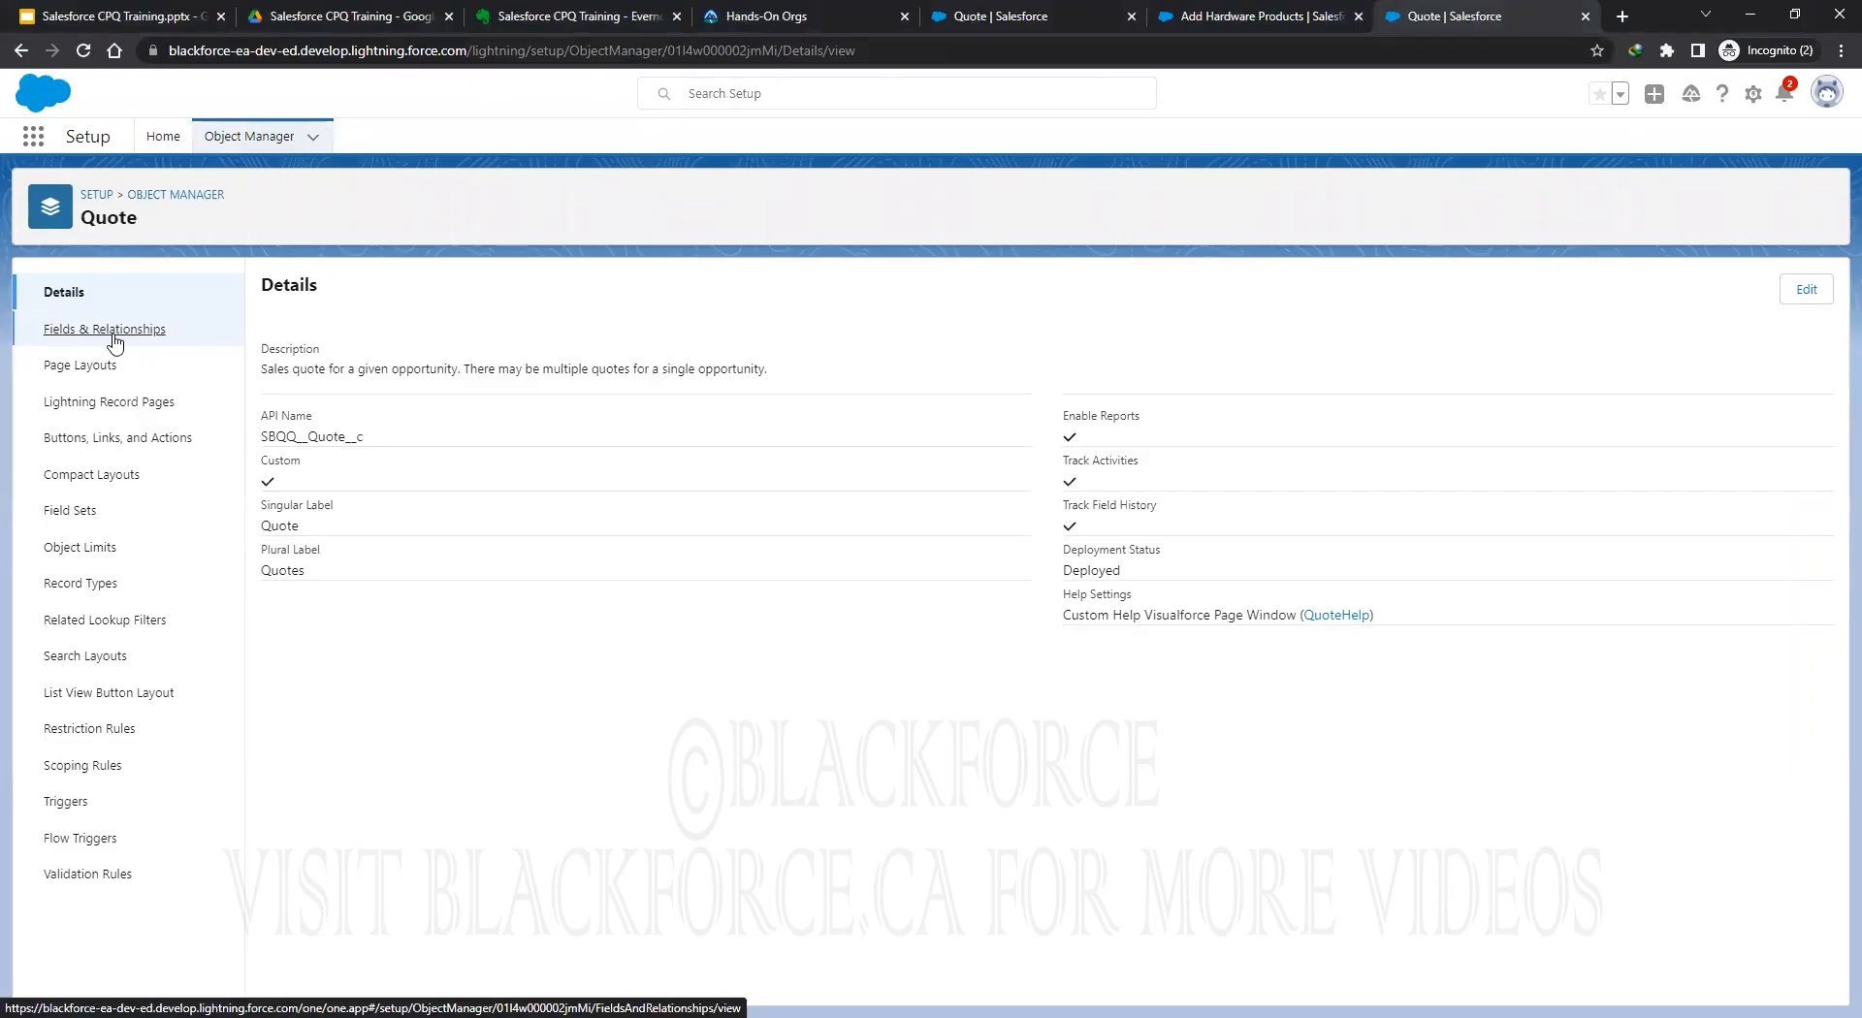
# Start a new Picklist custom field on the Quote object.
pyautogui.click(115, 342)
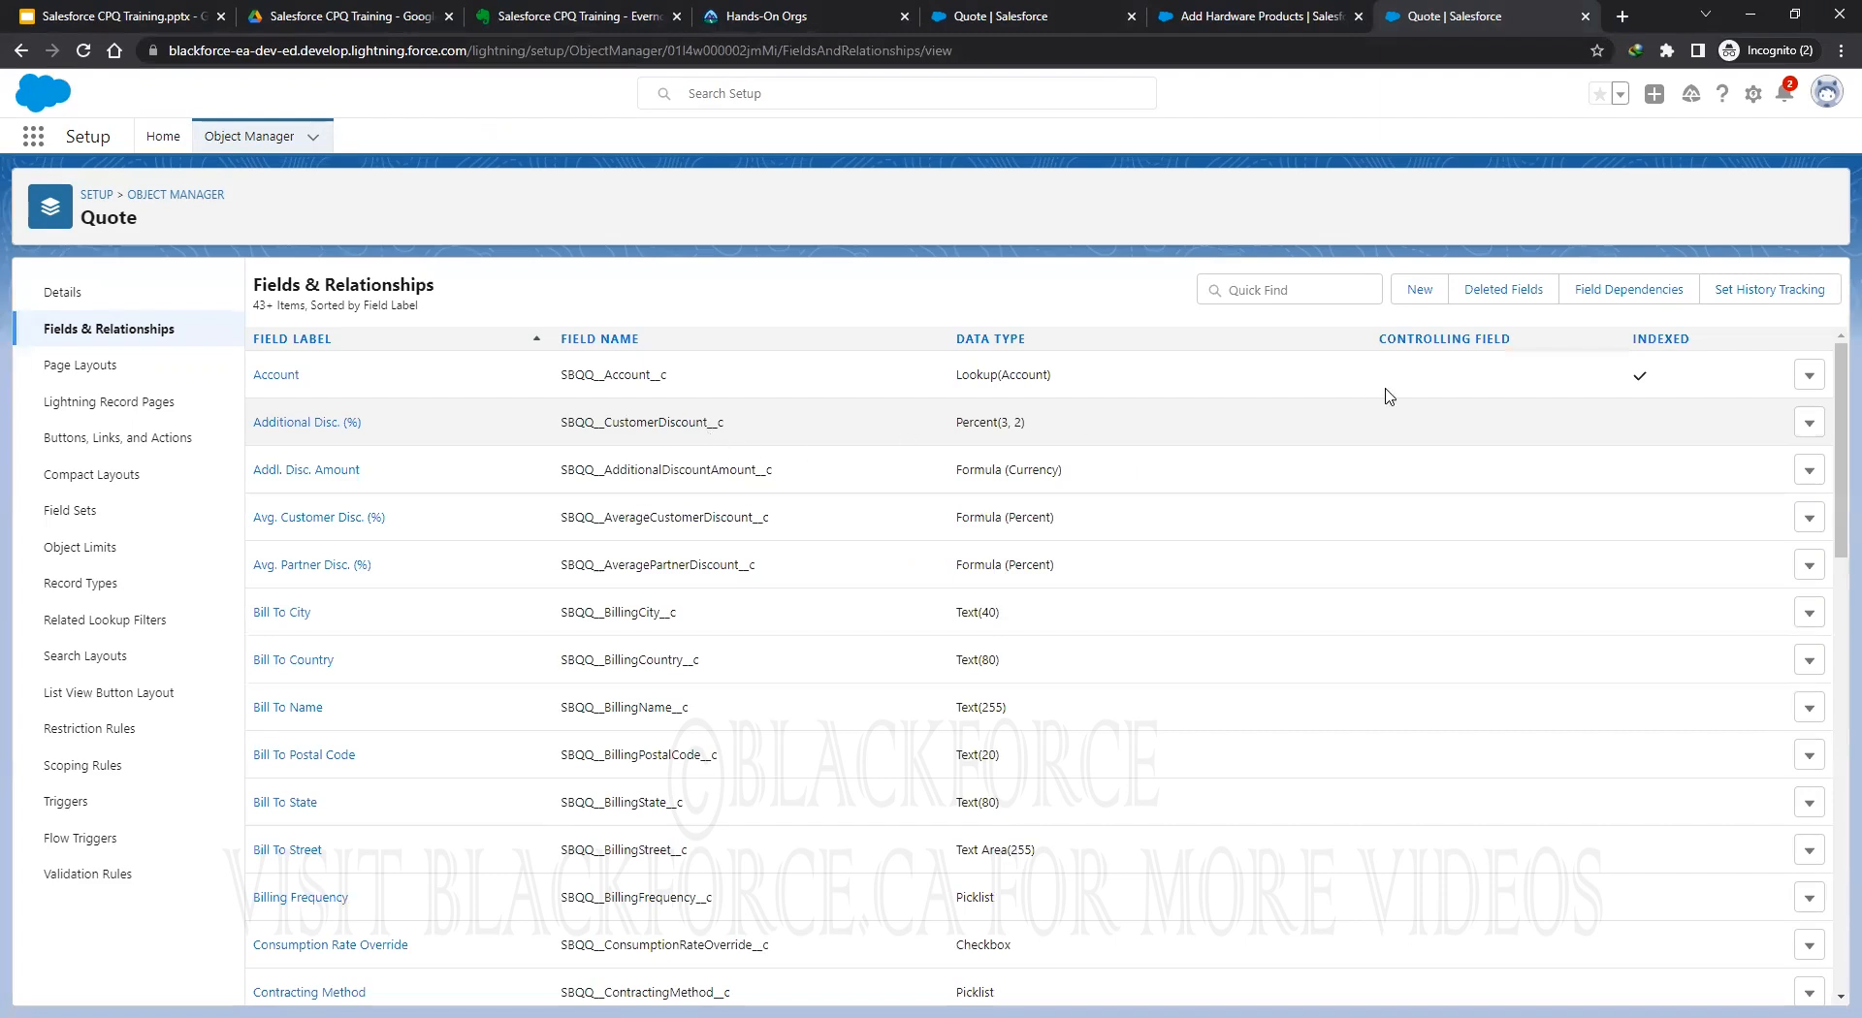
pyautogui.click(1418, 290)
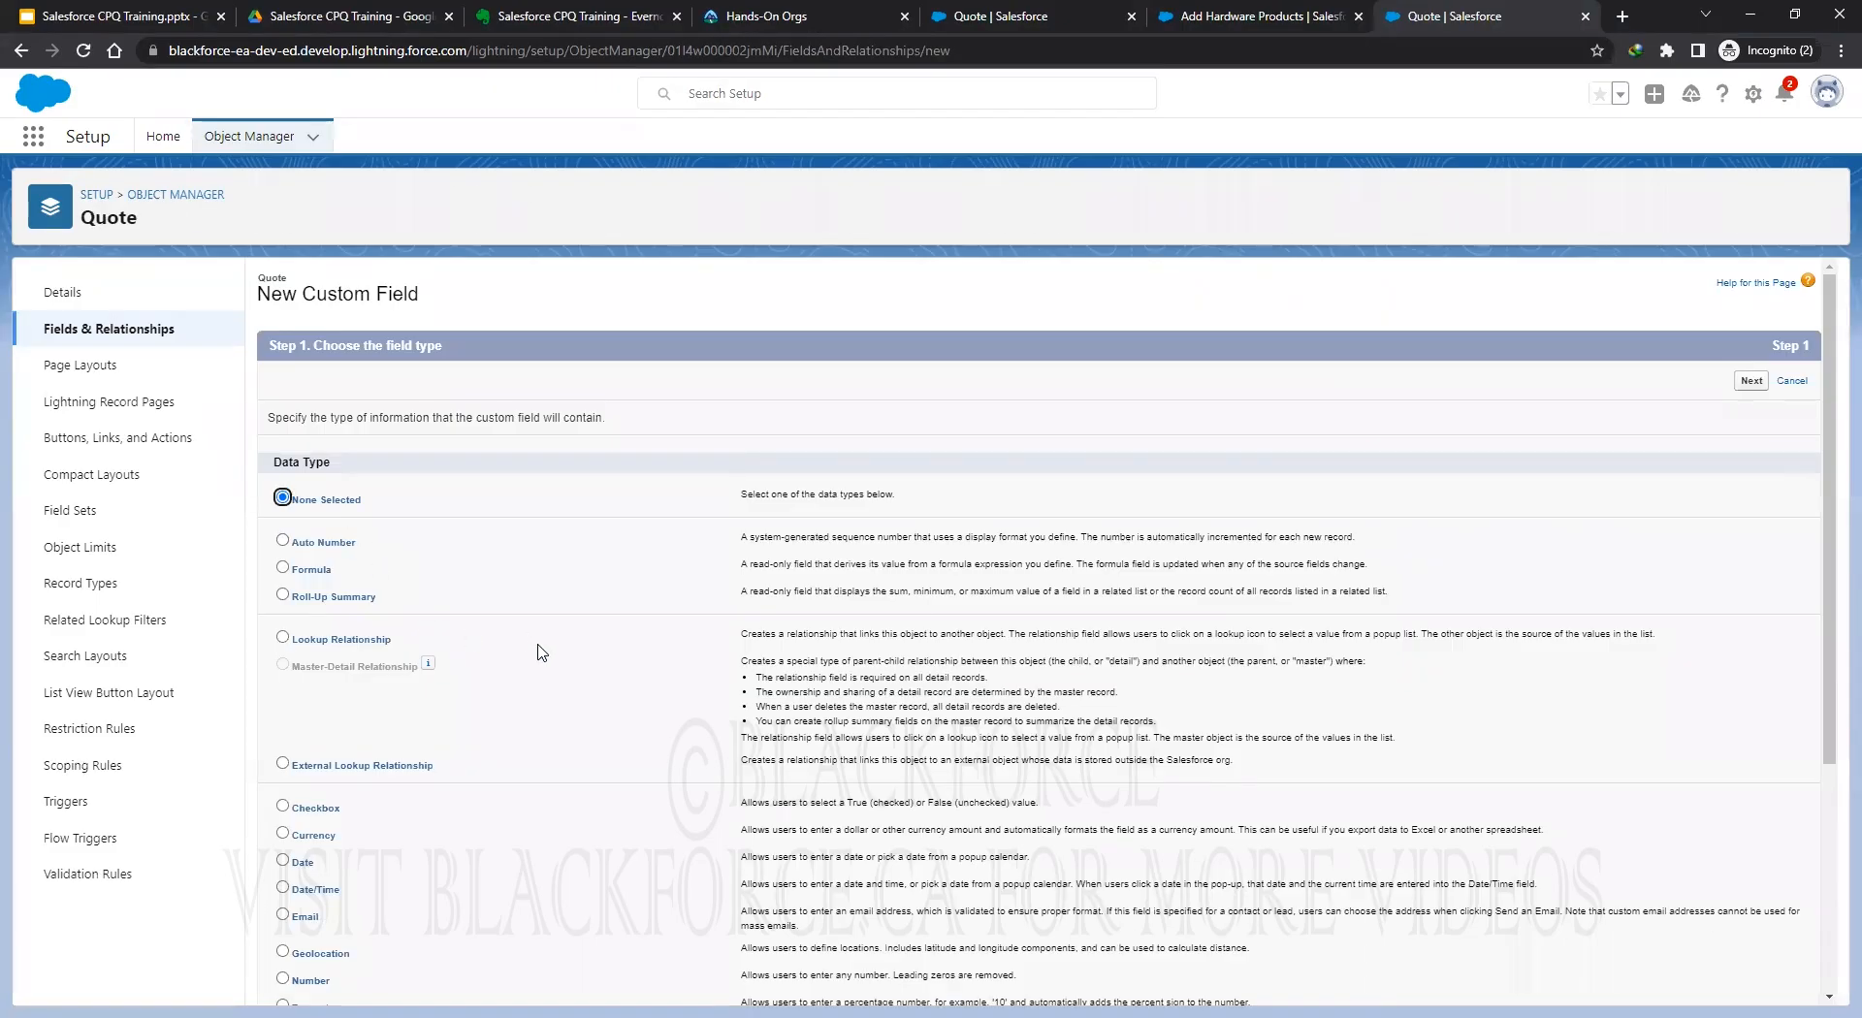
pyautogui.scroll(-3, 541, 653)
pyautogui.click(283, 718)
pyautogui.scroll(3, 1185, 648)
pyautogui.press('Return')
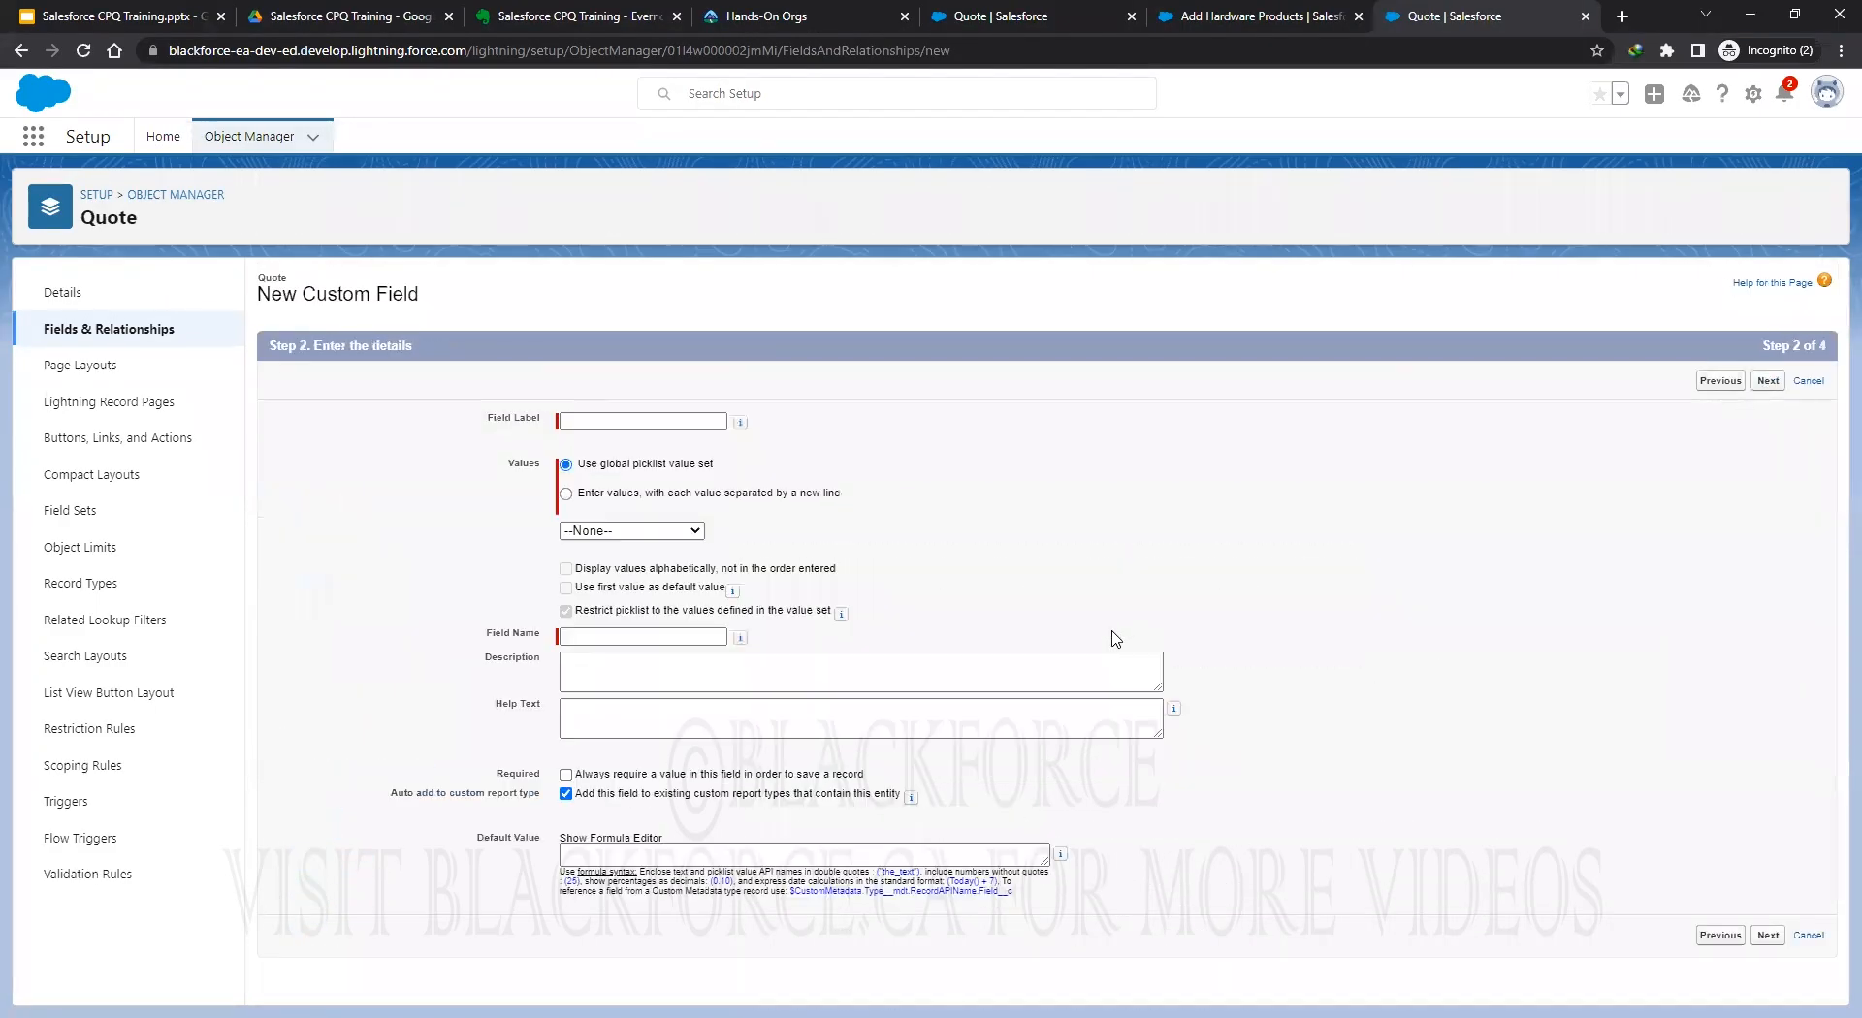
# Enter label 'Quote Product Type' with value Hardware, then return to the Quote fields list after the duplicate error.
pyautogui.click(605, 423)
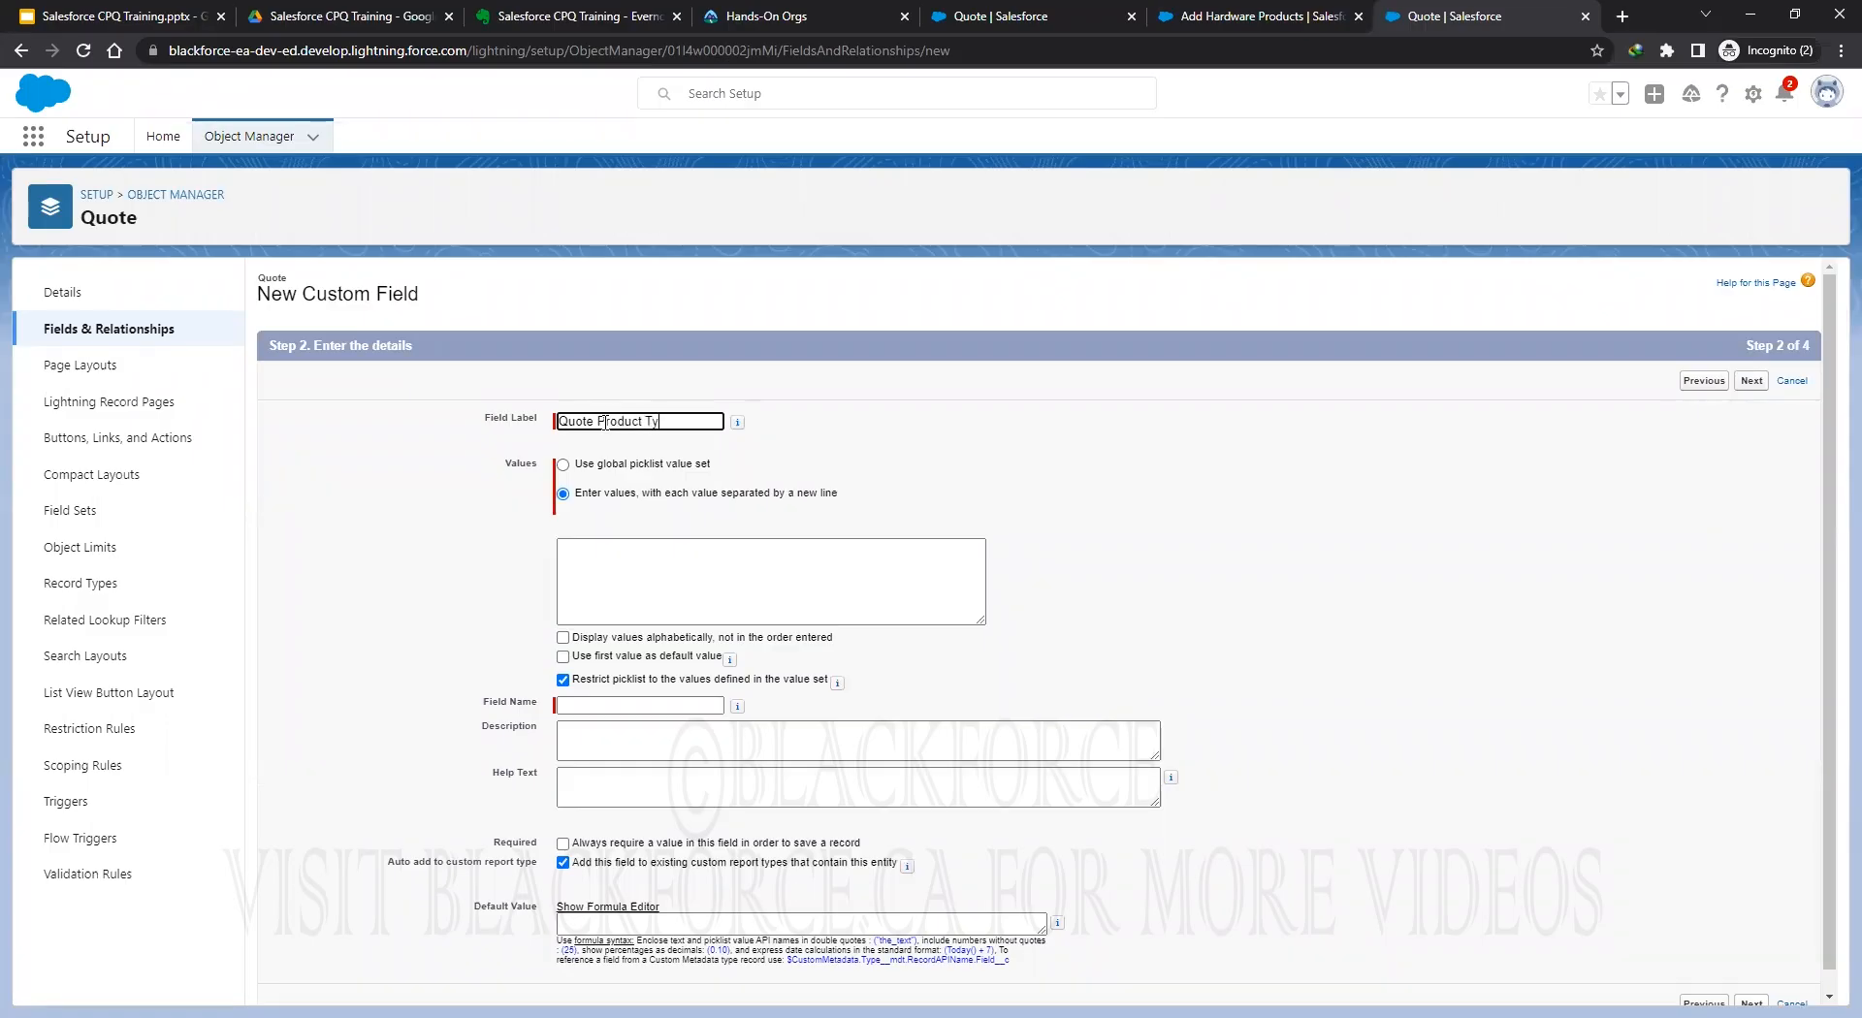
pyautogui.write('Quote Product Type')
pyautogui.click(702, 570)
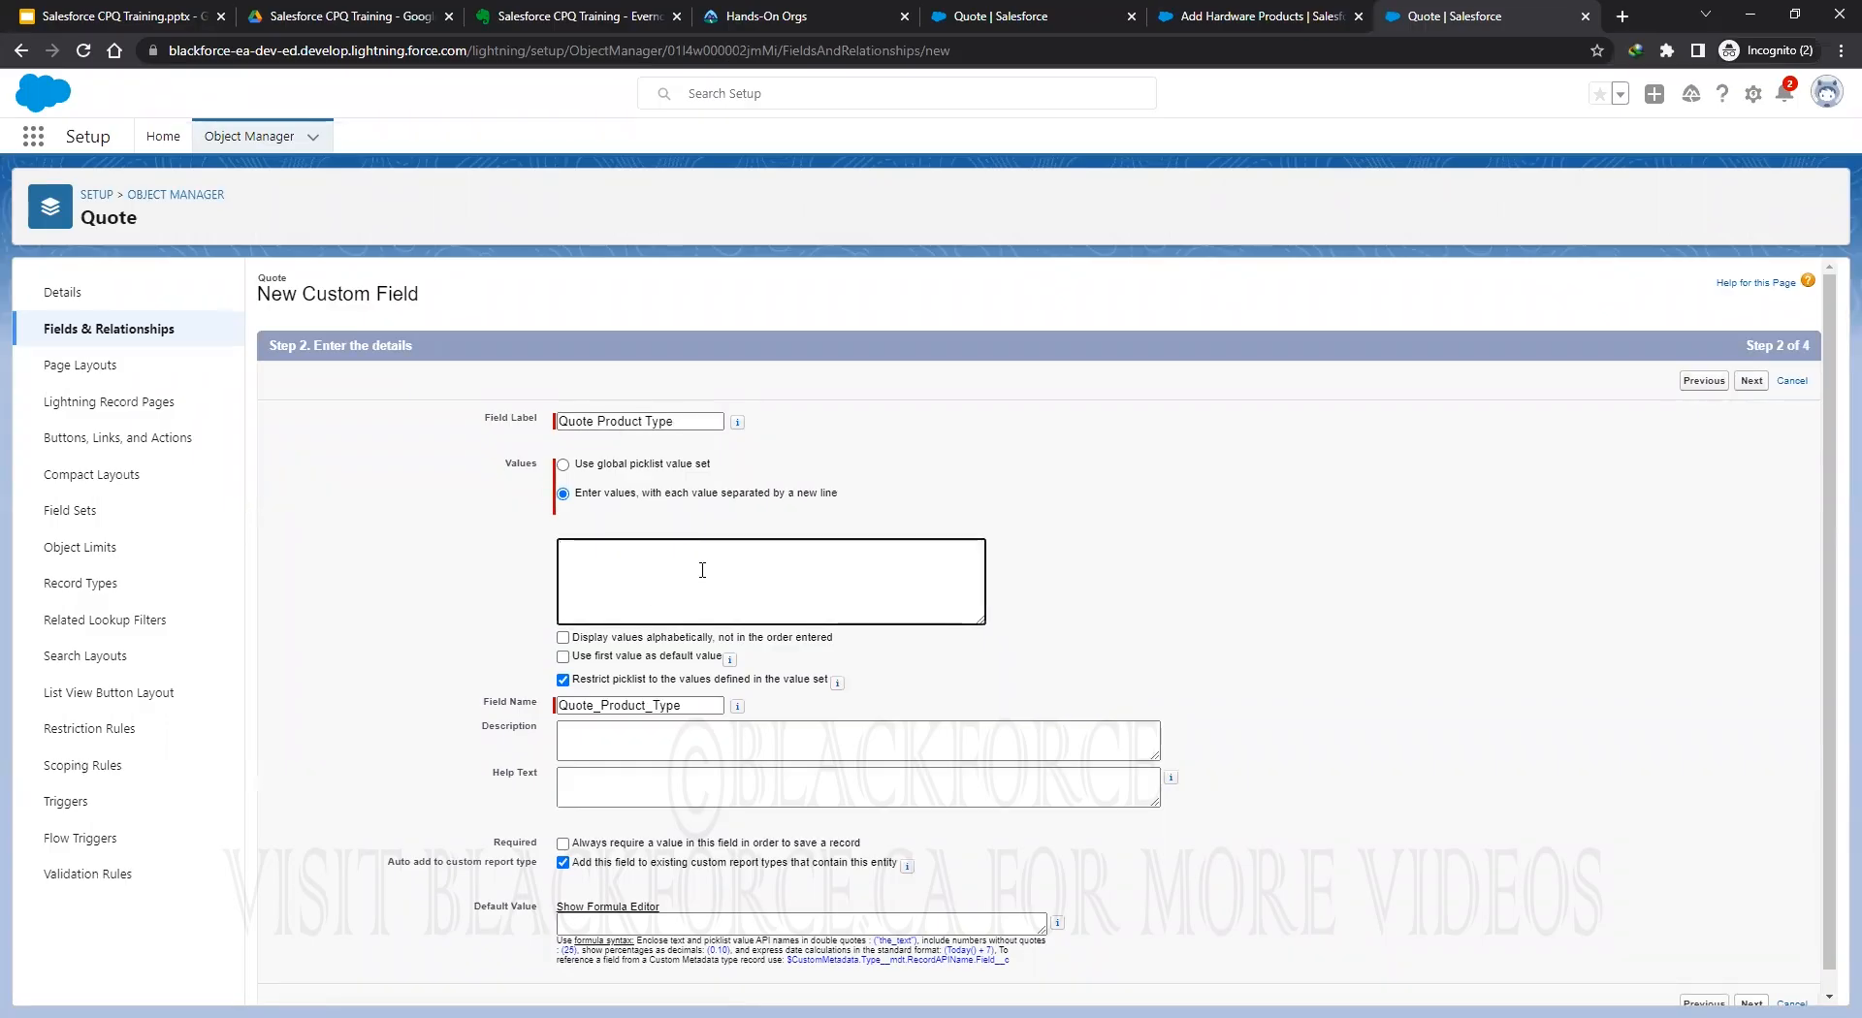
pyautogui.write('Hardware')
pyautogui.press('Return')
pyautogui.scroll(-1, 1222, 485)
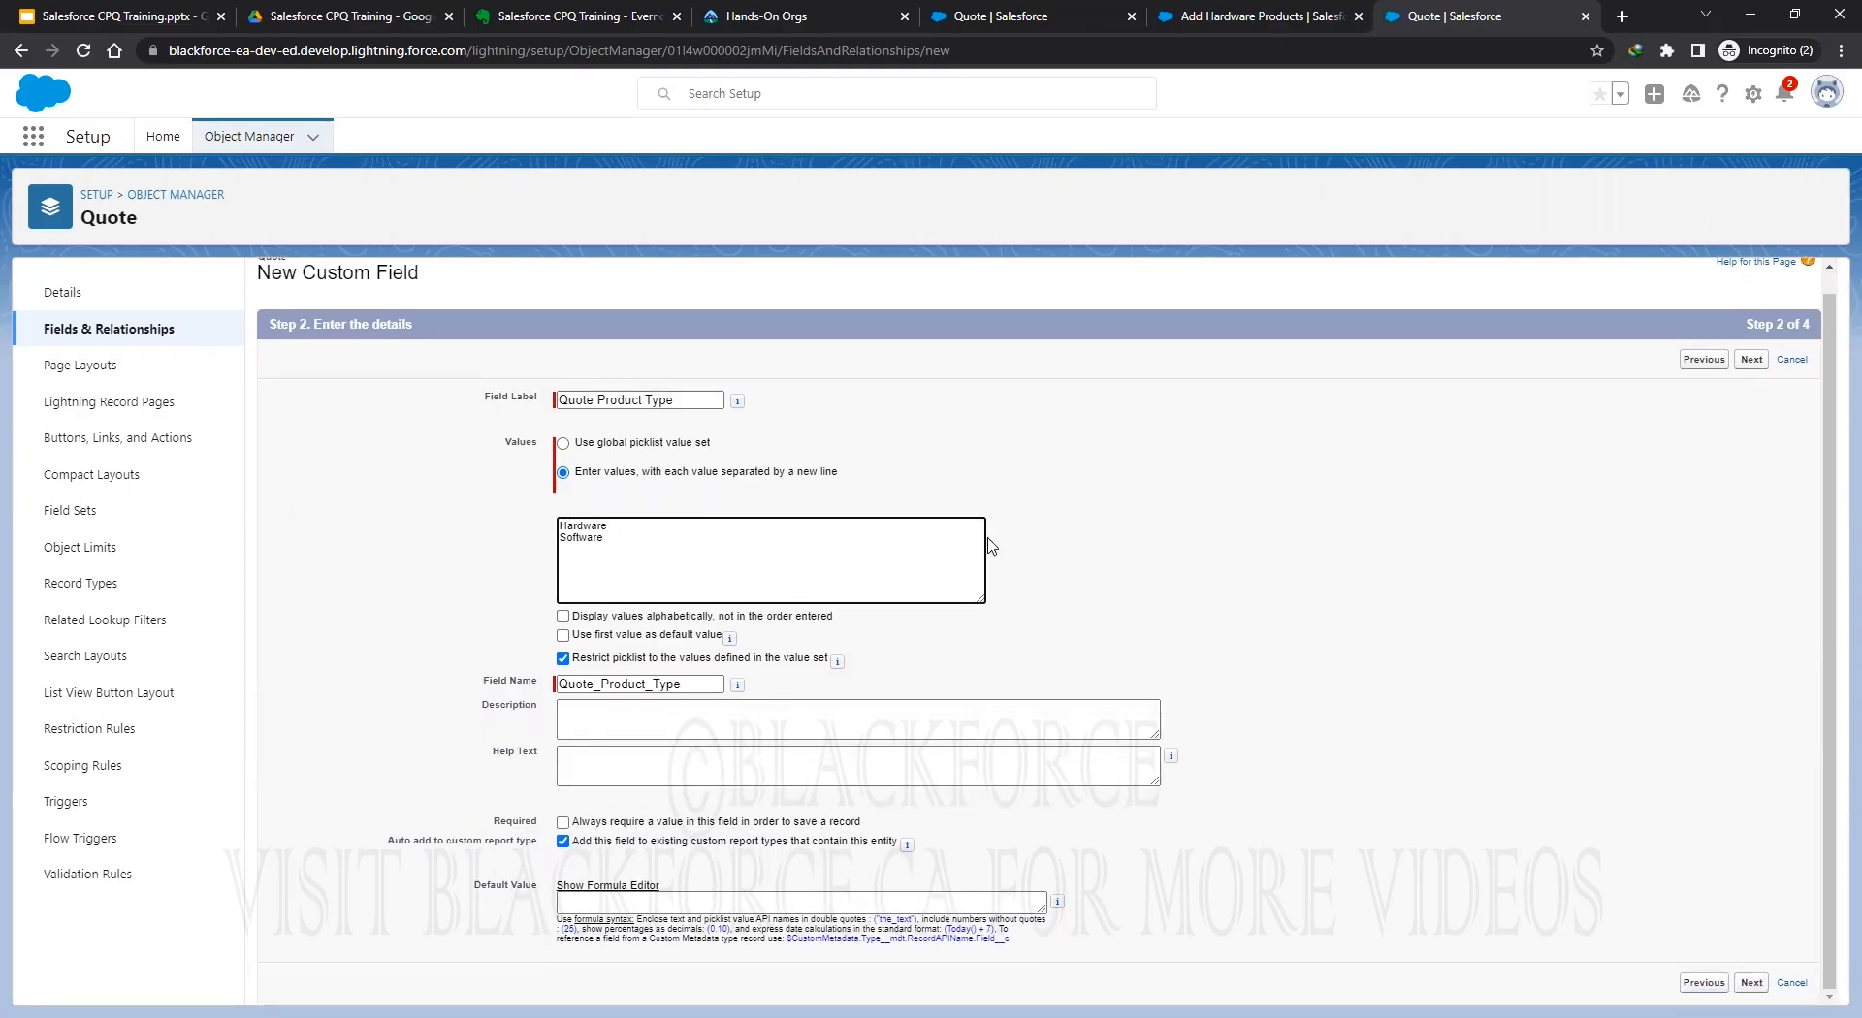
pyautogui.click(1751, 360)
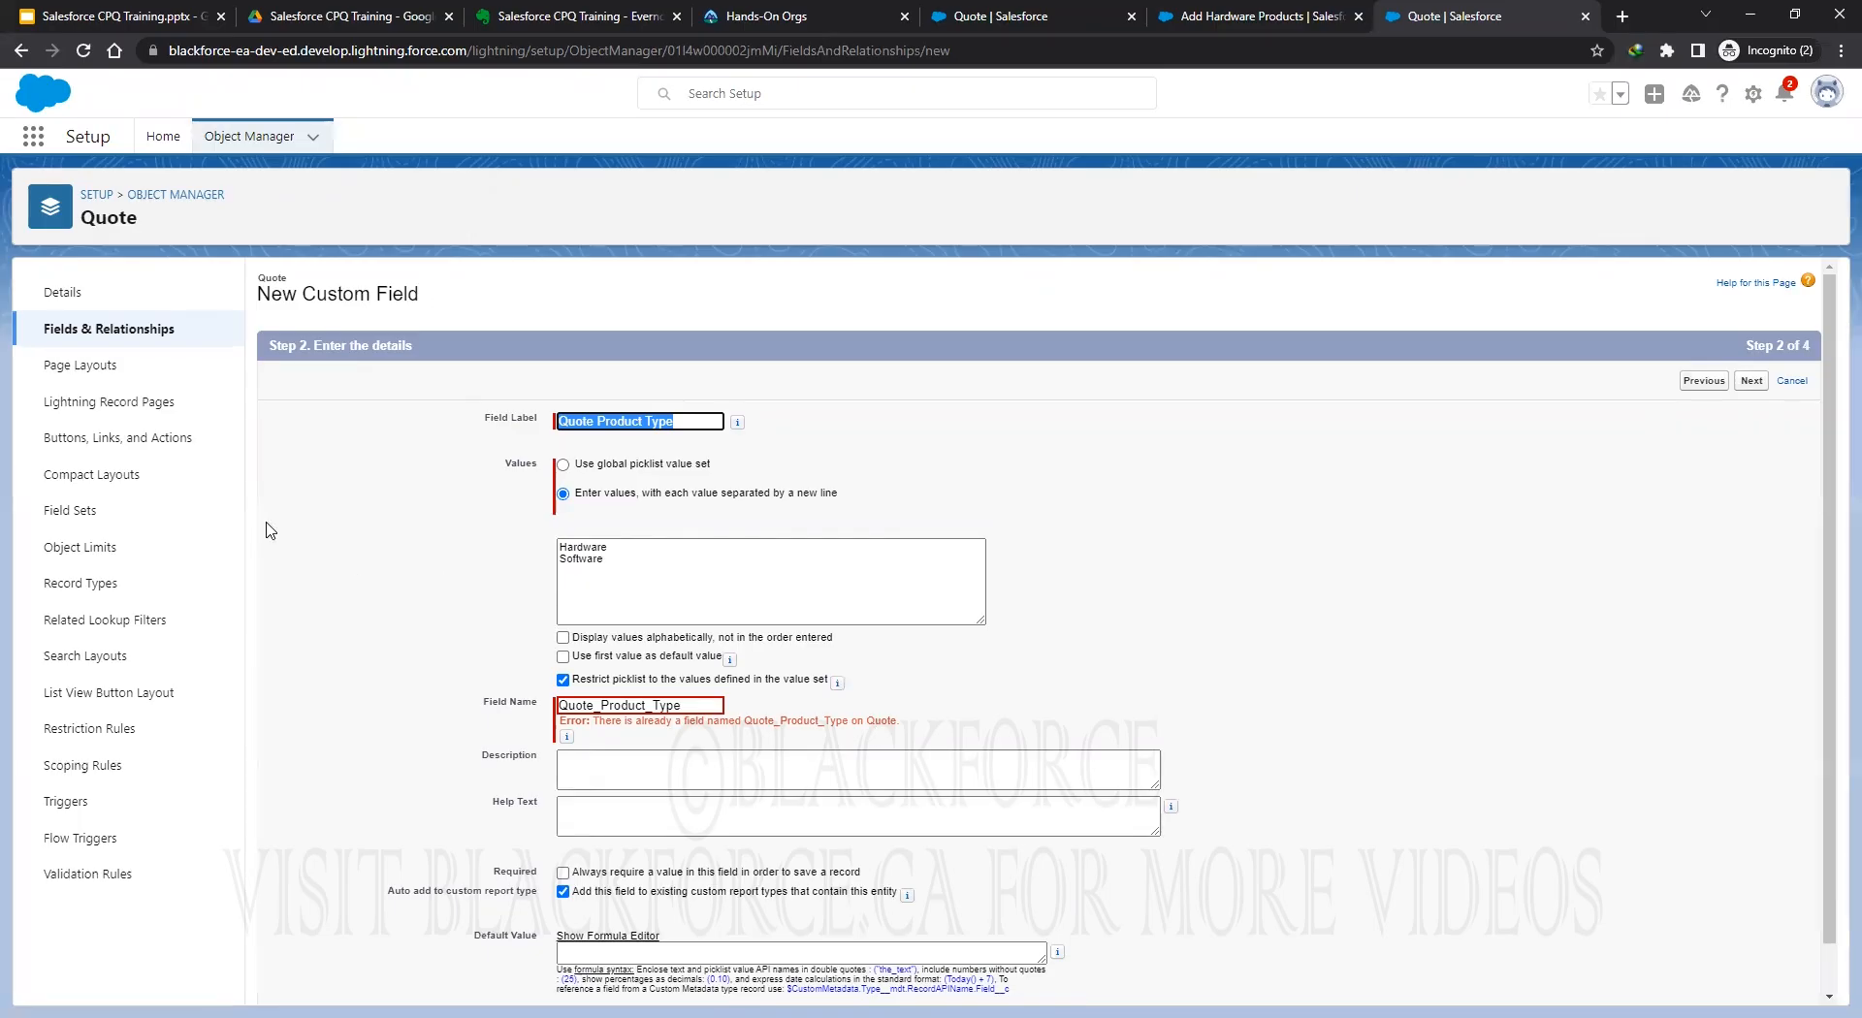
pyautogui.click(109, 331)
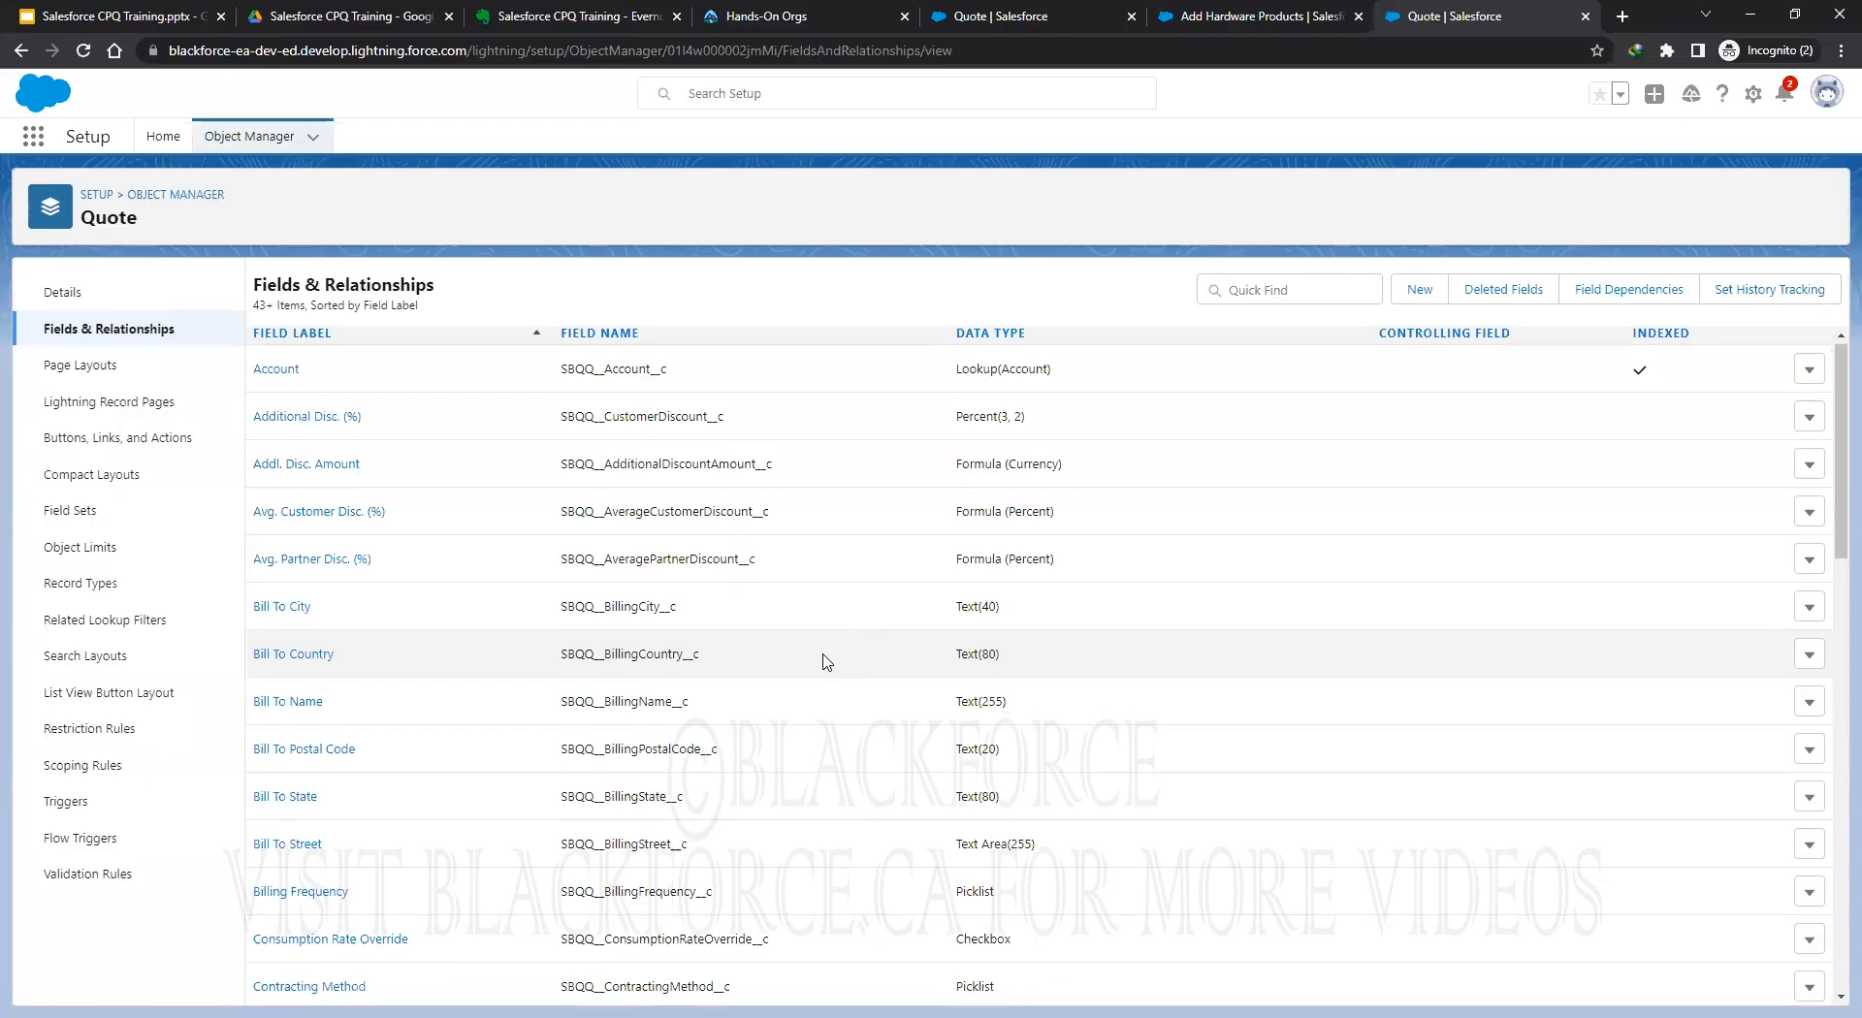
# Copy the Quote_Product_Type__c API name from the Quote fields list.
pyautogui.scroll(-3, 822, 657)
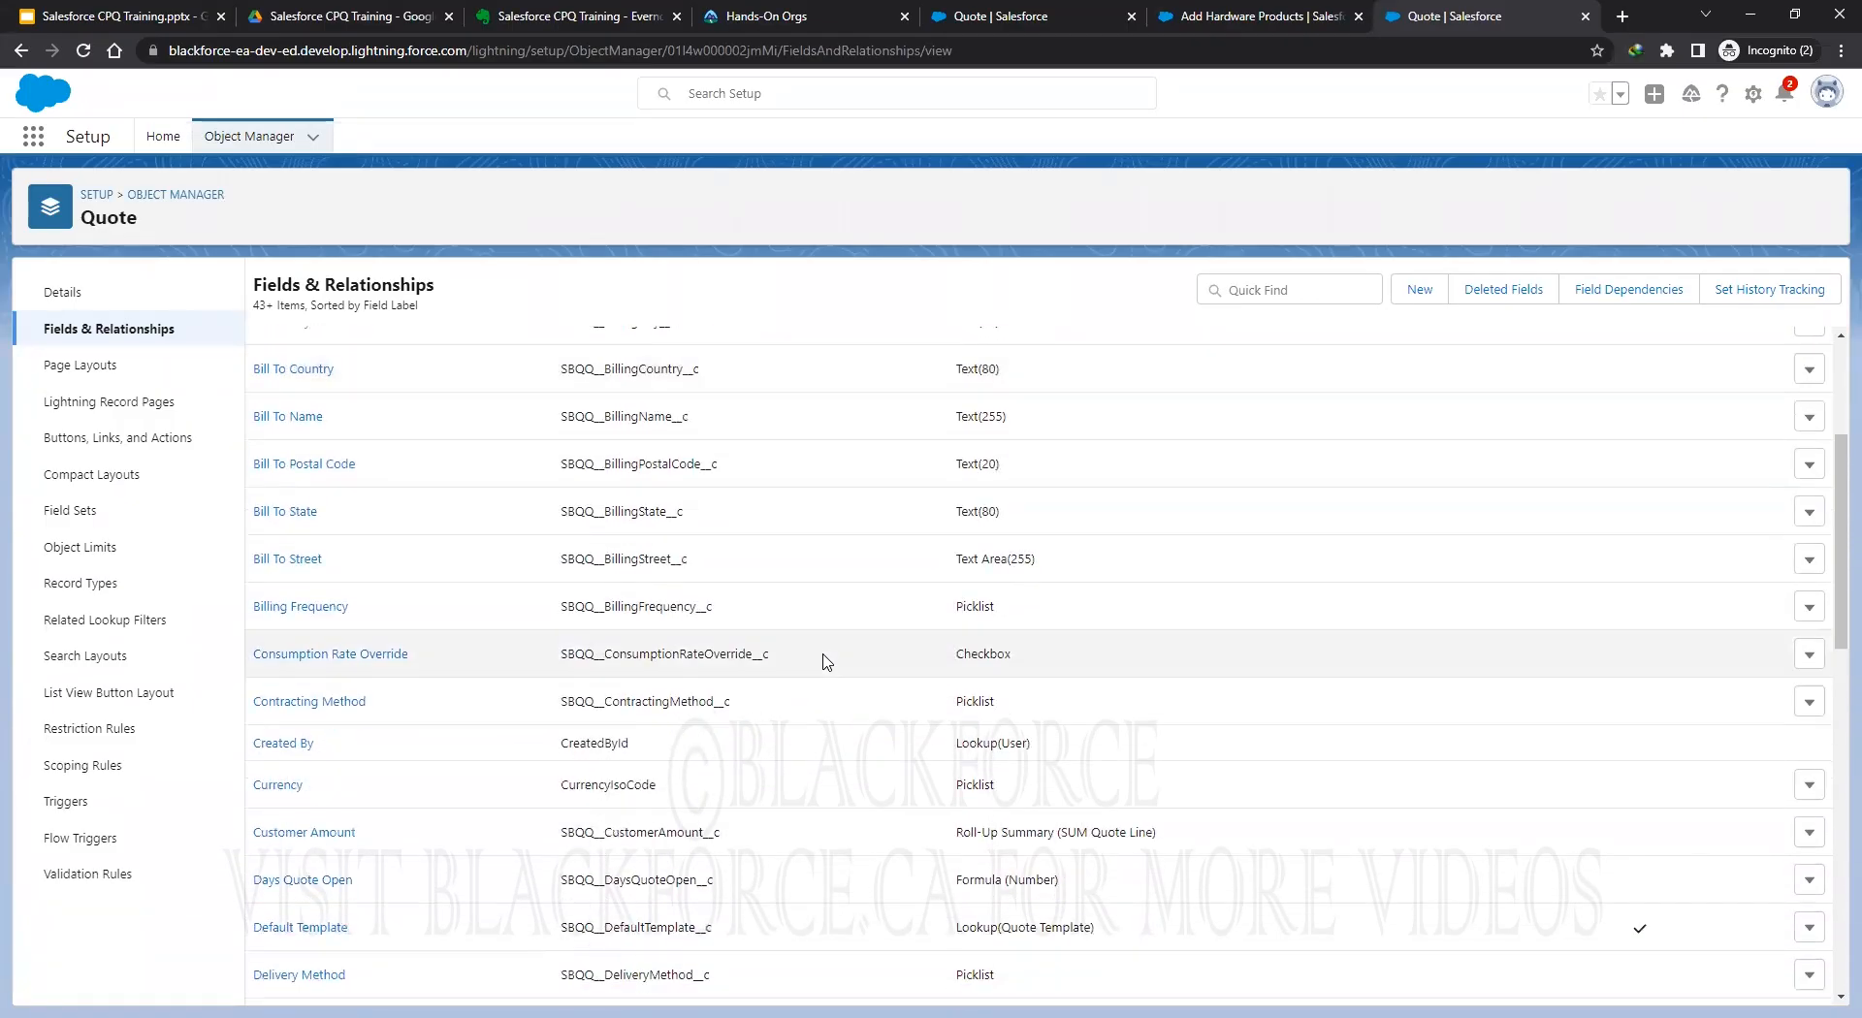
pyautogui.scroll(-7, 822, 659)
pyautogui.scroll(-4, 826, 663)
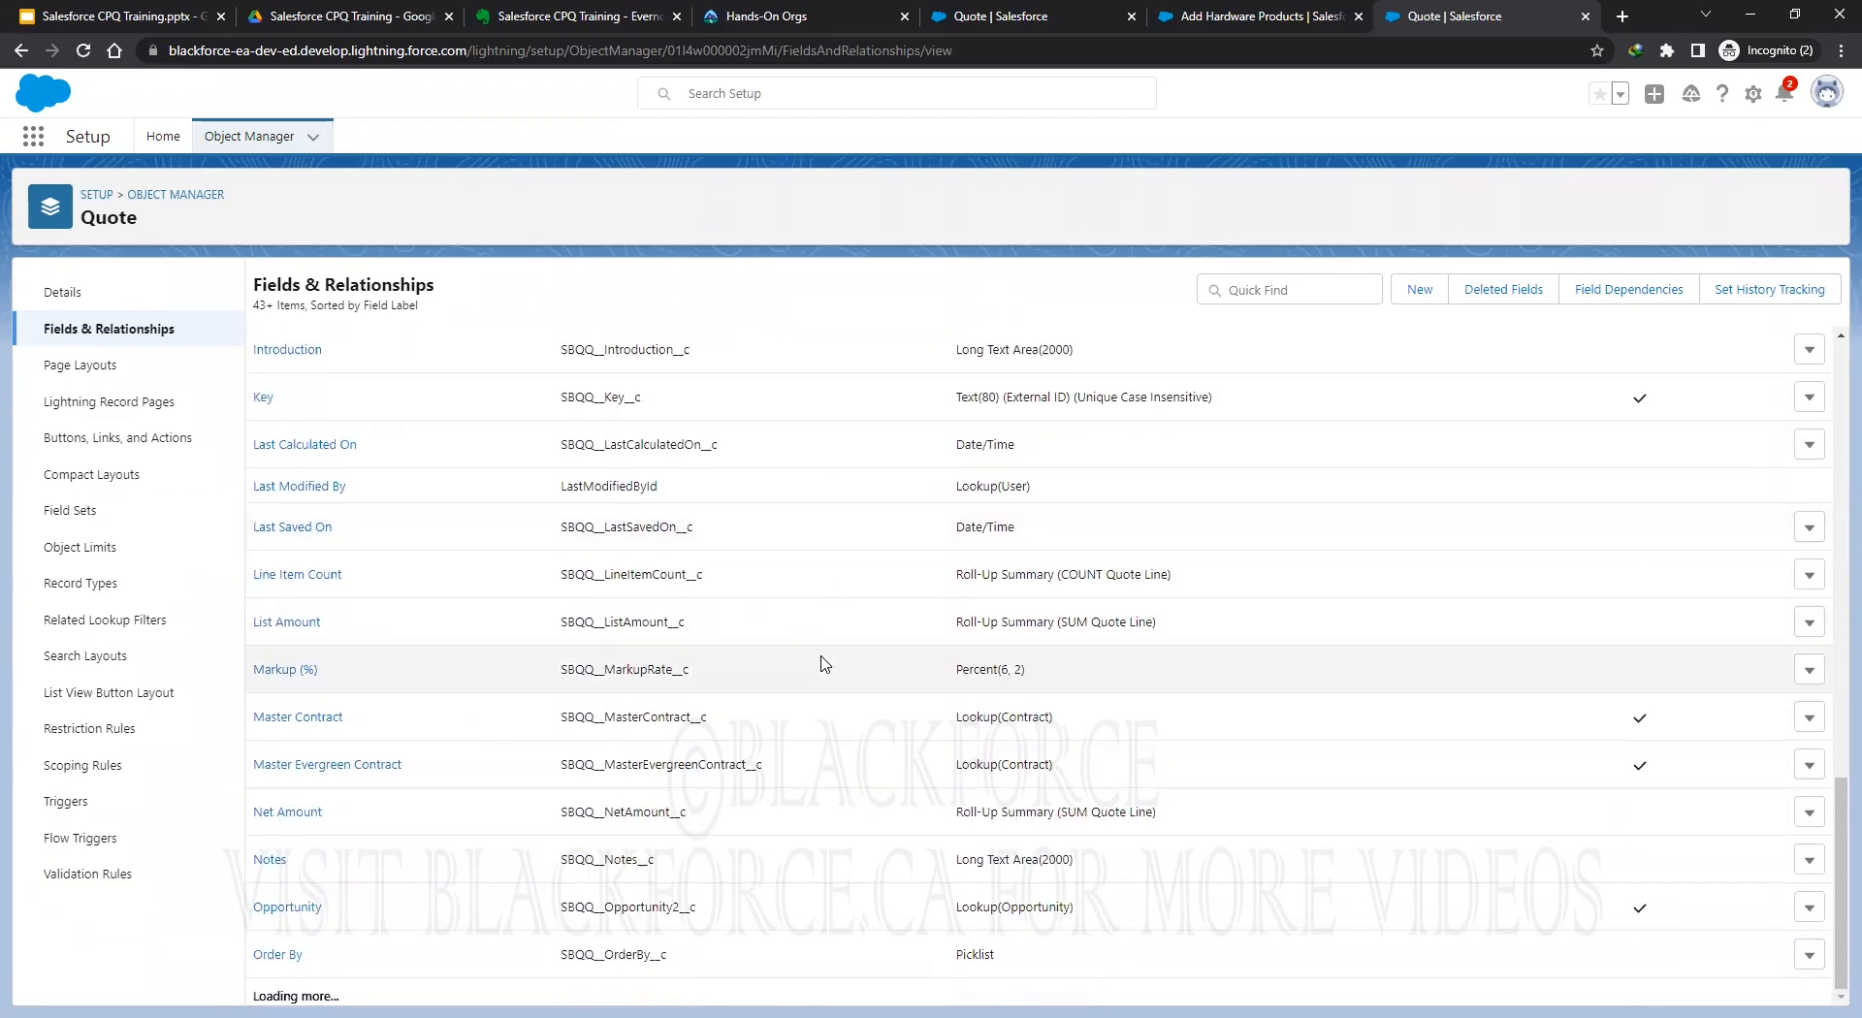
pyautogui.scroll(-3, 824, 663)
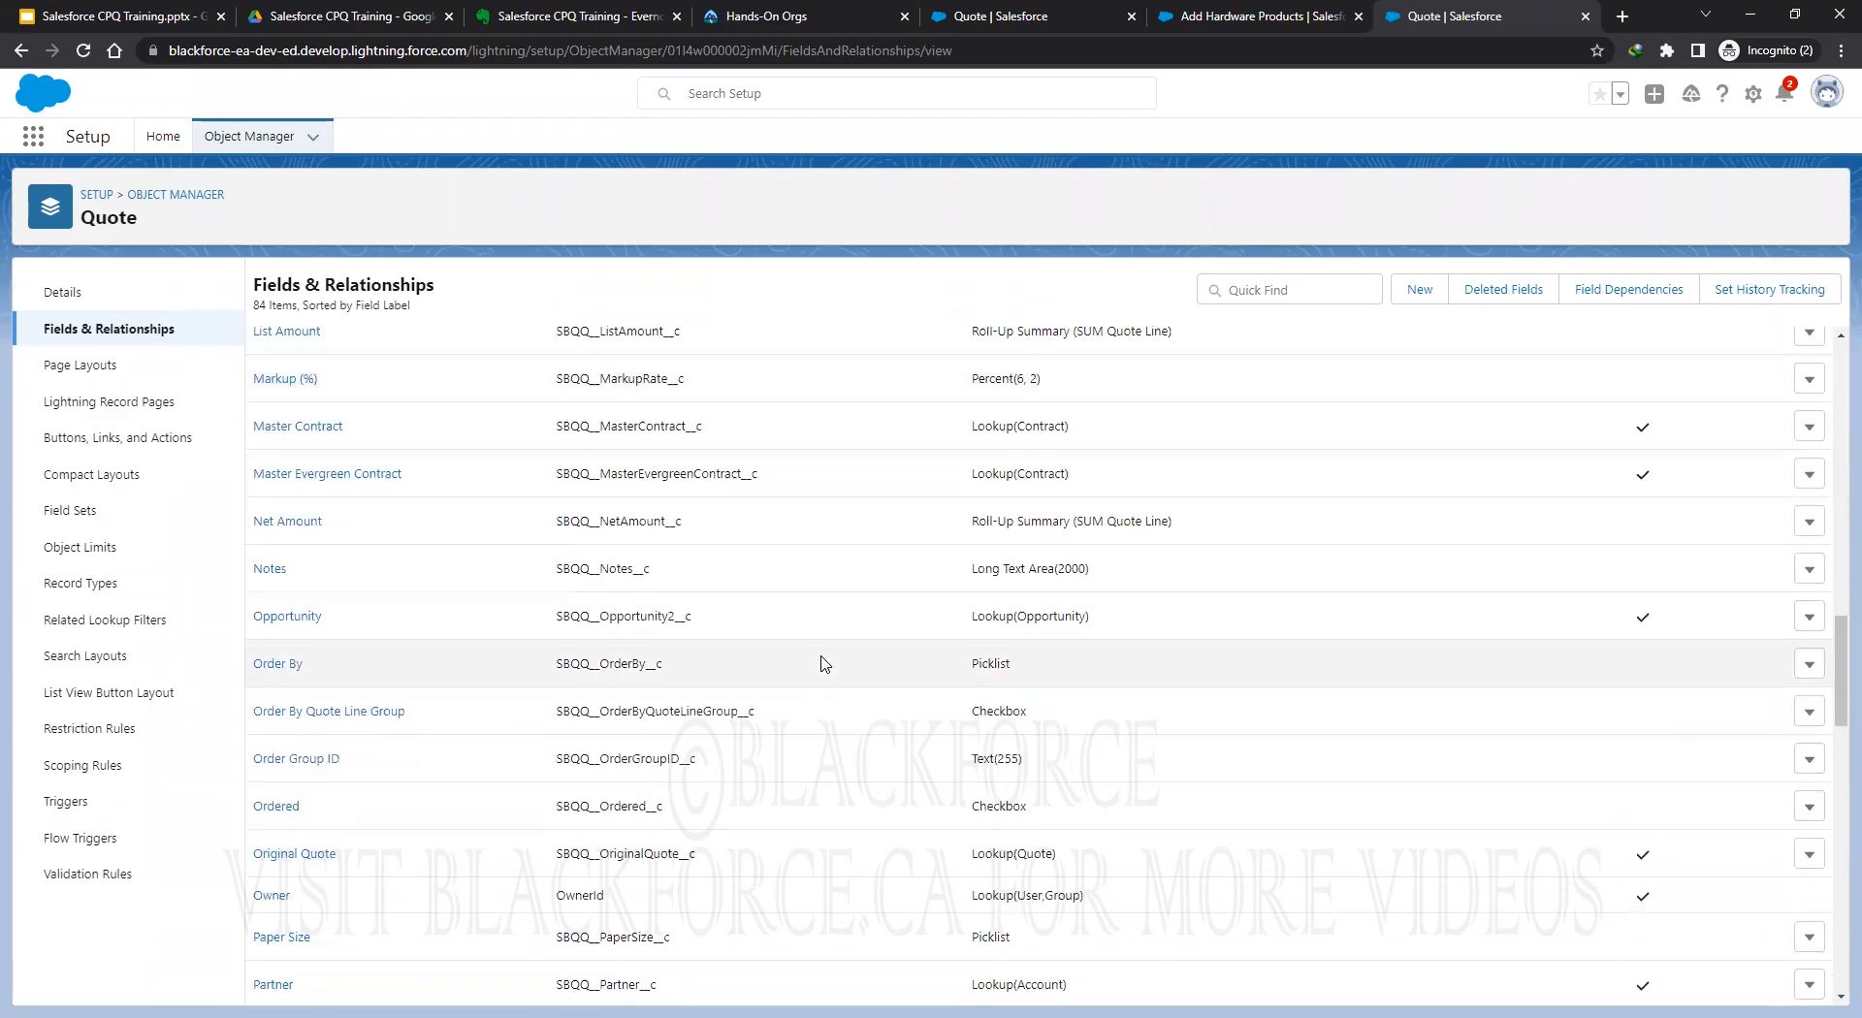
pyautogui.scroll(-7, 822, 664)
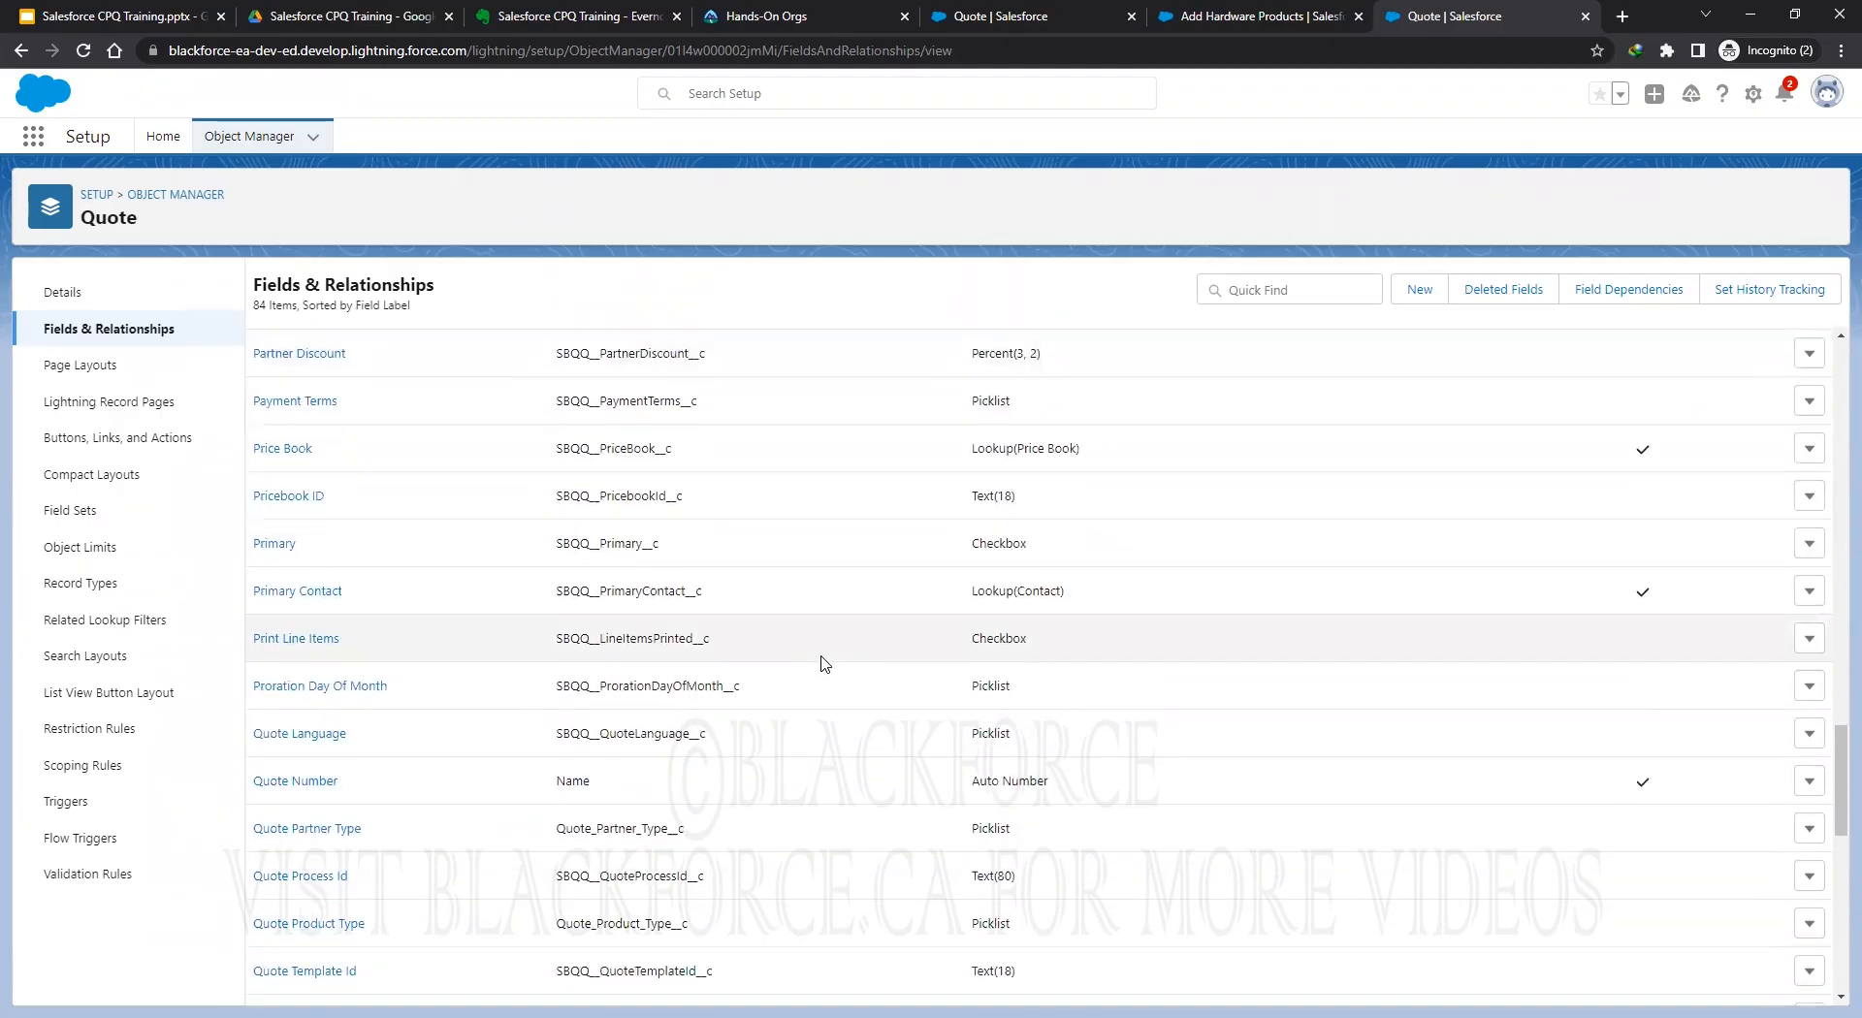
pyautogui.scroll(-1, 823, 663)
pyautogui.doubleClick(622, 827)
pyautogui.rightClick(628, 826)
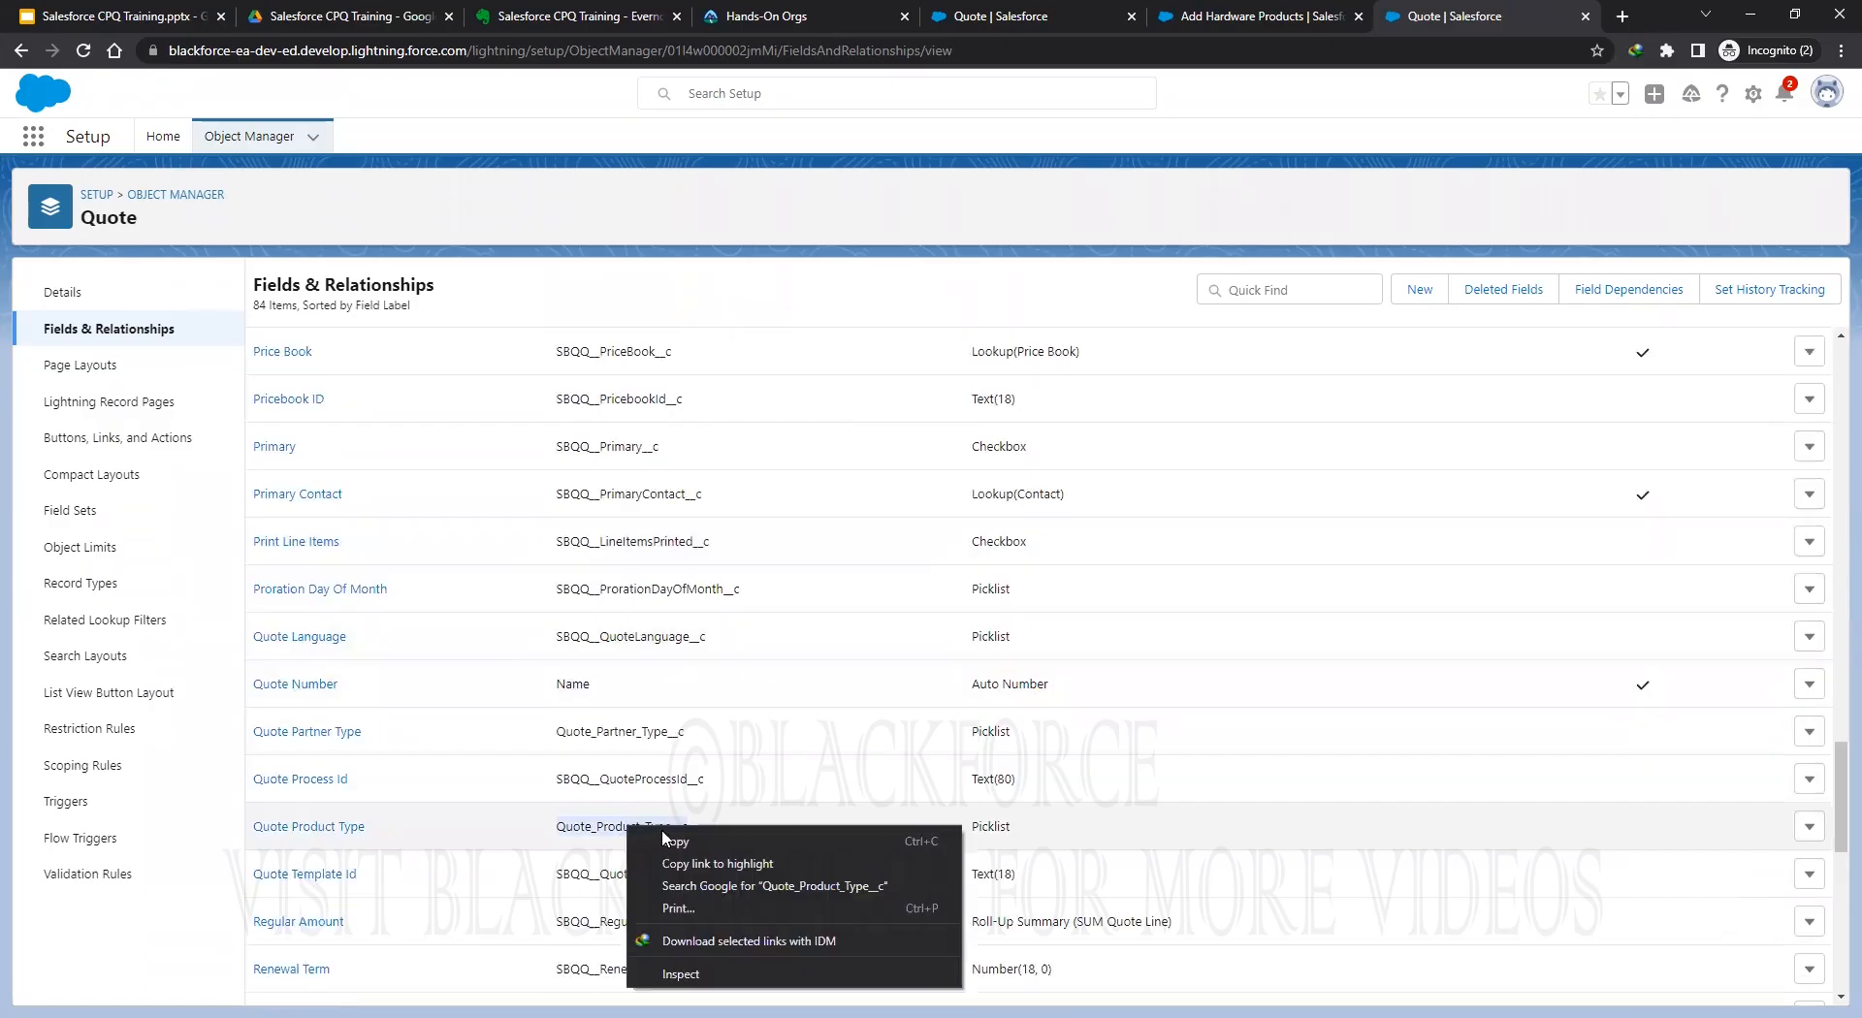
pyautogui.click(725, 835)
# Check the Quote Product Type field's Hardware/Software values, then go back to the Object Manager list.
pyautogui.click(308, 827)
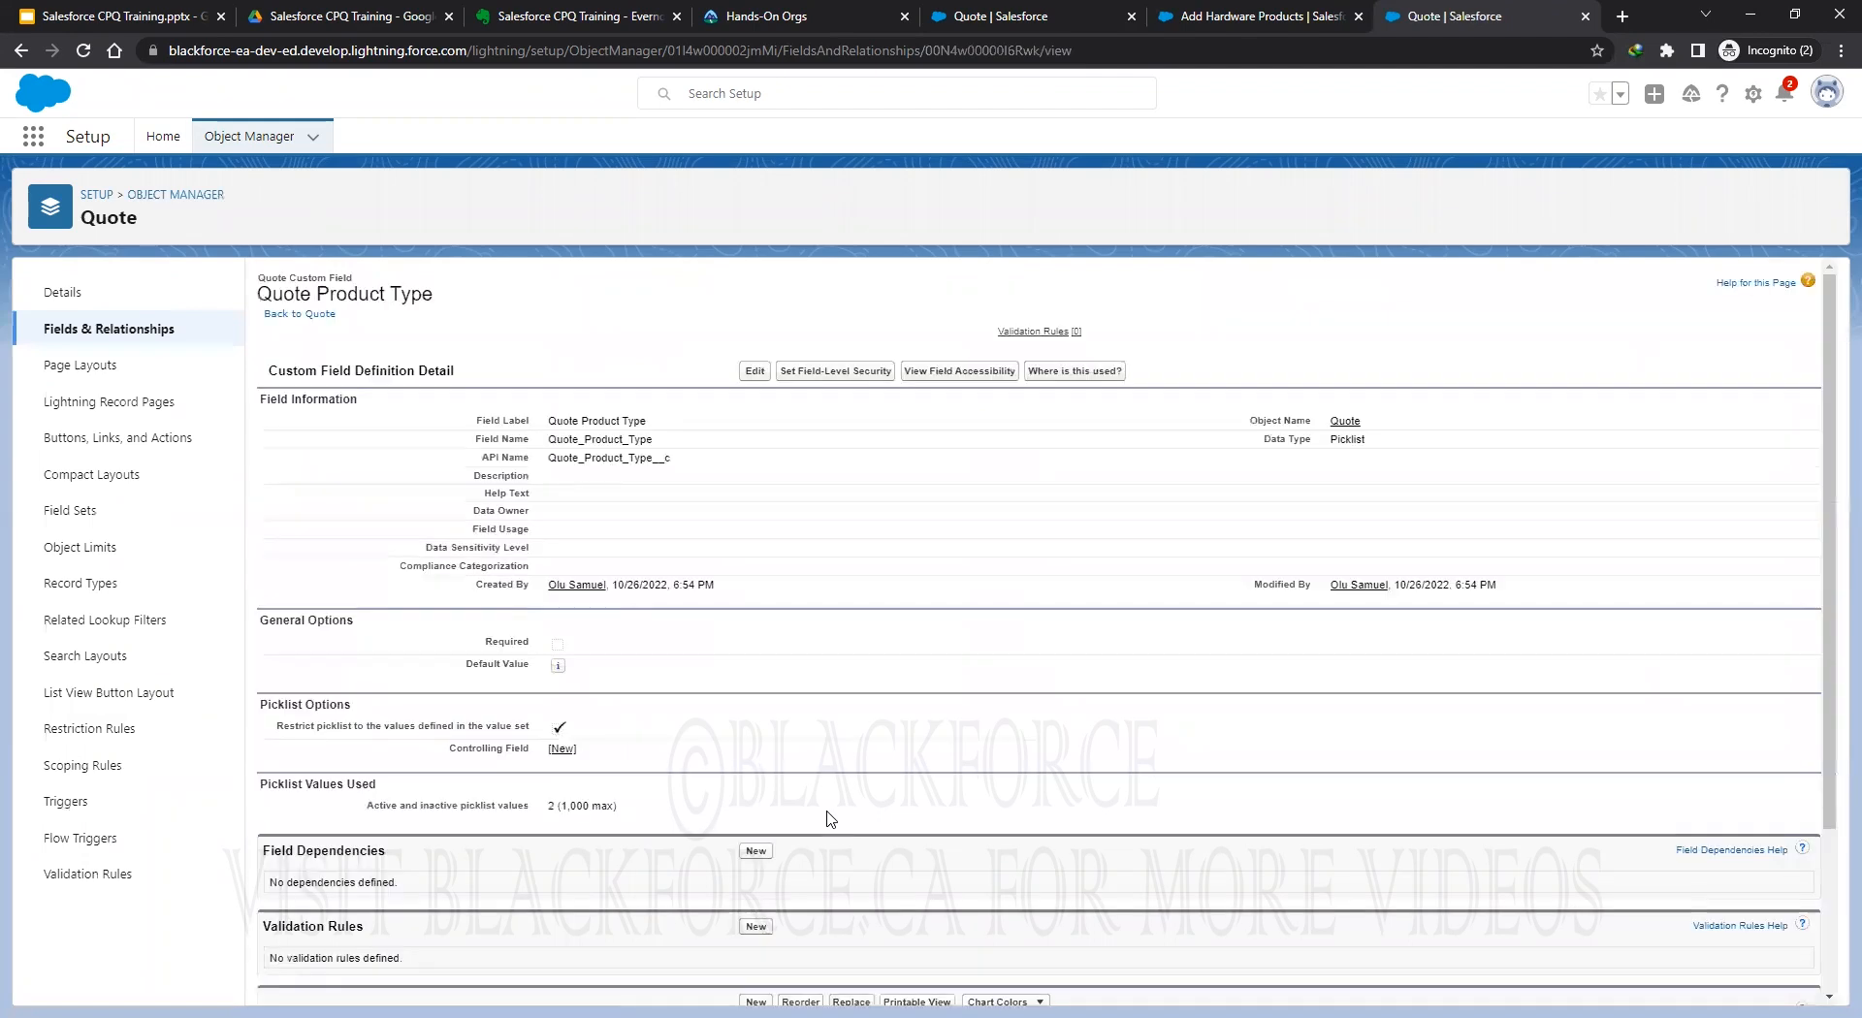
pyautogui.scroll(-3, 830, 819)
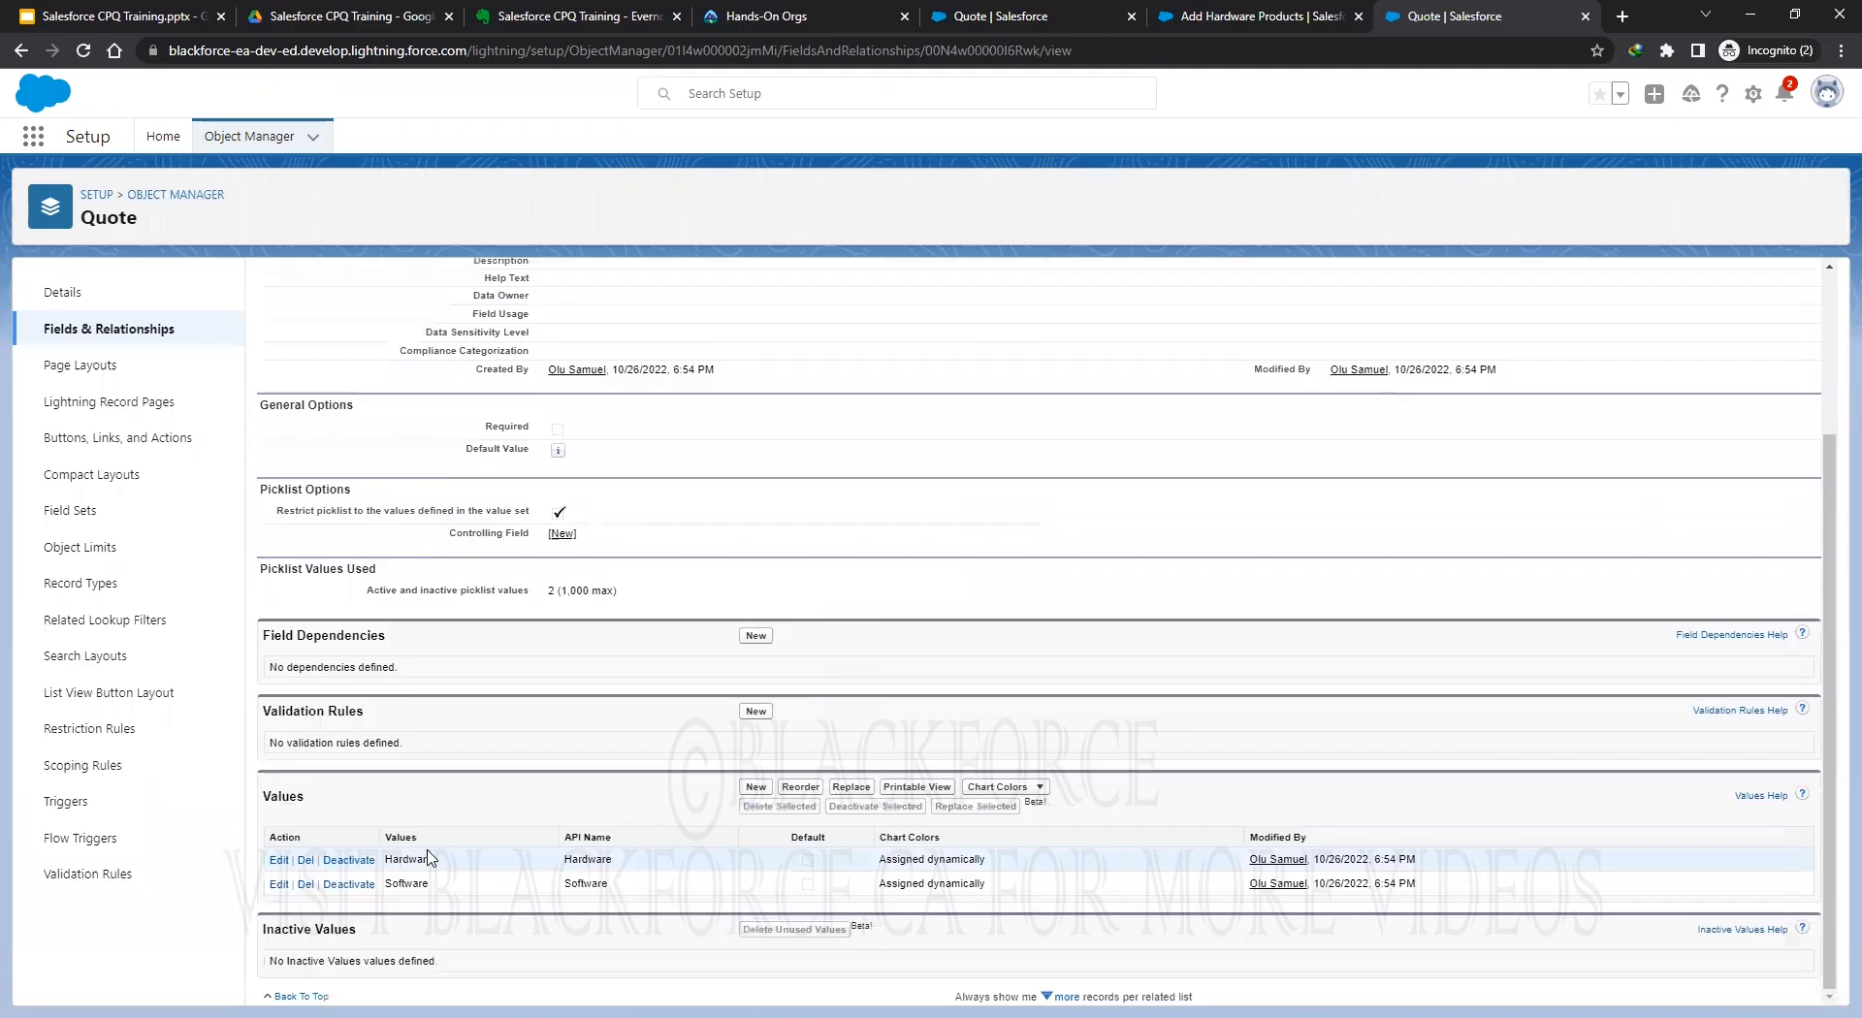
pyautogui.click(249, 139)
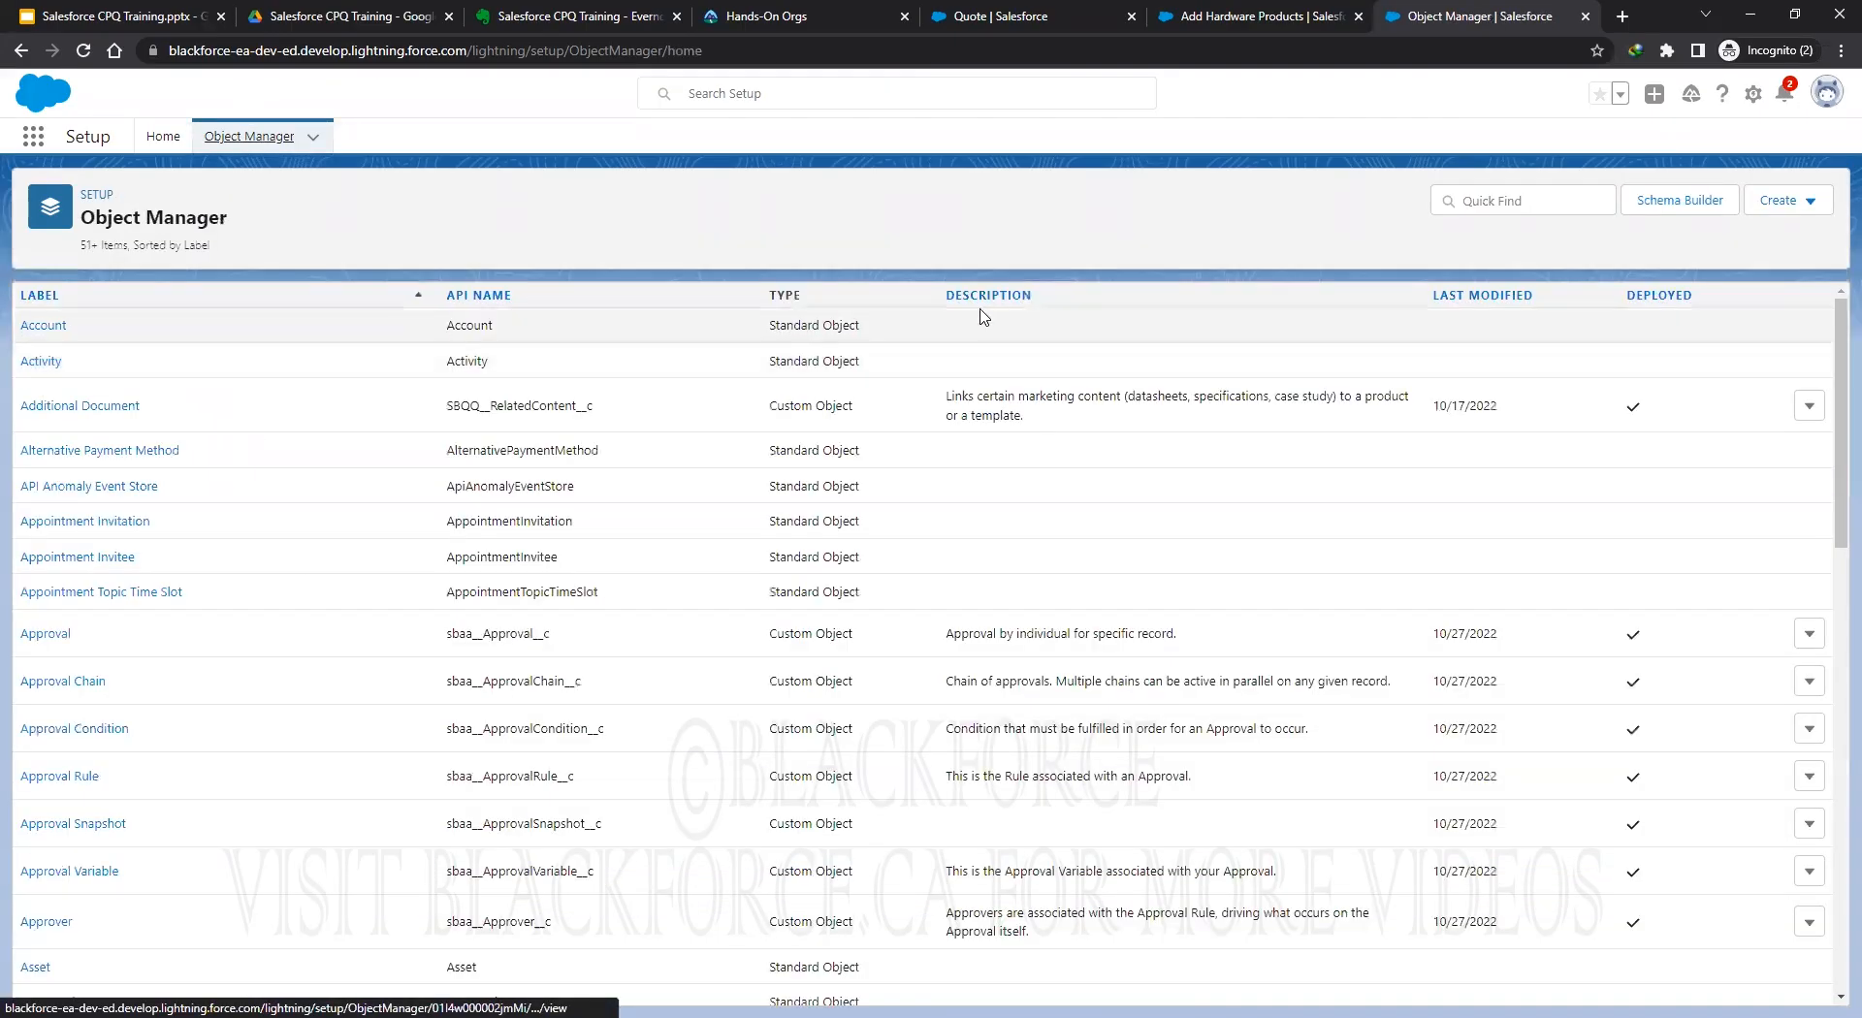
# Filter Object Manager by 'search f' and show the Search Filter object's 16 fields.
pyautogui.click(1493, 199)
pyautogui.write('s')
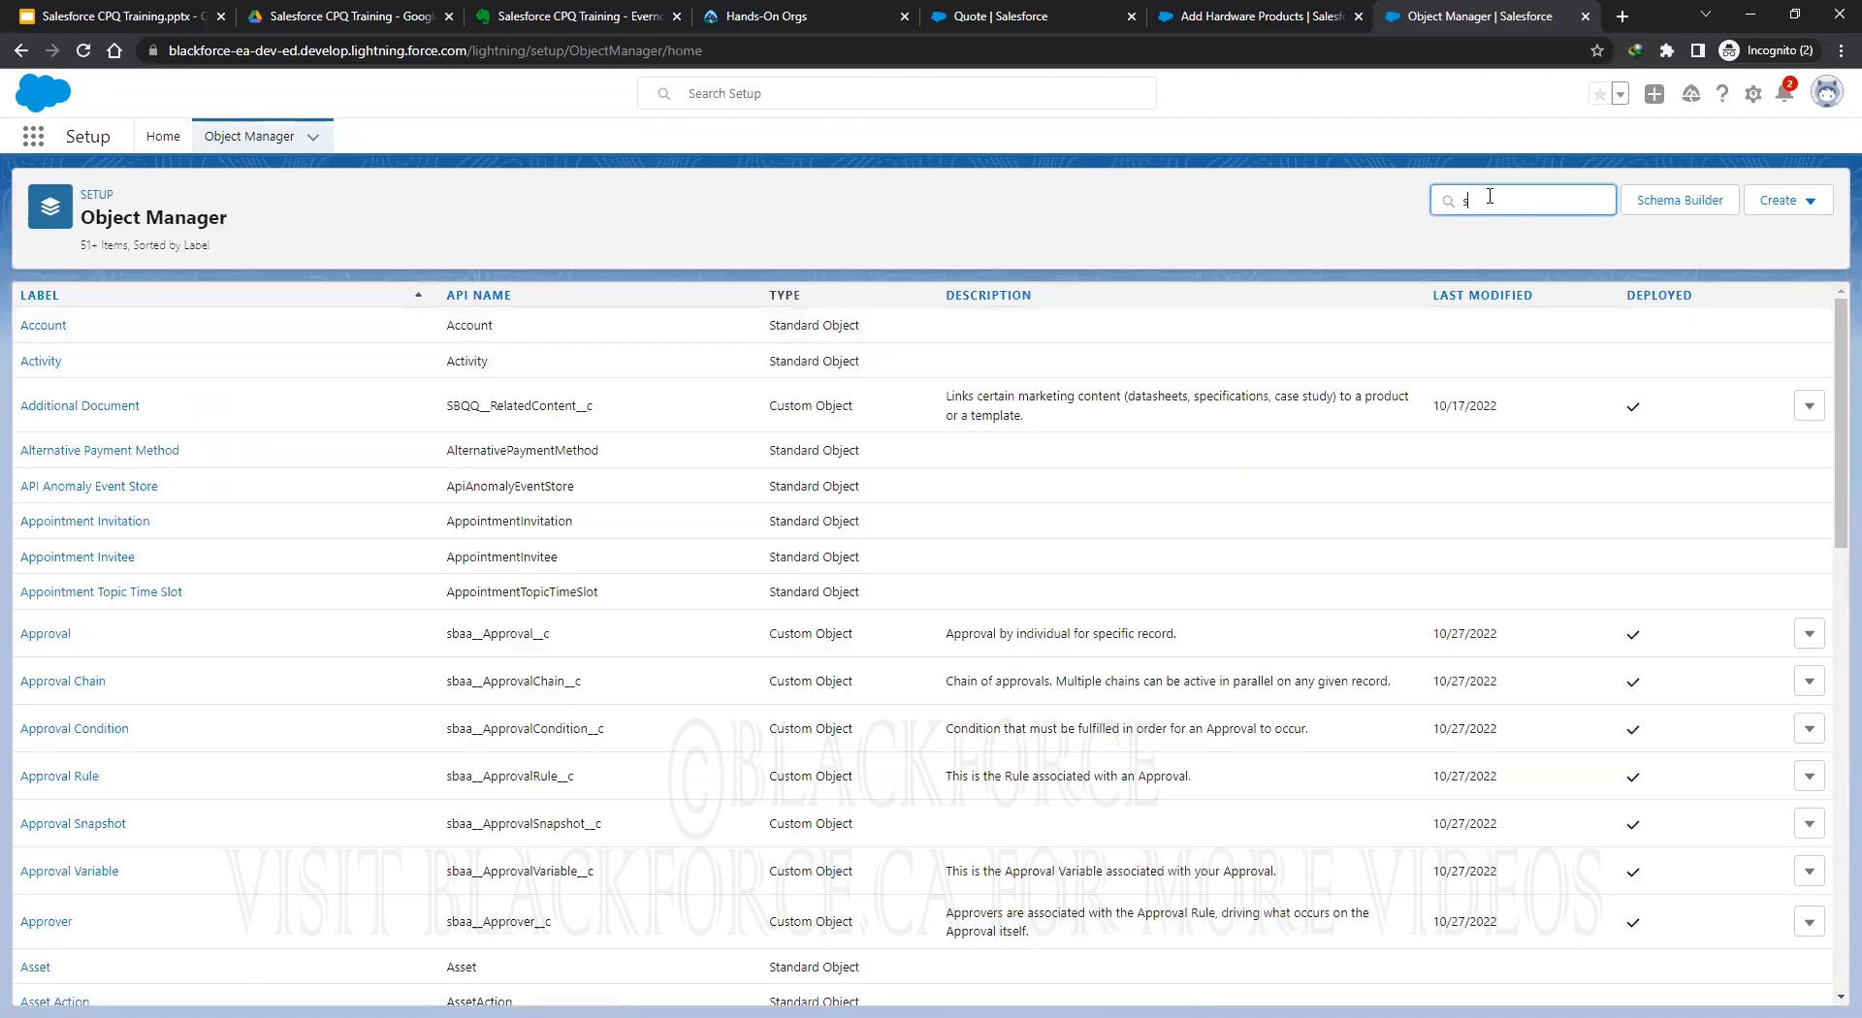
pyautogui.write('earch f')
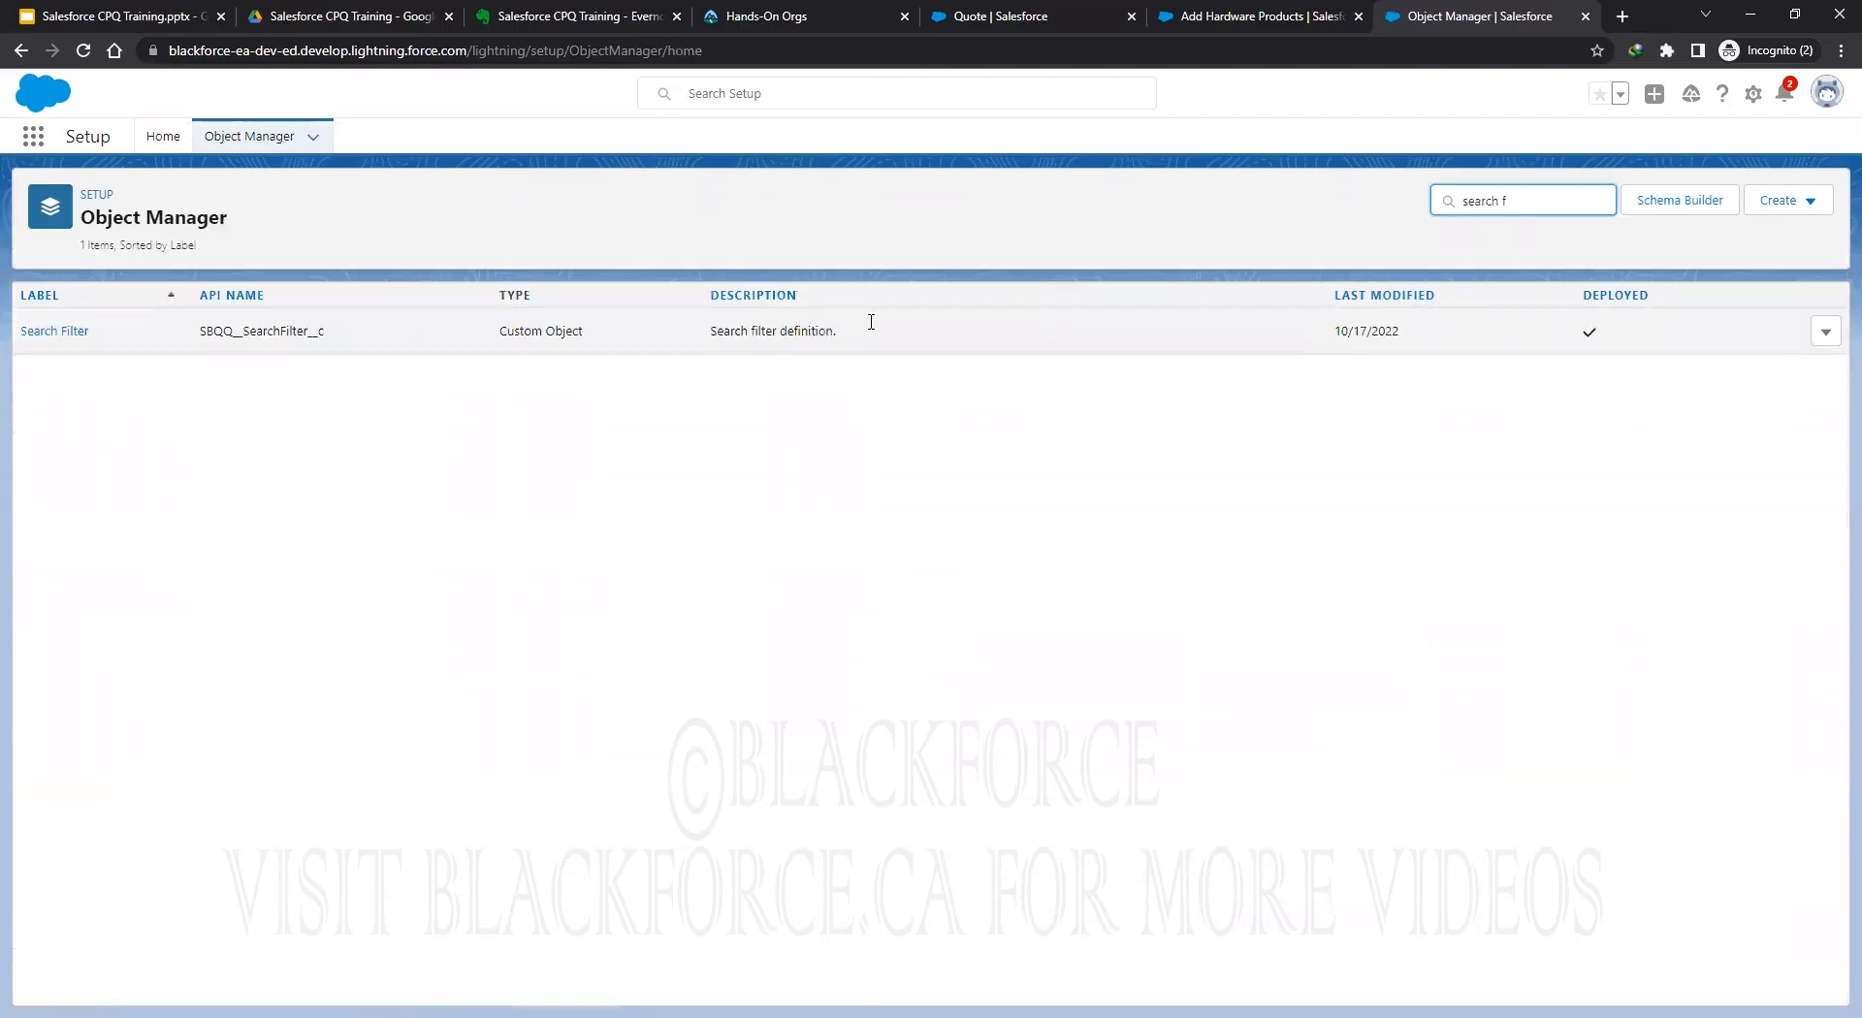
pyautogui.click(49, 329)
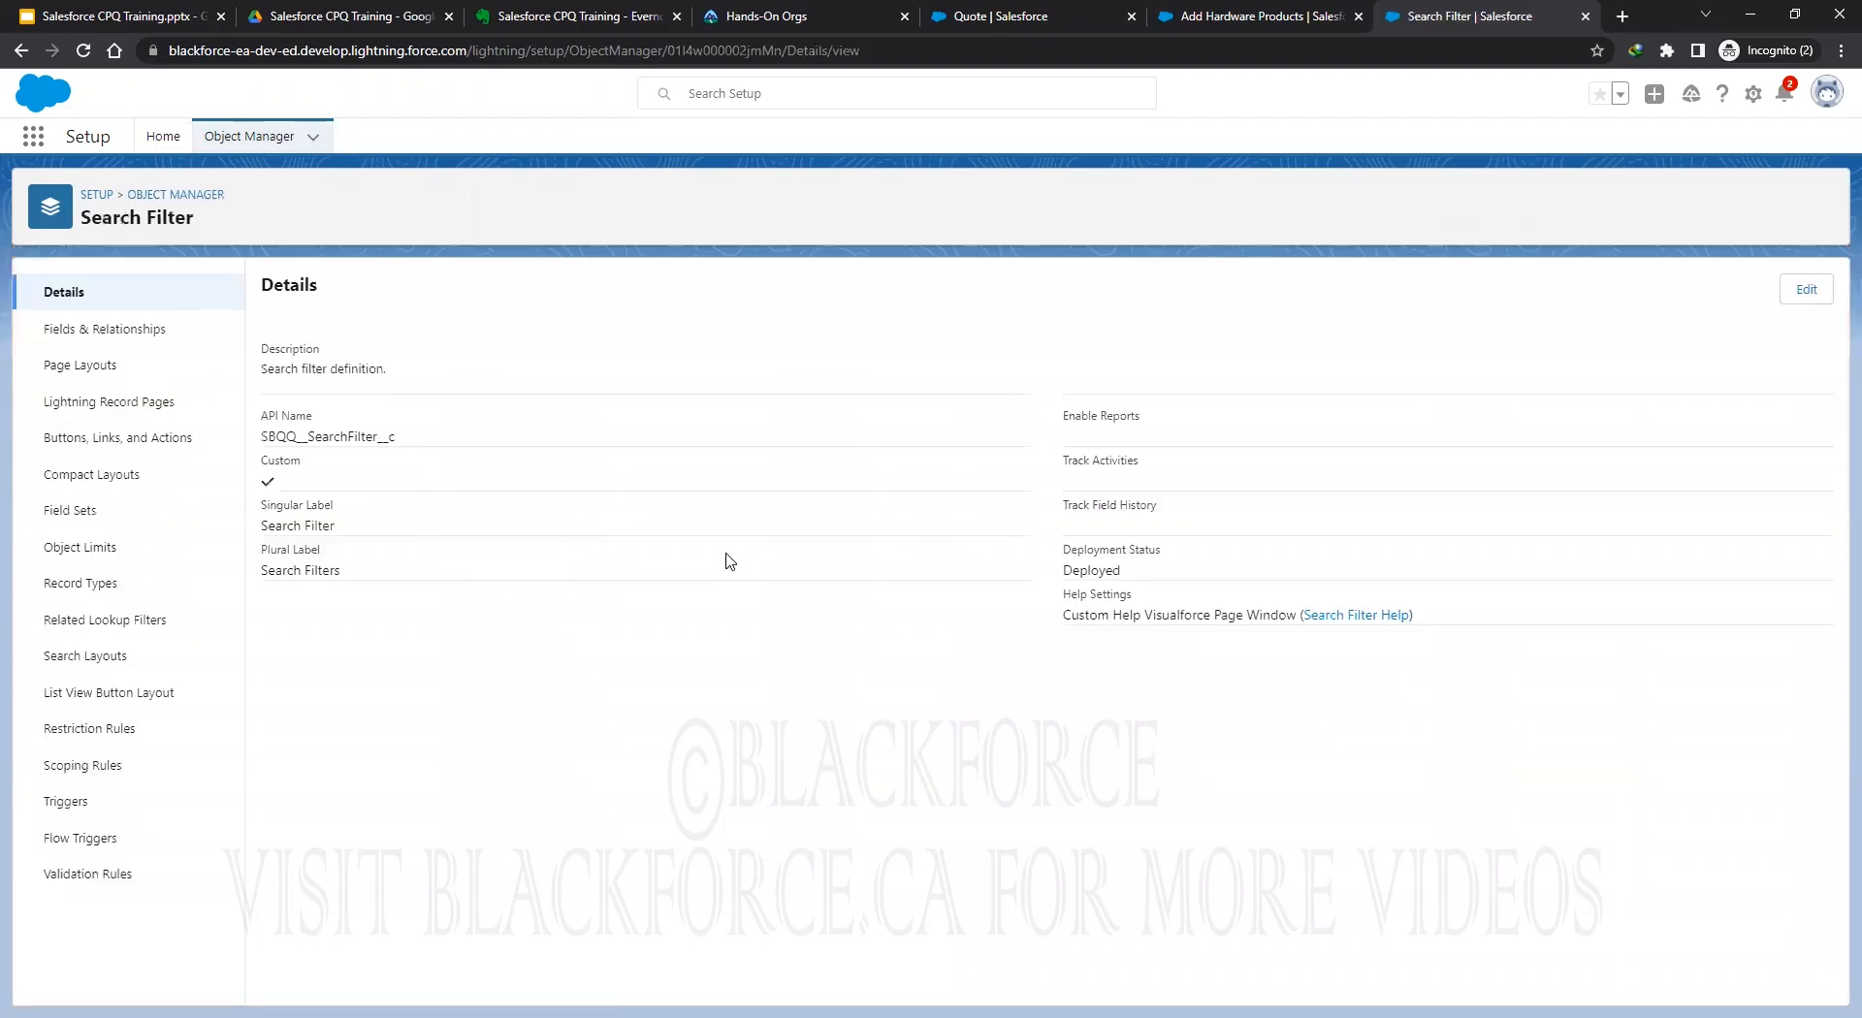
pyautogui.click(130, 330)
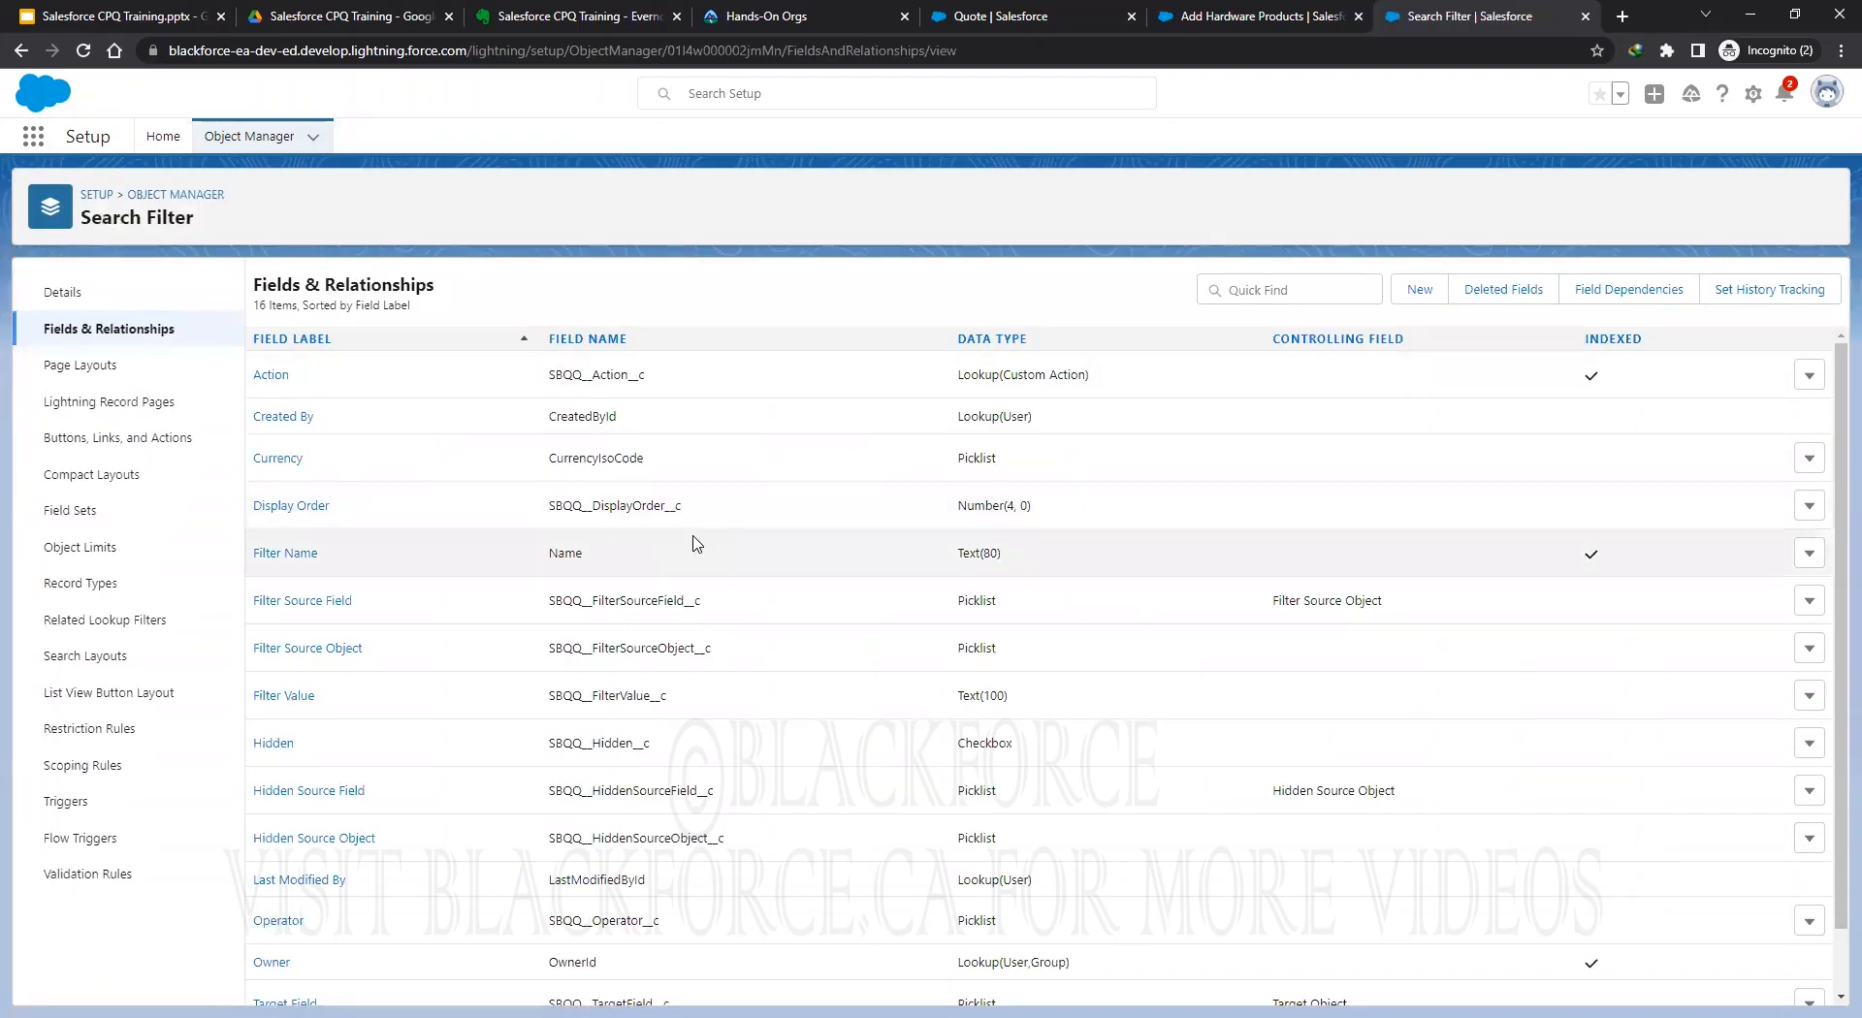
pyautogui.scroll(-1, 695, 543)
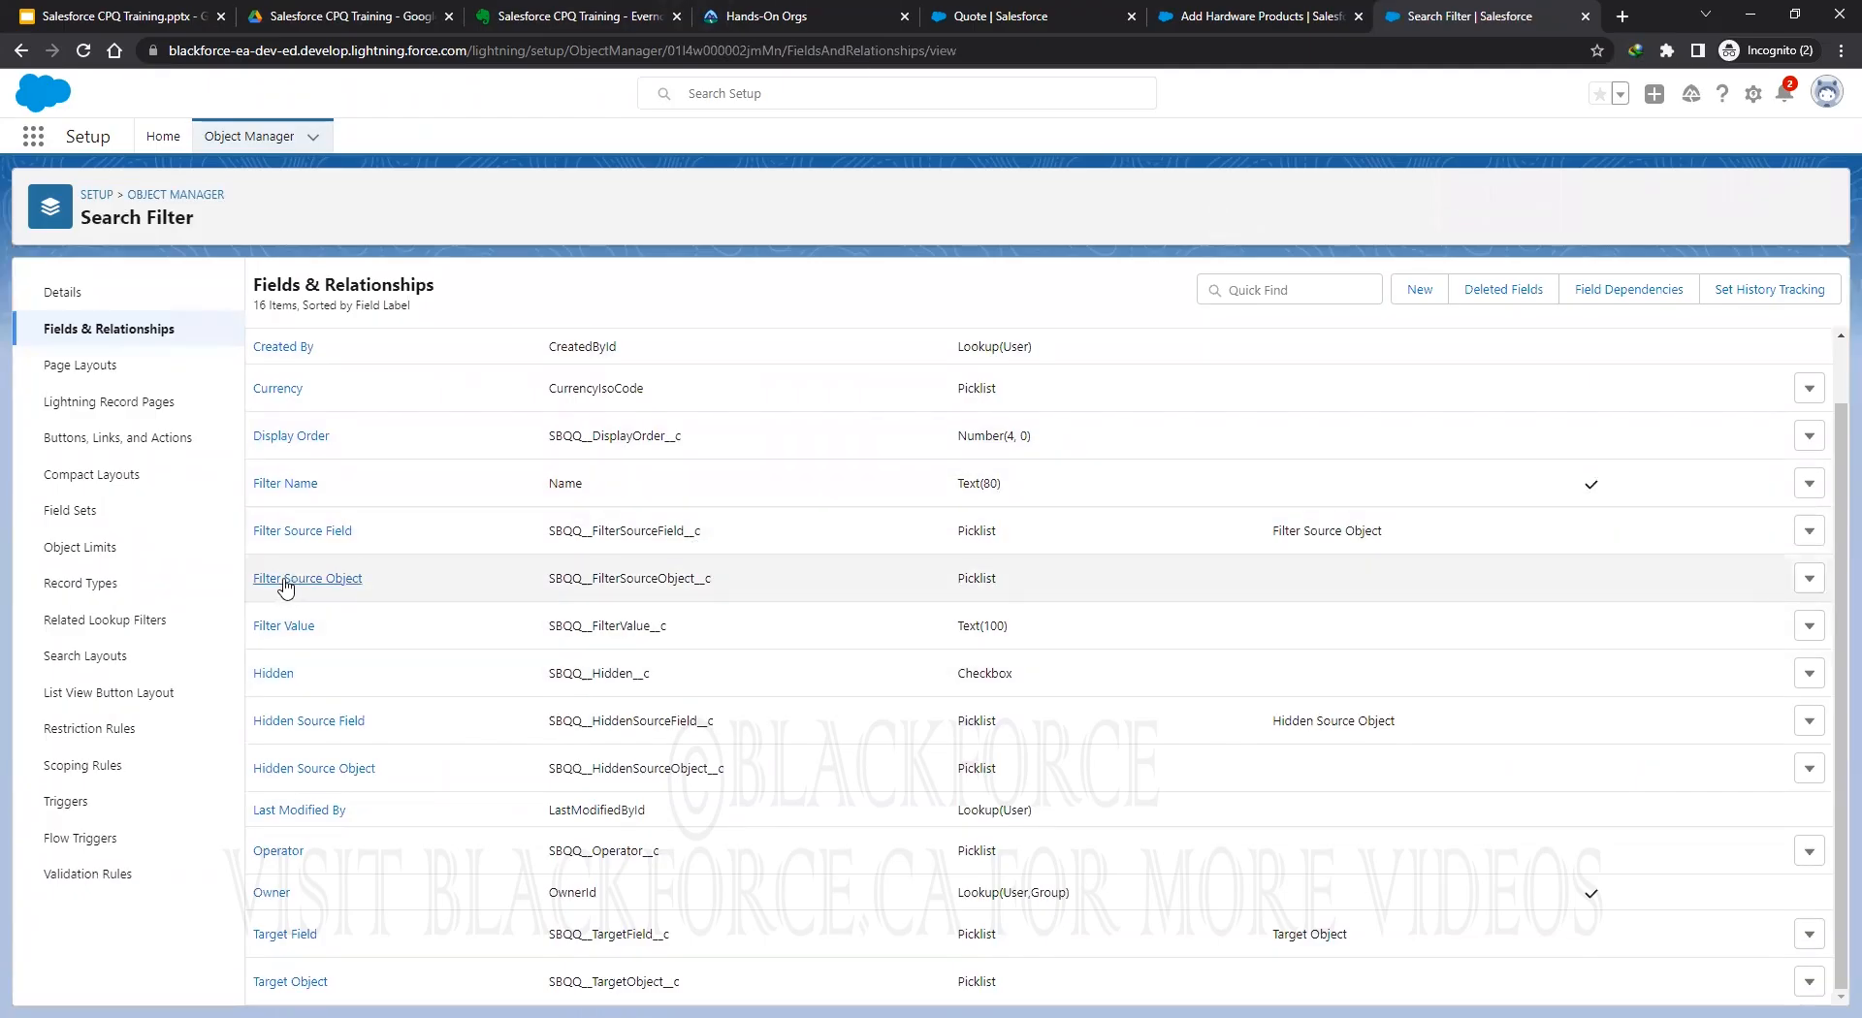
# Paste Quote_Product_Type__c as a new Filter Source Field picklist value and save it.
pyautogui.click(292, 532)
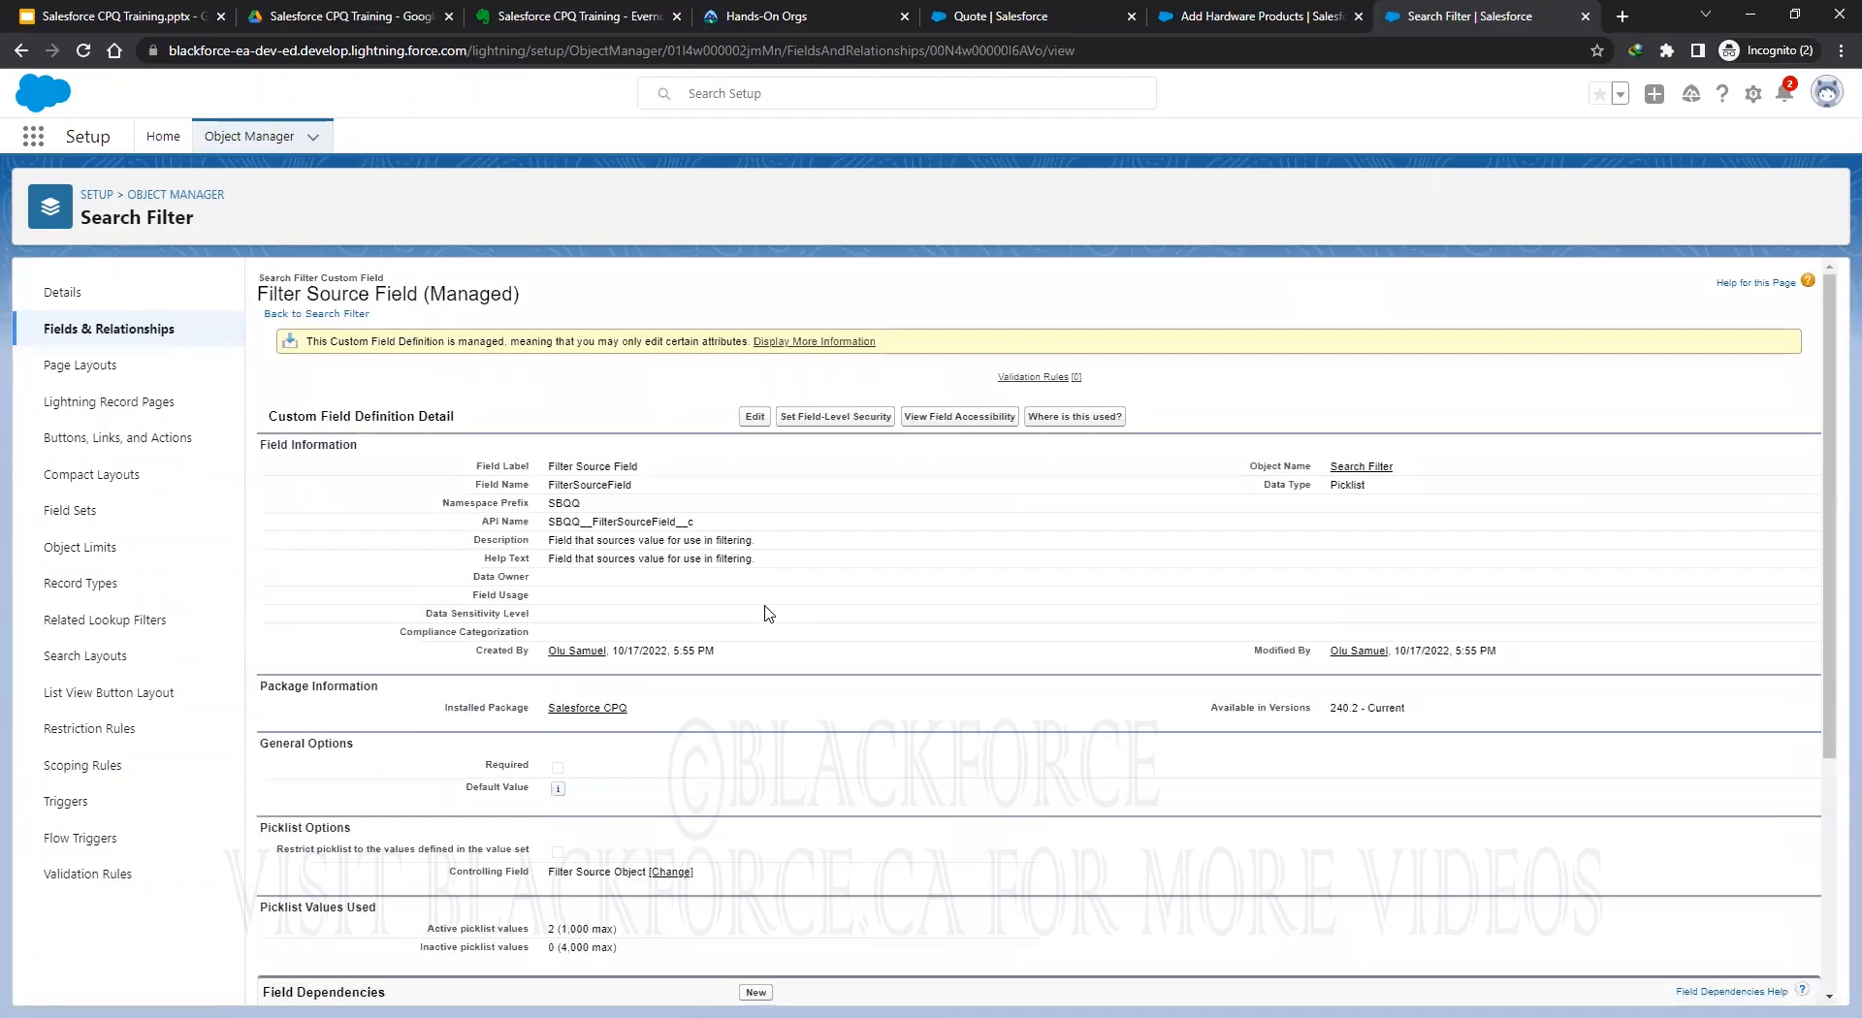
pyautogui.scroll(-4, 788, 600)
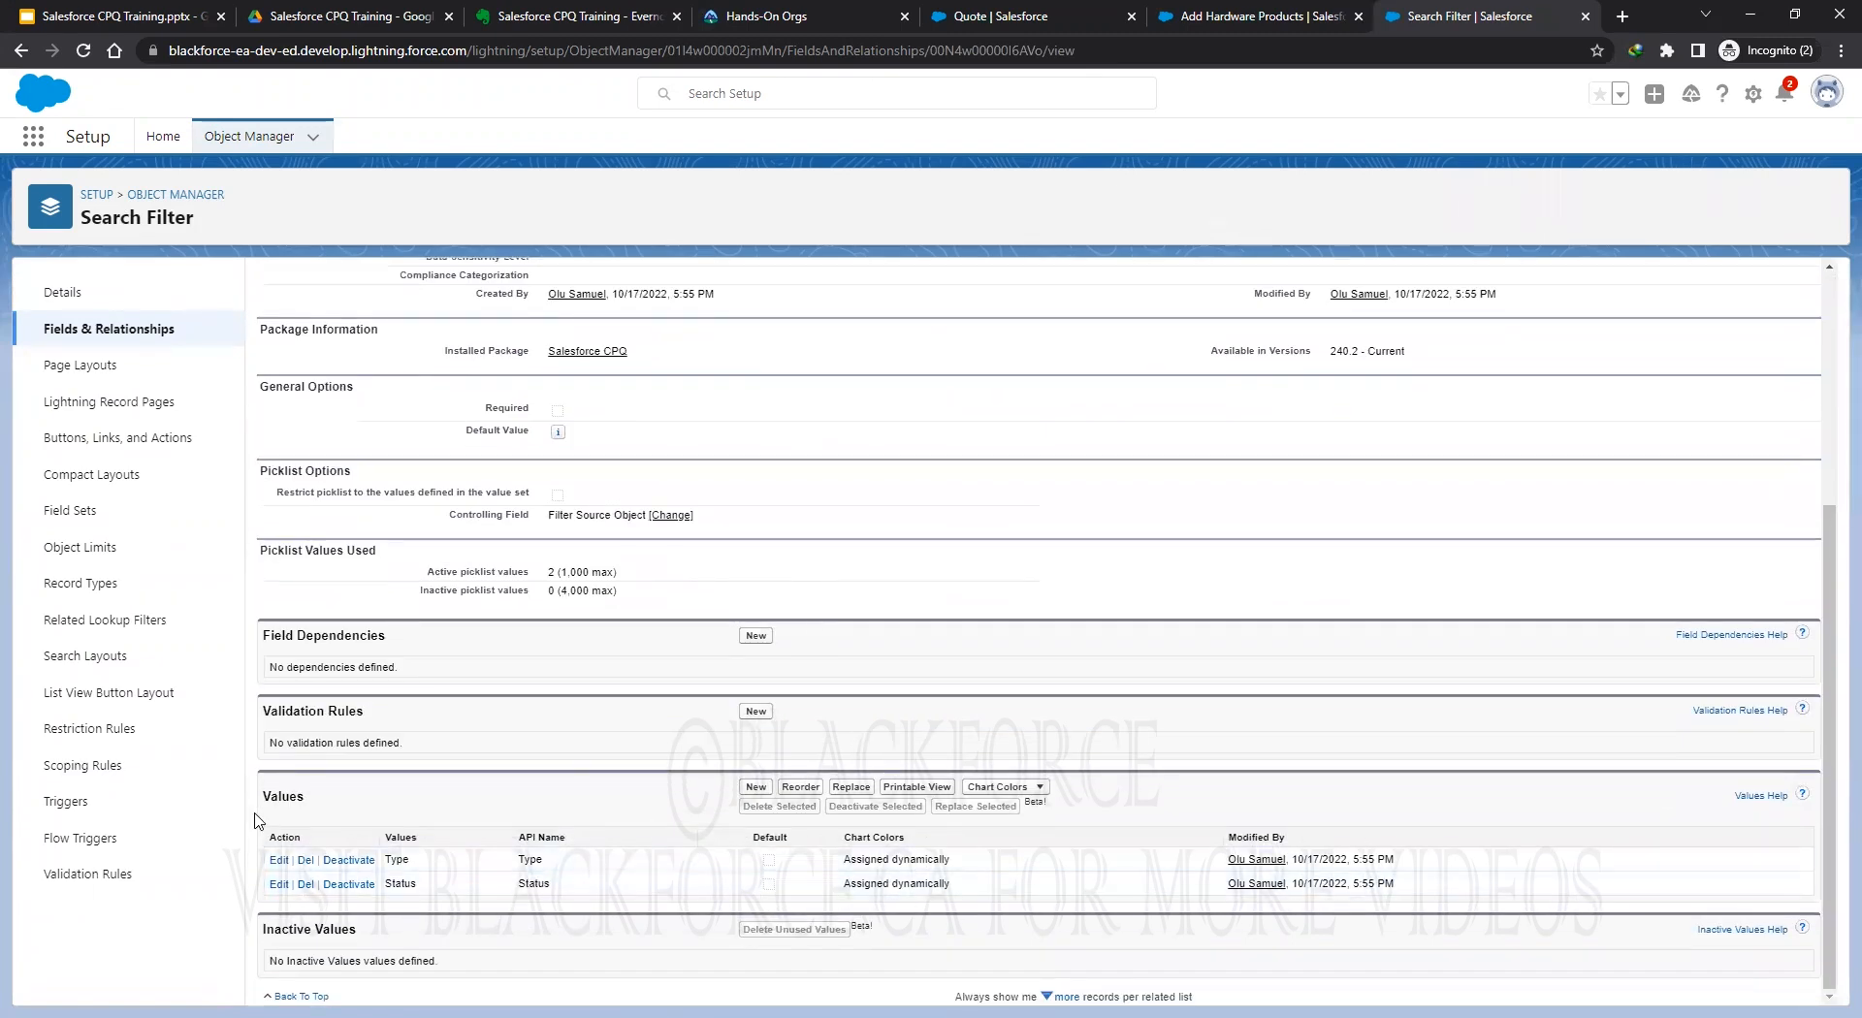
pyautogui.click(740, 789)
pyautogui.hotkey('ctrl', 'v')
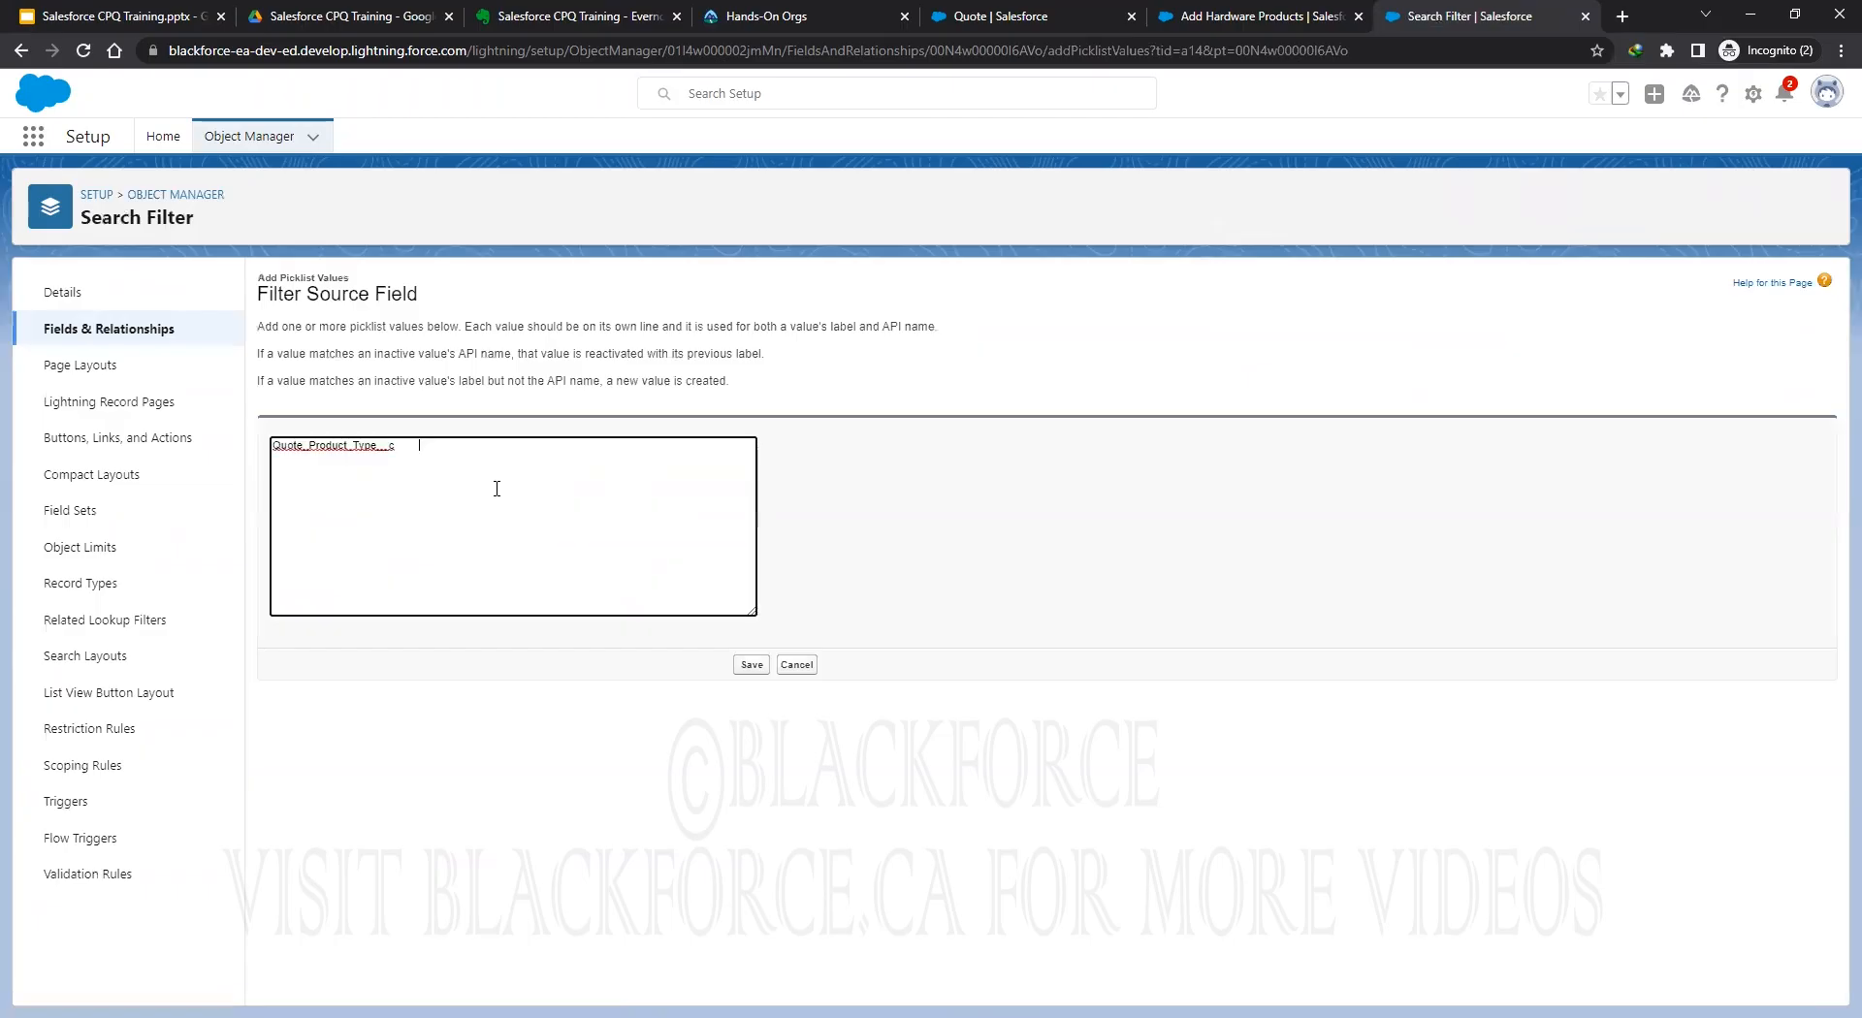
pyautogui.click(752, 665)
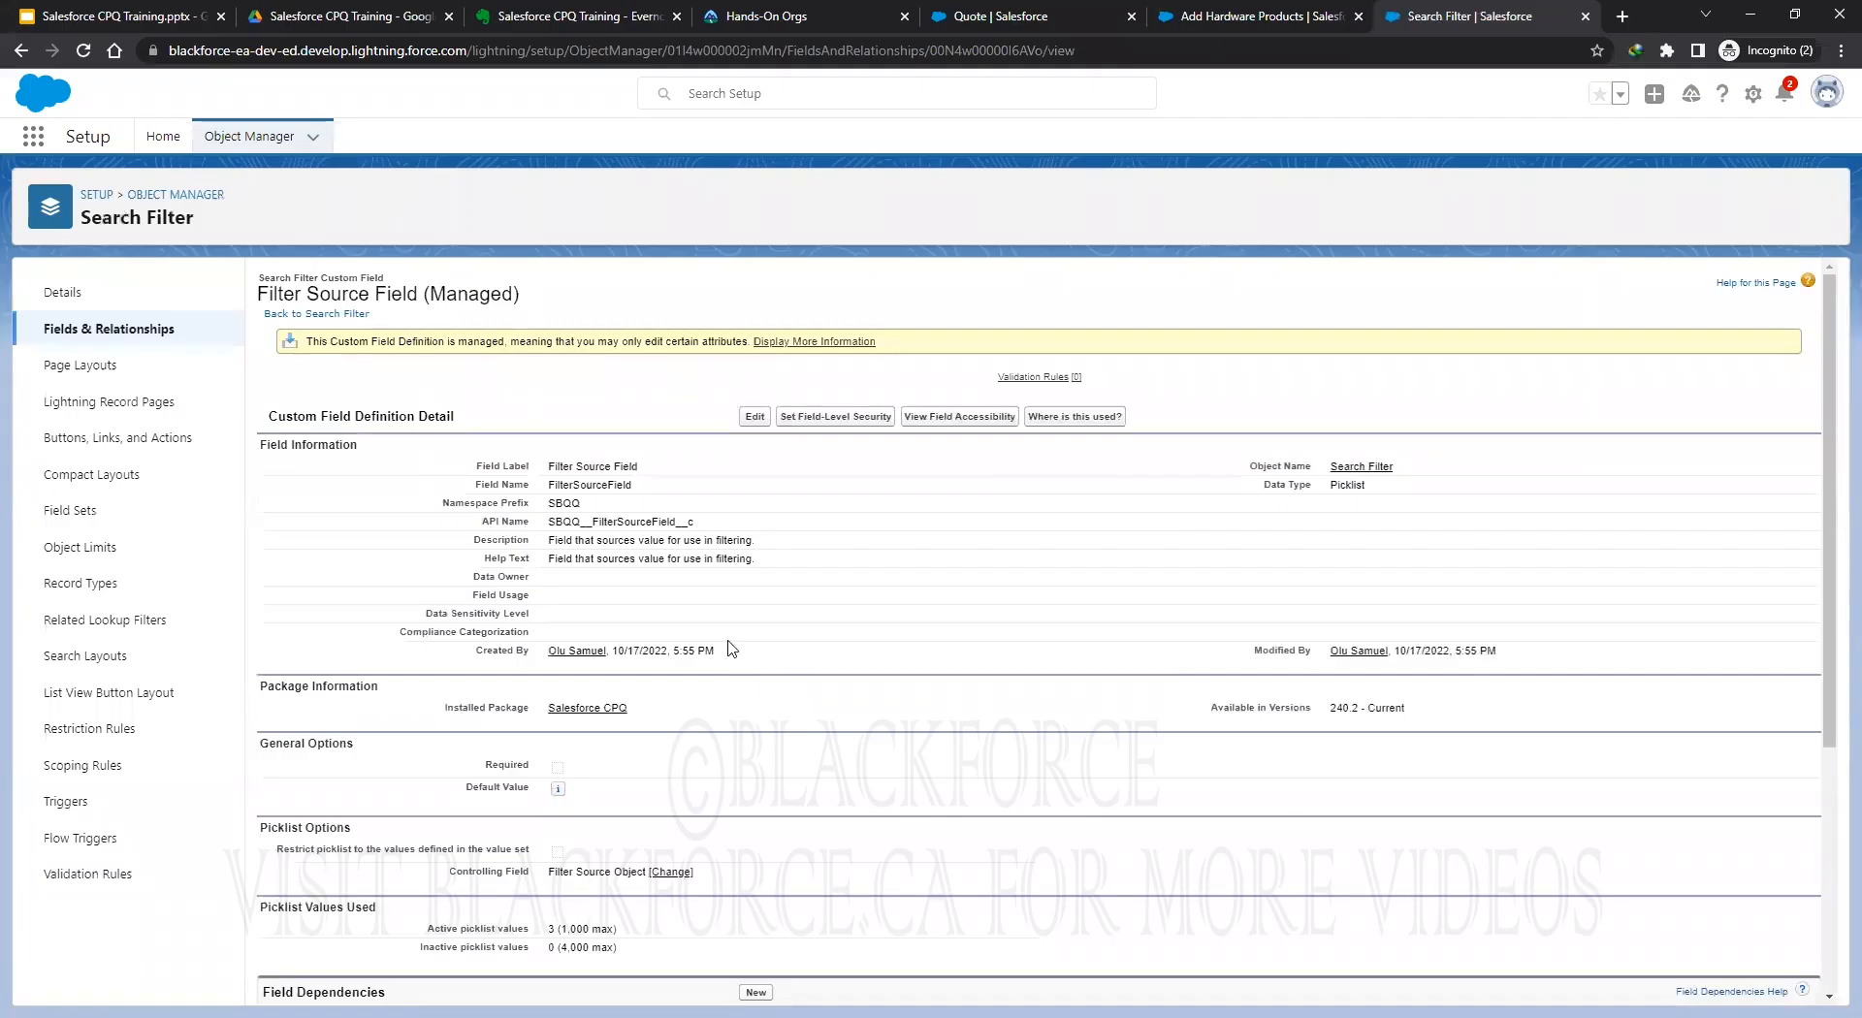
pyautogui.scroll(-1, 731, 648)
# Include Quote_Product_Type__c under Quote in the Filter Source Field dependency and save.
pyautogui.click(669, 774)
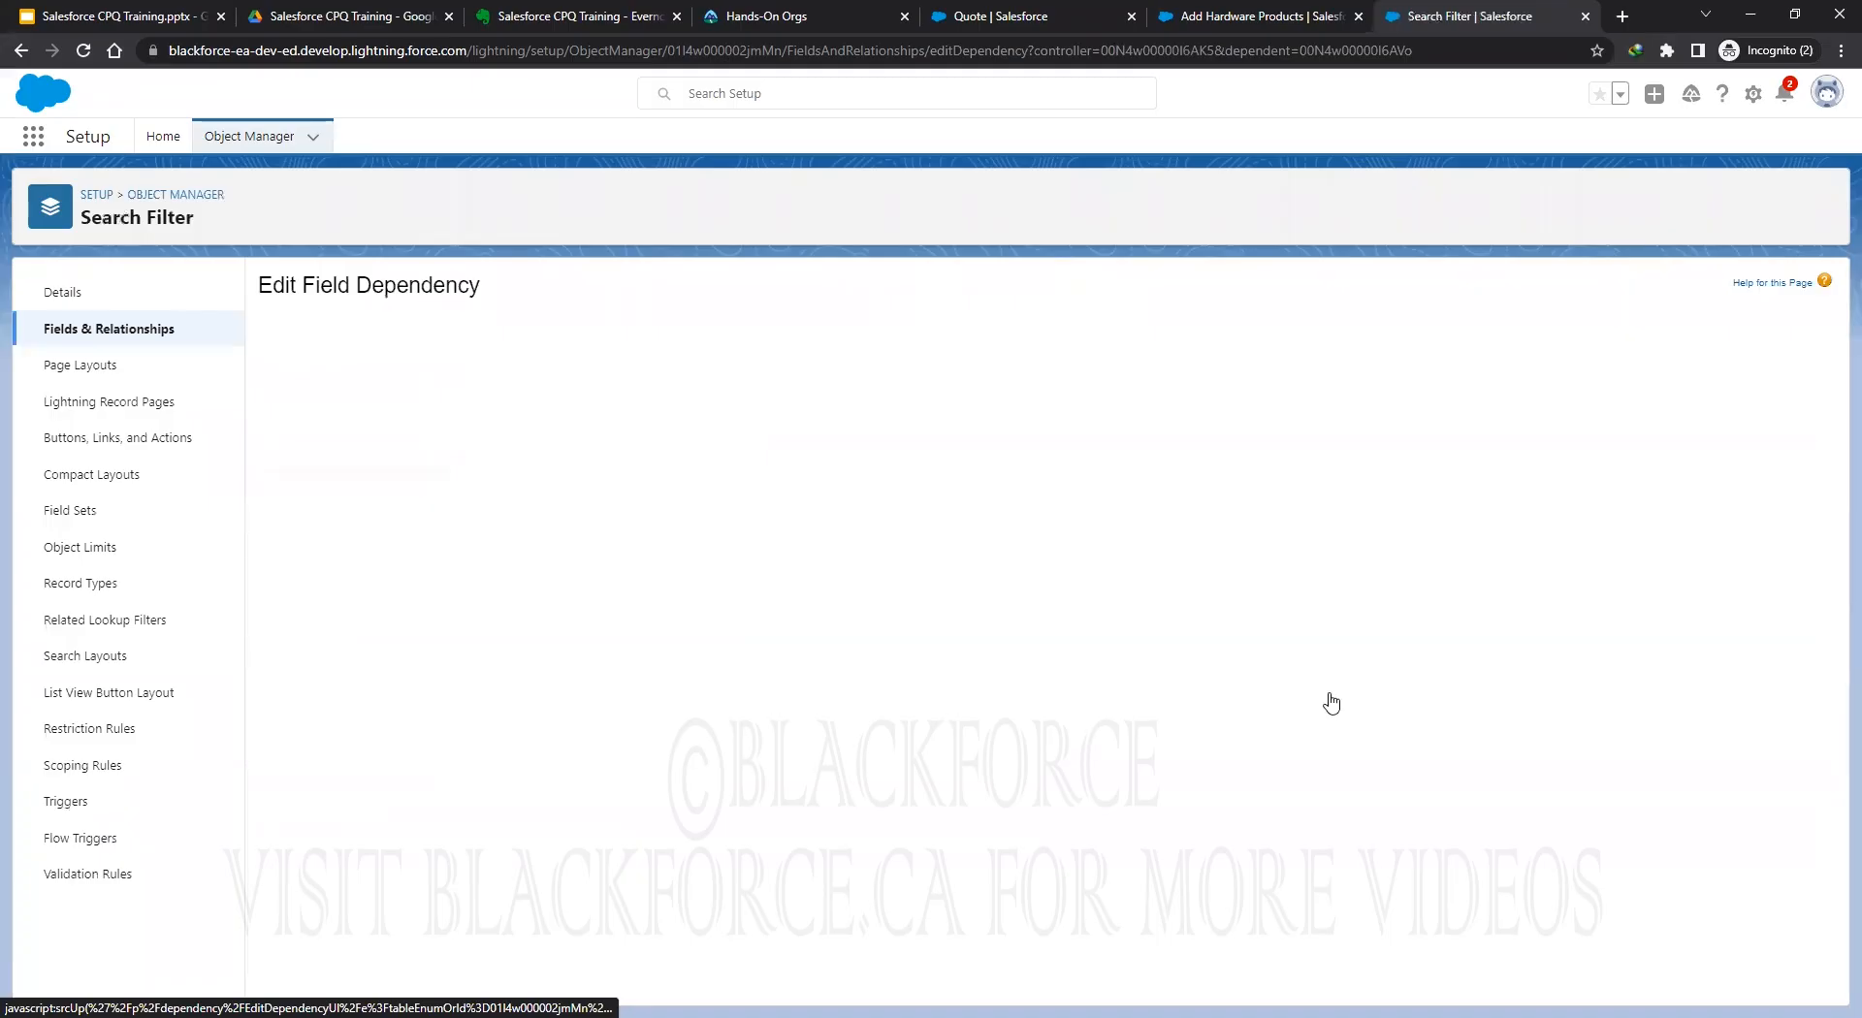
pyautogui.click(1001, 747)
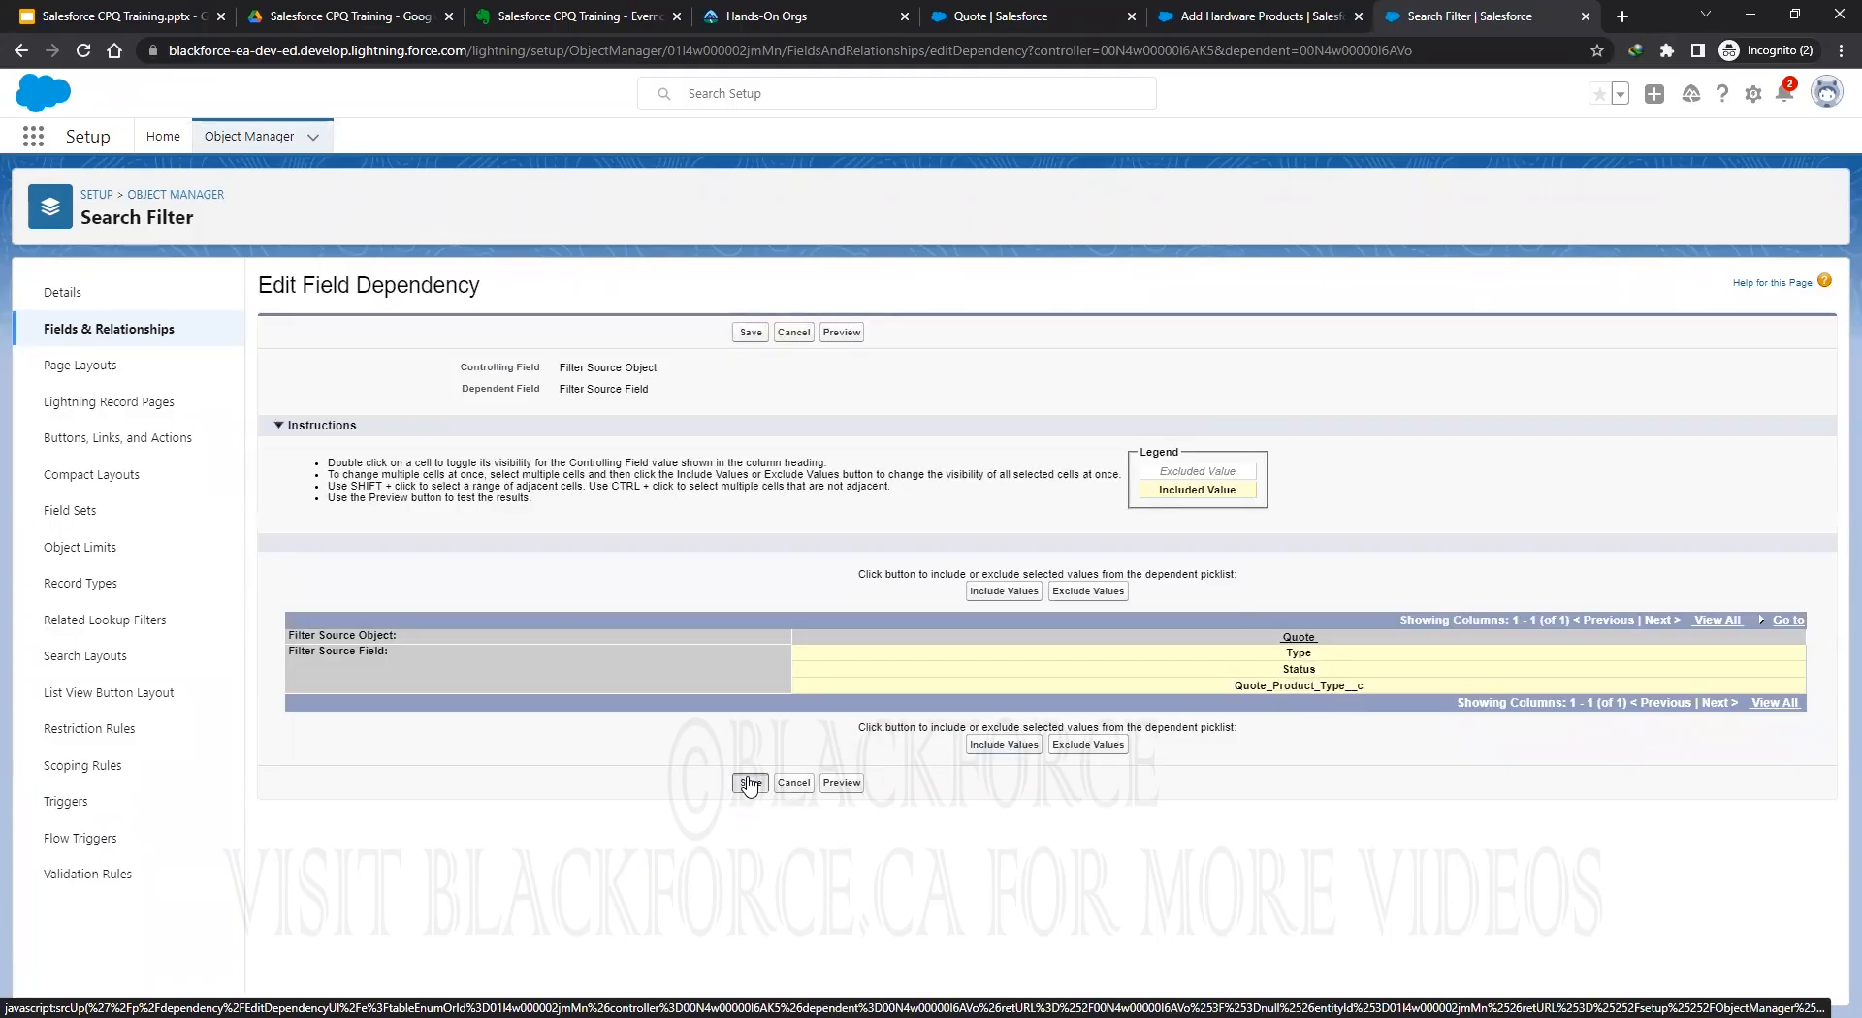
pyautogui.click(749, 783)
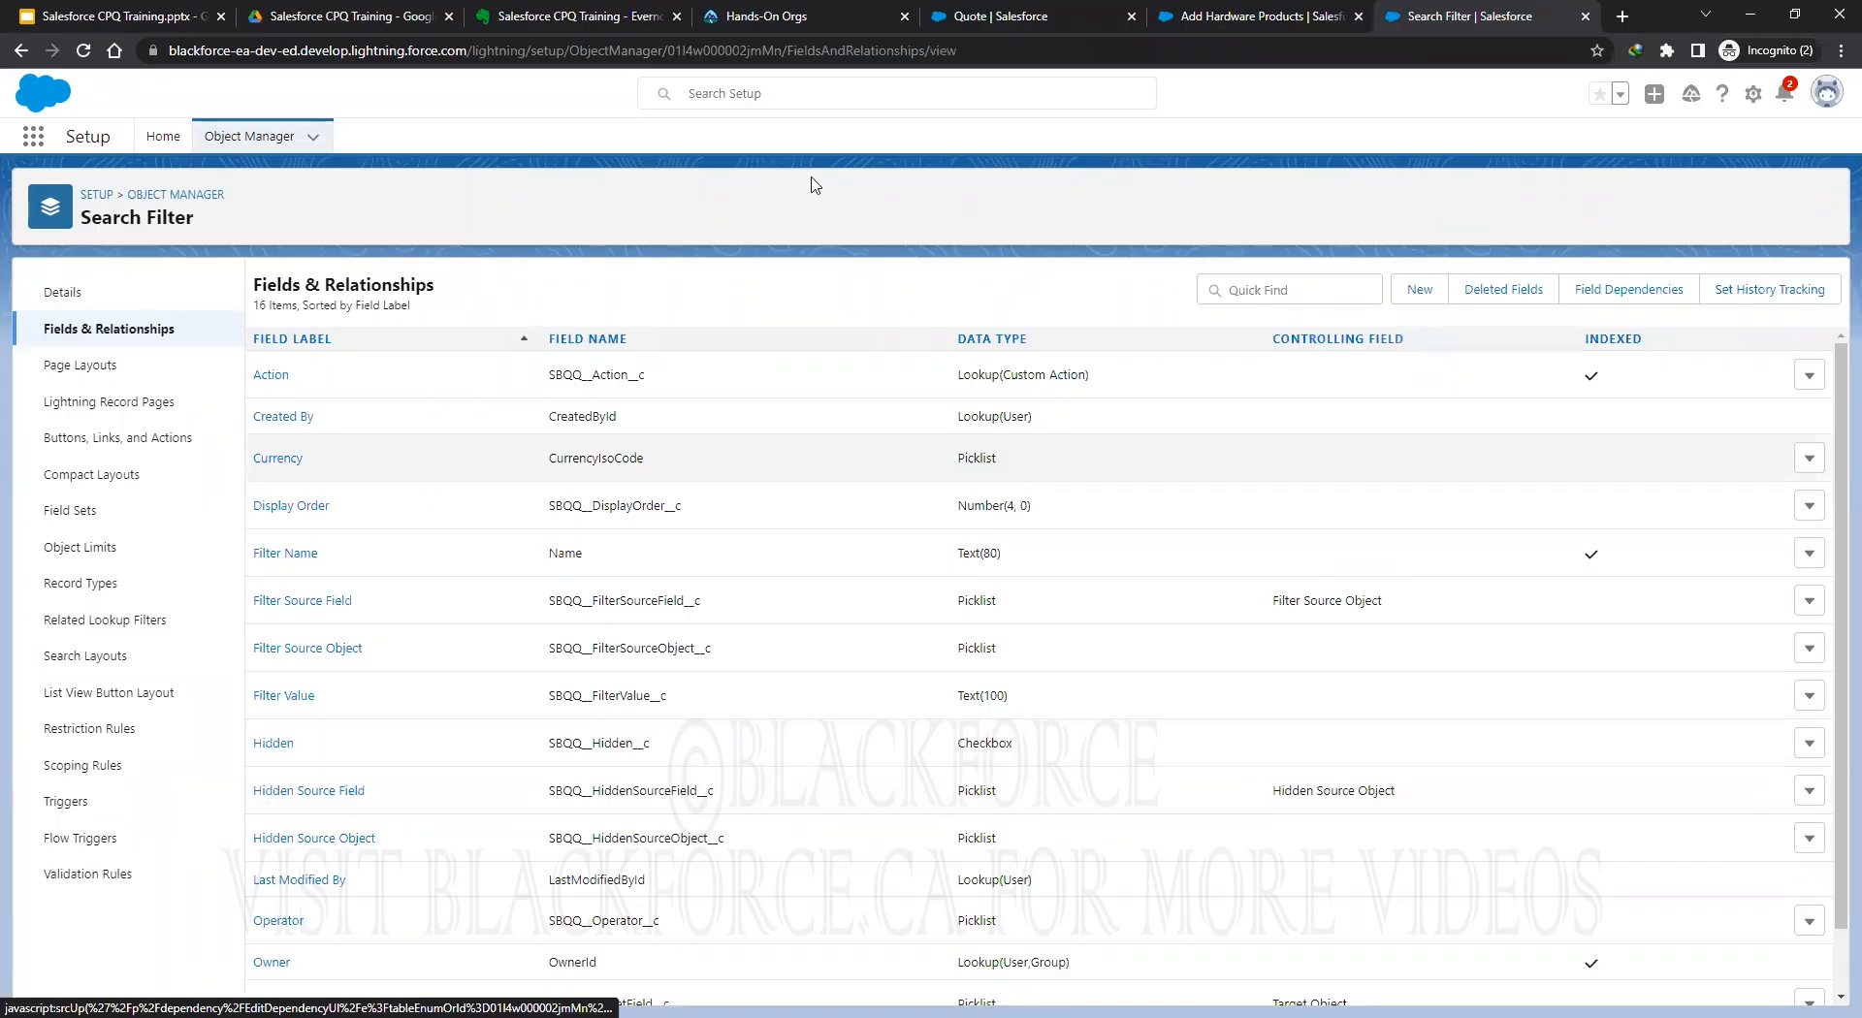
# Edit the Filter Hardware Products filter, clearing its Hardware value and choosing Quote as source object.
pyautogui.click(1216, 16)
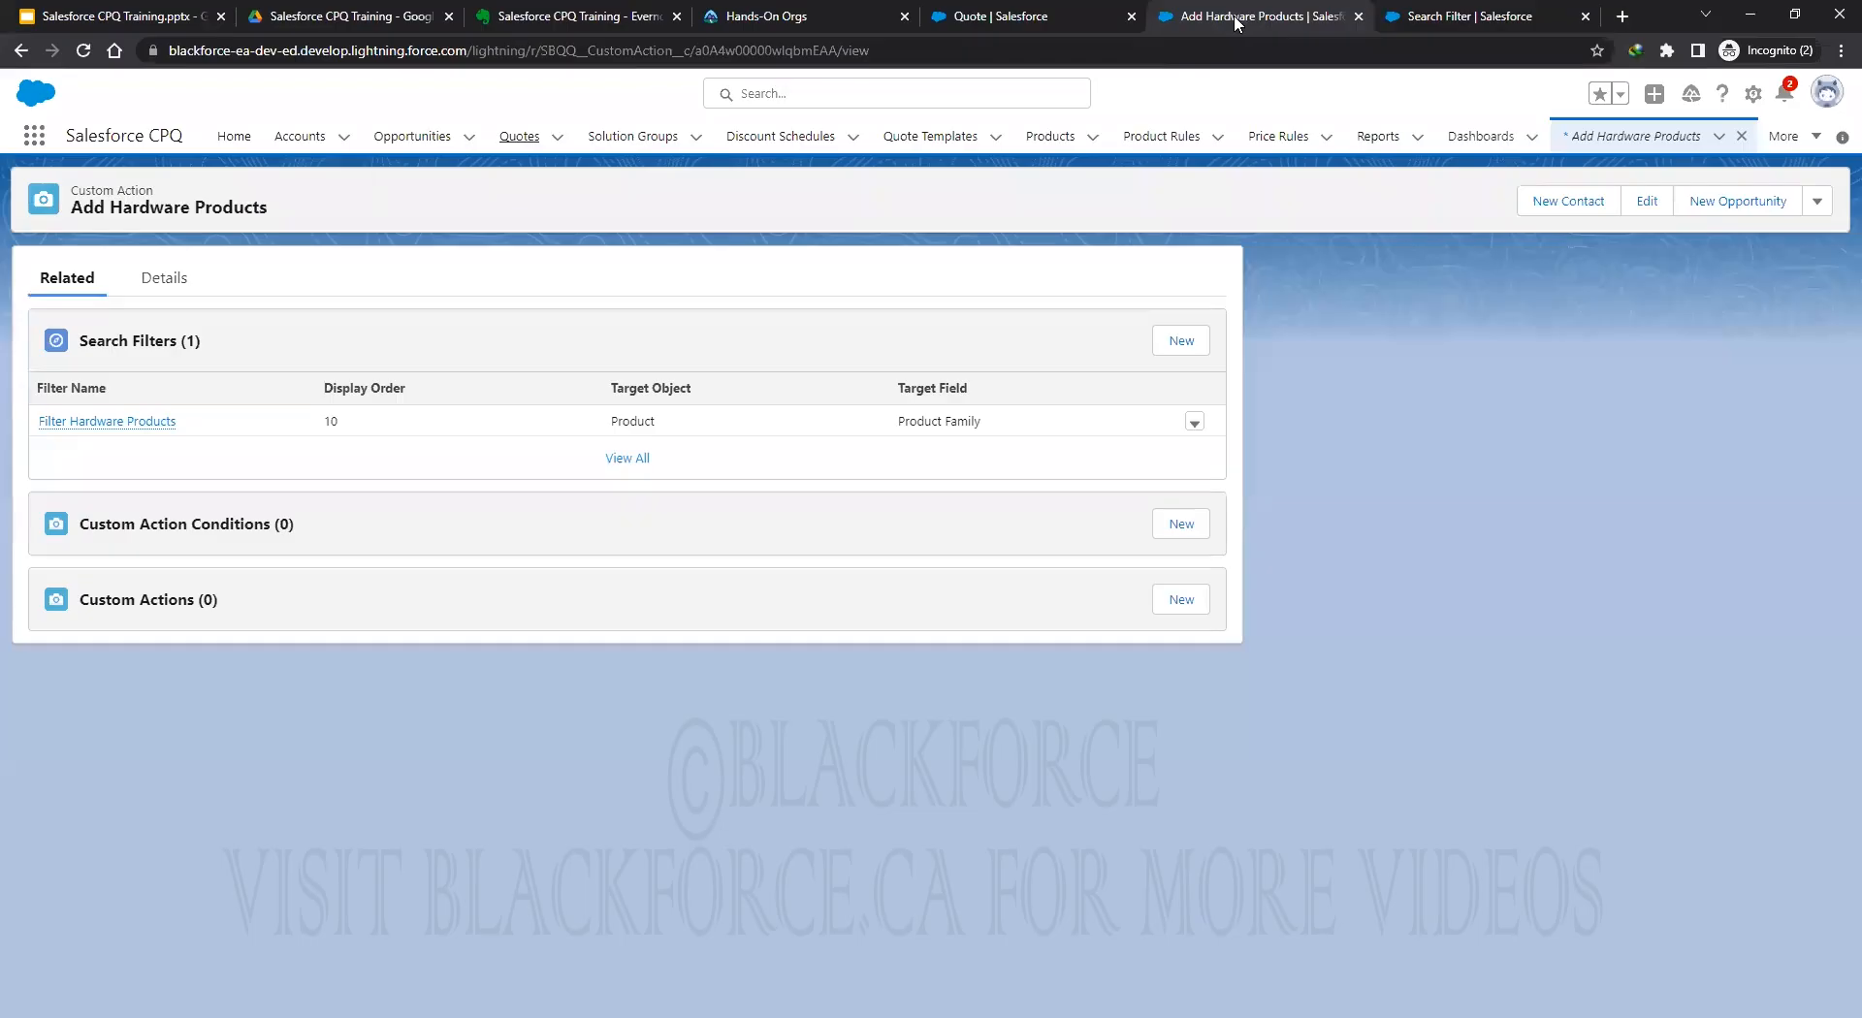
pyautogui.click(1195, 422)
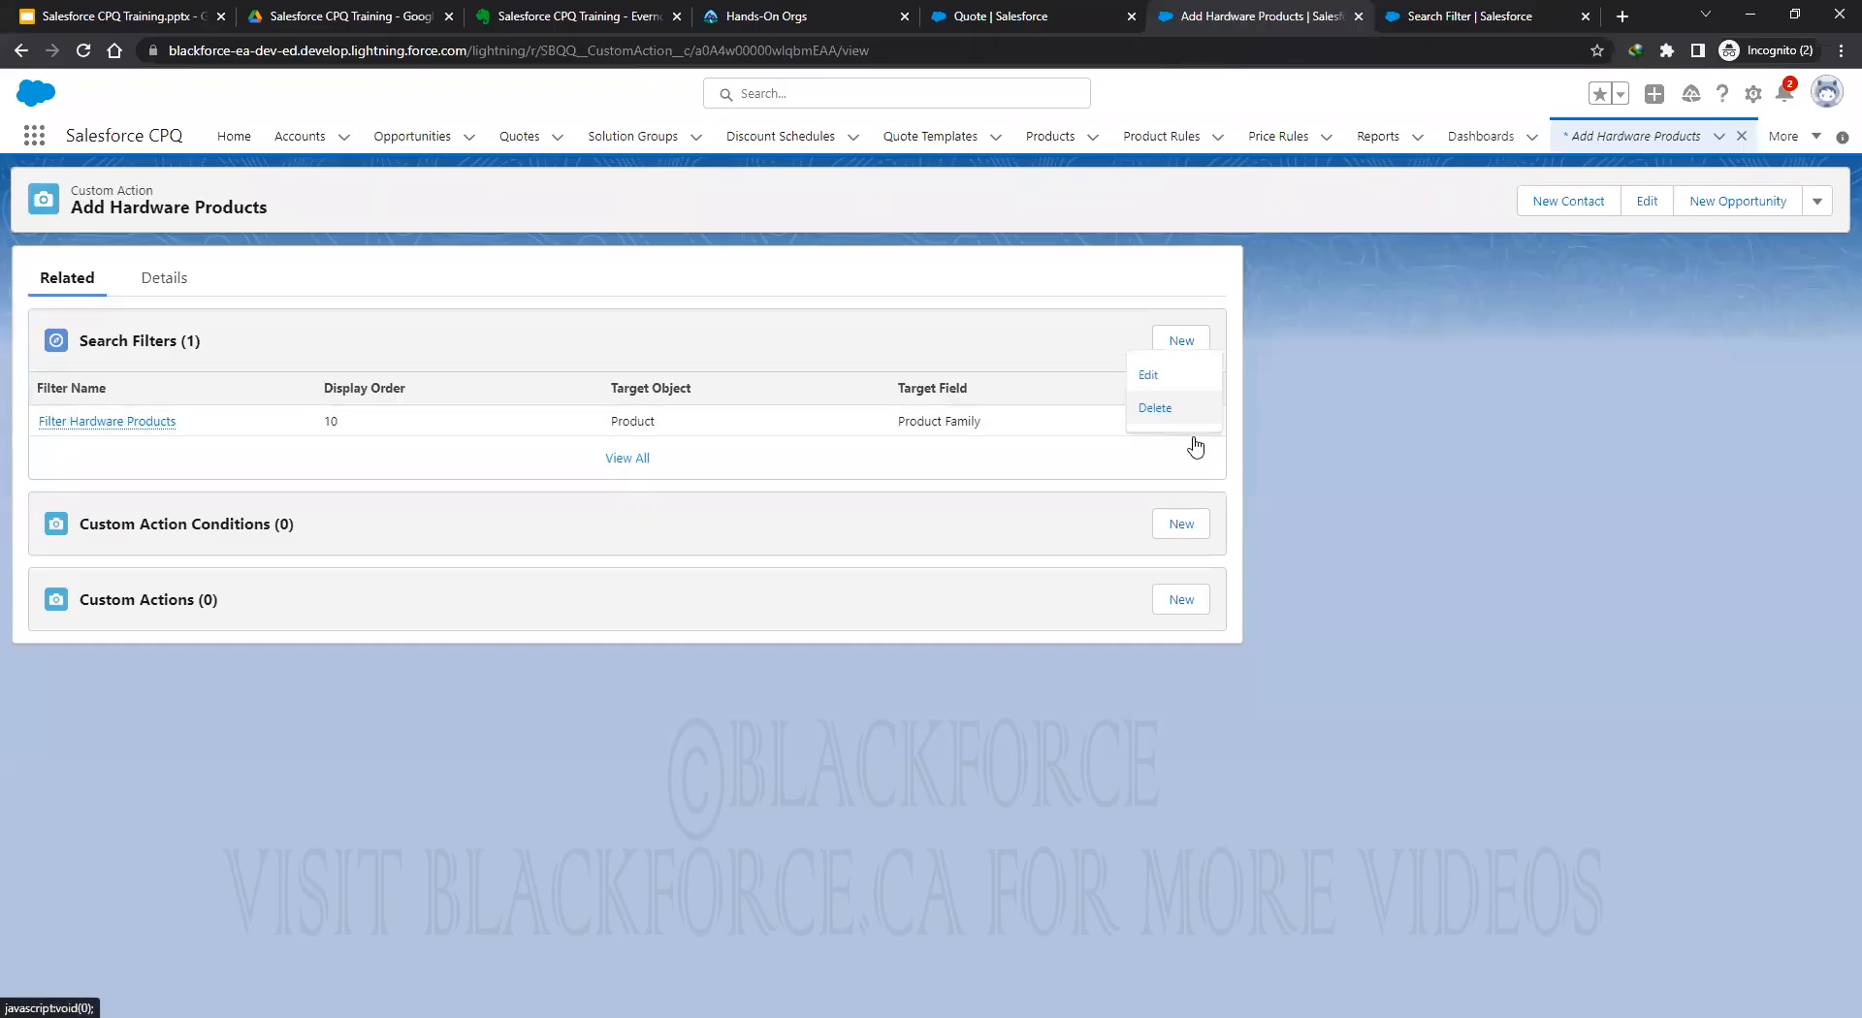
pyautogui.click(1177, 379)
pyautogui.doubleClick(999, 313)
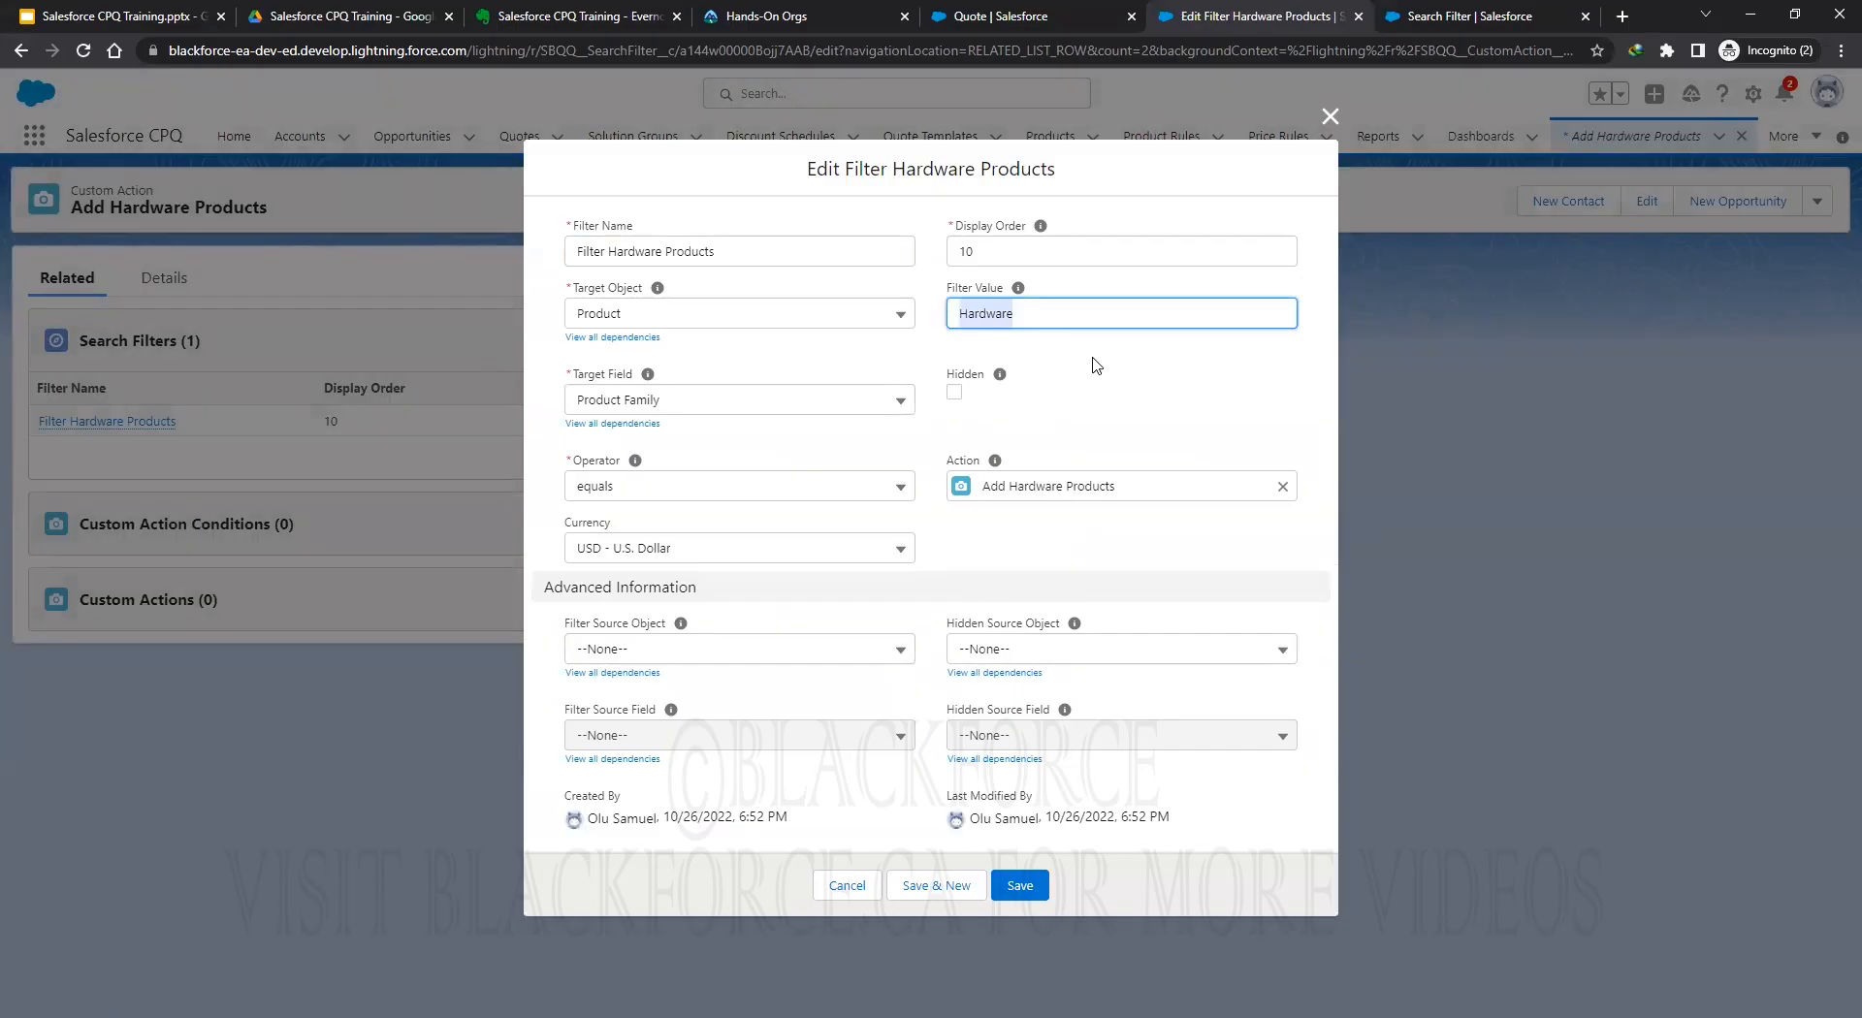
pyautogui.press('BackSpace')
pyautogui.click(621, 649)
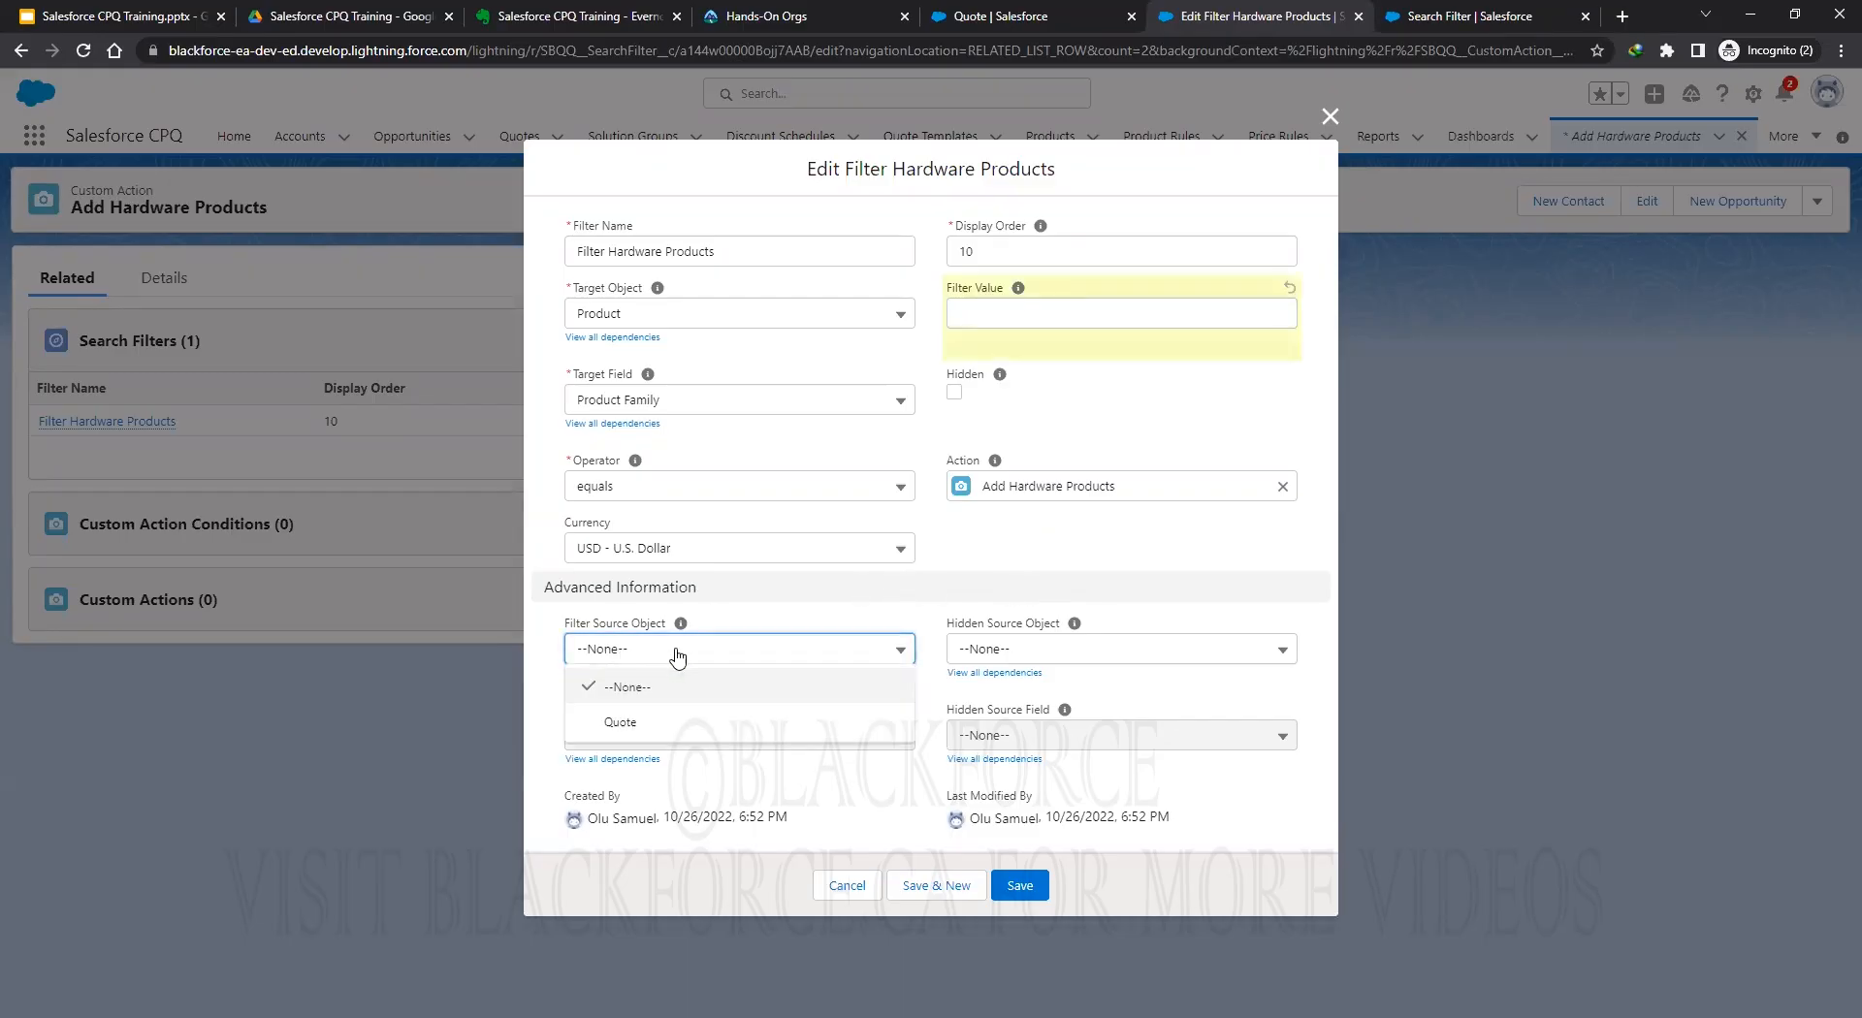
pyautogui.click(620, 722)
pyautogui.click(662, 734)
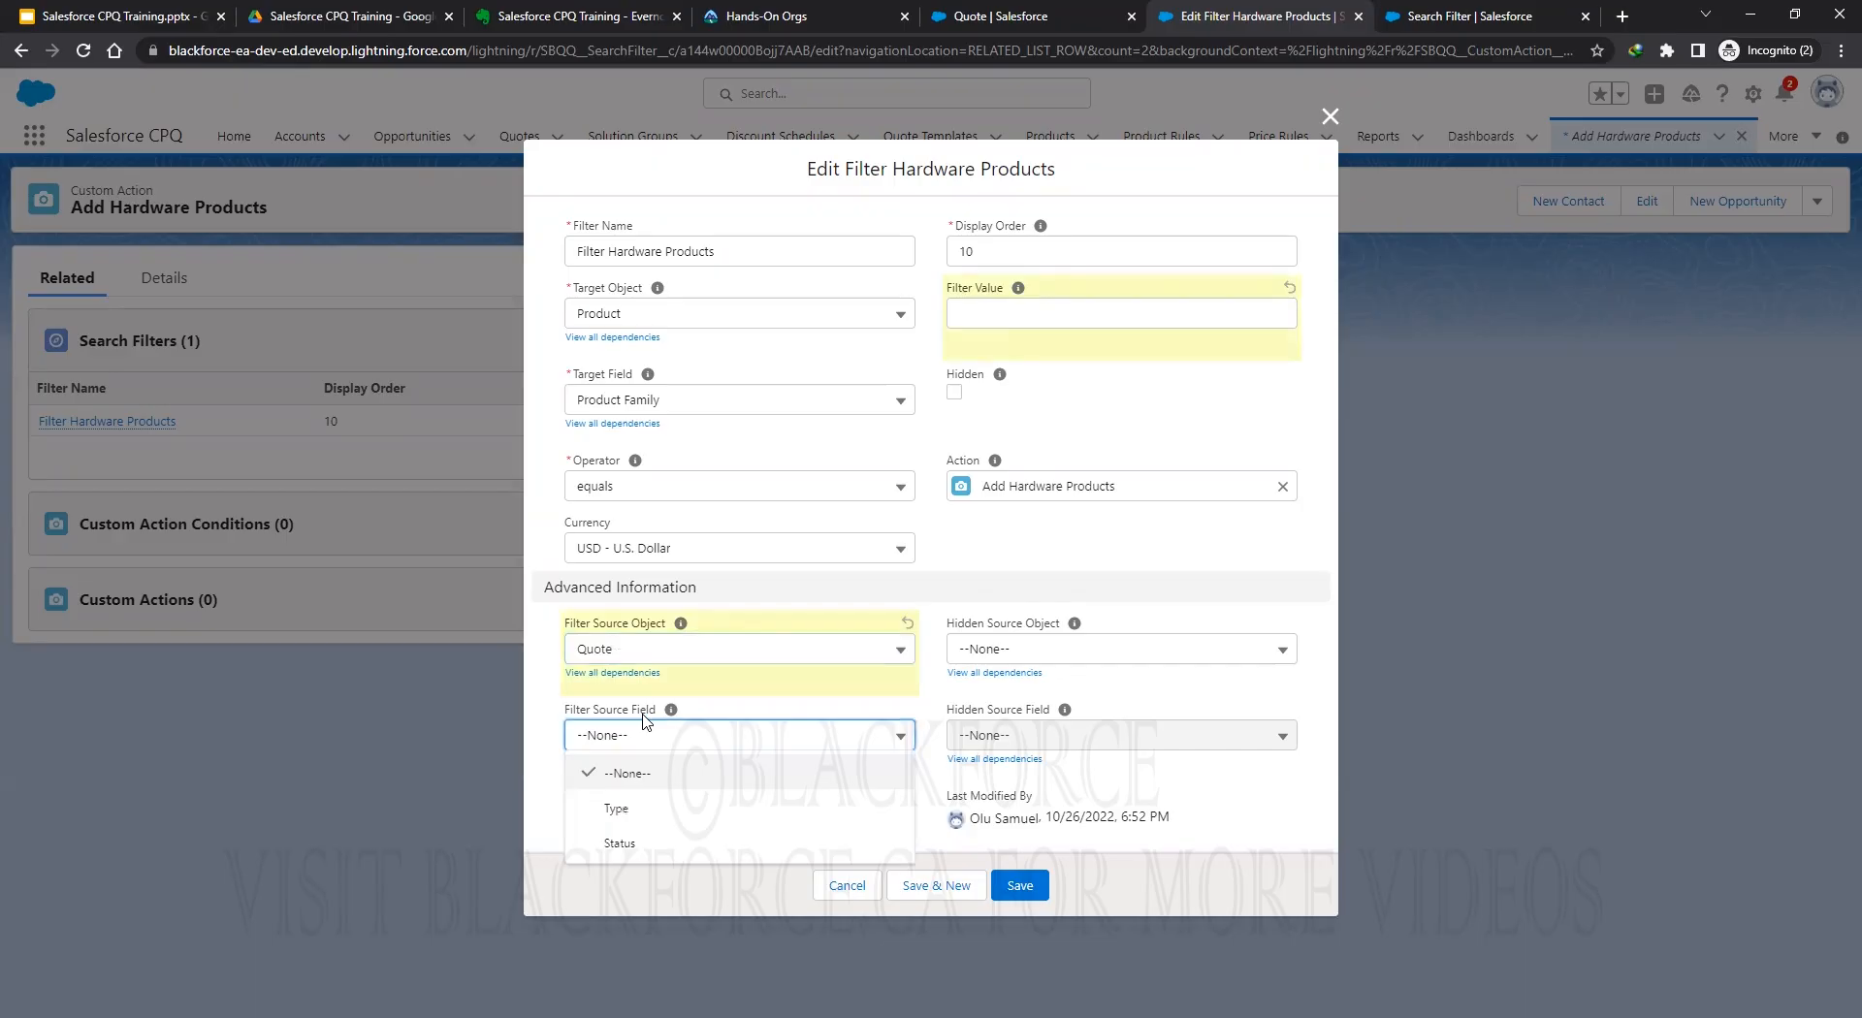
pyautogui.click(846, 885)
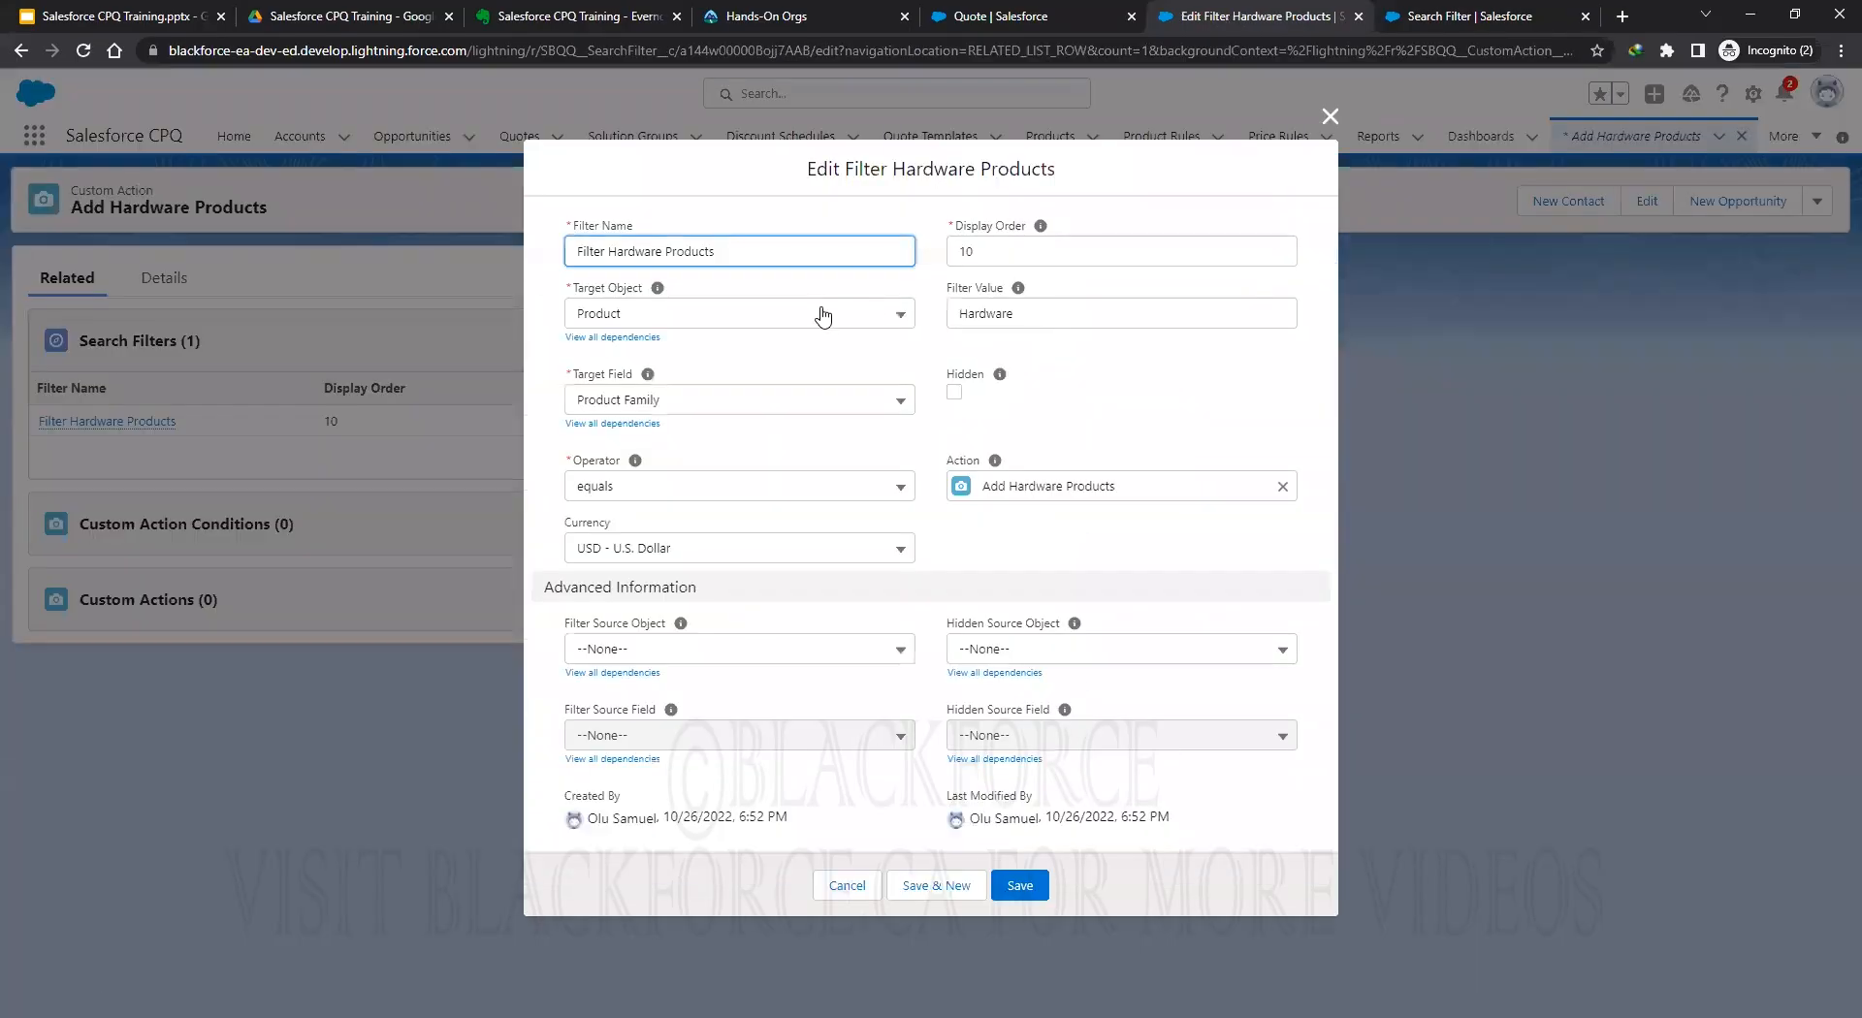
# Redo the filter edit: clear the value, set source object Quote and source field Quote_Product_Type__c.
pyautogui.press('Tab')
pyautogui.press('Tab')
pyautogui.press('Tab')
pyautogui.press('BackSpace')
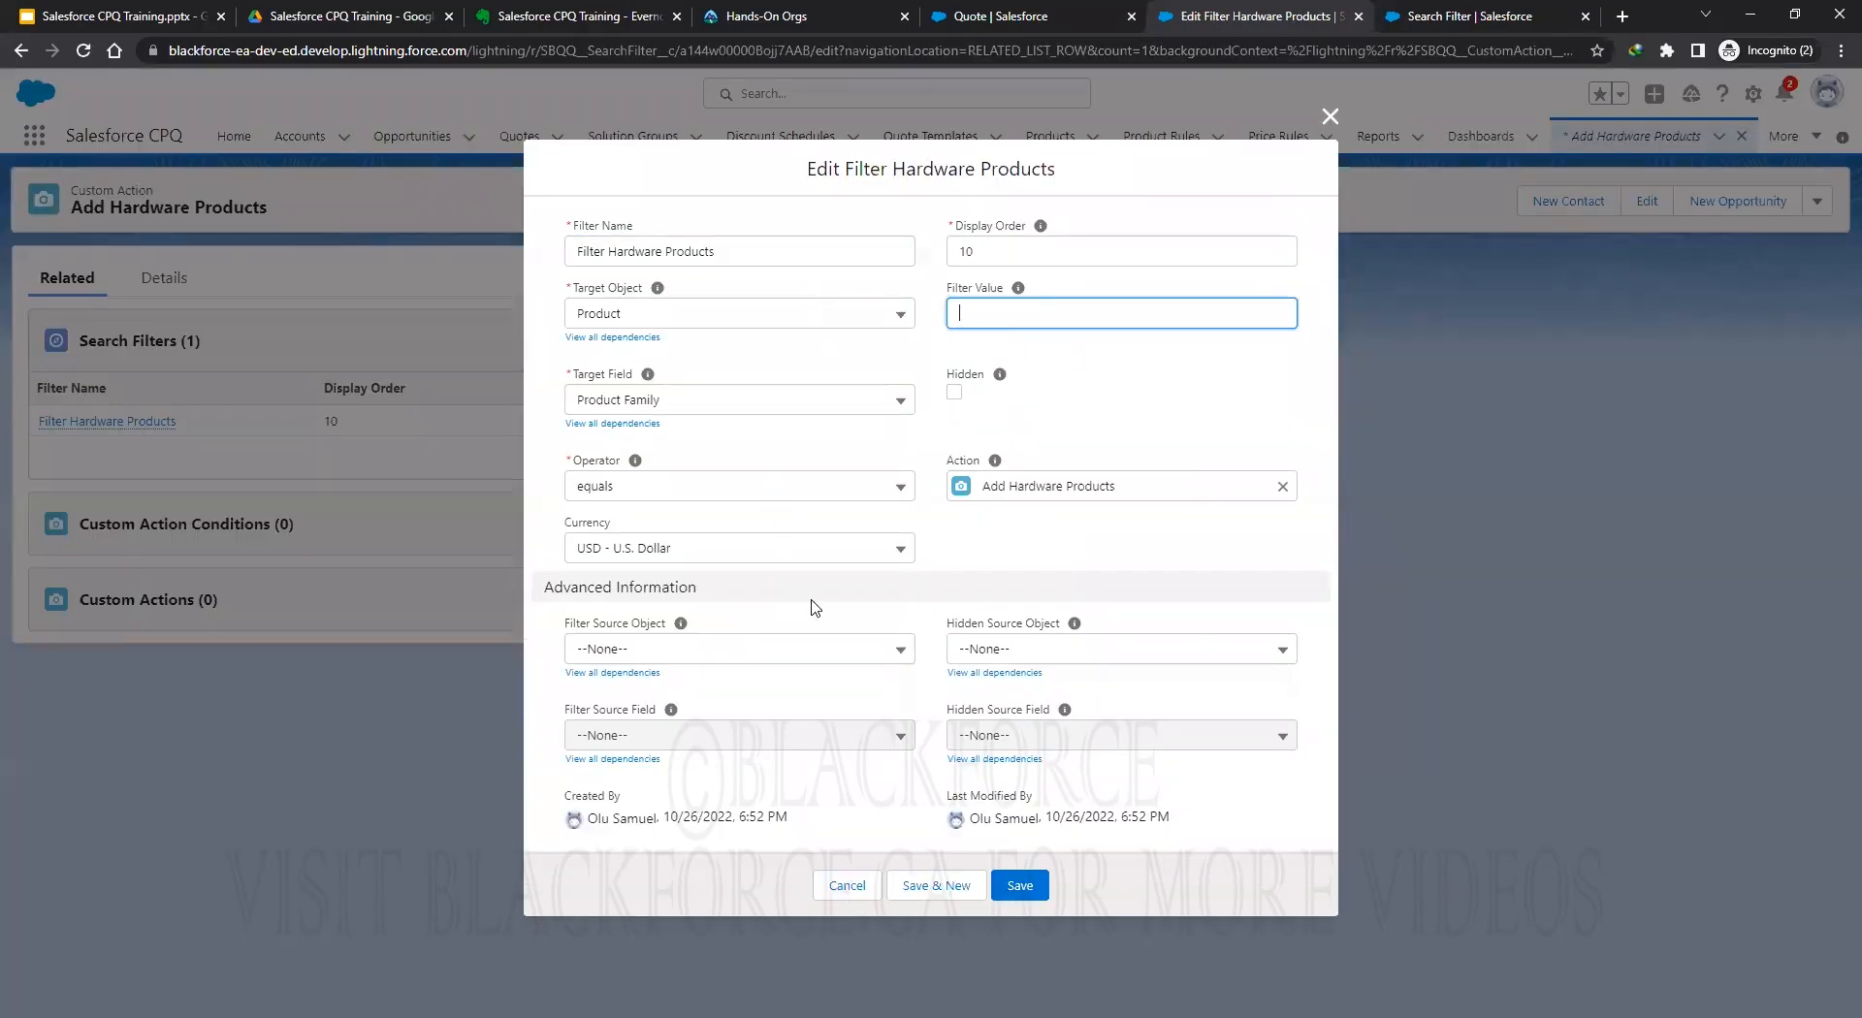
pyautogui.click(696, 657)
pyautogui.click(686, 731)
pyautogui.click(679, 735)
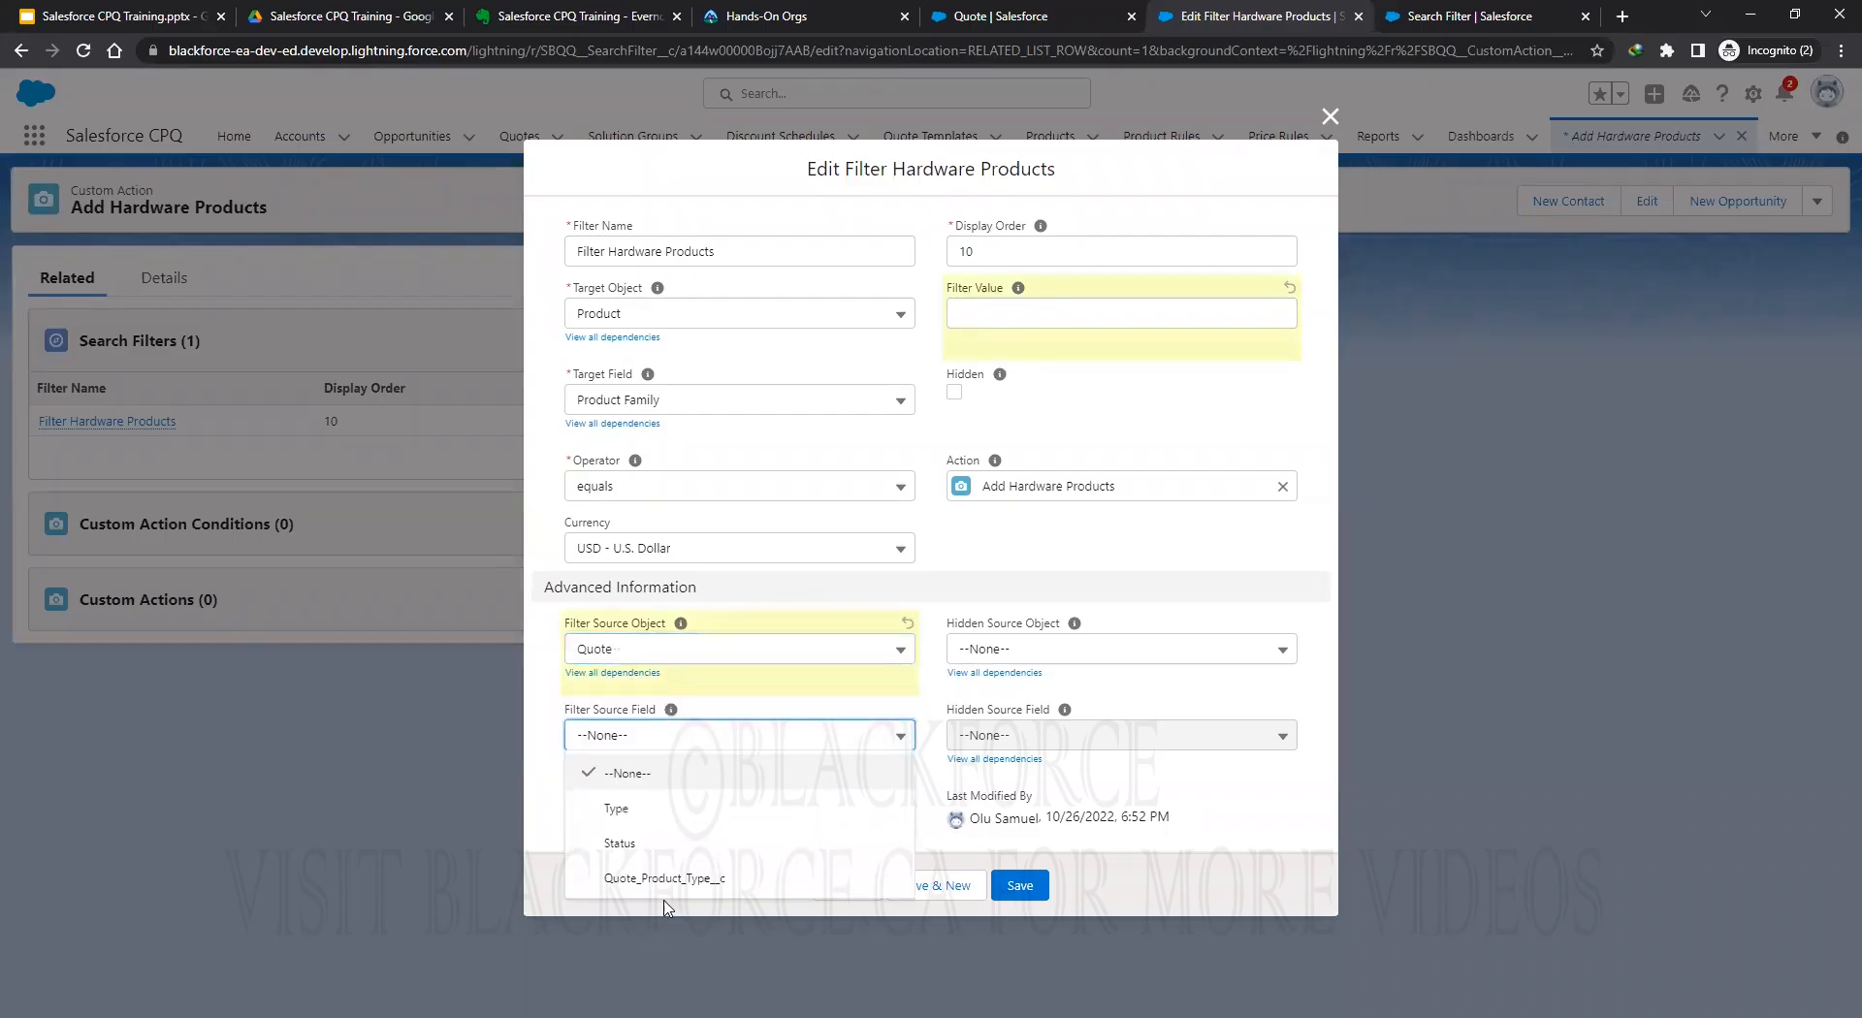
pyautogui.click(675, 879)
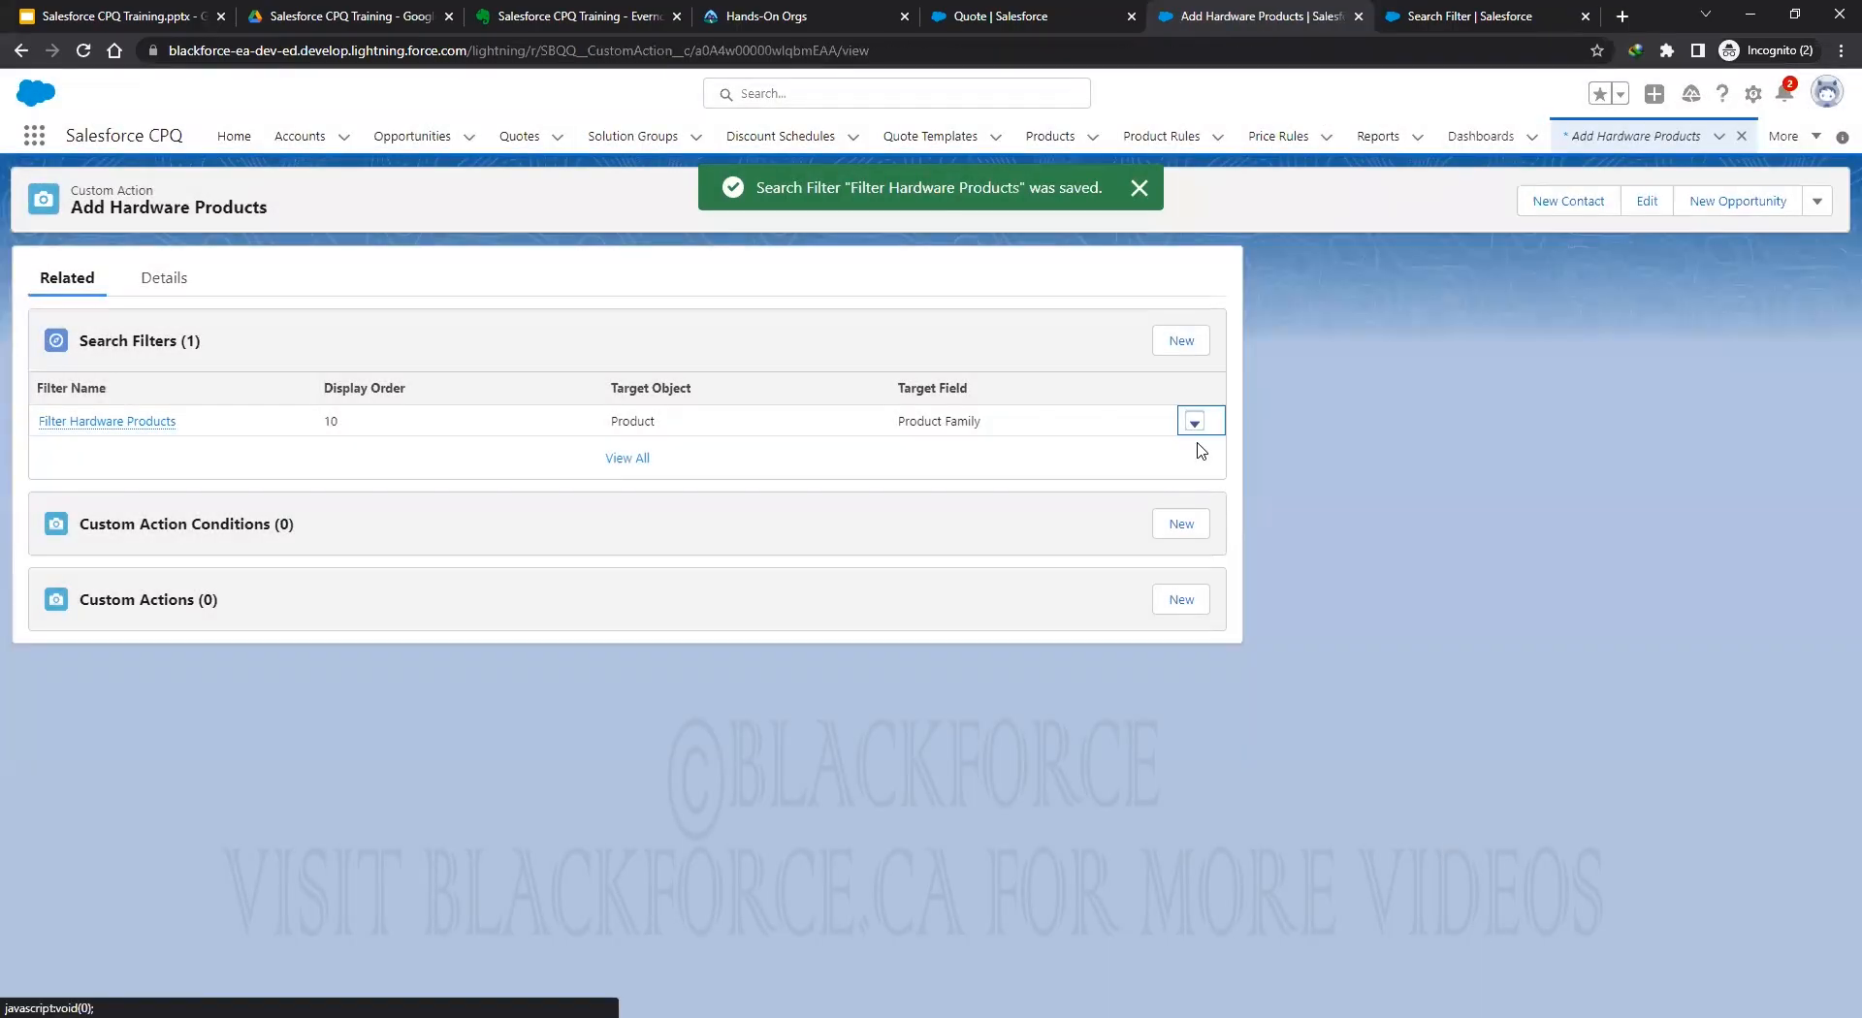
pyautogui.click(1001, 15)
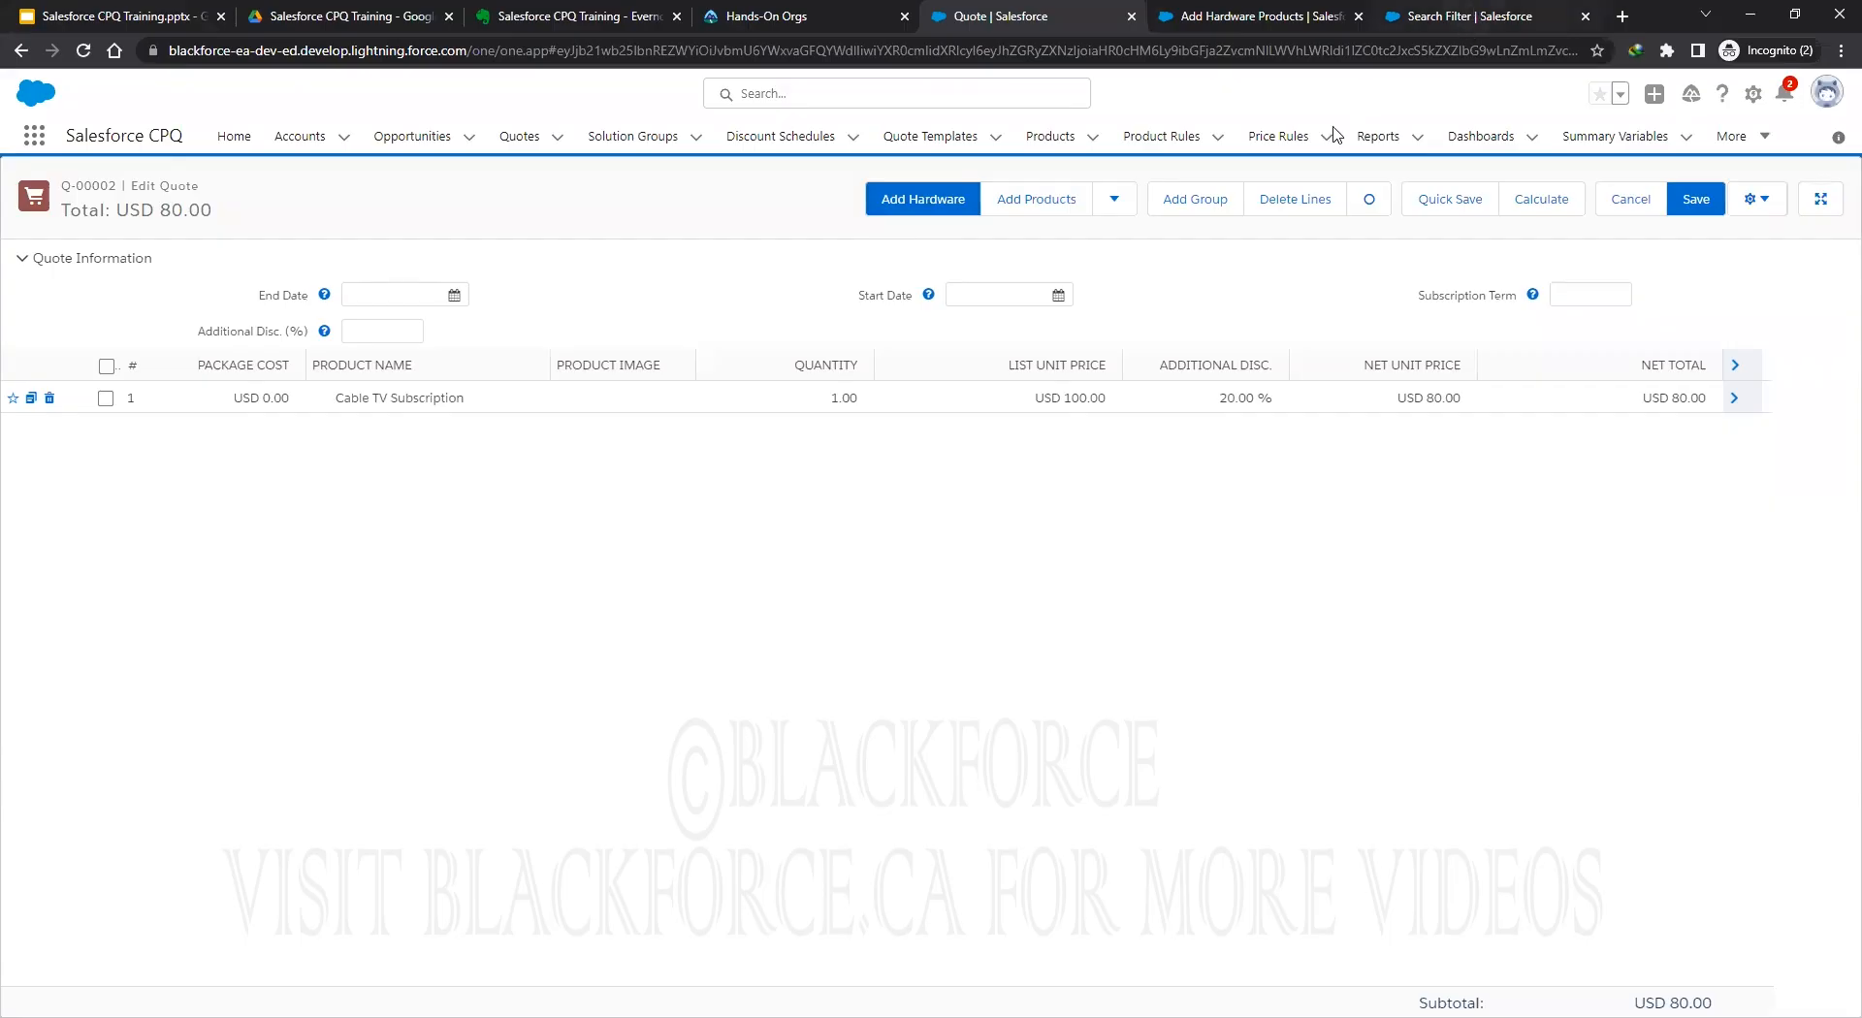
# Find the Custom Action object in Object Manager and open its Fields & Relationships.
pyautogui.hotkey('ctrl', 'Tab')
pyautogui.hotkey('ctrl', 'Tab')
pyautogui.click(247, 134)
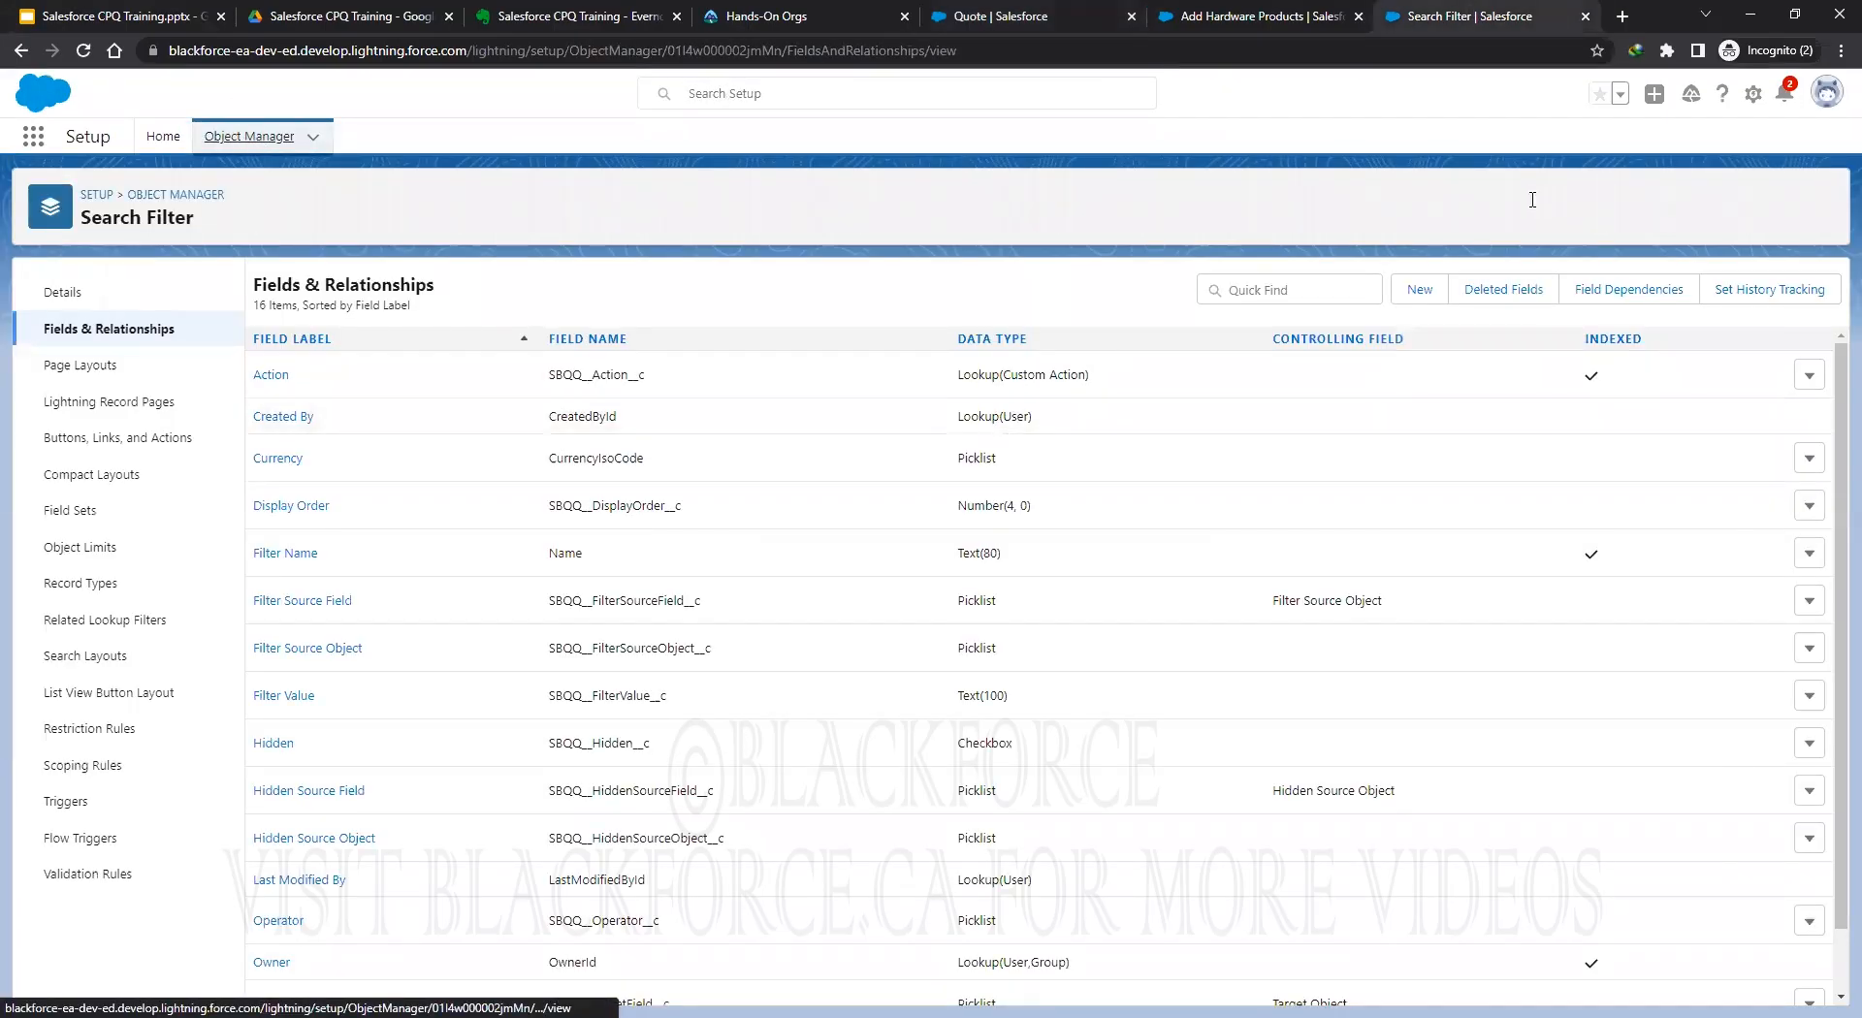
pyautogui.click(1529, 200)
pyautogui.write('custom a')
pyautogui.click(54, 333)
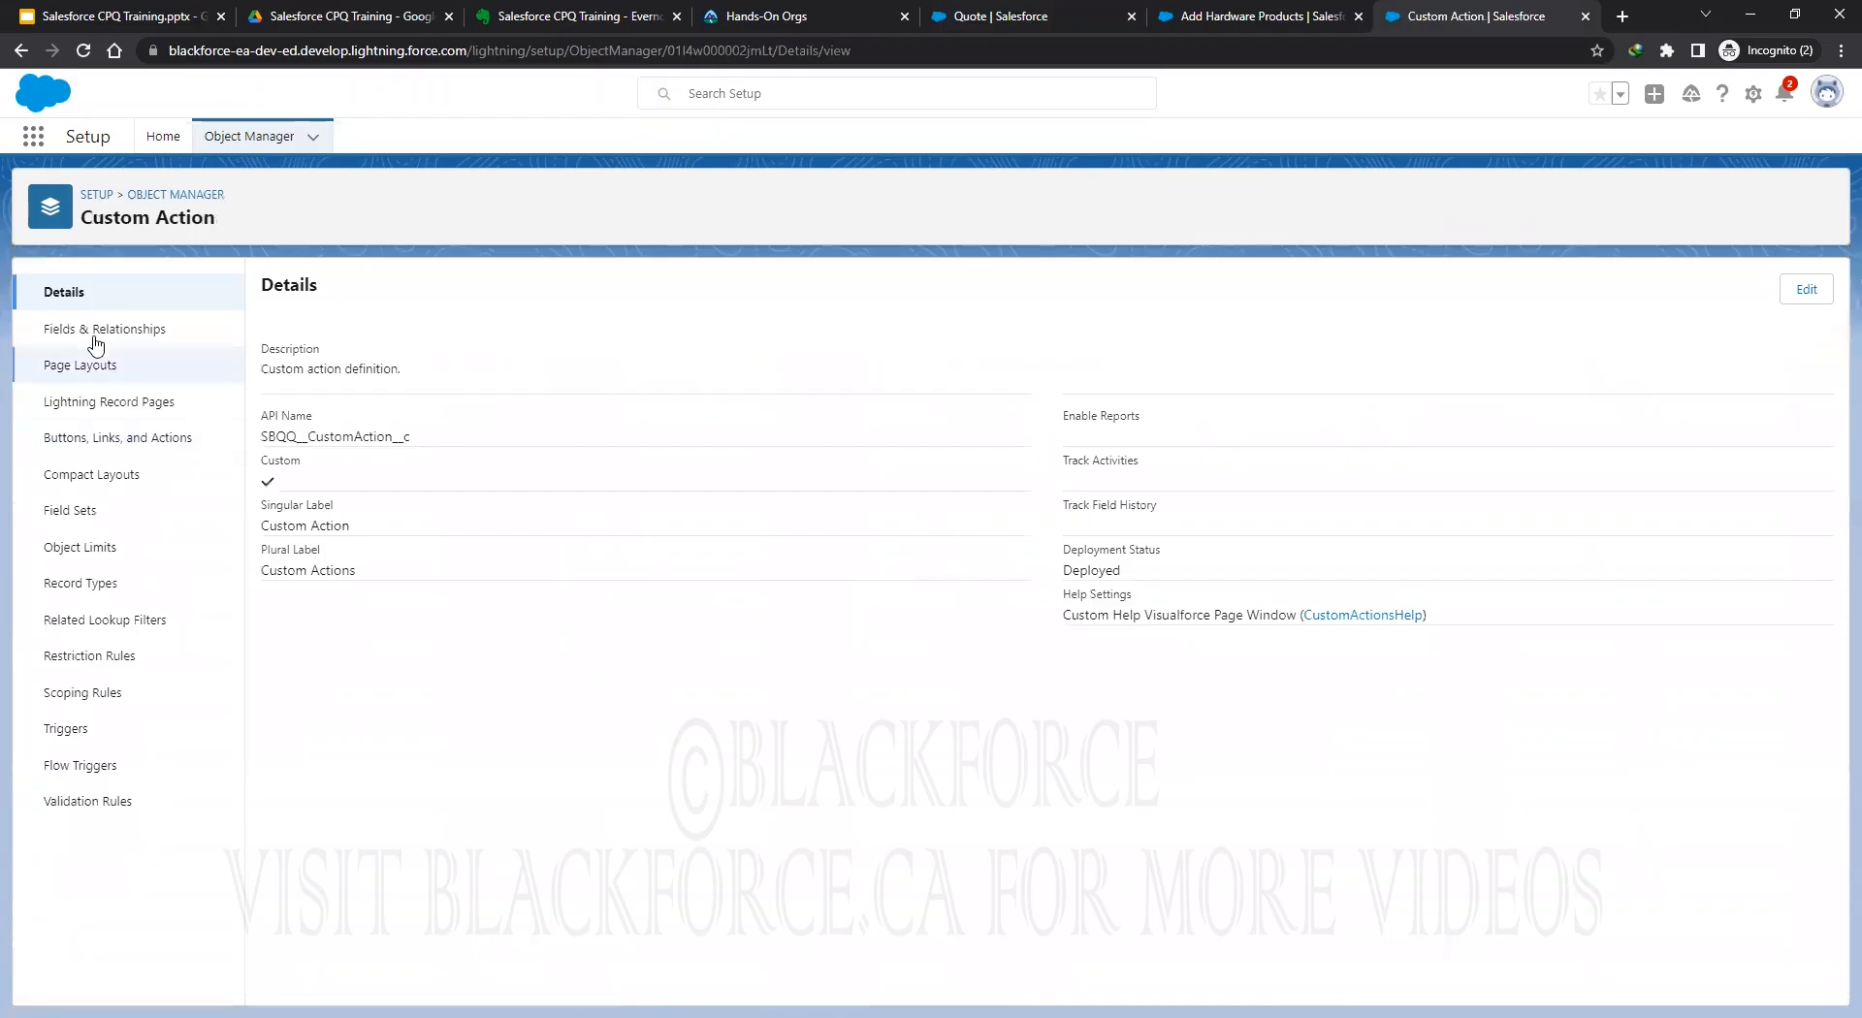
pyautogui.click(93, 331)
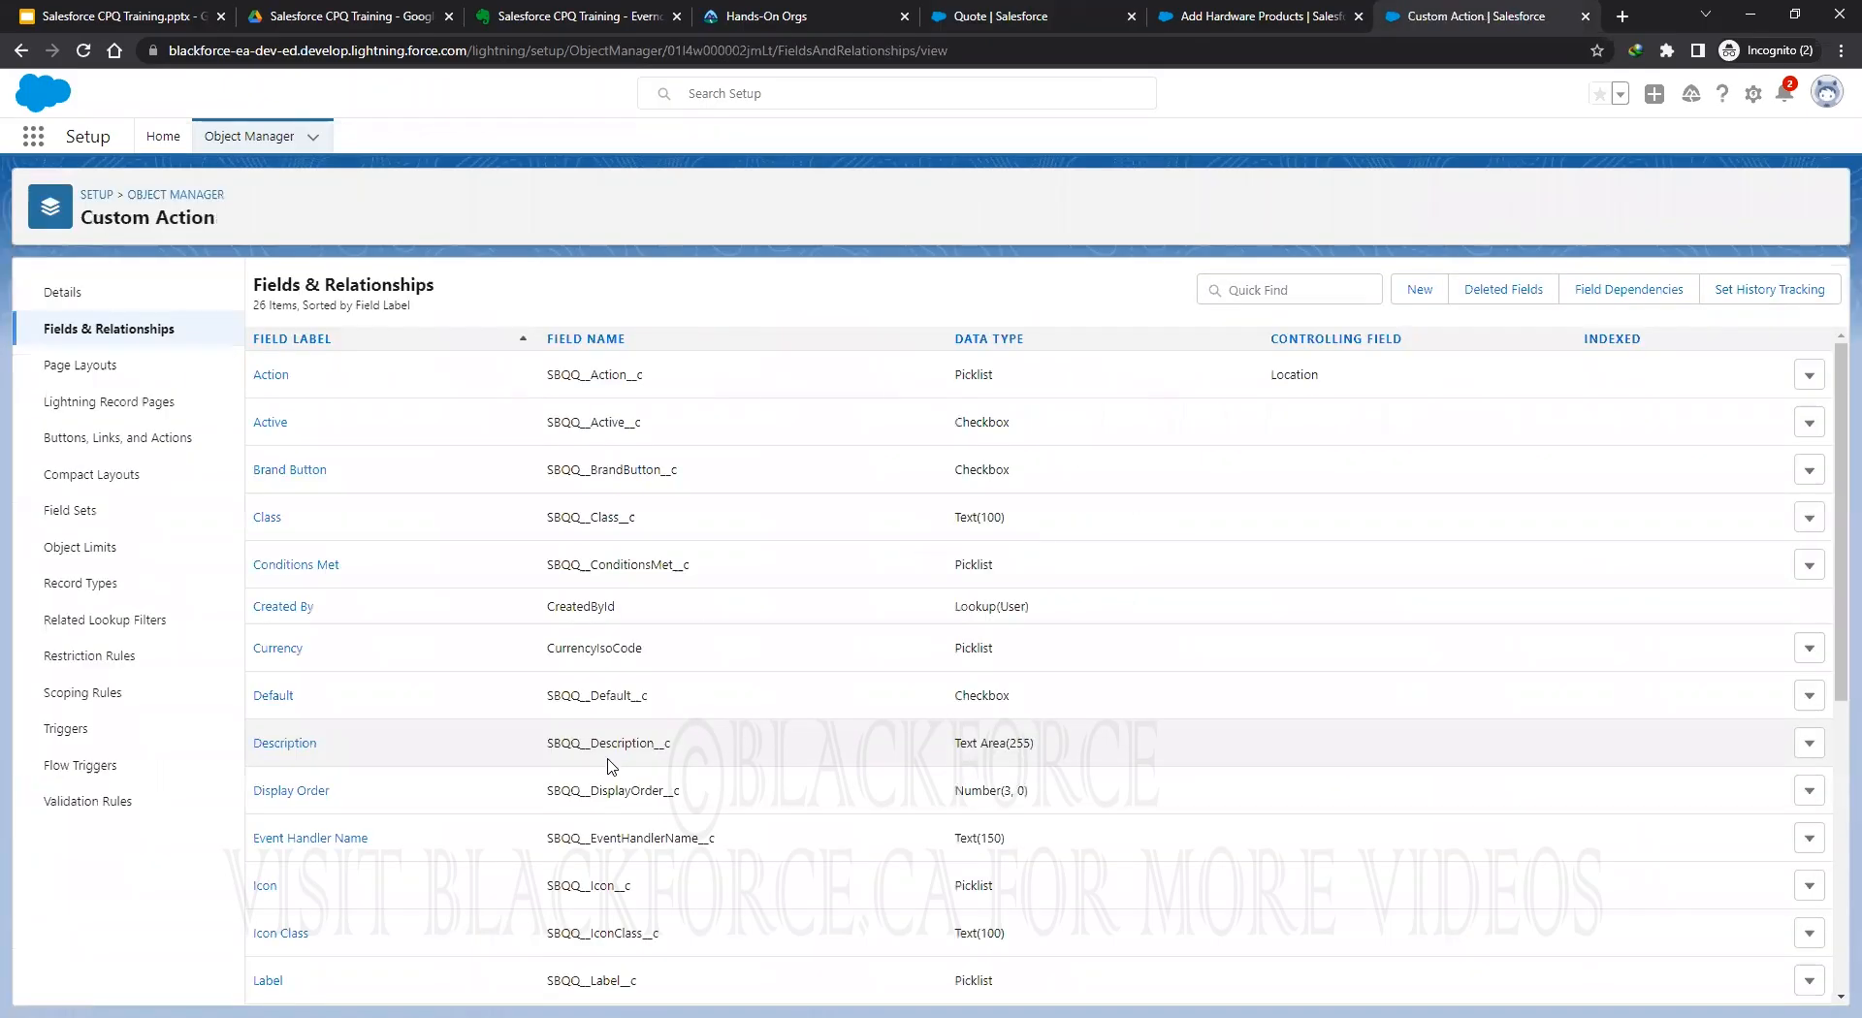
# Open the Label picklist field and scroll its values down to Add Hardware.
pyautogui.scroll(-4, 611, 766)
pyautogui.click(265, 594)
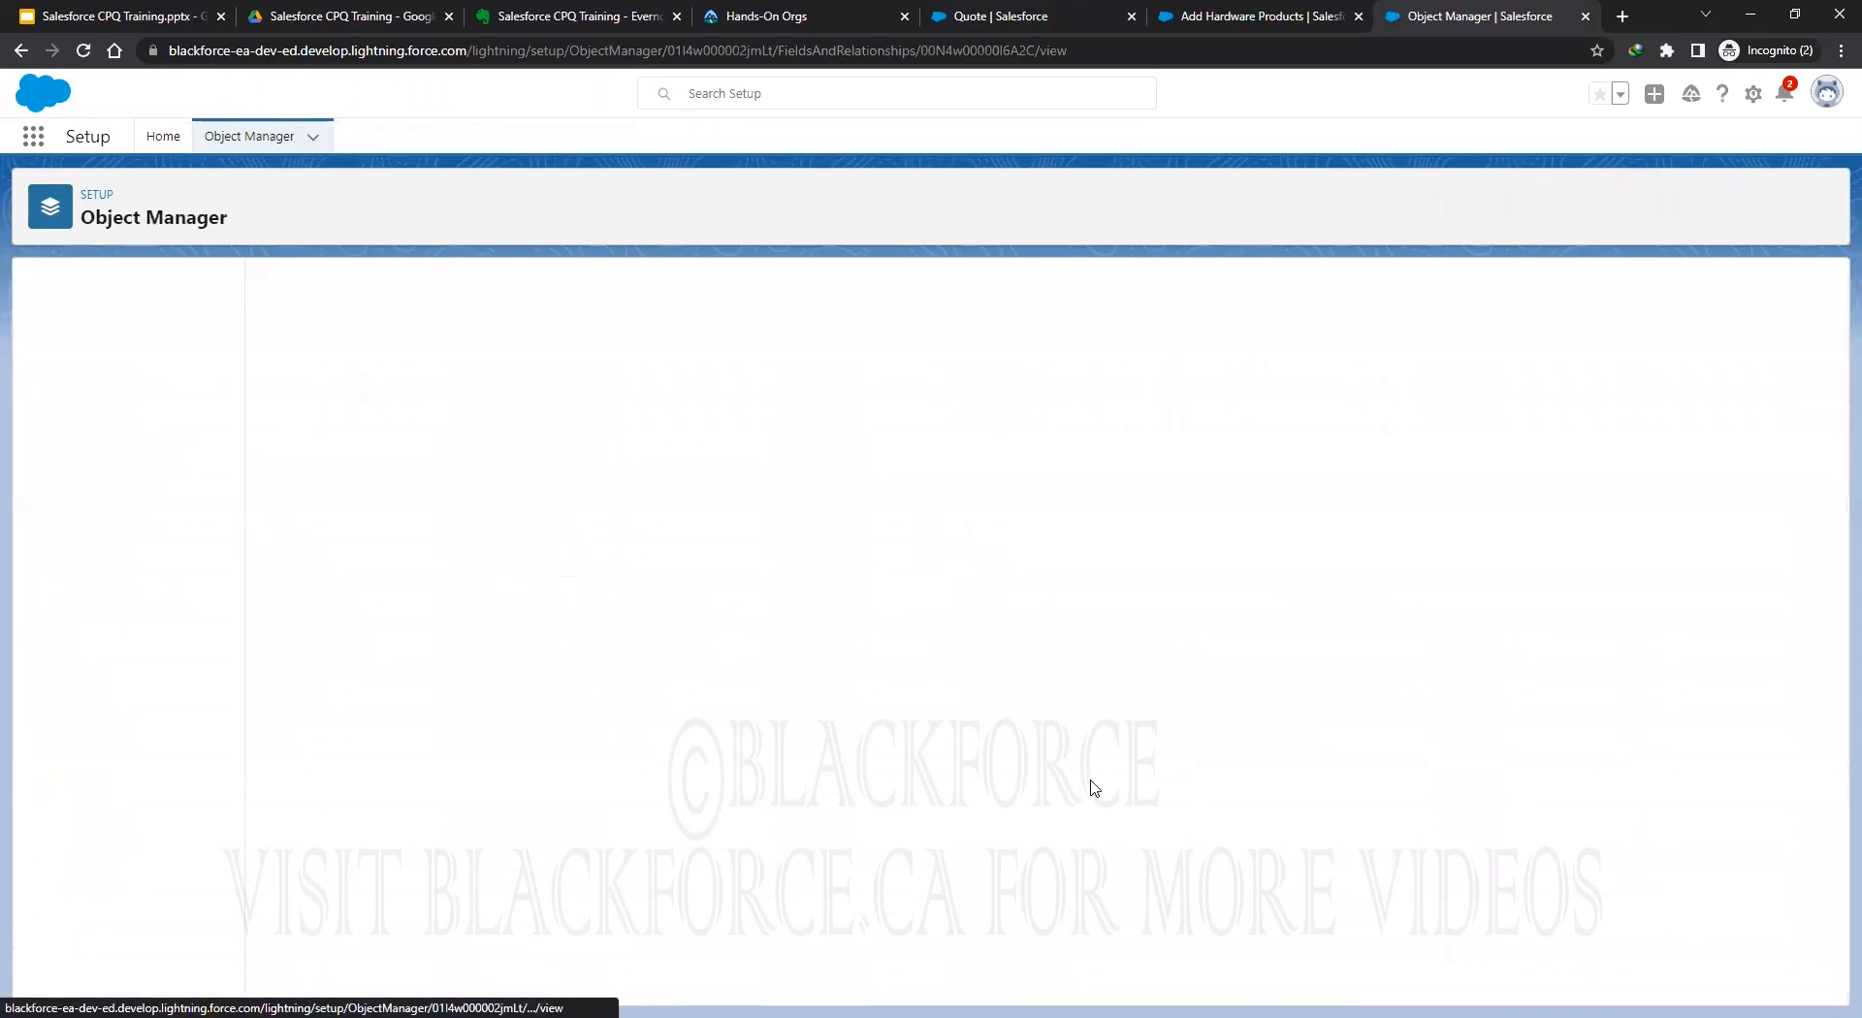
pyautogui.scroll(-15, 931, 775)
pyautogui.scroll(3, 933, 774)
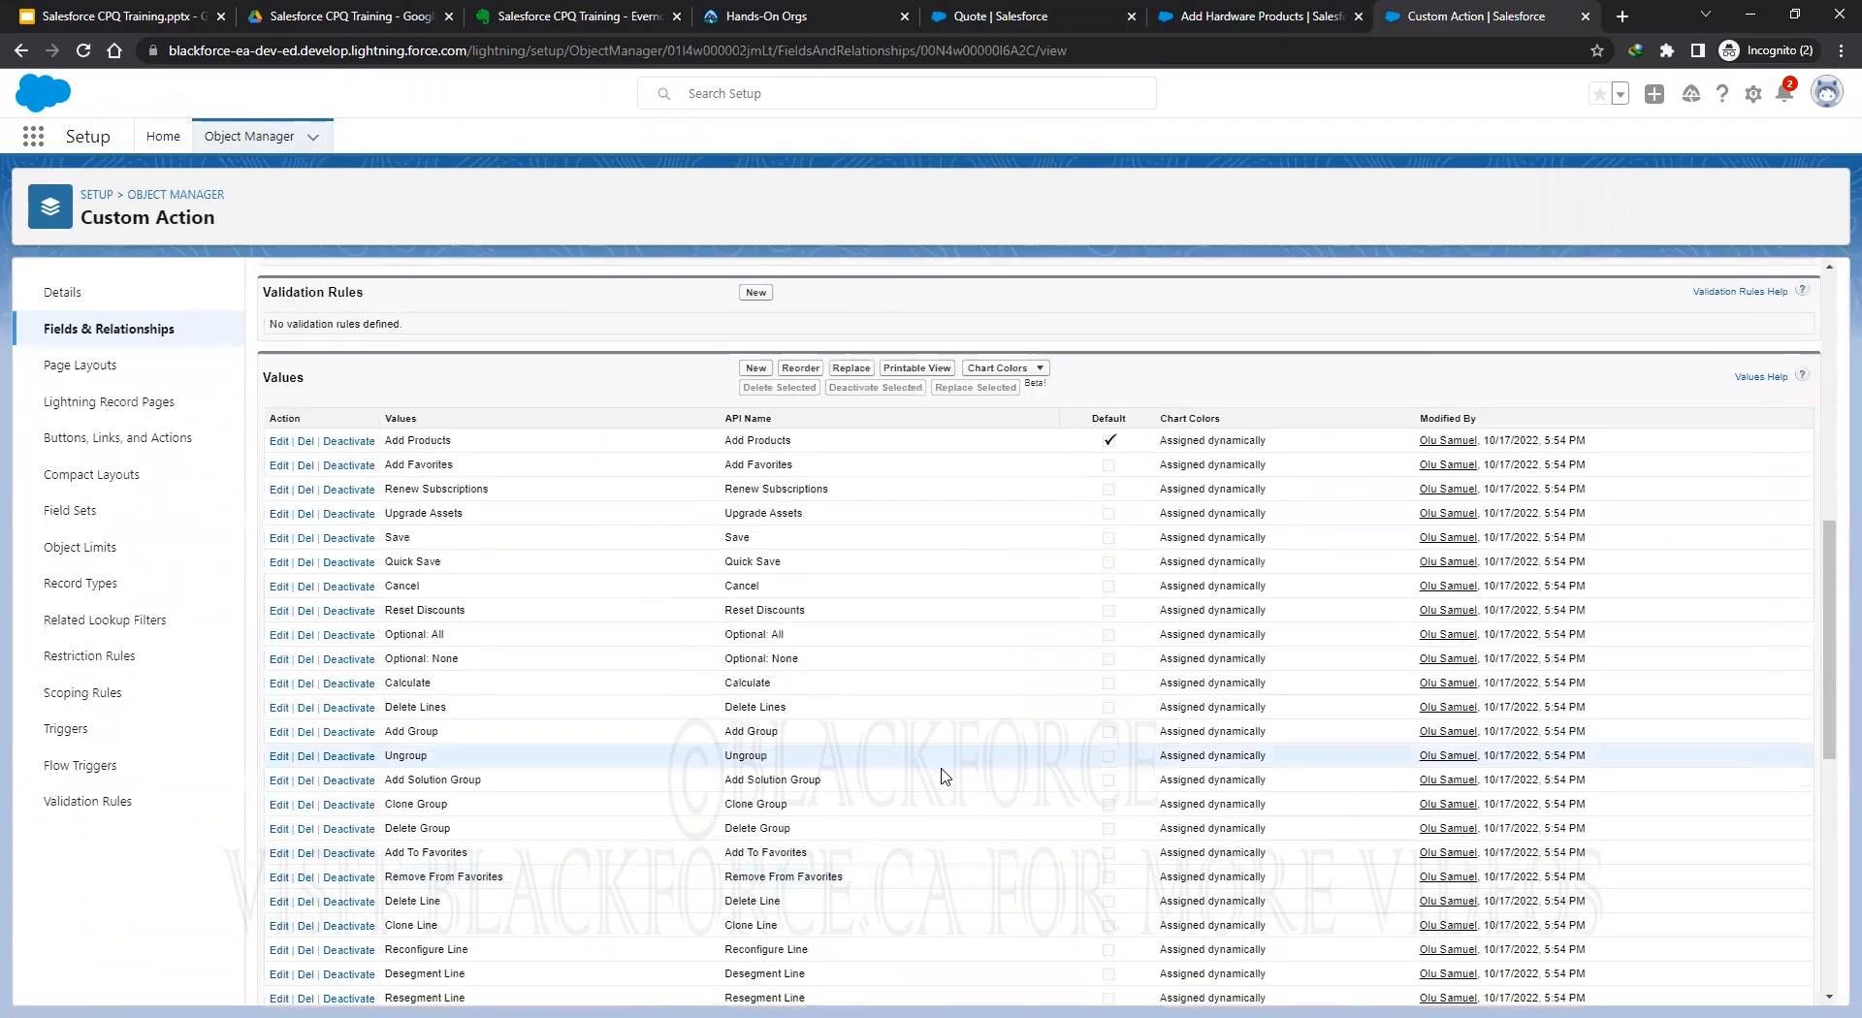
pyautogui.scroll(-7, 940, 772)
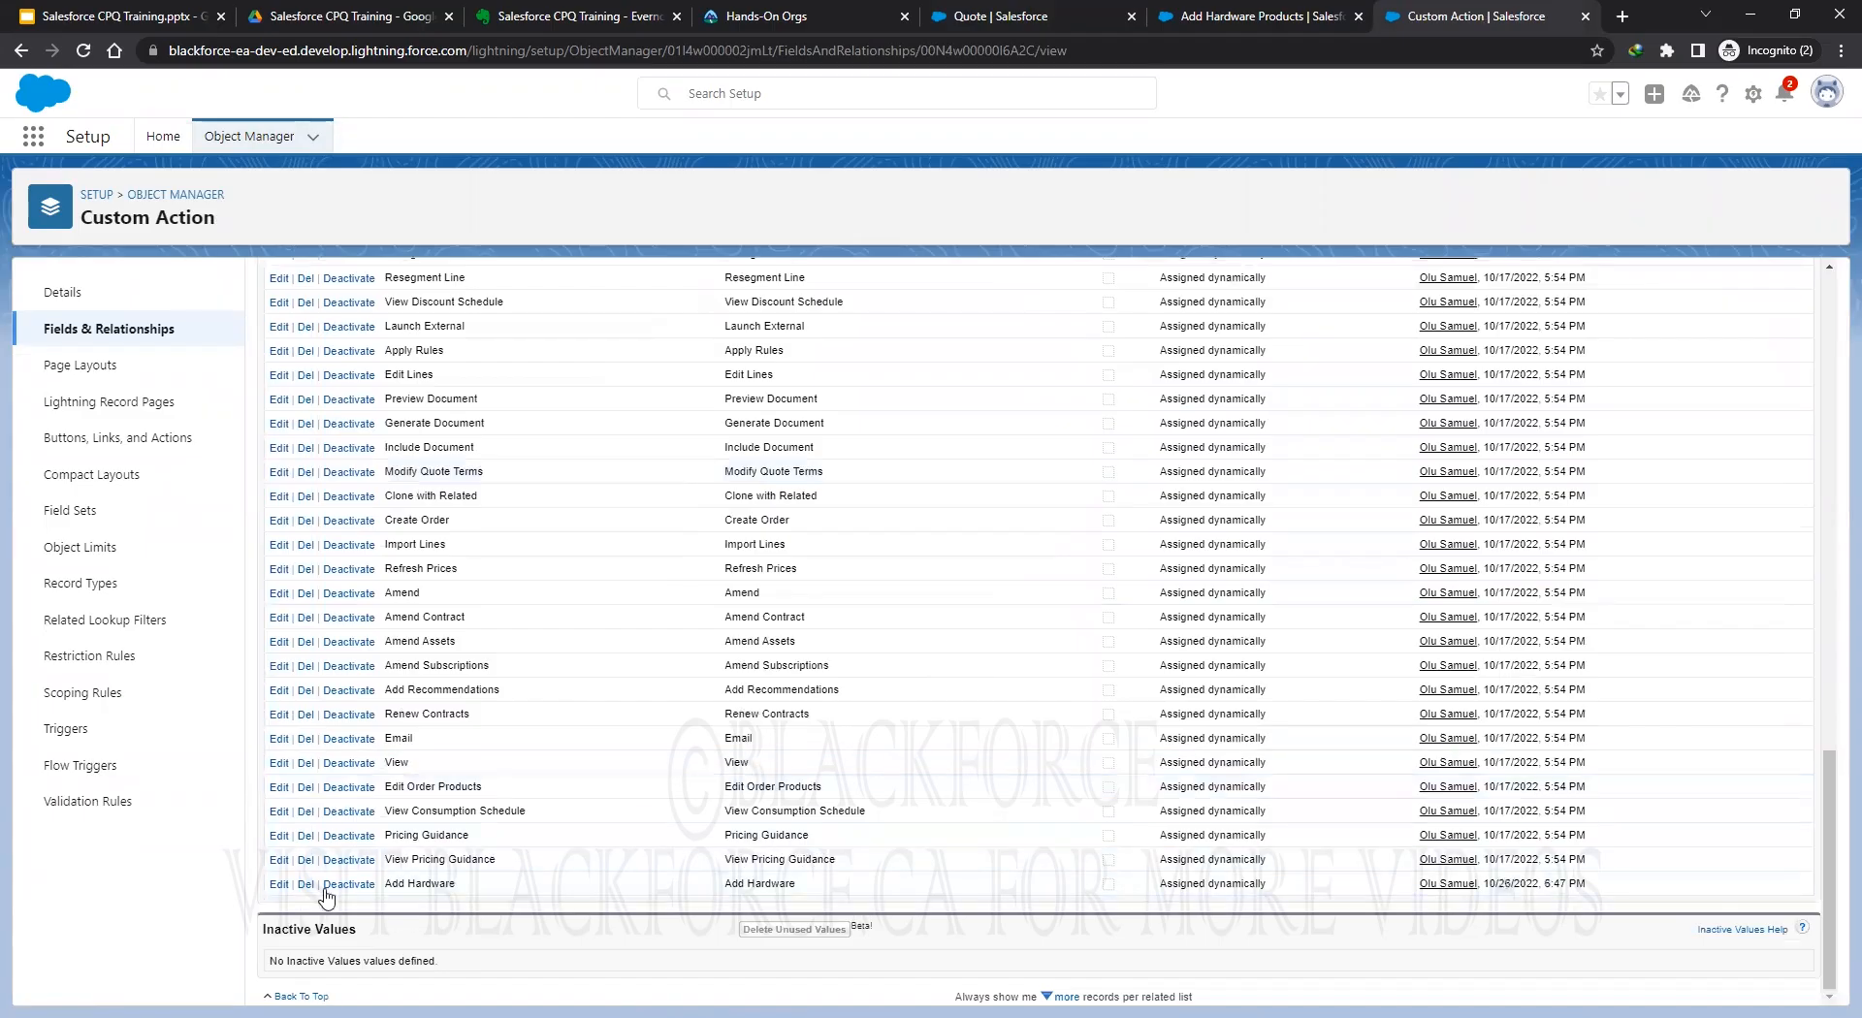
# Rename the Add Hardware picklist value to 'Add HDW or STW' for both label and API name.
pyautogui.click(279, 883)
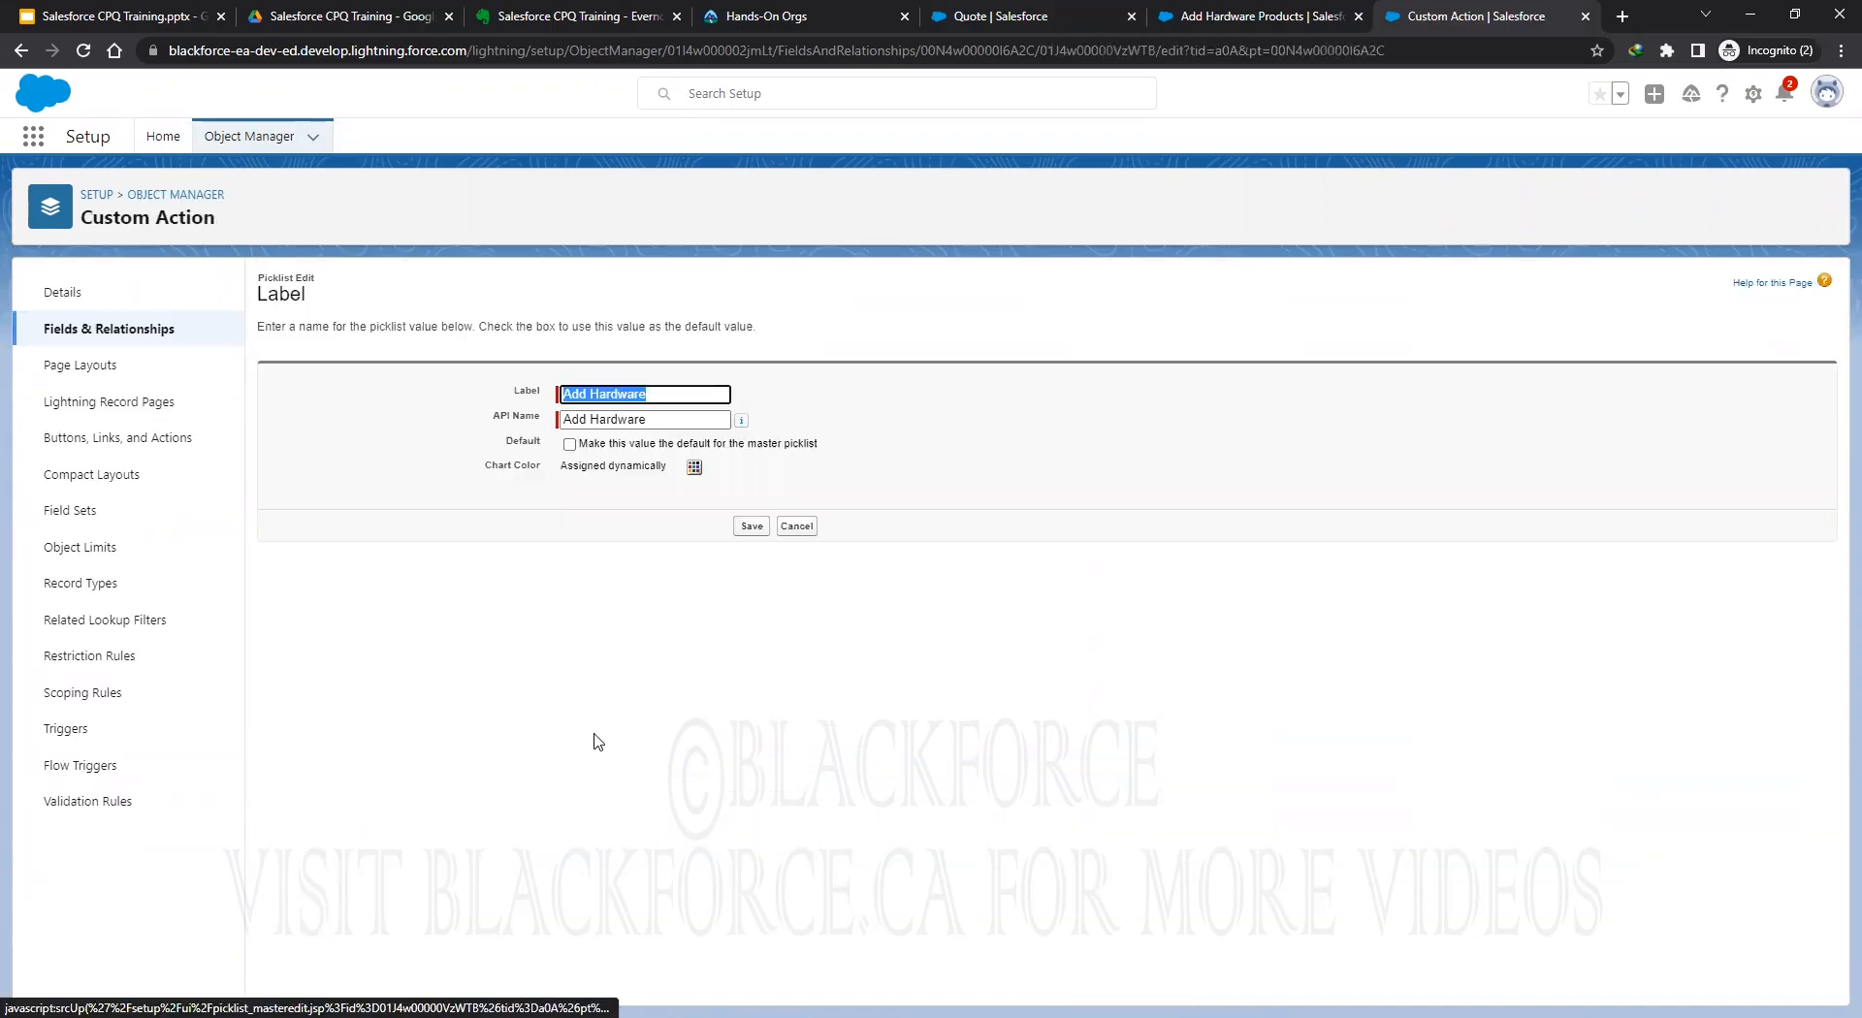
pyautogui.moveTo(600, 395); pyautogui.dragTo(686, 394)
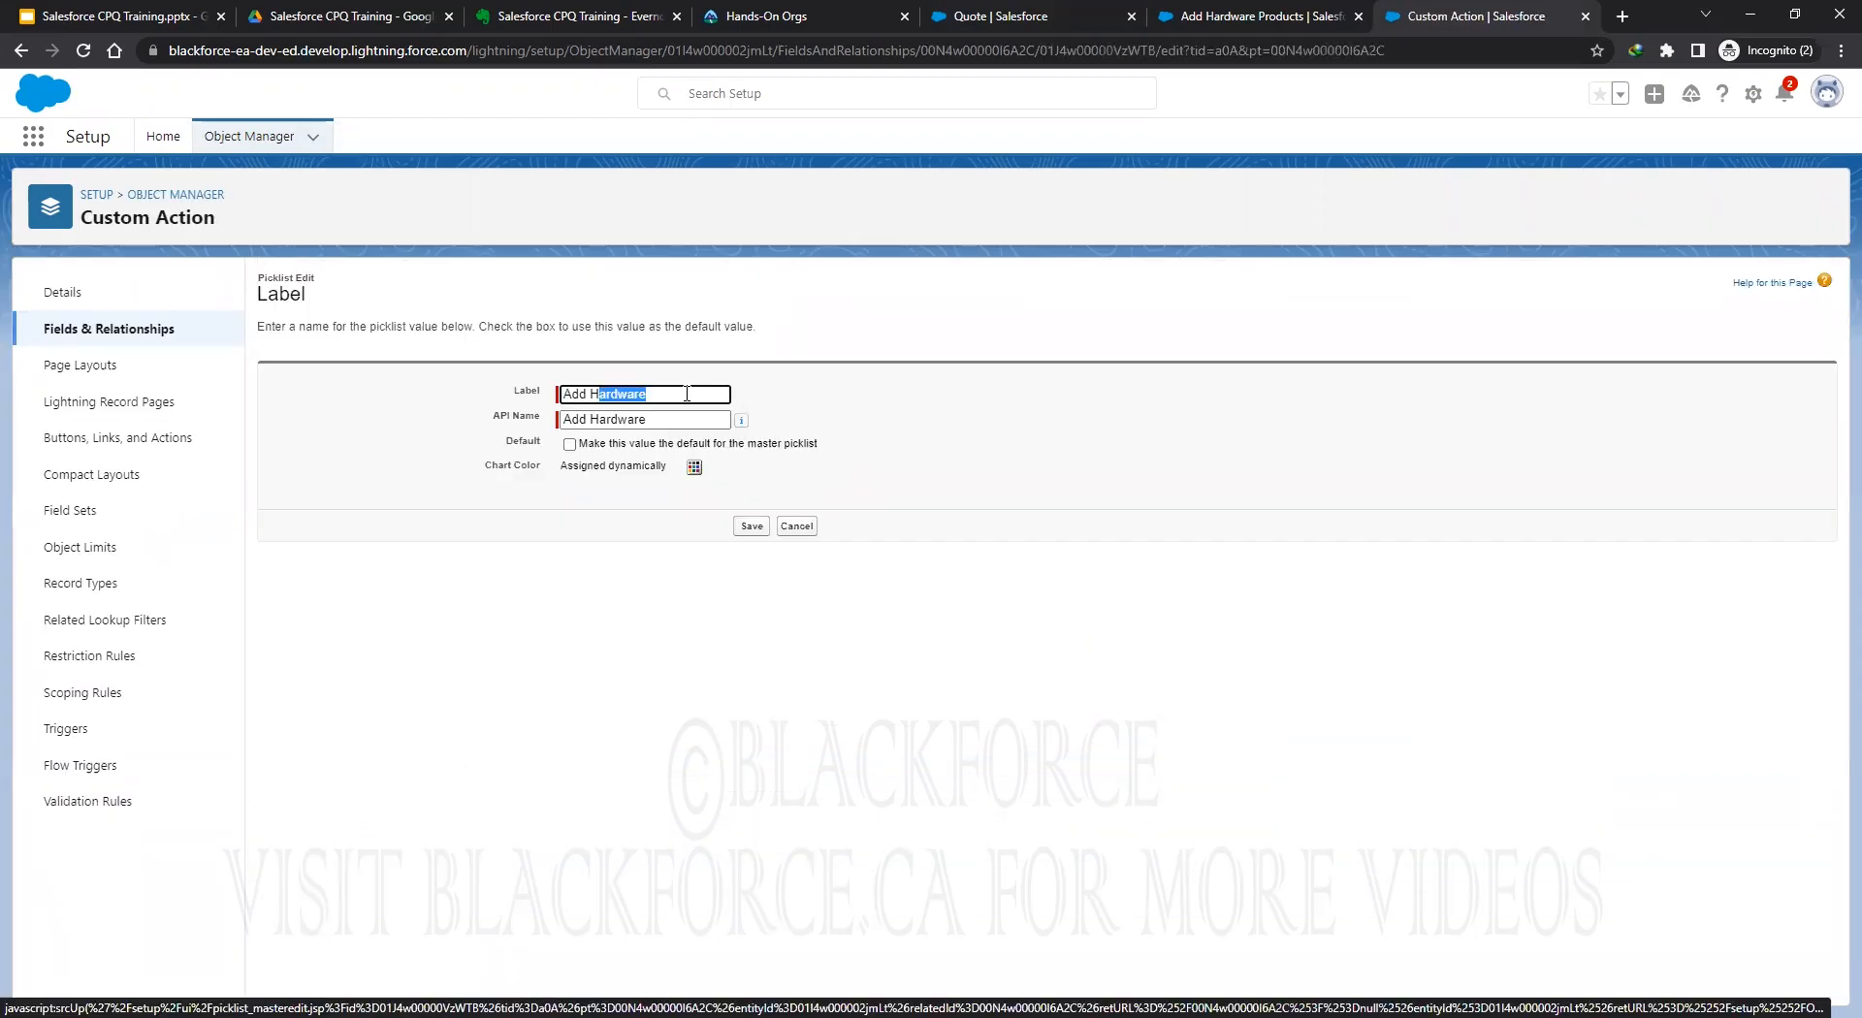
pyautogui.write('DW or STW')
pyautogui.moveTo(696, 393); pyautogui.dragTo(494, 387)
pyautogui.hotkey('ctrl', 'c')
pyautogui.press('Tab')
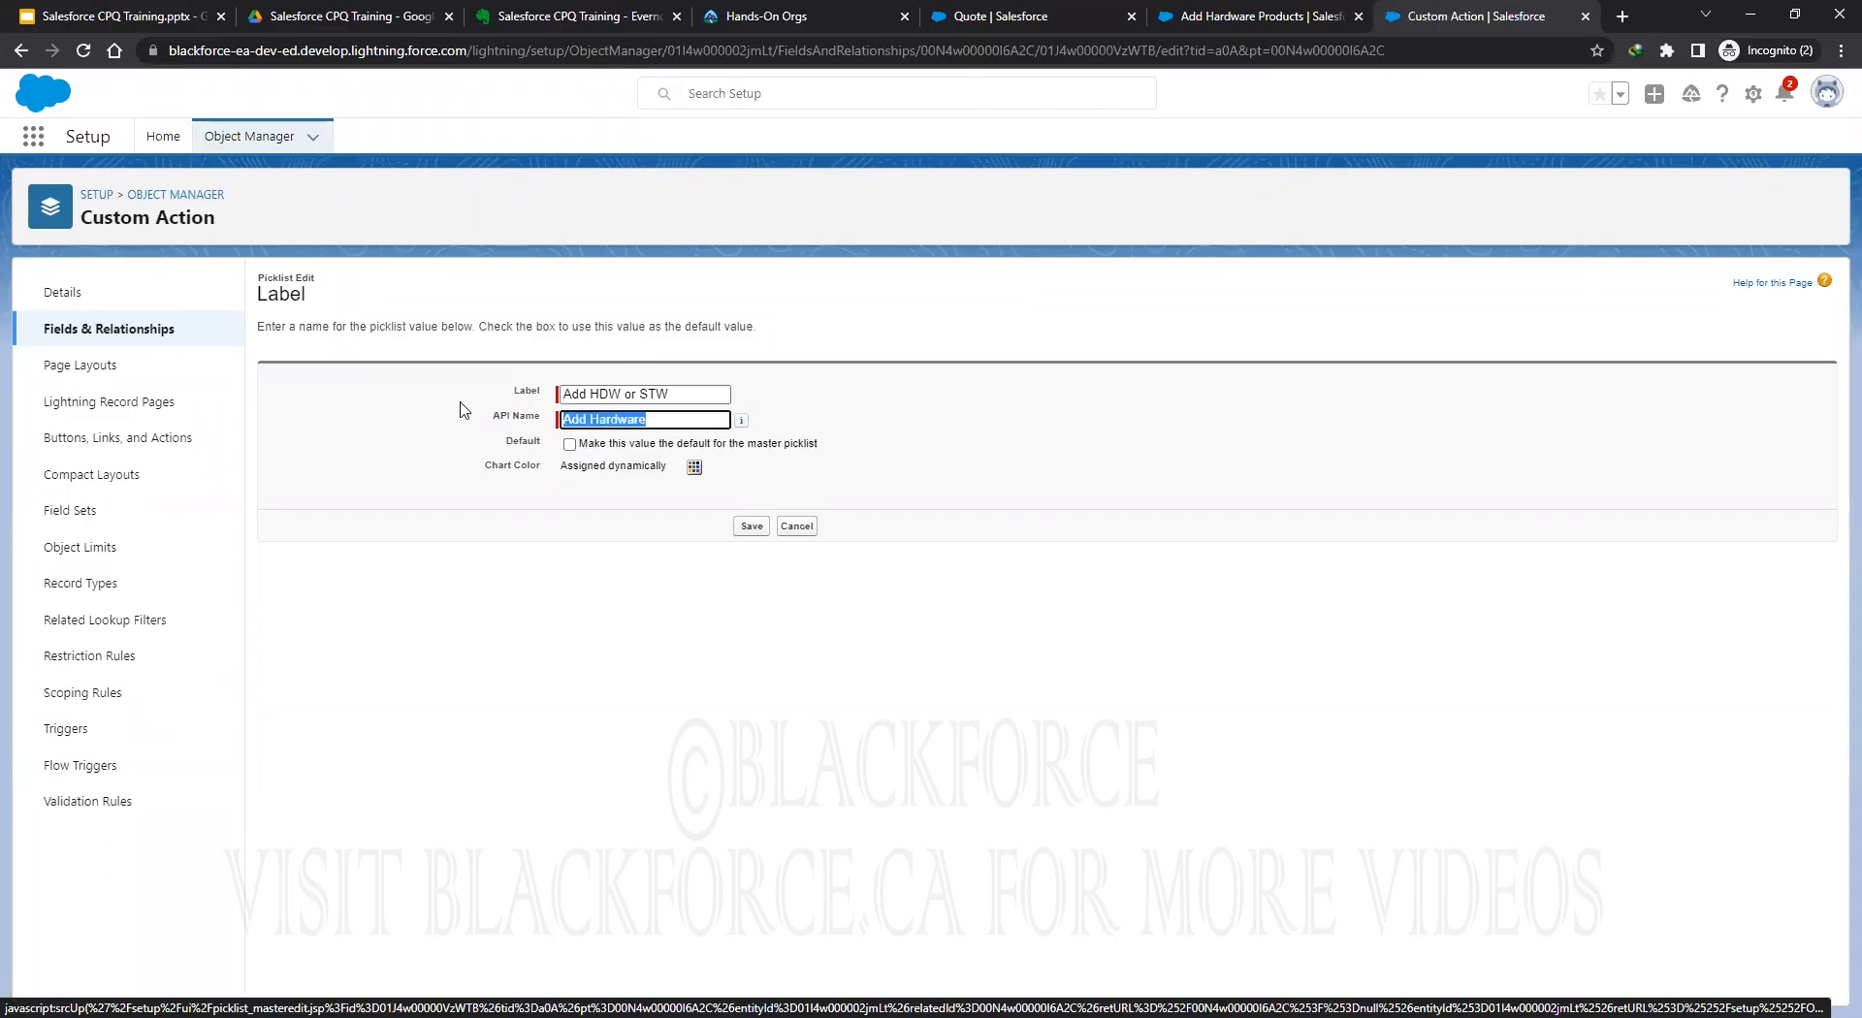
pyautogui.hotkey('ctrl', 'v')
pyautogui.click(752, 525)
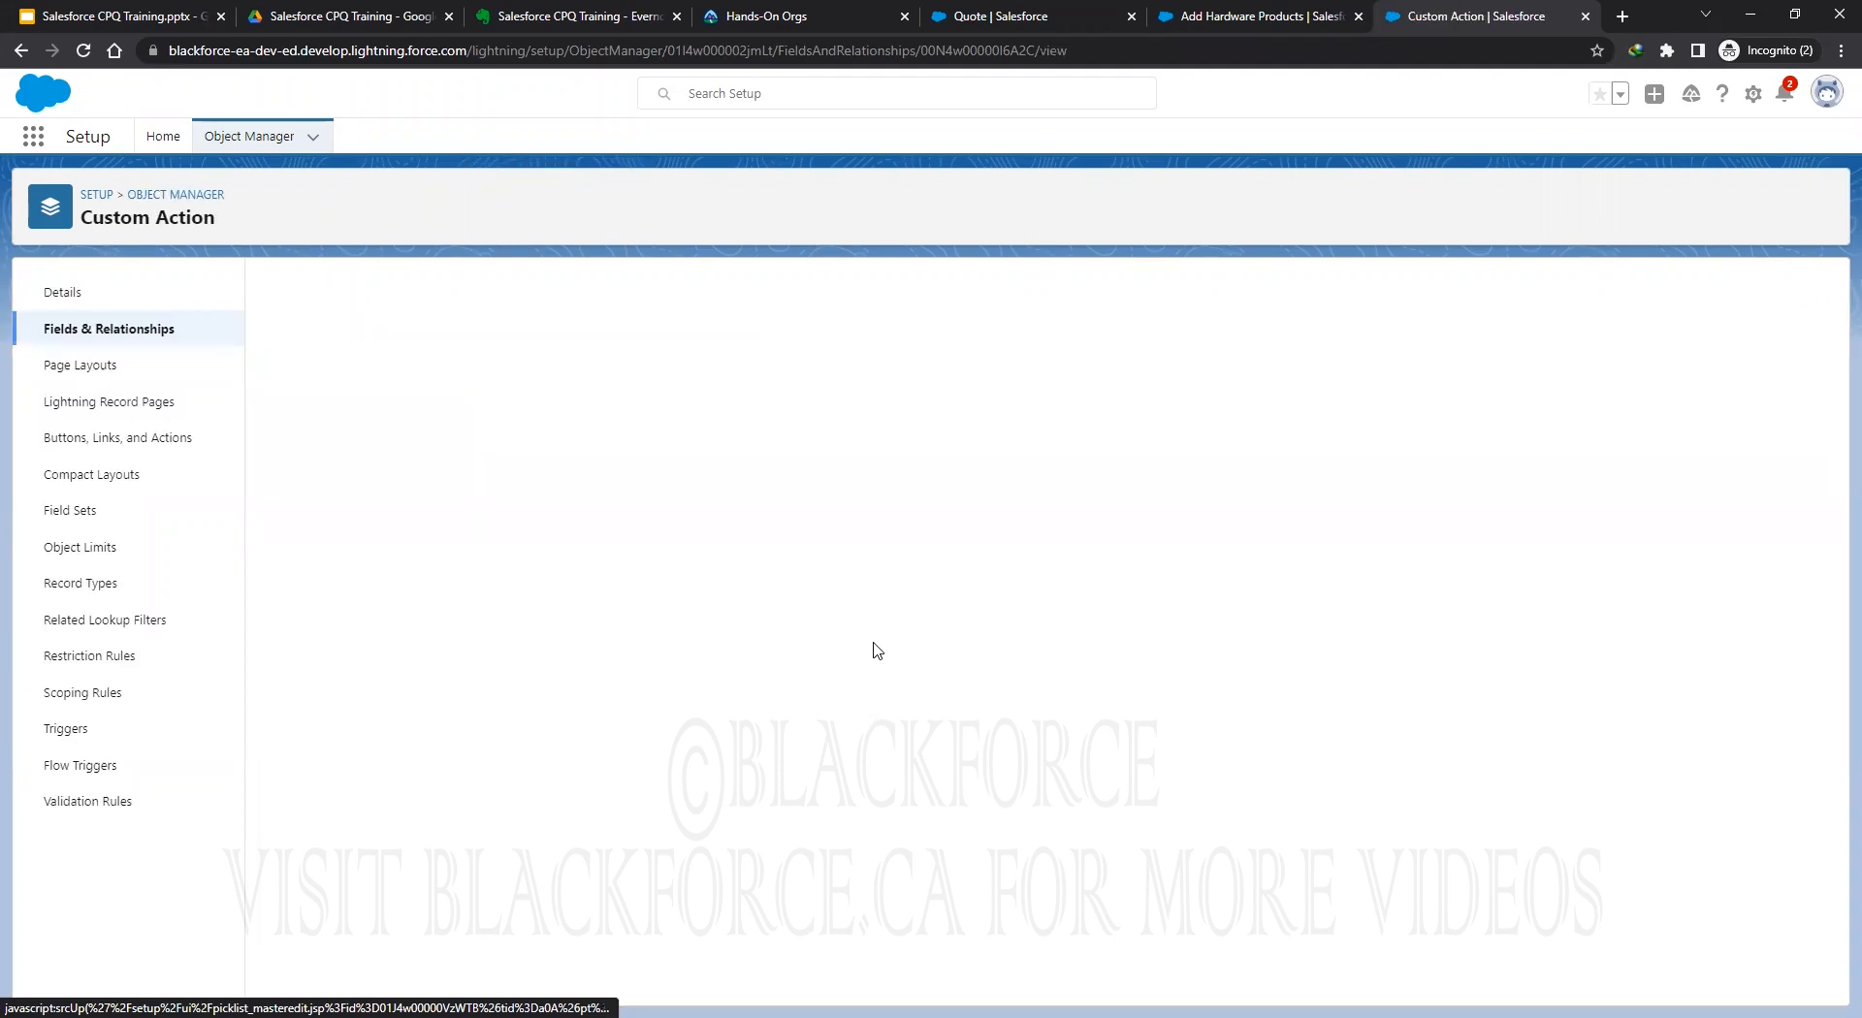
pyautogui.click(1005, 21)
# Reload Q-00002's line editor, quick save the lines, and select all quote lines.
pyautogui.click(935, 201)
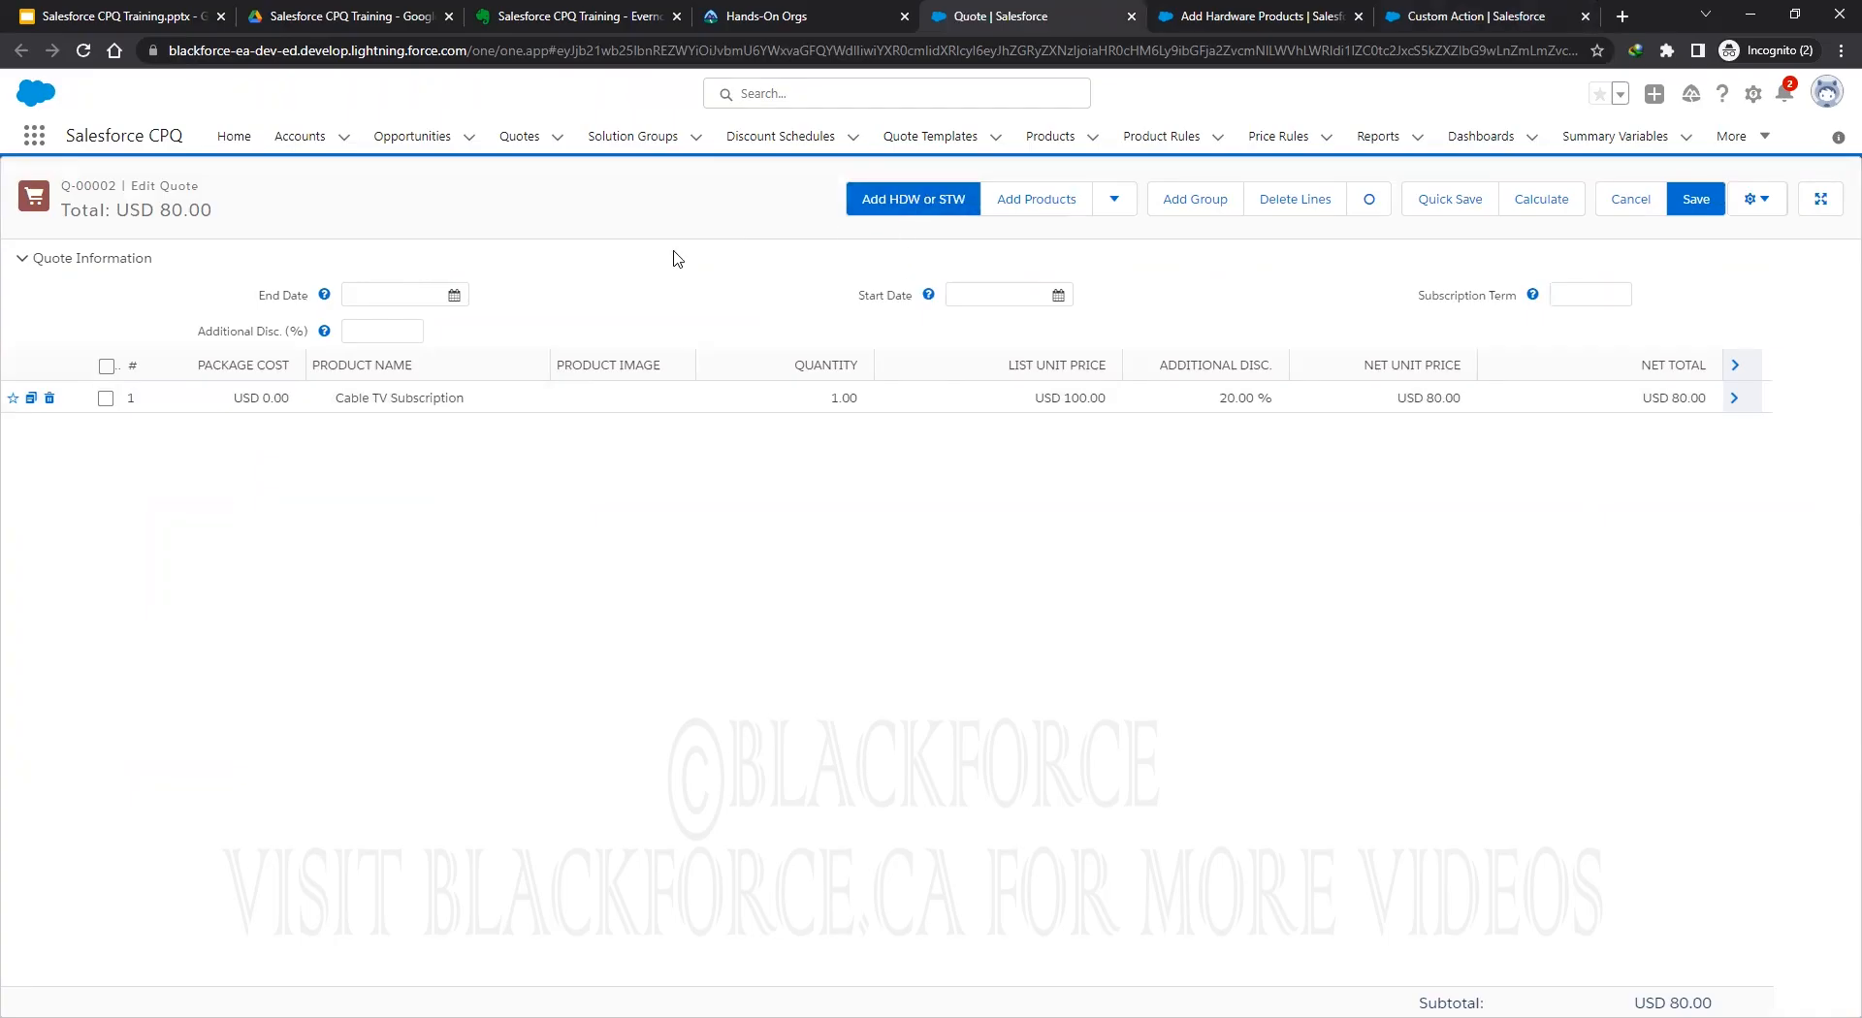
pyautogui.click(1444, 201)
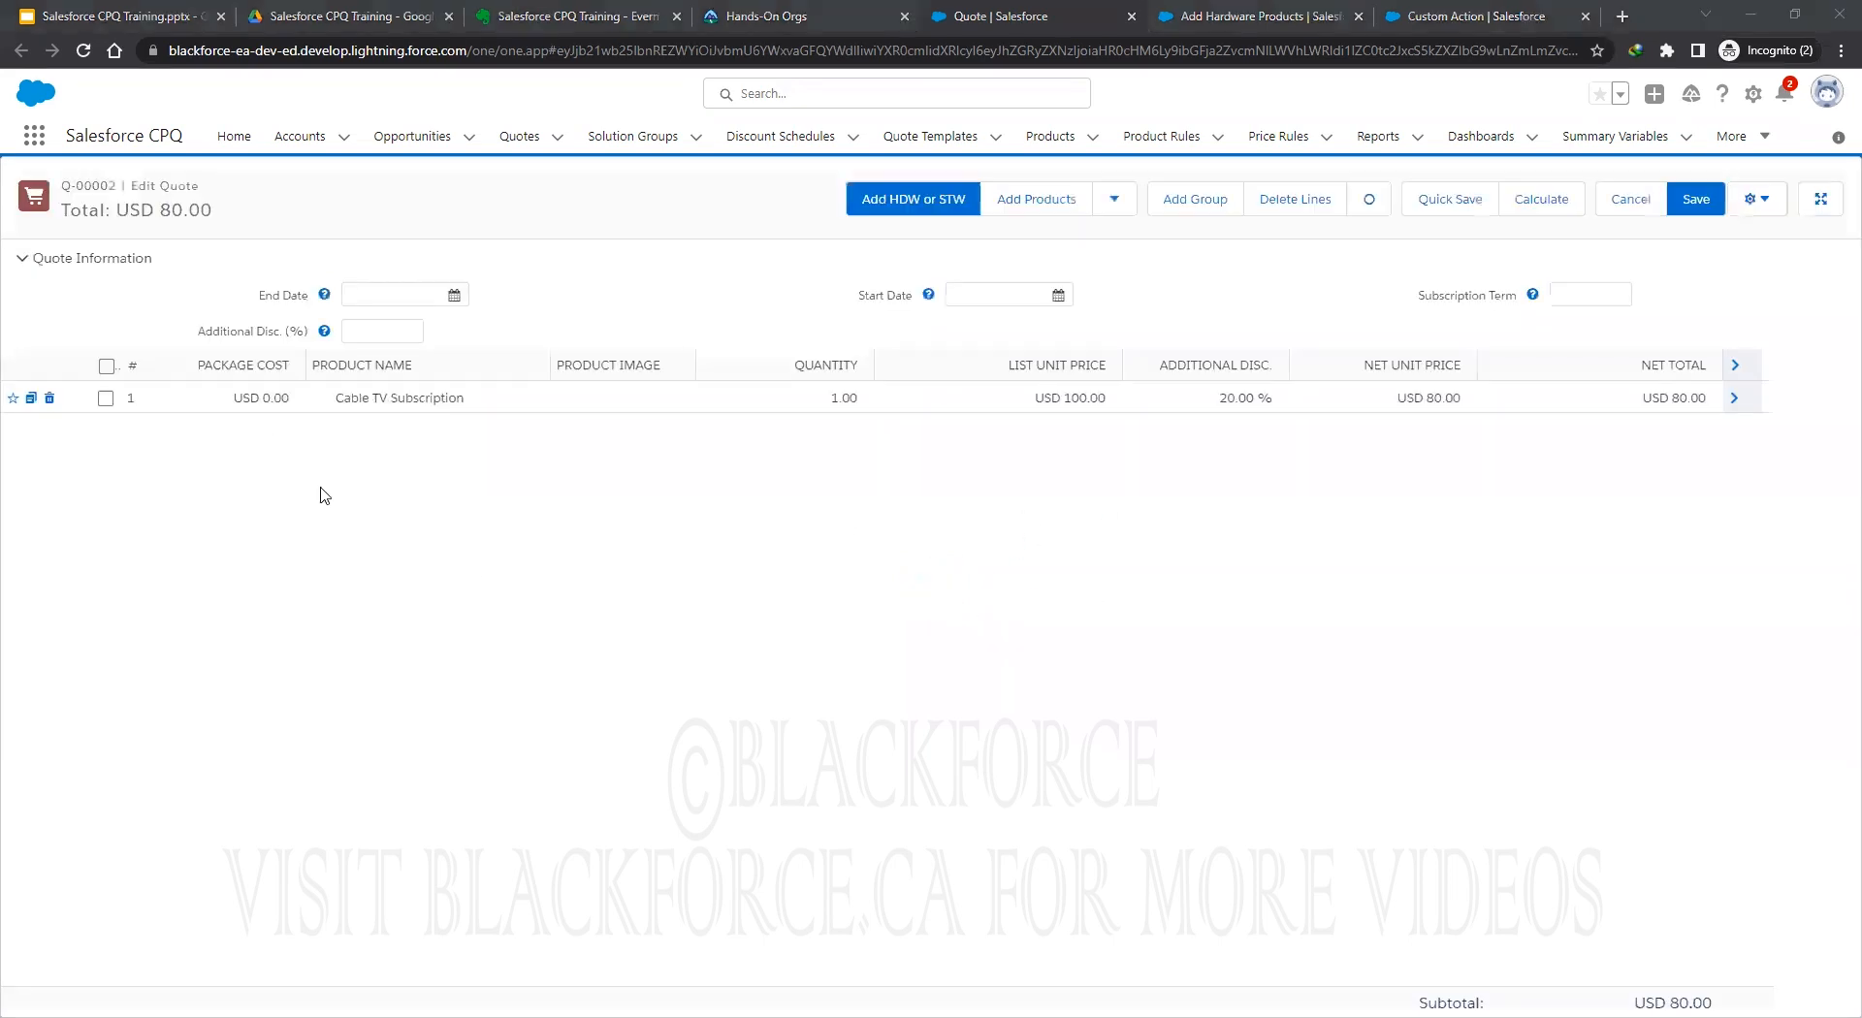
pyautogui.click(107, 366)
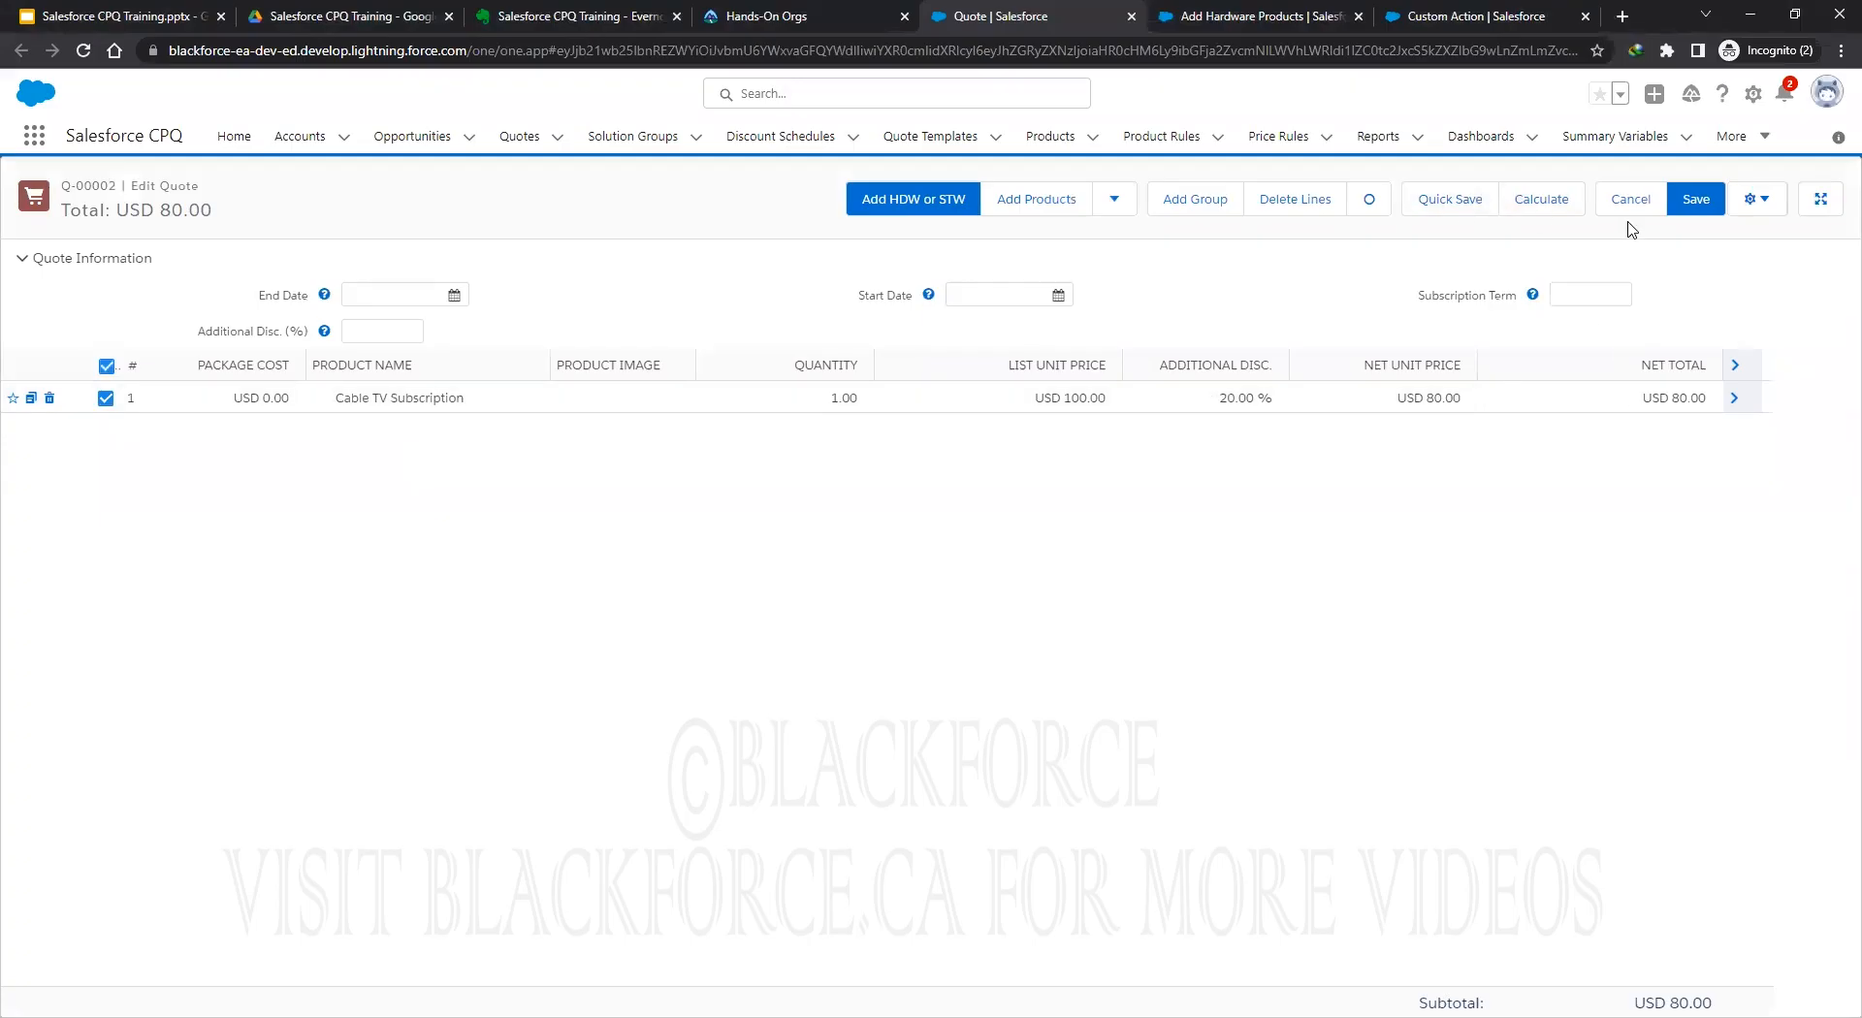
# Delete the Cable TV Subscription line, save, and set Quote Product Type to Software.
pyautogui.click(1318, 201)
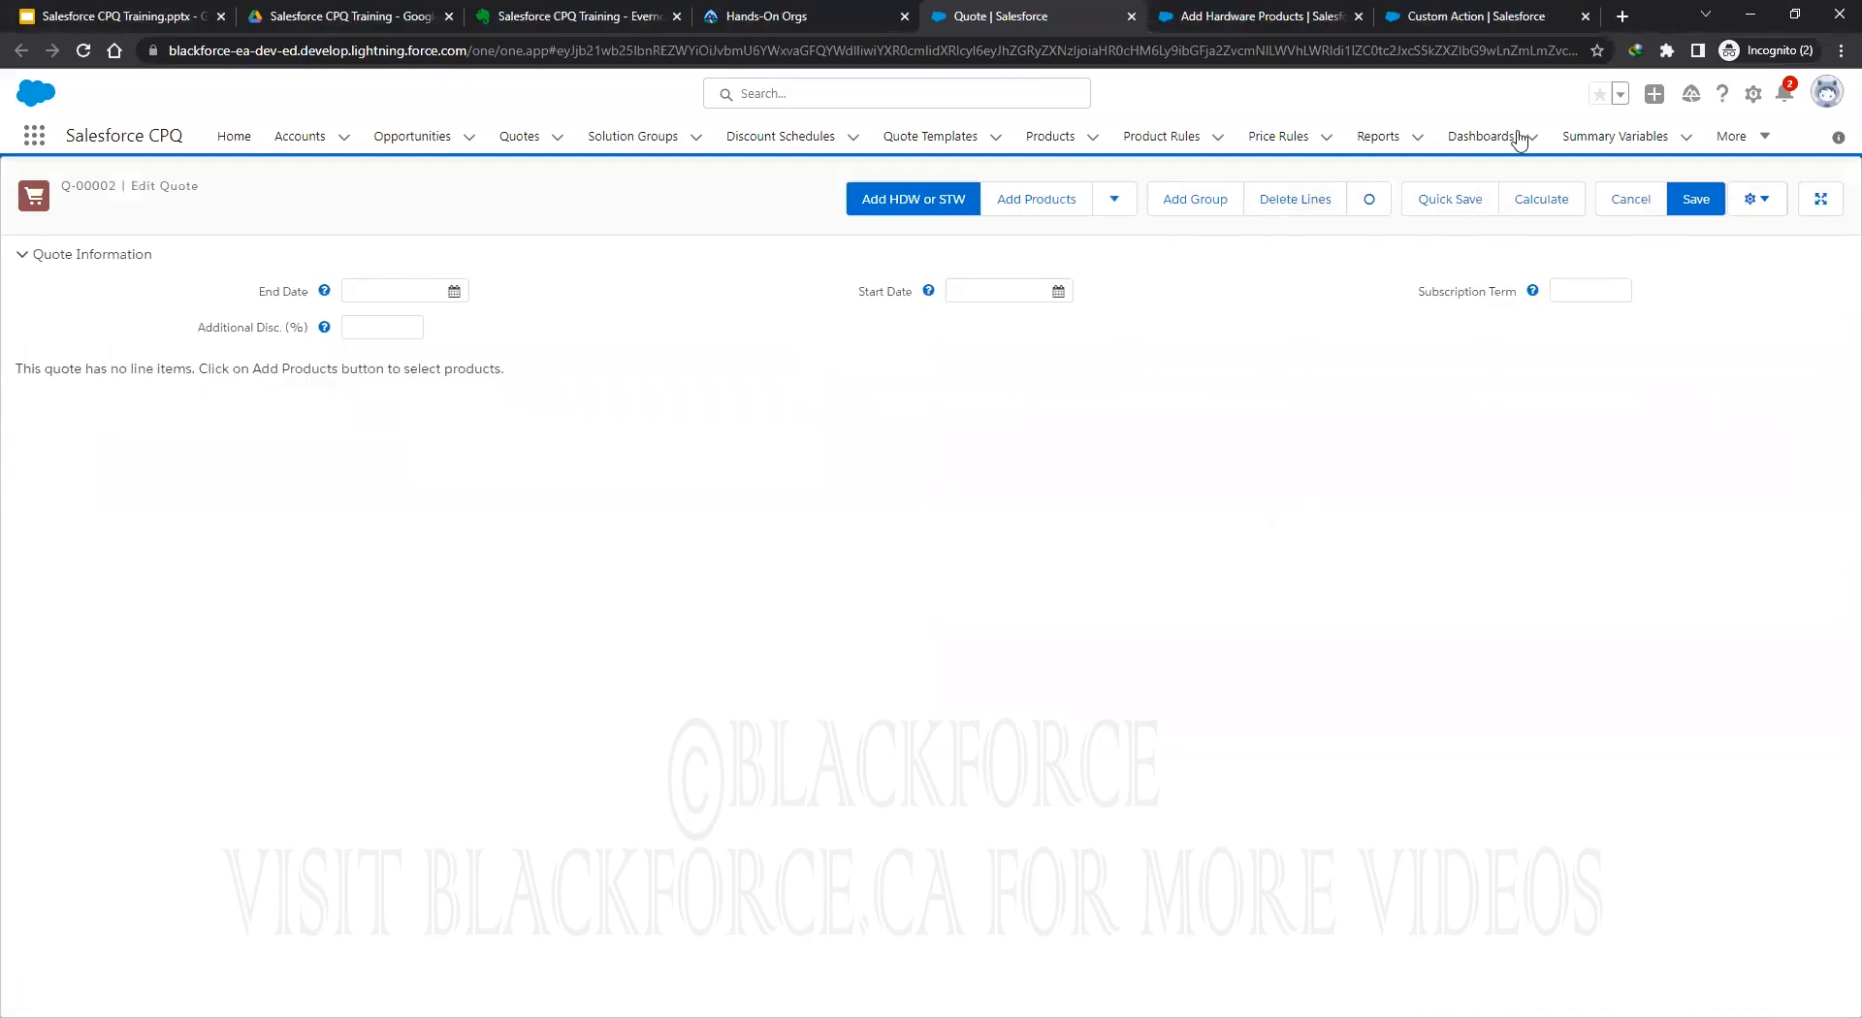
pyautogui.click(1696, 201)
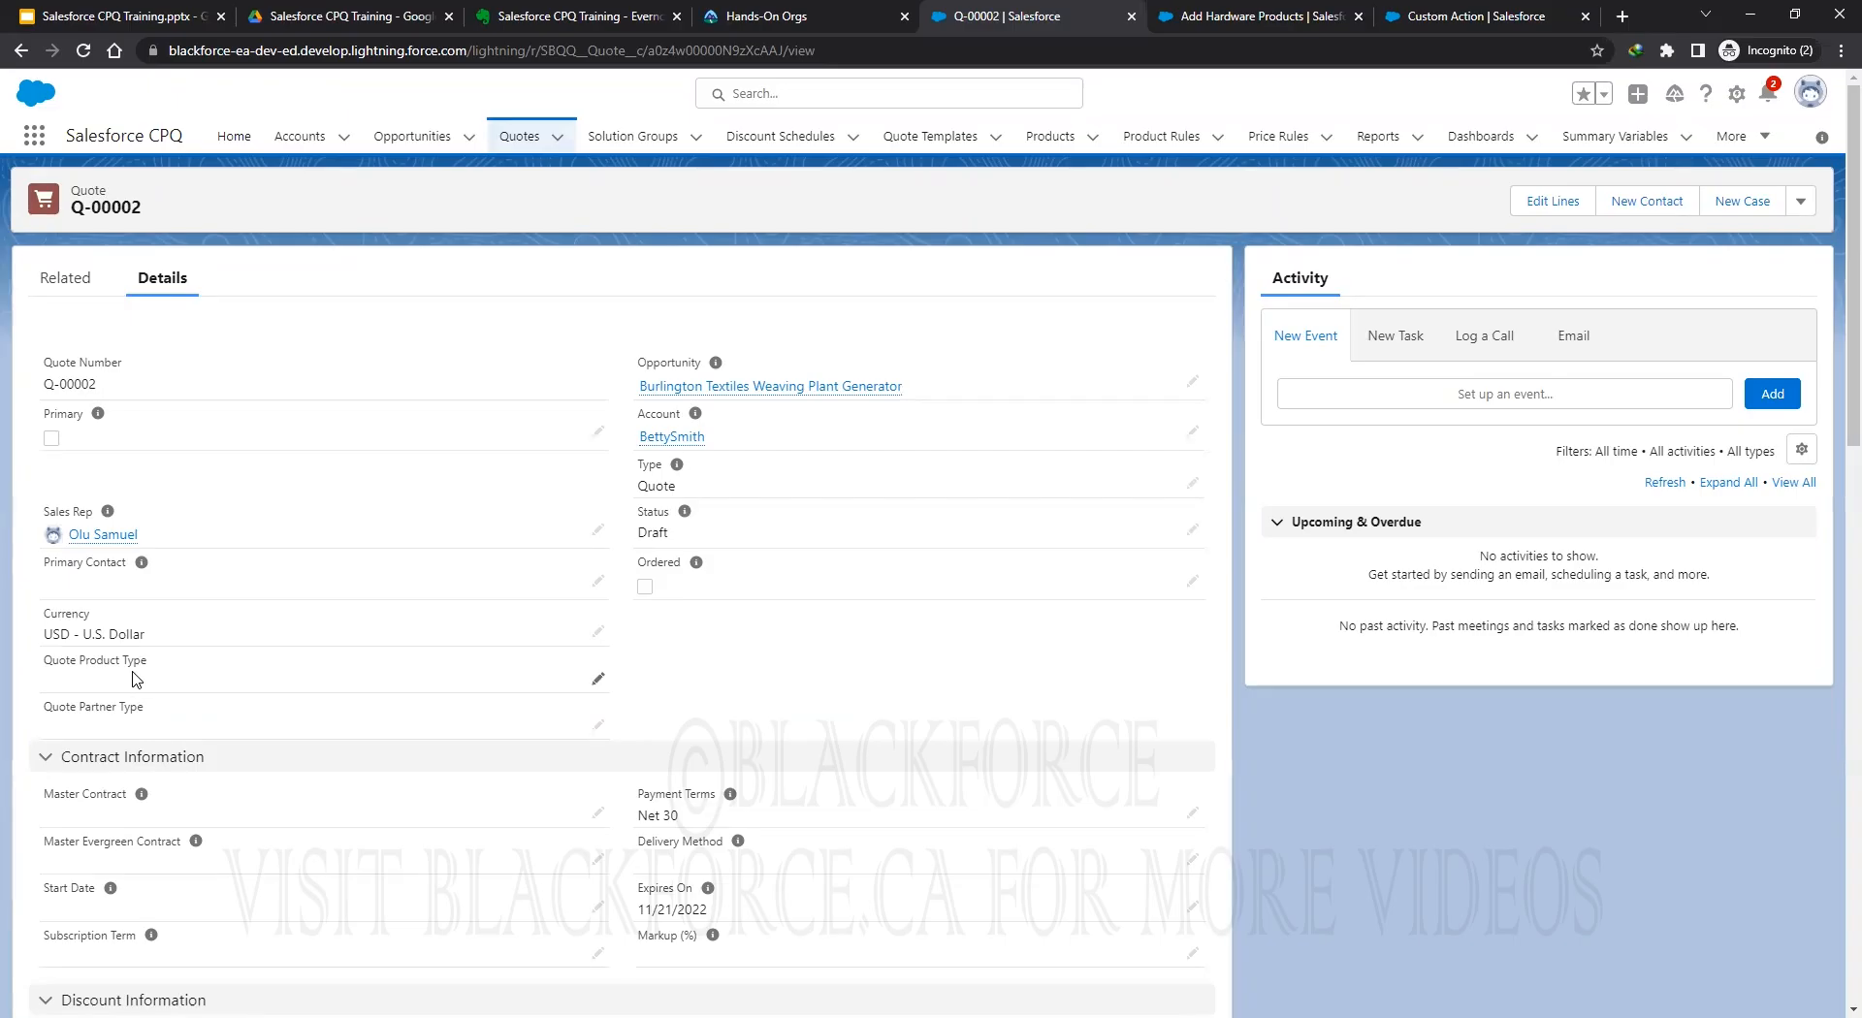
pyautogui.click(598, 681)
pyautogui.scroll(-3, 775, 747)
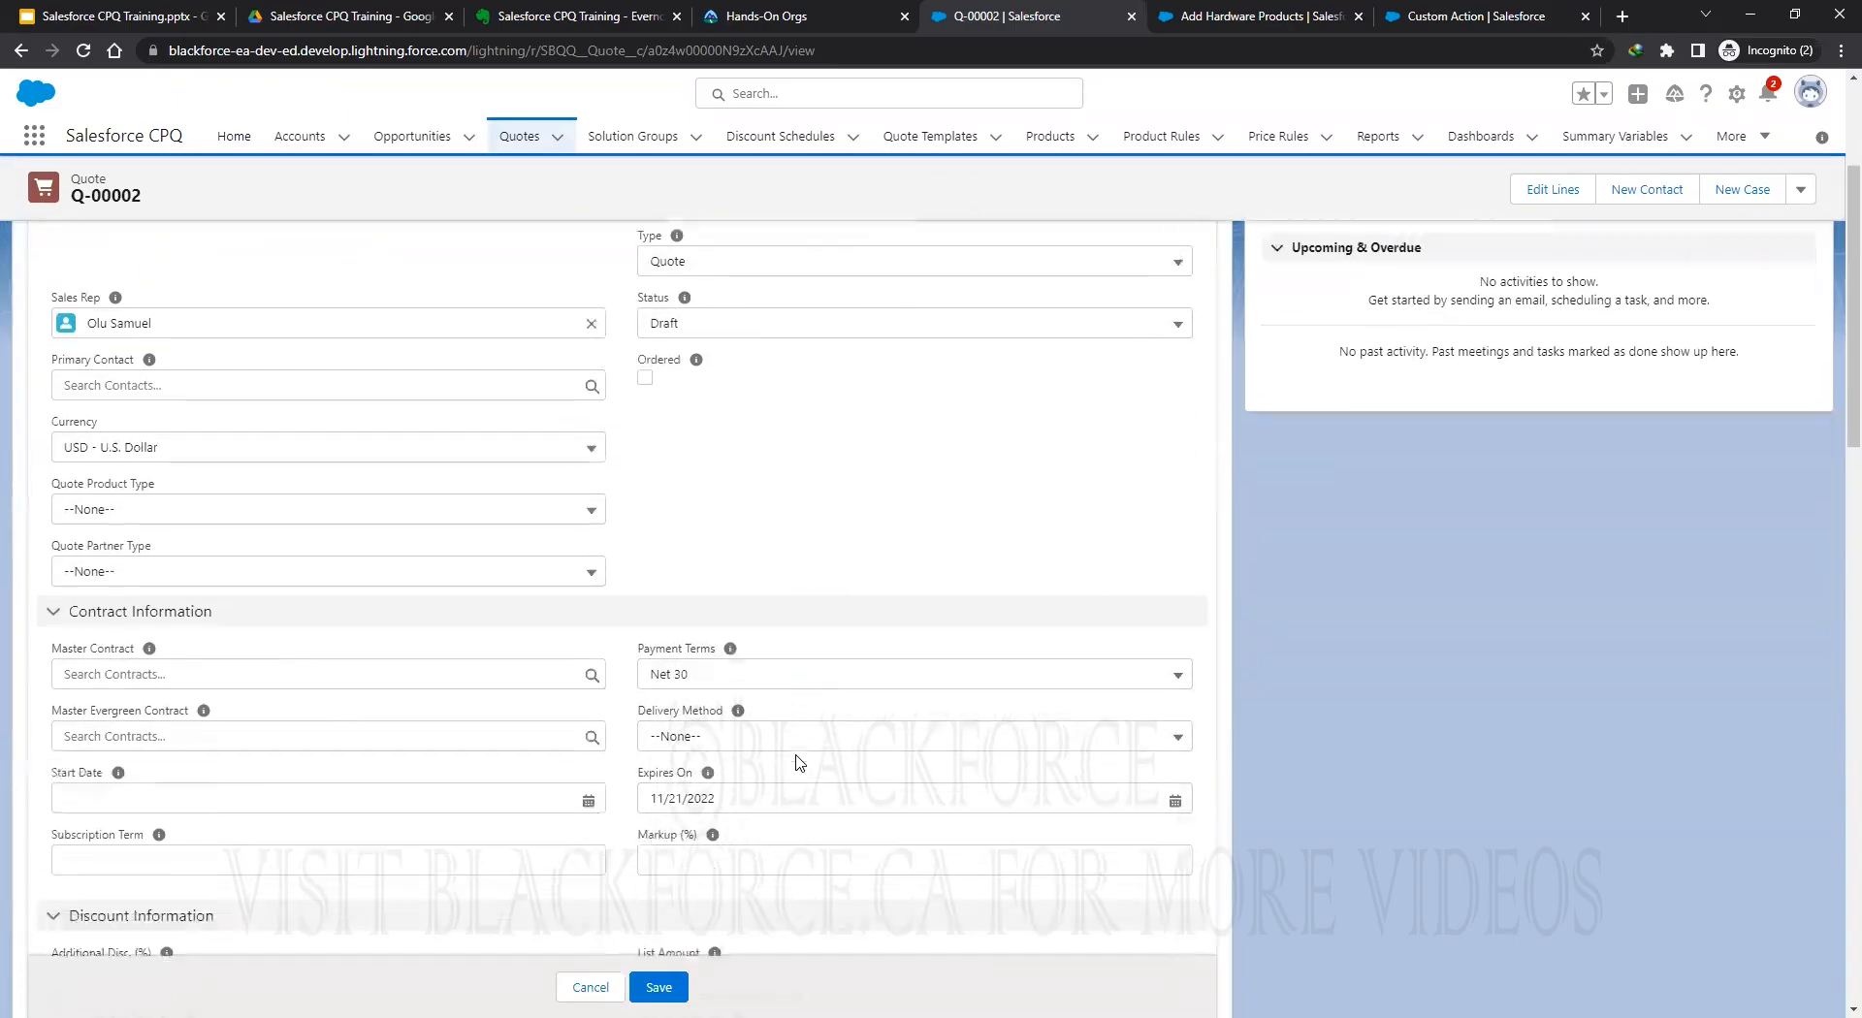
pyautogui.click(182, 495)
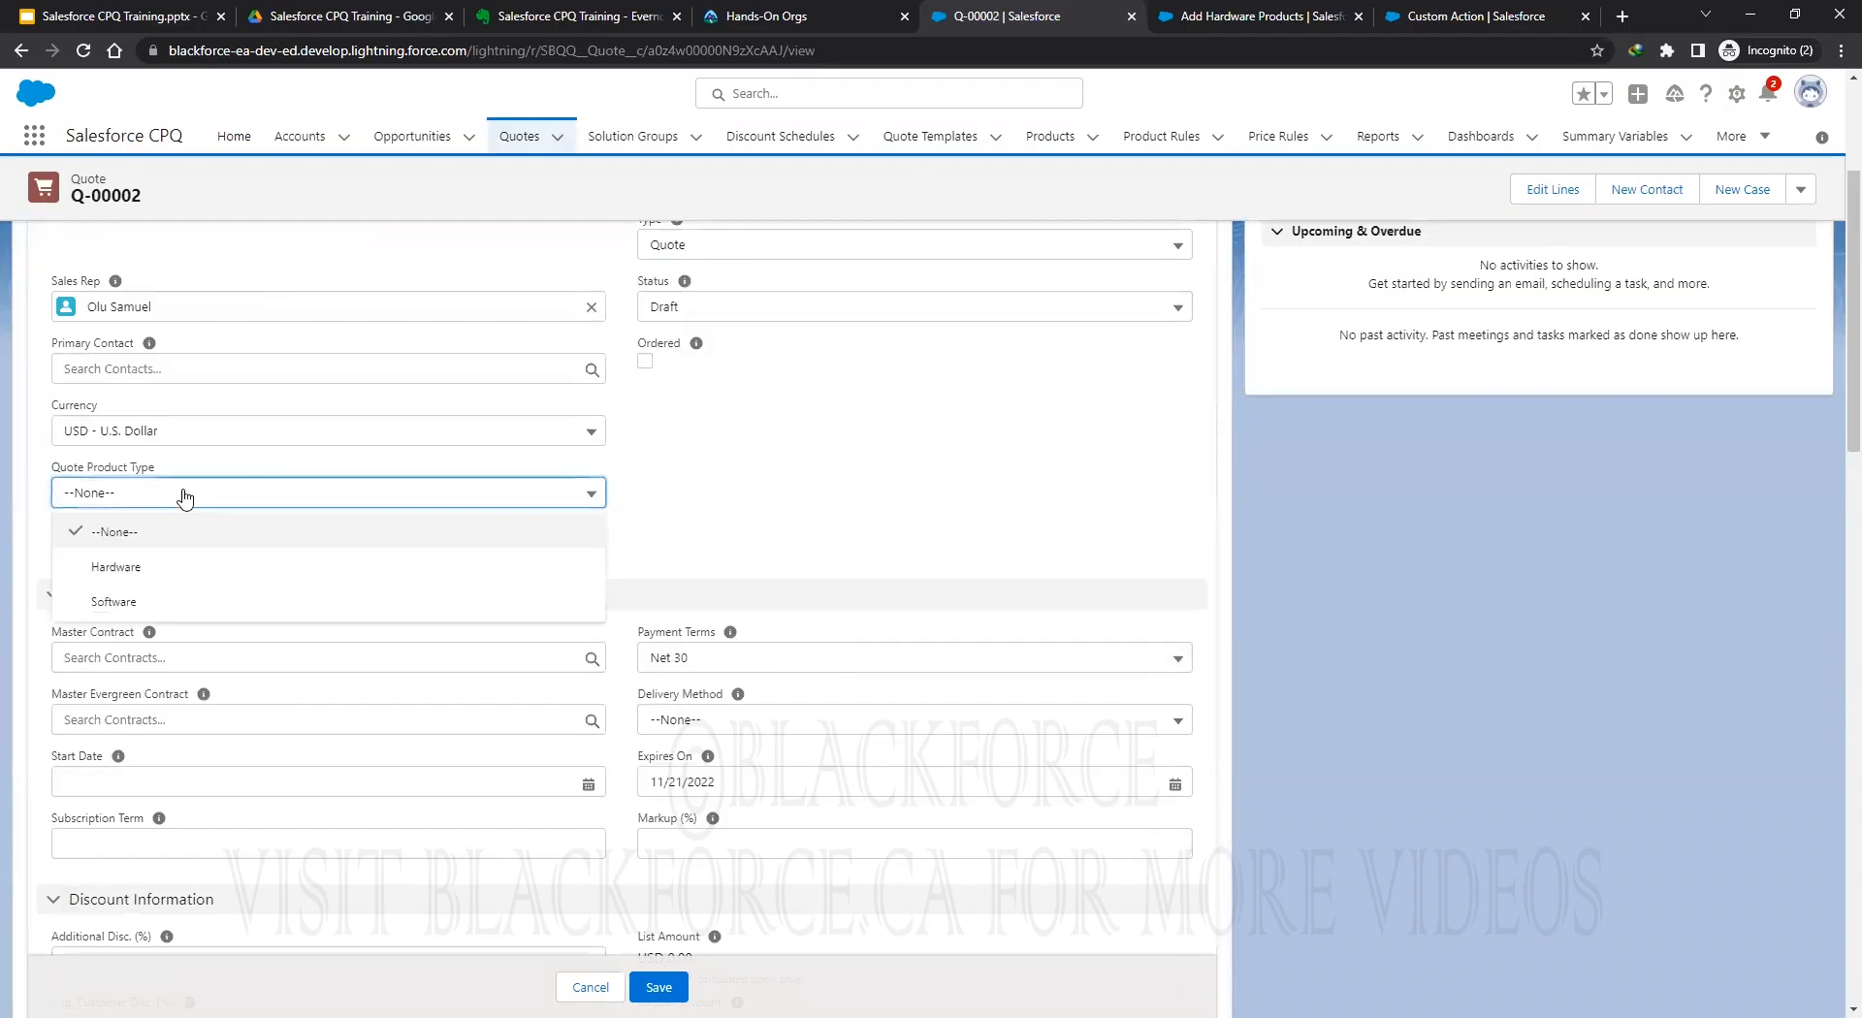
pyautogui.click(136, 602)
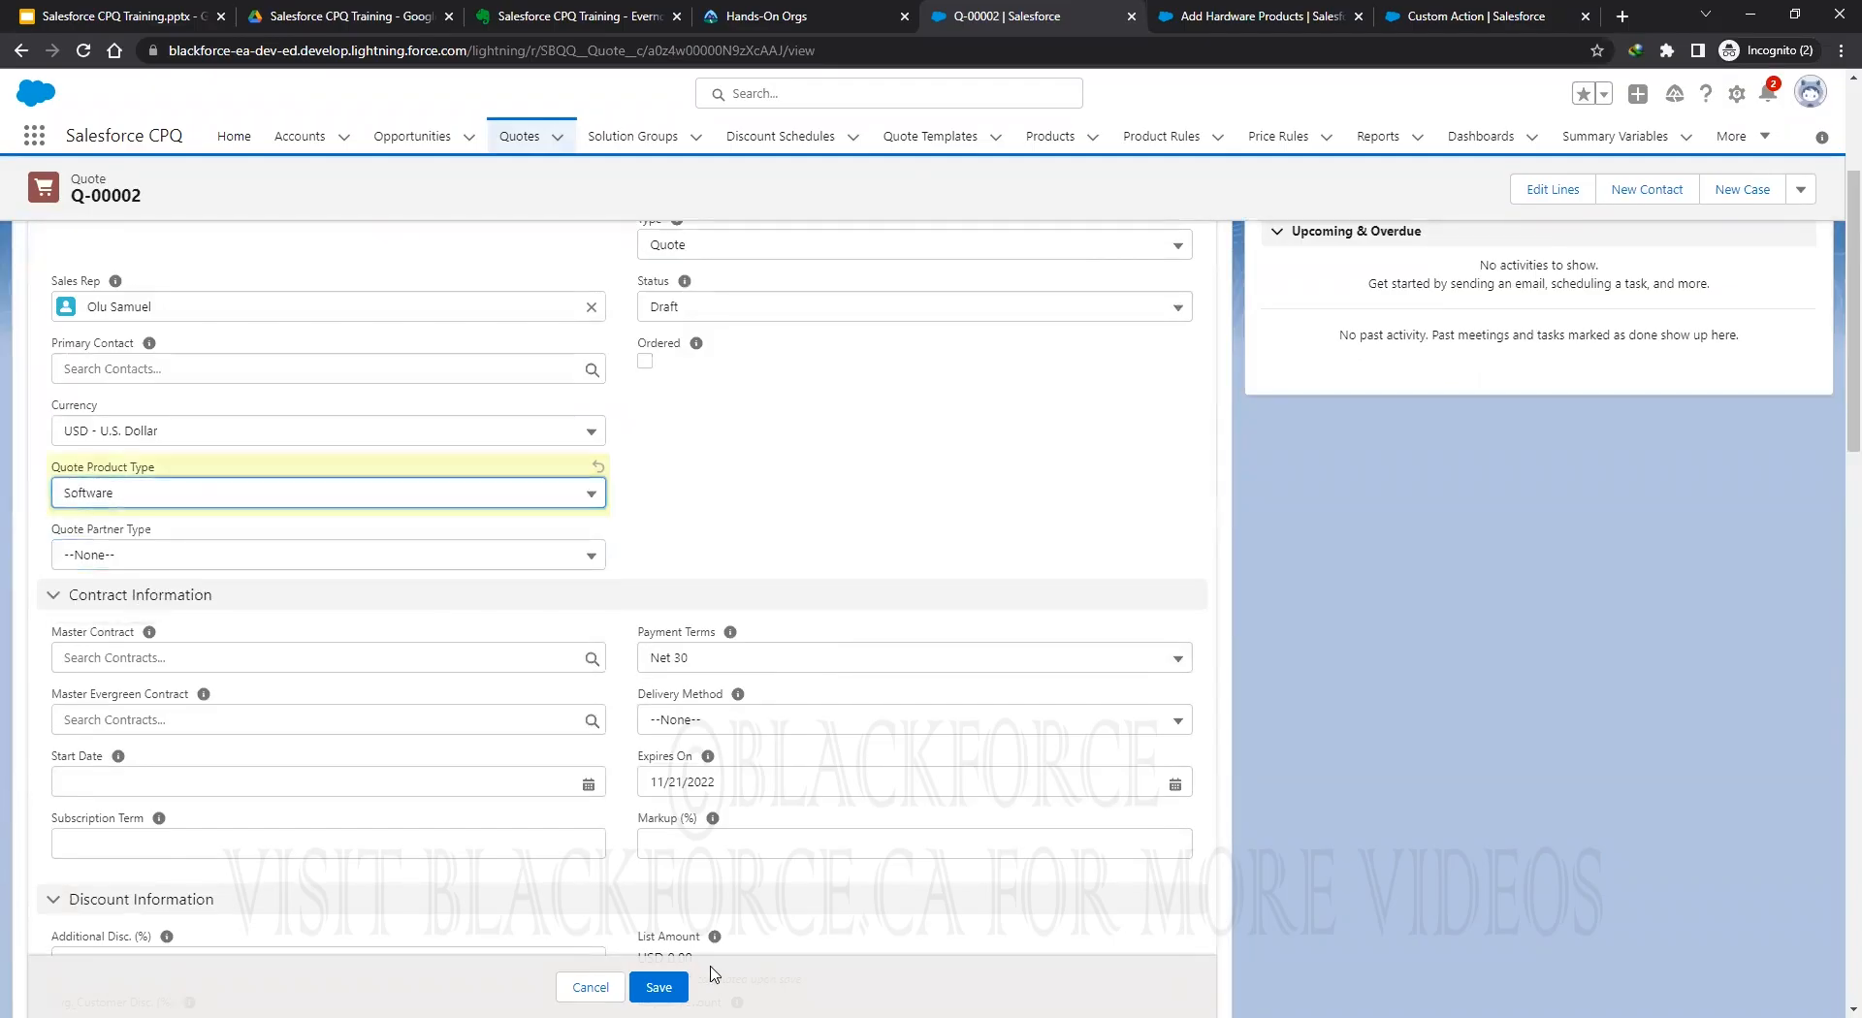
pyautogui.click(658, 987)
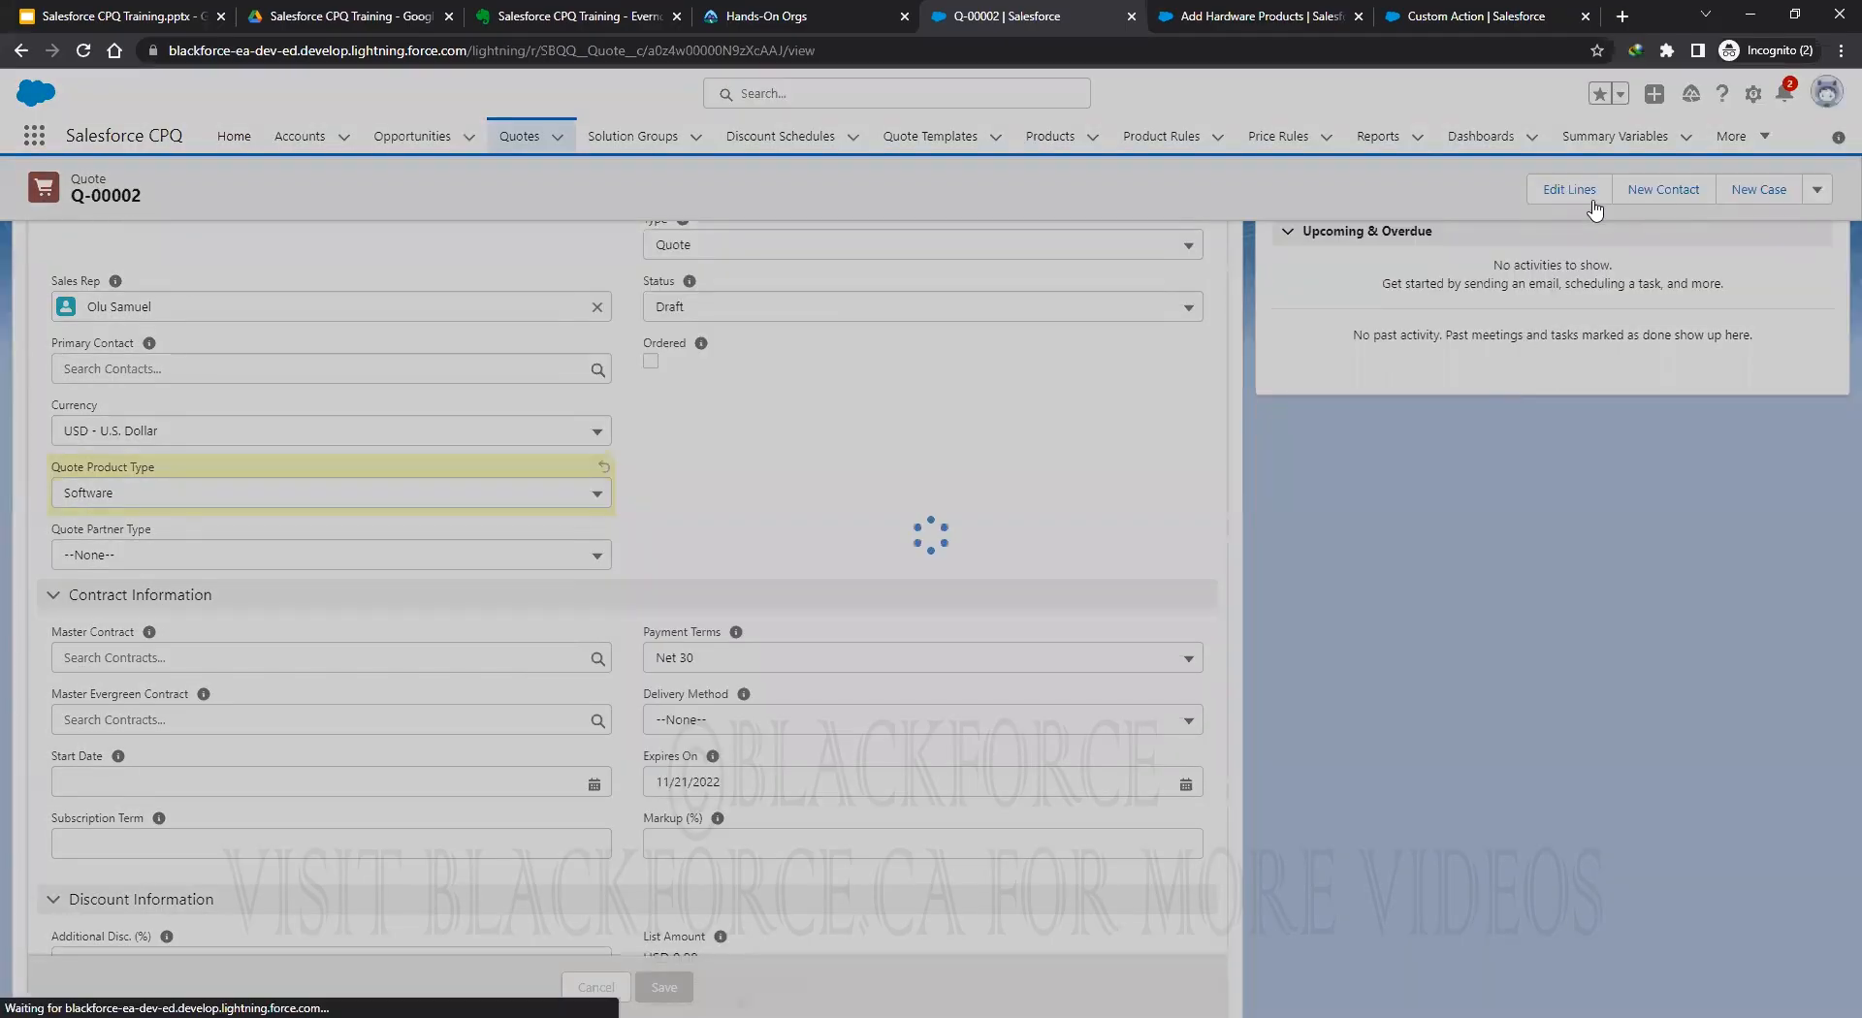
pyautogui.rightClick(1544, 192)
# In a duplicated quote tab, open the line editor and the Add HDW or STW product list.
pyautogui.click(1555, 194)
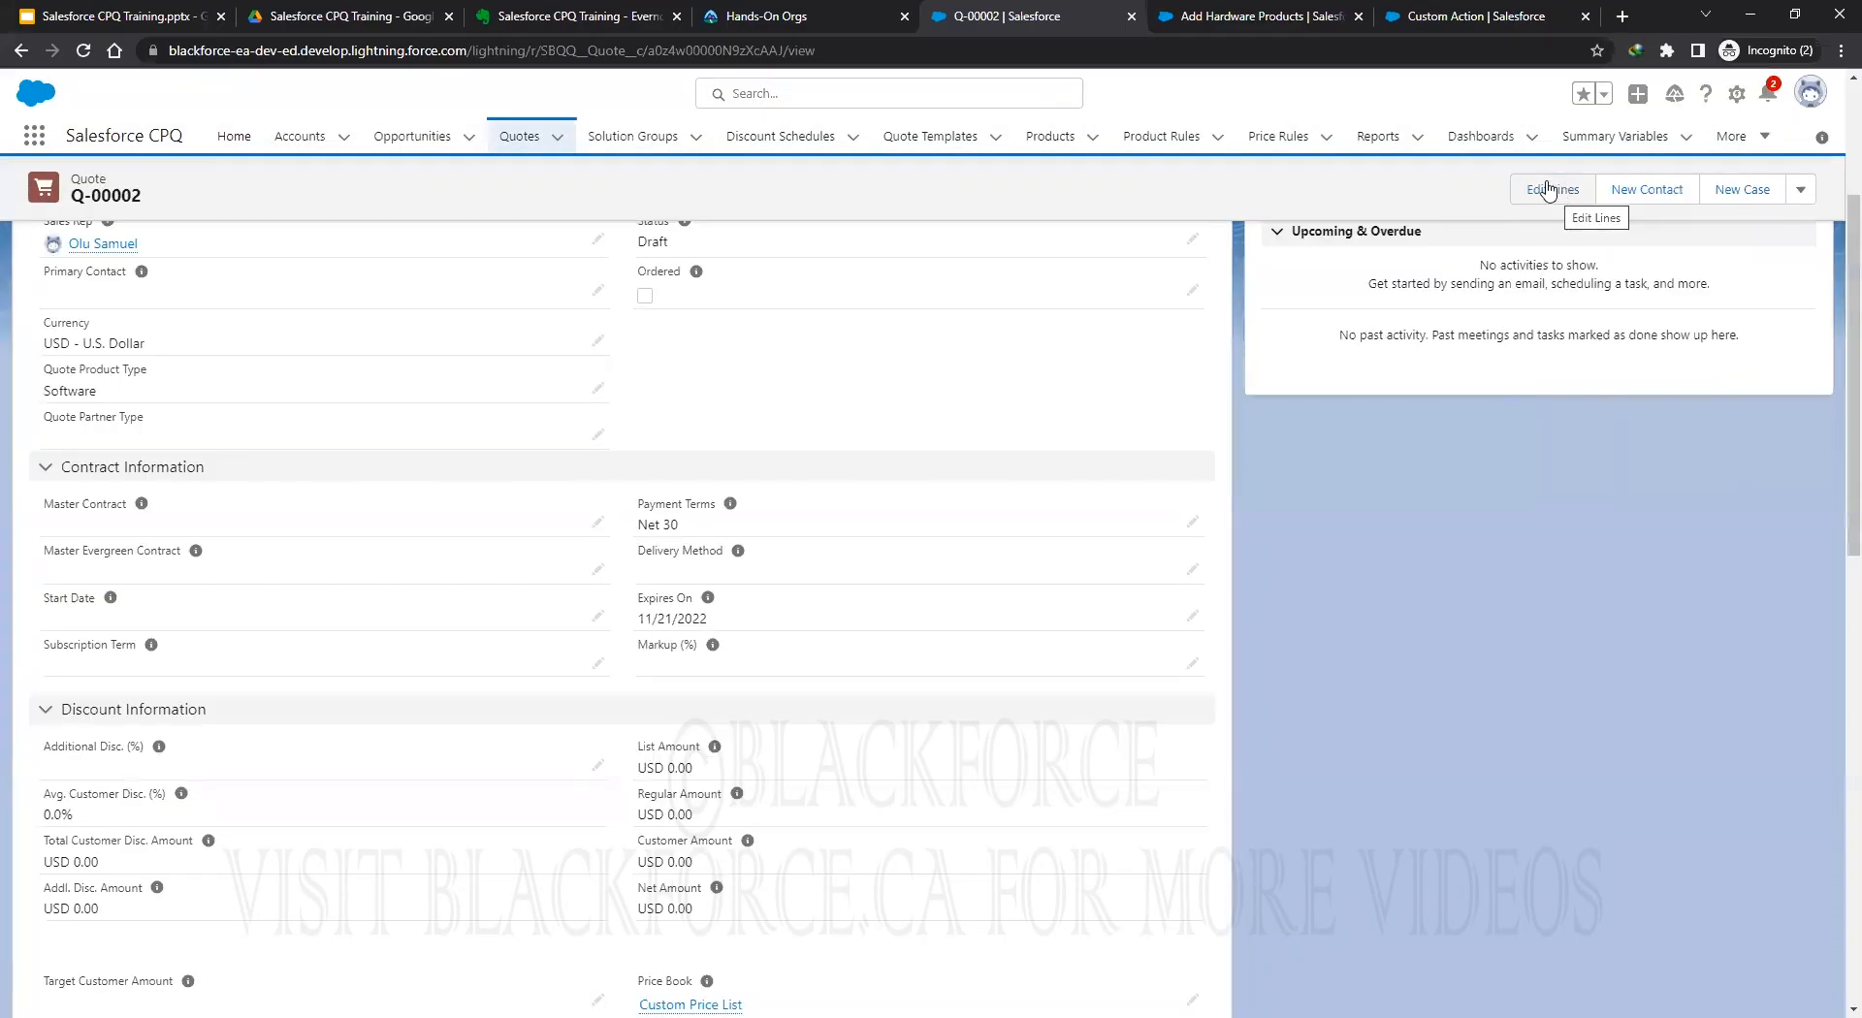
pyautogui.rightClick(1044, 13)
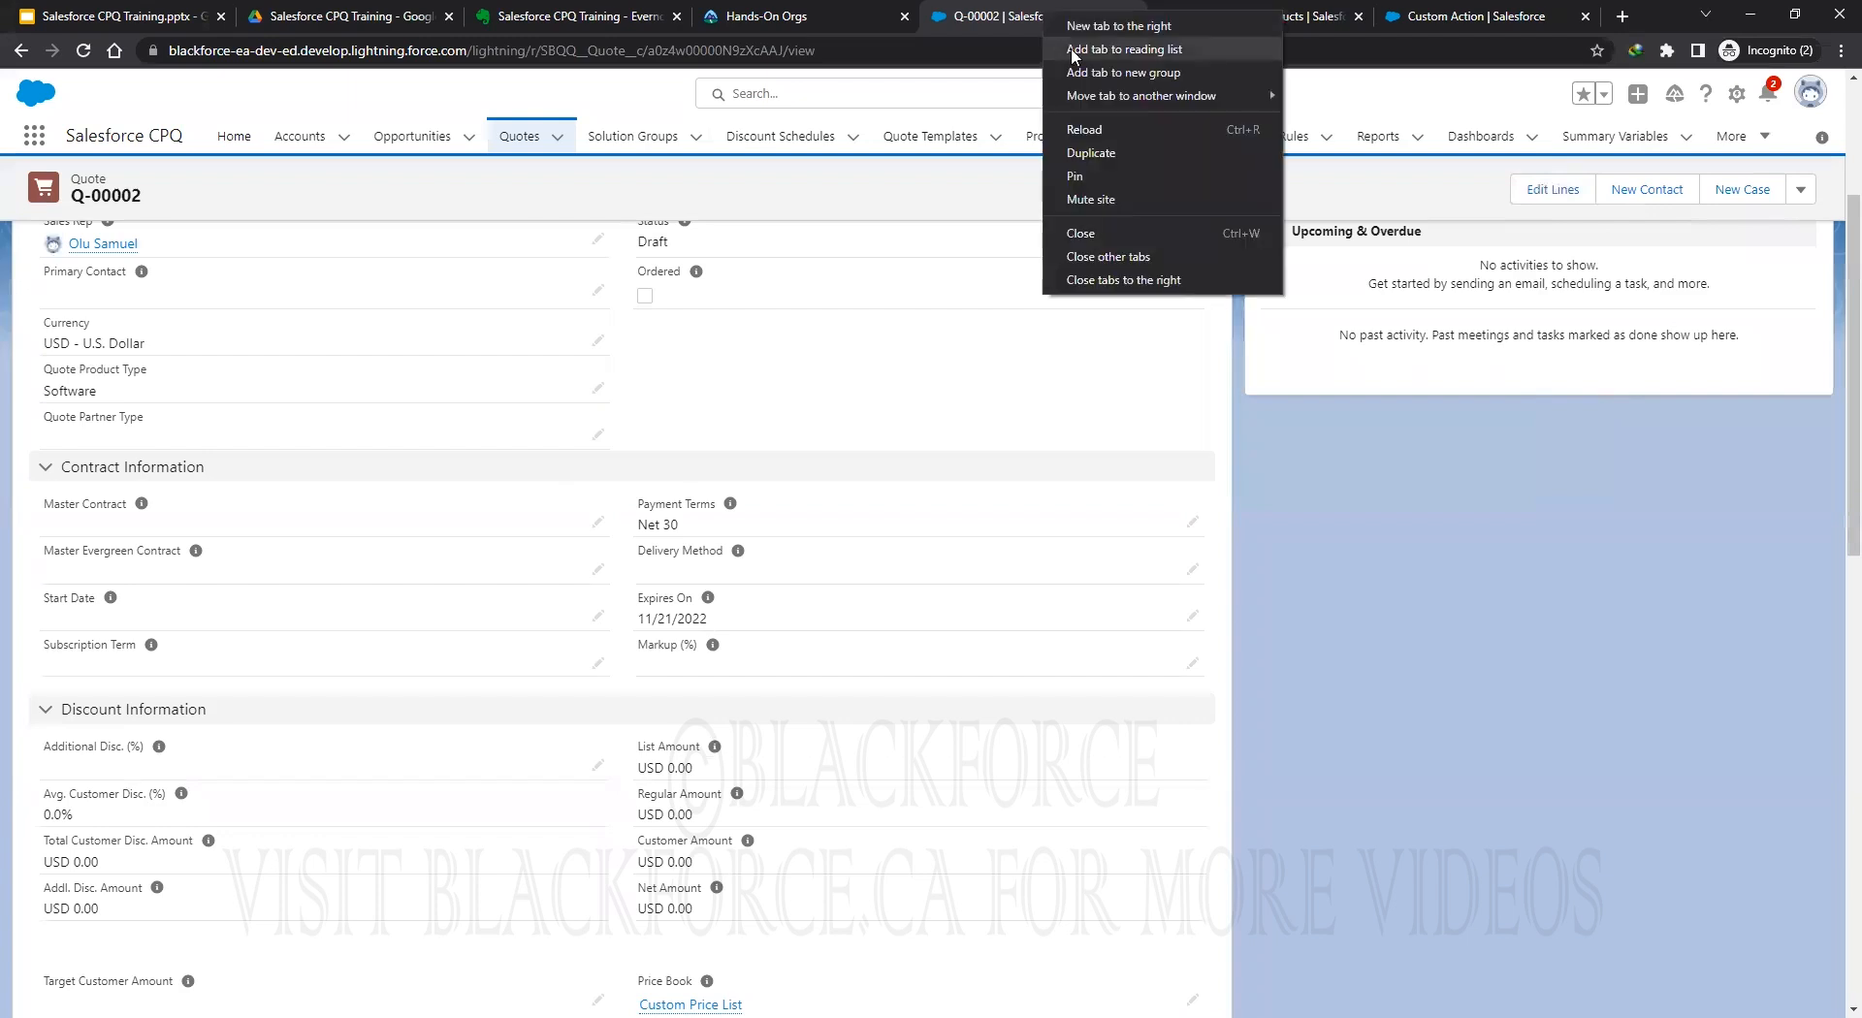
pyautogui.click(1115, 155)
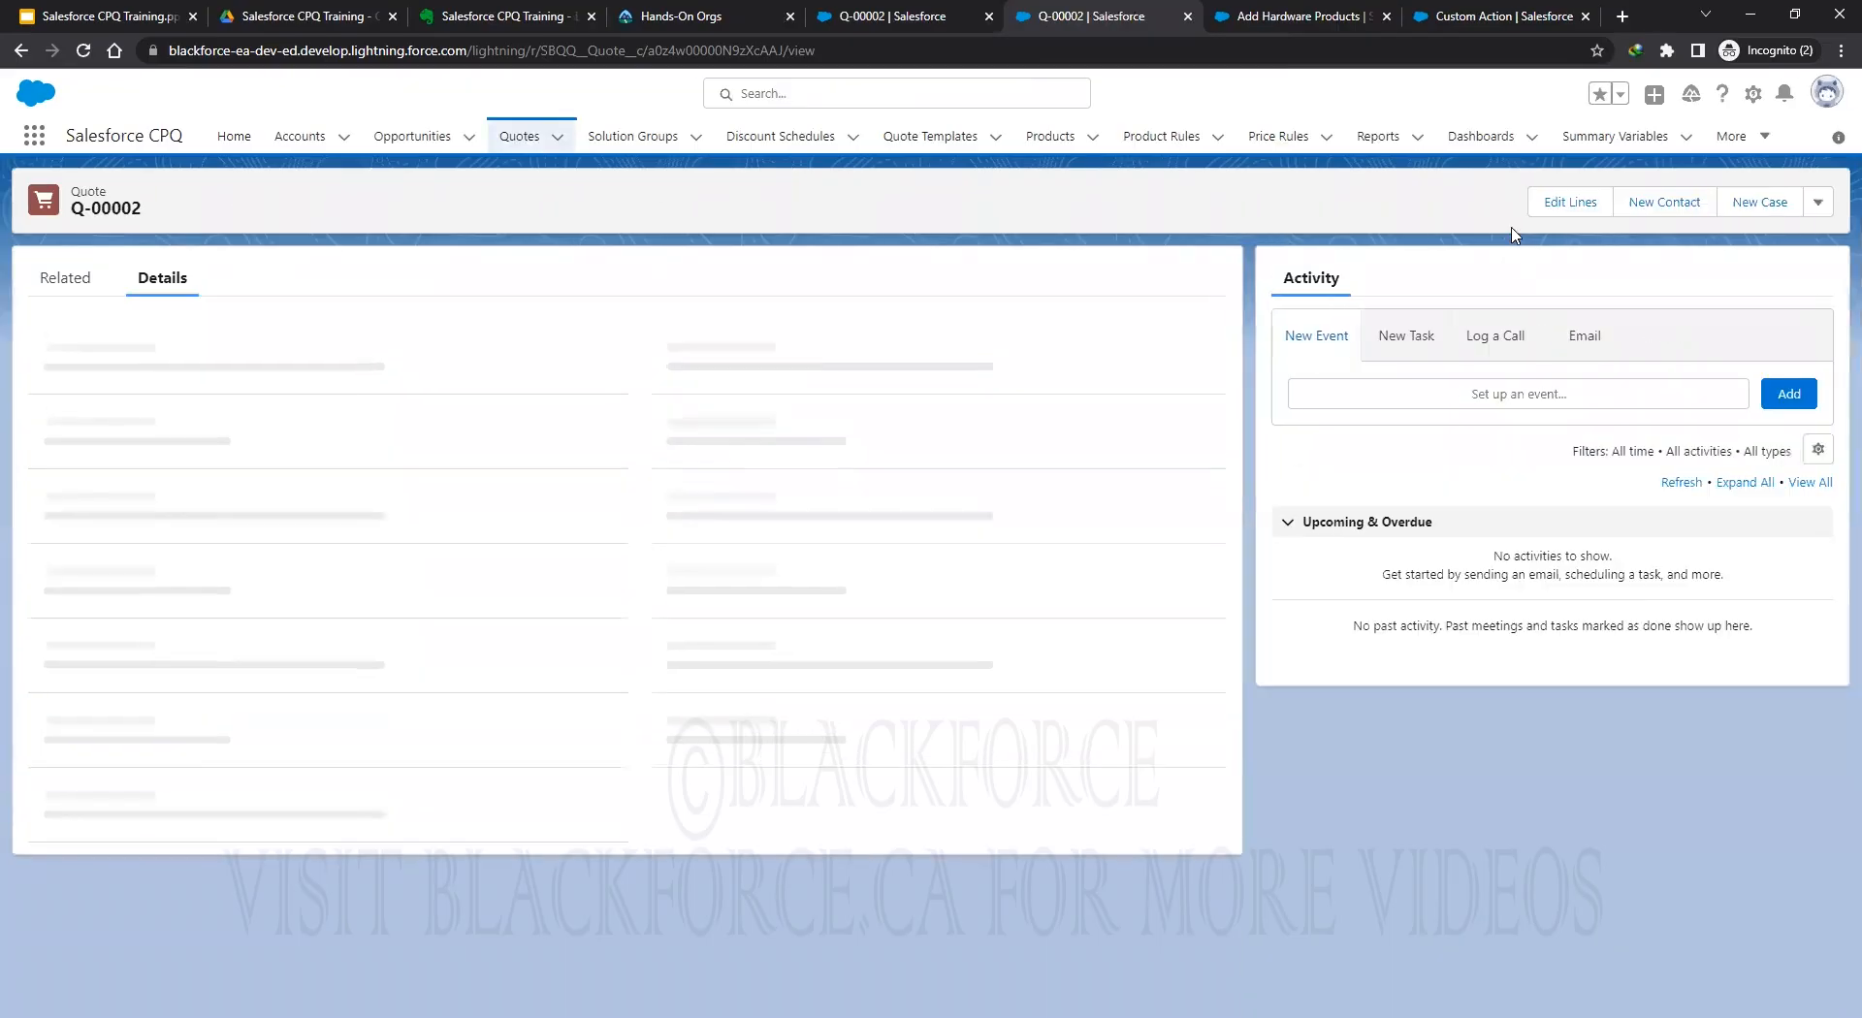
pyautogui.click(1556, 205)
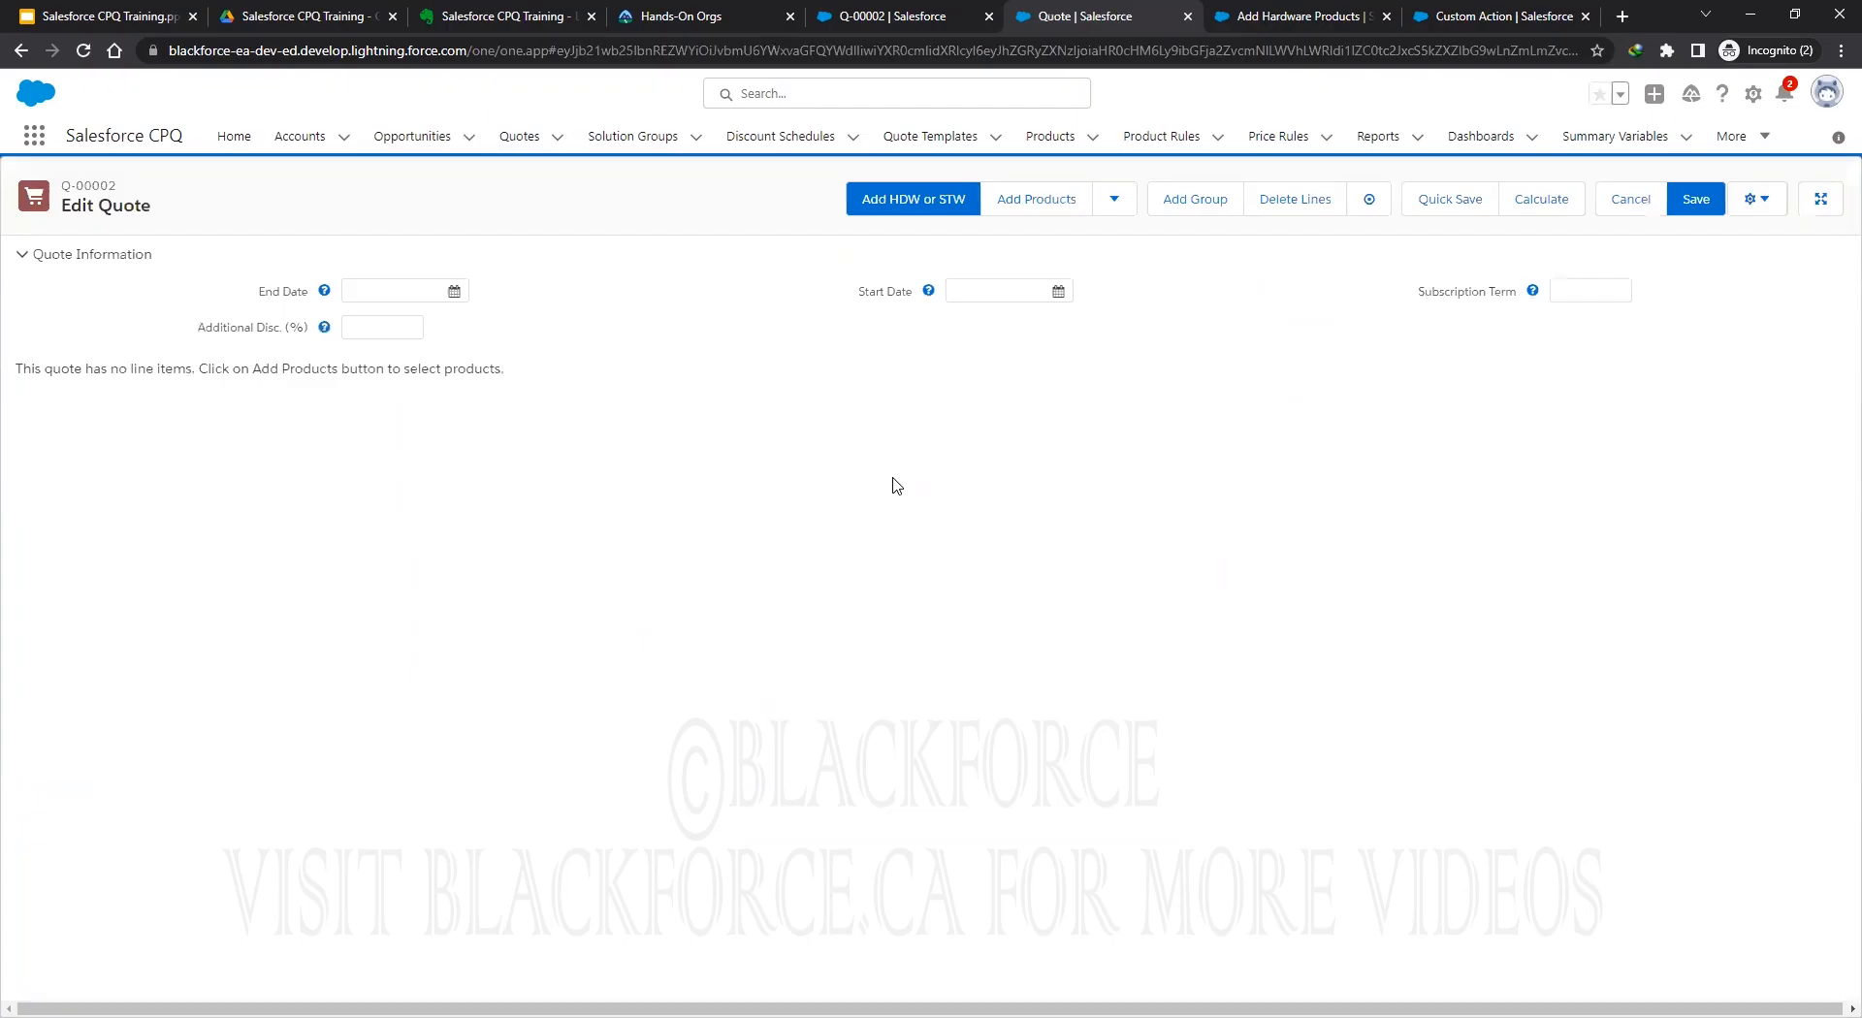
pyautogui.click(912, 200)
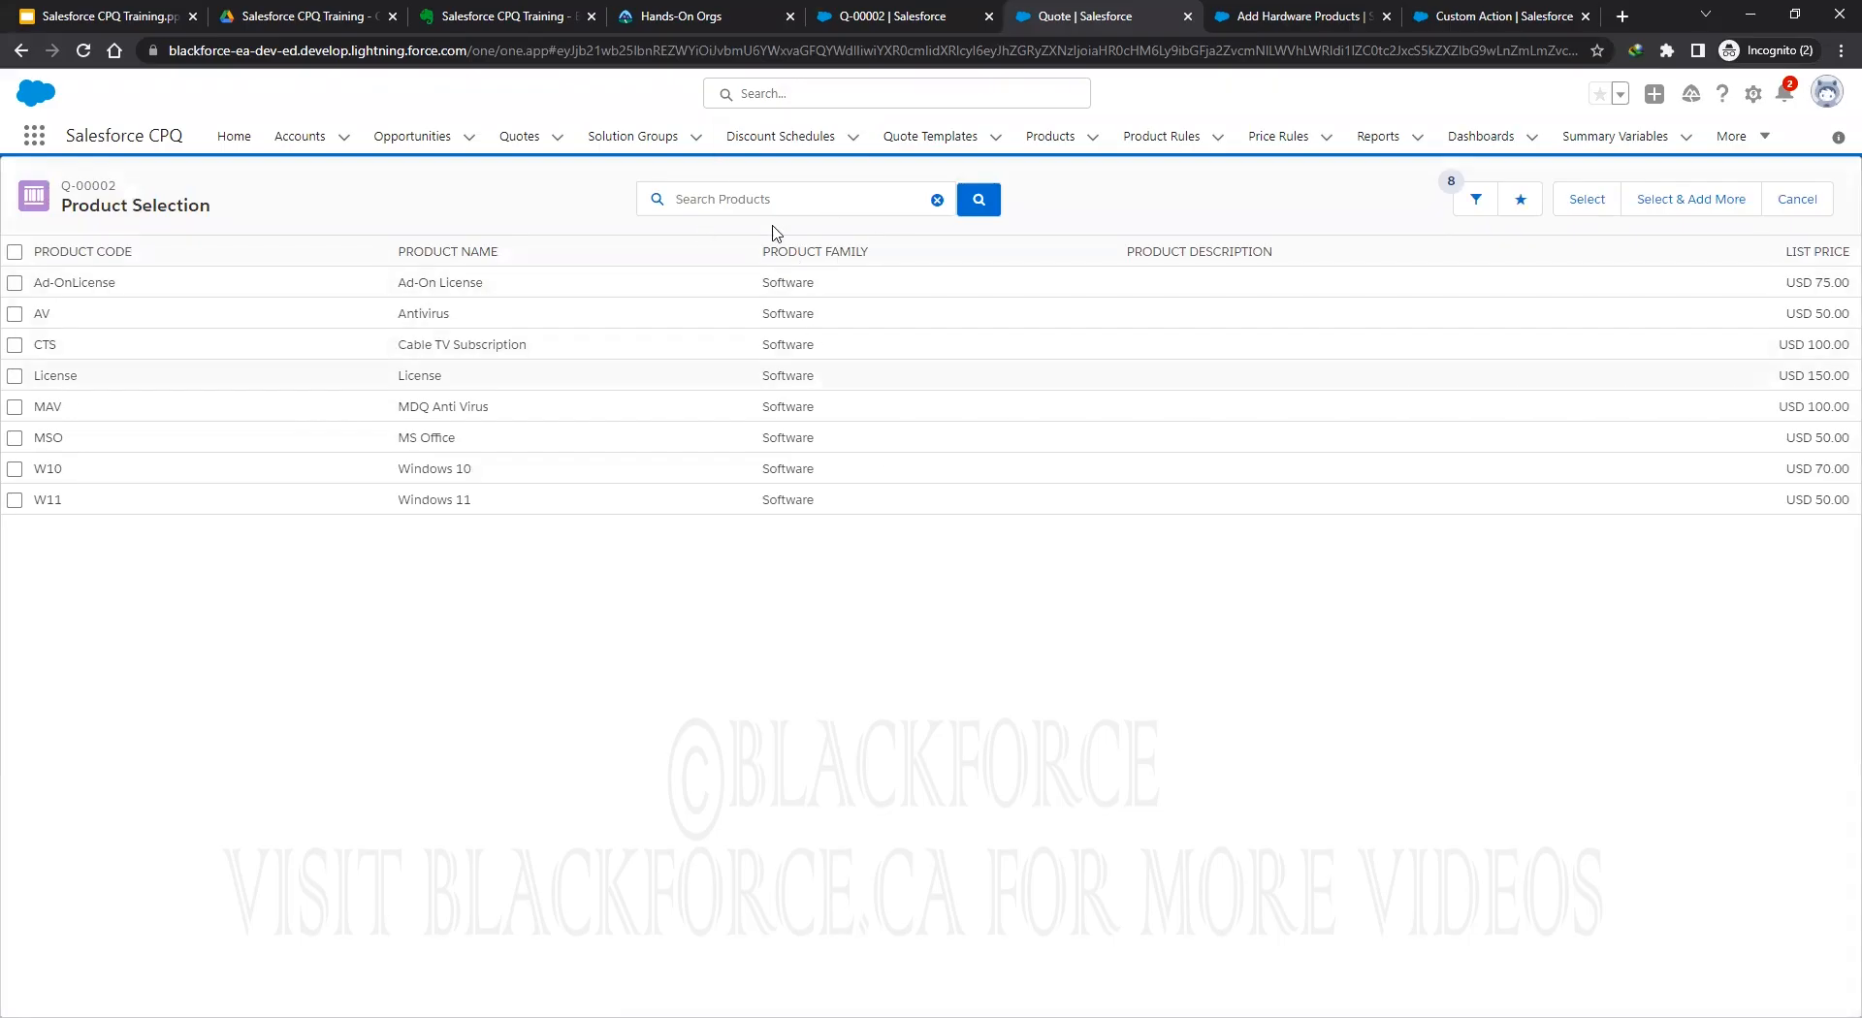
# On the Q-00002 record, change Quote Product Type to Hardware and save.
pyautogui.click(878, 18)
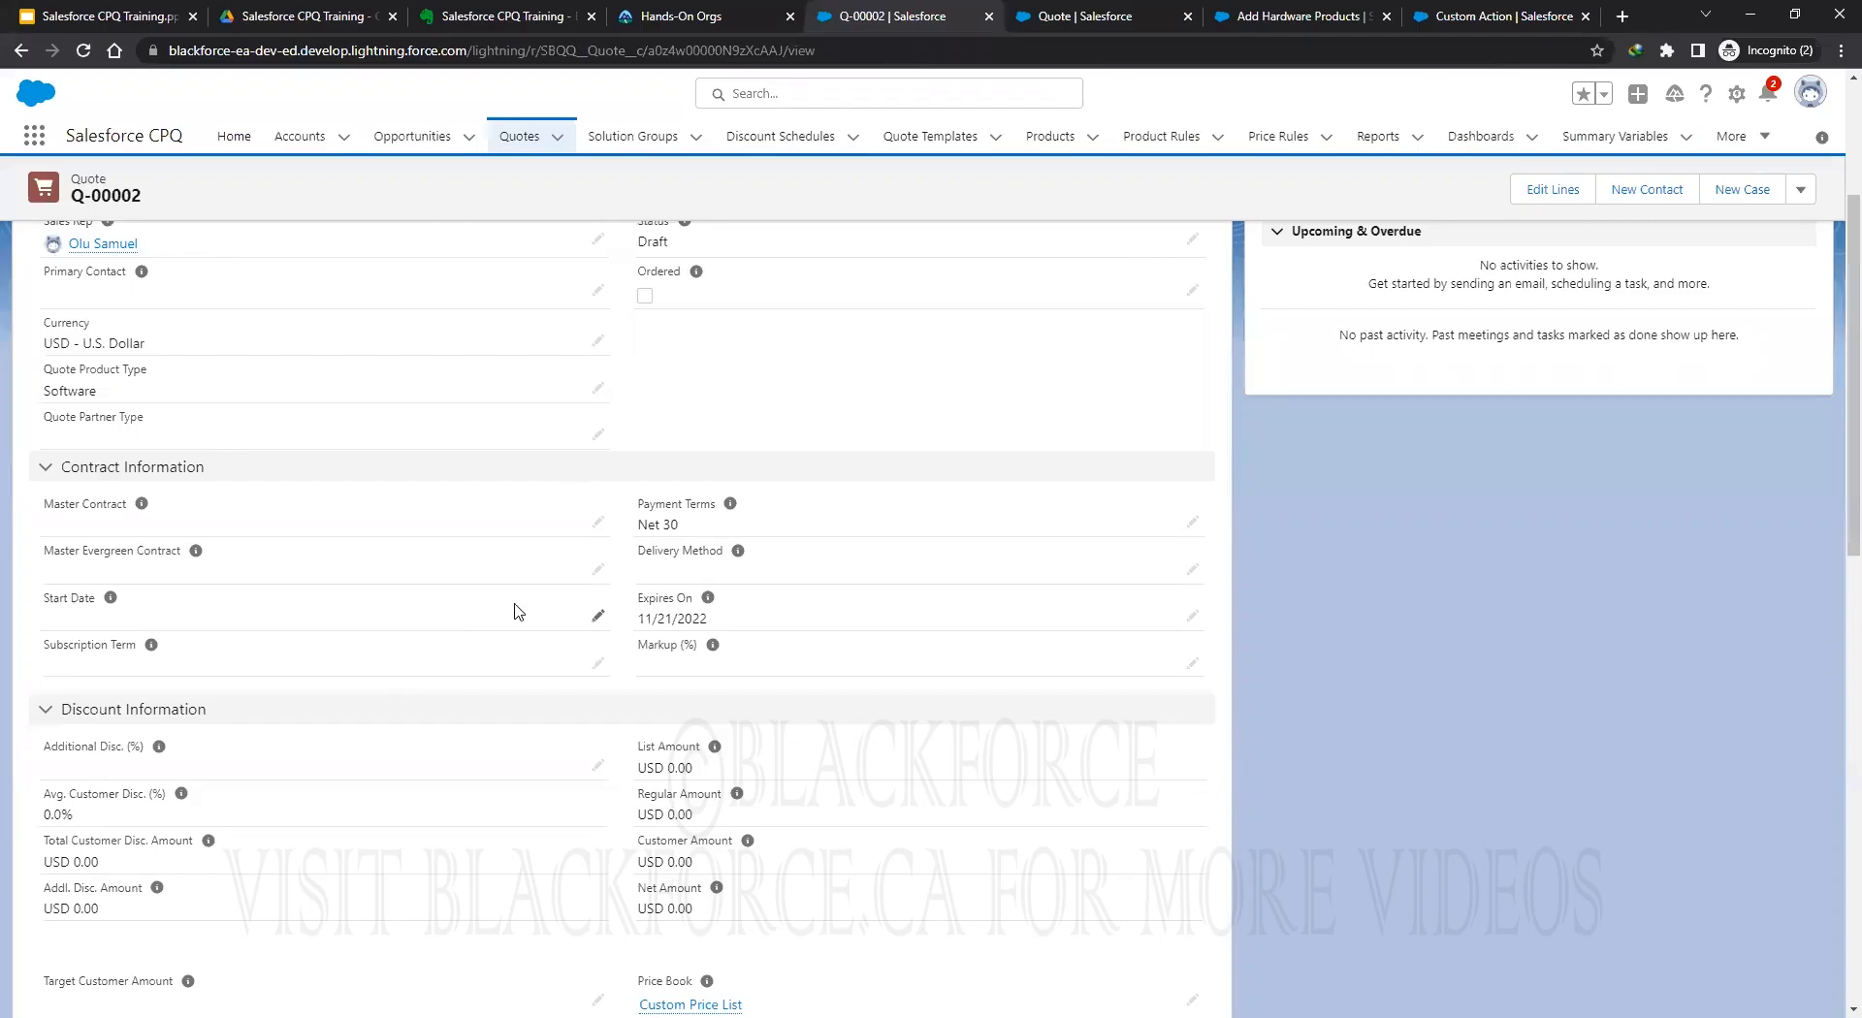
pyautogui.scroll(-3, 516, 615)
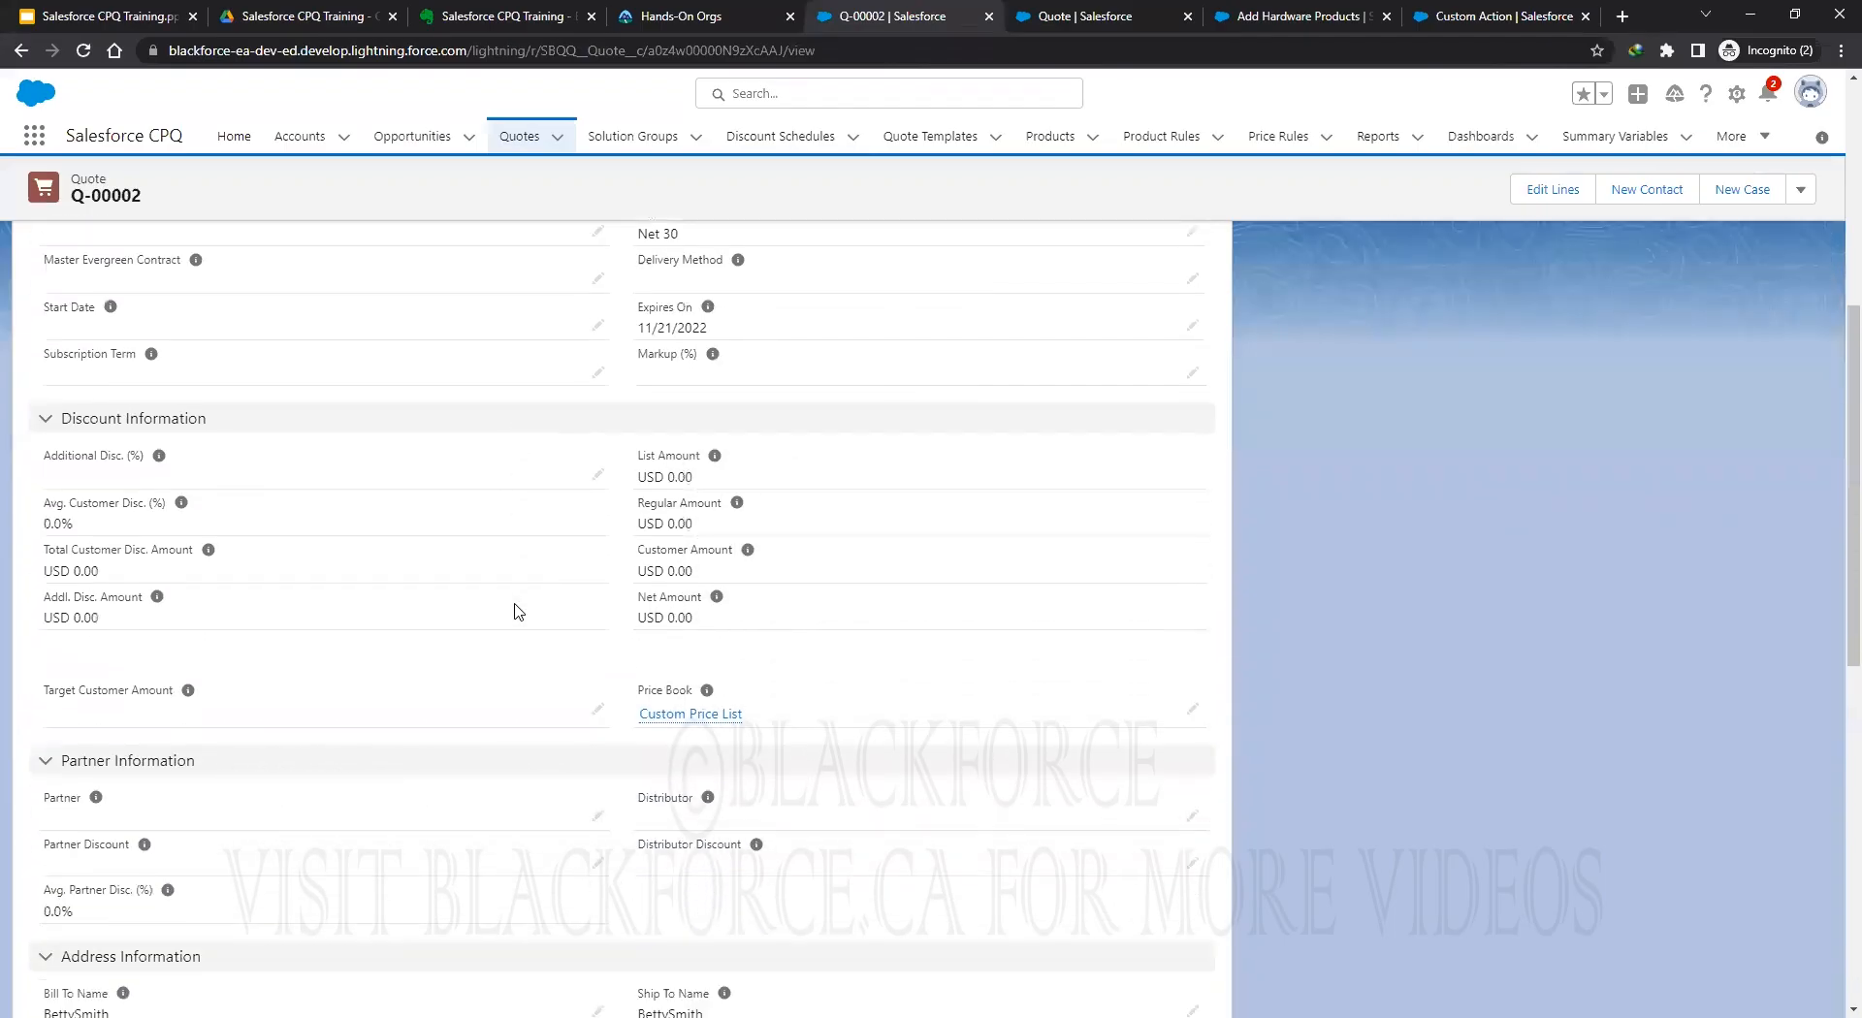
pyautogui.scroll(6, 519, 611)
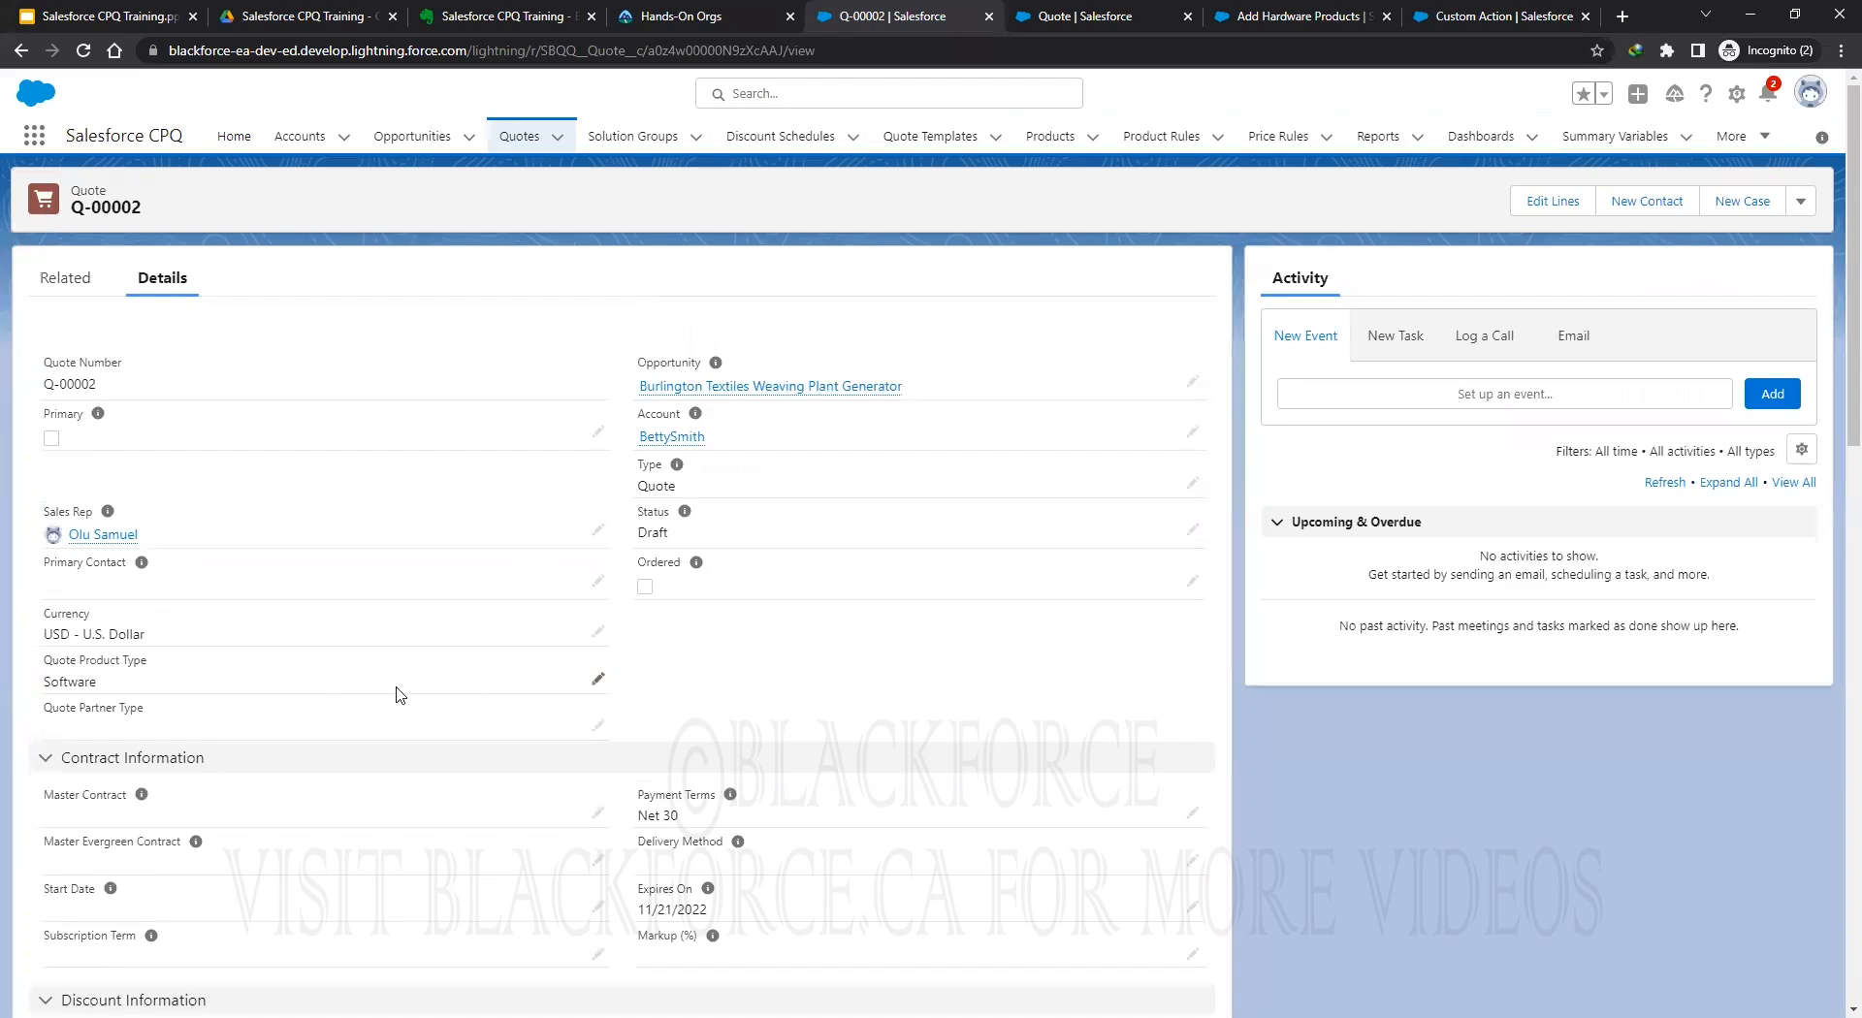
pyautogui.click(597, 679)
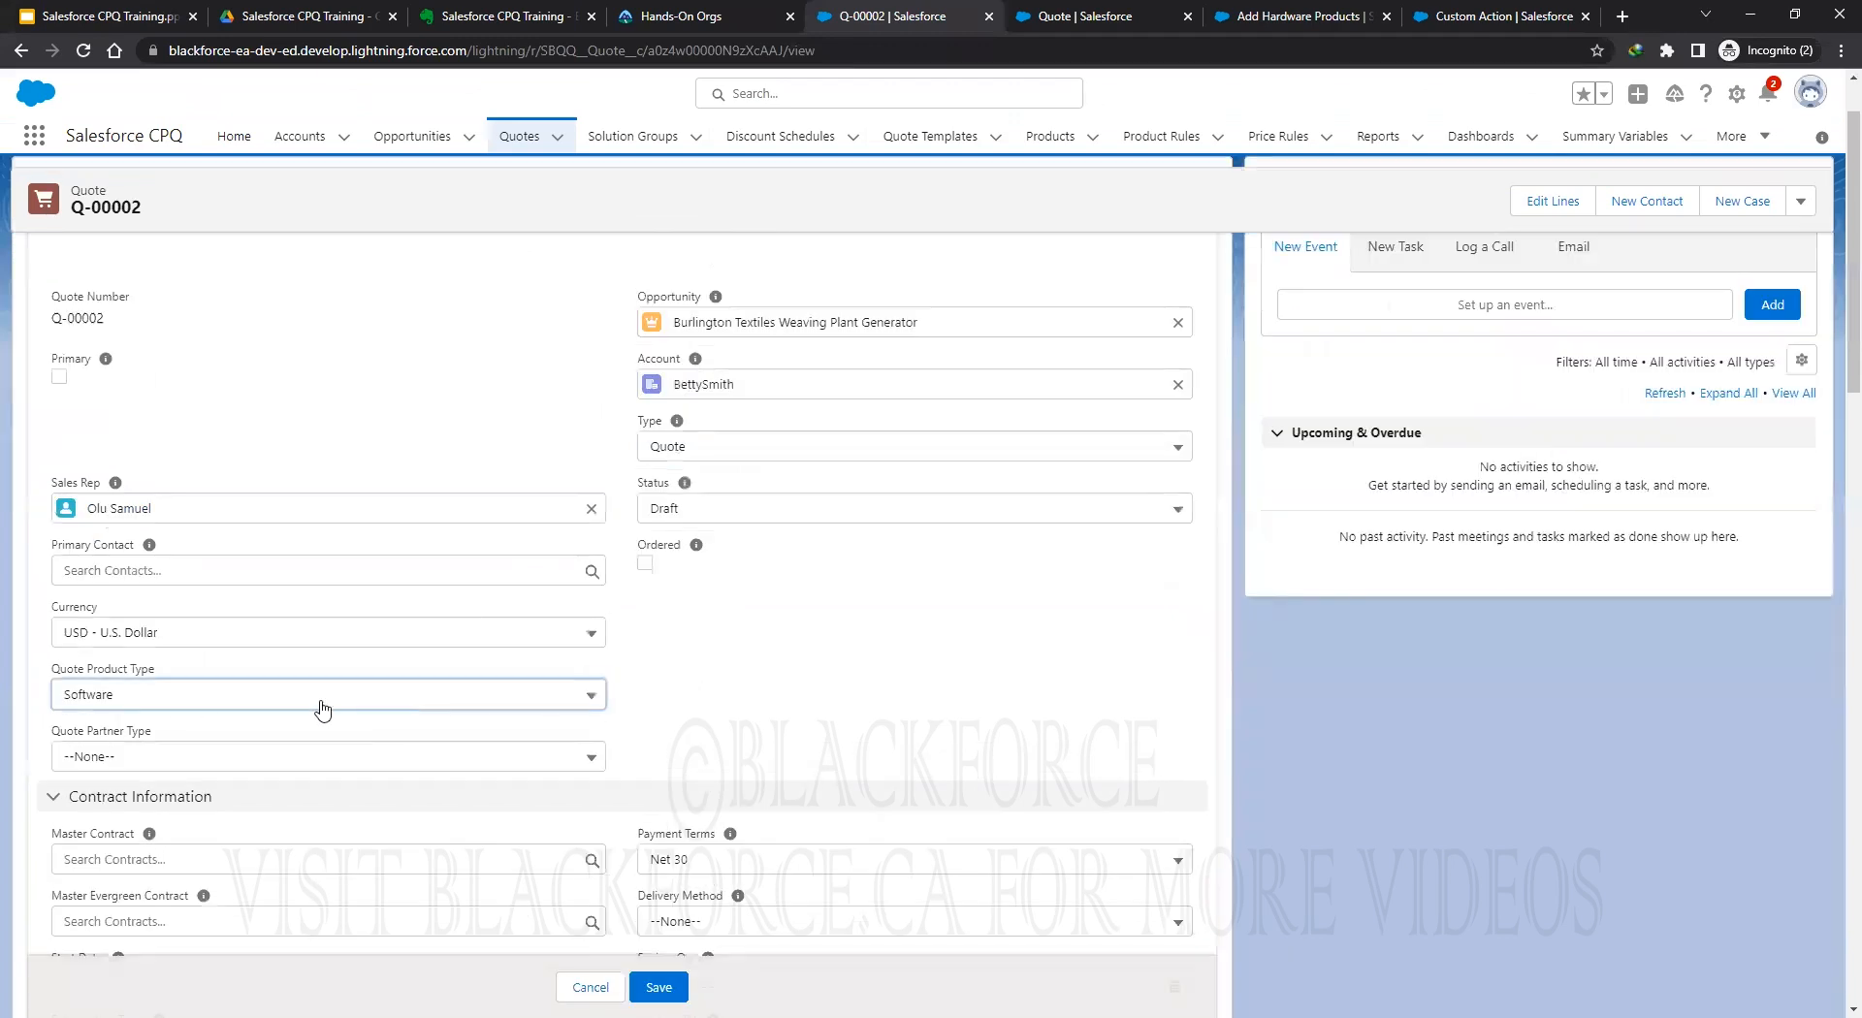
pyautogui.click(139, 705)
pyautogui.click(166, 769)
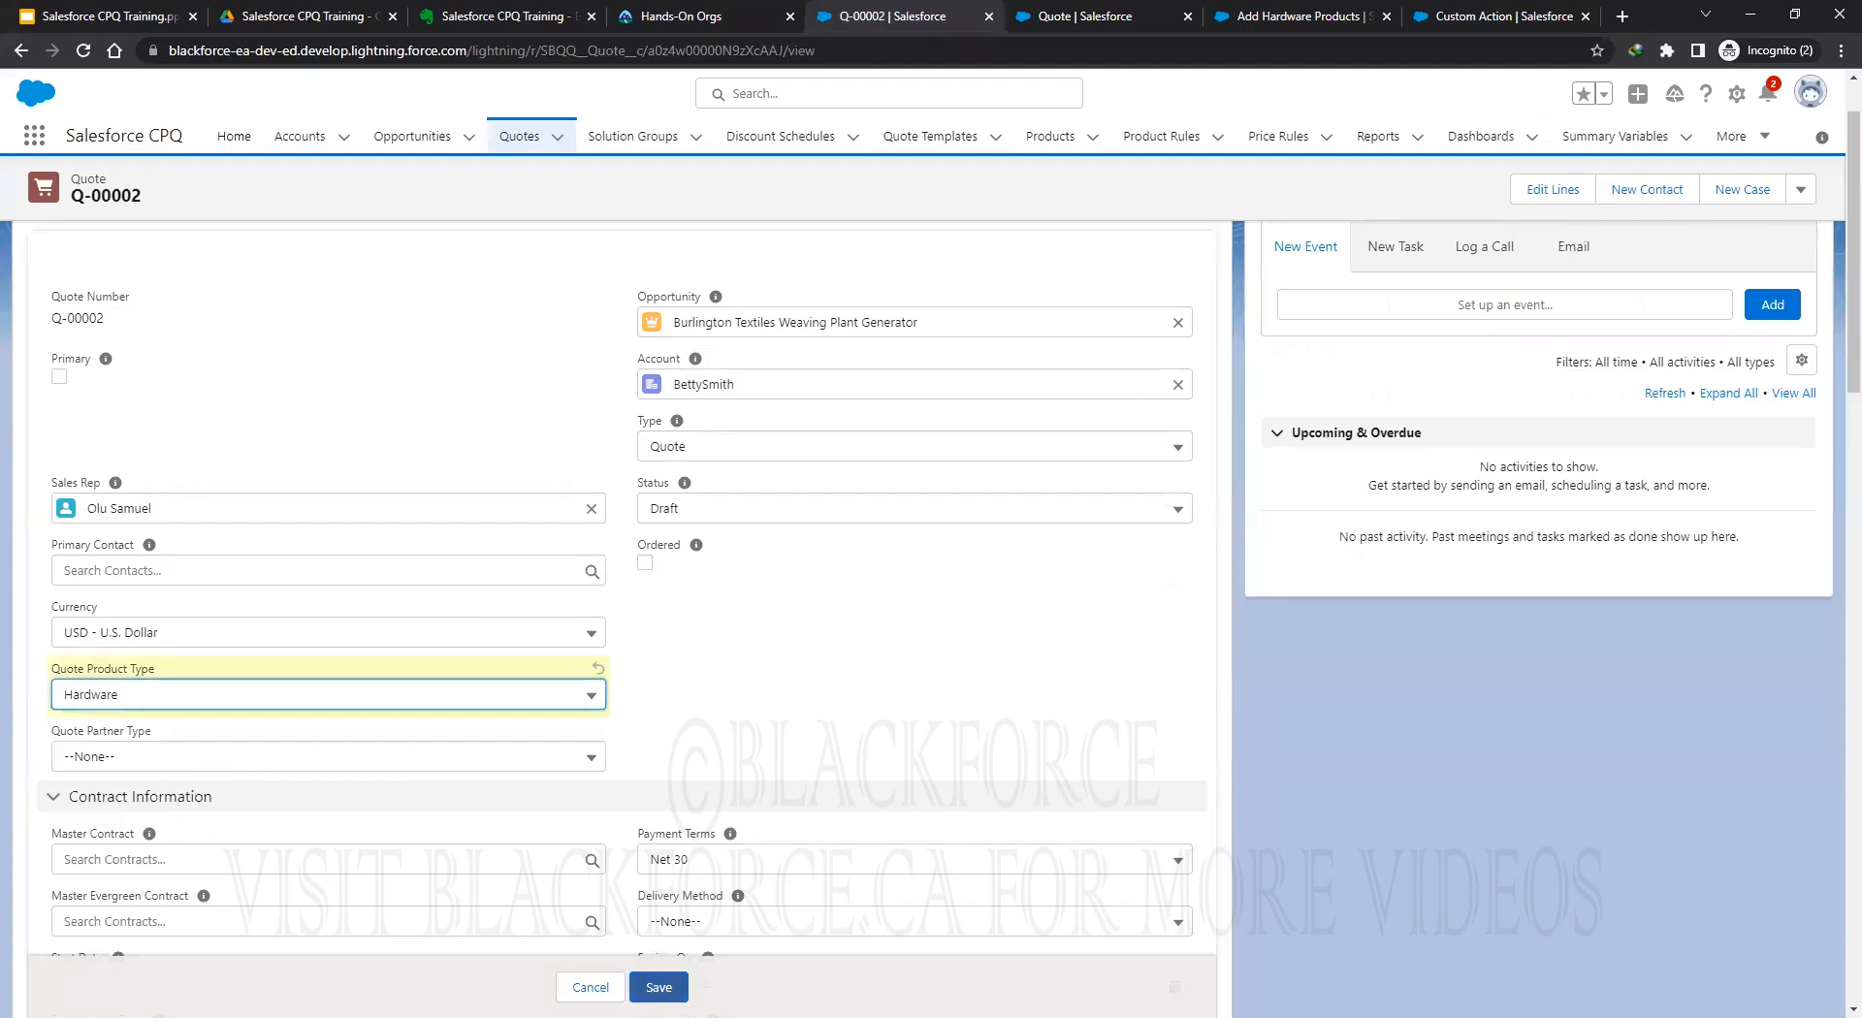
pyautogui.click(658, 987)
# Reload the line editor, check the 17 hardware products under Add HDW or STW, then cancel.
pyautogui.click(1084, 16)
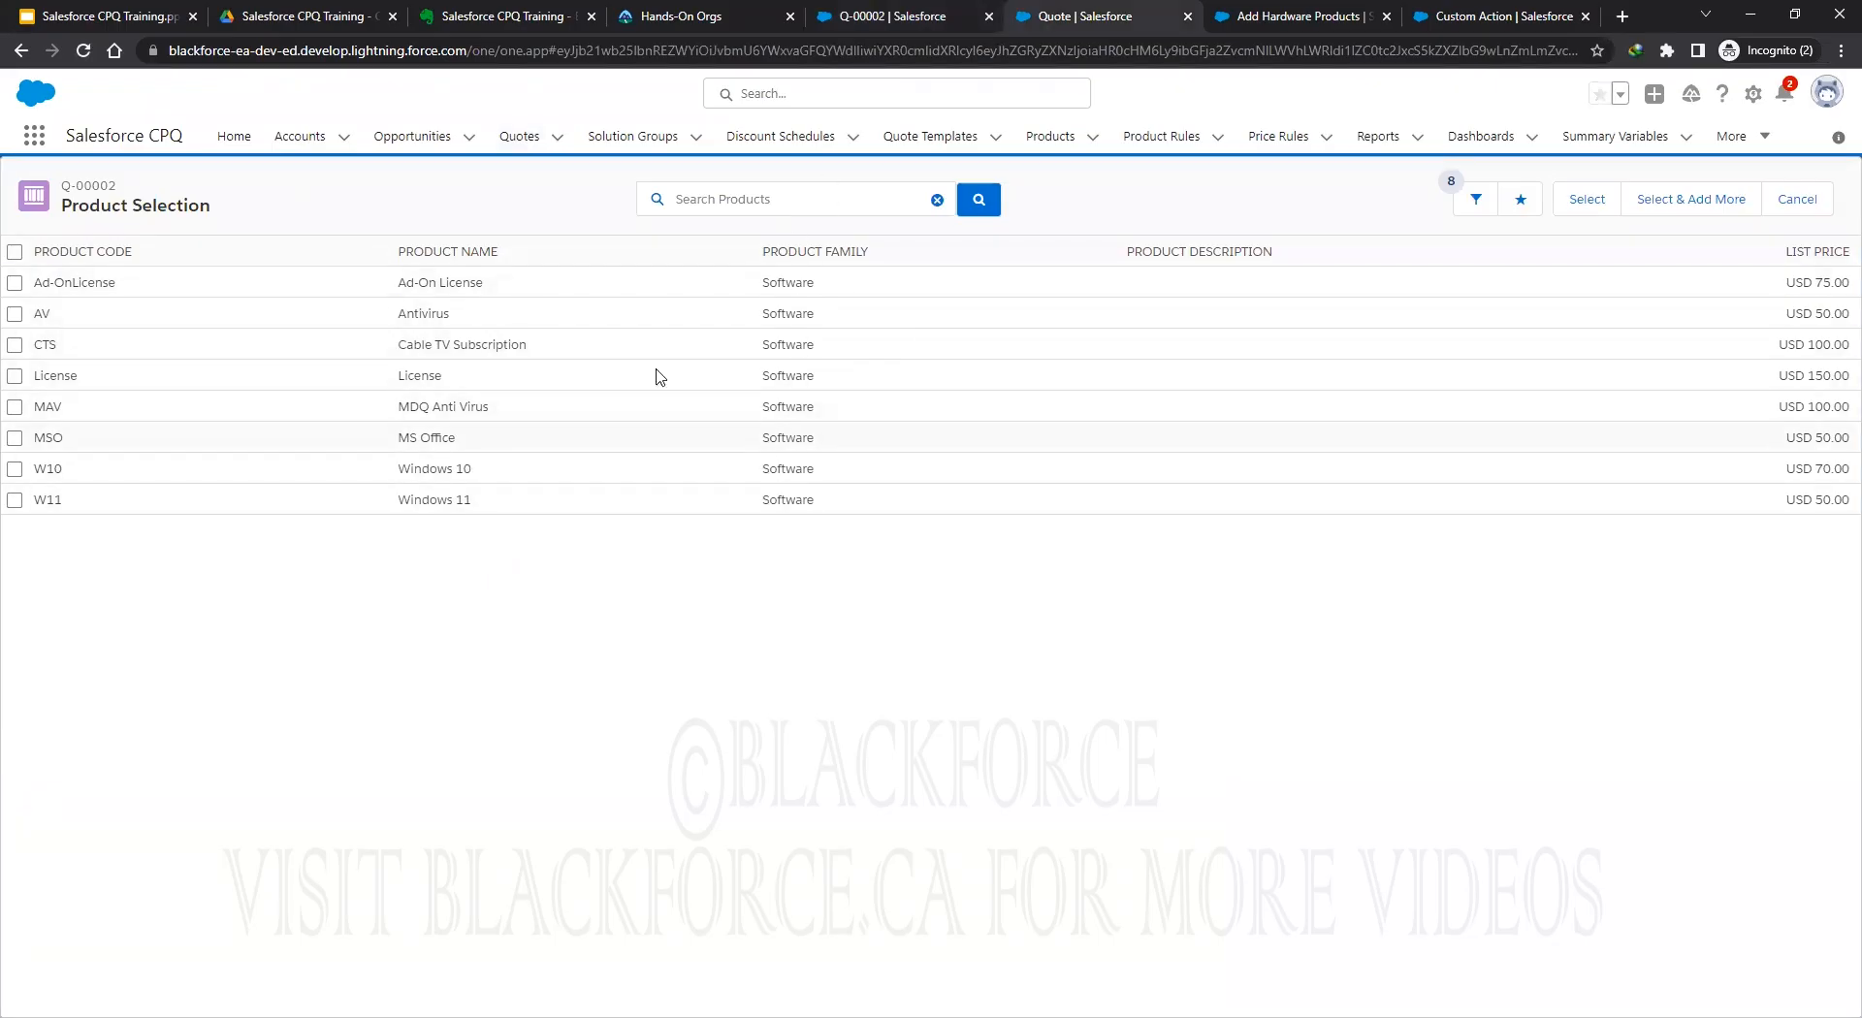
pyautogui.click(85, 58)
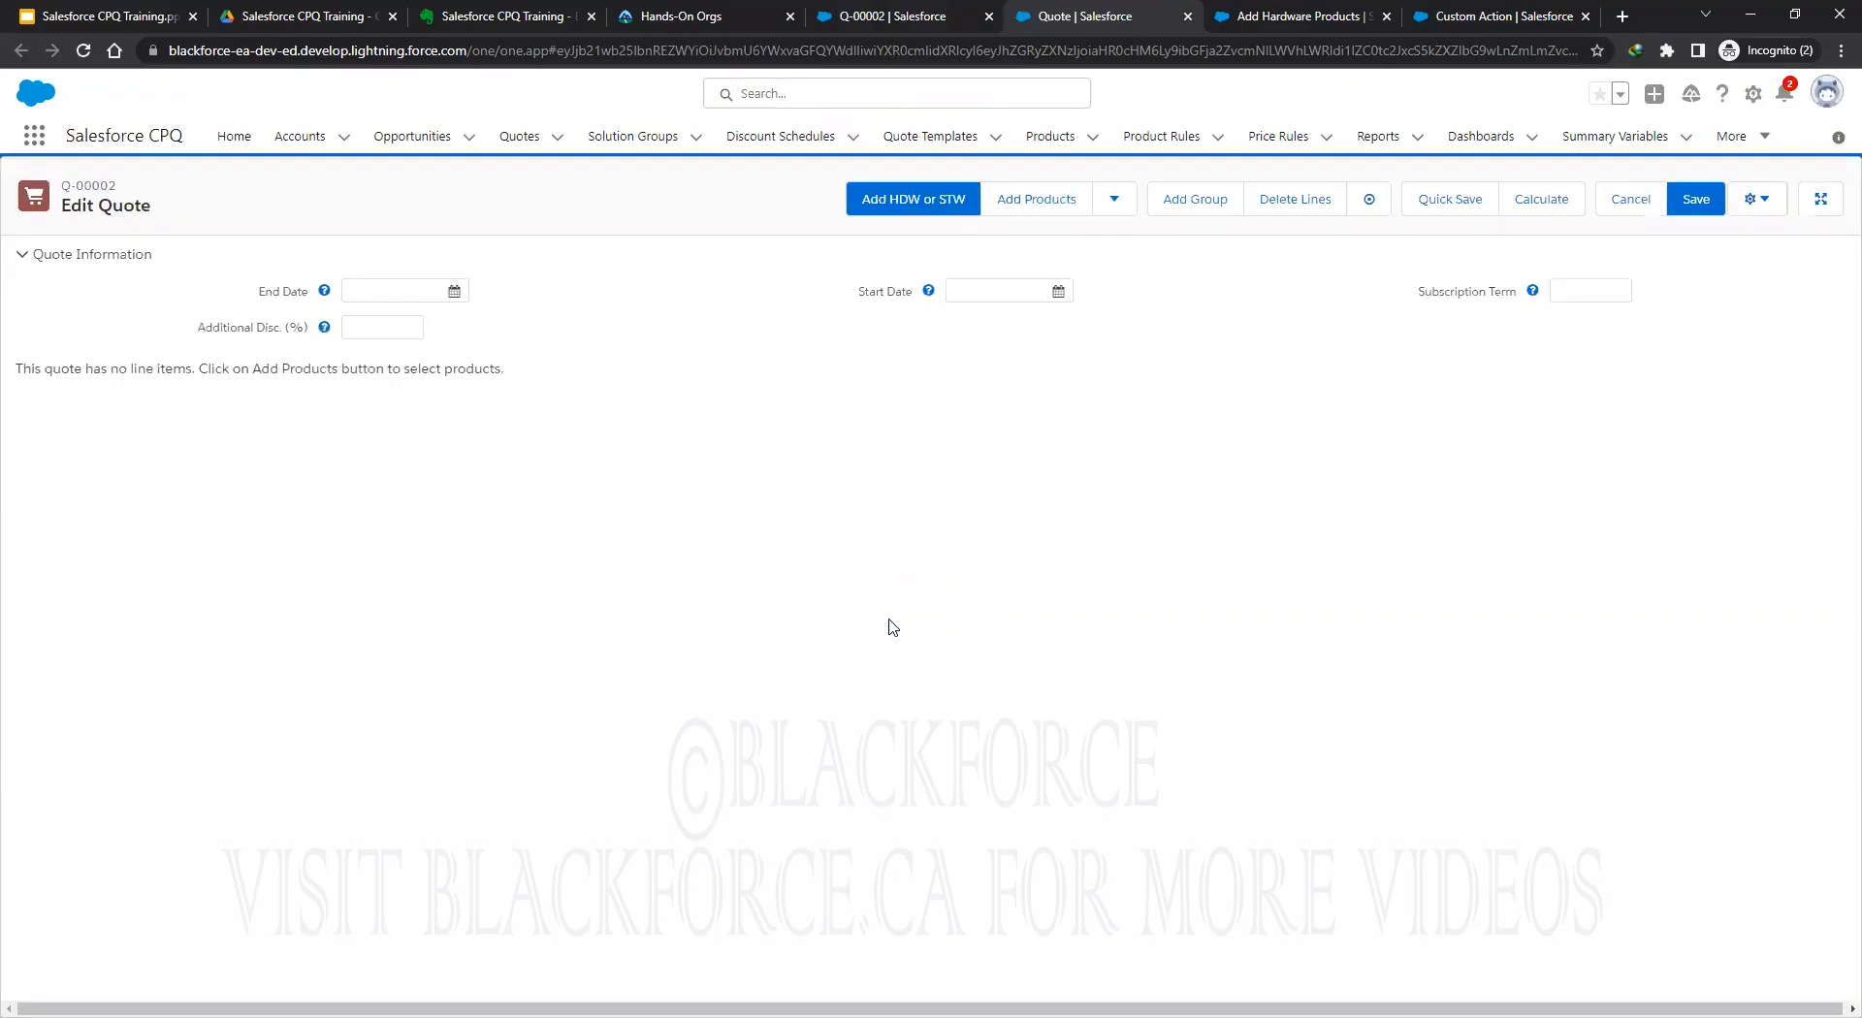
pyautogui.click(906, 205)
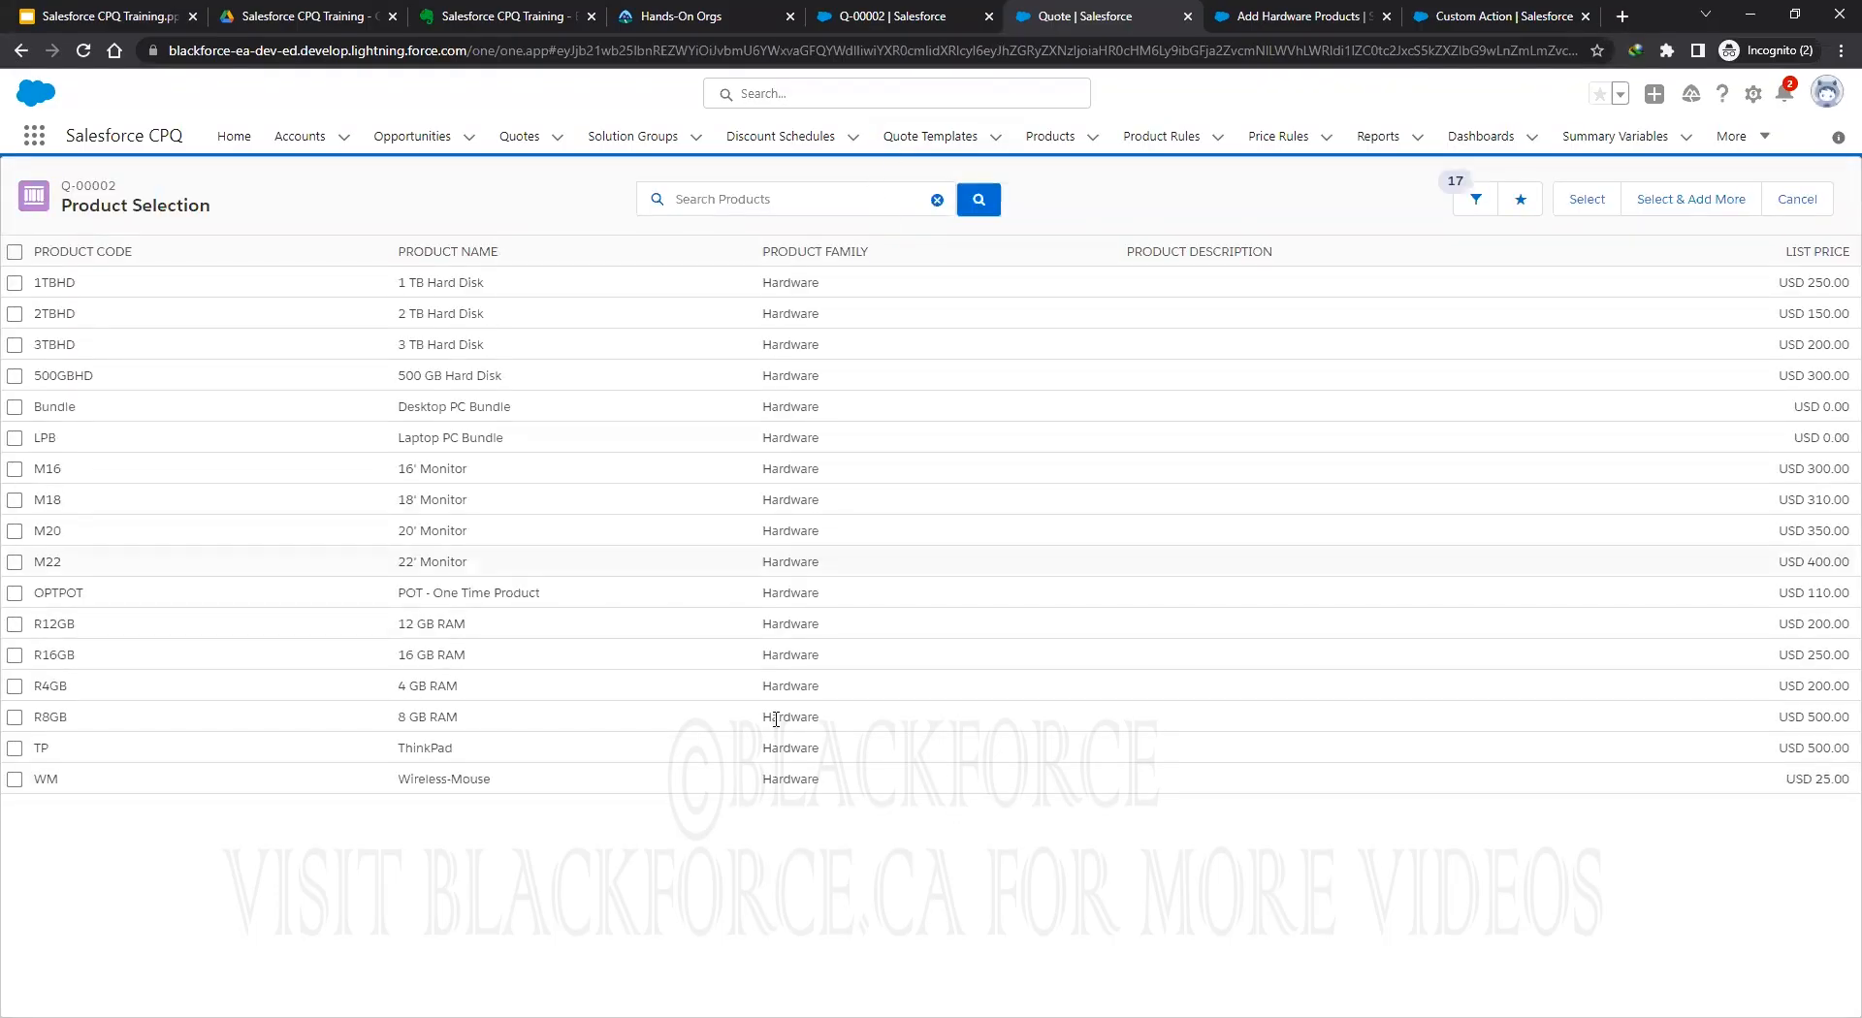
pyautogui.click(1805, 202)
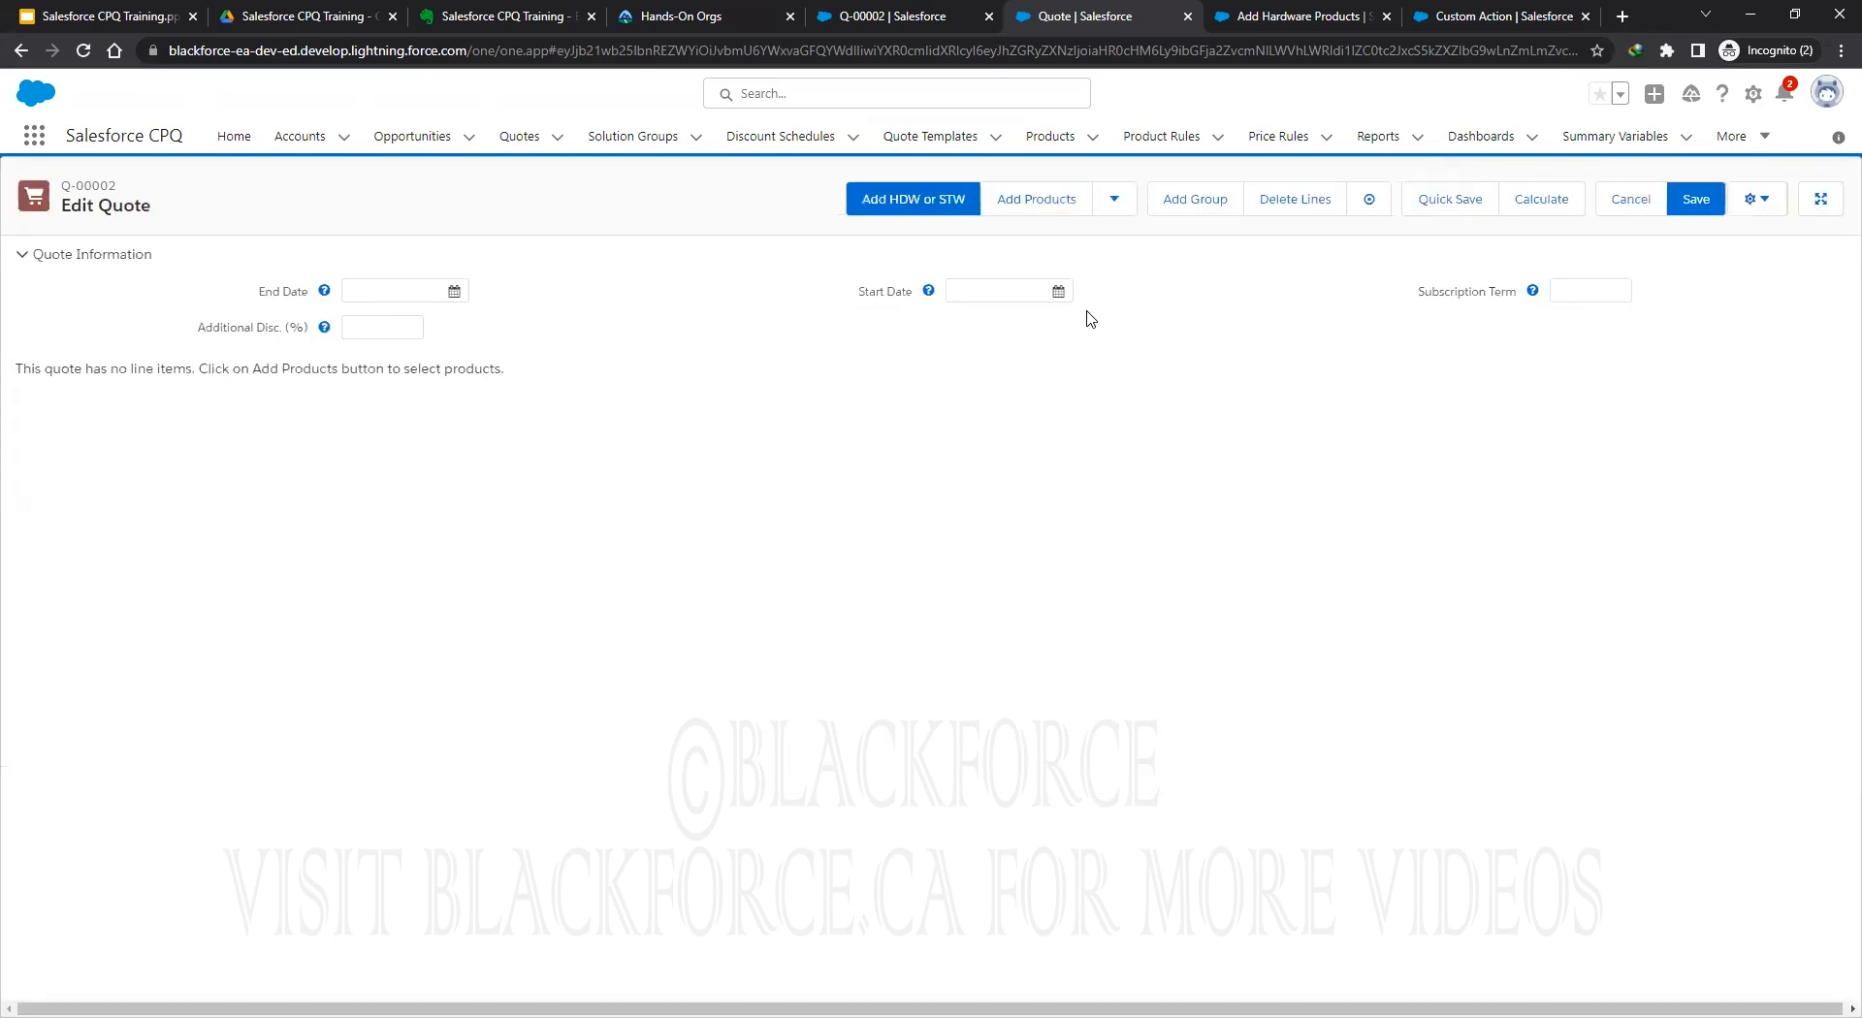
# Add Cable TV Subscription from the product catalogue and expand the line's details.
pyautogui.click(1037, 201)
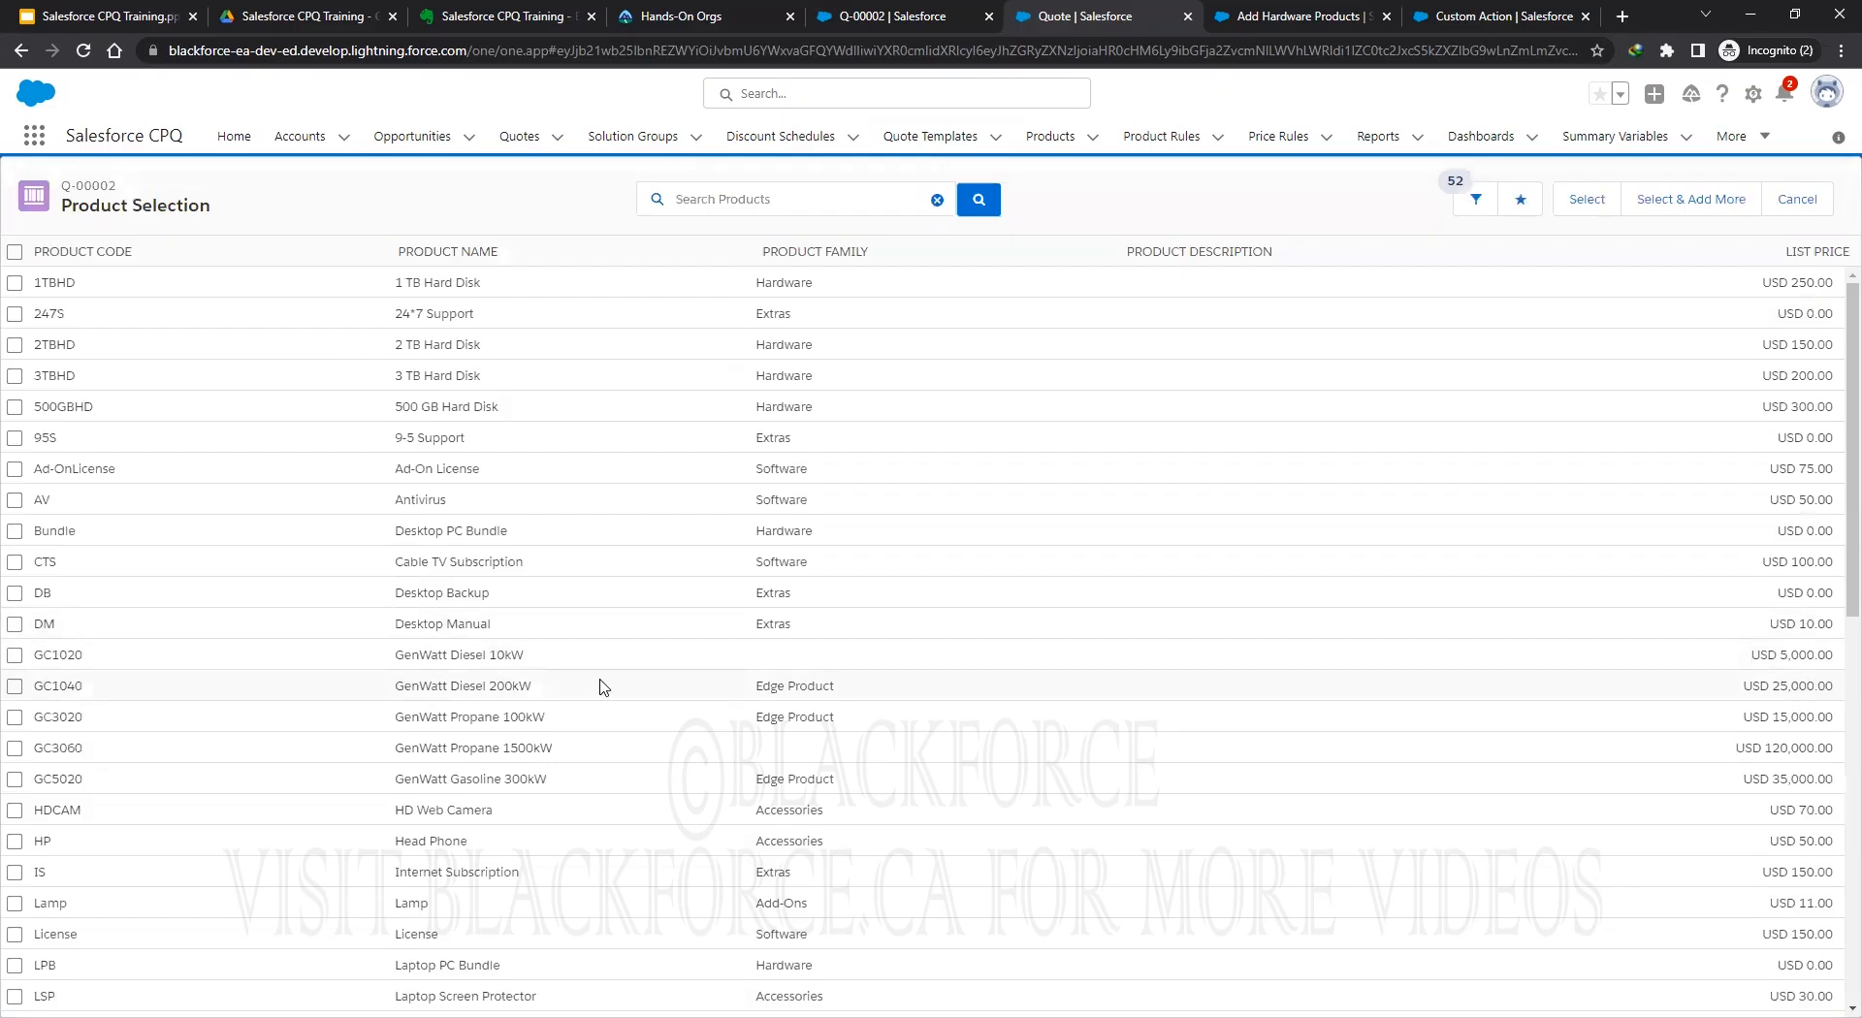
pyautogui.click(15, 563)
pyautogui.click(1591, 206)
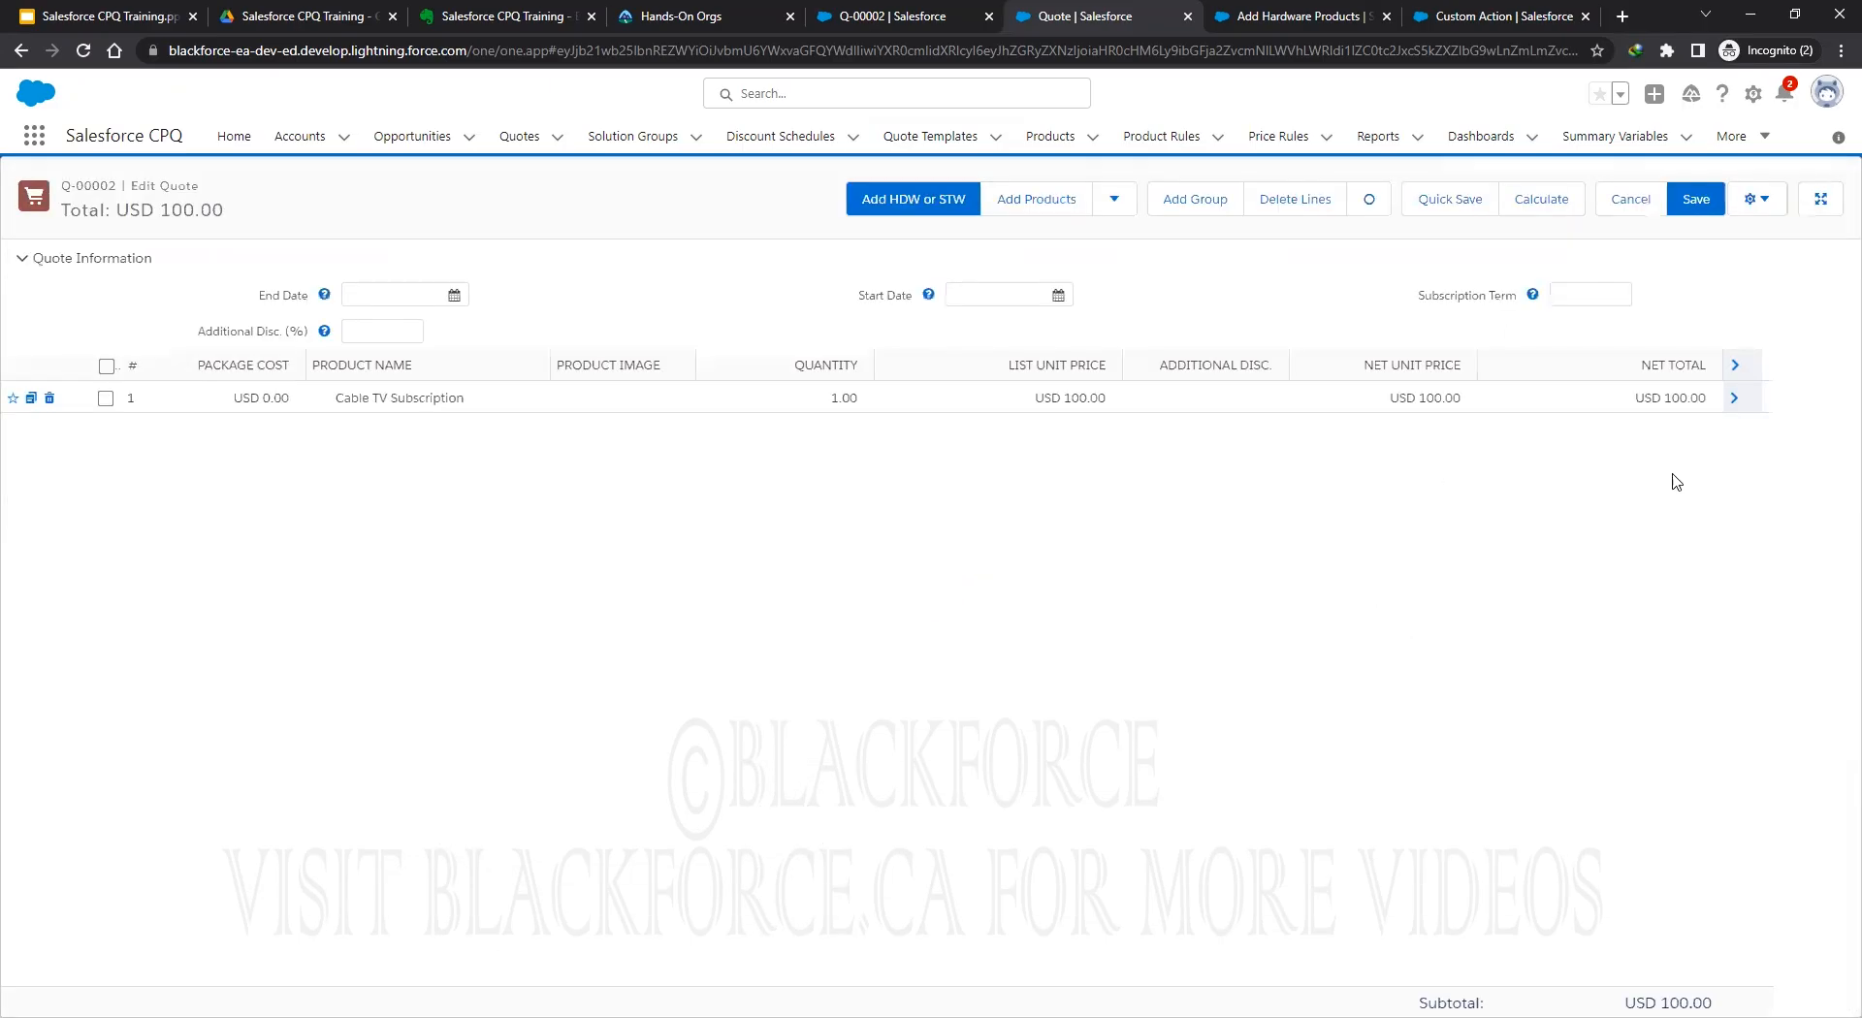
pyautogui.click(1738, 402)
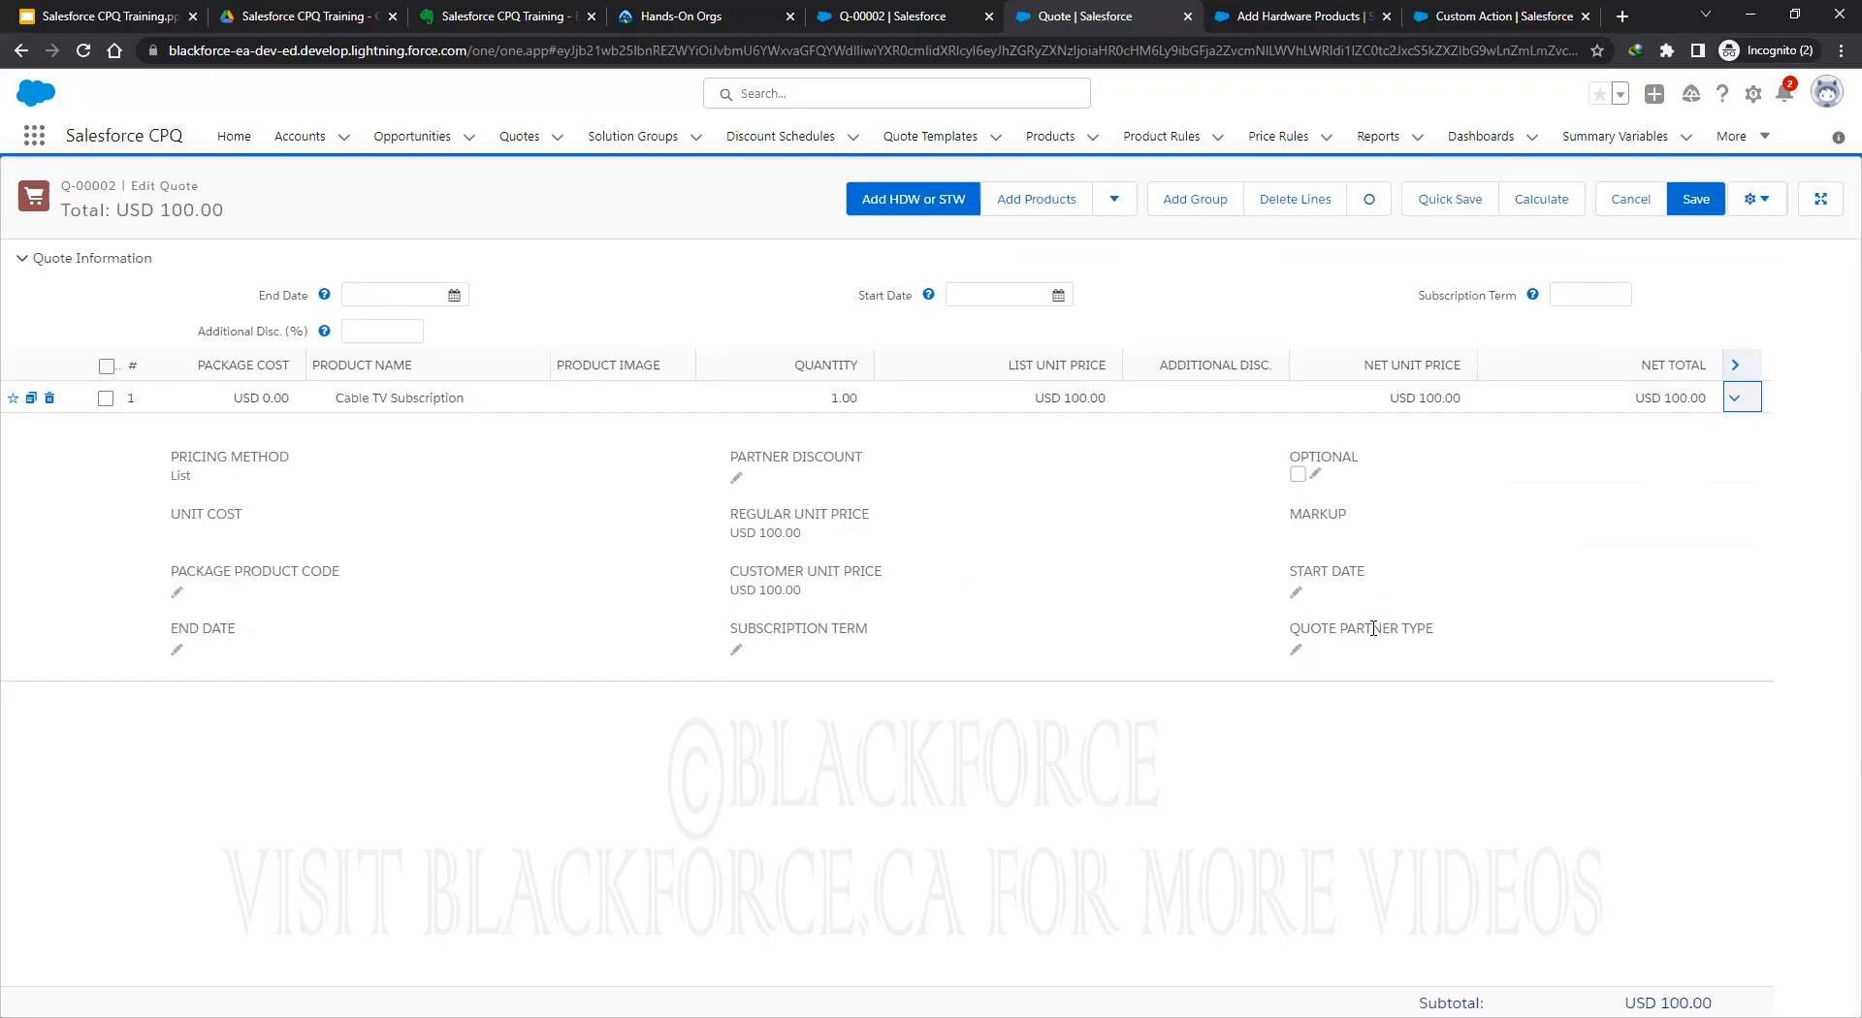
# Glance at the Q-00002 record page, then return to the line editor.
pyautogui.click(892, 15)
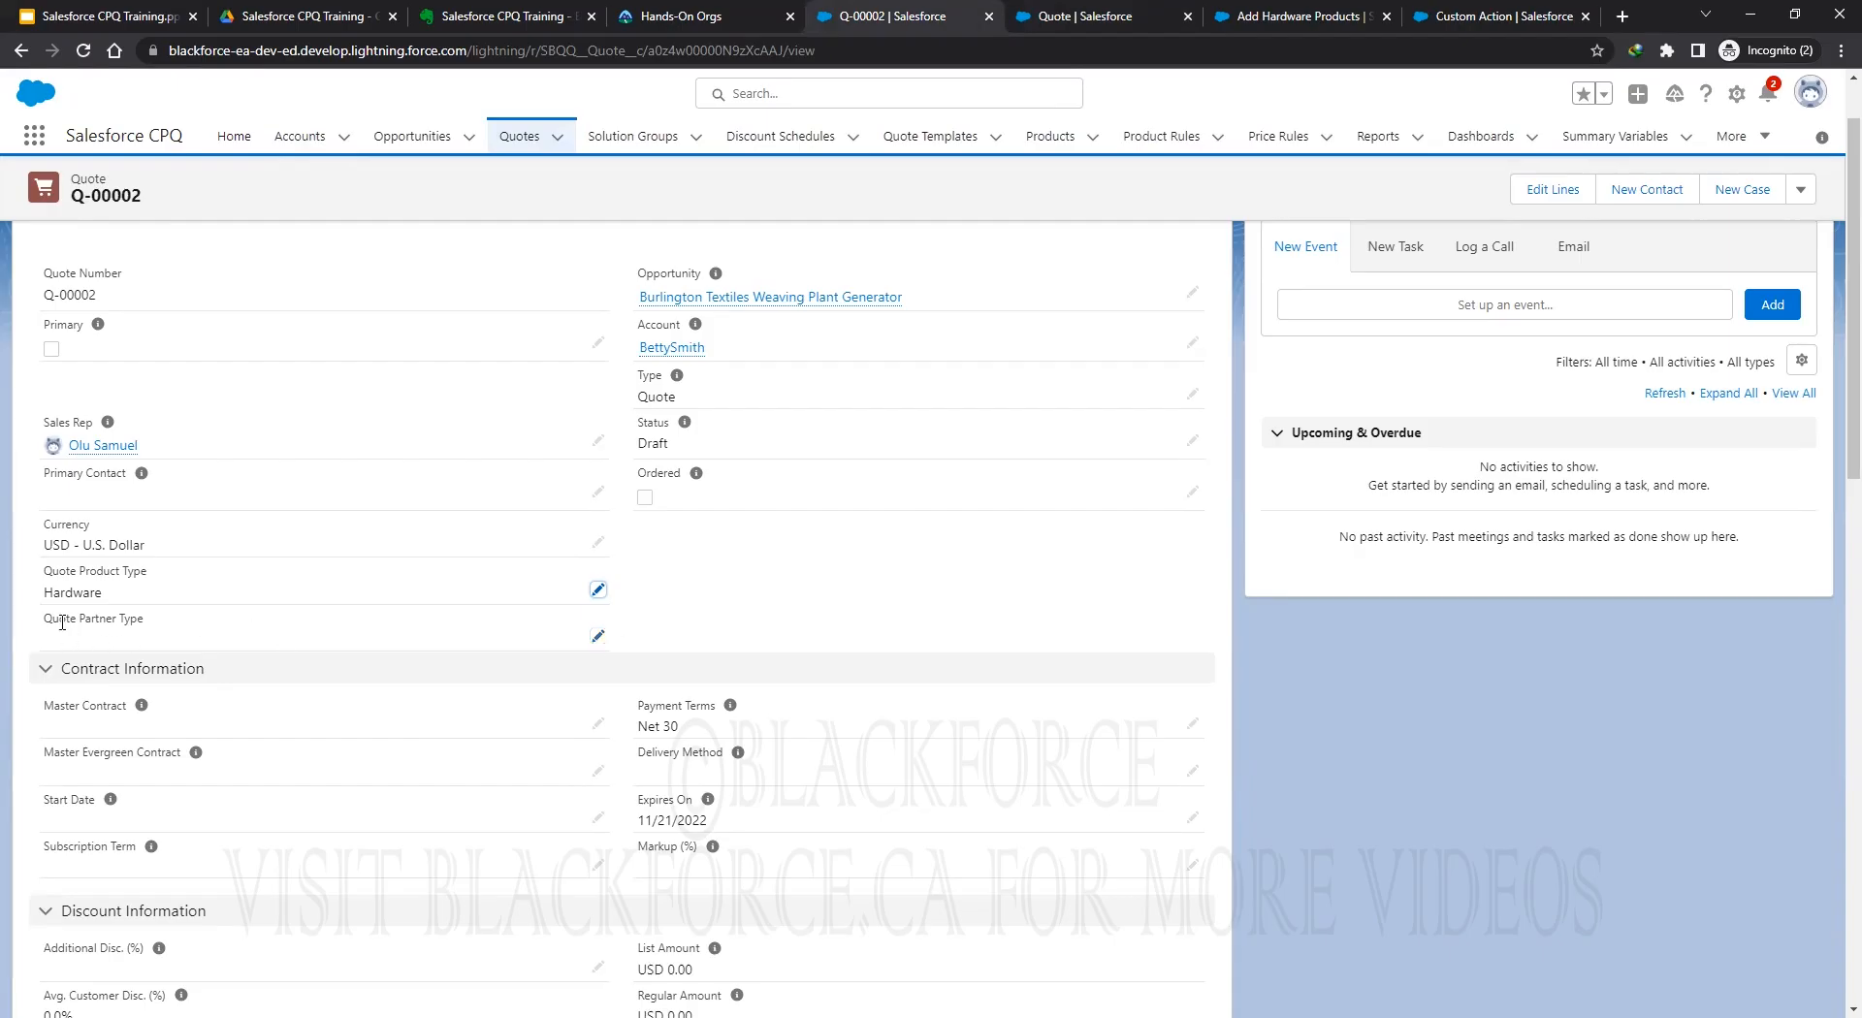
pyautogui.click(1089, 25)
pyautogui.click(877, 17)
pyautogui.click(1084, 16)
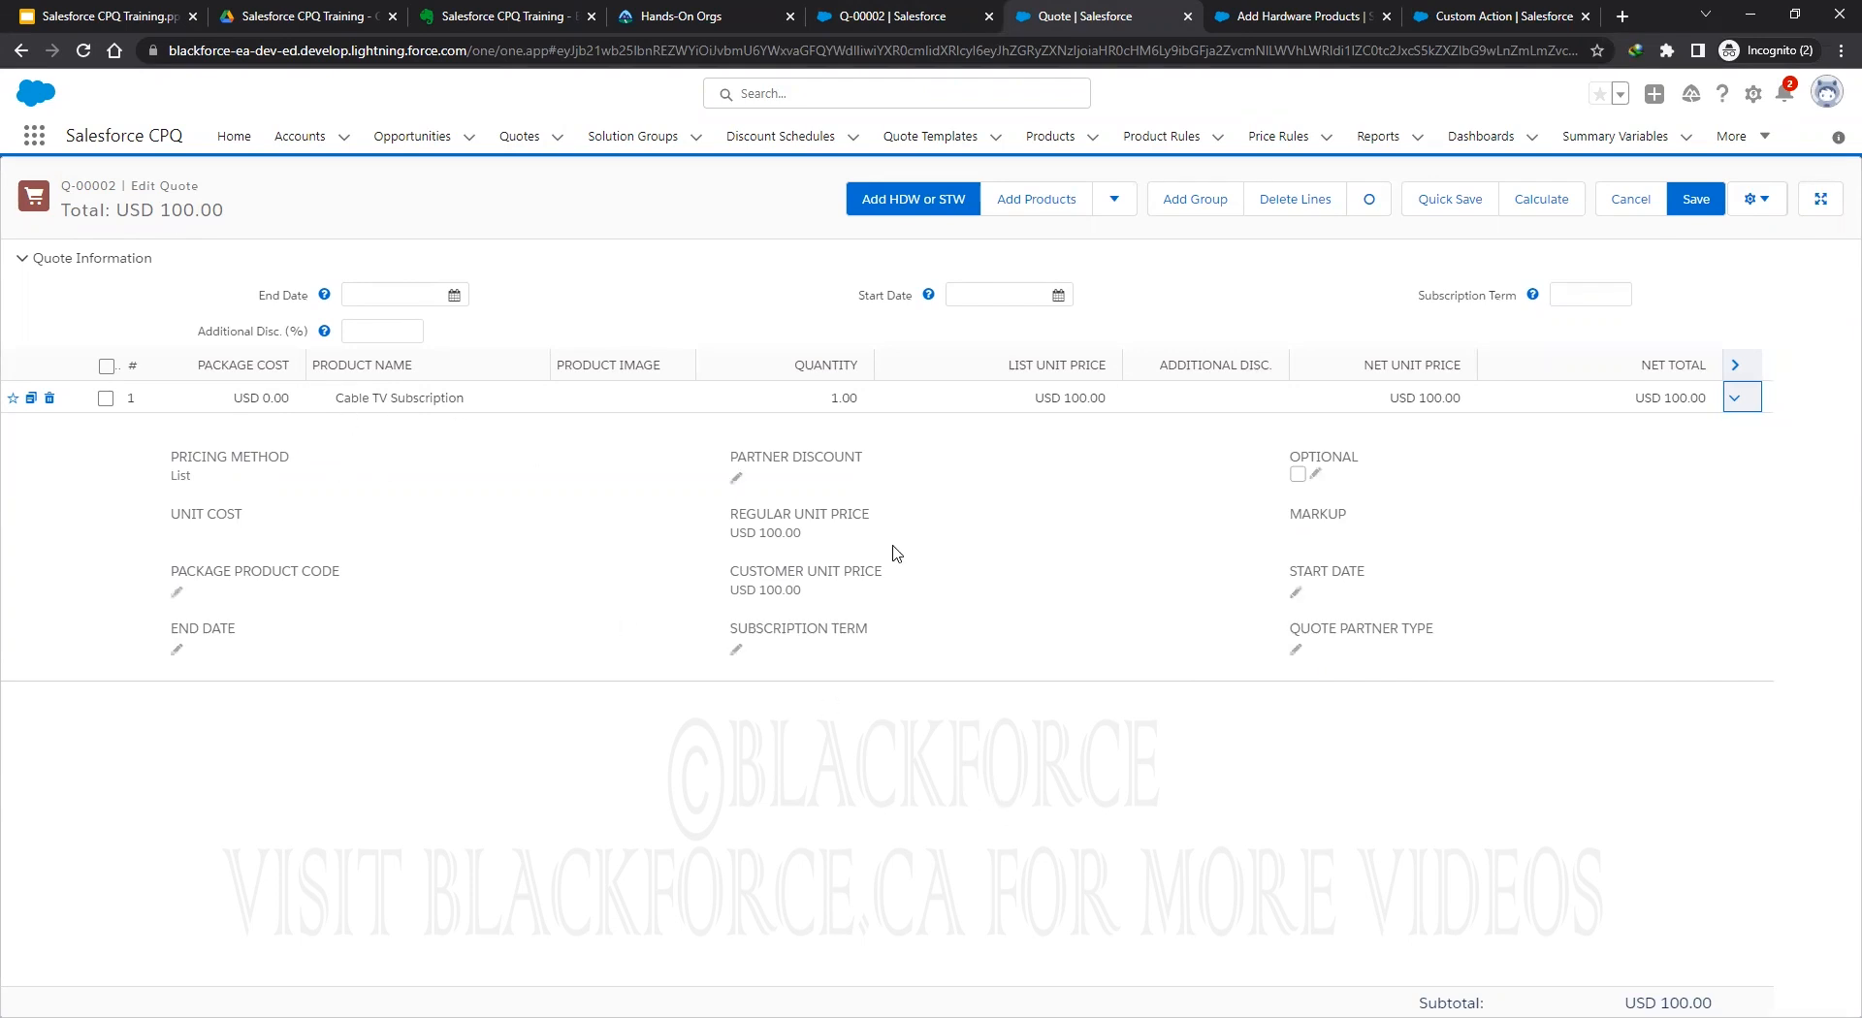
# Set Quote Partner Type to Platinum then Silver, recalculating each for 20% and 10% discounts.
pyautogui.click(1297, 660)
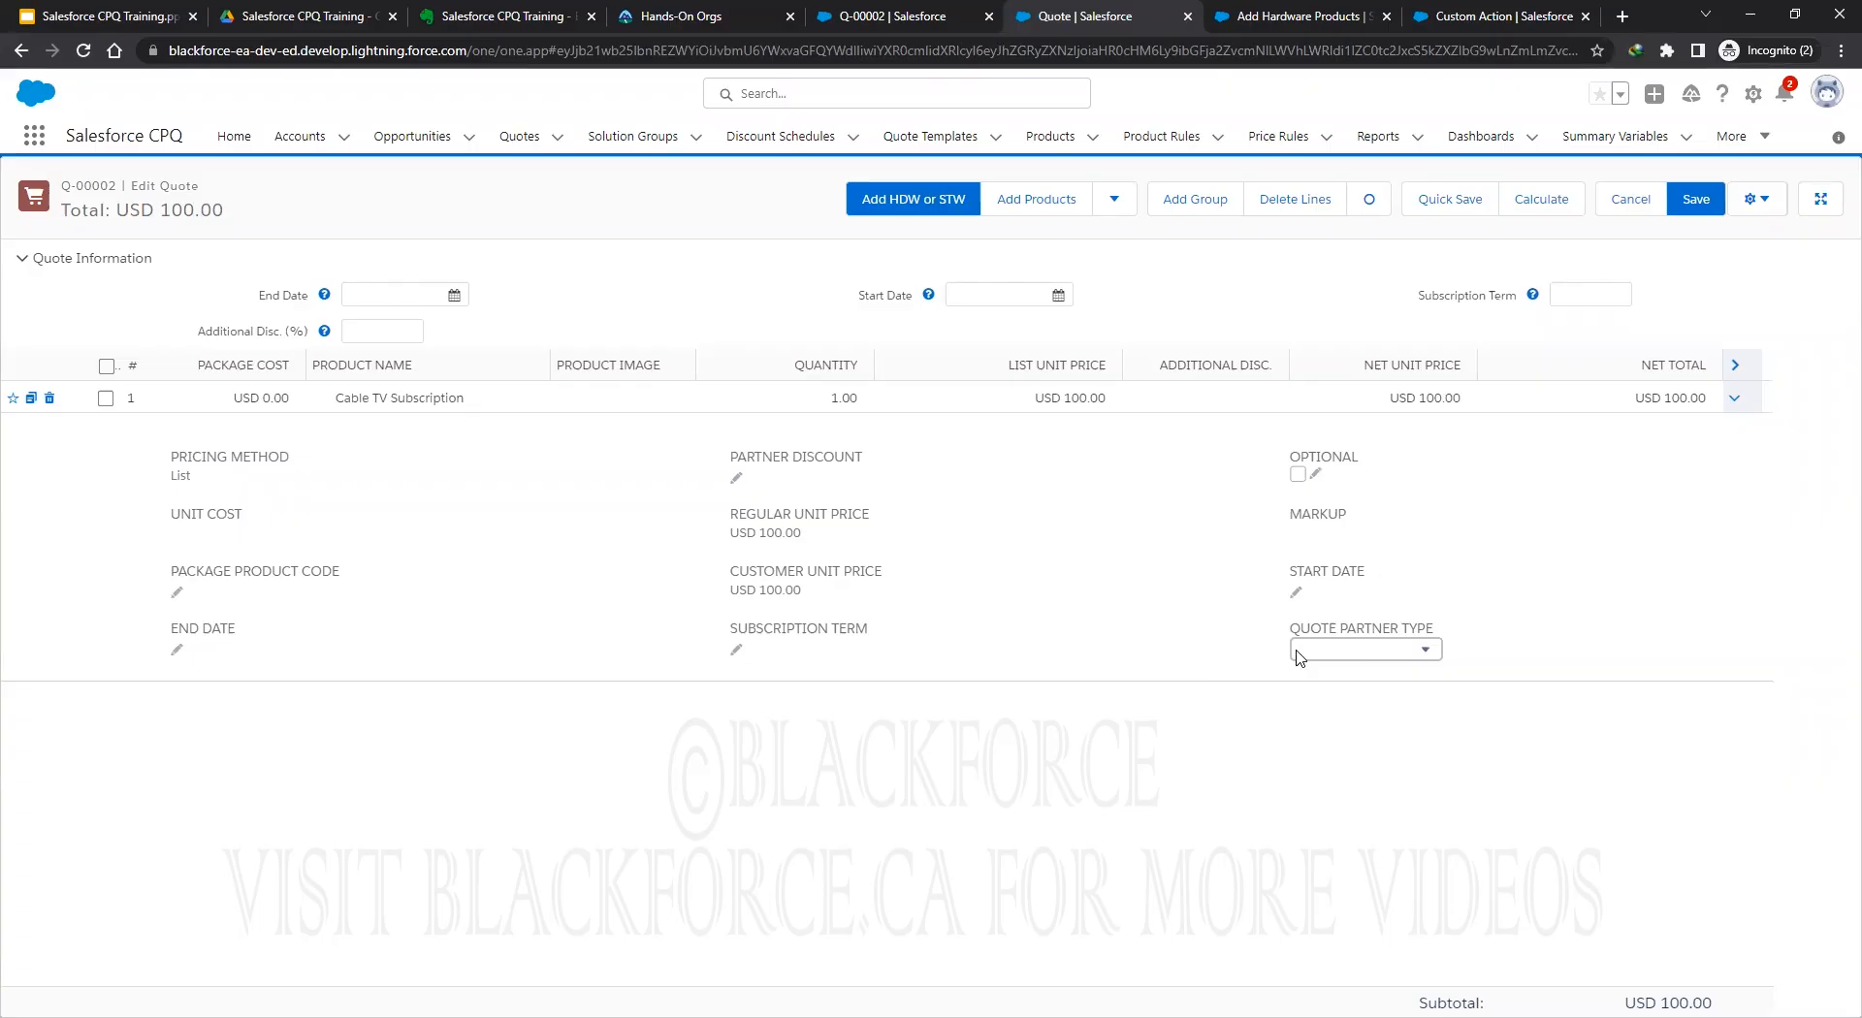
pyautogui.click(1367, 657)
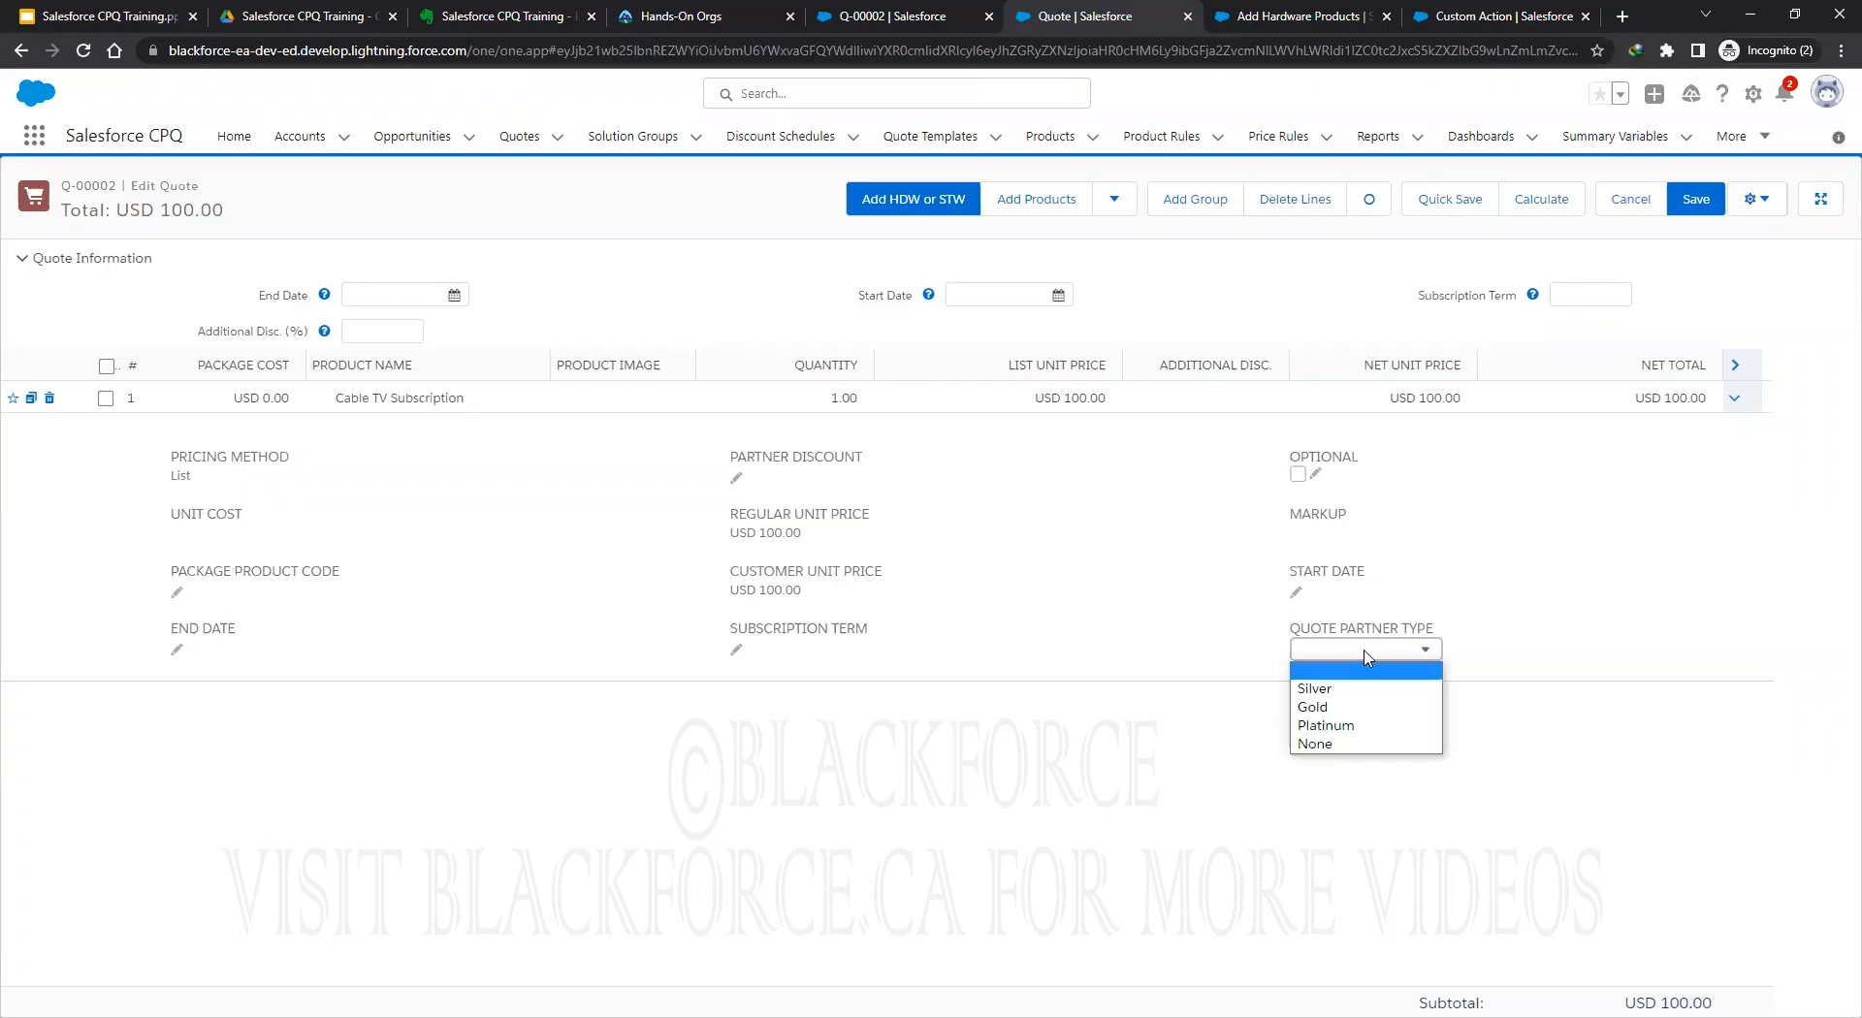
pyautogui.click(1348, 726)
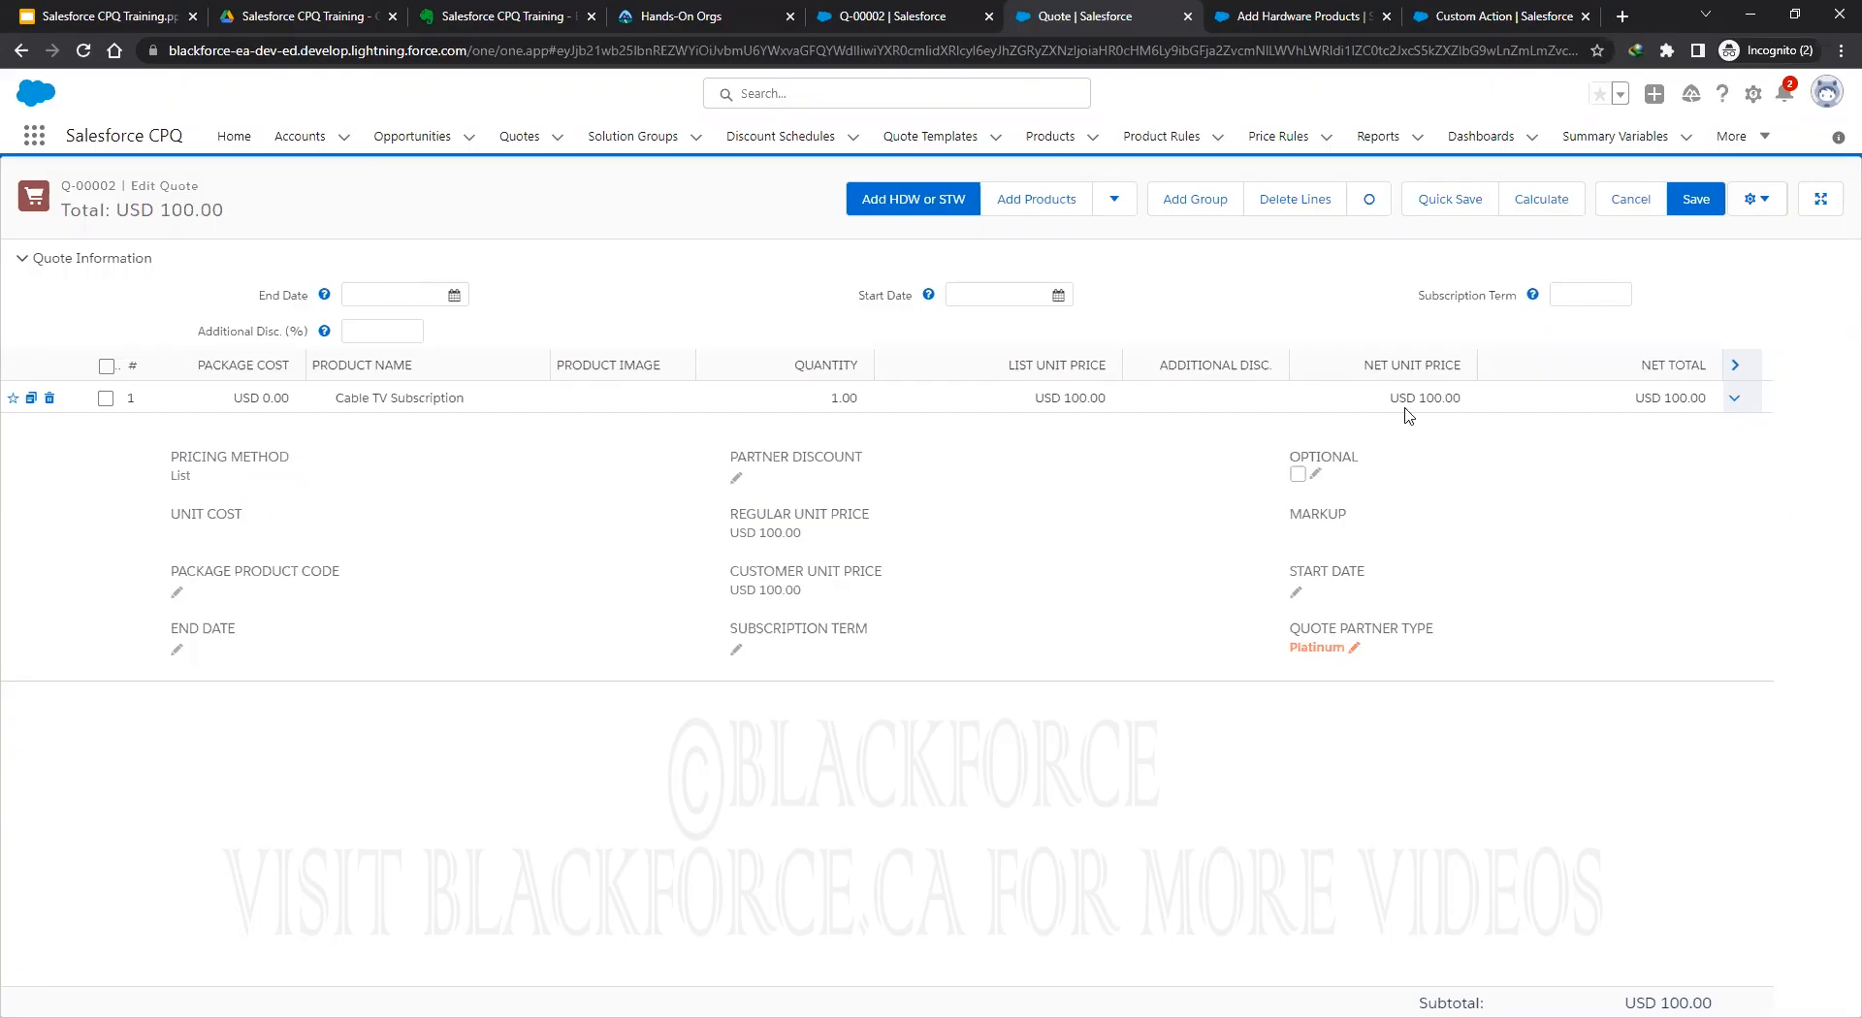
pyautogui.click(1541, 201)
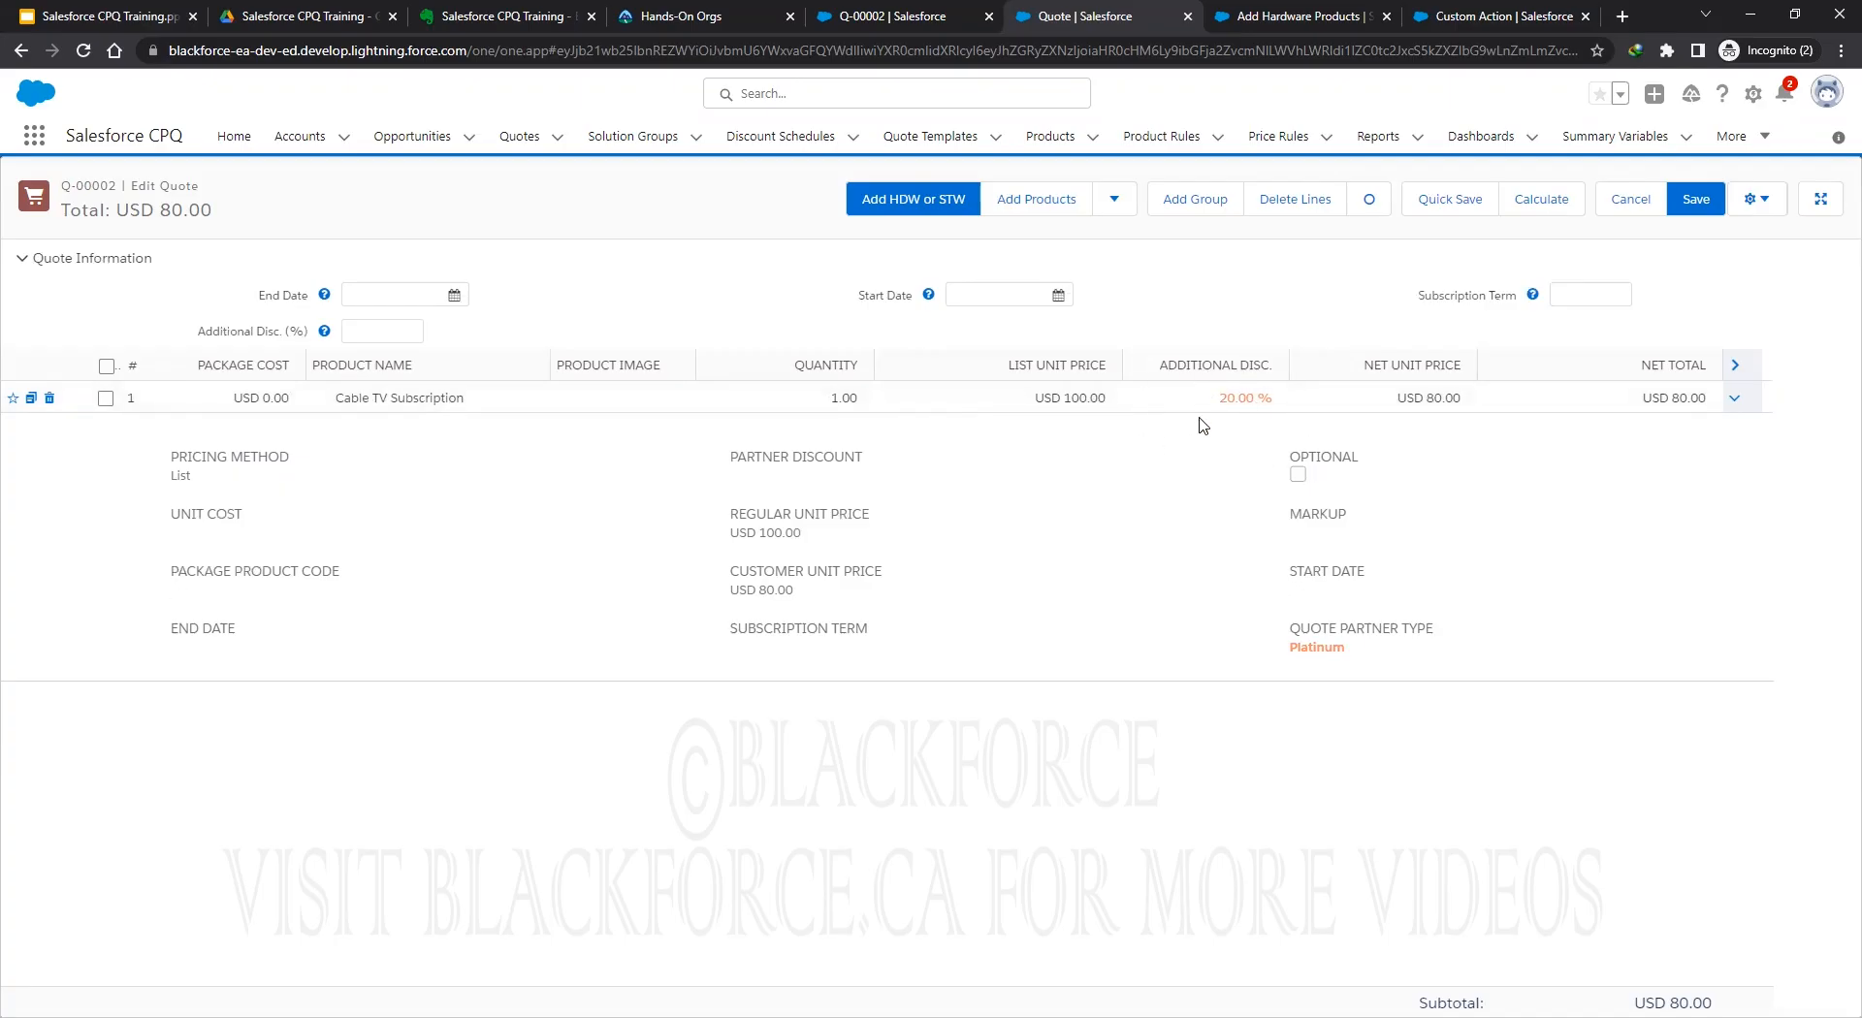
pyautogui.click(1355, 657)
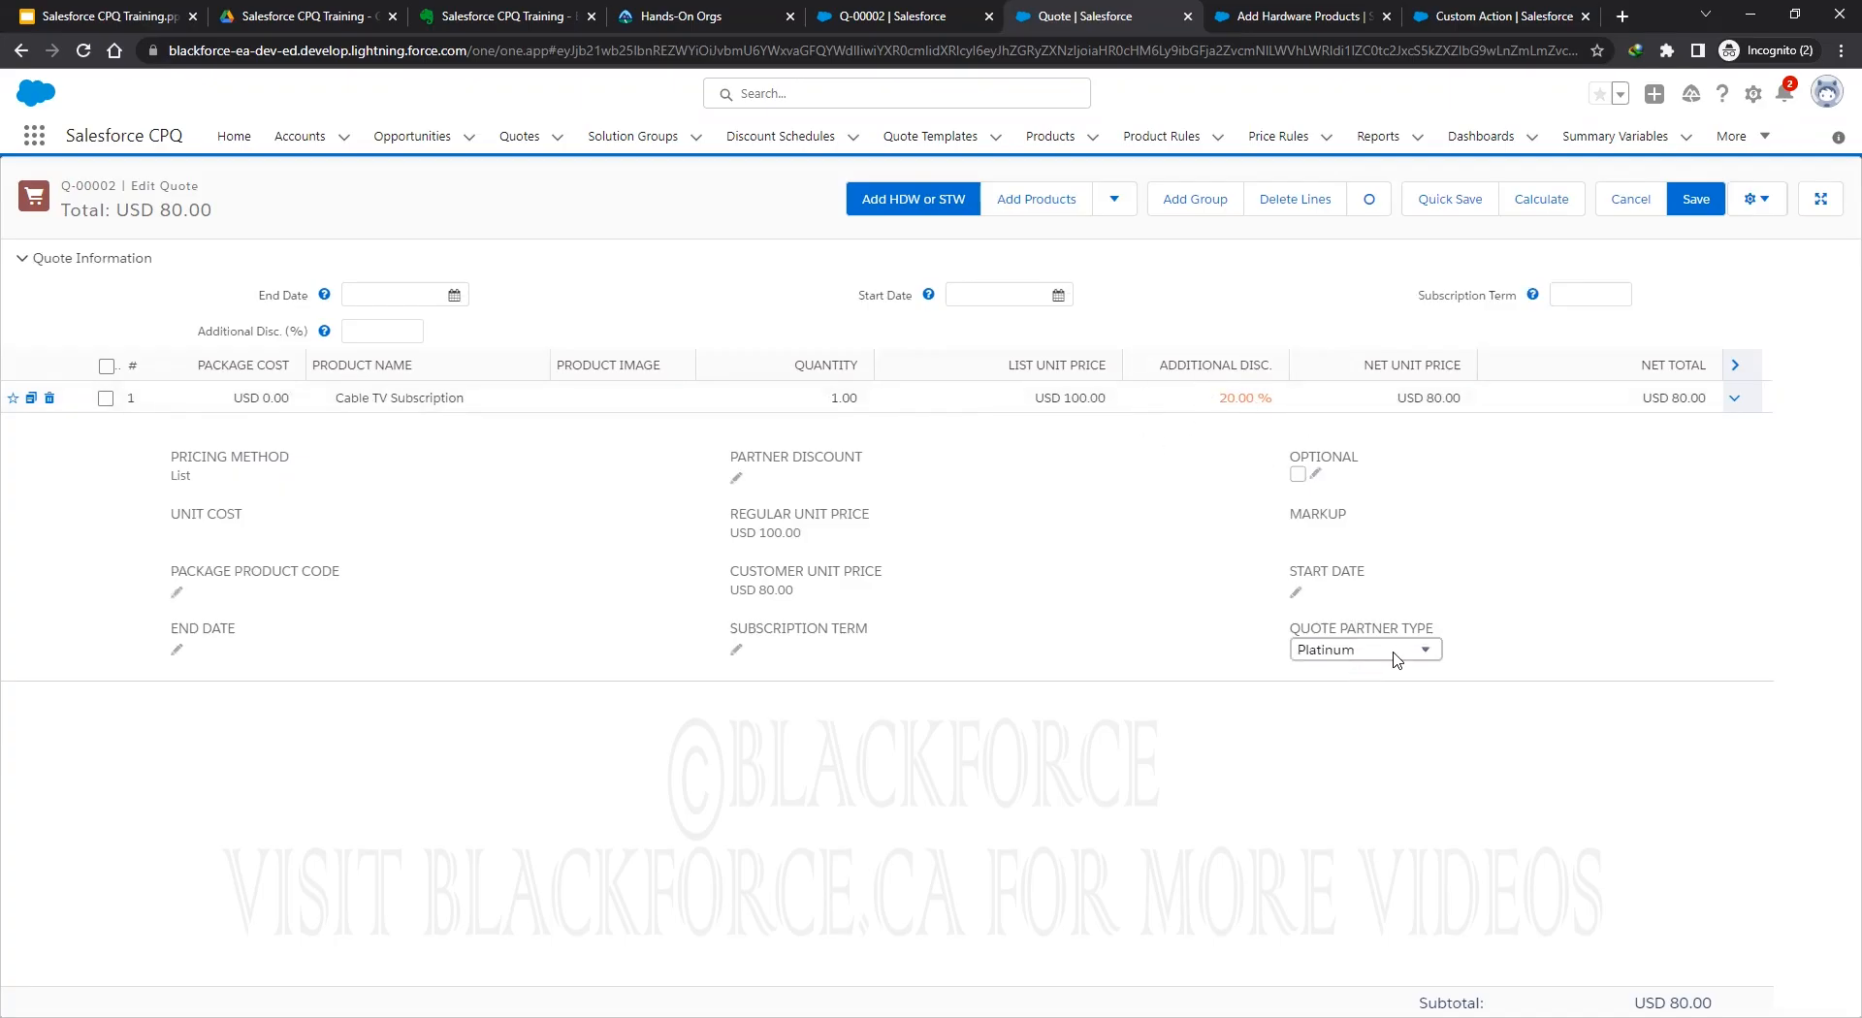
pyautogui.click(1393, 659)
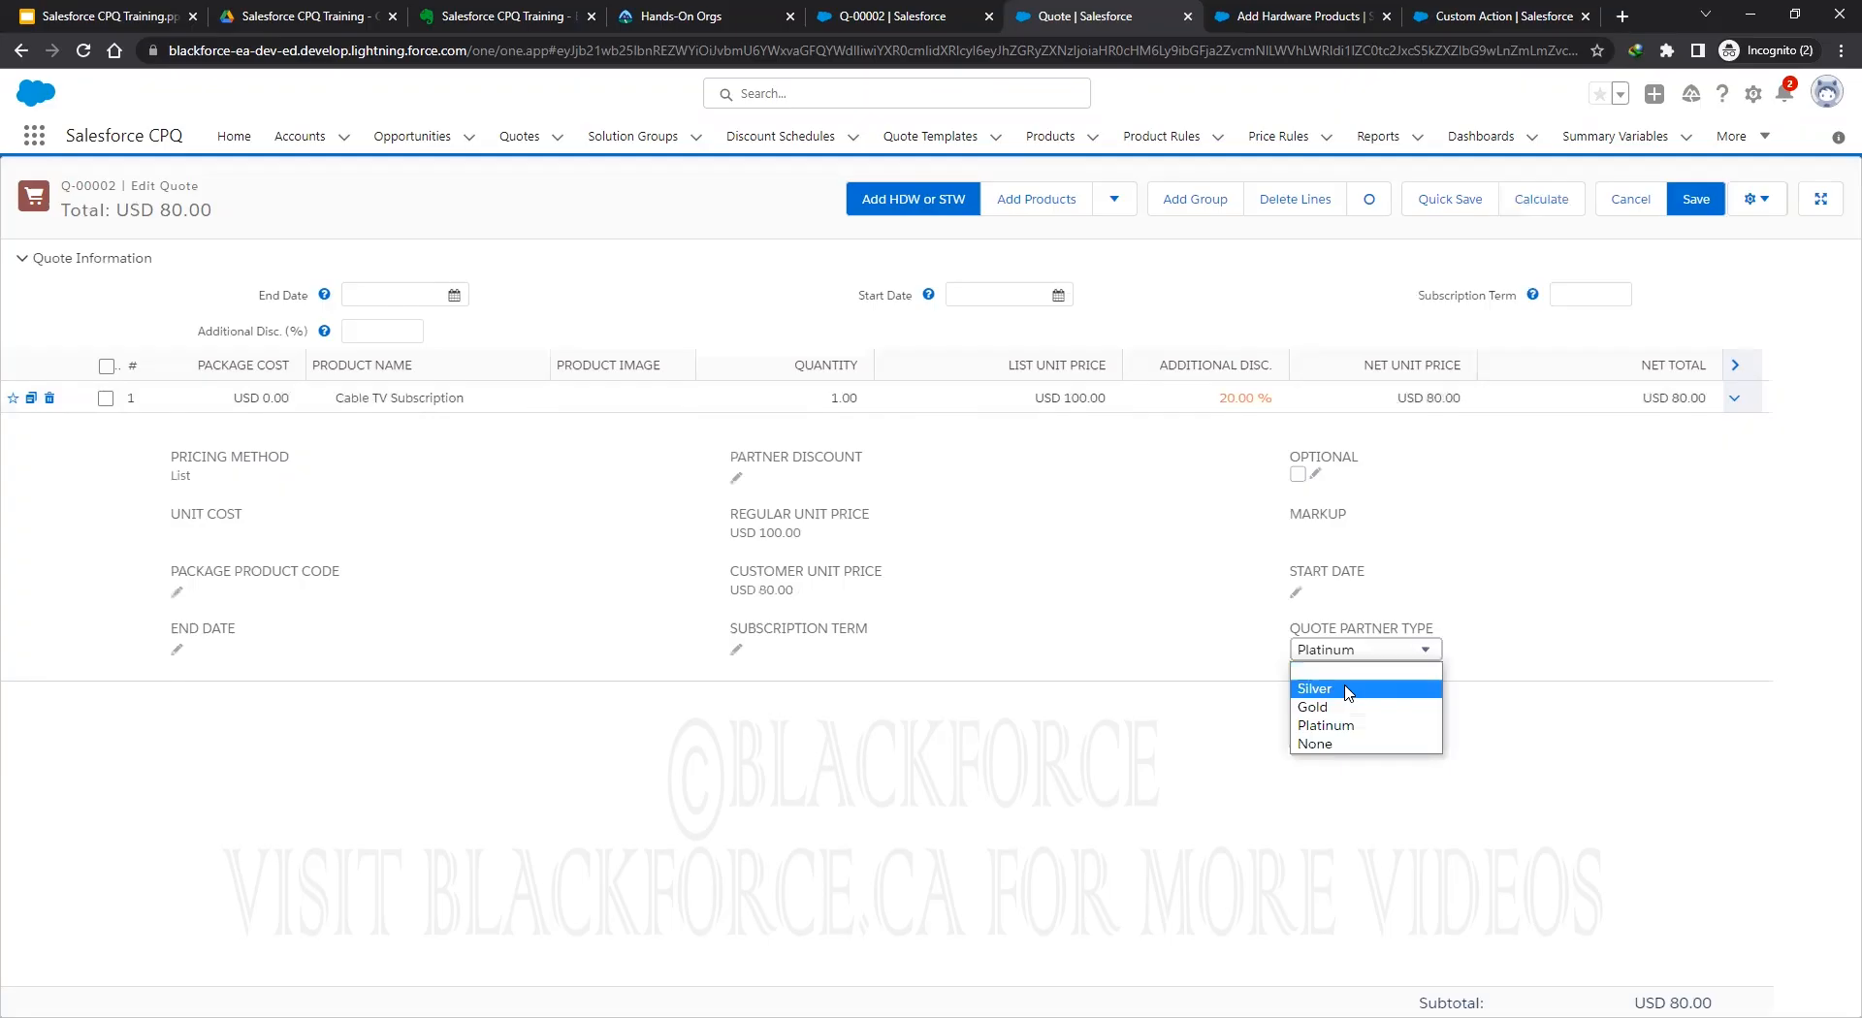
pyautogui.click(1345, 692)
pyautogui.click(1534, 208)
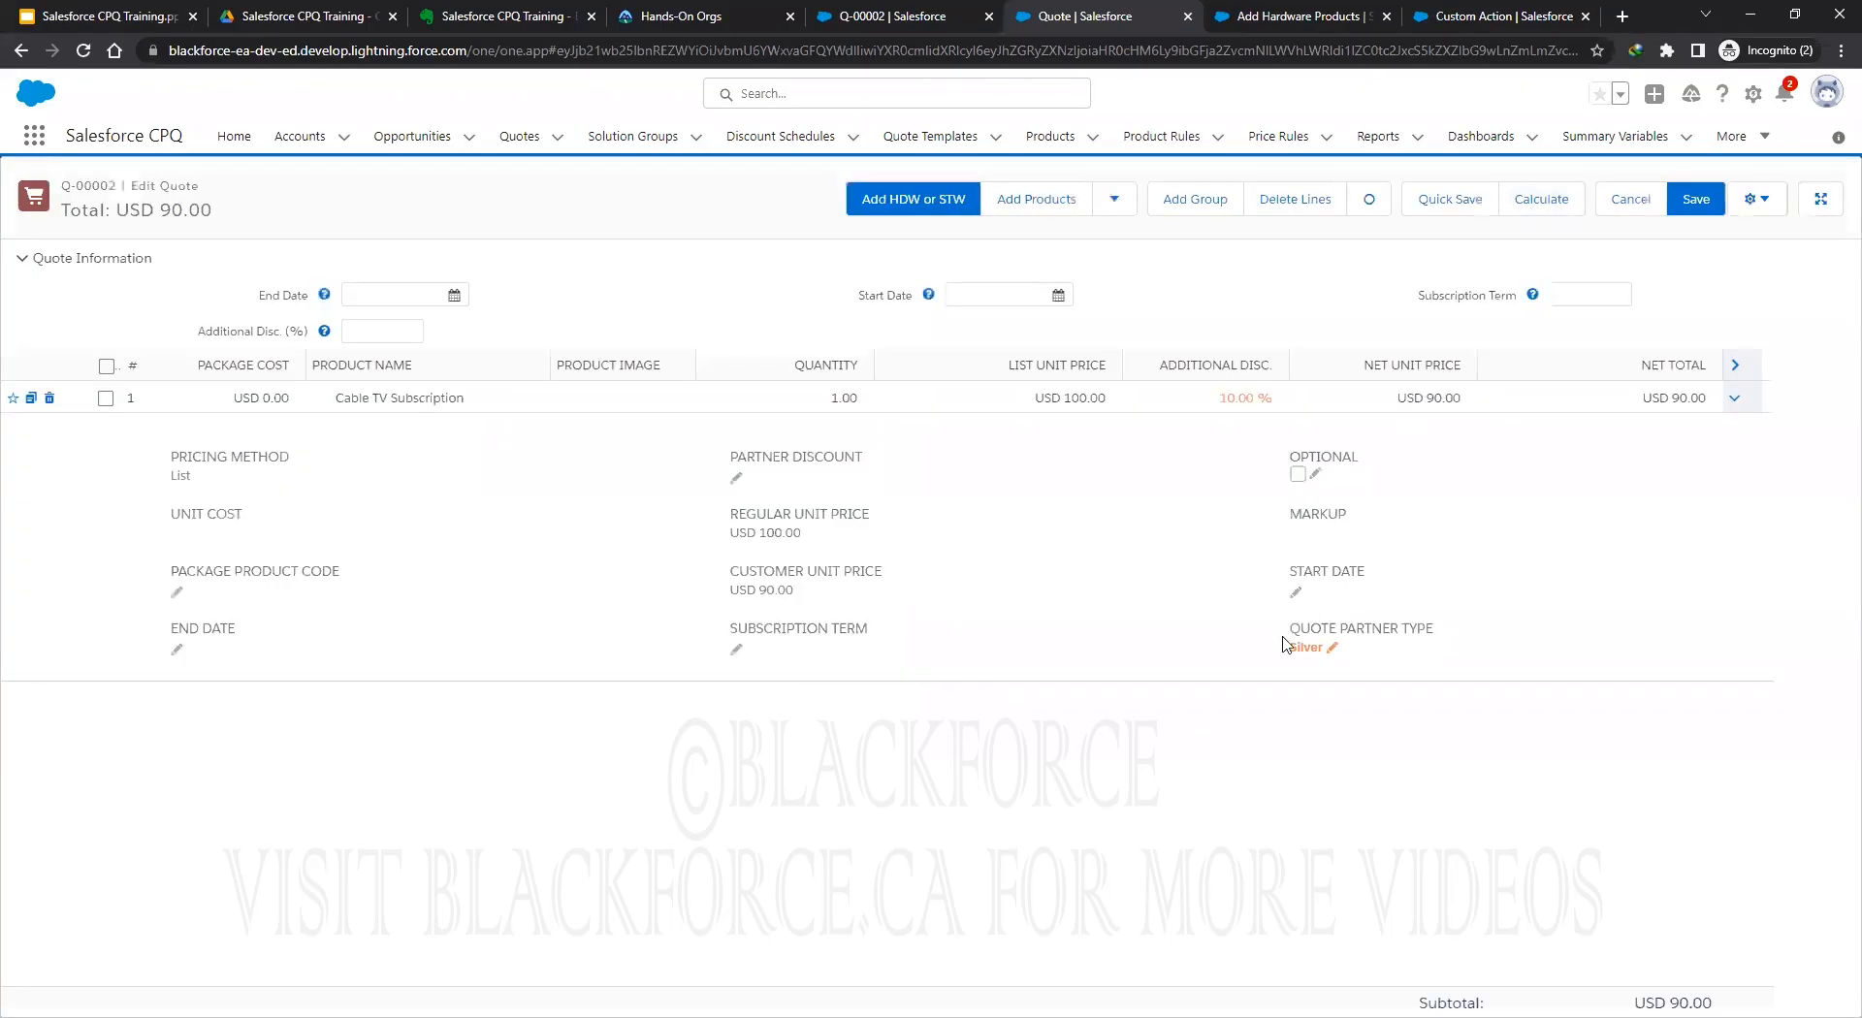
# Set Quote Partner Type to Gold and recalculate to 15%, then choose None.
pyautogui.click(1331, 648)
pyautogui.click(1360, 663)
pyautogui.click(1324, 707)
pyautogui.click(1542, 200)
pyautogui.click(1329, 649)
pyautogui.click(1331, 651)
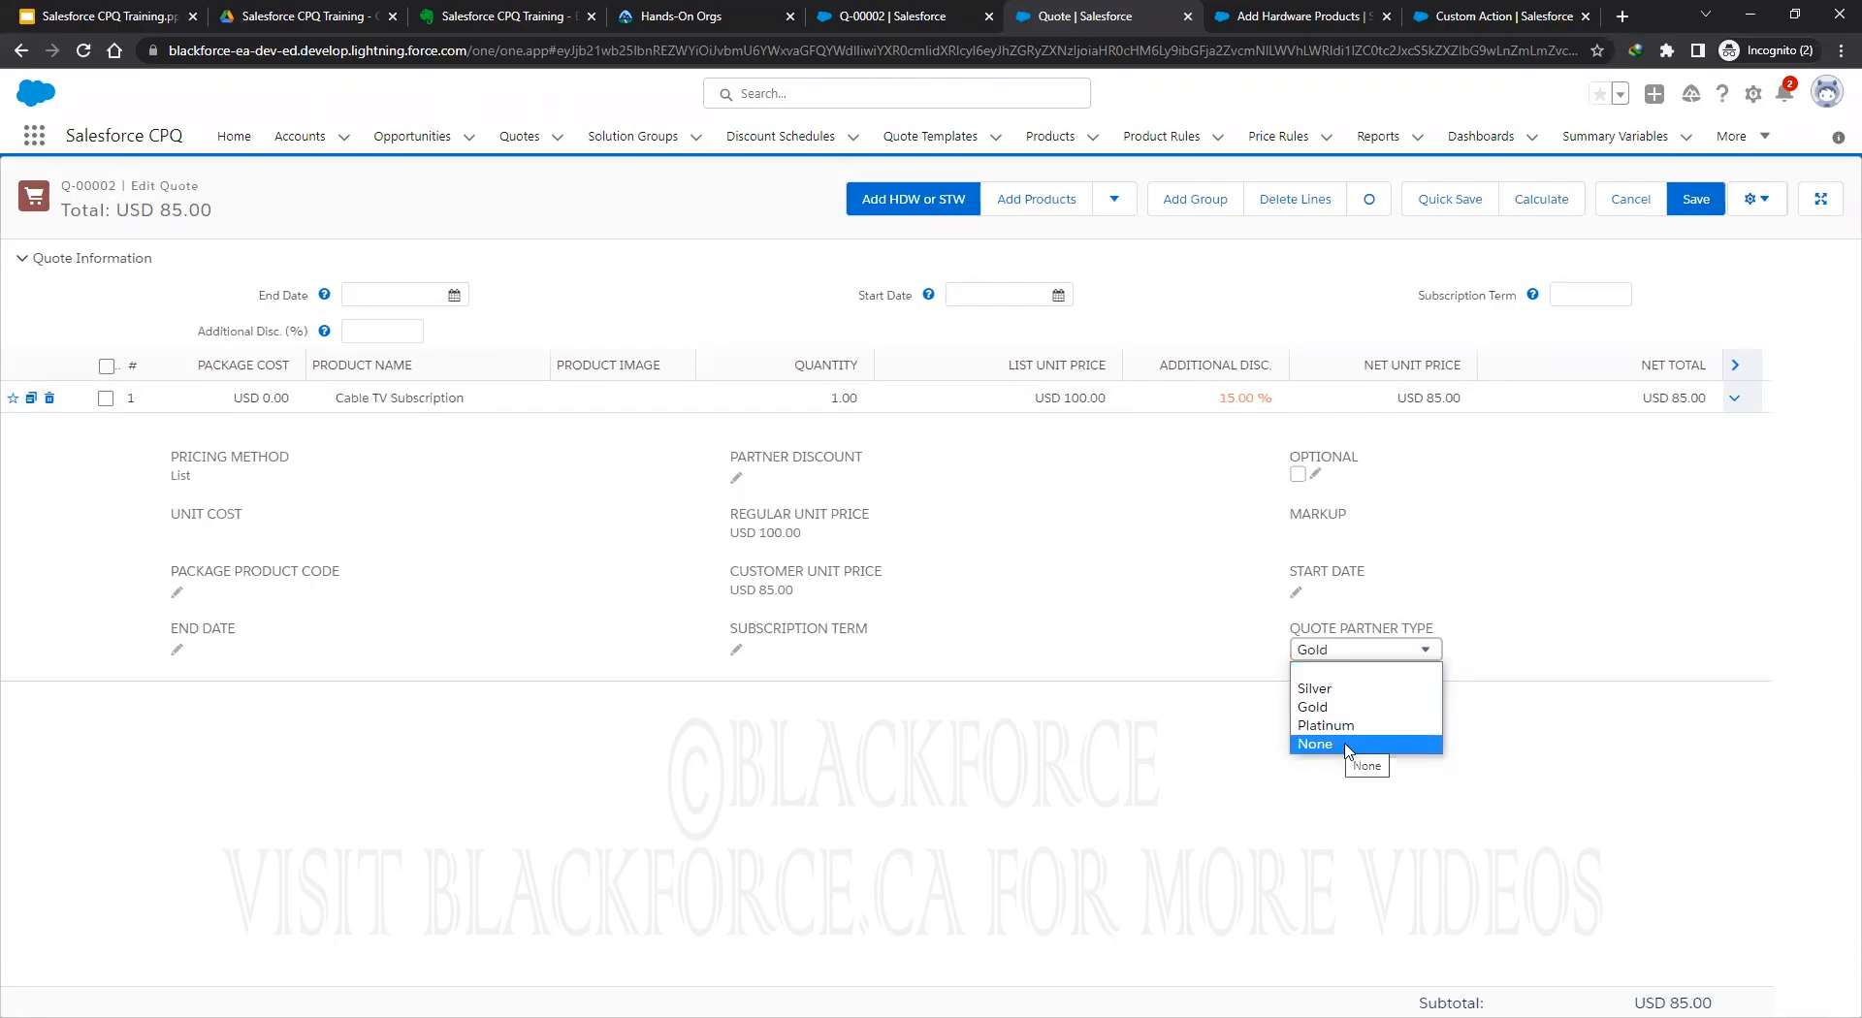
pyautogui.click(1293, 652)
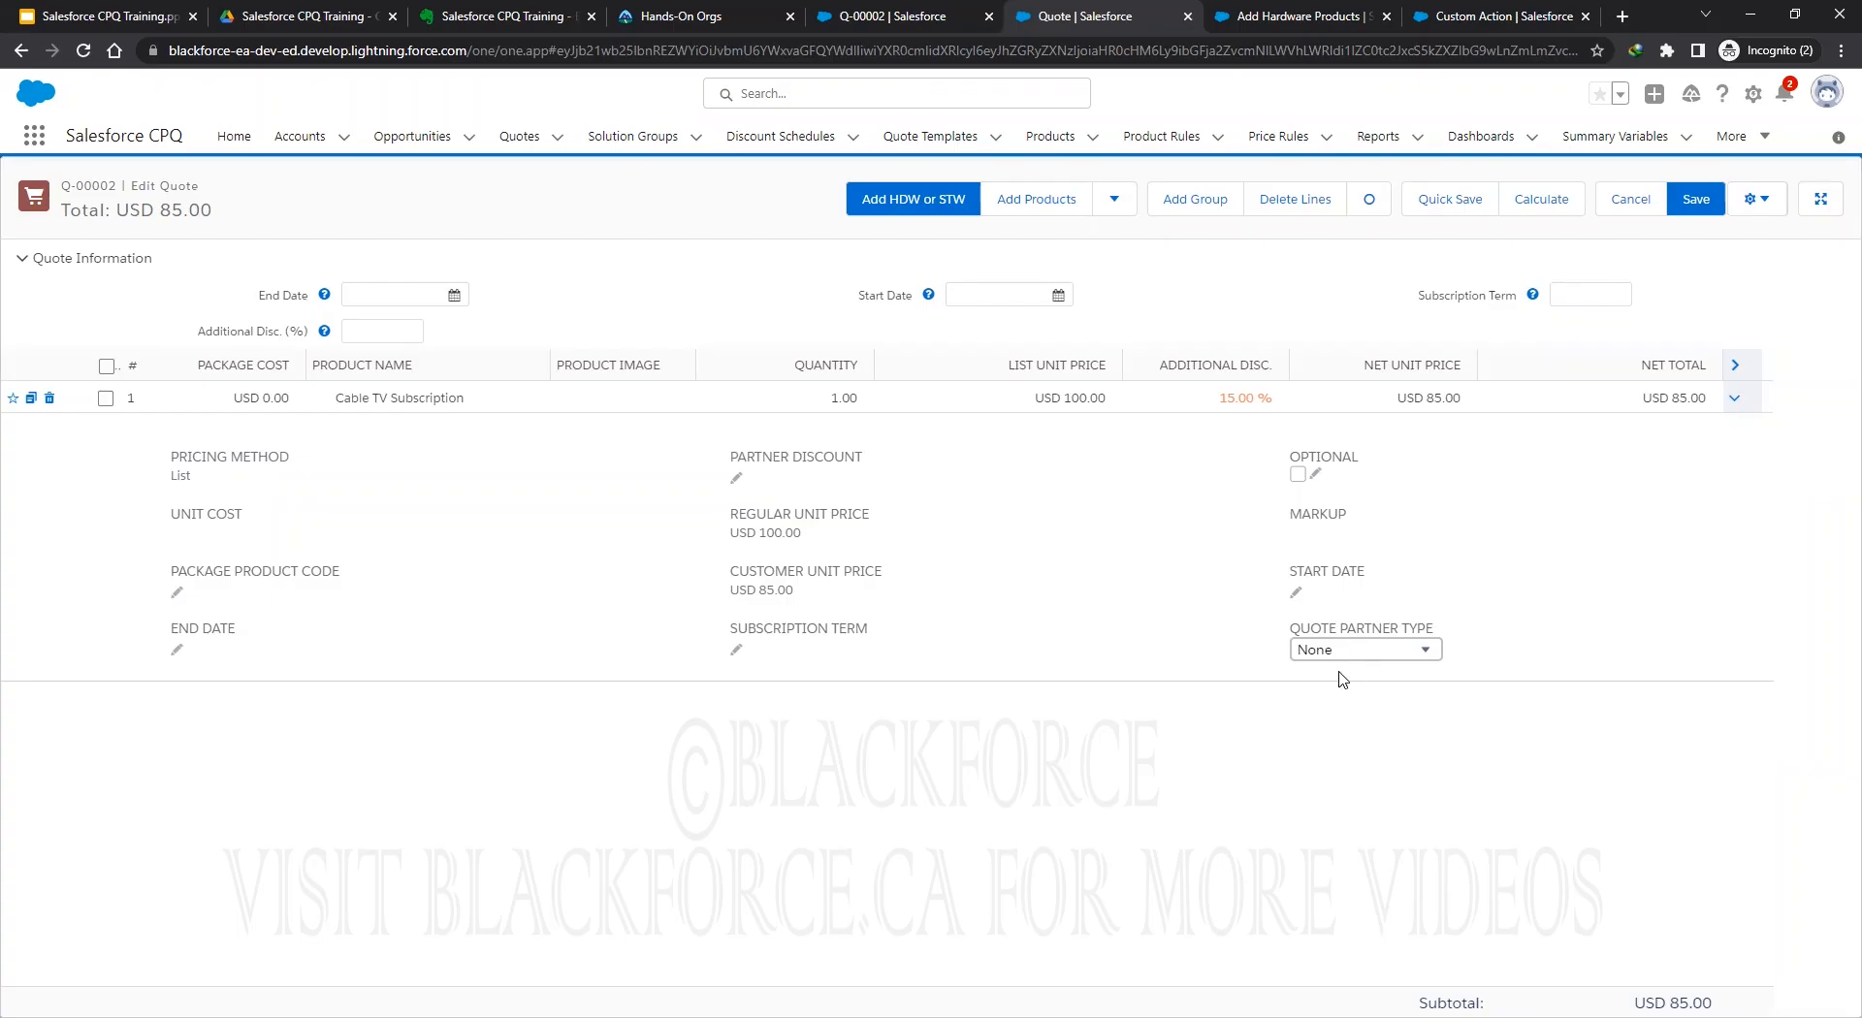
# Recalculate with partner type None, returning the line to 0.00% discount and USD 100.00.
pyautogui.click(1553, 204)
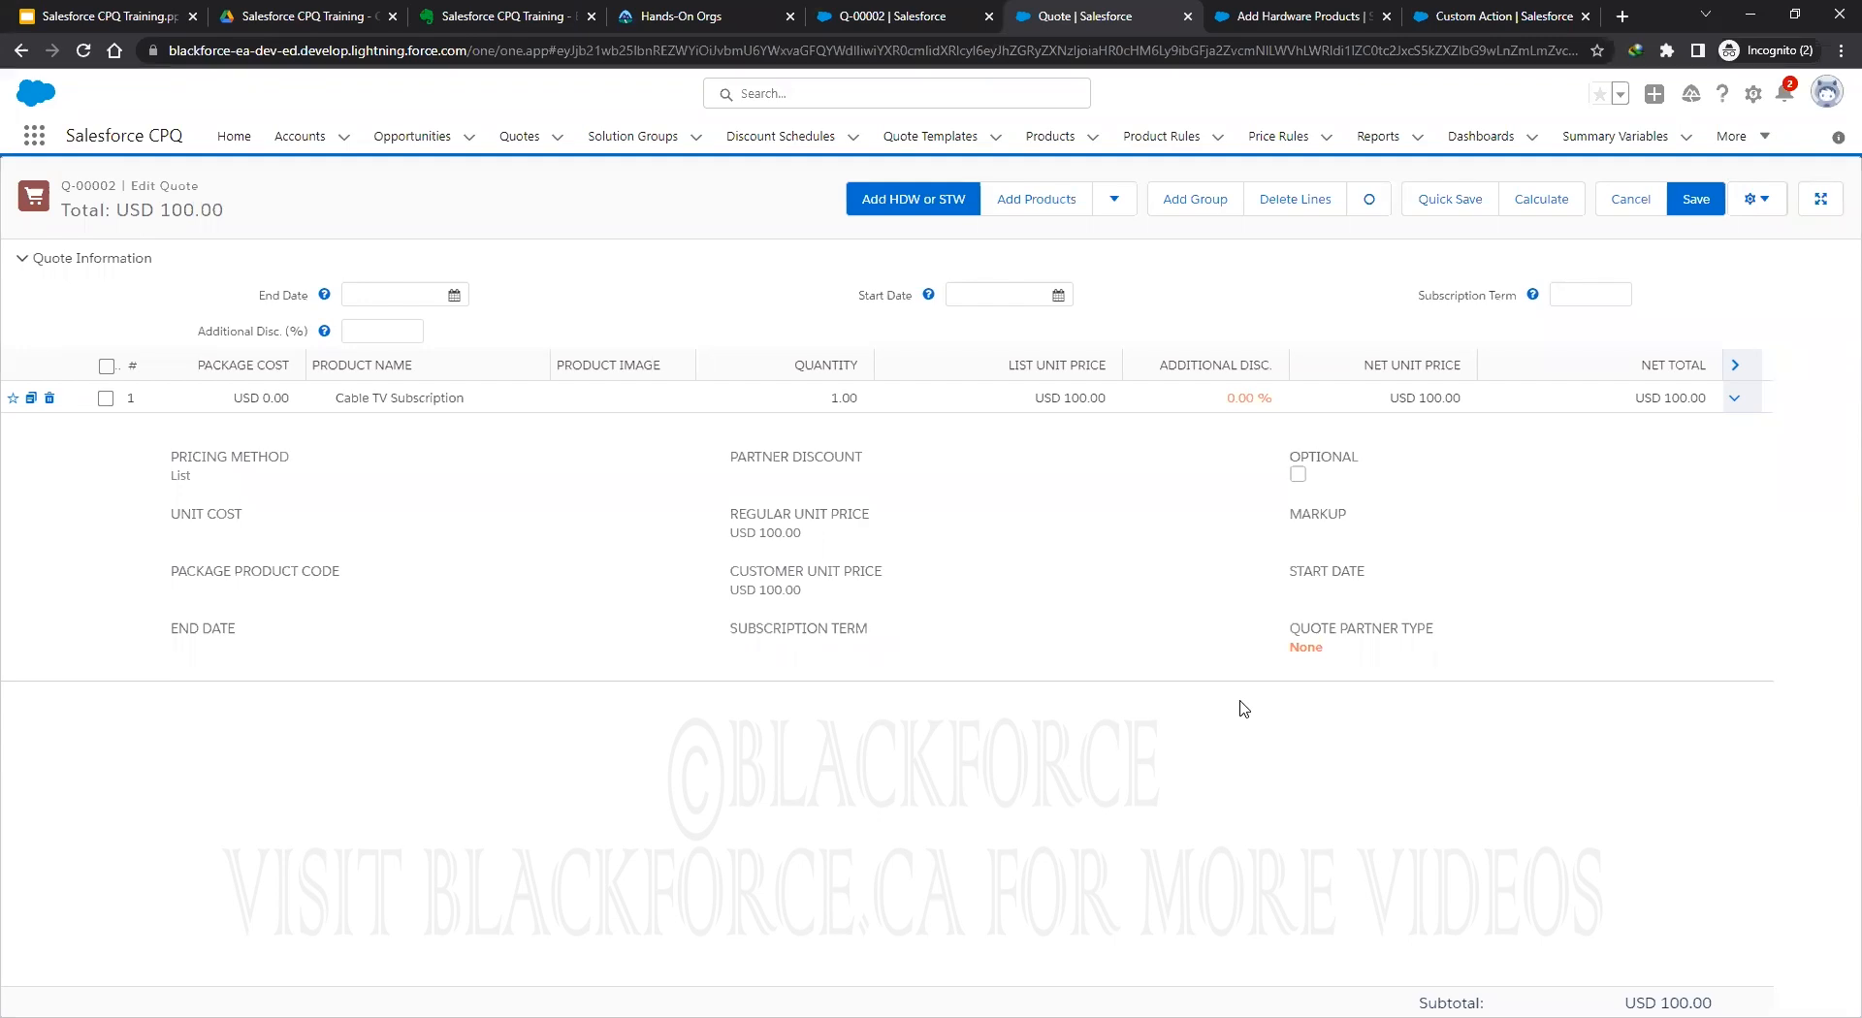
# In Evernote's Salesforce CPQ Training note, highlight Step 1's Steelbrick Advance Approval package-install lines.
pyautogui.click(506, 26)
pyautogui.scroll(-5, 854, 766)
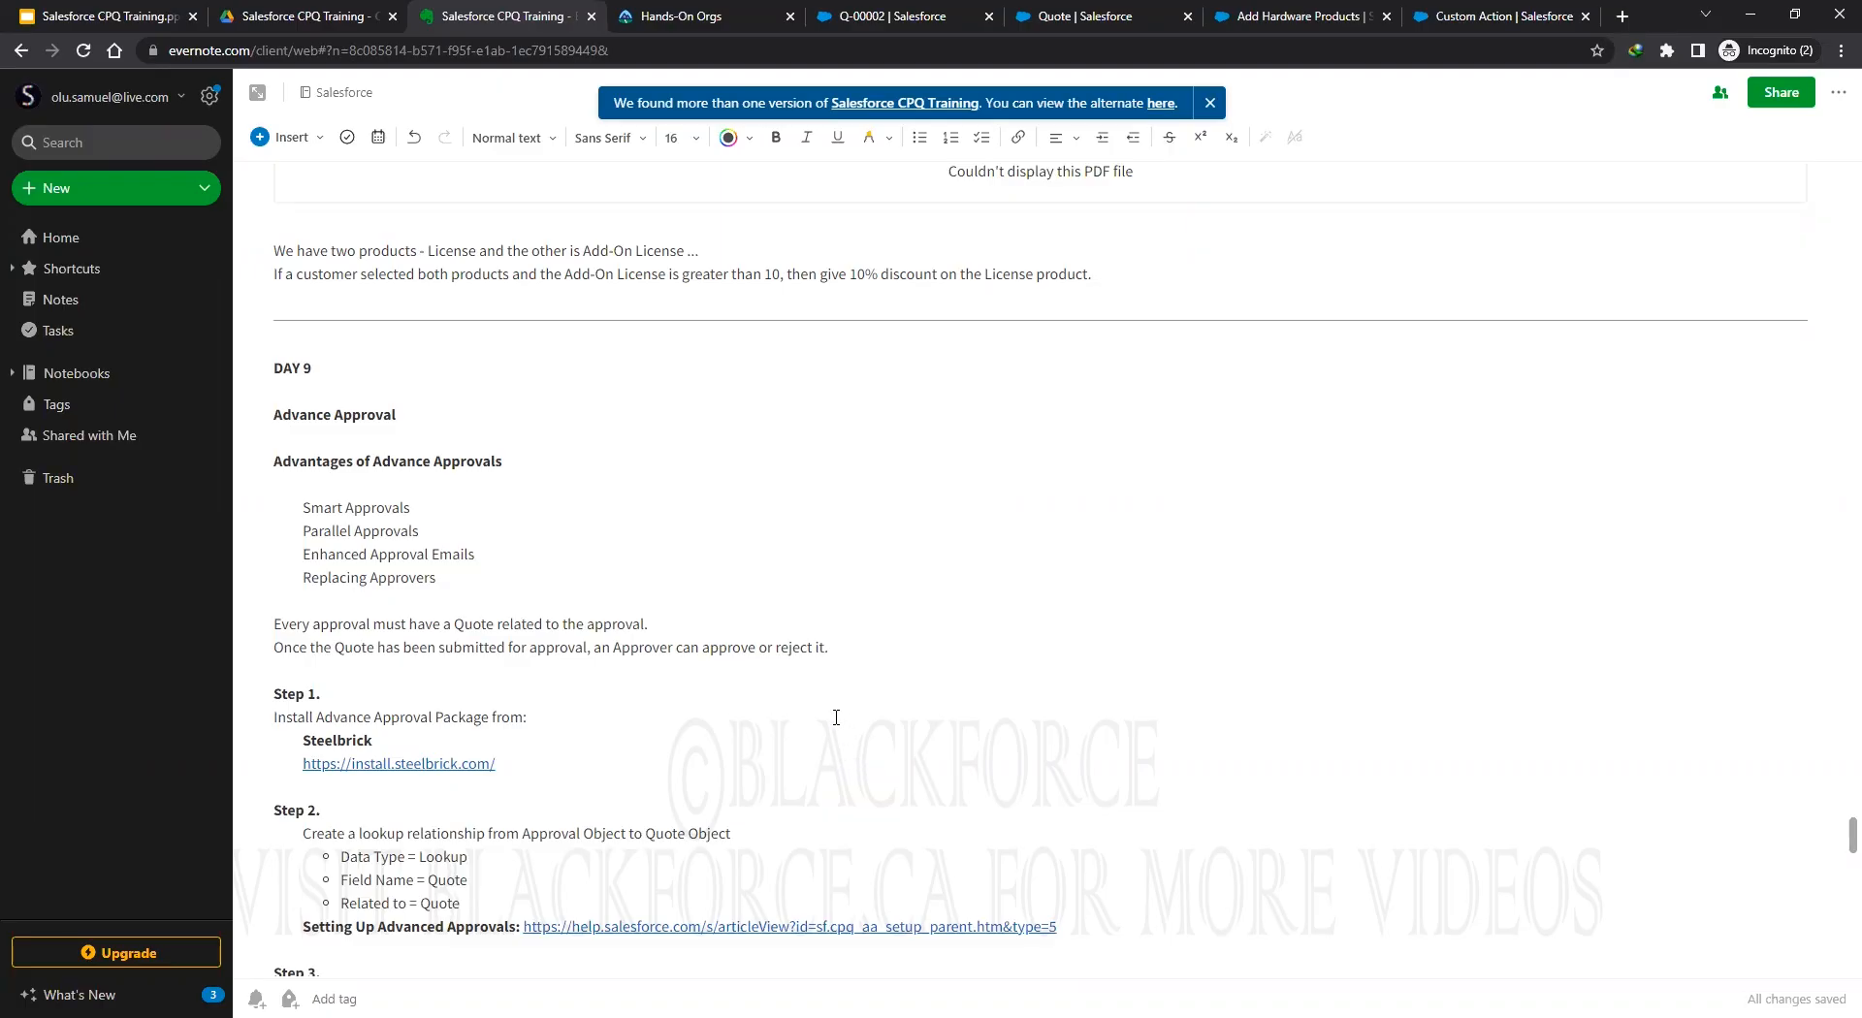
pyautogui.scroll(-3, 729, 675)
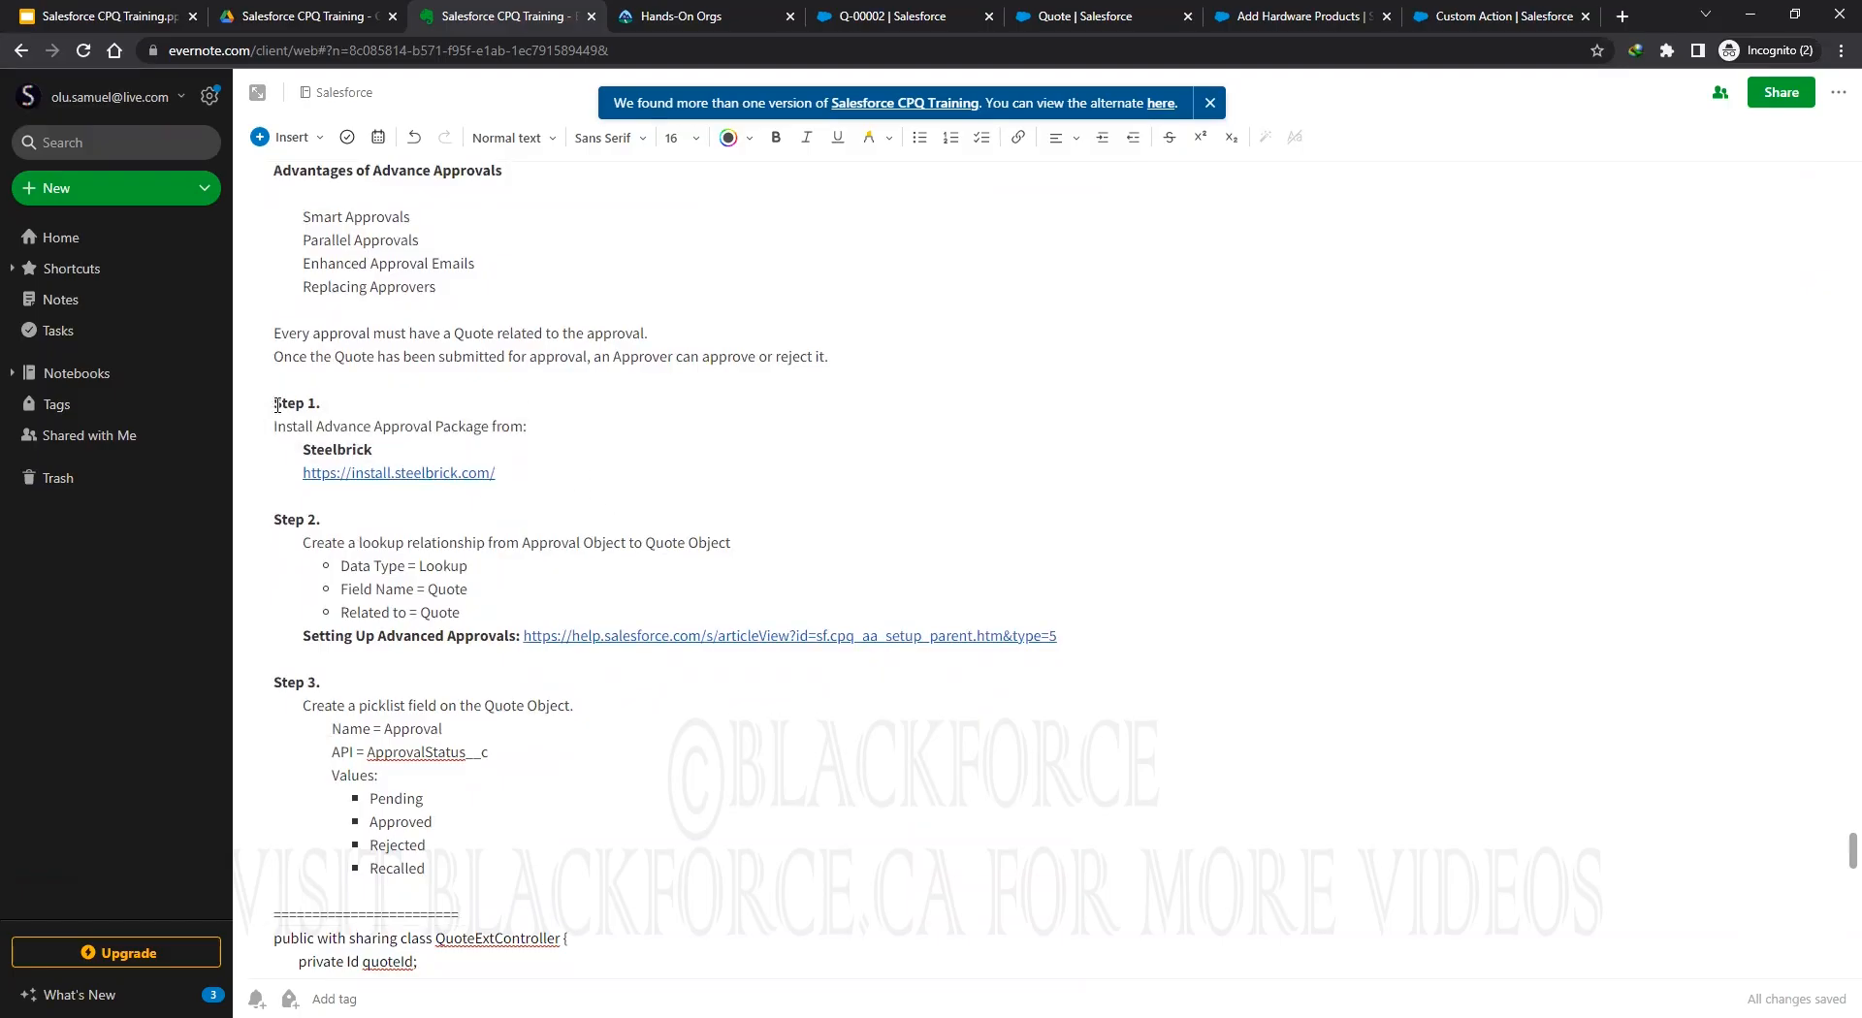
pyautogui.moveTo(275, 404); pyautogui.dragTo(374, 452)
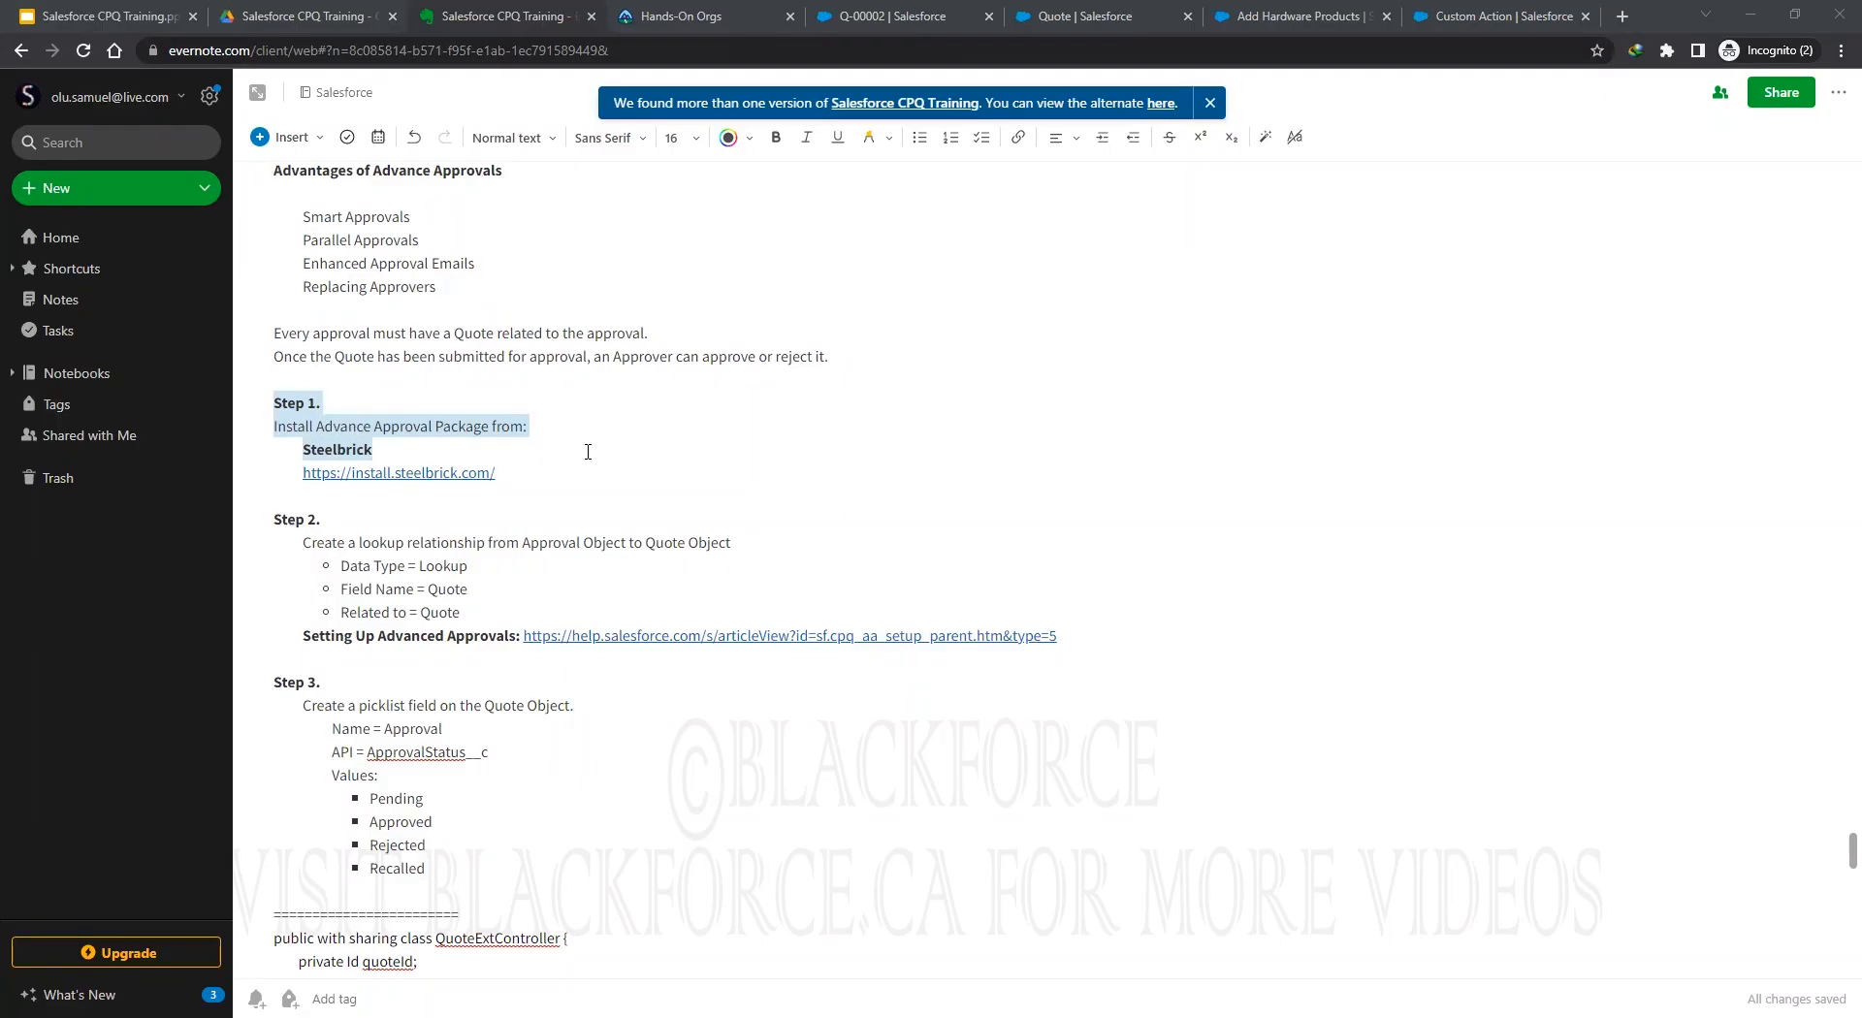
# Open install.steelbrick.com from the note, find the Winter '23 Advanced Approvals production install, then return to the note.
pyautogui.click(415, 475)
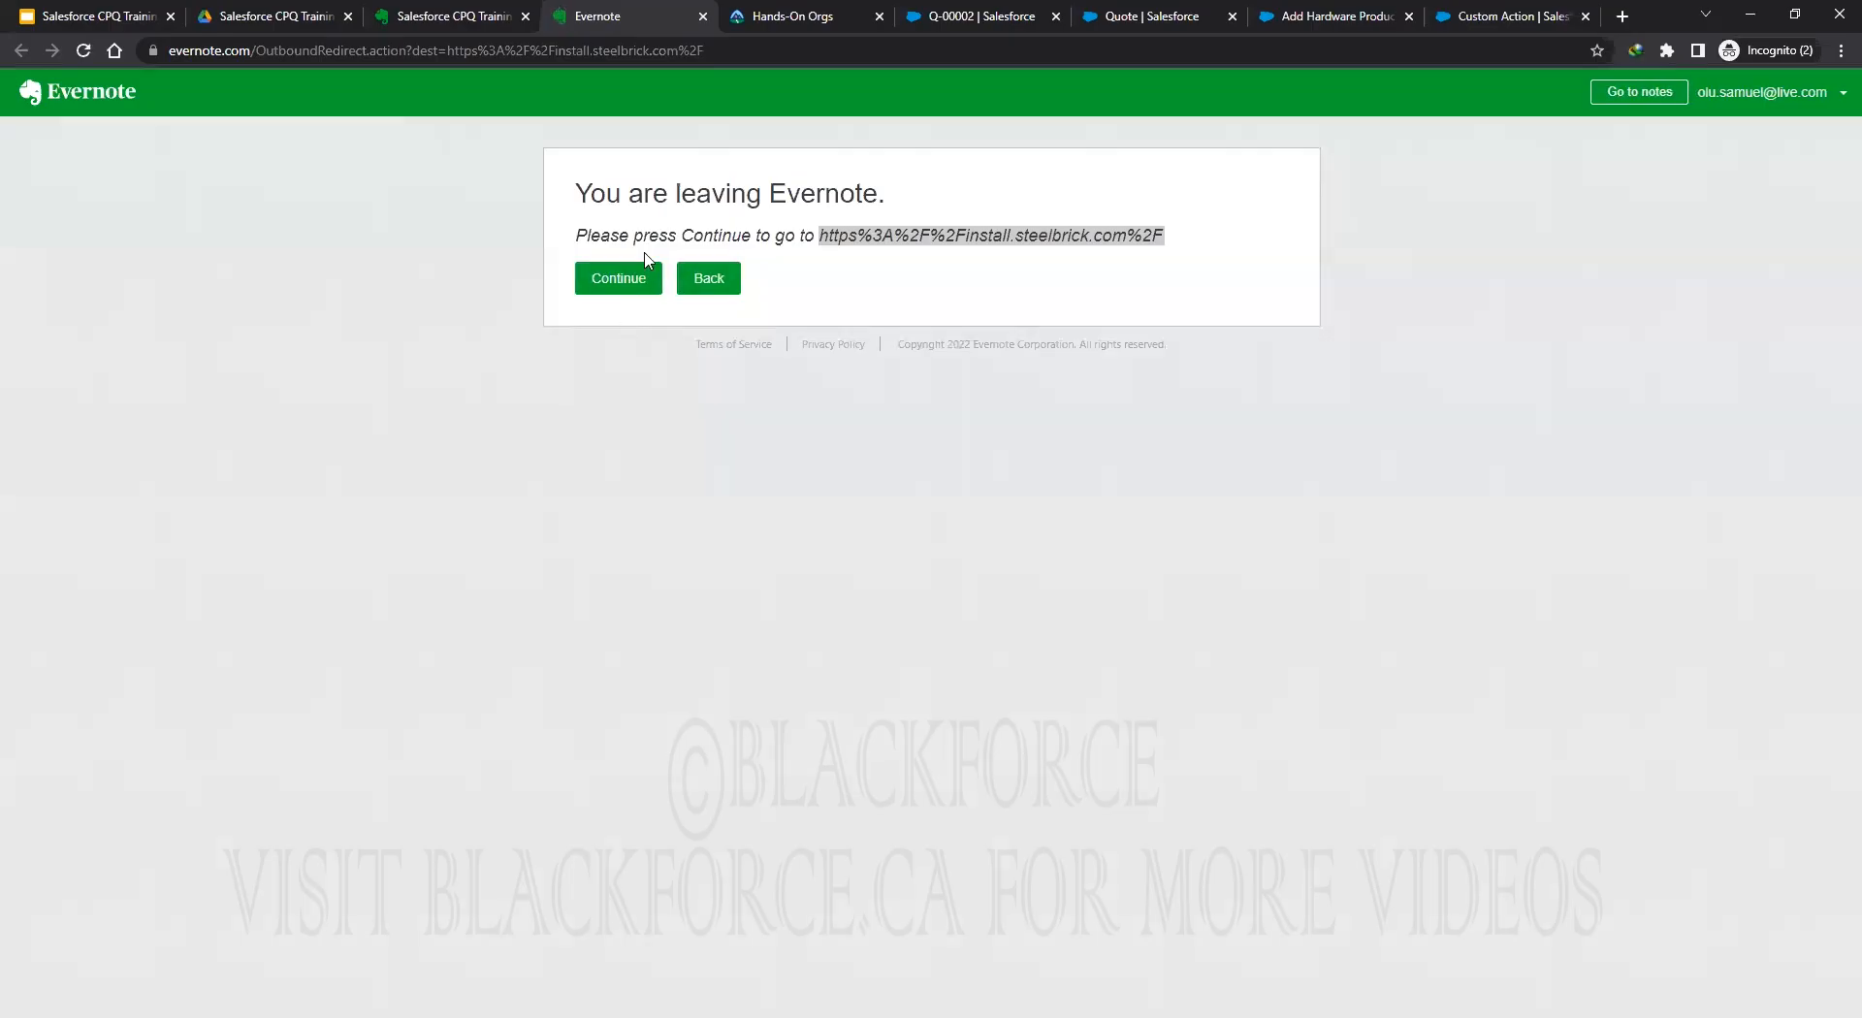
pyautogui.click(607, 283)
pyautogui.click(440, 15)
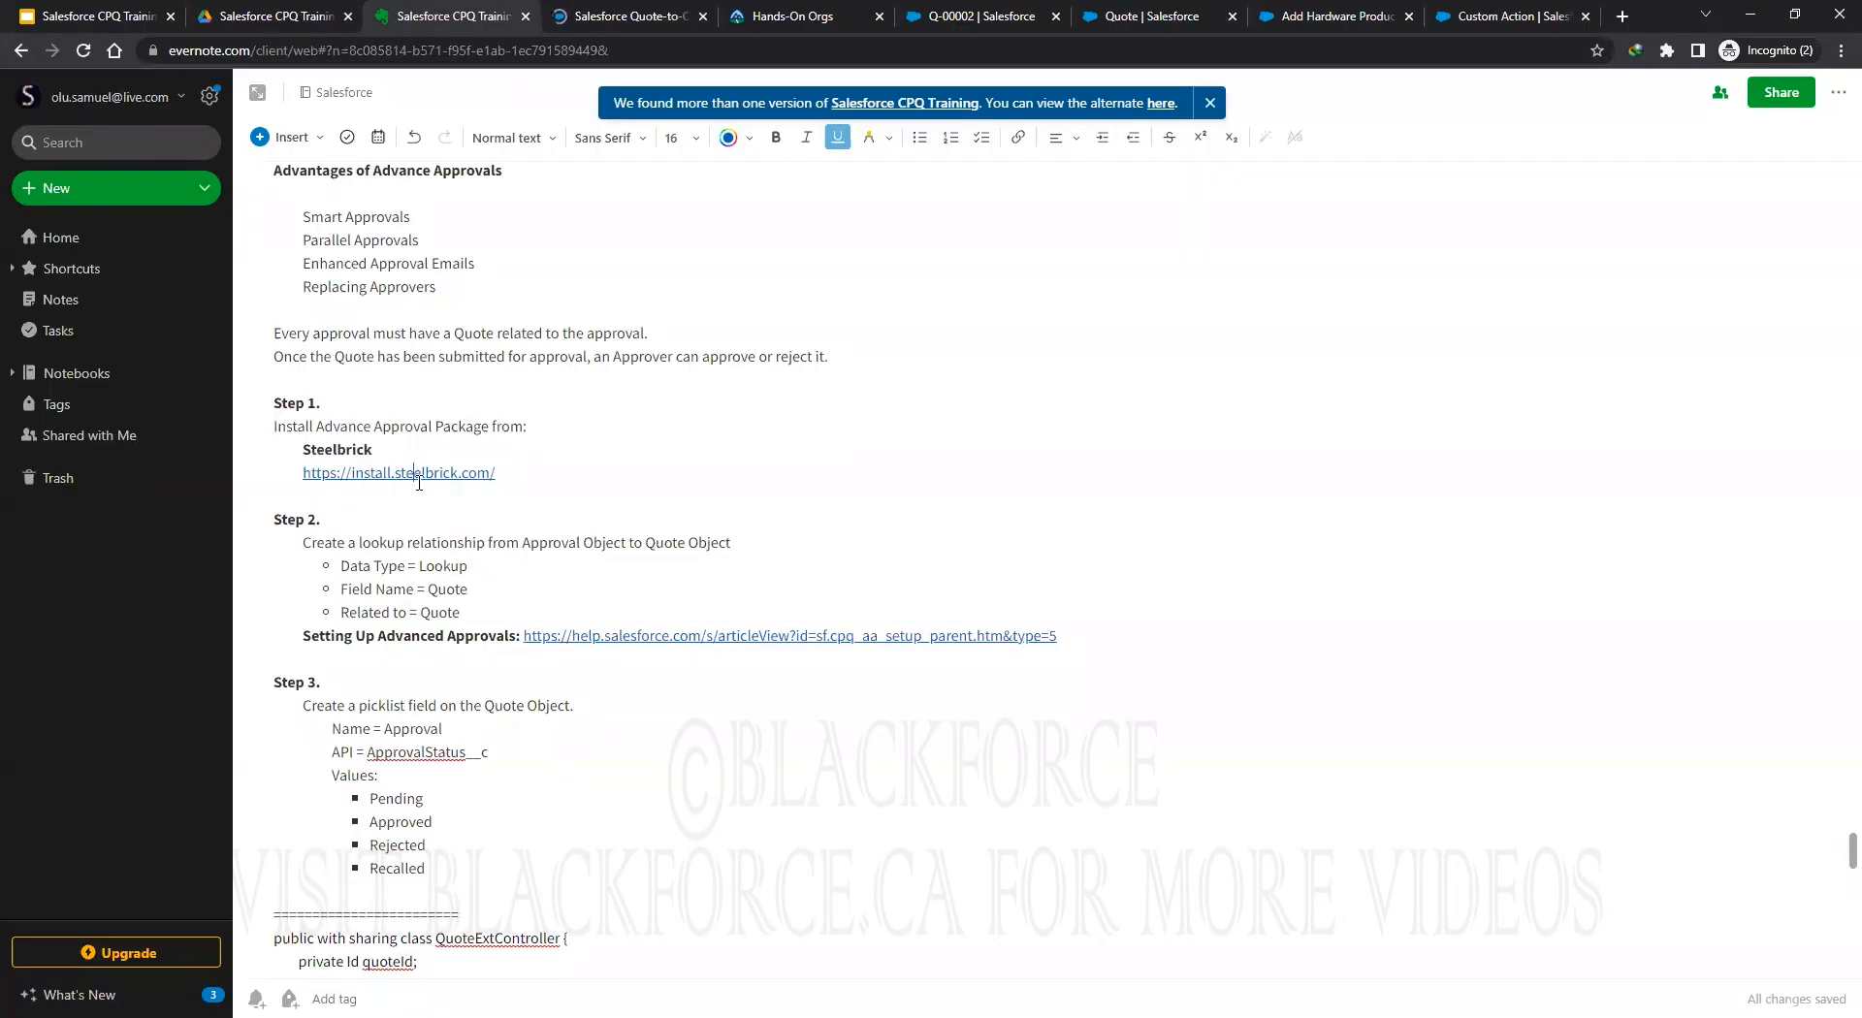
pyautogui.click(608, 16)
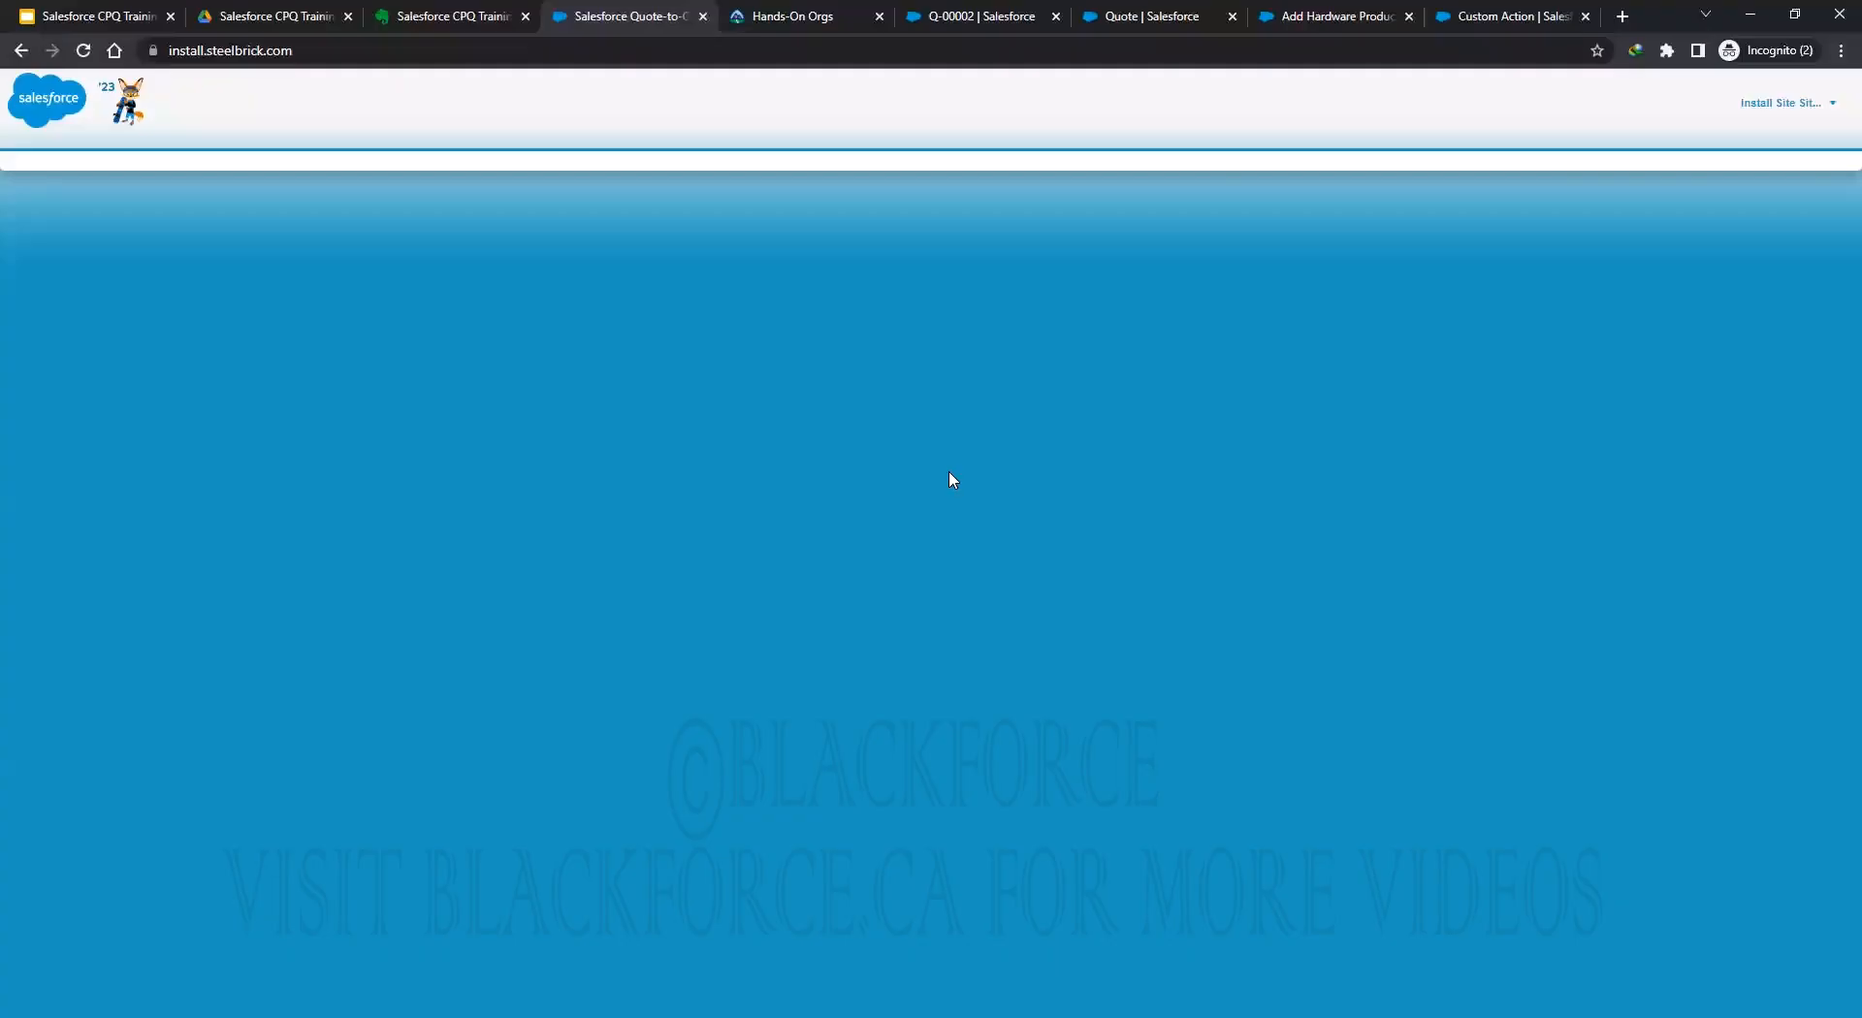
pyautogui.scroll(-8, 987, 551)
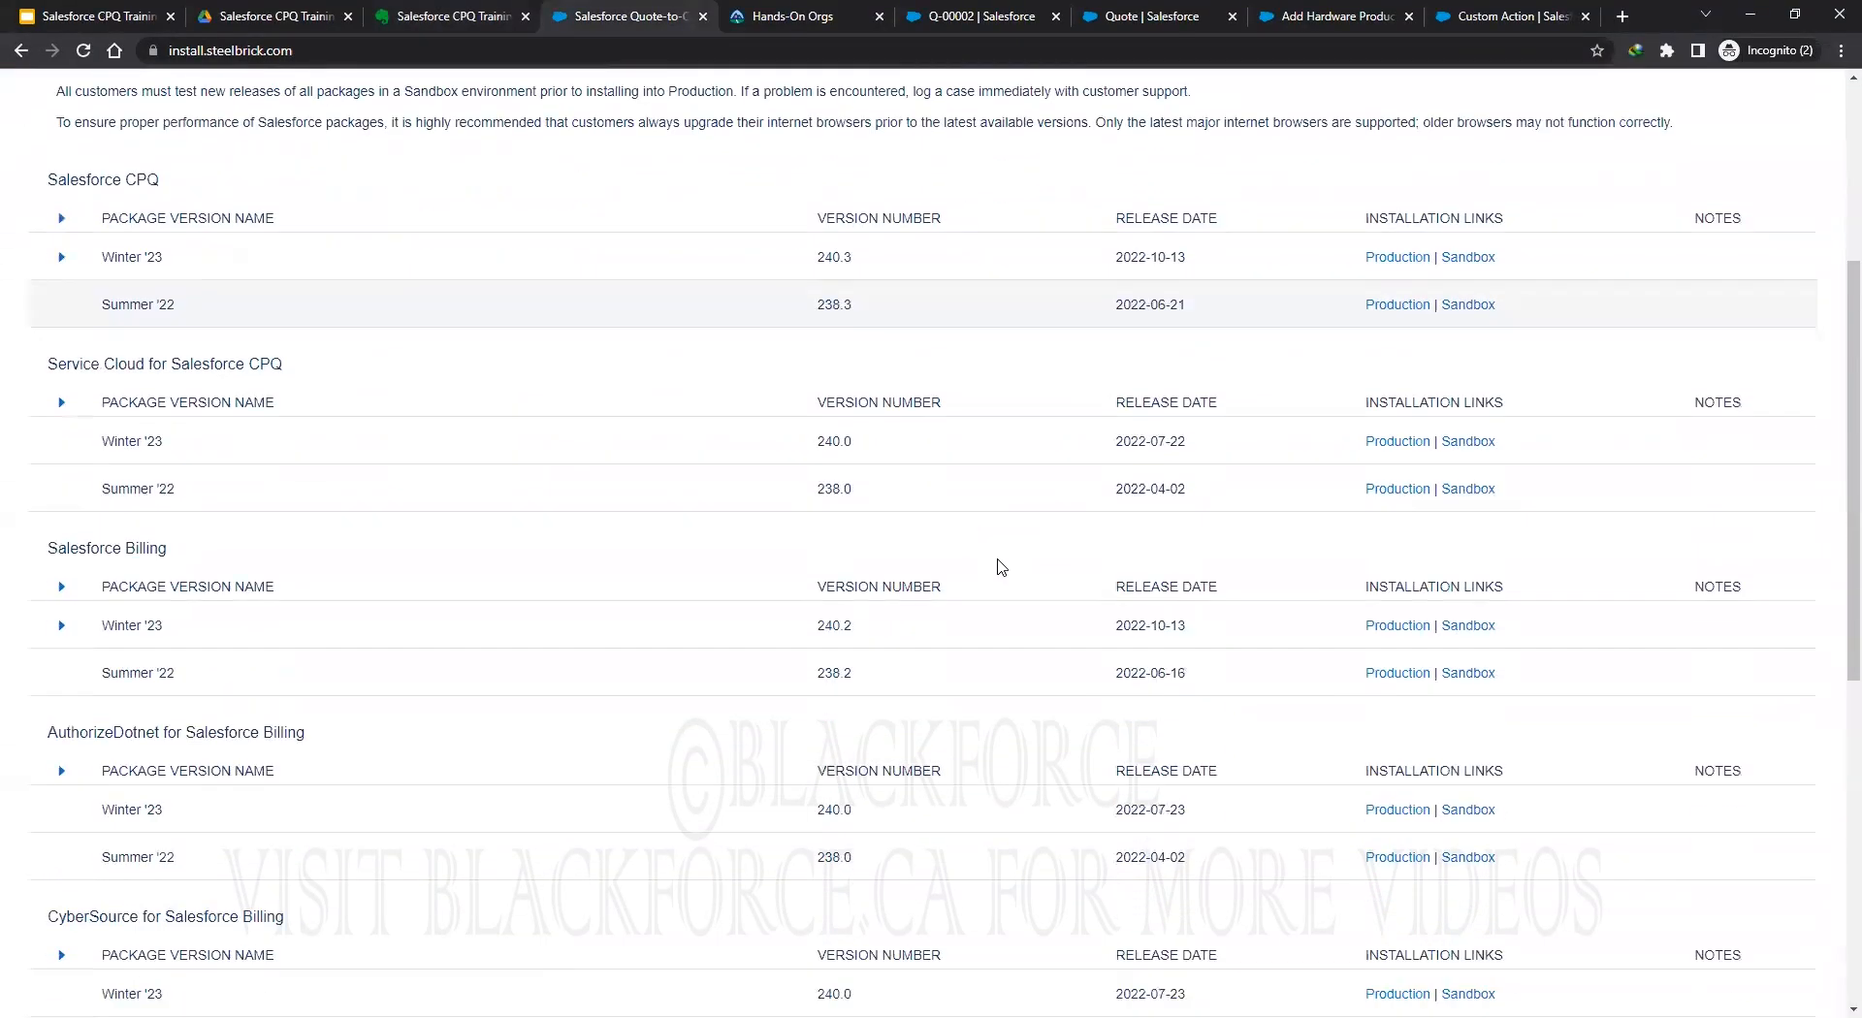
pyautogui.scroll(-3, 1004, 567)
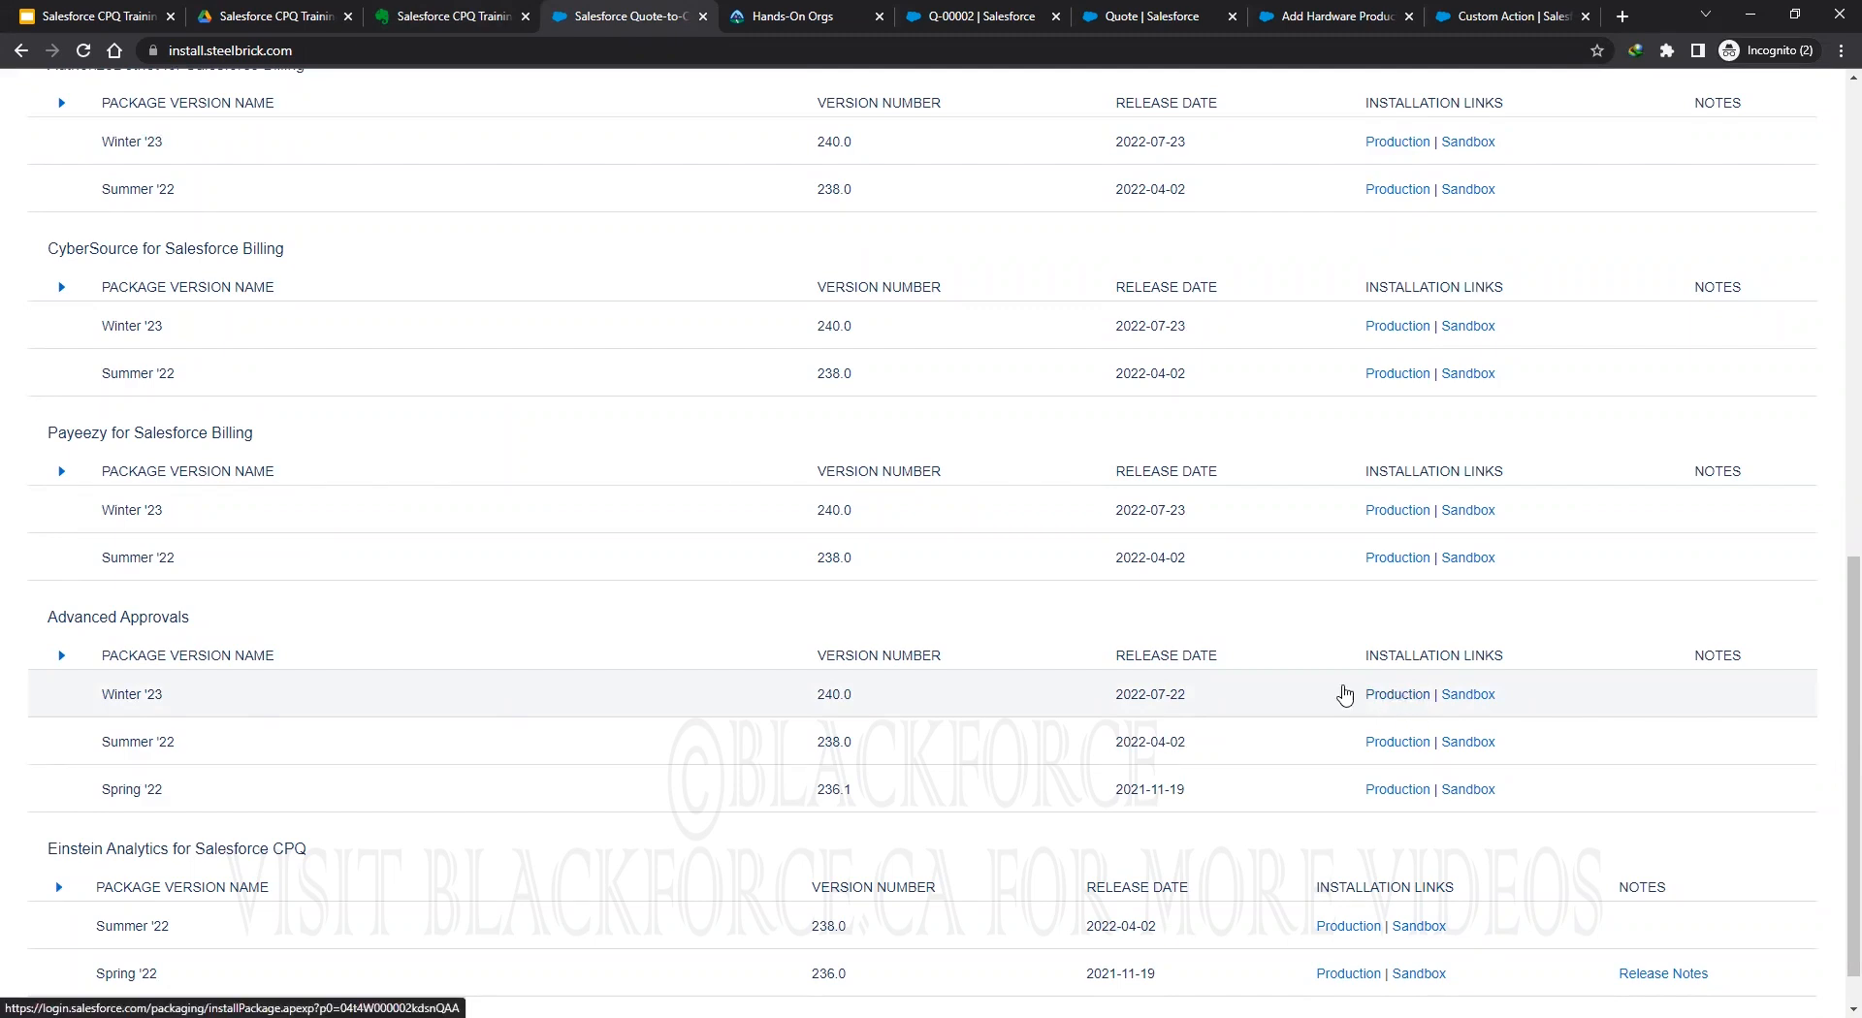
pyautogui.click(1403, 696)
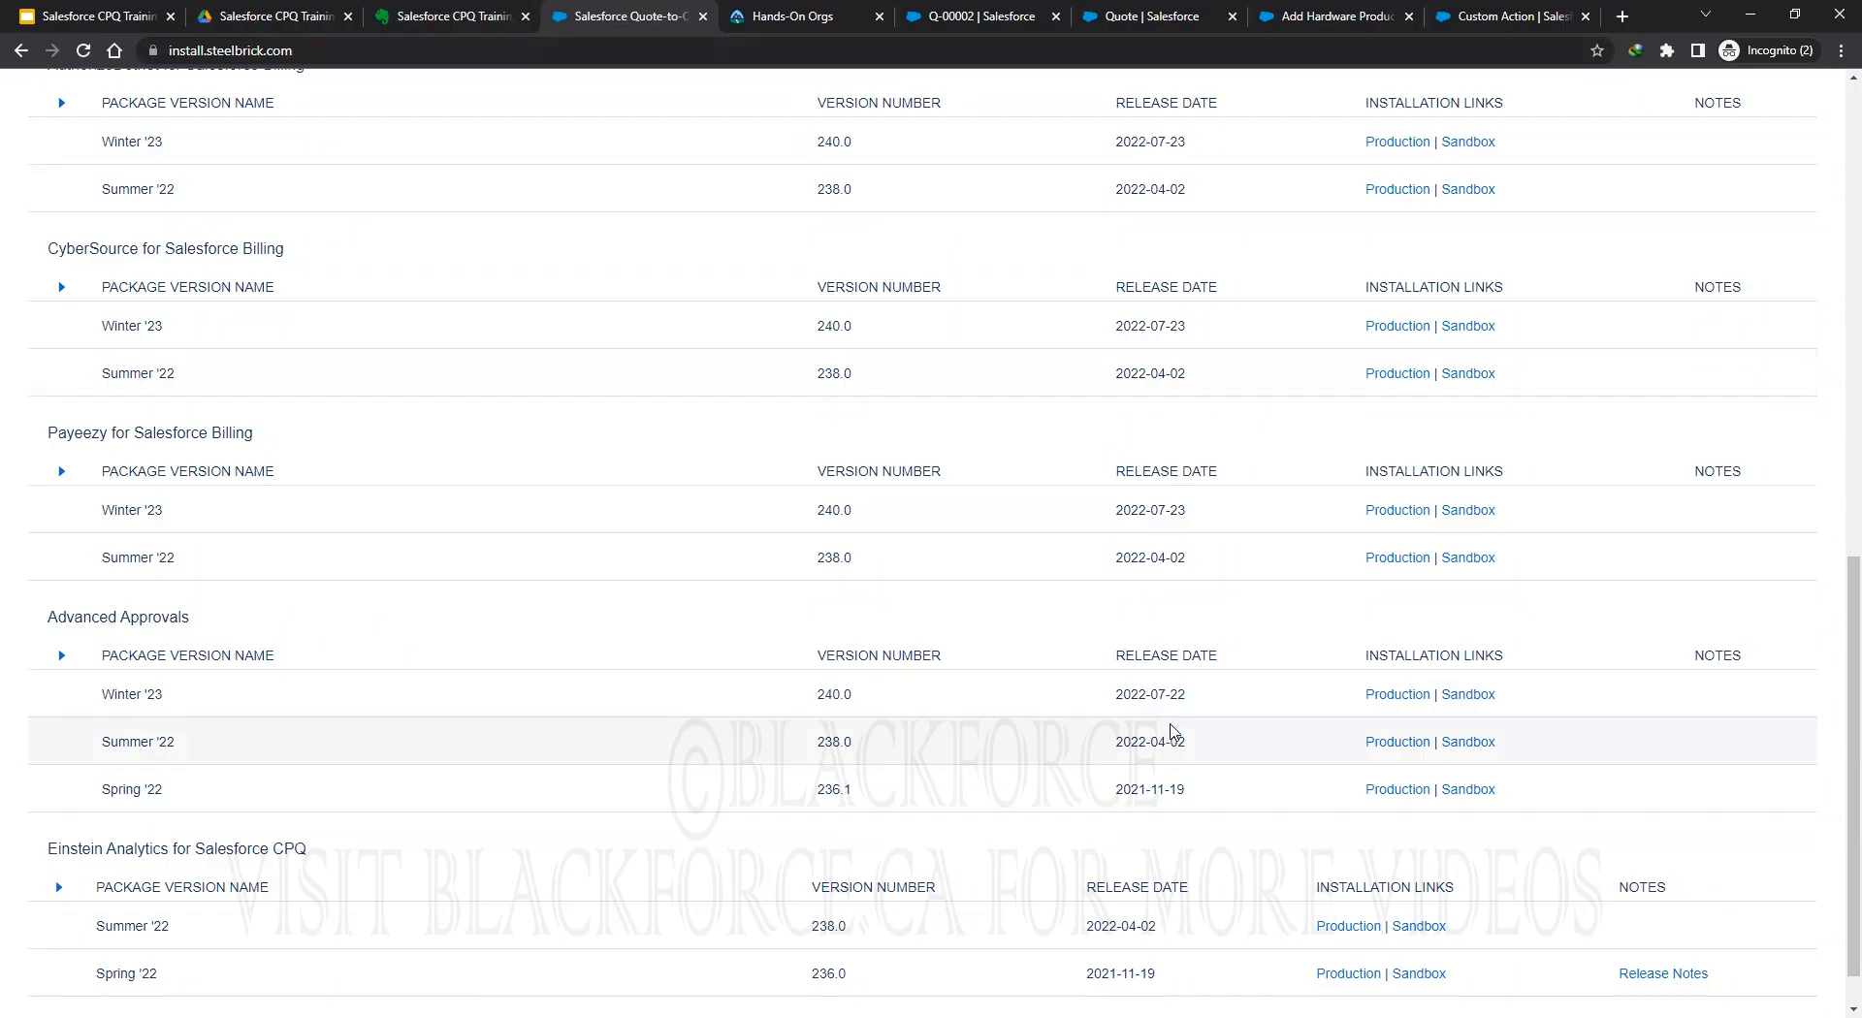
pyautogui.click(415, 20)
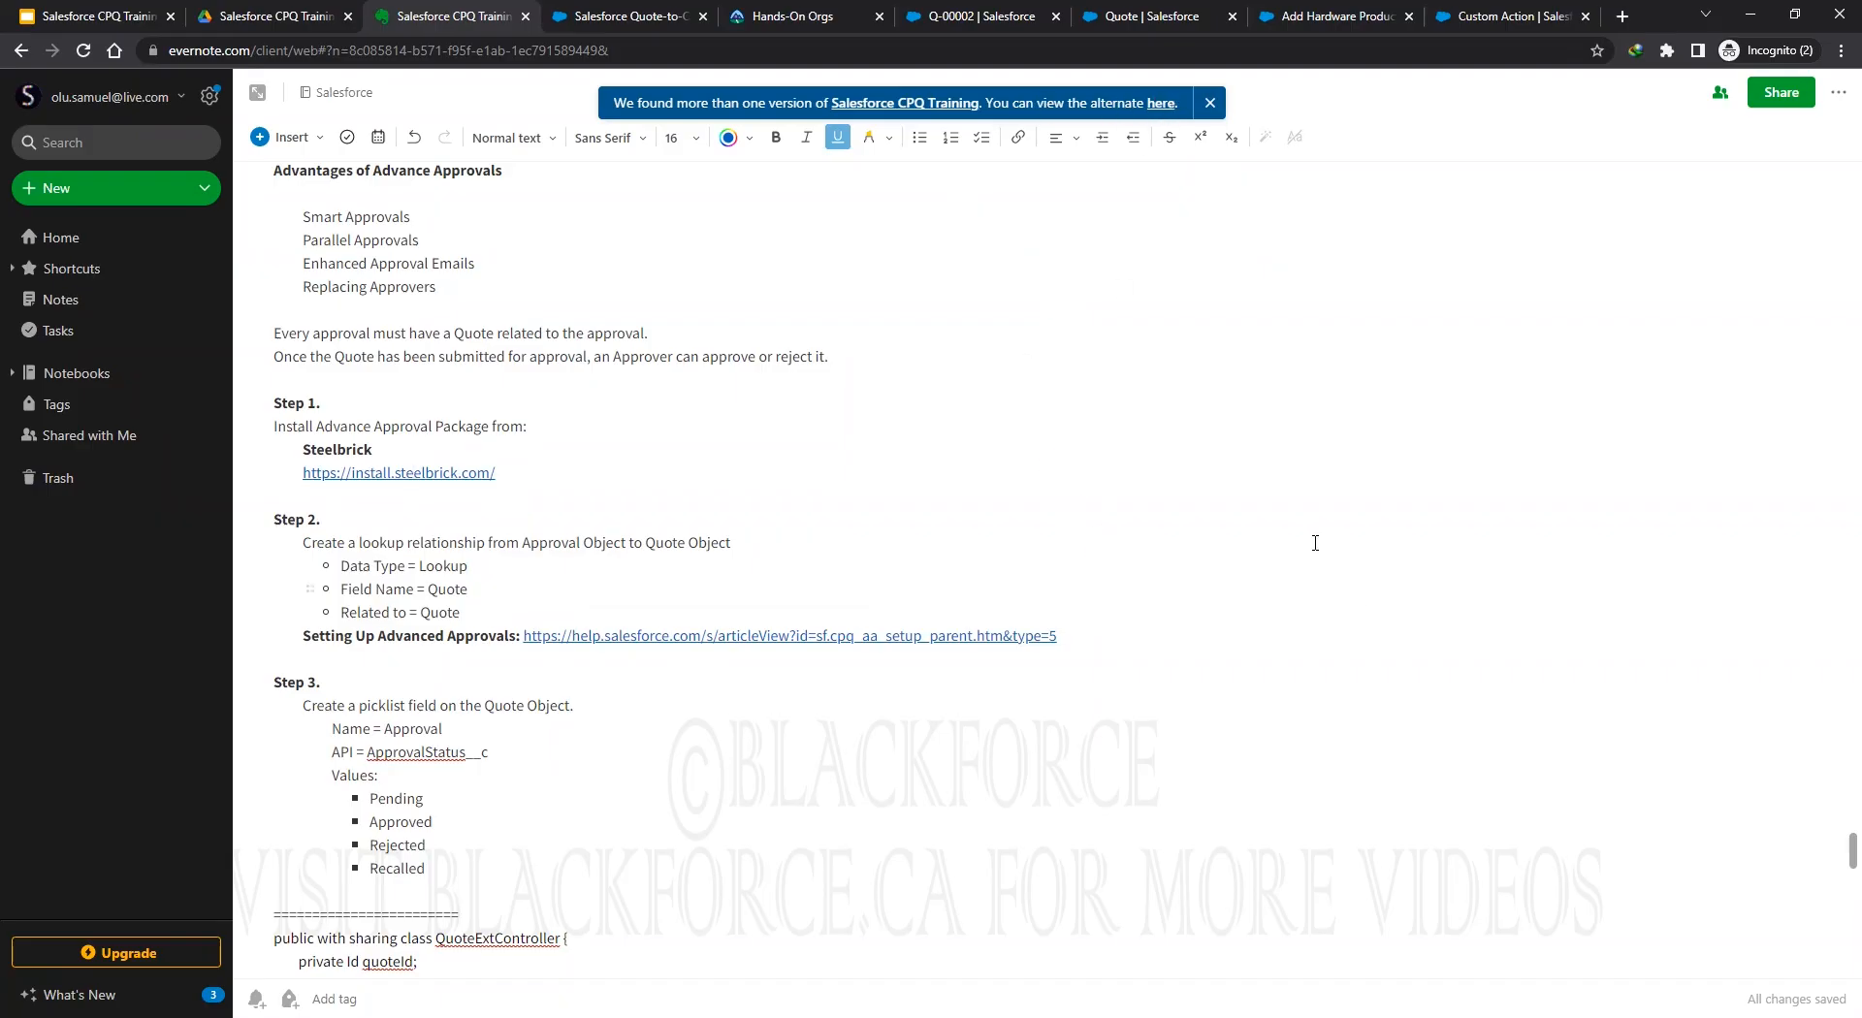
# Read through the QuoteExtController Apex class and its test class, then close the version-conflict banner.
pyautogui.scroll(1, 596, 336)
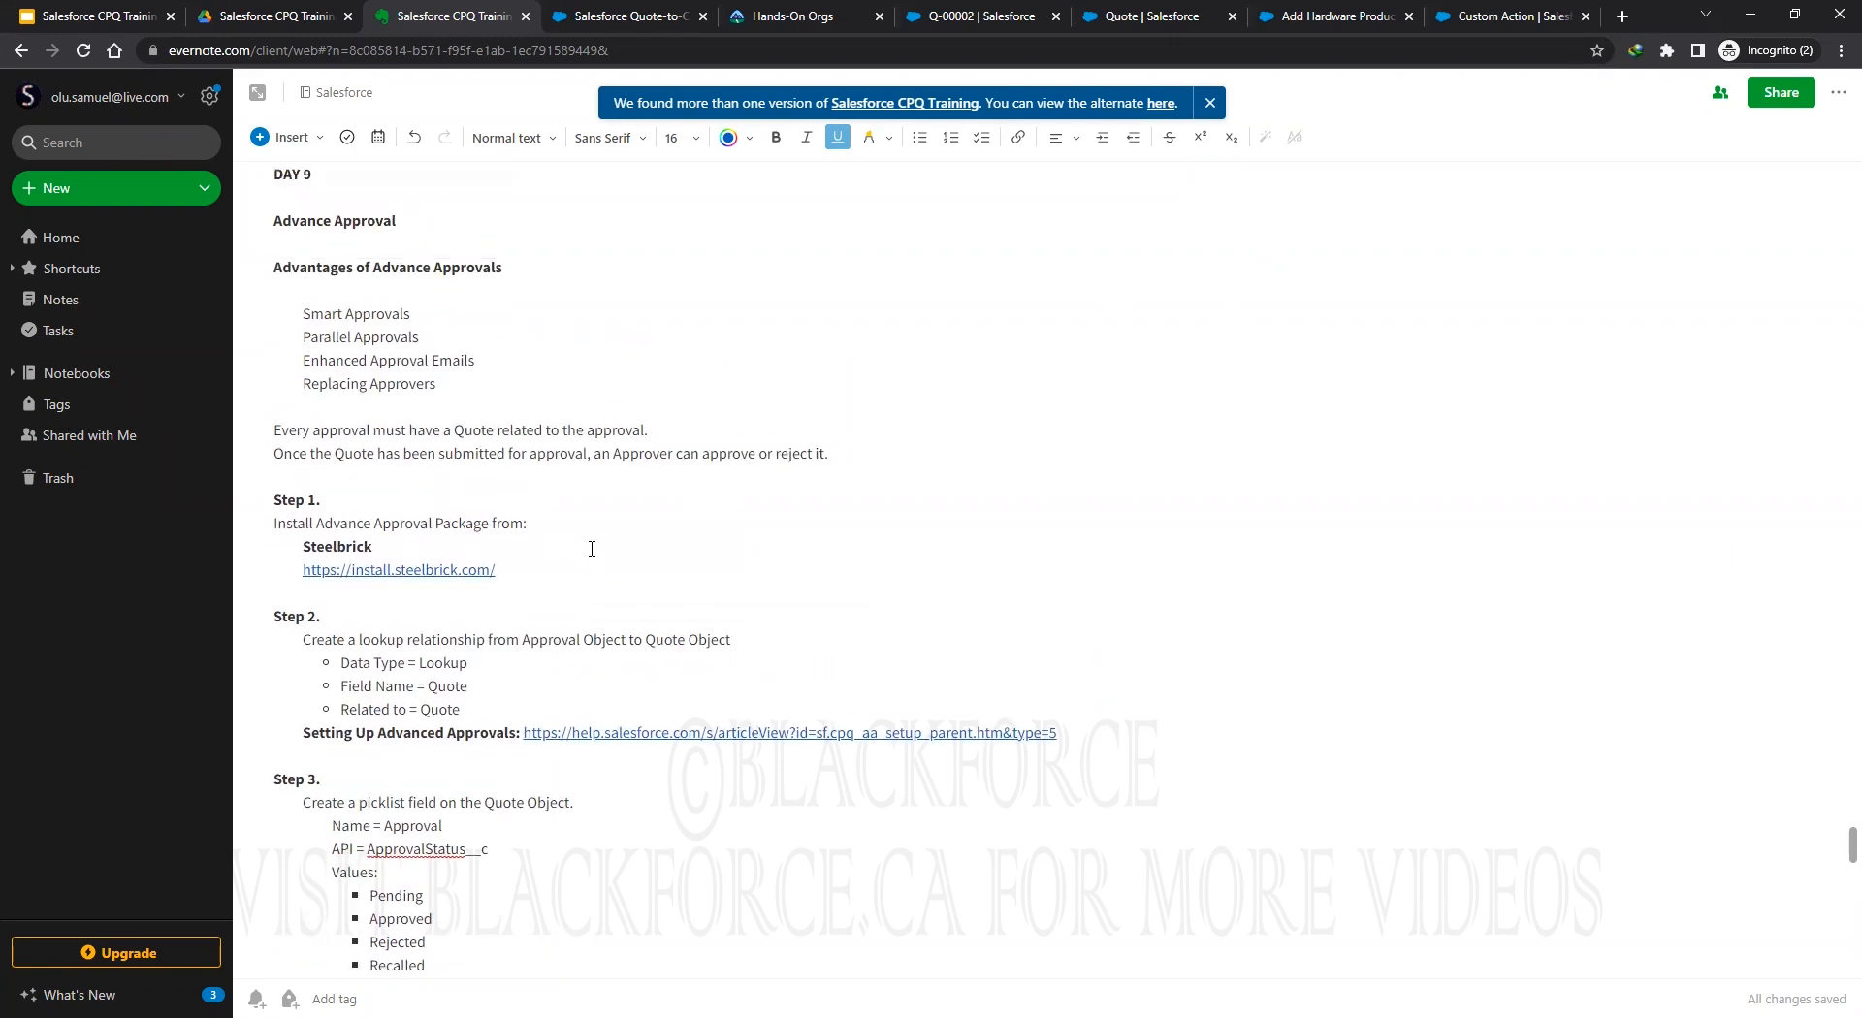
pyautogui.scroll(-4, 609, 553)
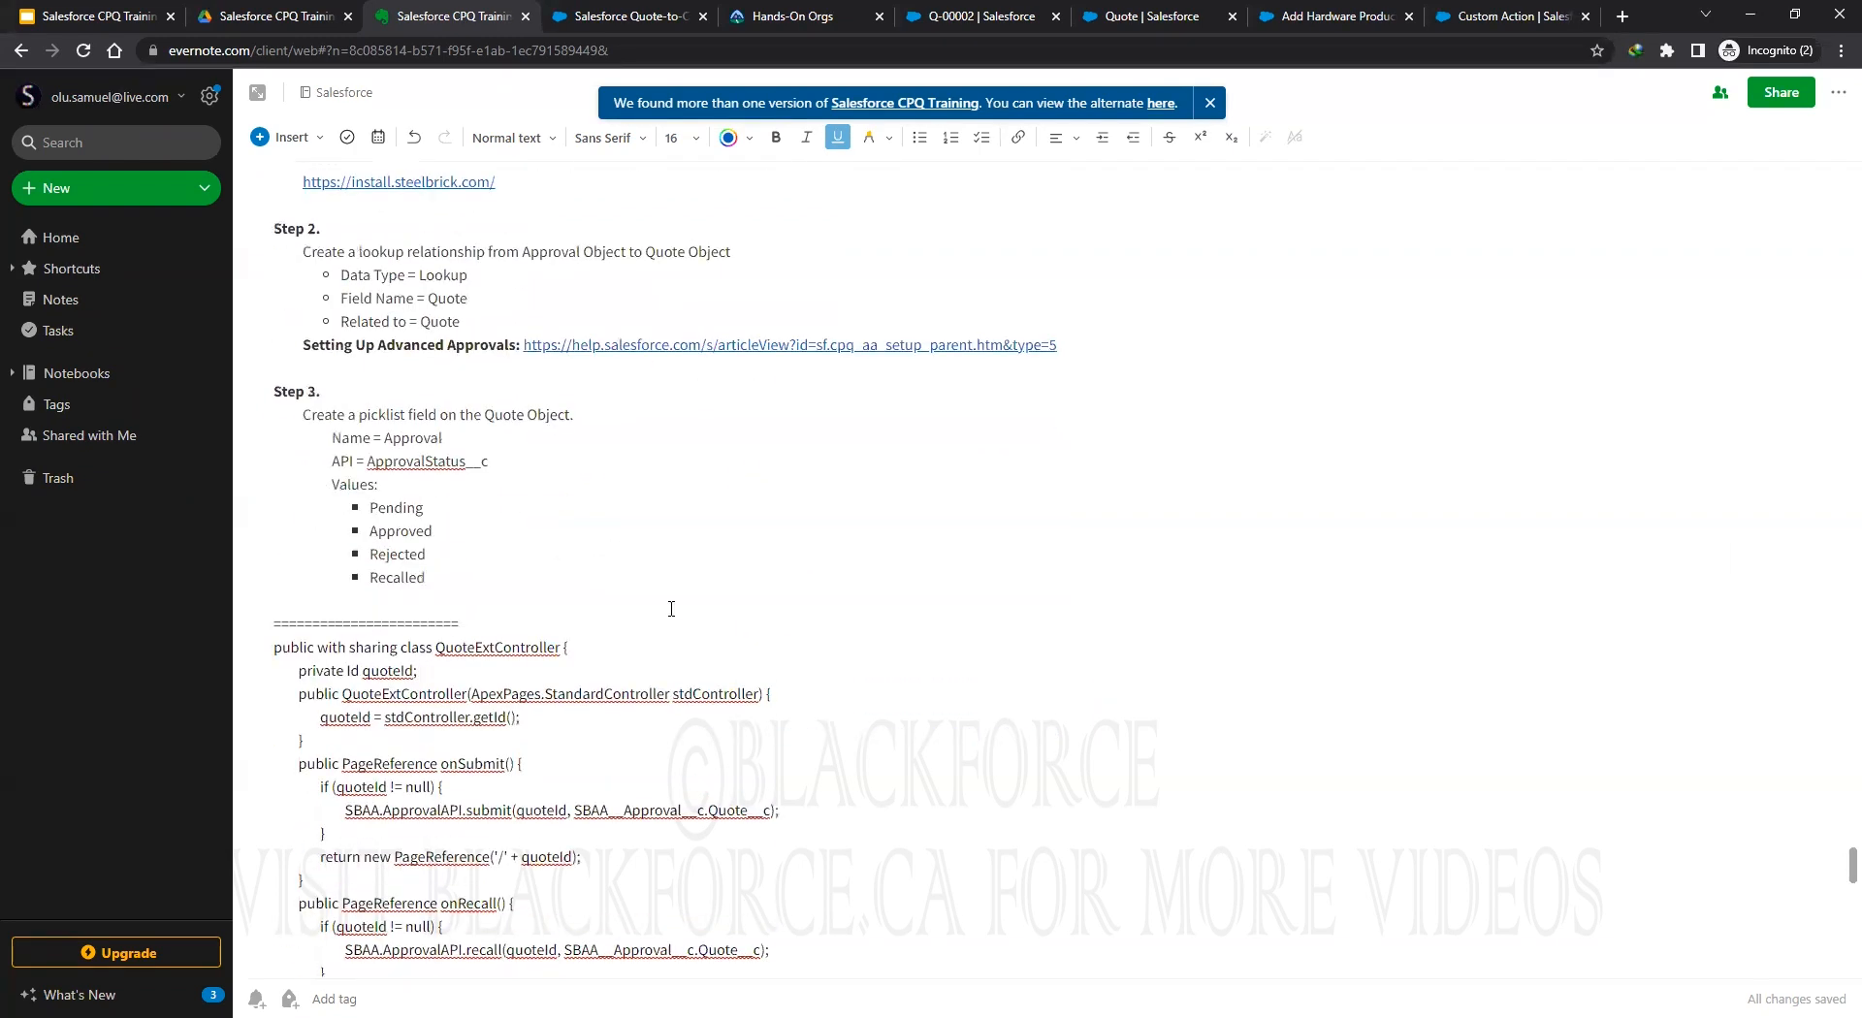
pyautogui.scroll(-4, 731, 778)
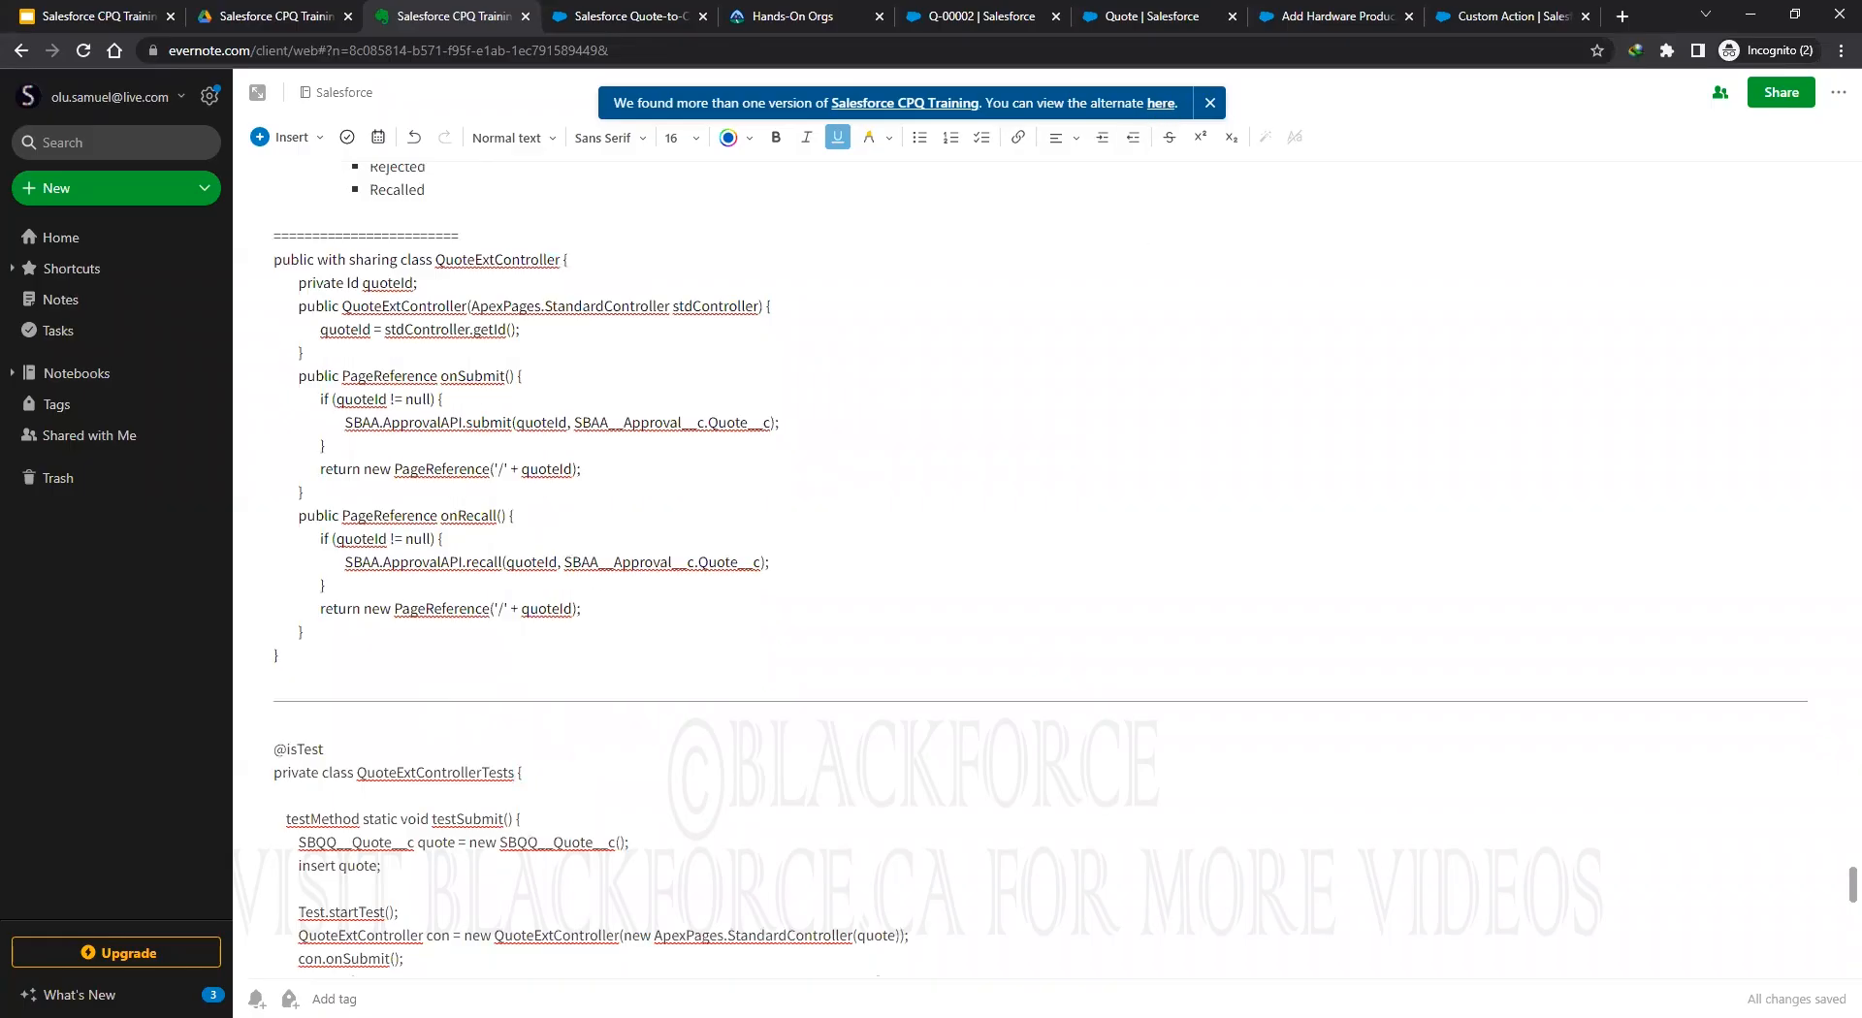
pyautogui.scroll(-1, 1016, 583)
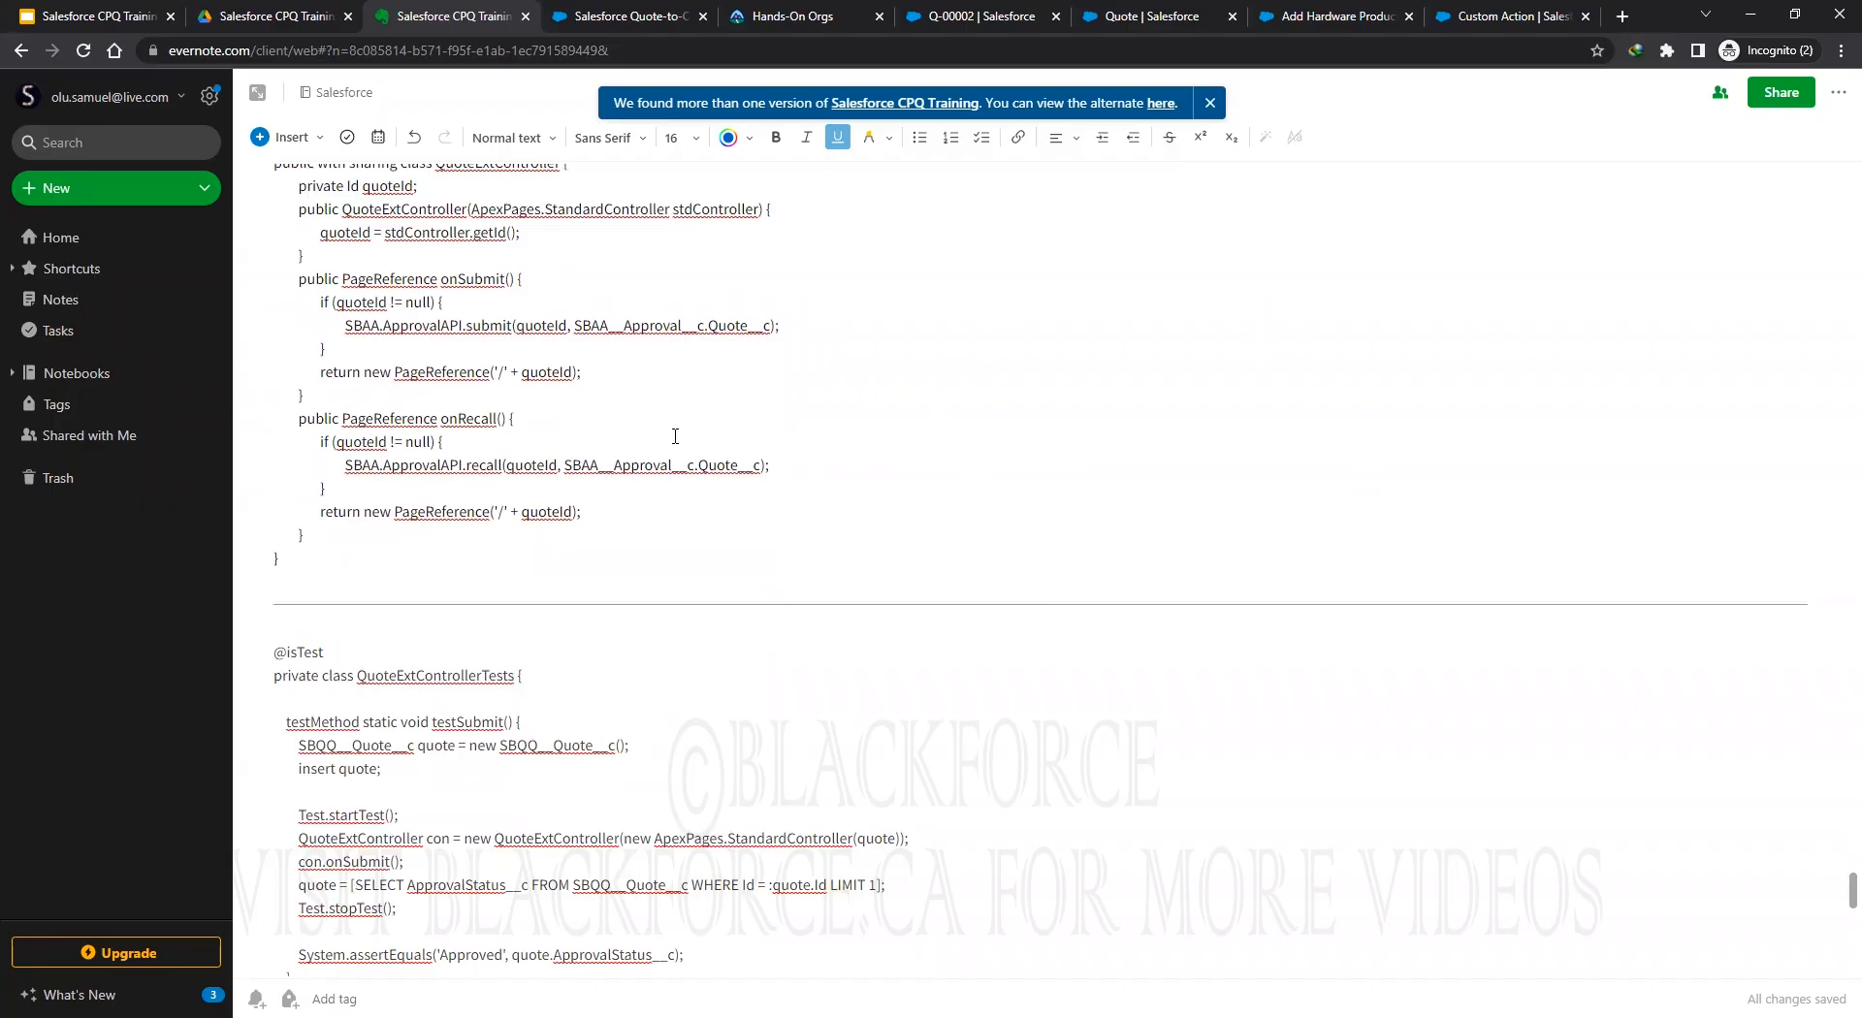
pyautogui.scroll(-5, 746, 565)
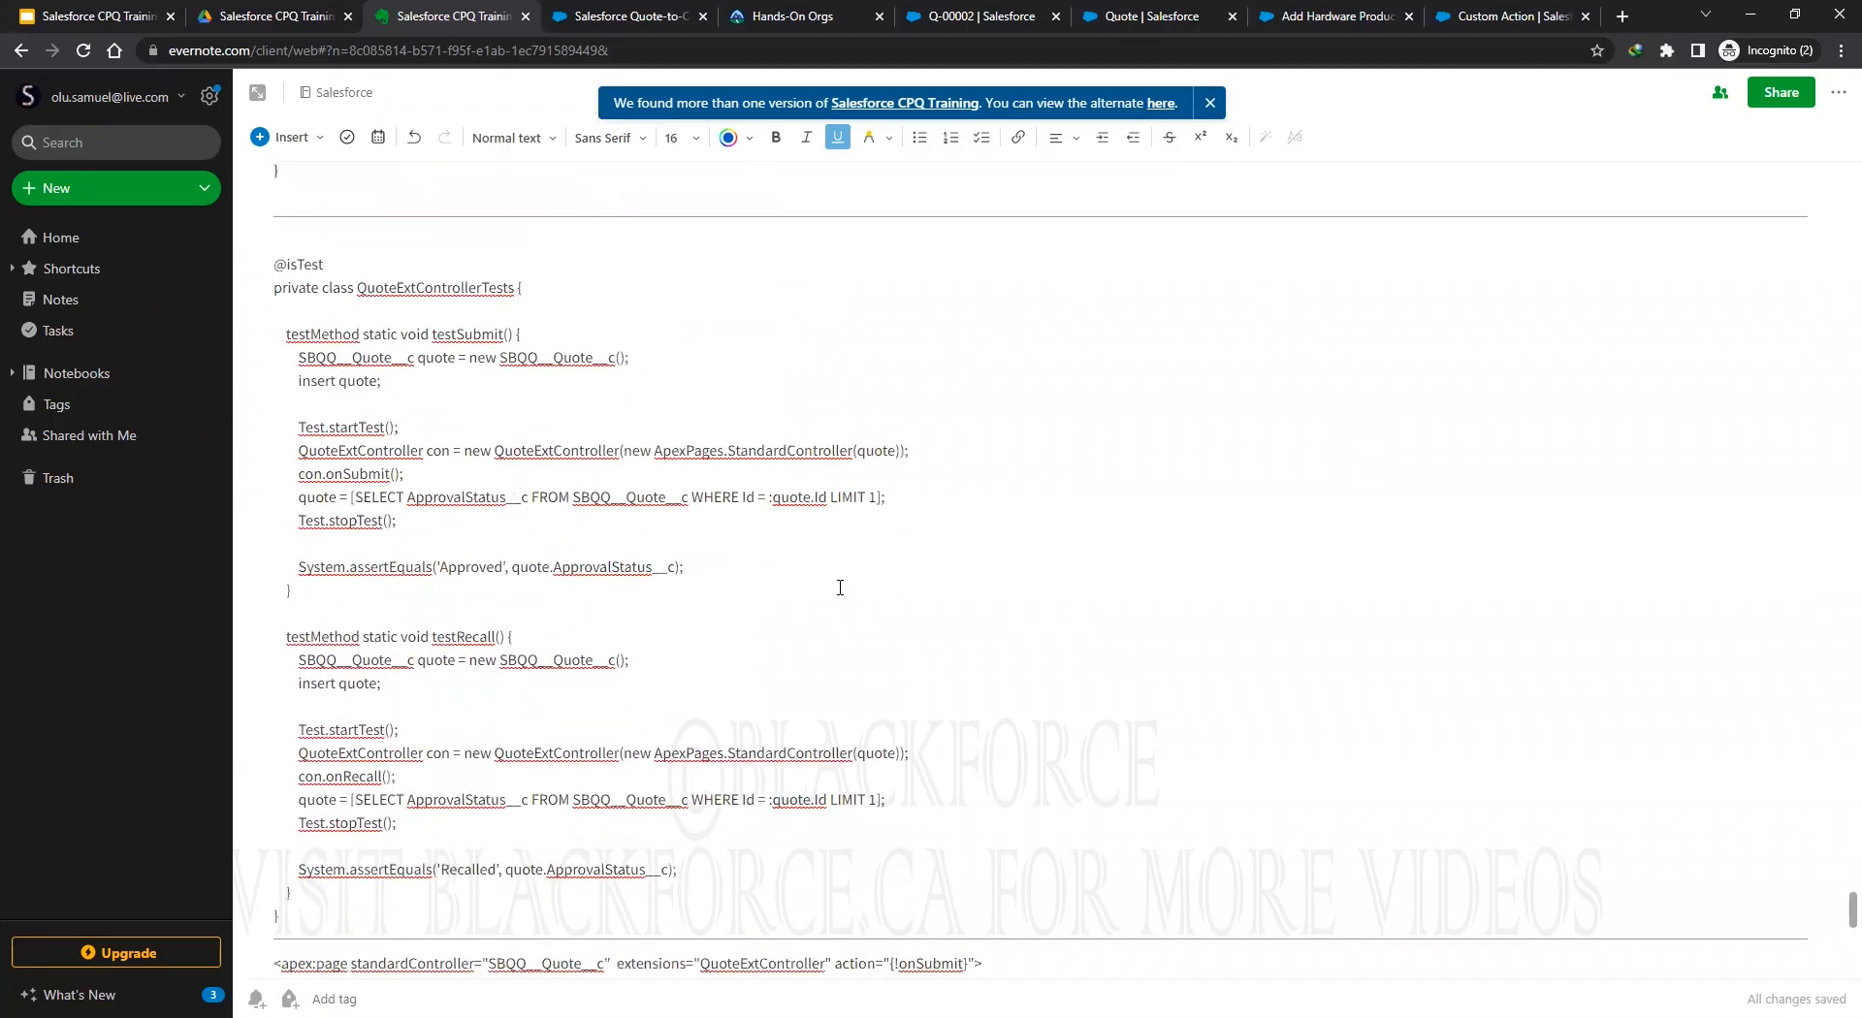
pyautogui.scroll(-4, 844, 577)
pyautogui.scroll(5, 823, 554)
pyautogui.scroll(3, 797, 554)
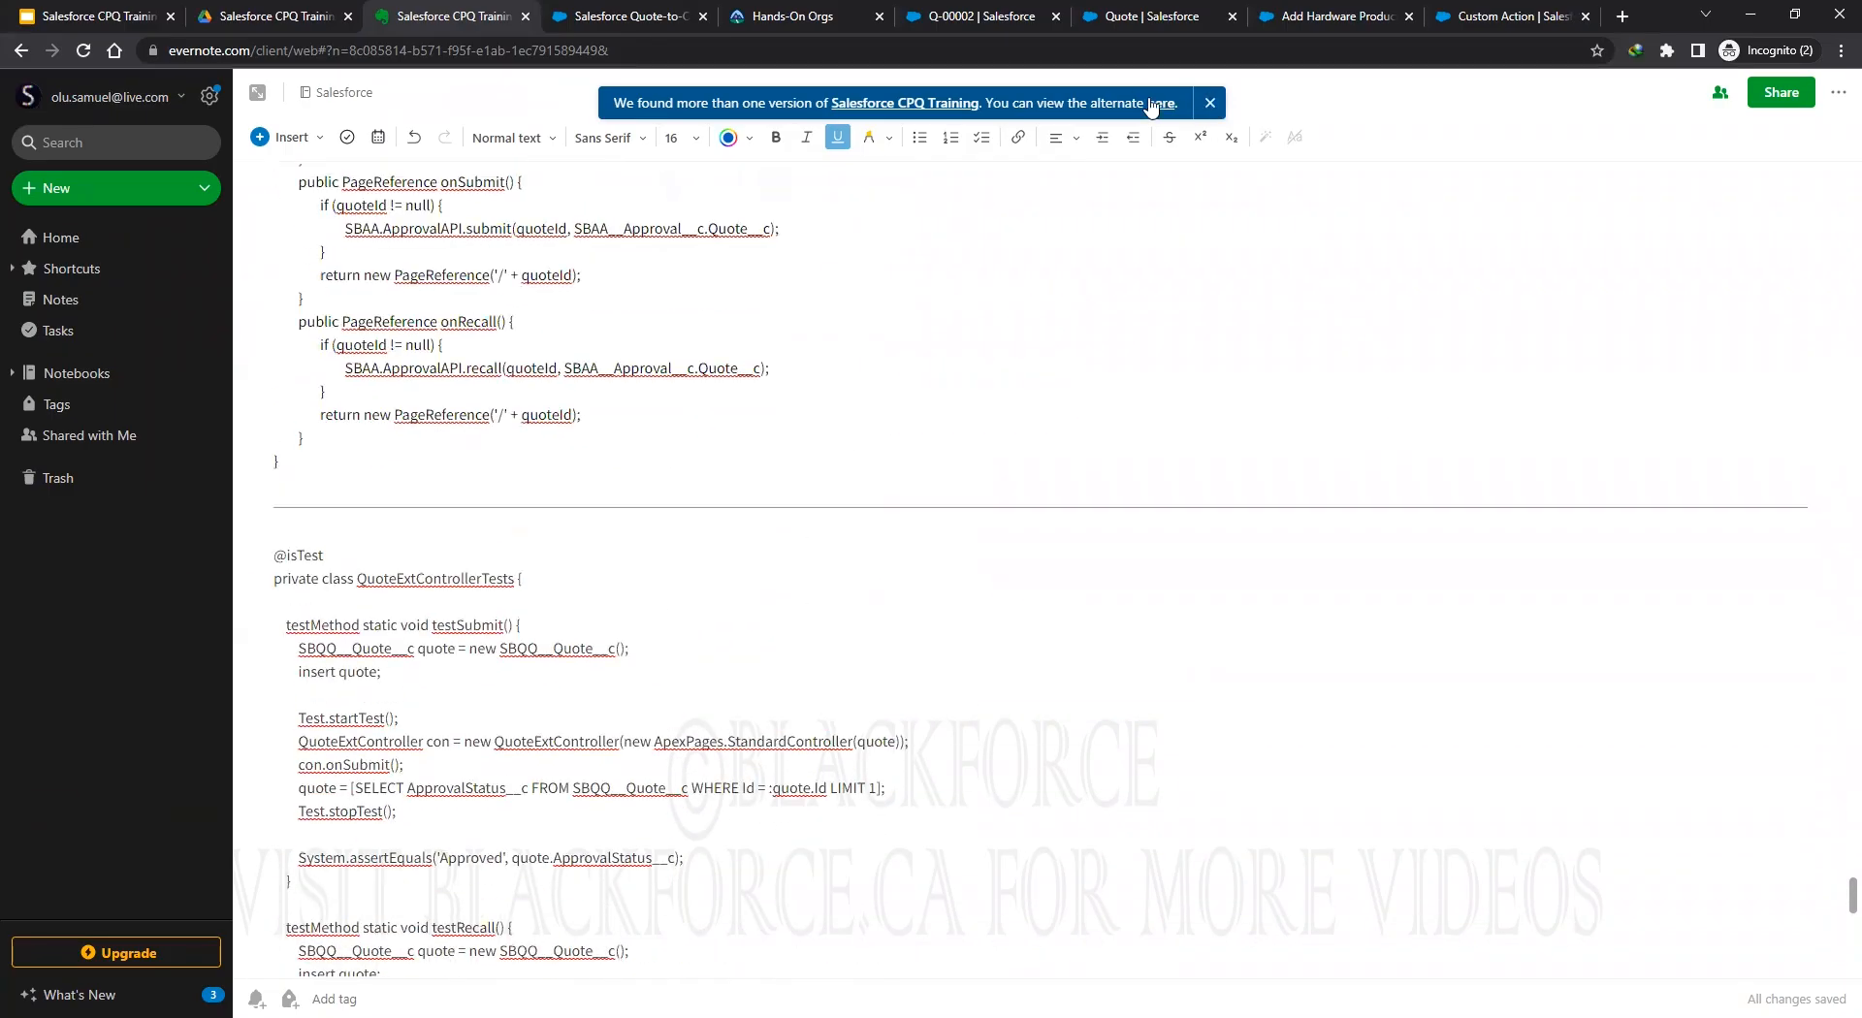
pyautogui.click(1209, 103)
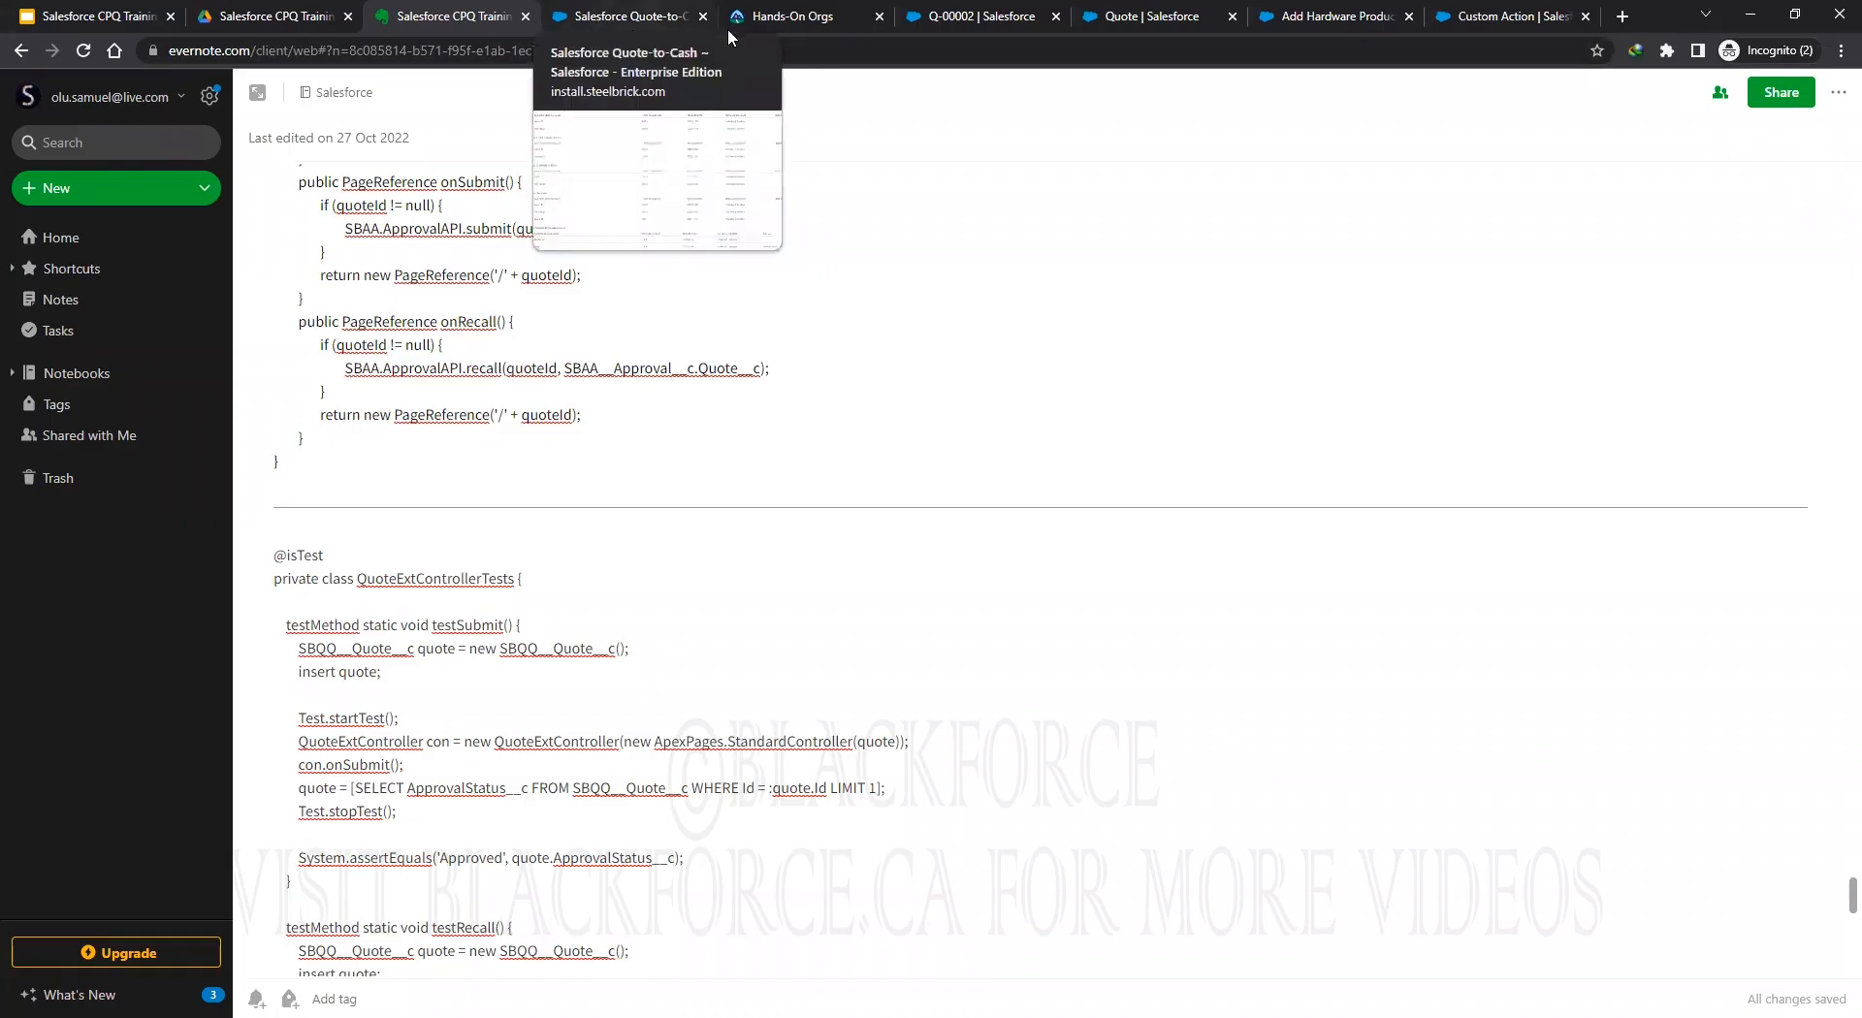
# Find the Approval object in Object Manager with Quick Find 'approv' and list its Fields & Relationships.
pyautogui.click(620, 17)
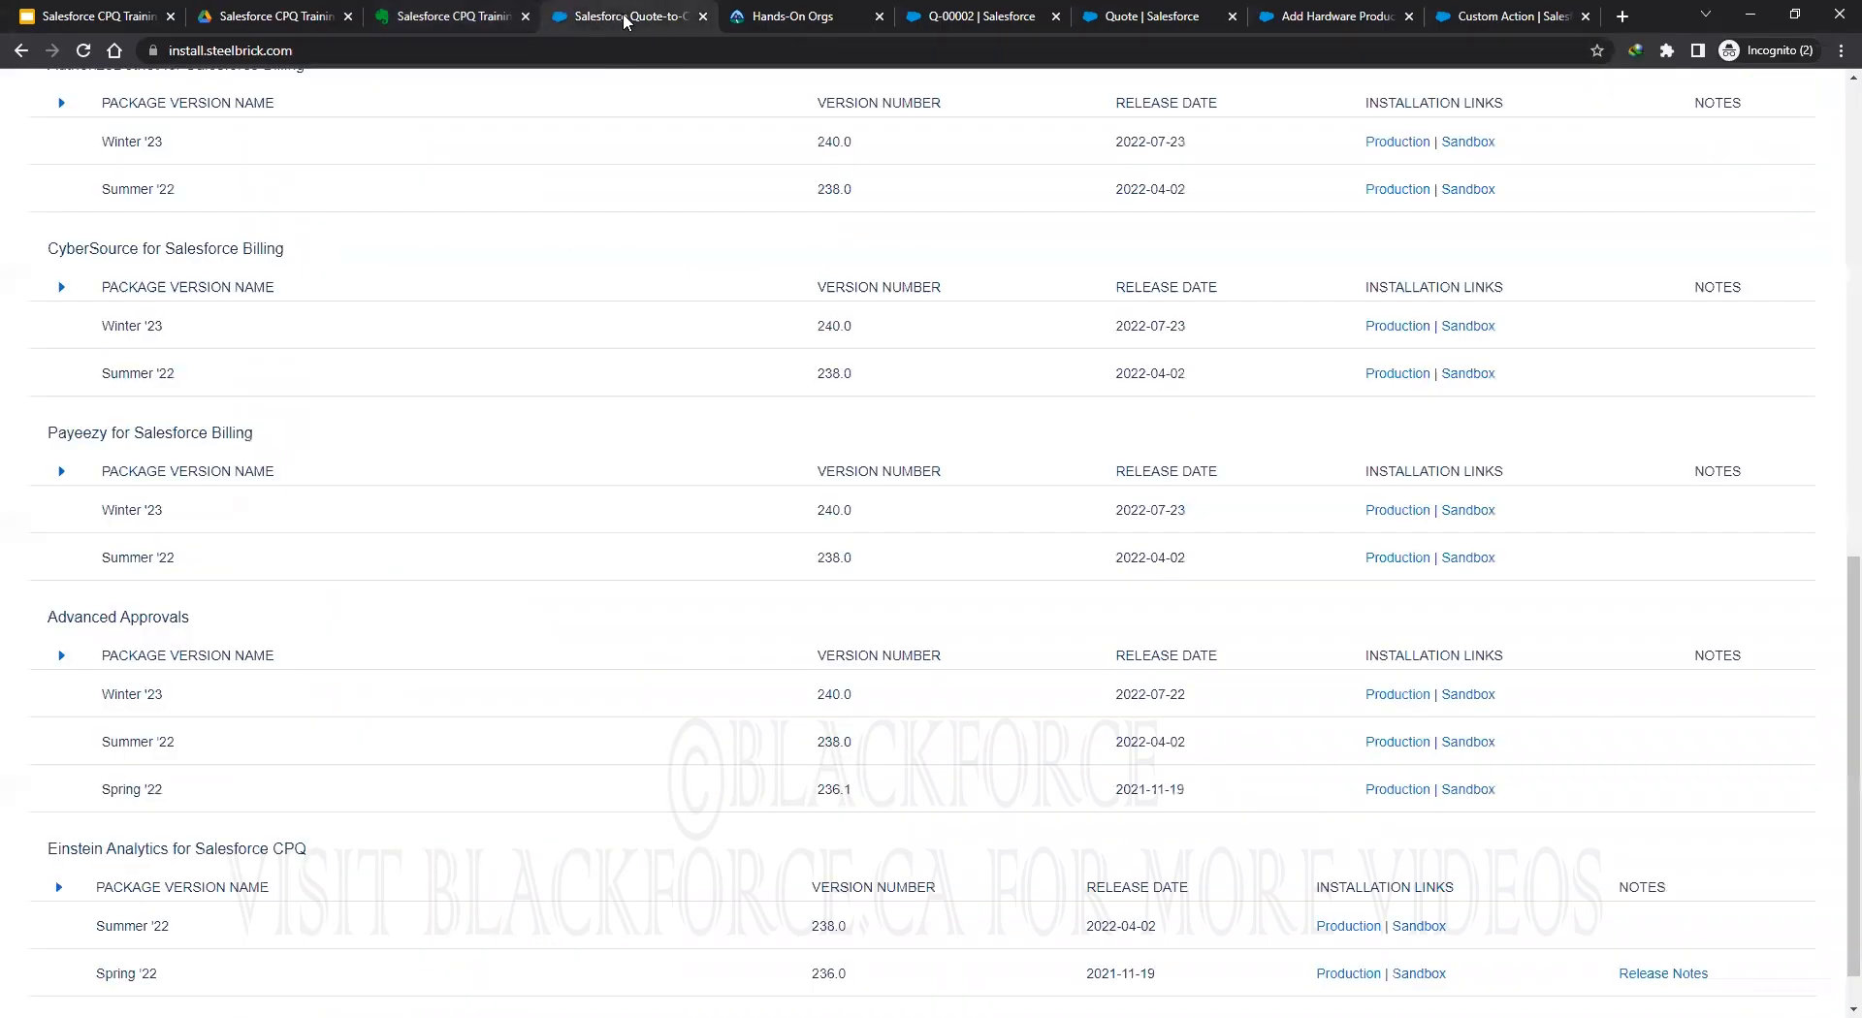
pyautogui.click(702, 17)
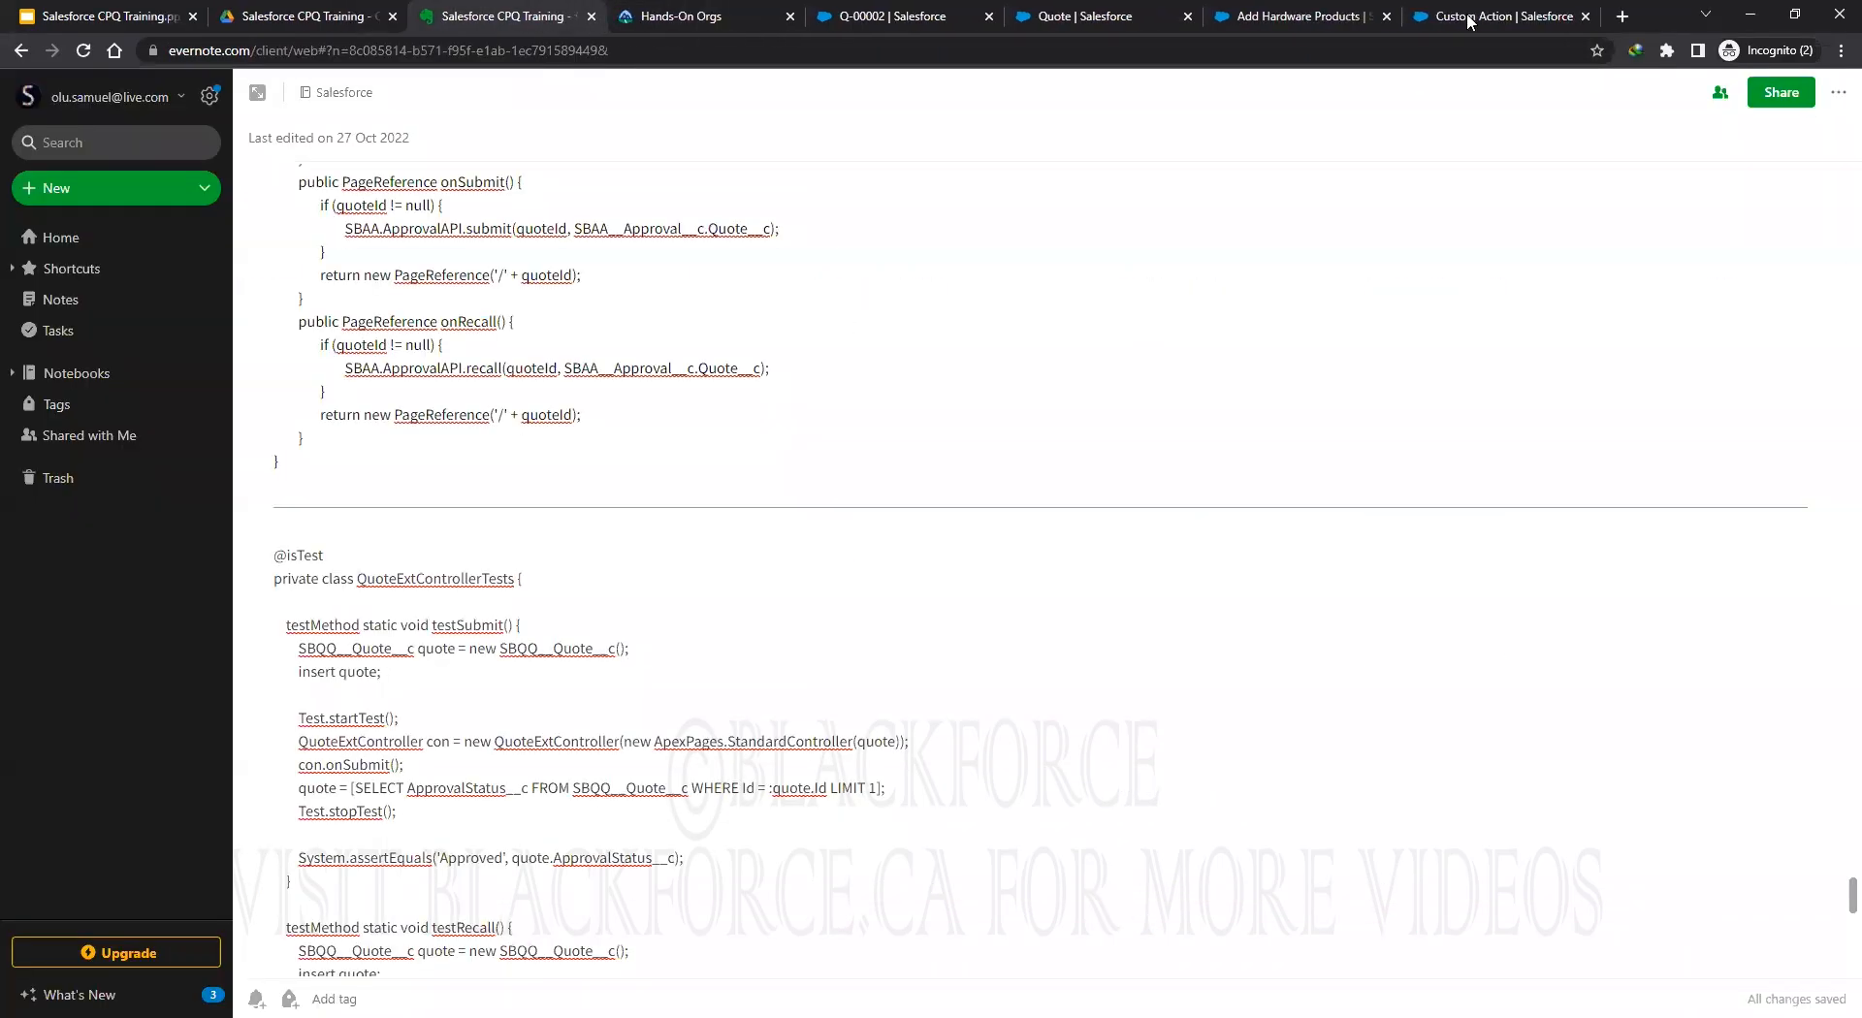
pyautogui.click(1468, 20)
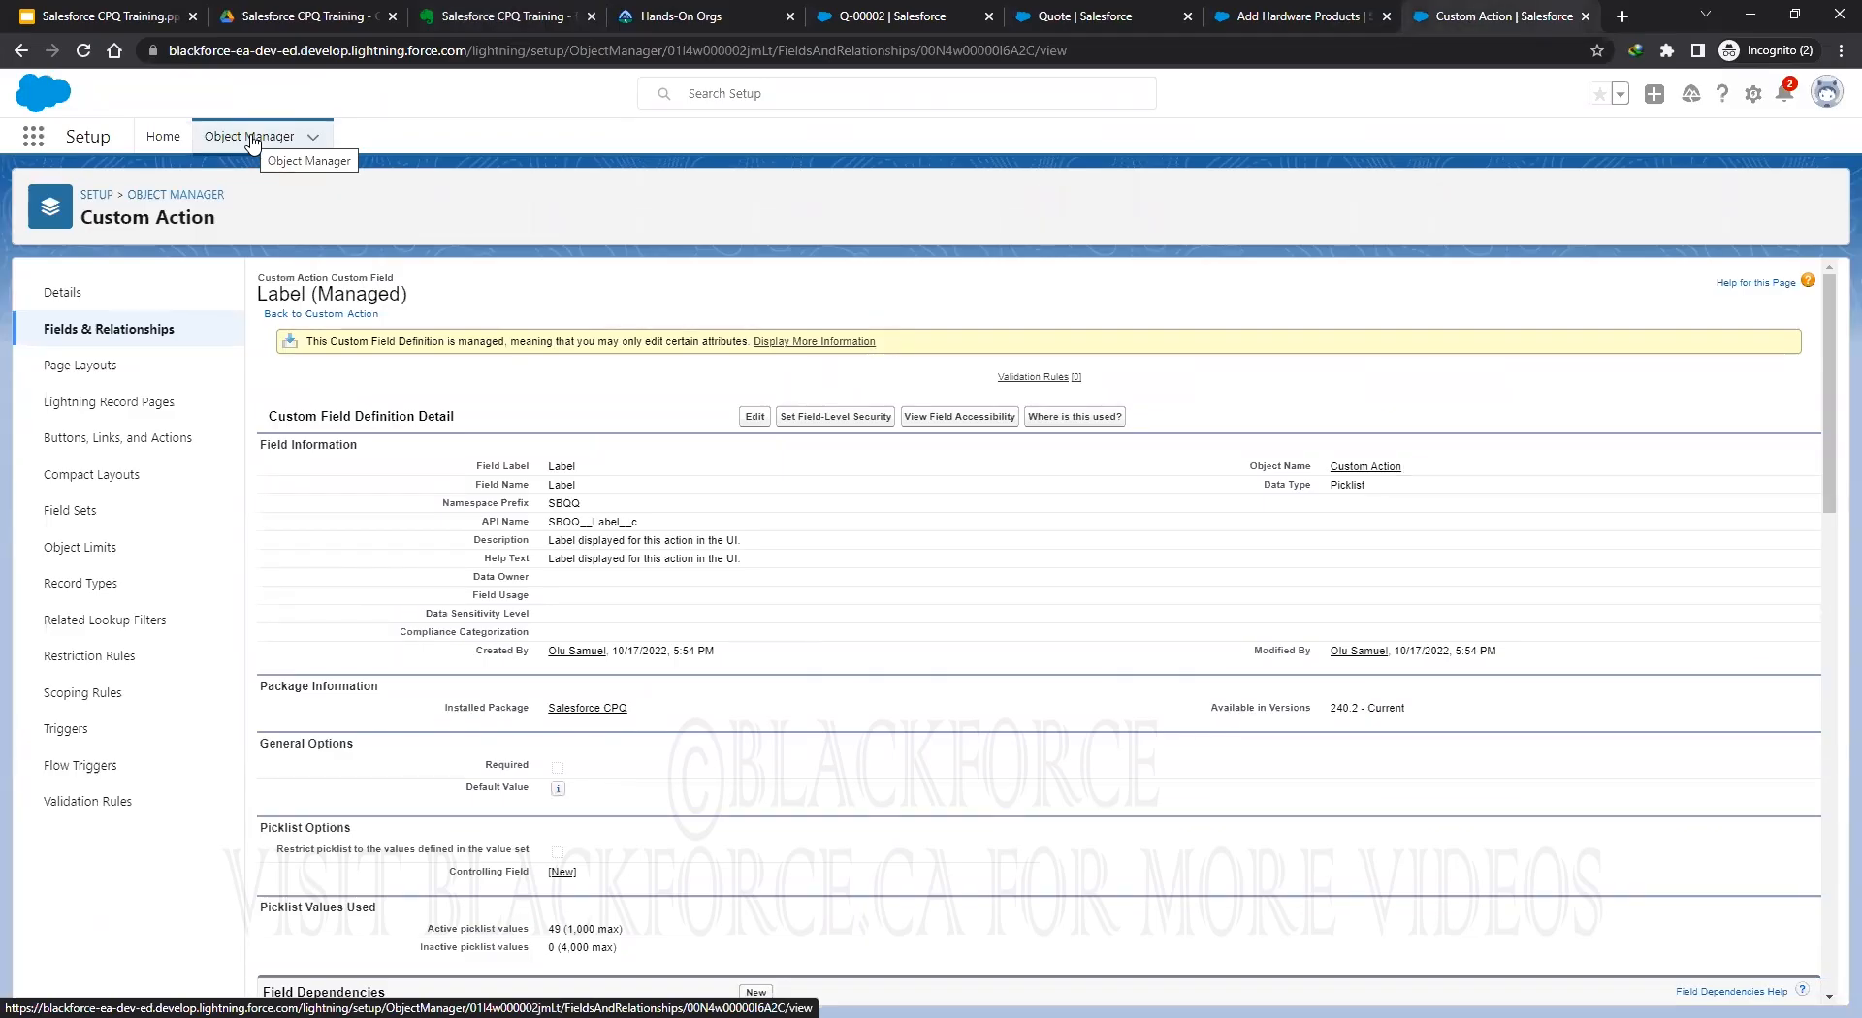
pyautogui.click(217, 141)
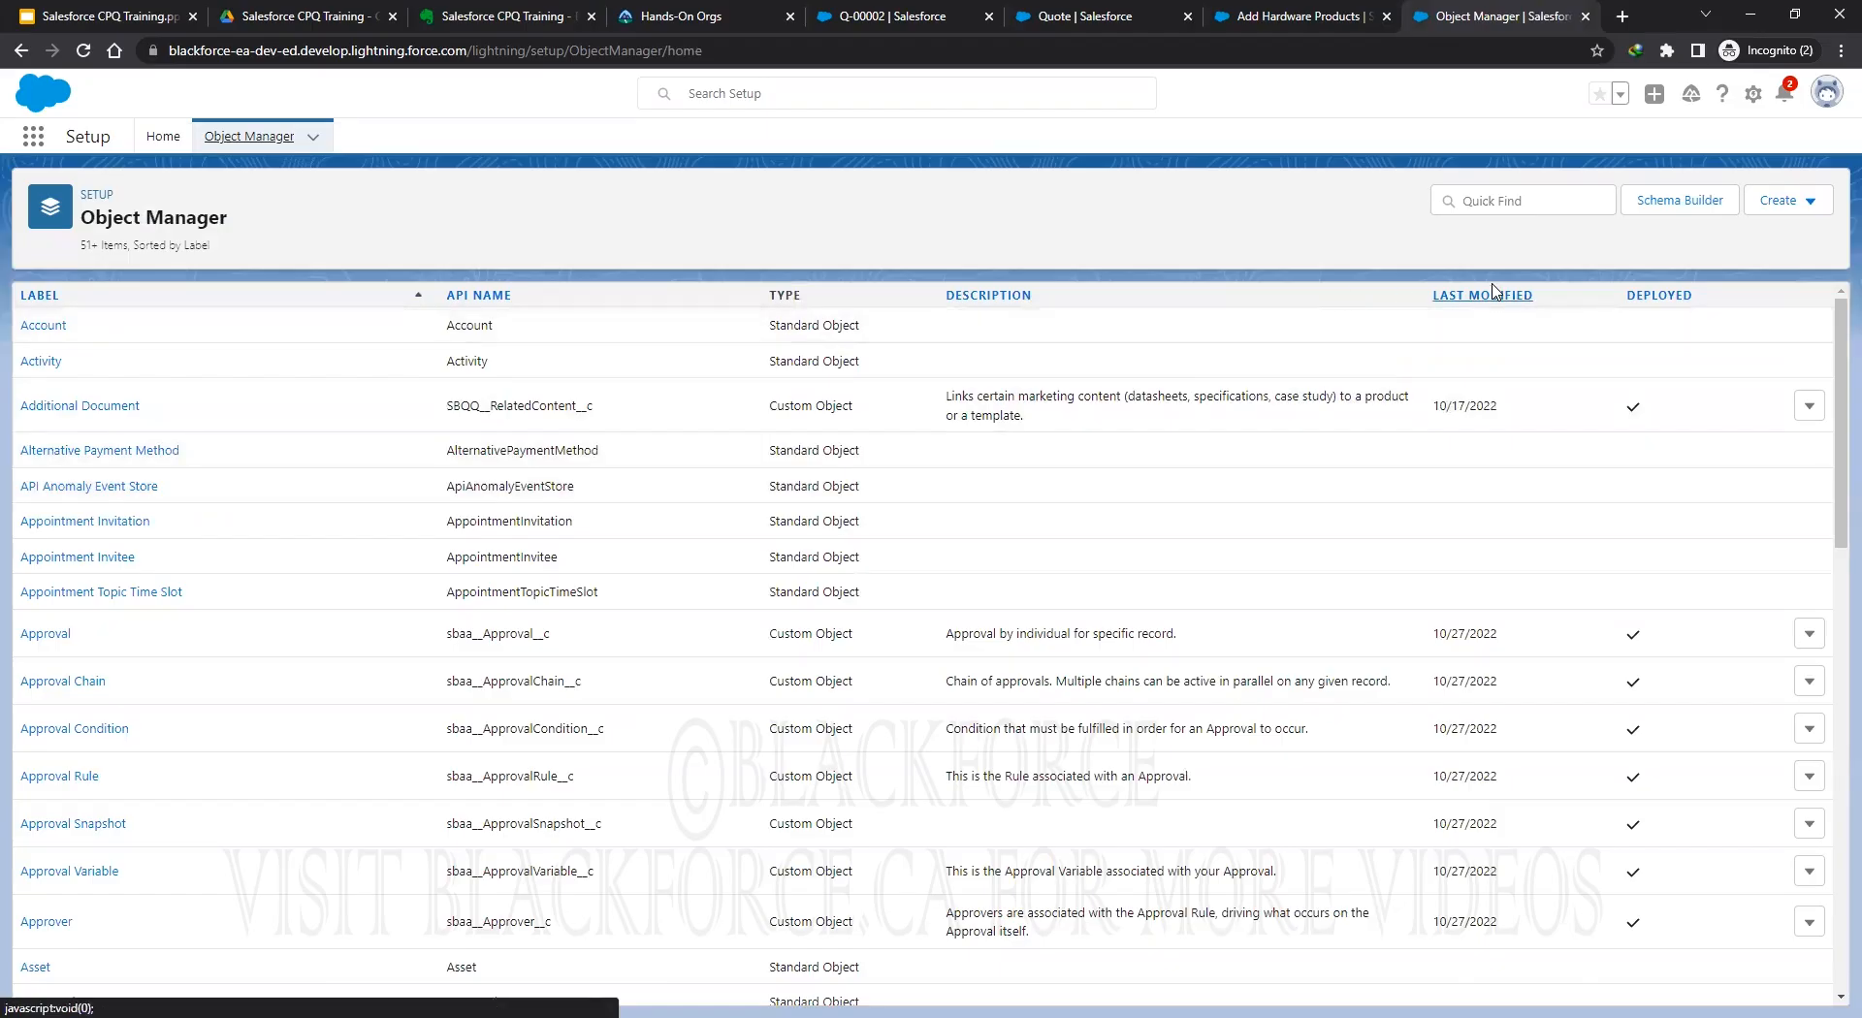
pyautogui.write('approv')
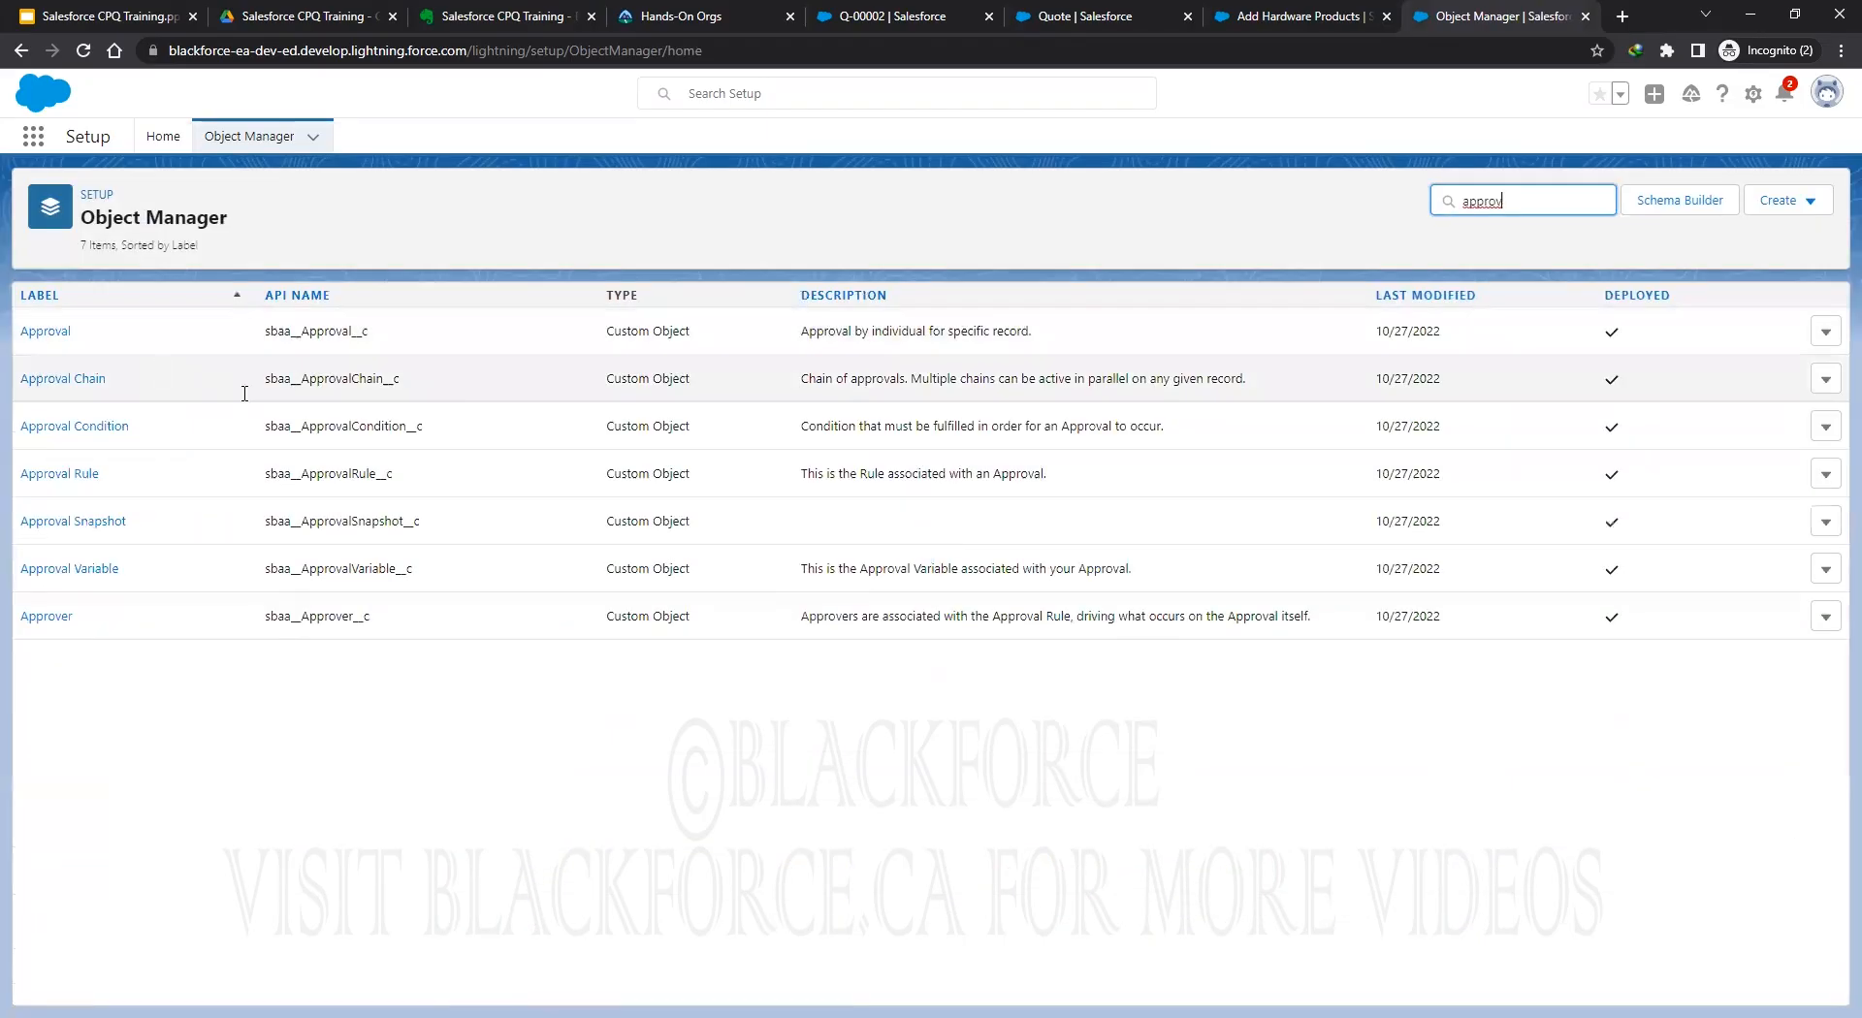
pyautogui.click(44, 331)
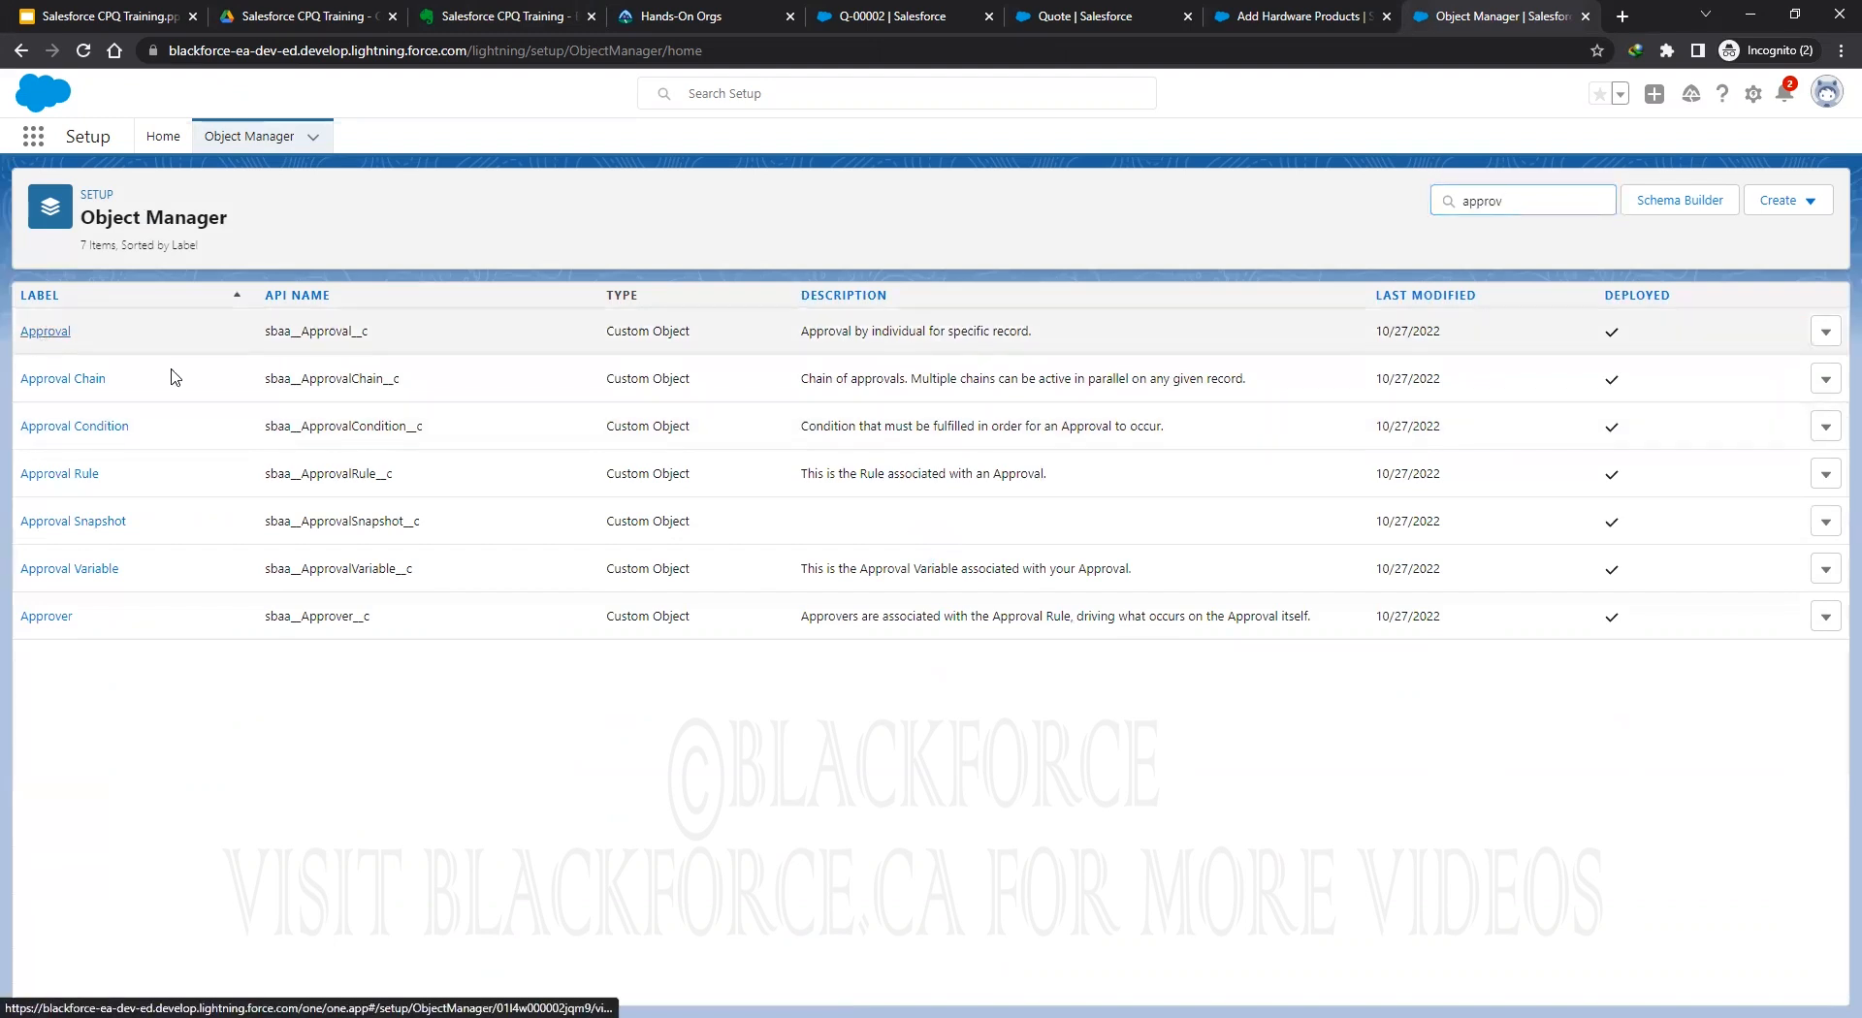
pyautogui.click(124, 329)
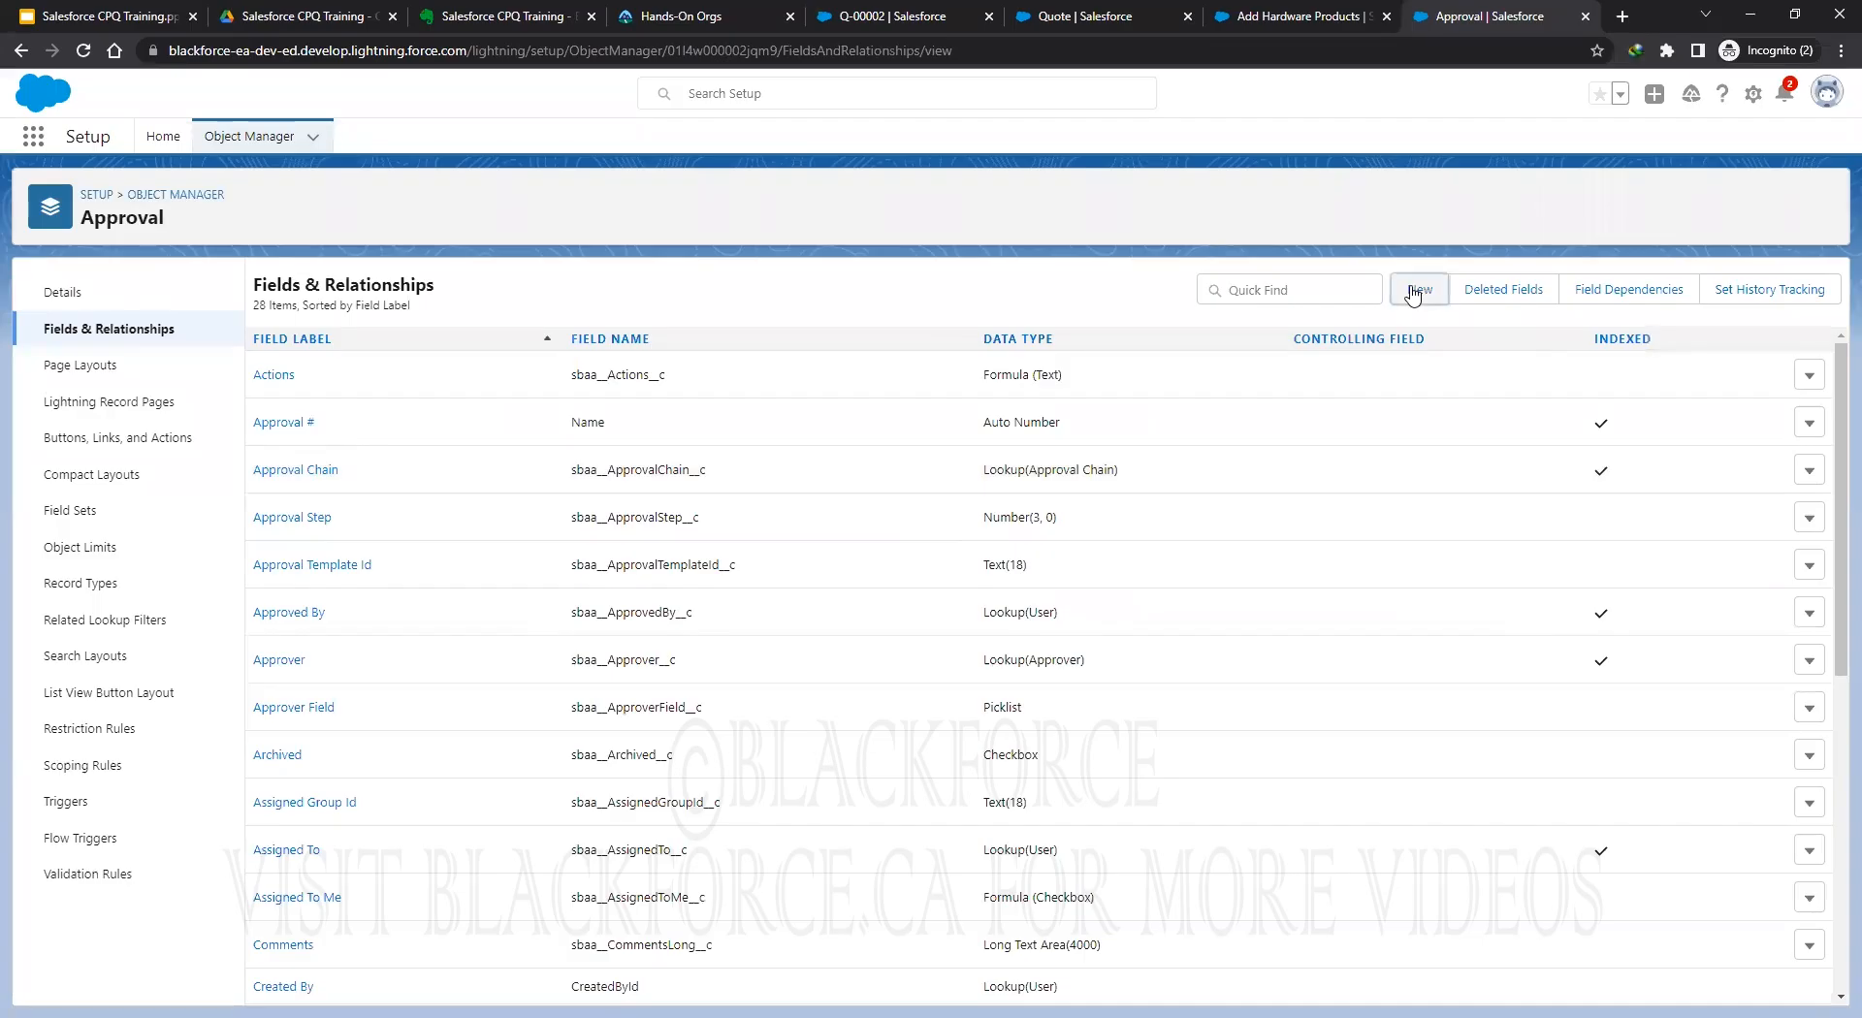
# Start a new lookup relationship field on Approval related to Quote.
pyautogui.click(1413, 291)
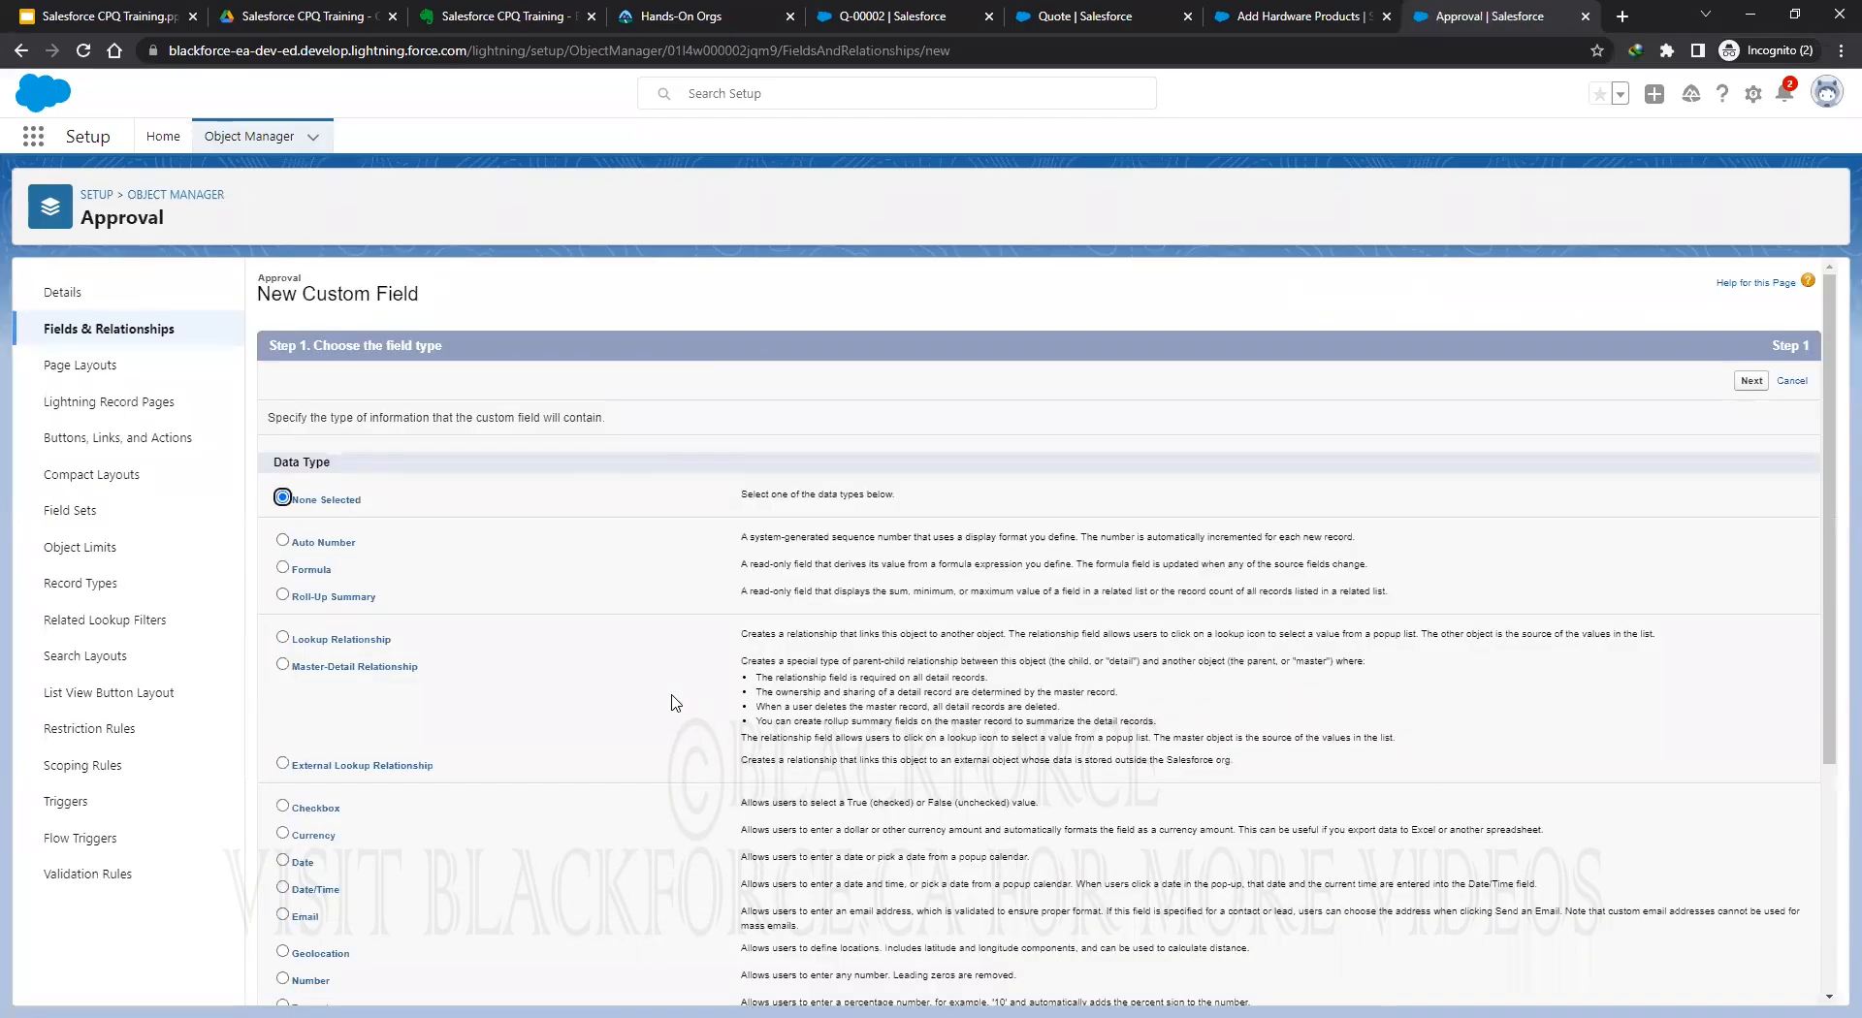
pyautogui.click(282, 638)
pyautogui.click(1750, 381)
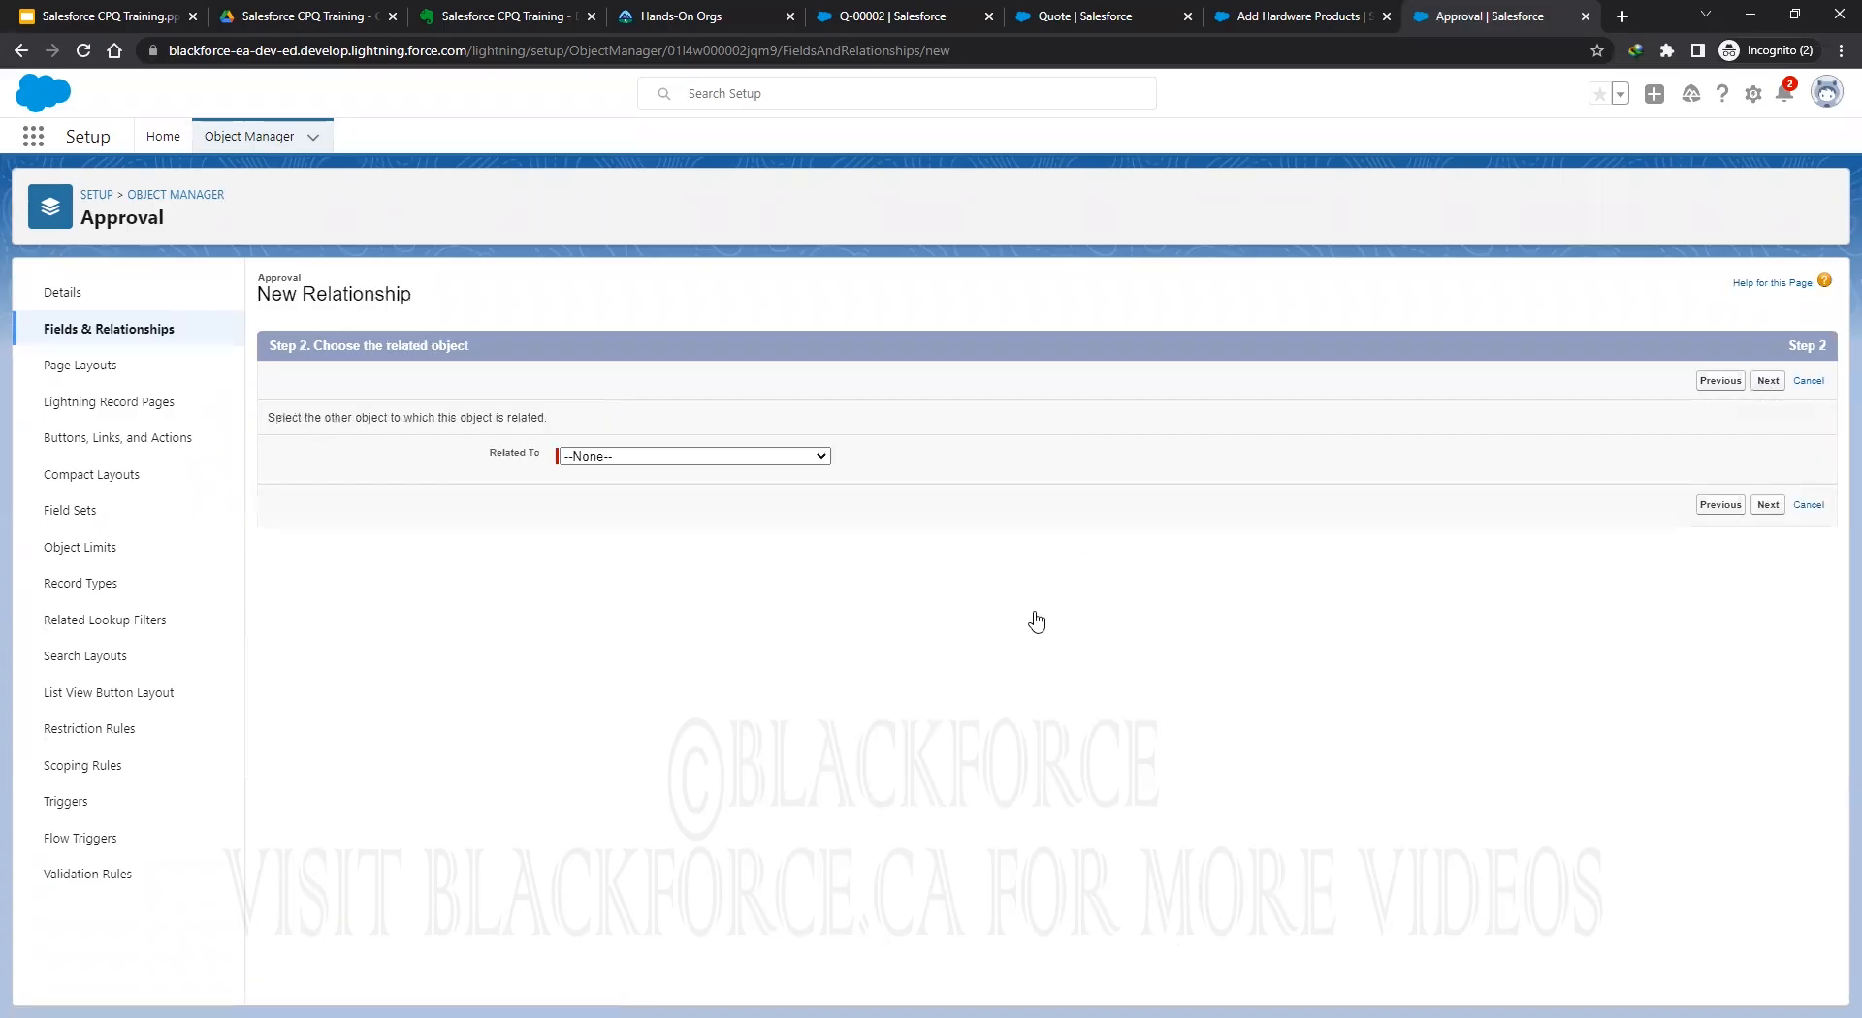
pyautogui.click(694, 456)
pyautogui.scroll(-15, 694, 616)
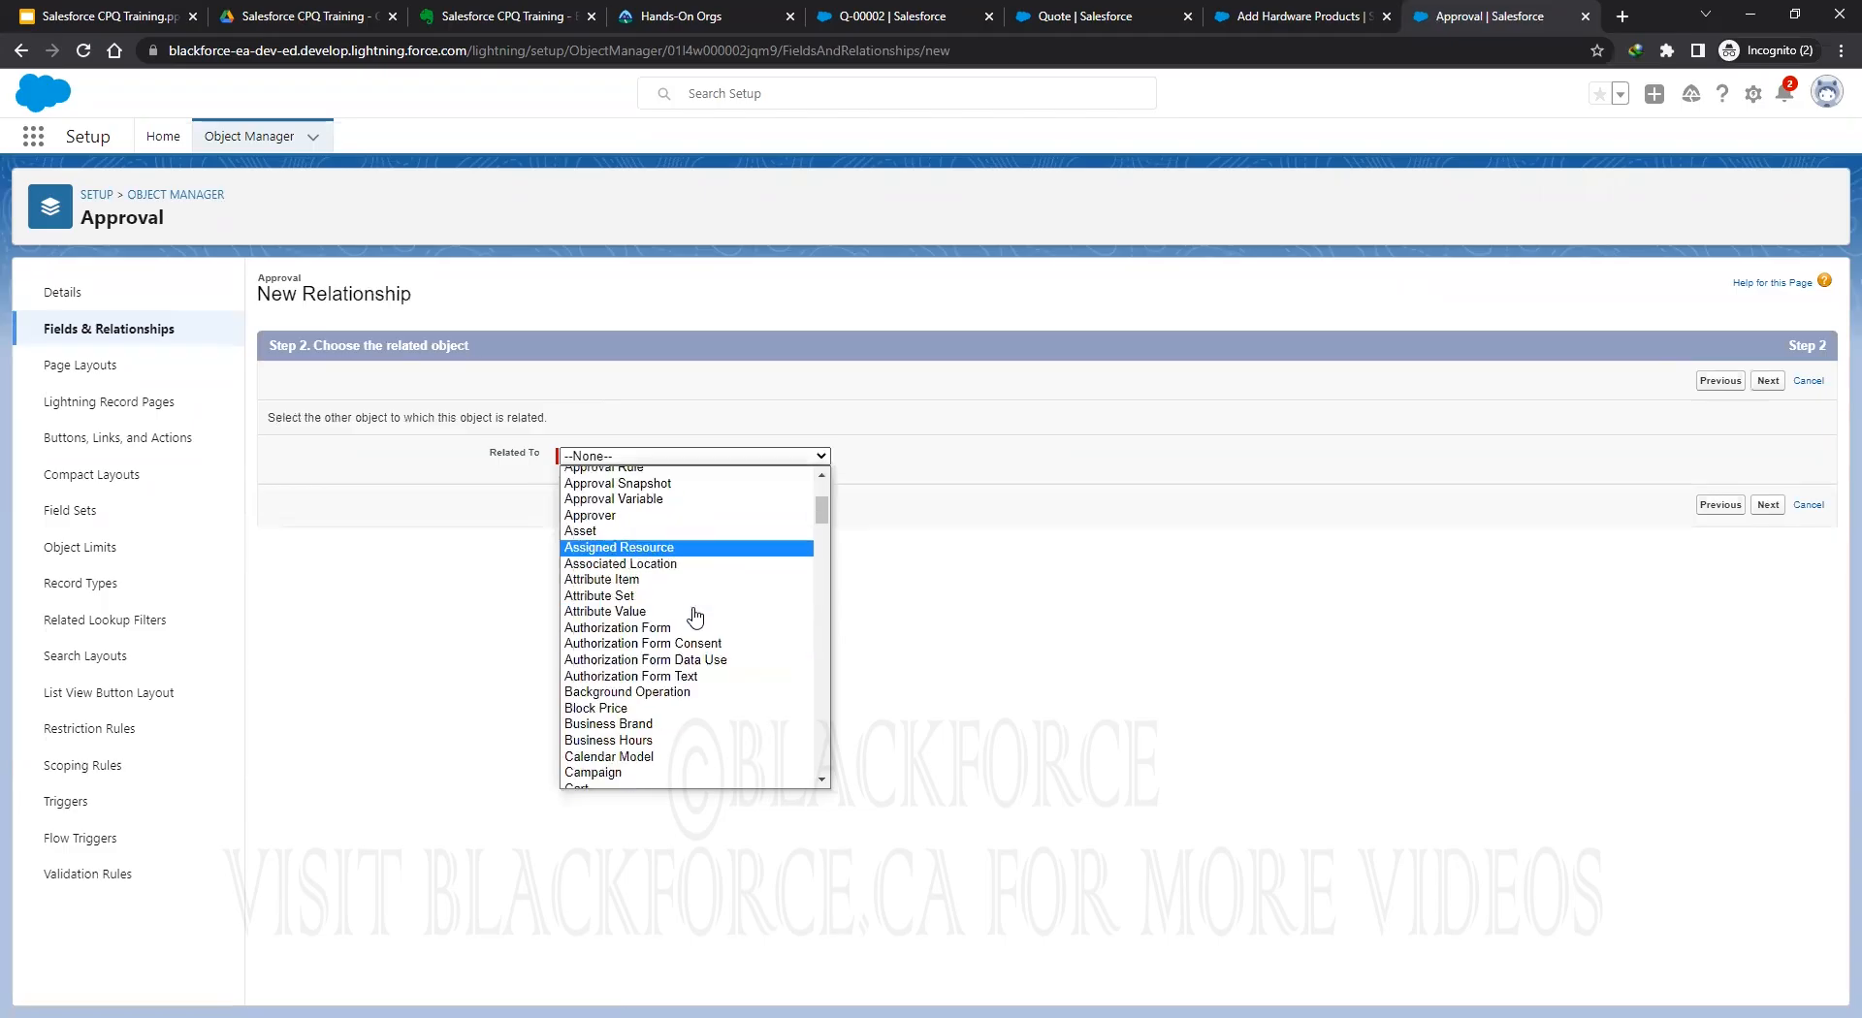
pyautogui.scroll(-5, 725, 640)
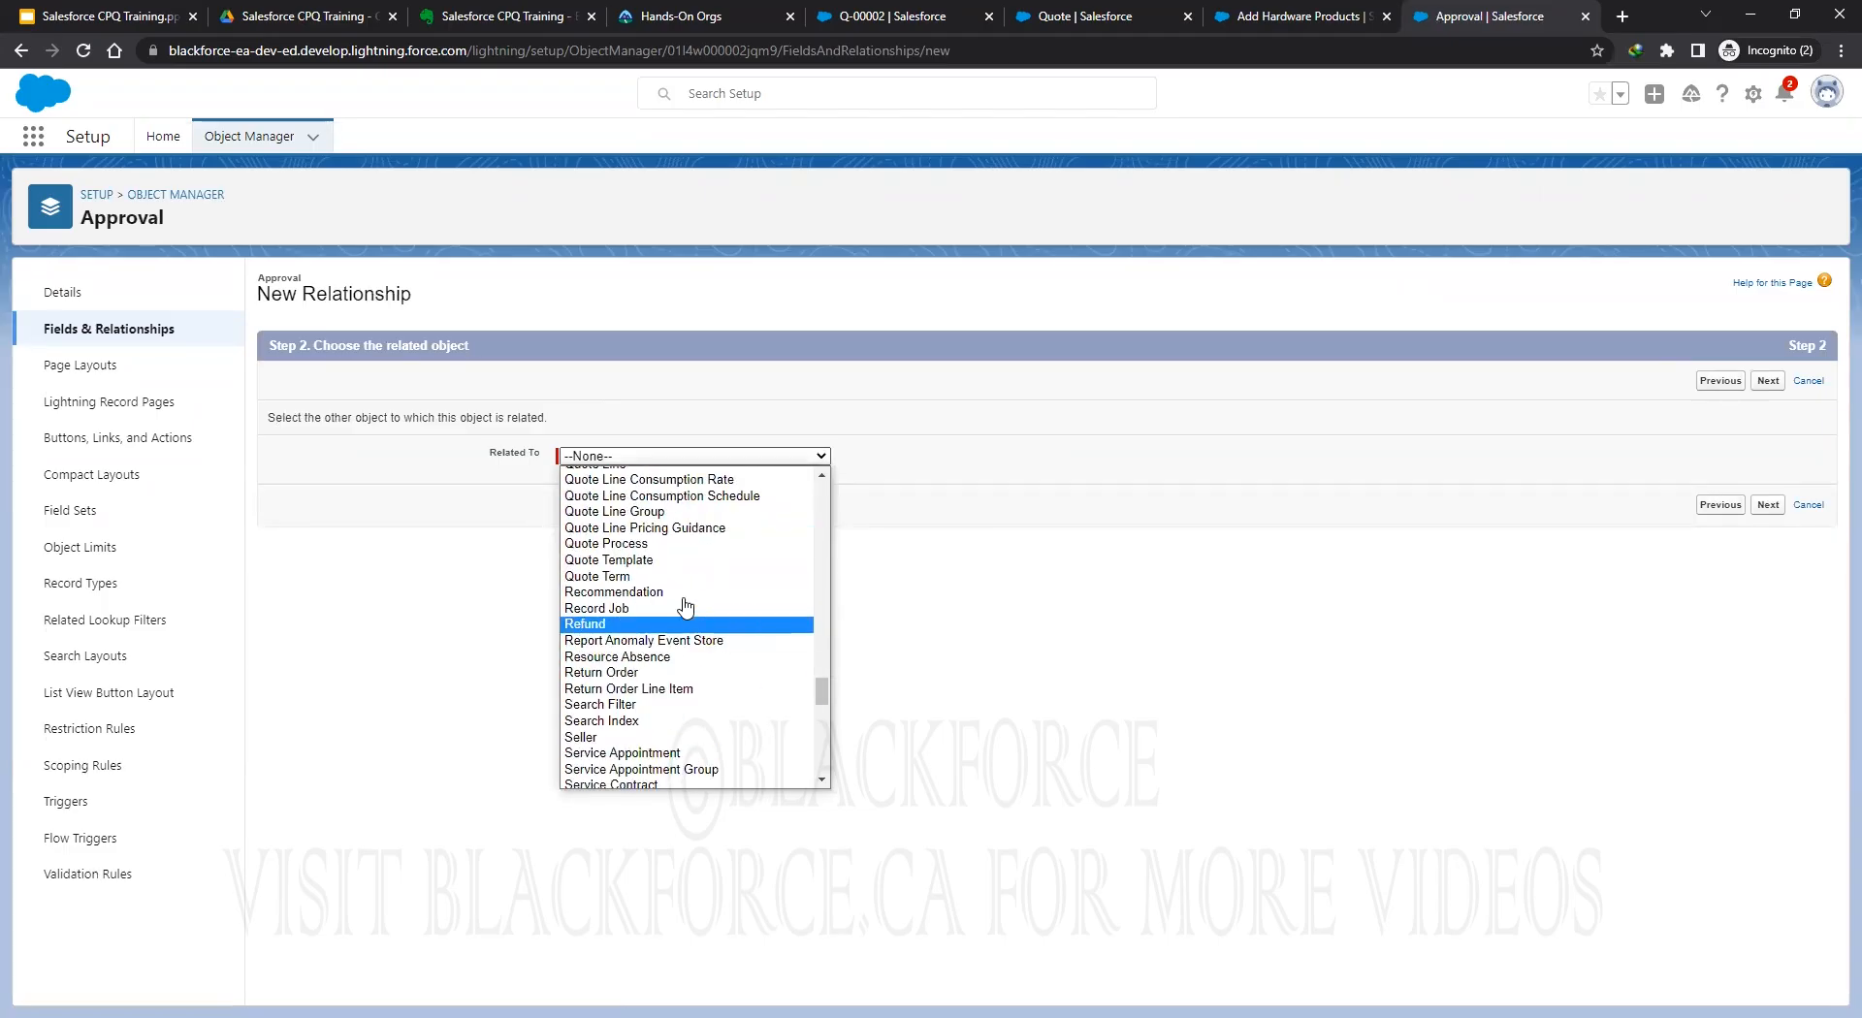
pyautogui.scroll(4, 682, 626)
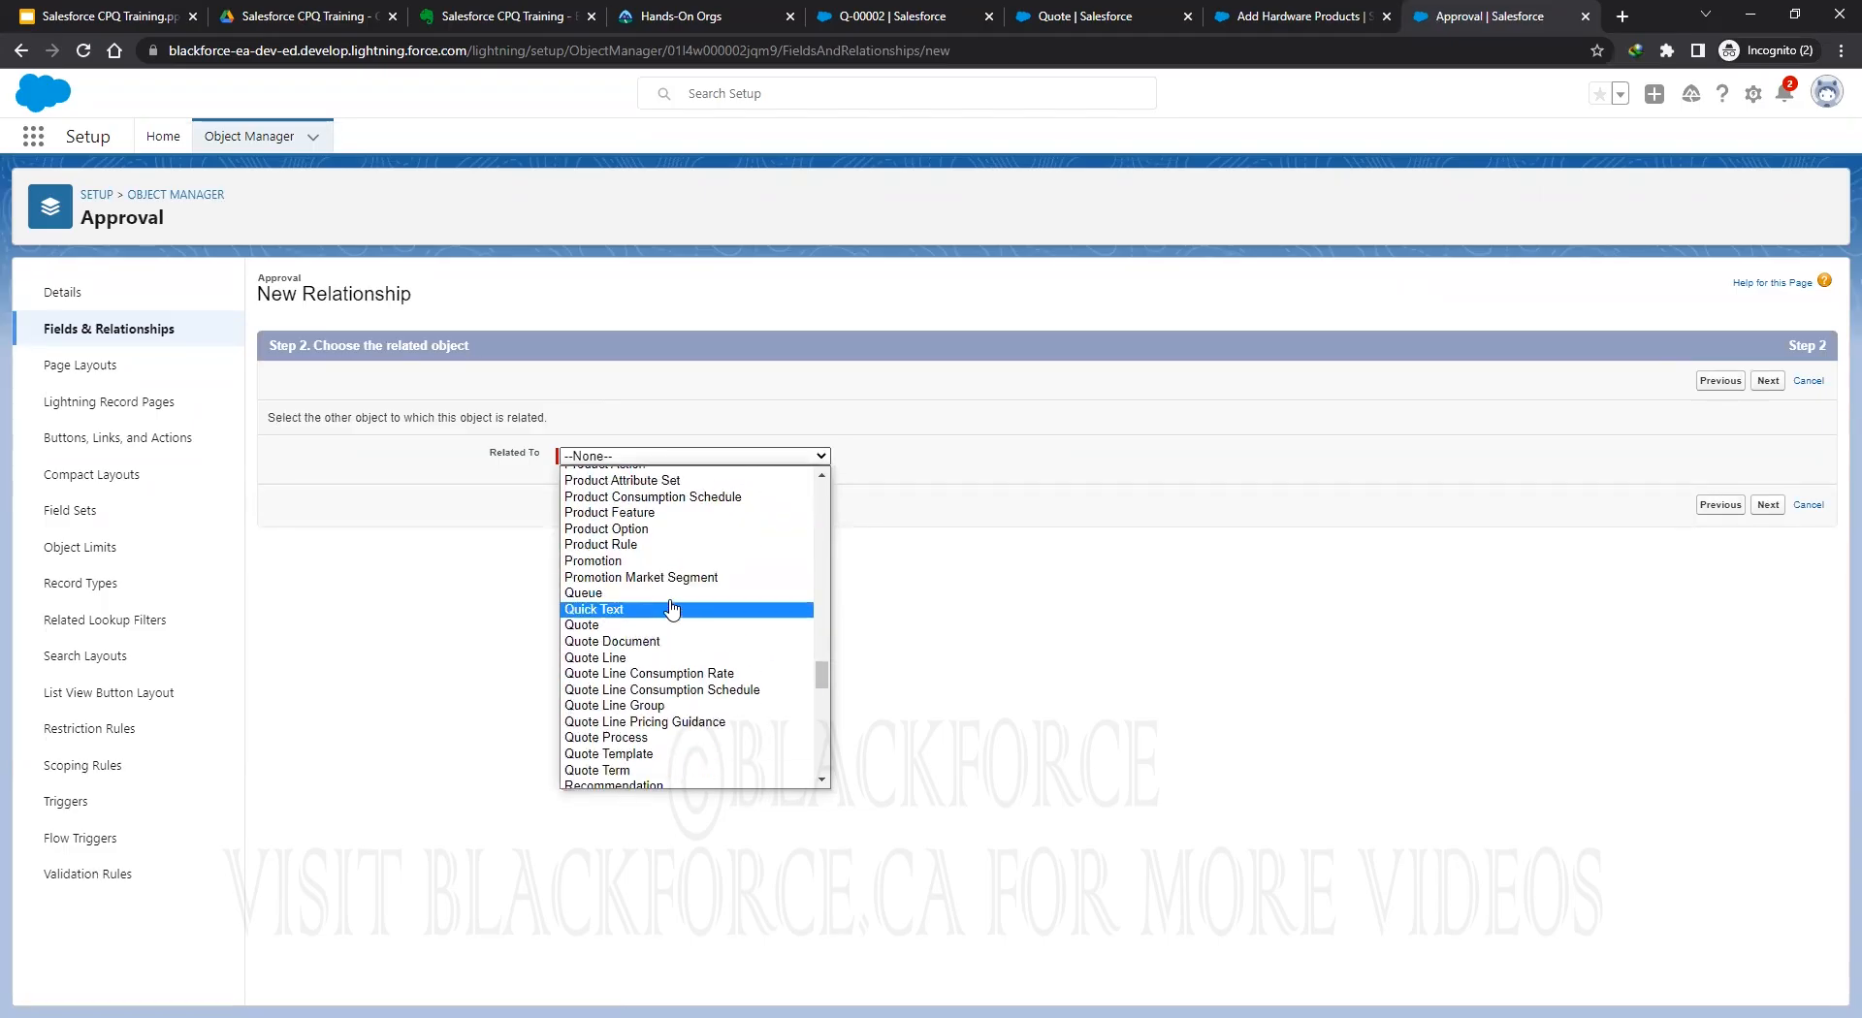
pyautogui.click(594, 627)
pyautogui.press('Return')
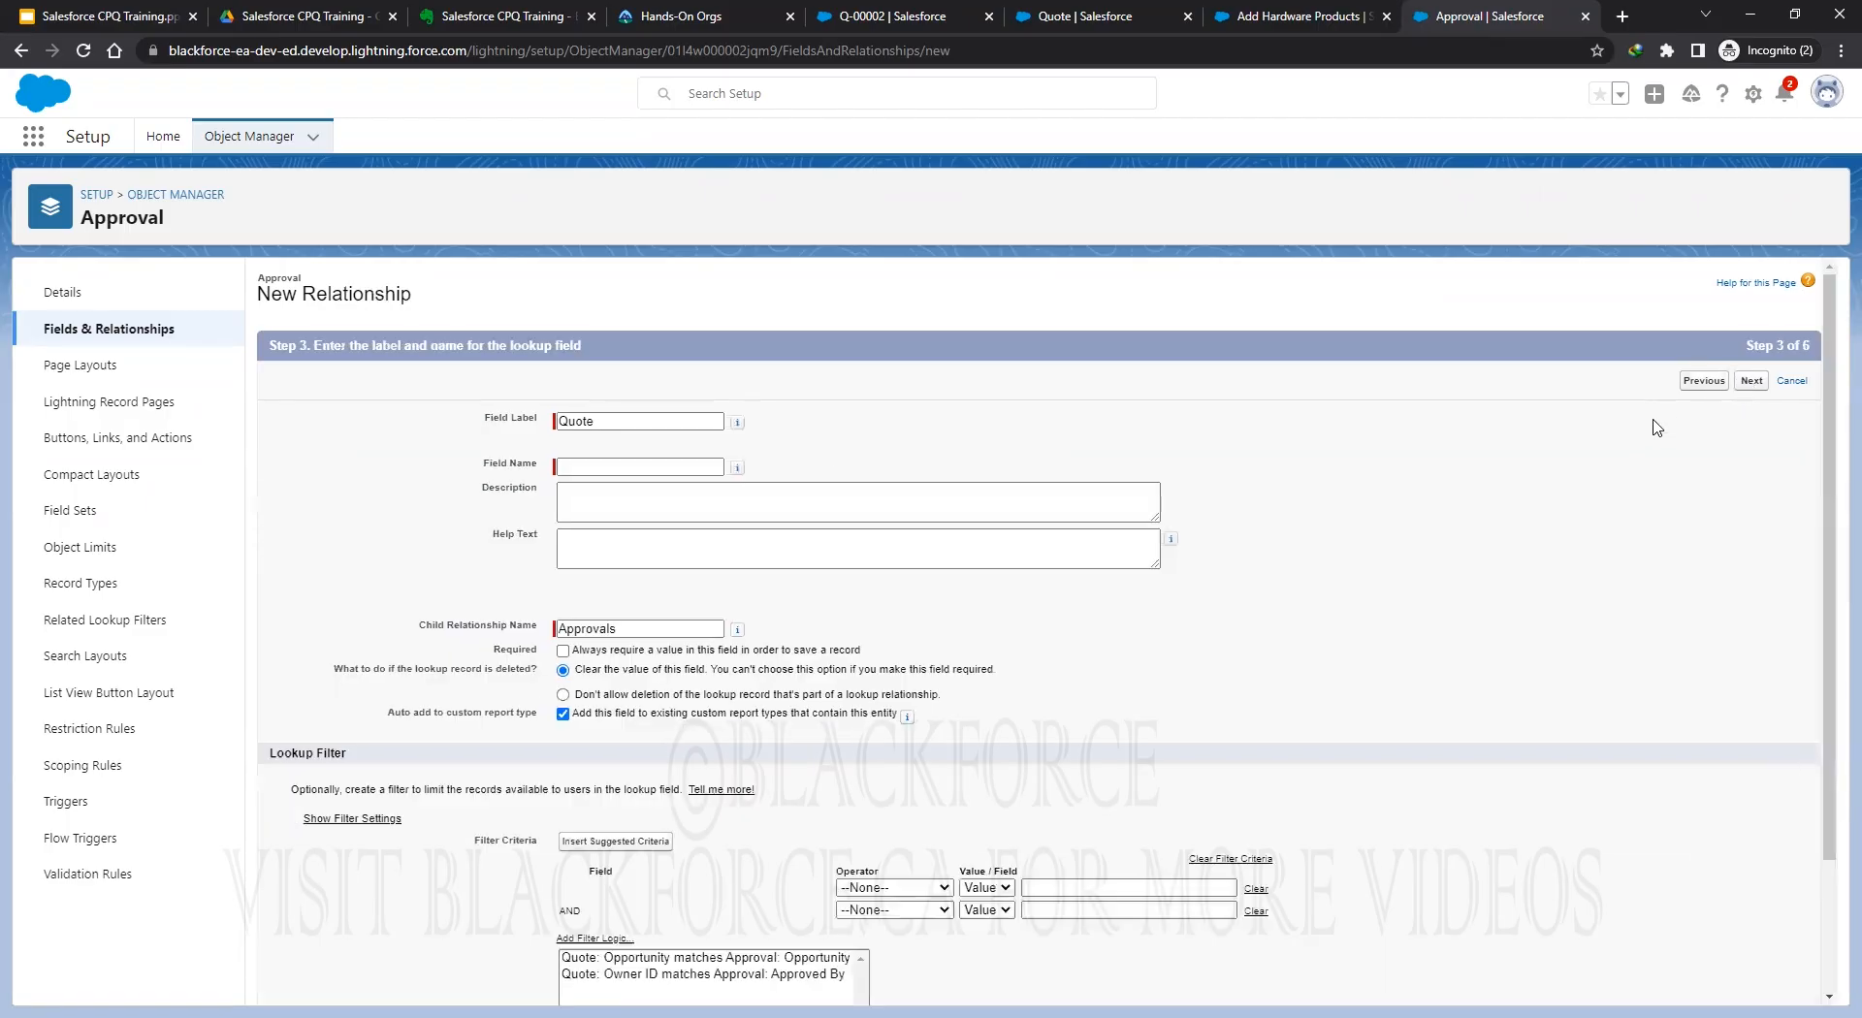
# Name the lookup Quote, make it visible to all profiles, leave it off Approval Layout, and save.
pyautogui.click(918, 509)
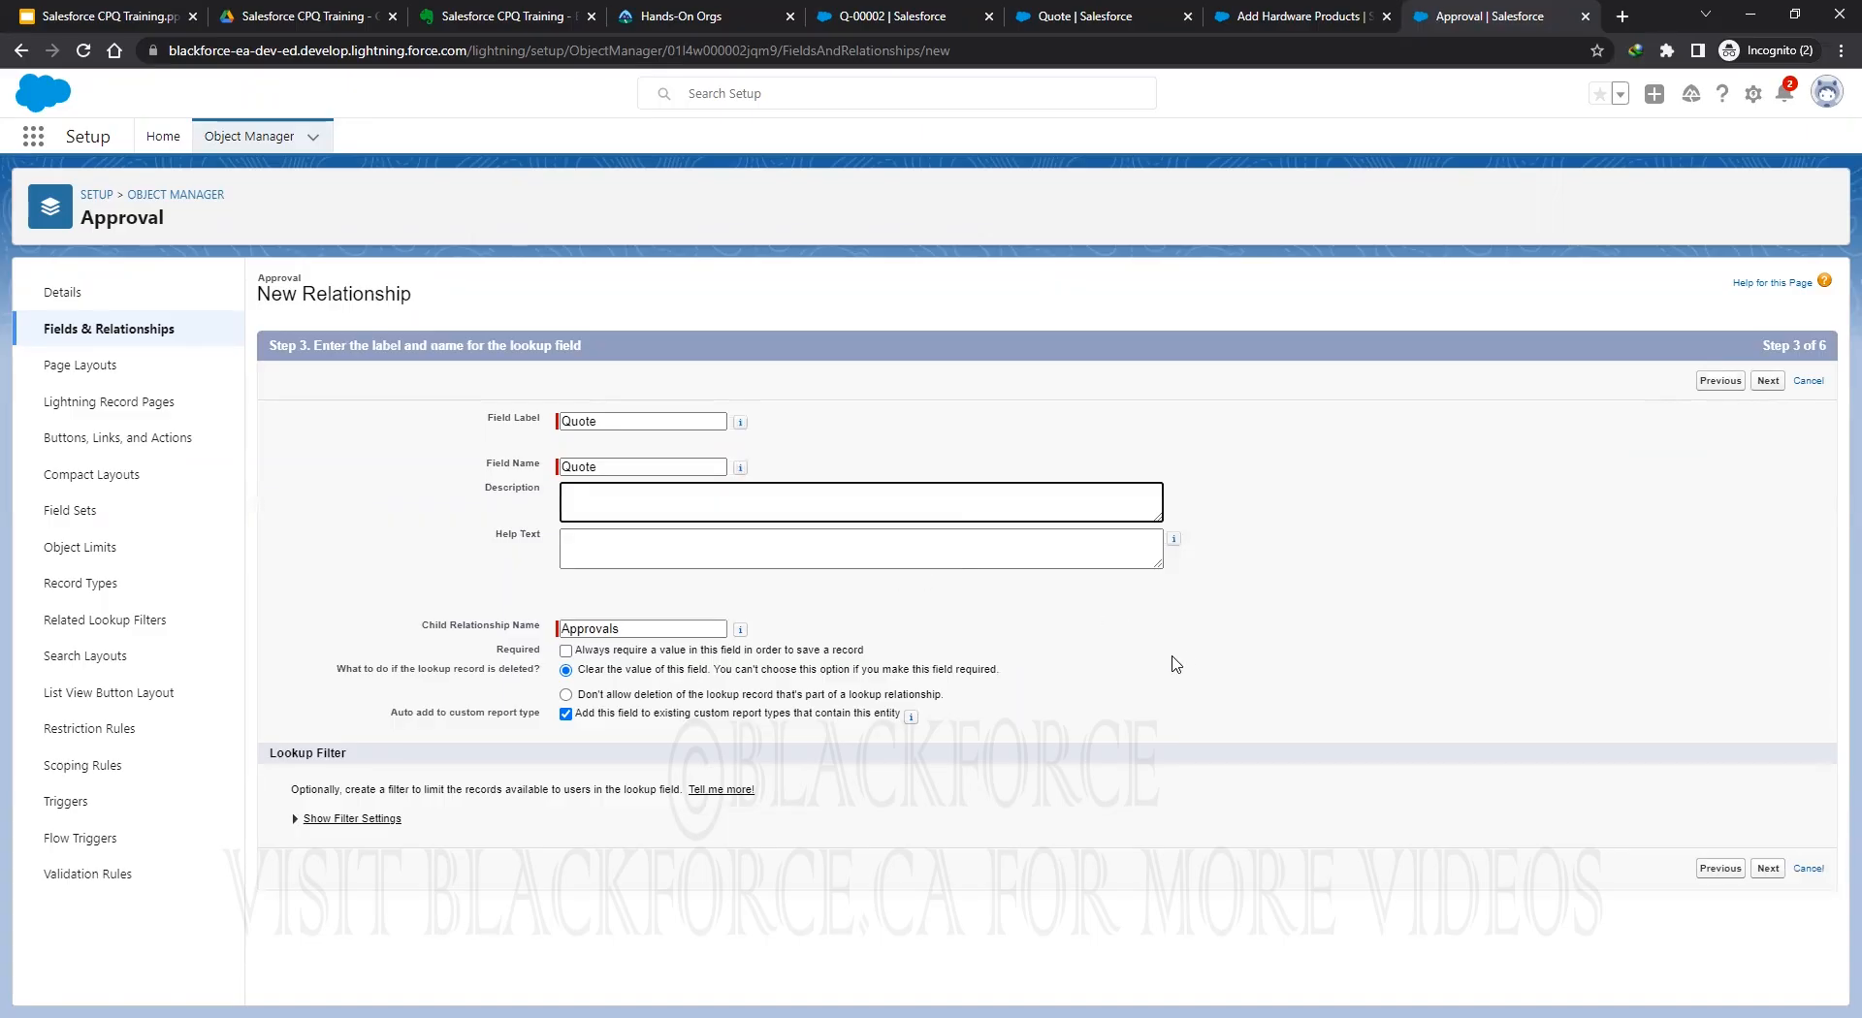
pyautogui.click(1766, 381)
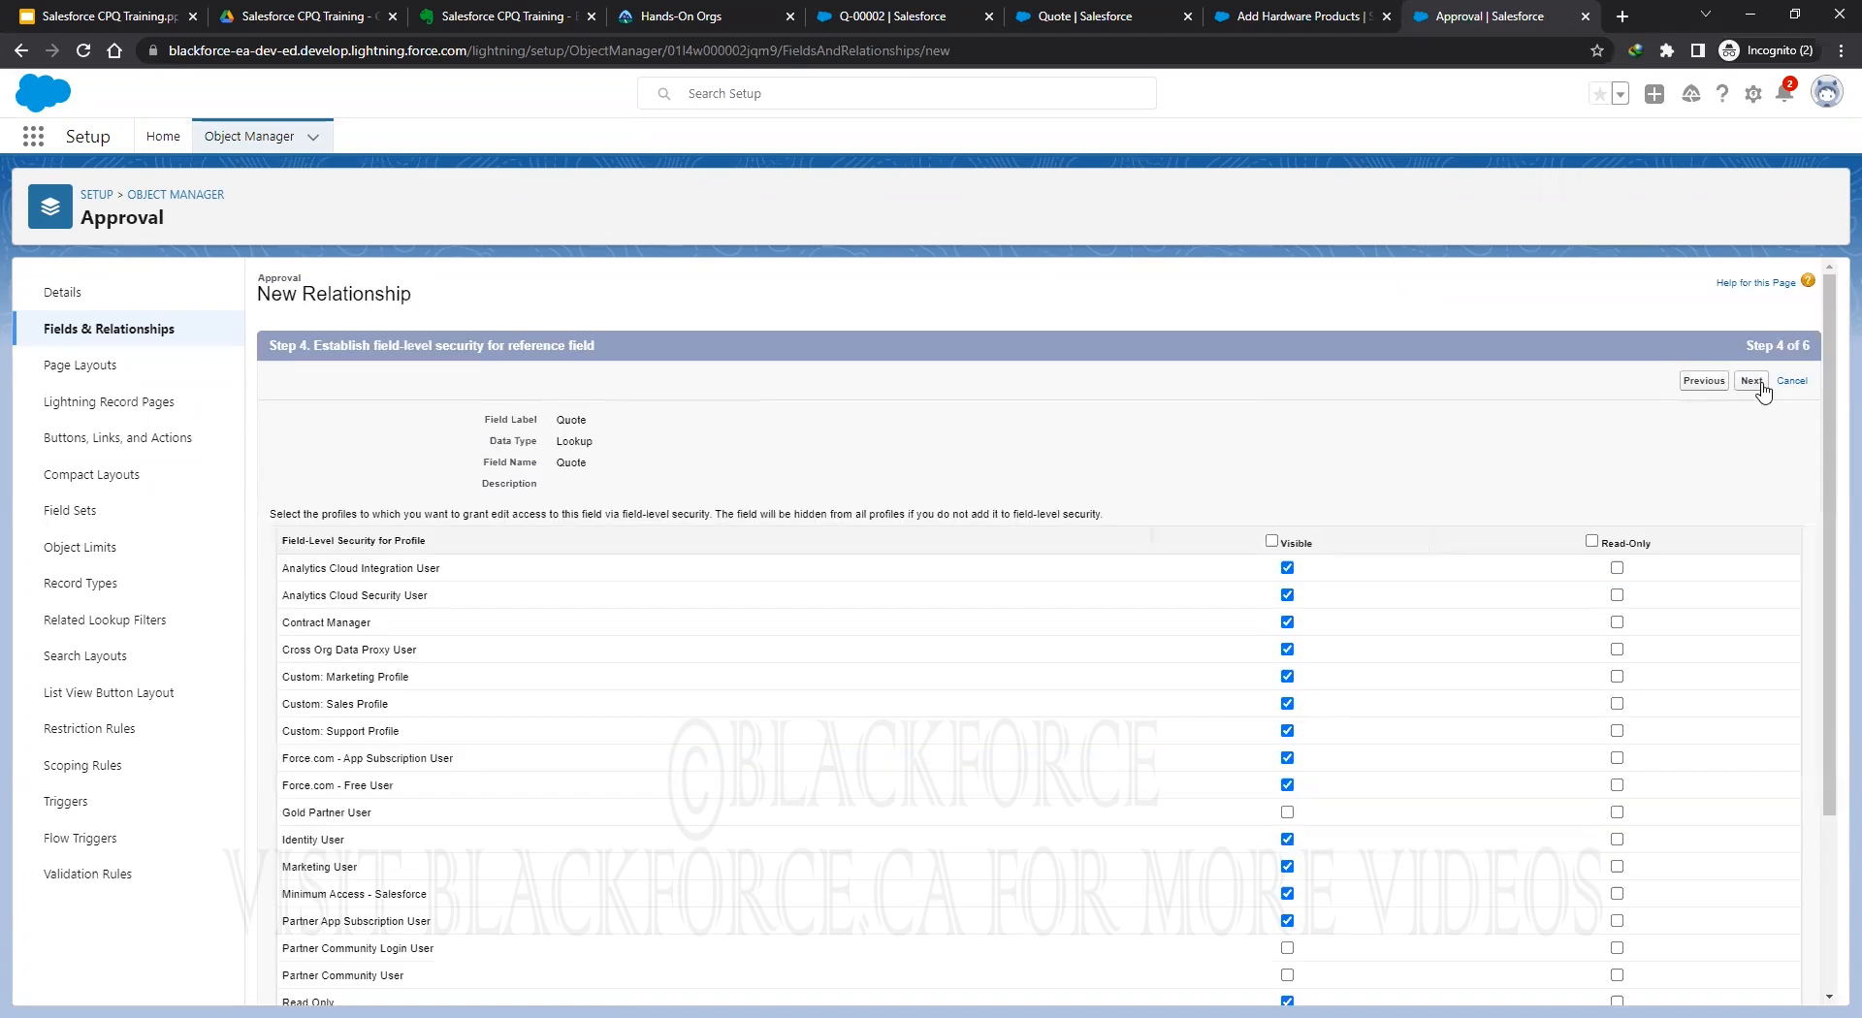
pyautogui.click(1272, 541)
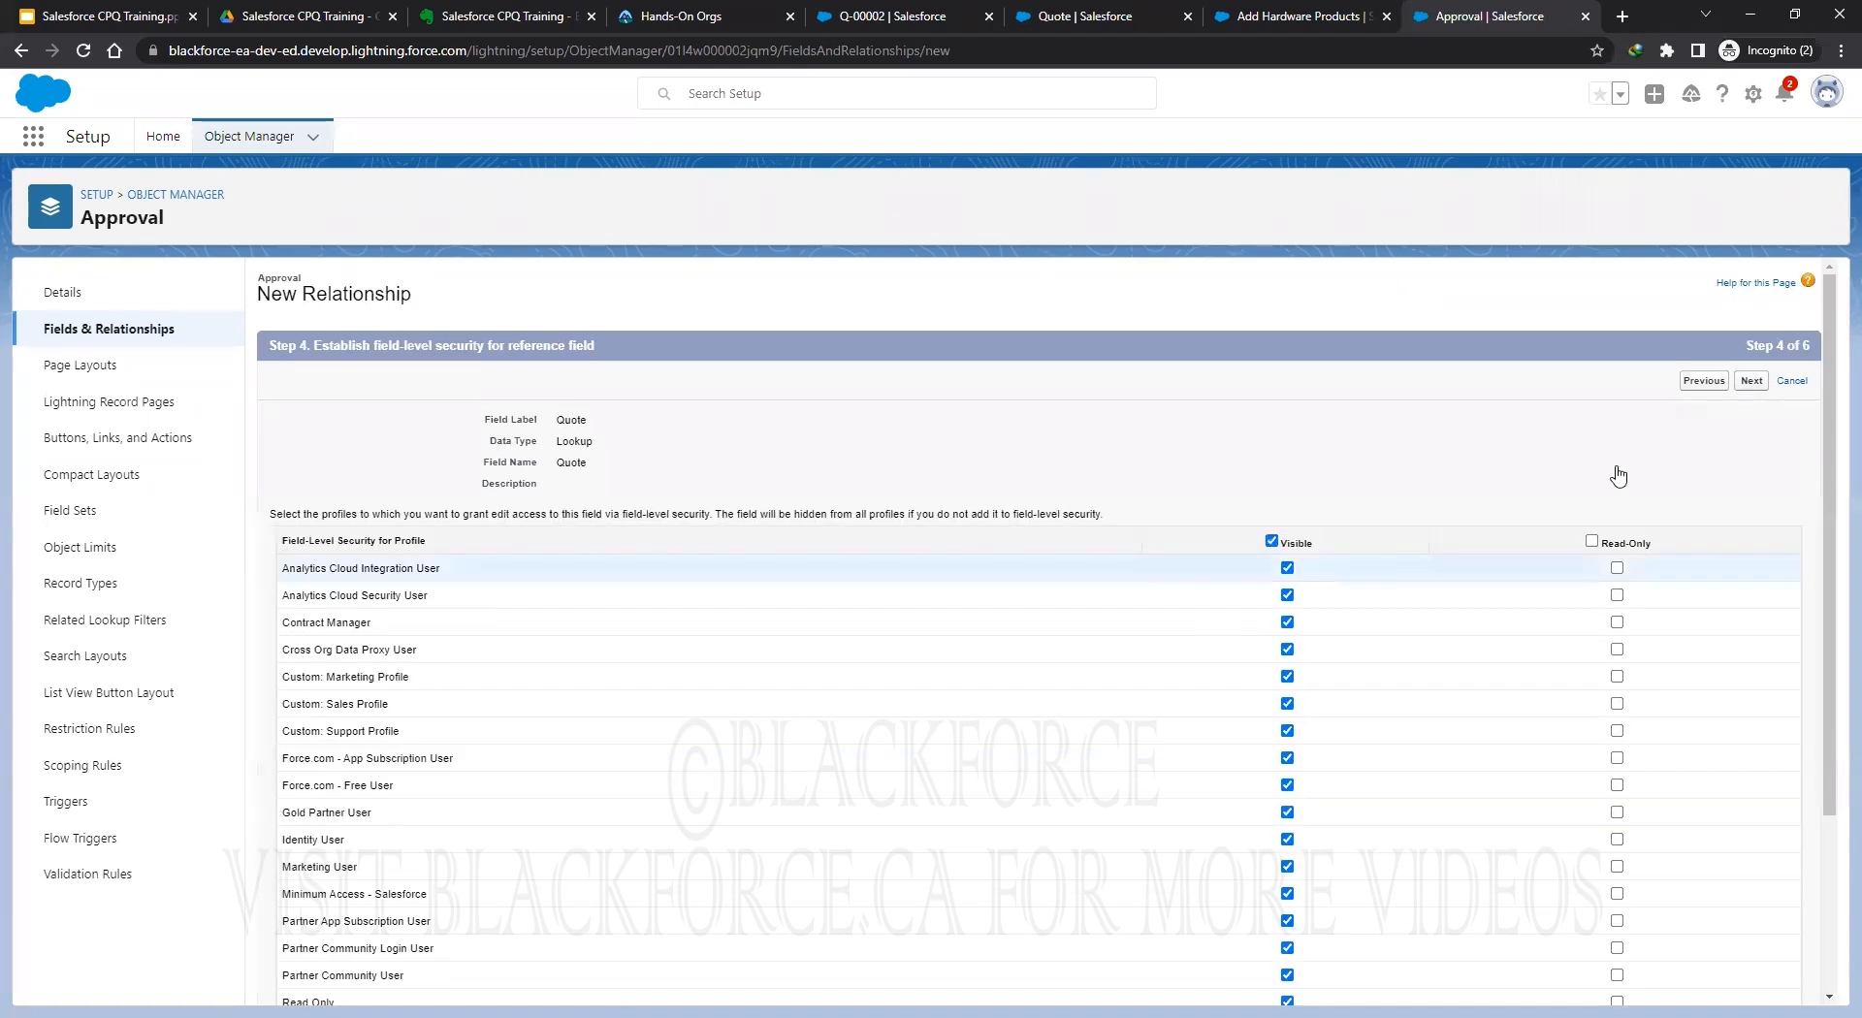
pyautogui.click(1759, 381)
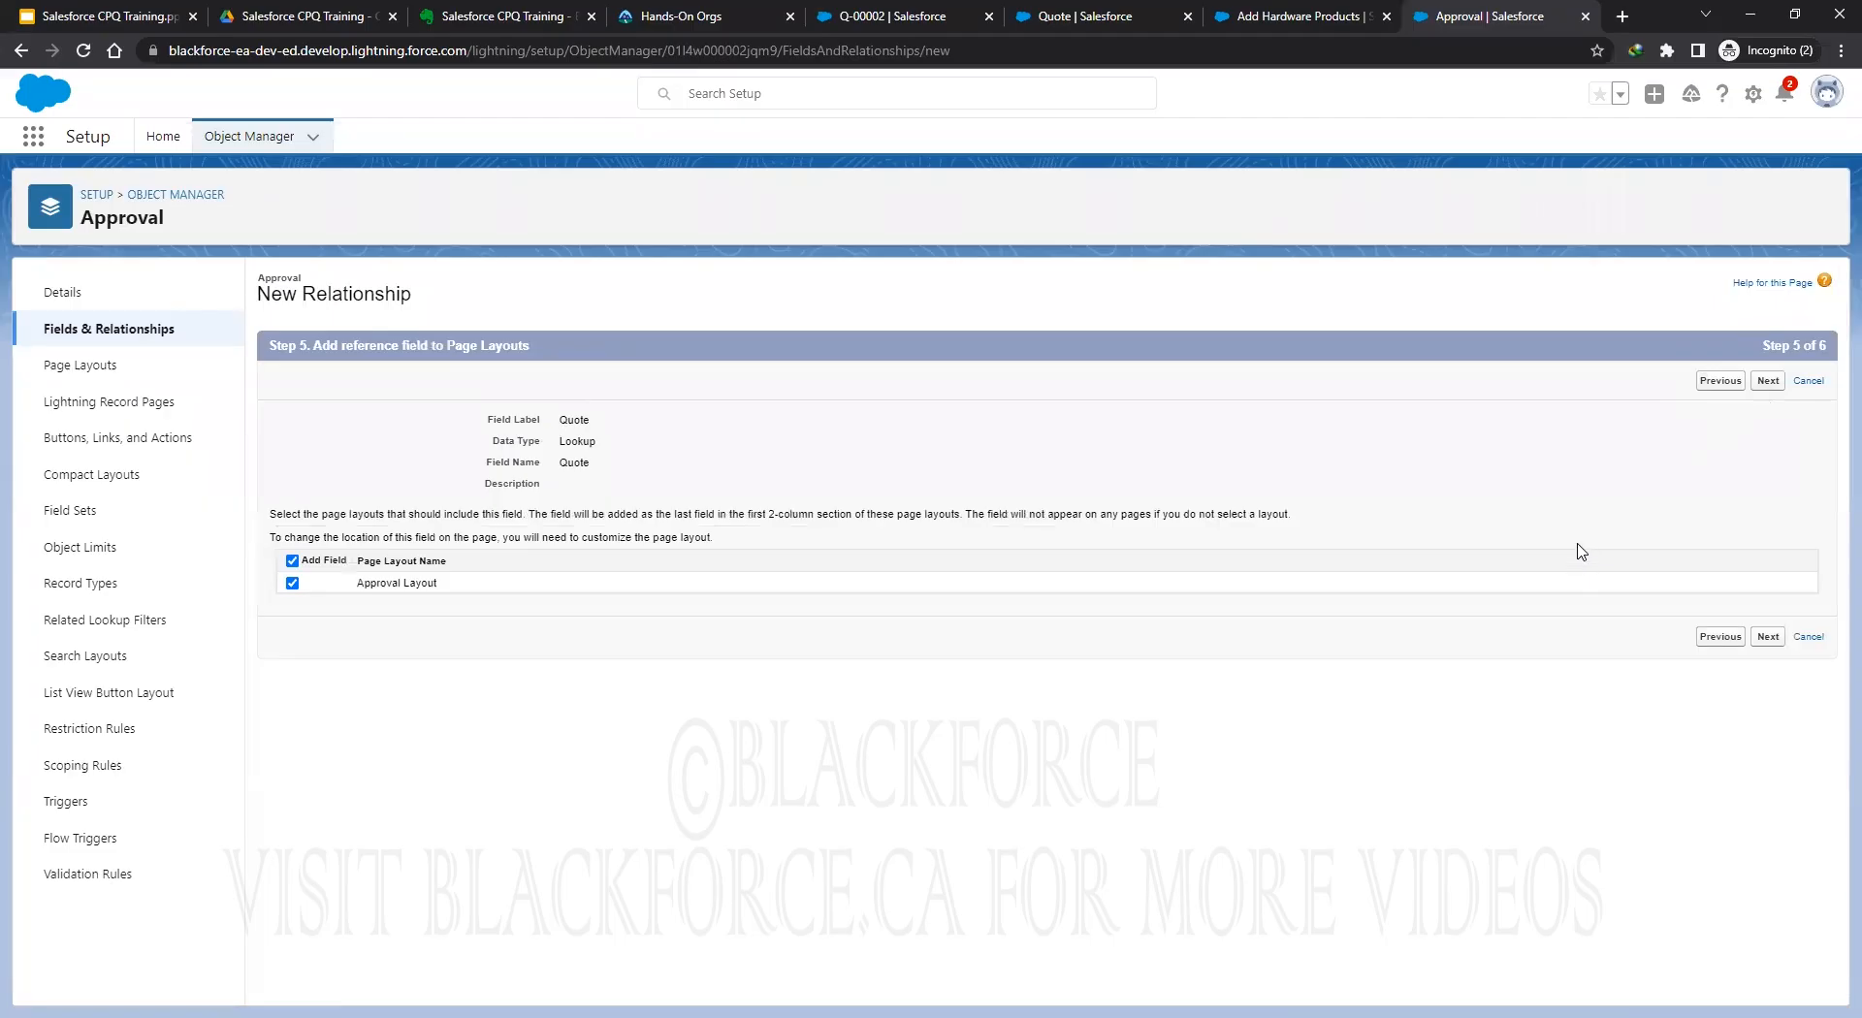
pyautogui.click(292, 582)
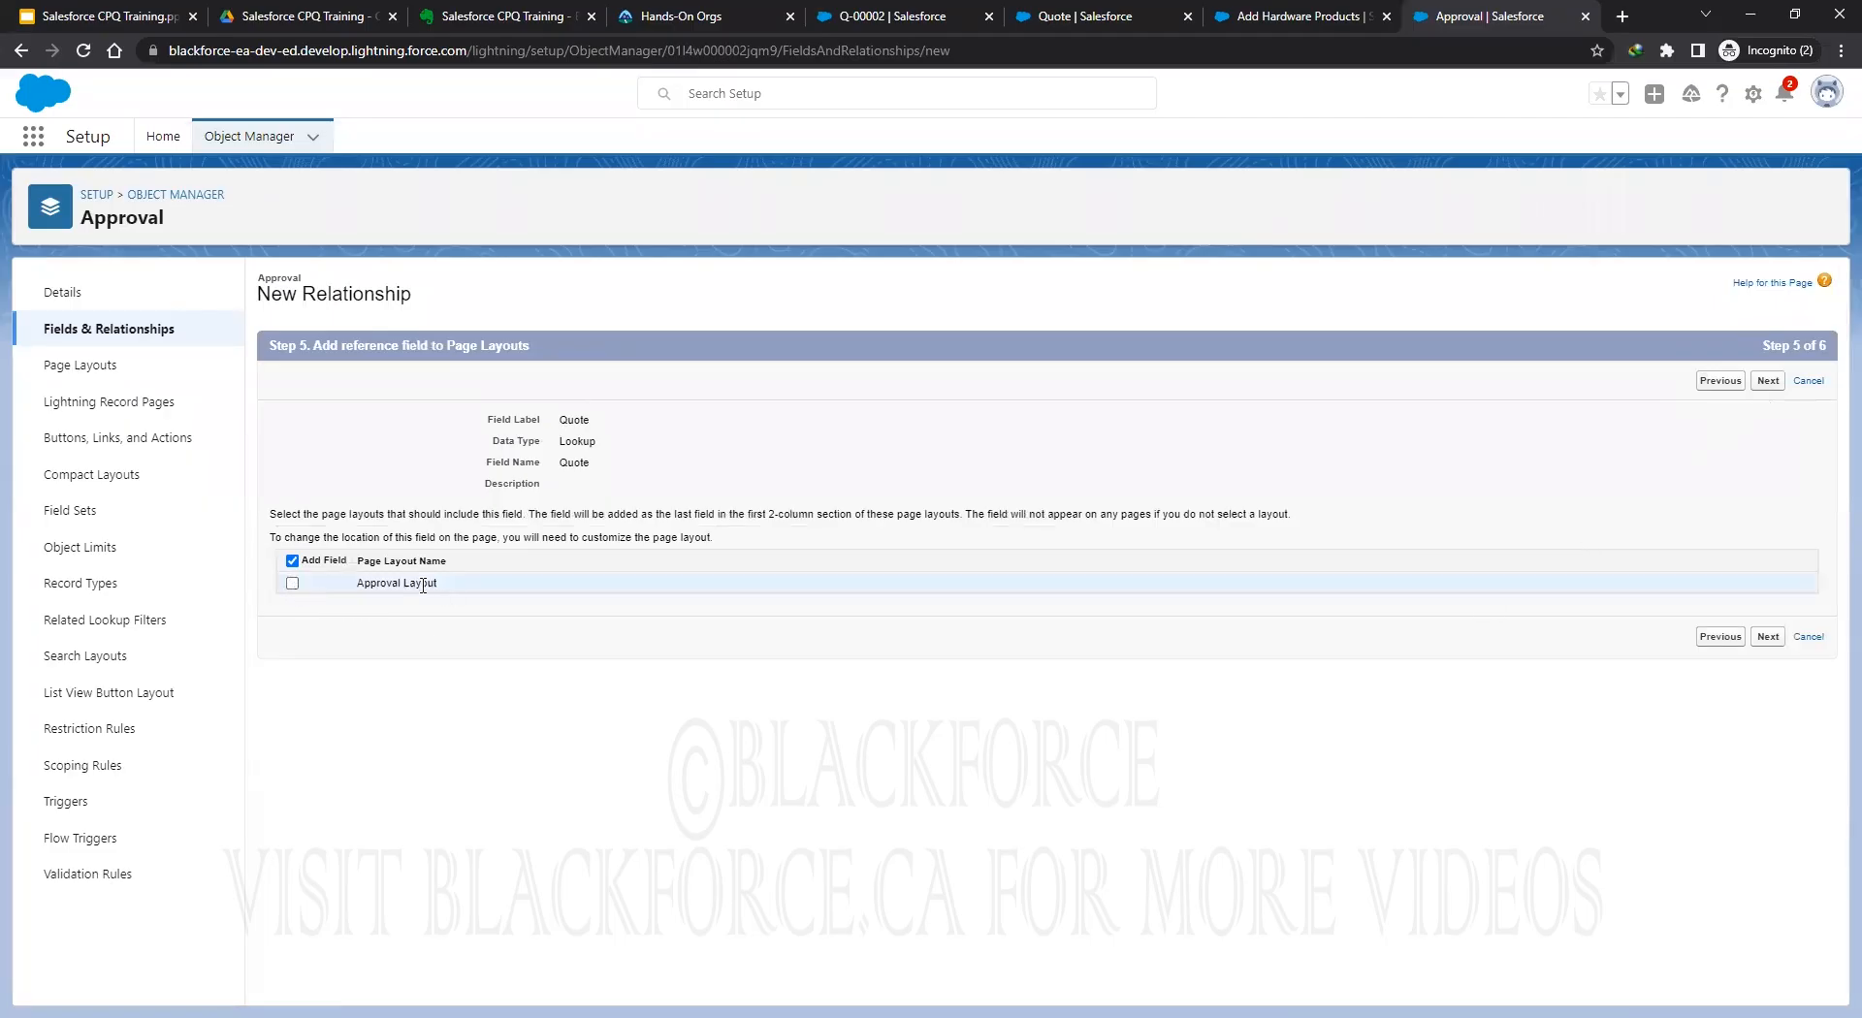
pyautogui.click(1773, 638)
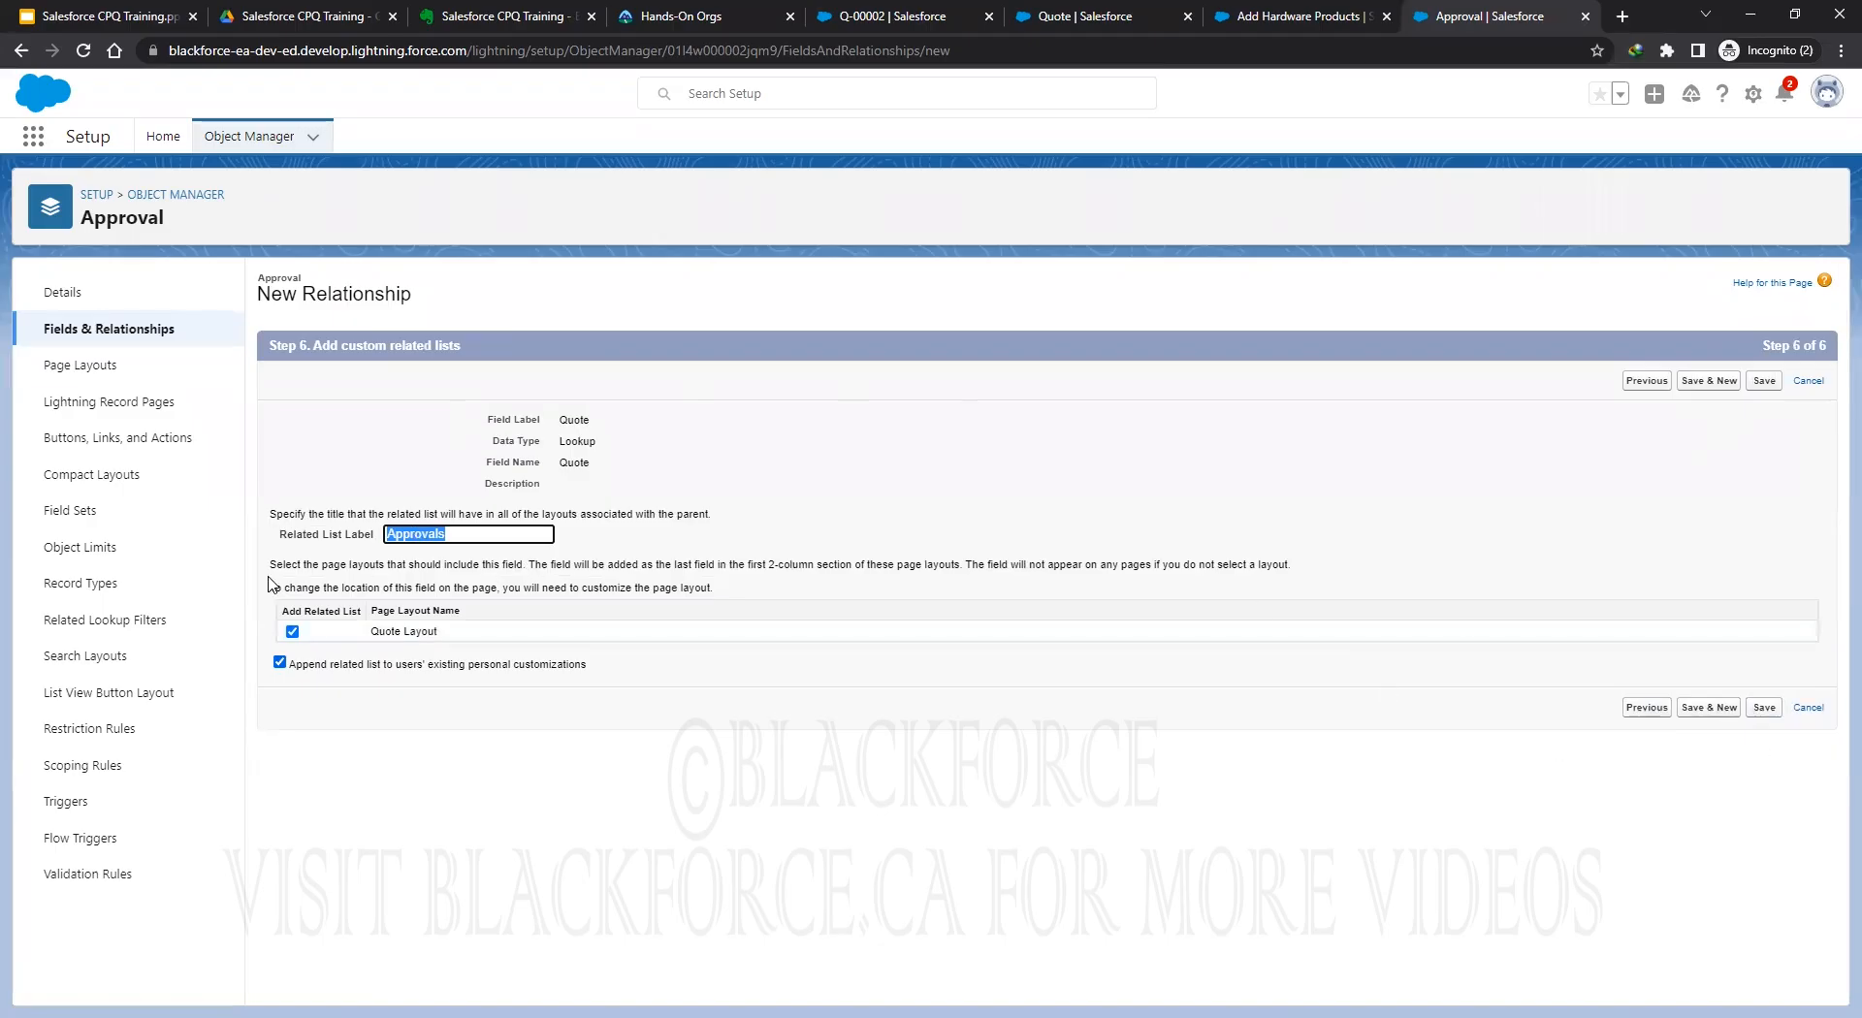
pyautogui.click(1763, 709)
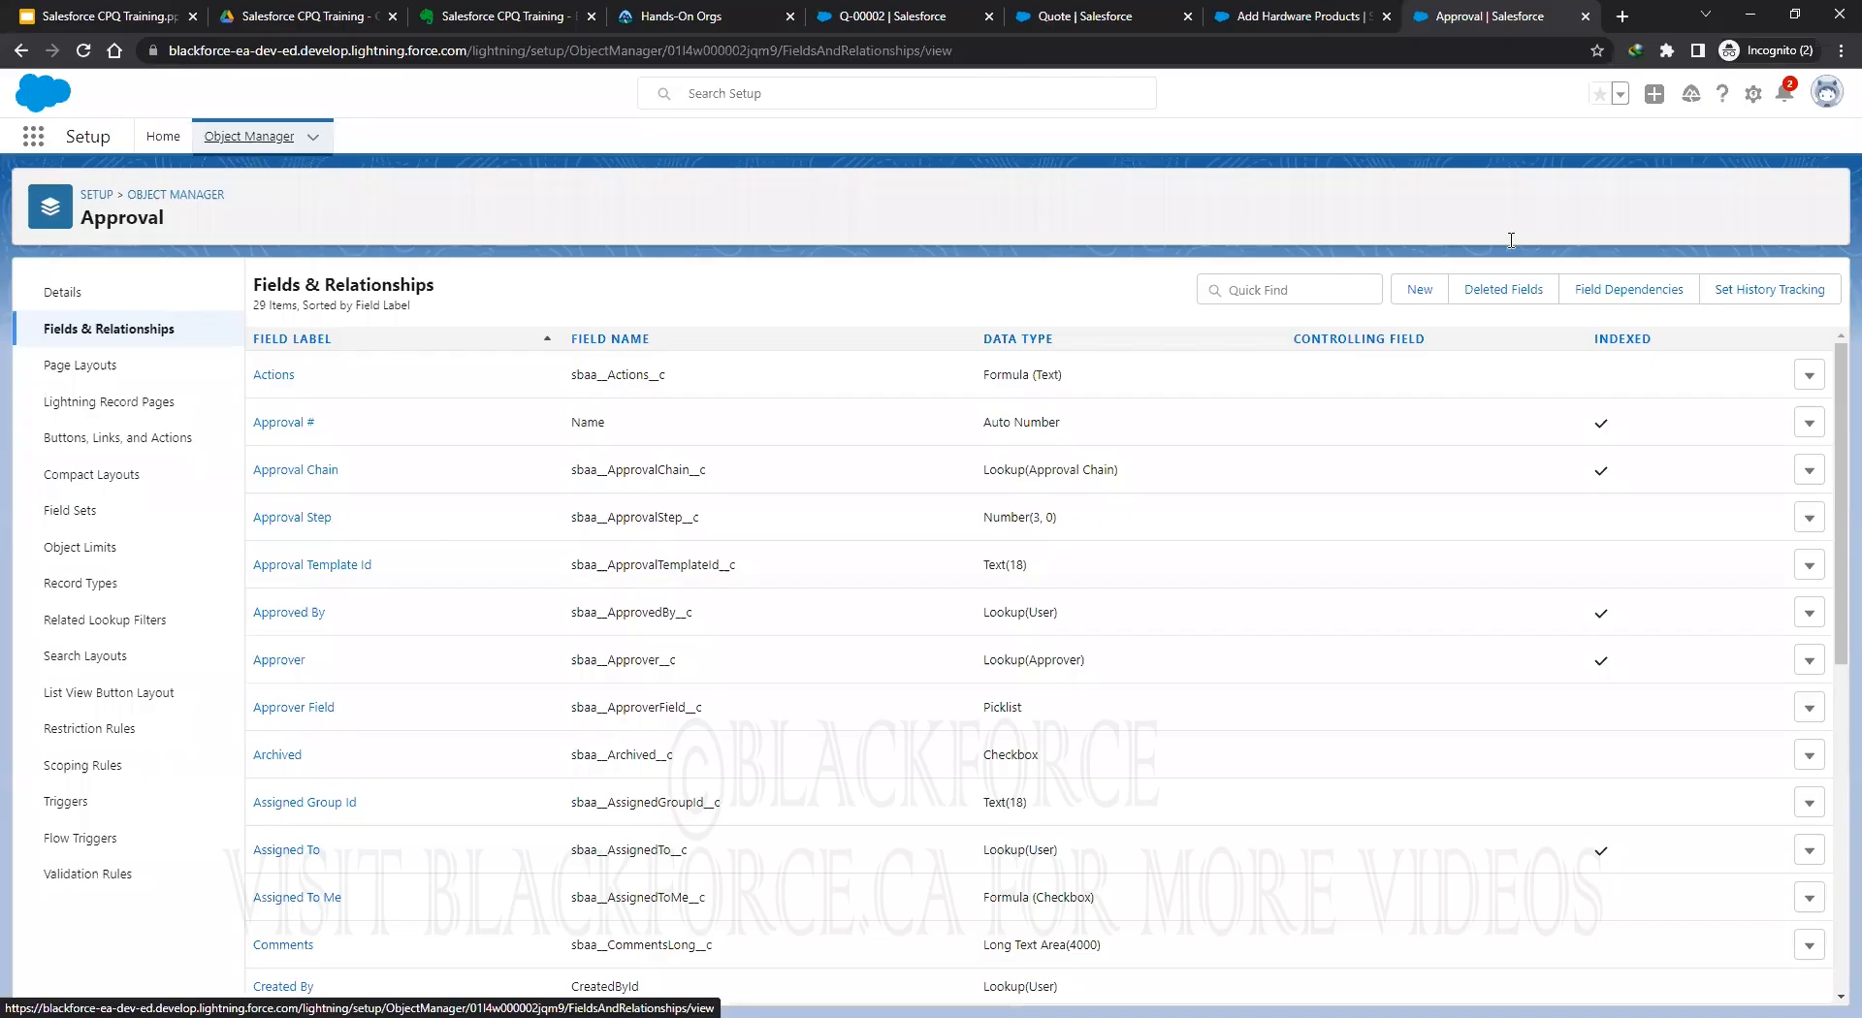
# Find the Quote object with Quick Find 'quote' and show its Fields & Relationships.
pyautogui.write('quote')
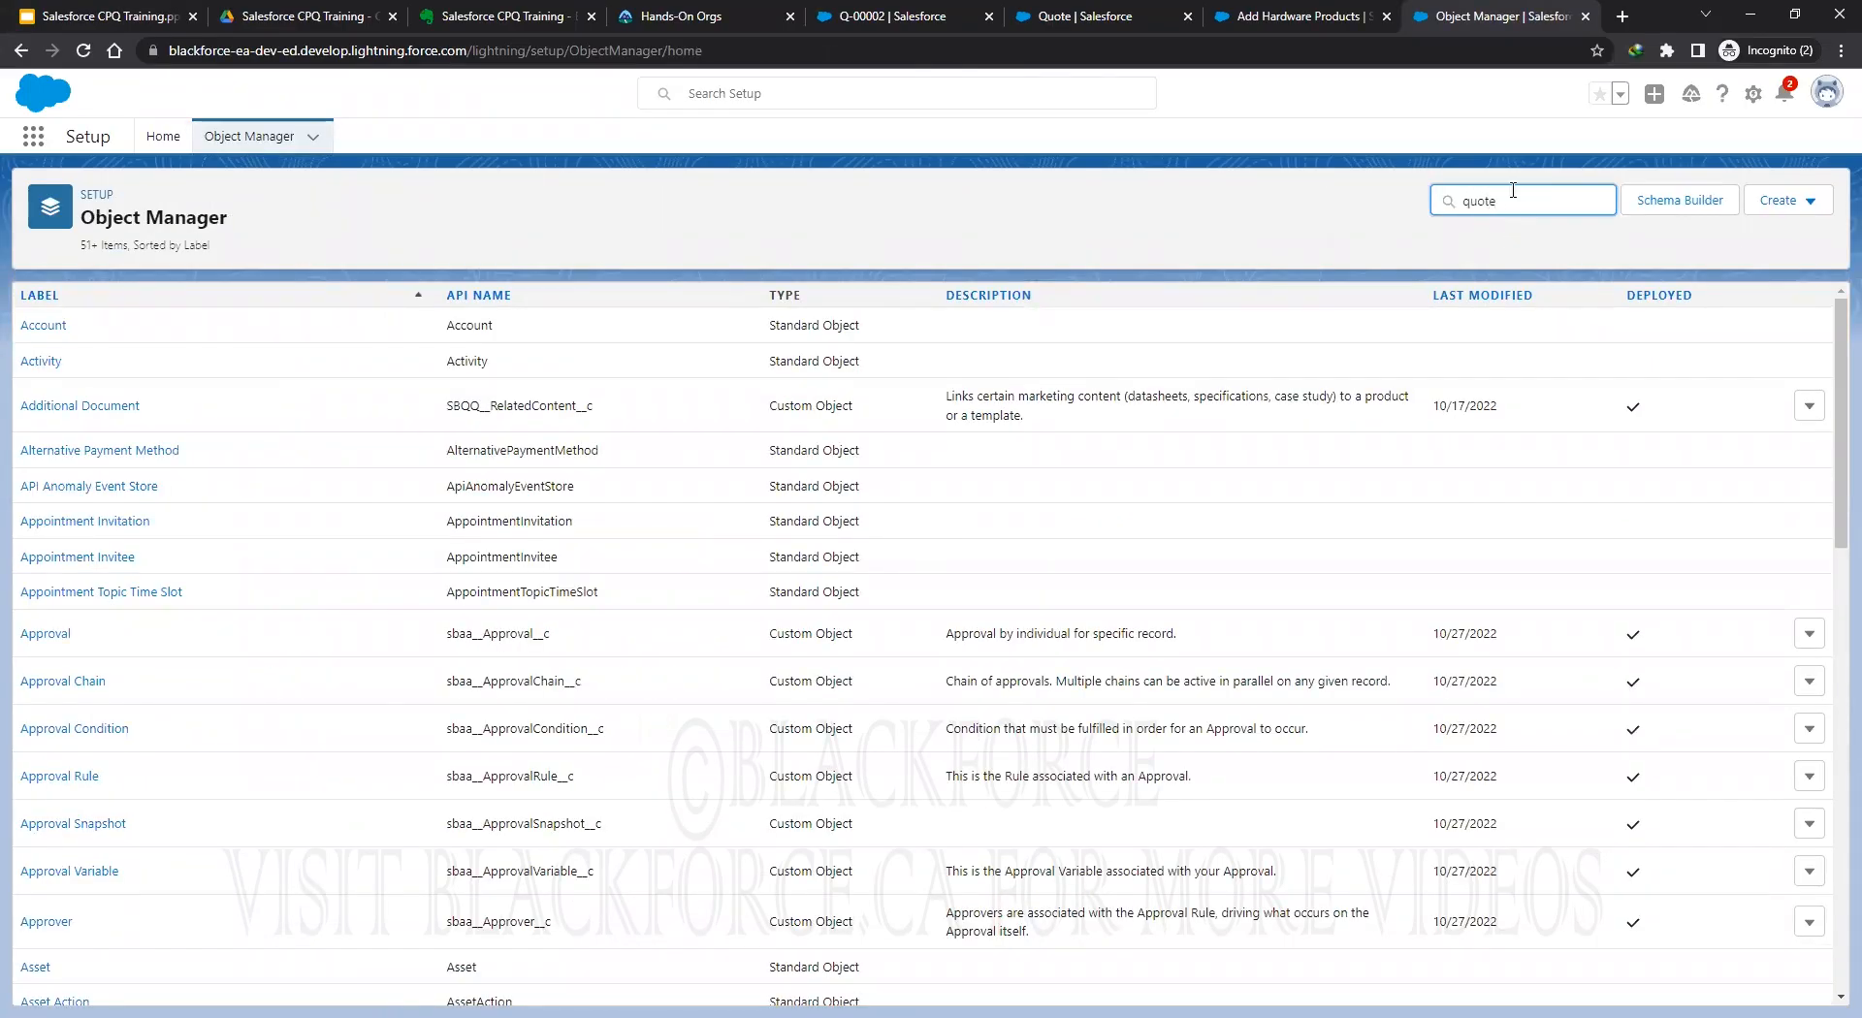
pyautogui.click(42, 339)
pyautogui.click(122, 334)
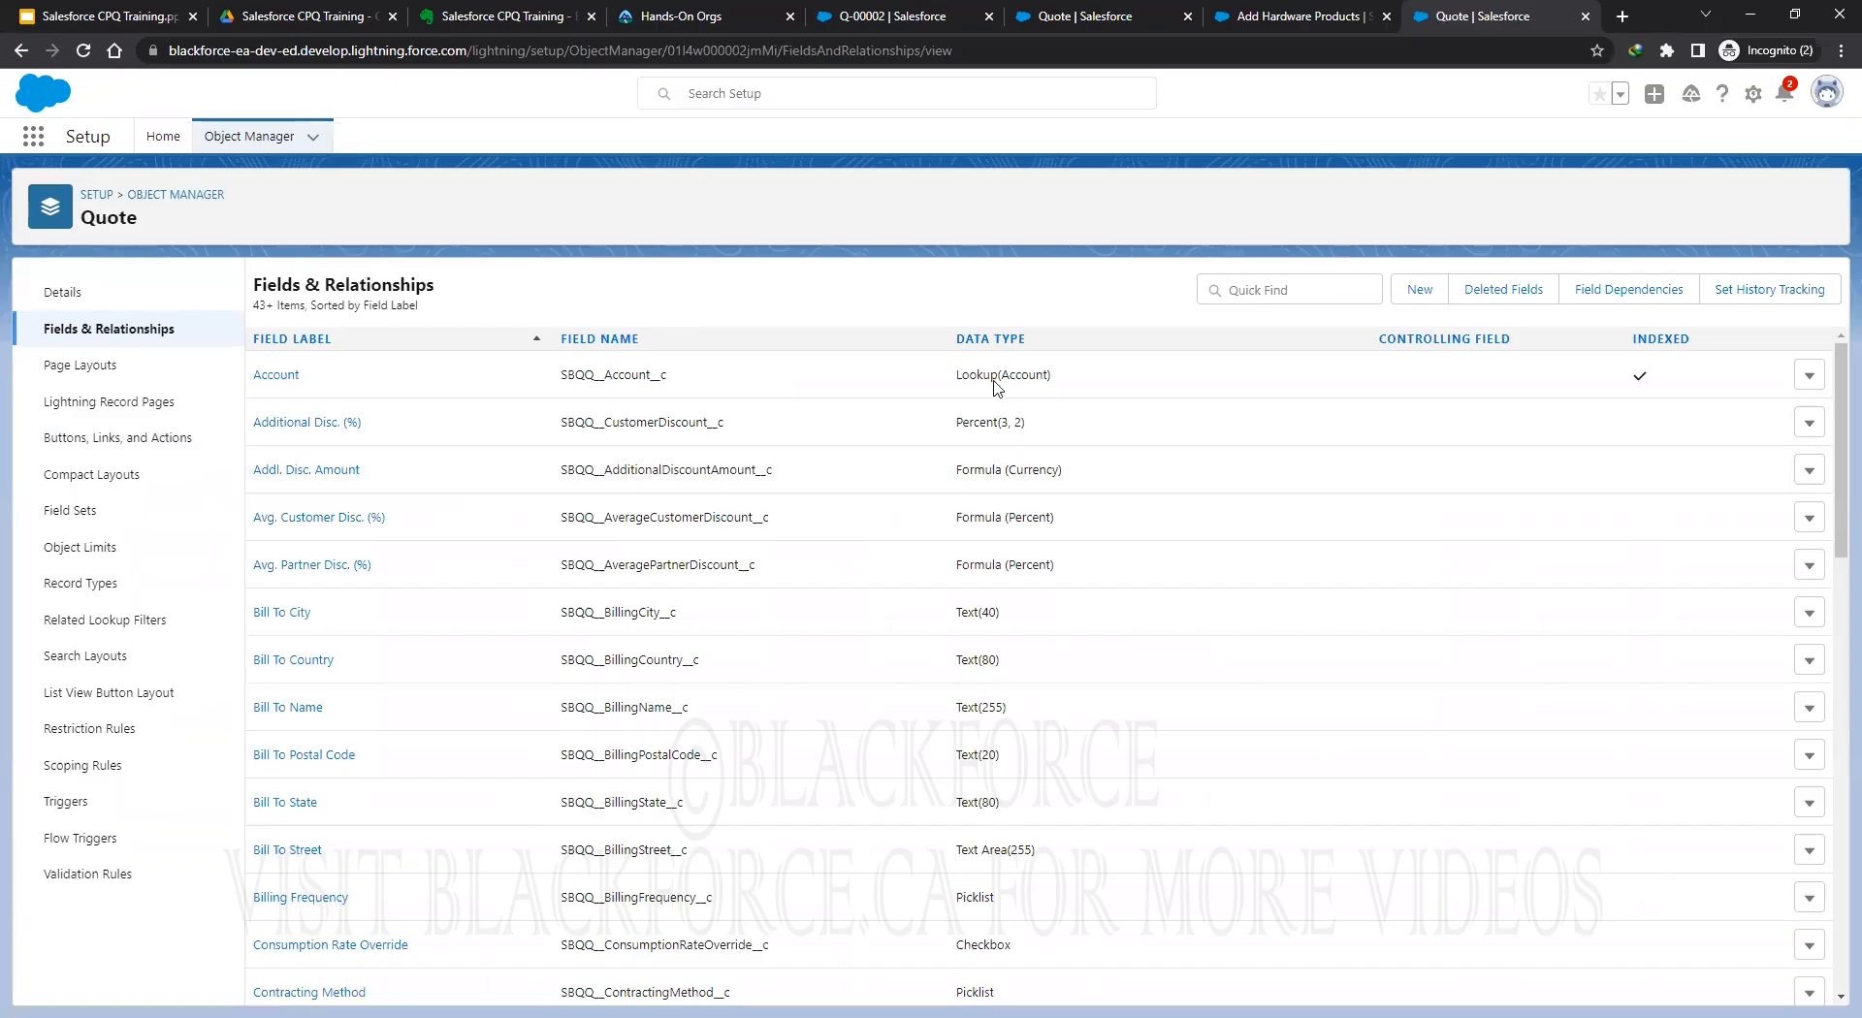
# Start a new Quote field, then follow the note's Setting Up Advanced Approvals link under Steps 1–3.
pyautogui.click(1419, 290)
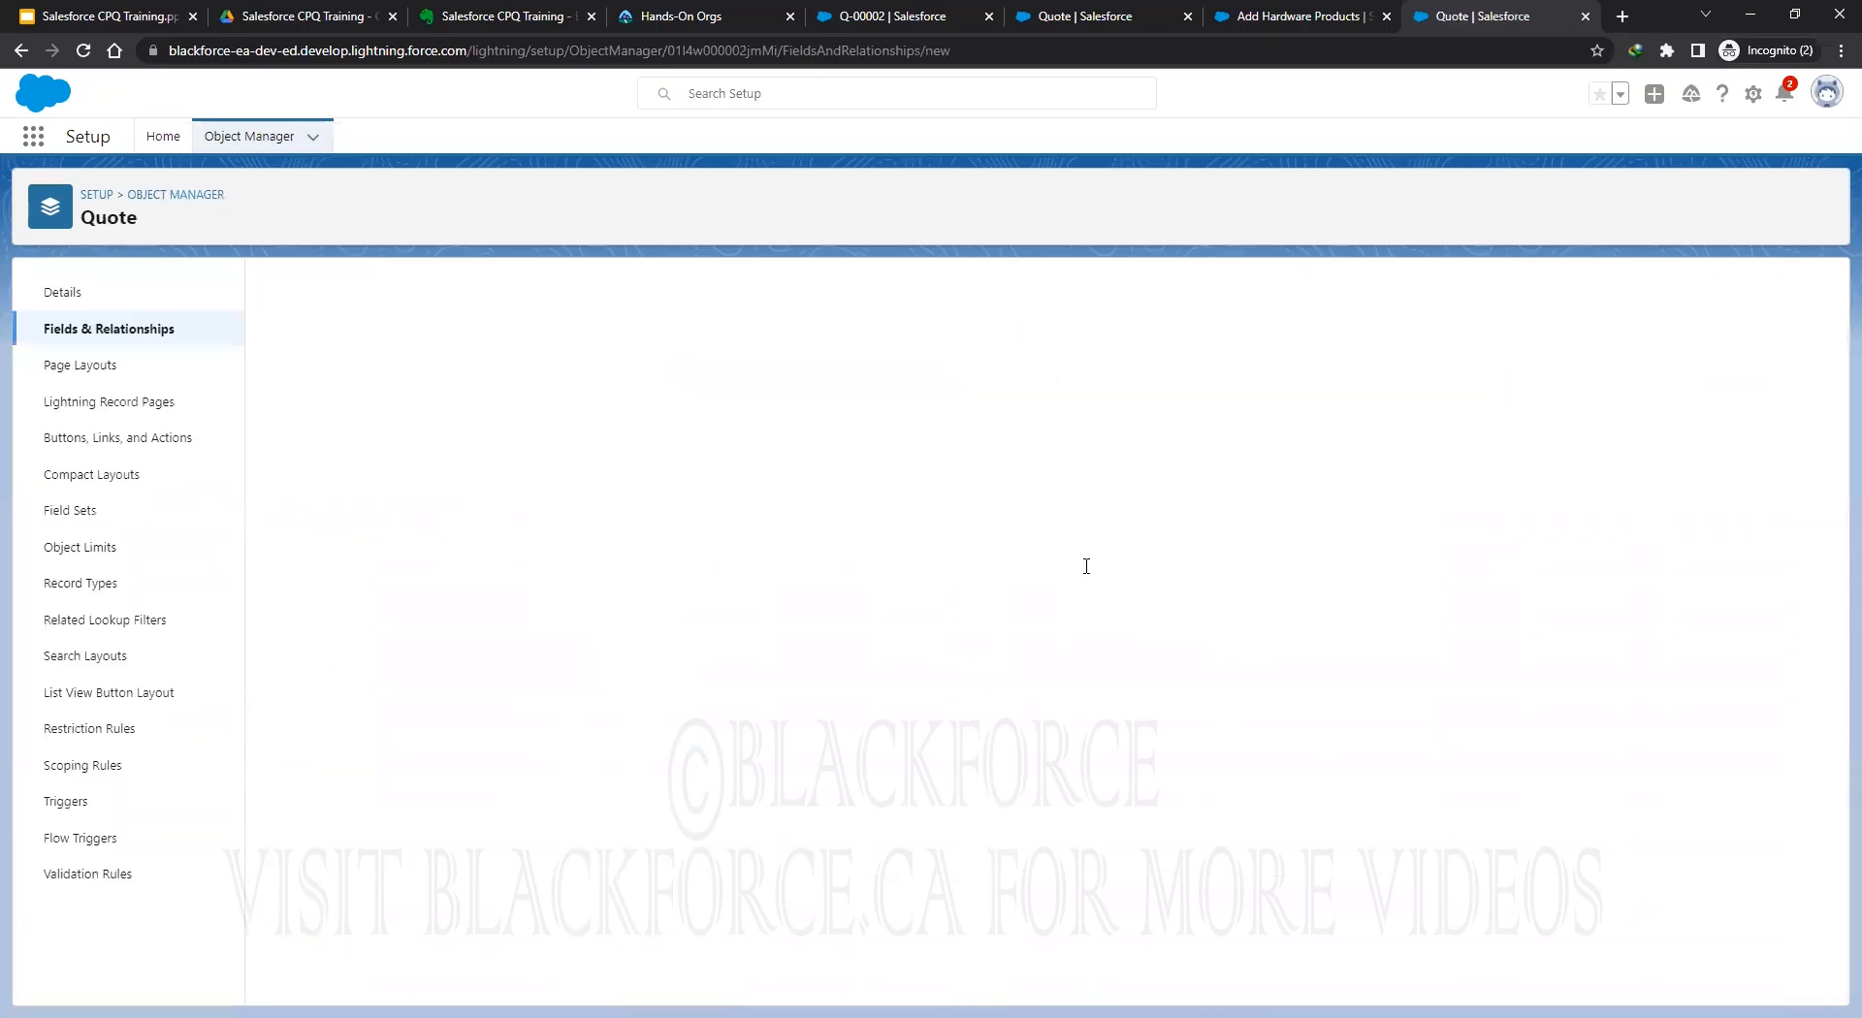
pyautogui.click(475, 15)
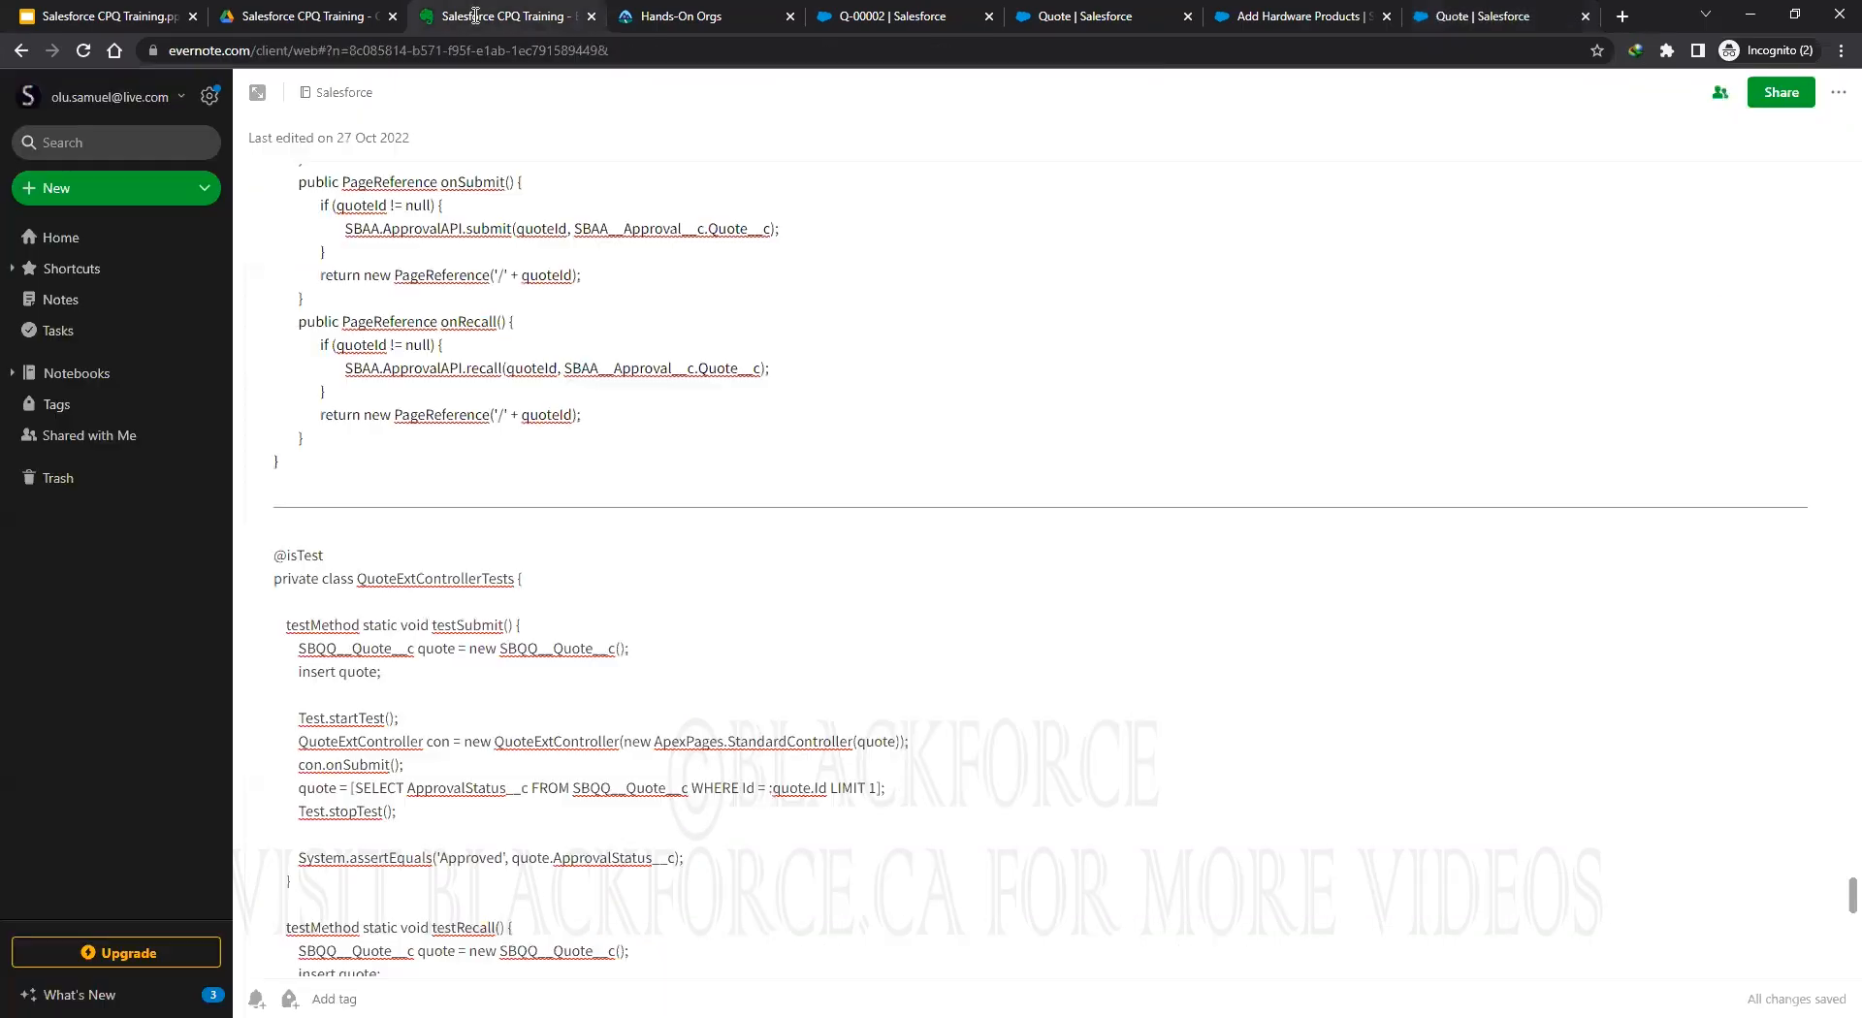
pyautogui.scroll(8, 845, 478)
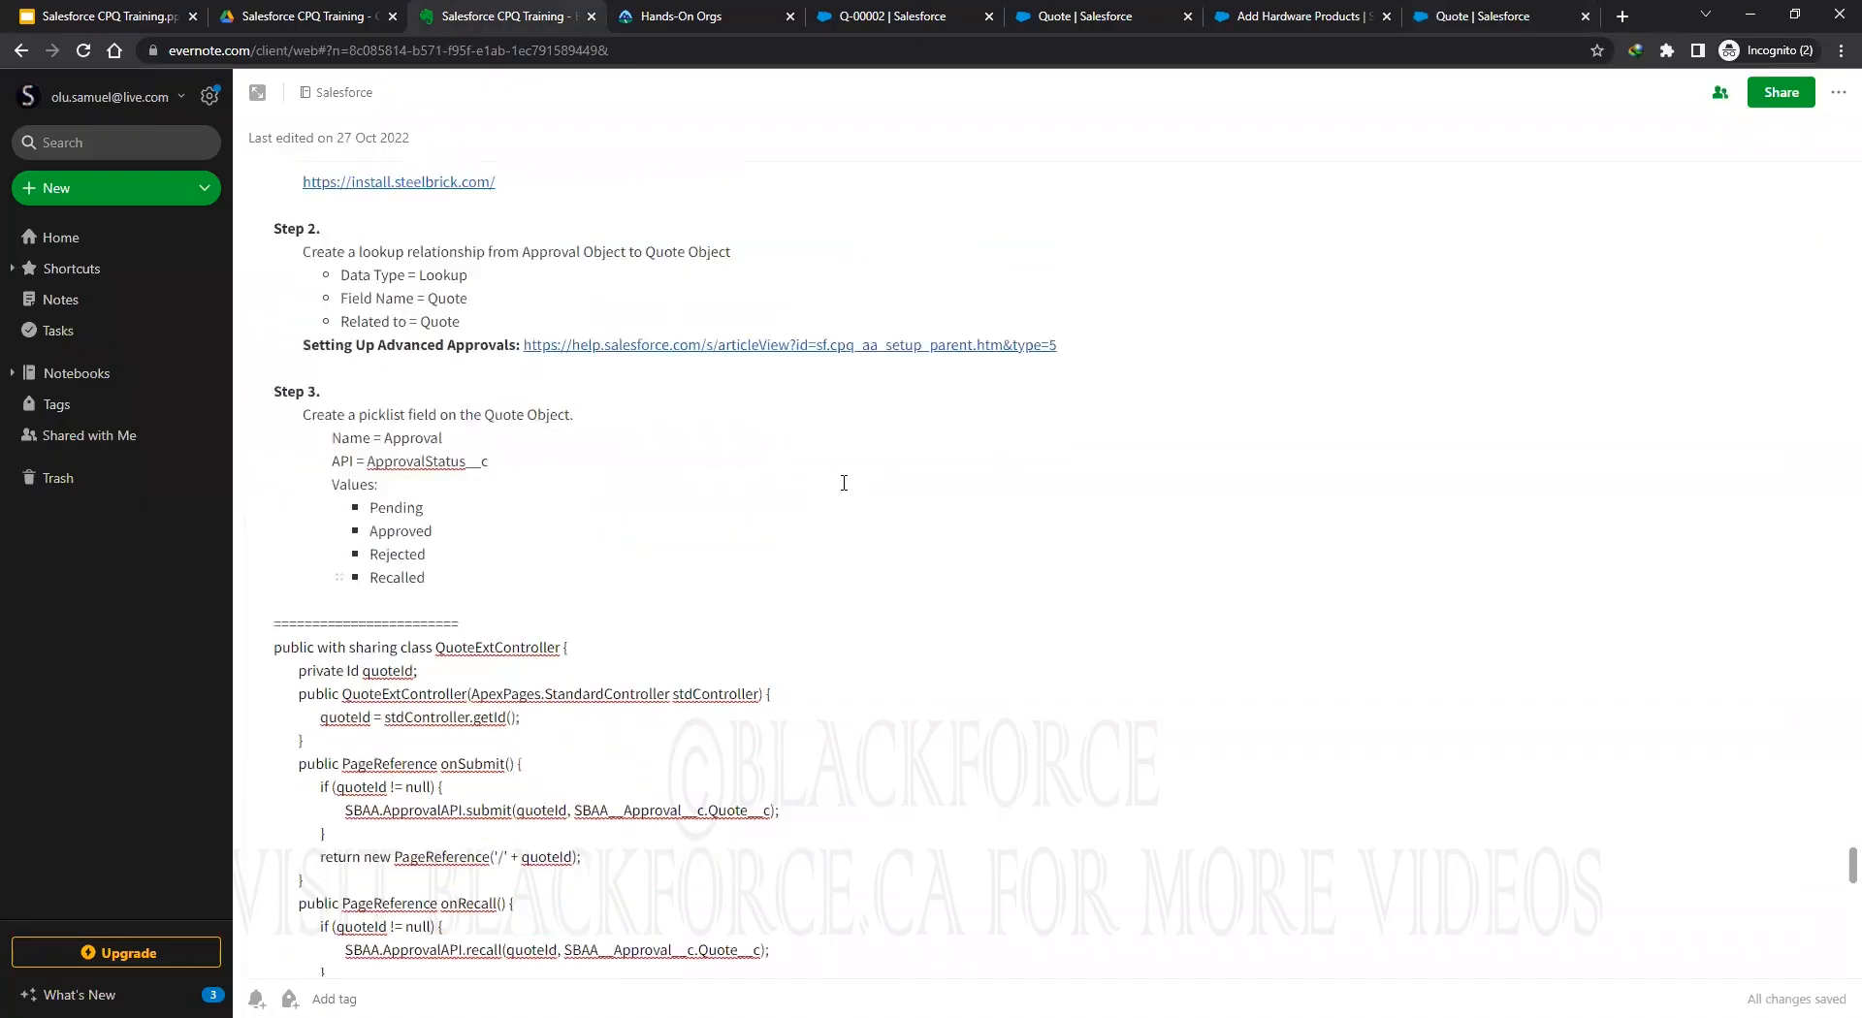
pyautogui.moveTo(734, 549)
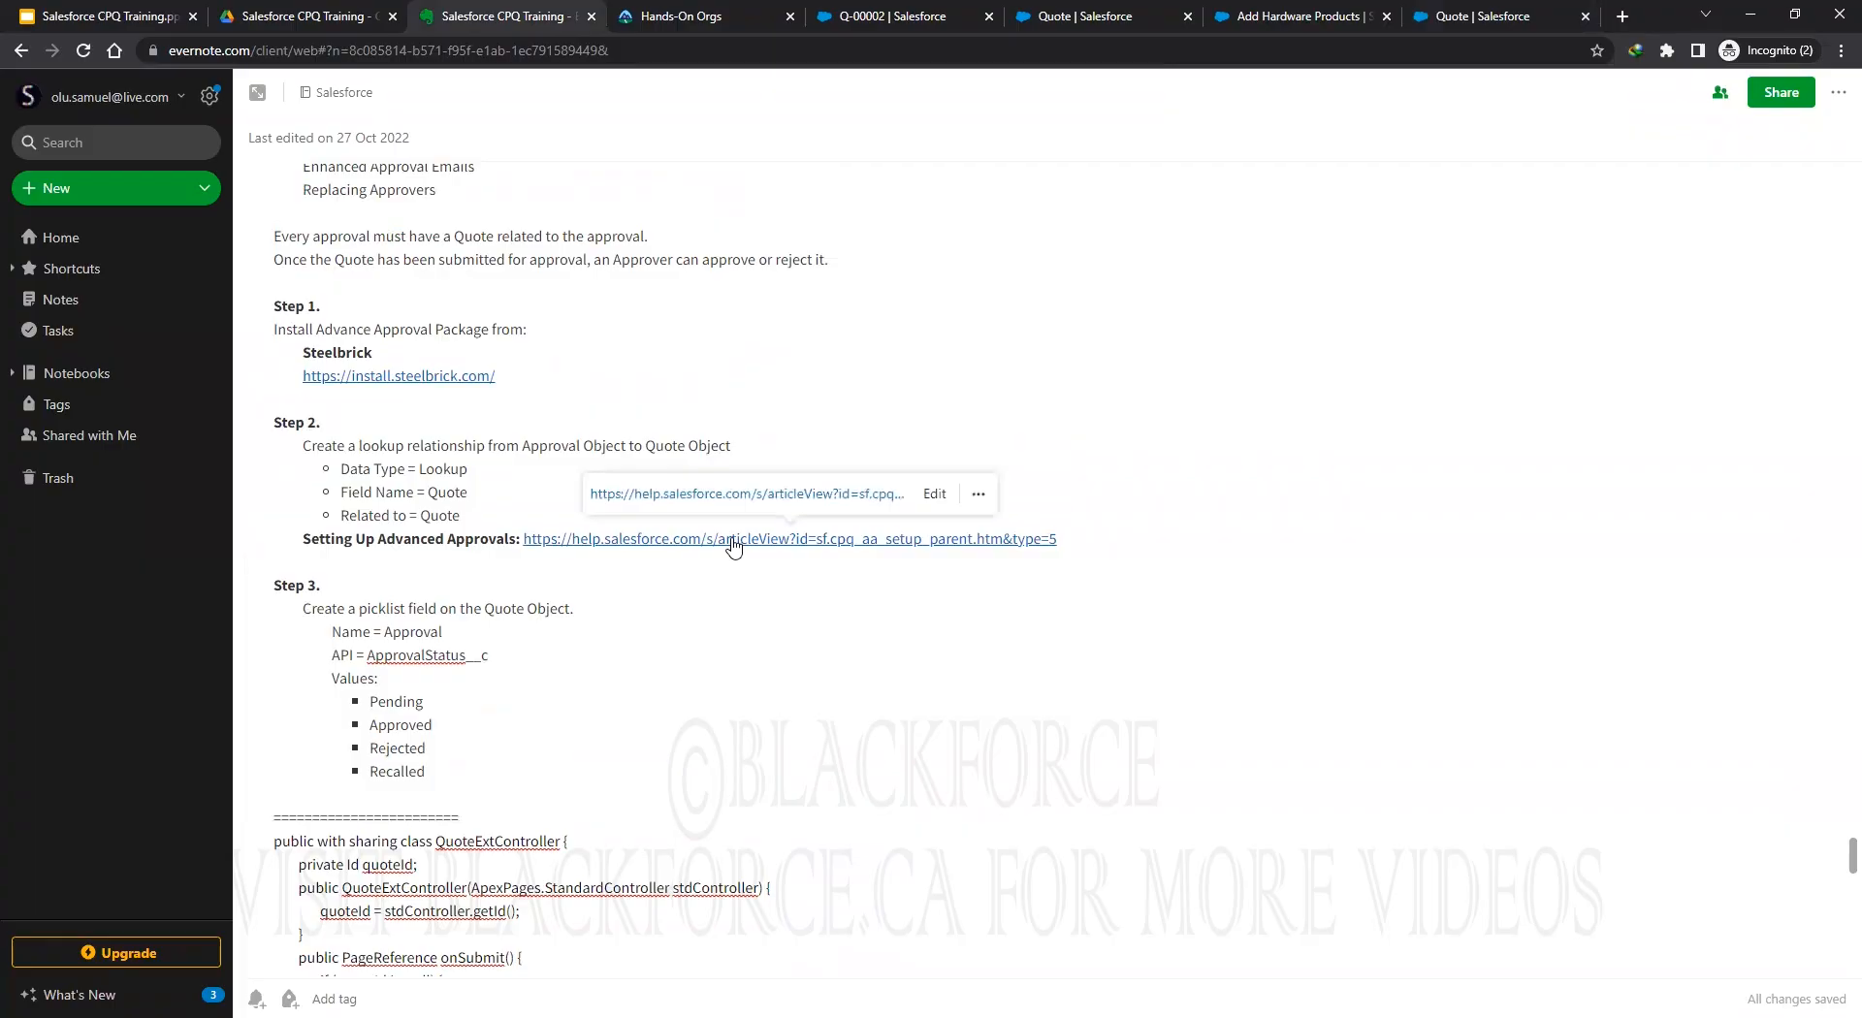
pyautogui.click(733, 539)
# Continue to the Setting Up Advanced Approvals help article and review its title and six subtopics.
pyautogui.click(618, 304)
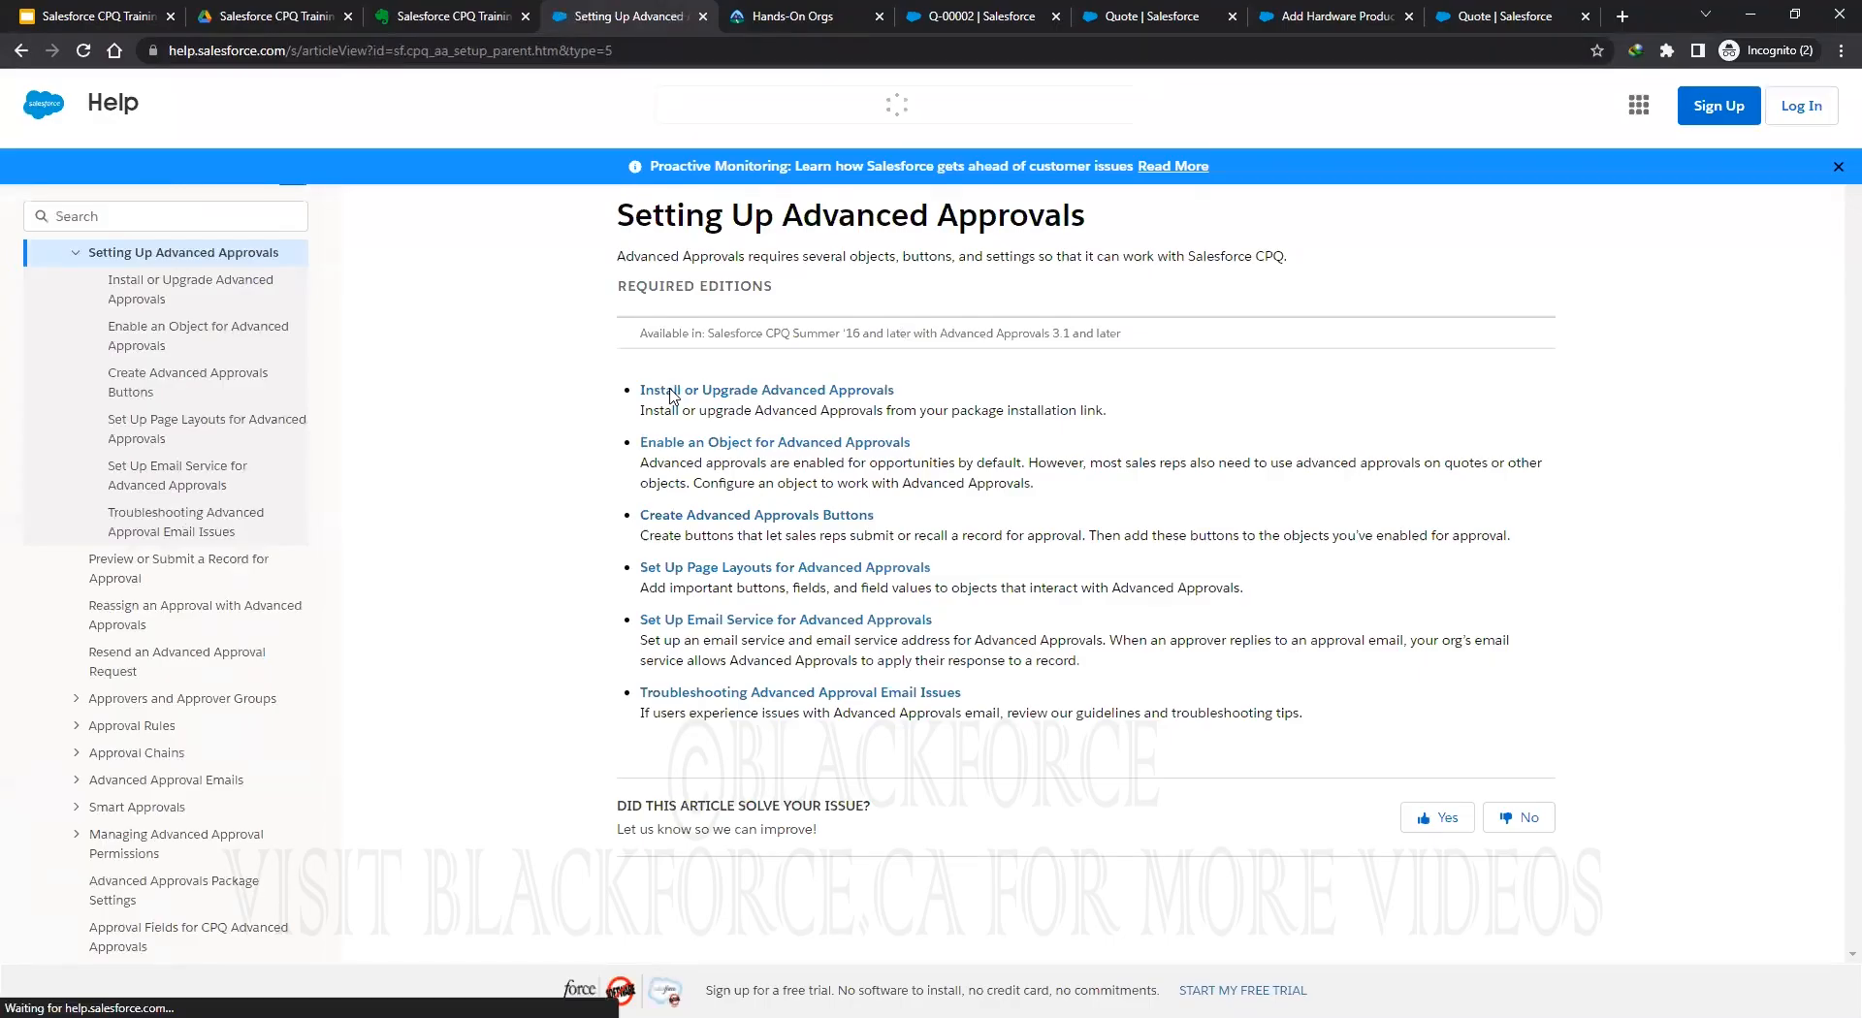
pyautogui.moveTo(621, 361); pyautogui.dragTo(1156, 380)
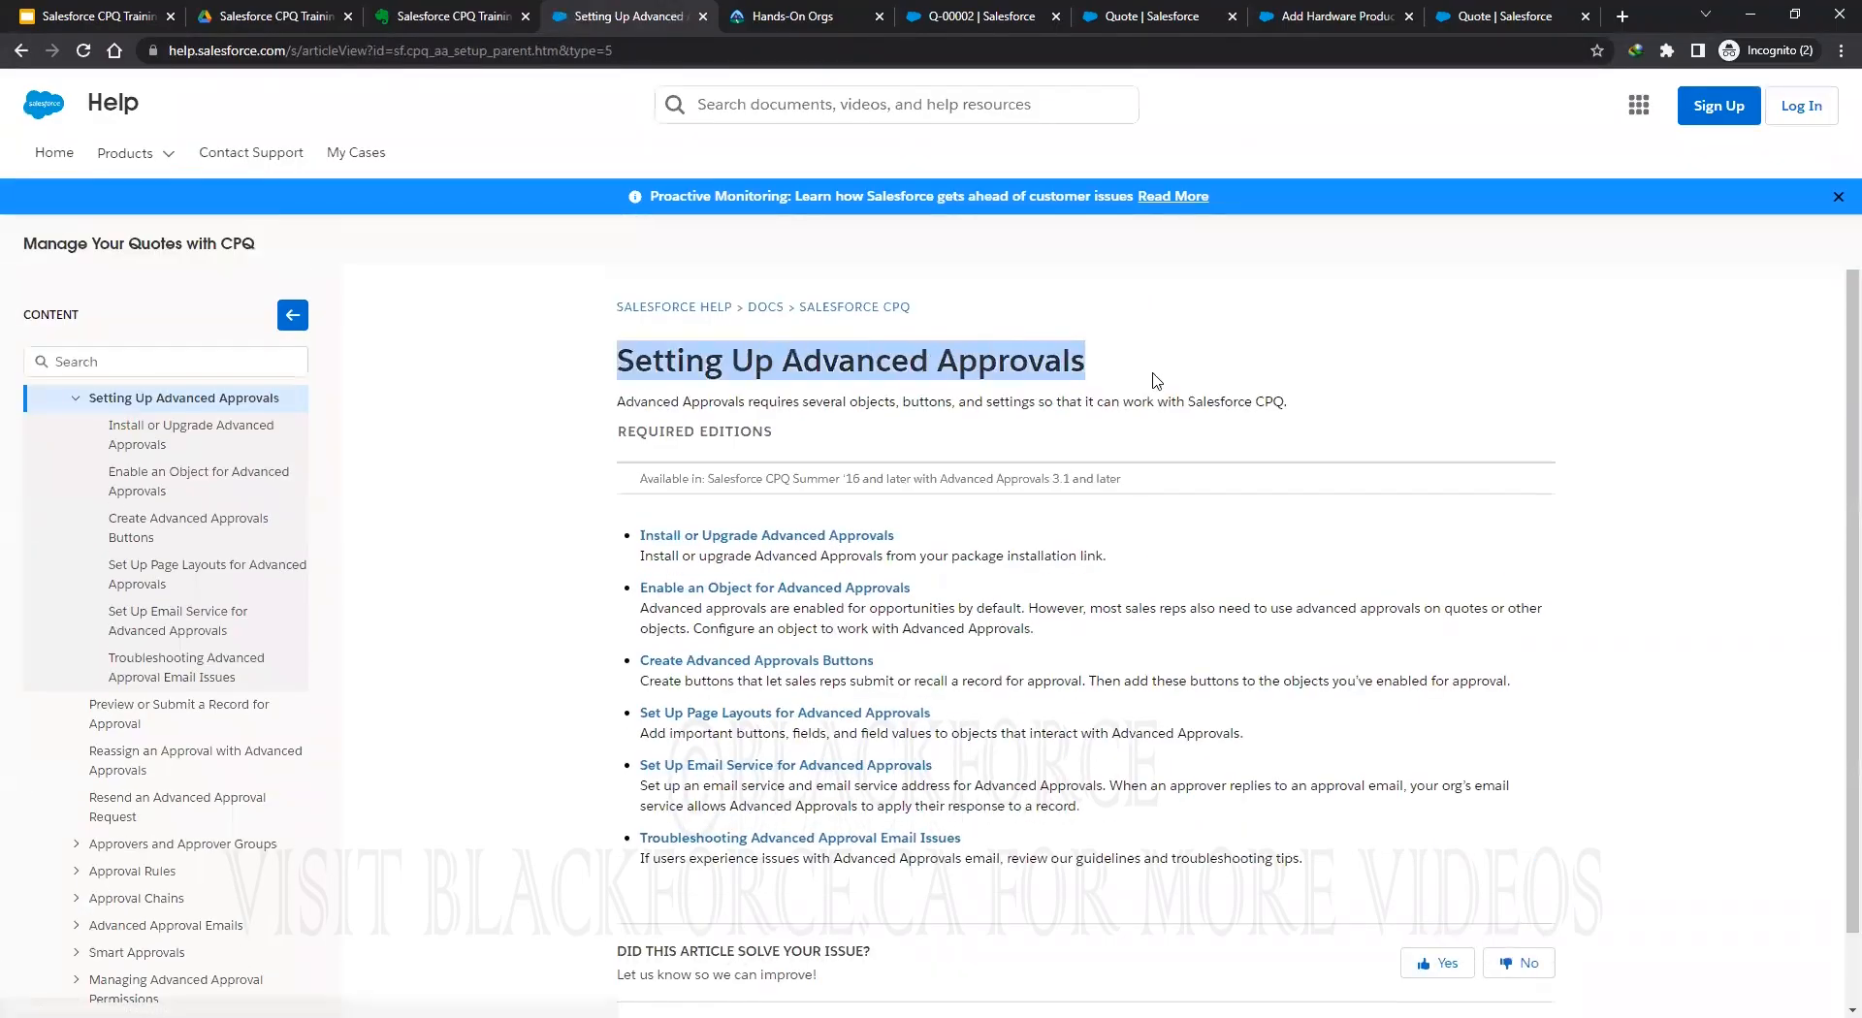
pyautogui.click(441, 17)
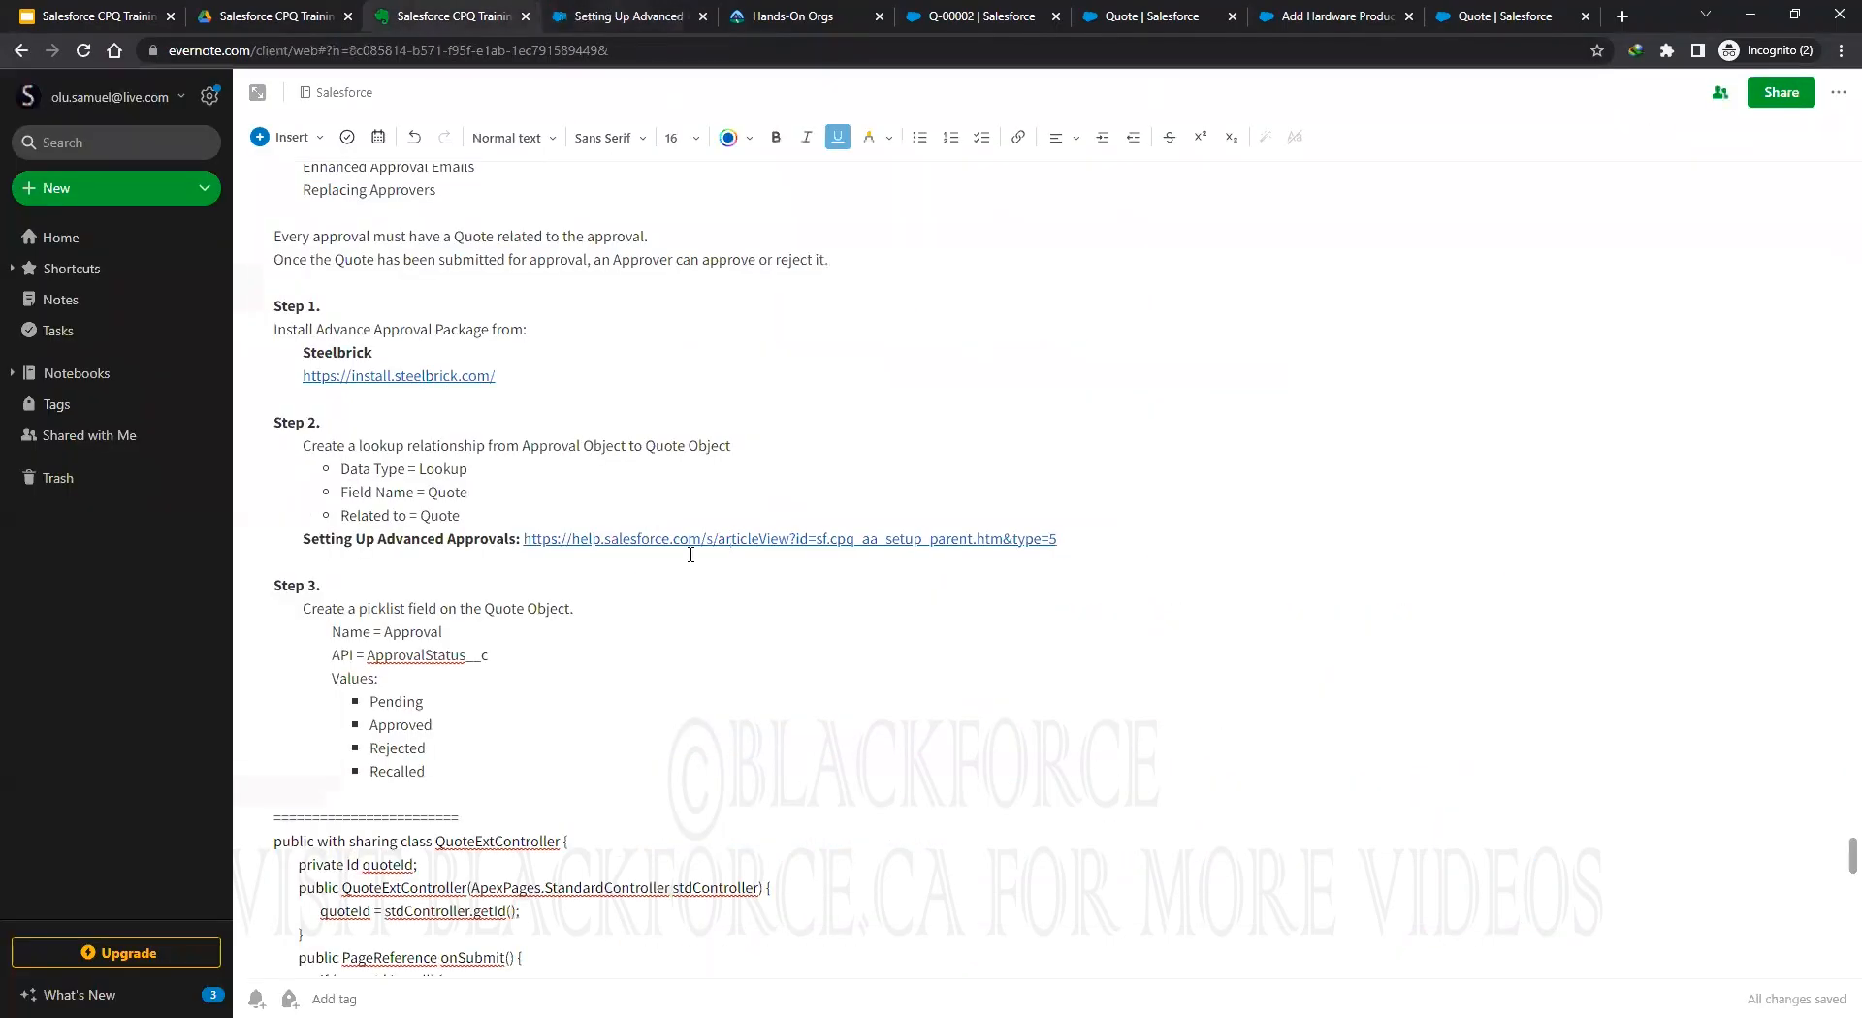
pyautogui.click(603, 13)
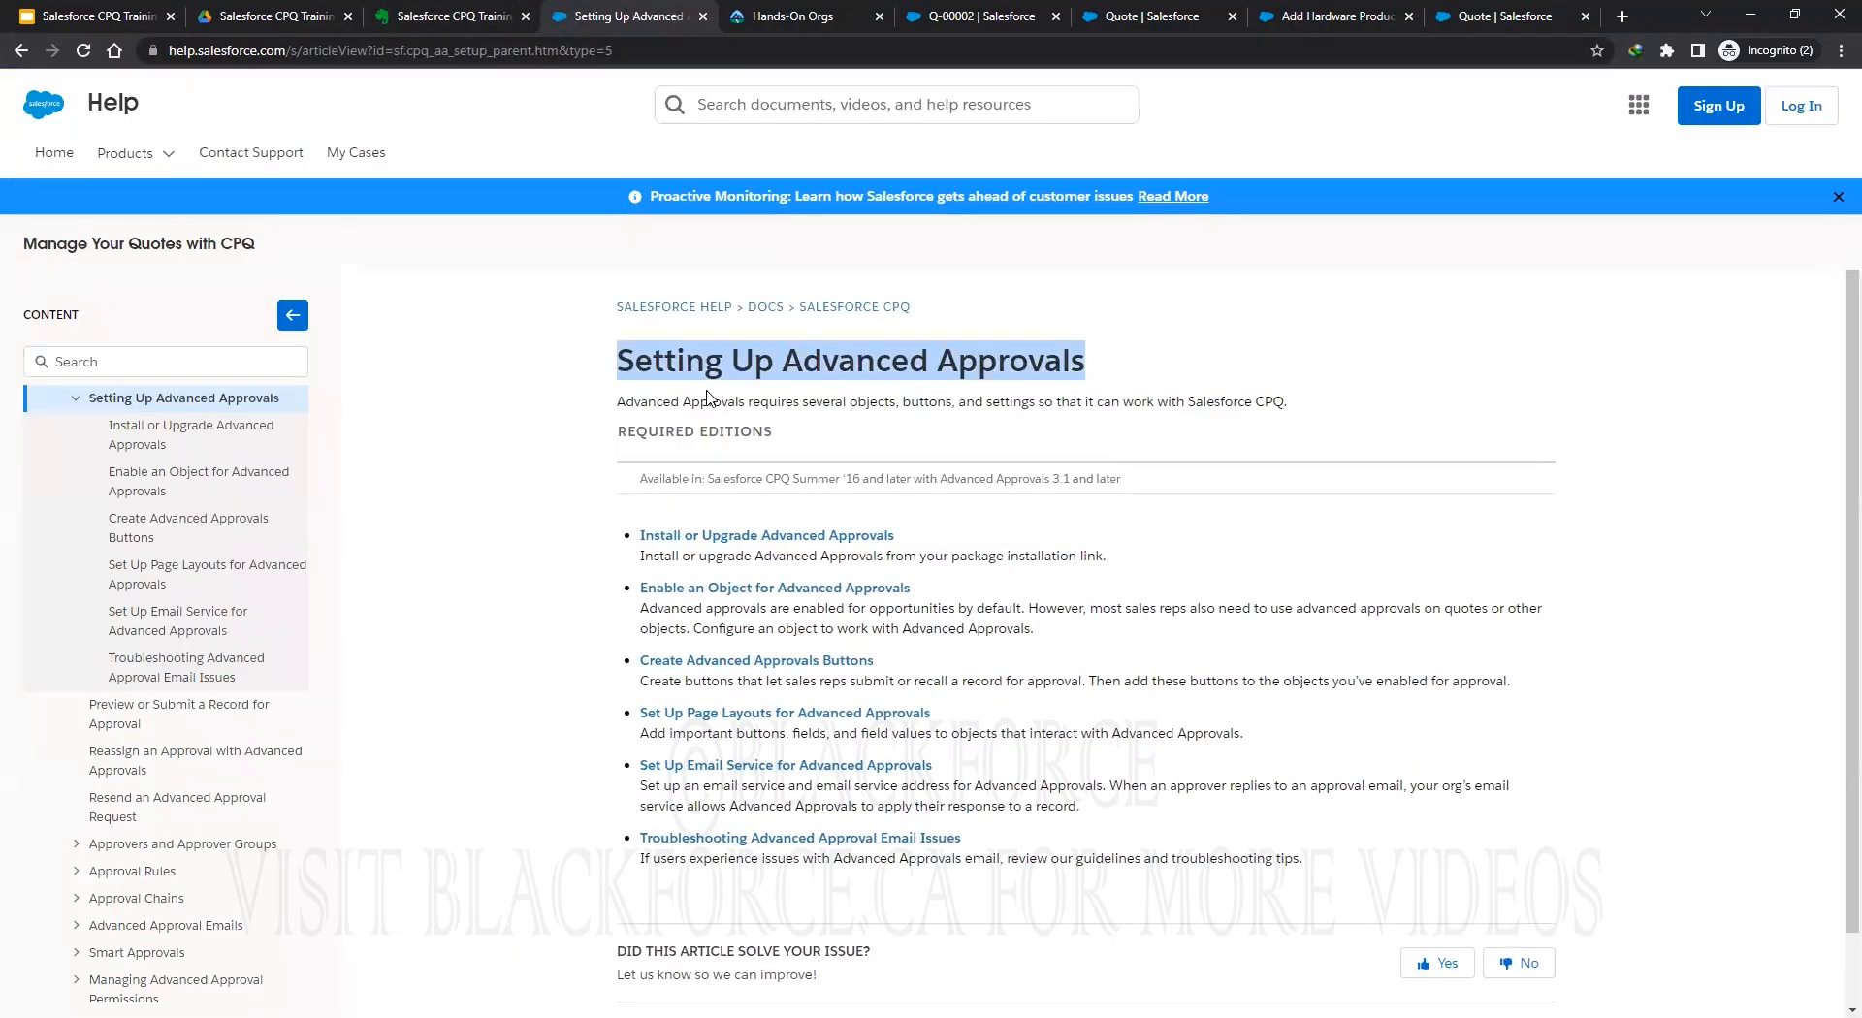
pyautogui.click(821, 369)
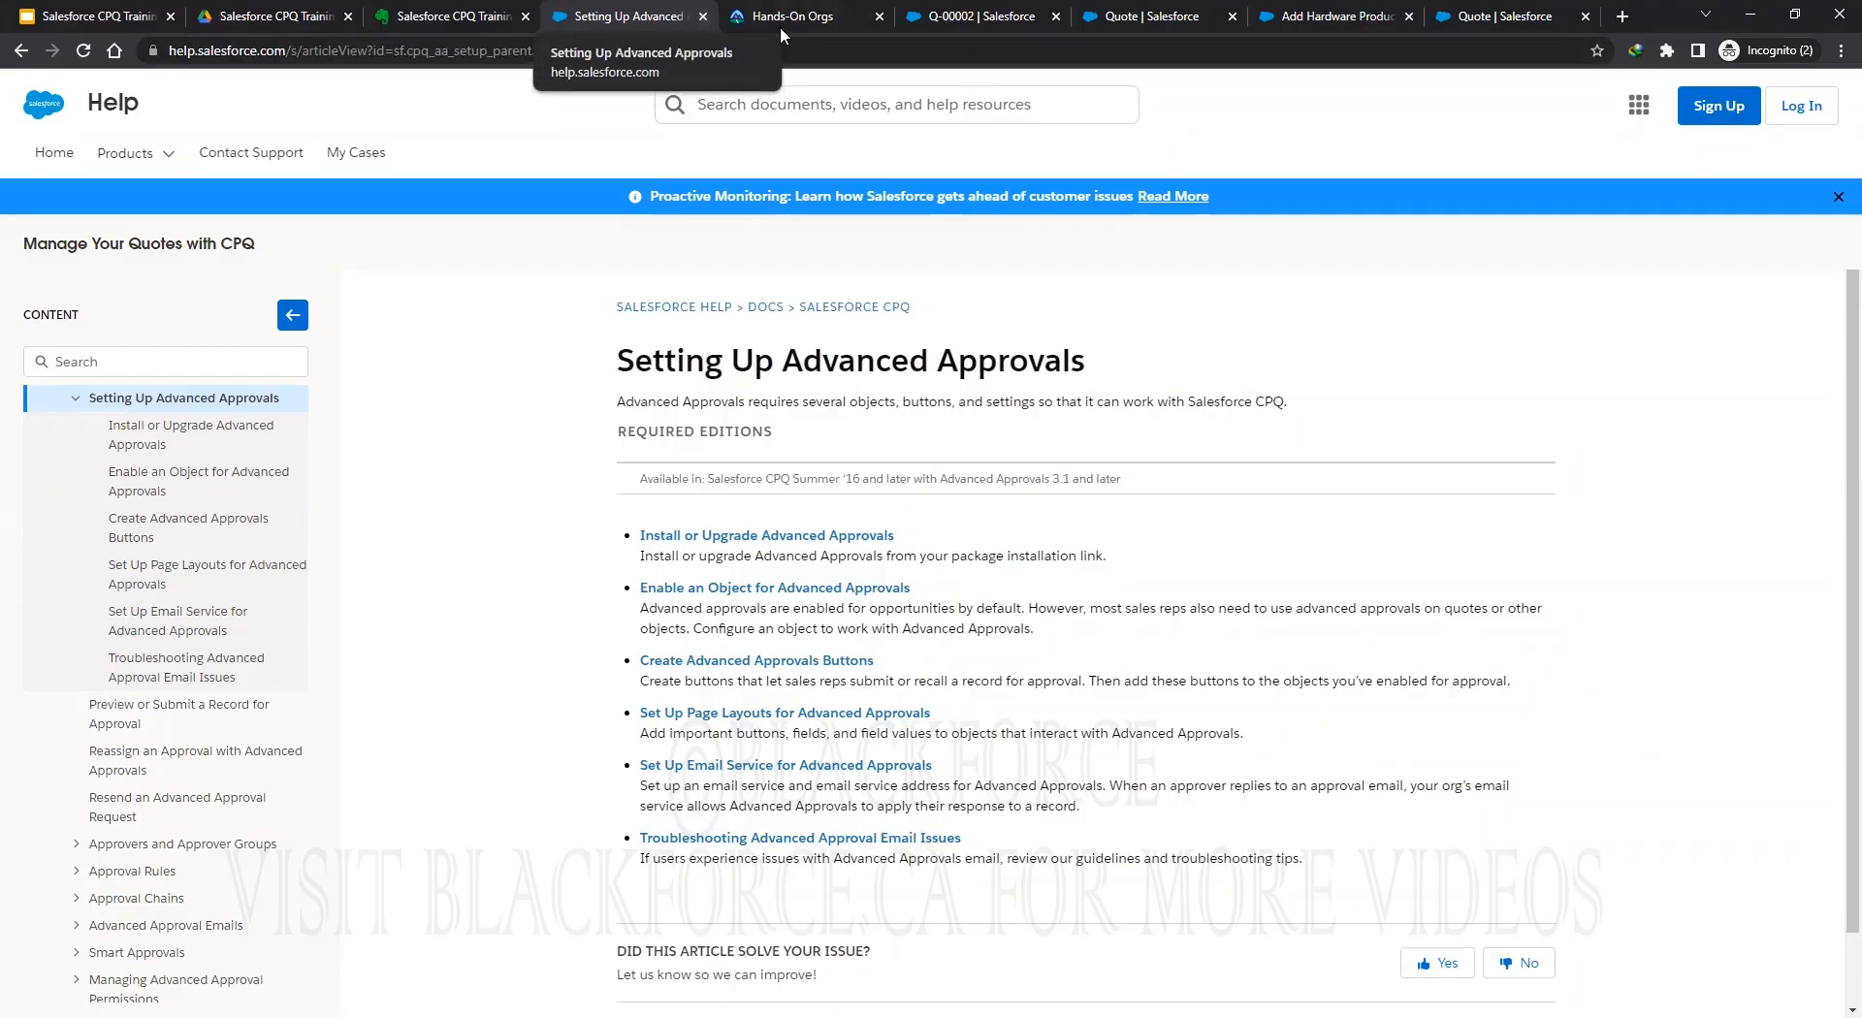
pyautogui.scroll(-1, 1067, 388)
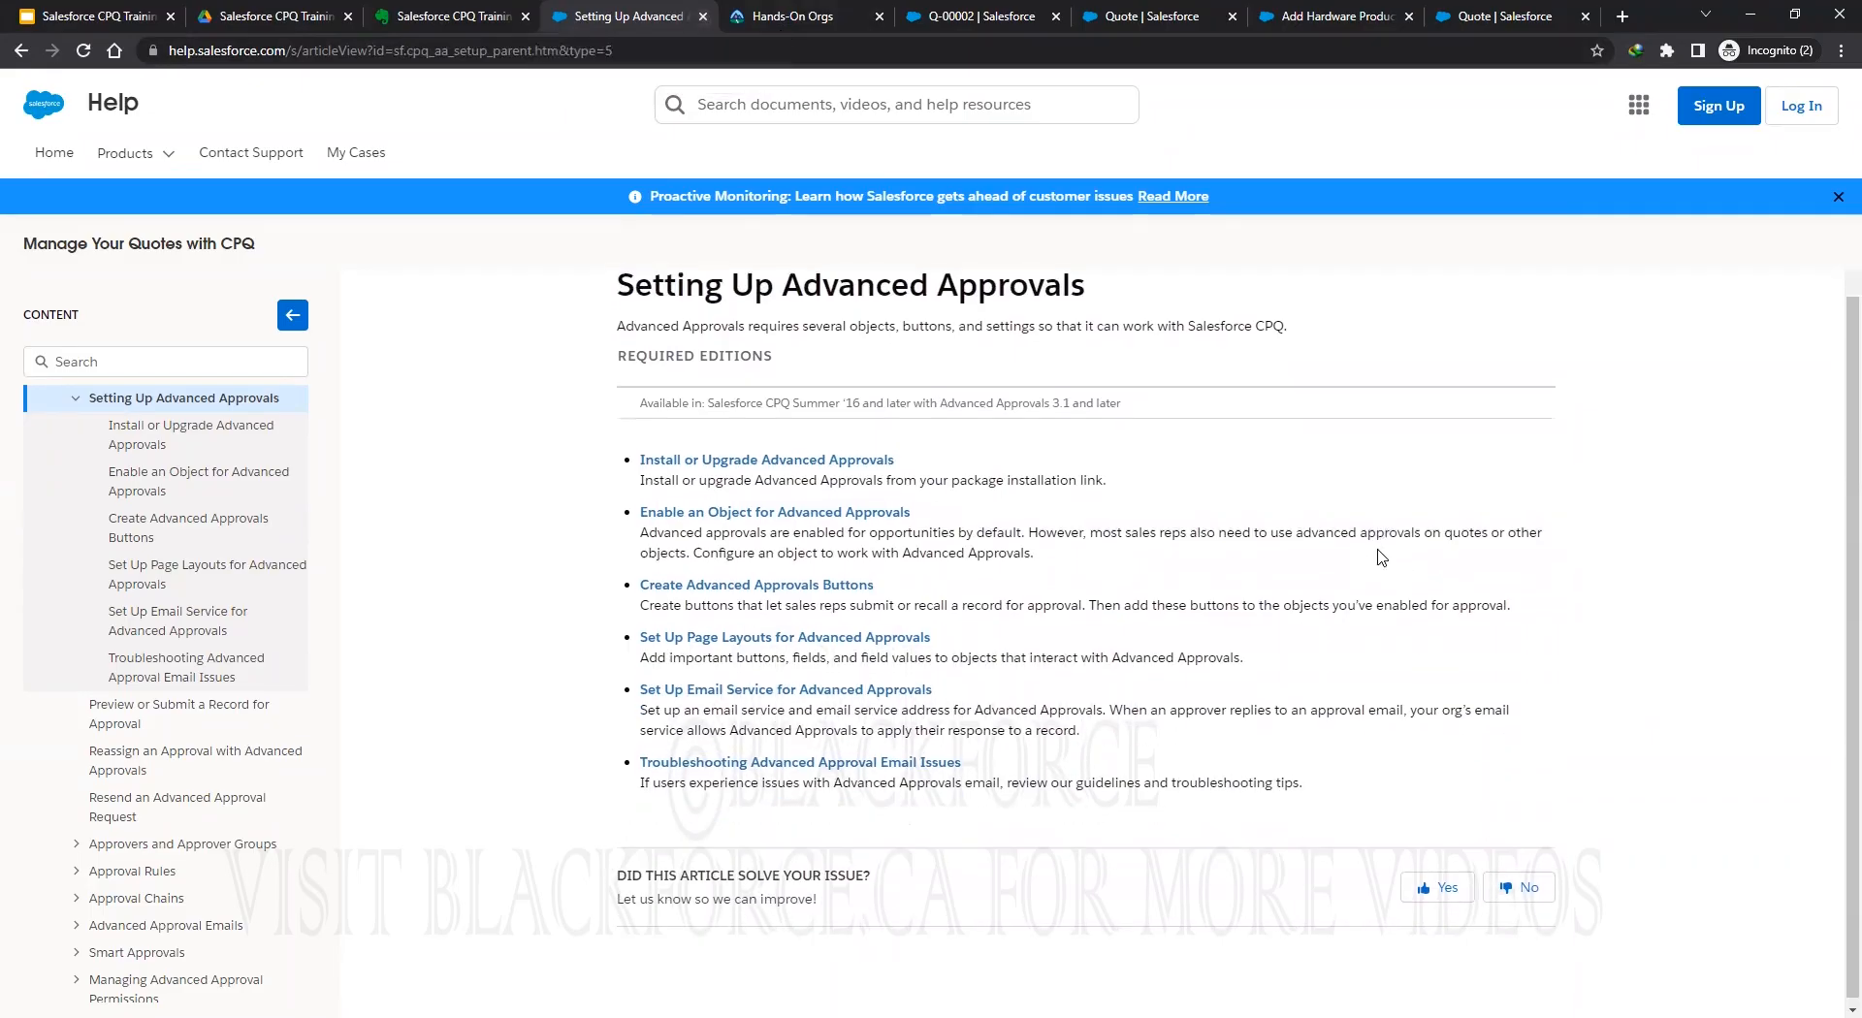
pyautogui.scroll(1, 1144, 282)
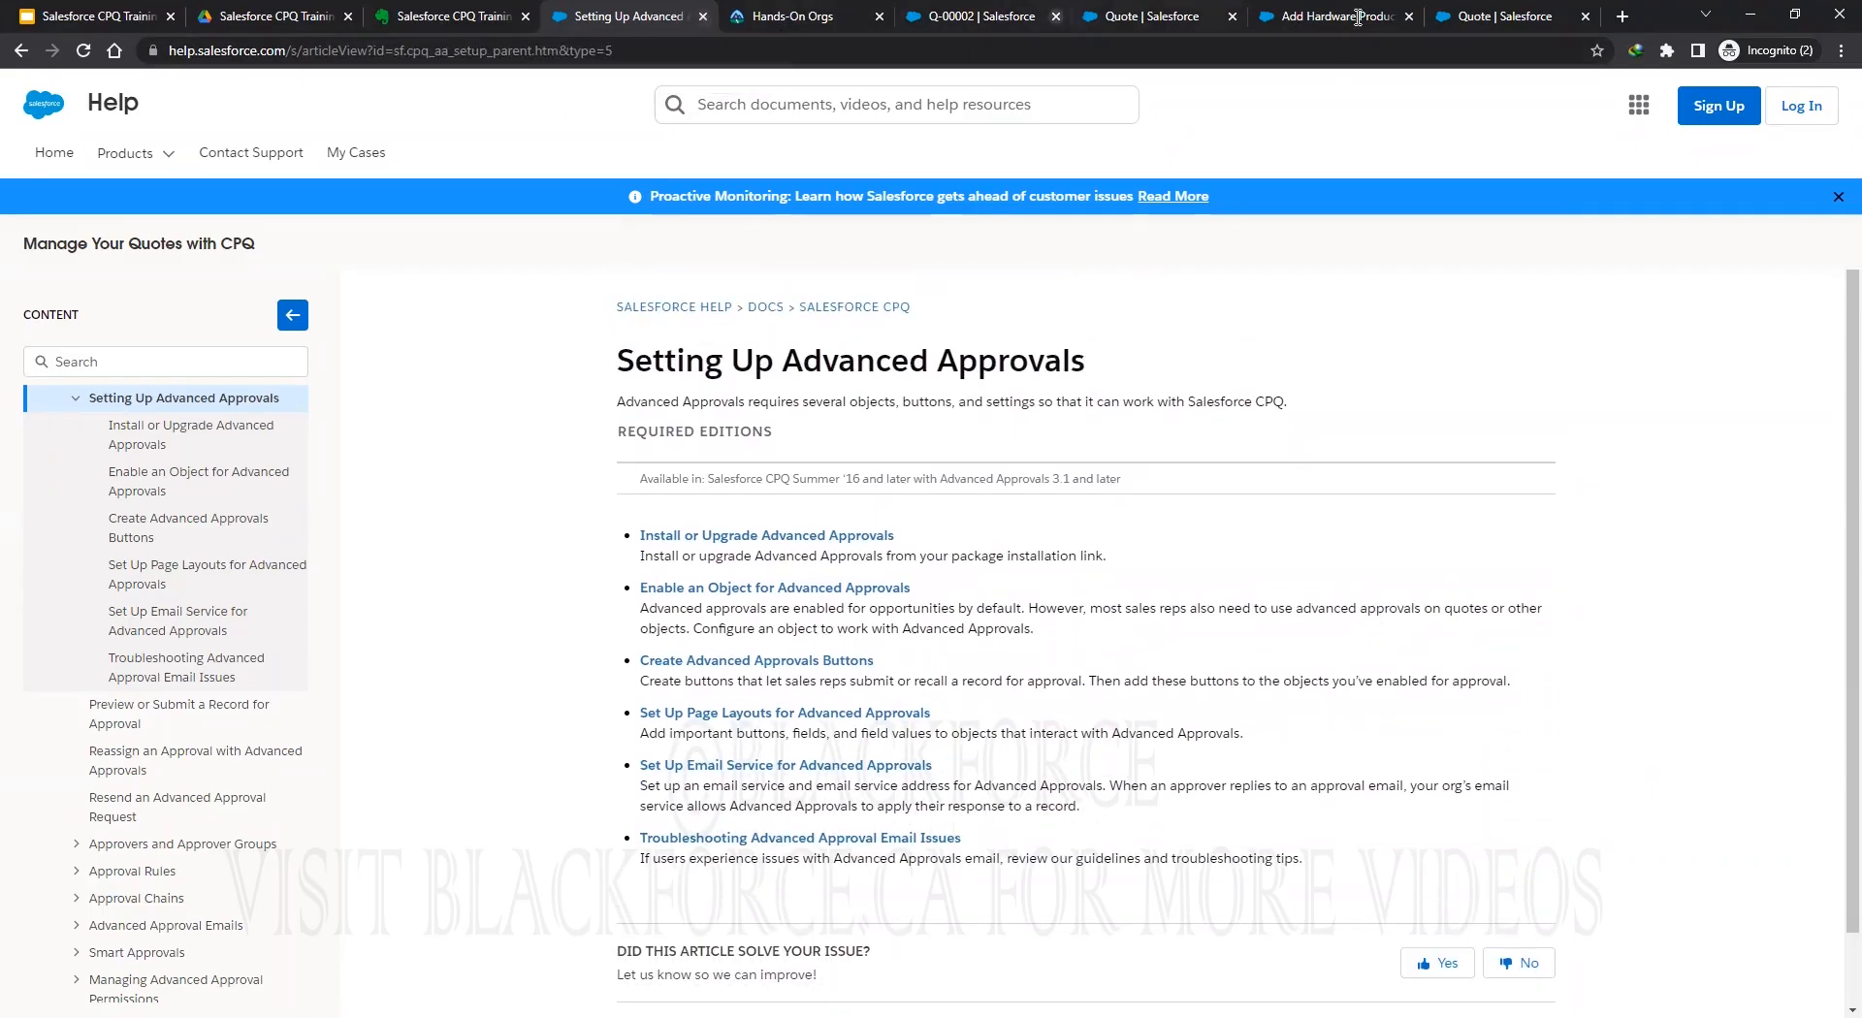
# Choose manual entry of values for the new Quote picklist, then select Pending, Approved, Rejected, Recalled in the note.
pyautogui.click(1461, 18)
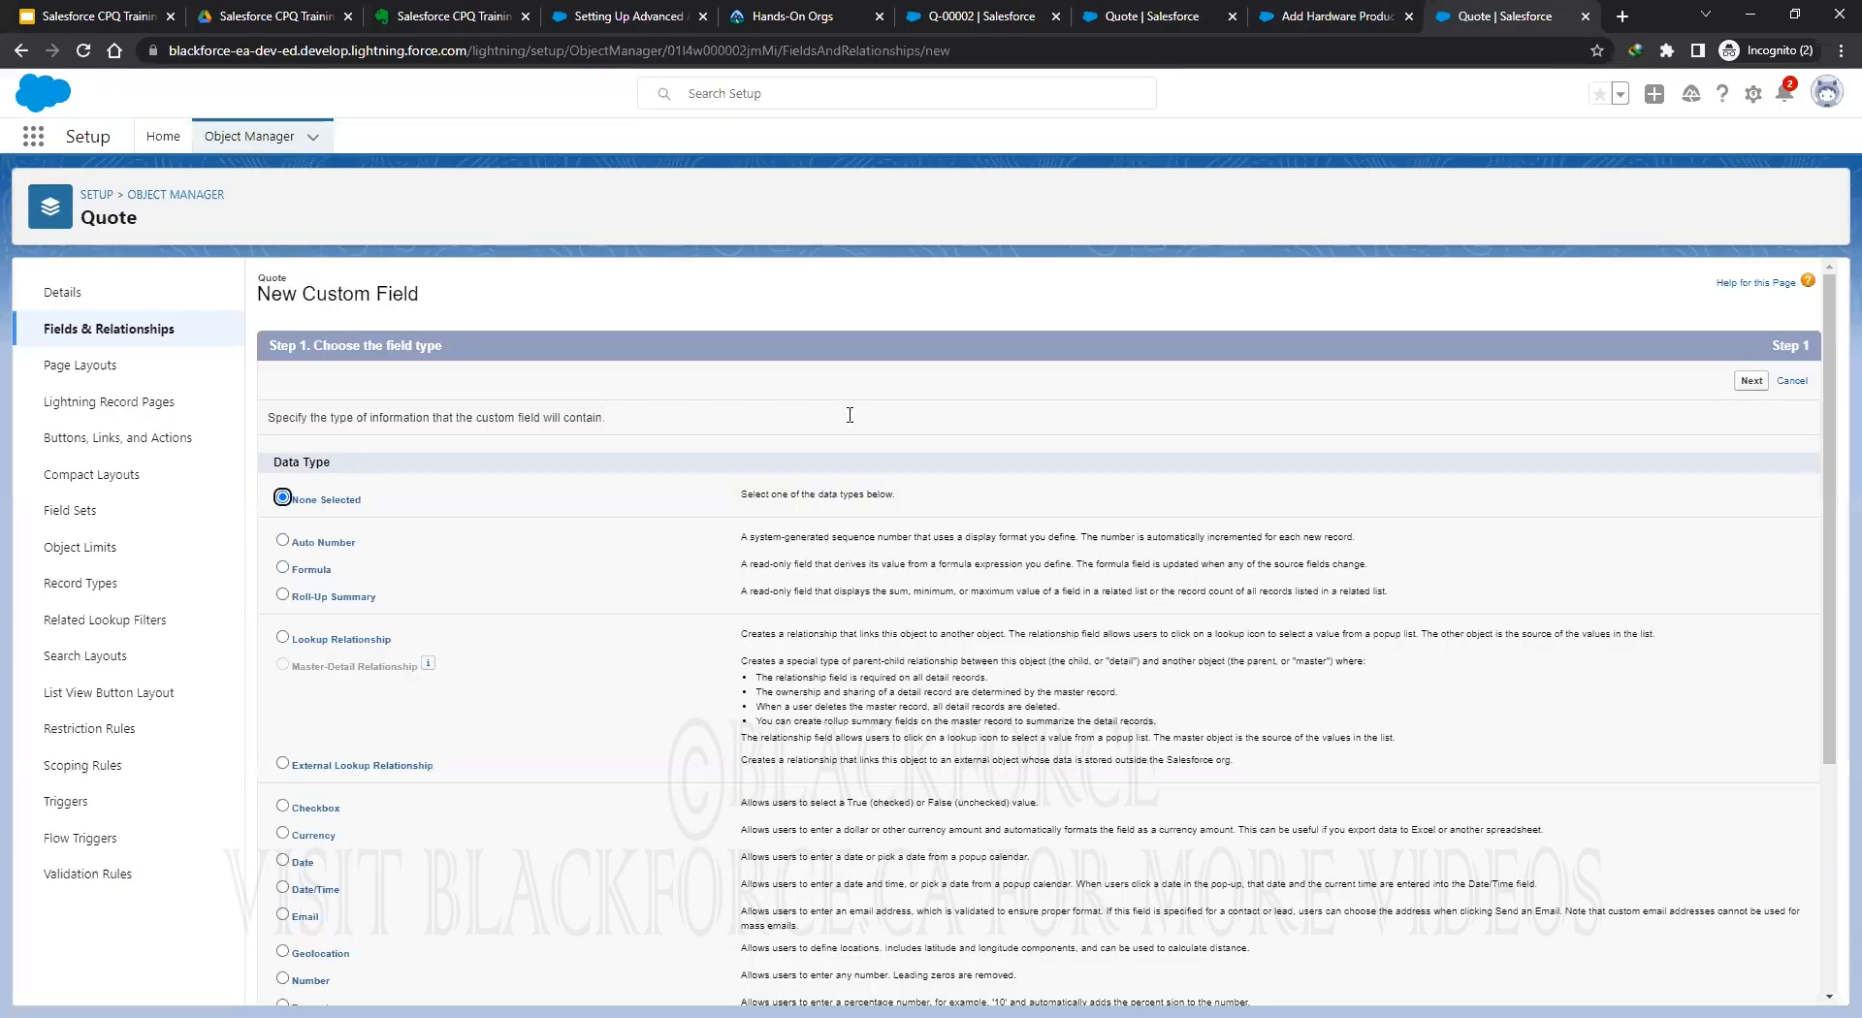
pyautogui.scroll(-3, 455, 946)
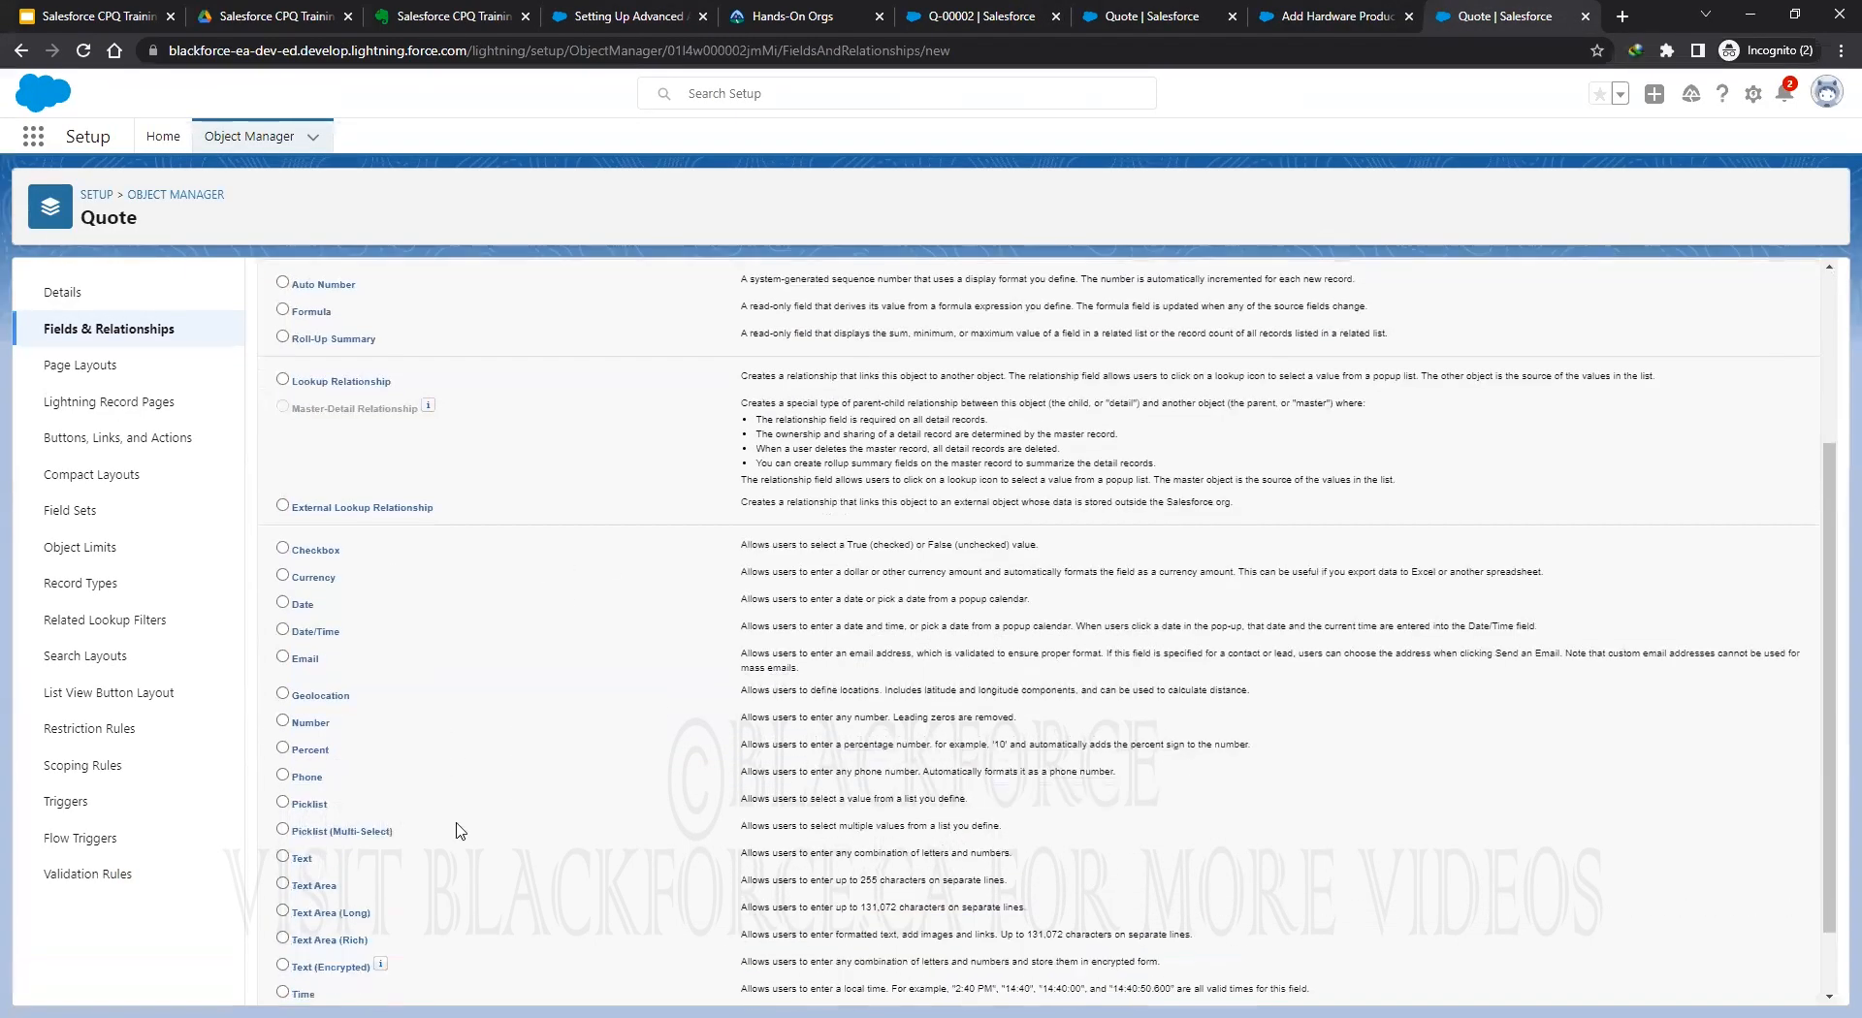
pyautogui.scroll(4, 873, 631)
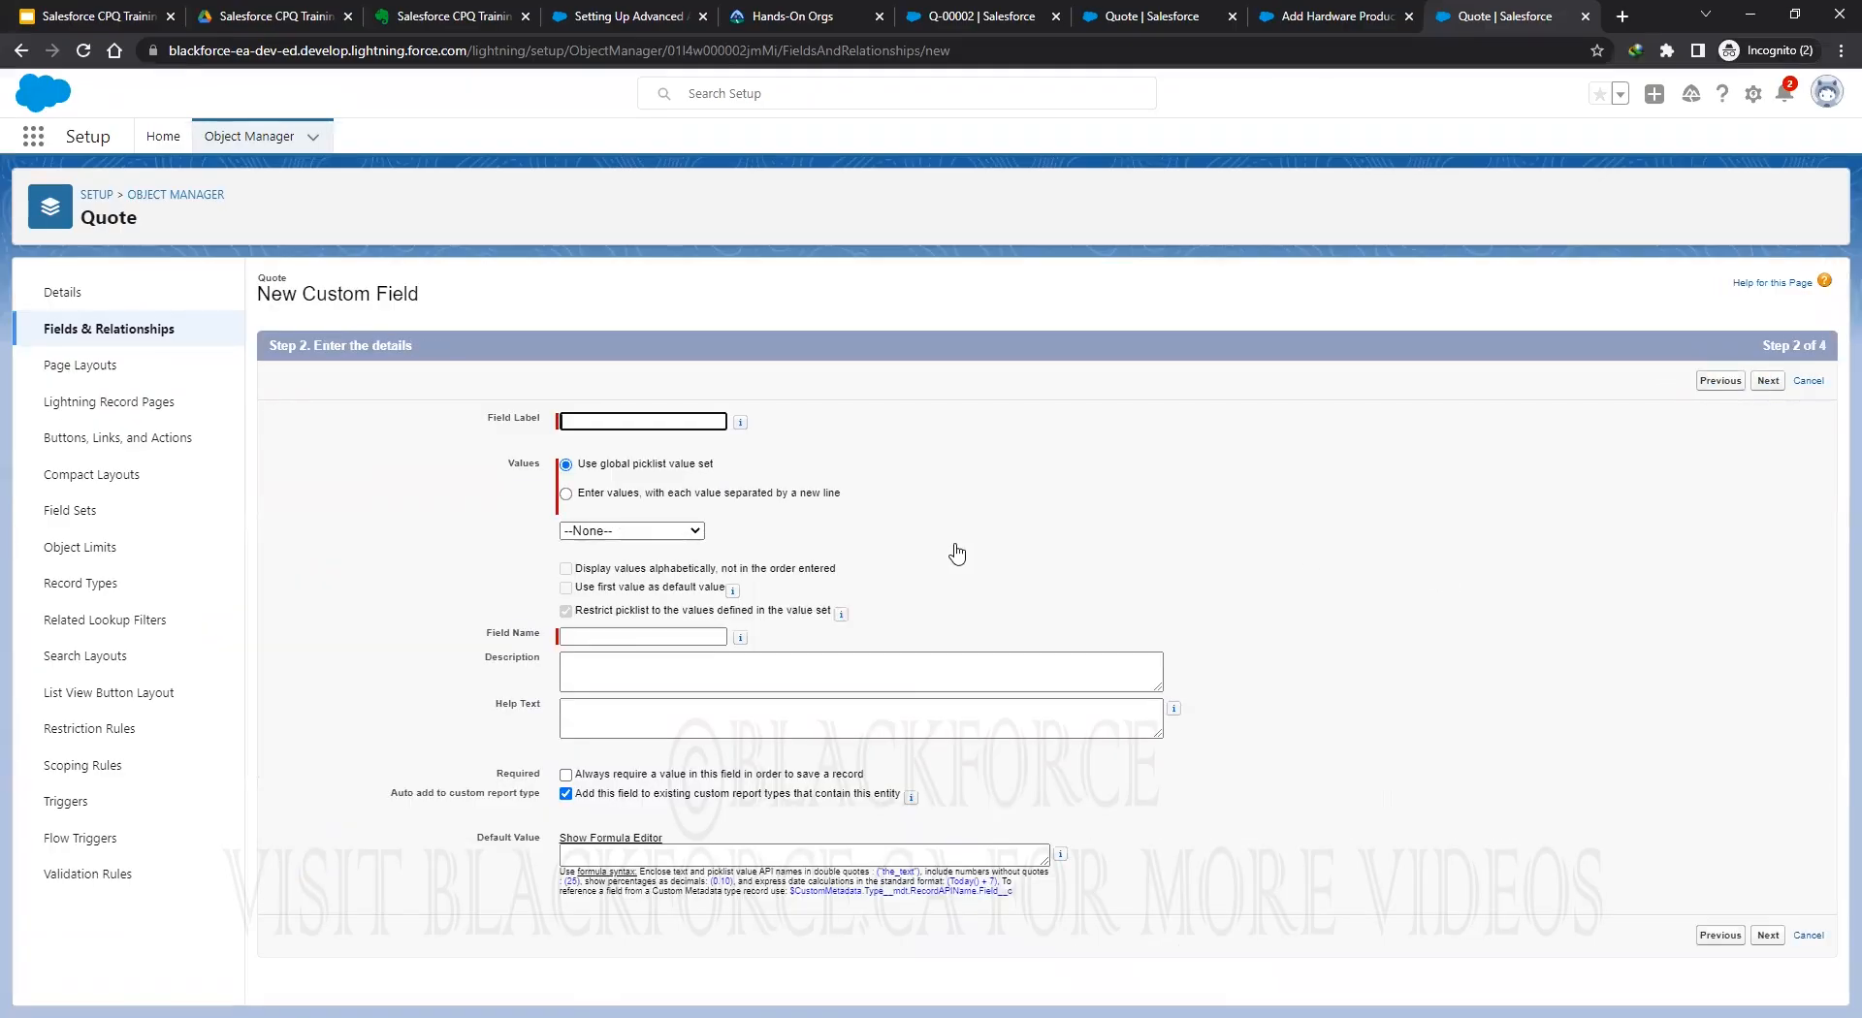
pyautogui.click(566, 493)
pyautogui.click(451, 16)
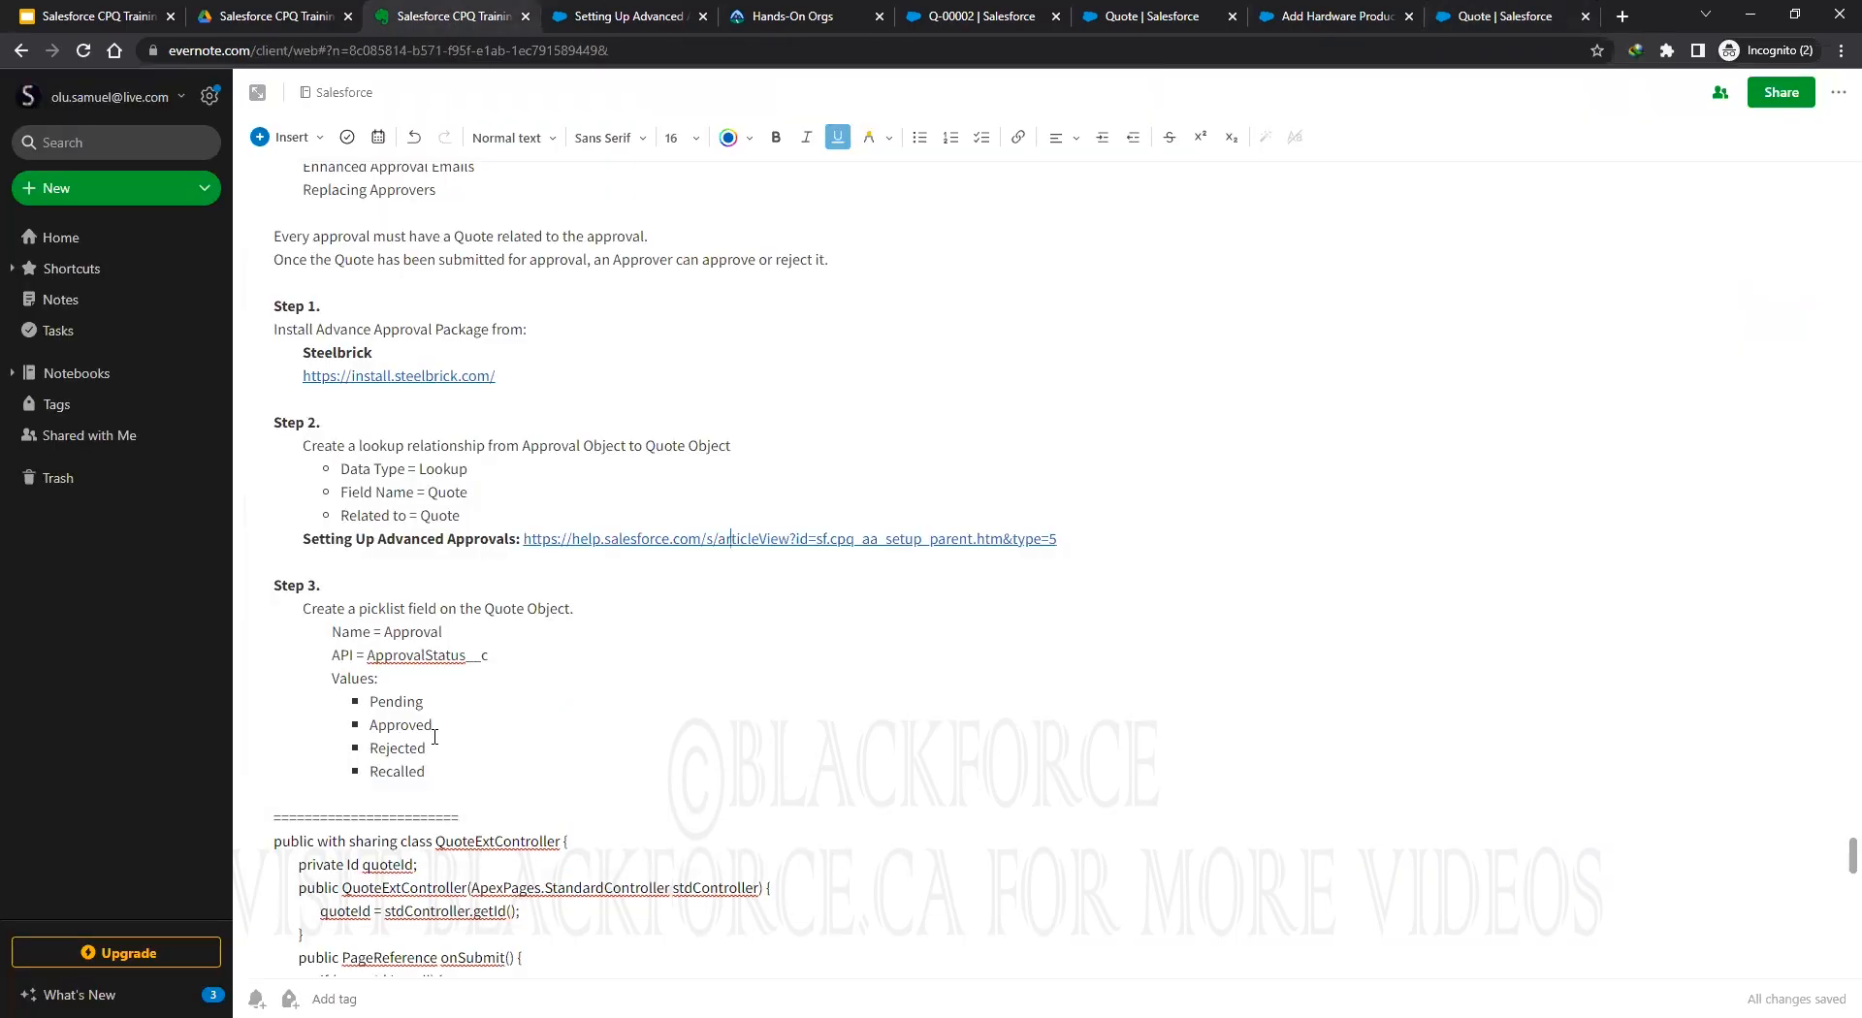
pyautogui.moveTo(436, 772); pyautogui.dragTo(371, 705)
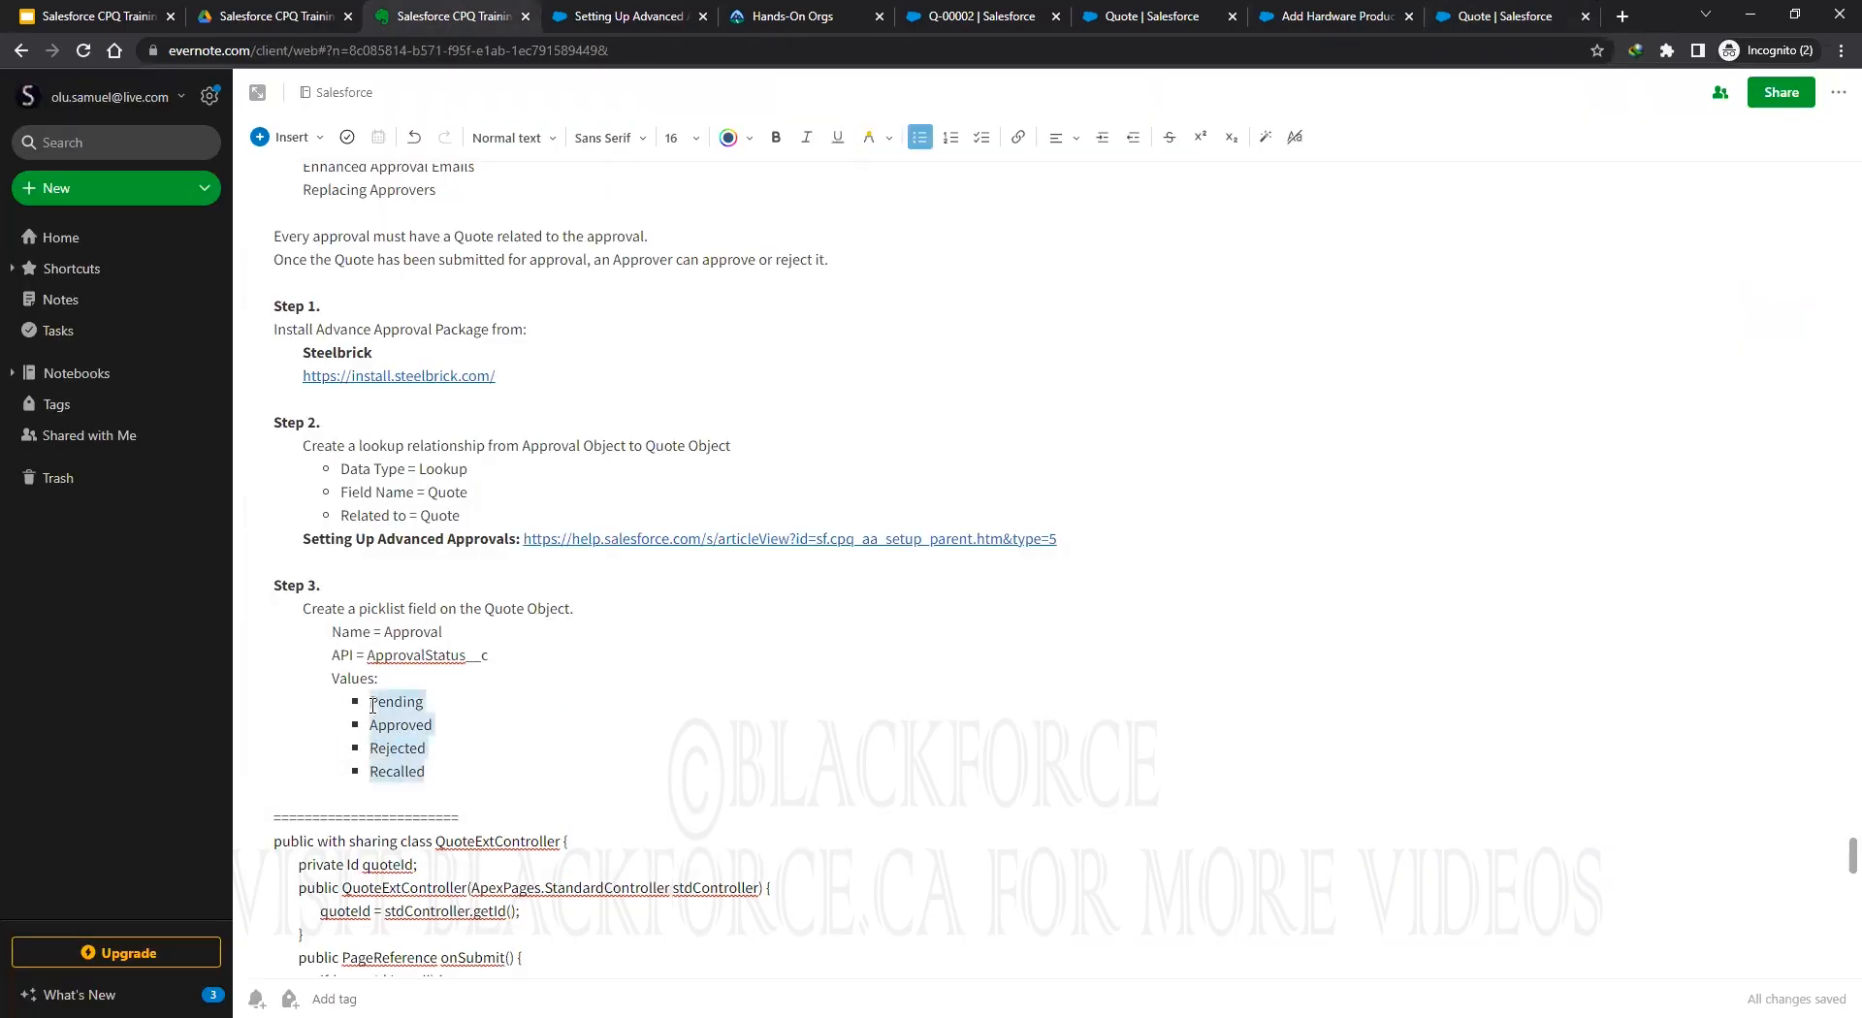
# Paste Pending, Approved, Rejected, Recalled into the picklist values and strip their leading dashes.
pyautogui.click(1494, 13)
pyautogui.click(667, 576)
pyautogui.write('- Pending - Approved - Rejected - Recalled')
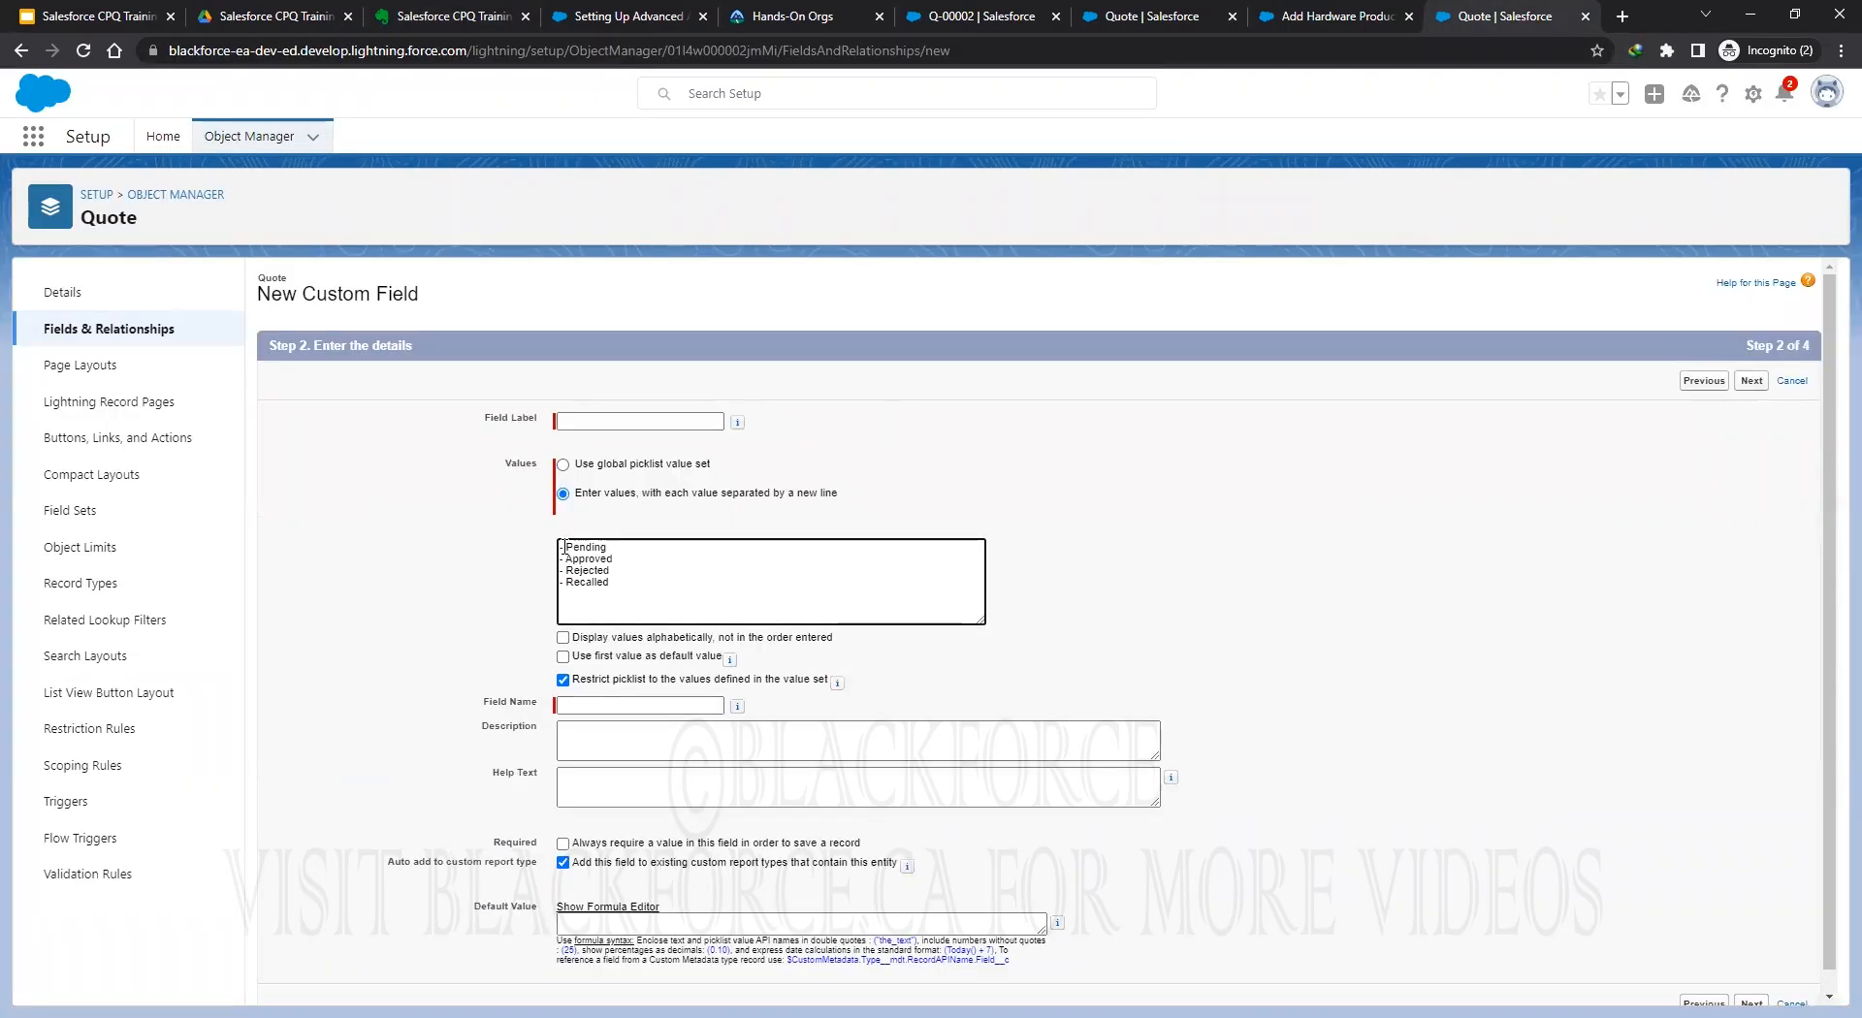
pyautogui.press('BackSpace')
pyautogui.press('BackSpace')
pyautogui.press('Down')
pyautogui.press('Delete')
pyautogui.press('Delete')
pyautogui.press('Down')
pyautogui.press('Delete')
pyautogui.press('Delete')
pyautogui.press('Down')
pyautogui.press('Delete')
pyautogui.press('Delete')
pyautogui.press('Delete')
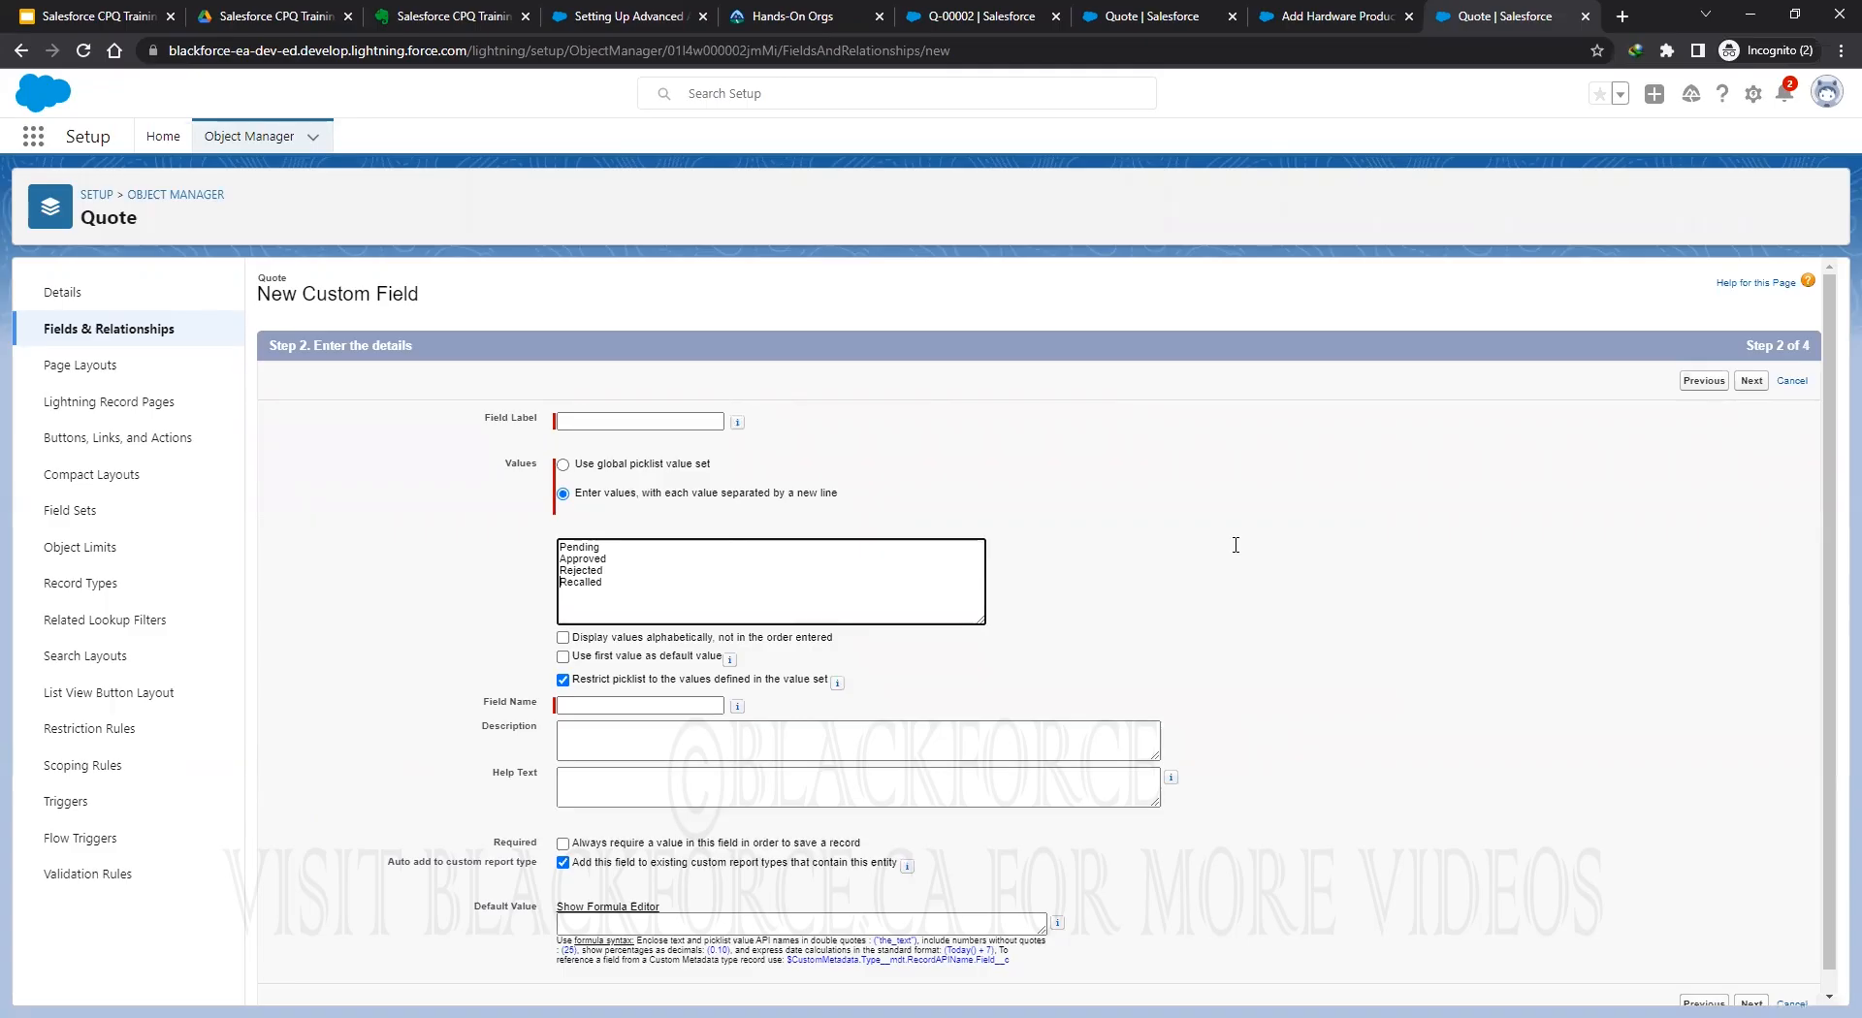
# Label the picklist Approval Status (Approval_Status) and continue past field-level security to page layouts.
pyautogui.scroll(-1, 1387, 679)
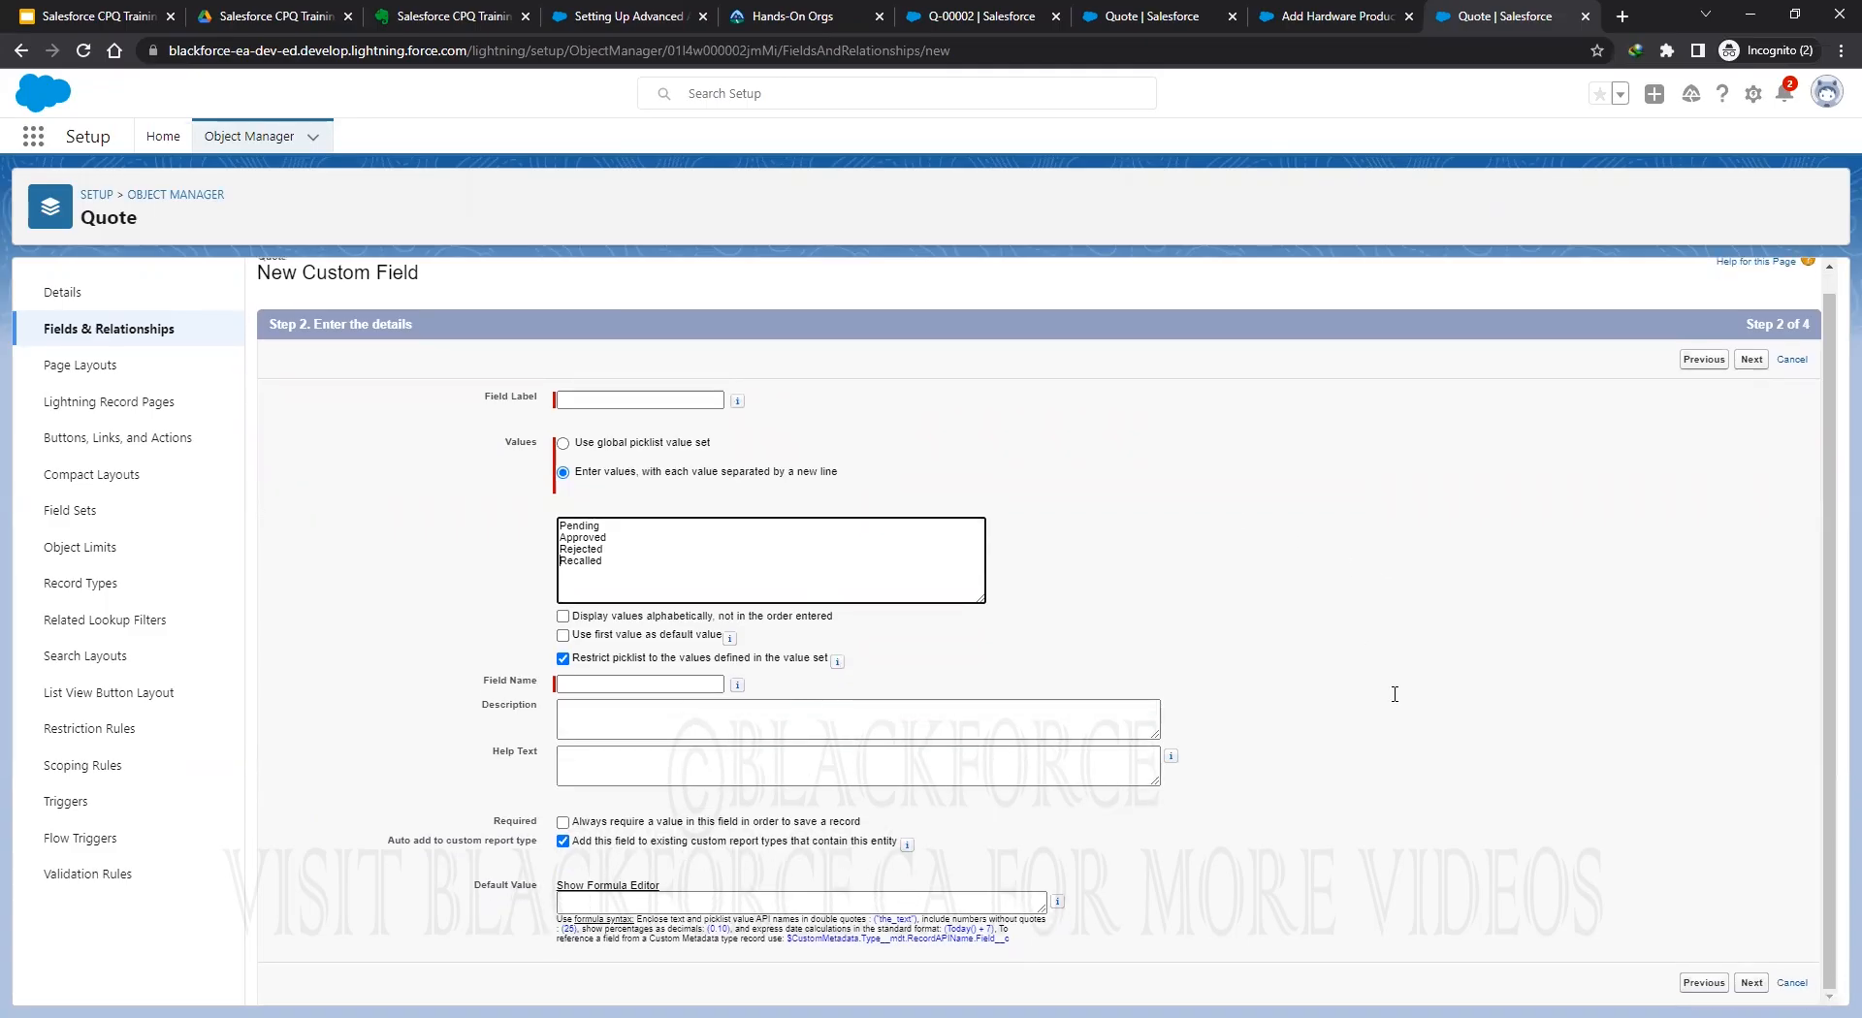
pyautogui.click(1753, 983)
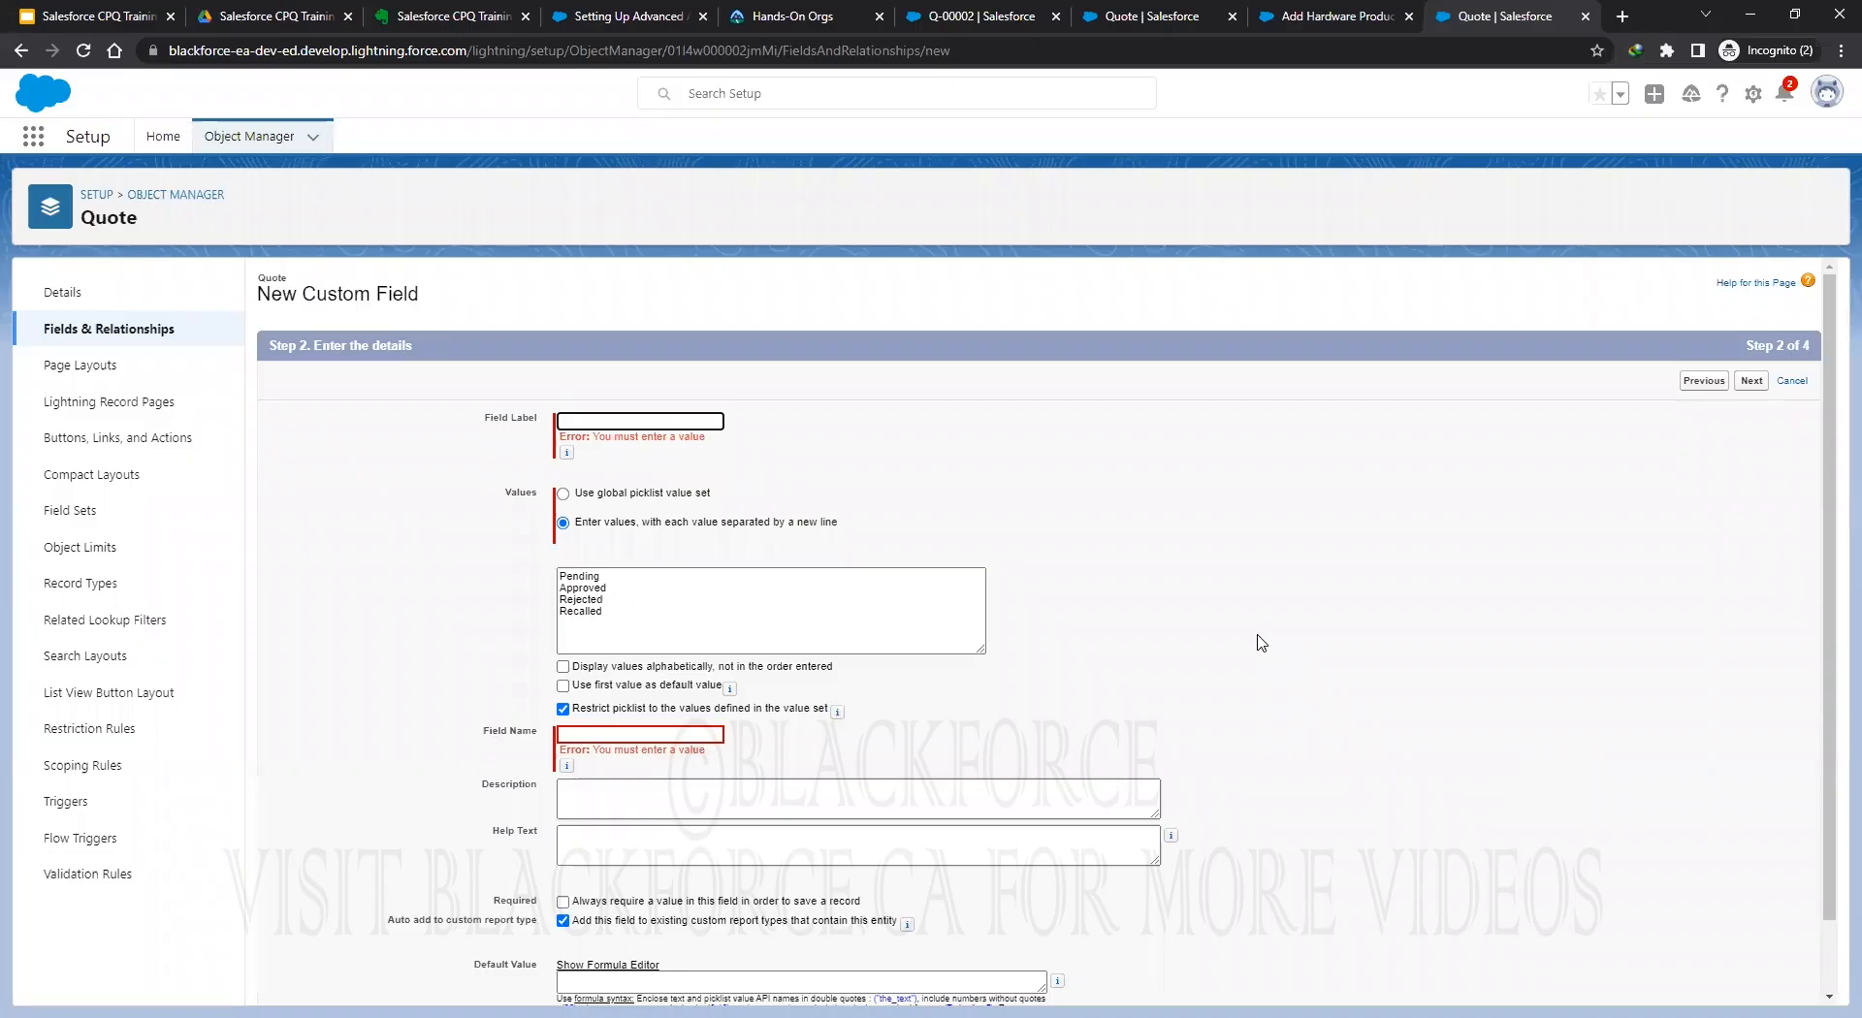
pyautogui.write('pproval Status')
pyautogui.click(1101, 419)
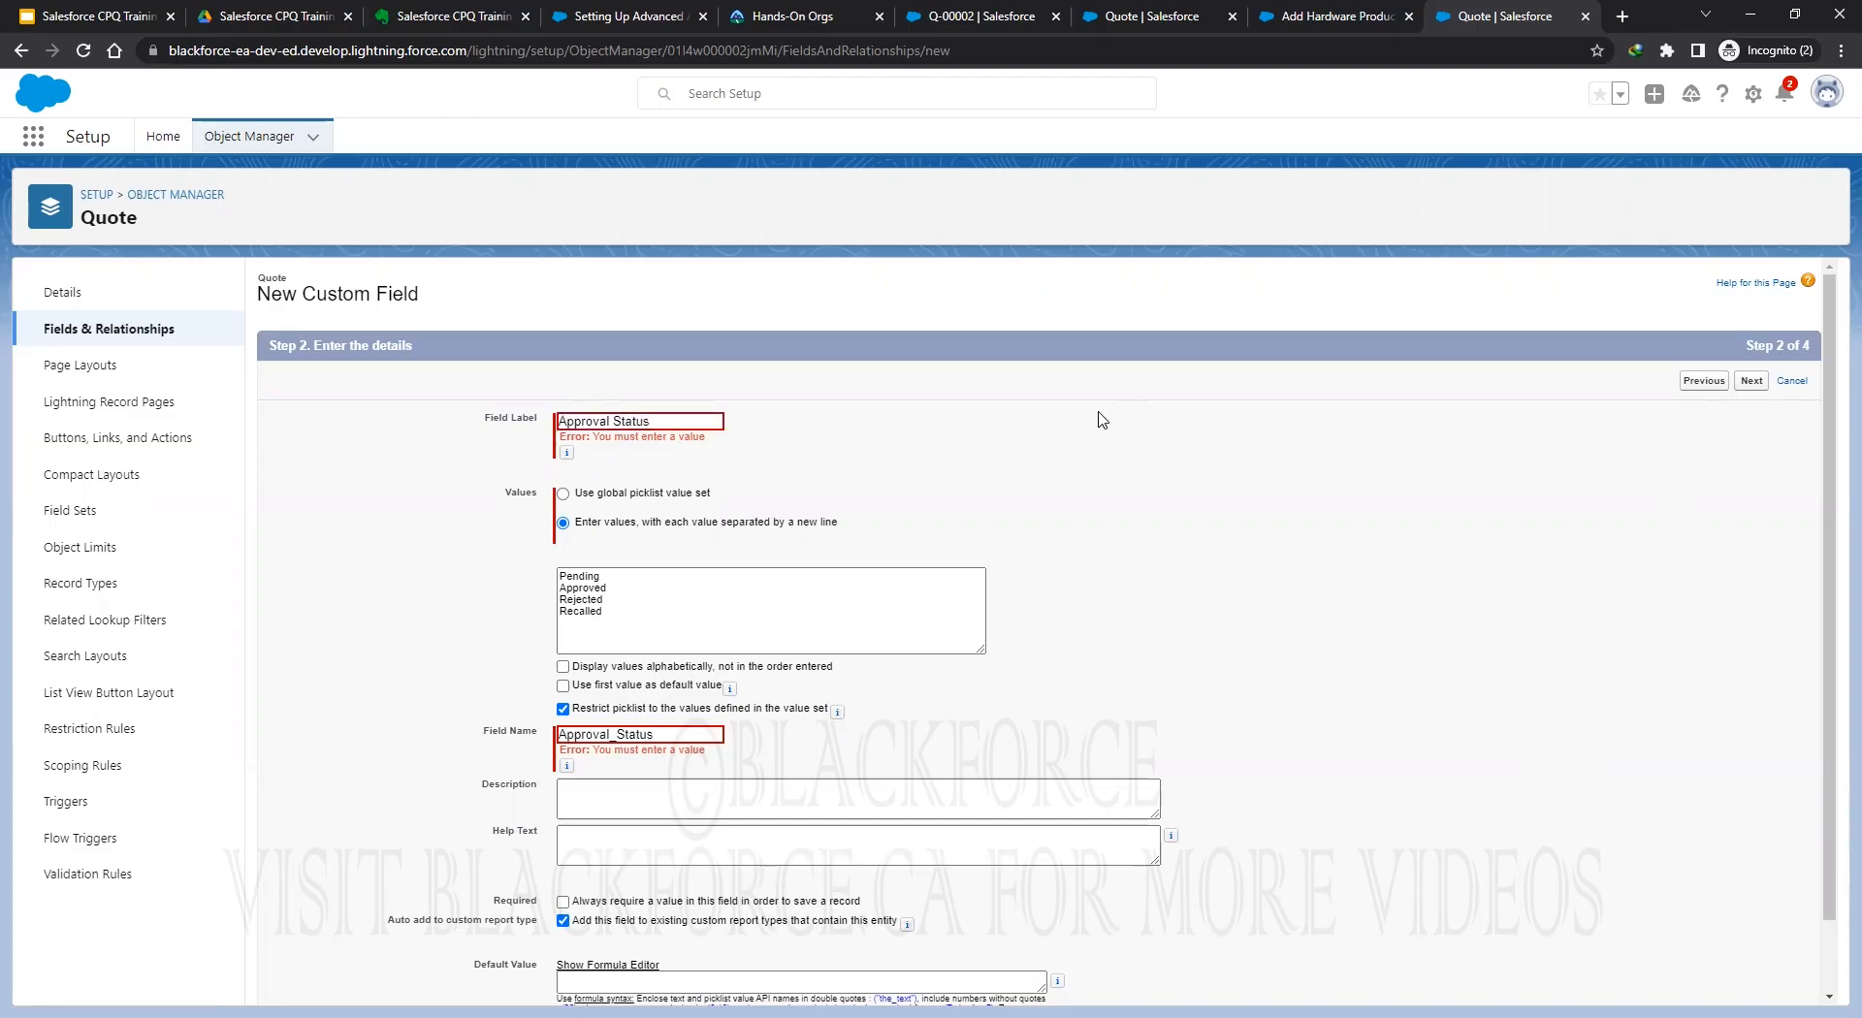
pyautogui.scroll(-1, 1101, 420)
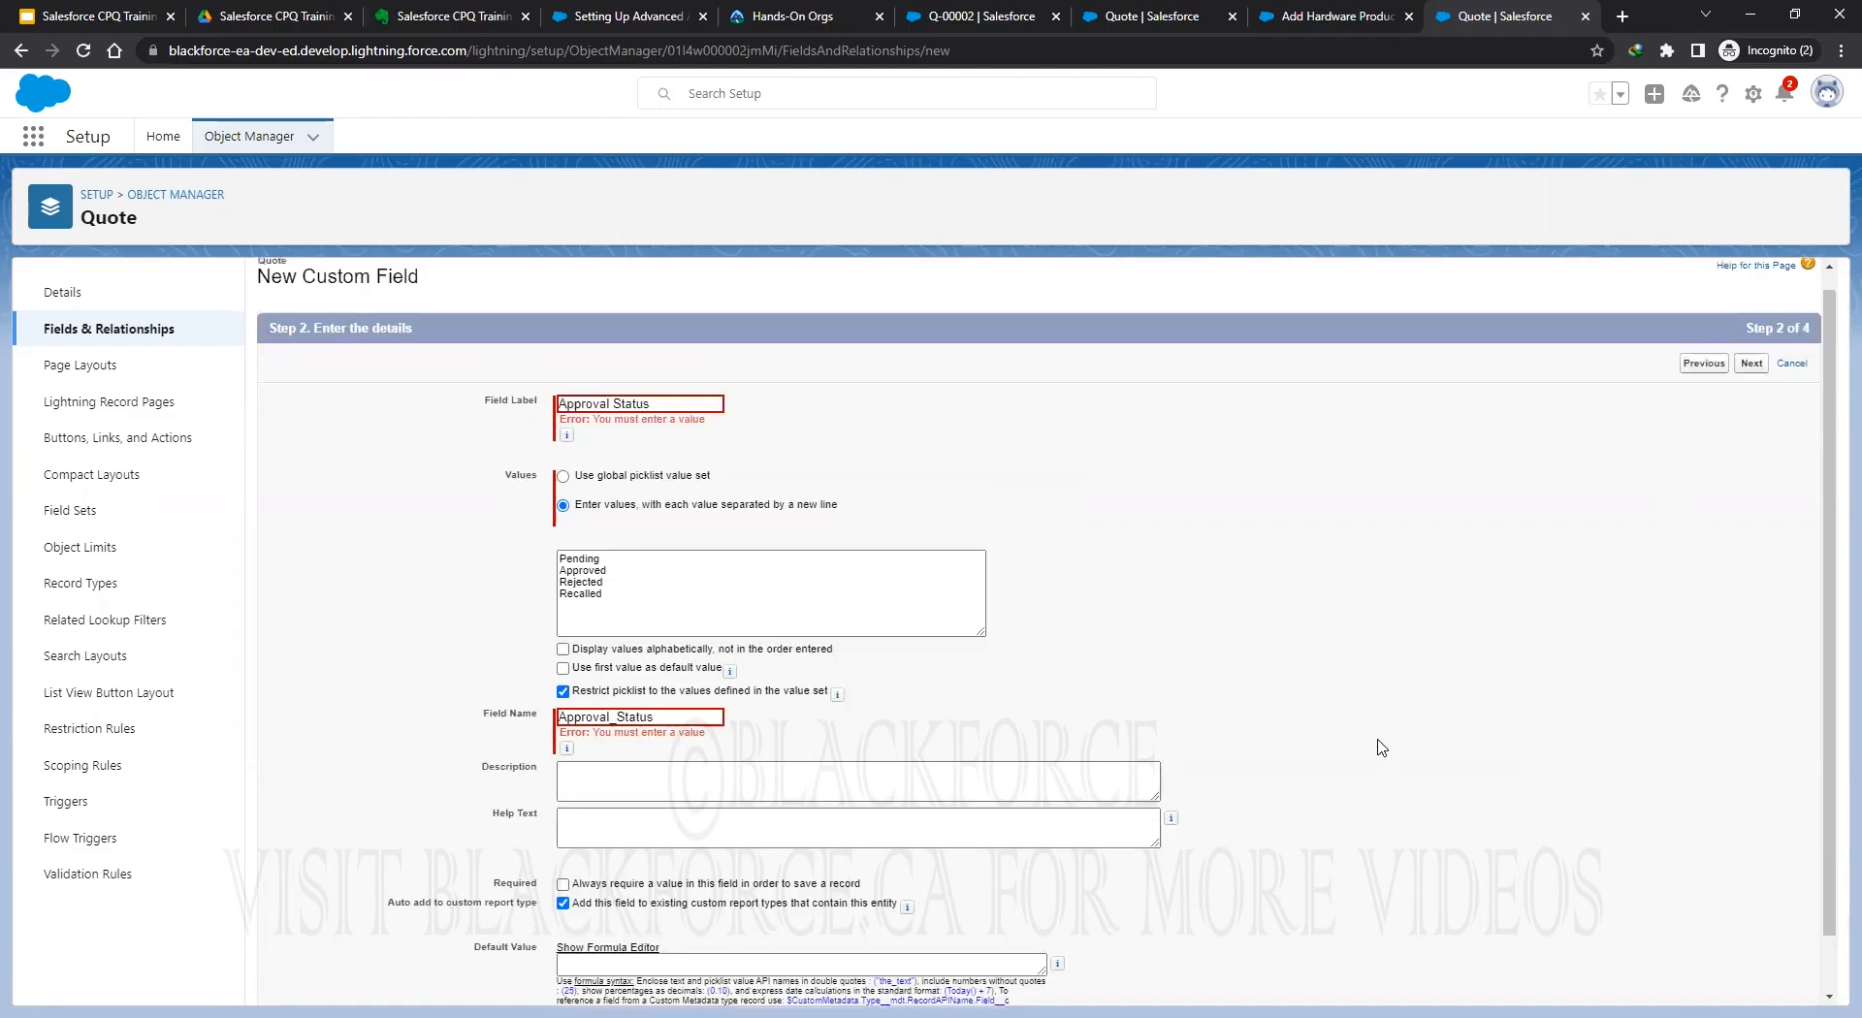
pyautogui.scroll(1, 1381, 747)
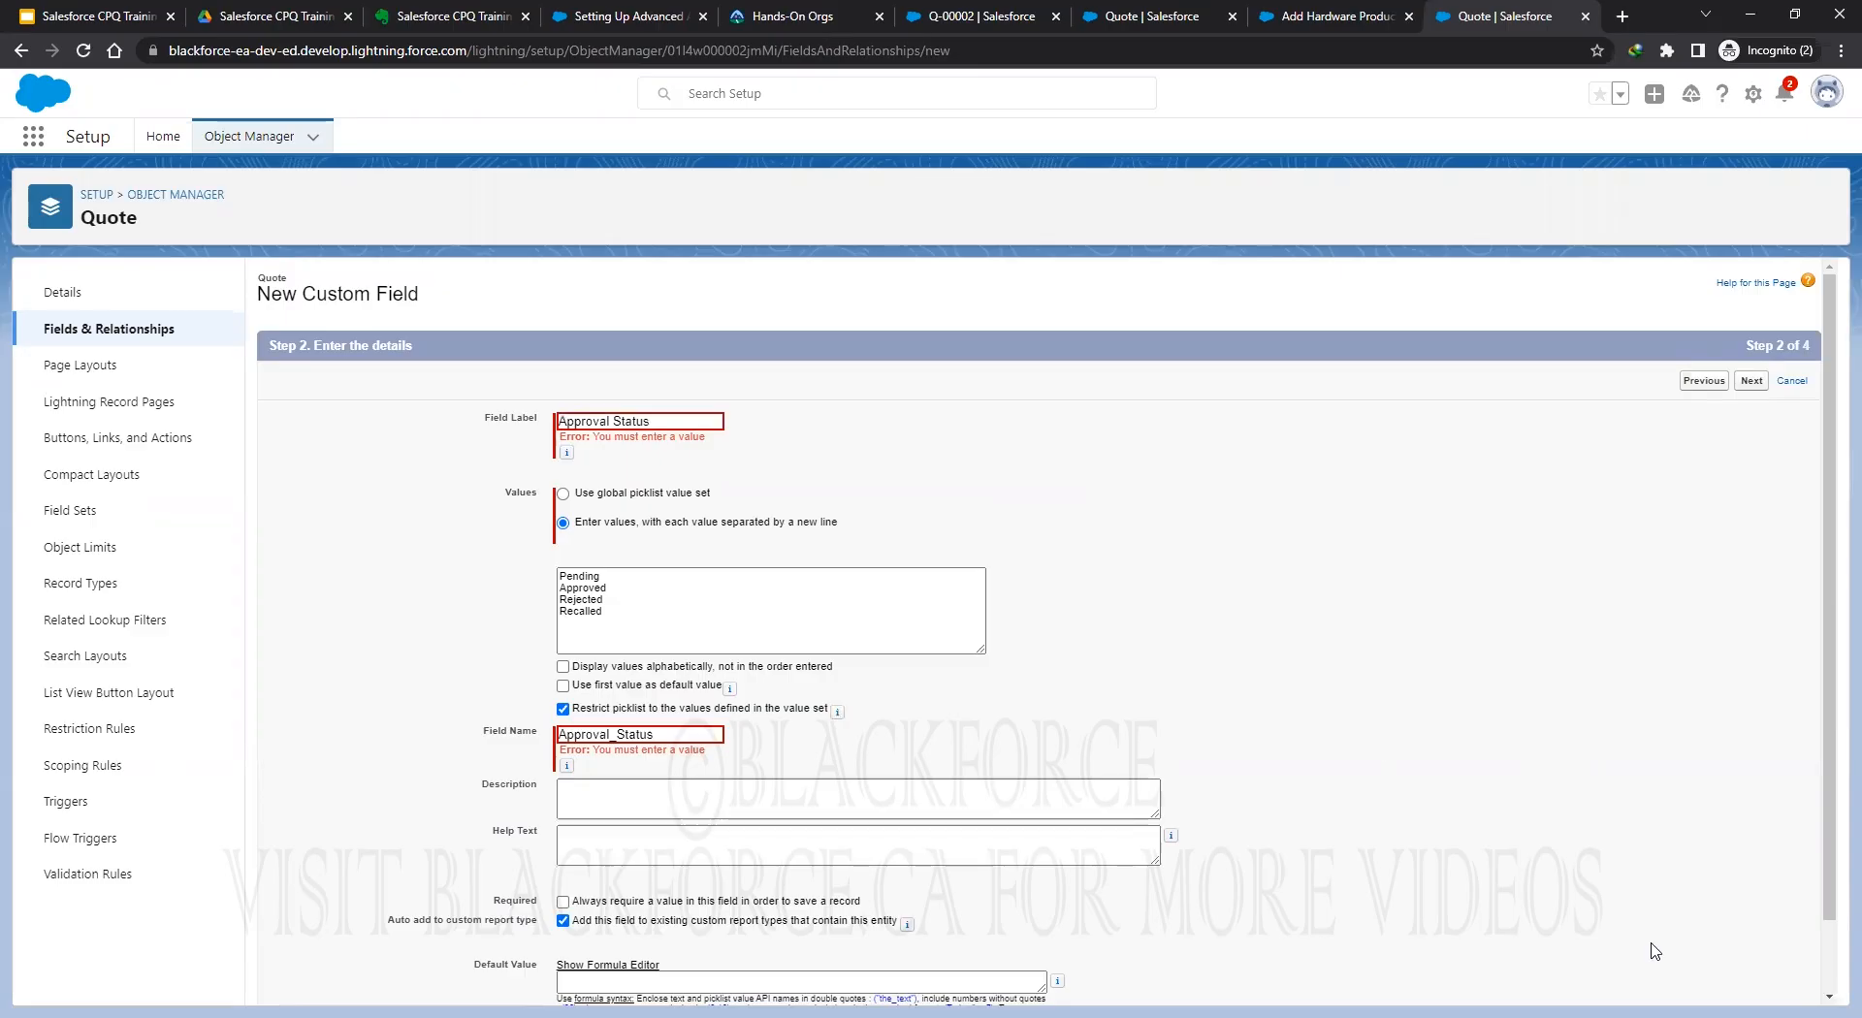
pyautogui.scroll(-1, 1656, 952)
pyautogui.click(1751, 982)
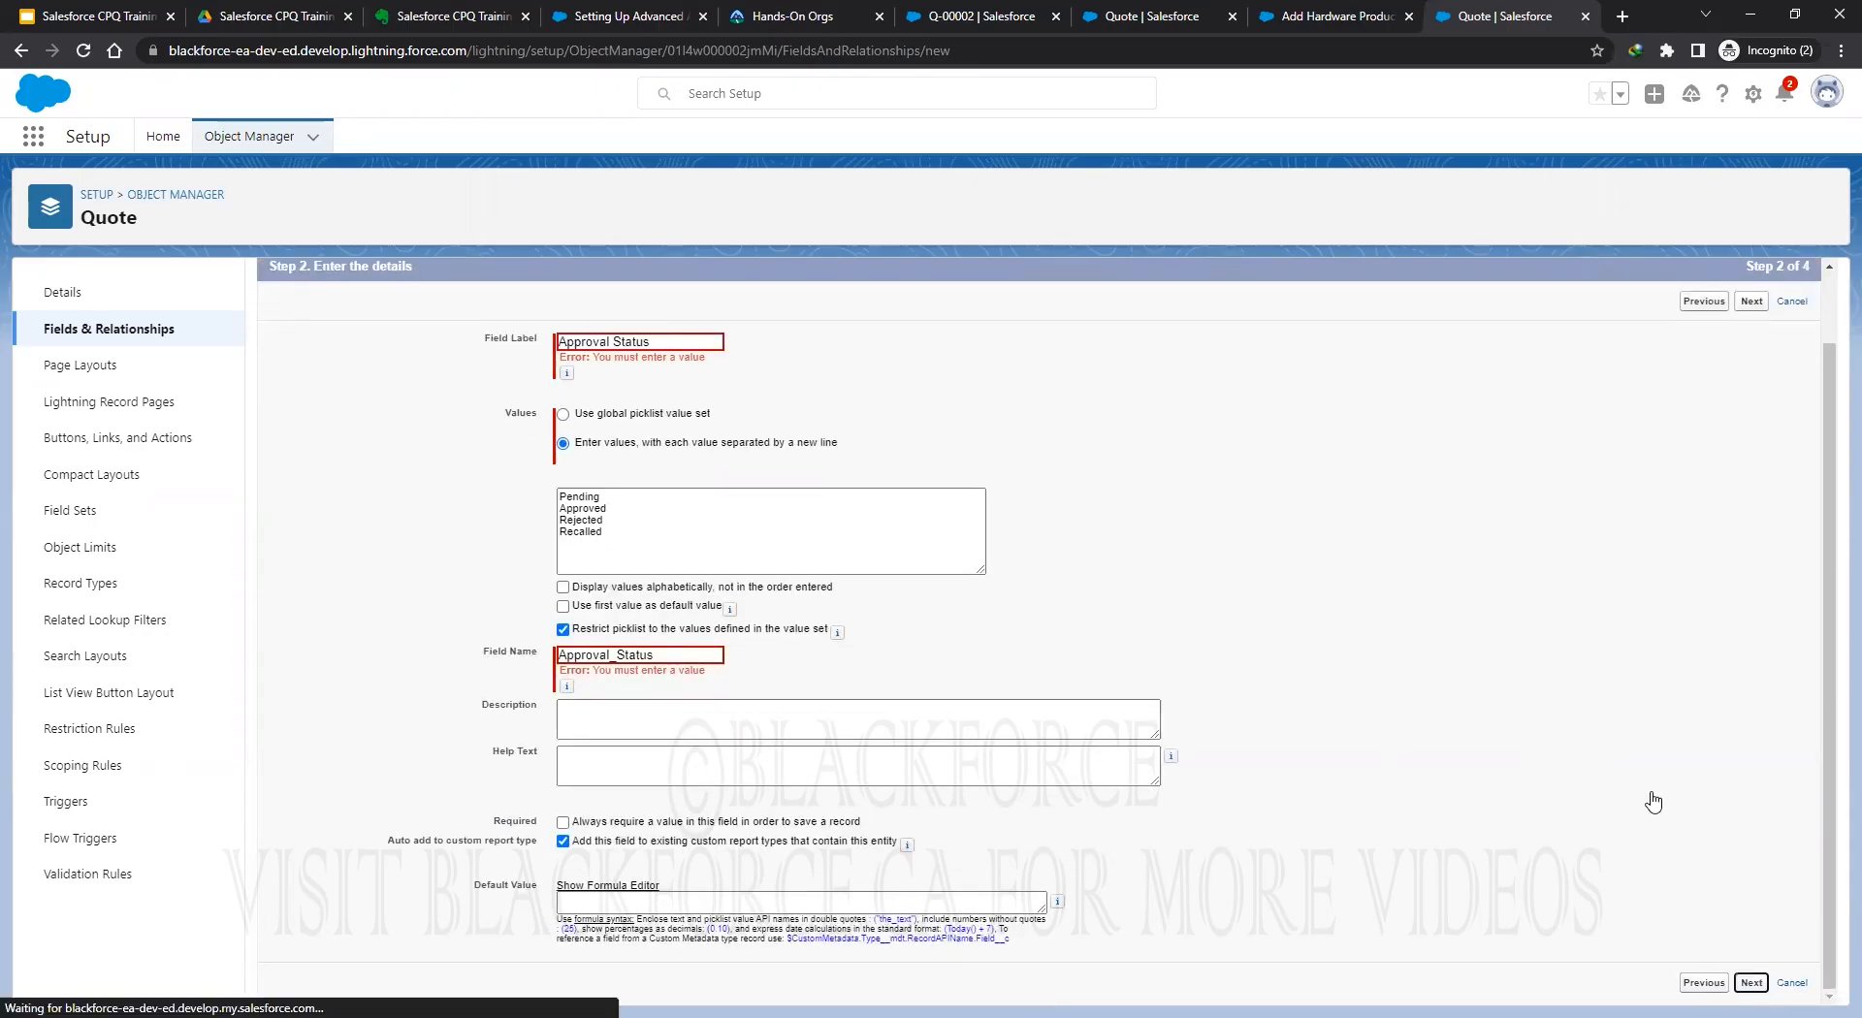
pyautogui.click(1751, 380)
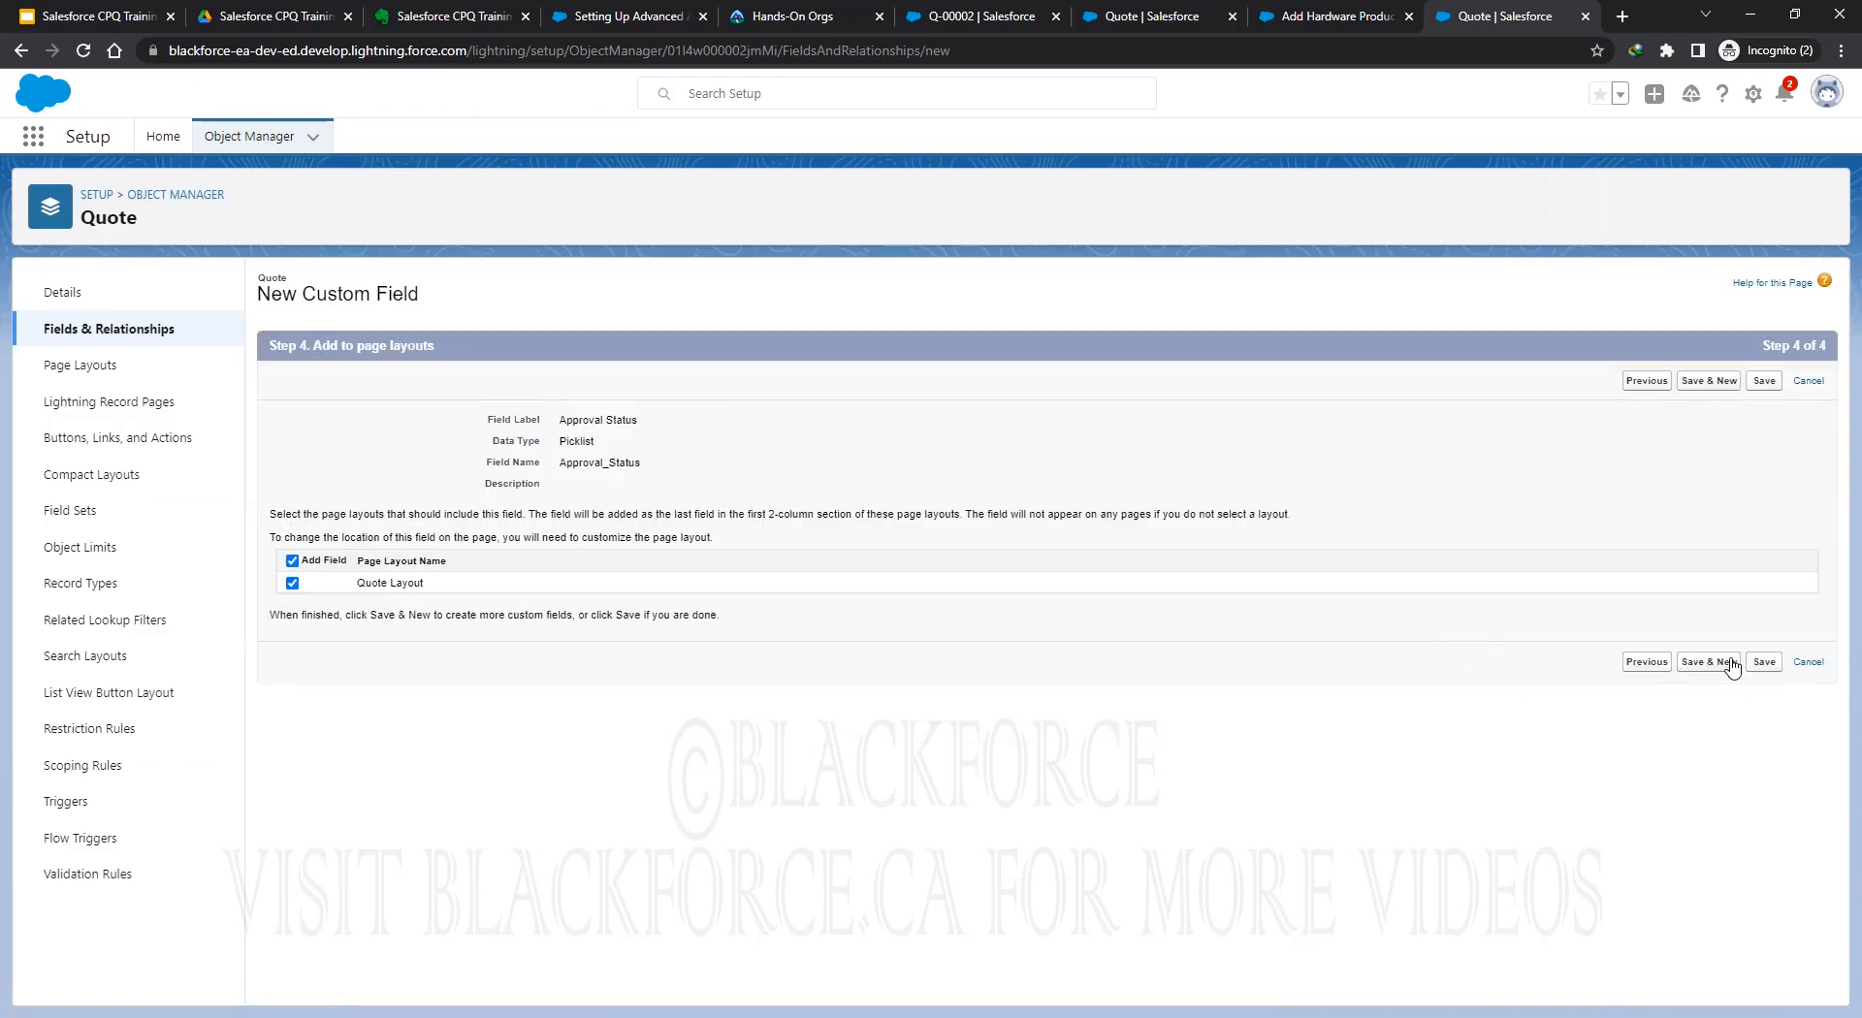
# Save Approval Status and start a new Date field on Quote.
pyautogui.click(1730, 663)
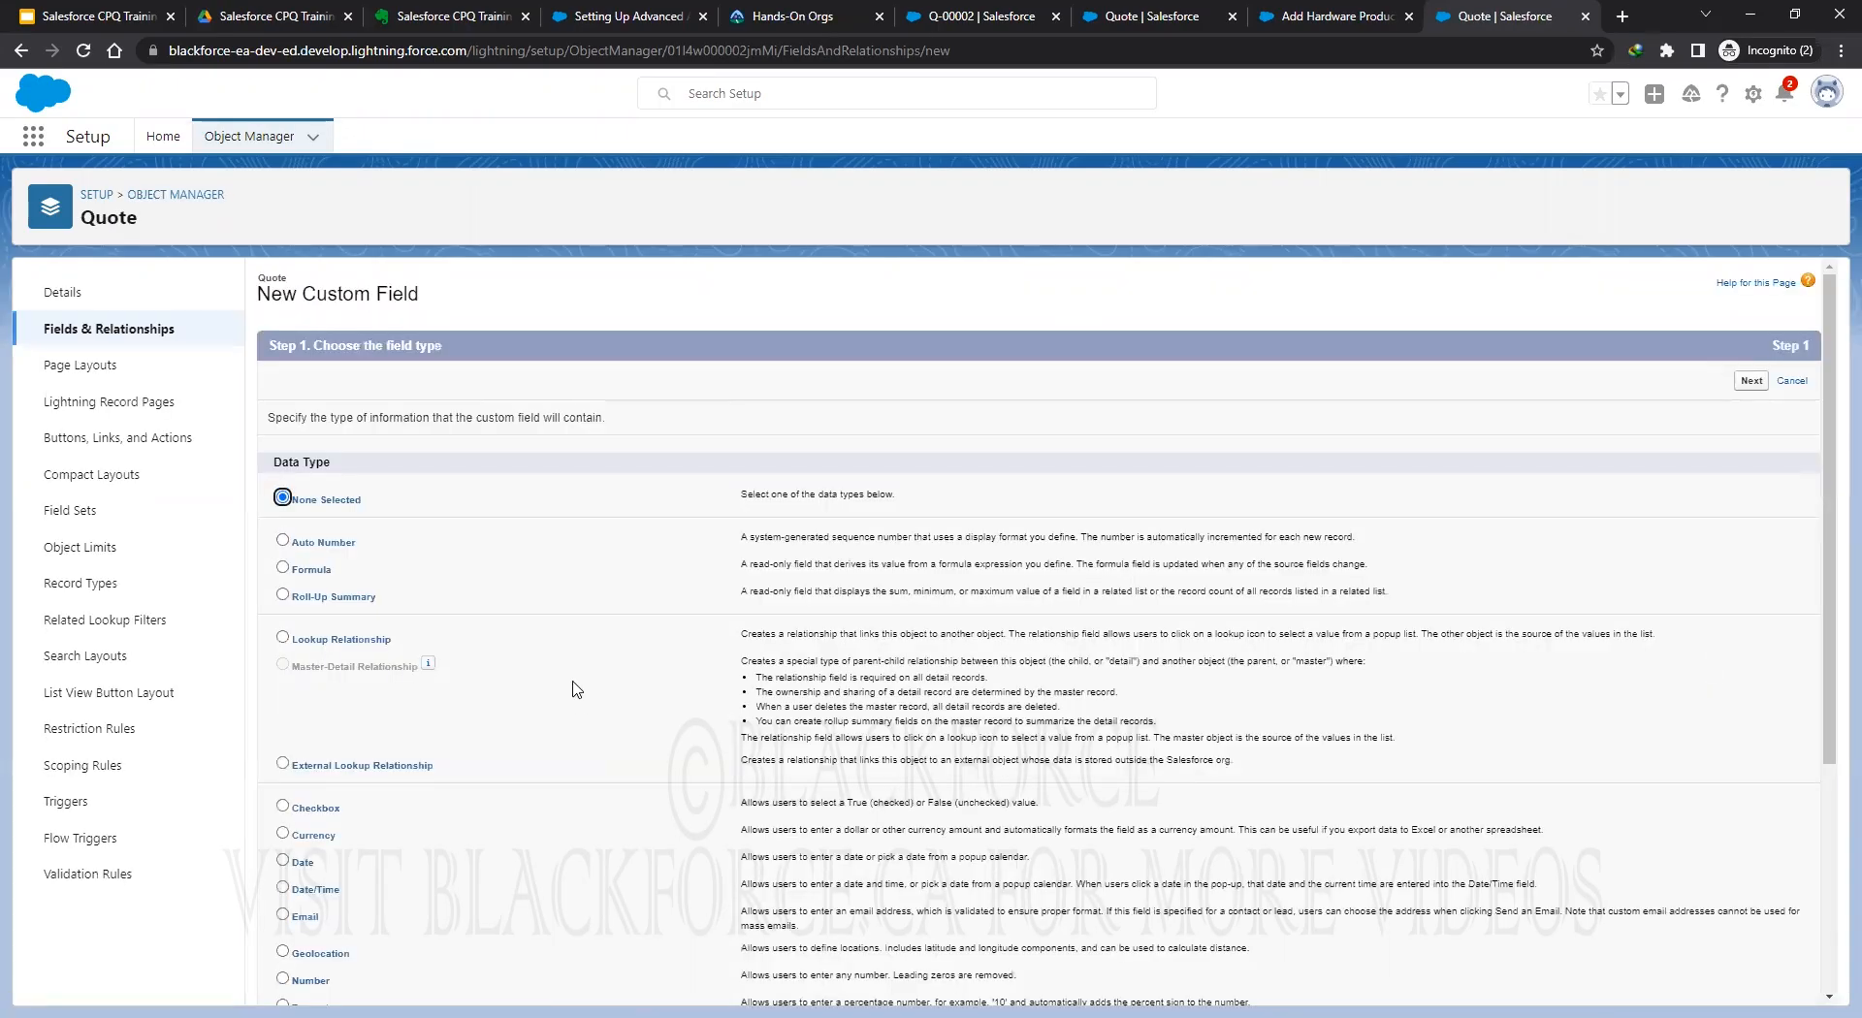
pyautogui.scroll(-2, 378, 687)
pyautogui.click(282, 666)
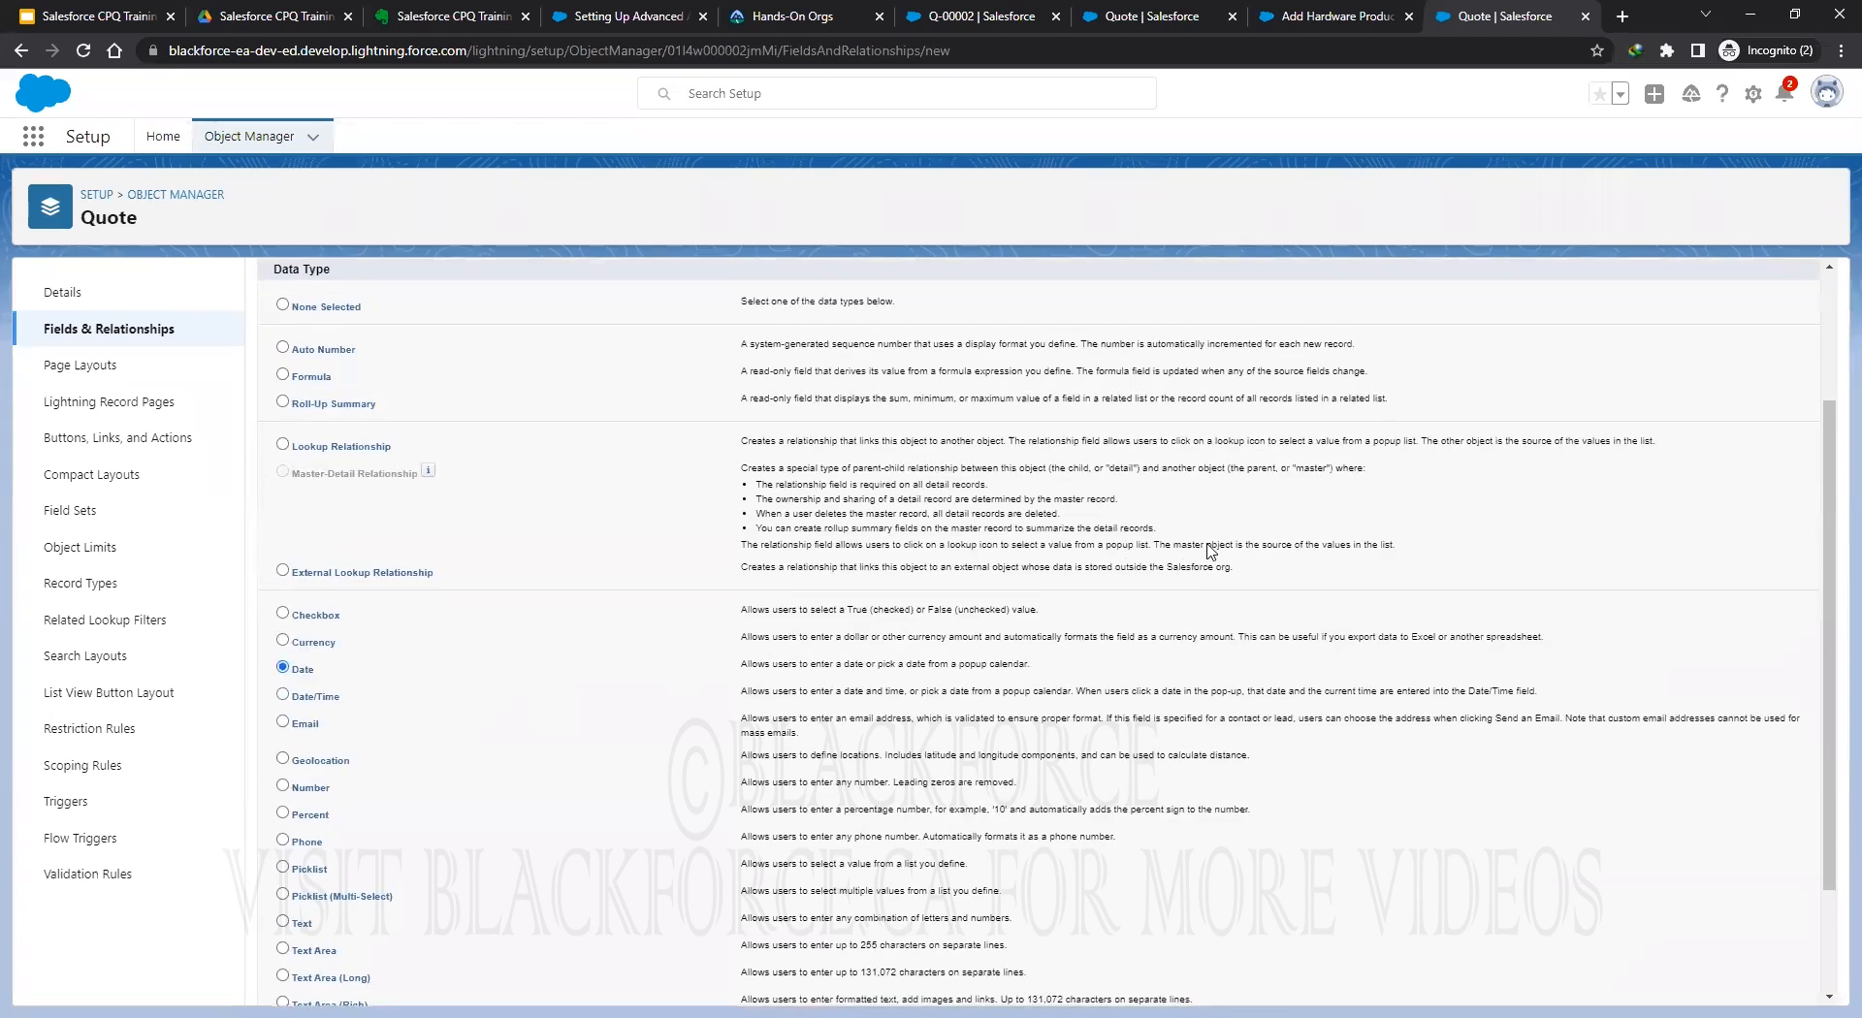
pyautogui.scroll(2, 1241, 669)
pyautogui.click(1749, 381)
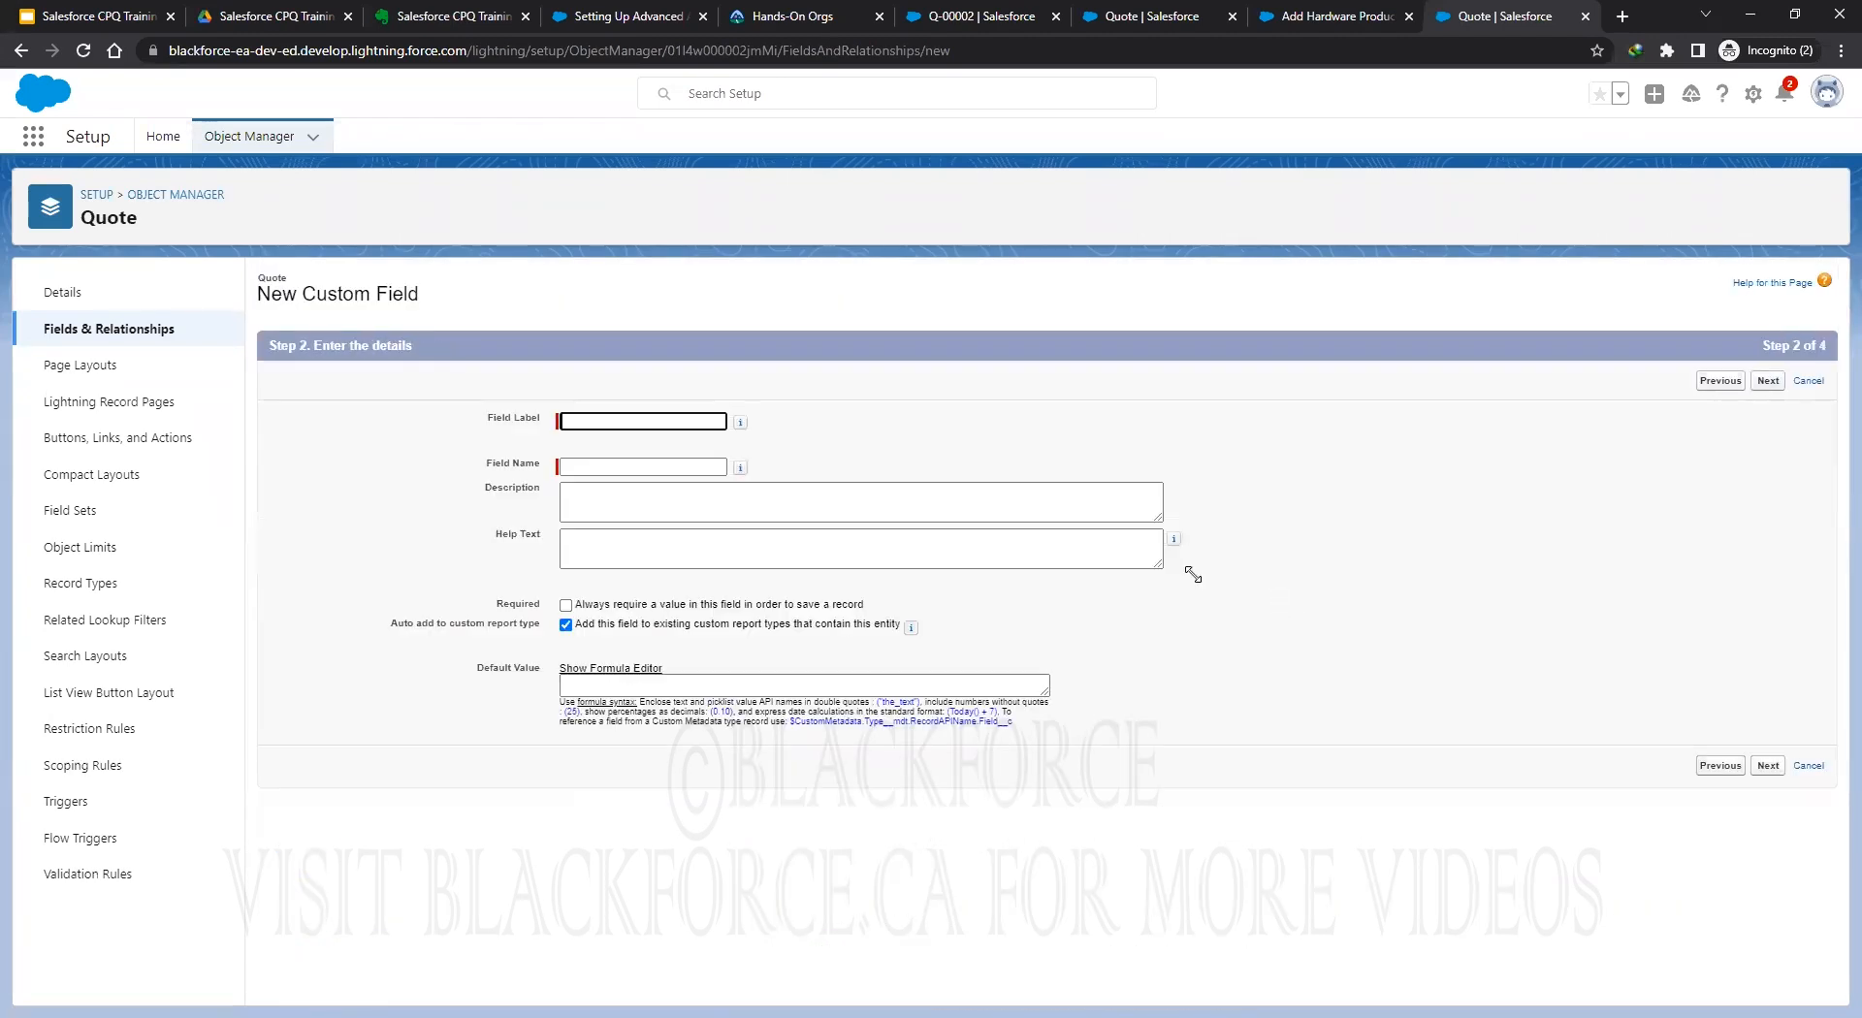
# Label the date field Submitted Date (Submitted_Date) and make it visible to all profiles.
pyautogui.doubleClick(532, 424)
pyautogui.click(625, 427)
pyautogui.write('Submitted Date')
pyautogui.click(979, 427)
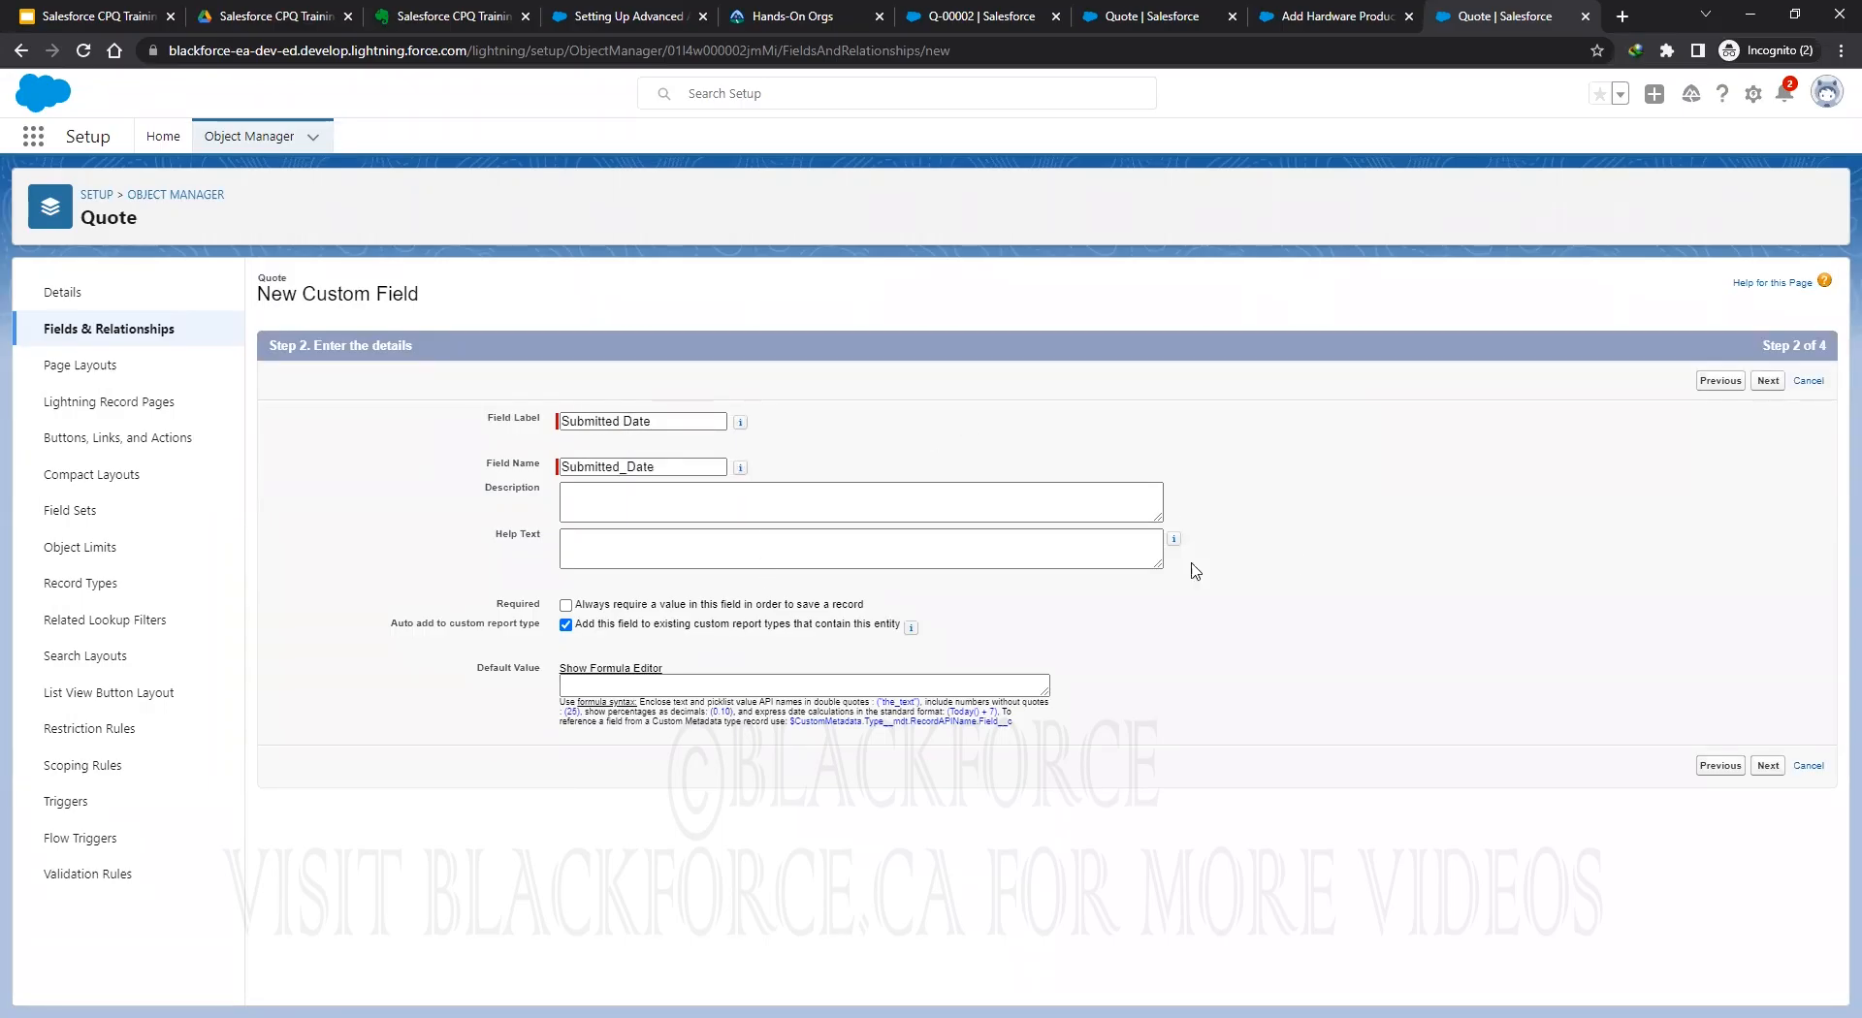
pyautogui.click(1768, 382)
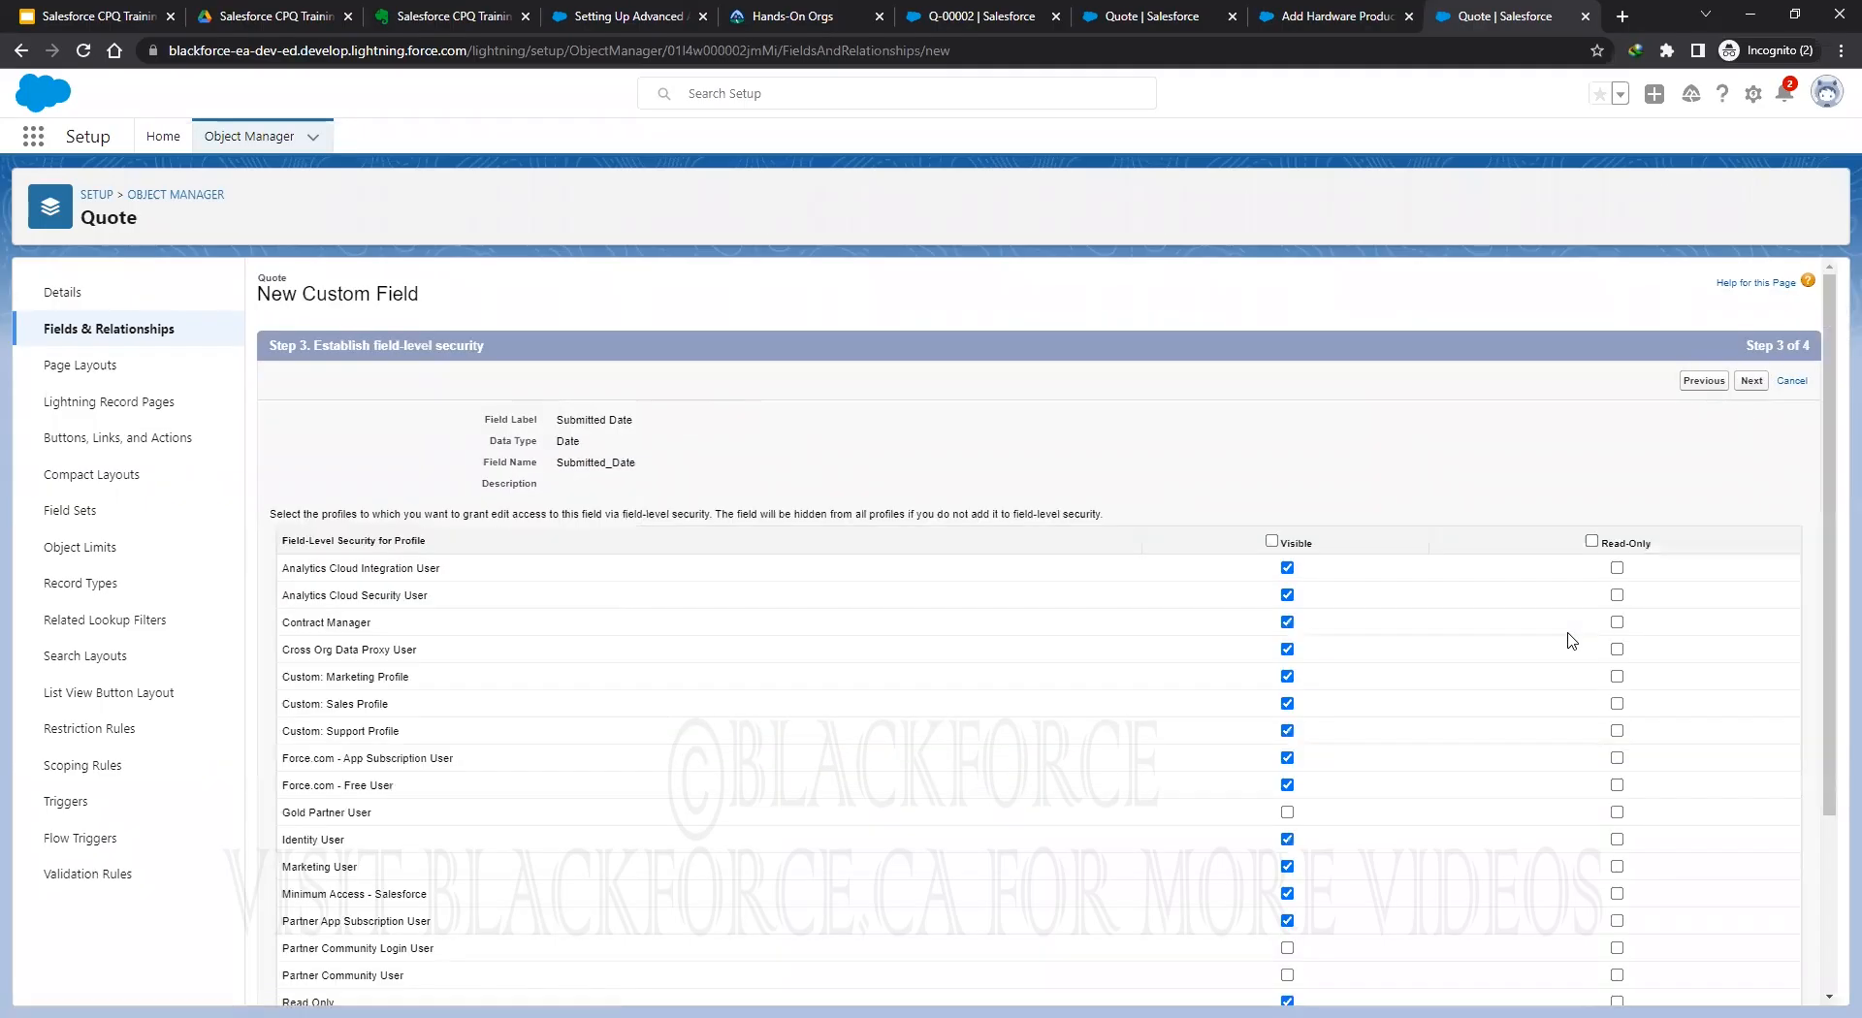
pyautogui.click(1271, 541)
pyautogui.click(1751, 381)
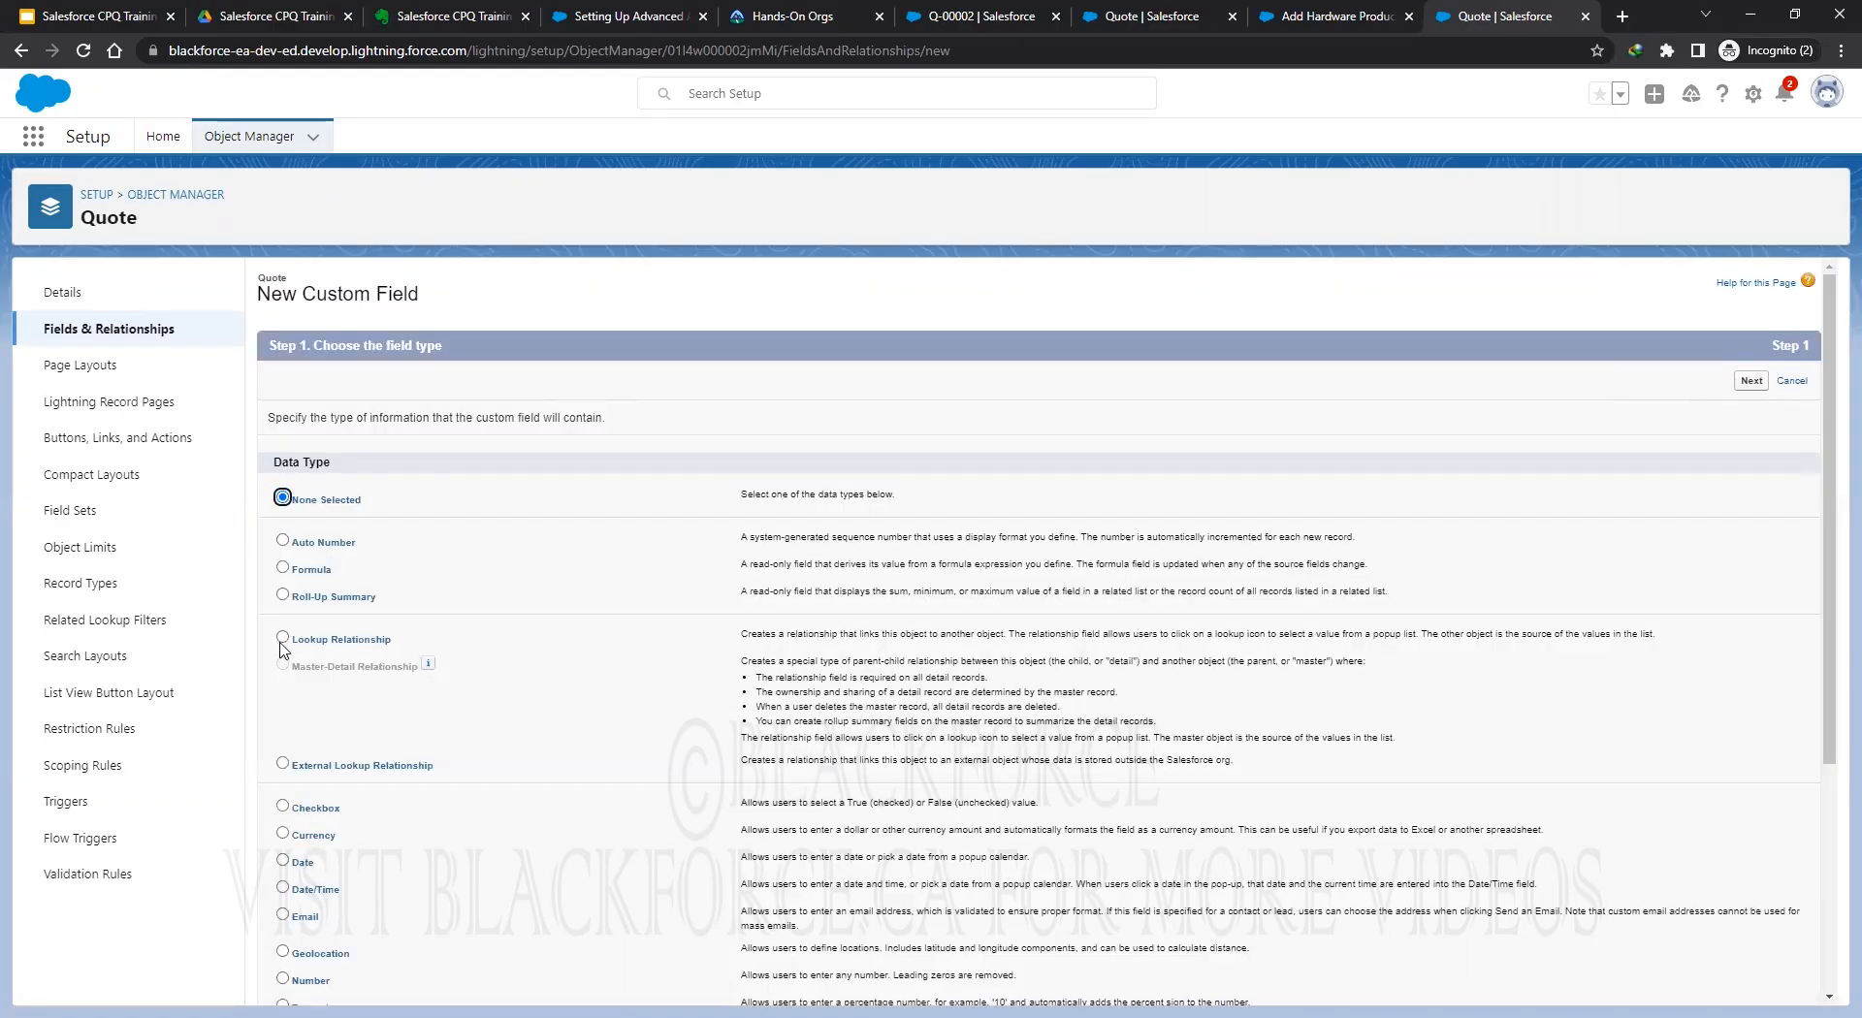
# Create a lookup relationship field on Quote related to the User object.
pyautogui.click(282, 638)
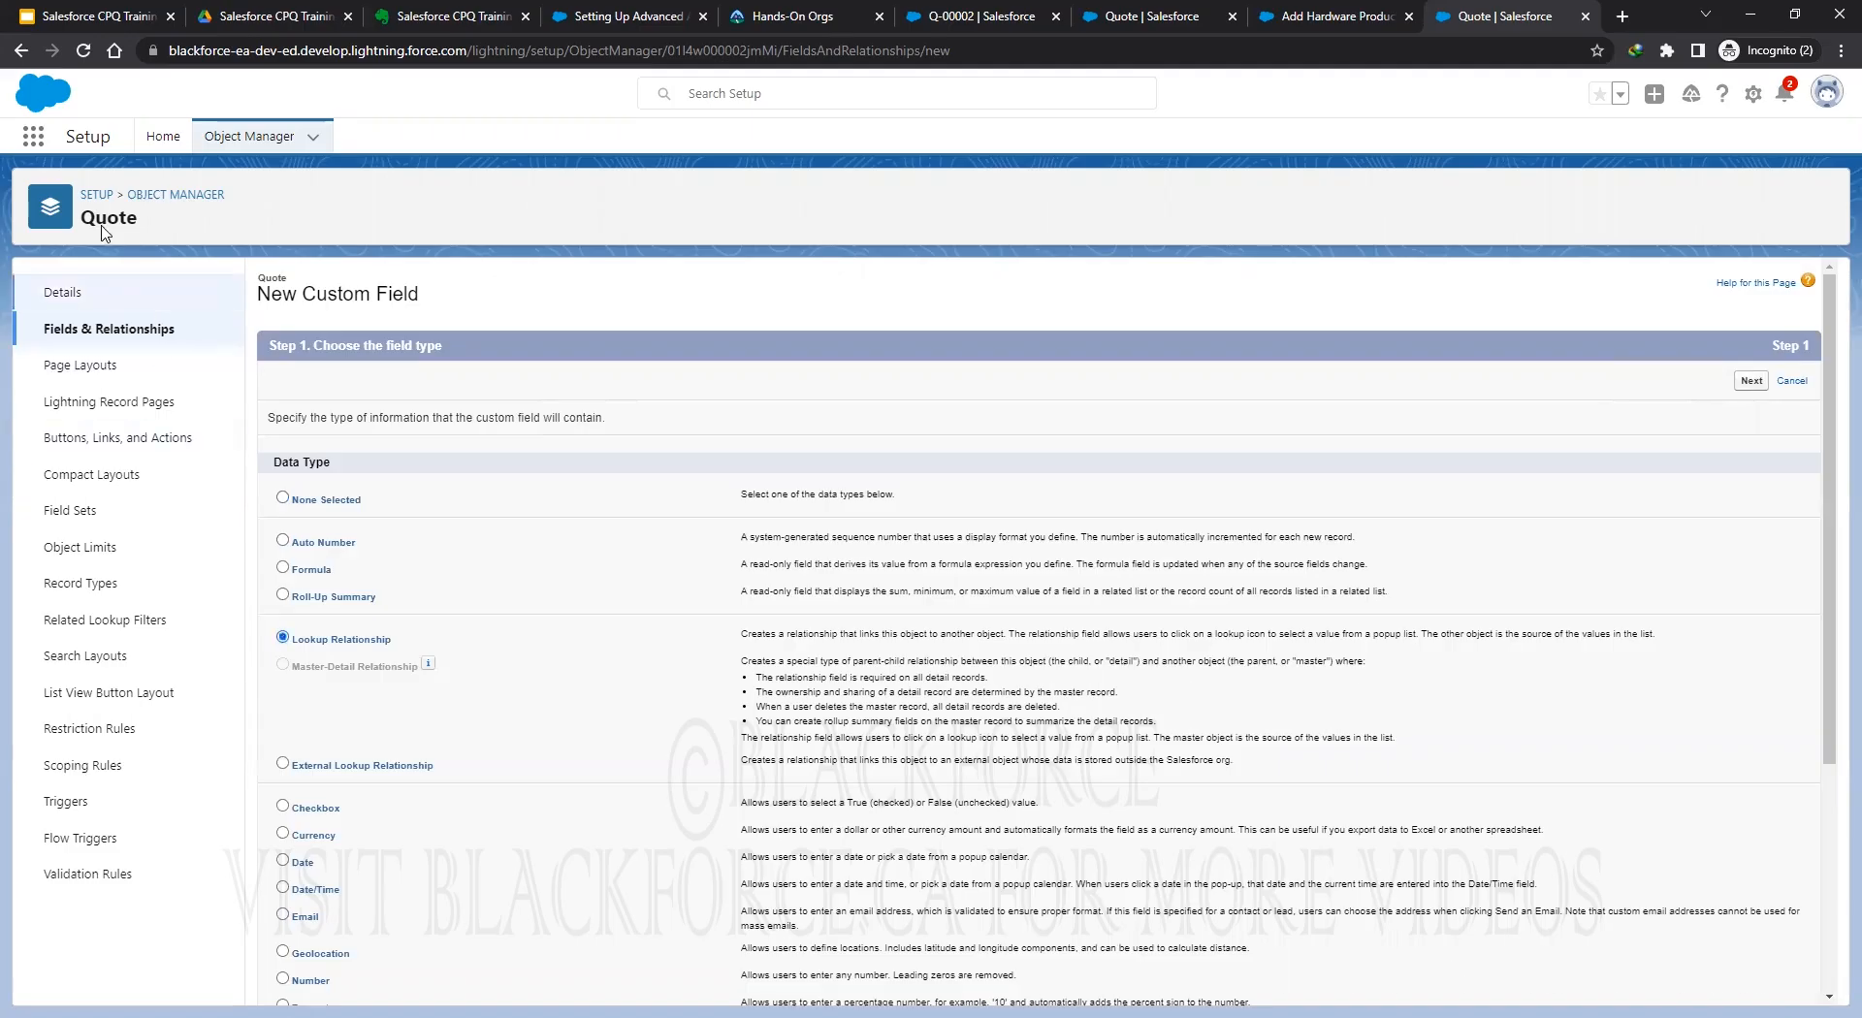
pyautogui.click(1751, 381)
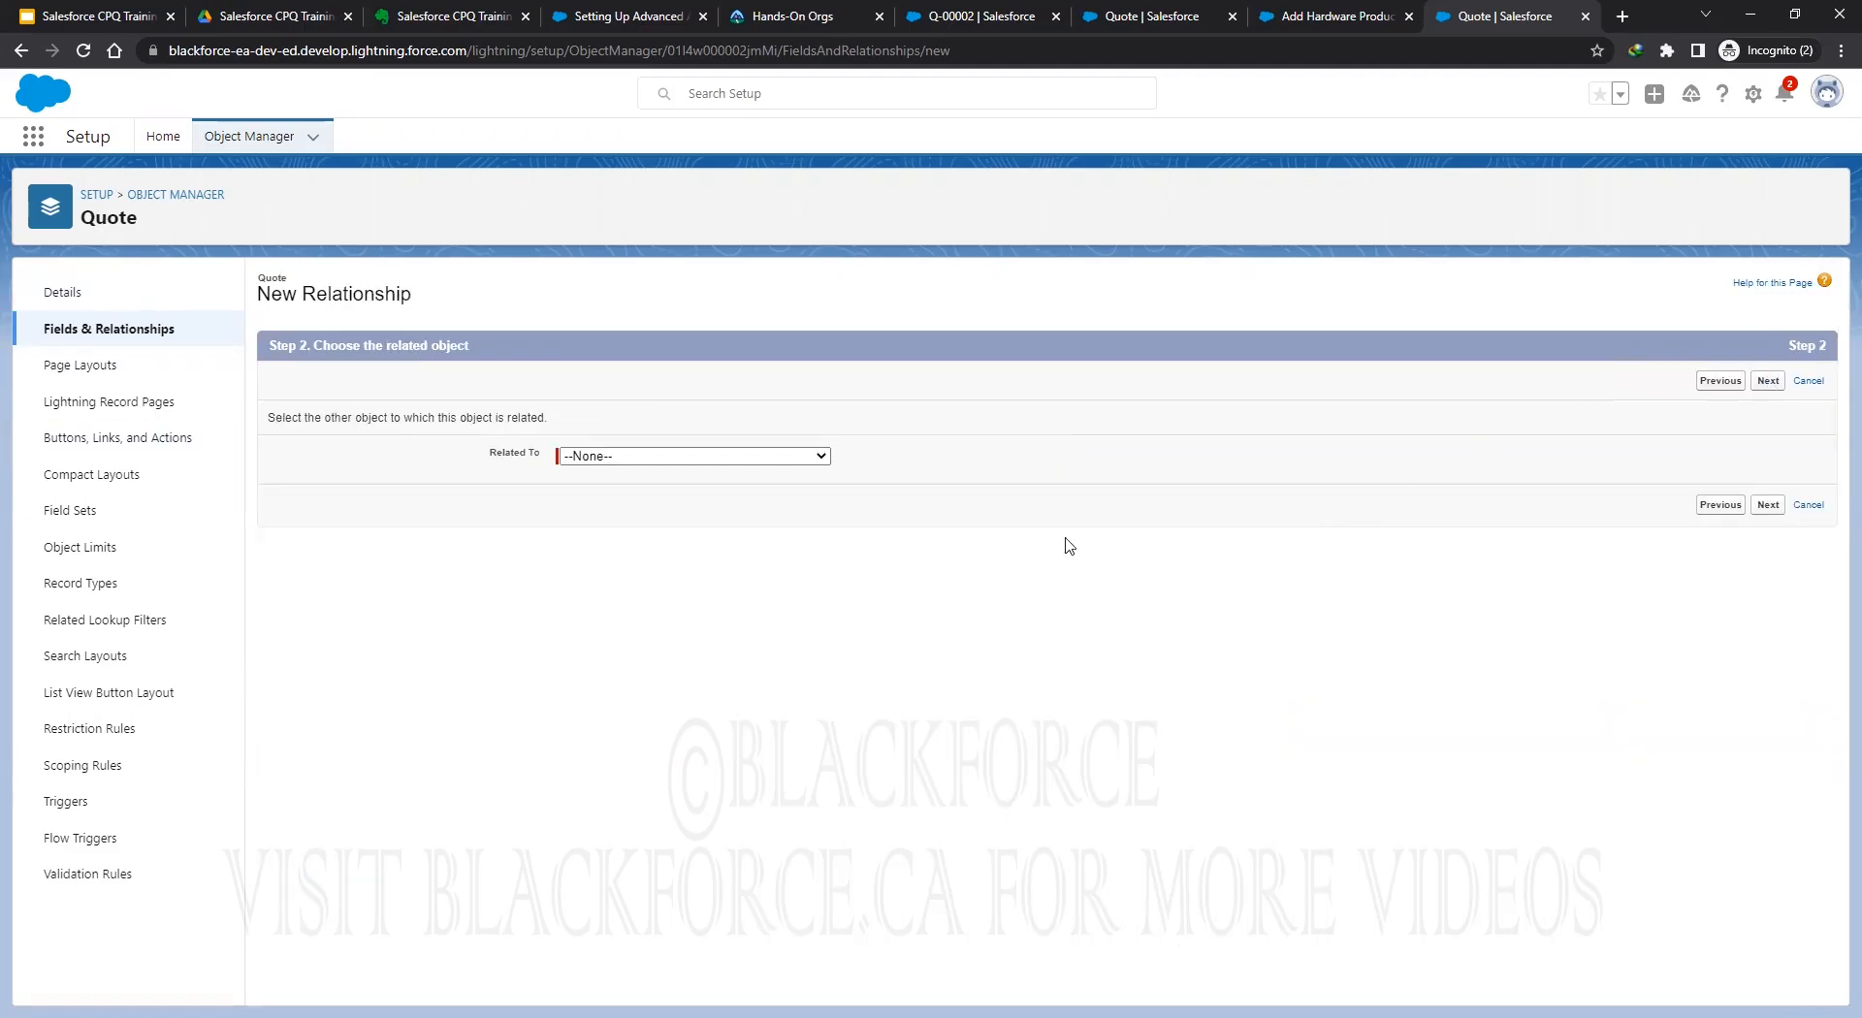
pyautogui.click(652, 458)
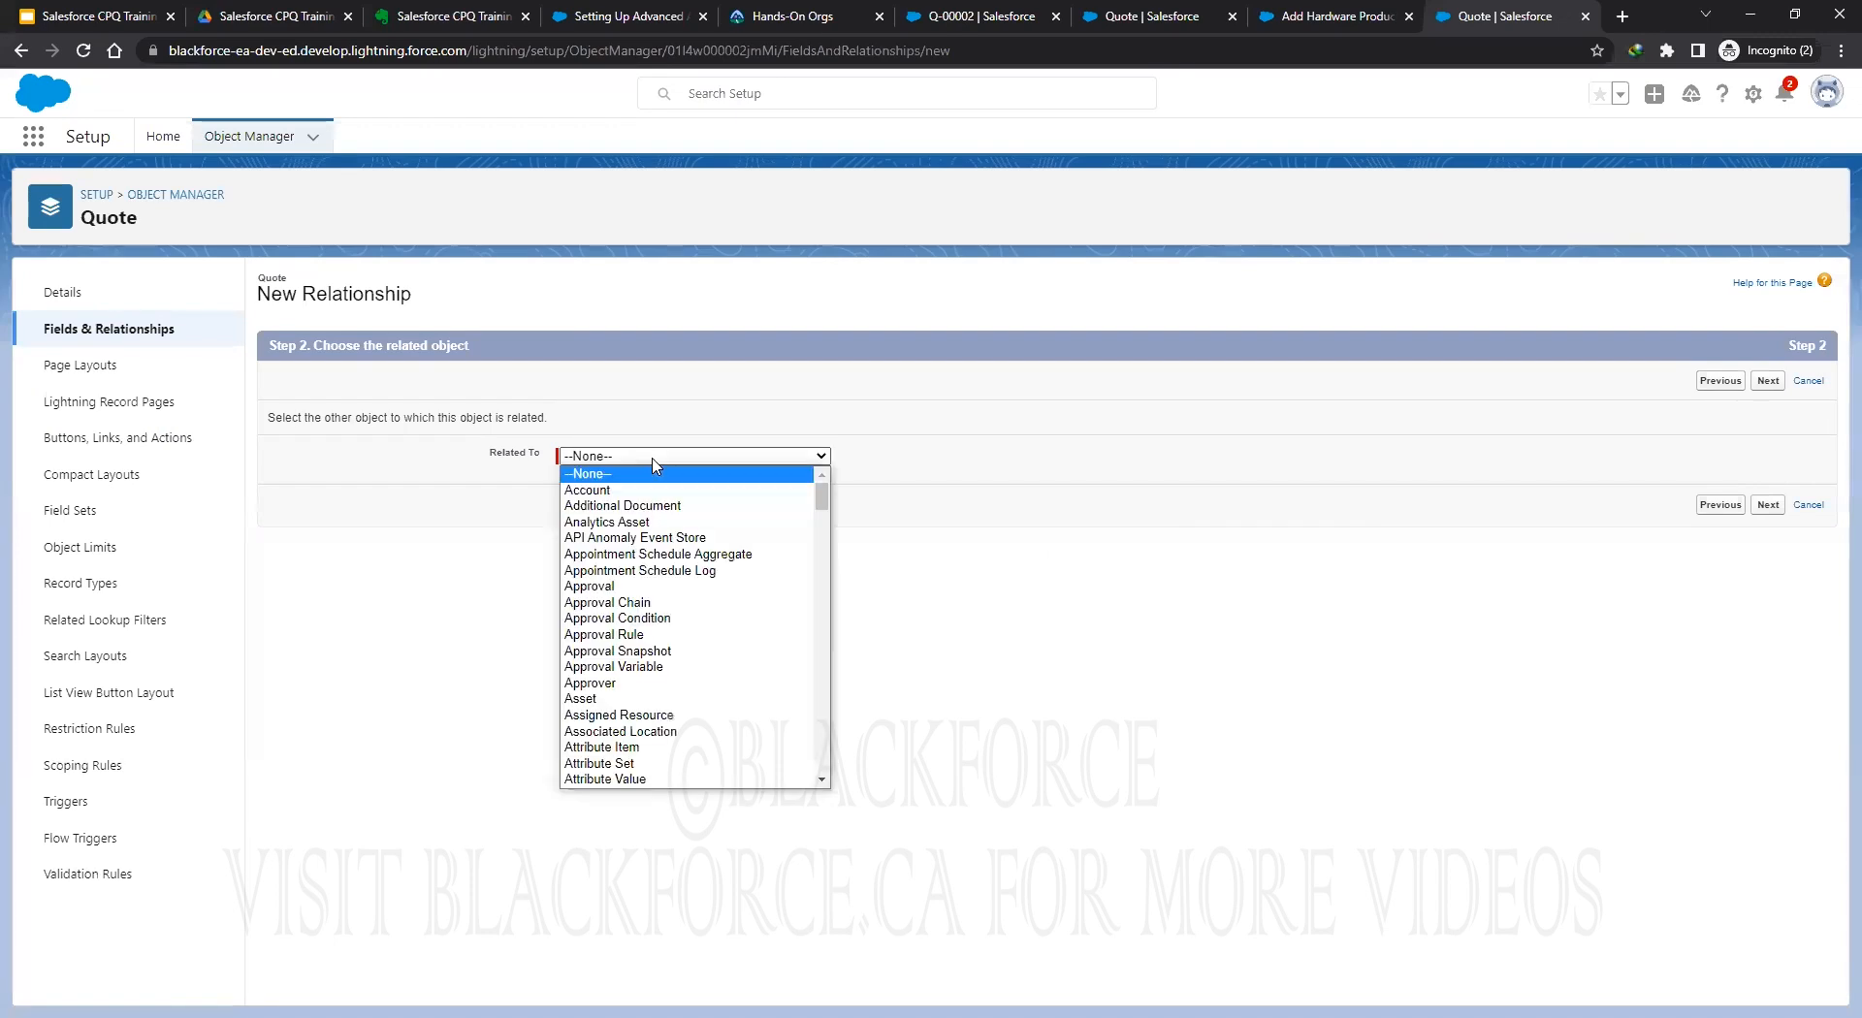
pyautogui.scroll(-20, 814, 678)
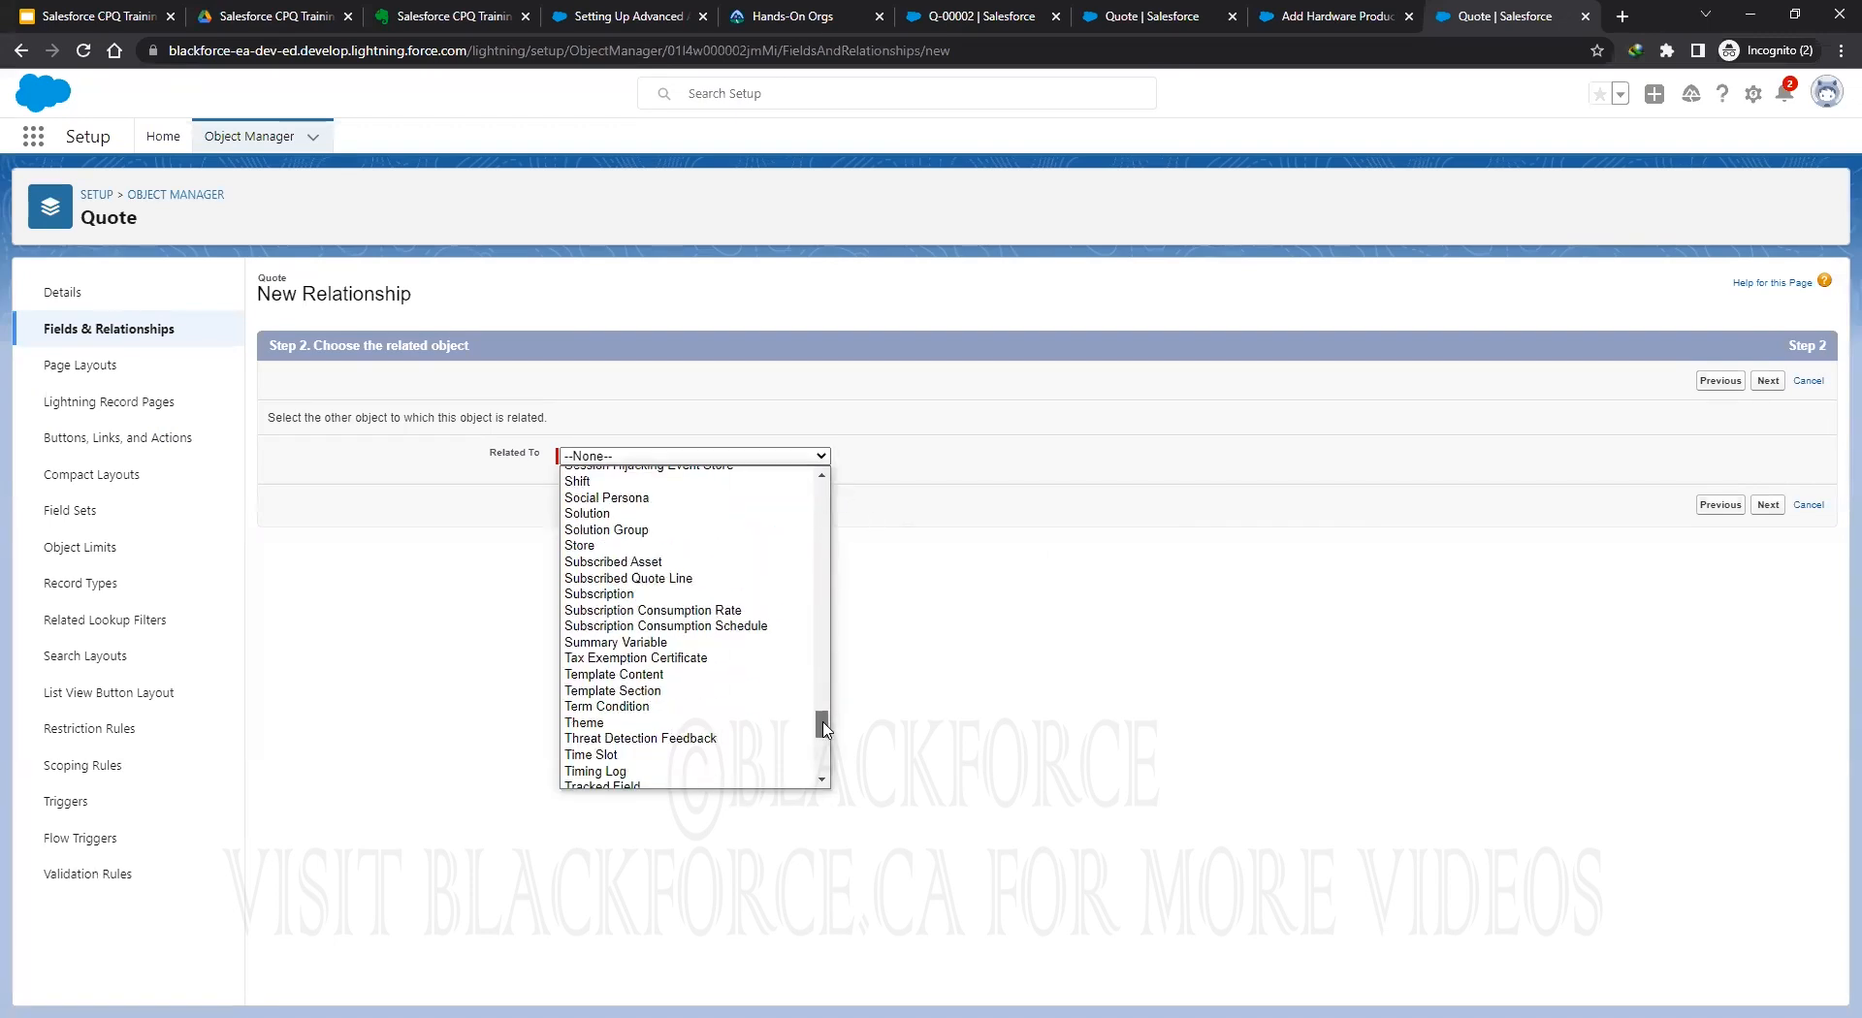
pyautogui.scroll(1, 824, 749)
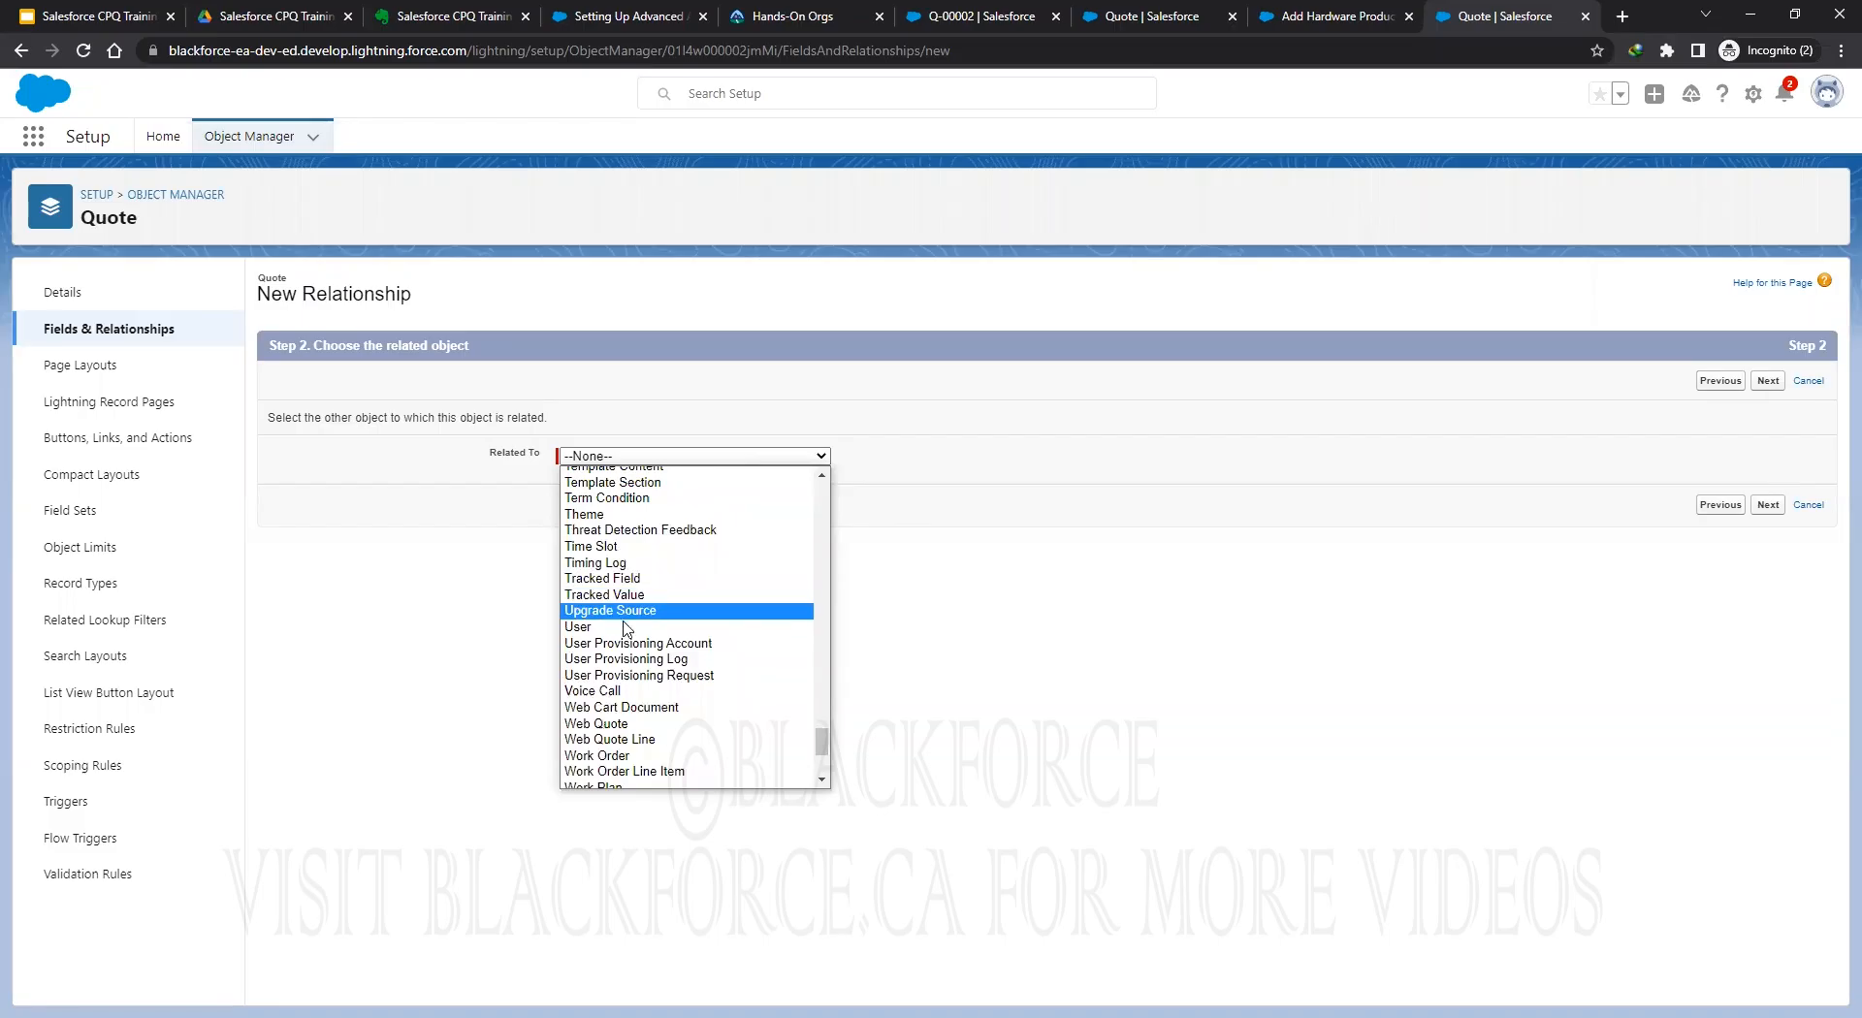
pyautogui.click(626, 628)
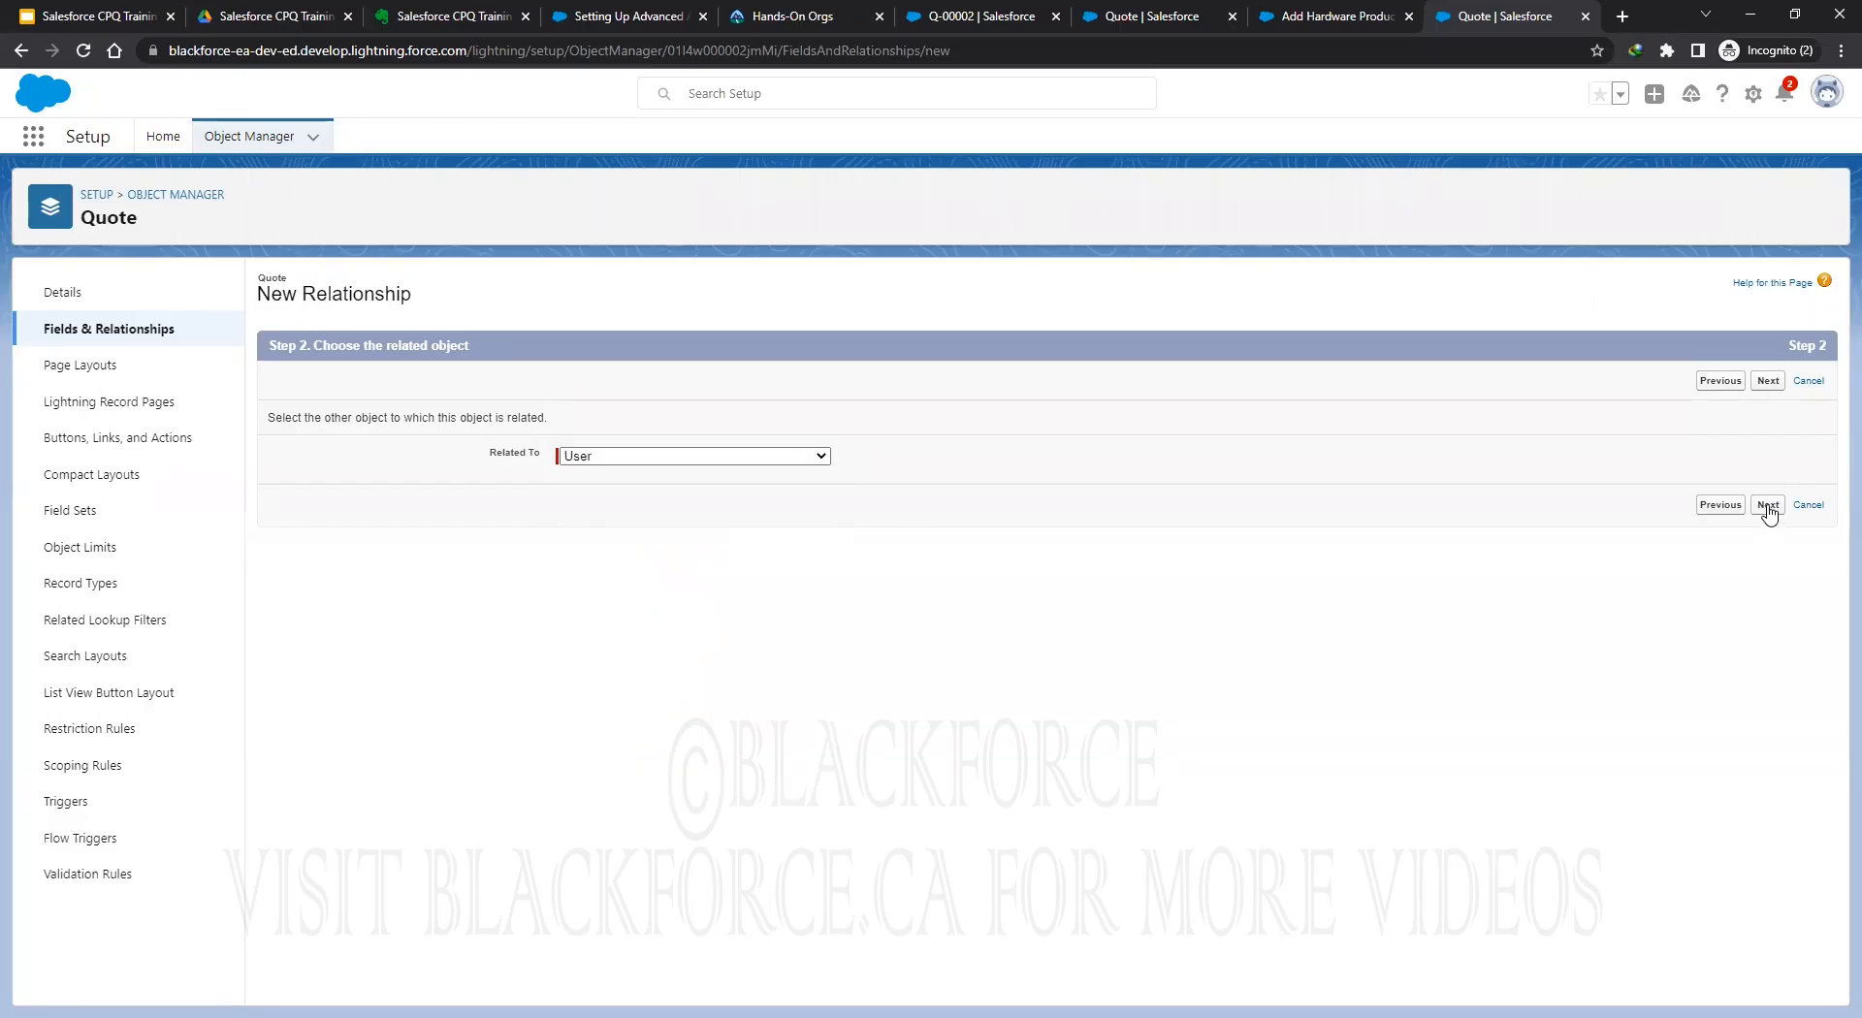
pyautogui.click(1767, 506)
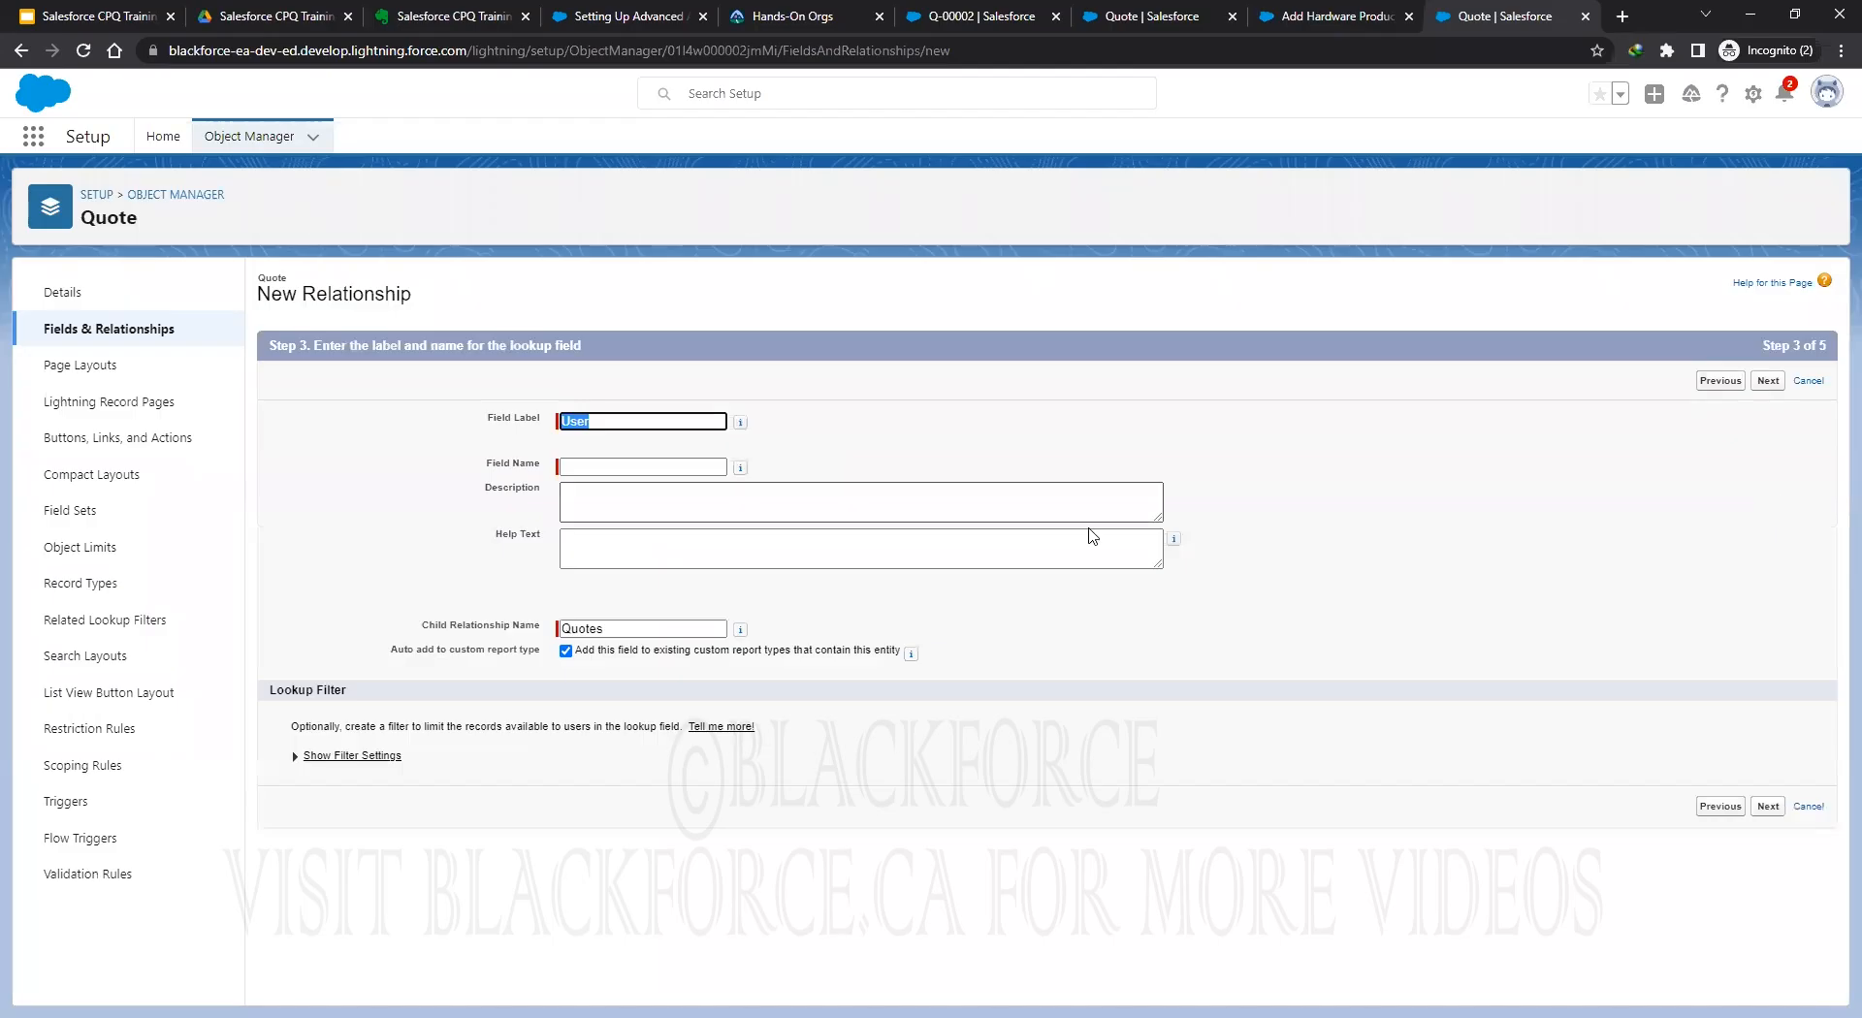
# Label the lookup Submitted User, make it visible to all profiles, and save it on Quote Layout.
pyautogui.click(566, 422)
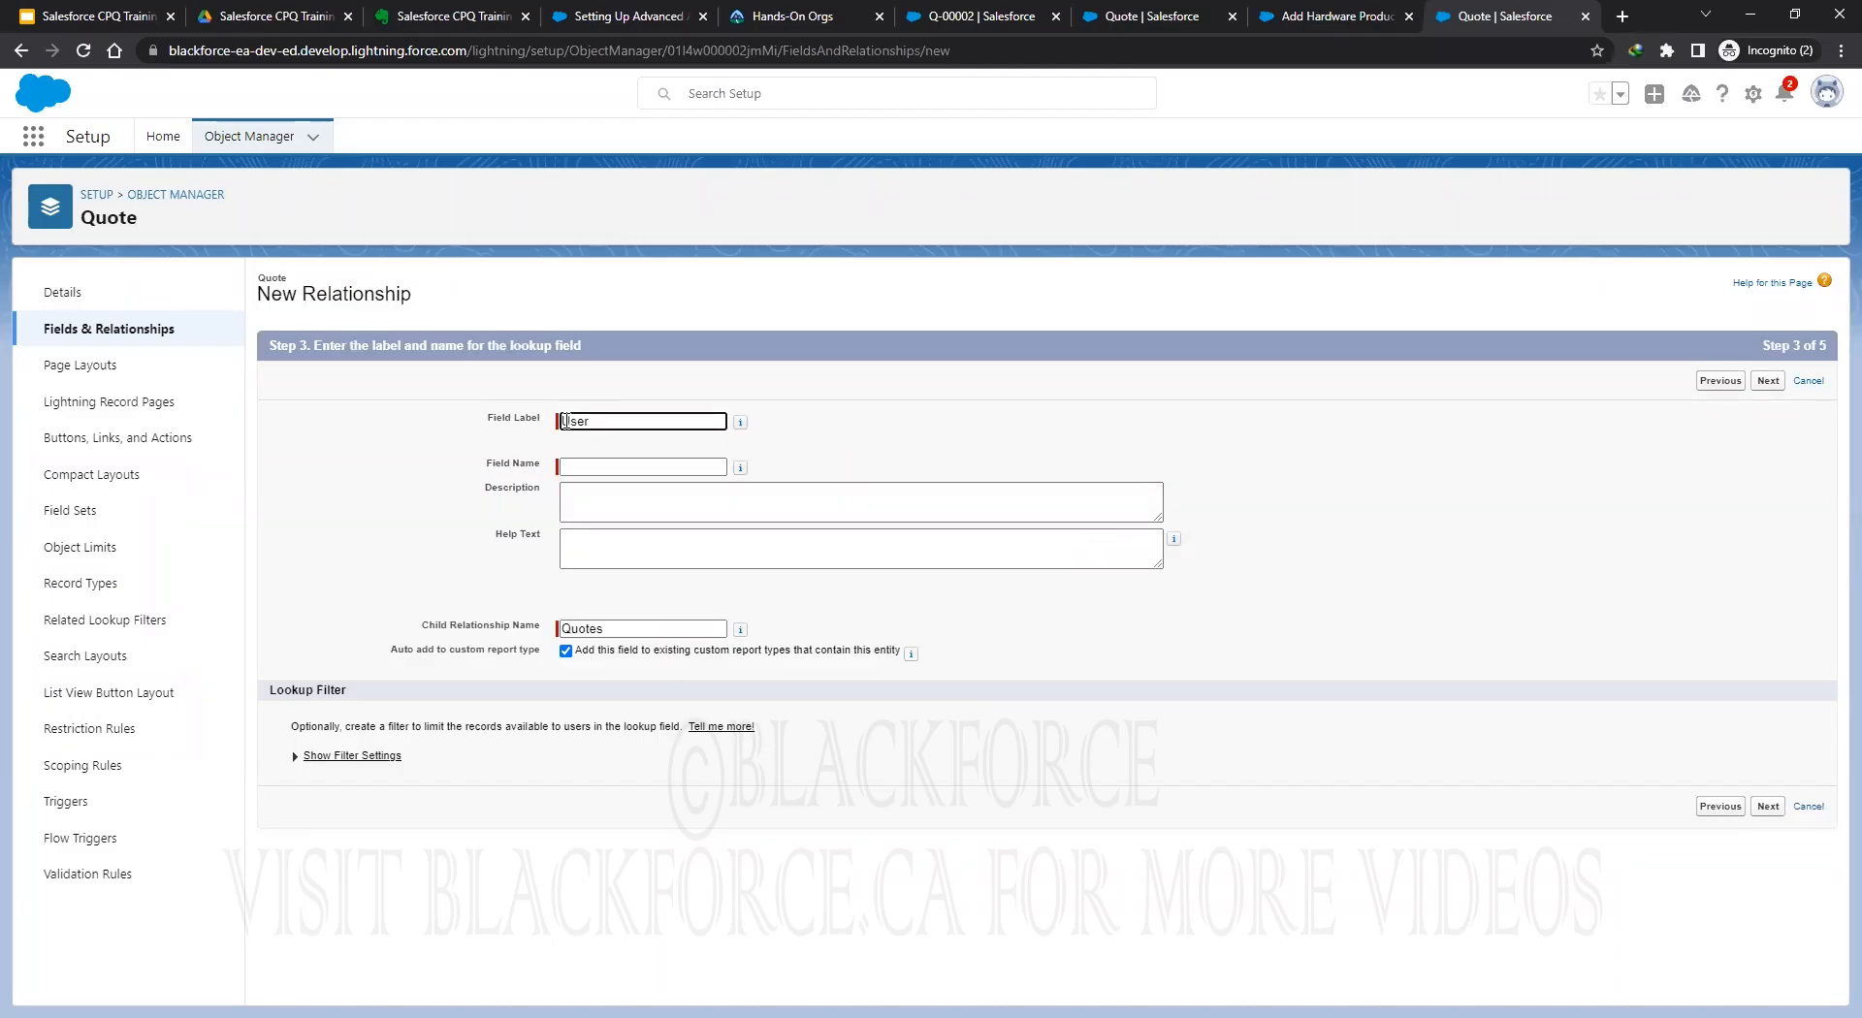
pyautogui.write('Submitted')
pyautogui.click(706, 377)
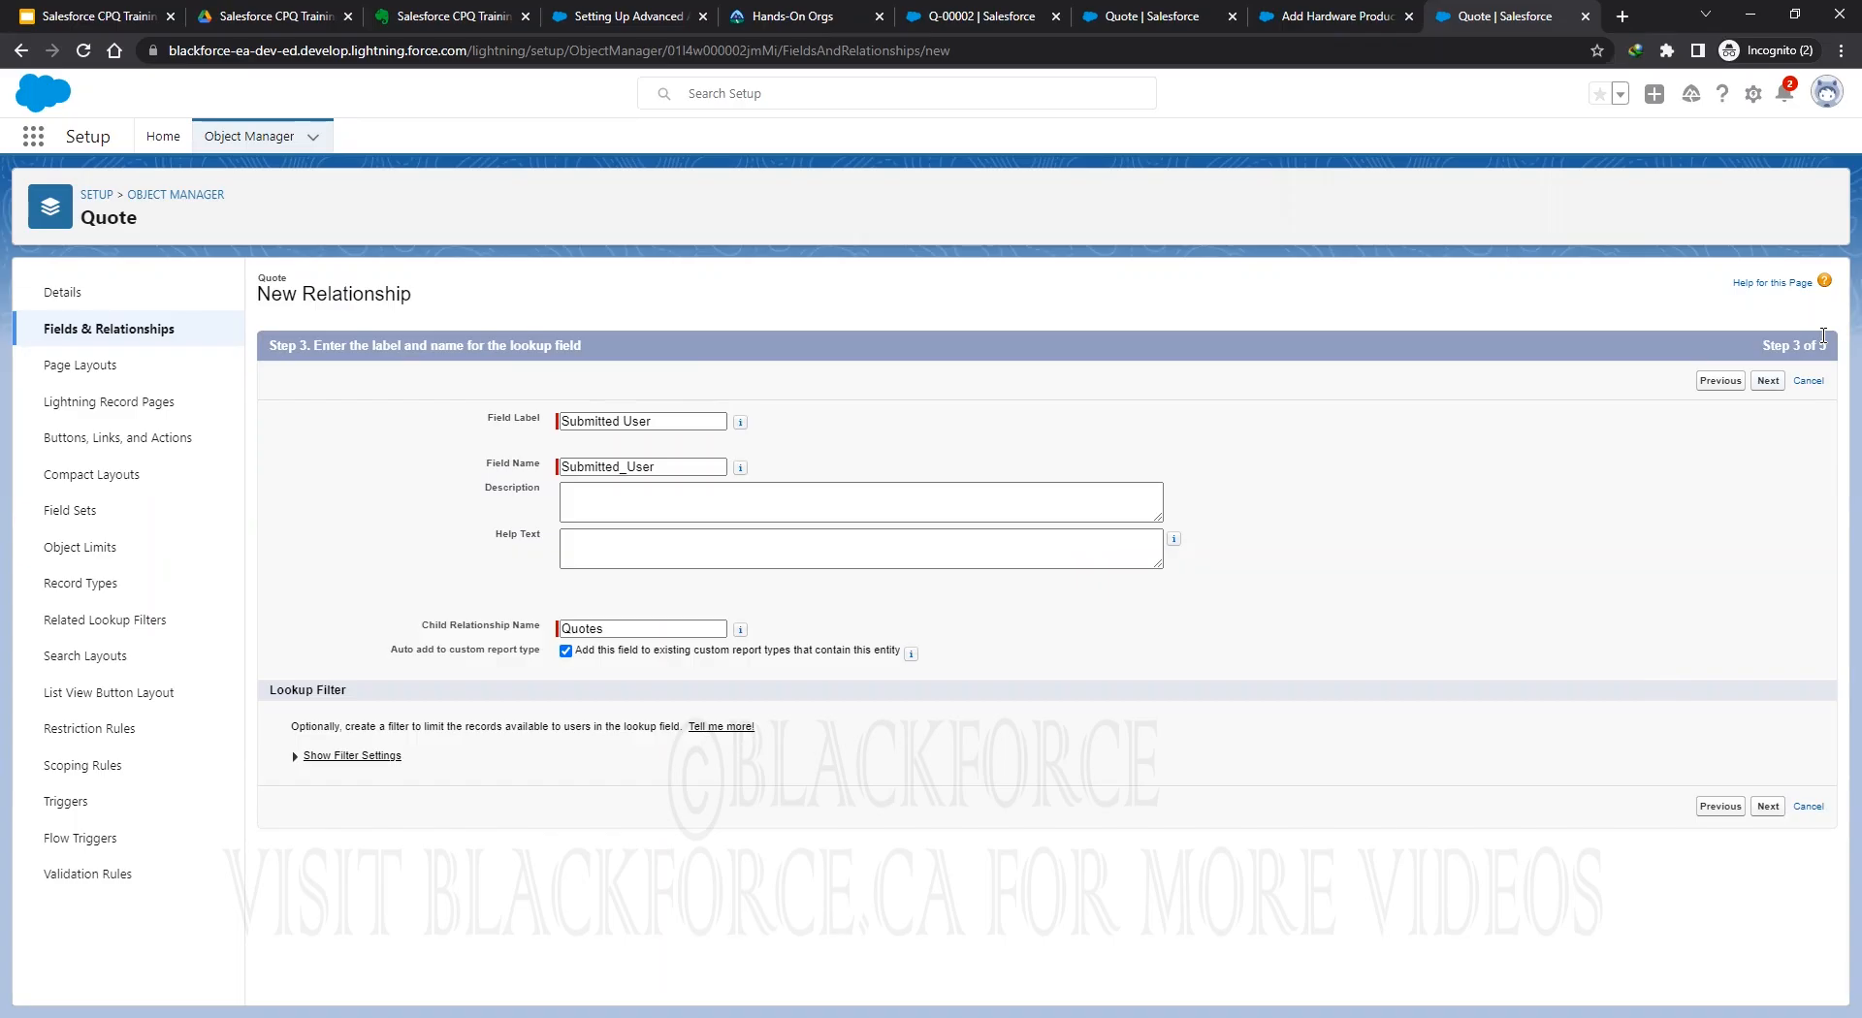
pyautogui.press('Return')
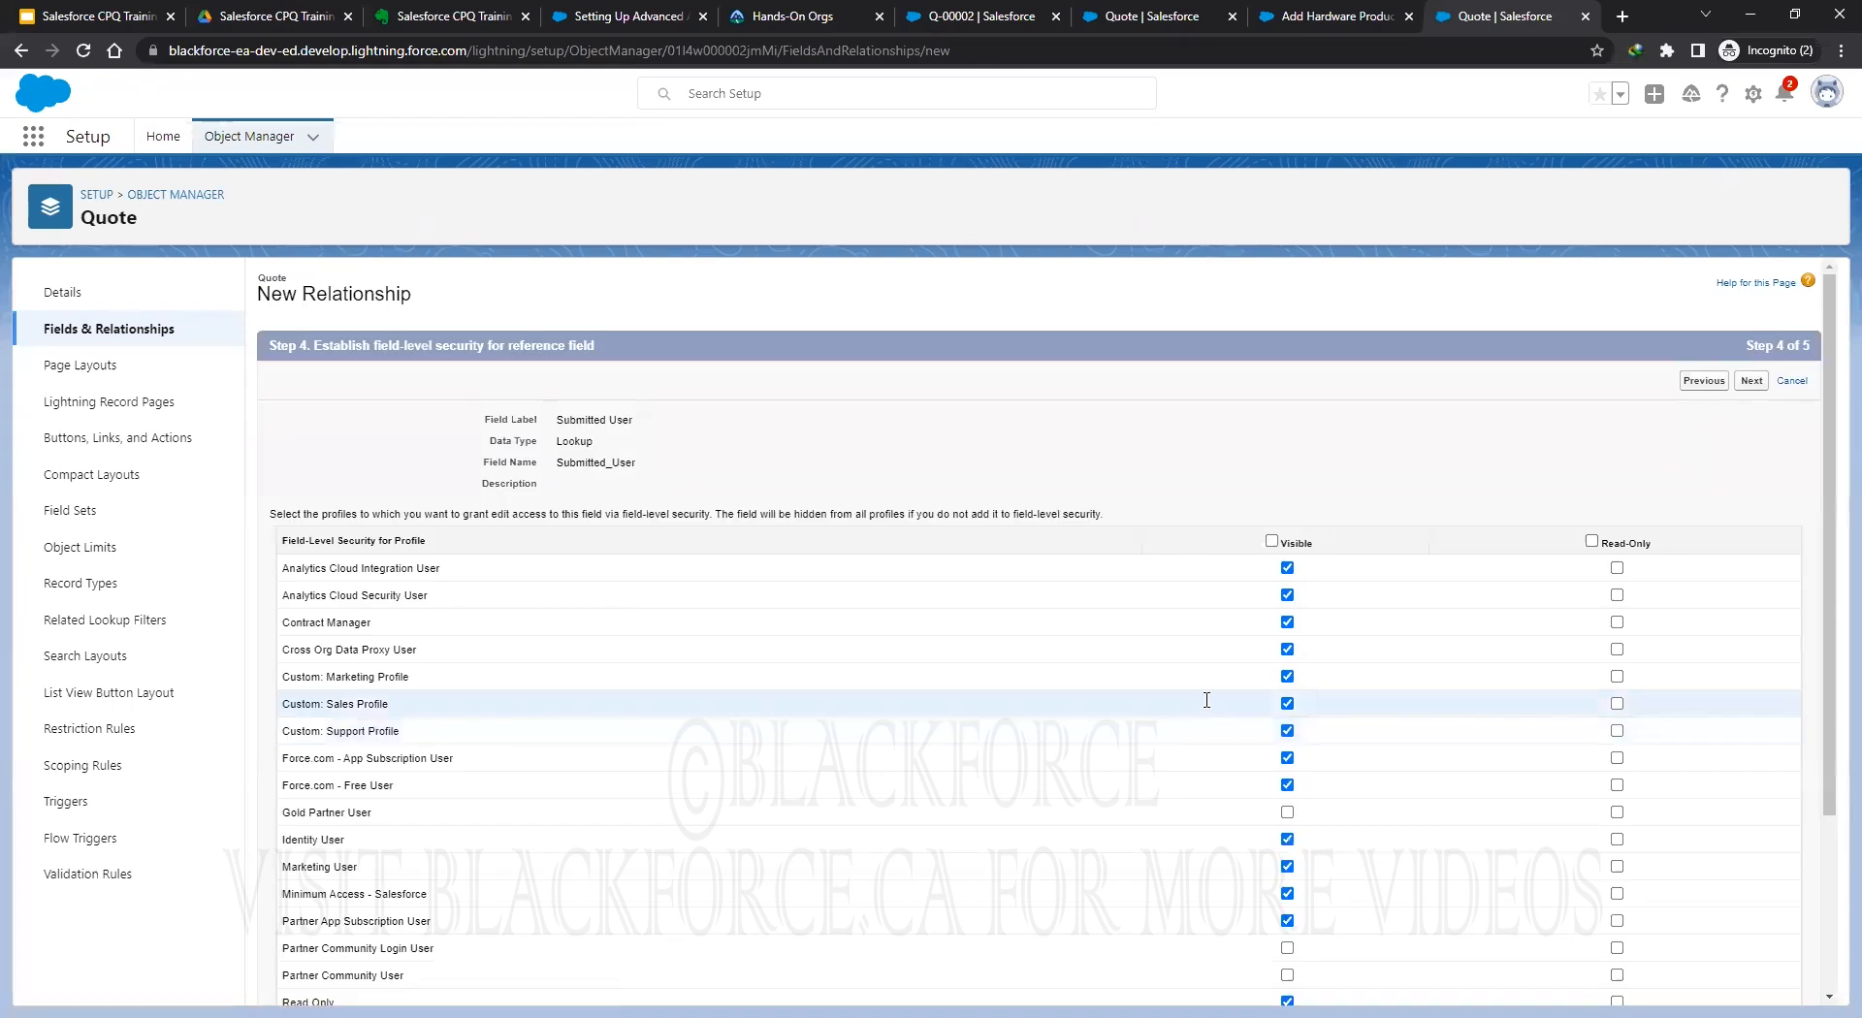
pyautogui.click(1271, 540)
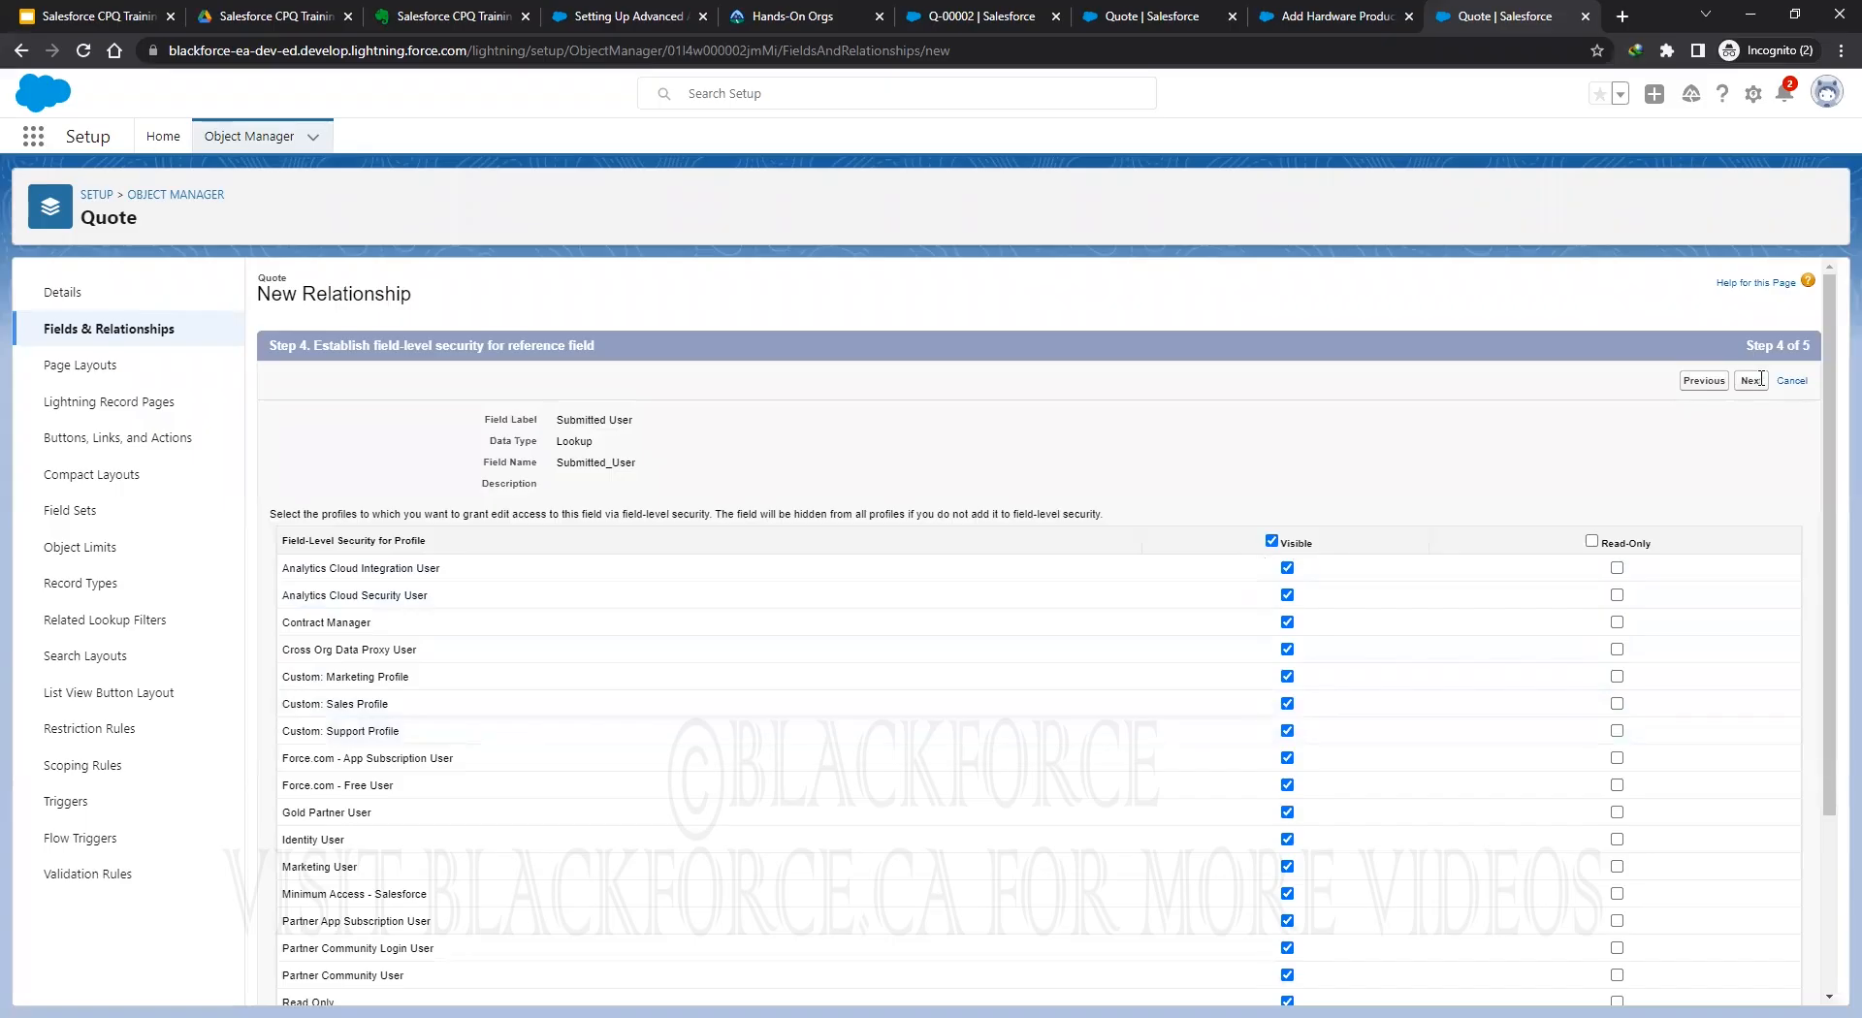
pyautogui.click(1751, 381)
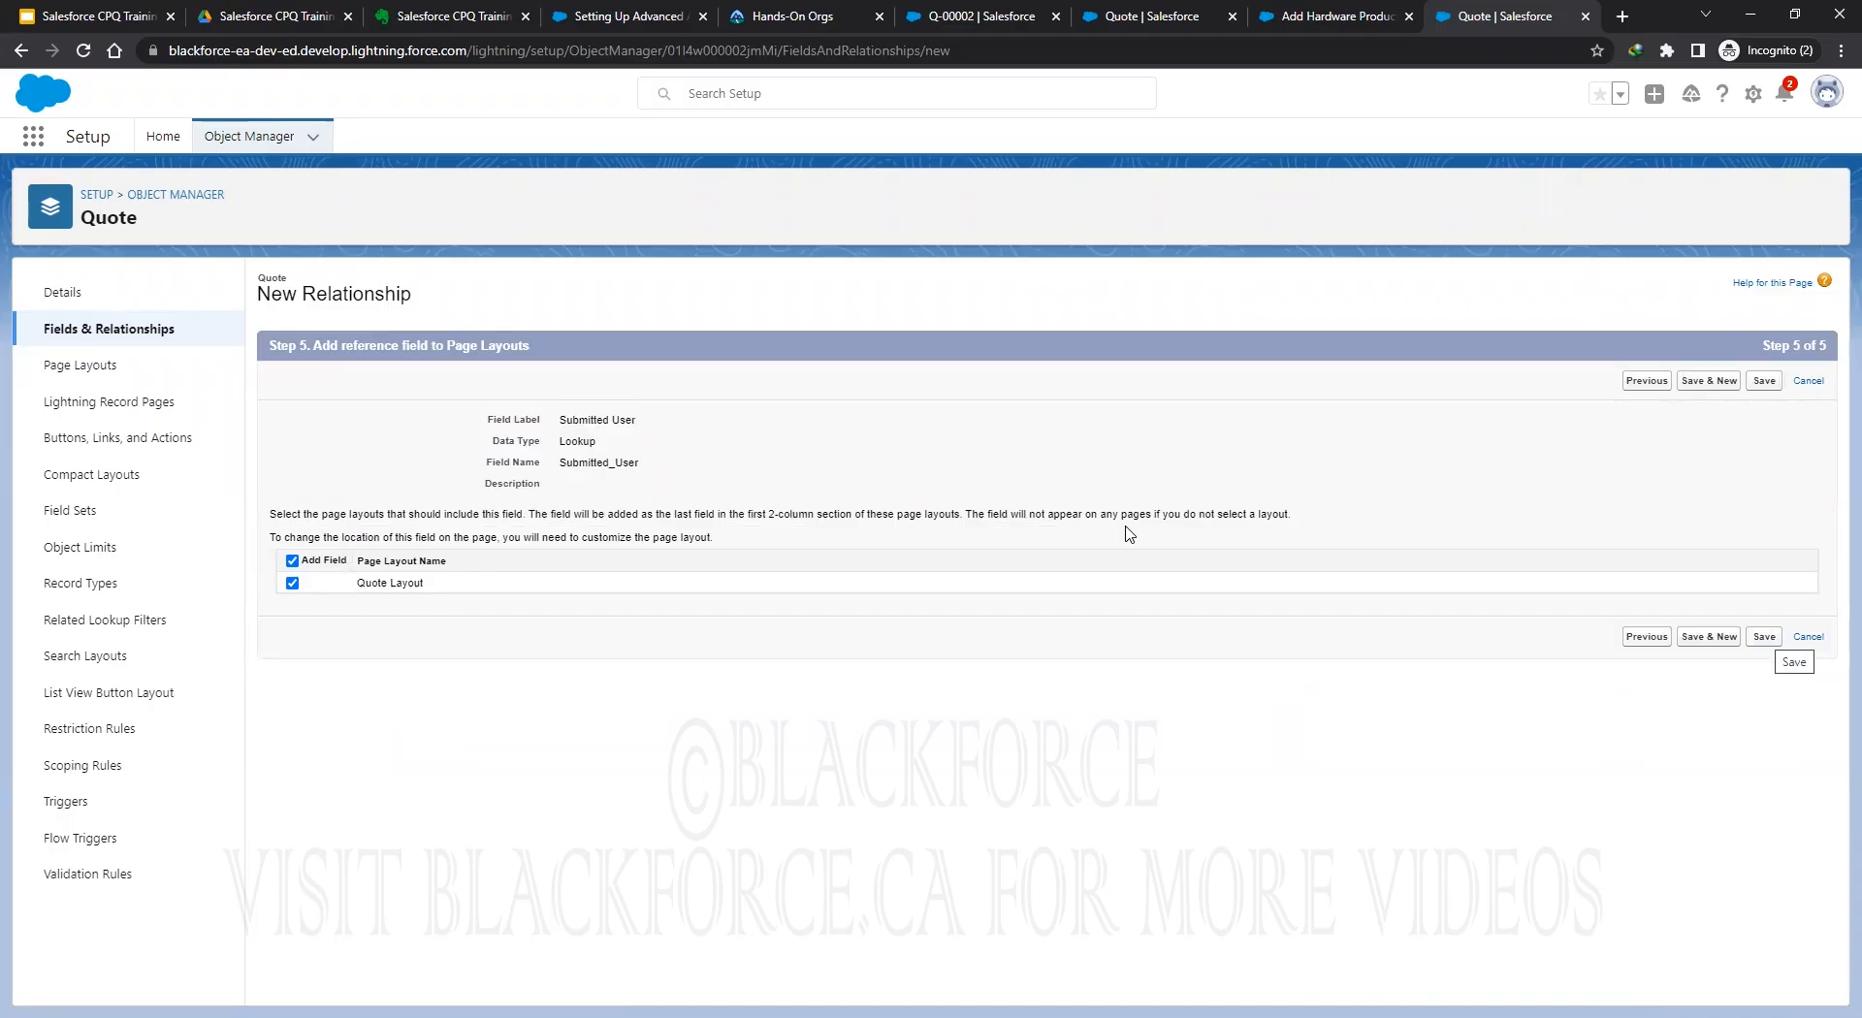
pyautogui.click(1764, 637)
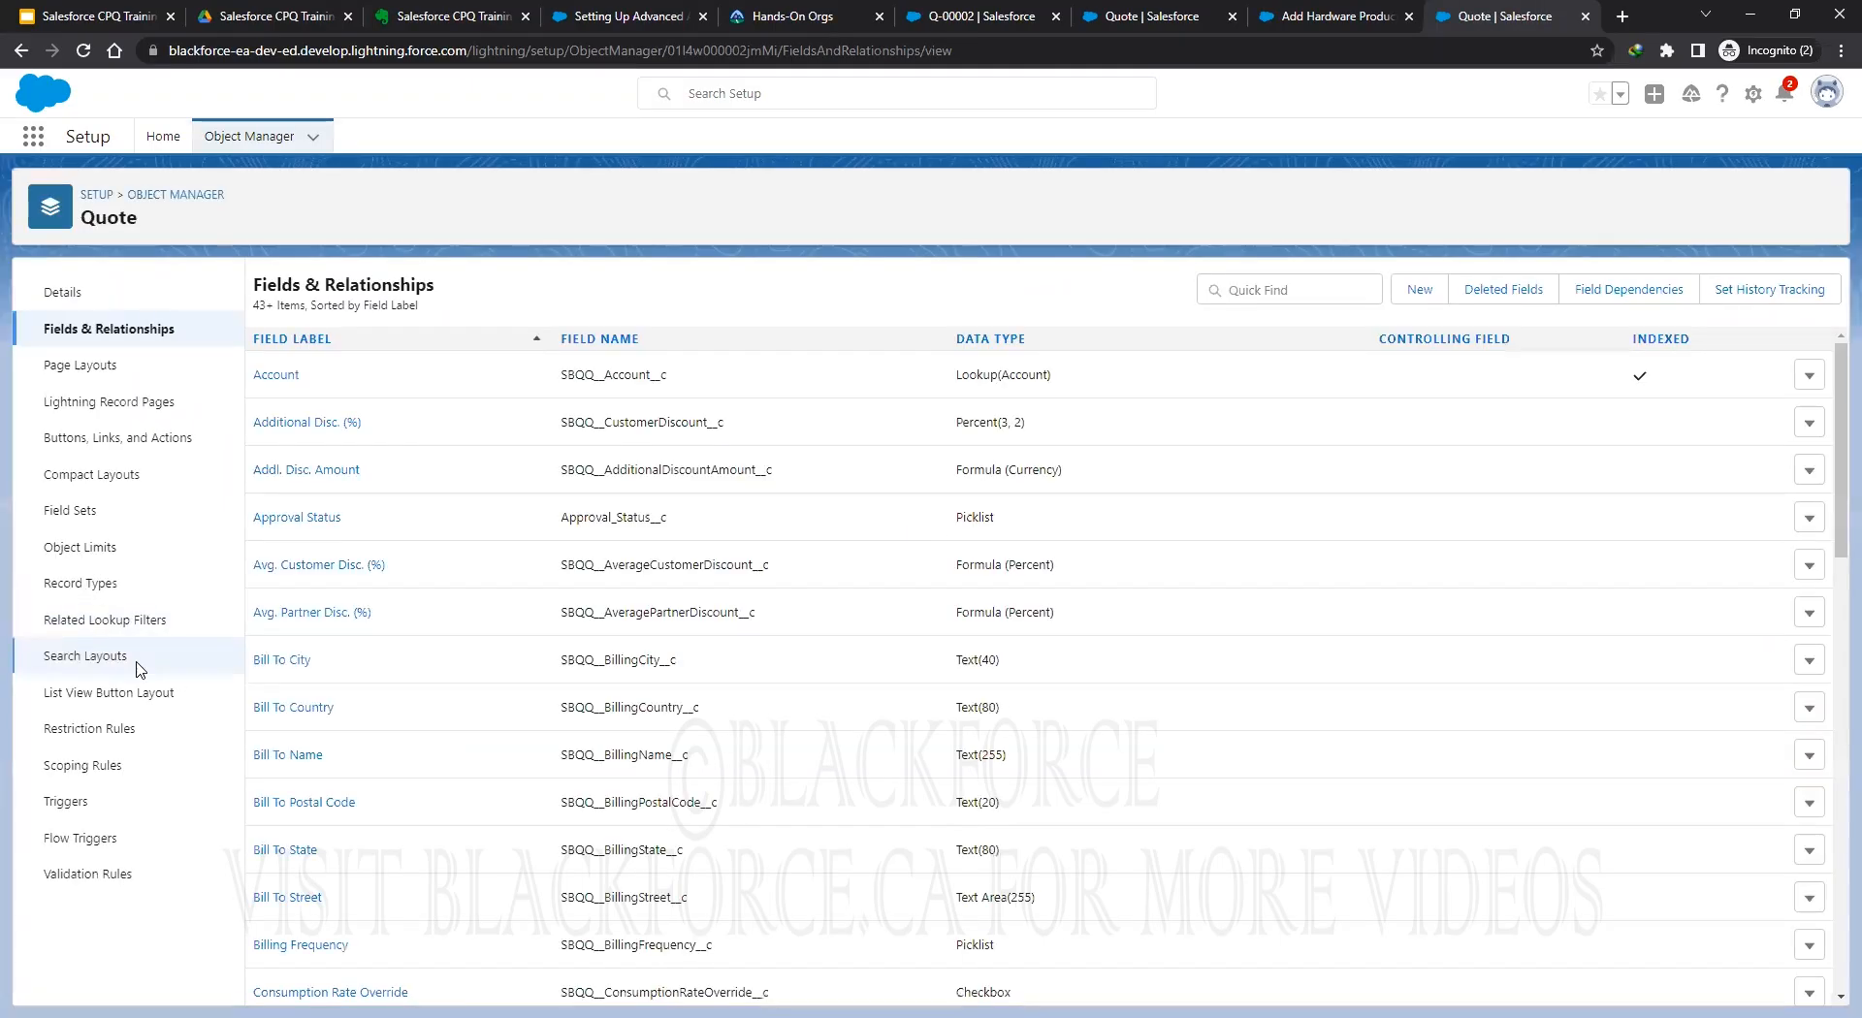
# Inspect the Invalid_First_Segment_Term_End_Date validation rule without saving, then return to quote Q-00002.
pyautogui.click(69, 879)
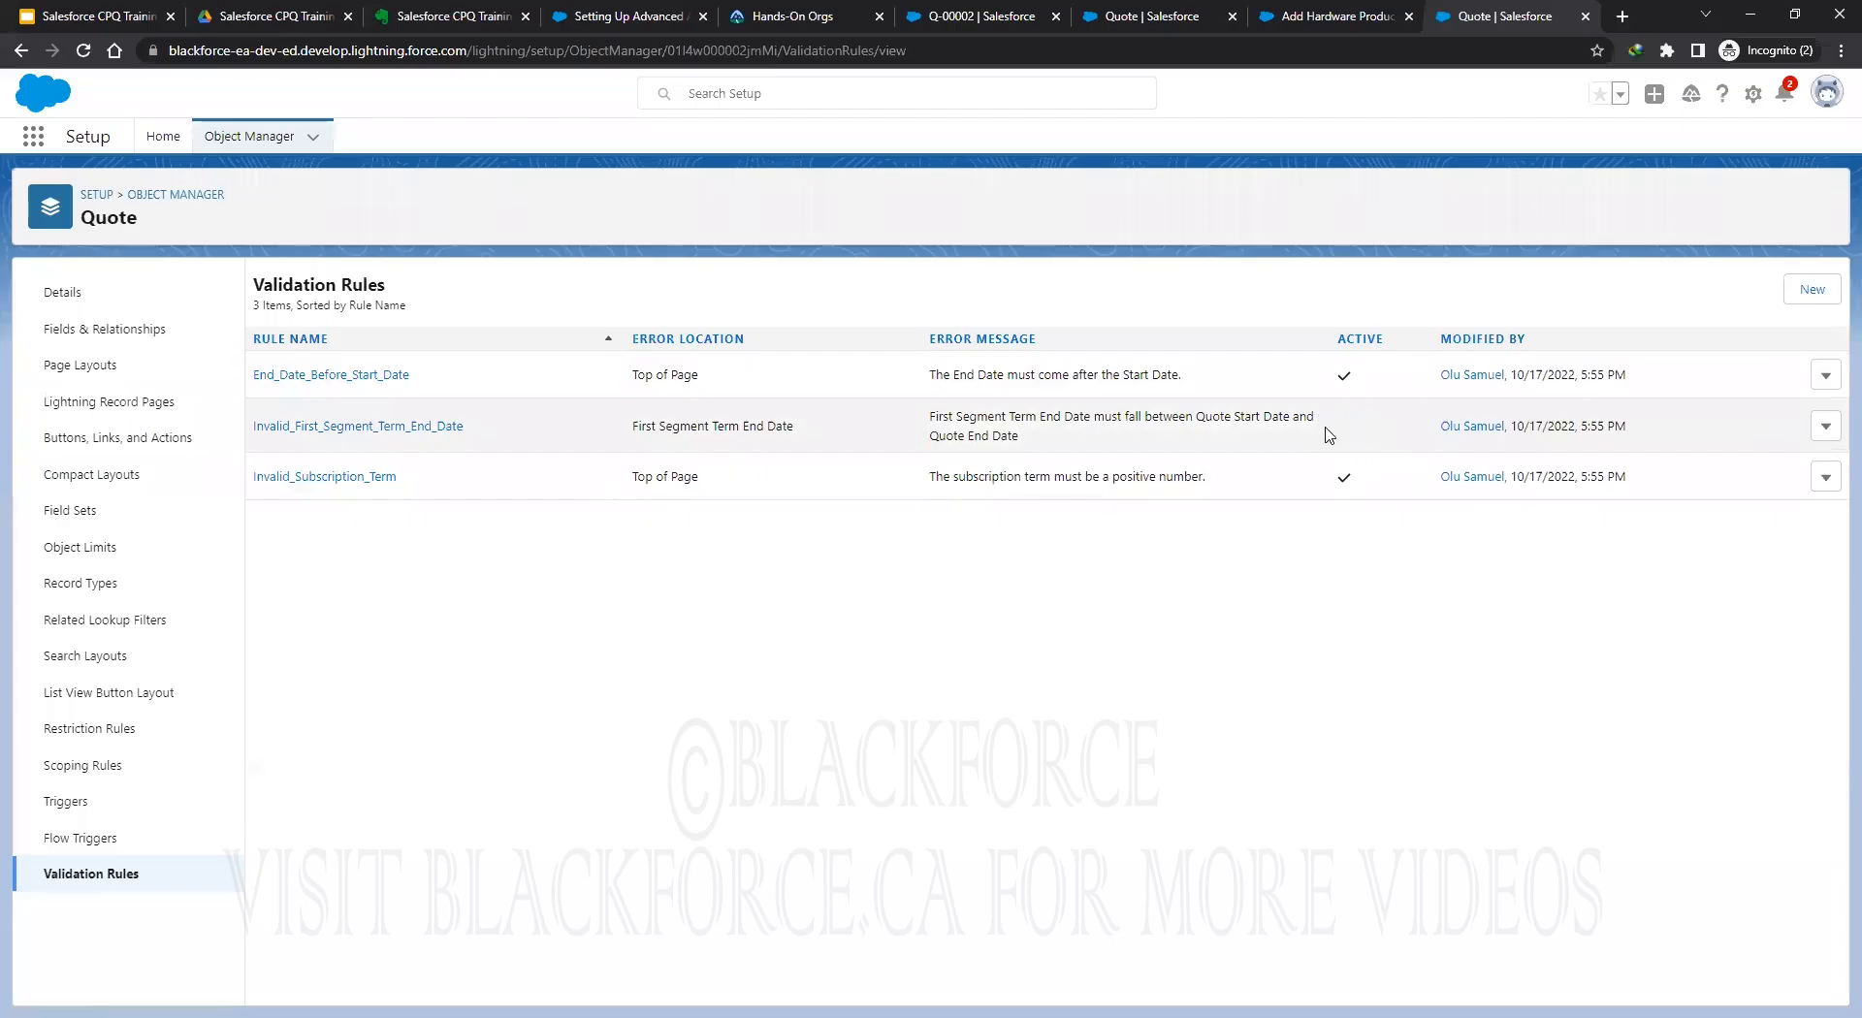
pyautogui.click(1826, 429)
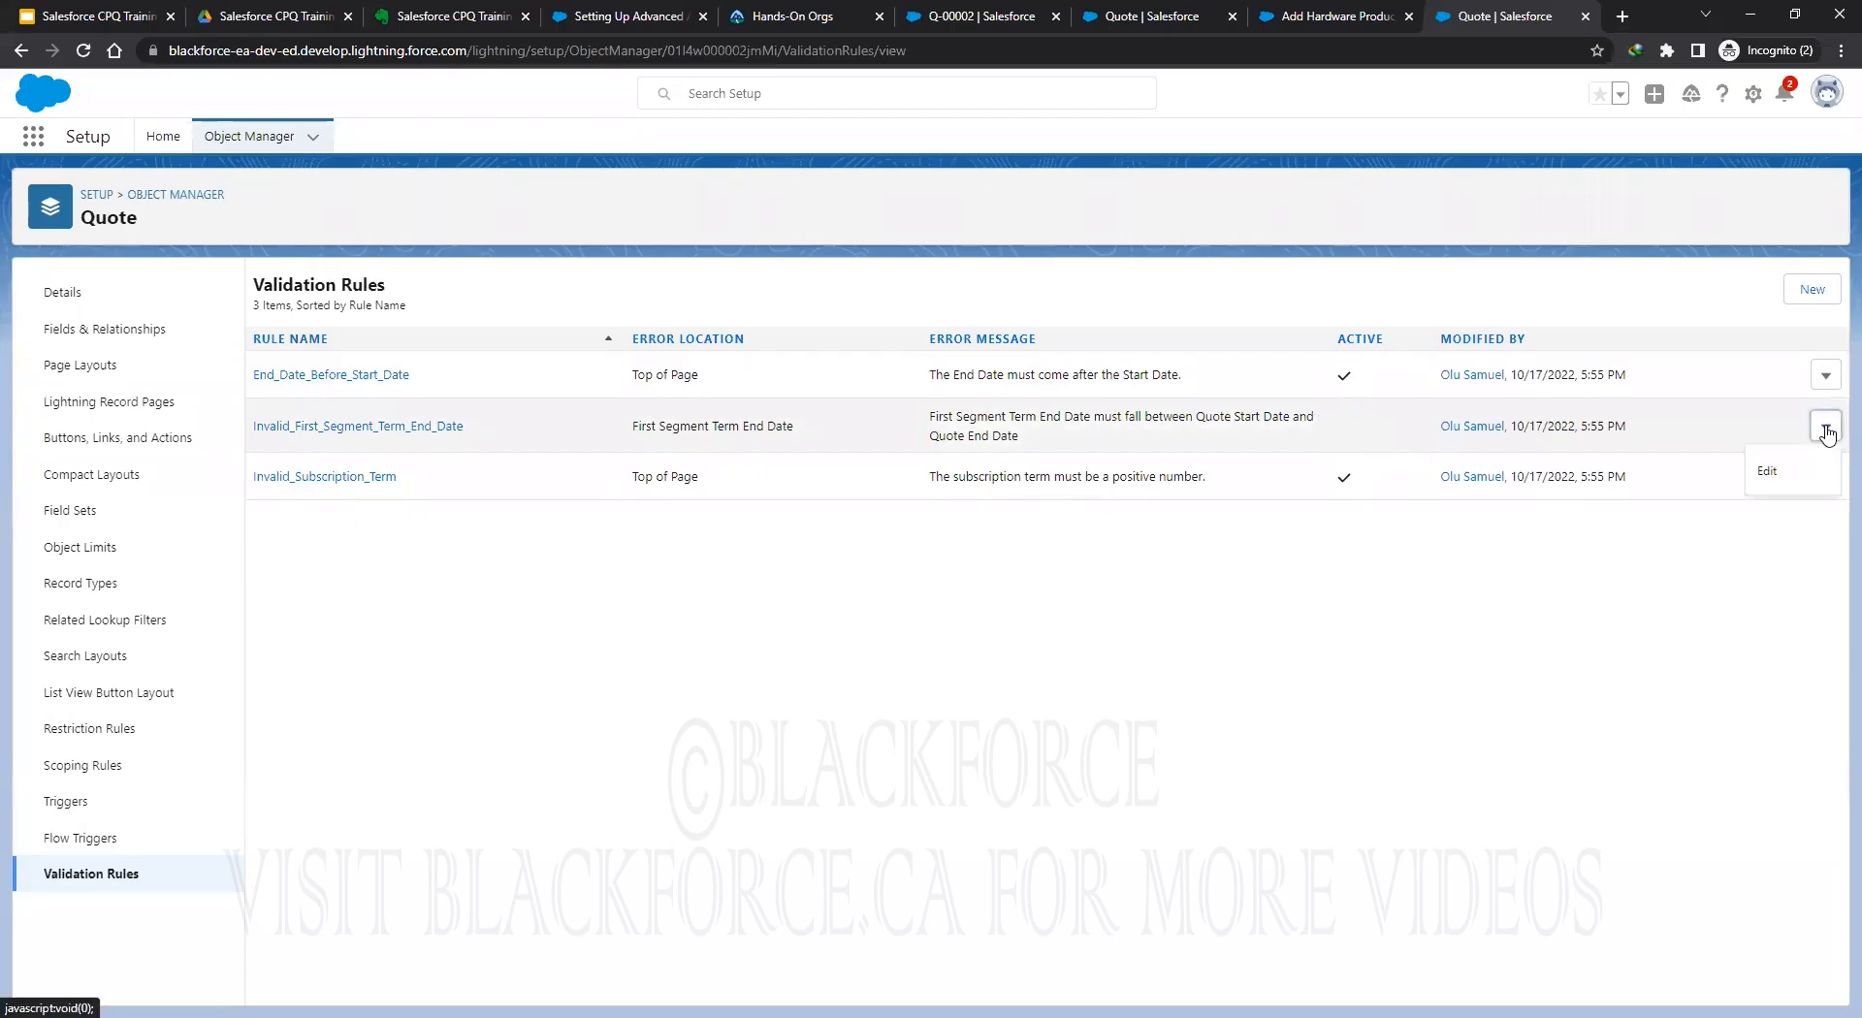
pyautogui.click(1789, 475)
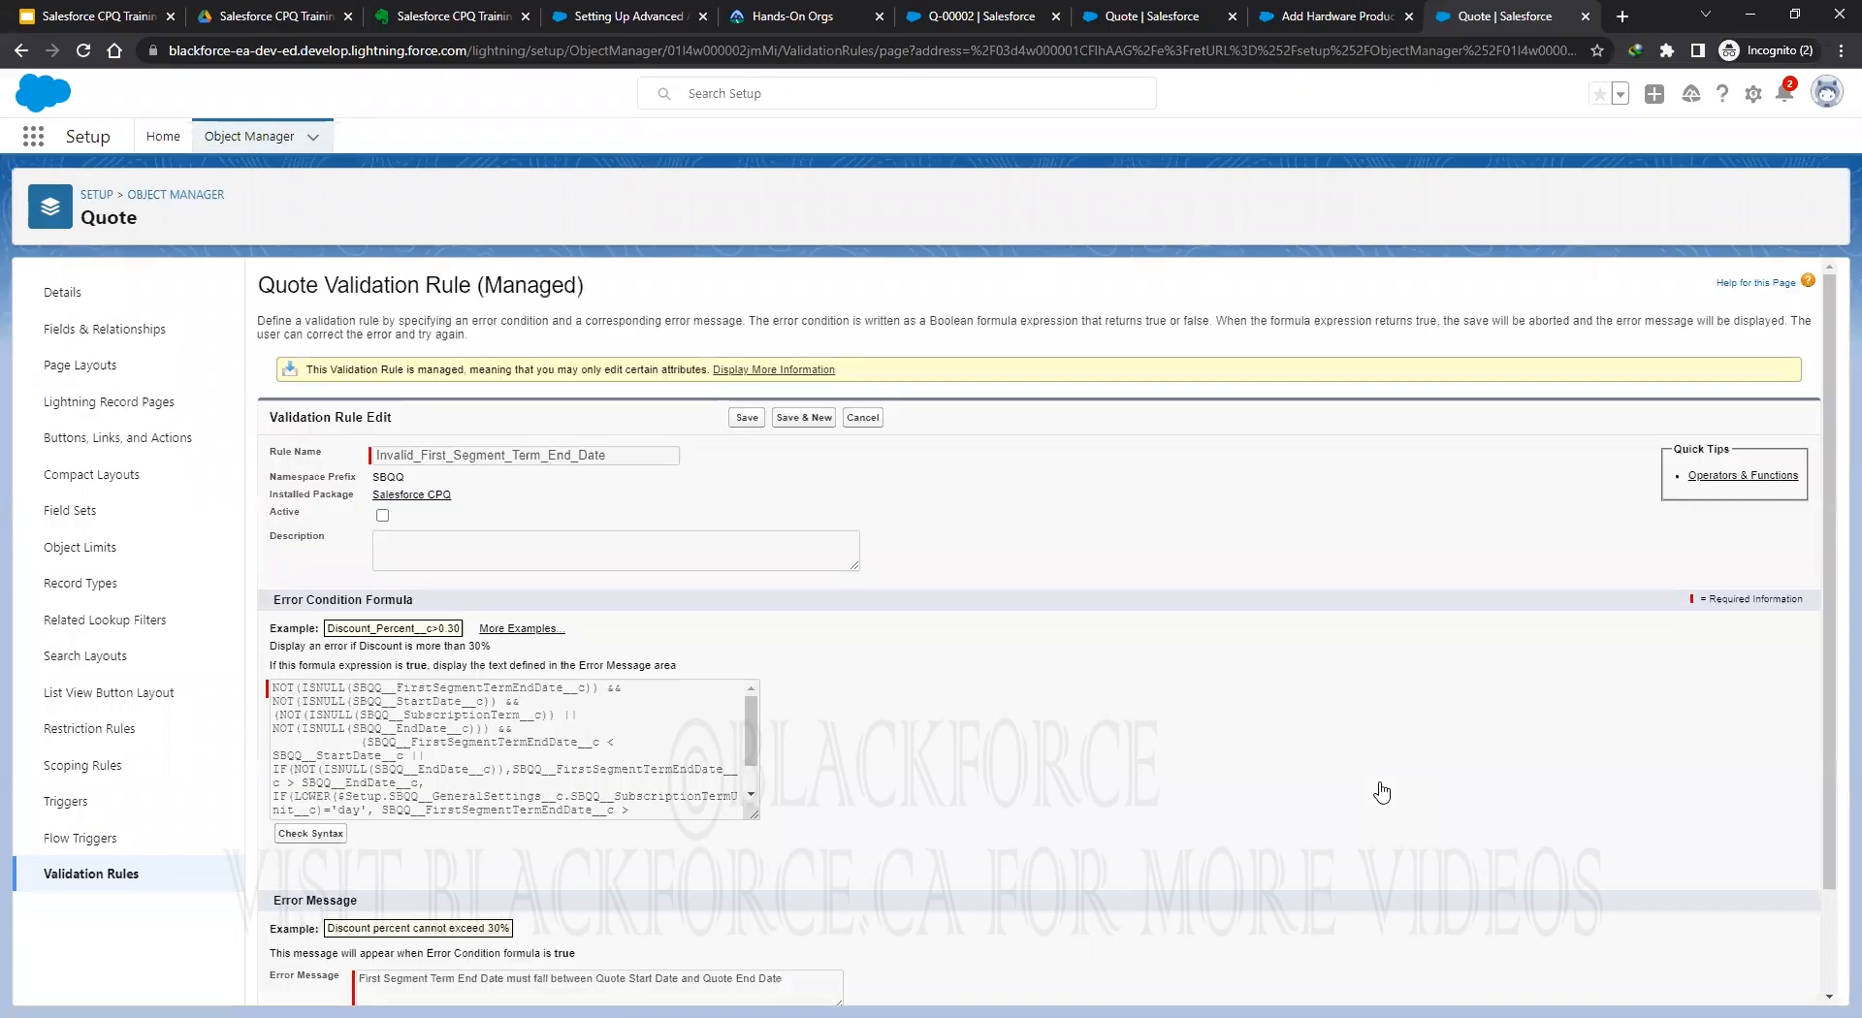
pyautogui.click(853, 418)
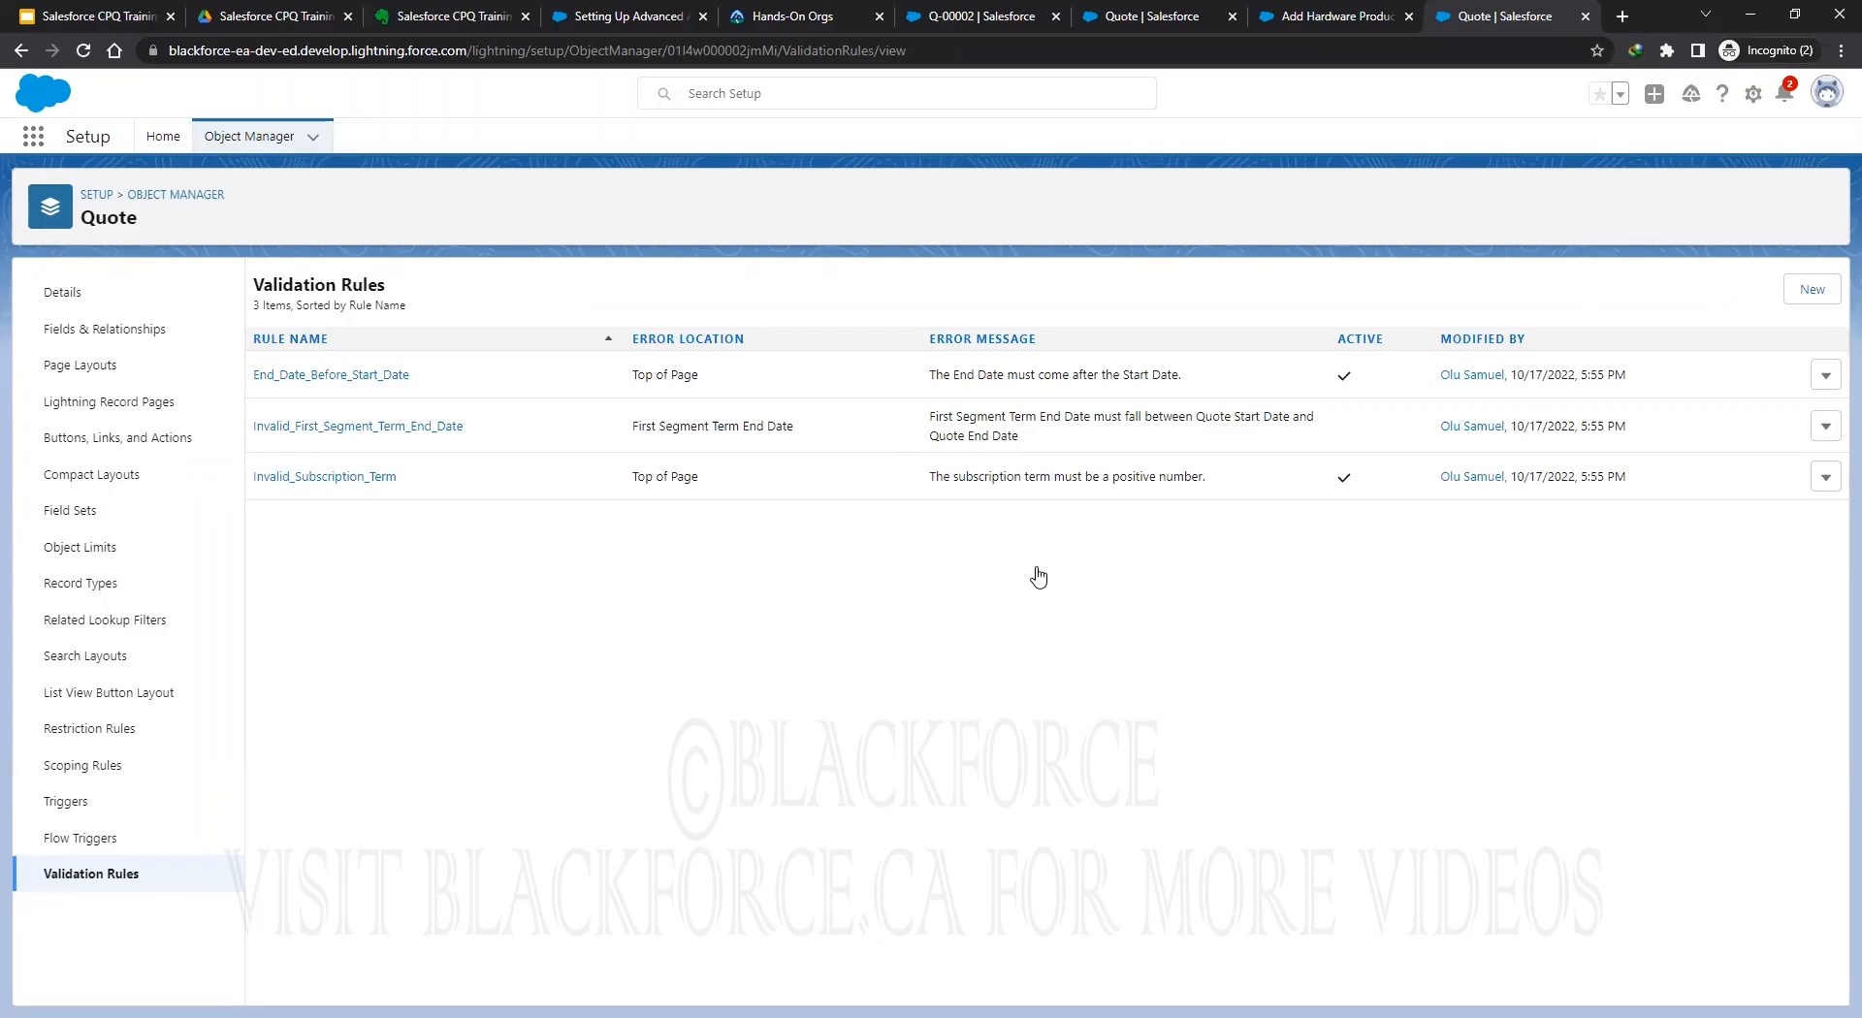
pyautogui.click(996, 11)
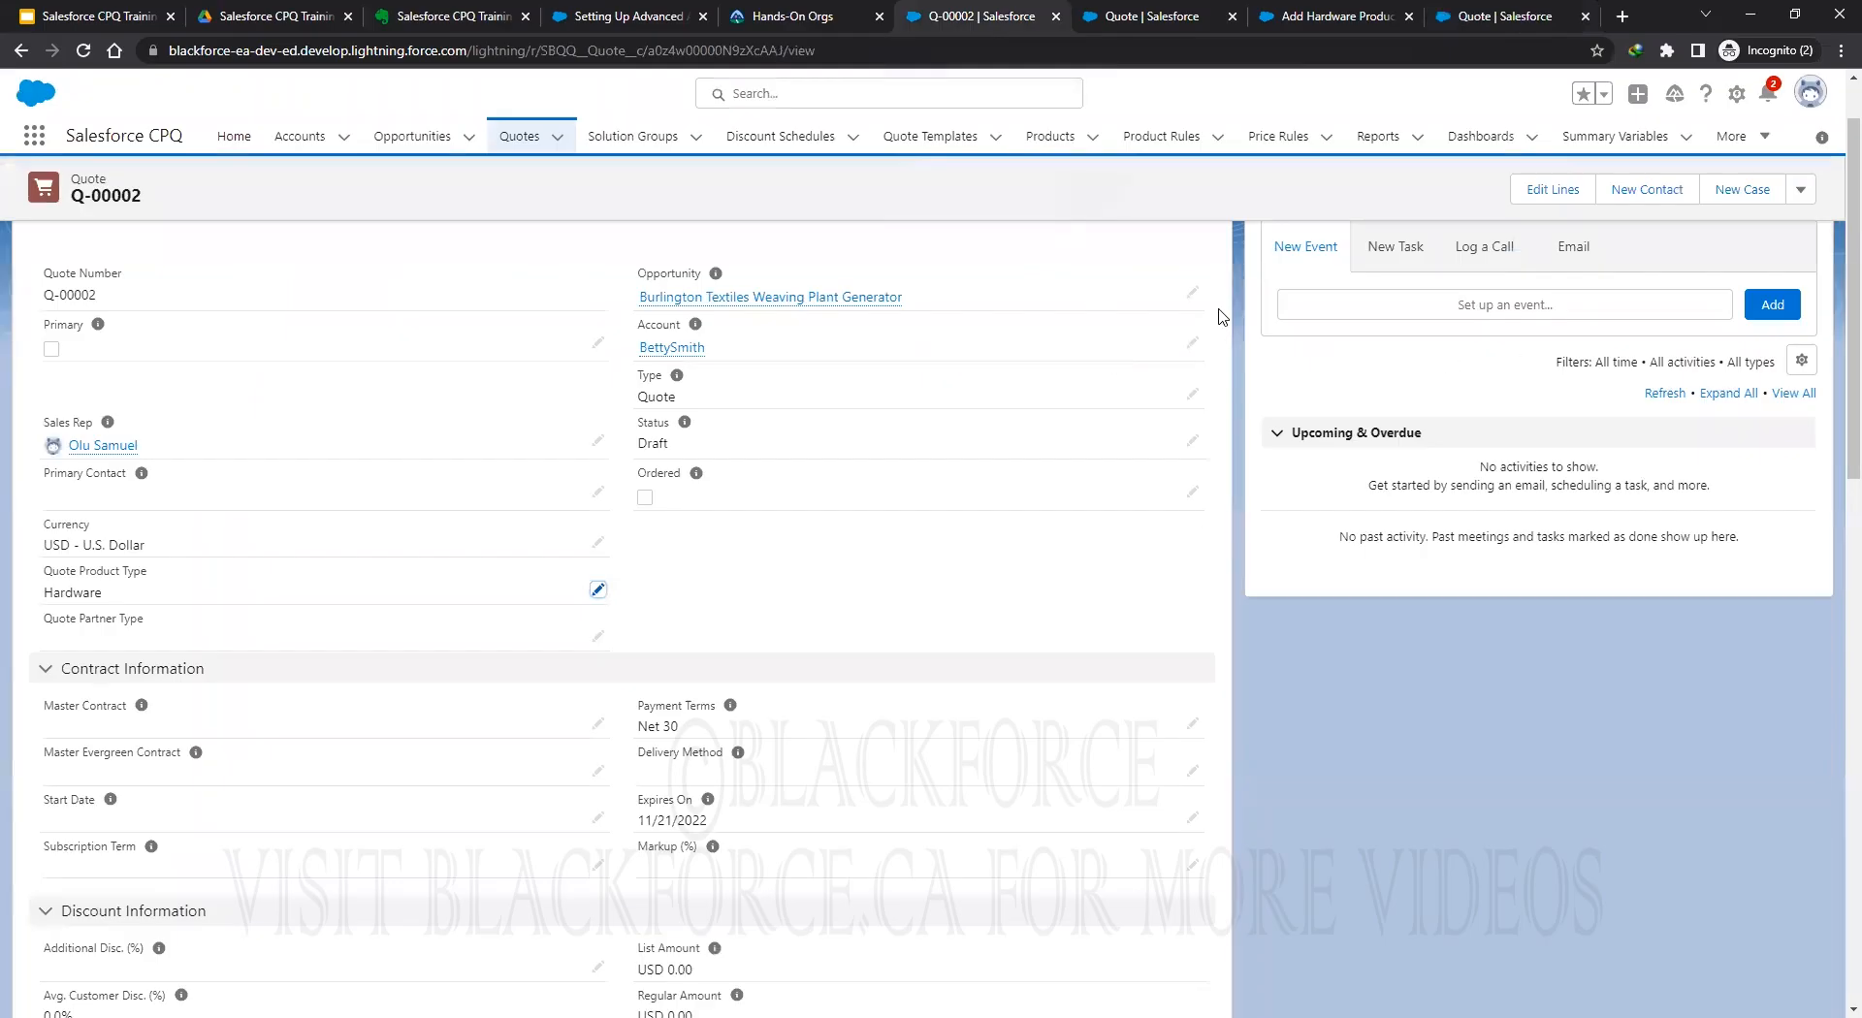
# Skim the Evernote Step 3 notes and Apex class, then go back to the help article.
pyautogui.click(422, 12)
pyautogui.scroll(-6, 1059, 689)
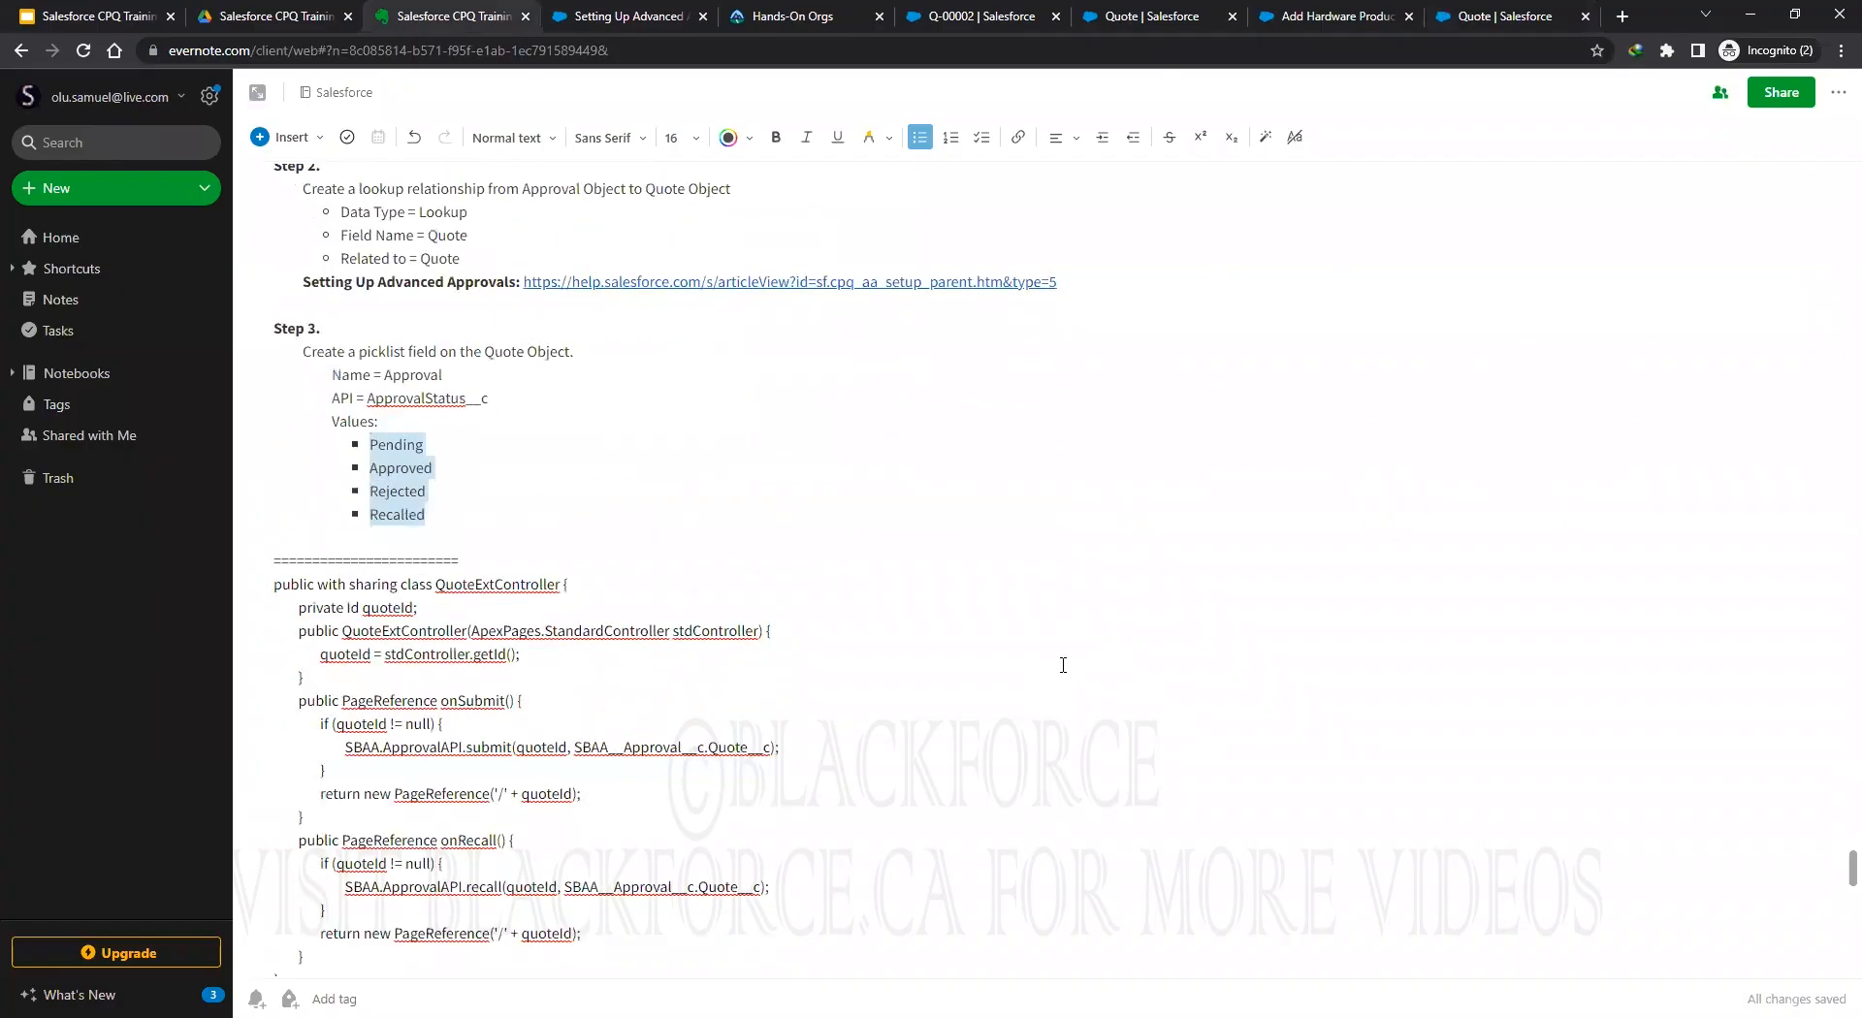
pyautogui.scroll(2, 277, 444)
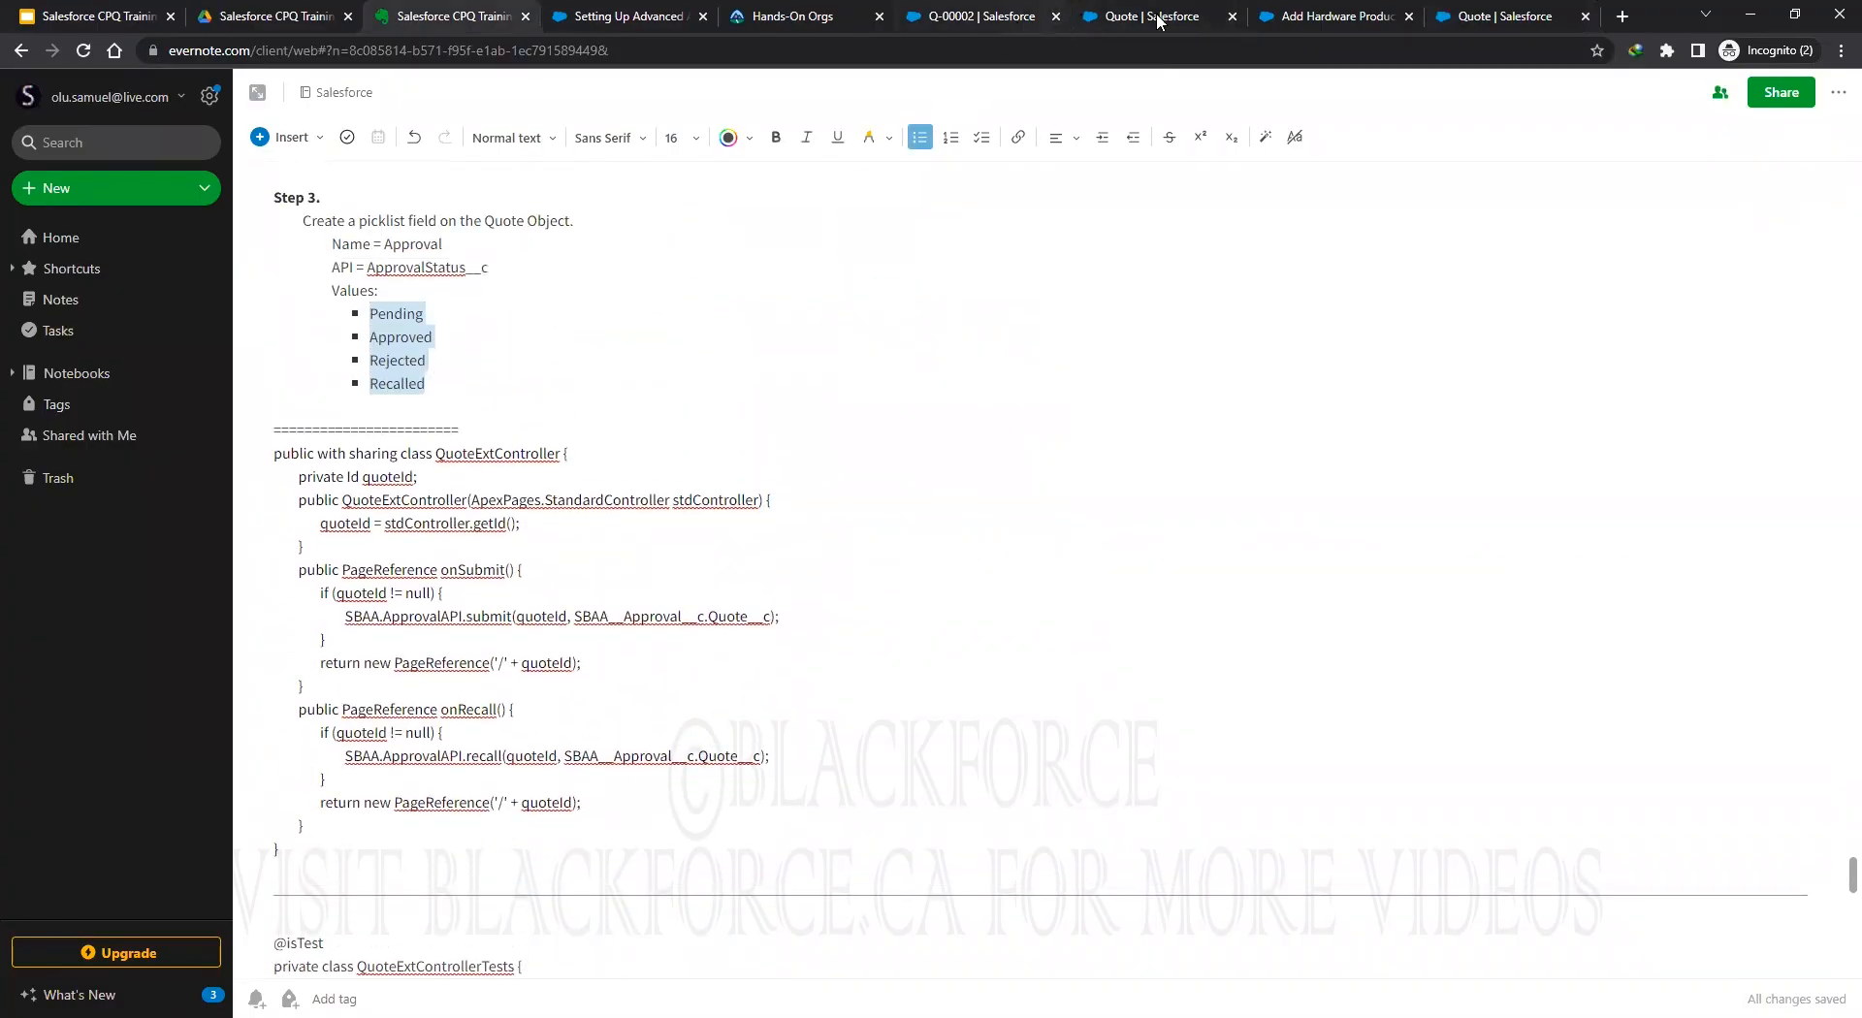
pyautogui.click(597, 16)
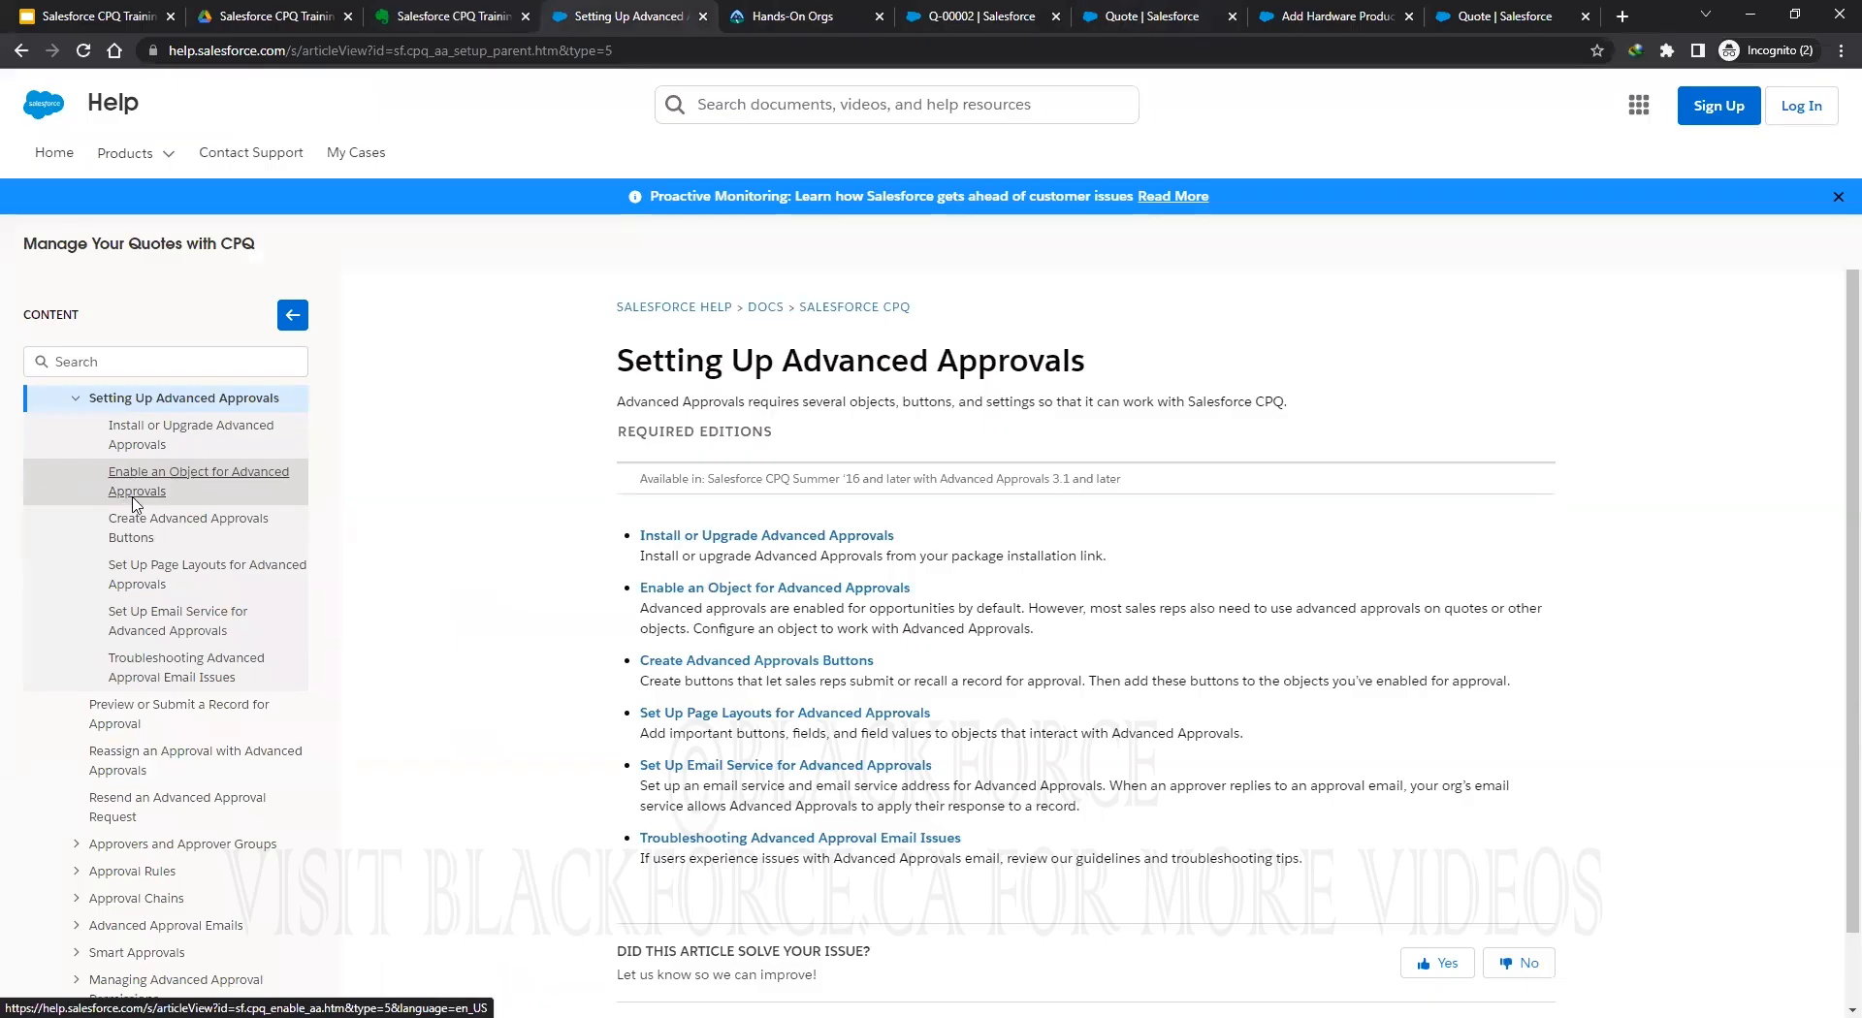
# Open the Enable an Object for Advanced Approvals article and scroll to its code sample.
pyautogui.click(155, 432)
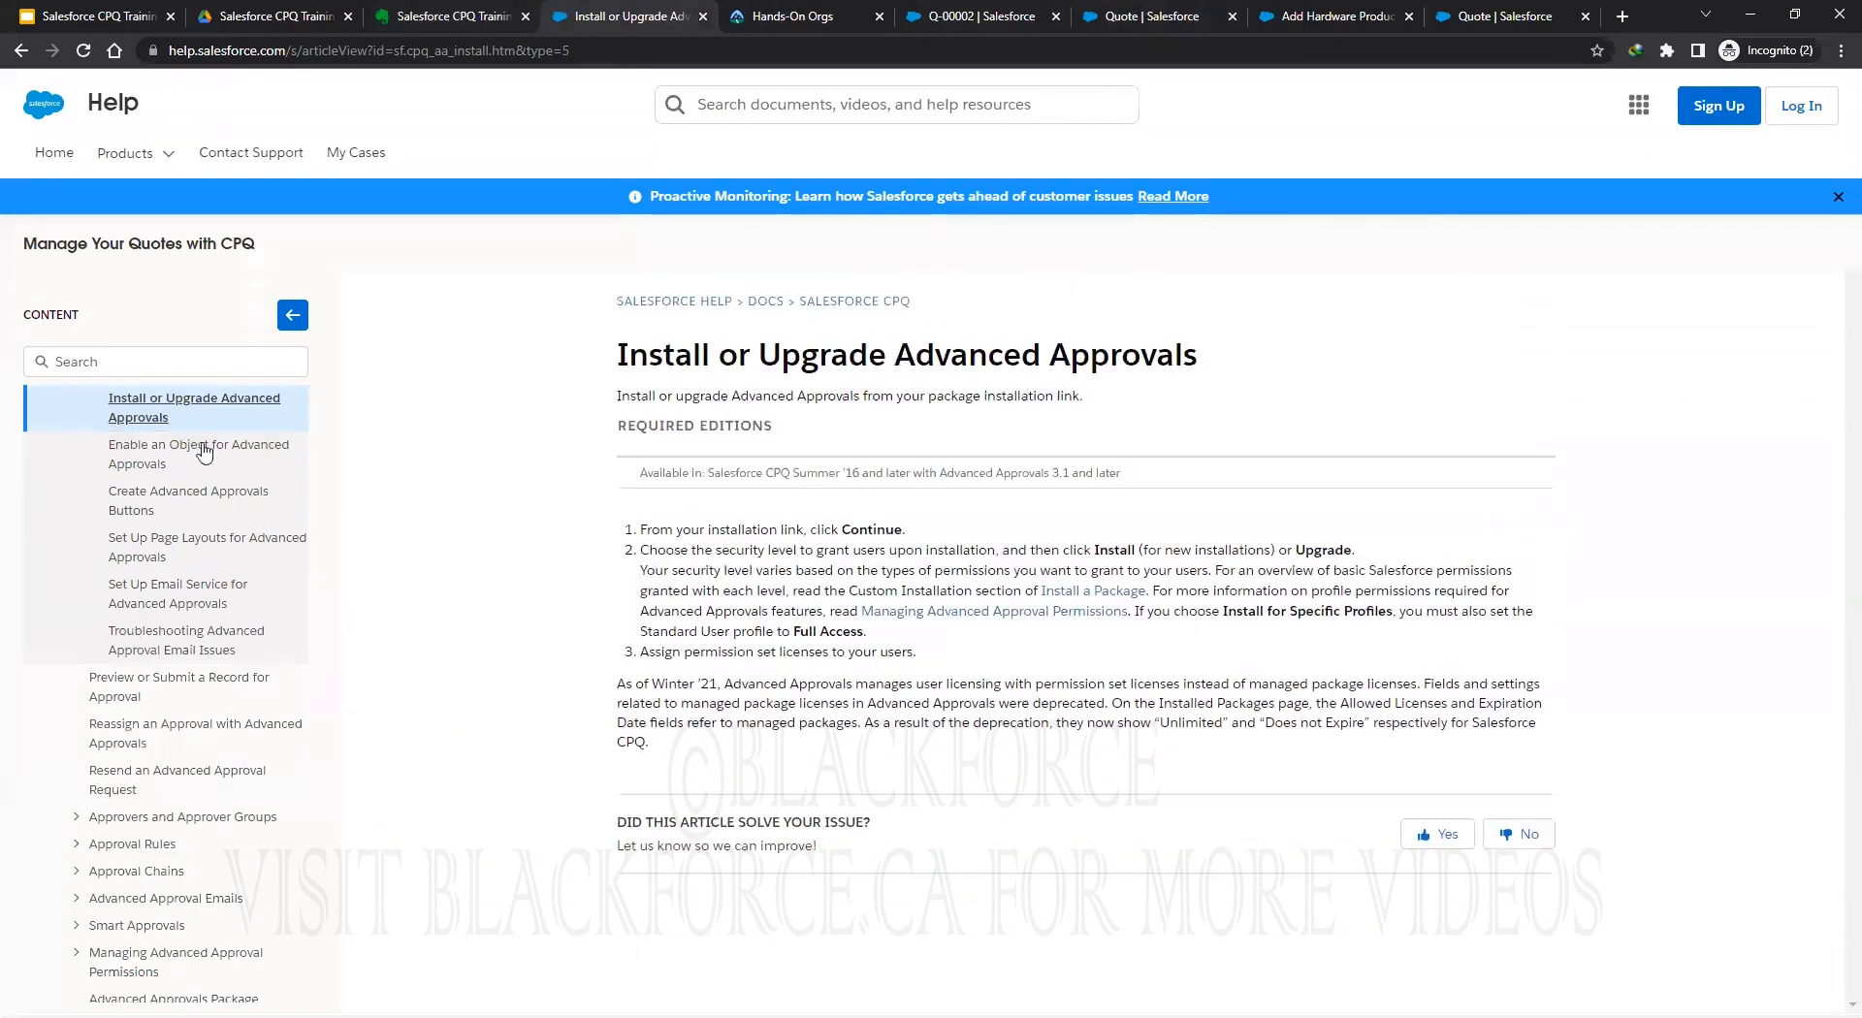
pyautogui.click(203, 451)
pyautogui.scroll(-1, 981, 580)
pyautogui.scroll(-5, 981, 579)
pyautogui.scroll(-1, 928, 614)
# Copy the full QuoteExtController code sample and return to the Evernote note.
pyautogui.moveTo(650, 479); pyautogui.dragTo(659, 829)
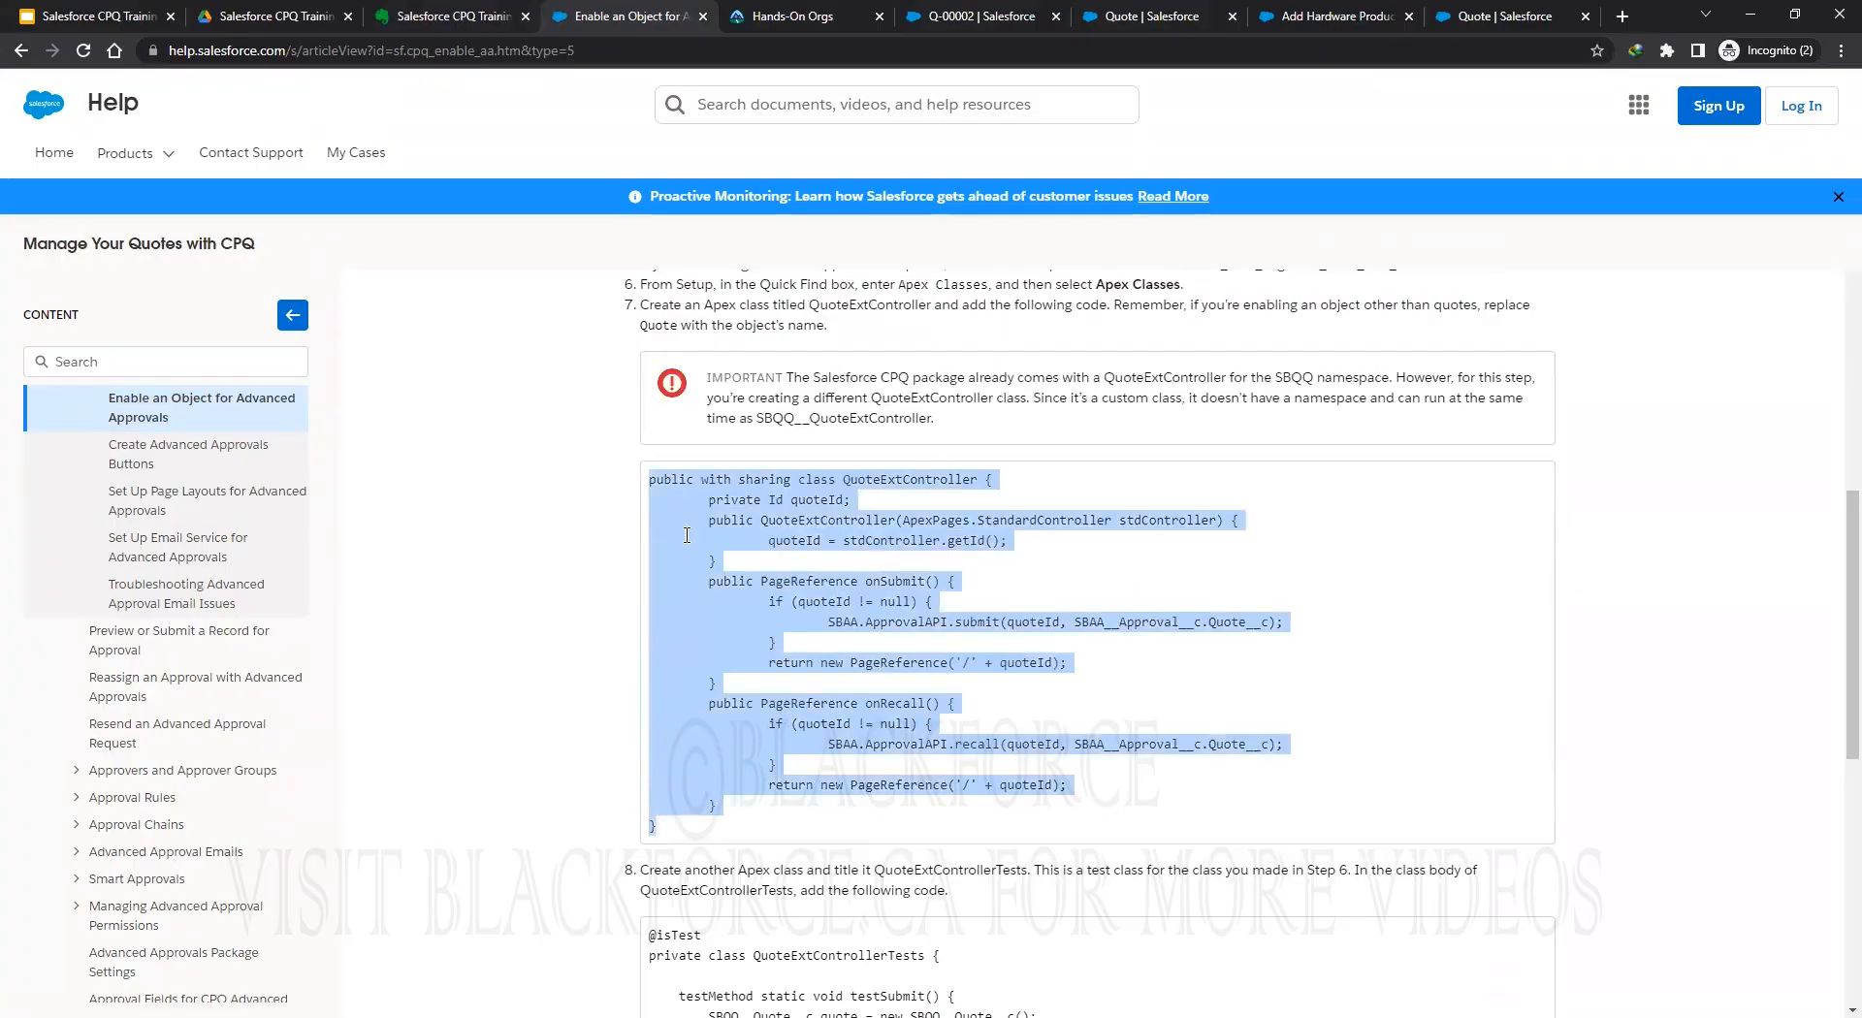
pyautogui.rightClick(669, 554)
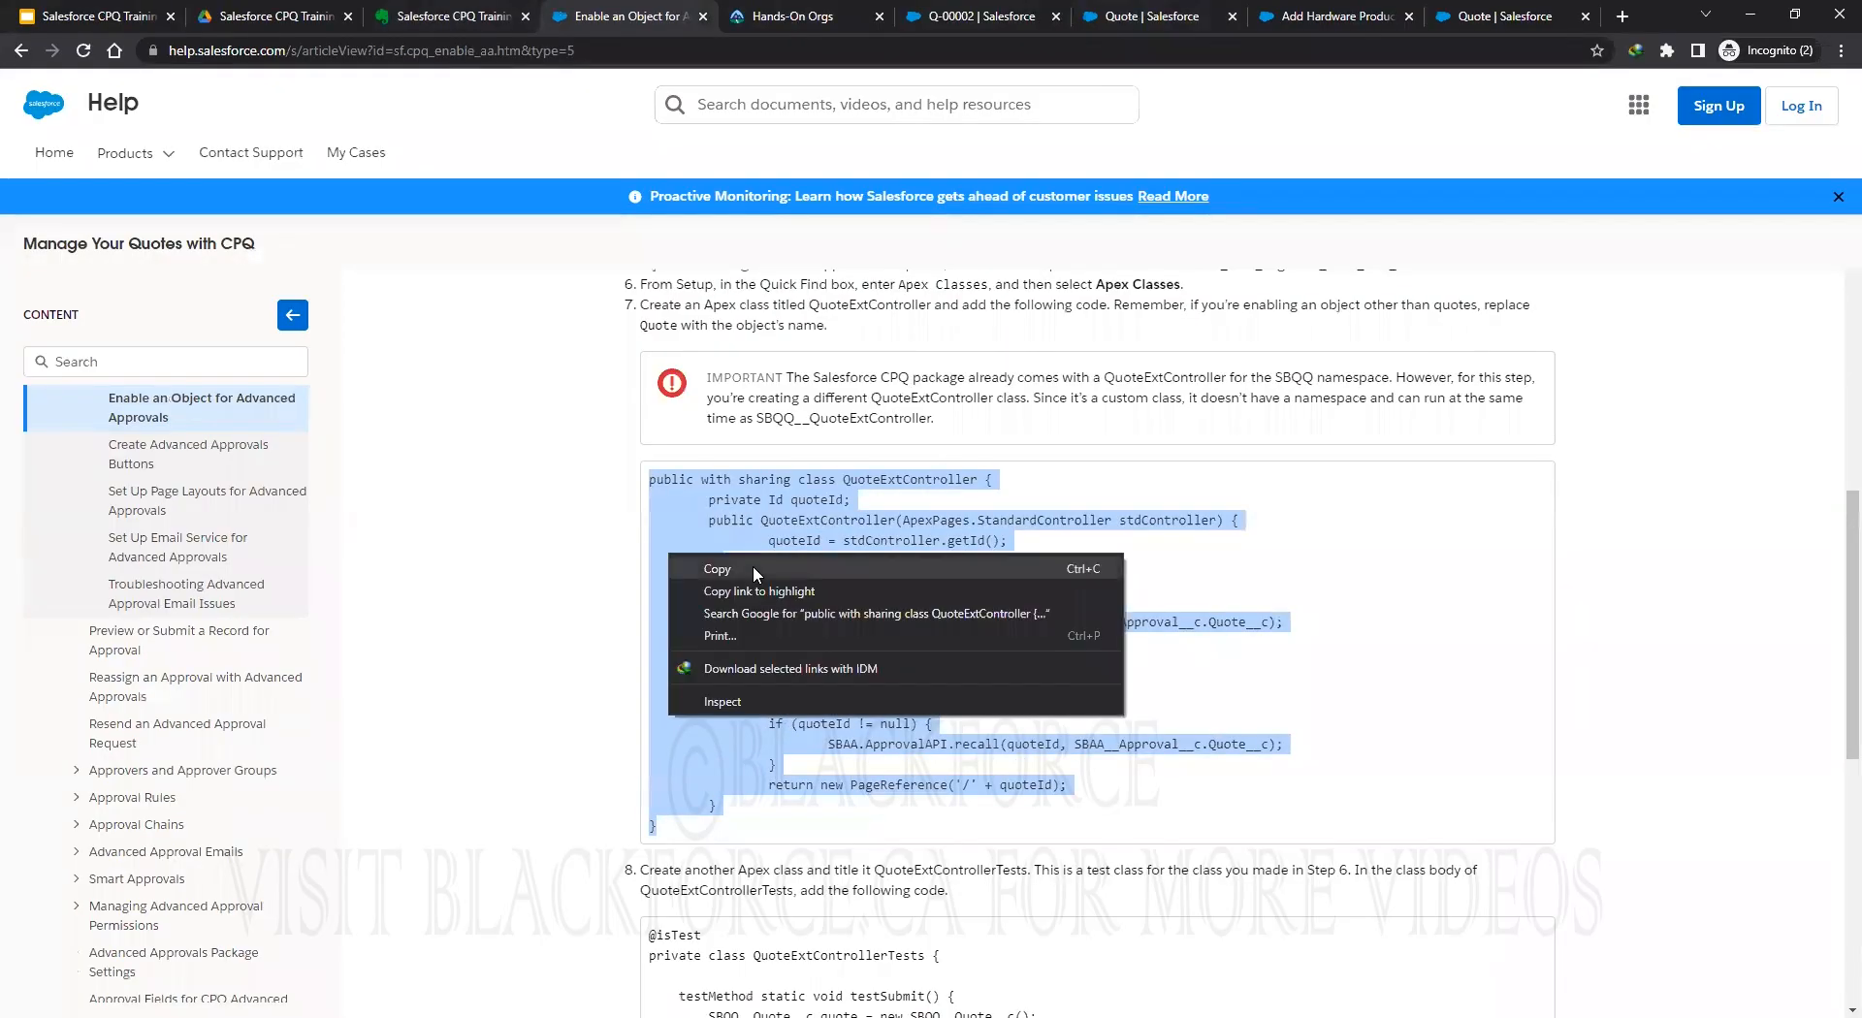
pyautogui.click(752, 566)
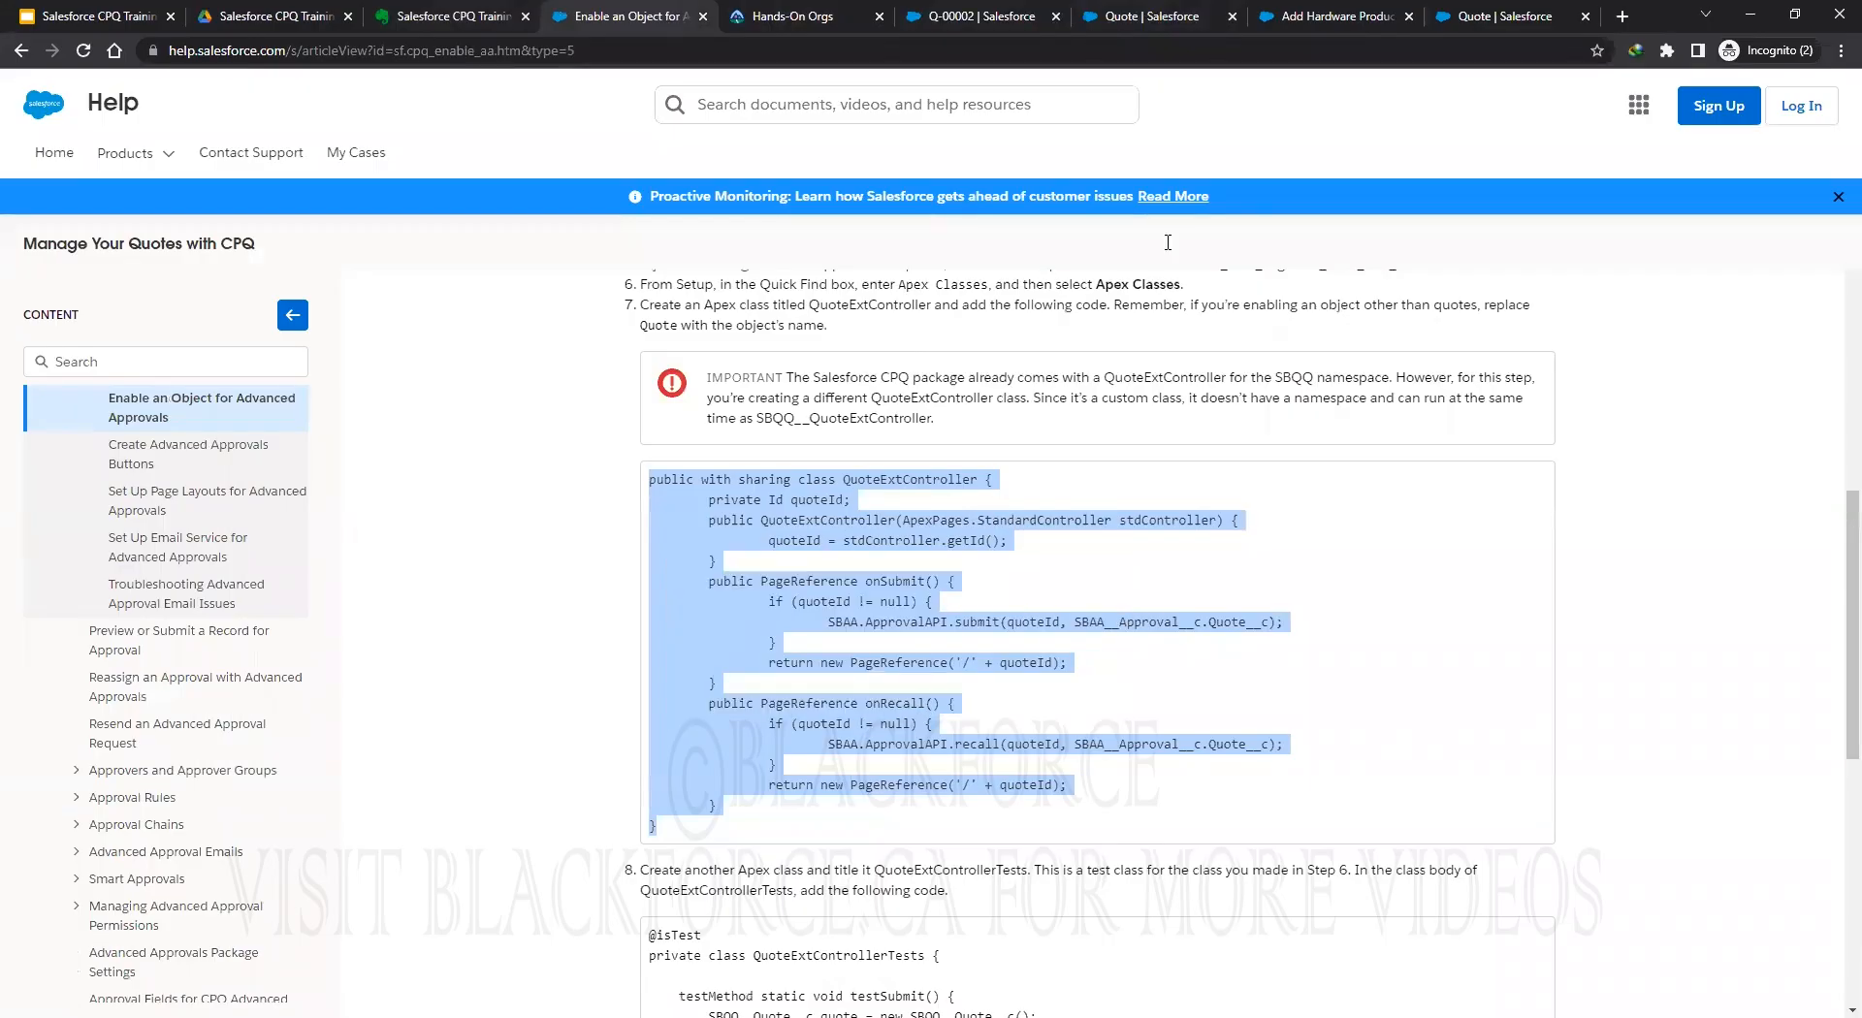
pyautogui.click(405, 20)
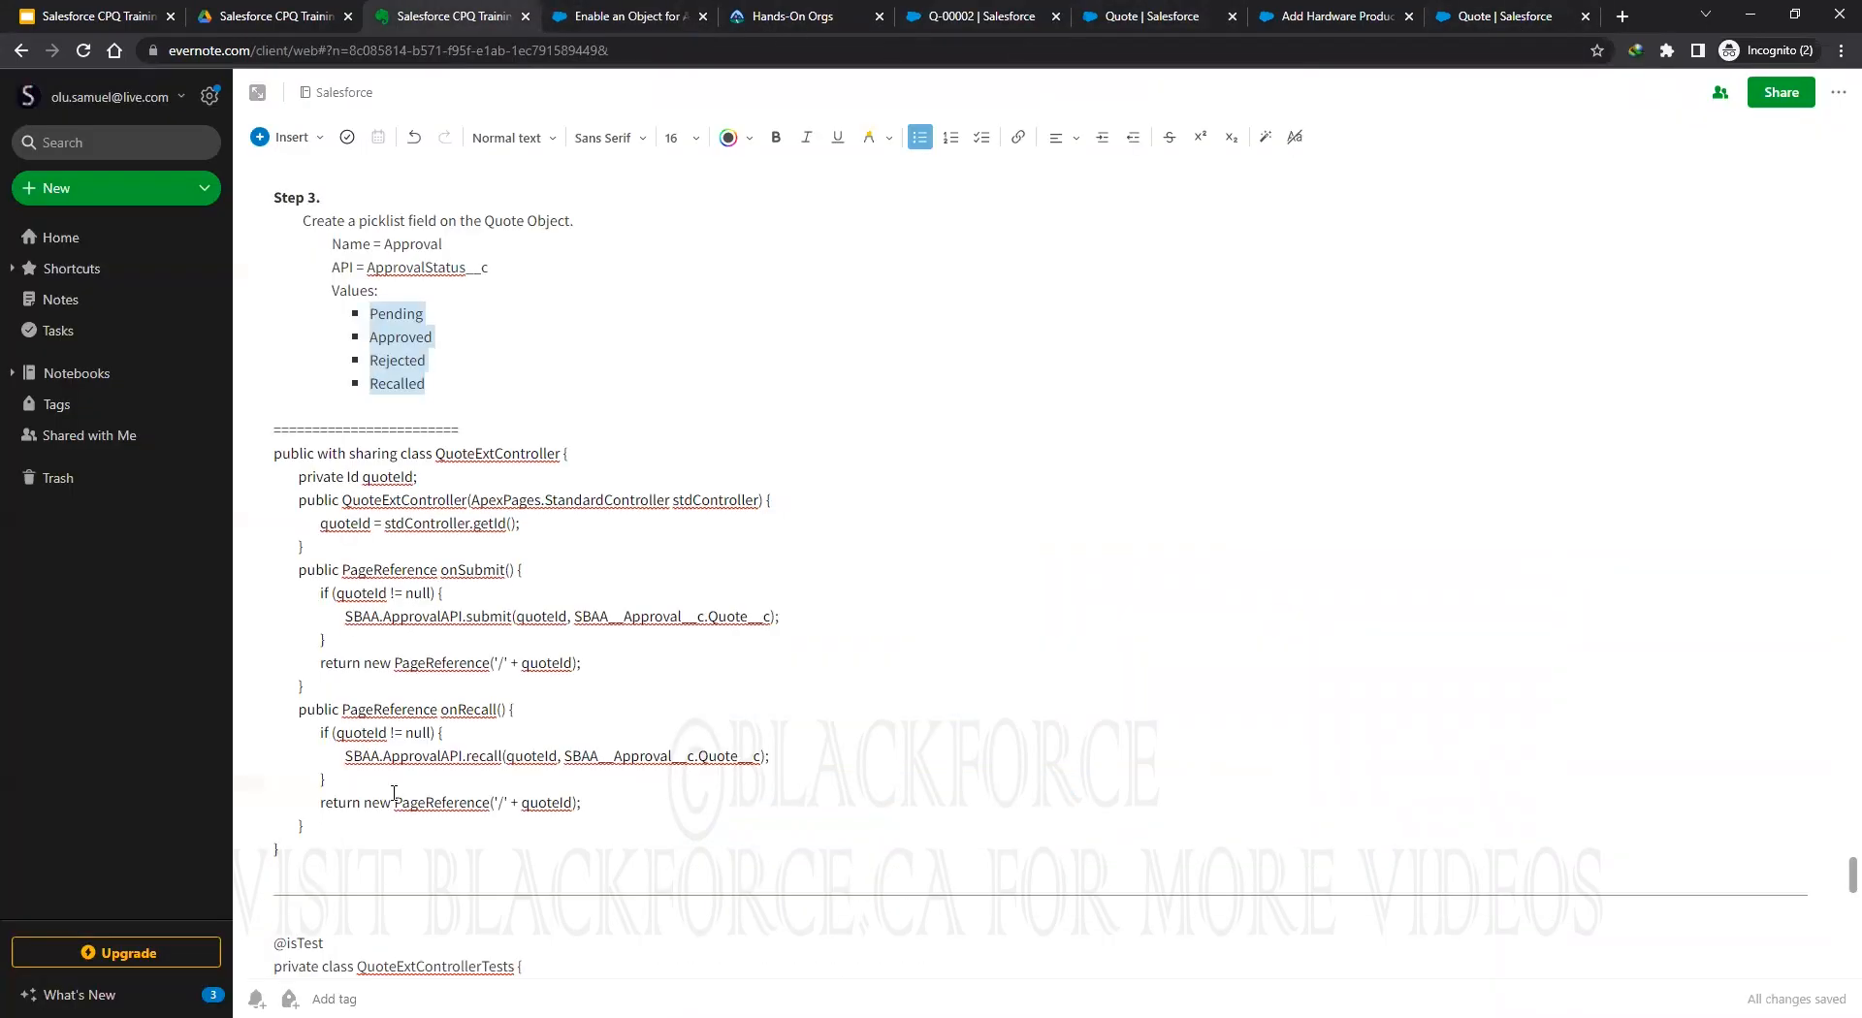
# Launch the Developer Console from the Setup gear on the Q-00002 quote record.
pyautogui.click(1500, 16)
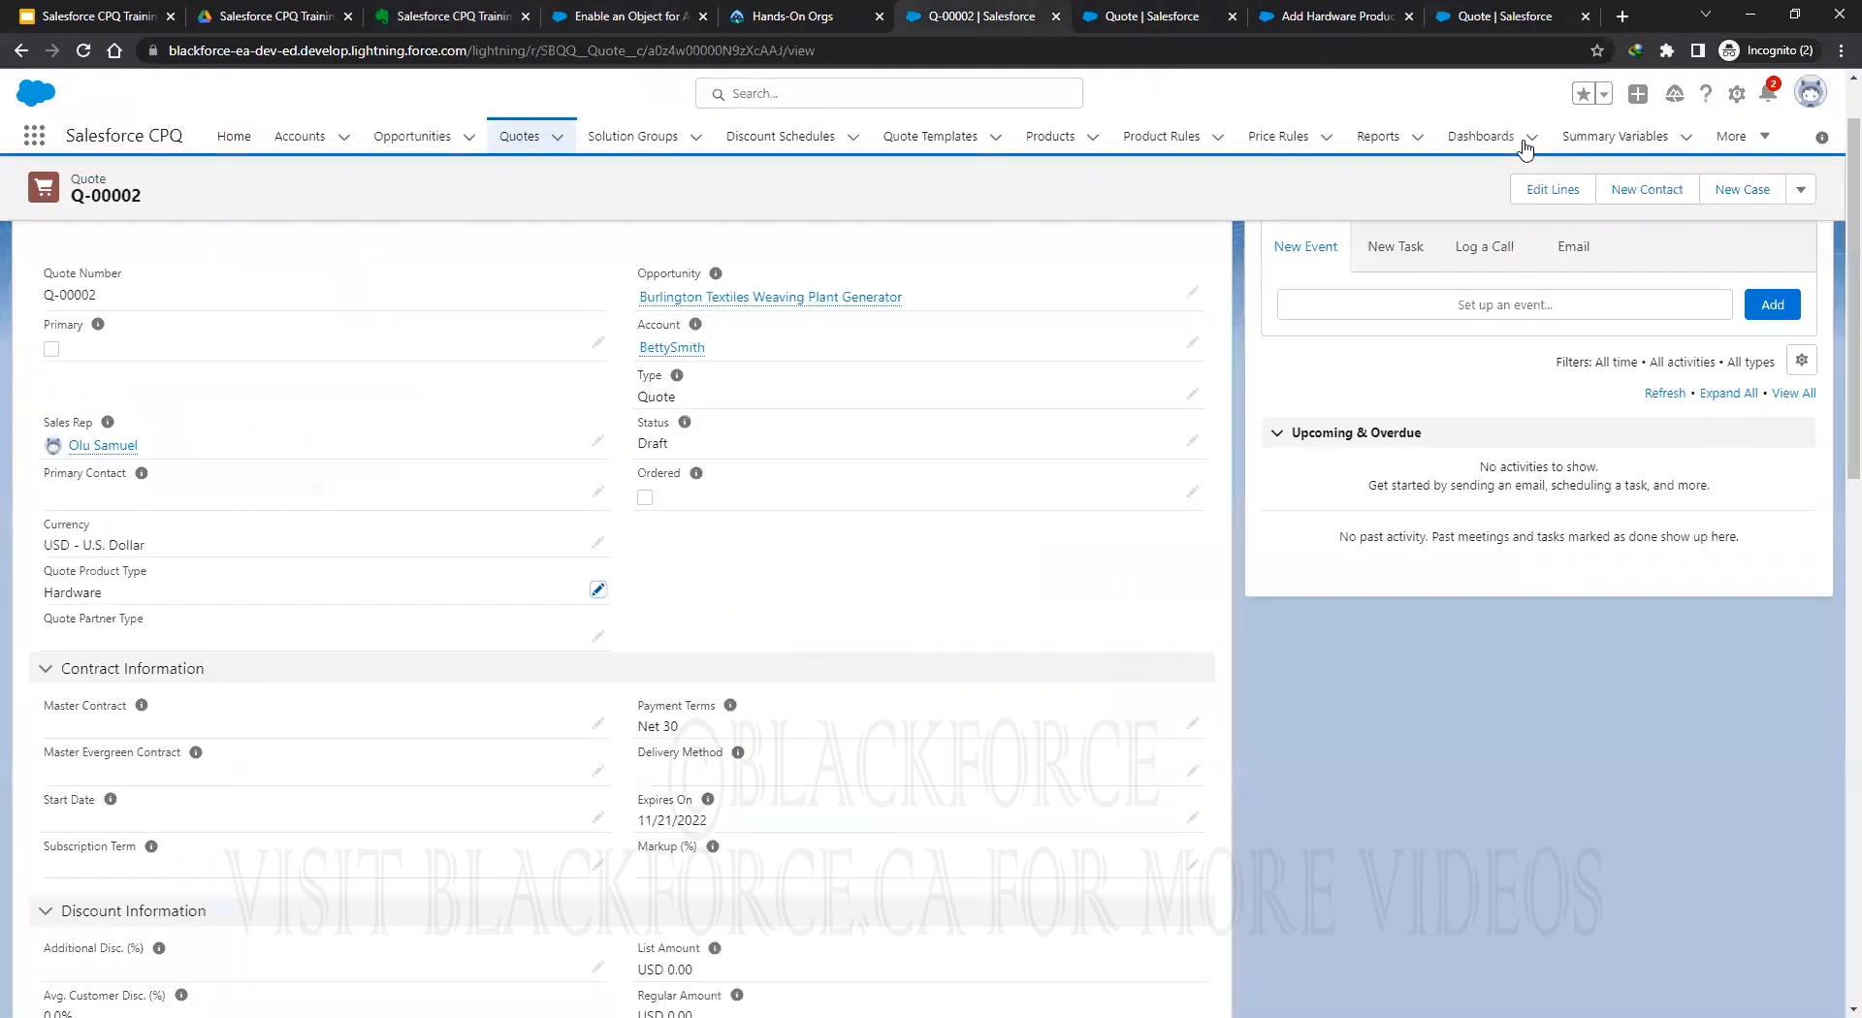
pyautogui.click(981, 17)
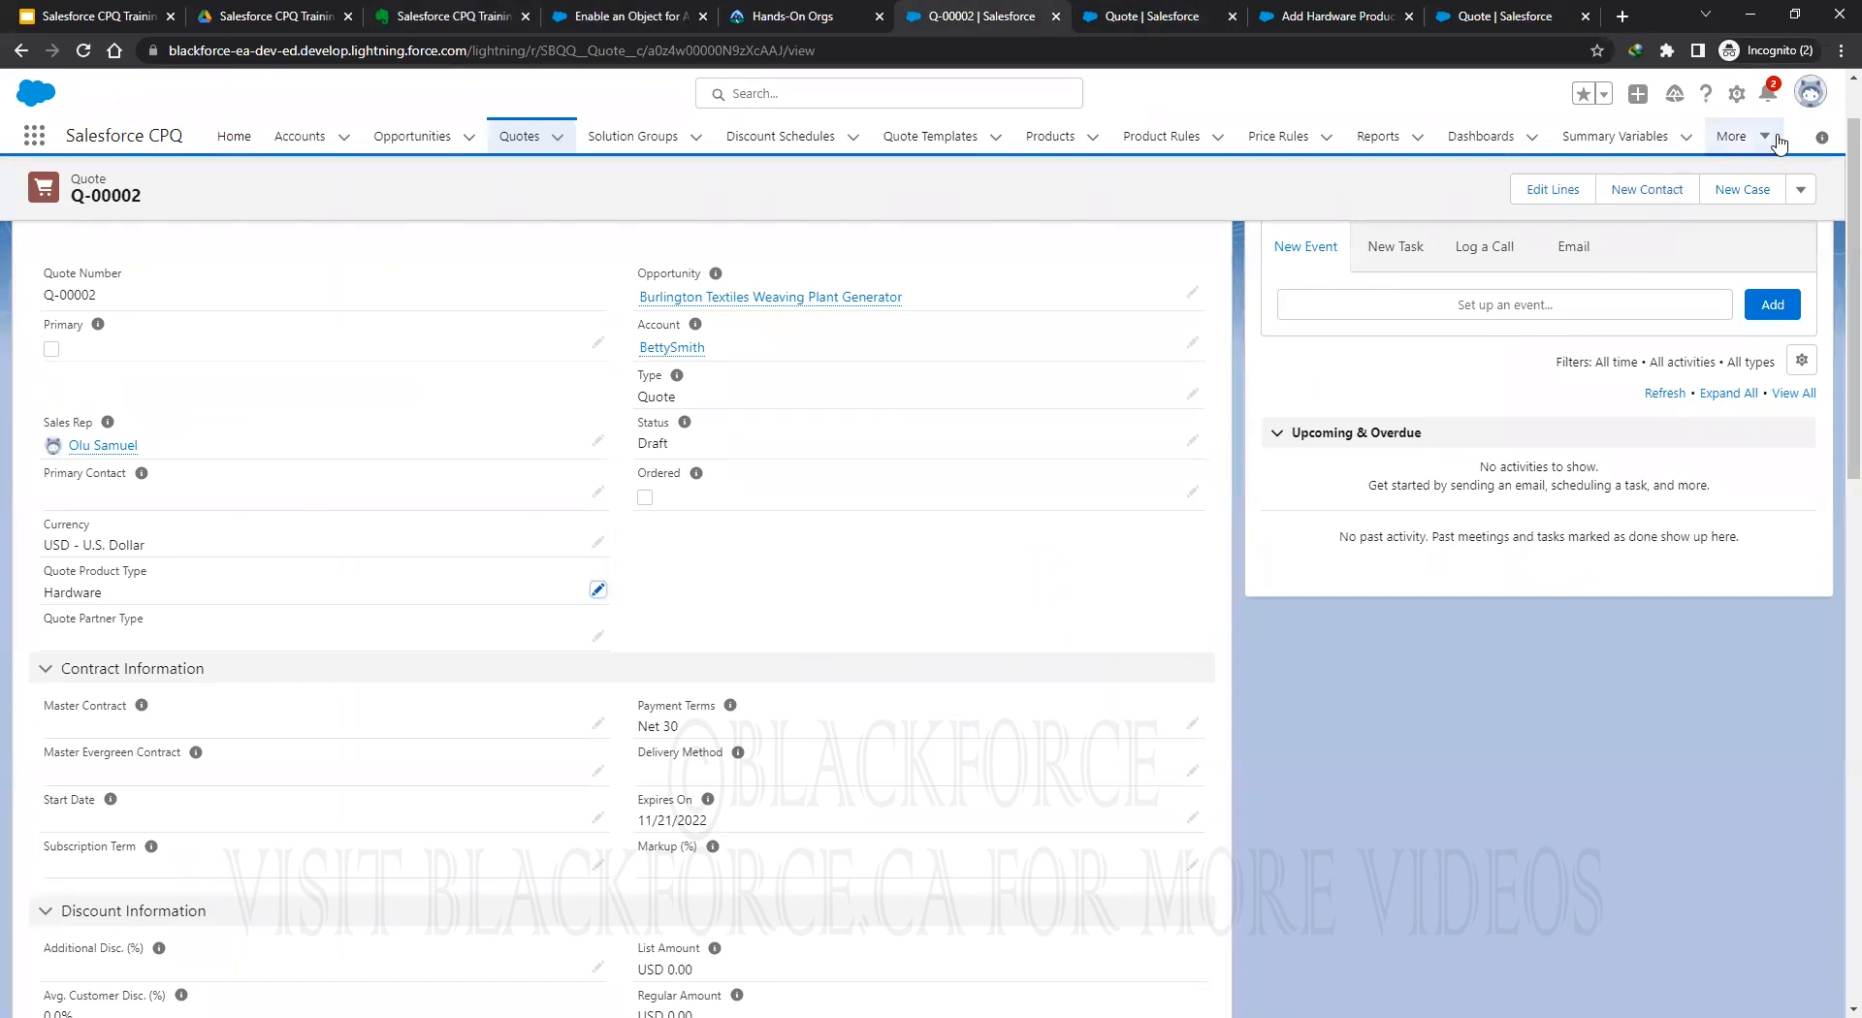
pyautogui.click(1736, 97)
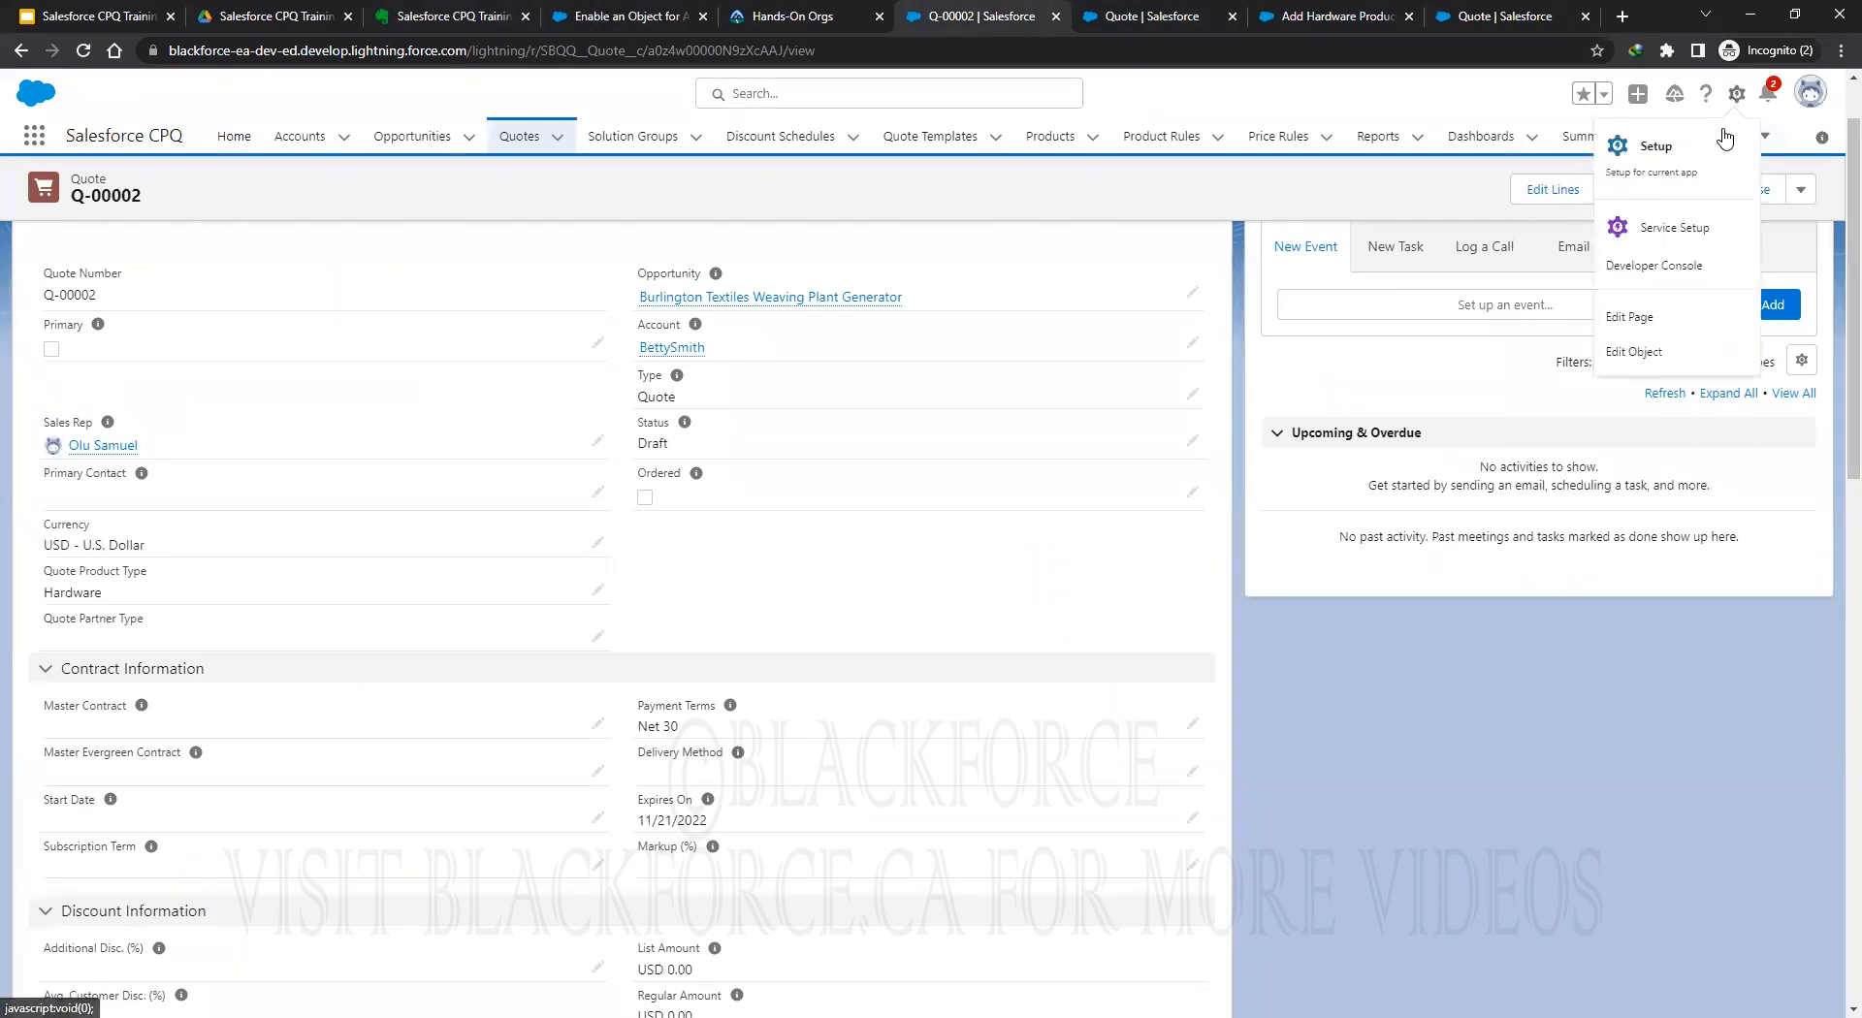
pyautogui.click(1675, 272)
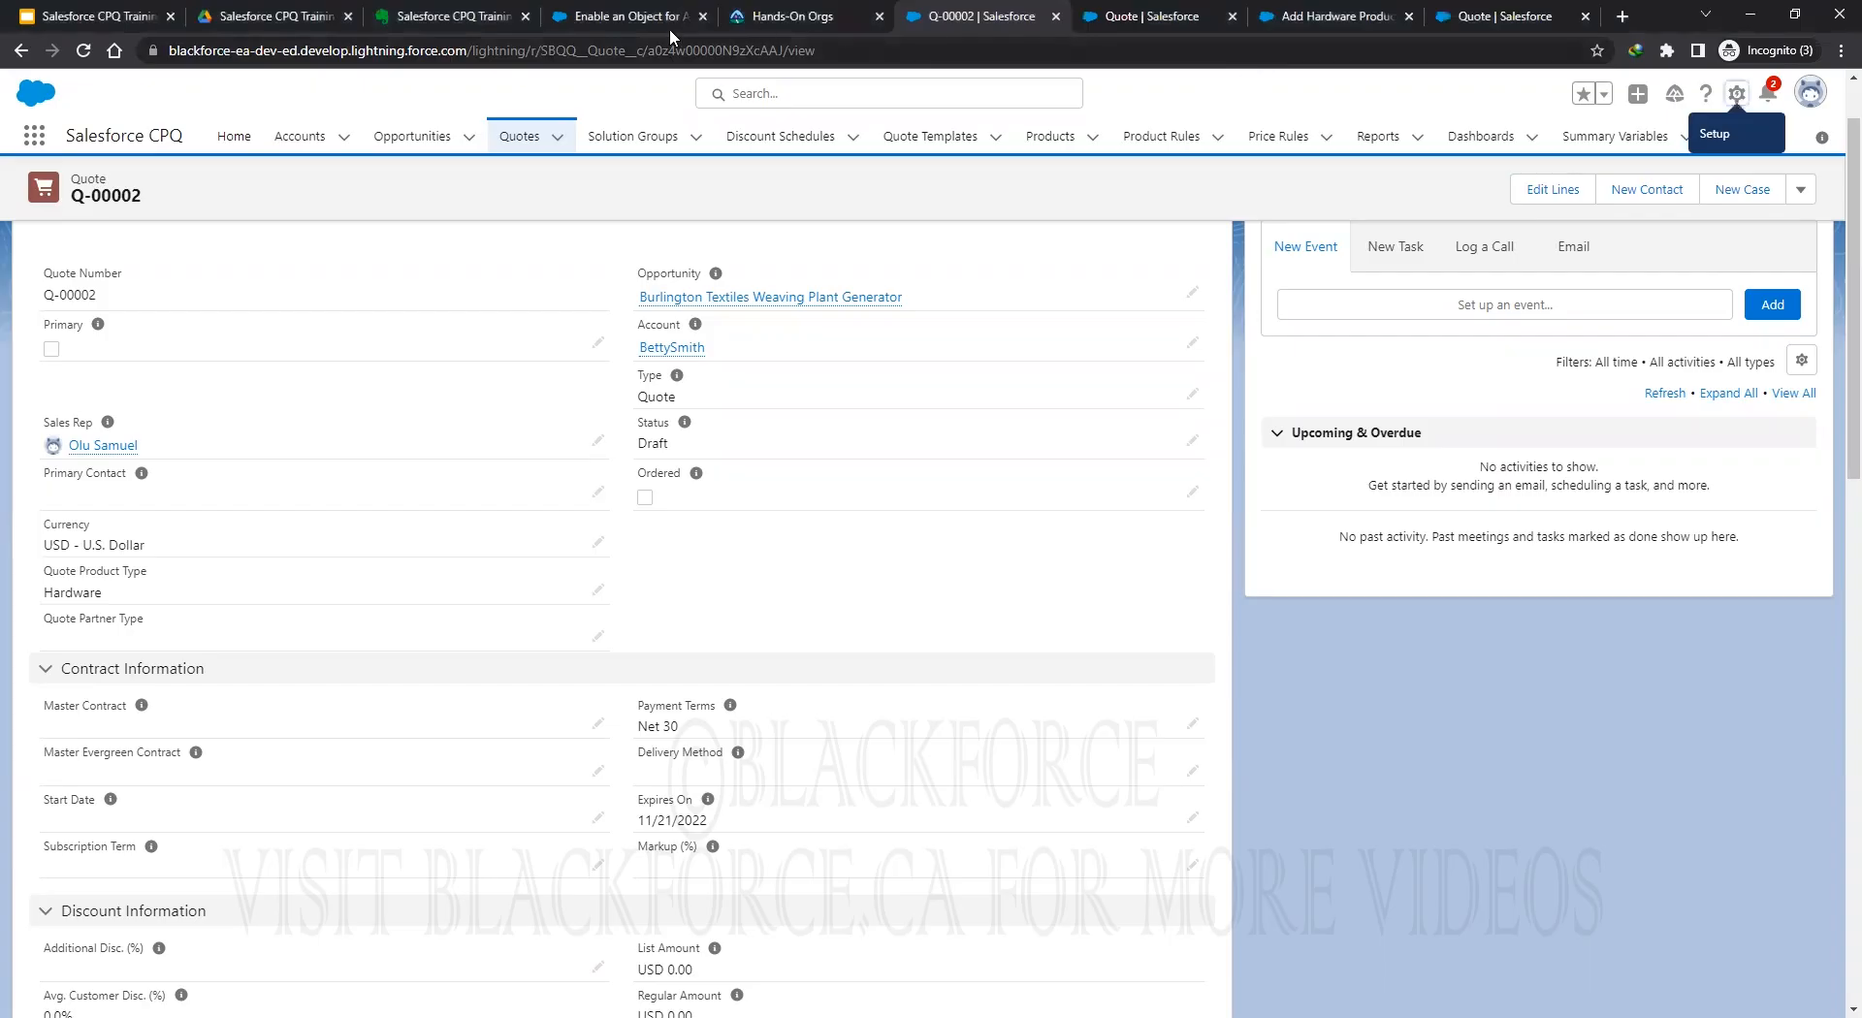
# Copy just the class name QuoteExtController from the help article's Step 7 code.
pyautogui.click(599, 17)
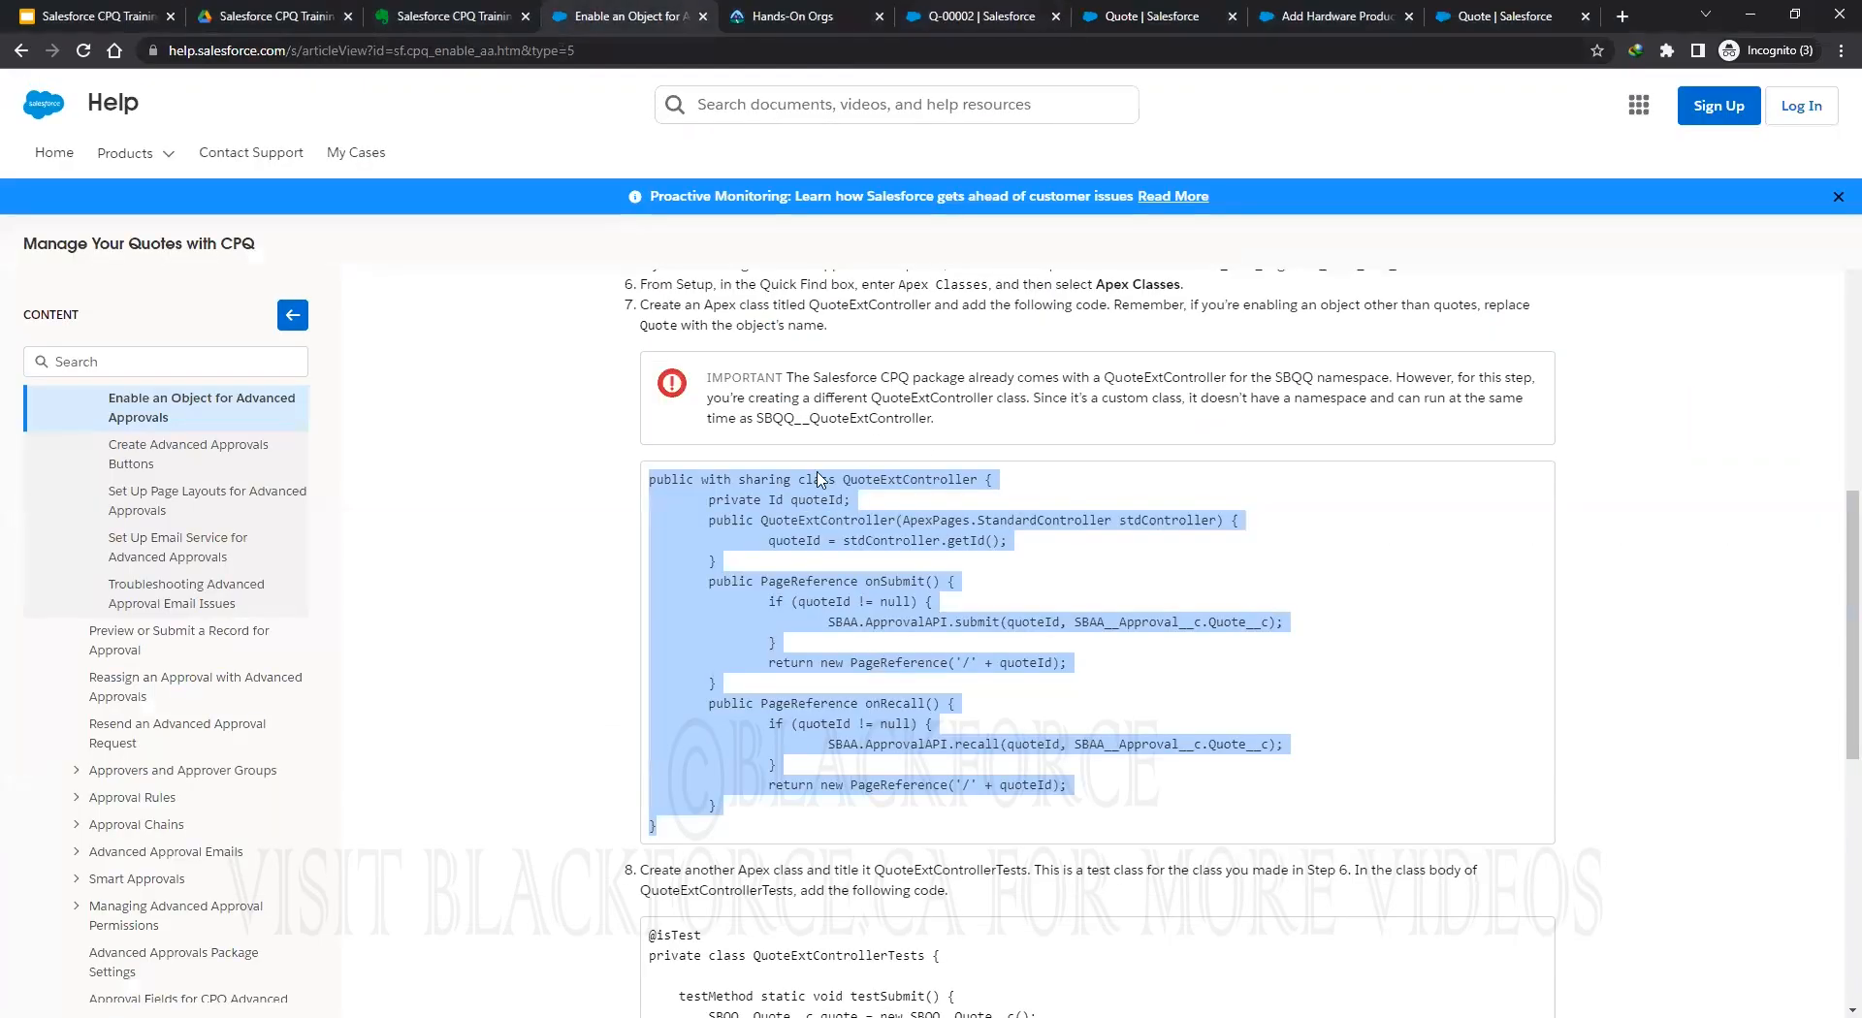
pyautogui.click(856, 507)
pyautogui.moveTo(842, 479); pyautogui.dragTo(978, 480)
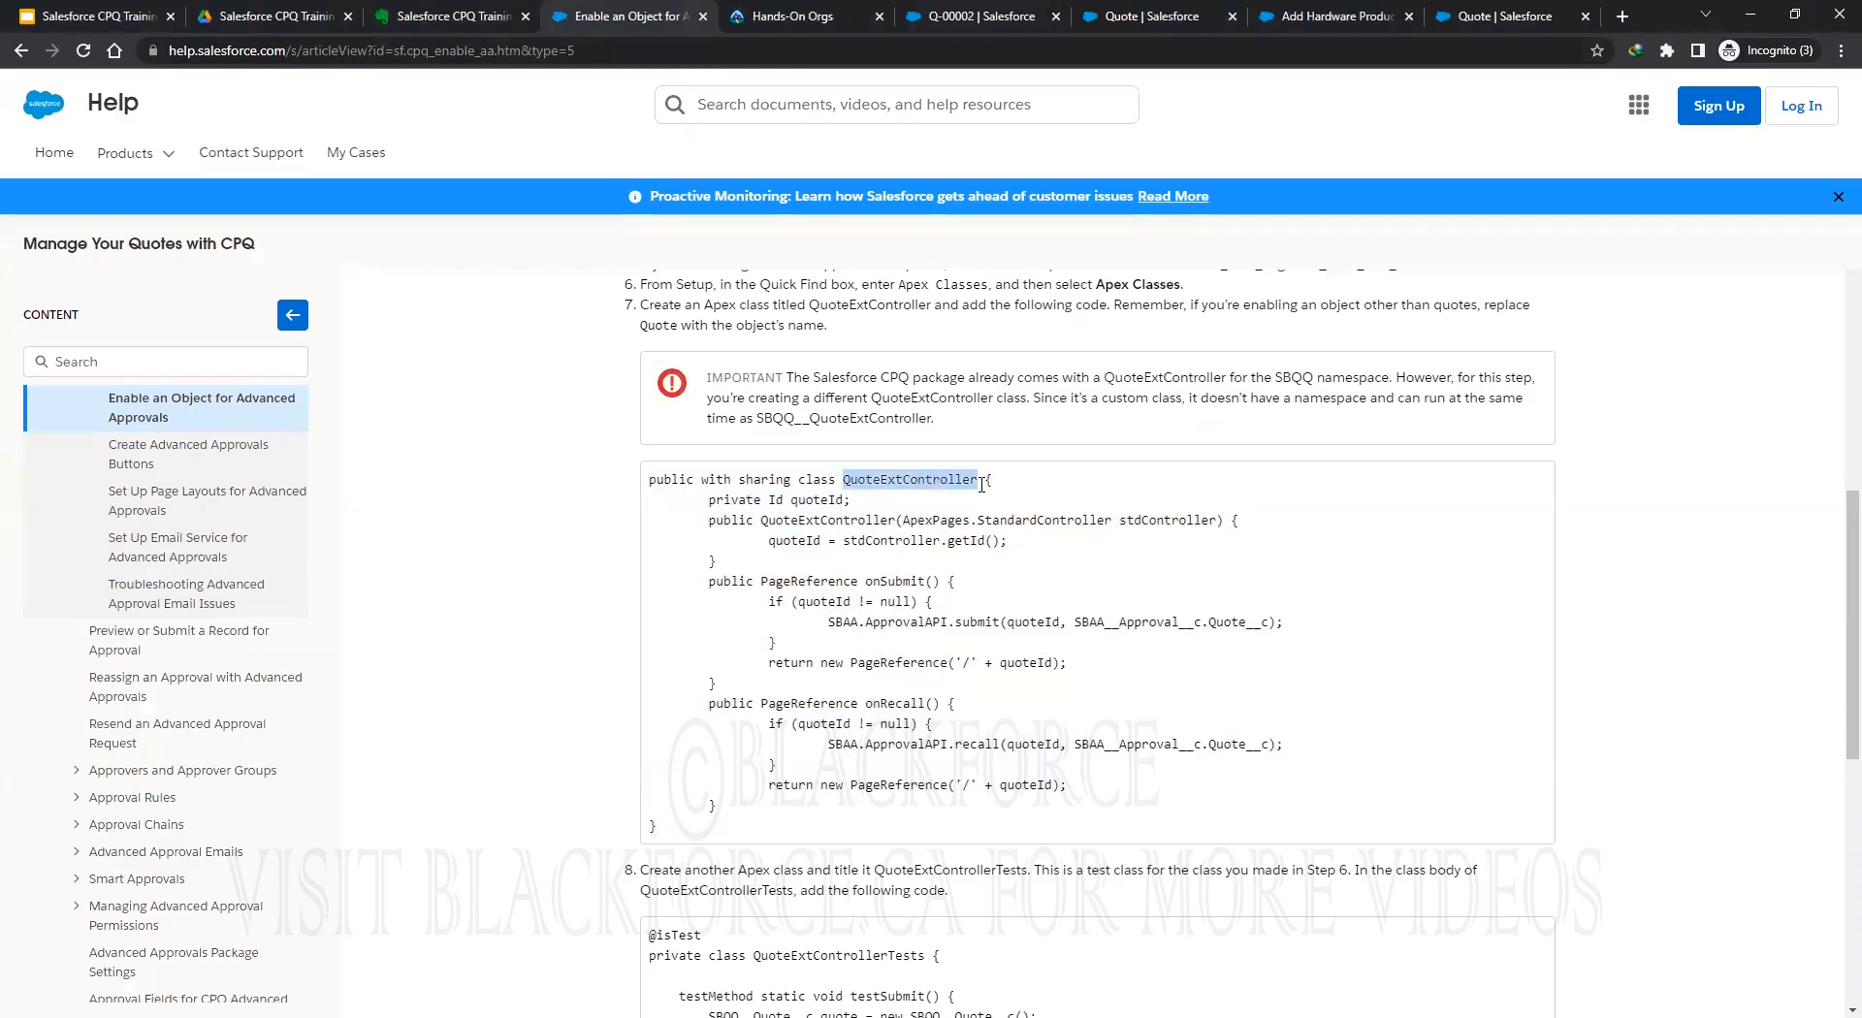
pyautogui.rightClick(897, 477)
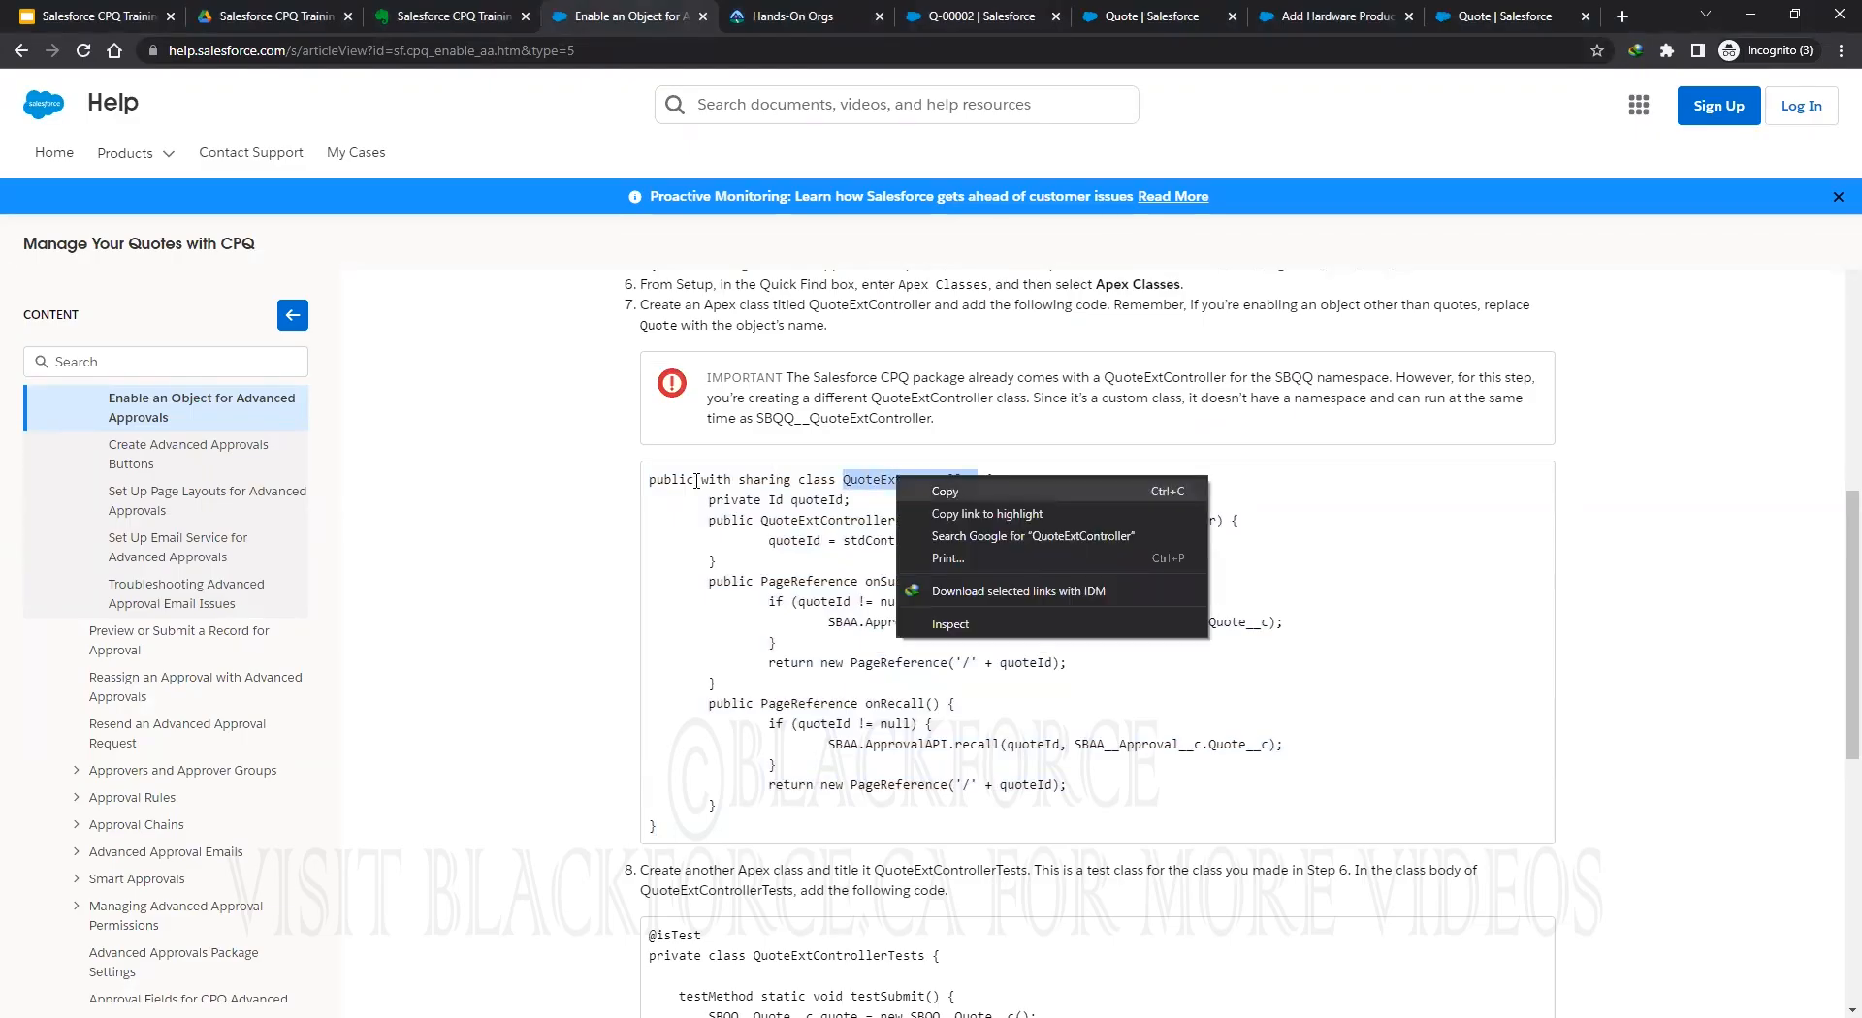
pyautogui.click(950, 491)
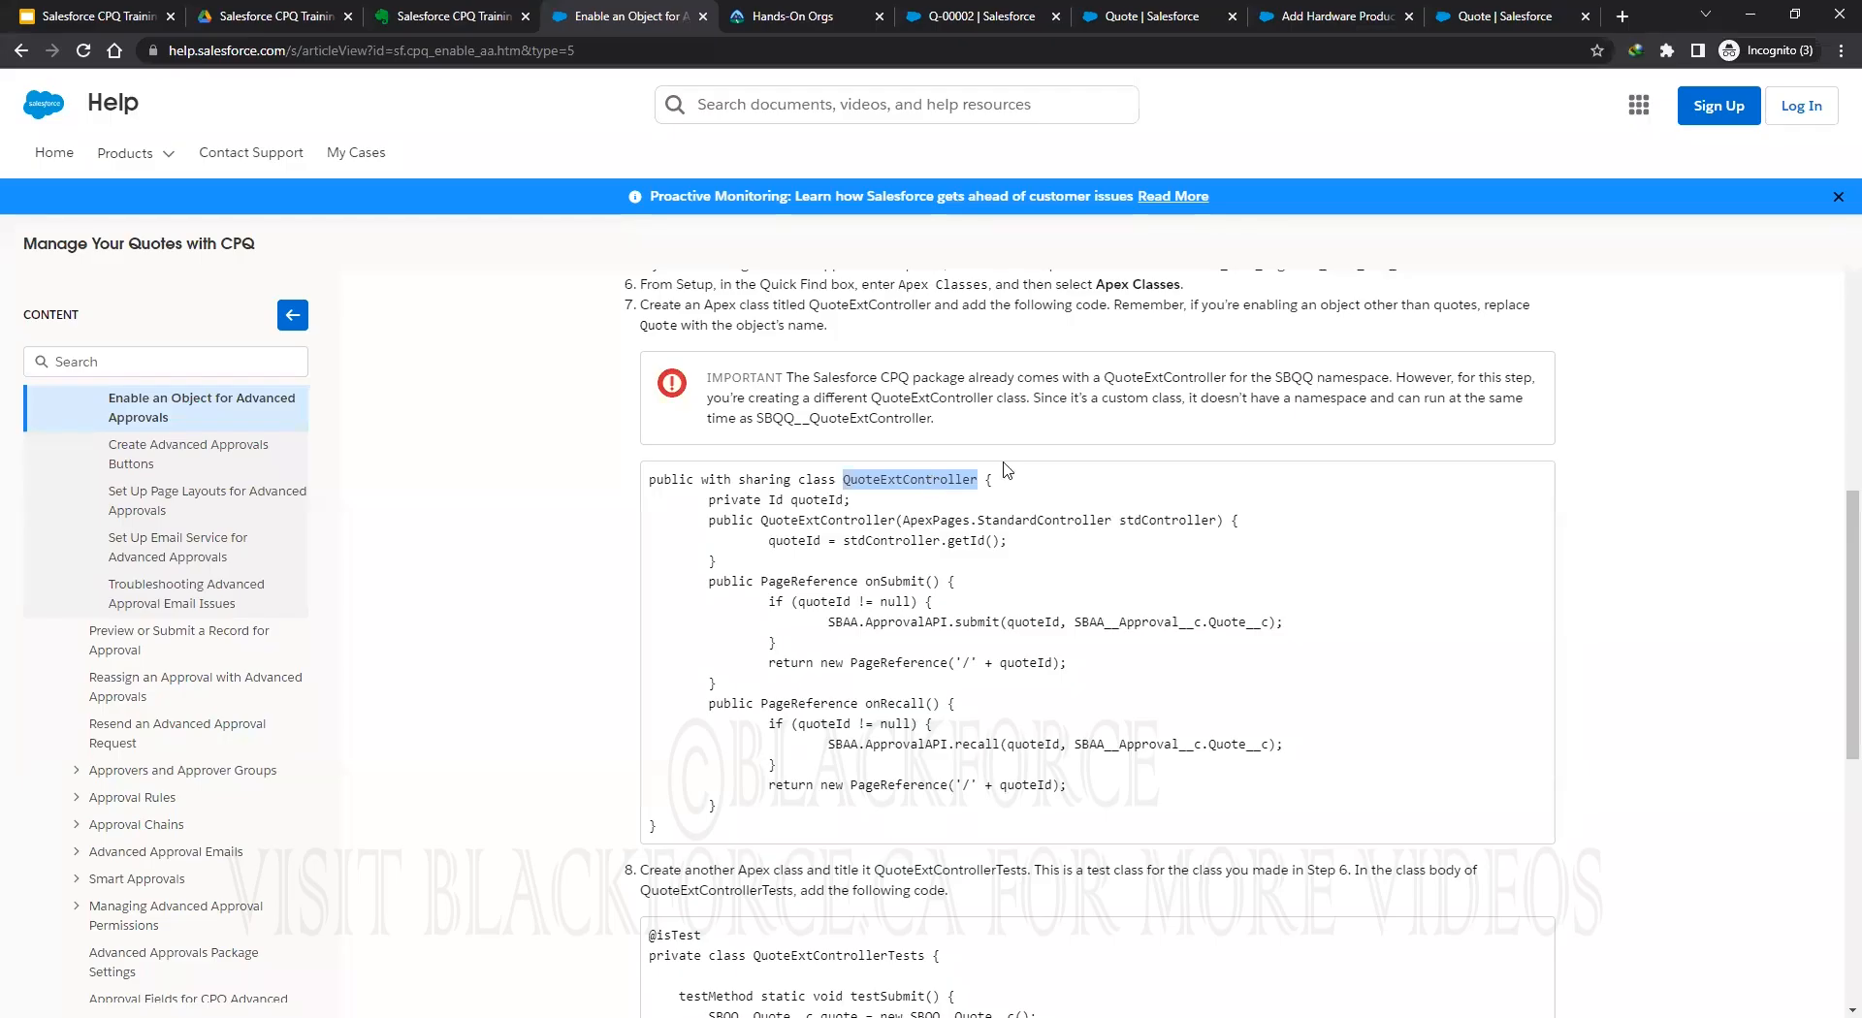
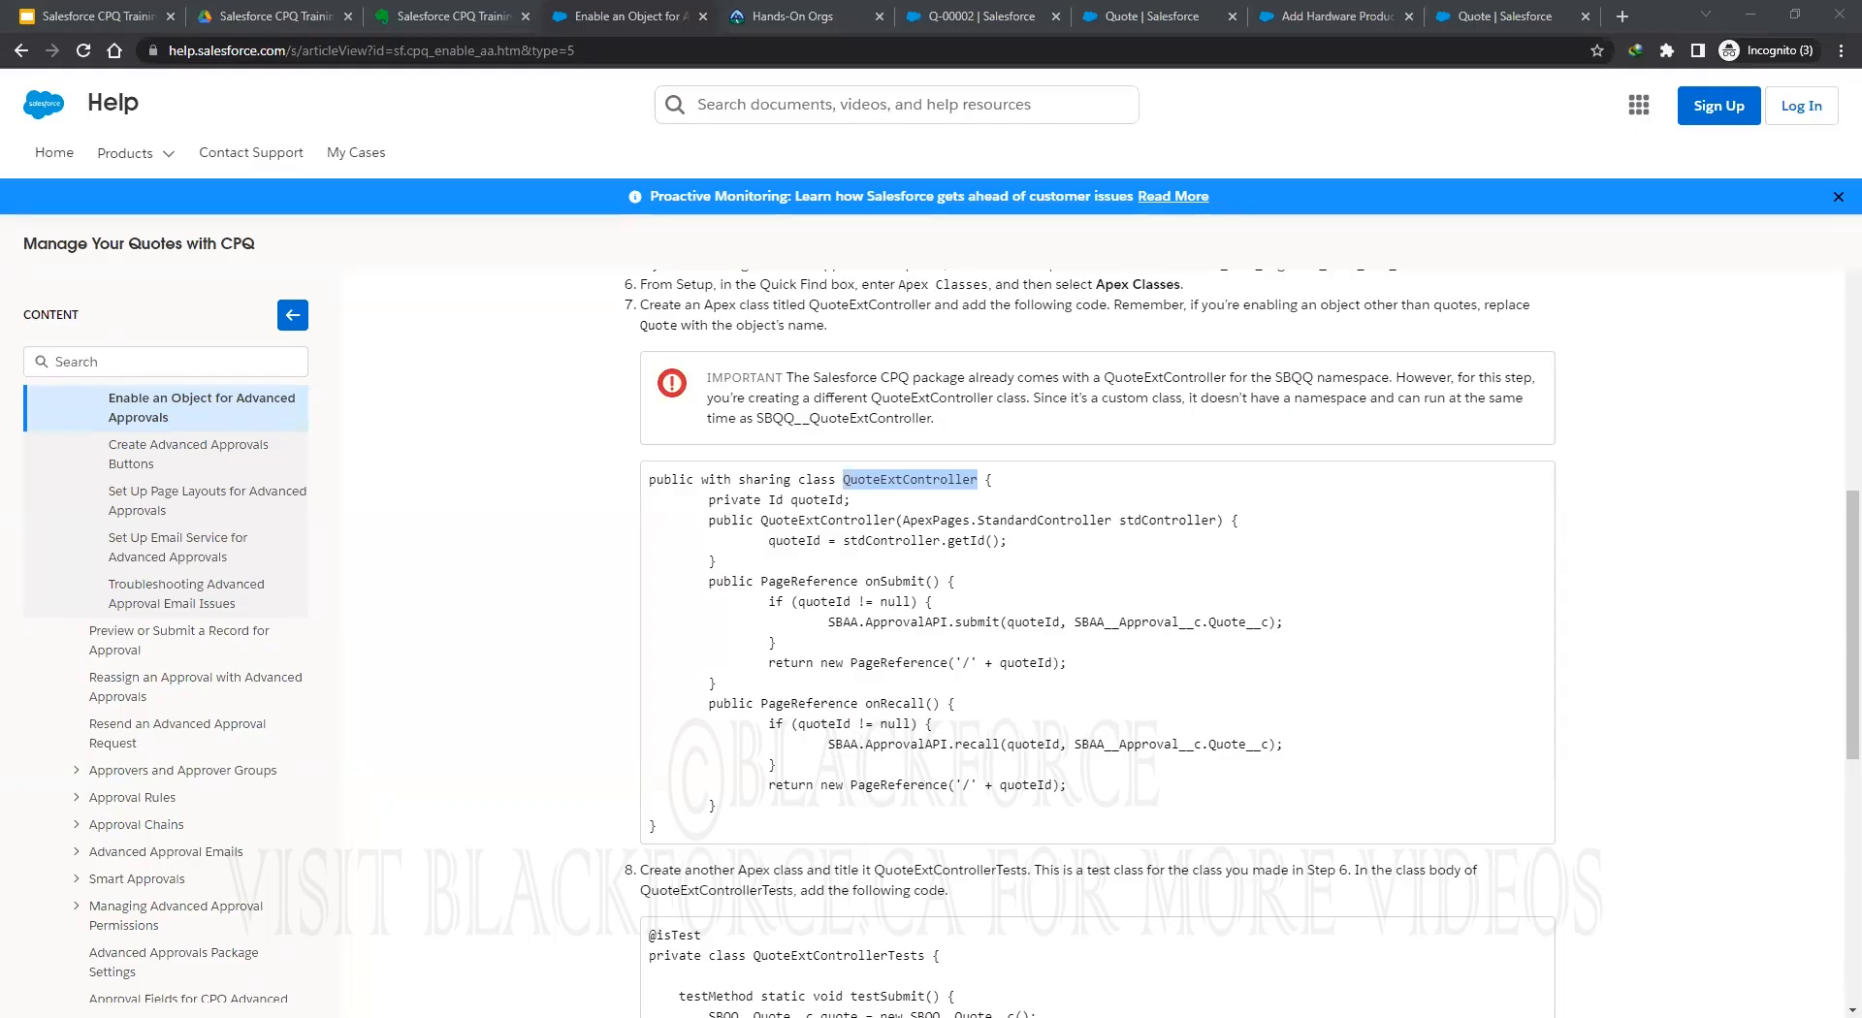
# From Setup Home, expand Custom Code in the sidebar and open the Apex Classes list.
pyautogui.click(1153, 22)
pyautogui.click(970, 16)
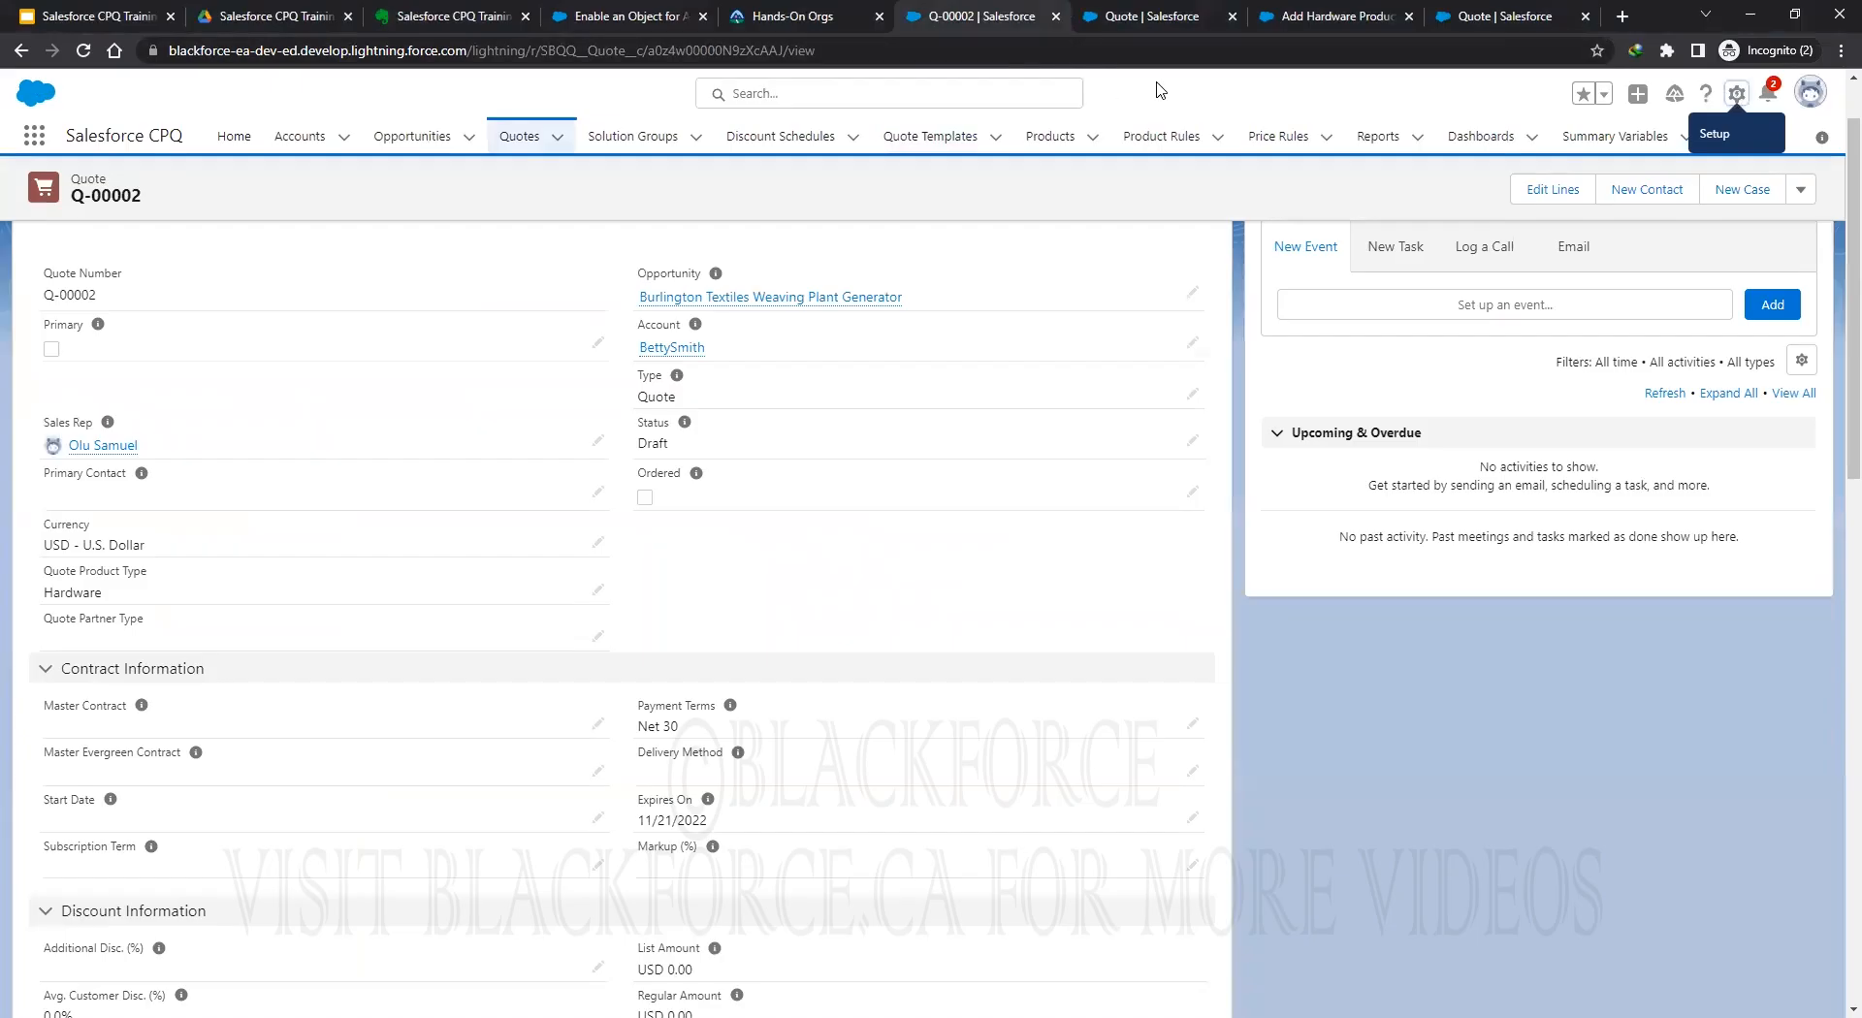
pyautogui.click(1493, 17)
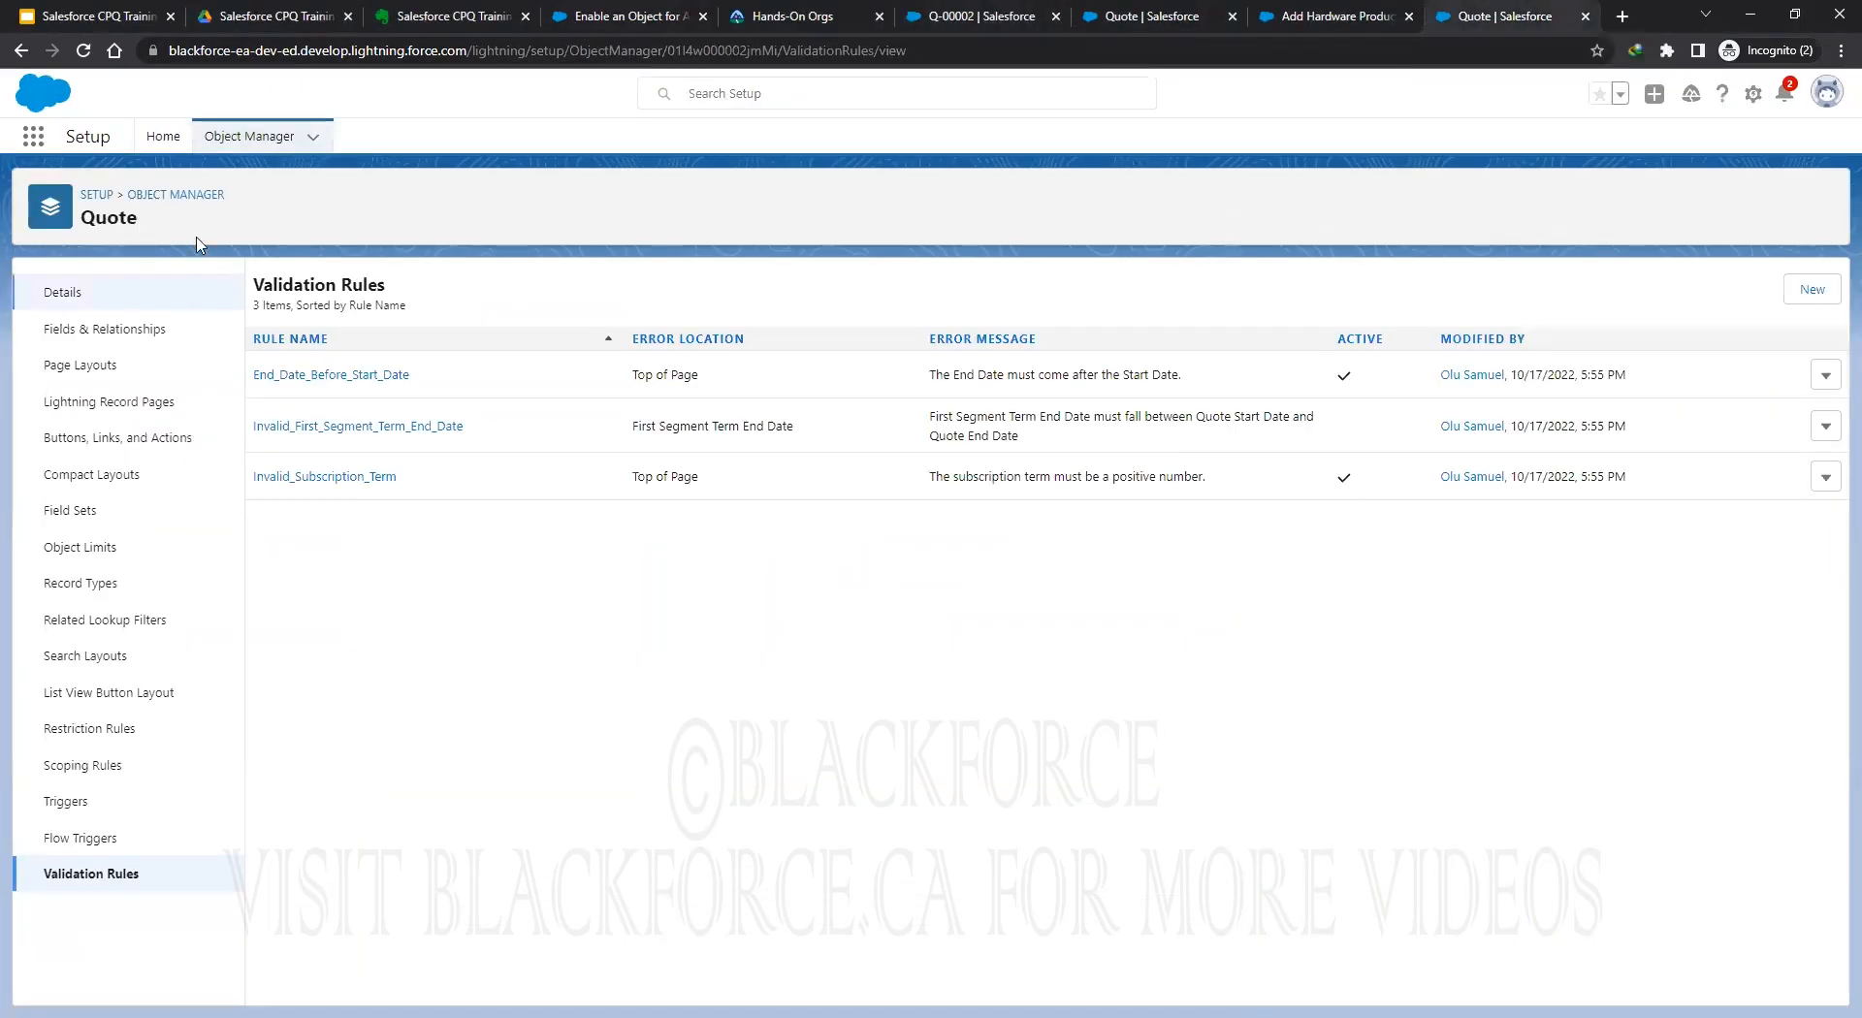
pyautogui.click(165, 137)
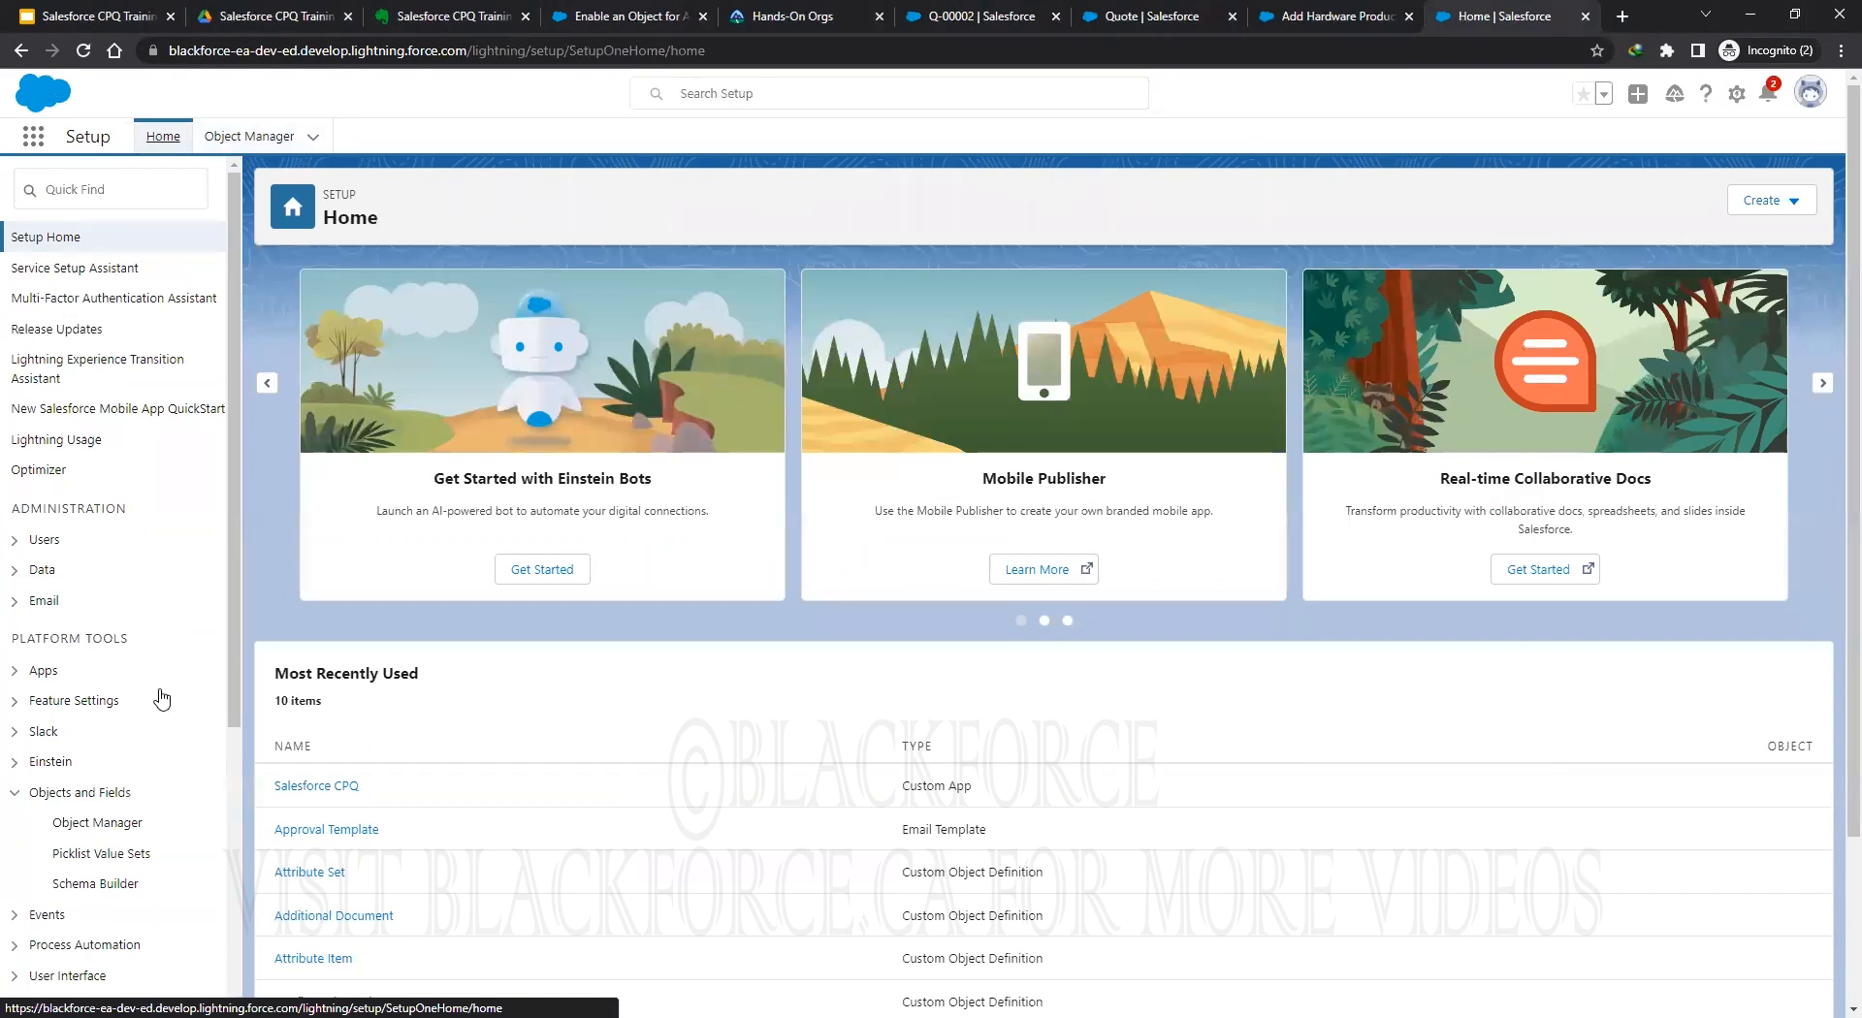
pyautogui.scroll(-3, 145, 679)
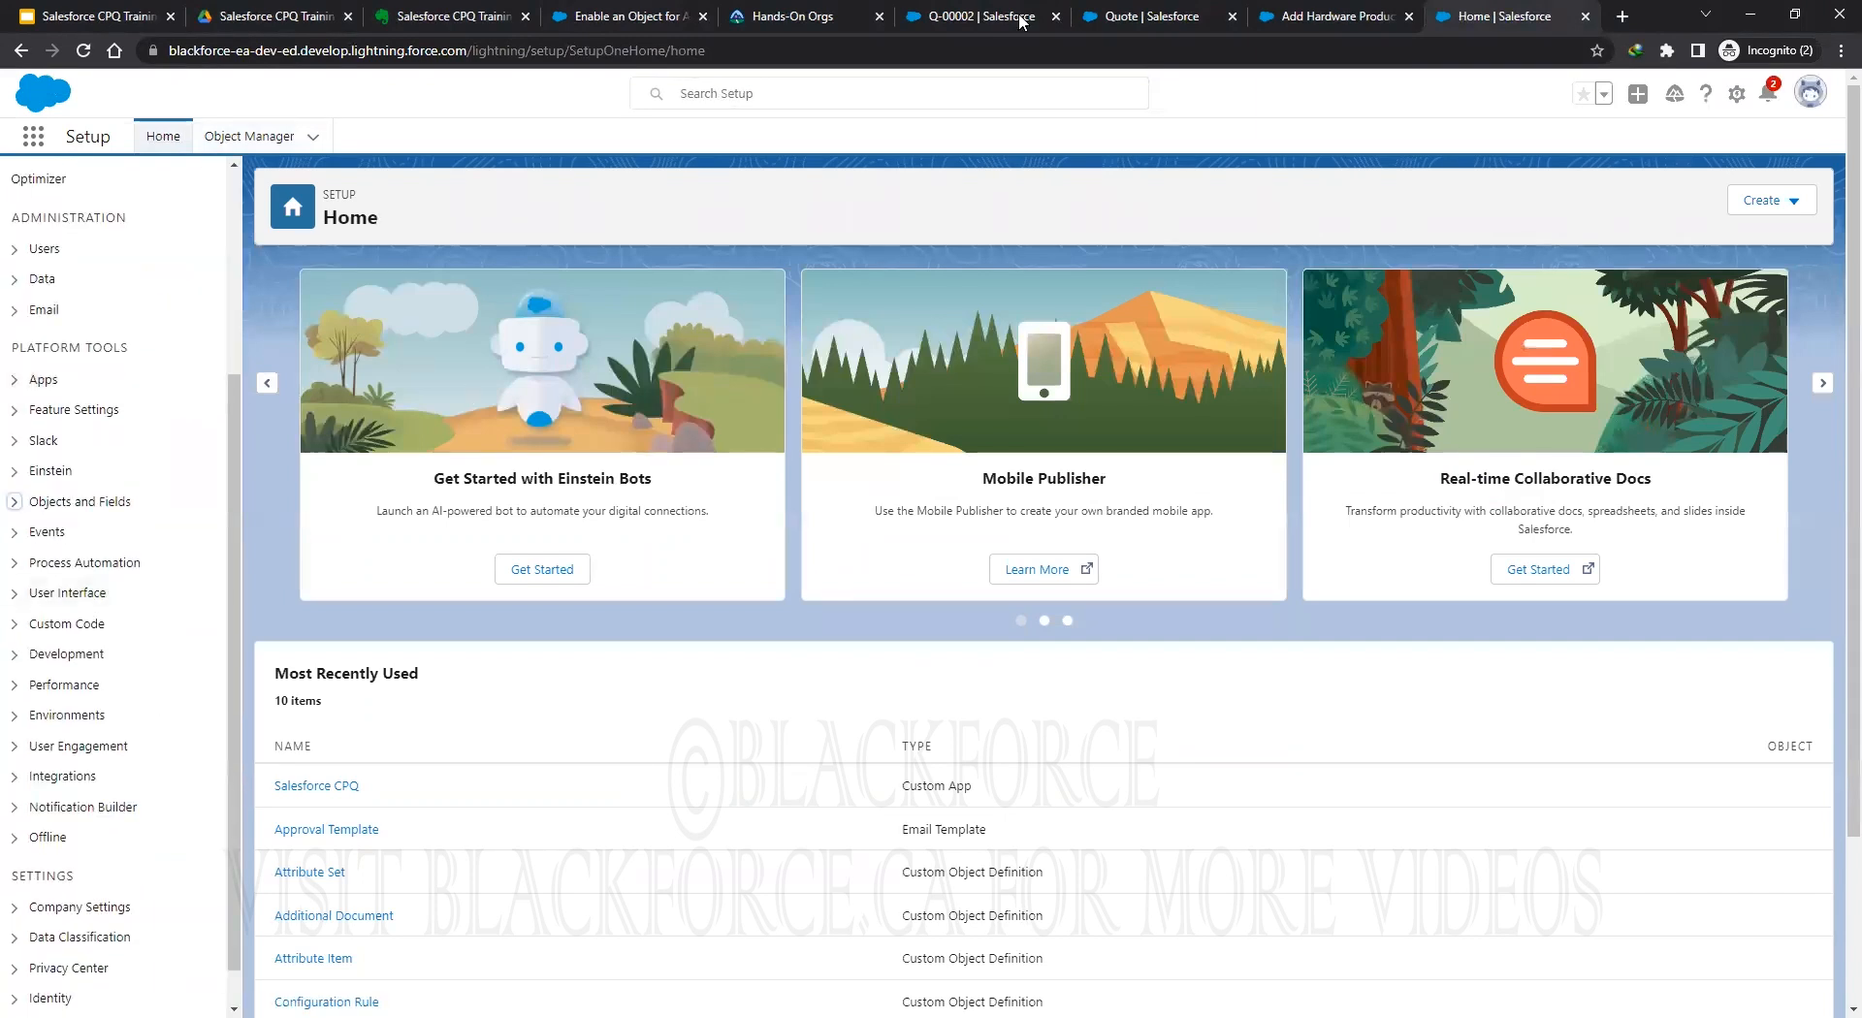
pyautogui.click(986, 18)
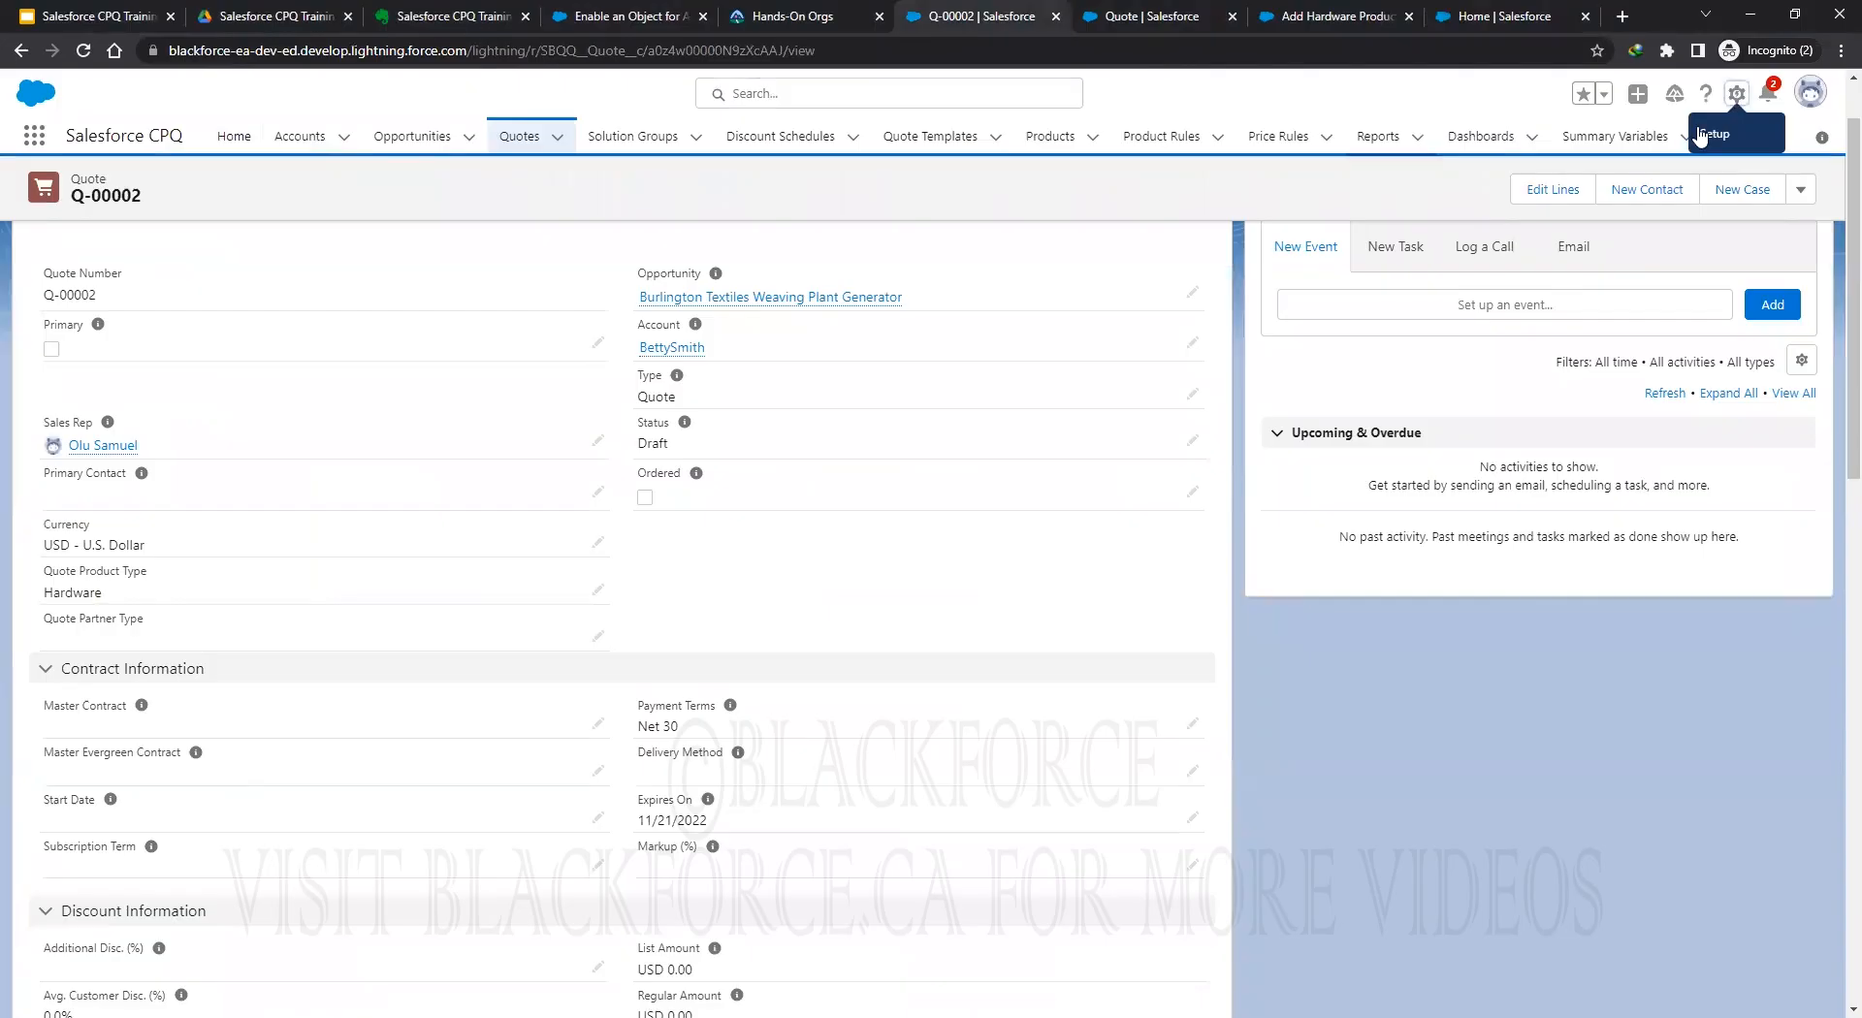
pyautogui.click(1736, 94)
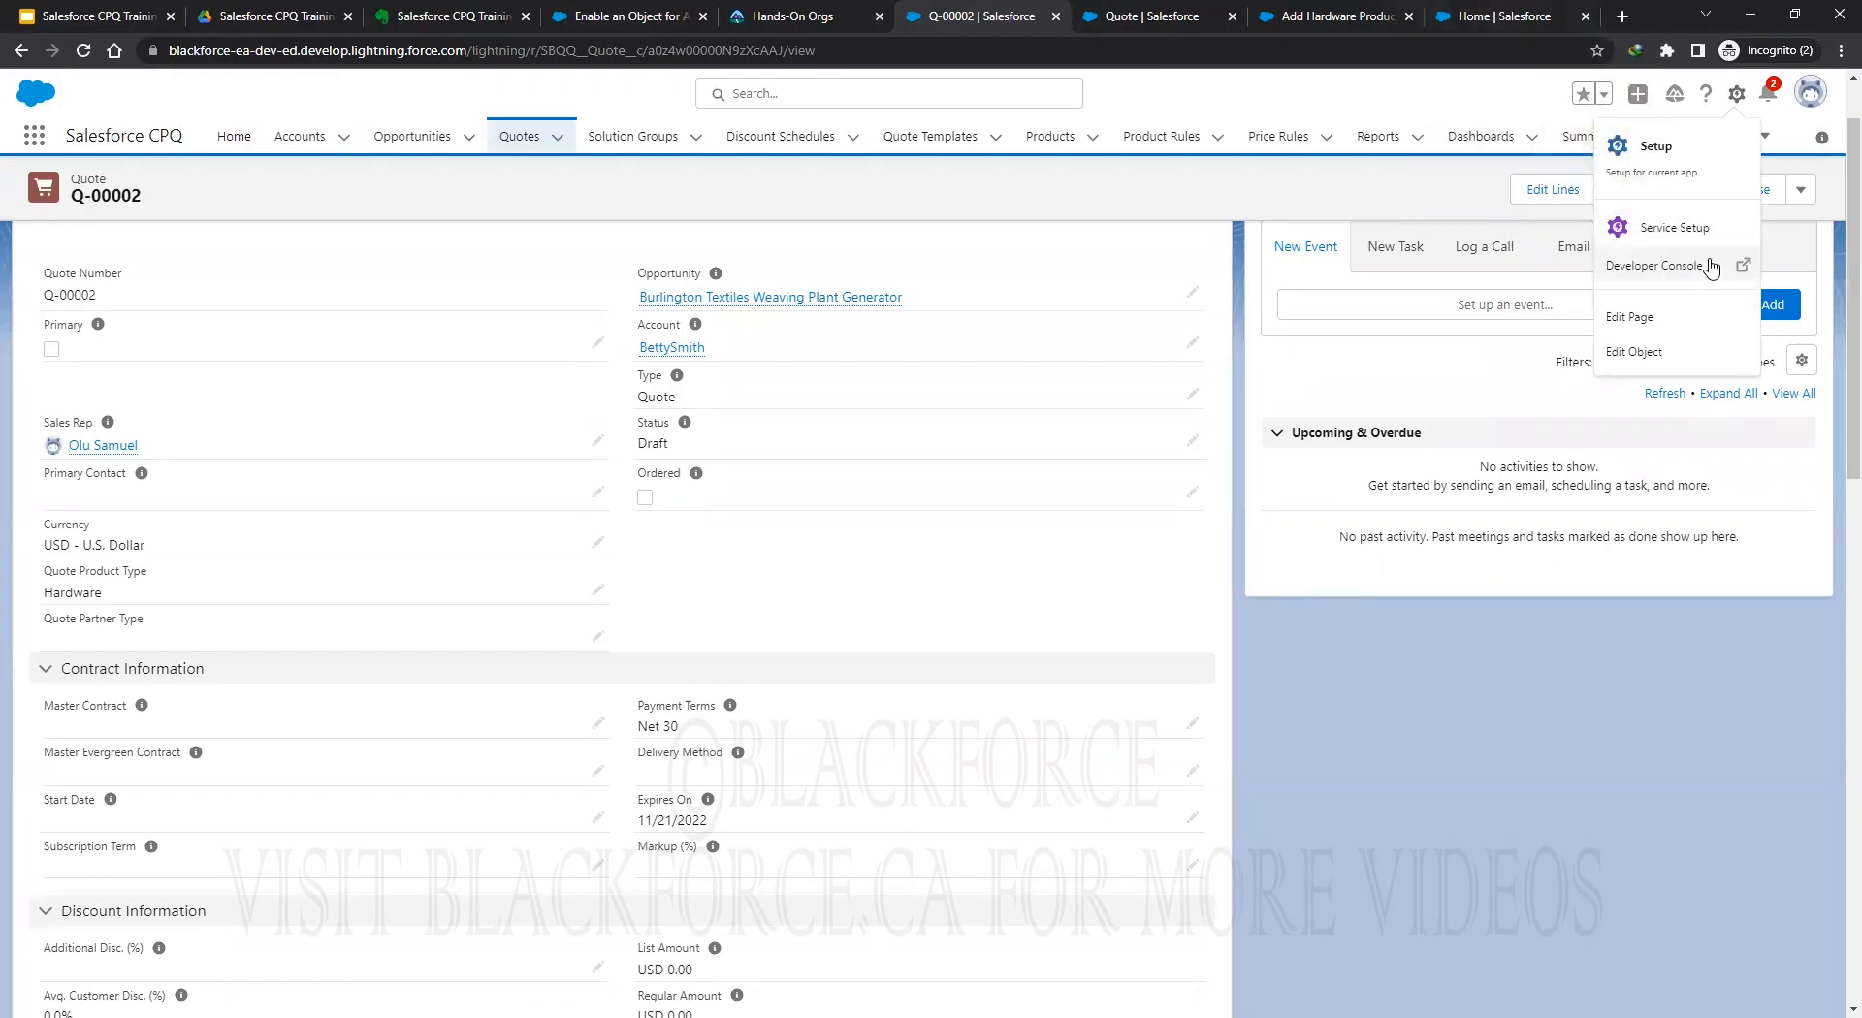
pyautogui.click(1478, 21)
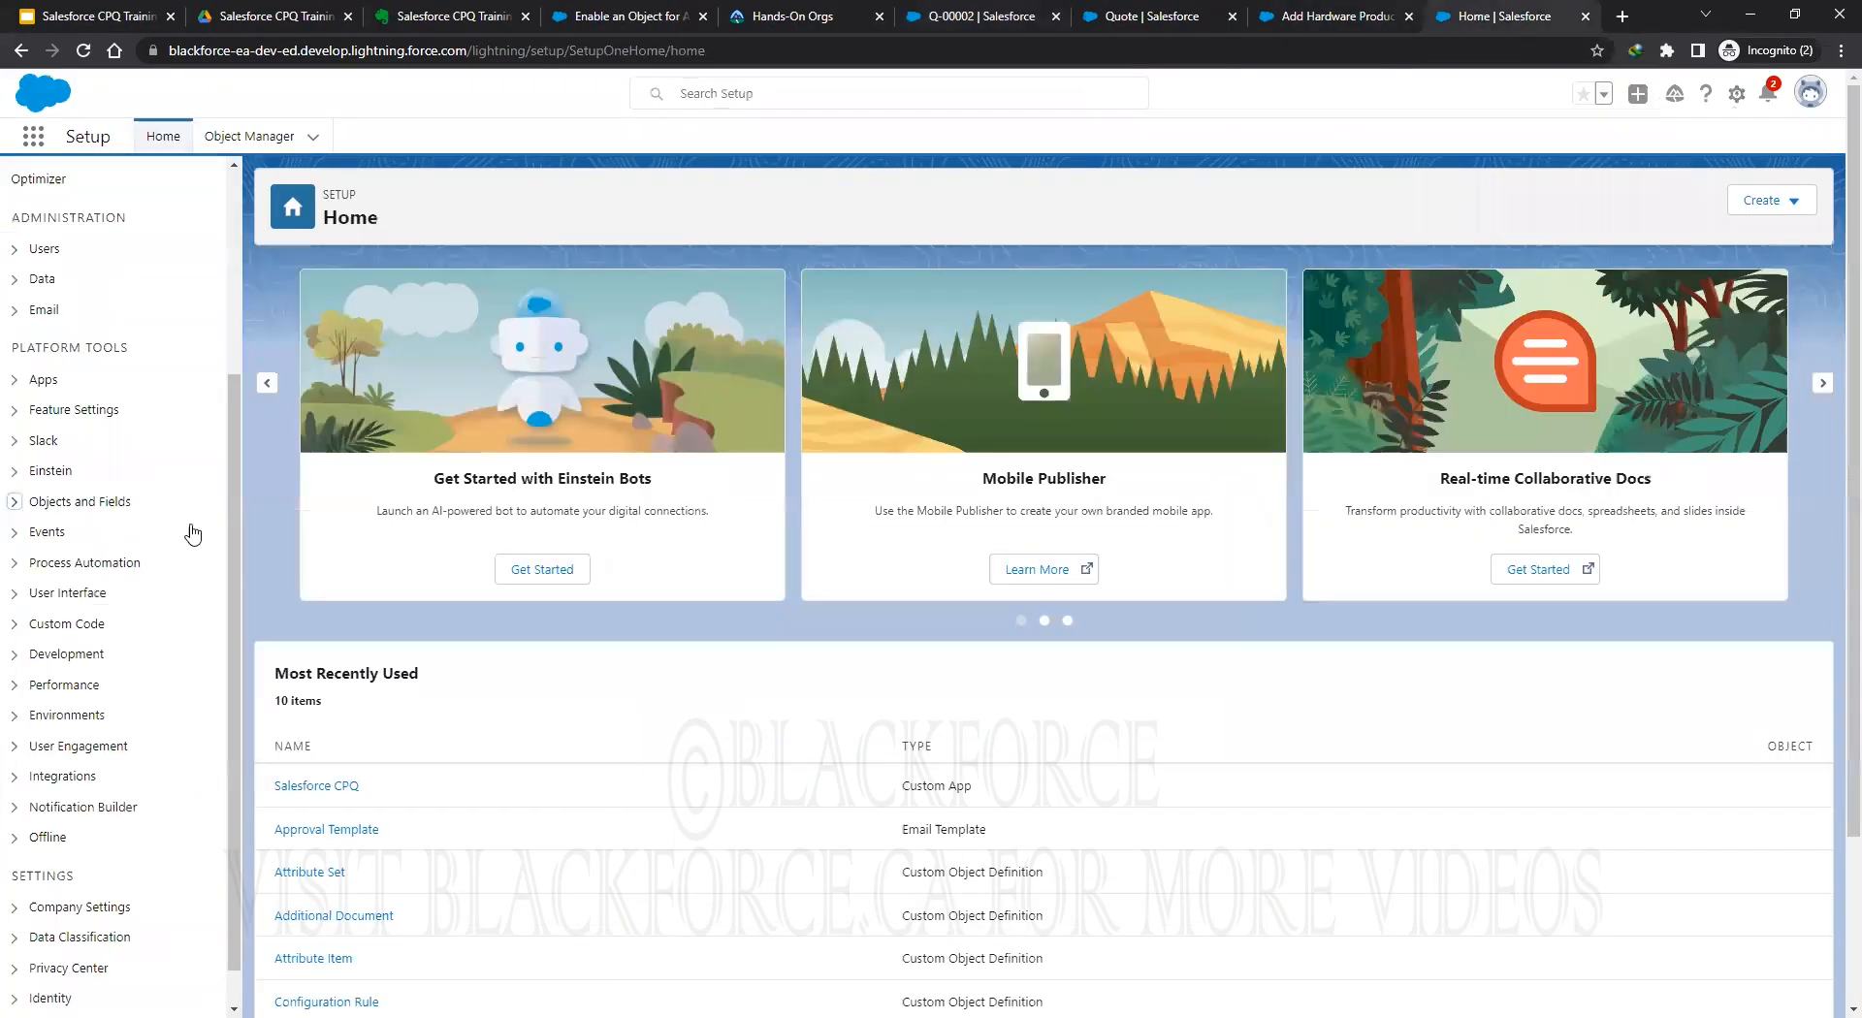
pyautogui.scroll(-1, 128, 679)
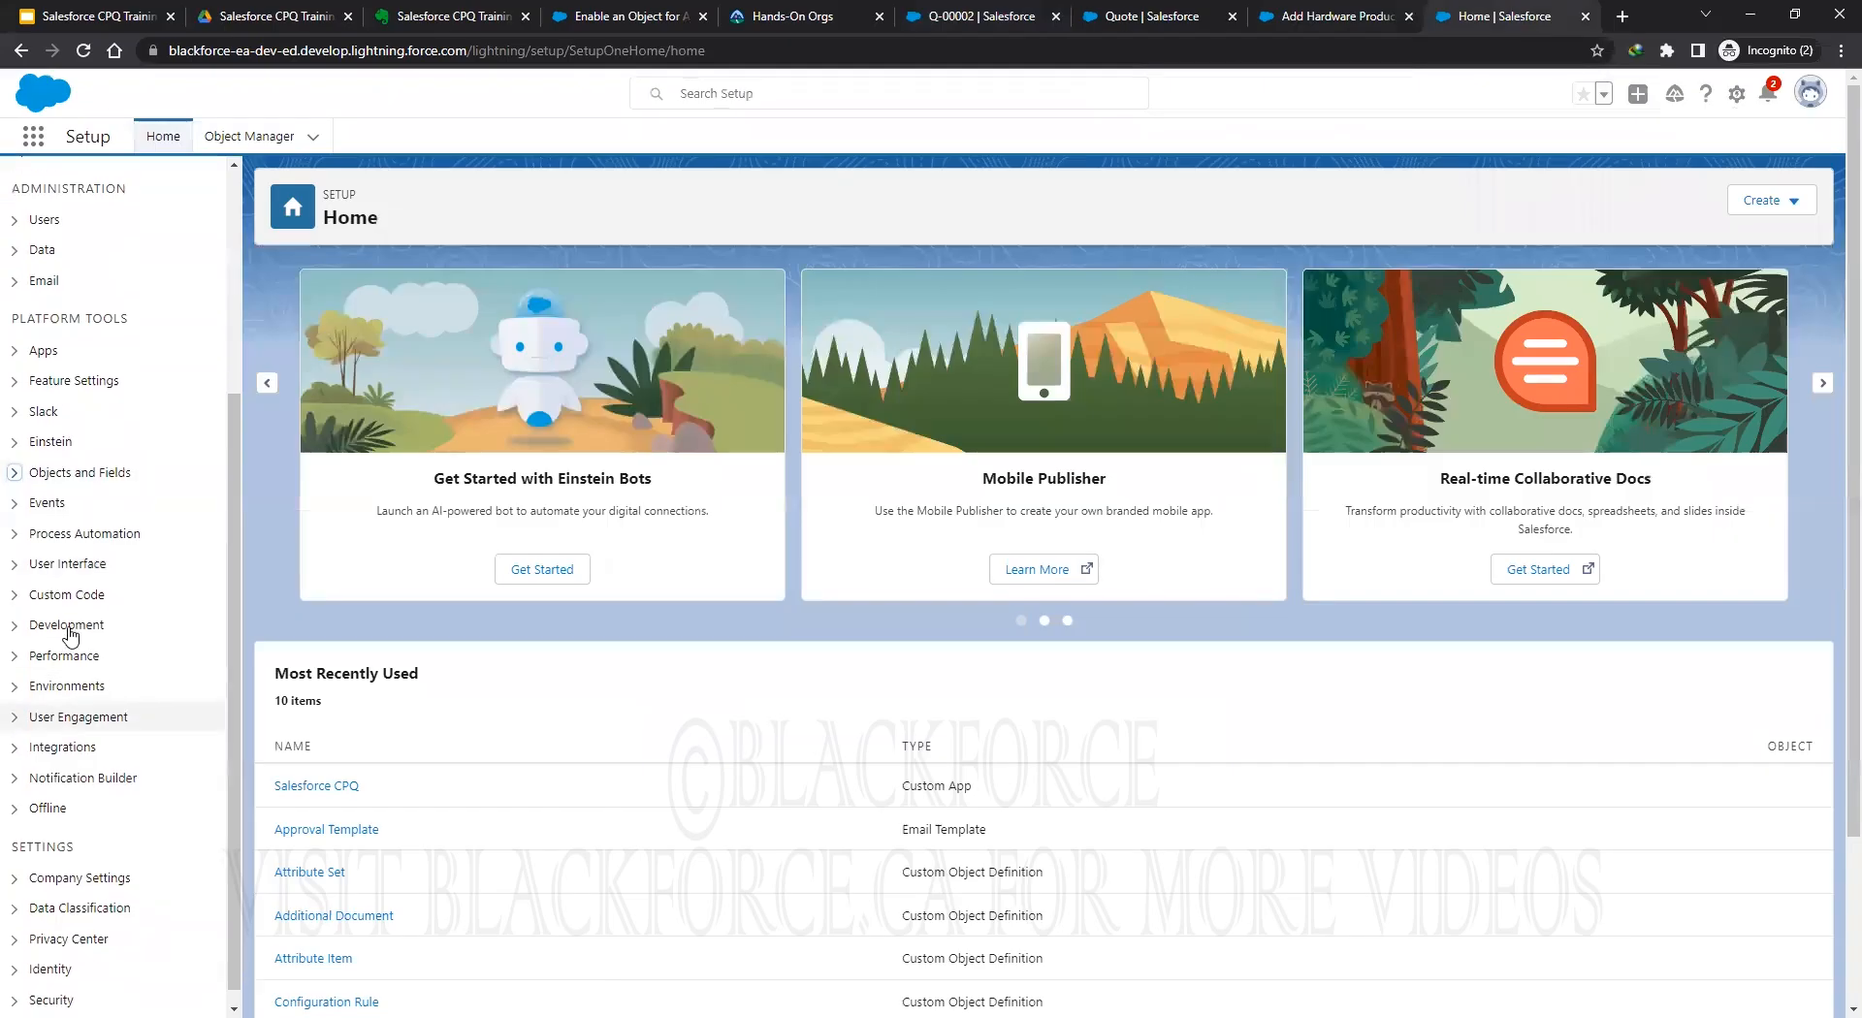
pyautogui.click(14, 581)
pyautogui.click(86, 611)
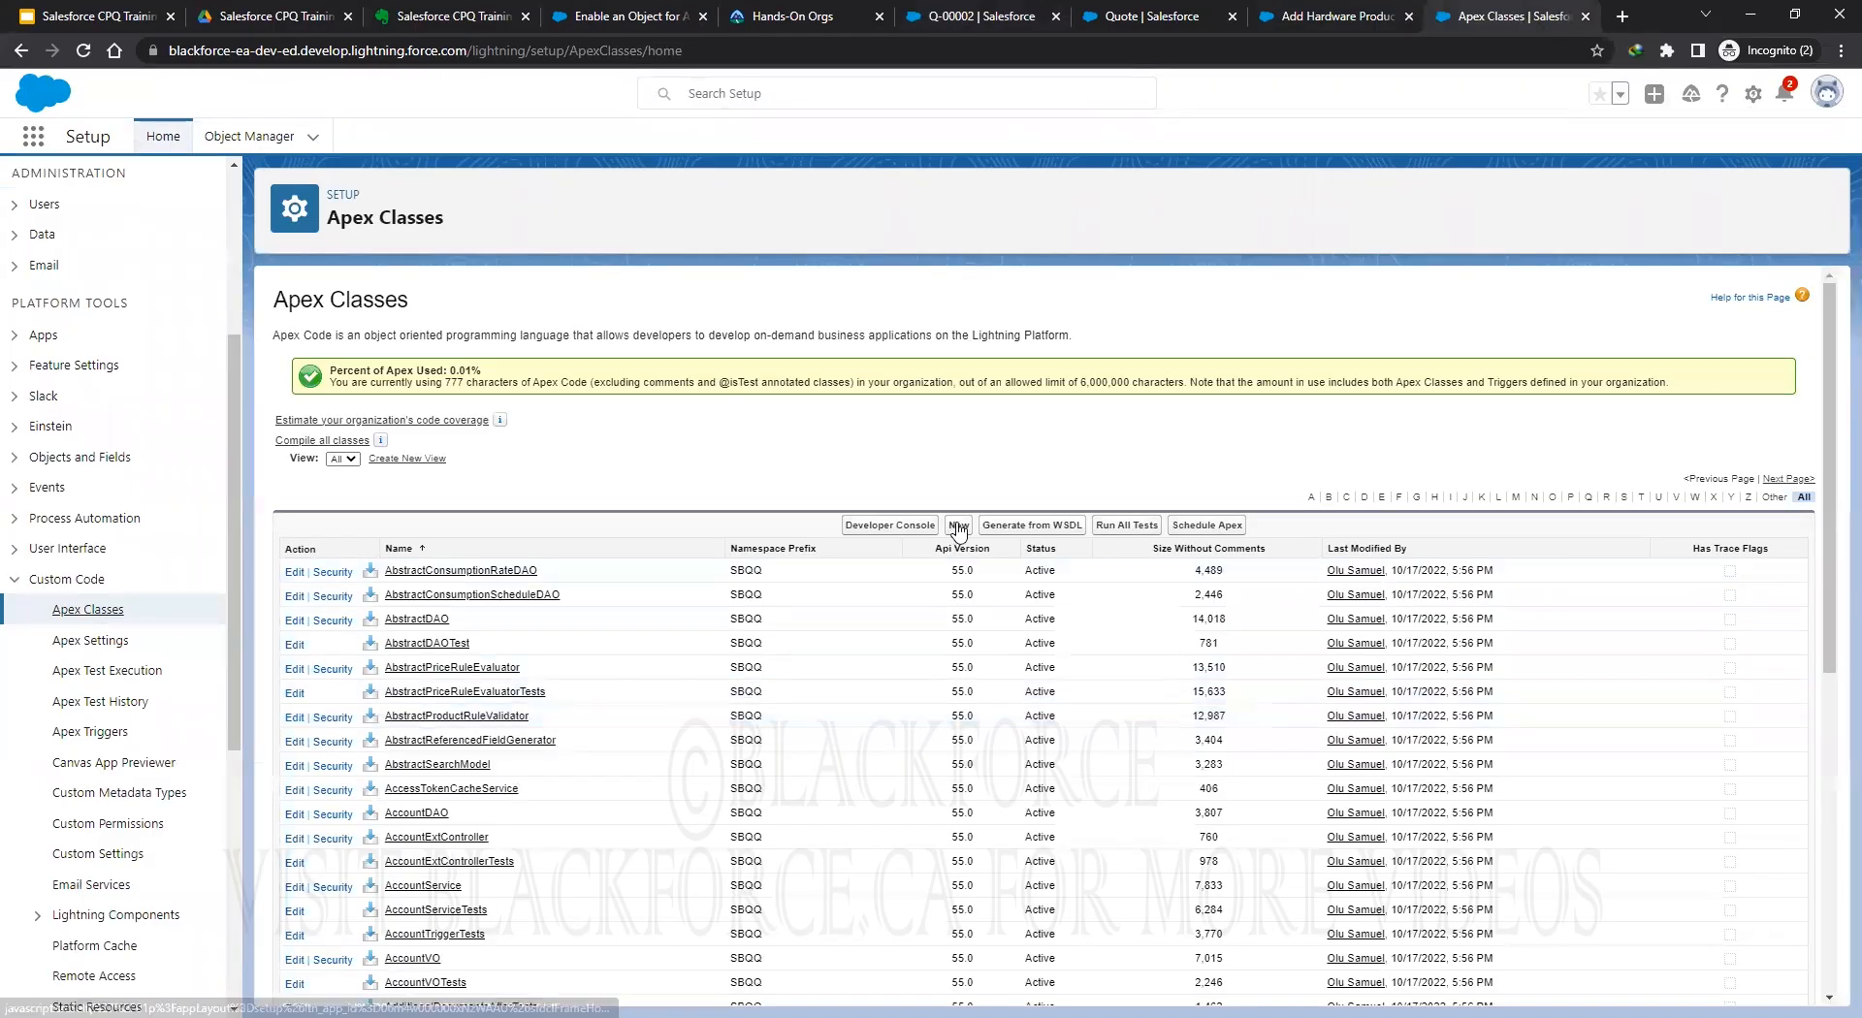
pyautogui.click(957, 527)
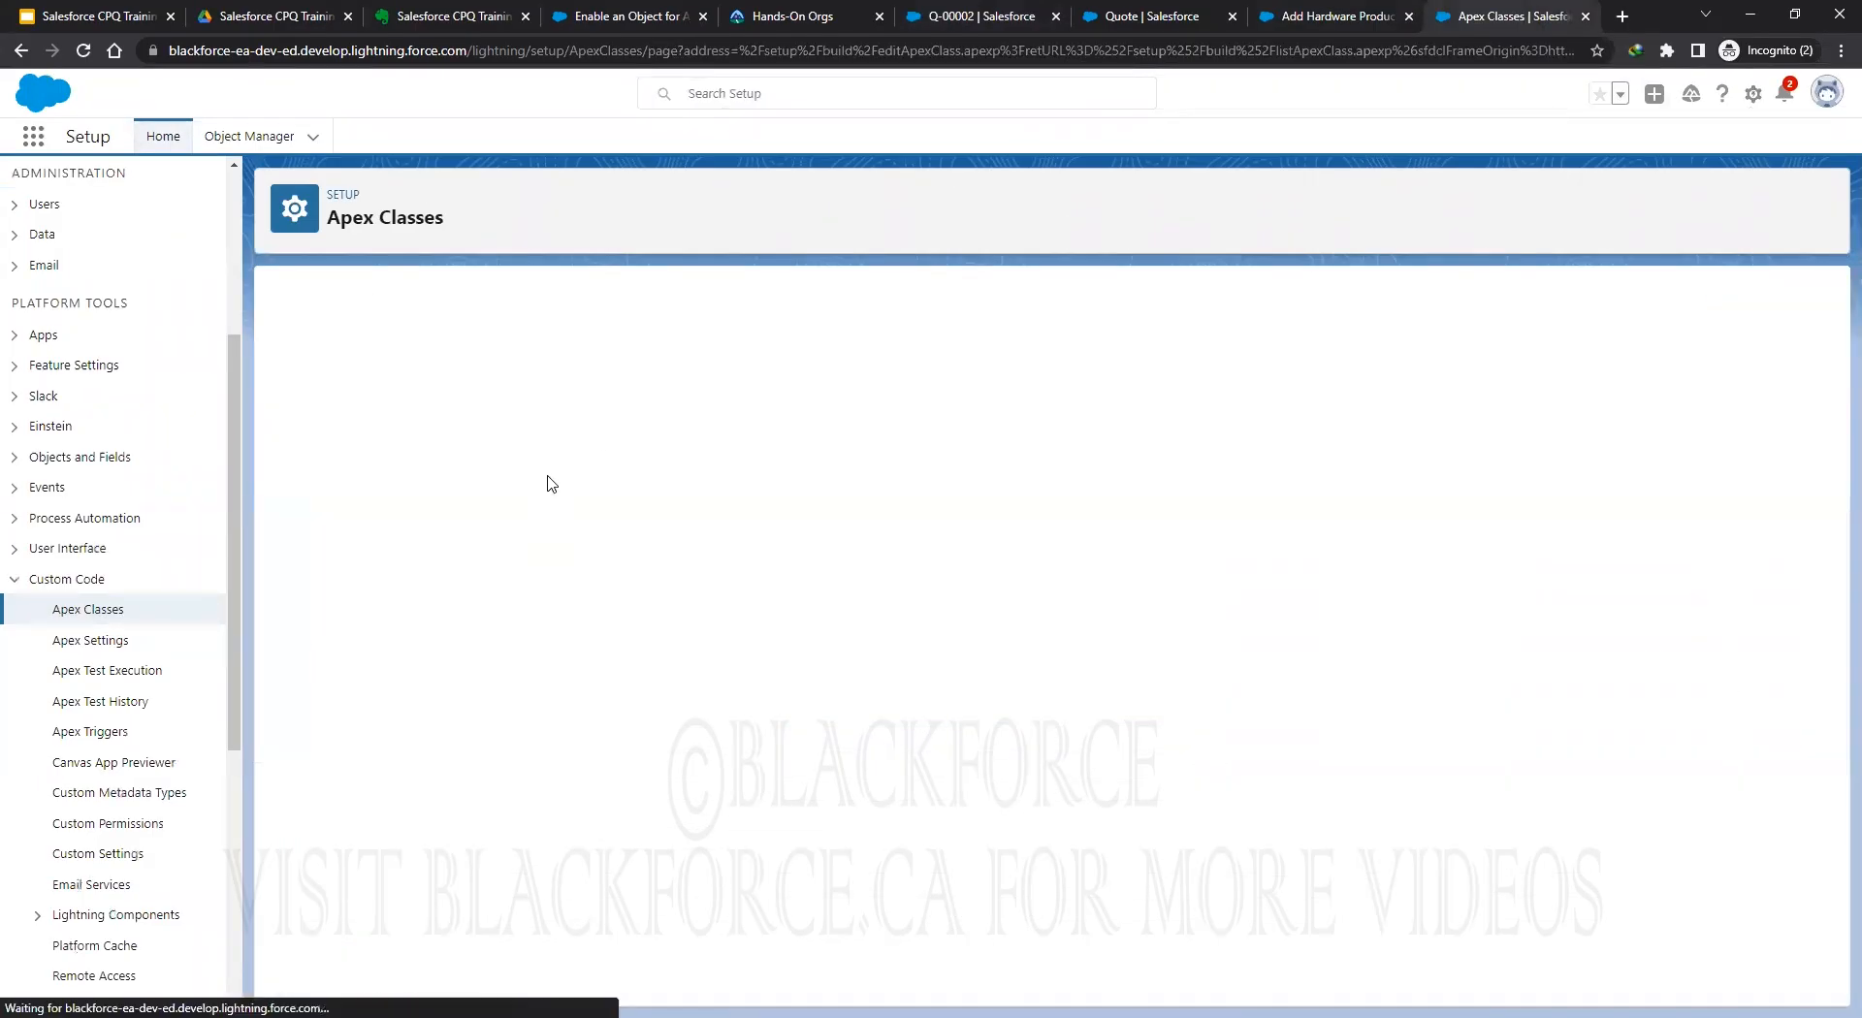
pyautogui.click(642, 510)
pyautogui.write("public with sharing class QuoteExtController {     private Id quoteId;     public QuoteExtController(ApexPages.StandardController stdController) {         quoteId = stdController.getId();     }     public PageReference onSubmit() {         if (quoteId != null) {             SBAA.ApprovalAPI.submit(quoteId, SBAA__Approval__c.Quote__c);         }         return new PageReference('/' + quoteId);     }     public PageReference onRecall() {         if (quoteId != null) {             SBAA.ApprovalAPI.recall(quoteId, SBAA__Approval__c.Quote__c);         }         return new PageReference('/' + quoteId);     } }")
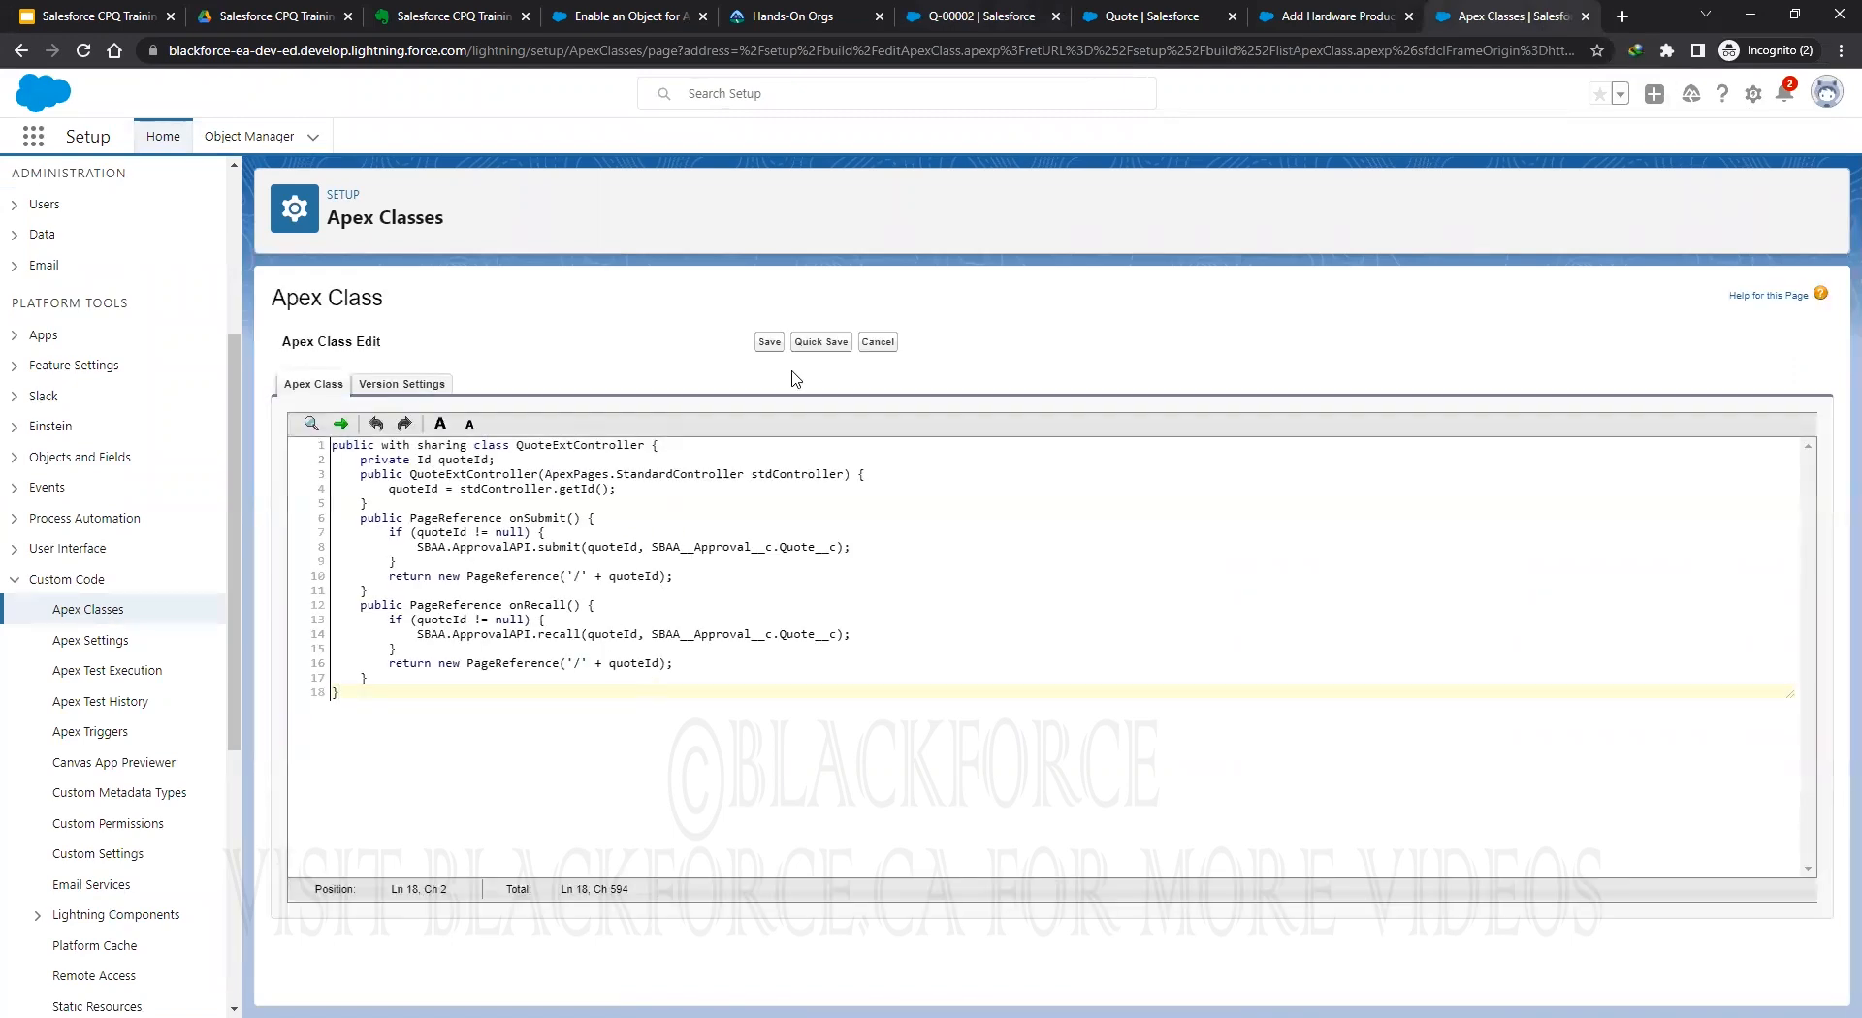
pyautogui.click(818, 345)
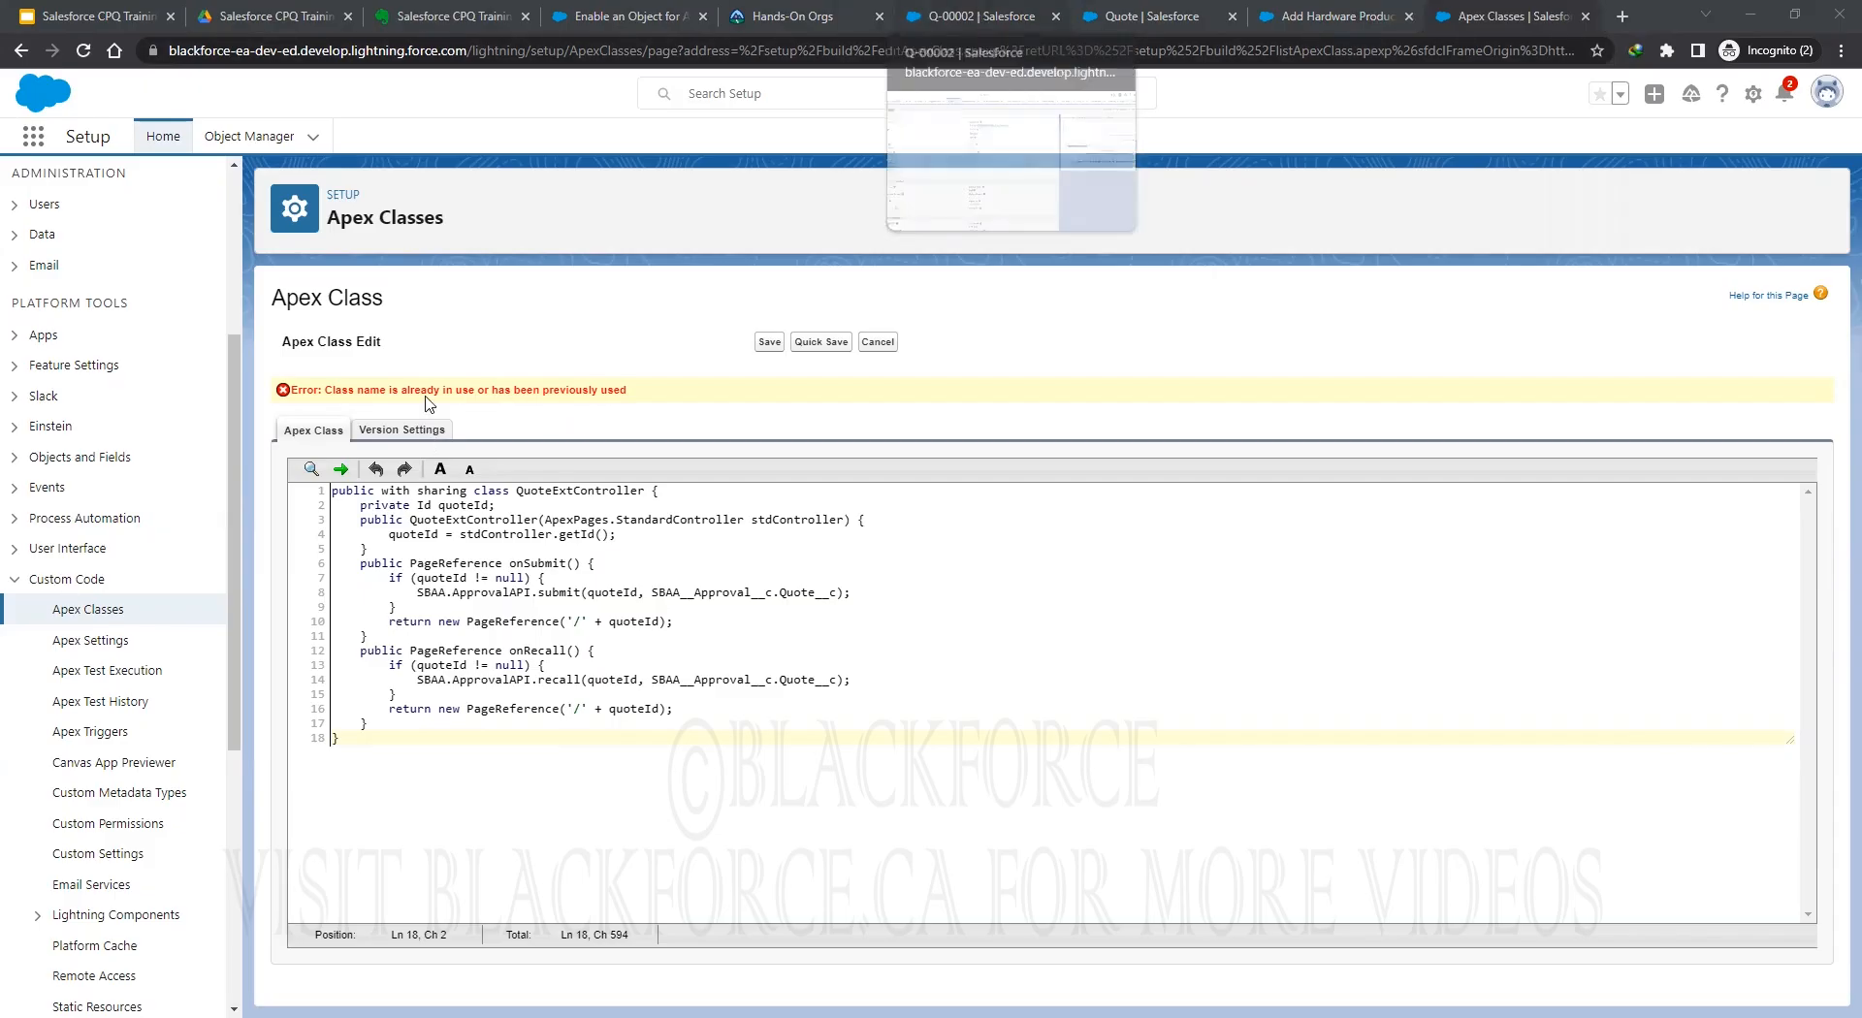
pyautogui.tripleClick(461, 391)
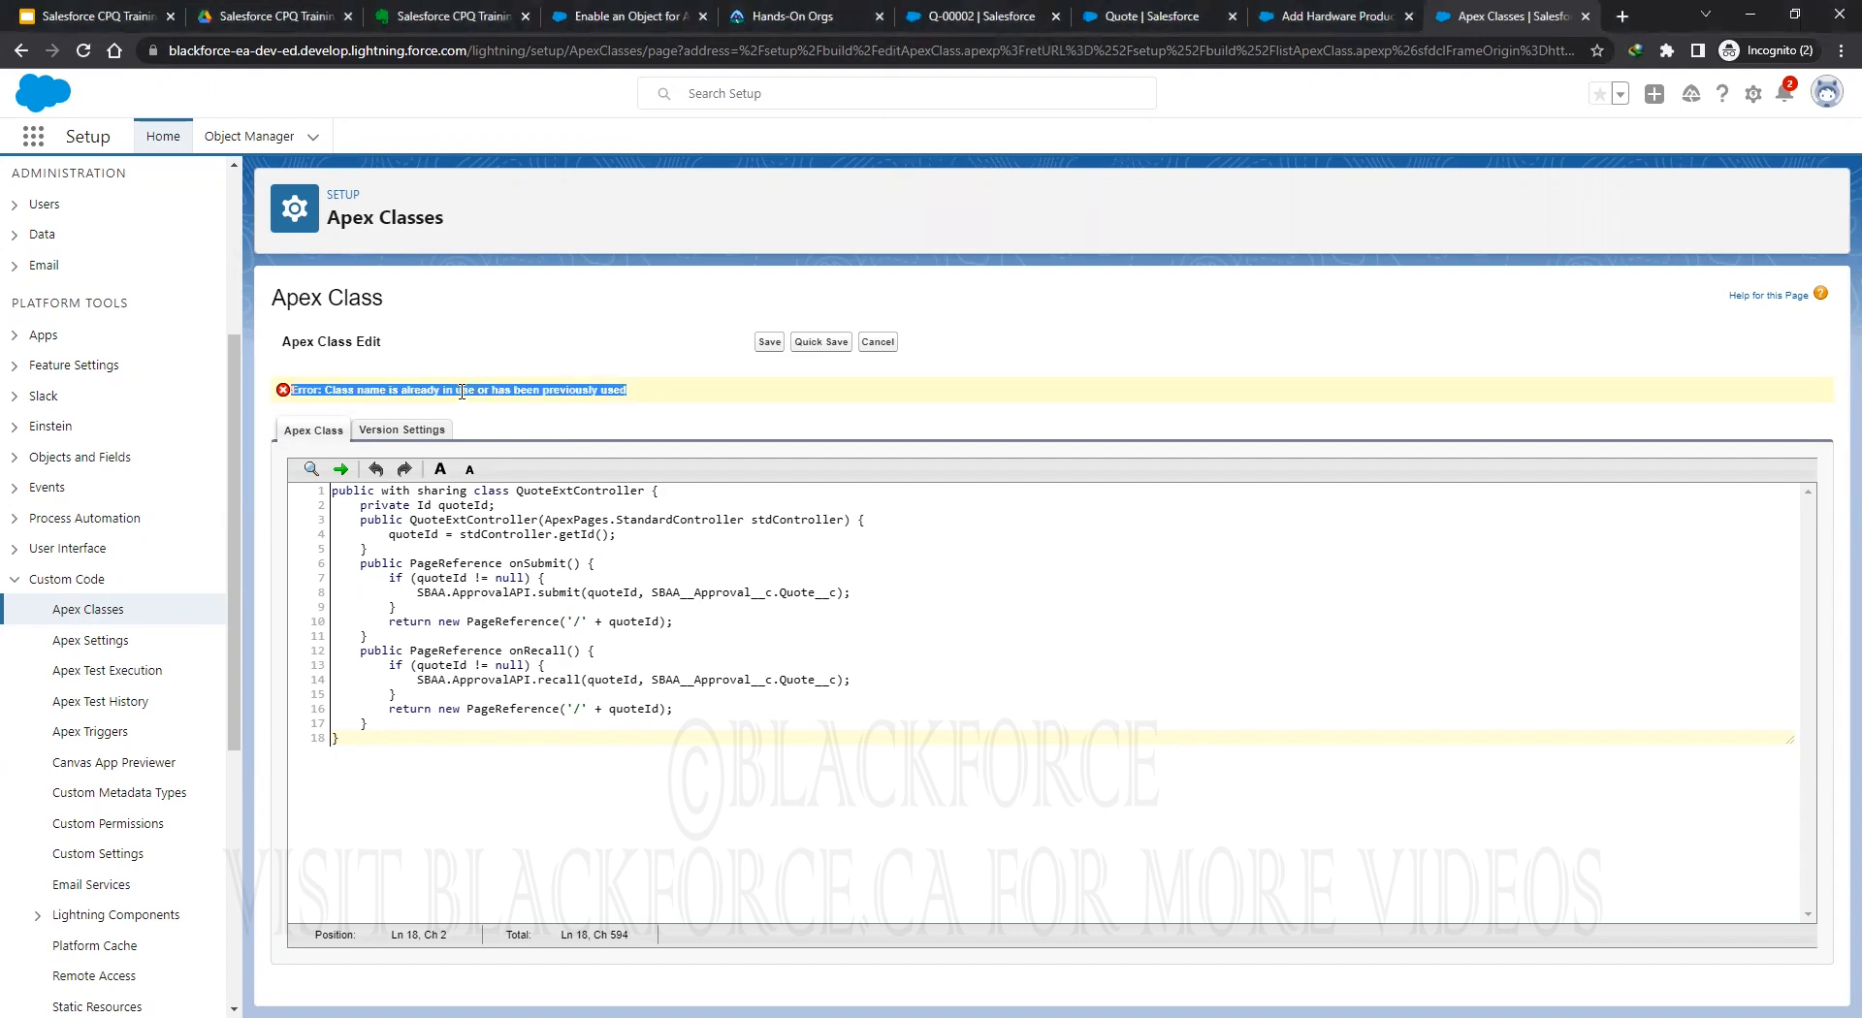
pyautogui.click(994, 17)
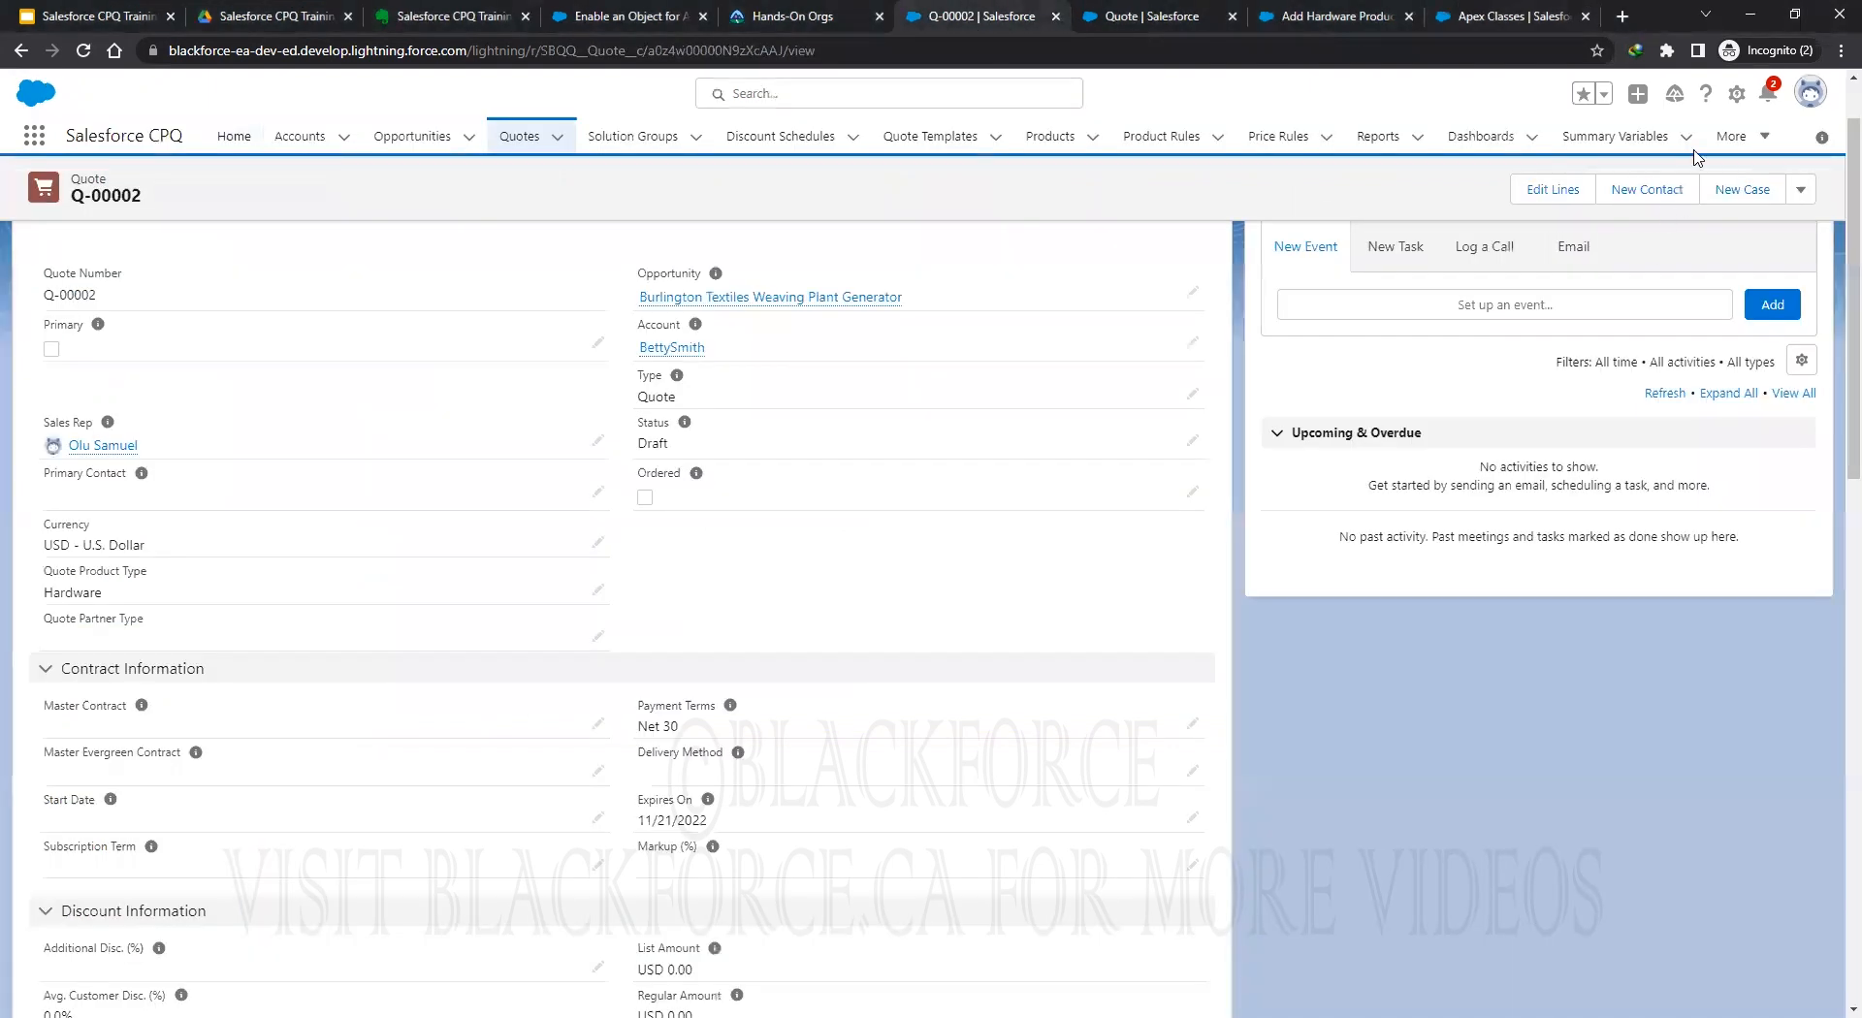
pyautogui.click(1735, 101)
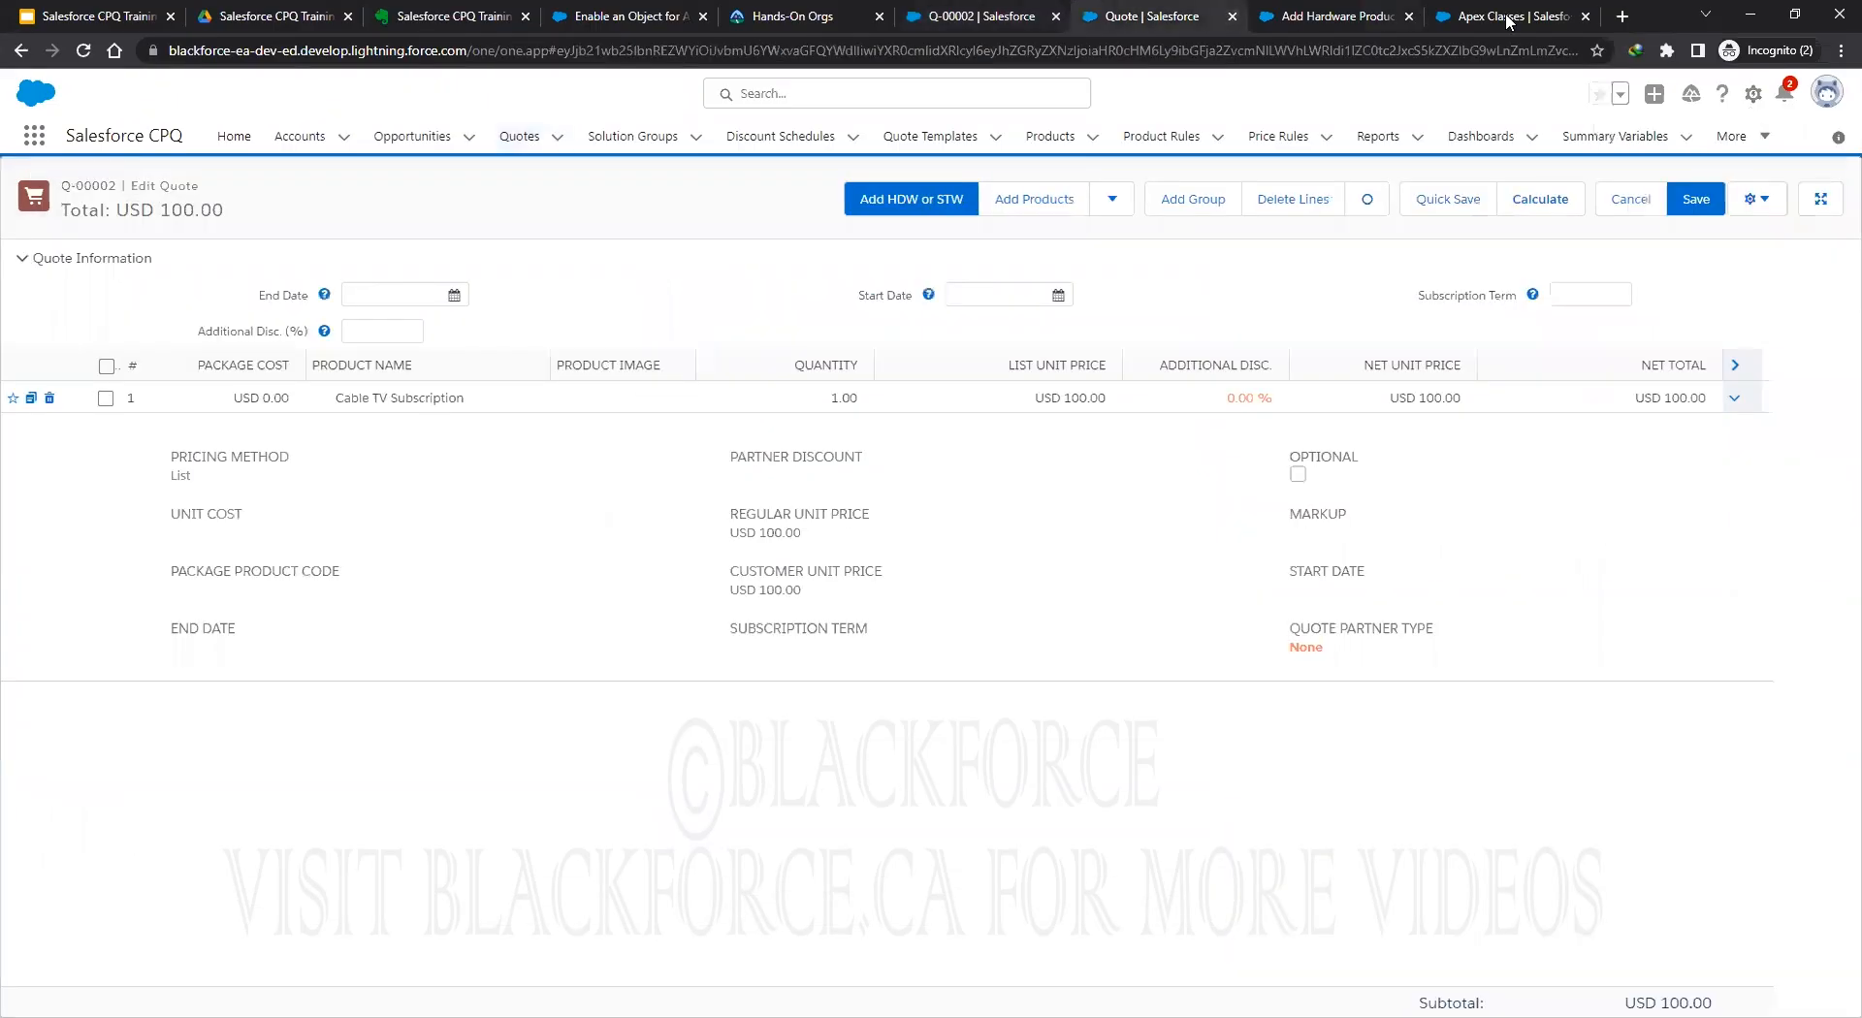
pyautogui.click(1504, 20)
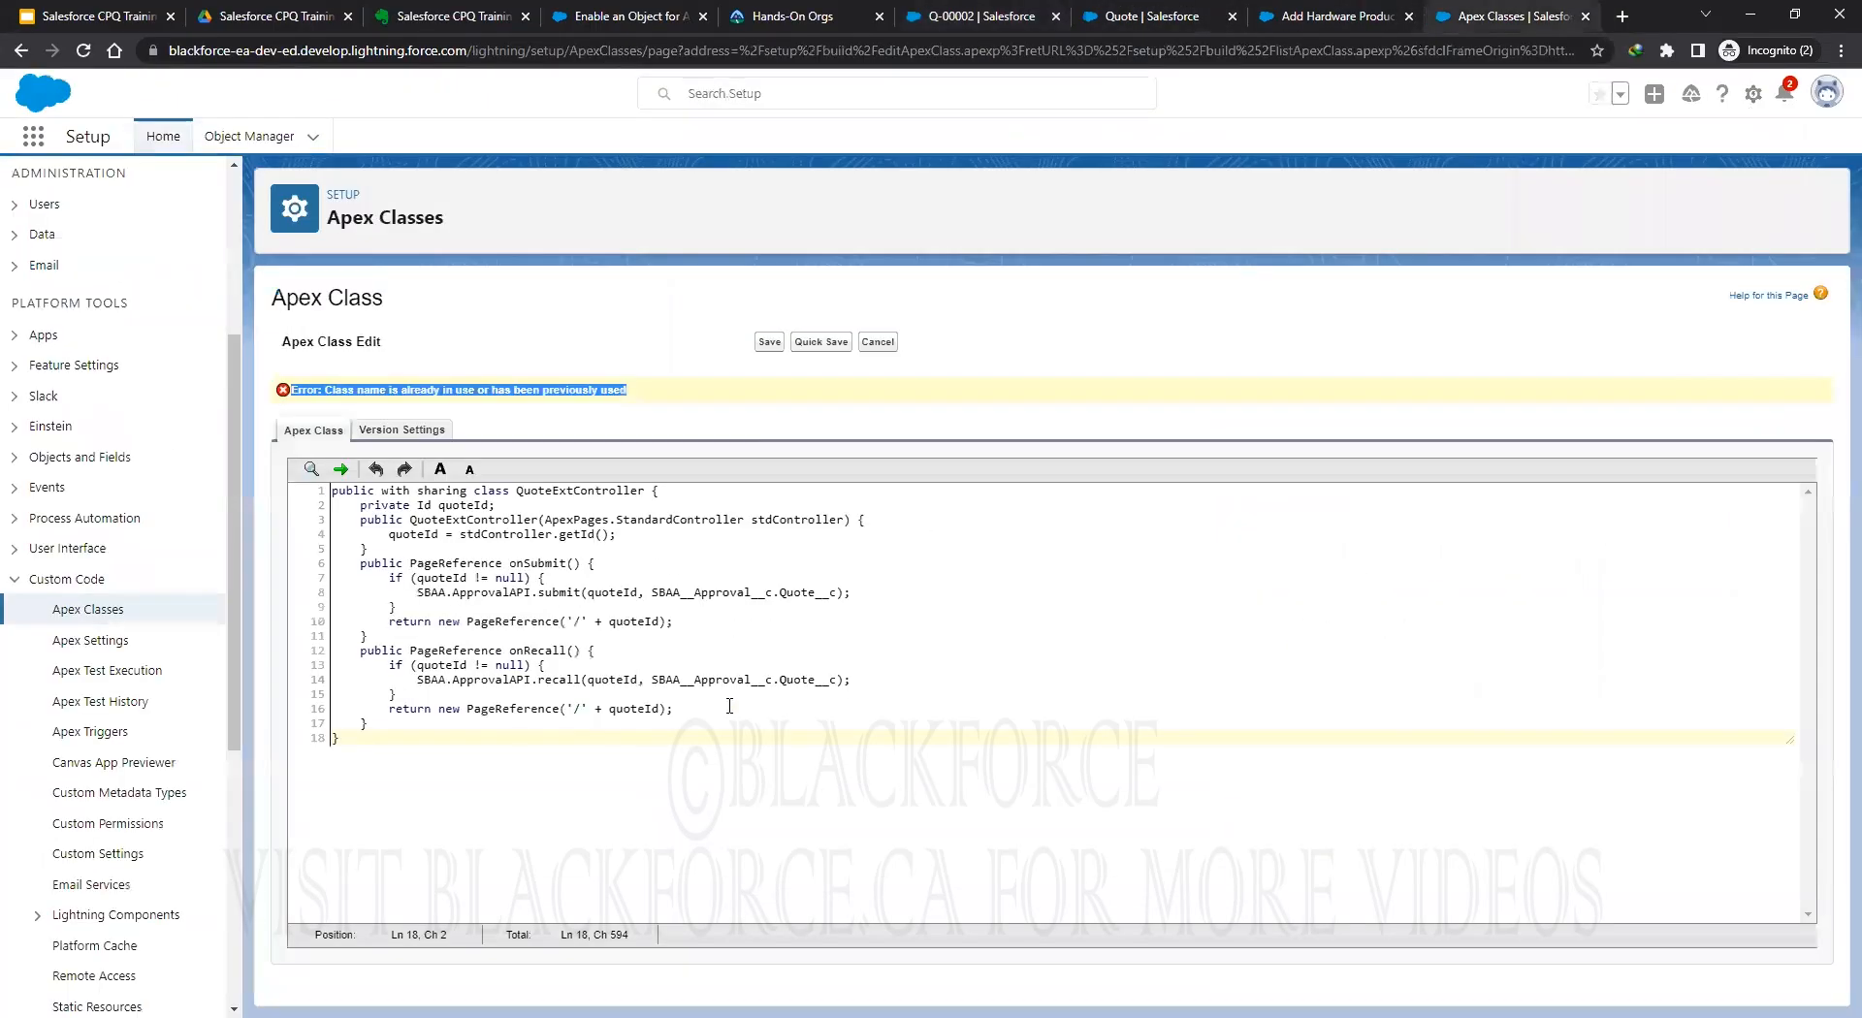
pyautogui.click(498, 386)
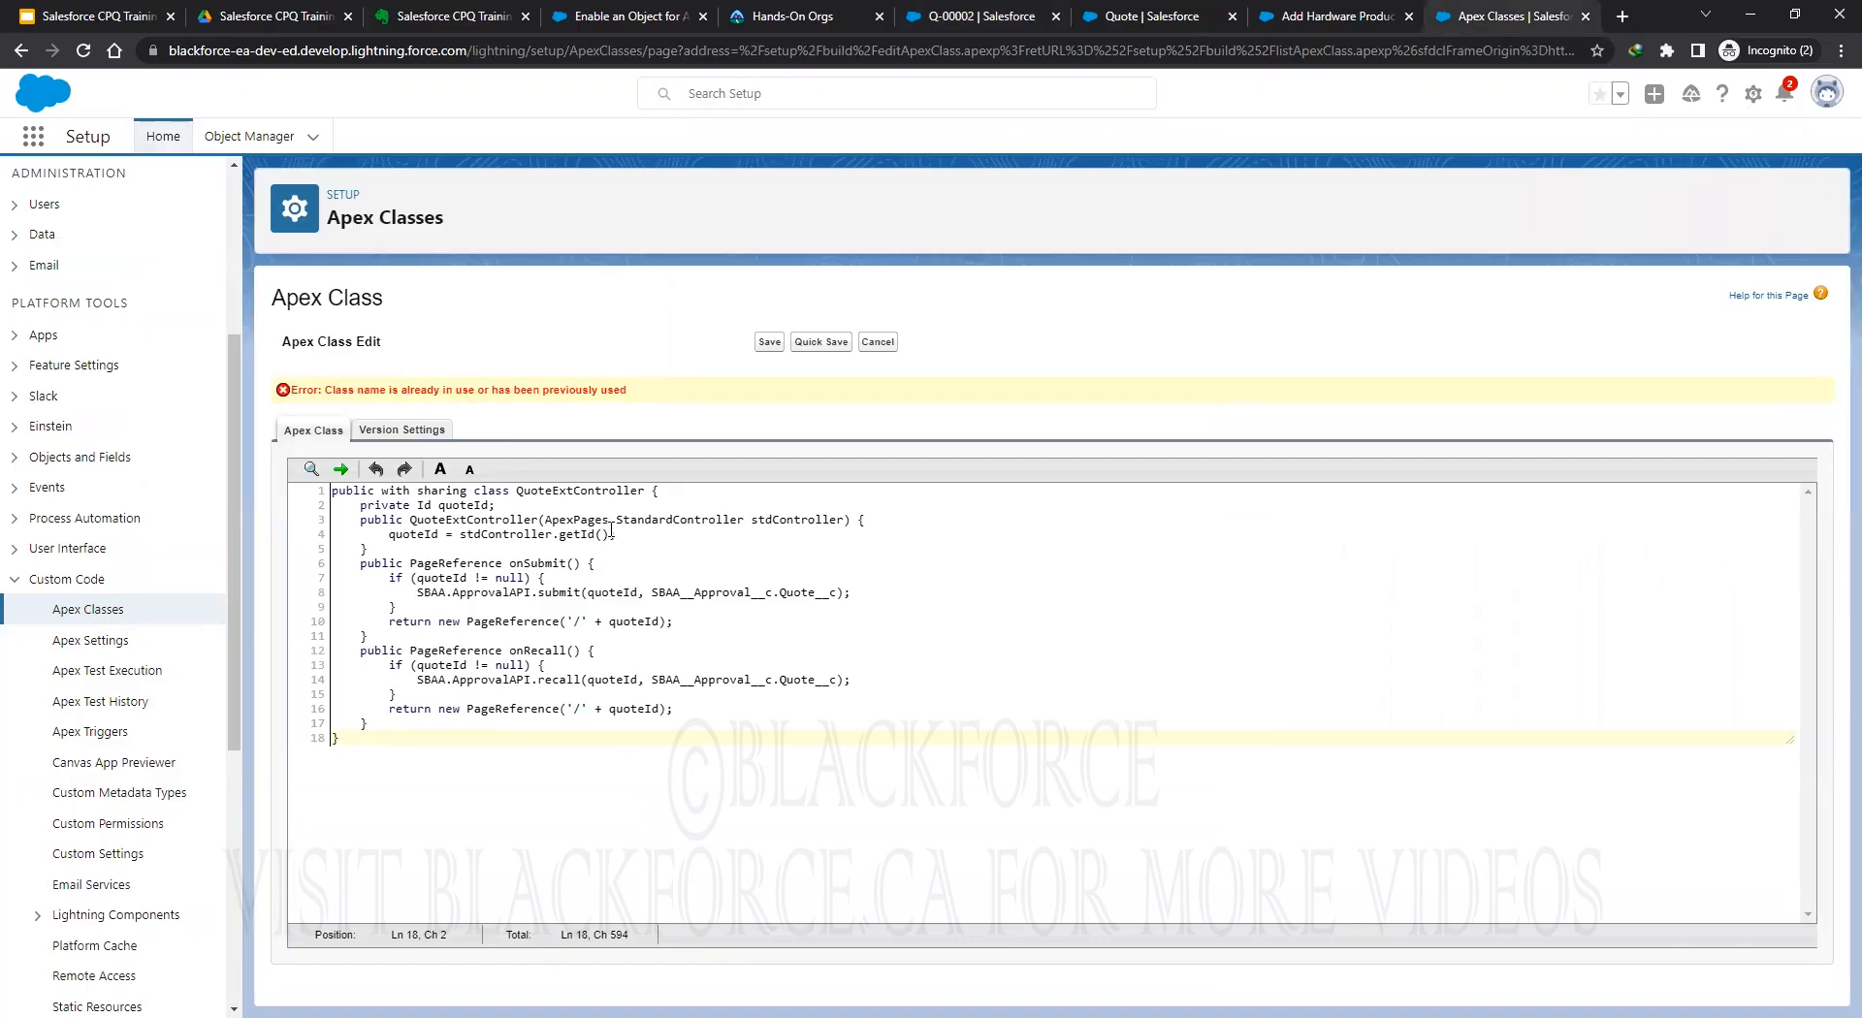
pyautogui.click(877, 346)
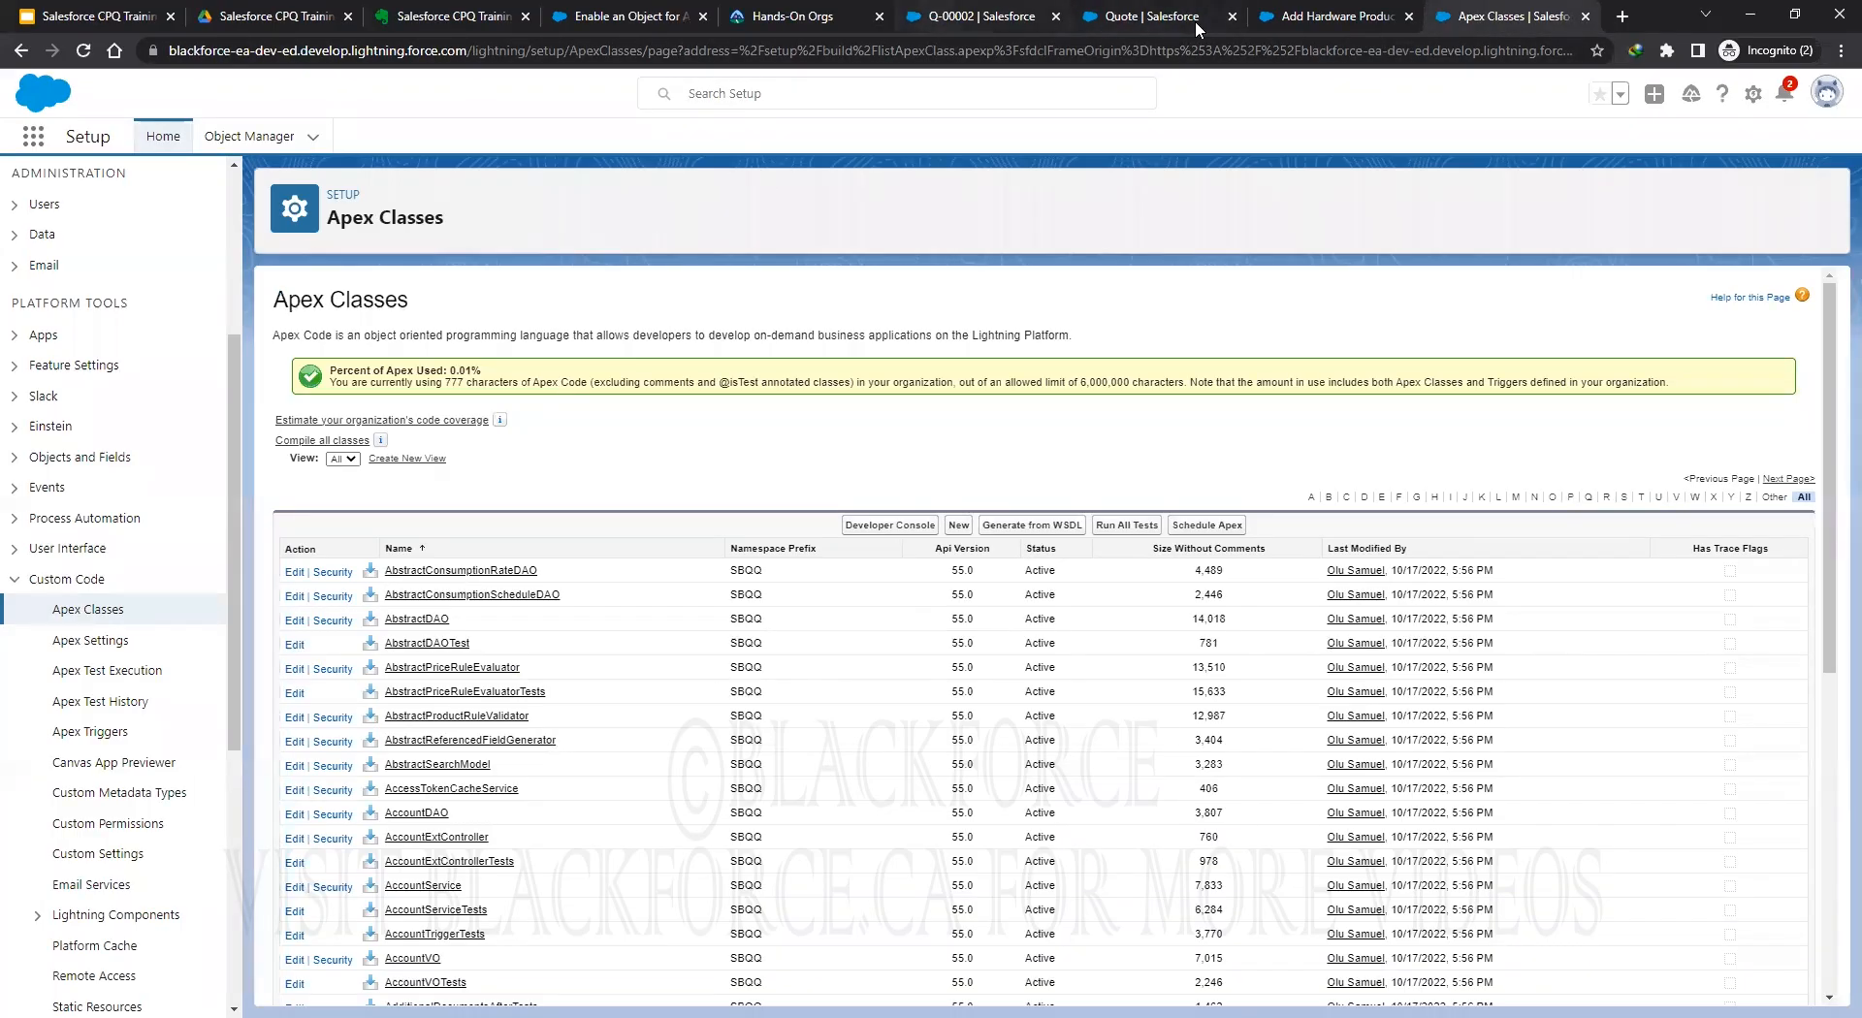
# Copy the whole QuoteExtControllerTests code block from the Advanced Approvals help article.
pyautogui.click(623, 17)
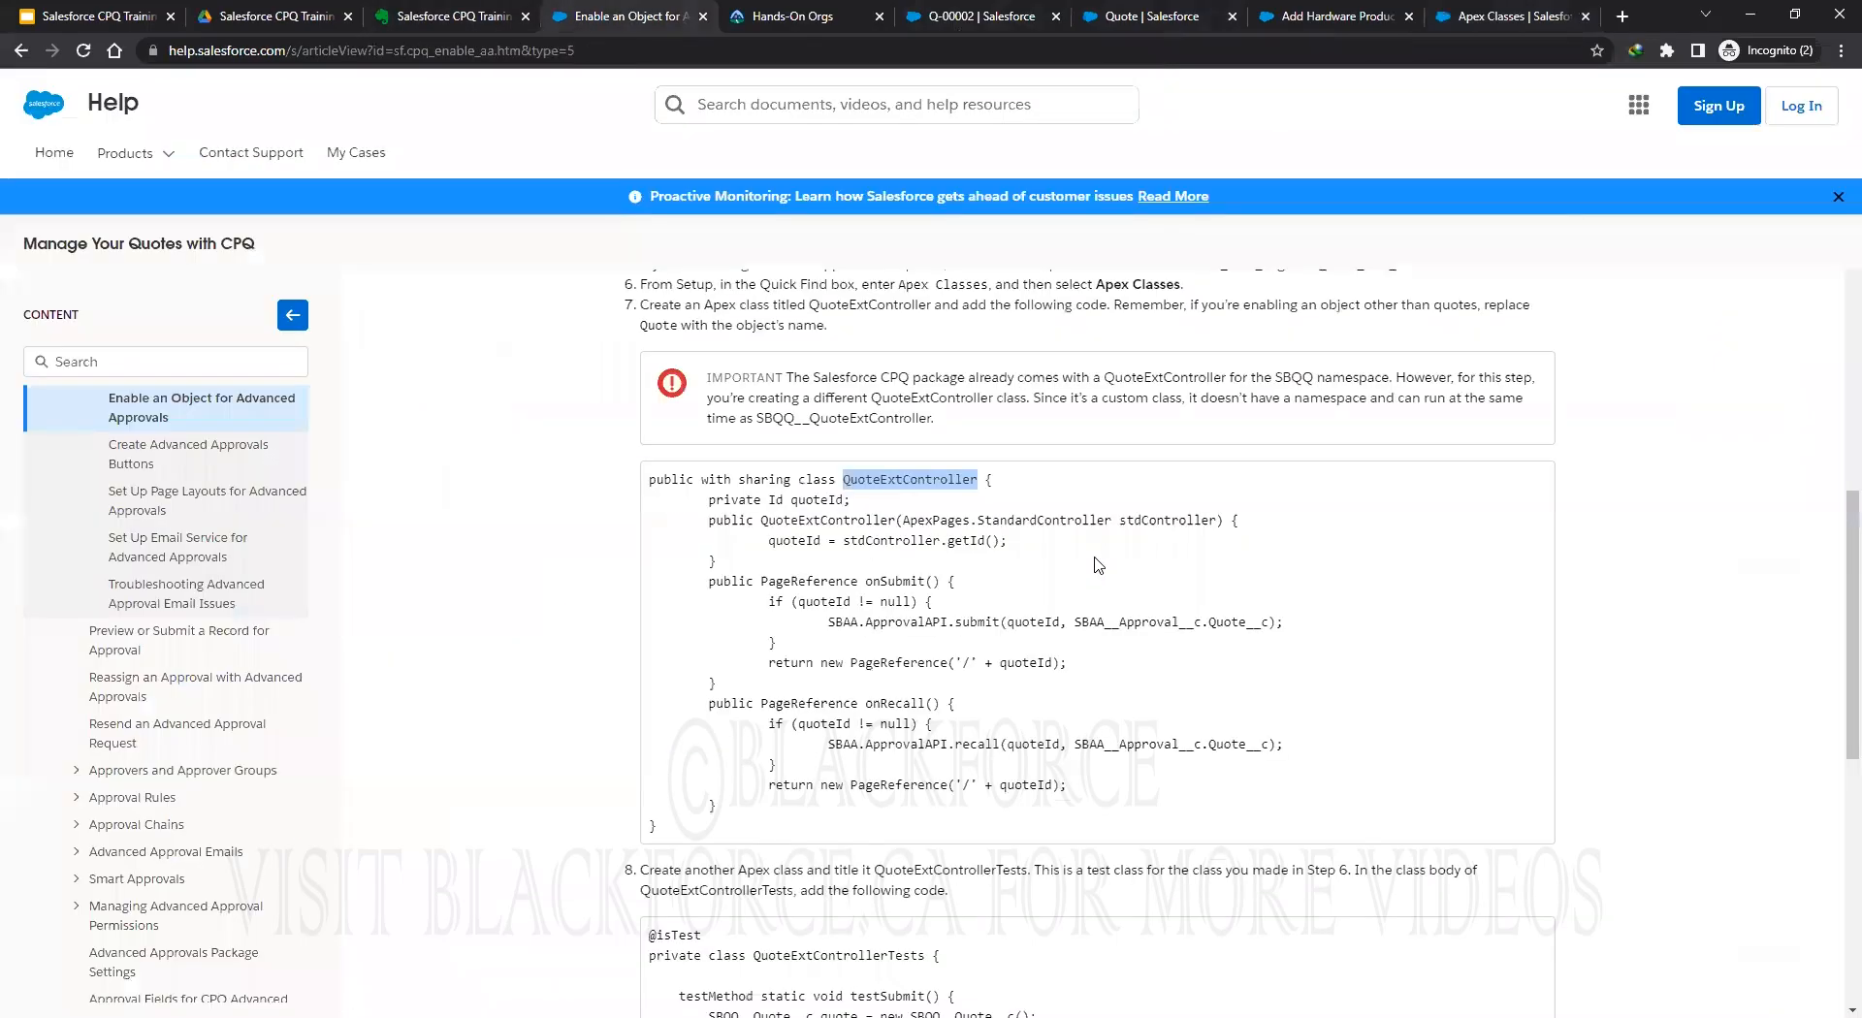
pyautogui.scroll(-5, 1076, 562)
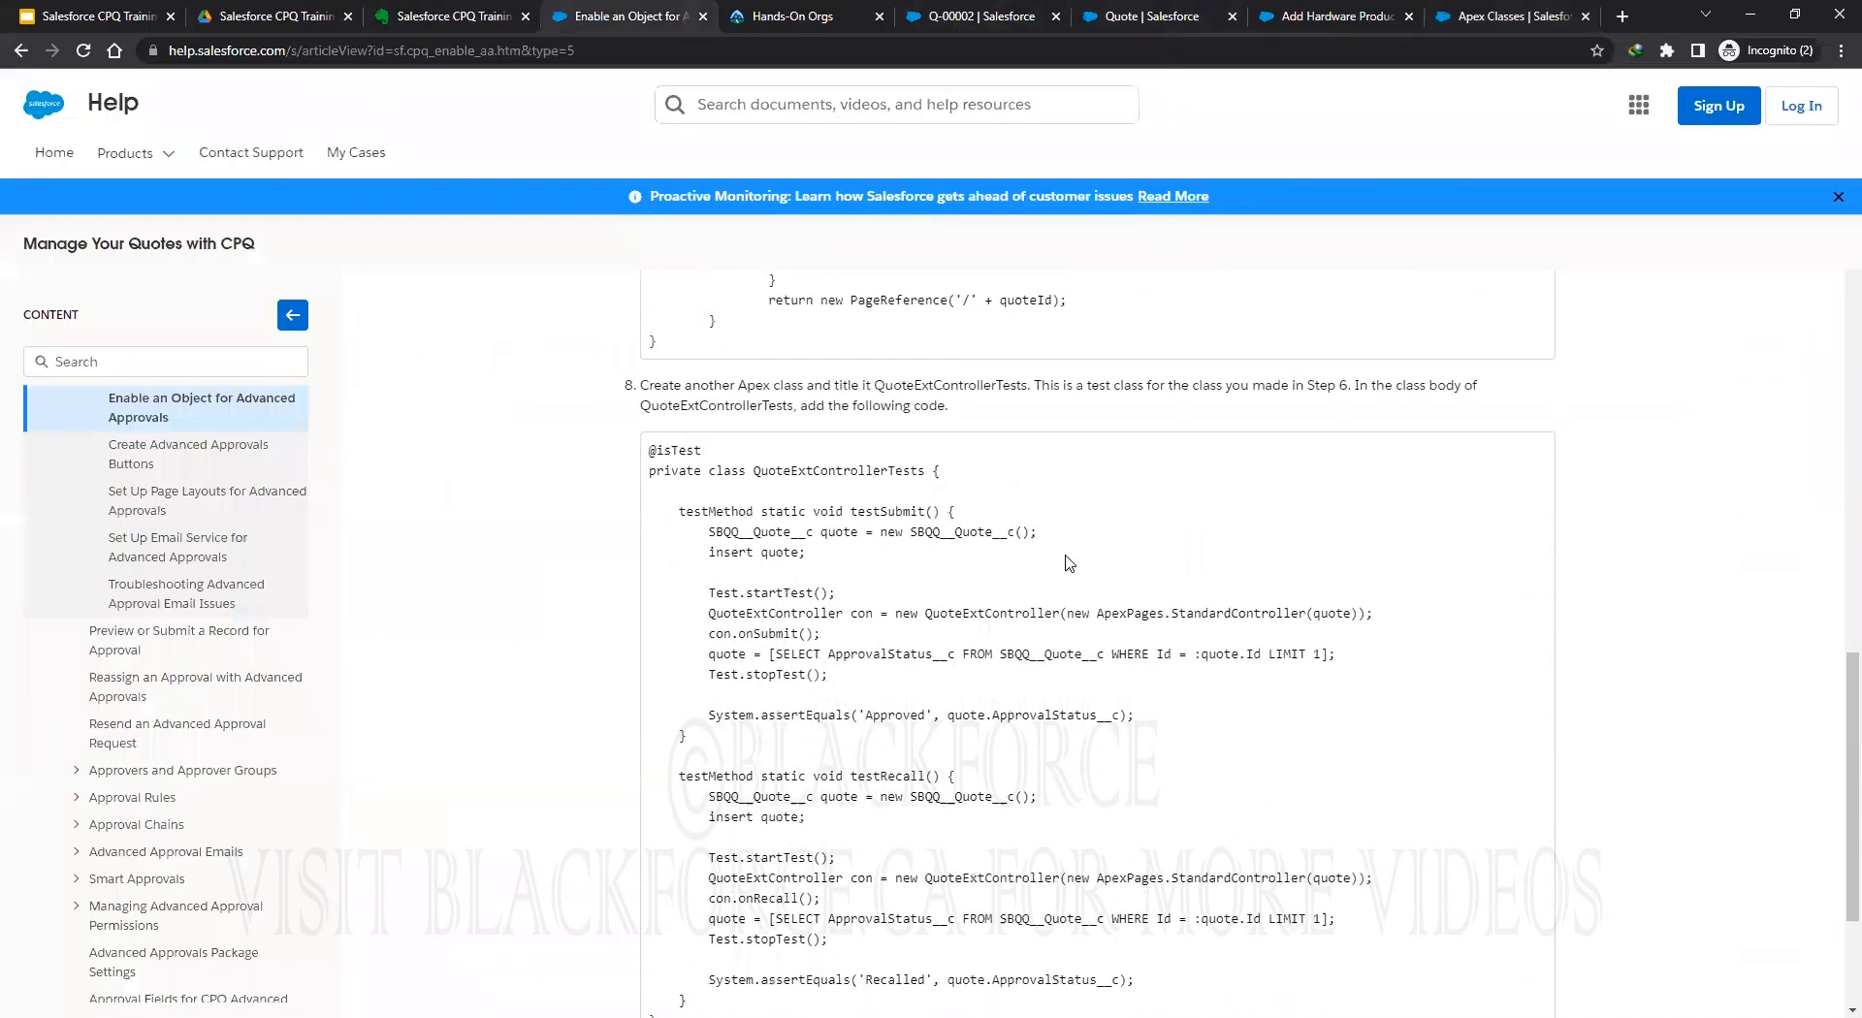
pyautogui.scroll(-2, 1070, 562)
pyautogui.scroll(1, 1068, 558)
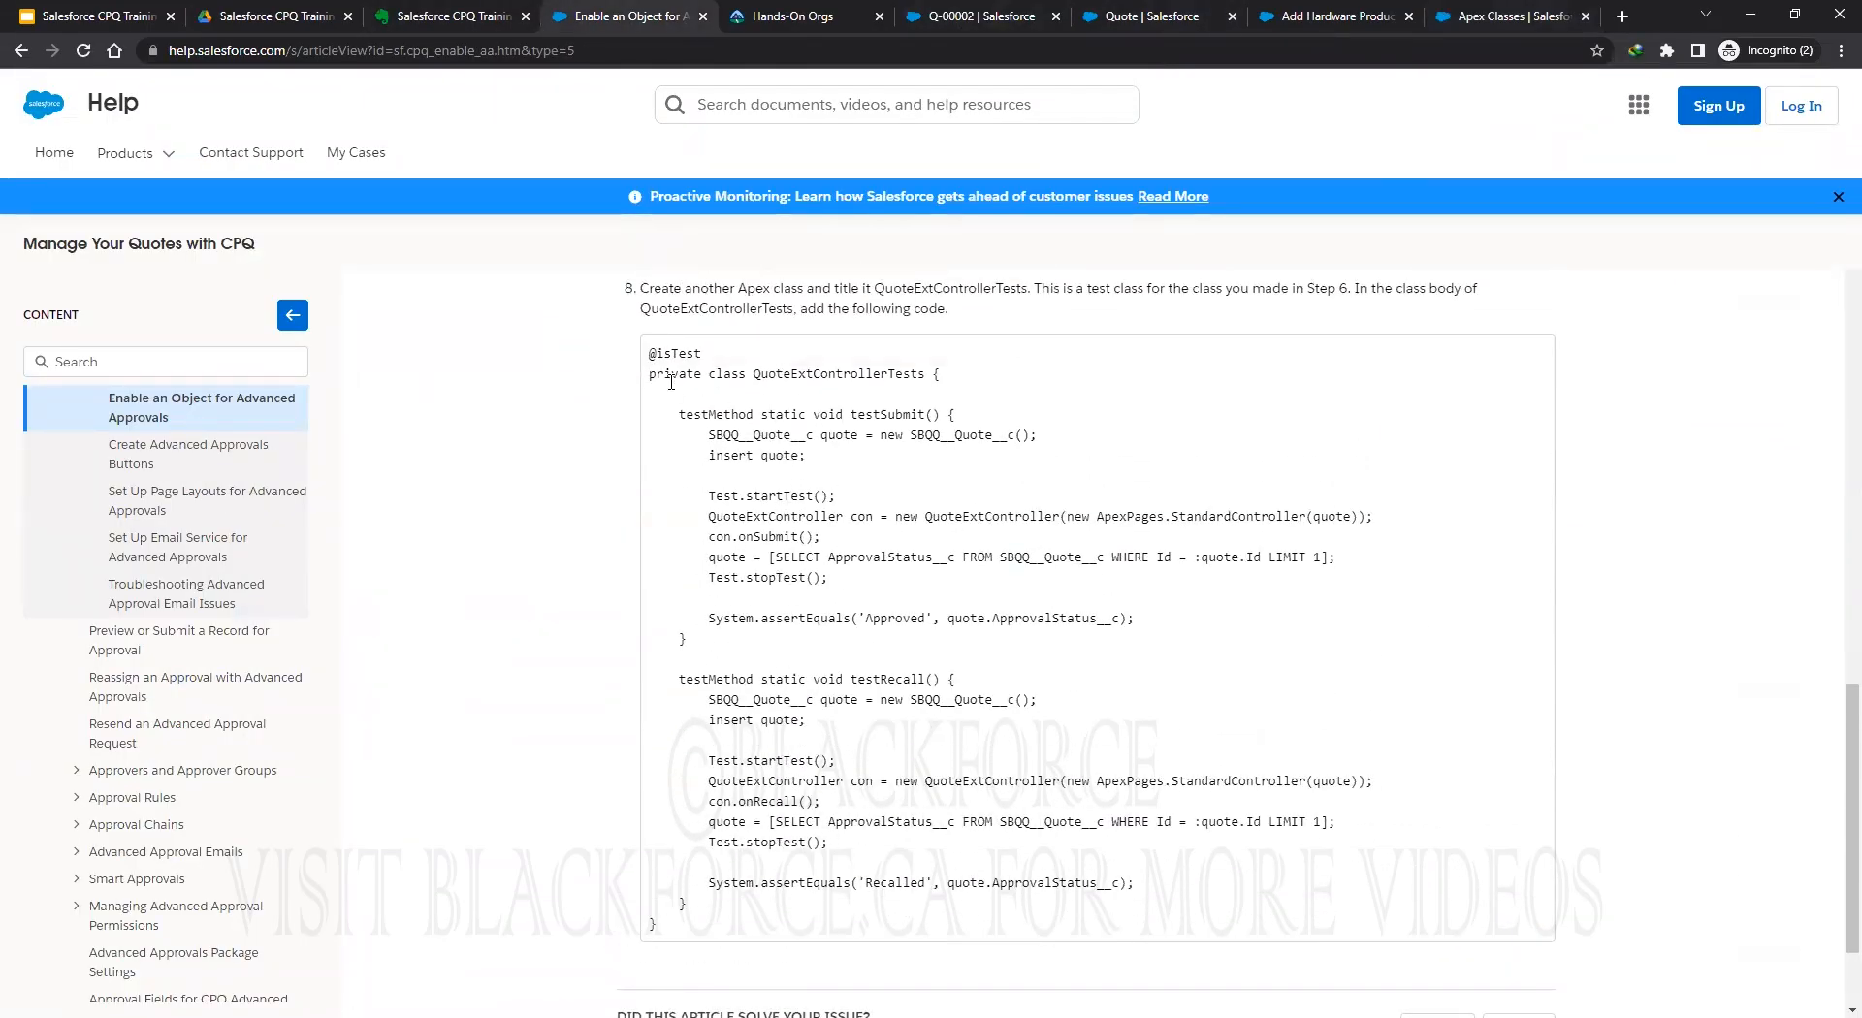
pyautogui.moveTo(651, 353); pyautogui.dragTo(683, 814)
pyautogui.rightClick(700, 828)
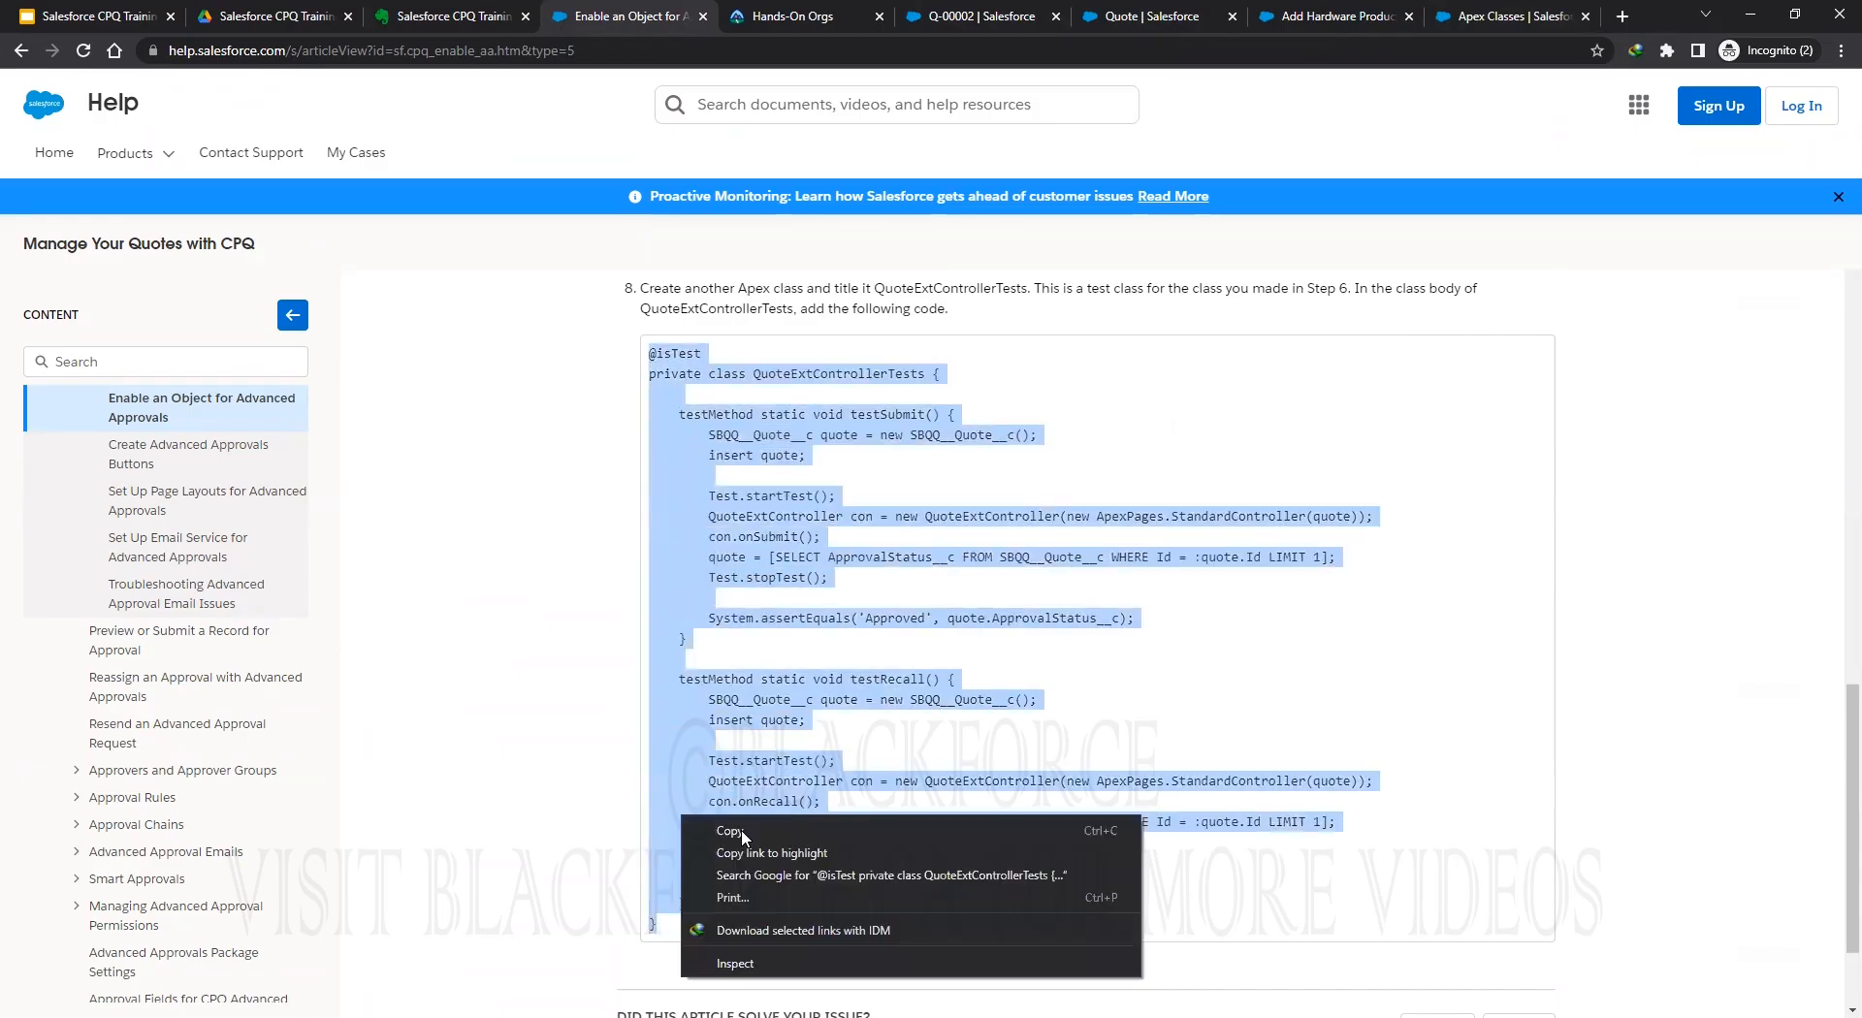
pyautogui.click(680, 781)
pyautogui.rightClick(704, 788)
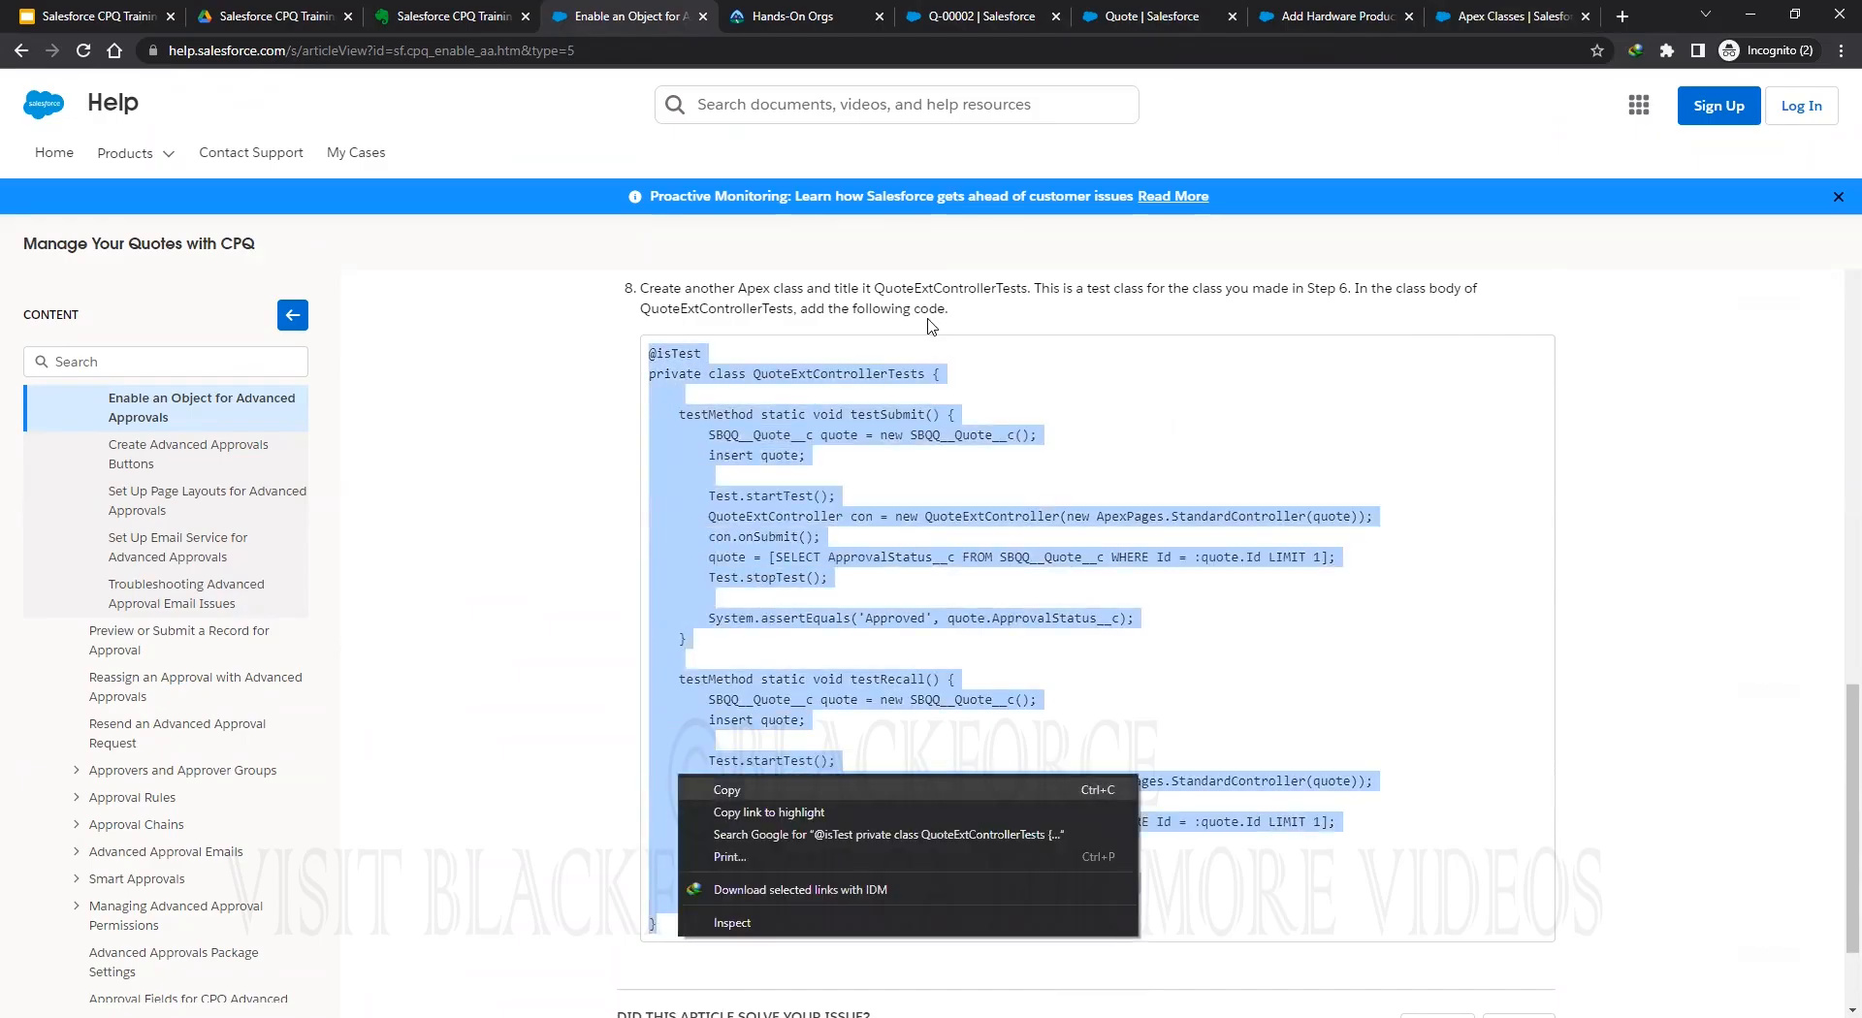
pyautogui.press('Escape')
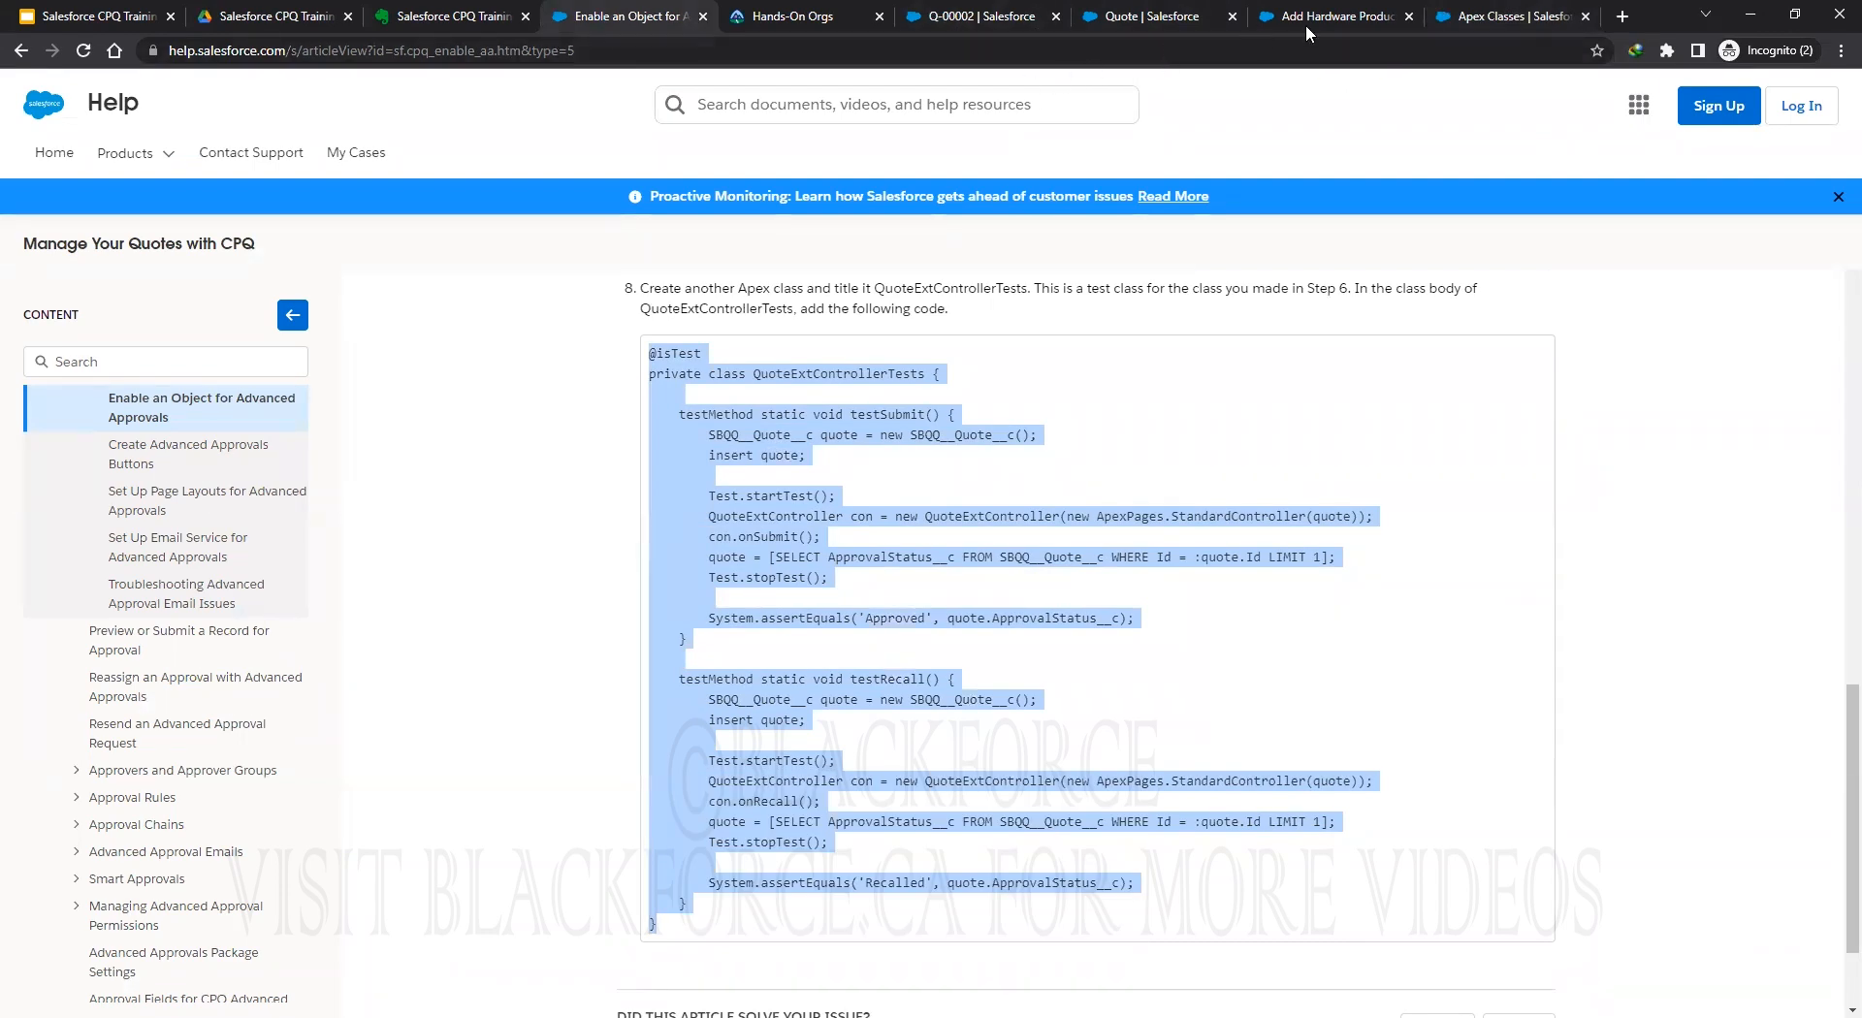
# Paste the test code into a new Apex class and Quick Save it, hitting a constructor error.
pyautogui.click(1474, 16)
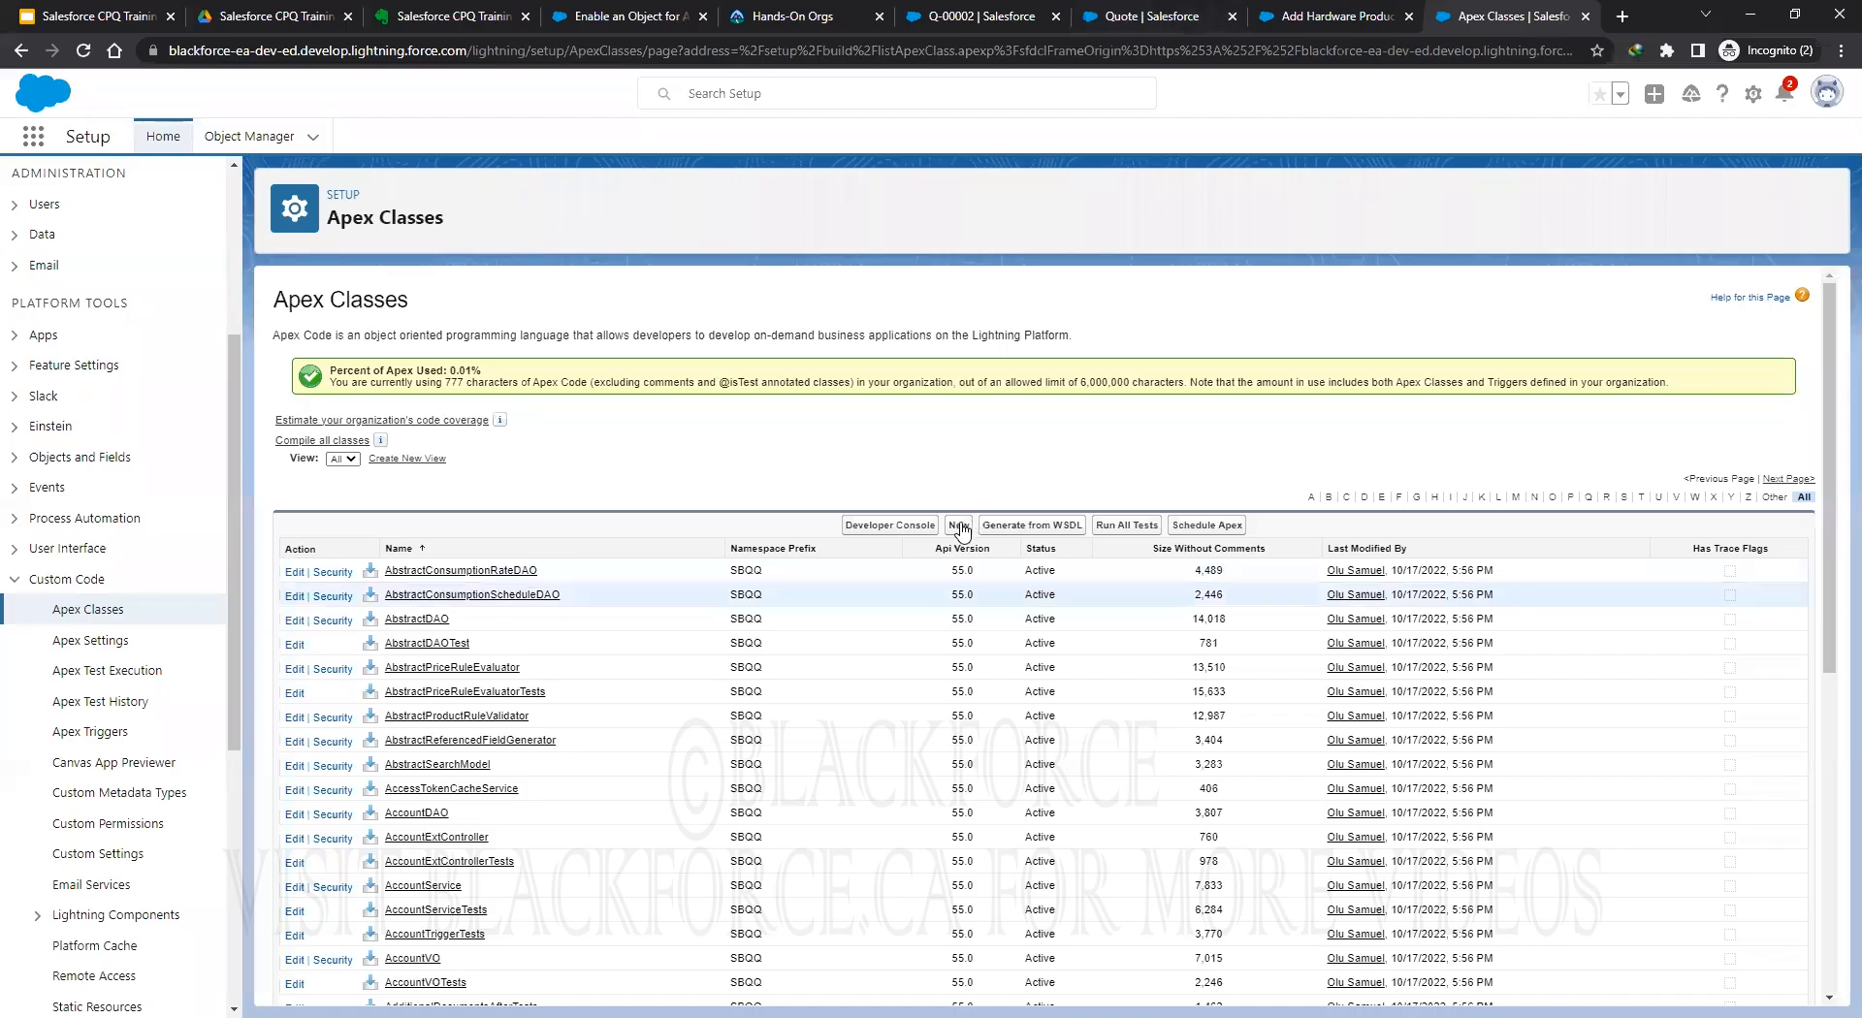
pyautogui.click(959, 526)
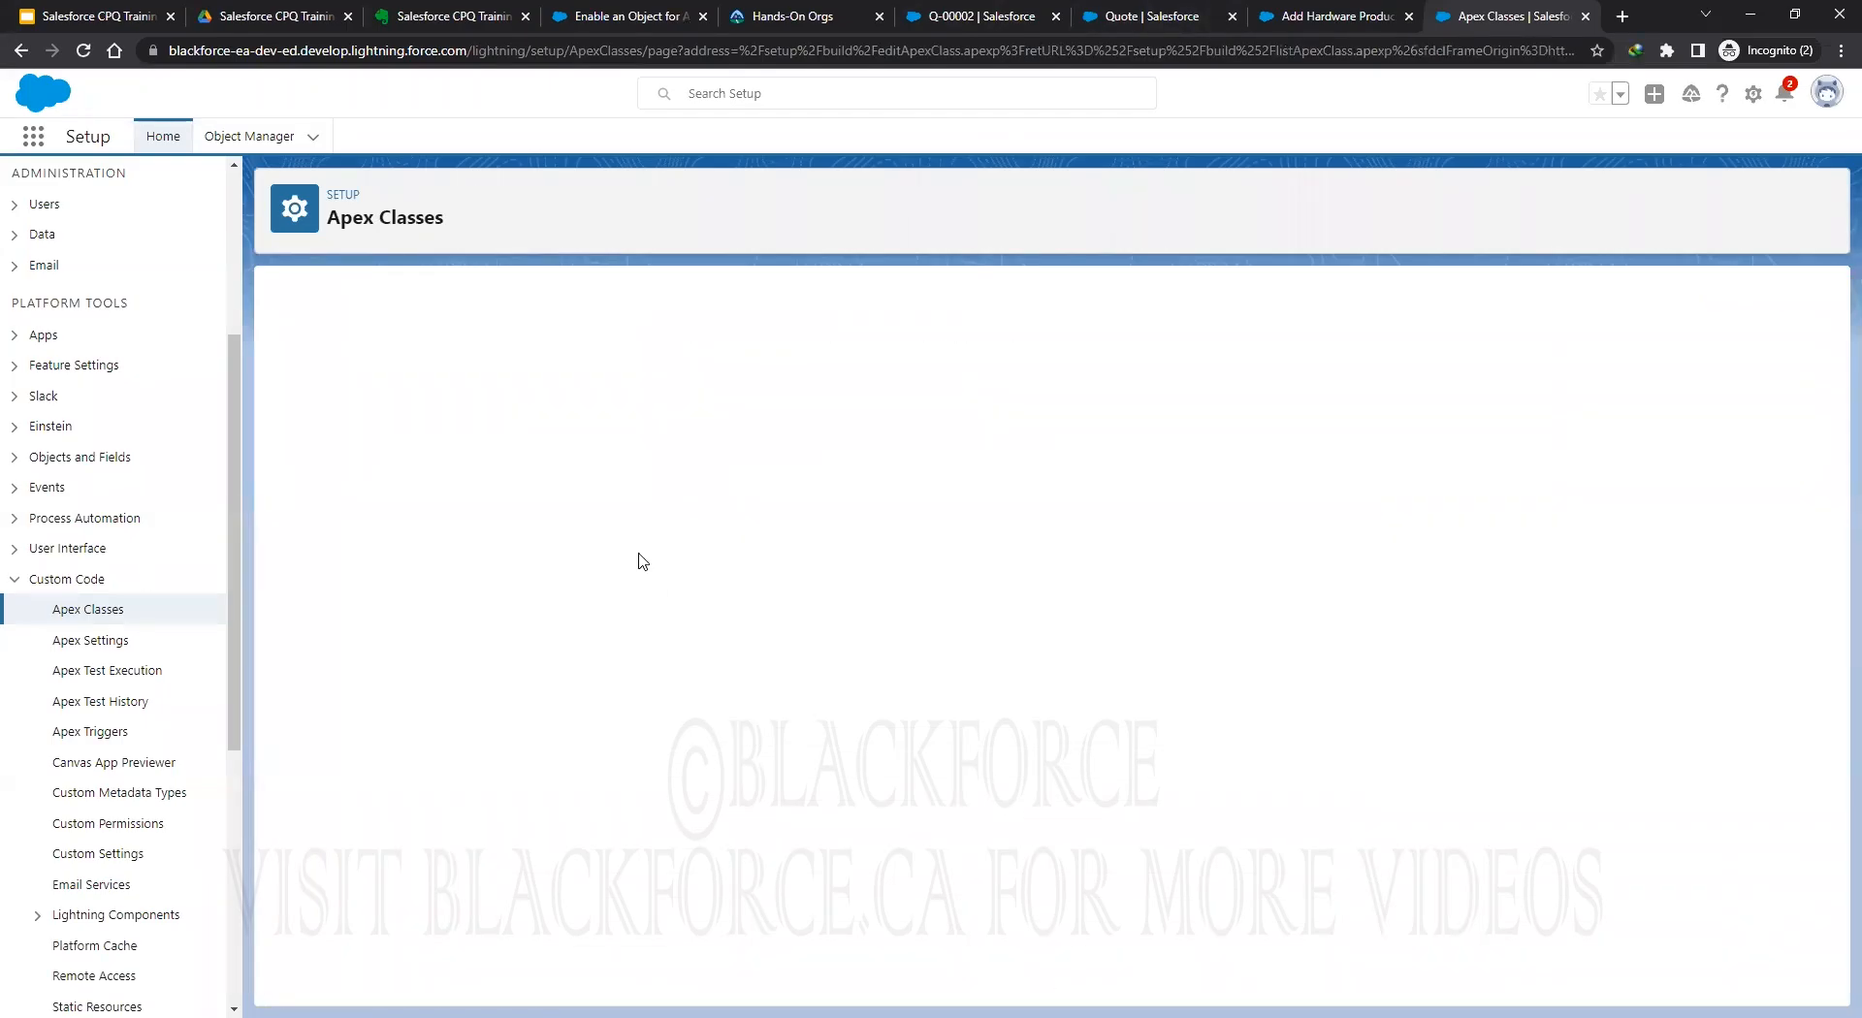
pyautogui.hotkey('ctrl', 'v')
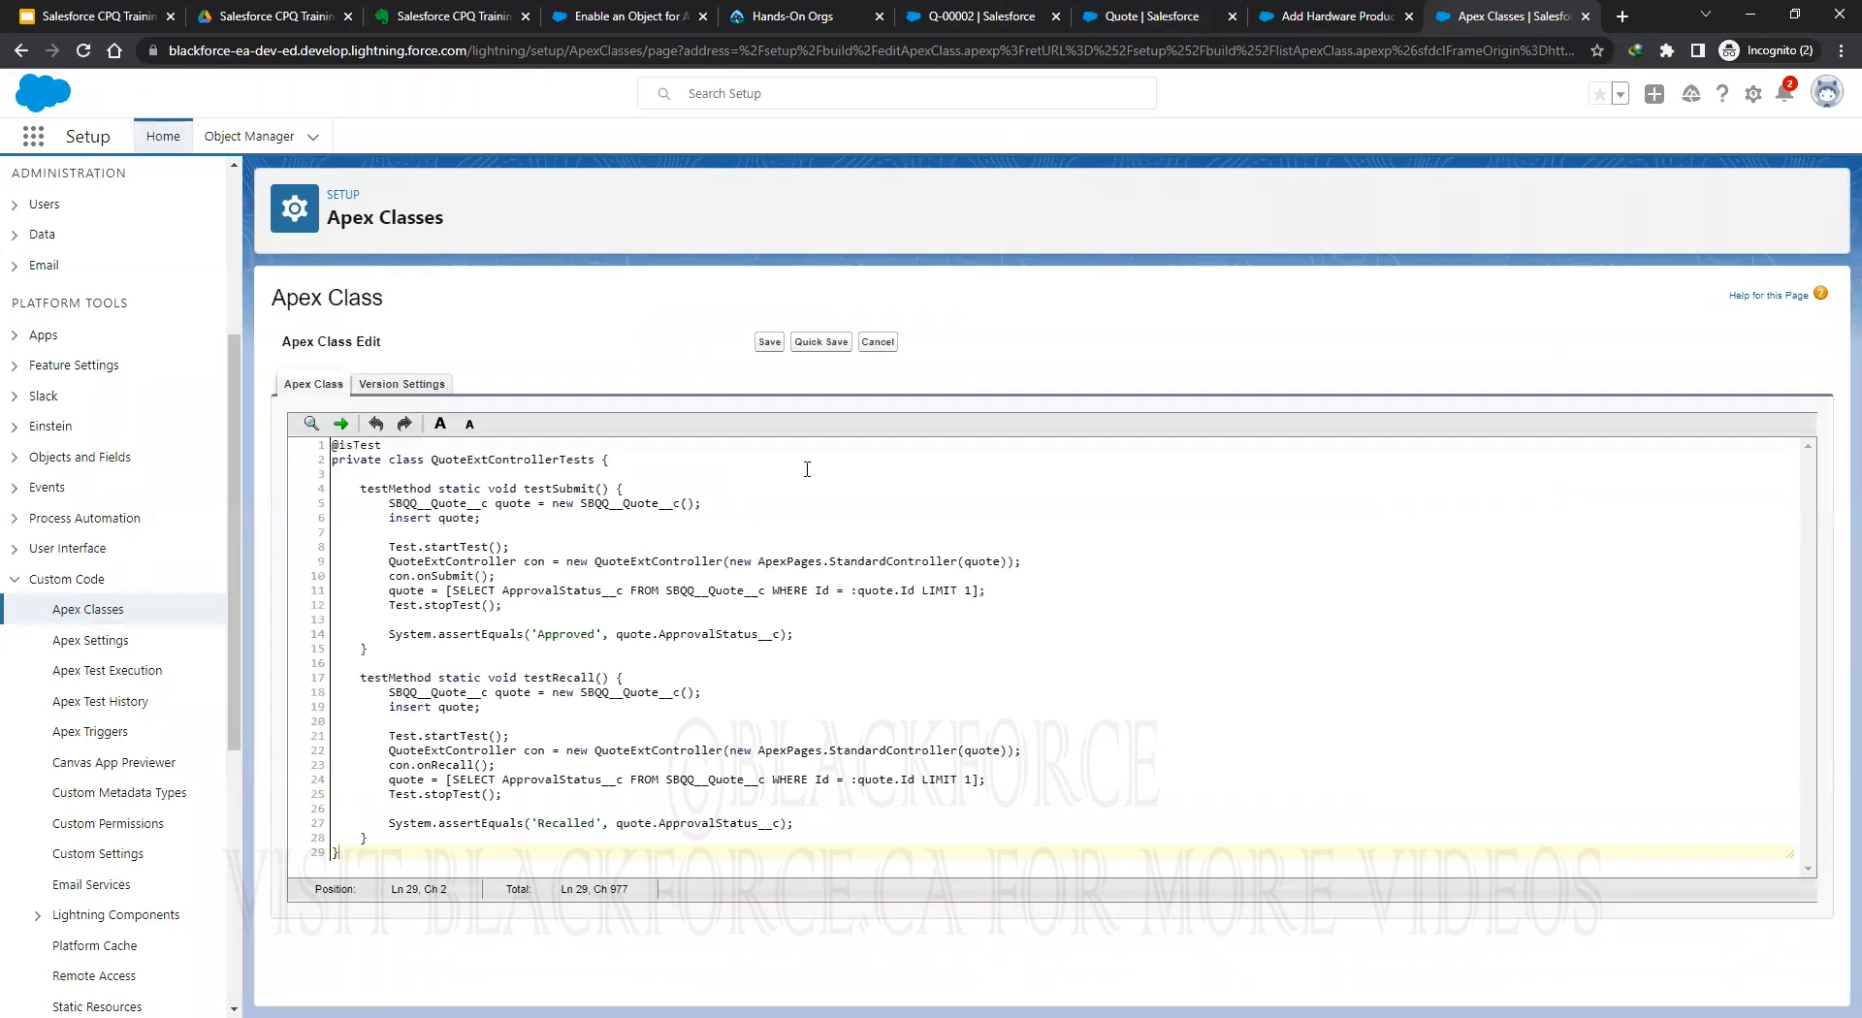
pyautogui.click(821, 342)
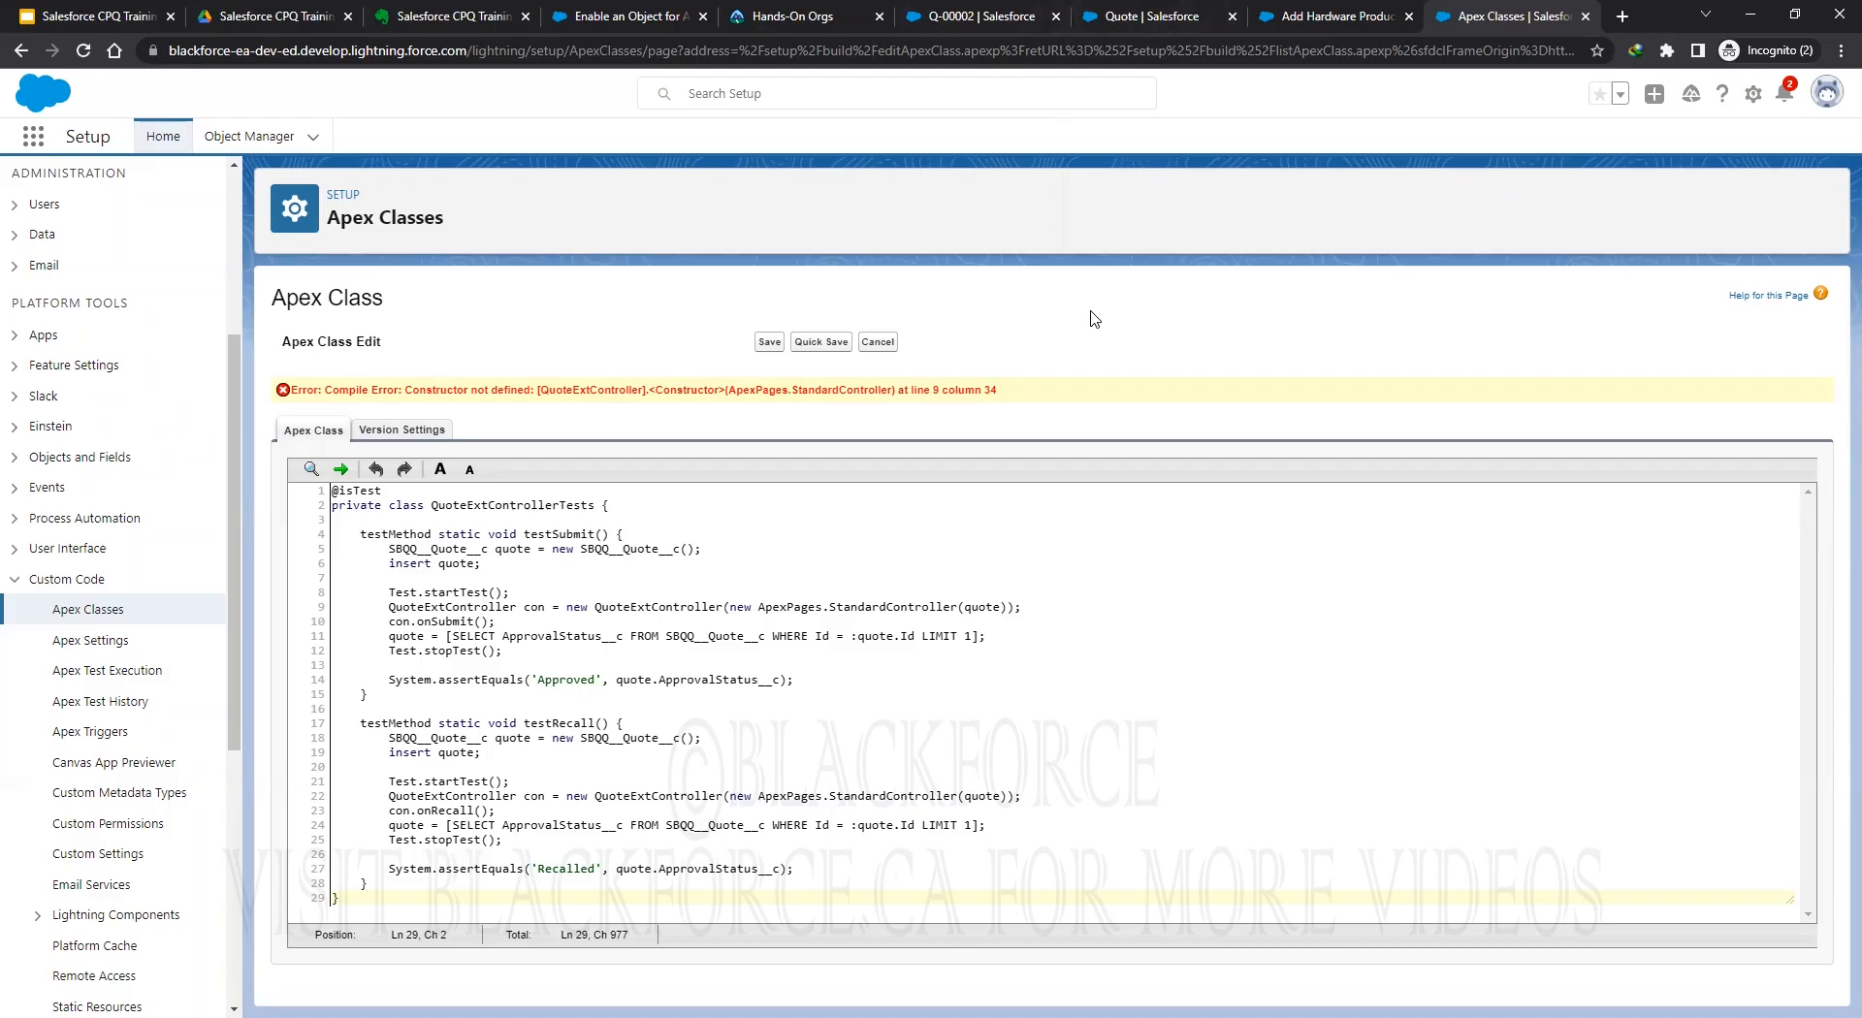
# Open Object Manager in a new tab and view the Quote's Fields & Relationships.
pyautogui.click(1381, 19)
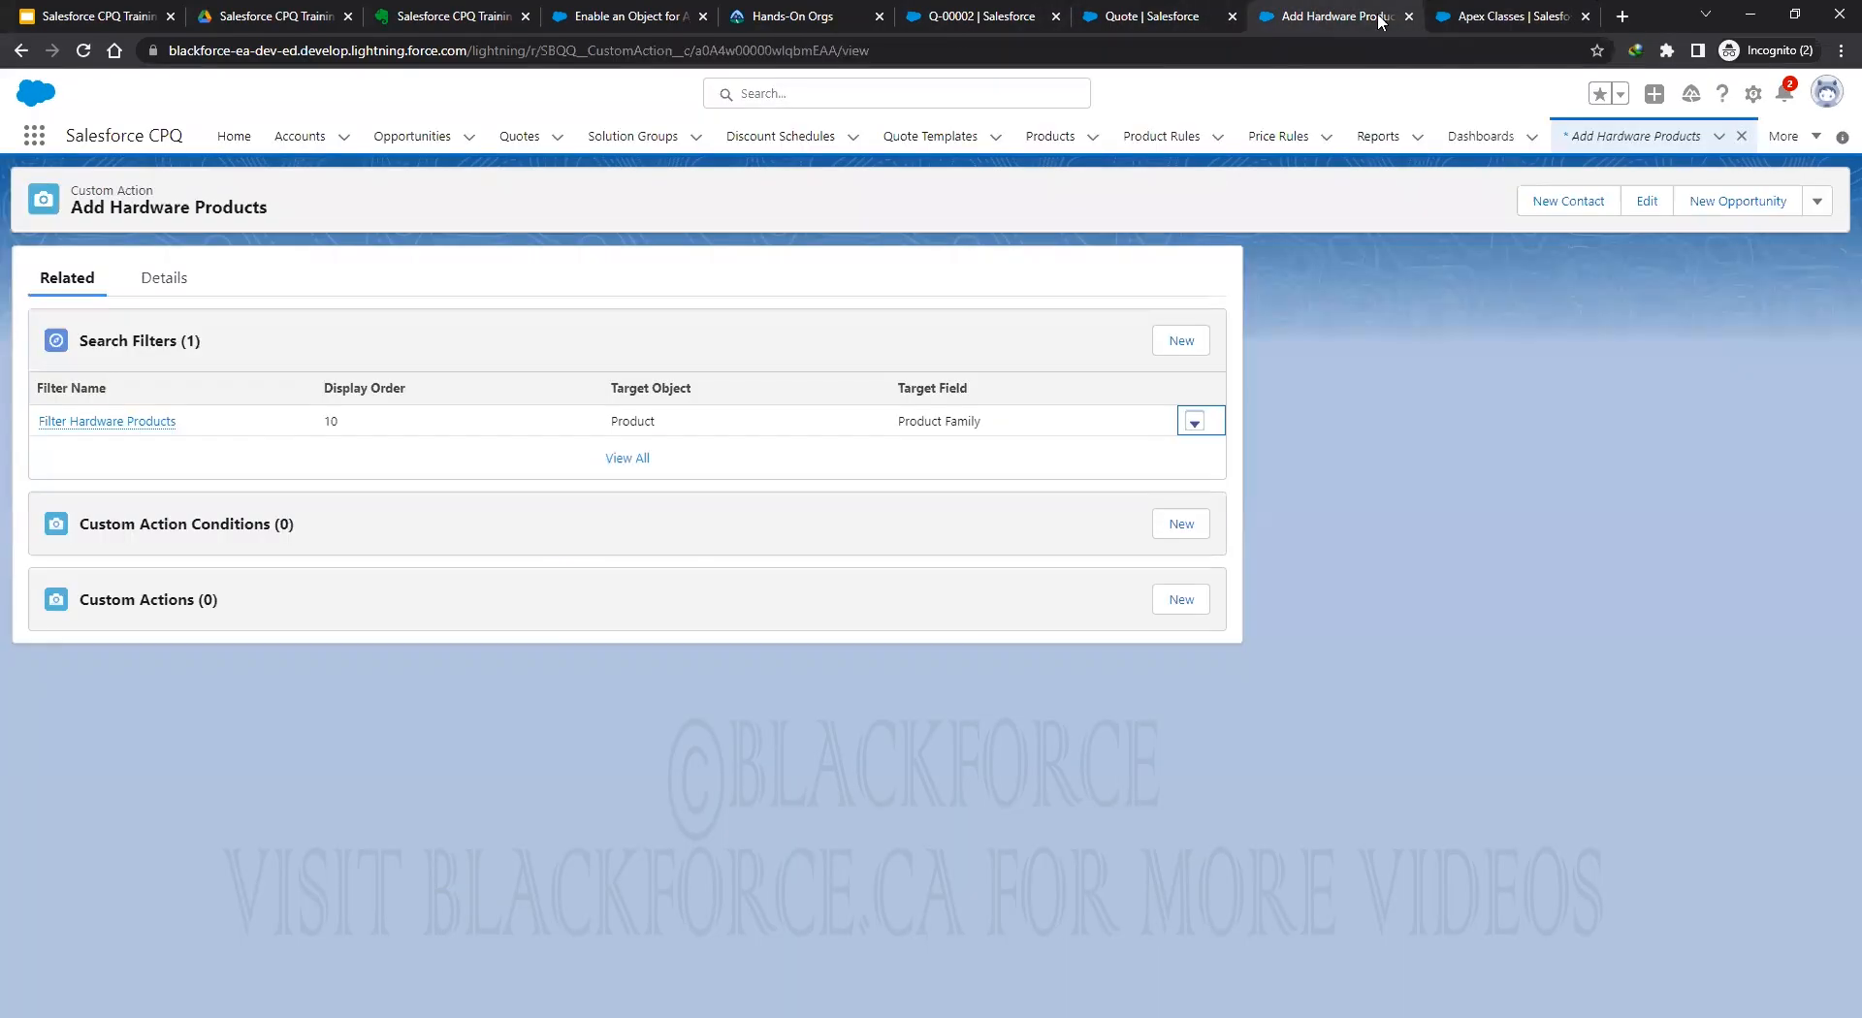
pyautogui.click(1464, 17)
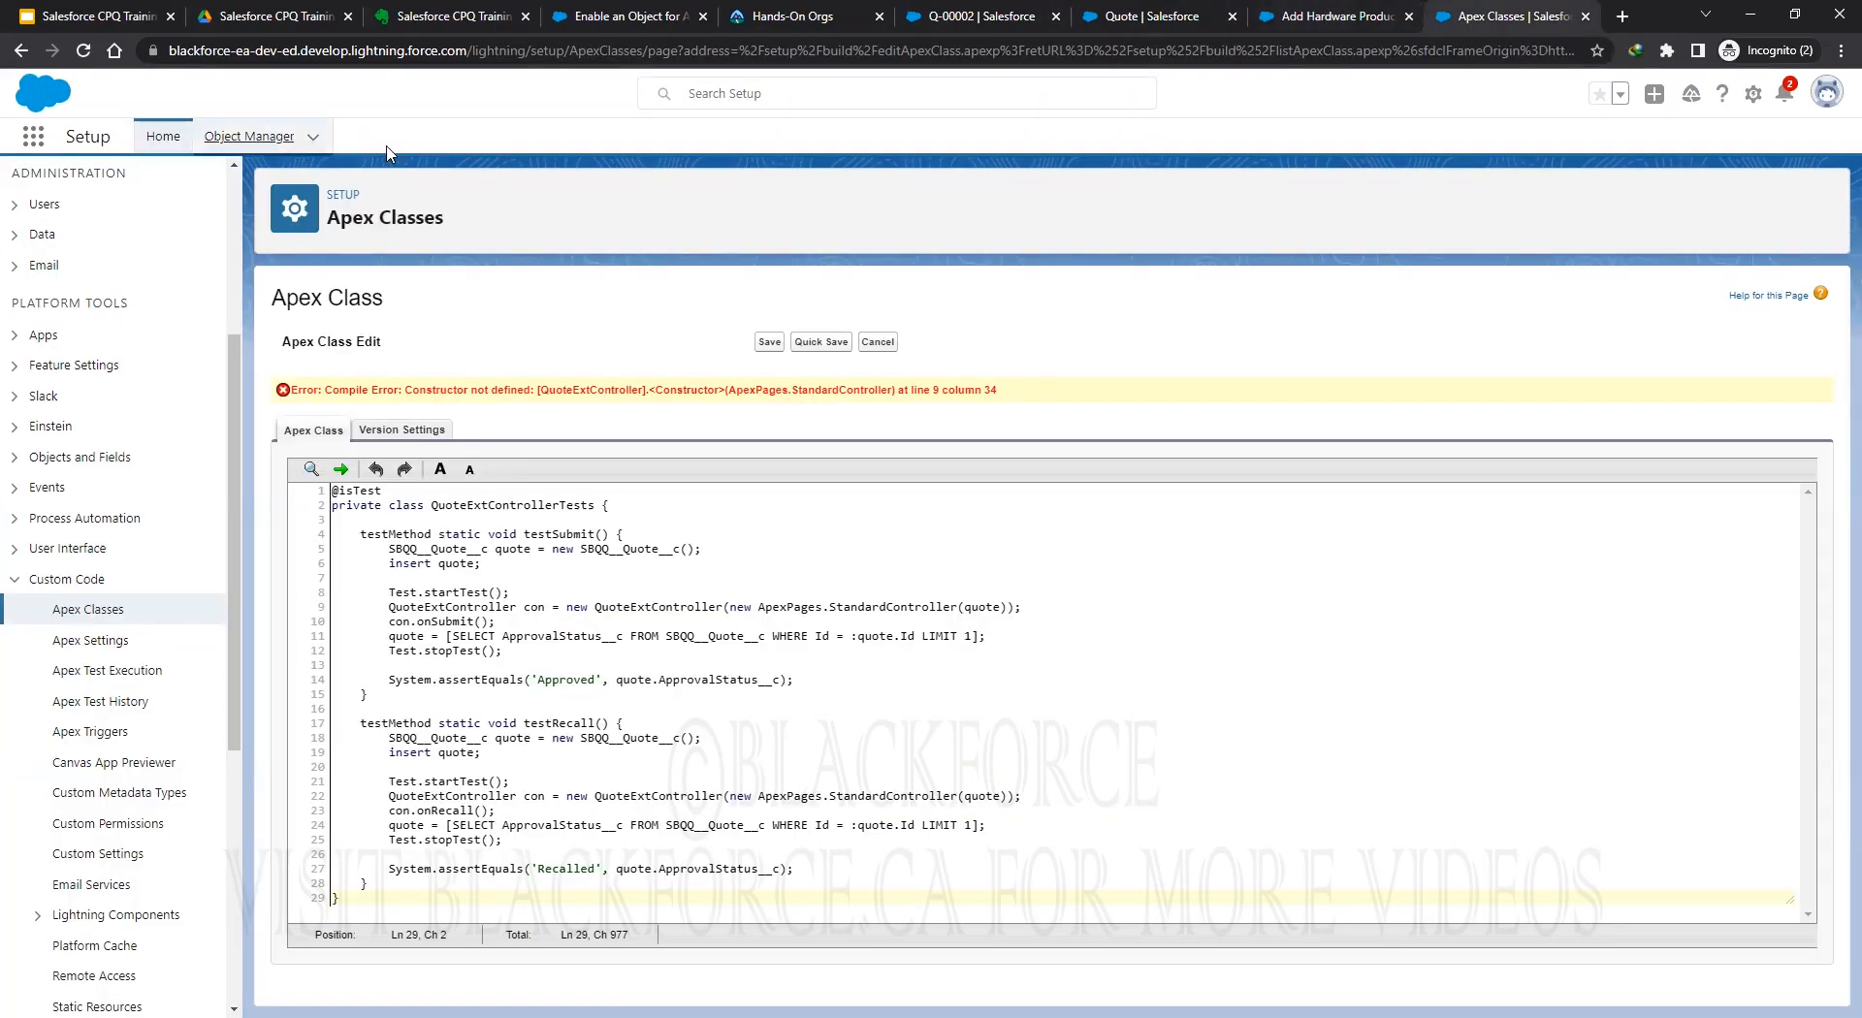
pyautogui.rightClick(269, 134)
pyautogui.click(320, 144)
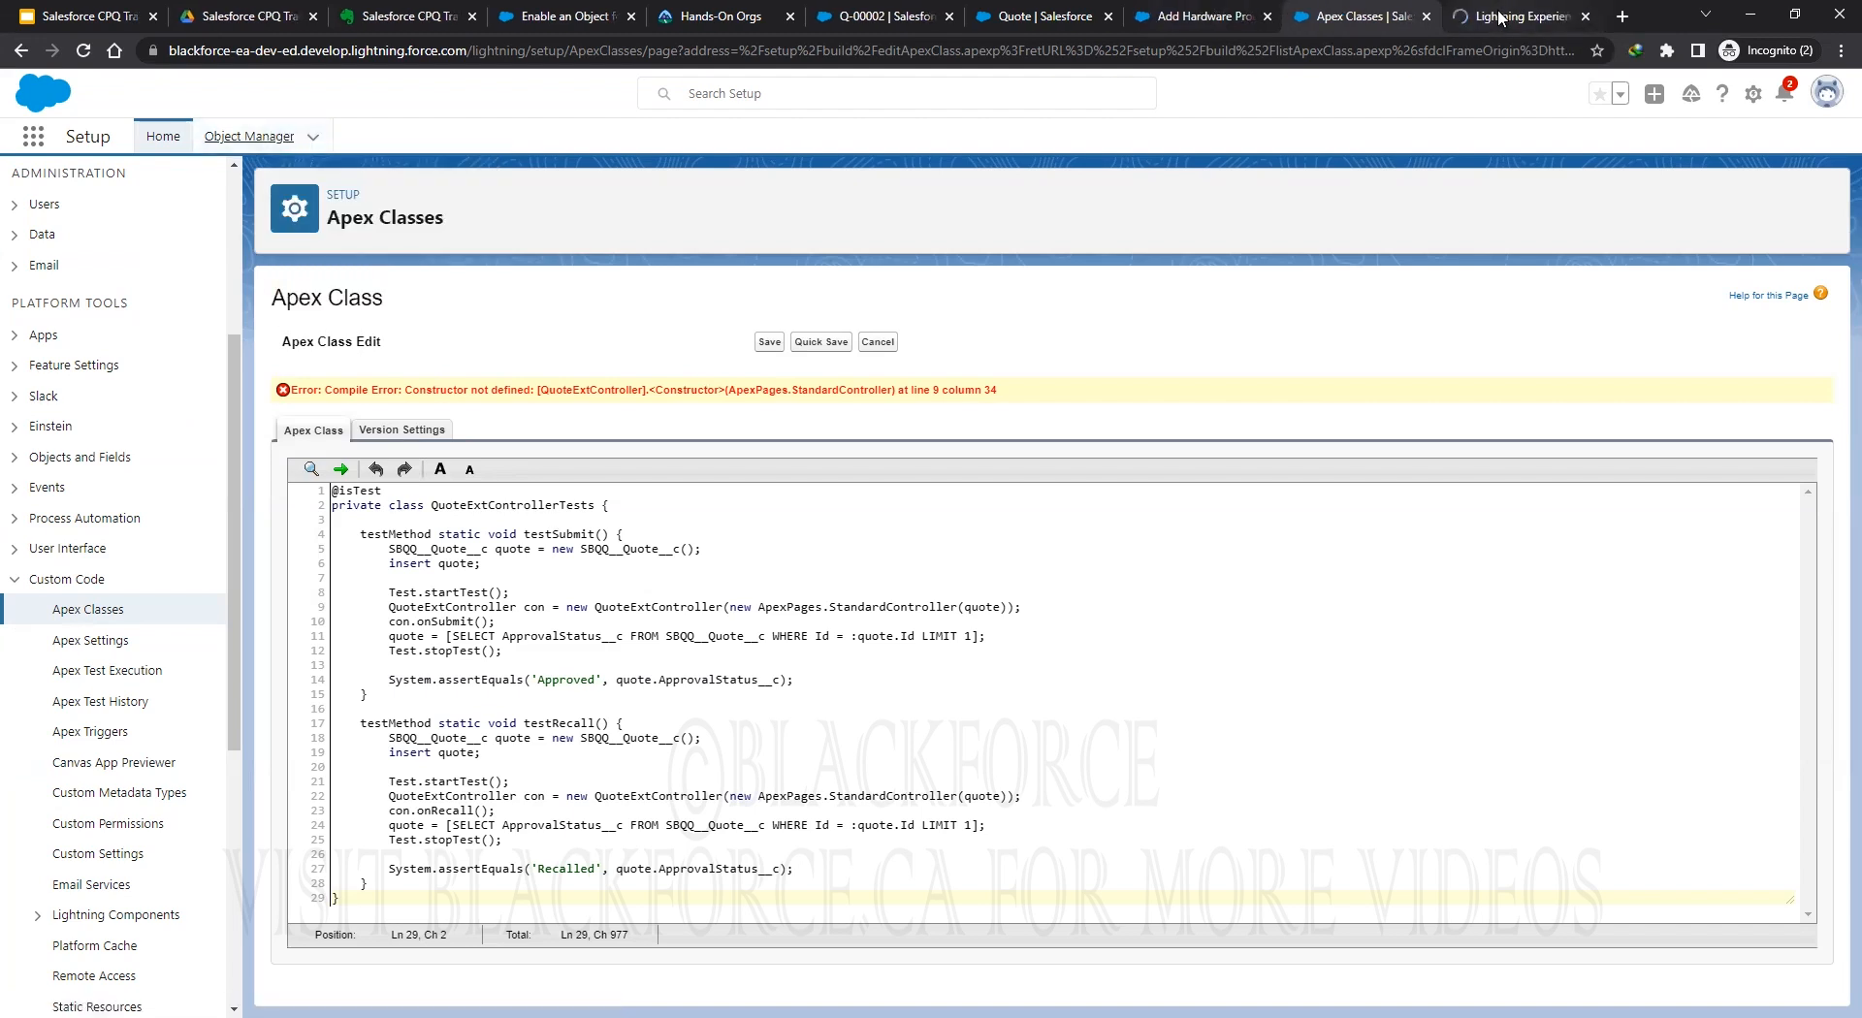
pyautogui.click(1499, 17)
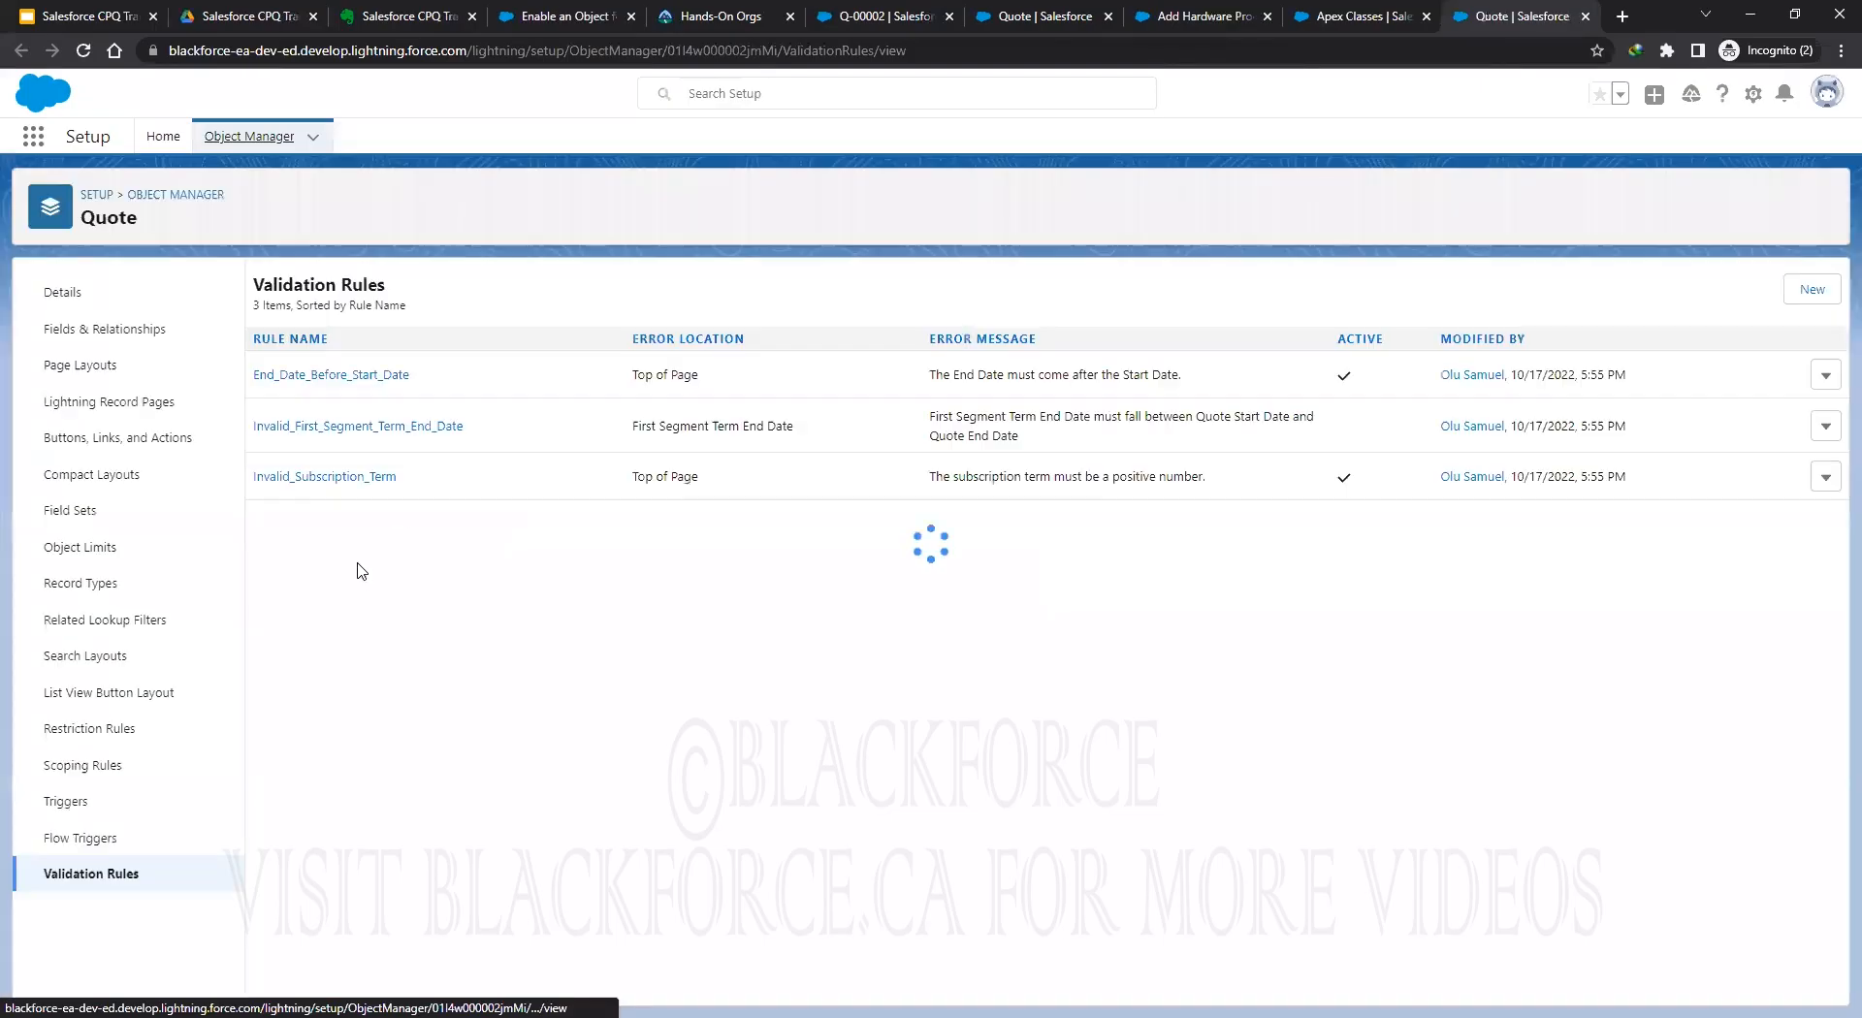
pyautogui.click(87, 337)
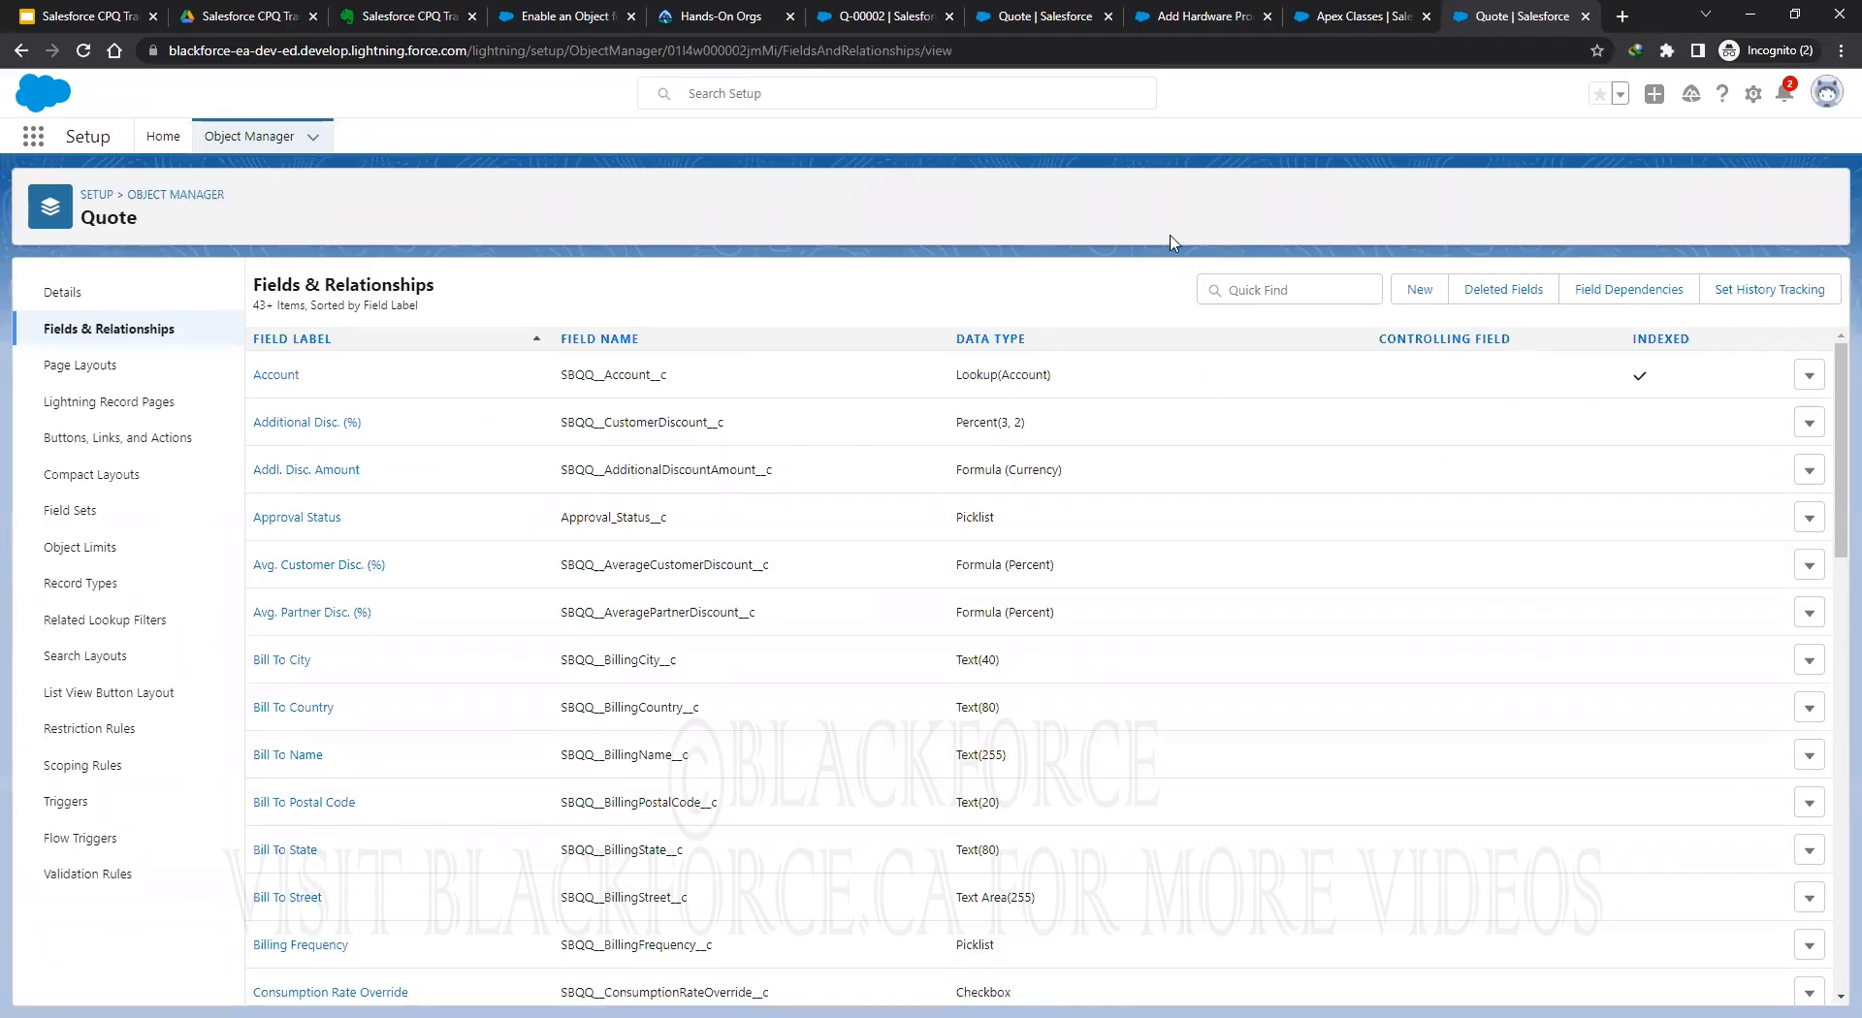
pyautogui.click(1319, 23)
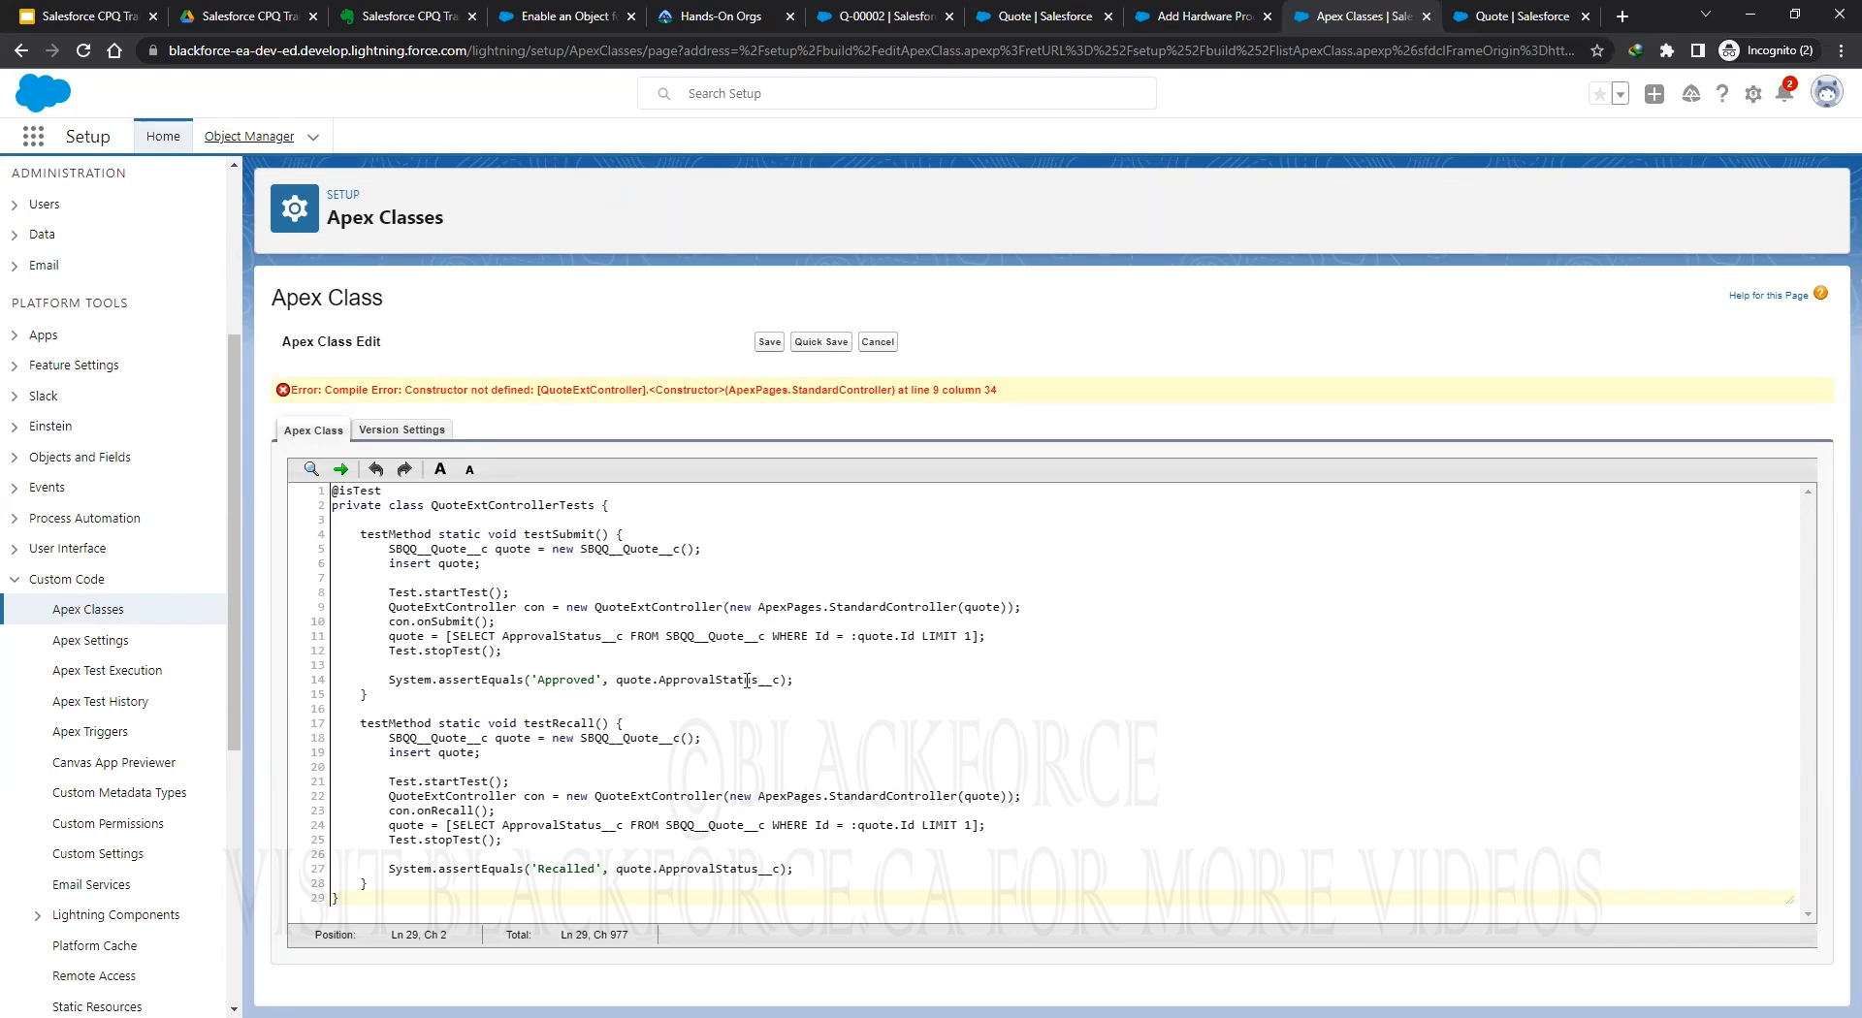
# Zoom in and inspect the ApprovalStatus__c reference on line 14 of the test class.
pyautogui.doubleClick(714, 678)
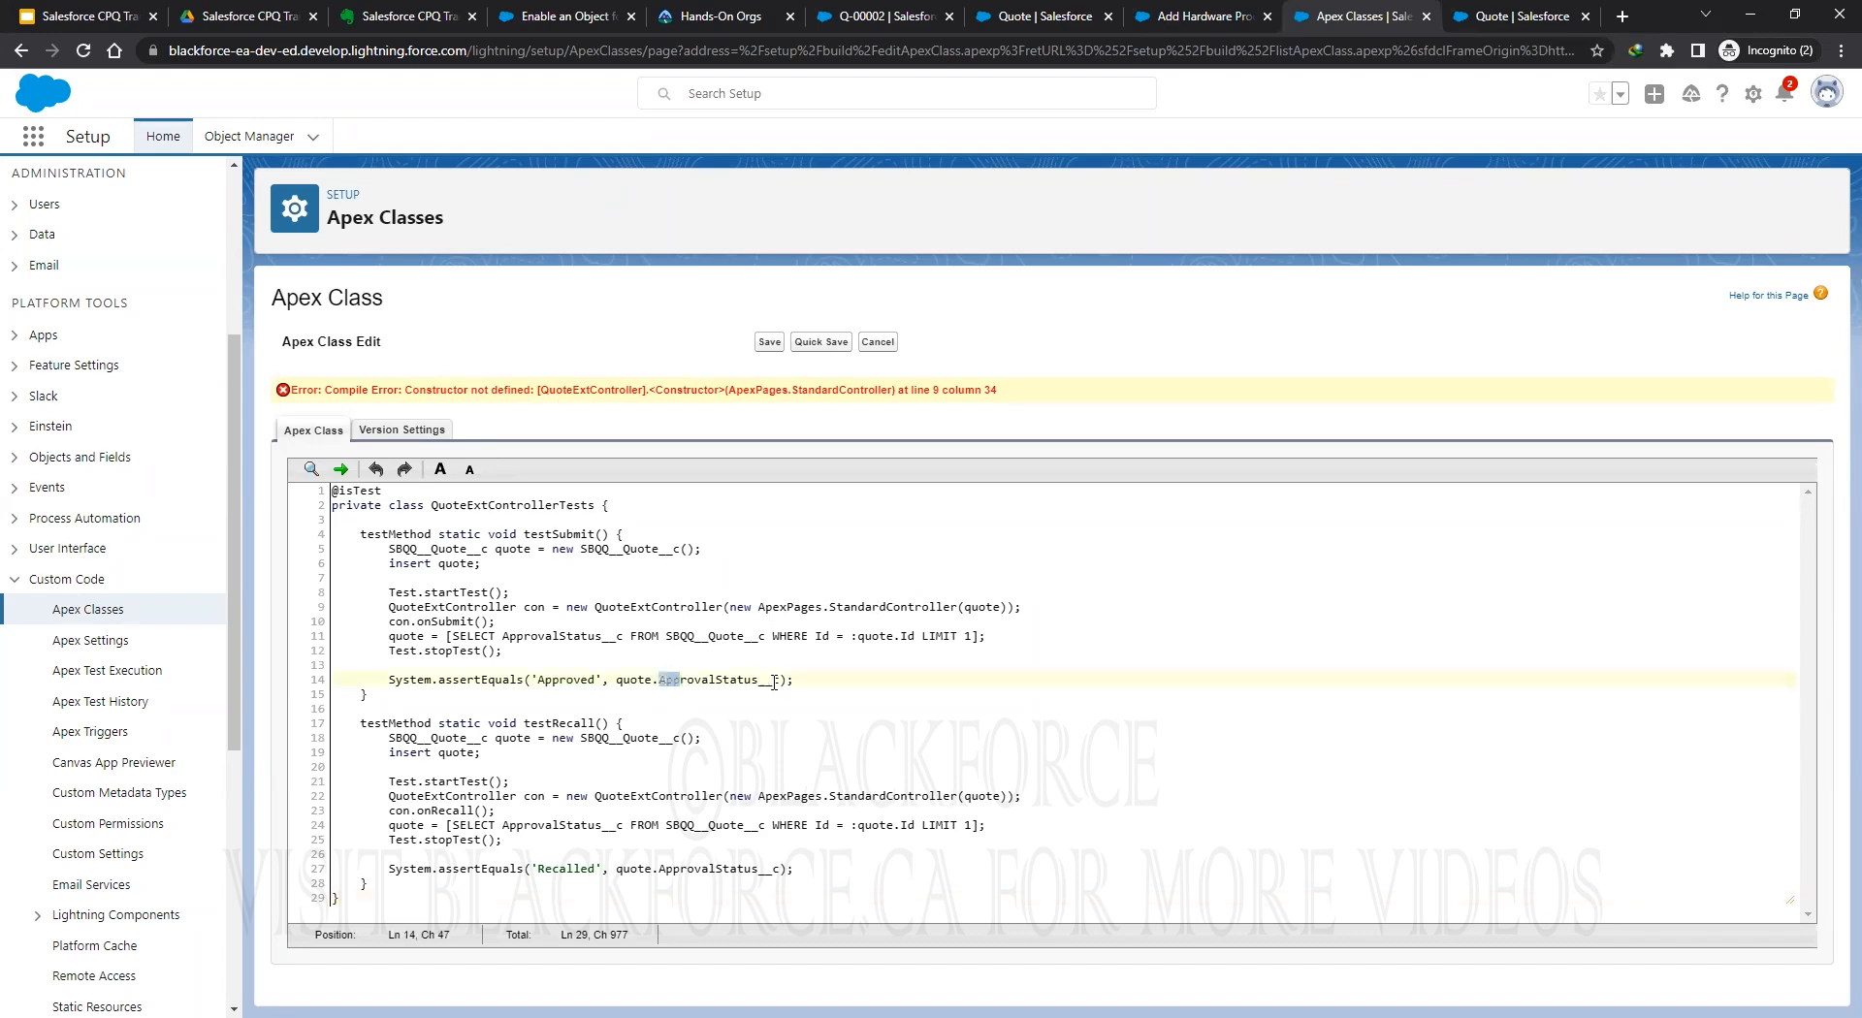
pyautogui.click(712, 679)
pyautogui.hotkey('ctrl', '+')
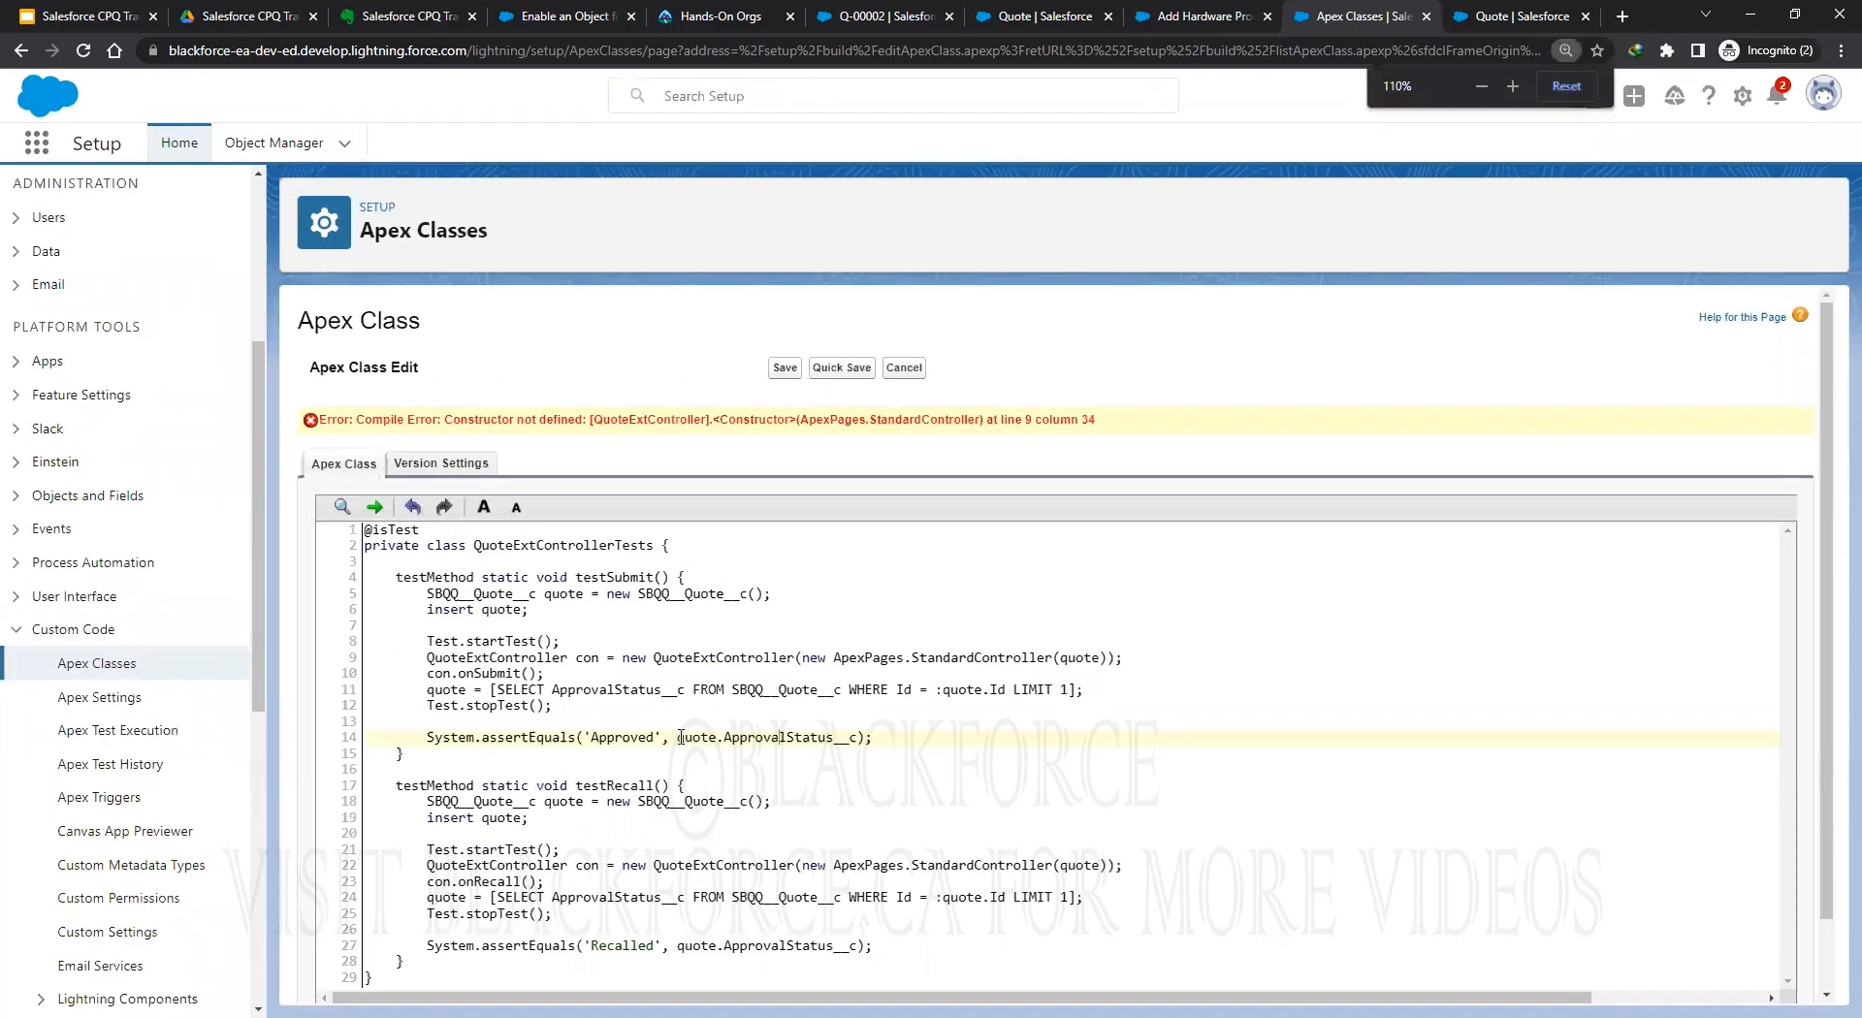
pyautogui.moveTo(724, 737); pyautogui.dragTo(857, 738)
pyautogui.click(735, 743)
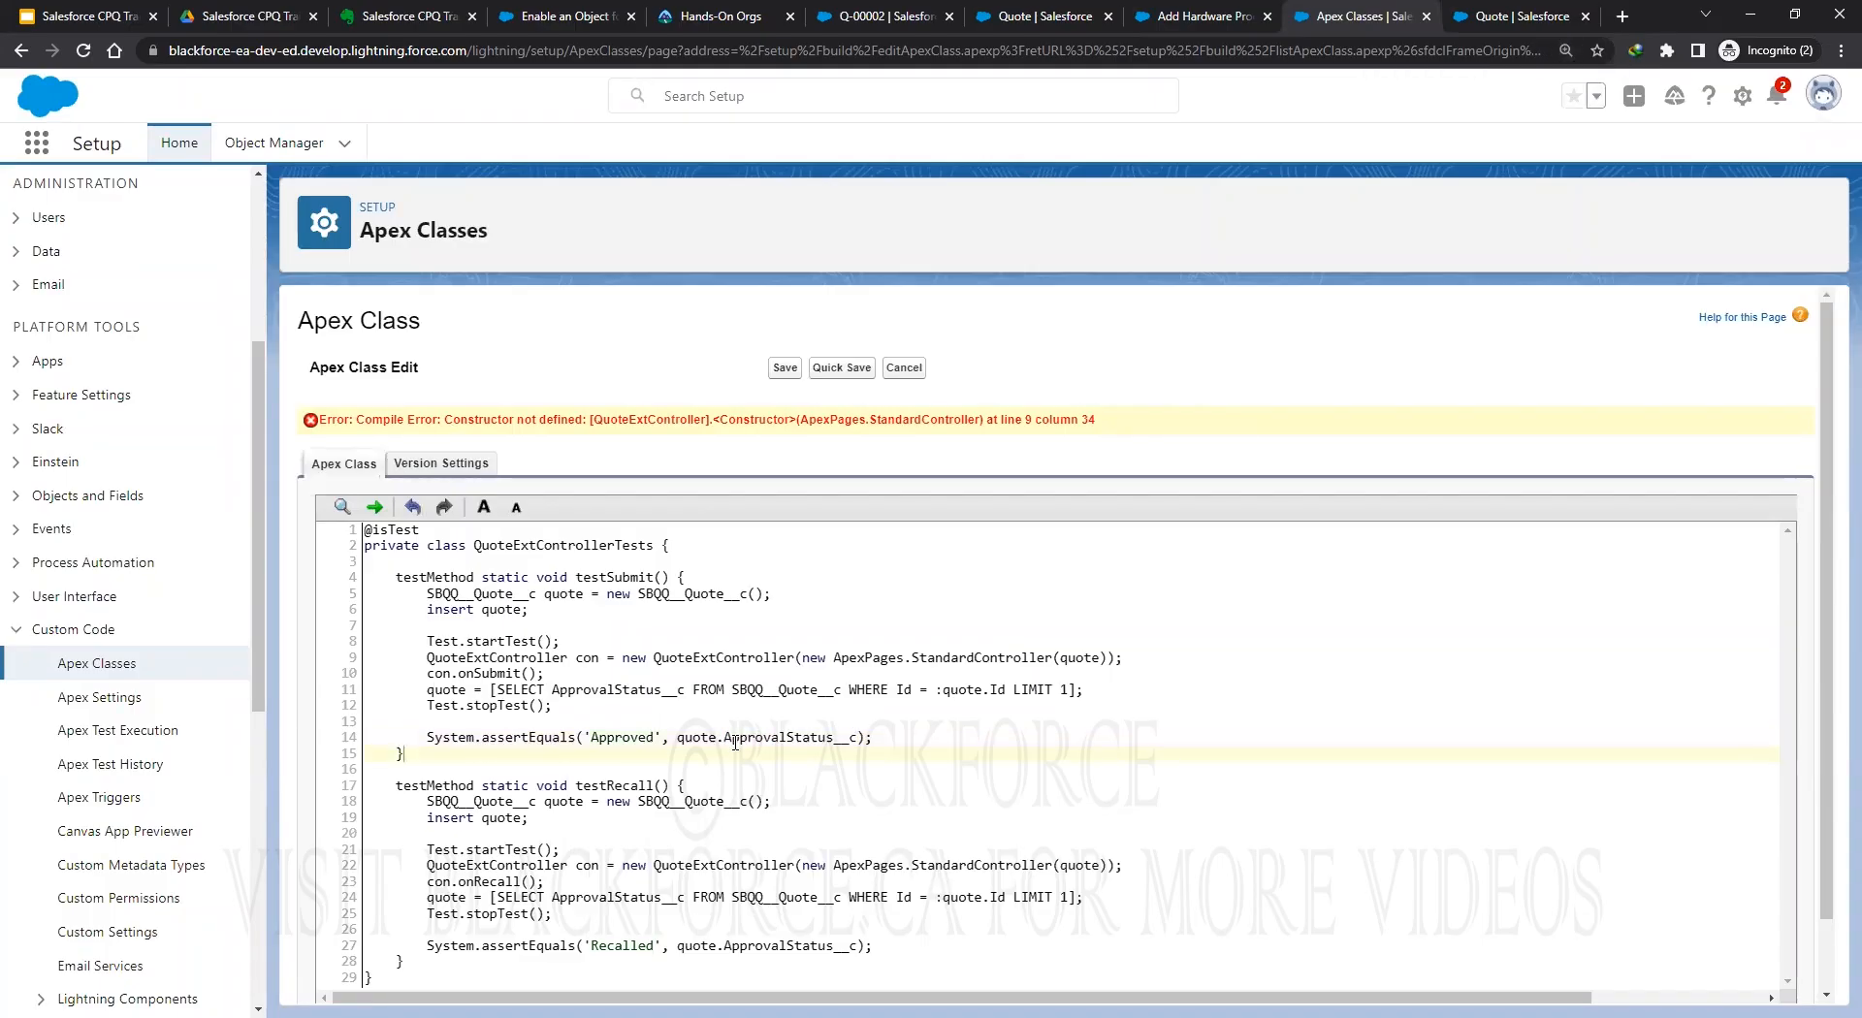
pyautogui.doubleClick(847, 743)
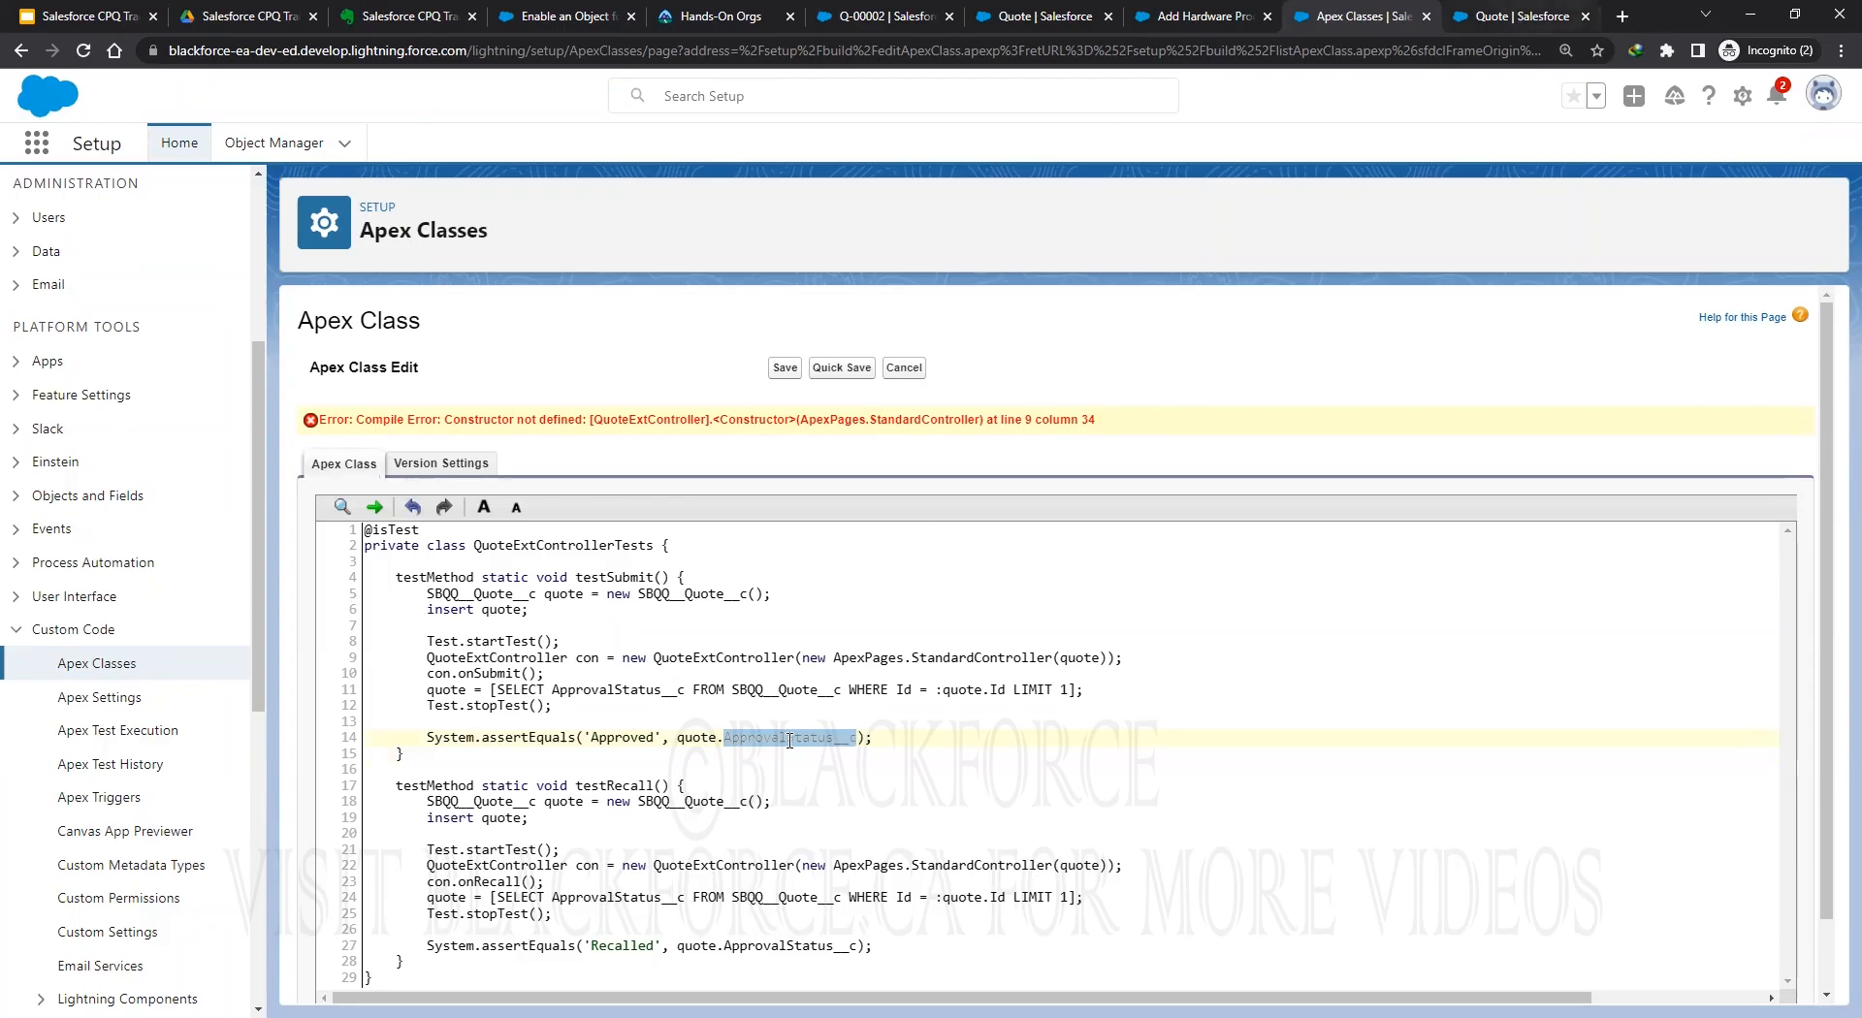
# Change the Quote Approval Status field name from Approval_Status to ApprovalStatus, accept the warning, and save.
pyautogui.click(1518, 19)
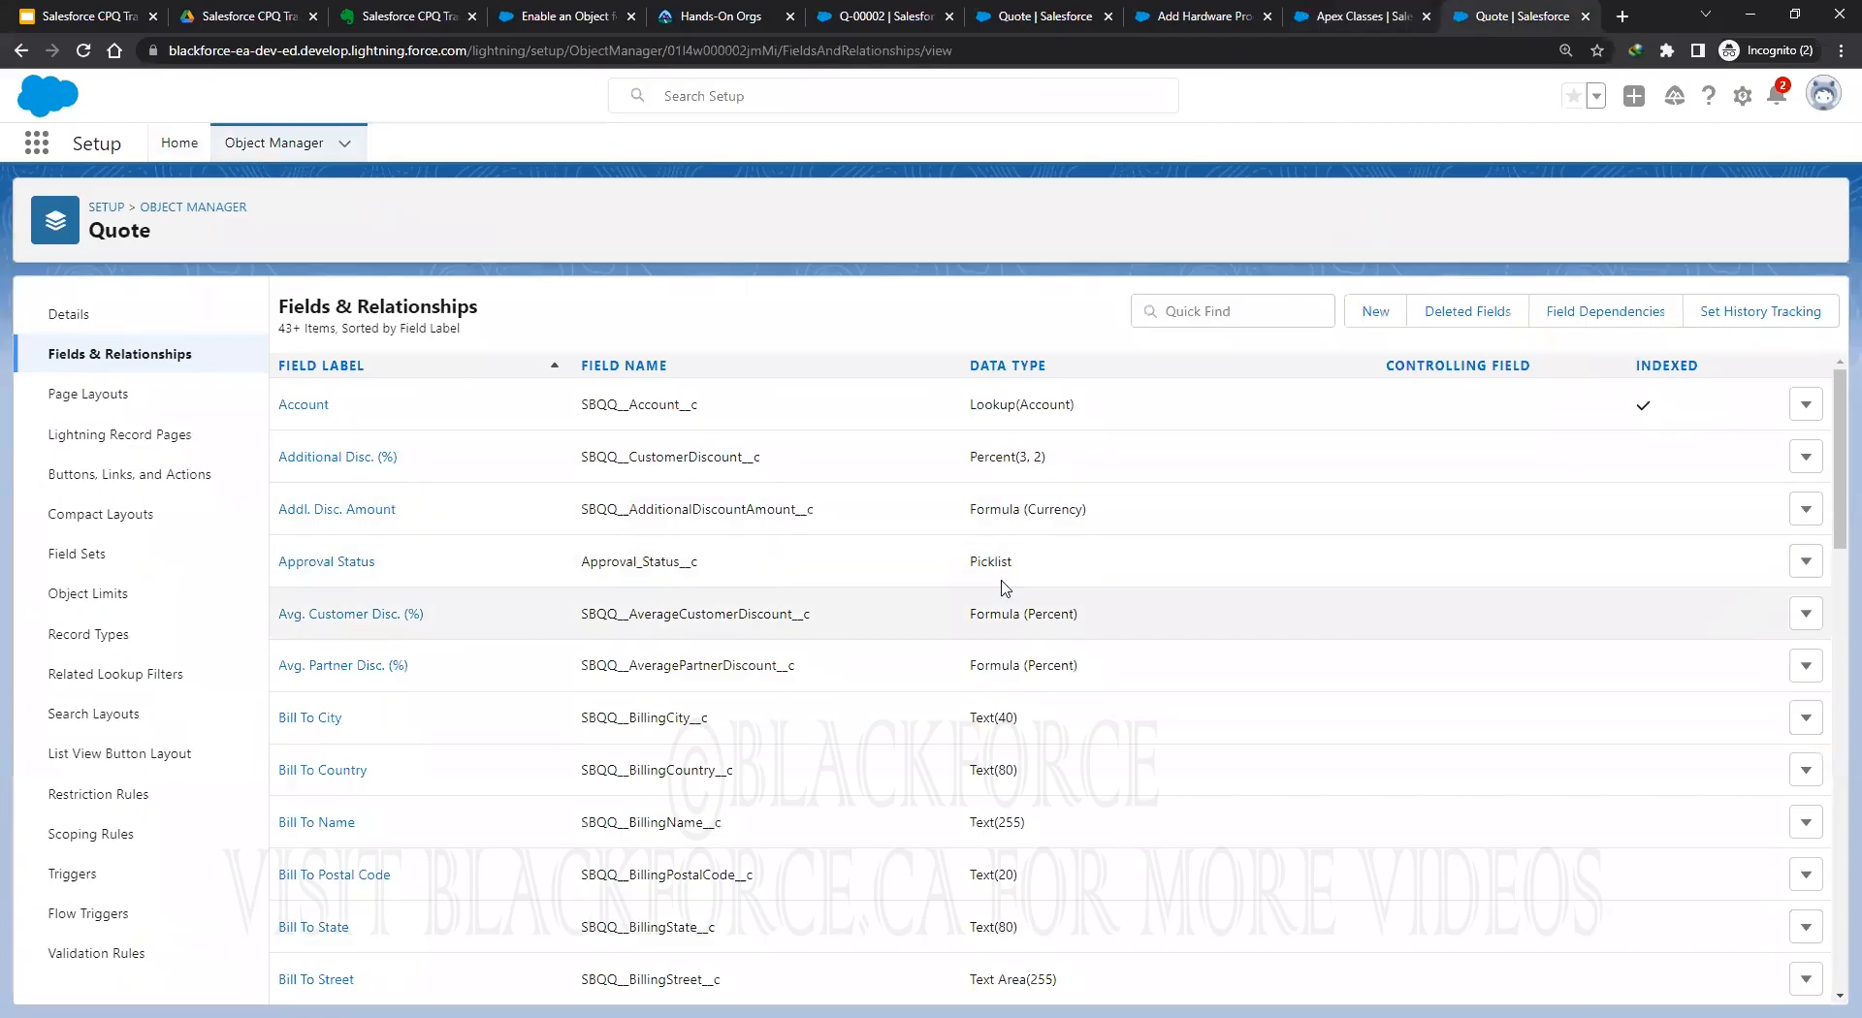
pyautogui.click(1806, 562)
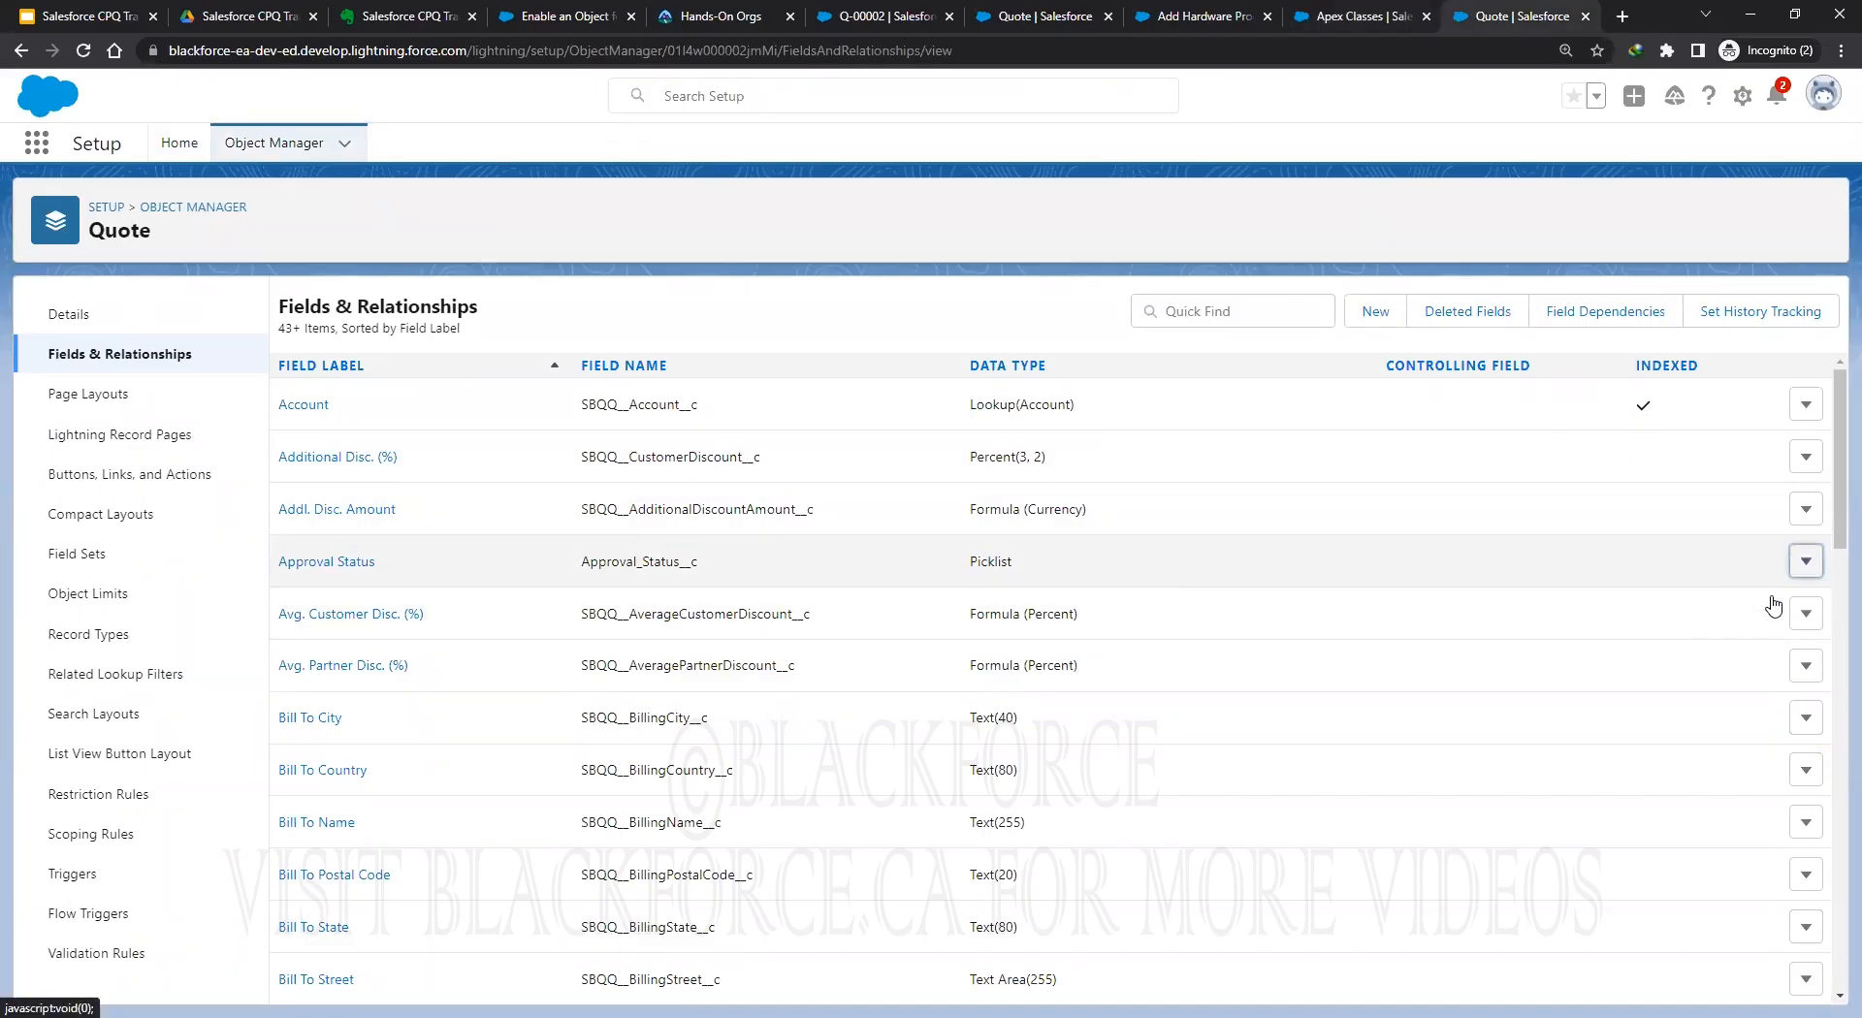
pyautogui.click(1759, 613)
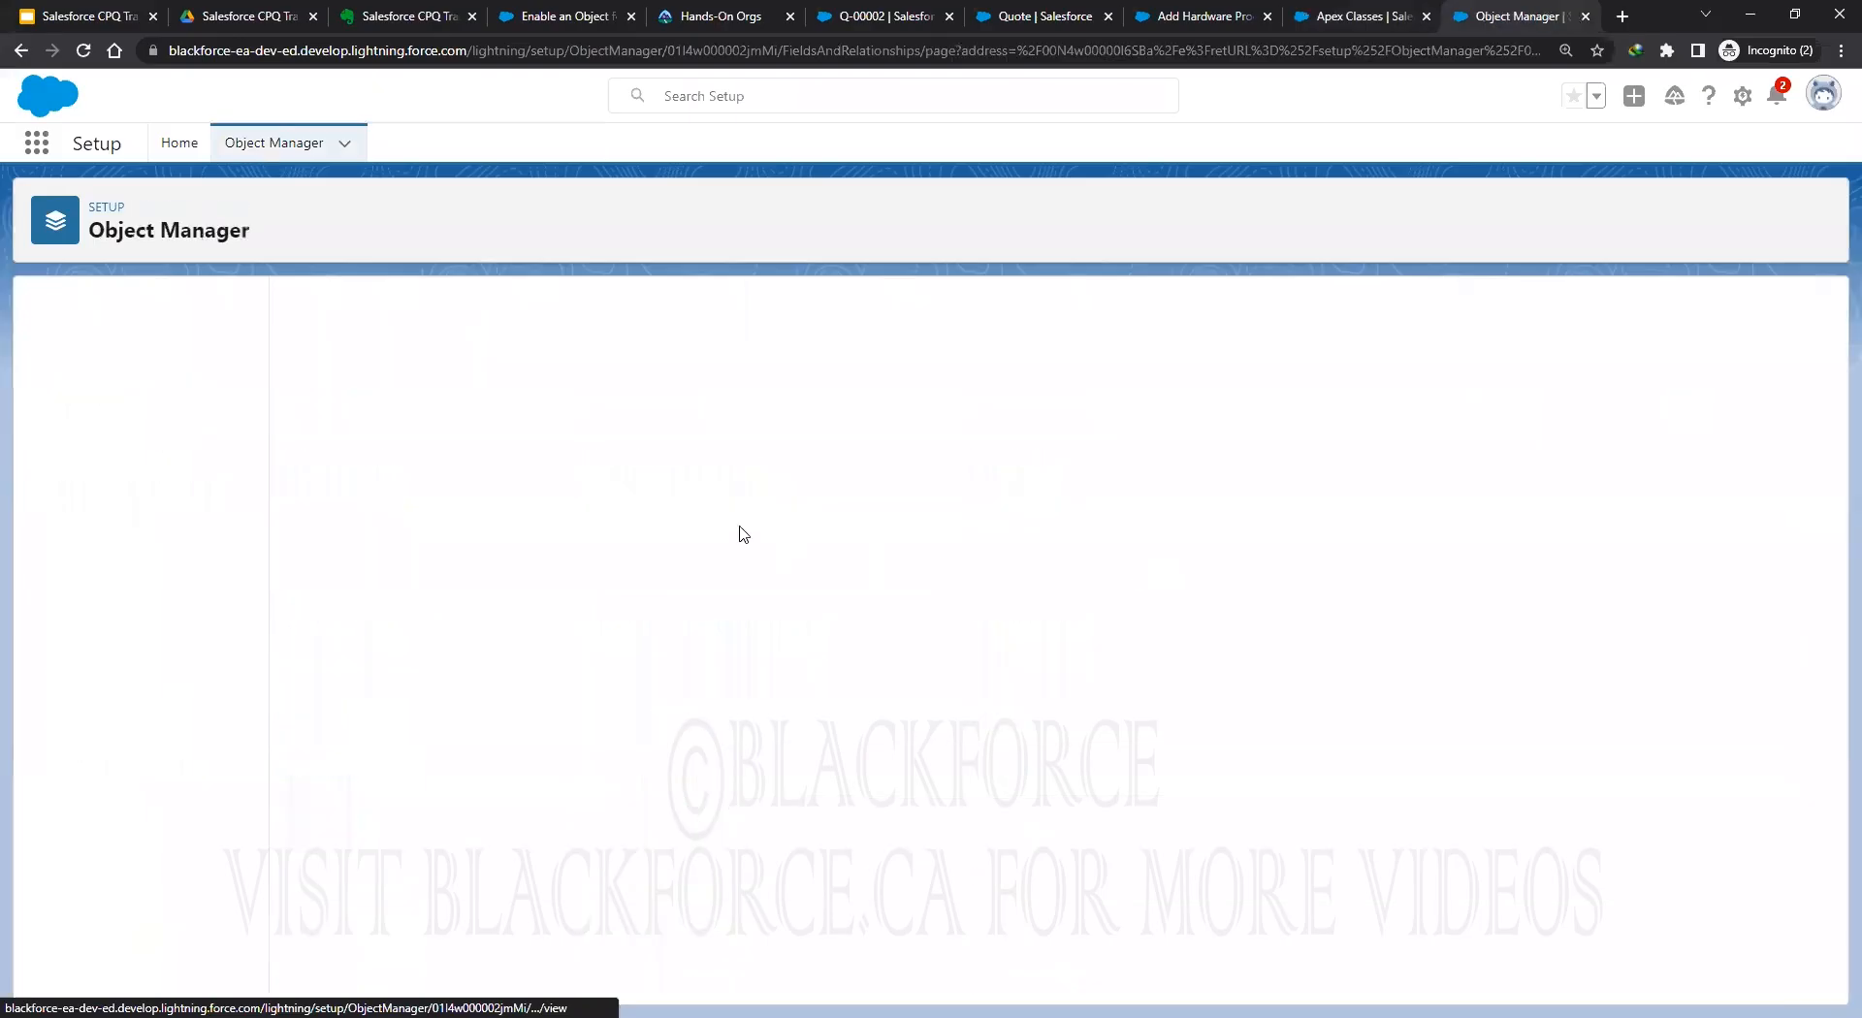
pyautogui.click(667, 458)
pyautogui.press('BackSpace')
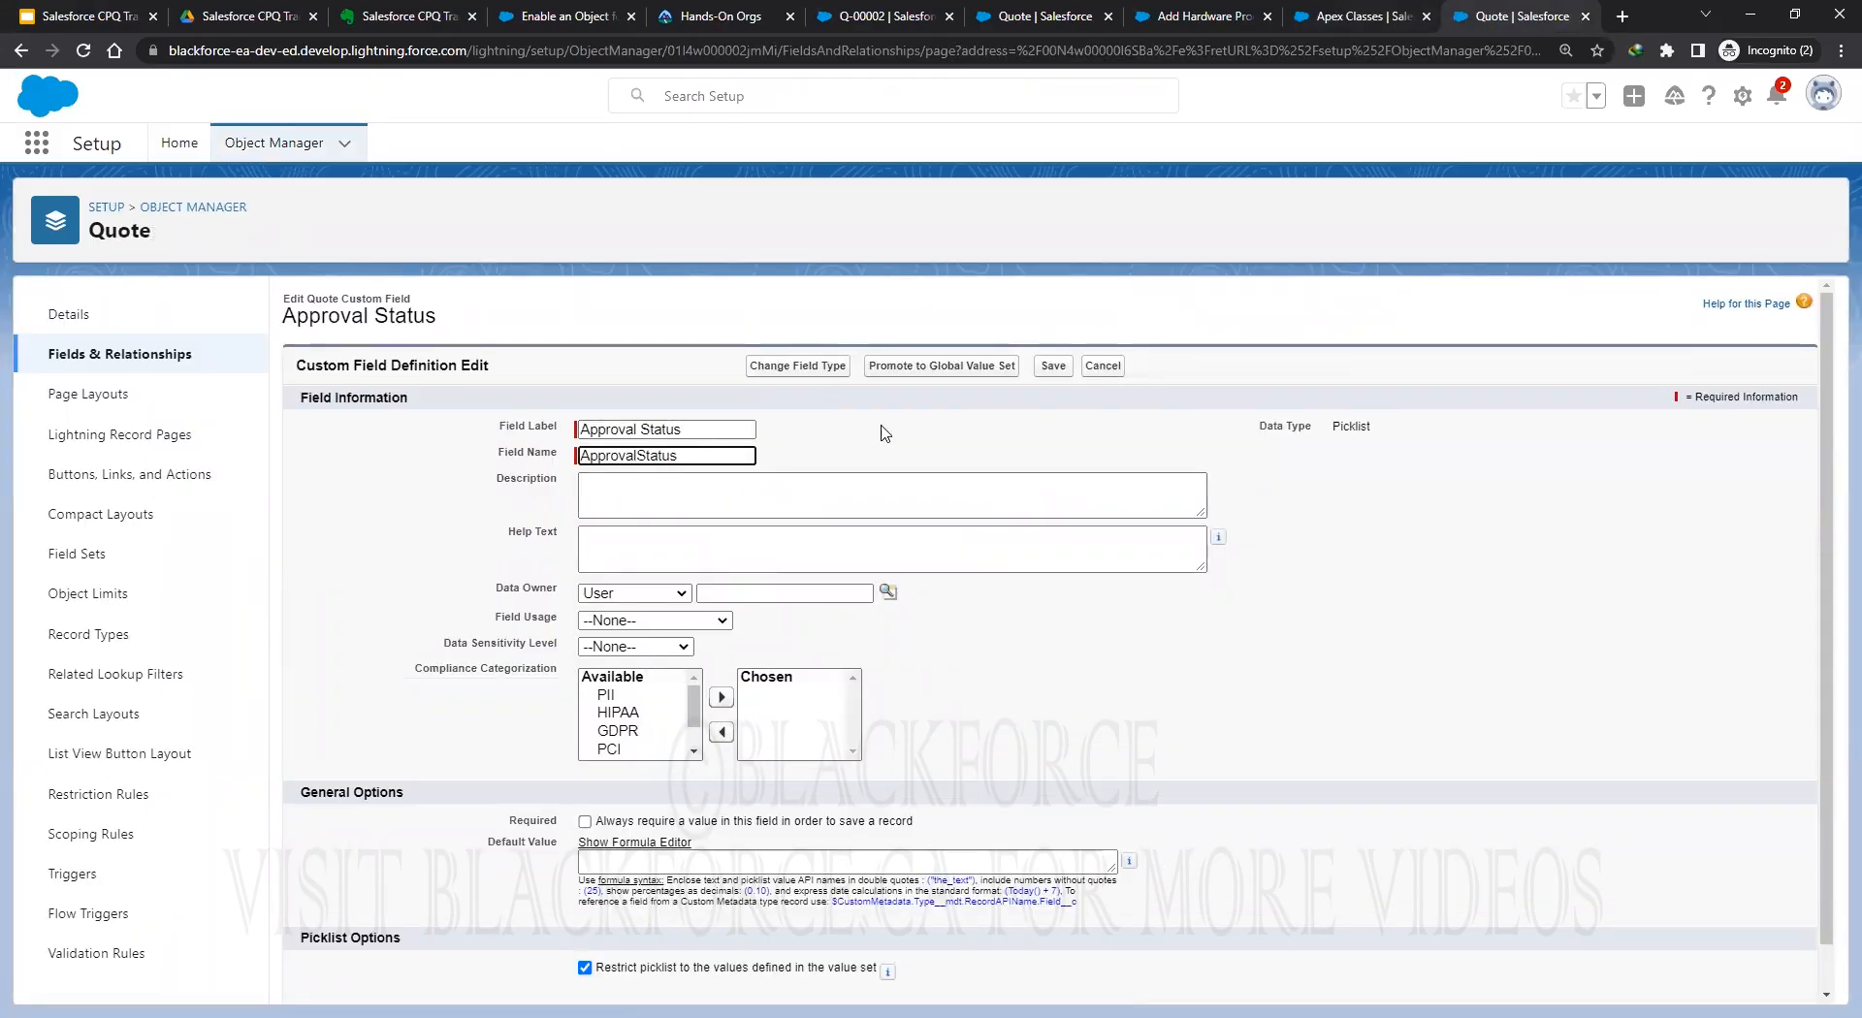
pyautogui.press('Return')
pyautogui.click(1059, 370)
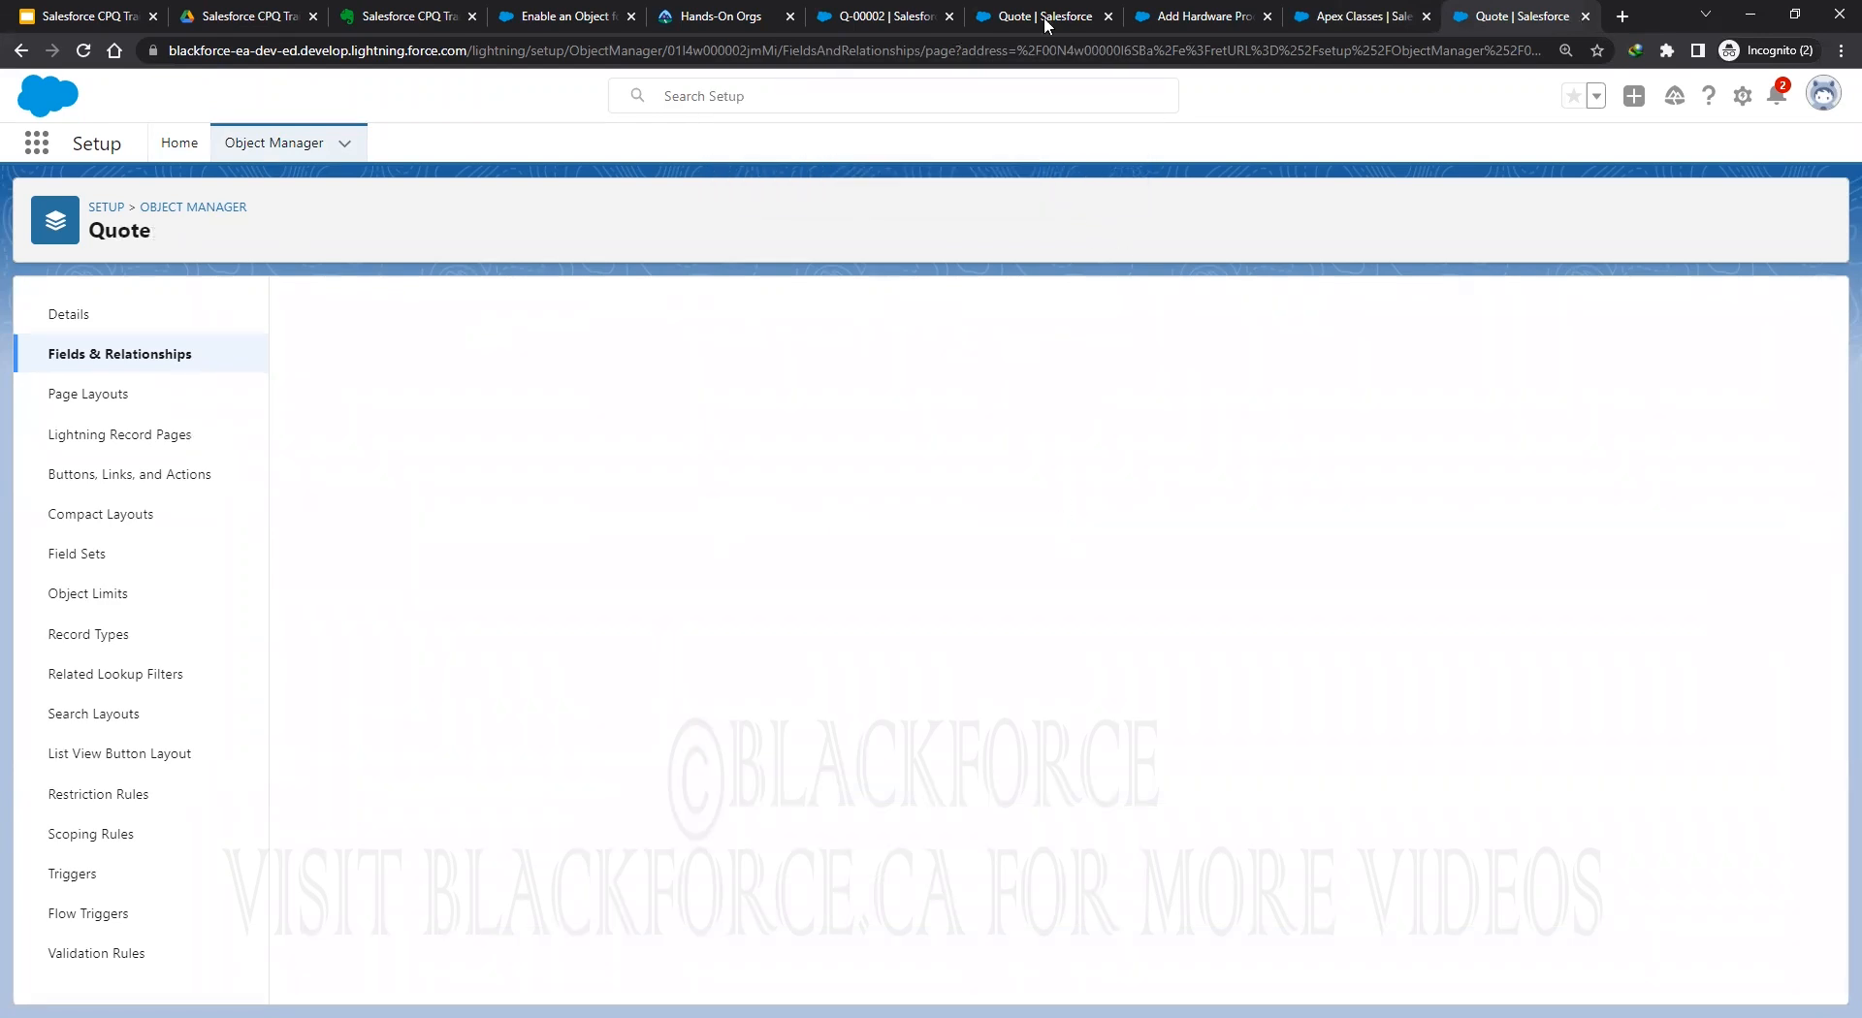
# Quick Save QuoteExtControllerTests again and reload; the line 9 constructor error remains.
pyautogui.click(1347, 19)
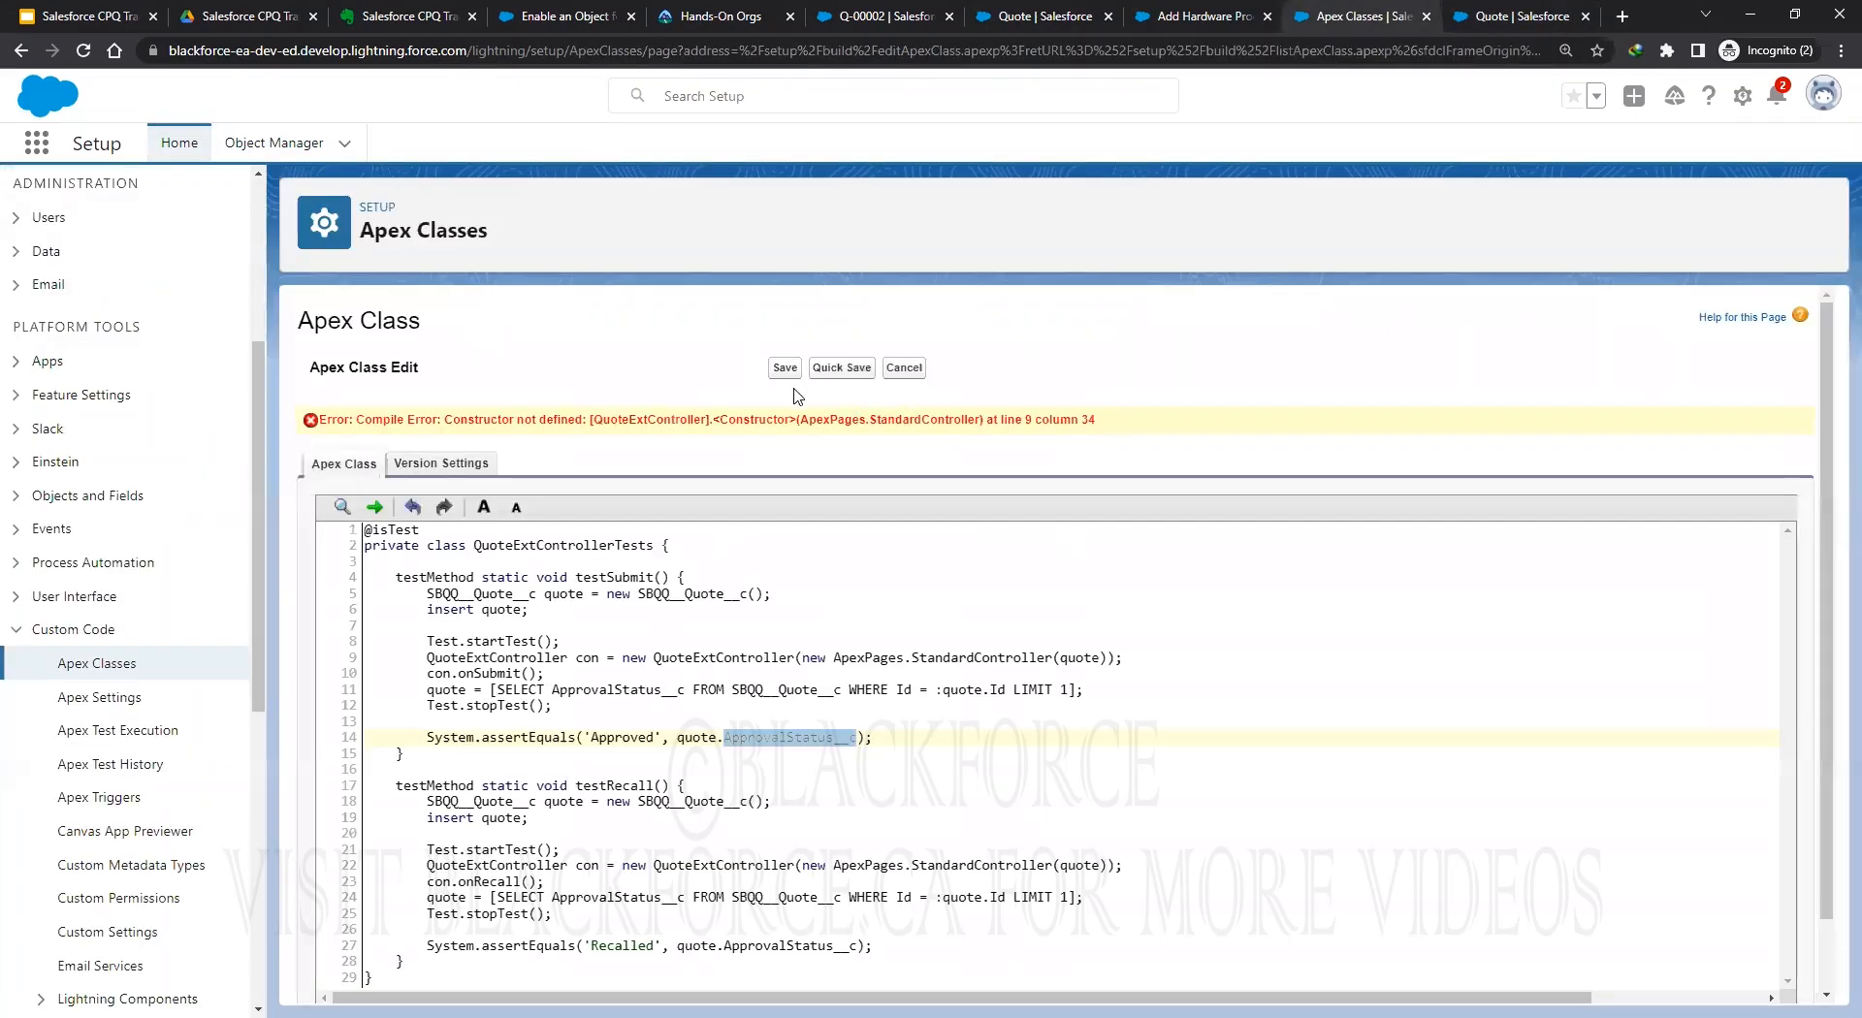
pyautogui.click(851, 373)
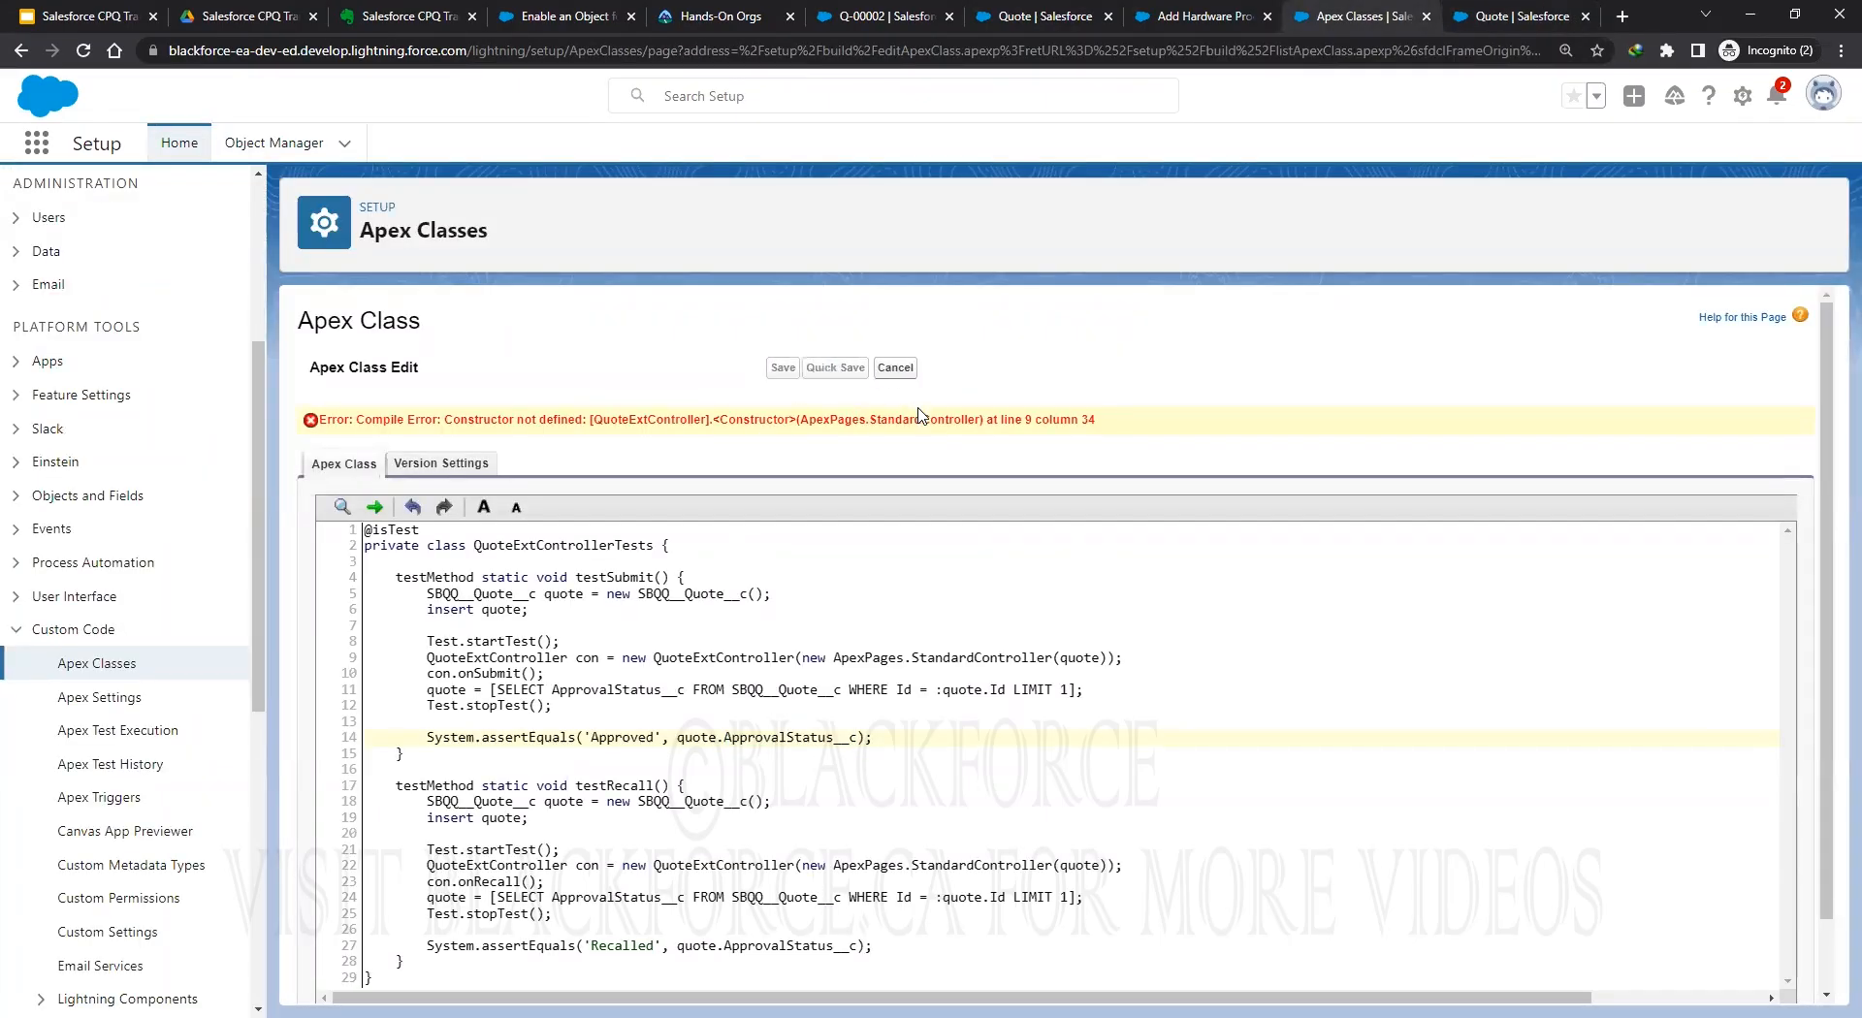
pyautogui.click(84, 51)
pyautogui.click(393, 16)
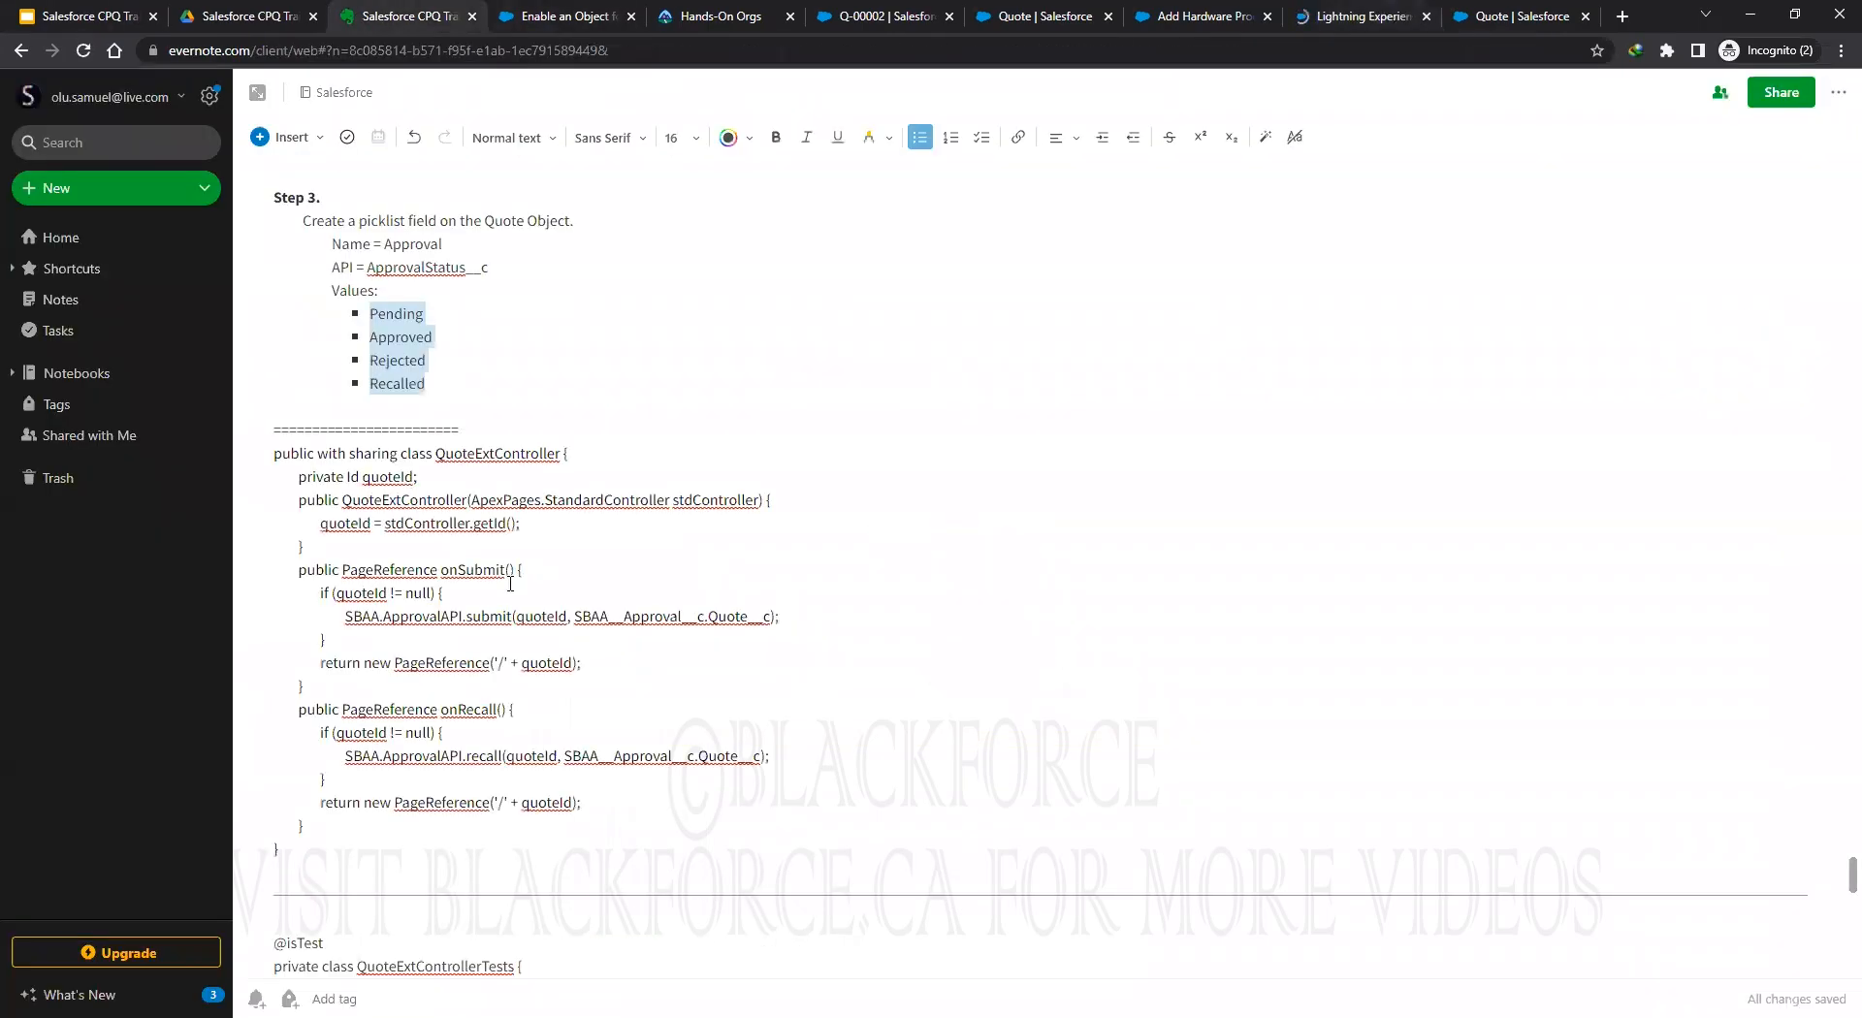
pyautogui.scroll(-3, 429, 586)
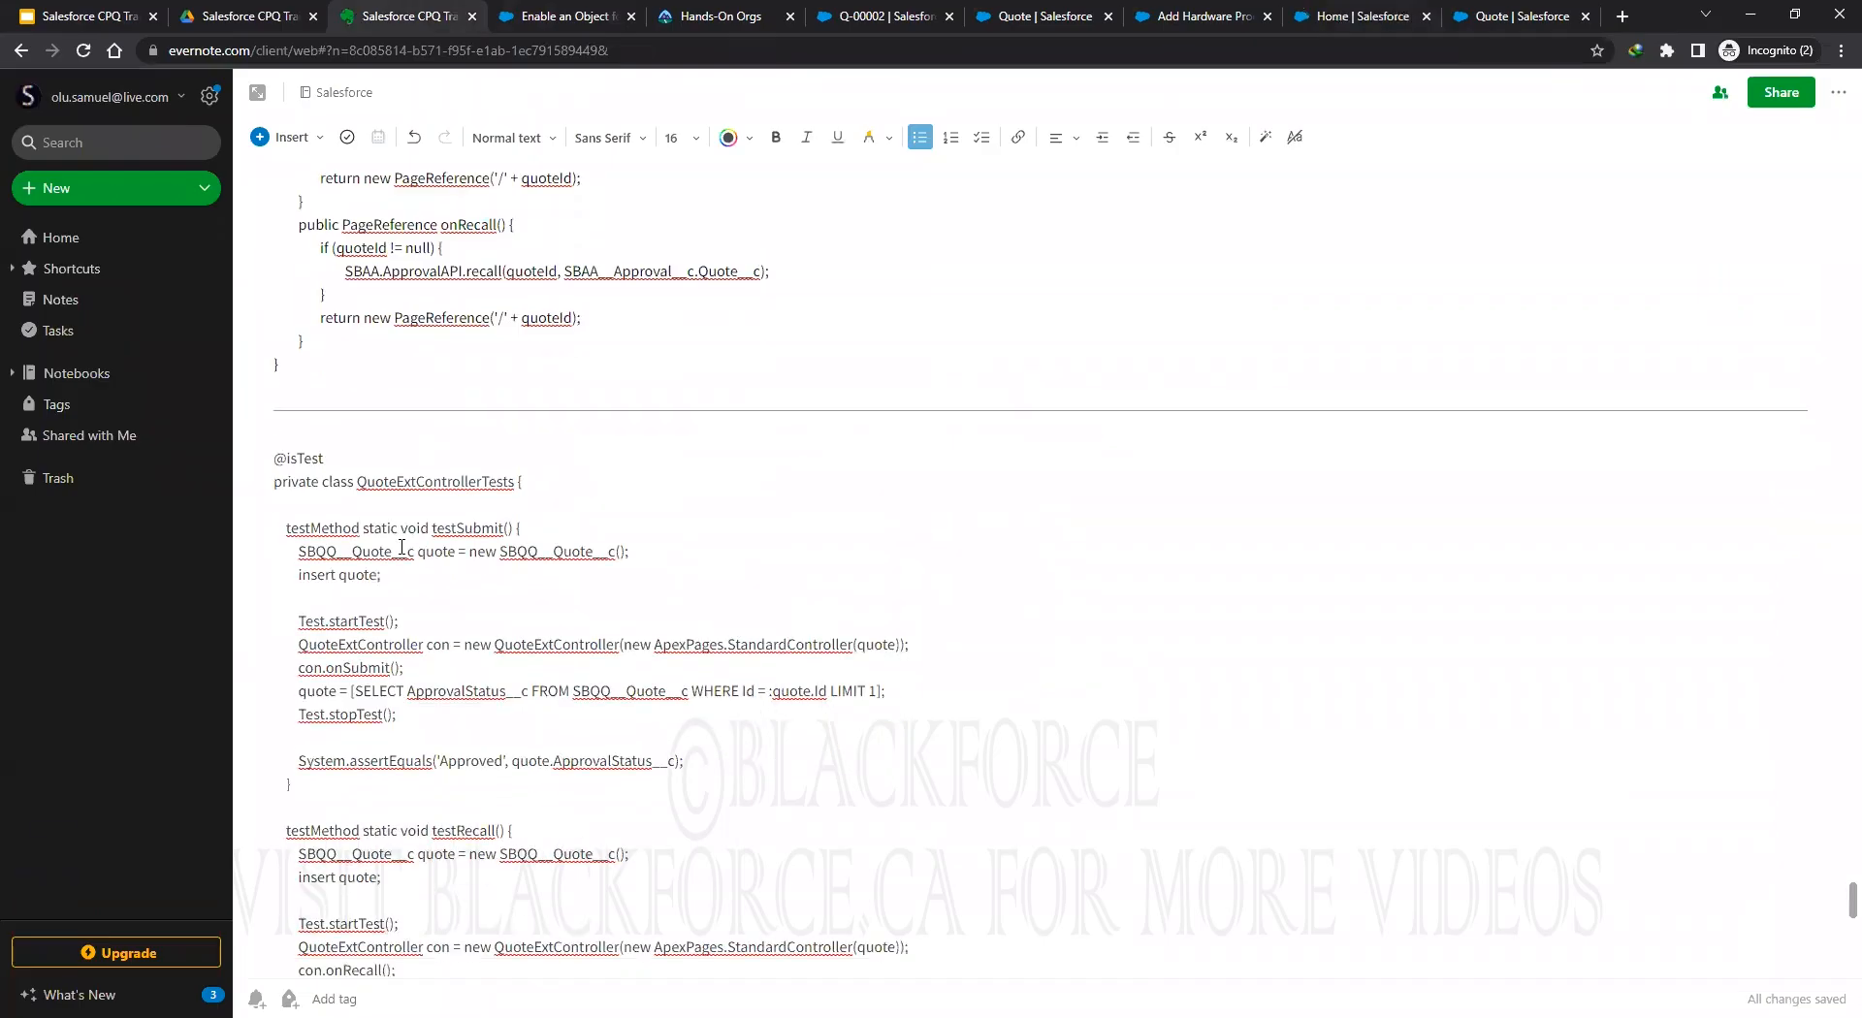
pyautogui.moveTo(273, 261); pyautogui.dragTo(279, 915)
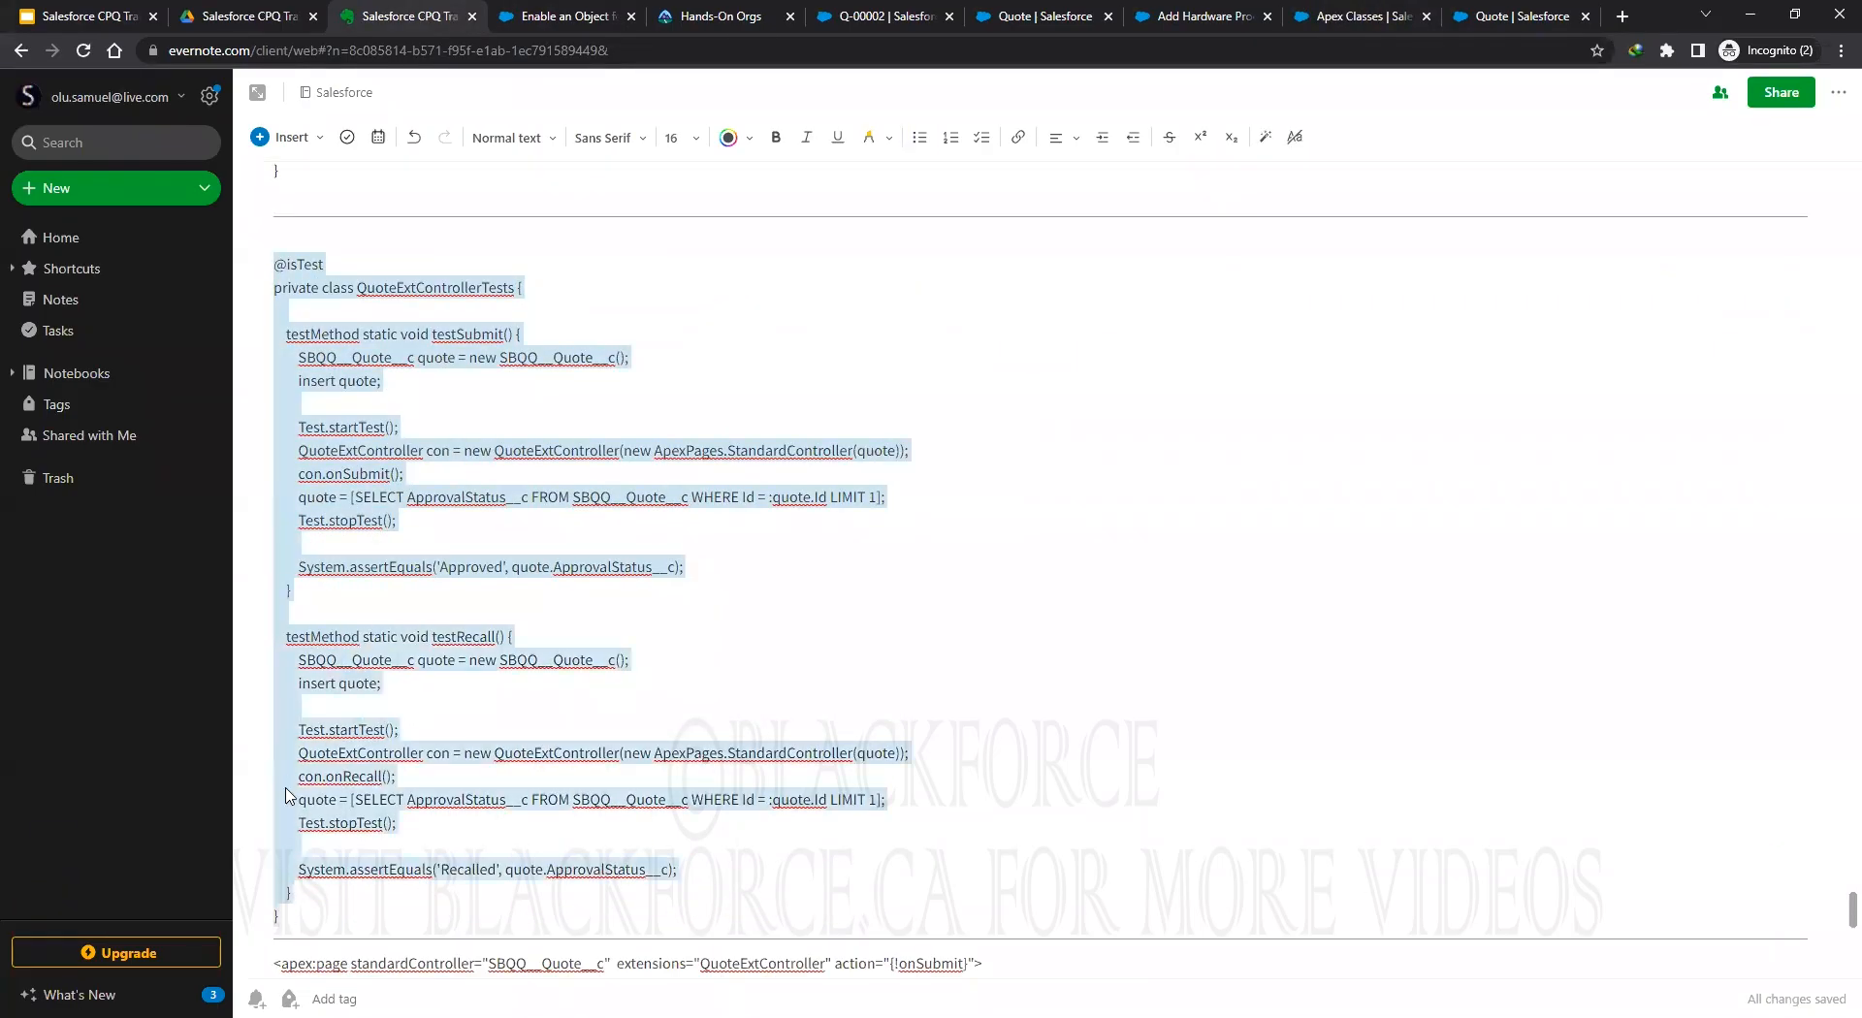
pyautogui.rightClick(288, 795)
pyautogui.click(329, 529)
pyautogui.click(1348, 19)
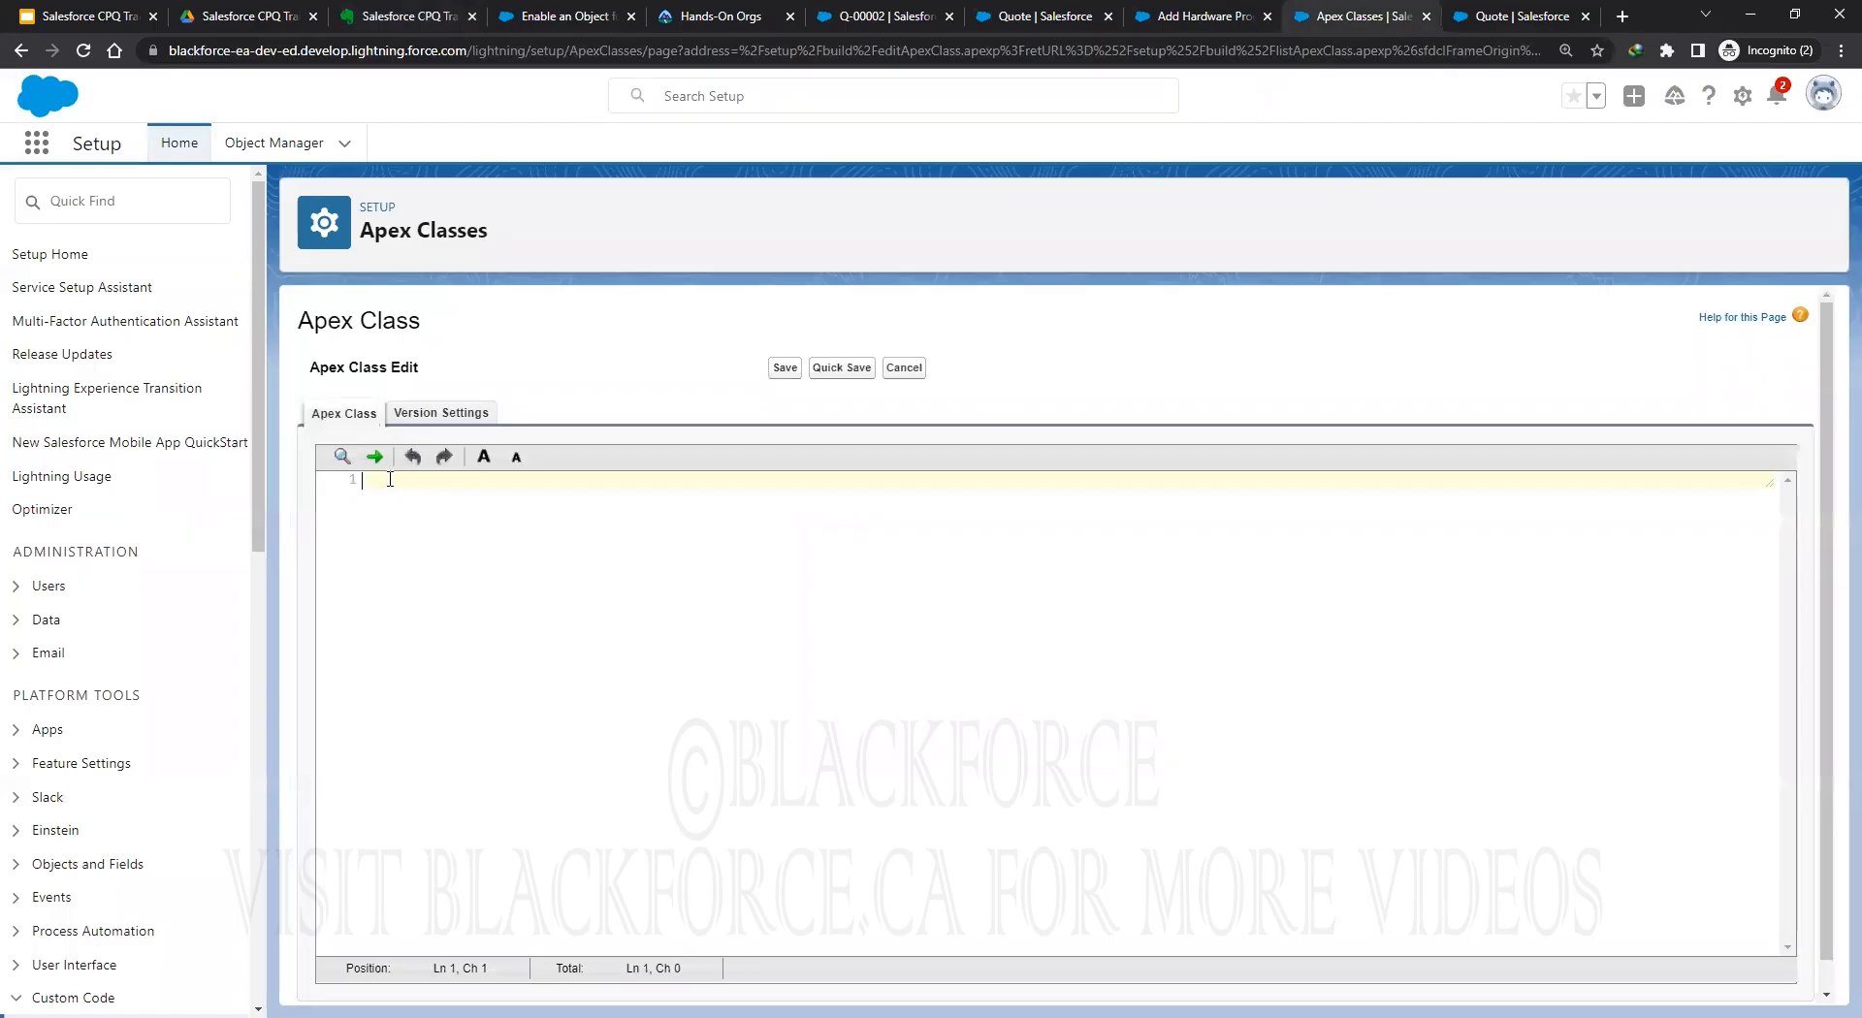
# Paste the 29-line test class into the empty editor and Quick Save; the line 9, column 34 error recurs.
pyautogui.hotkey('ctrl', 'v')
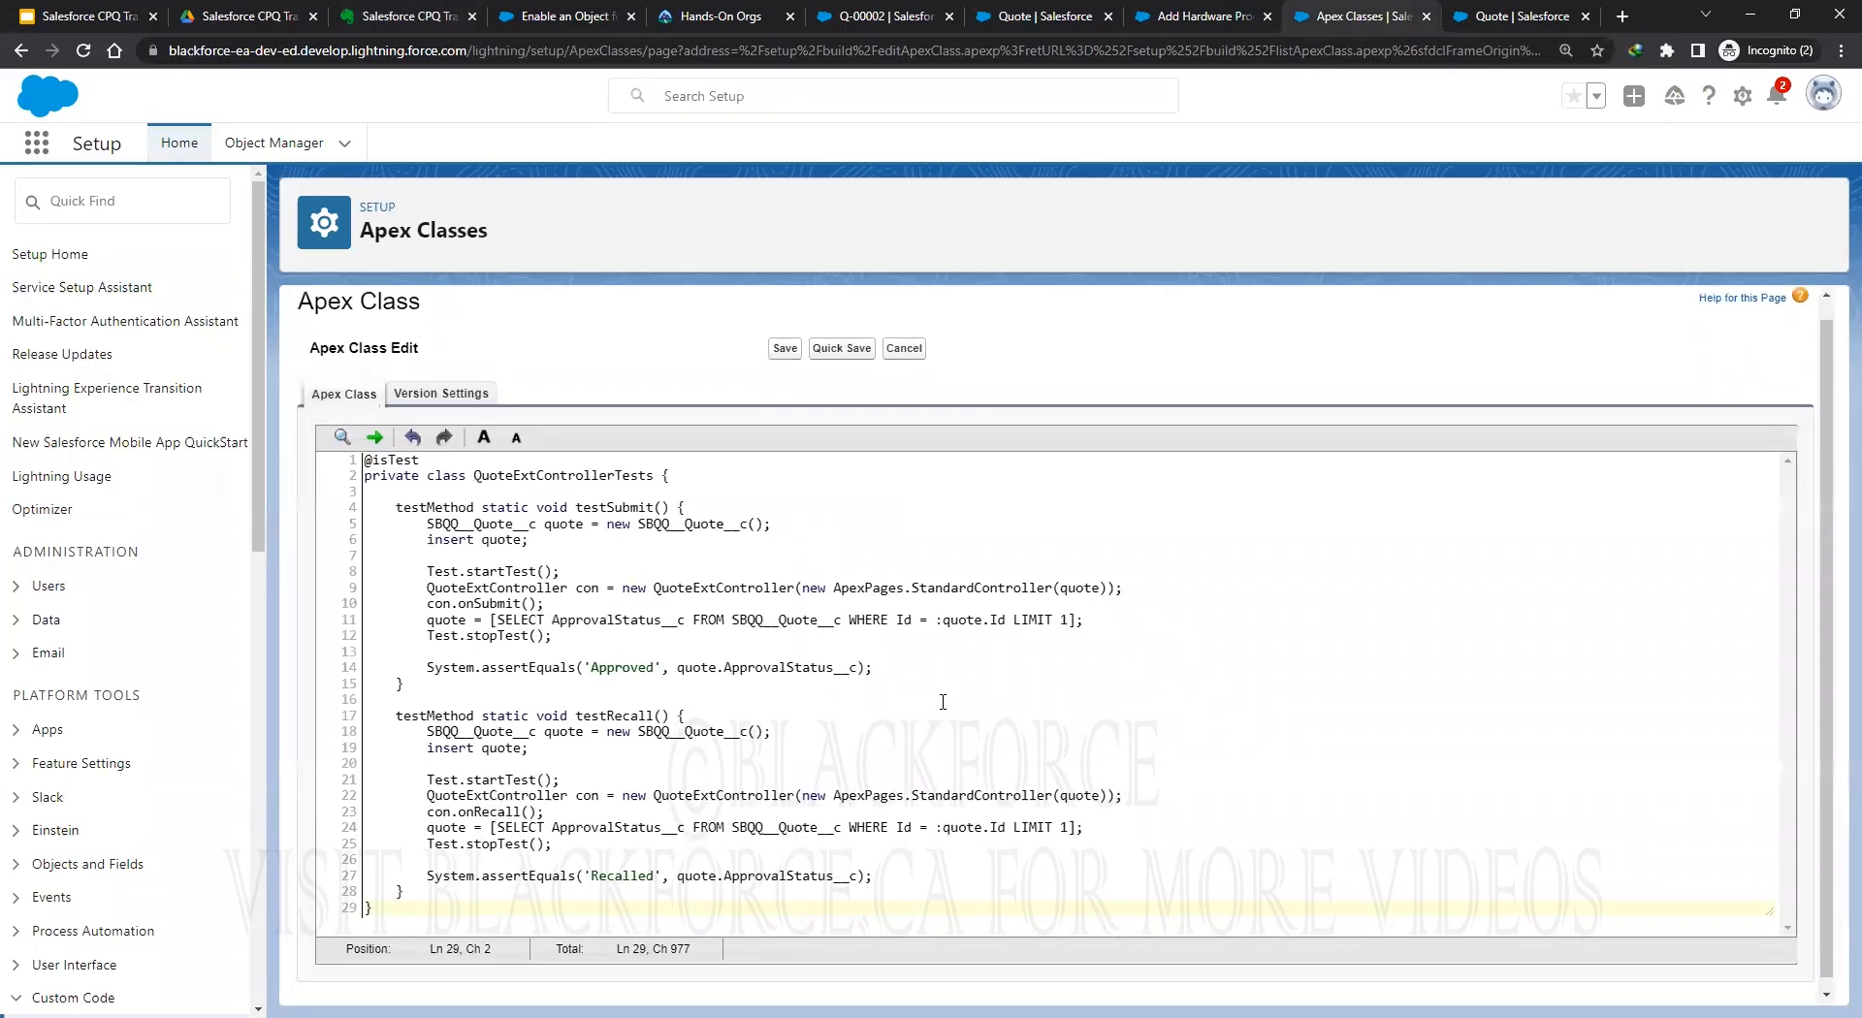
pyautogui.click(849, 366)
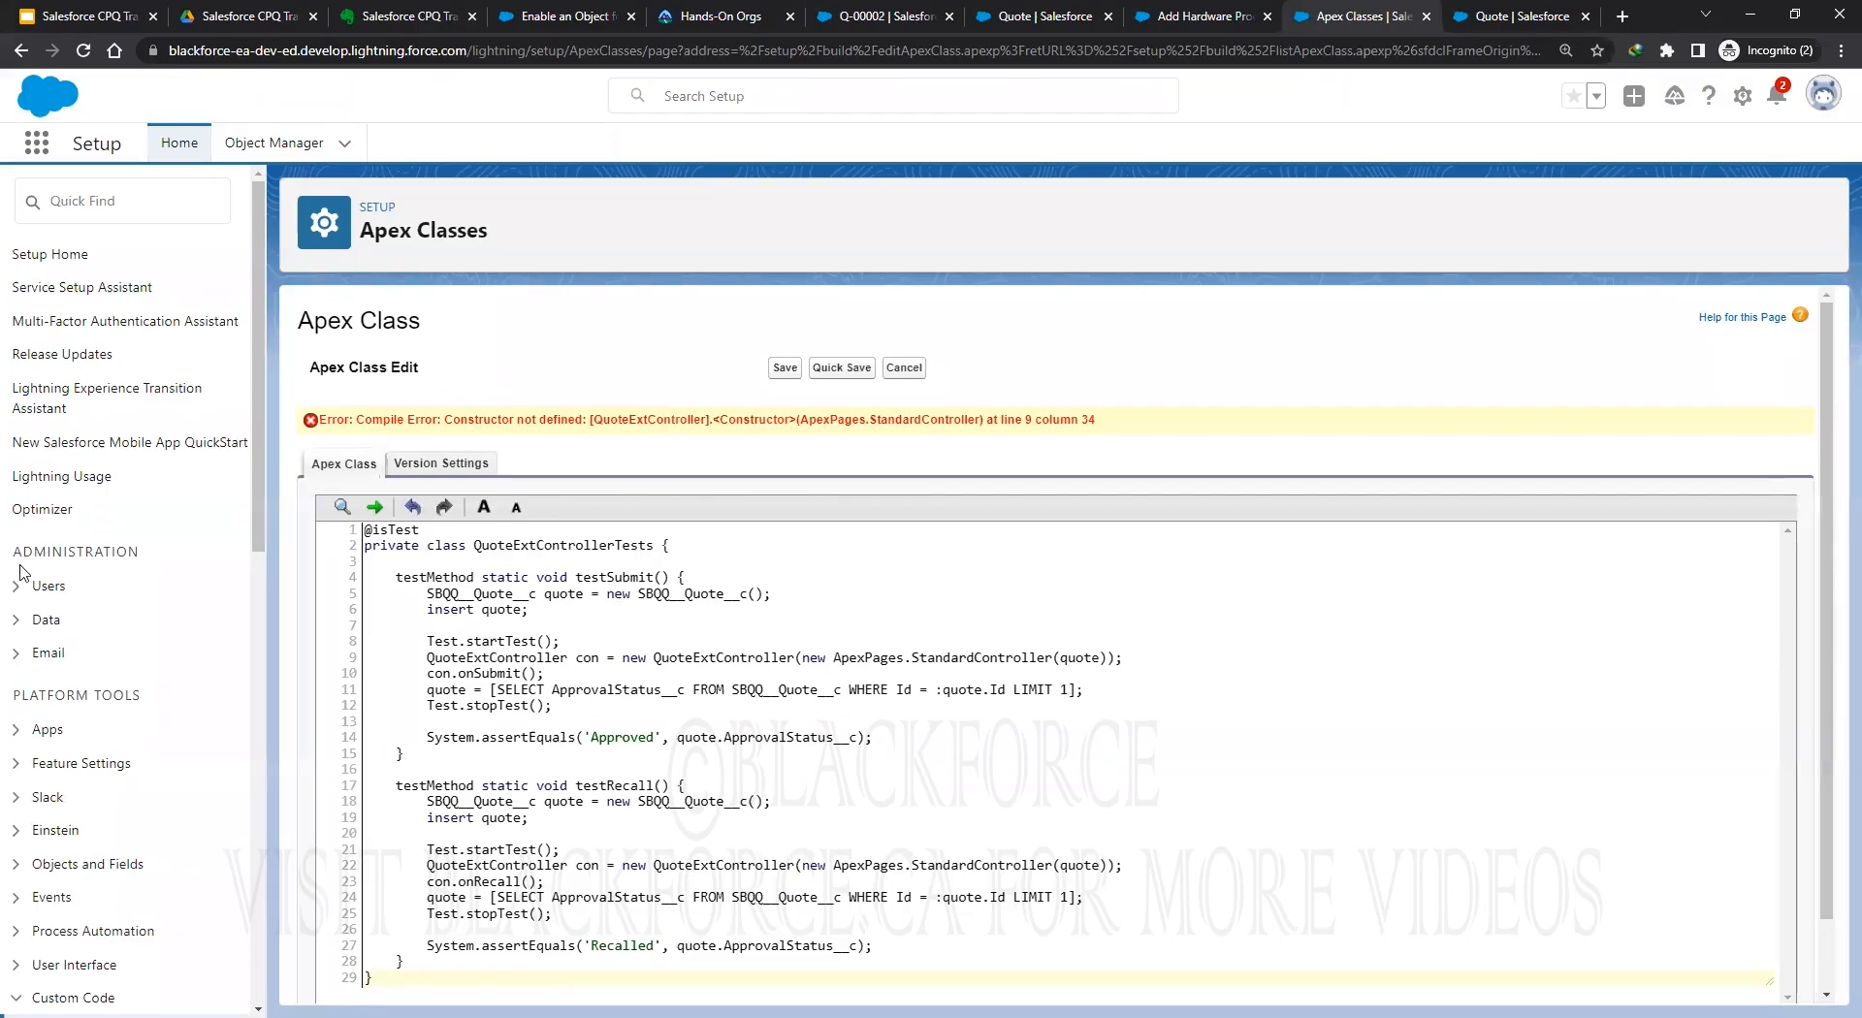
# Return to the Apex Classes list and filter it to classes starting with Q.
pyautogui.click(1511, 17)
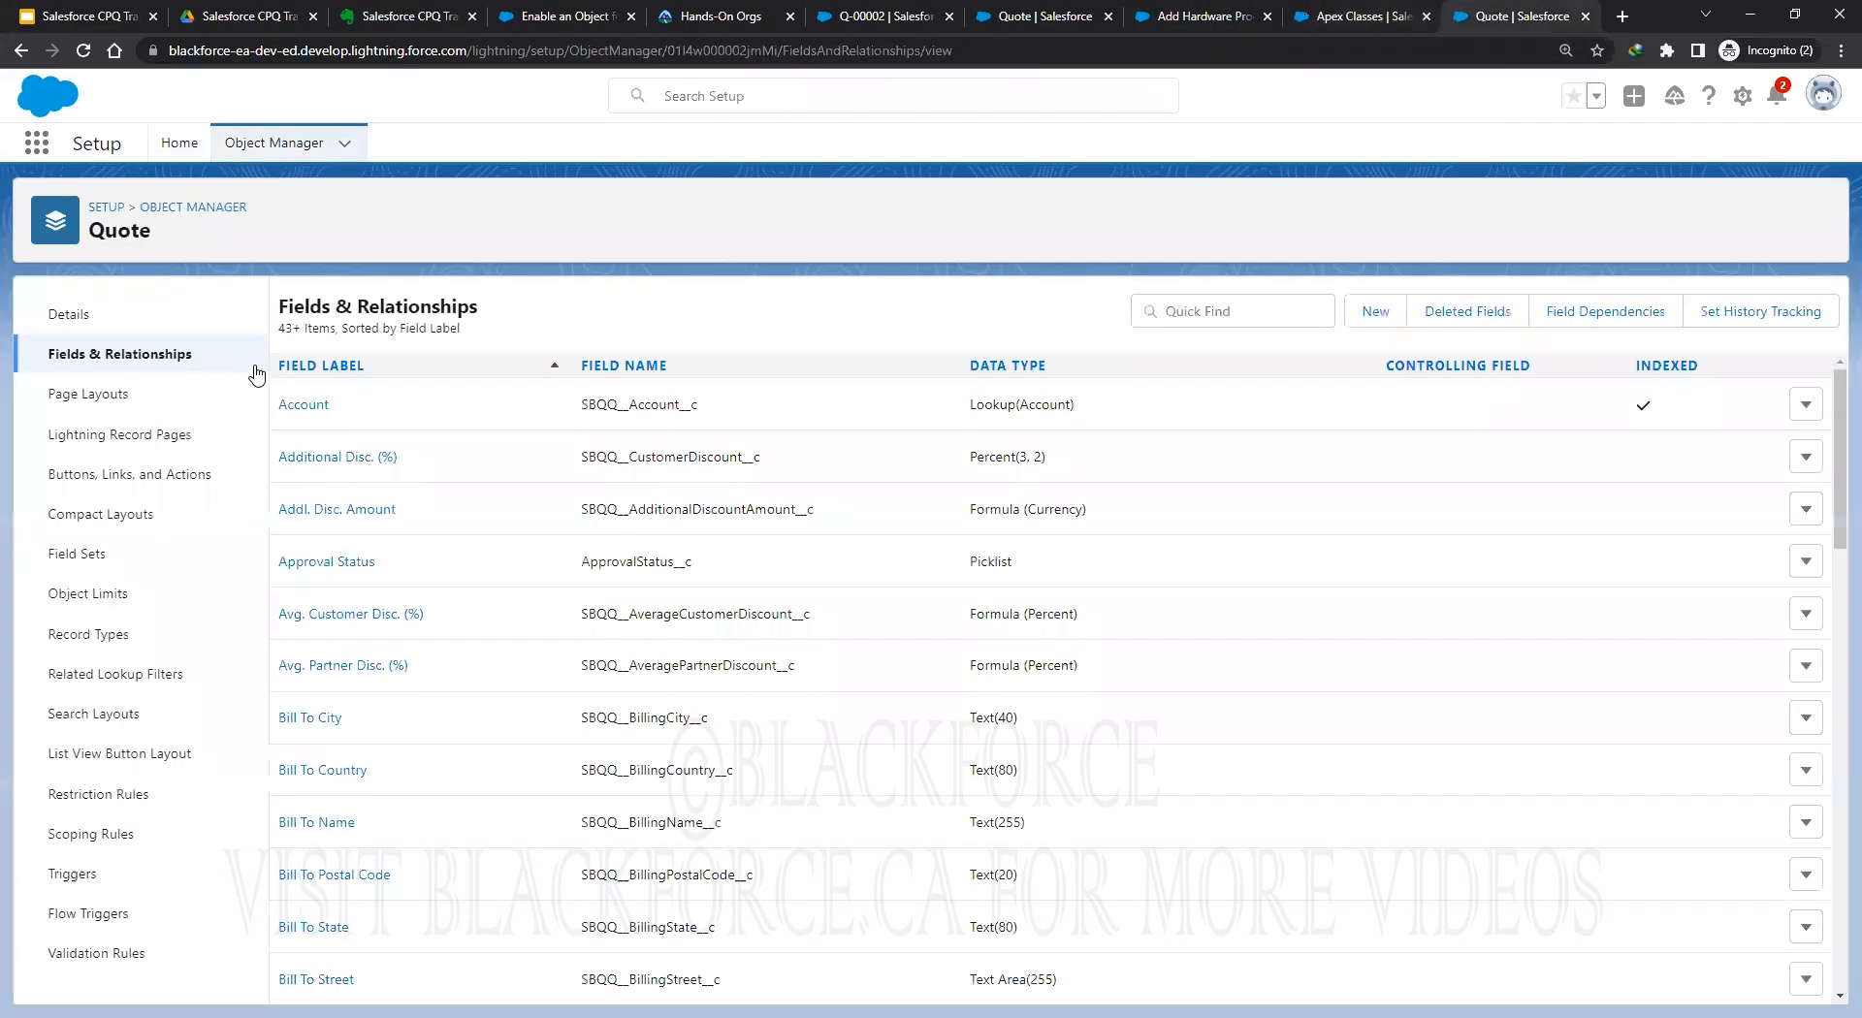
pyautogui.click(181, 142)
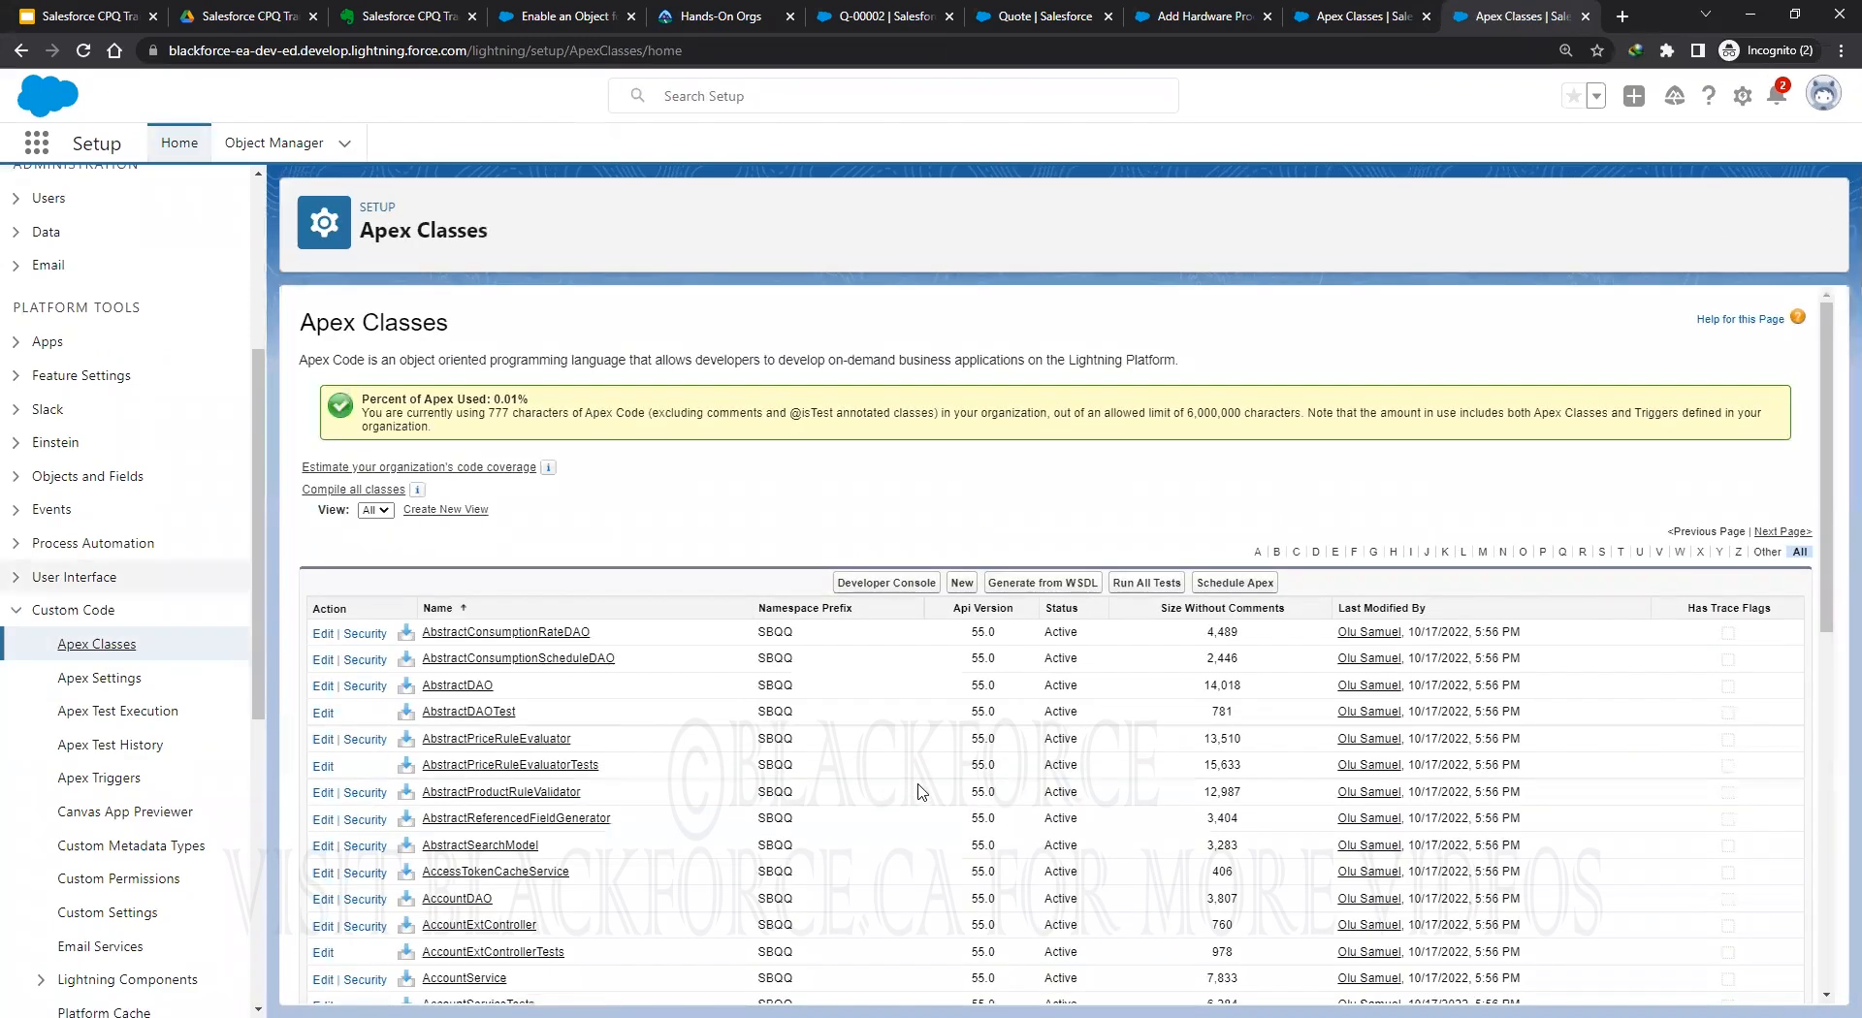
pyautogui.scroll(-10, 921, 793)
pyautogui.scroll(12, 1299, 804)
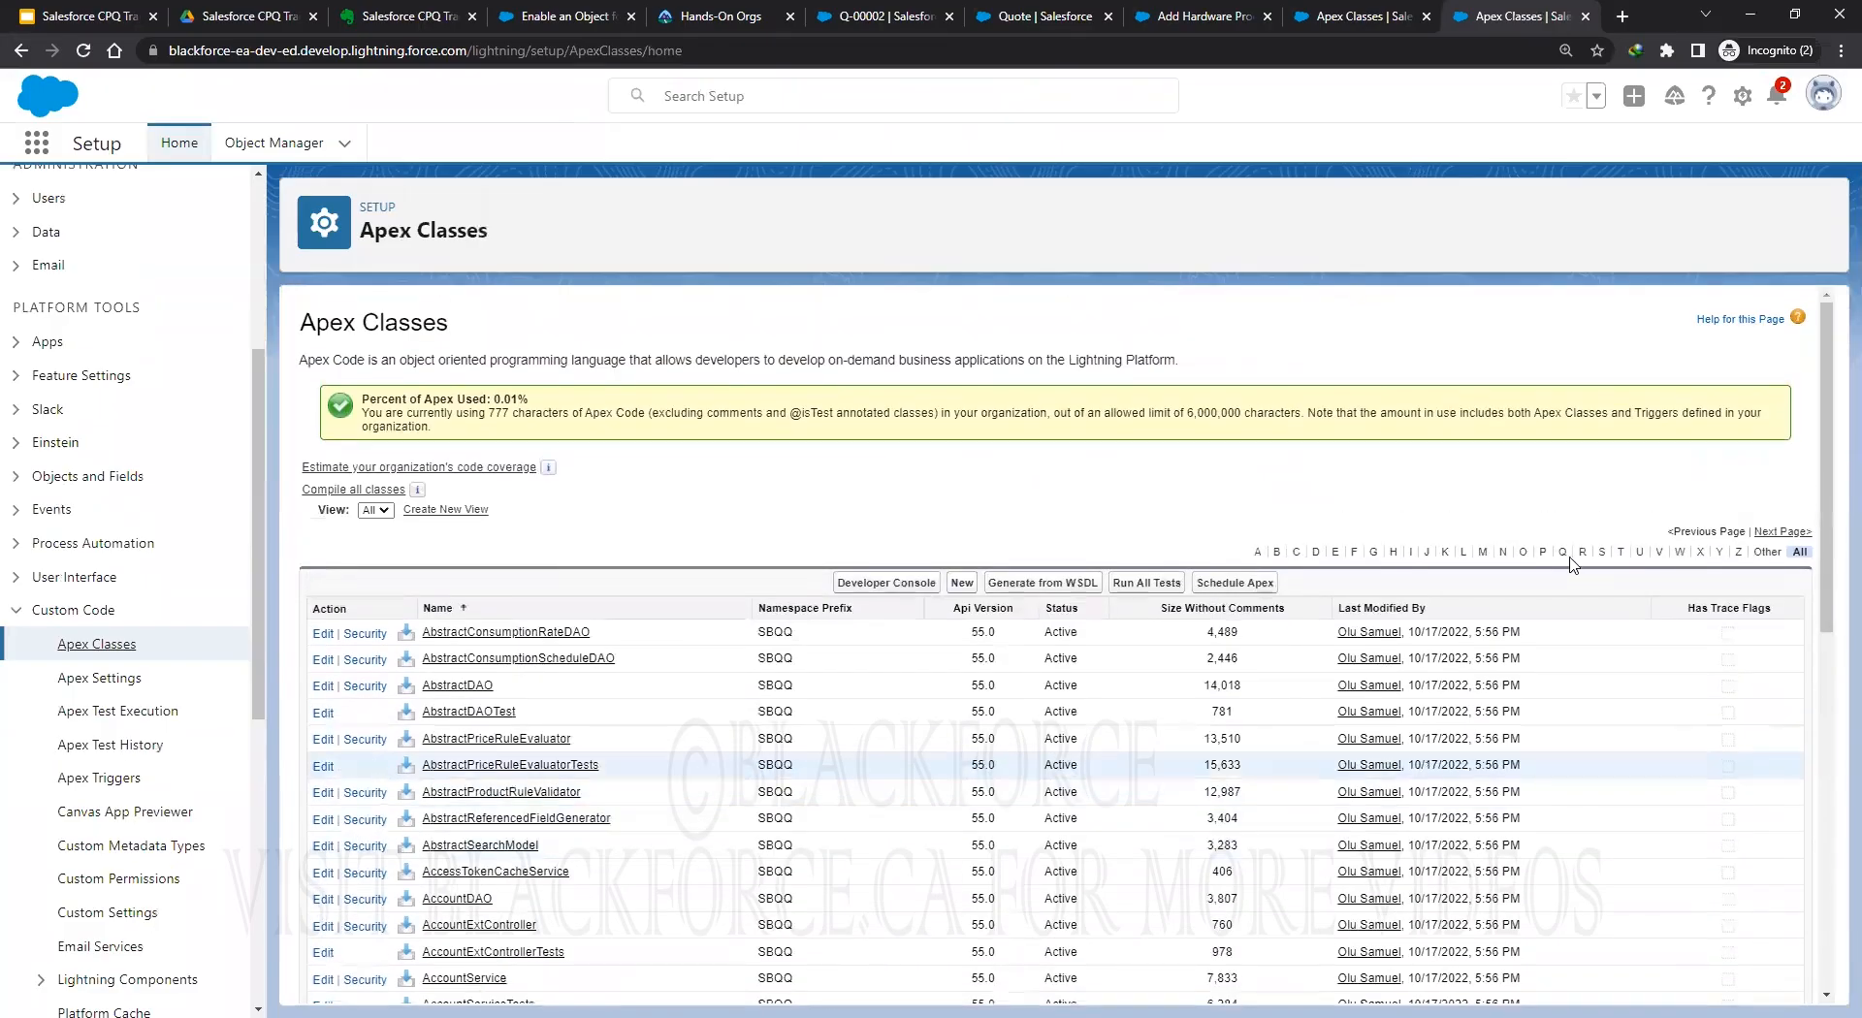
pyautogui.click(1562, 552)
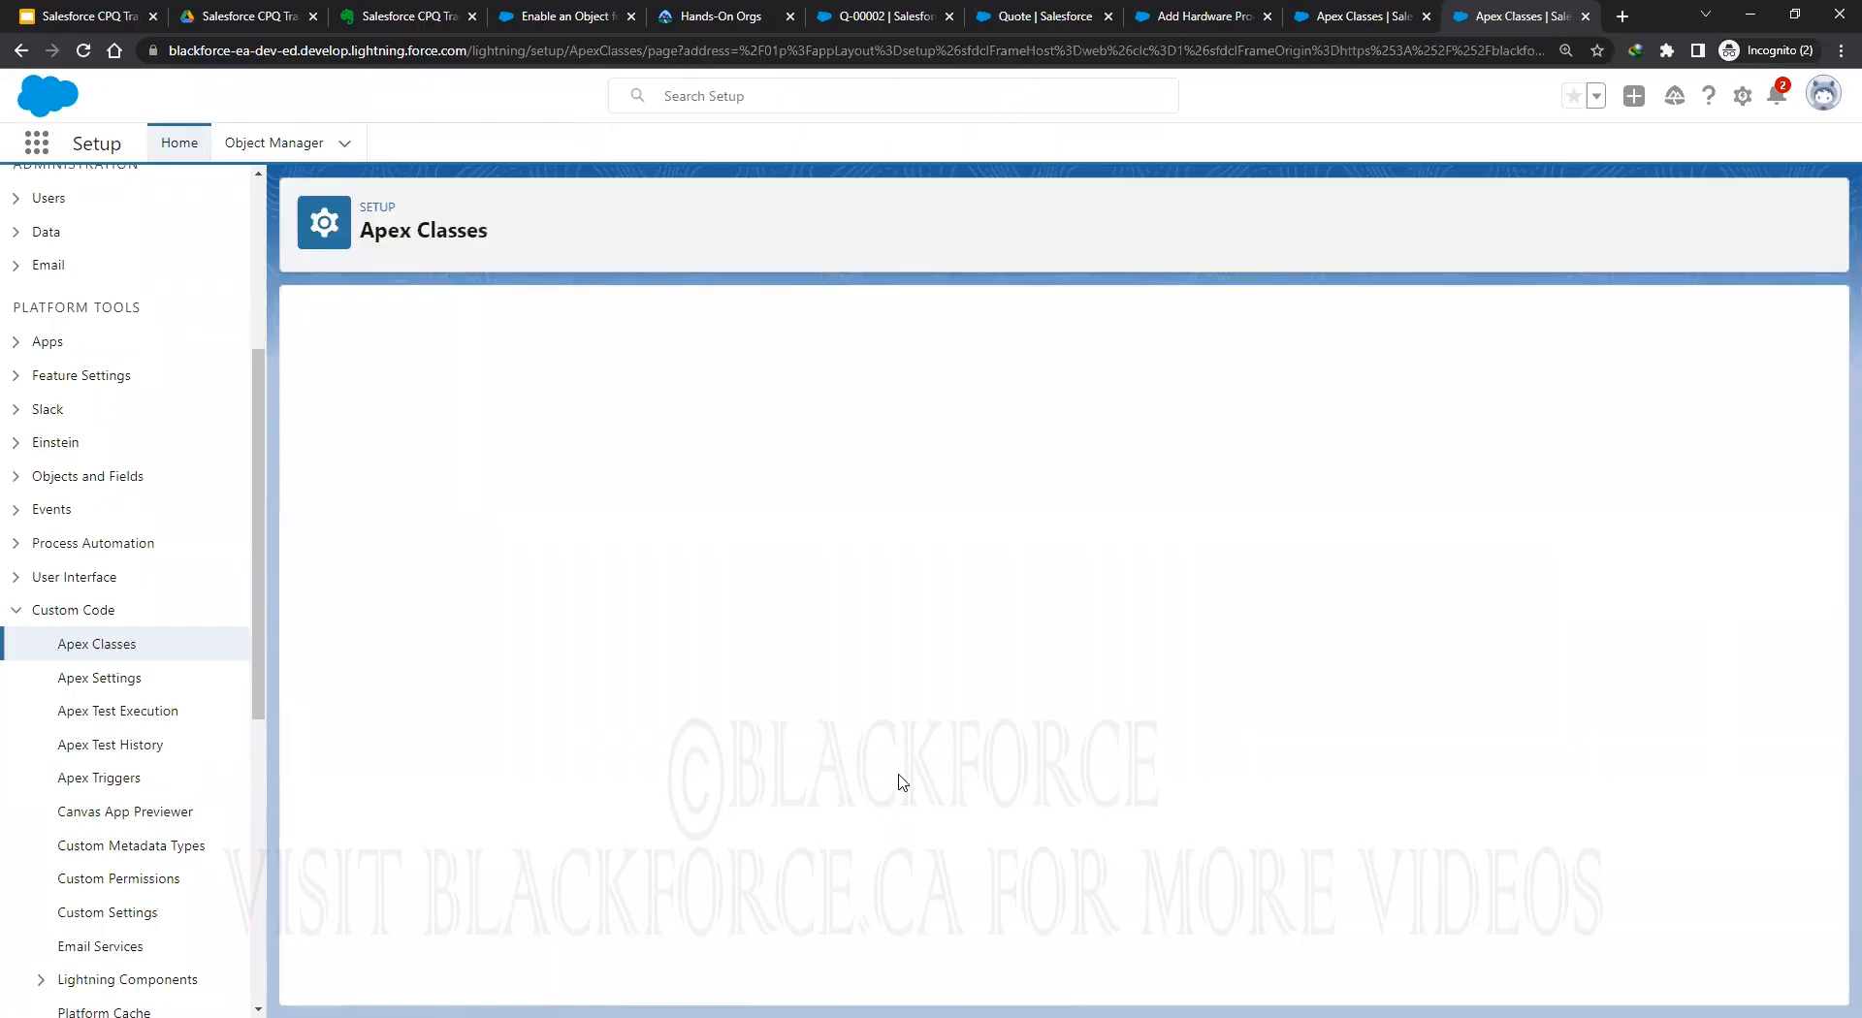
# Show more classes per page and scroll to the non-packaged QuoteExtController (API 56.0).
pyautogui.scroll(-3, 909, 772)
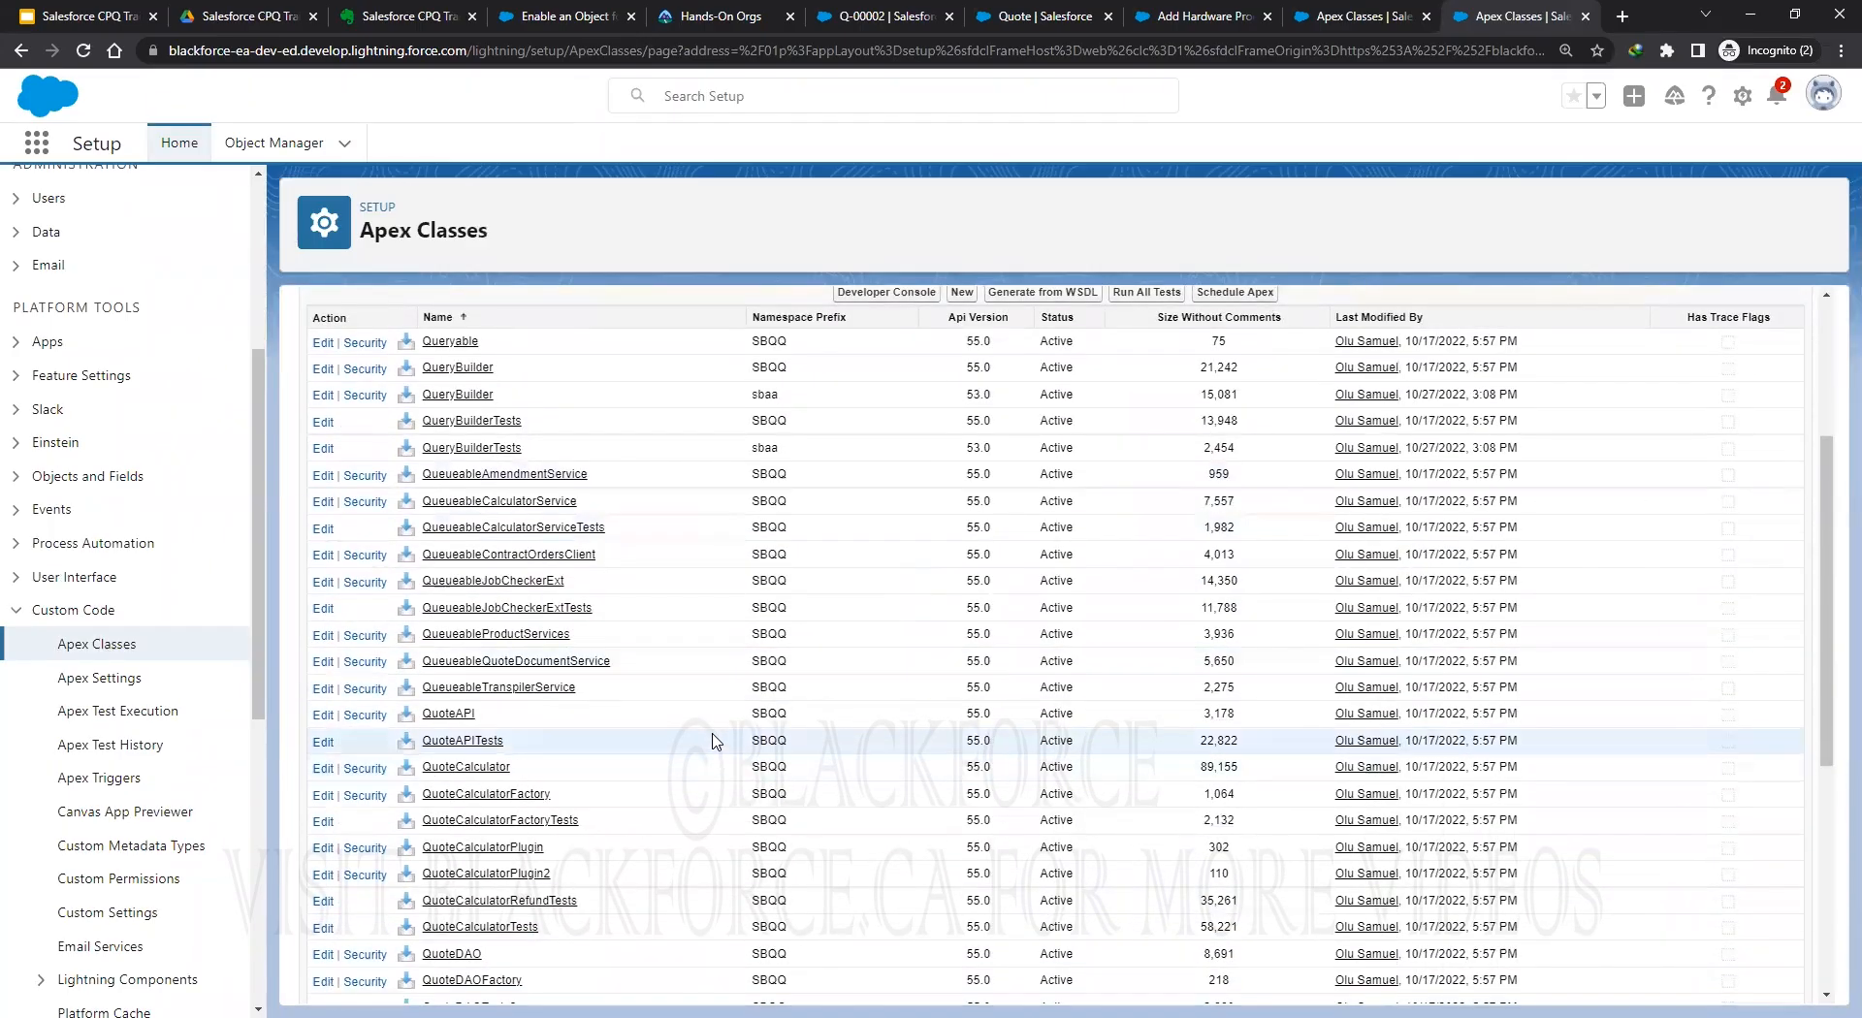
pyautogui.scroll(-1, 713, 741)
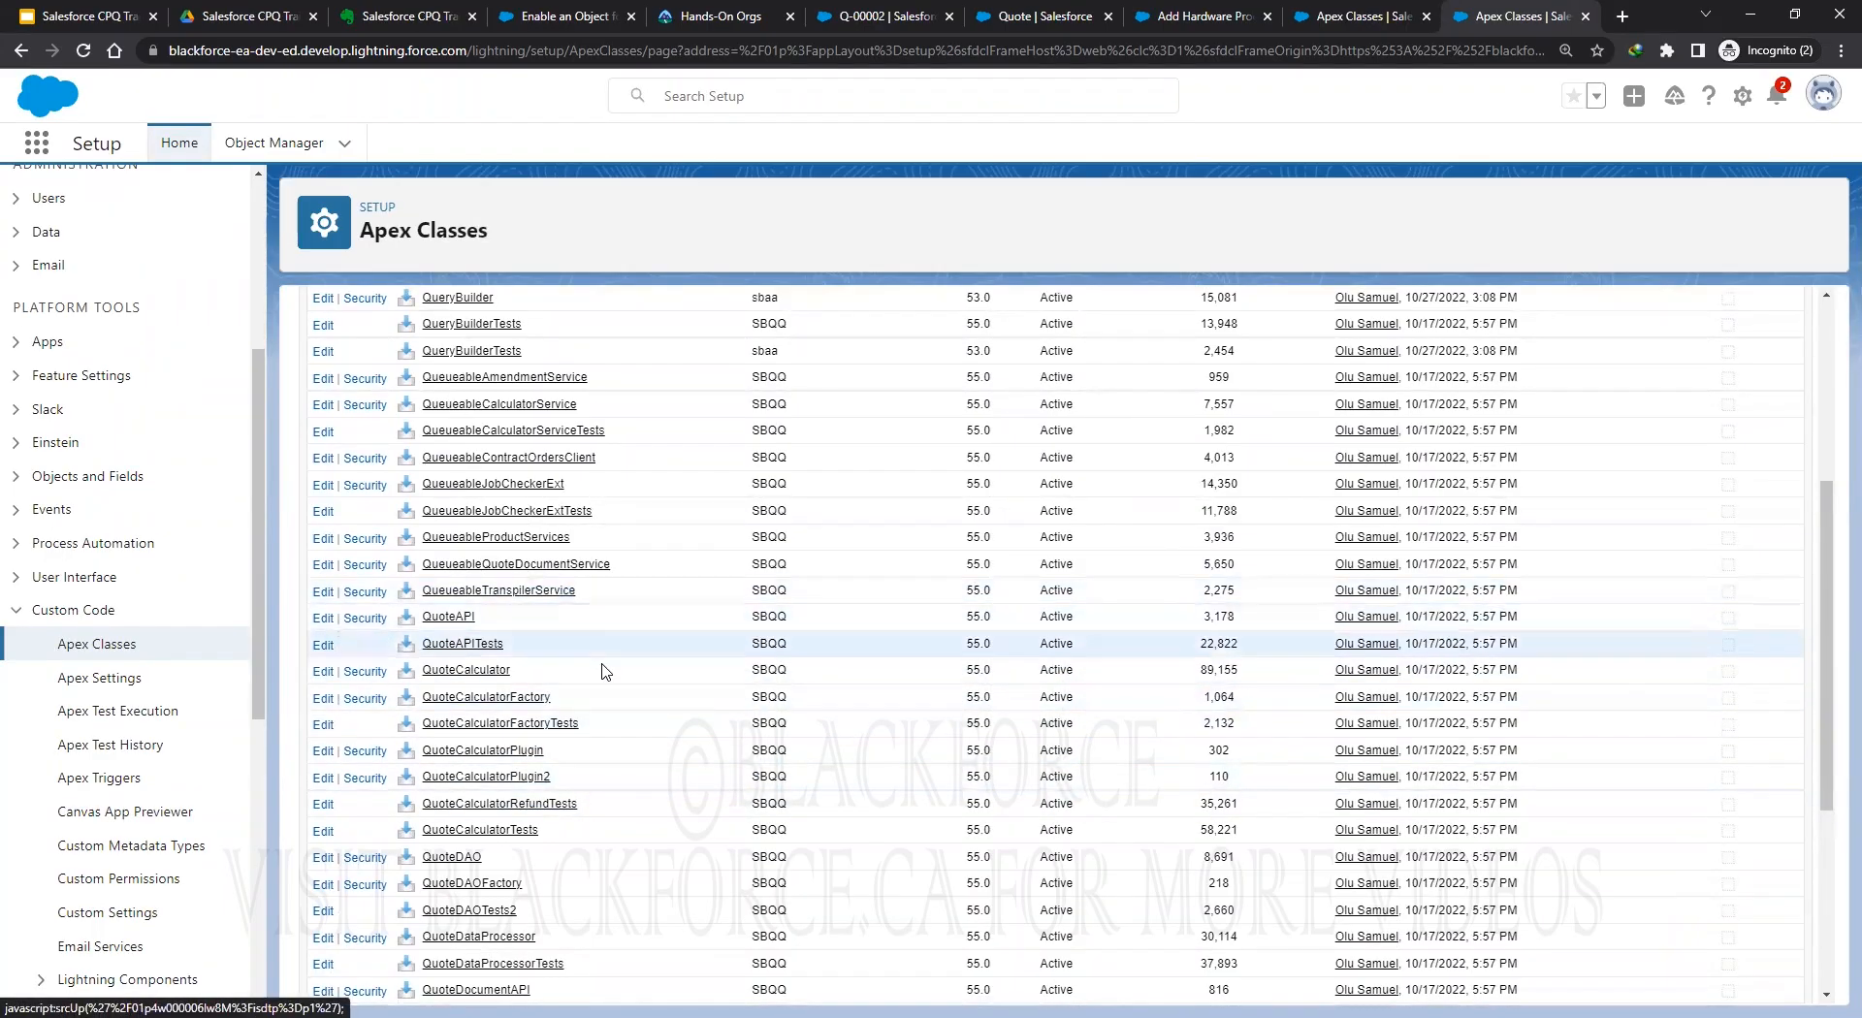
pyautogui.scroll(1, 596, 669)
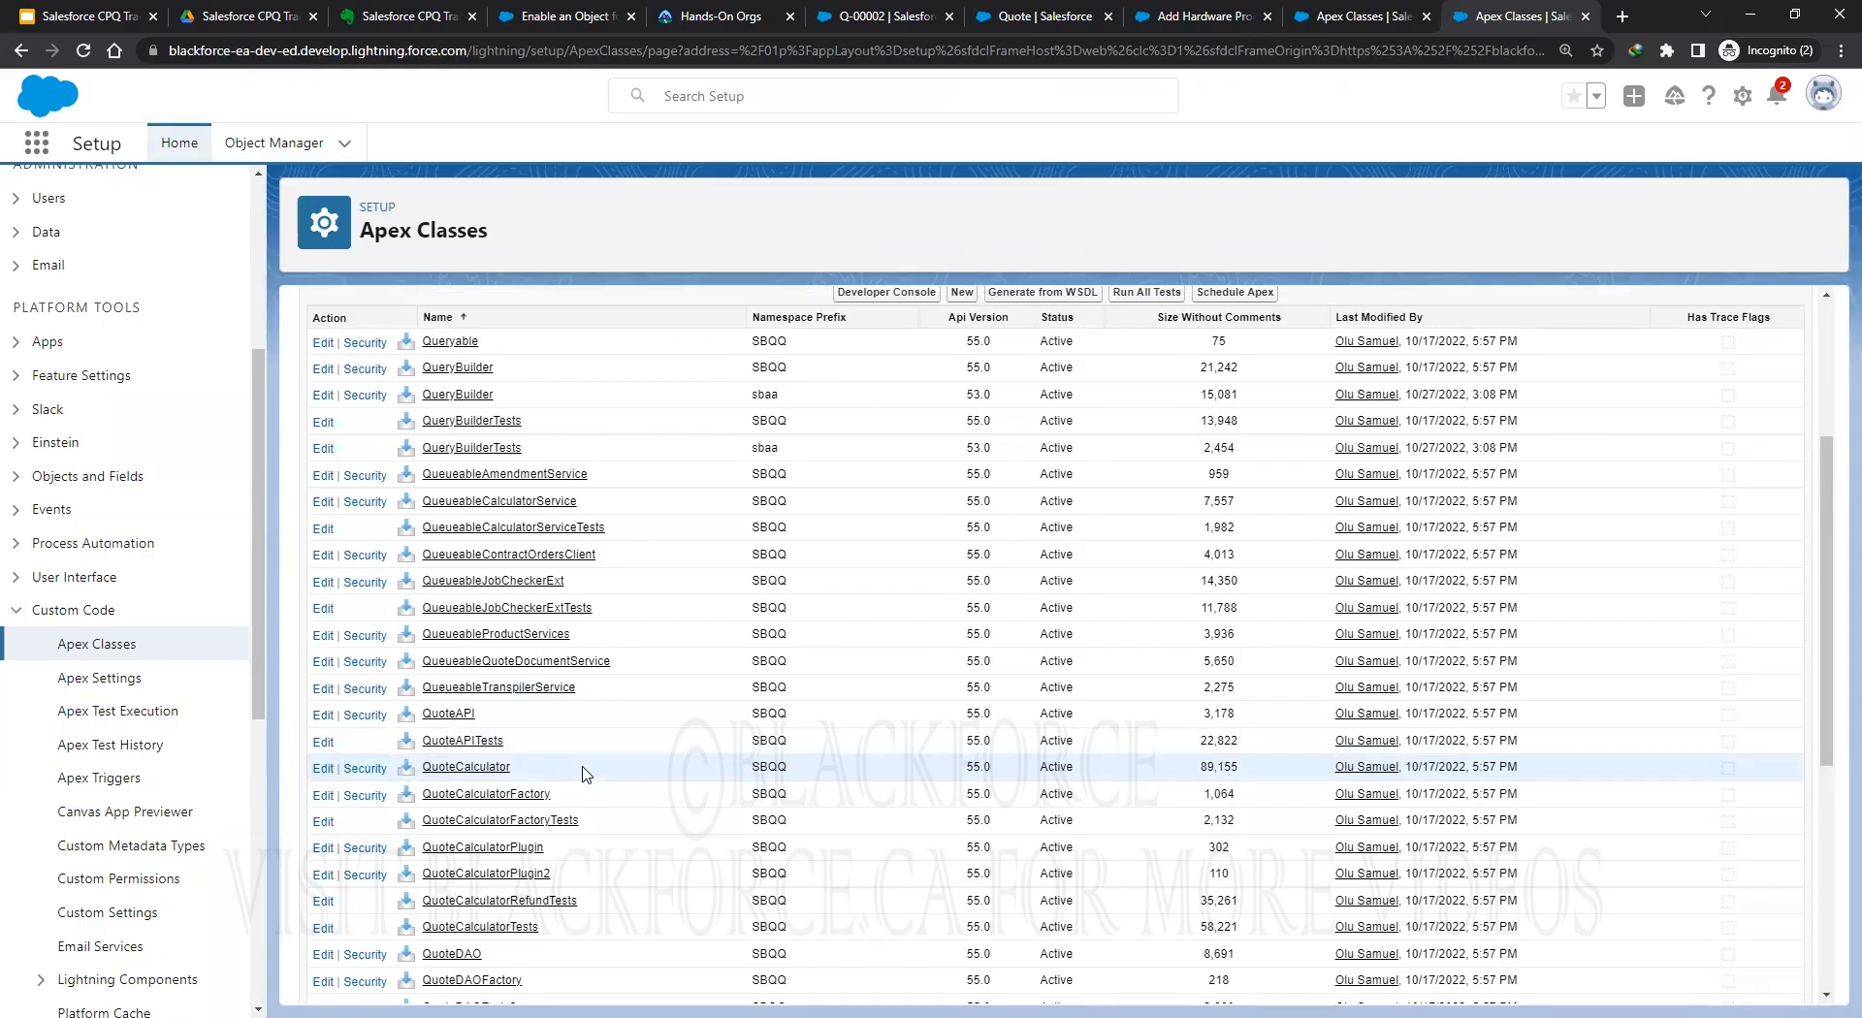
pyautogui.scroll(-2, 606, 800)
pyautogui.scroll(-2, 608, 808)
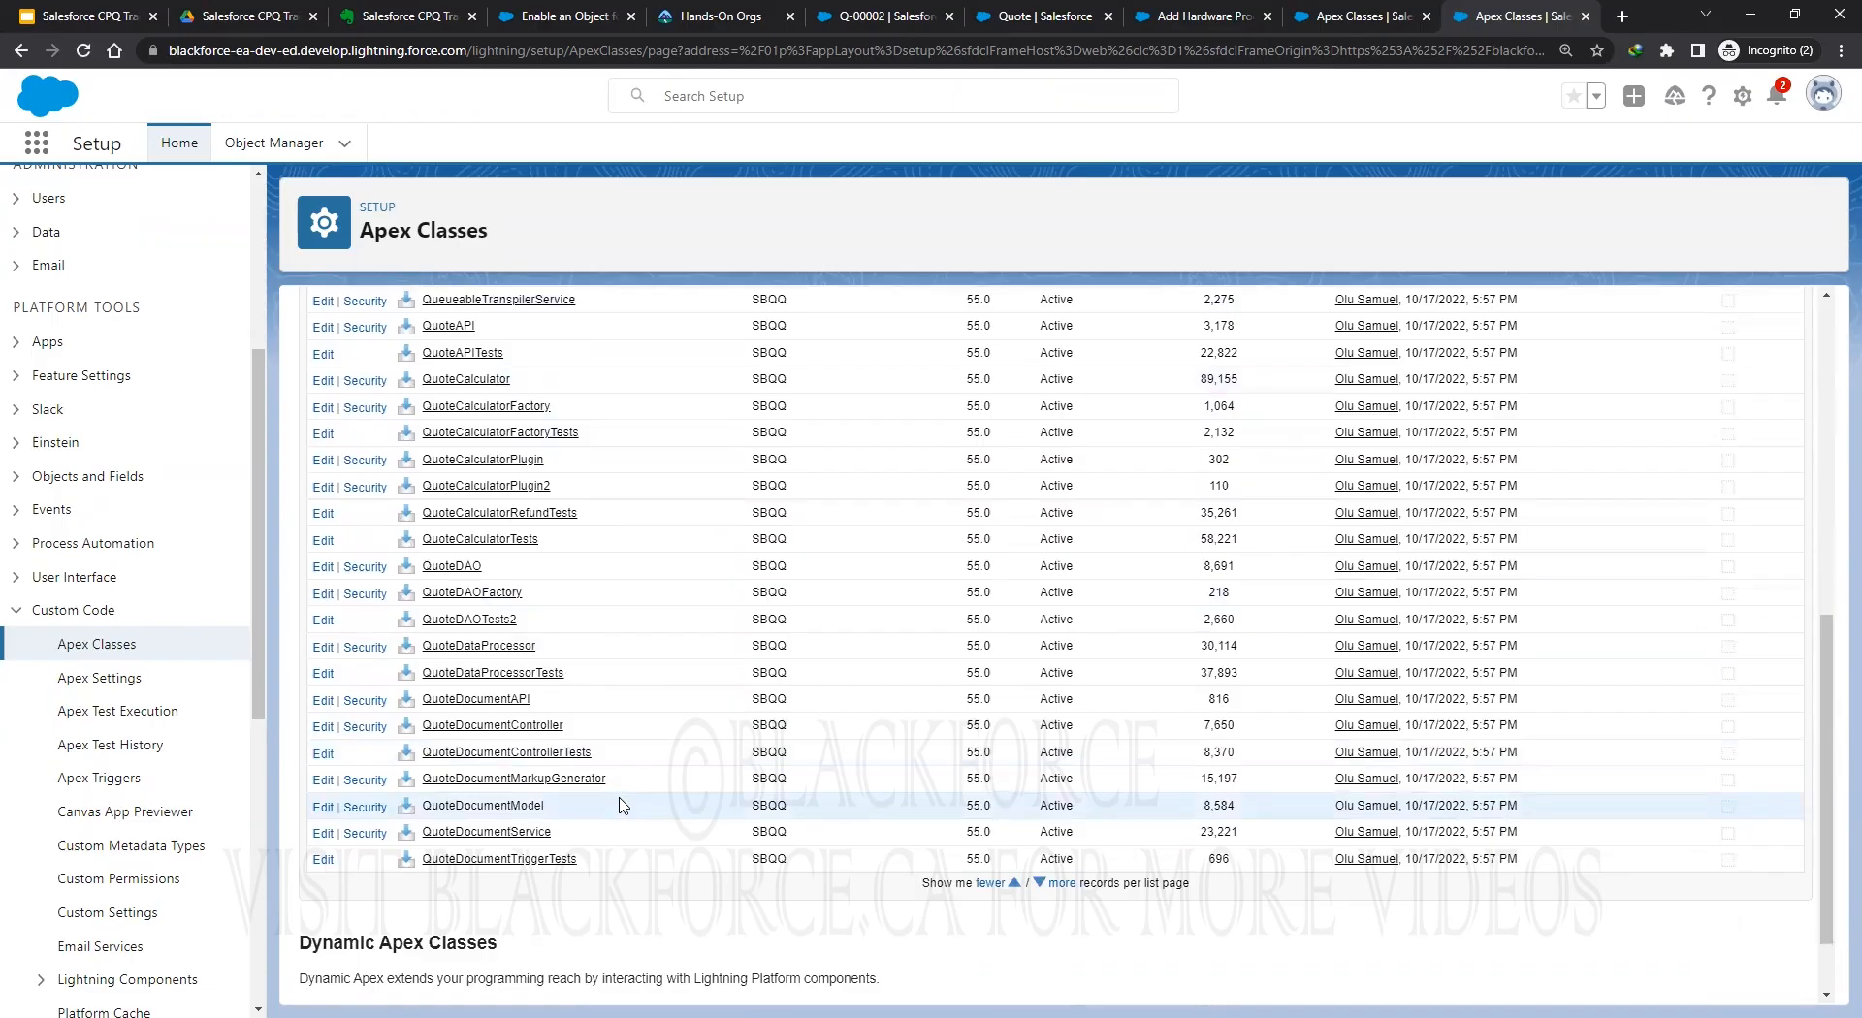
pyautogui.scroll(2, 621, 803)
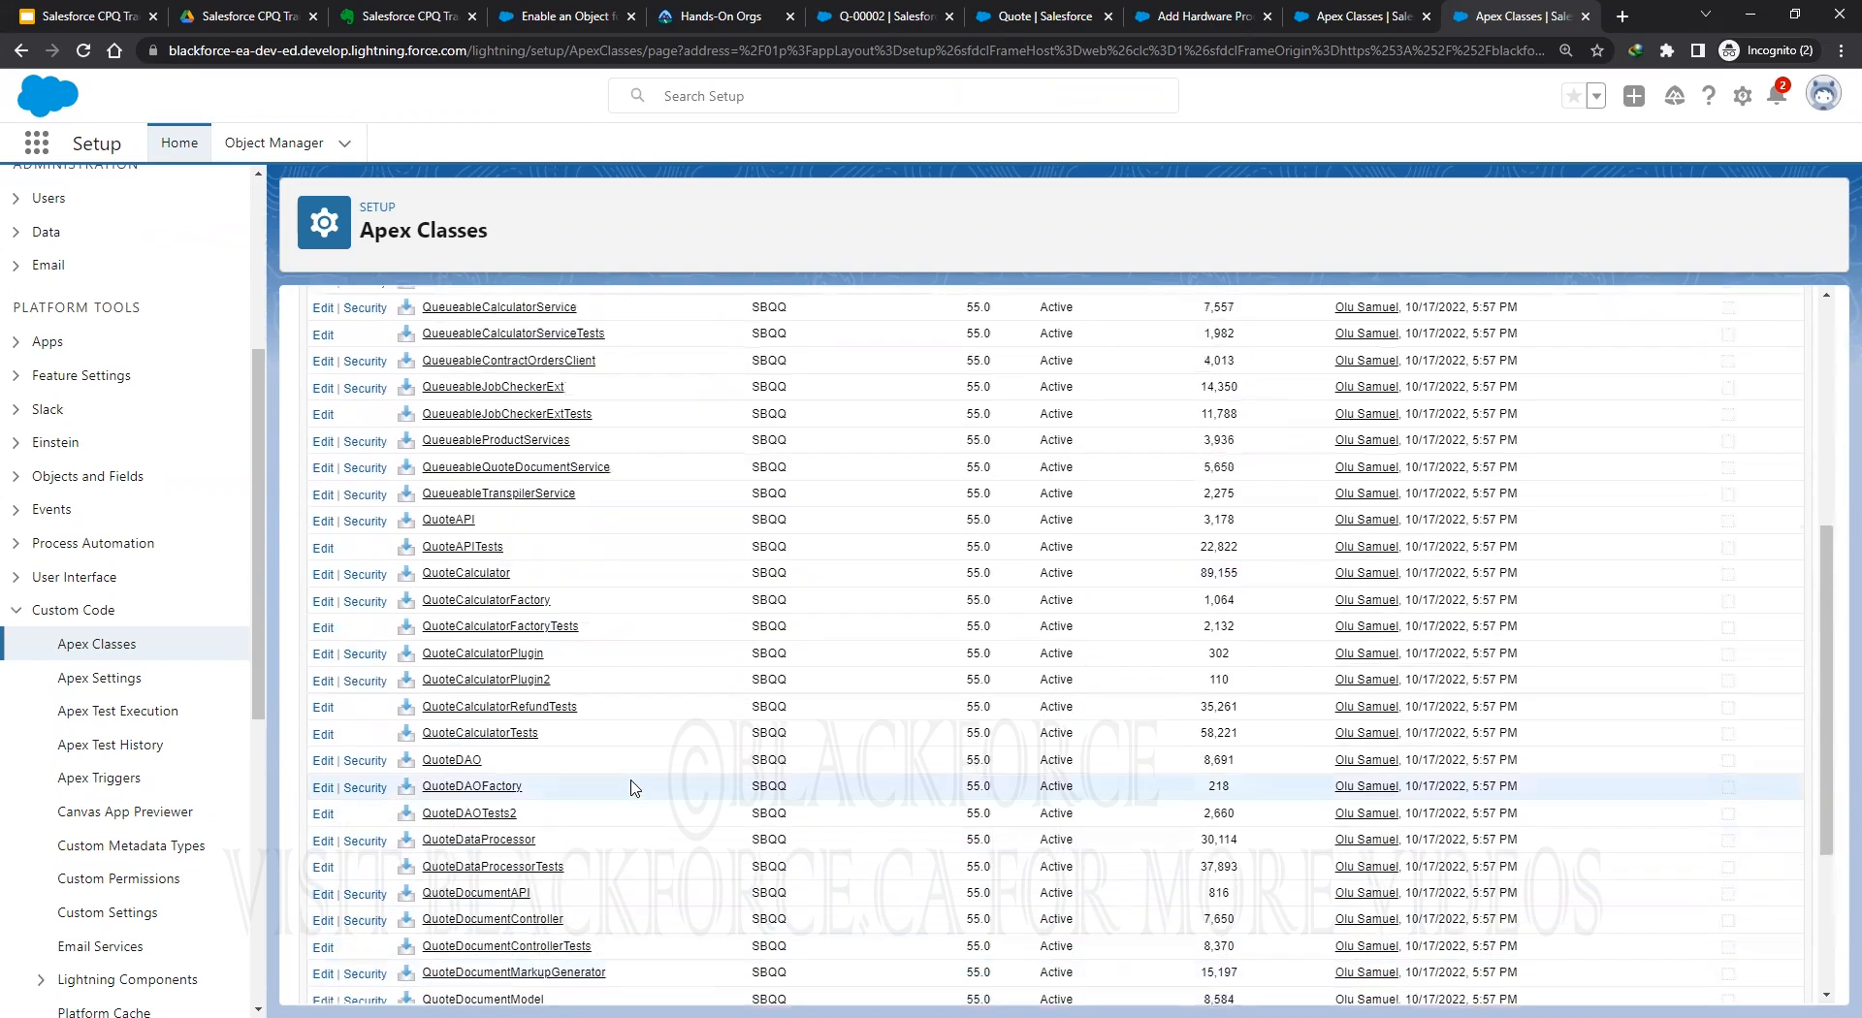
pyautogui.scroll(-2, 632, 787)
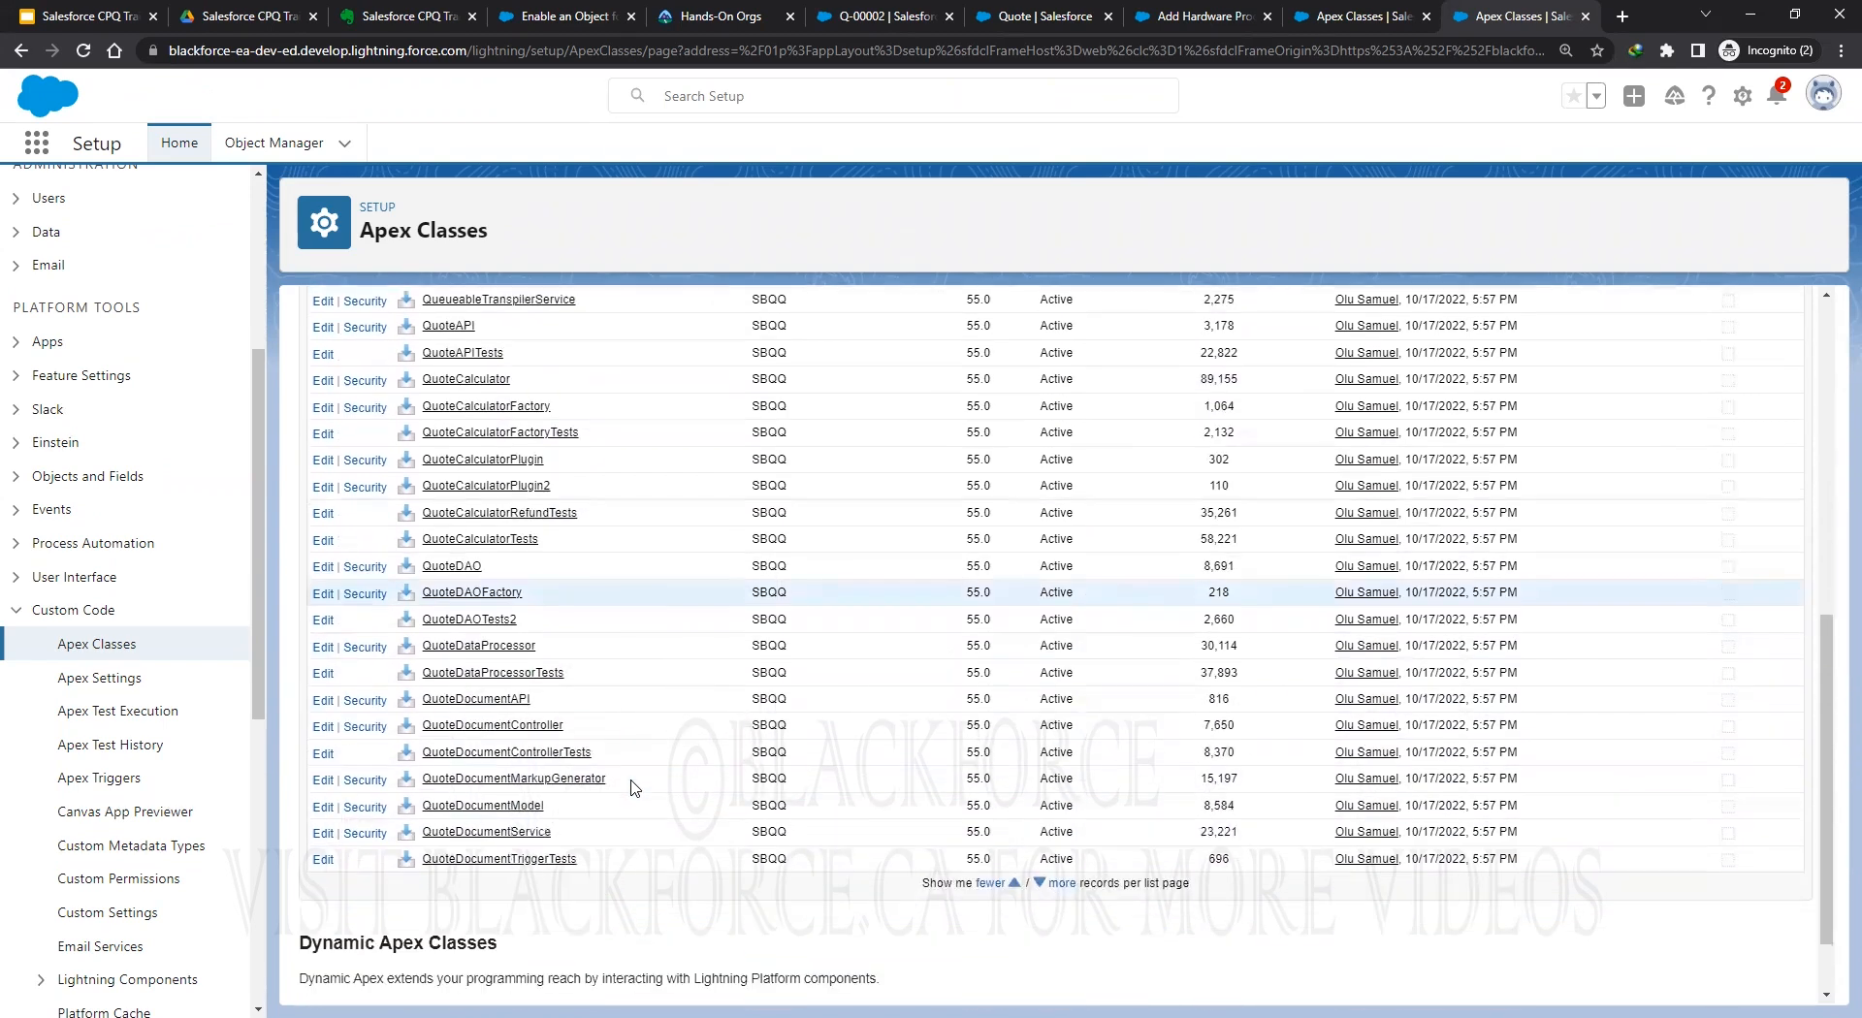
pyautogui.click(1061, 883)
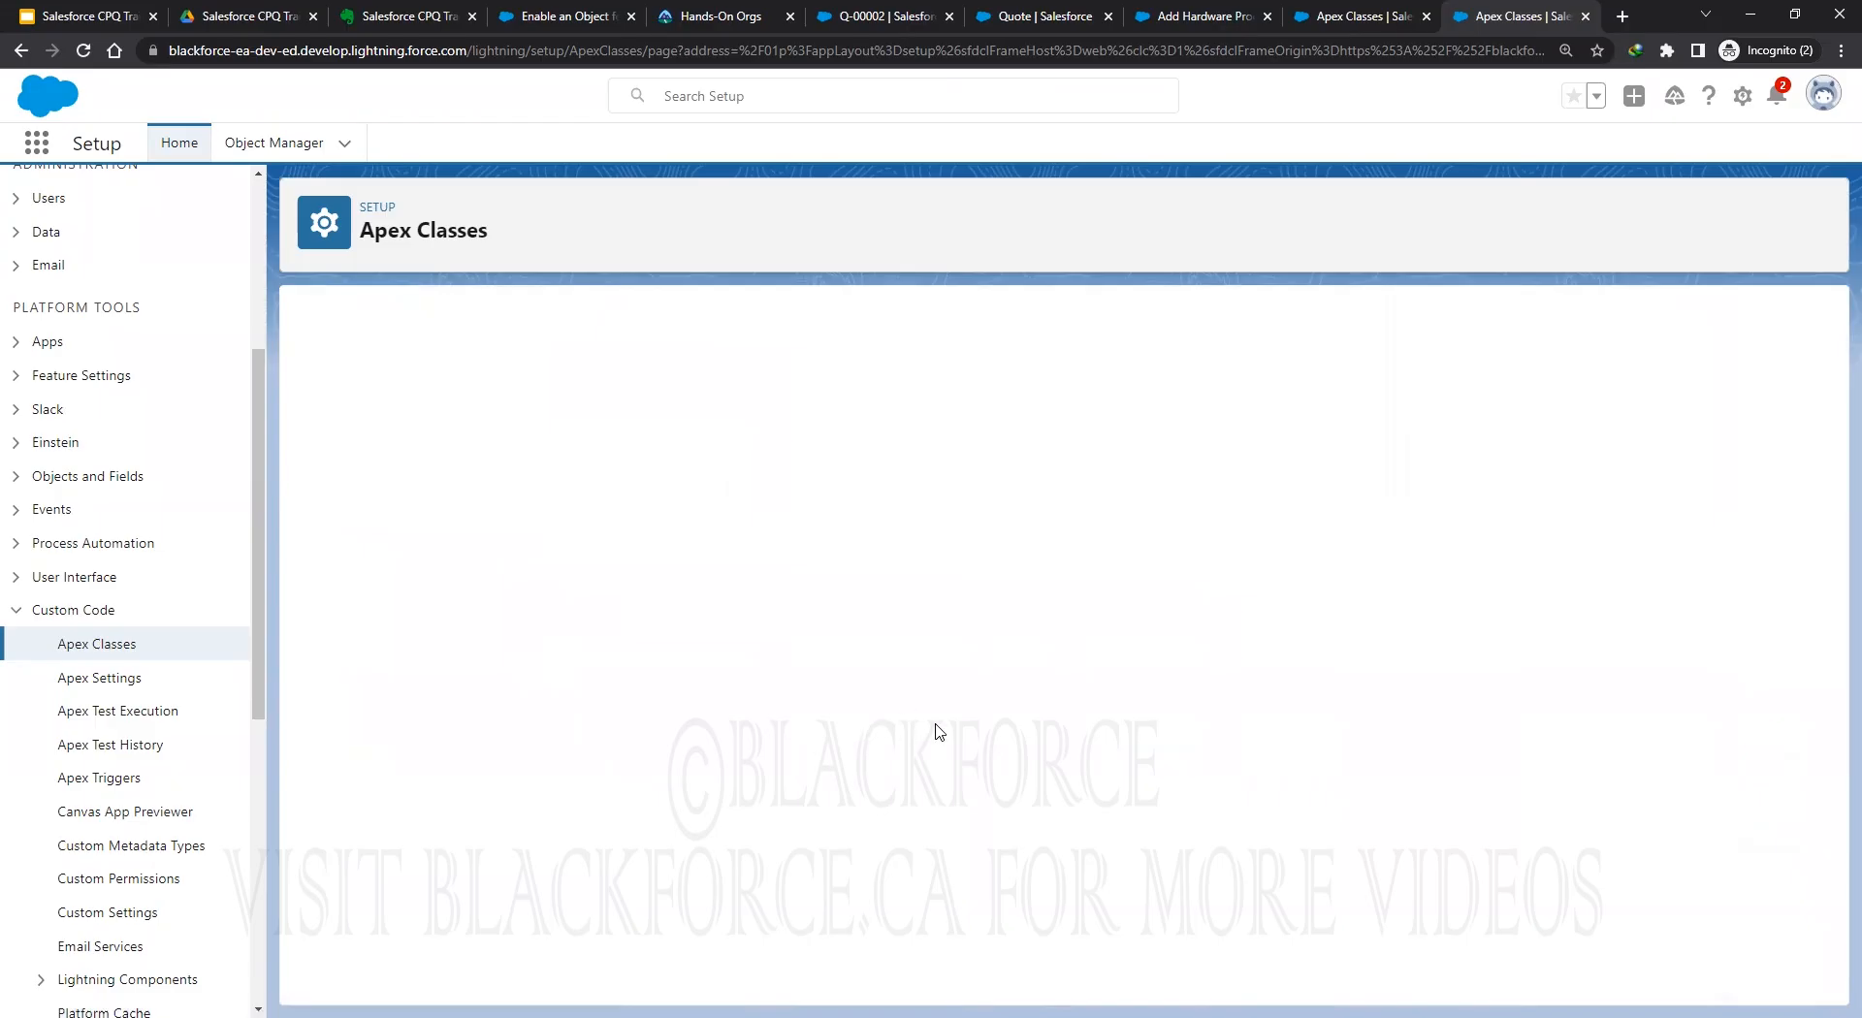
pyautogui.scroll(-12, 939, 729)
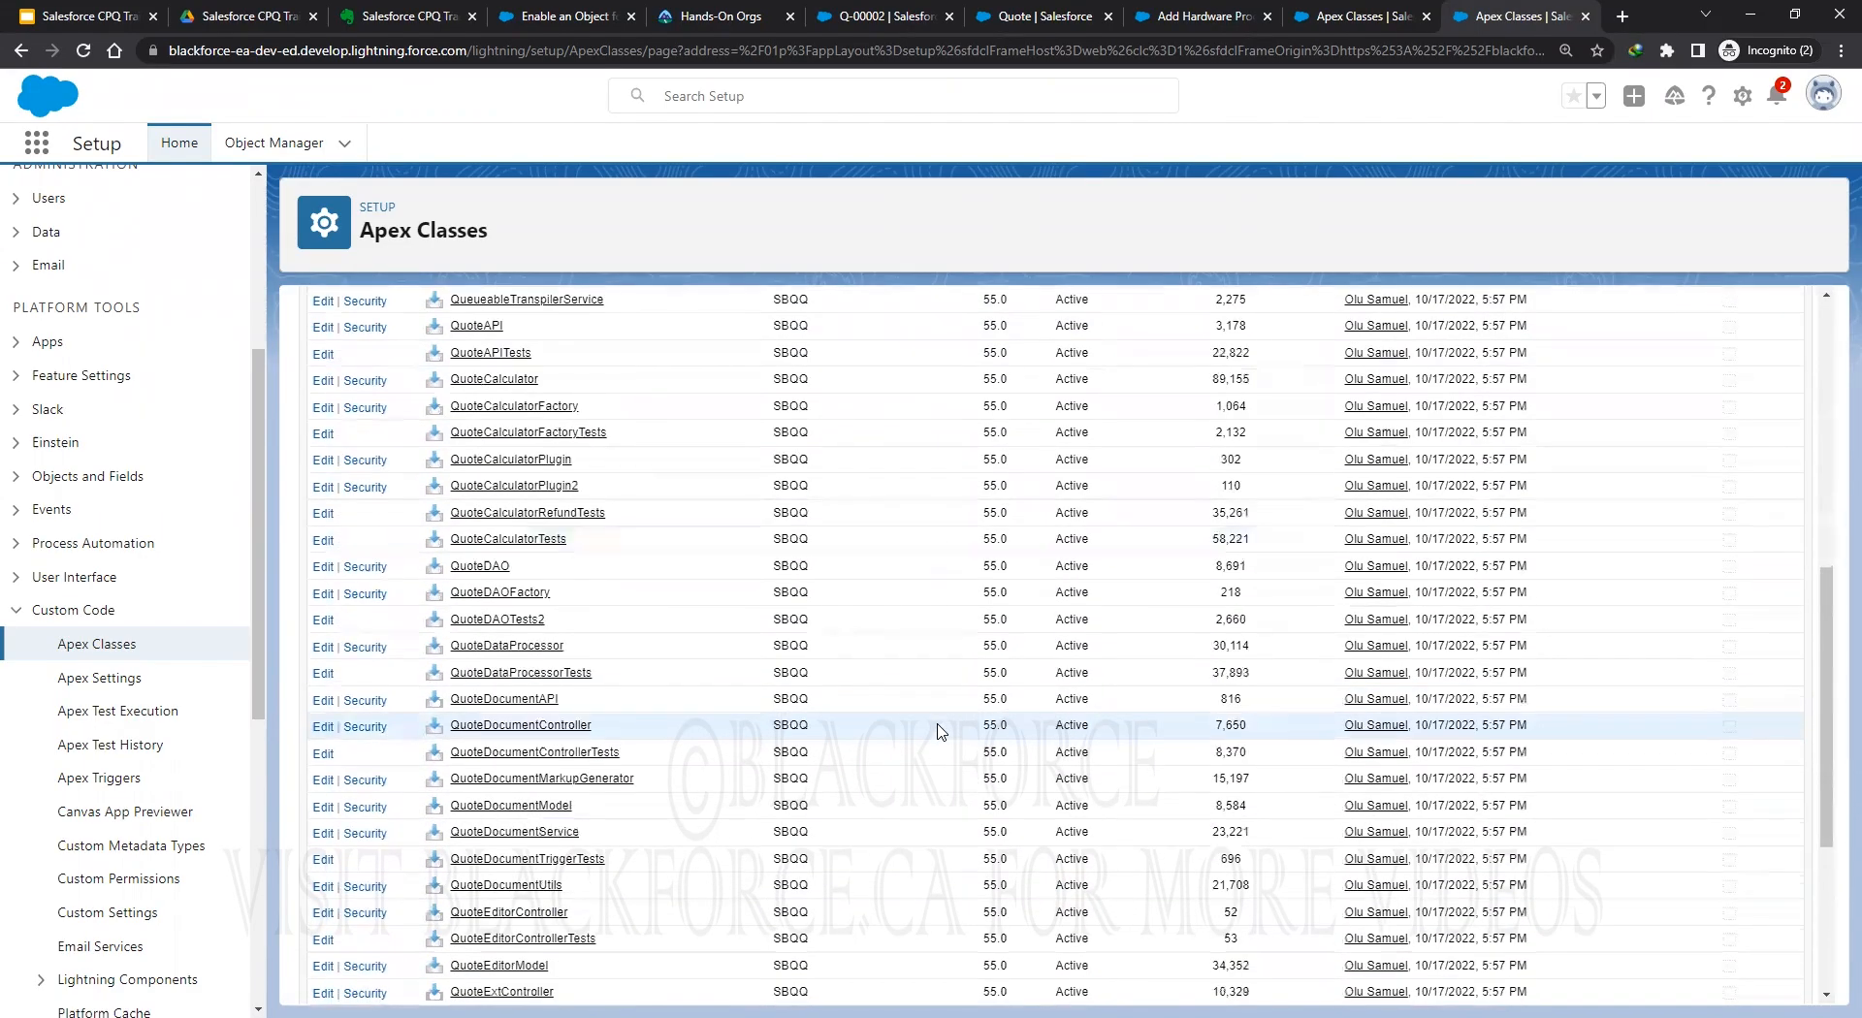
pyautogui.scroll(-3, 937, 729)
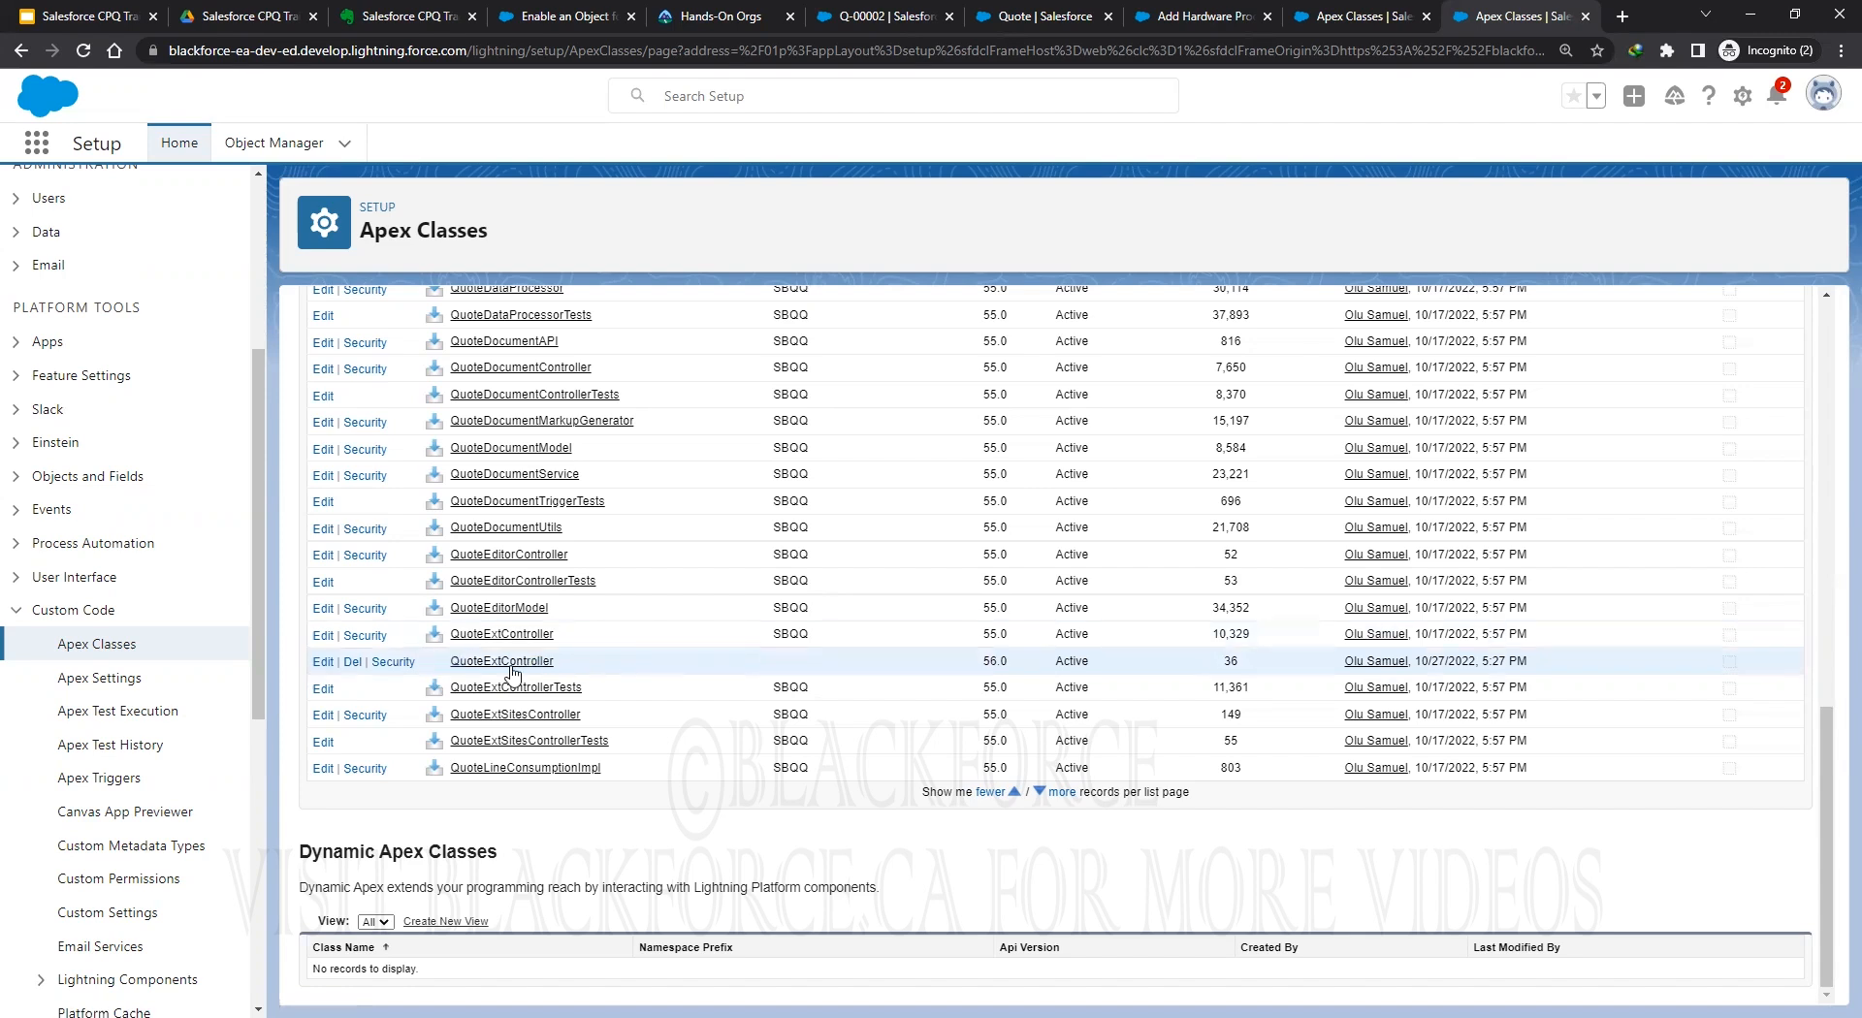
# Delete the old QuoteExtController class and recreate it from the pasted code, saving it.
pyautogui.click(352, 663)
pyautogui.click(1015, 160)
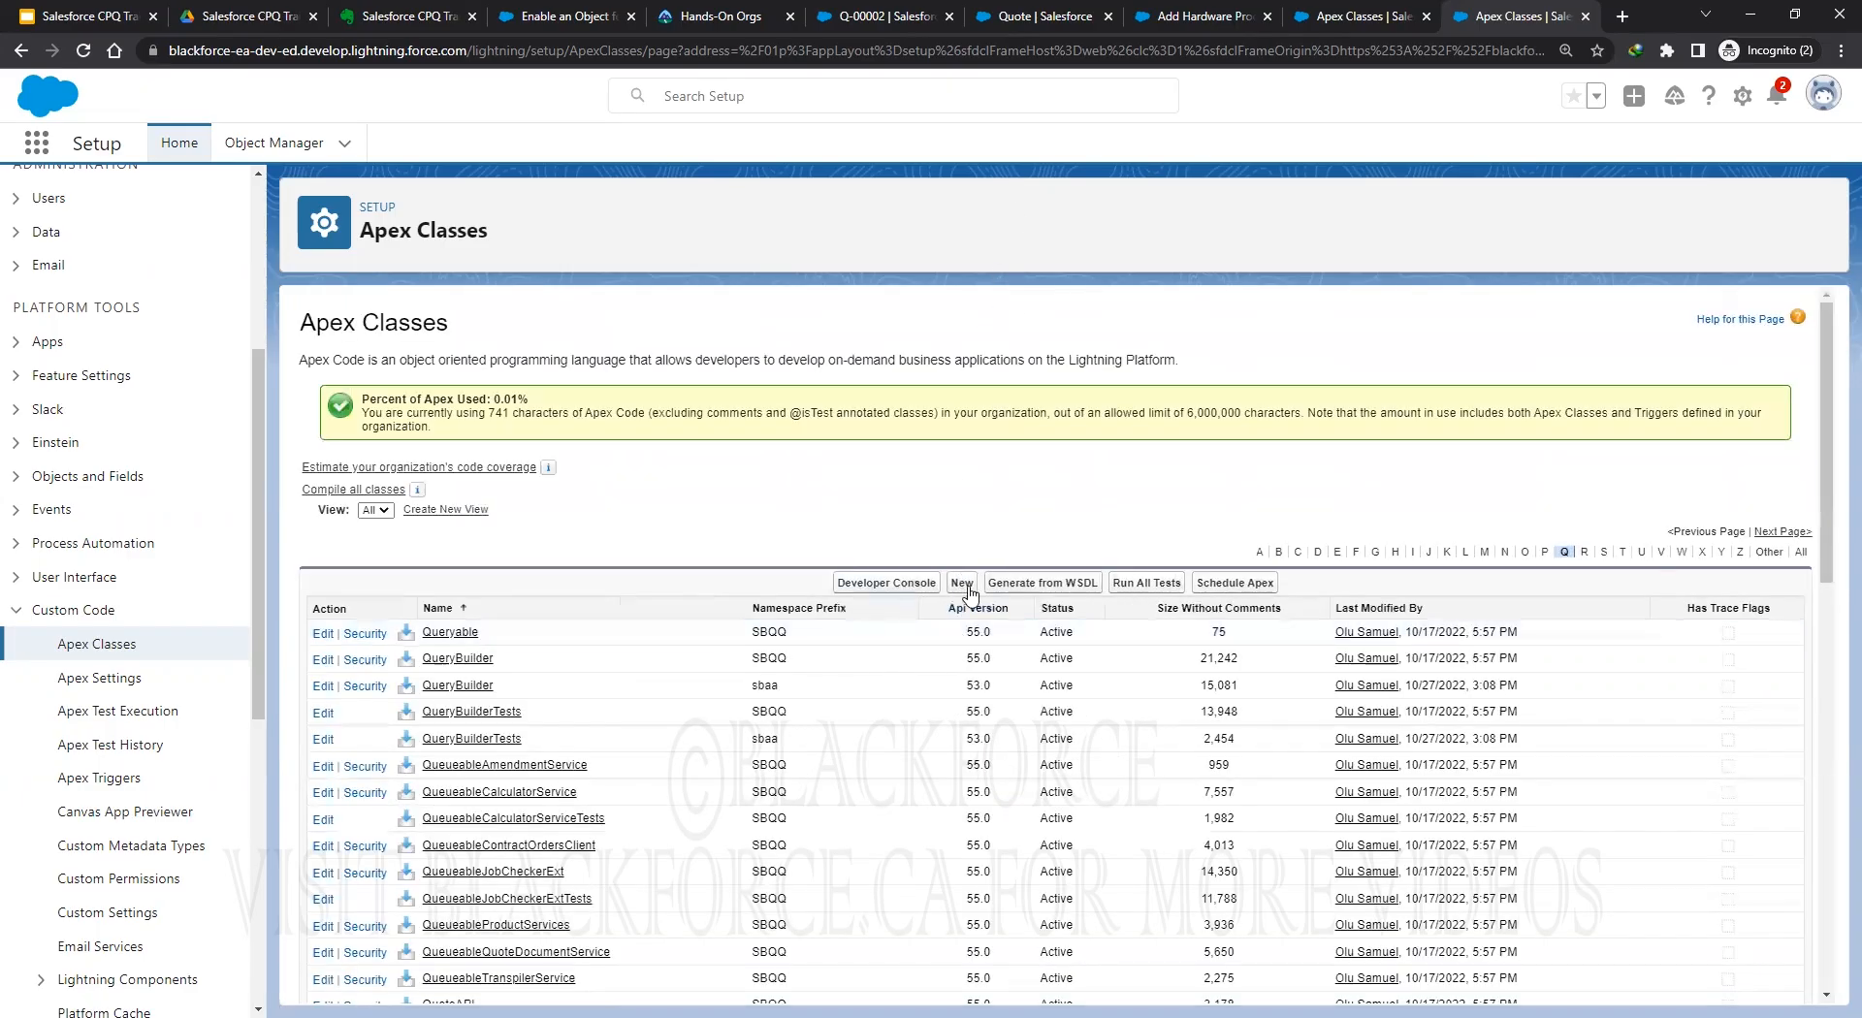
pyautogui.click(960, 577)
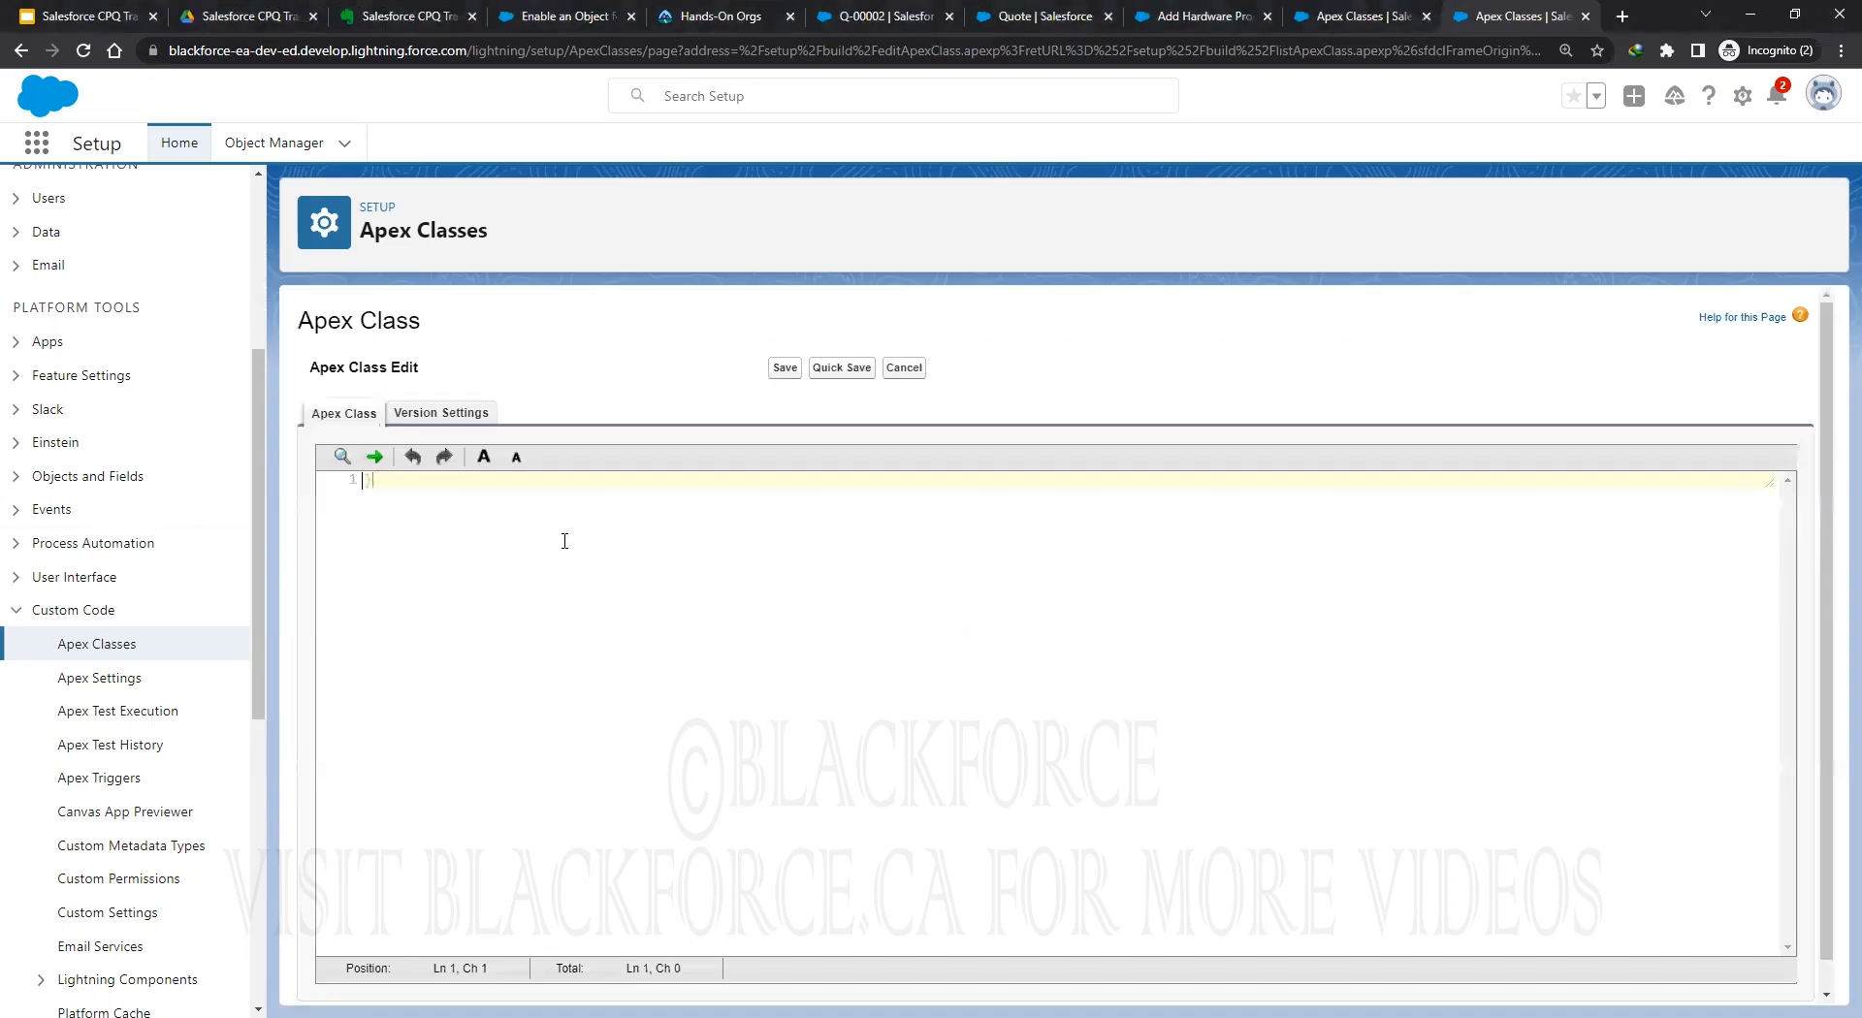
pyautogui.hotkey('ctrl', 'v')
pyautogui.click(840, 370)
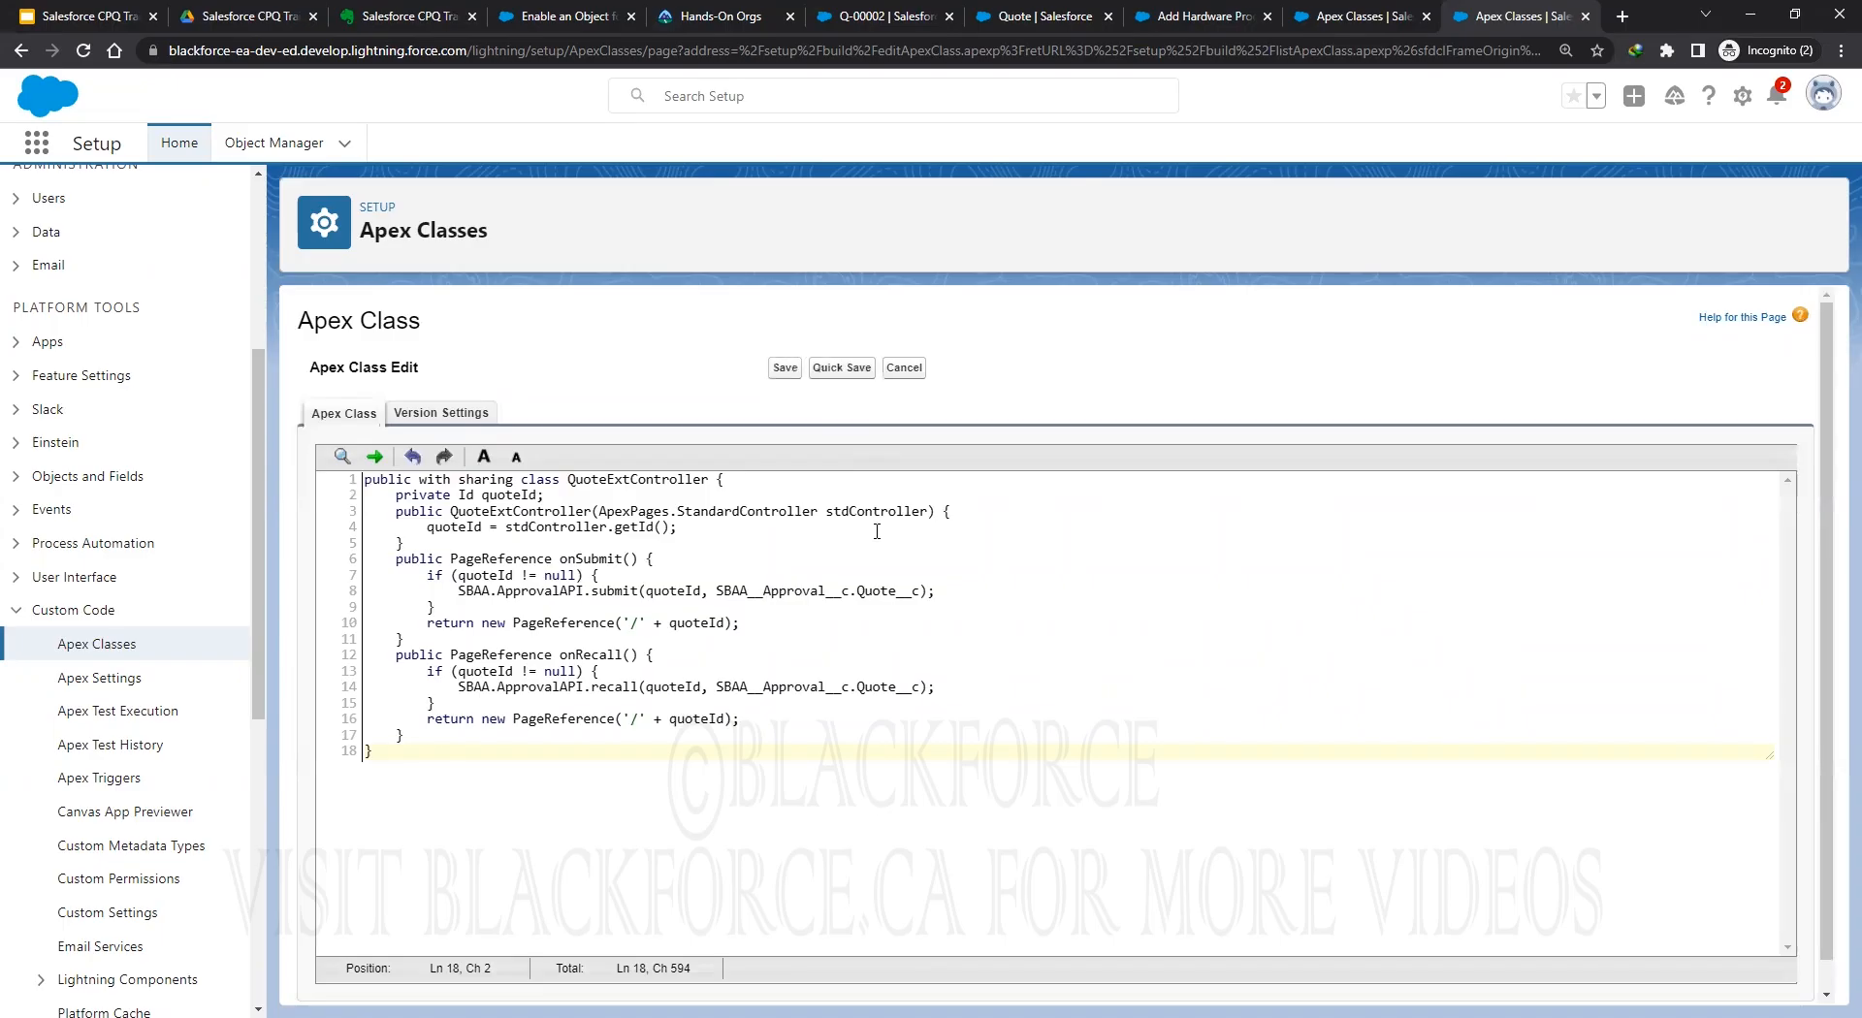
pyautogui.click(829, 371)
# Copy the test class code from the notes, reload the editor, and start another new Apex class.
pyautogui.click(1350, 17)
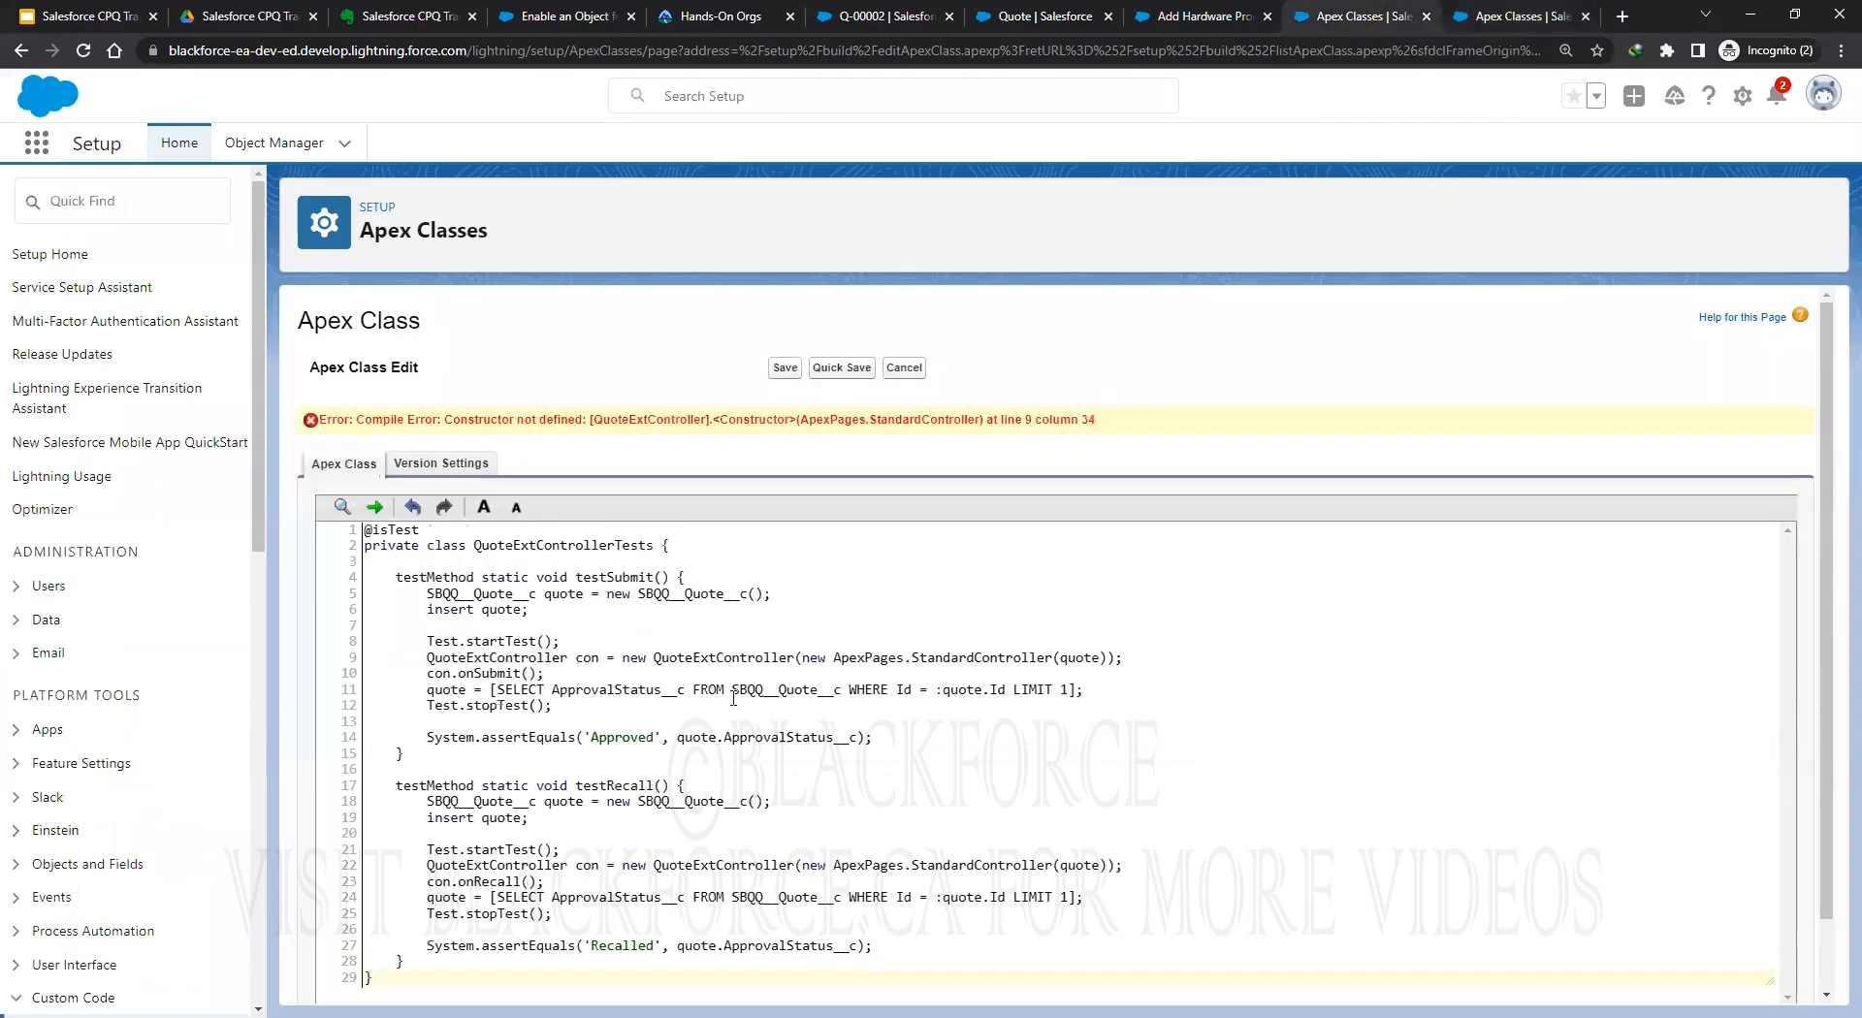
pyautogui.click(368, 16)
pyautogui.rightClick(329, 467)
pyautogui.click(387, 536)
pyautogui.click(1488, 22)
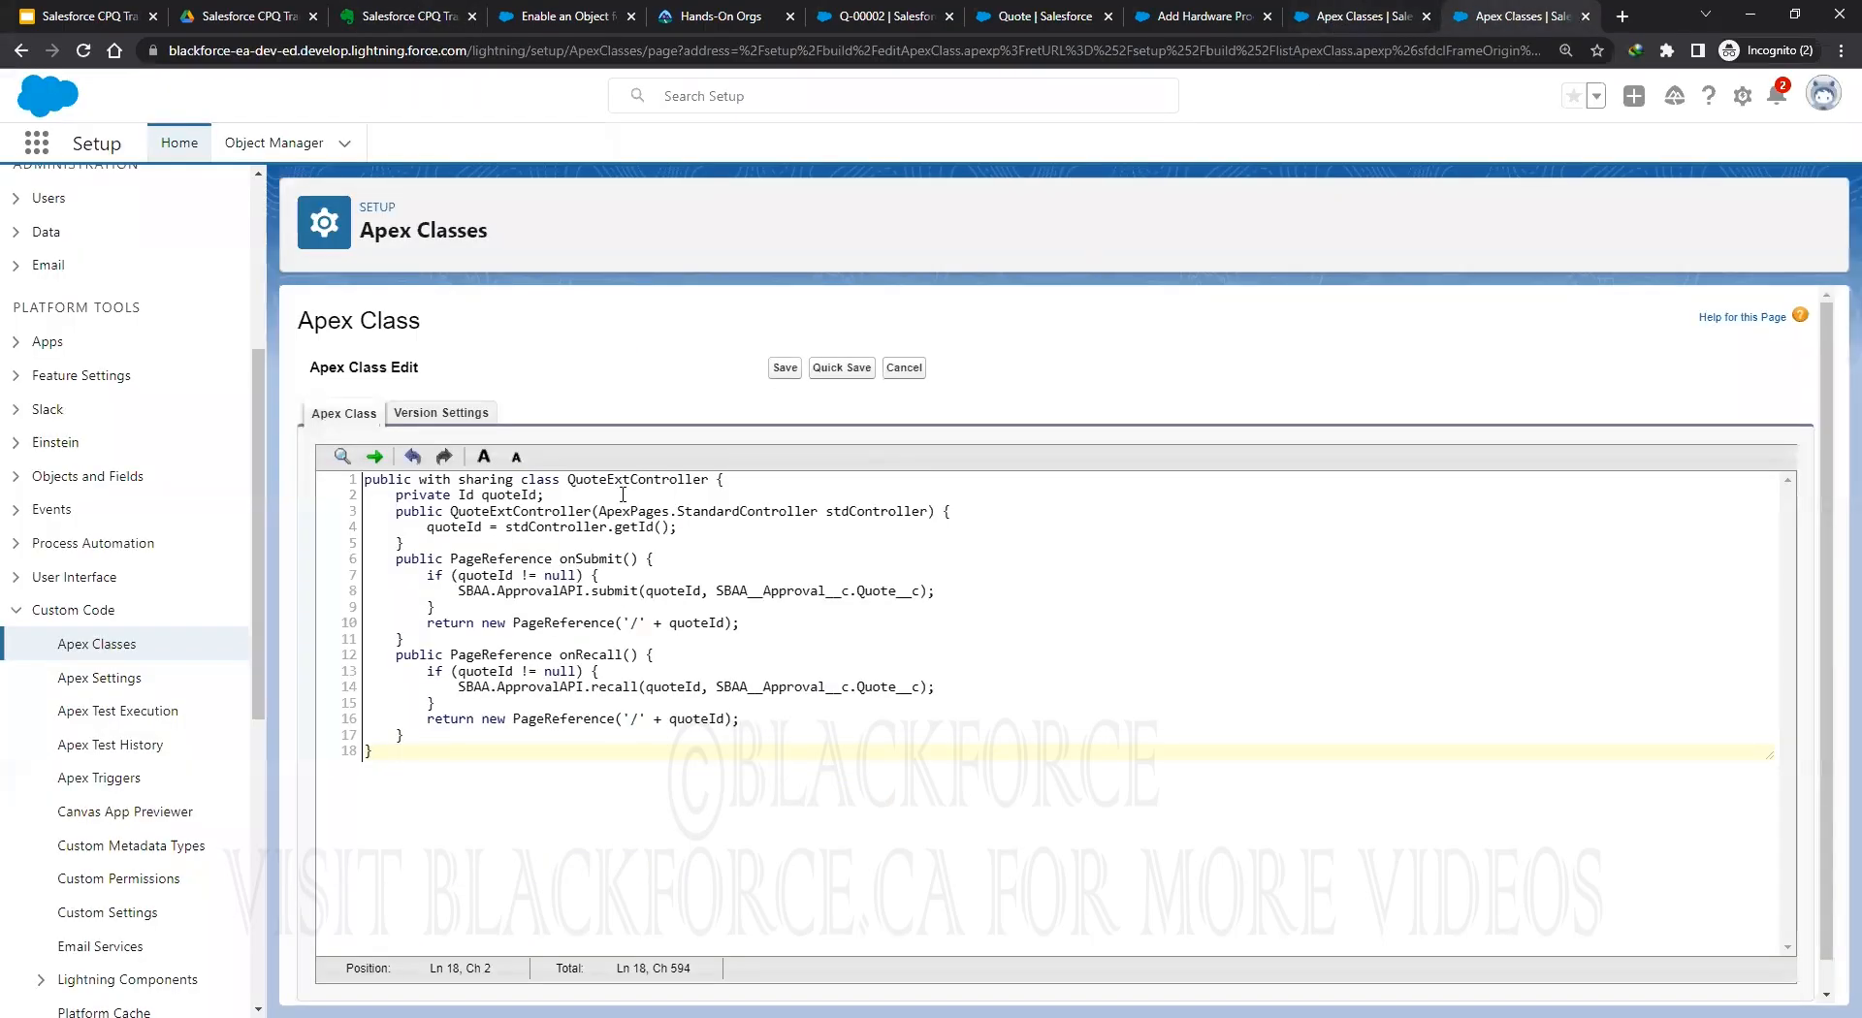
pyautogui.click(1343, 17)
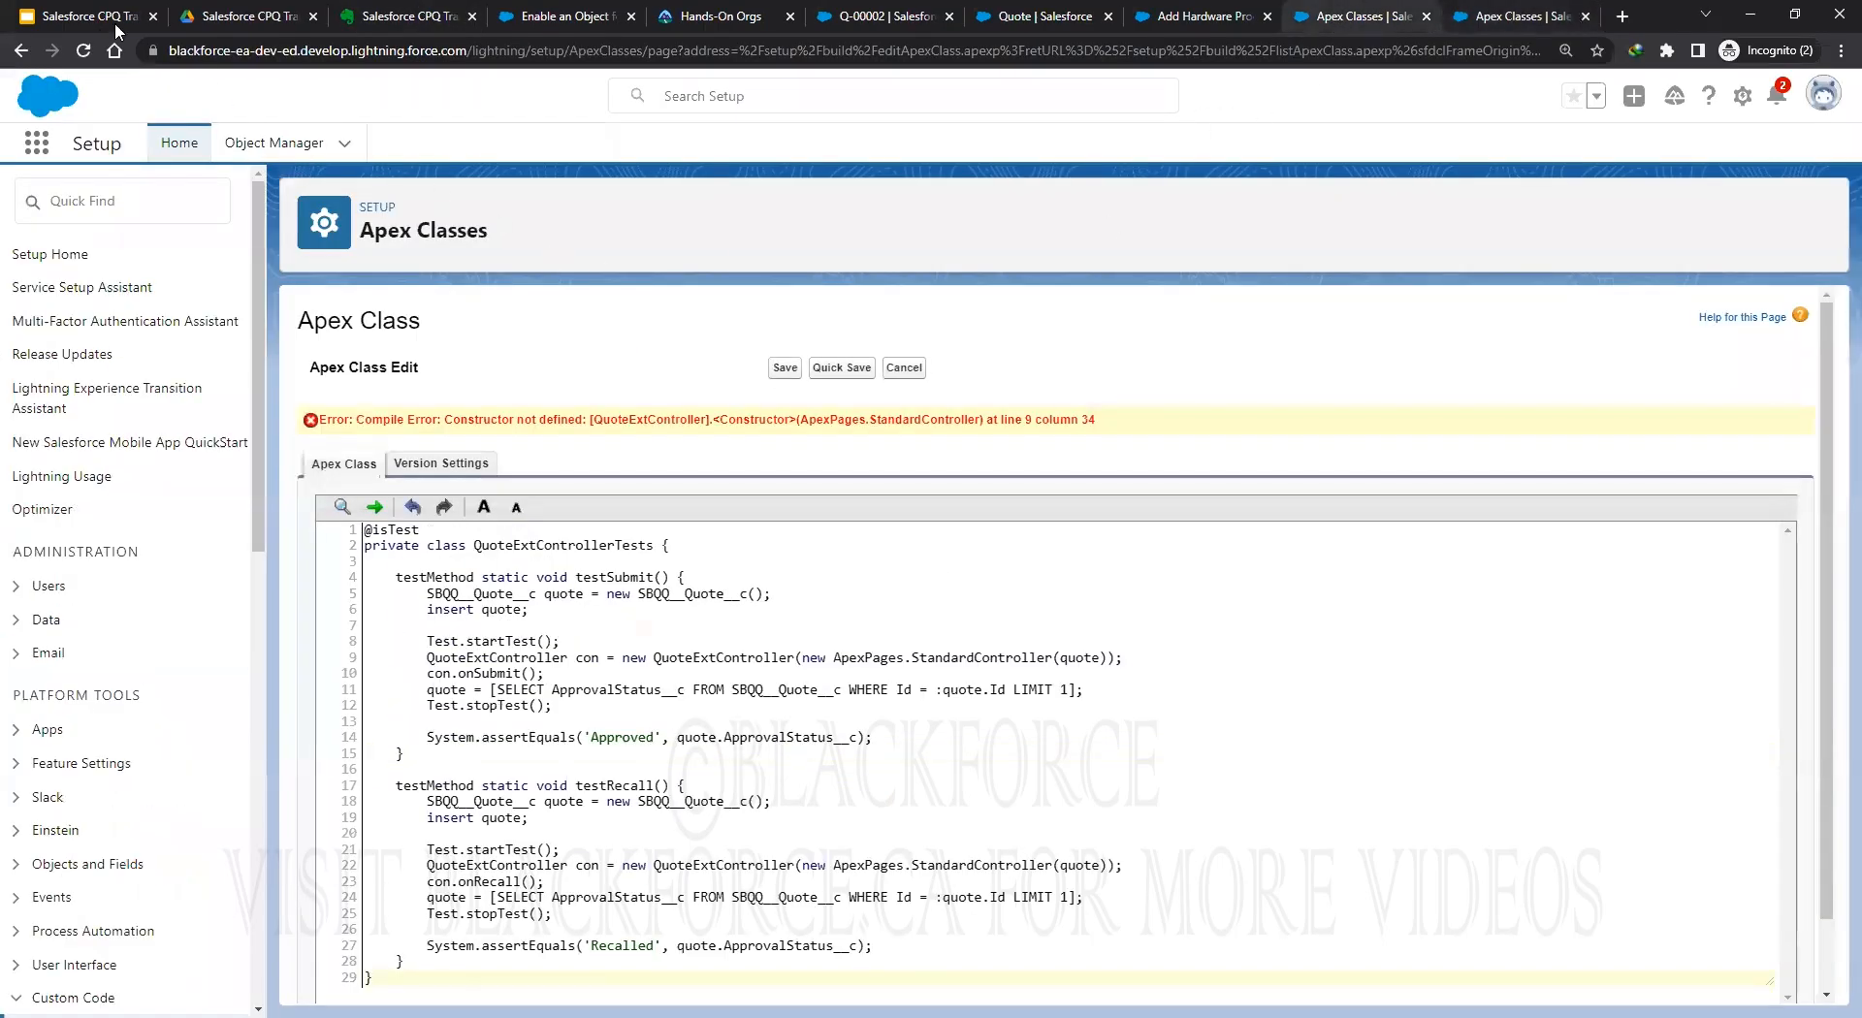
pyautogui.click(82, 54)
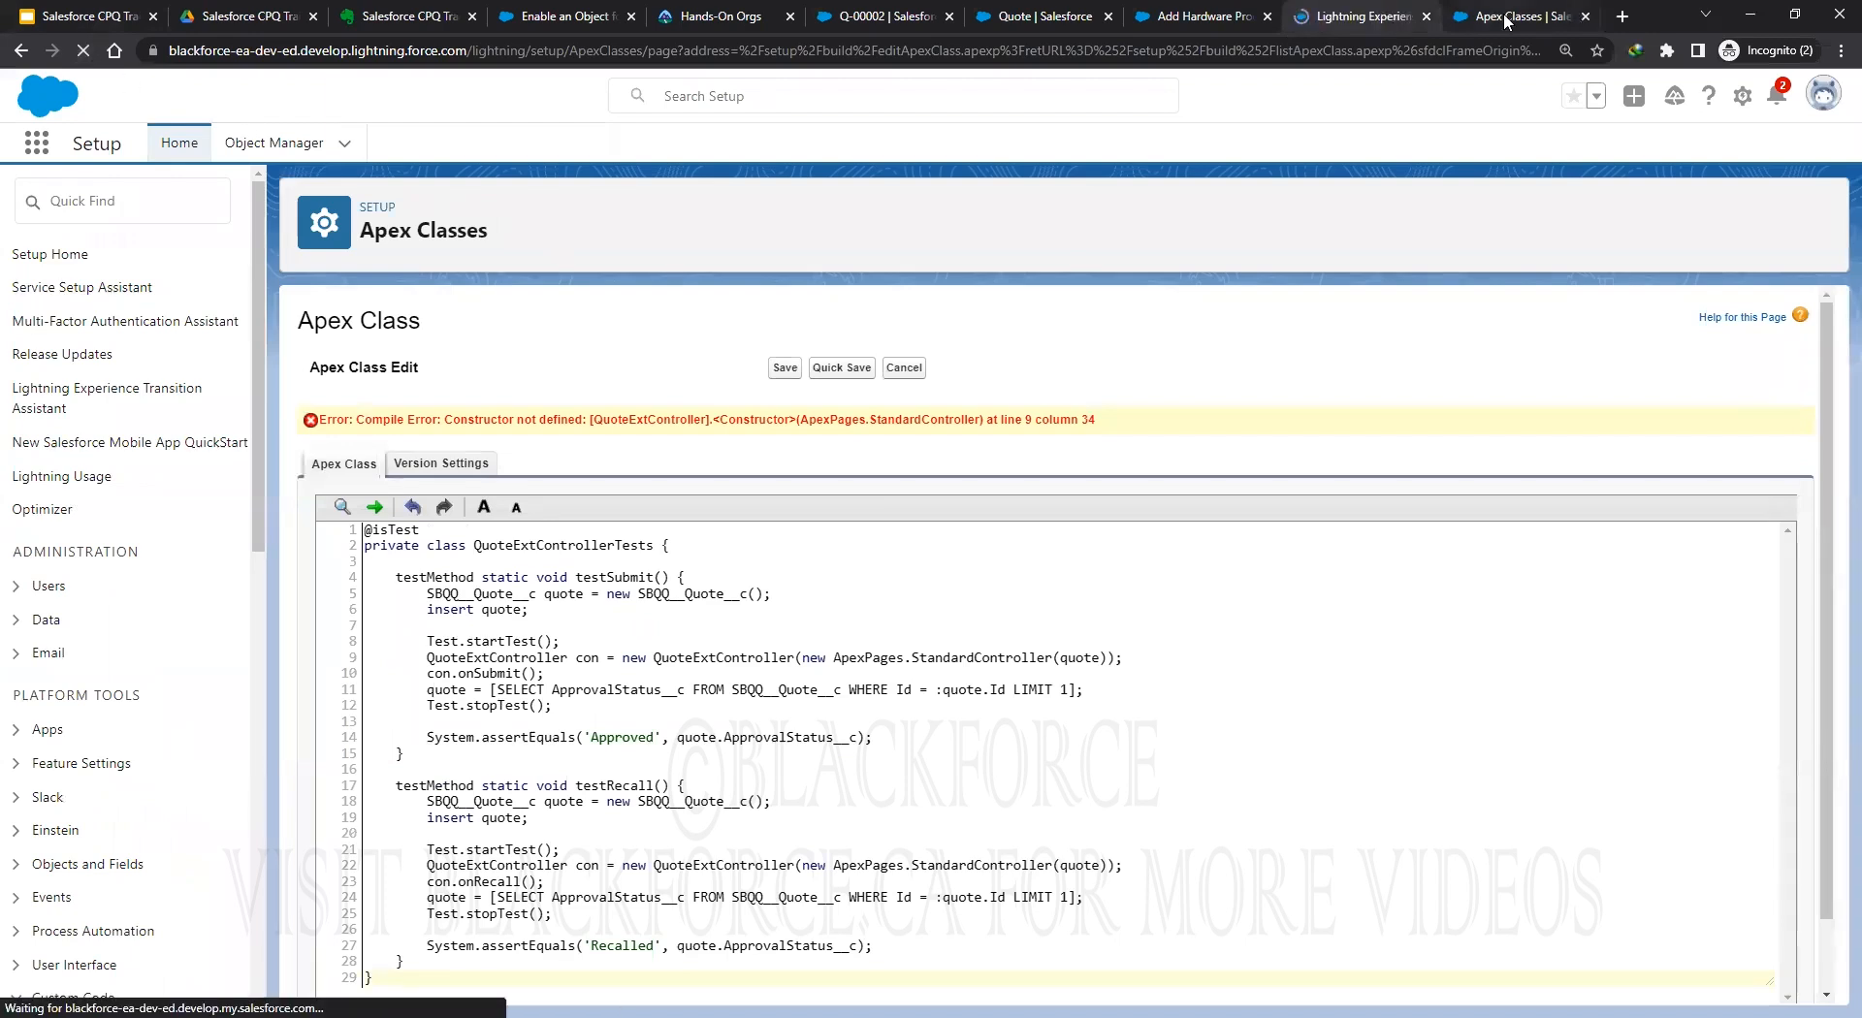
pyautogui.click(96, 652)
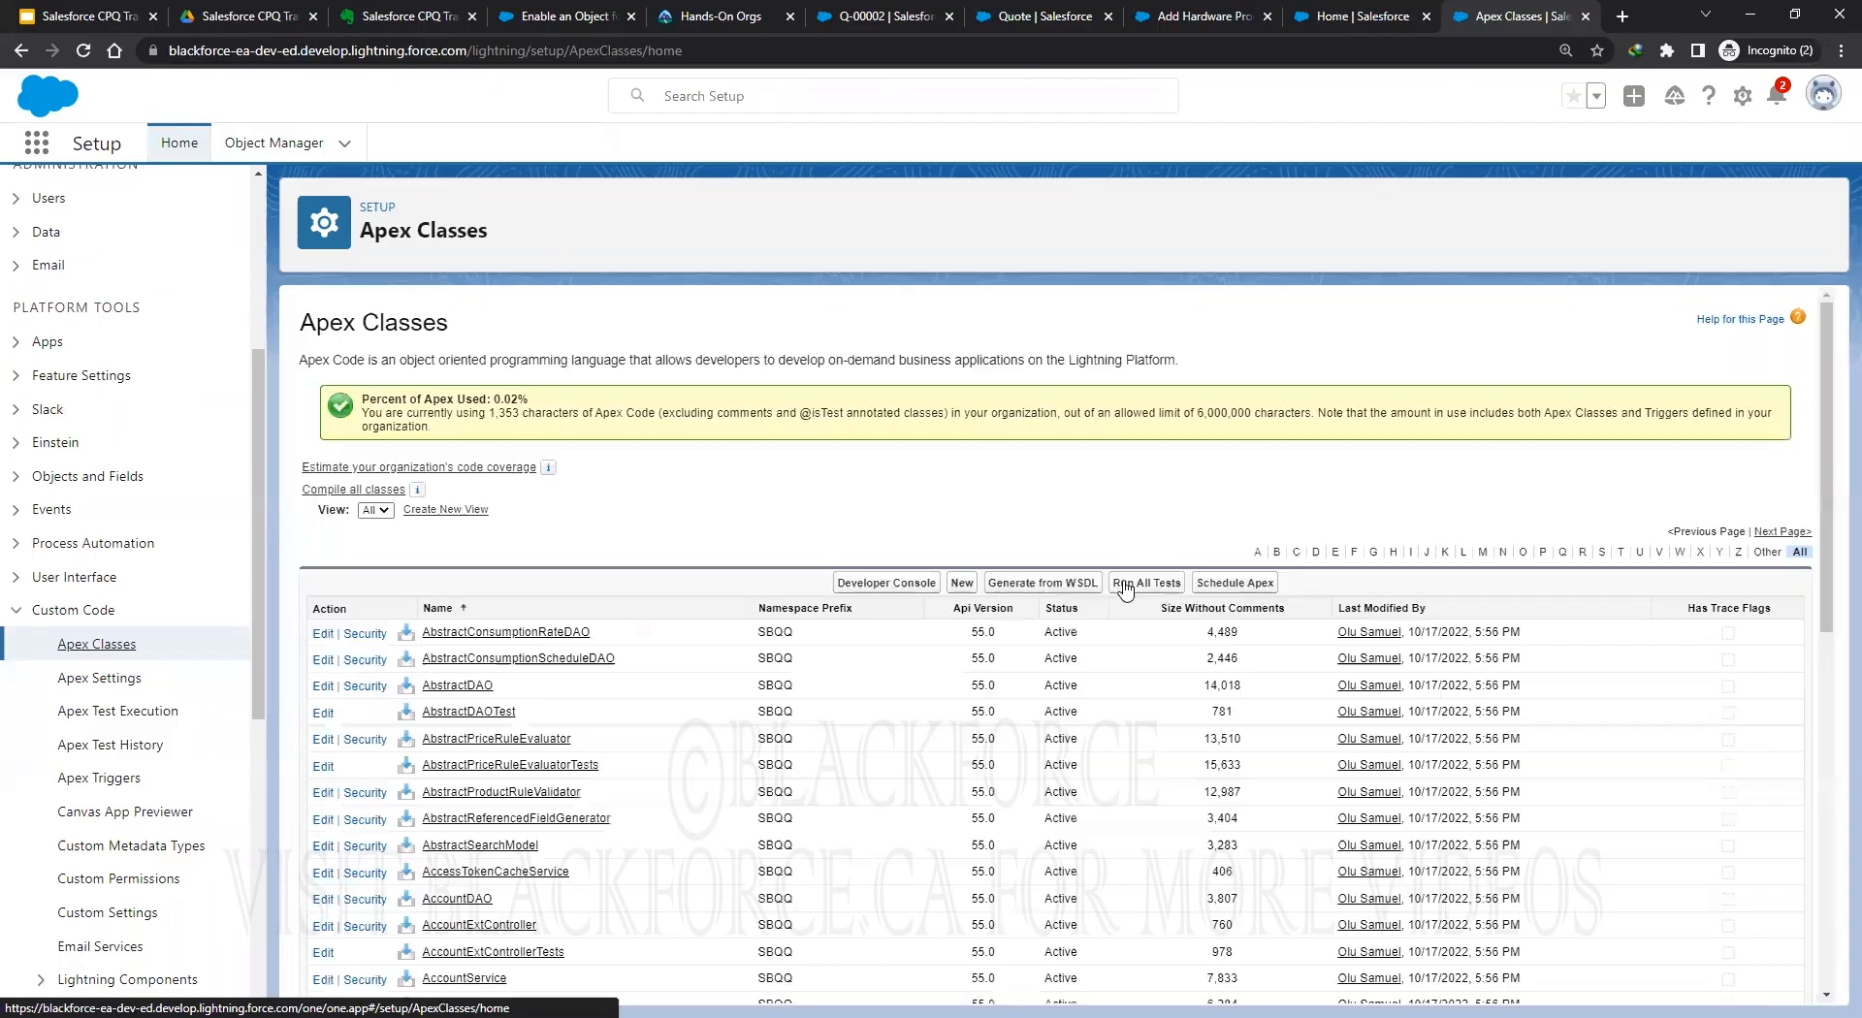
pyautogui.click(962, 583)
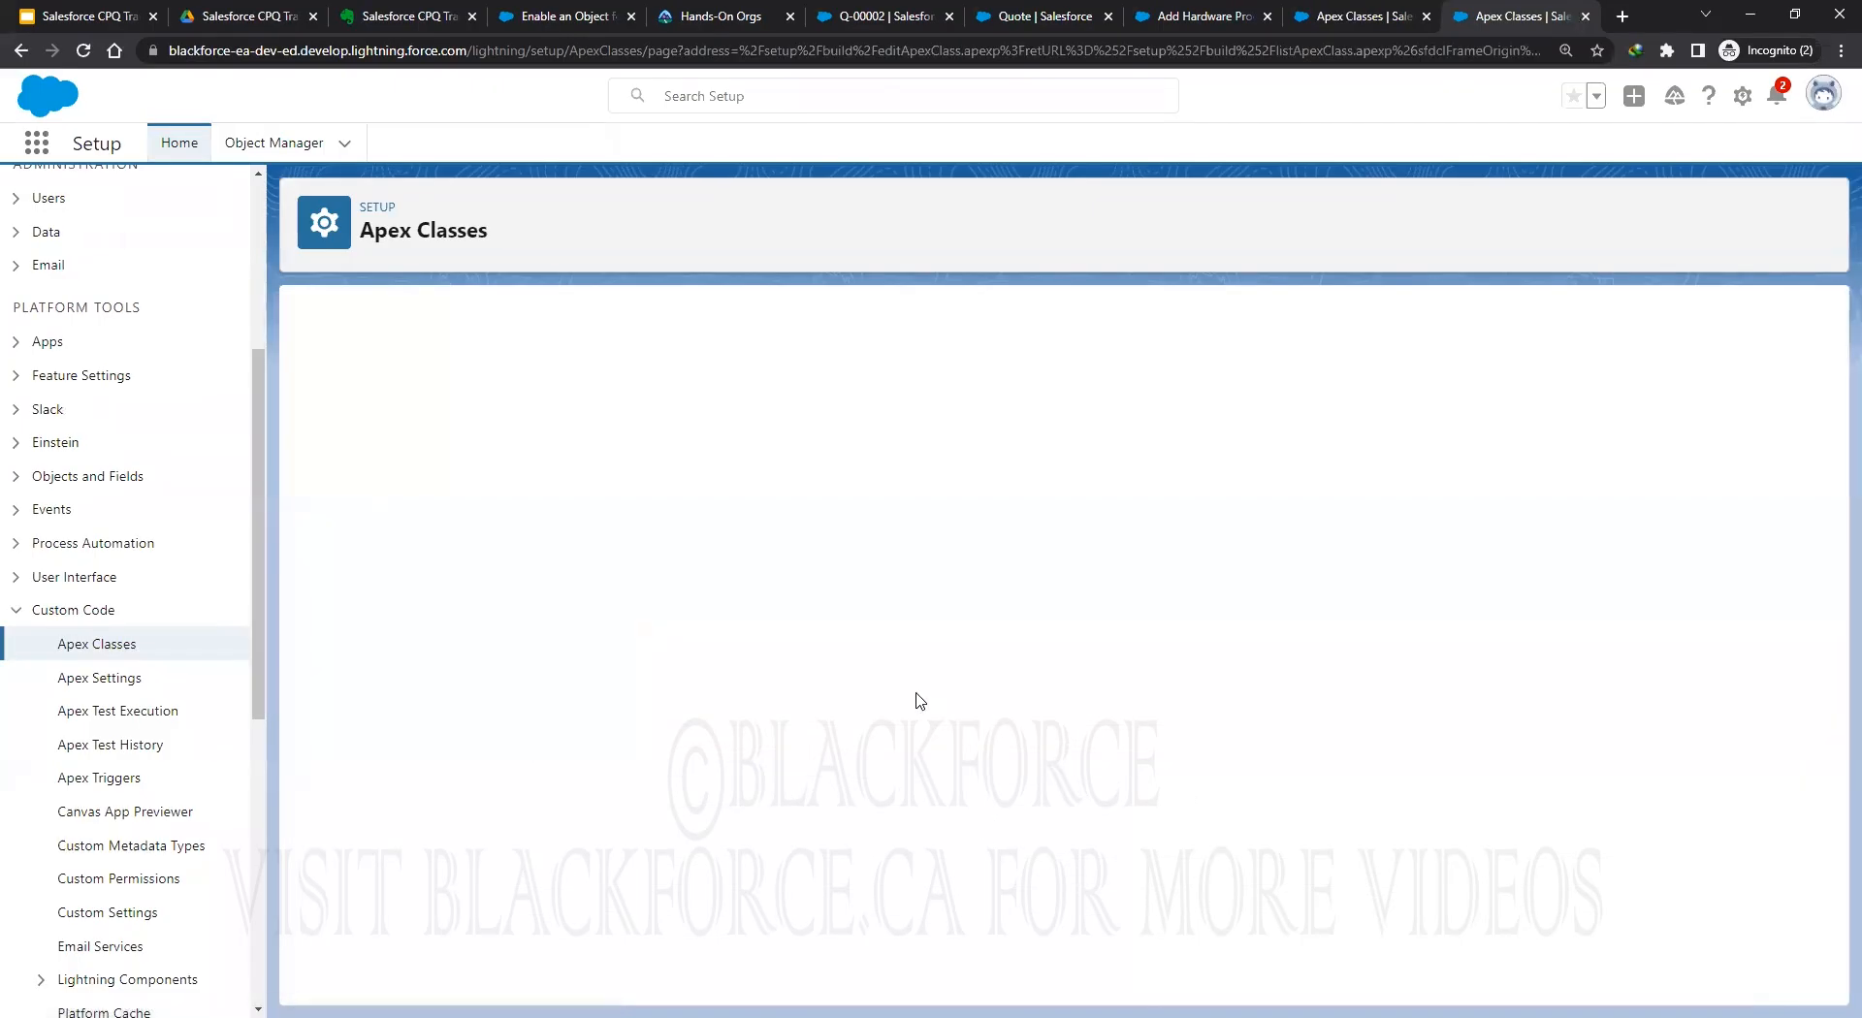
# Paste and Quick Save QuoteExtControllerTests, then review the remaining Visualforce snippets in the Evernote note.
pyautogui.hotkey('ctrl', 'v')
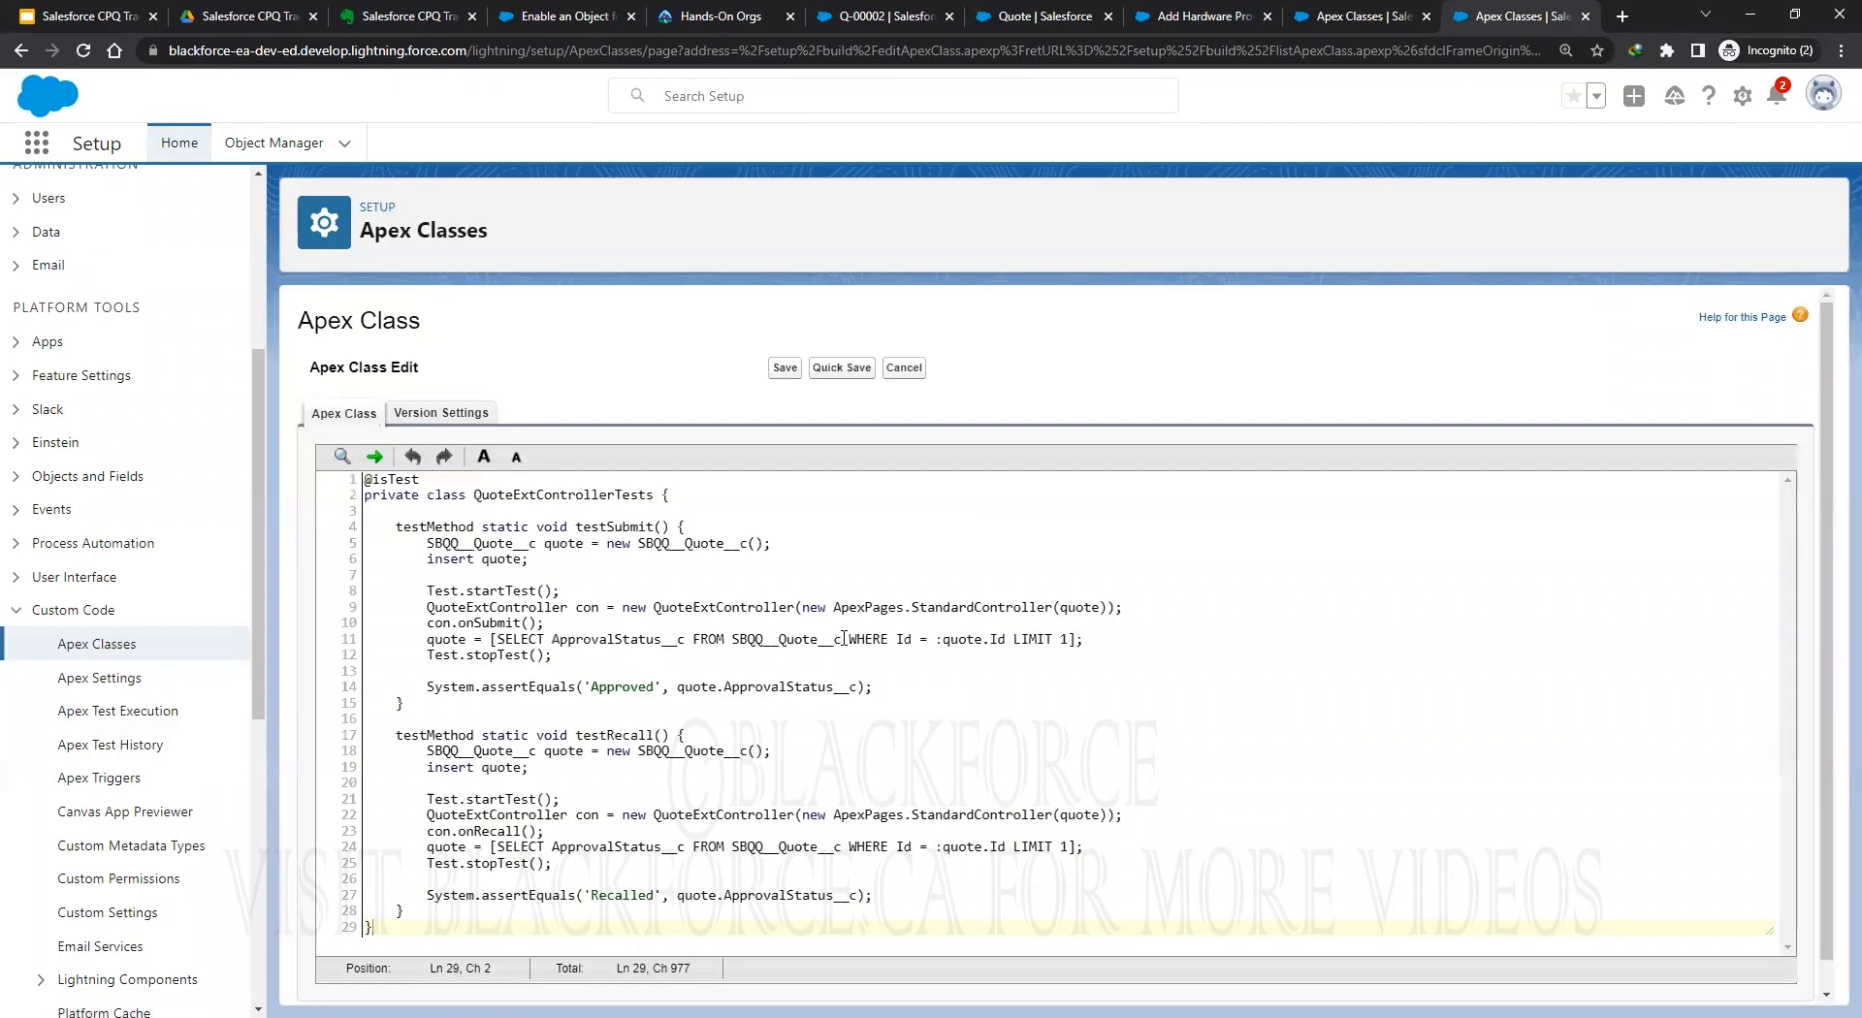
pyautogui.click(840, 367)
pyautogui.hotkey('ctrl', '3')
pyautogui.scroll(-5, 962, 567)
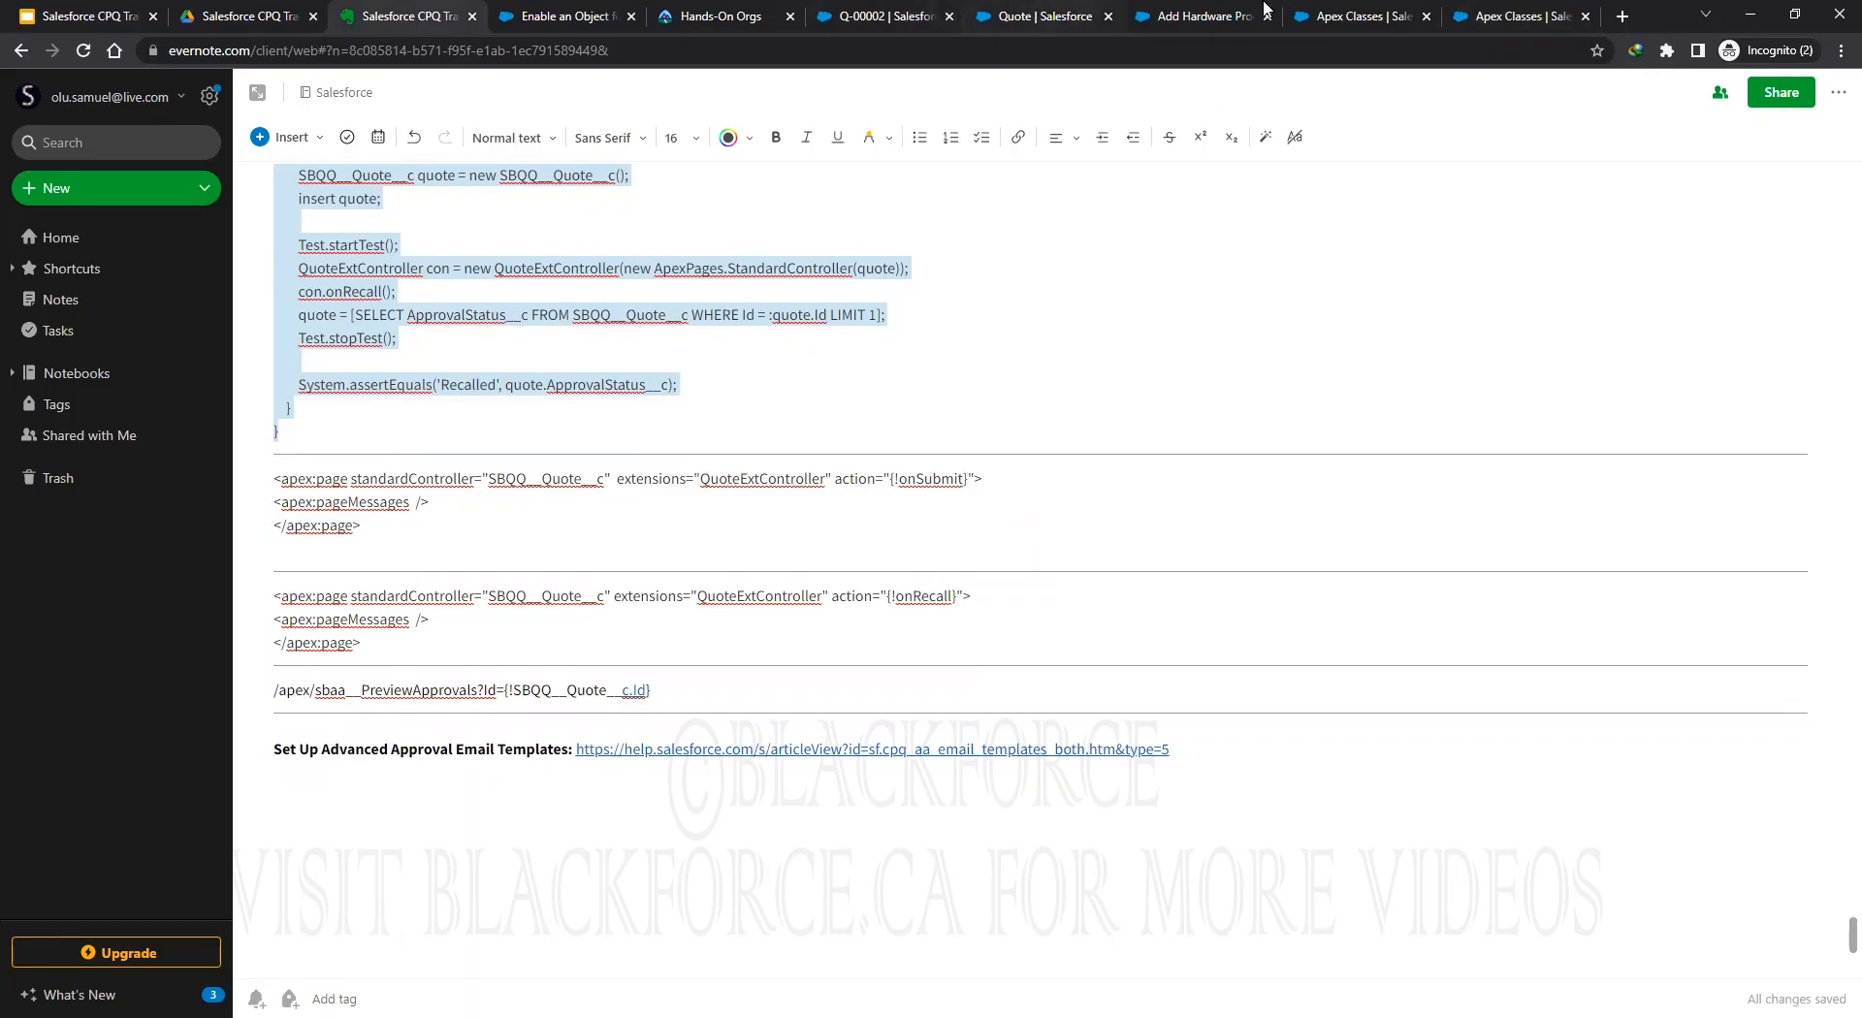
# Go to Visualforce Pages in Setup, listing the sbaa package pages, and start a new page.
pyautogui.click(1353, 23)
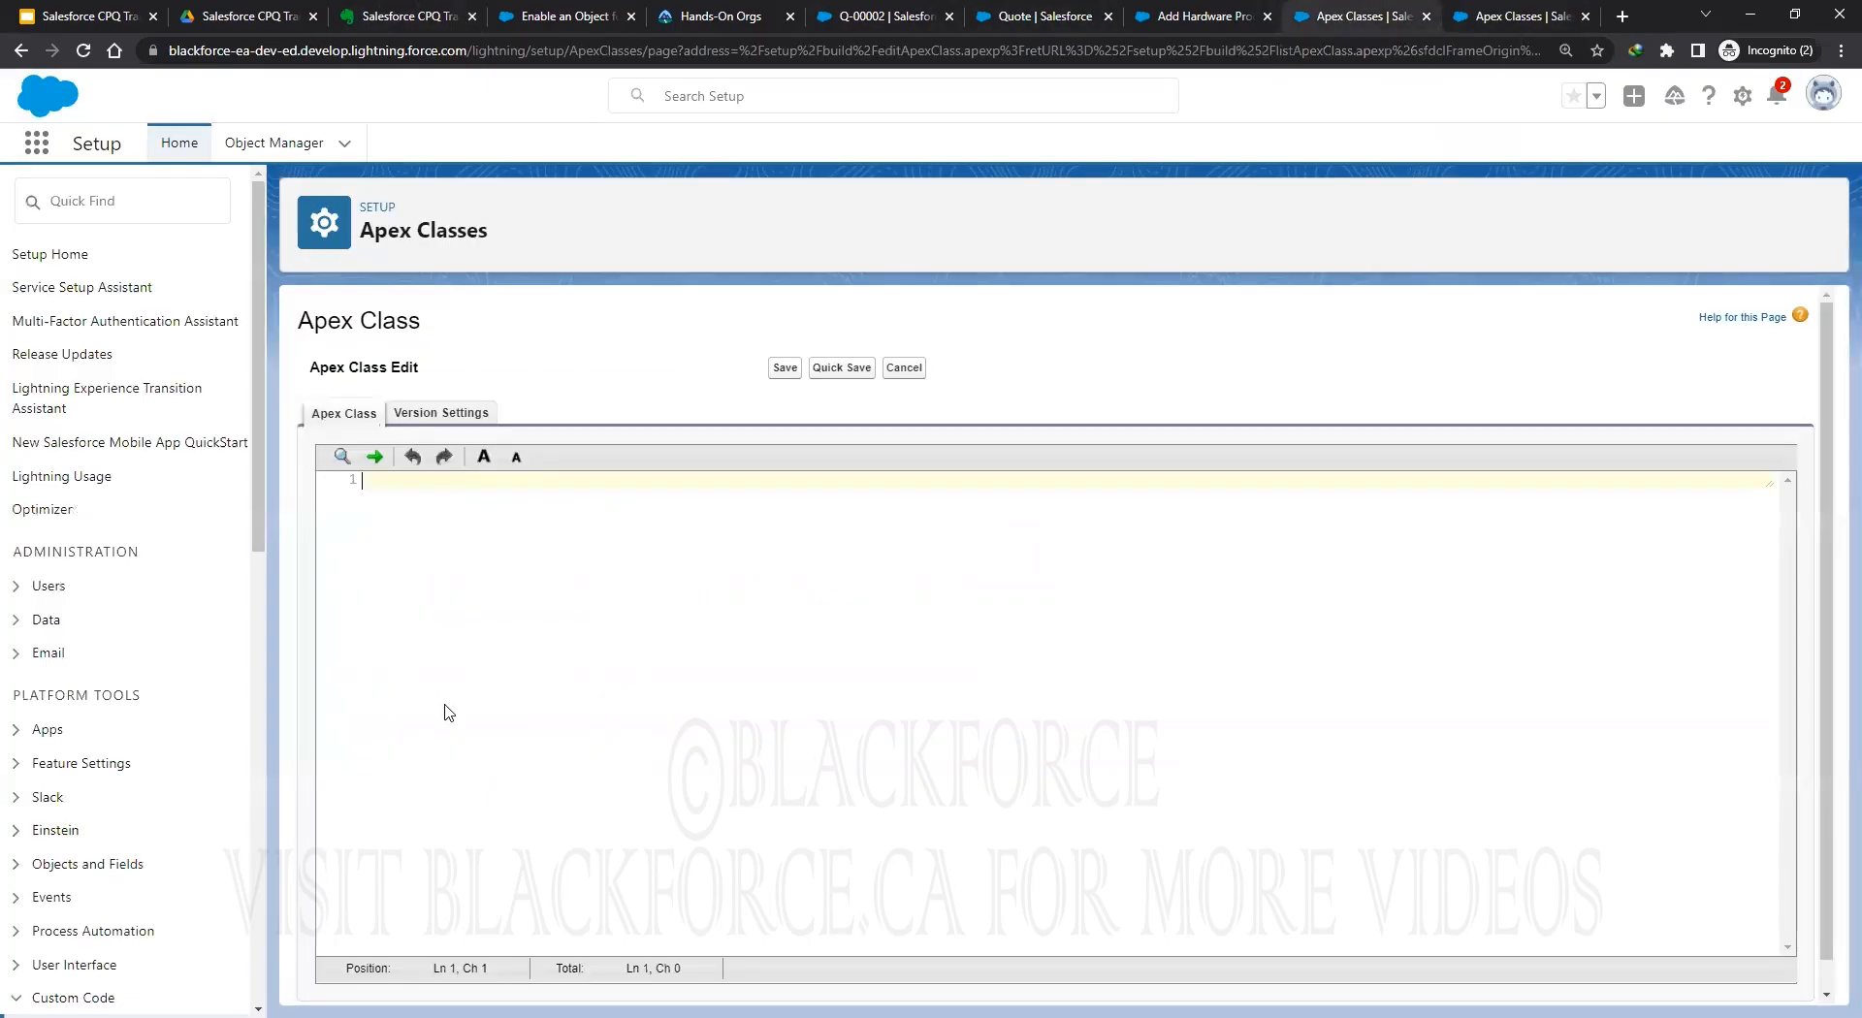
pyautogui.scroll(-4, 136, 533)
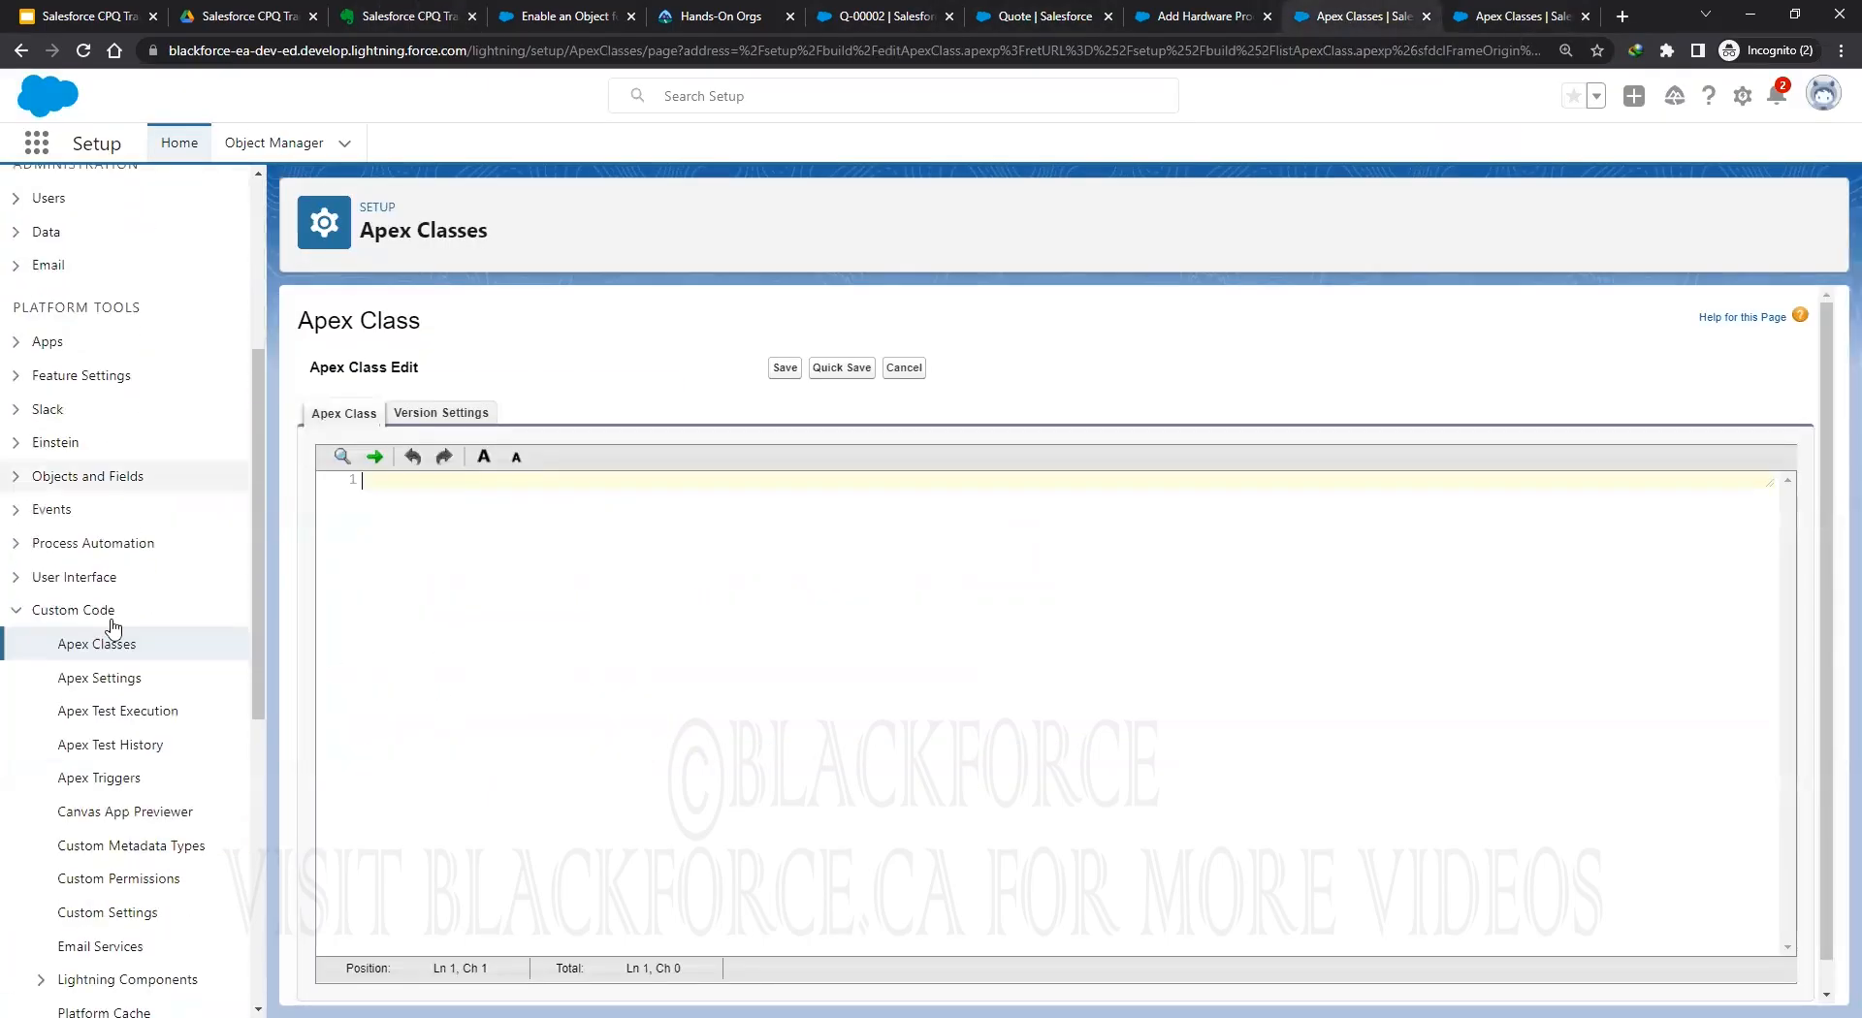
pyautogui.scroll(-2, 154, 789)
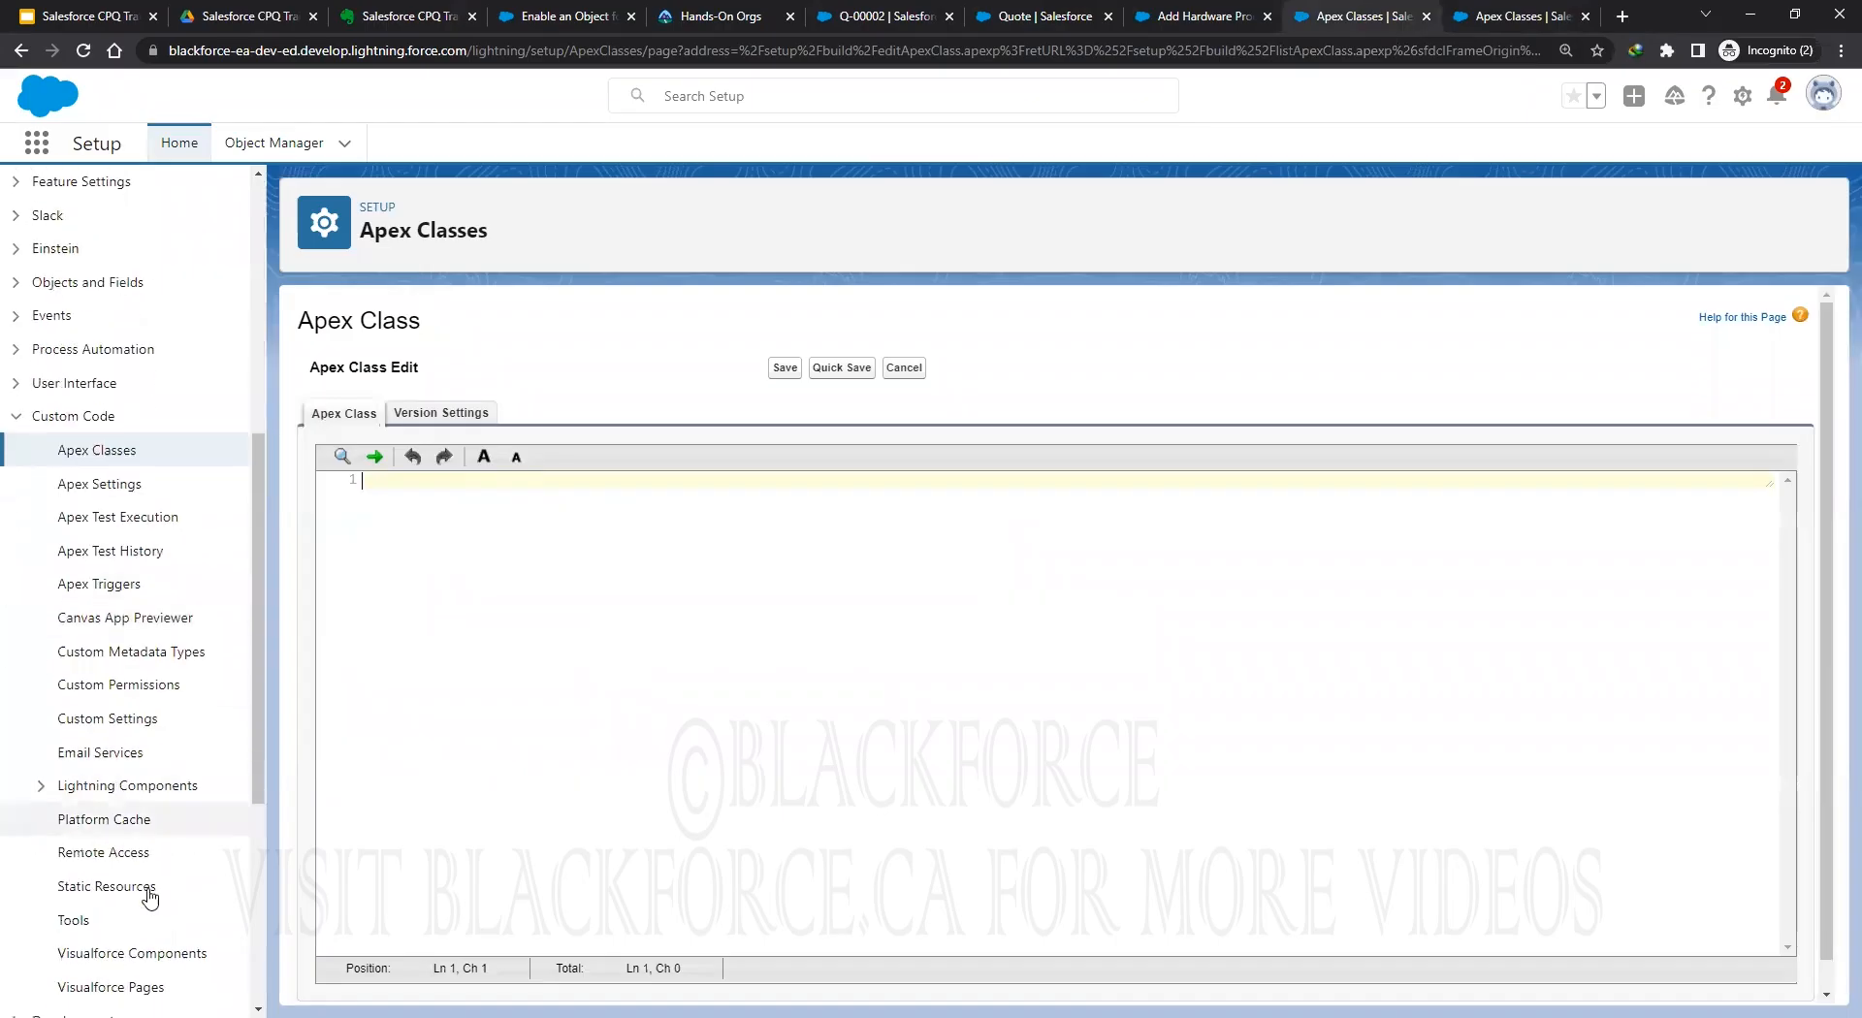
pyautogui.scroll(-2, 154, 880)
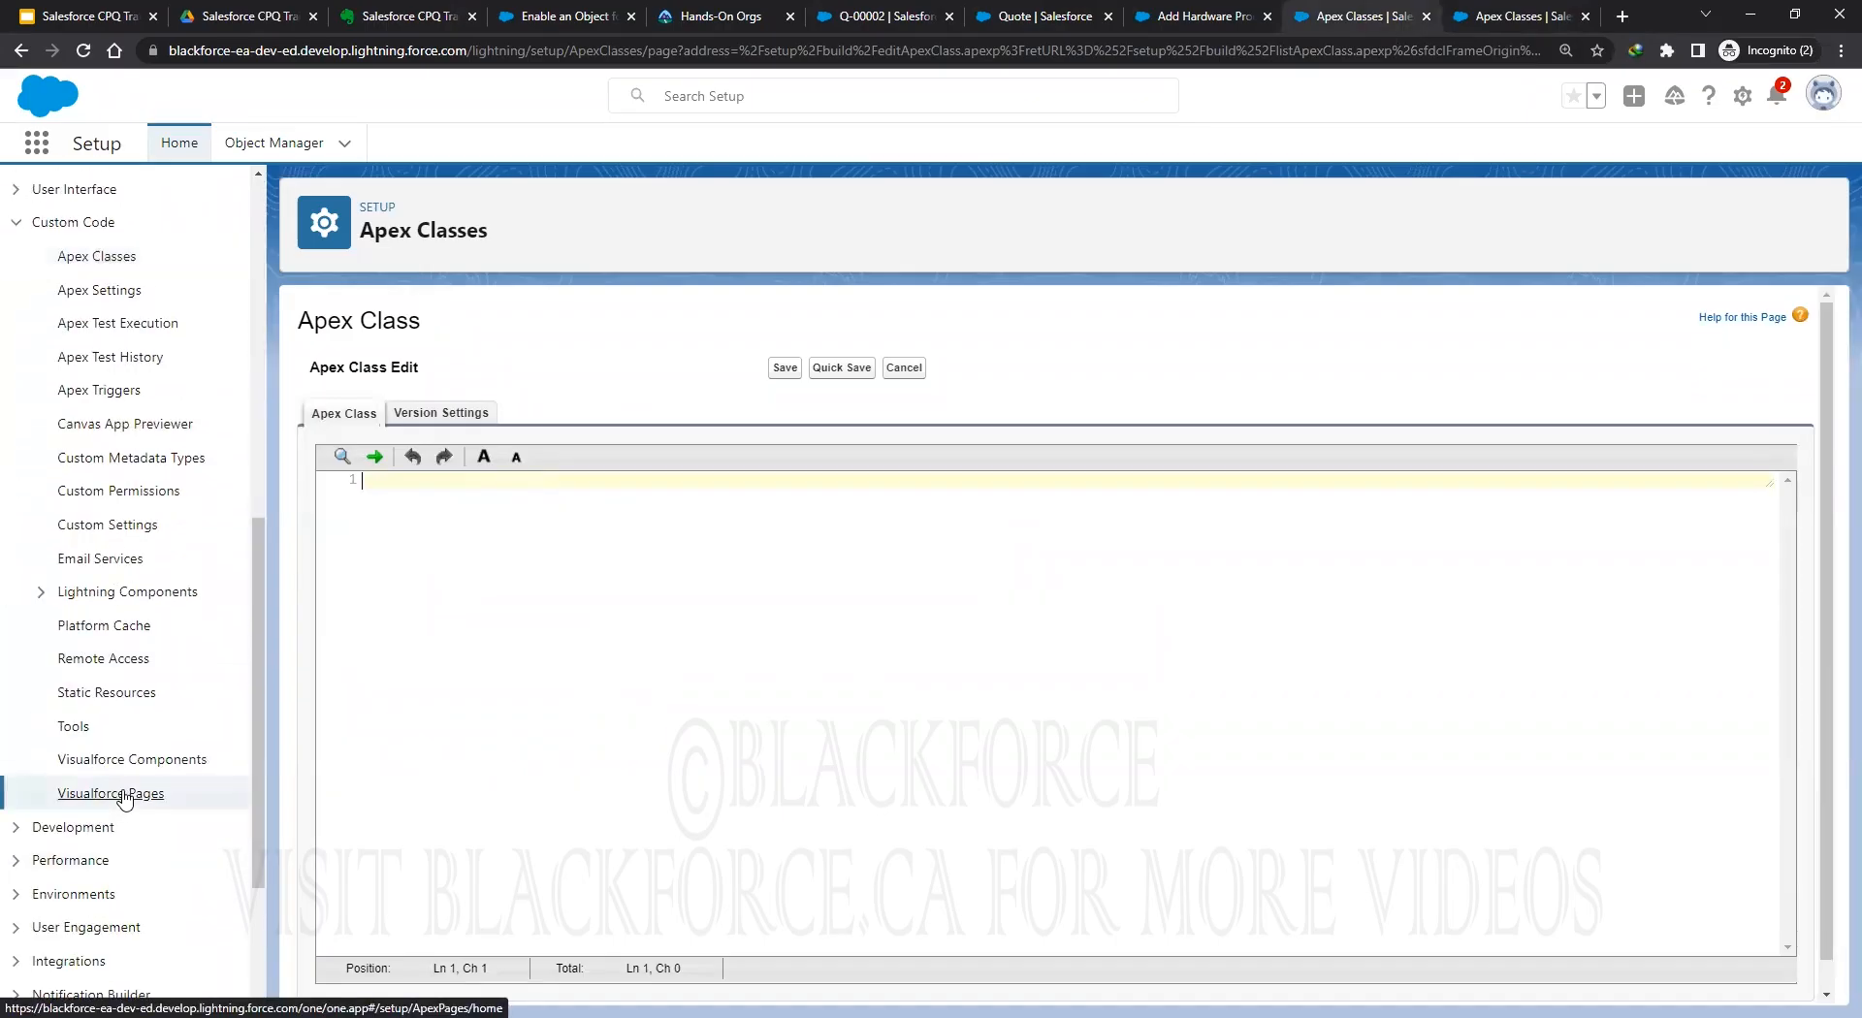
pyautogui.click(111, 793)
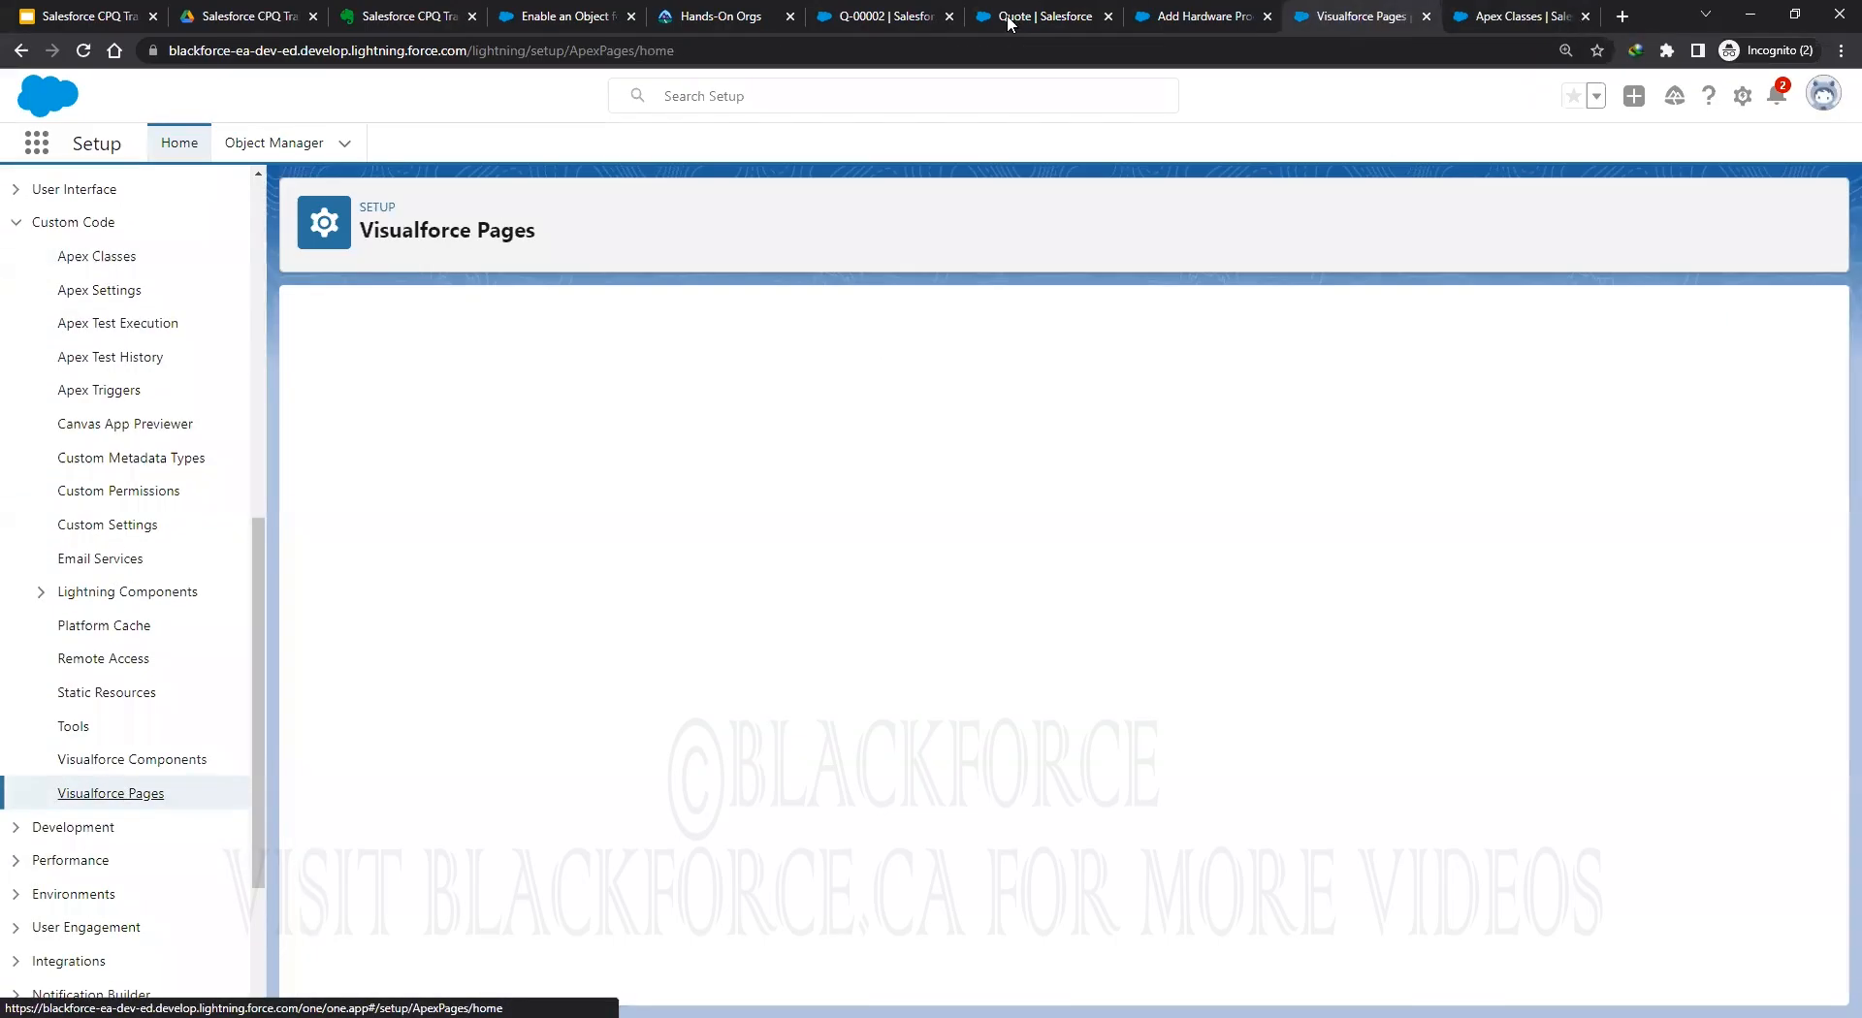
pyautogui.click(1741, 102)
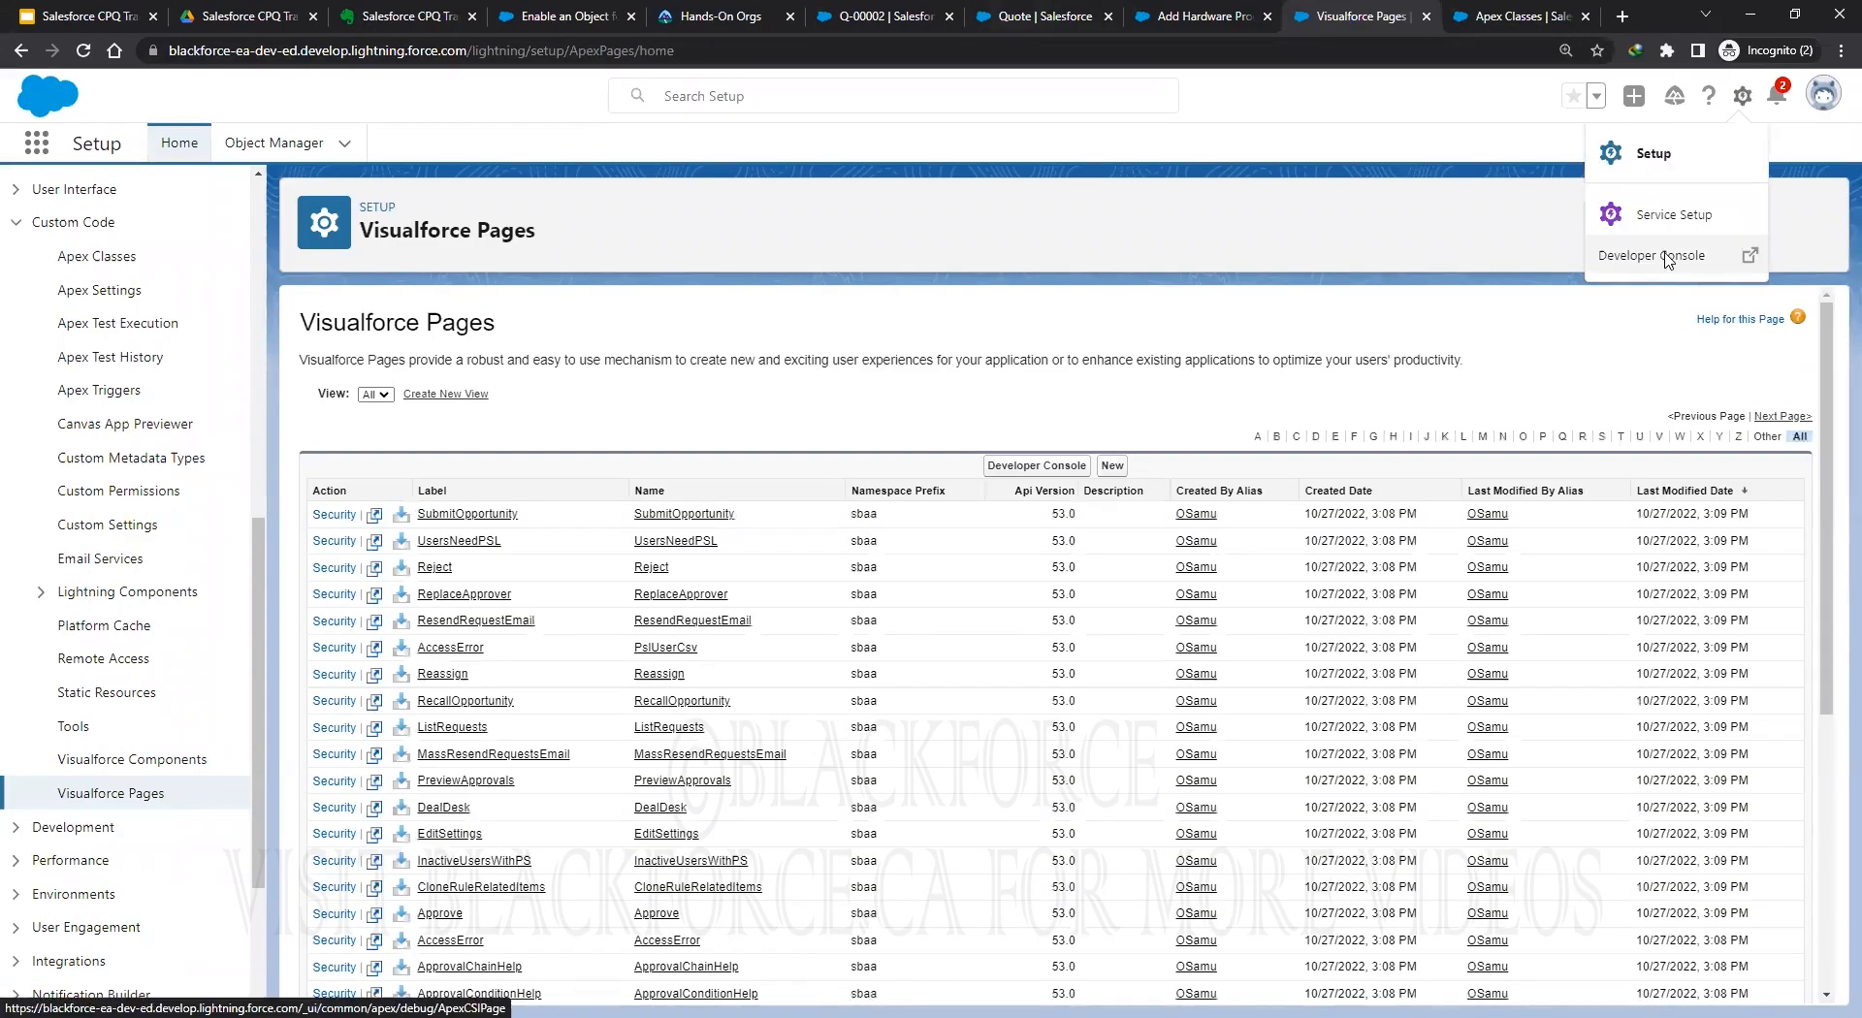
pyautogui.click(1113, 477)
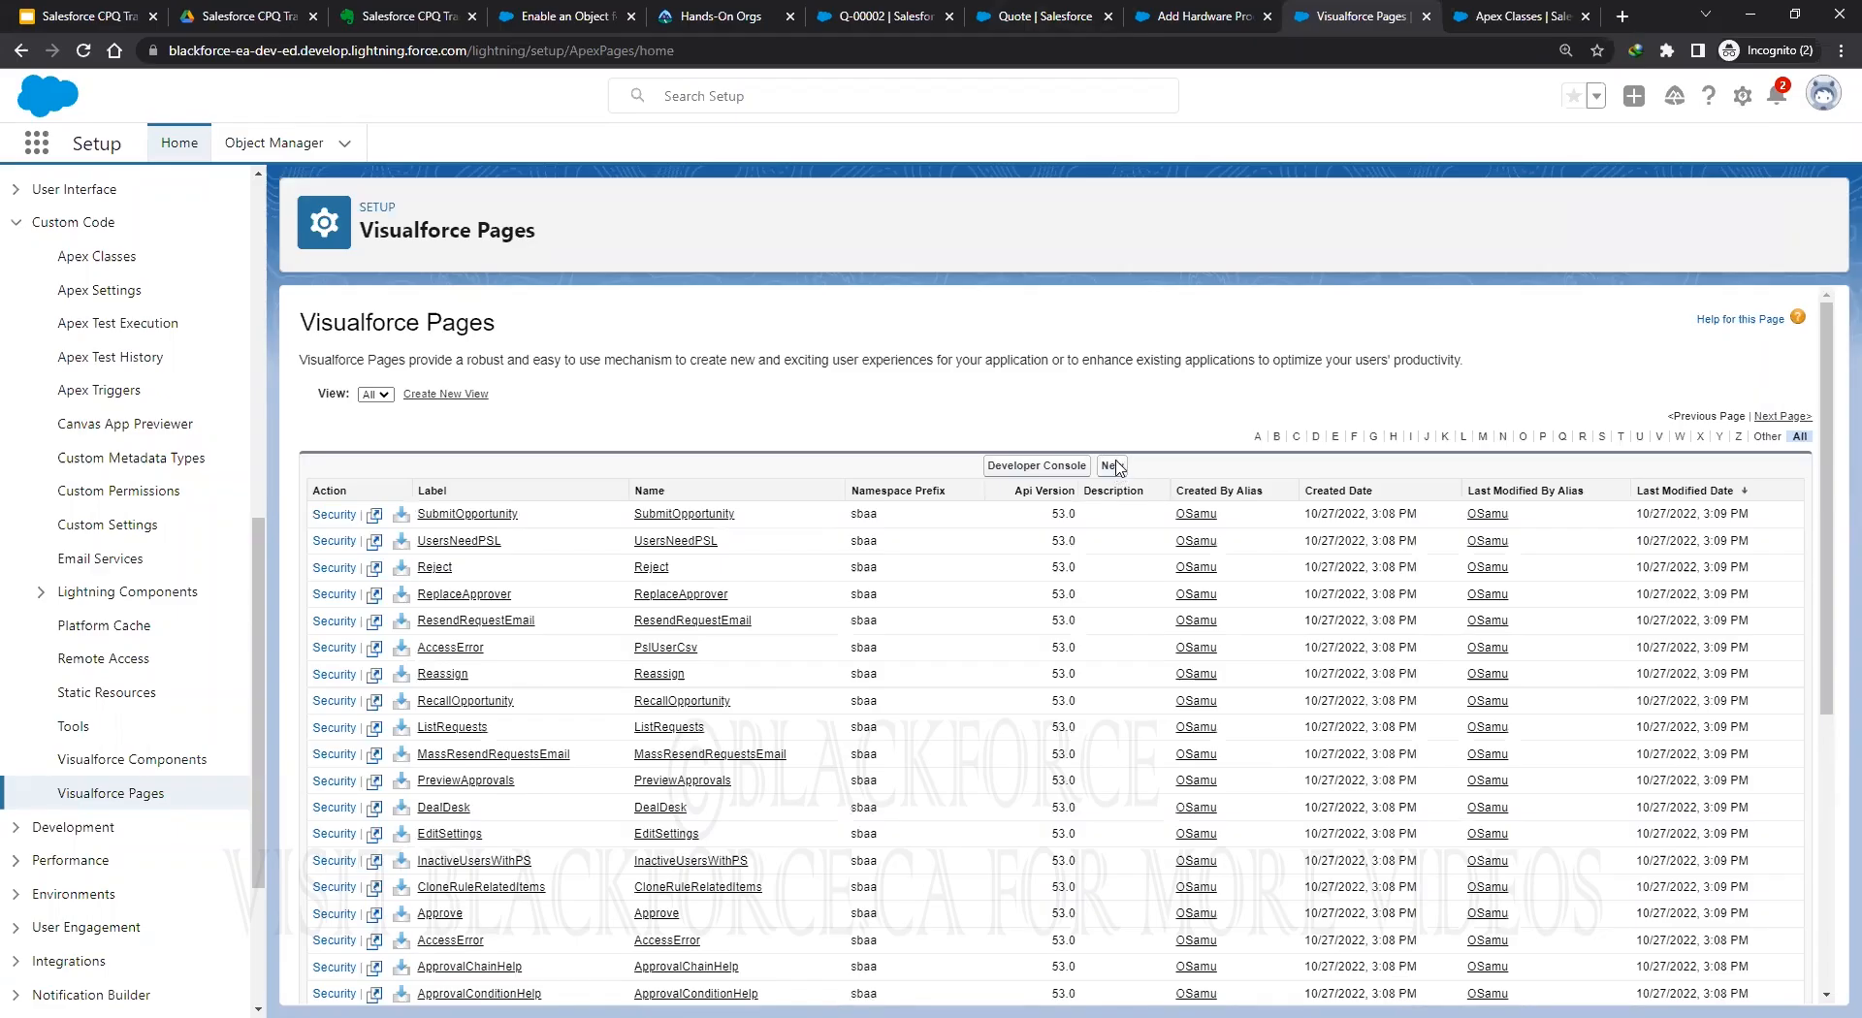
pyautogui.click(1115, 468)
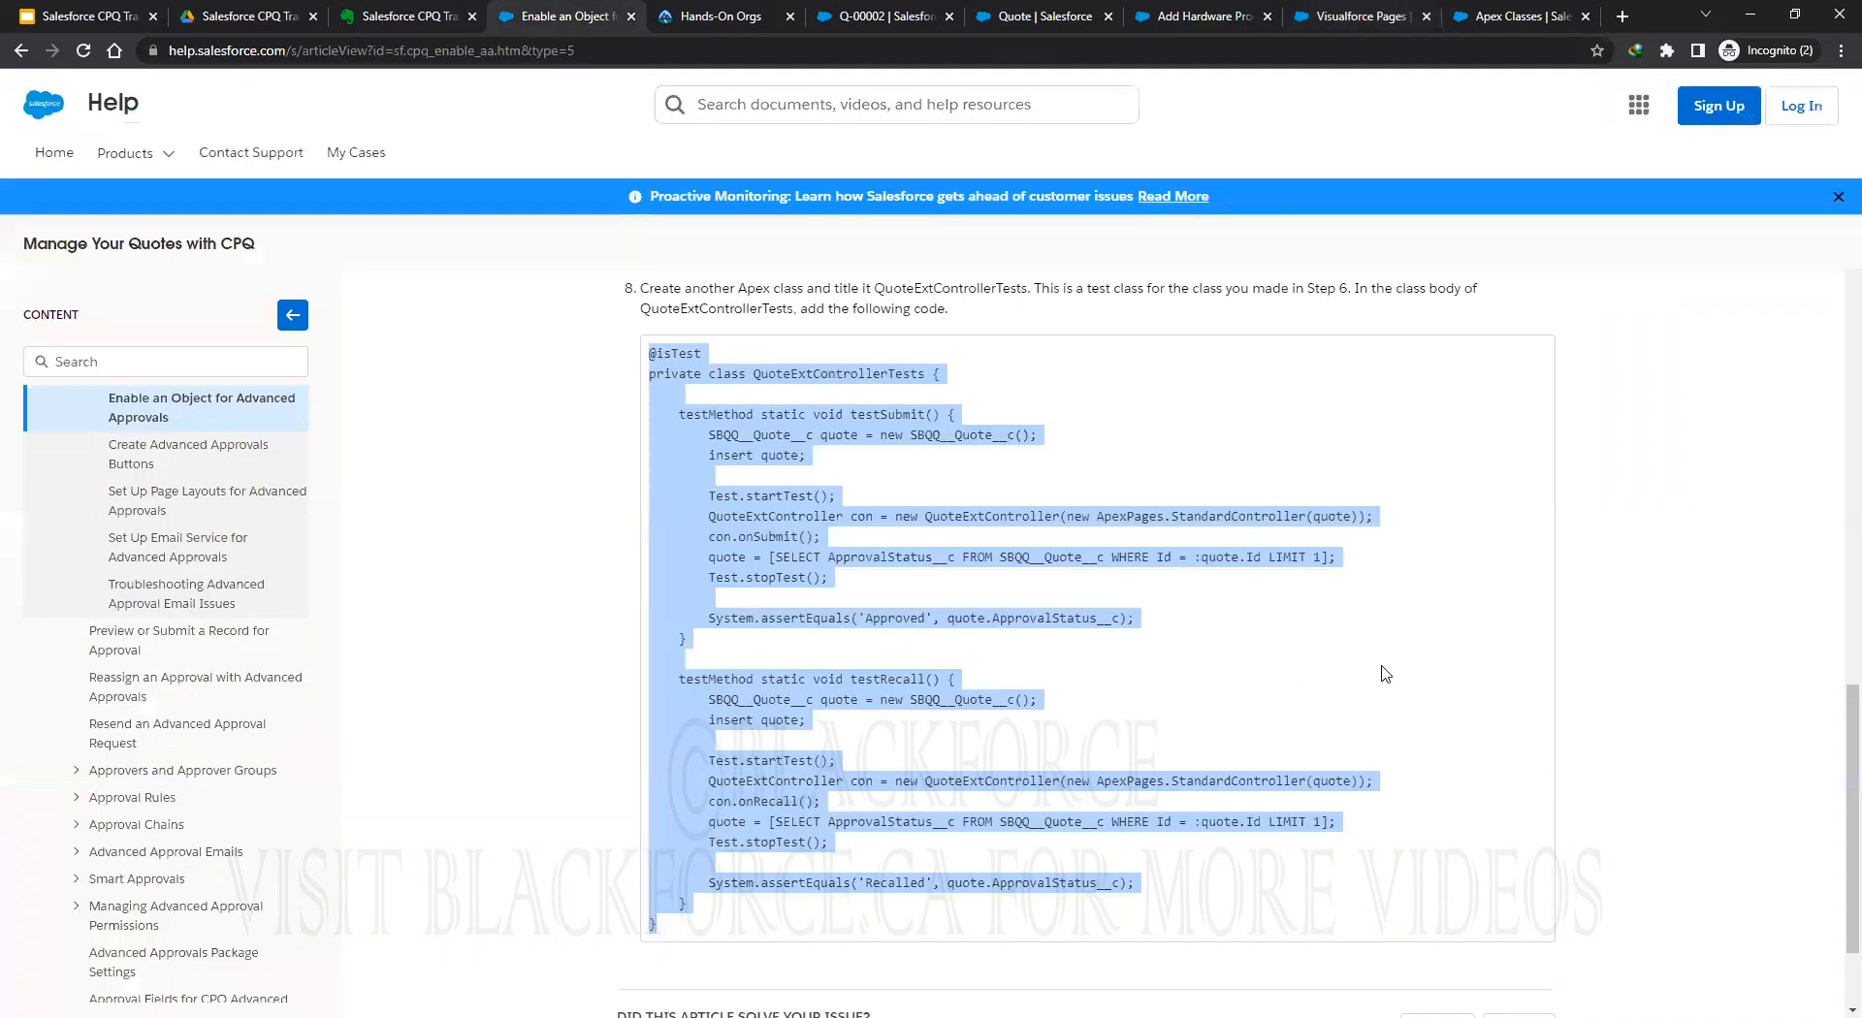
# Label the new Visualforce page 'SubmitQuote', copied from the Create Advanced Approvals Buttons article.
pyautogui.scroll(-2, 1367, 669)
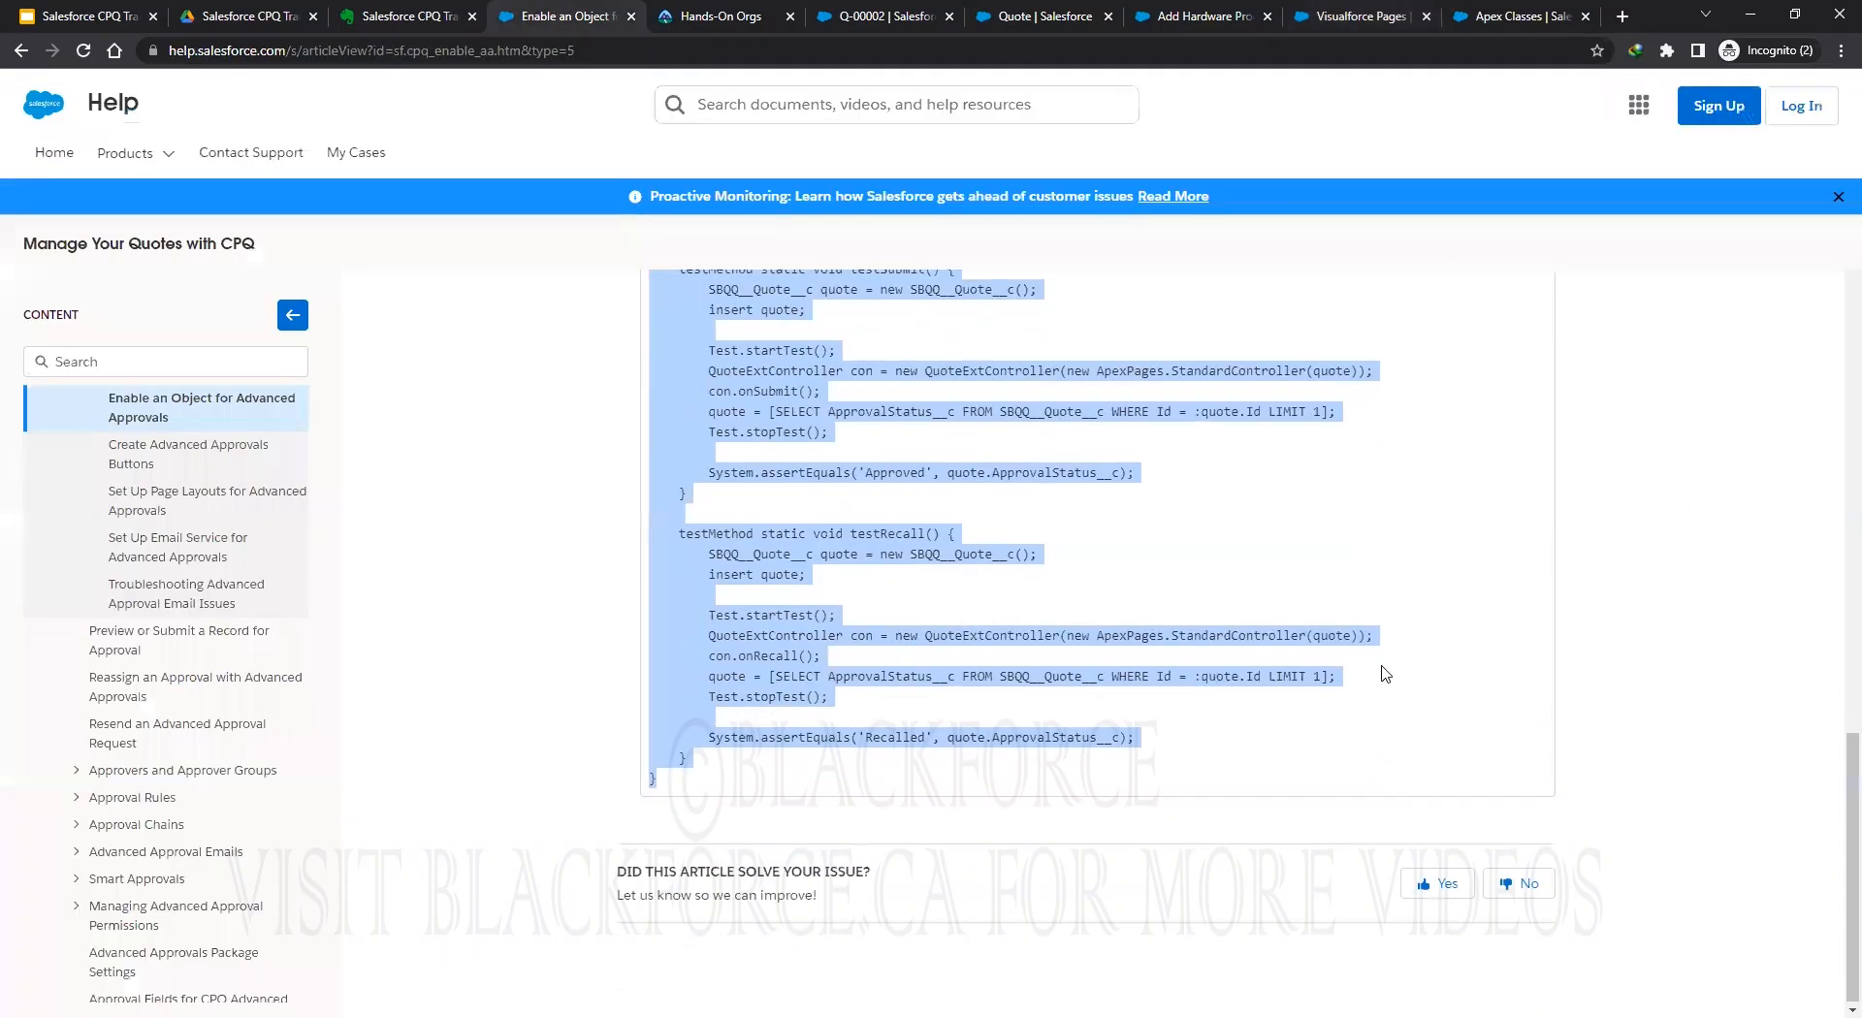
pyautogui.click(131, 450)
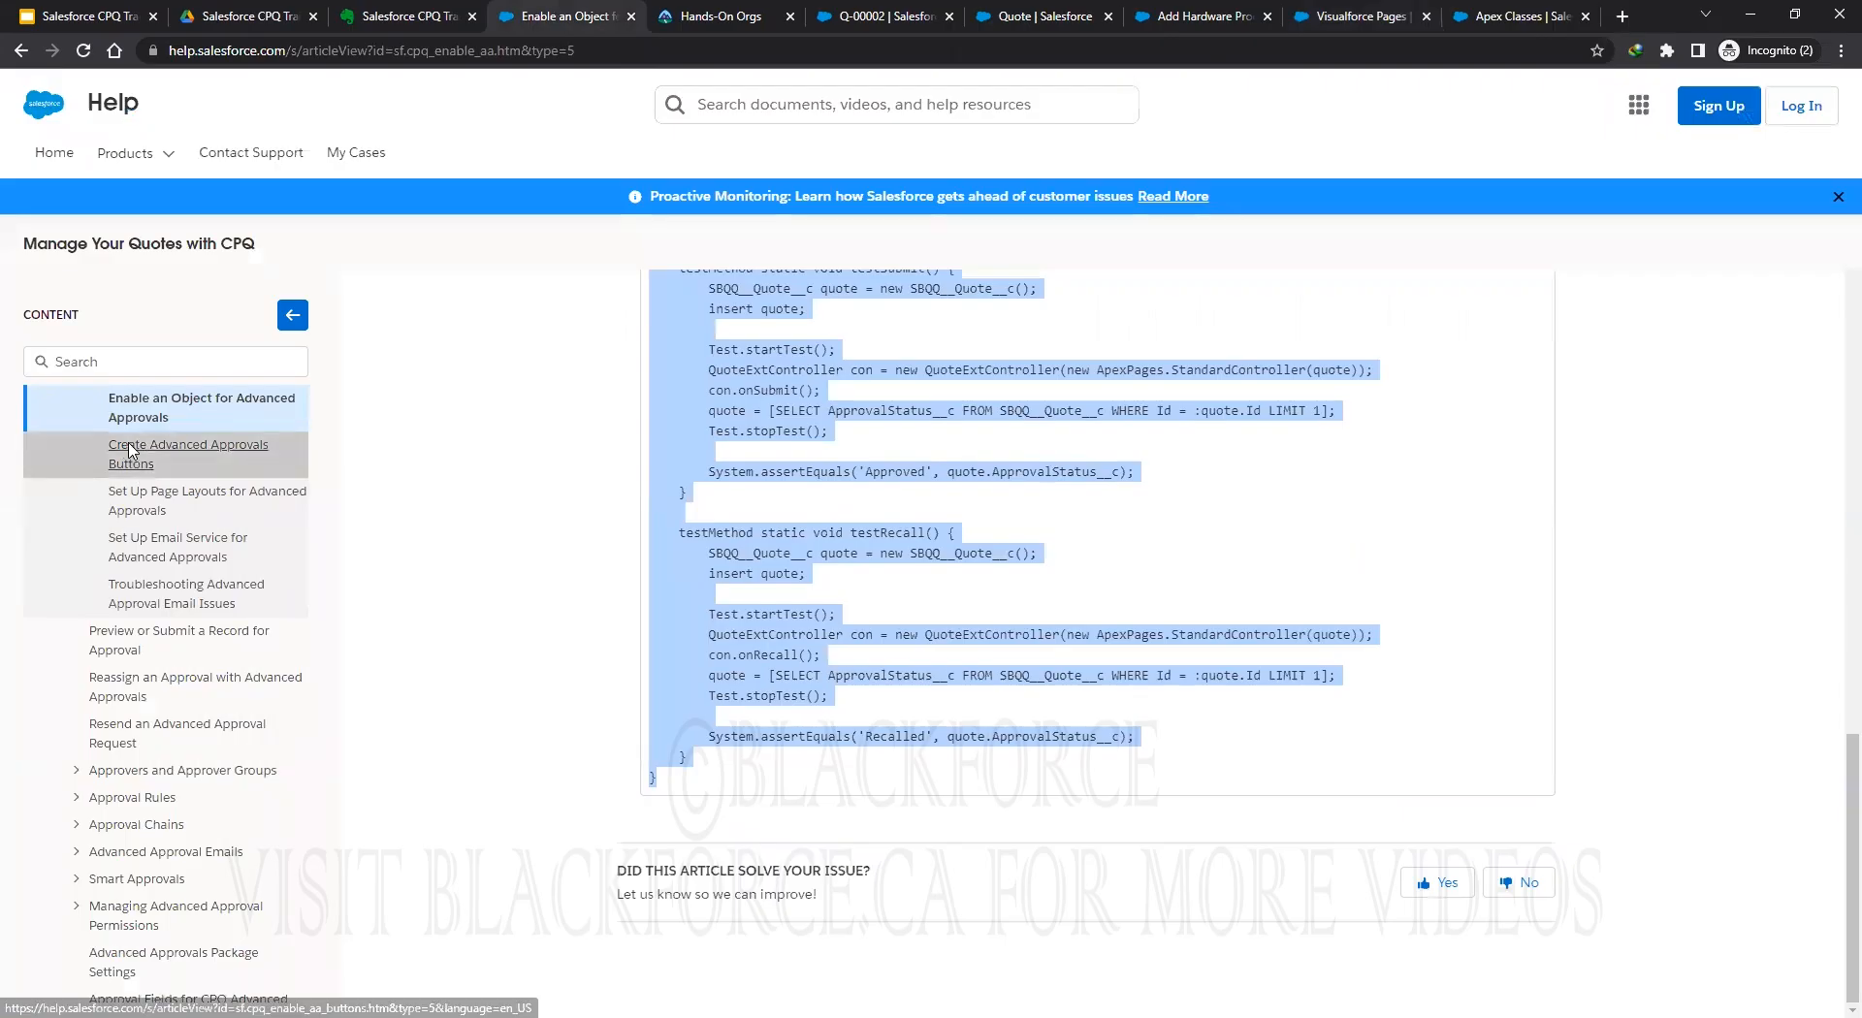
pyautogui.scroll(-5, 1257, 659)
pyautogui.scroll(2, 1257, 660)
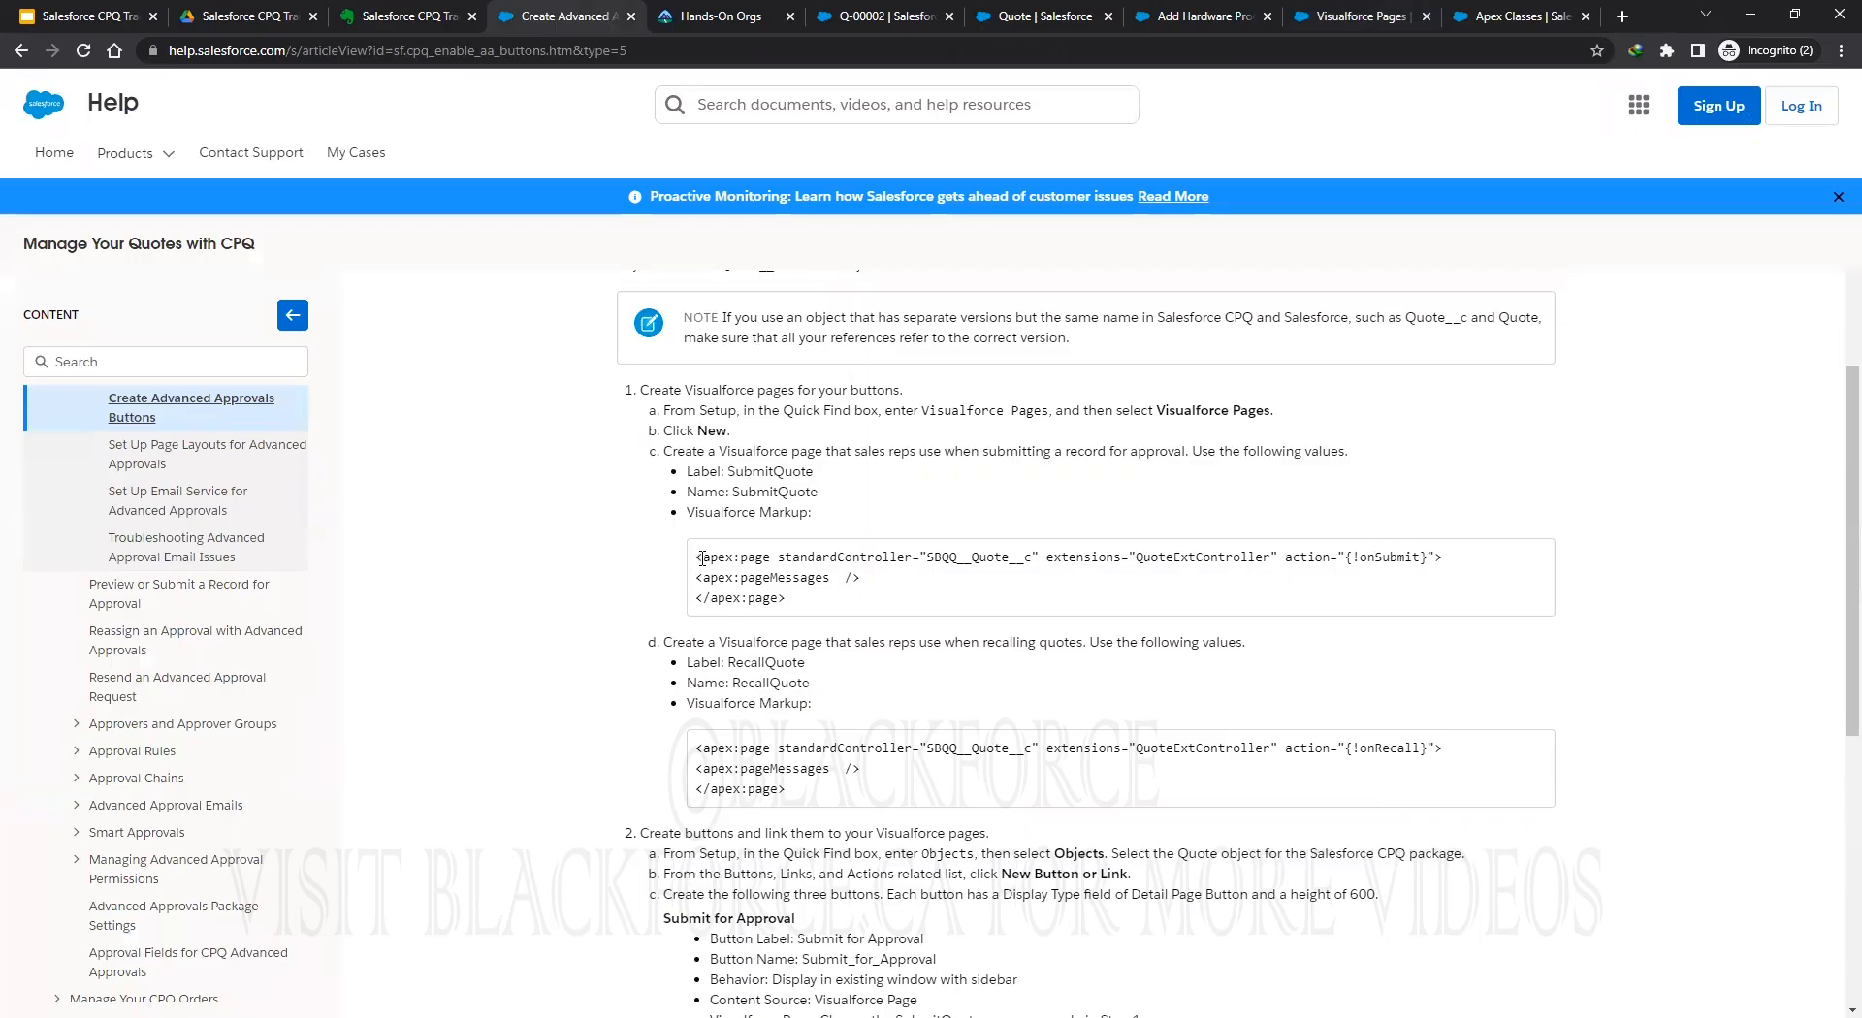
pyautogui.moveTo(727, 471); pyautogui.dragTo(814, 472)
pyautogui.rightClick(787, 474)
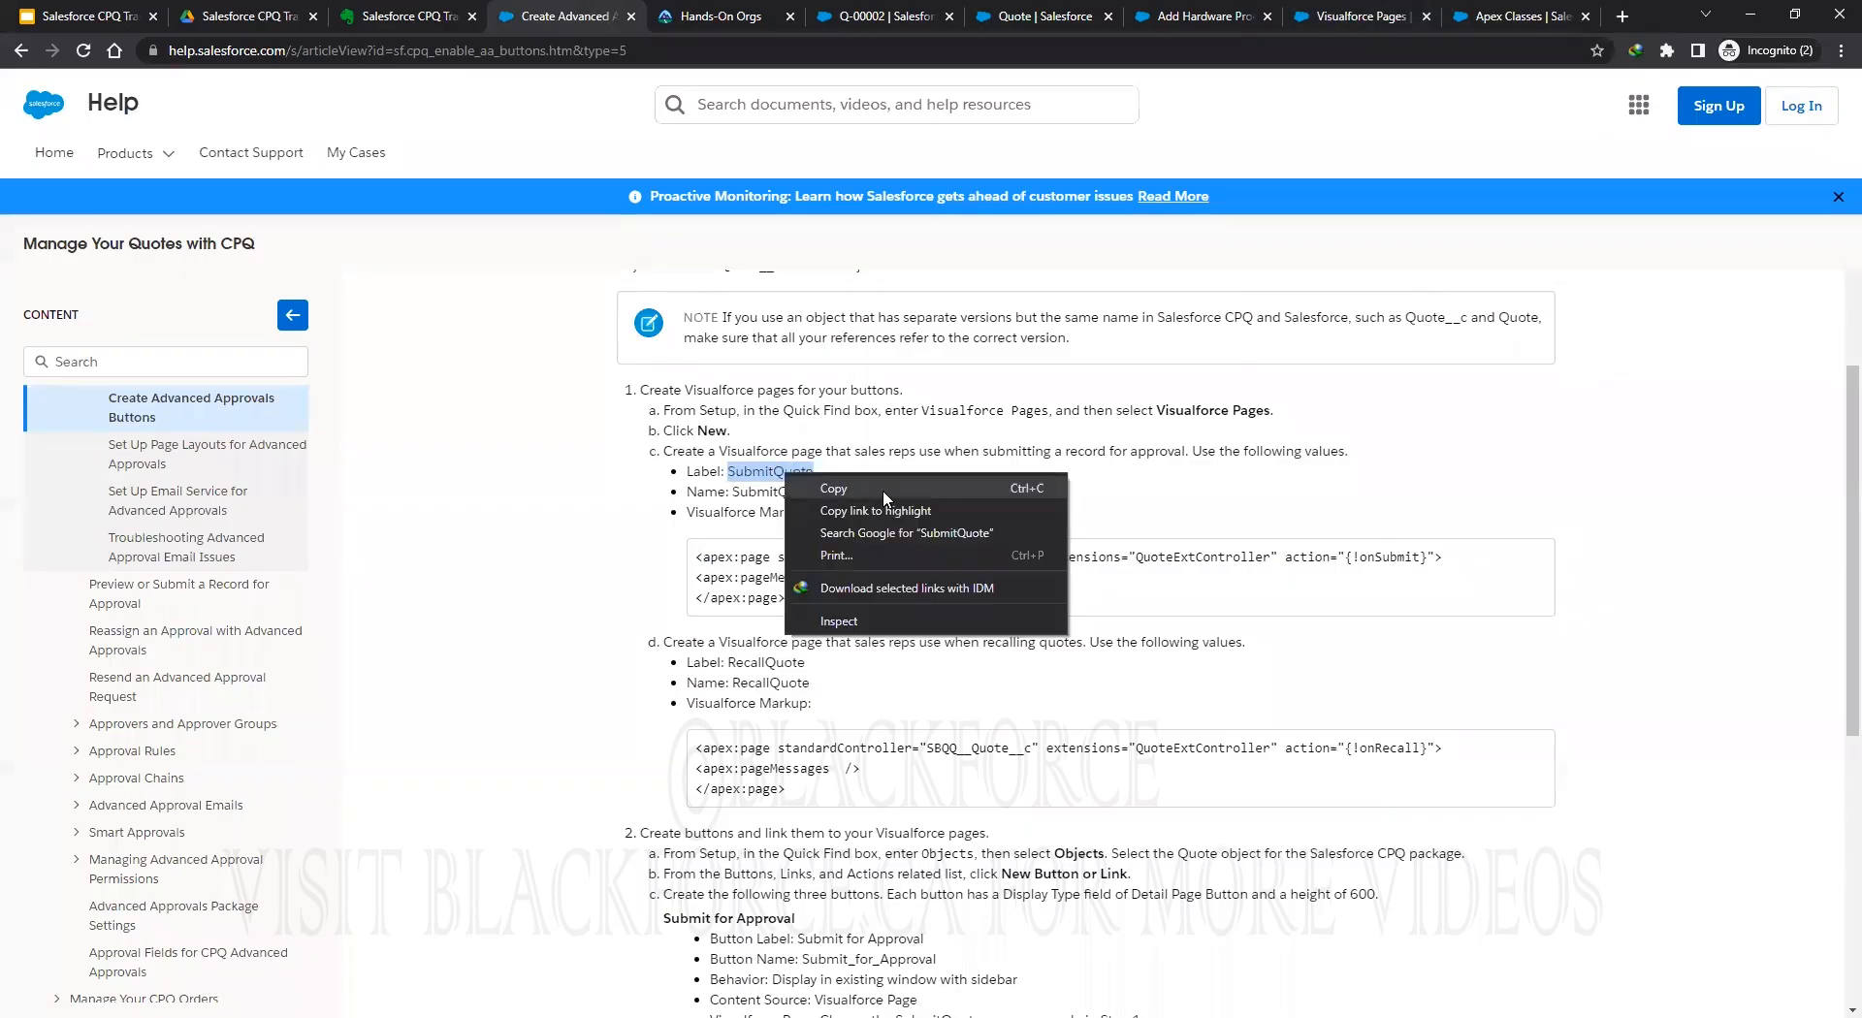
pyautogui.click(883, 488)
pyautogui.hotkey('ctrl', '9')
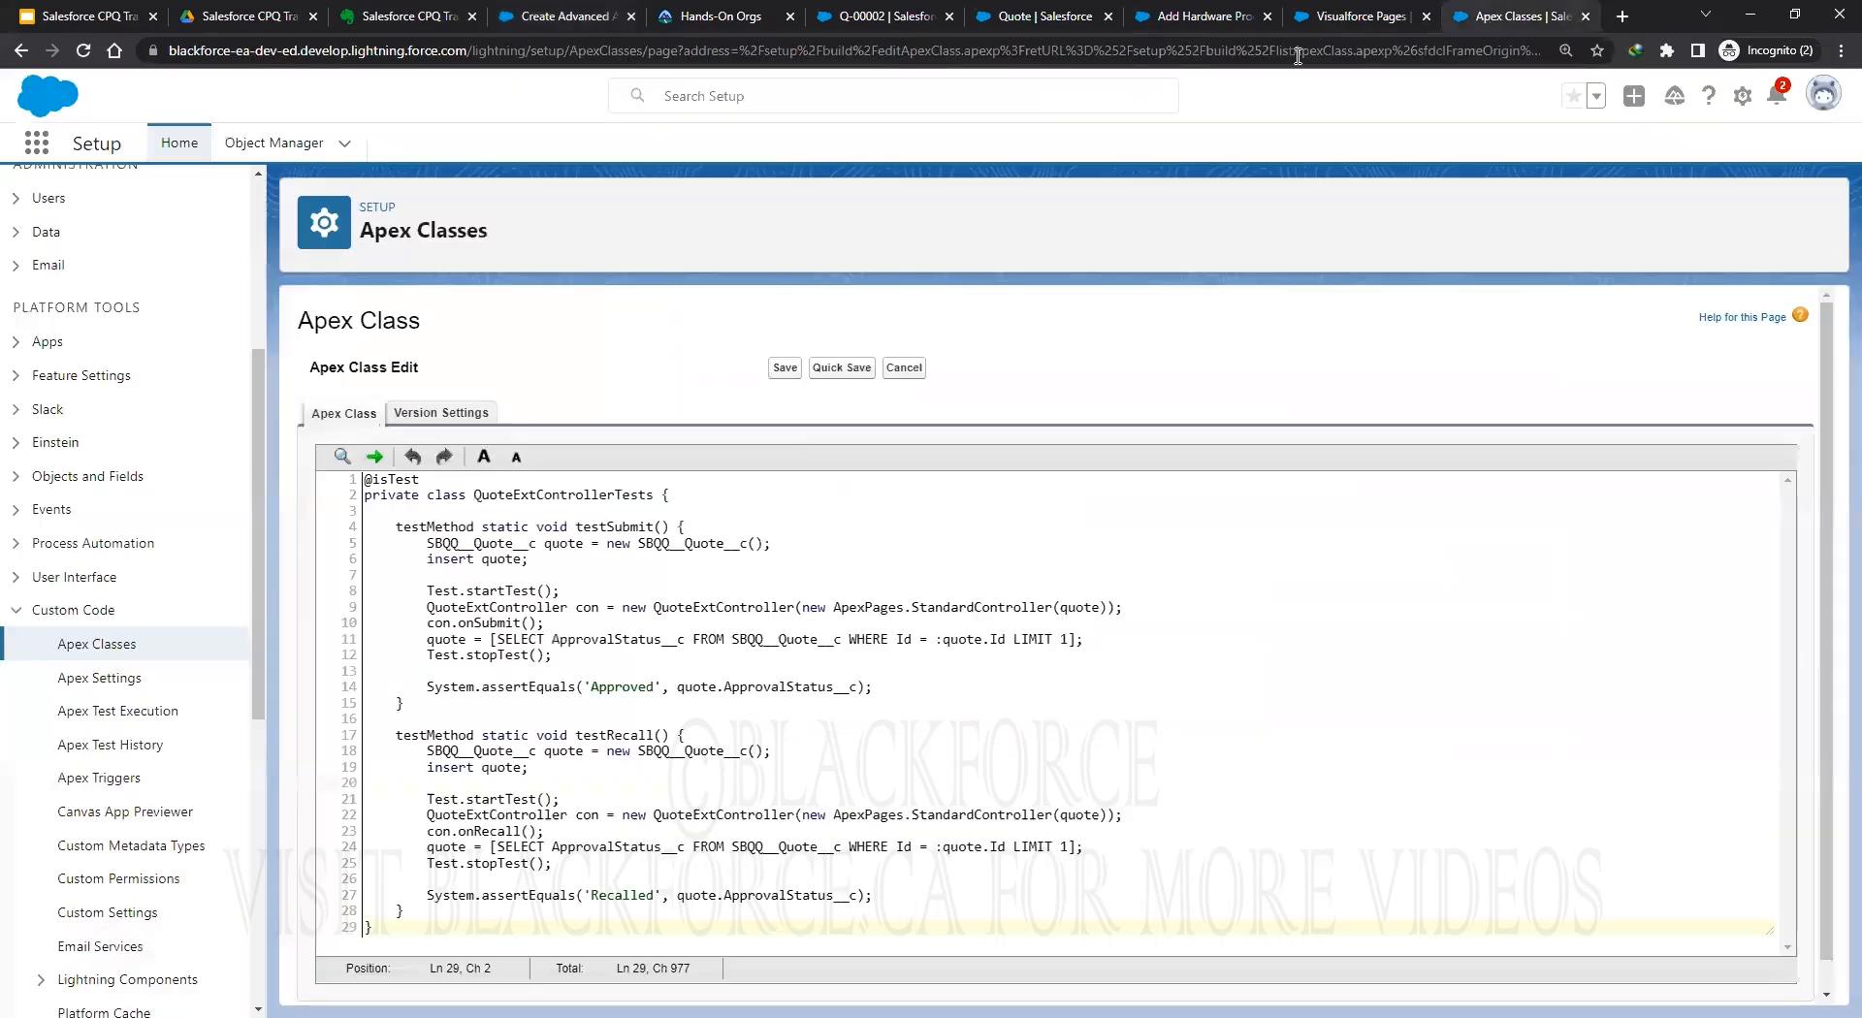
pyautogui.hotkey('ctrl', 'shift', 'Tab')
pyautogui.click(630, 441)
pyautogui.hotkey('ctrl', 'v')
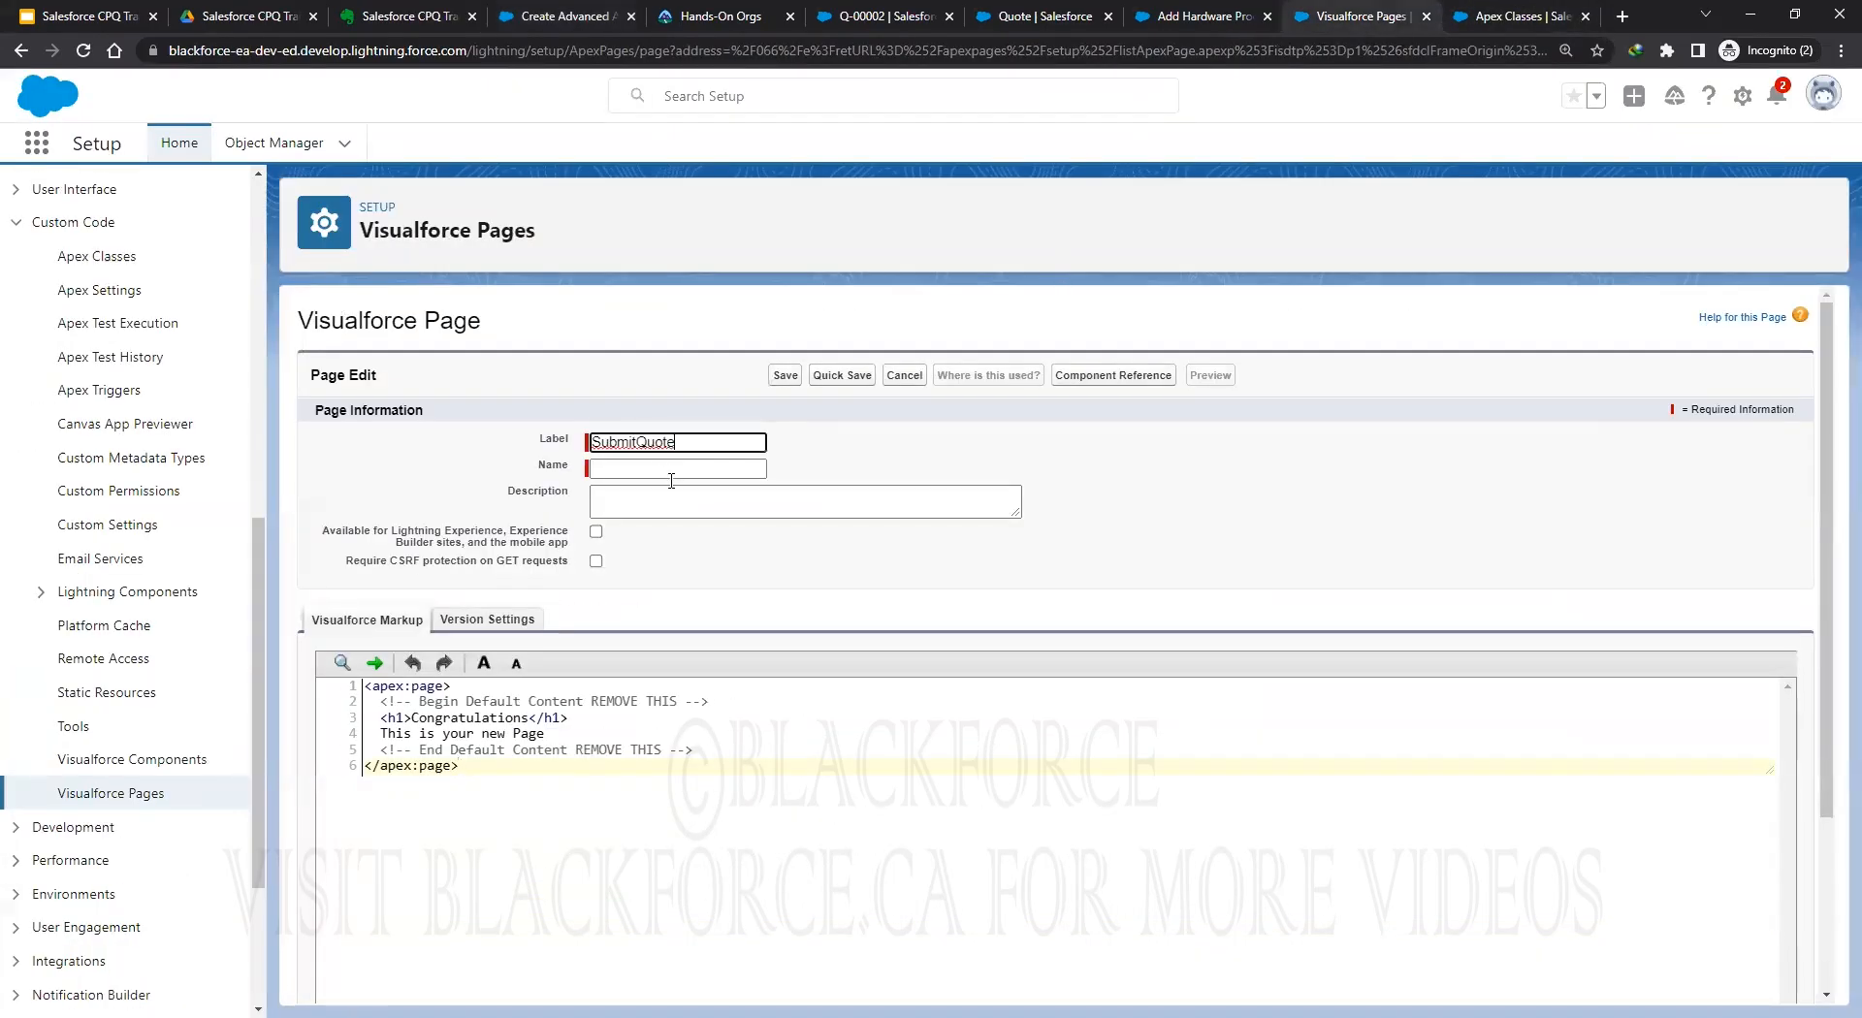
pyautogui.click(916, 447)
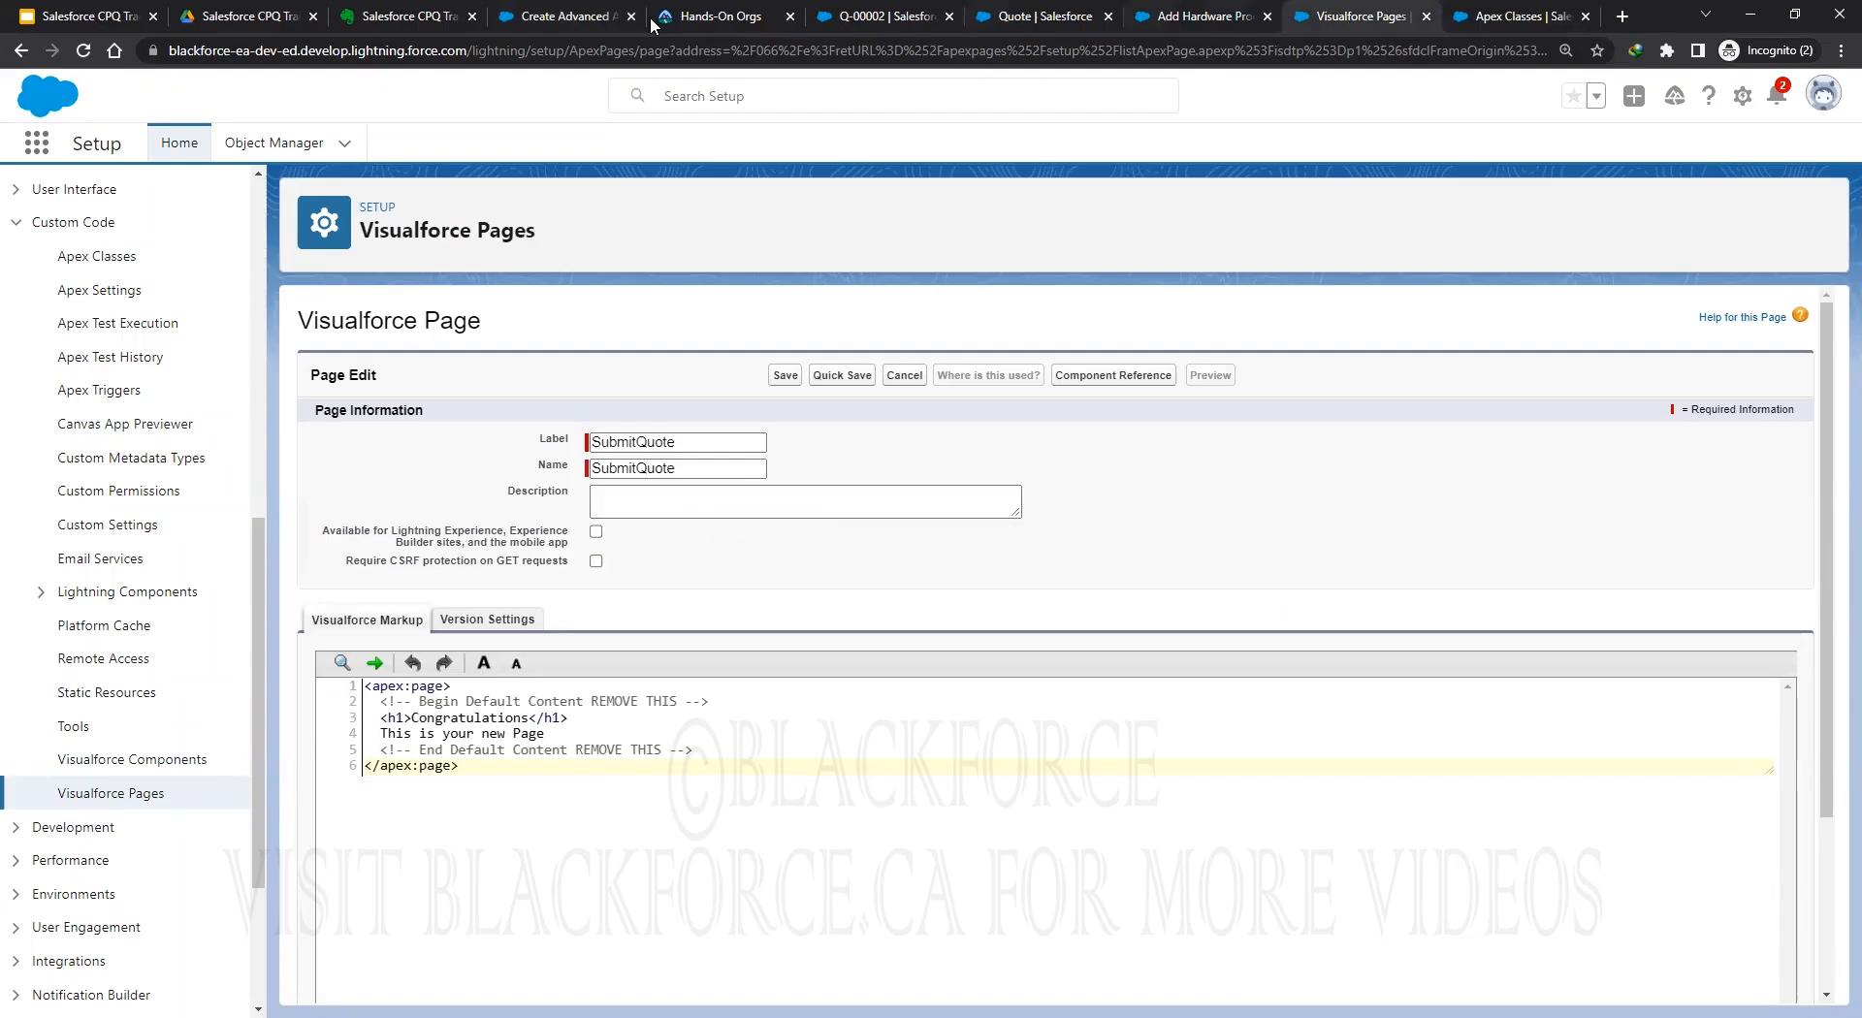
# Copy the three-line SubmitQuote markup from the help article.
pyautogui.click(533, 15)
pyautogui.click(694, 559)
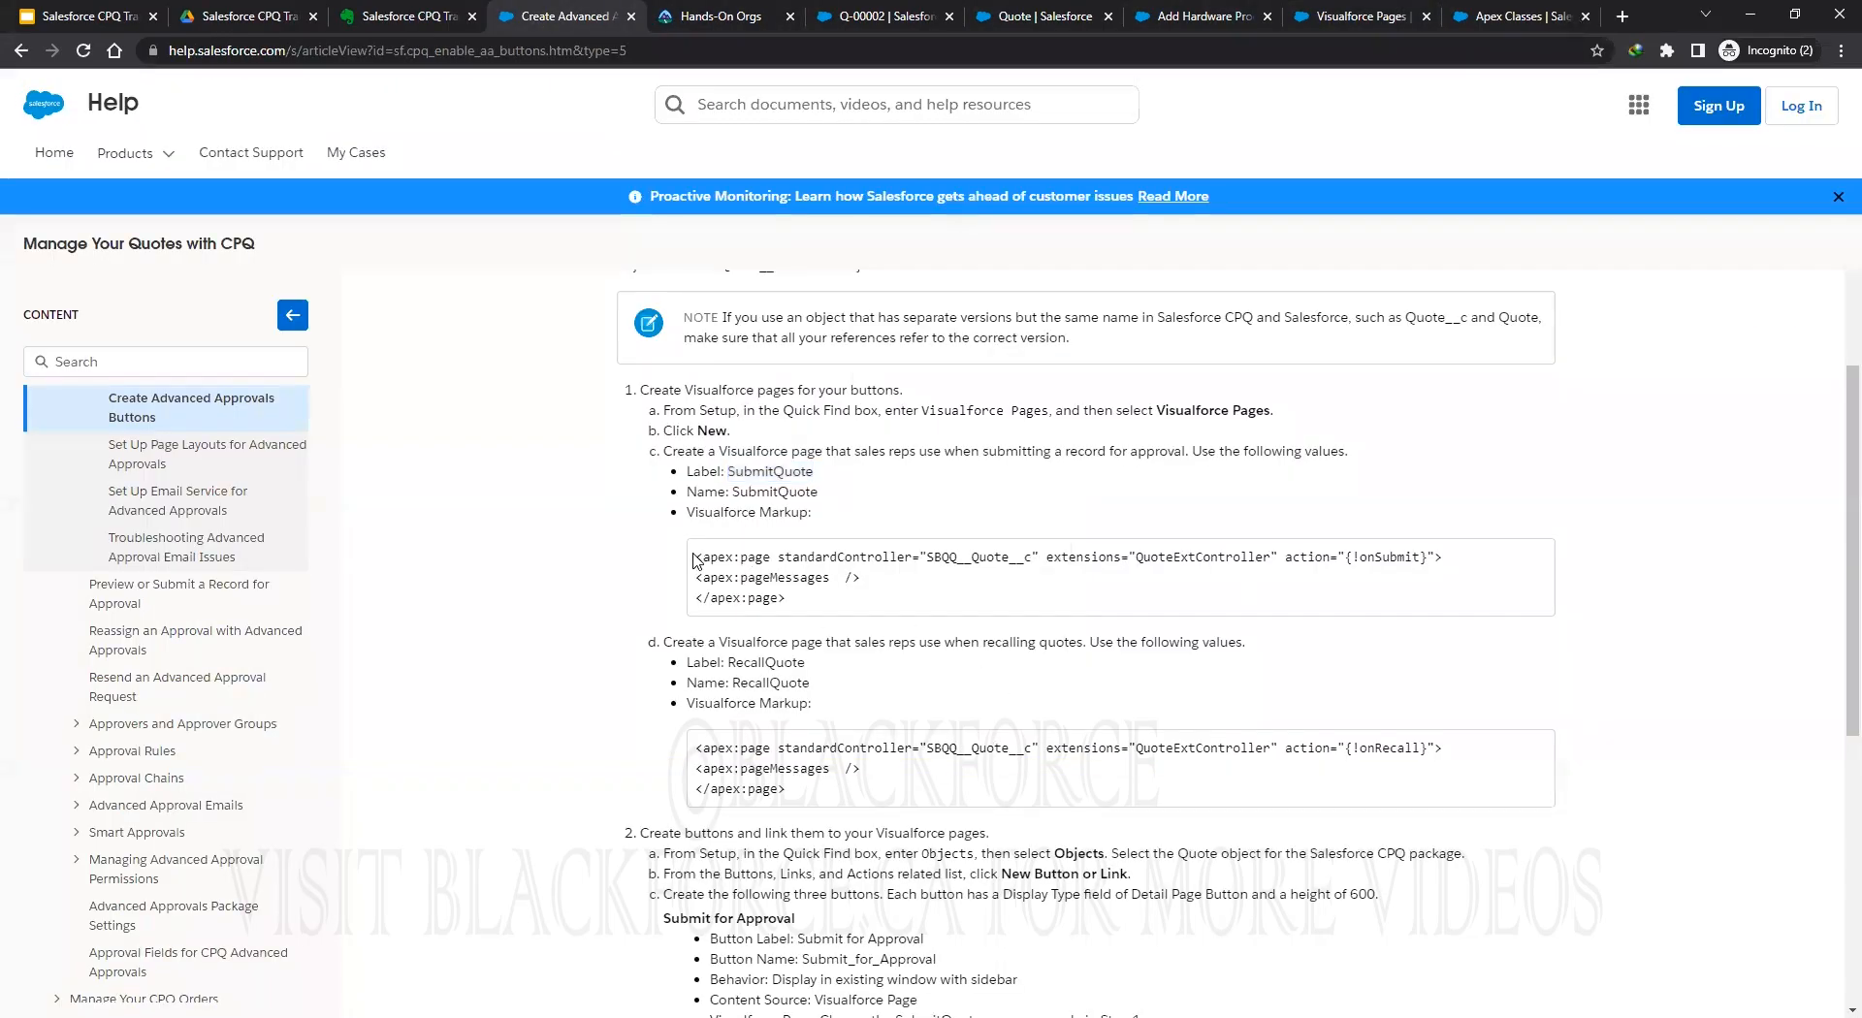
pyautogui.moveTo(695, 555); pyautogui.dragTo(809, 589)
pyautogui.rightClick(869, 600)
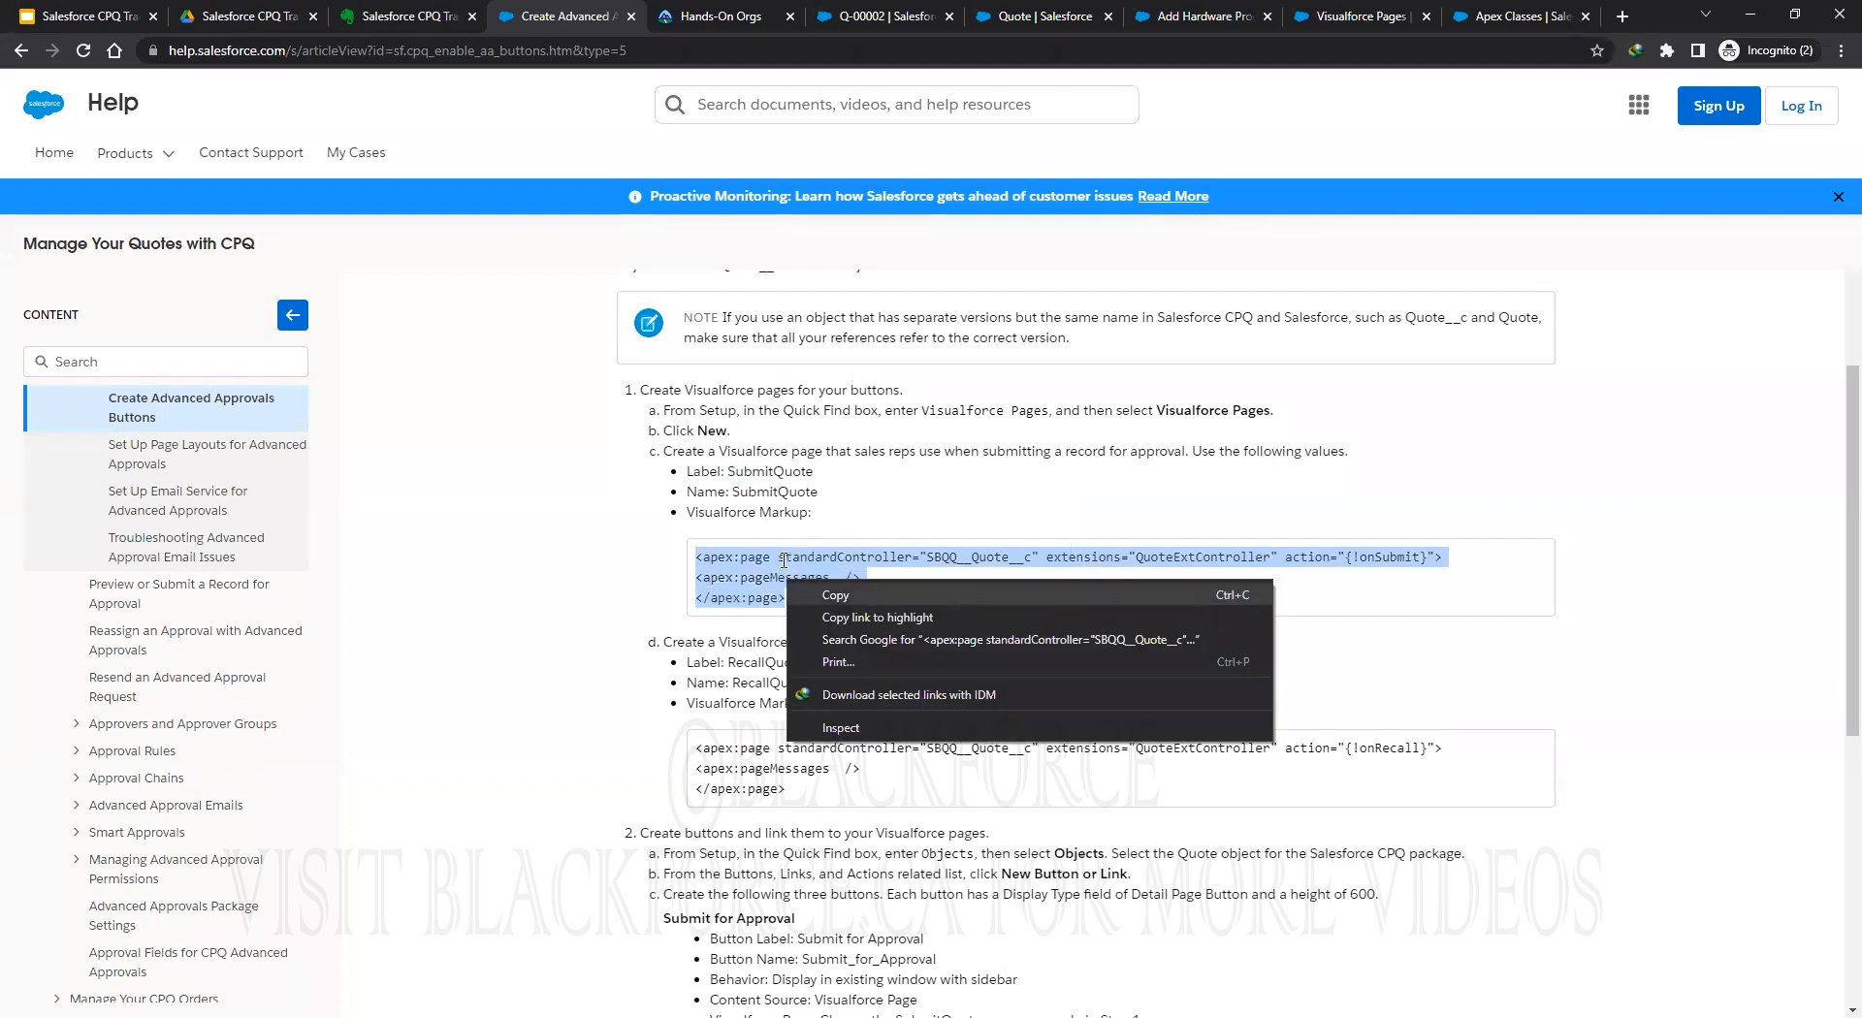
pyautogui.click(836, 594)
pyautogui.rightClick(776, 549)
pyautogui.click(827, 581)
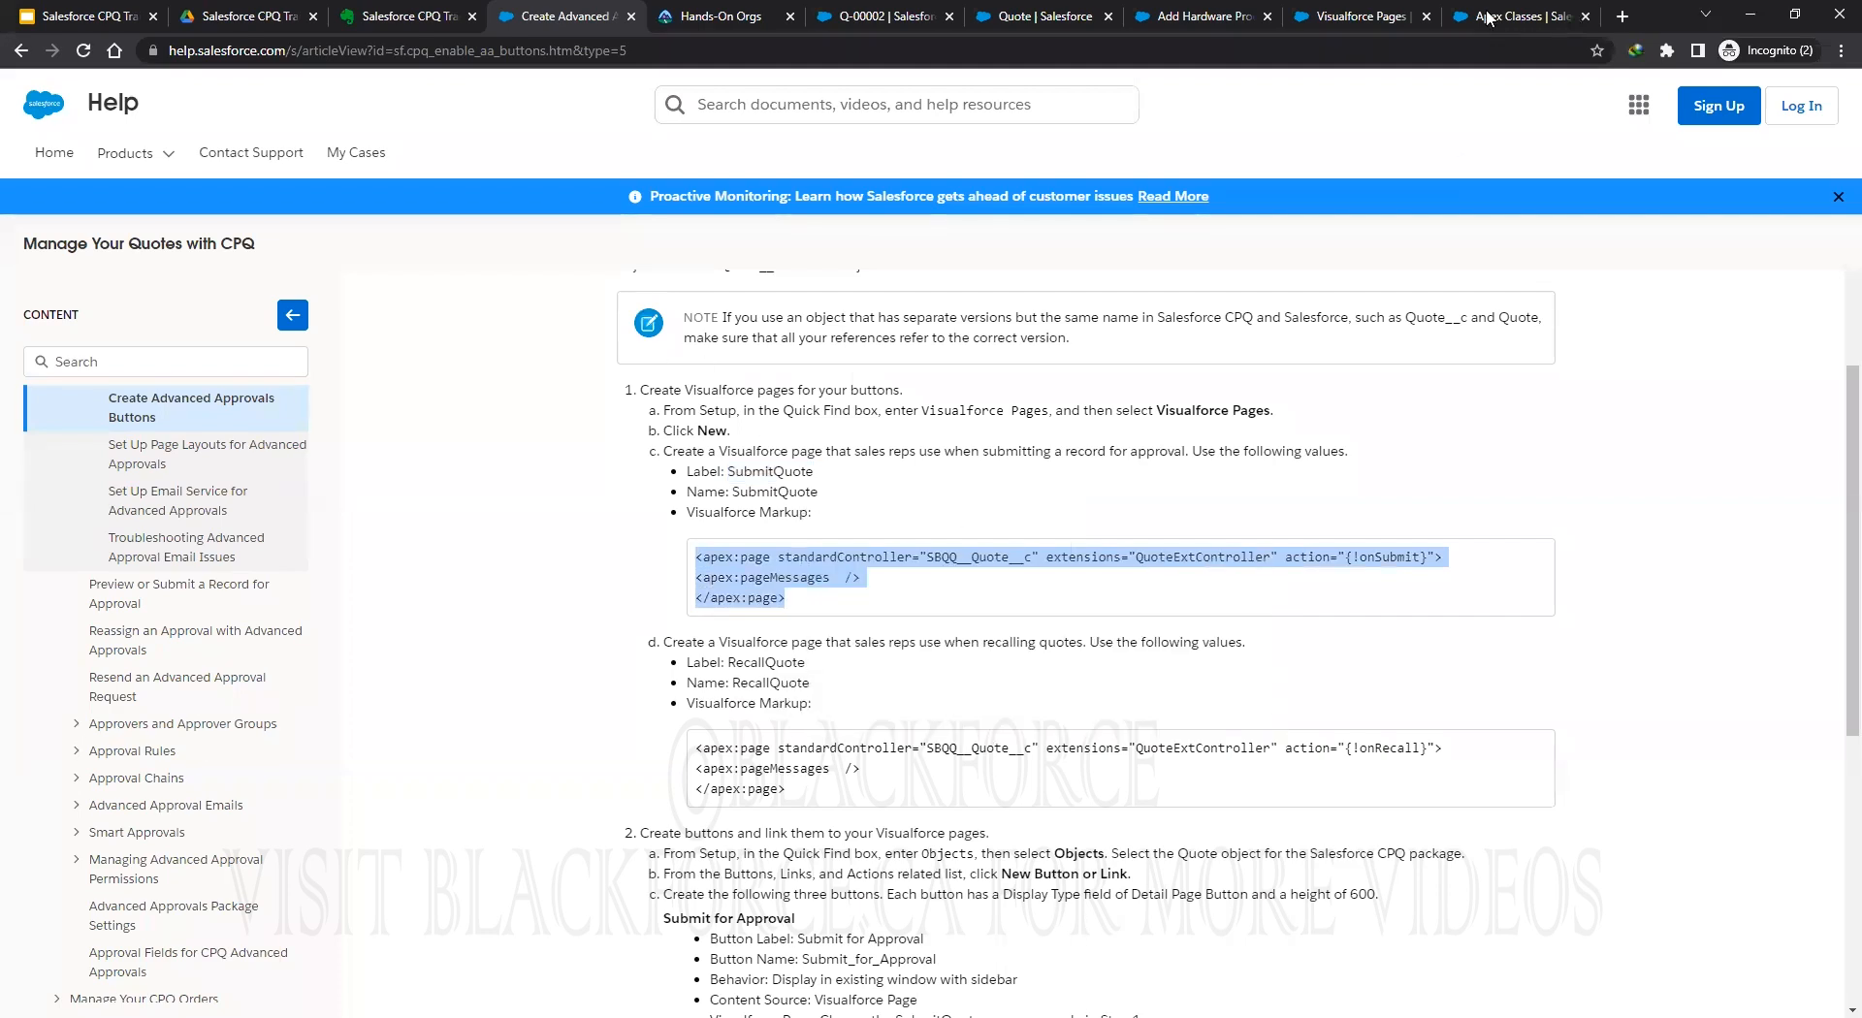
# Replace the page's default markup with the SubmitQuote markup and make it available for Lightning Experience.
pyautogui.click(1348, 18)
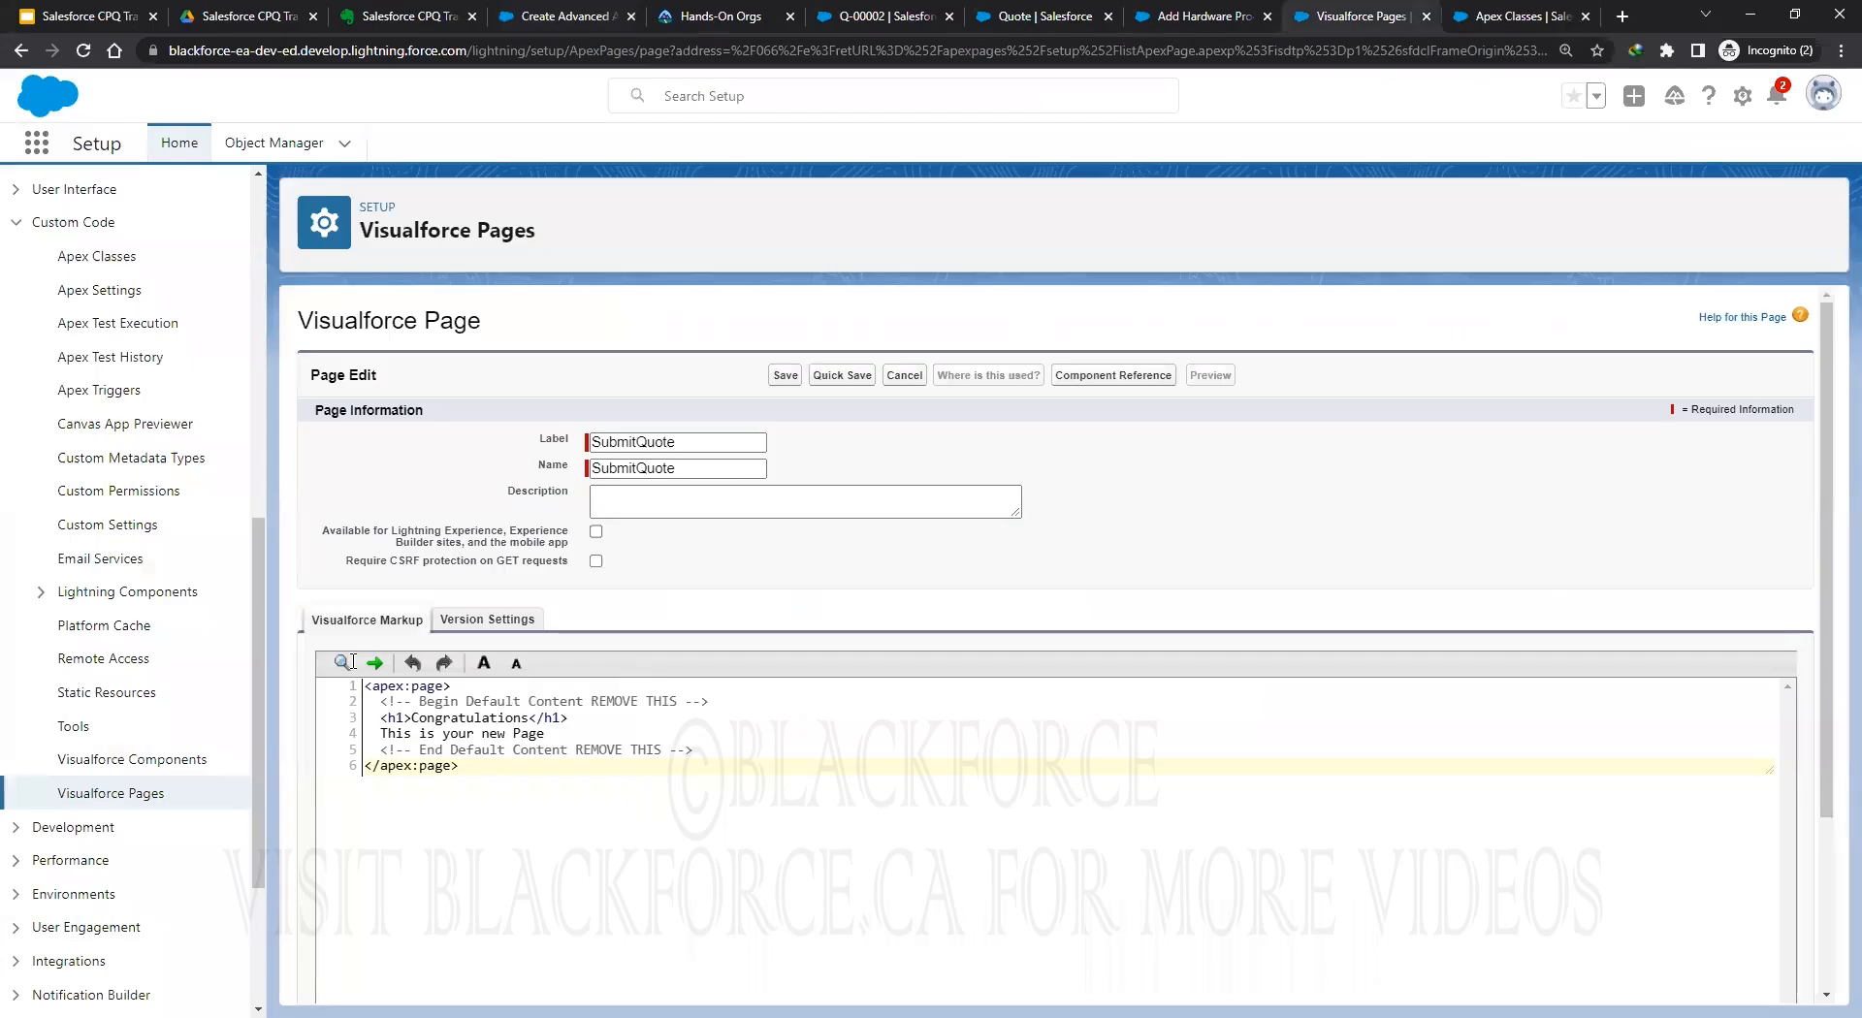
pyautogui.hotkey('ctrl', 'a')
pyautogui.click(484, 732)
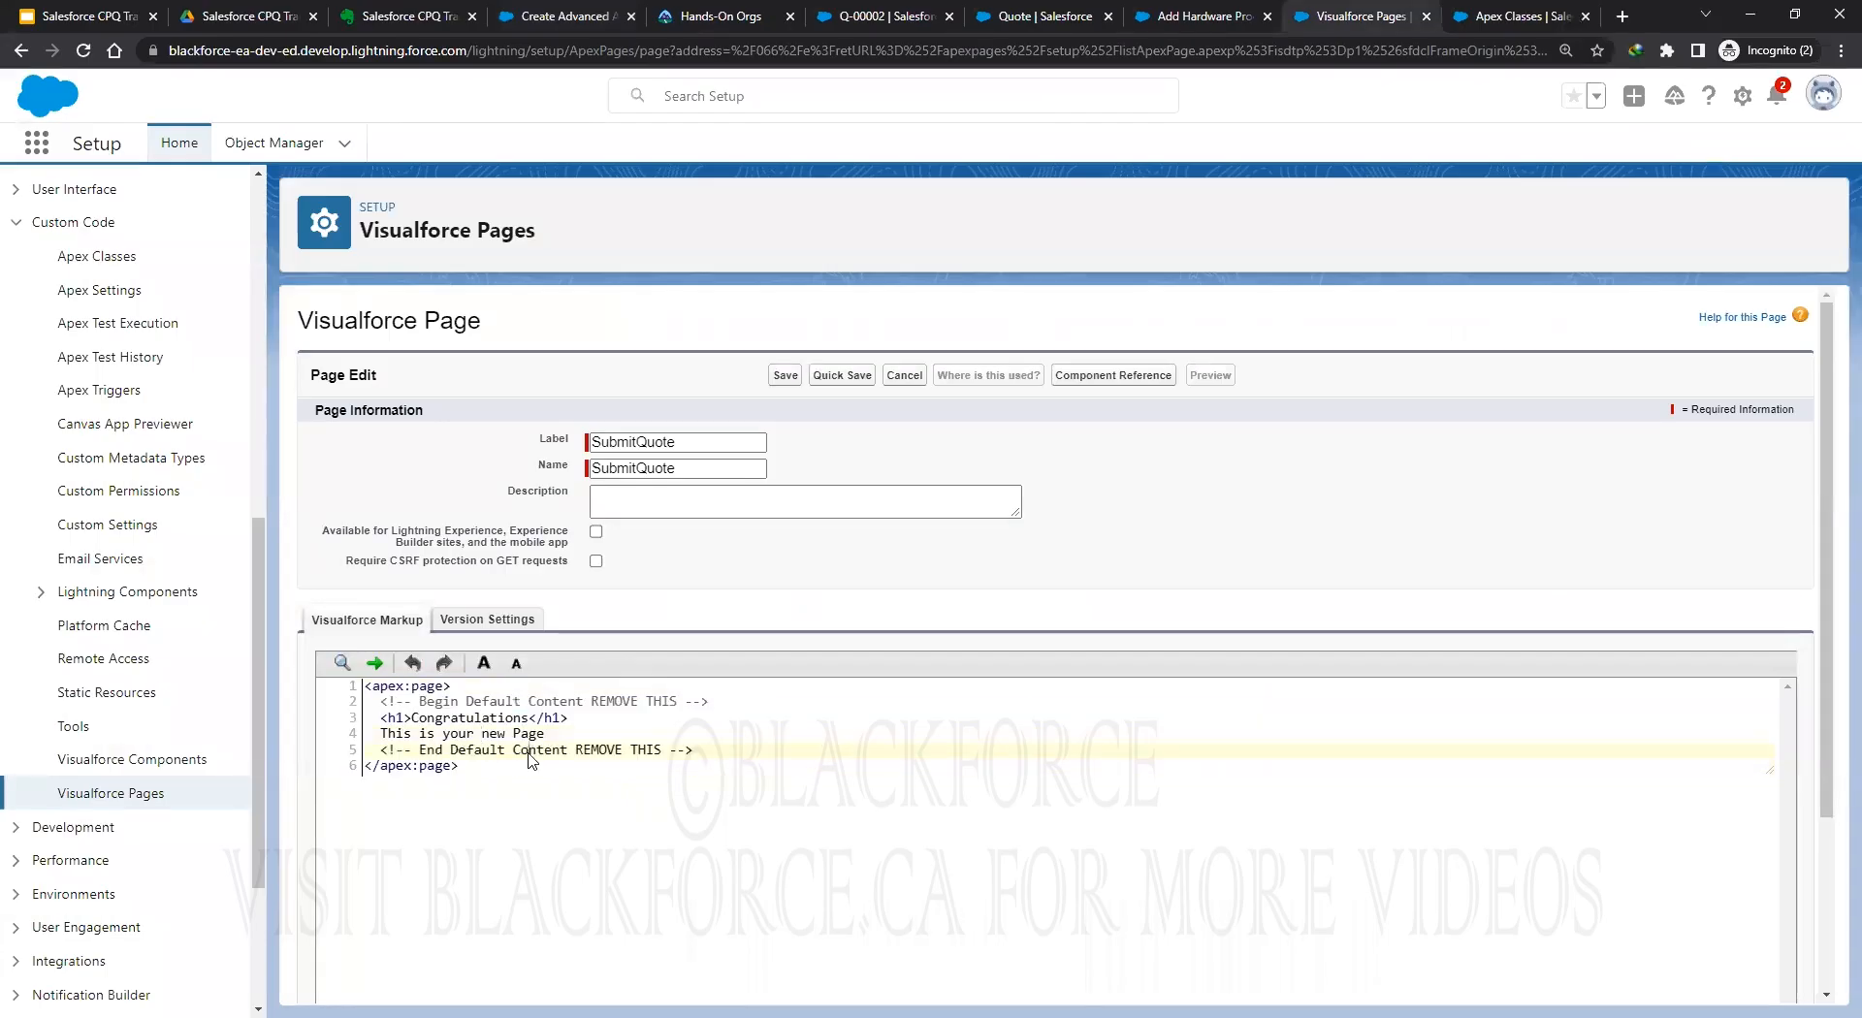
pyautogui.hotkey('ctrl', 'a')
pyautogui.press('Delete')
pyautogui.hotkey('ctrl', 'v')
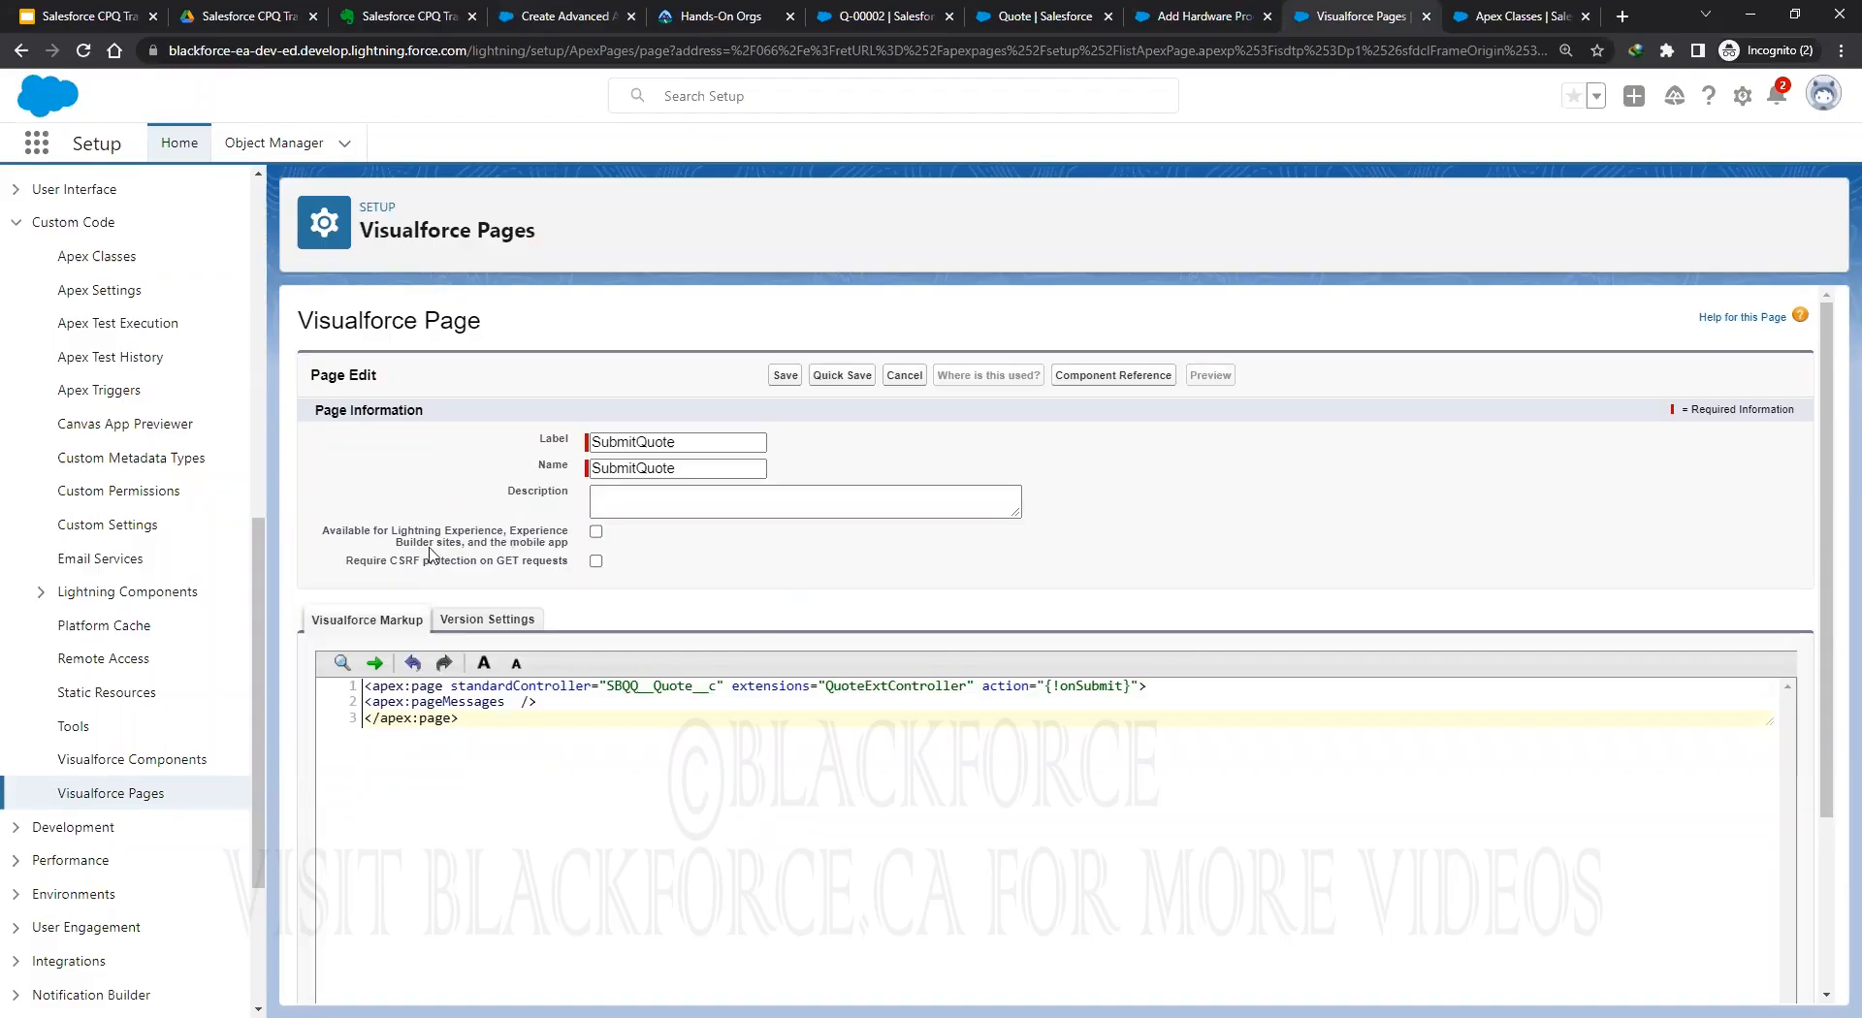
pyautogui.click(595, 532)
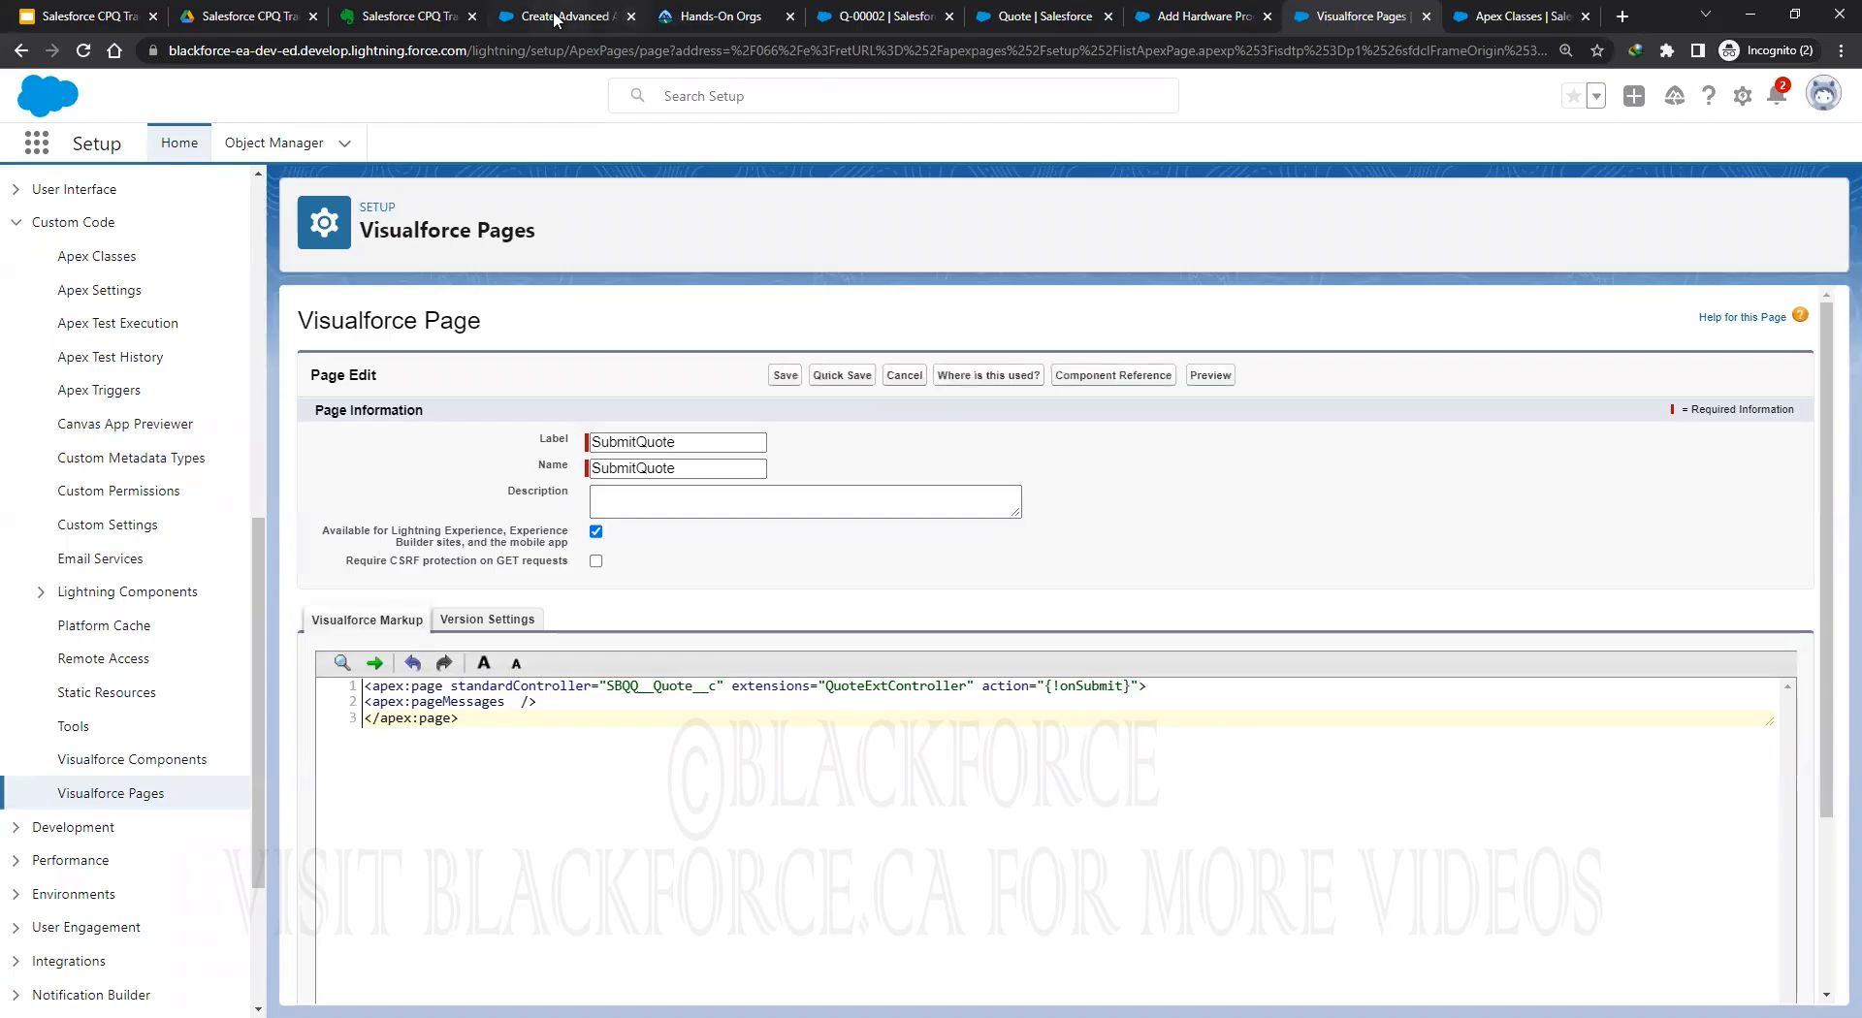
# Copy the 'RecallQuote' label from the Advanced Approvals help article.
pyautogui.hotkey('ctrl', '4')
pyautogui.scroll(-1, 737, 552)
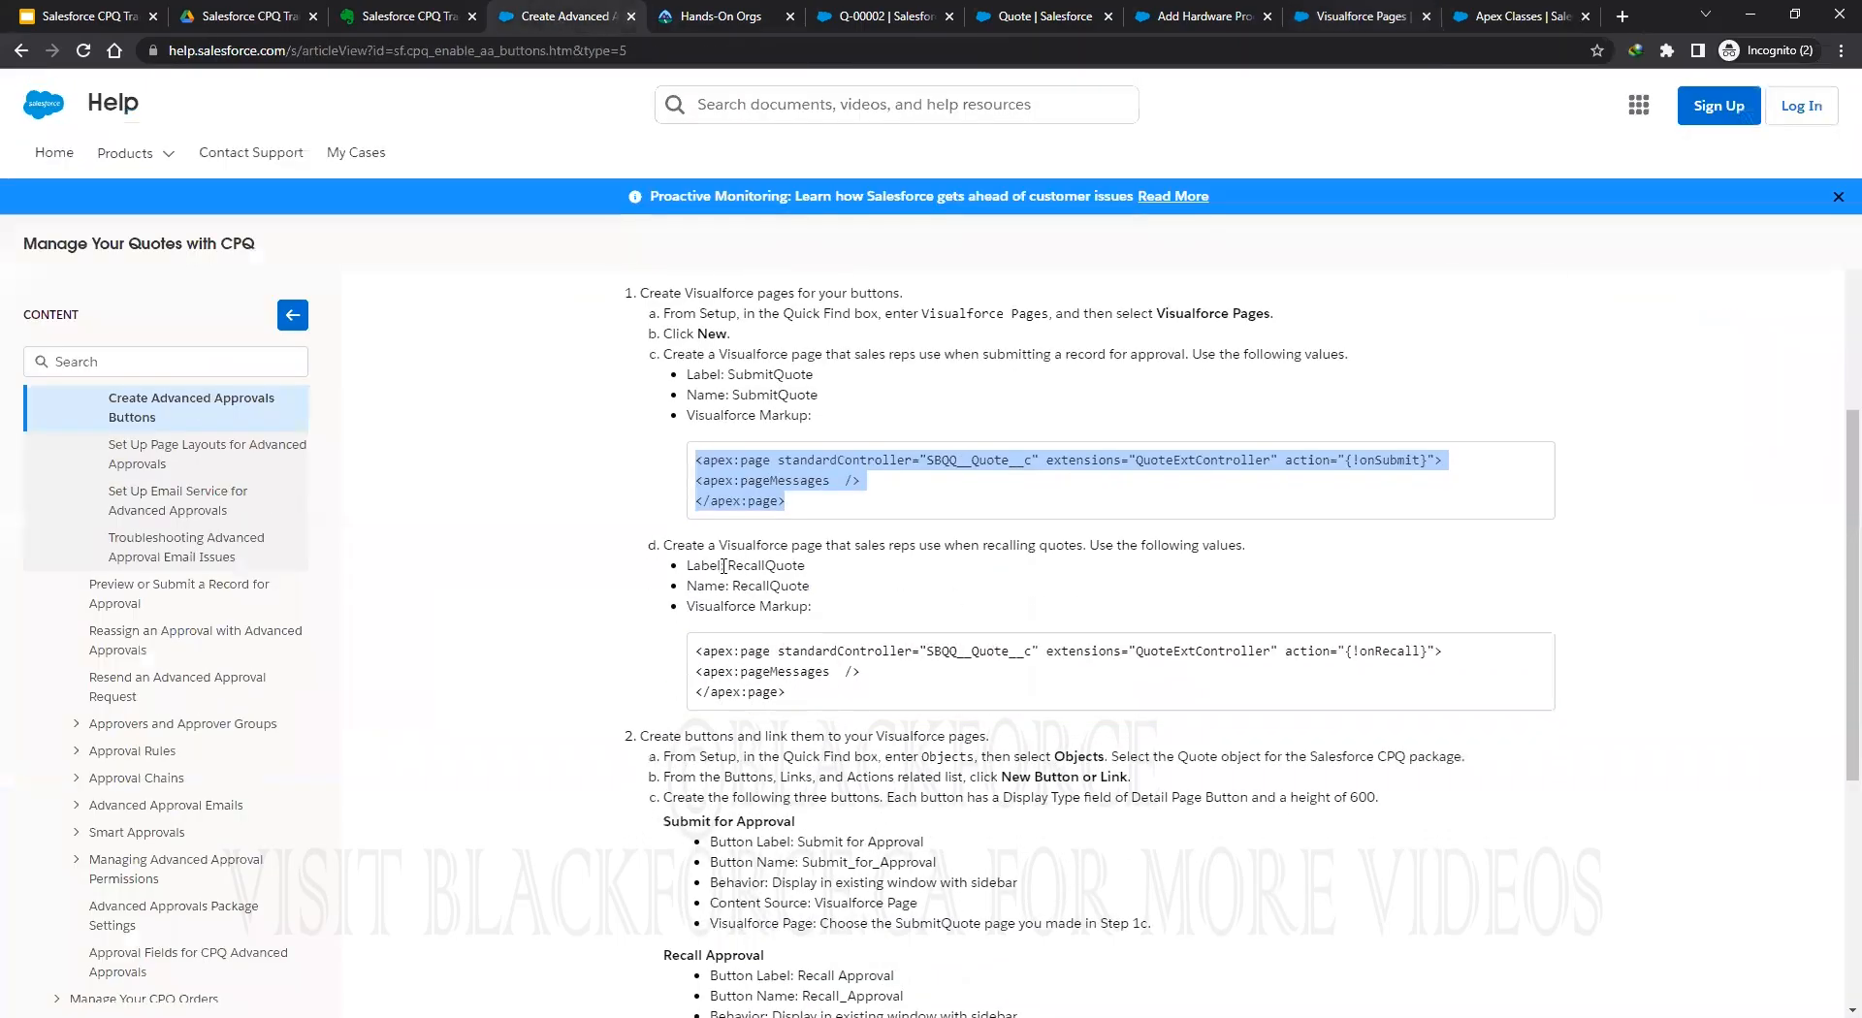
pyautogui.moveTo(733, 569); pyautogui.dragTo(805, 566)
pyautogui.click(728, 562)
pyautogui.rightClick(786, 560)
pyautogui.click(1362, 30)
# Label the new page 'RecallQuote' and make it available for Lightning Experience.
pyautogui.click(1362, 29)
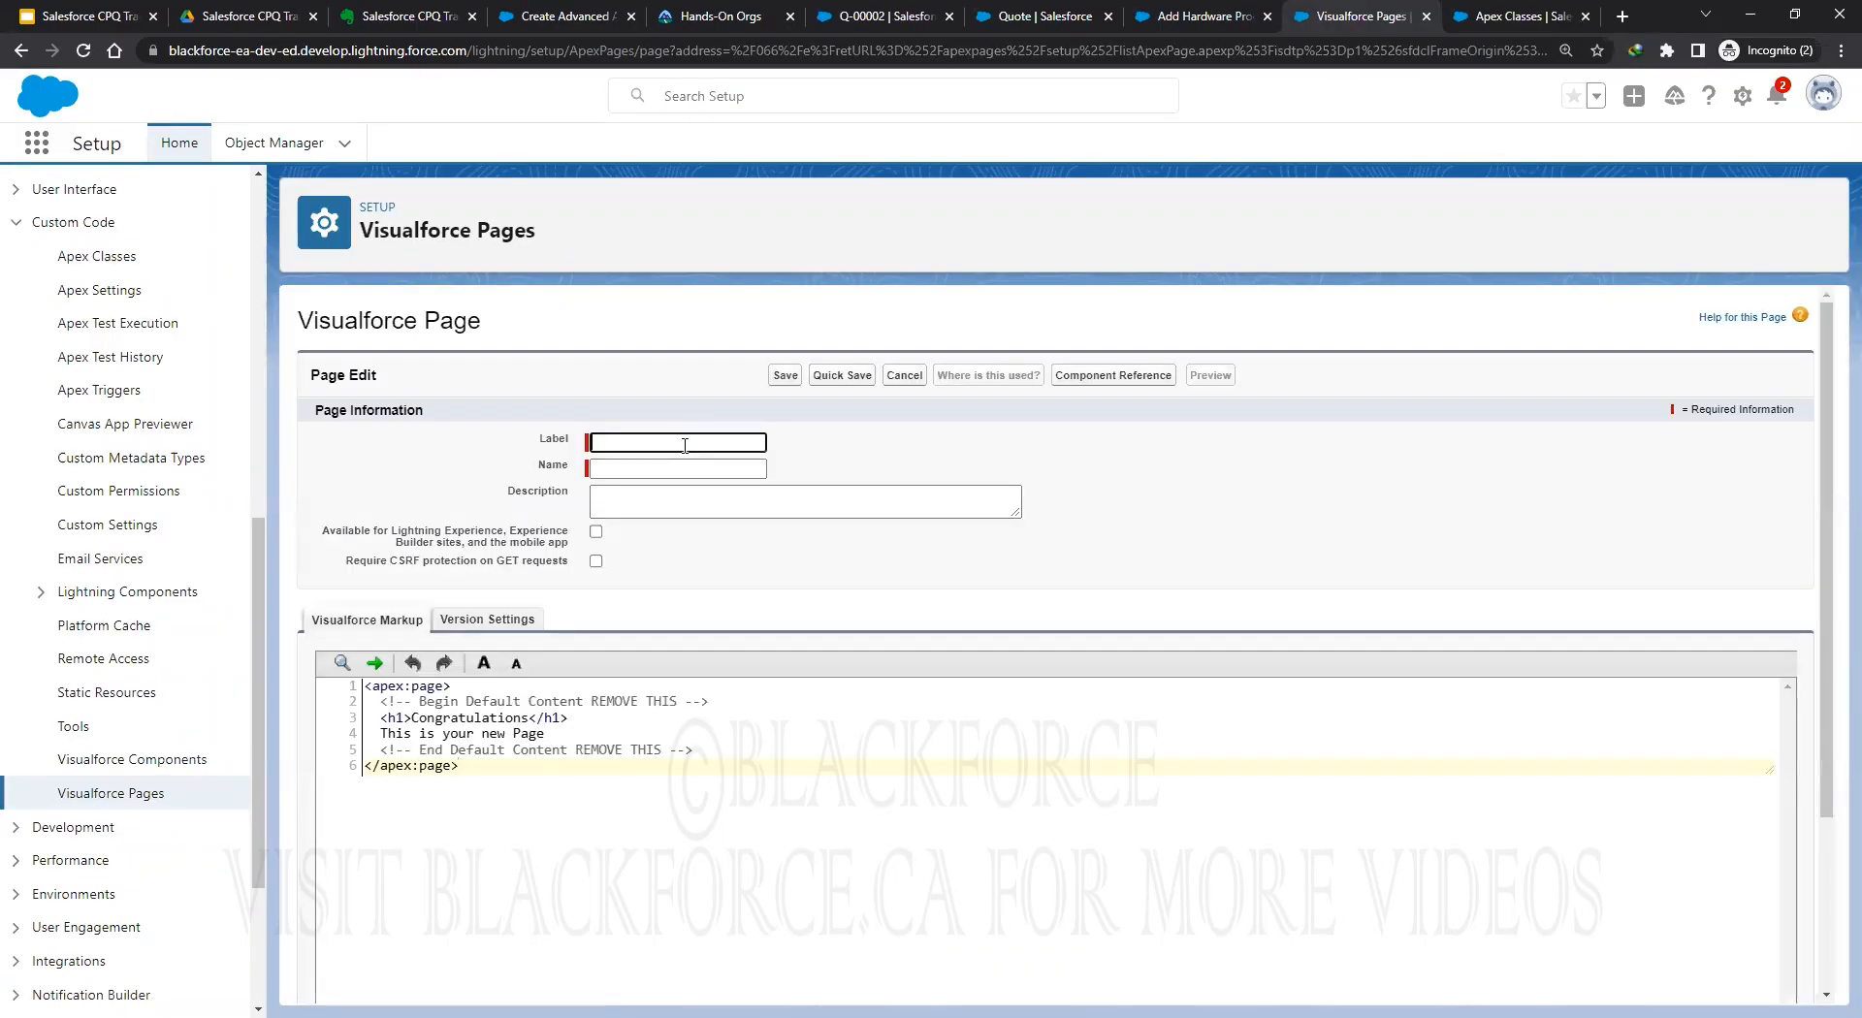
pyautogui.hotkey('ctrl', 'v')
pyautogui.click(781, 802)
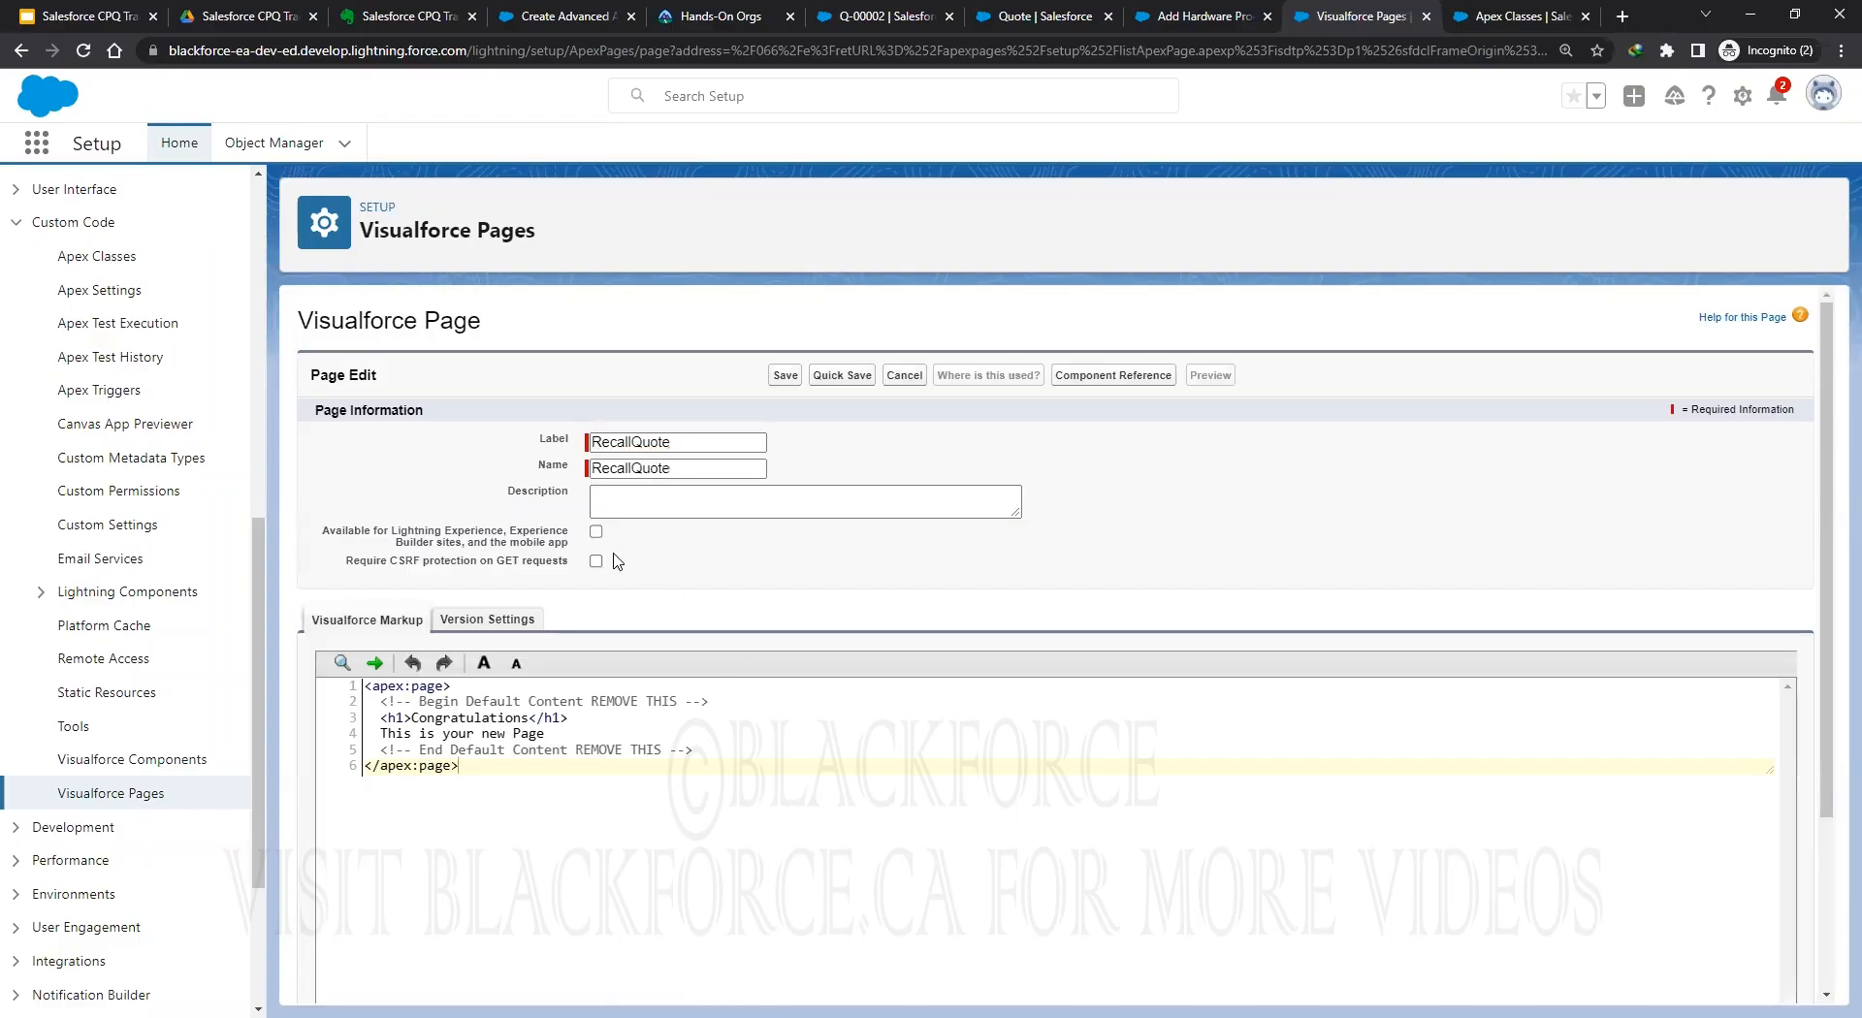
pyautogui.click(595, 531)
# Replace the default markup with the RecallQuote markup from the help article and quick-save.
pyautogui.hotkey('ctrl', '4')
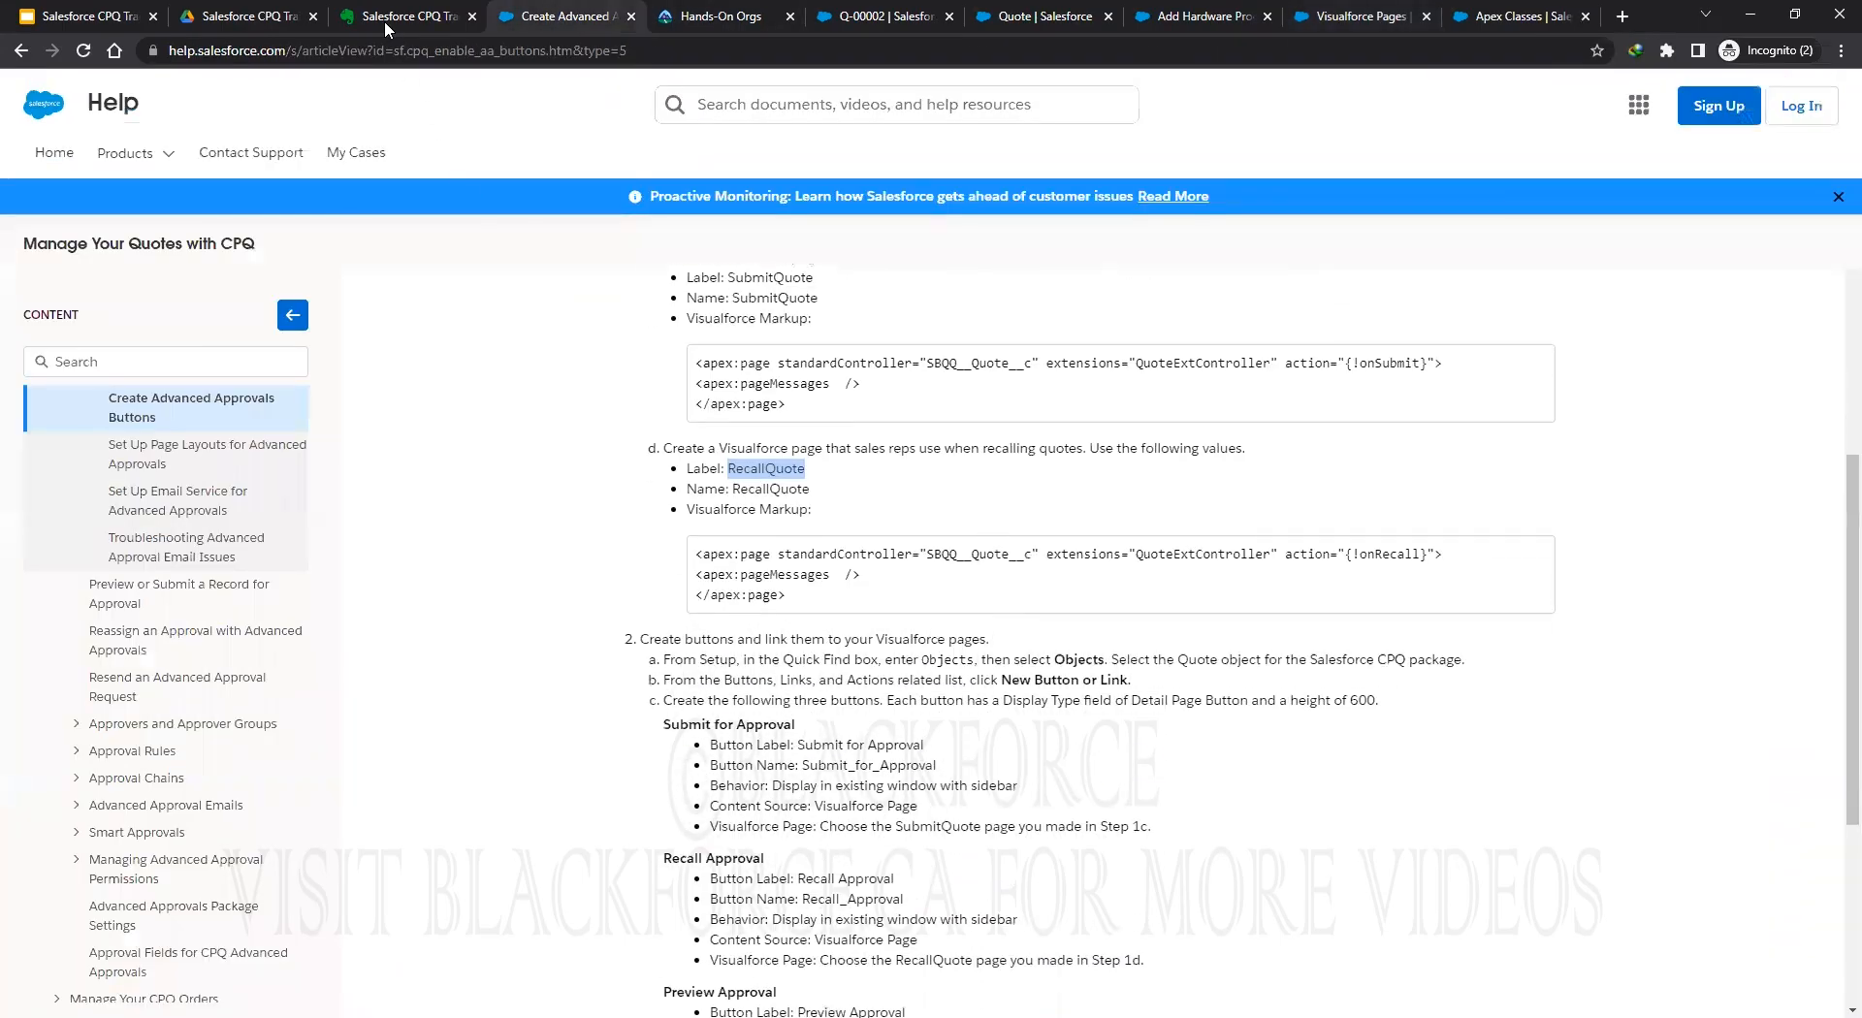
pyautogui.click(391, 23)
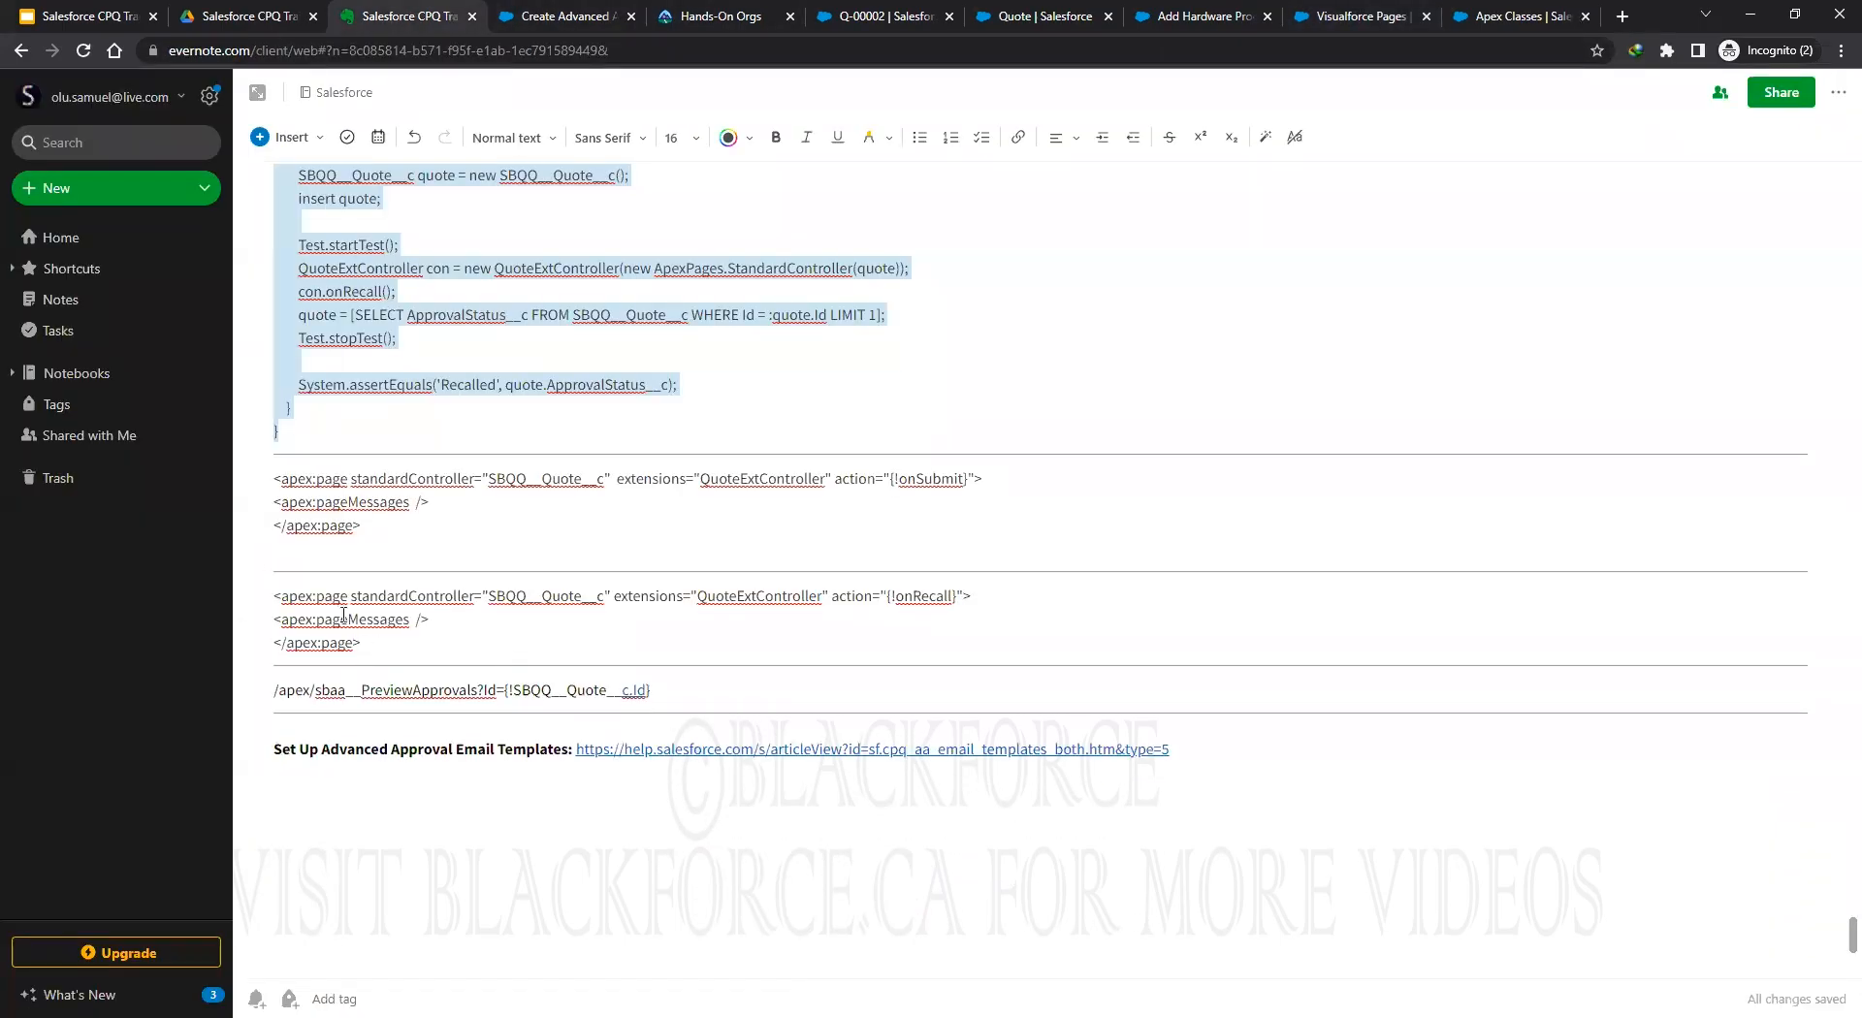
pyautogui.click(594, 19)
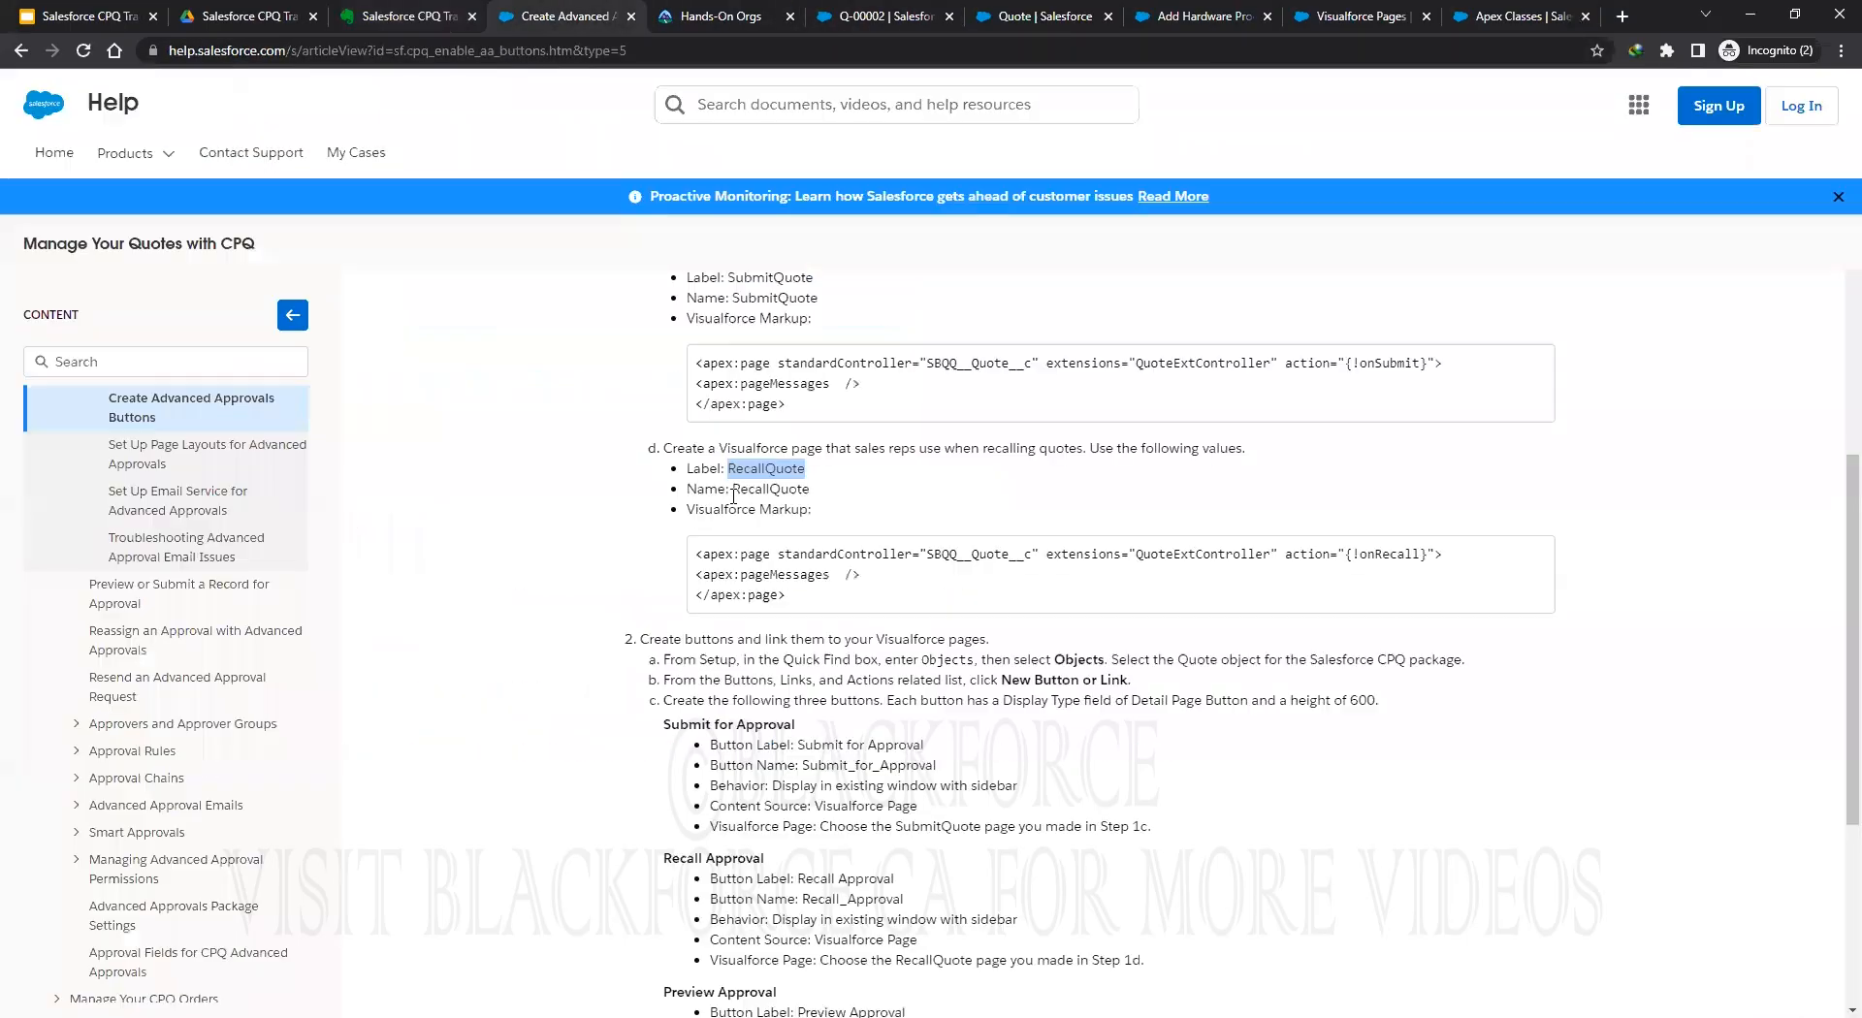
pyautogui.moveTo(696, 556); pyautogui.dragTo(735, 588)
pyautogui.rightClick(735, 588)
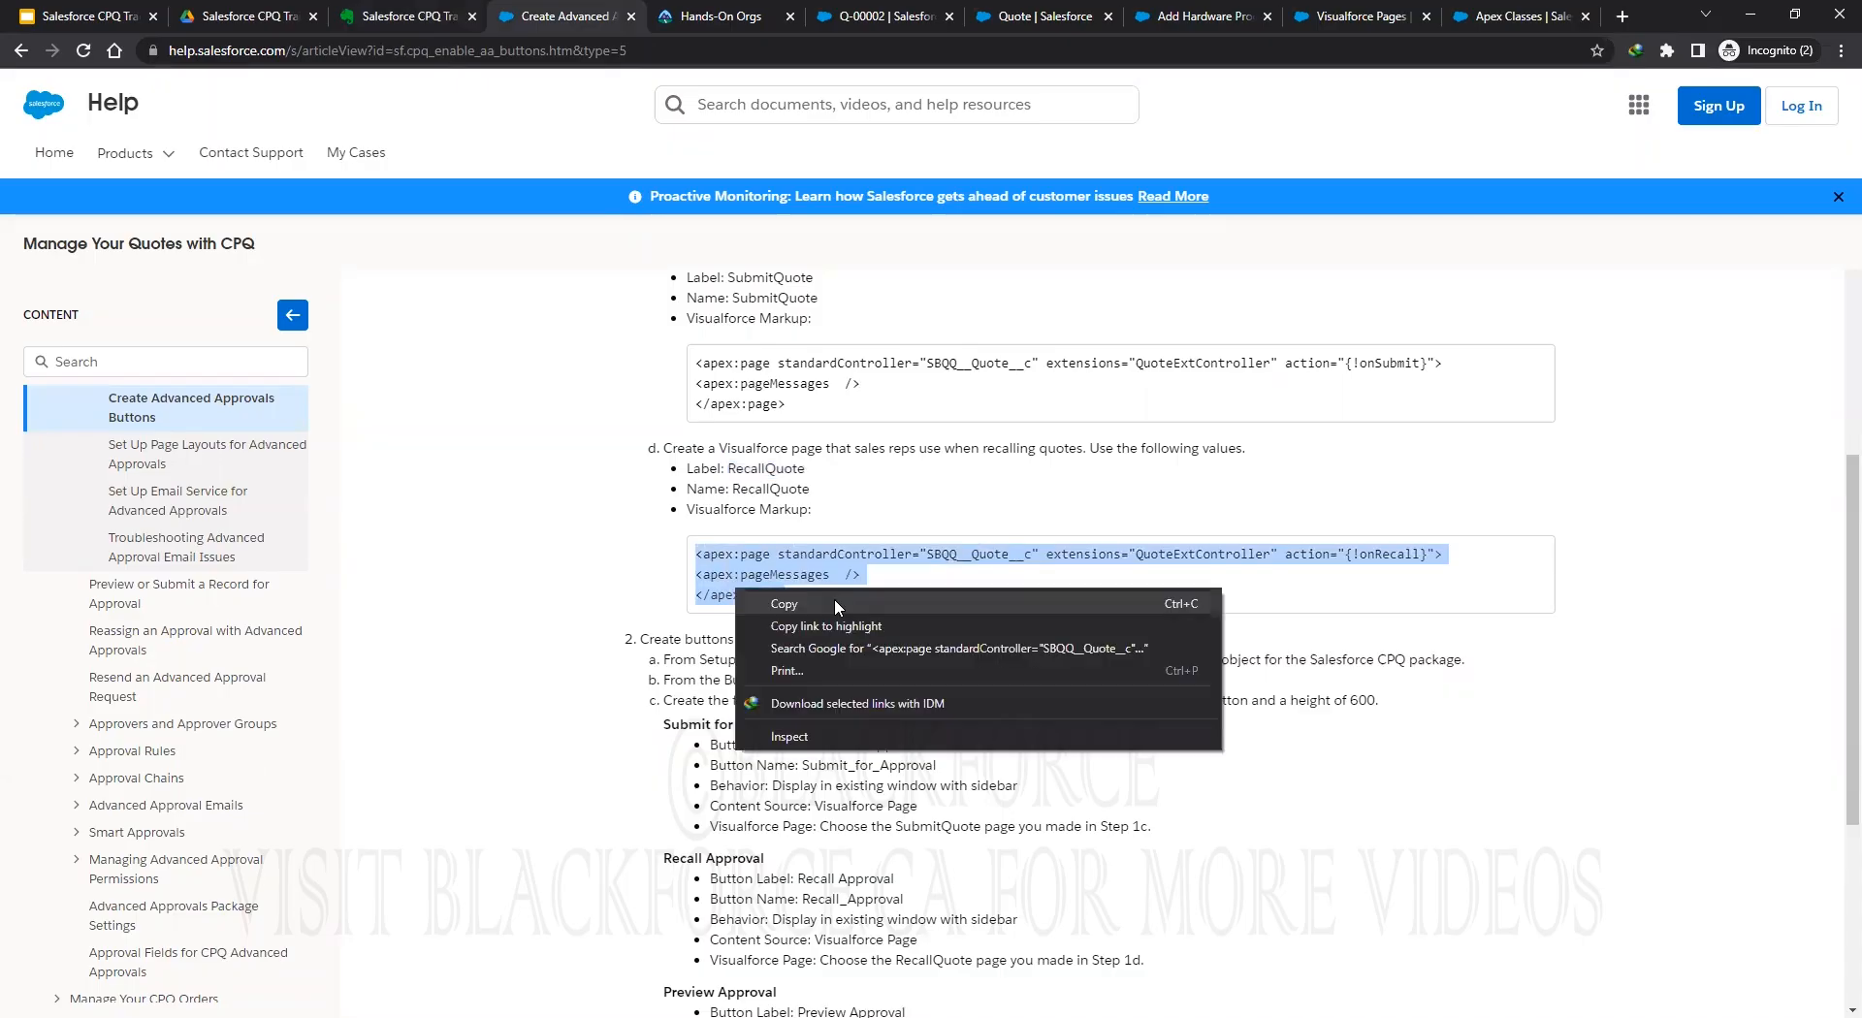
pyautogui.click(815, 603)
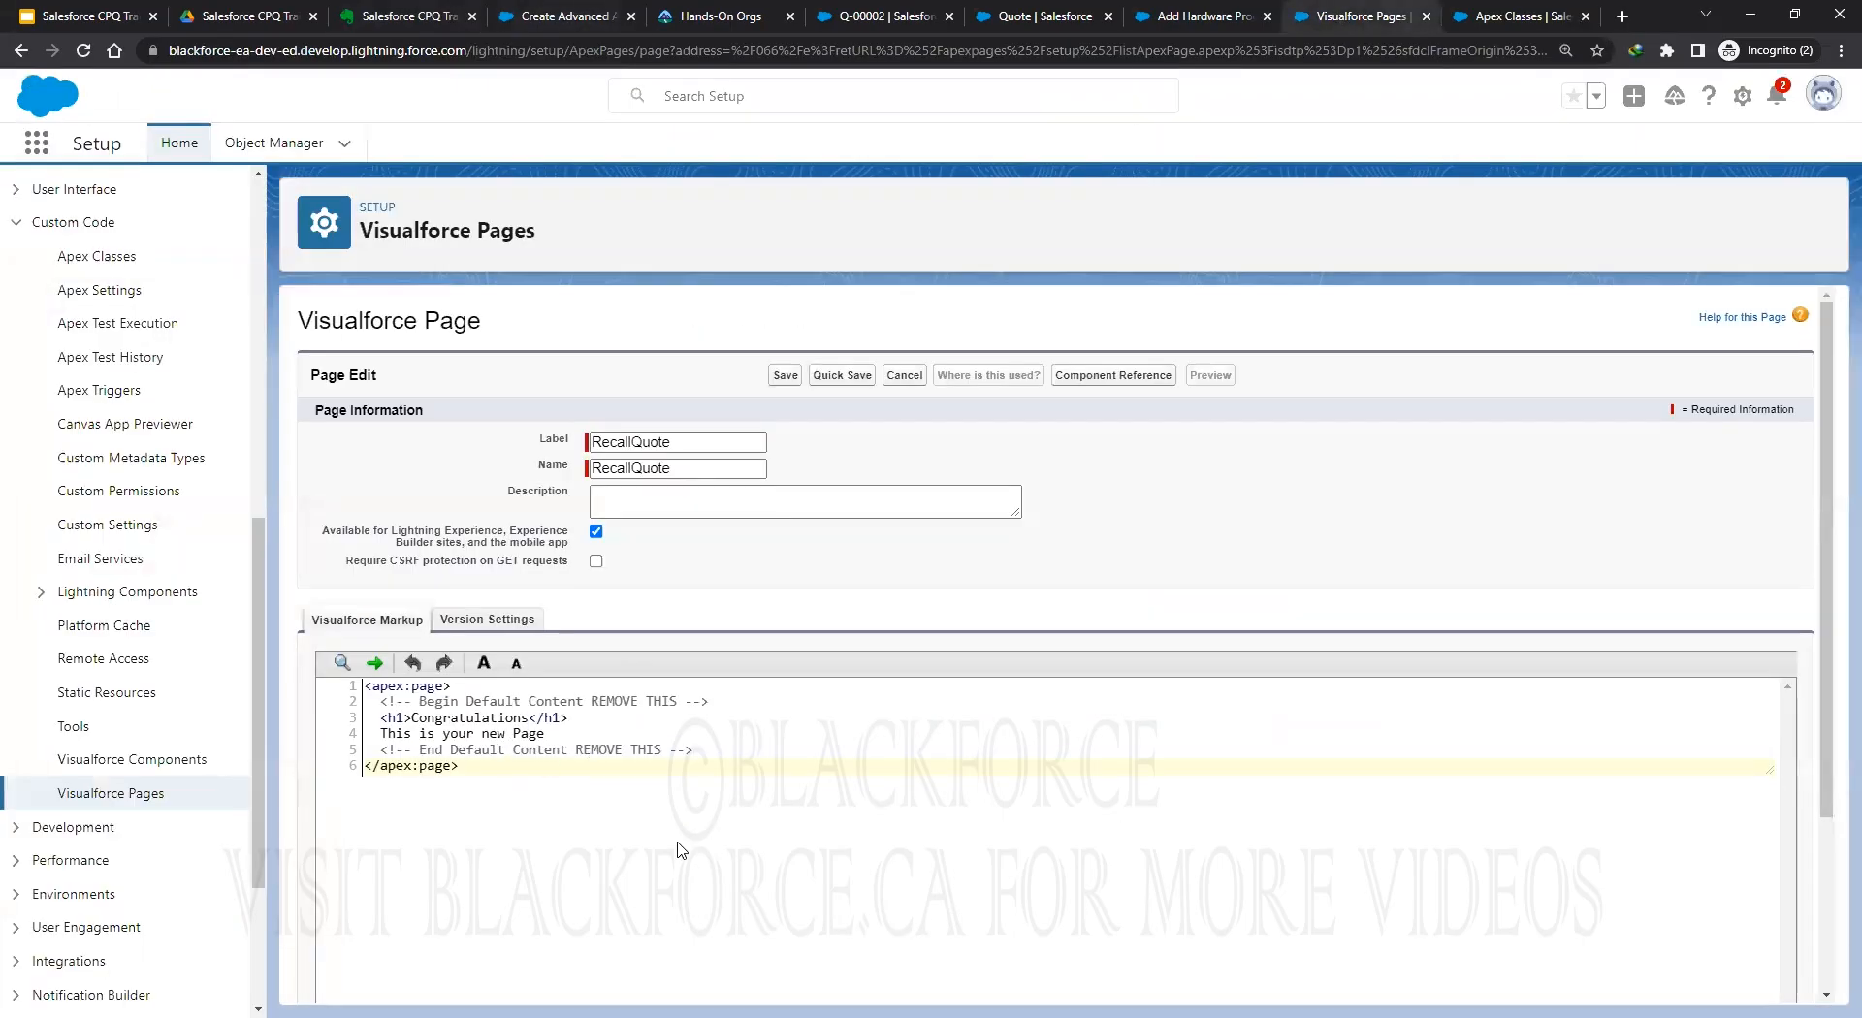
pyautogui.hotkey('ctrl', 'a')
pyautogui.press('BackSpace')
pyautogui.hotkey('ctrl', 'v')
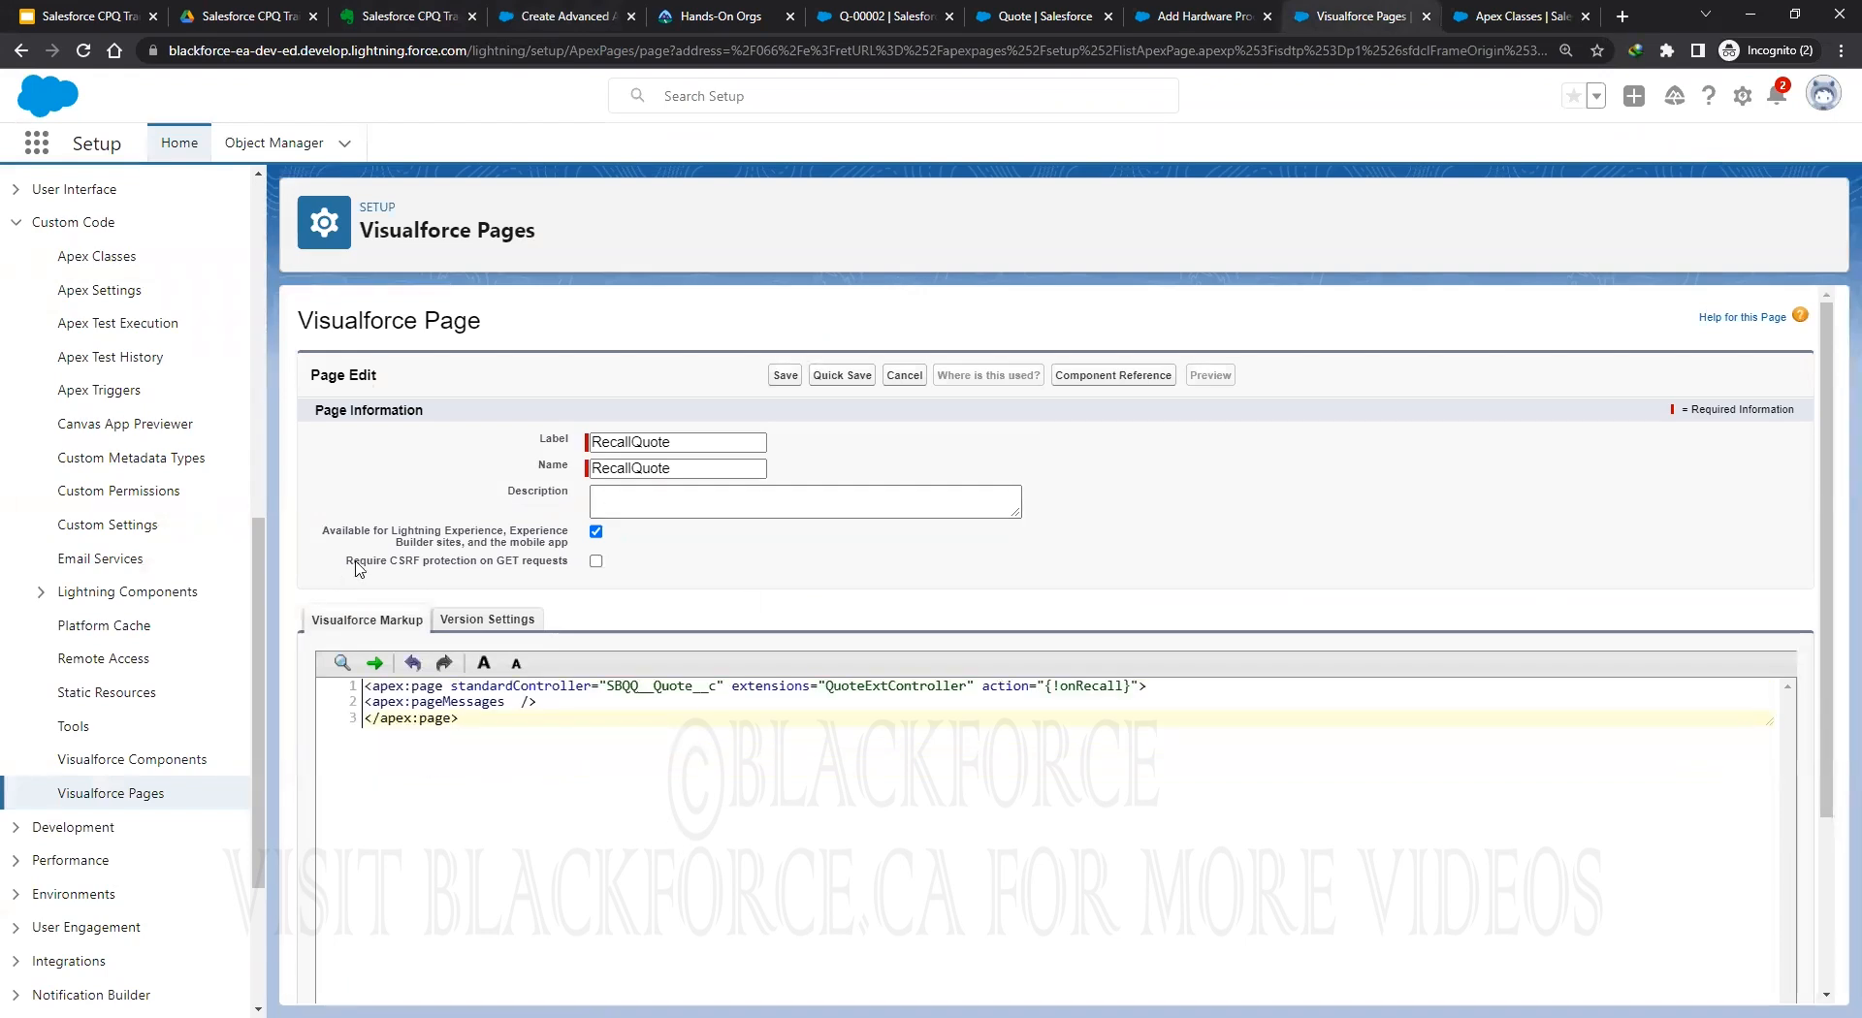
pyautogui.click(839, 375)
# Find Quote in Object Manager and start a new button from its Buttons, Links, and Actions.
pyautogui.click(1456, 21)
pyautogui.click(274, 143)
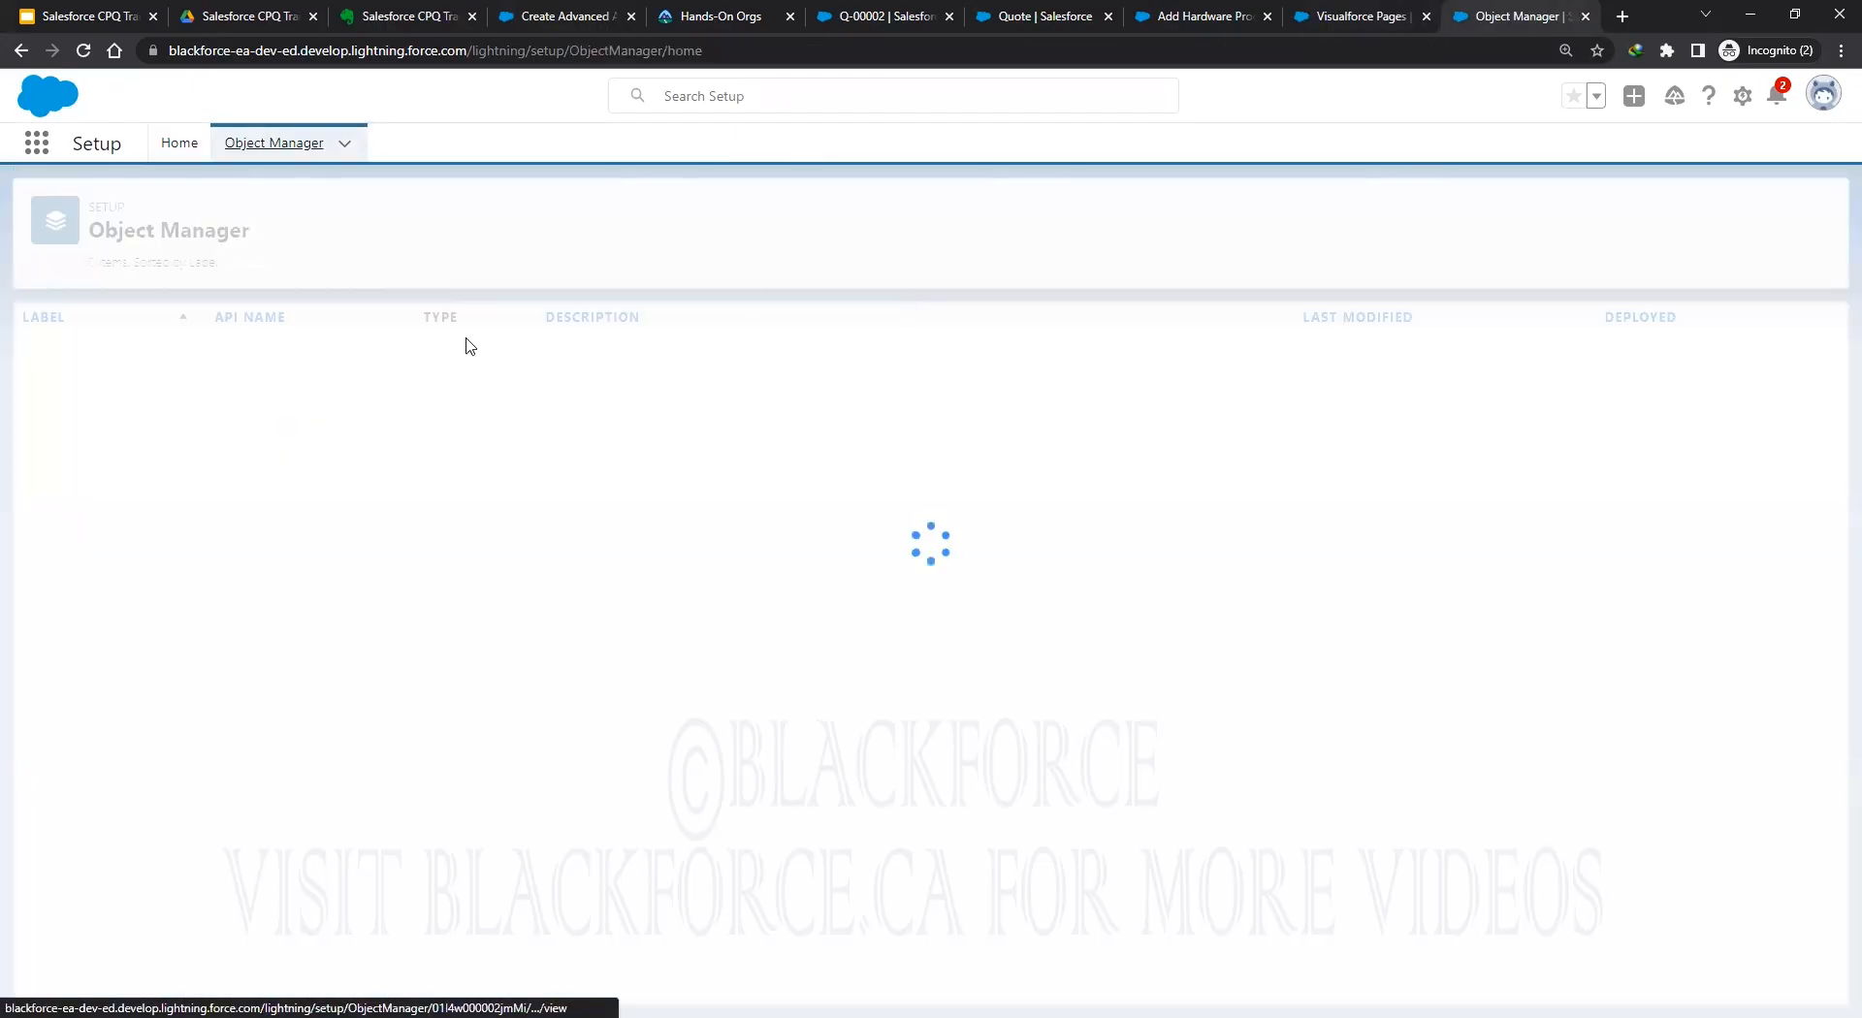
pyautogui.click(1439, 212)
pyautogui.write('quote')
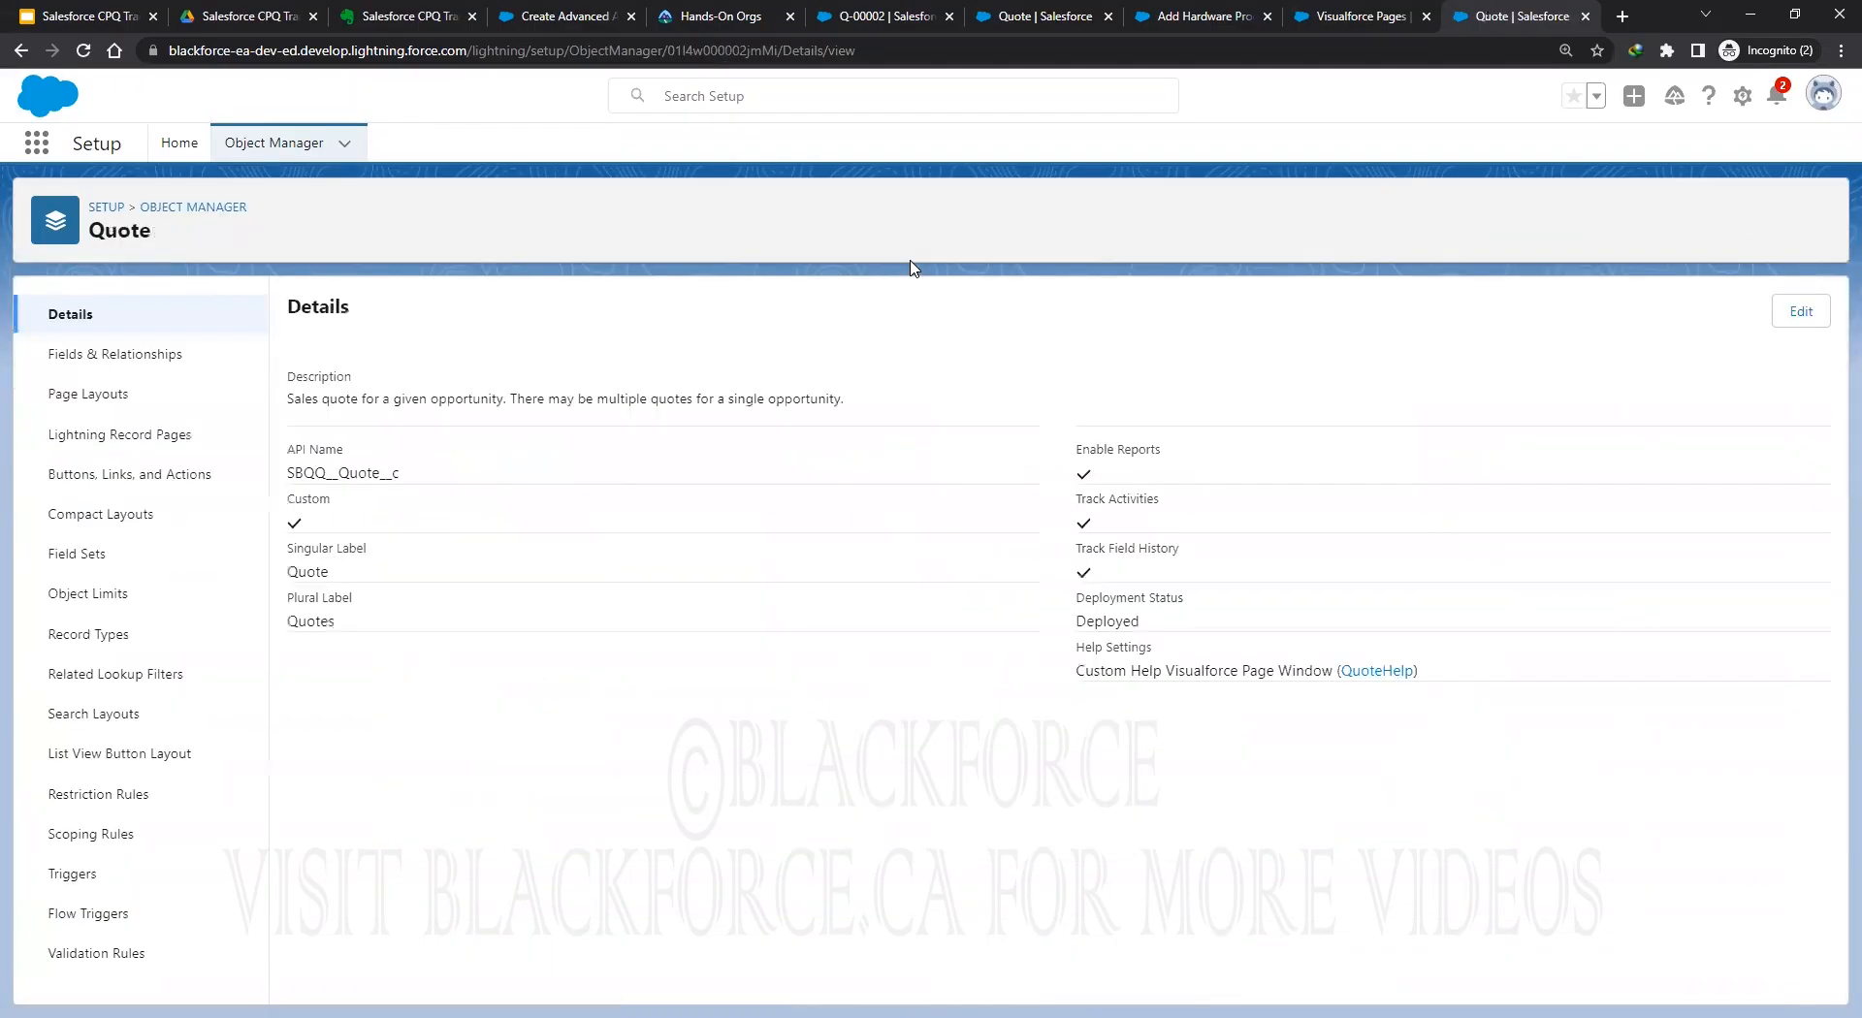
pyautogui.click(548, 17)
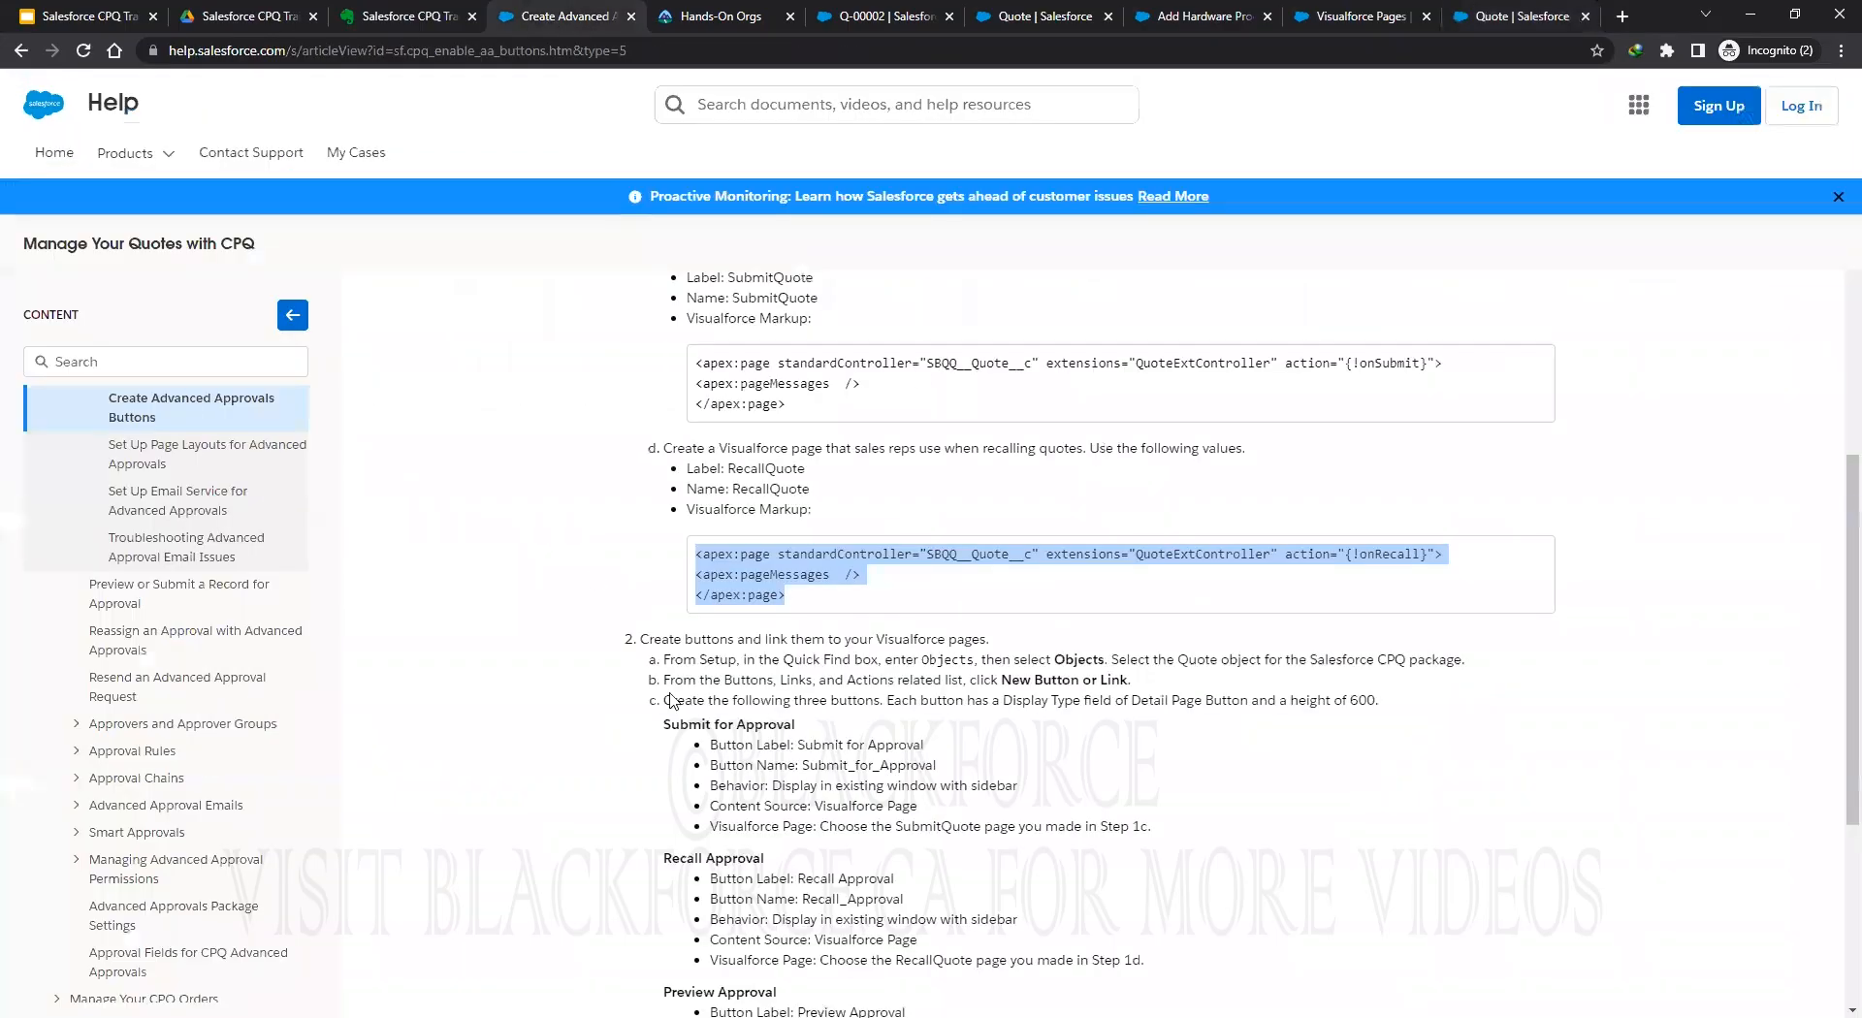
pyautogui.scroll(5, 1005, 602)
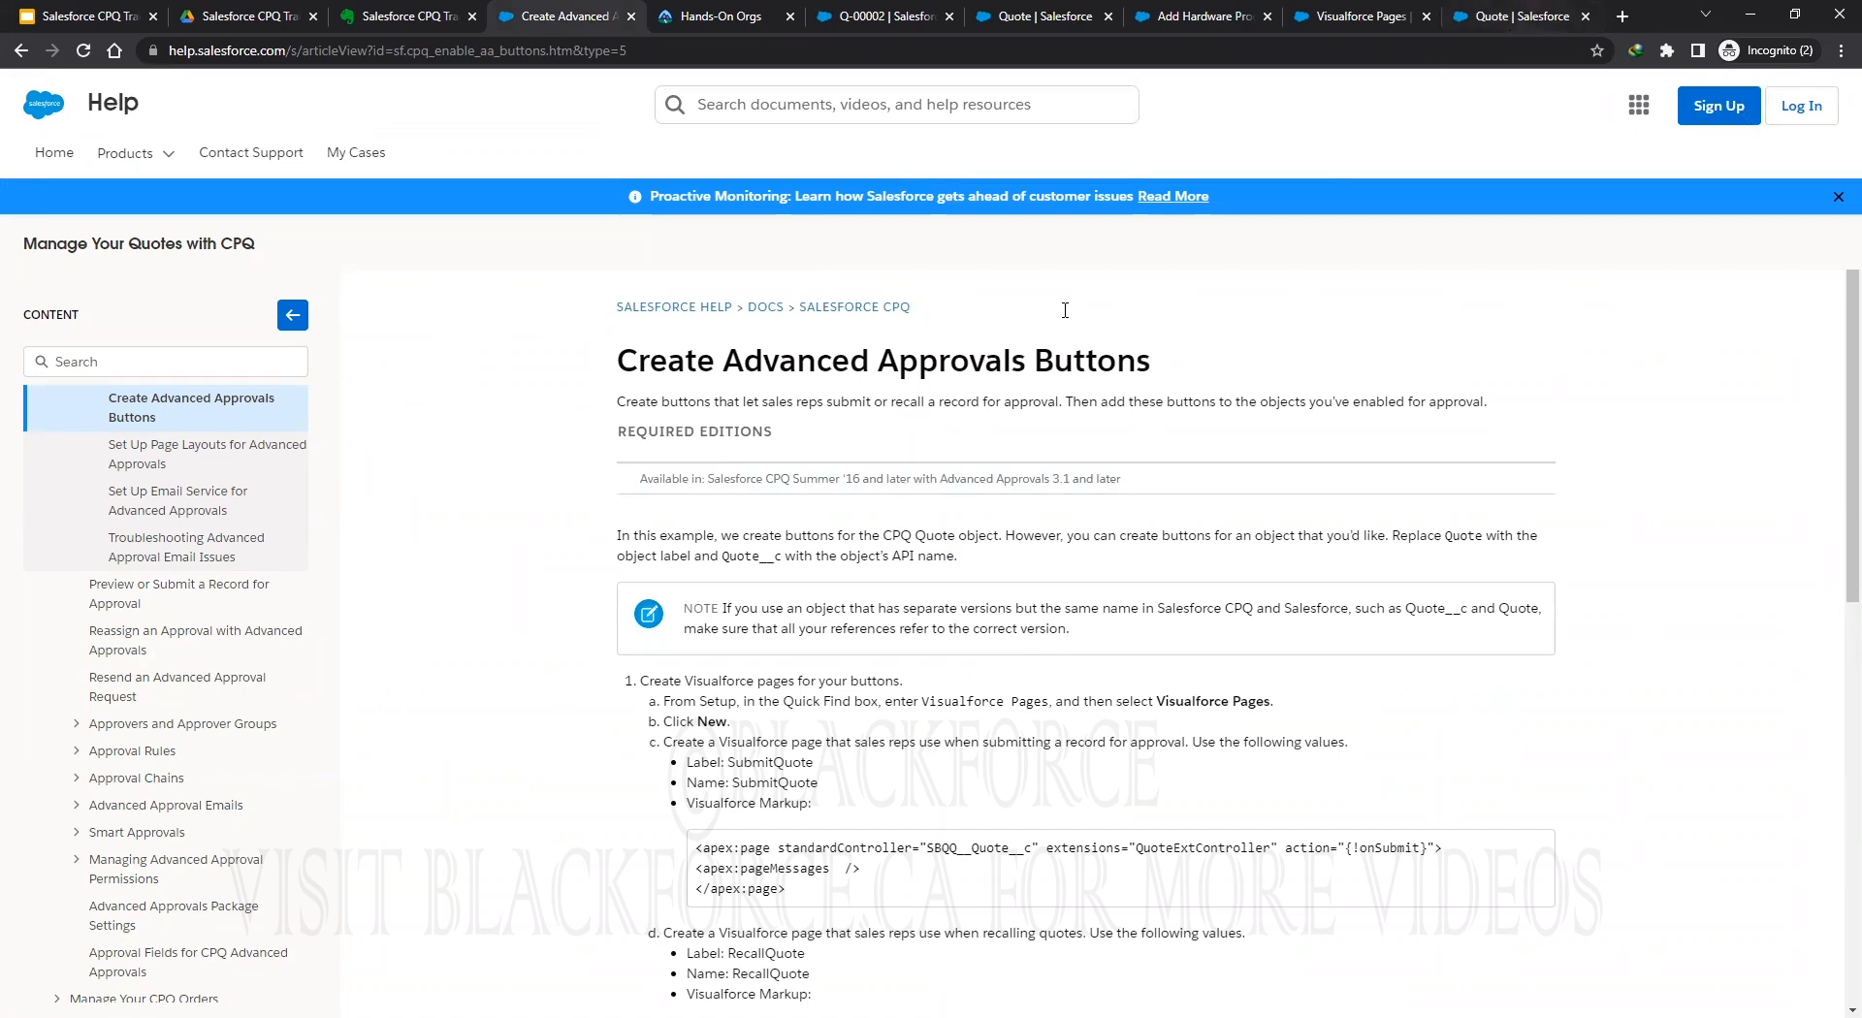
pyautogui.click(1498, 16)
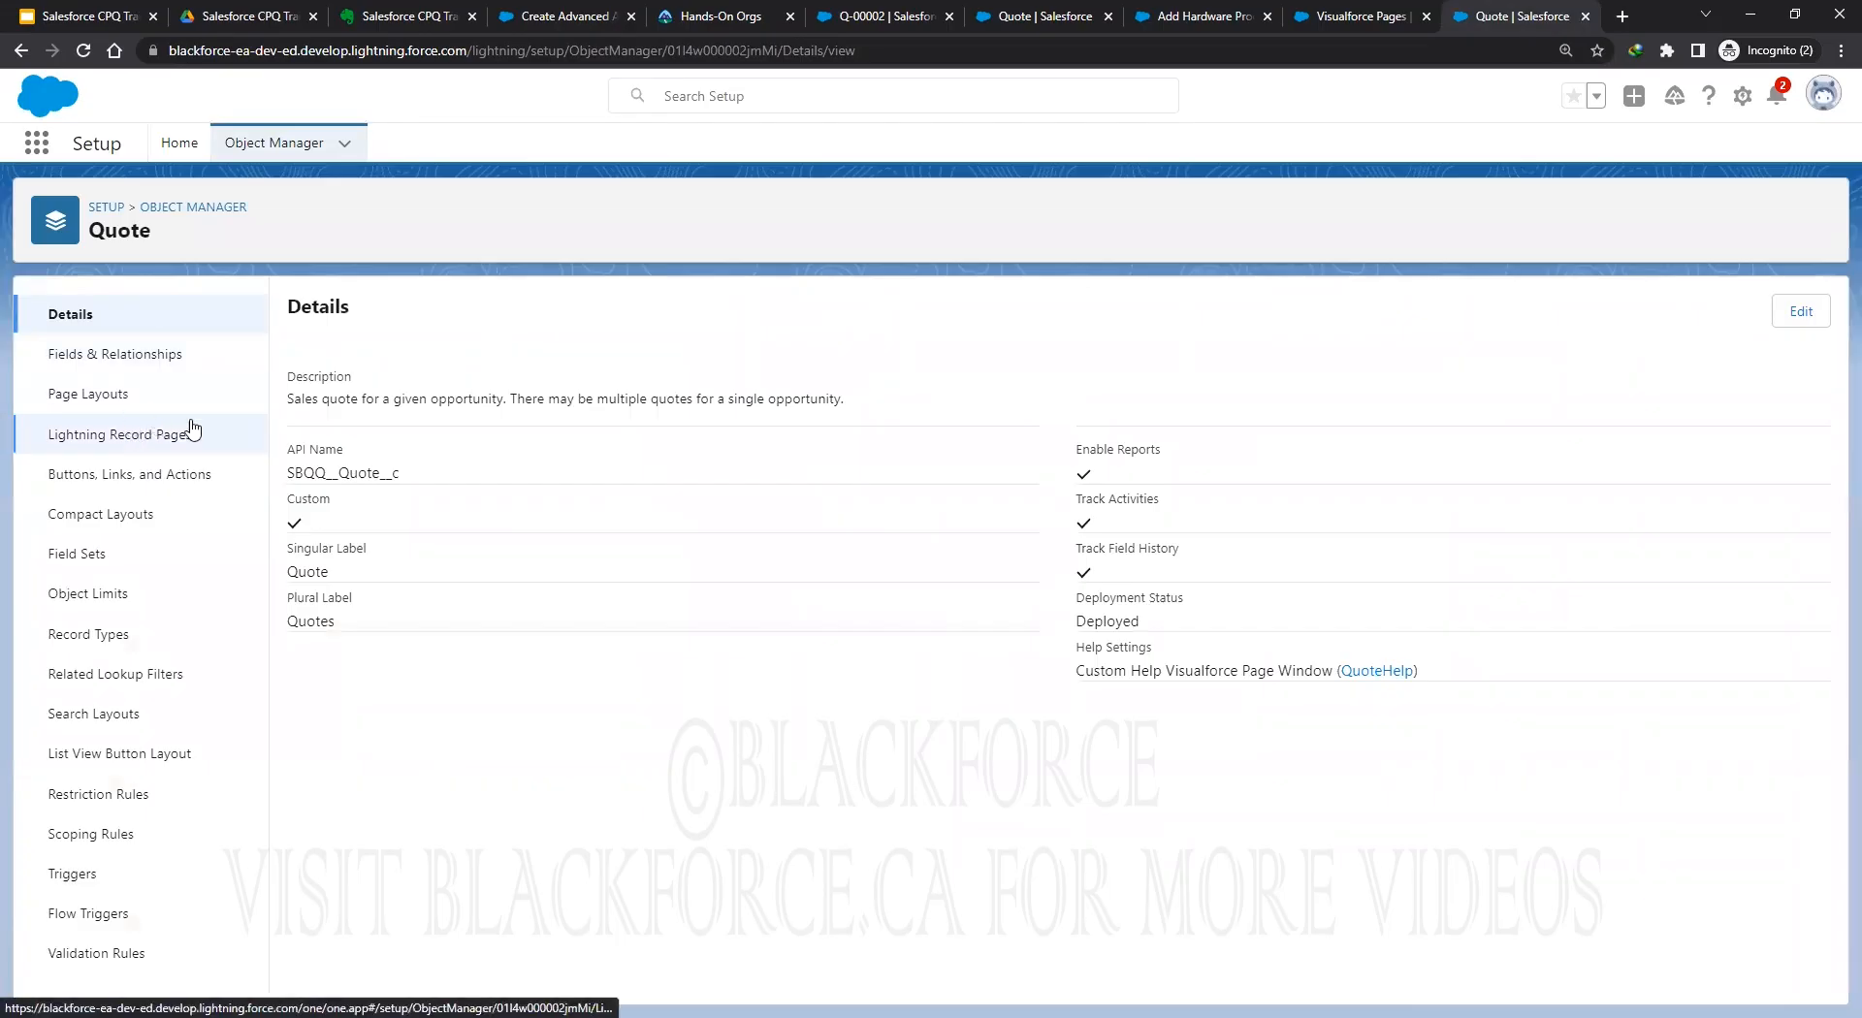
pyautogui.click(124, 477)
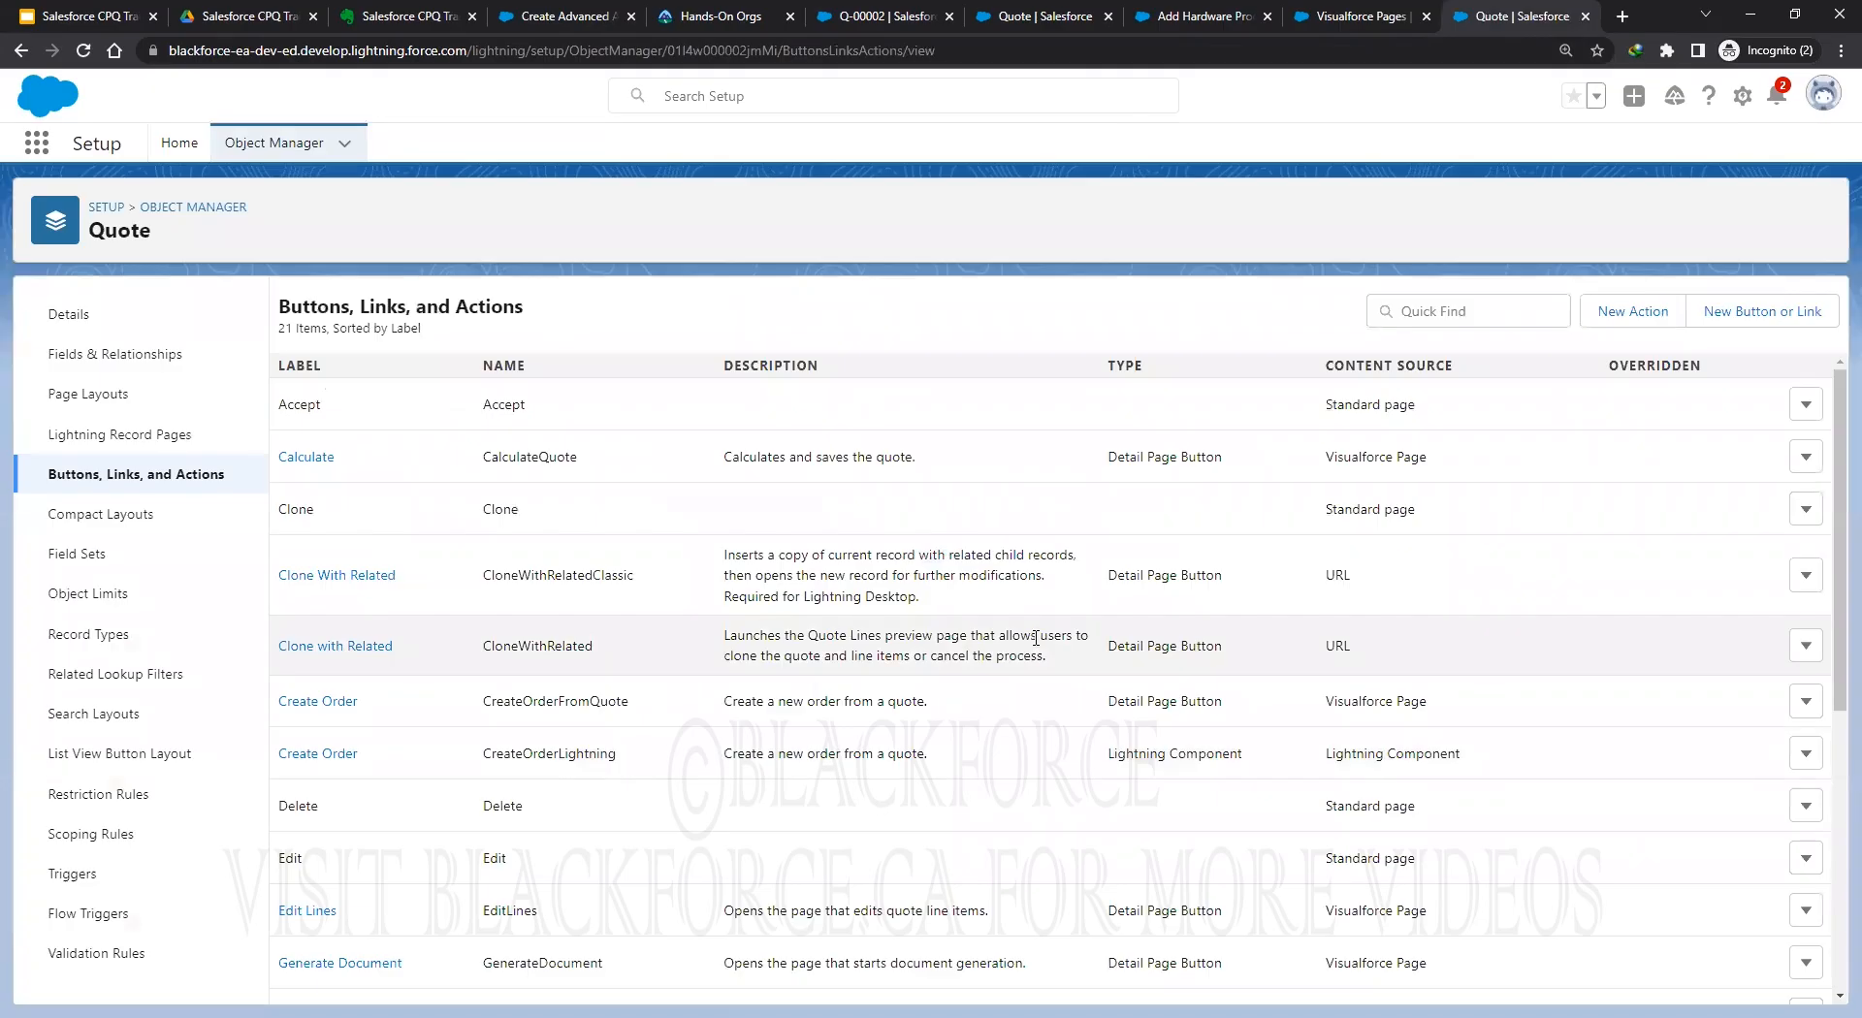
pyautogui.click(1753, 313)
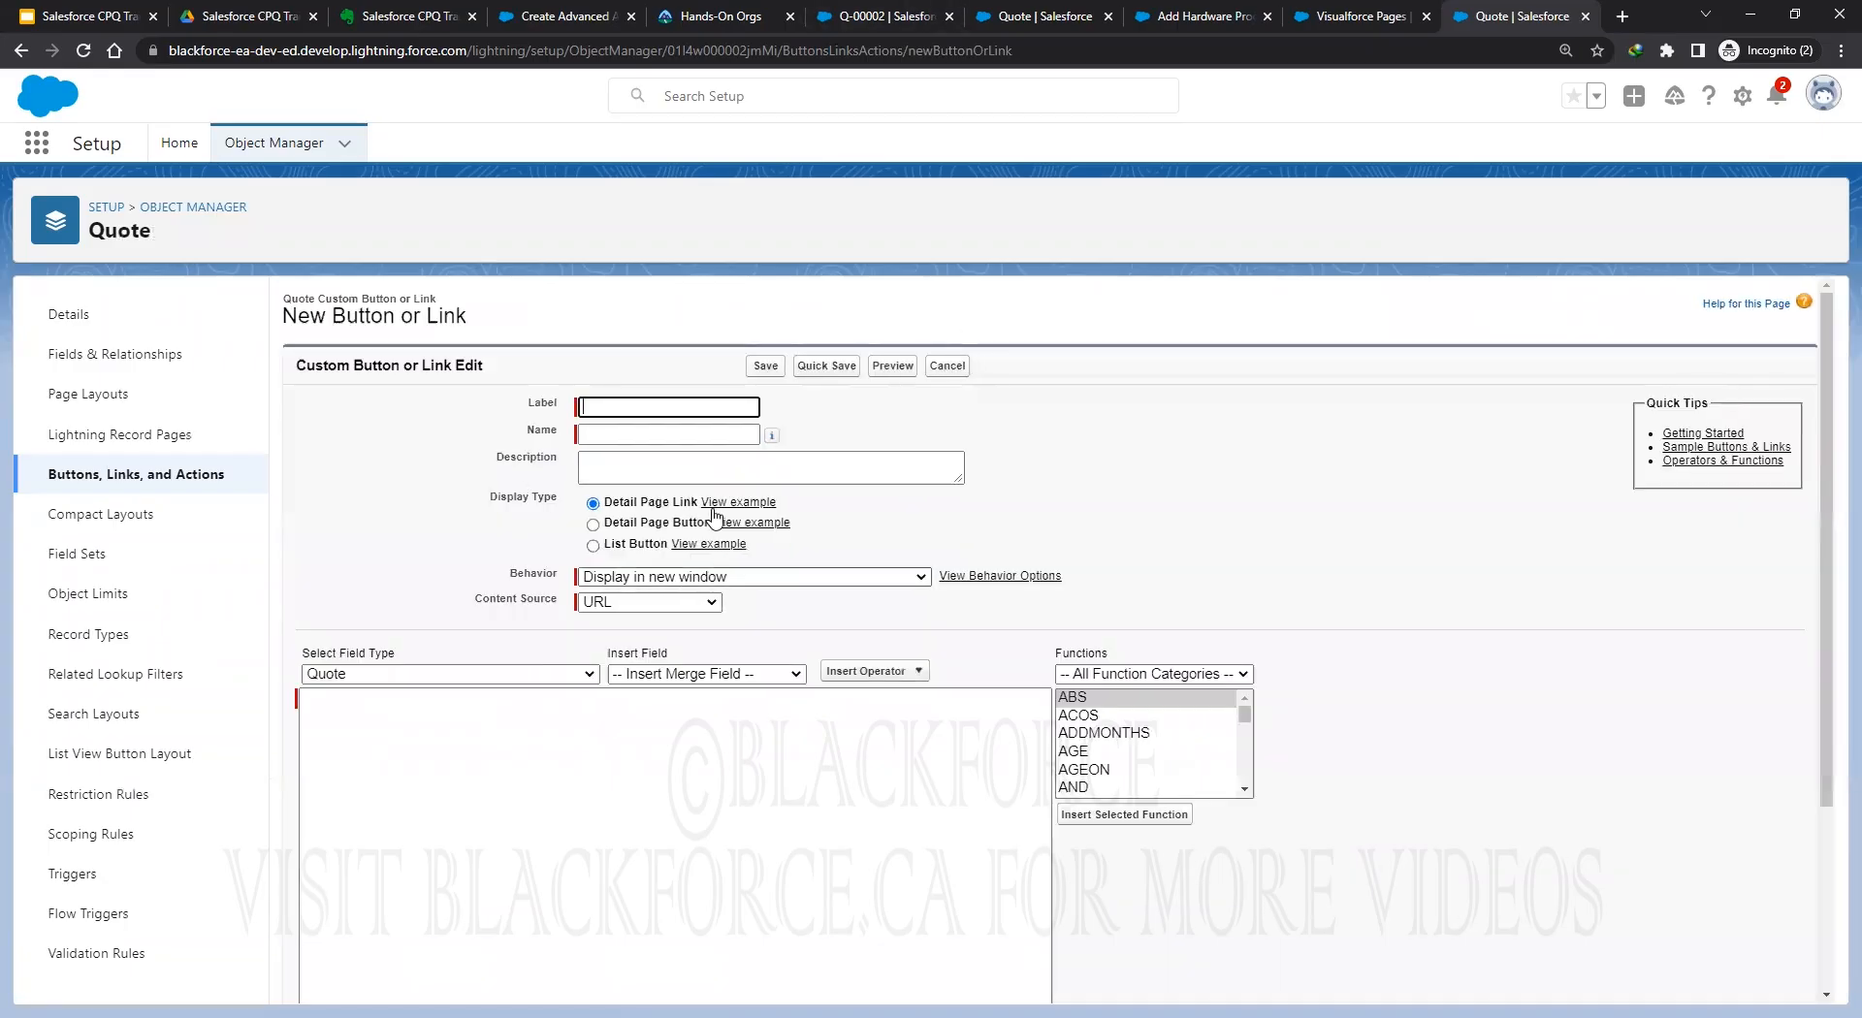
# Define 'Submit For Approval' as a detail page button showing SubmitQuote in the existing window with sidebar, and save.
pyautogui.click(592, 524)
pyautogui.click(618, 414)
pyautogui.write('Submit For Approval')
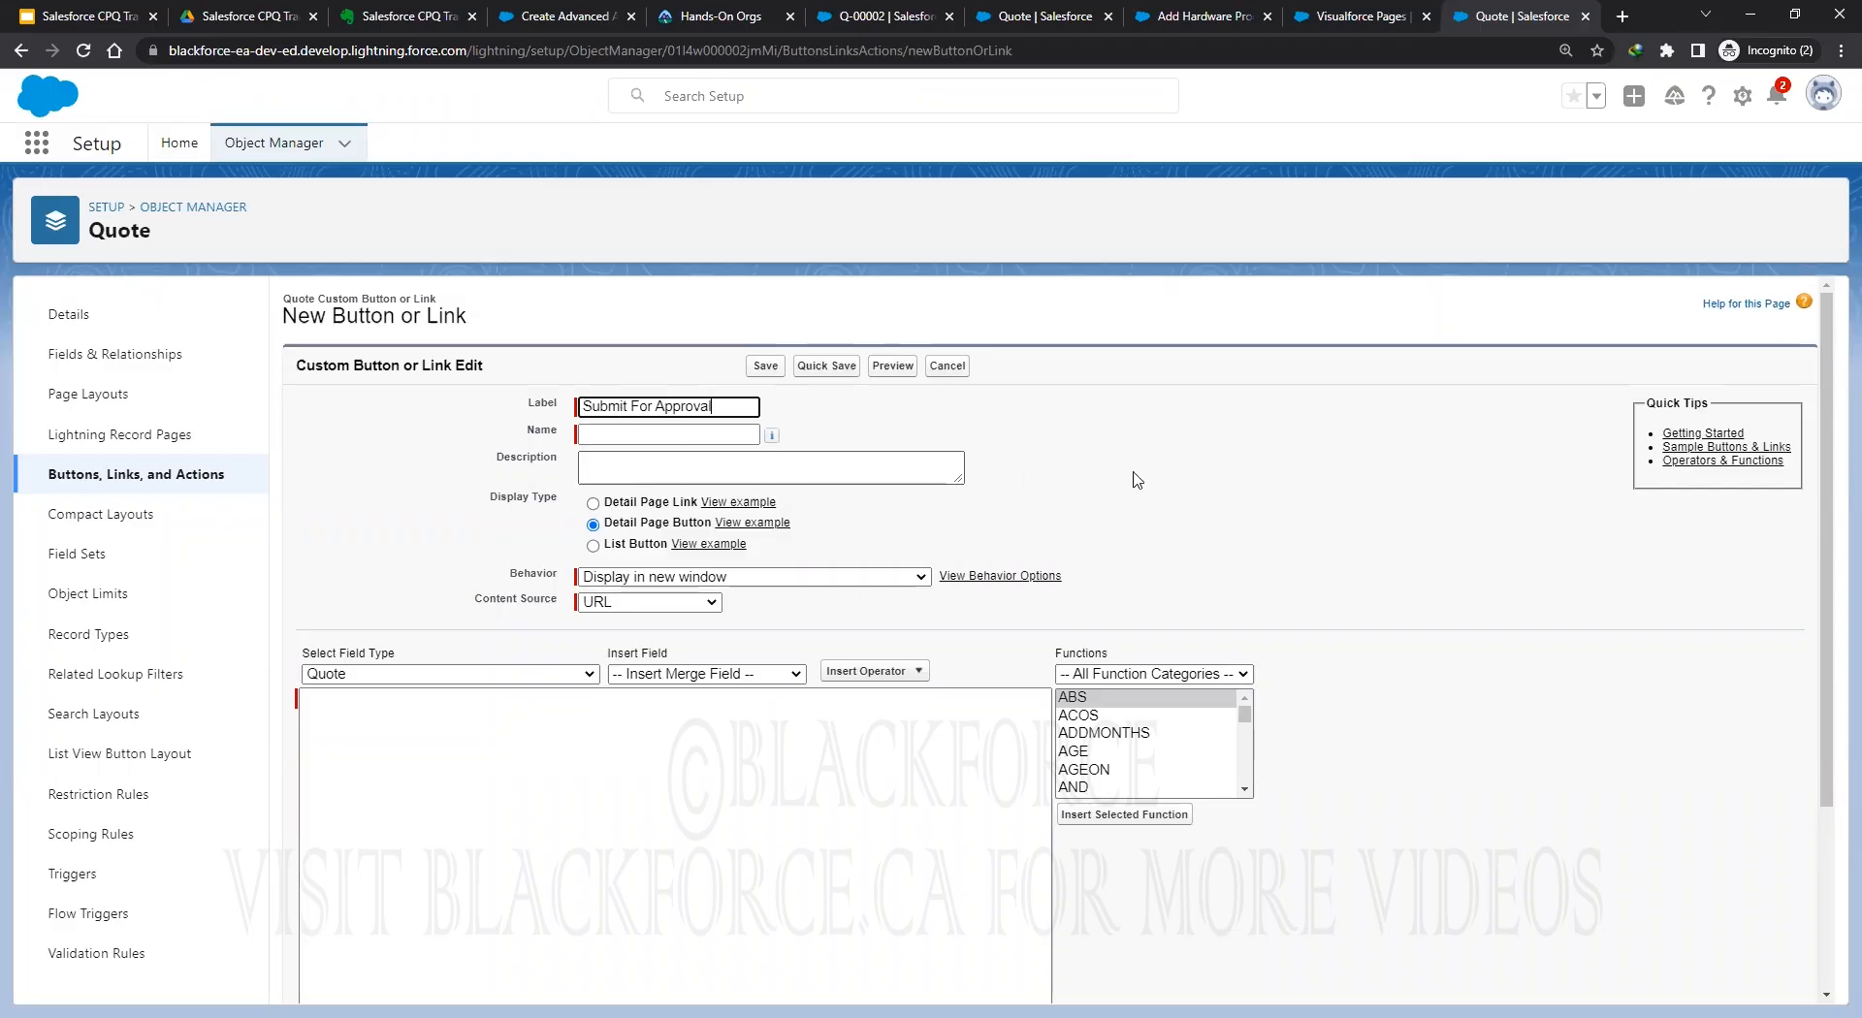
pyautogui.click(1140, 479)
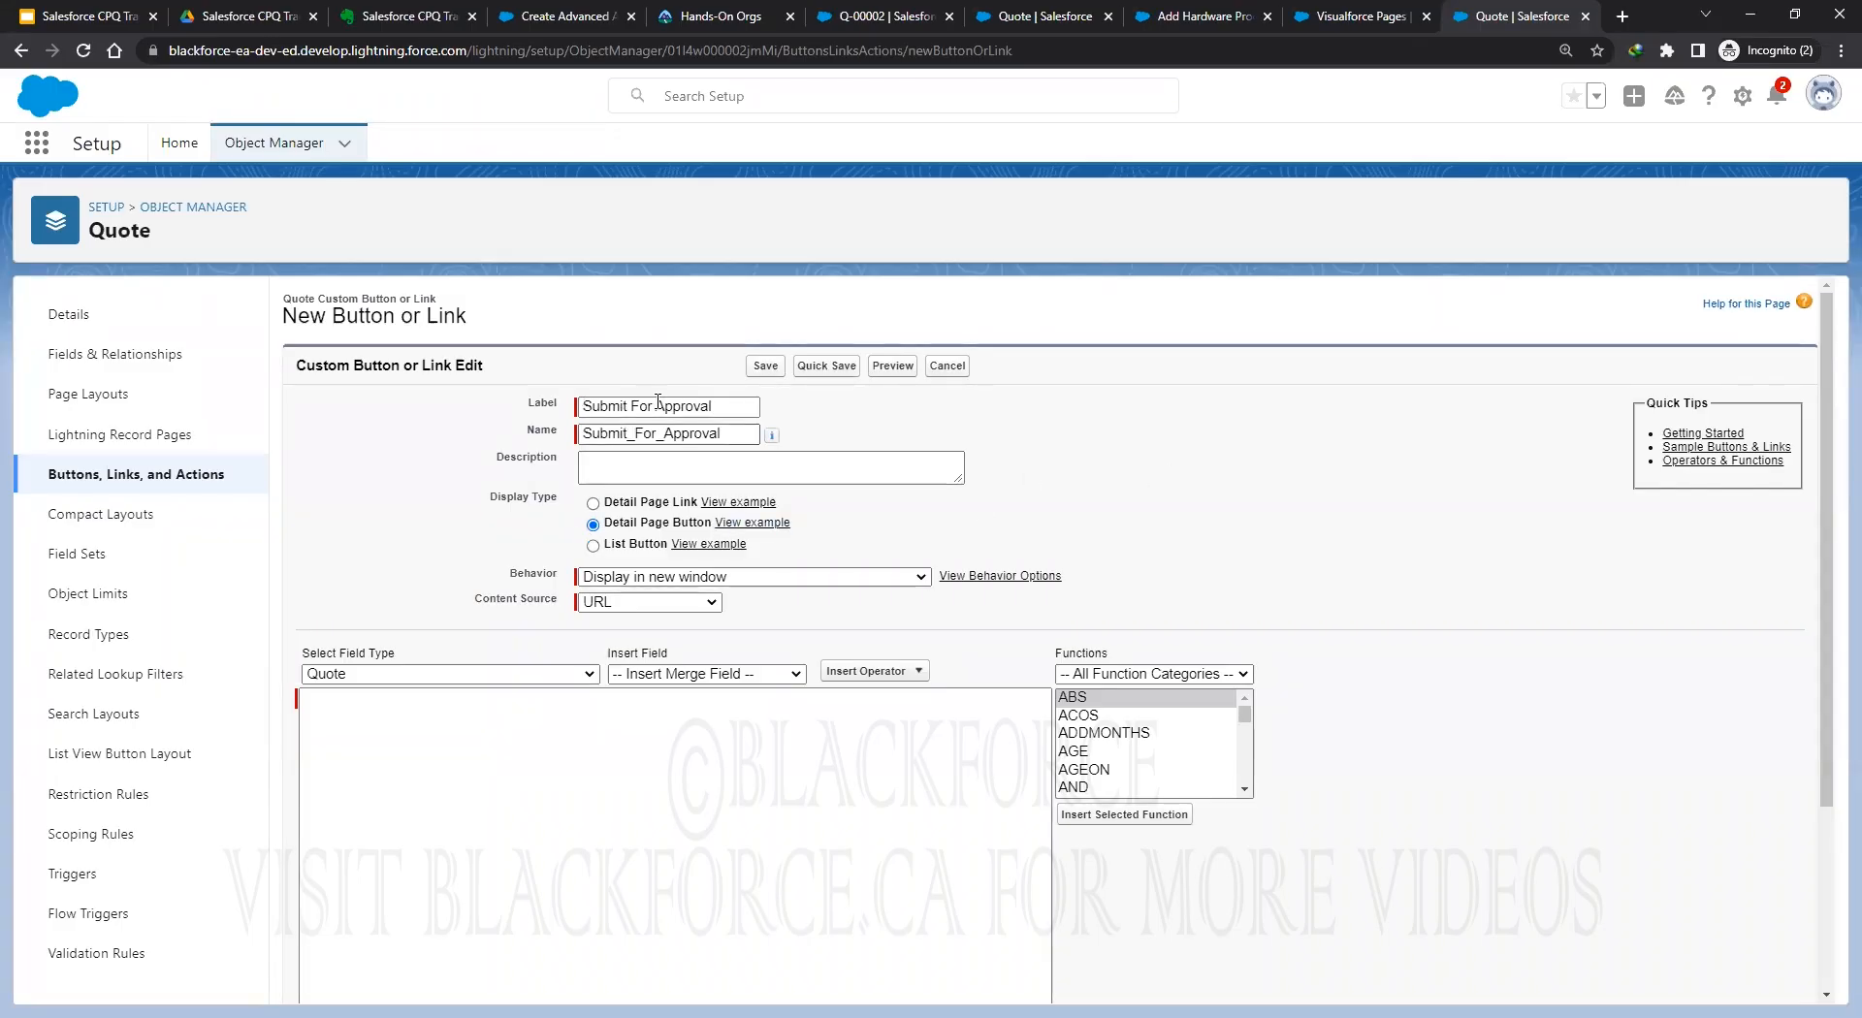
pyautogui.click(769, 580)
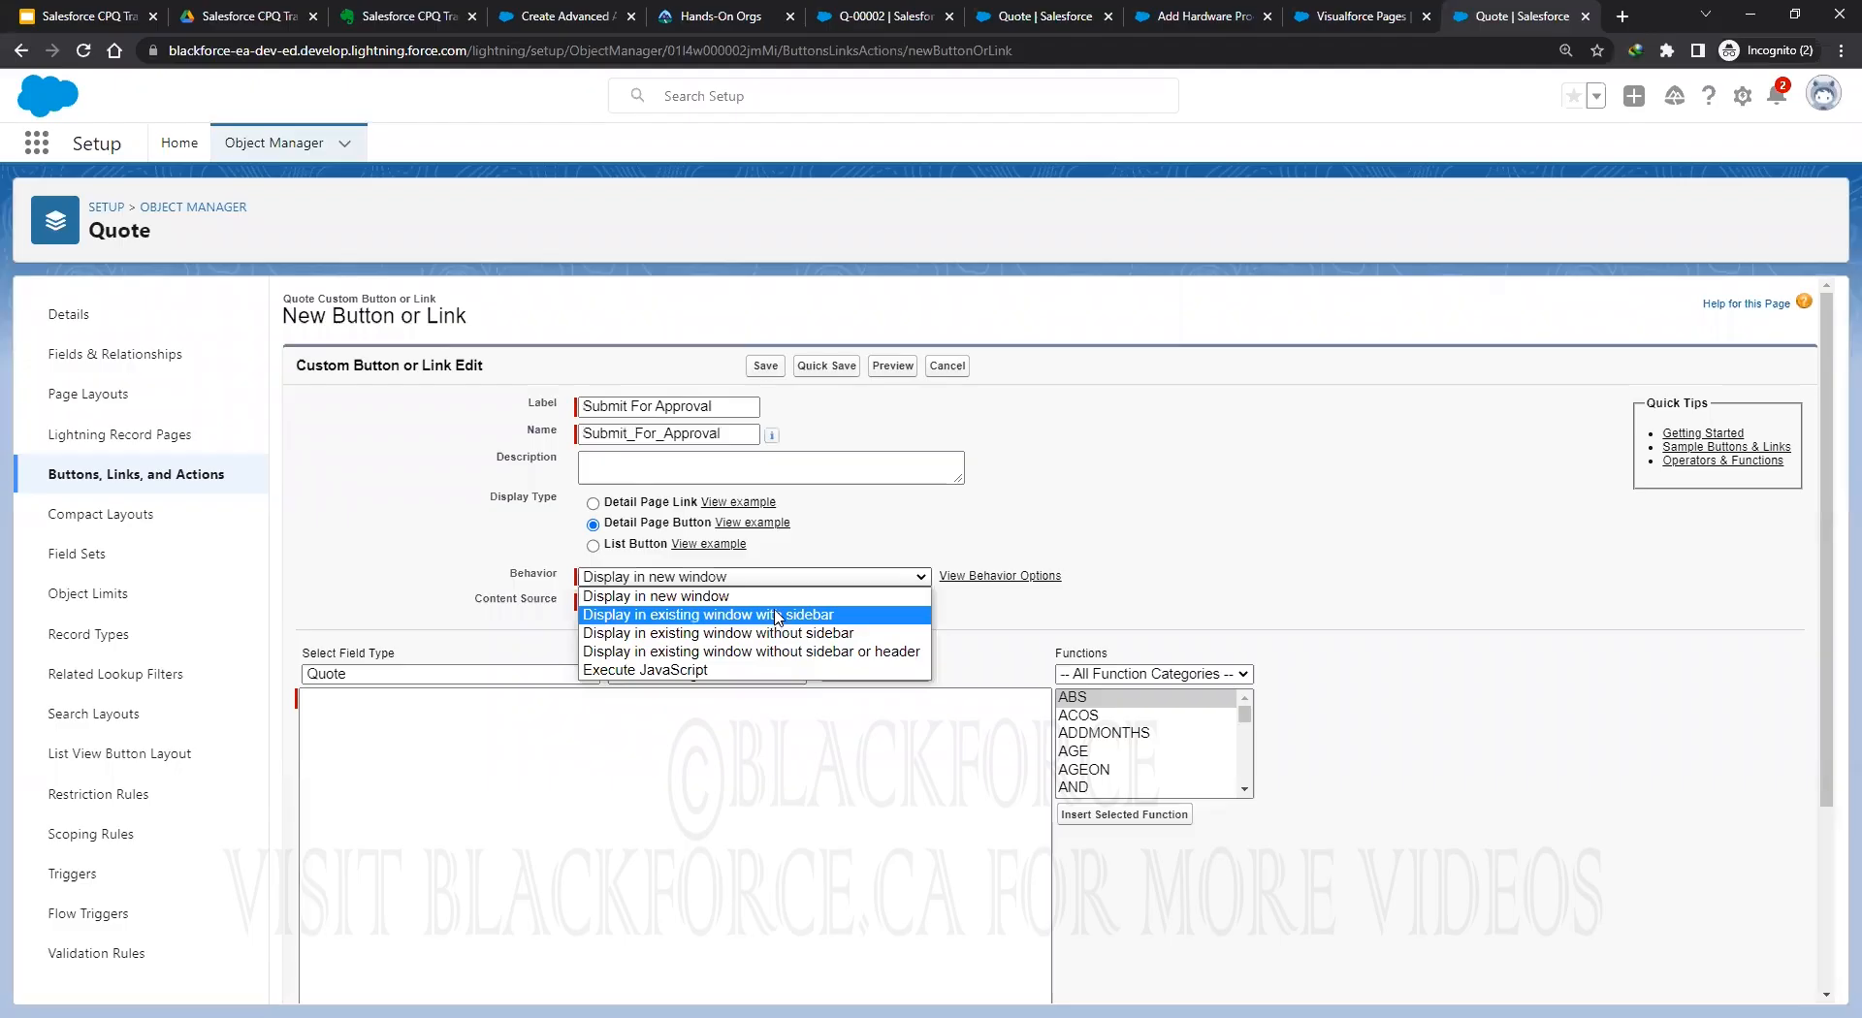
pyautogui.click(655, 615)
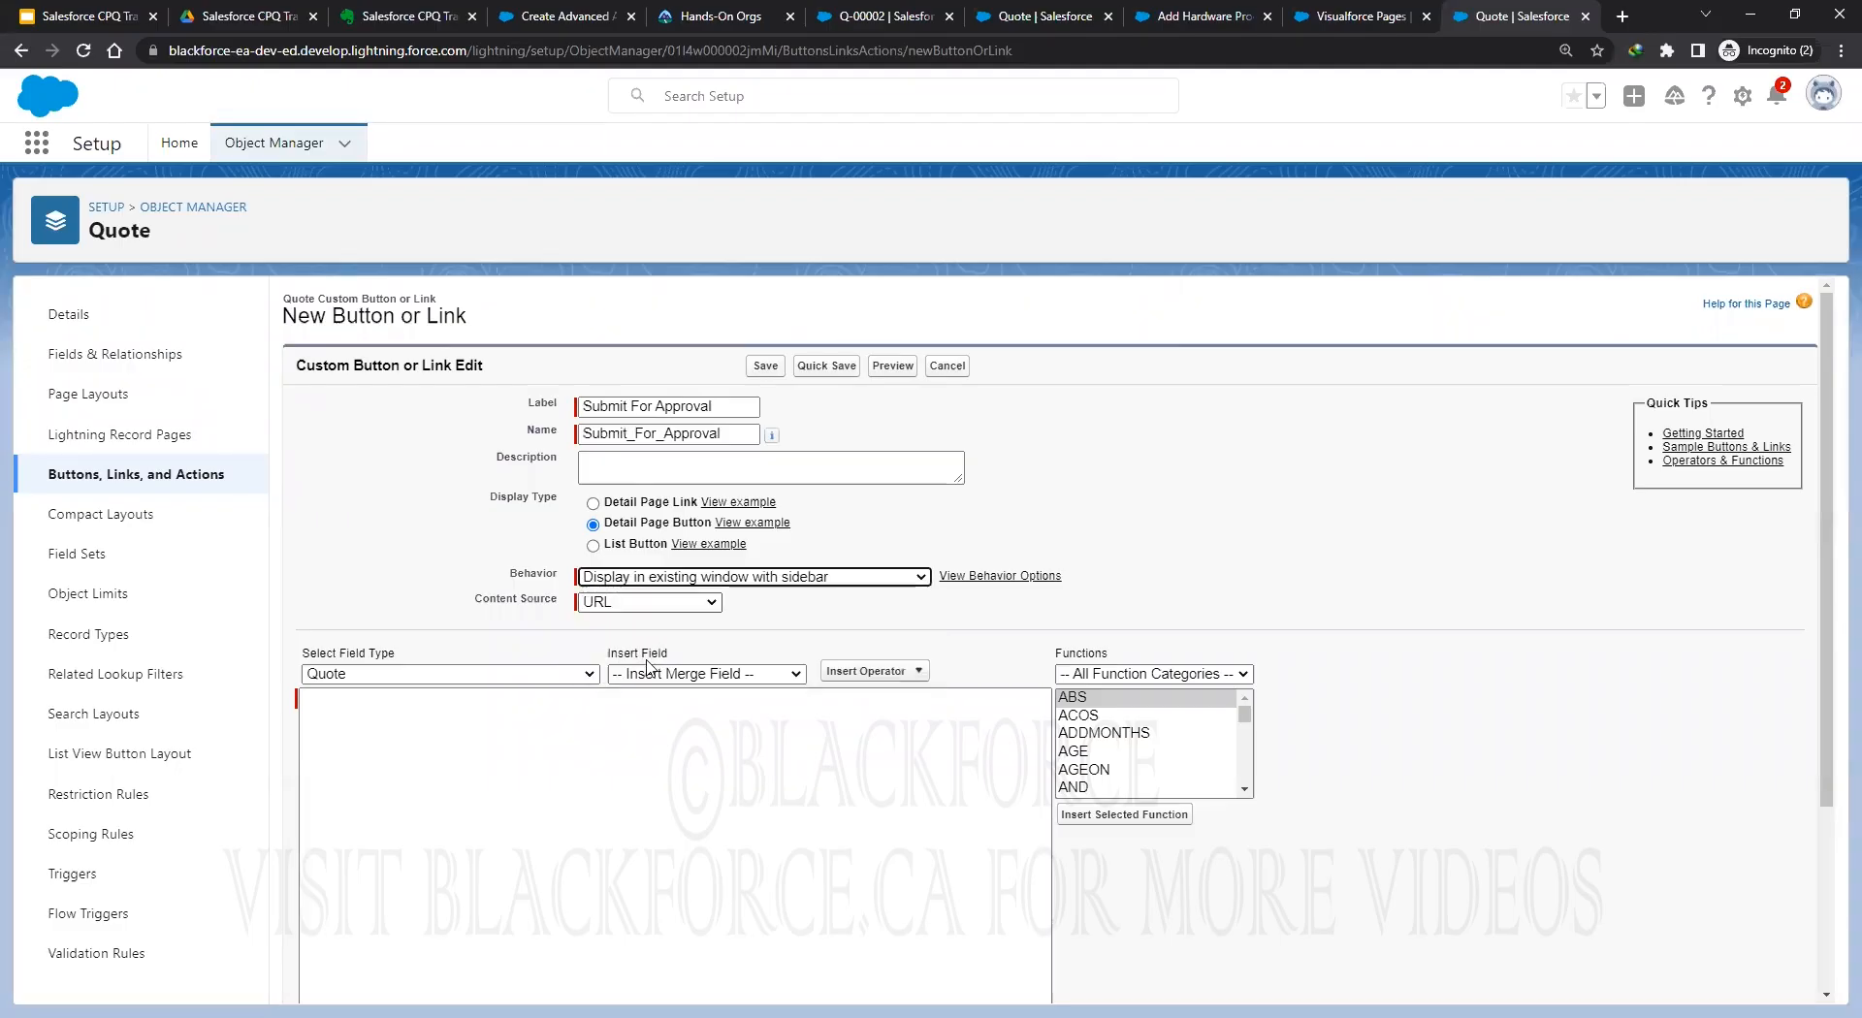
pyautogui.click(650, 602)
pyautogui.press('Return')
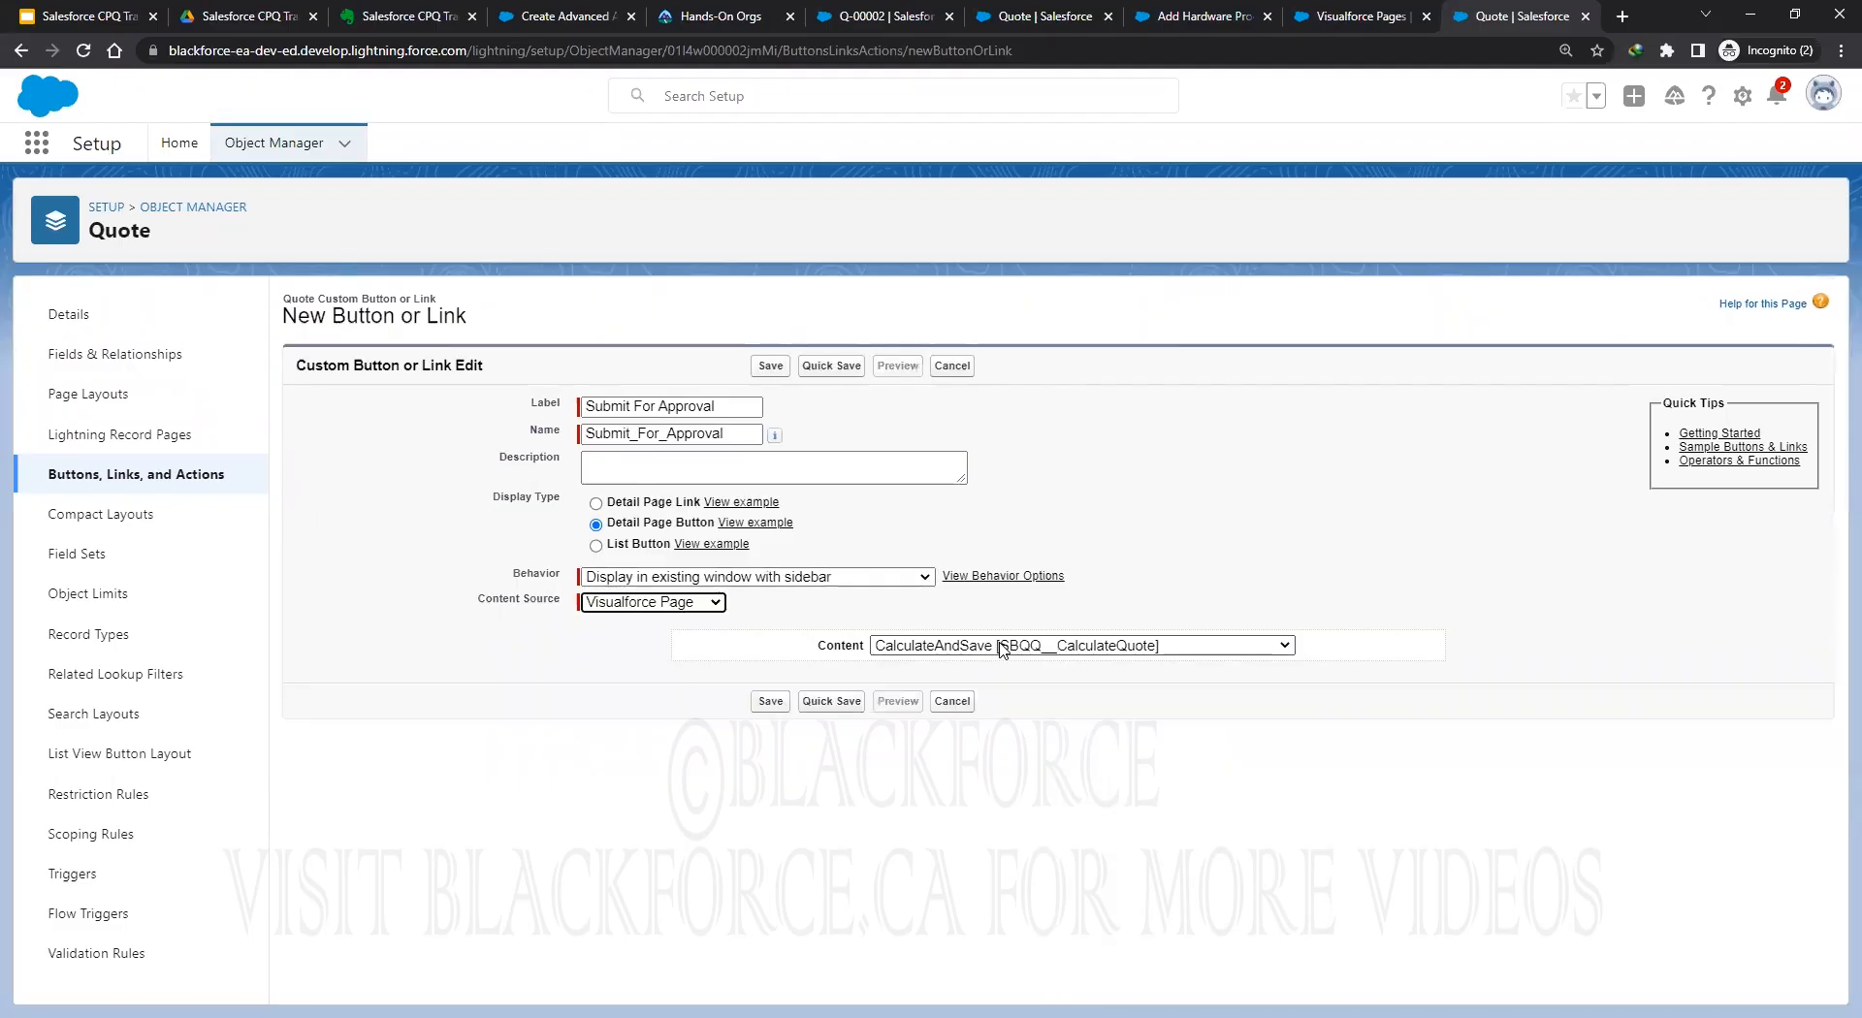
pyautogui.click(1081, 644)
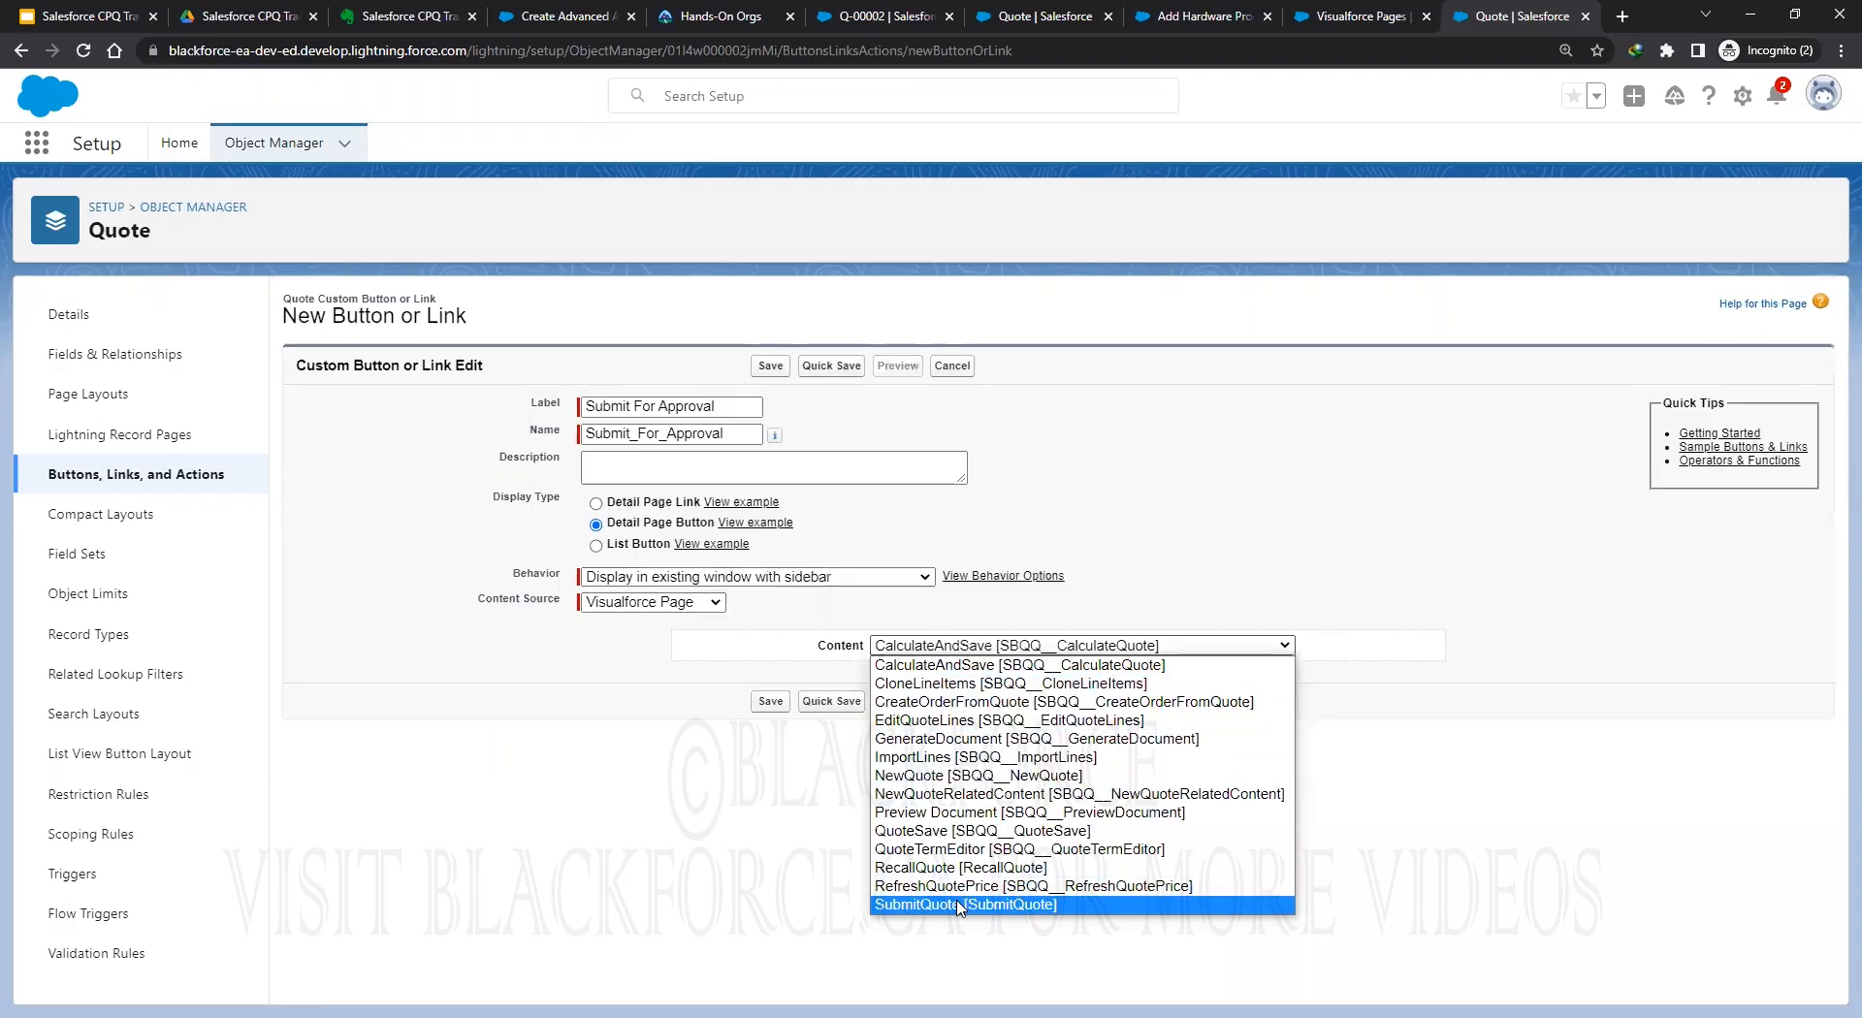
pyautogui.click(959, 905)
pyautogui.click(836, 705)
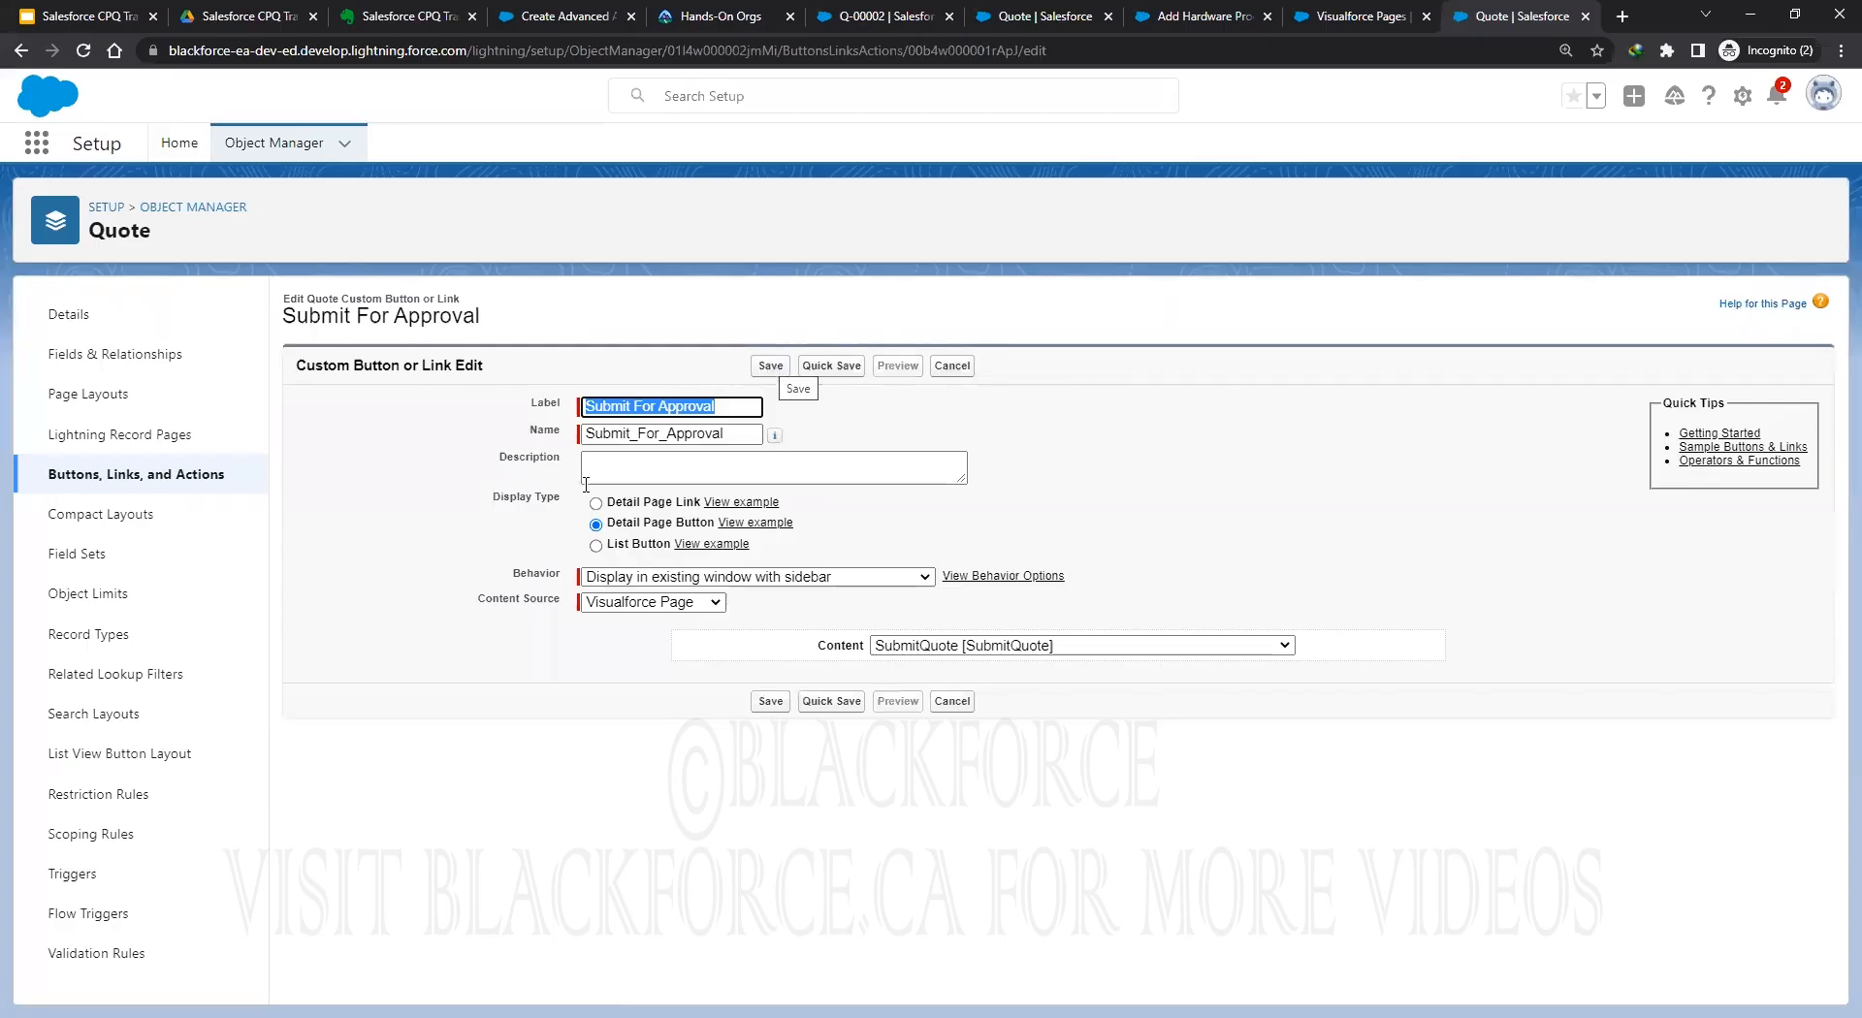
pyautogui.click(771, 368)
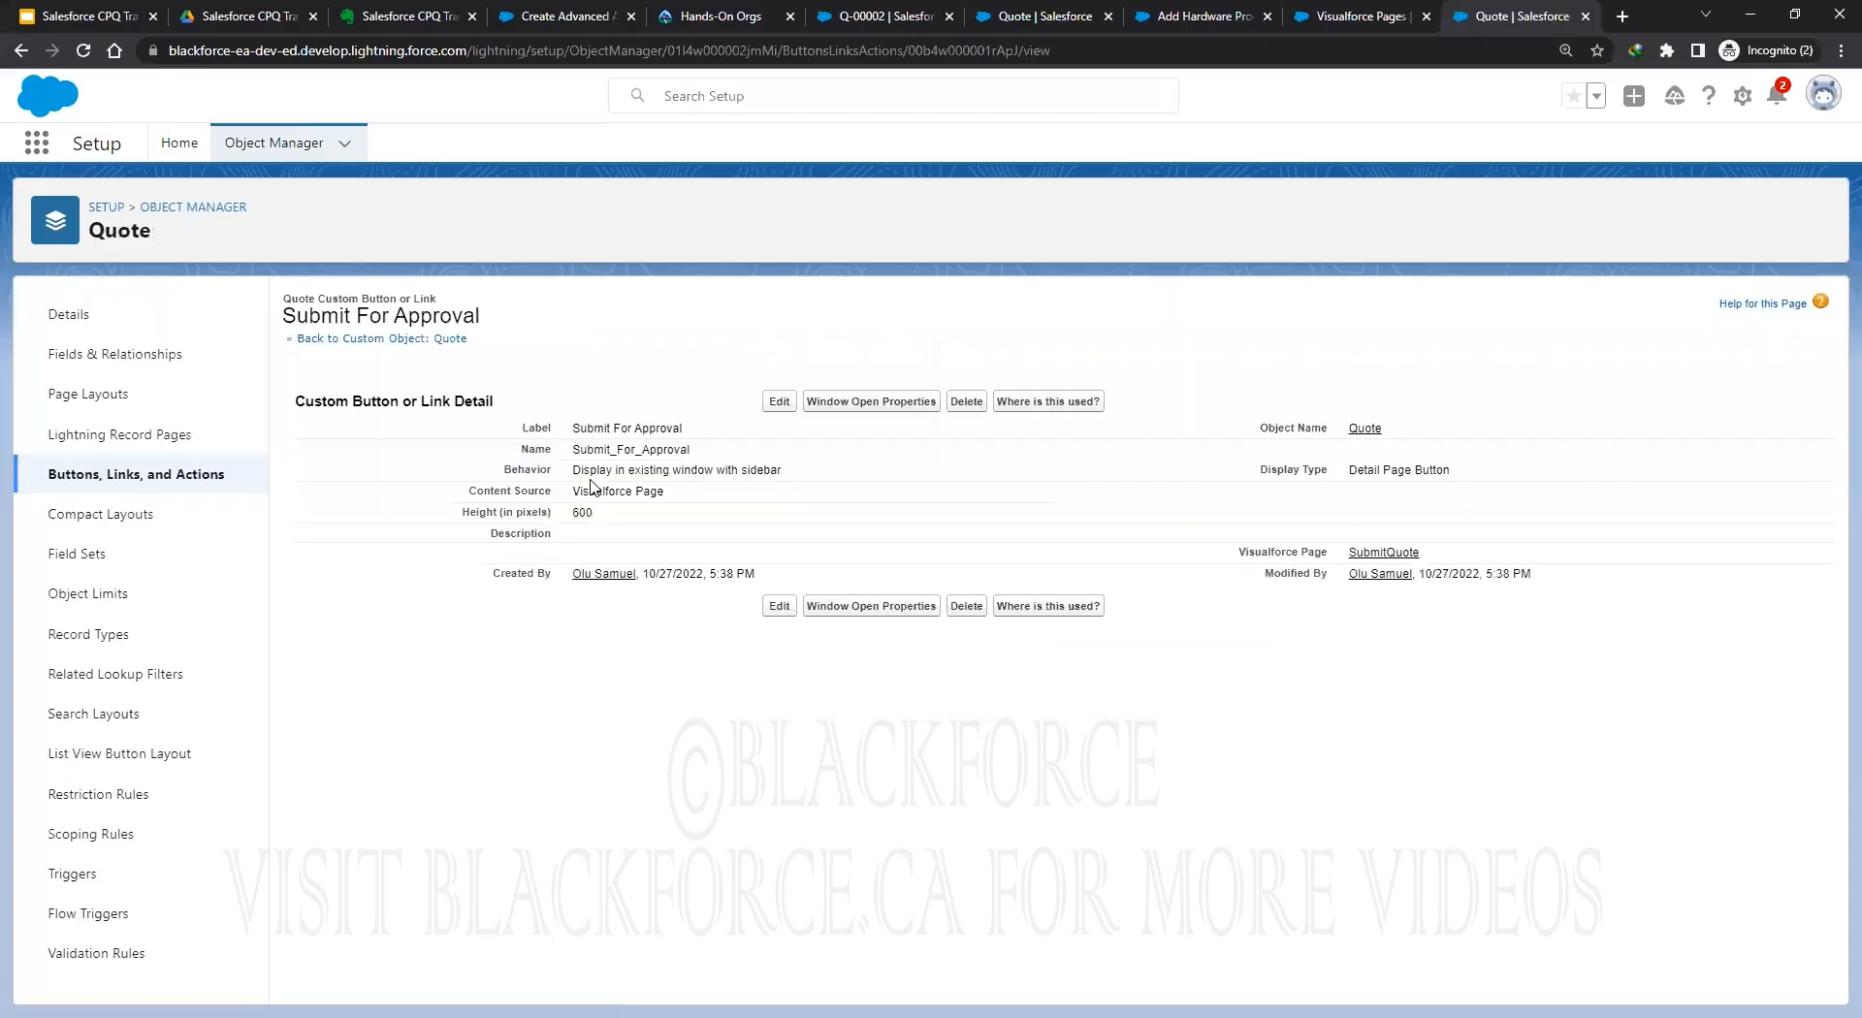
# Start a 'Recall Approval' detail page button displayed in the existing window with sidebar.
pyautogui.click(116, 477)
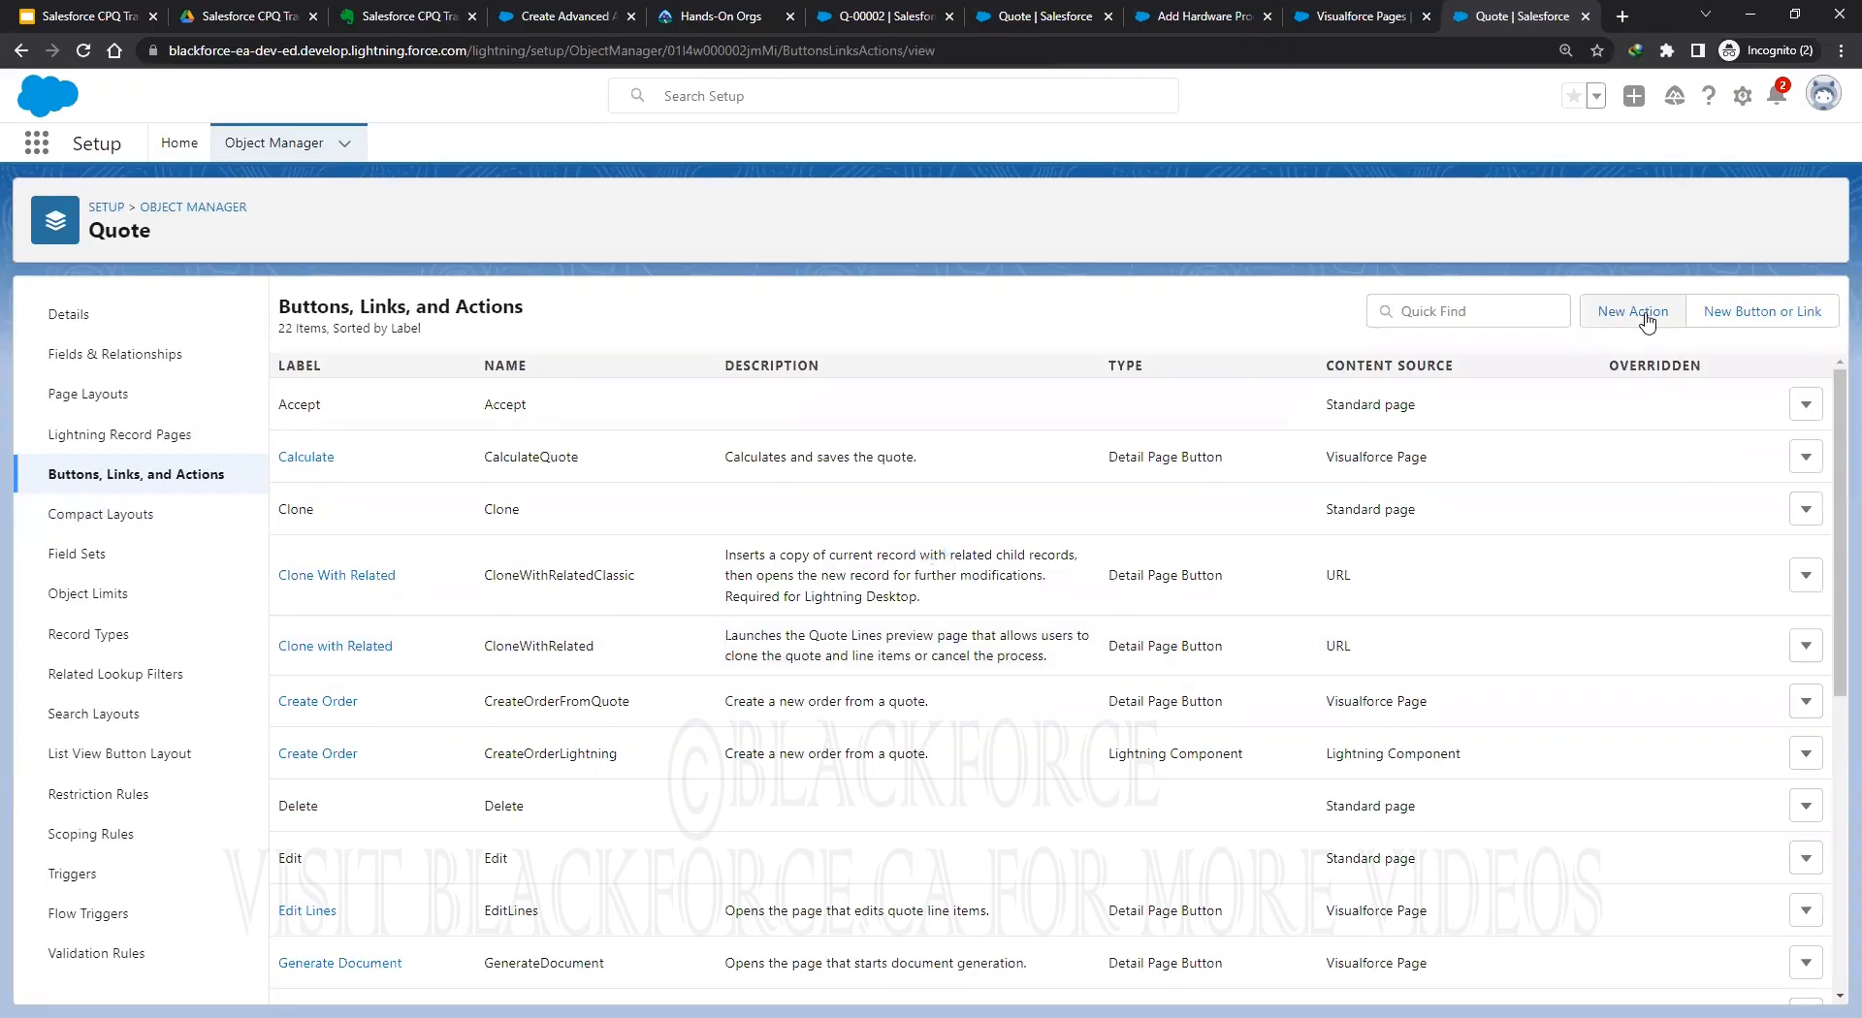
pyautogui.click(1784, 315)
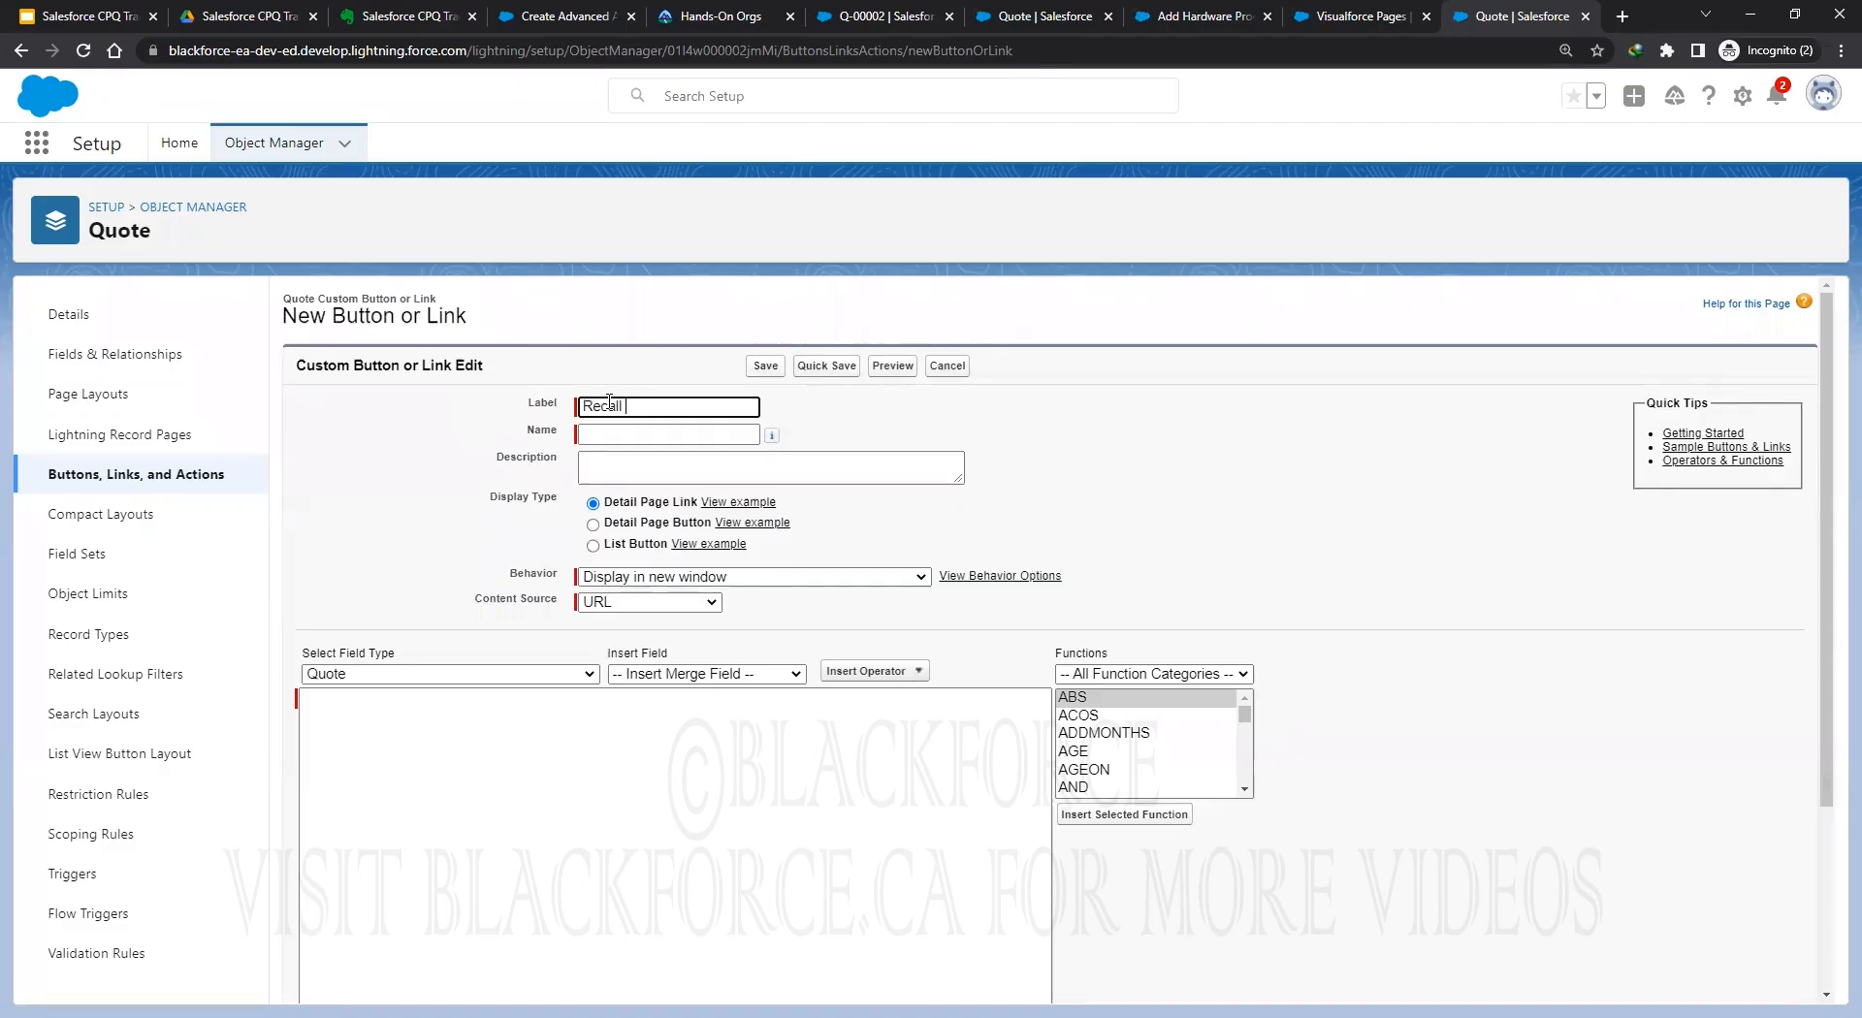
pyautogui.write('al')
pyautogui.click(884, 428)
pyautogui.click(592, 525)
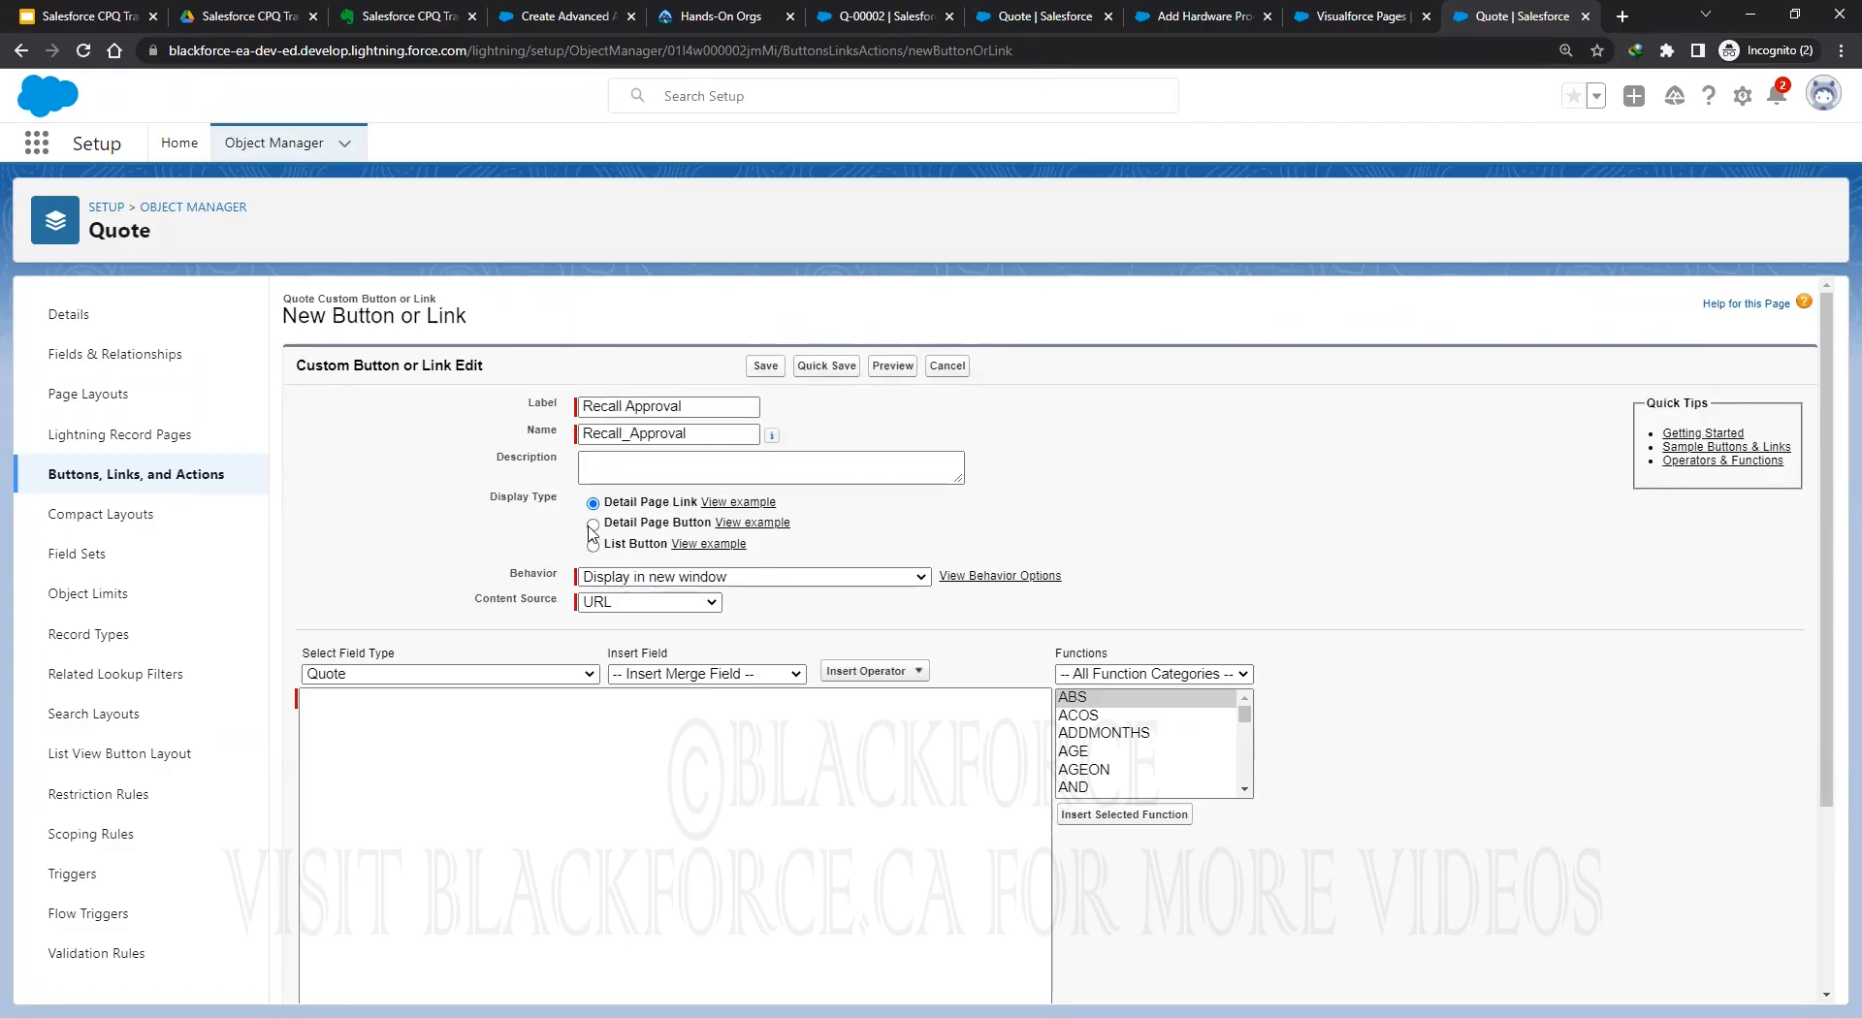
pyautogui.click(773, 577)
pyautogui.click(628, 614)
# Set its content to the RecallQuote Visualforce page, save it, and return to Quote's buttons list.
pyautogui.click(630, 602)
pyautogui.click(637, 659)
pyautogui.click(1042, 644)
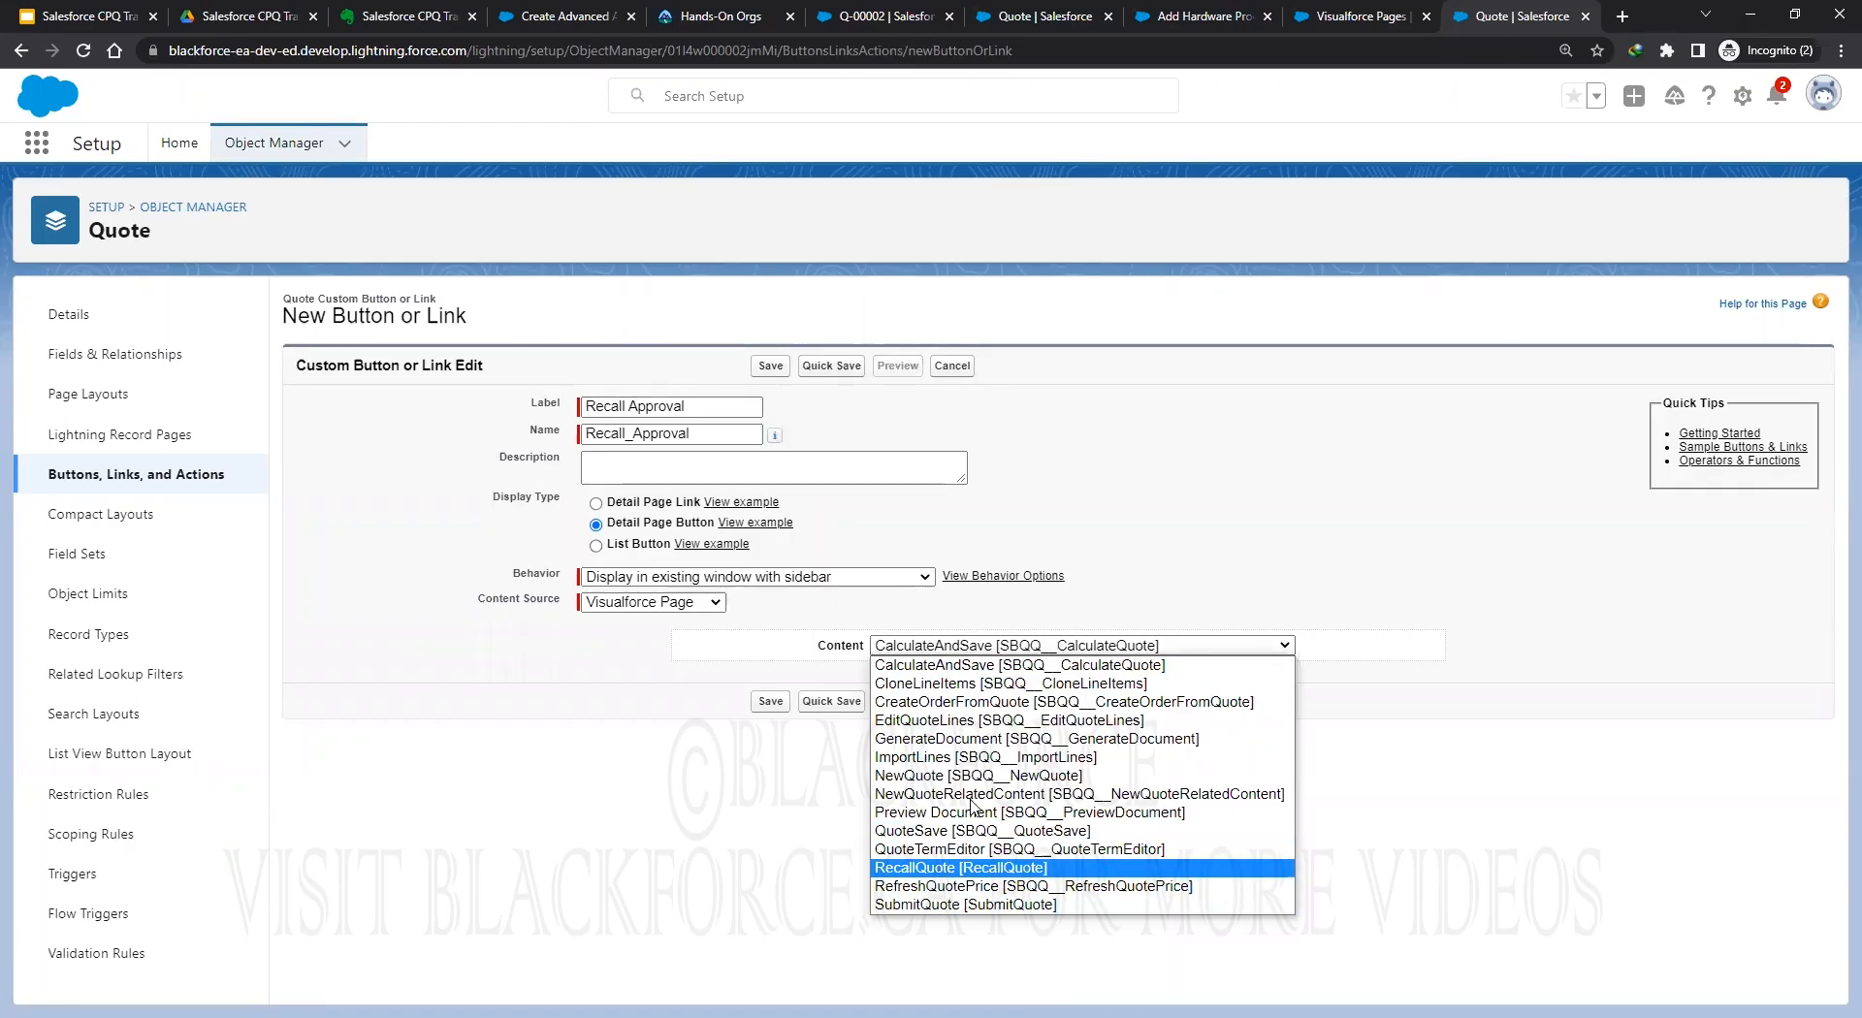
pyautogui.click(939, 868)
pyautogui.click(831, 701)
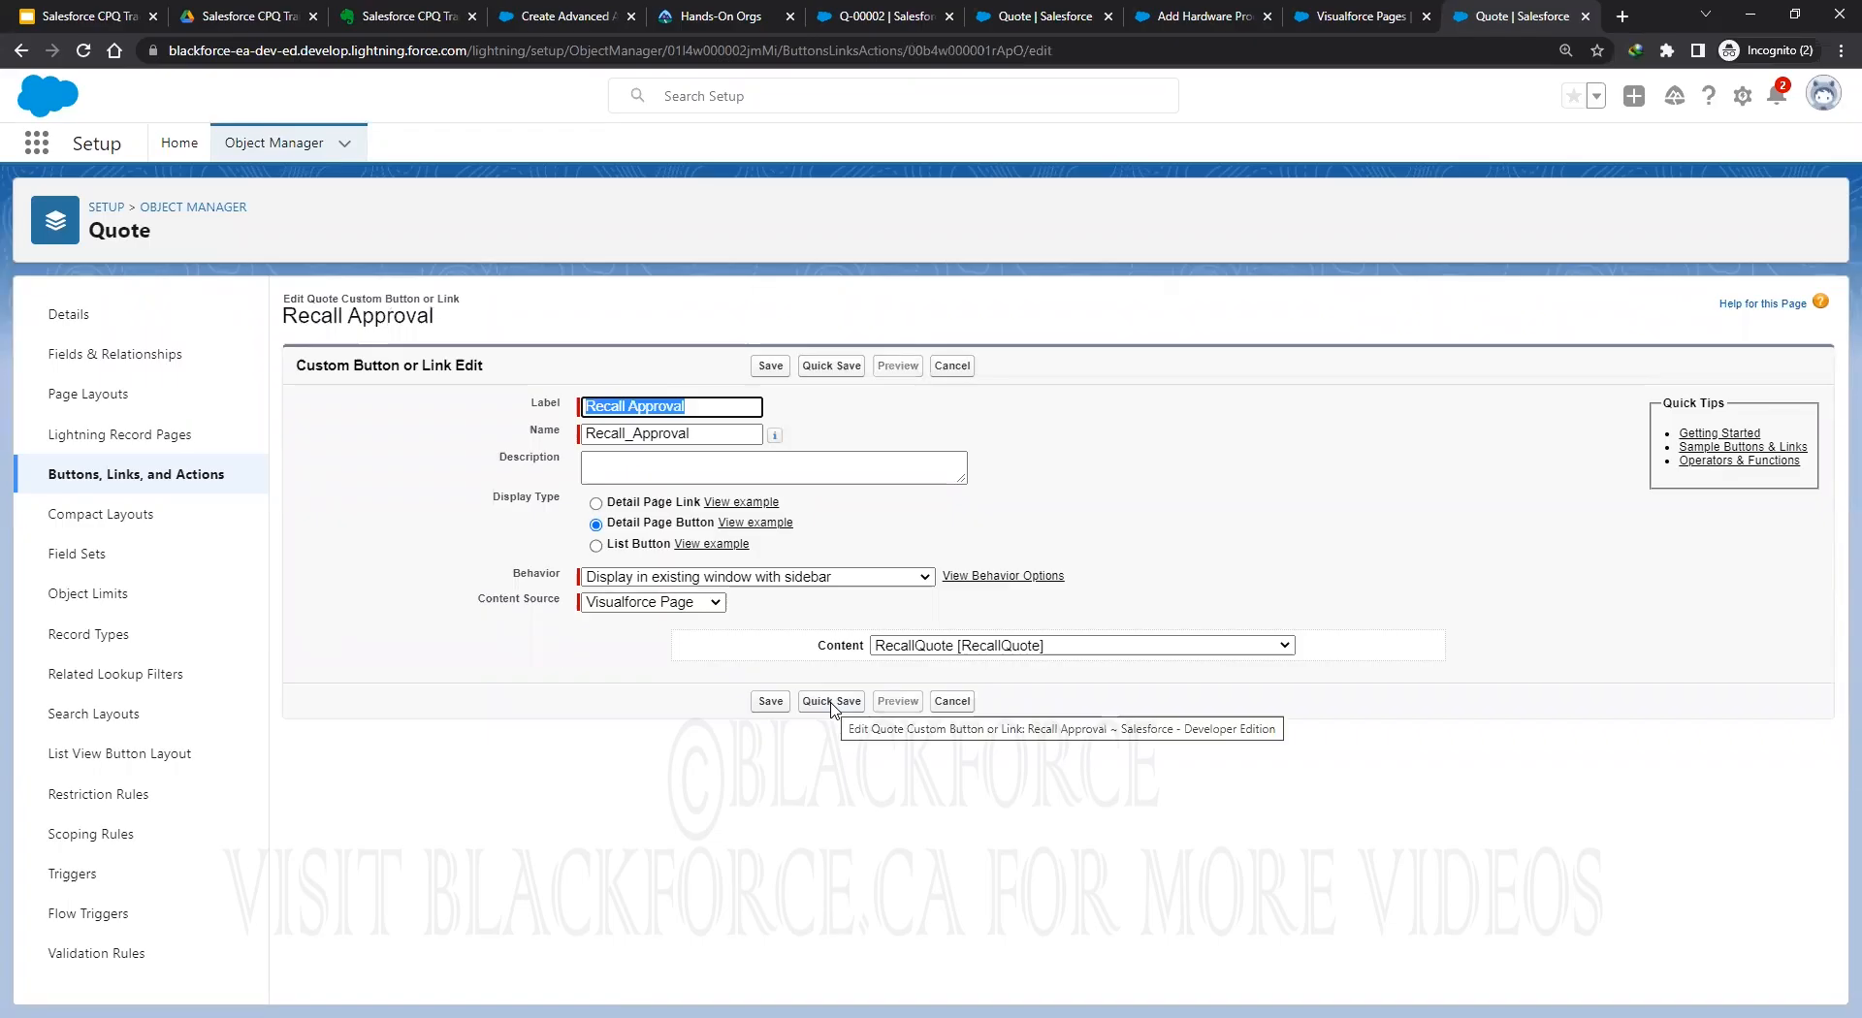
pyautogui.click(770, 706)
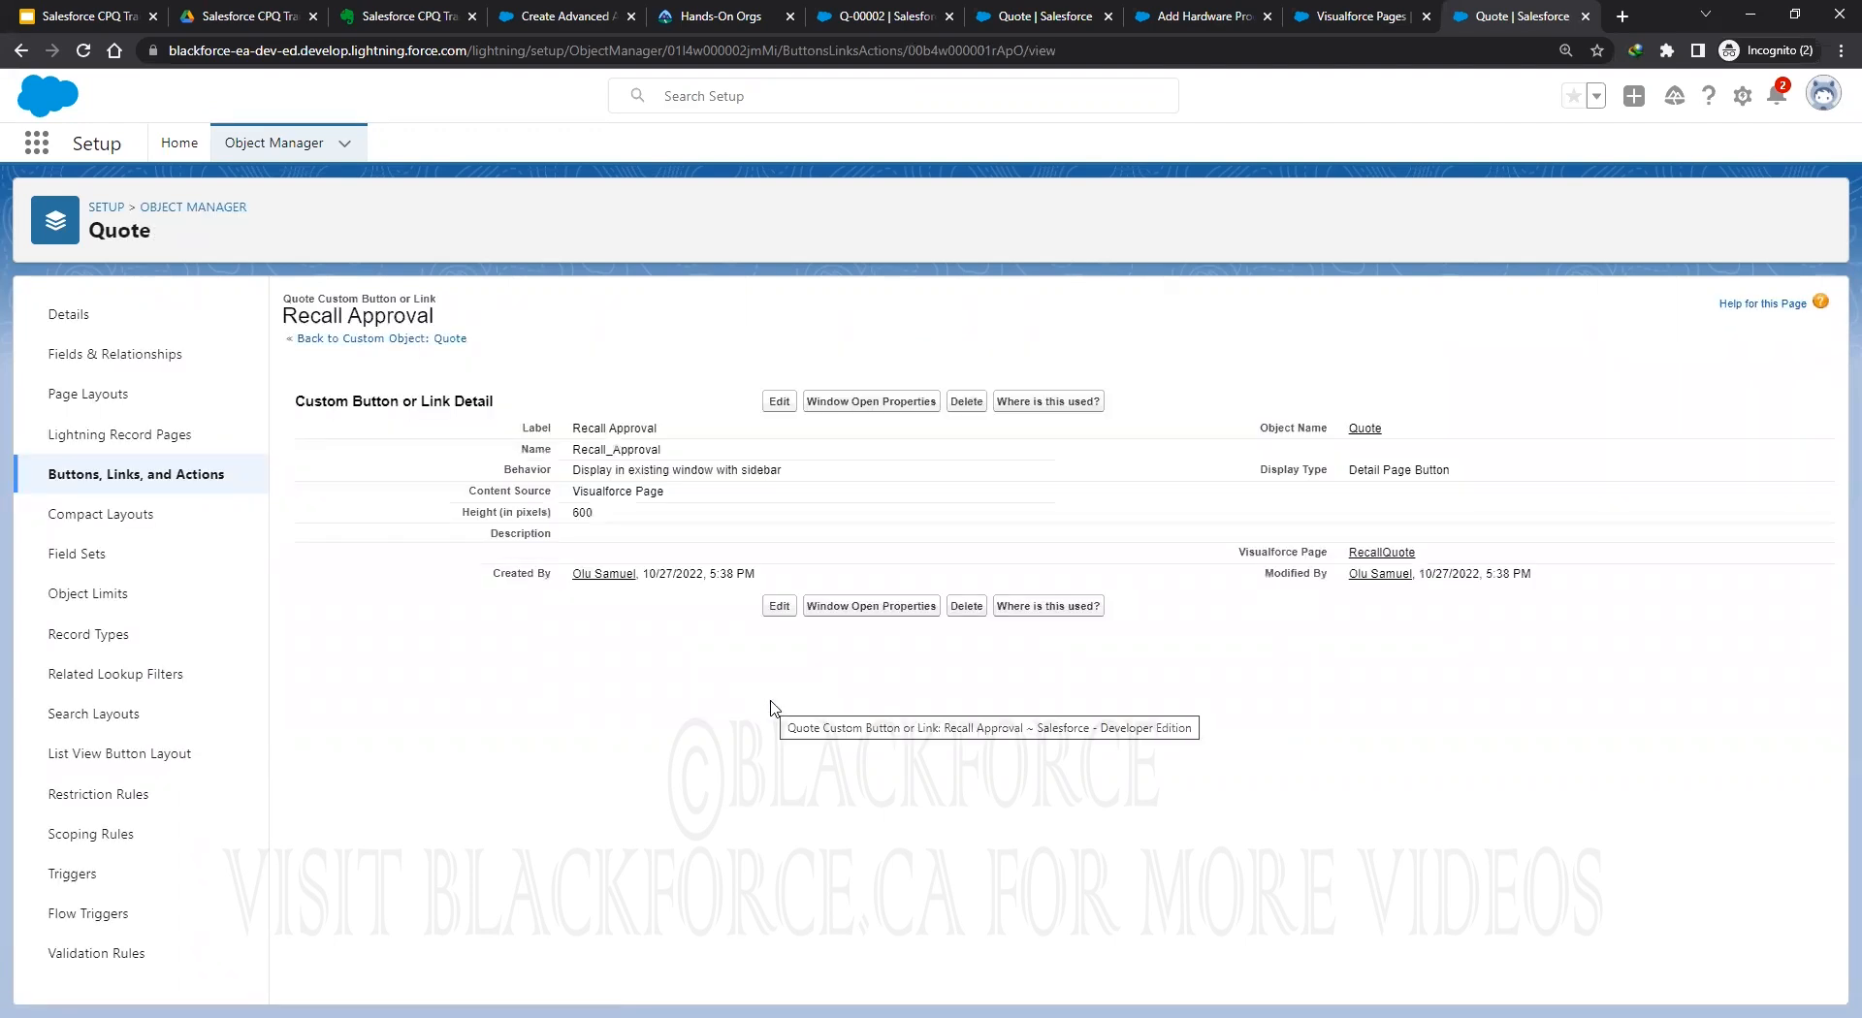
pyautogui.click(113, 484)
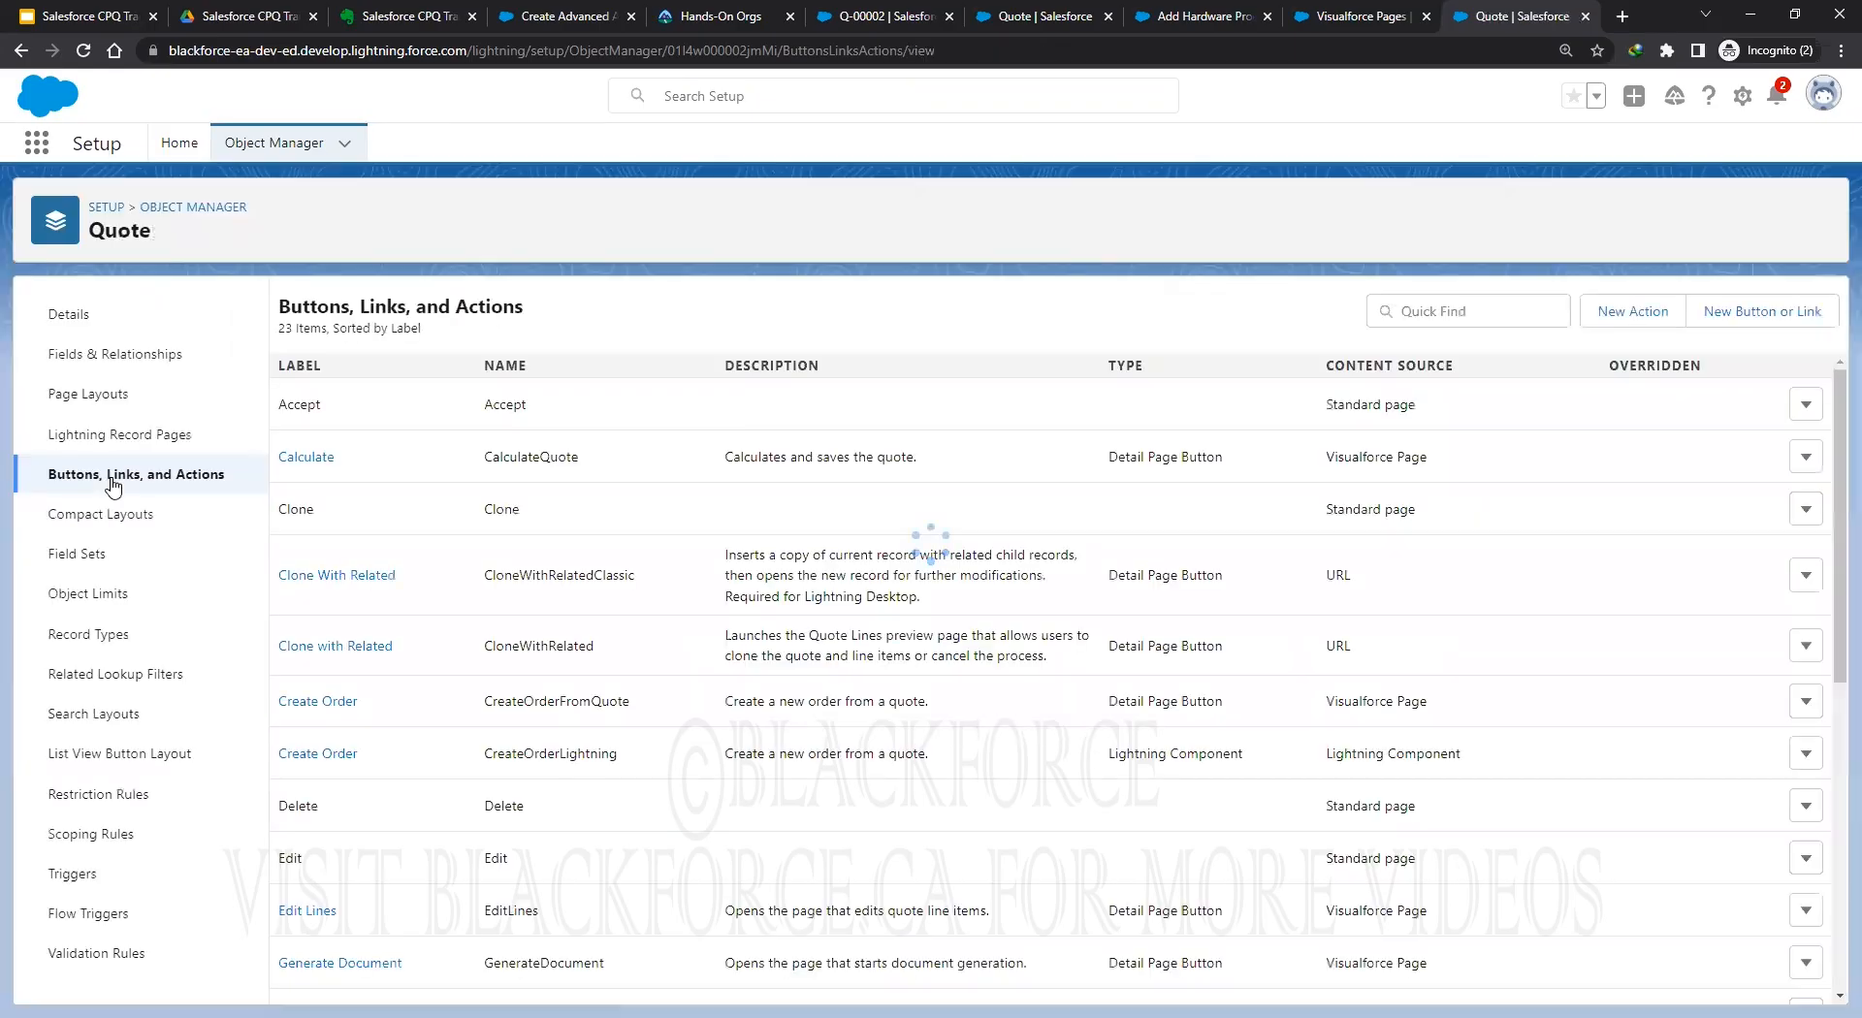
# Start a 'Preview Approval' detail page button in the existing window with sidebar, using a URL source.
pyautogui.click(1633, 311)
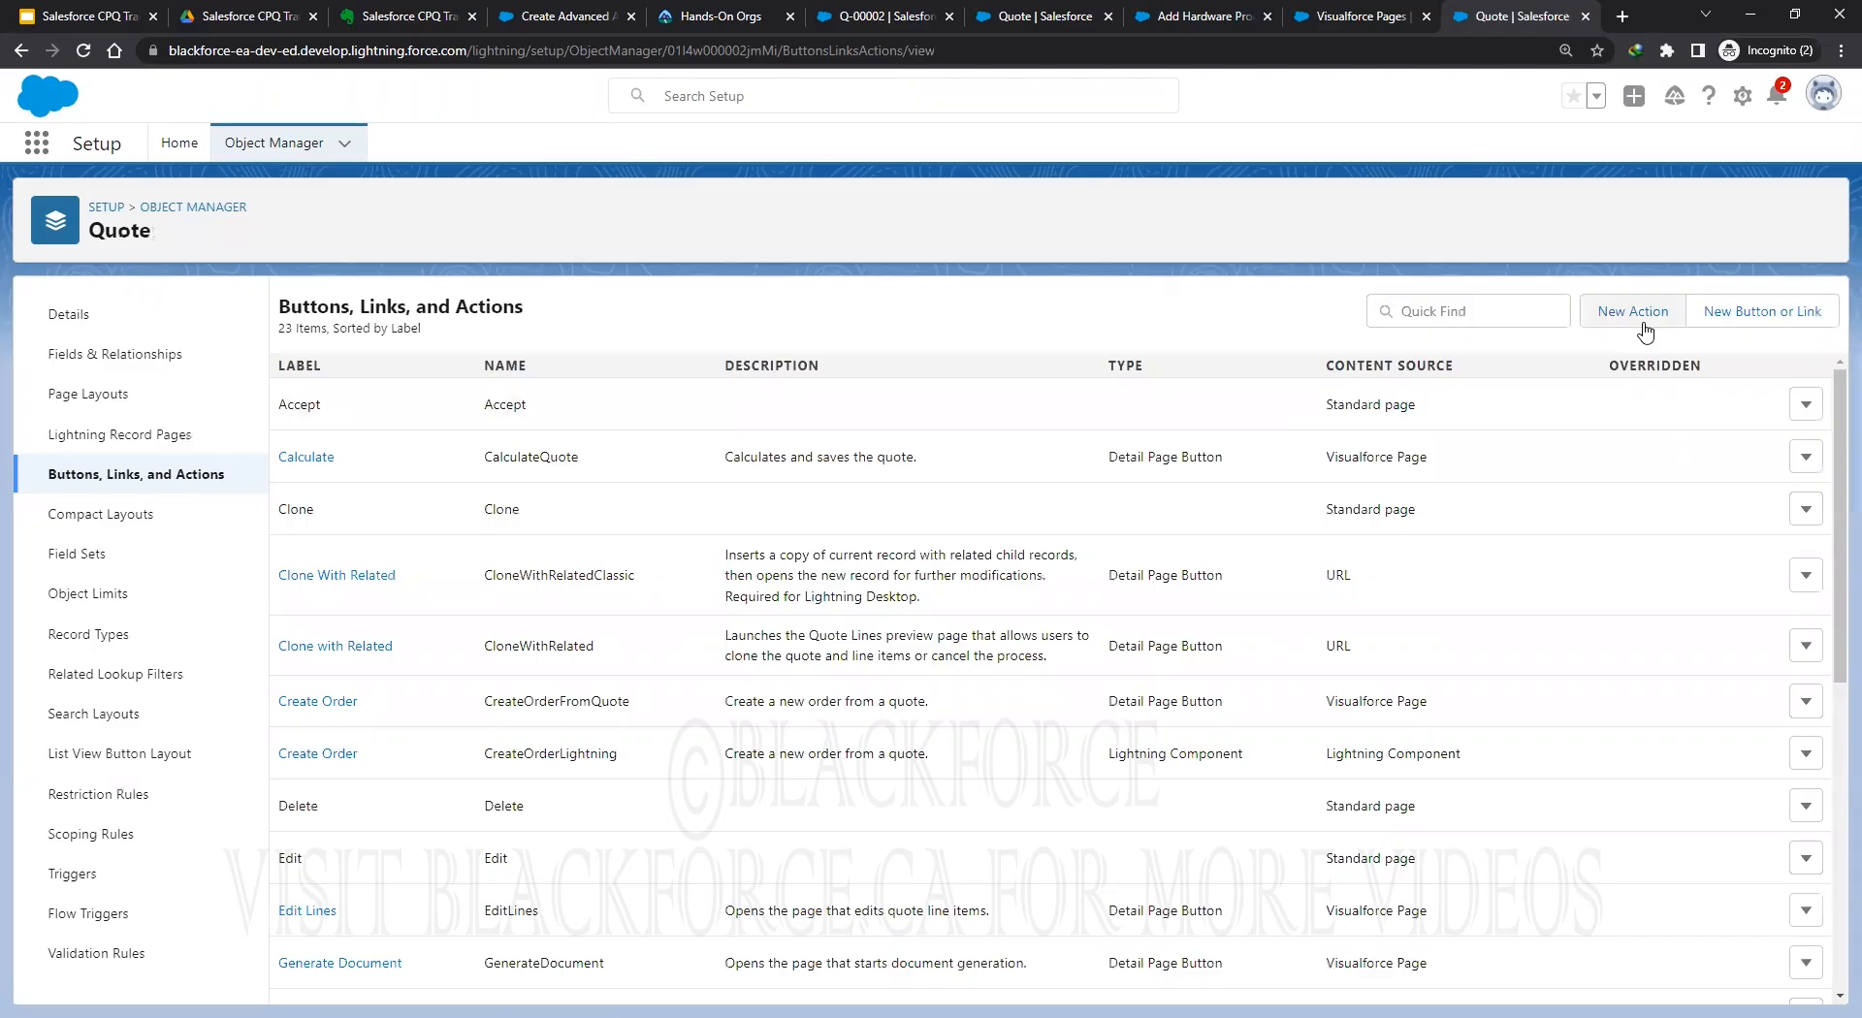
pyautogui.click(1775, 313)
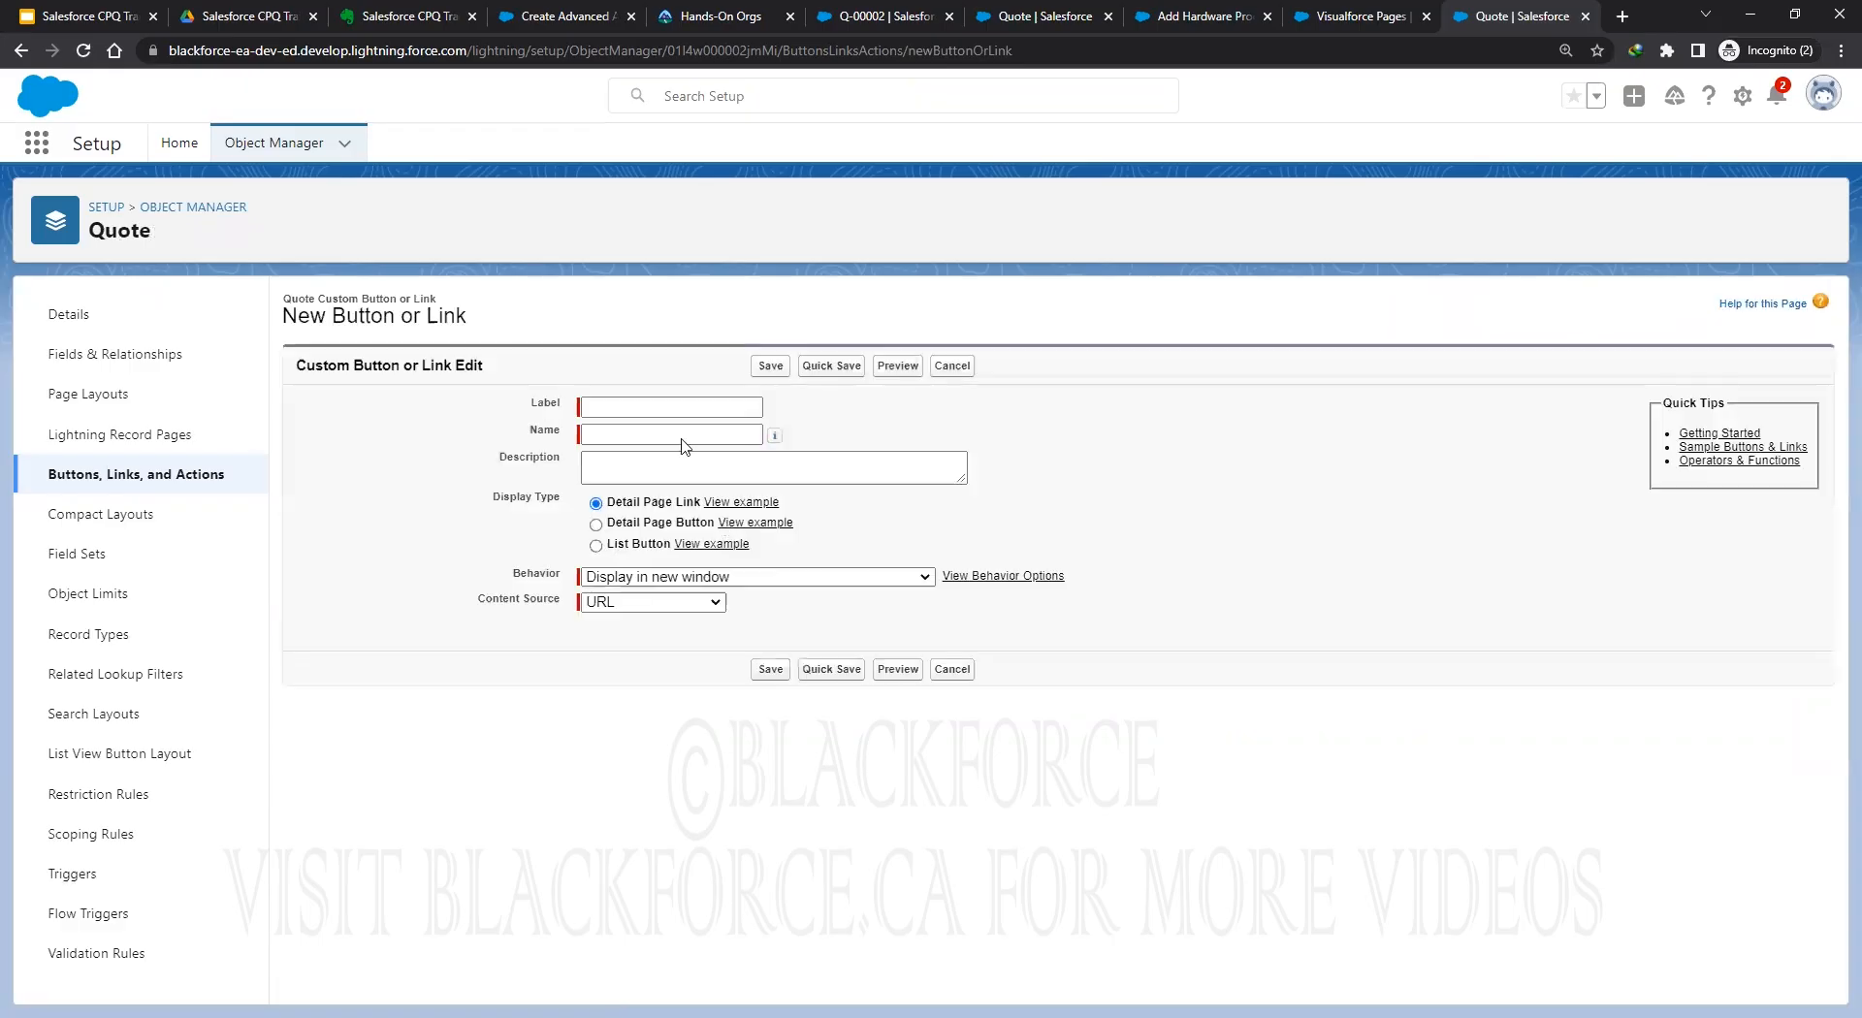
pyautogui.write('Preview Approval')
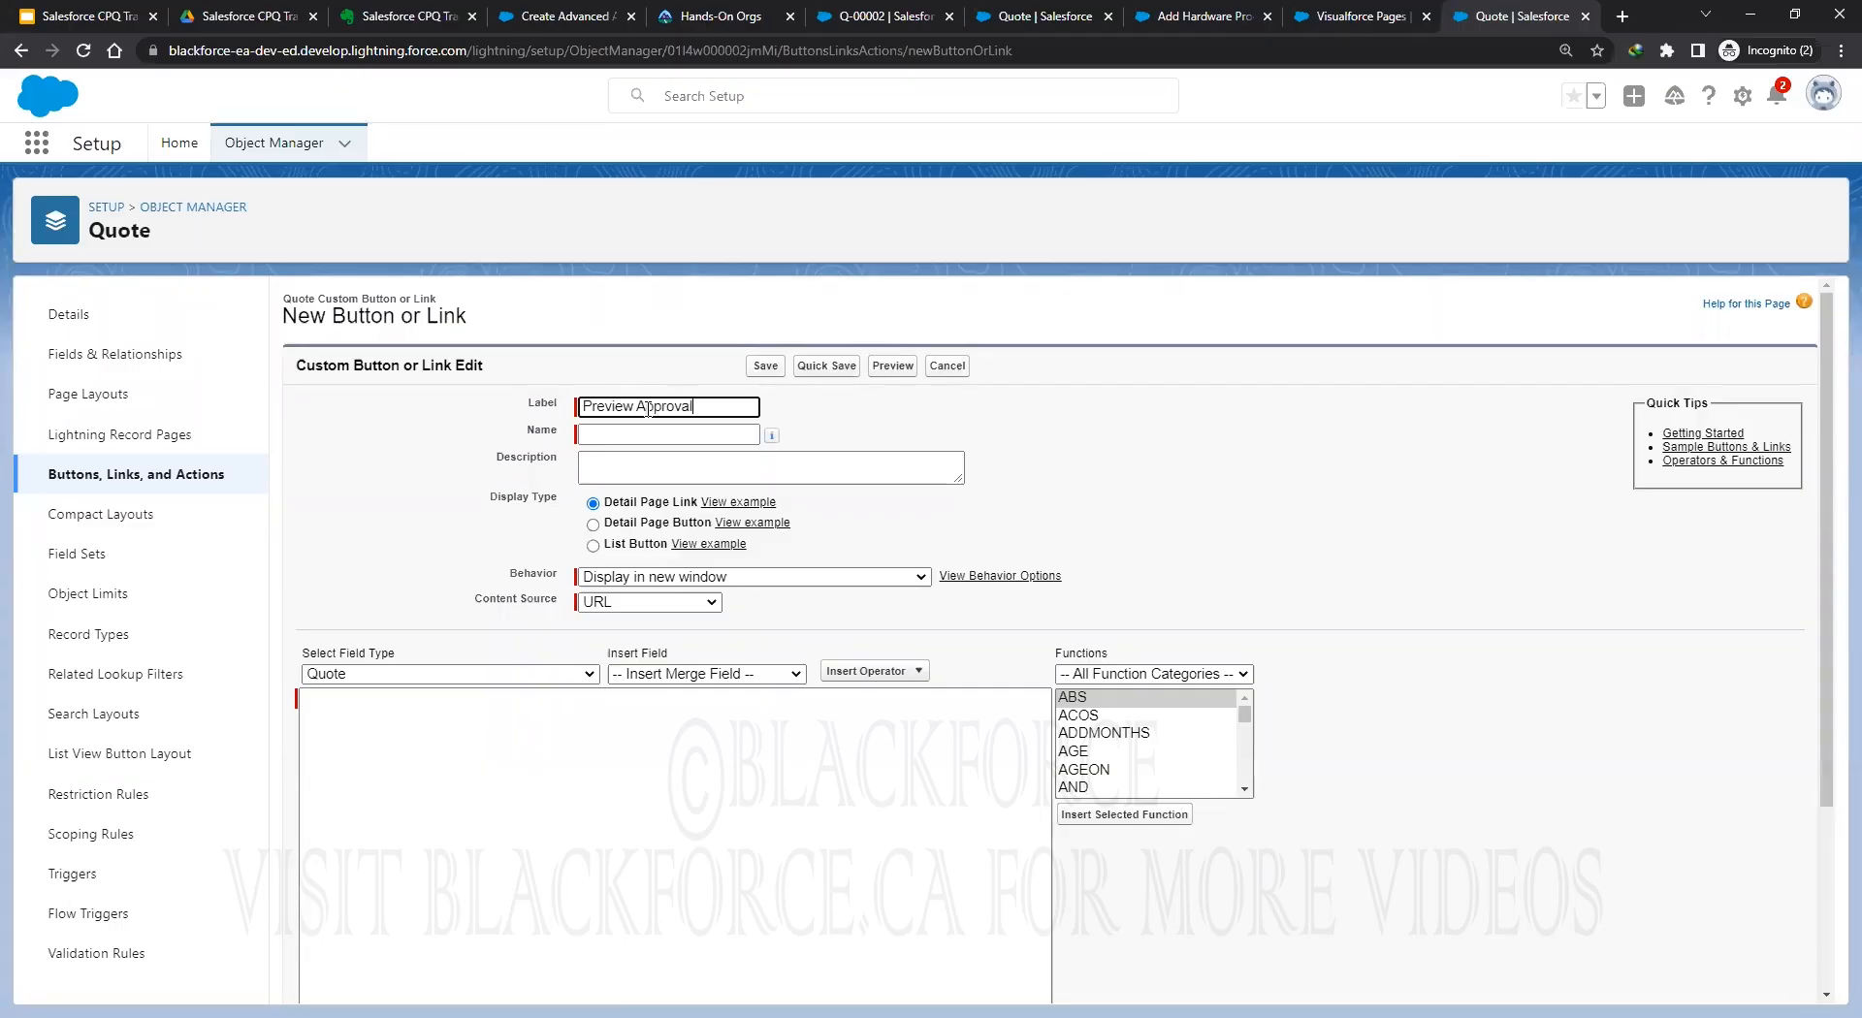
pyautogui.click(592, 525)
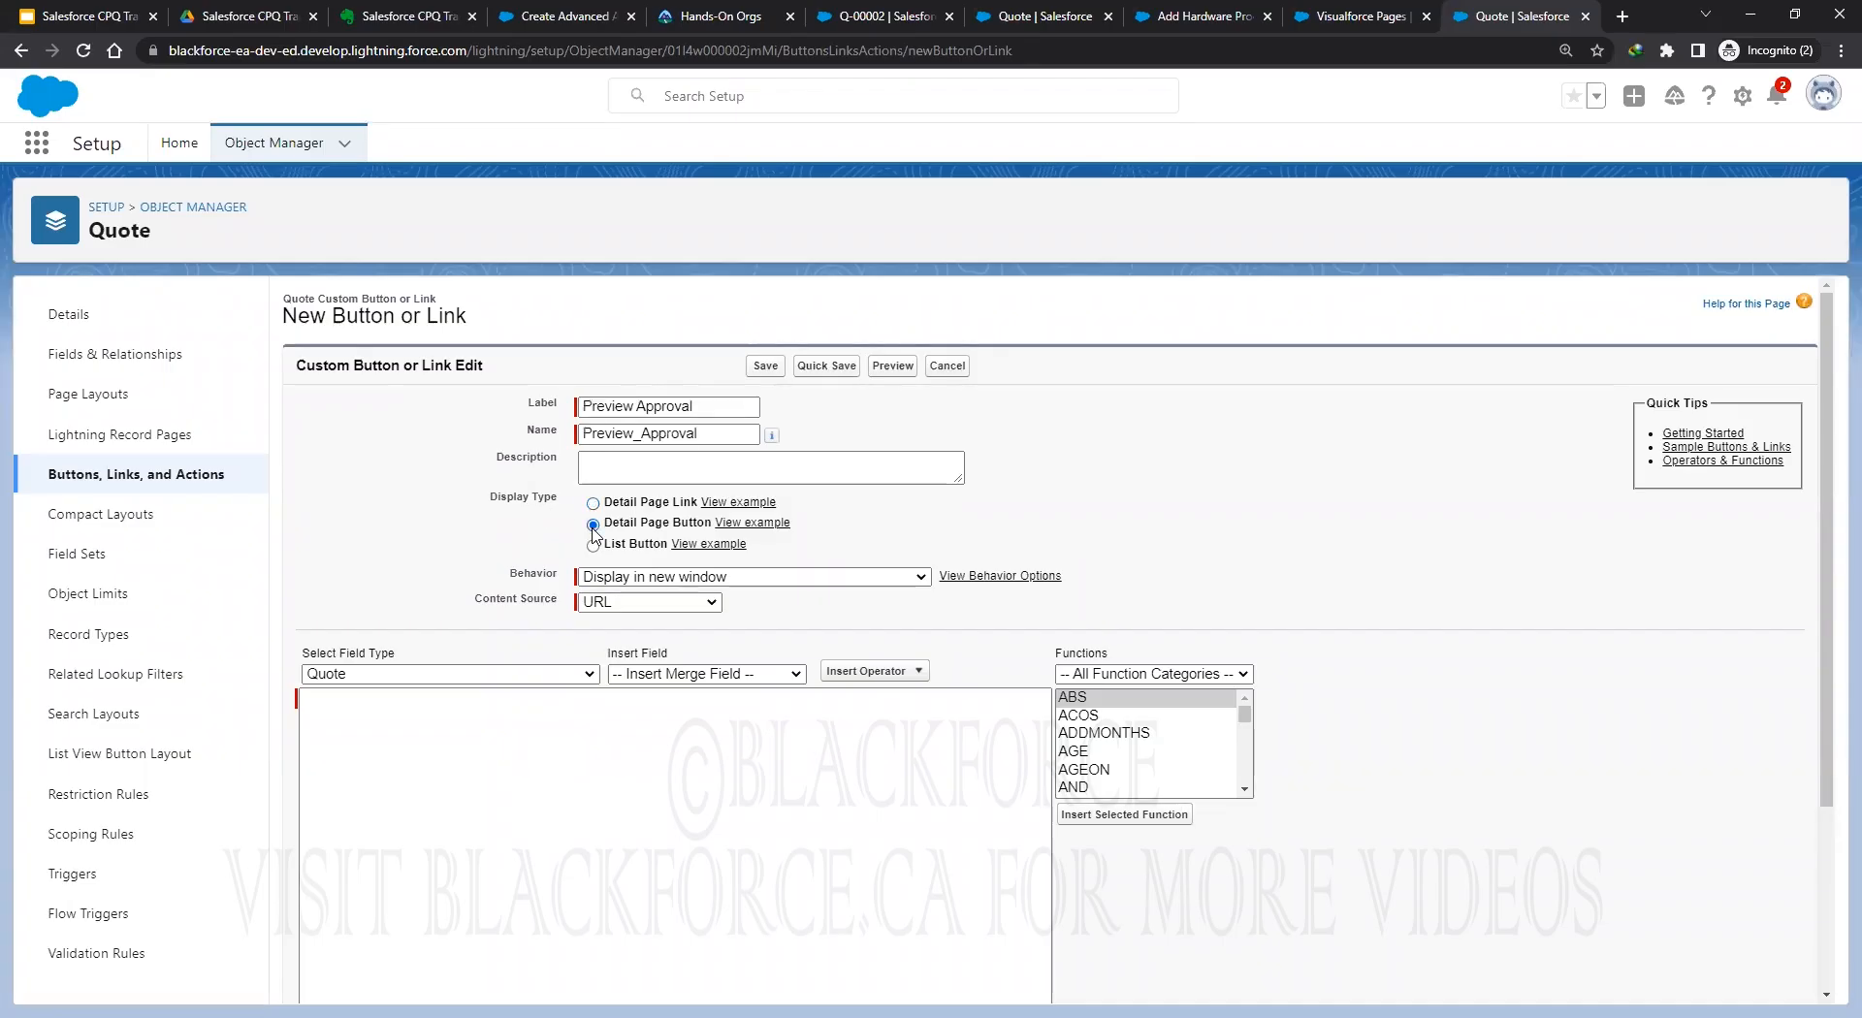
pyautogui.click(732, 578)
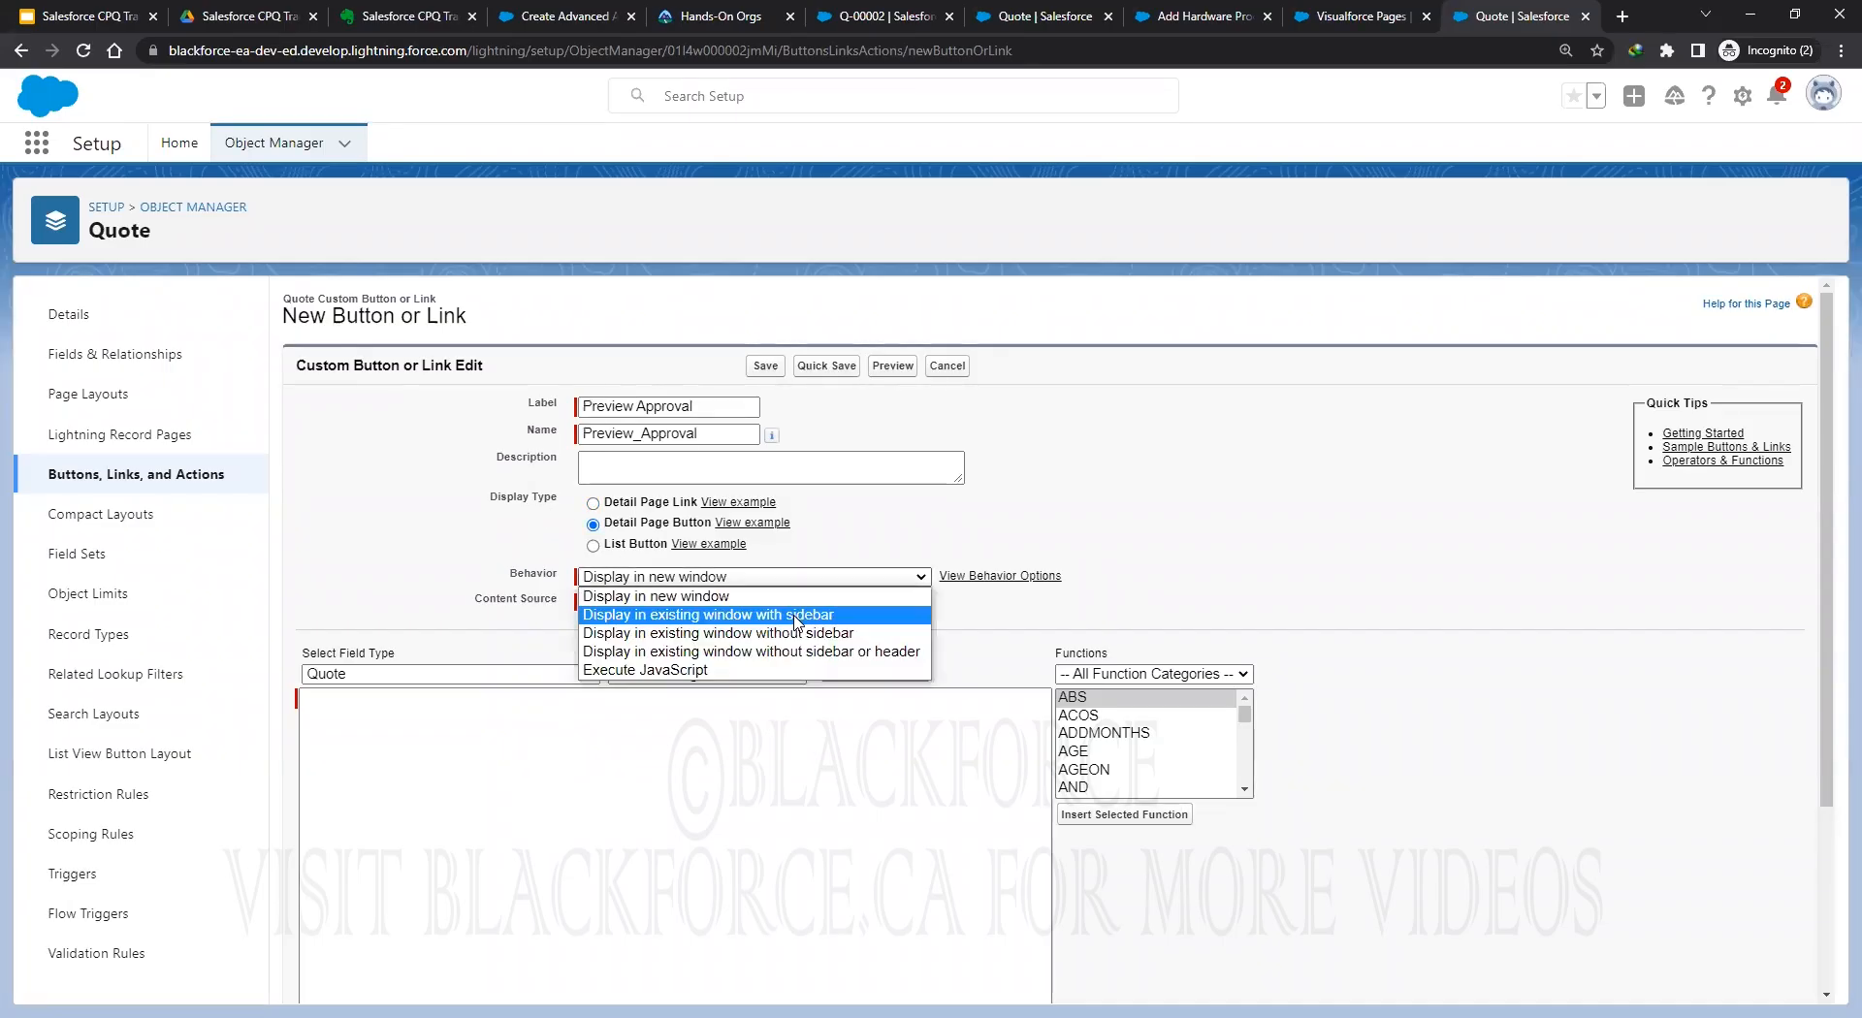
pyautogui.click(621, 615)
pyautogui.click(648, 603)
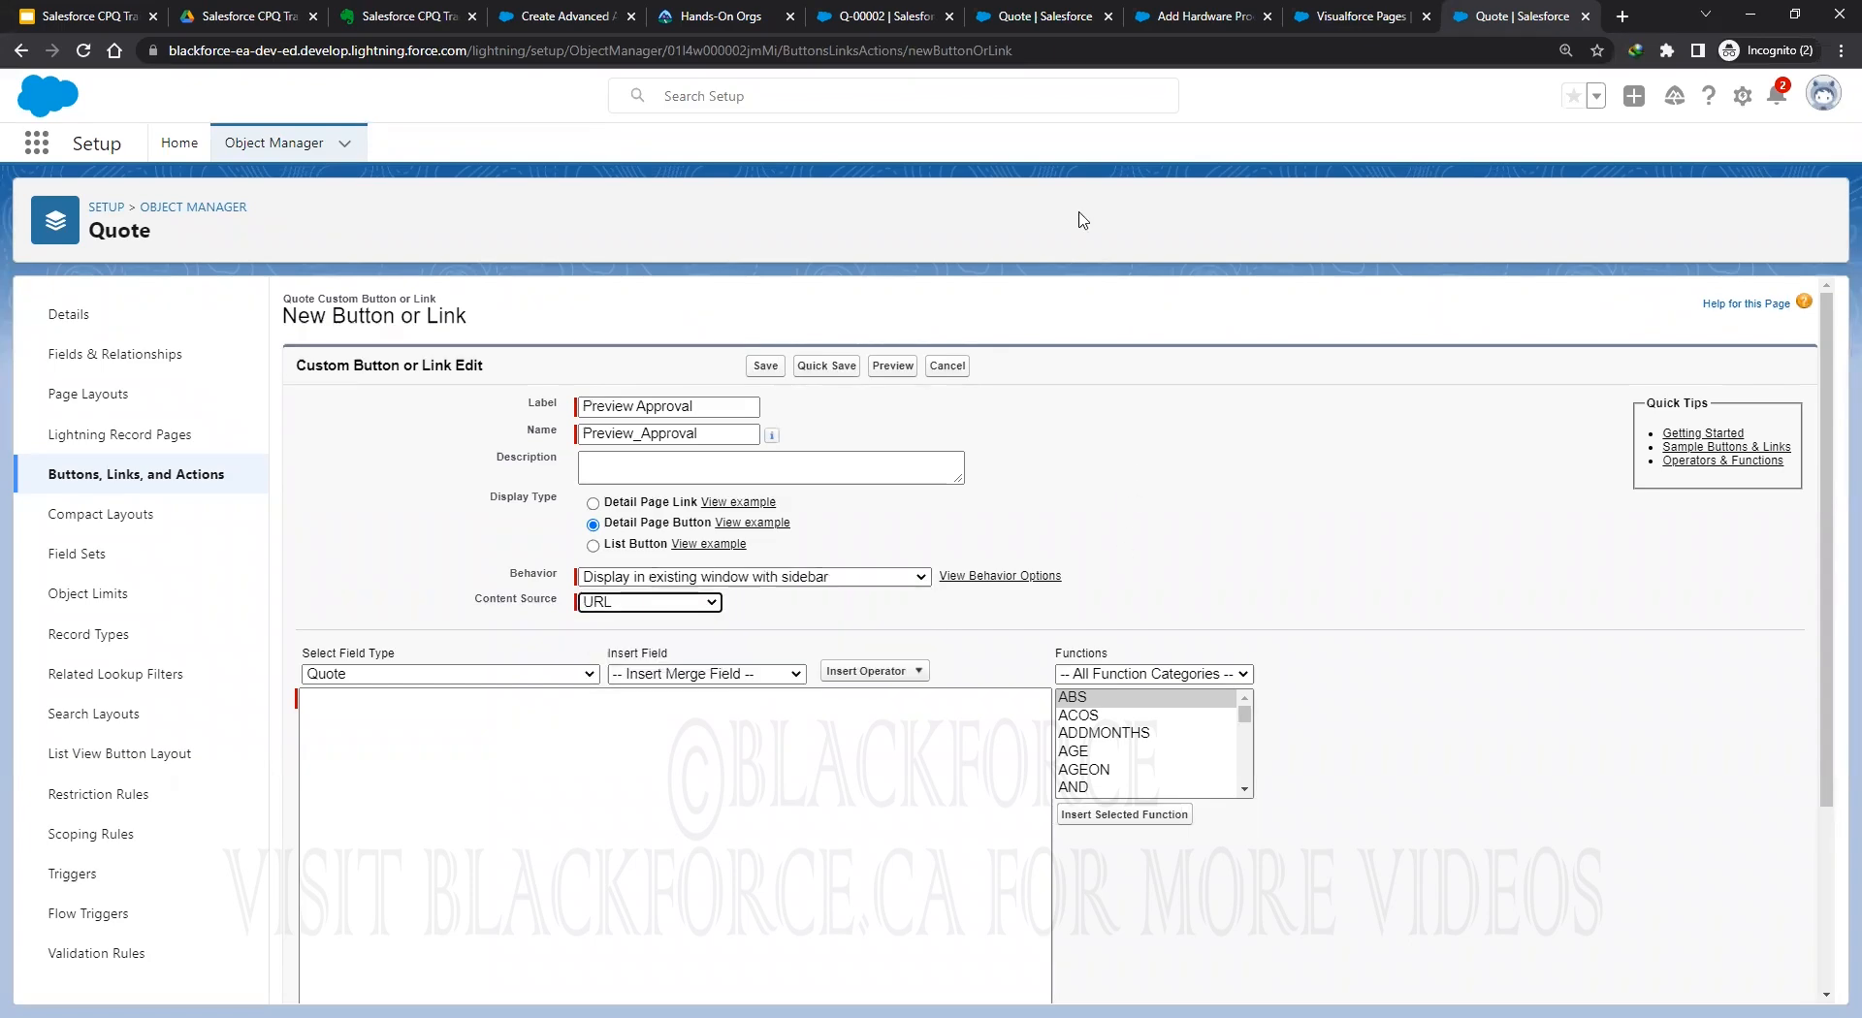
# Copy the Preview Approval button URL from the Advanced Approvals help article.
pyautogui.click(559, 17)
pyautogui.scroll(-9, 1014, 591)
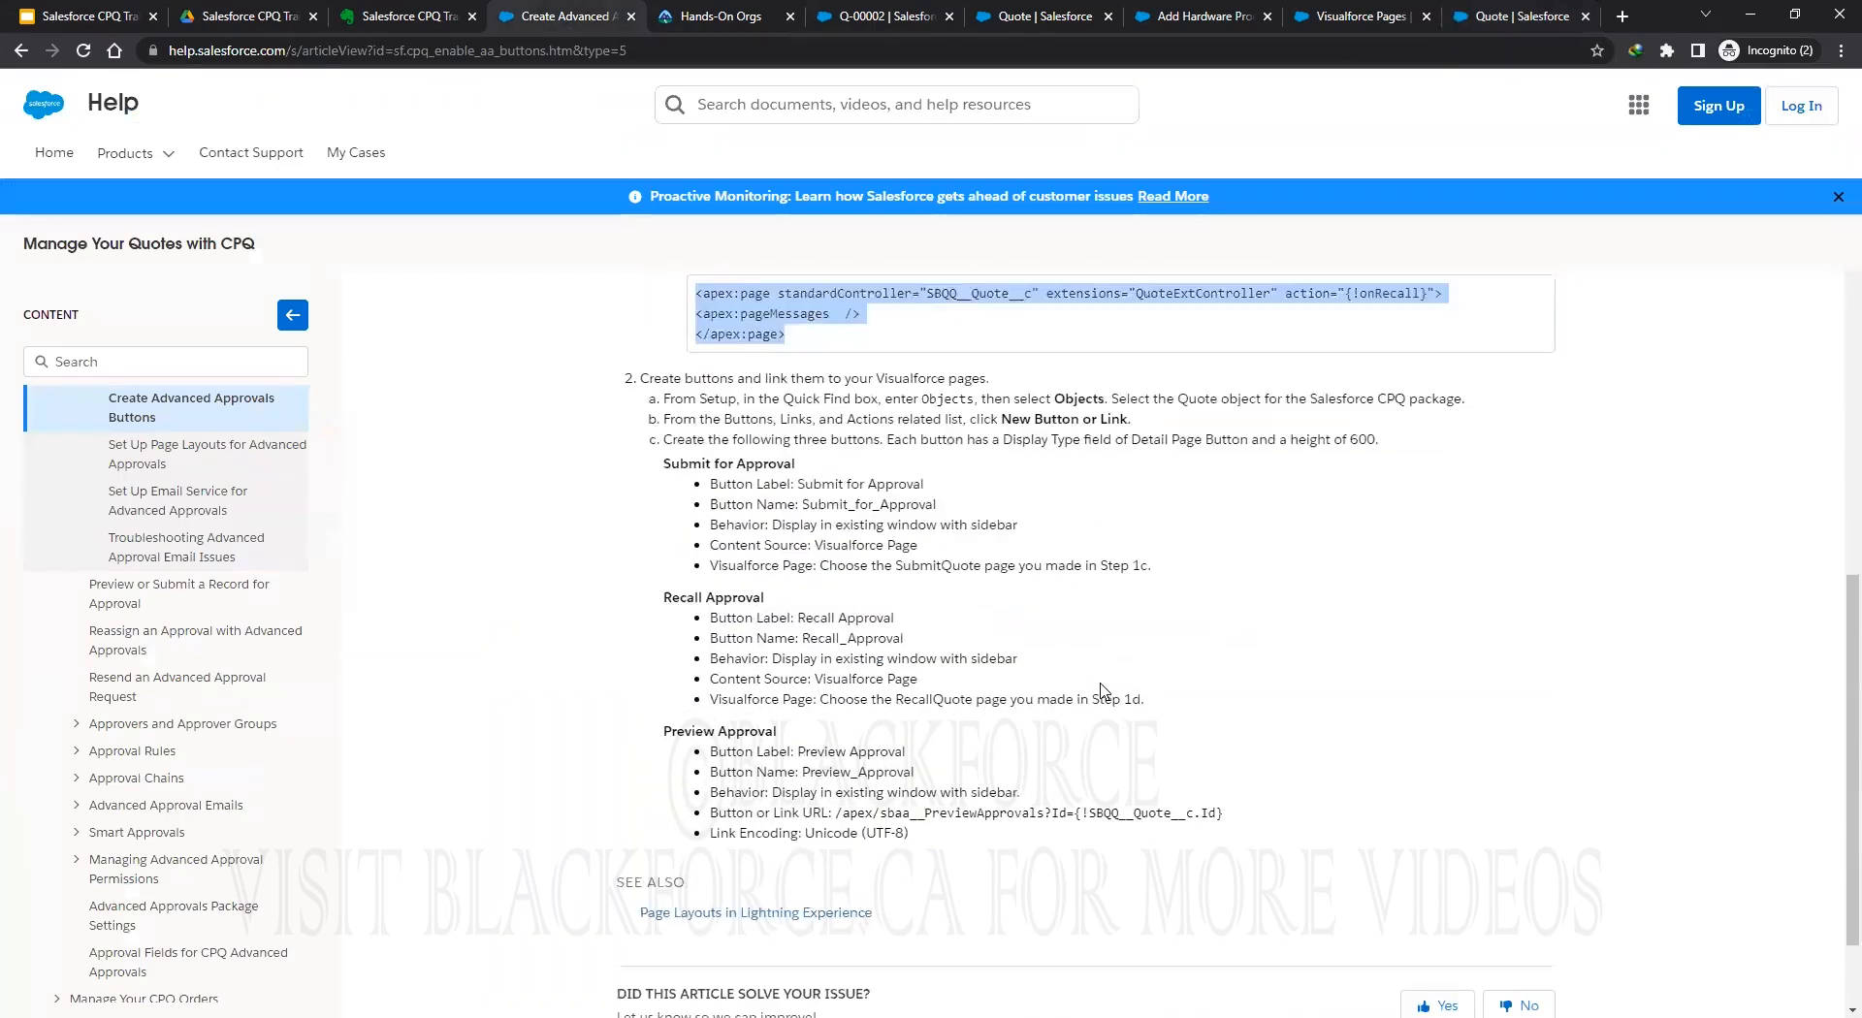
pyautogui.scroll(-1, 1004, 742)
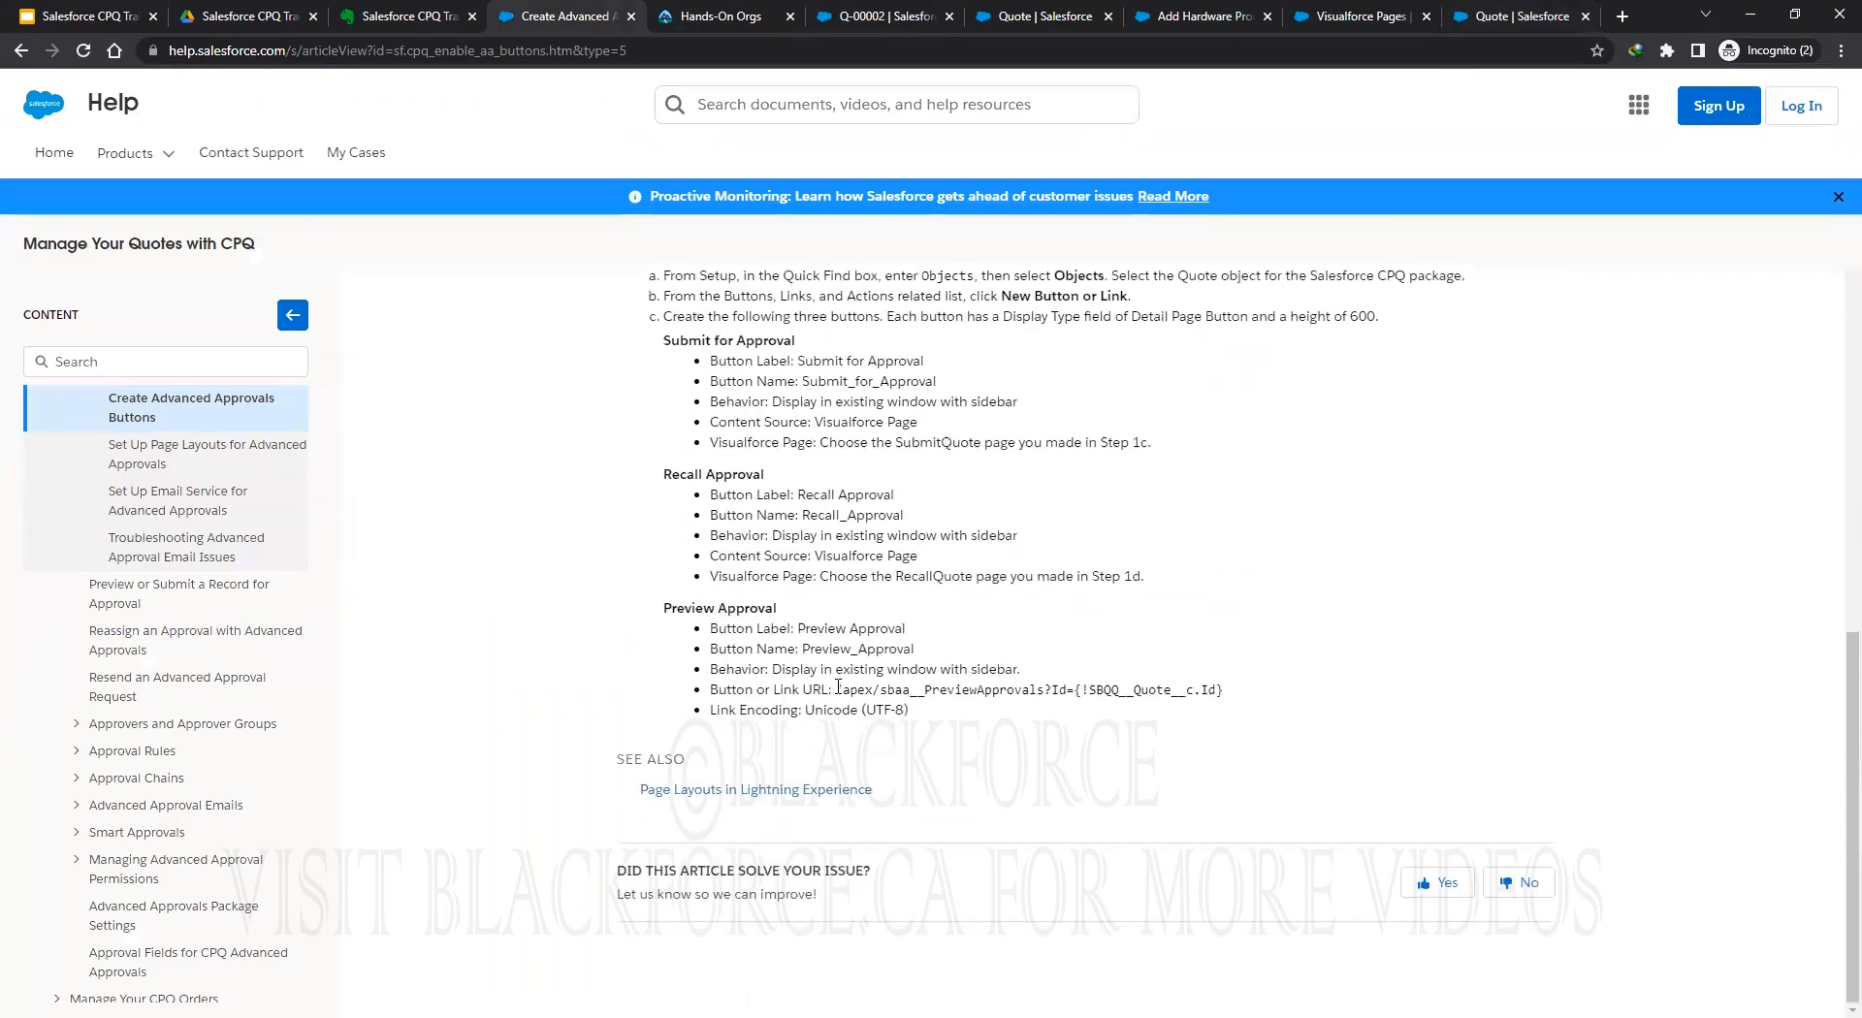
pyautogui.moveTo(987, 689); pyautogui.dragTo(1206, 686)
pyautogui.rightClick(1201, 684)
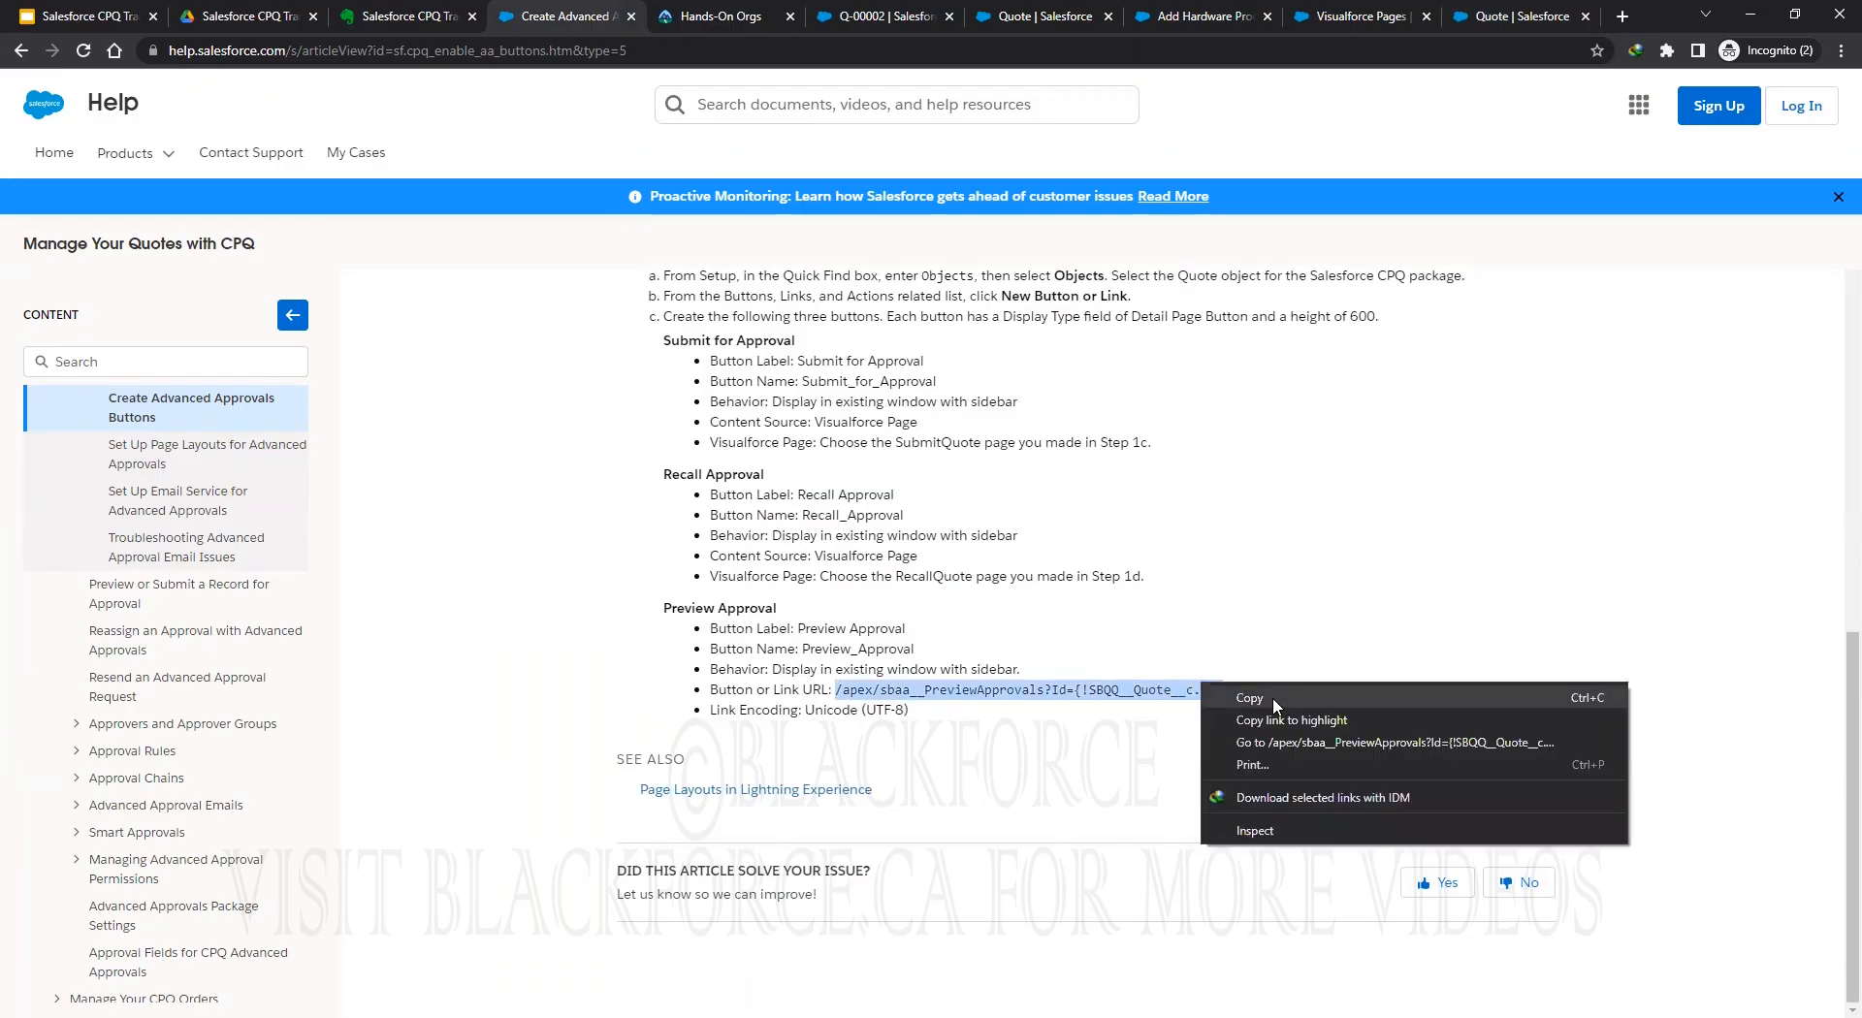
pyautogui.click(1274, 705)
pyautogui.click(384, 27)
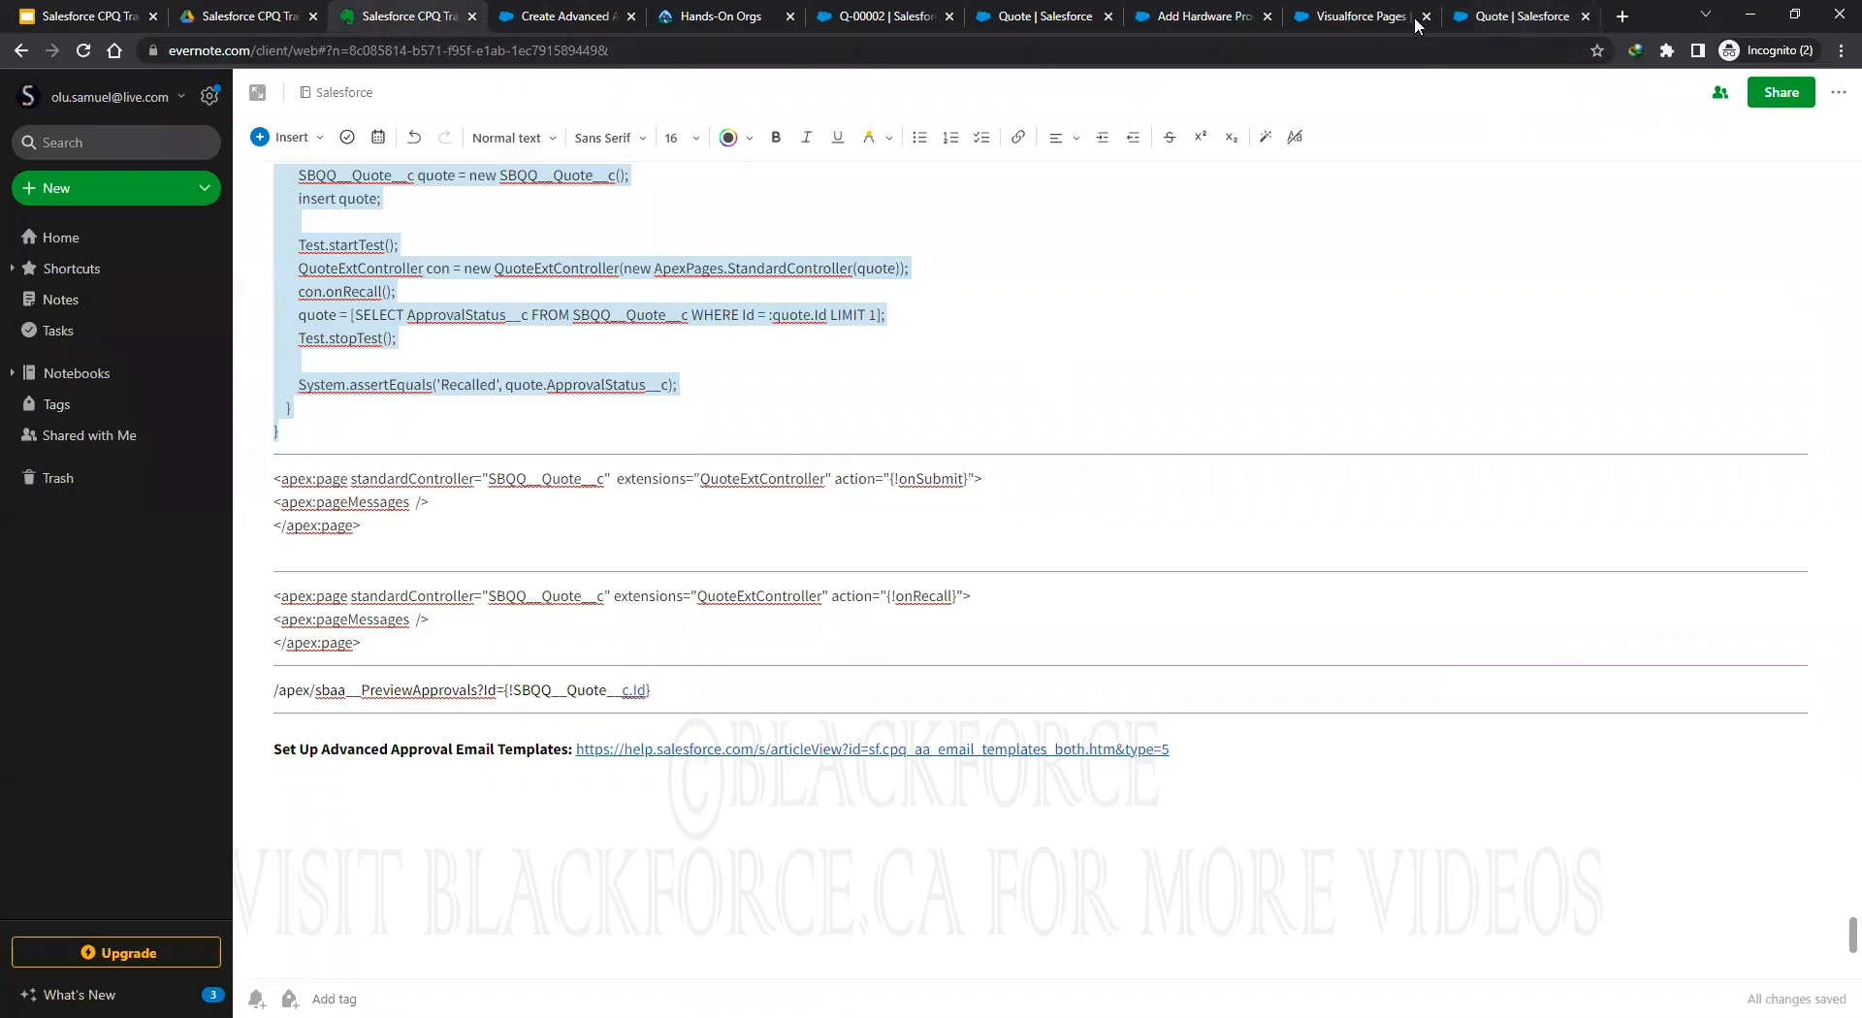
# Paste /apex/sbaa__PreviewApprovals?Id={!SBQQ__Quote__c.Id} as the URL, check syntax, and save the button.
pyautogui.click(1518, 16)
pyautogui.click(620, 761)
pyautogui.hotkey('ctrl', 'v')
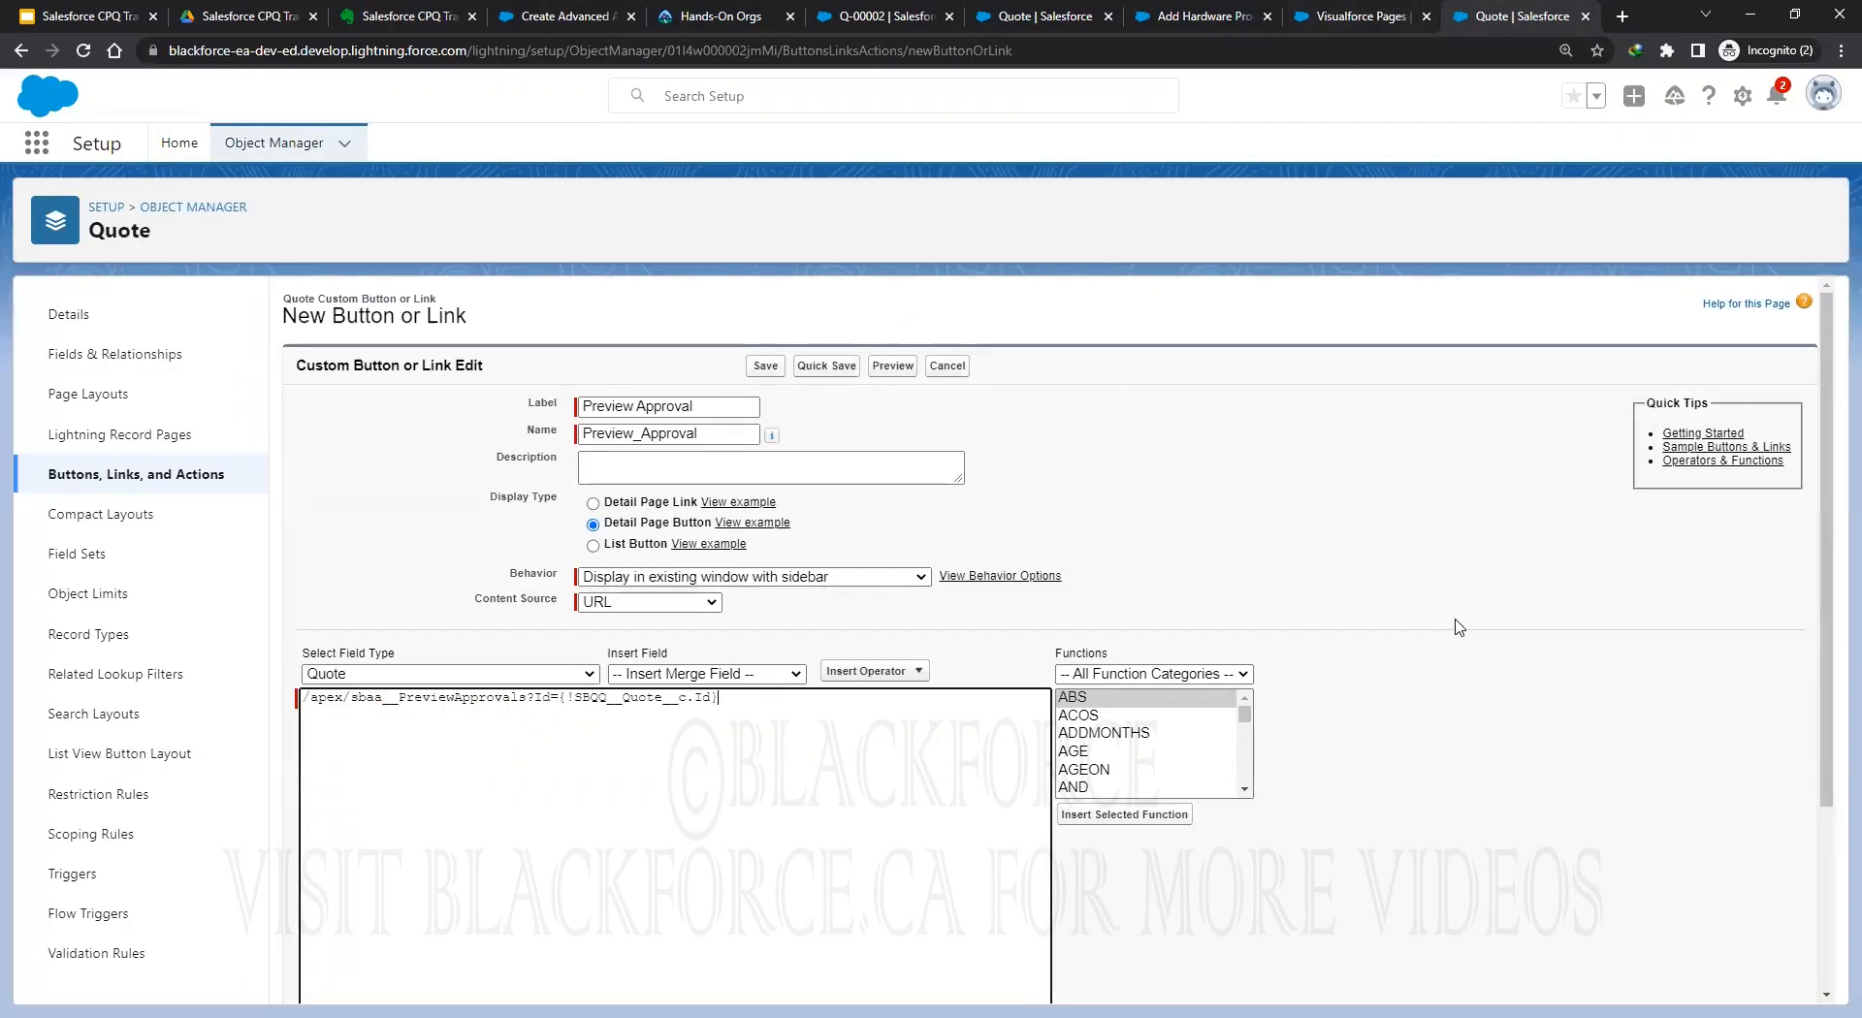
pyautogui.scroll(-2, 1459, 627)
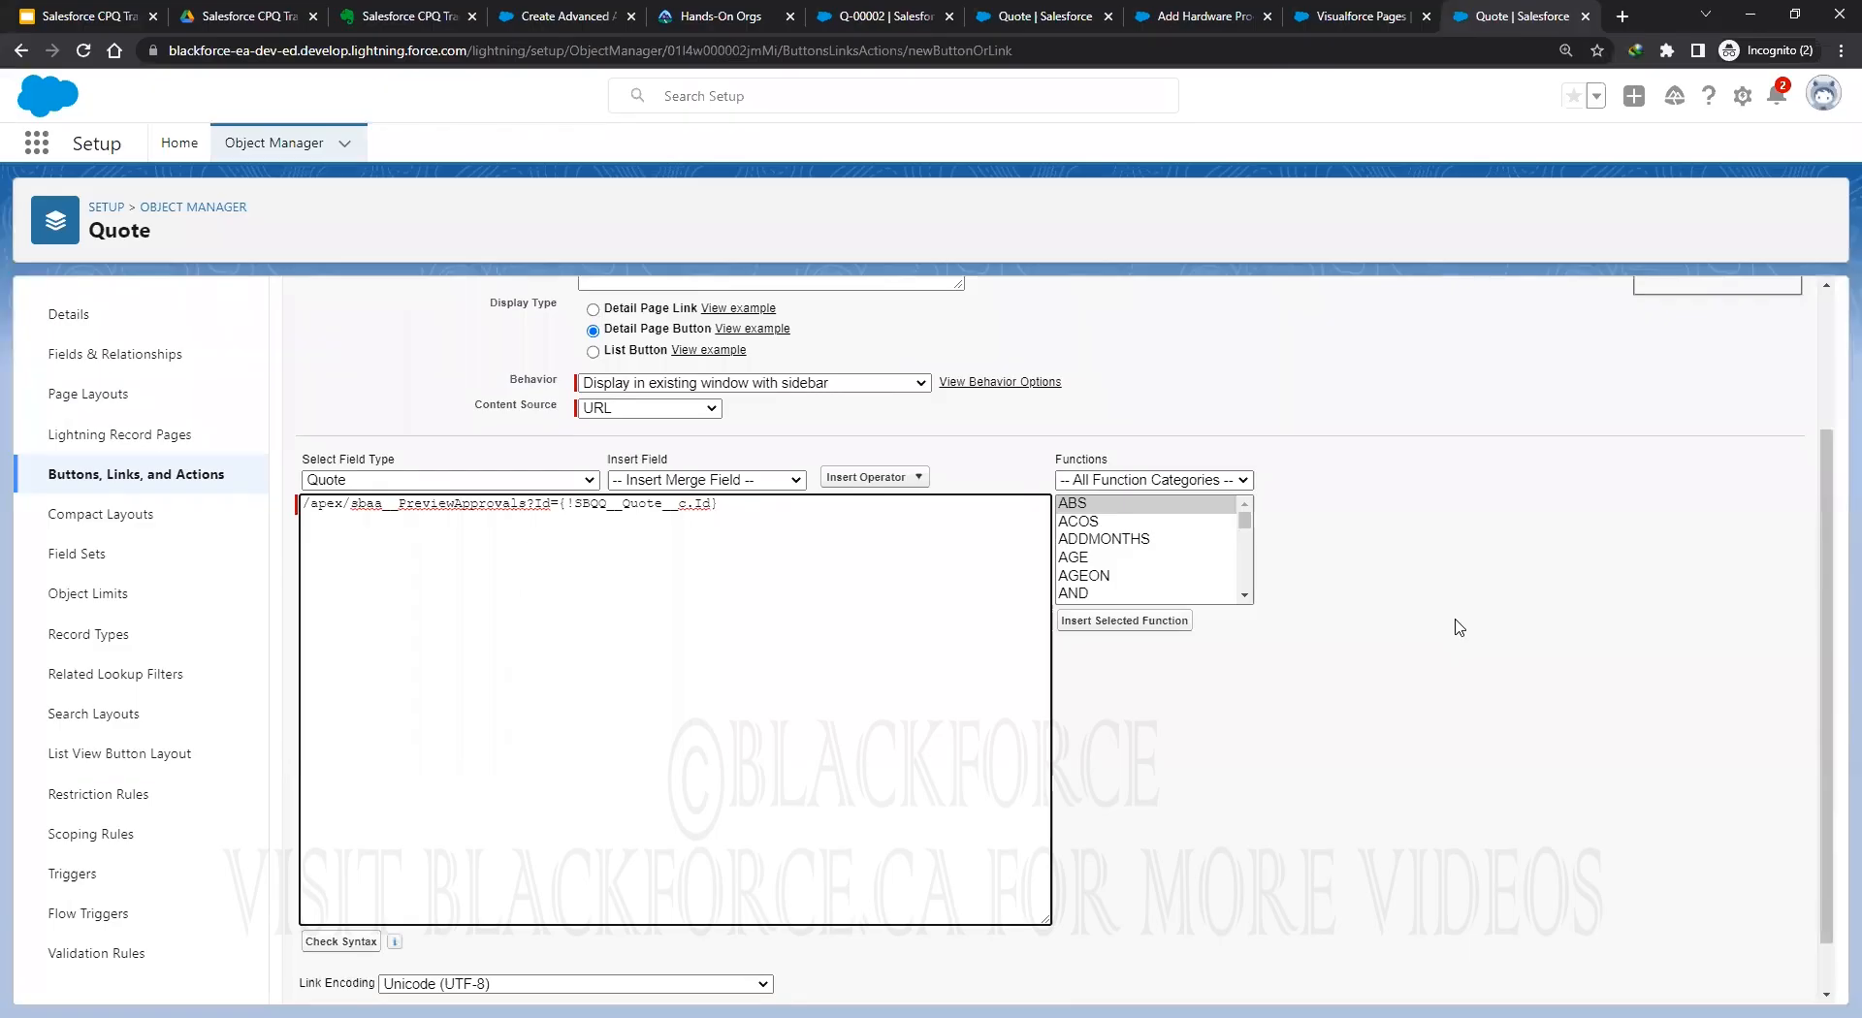
pyautogui.scroll(-1, 485, 872)
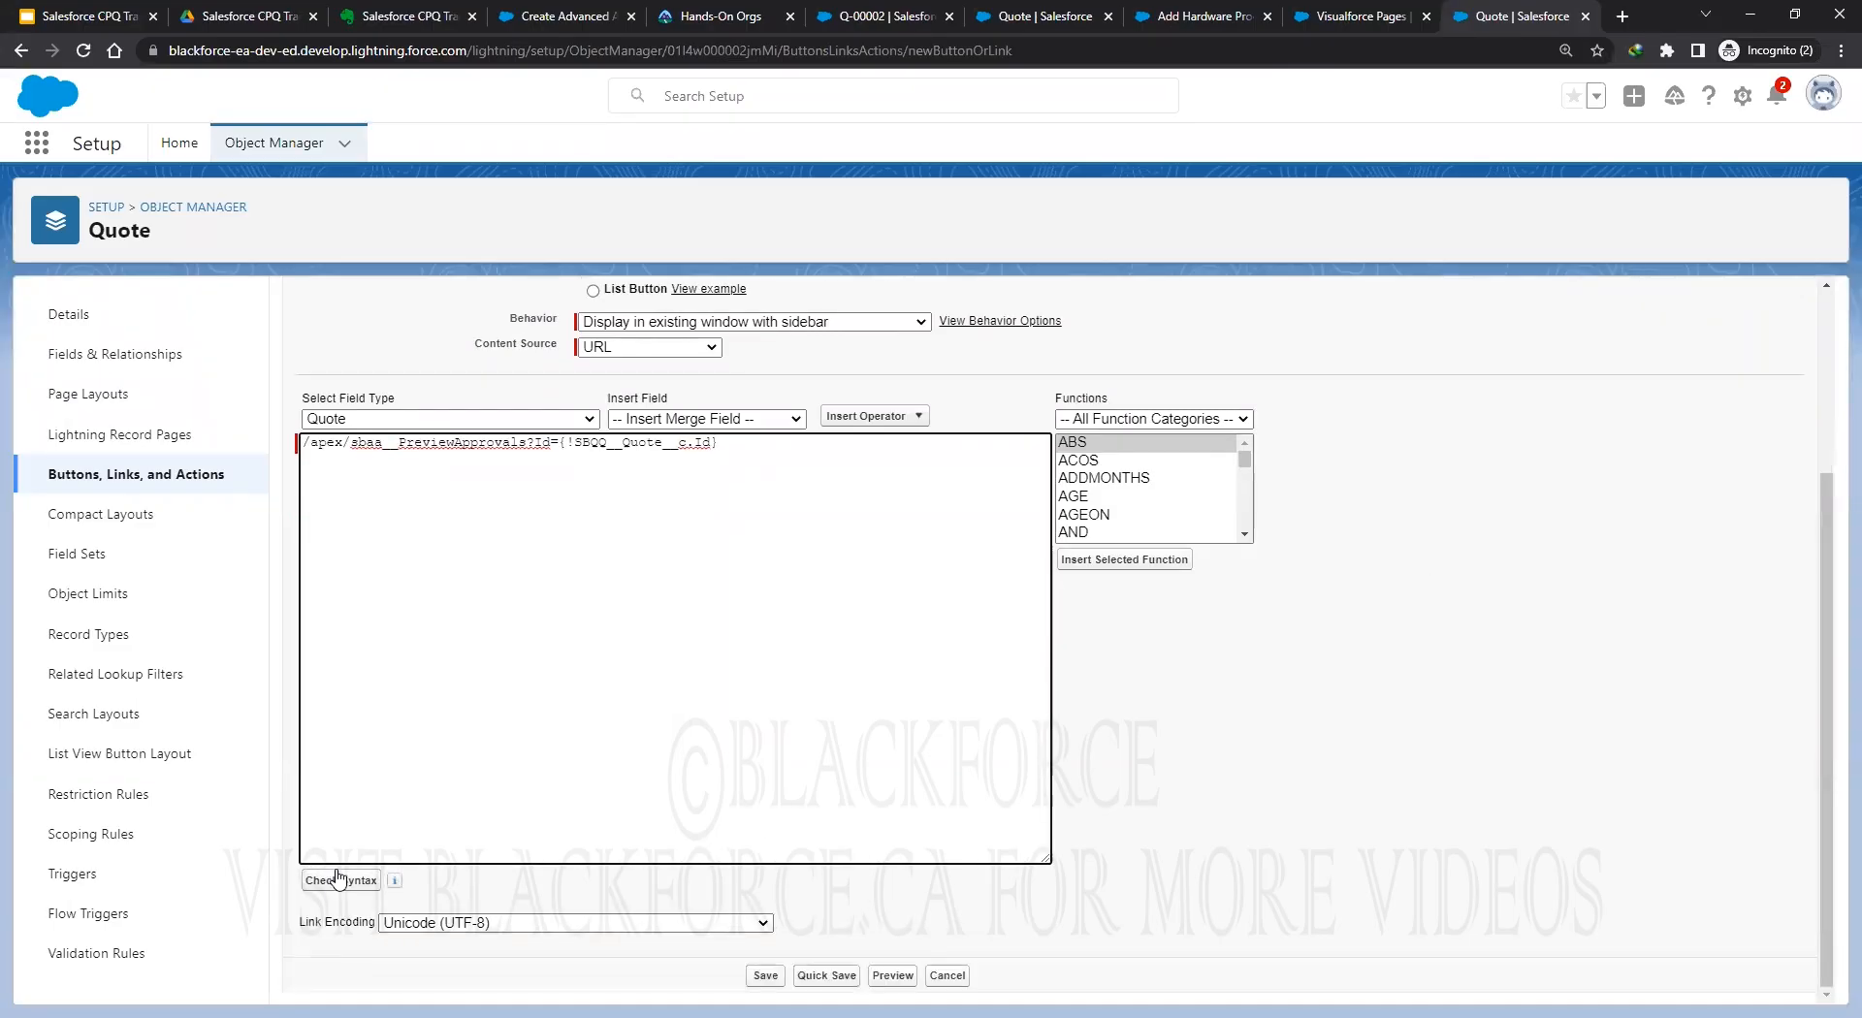
pyautogui.click(340, 881)
pyautogui.scroll(-1, 865, 972)
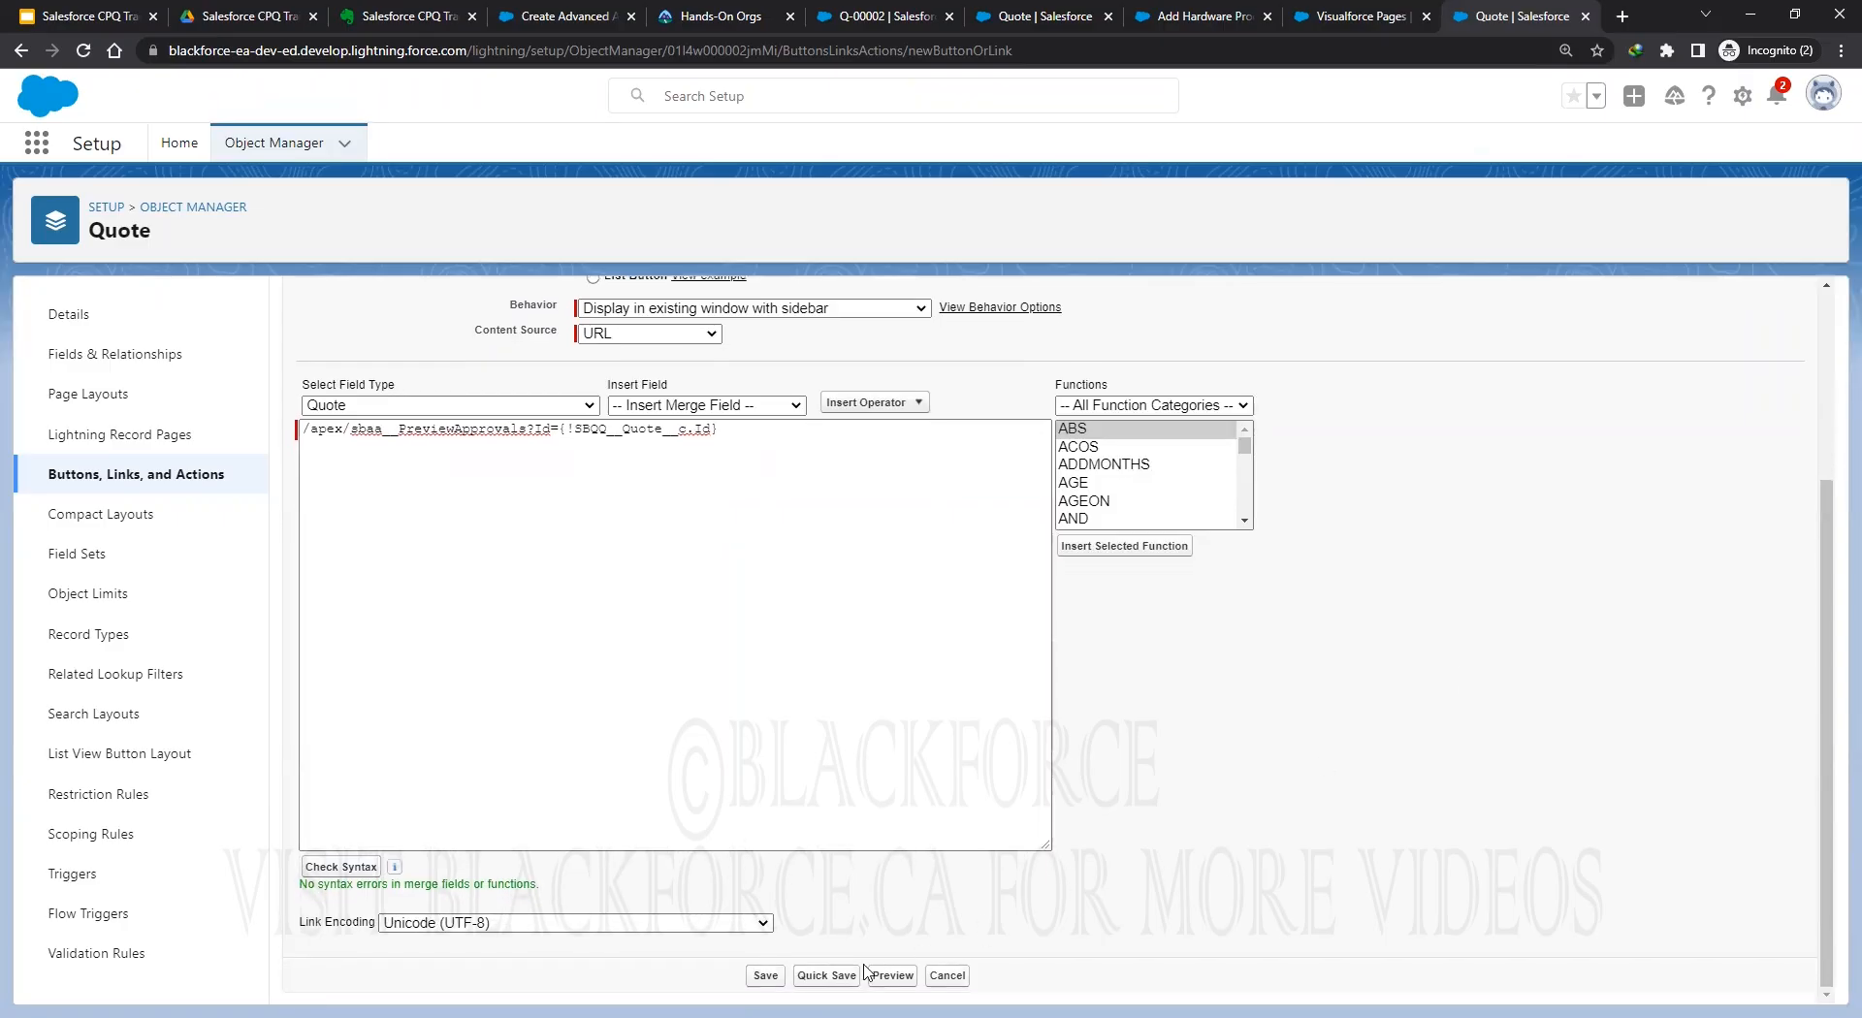
pyautogui.click(826, 975)
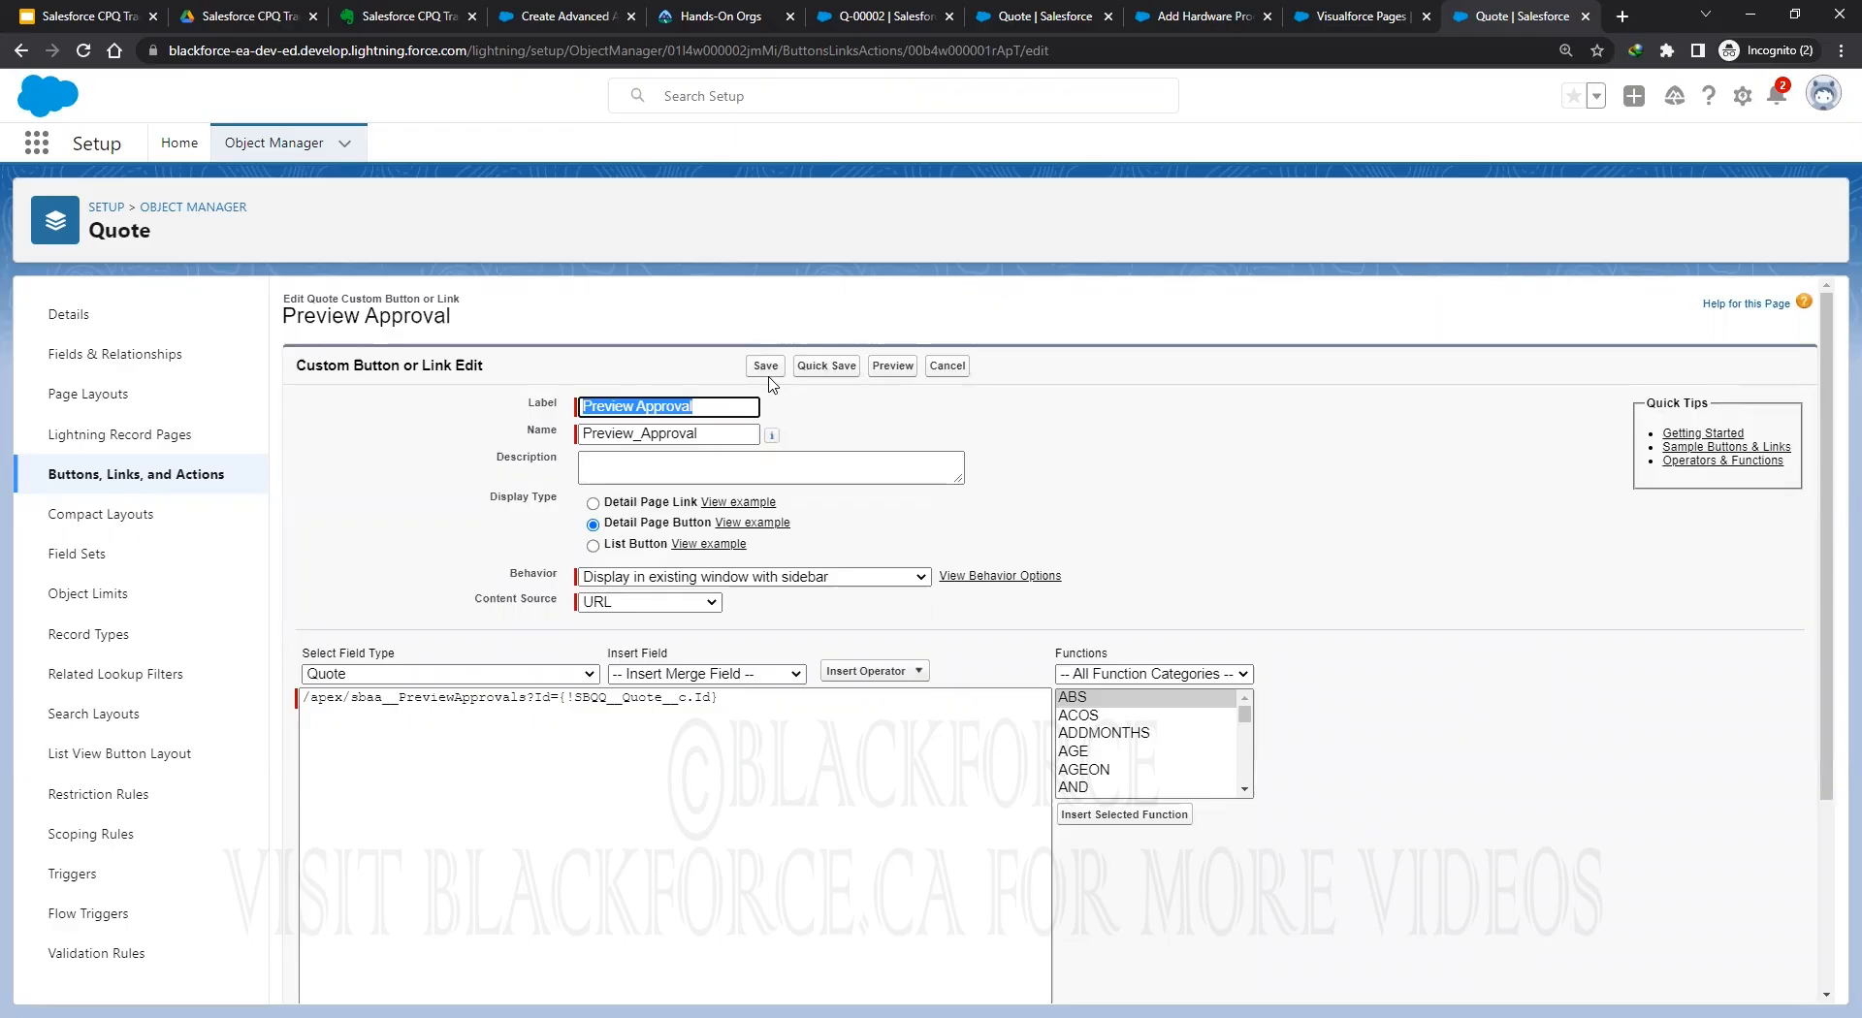
pyautogui.press('Return')
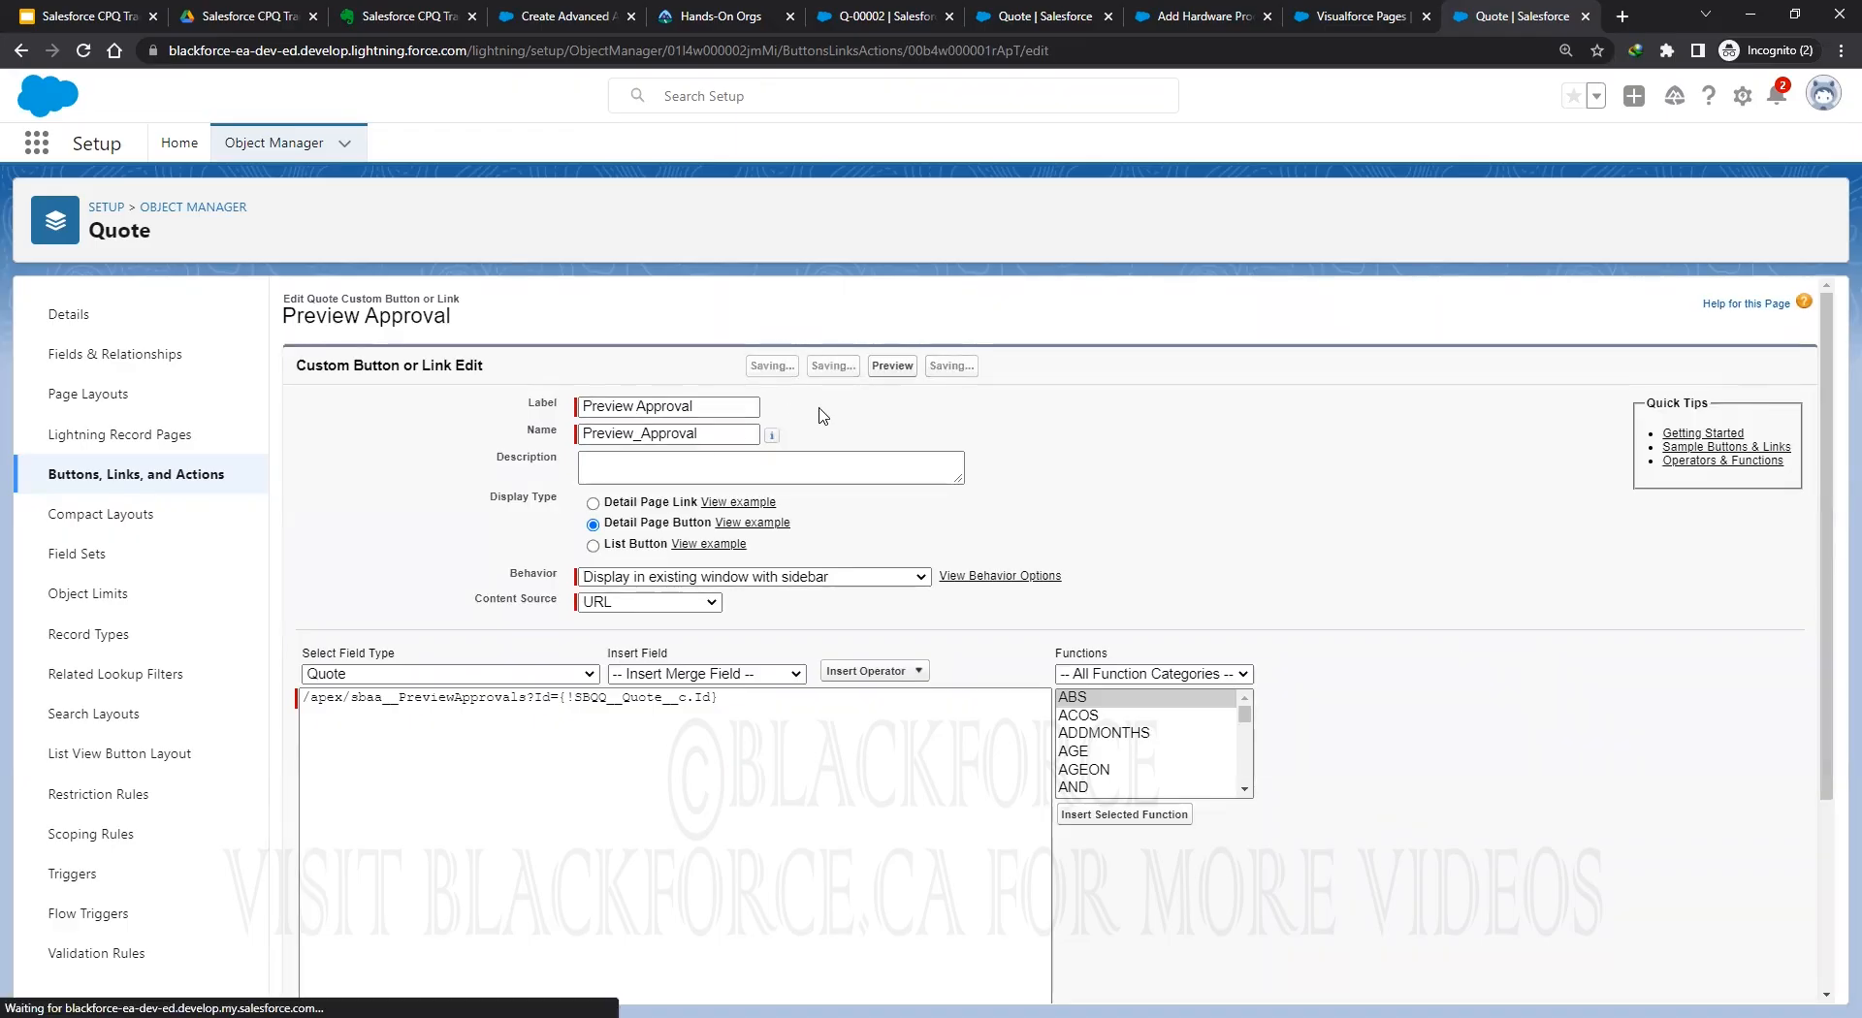
# Open the Quote object's Page Layouts list, showing the Quote Layout, after reviewing the notes and help article.
pyautogui.click(88, 394)
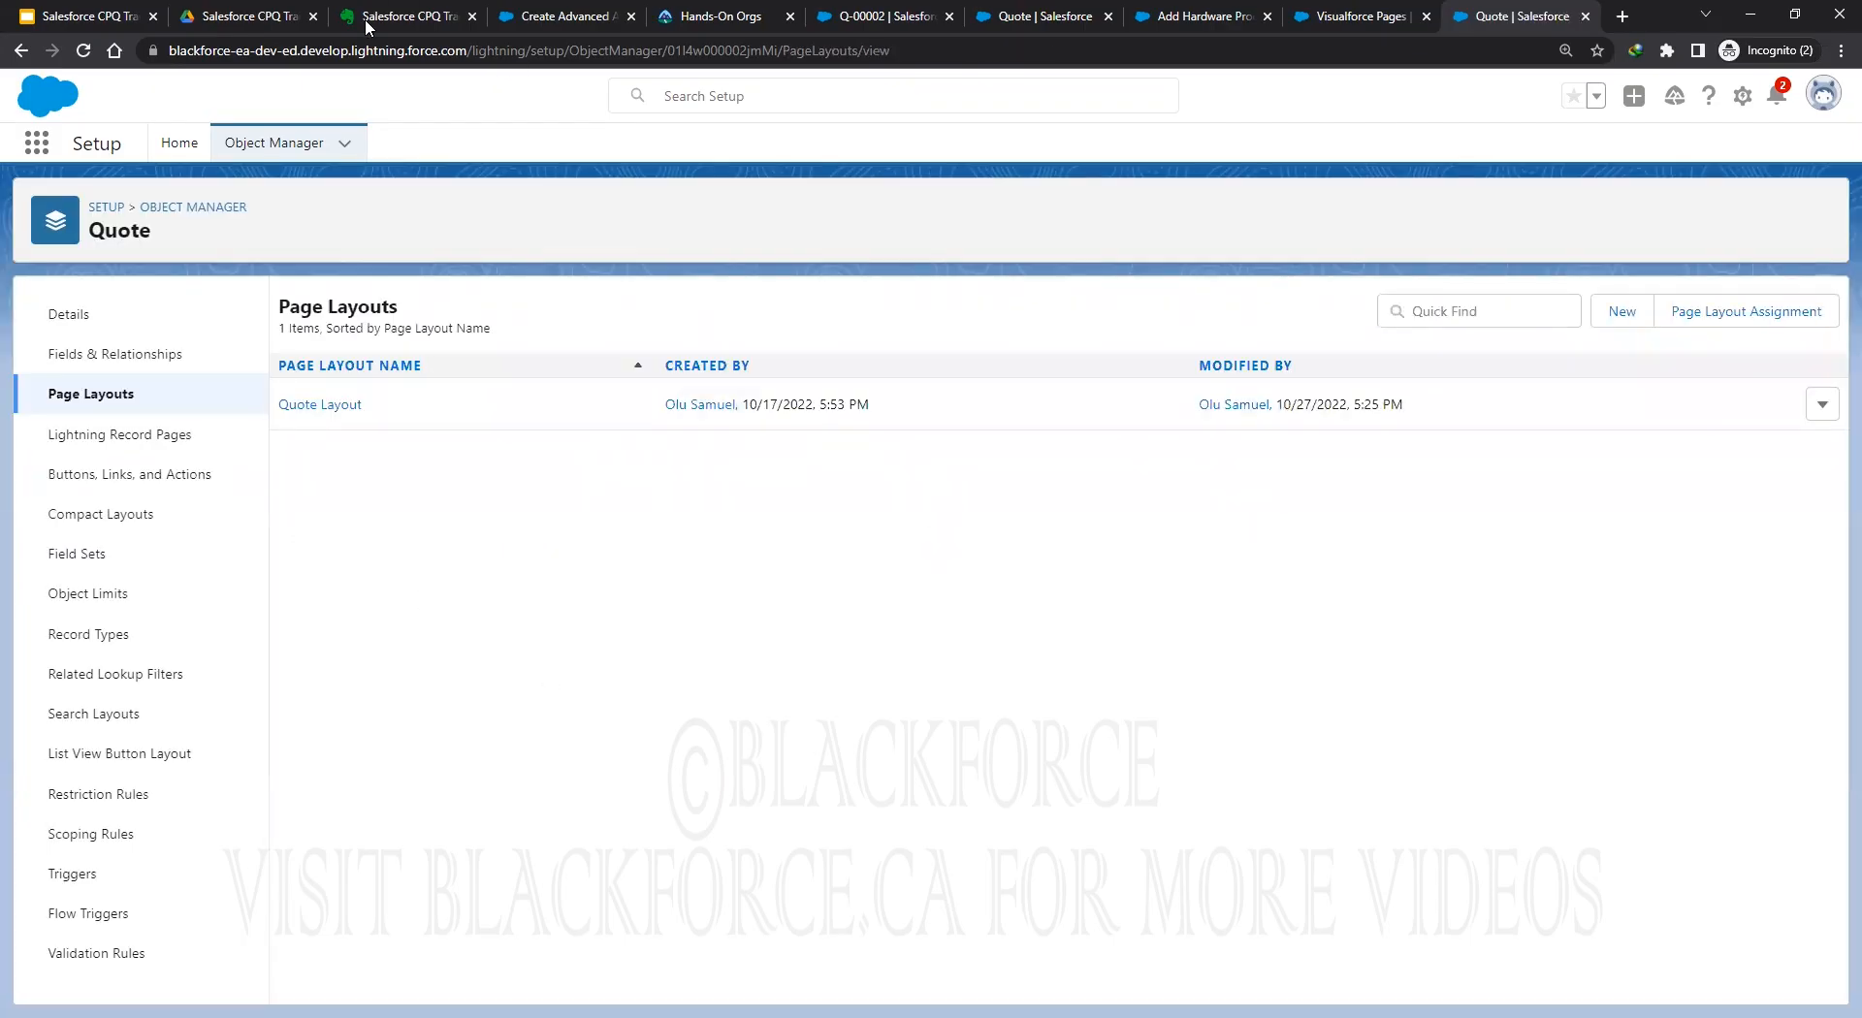
pyautogui.click(364, 19)
pyautogui.scroll(7, 779, 648)
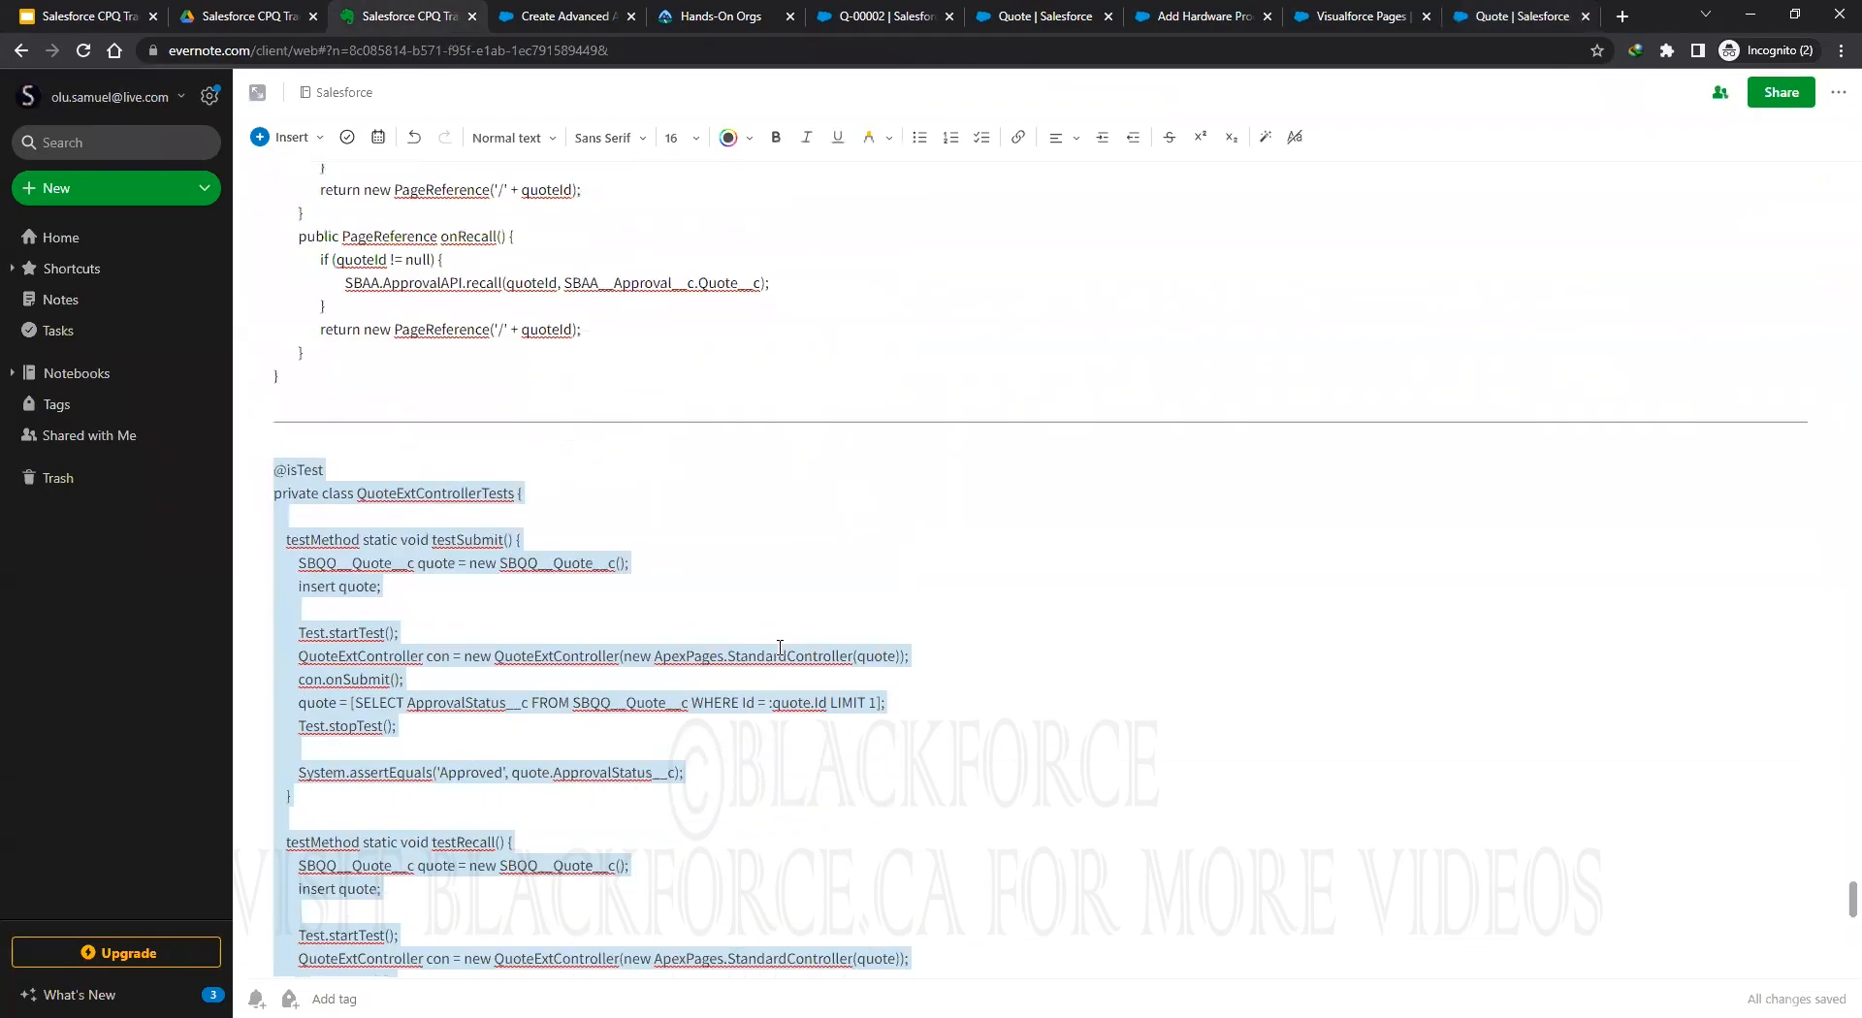
pyautogui.scroll(8, 780, 647)
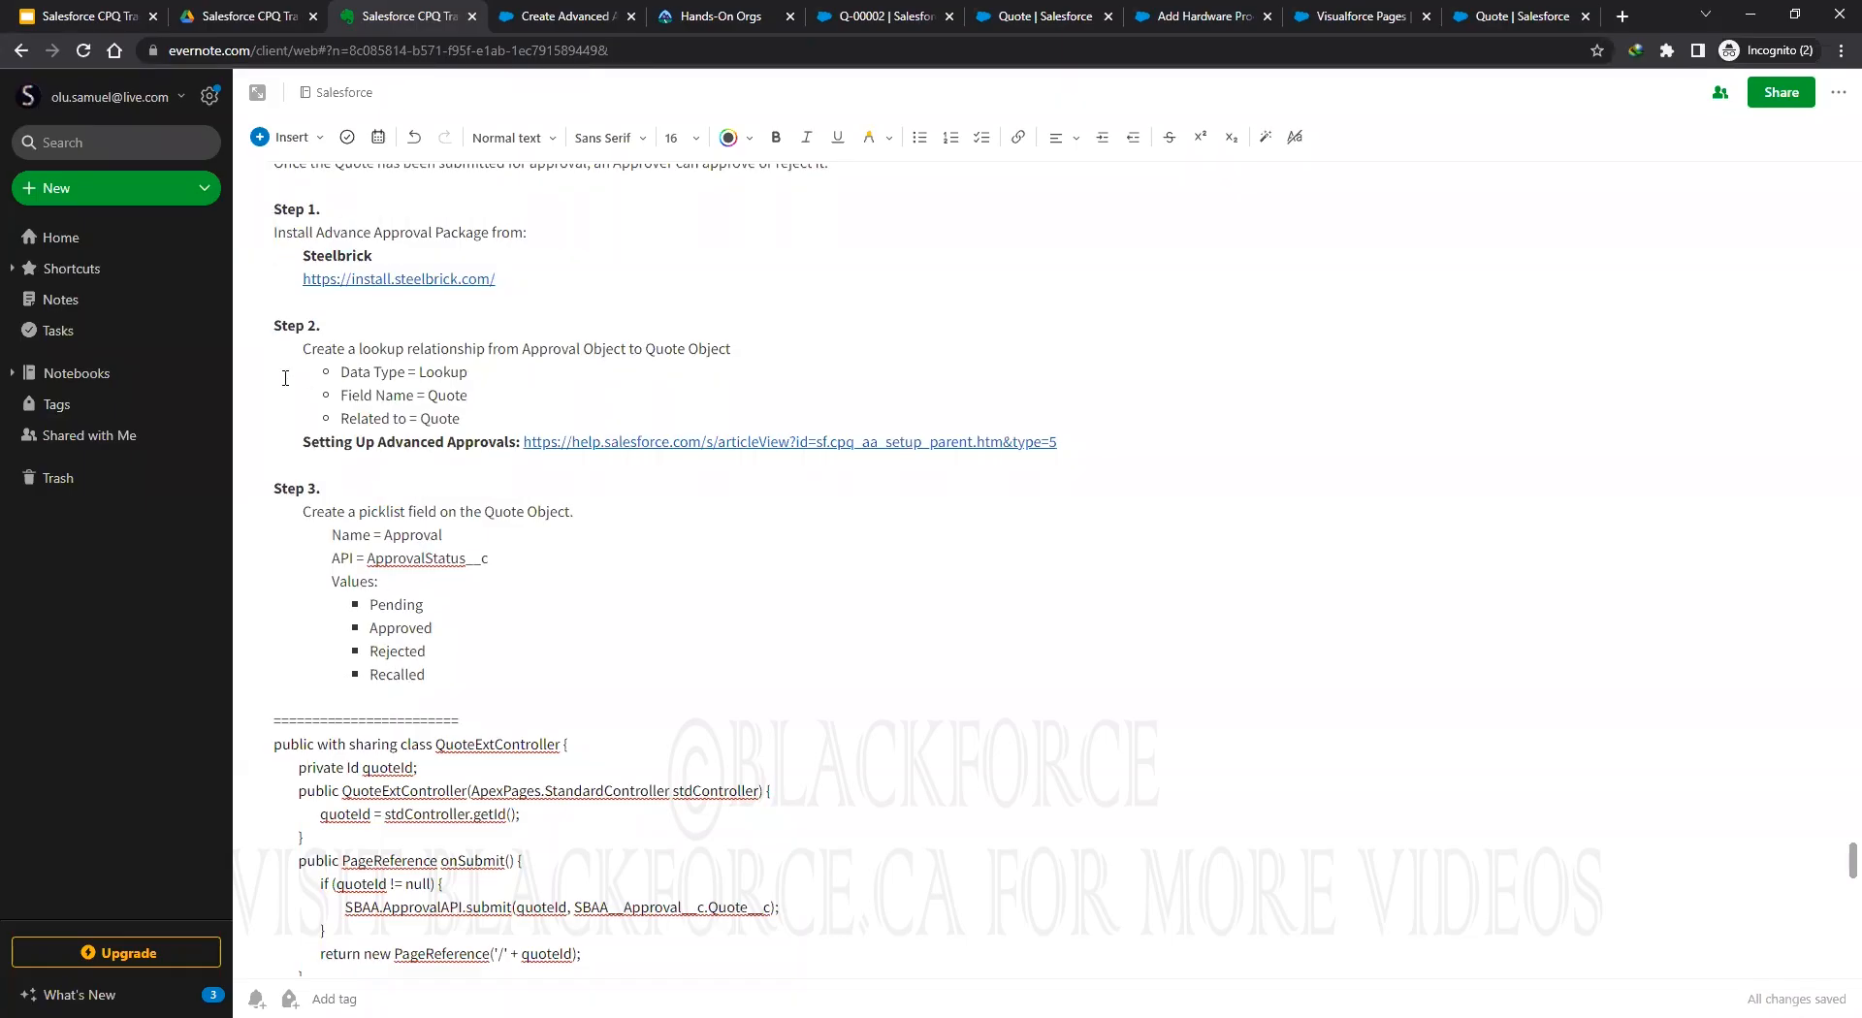
pyautogui.click(571, 18)
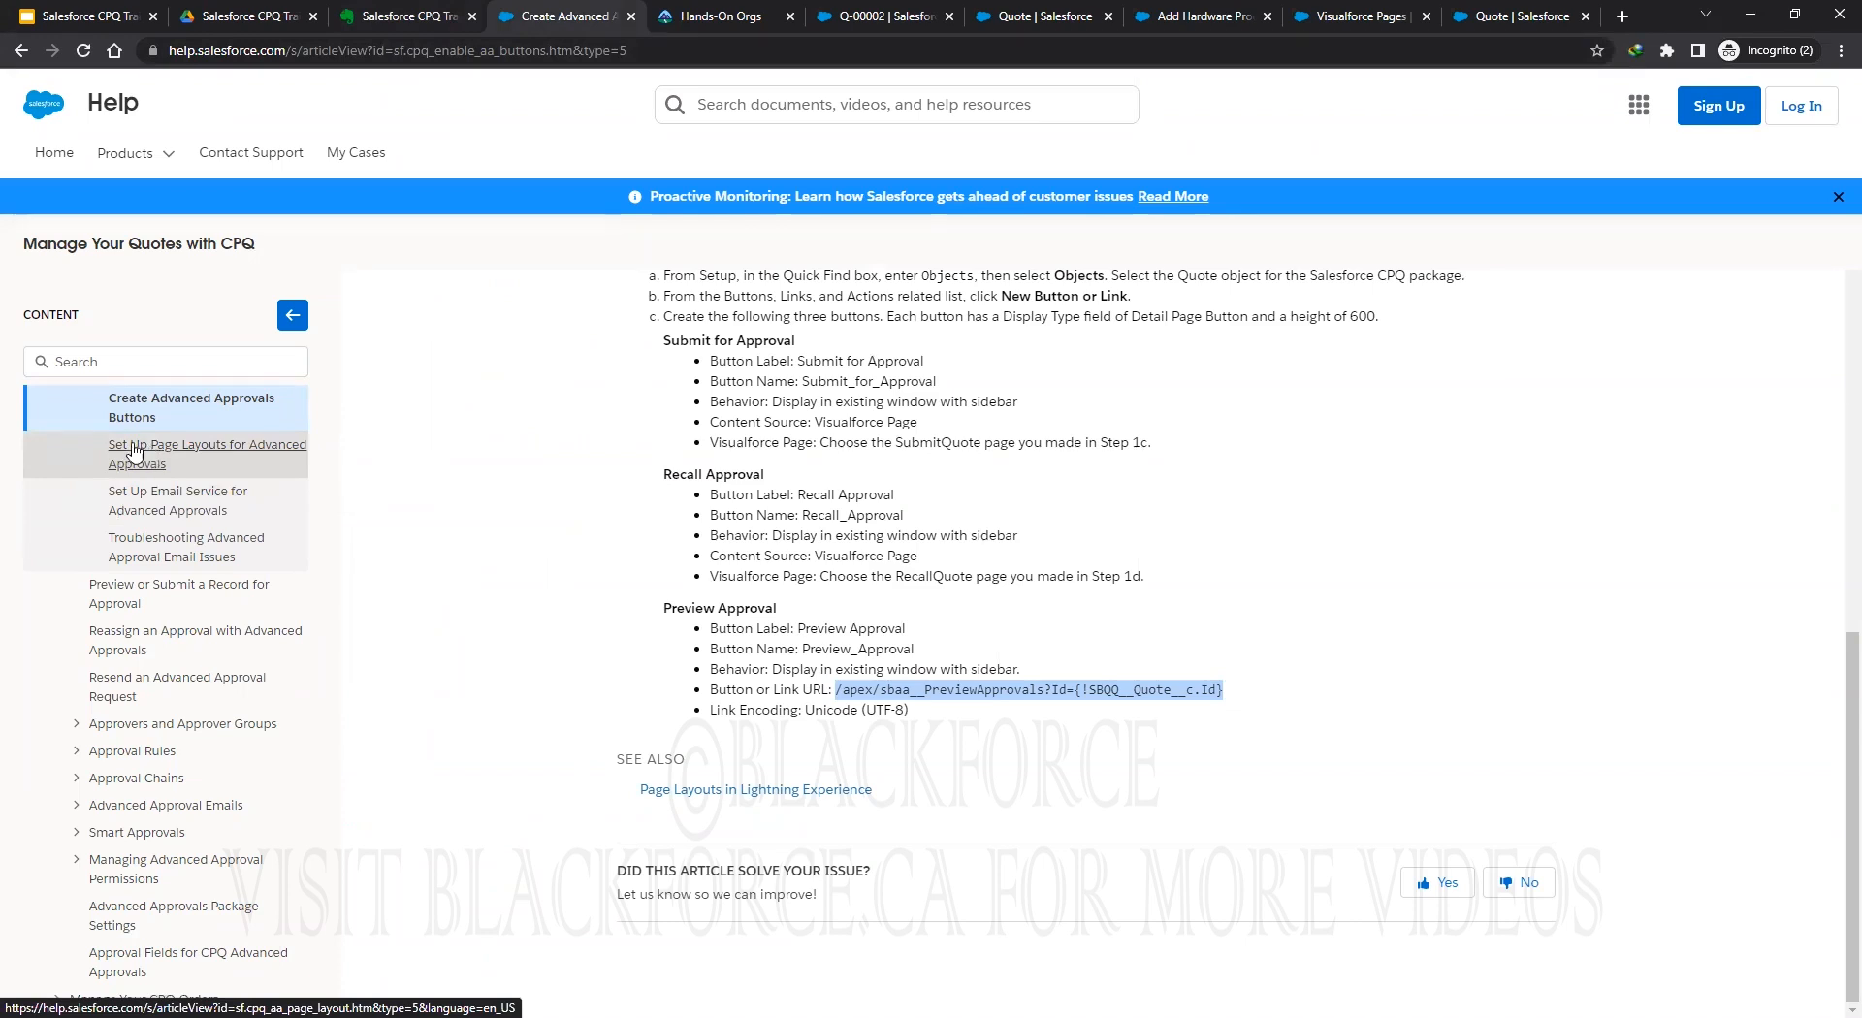
pyautogui.scroll(2, 187, 488)
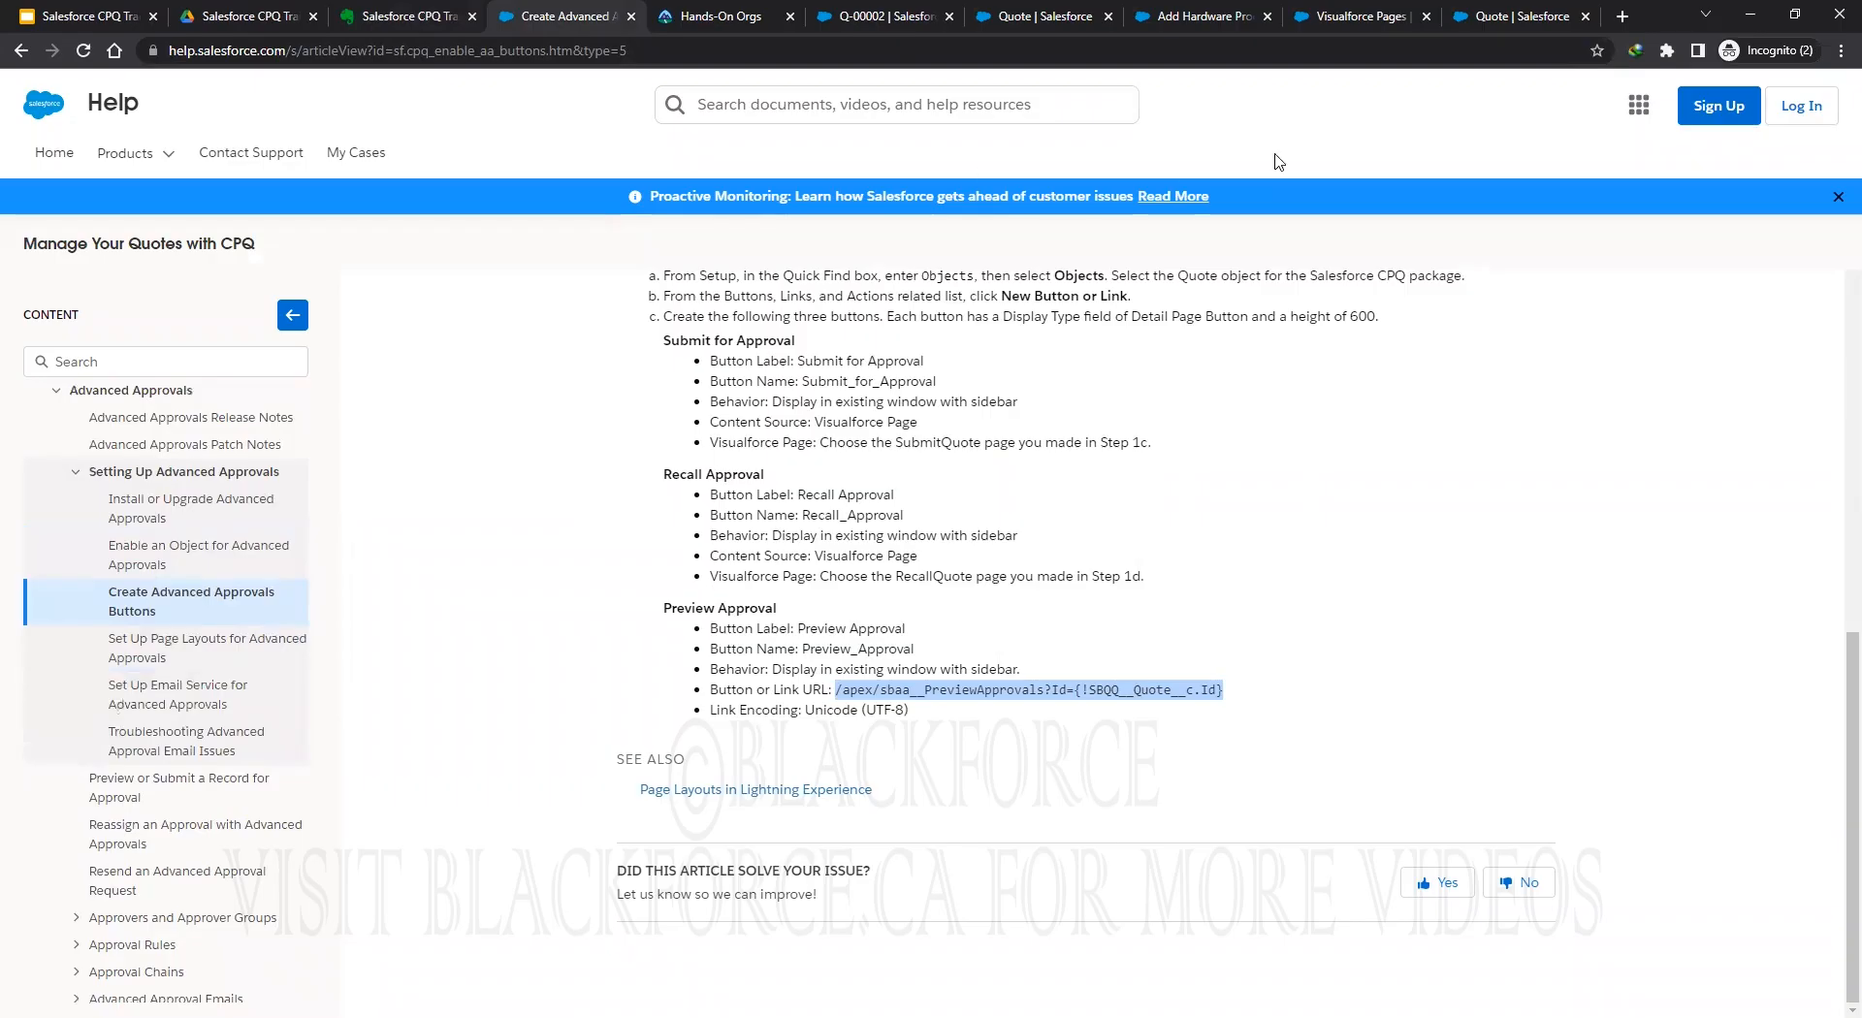
pyautogui.click(1492, 22)
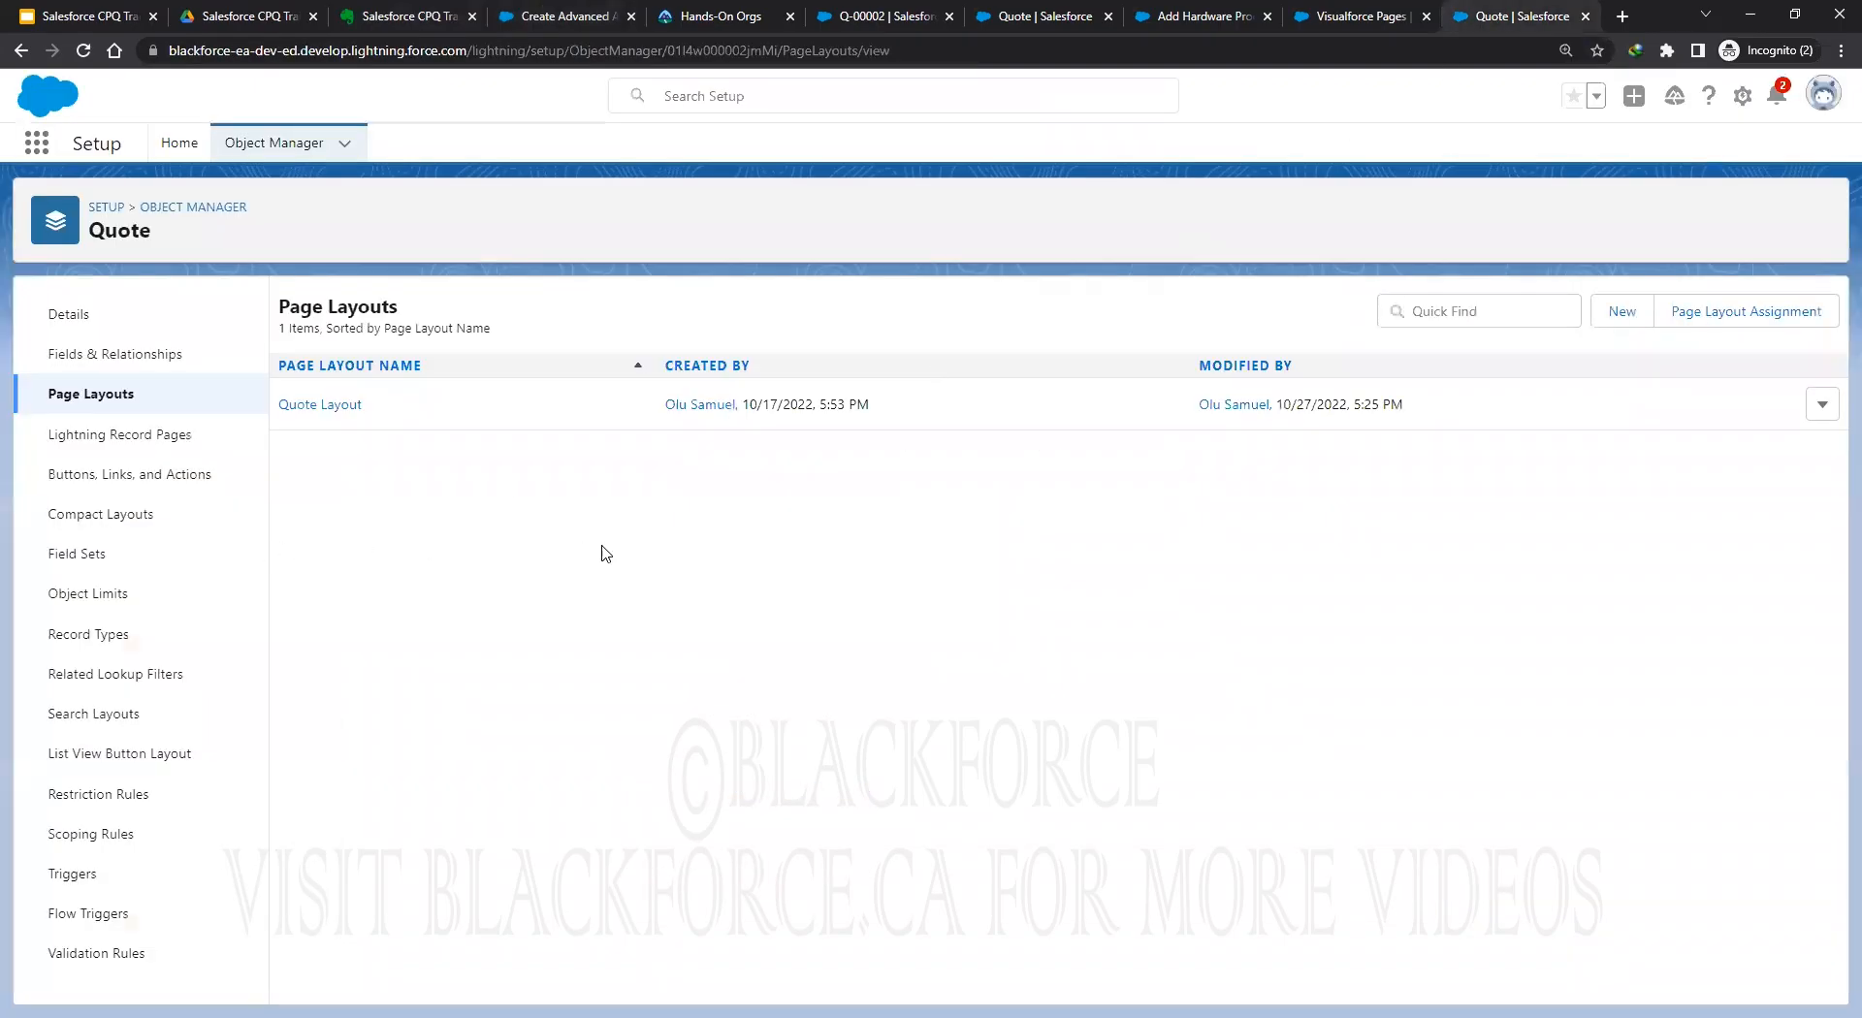
# Open the Quote Layout and override the global publisher layout for its Mobile & Lightning Actions.
pyautogui.click(322, 406)
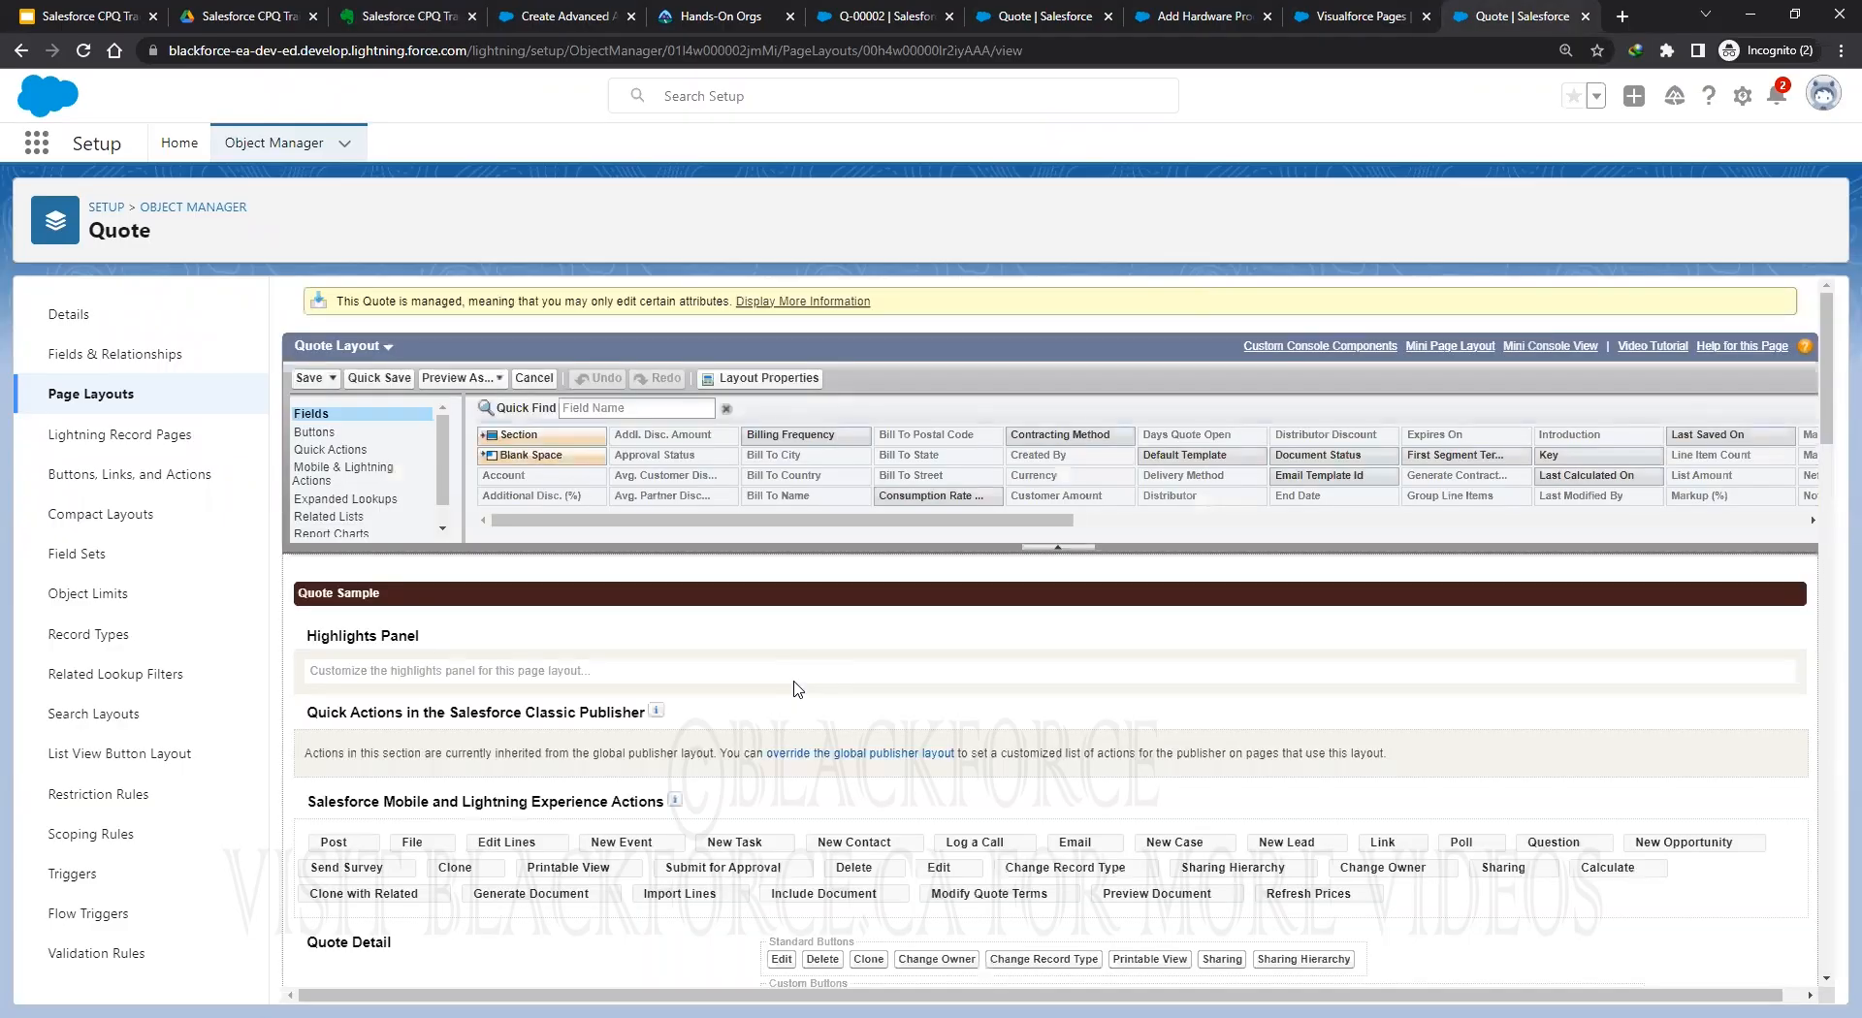
pyautogui.click(309, 485)
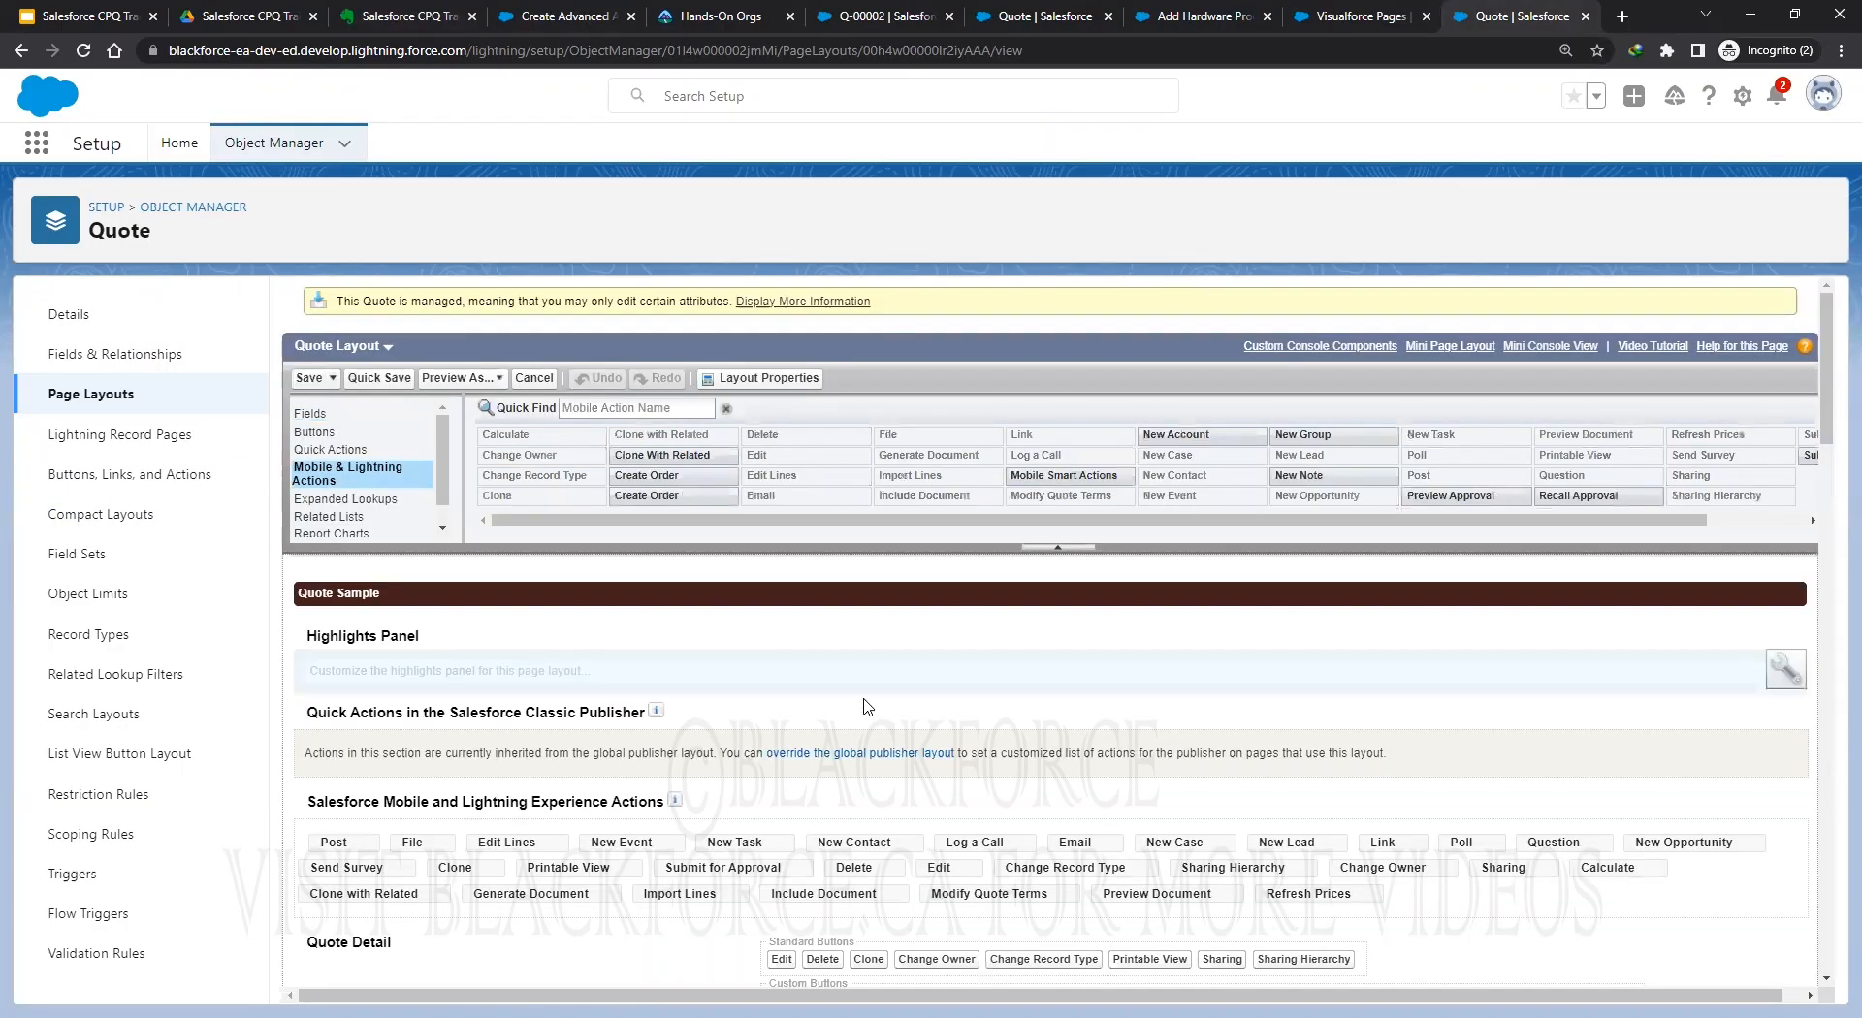
pyautogui.click(858, 753)
pyautogui.scroll(-2, 1043, 761)
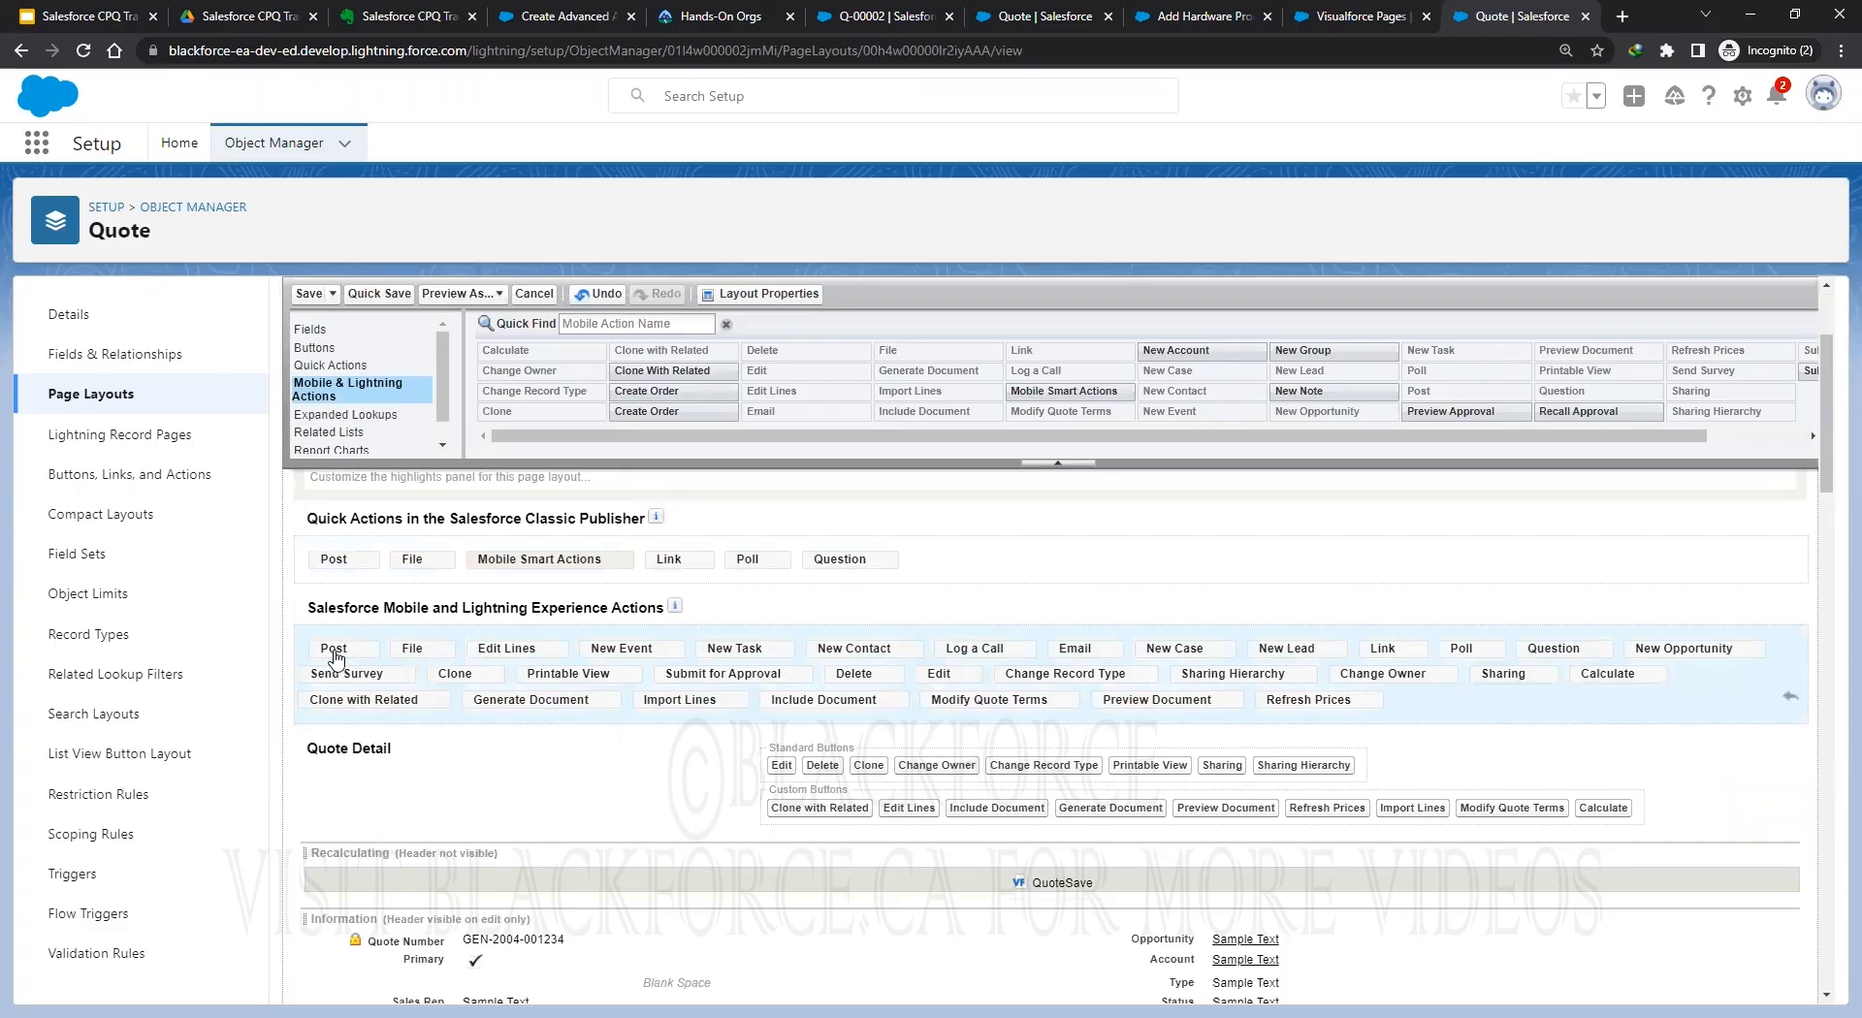
# Remove Post, File, New Lead, Question, New Opportunity, Clone, Submit for Approval, Change Record Type, Edit, Send Survey, New Case and Email.
pyautogui.moveTo(337, 658); pyautogui.dragTo(979, 403)
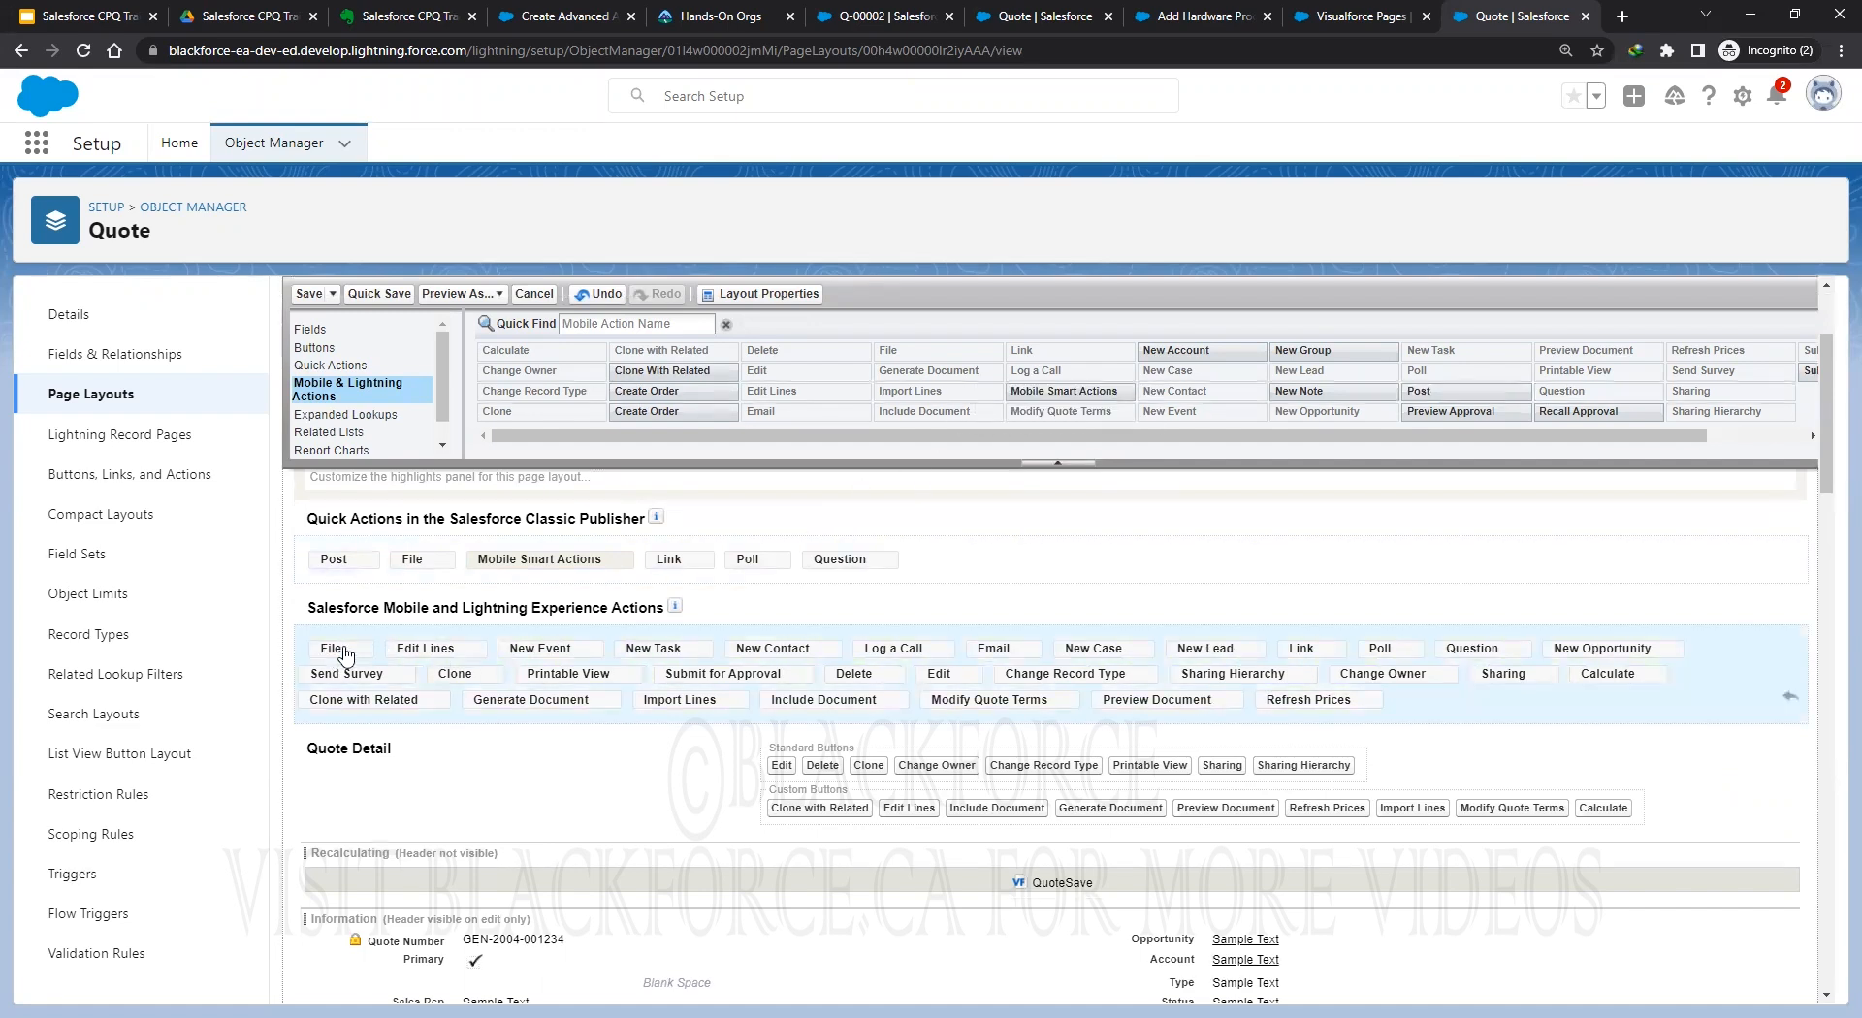
pyautogui.moveTo(347, 655); pyautogui.dragTo(1205, 376)
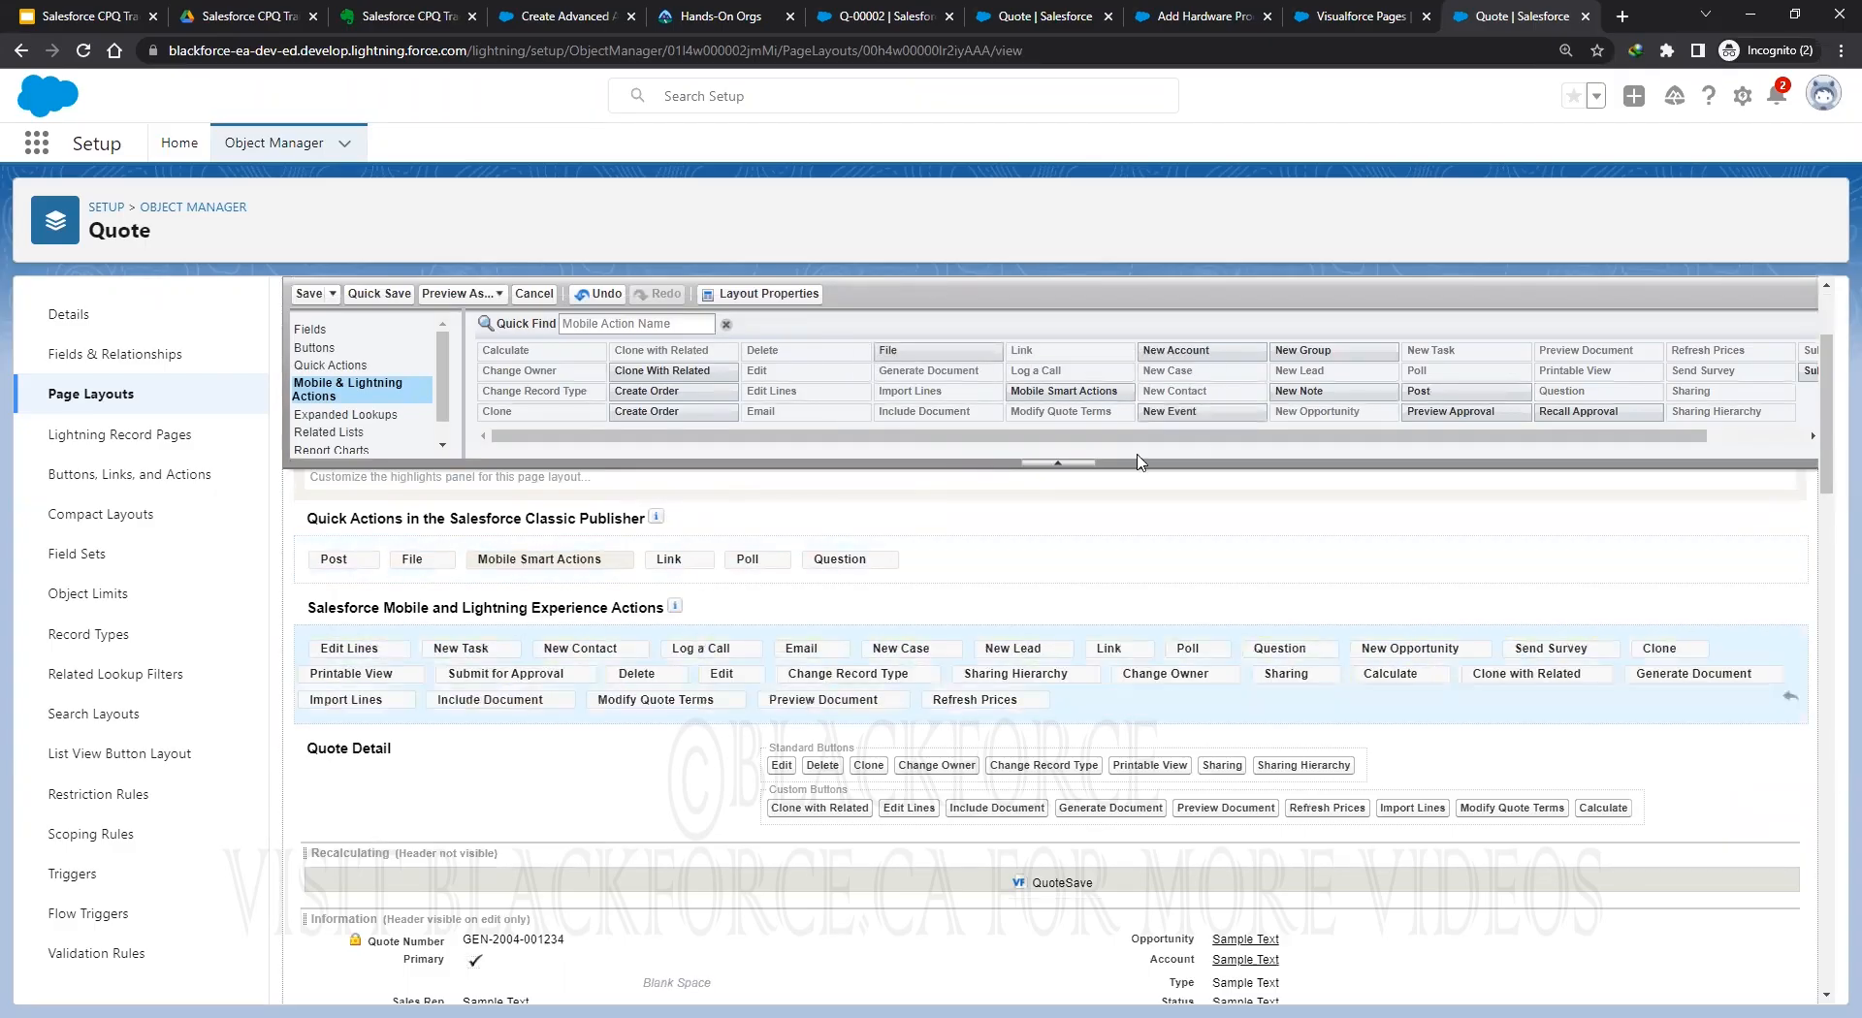
pyautogui.moveTo(1168, 648); pyautogui.dragTo(1319, 374)
pyautogui.moveTo(1199, 696); pyautogui.dragTo(1391, 364)
pyautogui.moveTo(1285, 647)
pyautogui.mouseDown()
pyautogui.moveTo(1429, 623)
pyautogui.moveTo(1448, 380)
pyautogui.mouseUp()
pyautogui.moveTo(1466, 648); pyautogui.dragTo(1493, 398)
pyautogui.moveTo(1648, 659); pyautogui.dragTo(1357, 345)
pyautogui.moveTo(1537, 658); pyautogui.dragTo(1224, 347)
pyautogui.moveTo(1178, 648); pyautogui.dragTo(1028, 388)
pyautogui.moveTo(906, 649); pyautogui.dragTo(987, 368)
pyautogui.moveTo(801, 648); pyautogui.dragTo(994, 388)
# Remove Edit Lines, New Task, New Contact, Change Owner, Sharing Hierarchy and Clone with Related from Lightning actions.
pyautogui.click(363, 658)
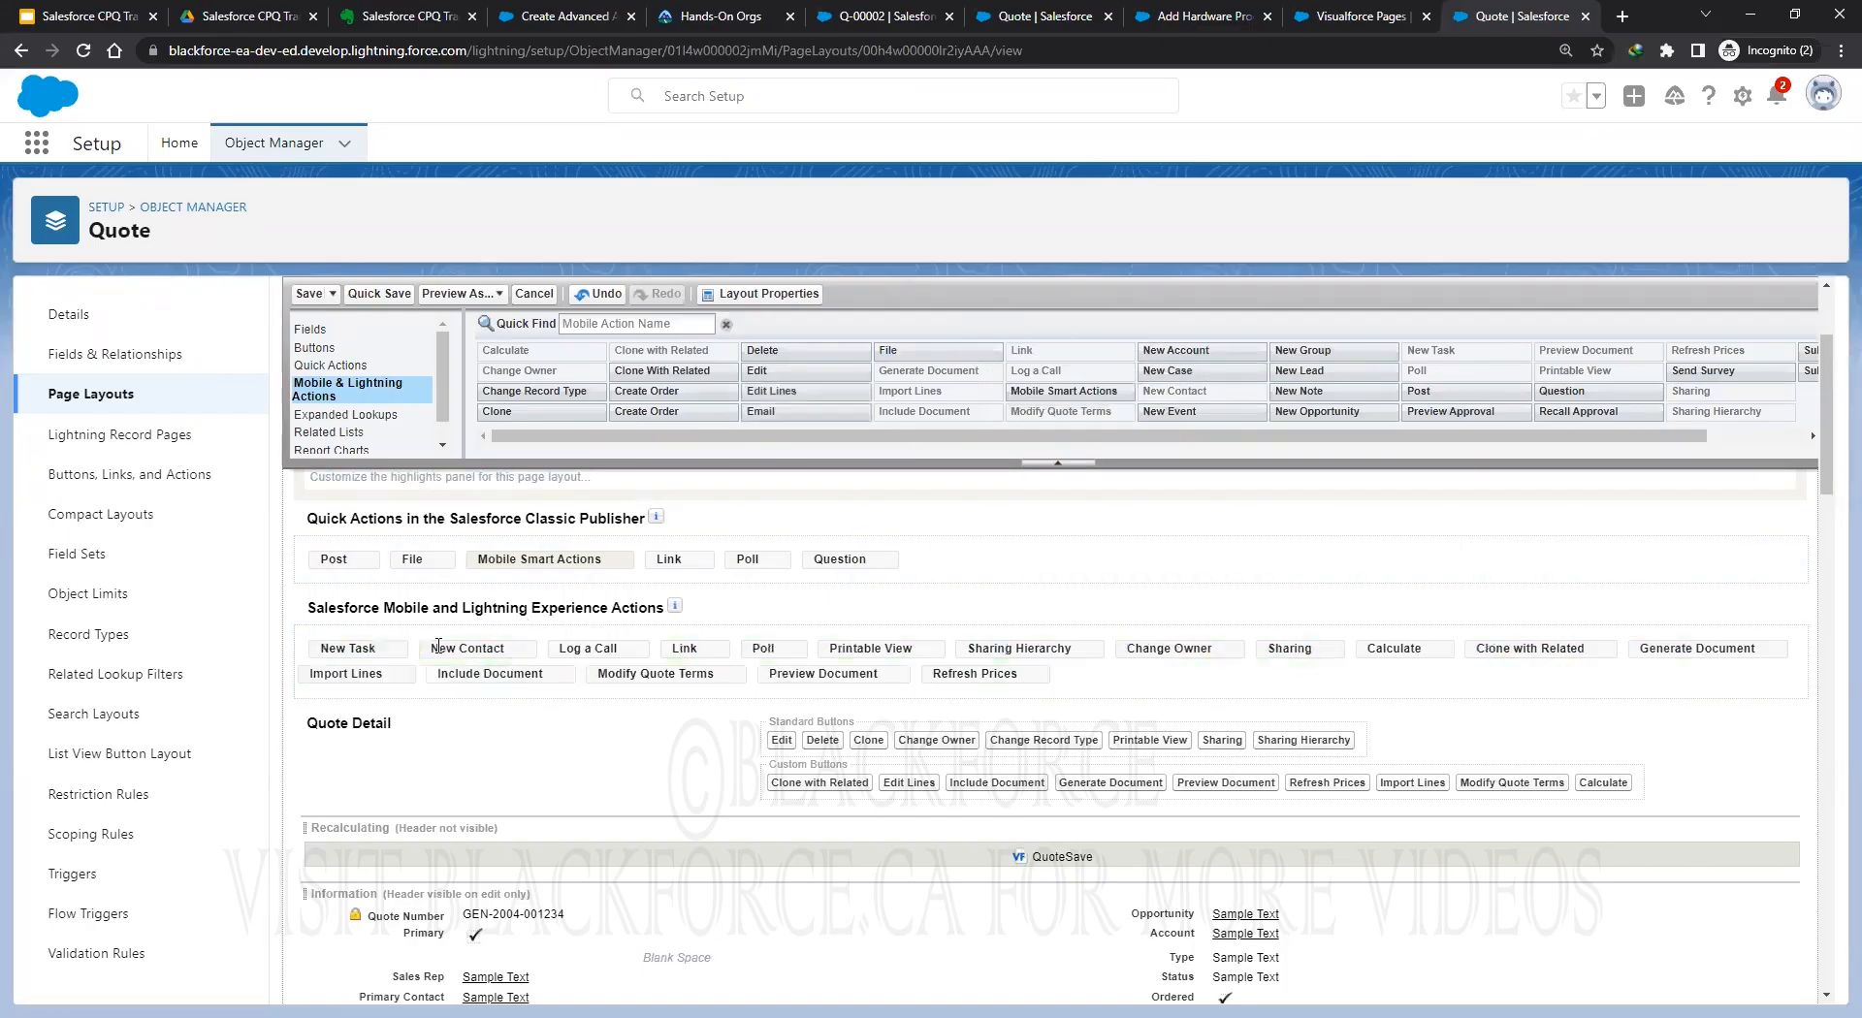
pyautogui.moveTo(392, 653); pyautogui.dragTo(776, 361)
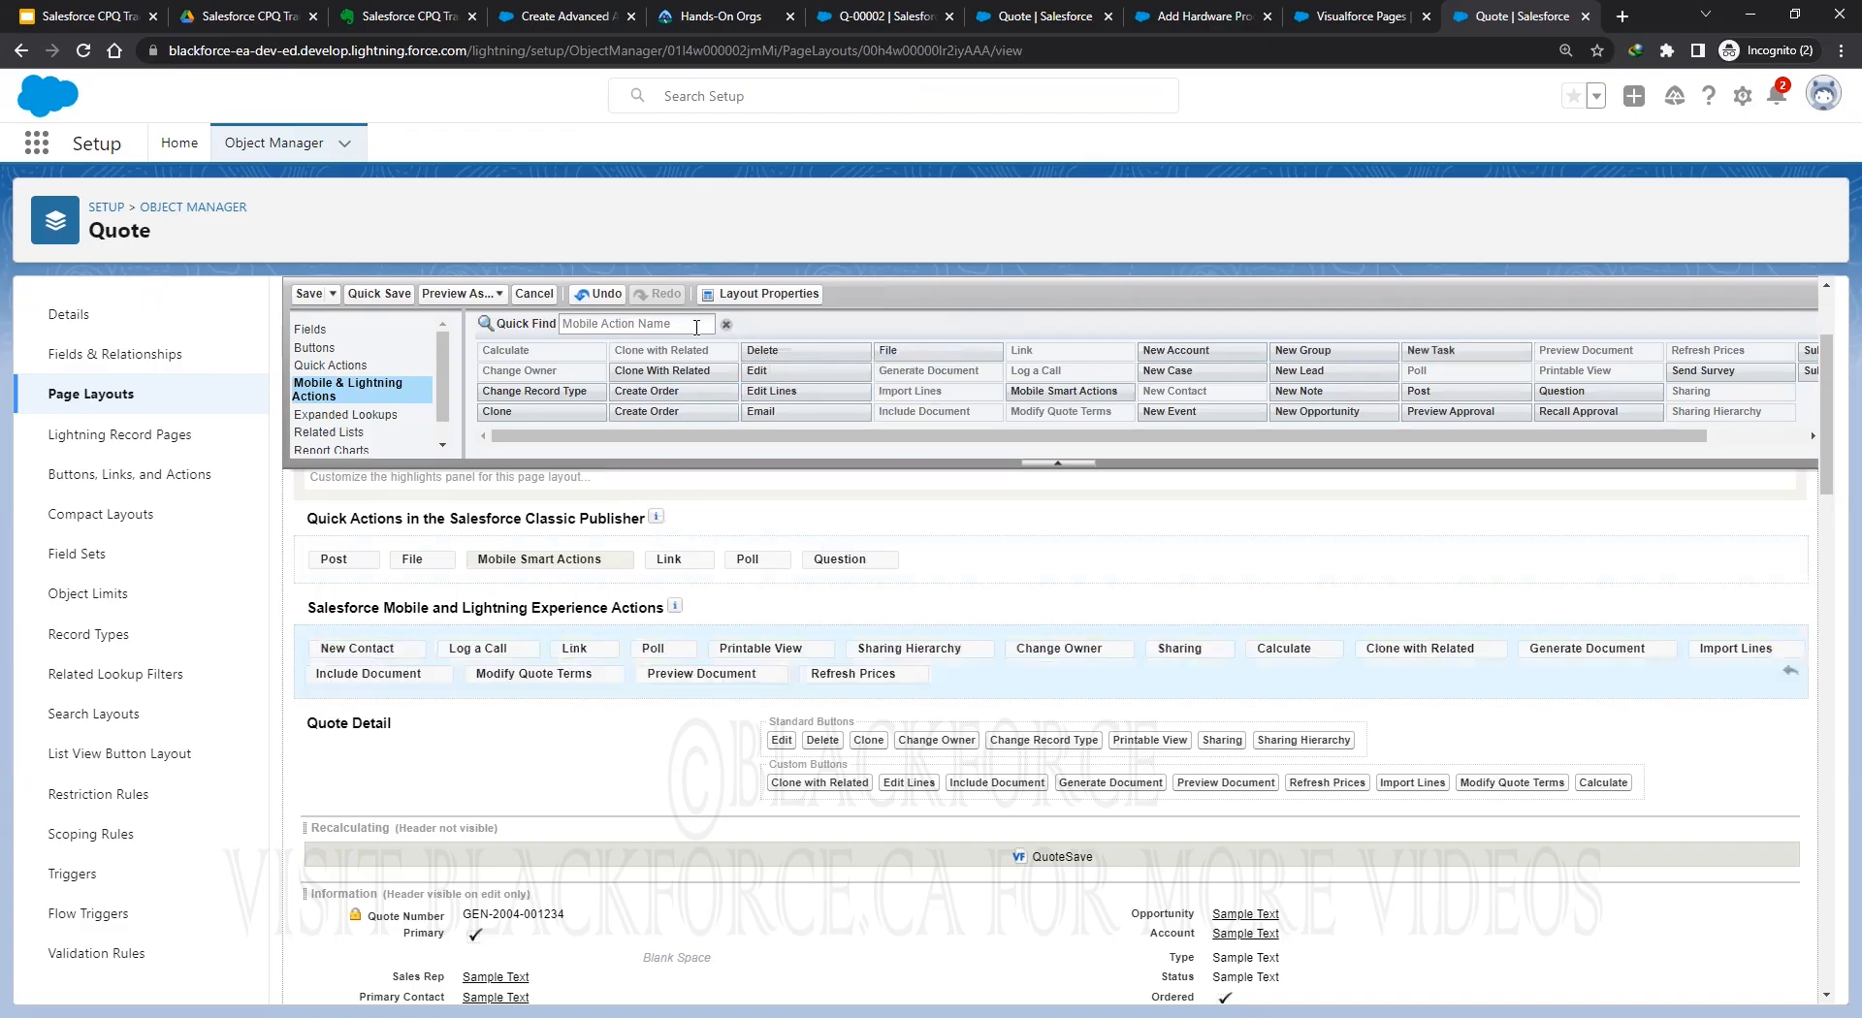
pyautogui.moveTo(357, 648); pyautogui.dragTo(1038, 383)
pyautogui.moveTo(790, 658); pyautogui.dragTo(1027, 387)
pyautogui.moveTo(695, 660); pyautogui.dragTo(969, 407)
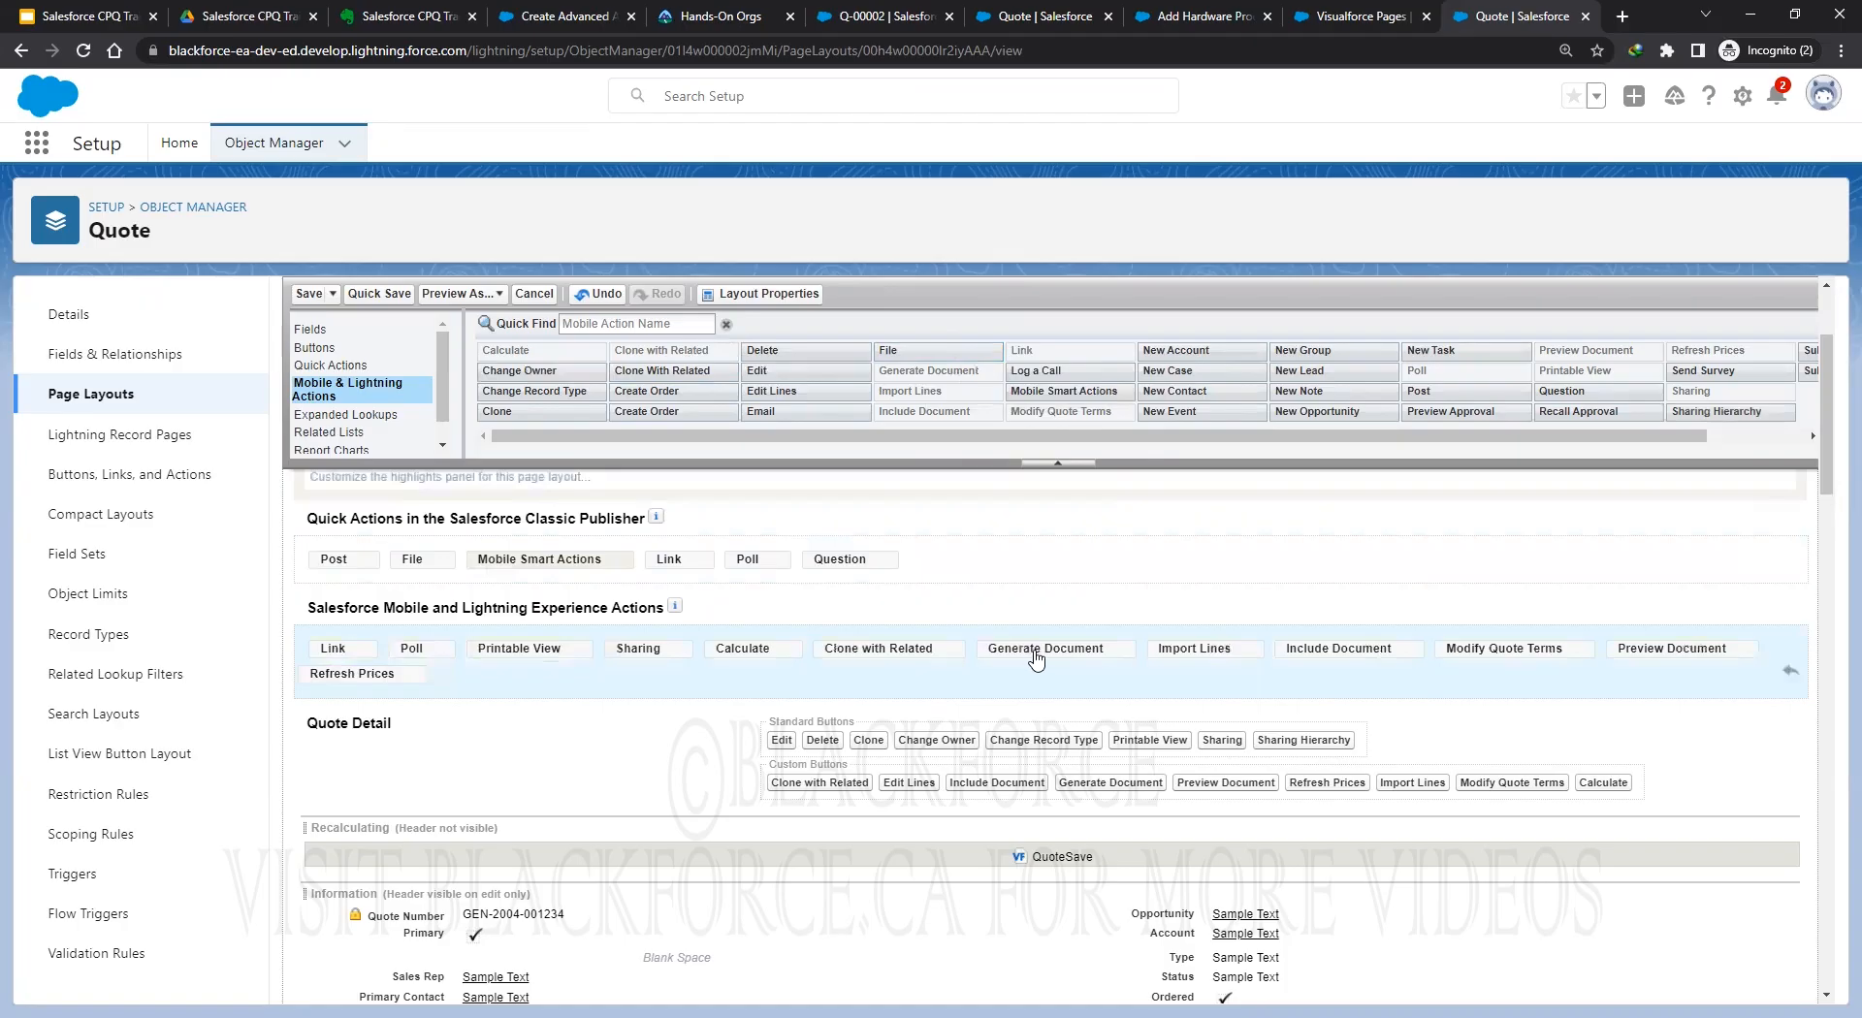
pyautogui.moveTo(868, 654)
pyautogui.mouseDown()
pyautogui.moveTo(999, 379)
pyautogui.moveTo(994, 417)
pyautogui.mouseUp()
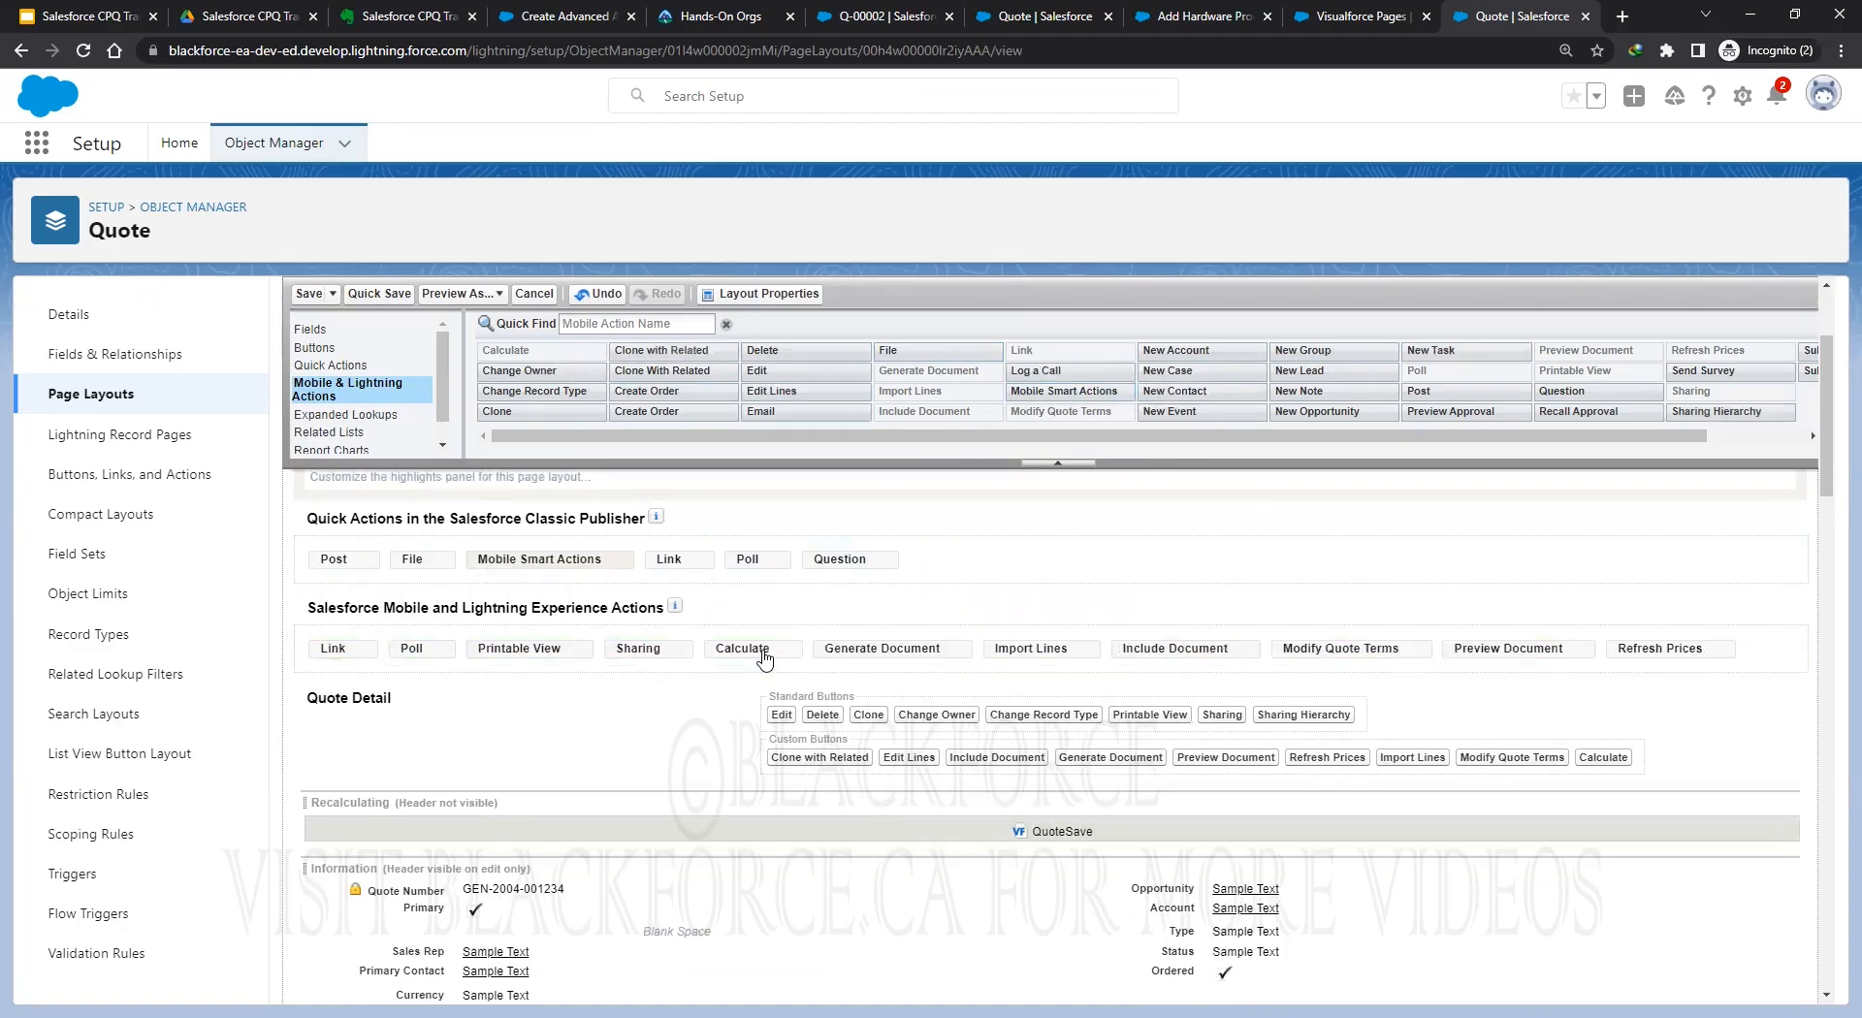
# Remove Calculate, Sharing, Poll, Link, Refresh Prices, Import Lines and Modify Quote Terms, then re-add Edit Lines.
pyautogui.moveTo(742, 647); pyautogui.dragTo(679, 388)
pyautogui.moveTo(638, 648); pyautogui.dragTo(989, 383)
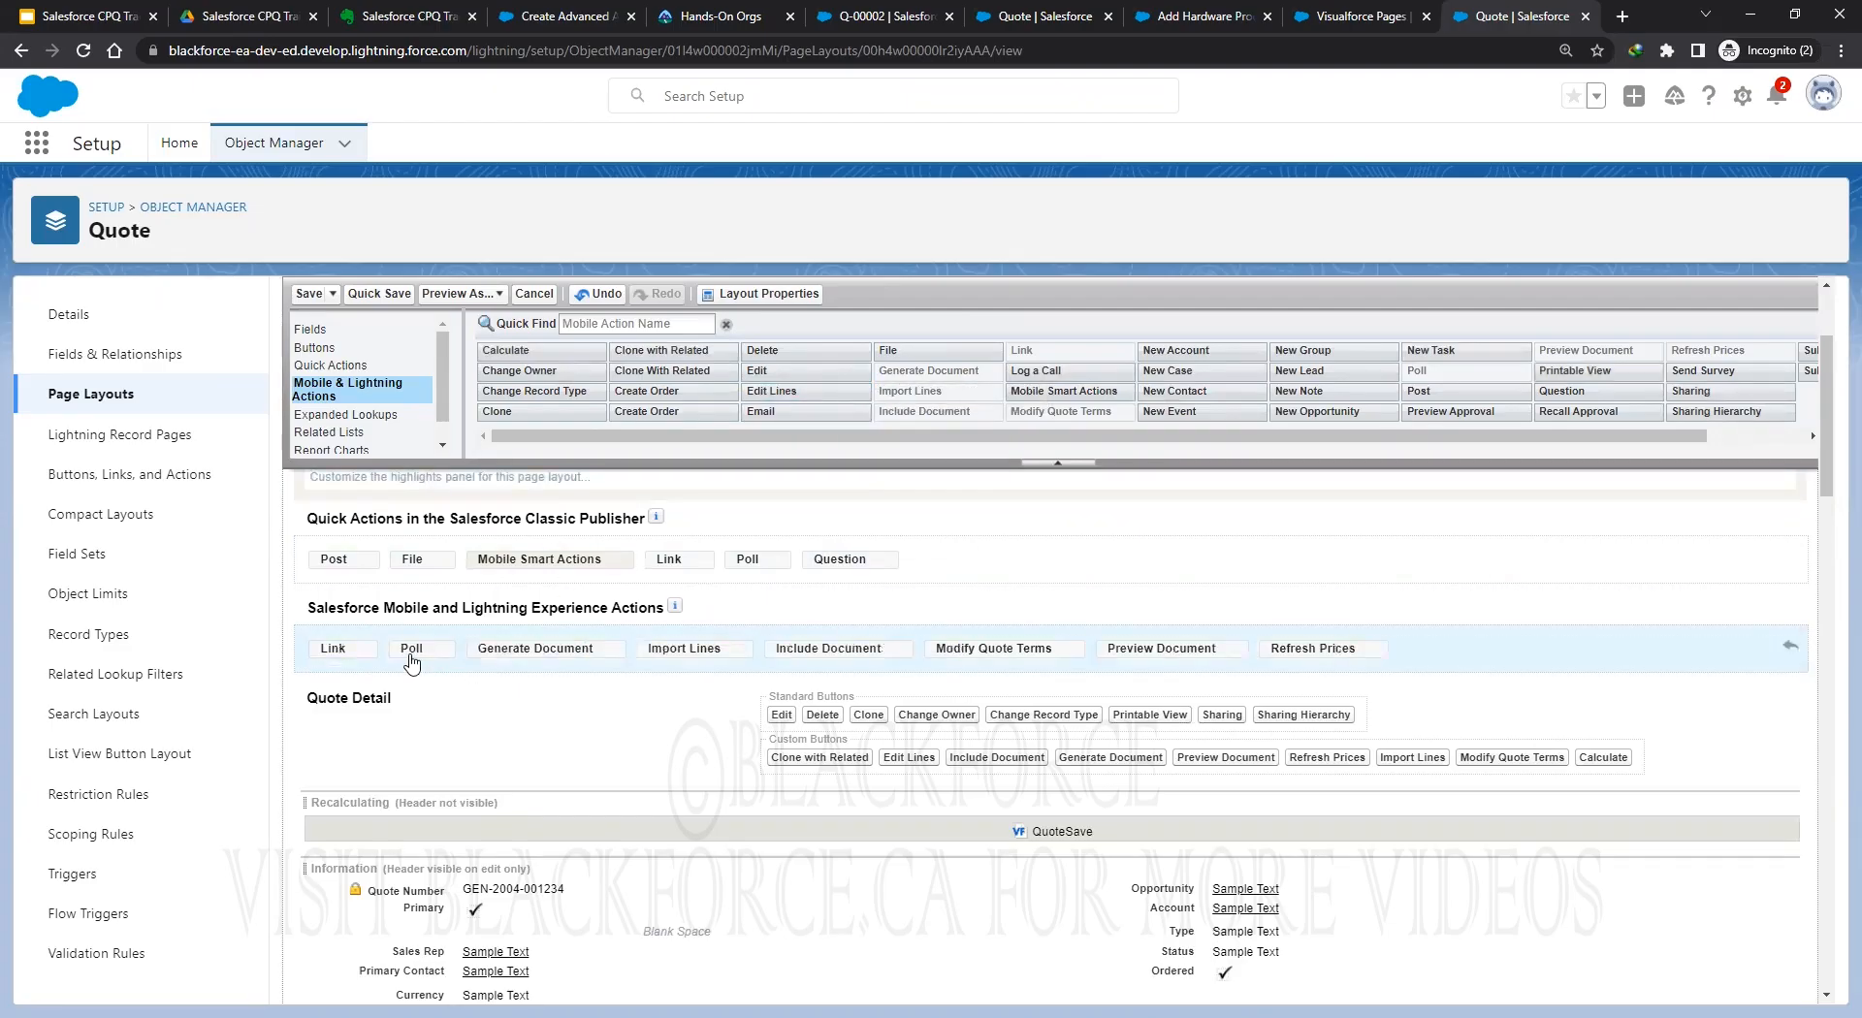
pyautogui.moveTo(411, 659); pyautogui.dragTo(853, 369)
pyautogui.moveTo(332, 648); pyautogui.dragTo(848, 339)
pyautogui.moveTo(1131, 650); pyautogui.dragTo(1304, 354)
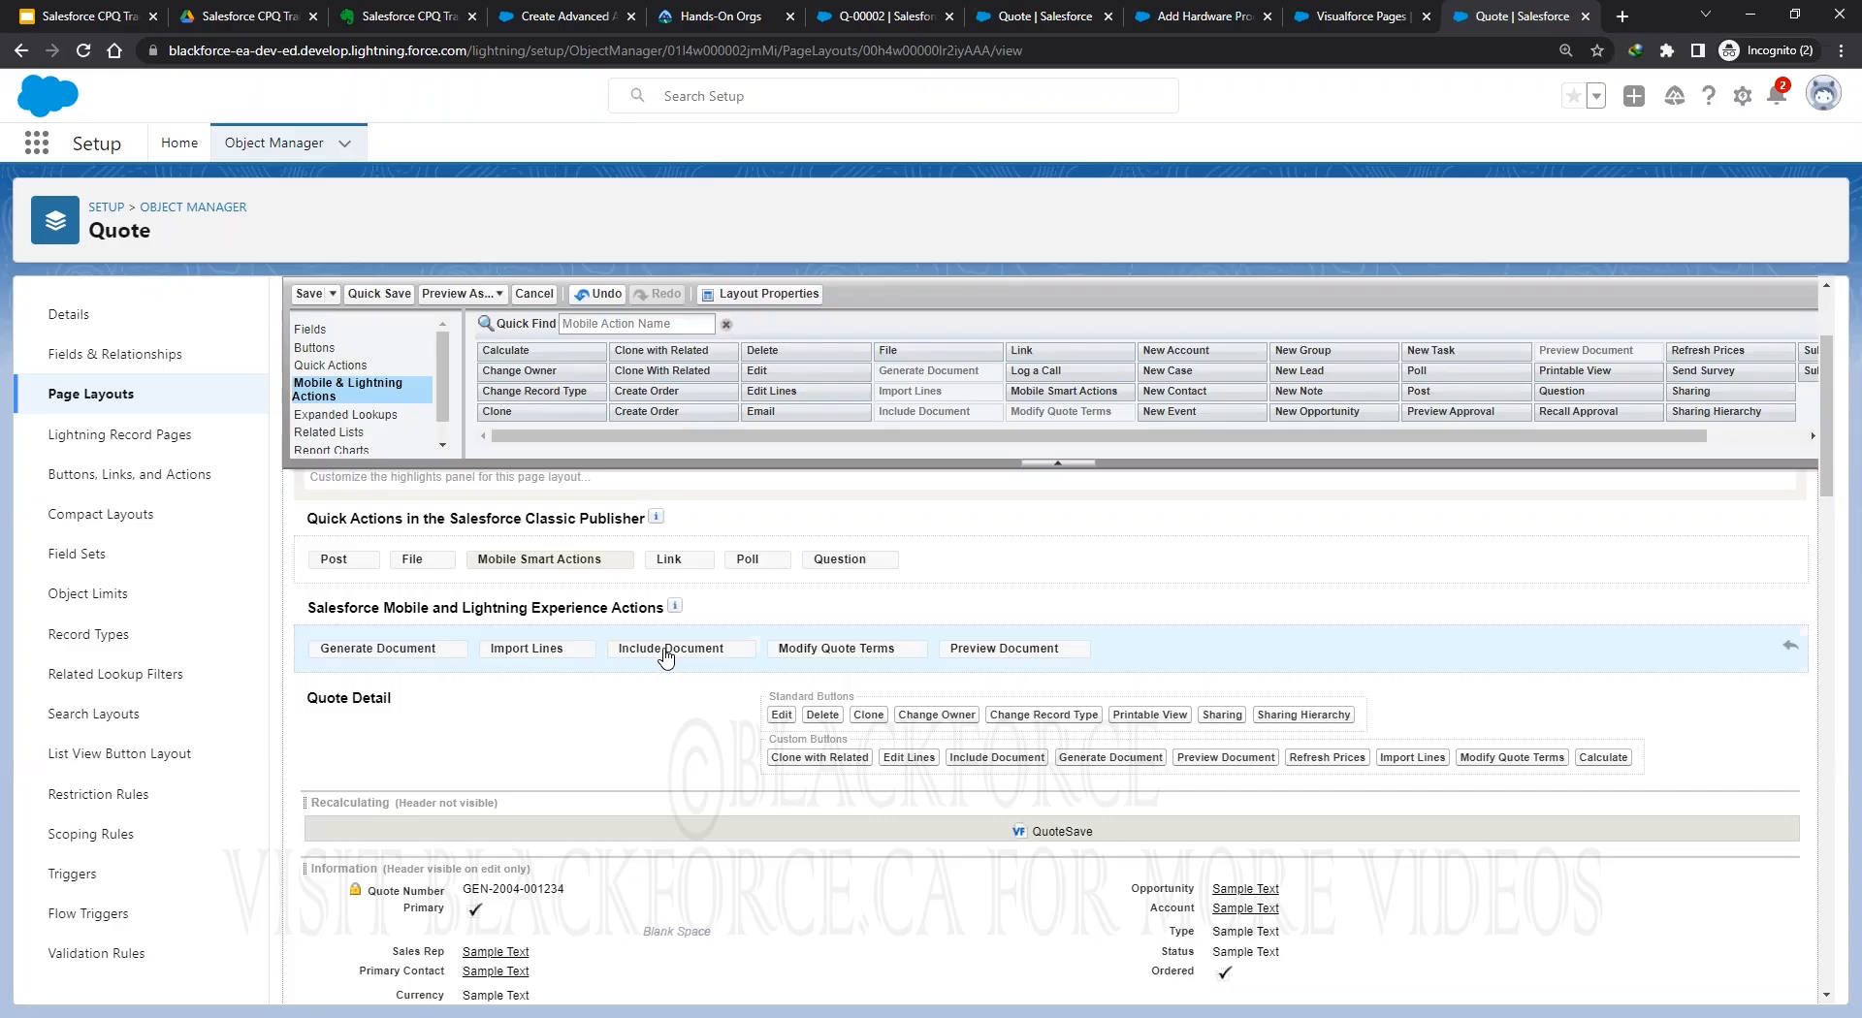
pyautogui.moveTo(532, 648); pyautogui.dragTo(853, 393)
pyautogui.moveTo(705, 655); pyautogui.dragTo(926, 396)
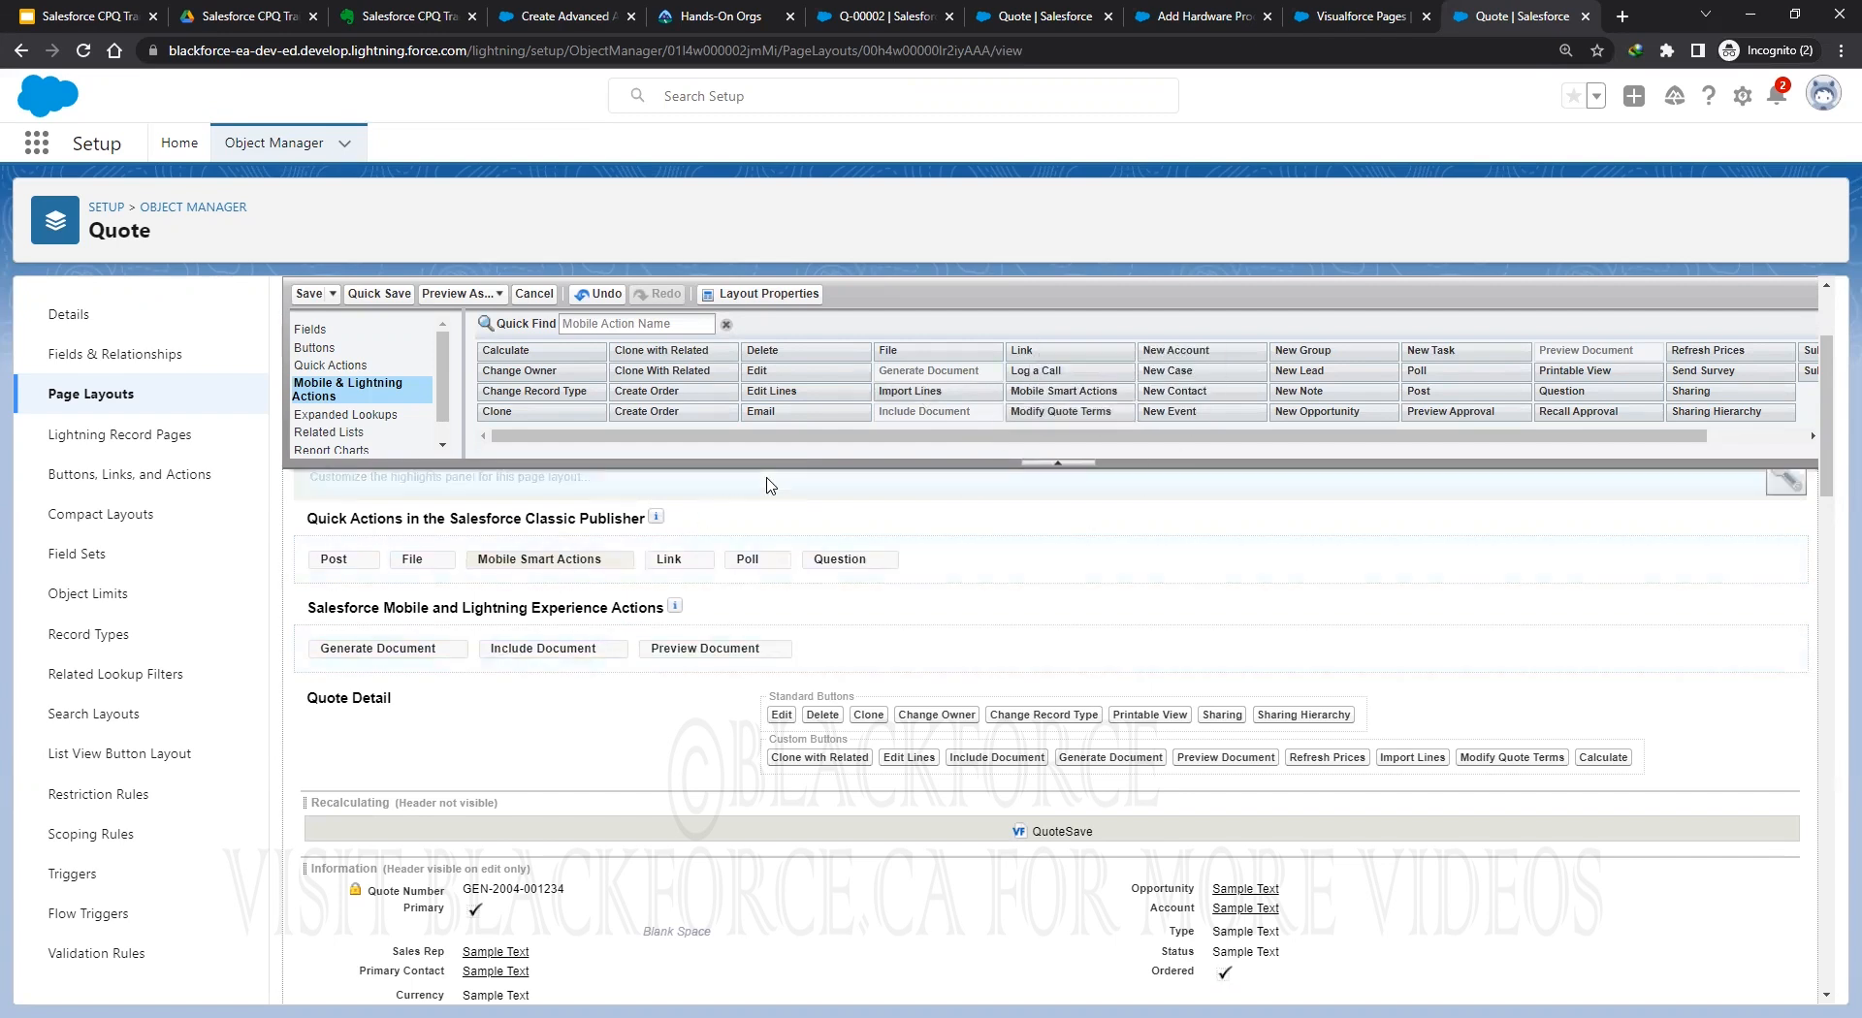
pyautogui.moveTo(786, 391); pyautogui.dragTo(334, 643)
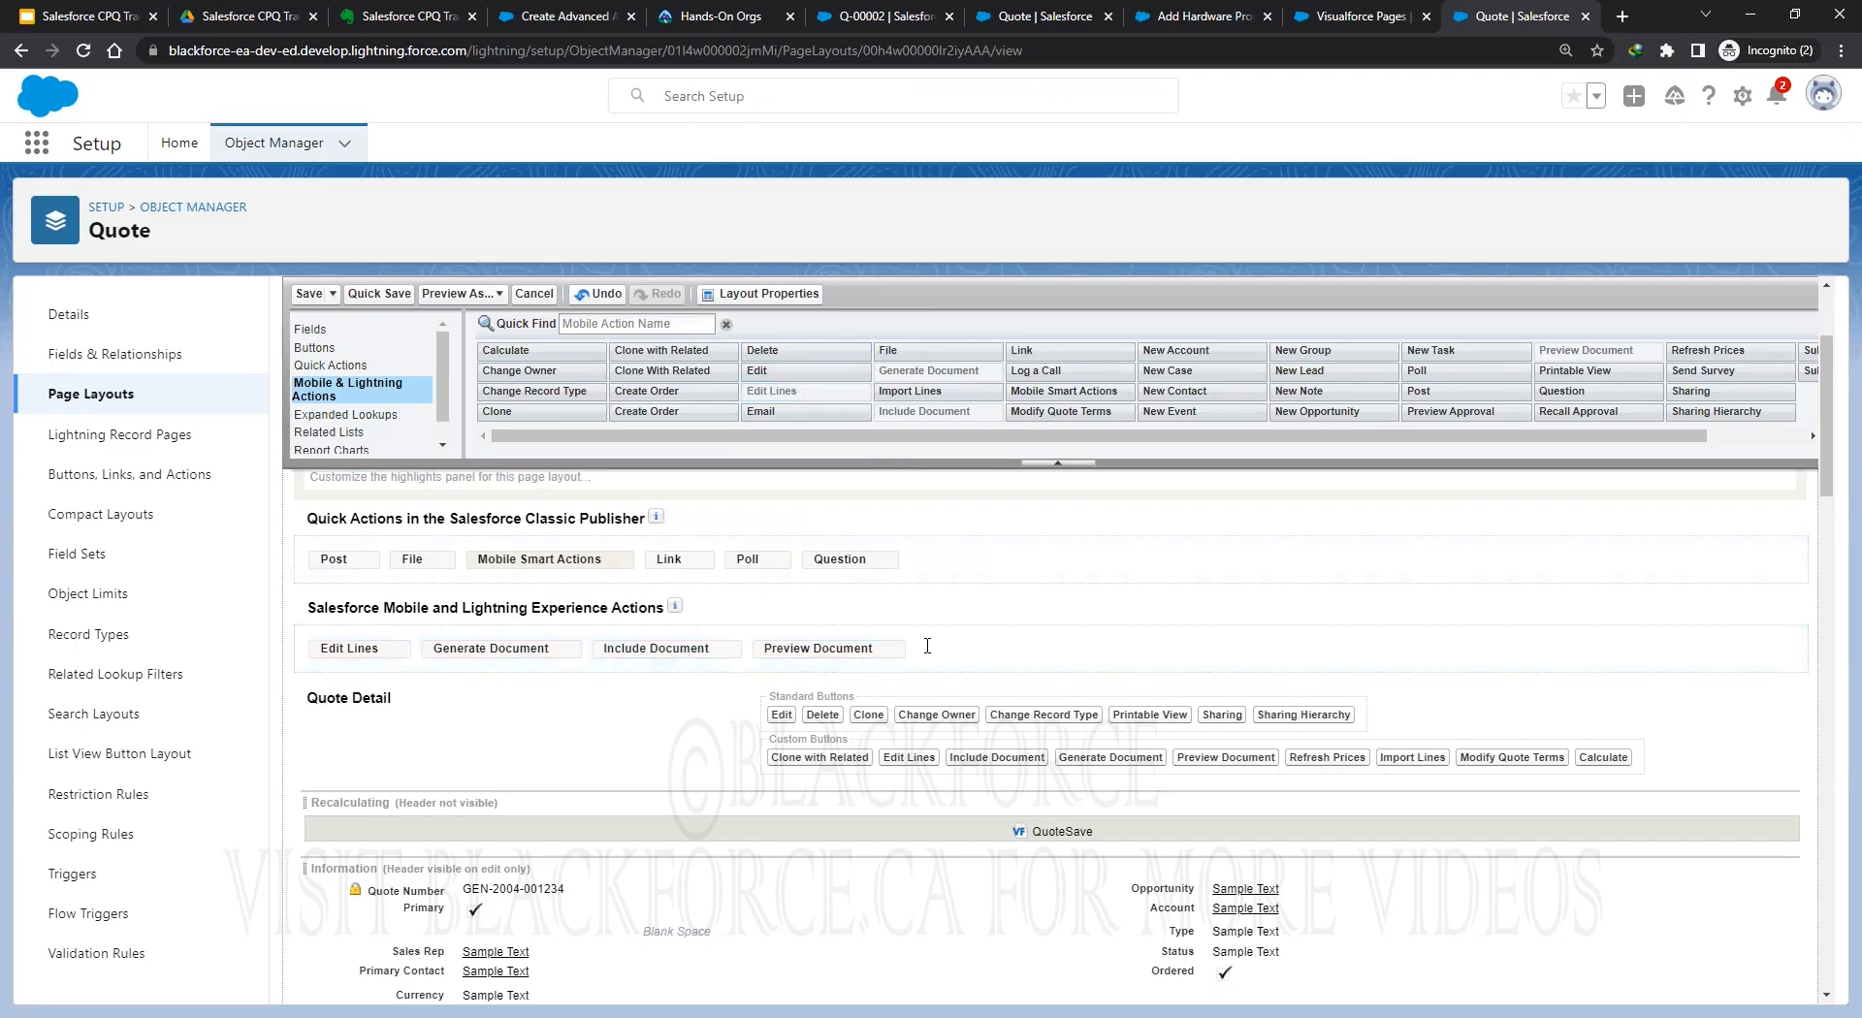
# Add Preview Approval after Edit Lines, then Submit for Approval and Recall Approval to the Lightning actions.
pyautogui.click(1459, 411)
pyautogui.moveTo(1393, 470); pyautogui.dragTo(432, 652)
pyautogui.moveTo(424, 643)
pyautogui.mouseDown()
pyautogui.moveTo(776, 688)
pyautogui.moveTo(974, 661)
pyautogui.moveTo(432, 654)
pyautogui.mouseUp()
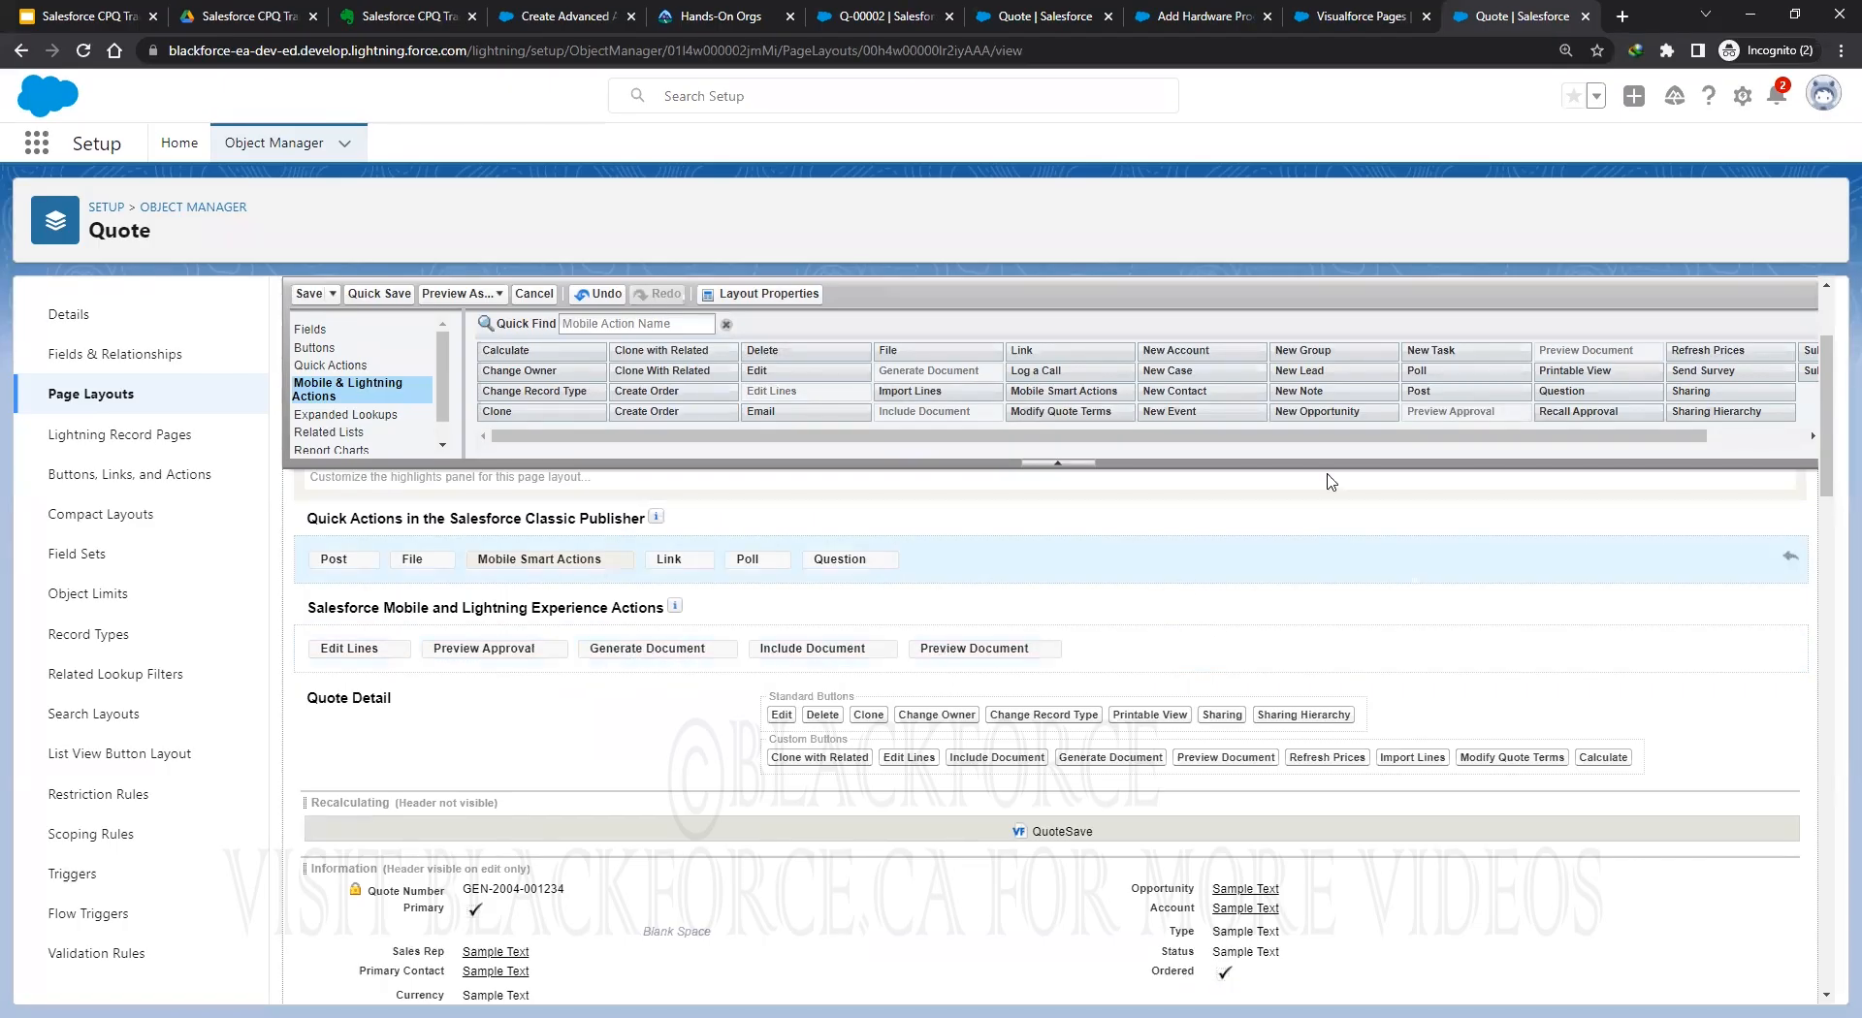
pyautogui.moveTo(1678, 441); pyautogui.dragTo(1775, 445)
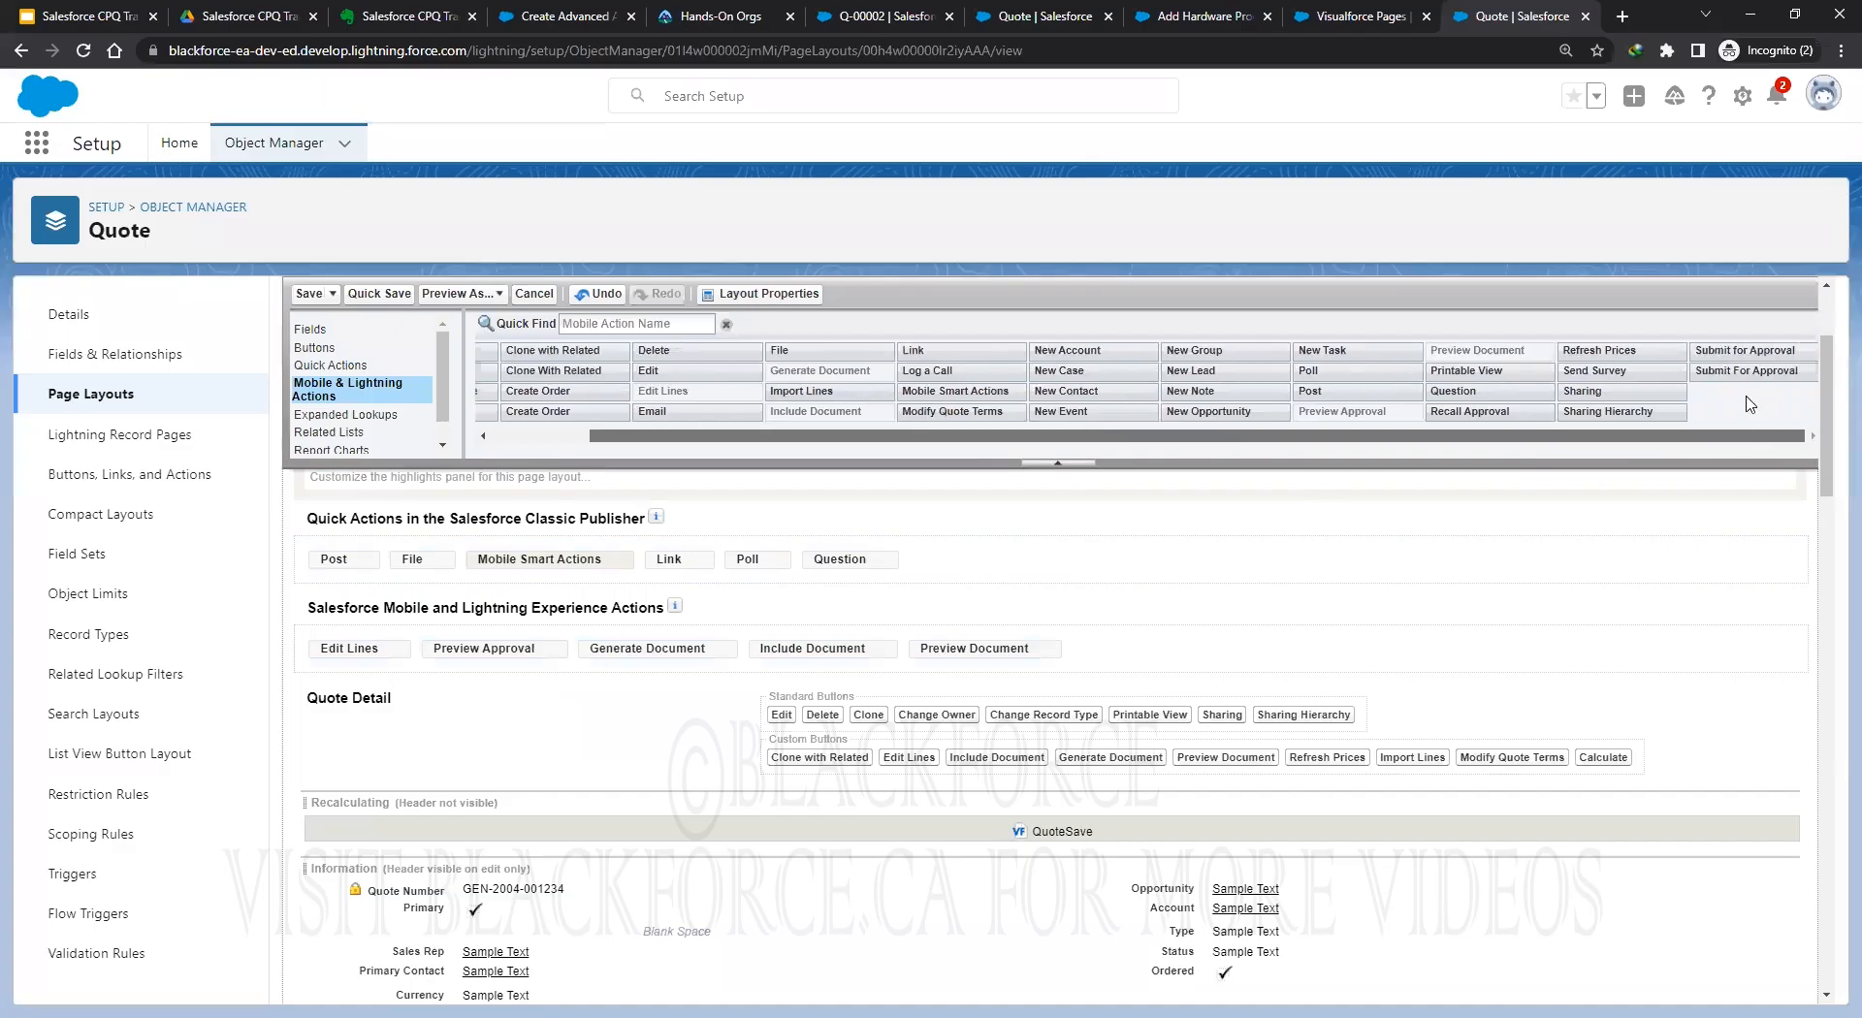
pyautogui.moveTo(1753, 351); pyautogui.dragTo(595, 651)
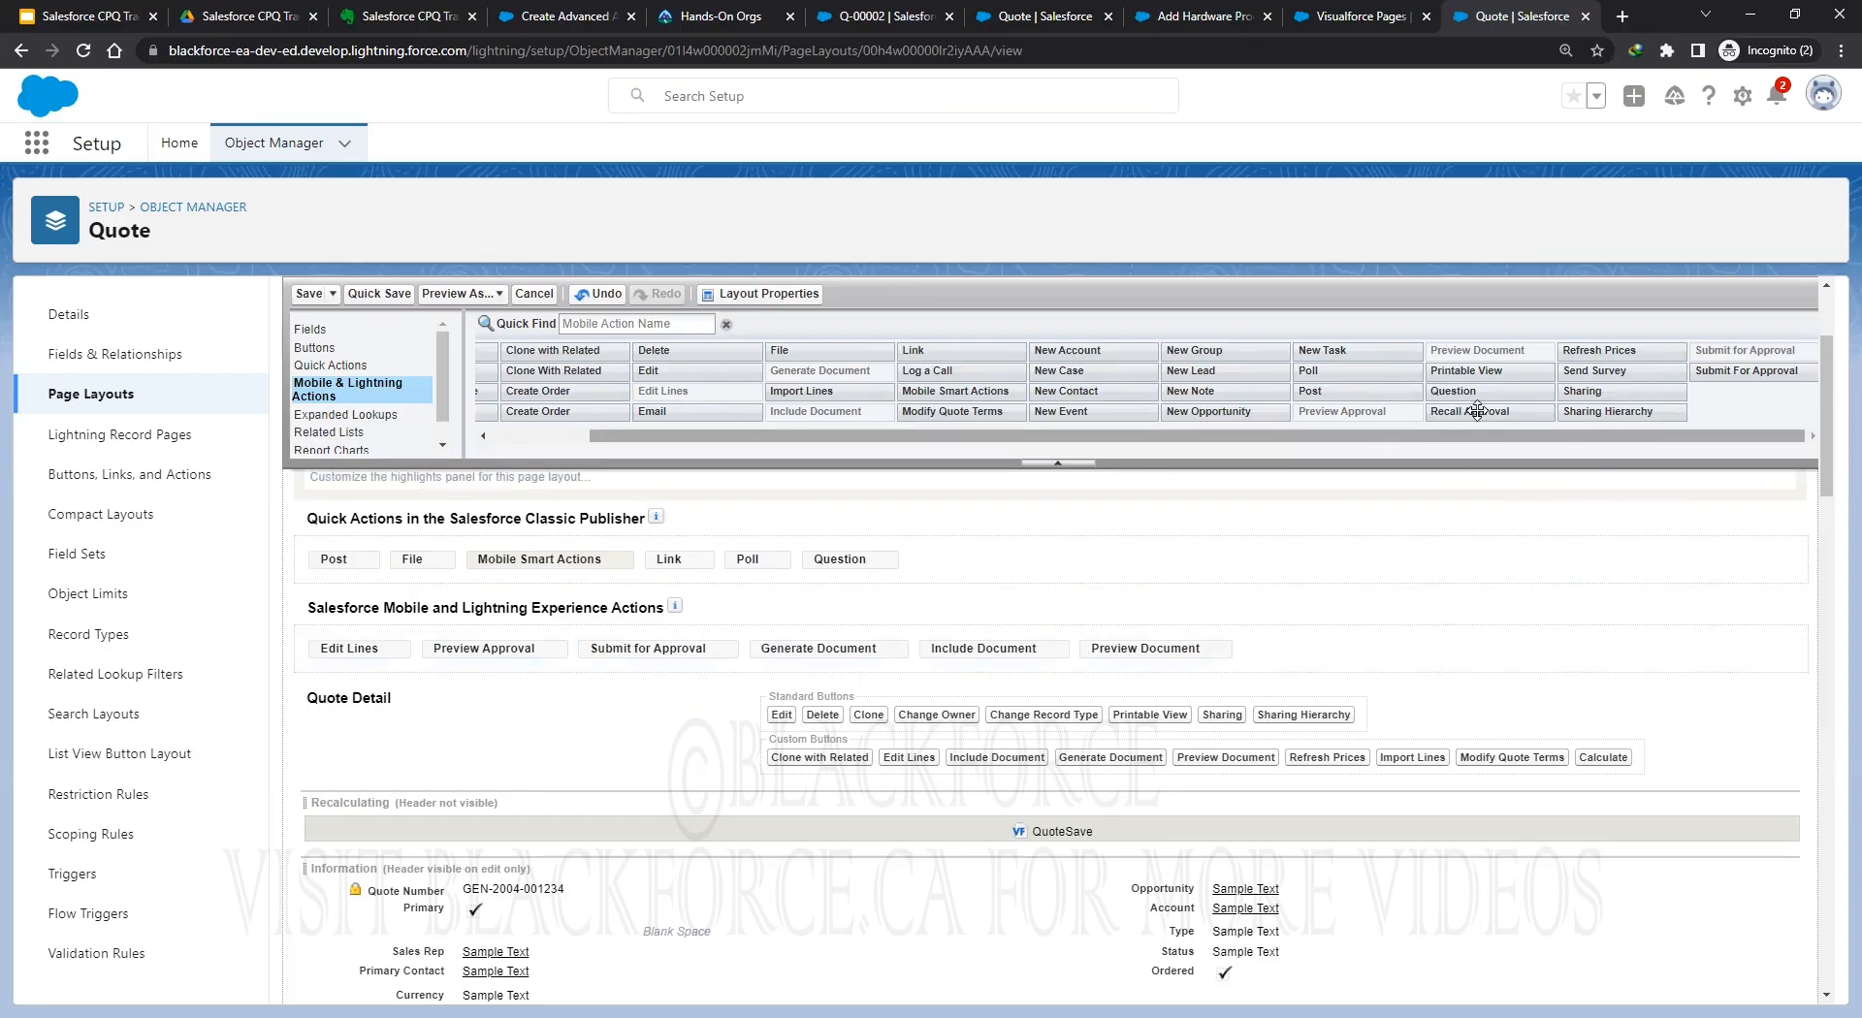
pyautogui.moveTo(1431, 418)
pyautogui.mouseDown()
pyautogui.moveTo(1049, 508)
pyautogui.moveTo(763, 647)
pyautogui.mouseUp()
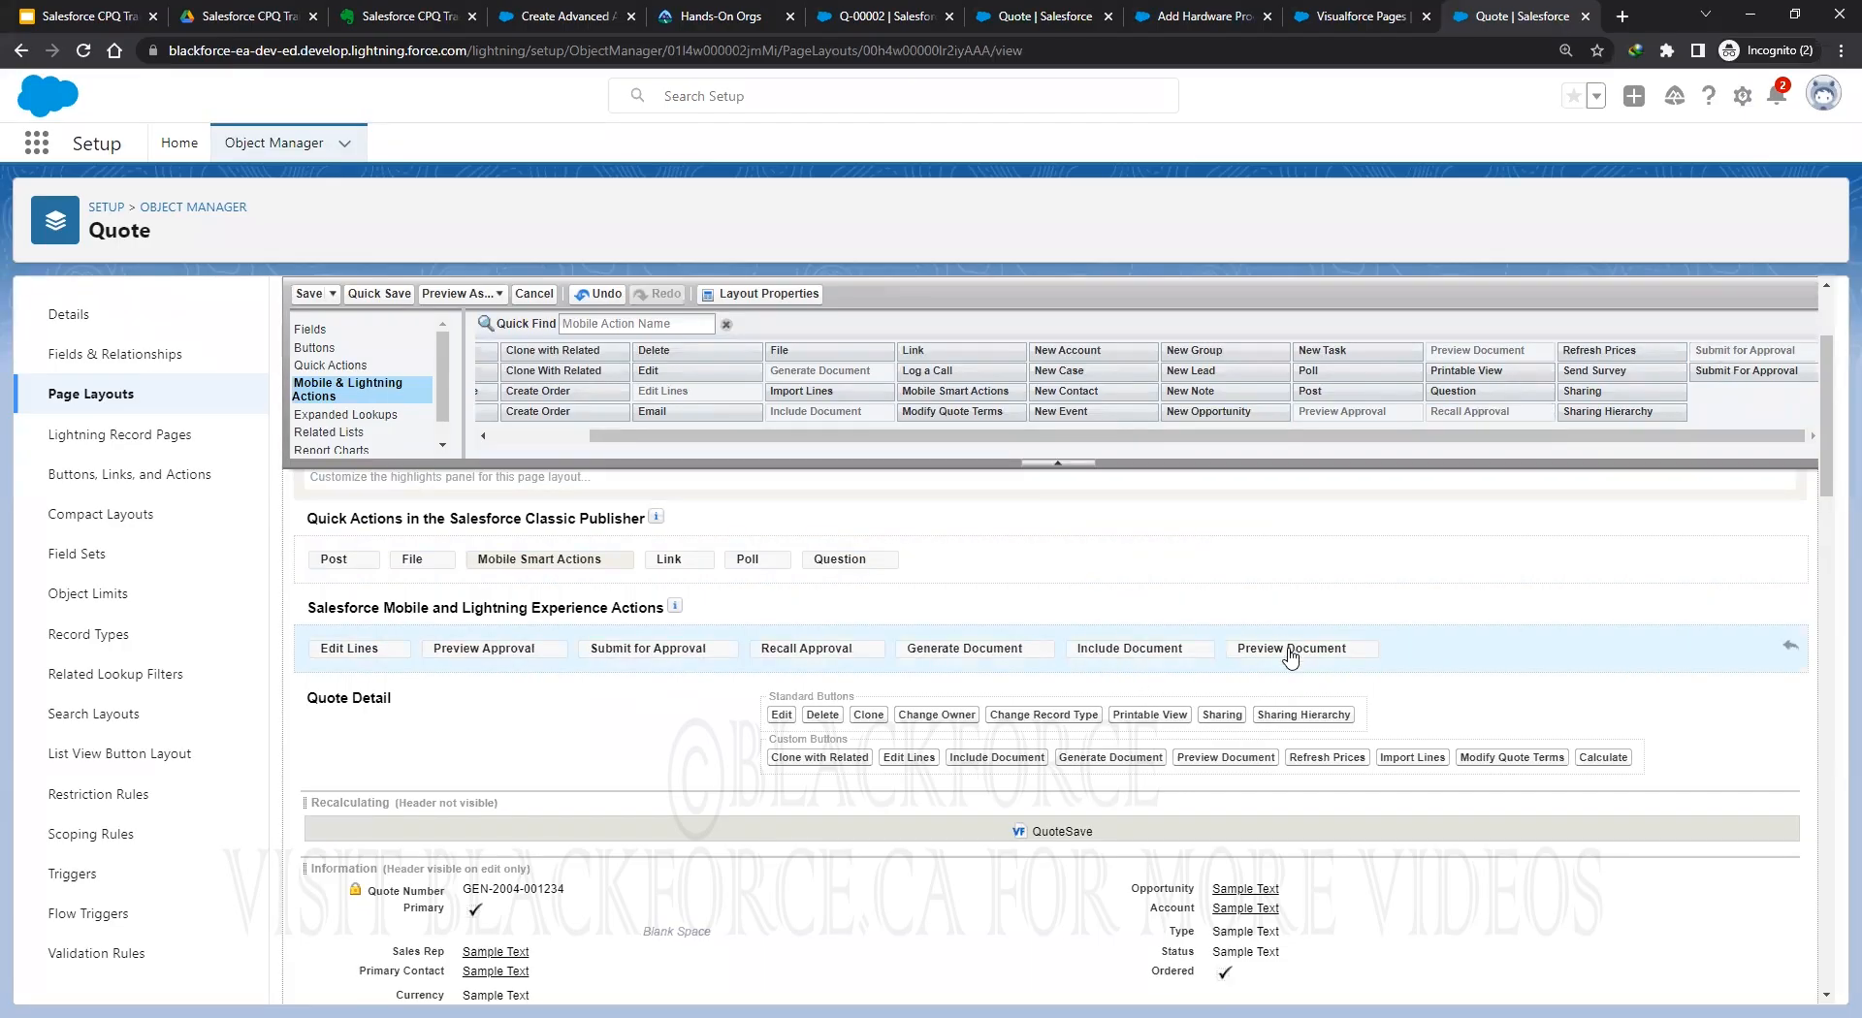
# Move Preview Document ahead of Generate Document, remove Include Document, and quick-save the layout.
pyautogui.moveTo(1290, 648); pyautogui.dragTo(1192, 667)
pyautogui.moveTo(1313, 648); pyautogui.dragTo(1494, 383)
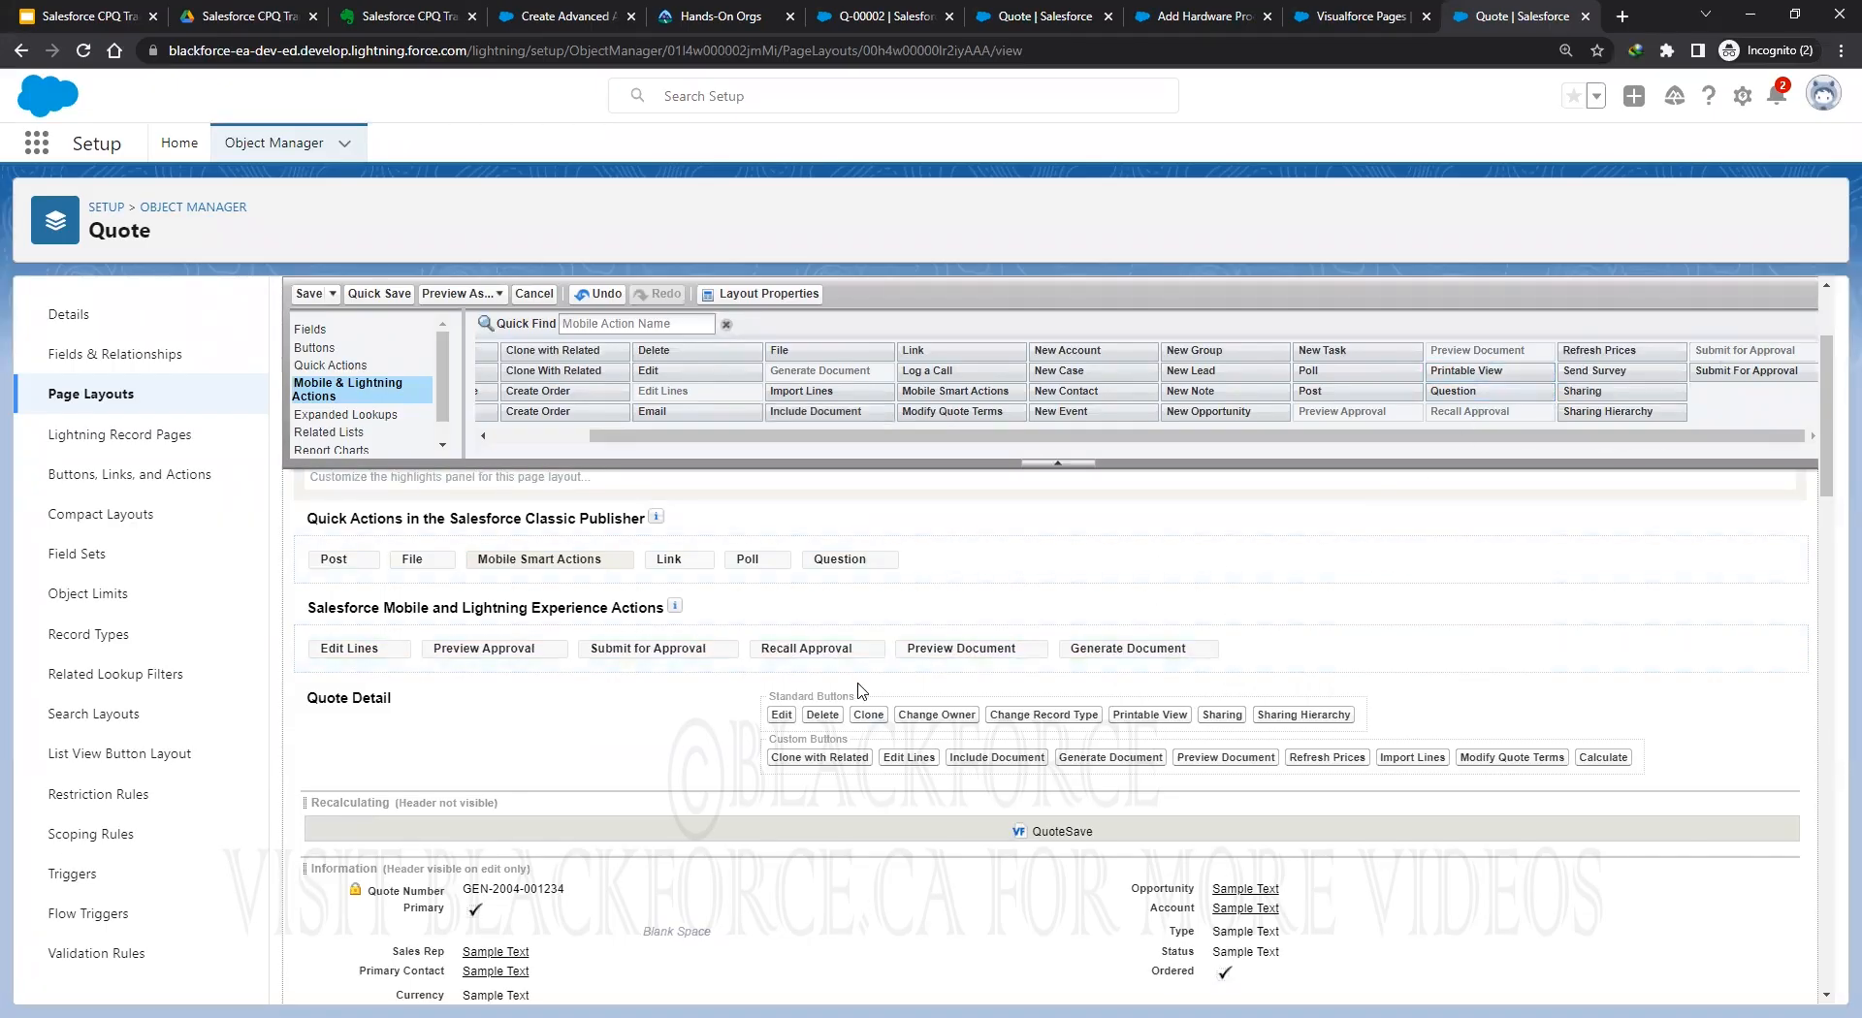
pyautogui.click(369, 300)
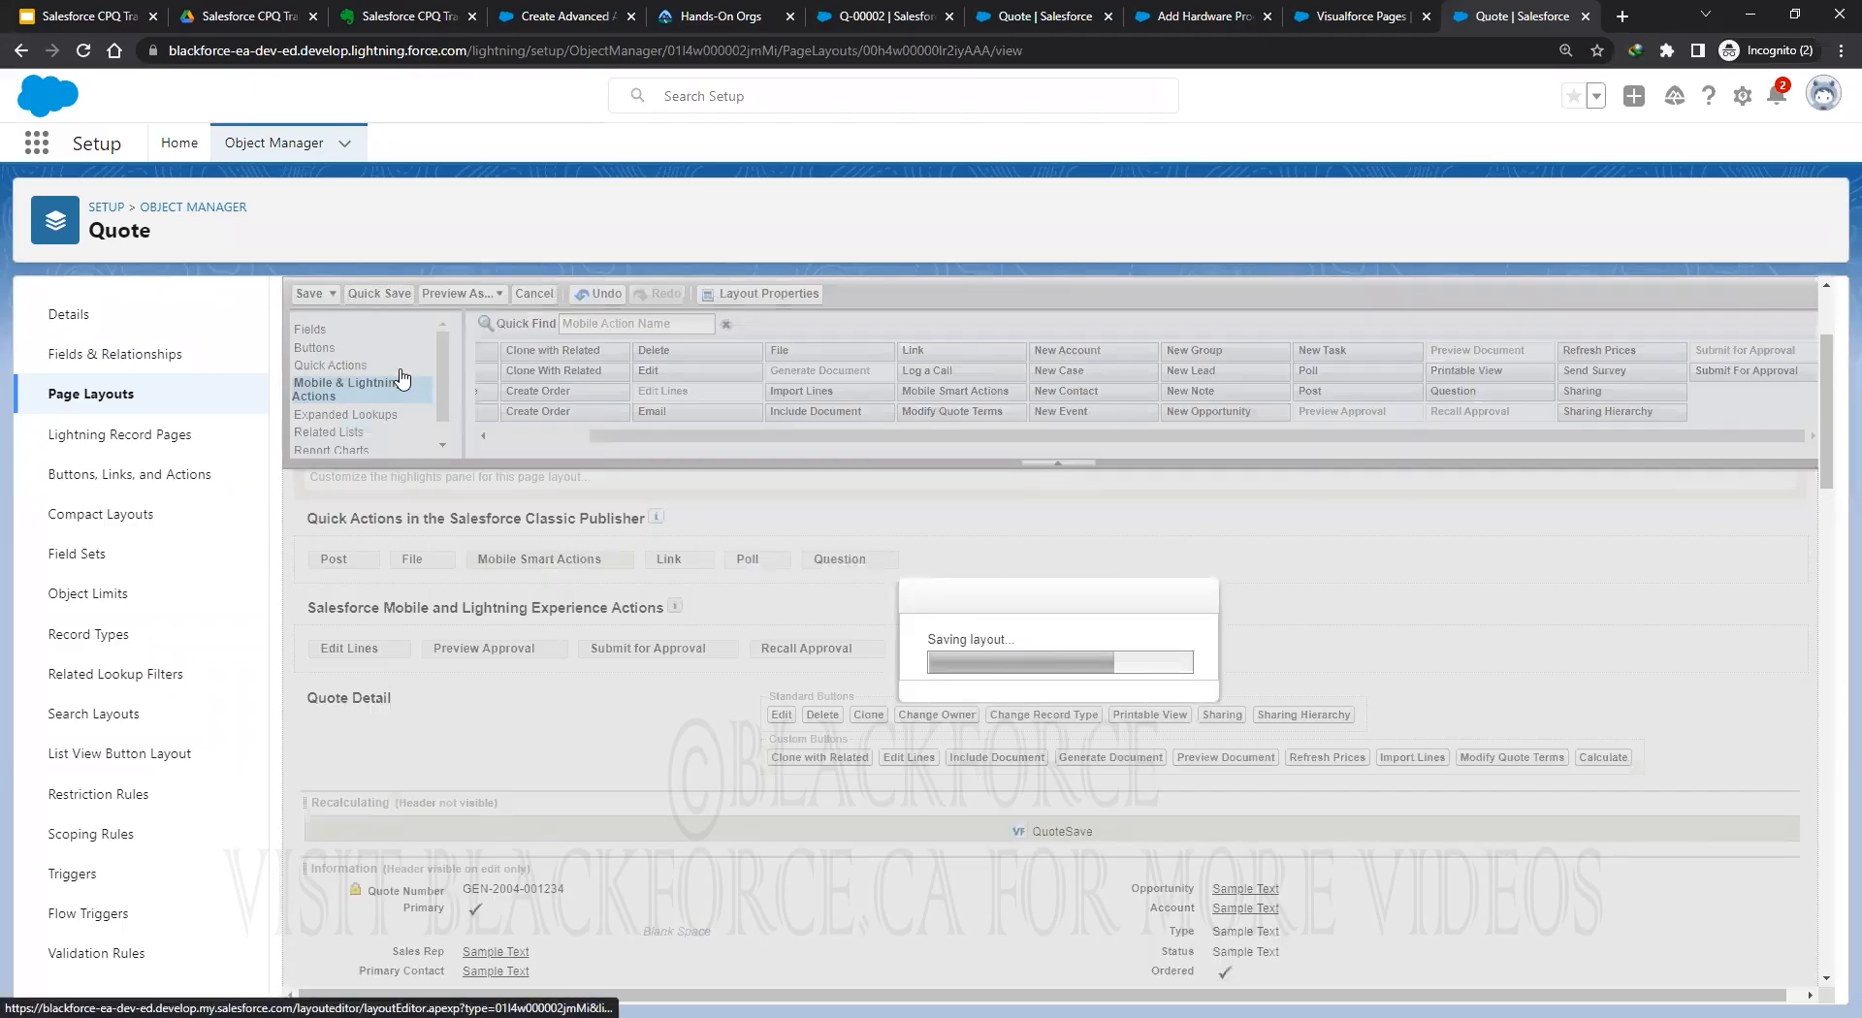
# Inspect the Approvals related list's column settings and close them without changes.
pyautogui.scroll(-1, 339, 412)
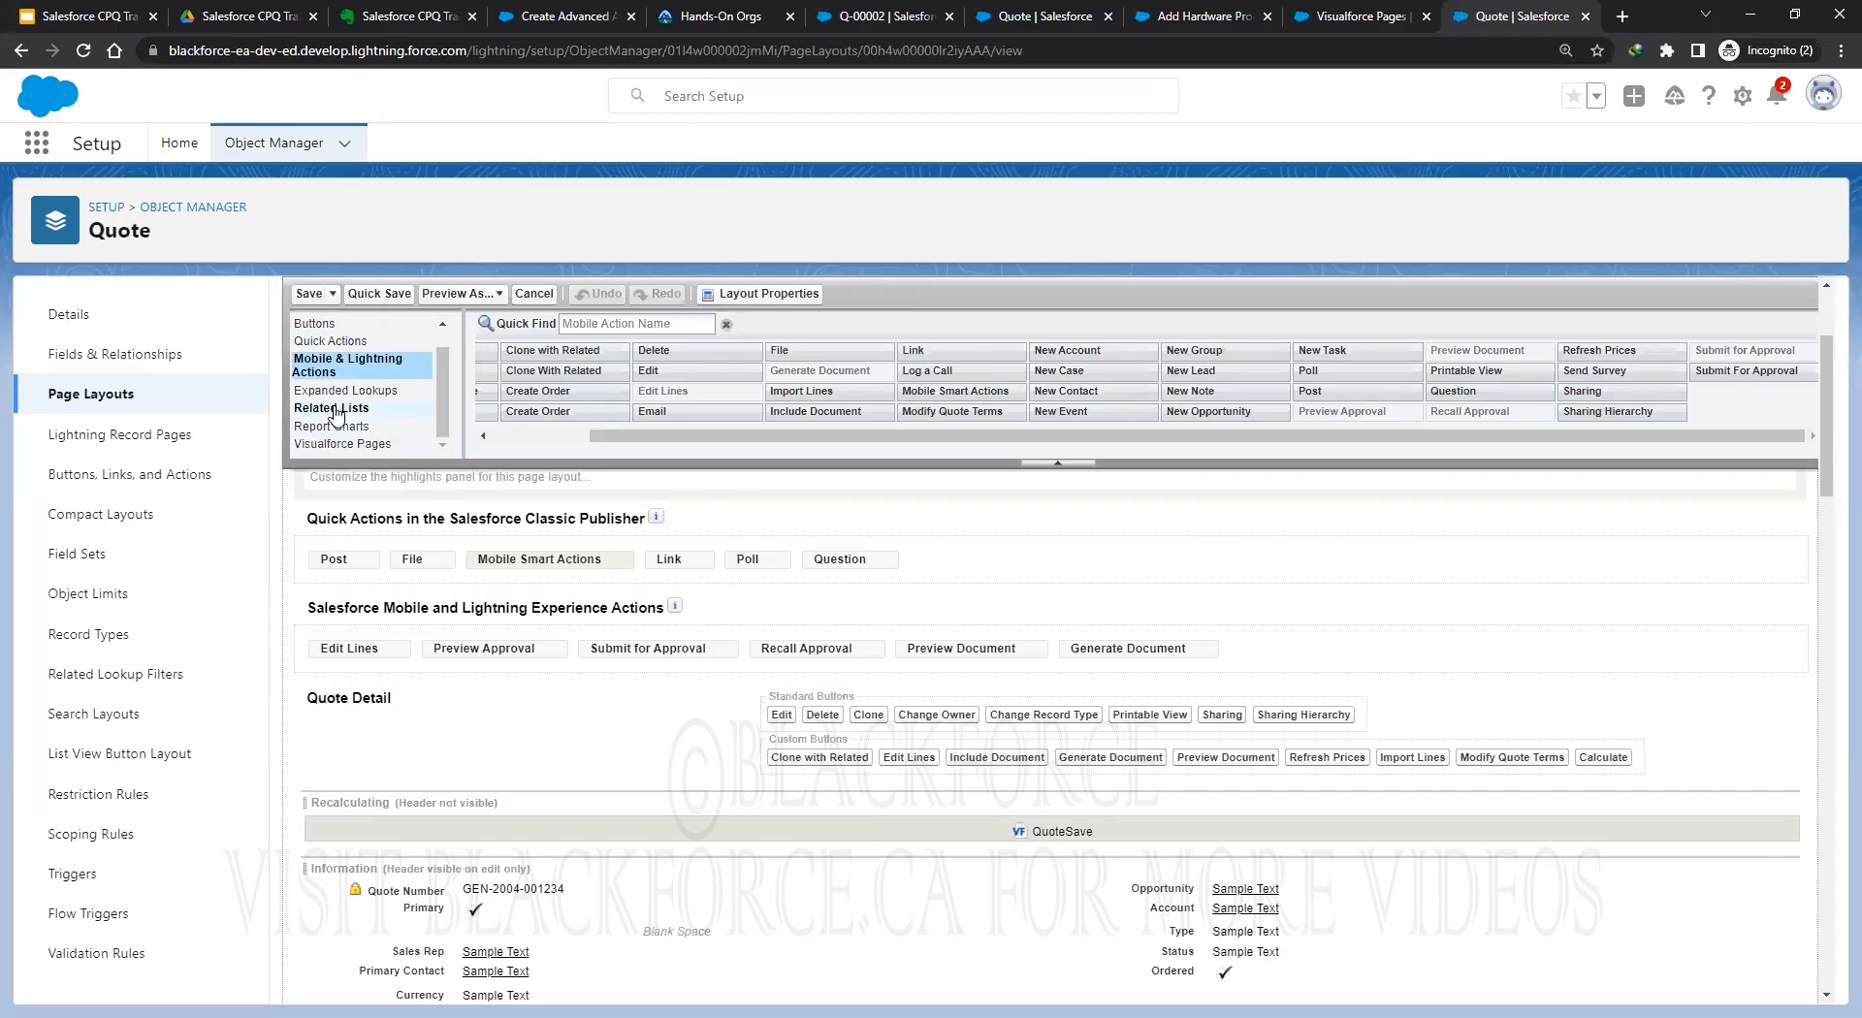
pyautogui.click(336, 411)
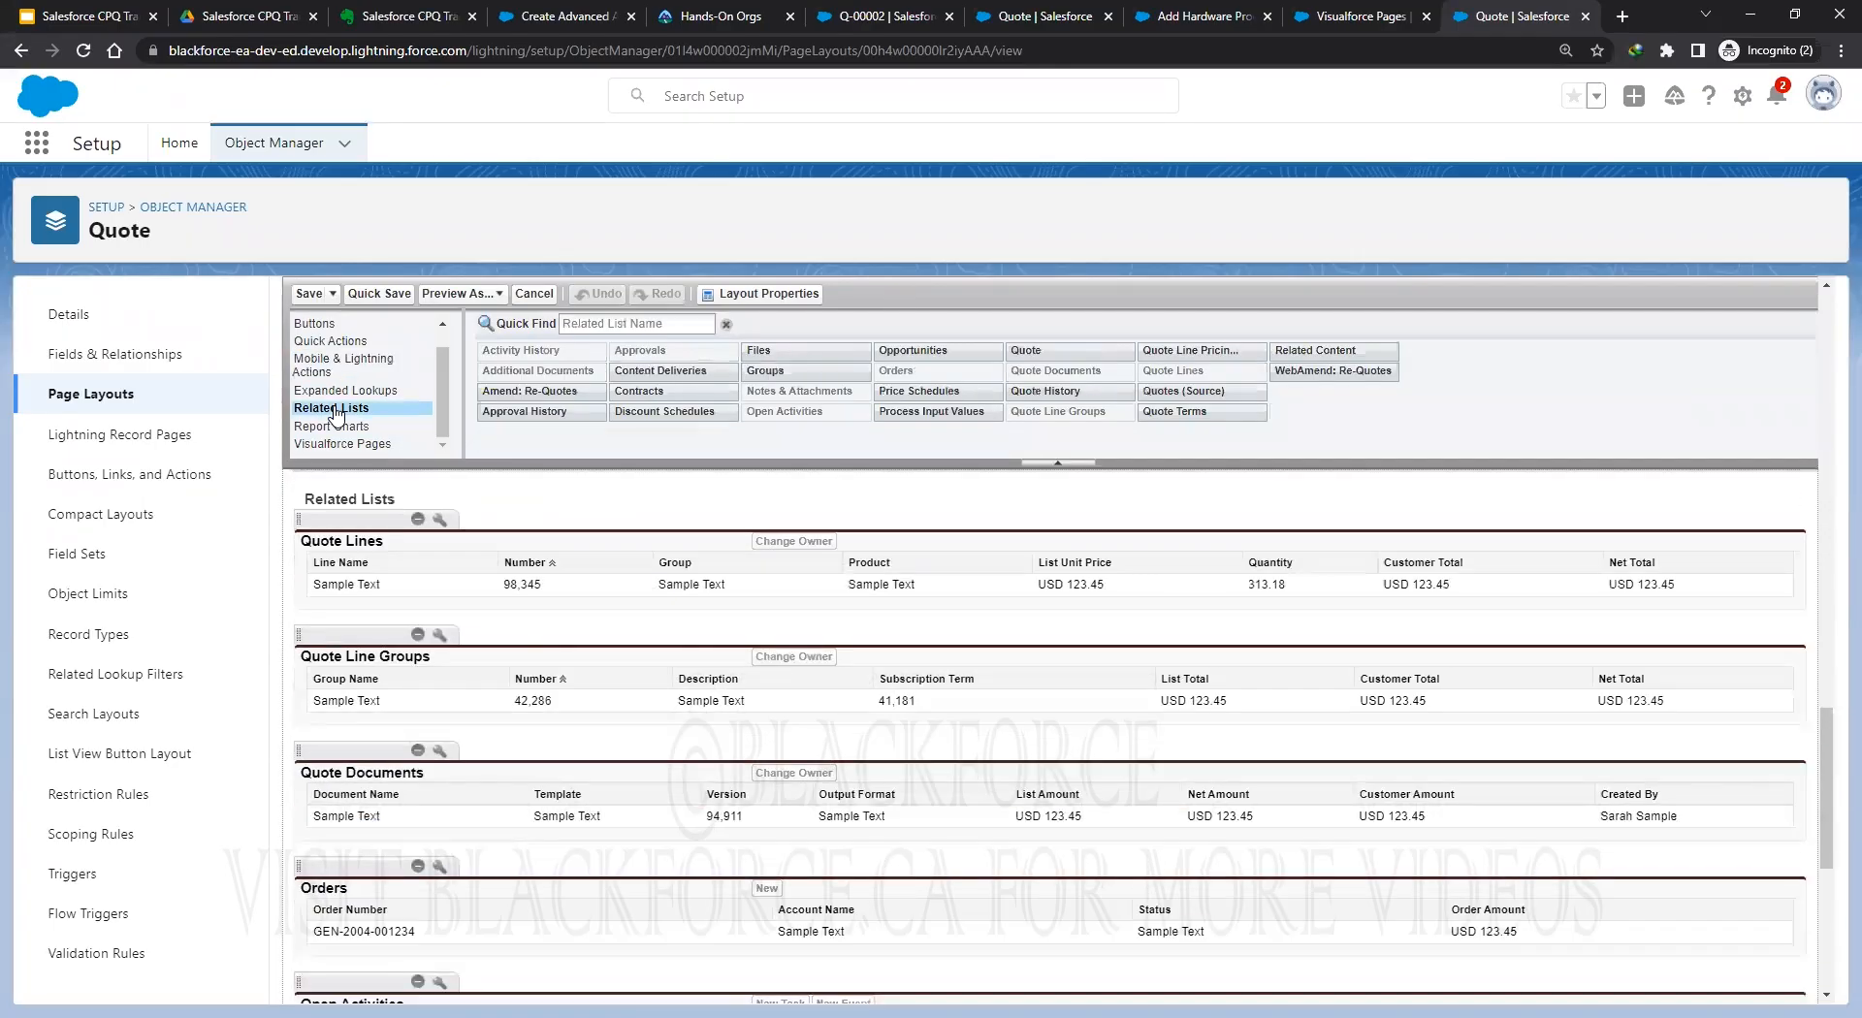
pyautogui.scroll(-5, 722, 822)
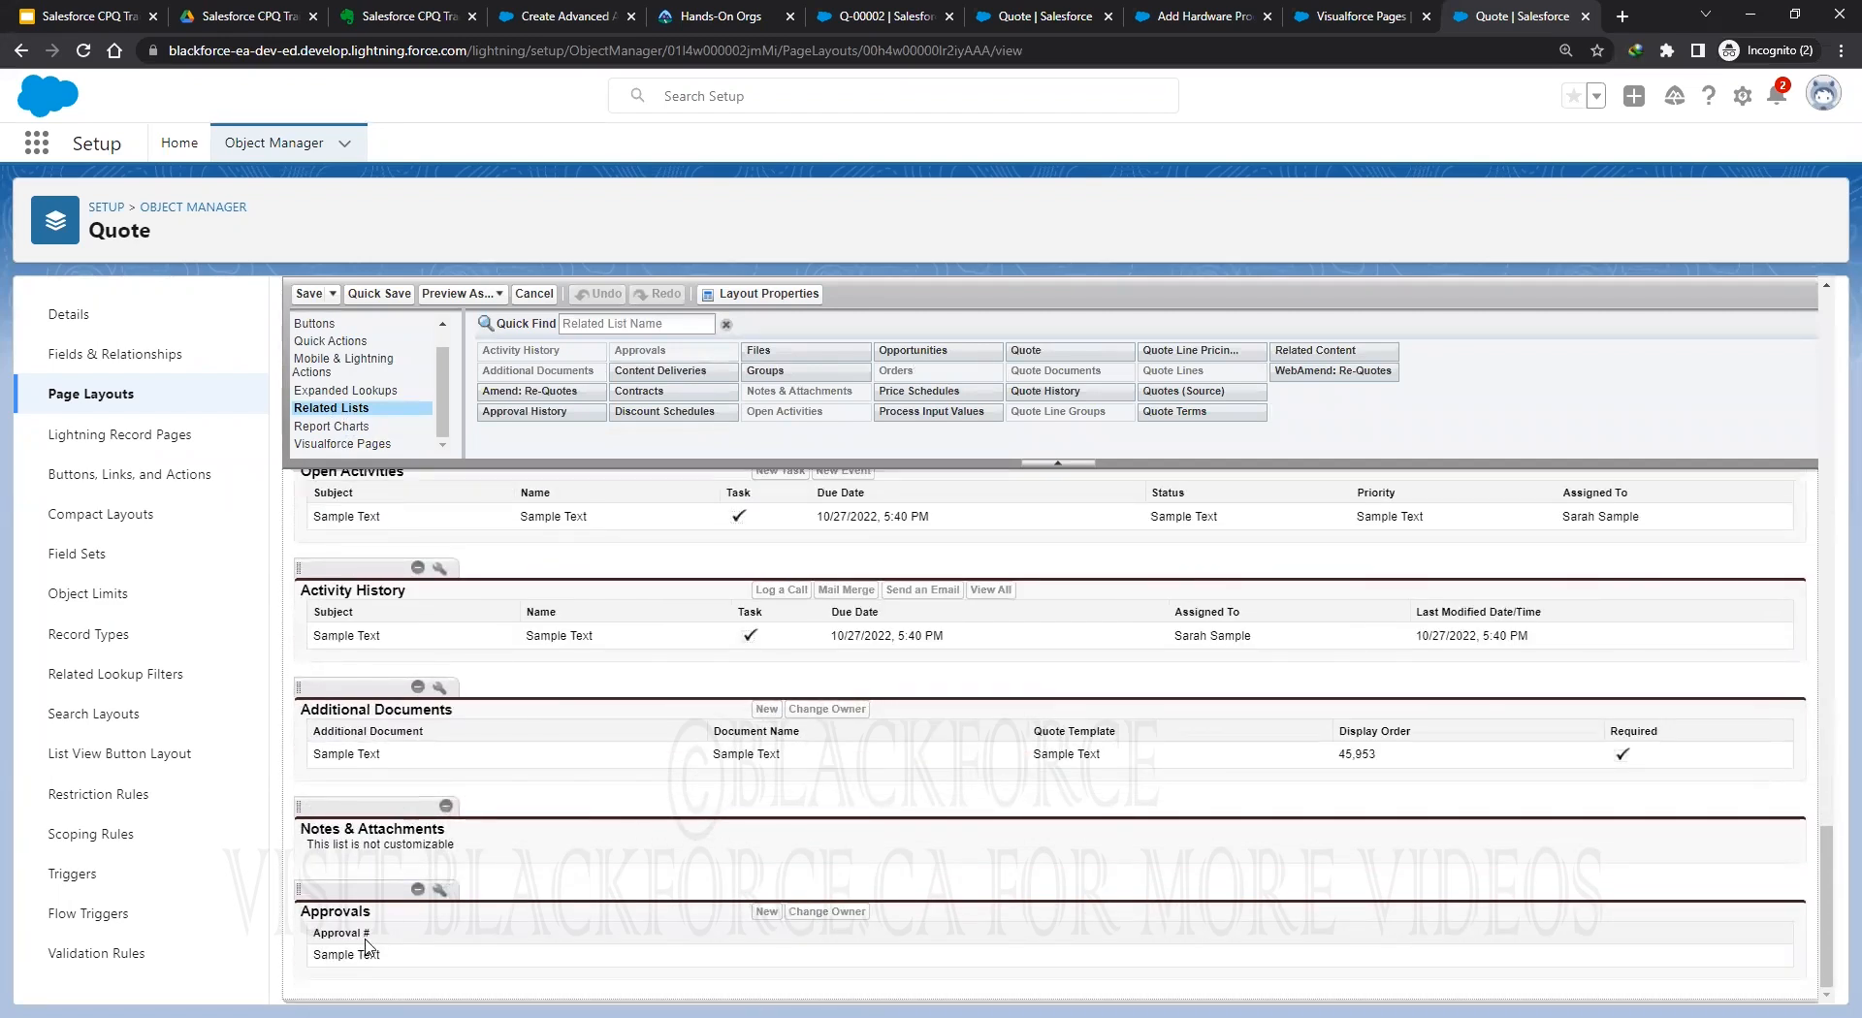
pyautogui.click(441, 890)
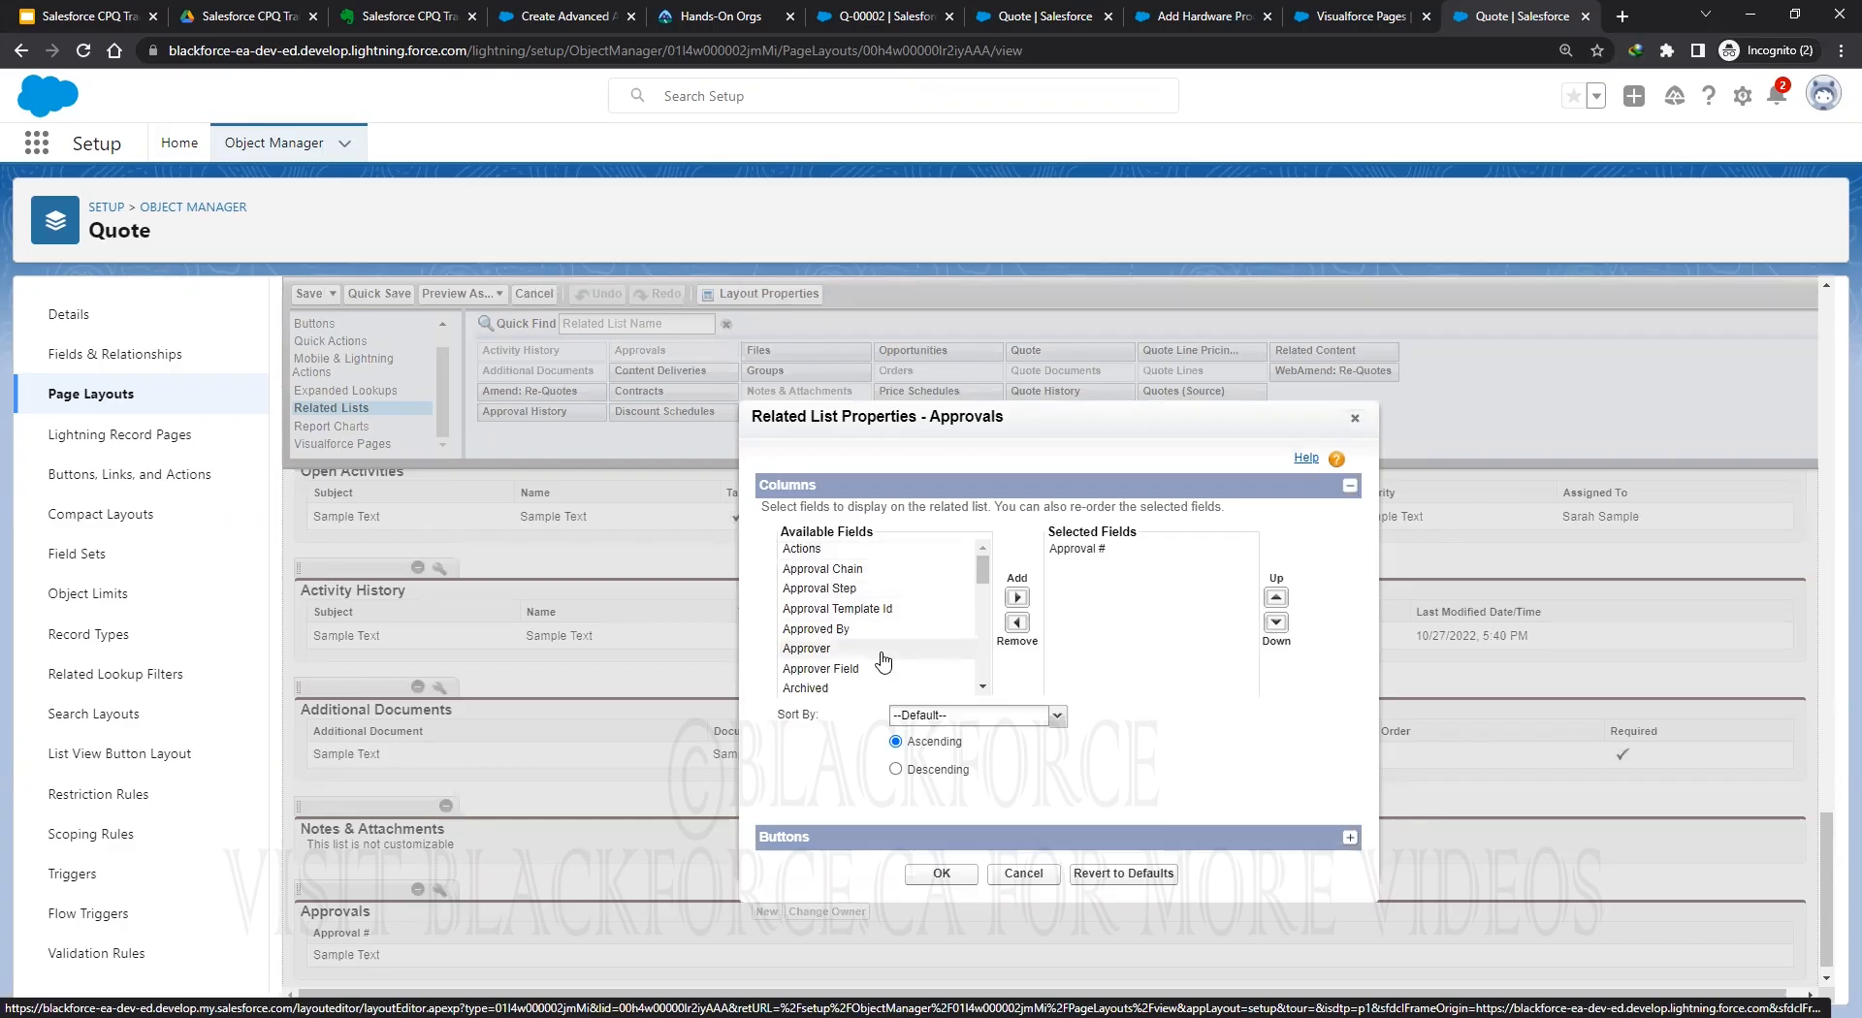
pyautogui.click(1024, 871)
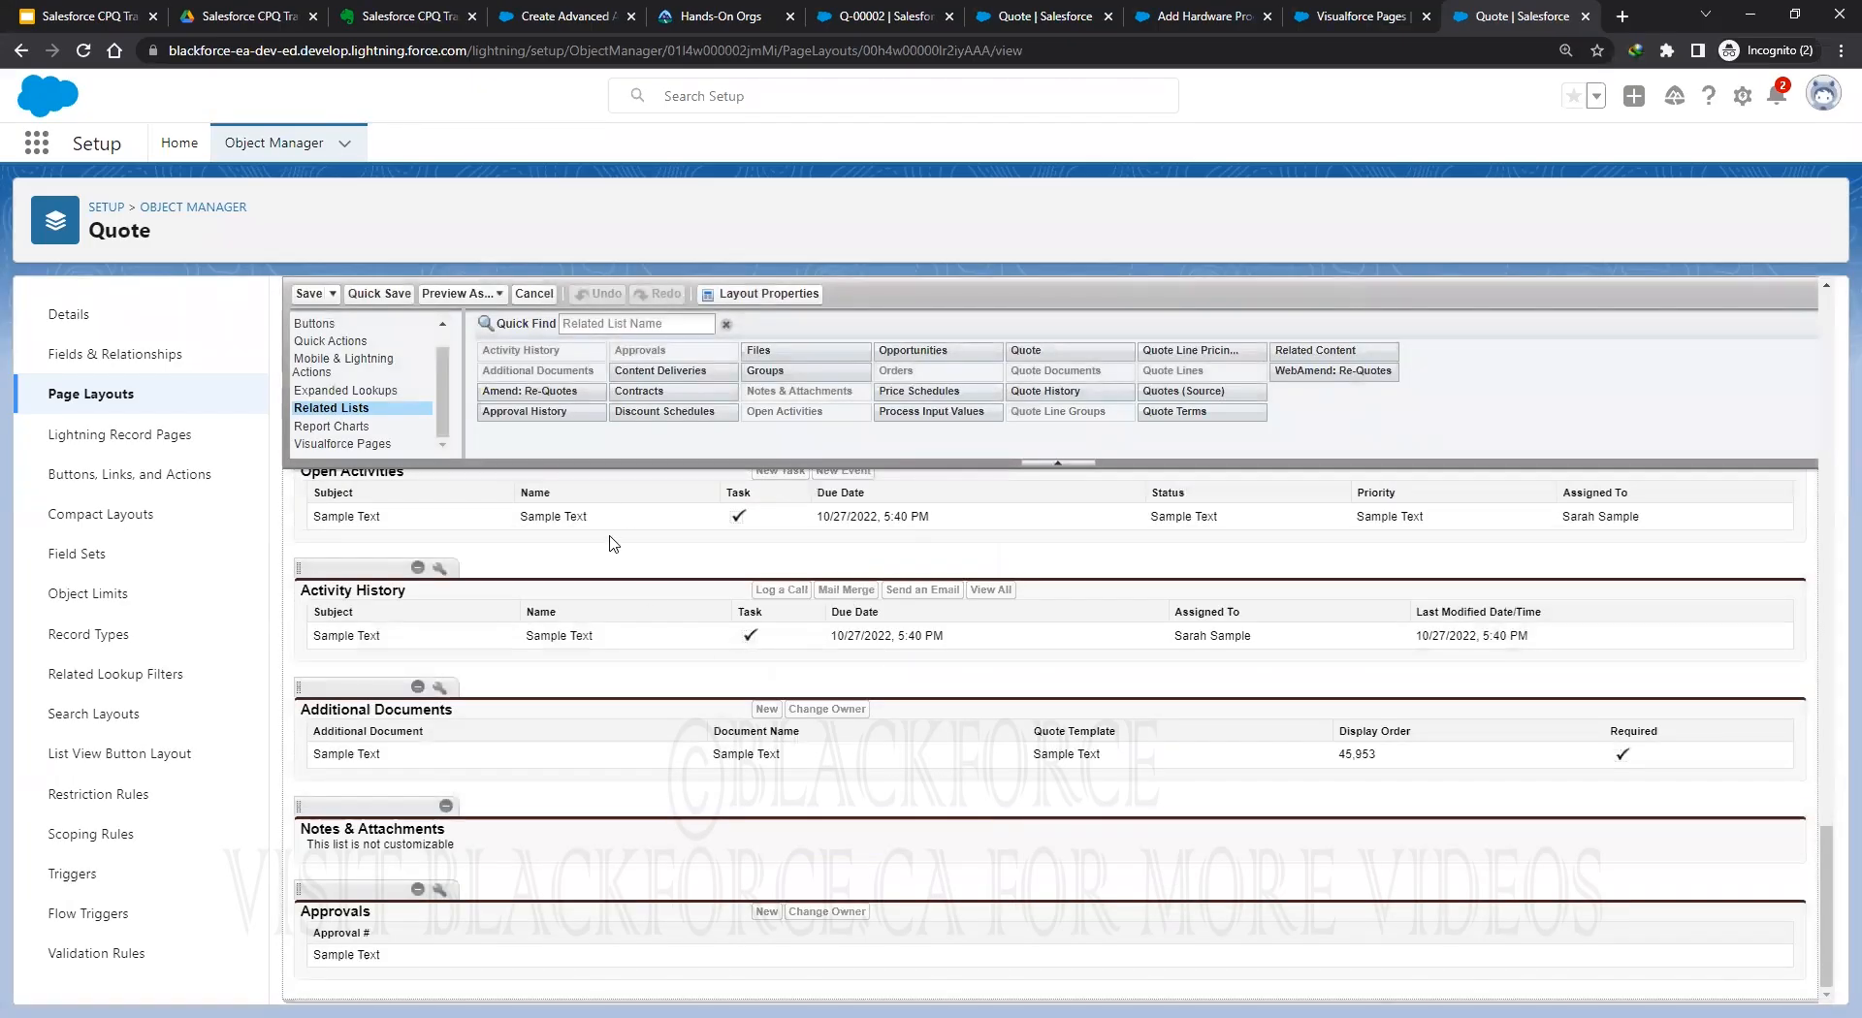
# Quick-save the Quote Layout, then save it and exit the editor.
pyautogui.click(379, 294)
pyautogui.scroll(3, 713, 606)
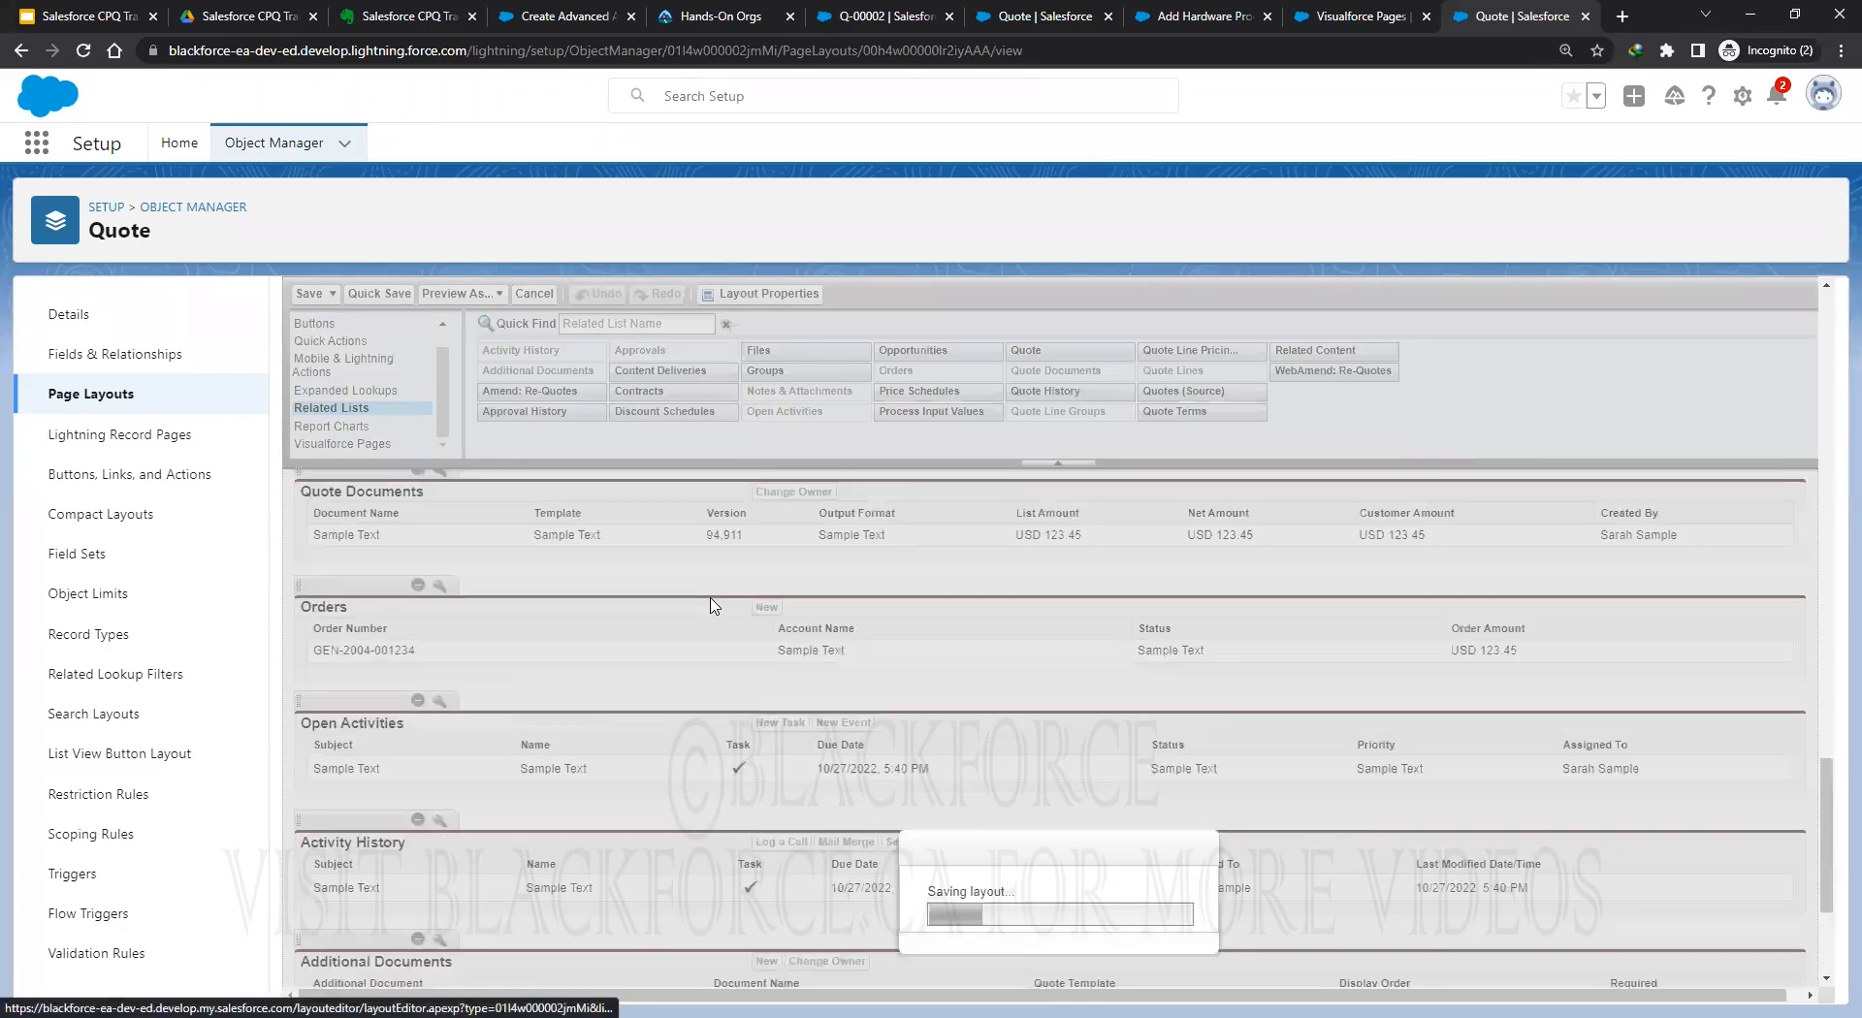
pyautogui.scroll(3, 713, 597)
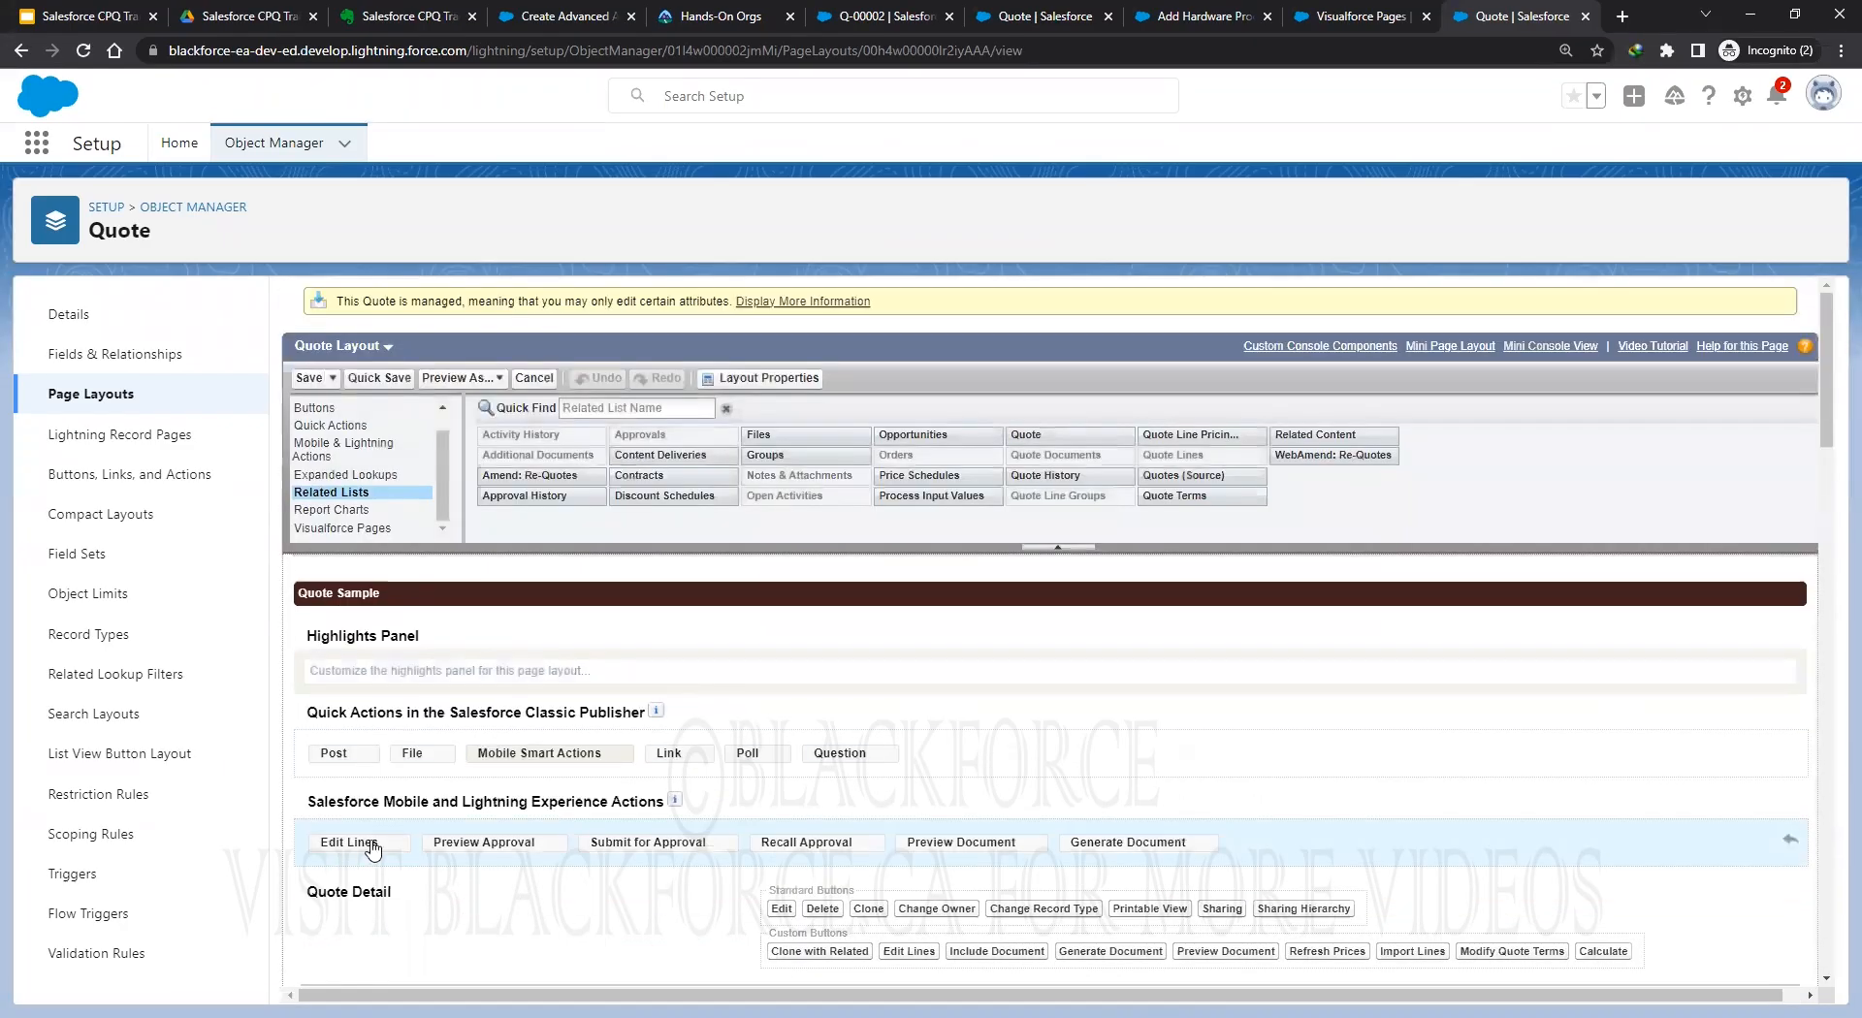
pyautogui.click(314, 384)
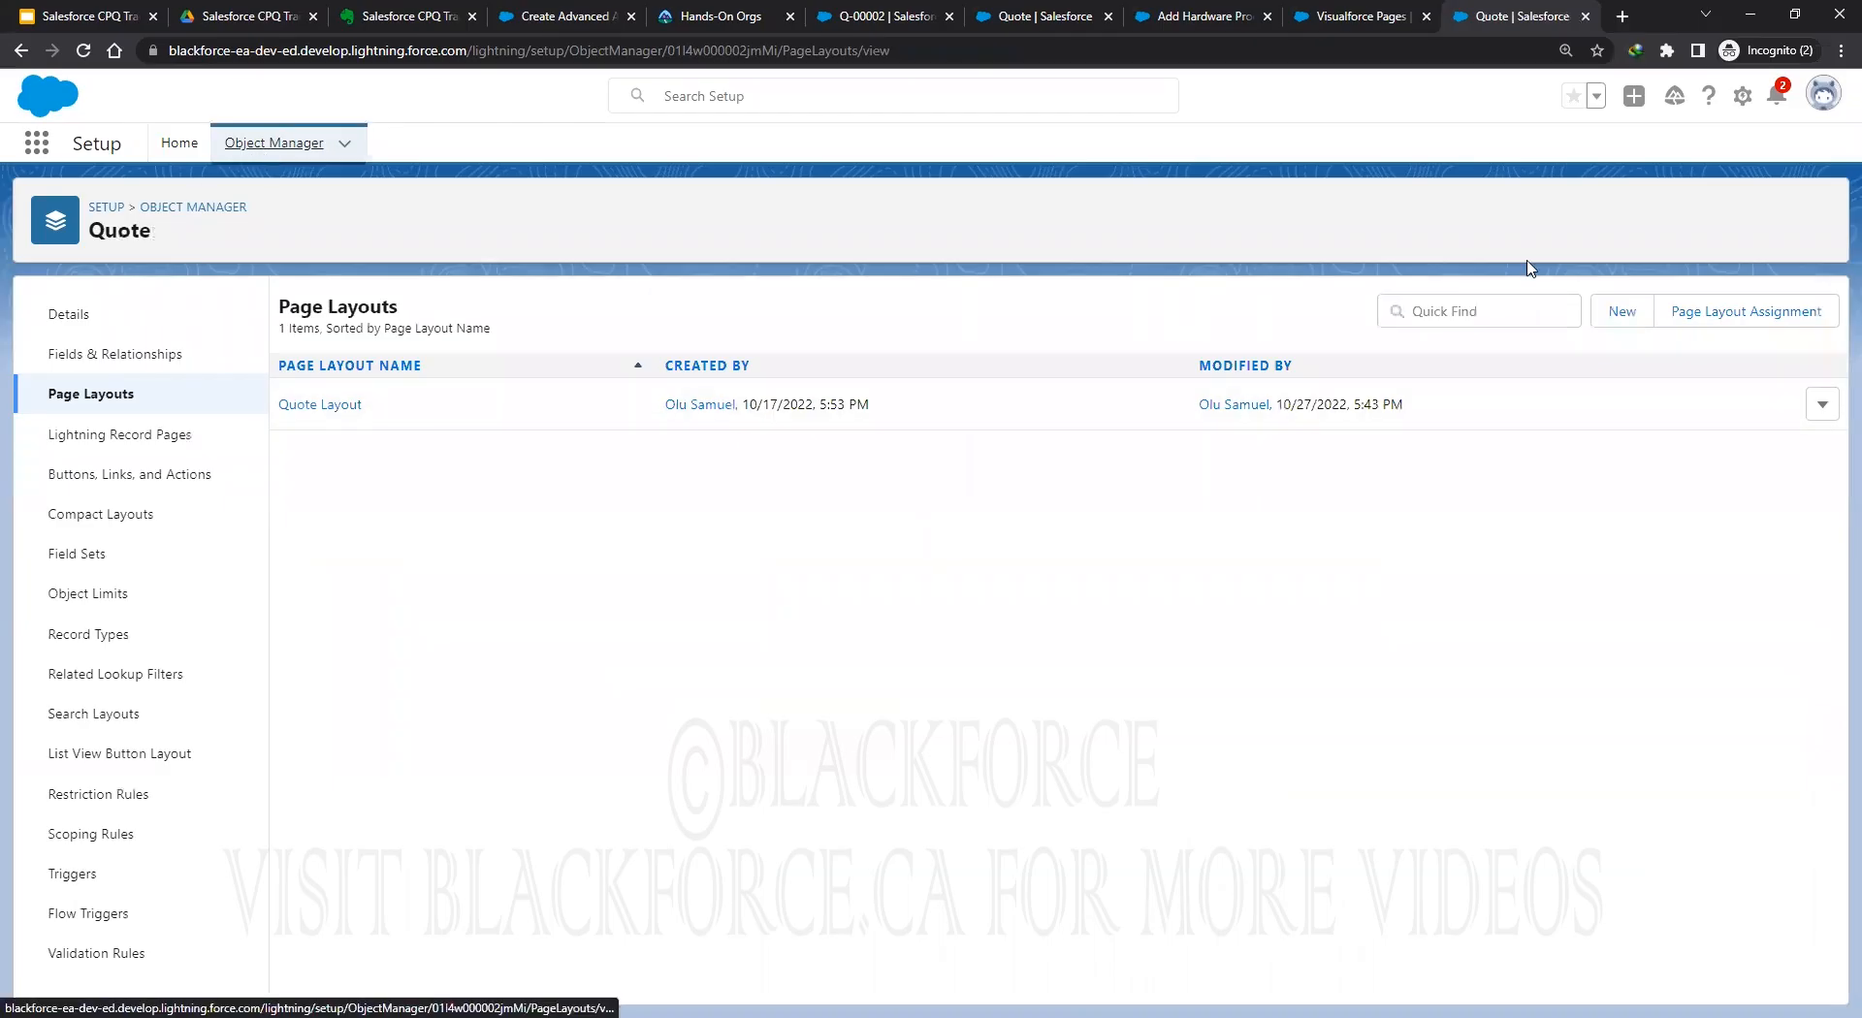
# Open the Approval object's Approval Layout and show its Mobile & Lightning Actions palette.
pyautogui.scroll(-2, 95, 665)
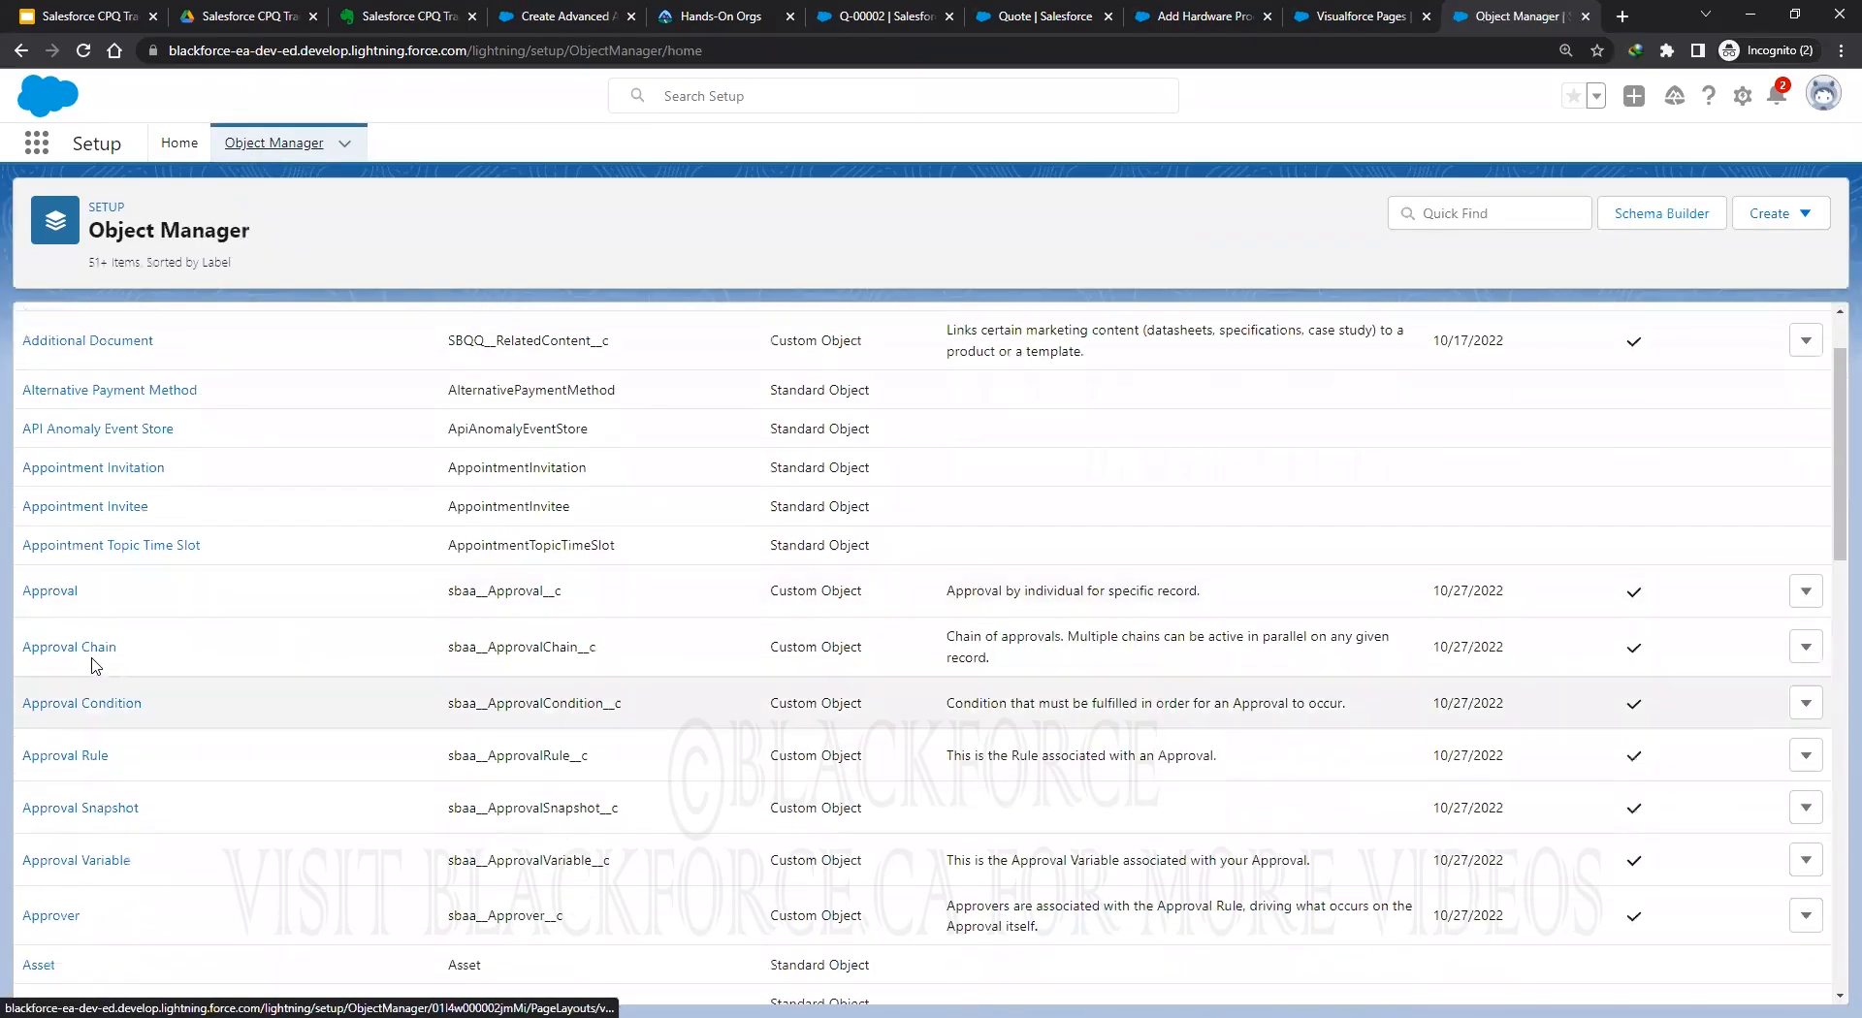
pyautogui.click(44, 590)
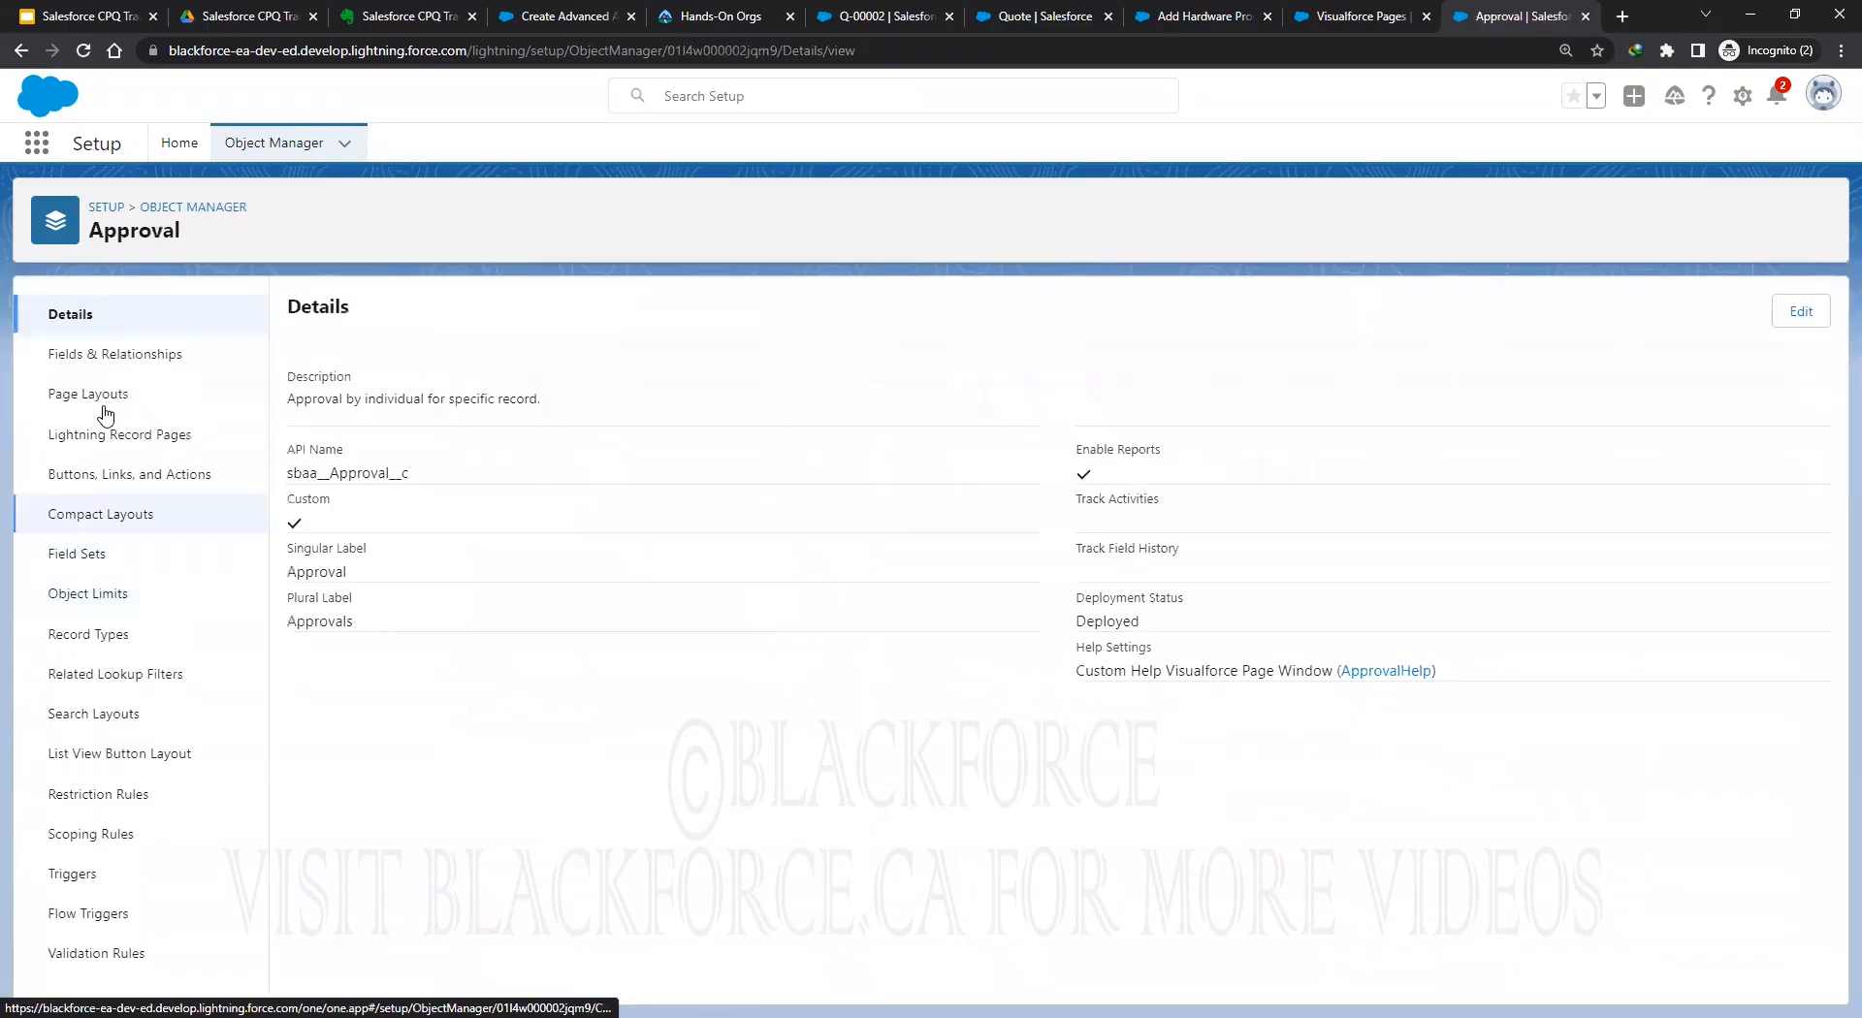
pyautogui.click(105, 400)
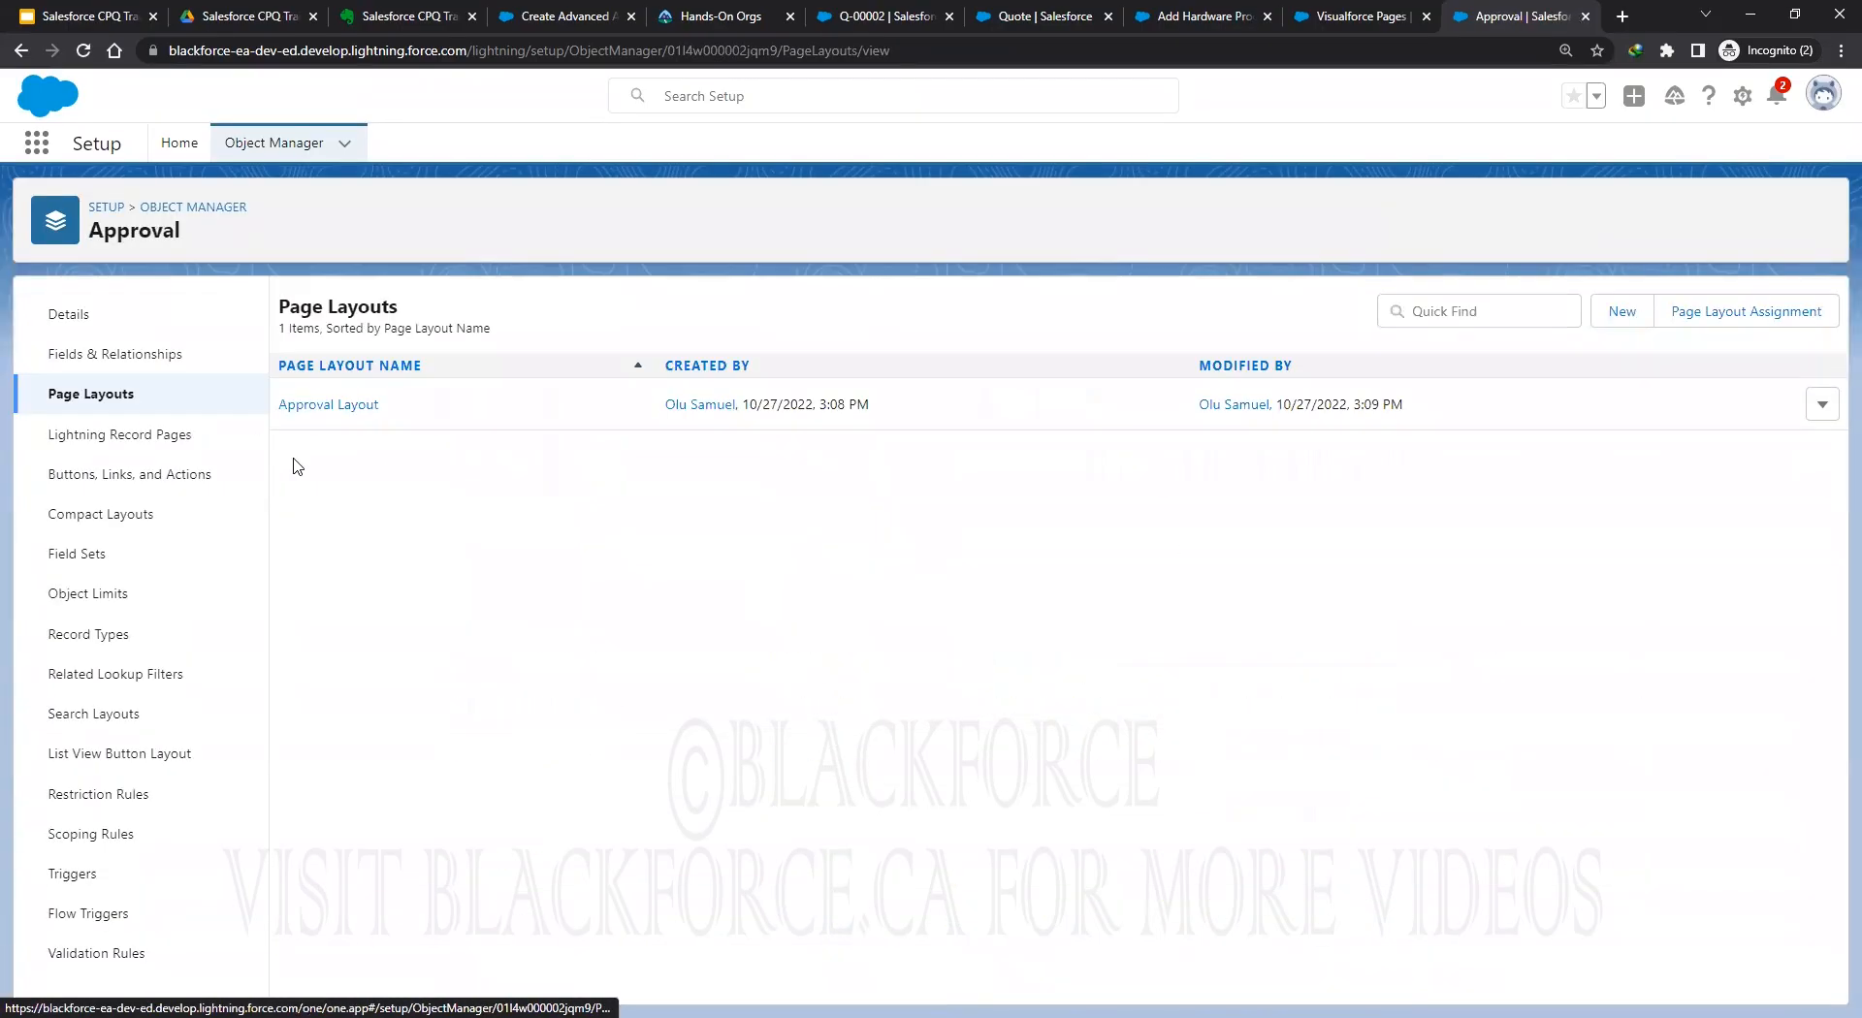
pyautogui.click(320, 407)
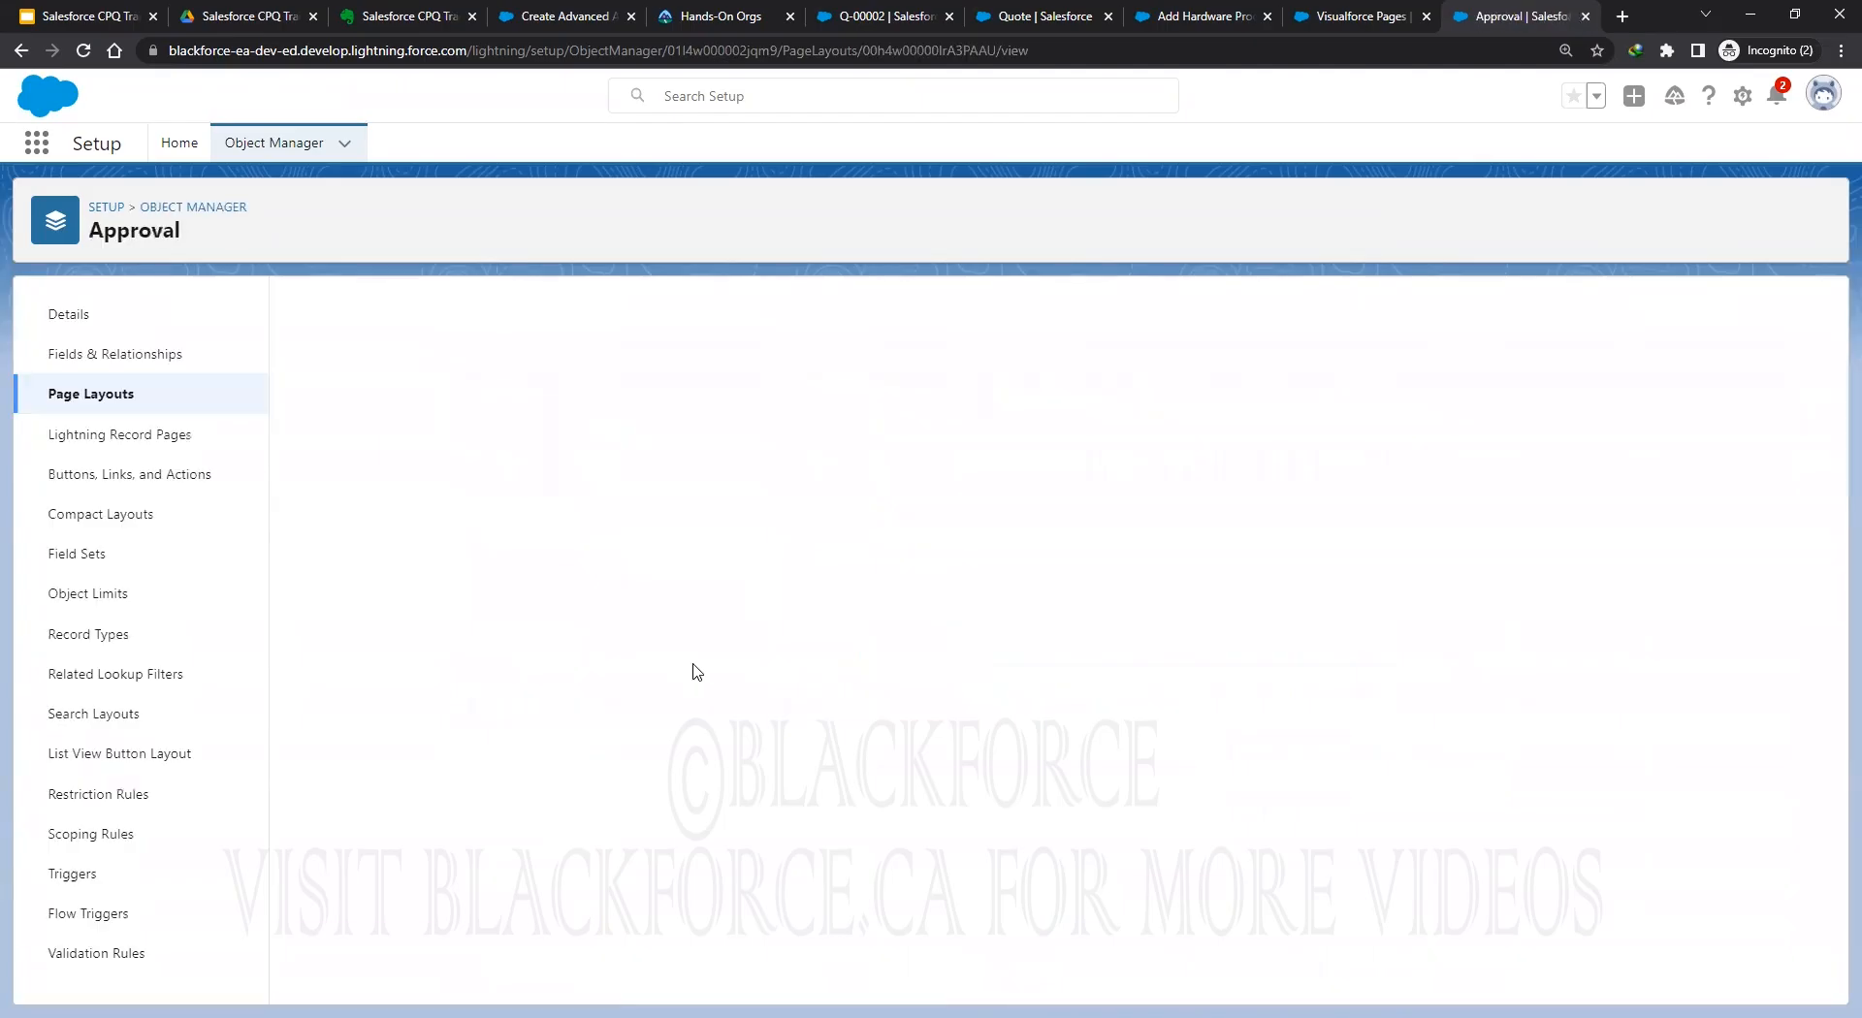
pyautogui.click(345, 473)
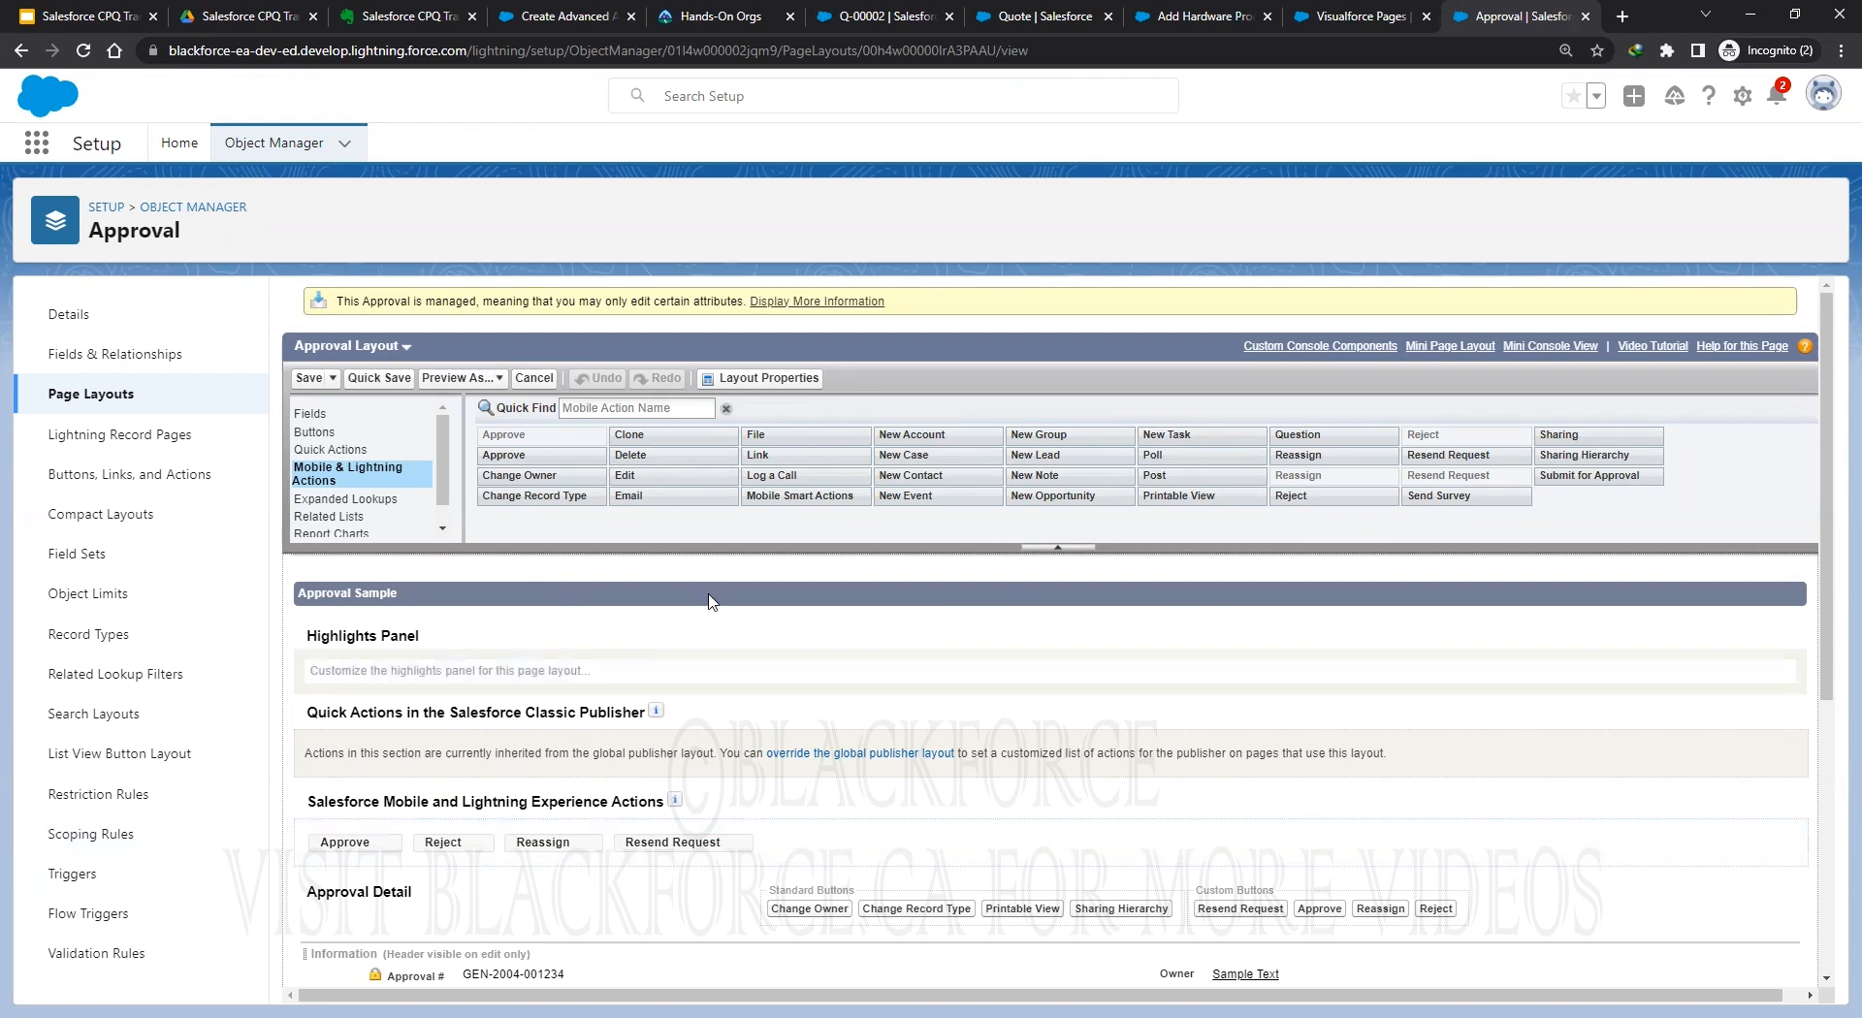
# Add Approve and Reject to the Lightning actions and save the Approval Layout.
pyautogui.moveTo(528, 454)
pyautogui.mouseDown()
pyautogui.moveTo(820, 803)
pyautogui.moveTo(797, 845)
pyautogui.mouseUp()
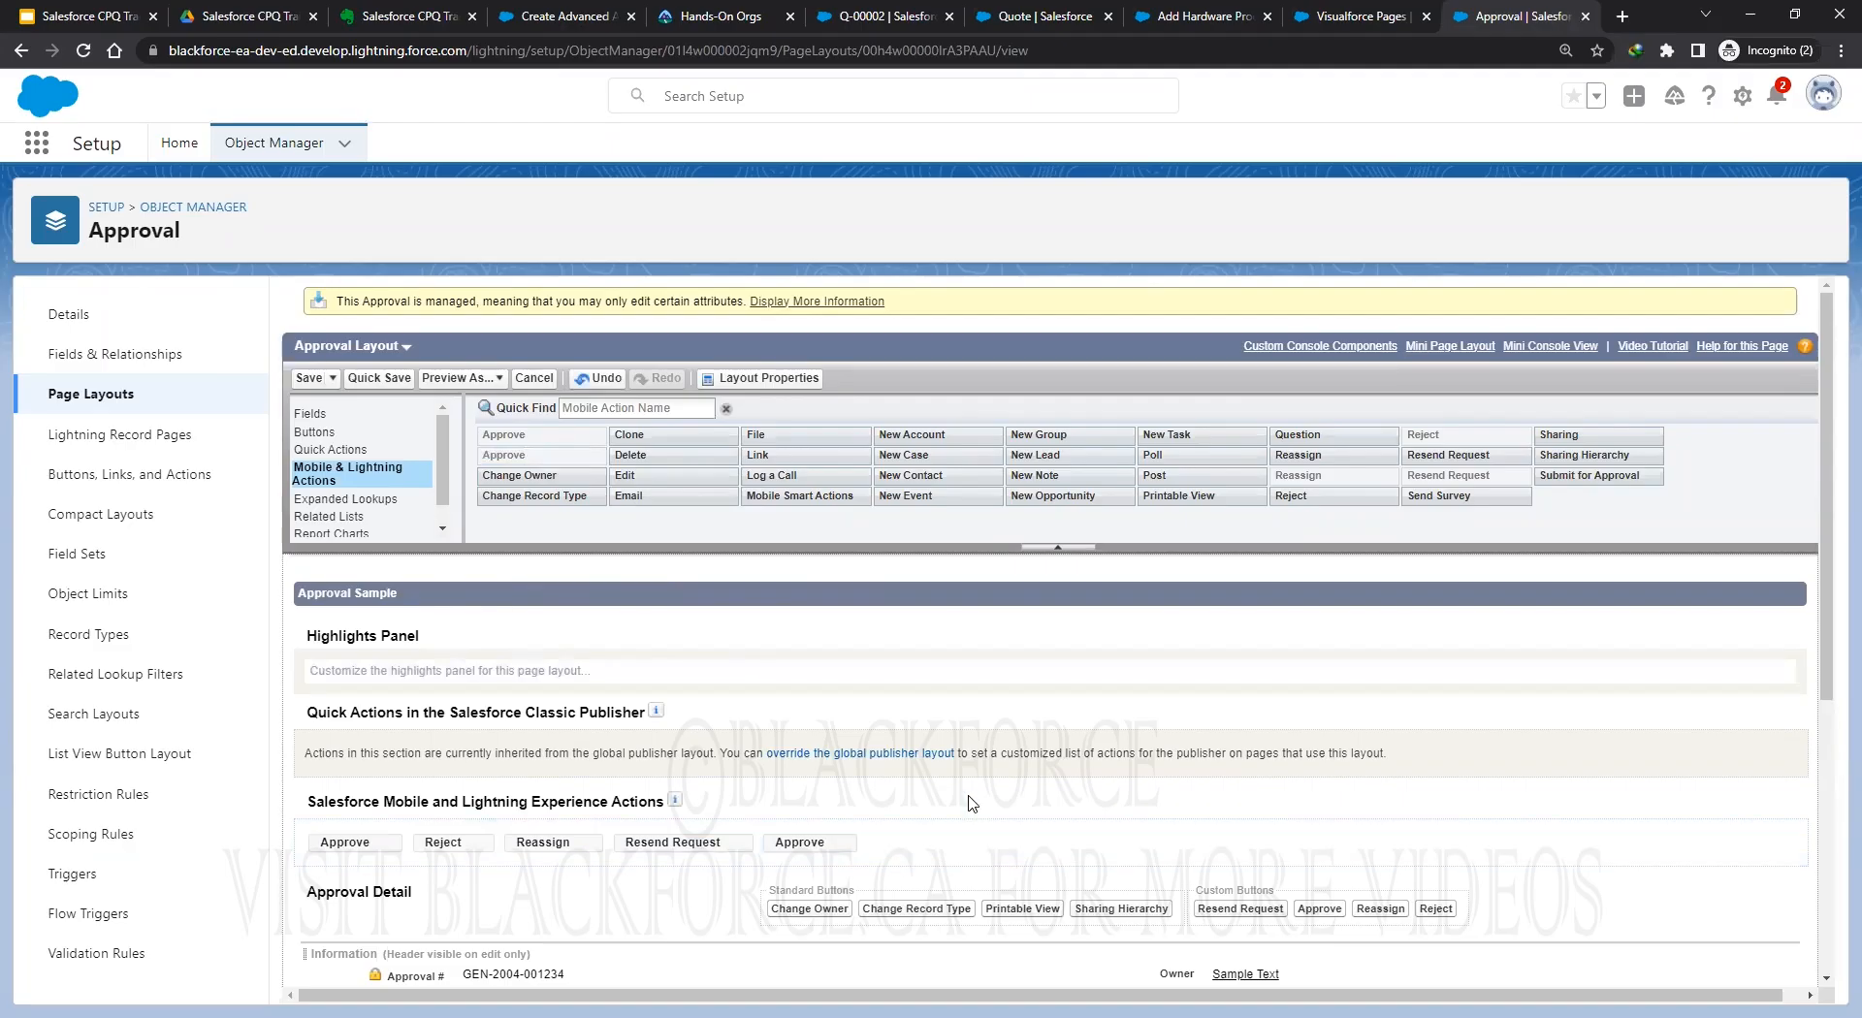
pyautogui.moveTo(1323, 492)
pyautogui.mouseDown()
pyautogui.moveTo(897, 859)
pyautogui.moveTo(911, 863)
pyautogui.mouseUp()
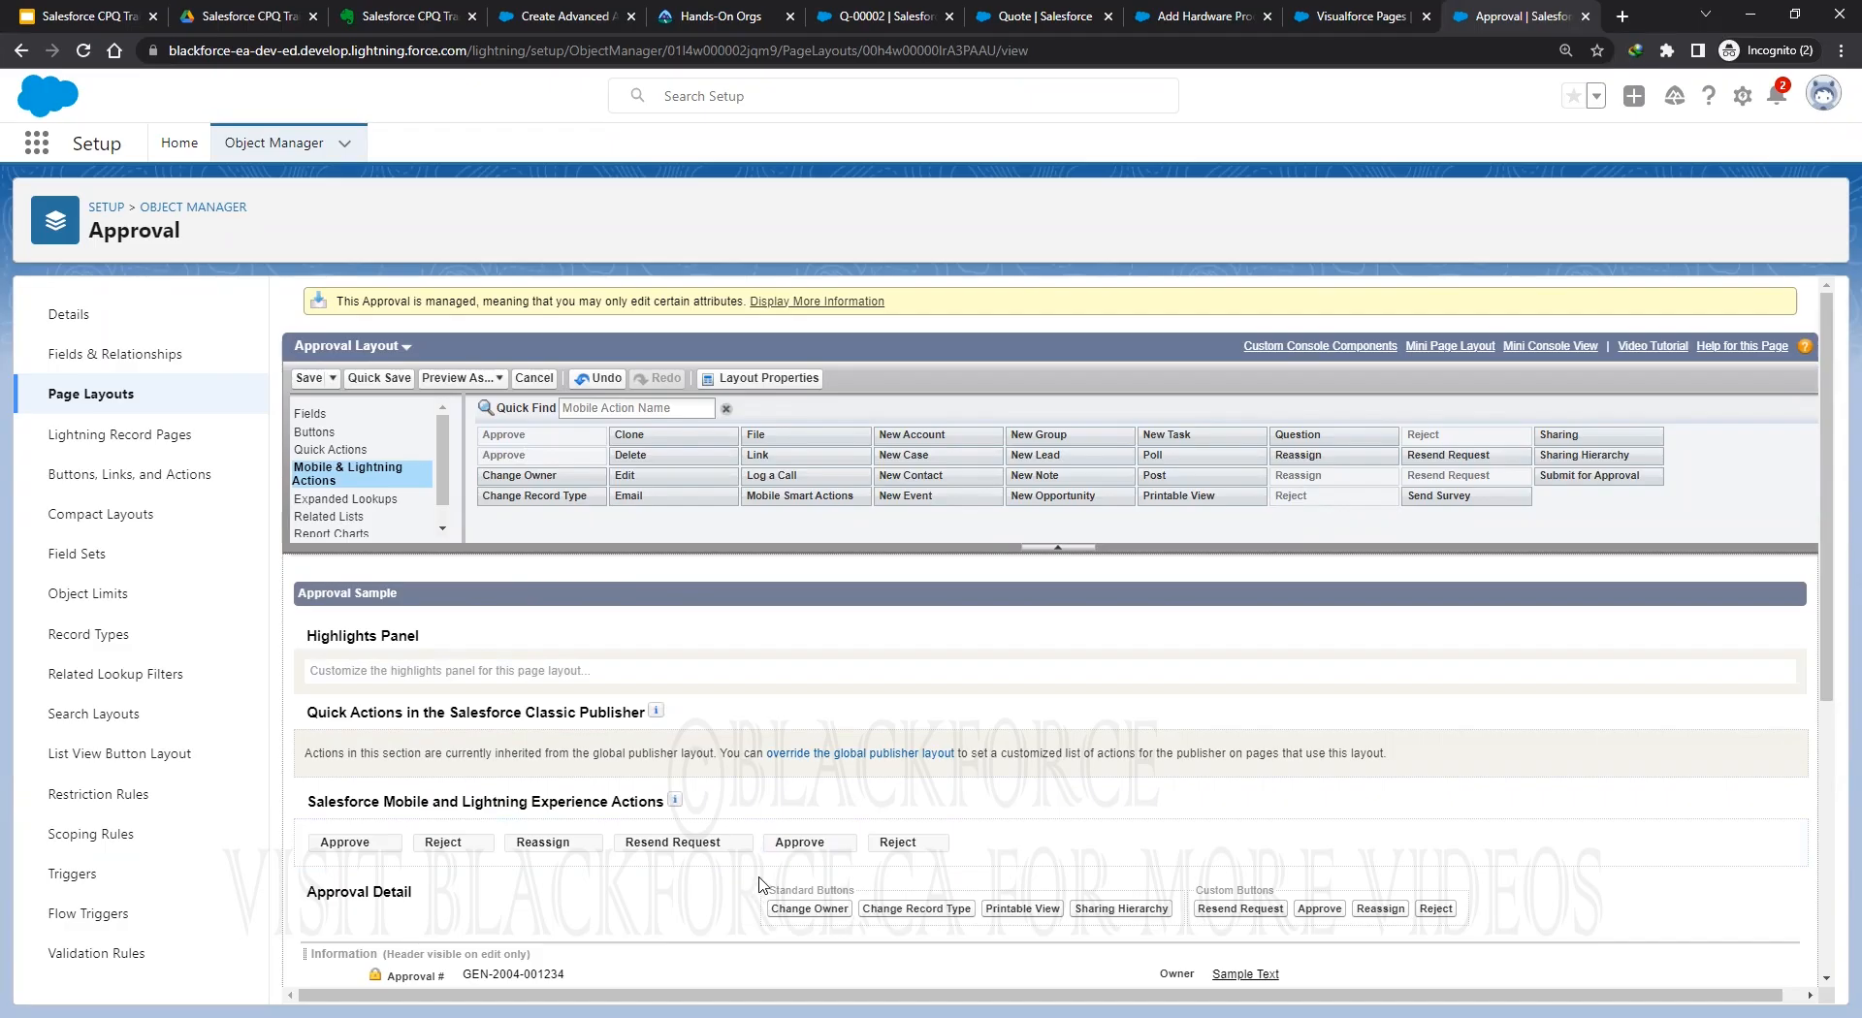
pyautogui.click(309, 381)
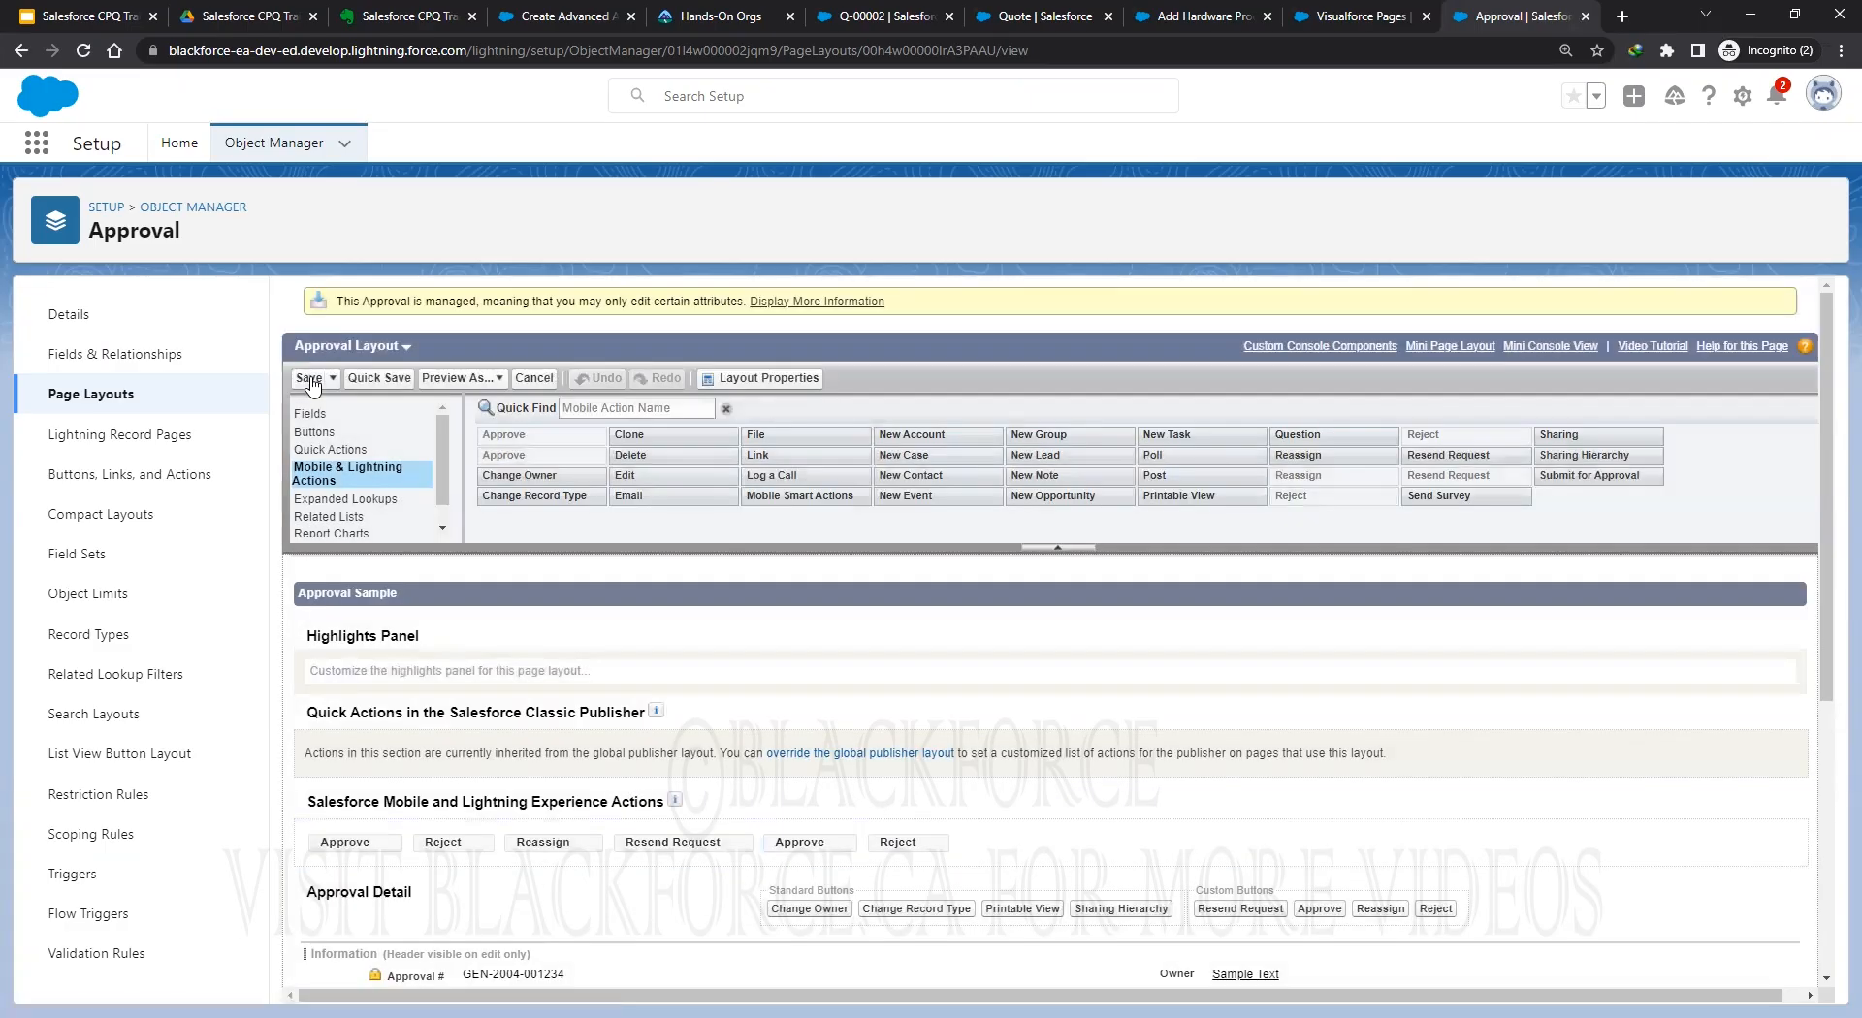
pyautogui.click(311, 382)
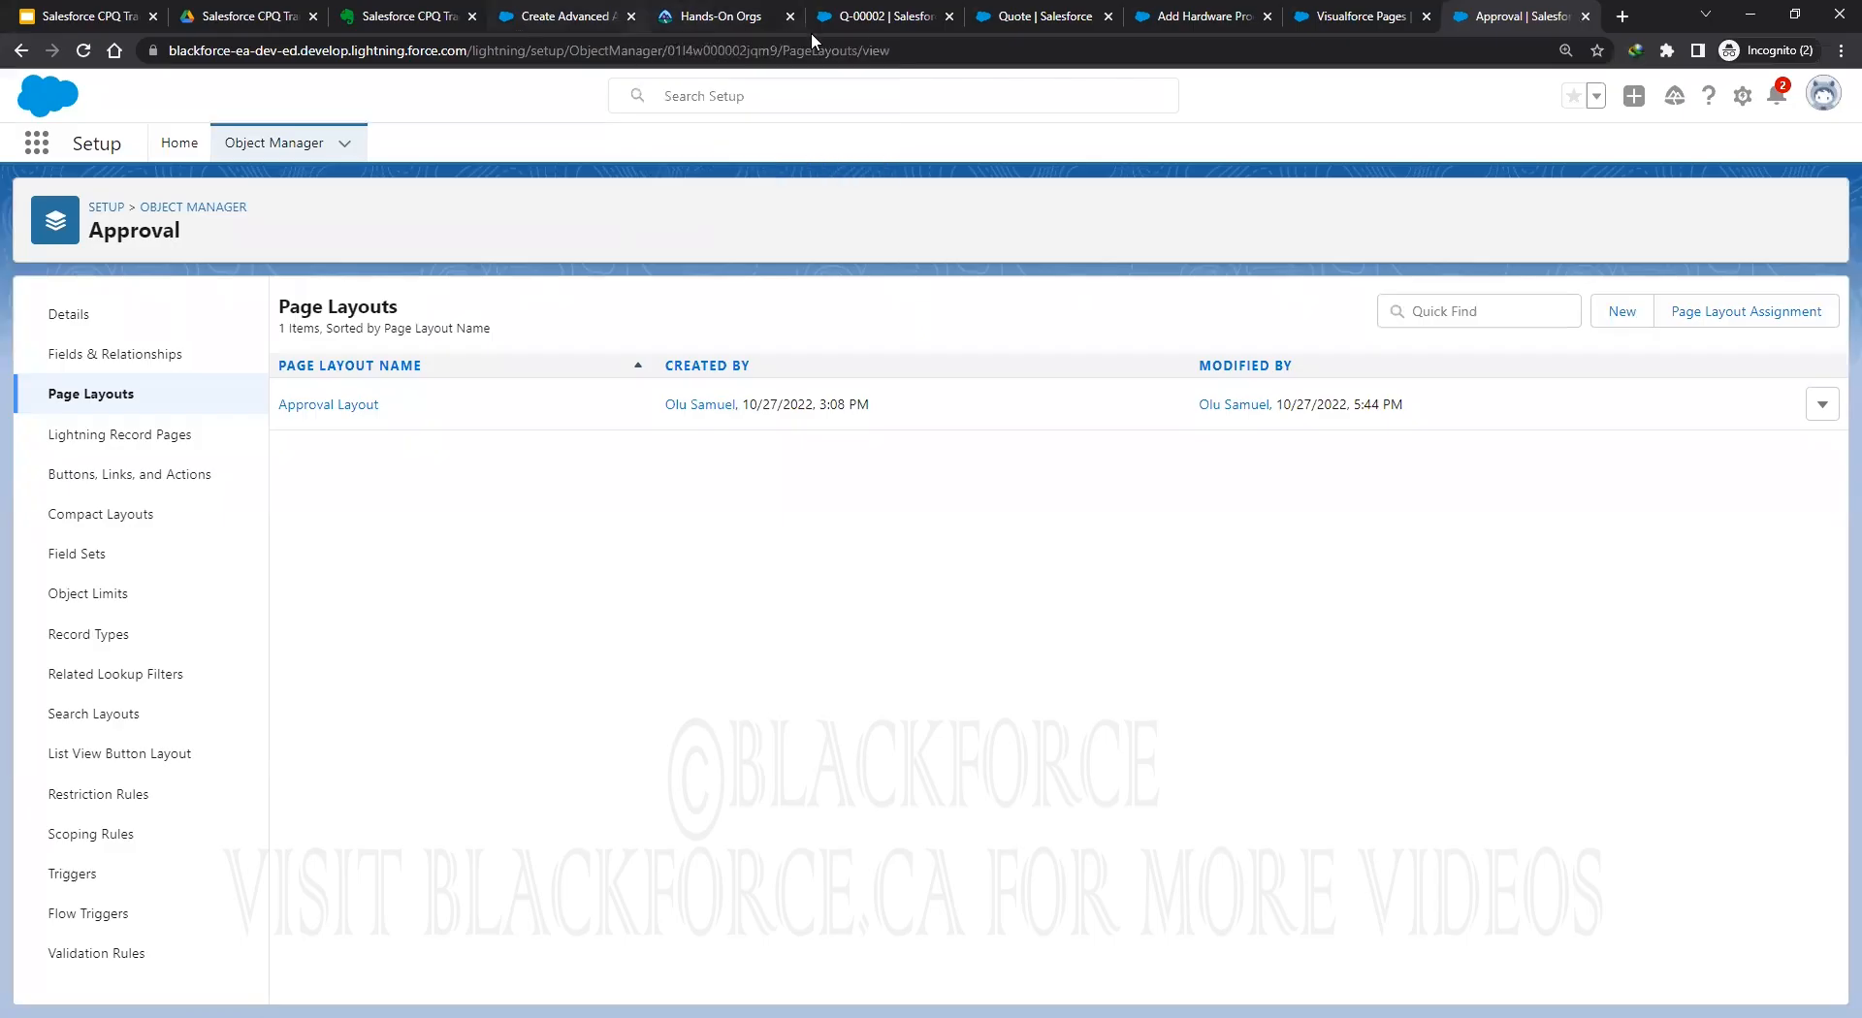
# Read the Set Up Email Service for Advanced Approvals article and notes, then return to Setup Home.
pyautogui.click(570, 16)
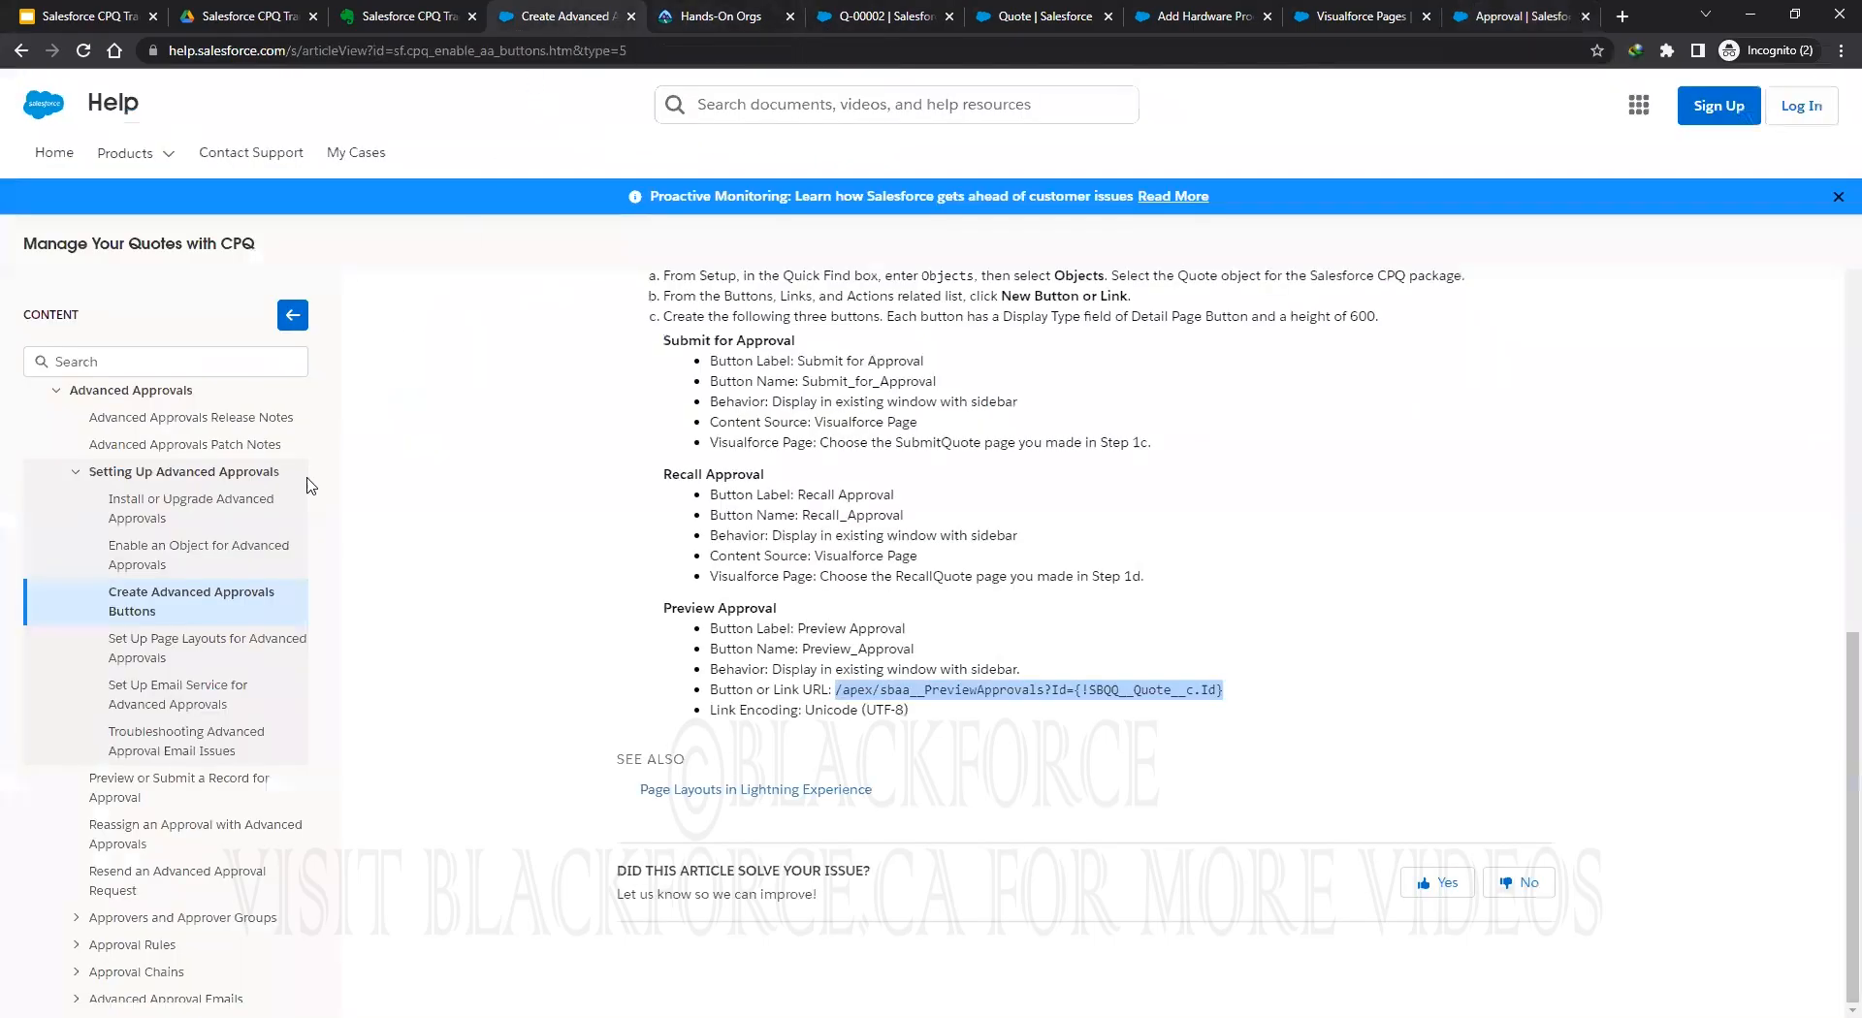
pyautogui.click(158, 648)
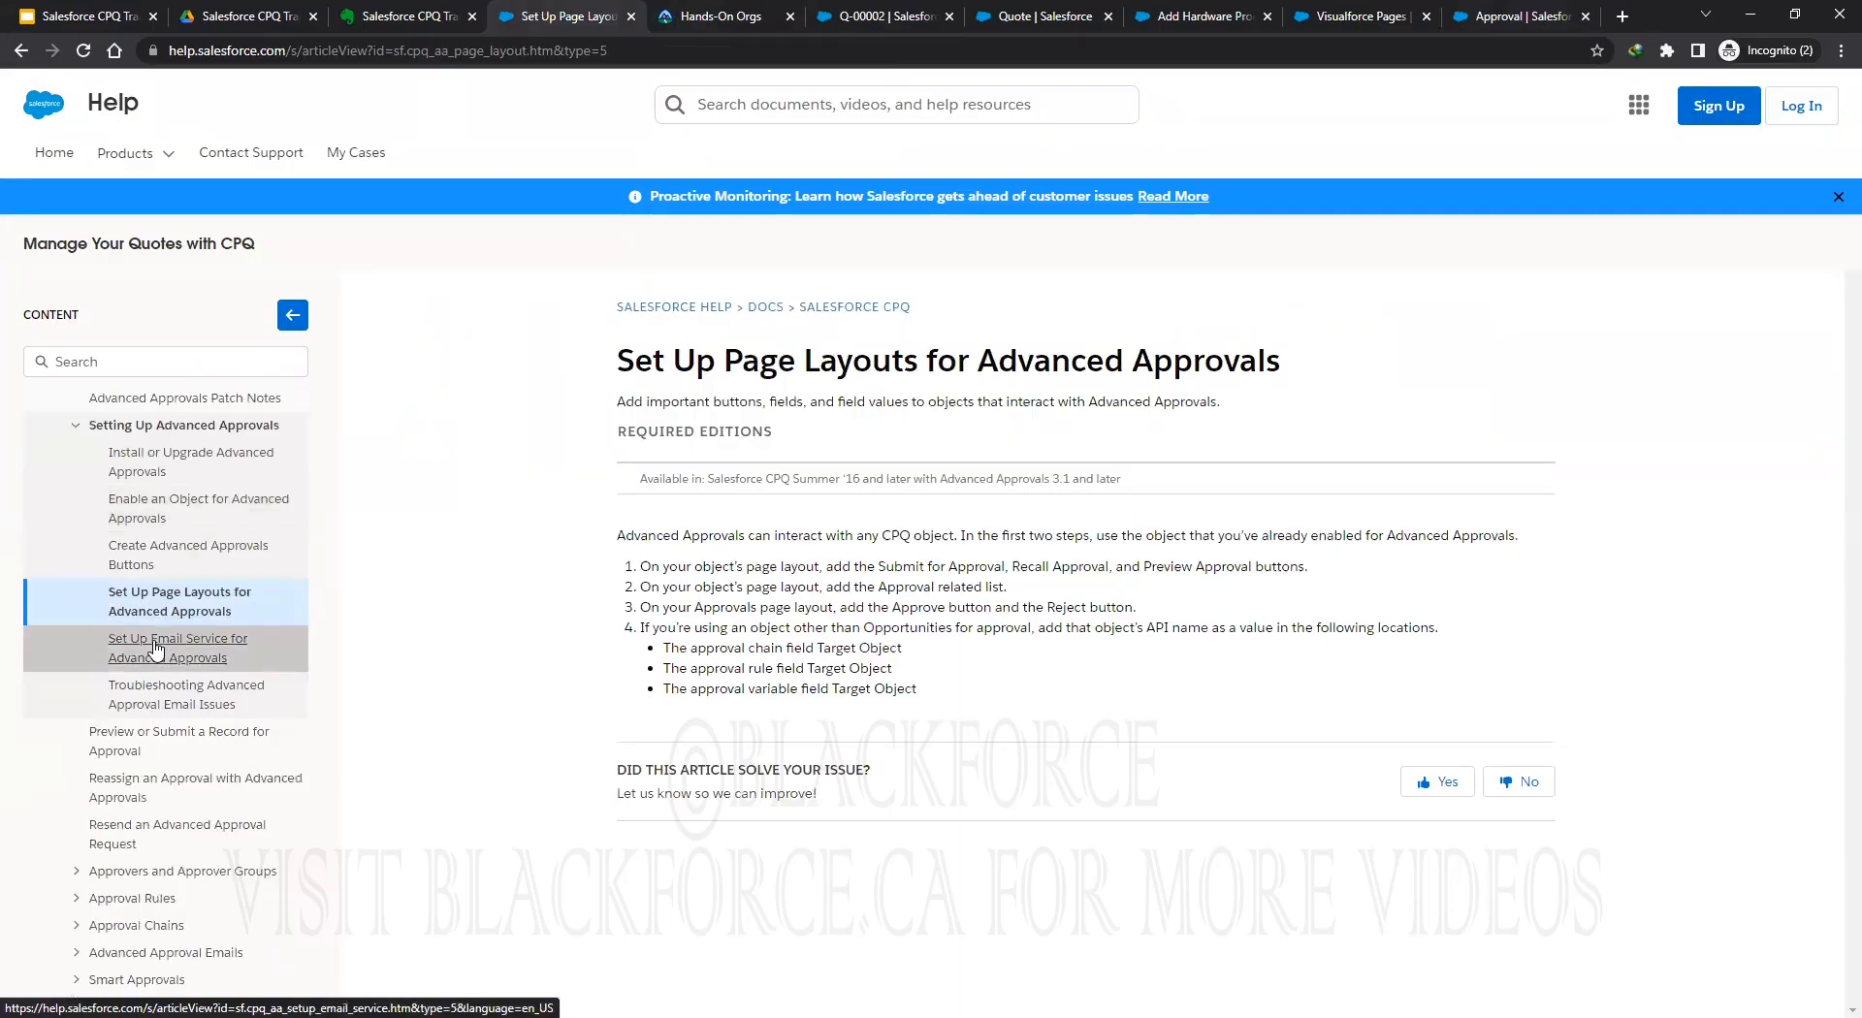
pyautogui.click(386, 20)
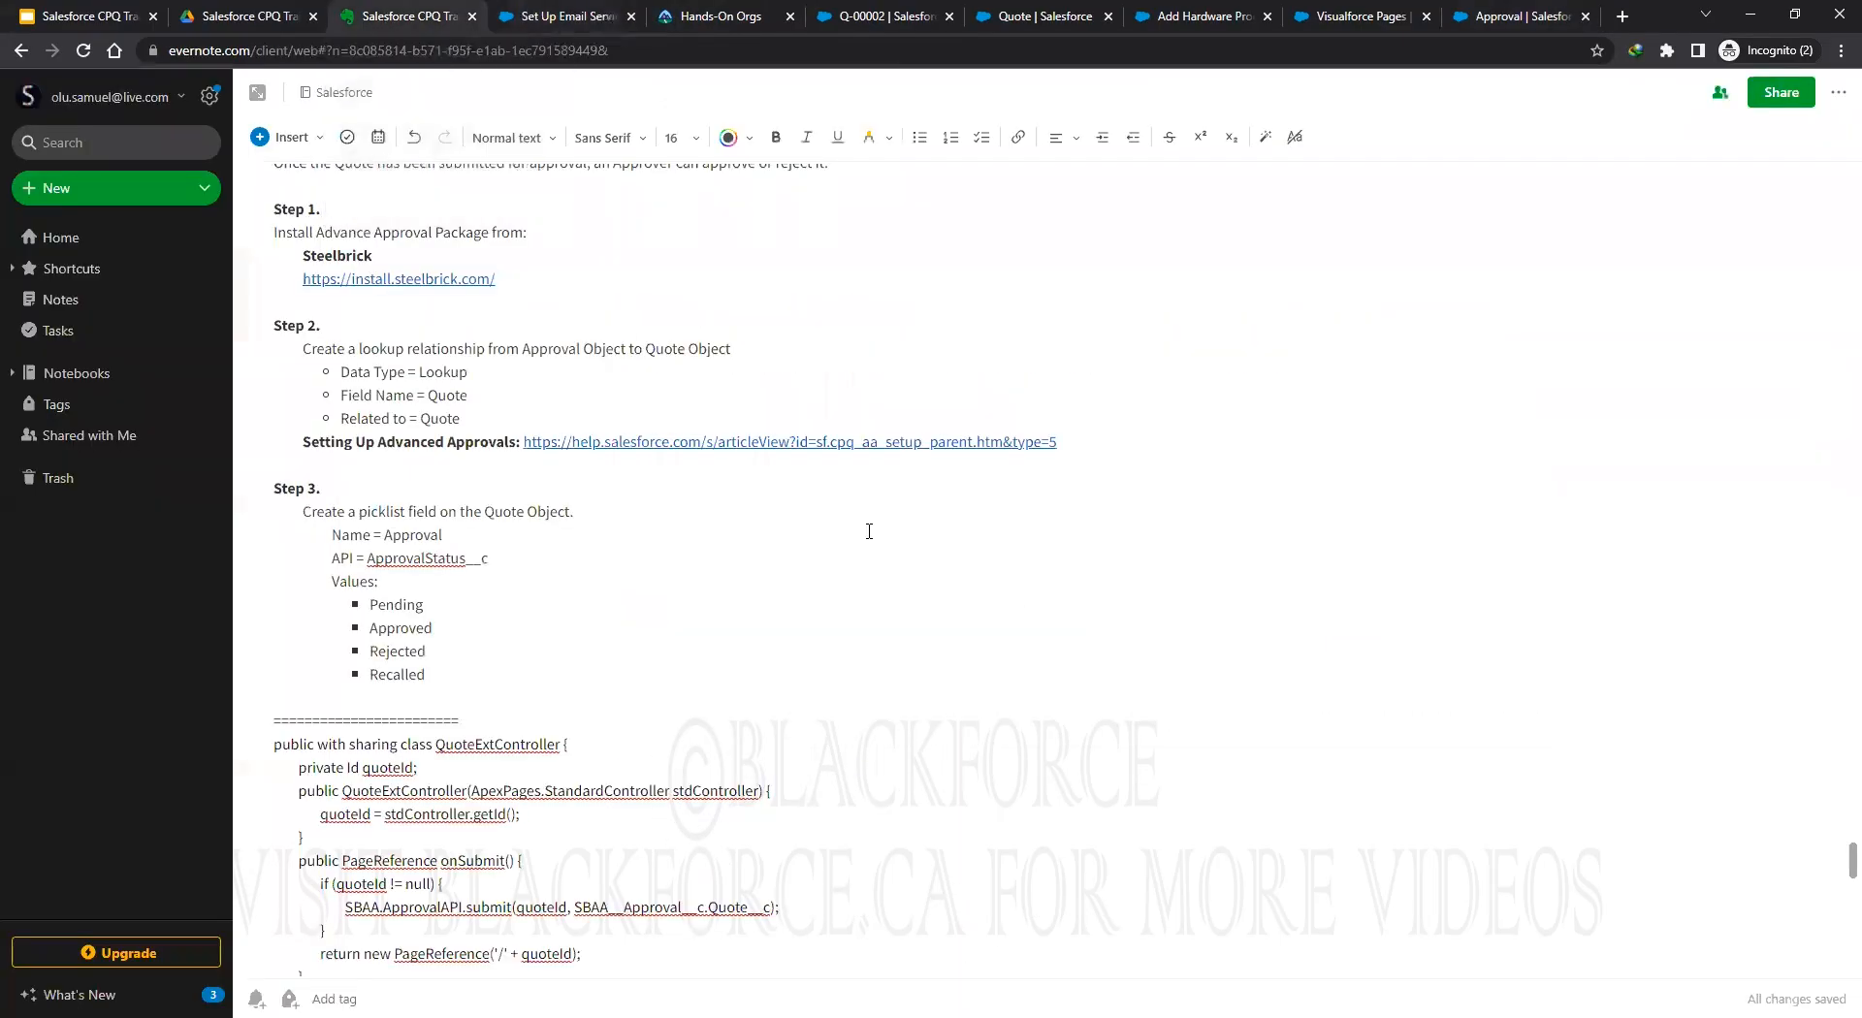
pyautogui.click(1499, 21)
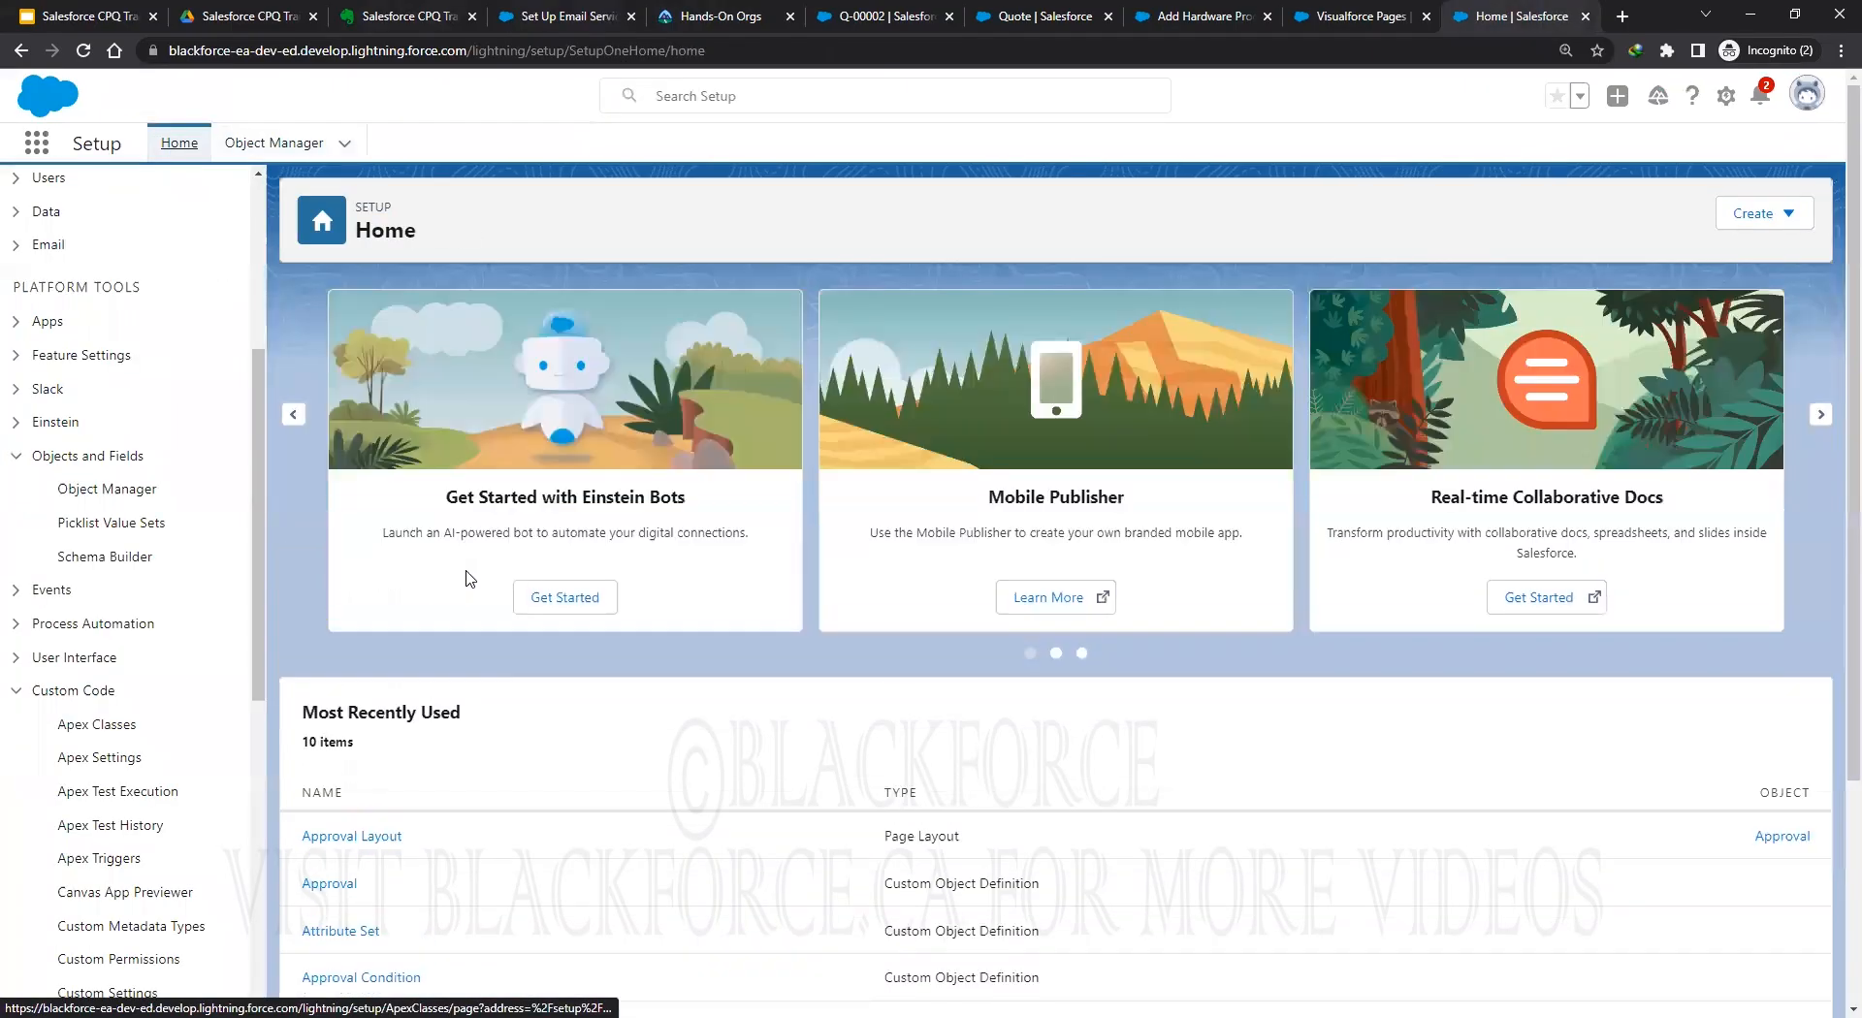
# Check the Email Deliverability settings under the Email group in Setup.
pyautogui.click(16, 455)
pyautogui.click(16, 589)
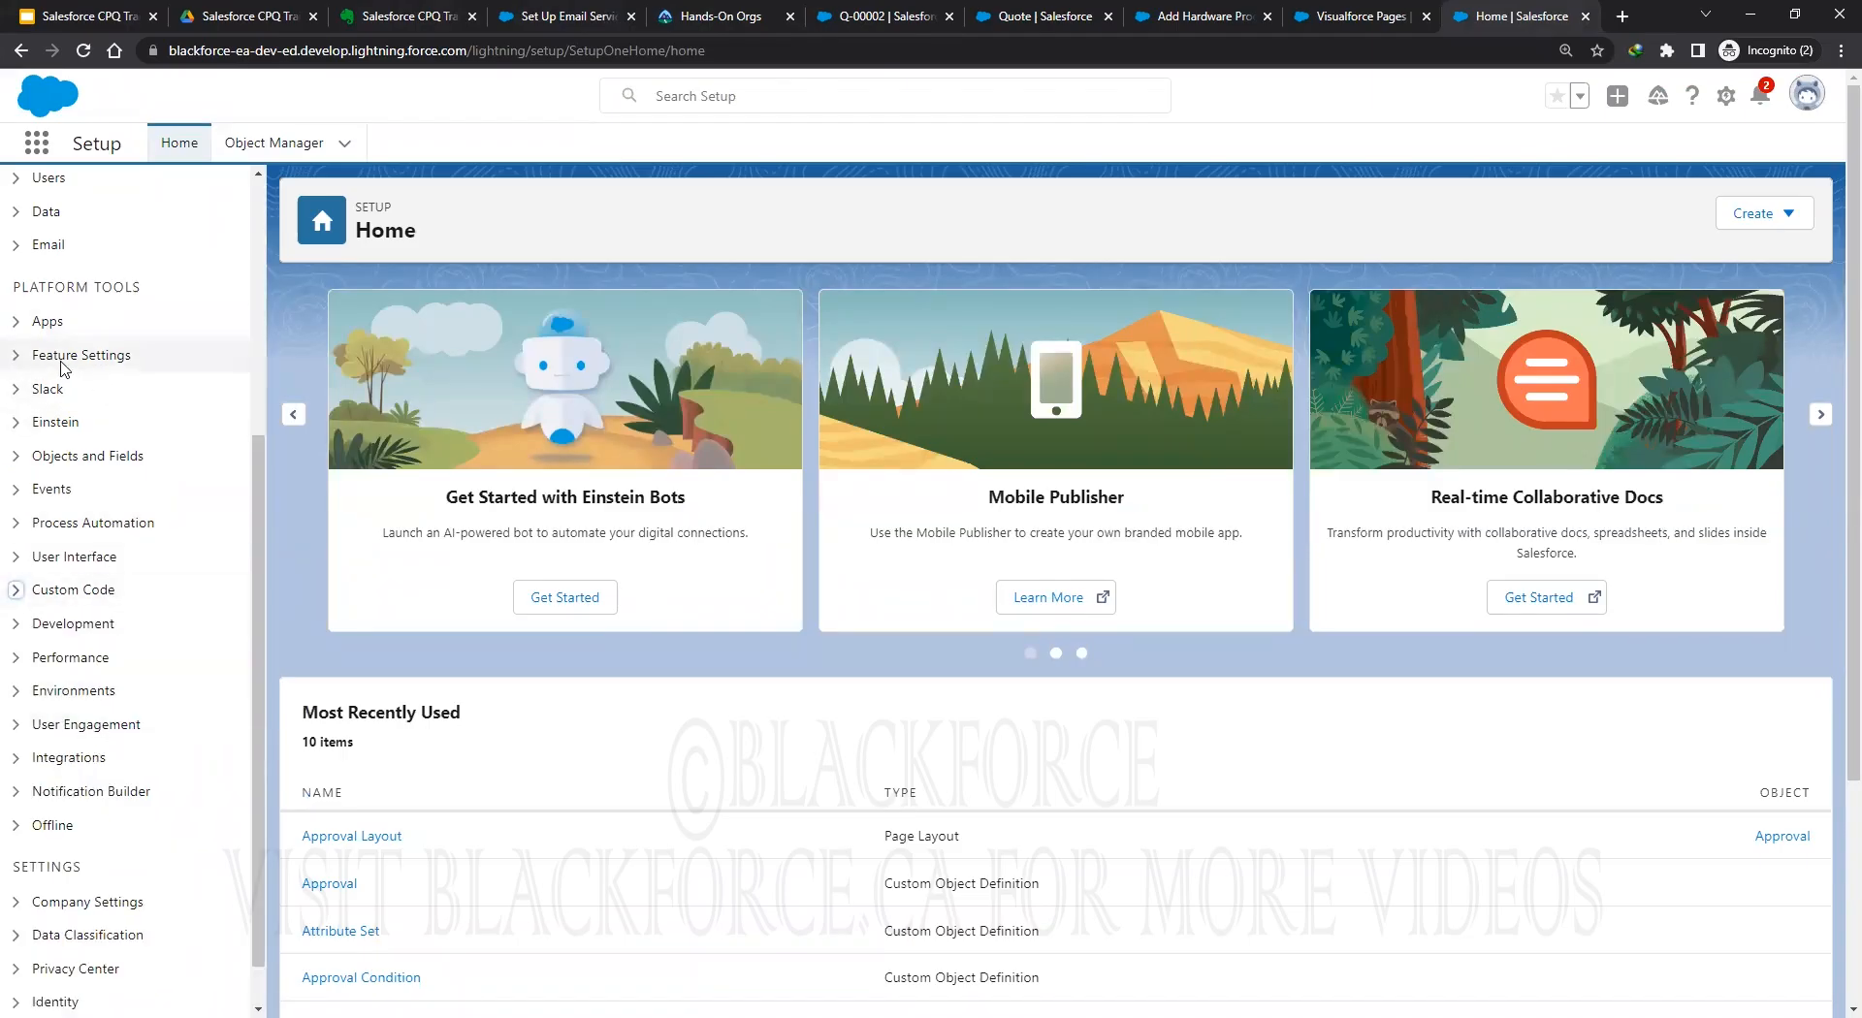
pyautogui.scroll(1, 18, 350)
pyautogui.click(17, 344)
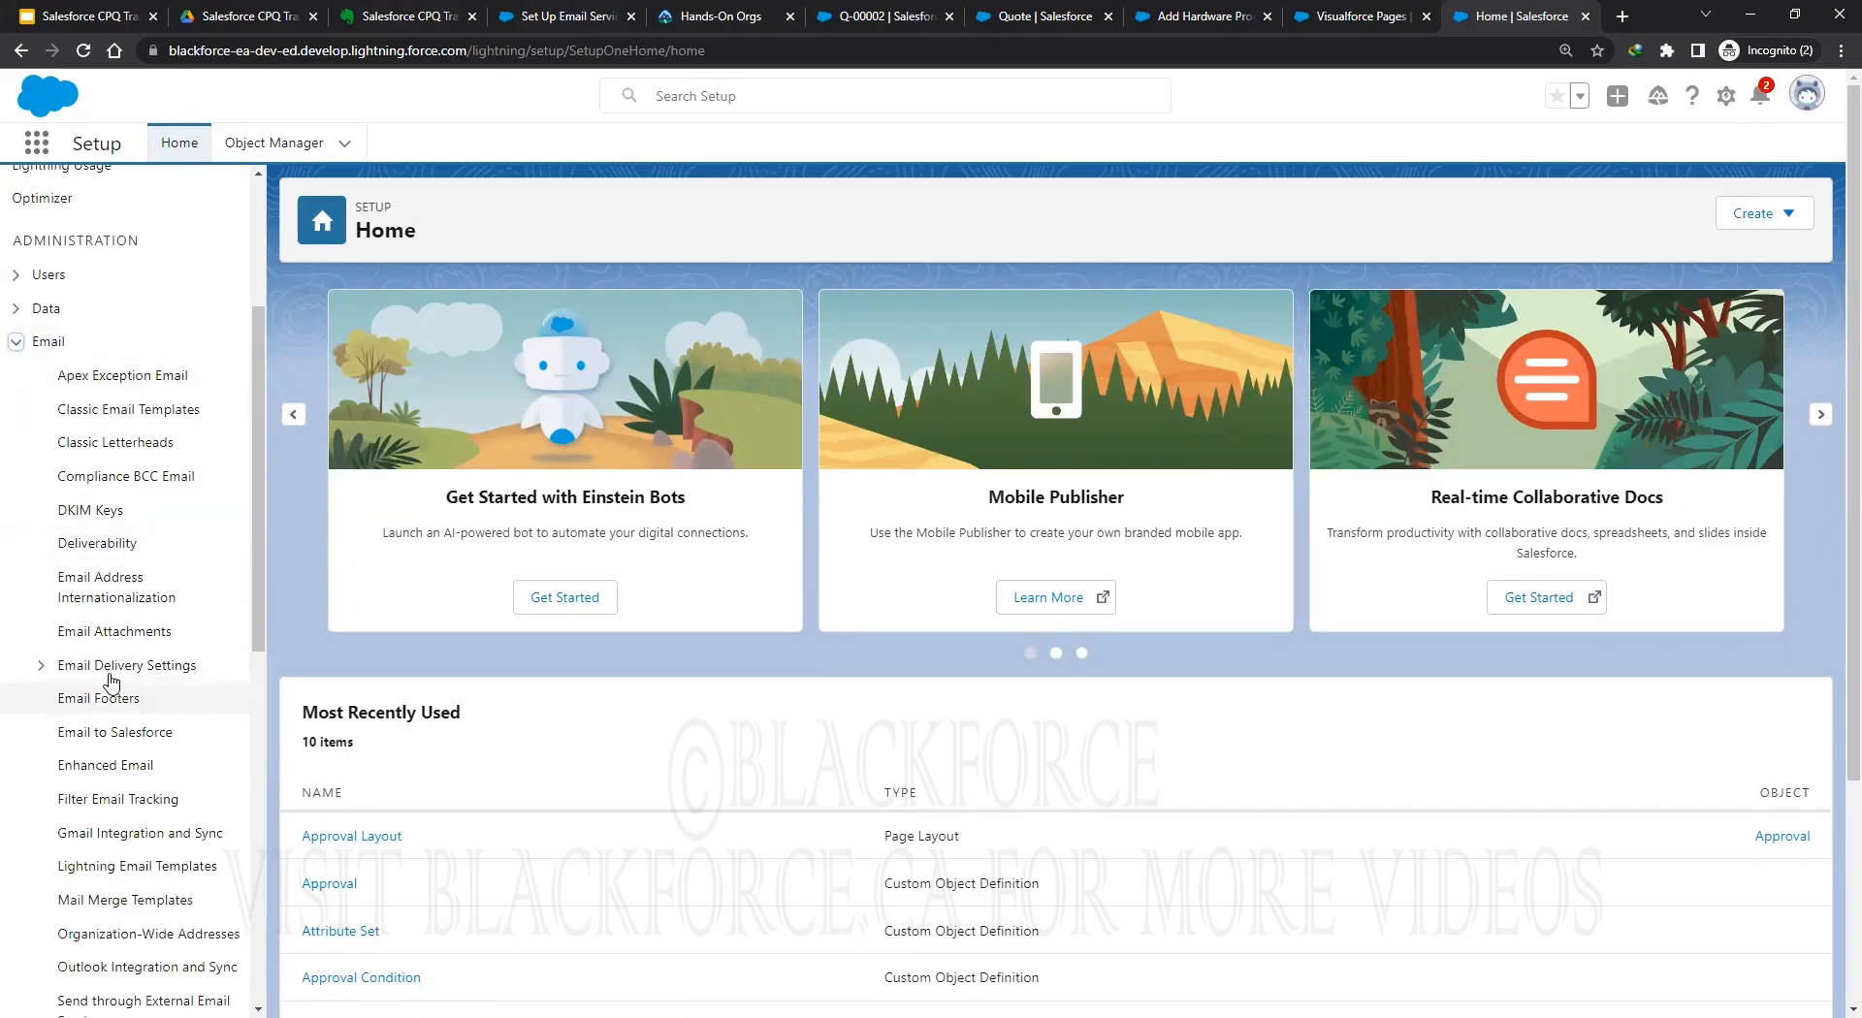
pyautogui.click(110, 545)
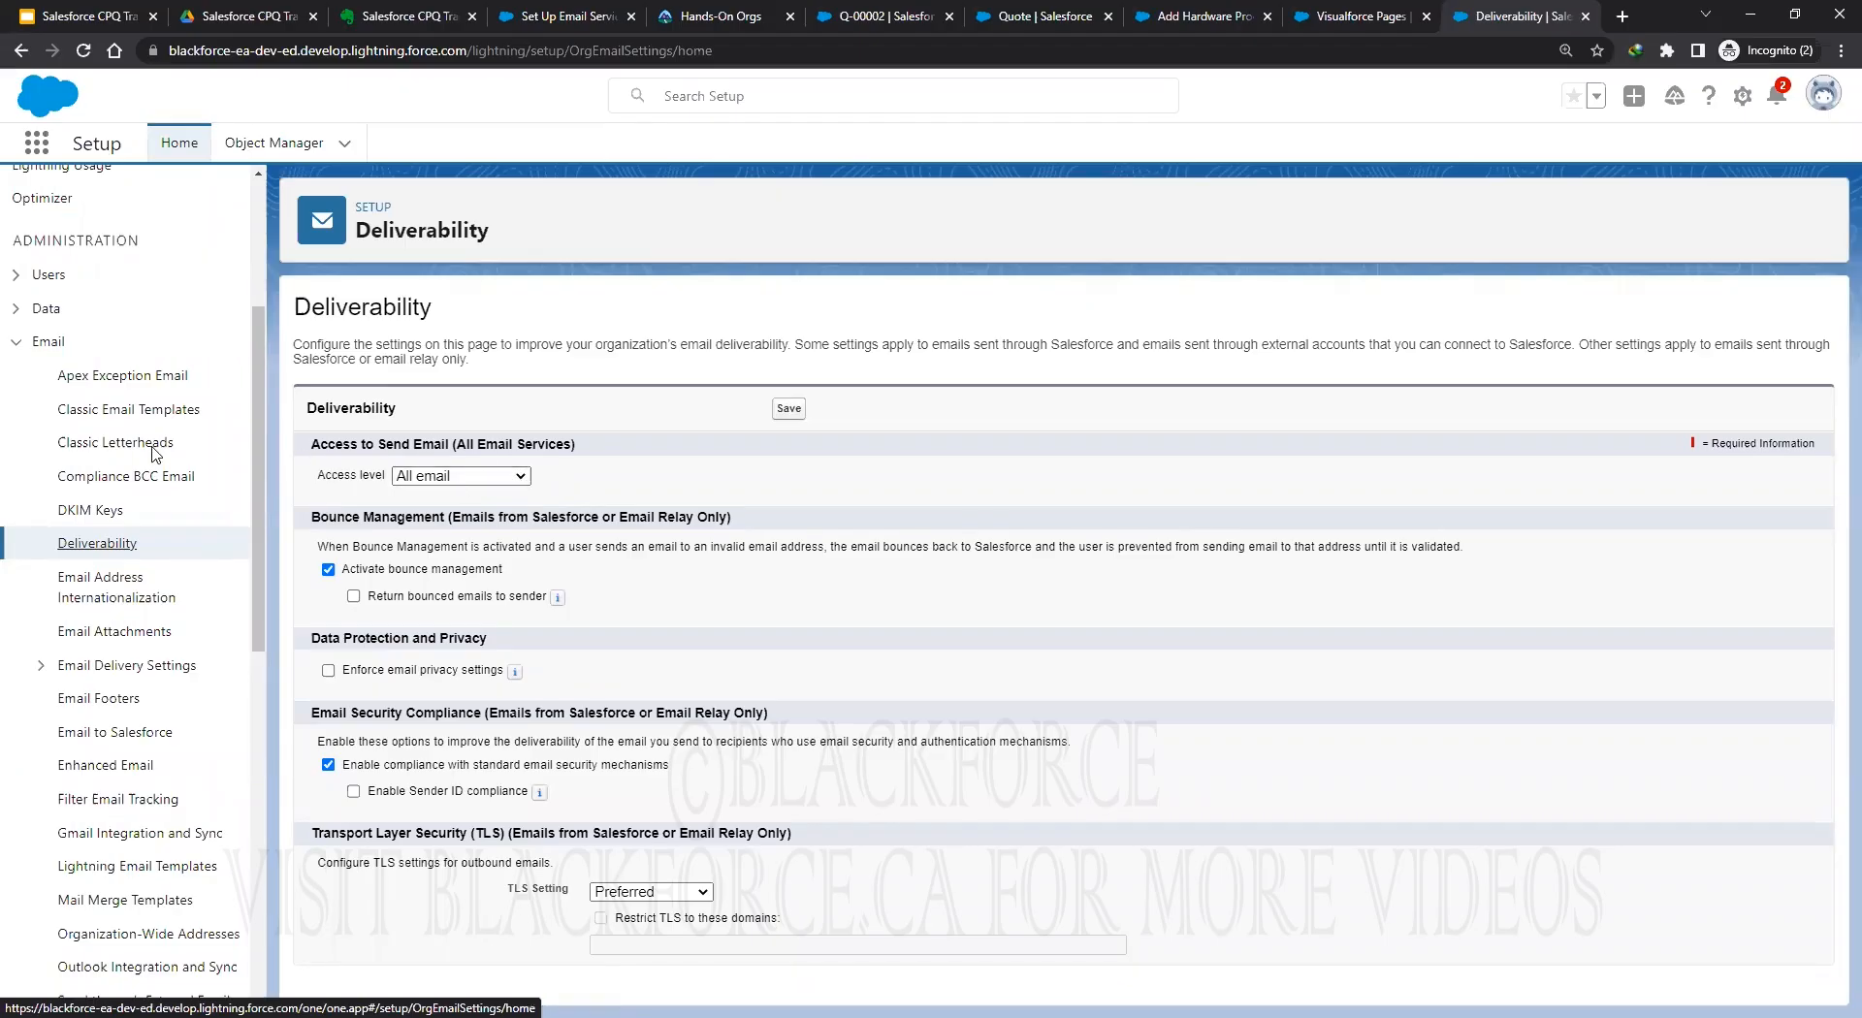
pyautogui.click(15, 341)
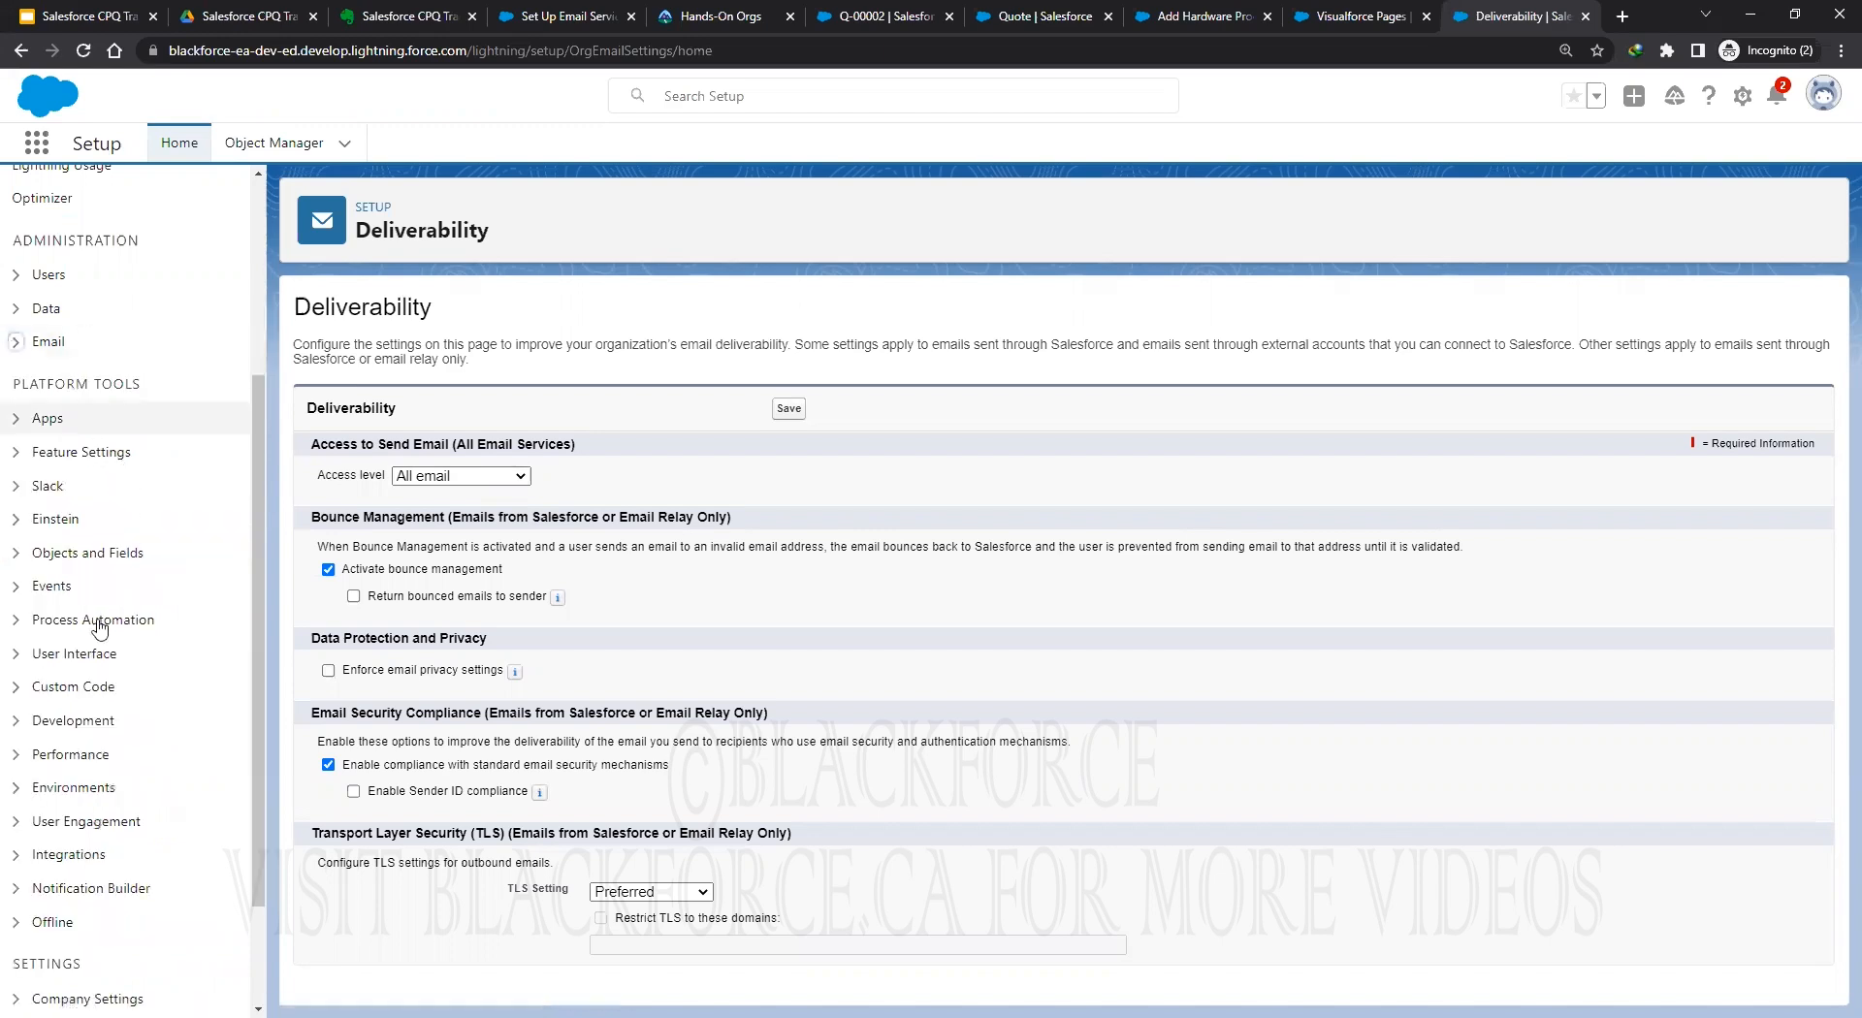
# Open Custom Code > Email Services and start a New Email Service.
pyautogui.click(92, 686)
pyautogui.scroll(-3, 122, 642)
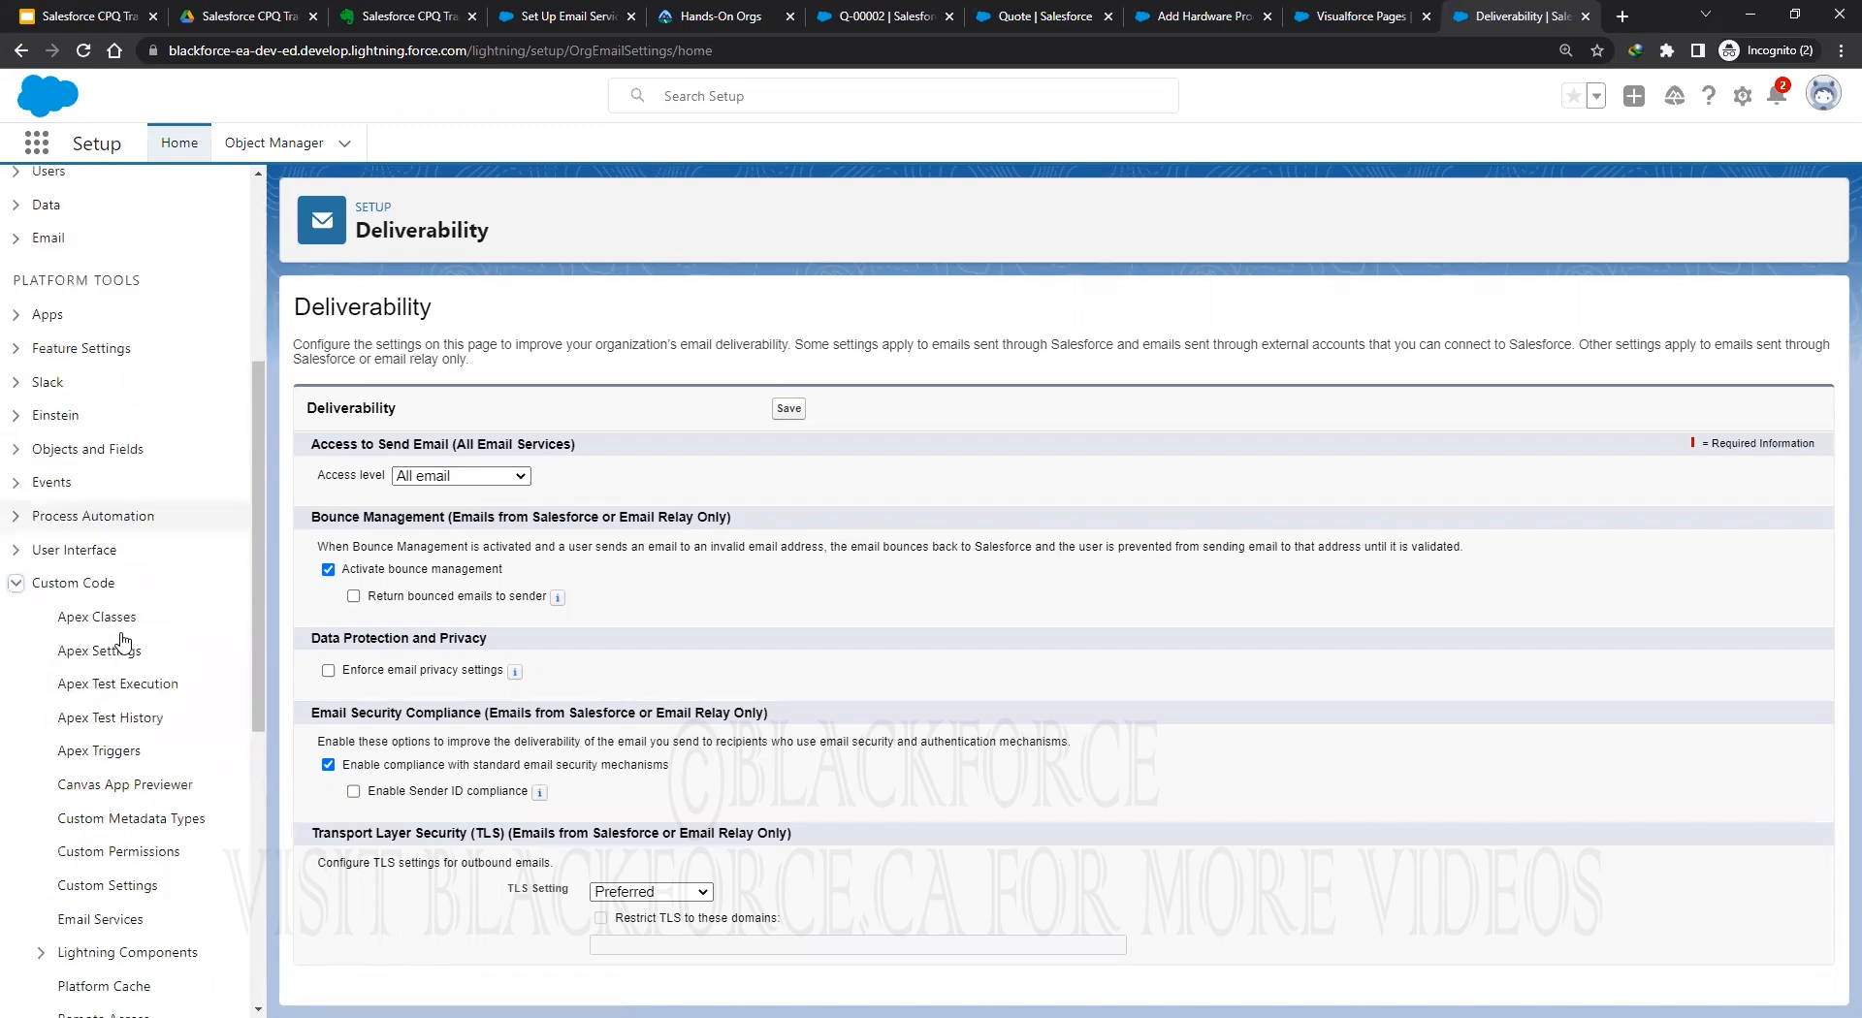
pyautogui.click(104, 734)
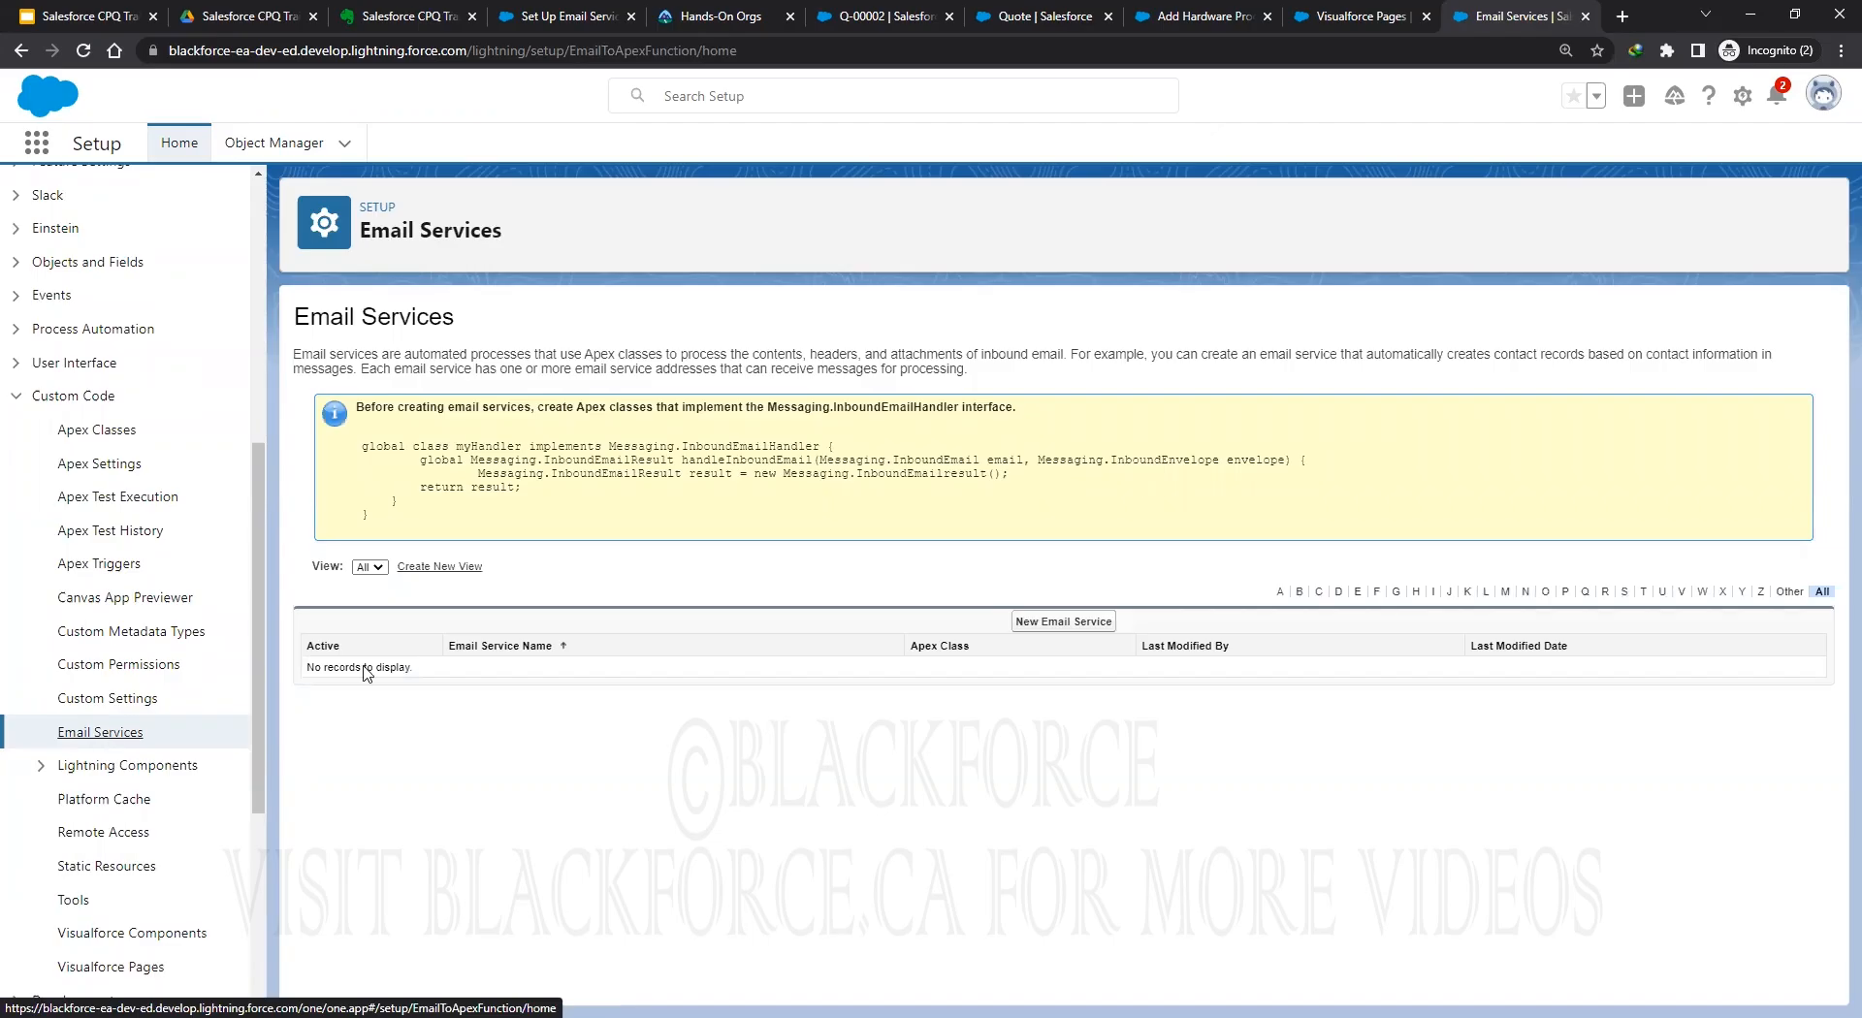
pyautogui.click(1063, 621)
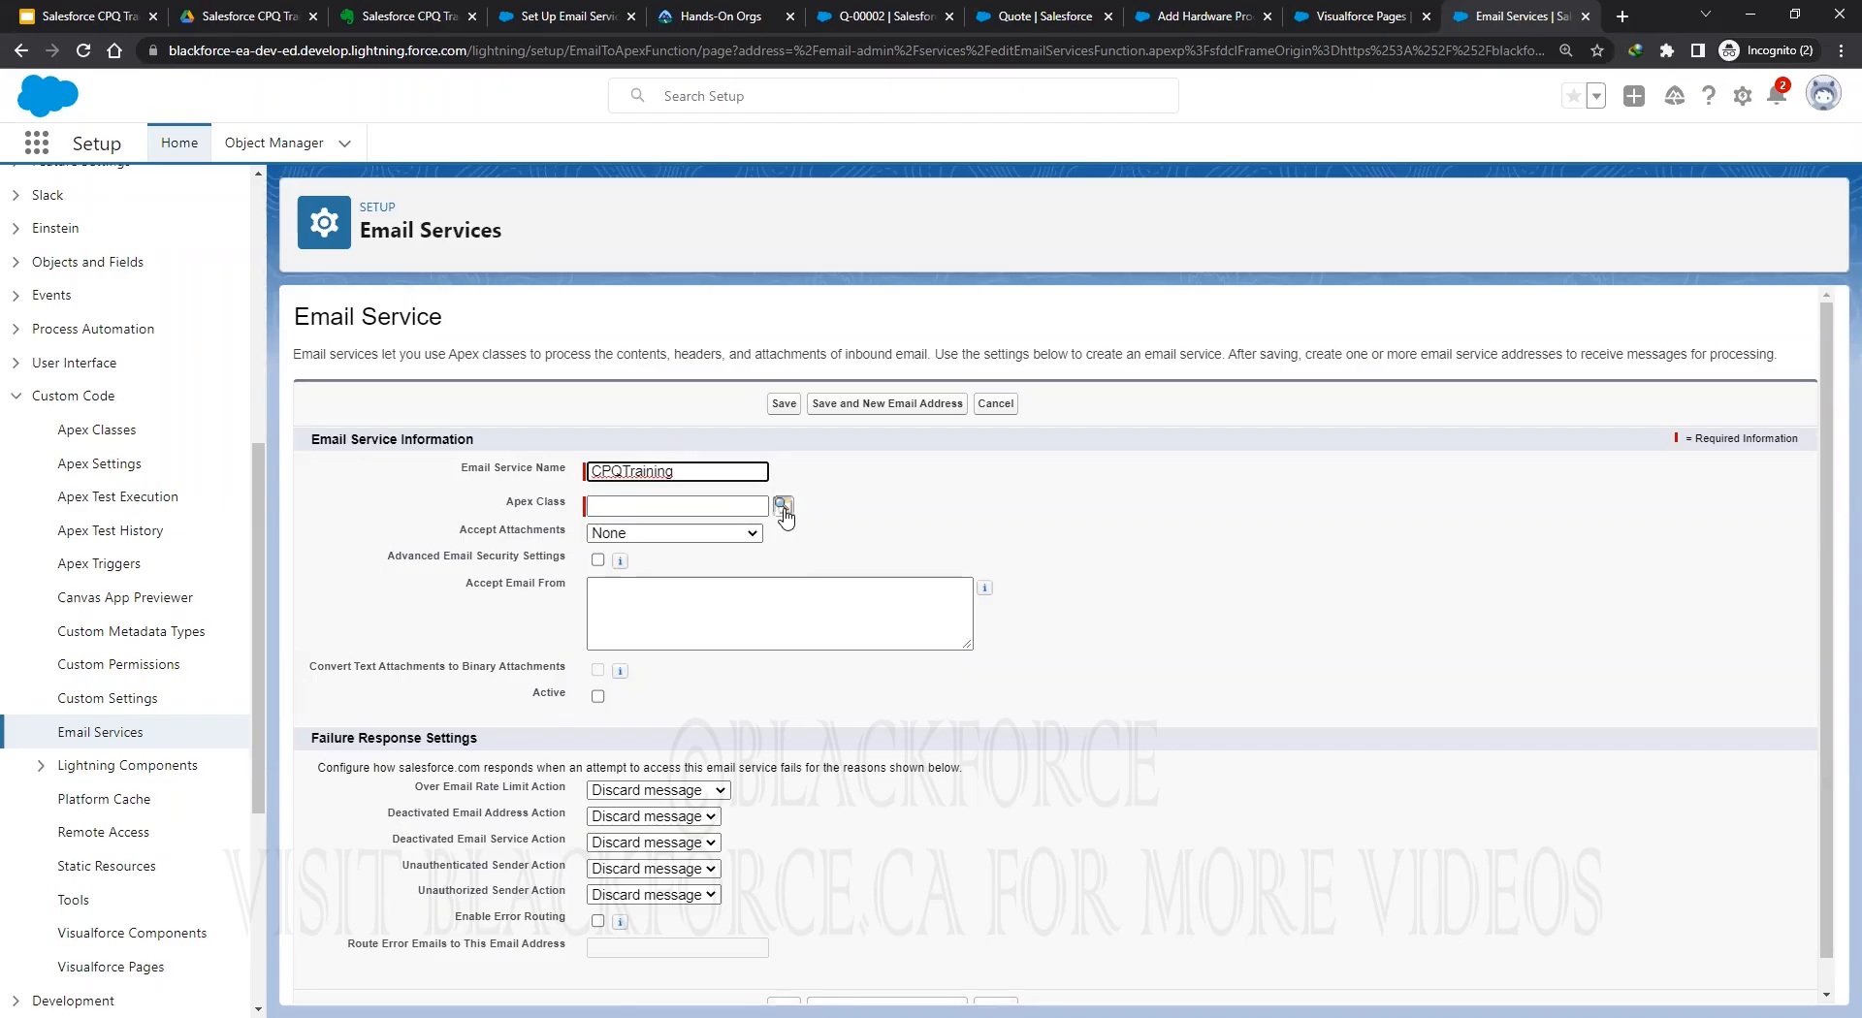
# Set the Apex class to ApprovalEmailHandler and mark the CPQTraining service Active.
pyautogui.click(785, 509)
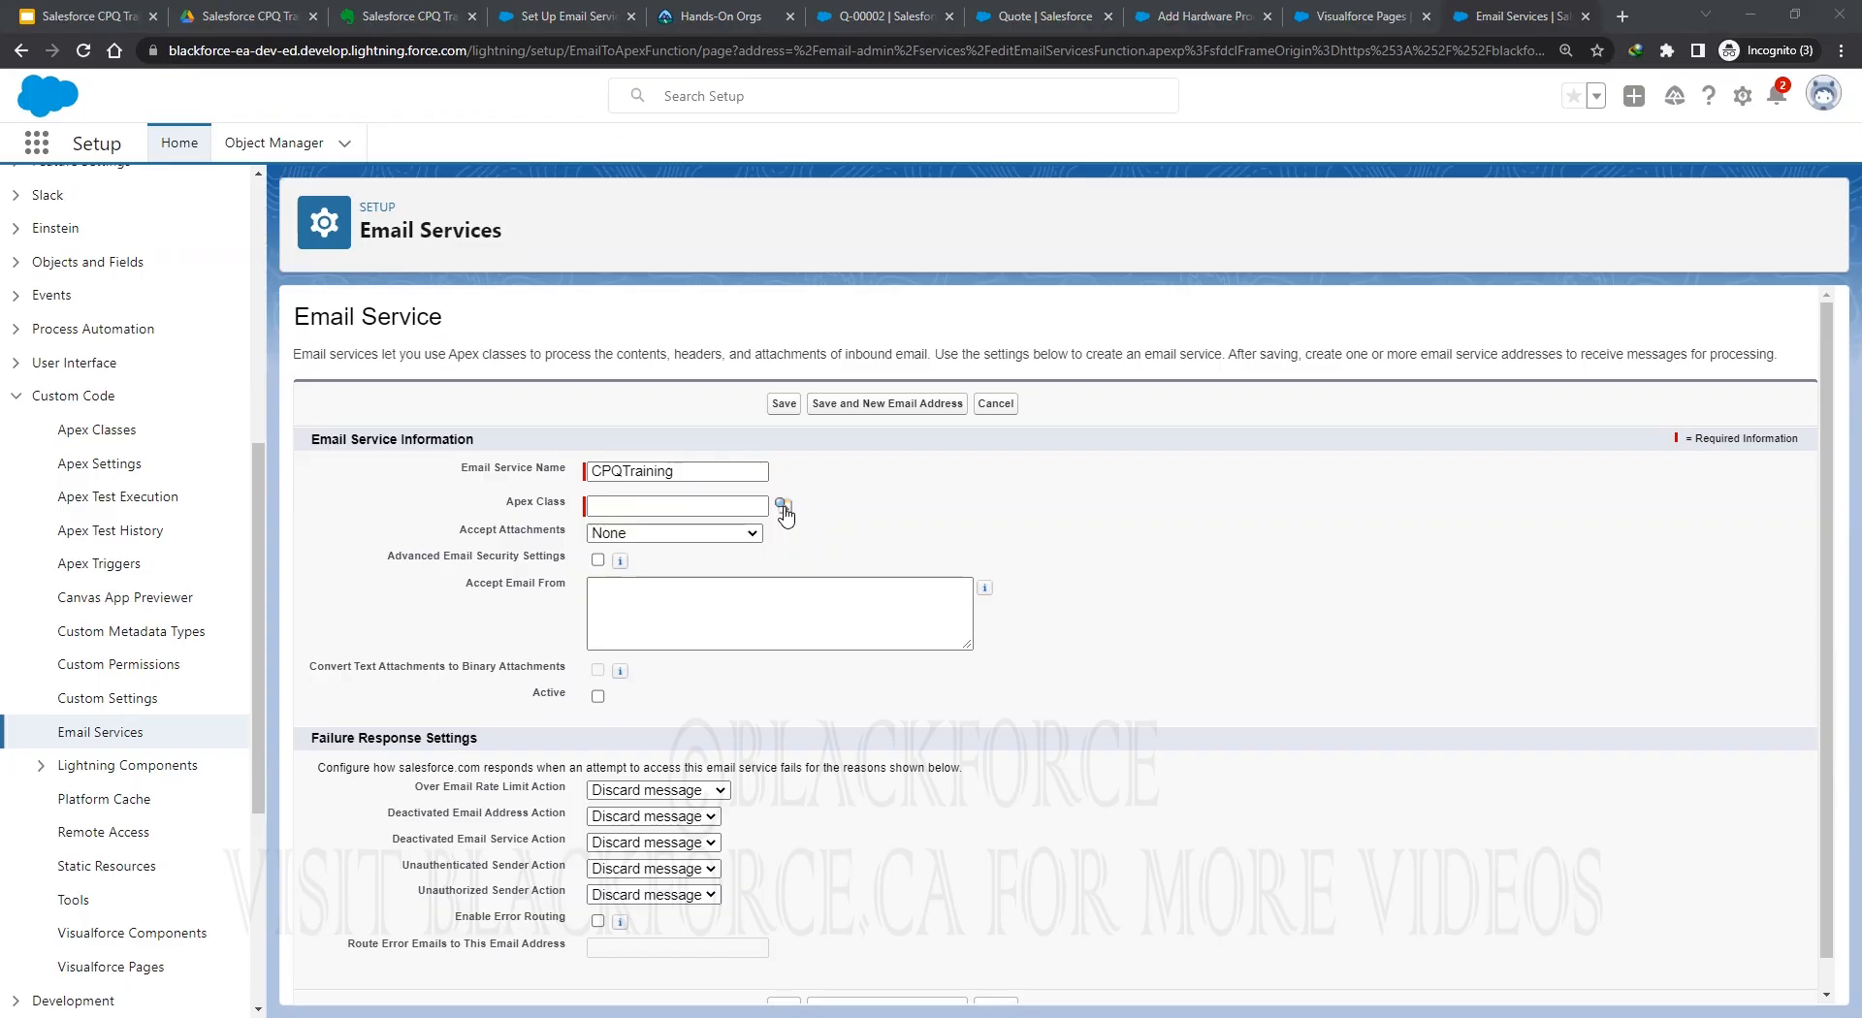
pyautogui.click(621, 610)
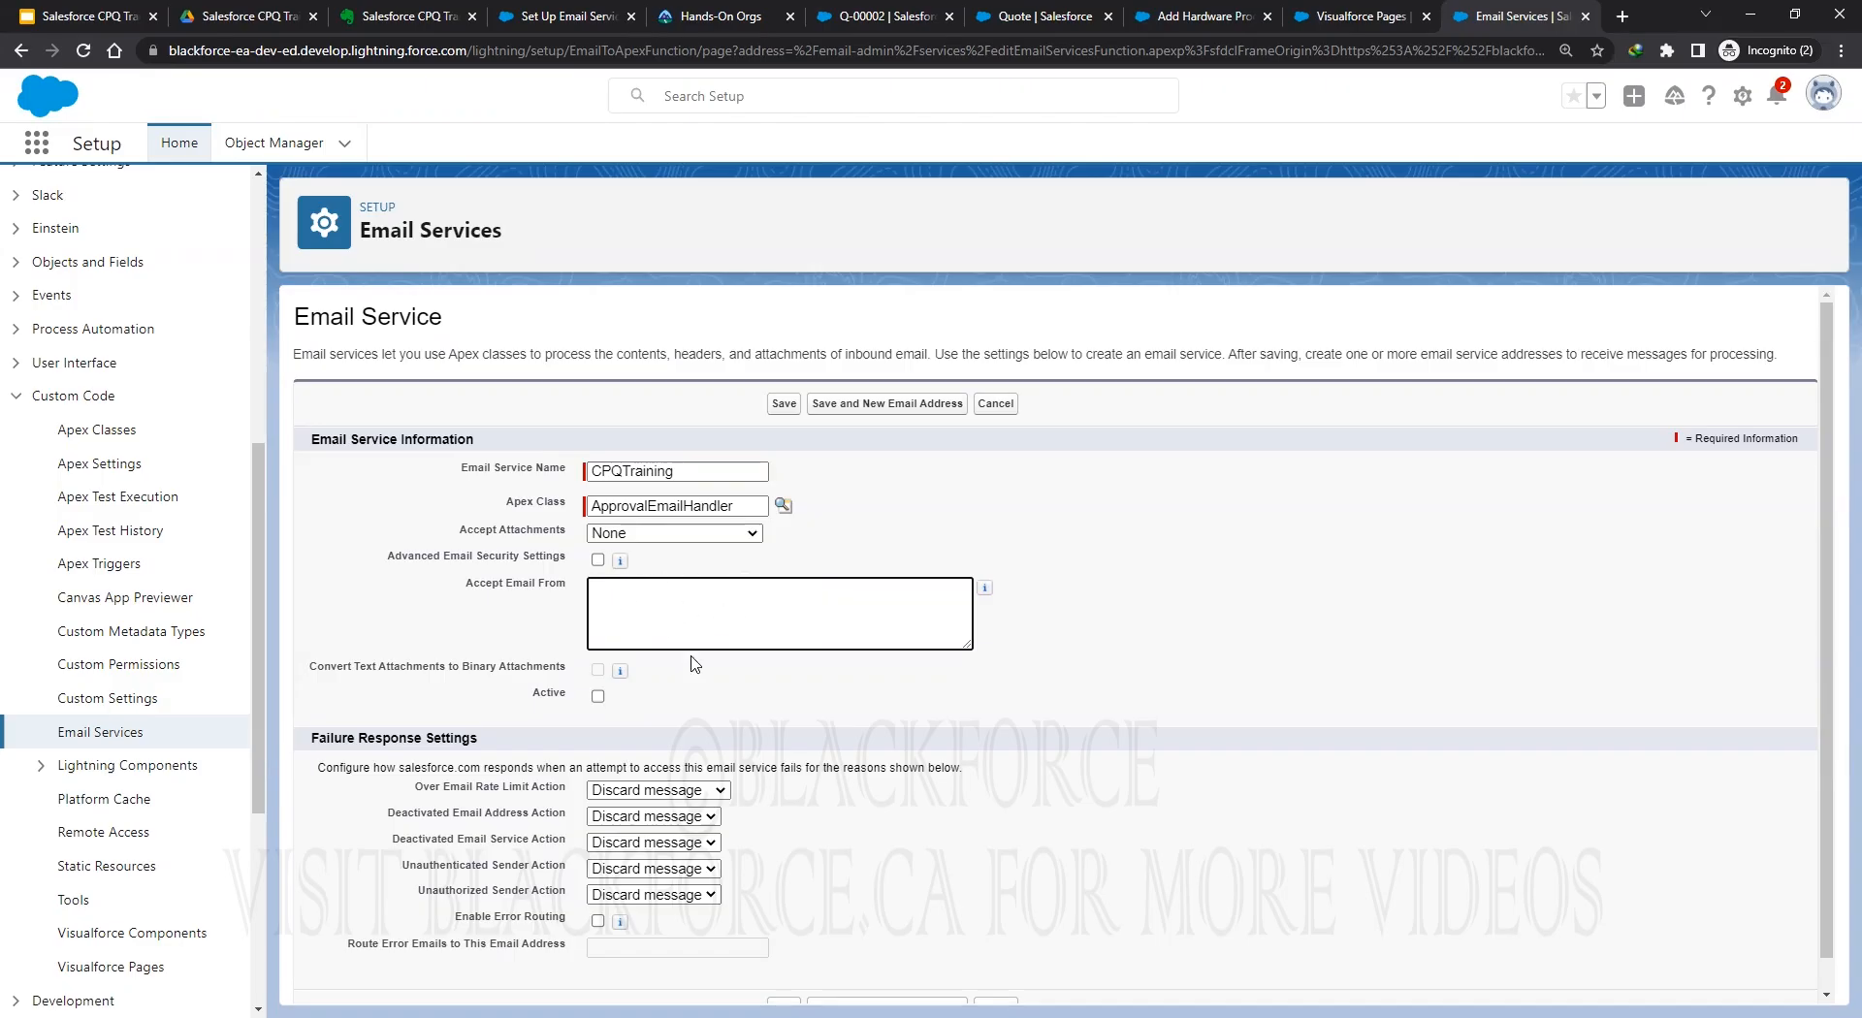
pyautogui.scroll(-1, 587, 671)
pyautogui.click(597, 665)
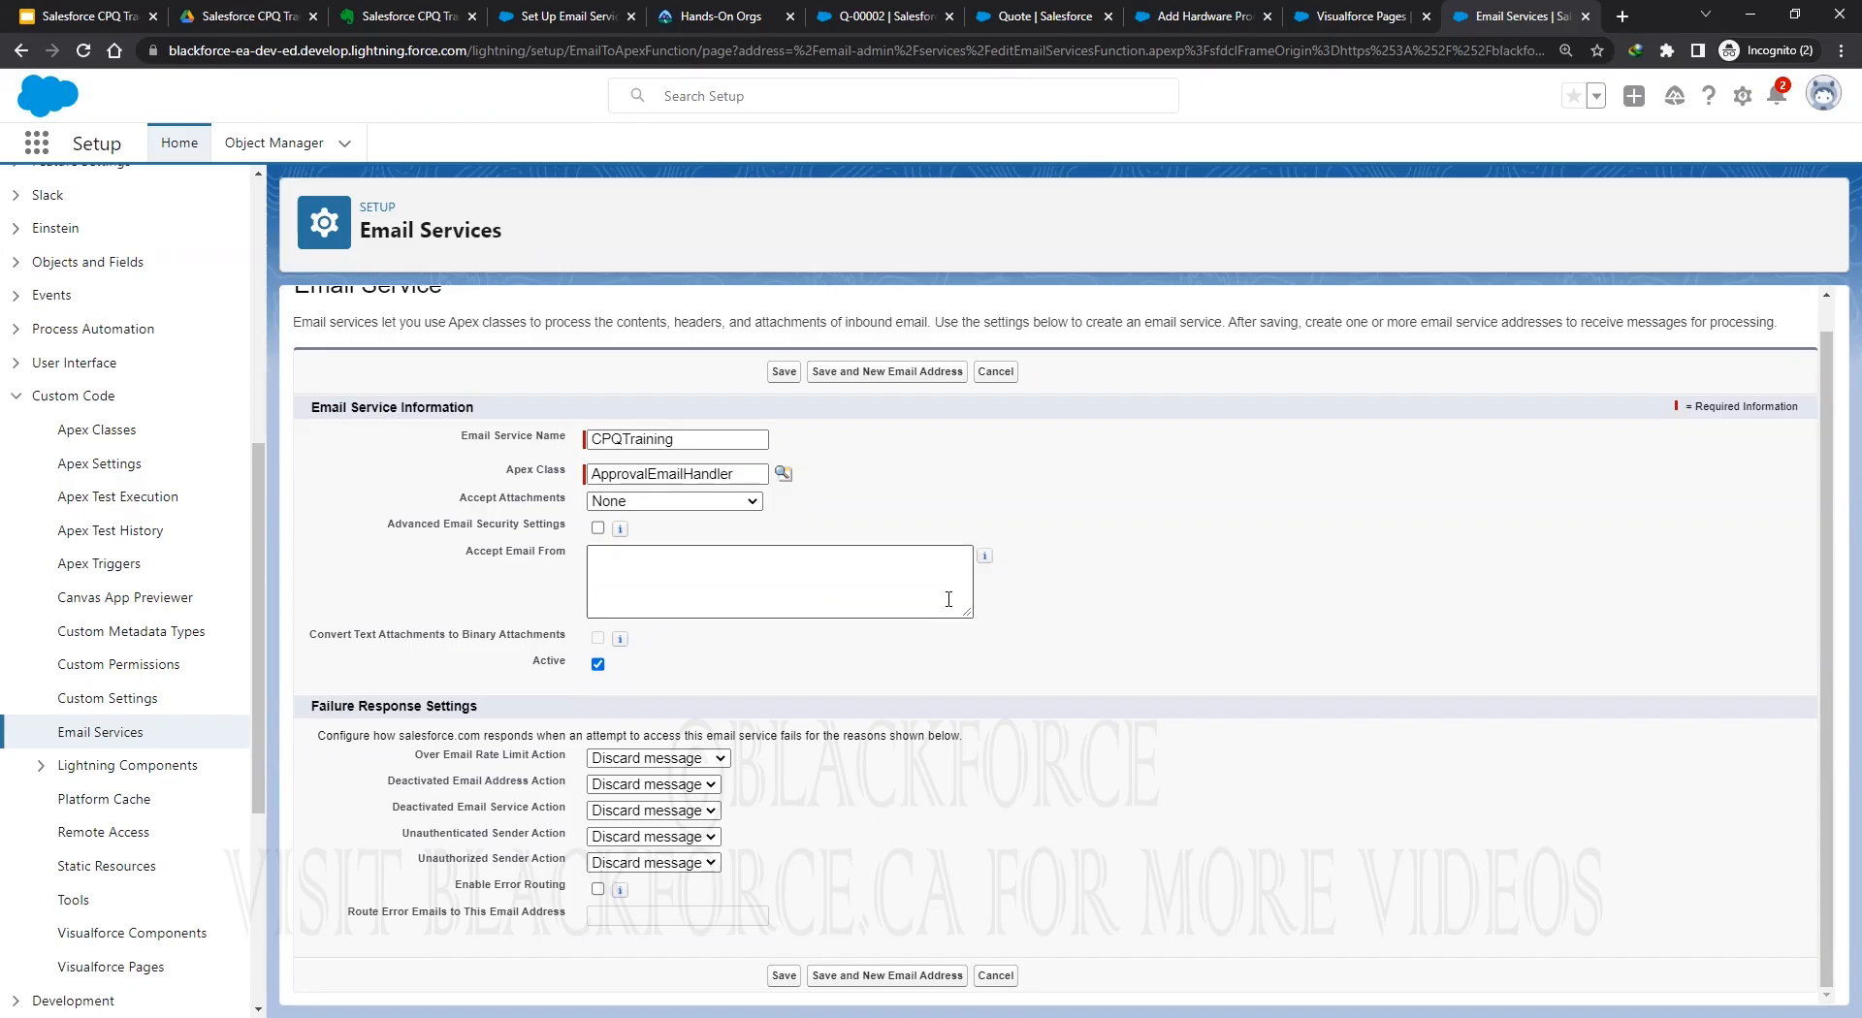
# Enable error routing with the user's routing e-mail address, then Save and New Email Address.
pyautogui.click(597, 890)
pyautogui.click(647, 917)
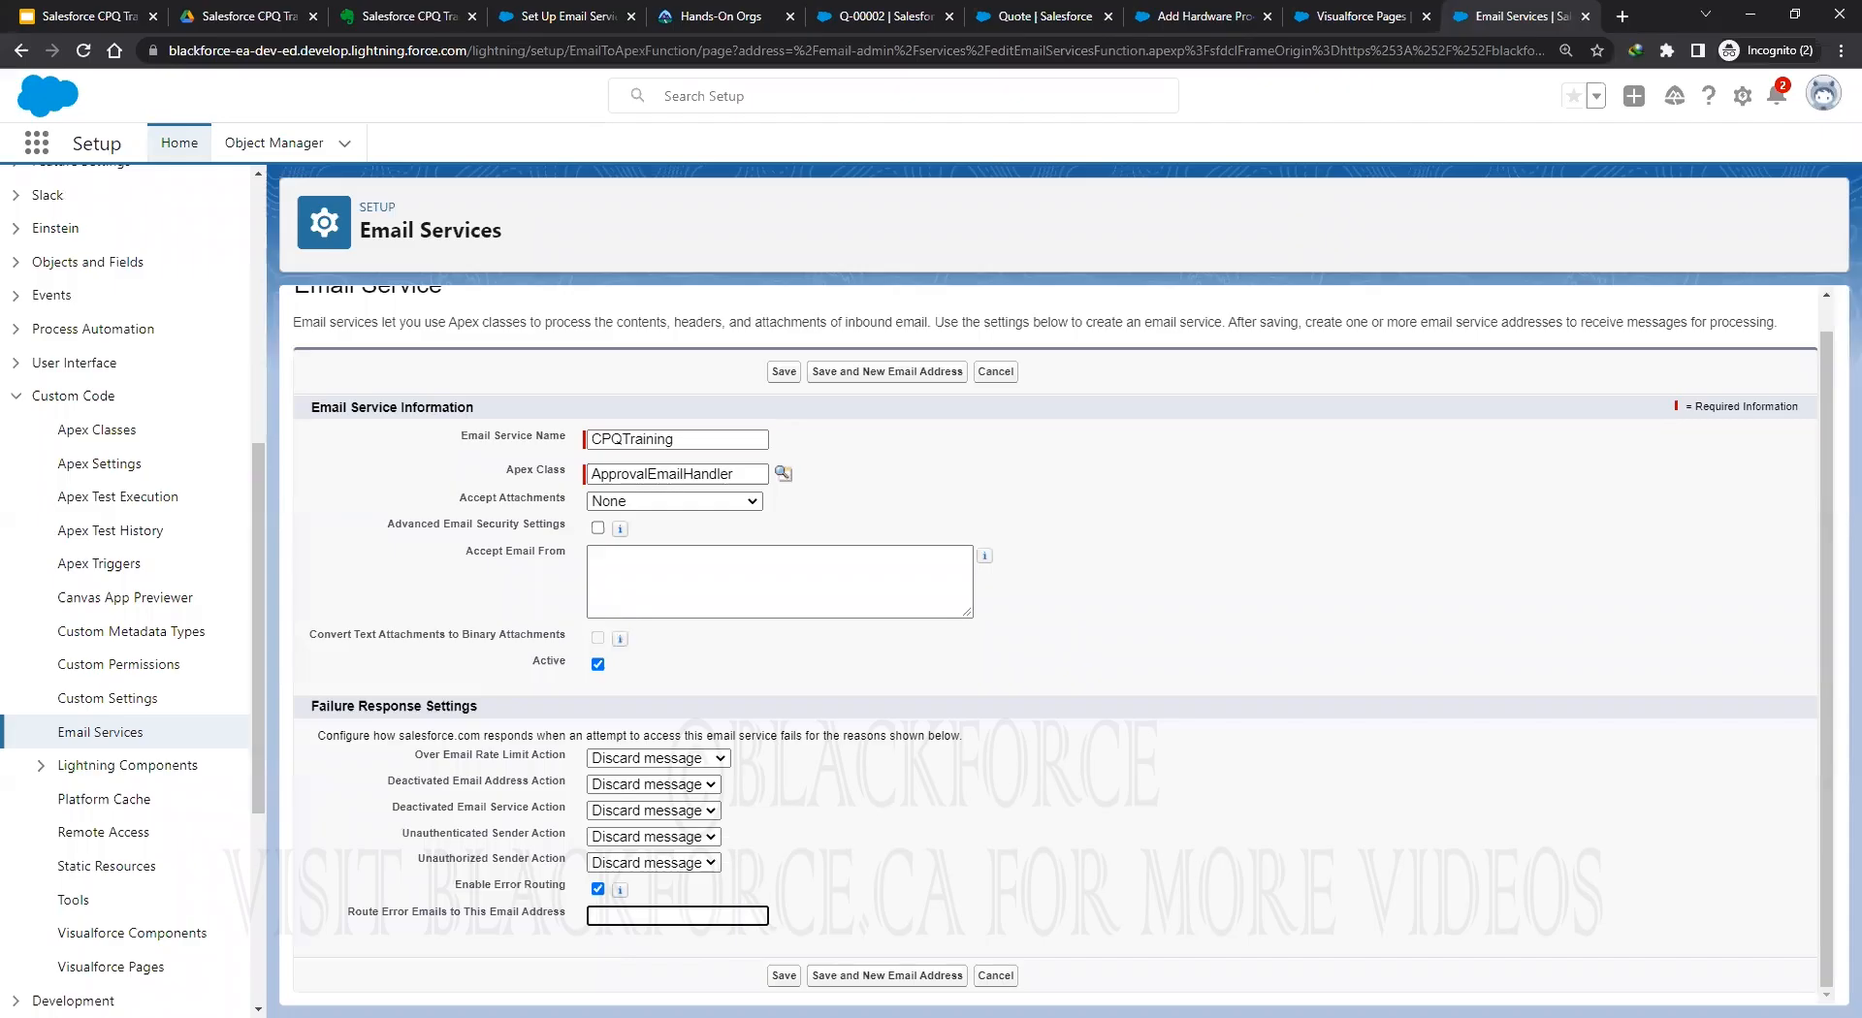
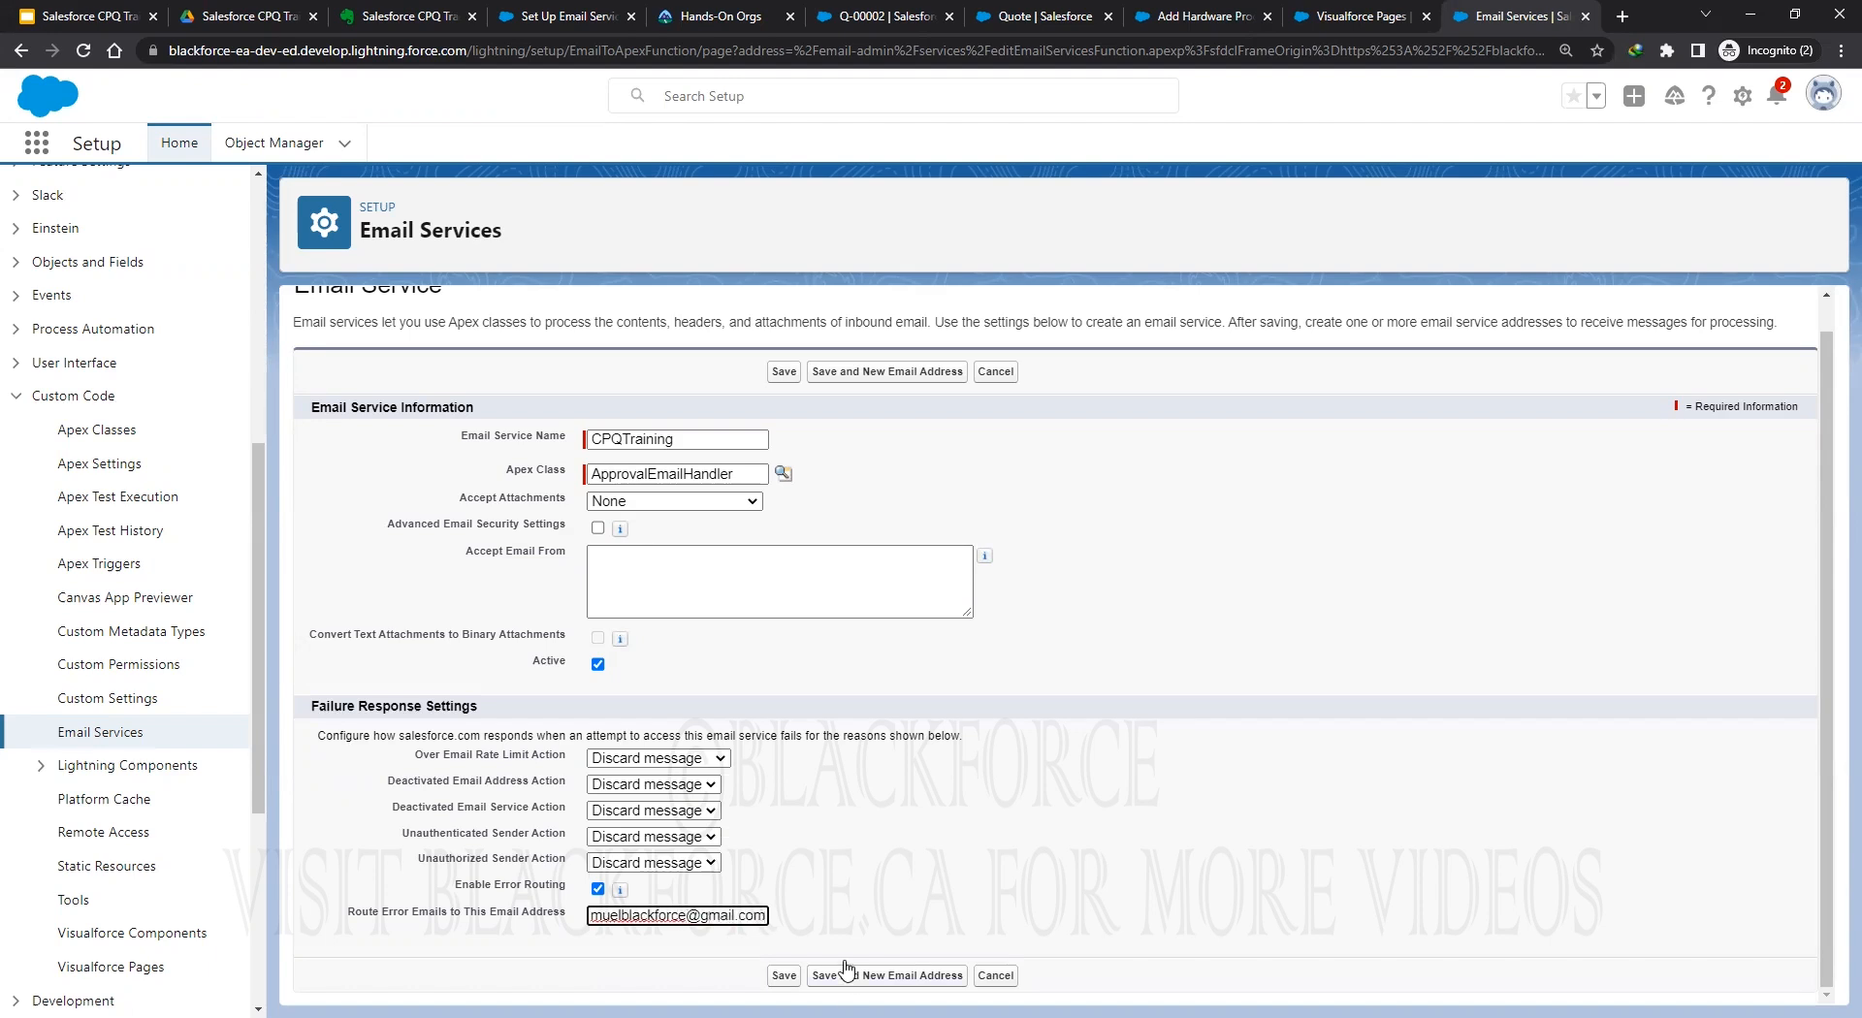
pyautogui.press('Home')
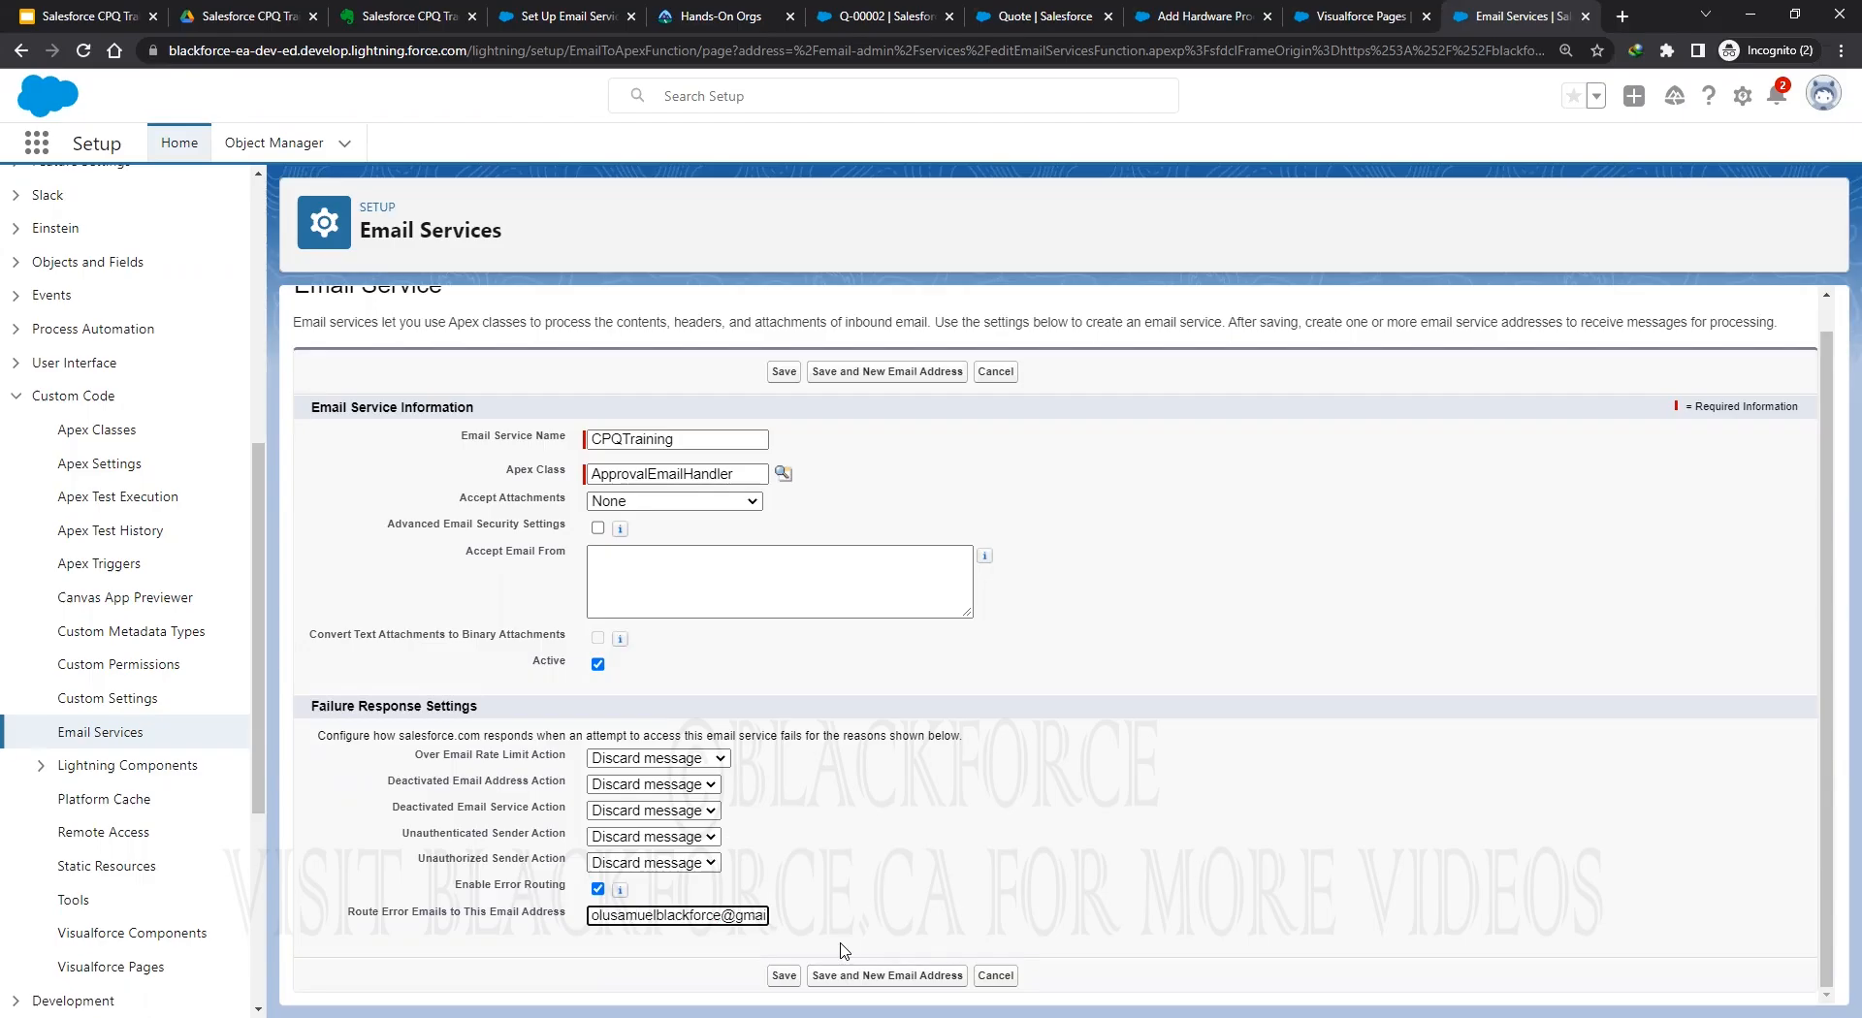
pyautogui.press('End')
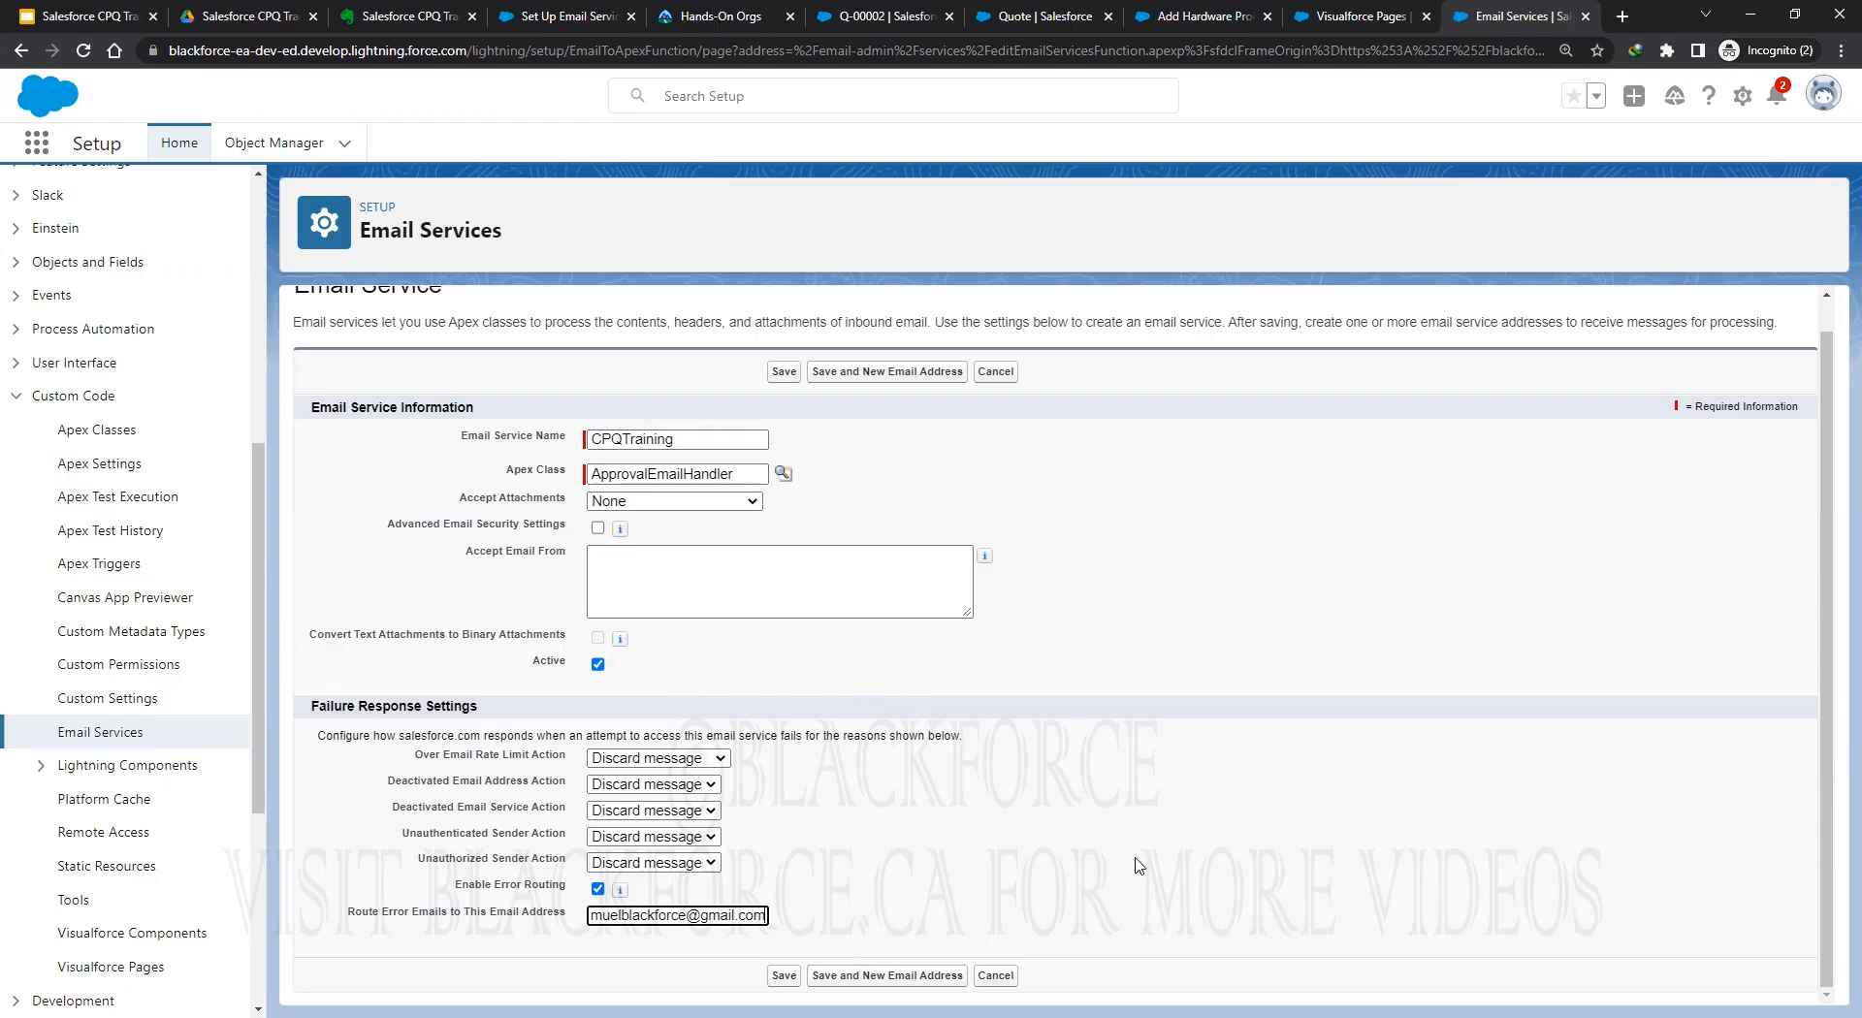
pyautogui.click(854, 980)
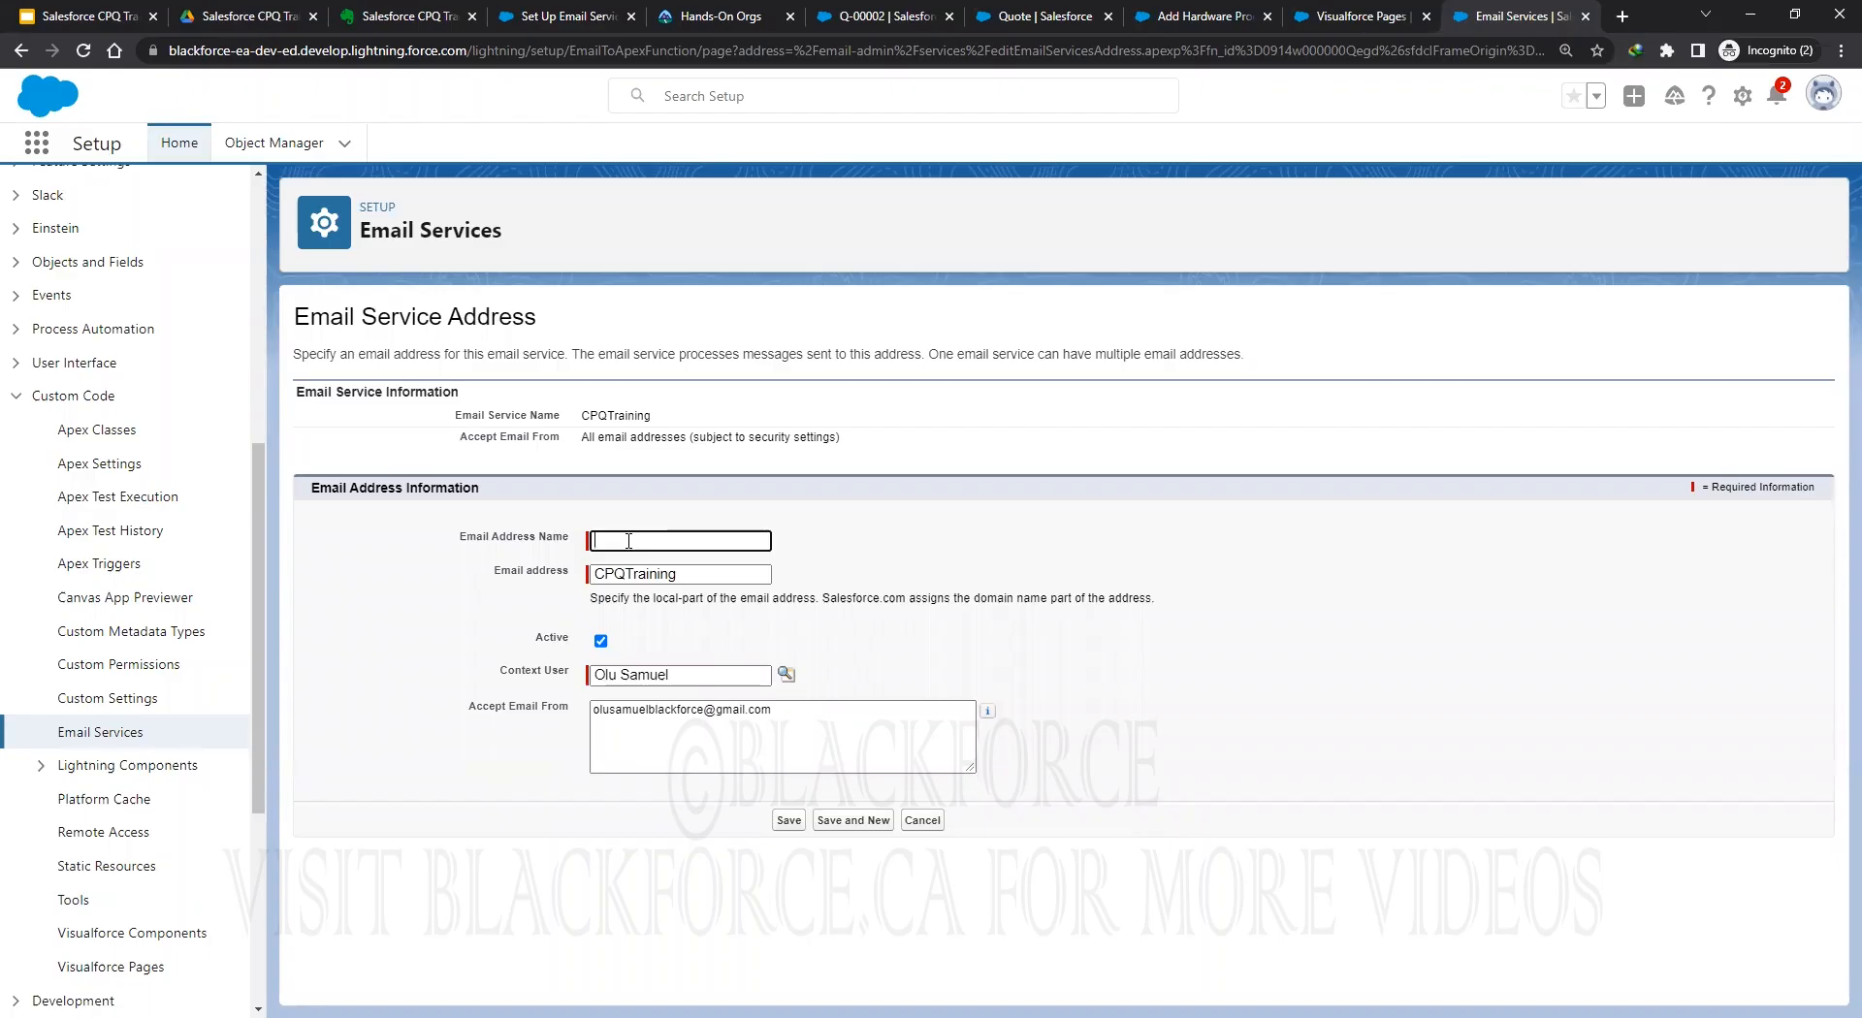
# Save a space-free email address name for CPQTraining and copy its generated inbound address.
pyautogui.click(747, 799)
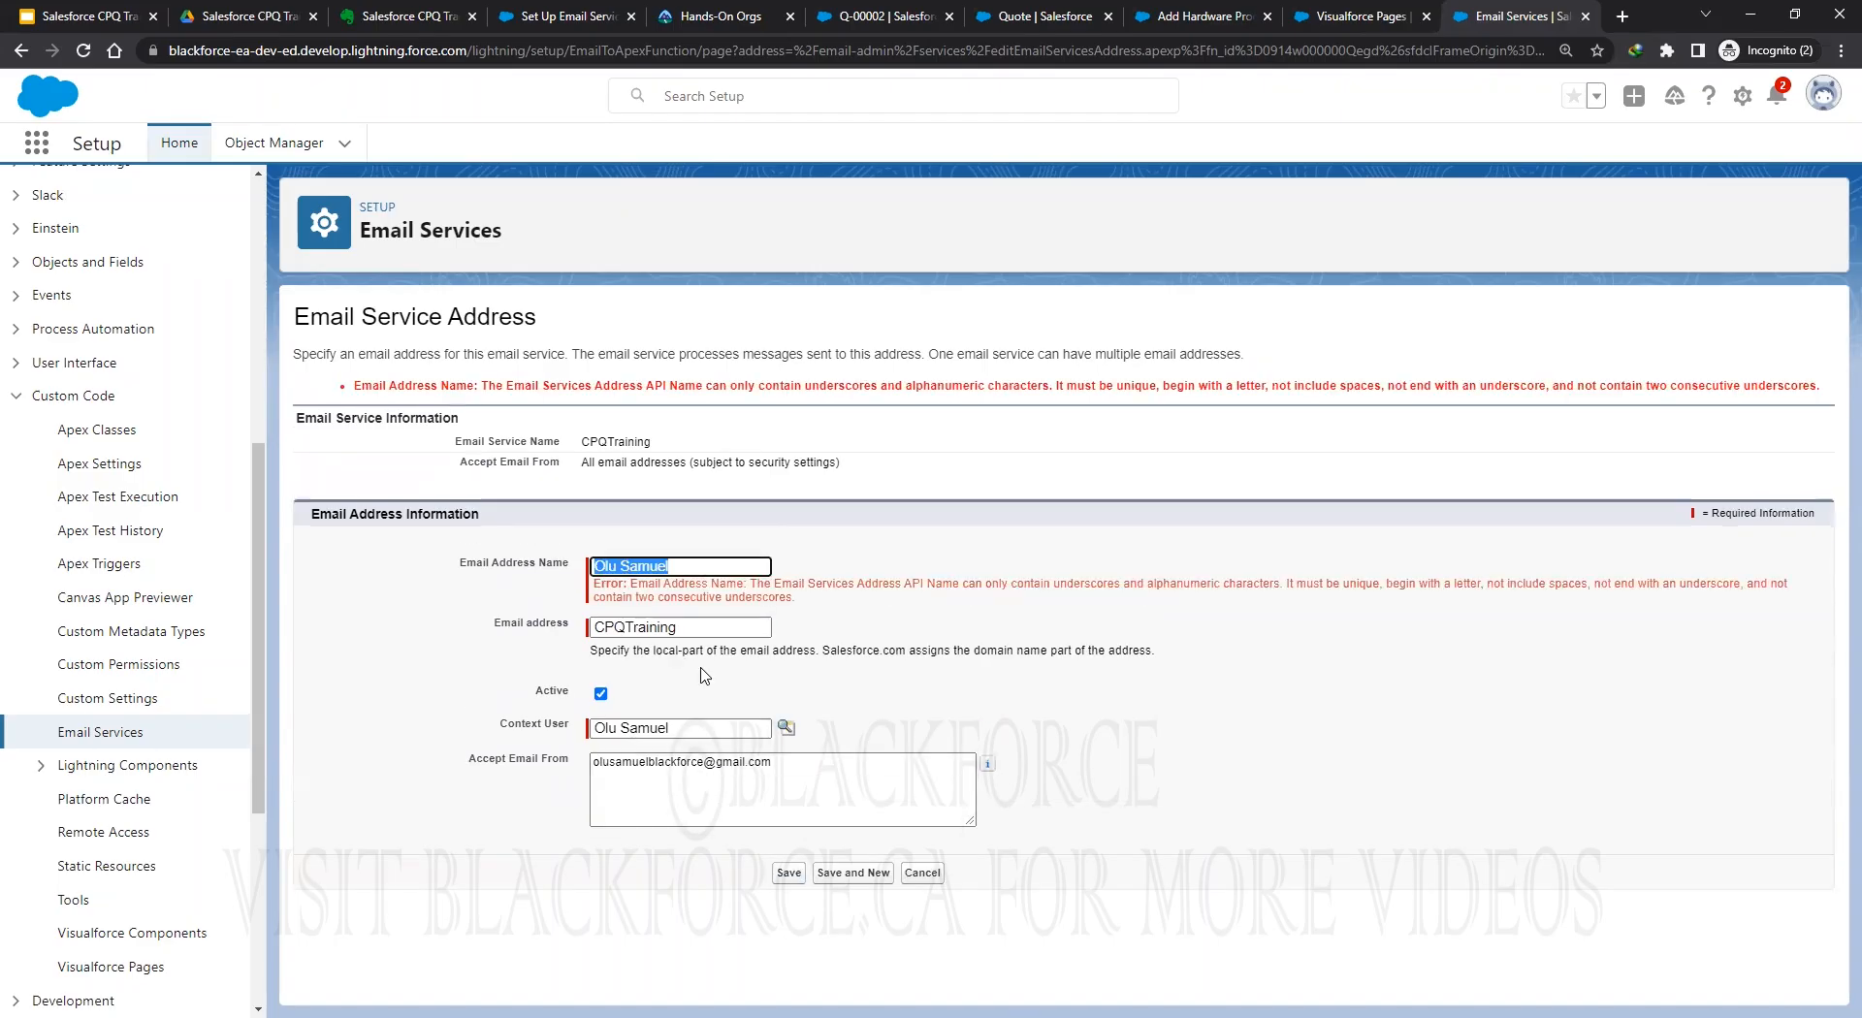
pyautogui.press('BackSpace')
pyautogui.press('BackSpace')
pyautogui.press('BackSpace')
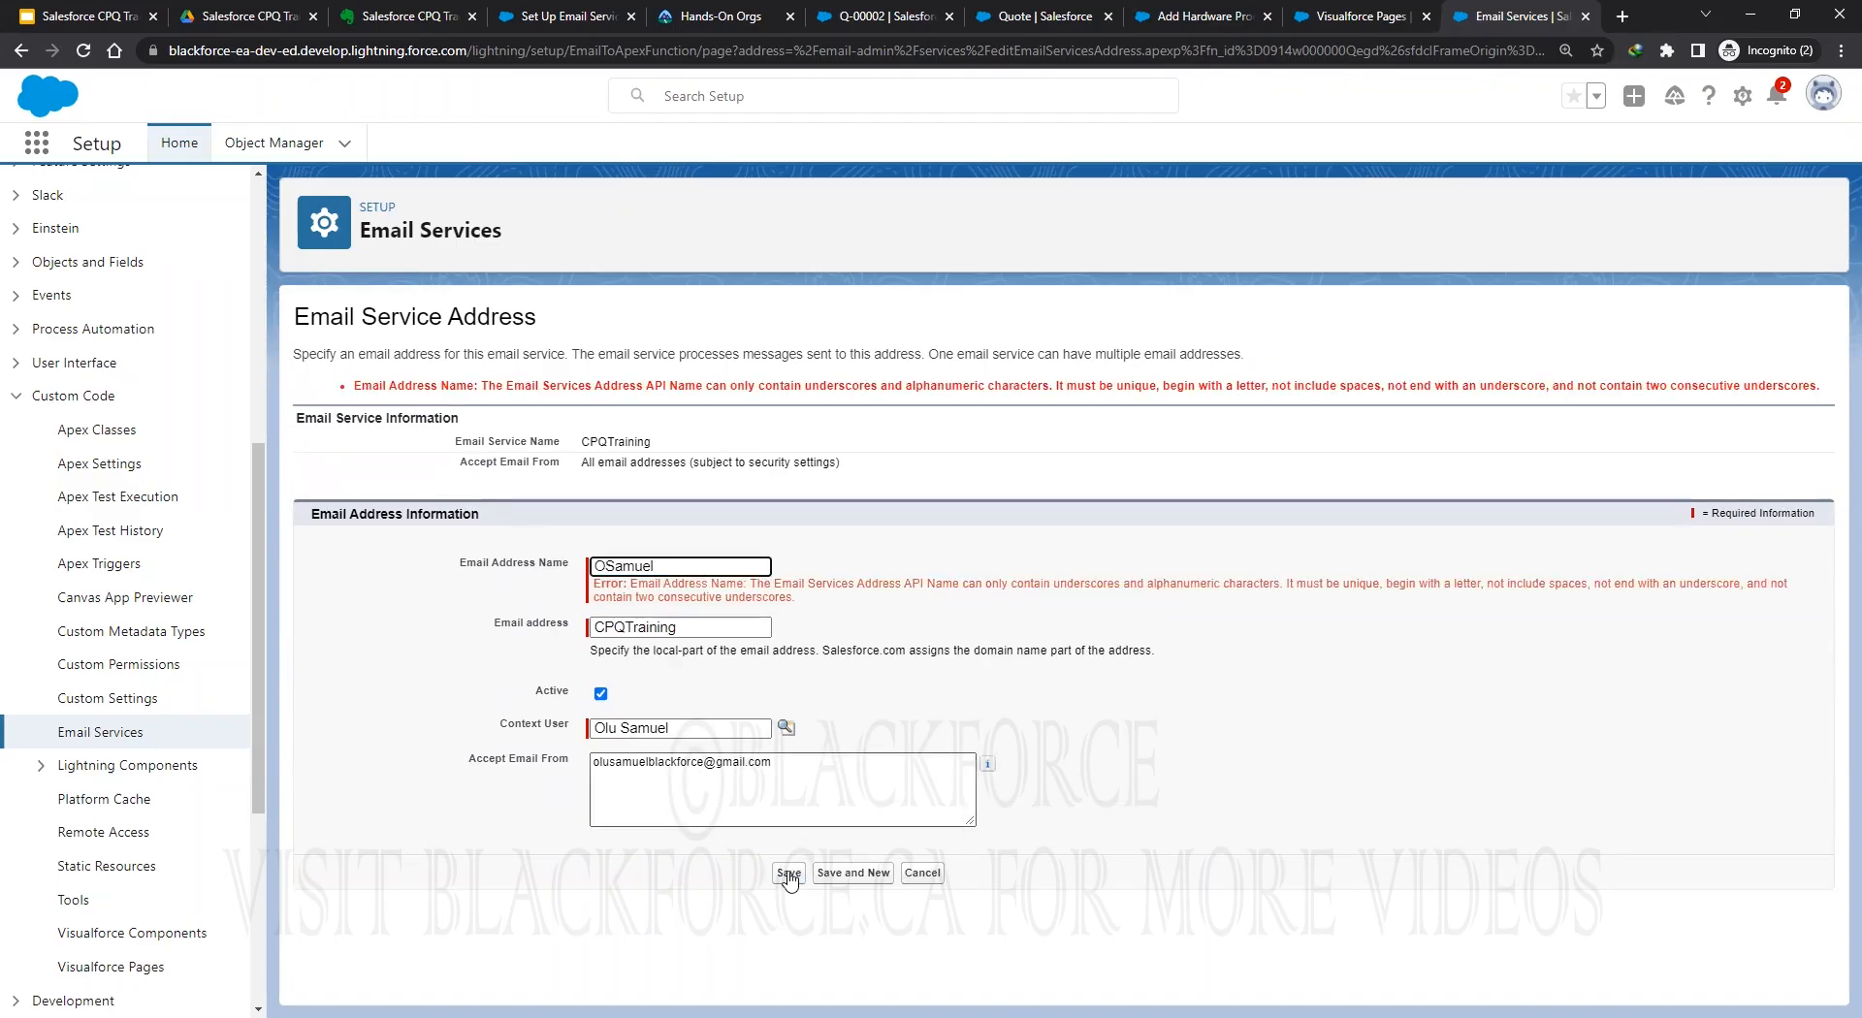
pyautogui.press('Return')
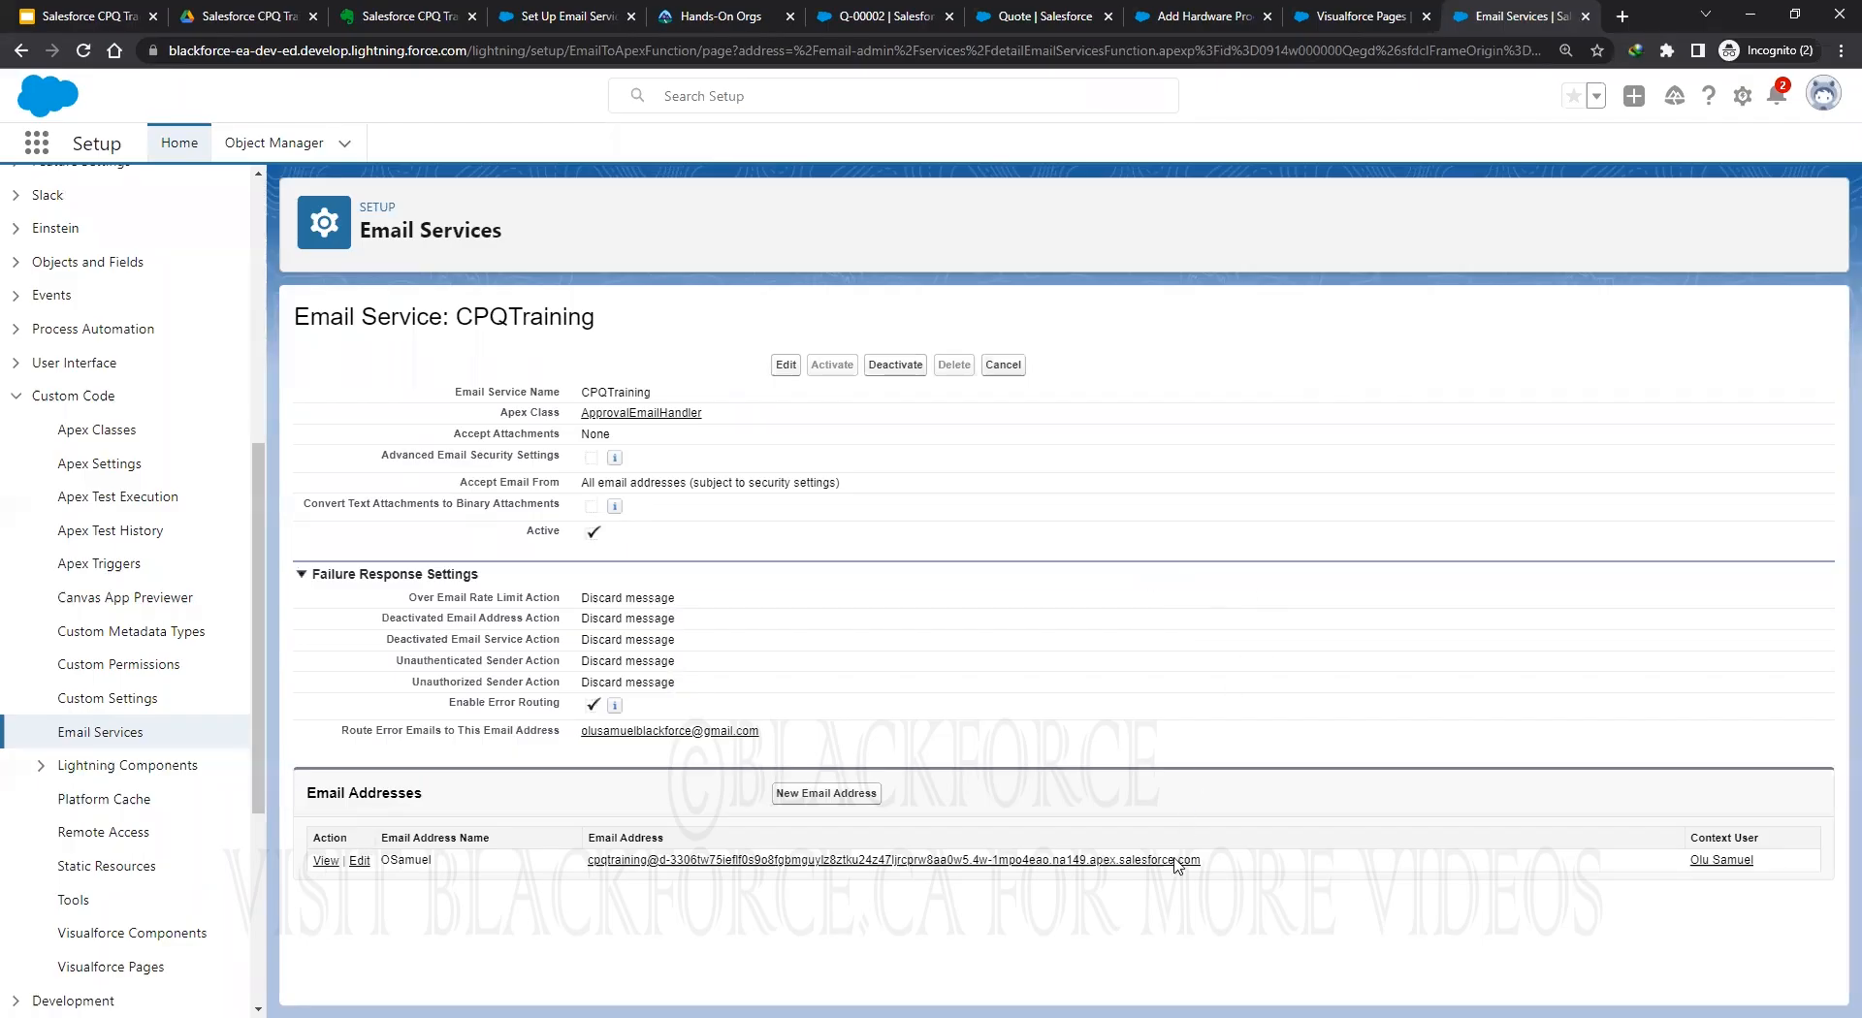
pyautogui.moveTo(1200, 862); pyautogui.dragTo(587, 862)
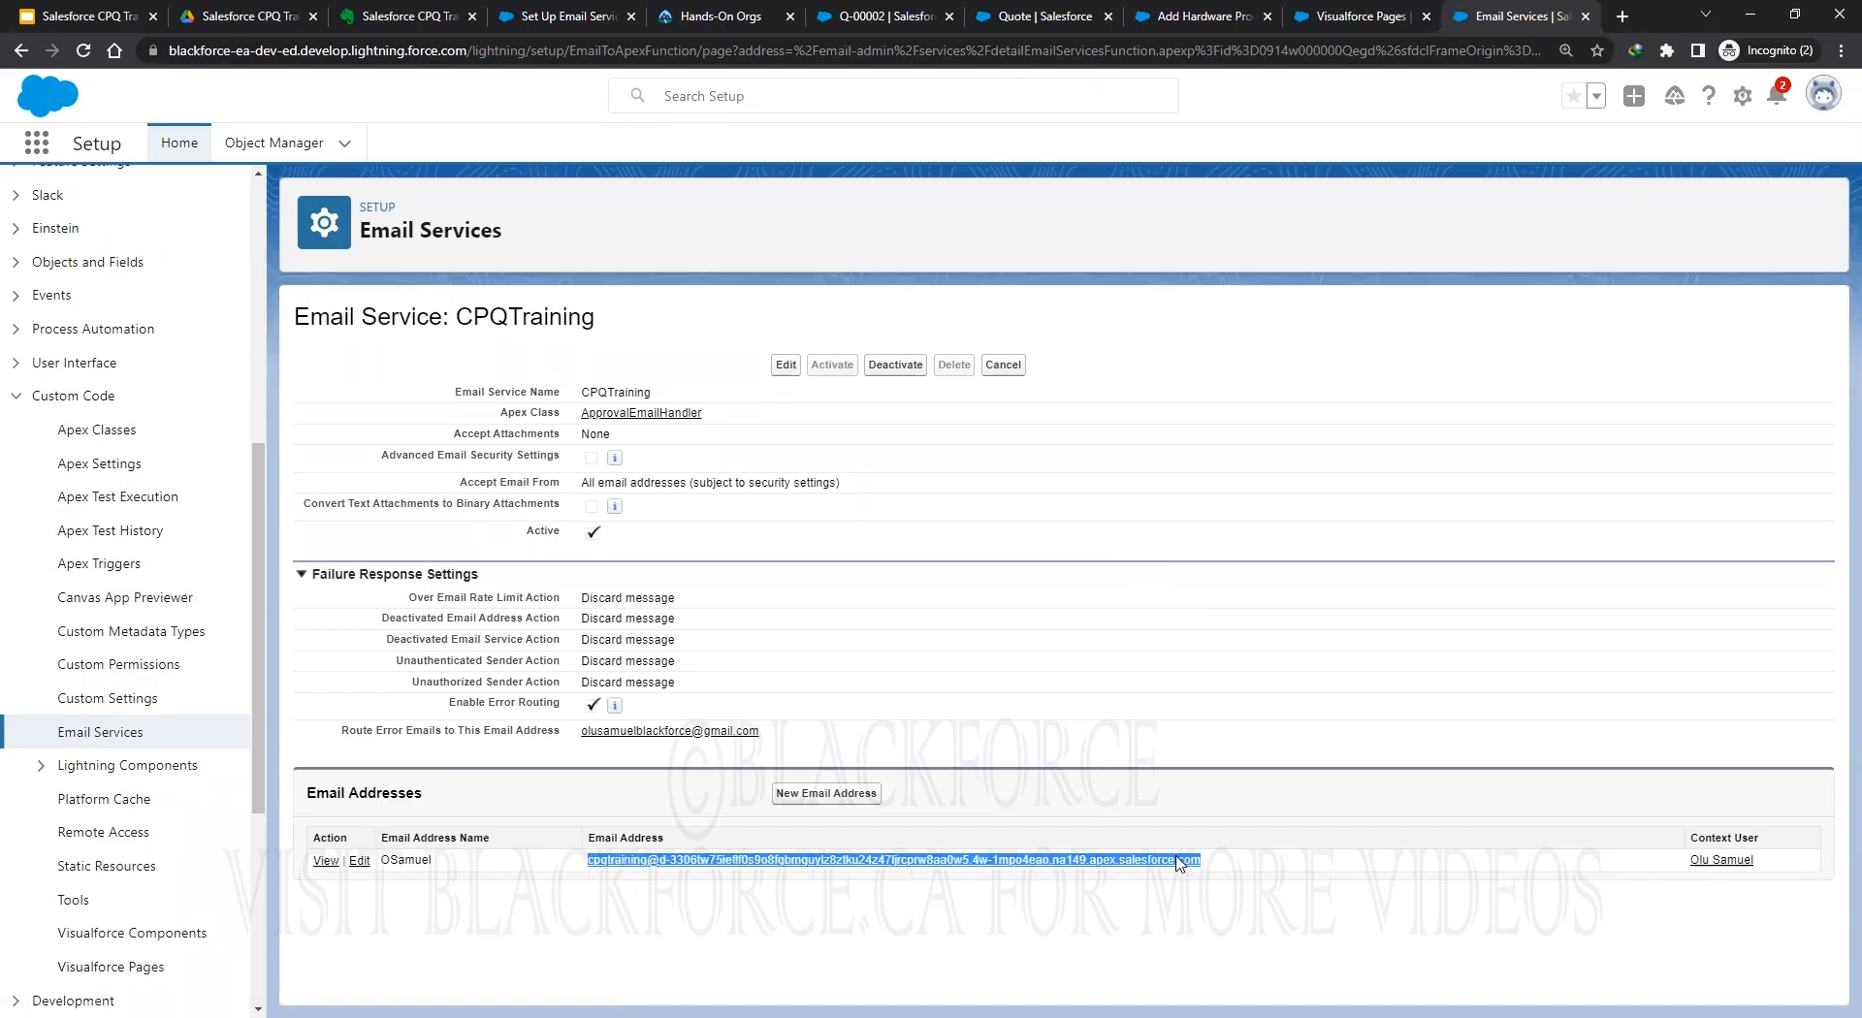
pyautogui.rightClick(1179, 860)
# Copy the inbound address and open Advanced Approvals settings under Apps > Packaging > Installed Packages.
pyautogui.click(1235, 720)
pyautogui.click(1351, 17)
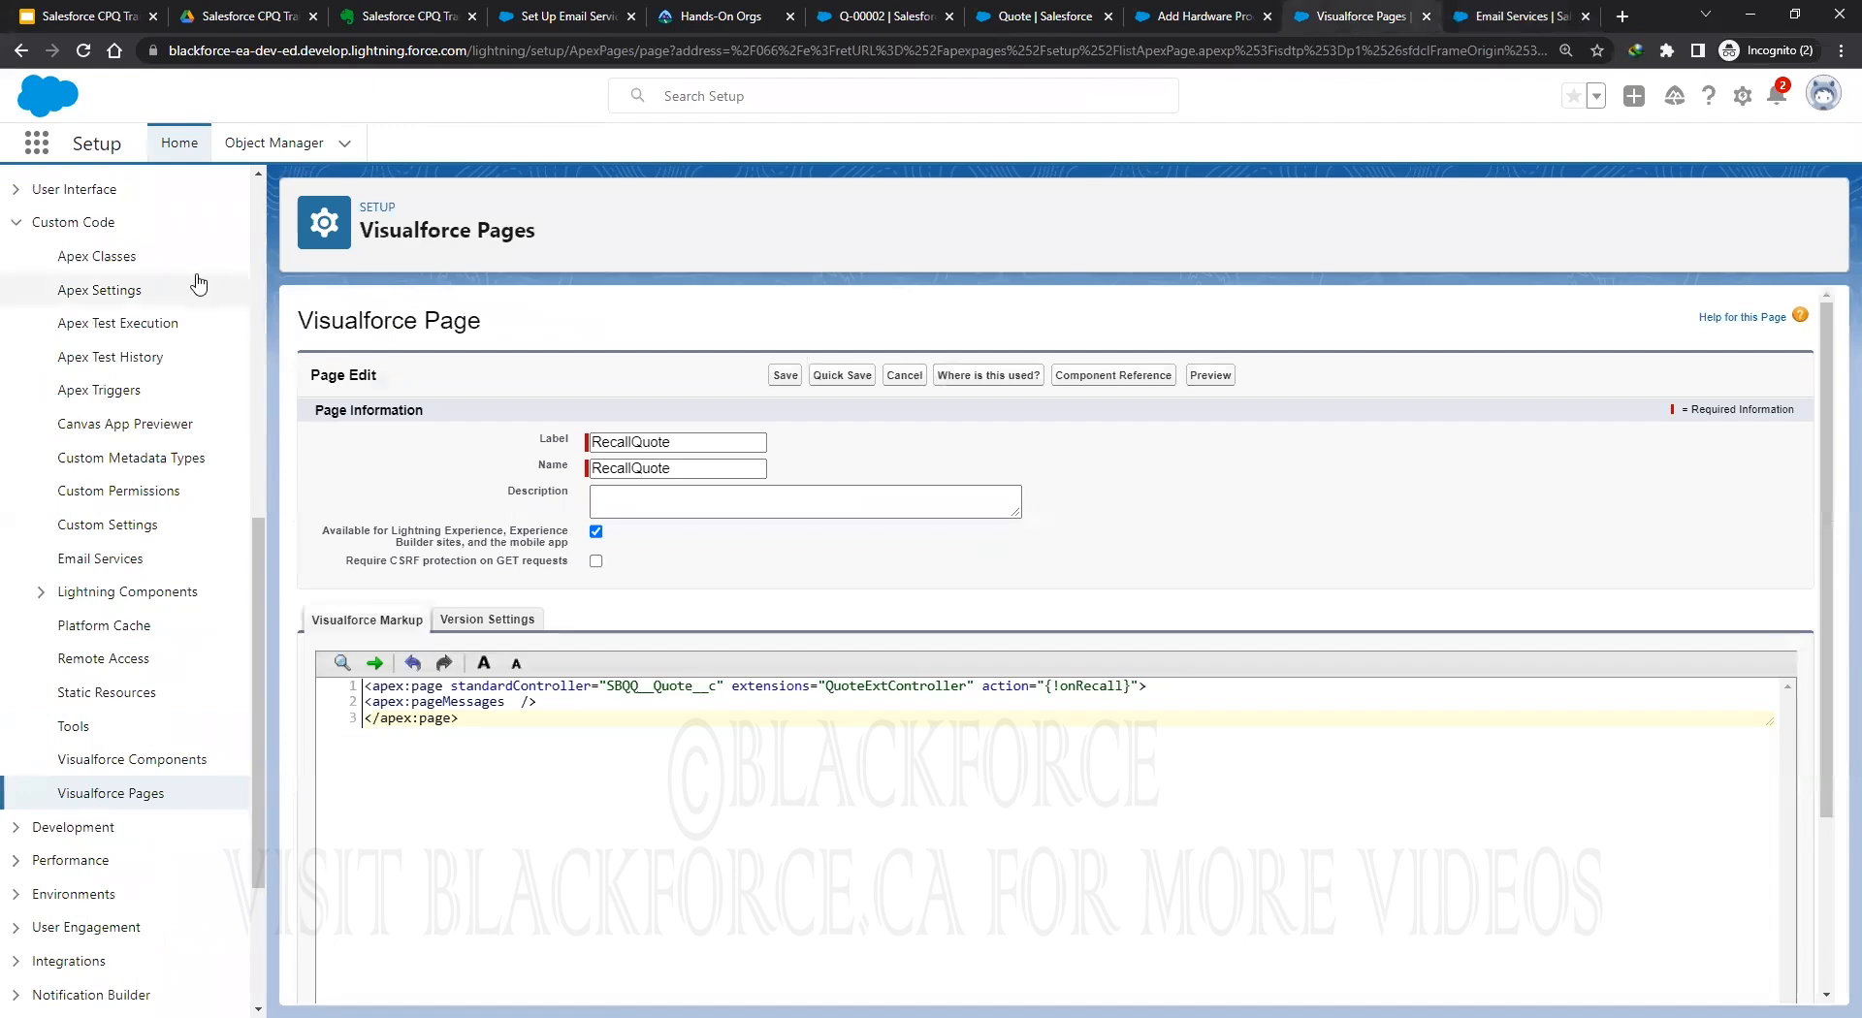
pyautogui.scroll(10, 216, 282)
pyautogui.scroll(-3, 87, 562)
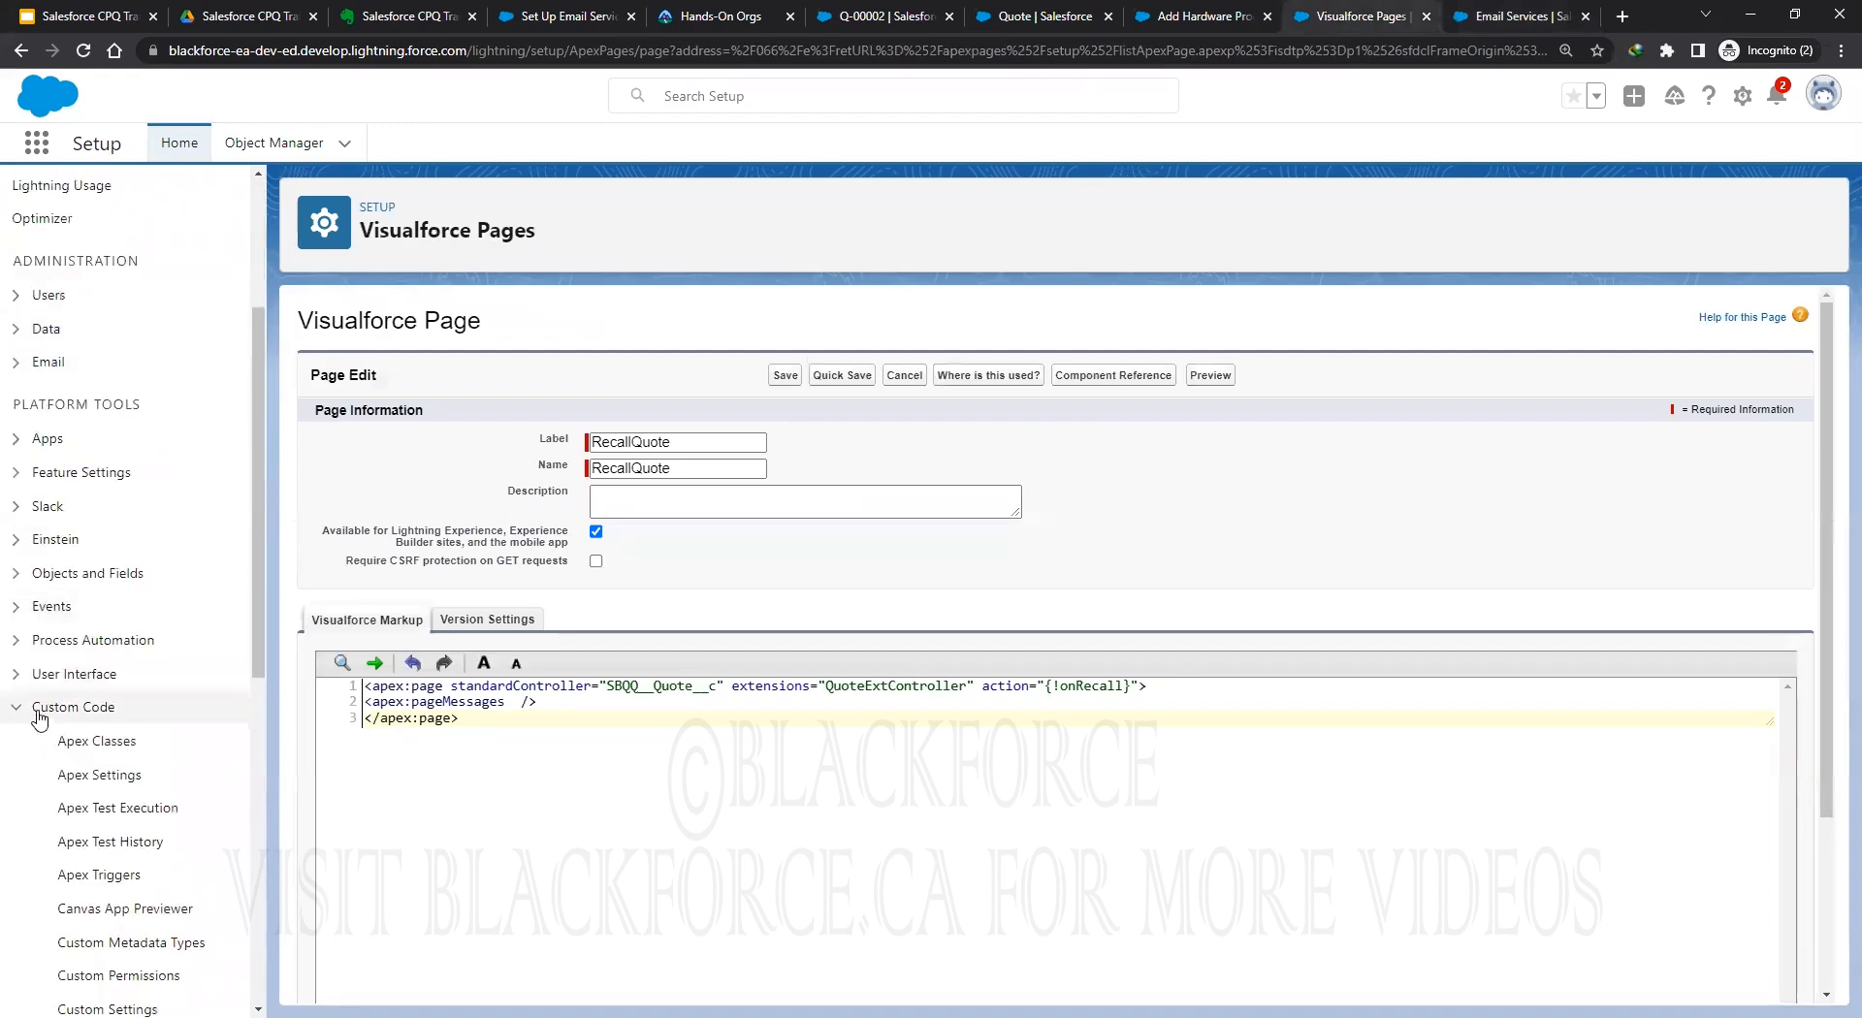
pyautogui.click(16, 707)
pyautogui.click(17, 442)
pyautogui.click(41, 635)
pyautogui.scroll(-1, 153, 632)
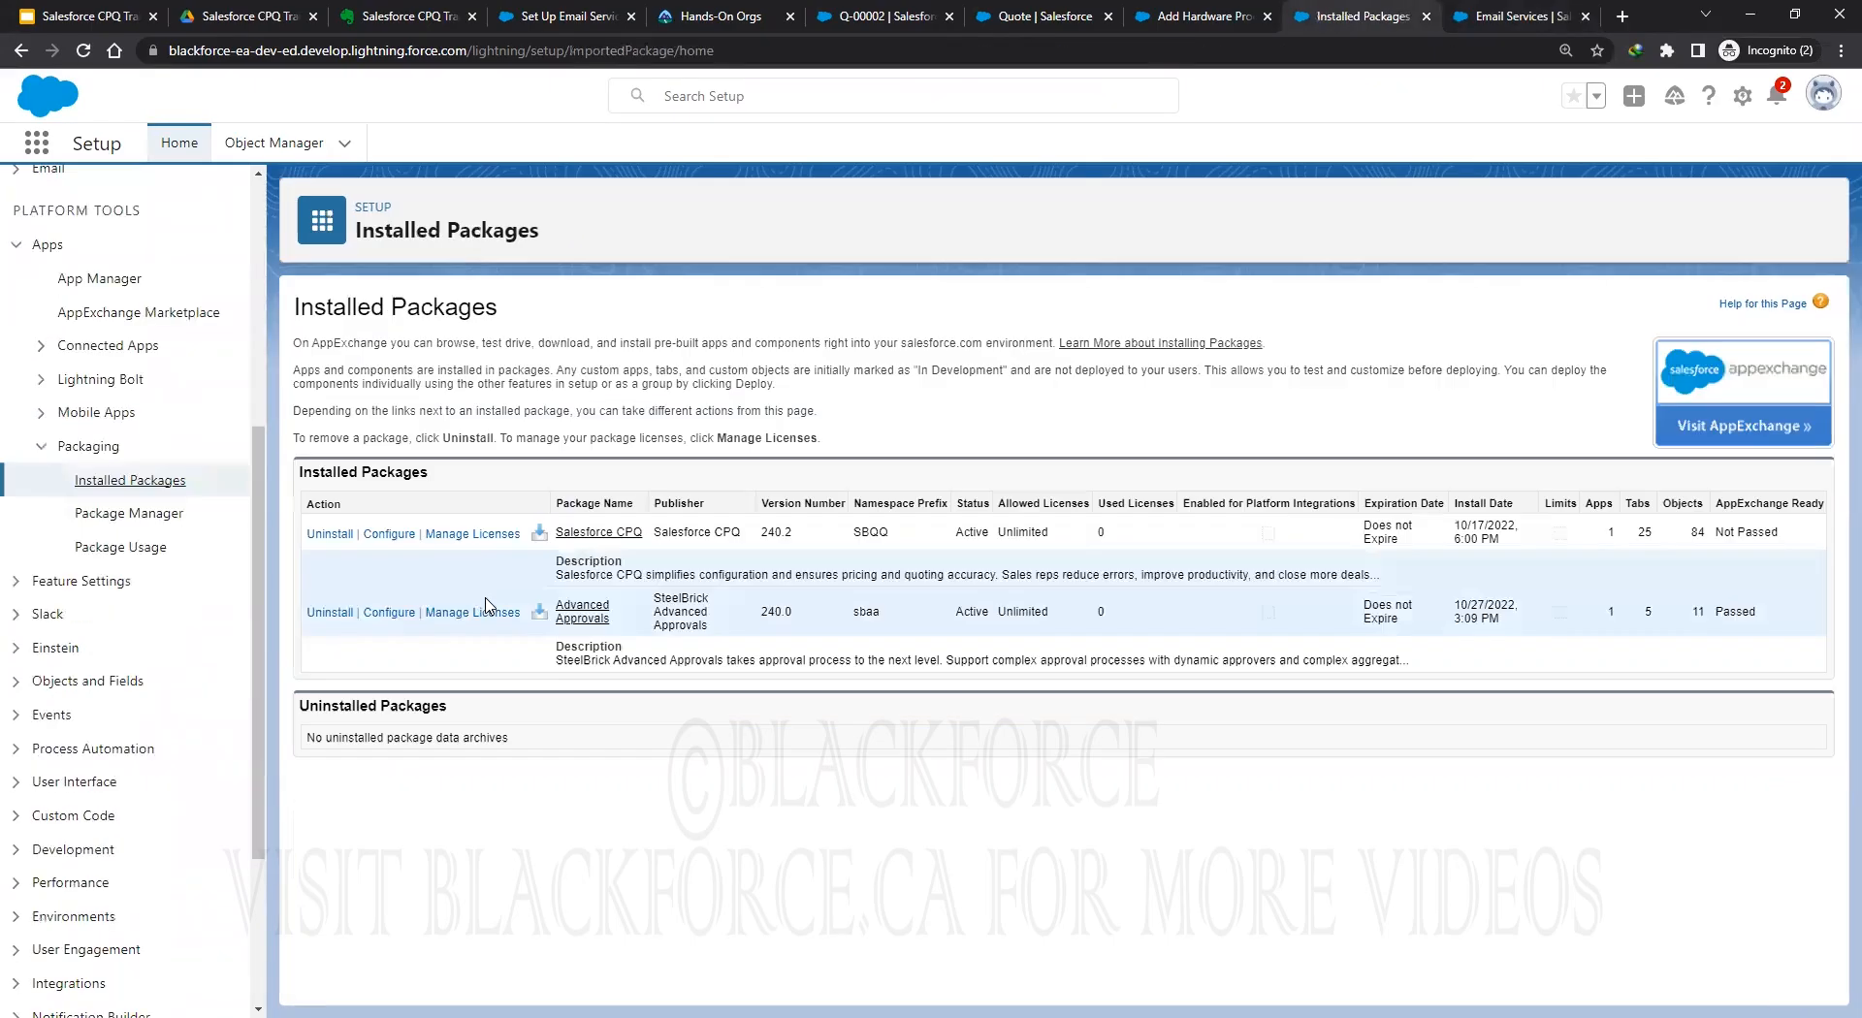
pyautogui.click(387, 615)
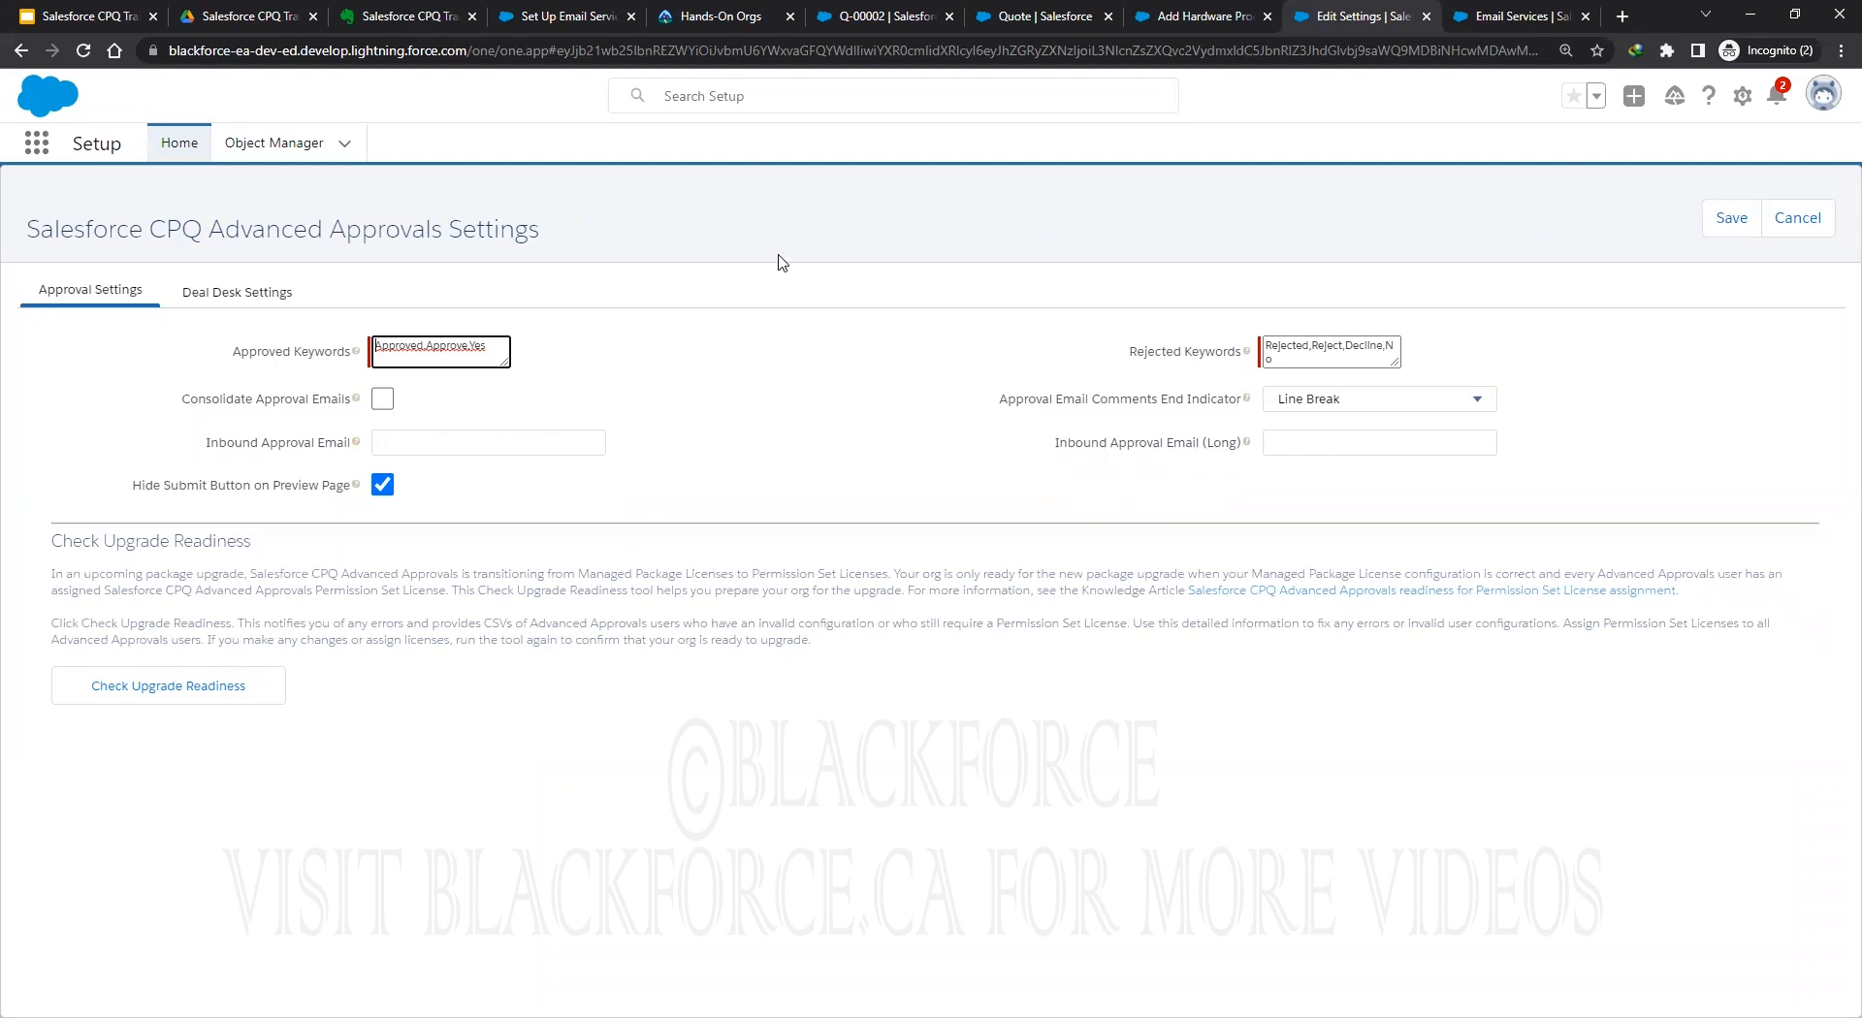
# Paste the copied CPQTraining address into the Inbound Approval Email (Long) field.
pyautogui.click(1318, 443)
pyautogui.hotkey('ctrl', 'v')
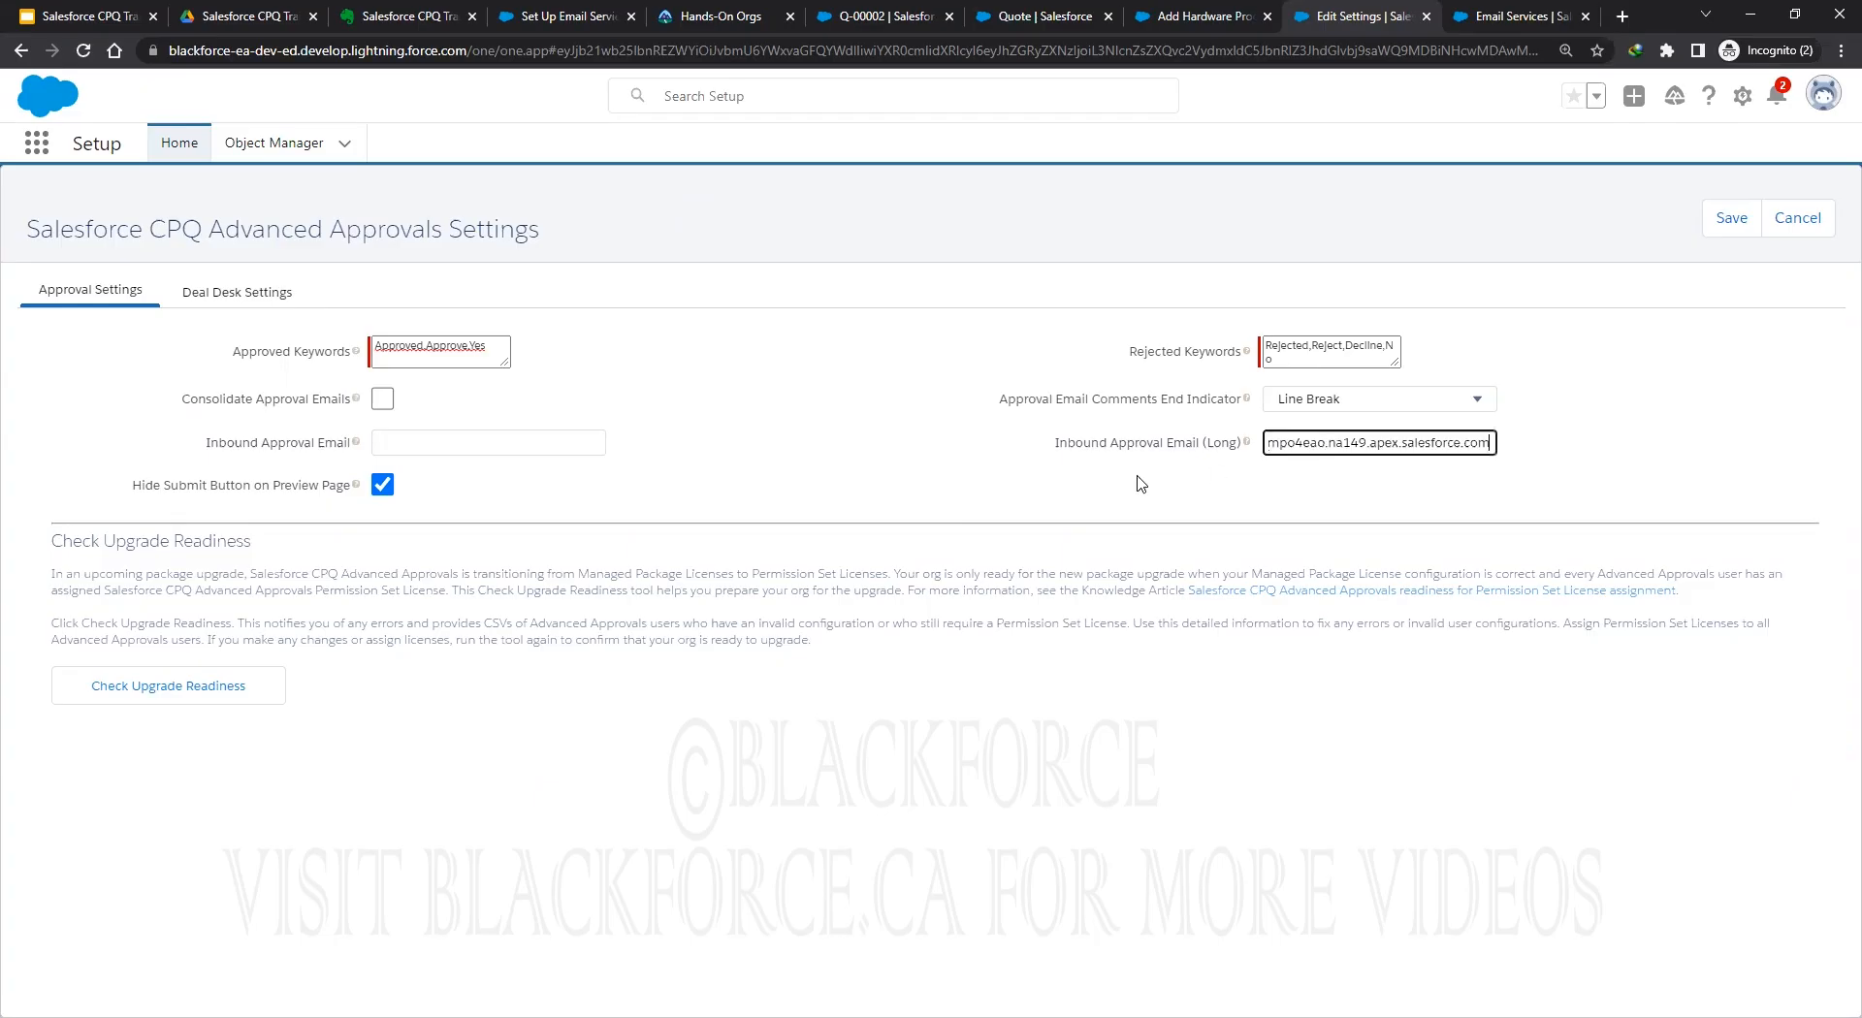
pyautogui.click(698, 428)
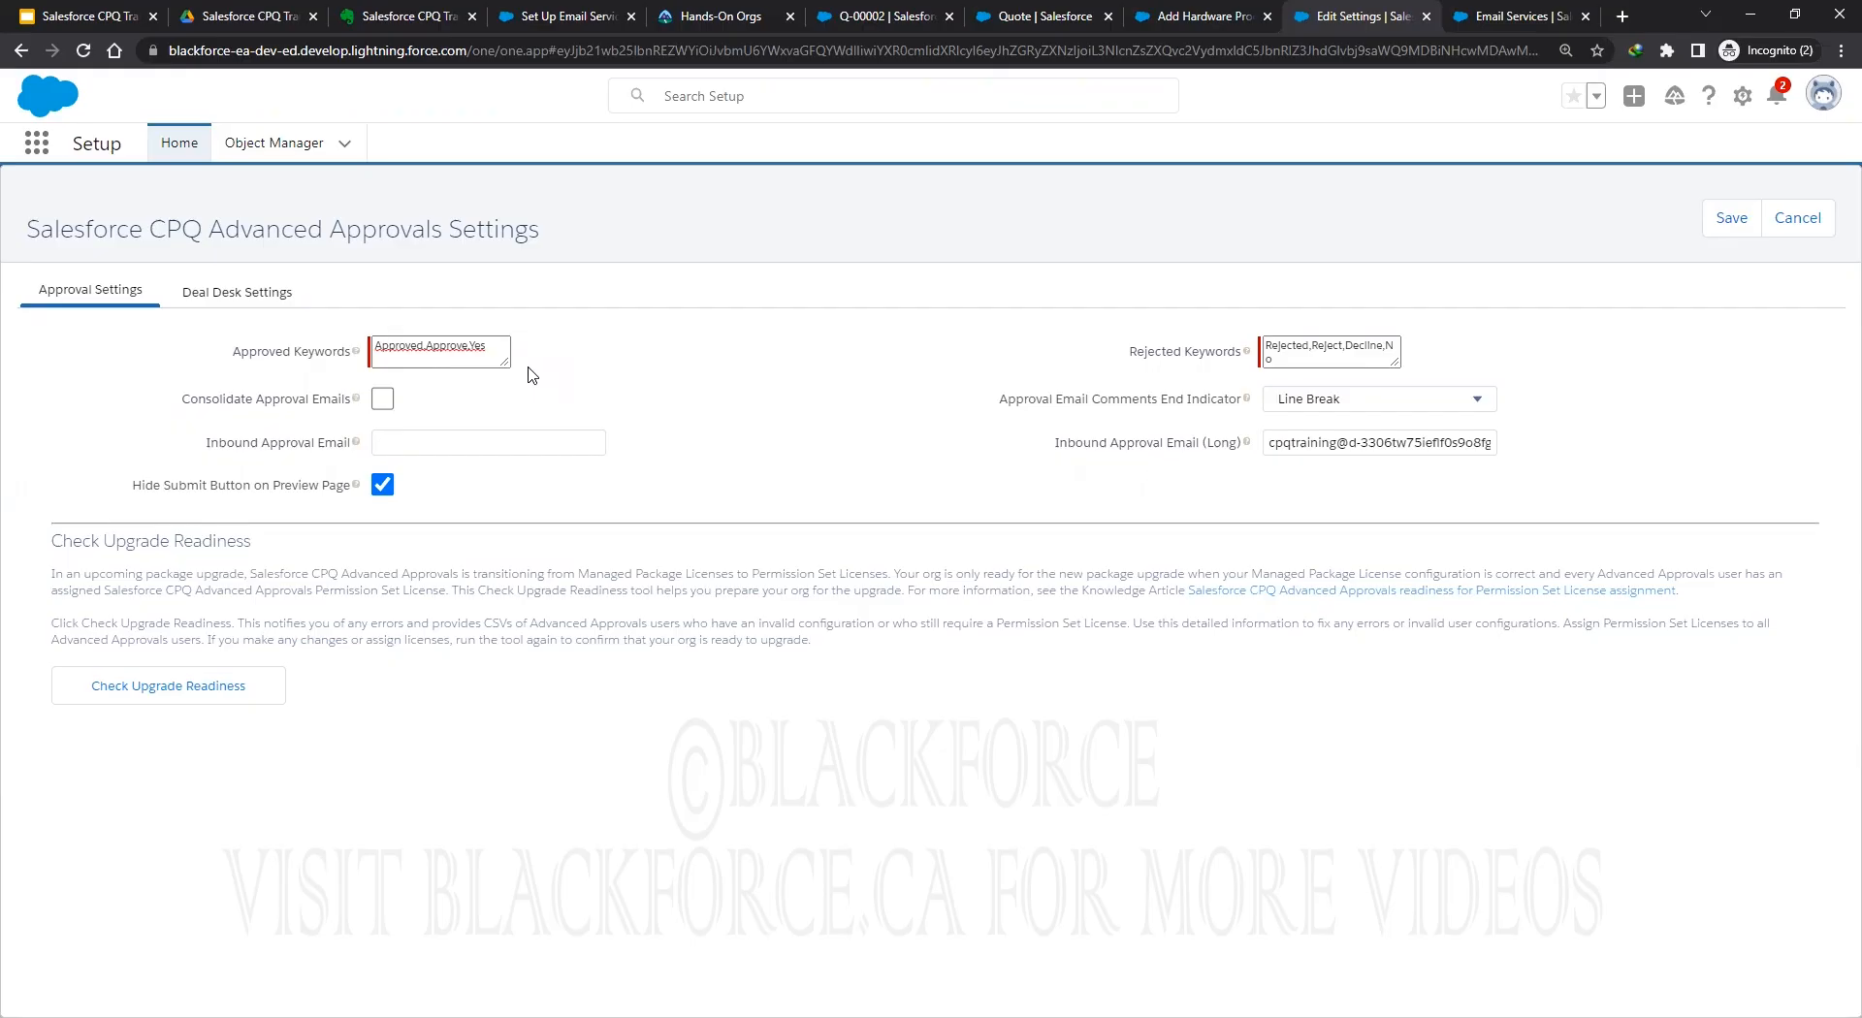
# Review the Approved and Rejected Keywords boxes and save the Advanced Approvals settings.
pyautogui.click(460, 352)
pyautogui.moveTo(566, 423); pyautogui.dragTo(587, 453)
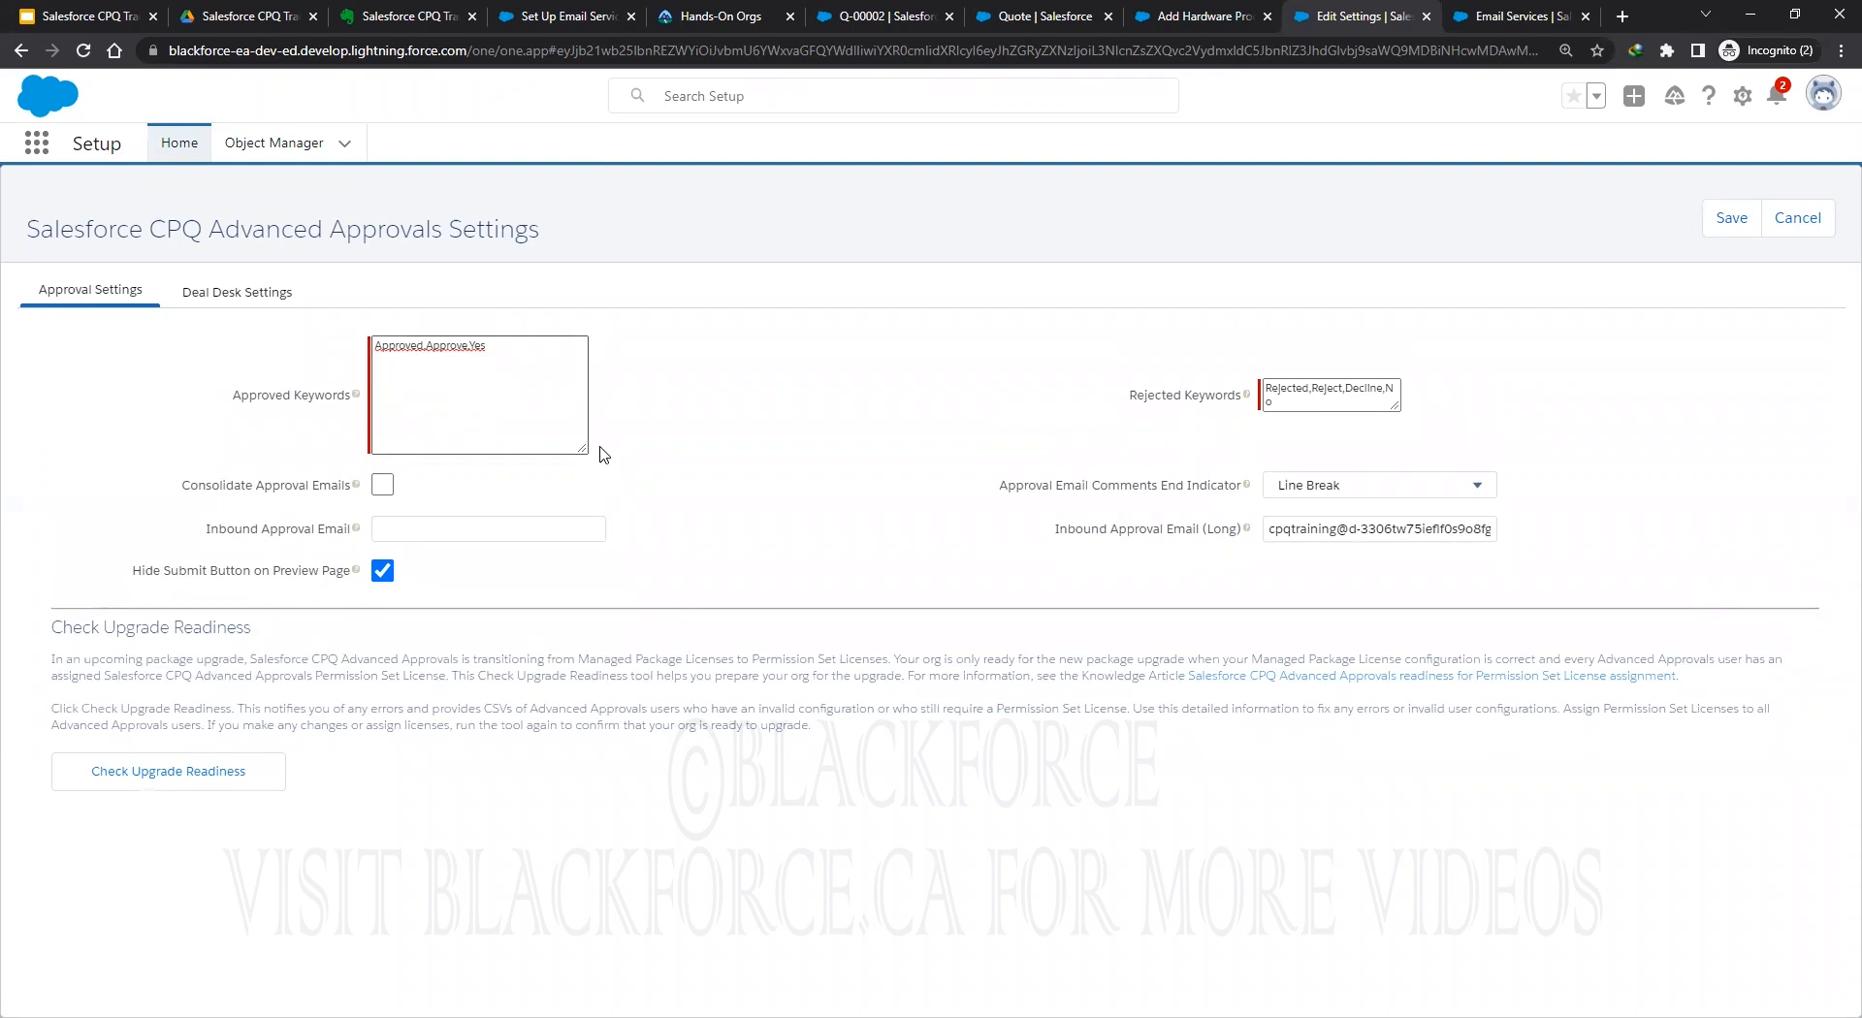
pyautogui.moveTo(584, 449); pyautogui.dragTo(535, 371)
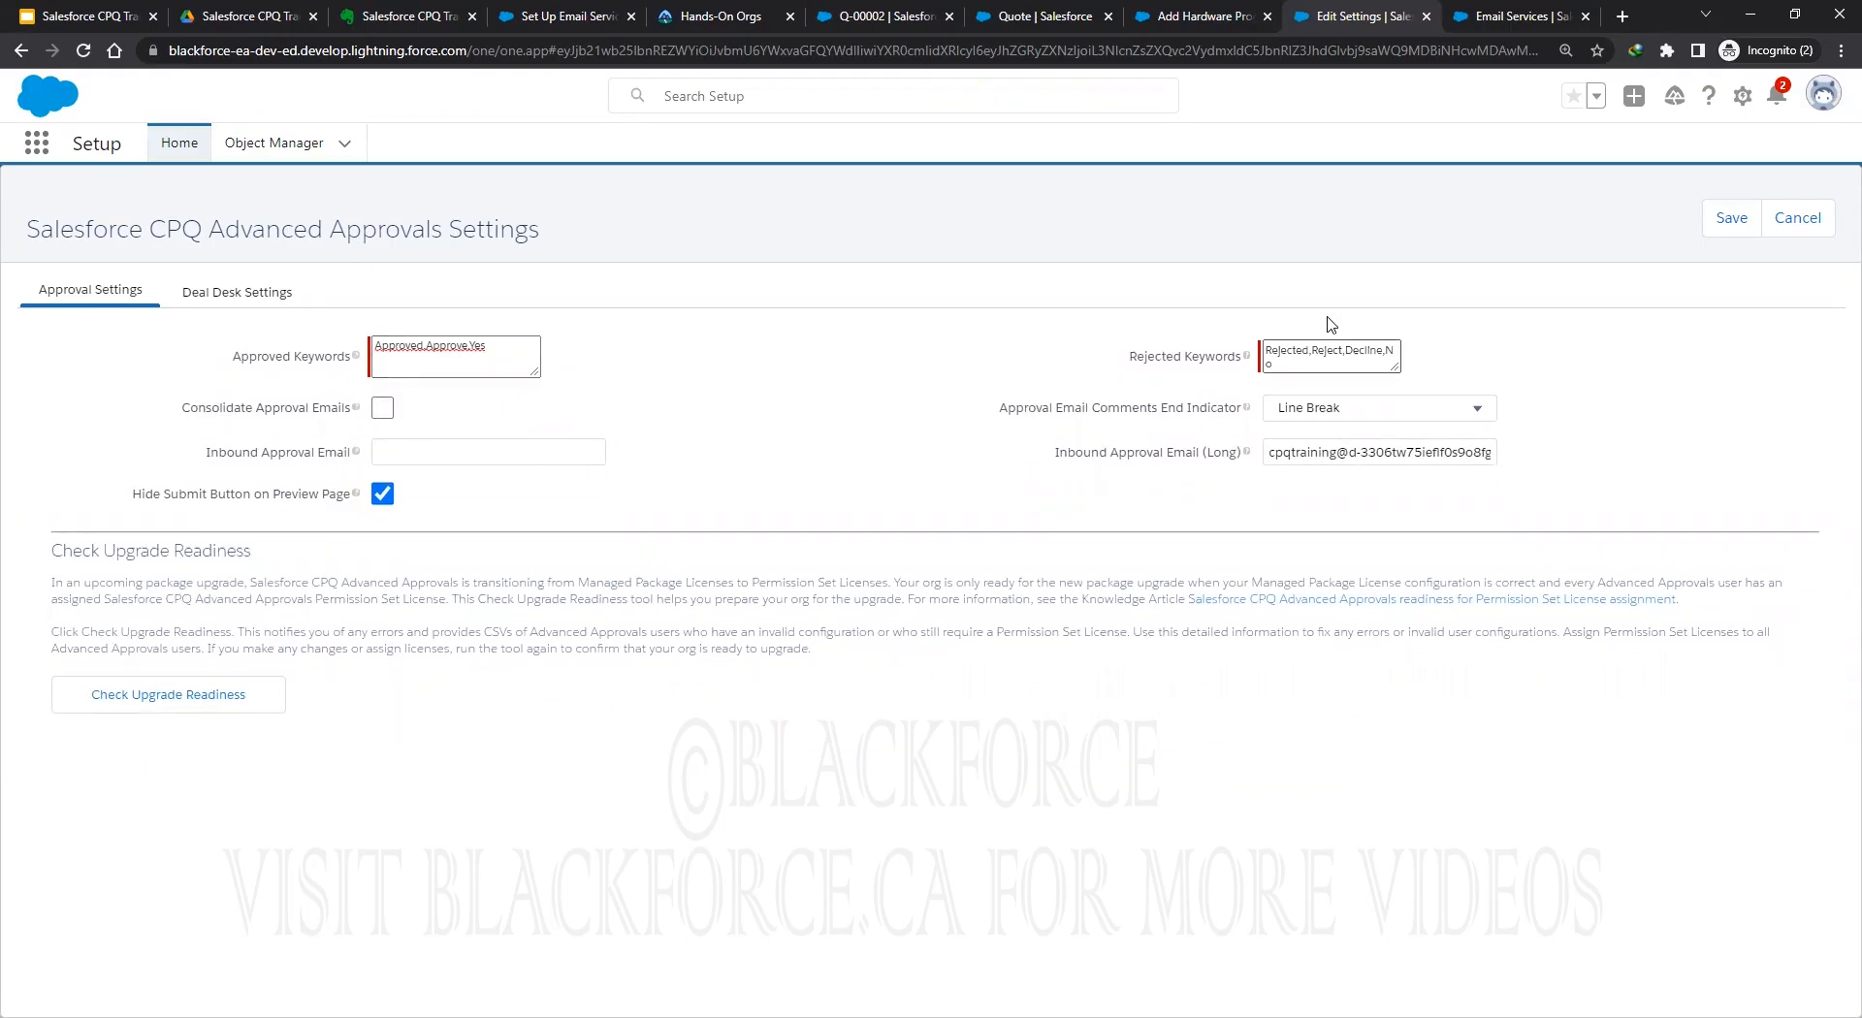
pyautogui.click(1316, 355)
pyautogui.click(1729, 221)
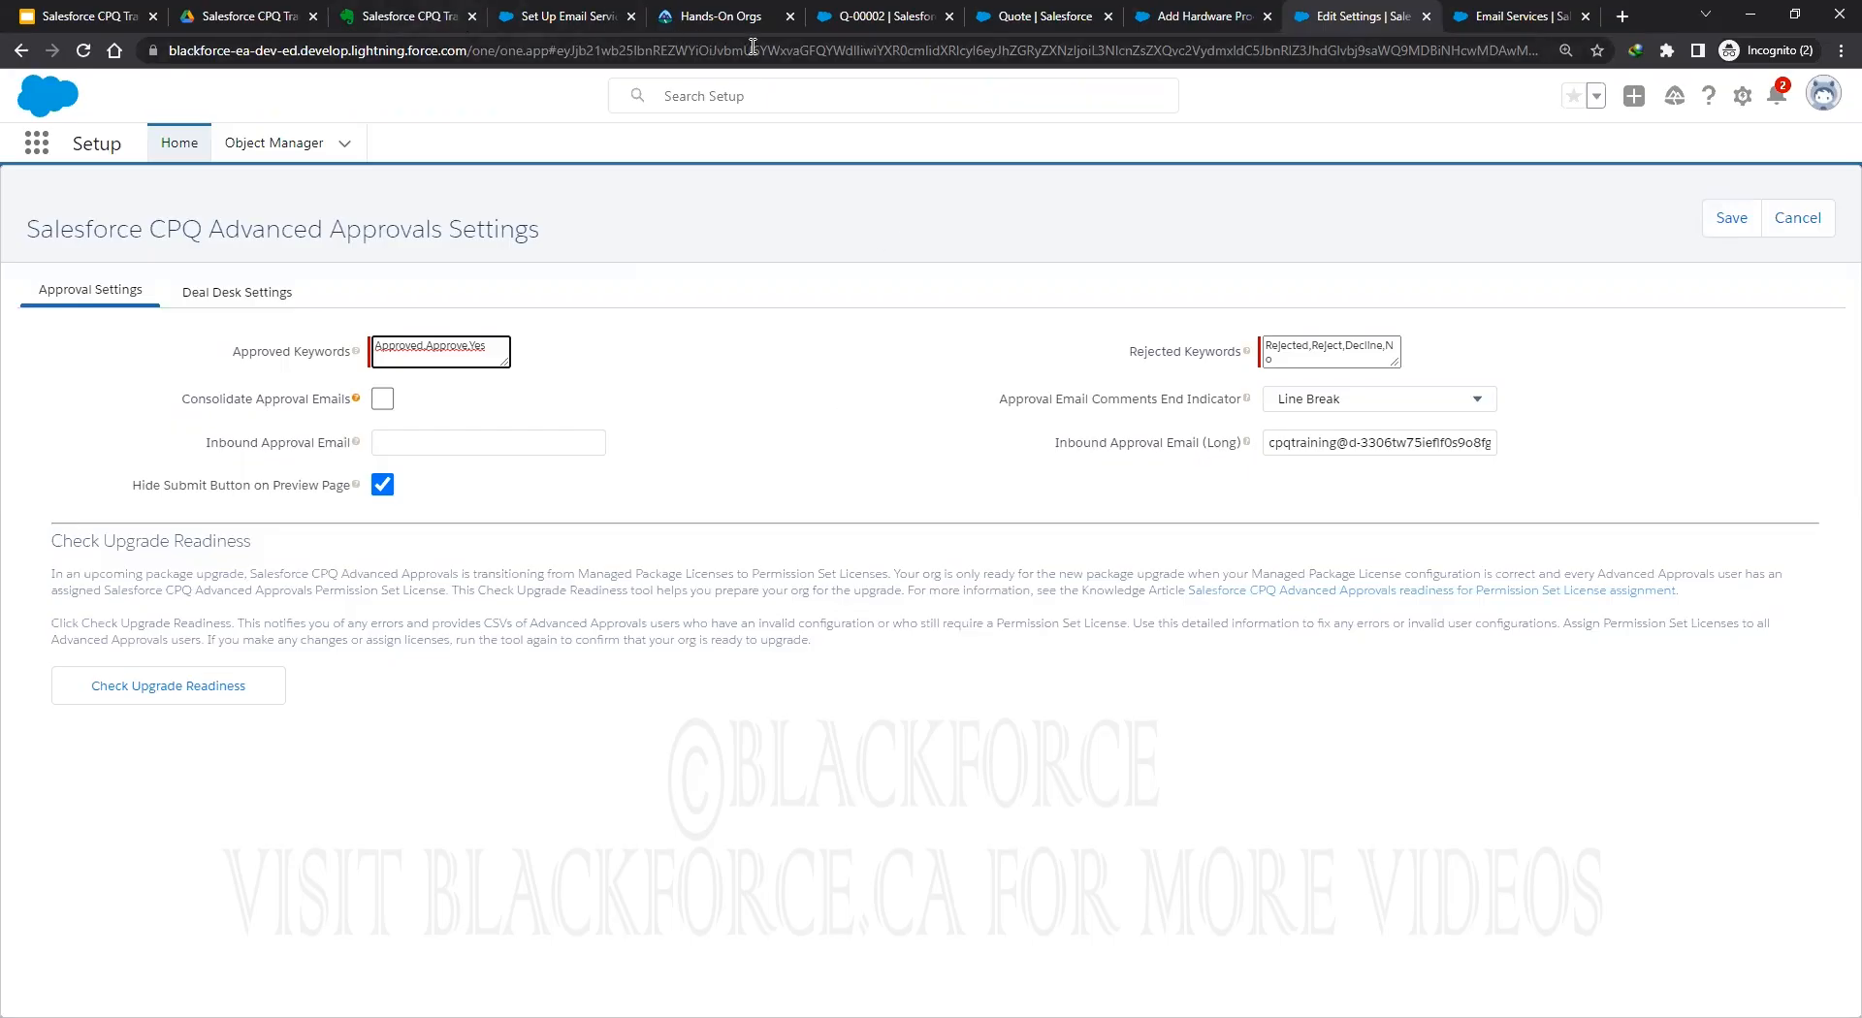
# Open the Untitled spreadsheet in the CPQ Training Drive folder and add a blank sheet.
pyautogui.click(94, 19)
pyautogui.click(214, 13)
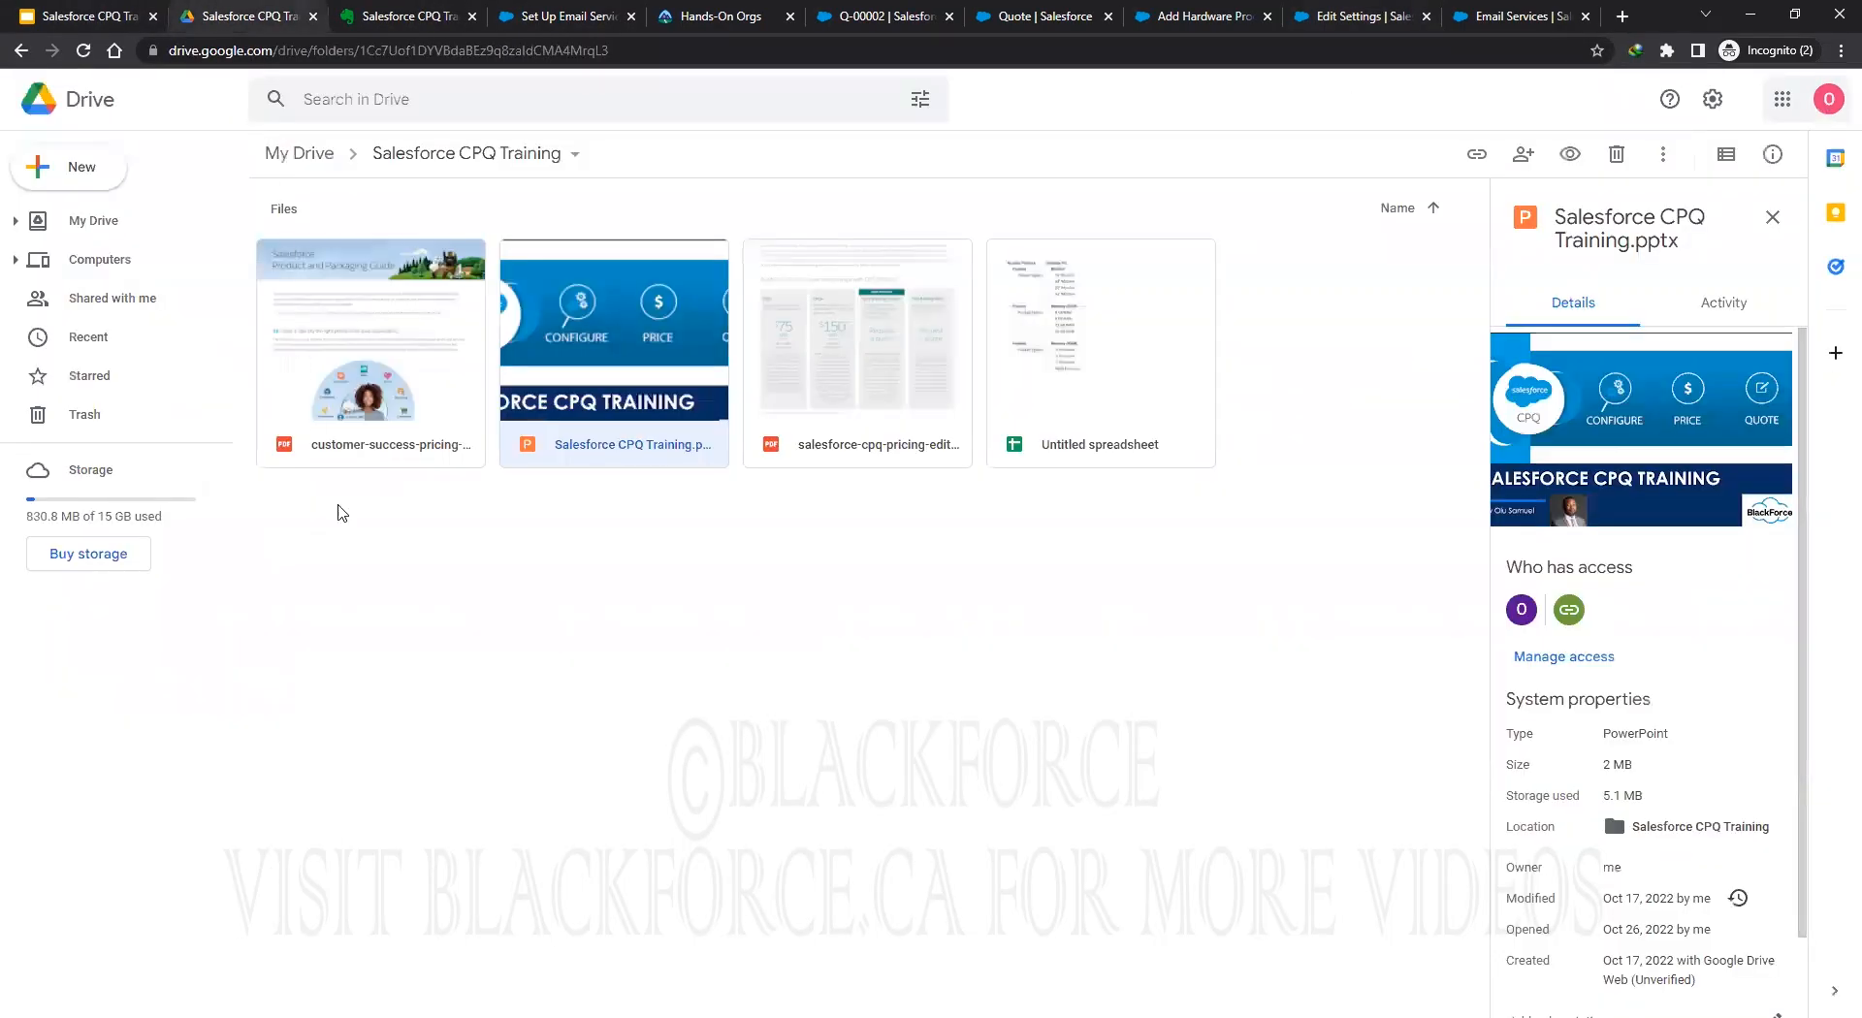
pyautogui.doubleClick(1076, 334)
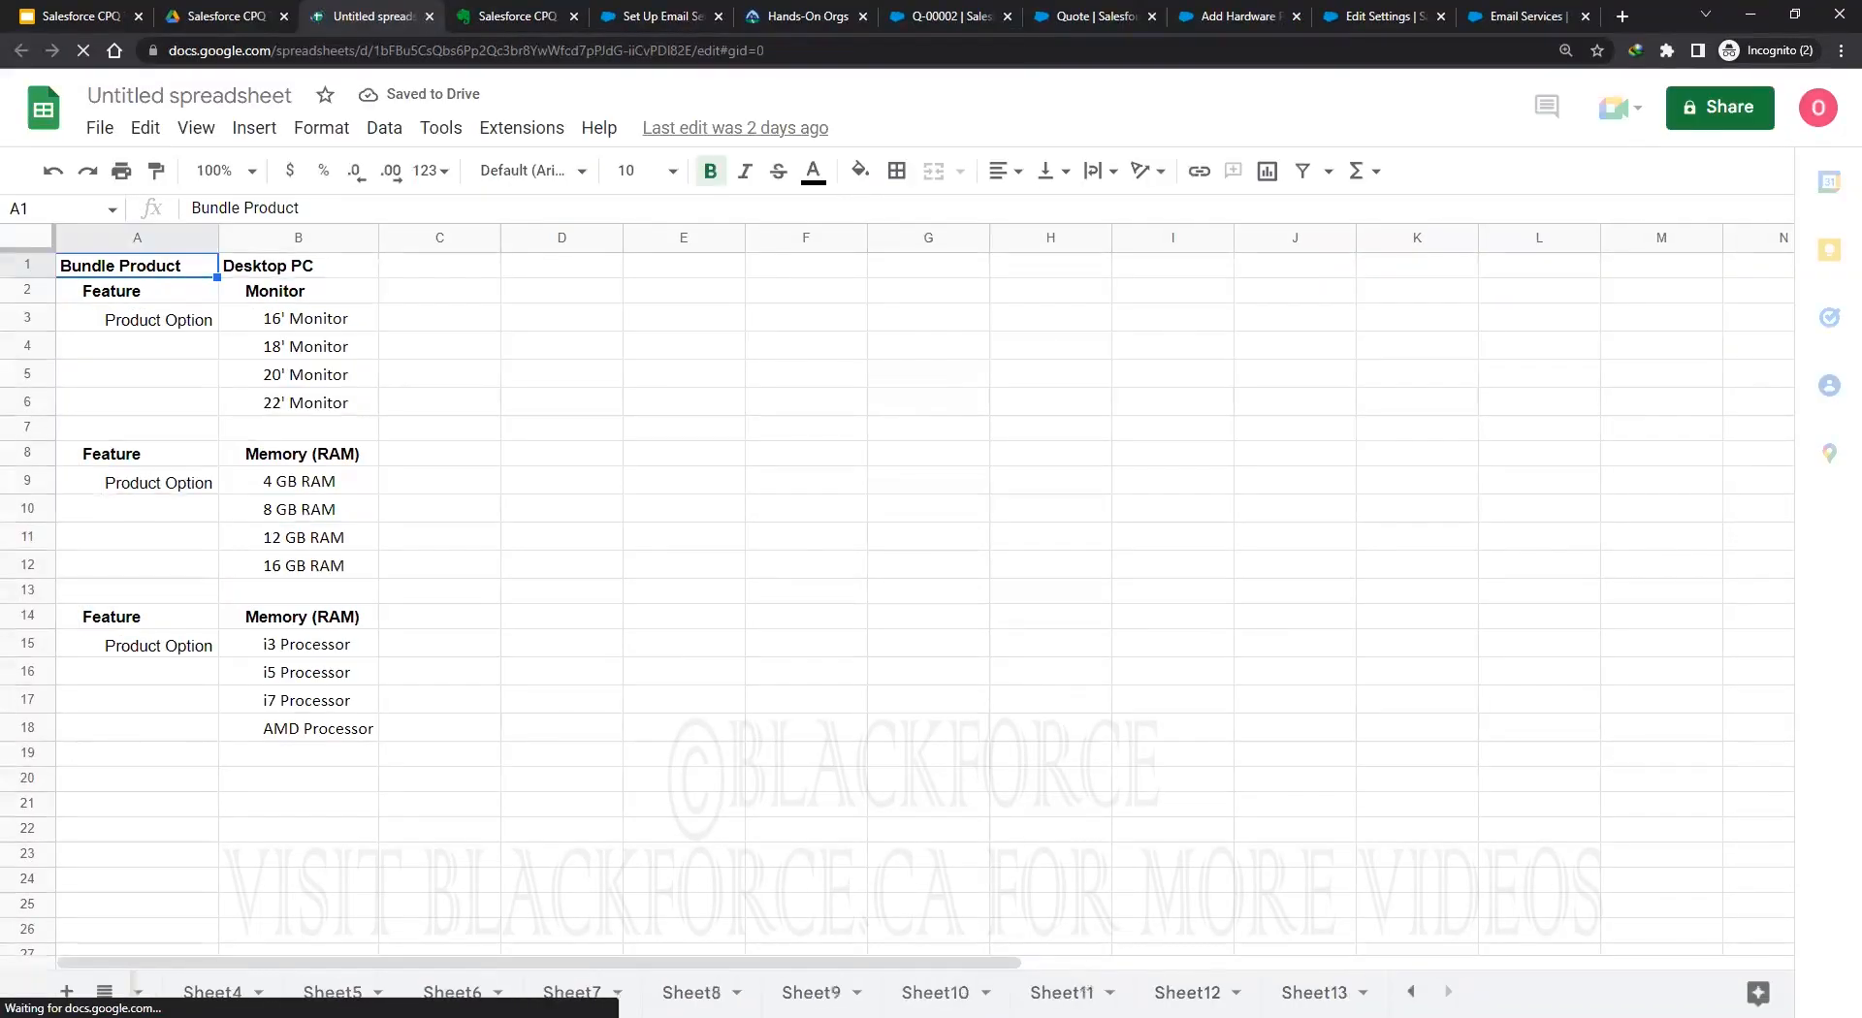
pyautogui.scroll(-3, 92, 984)
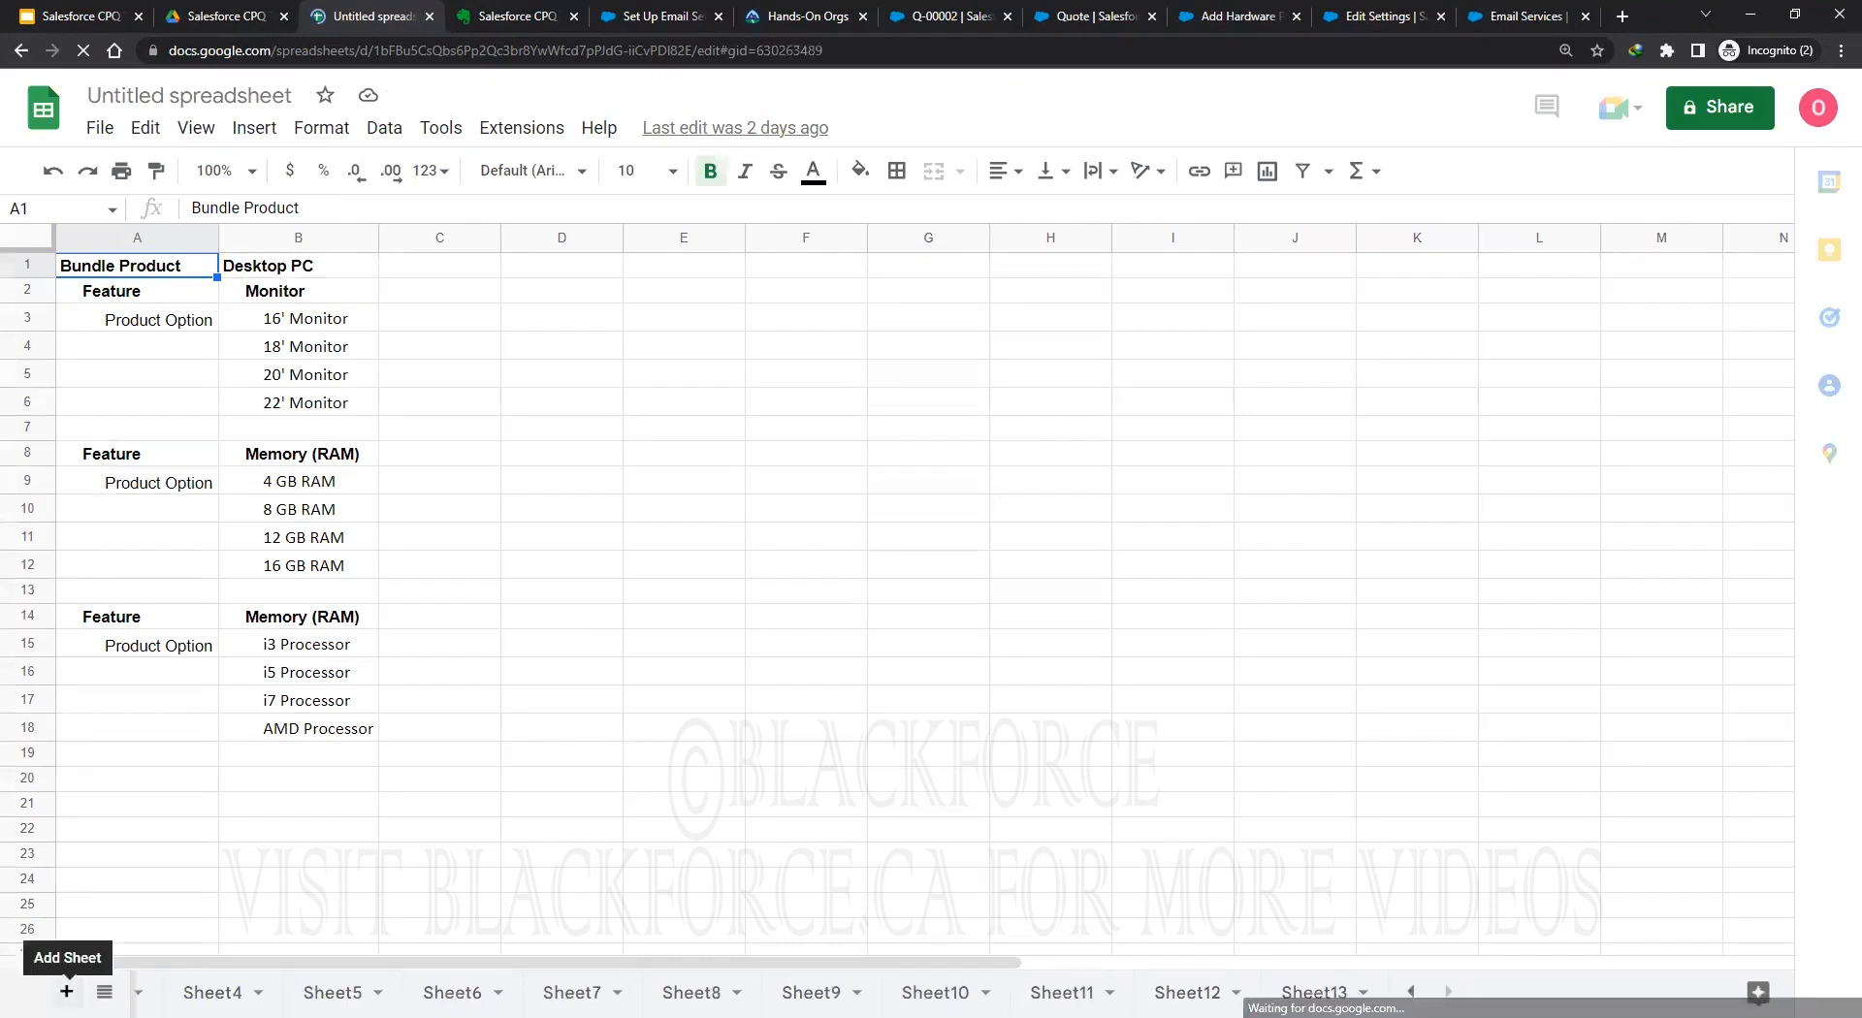
pyautogui.click(67, 991)
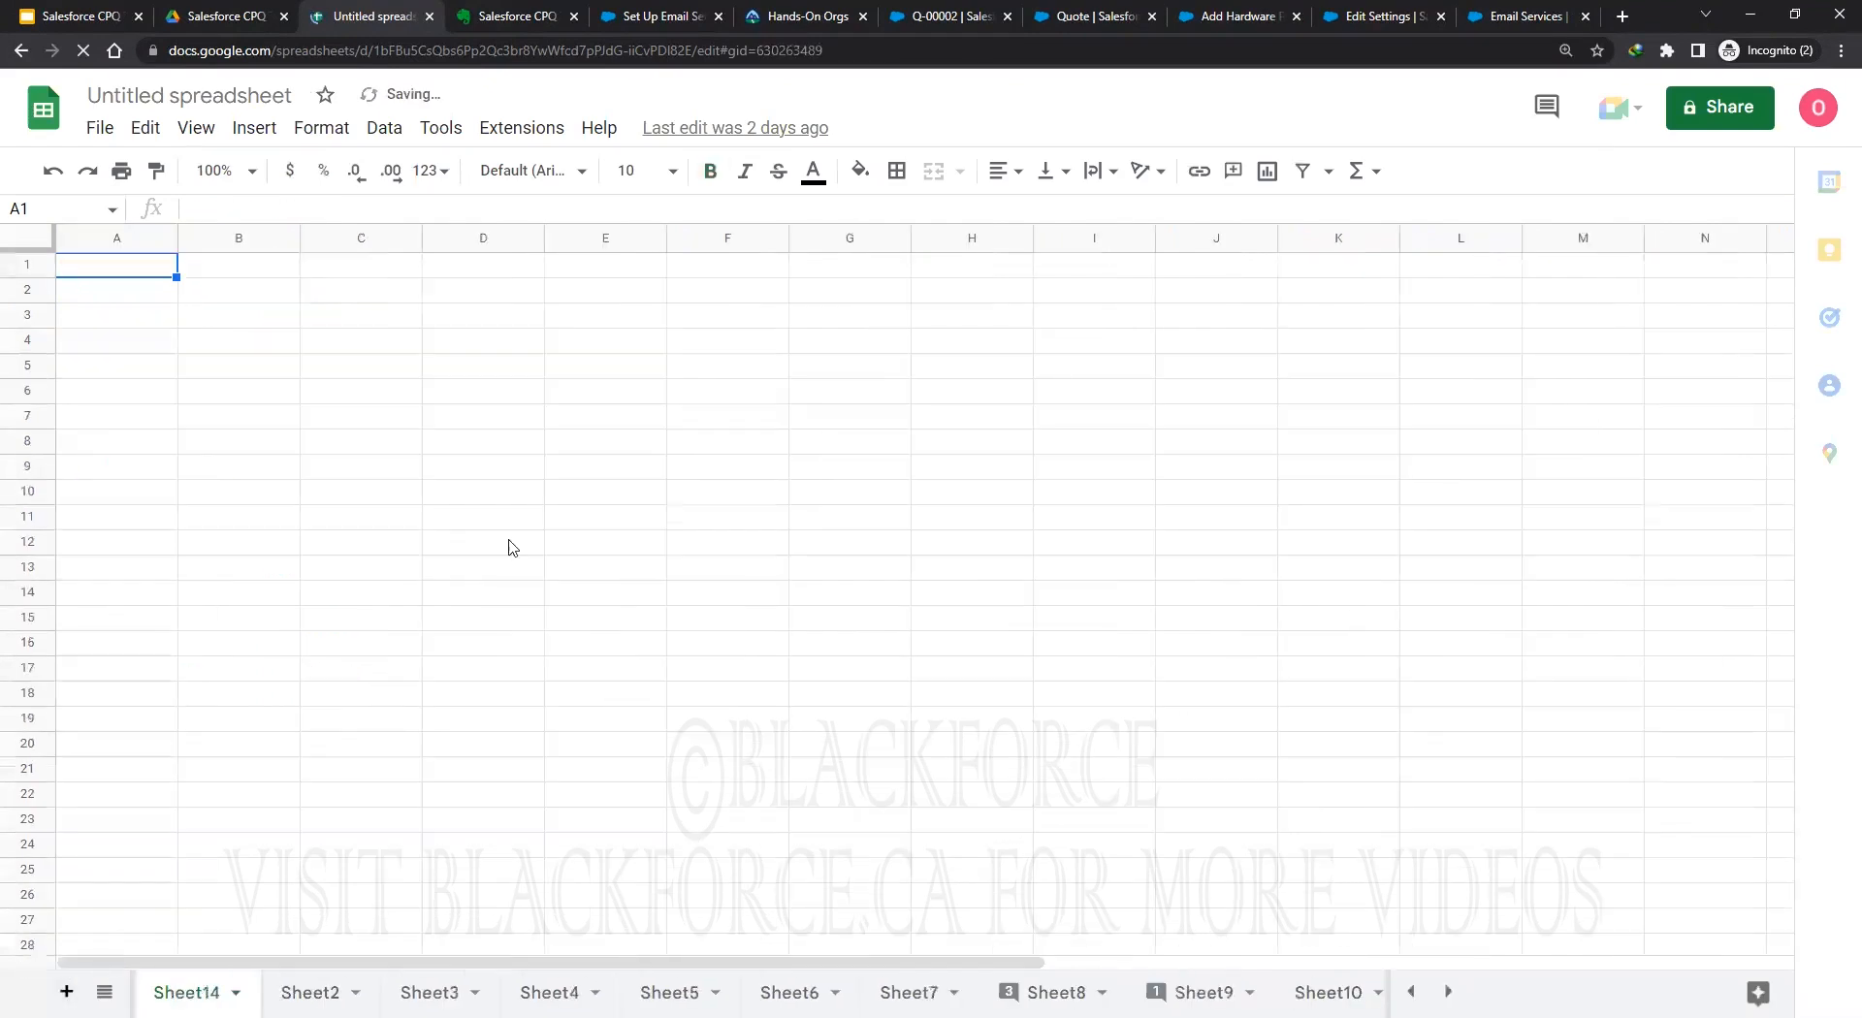
# Enter 'Approval Chain' in B2, 'Approval Rule' in C3 and 'Approval Condition' in D4.
pyautogui.click(260, 291)
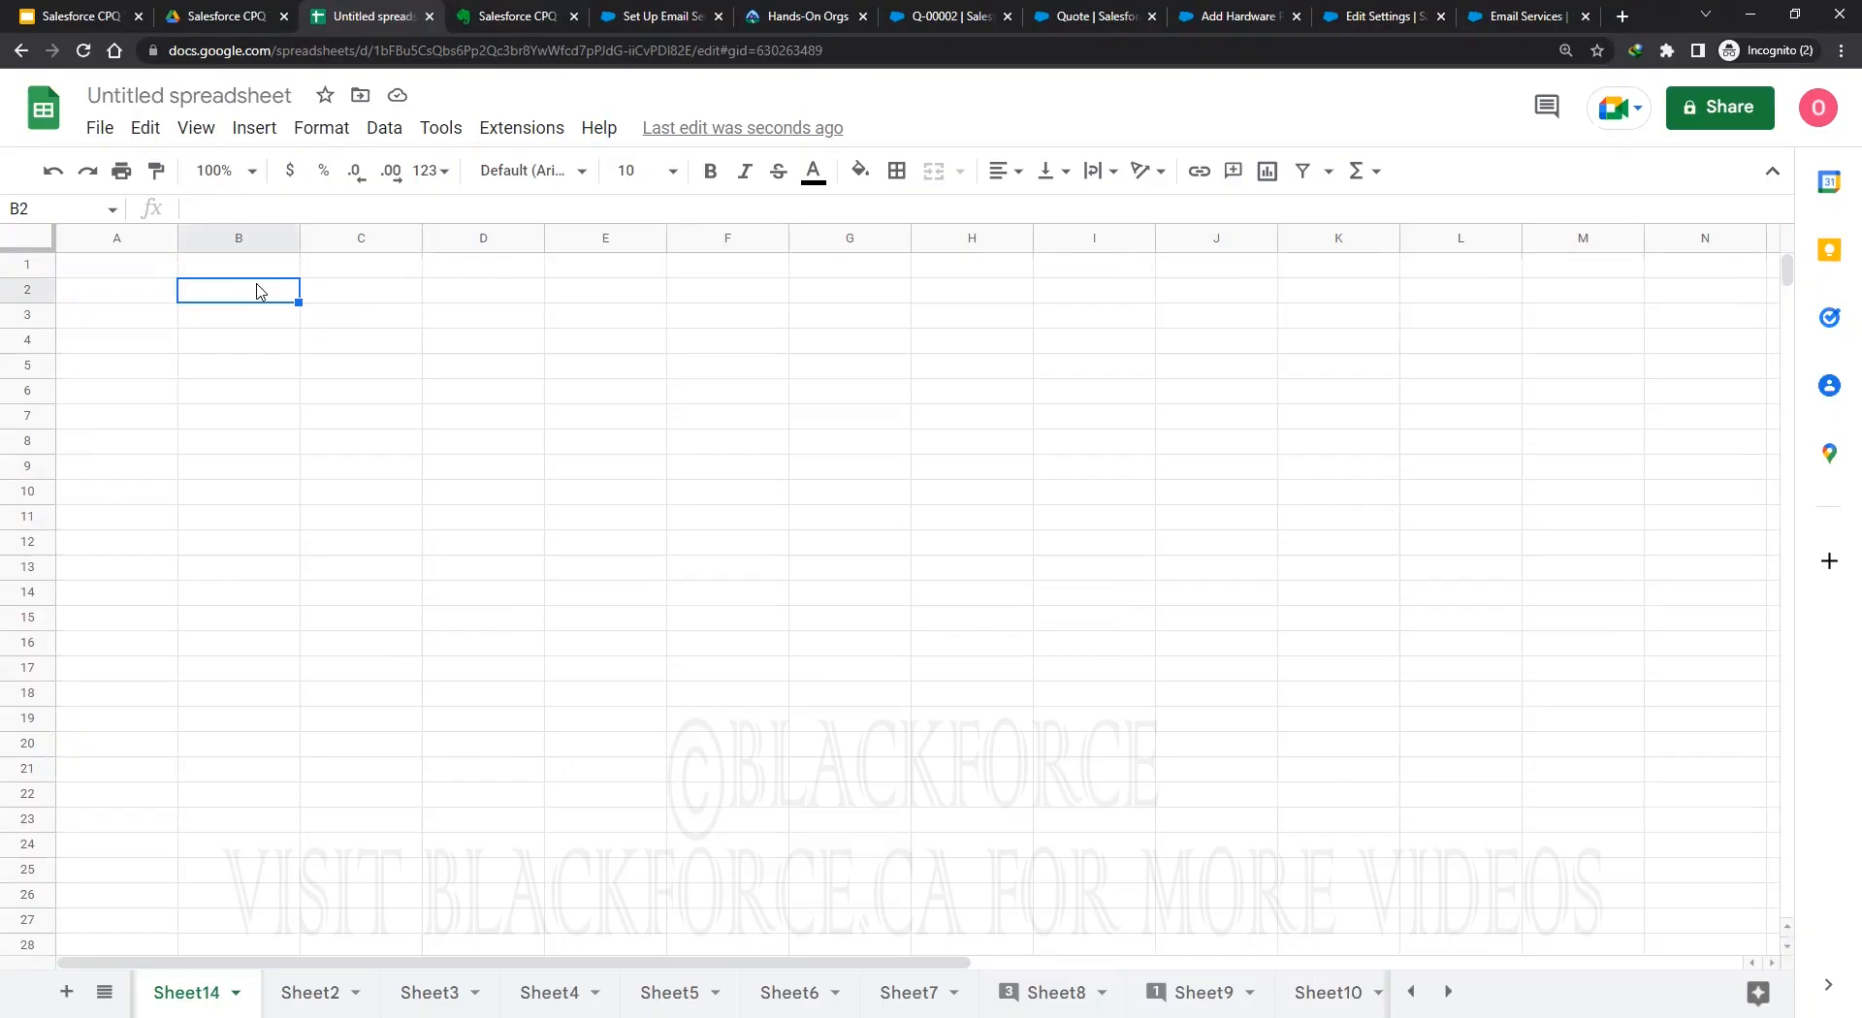
pyautogui.write('Approva')
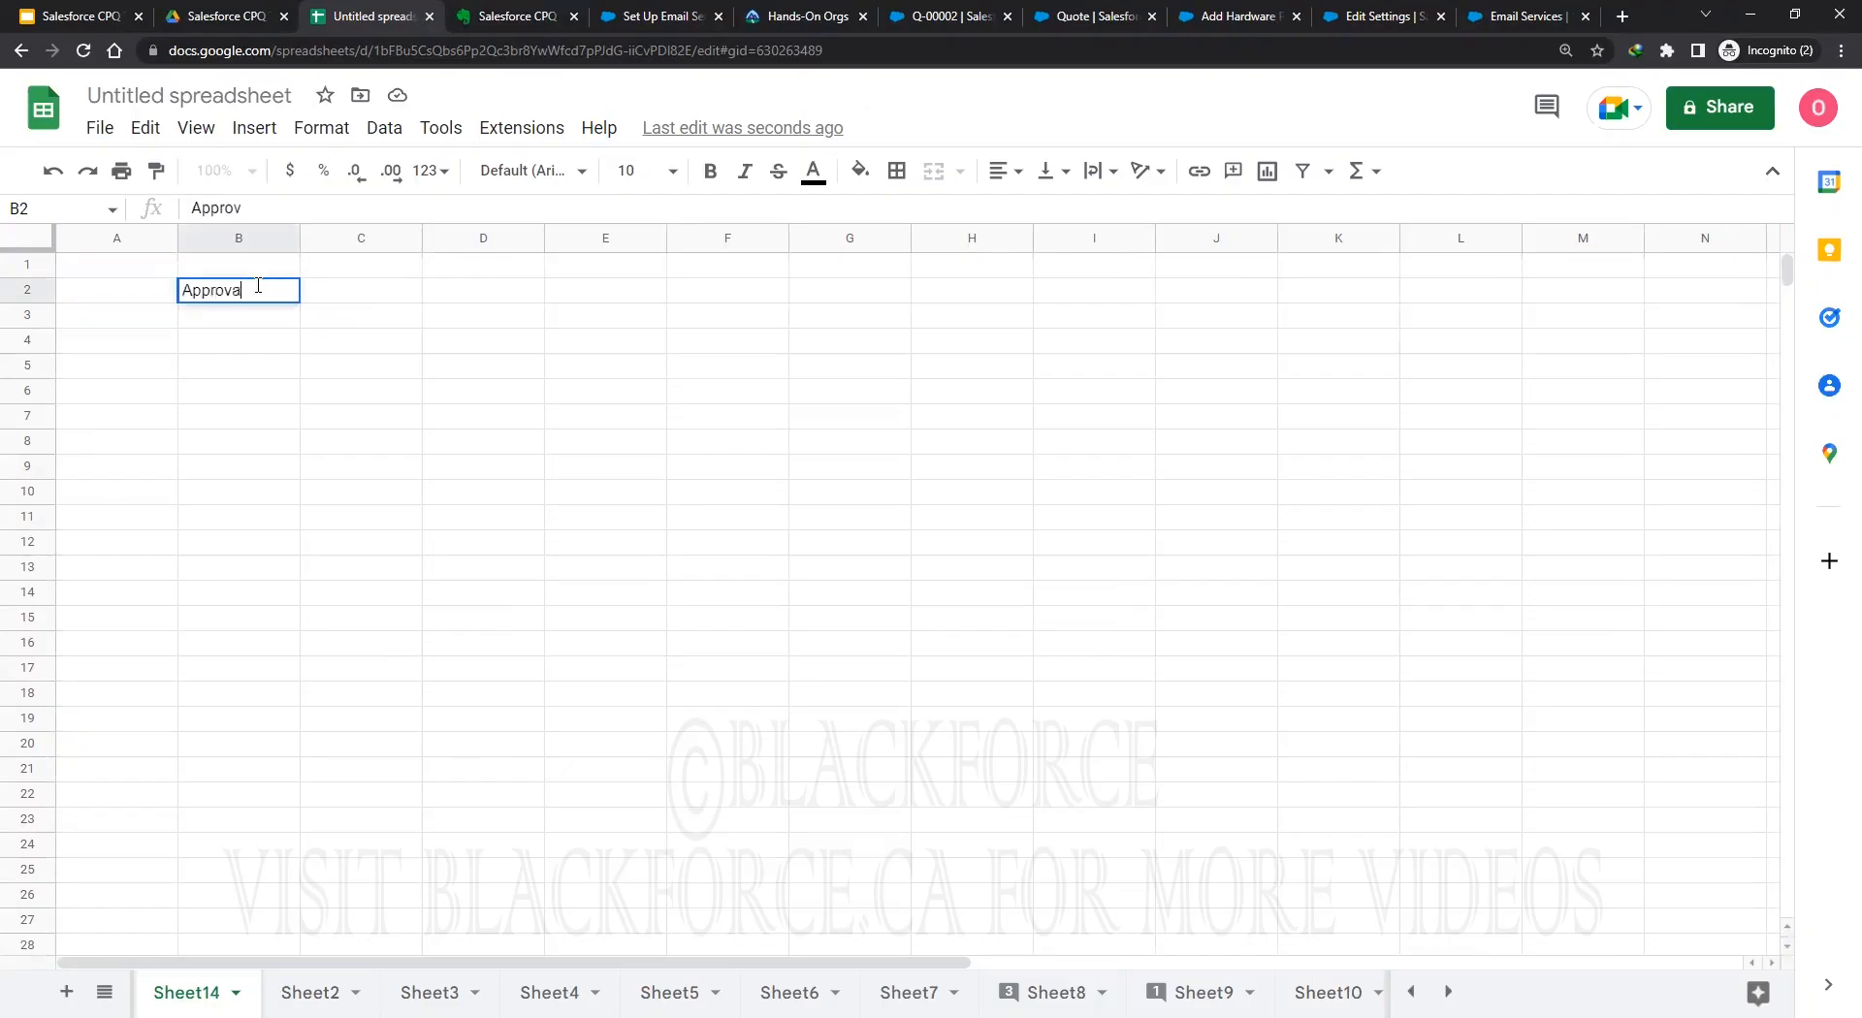
pyautogui.write('l Chain')
pyautogui.press('Return')
pyautogui.press('Right')
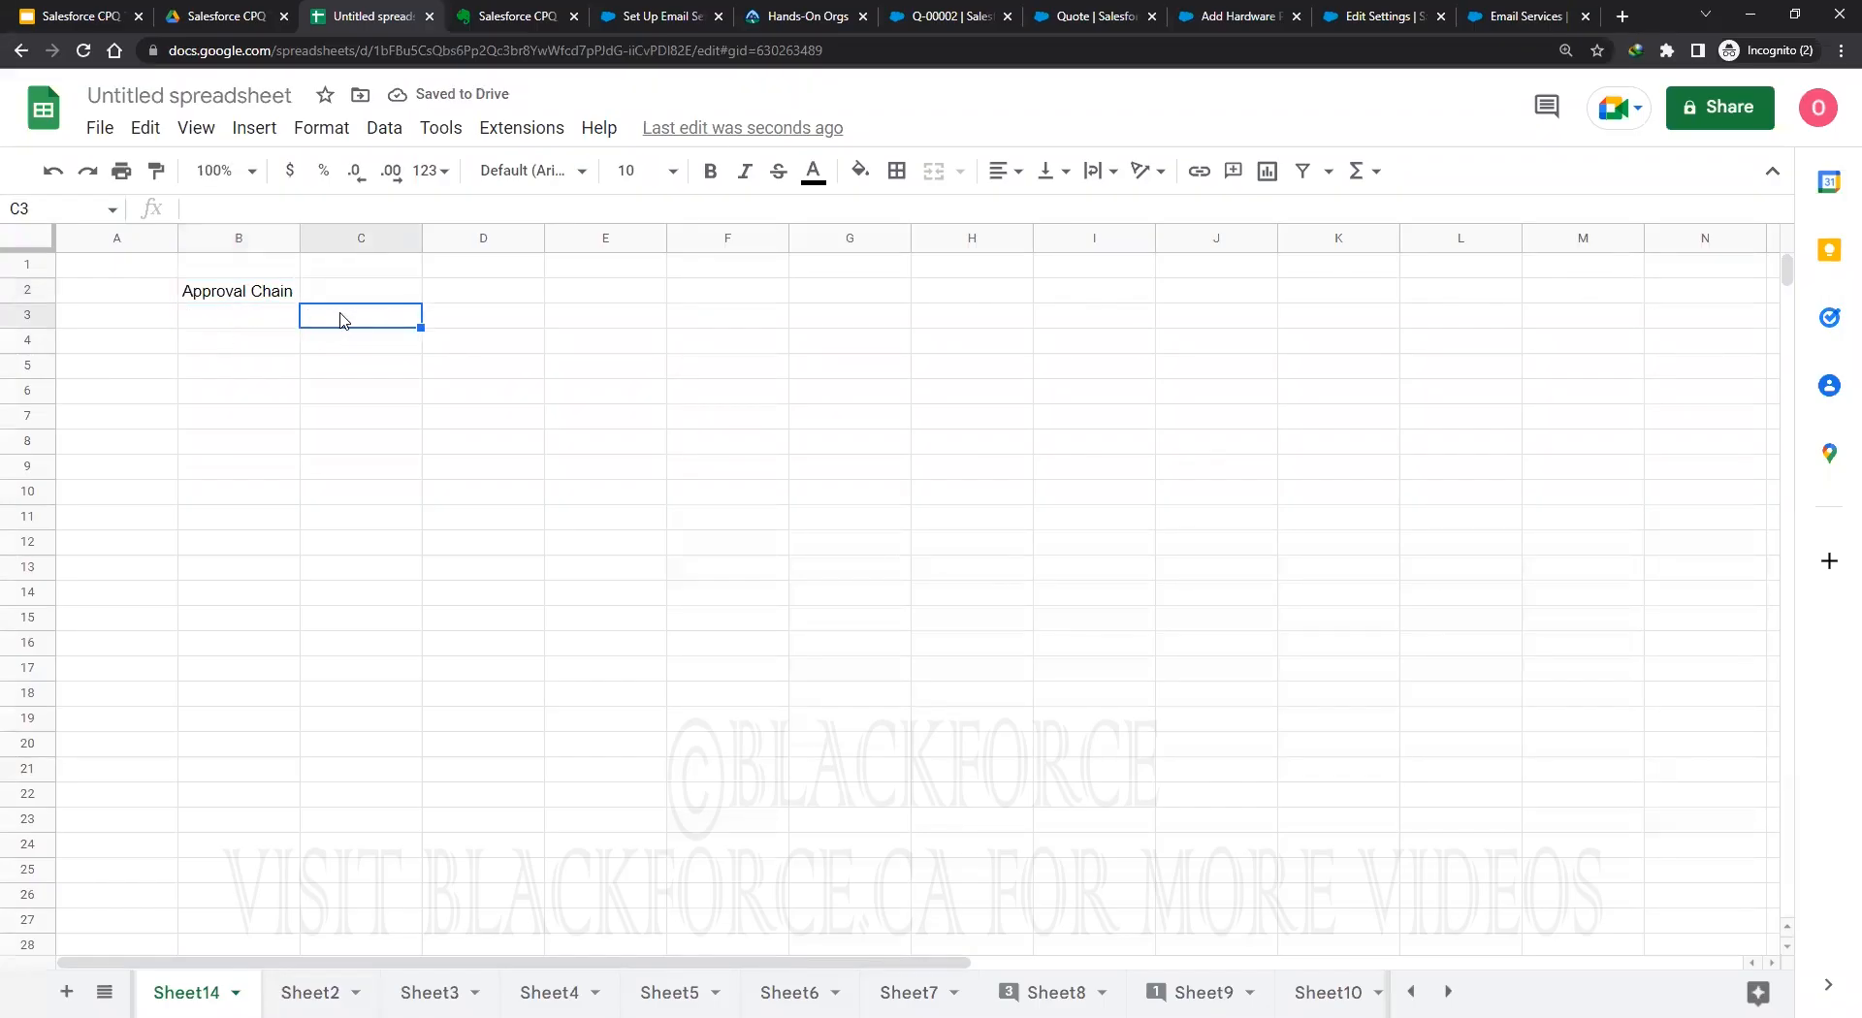
pyautogui.write('Approval Rule')
pyautogui.press('Return')
pyautogui.write('0')
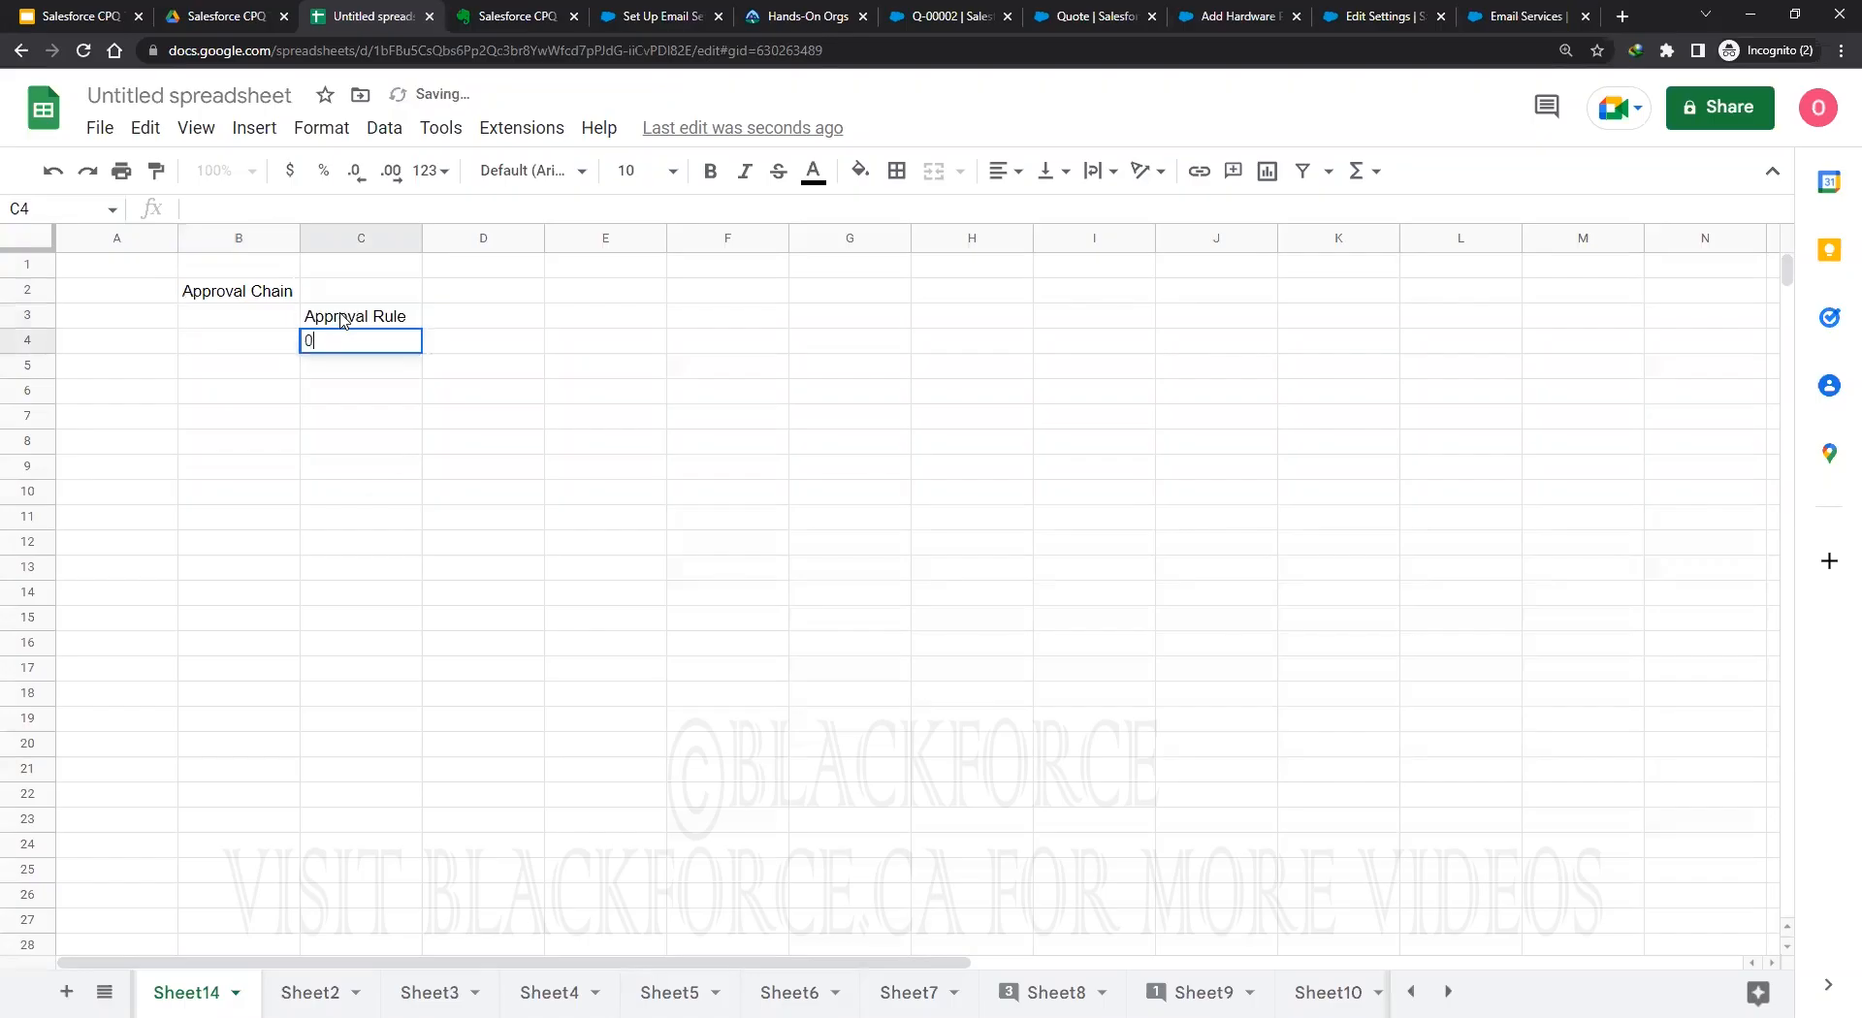
pyautogui.press('BackSpace')
pyautogui.press('Tab')
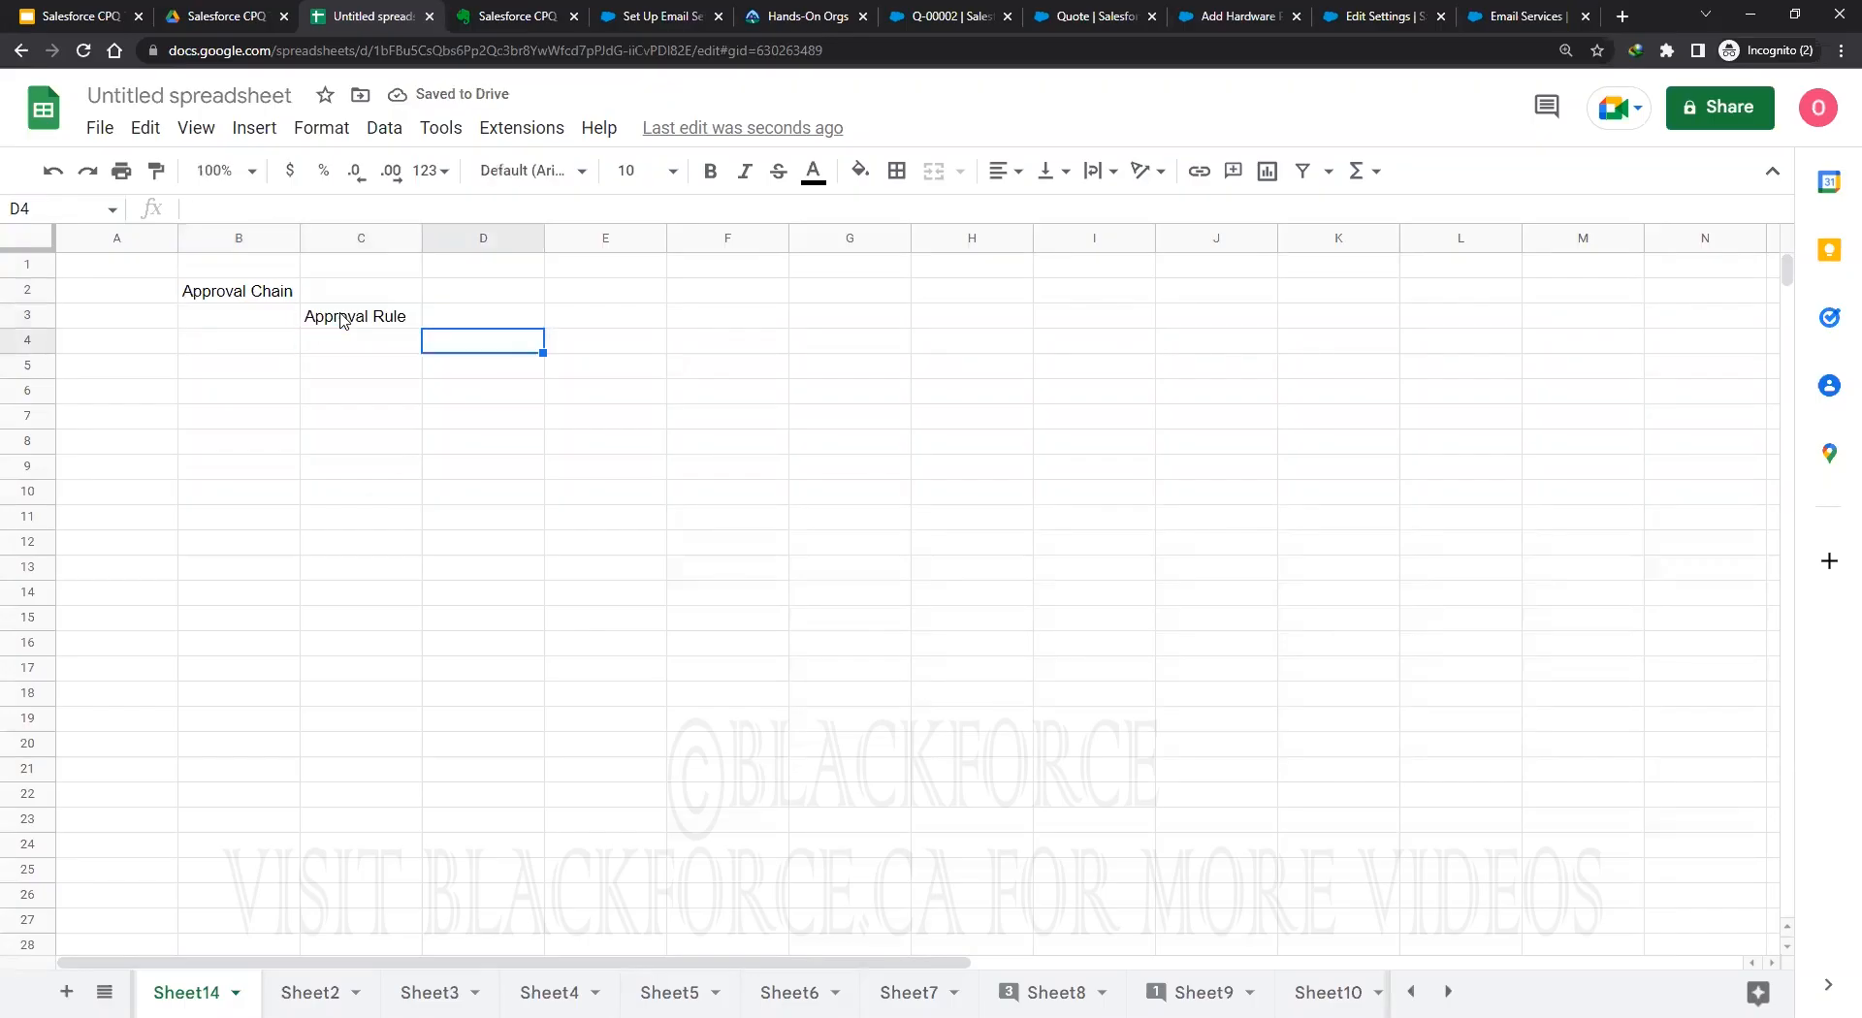
pyautogui.write('Approv')
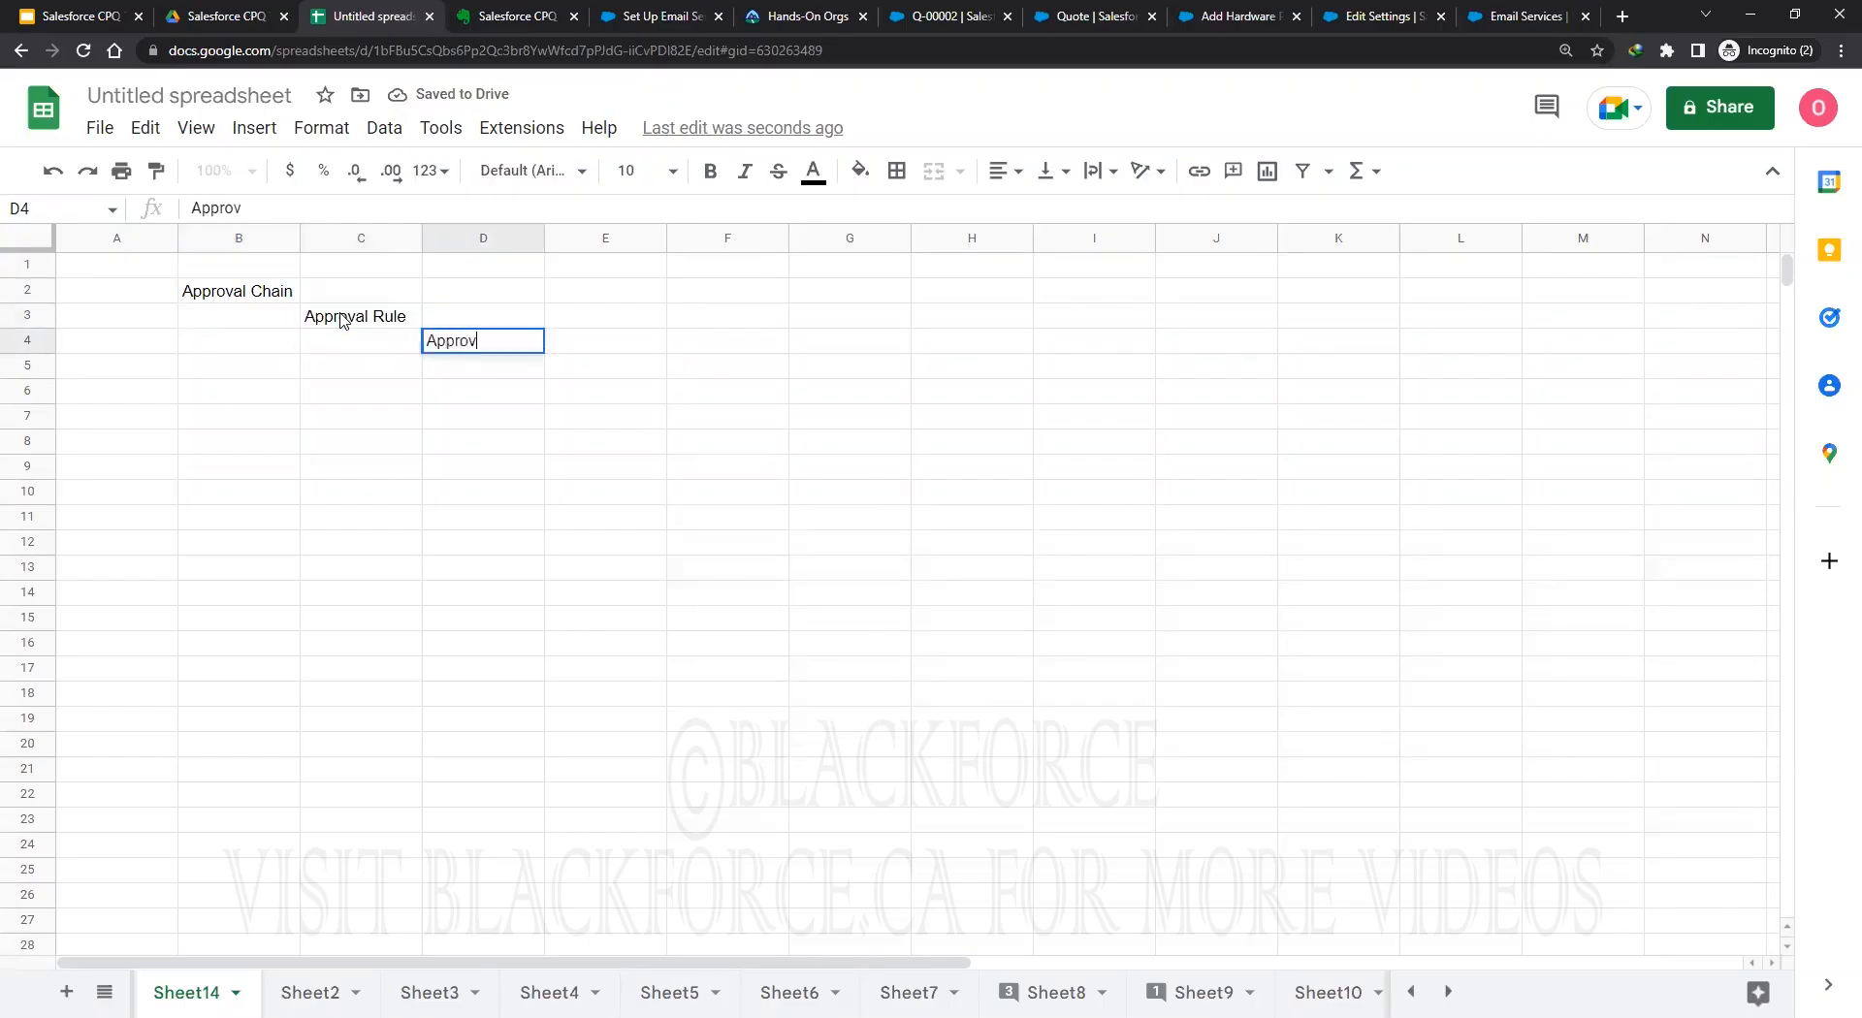
pyautogui.write('al Consition')
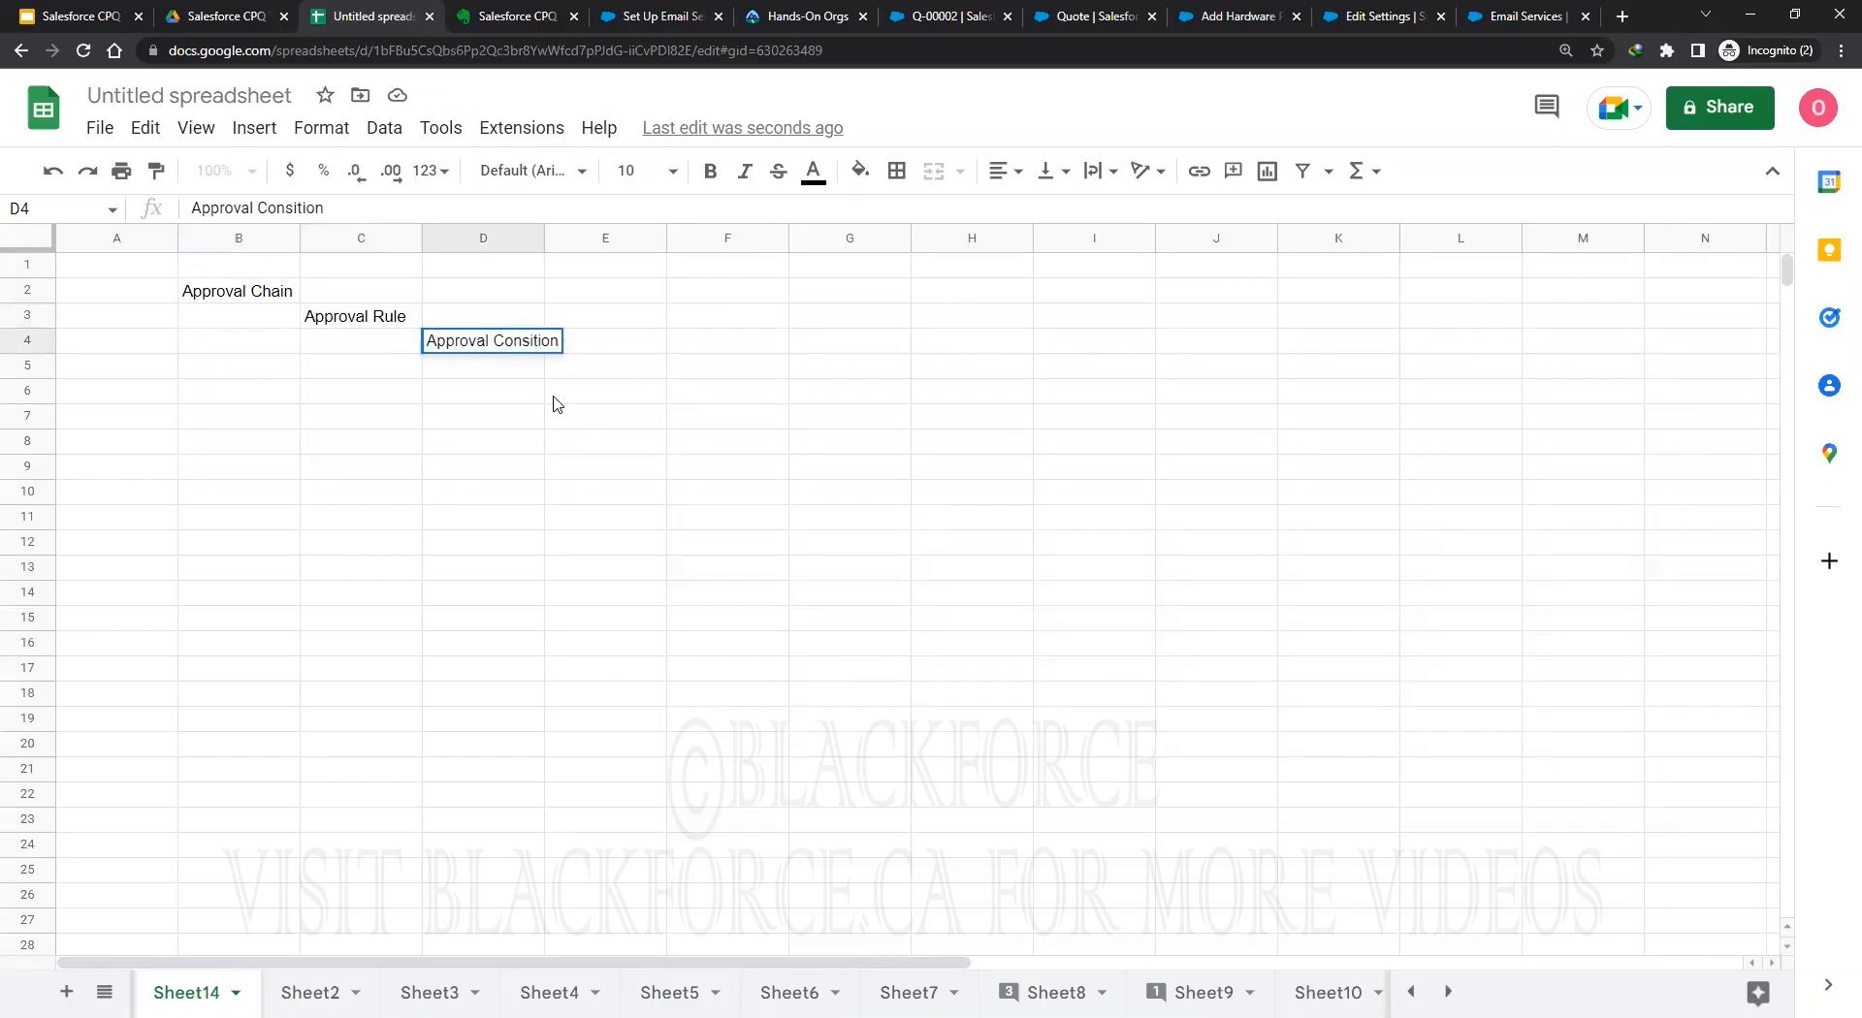
pyautogui.press('Return')
# Fix the D4 spelling to 'Approval Condition' and widen column D to fit it.
pyautogui.click(532, 349)
pyautogui.click(355, 213)
pyautogui.press('BackSpace')
pyautogui.press('BackSpace')
pyautogui.press('BackSpace')
pyautogui.press('BackSpace')
pyautogui.press('BackSpace')
pyautogui.press('BackSpace')
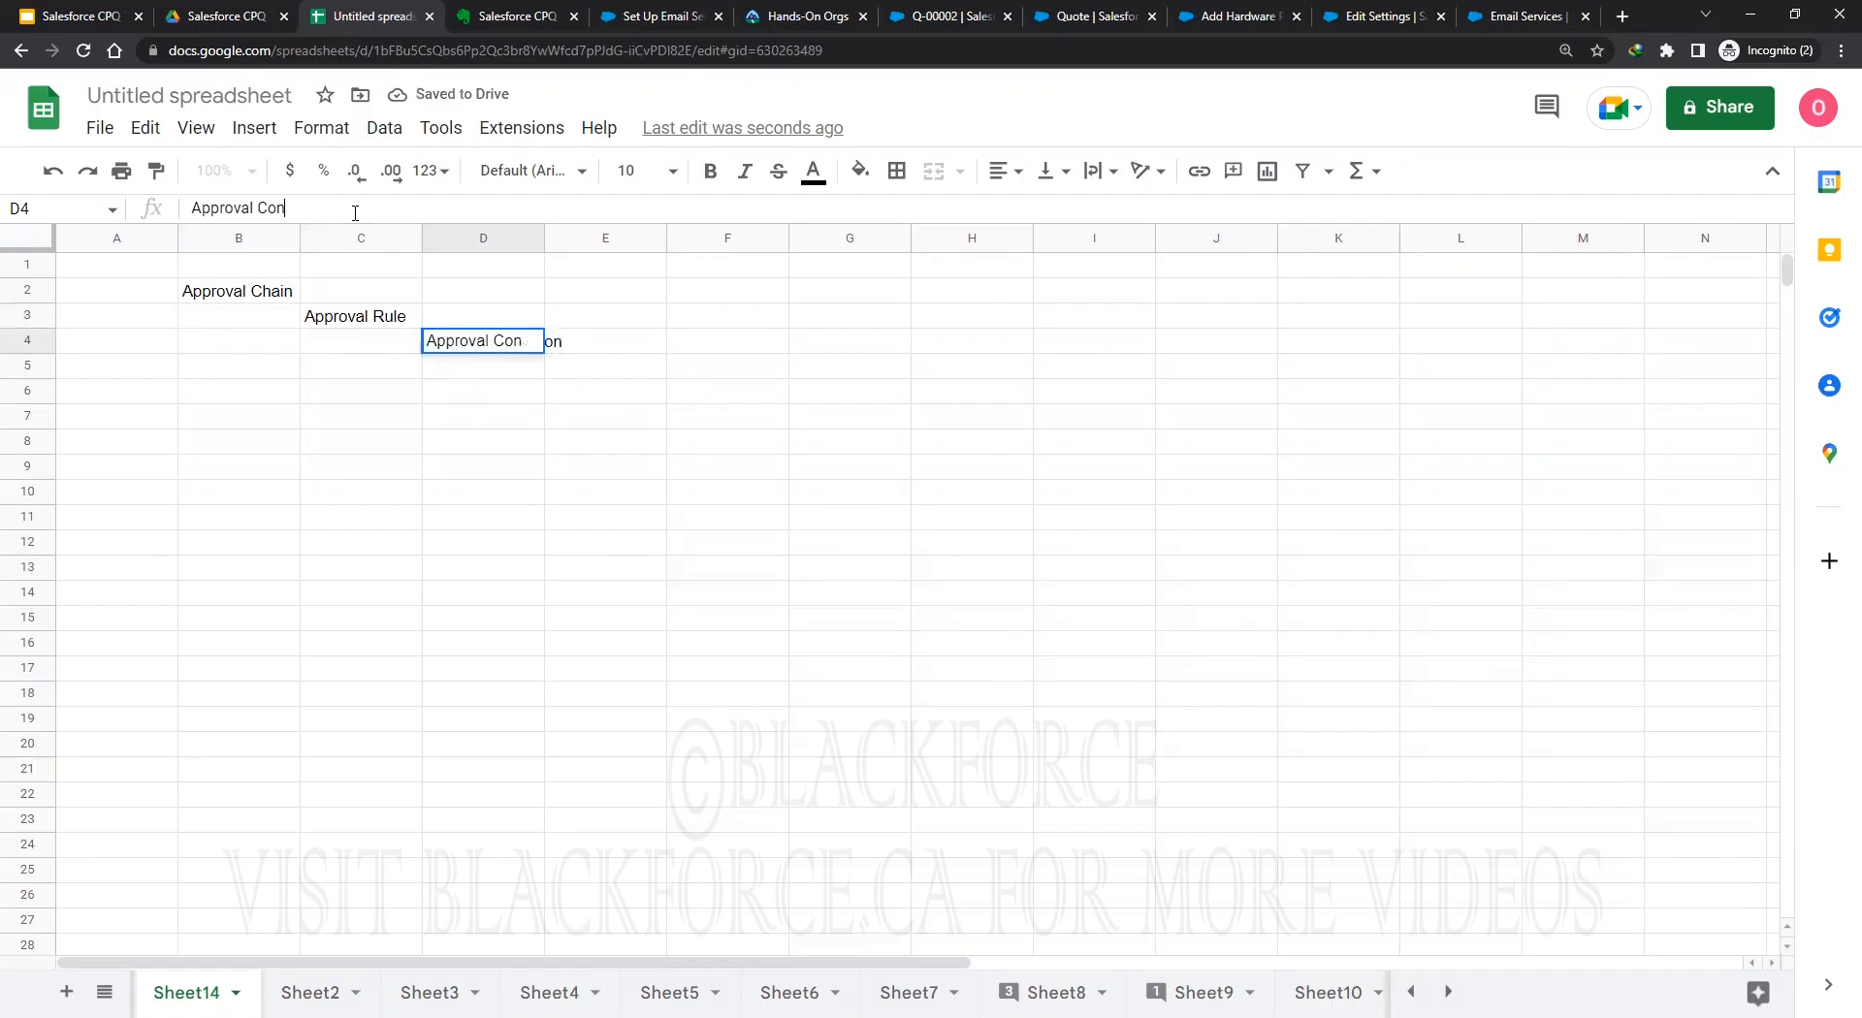
pyautogui.write('dition')
pyautogui.press('Return')
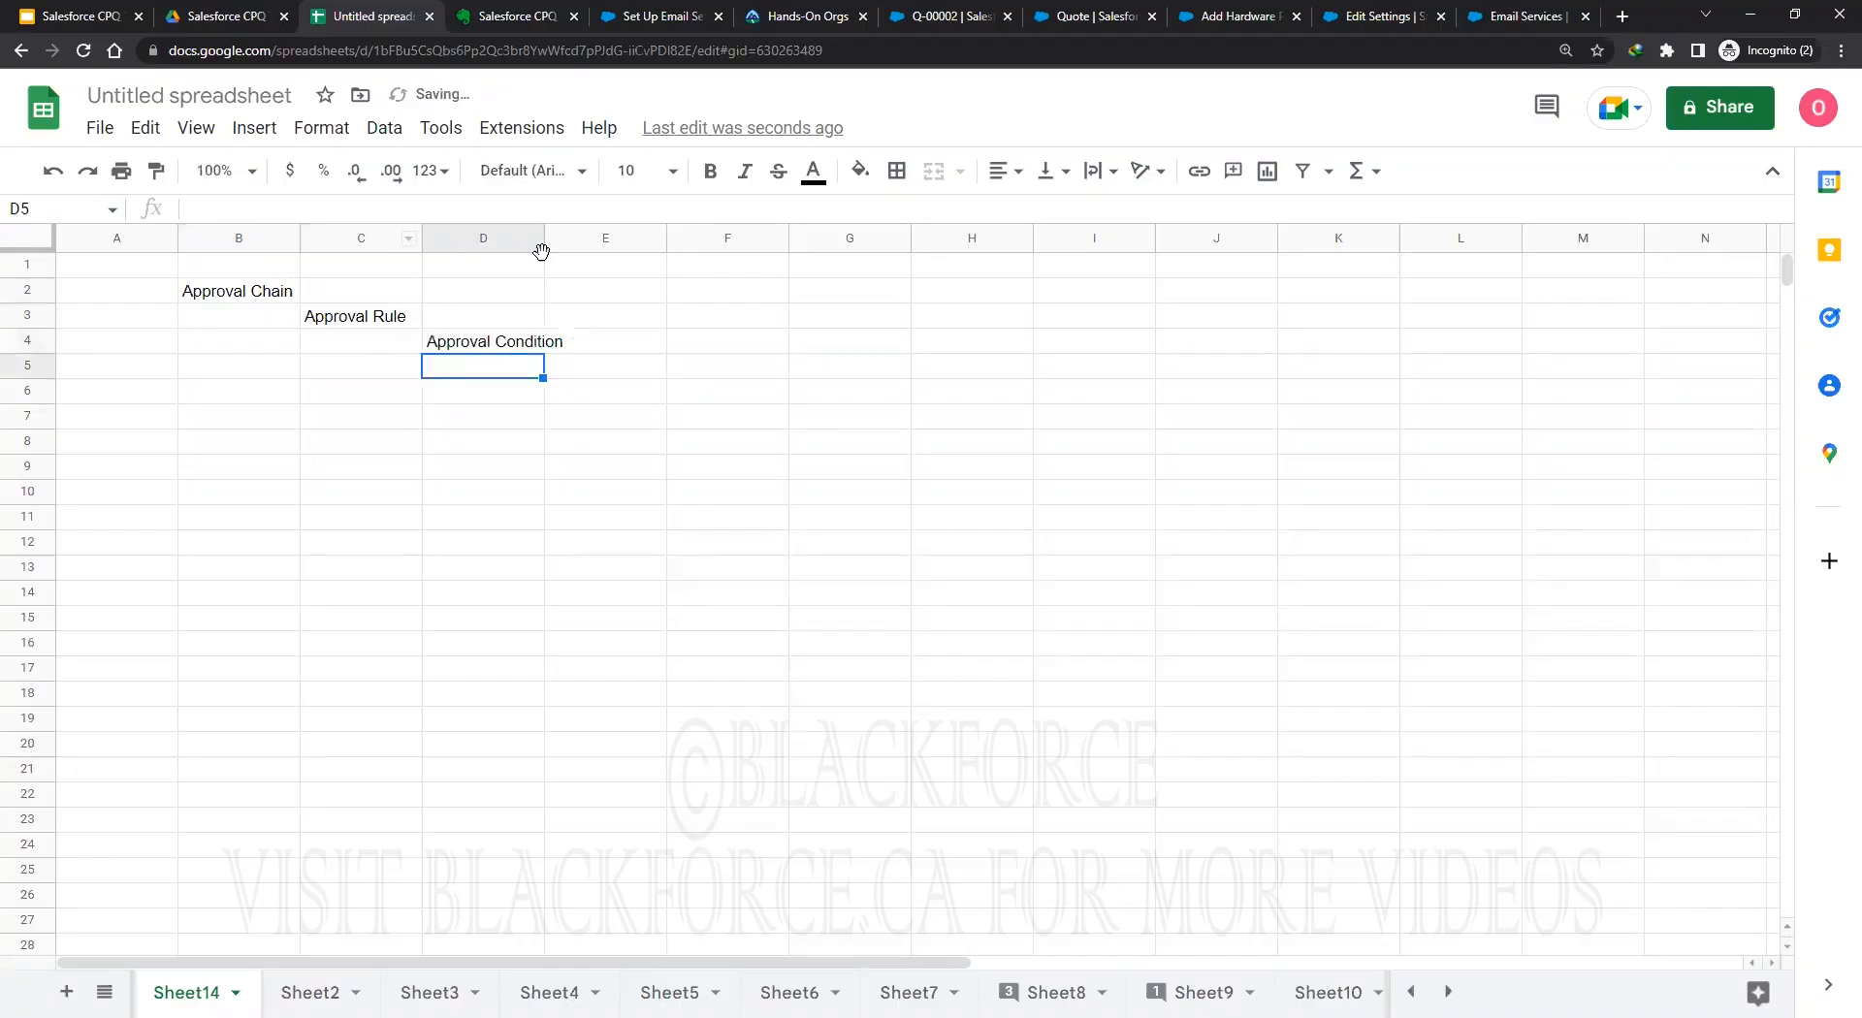
pyautogui.moveTo(544, 238); pyautogui.dragTo(572, 237)
pyautogui.moveTo(505, 330); pyautogui.dragTo(509, 330)
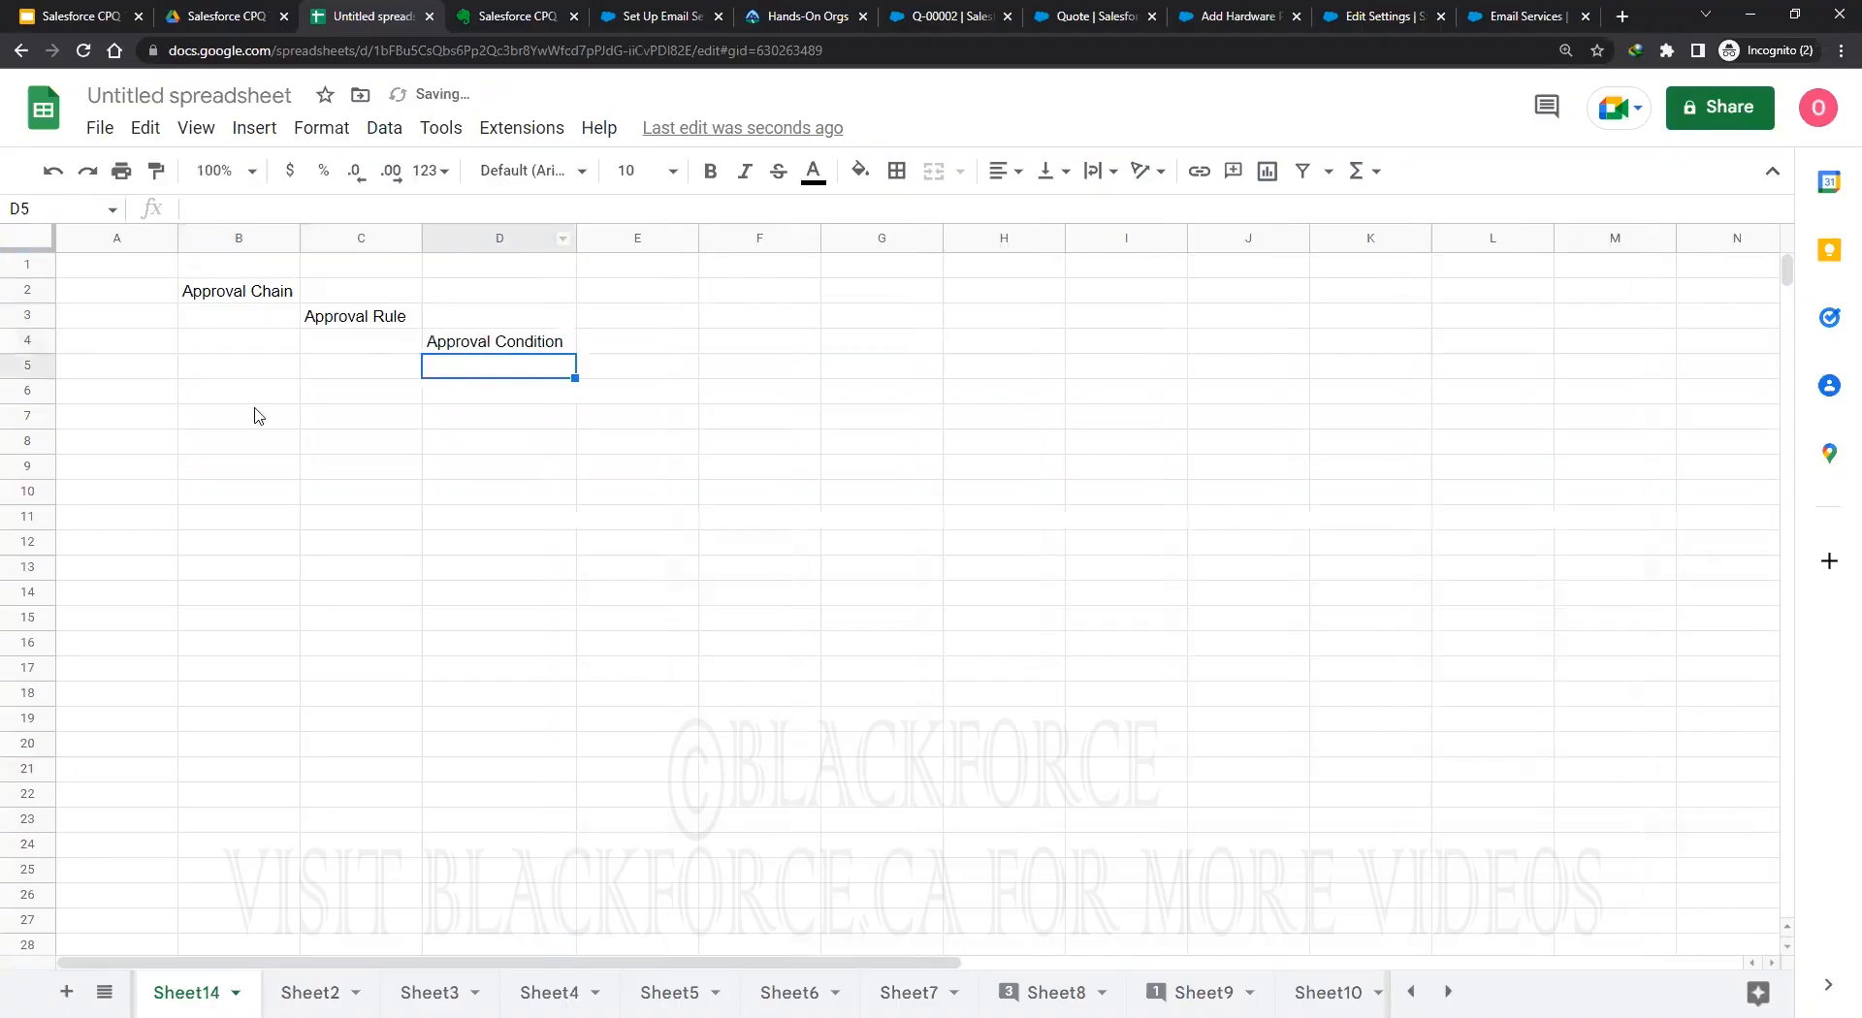
# Walk through the Chain, Rule and Condition levels, then return to the Salesforce tabs.
pyautogui.click(223, 296)
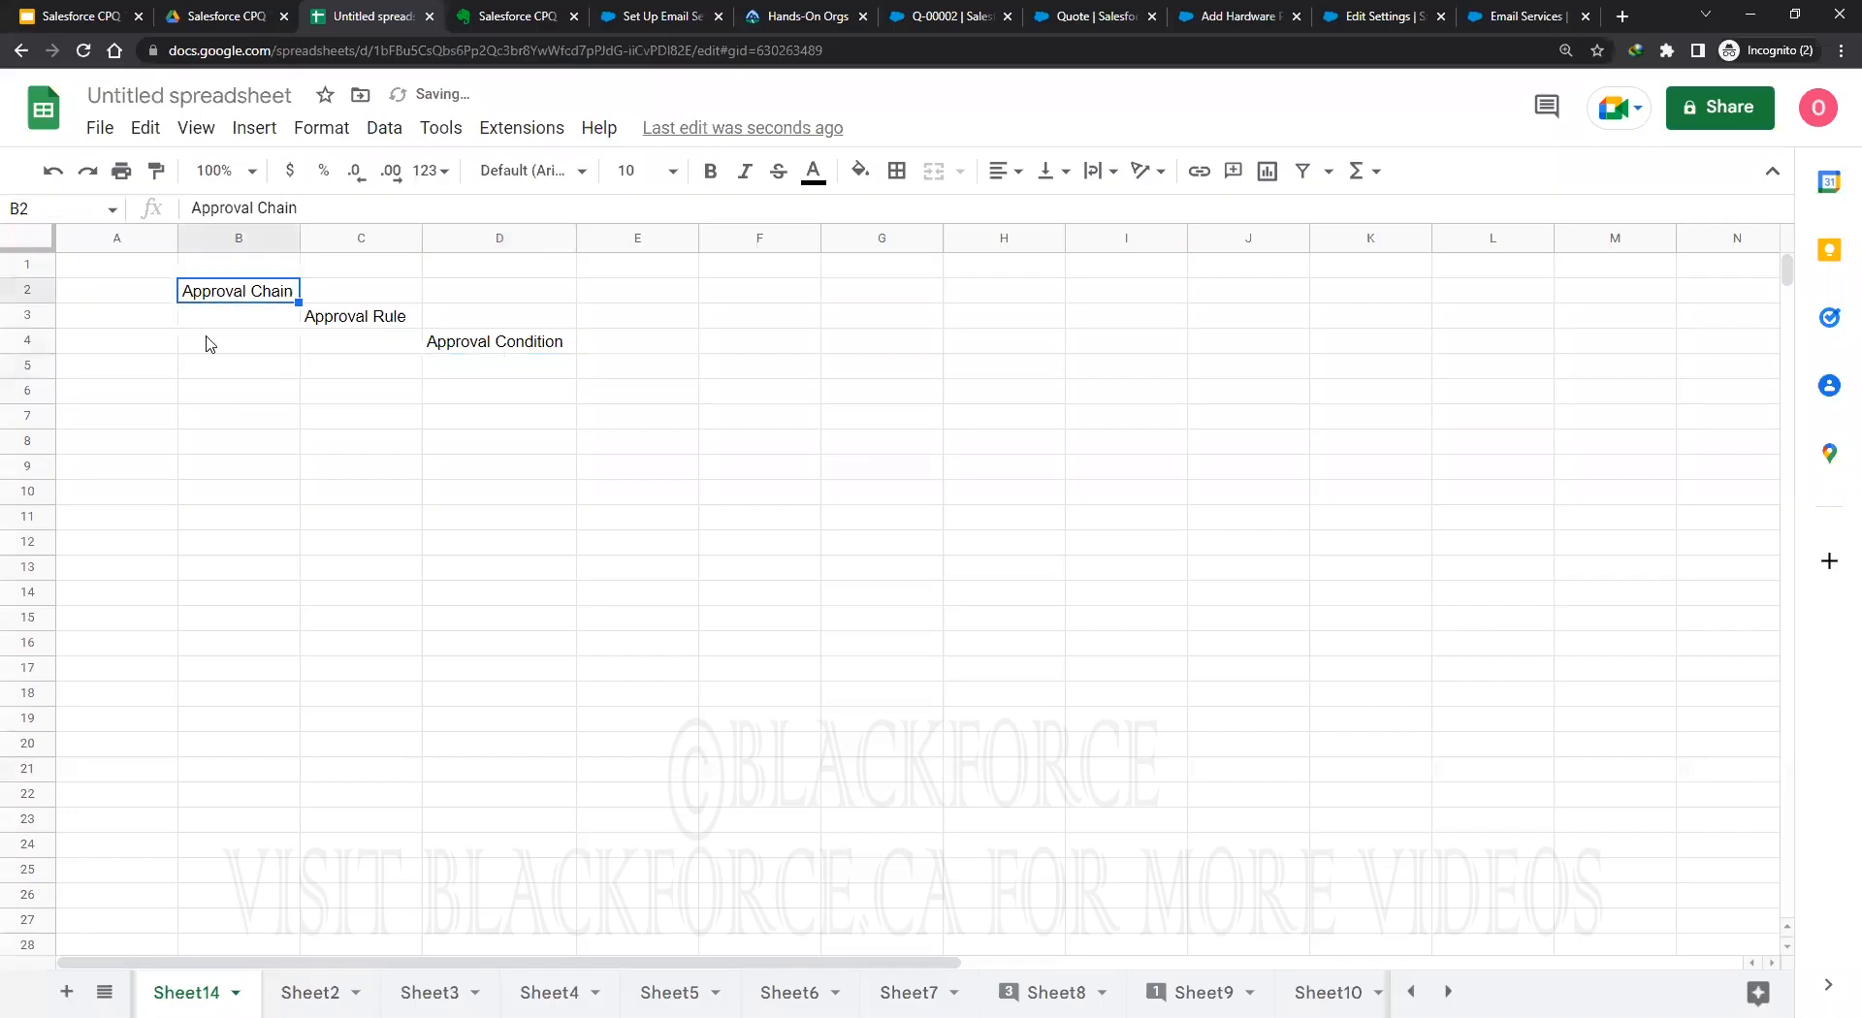
pyautogui.click(351, 312)
pyautogui.click(500, 347)
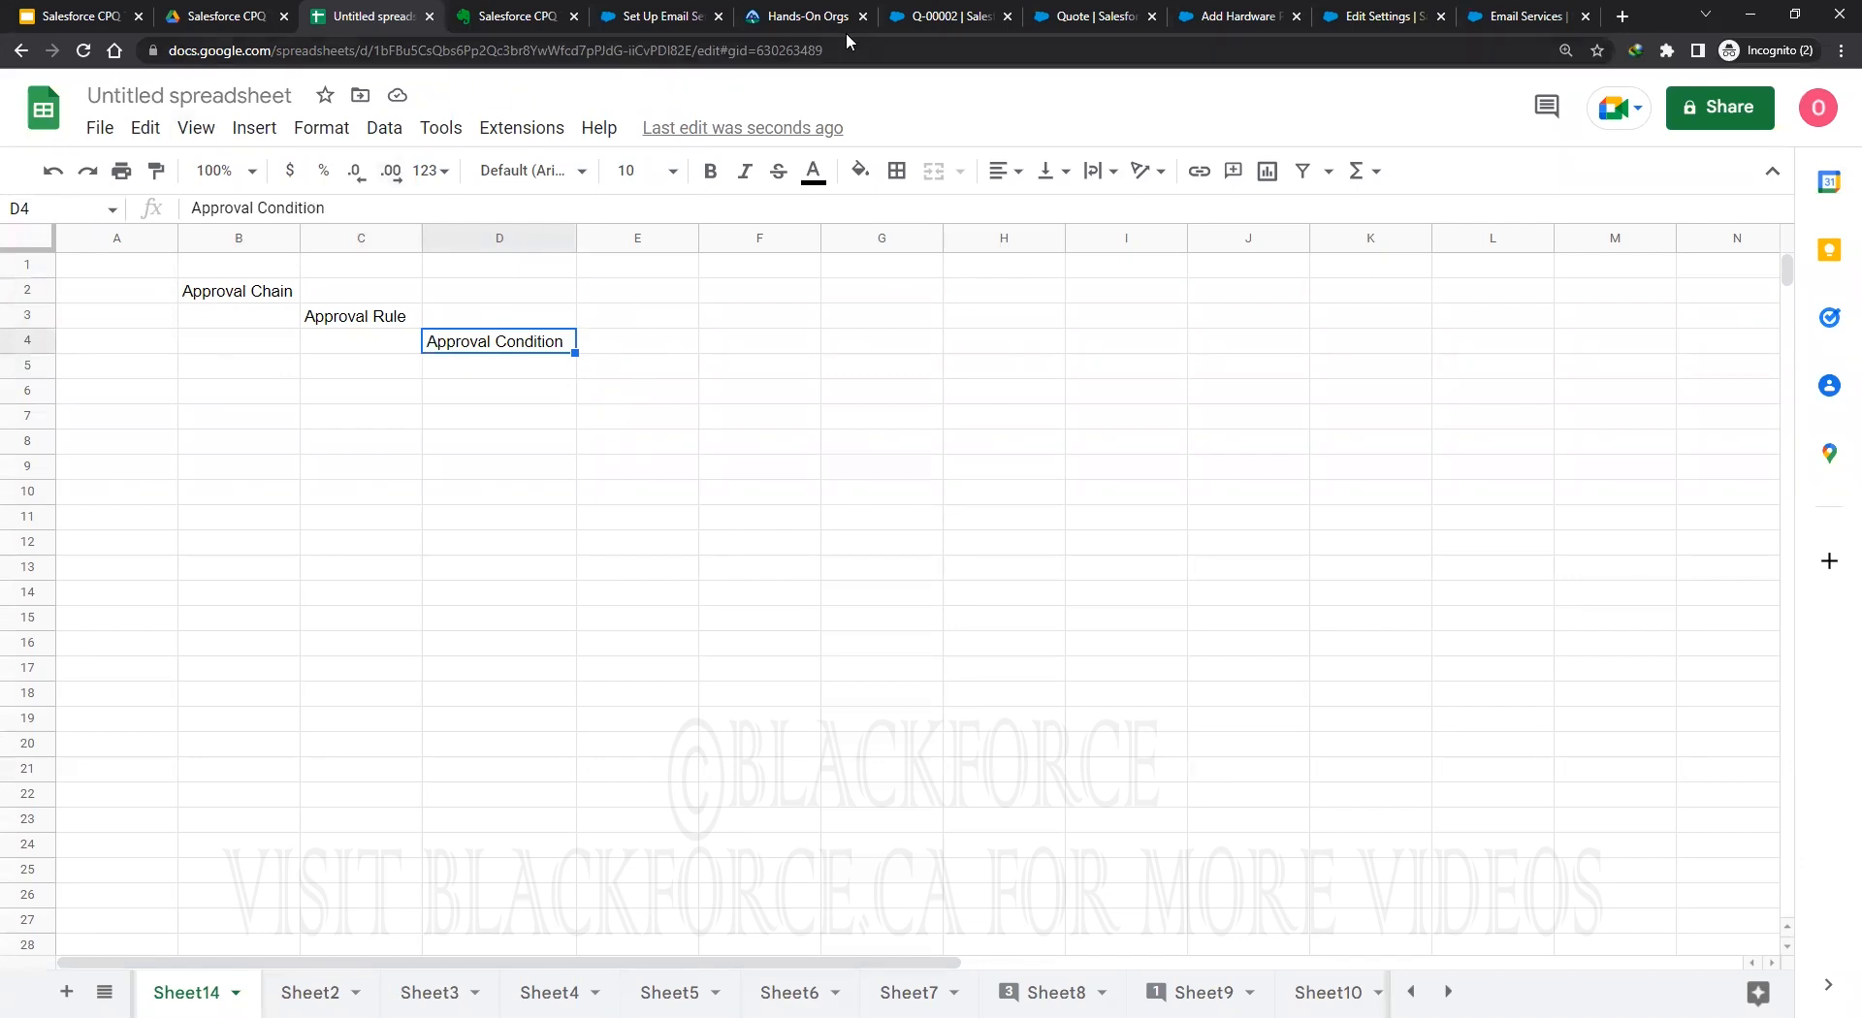
pyautogui.click(916, 15)
pyautogui.click(1098, 16)
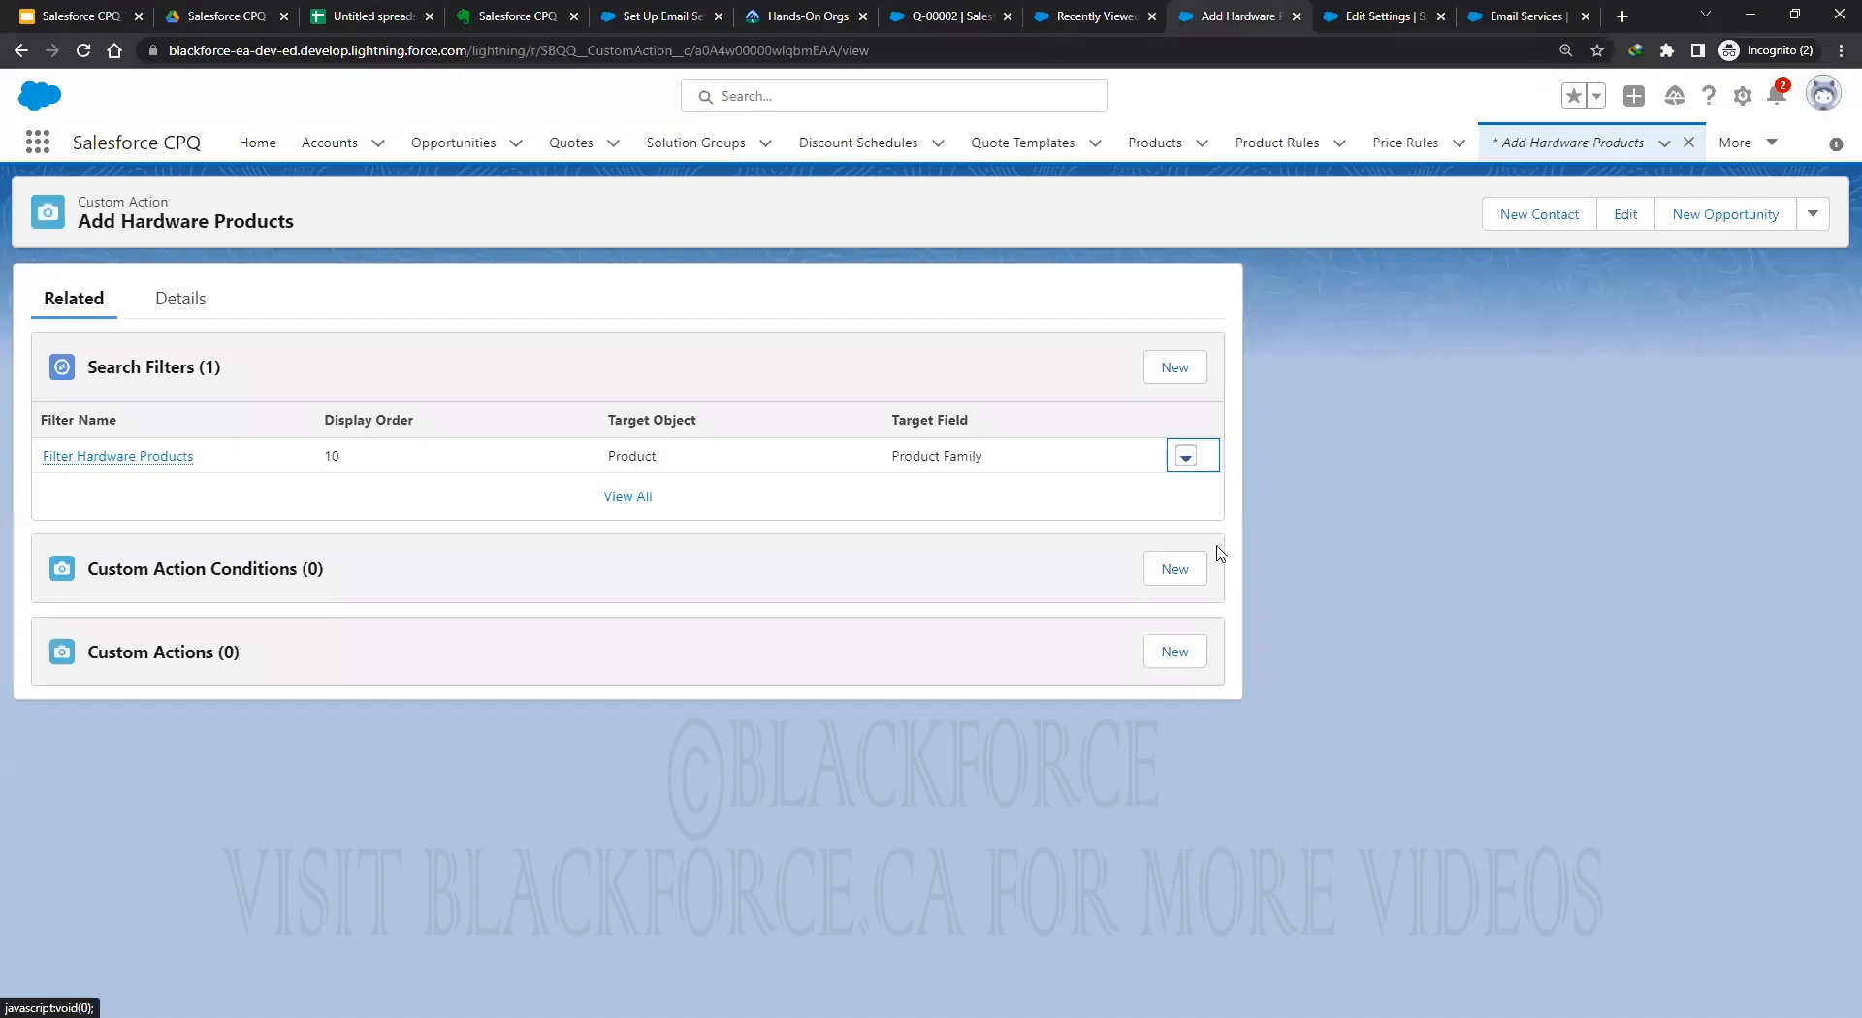
# Find Approval Chains through the App Launcher and pin the All list view as default.
pyautogui.click(37, 141)
pyautogui.write('approv')
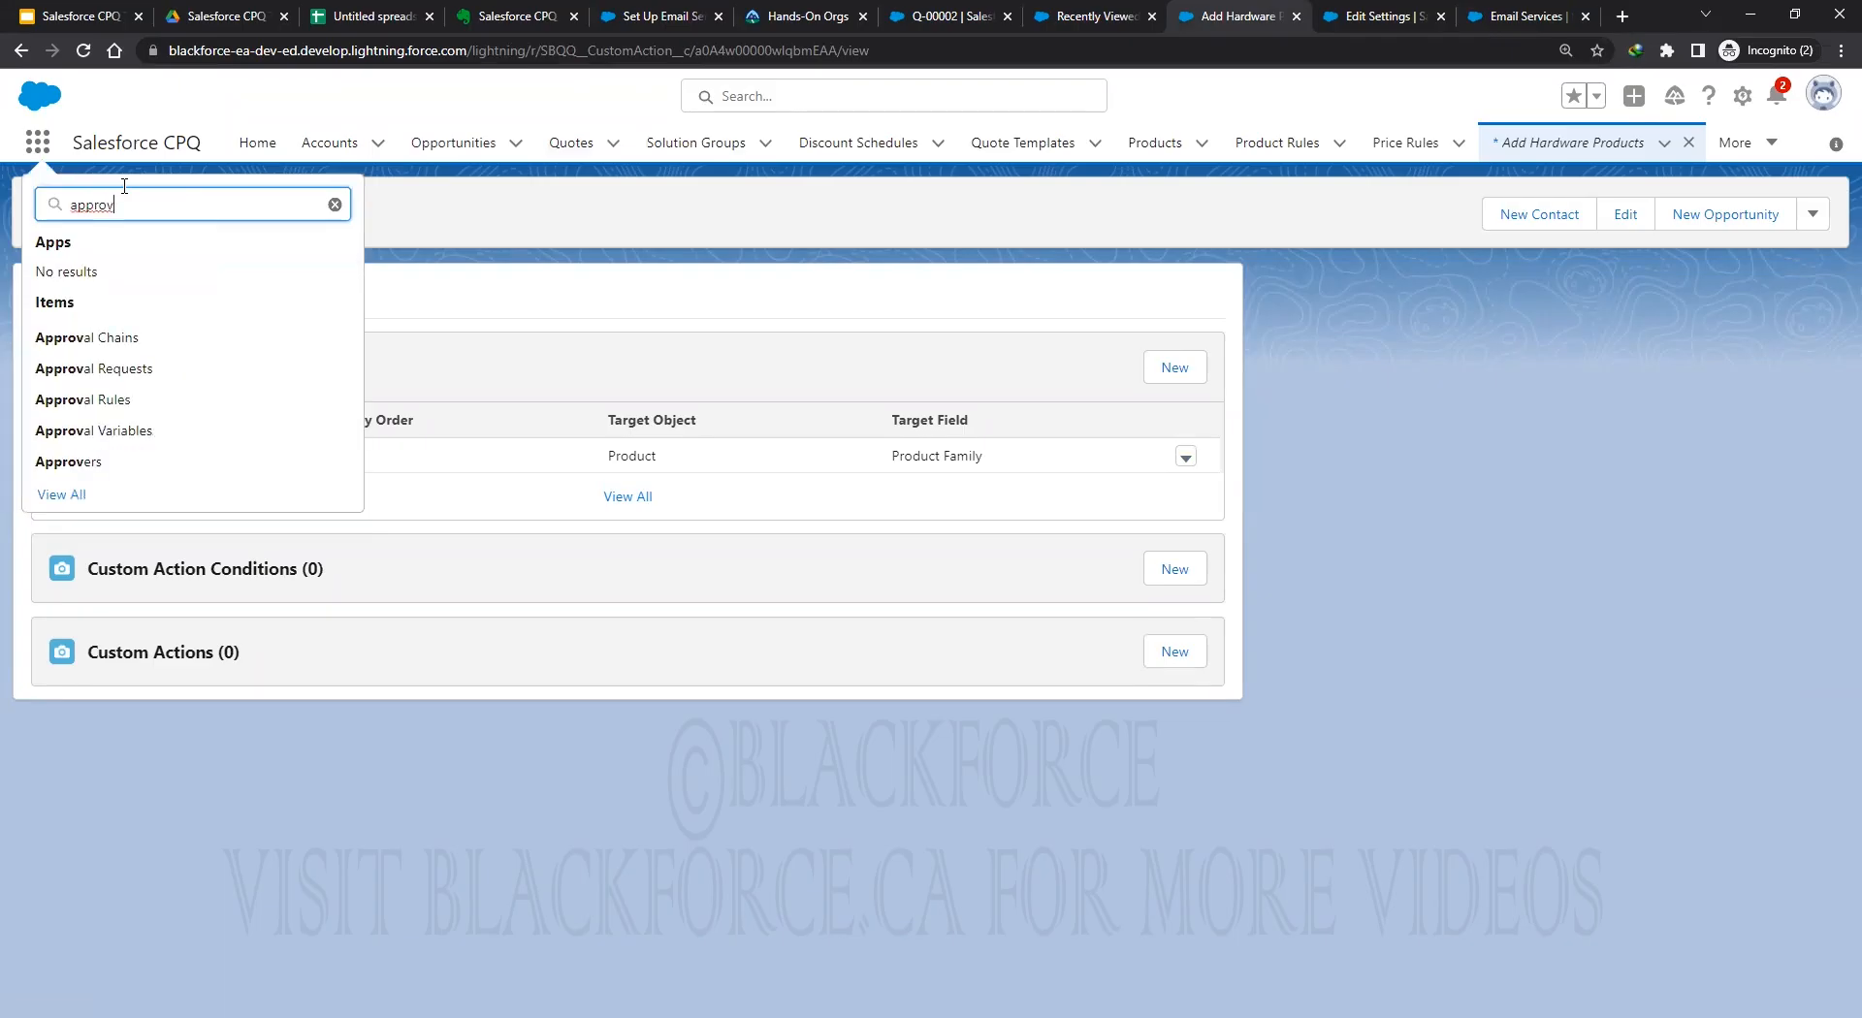
pyautogui.click(106, 339)
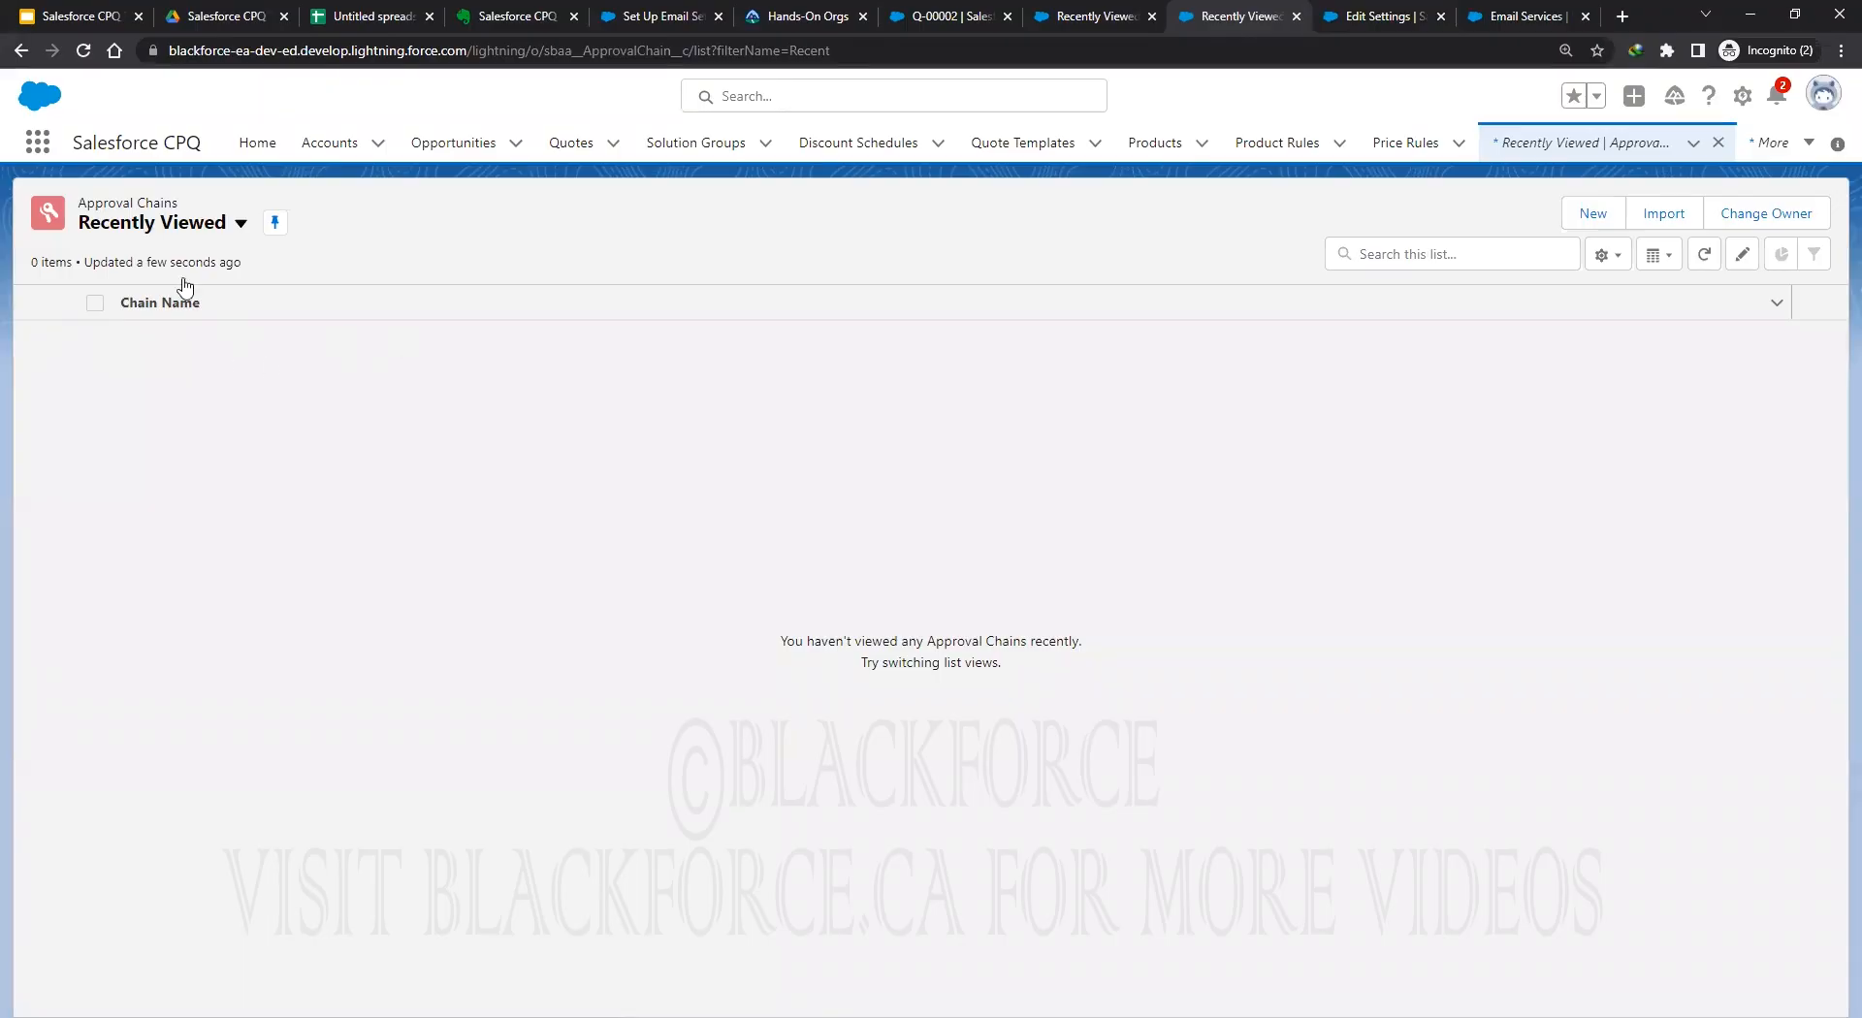
pyautogui.click(240, 223)
pyautogui.click(247, 296)
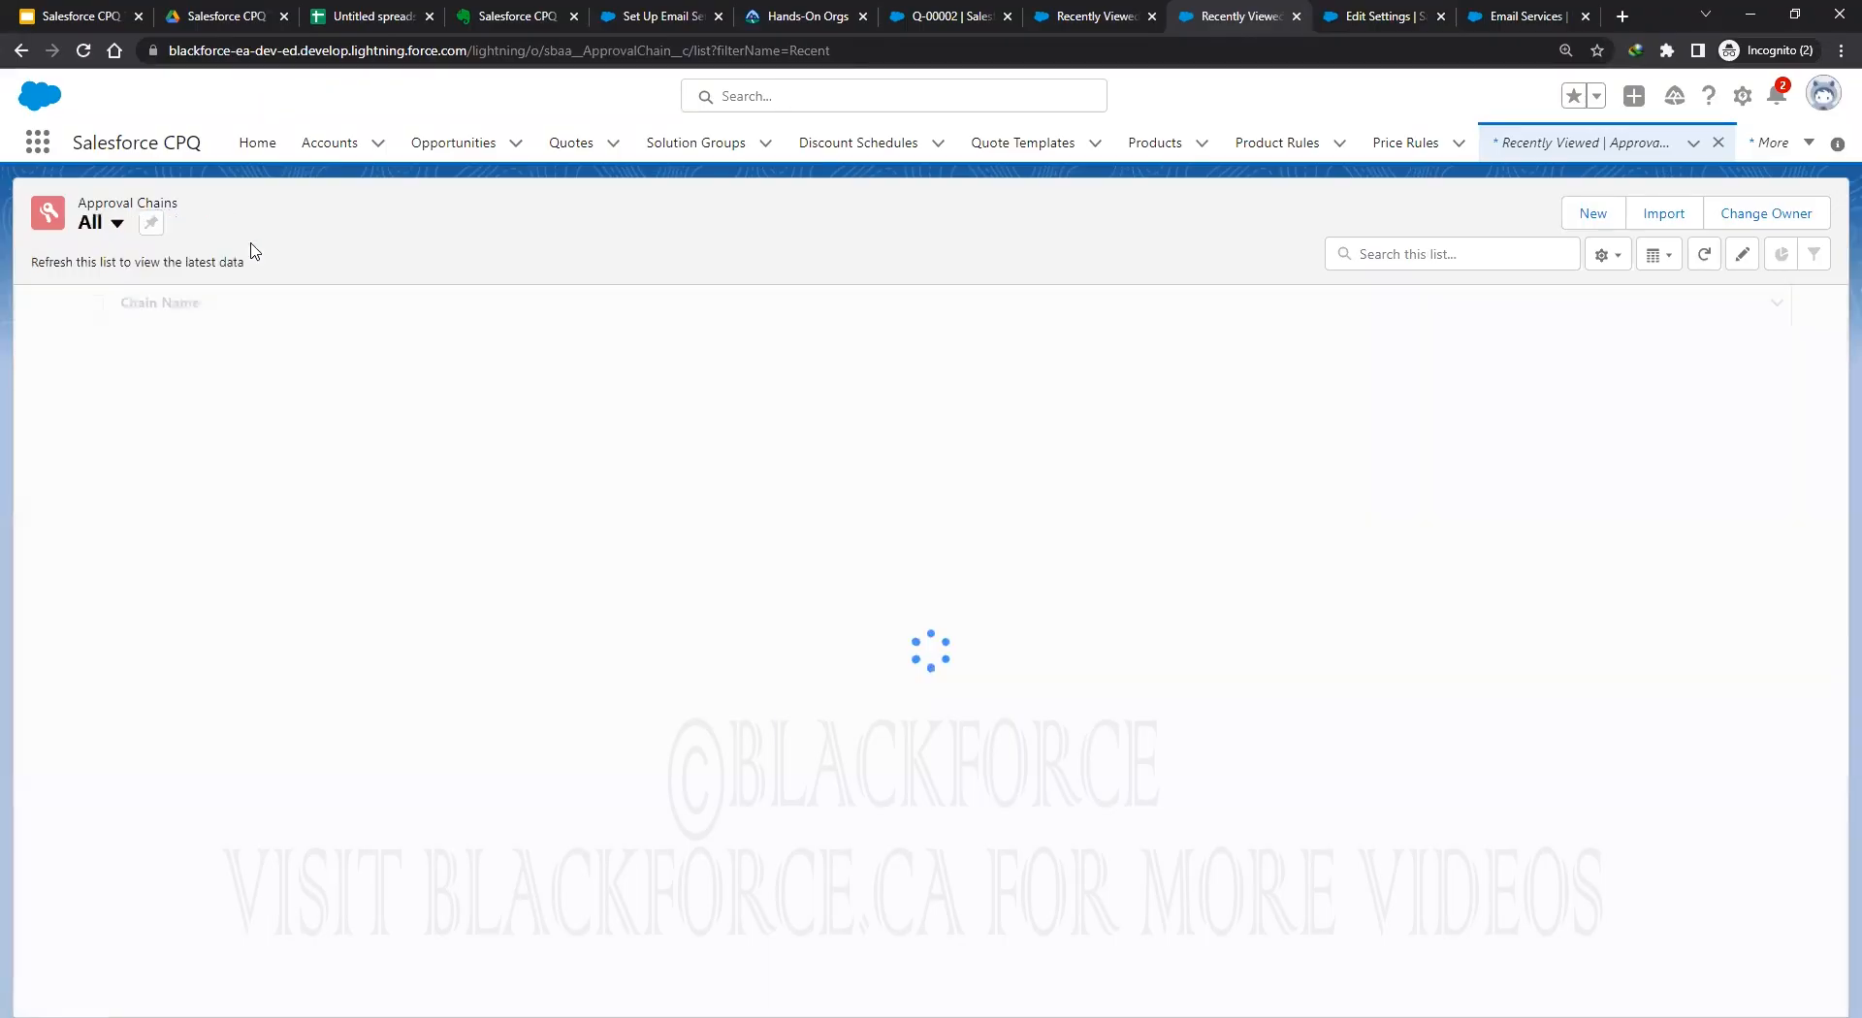
pyautogui.click(151, 222)
# Create an approval chain named 'Quote Approval Process', leaving Target Object blank.
pyautogui.click(1483, 214)
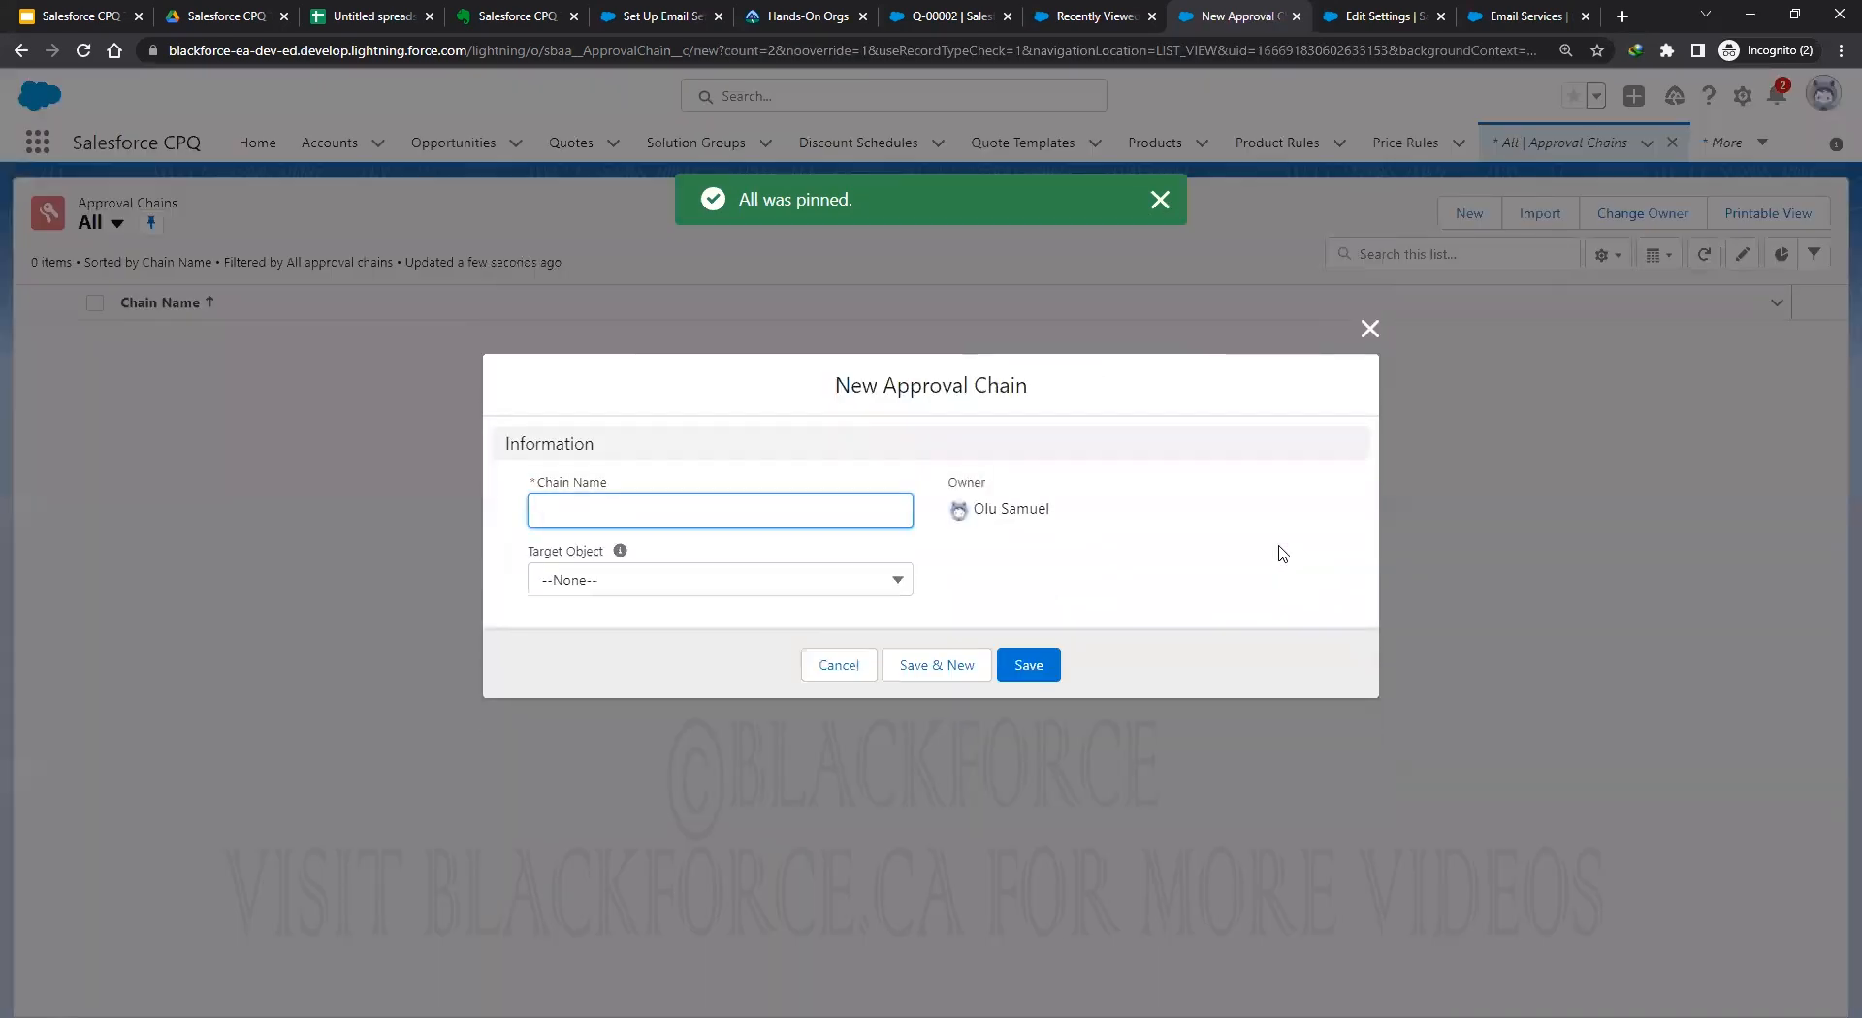
pyautogui.click(810, 587)
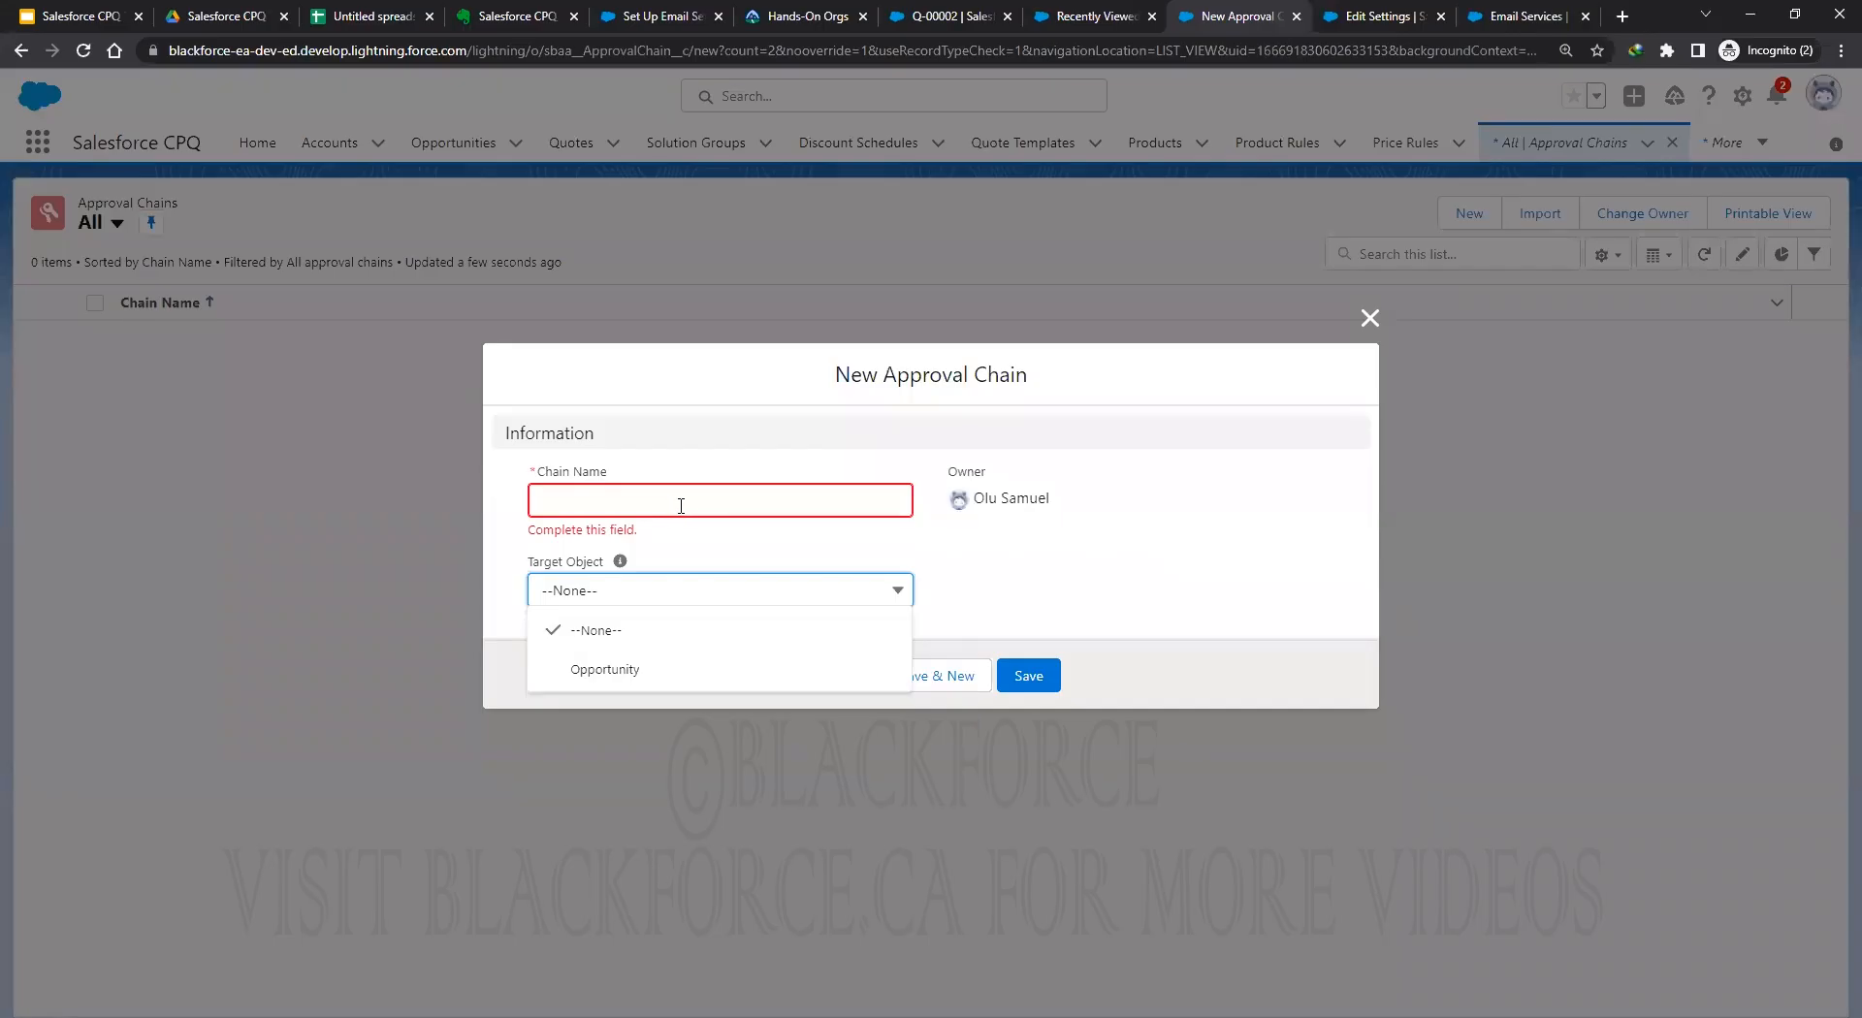
pyautogui.click(611, 493)
pyautogui.write('Quote Approval Process')
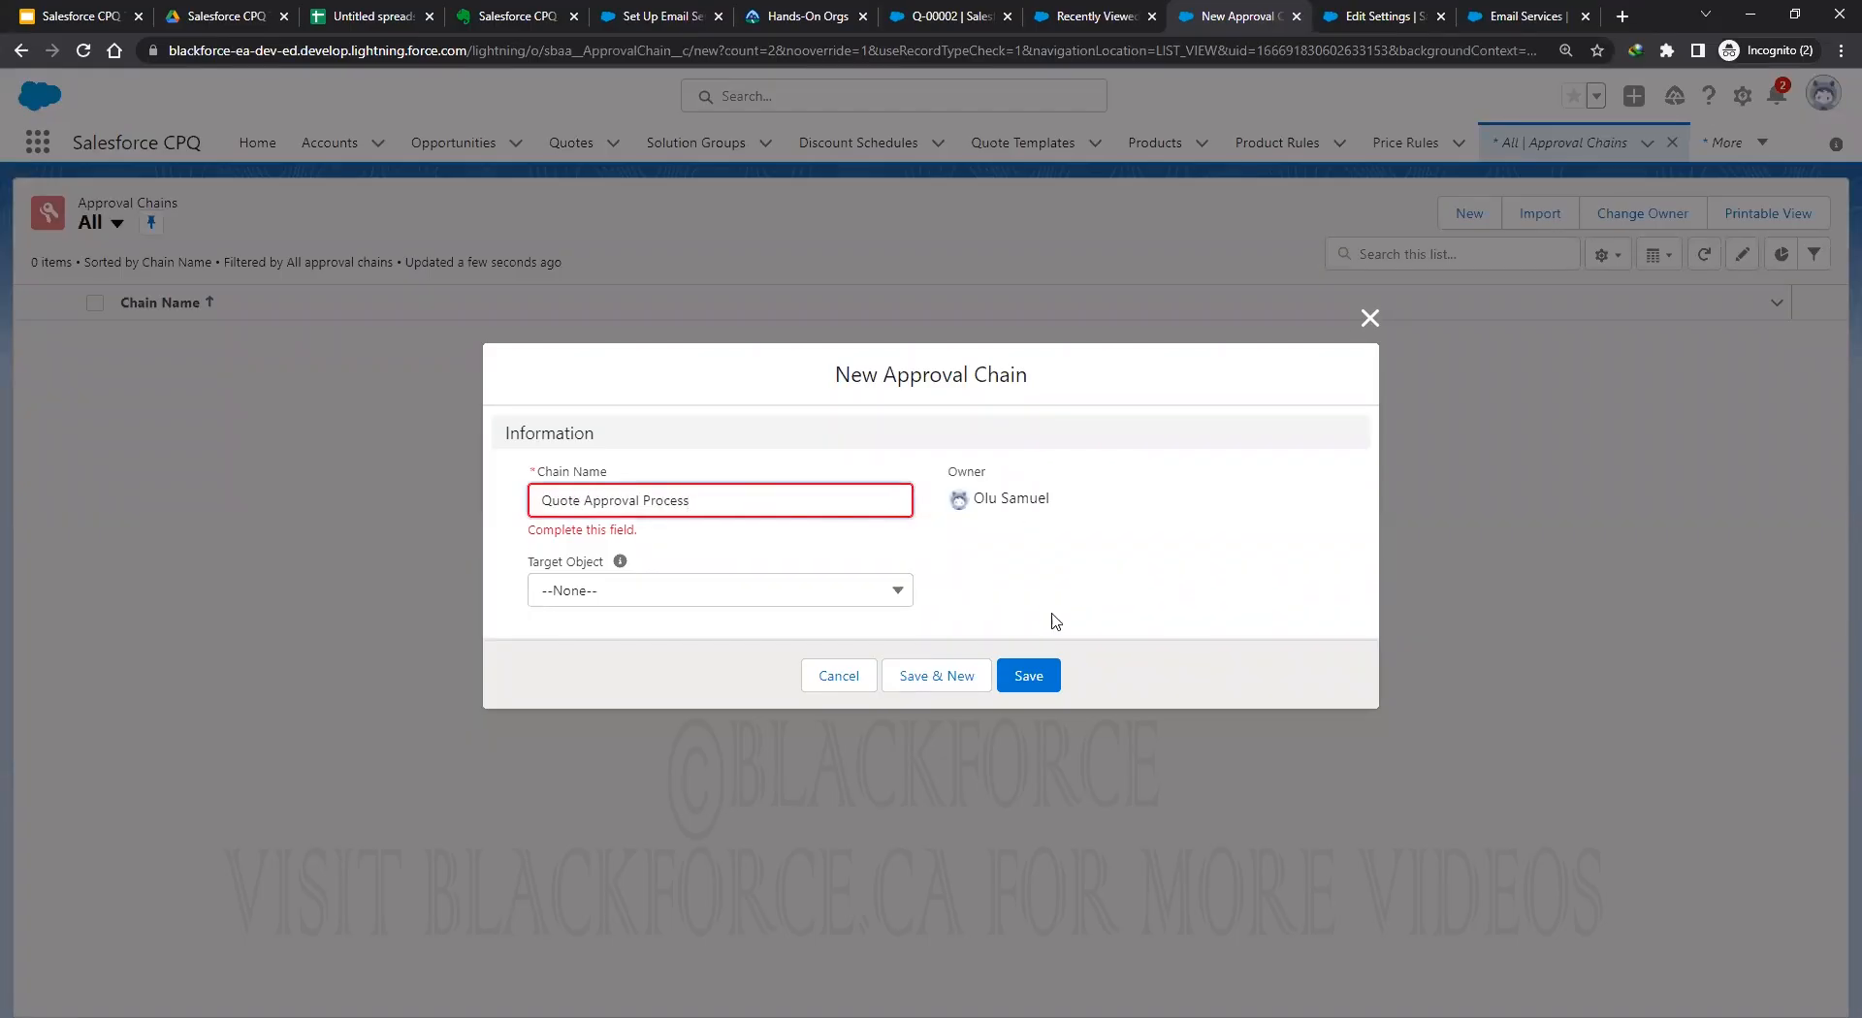
pyautogui.click(1055, 621)
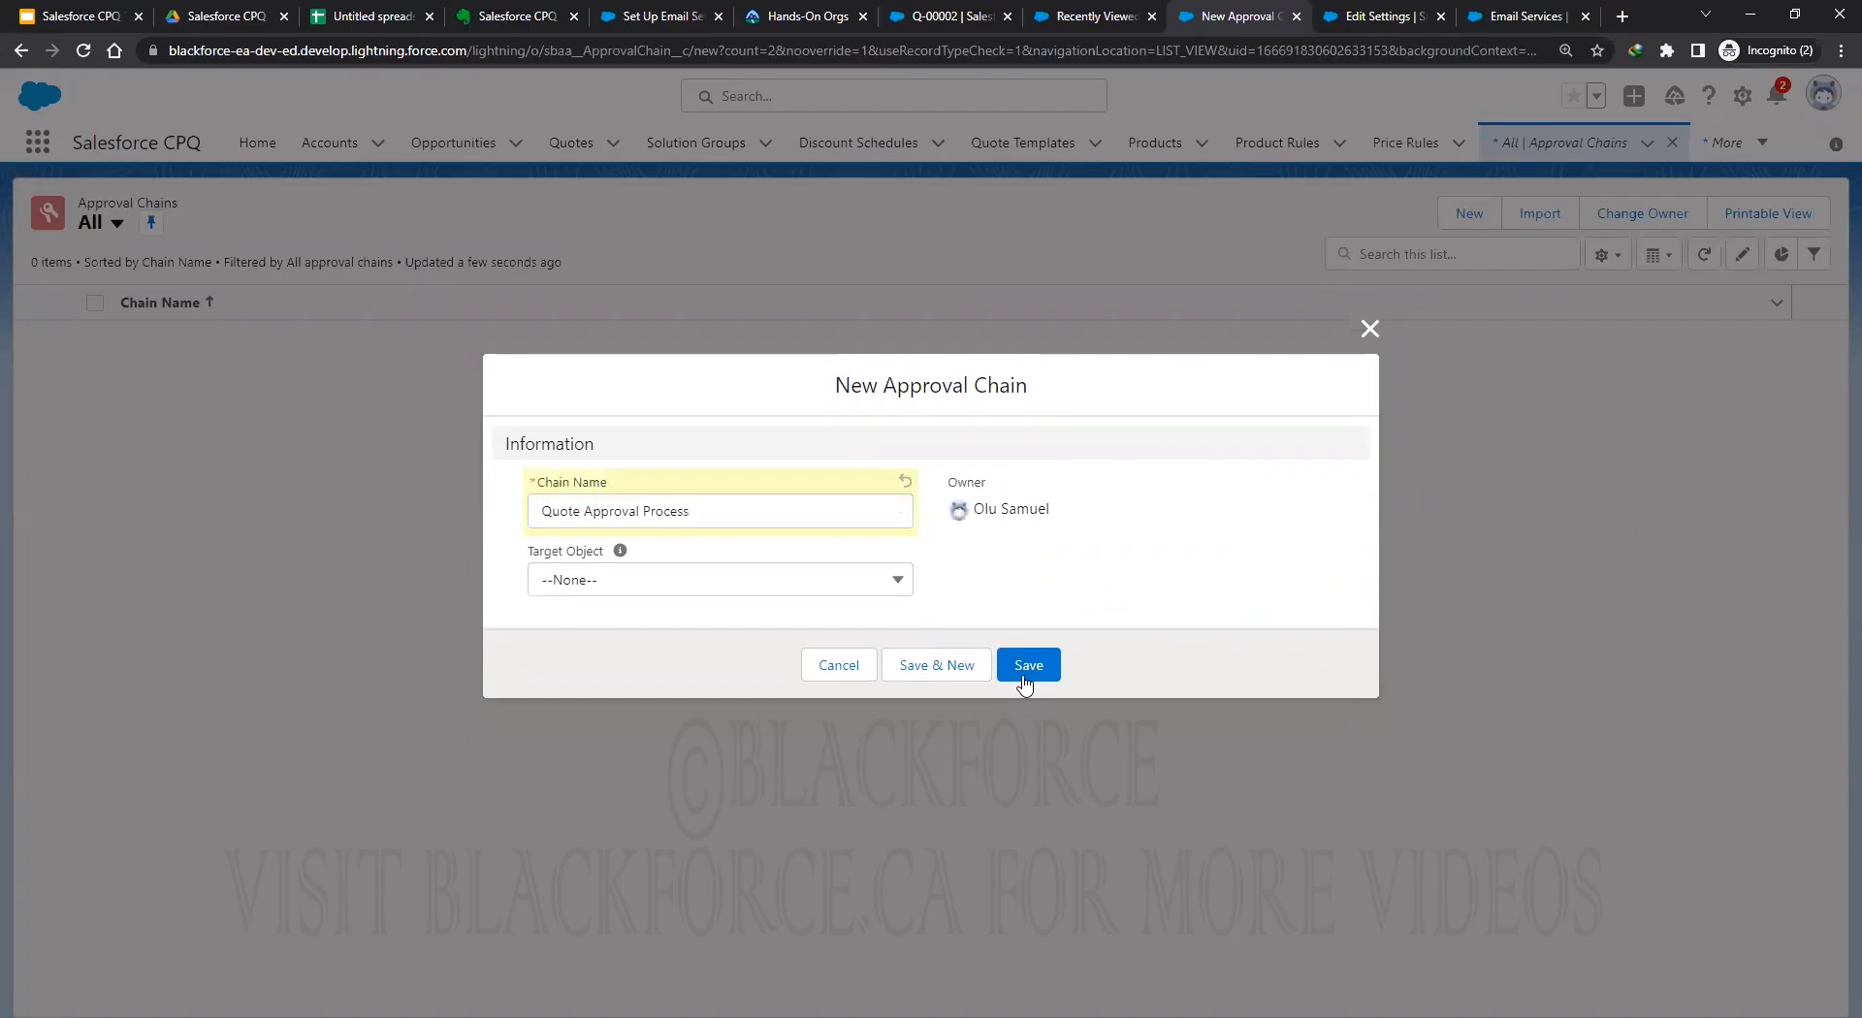
pyautogui.click(1028, 665)
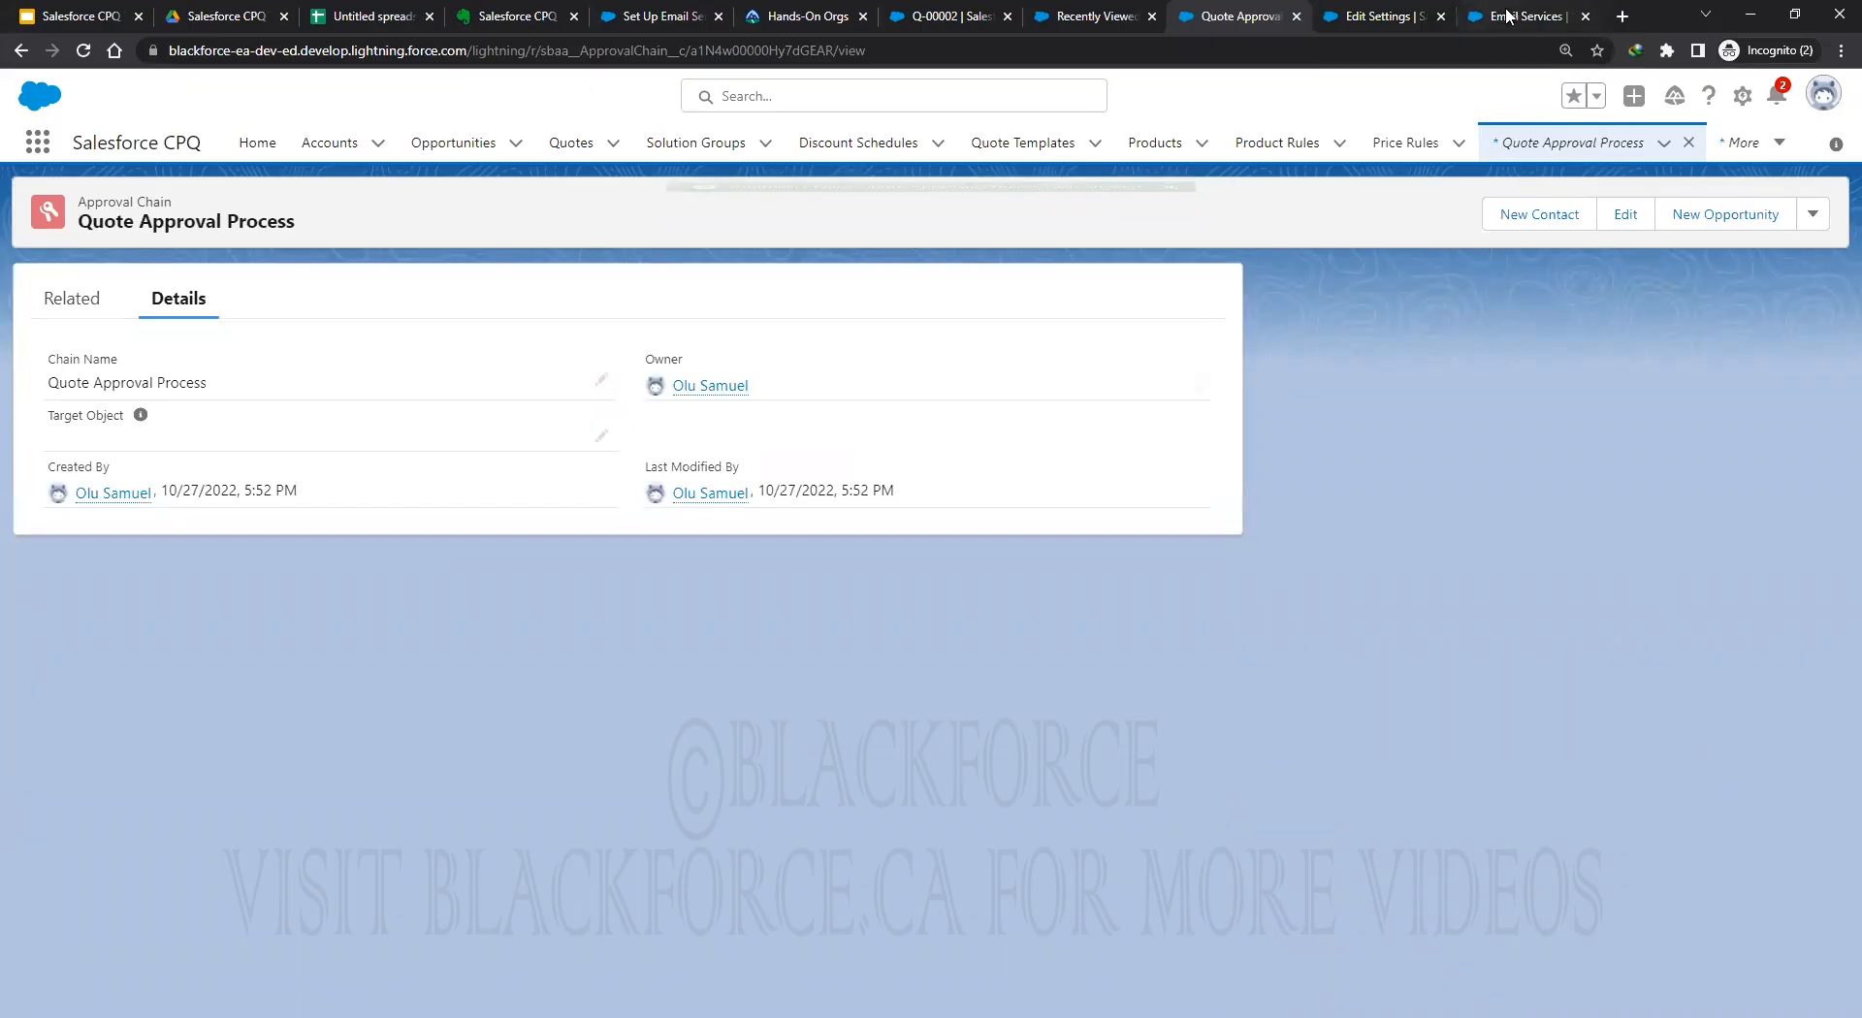
# Open the Approval Chain's Target Object field in Object Manager and begin adding a picklist value.
pyautogui.click(1474, 18)
pyautogui.click(330, 145)
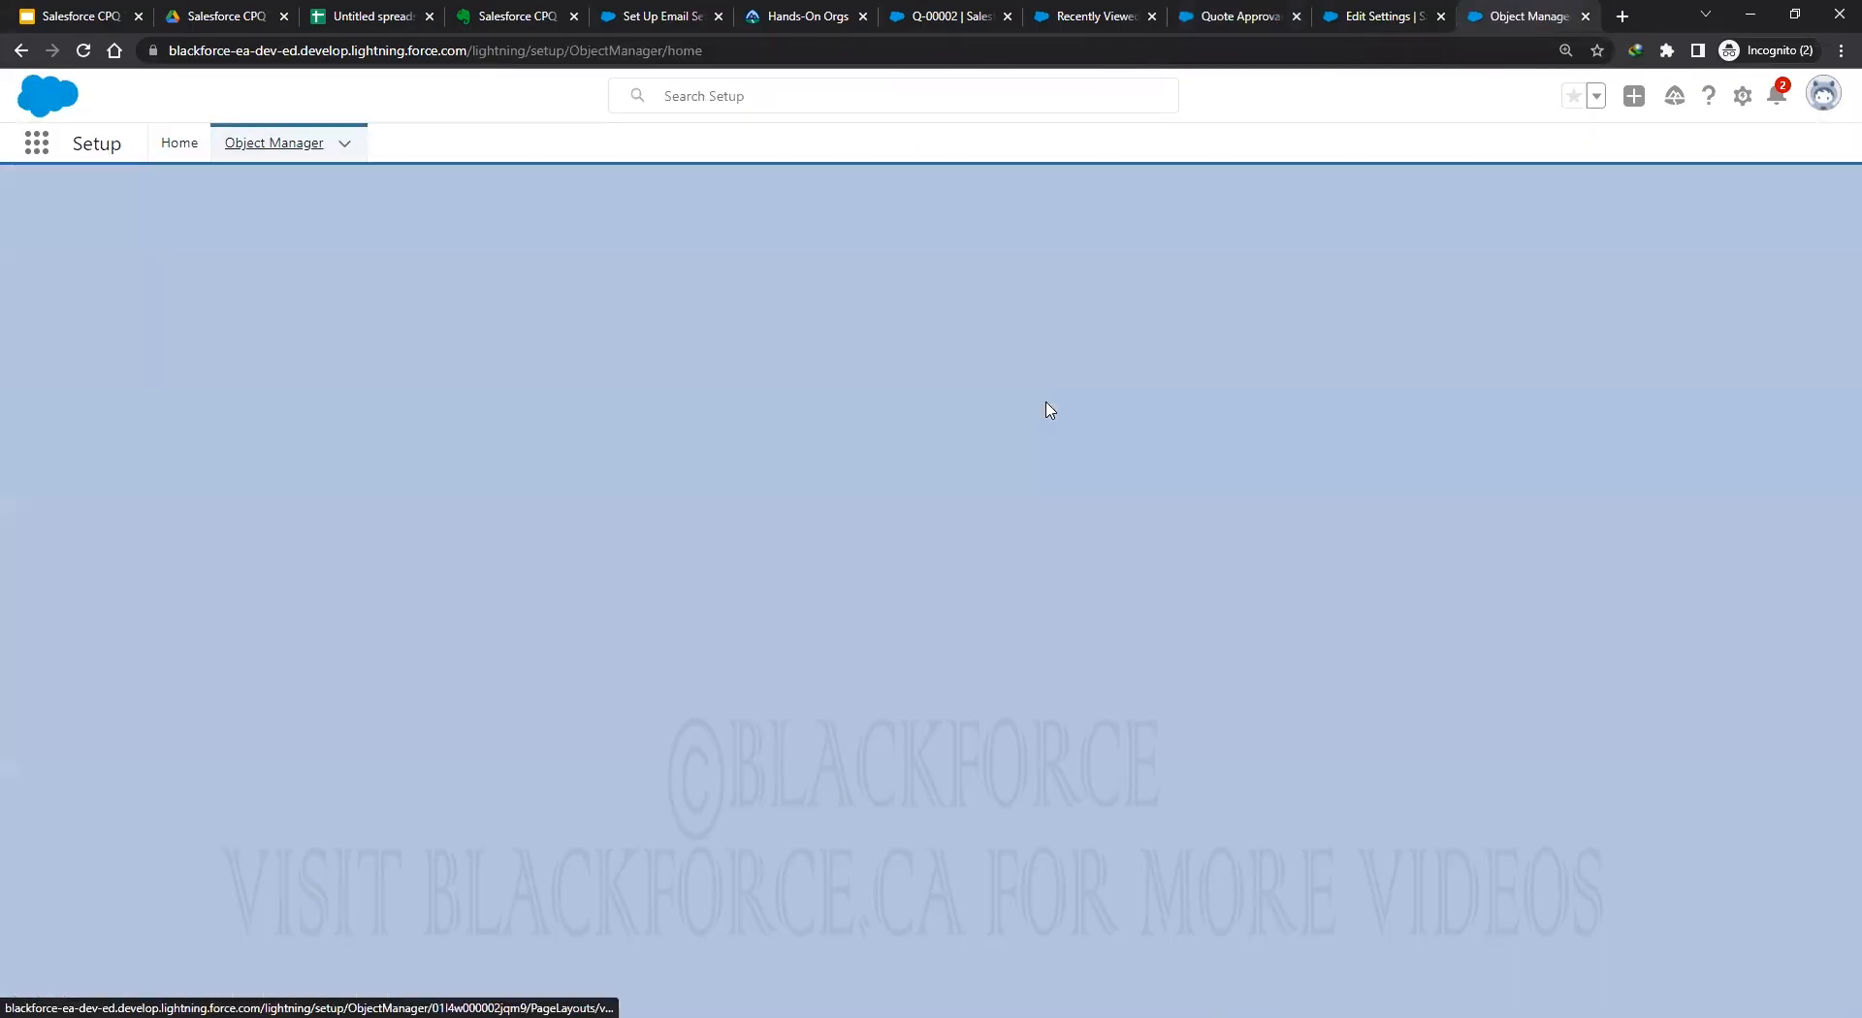
pyautogui.write('approval')
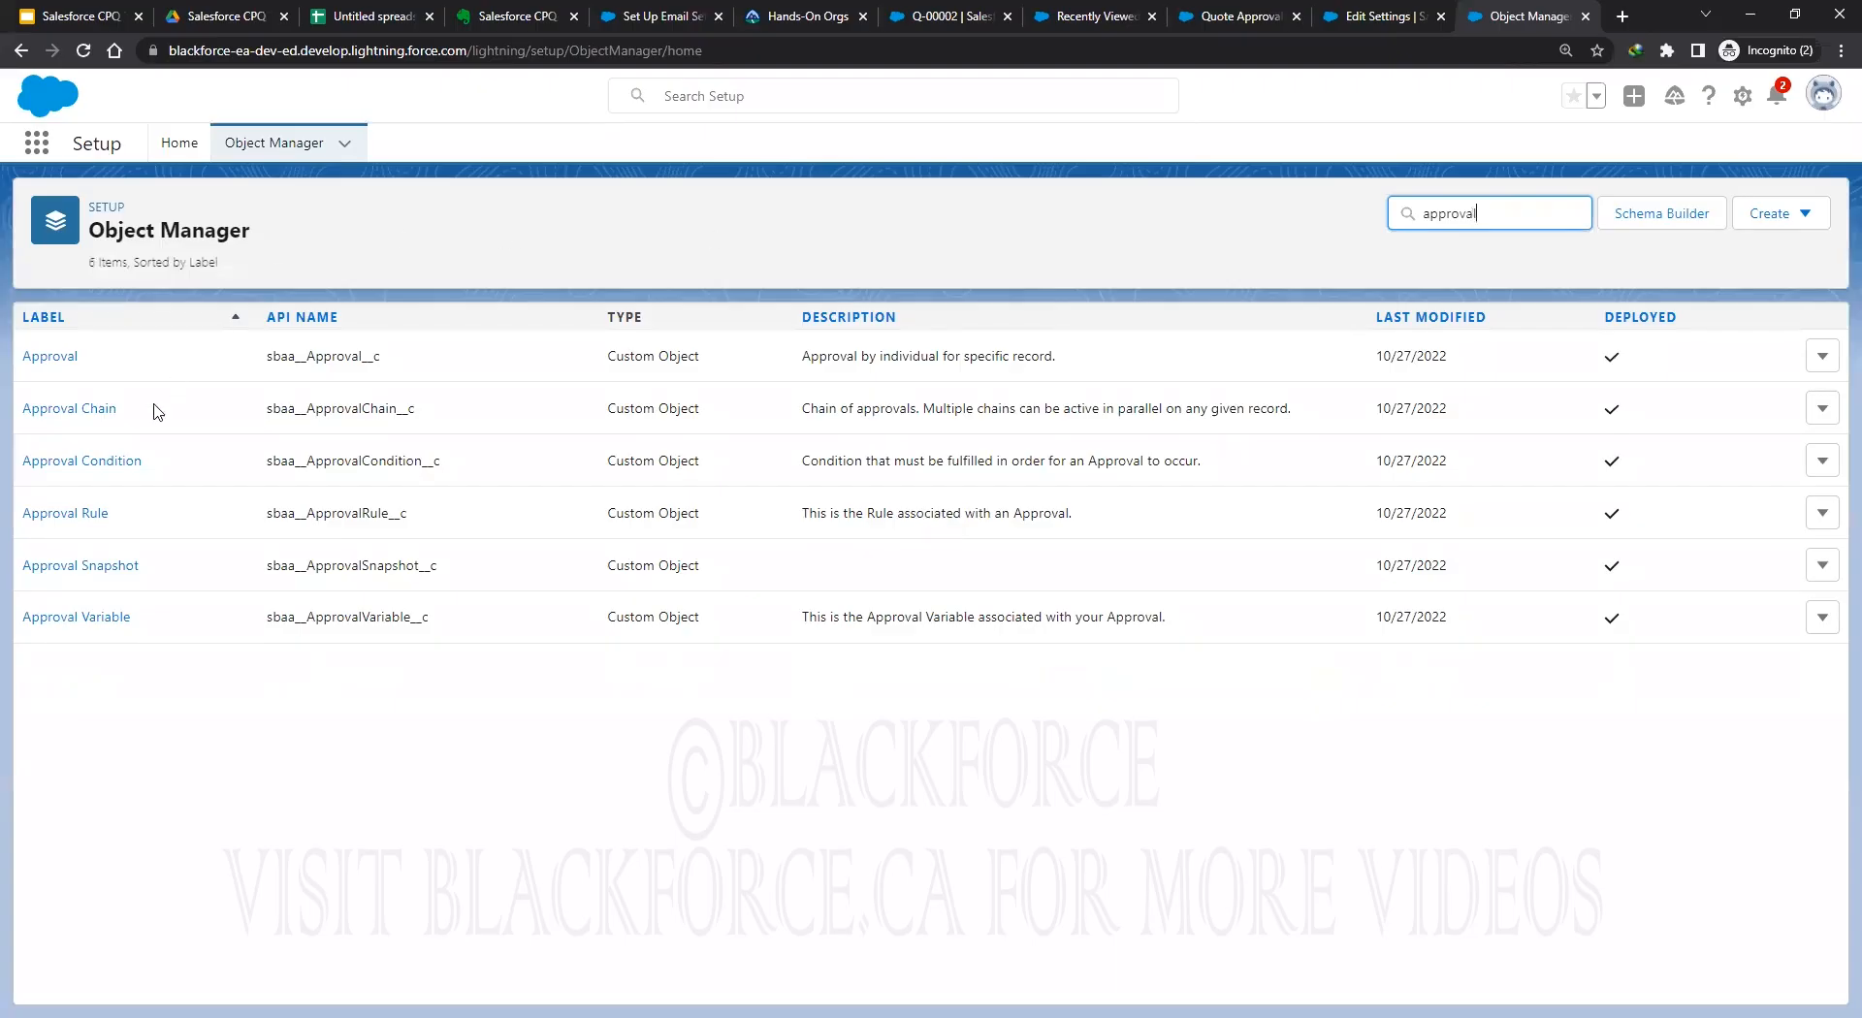
pyautogui.click(69, 408)
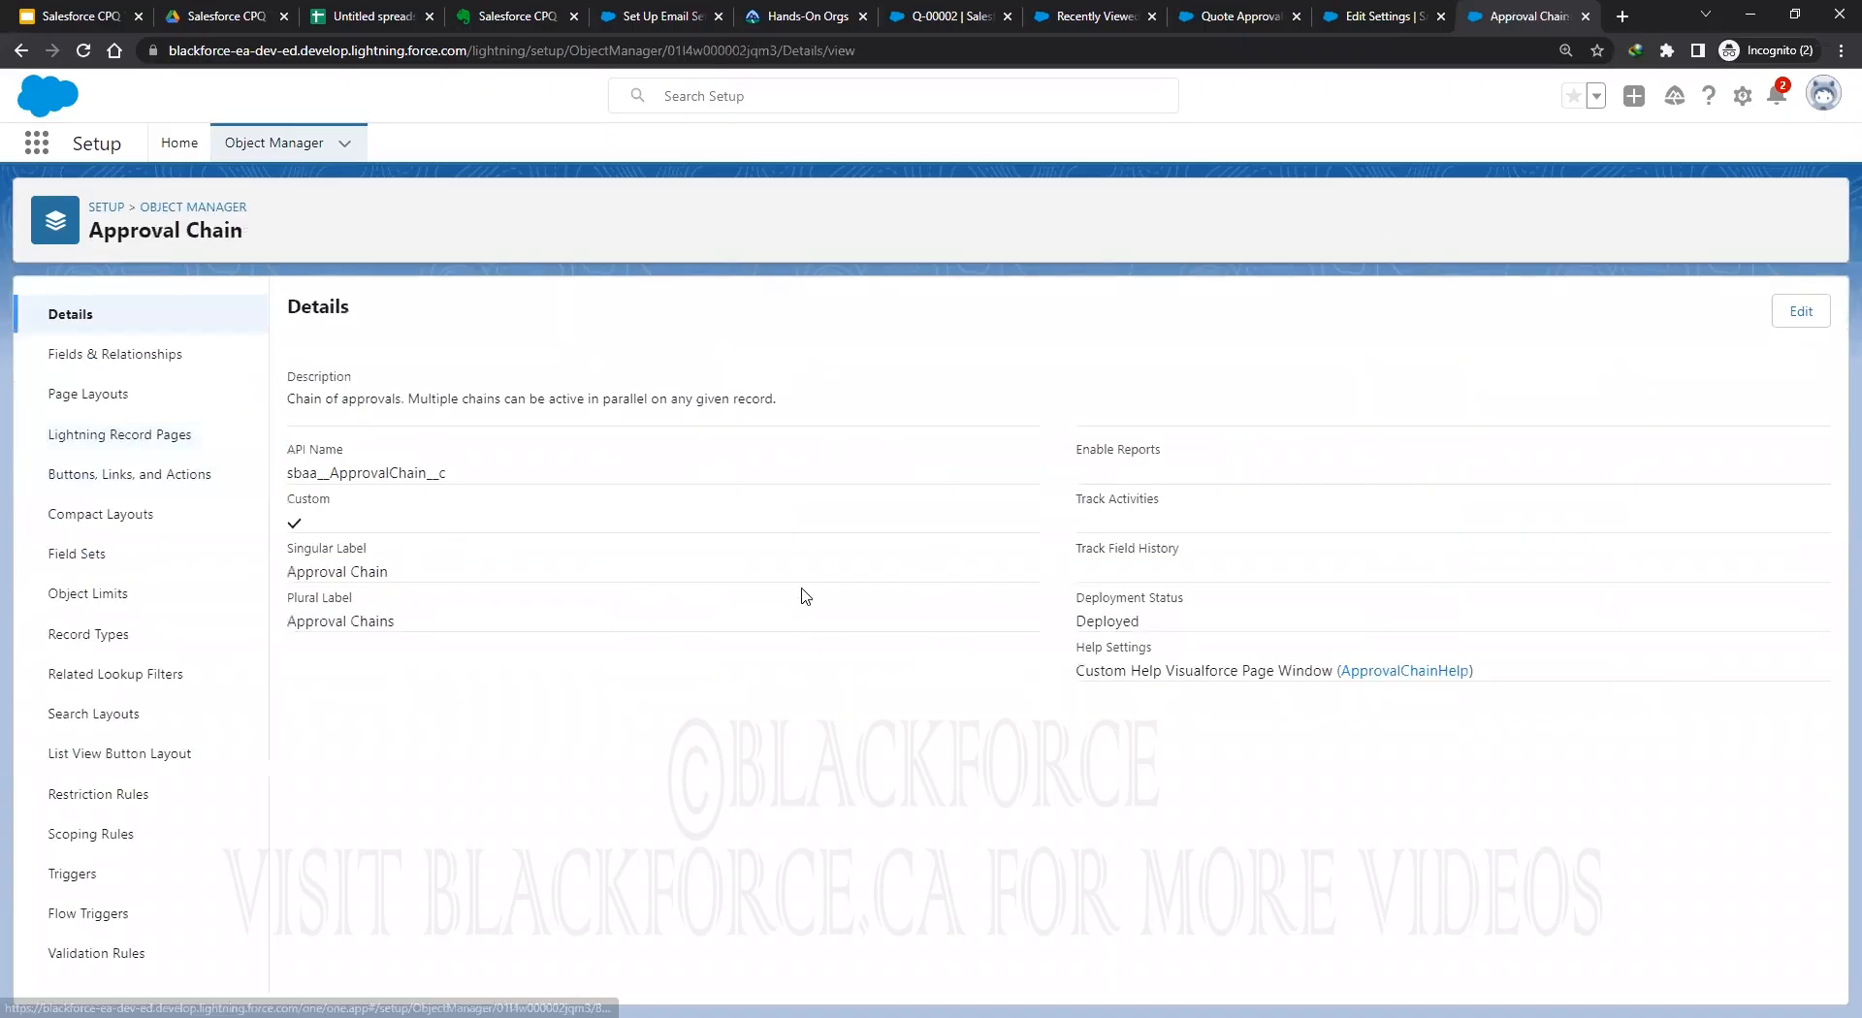
pyautogui.click(96, 355)
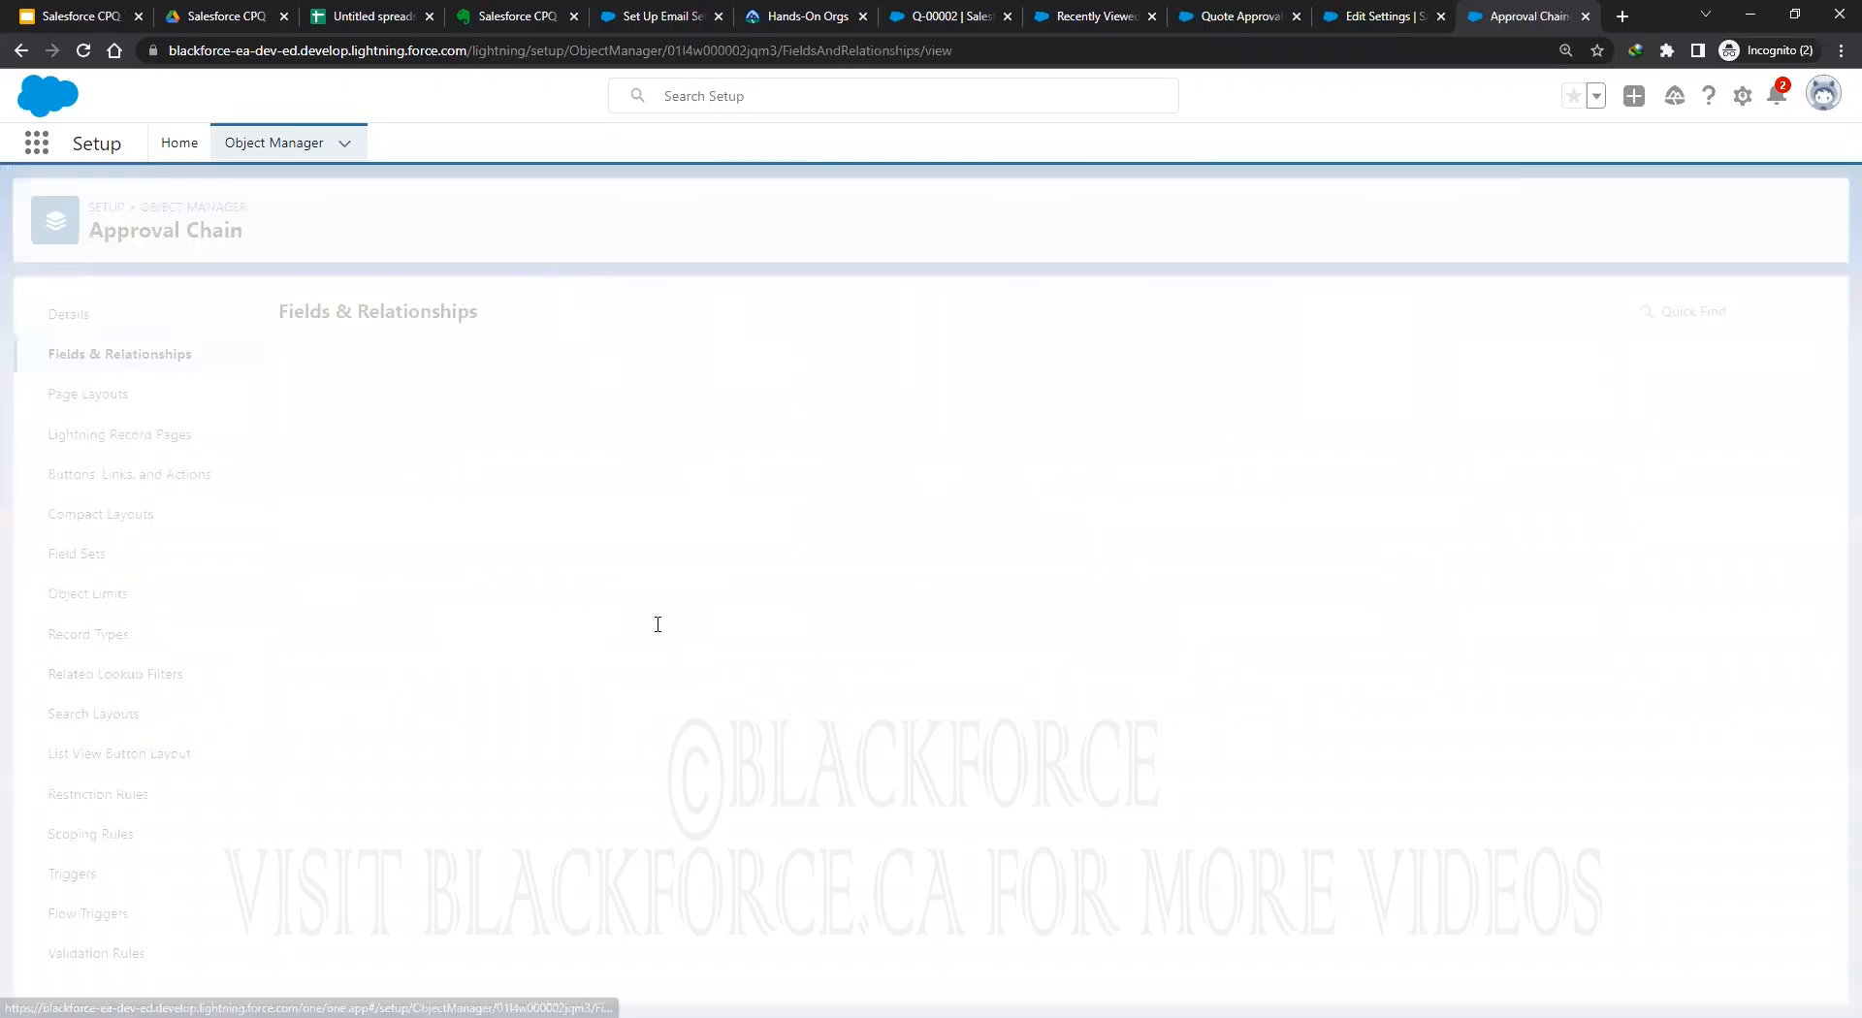
pyautogui.click(317, 629)
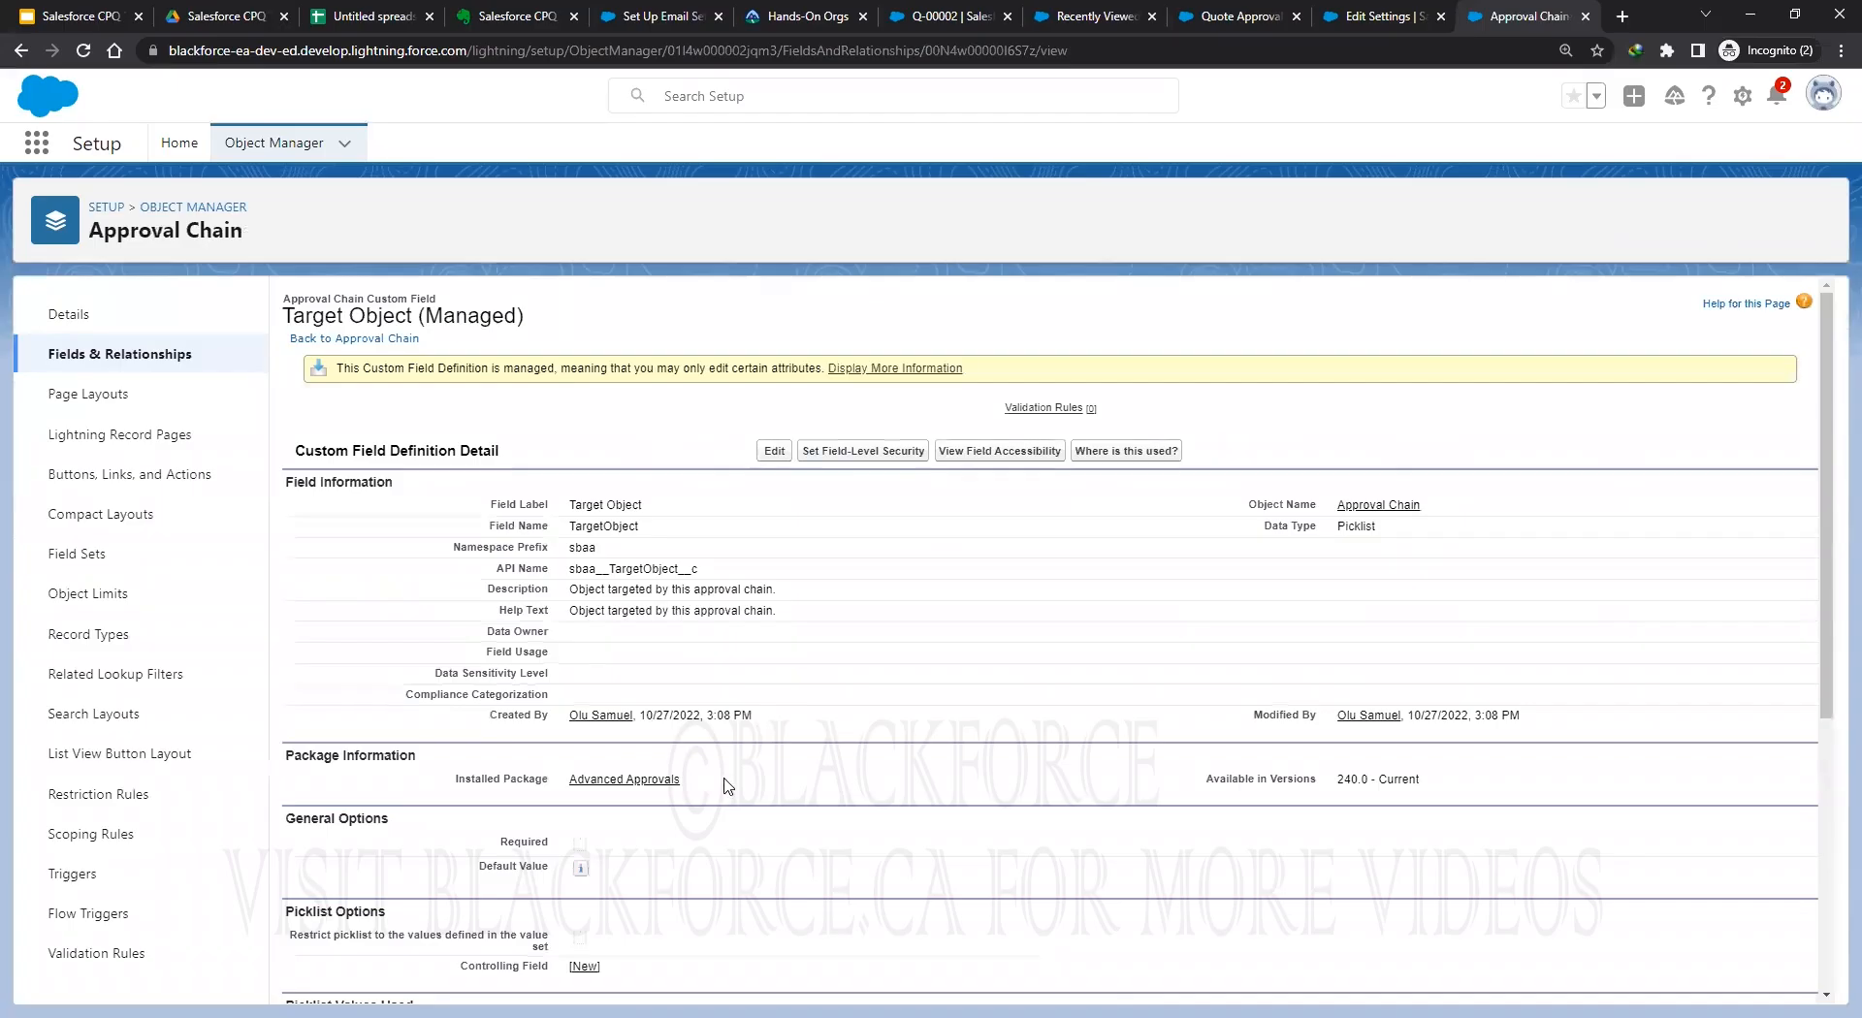
pyautogui.scroll(-5, 726, 786)
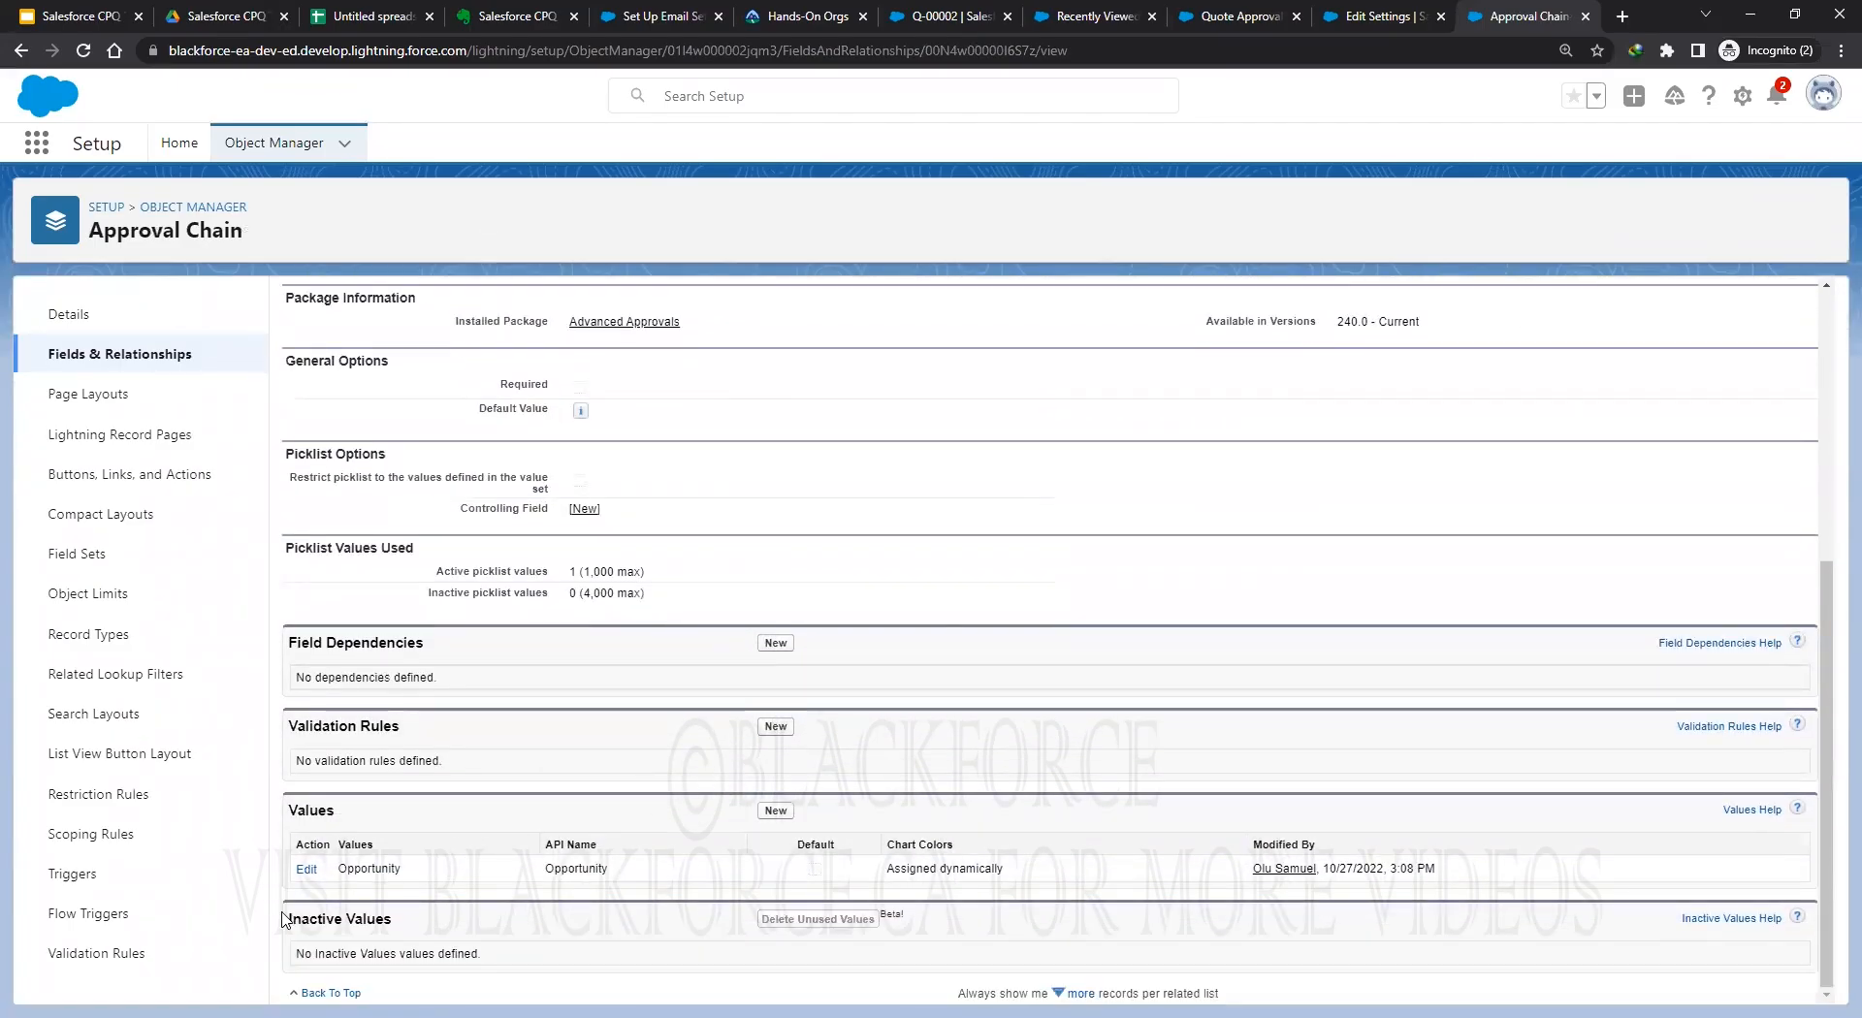
pyautogui.click(775, 814)
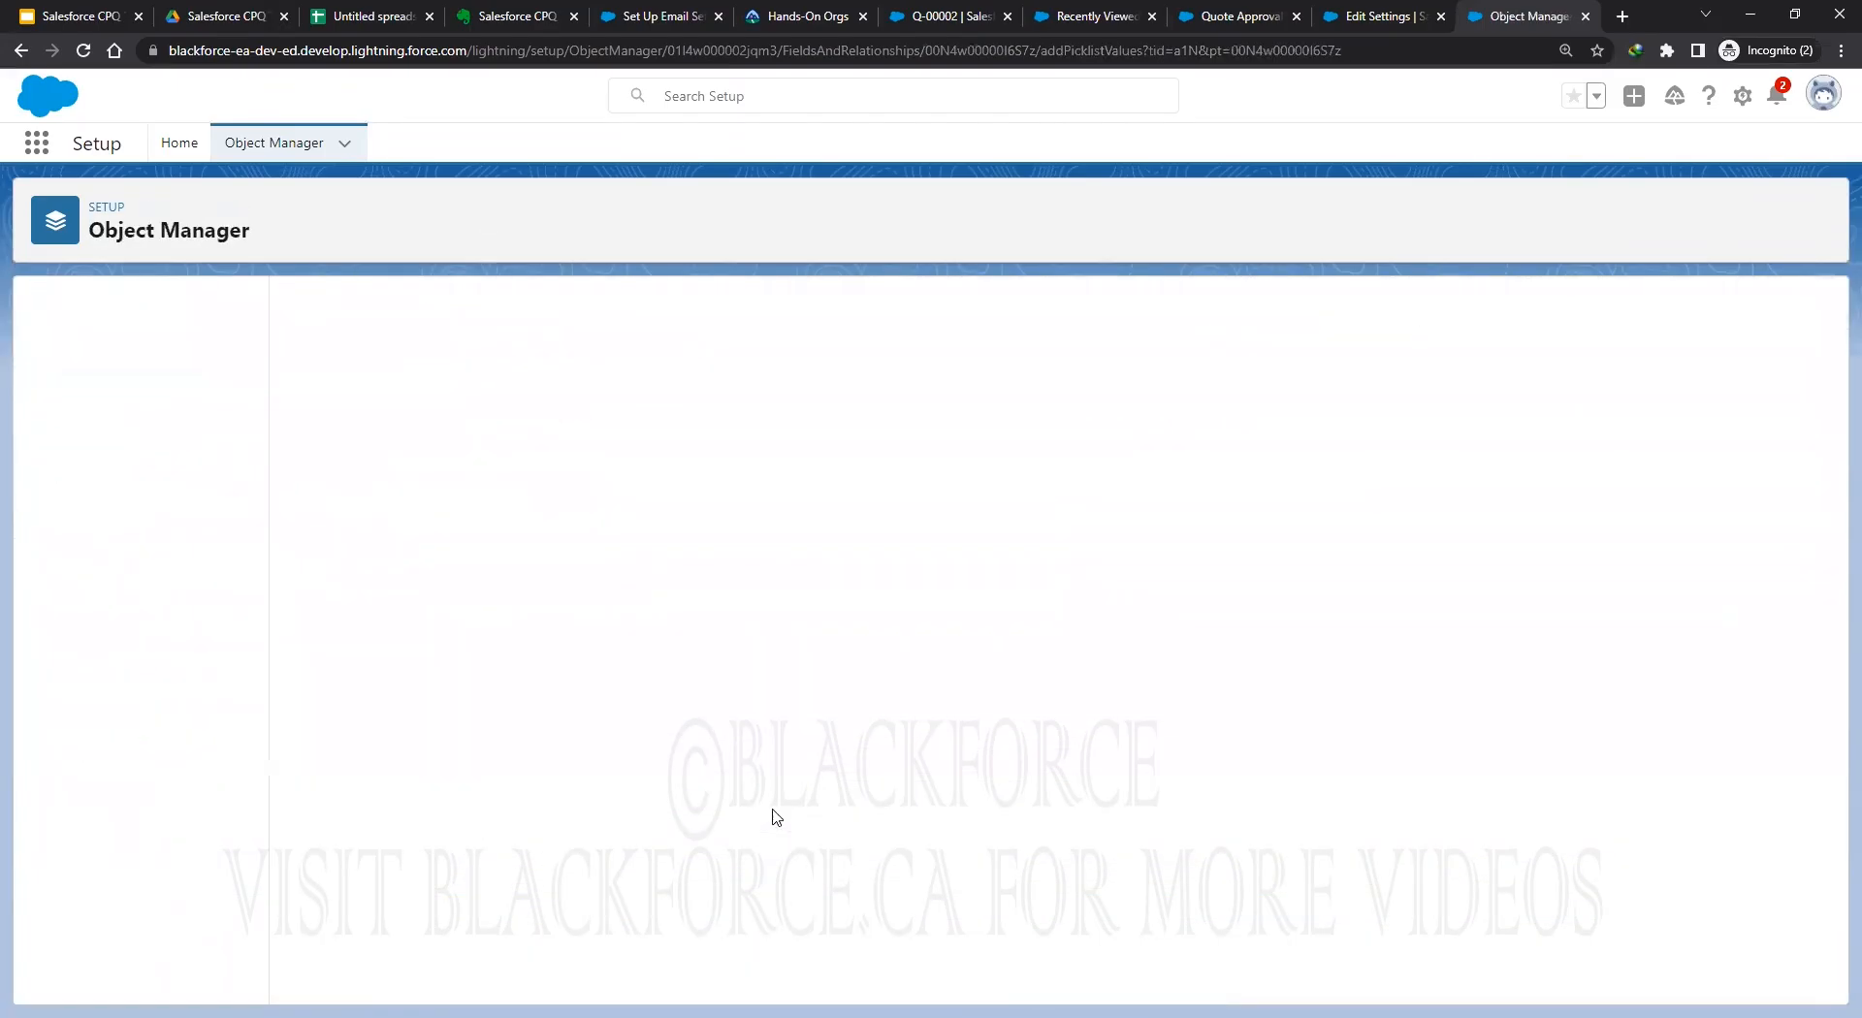
pyautogui.click(1396, 17)
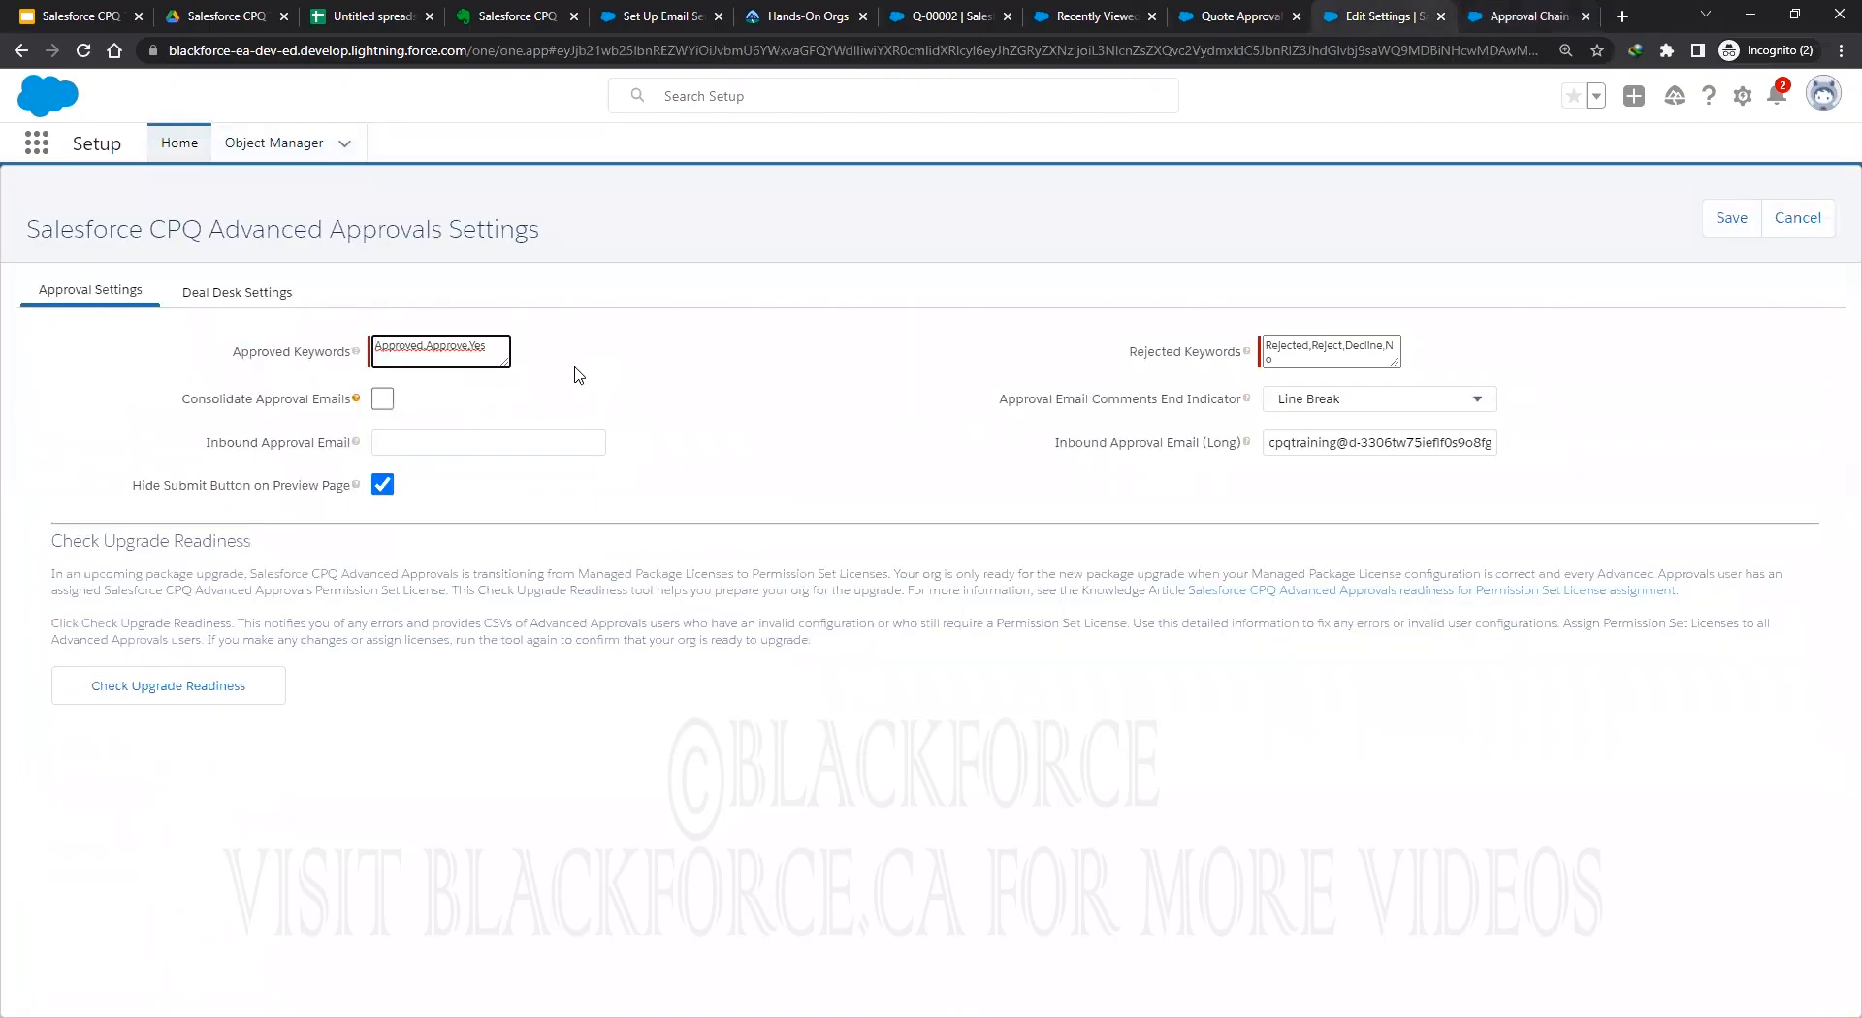
# Attempt to save the Advanced Approvals settings, reload past the error, and open Setup freshly.
pyautogui.click(1713, 223)
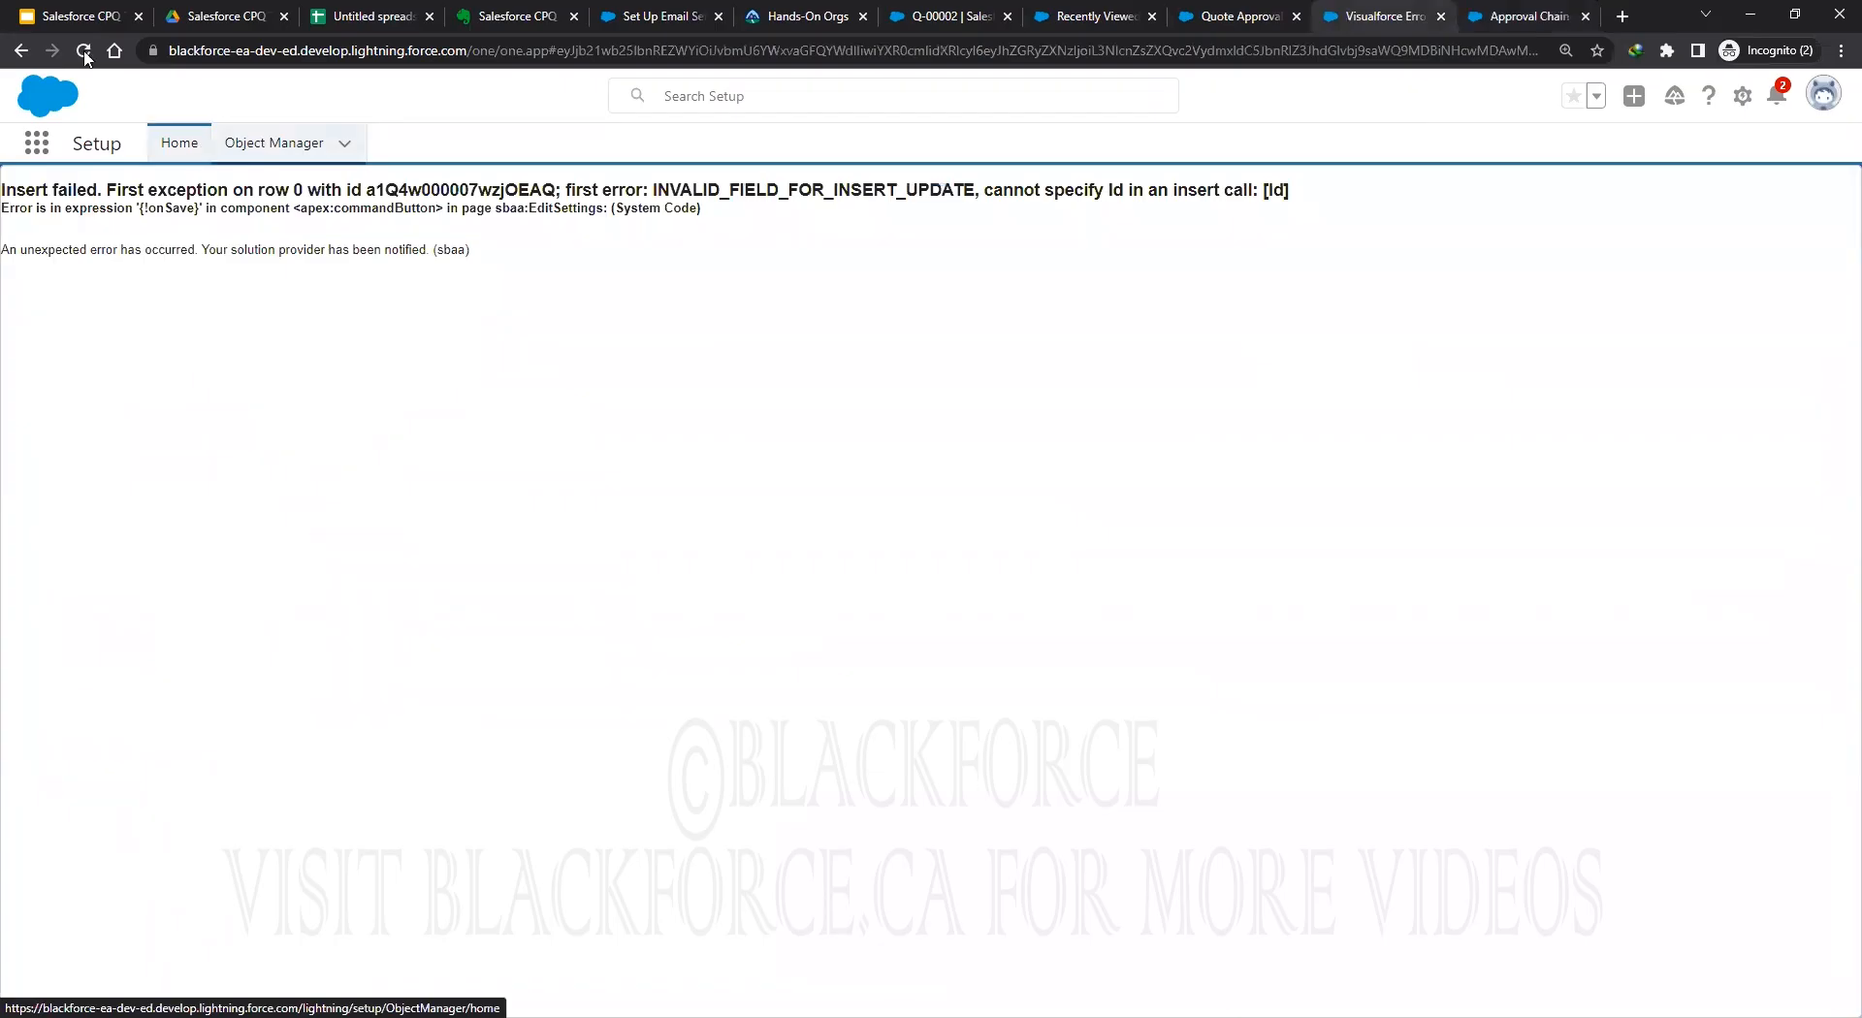
pyautogui.click(85, 51)
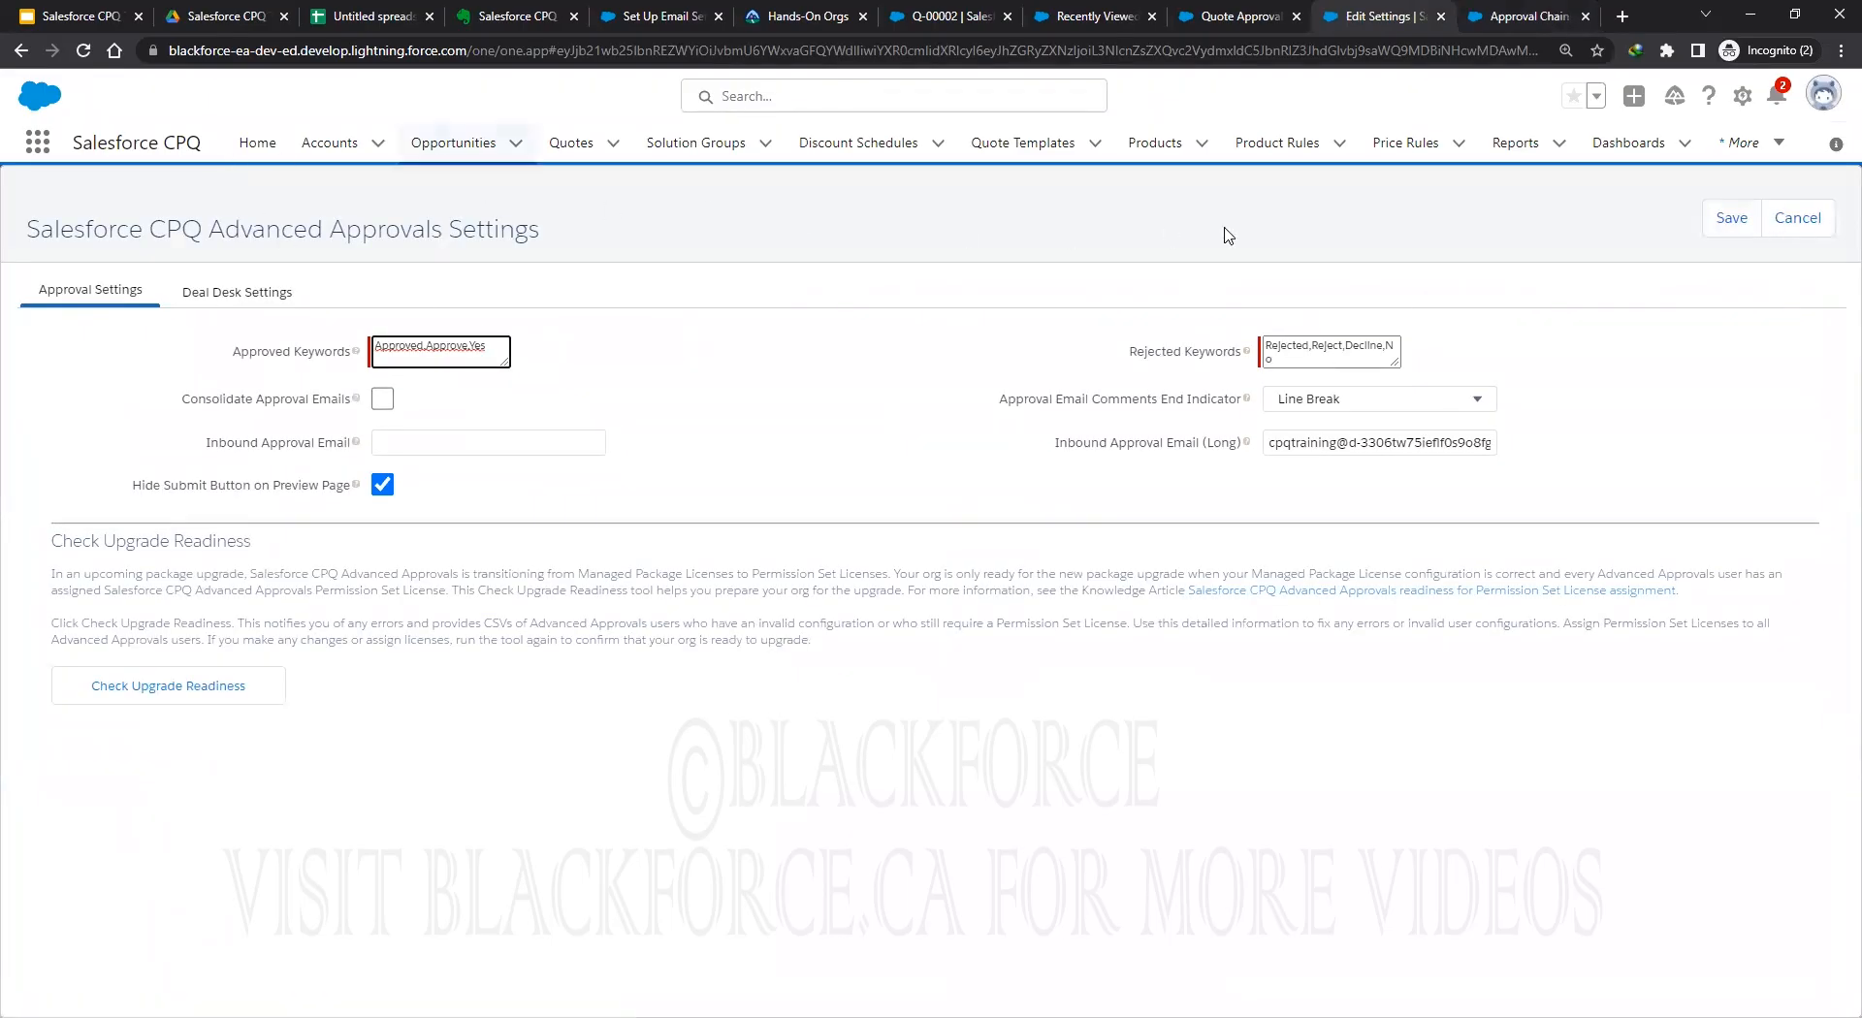
pyautogui.click(1803, 219)
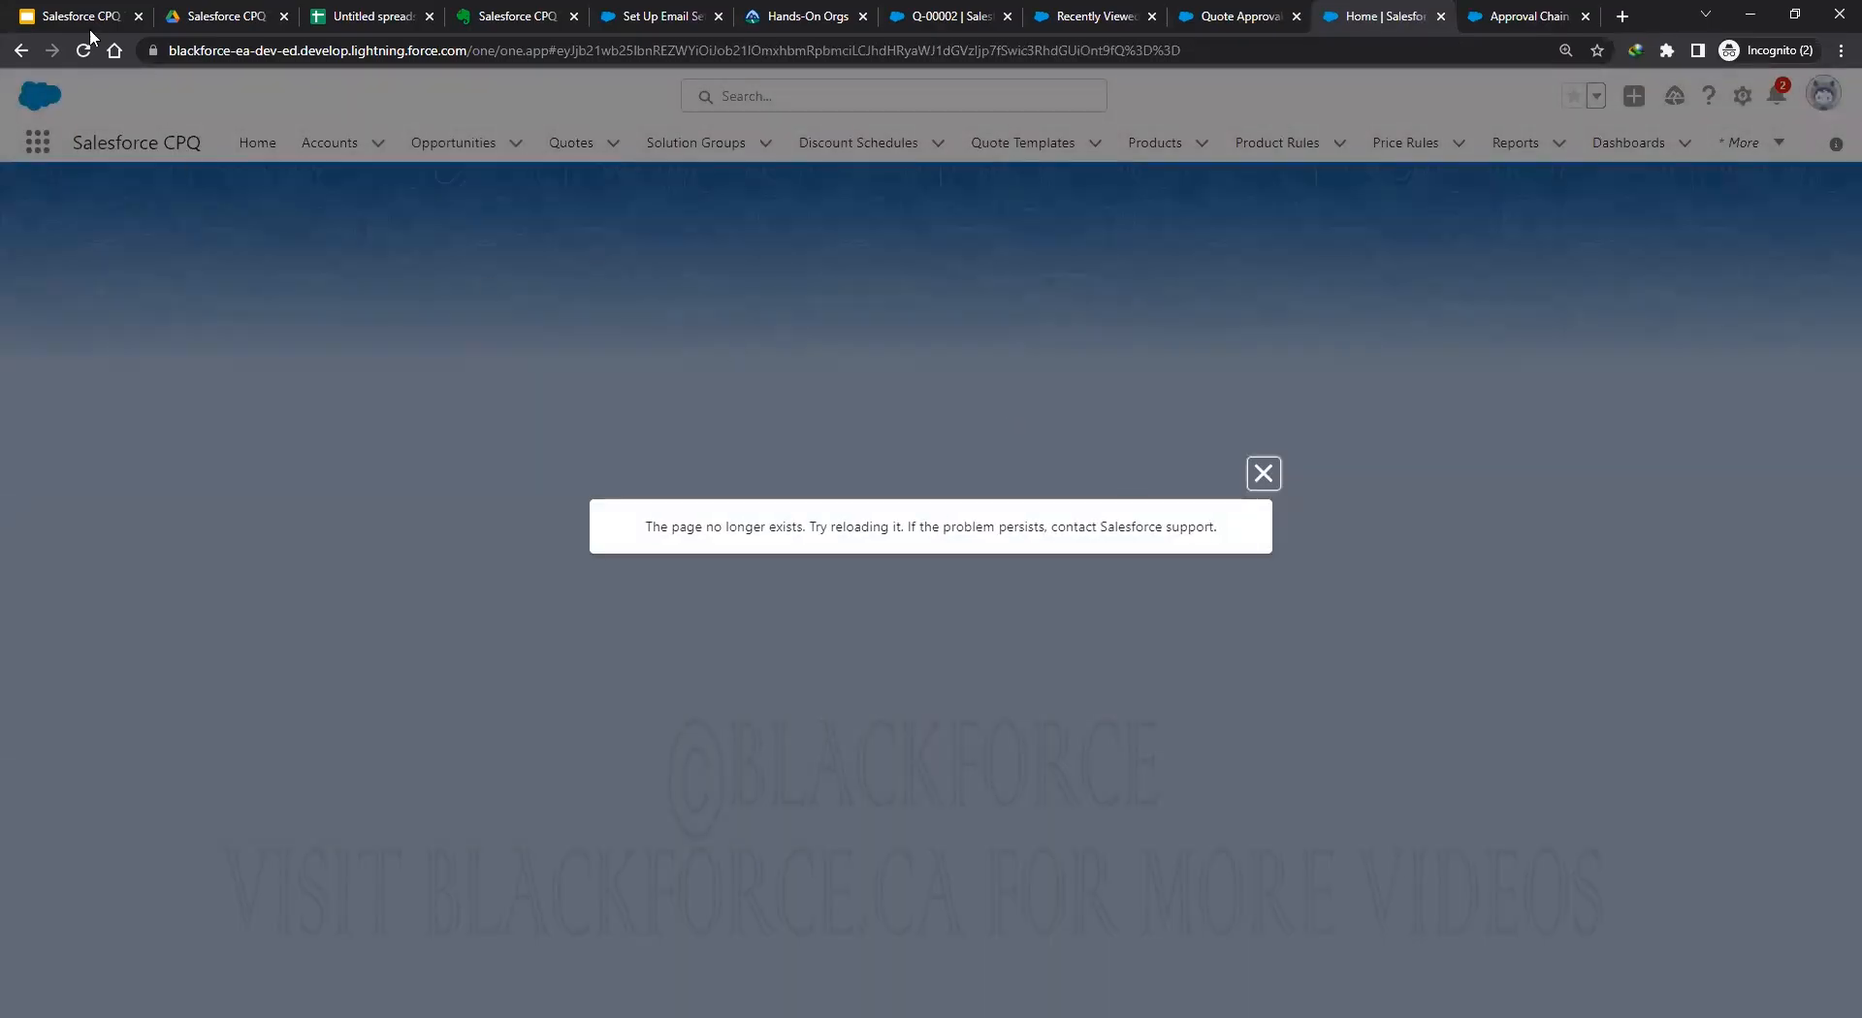
pyautogui.click(86, 52)
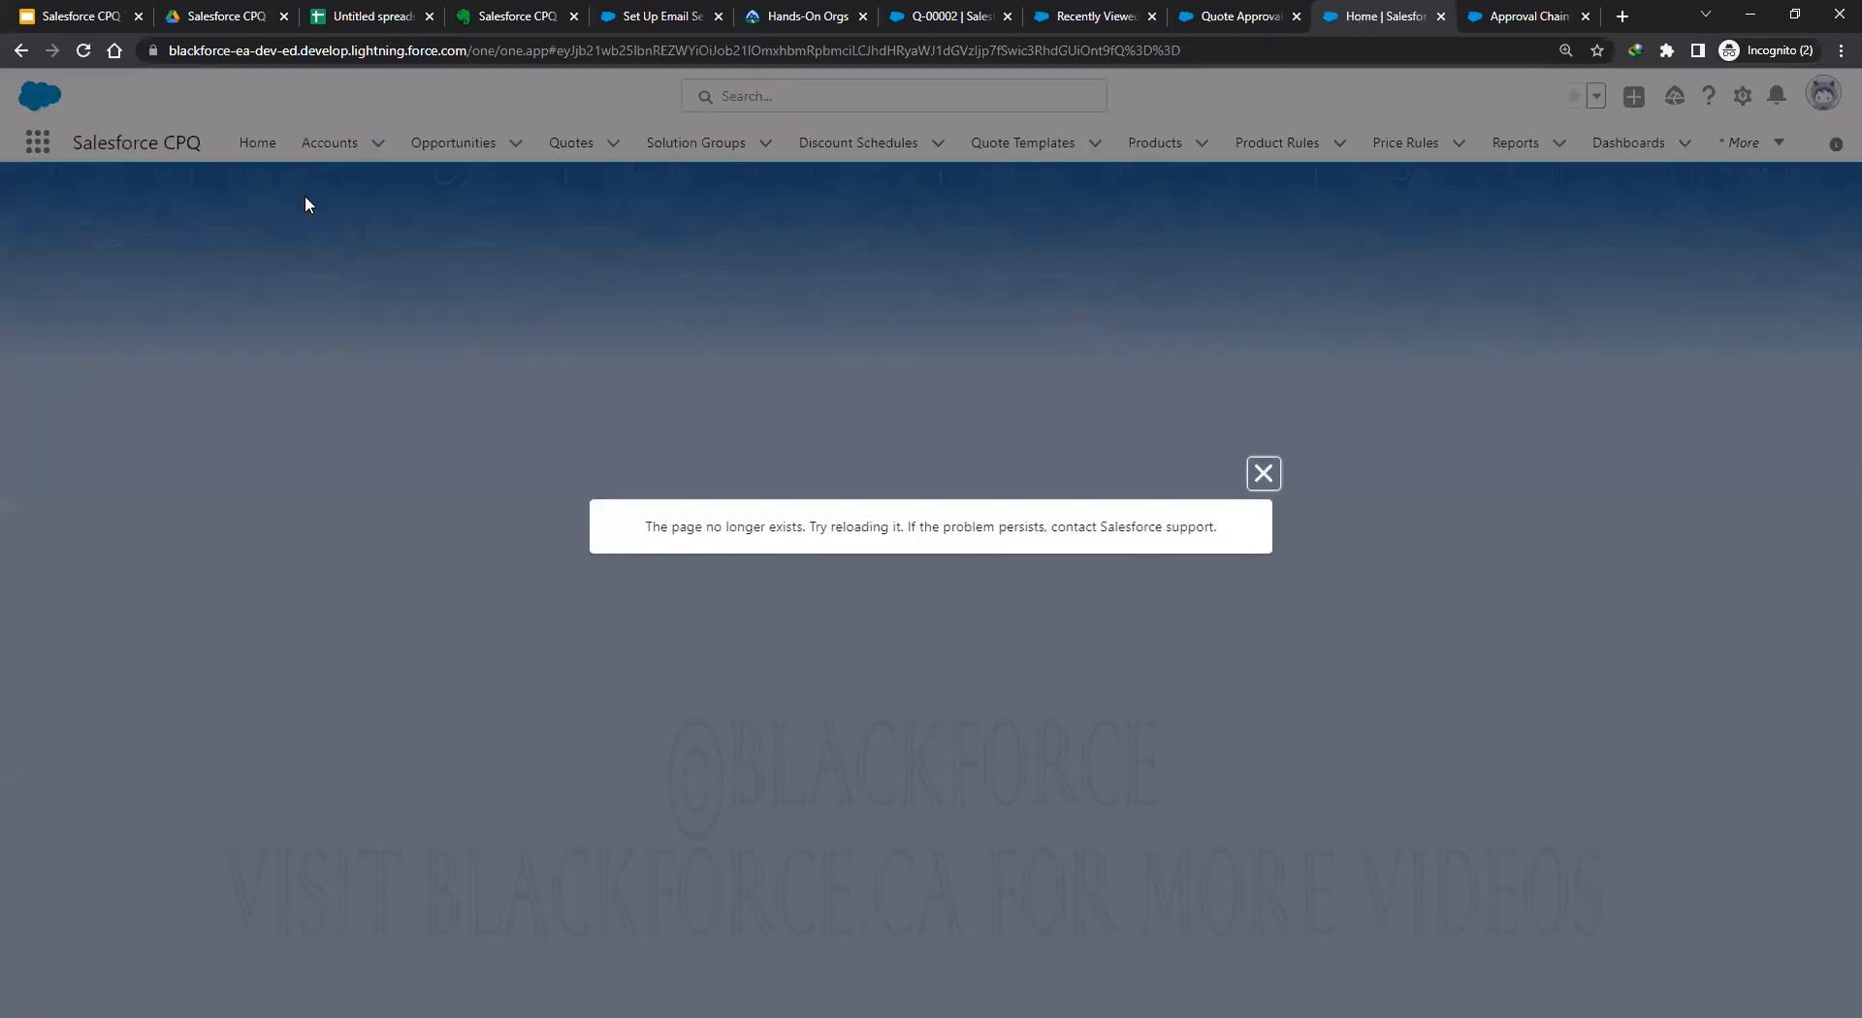
pyautogui.click(81, 51)
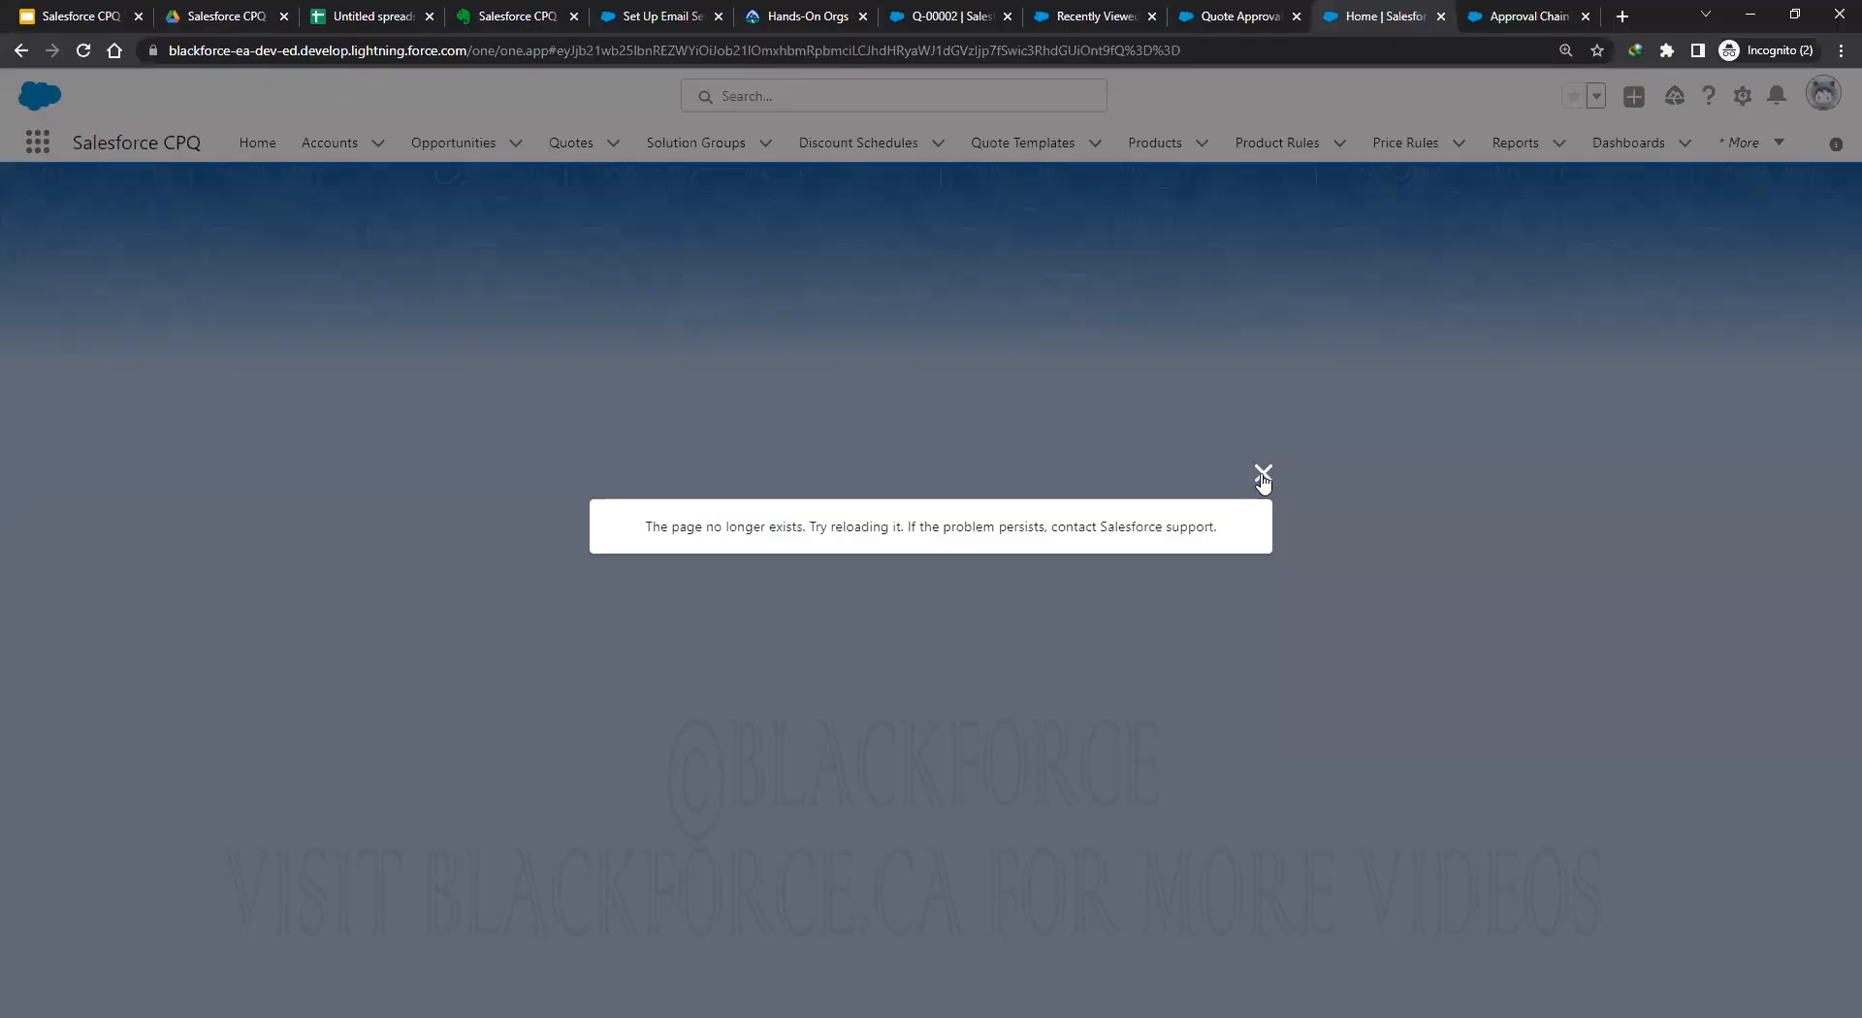
pyautogui.click(1260, 475)
pyautogui.click(1742, 95)
pyautogui.click(1638, 155)
pyautogui.click(1324, 16)
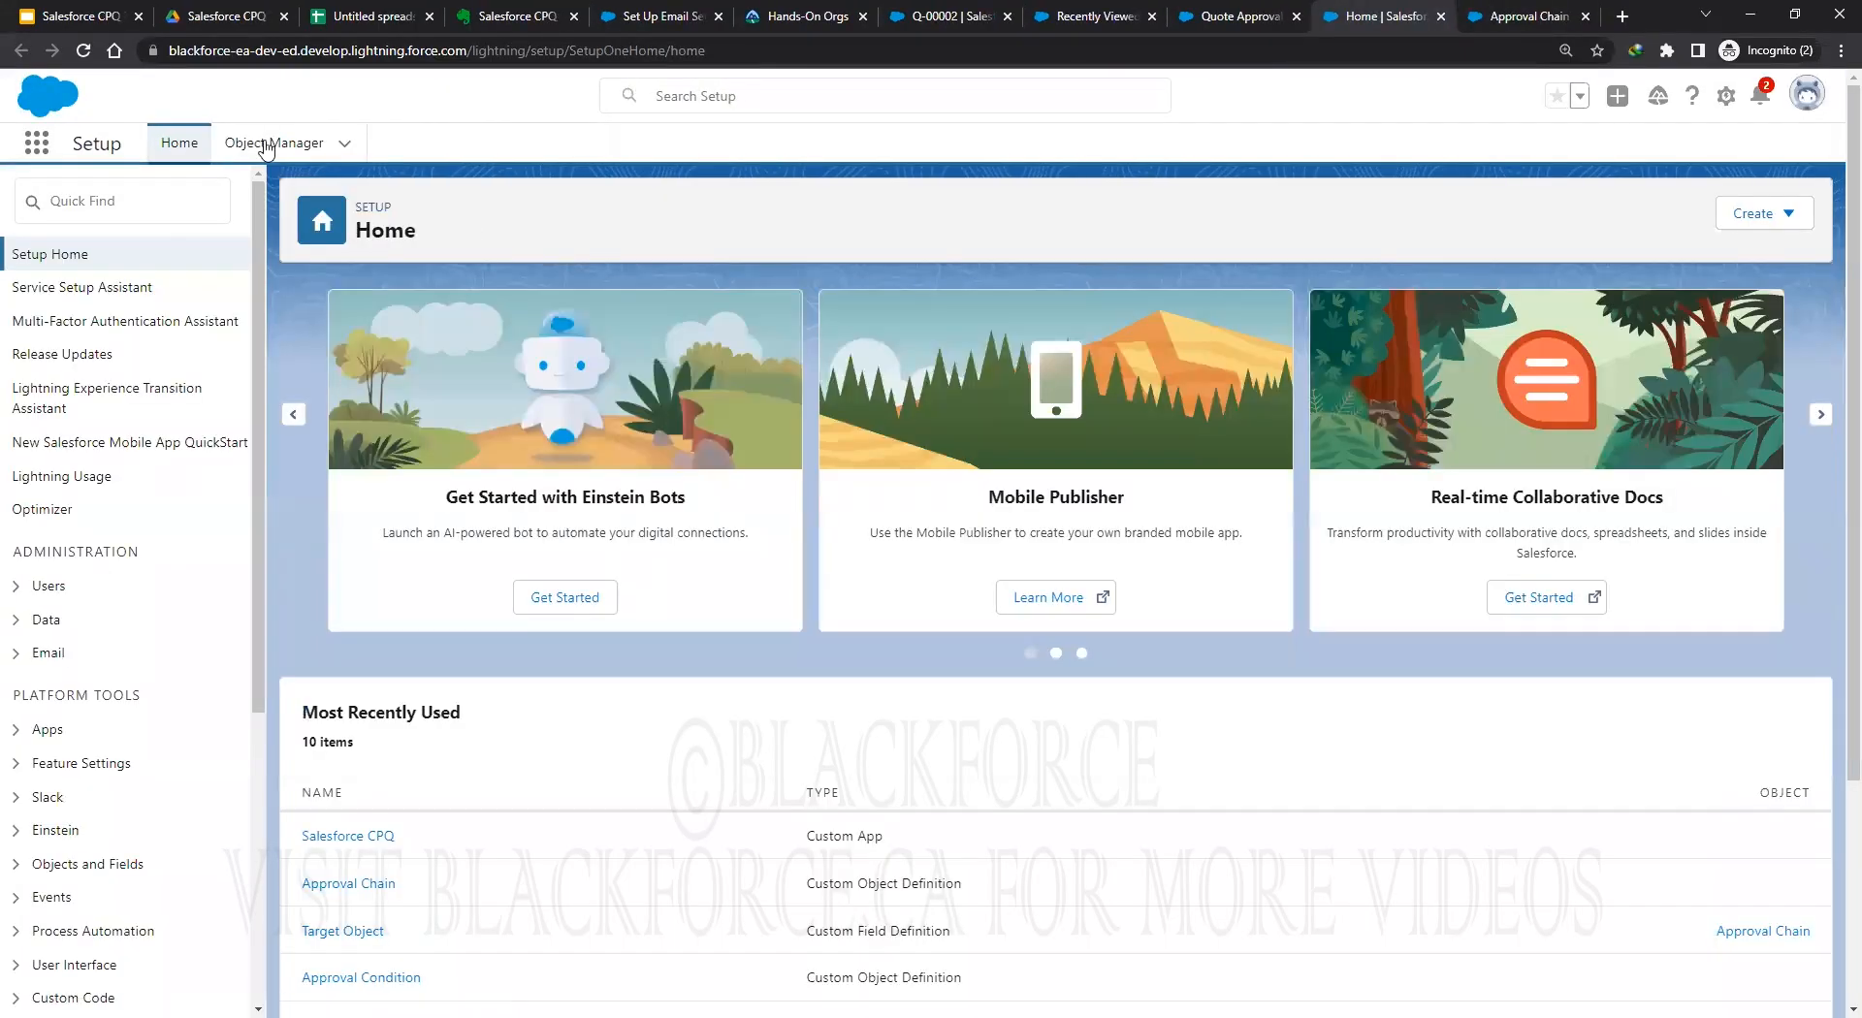
# Filter Object Manager by 'quote' and select the Quote API name SBQQ__Quote__c for copying.
pyautogui.click(271, 143)
pyautogui.click(1447, 213)
pyautogui.write('quote')
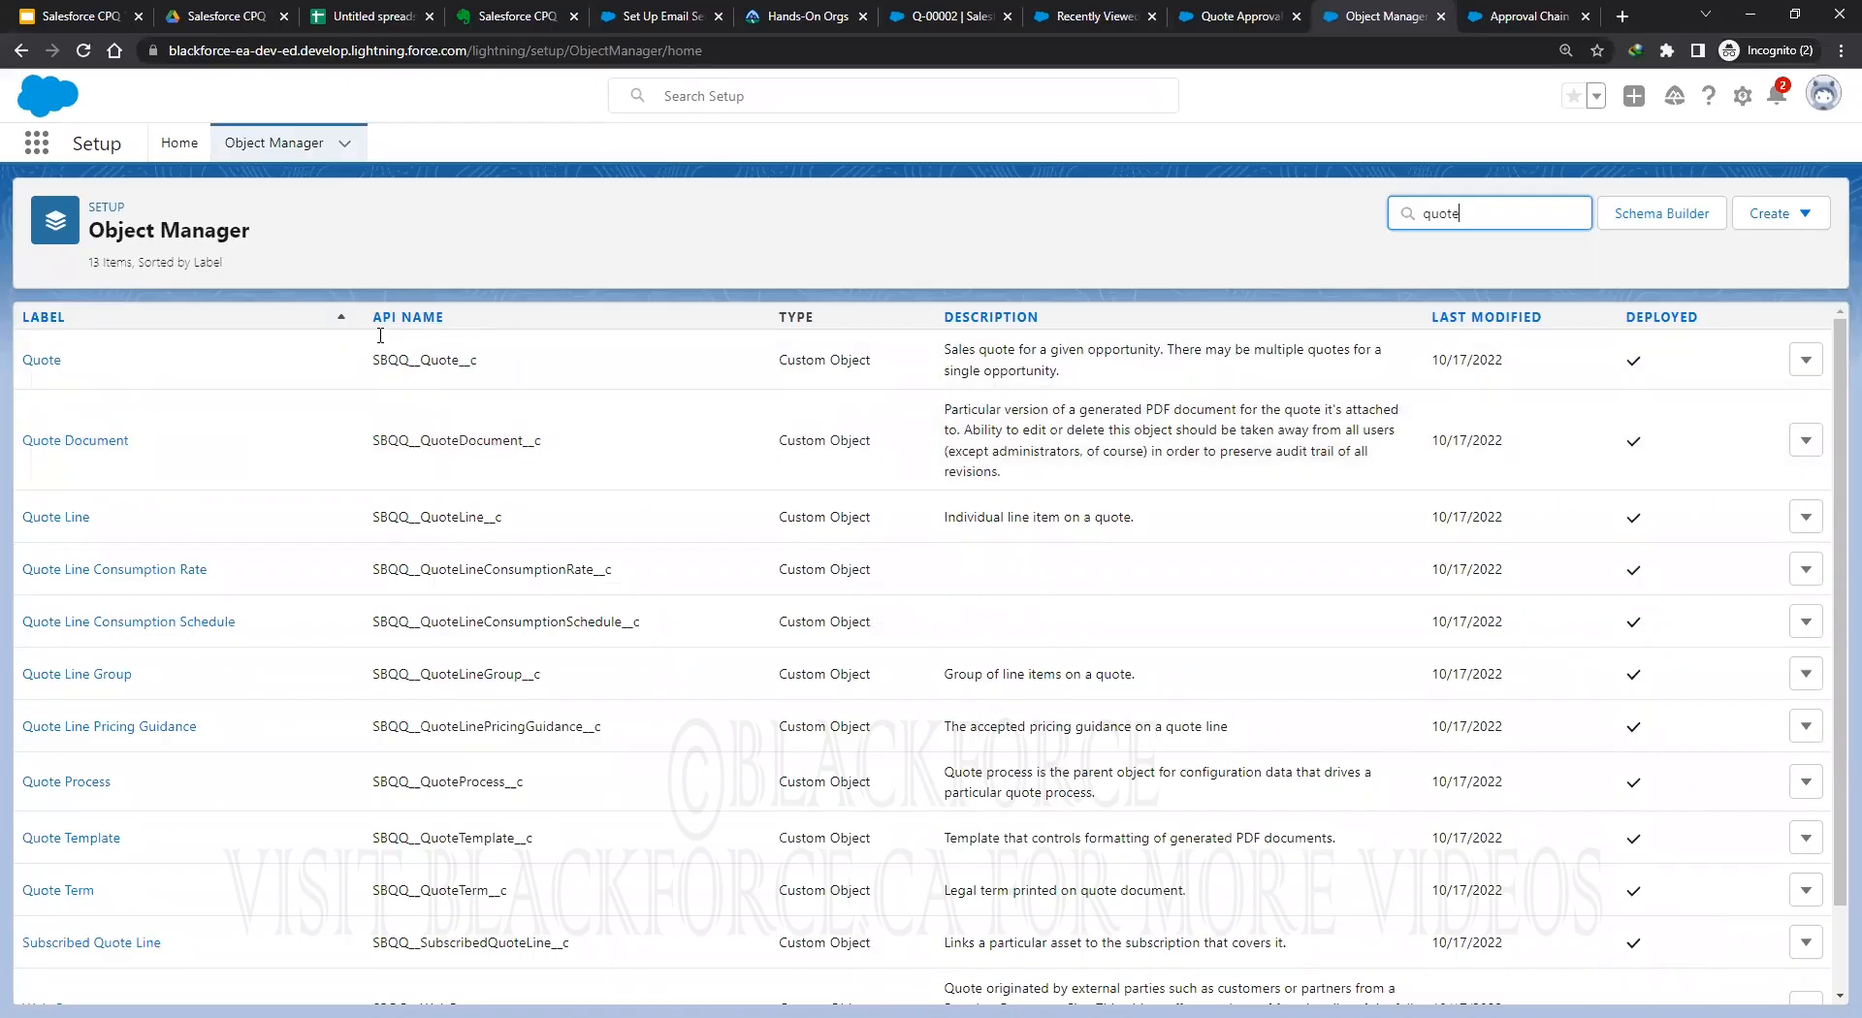
pyautogui.doubleClick(445, 359)
pyautogui.hotkey('ctrl', 'c')
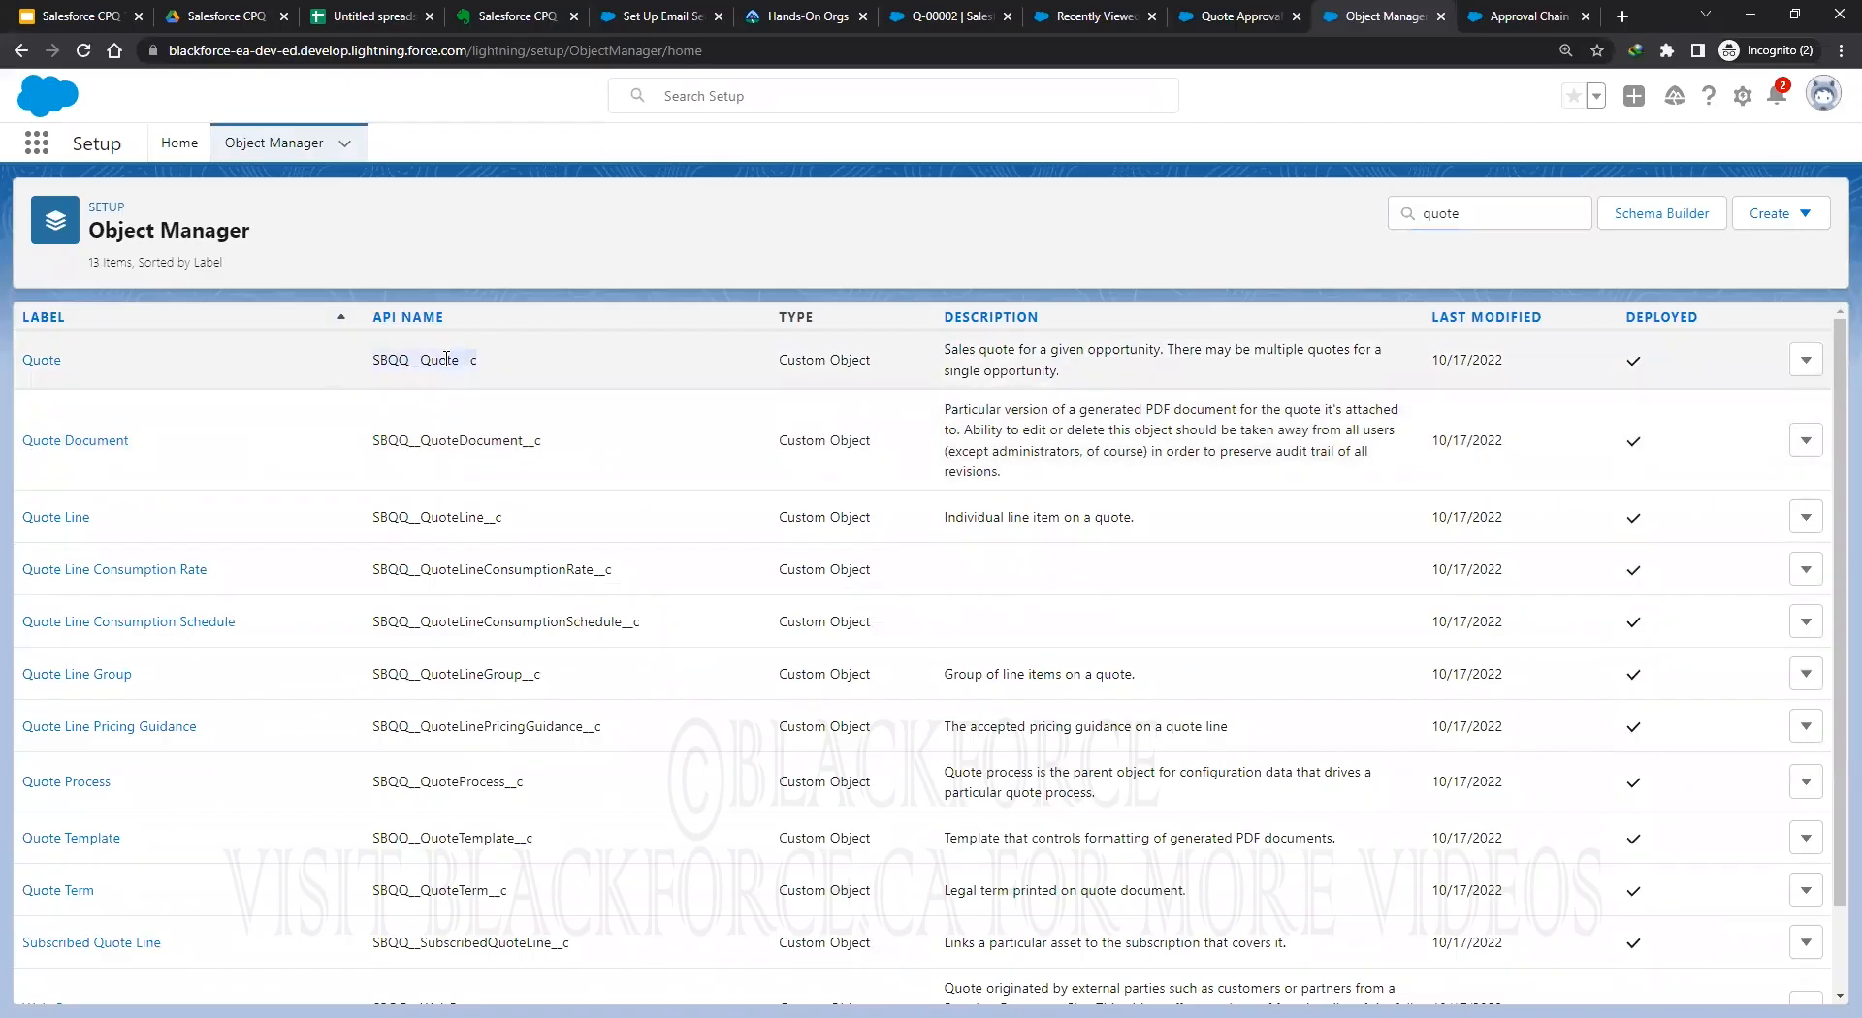
pyautogui.rightClick(513, 381)
# Copy SBQQ__Quote__c and save it as a new Approval Chain Target Object picklist value.
pyautogui.rightClick(526, 369)
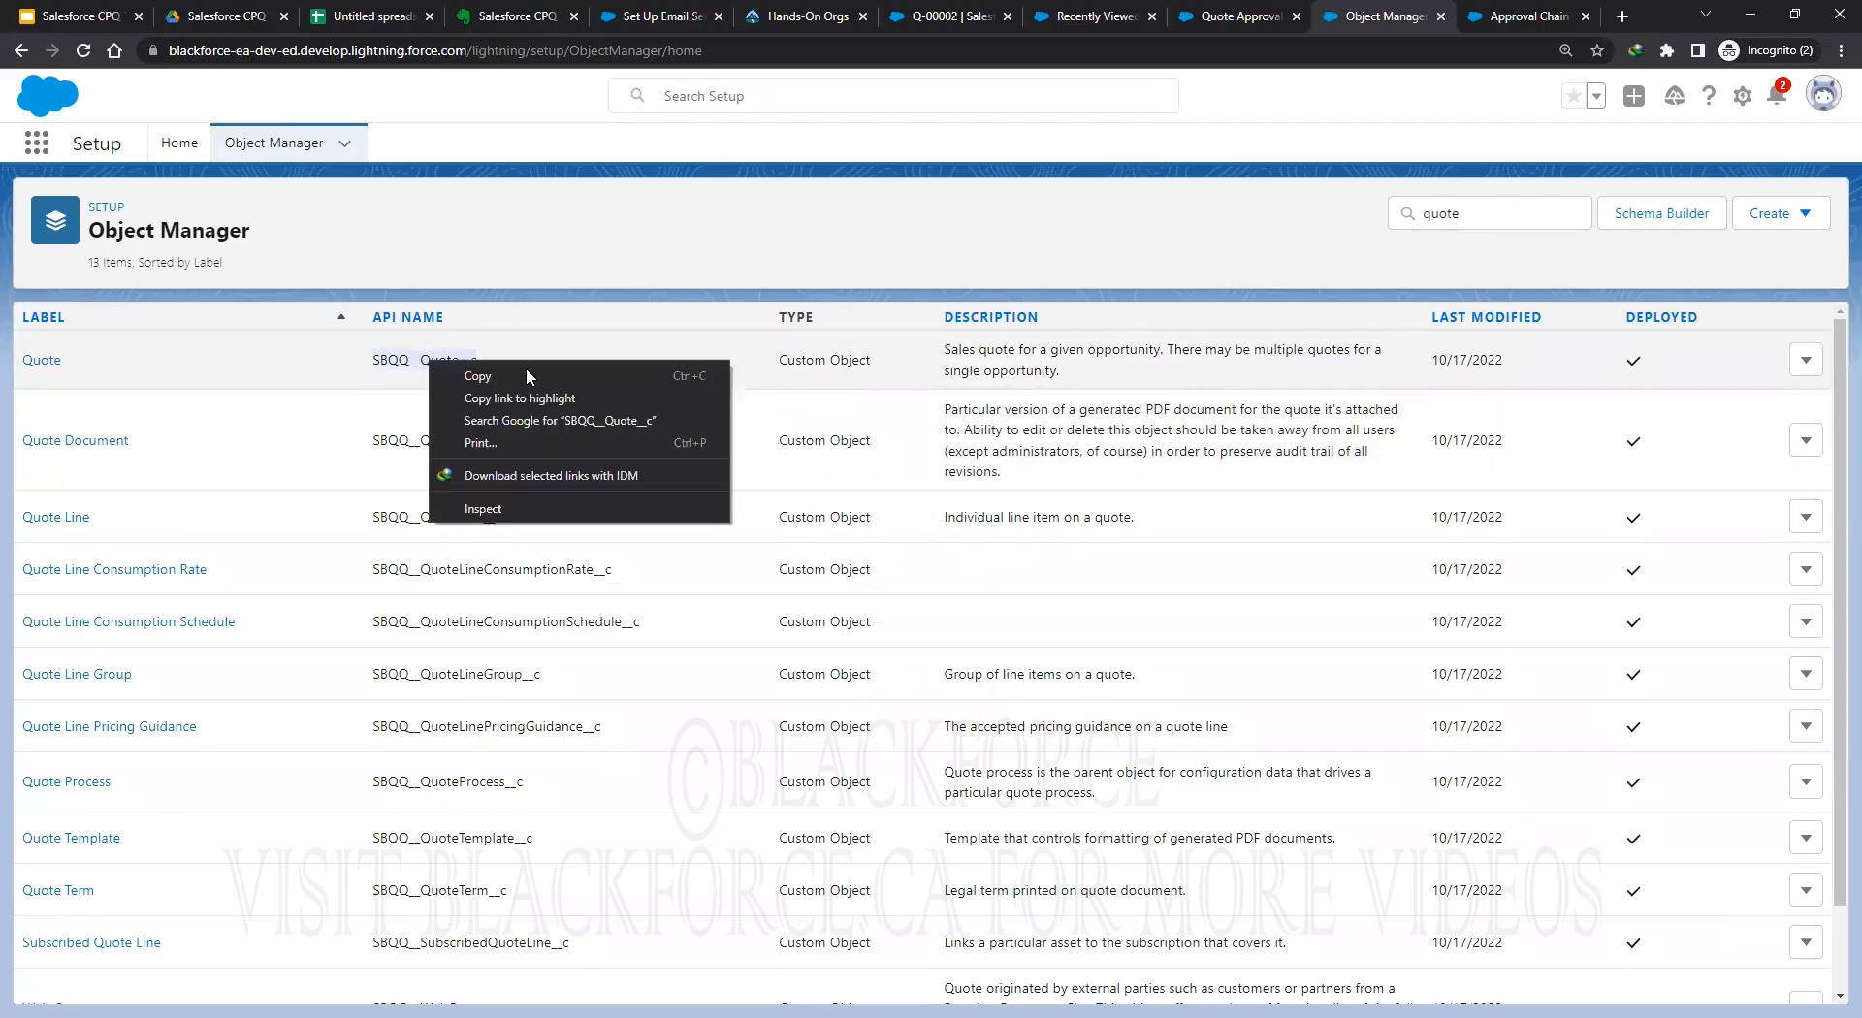
pyautogui.click(1515, 16)
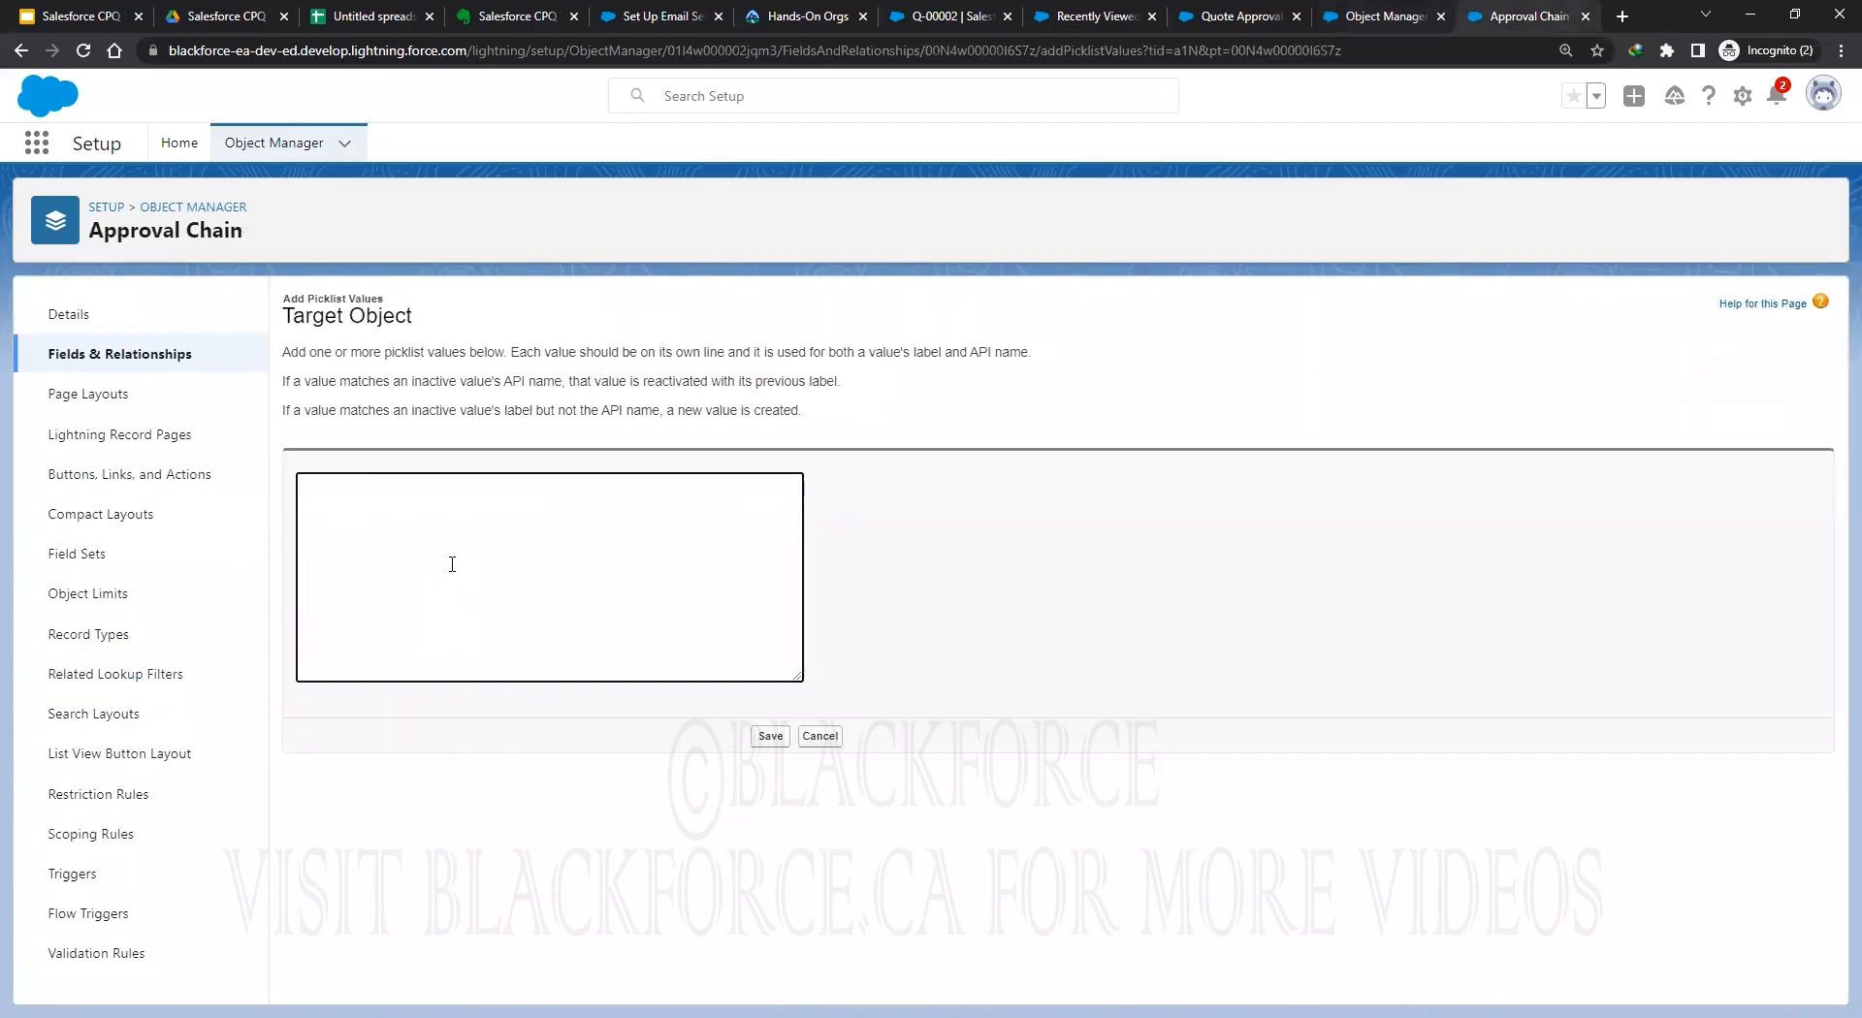
pyautogui.hotkey('ctrl', 'v')
pyautogui.click(771, 736)
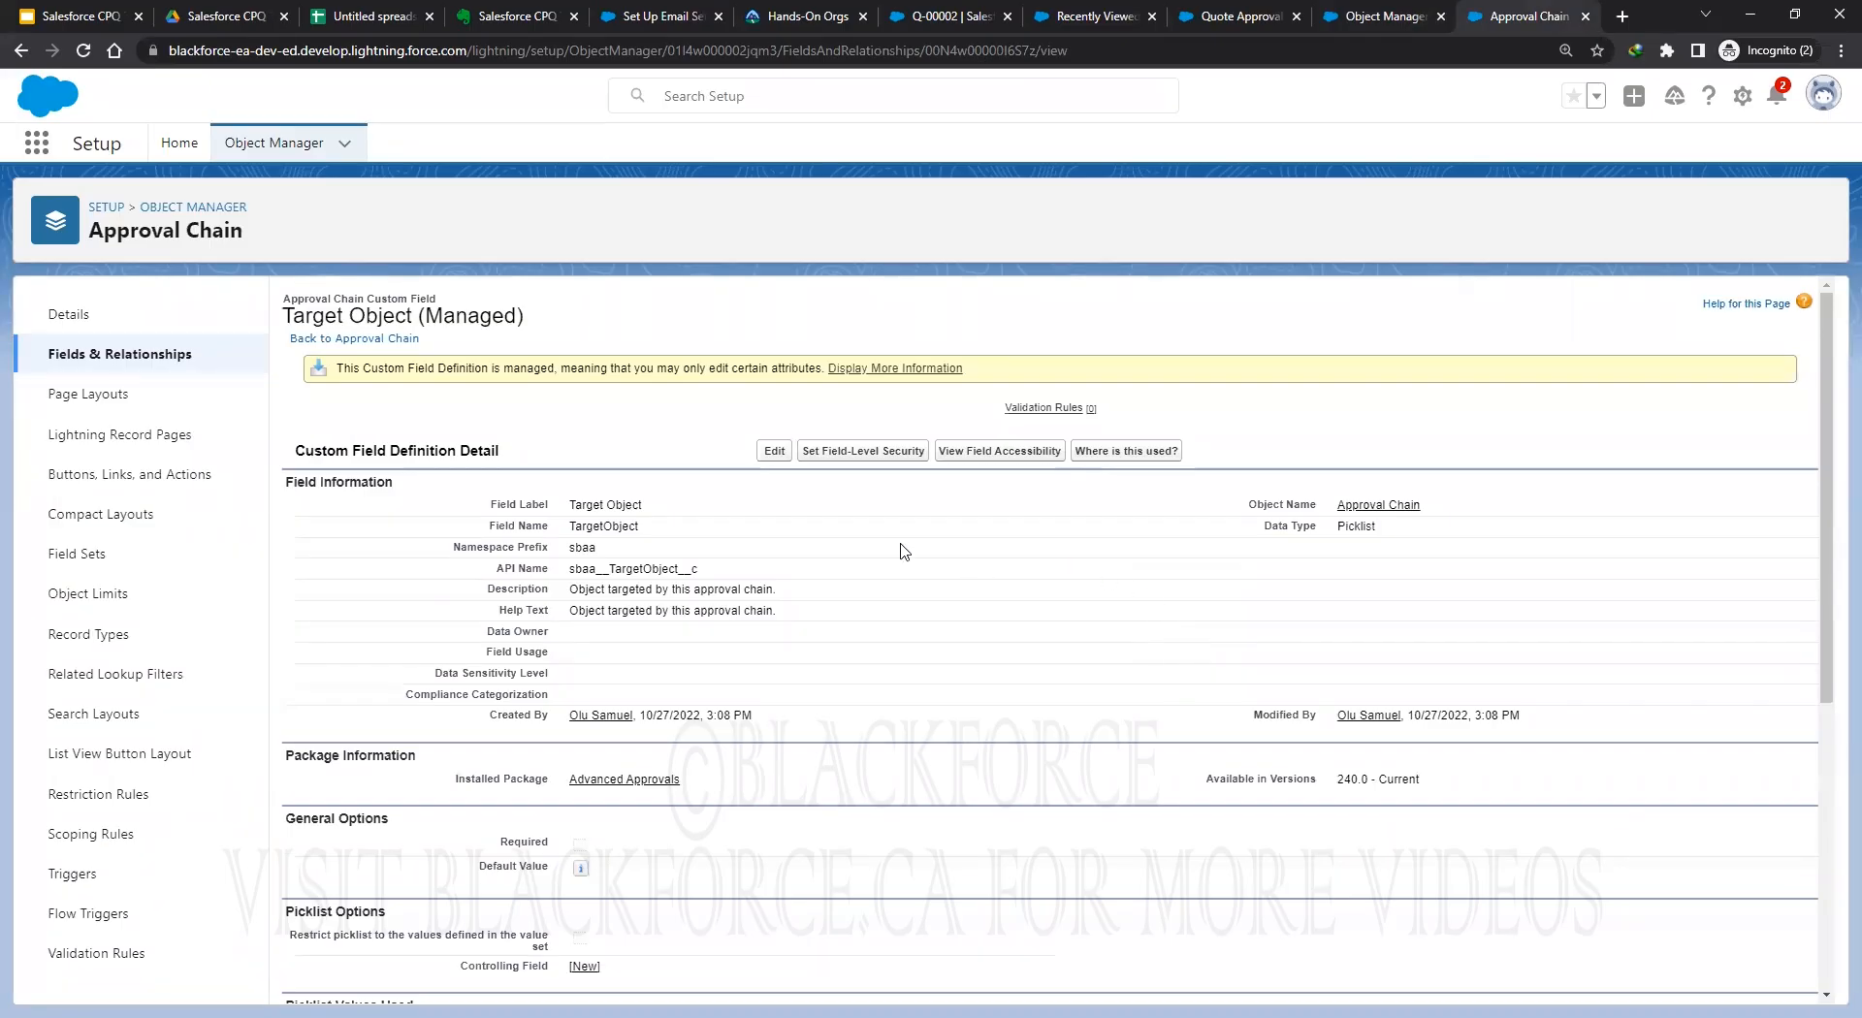
# Verify Target Object now lists Opportunity and SBQQ__Quote__c, then go back to Object Manager.
pyautogui.click(116, 355)
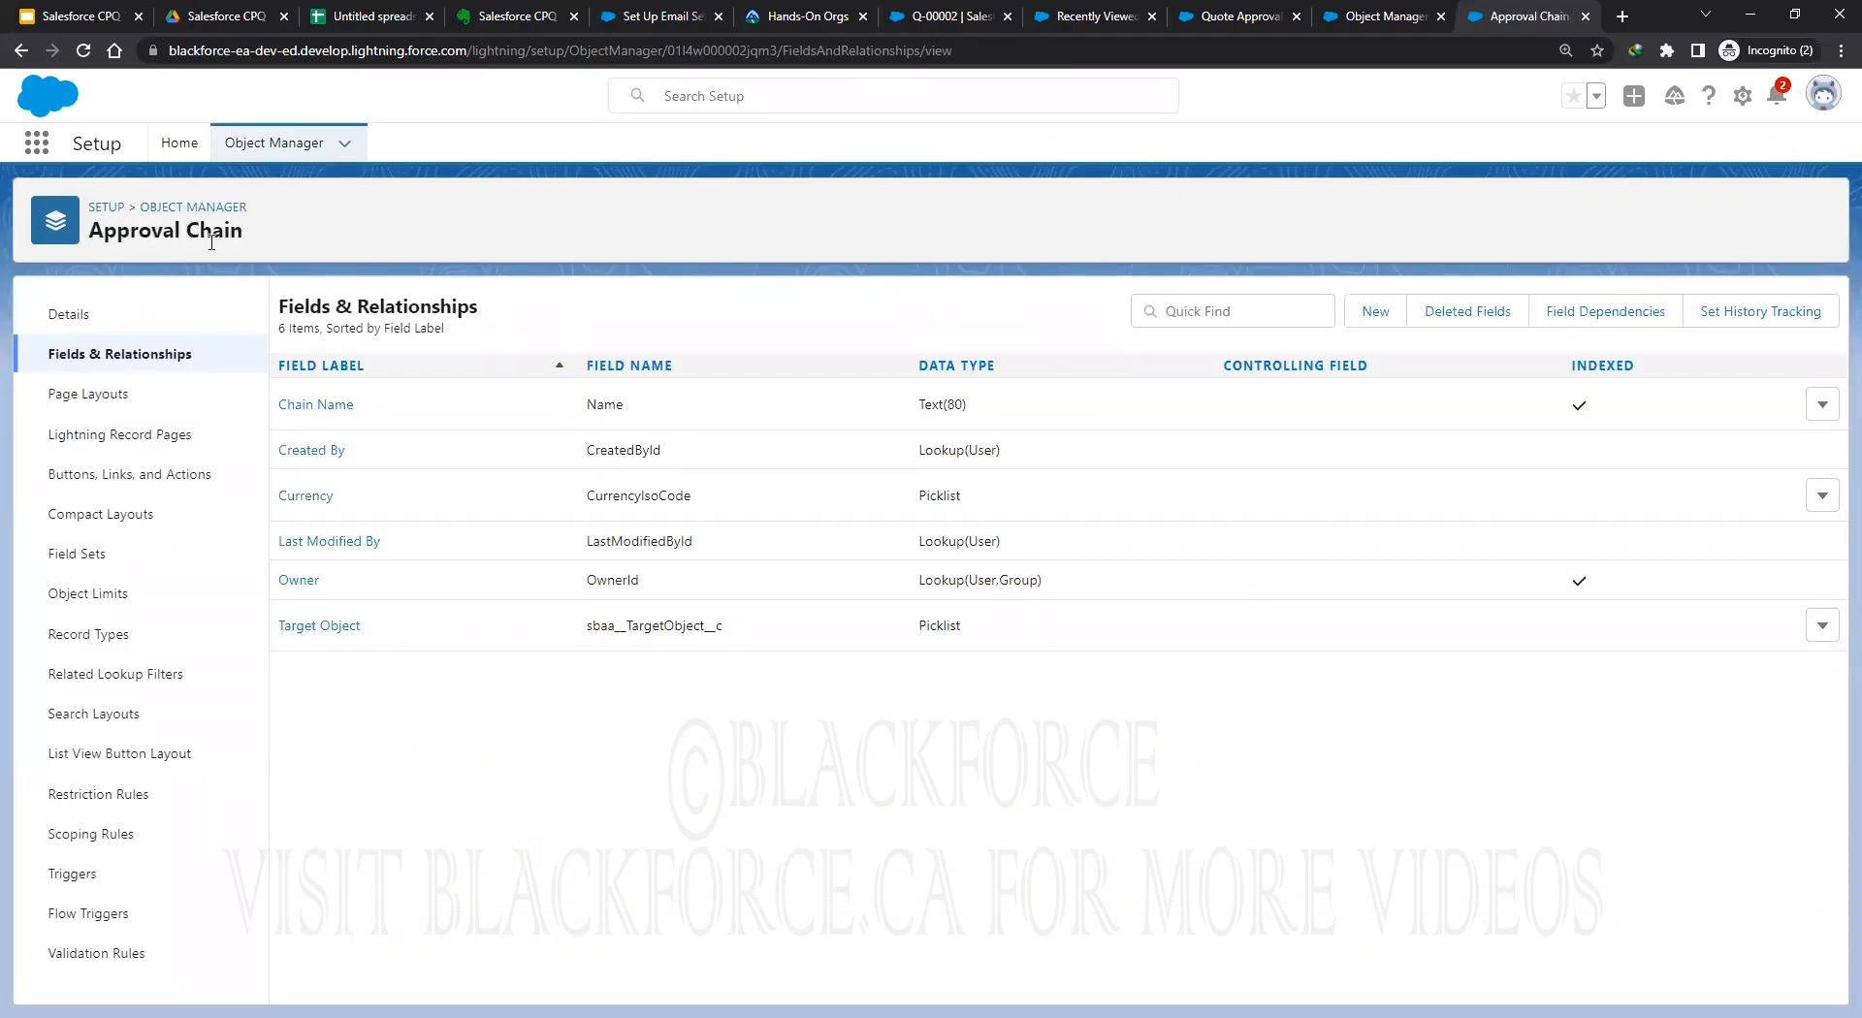
pyautogui.click(320, 627)
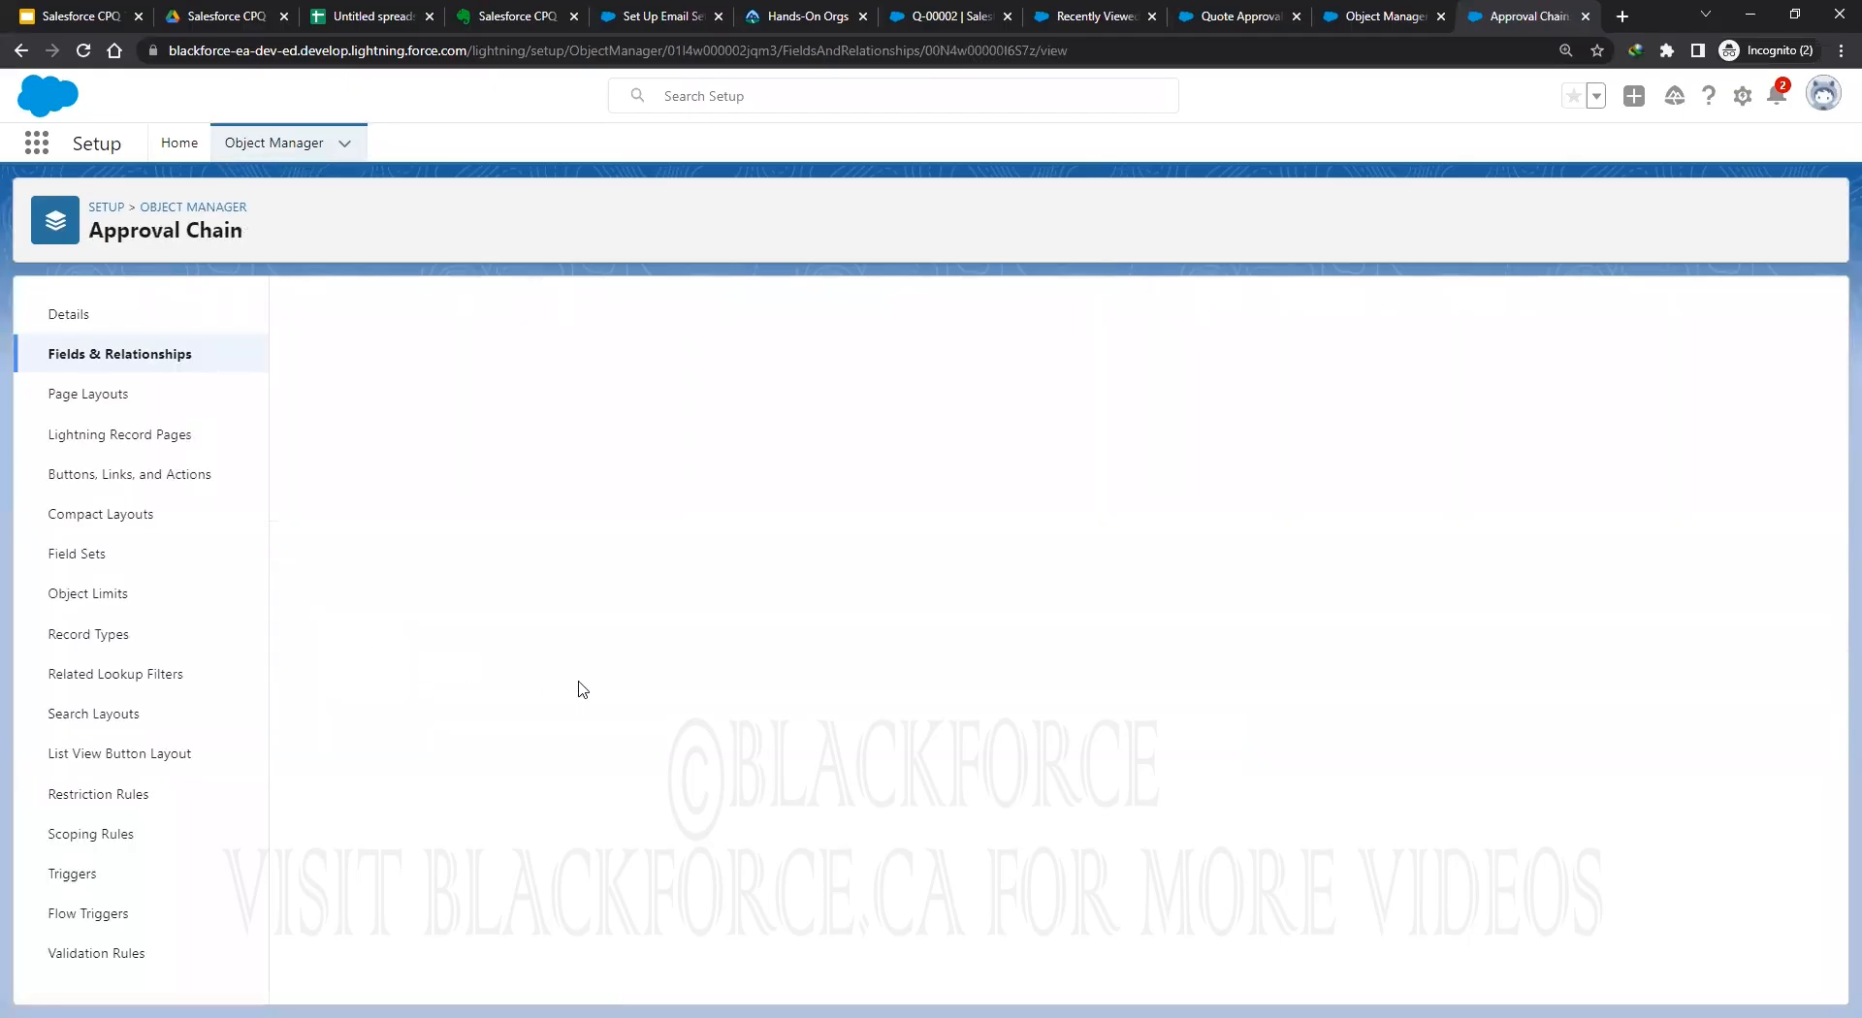
pyautogui.scroll(-5, 587, 708)
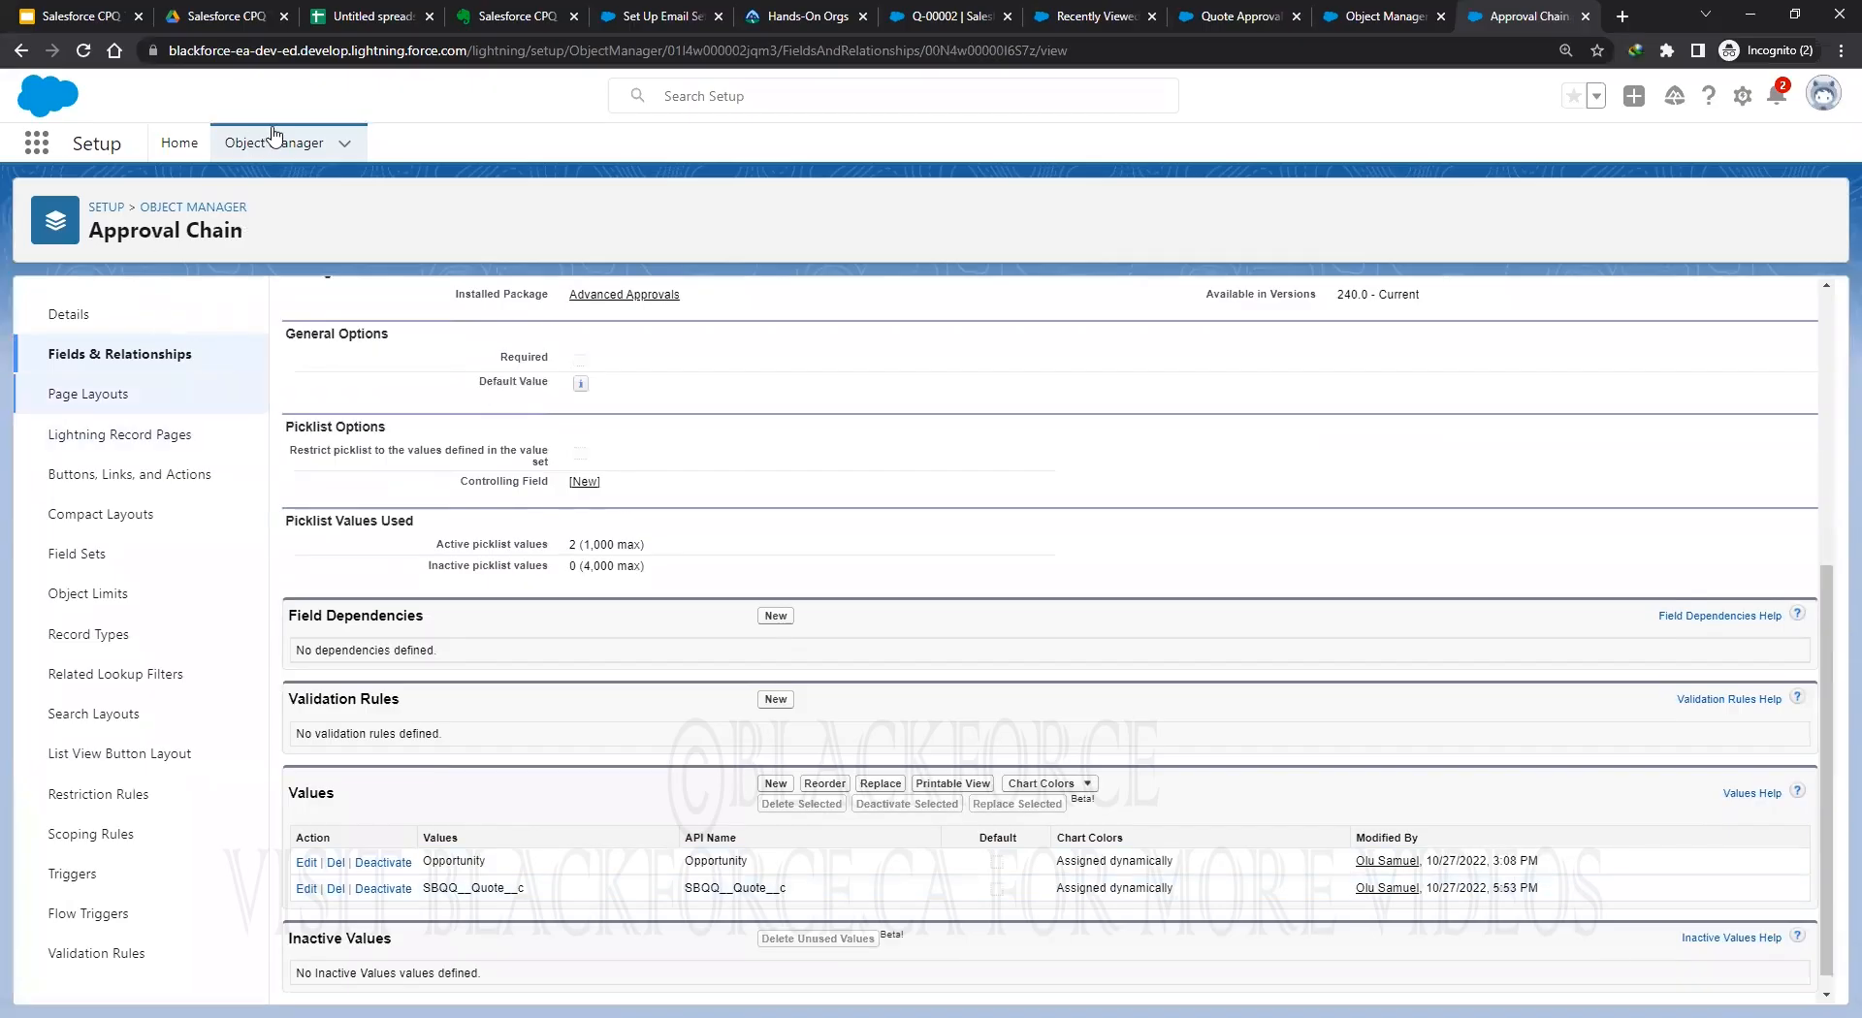
pyautogui.click(266, 146)
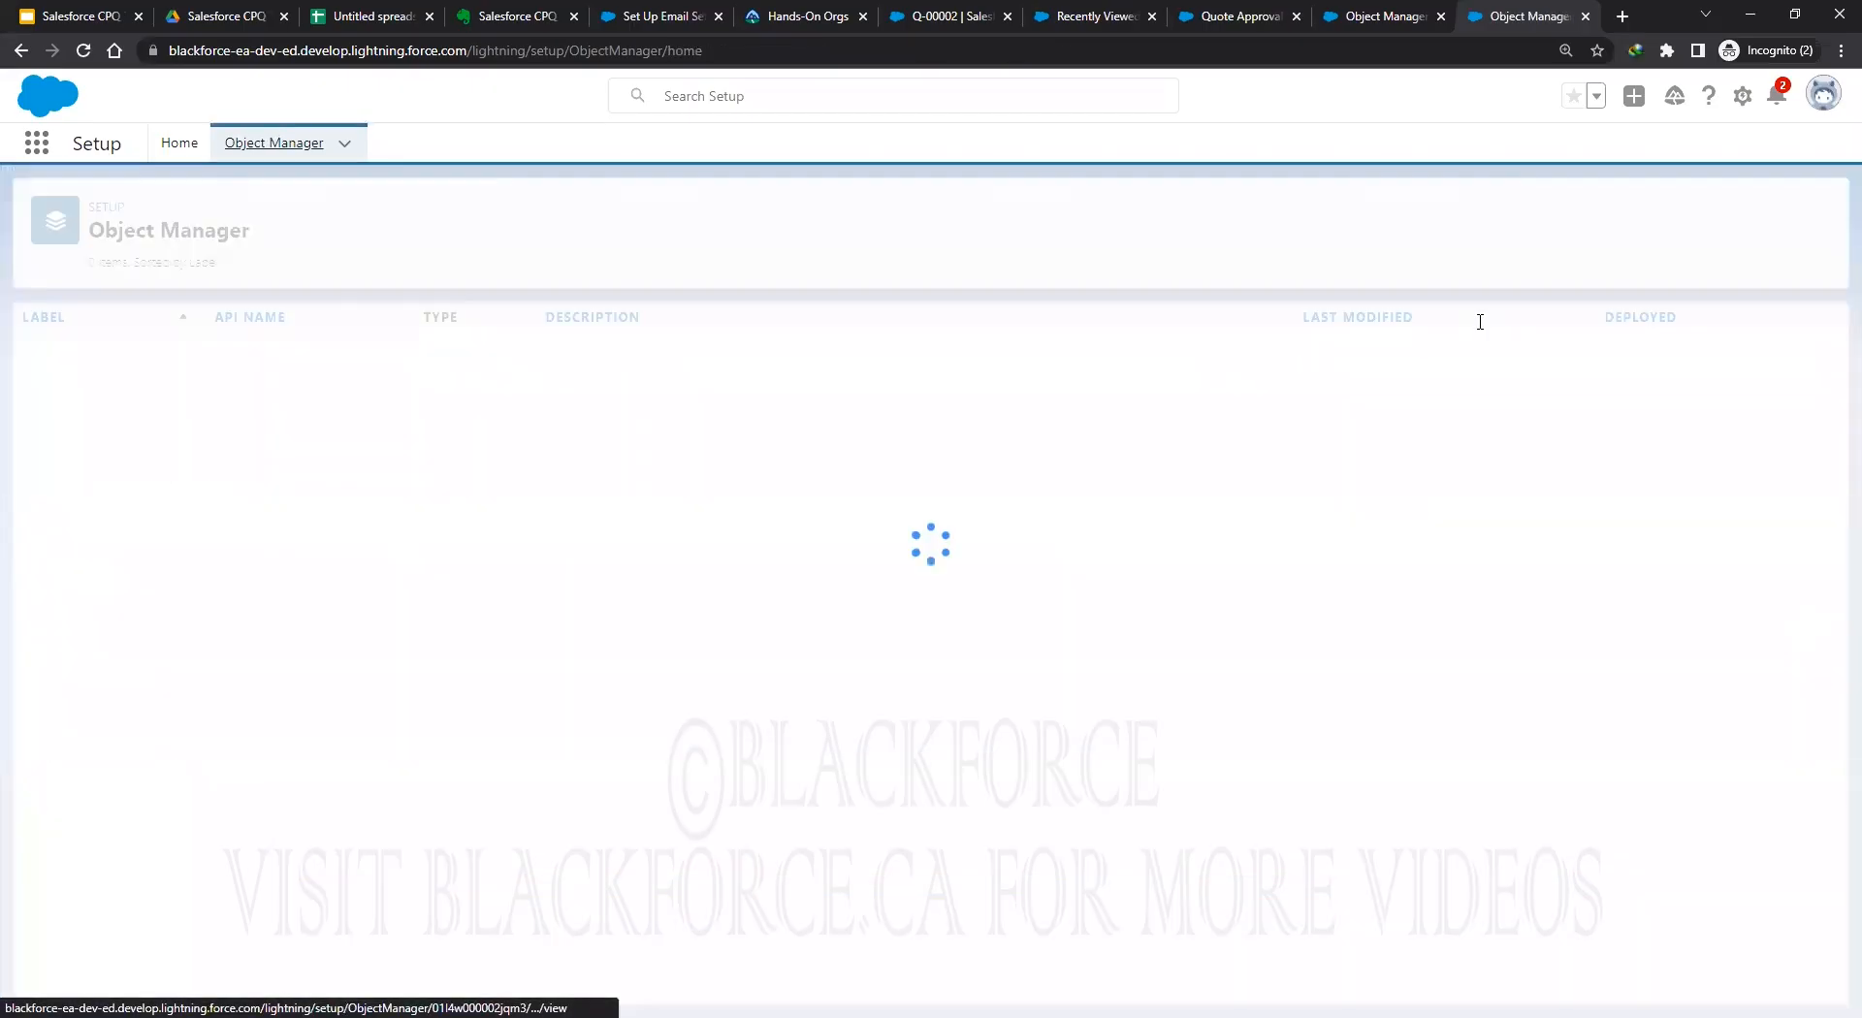
# Open the Approval Rule's Target Object field and paste SBQQ__Quote__c as a new picklist value.
pyautogui.click(1472, 223)
pyautogui.write('approval rule')
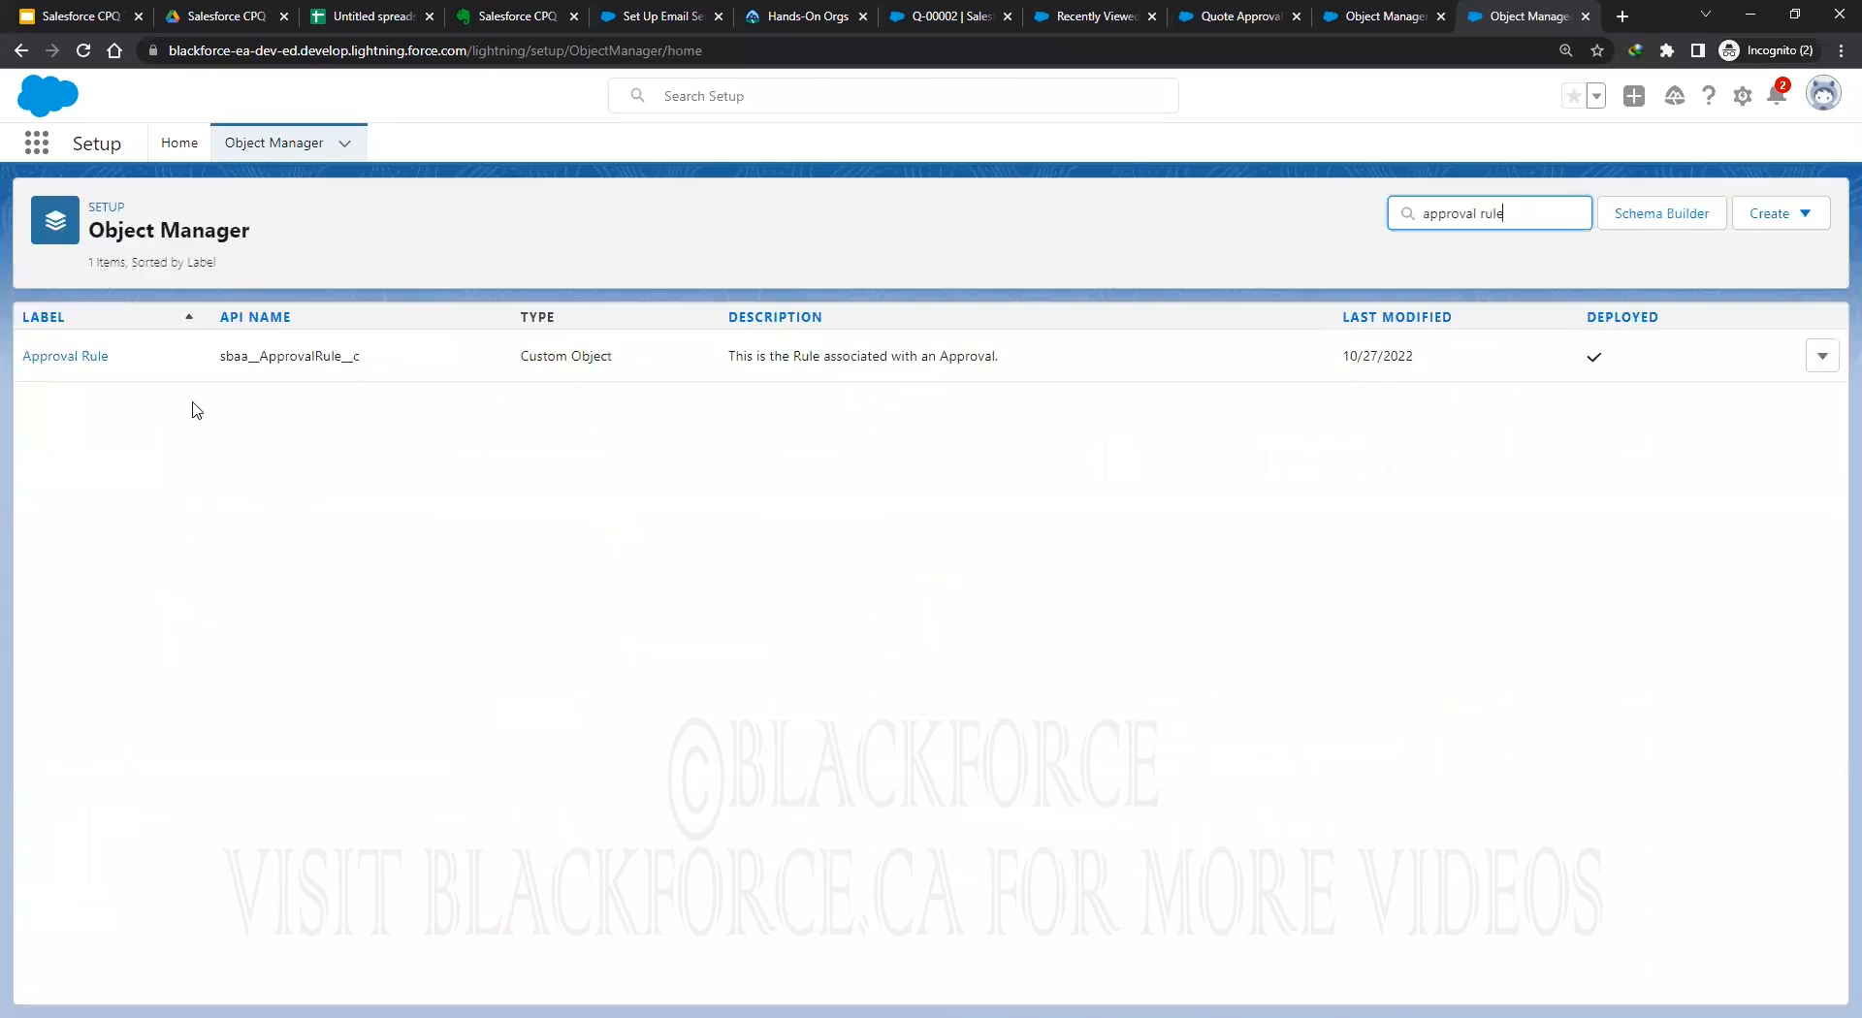
pyautogui.click(55, 359)
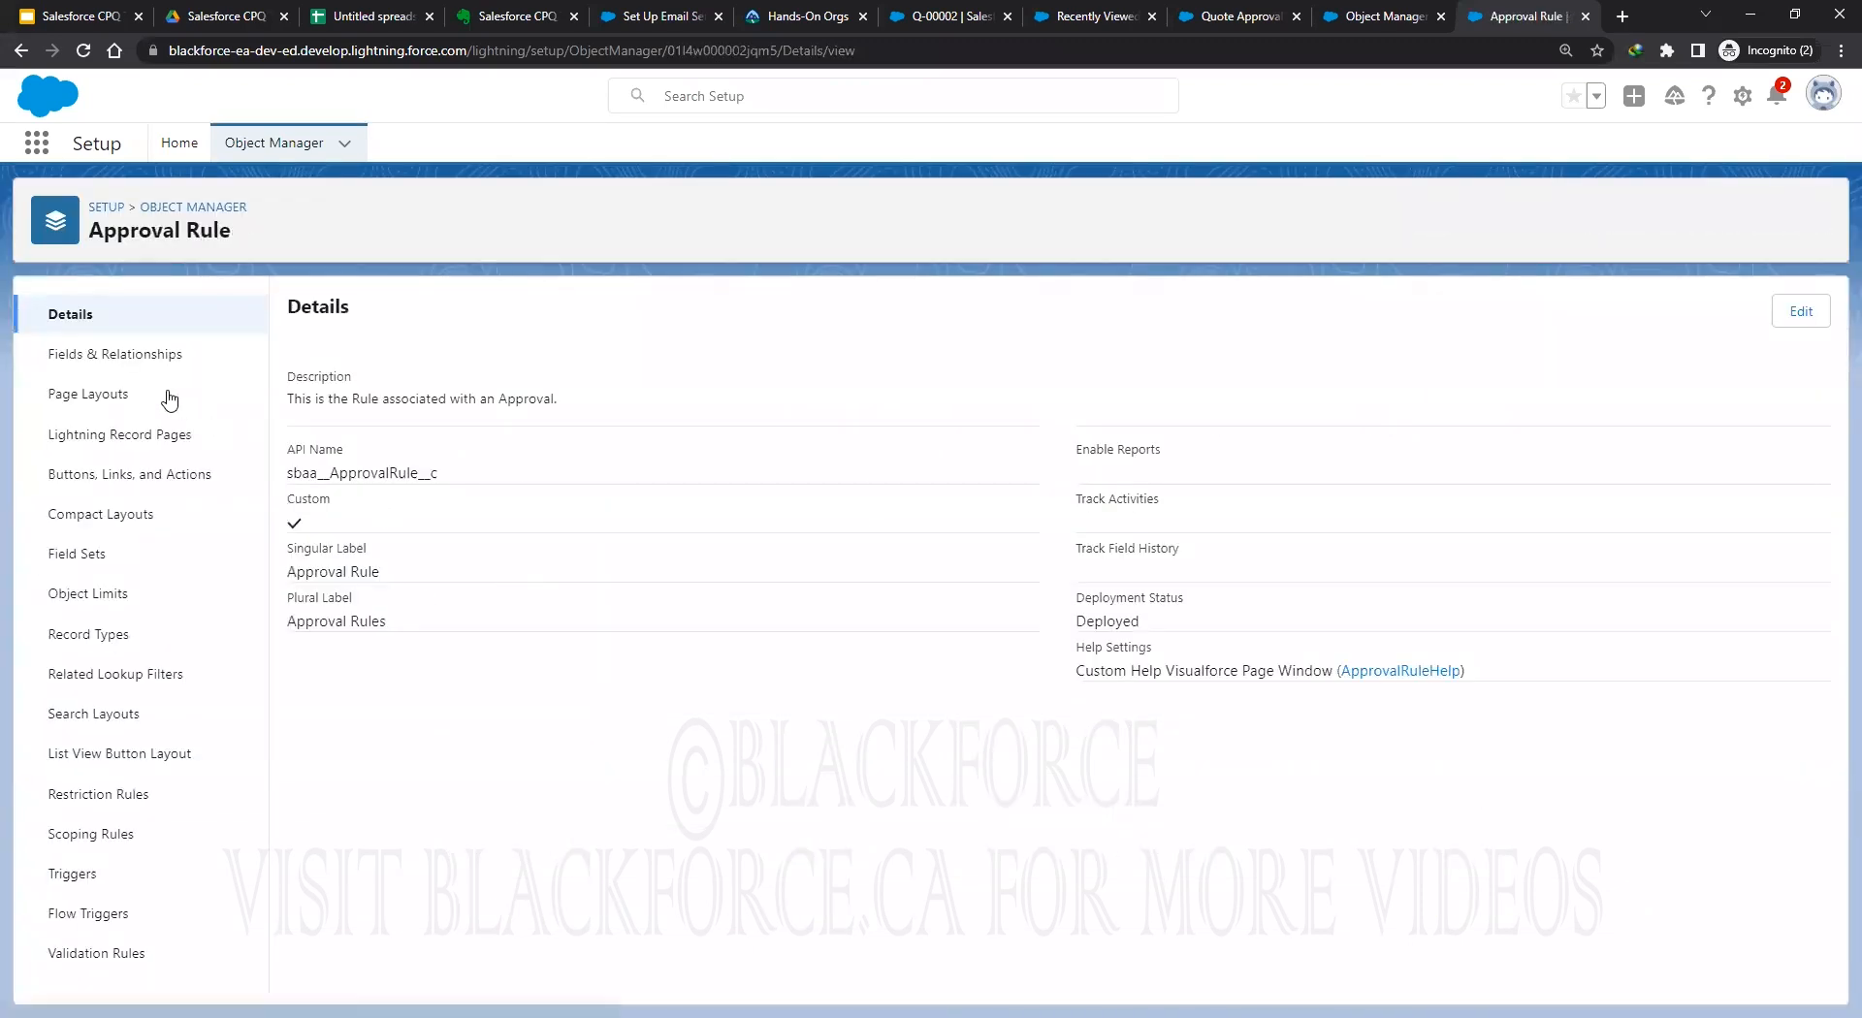
pyautogui.click(101, 358)
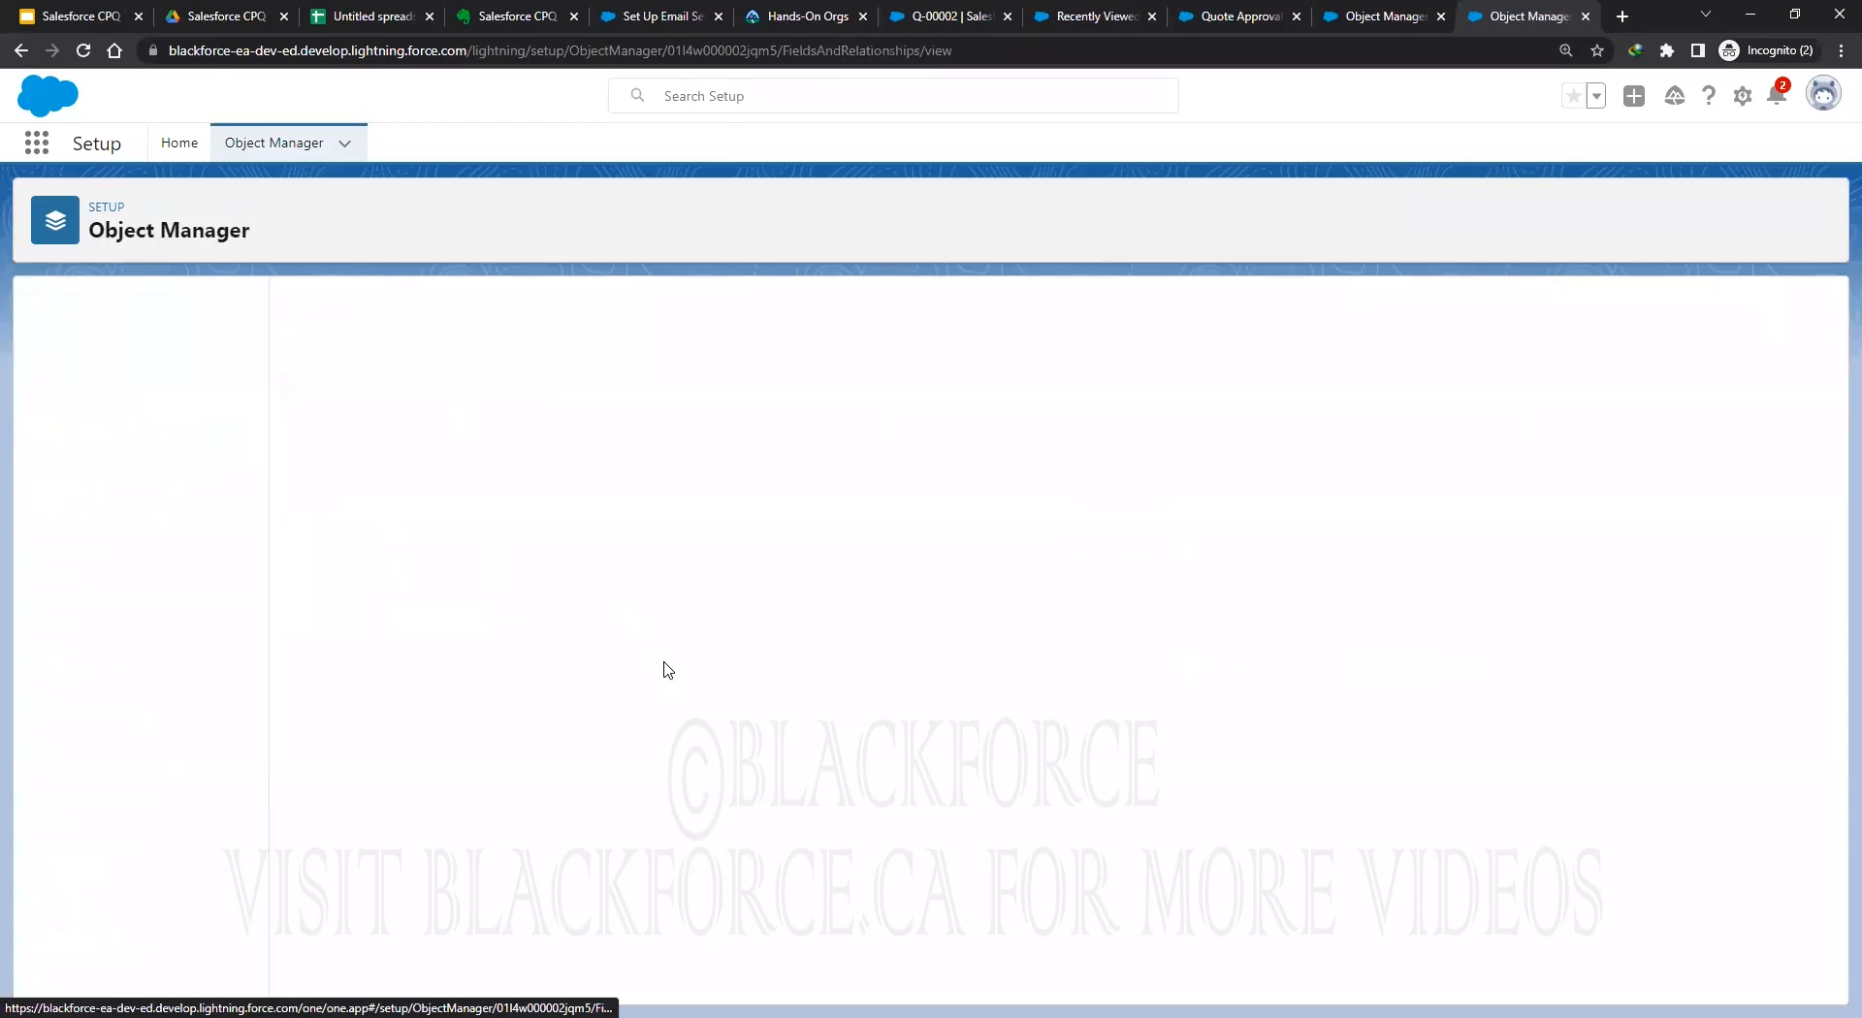
pyautogui.scroll(-5, 557, 687)
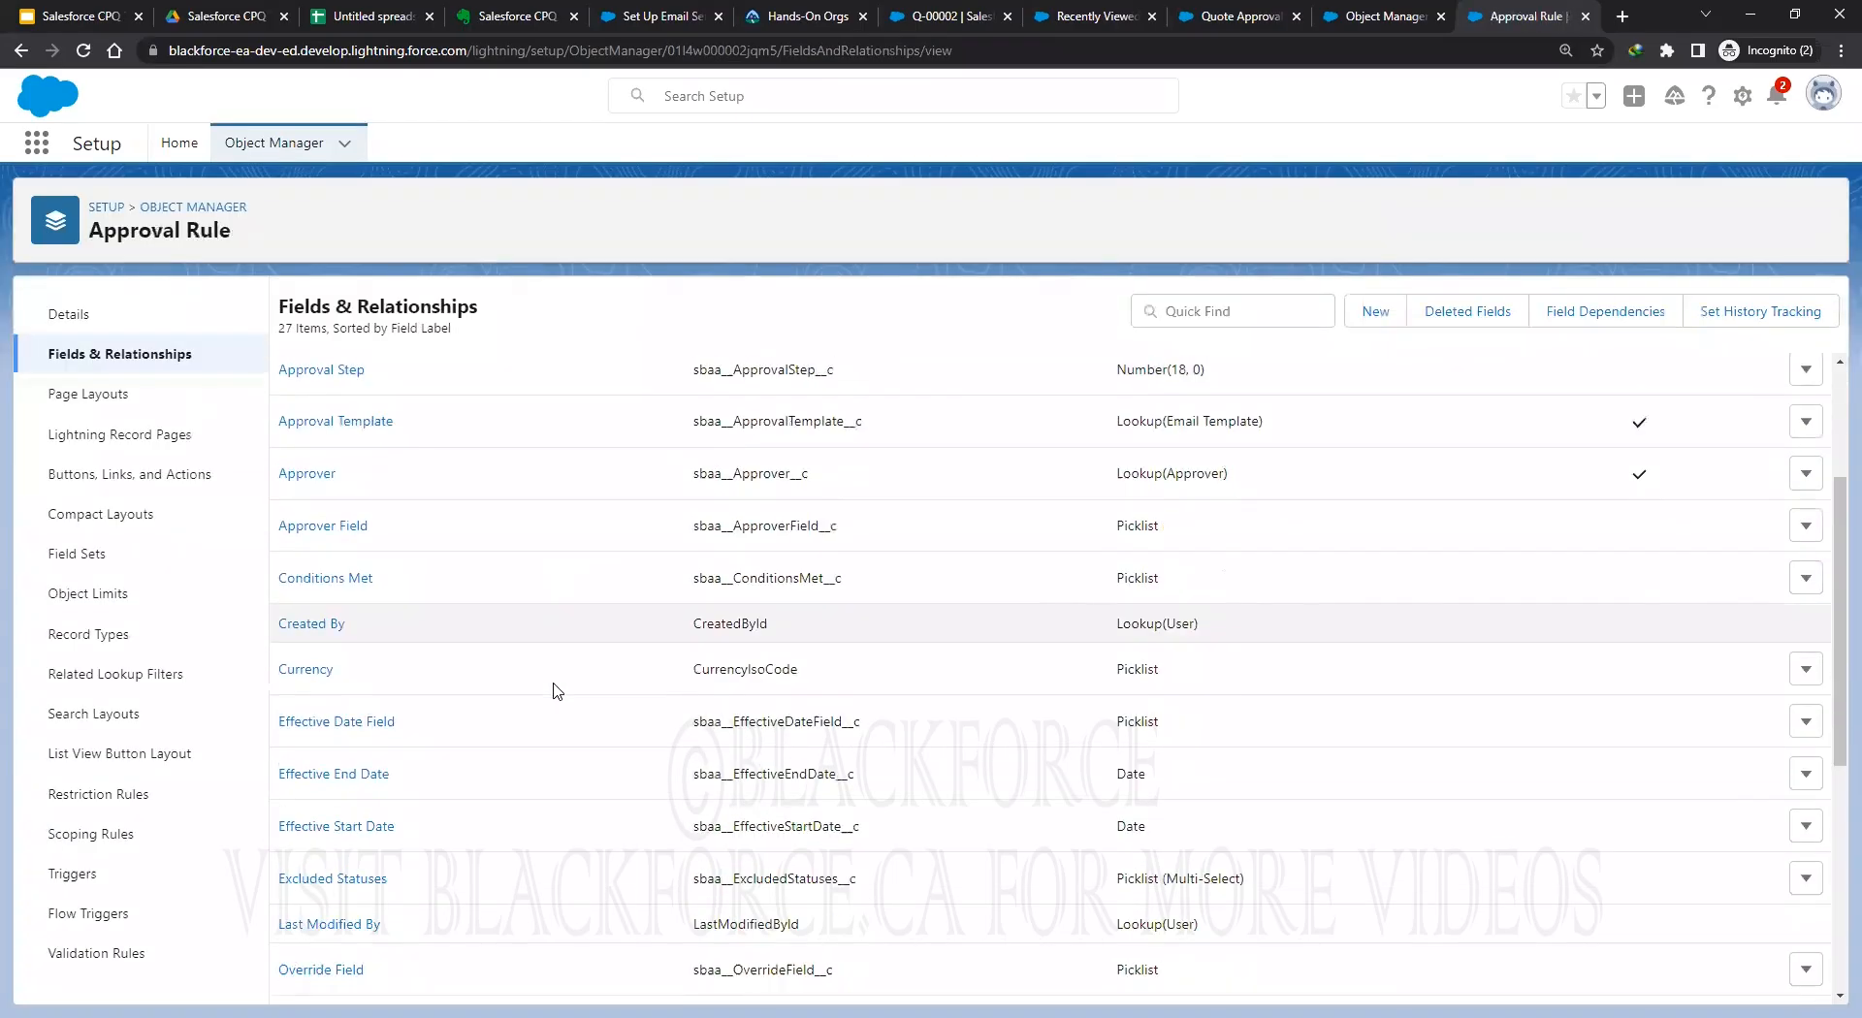
pyautogui.scroll(-2, 559, 686)
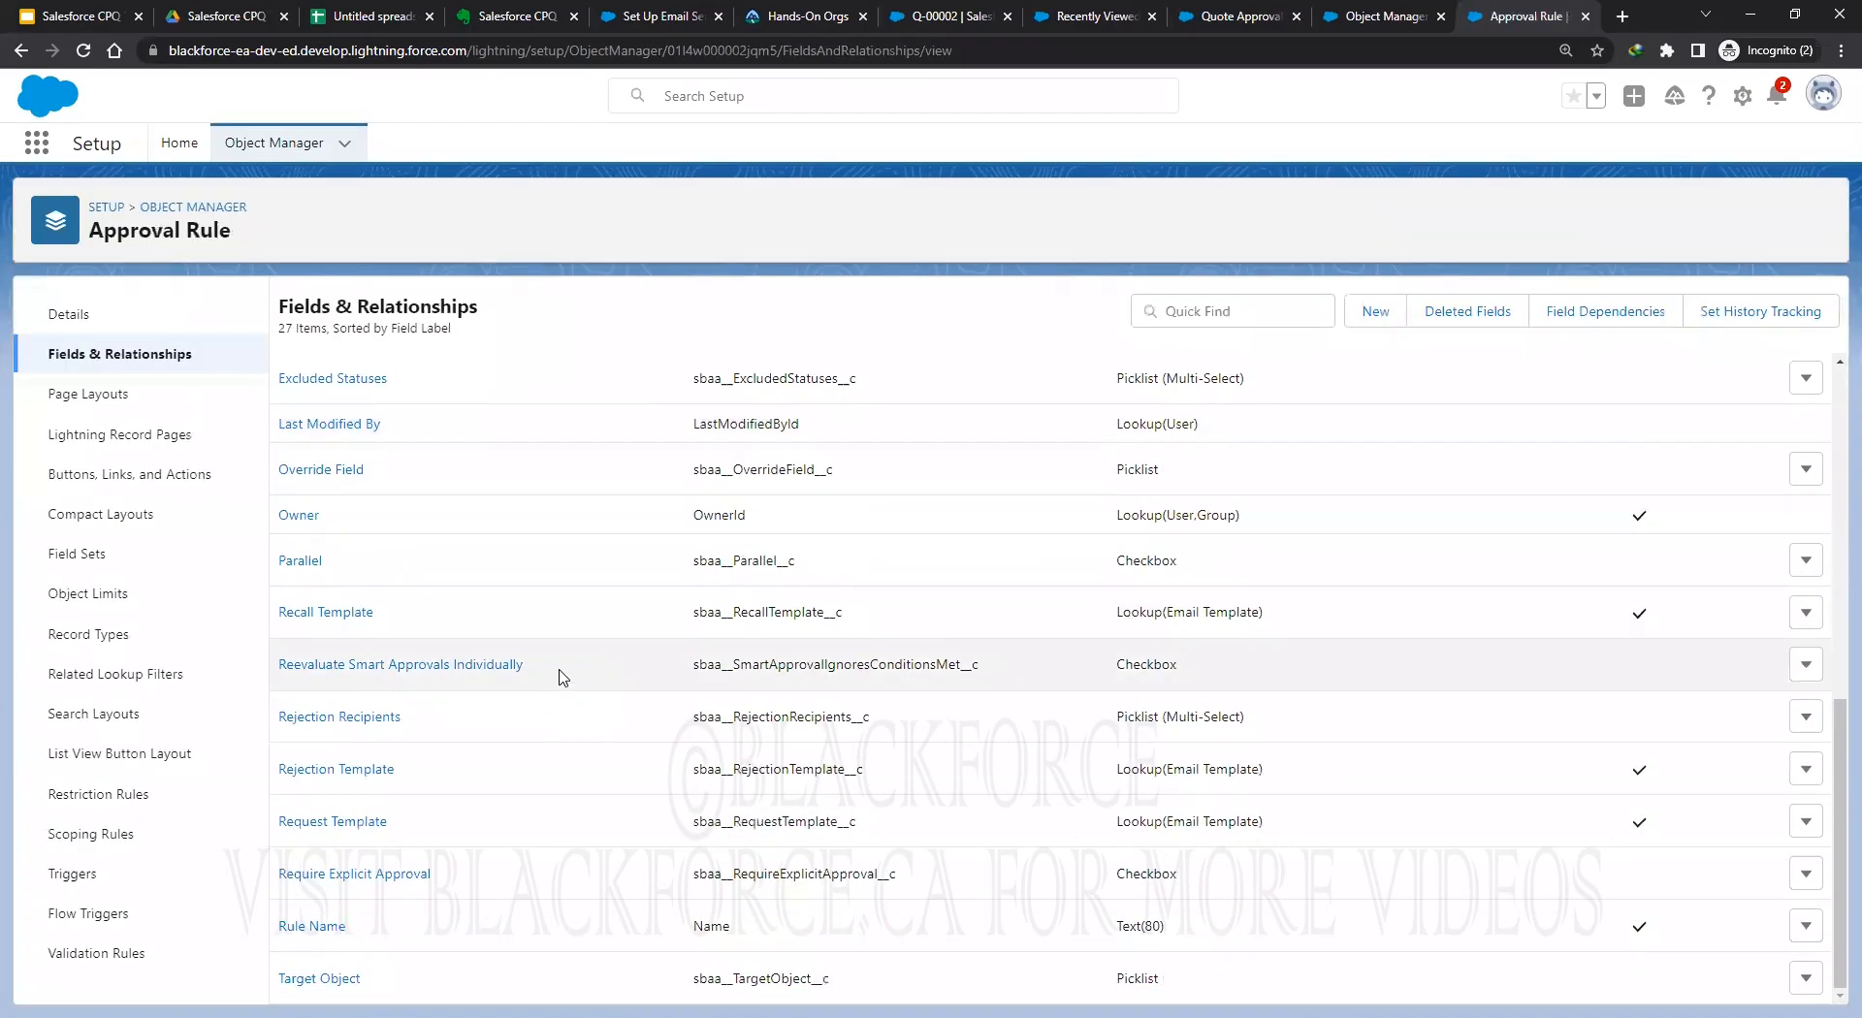
pyautogui.click(312, 980)
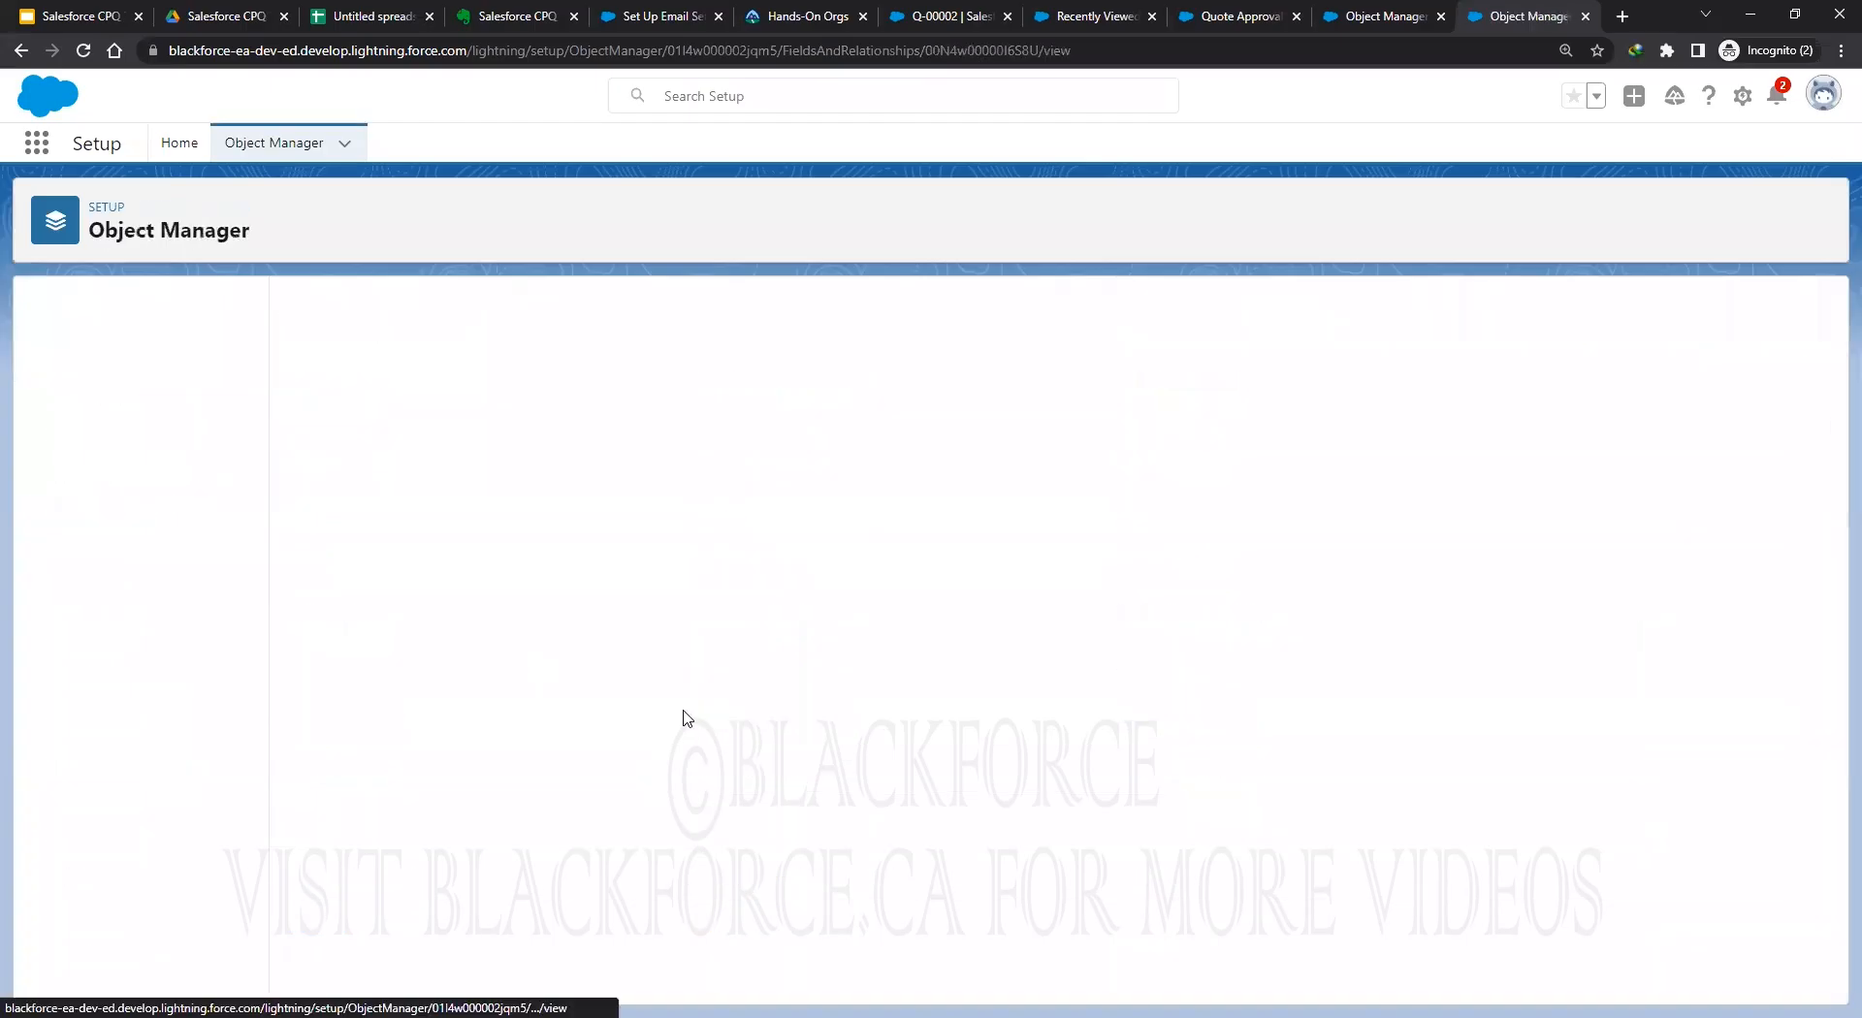
pyautogui.scroll(-5, 660, 678)
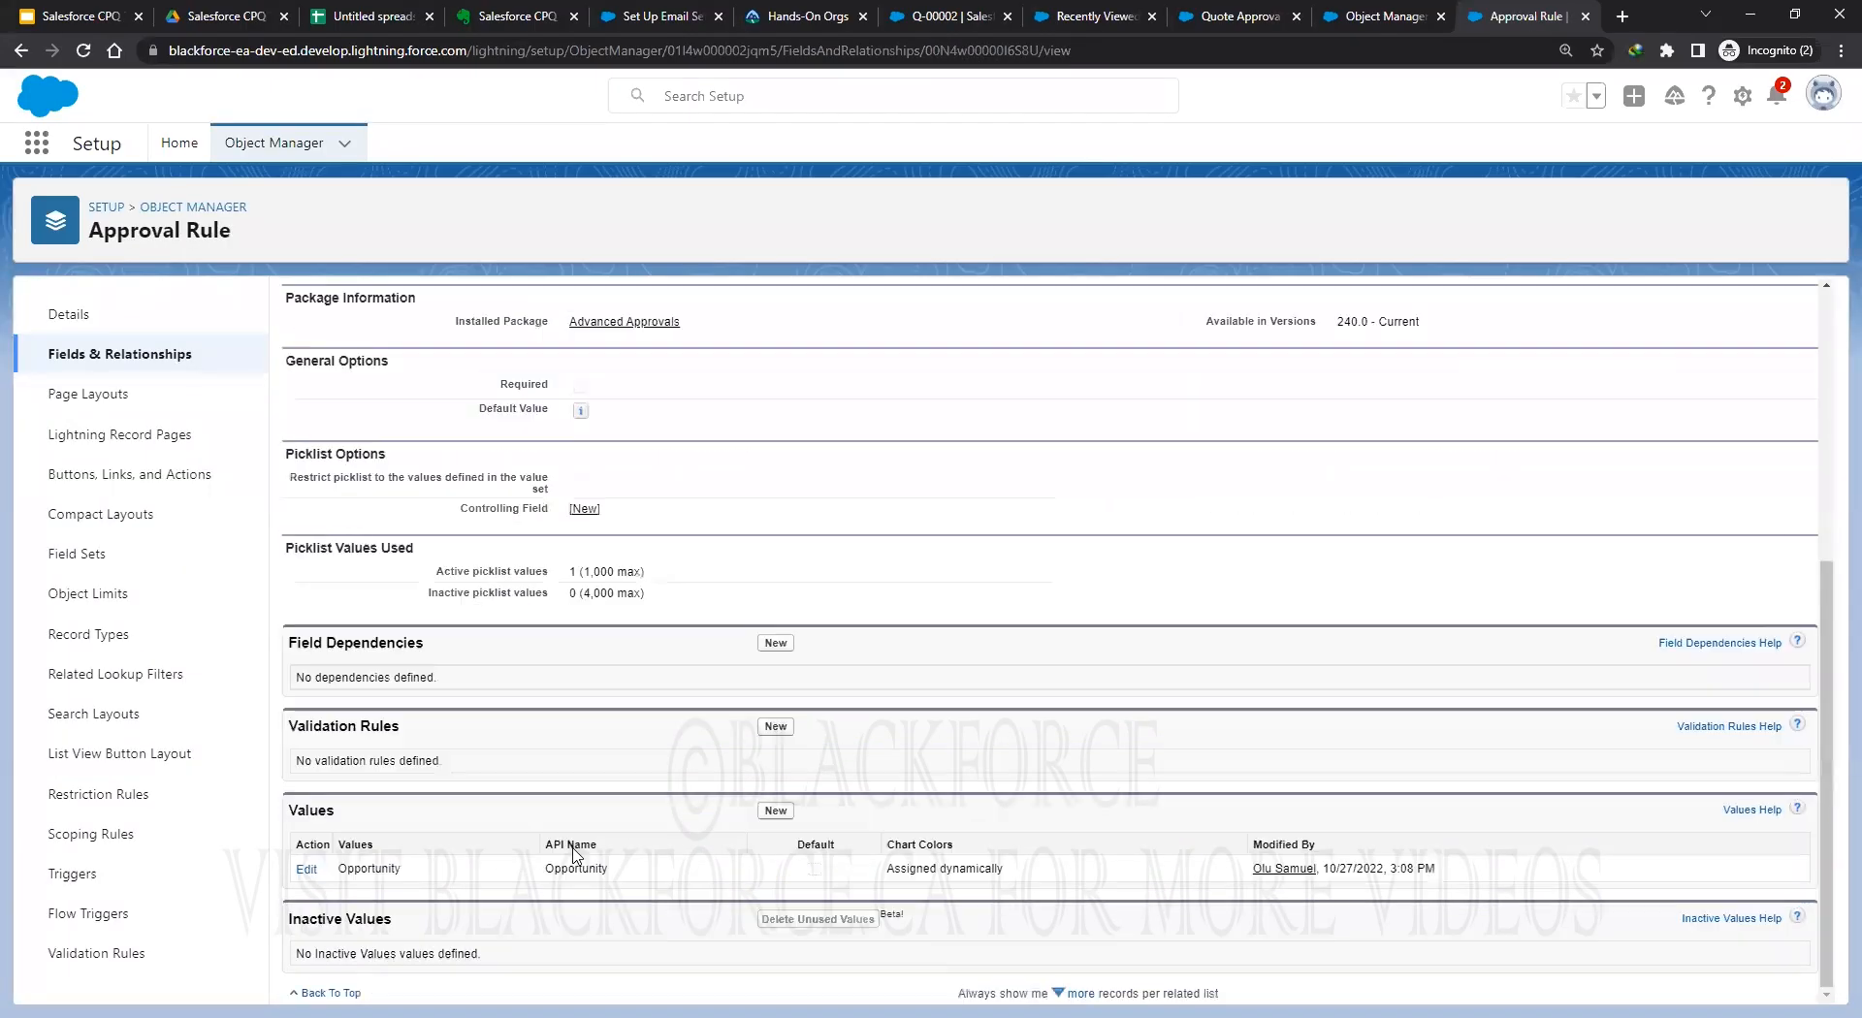
pyautogui.click(776, 810)
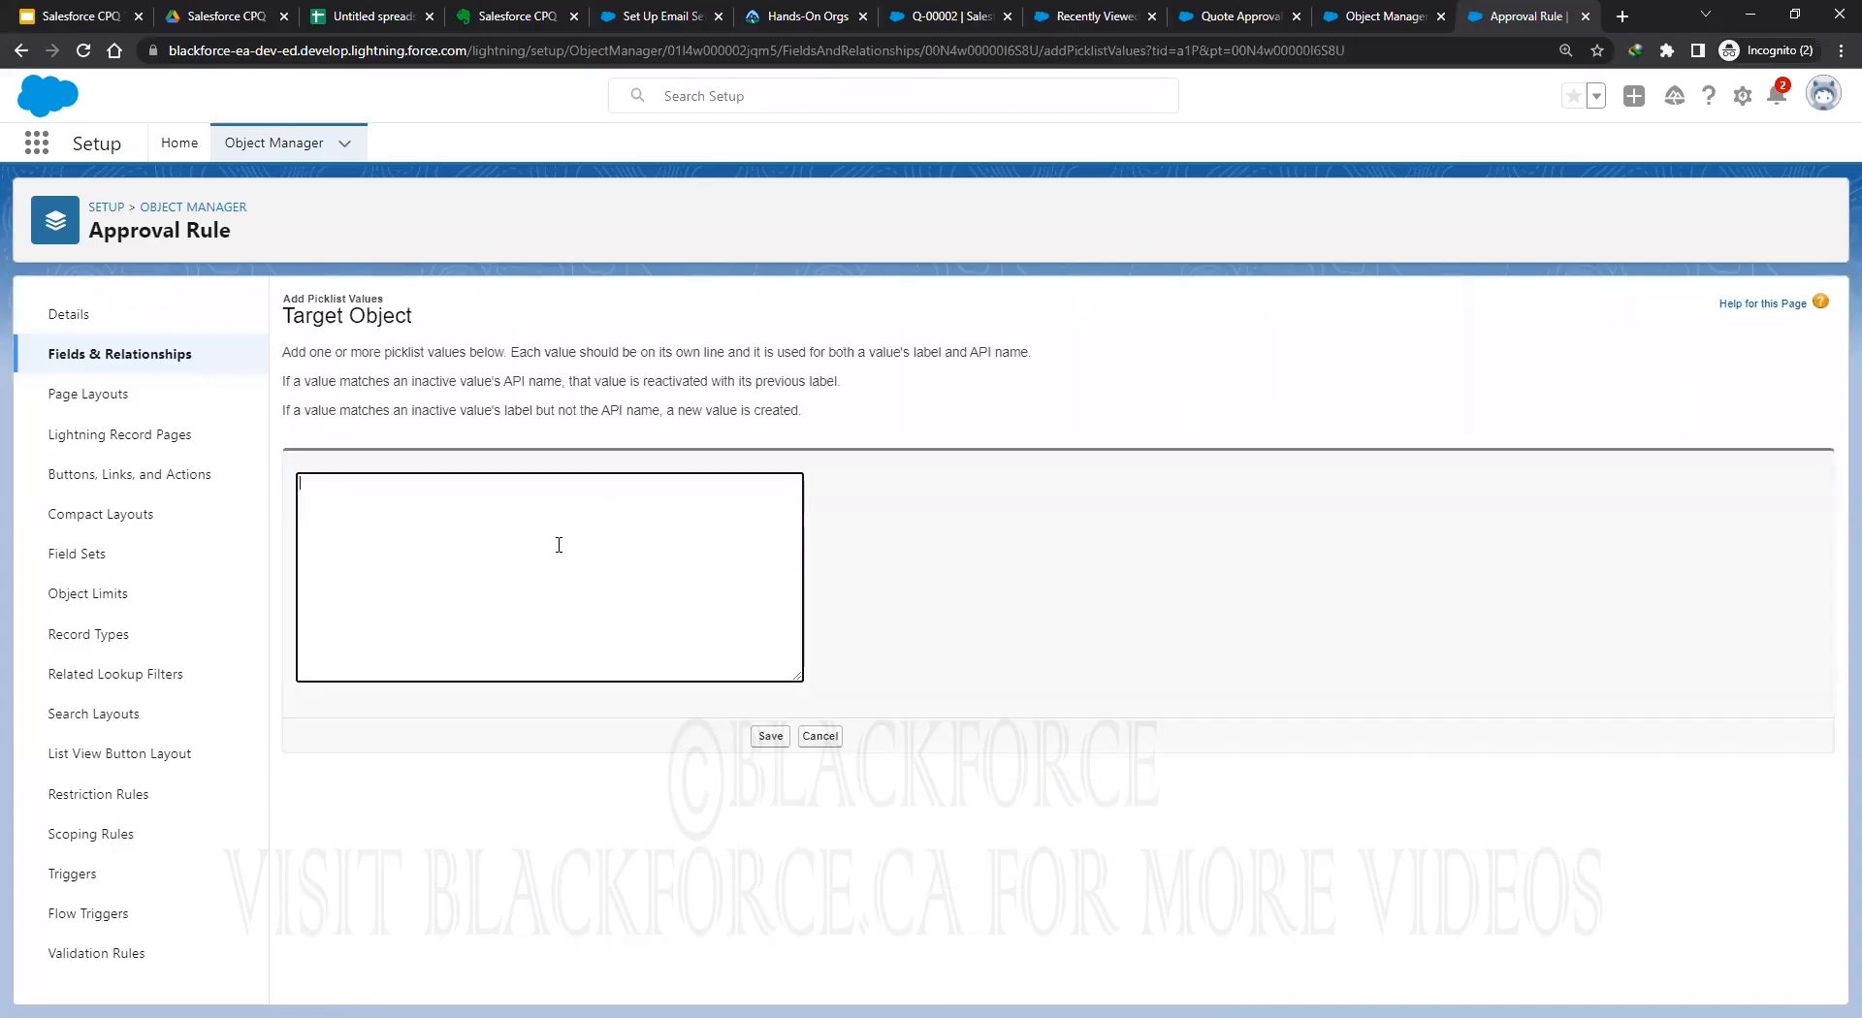
pyautogui.hotkey('ctrl', 'v')
pyautogui.click(770, 737)
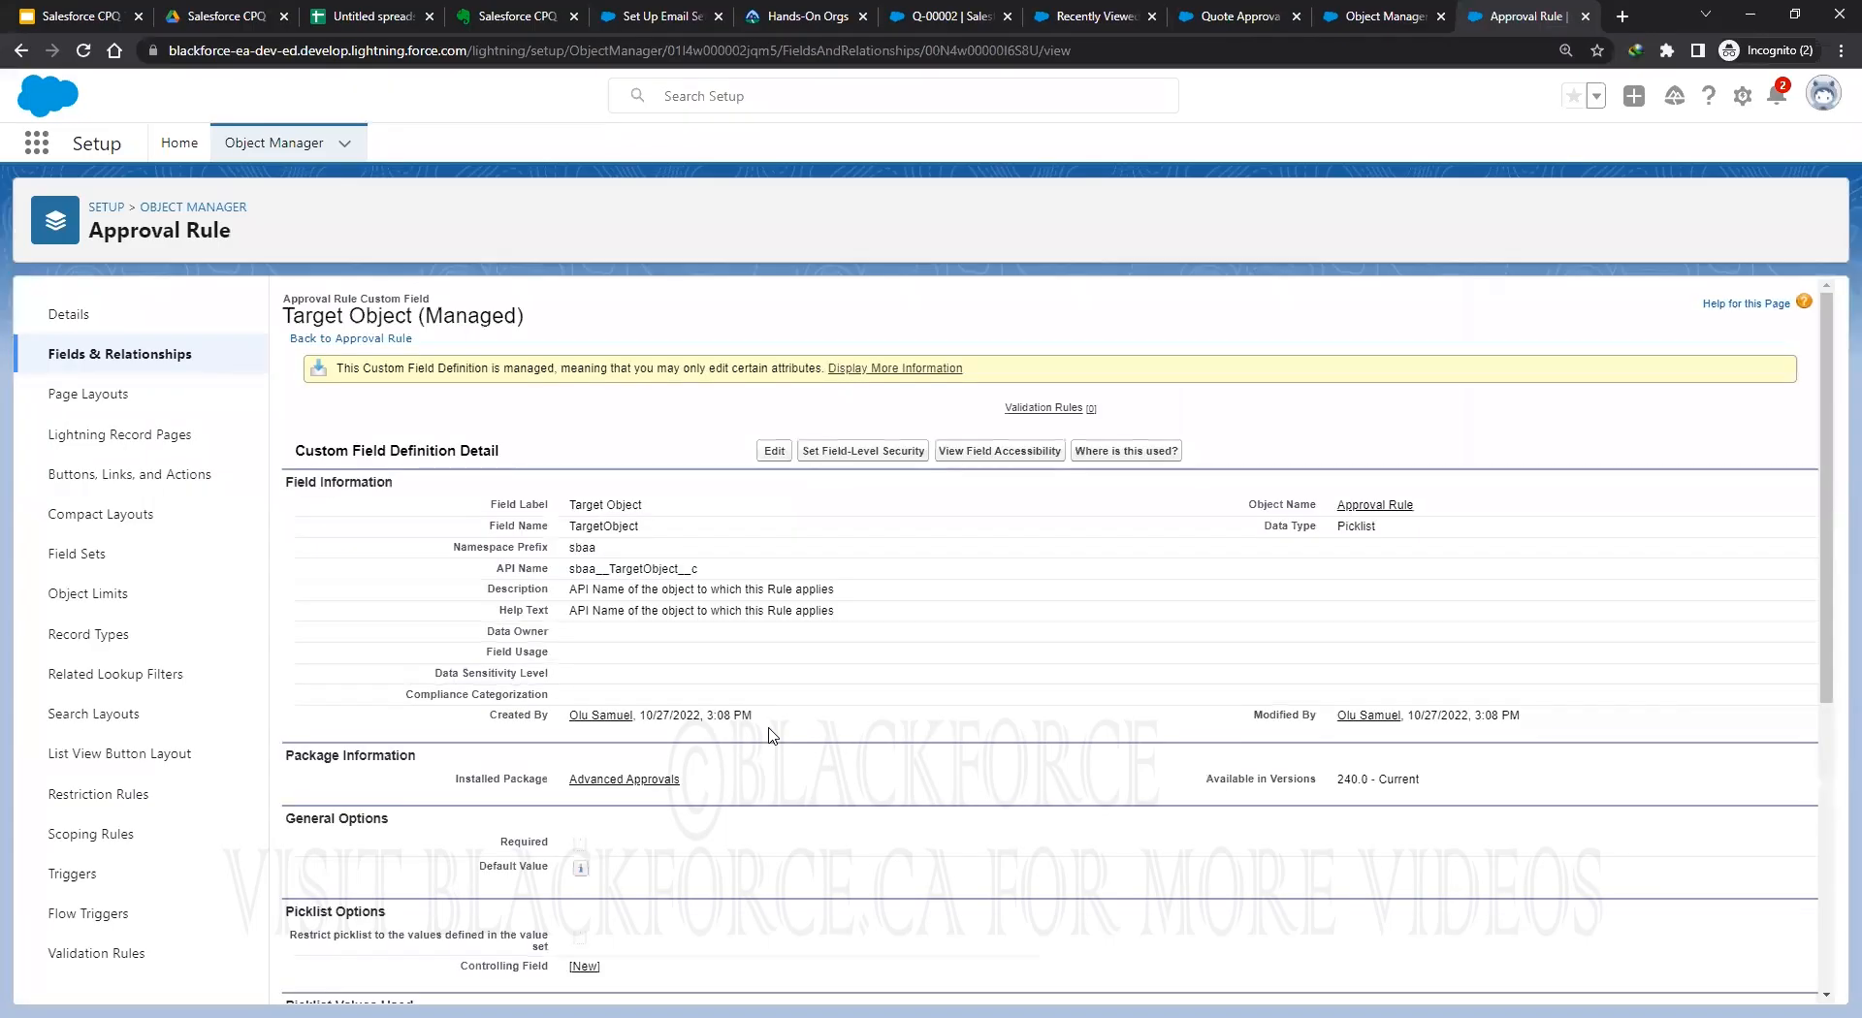
# Reload the Quote Approval Process record and set its Target Object to SBQQ__Quote__c.
pyautogui.click(1053, 17)
pyautogui.click(945, 16)
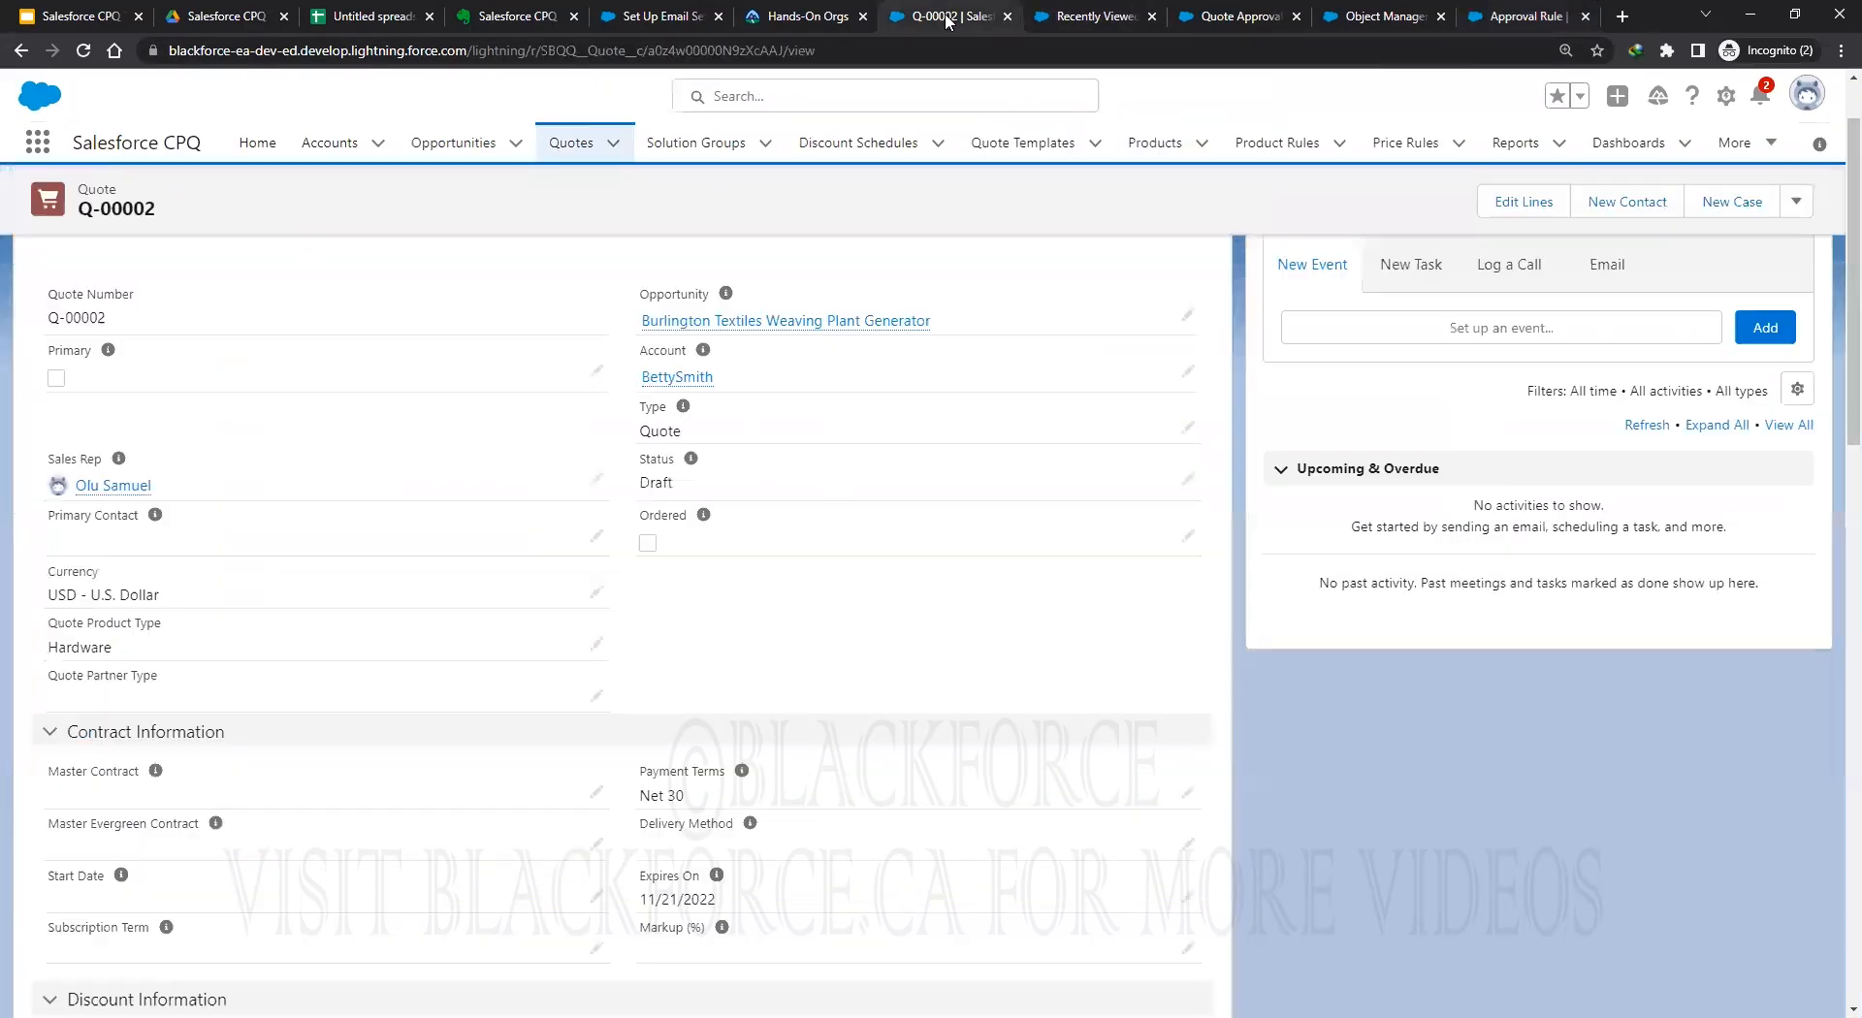
pyautogui.click(1093, 15)
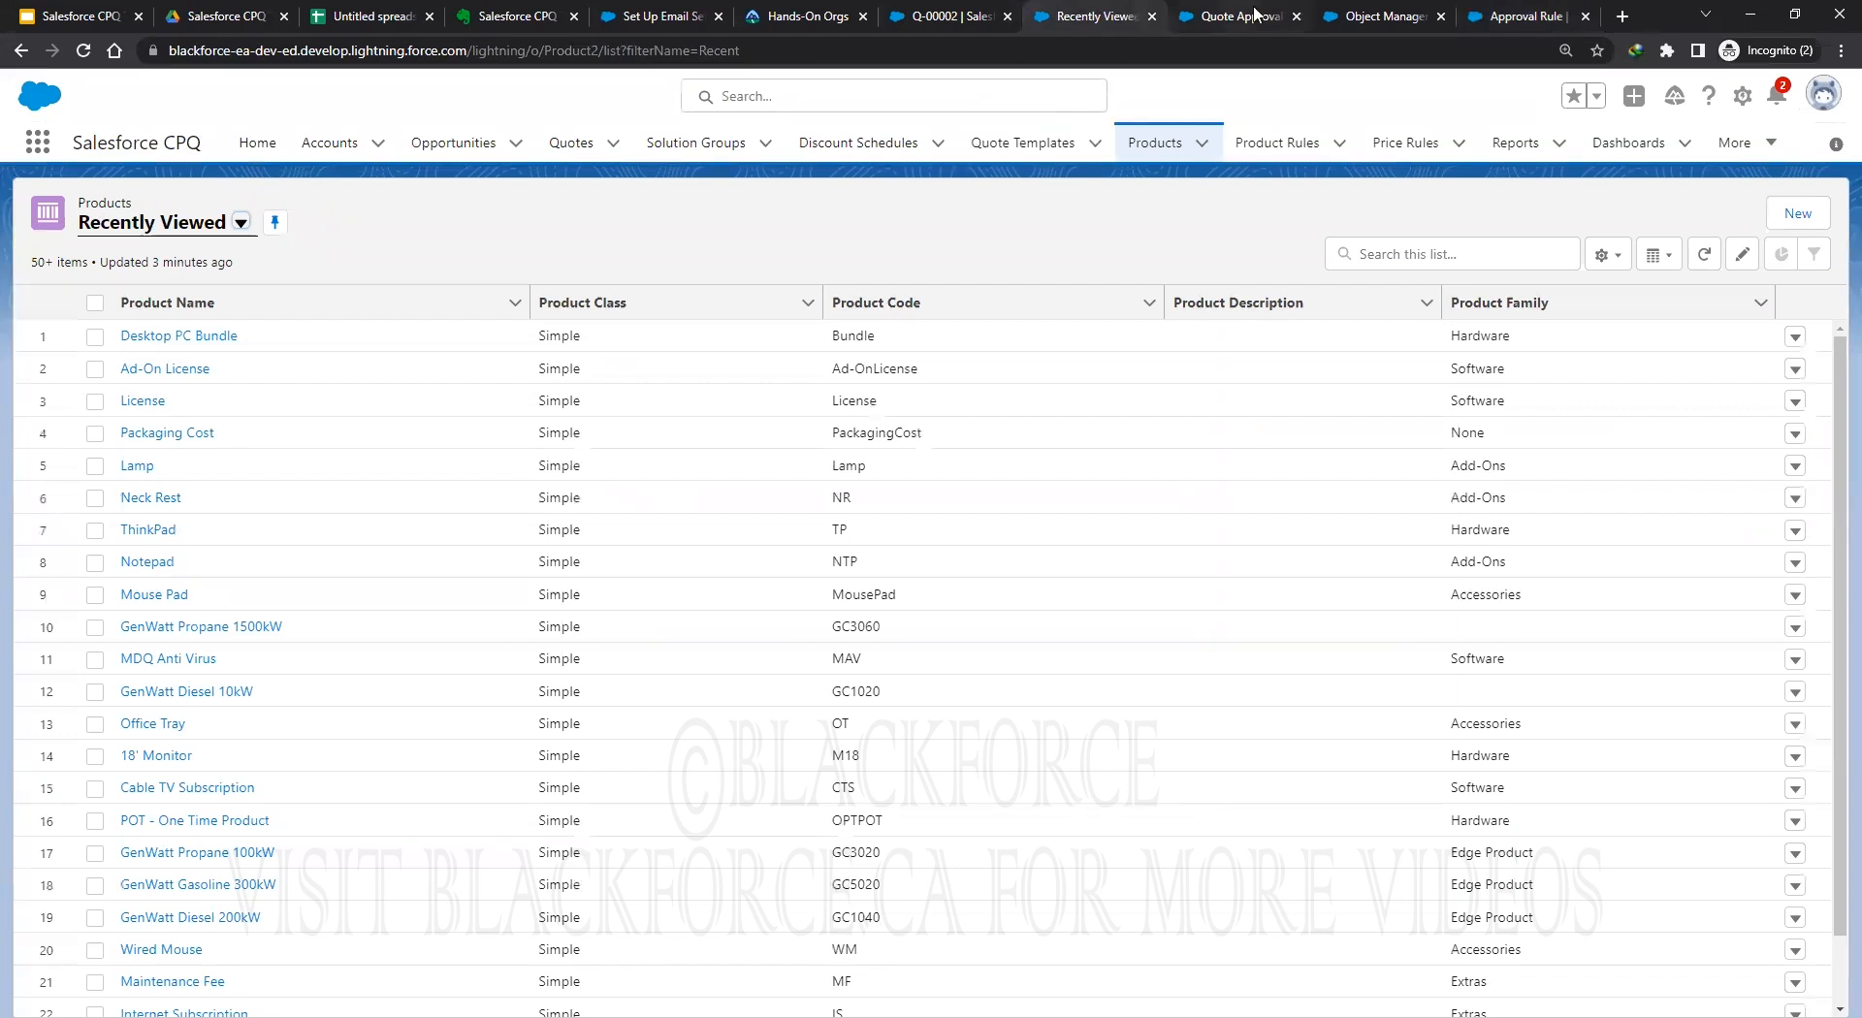
pyautogui.hotkey('ctrl', 'Tab')
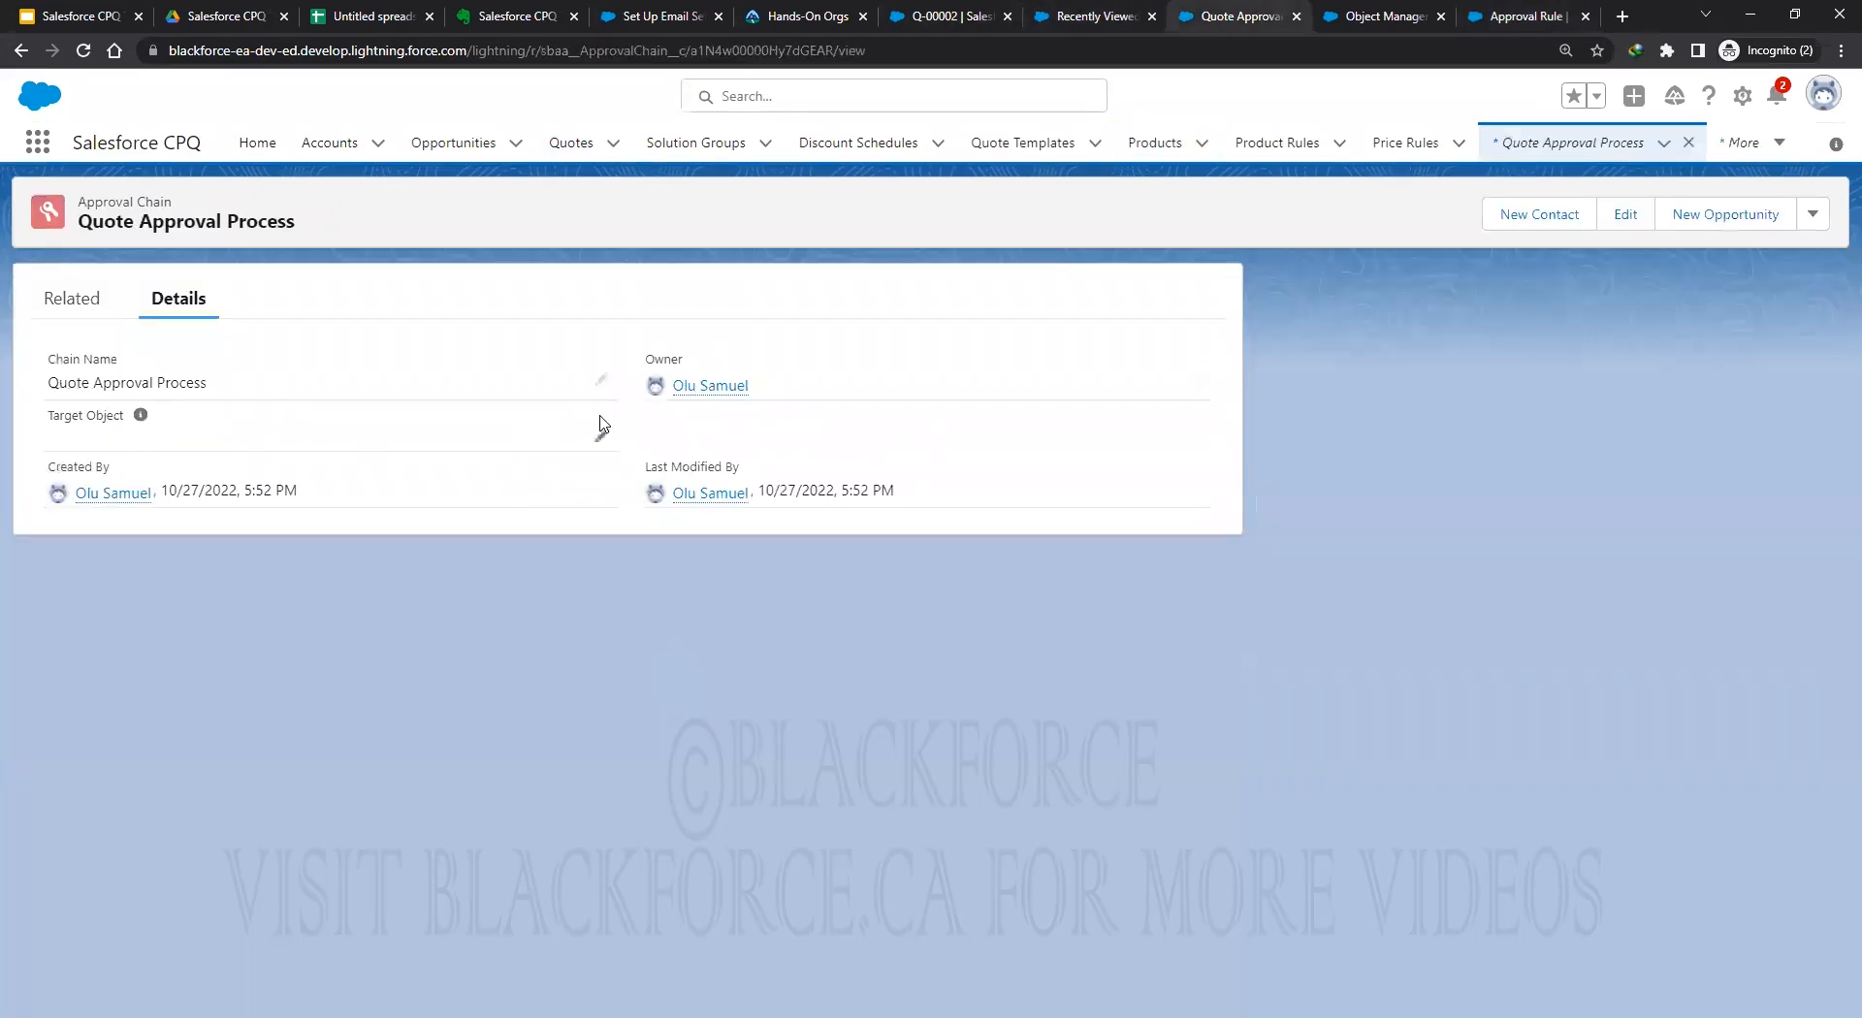
pyautogui.press('F5')
pyautogui.click(601, 435)
pyautogui.click(158, 473)
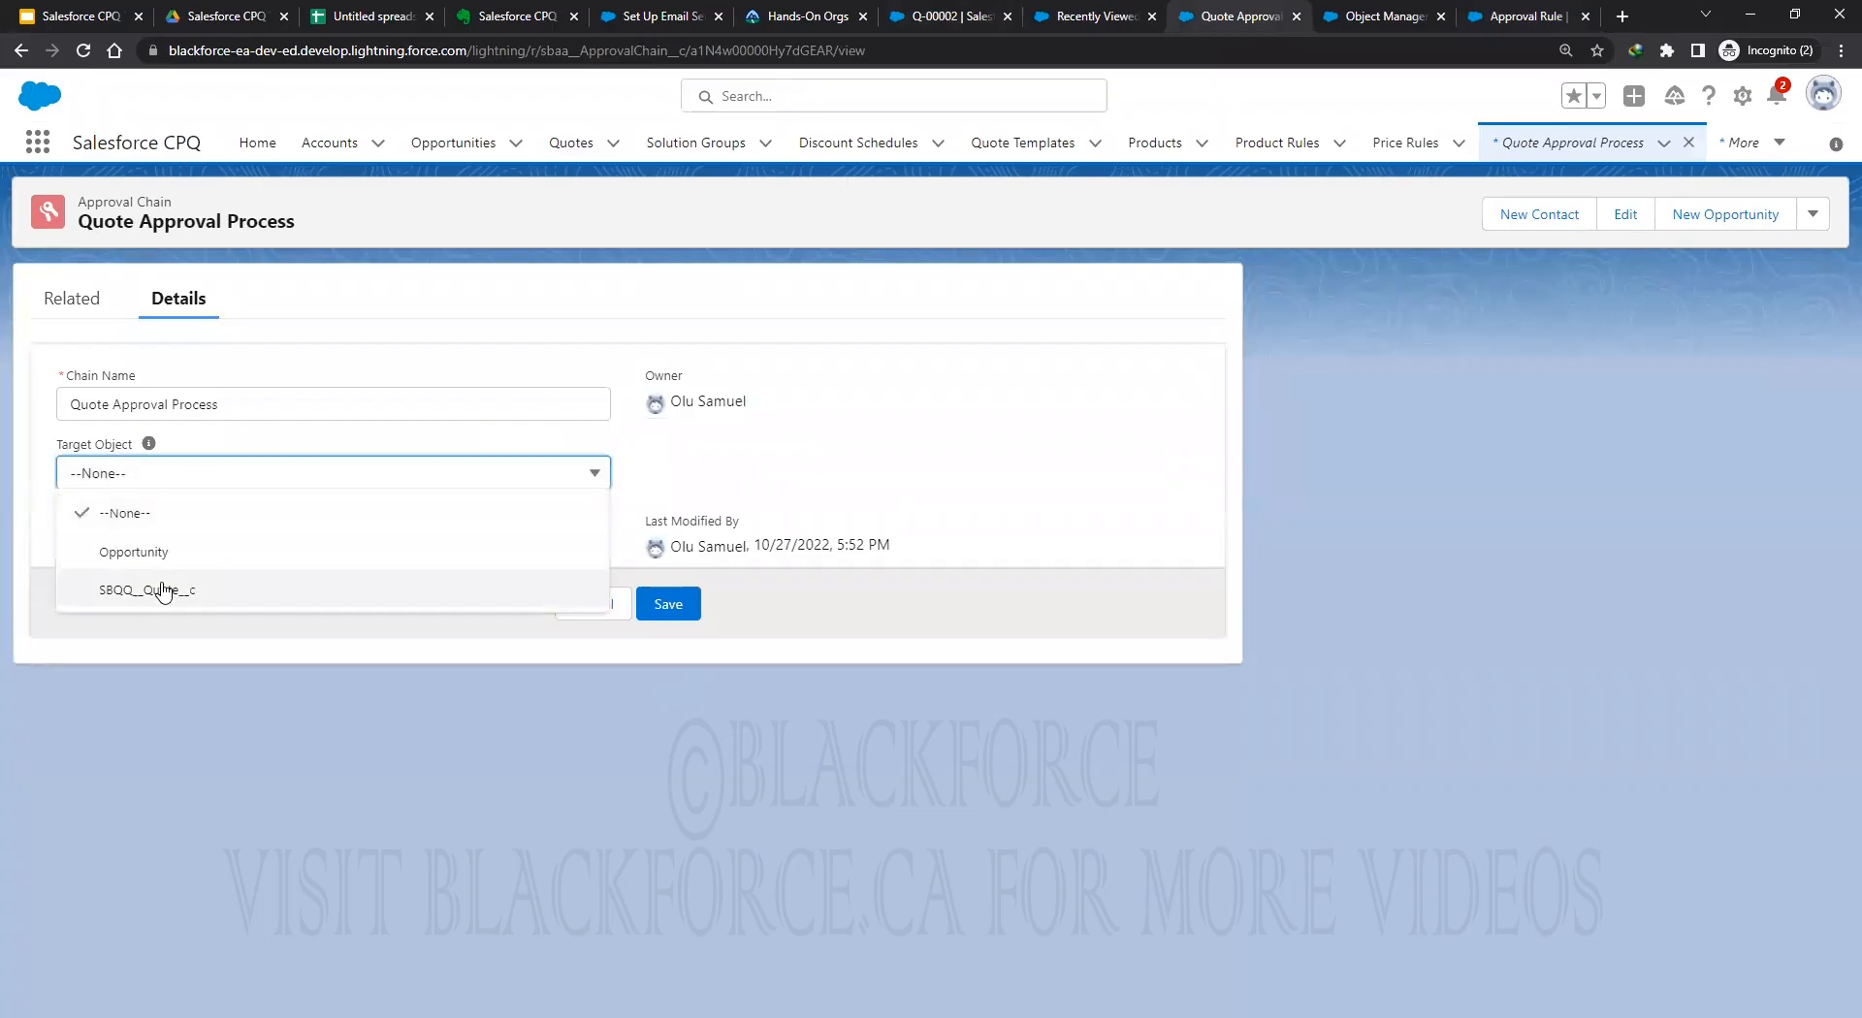
pyautogui.click(150, 589)
pyautogui.click(669, 605)
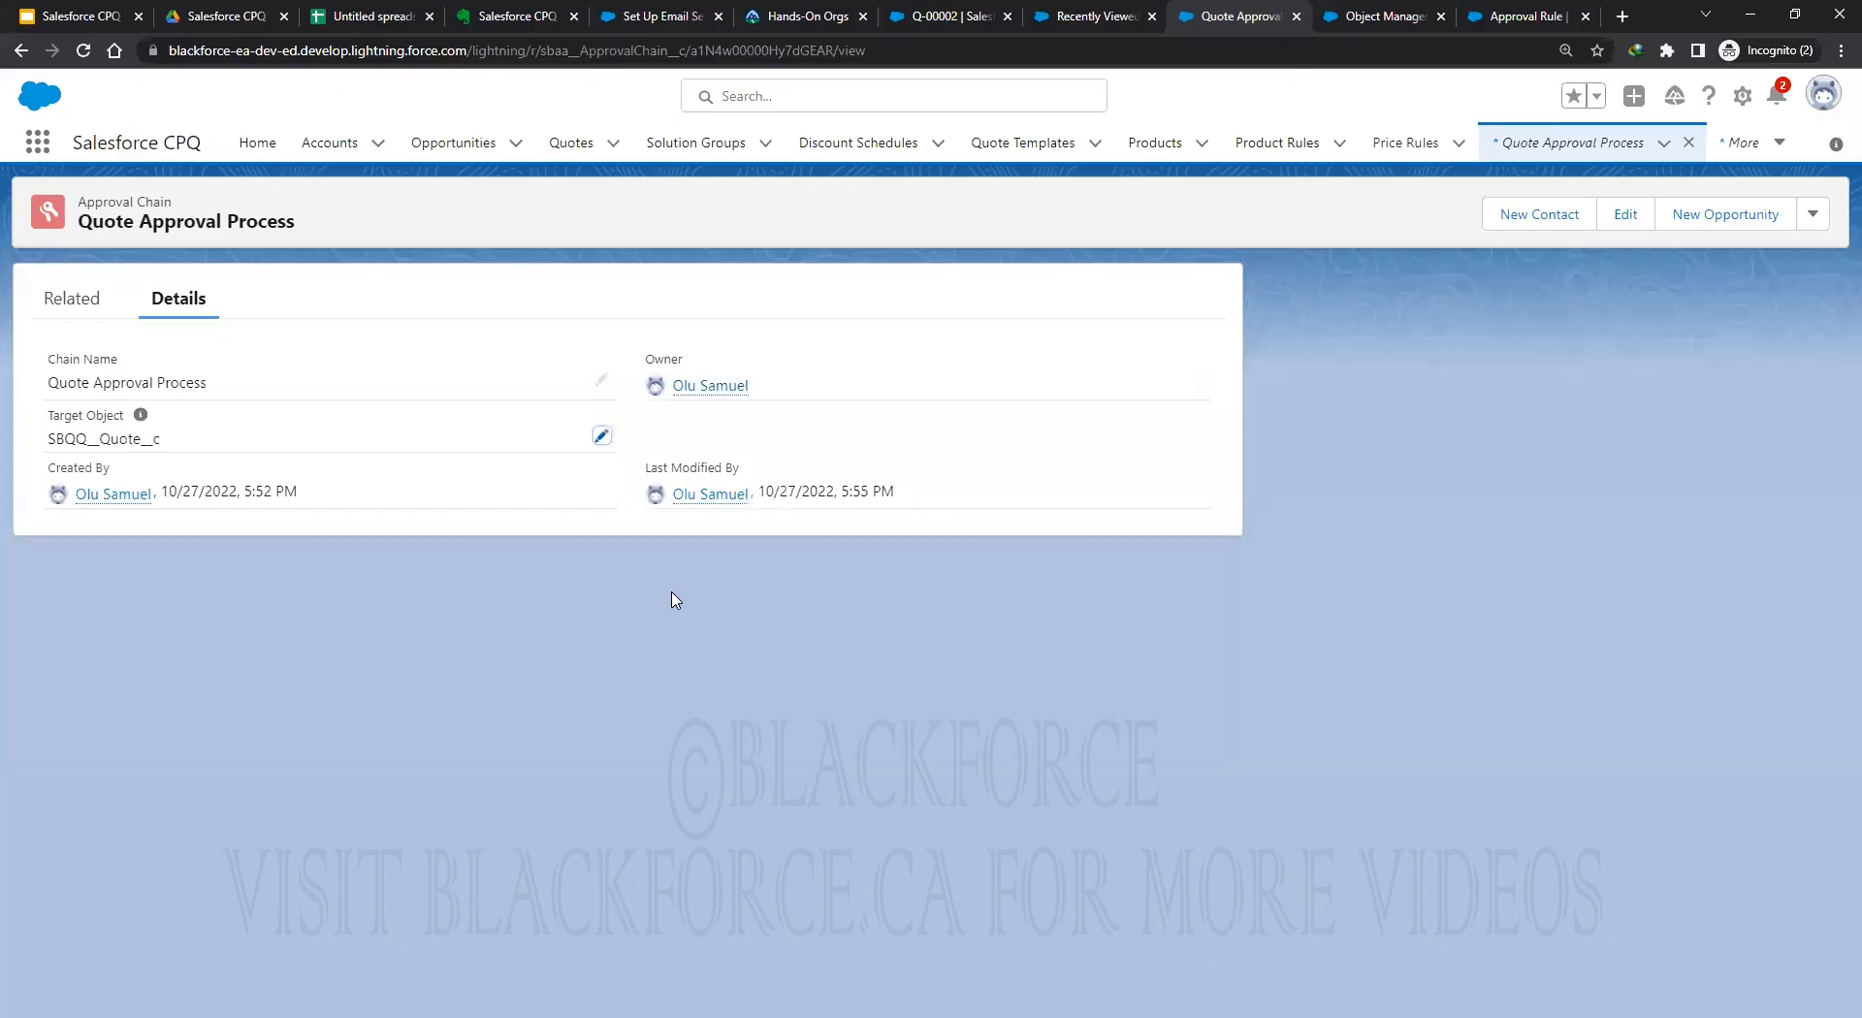
# Check the chain's Related tab for approval rules and approvals.
pyautogui.click(75, 300)
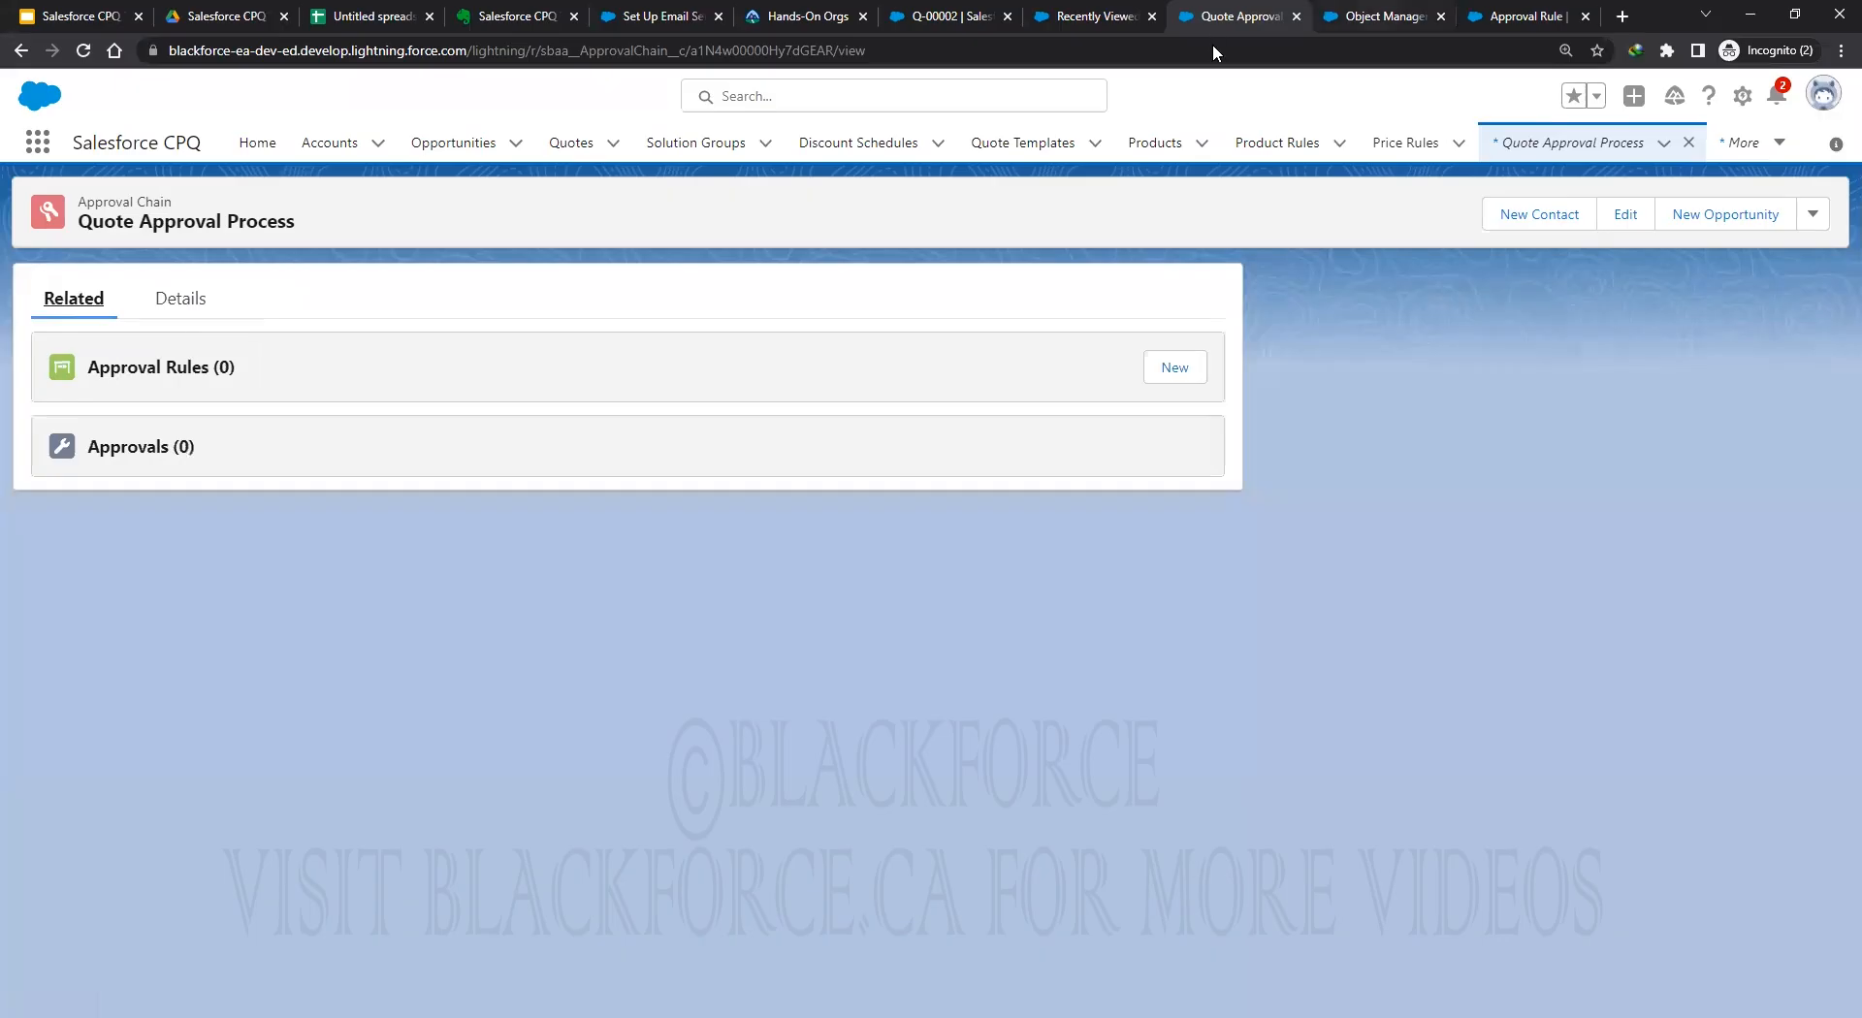
pyautogui.click(1376, 16)
pyautogui.click(1223, 19)
# Open Approvers in a new tab via the App Launcher and pin the All list view.
pyautogui.click(39, 143)
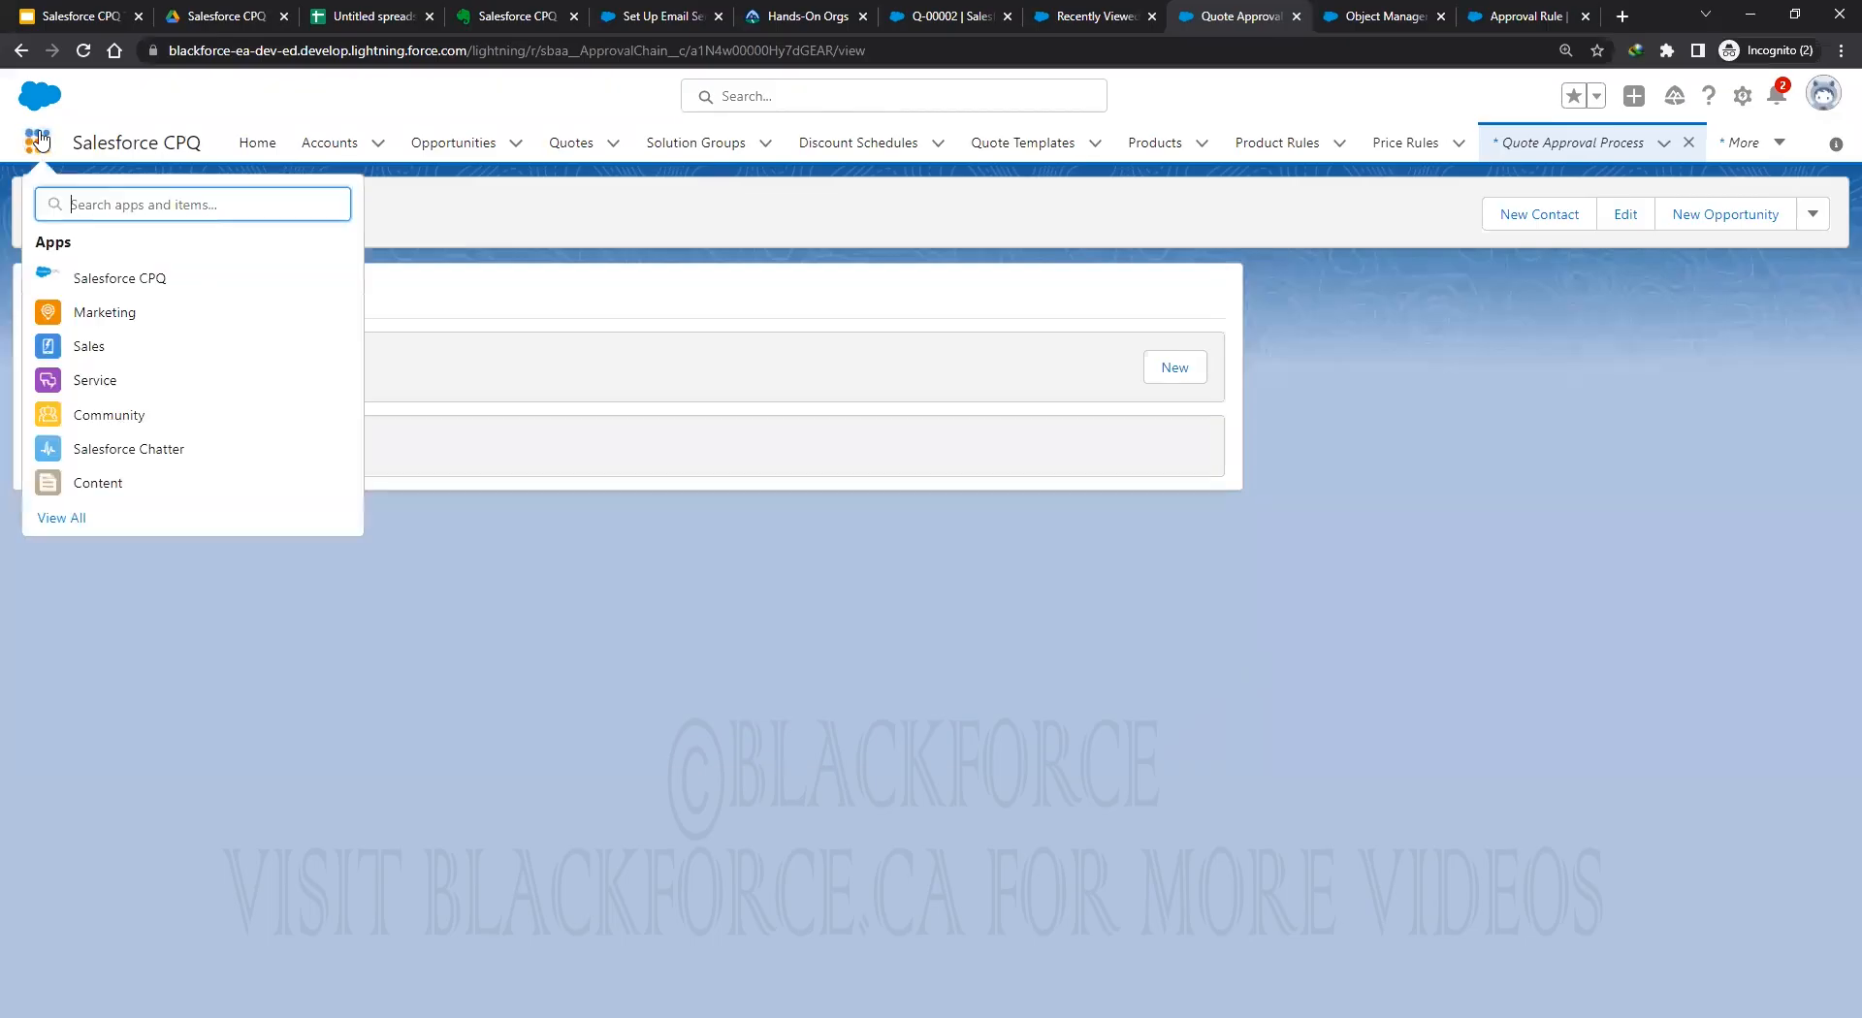
pyautogui.write('approvers')
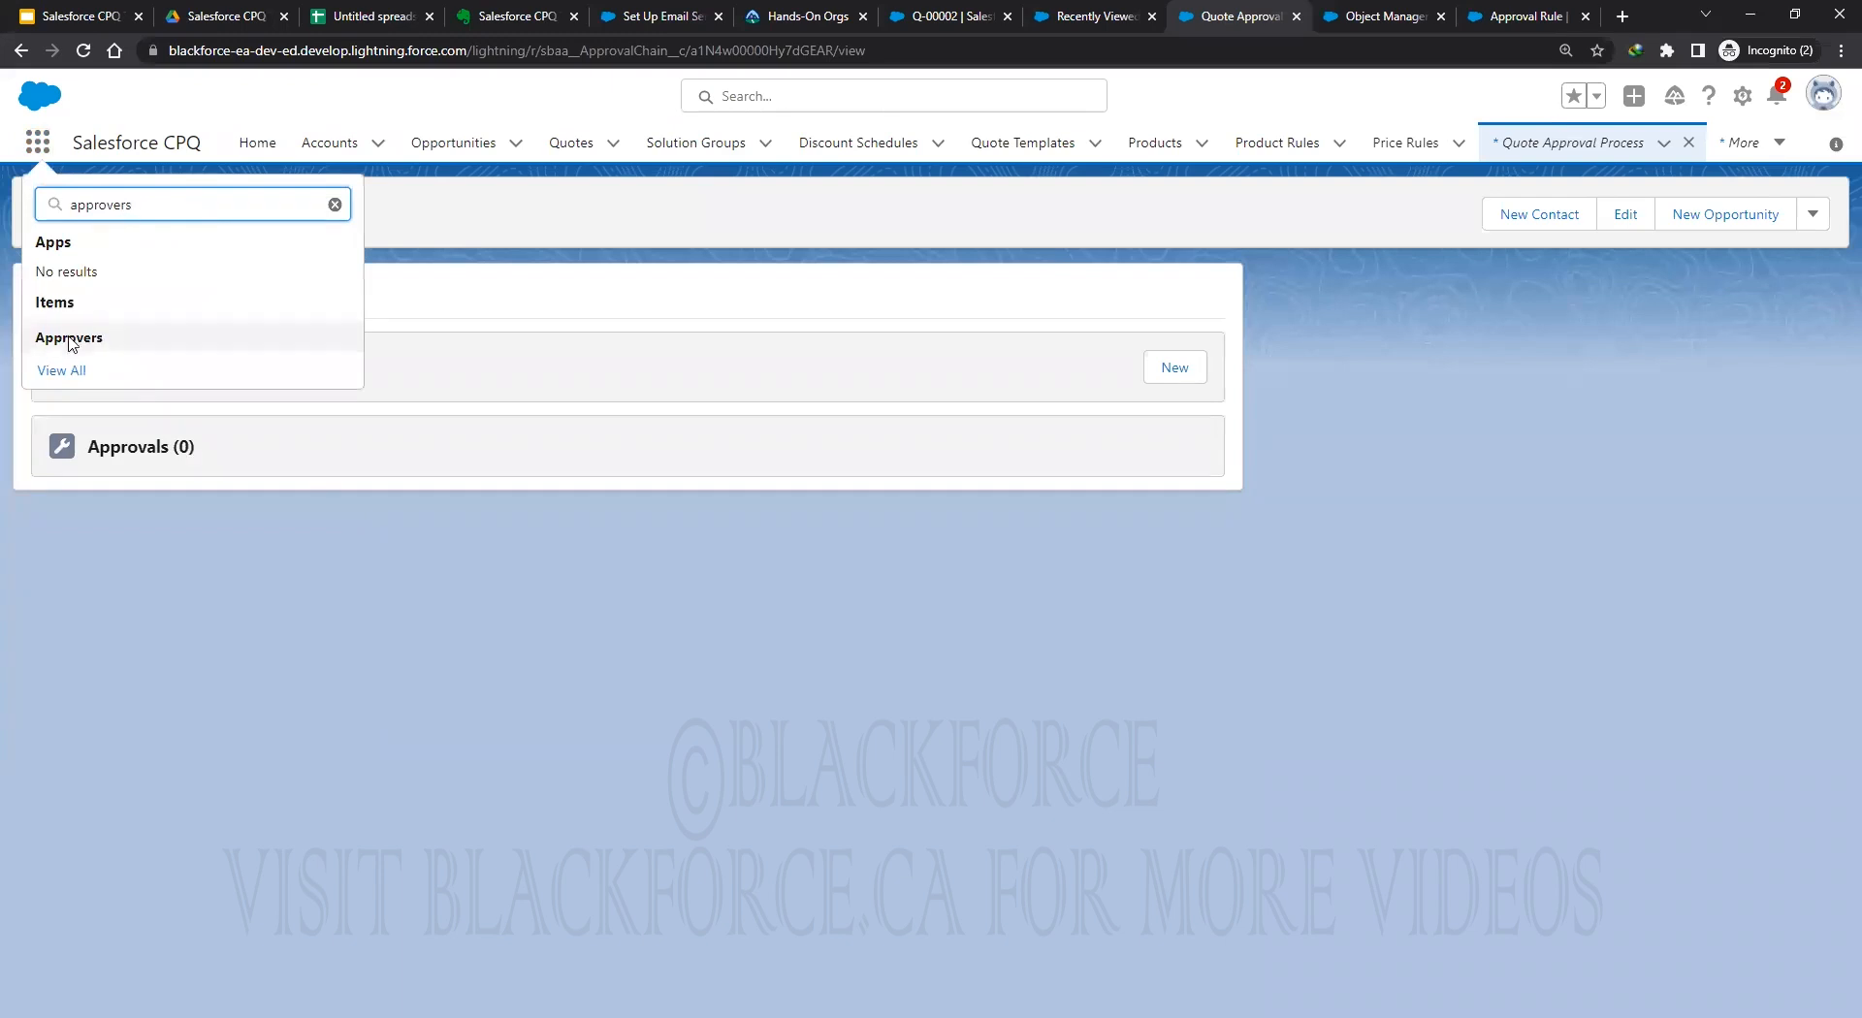
pyautogui.rightClick(72, 337)
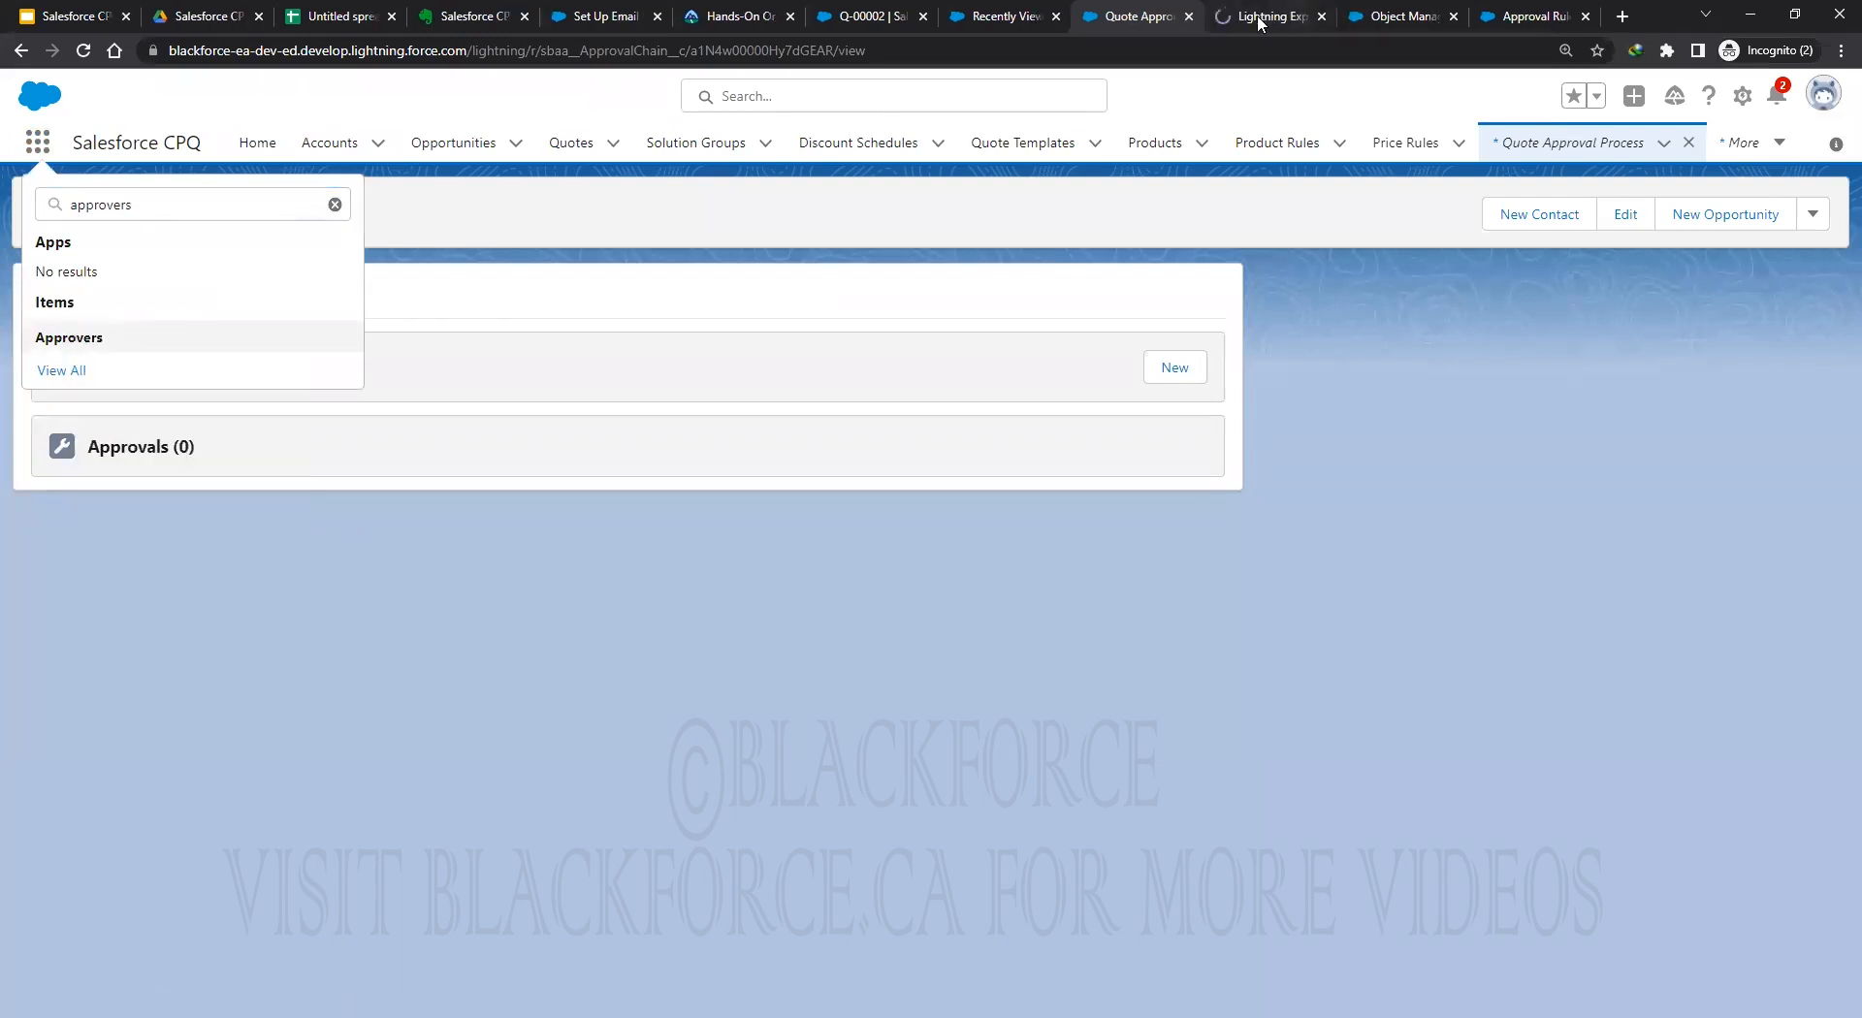
pyautogui.click(1251, 16)
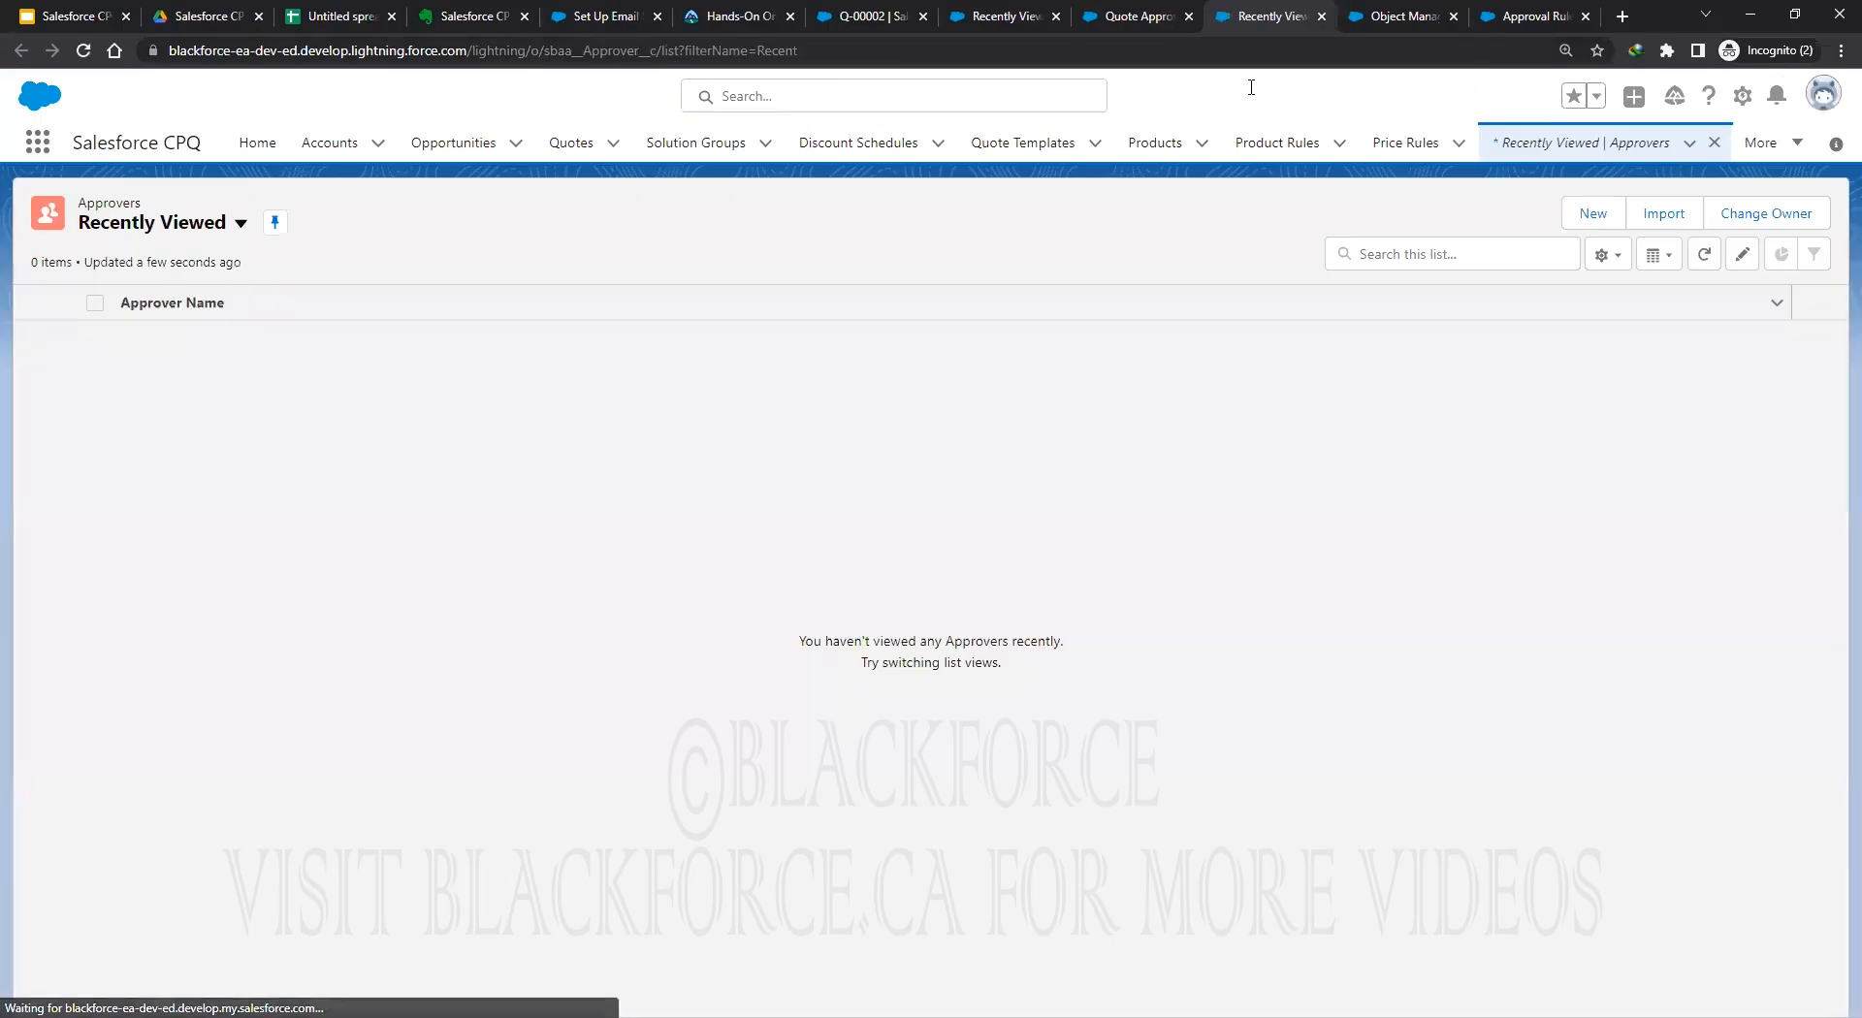
pyautogui.click(239, 224)
pyautogui.click(144, 307)
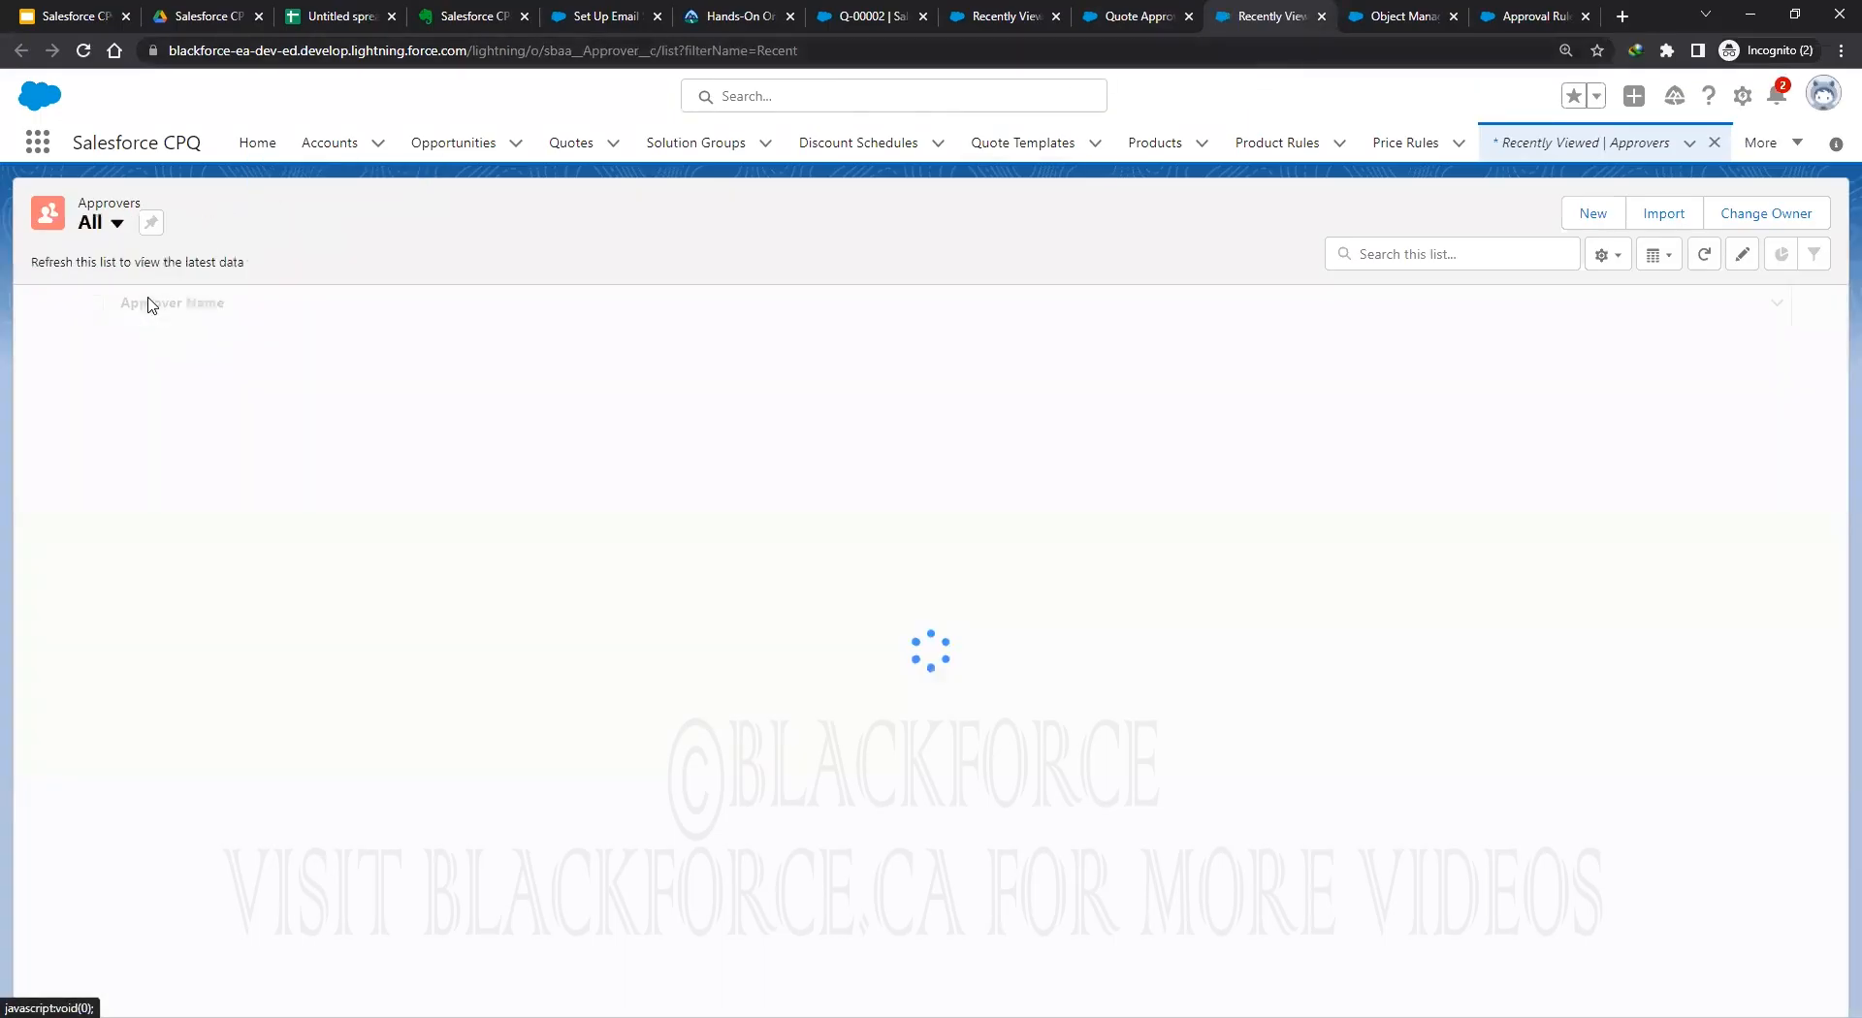
pyautogui.click(151, 222)
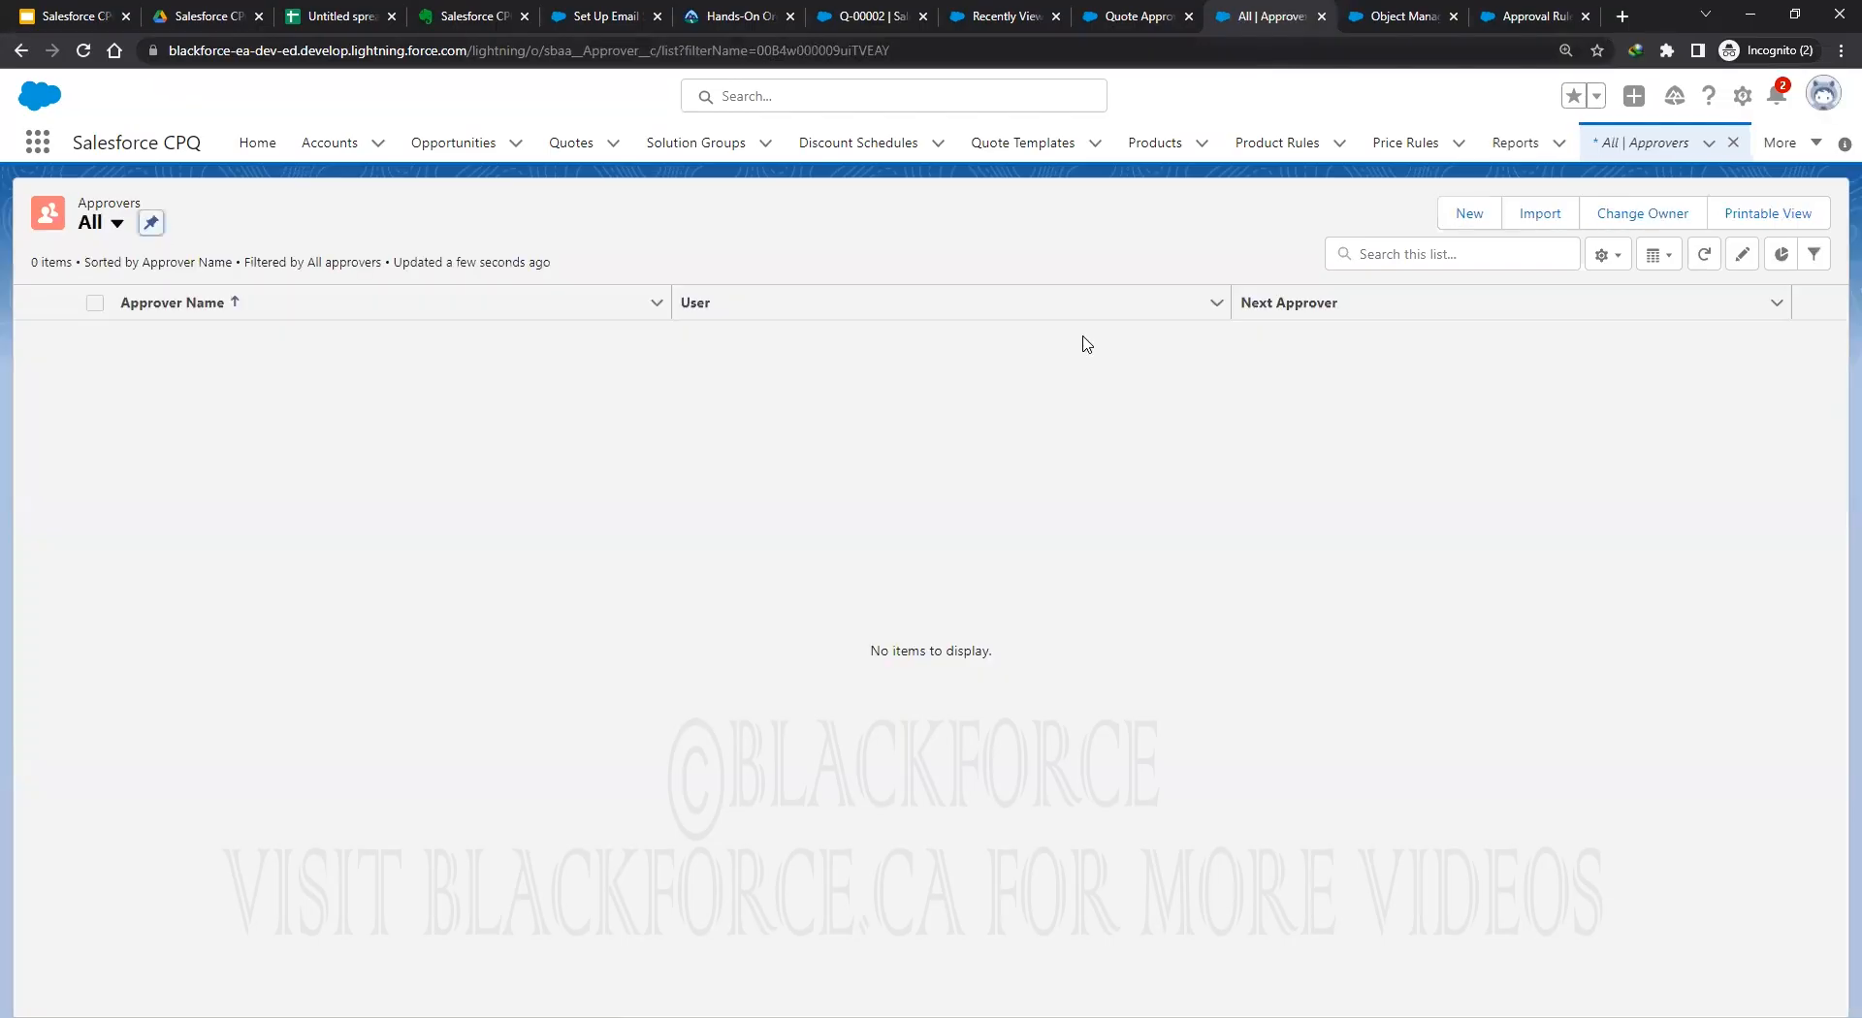
# Open the New Approver form and read the Unanimous field's help text.
pyautogui.click(1467, 217)
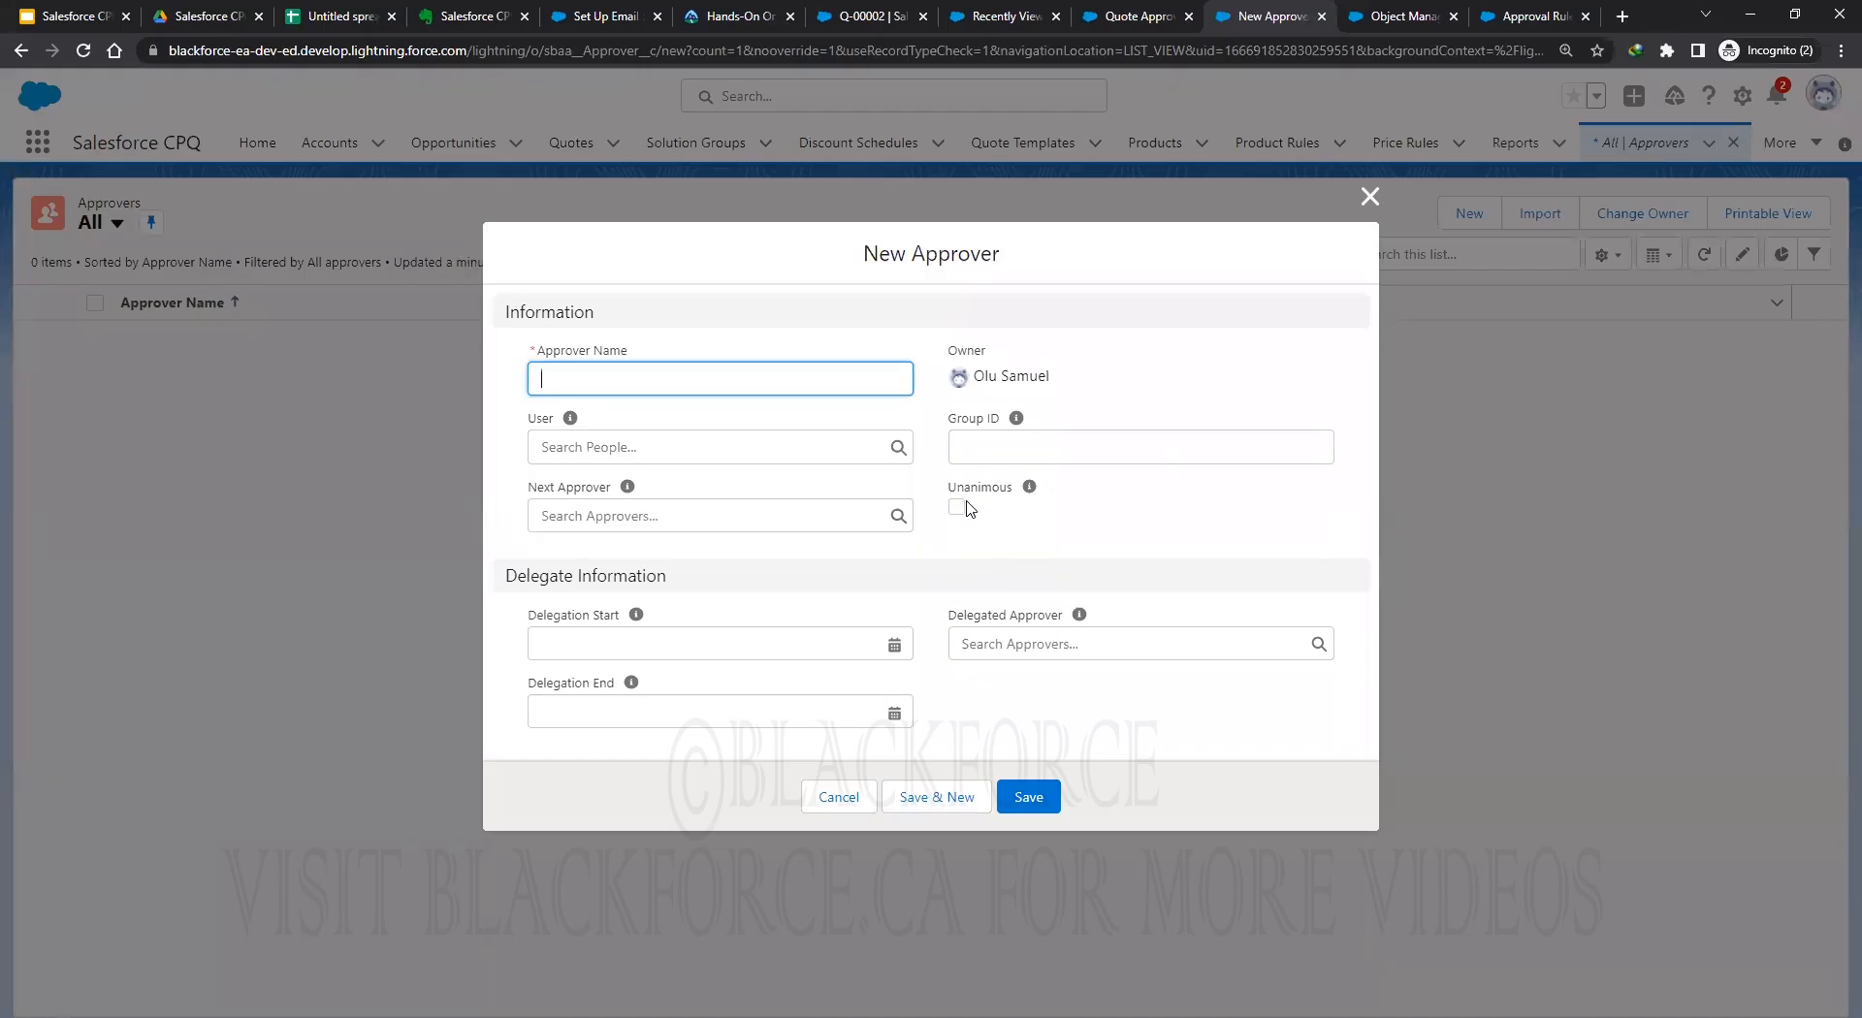
pyautogui.moveTo(1029, 486)
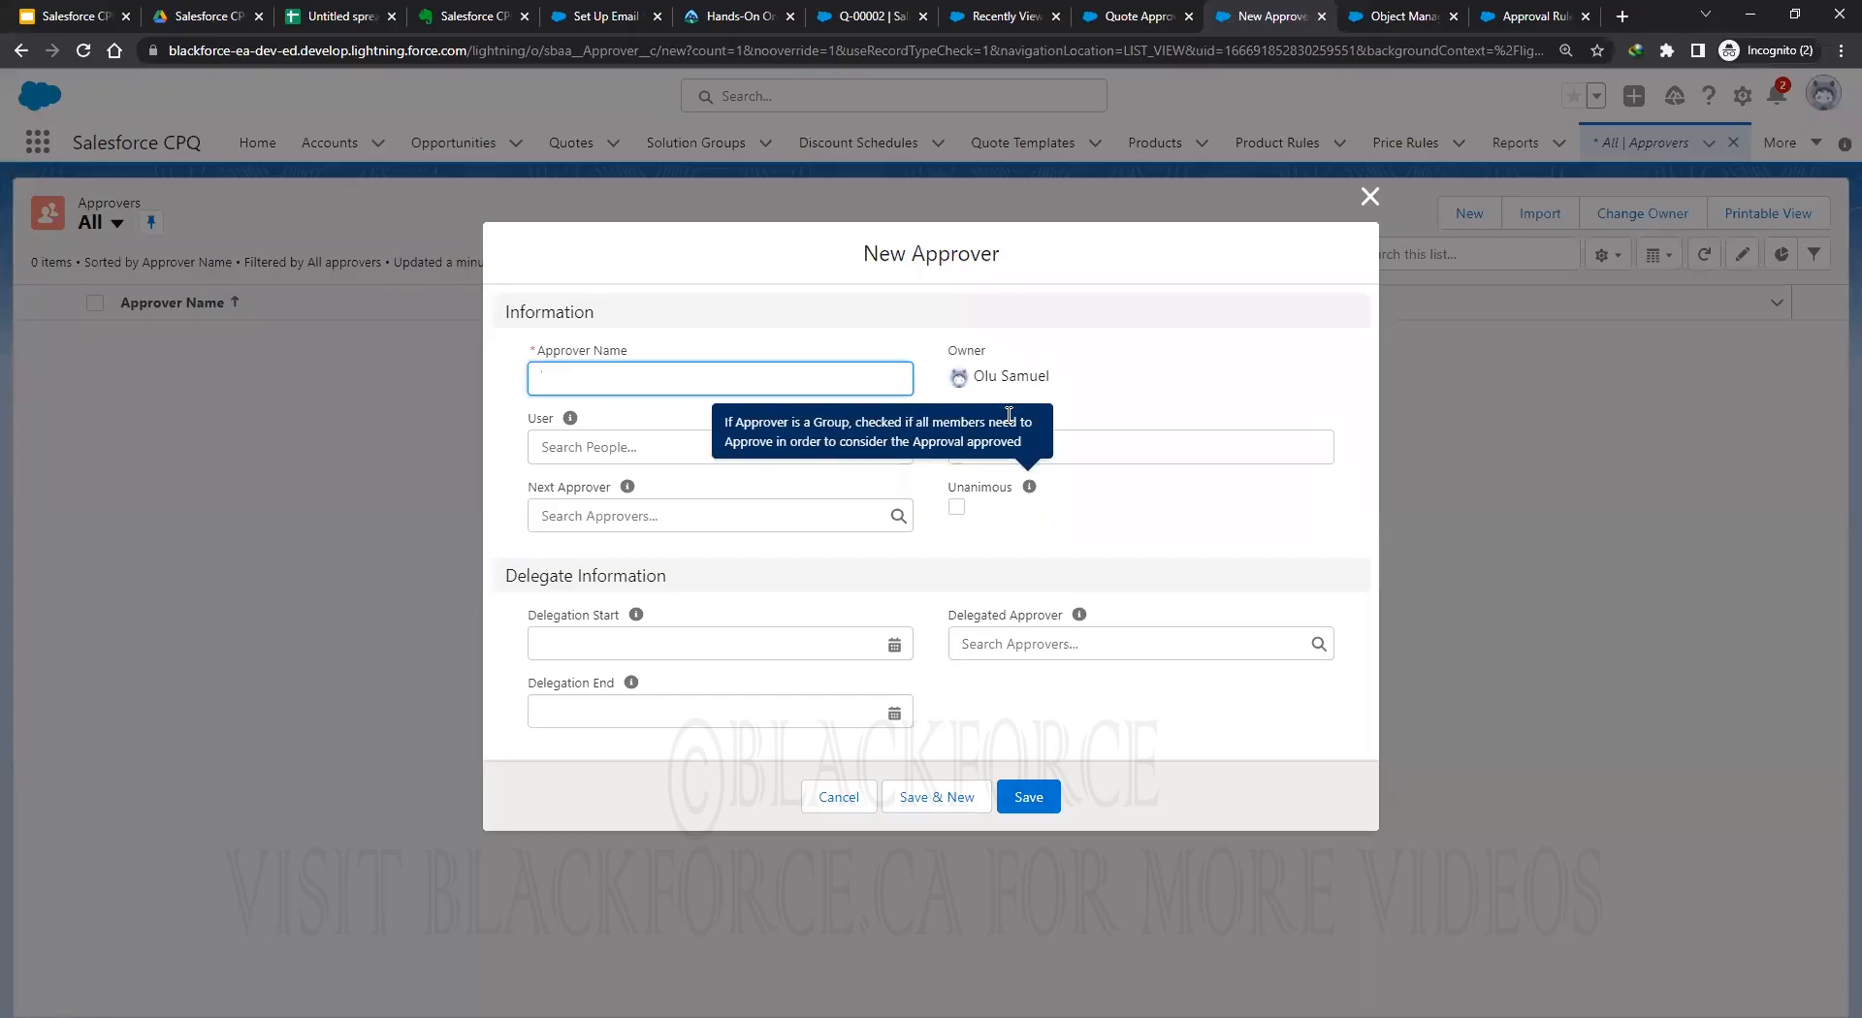
# Save a new approver named 'Sales Manager' linked to the current user.
pyautogui.click(588, 375)
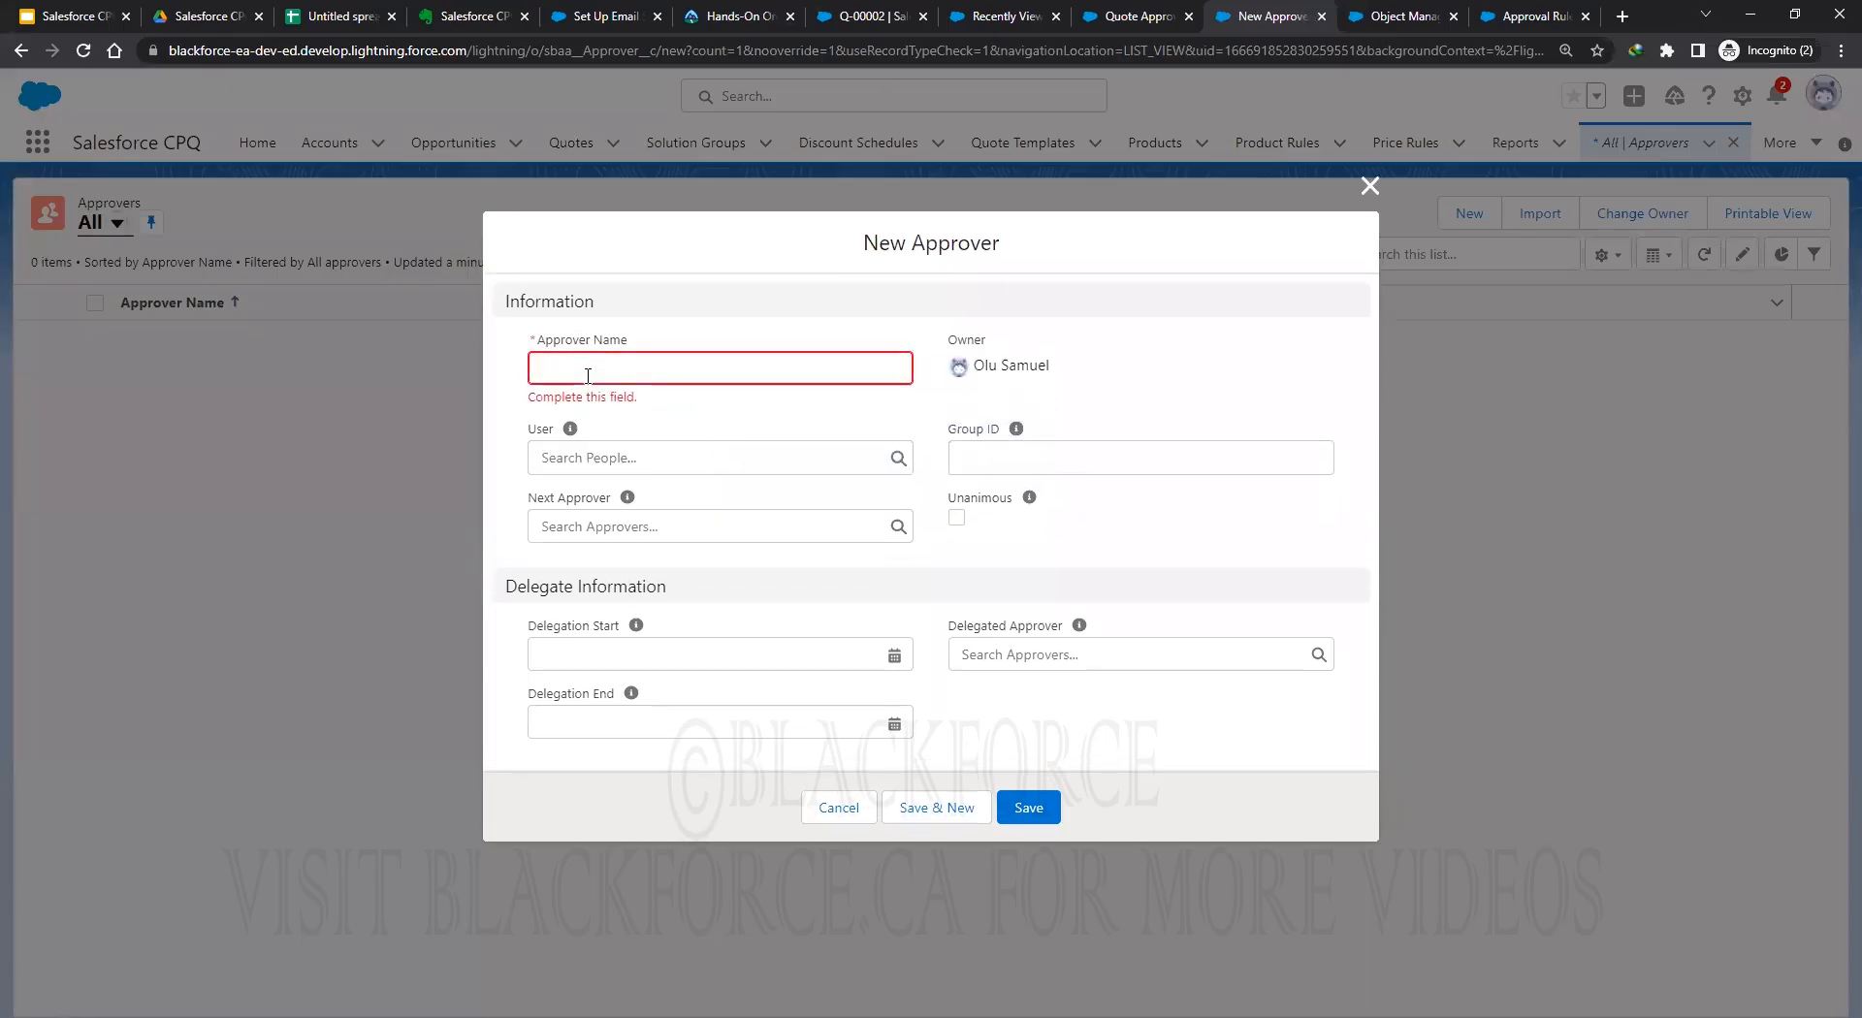
pyautogui.click(607, 377)
pyautogui.write('Sales Manager')
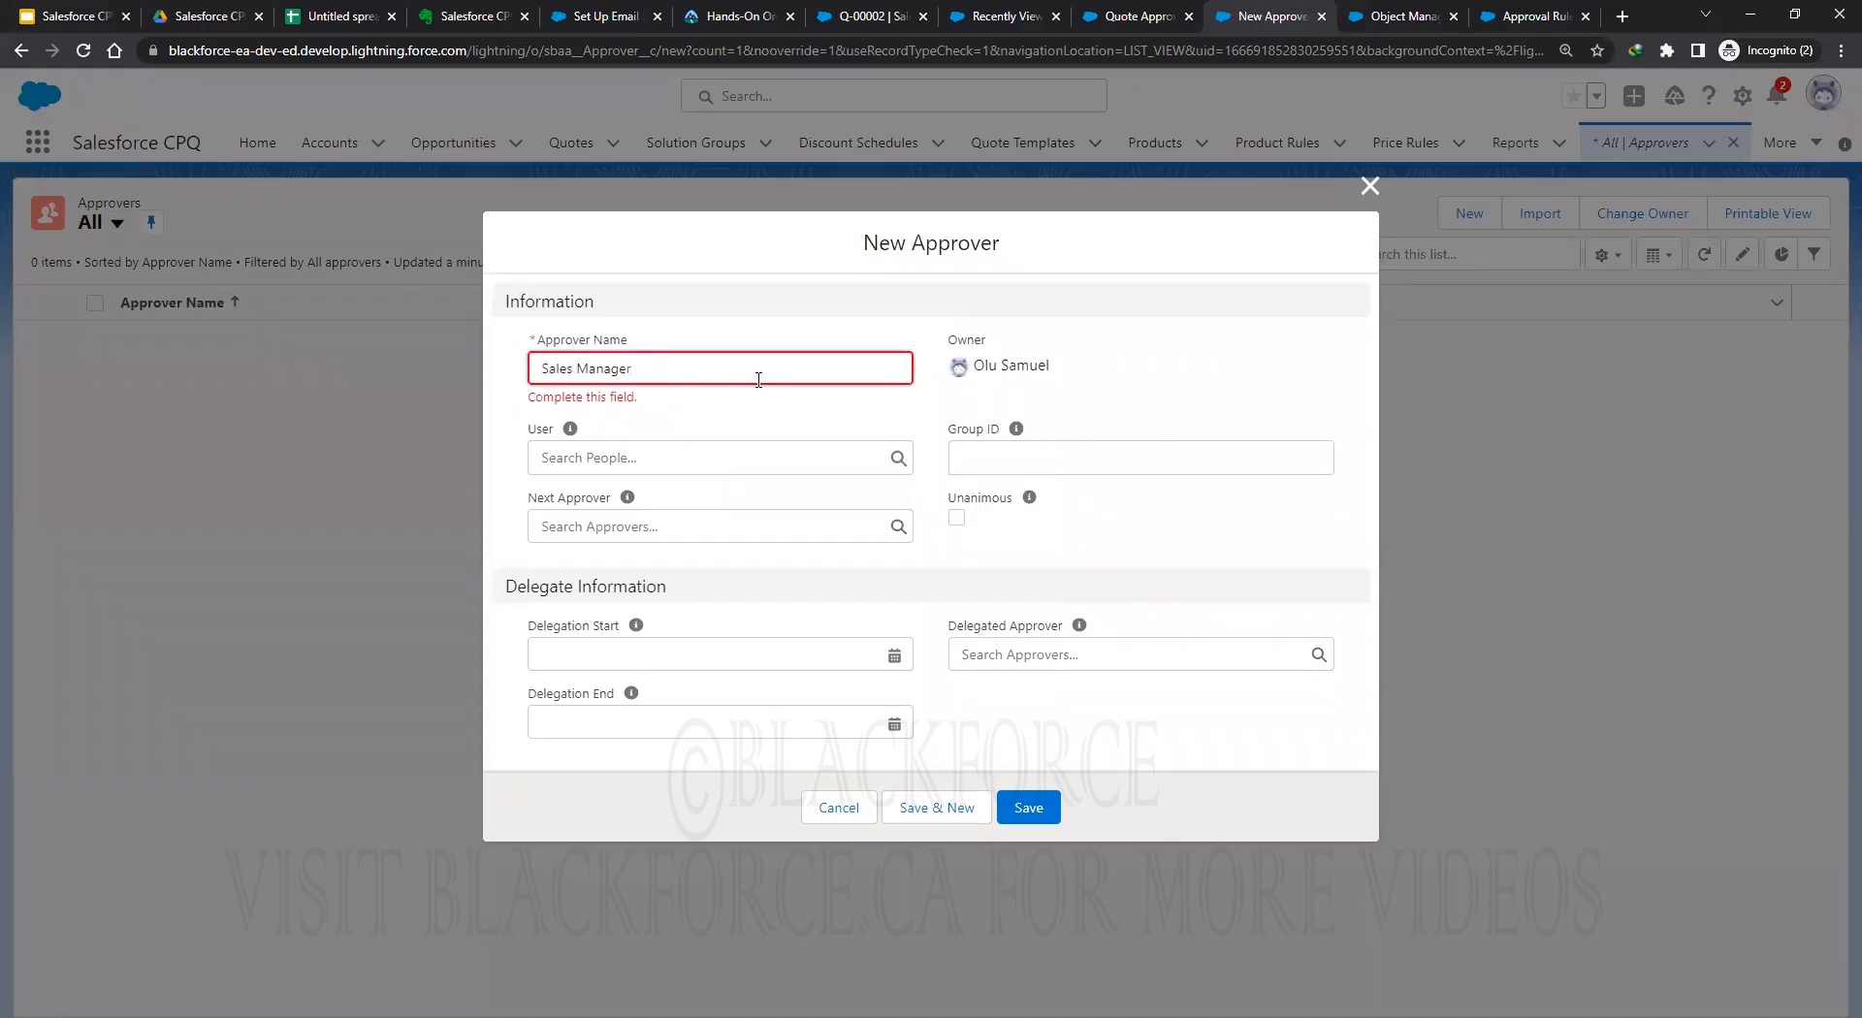
pyautogui.click(642, 466)
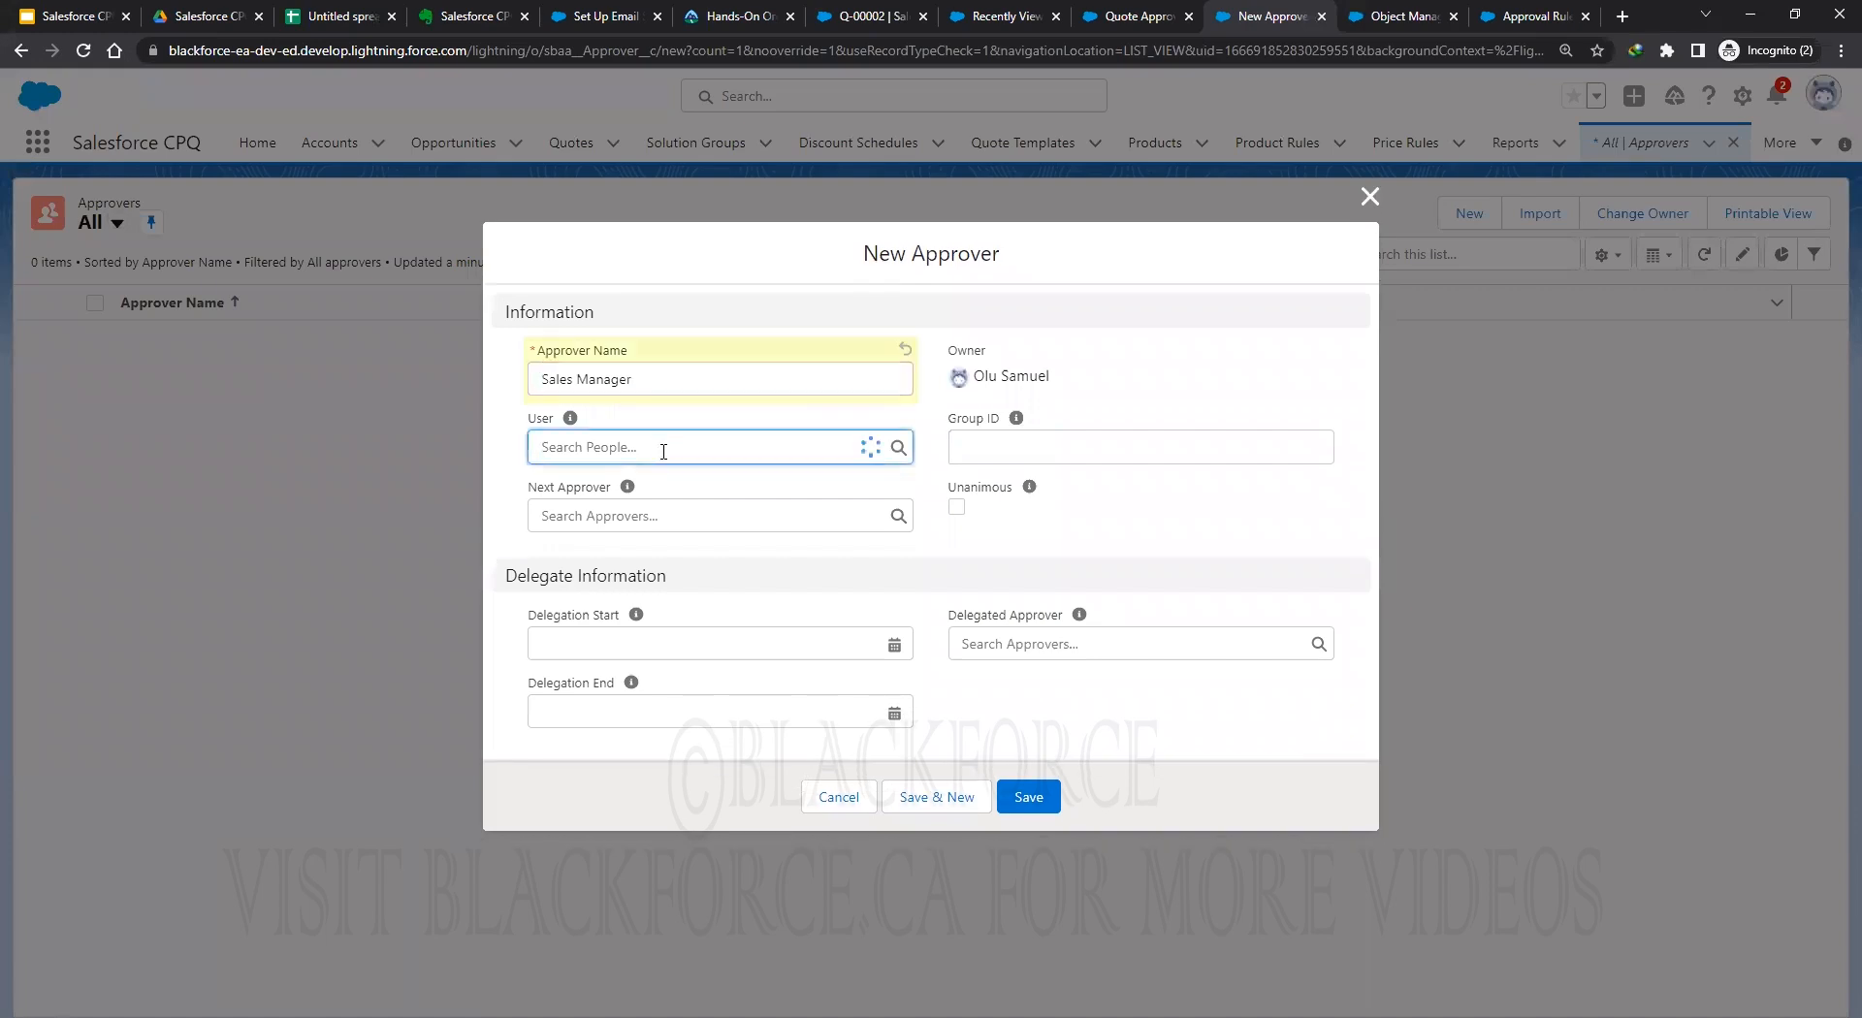
pyautogui.press('Return')
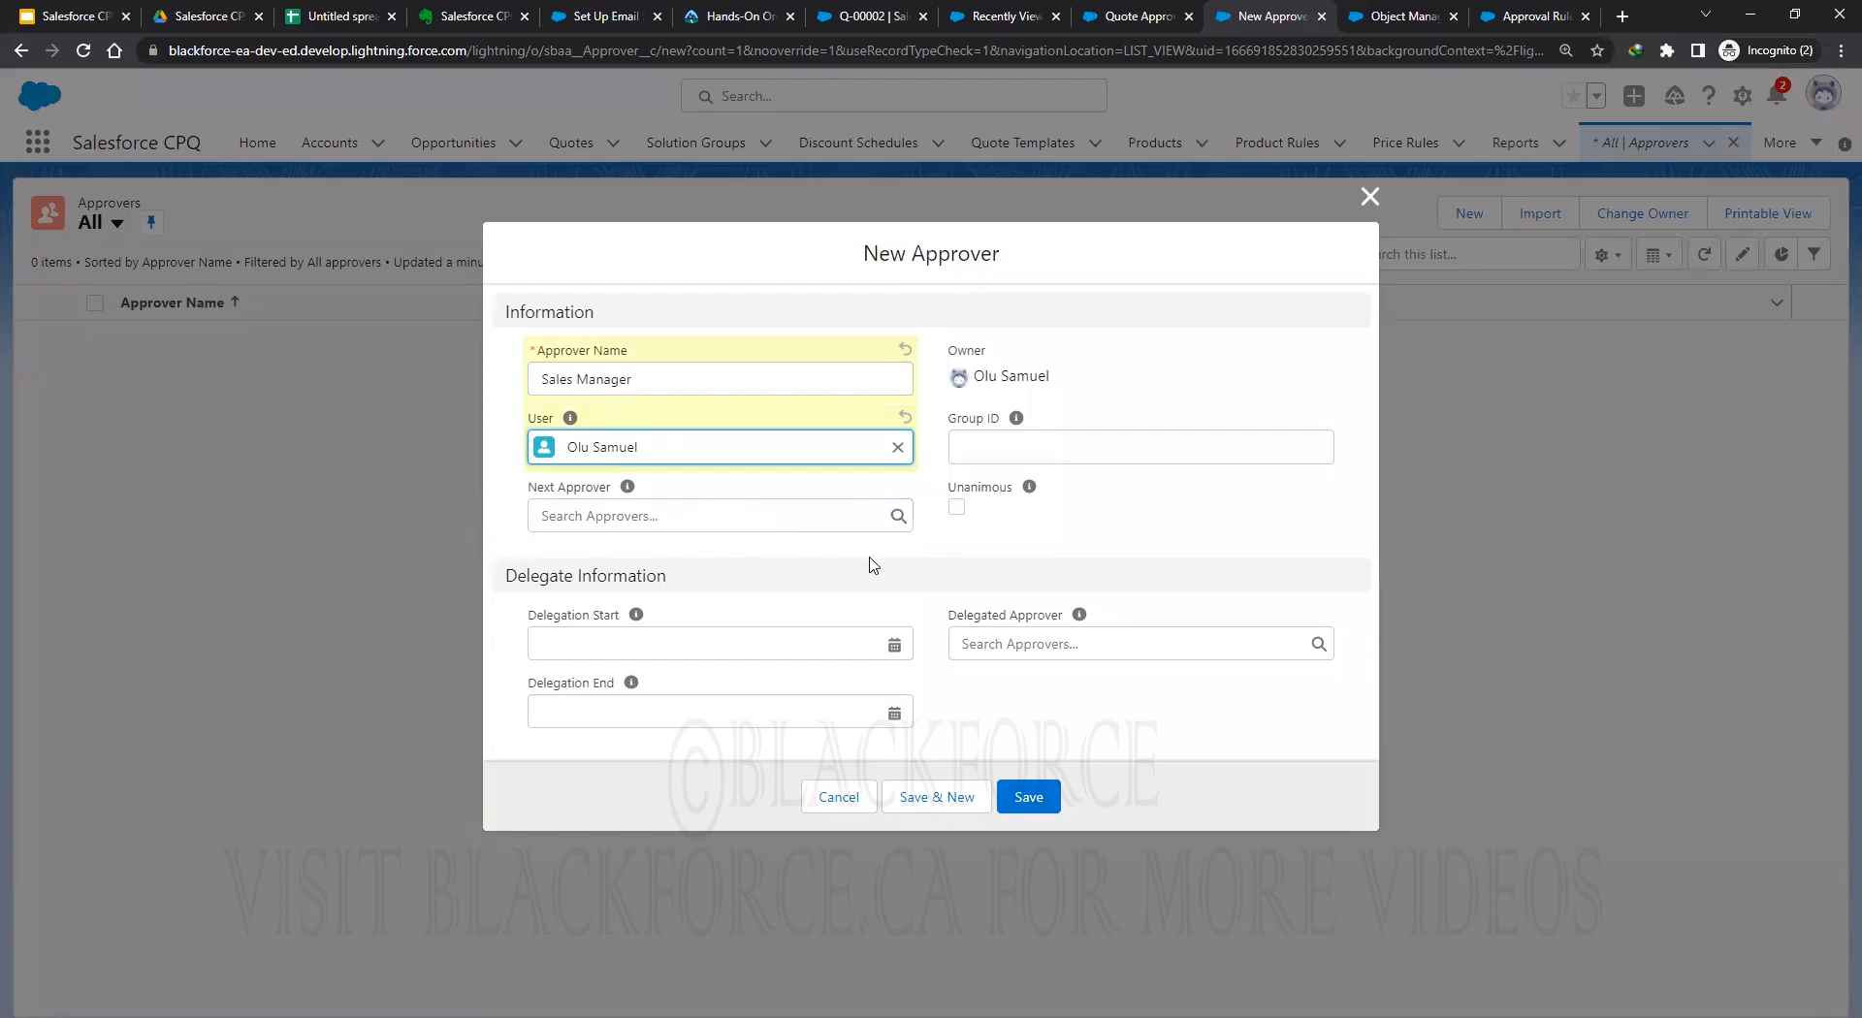
pyautogui.click(1029, 802)
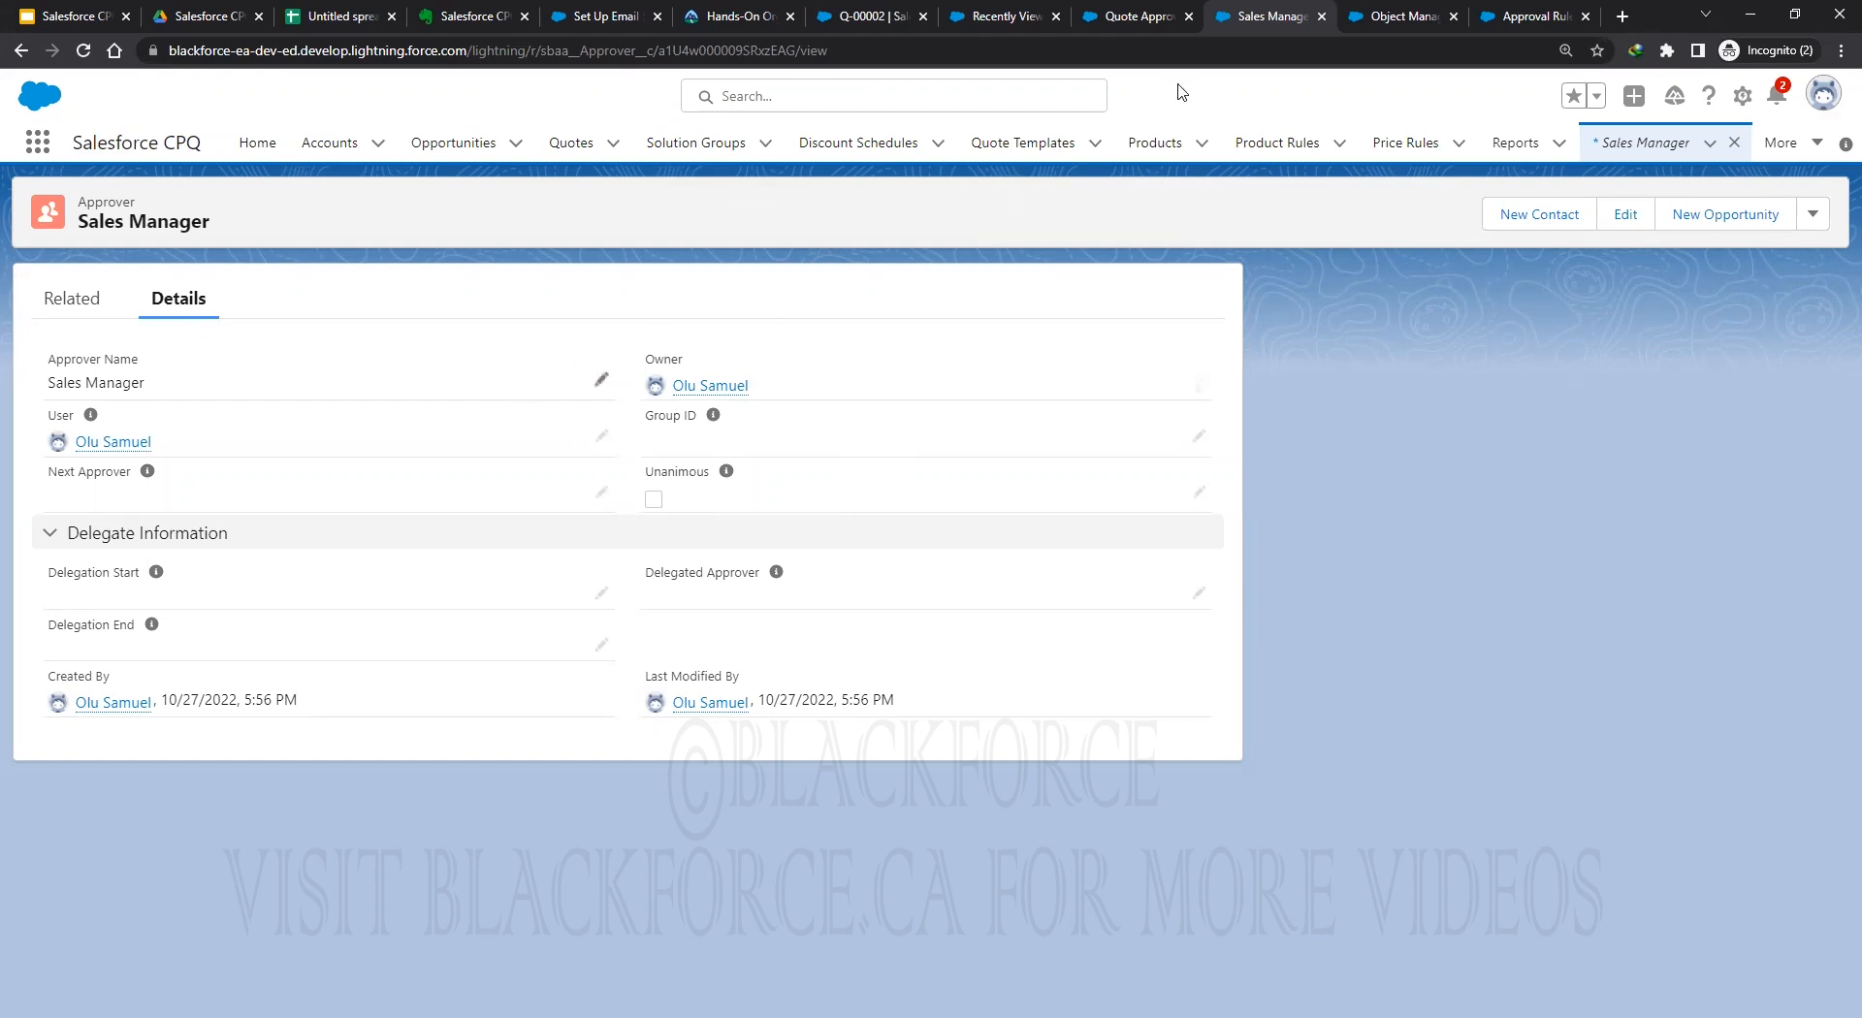
# Return to the Quote Approval Process chain, review its Details, then view its Related lists.
pyautogui.click(1105, 17)
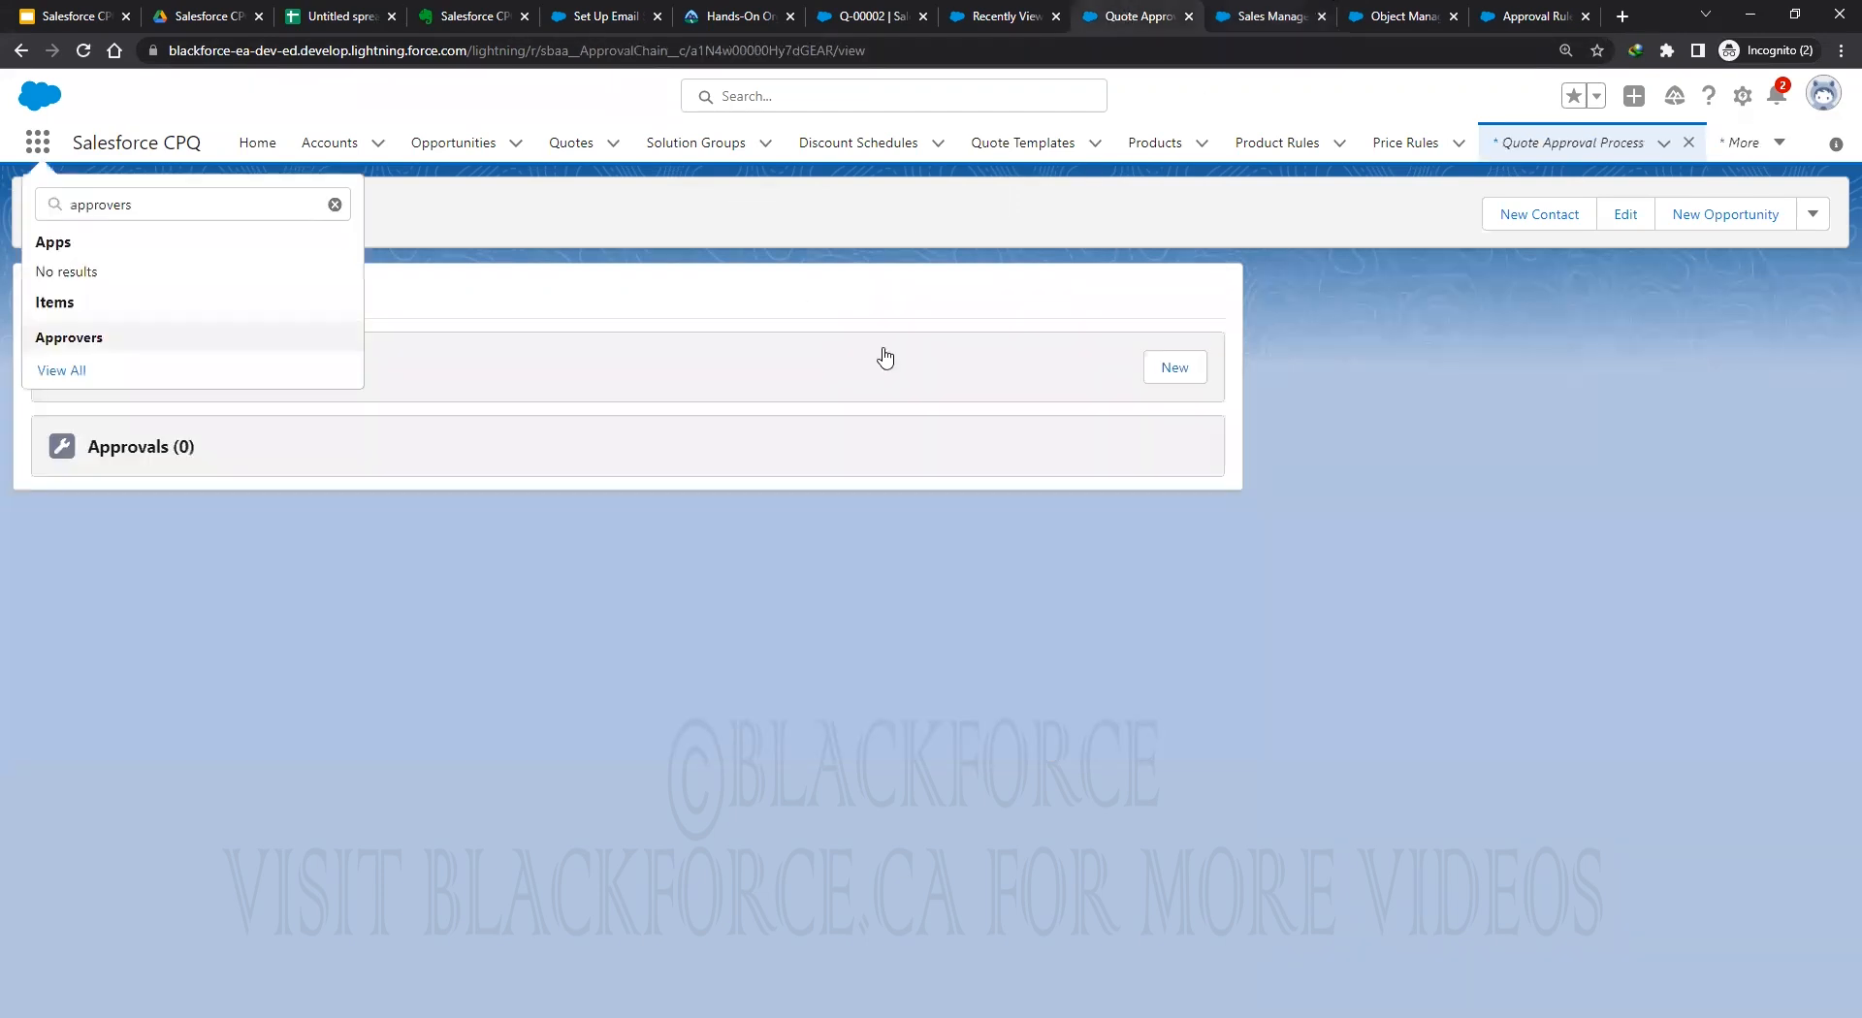
pyautogui.click(632, 648)
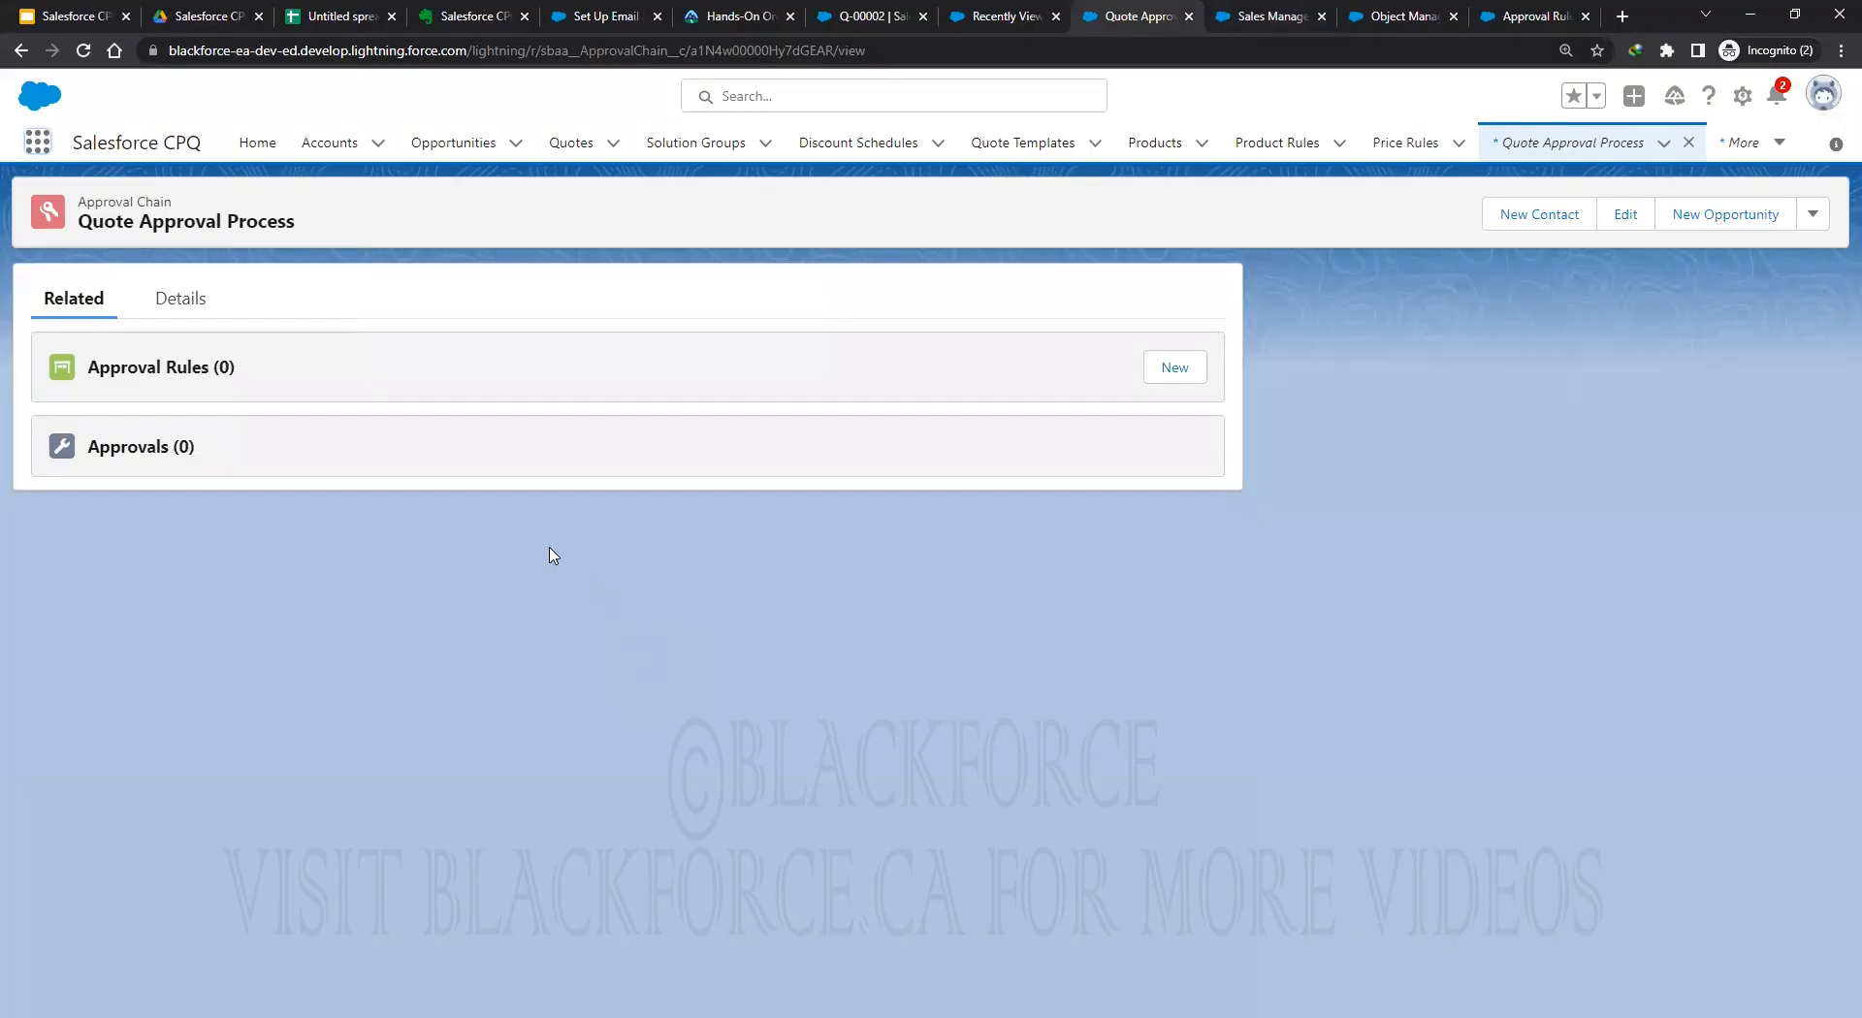
pyautogui.click(188, 308)
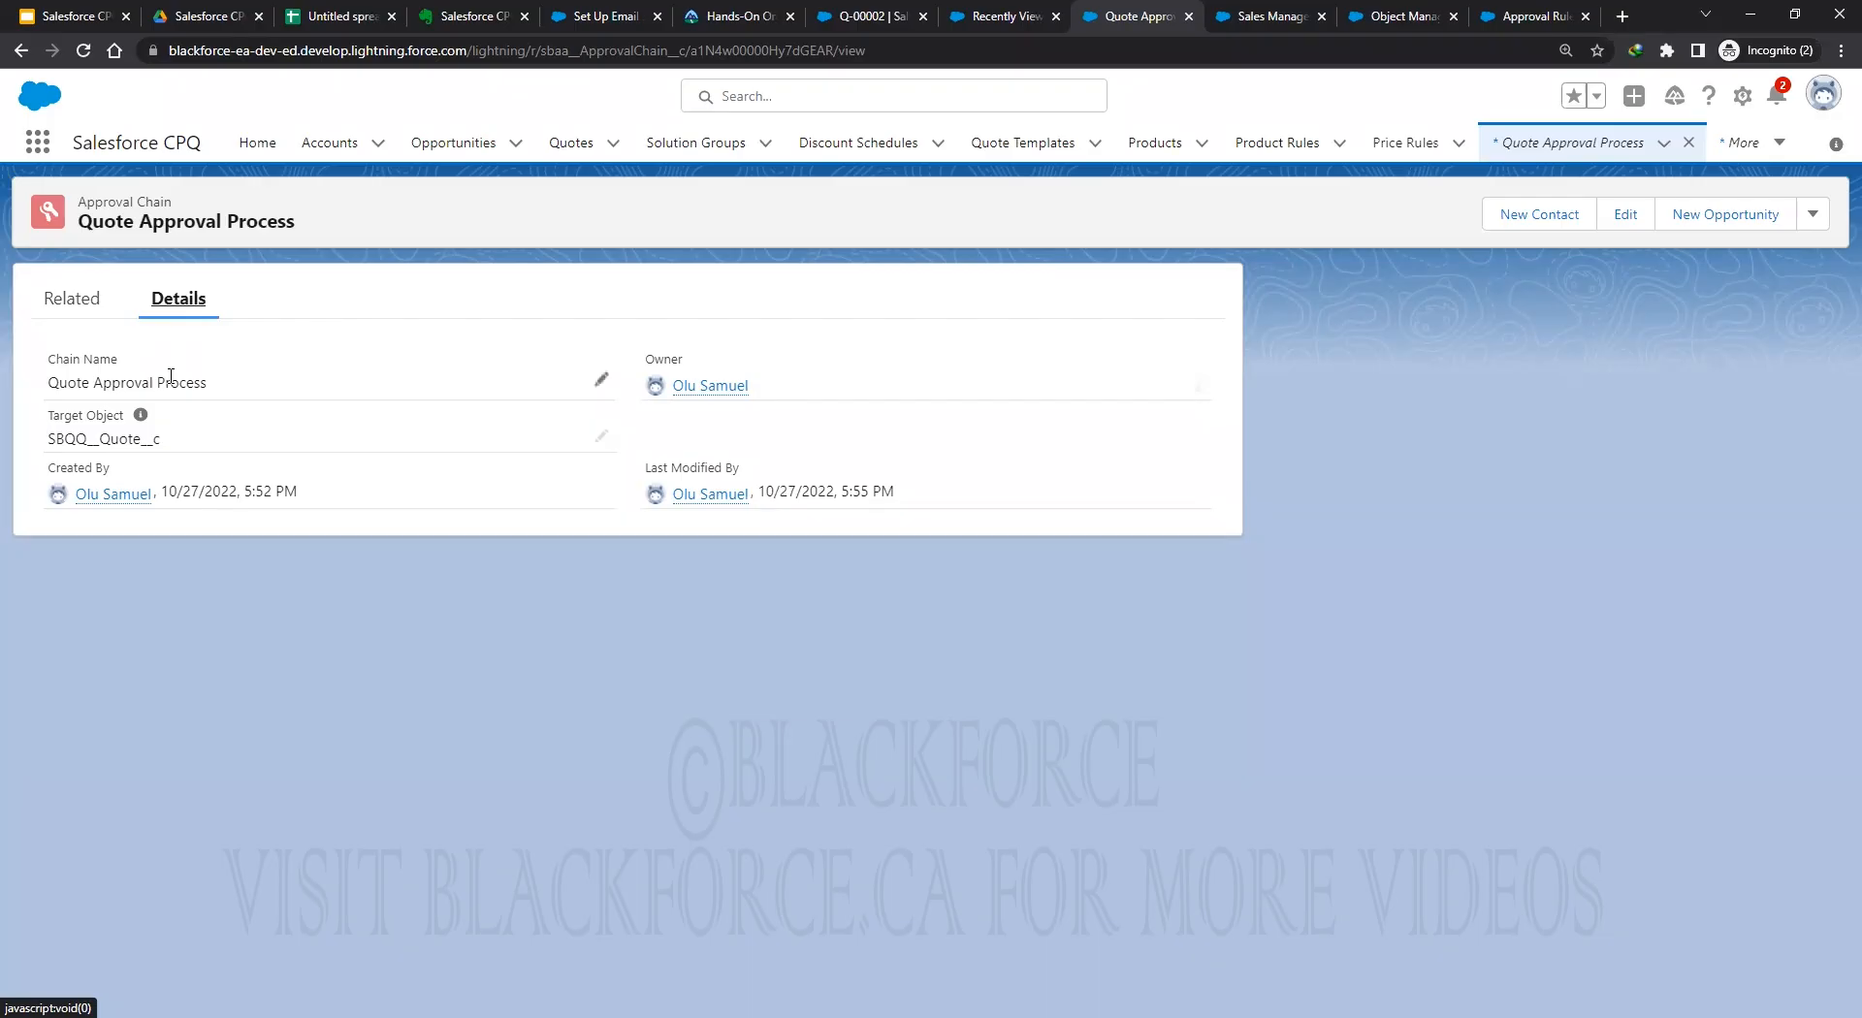
pyautogui.click(78, 301)
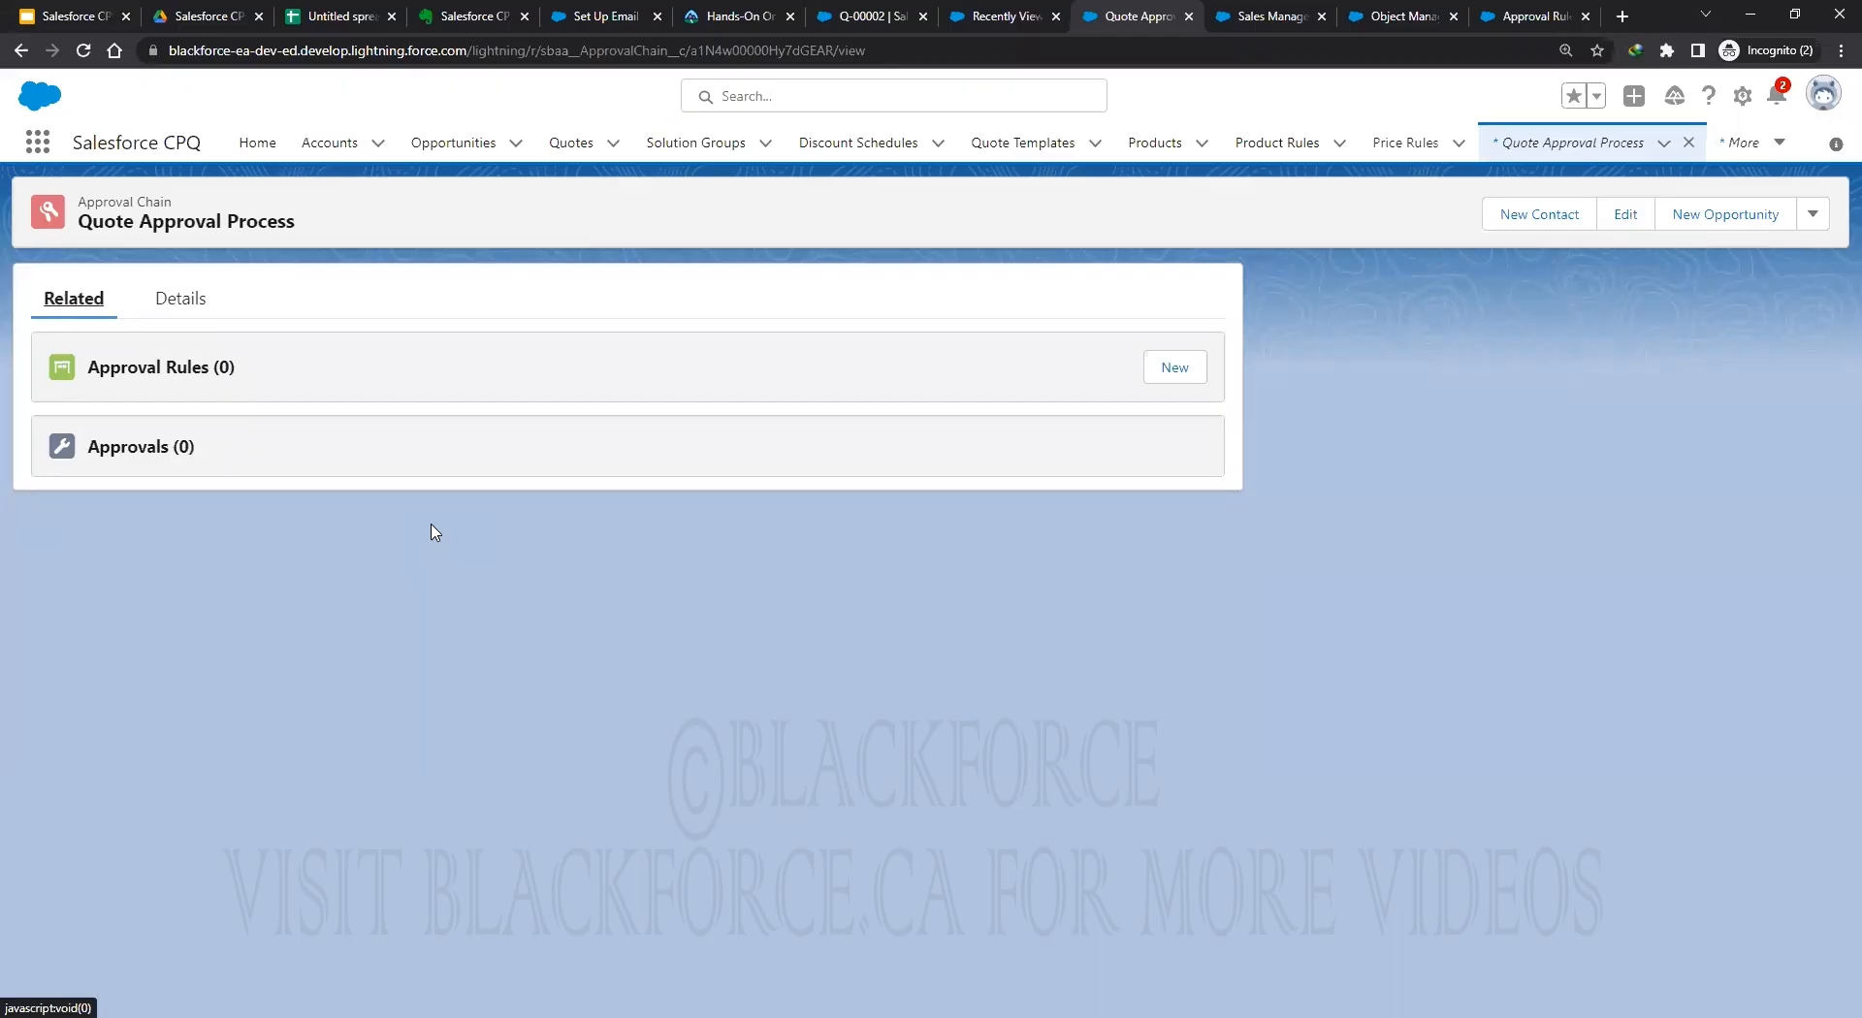
# Start a new approval rule named 'Quote Net Amount > 10000K' targeting SBQQ__Quote__c.
pyautogui.click(1174, 375)
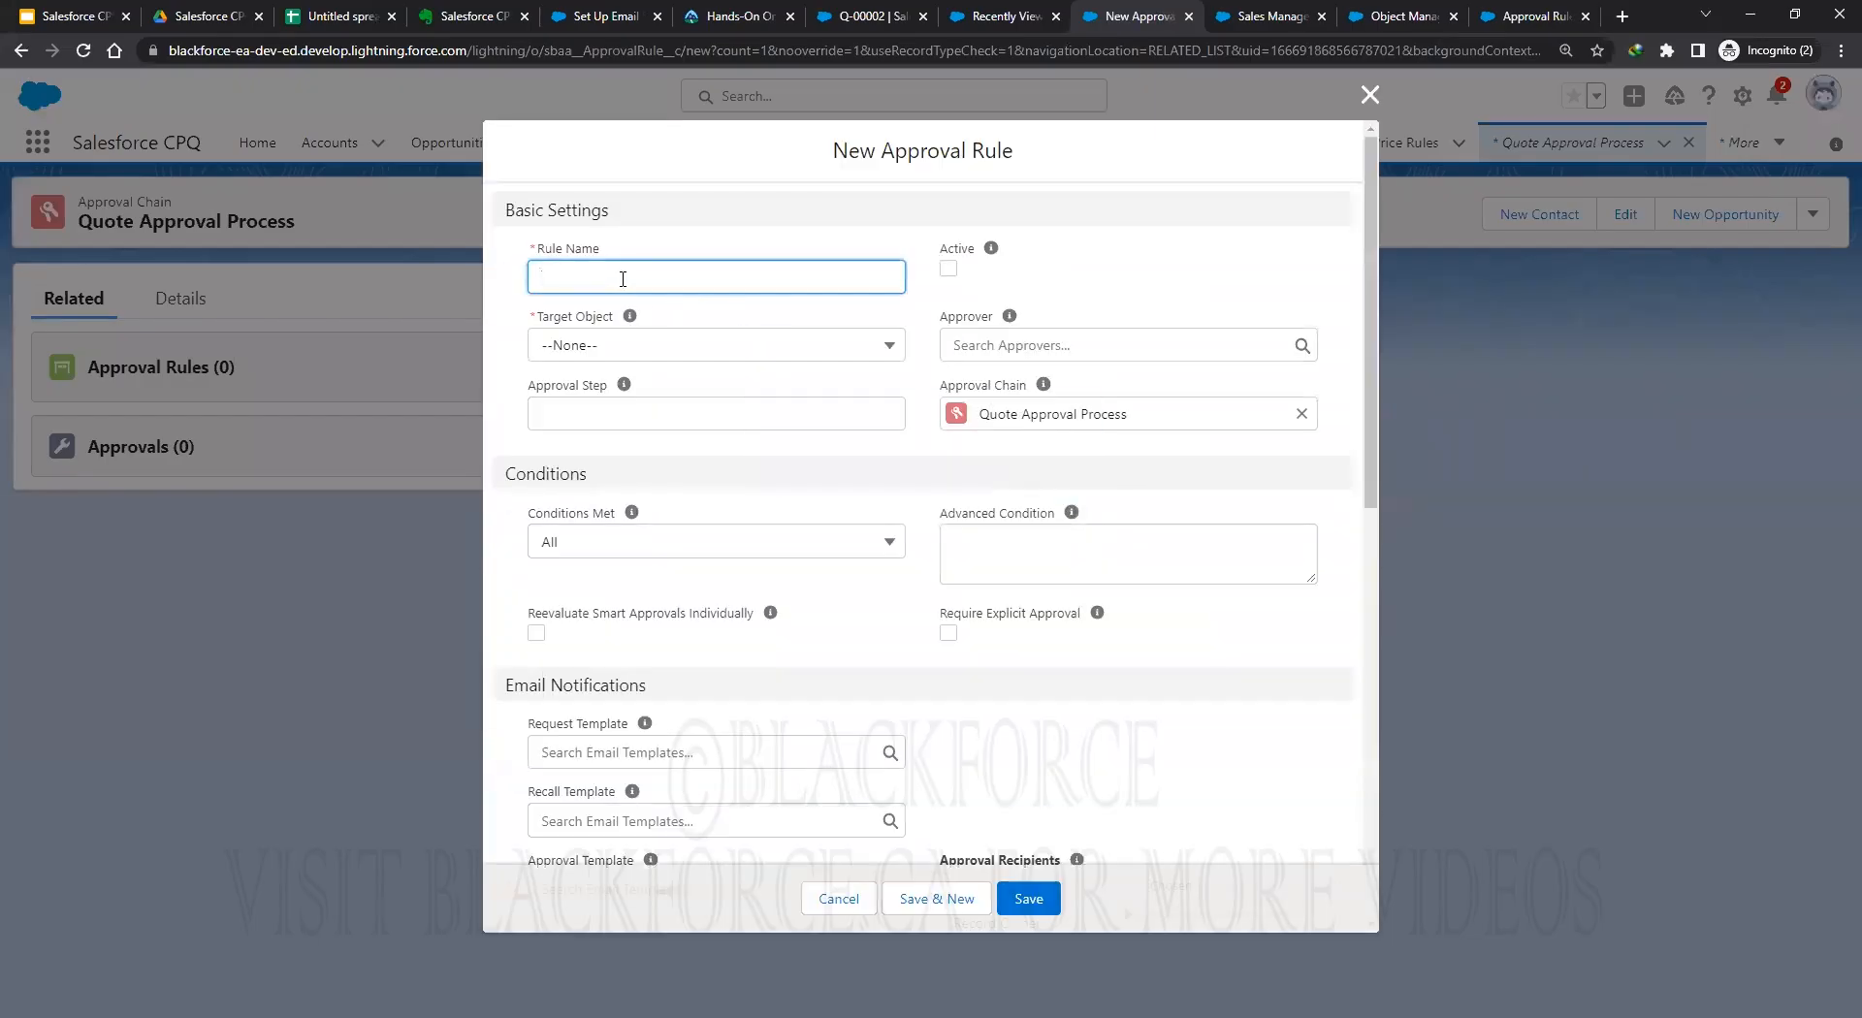
pyautogui.write('Quote Net Amount > 10000K')
pyautogui.click(623, 347)
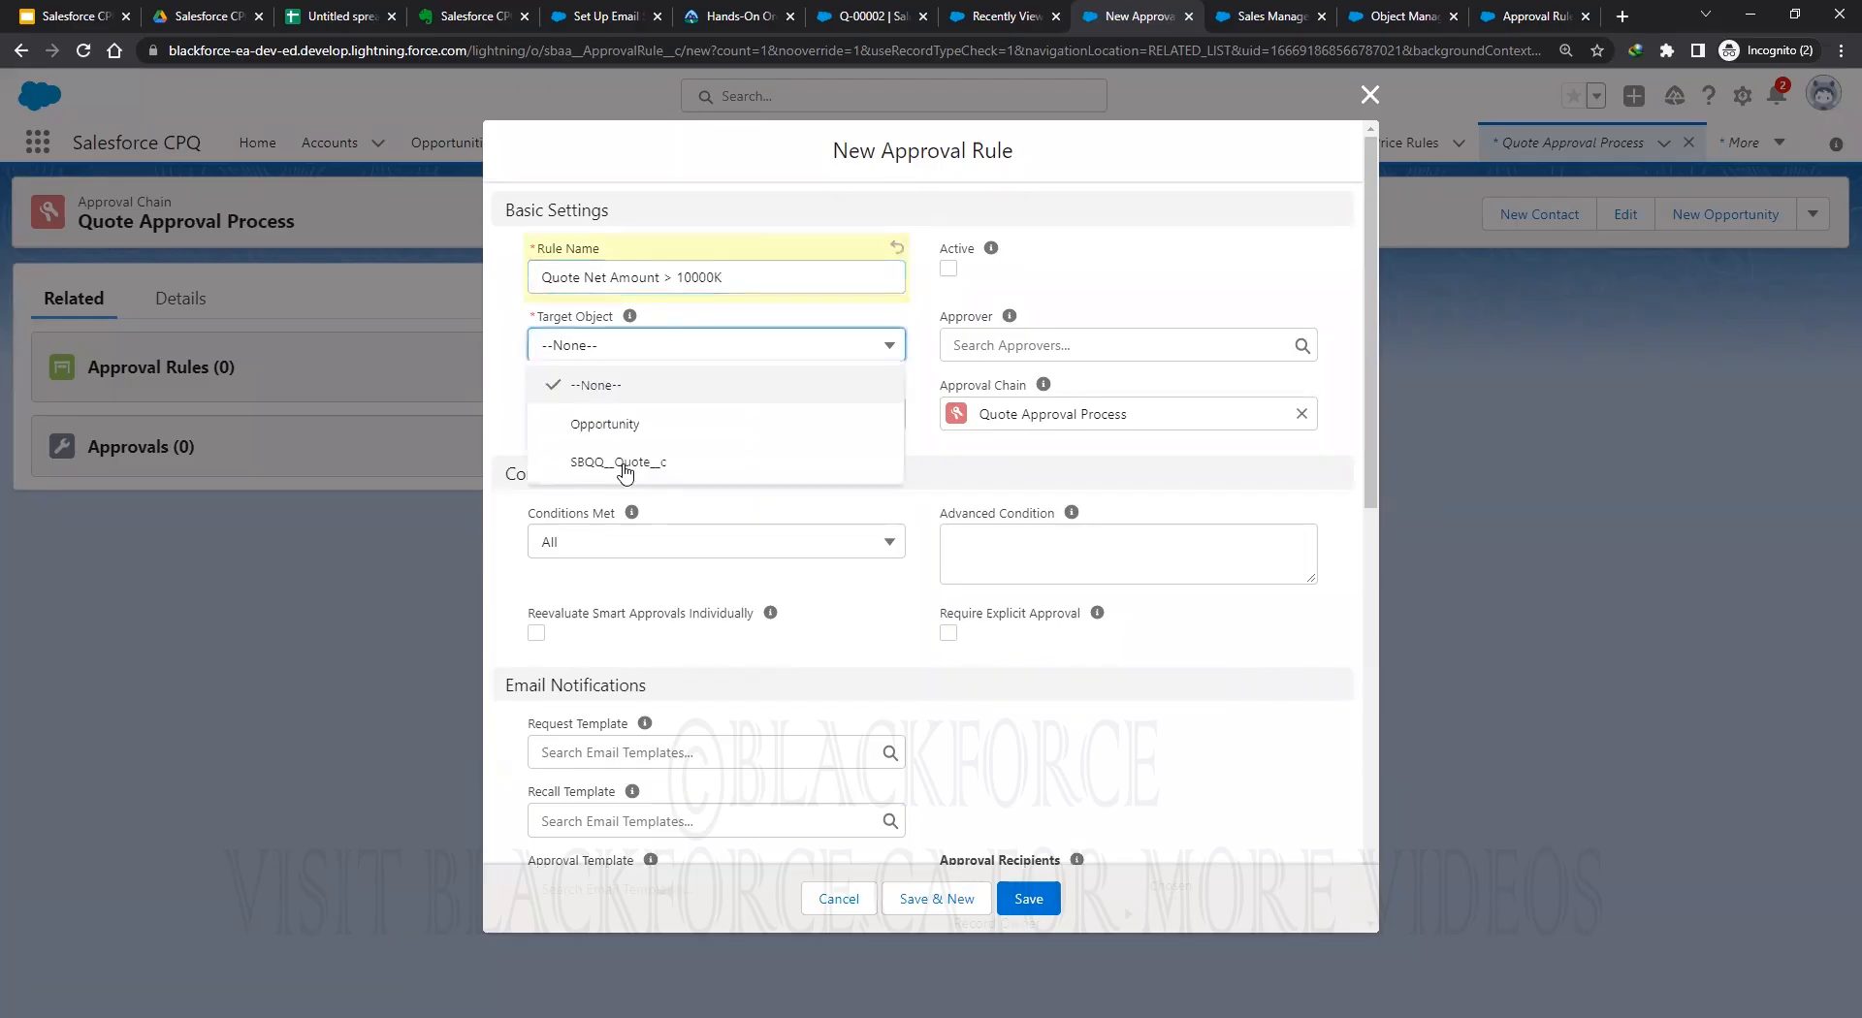
pyautogui.click(623, 464)
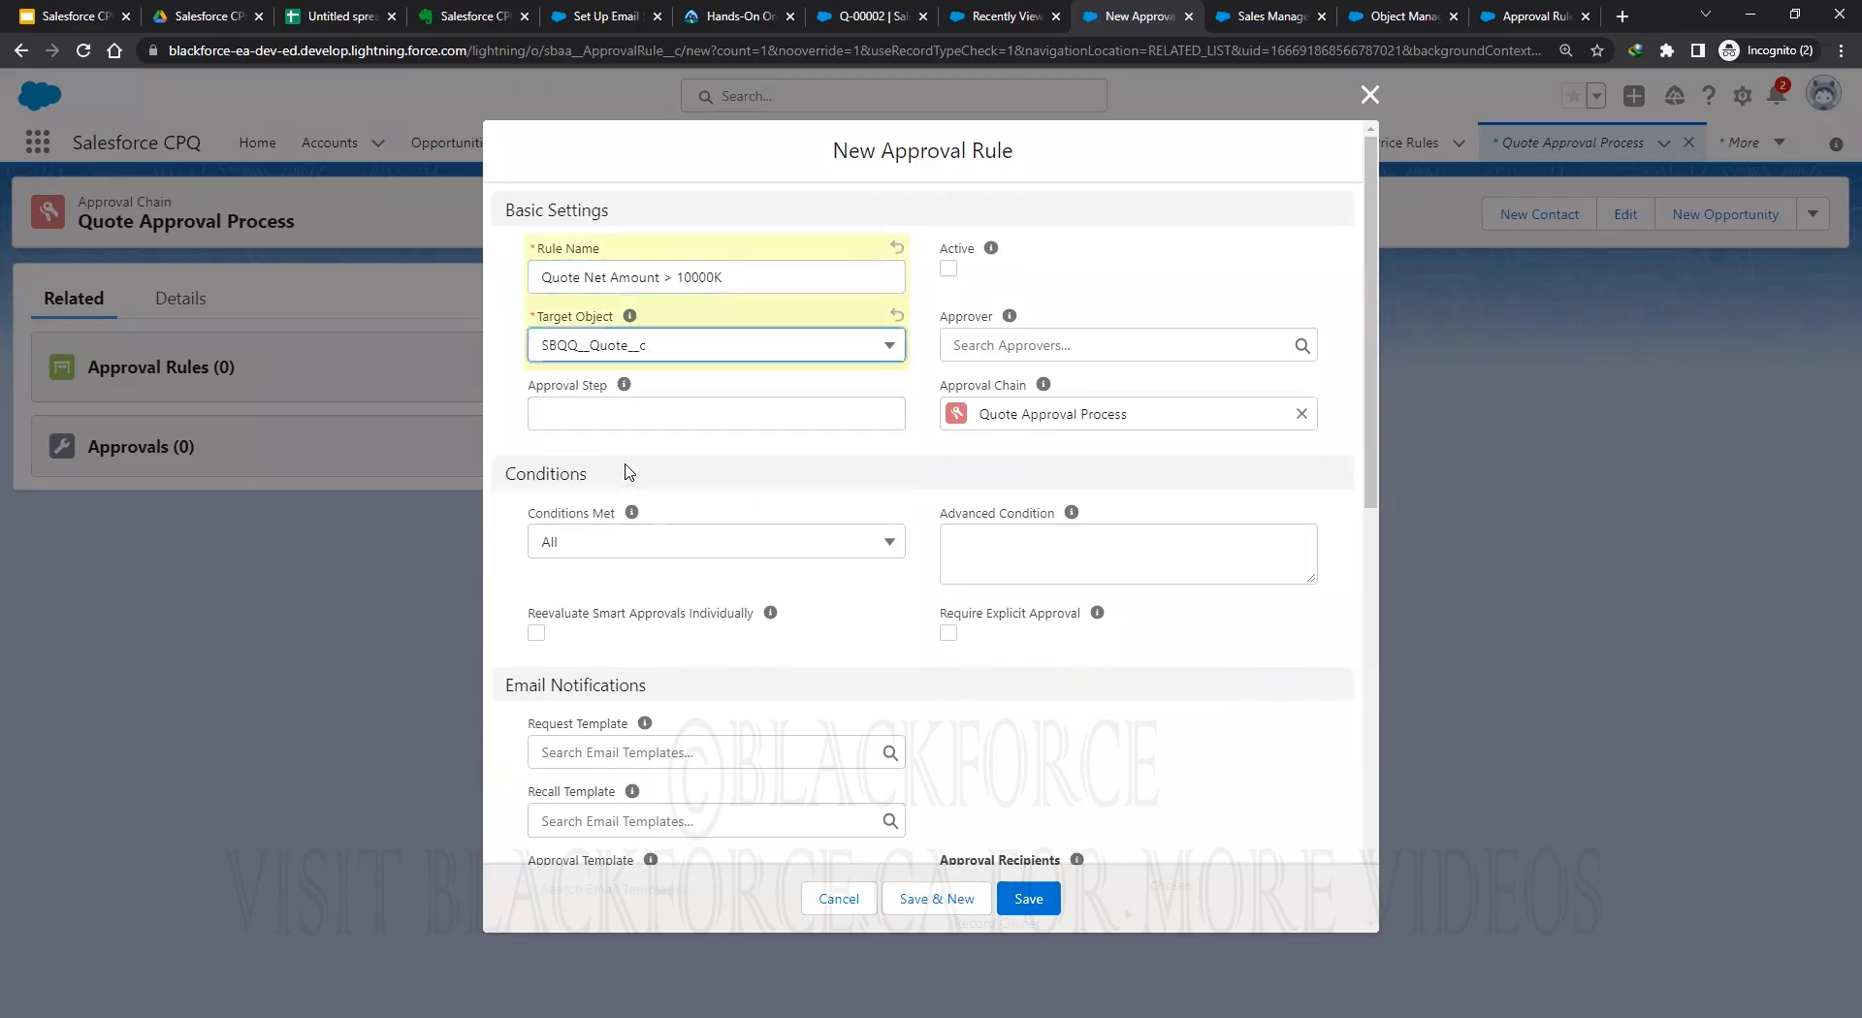
# Make Sales Manager the approver, mark it active at approval step 10, and save the rule.
pyautogui.click(1055, 341)
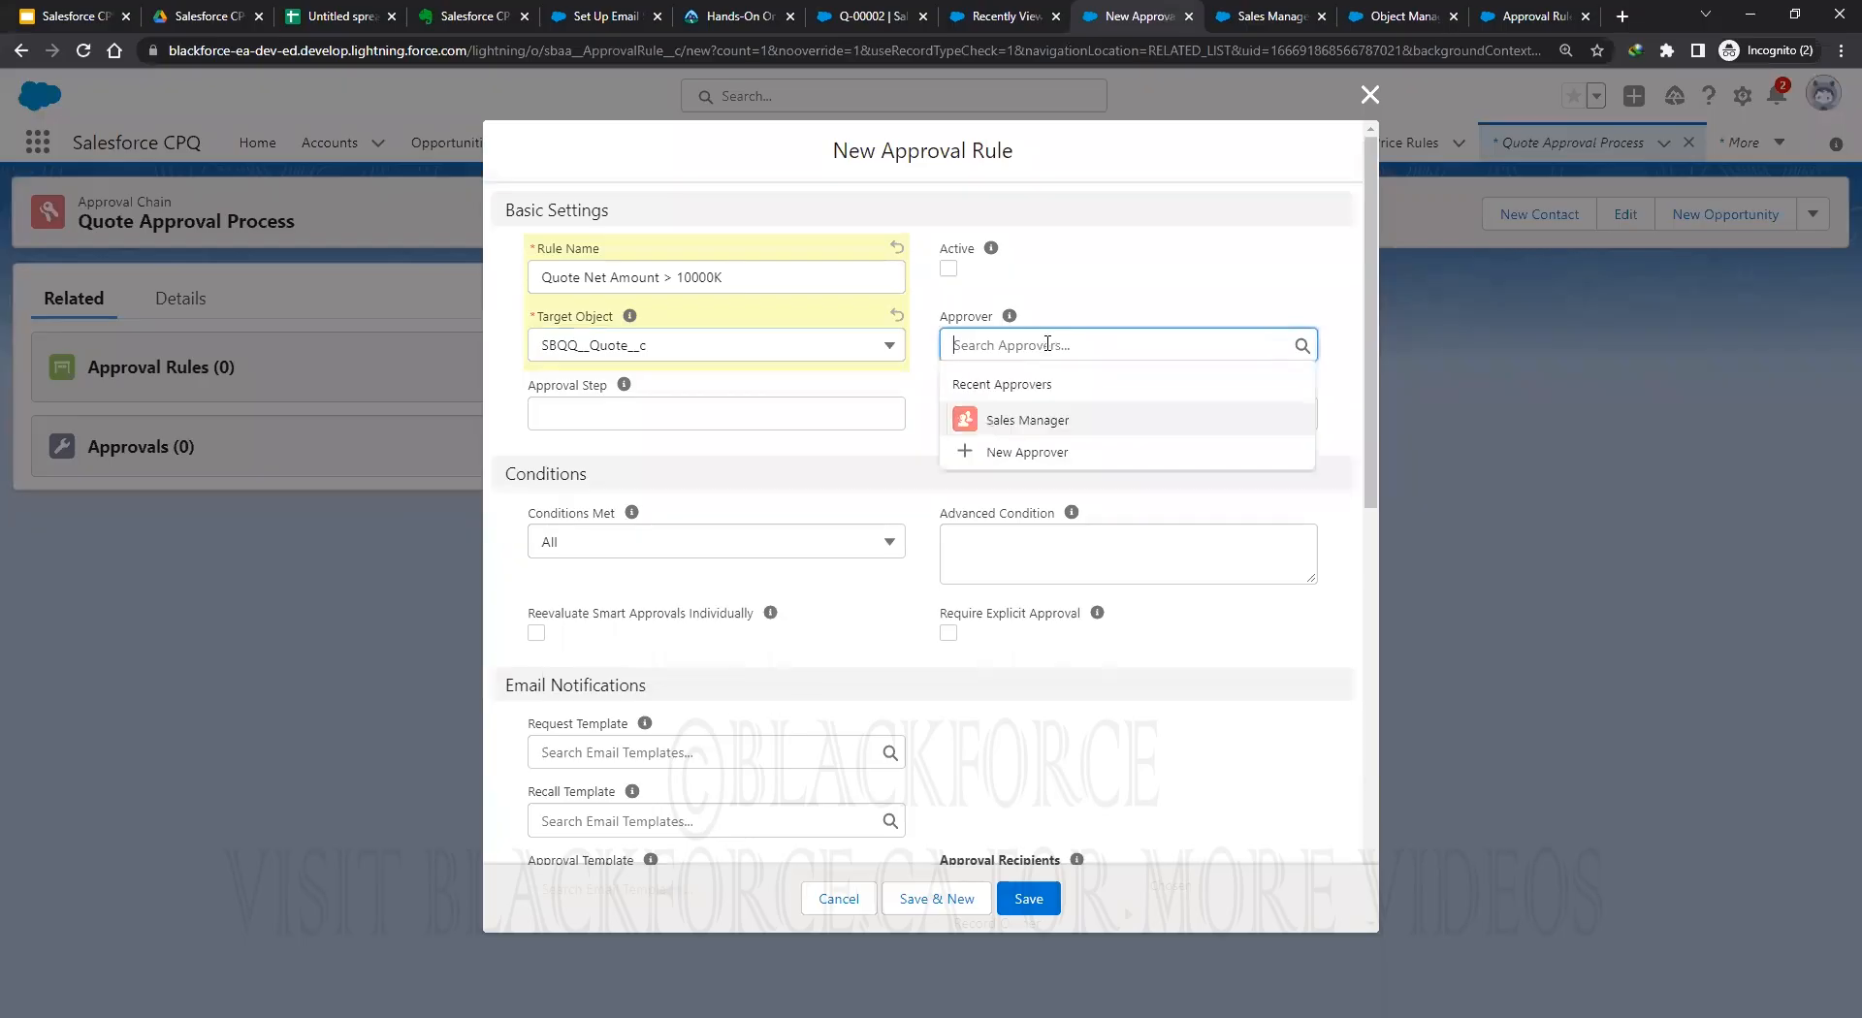
pyautogui.click(1021, 419)
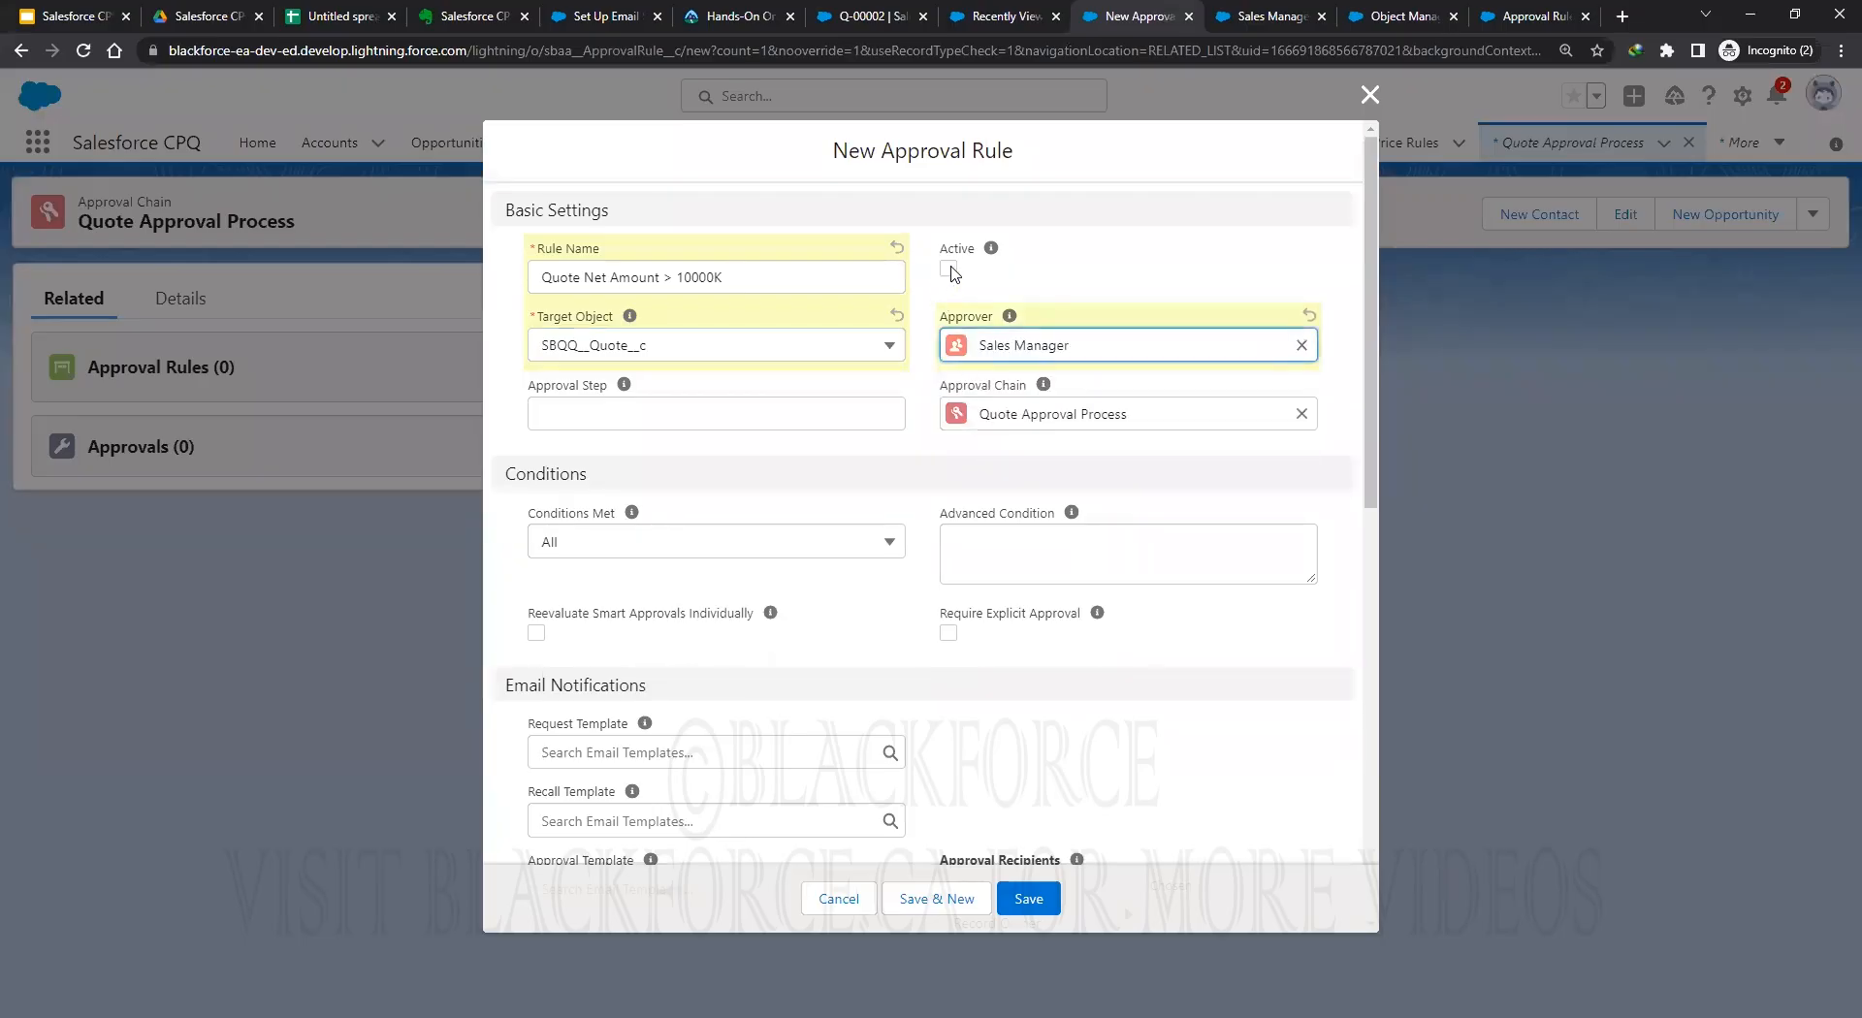
pyautogui.press('space')
pyautogui.click(735, 418)
pyautogui.write('10')
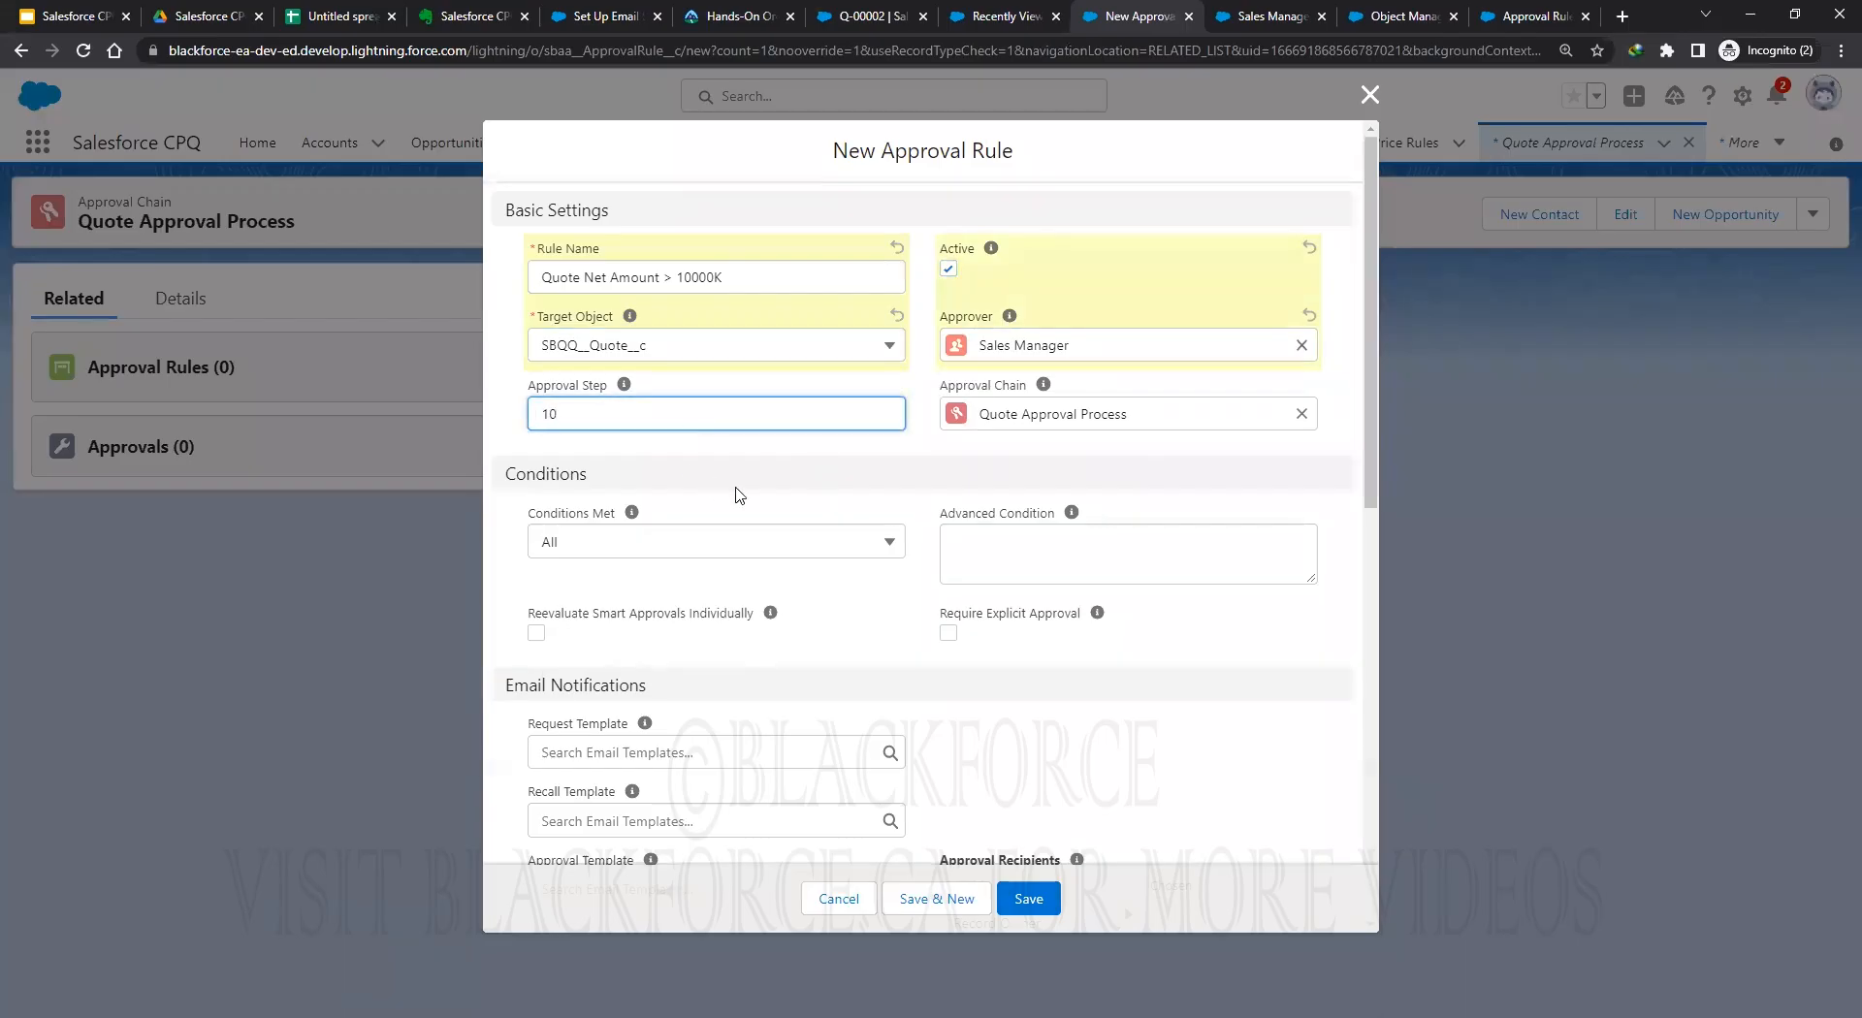
pyautogui.click(825, 463)
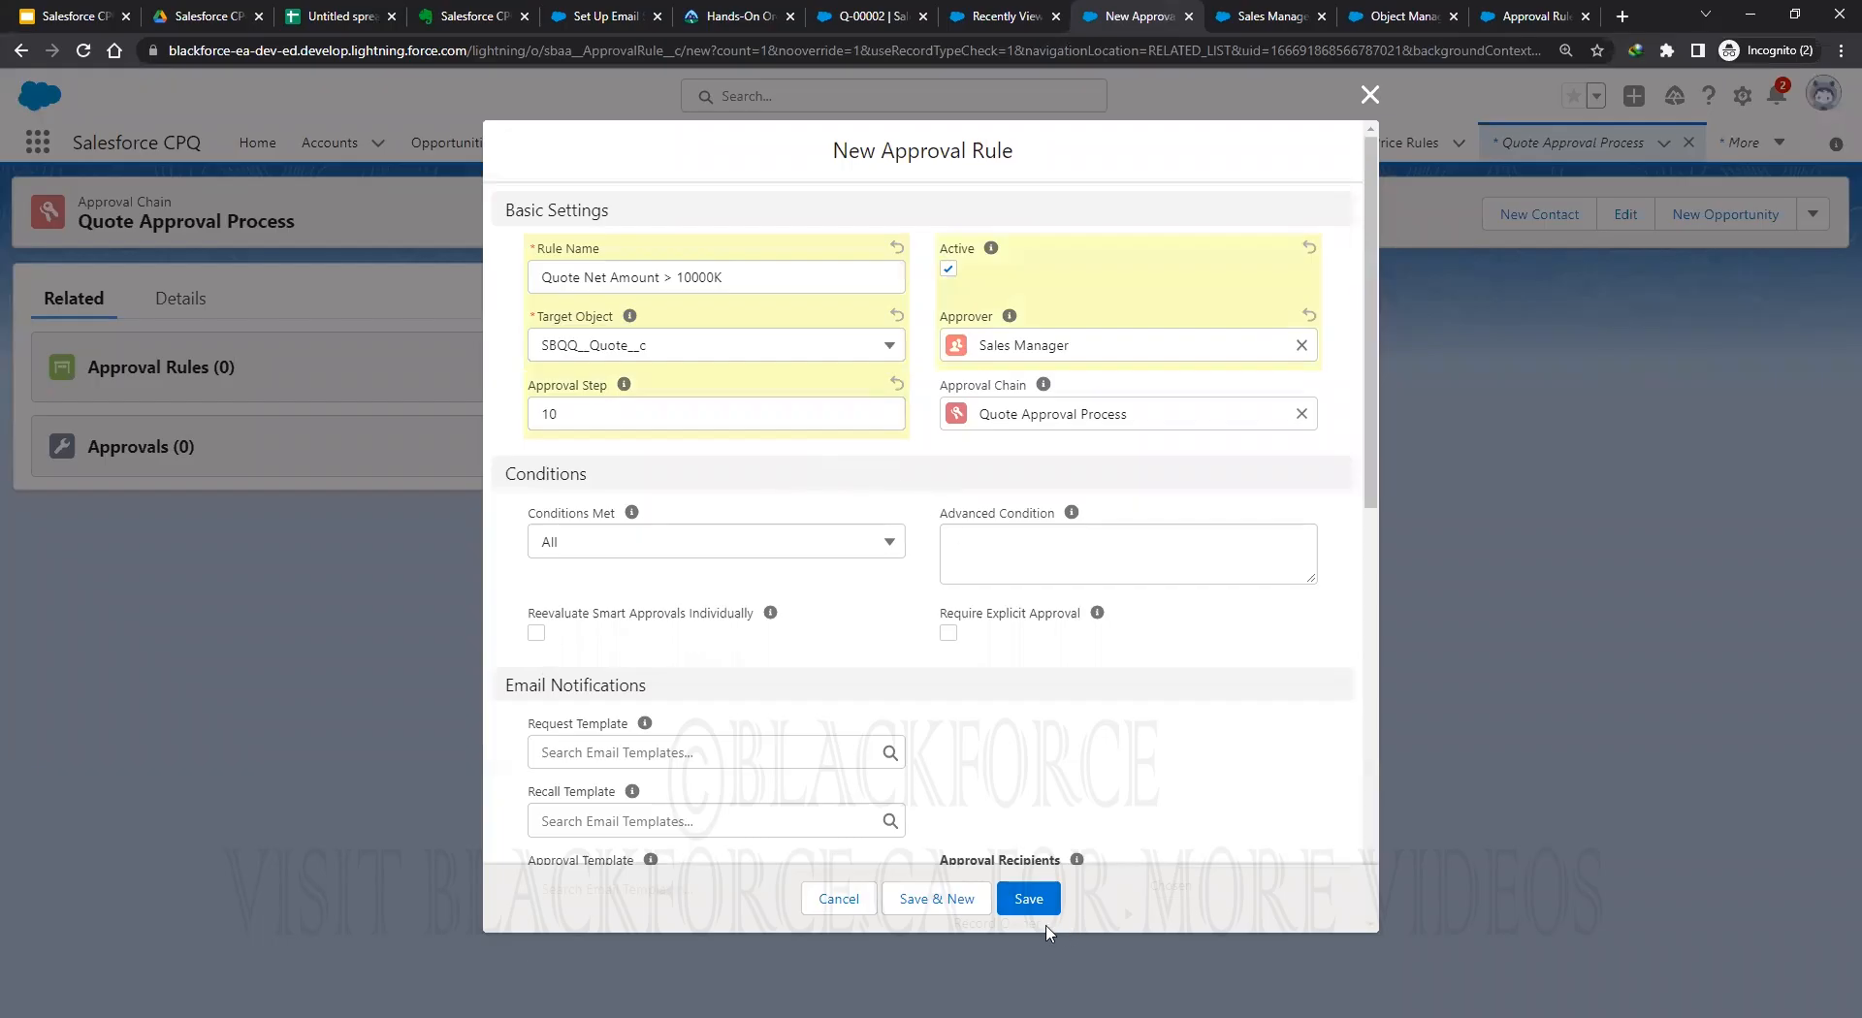
pyautogui.click(1025, 902)
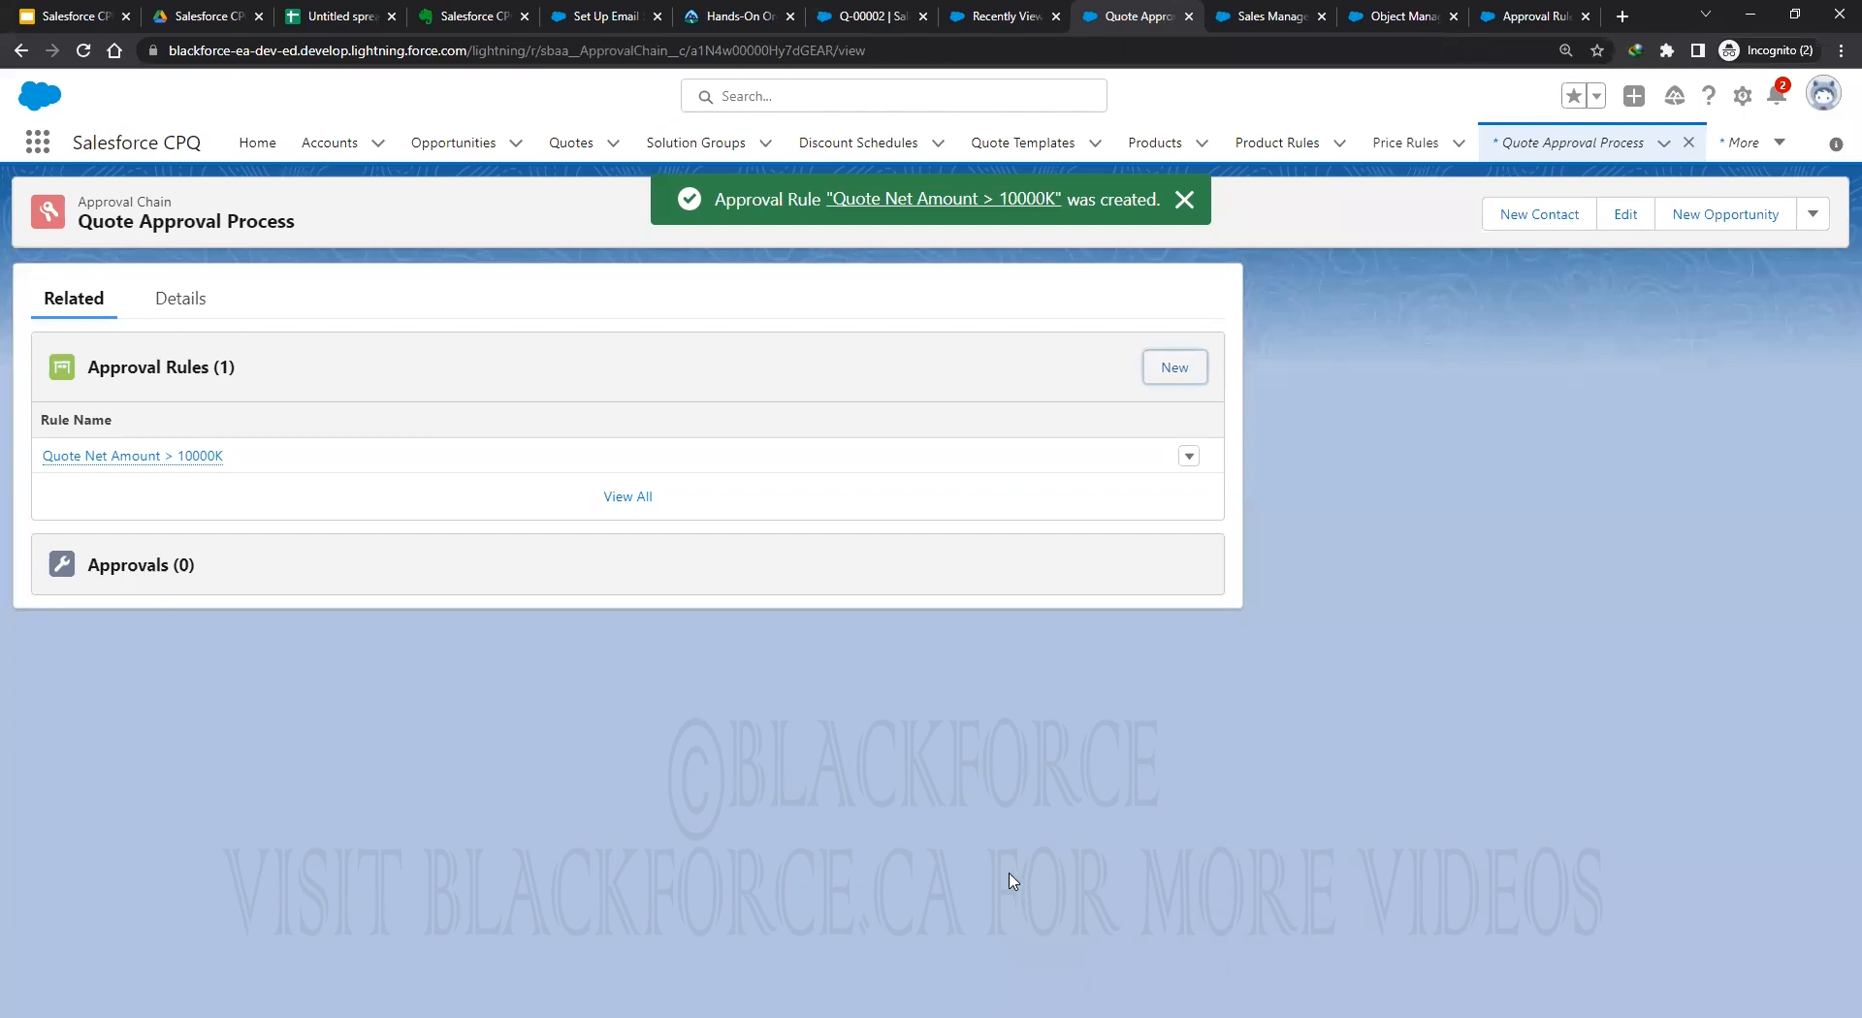
pyautogui.click(595, 17)
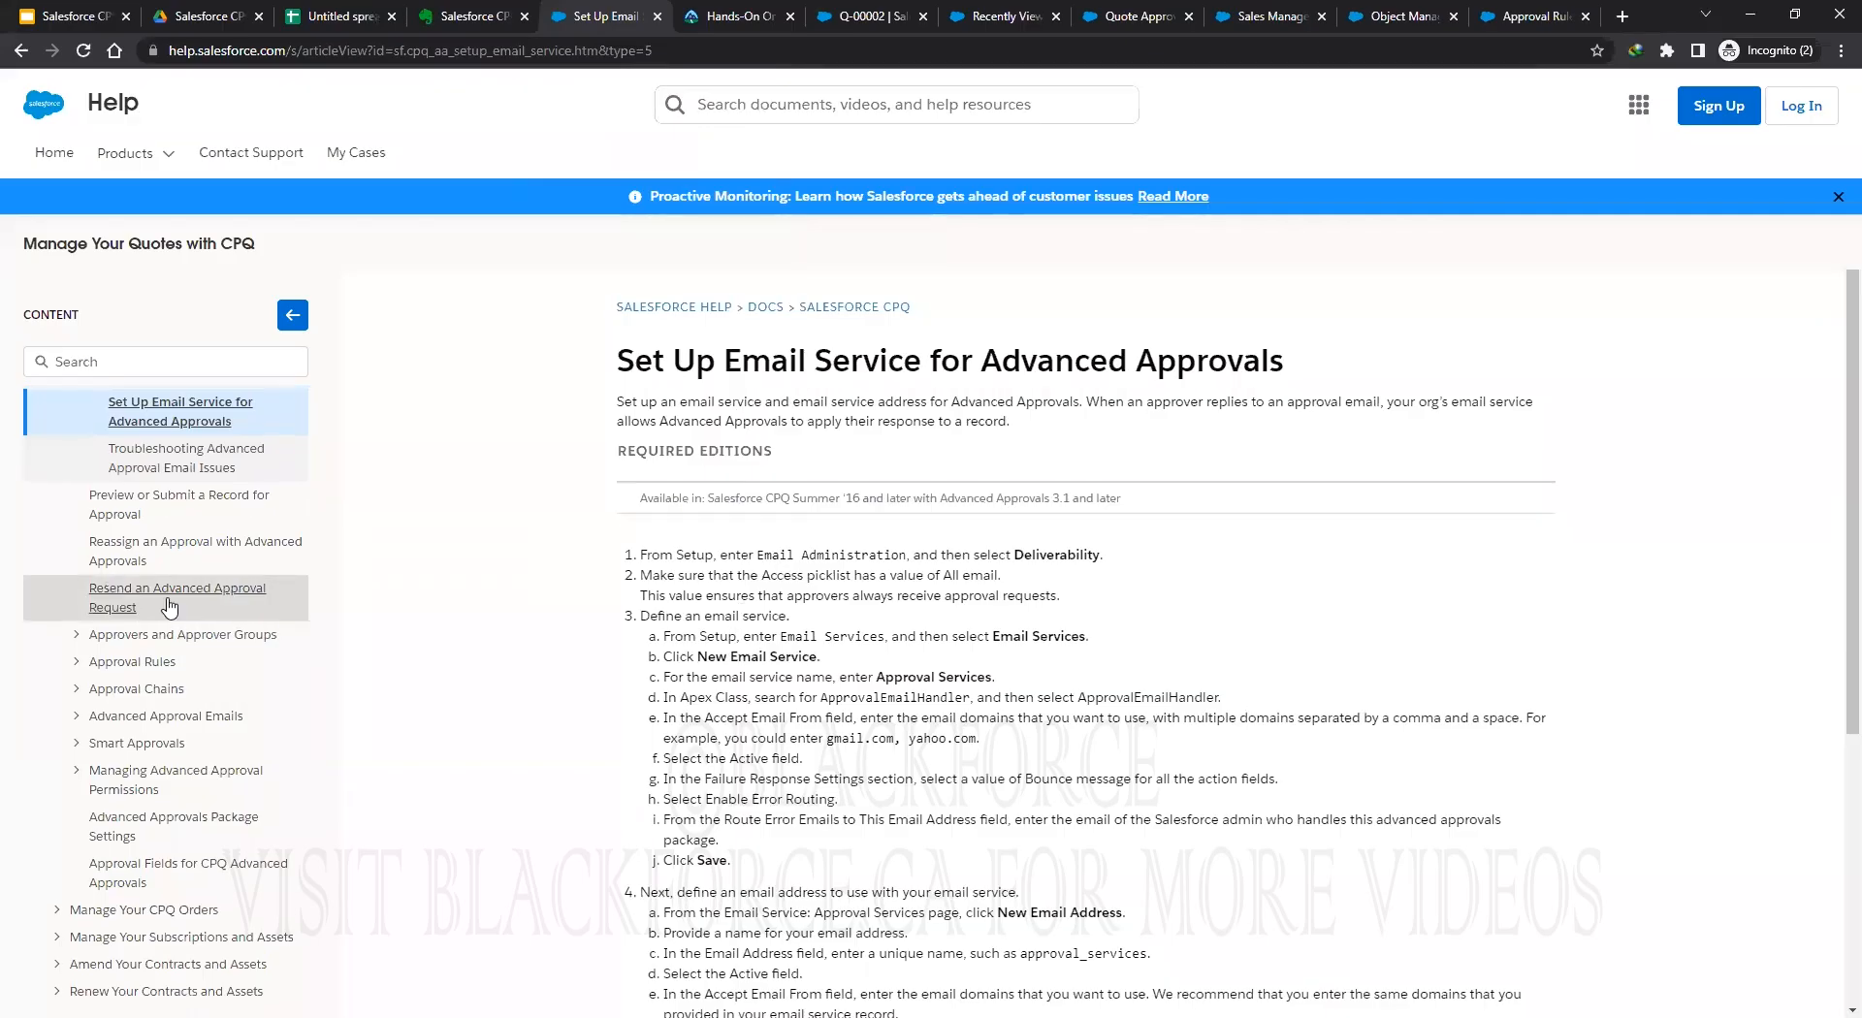
pyautogui.scroll(2, 204, 603)
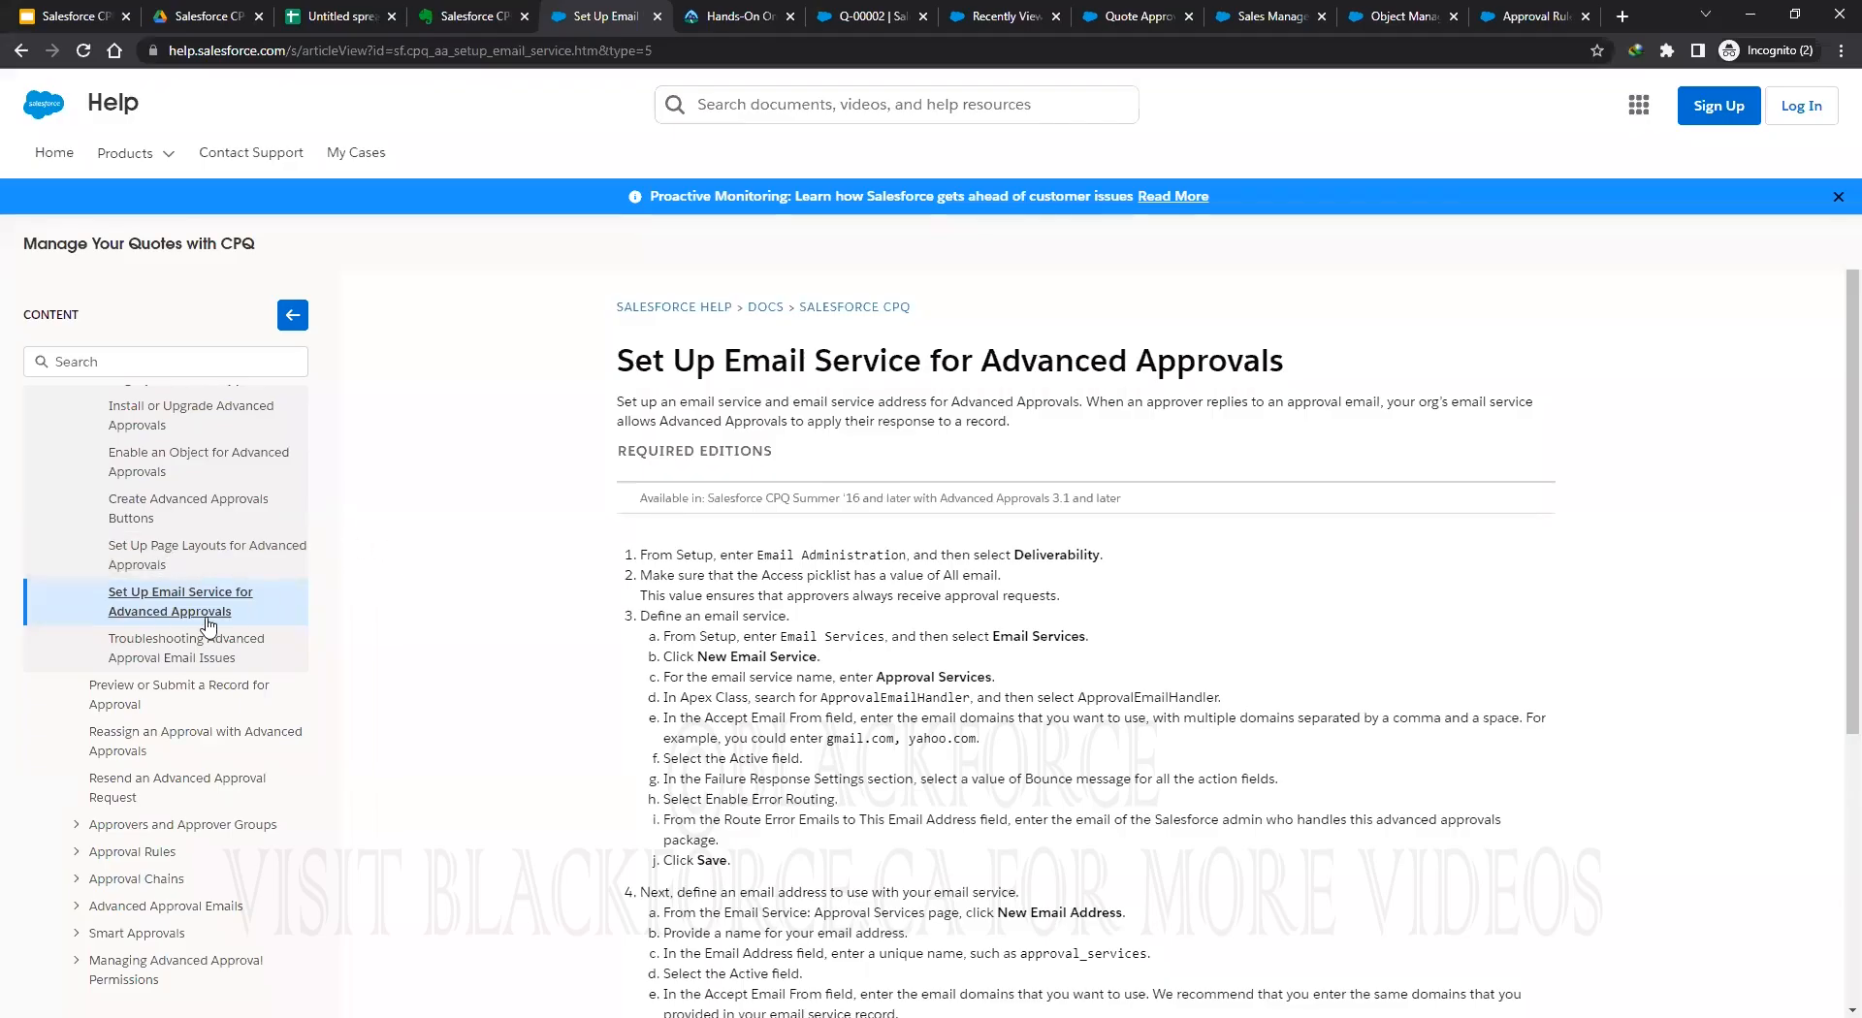
pyautogui.moveTo(616, 361); pyautogui.dragTo(1343, 385)
pyautogui.scroll(-5, 1164, 621)
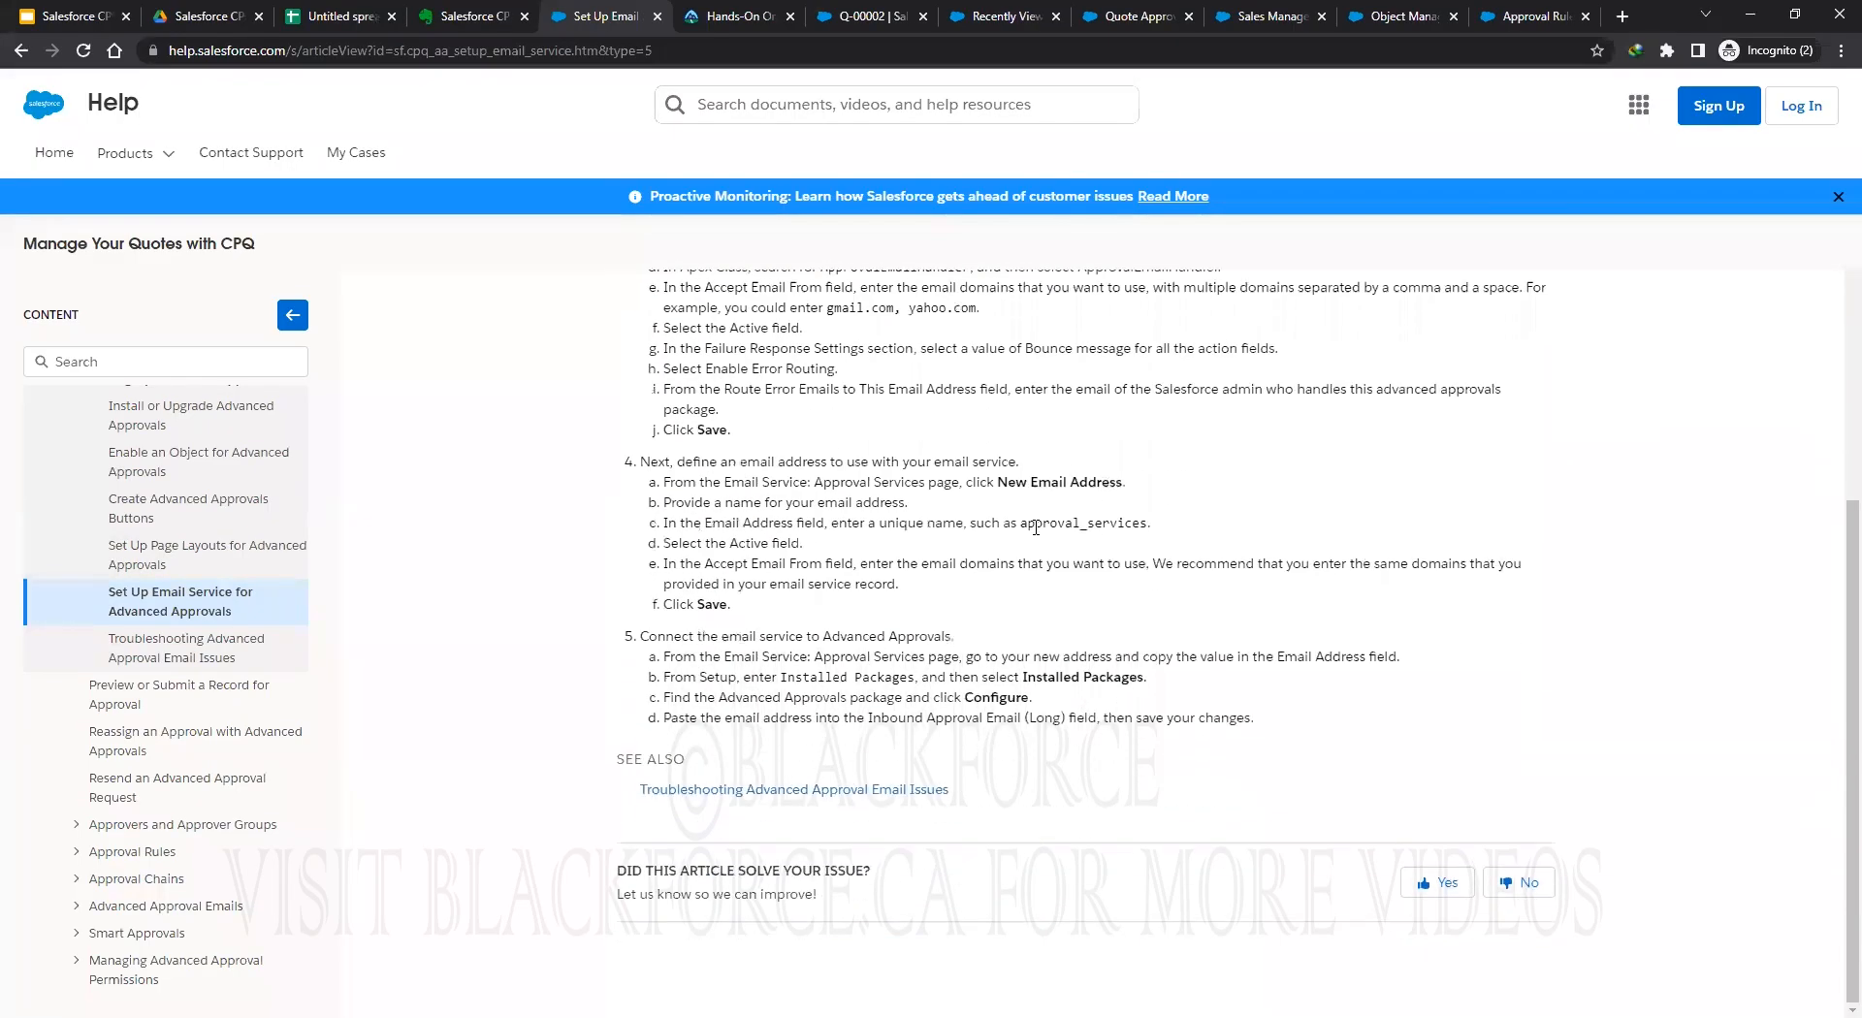
pyautogui.scroll(3, 970, 582)
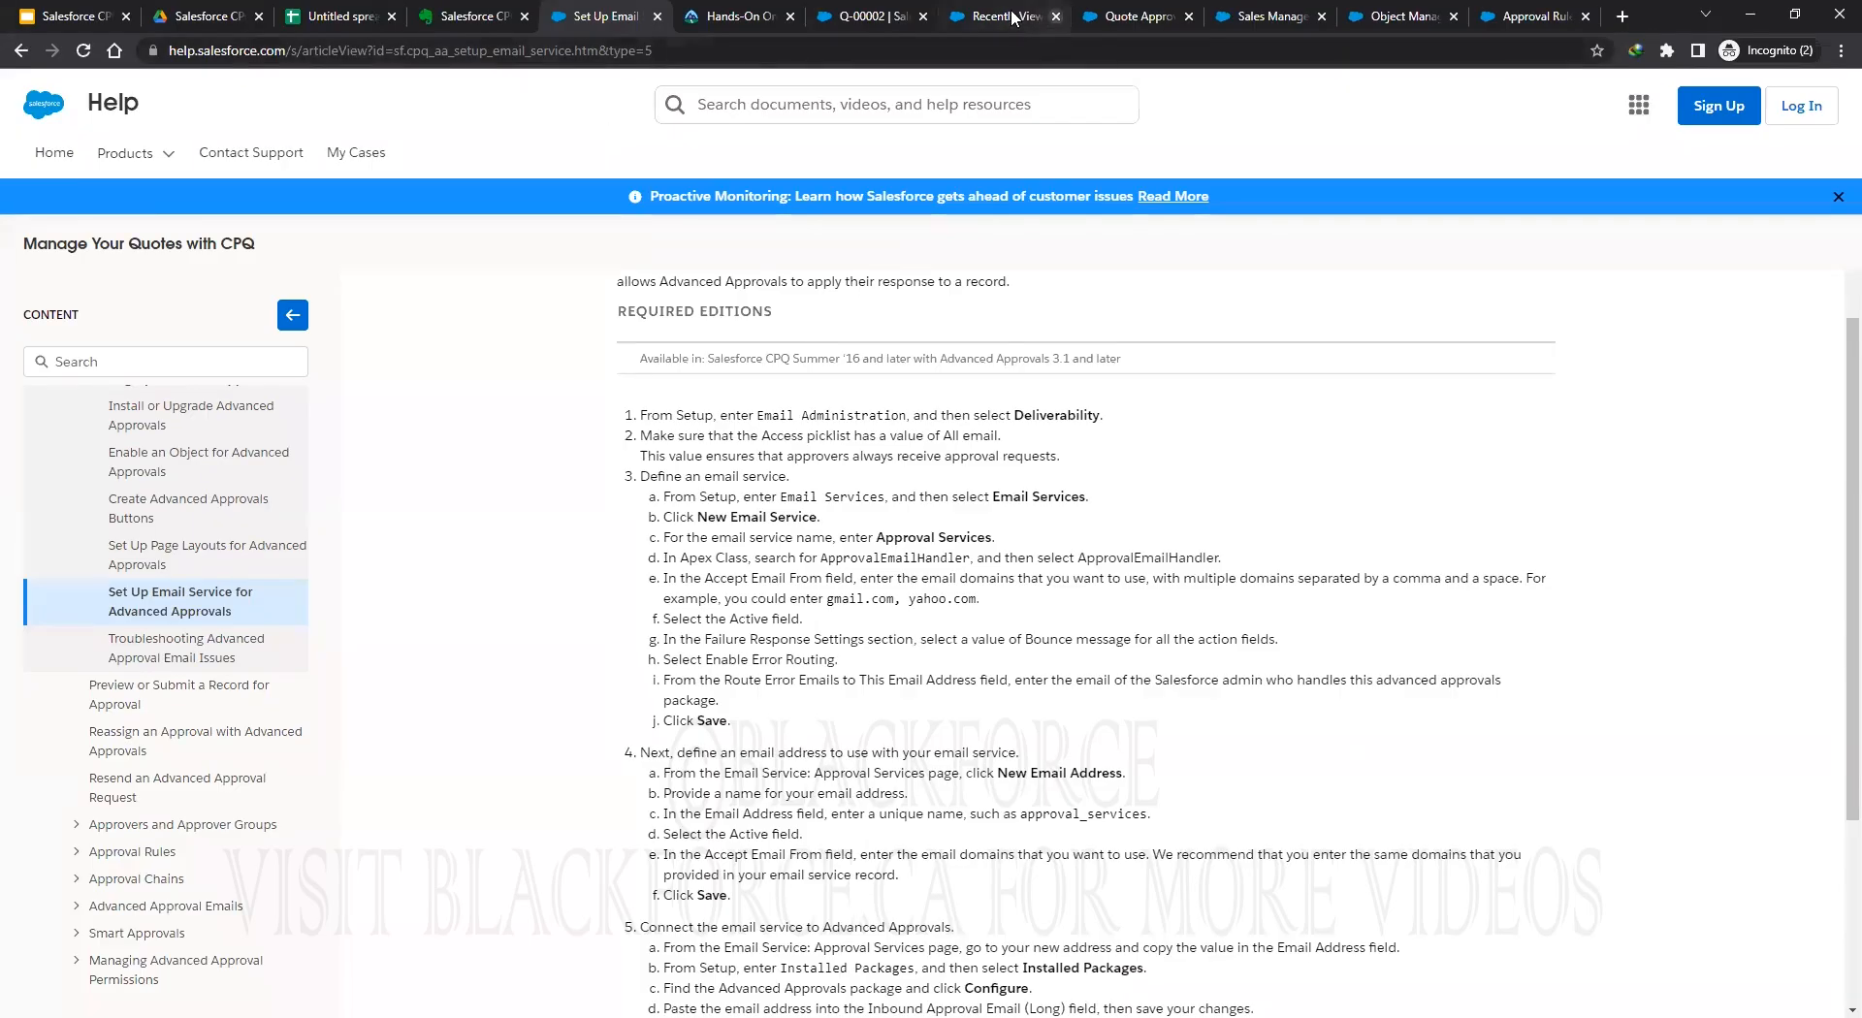
# Go from the open records to the Setup Object Manager's list of all objects.
pyautogui.click(1039, 26)
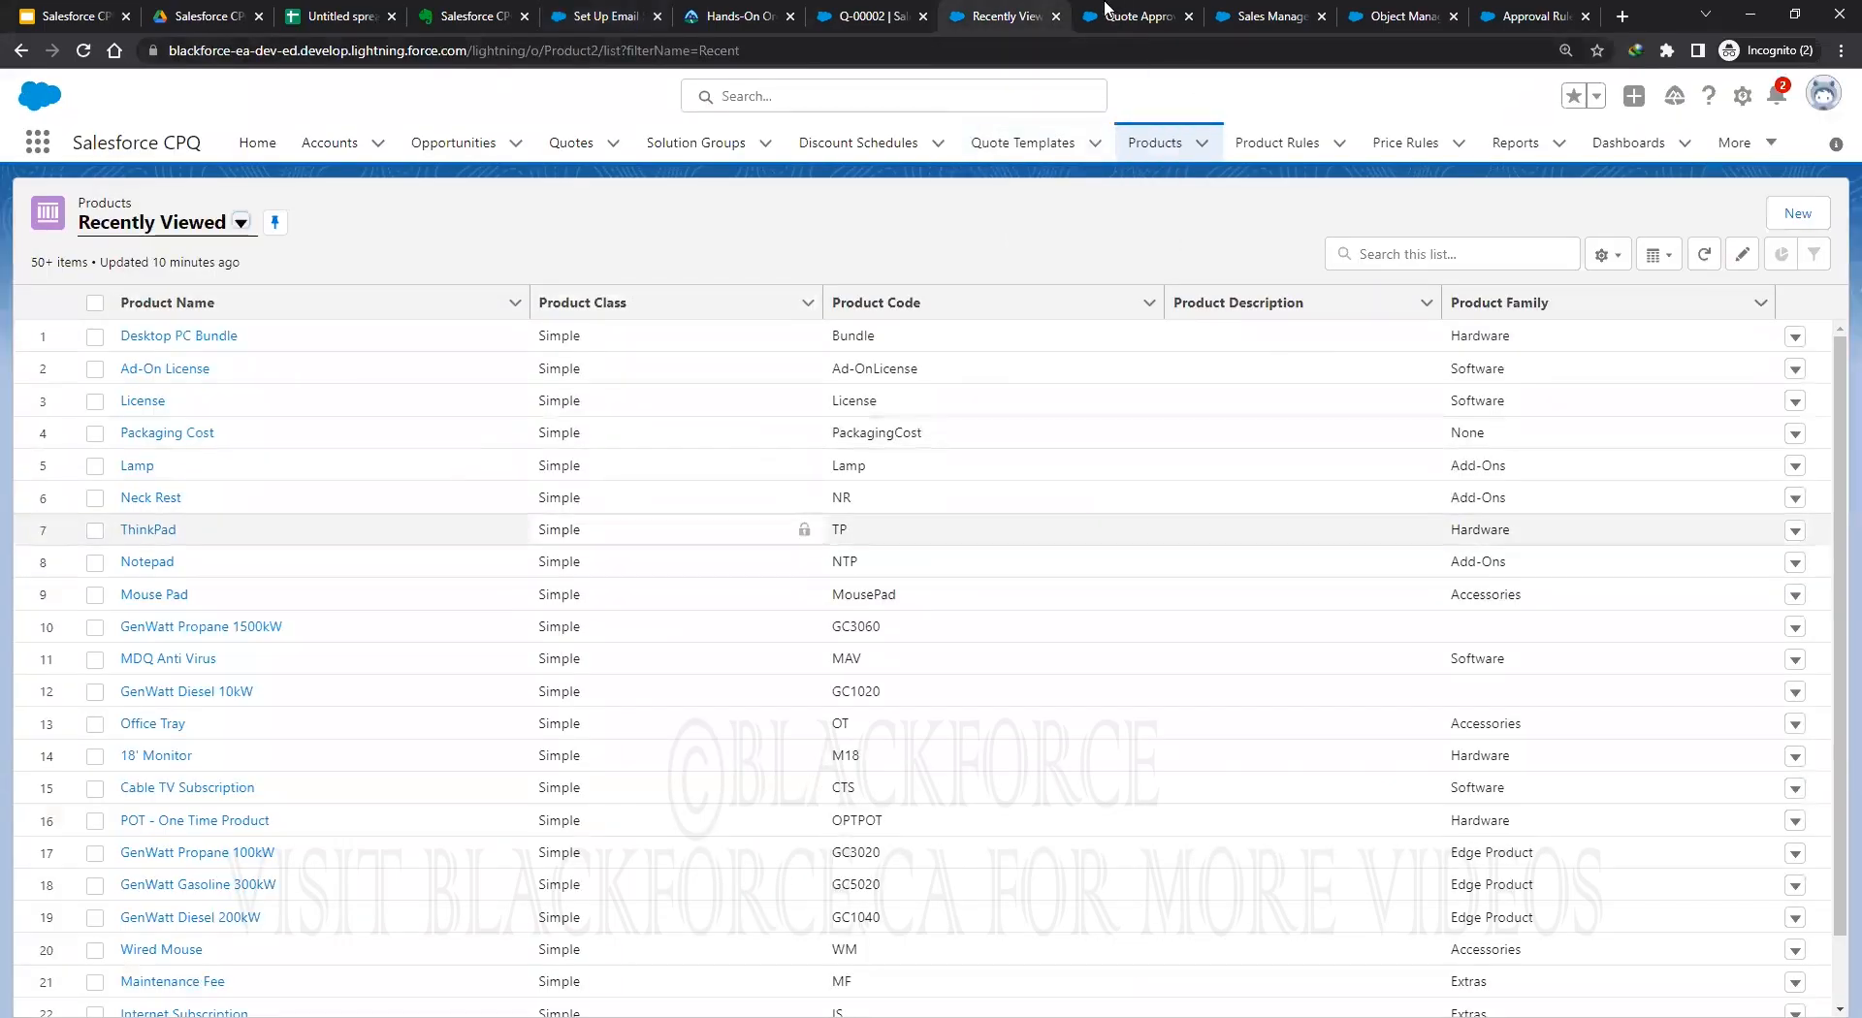
pyautogui.hotkey('ctrl', 'Tab')
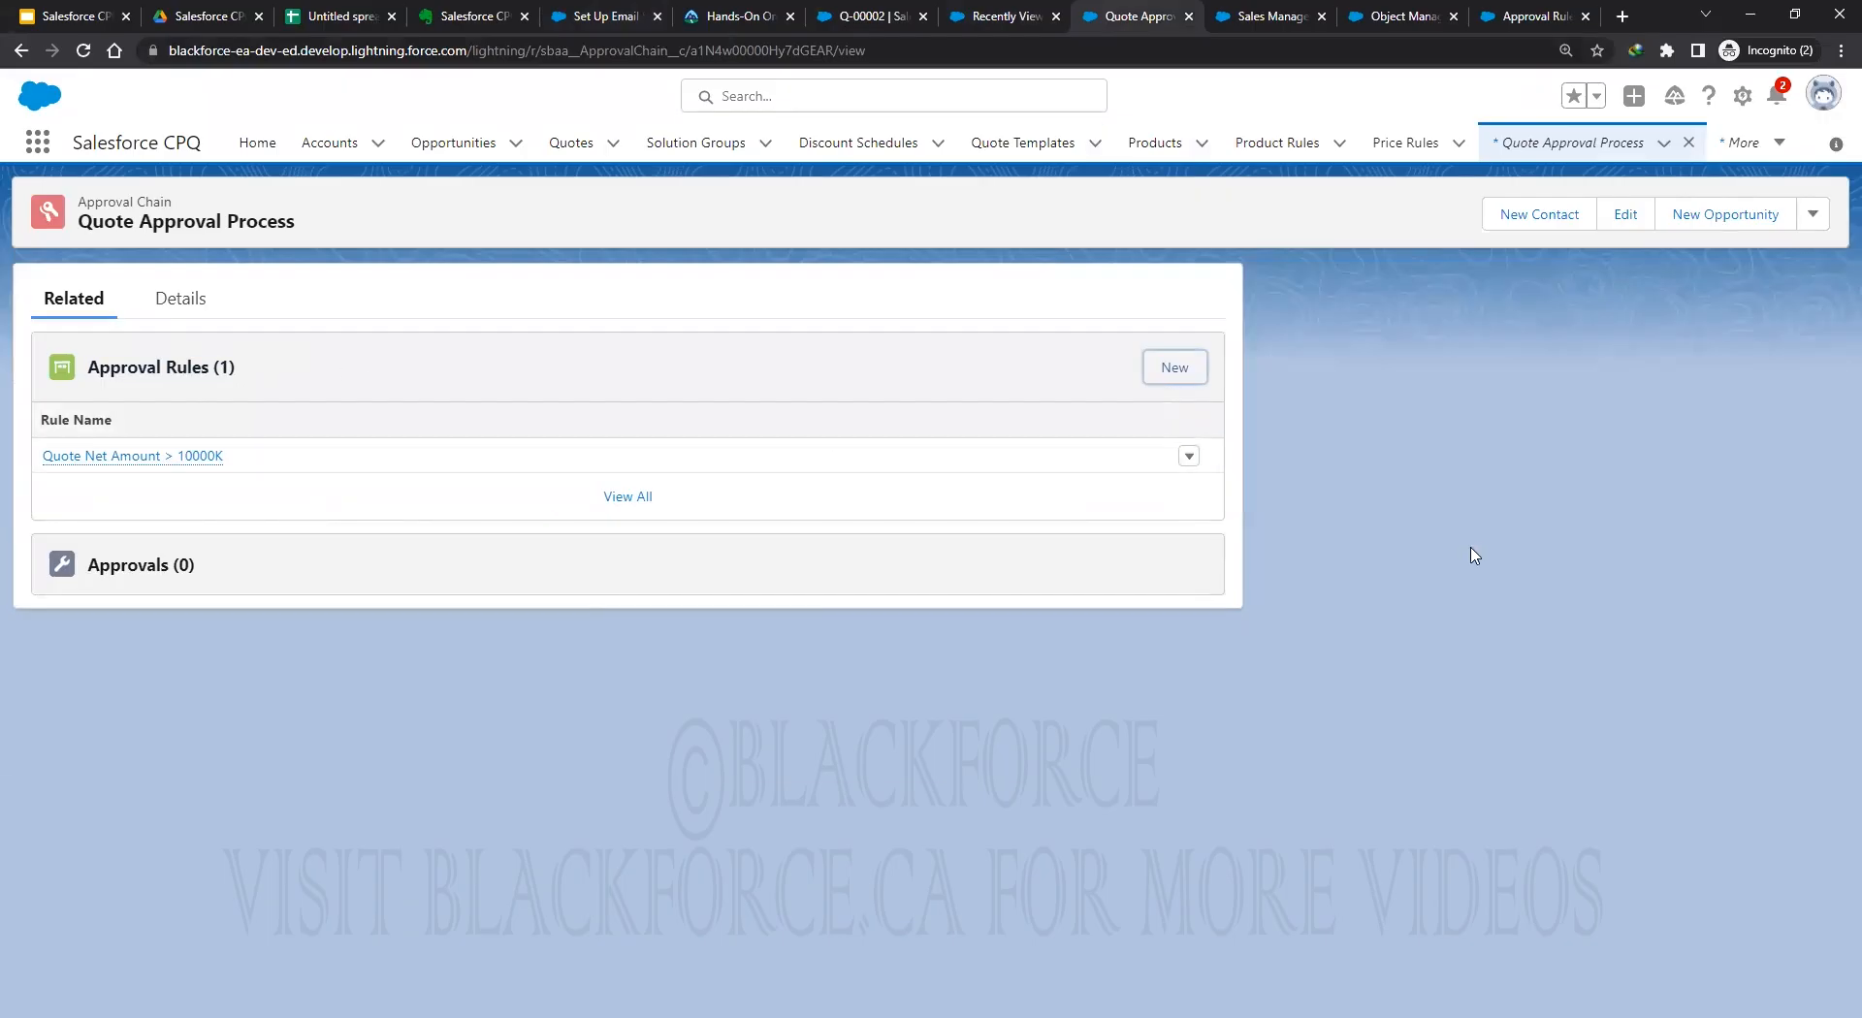
pyautogui.click(1534, 19)
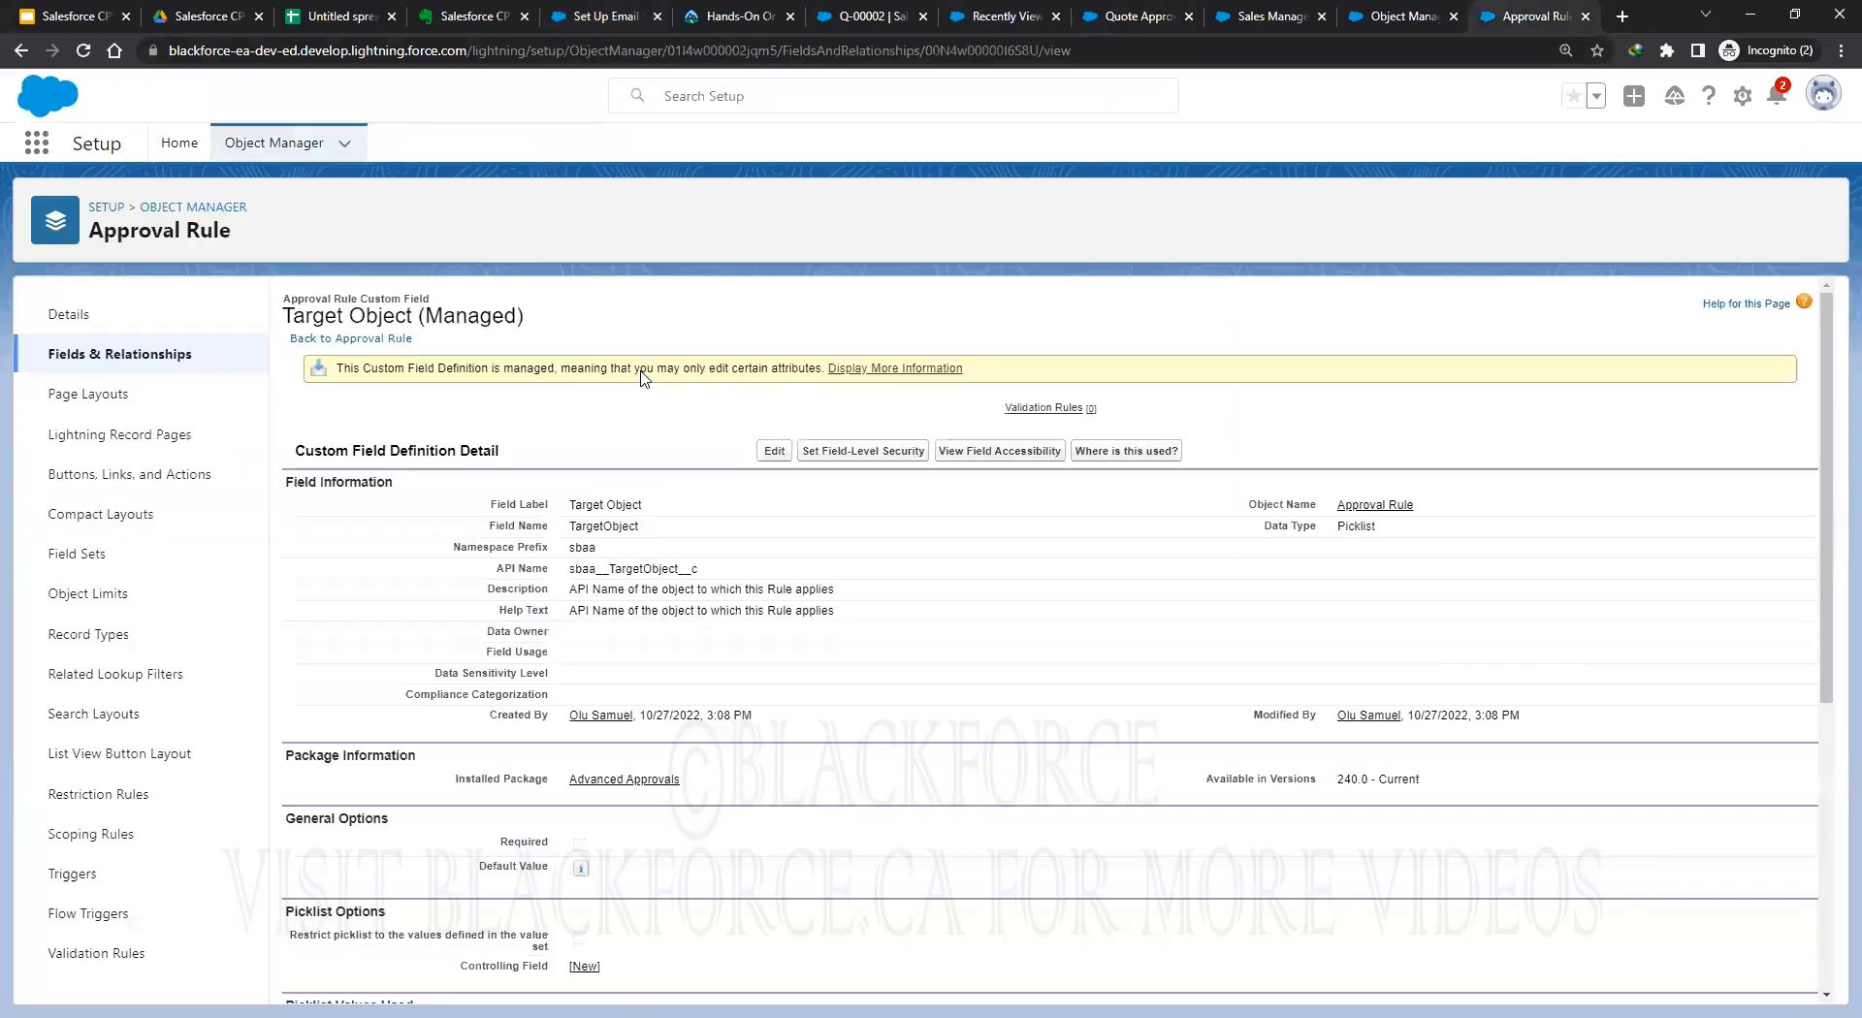
pyautogui.click(274, 146)
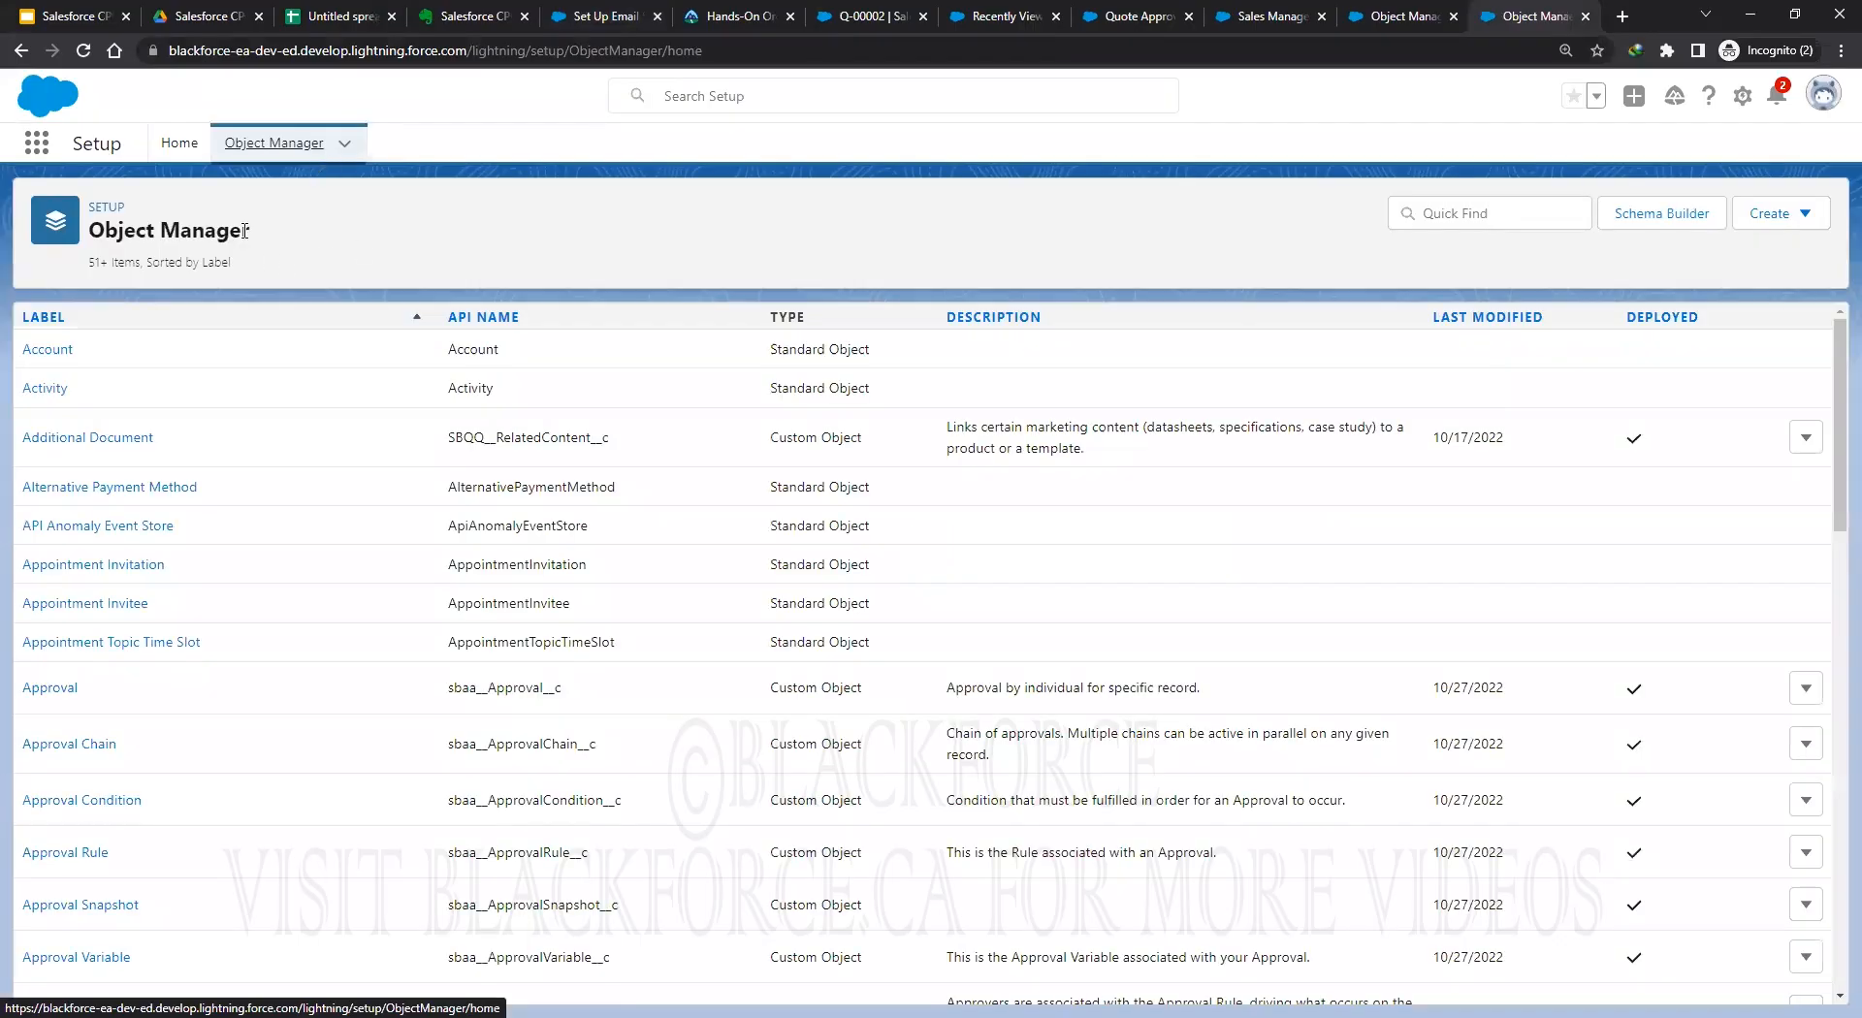
# Filter objects by 'condition' and open the Approval Condition object's Tested Field definition.
pyautogui.click(1454, 213)
pyautogui.write('c')
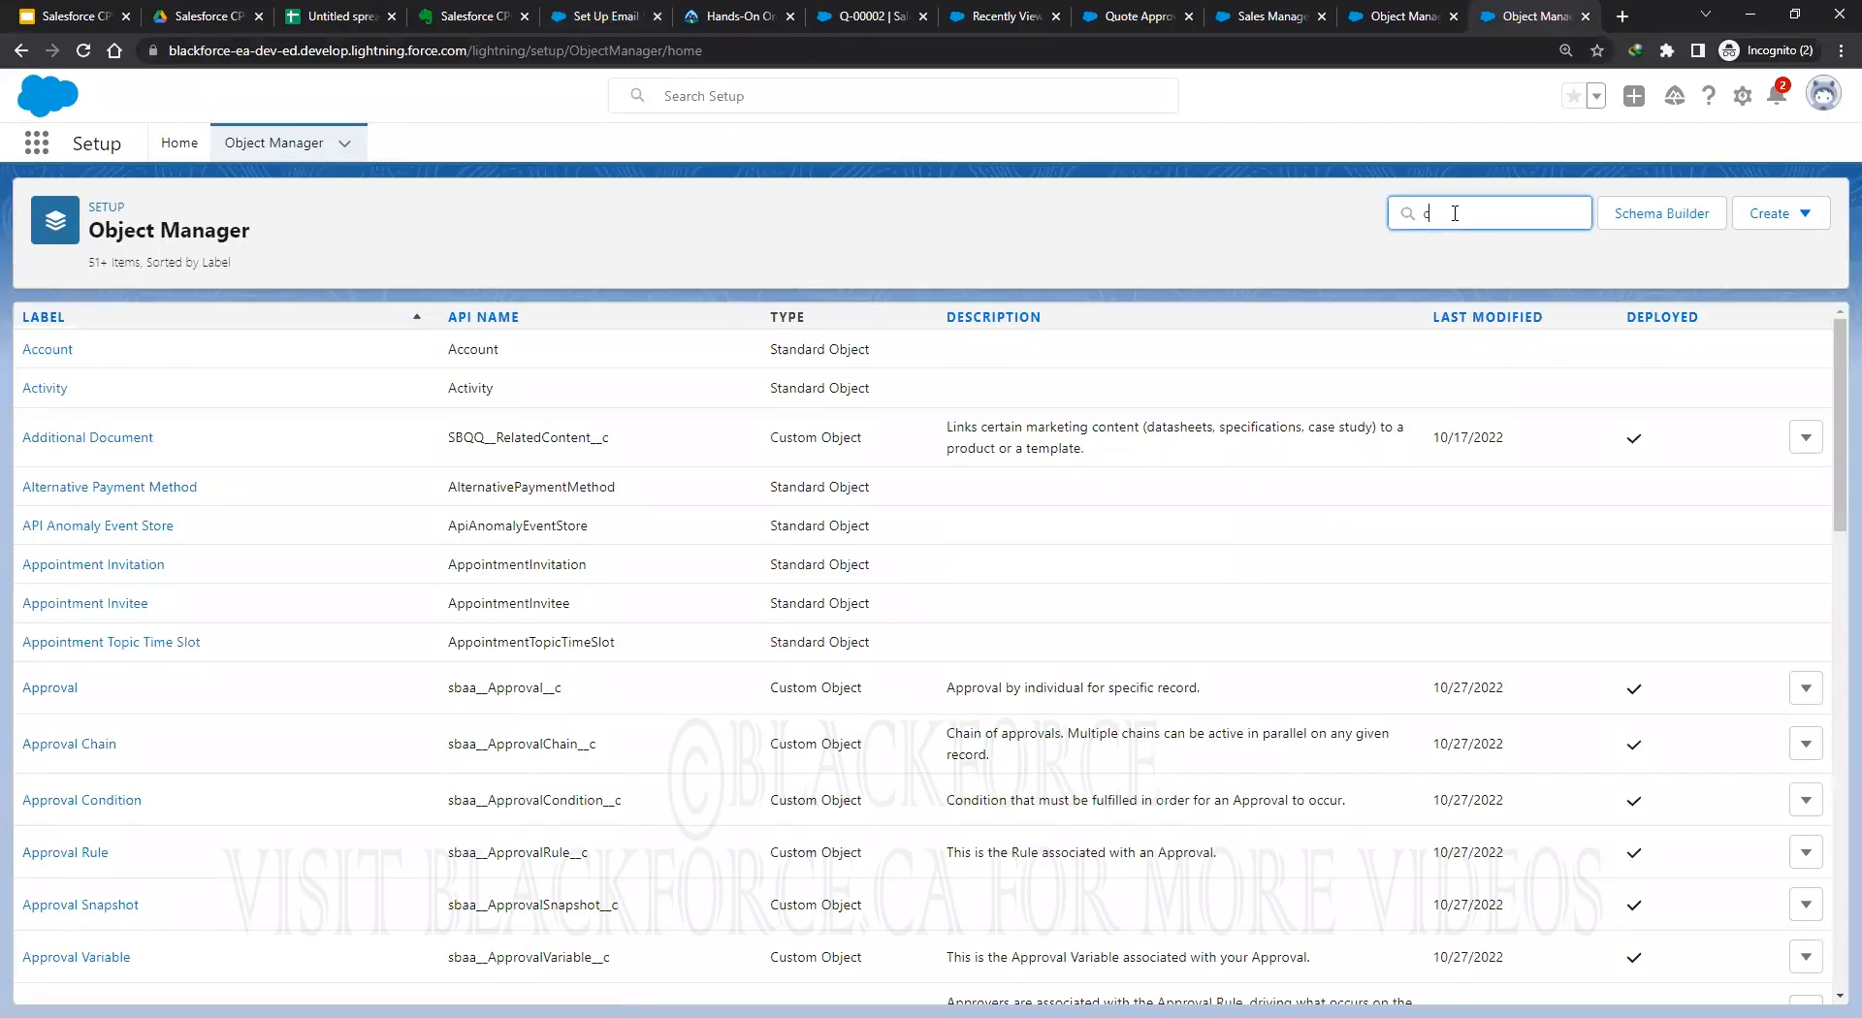
pyautogui.write('ondition')
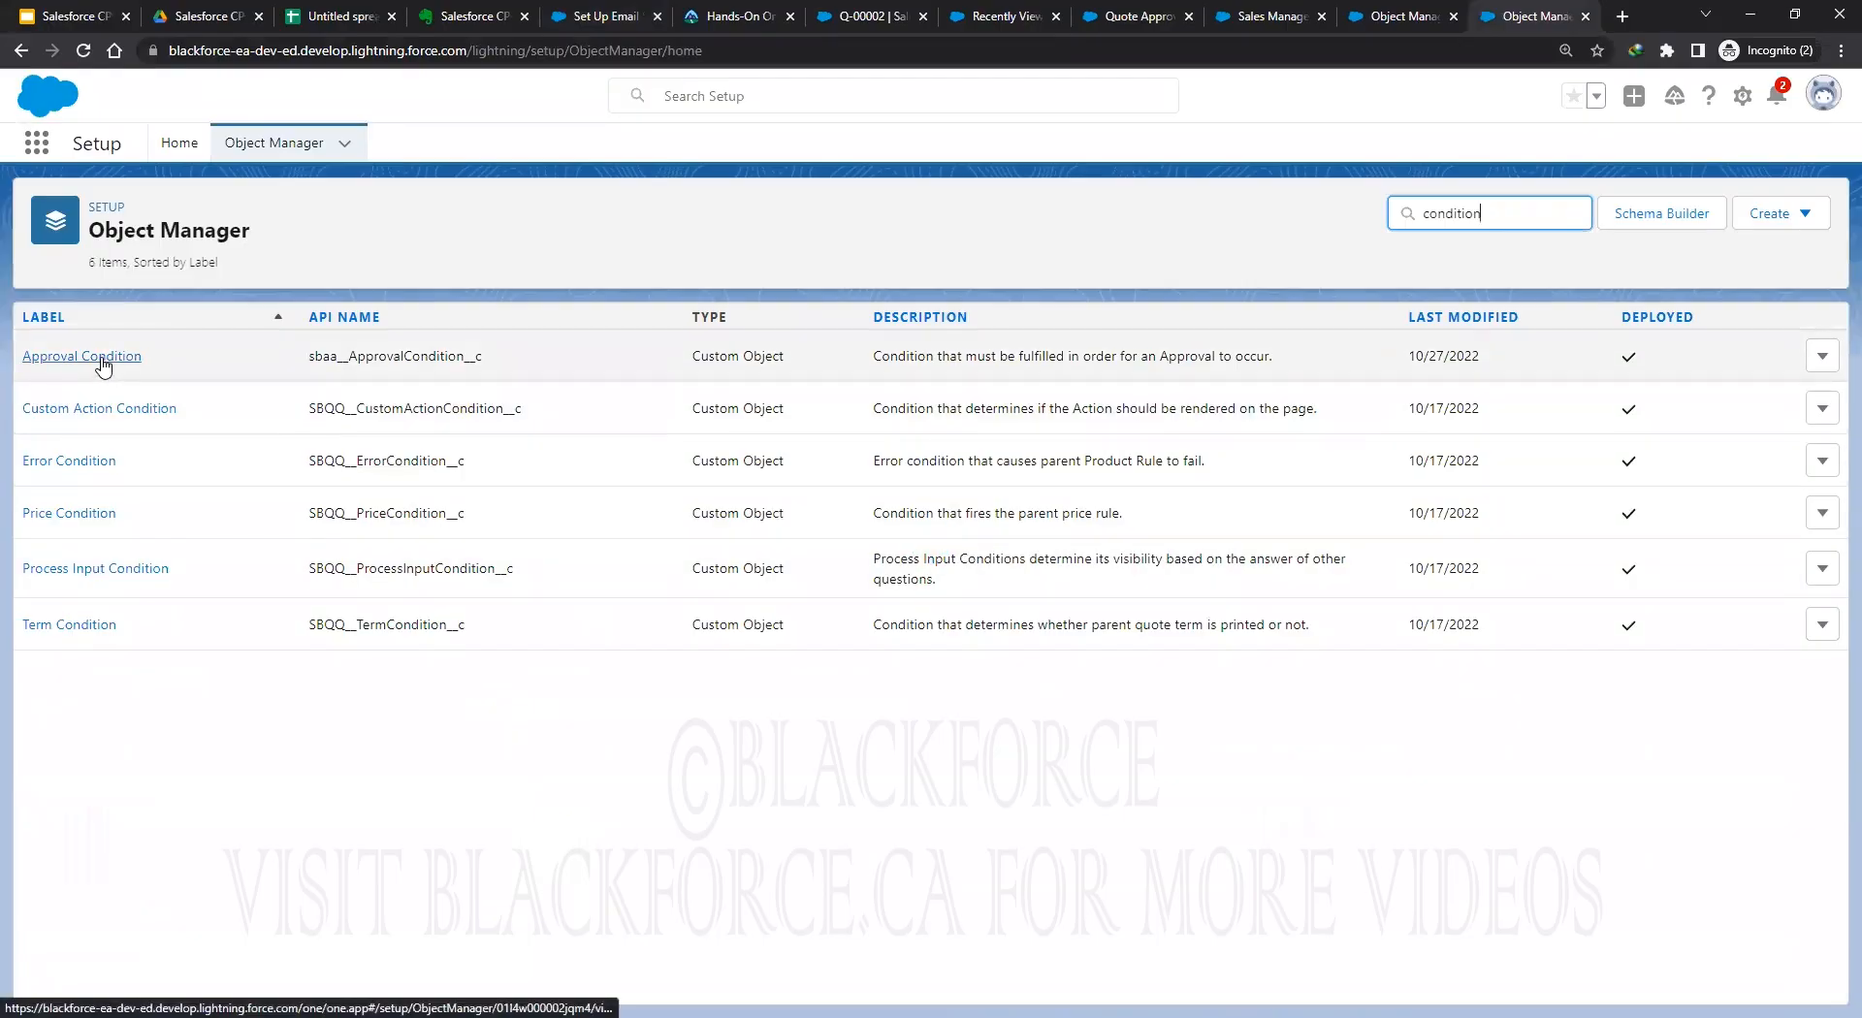
pyautogui.click(103, 358)
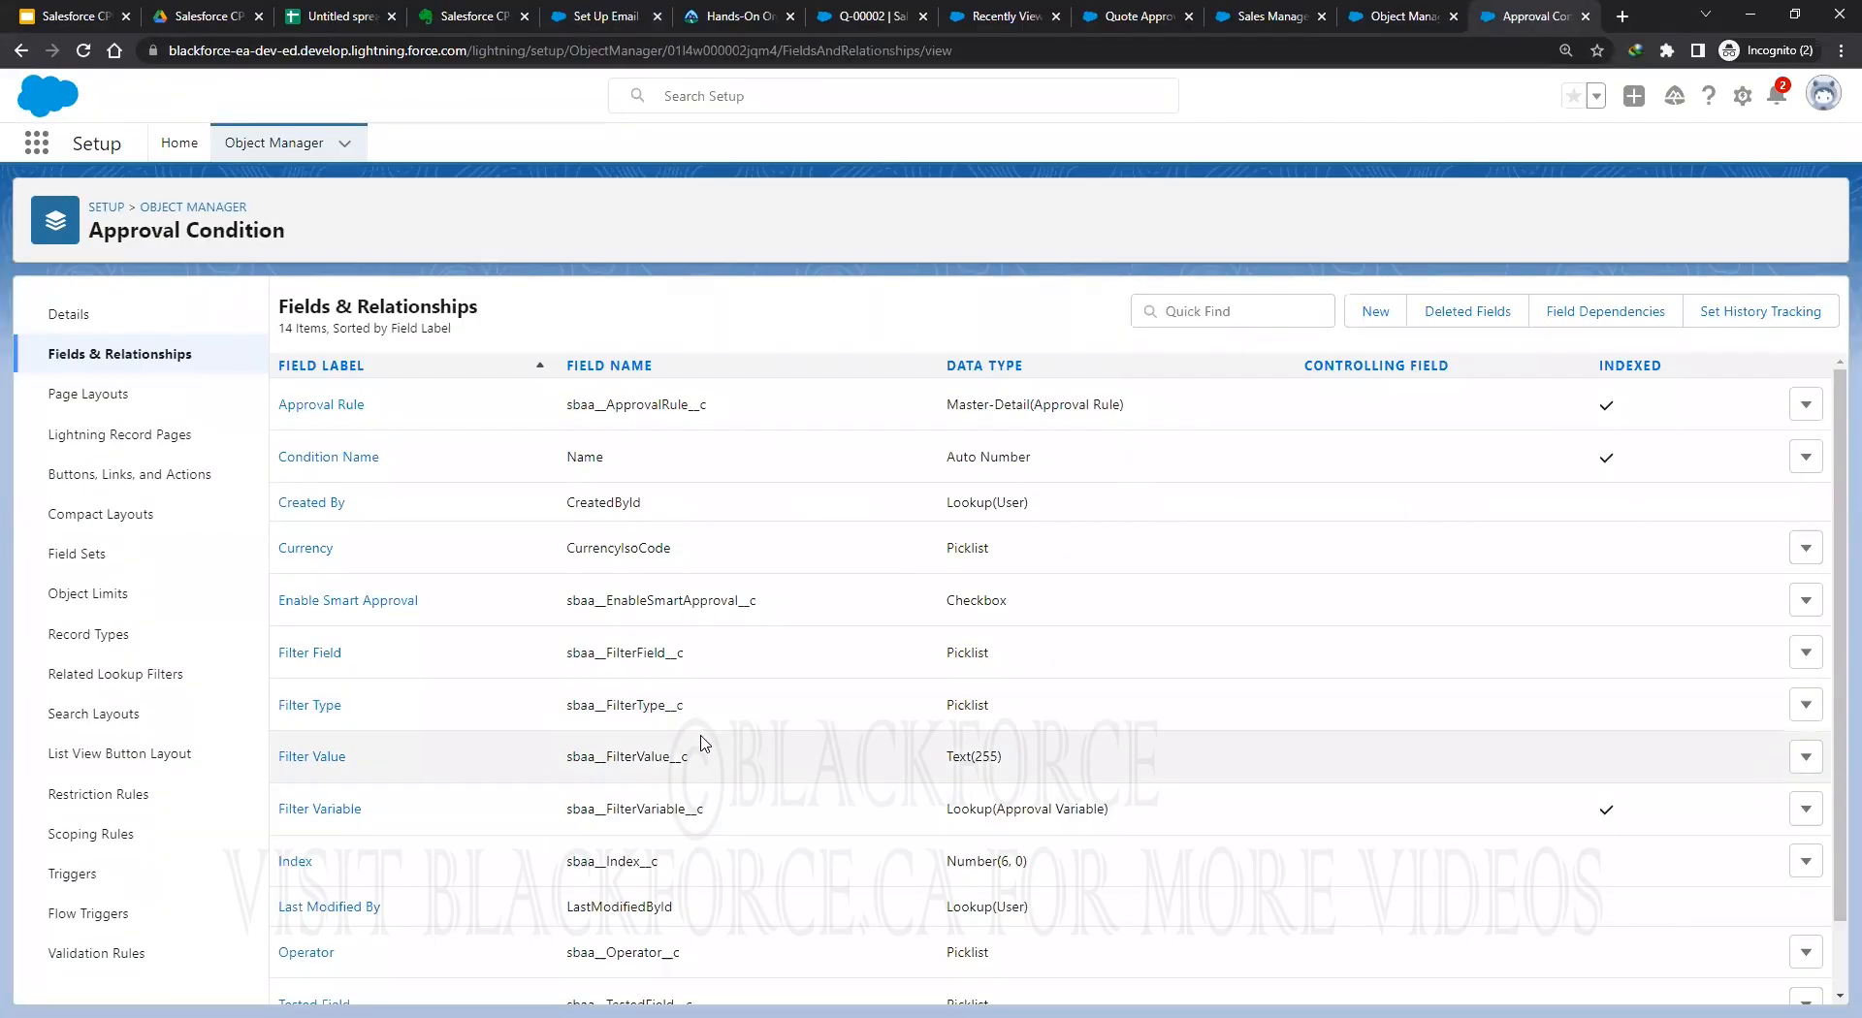
pyautogui.scroll(-1, 706, 737)
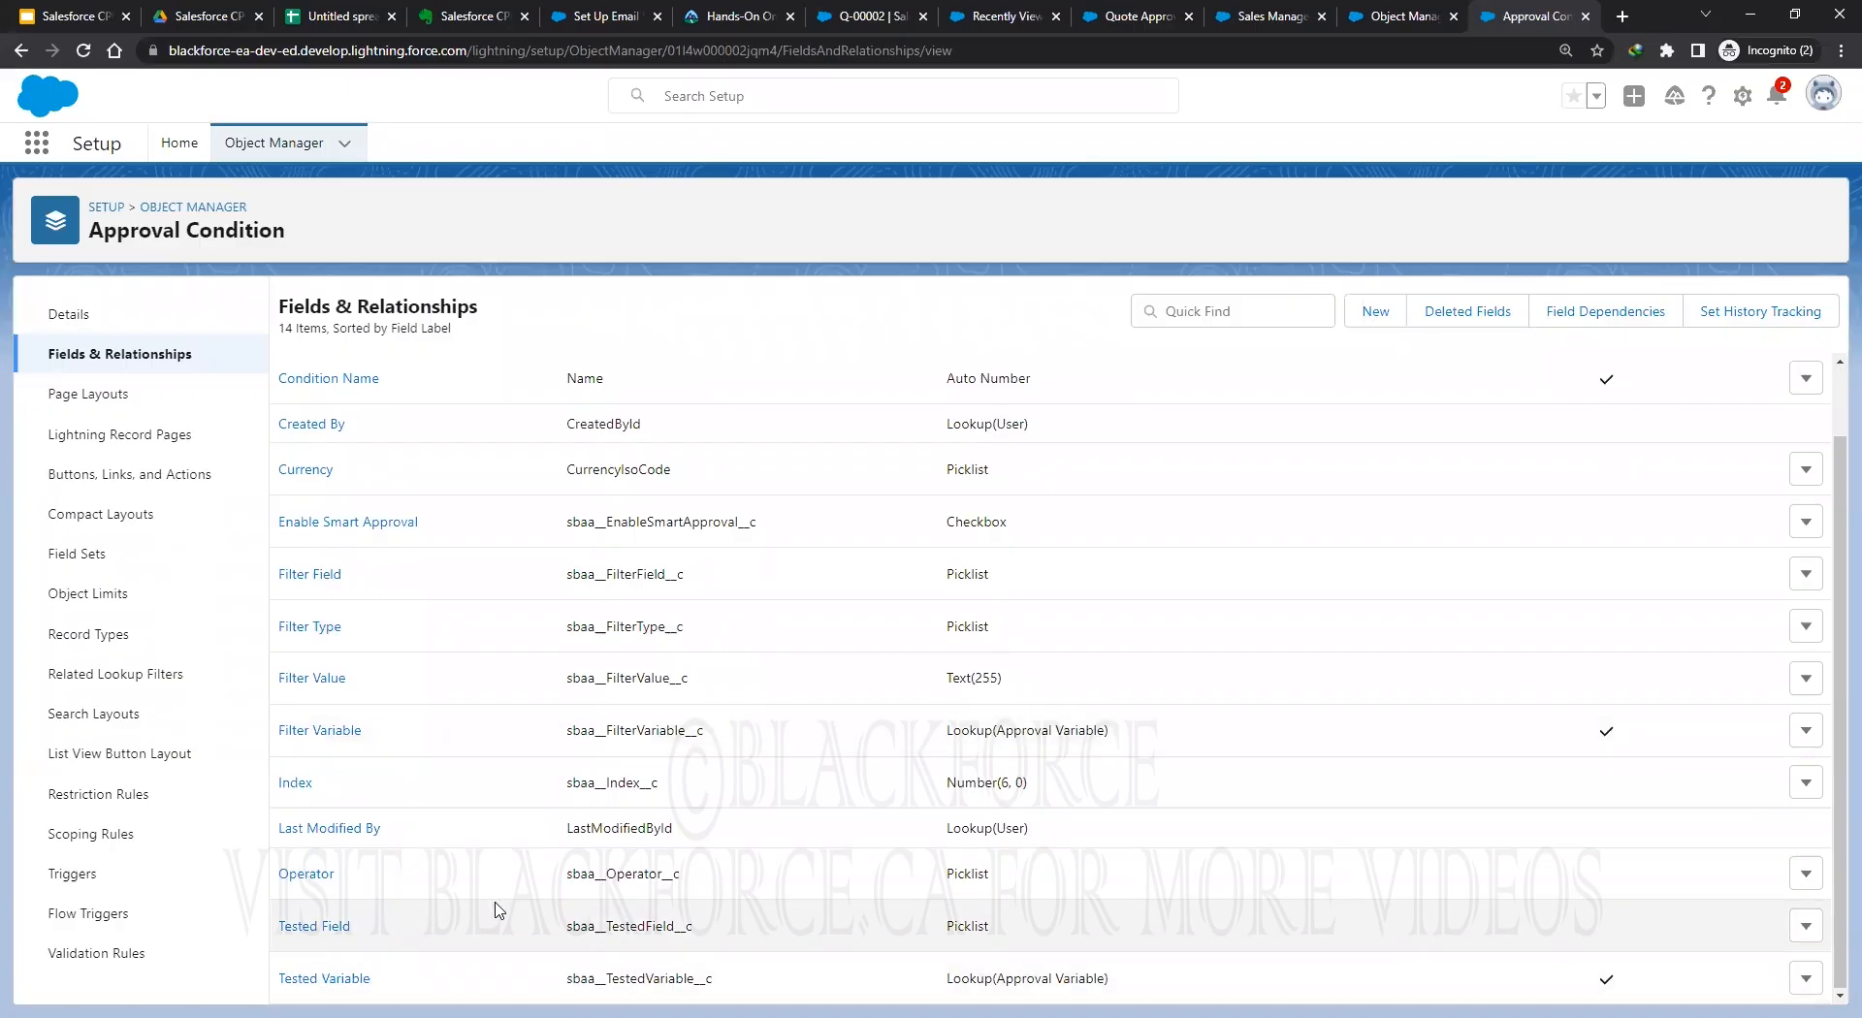
pyautogui.click(316, 926)
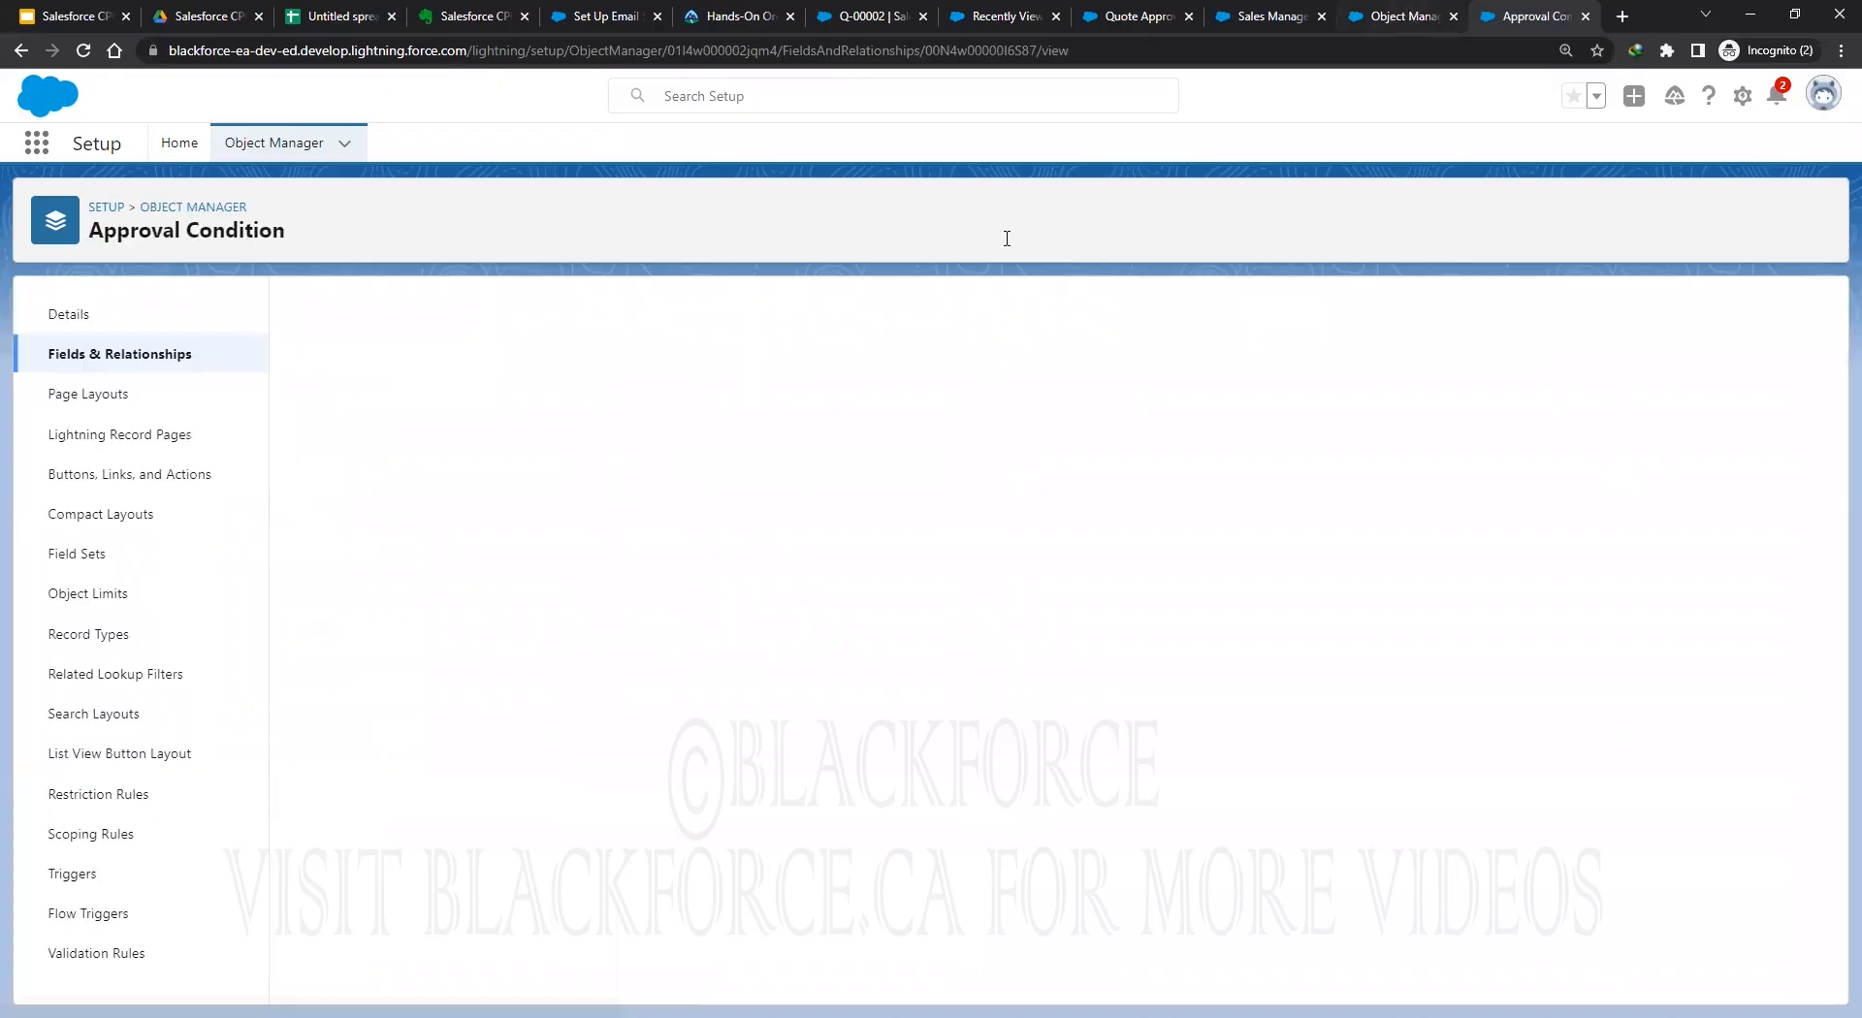
pyautogui.click(1406, 17)
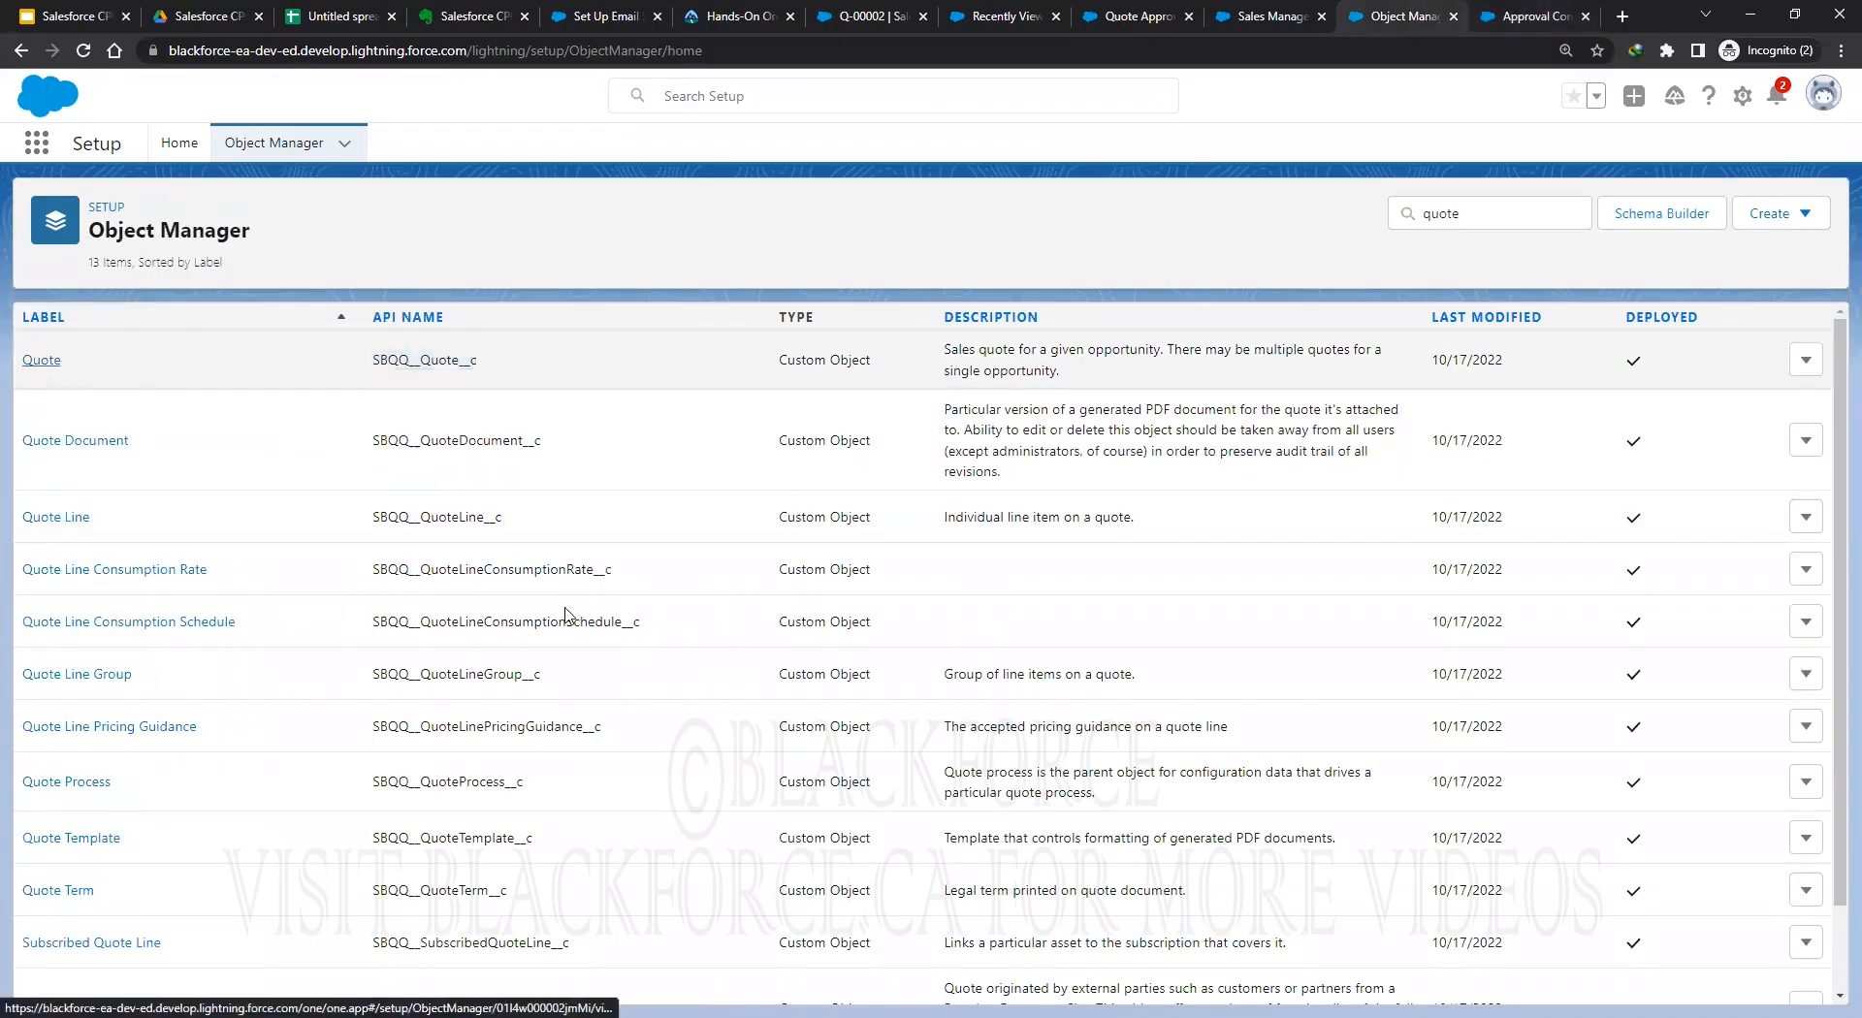
# Copy the Net Amount field's API name from the Quote object's Fields & Relationships.
pyautogui.click(39, 362)
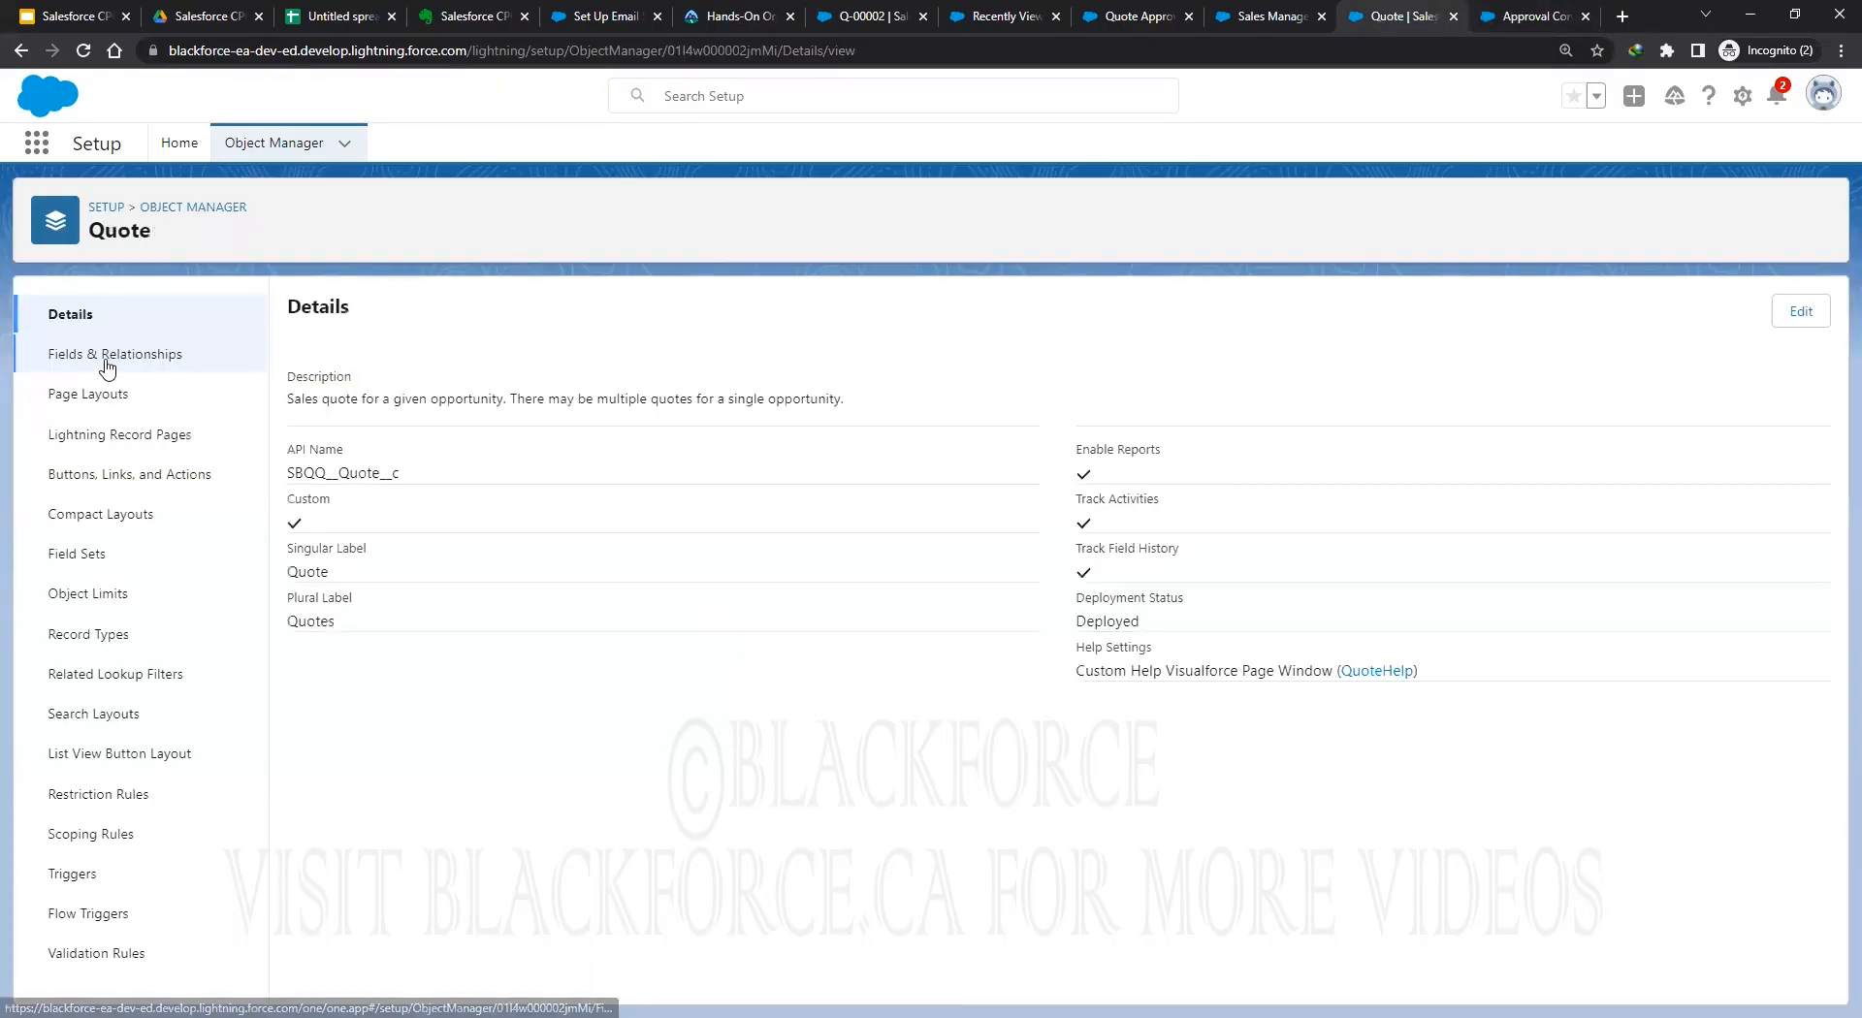
pyautogui.click(108, 367)
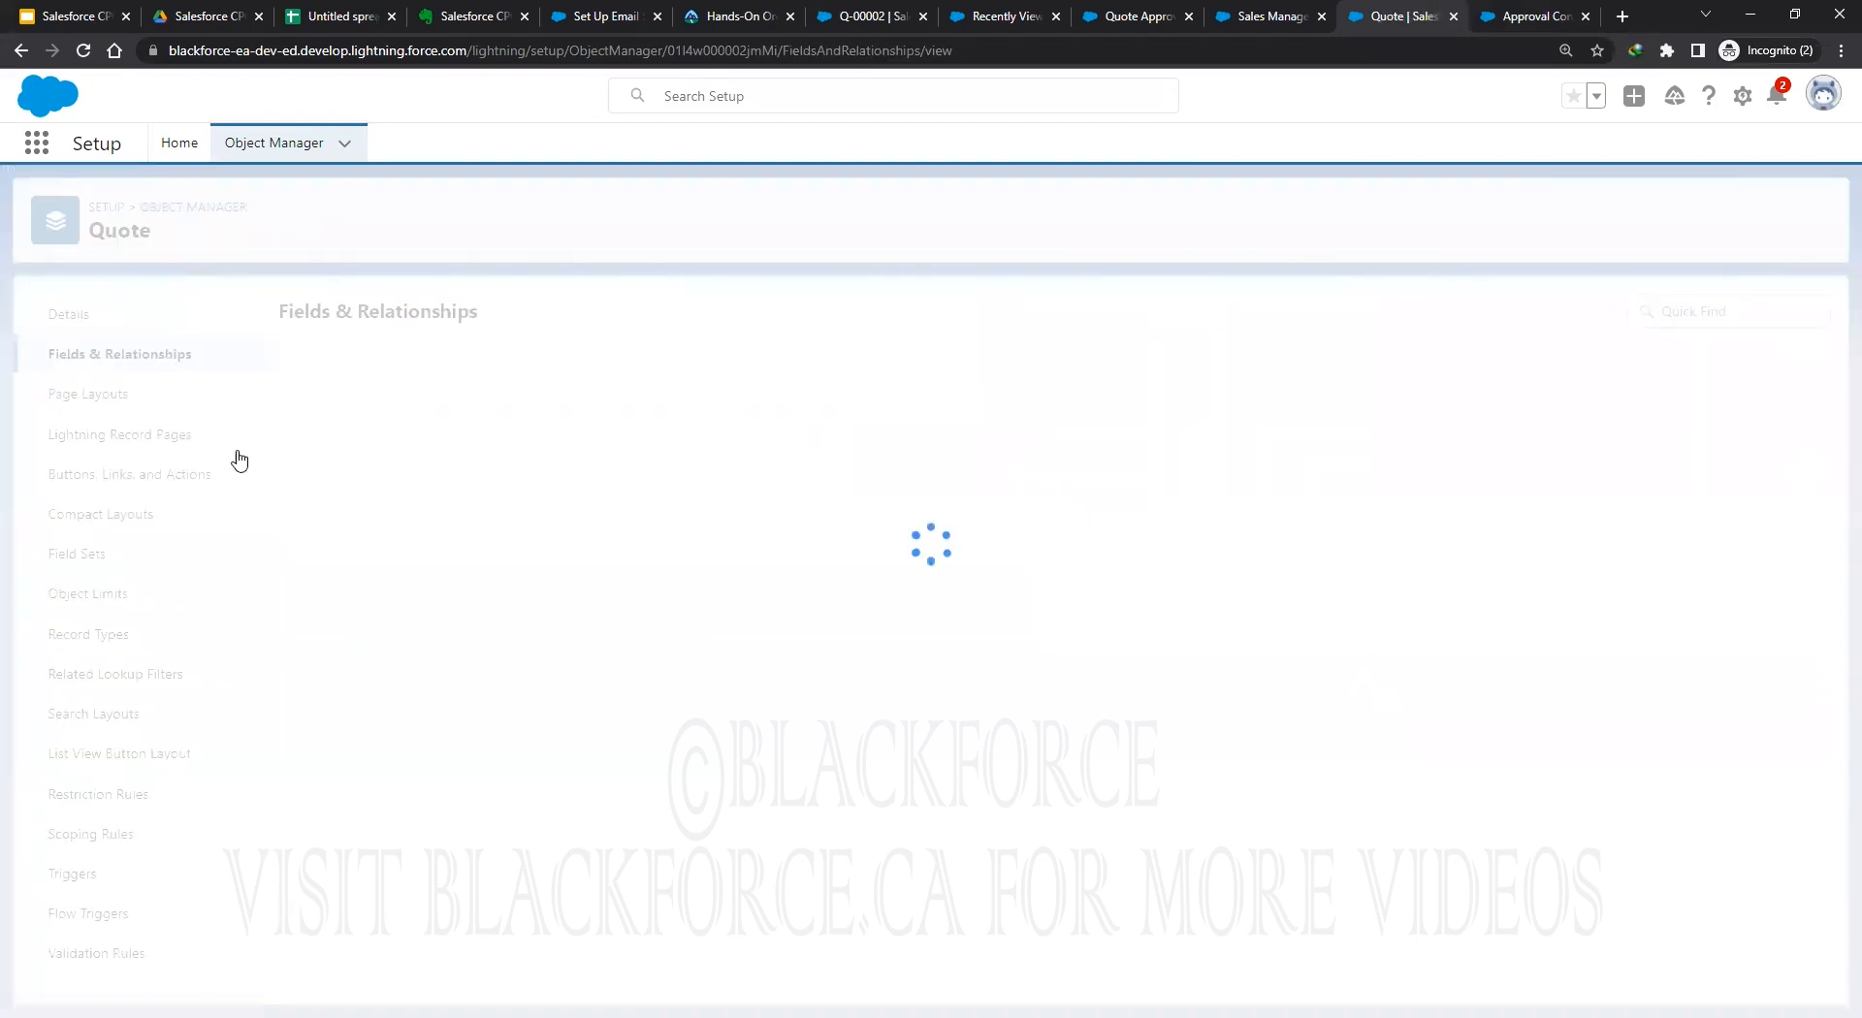
pyautogui.scroll(-12, 559, 690)
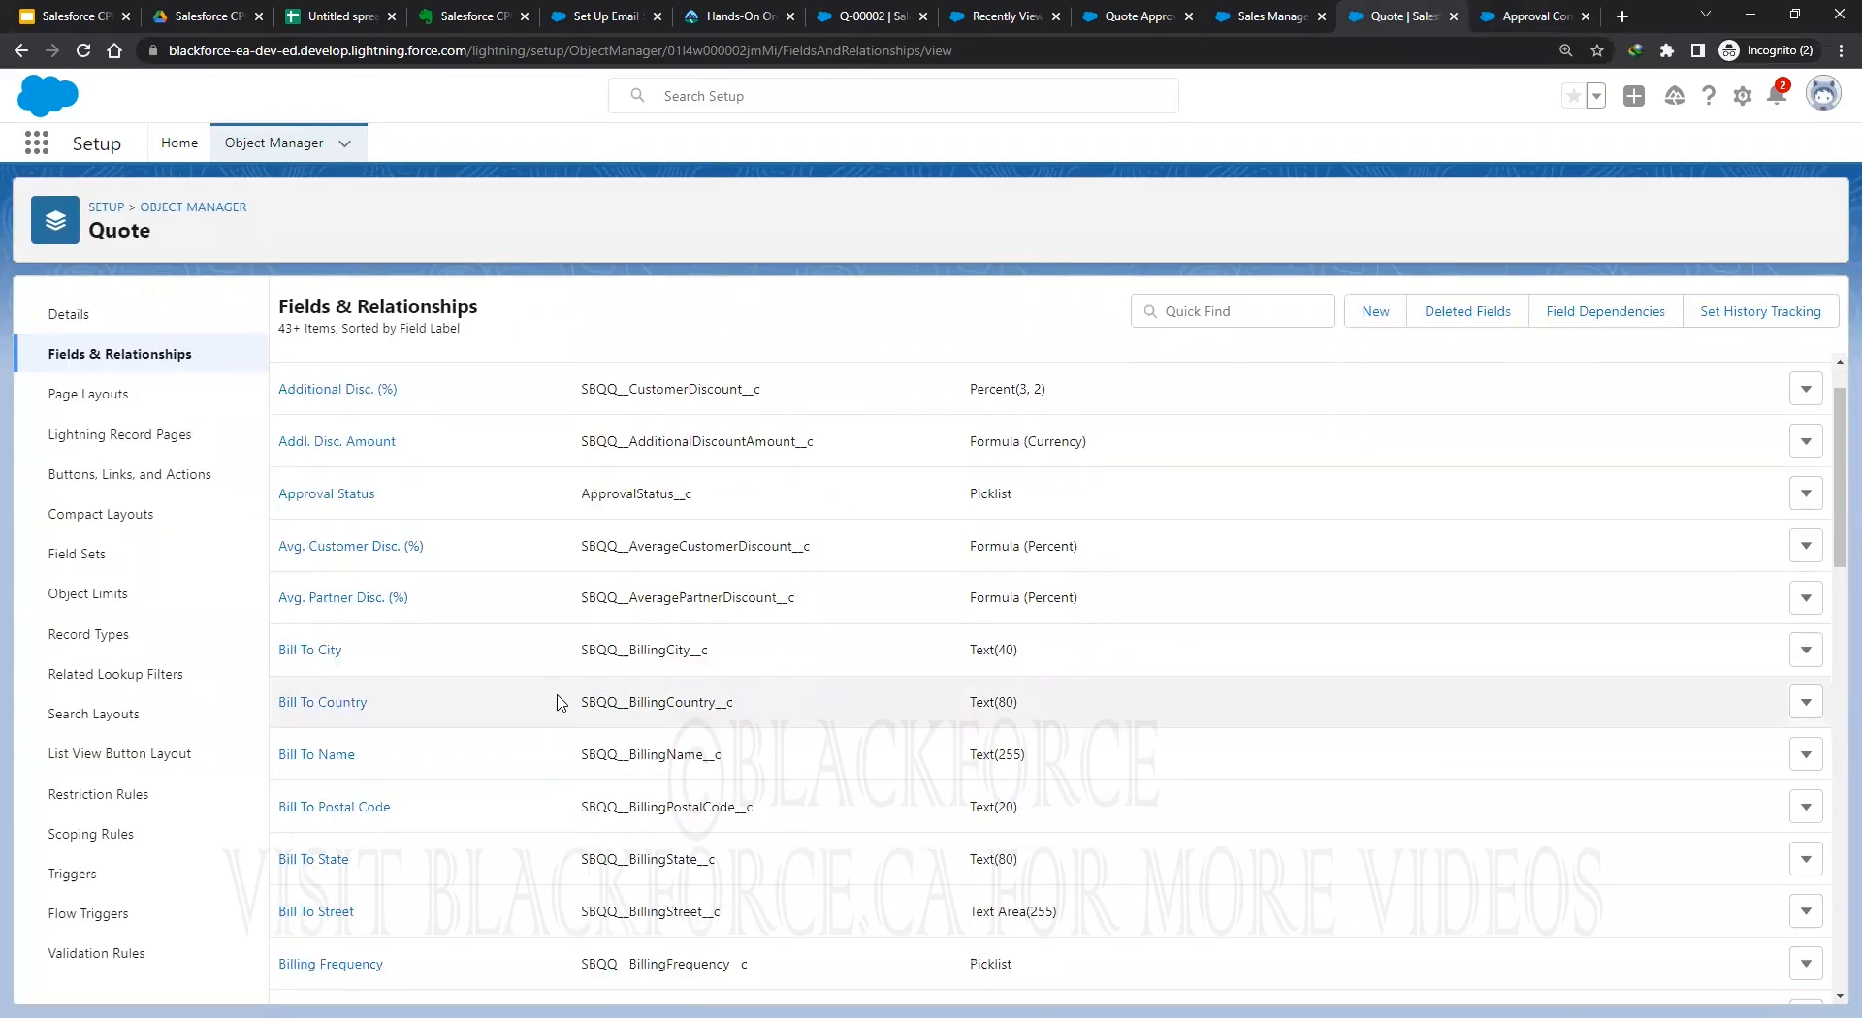
pyautogui.scroll(-3, 569, 686)
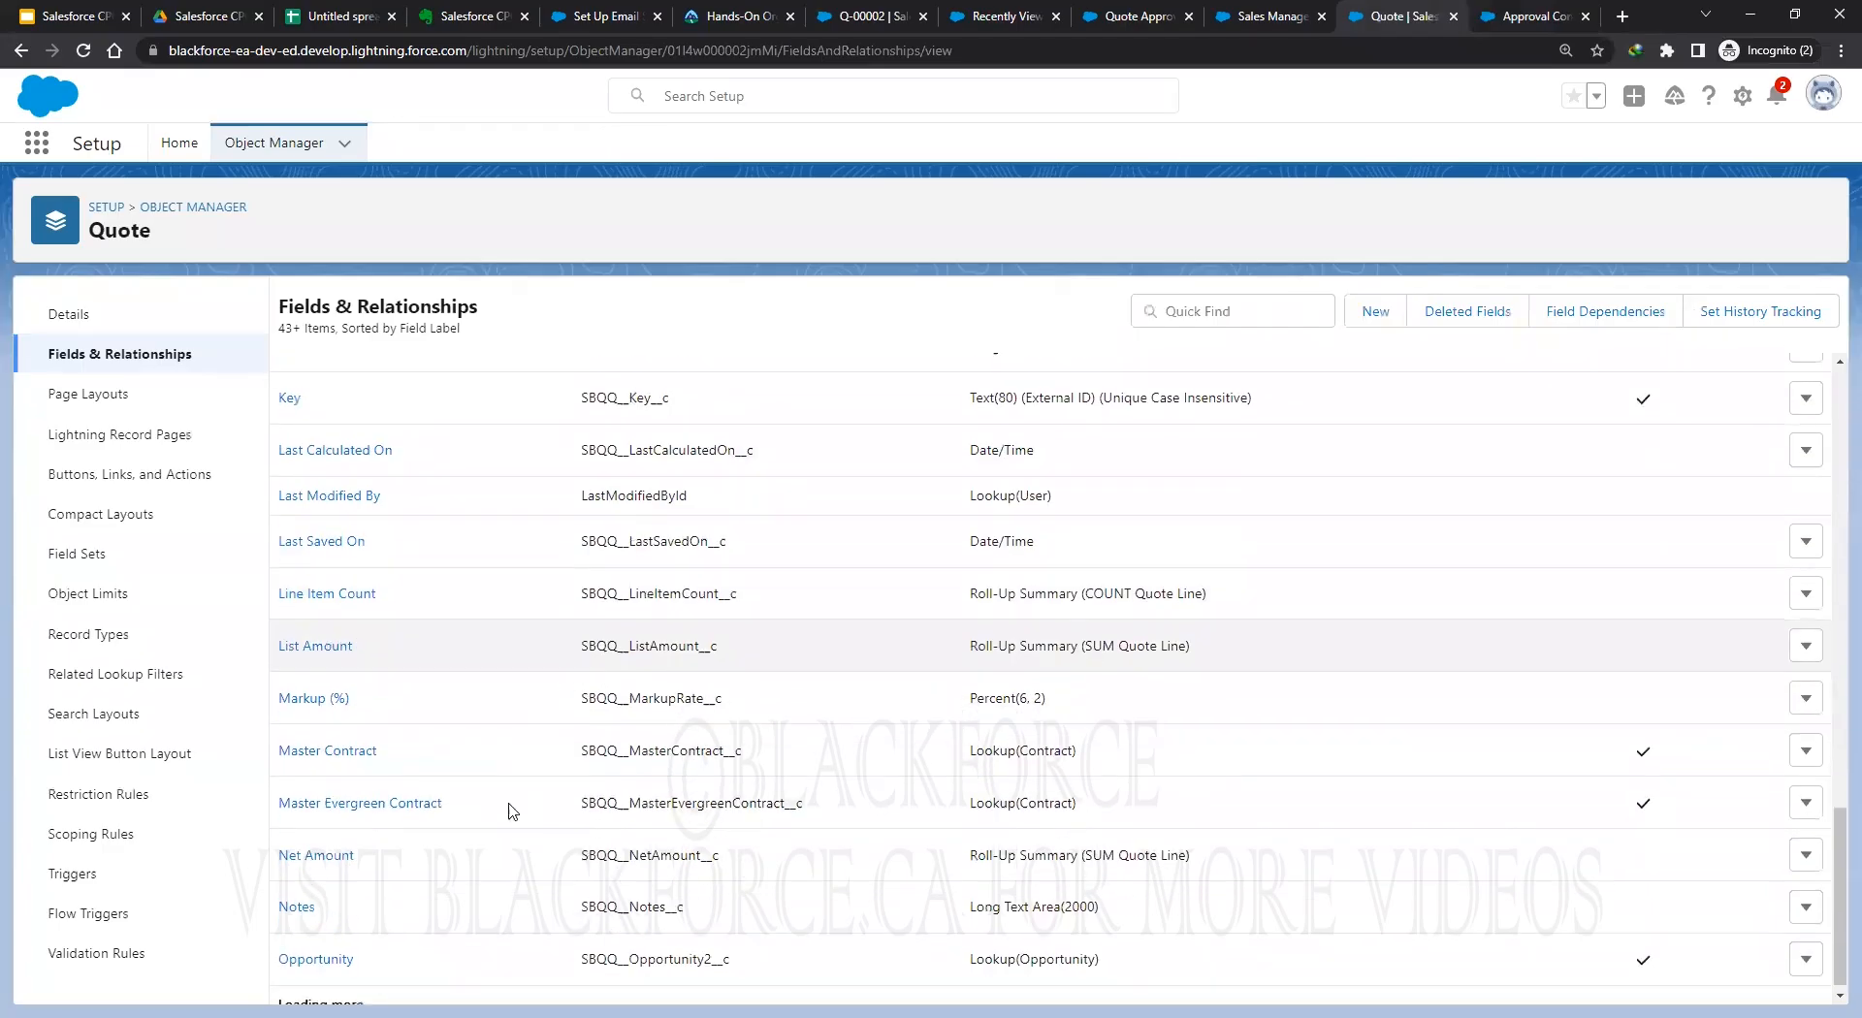
pyautogui.doubleClick(672, 846)
pyautogui.rightClick(672, 846)
pyautogui.click(700, 857)
# Paste the Net Amount API name as a new Tested Field picklist value and save it.
pyautogui.click(1517, 17)
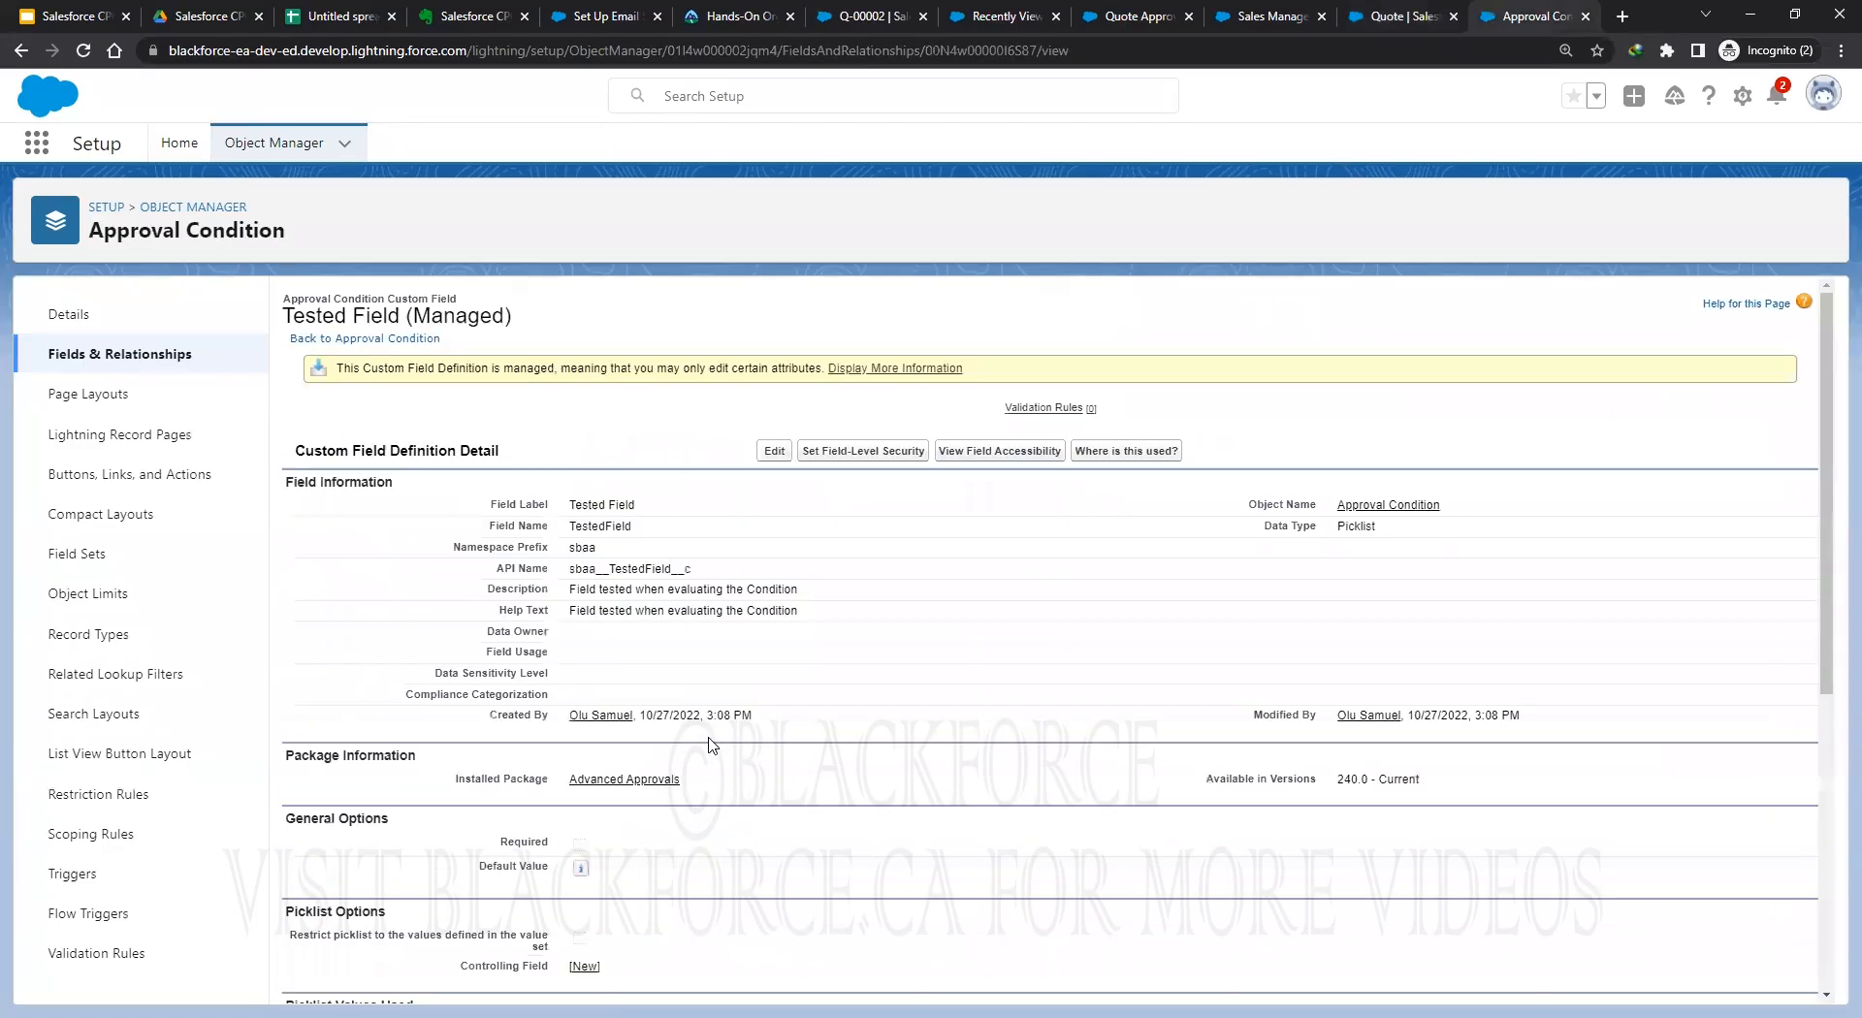
pyautogui.scroll(-1, 766, 745)
pyautogui.scroll(-5, 766, 744)
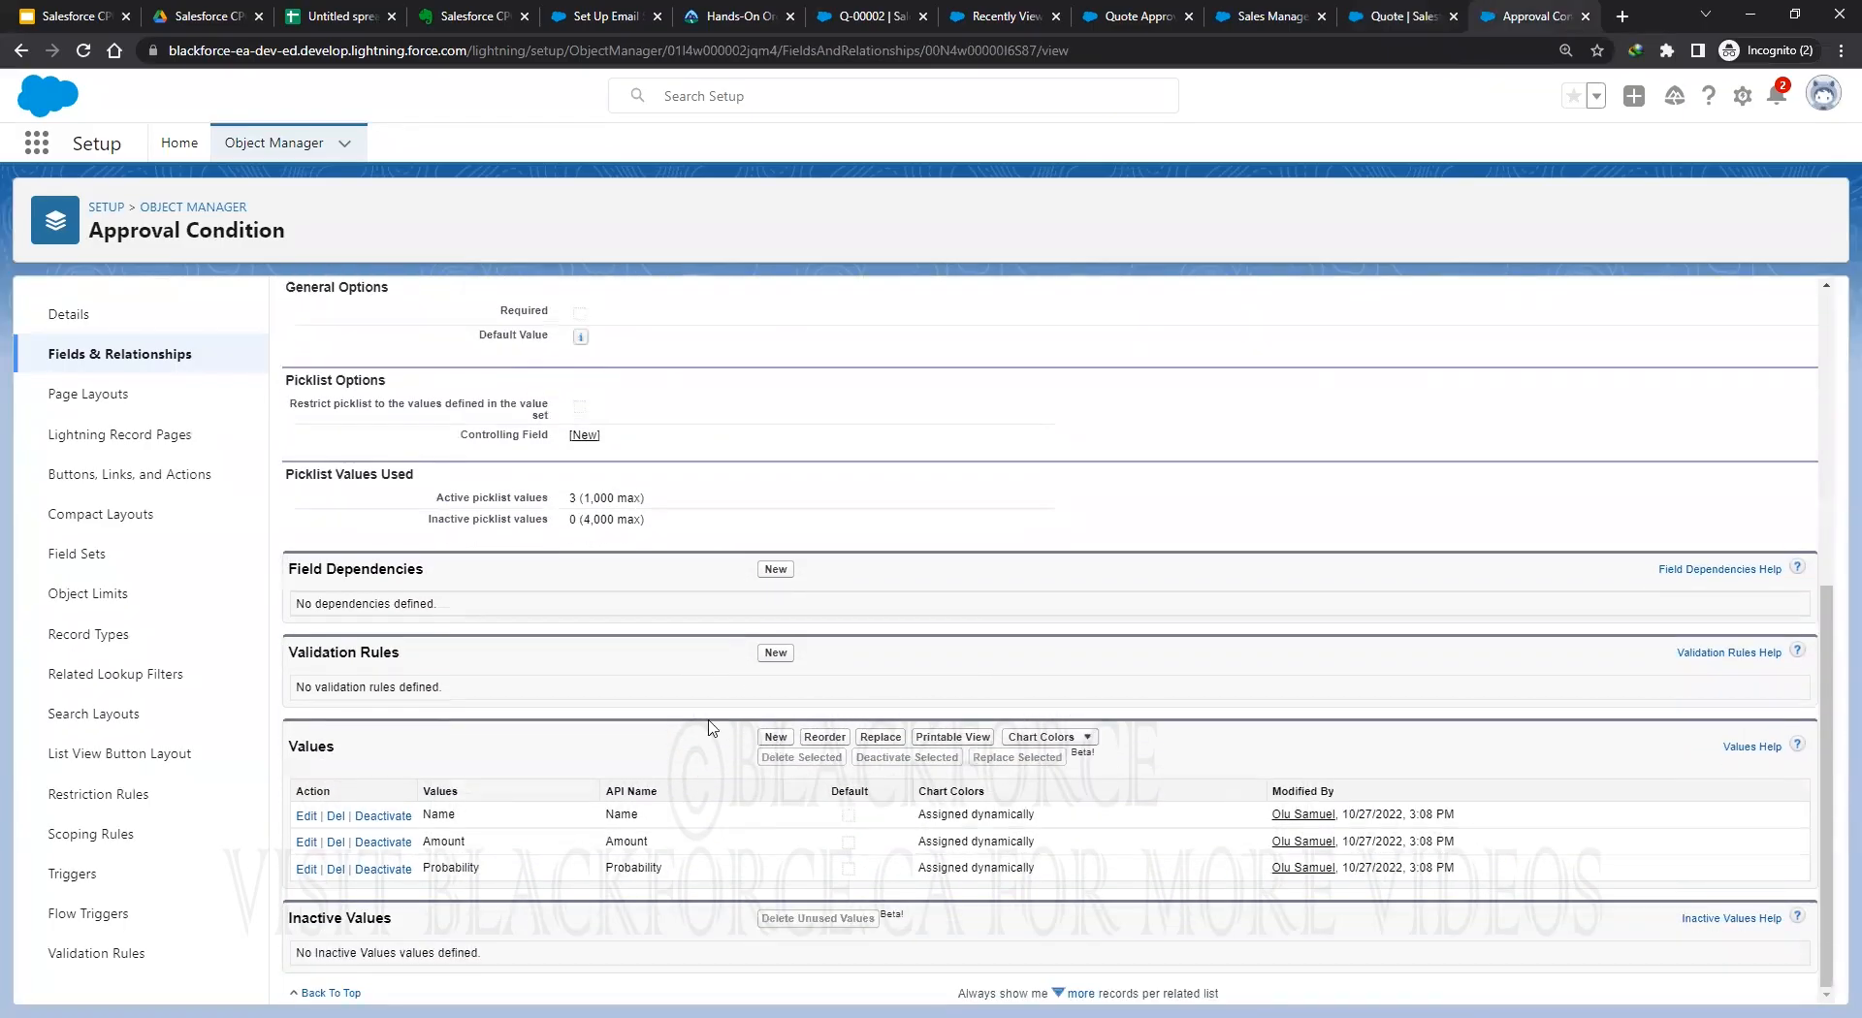
pyautogui.hotkey('ctrl', 'v')
pyautogui.click(771, 736)
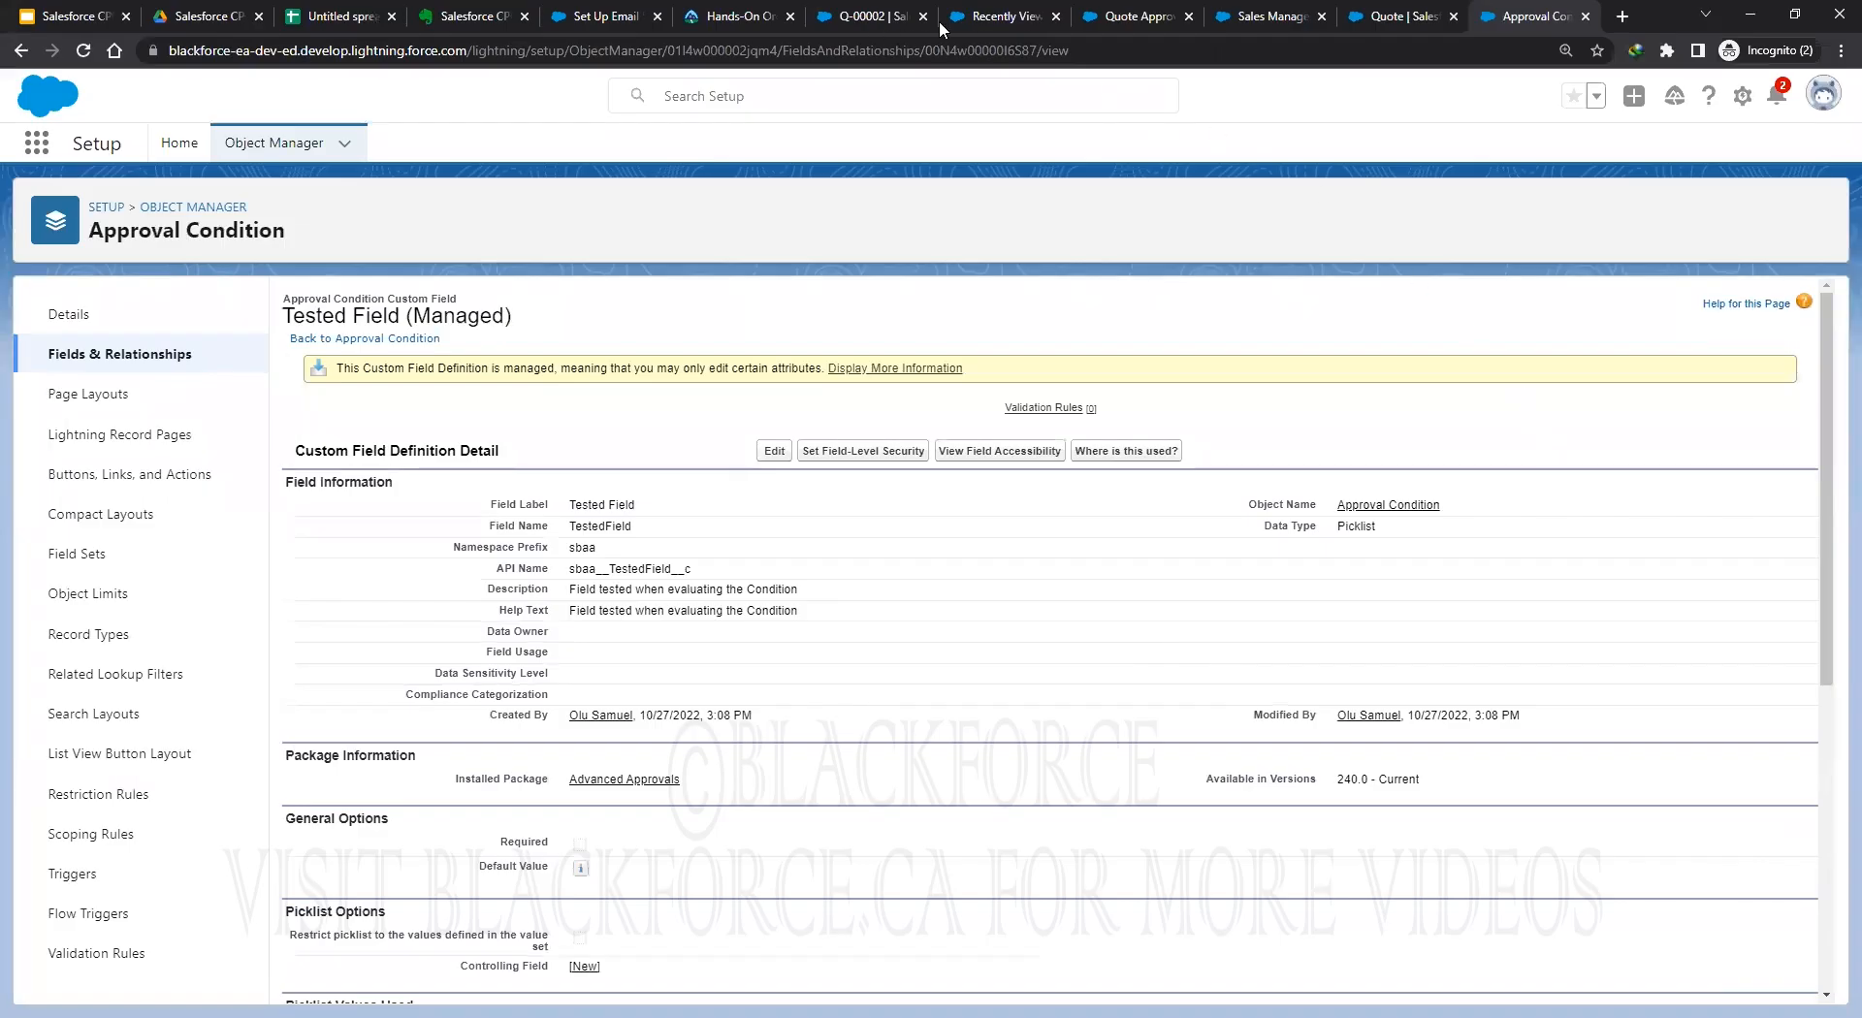
pyautogui.click(1123, 17)
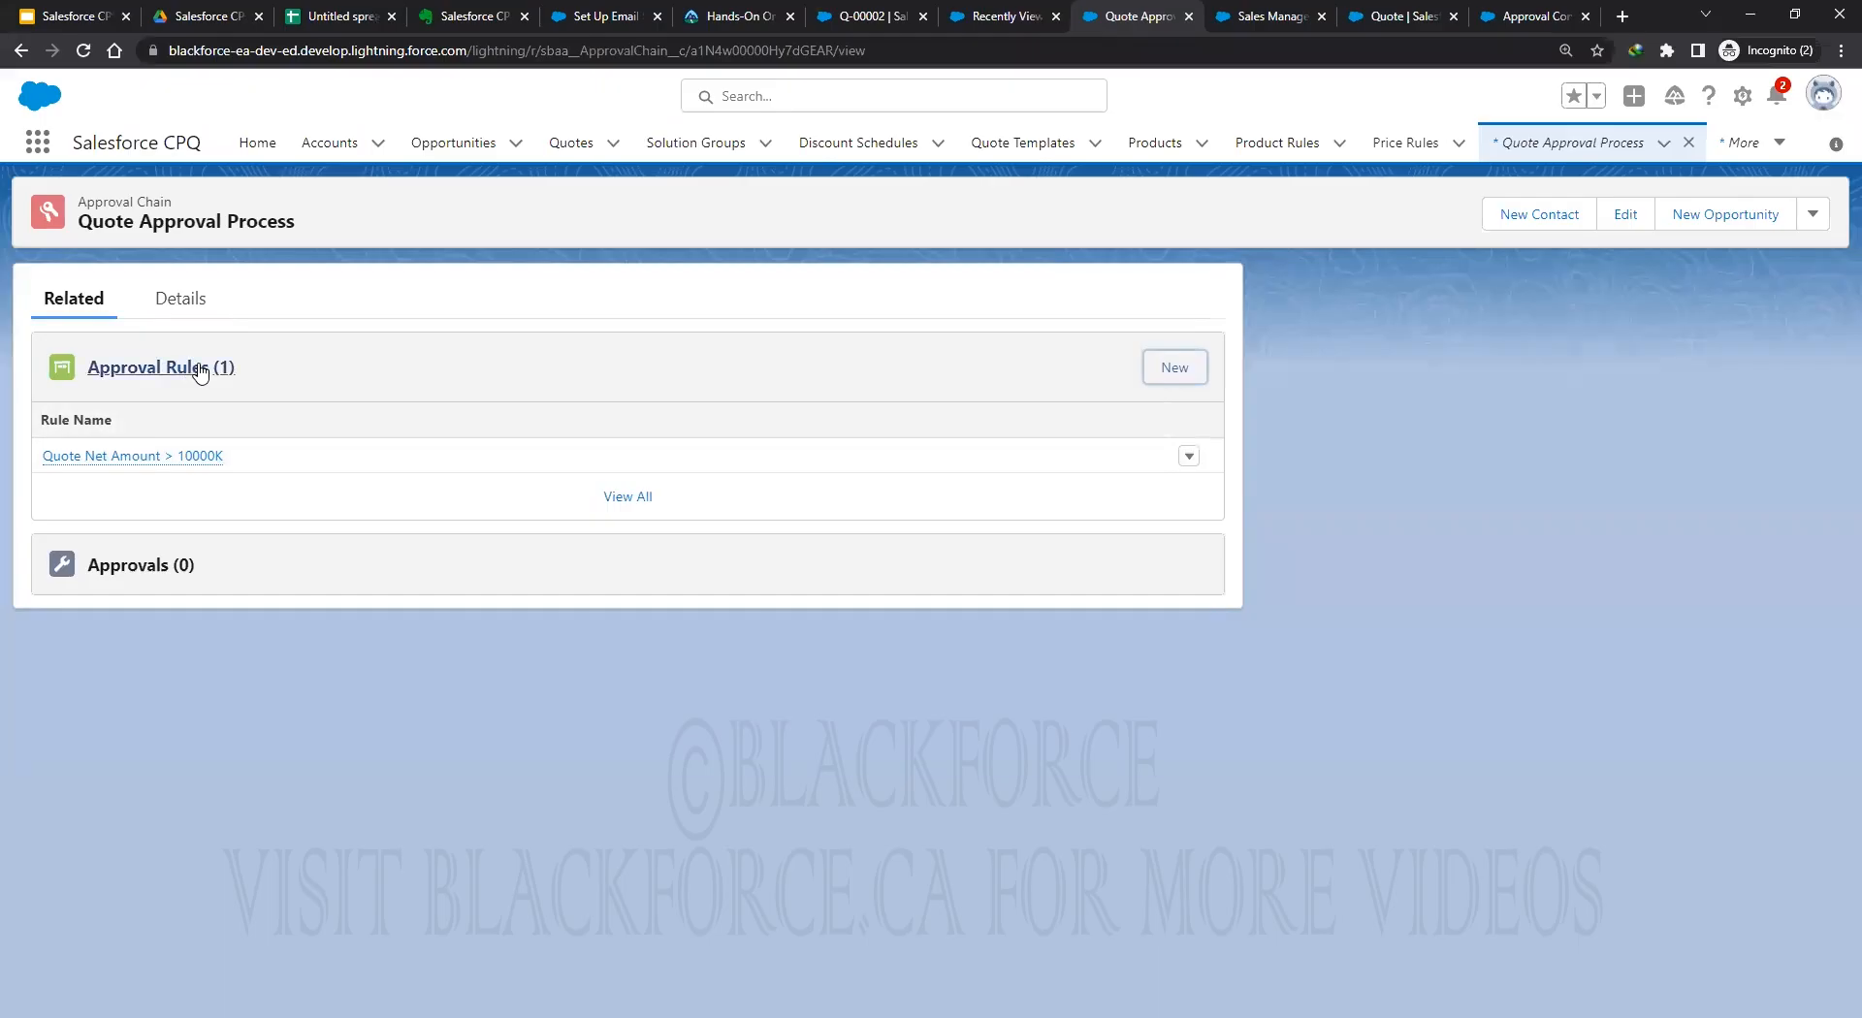
# Open the Quote Net Amount > 10000K rule, begin an approval condition, then discard it.
pyautogui.moveTo(133, 461)
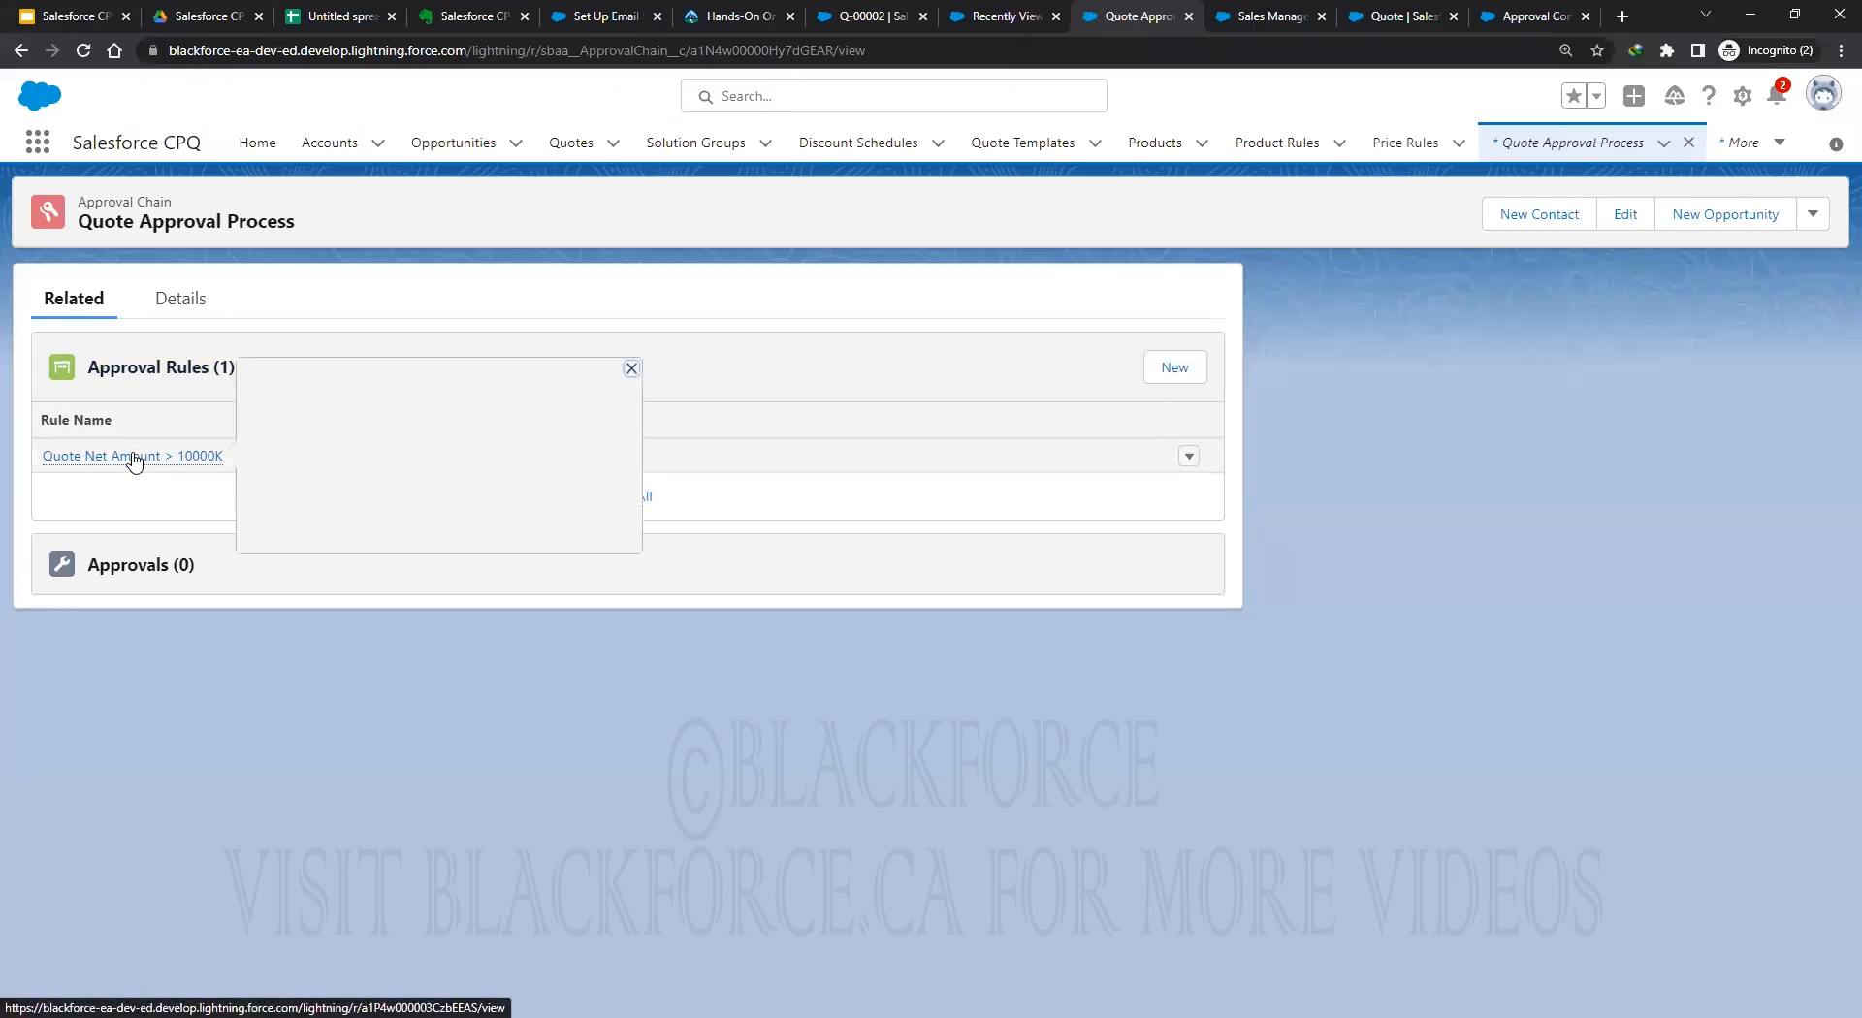
pyautogui.click(134, 458)
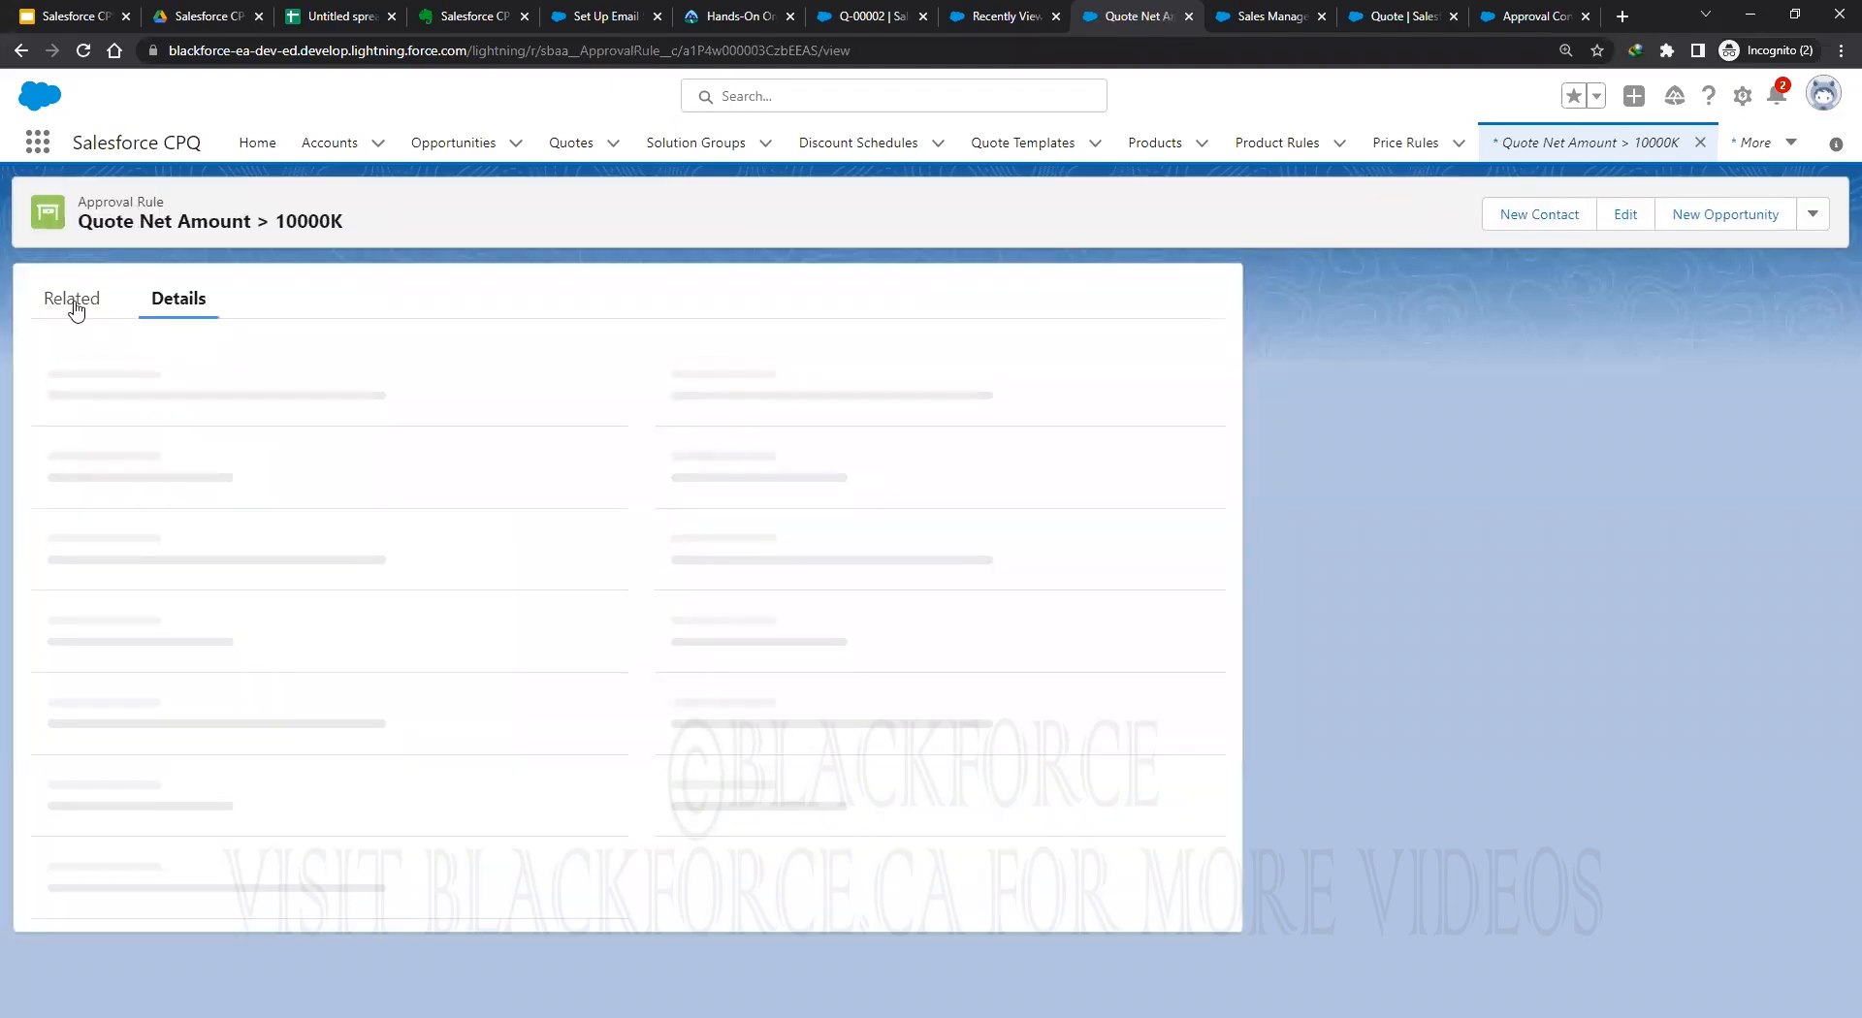
pyautogui.click(75, 304)
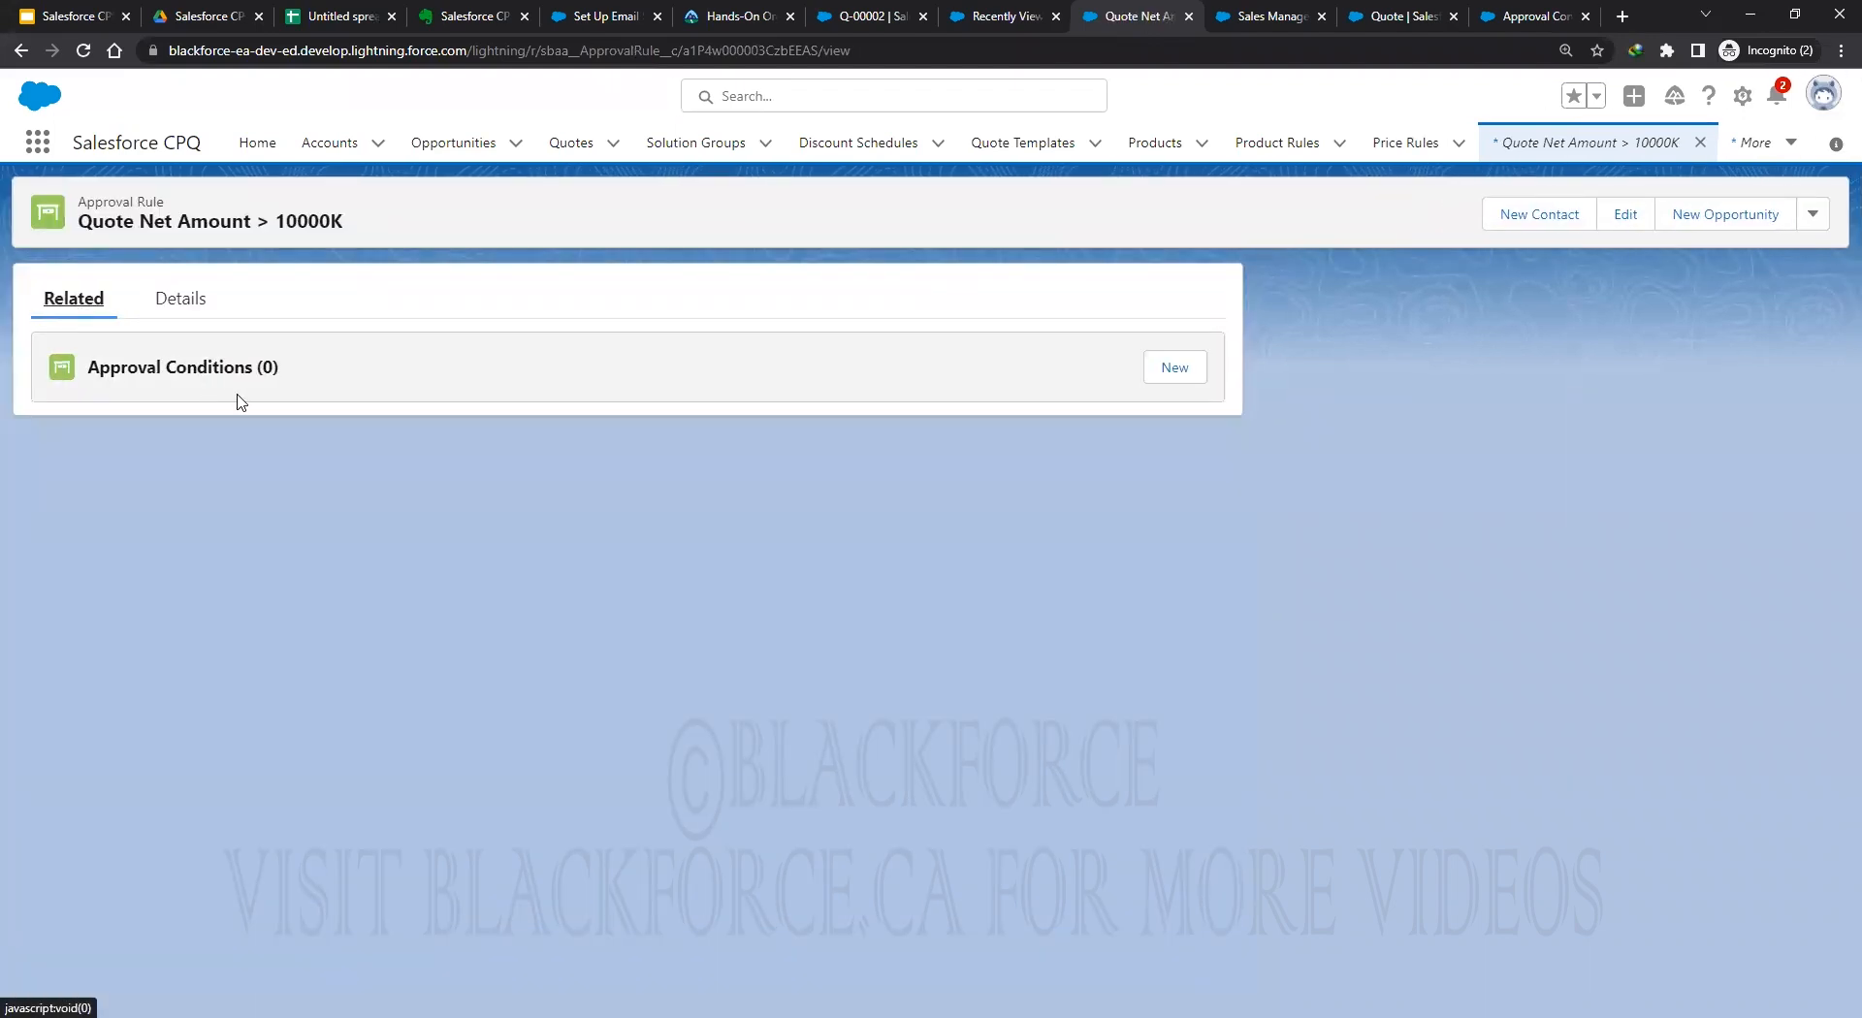
pyautogui.click(1185, 374)
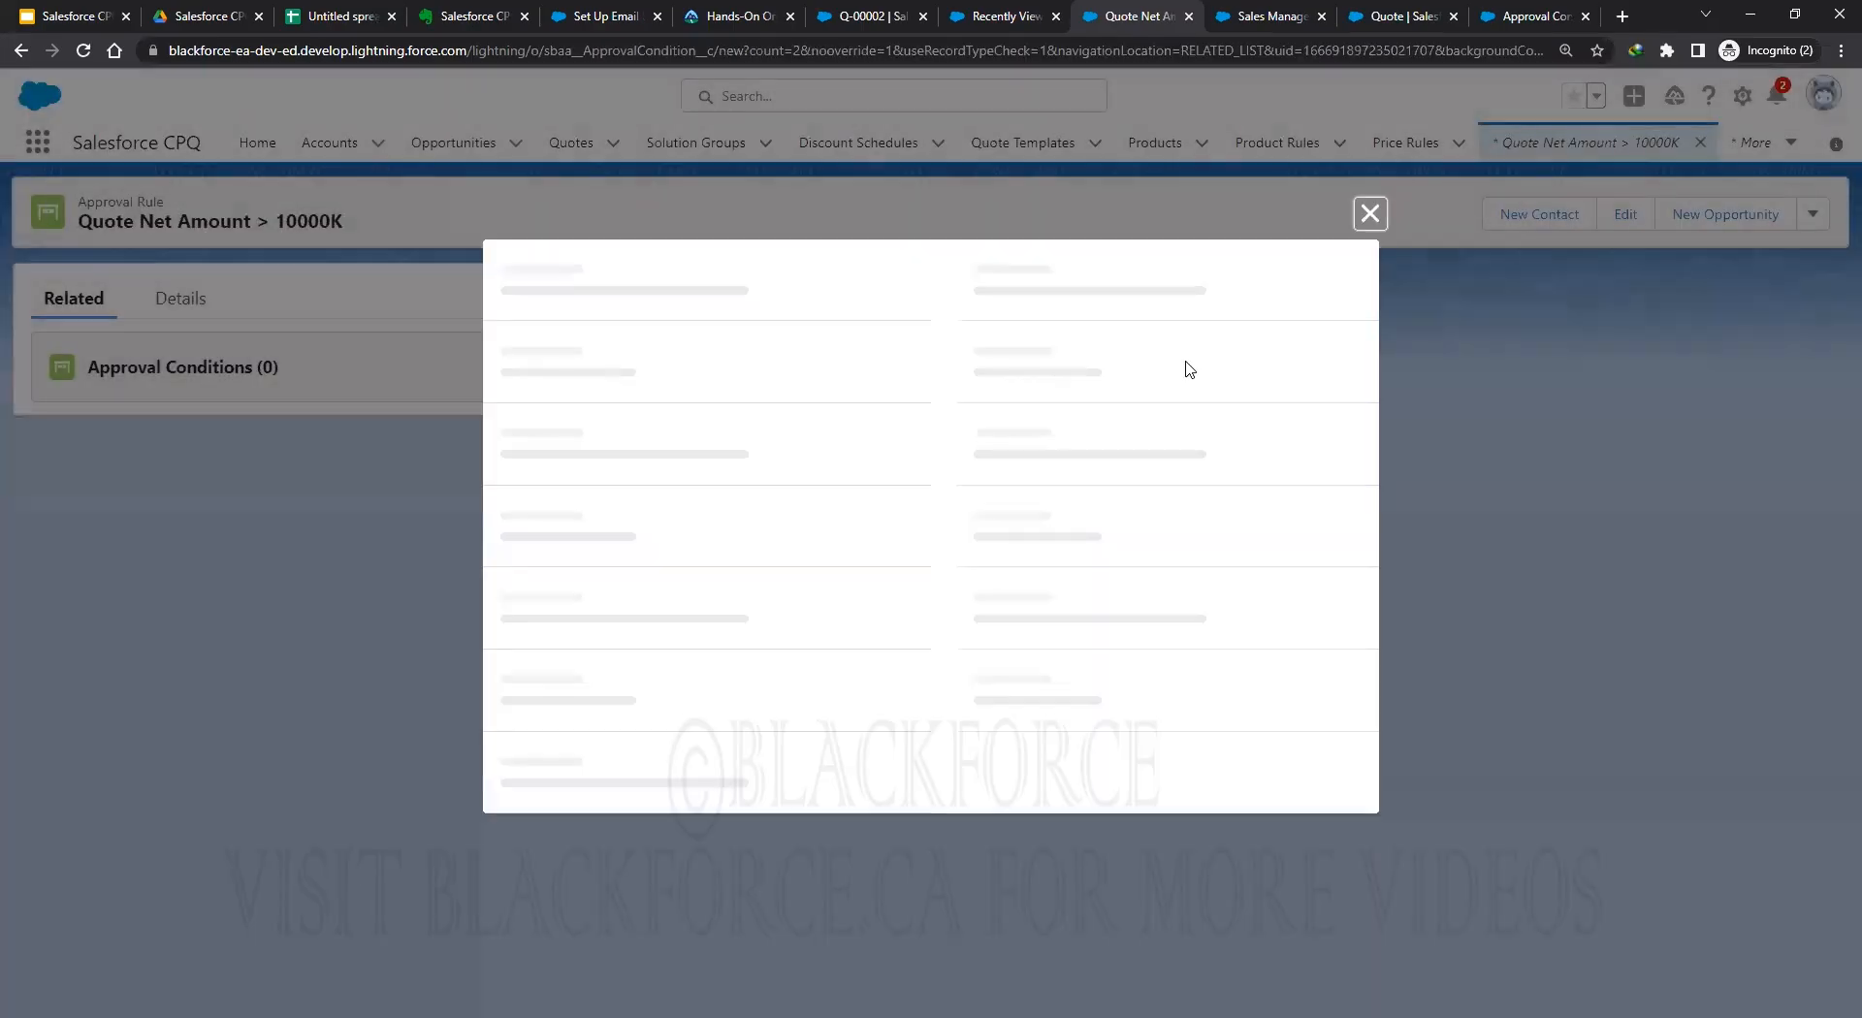
pyautogui.click(618, 384)
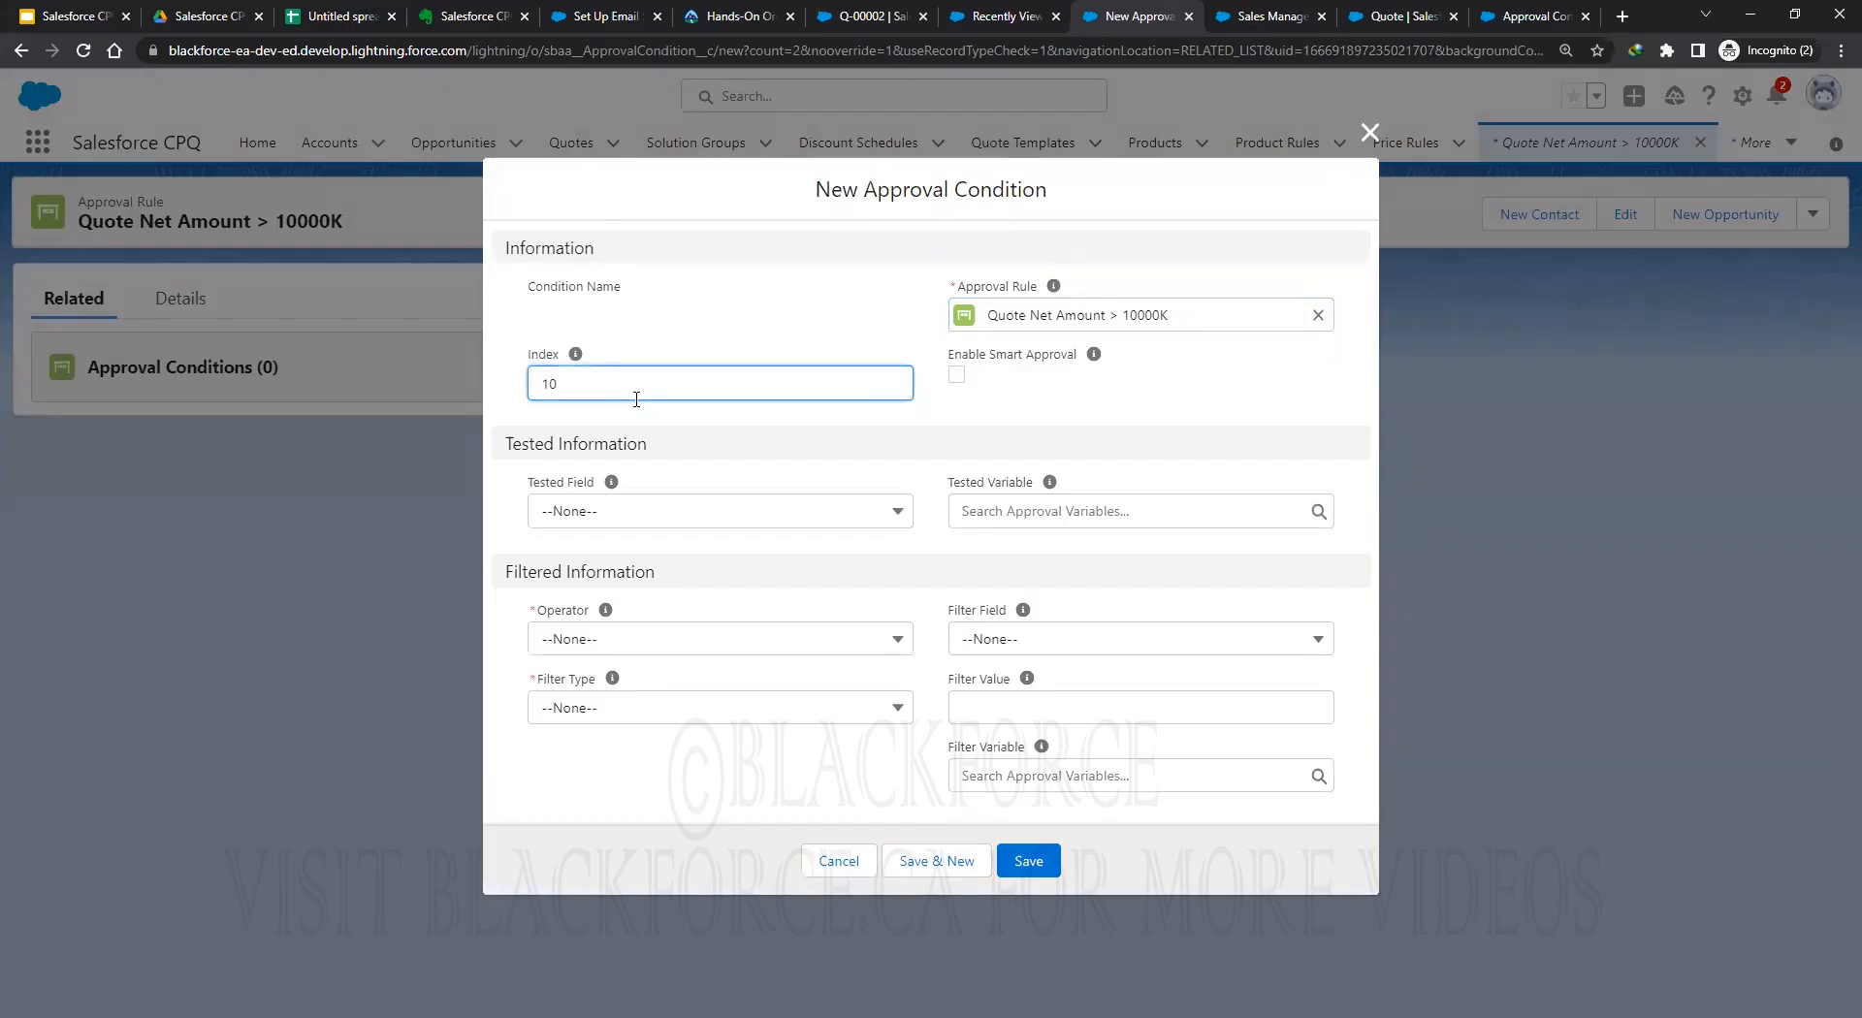
pyautogui.click(632, 514)
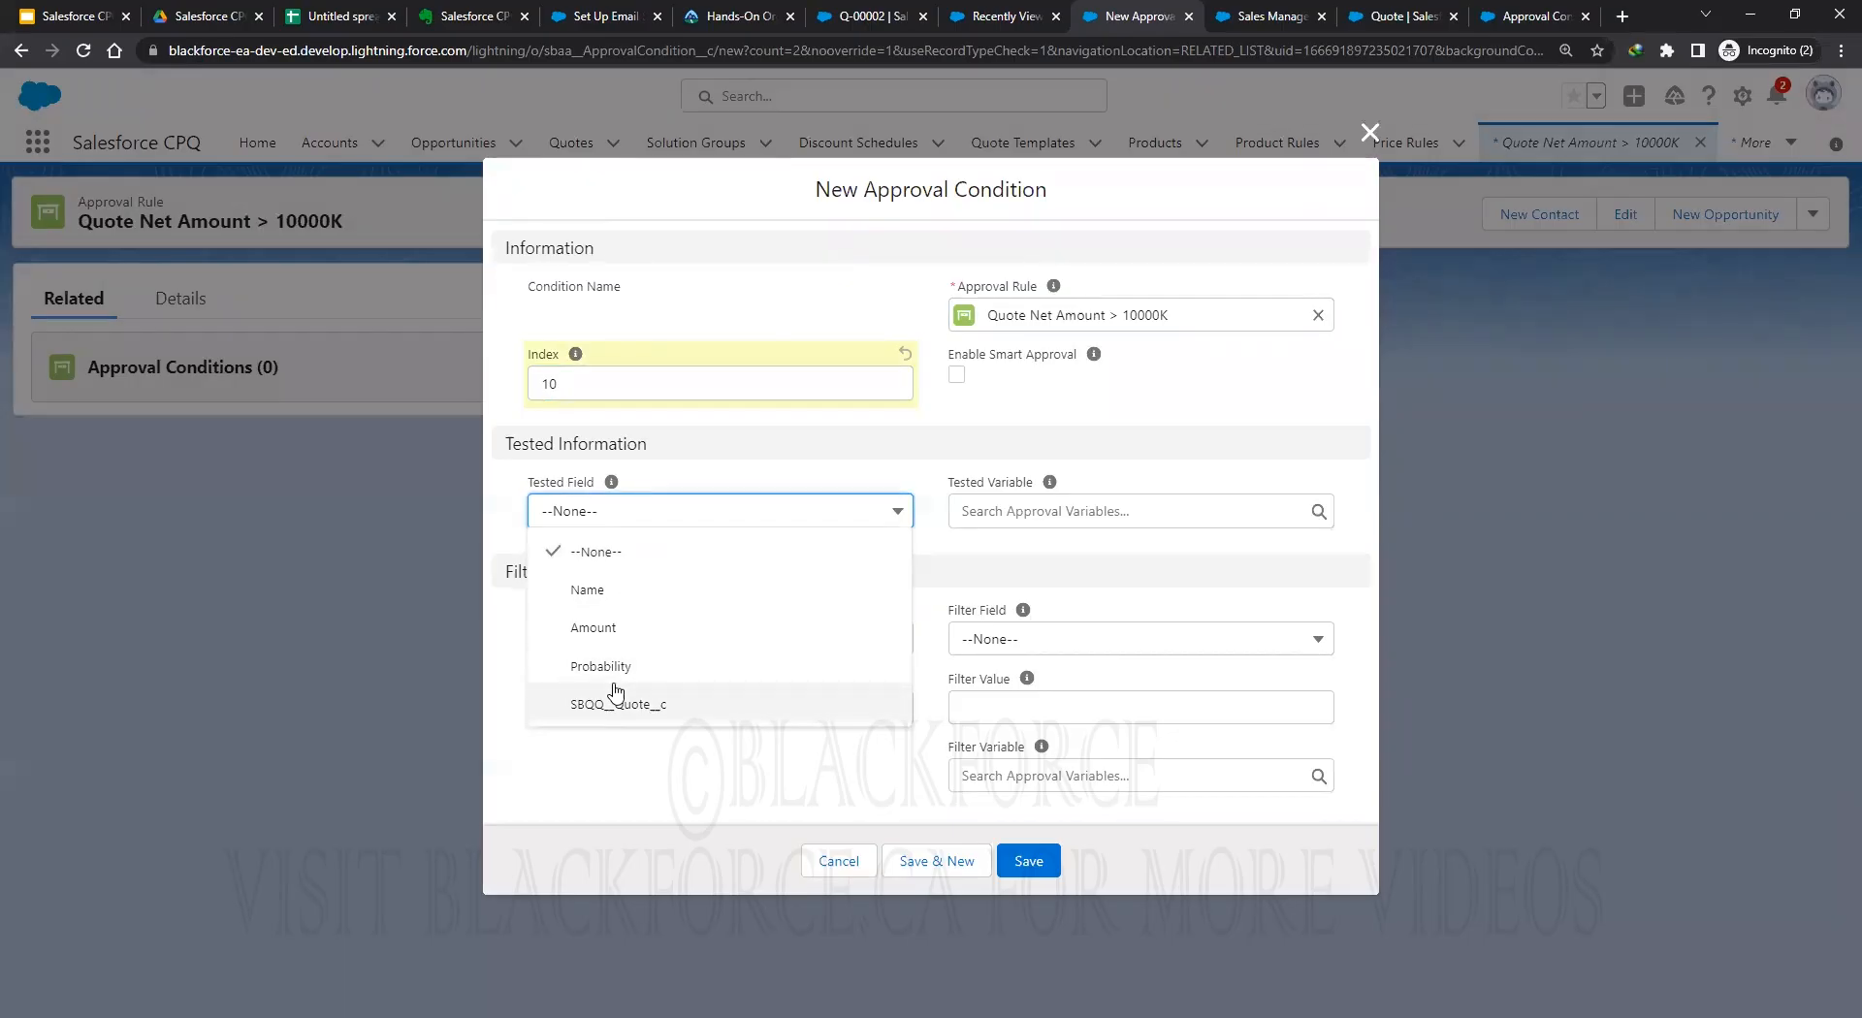
pyautogui.click(836, 861)
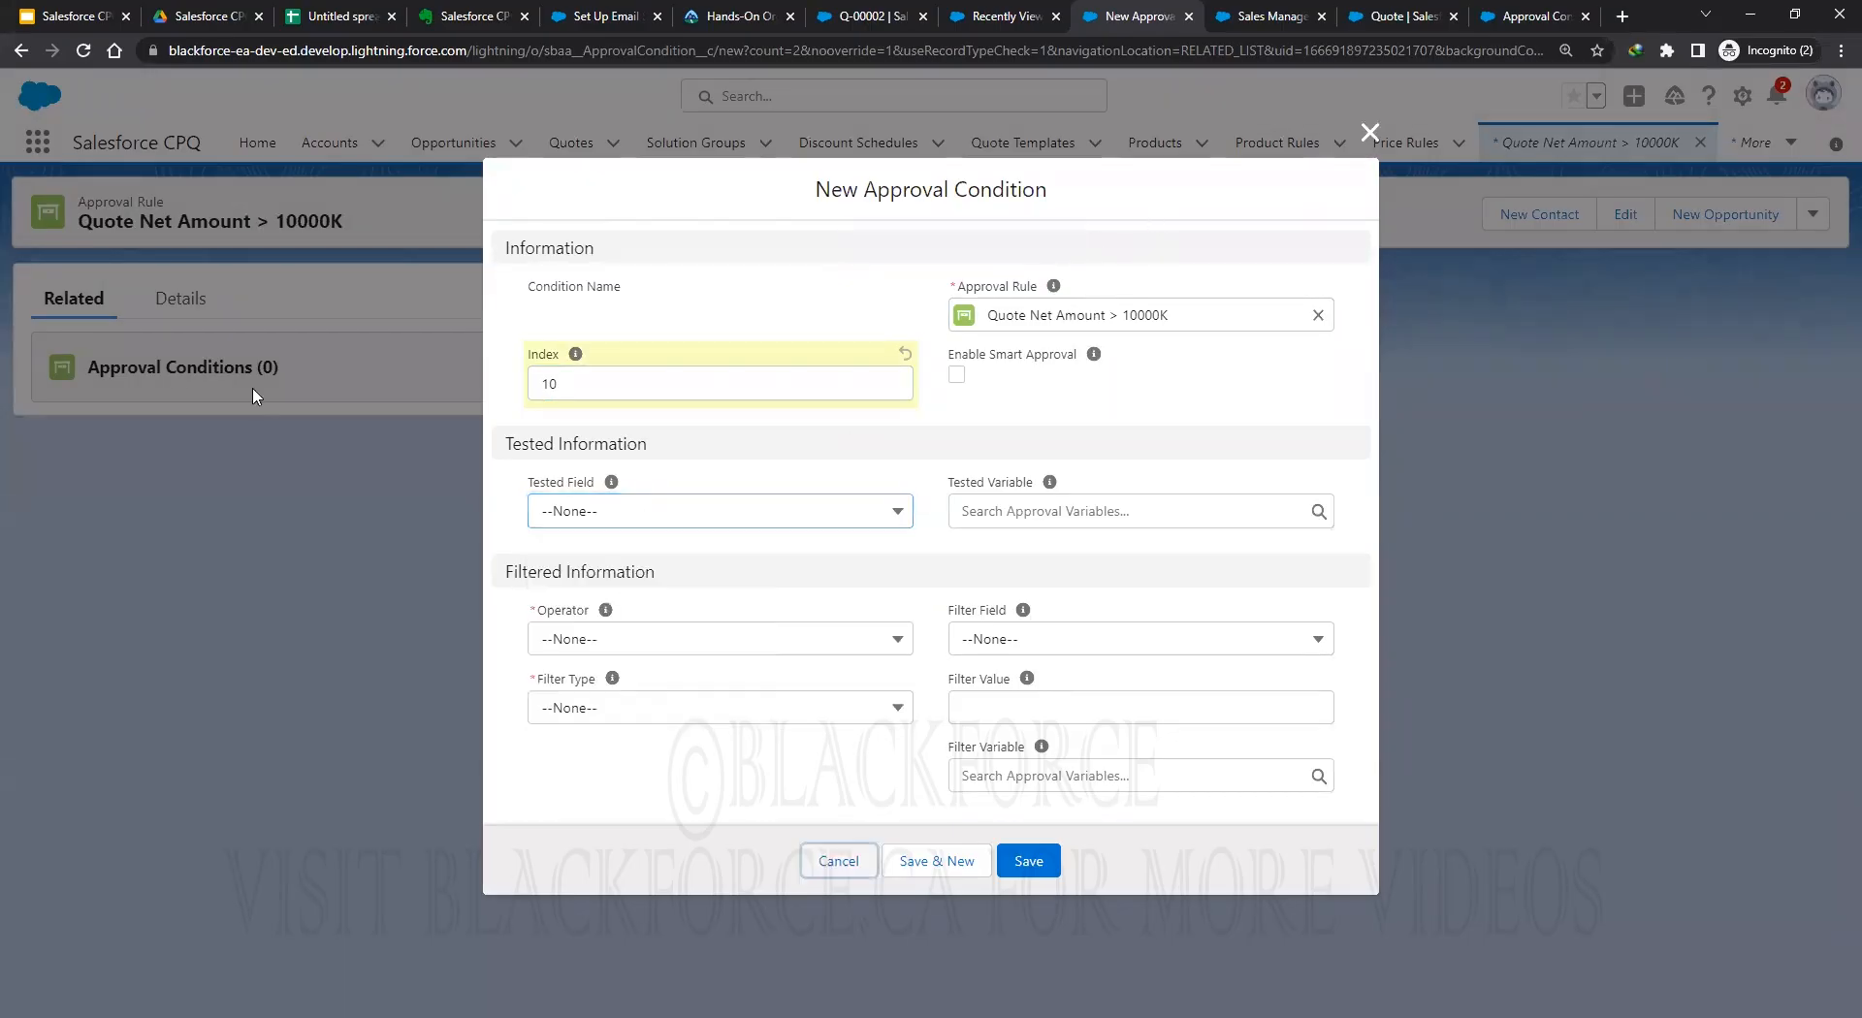
# Reload the rule and start a fresh approval condition to check the Tested Field choices.
pyautogui.click(84, 52)
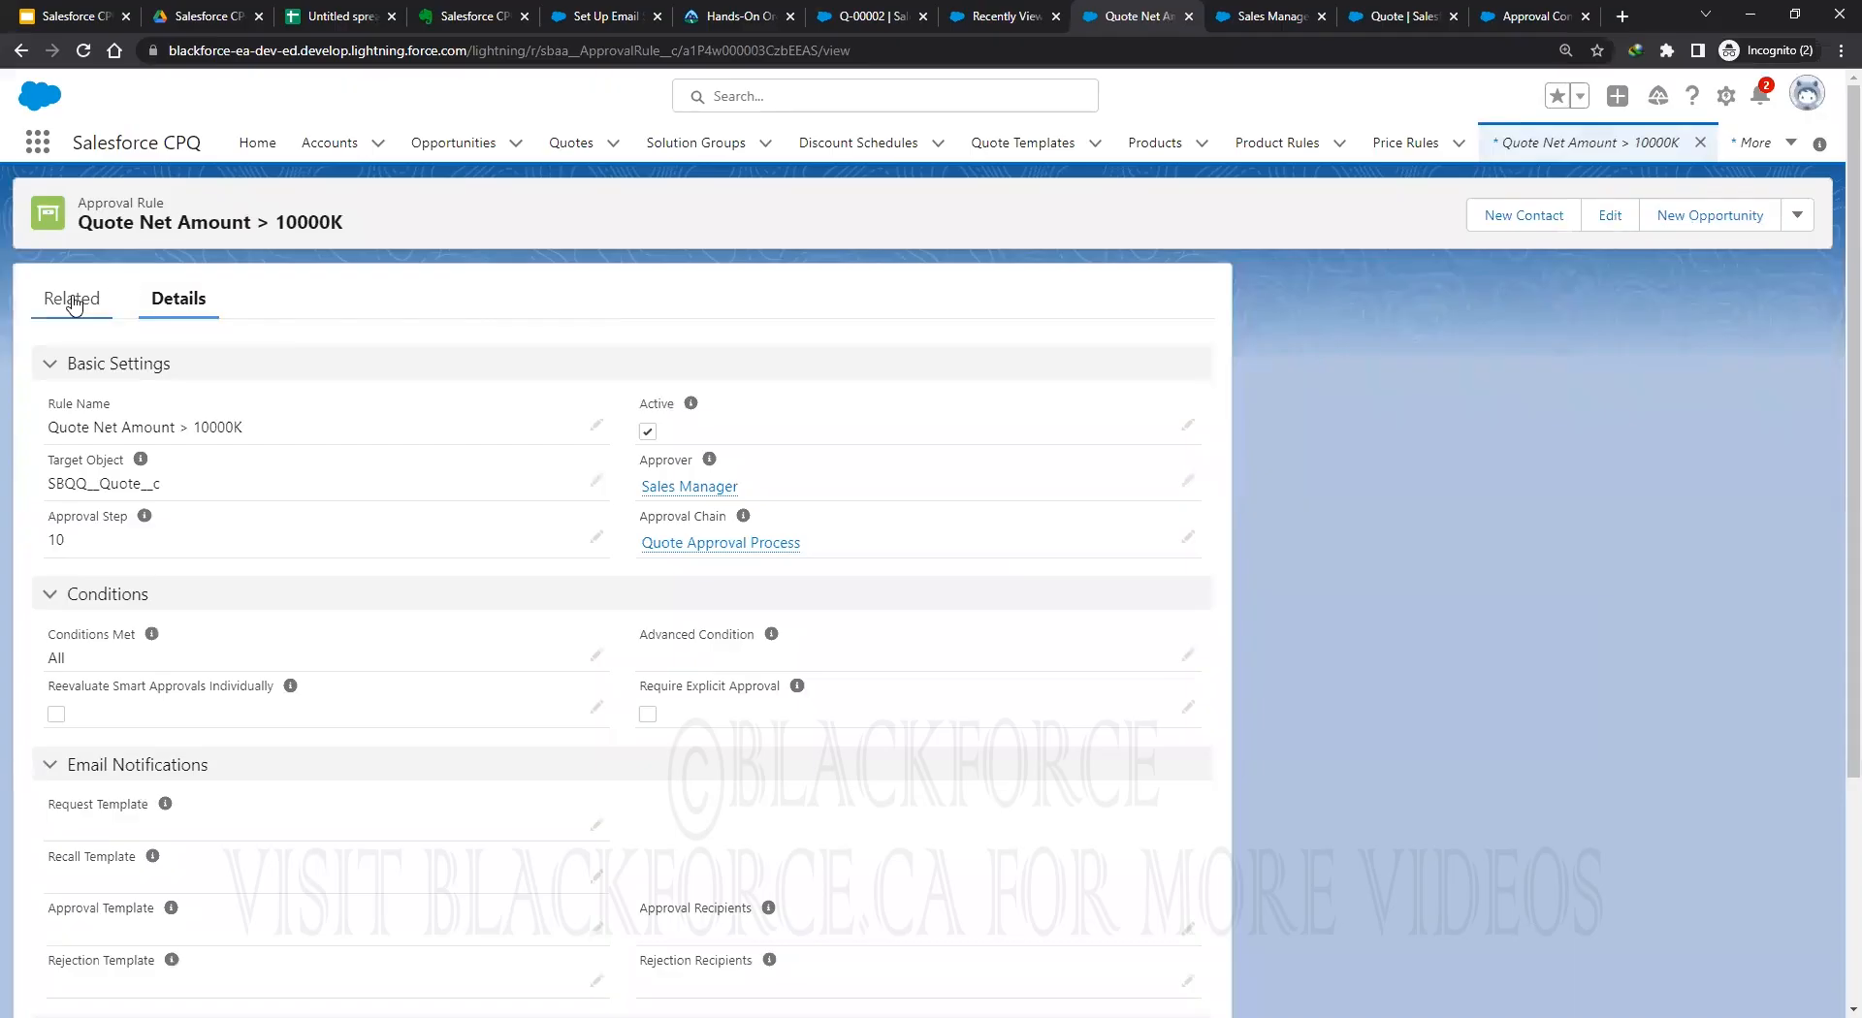
pyautogui.click(72, 300)
pyautogui.click(1175, 368)
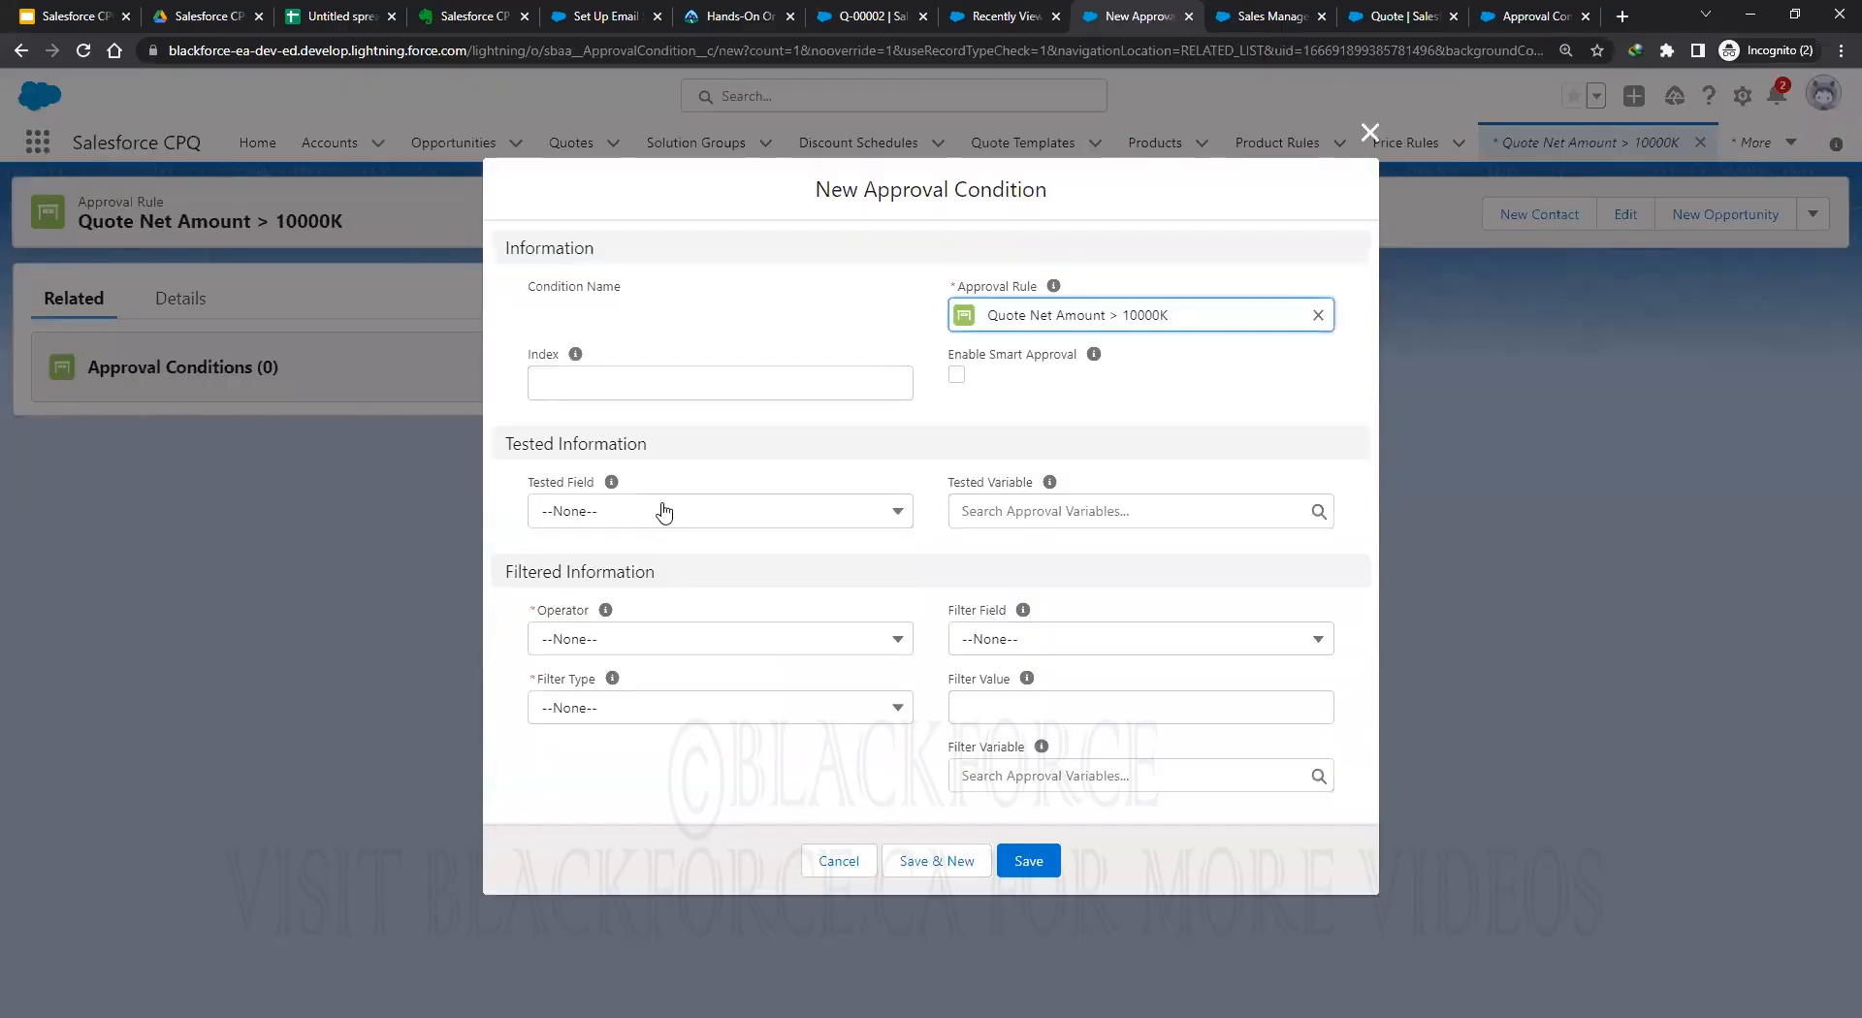
pyautogui.click(664, 512)
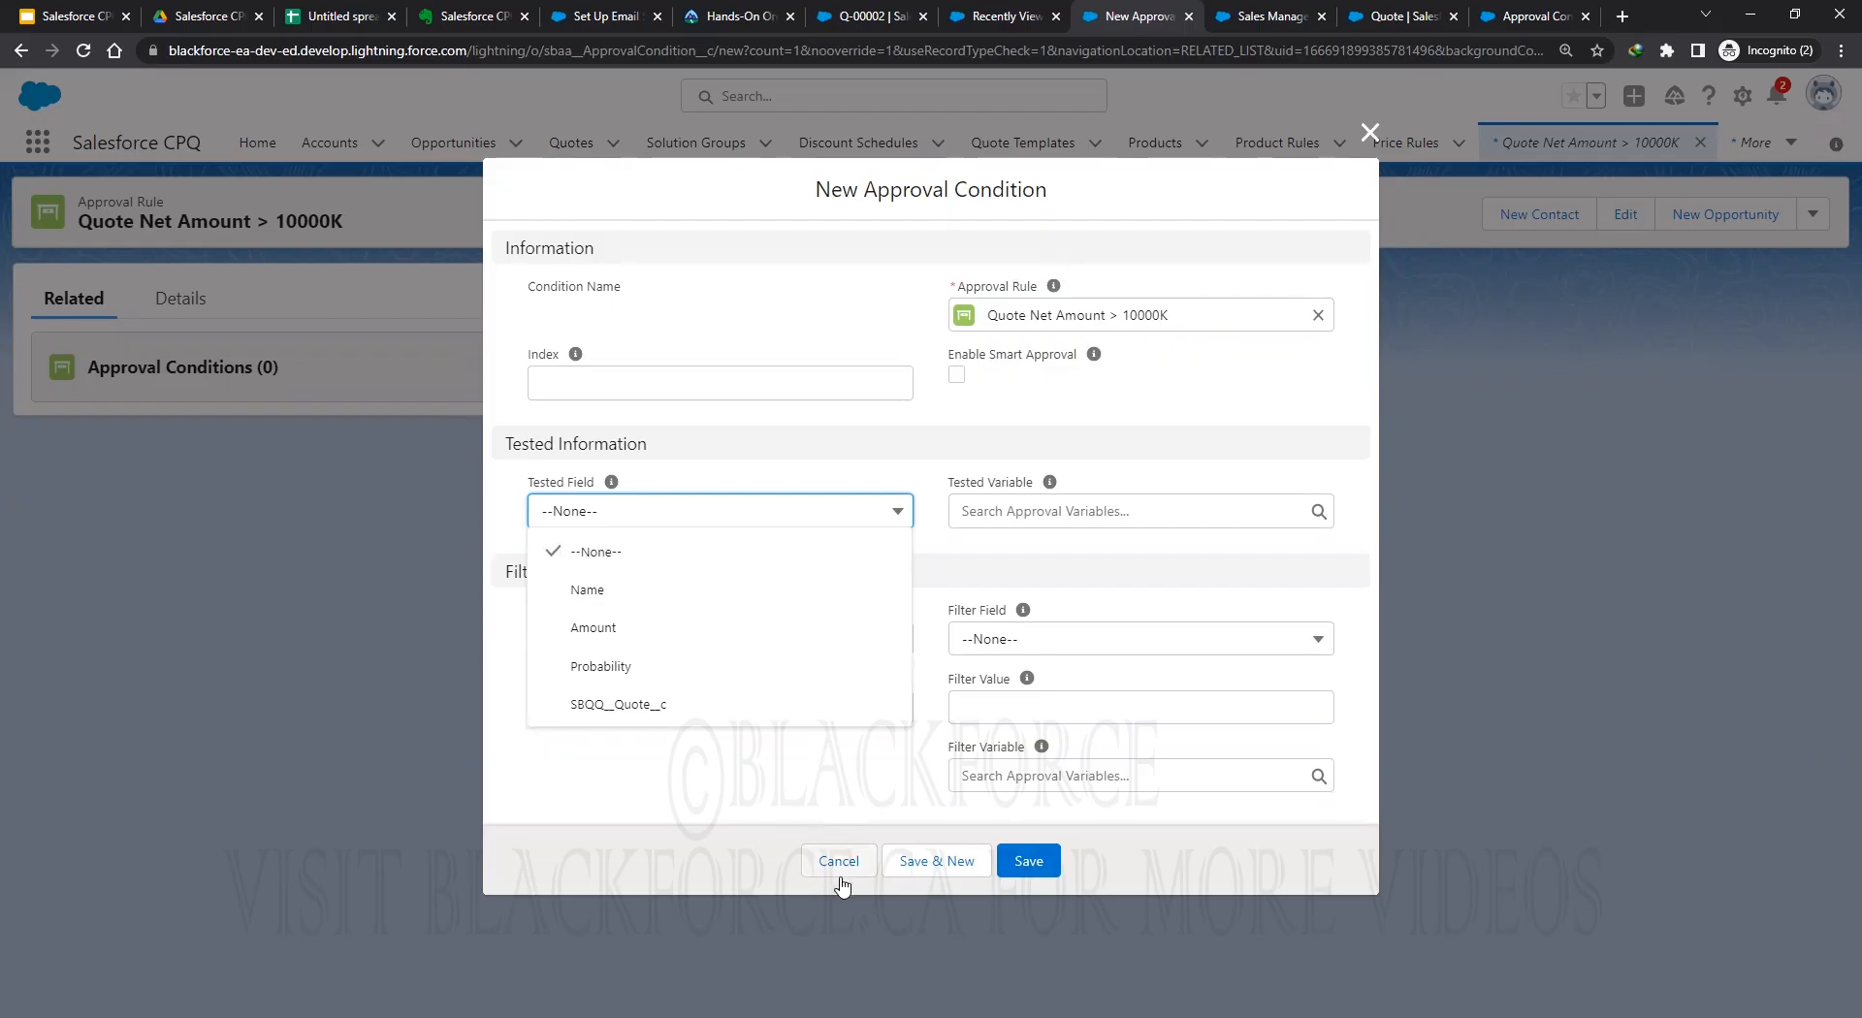
# Review the Tested Field picklist definition, then discard the unsaved approval condition.
pyautogui.click(1533, 19)
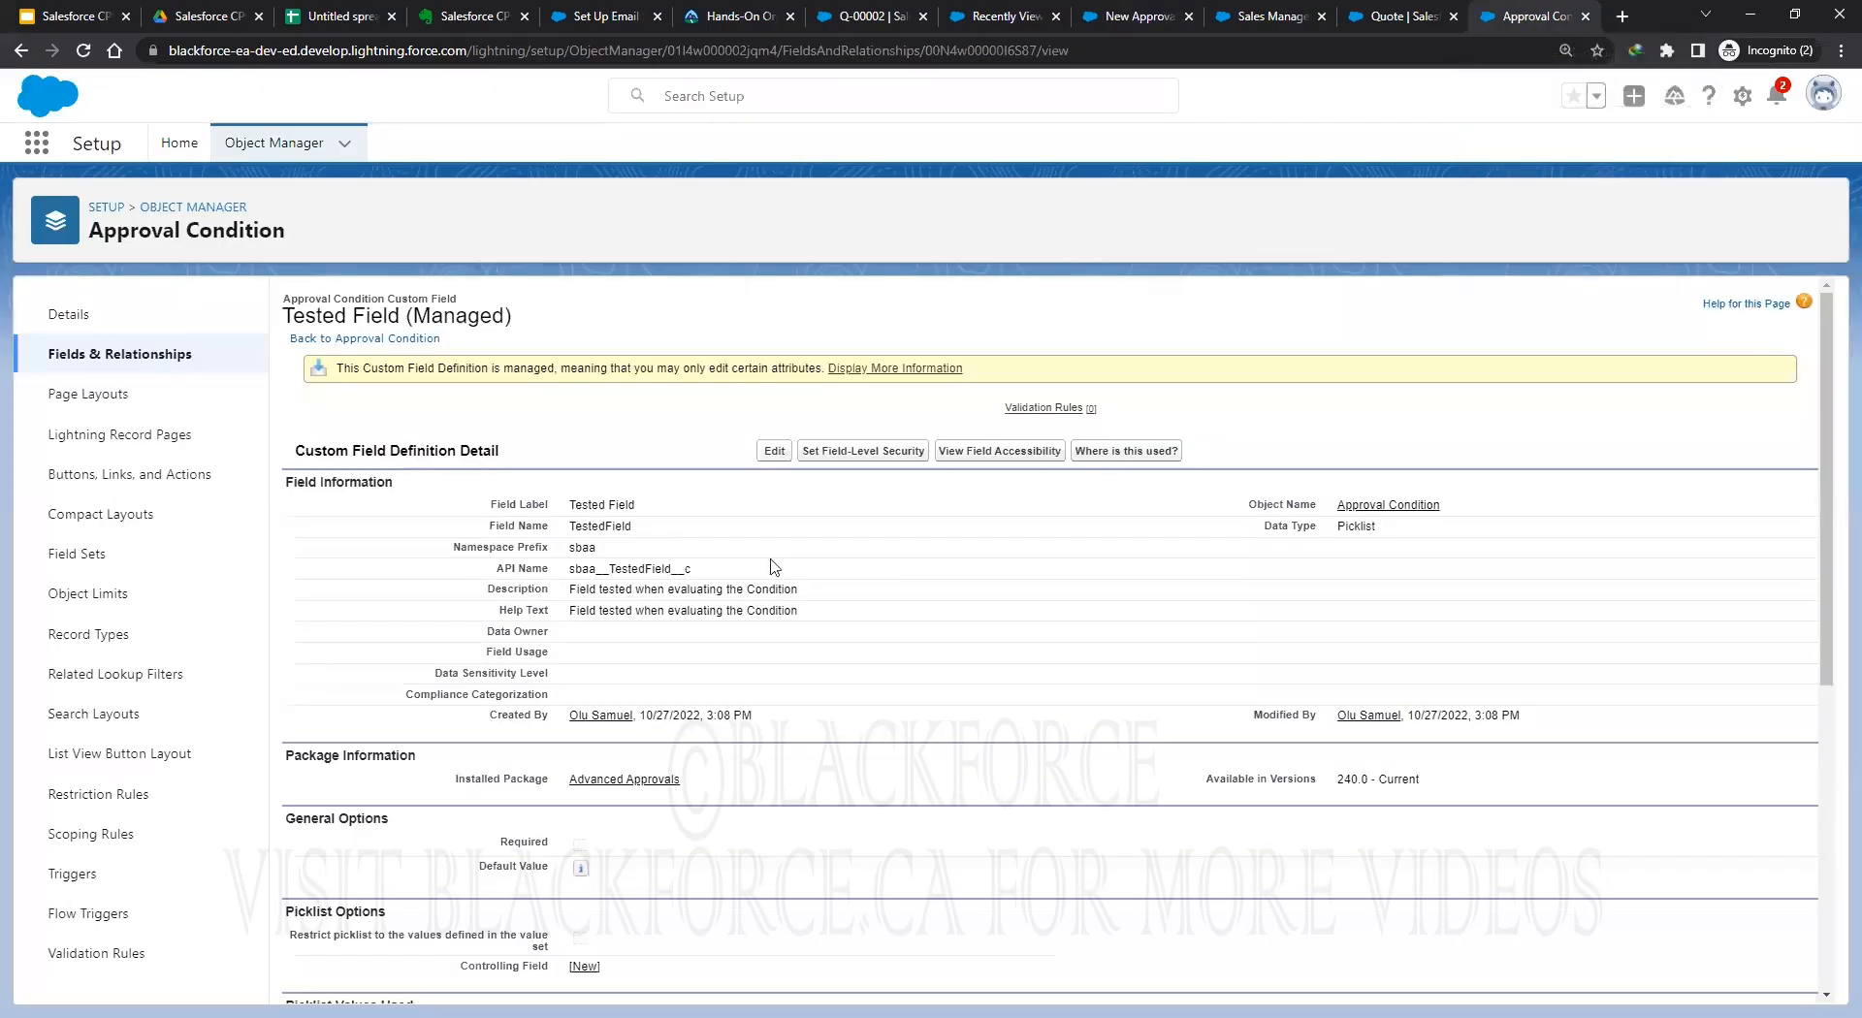
pyautogui.scroll(-3, 644, 624)
pyautogui.scroll(1, 831, 663)
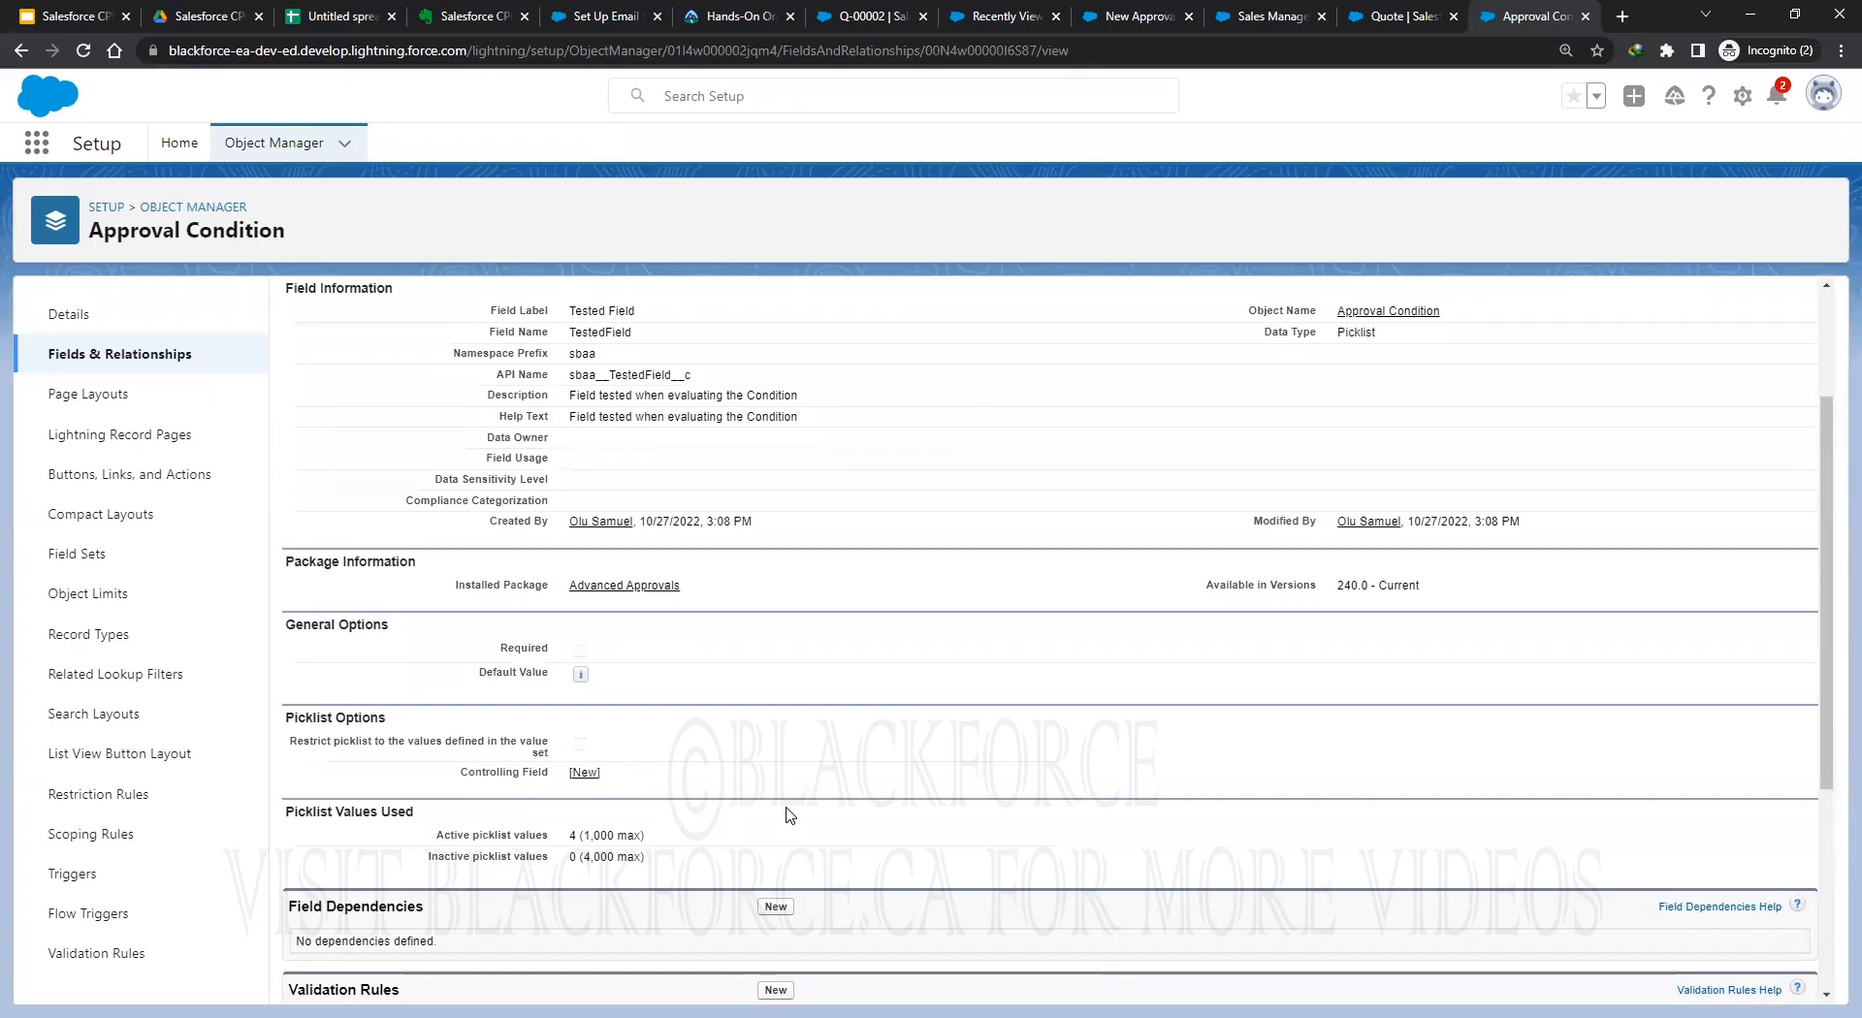
pyautogui.click(1115, 17)
pyautogui.click(836, 861)
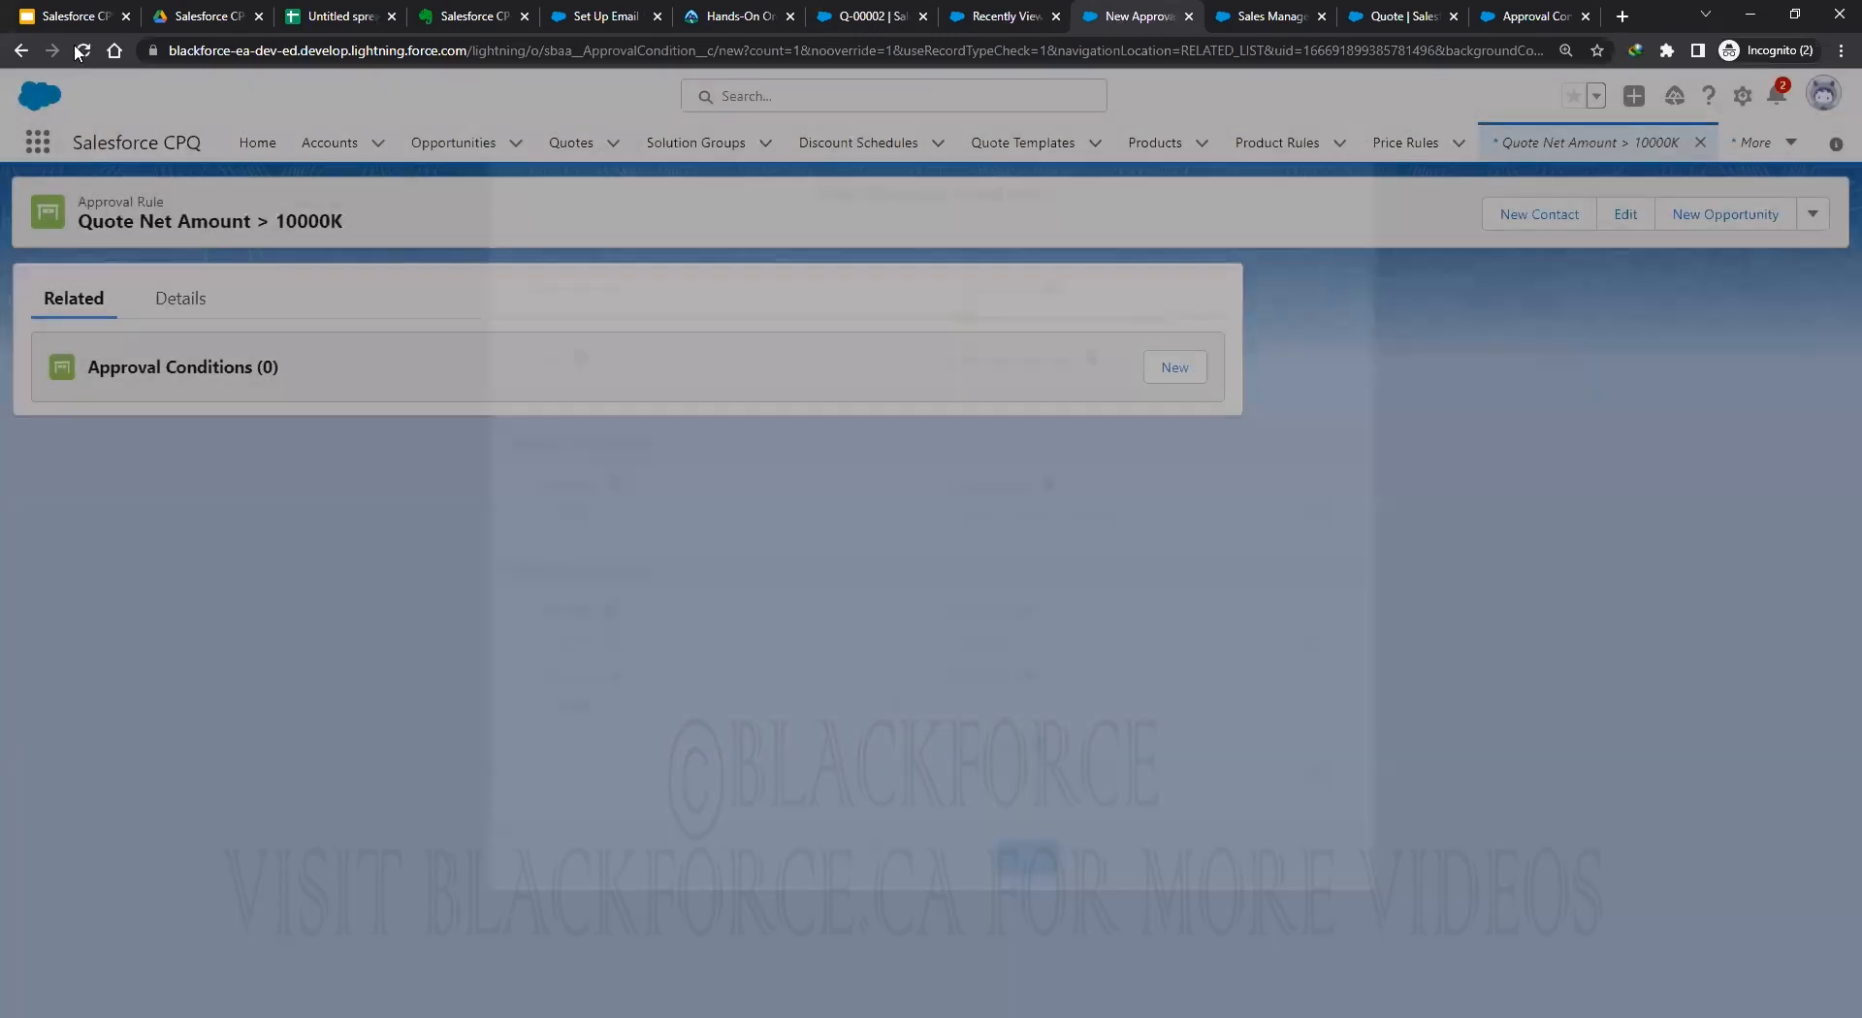
# Reload the rule, start another approval condition, and recheck the Tested Field options.
pyautogui.click(78, 52)
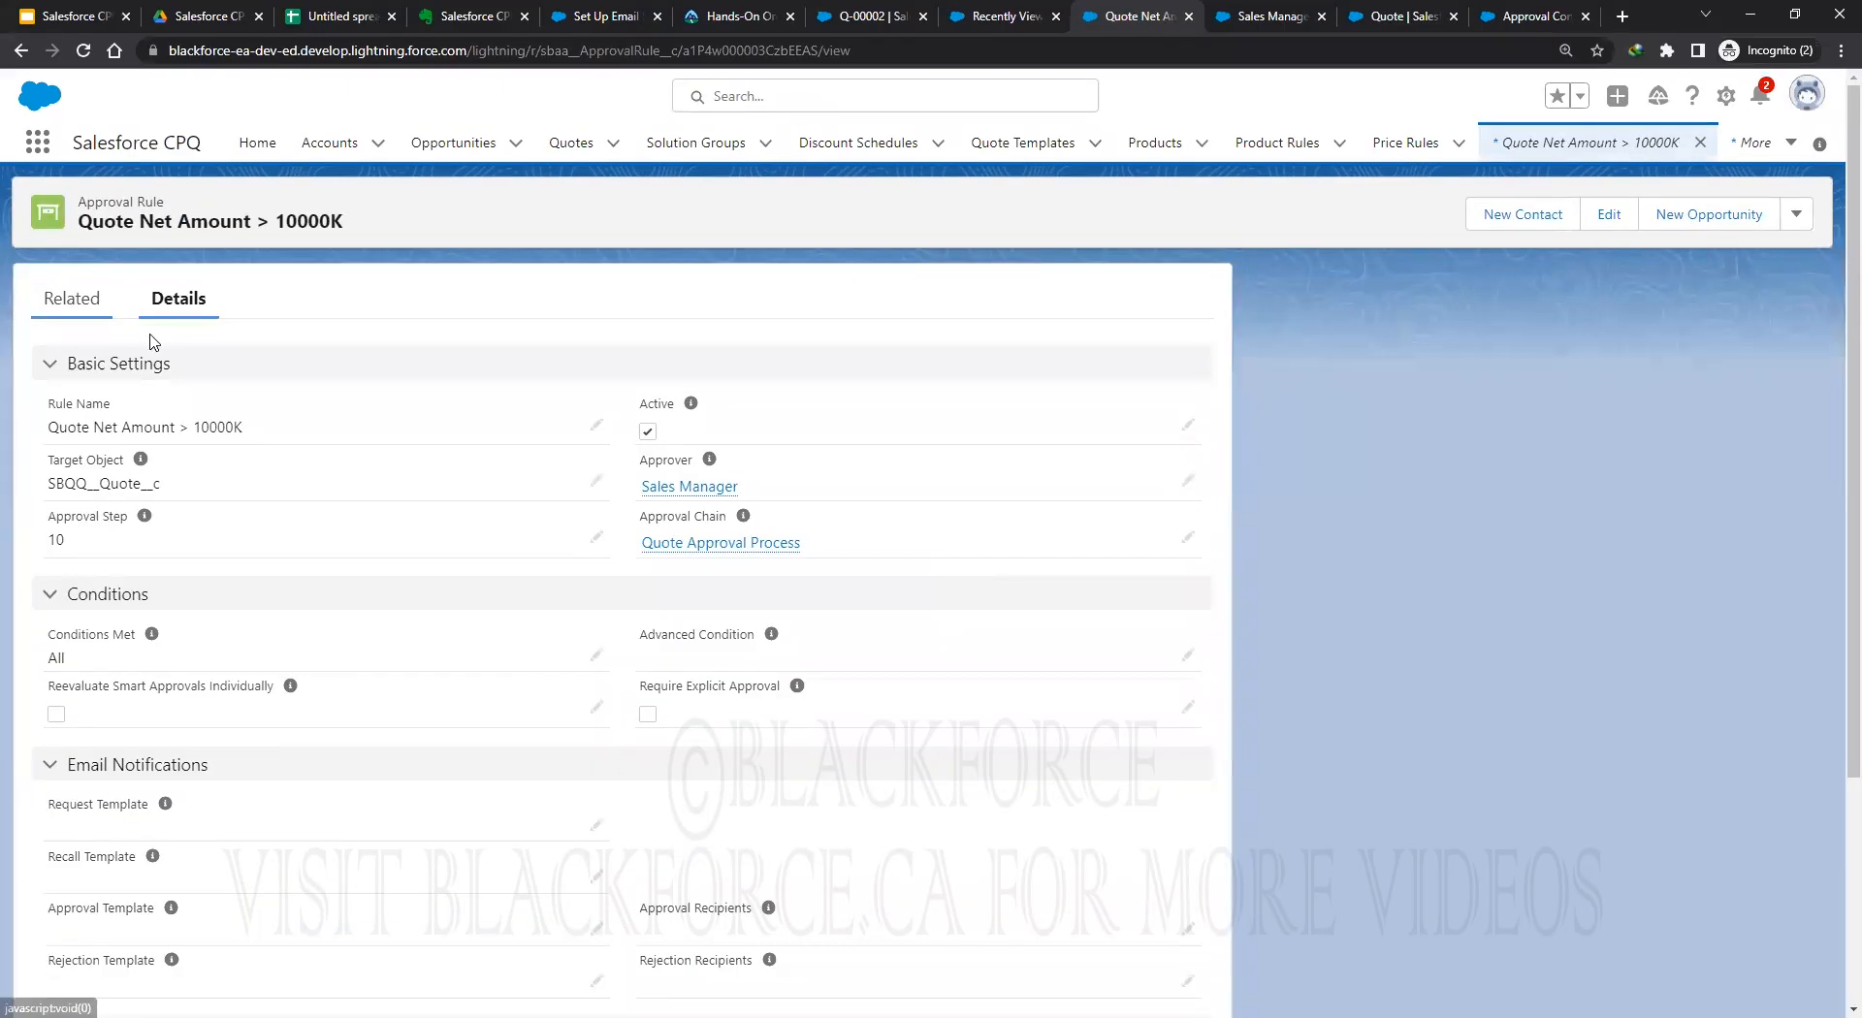
pyautogui.click(68, 300)
pyautogui.click(1185, 378)
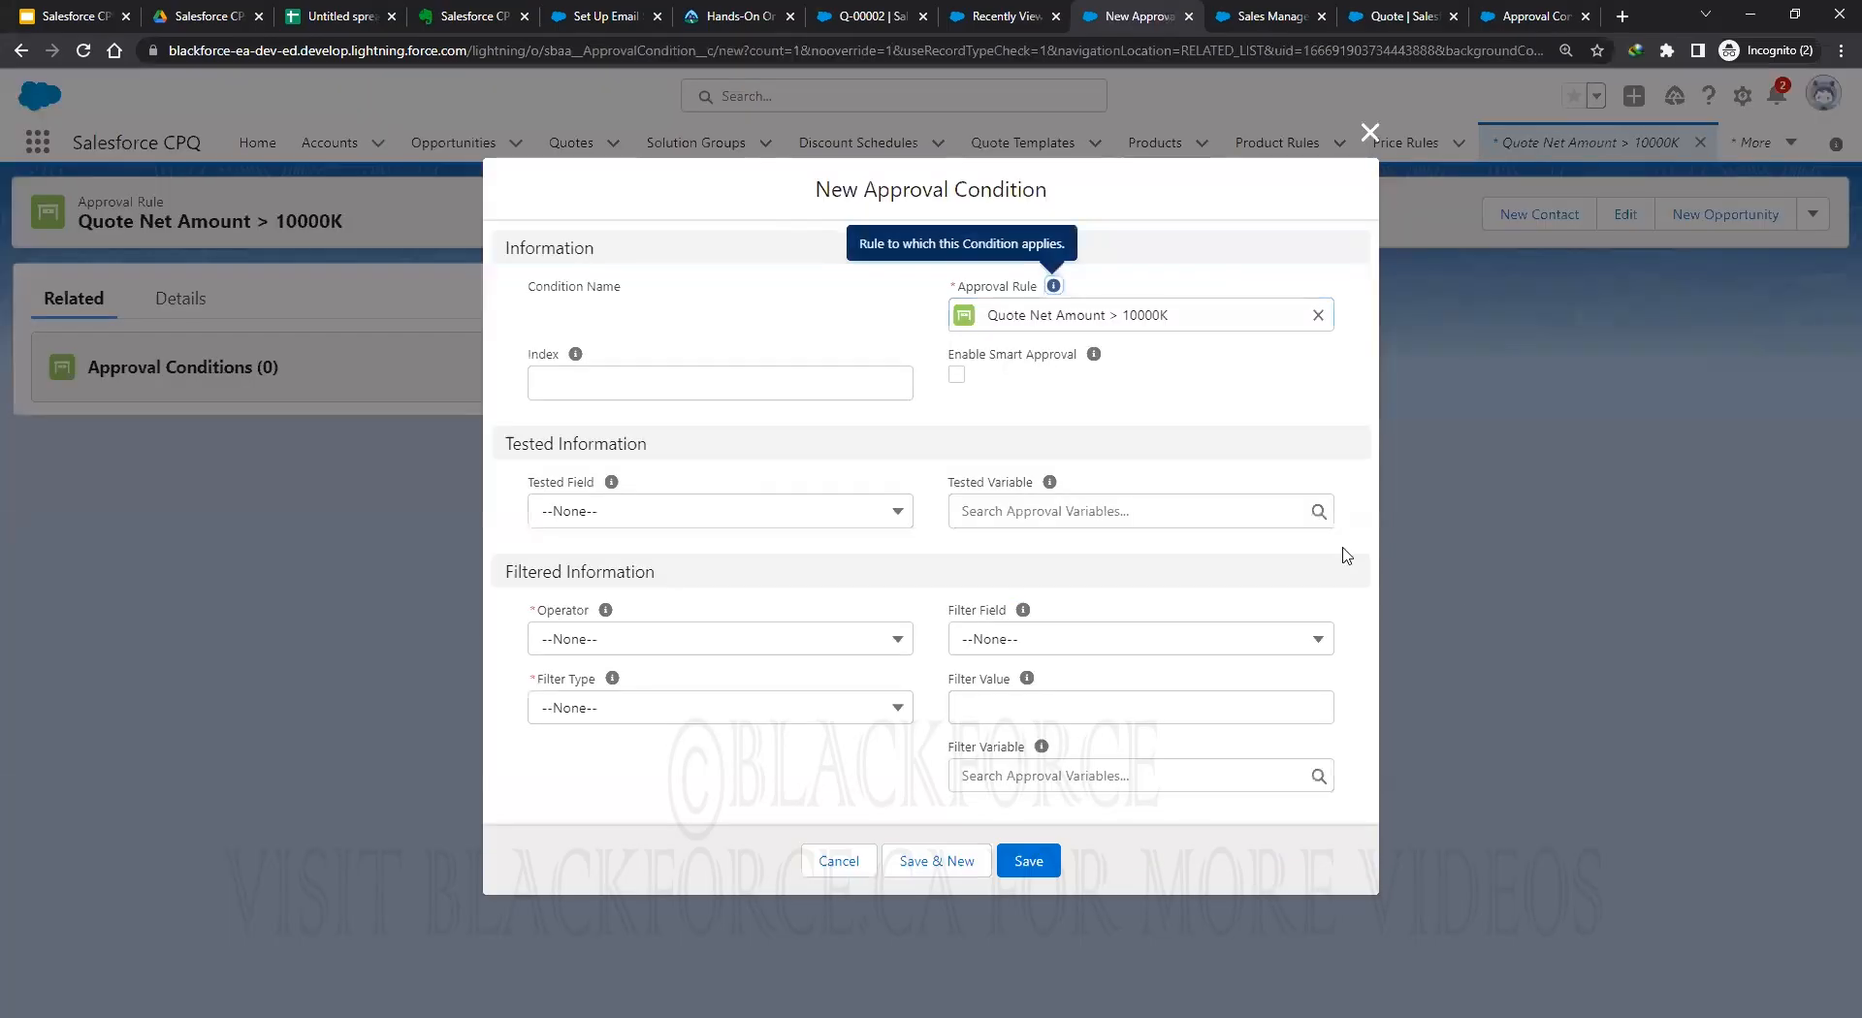
pyautogui.click(663, 513)
pyautogui.click(882, 448)
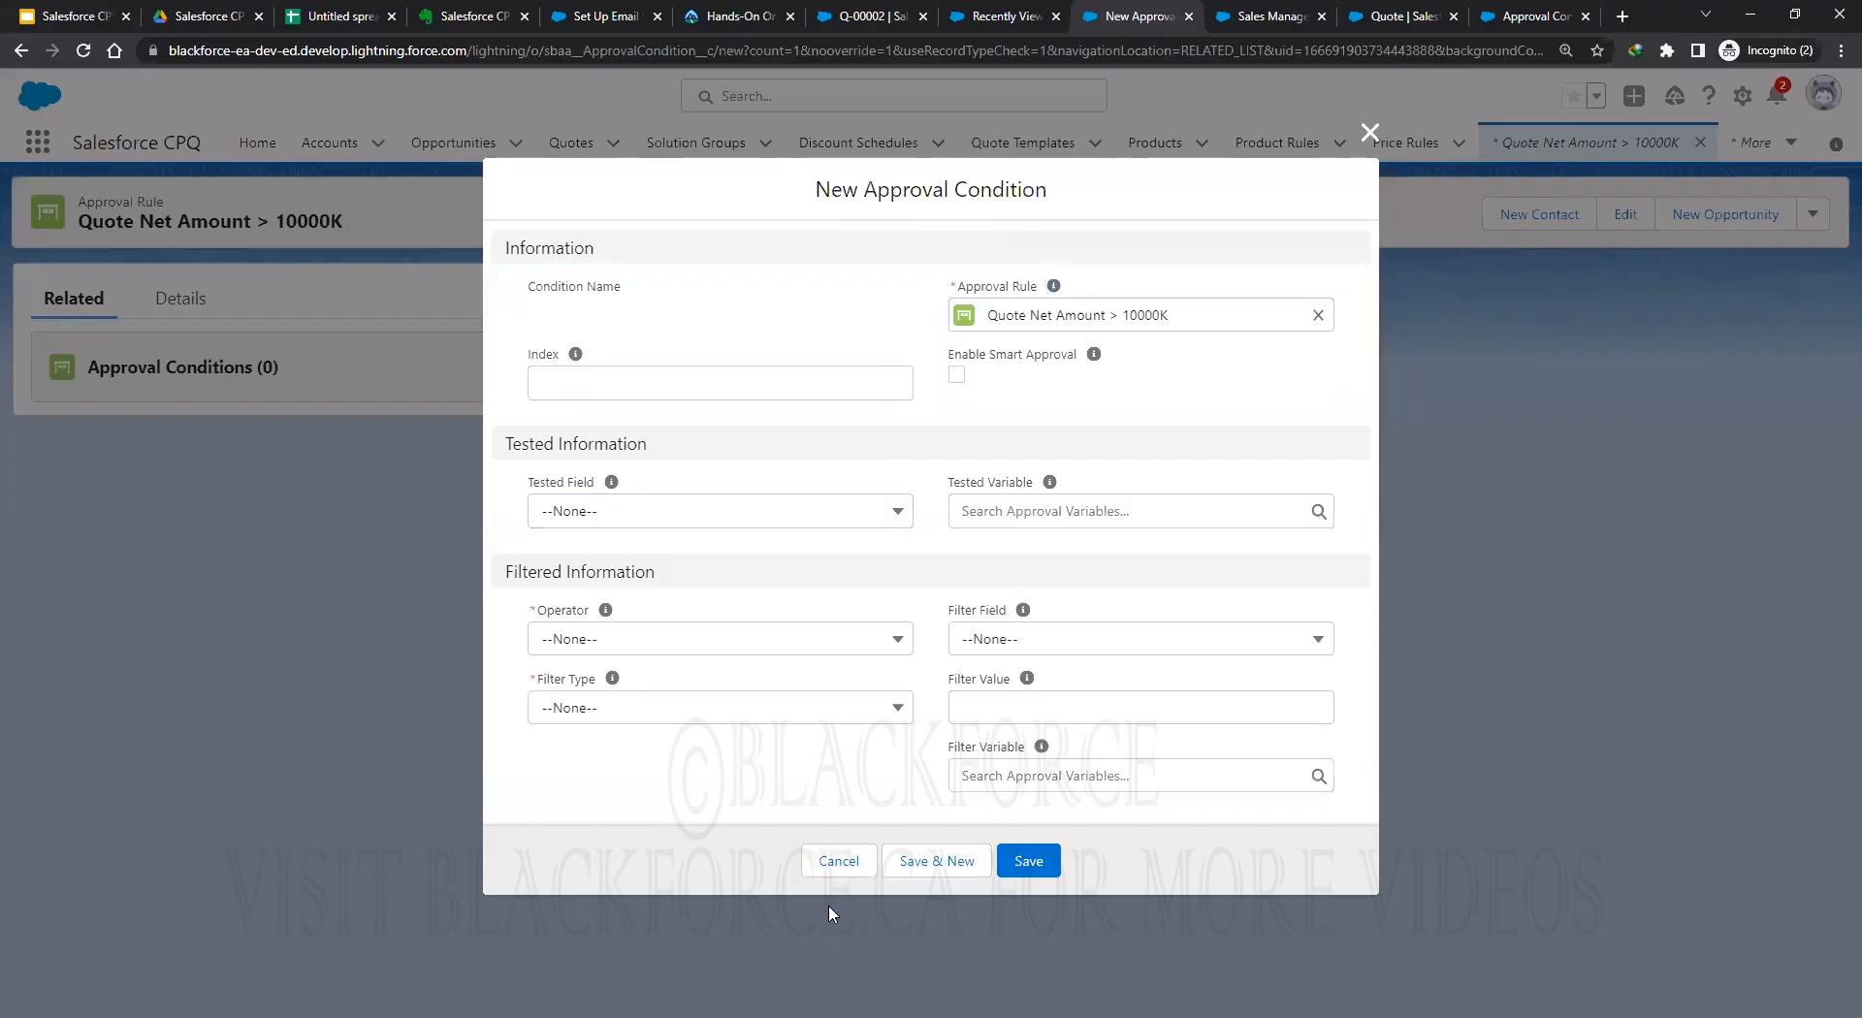
# Discard the new approval condition and go back to the Tested Field definition.
pyautogui.click(839, 861)
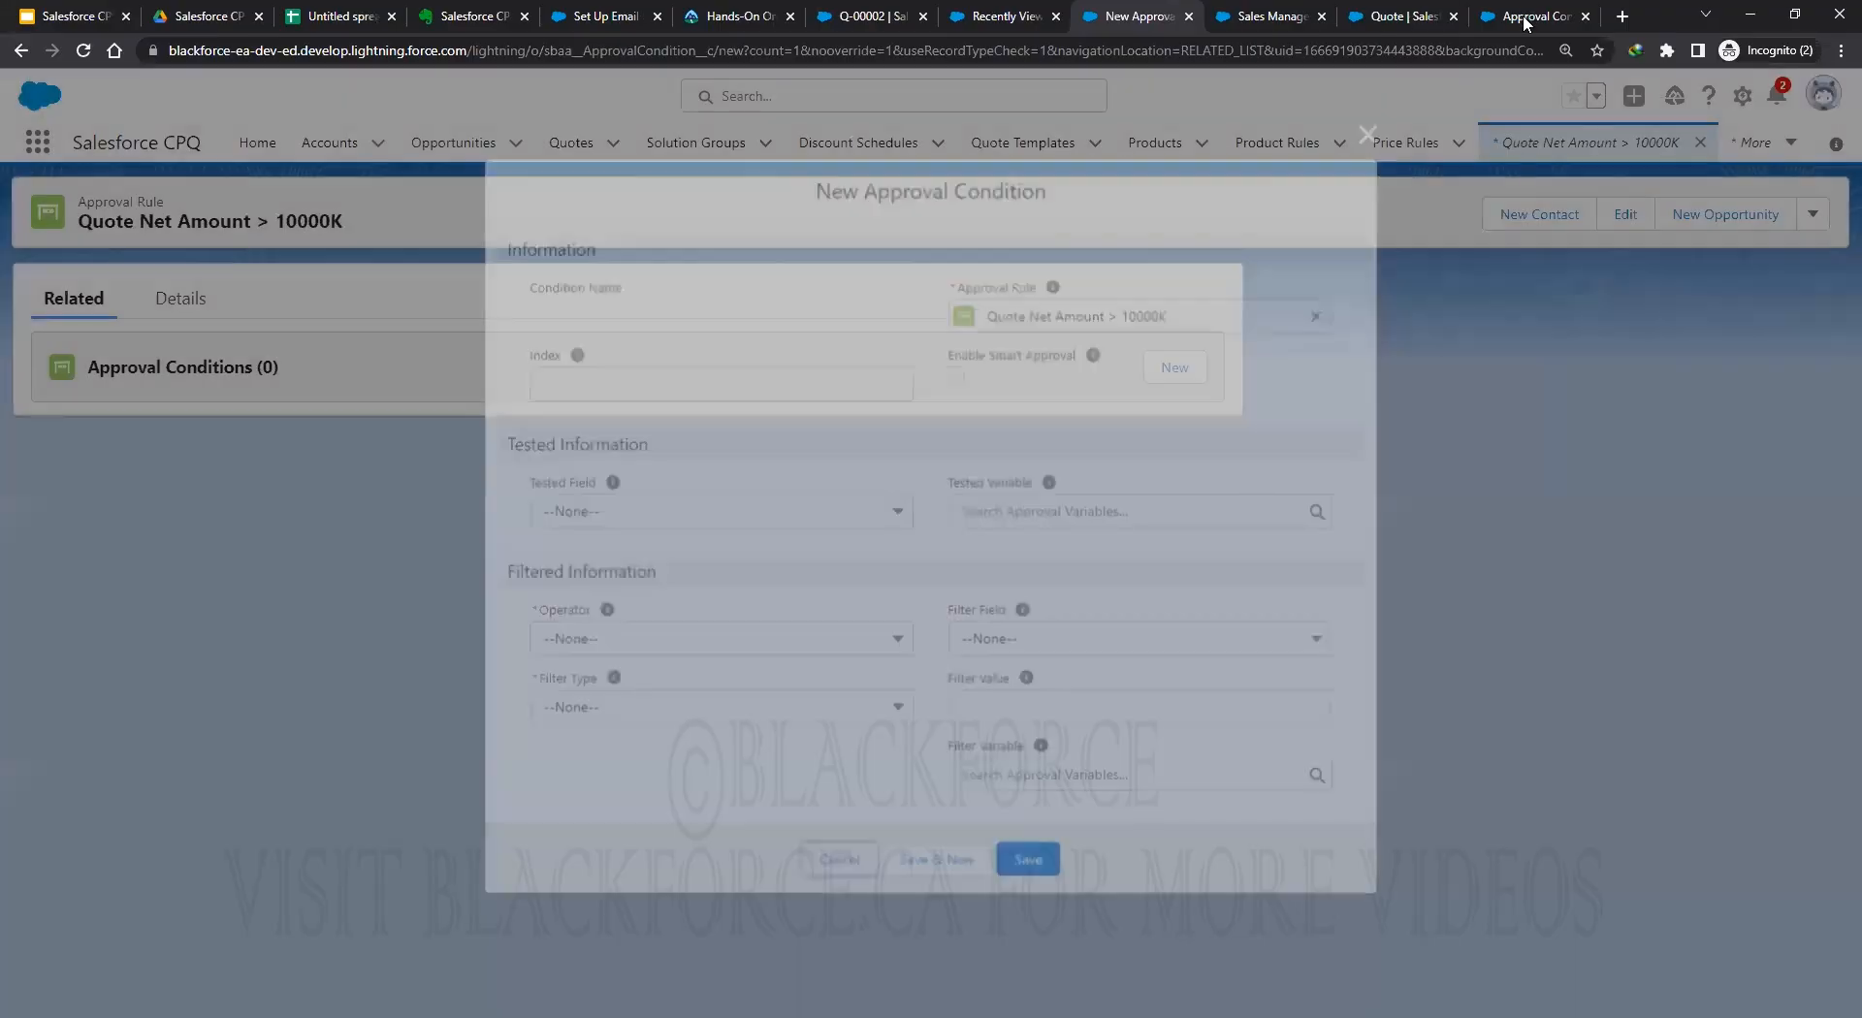
pyautogui.hotkey('ctrl', '9')
pyautogui.scroll(-3, 785, 870)
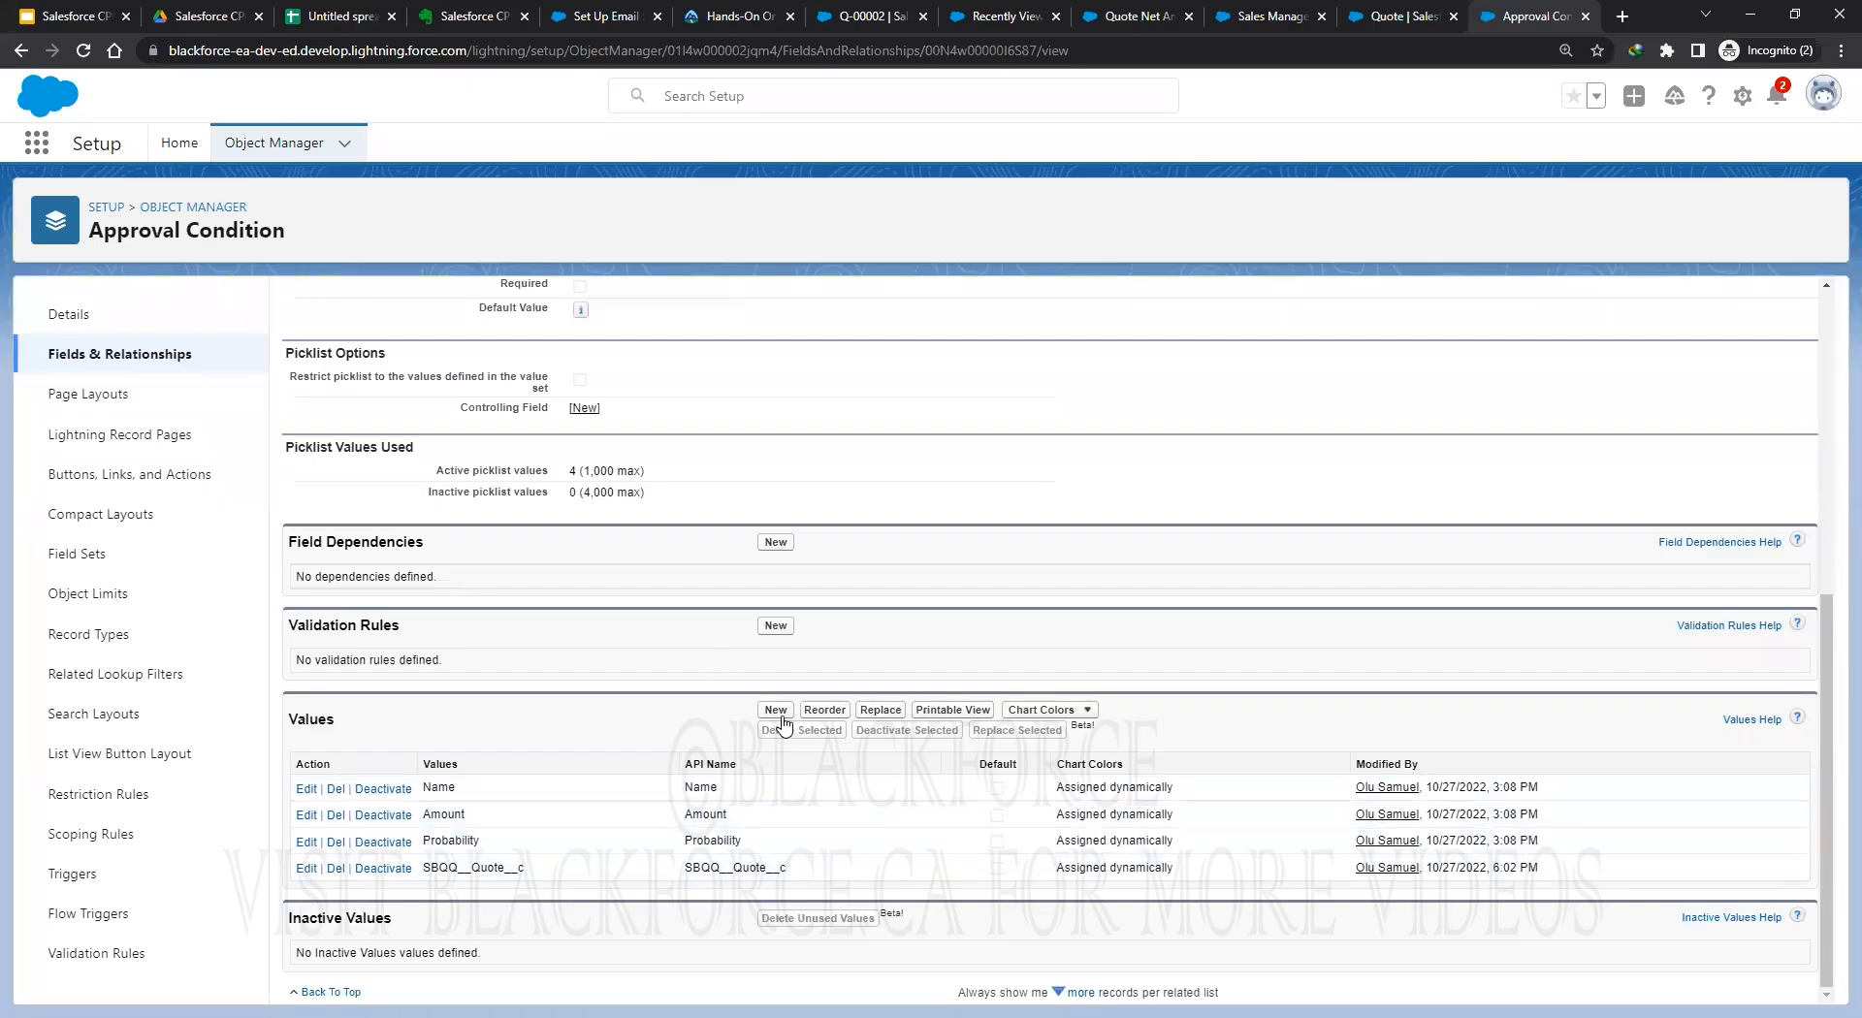
# Copy the SBQQ__NetAmount__c API name from the Quote object's field list.
pyautogui.click(1360, 18)
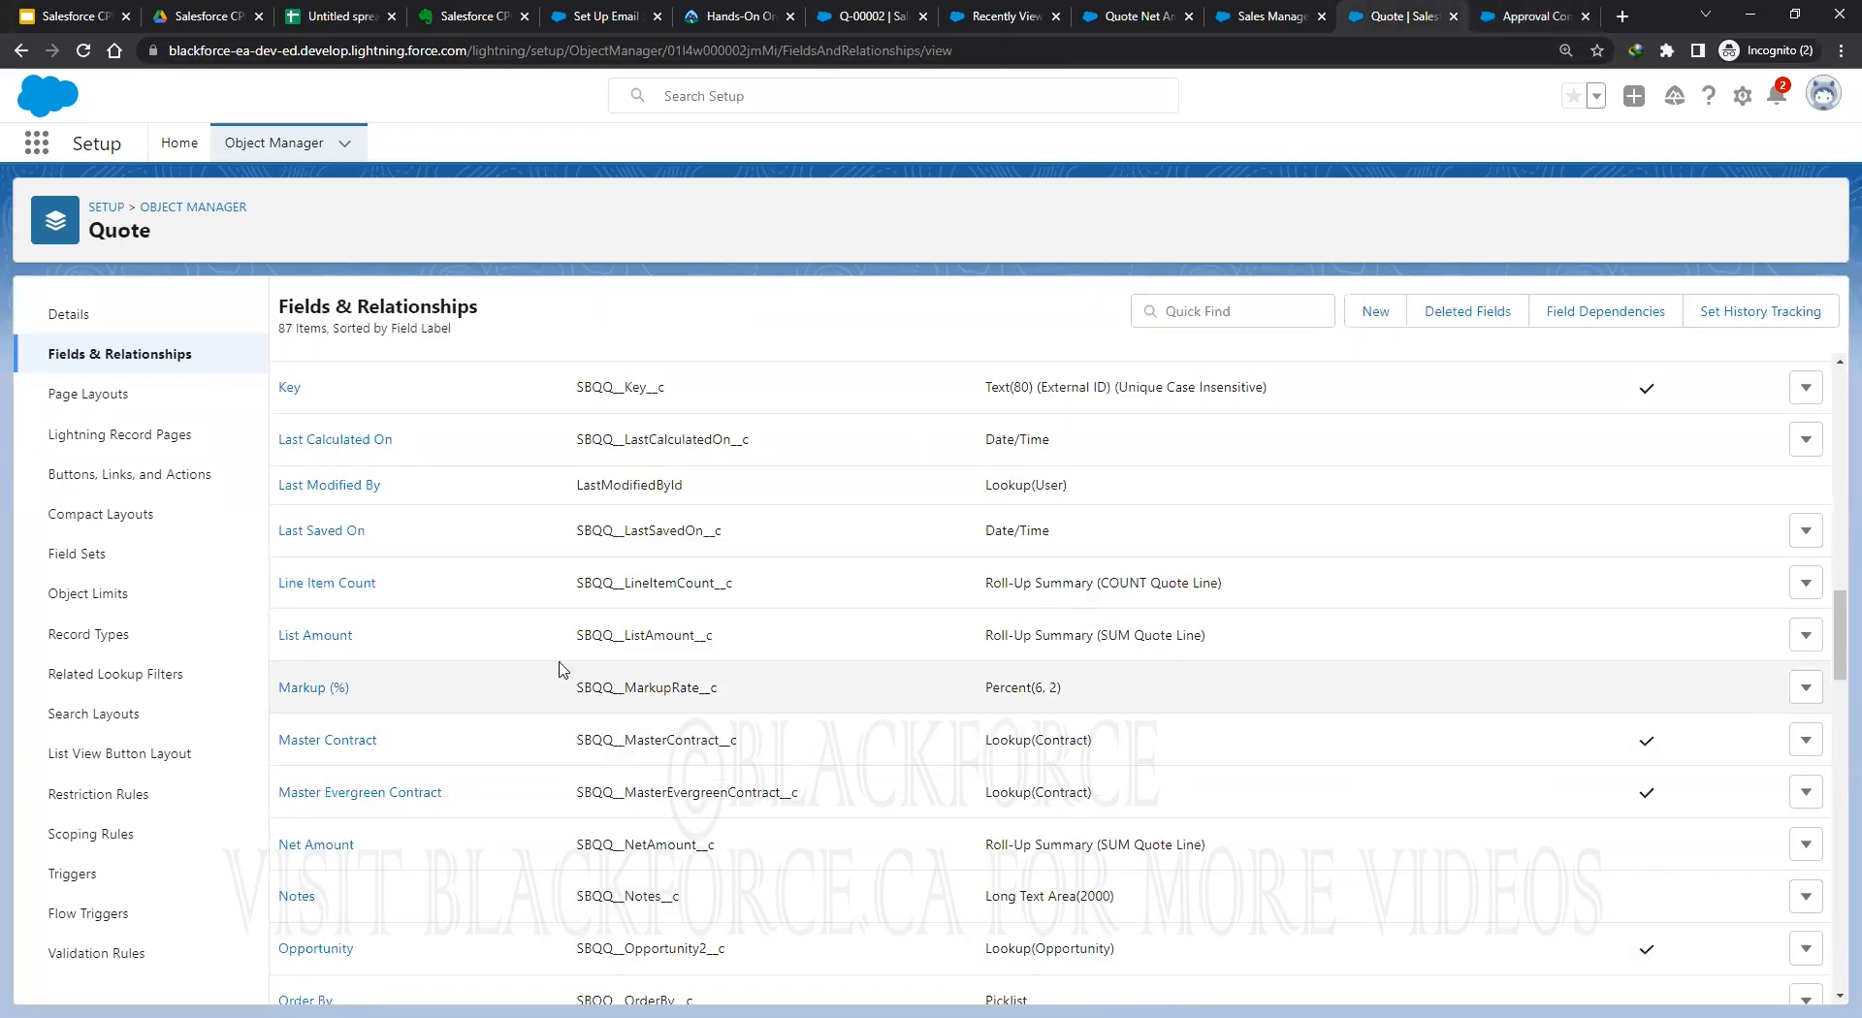
pyautogui.doubleClick(657, 849)
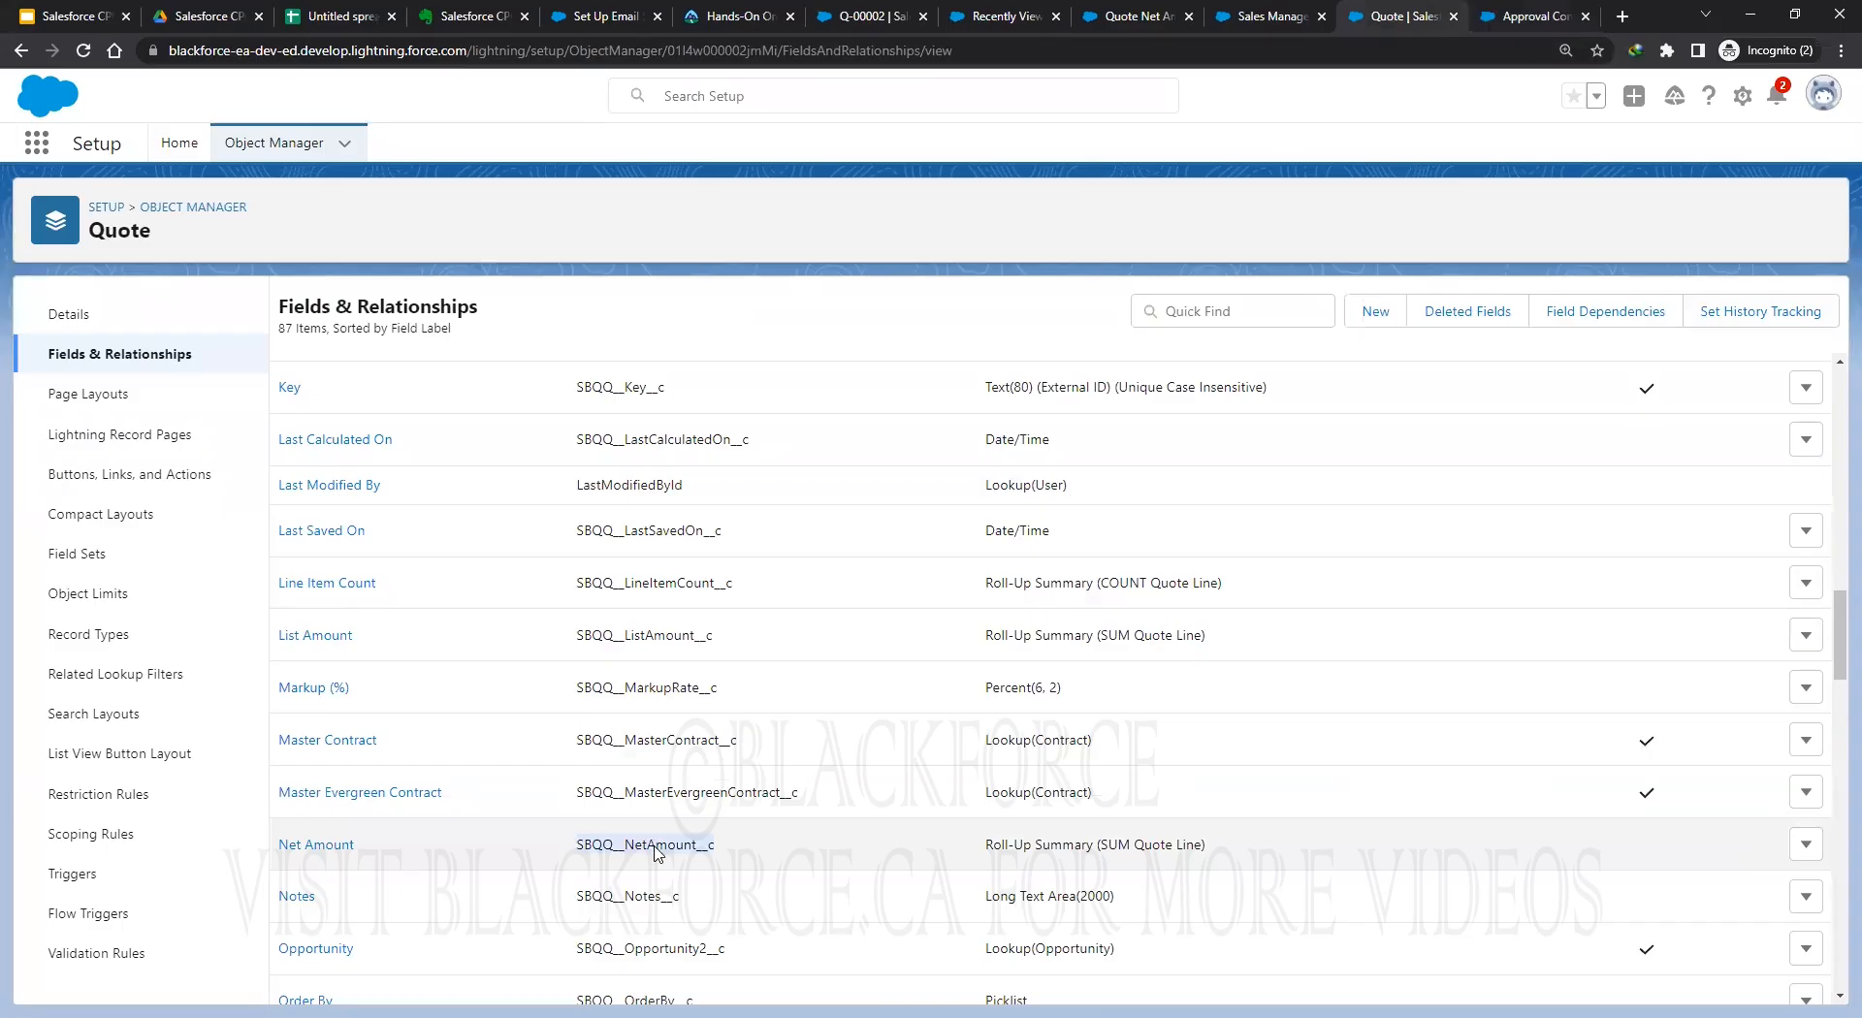
pyautogui.rightClick(656, 849)
pyautogui.click(731, 863)
pyautogui.click(1527, 16)
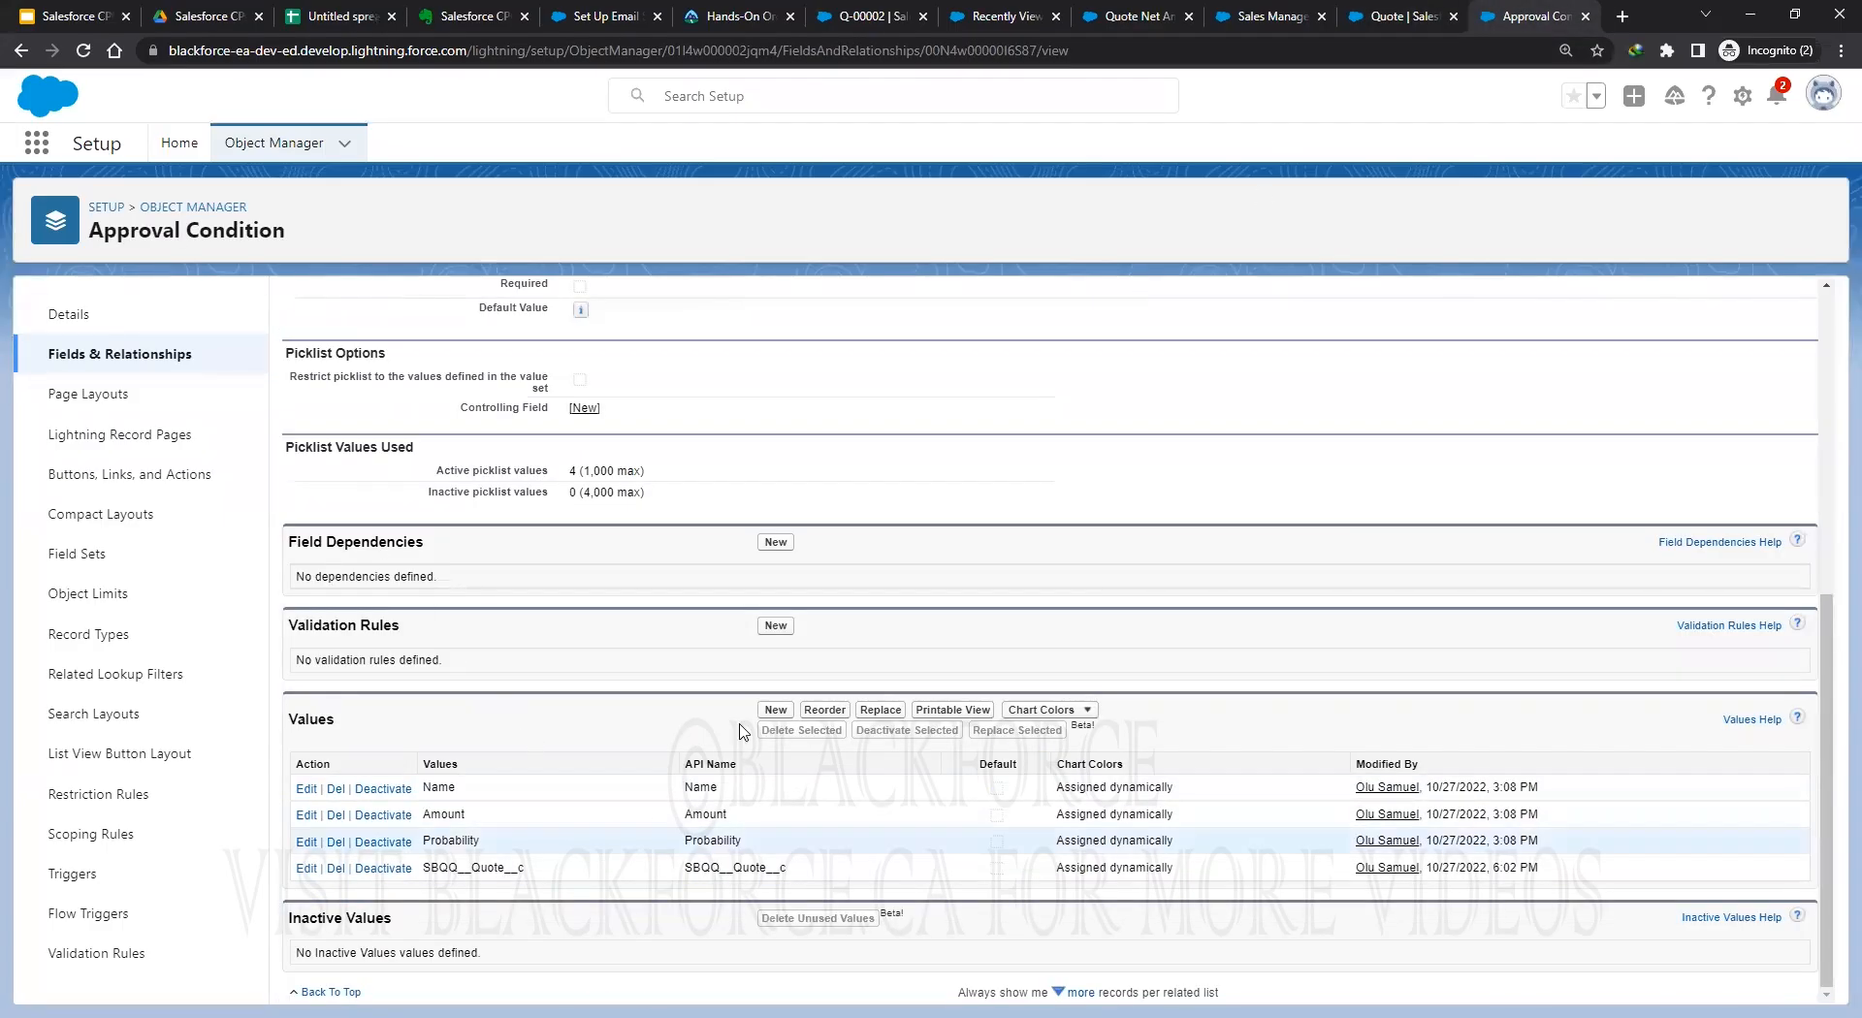
# Add SBQQ__NetAmount__c as a new Tested Field picklist value and save it.
pyautogui.click(776, 711)
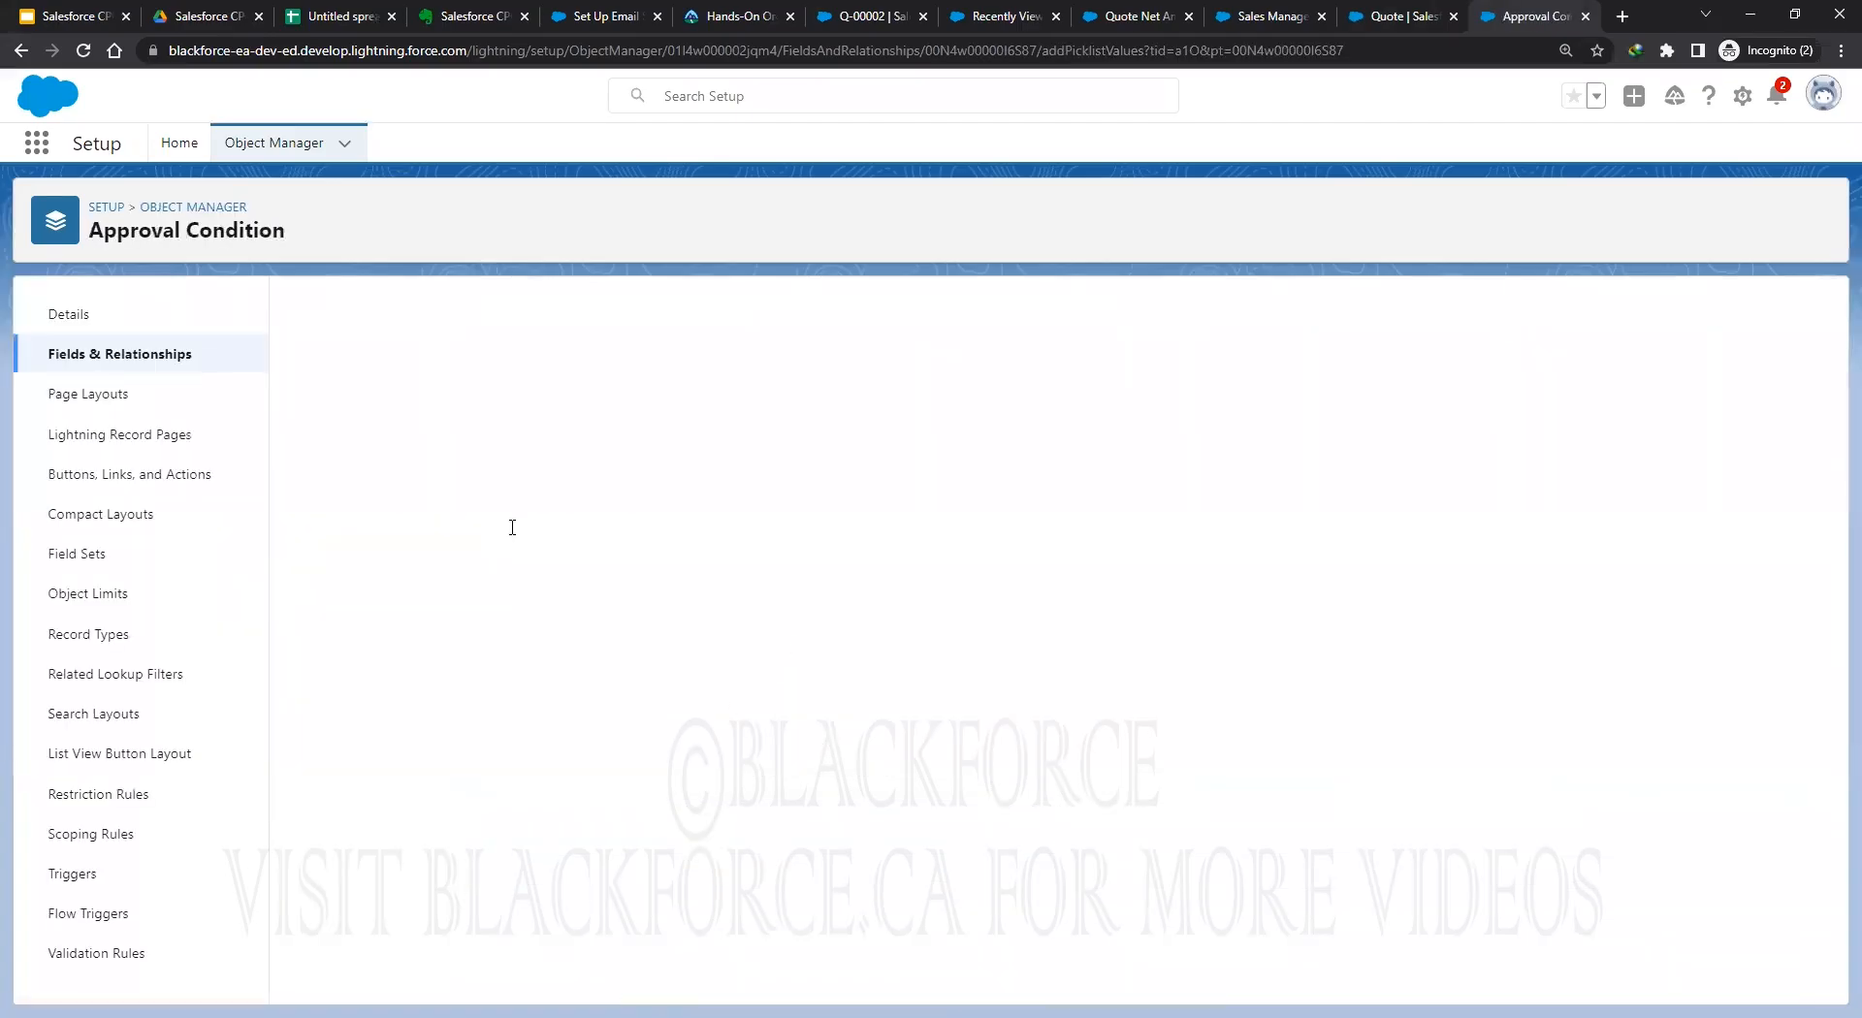
pyautogui.hotkey('ctrl', 'v')
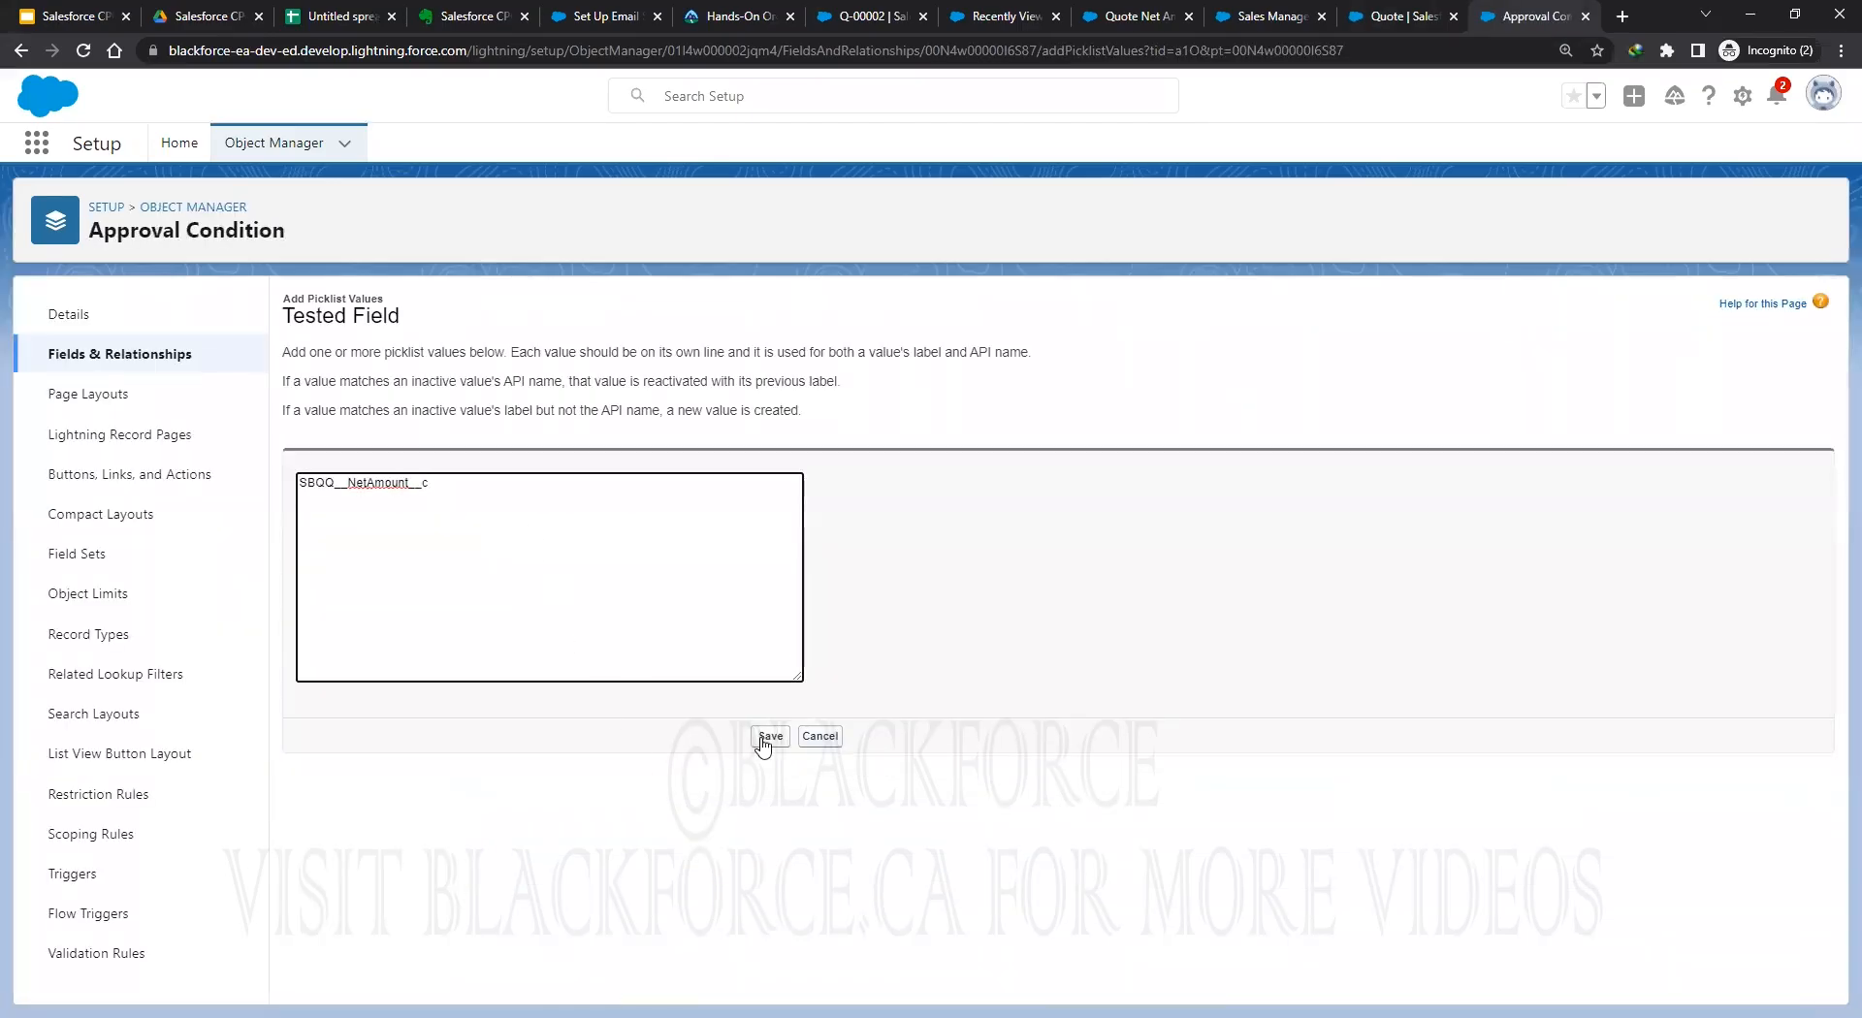
pyautogui.click(768, 737)
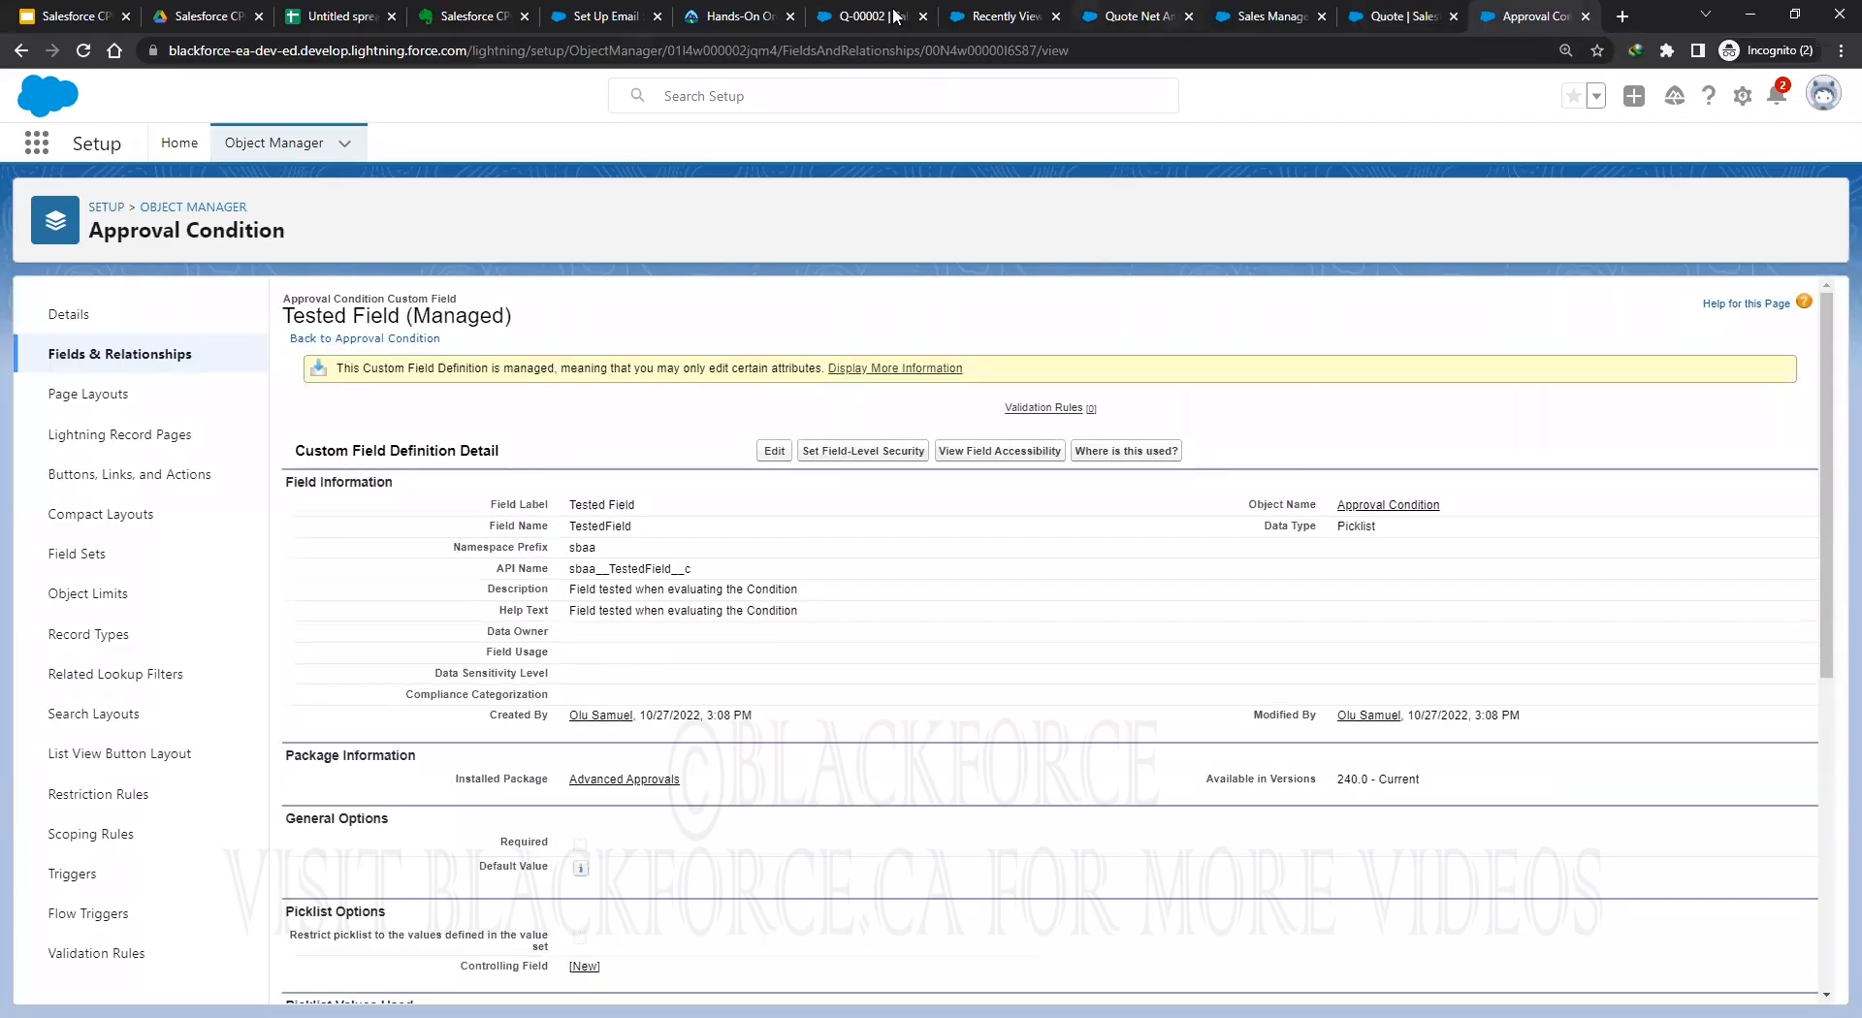
pyautogui.click(1130, 16)
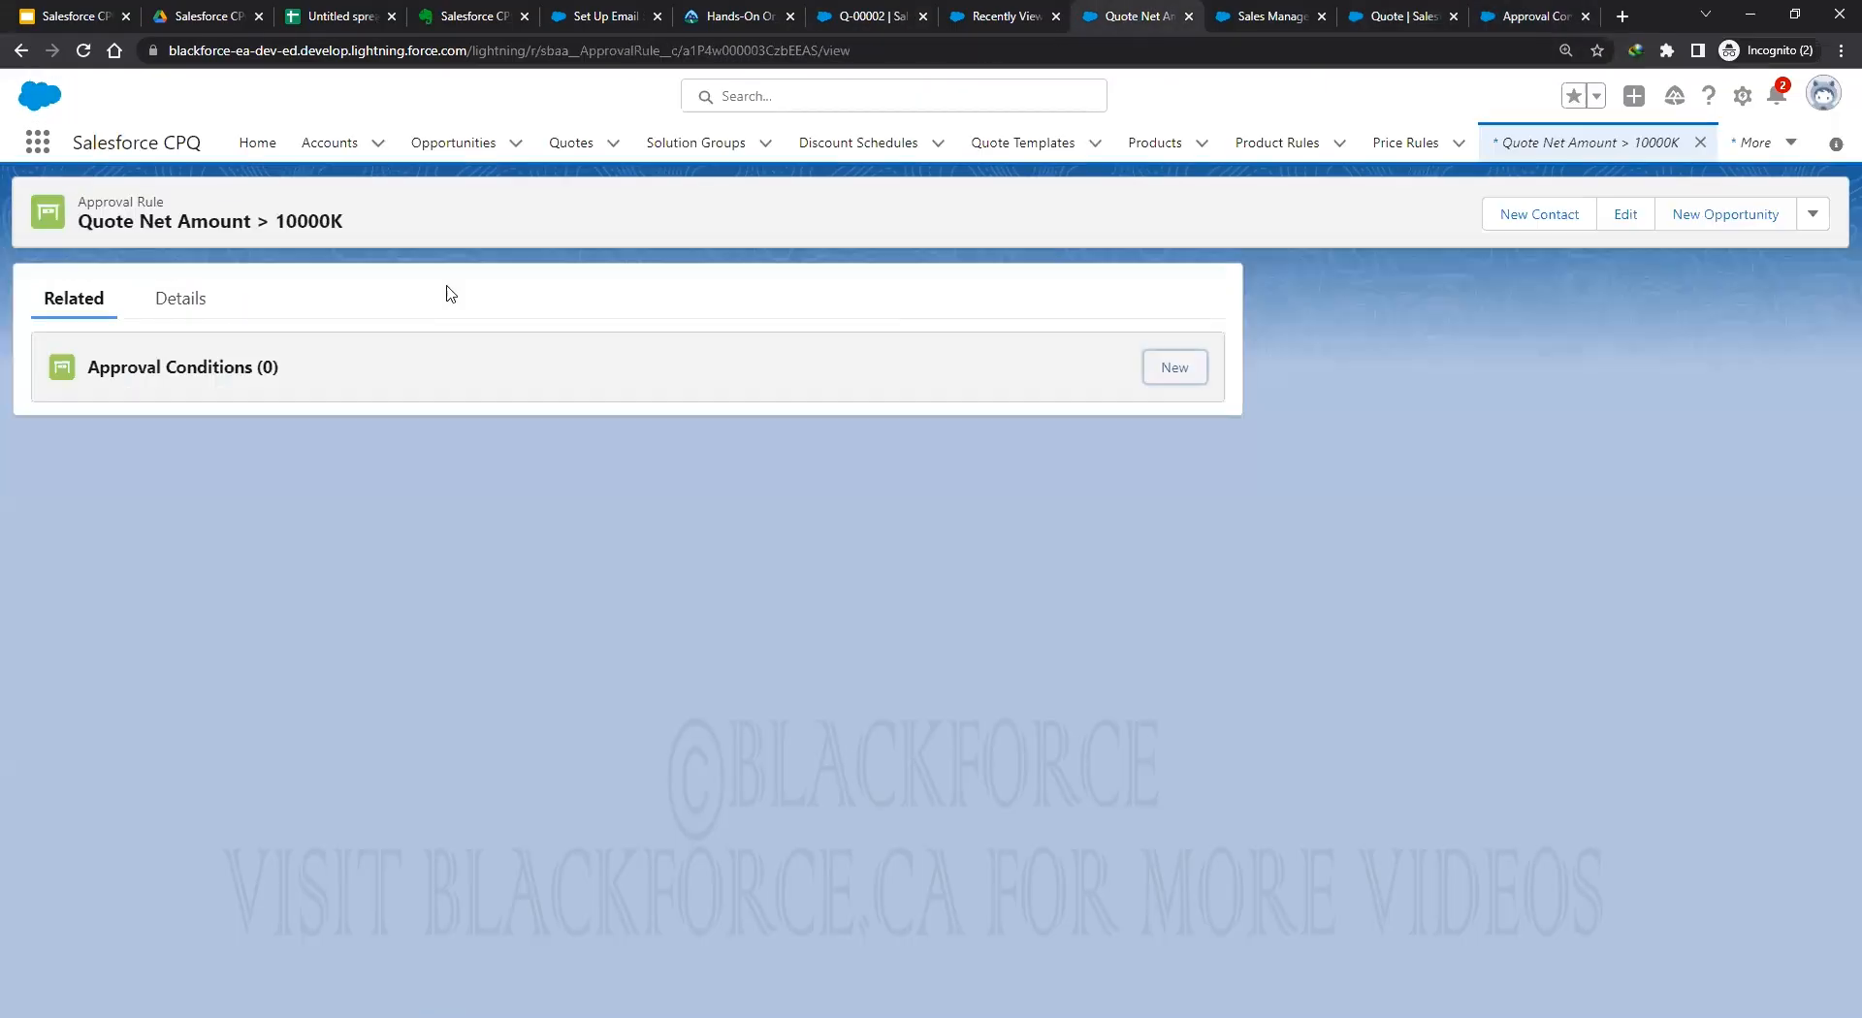
# Reload the rule and start a new approval condition testing SBQQ__NetAmount__c.
pyautogui.click(1176, 369)
pyautogui.press('Escape')
pyautogui.click(85, 50)
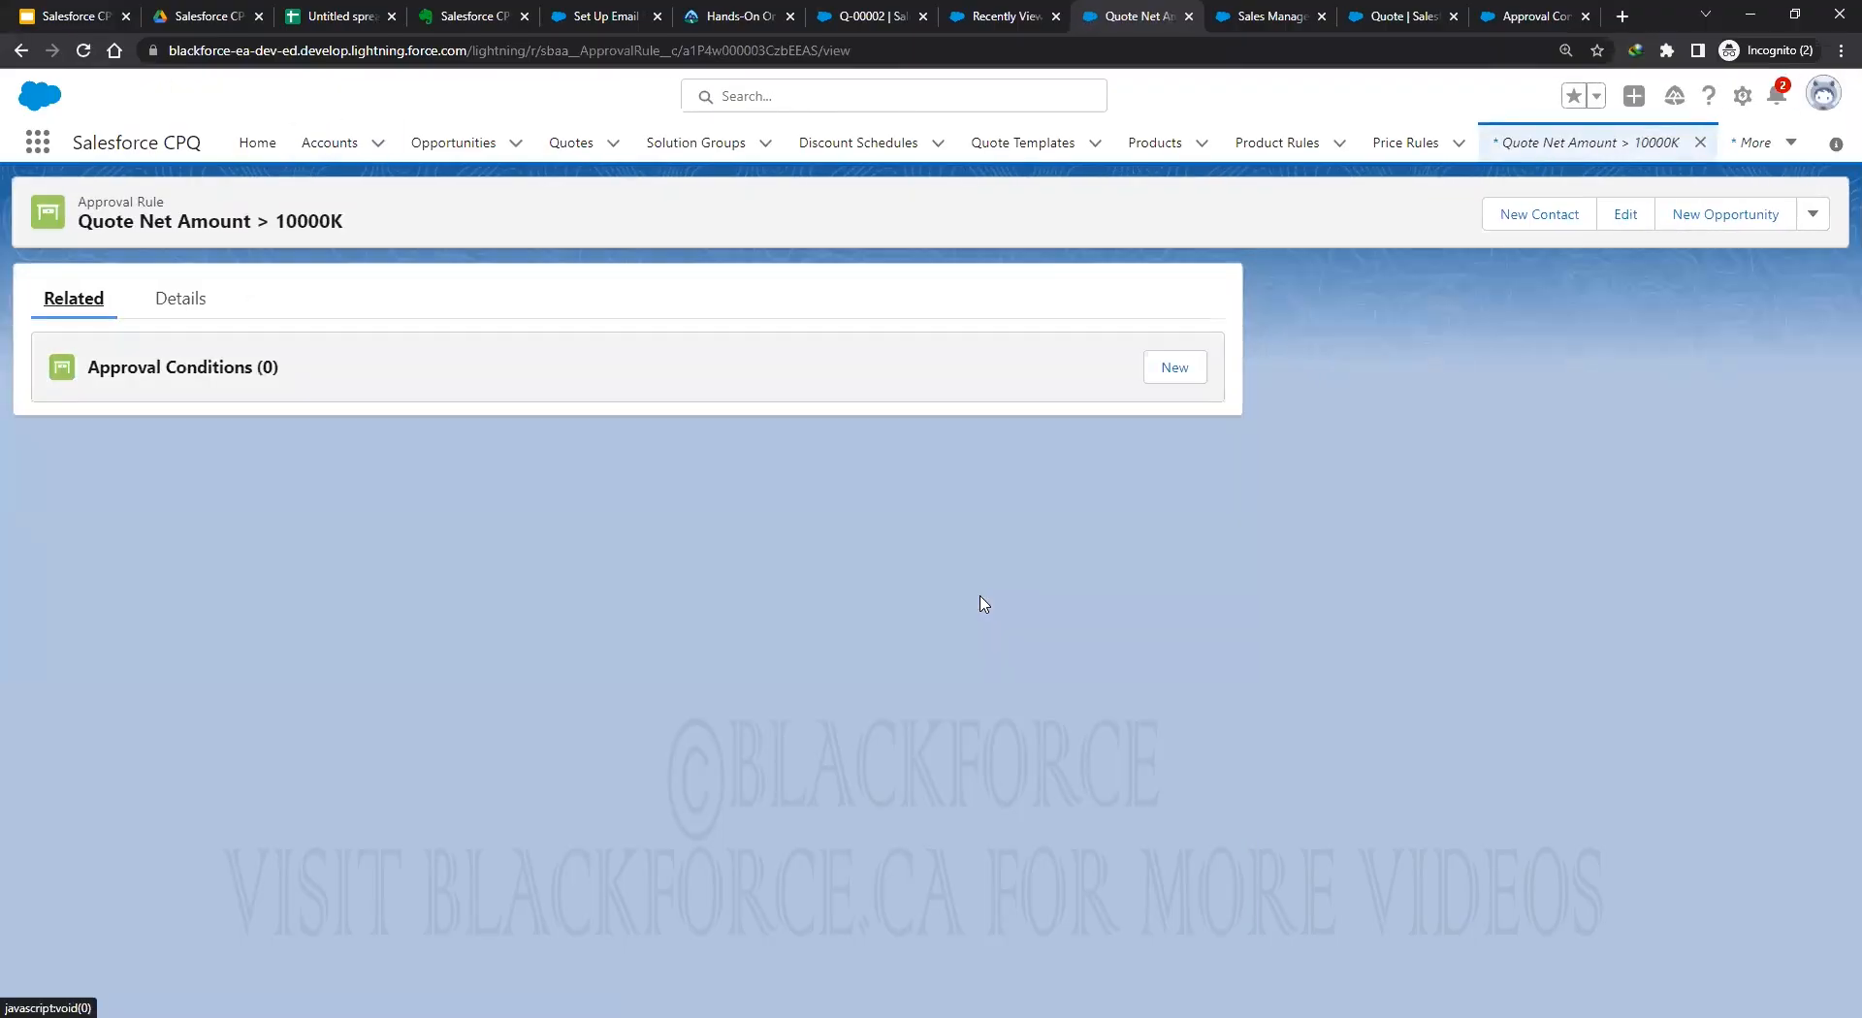
pyautogui.click(1188, 377)
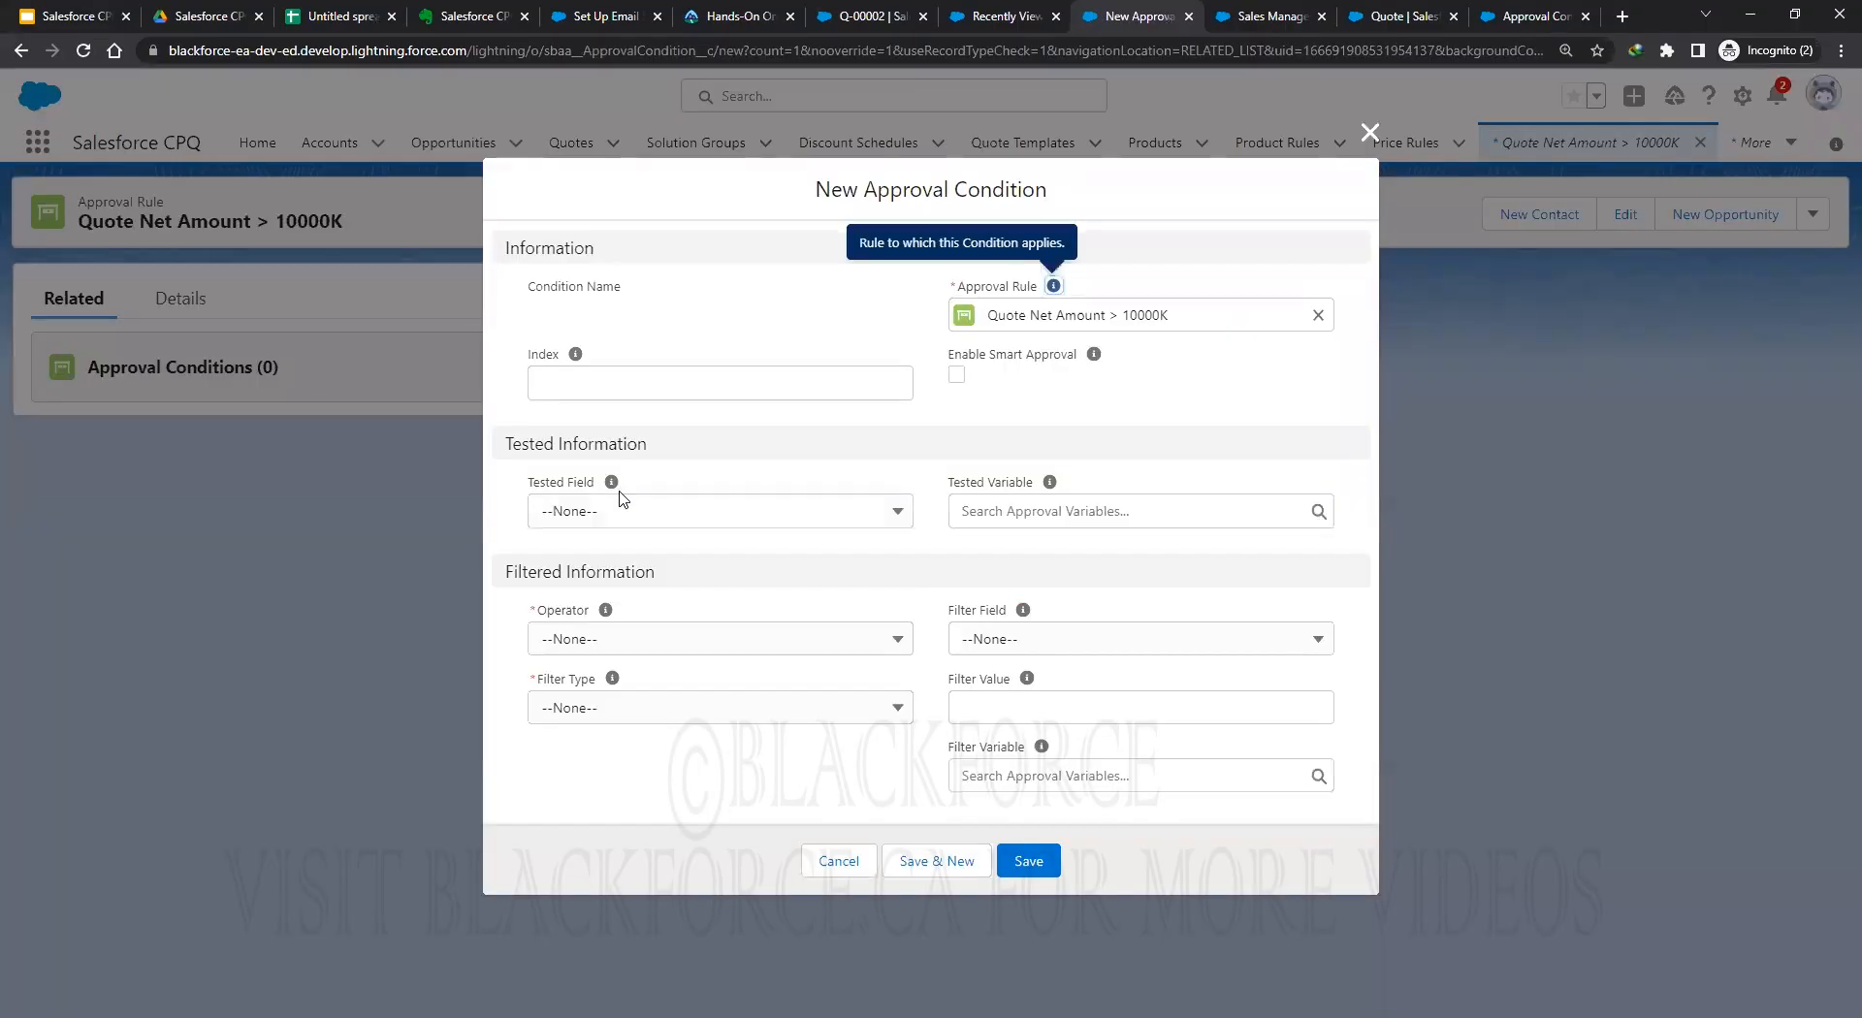
pyautogui.click(679, 513)
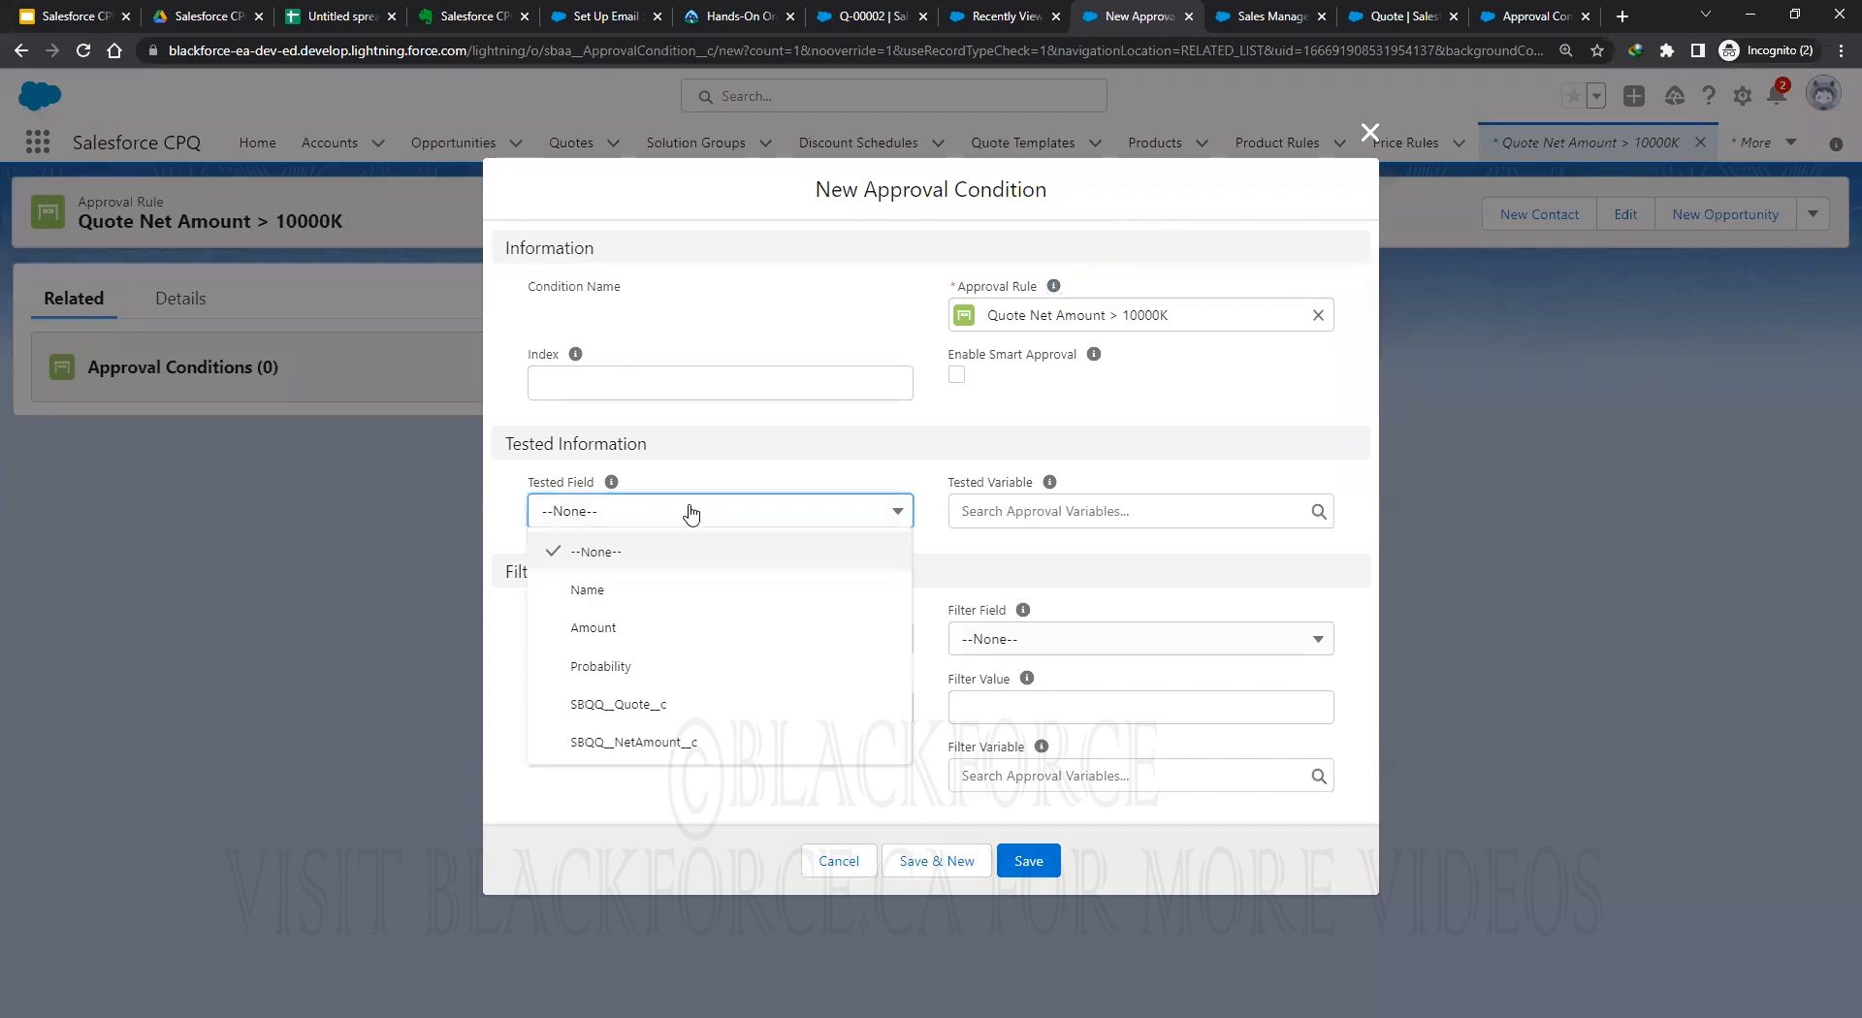
pyautogui.click(635, 741)
# Set index 10, operator greater or equals, filter type Value, filter value 10000, and save.
pyautogui.click(651, 378)
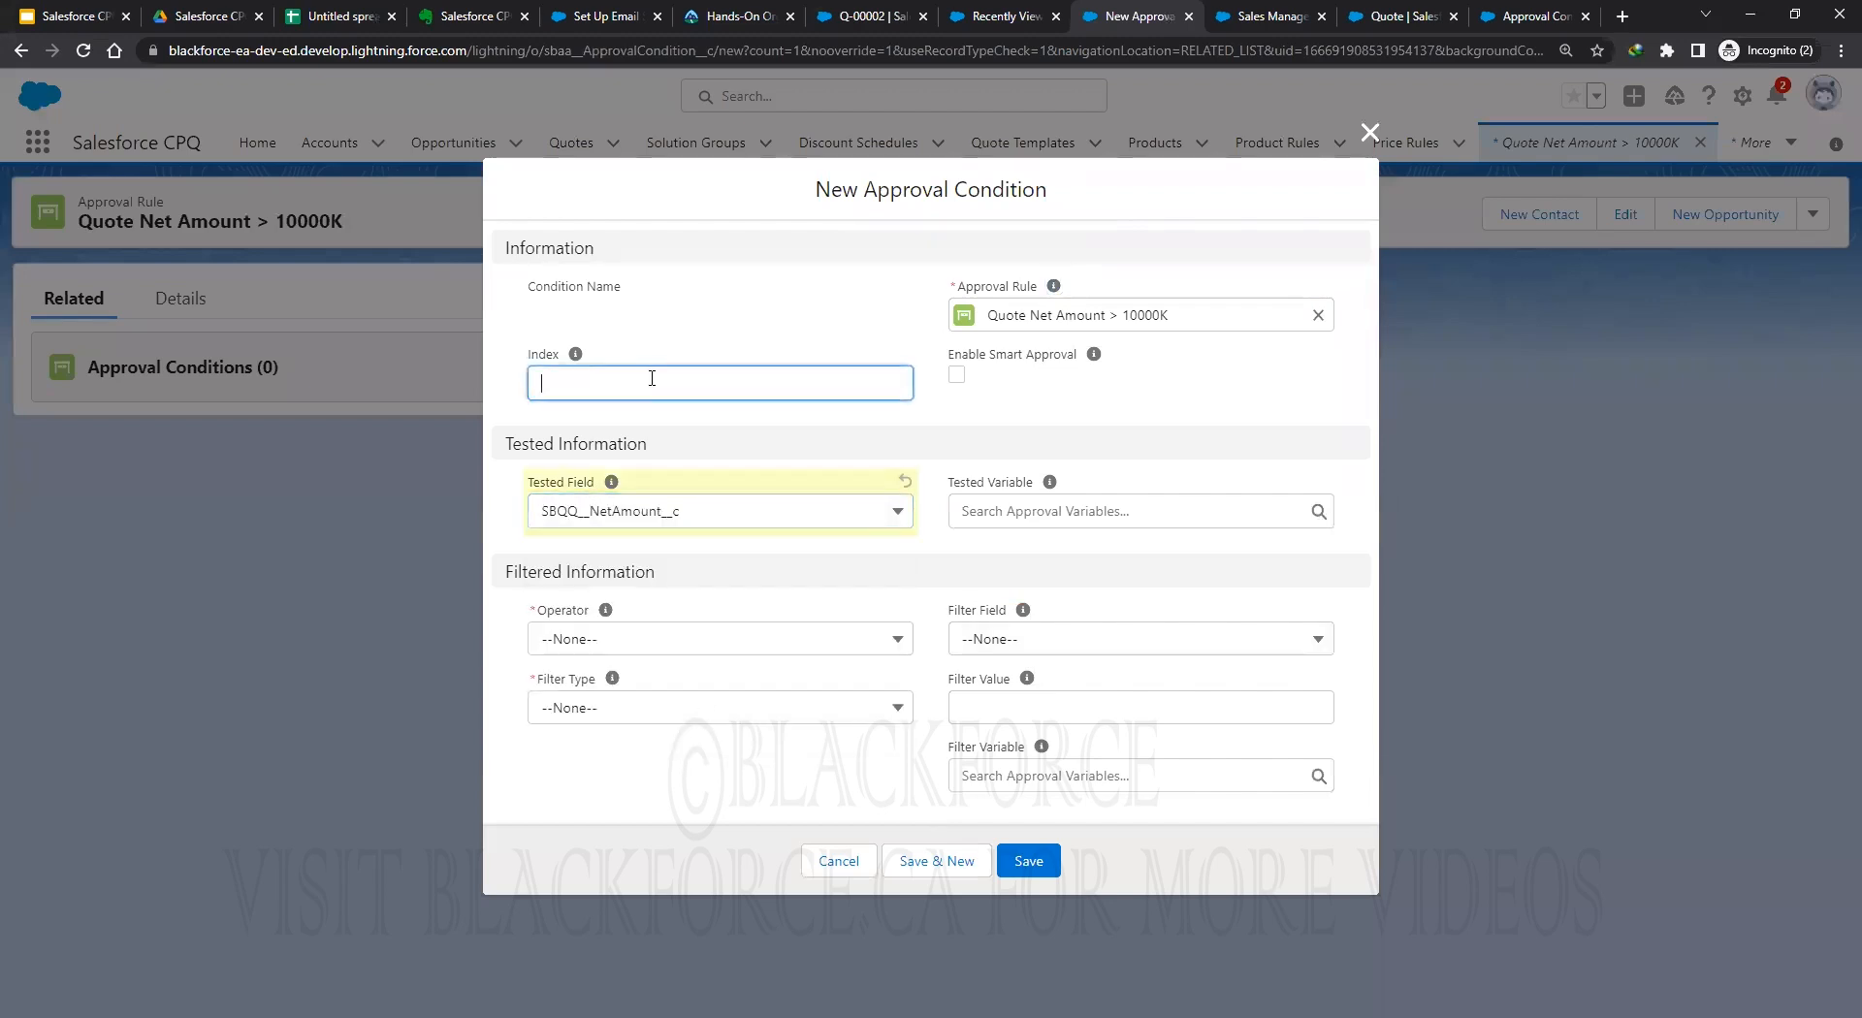
pyautogui.click(1042, 409)
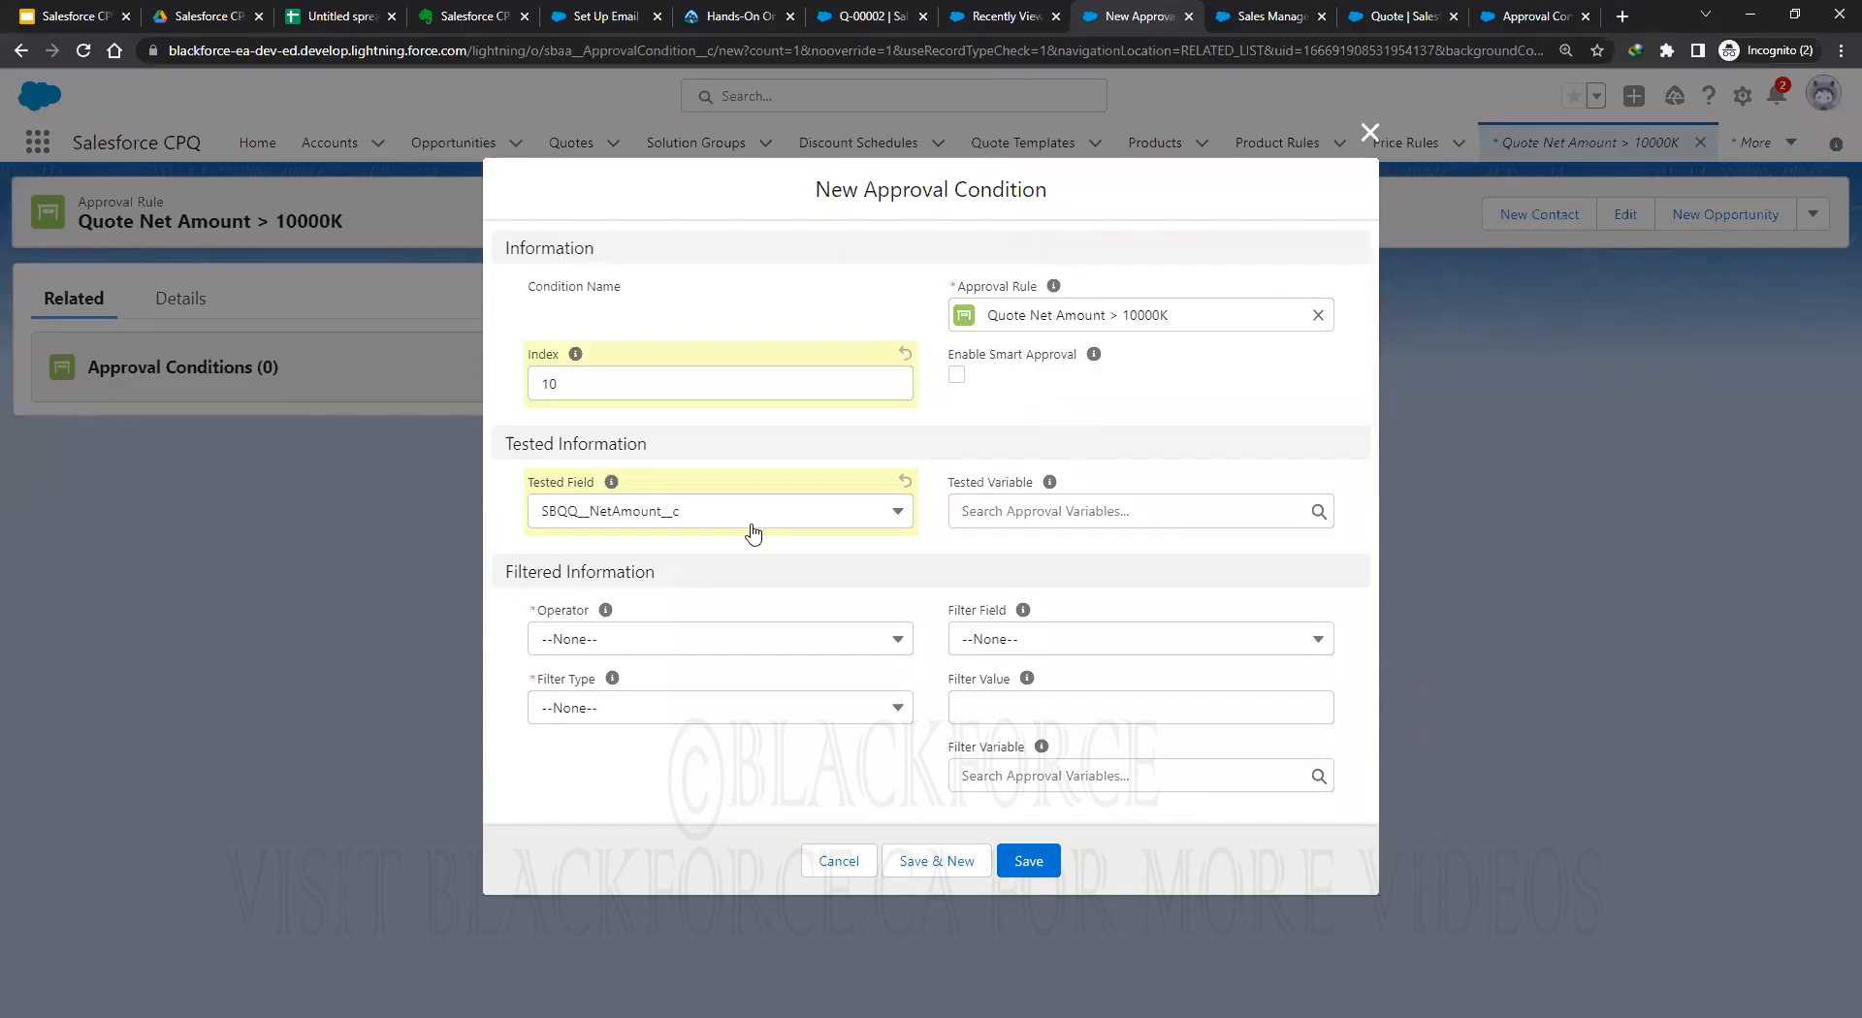
pyautogui.click(651, 642)
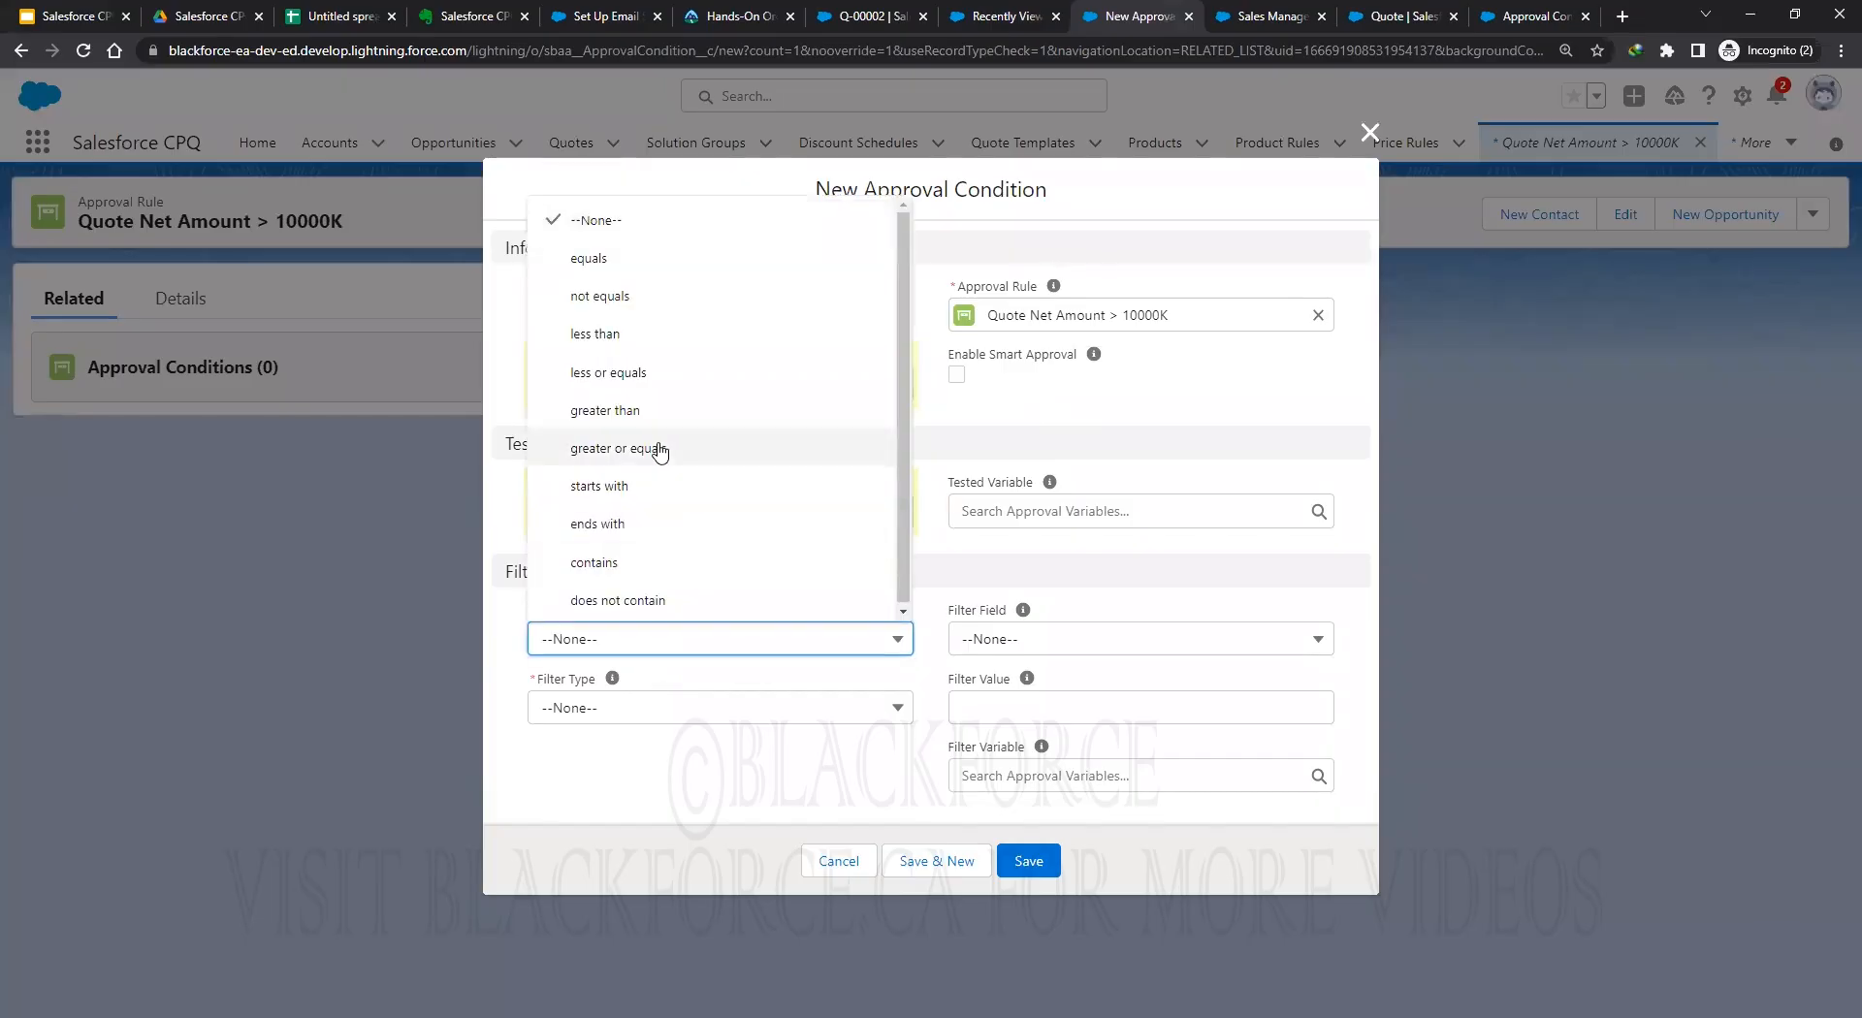
pyautogui.click(660, 449)
pyautogui.click(649, 713)
pyautogui.click(625, 829)
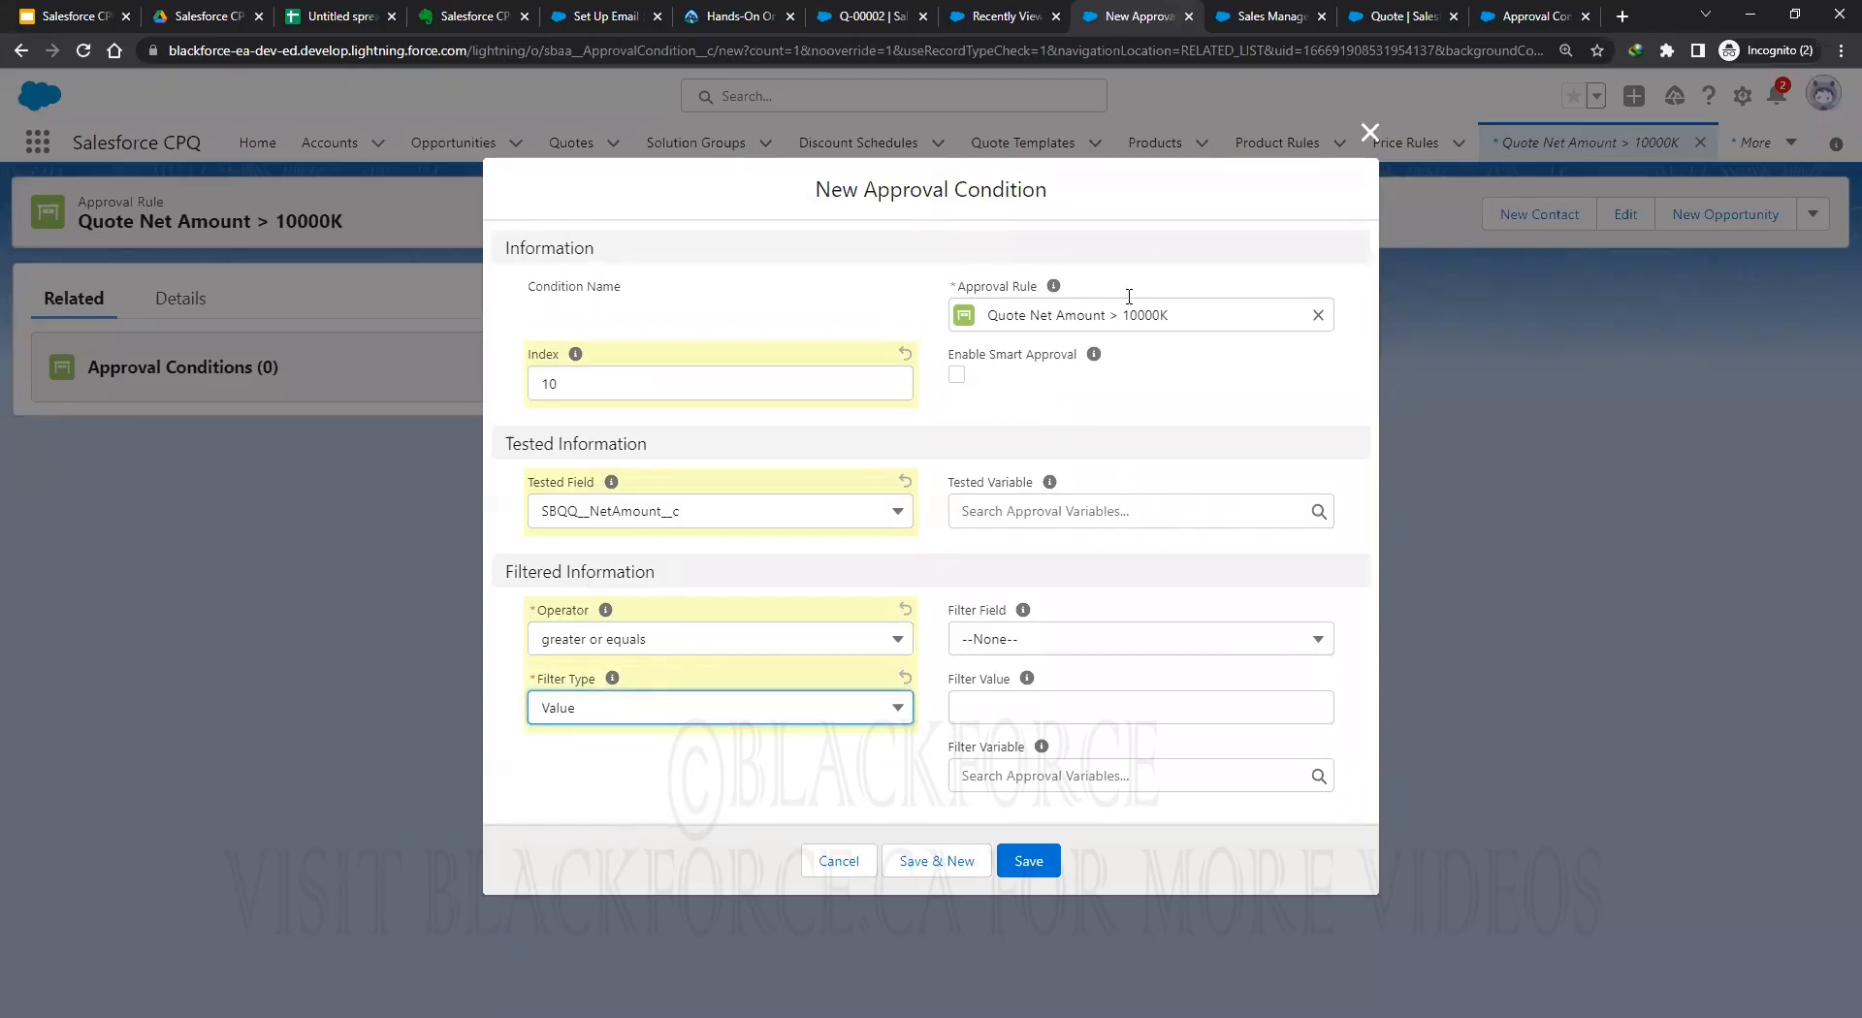
pyautogui.click(1043, 702)
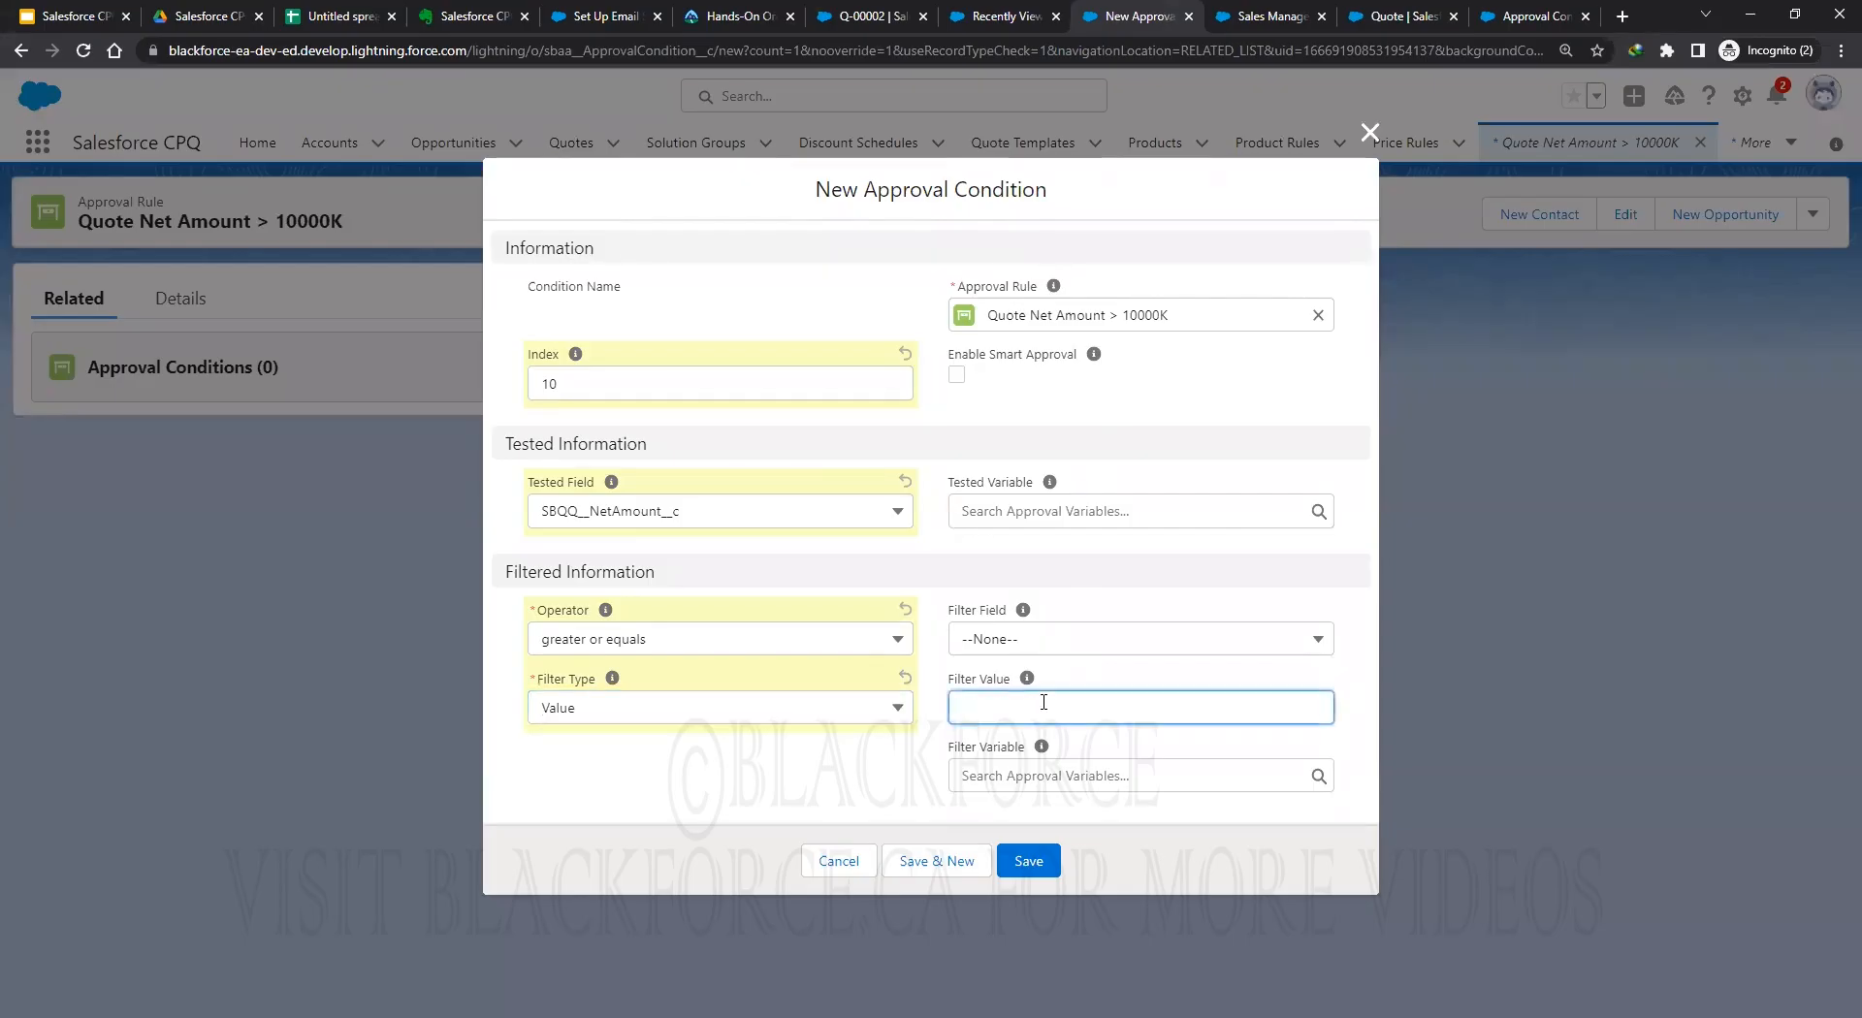
pyautogui.write('10000')
pyautogui.click(793, 803)
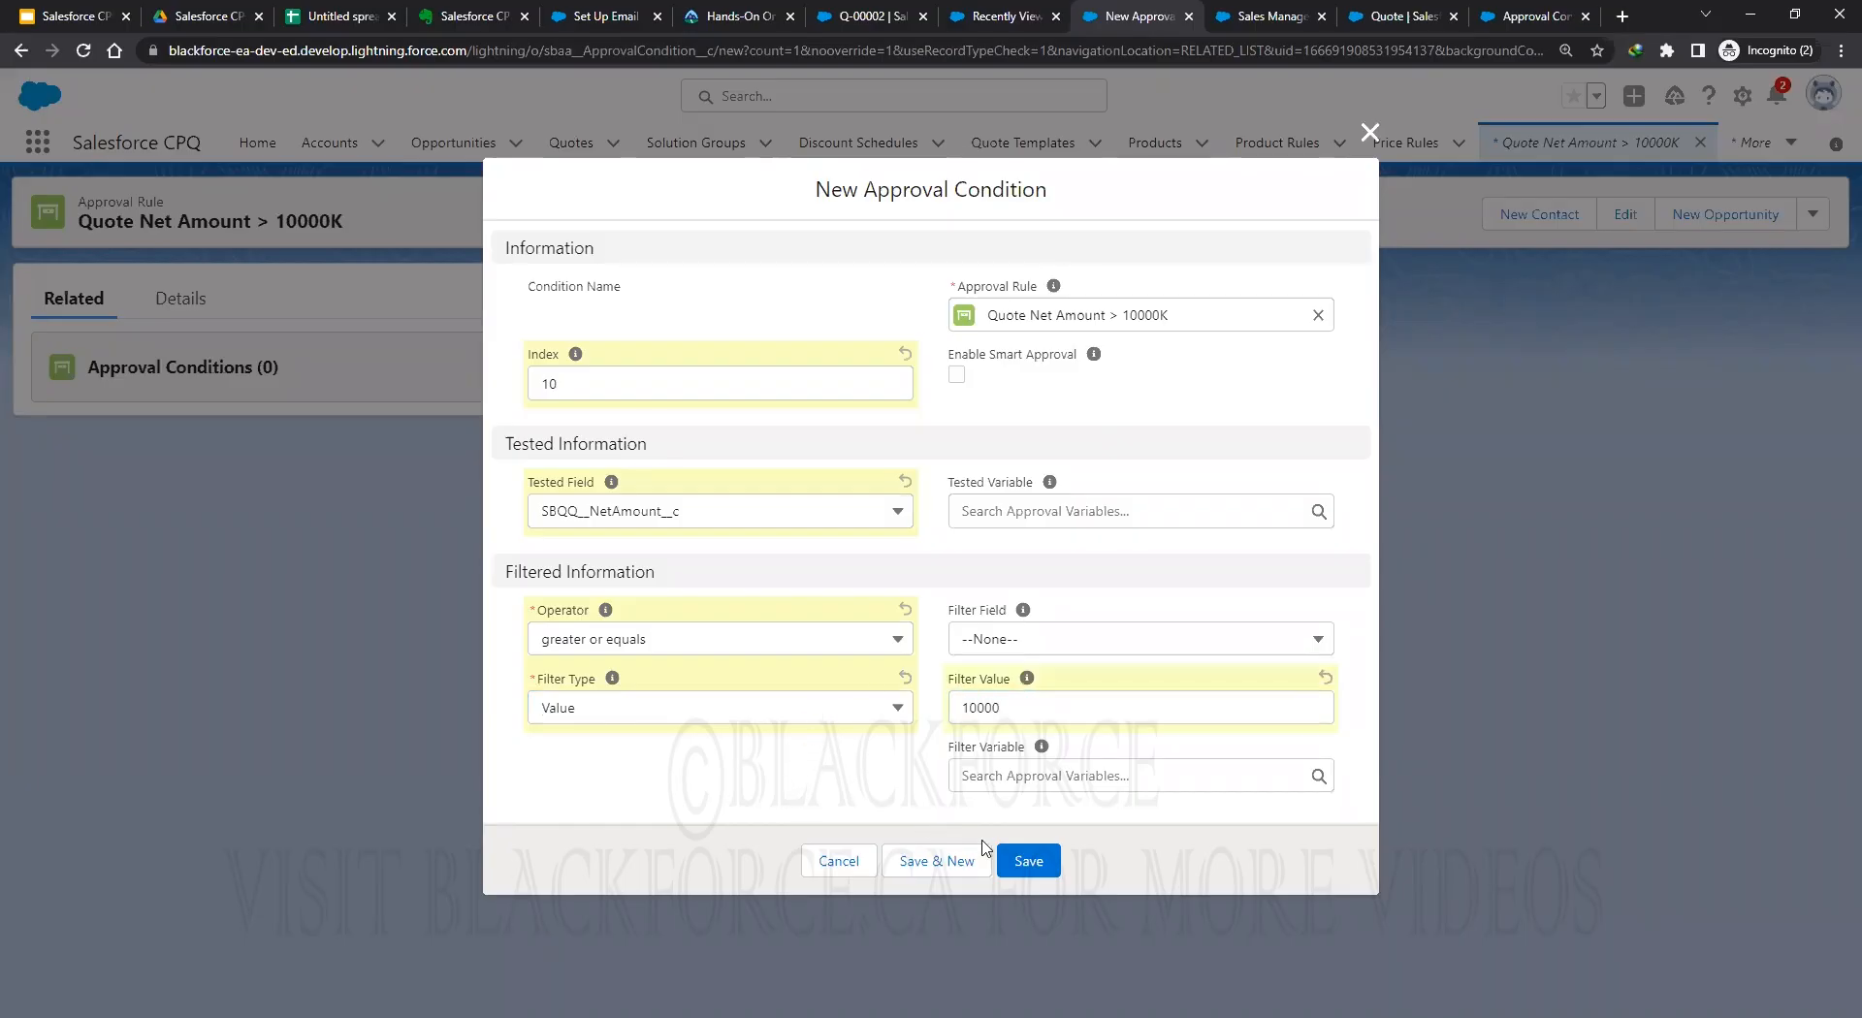
pyautogui.click(1023, 861)
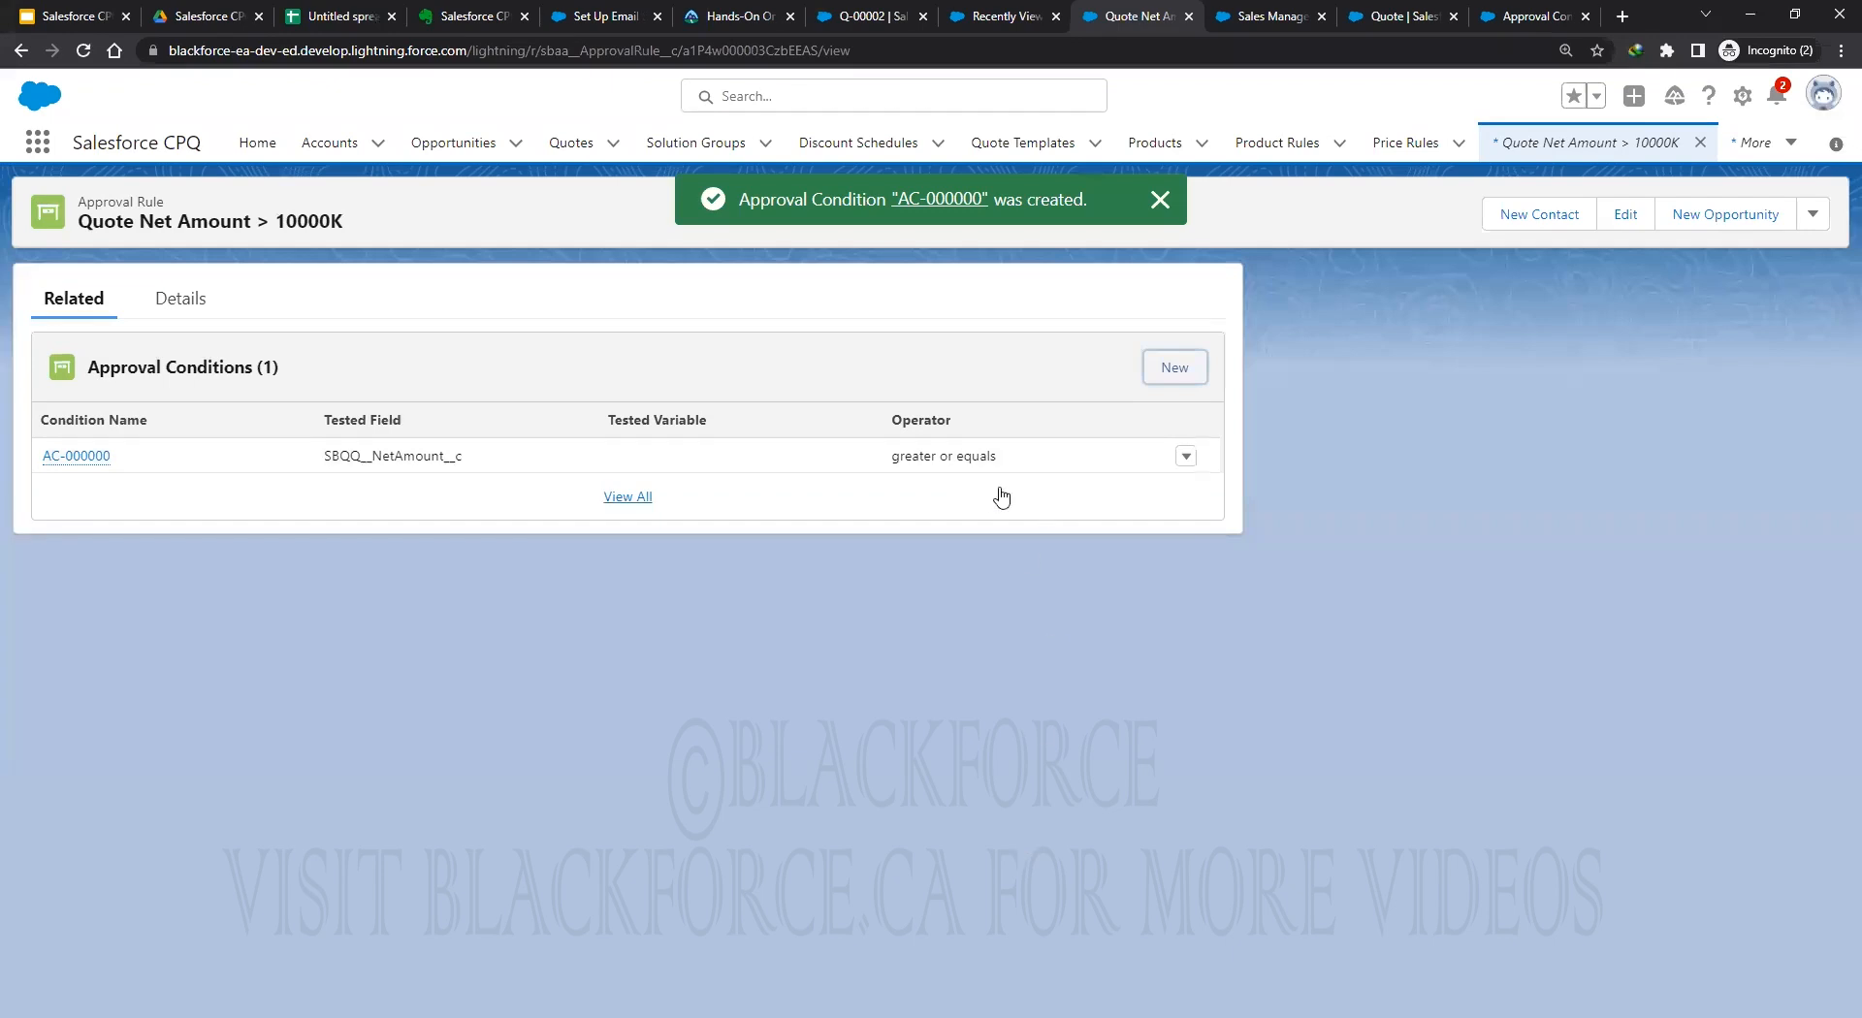
# Review the Quote Net Amount > 10000K rule's details.
pyautogui.click(180, 301)
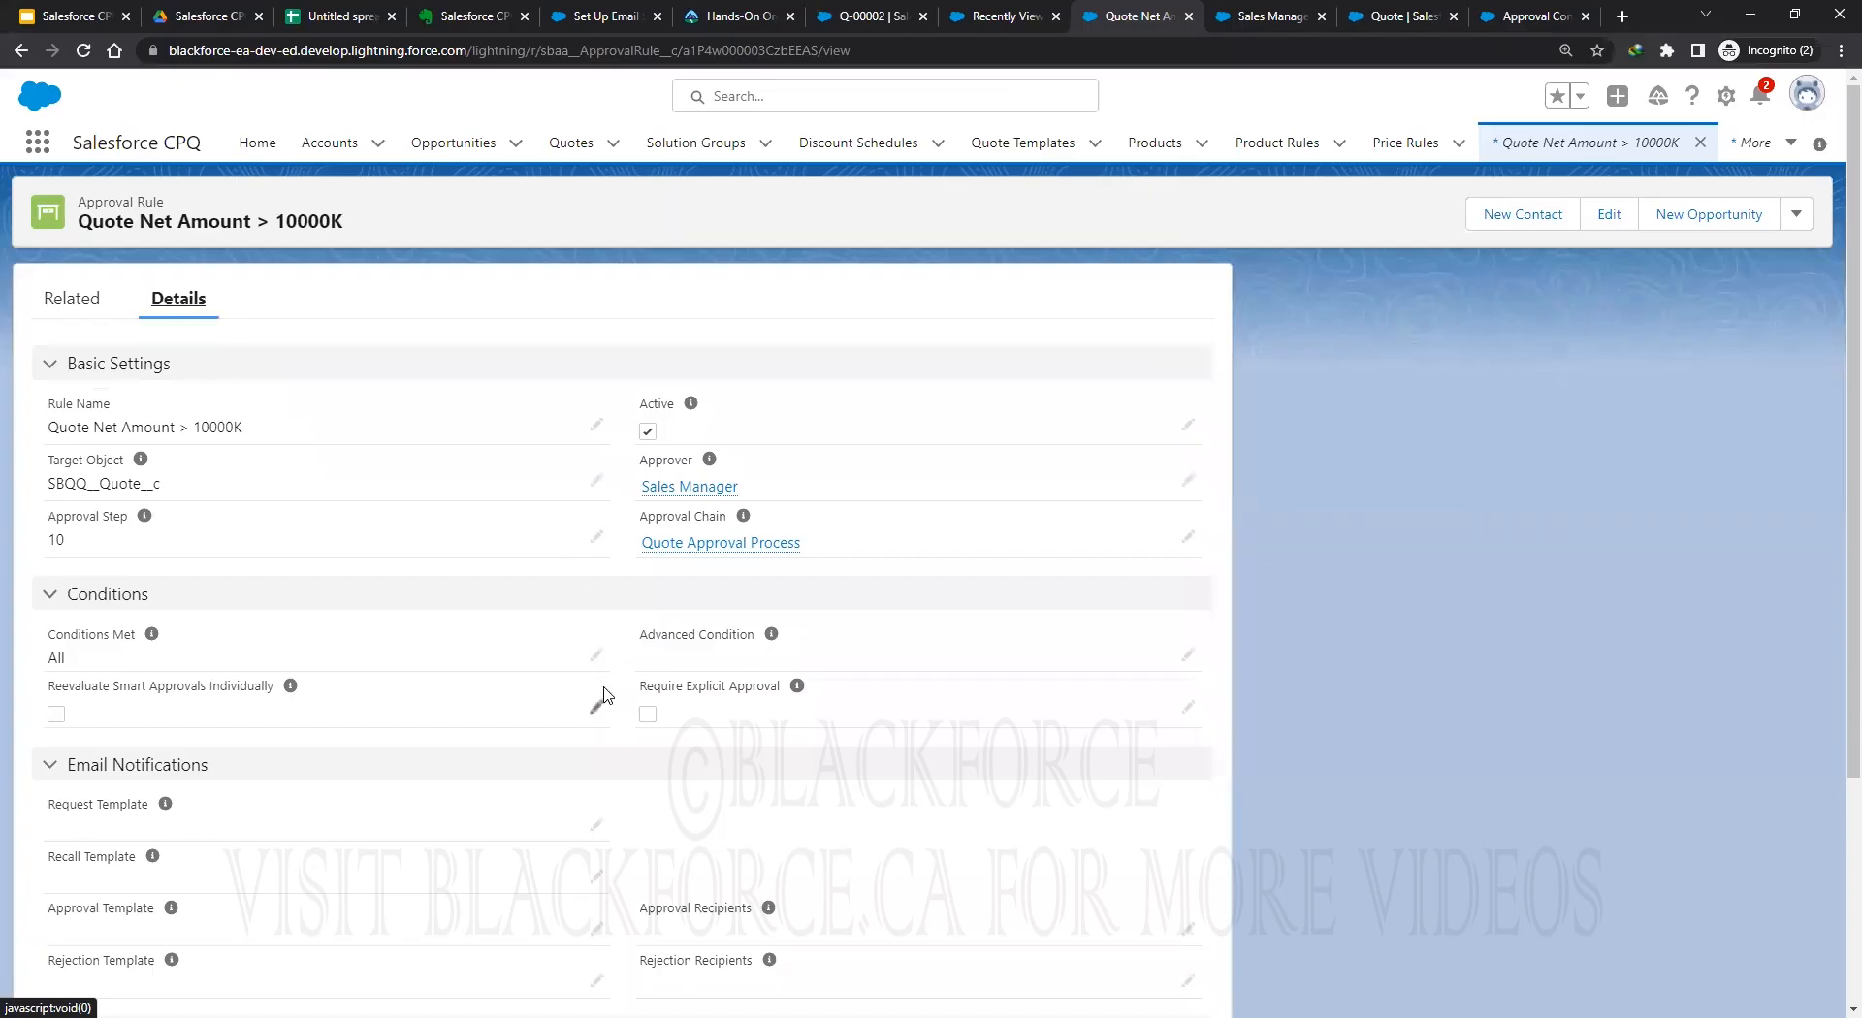
pyautogui.scroll(-2, 596, 694)
pyautogui.scroll(2, 601, 683)
# Go back to quote Q-00002 and open its Edit Lines editor.
pyautogui.click(870, 15)
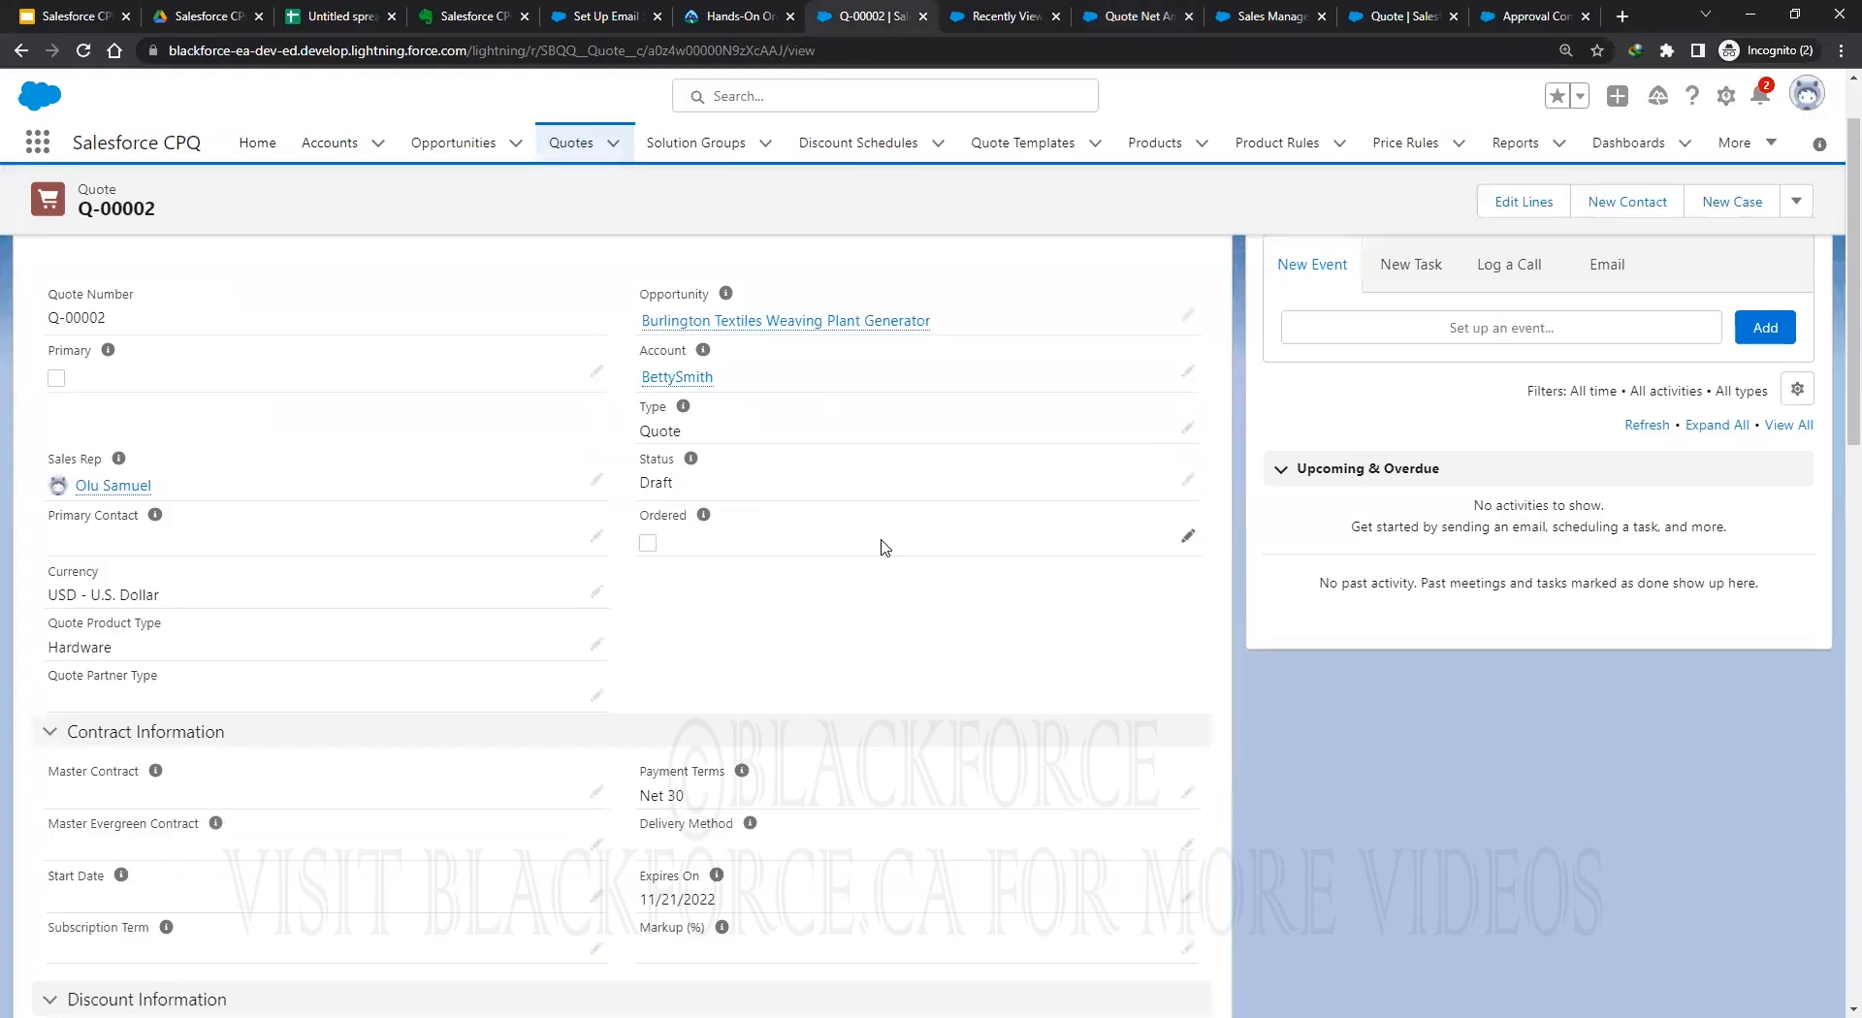
pyautogui.scroll(1, 795, 291)
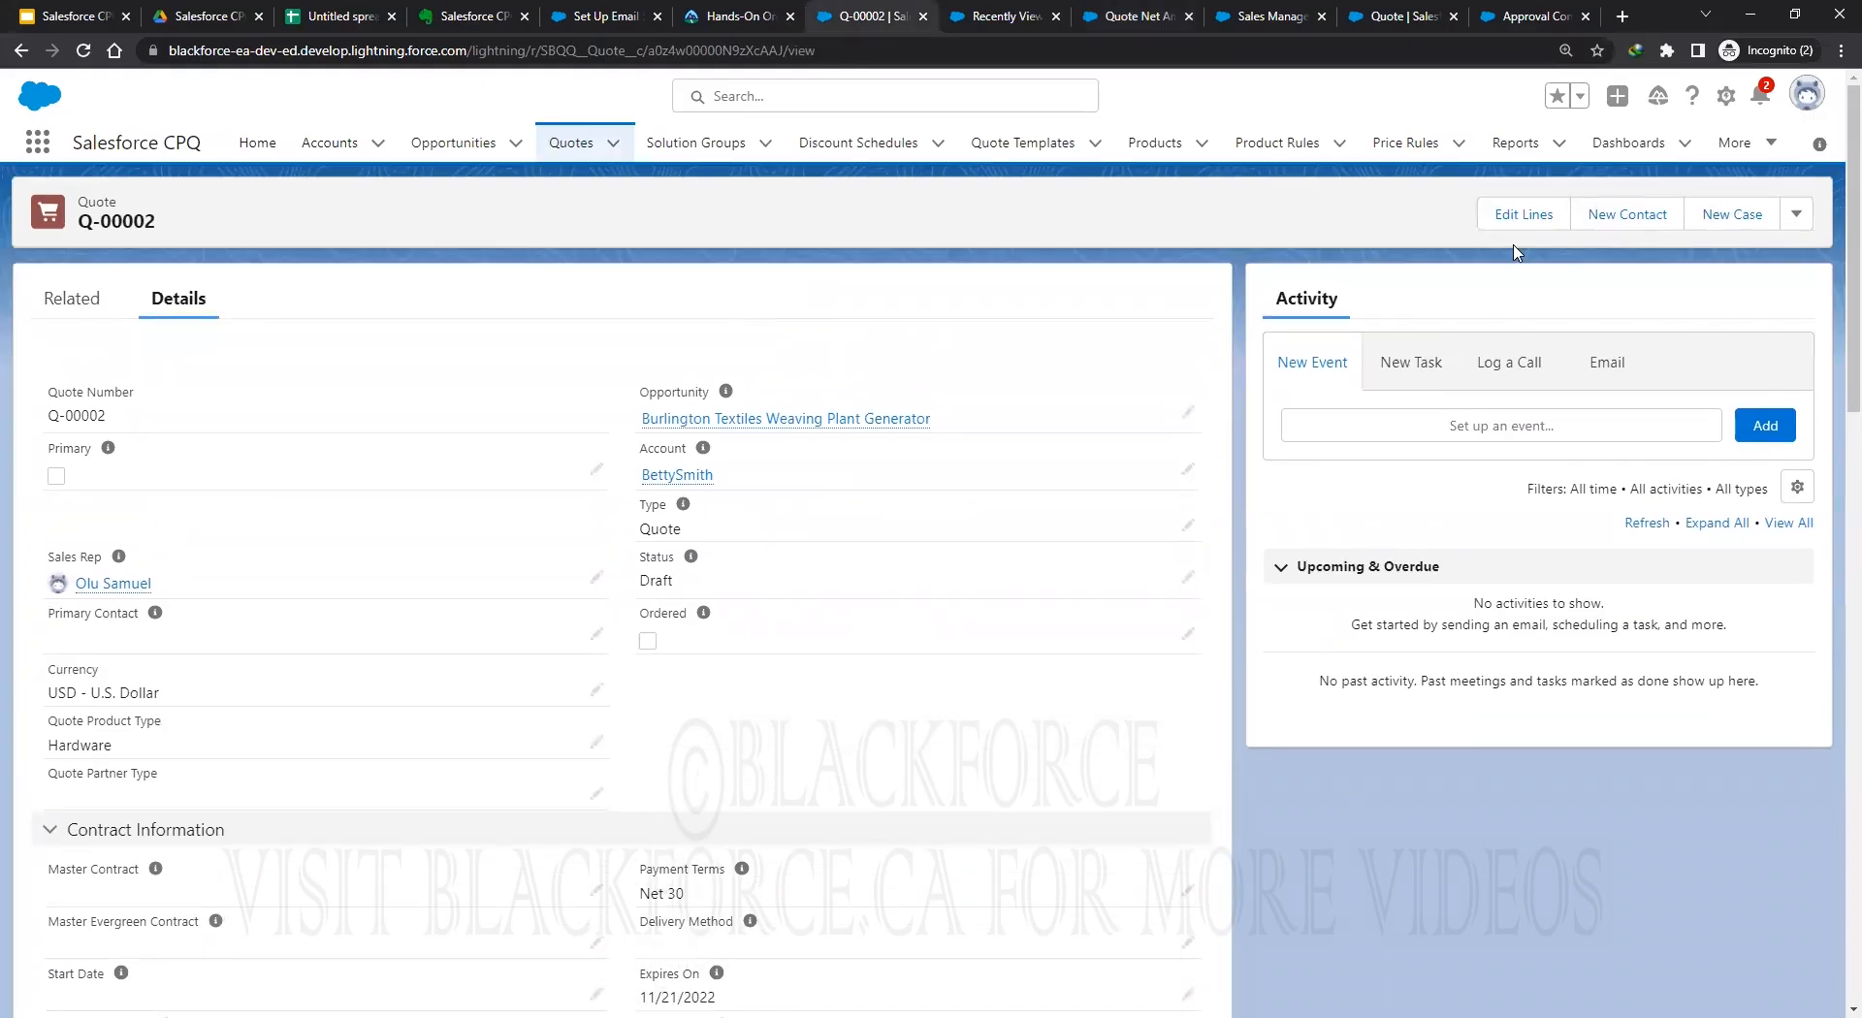
pyautogui.click(1524, 213)
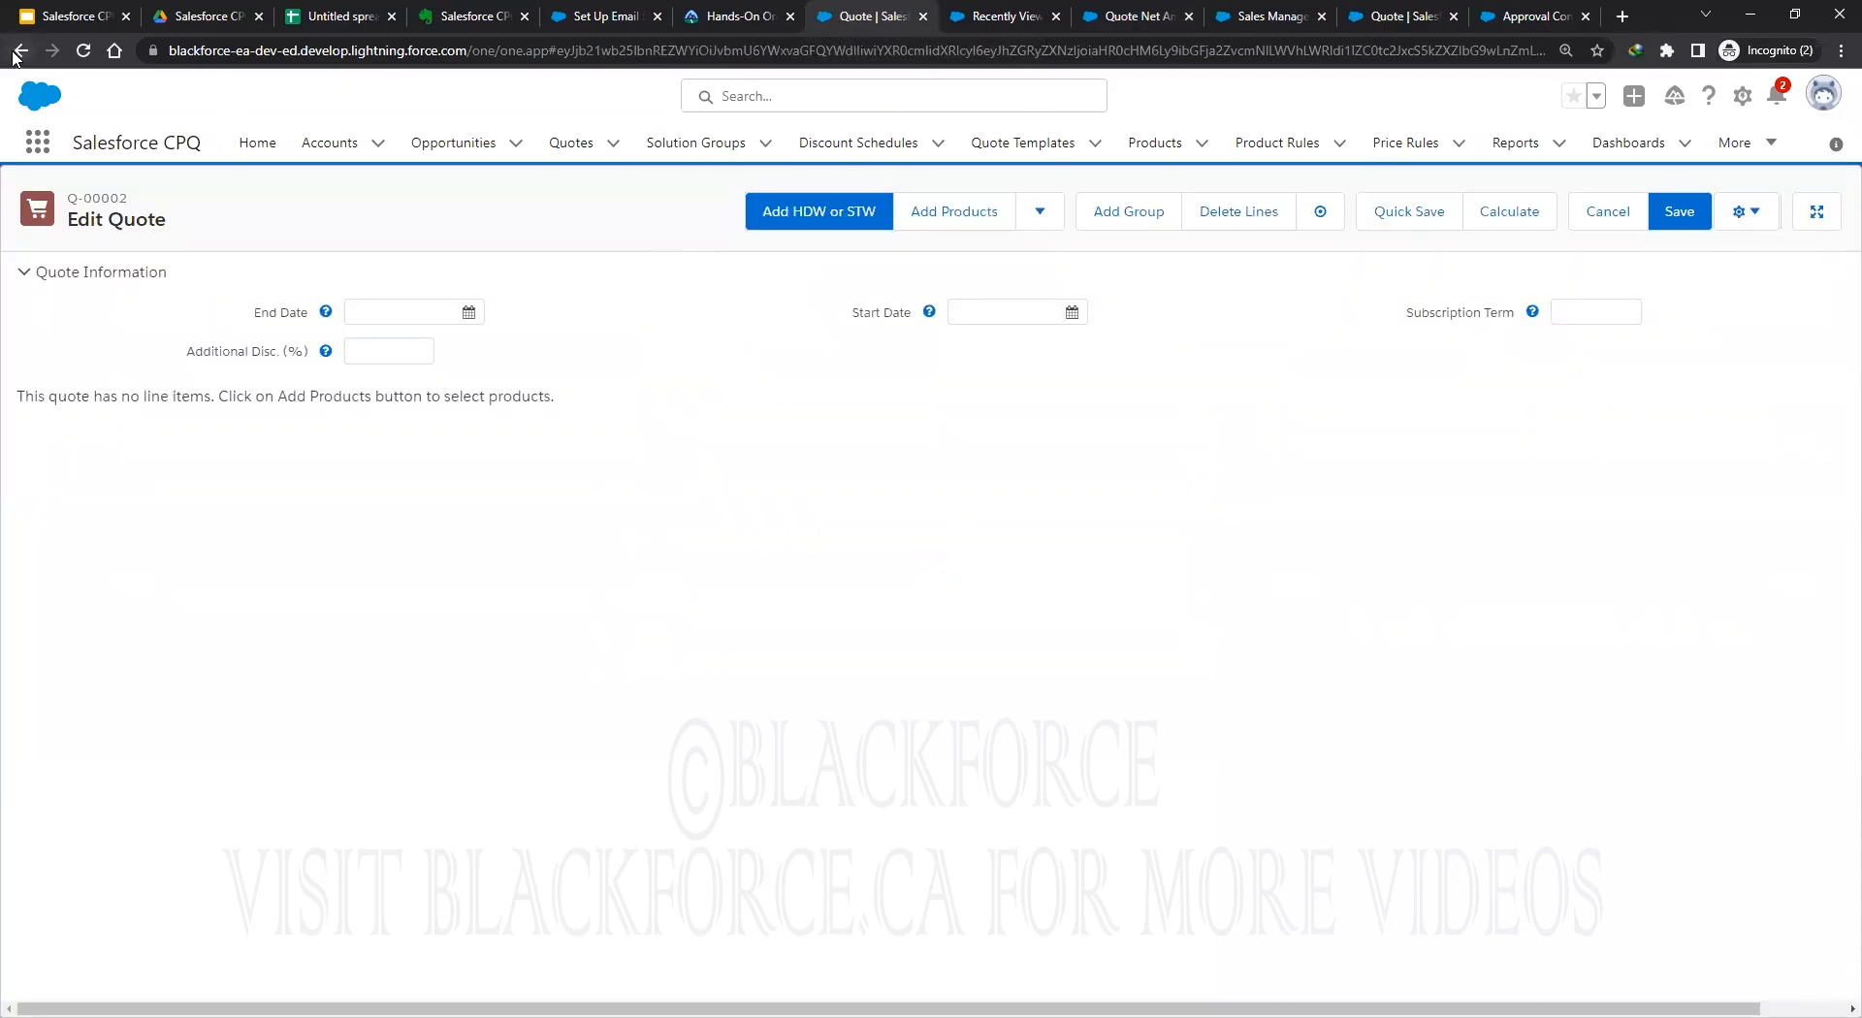
pyautogui.click(1598, 212)
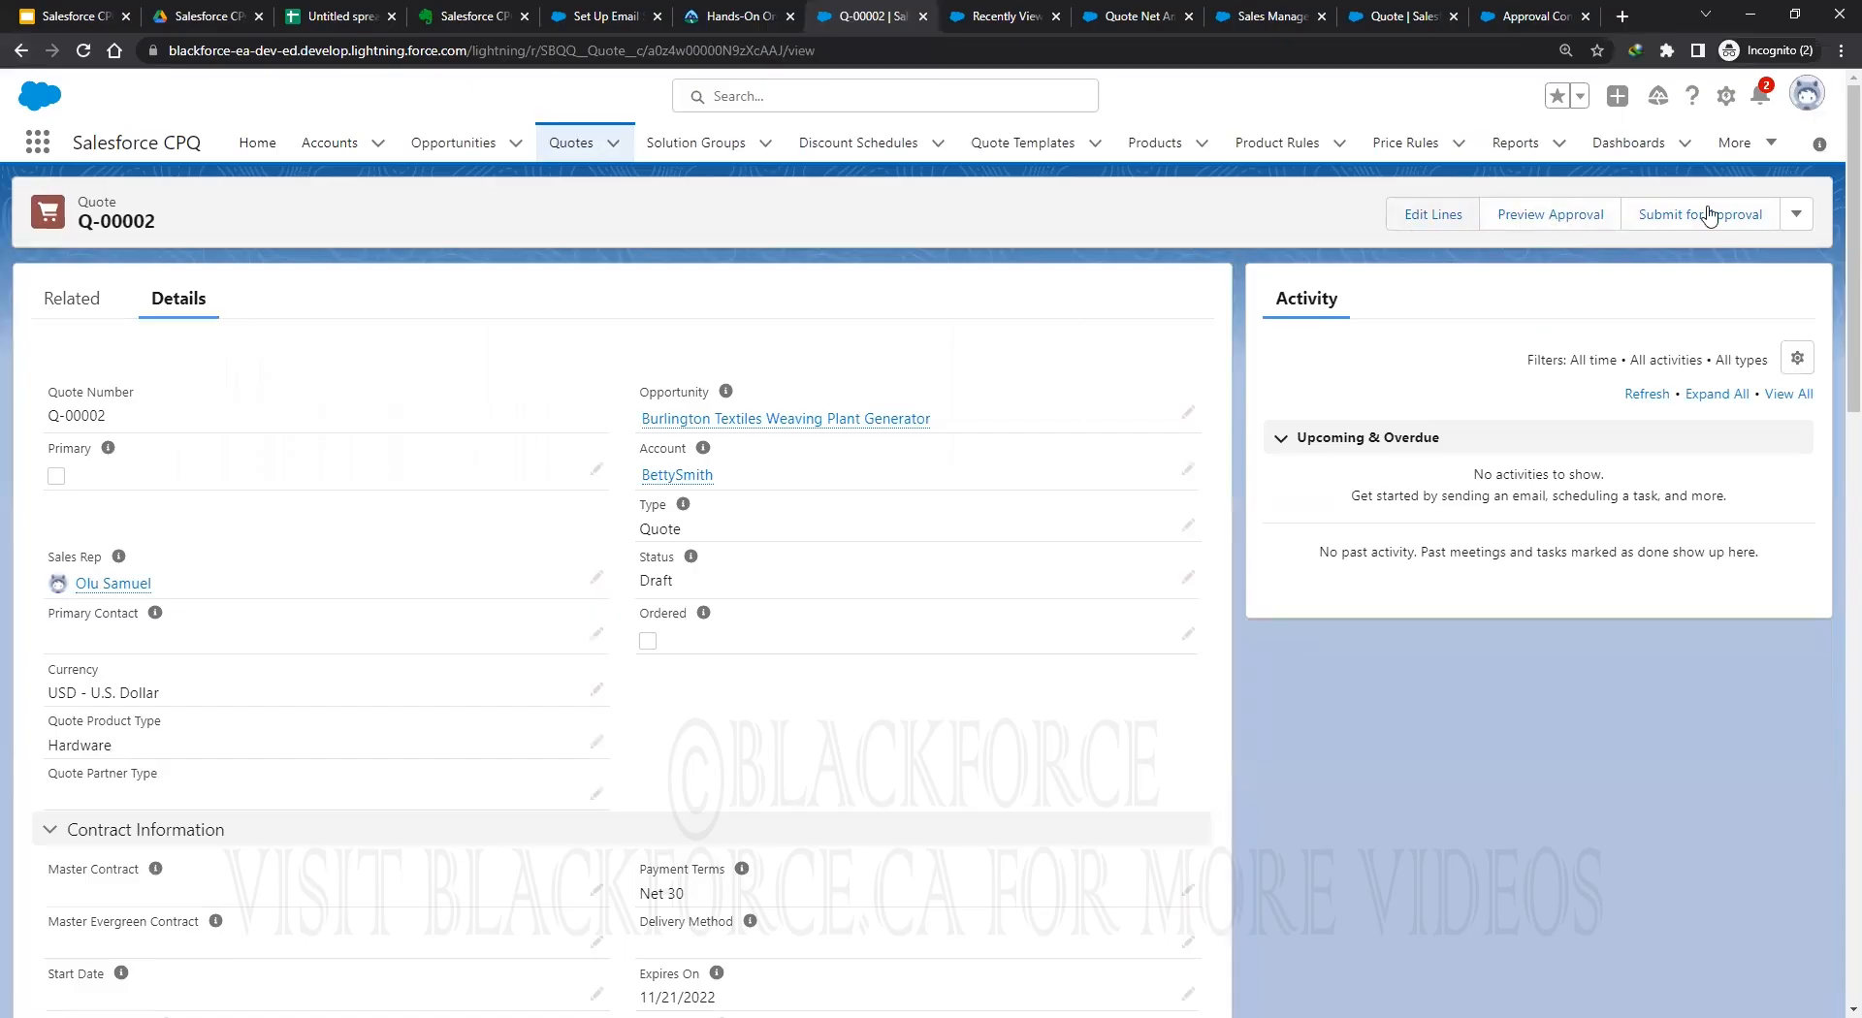
pyautogui.click(1795, 213)
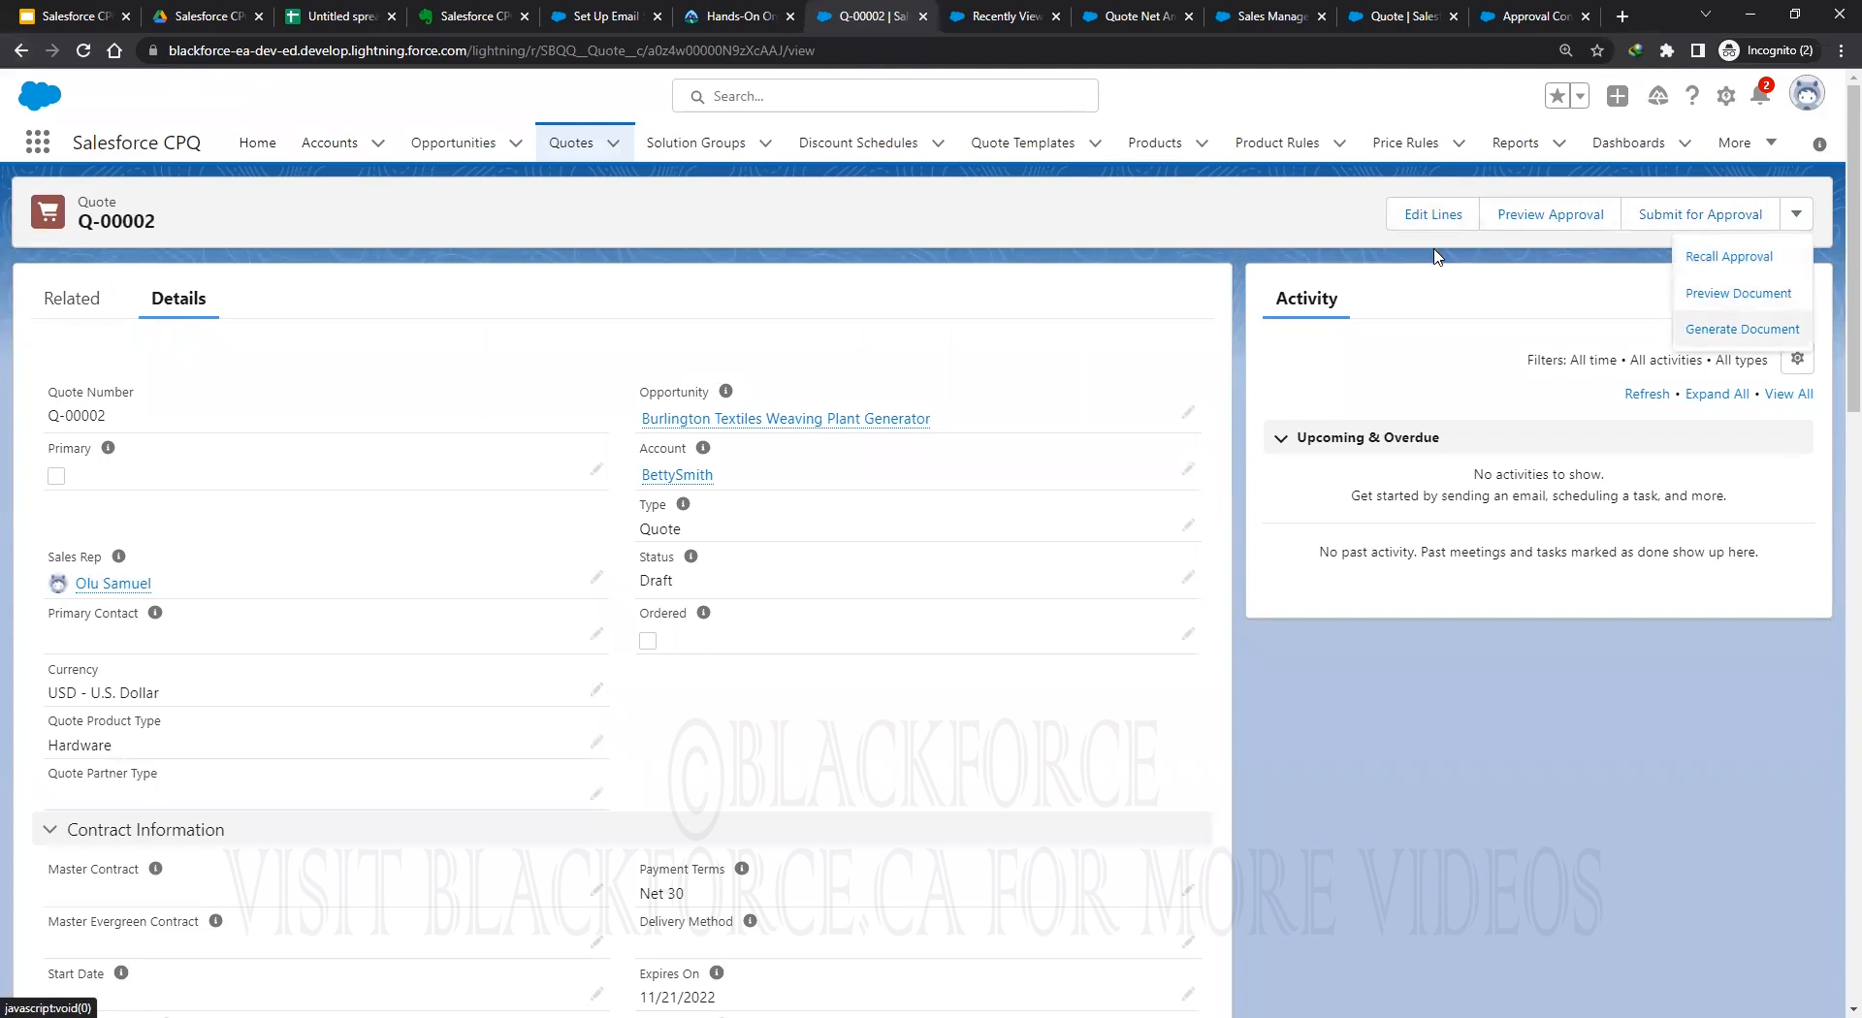
pyautogui.click(1426, 218)
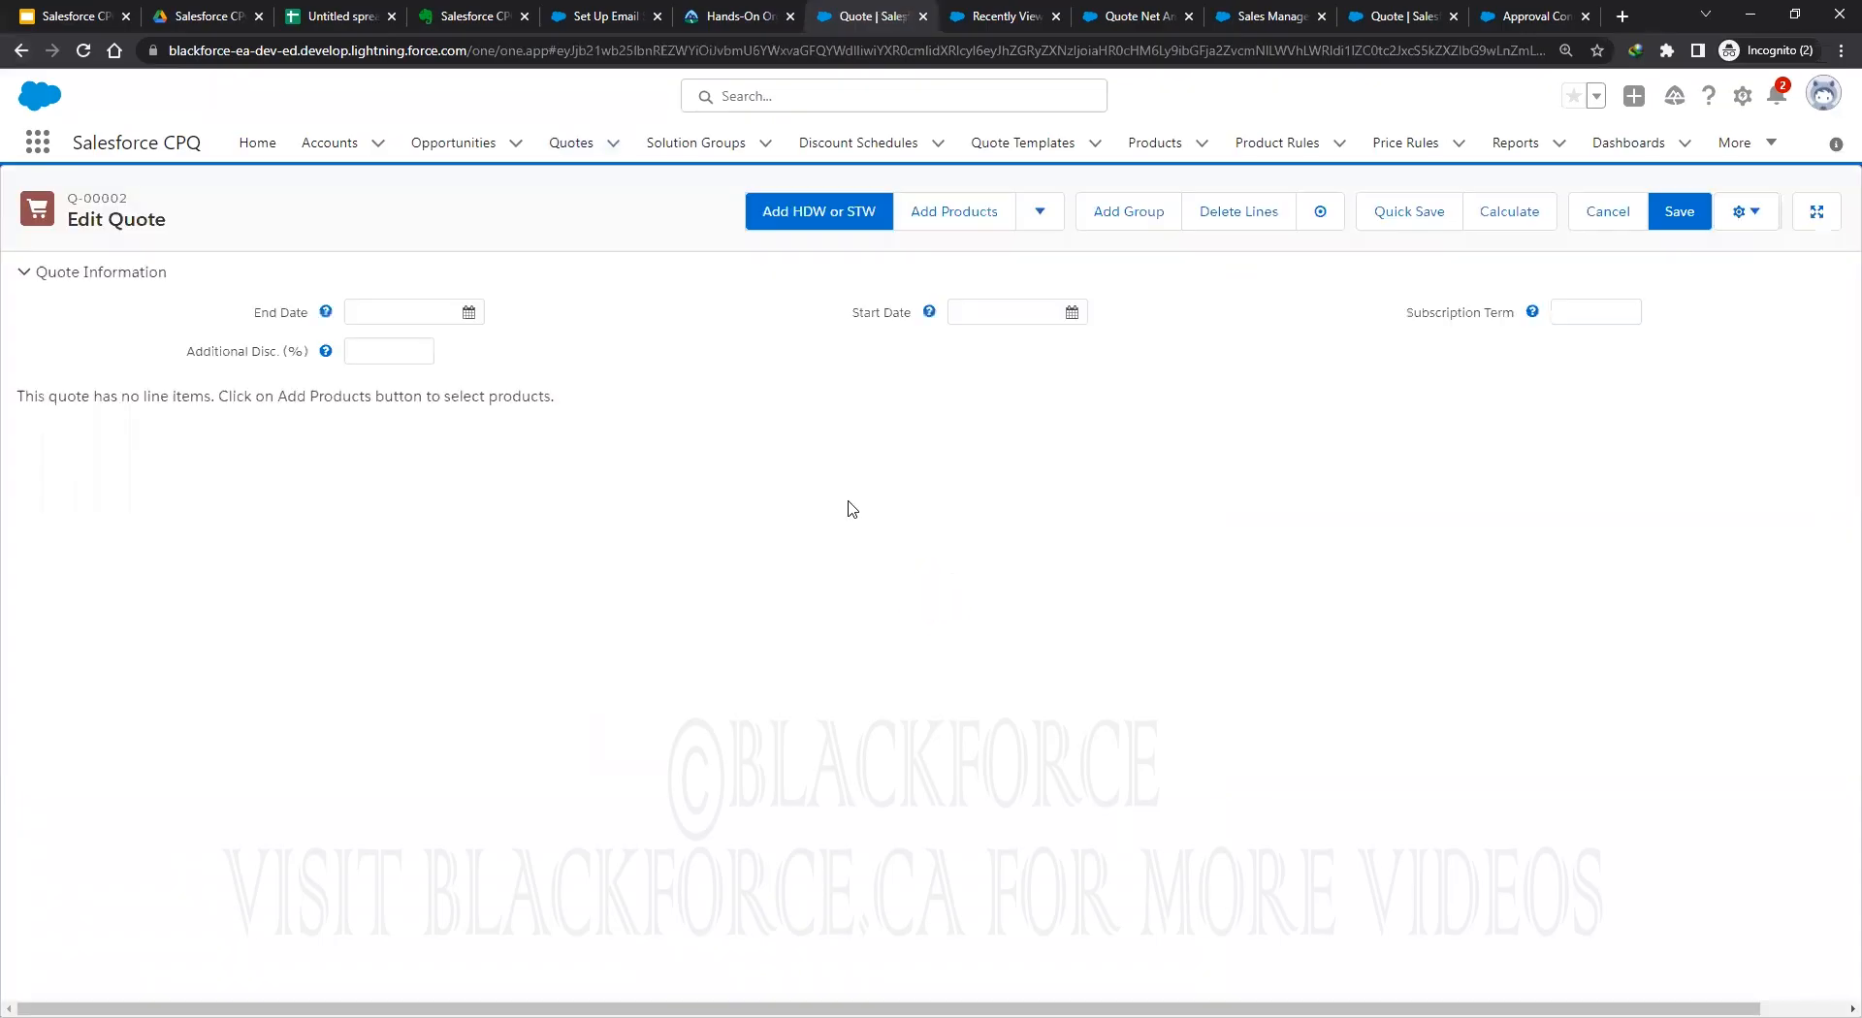
# Add GenWatt Diesel 200kW (GC1040) to the quote and save it at USD 25,000.
pyautogui.click(963, 217)
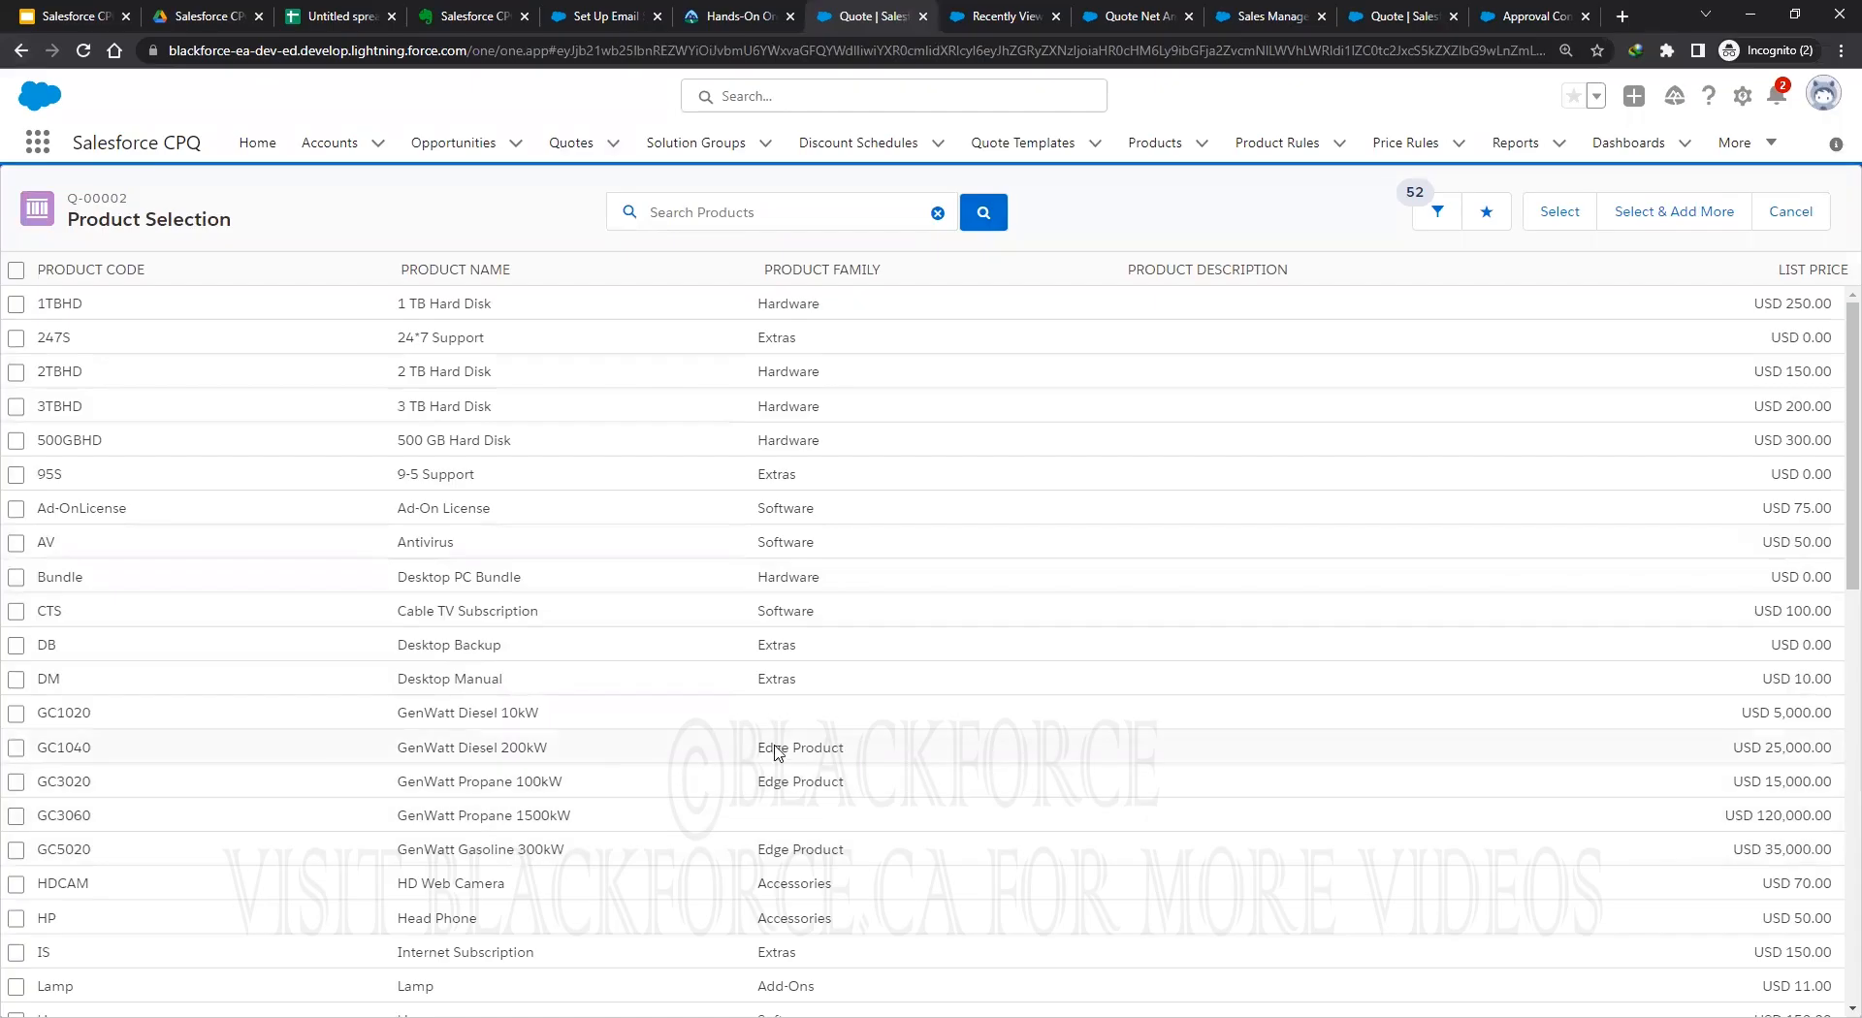
pyautogui.click(15, 748)
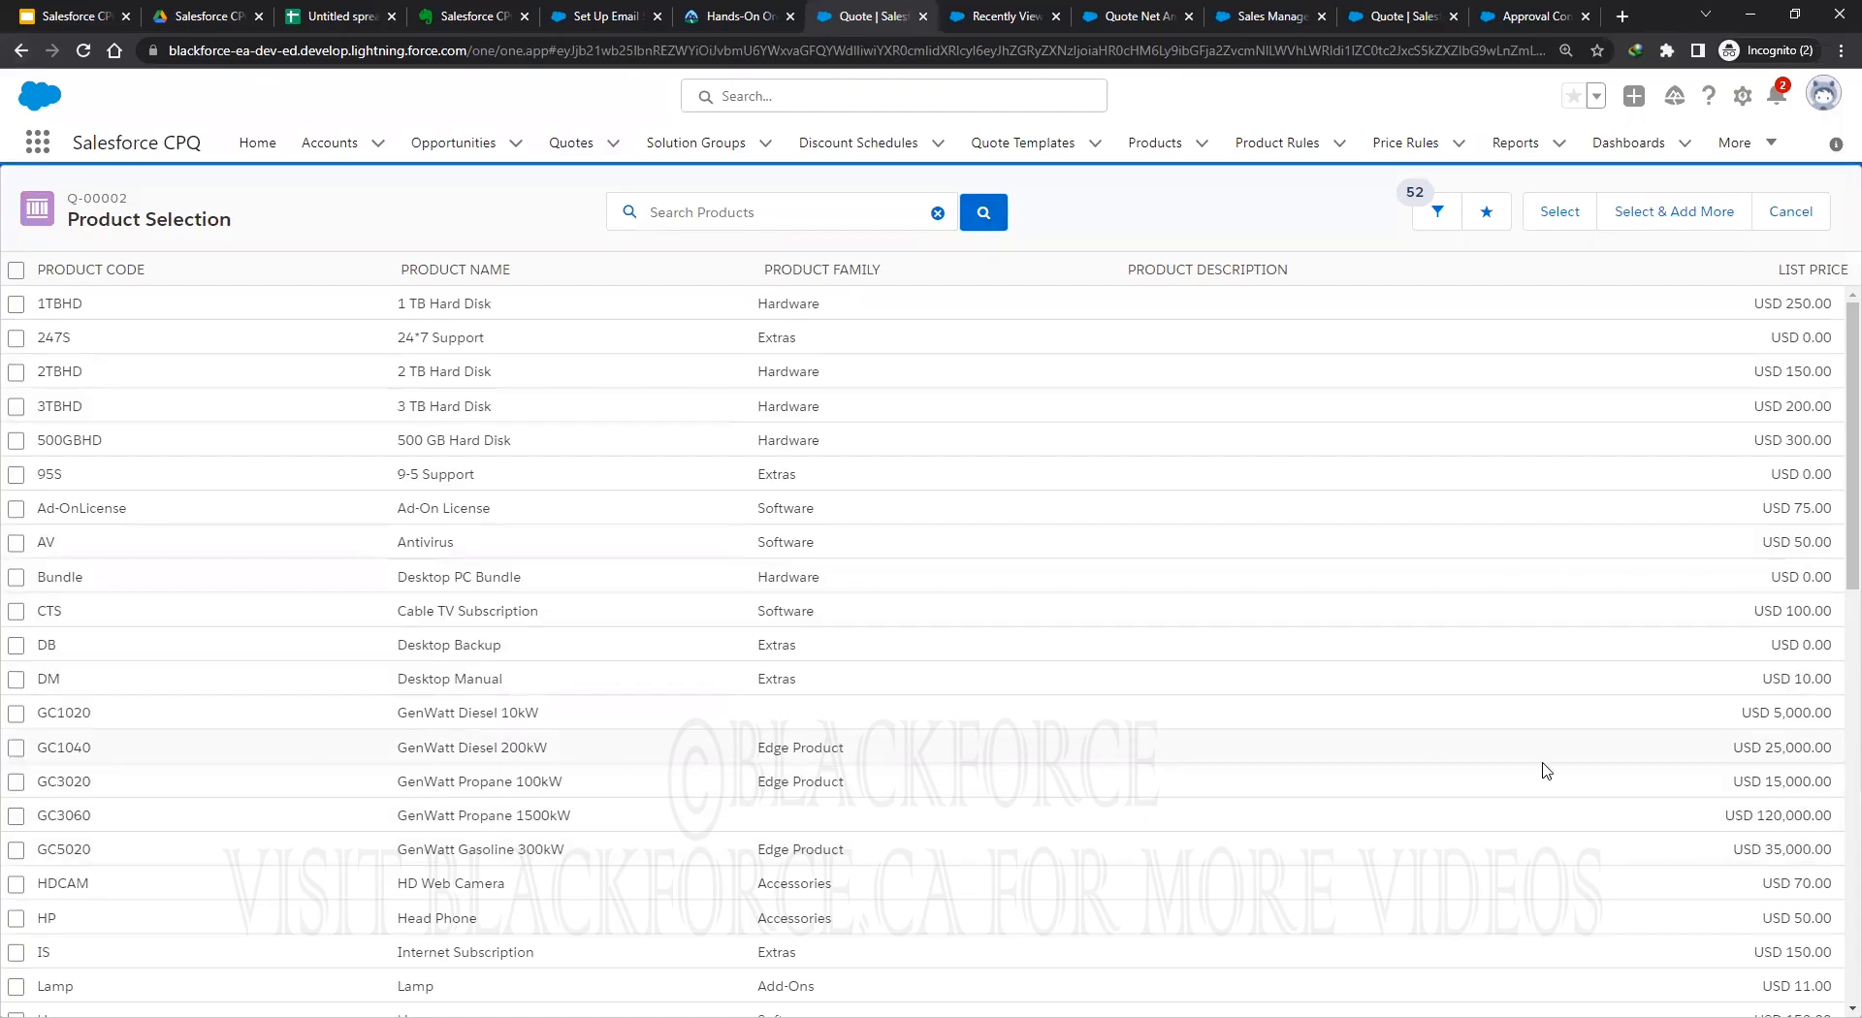
pyautogui.tripleClick(1772, 745)
pyautogui.click(1560, 213)
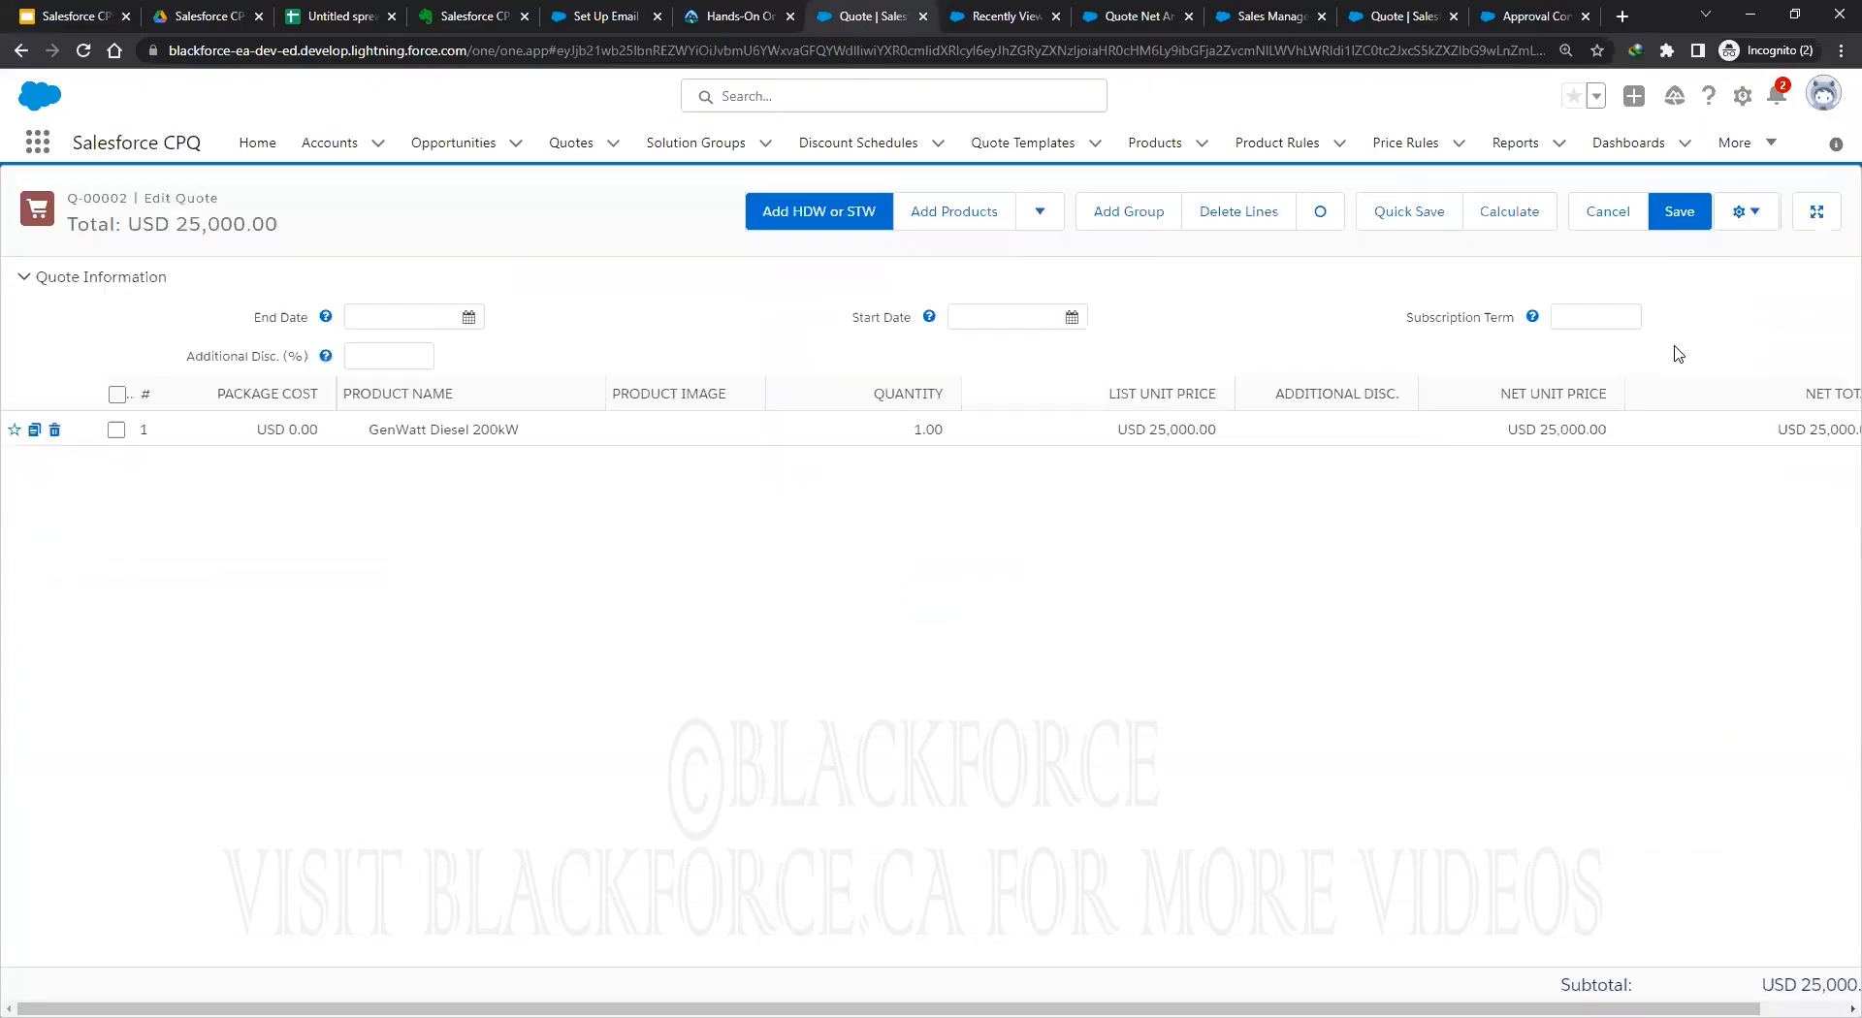
pyautogui.click(1677, 214)
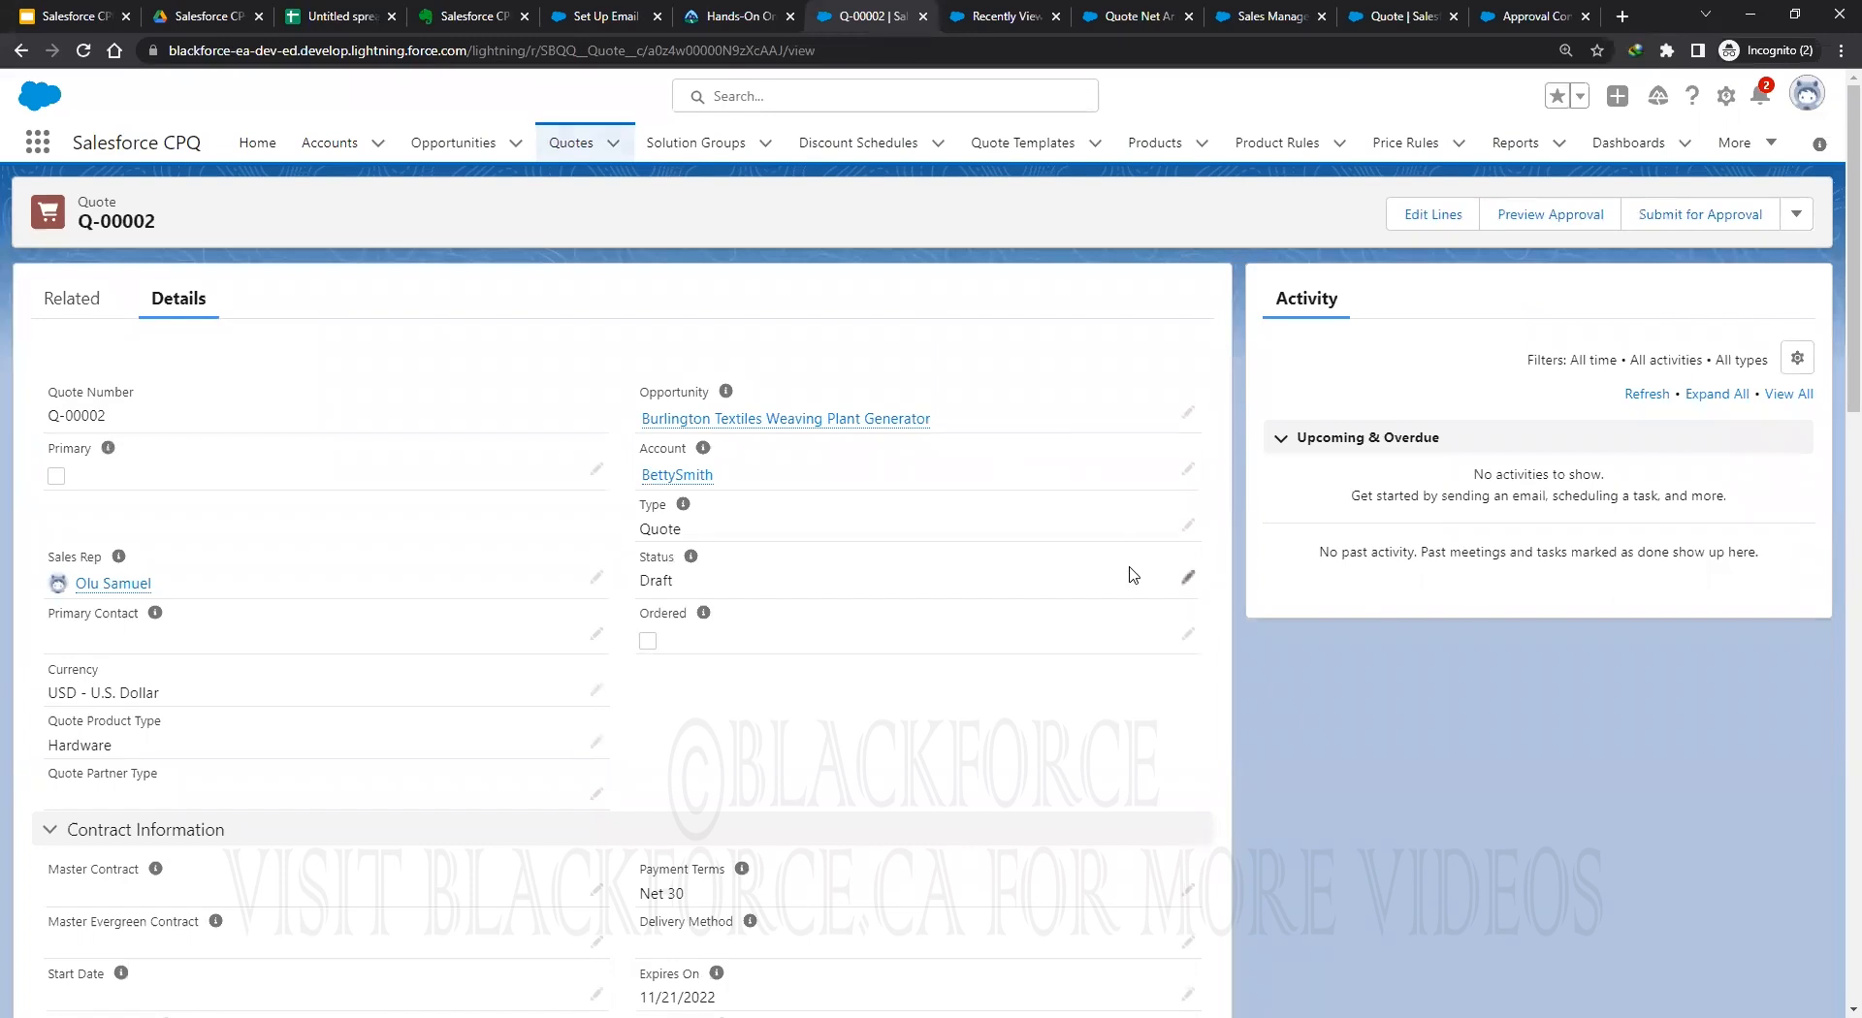
# Preview Q-00002's approval chain showing Approval Step 10, then submit the quote for approval.
pyautogui.click(1563, 223)
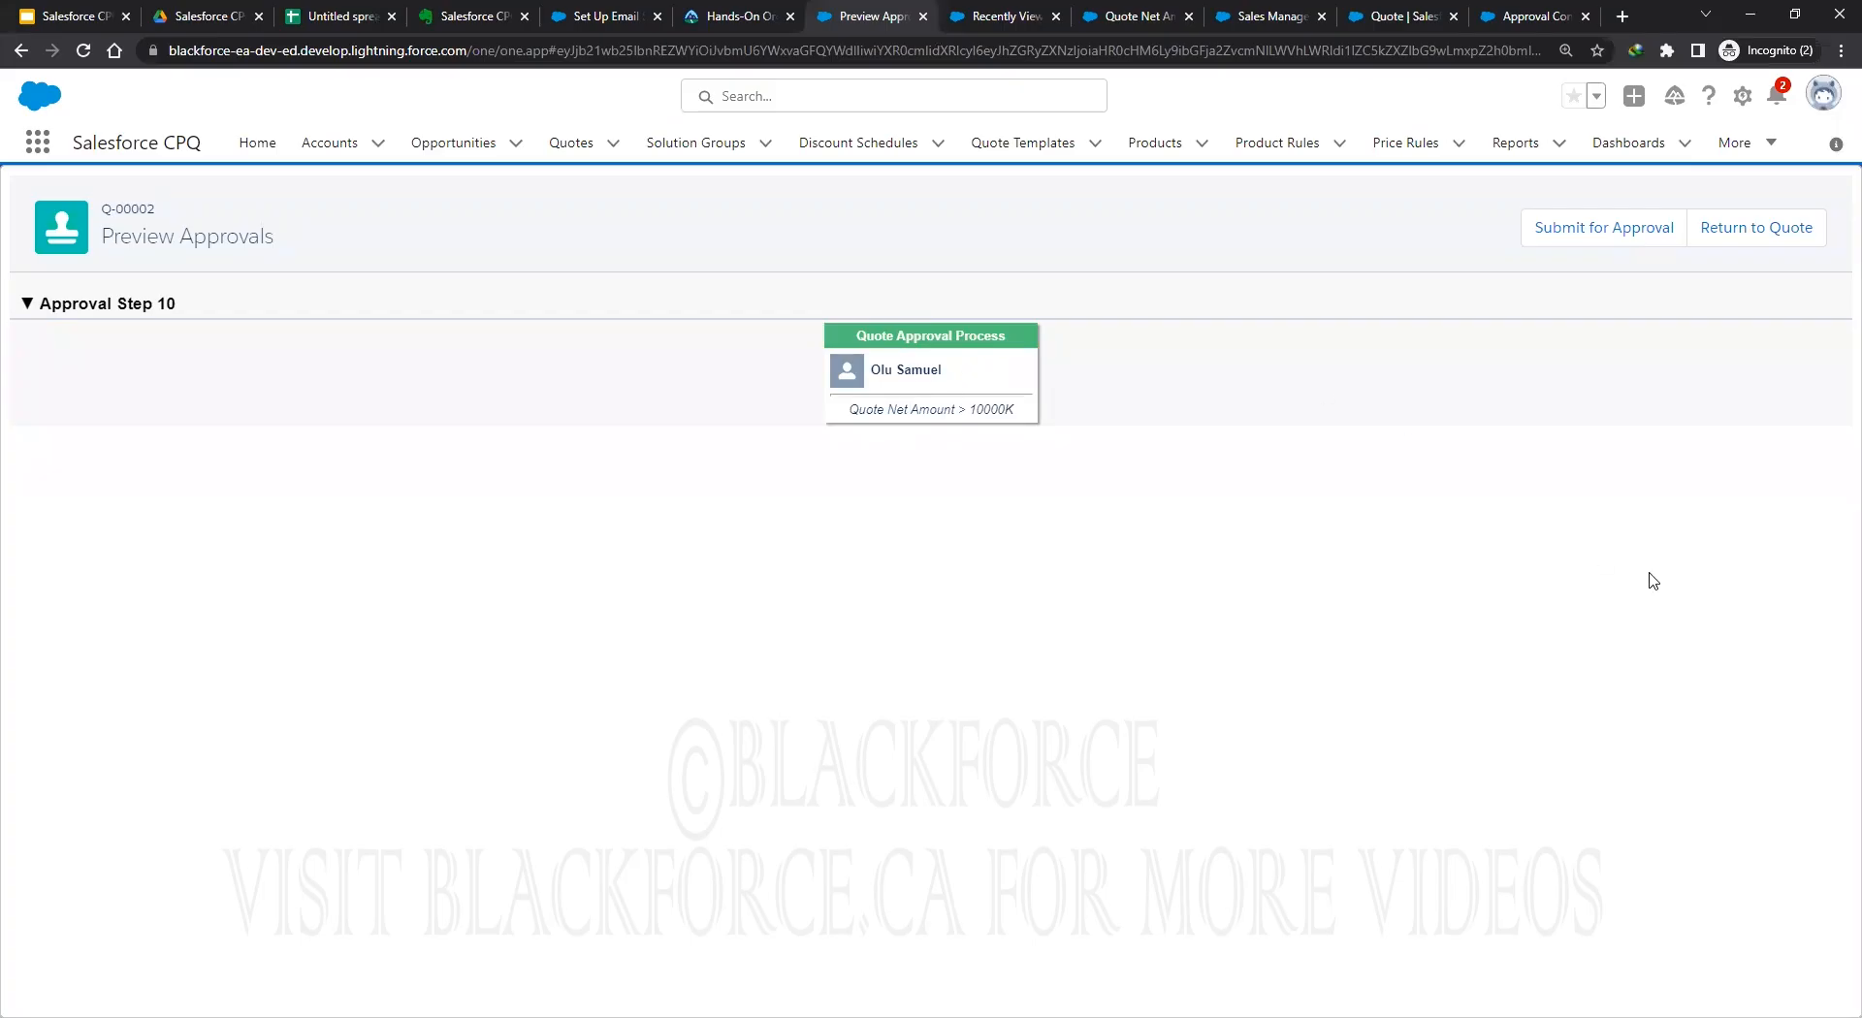
pyautogui.click(1605, 236)
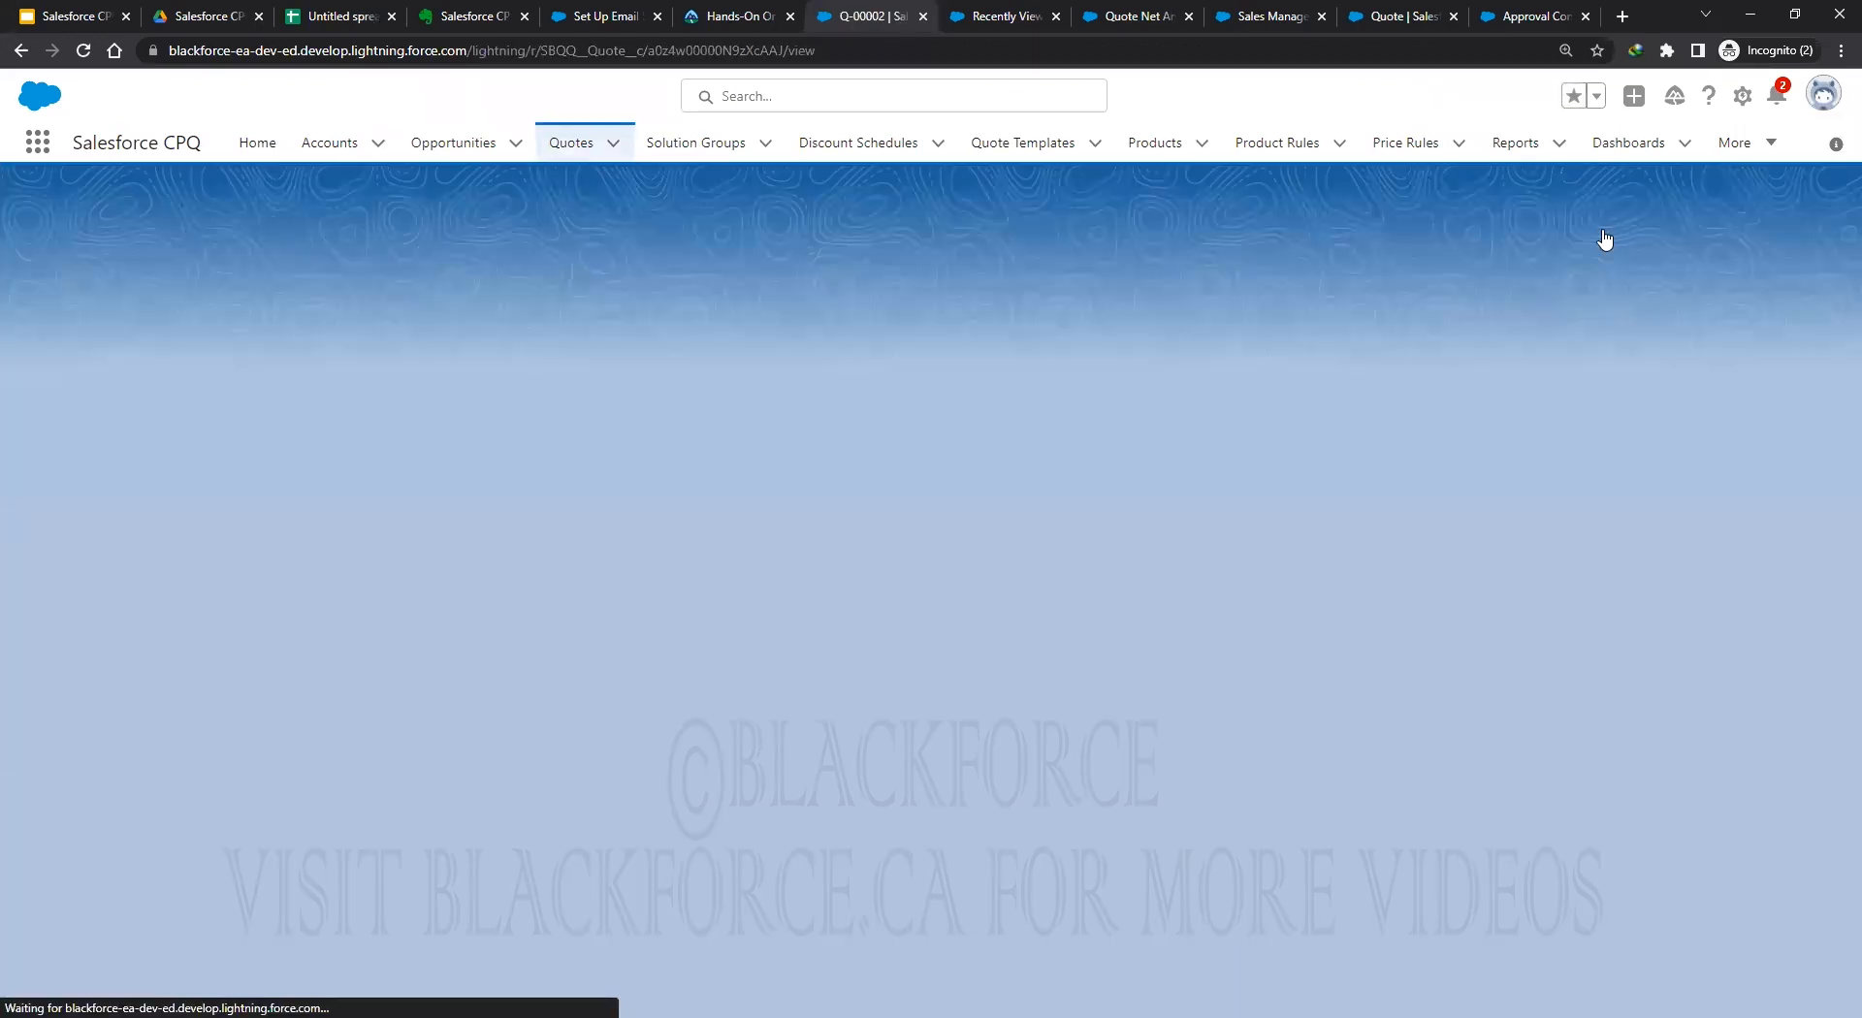
# Scroll through Q-00002's details and search the page for 'status'.
pyautogui.scroll(-2, 1212, 552)
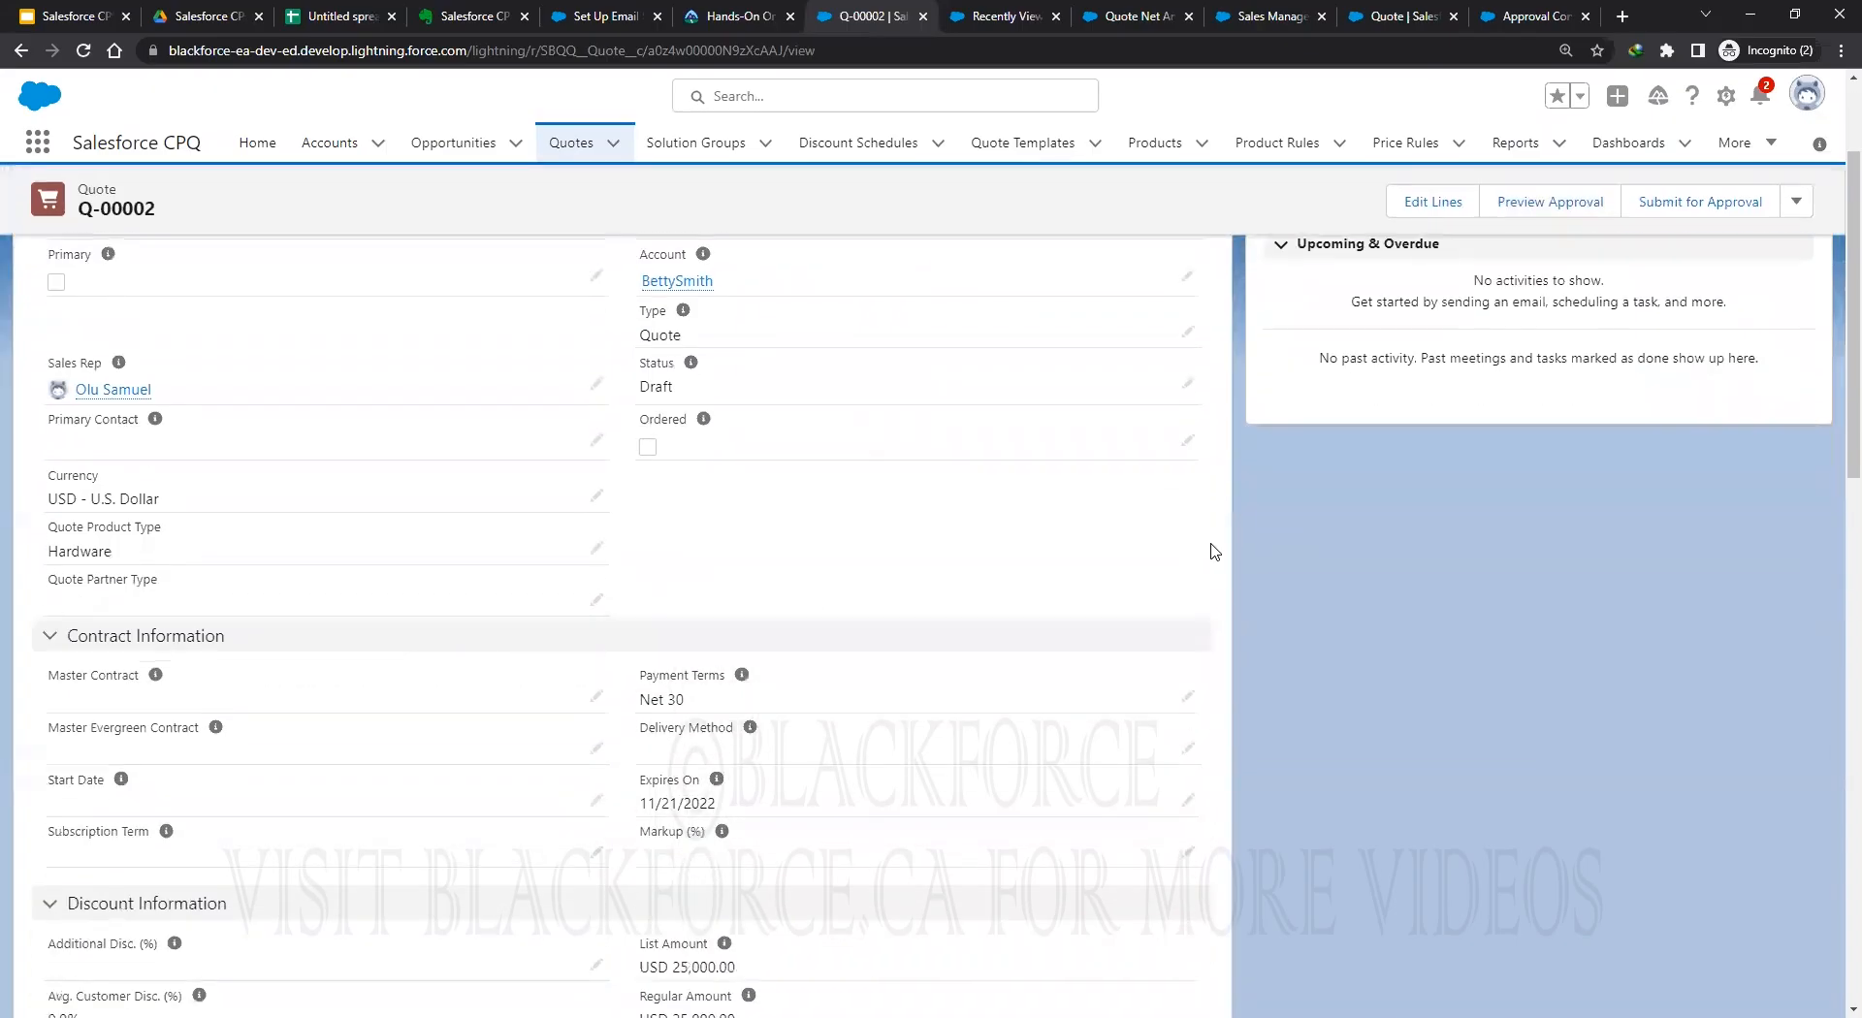
pyautogui.scroll(-4, 1212, 553)
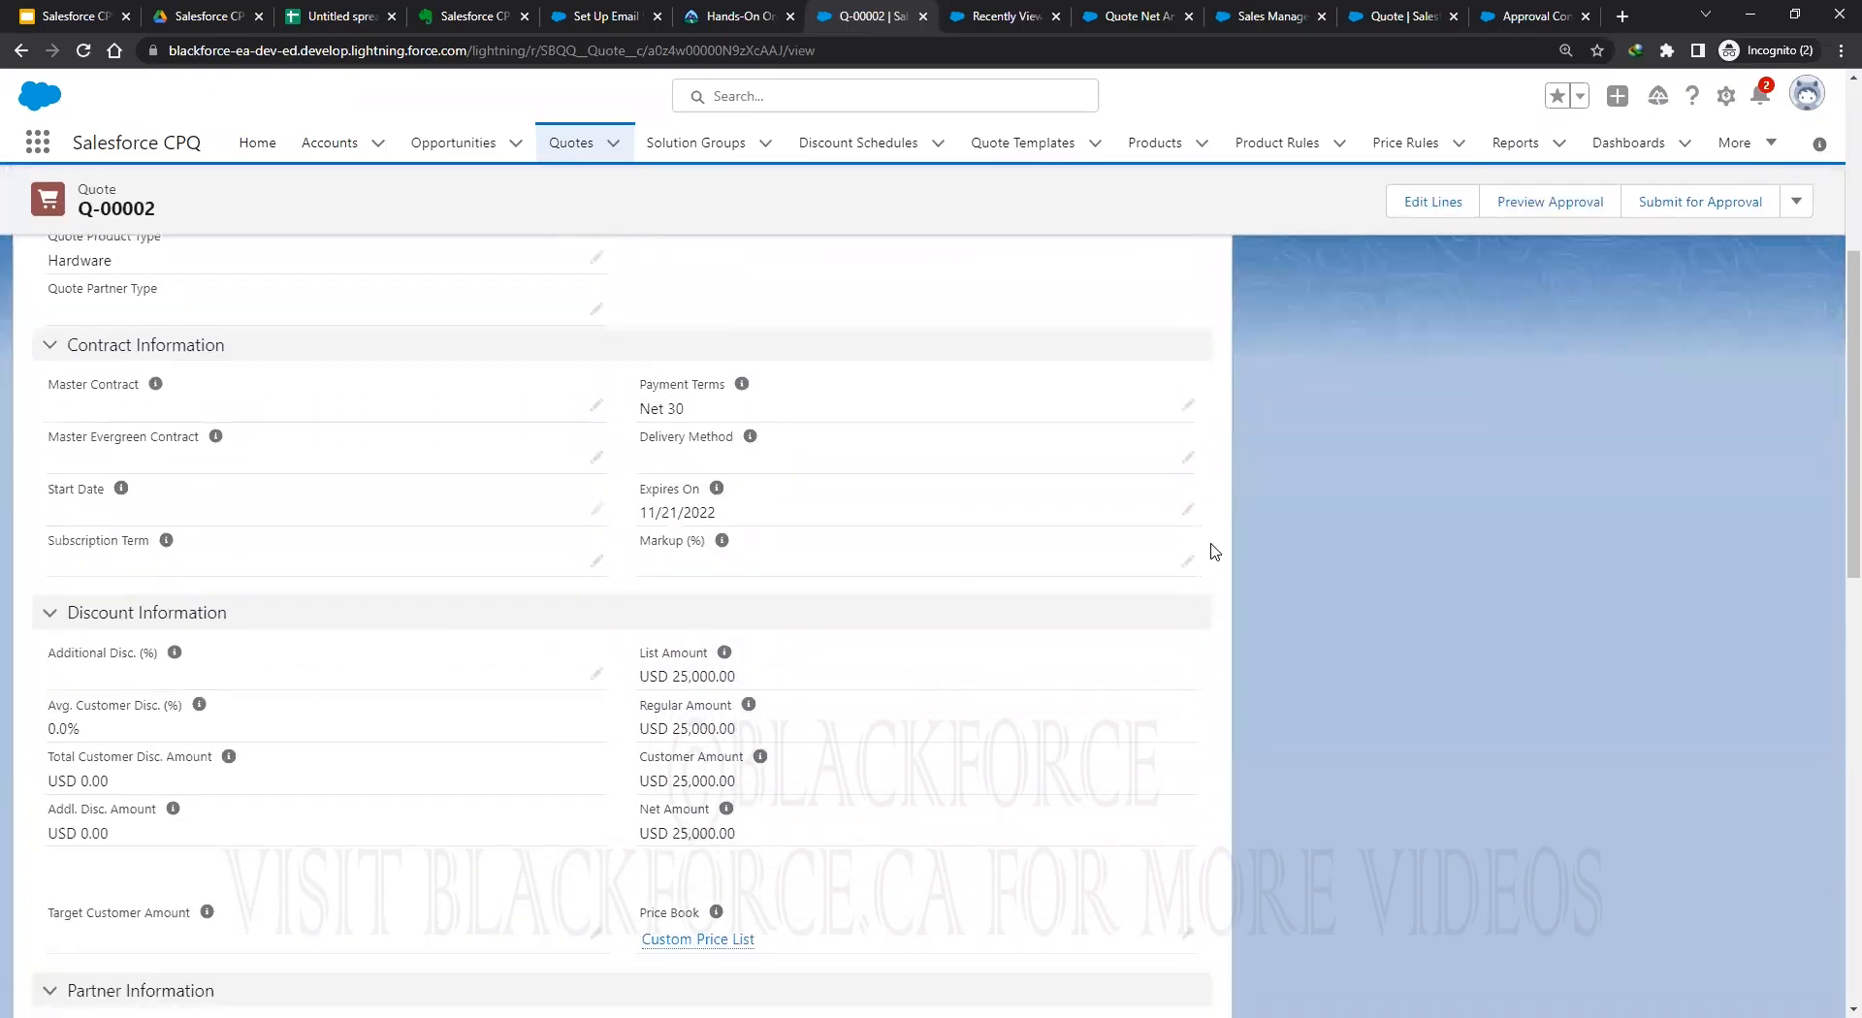
pyautogui.scroll(-1, 1212, 552)
pyautogui.scroll(-5, 1212, 550)
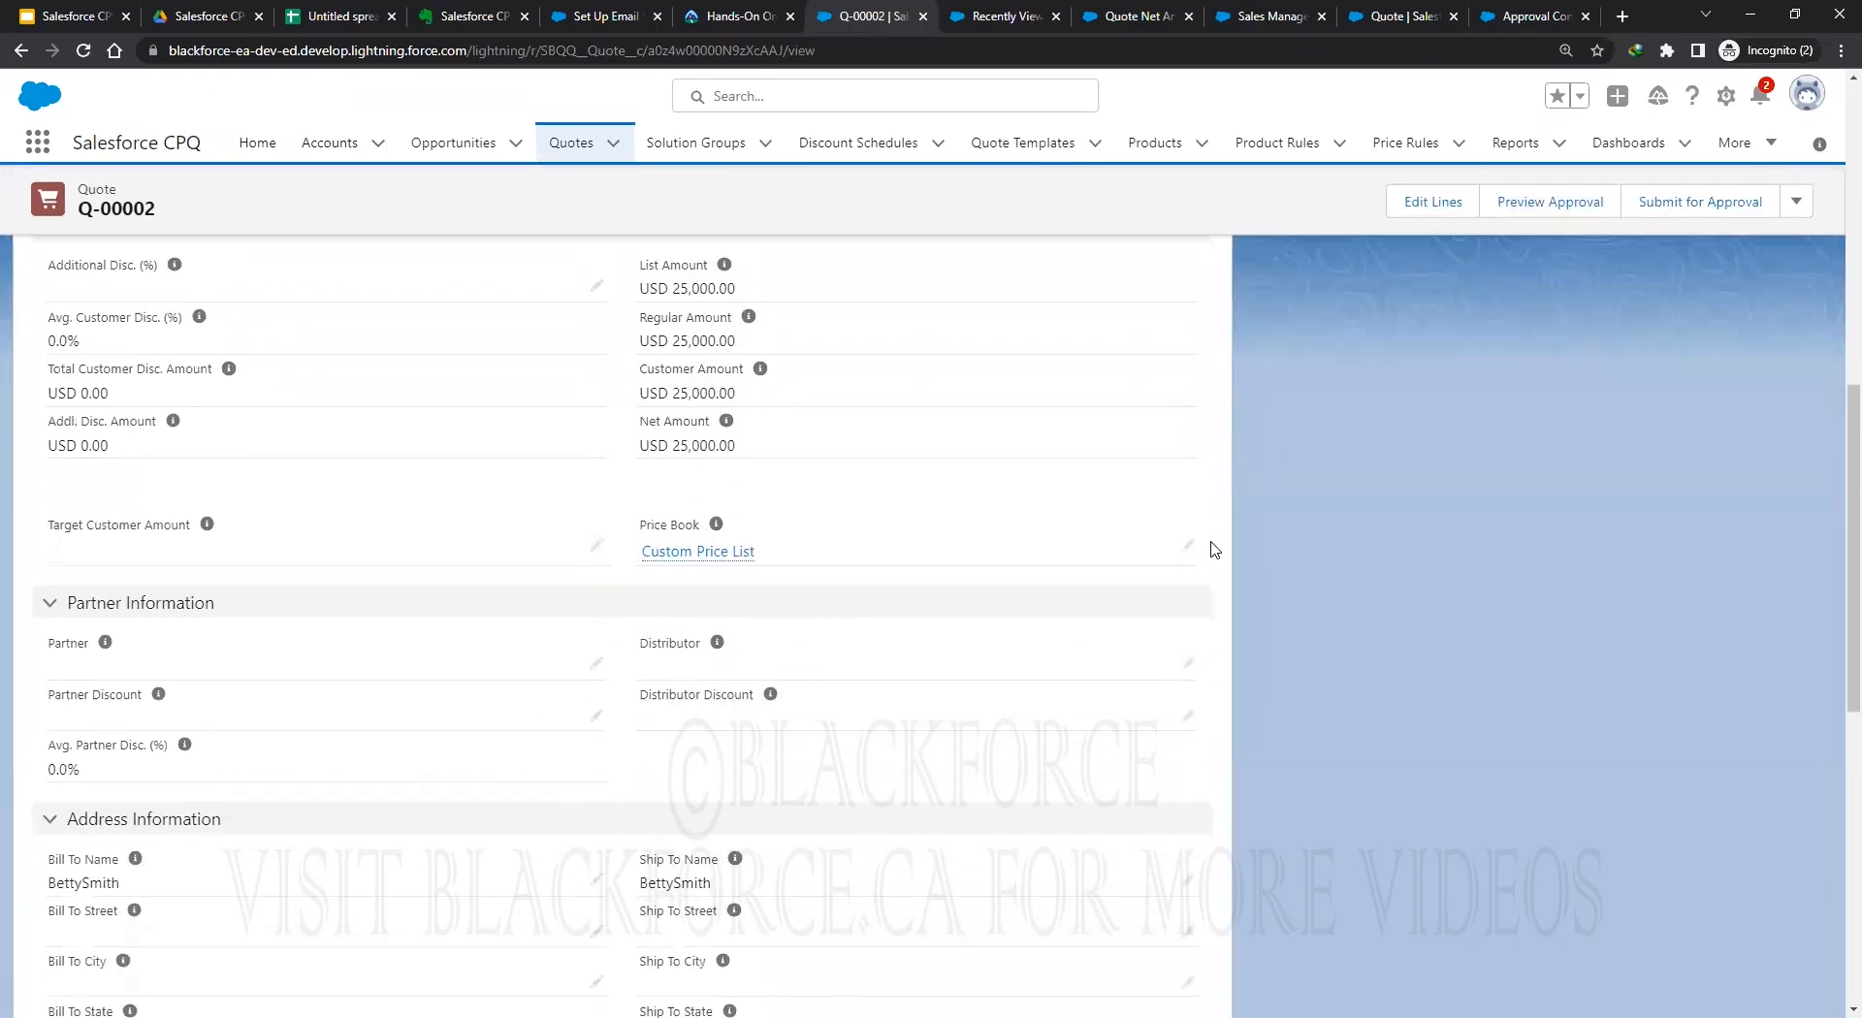
pyautogui.scroll(-3, 1217, 549)
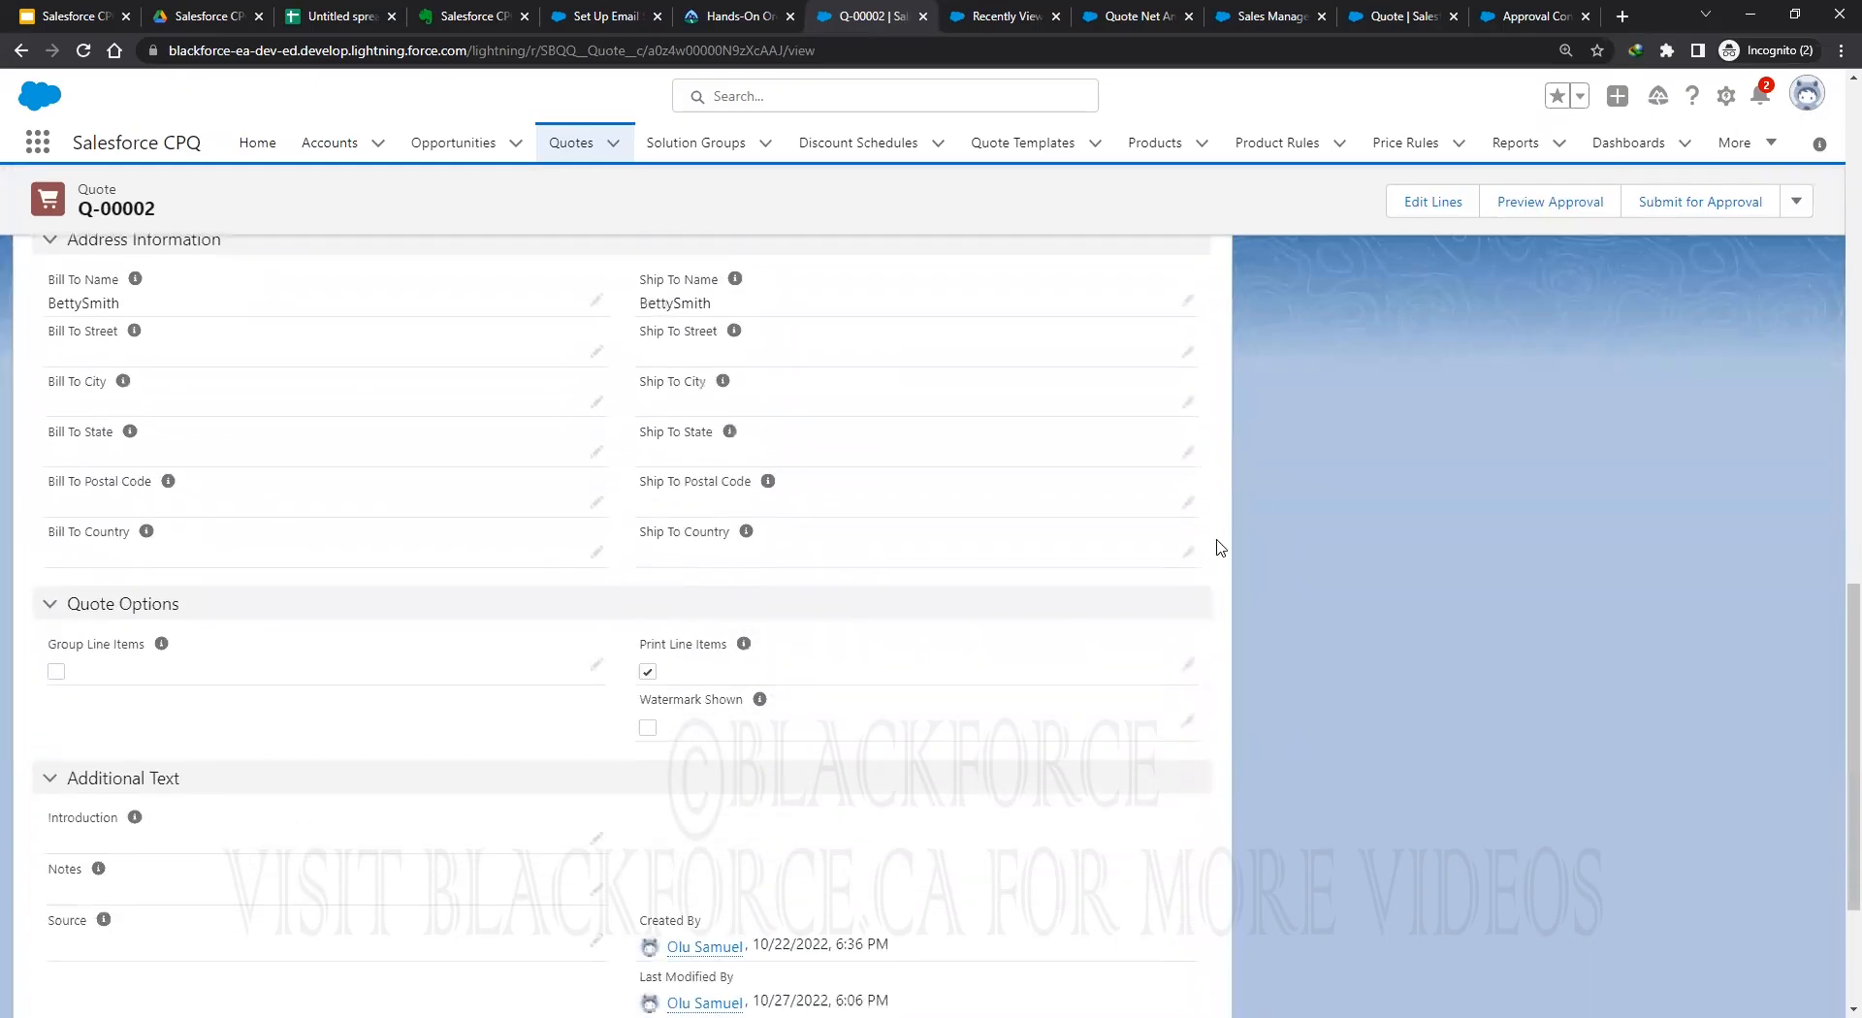
pyautogui.scroll(13, 1218, 540)
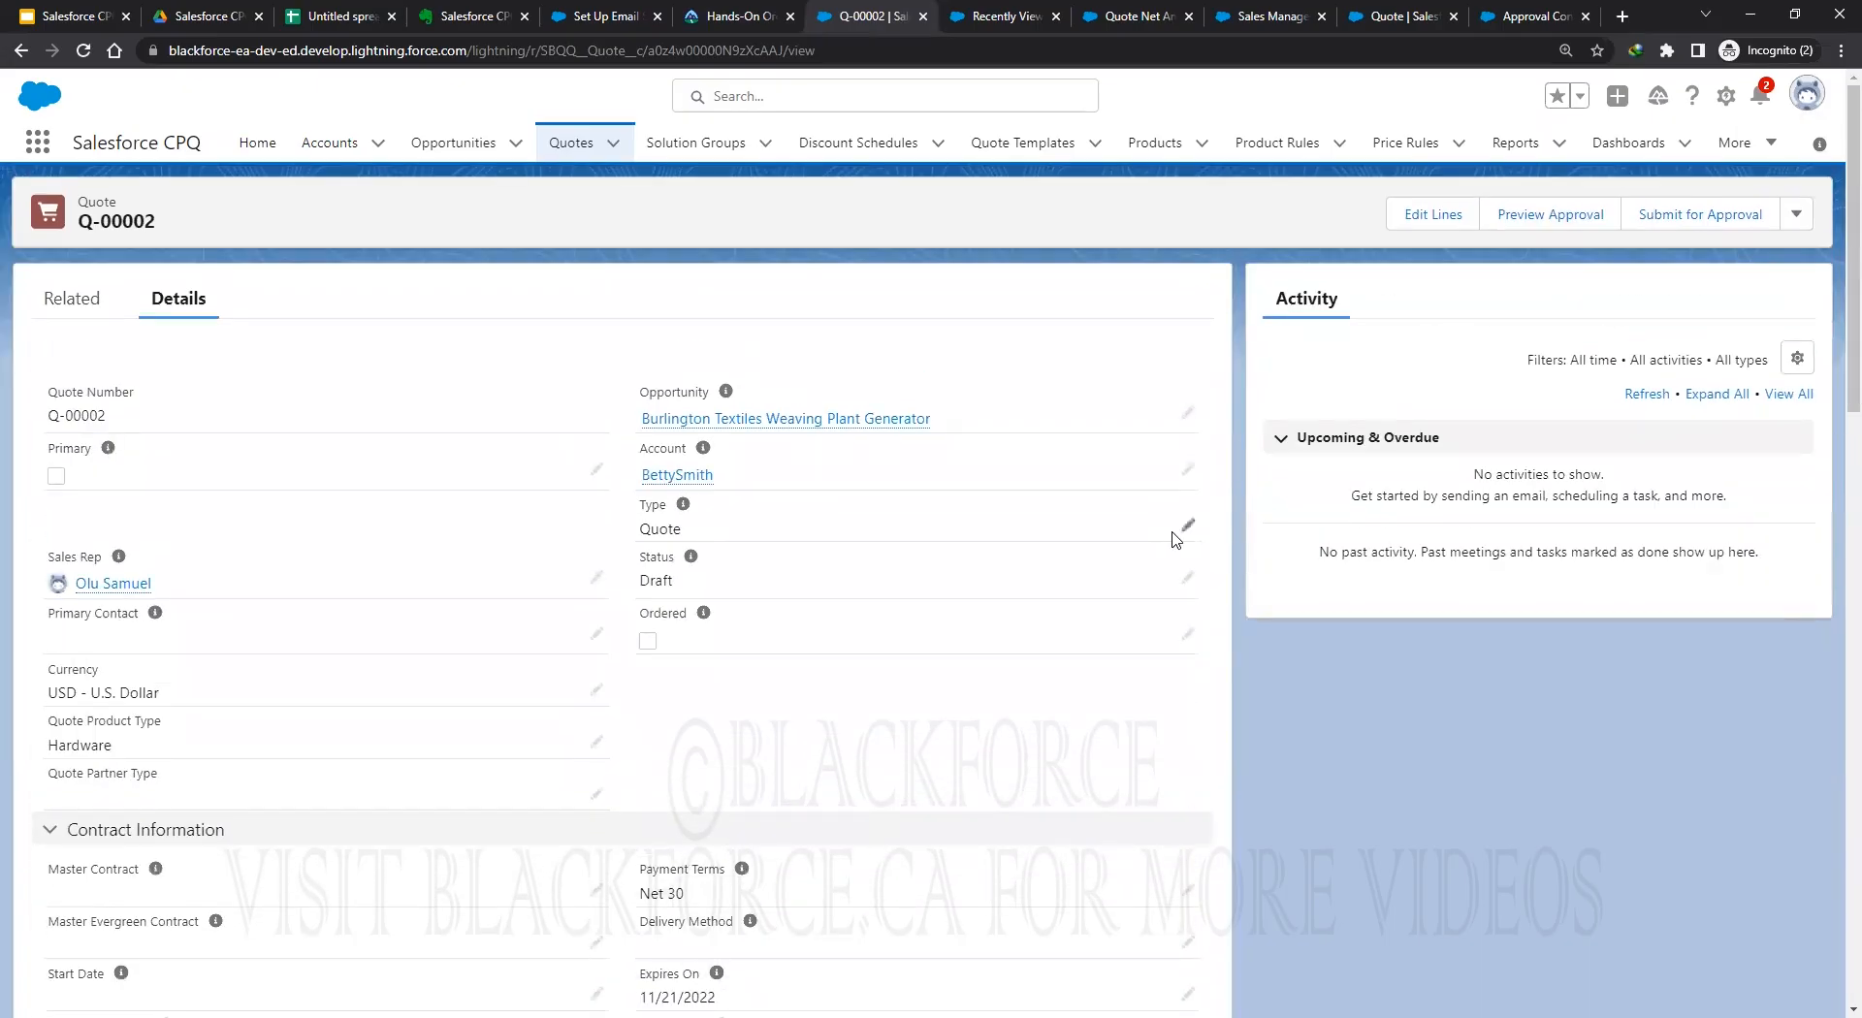
pyautogui.scroll(-5, 1176, 534)
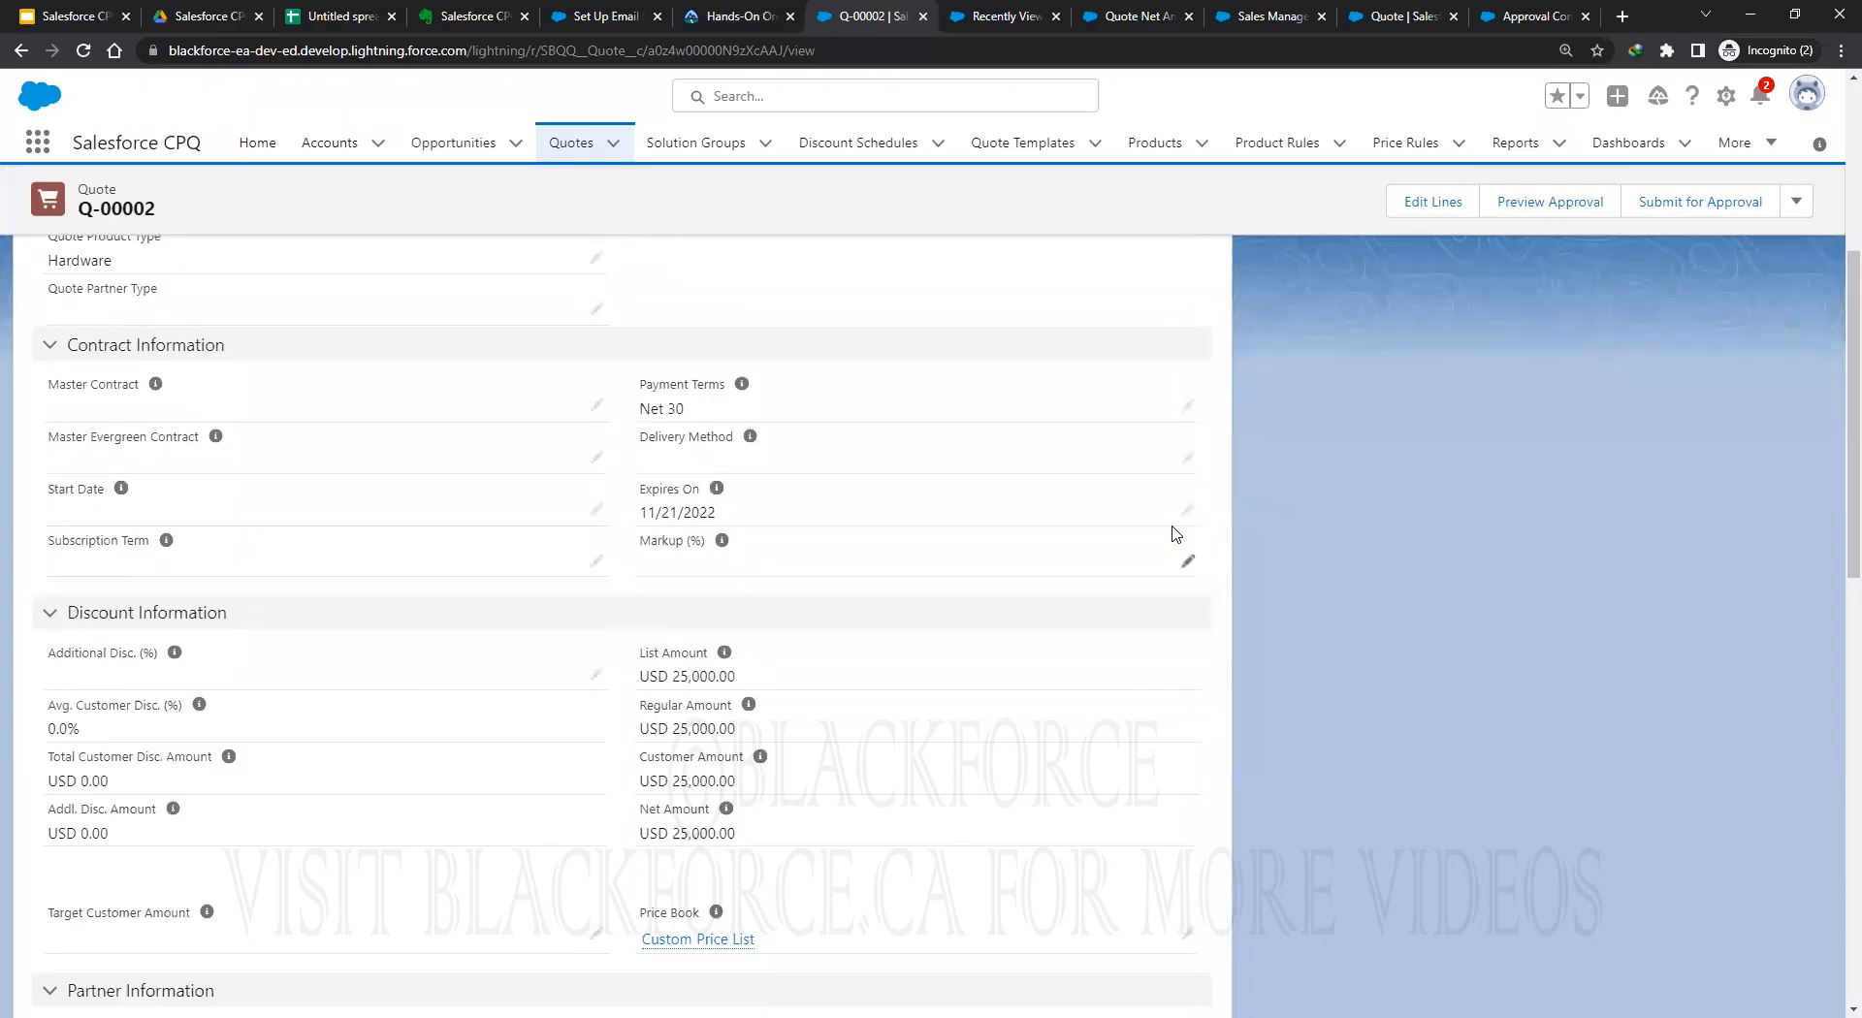
pyautogui.scroll(-4, 1176, 533)
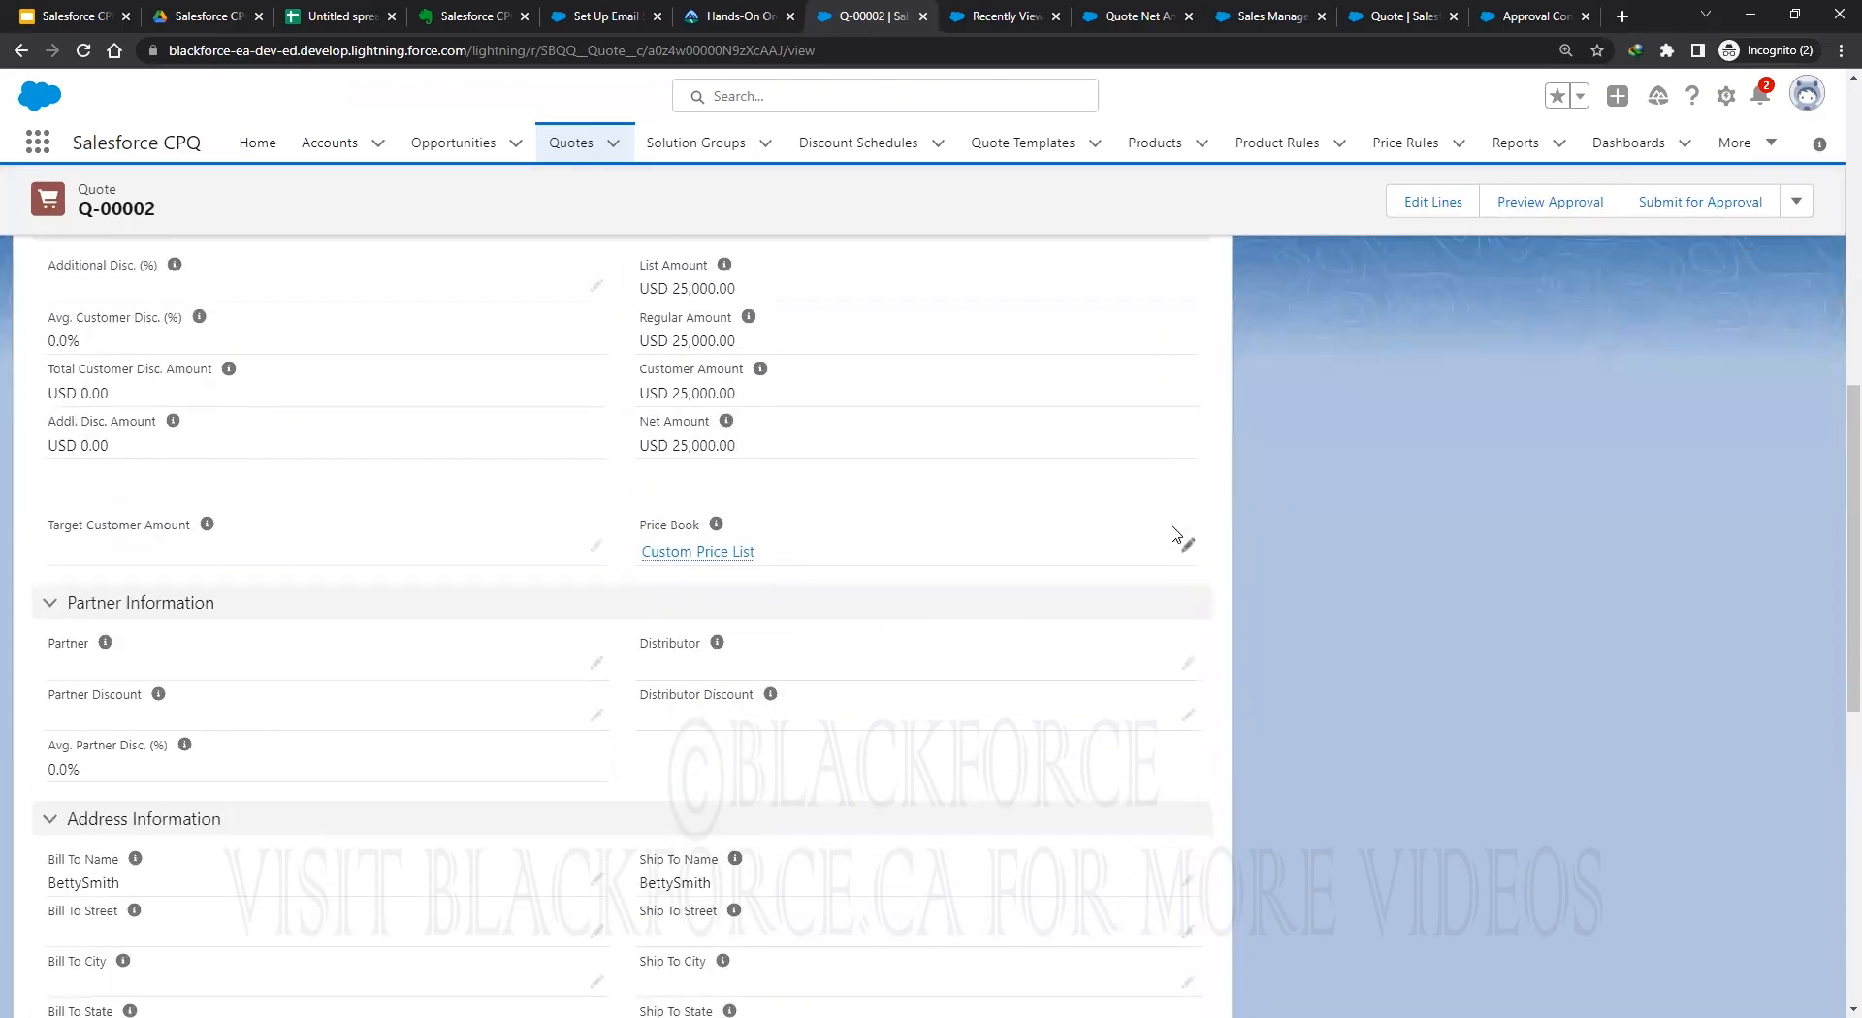
pyautogui.scroll(-4, 1175, 533)
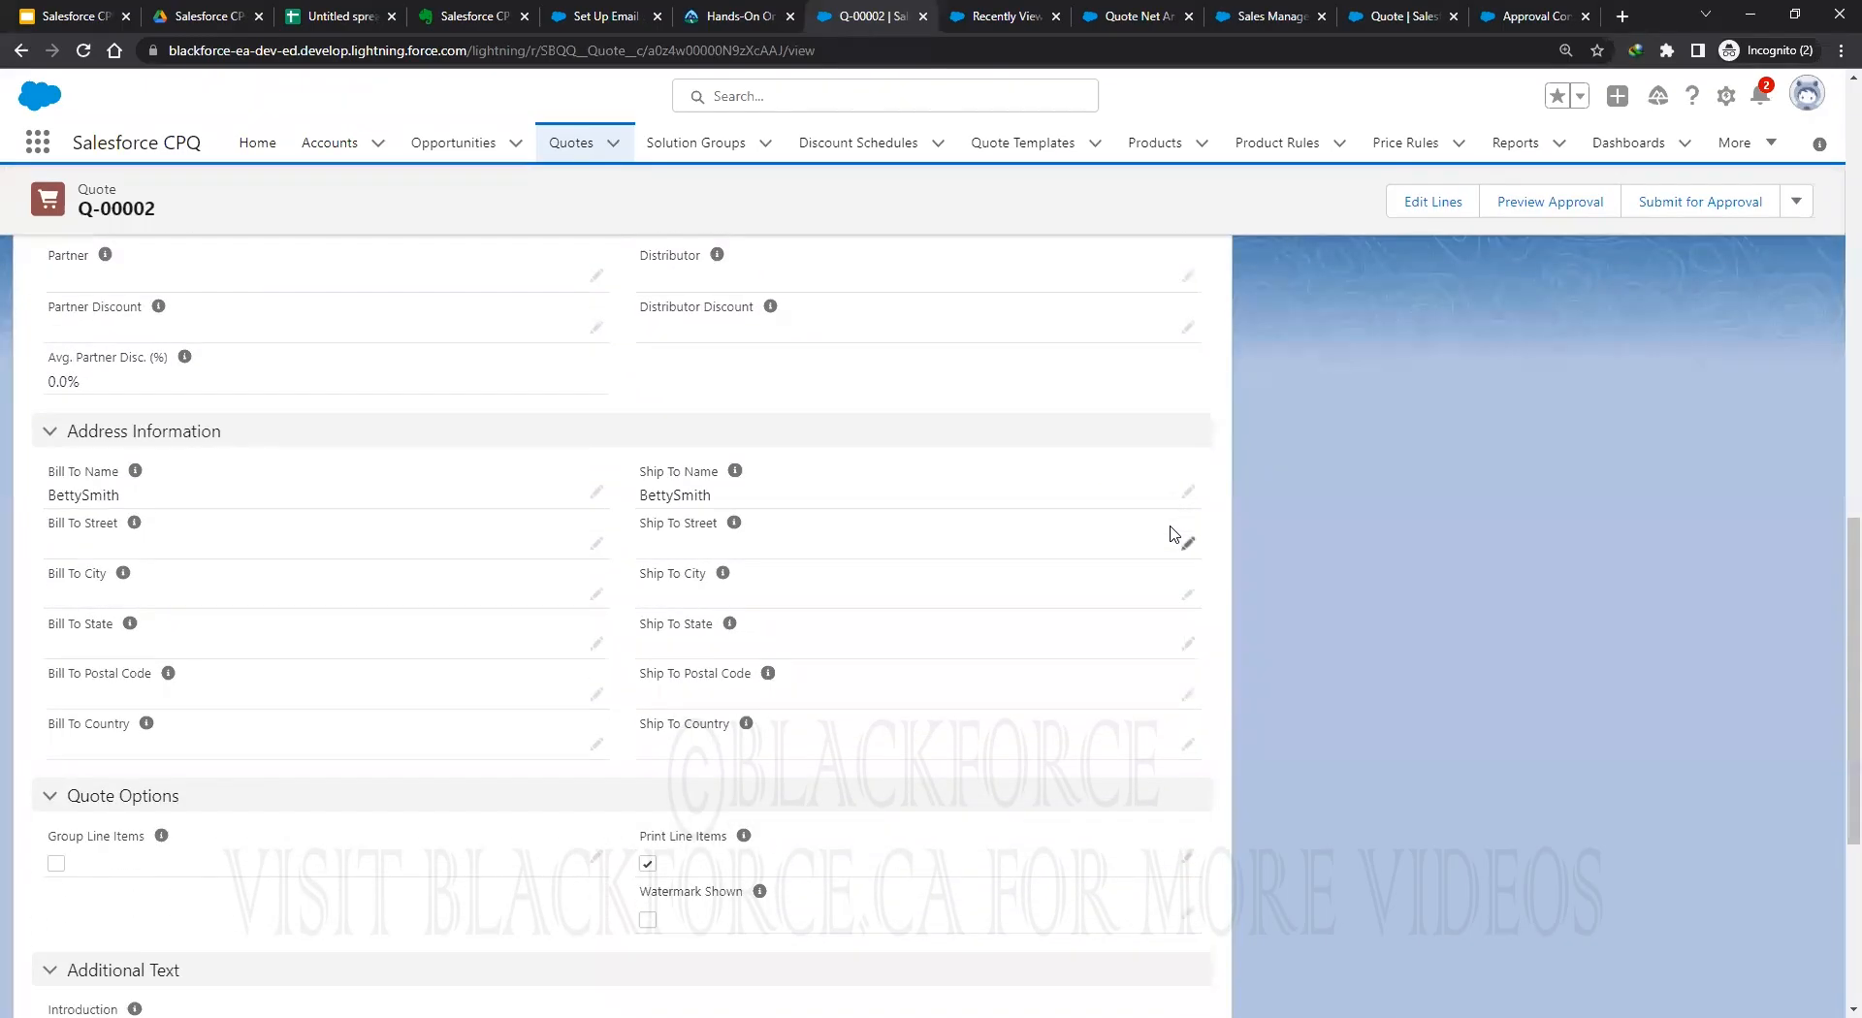
pyautogui.scroll(-5, 1174, 533)
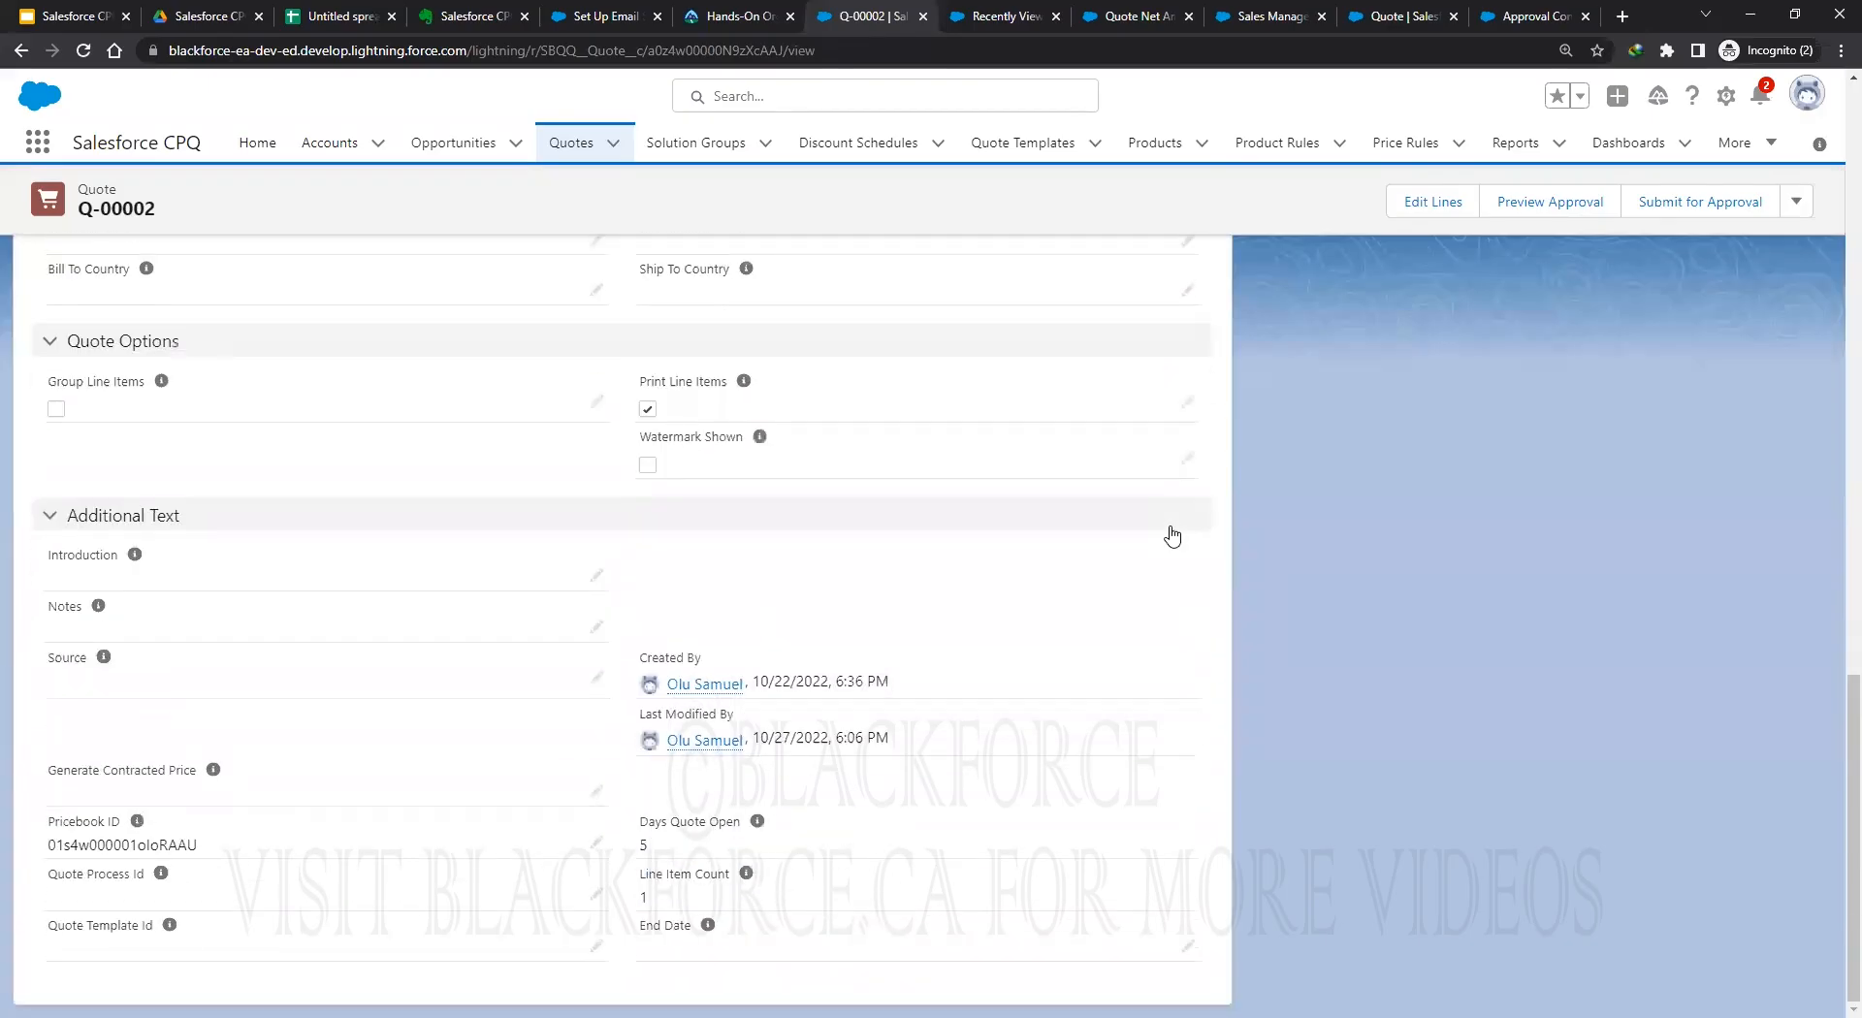
pyautogui.hotkey('ctrl', 'f')
pyautogui.write('status')
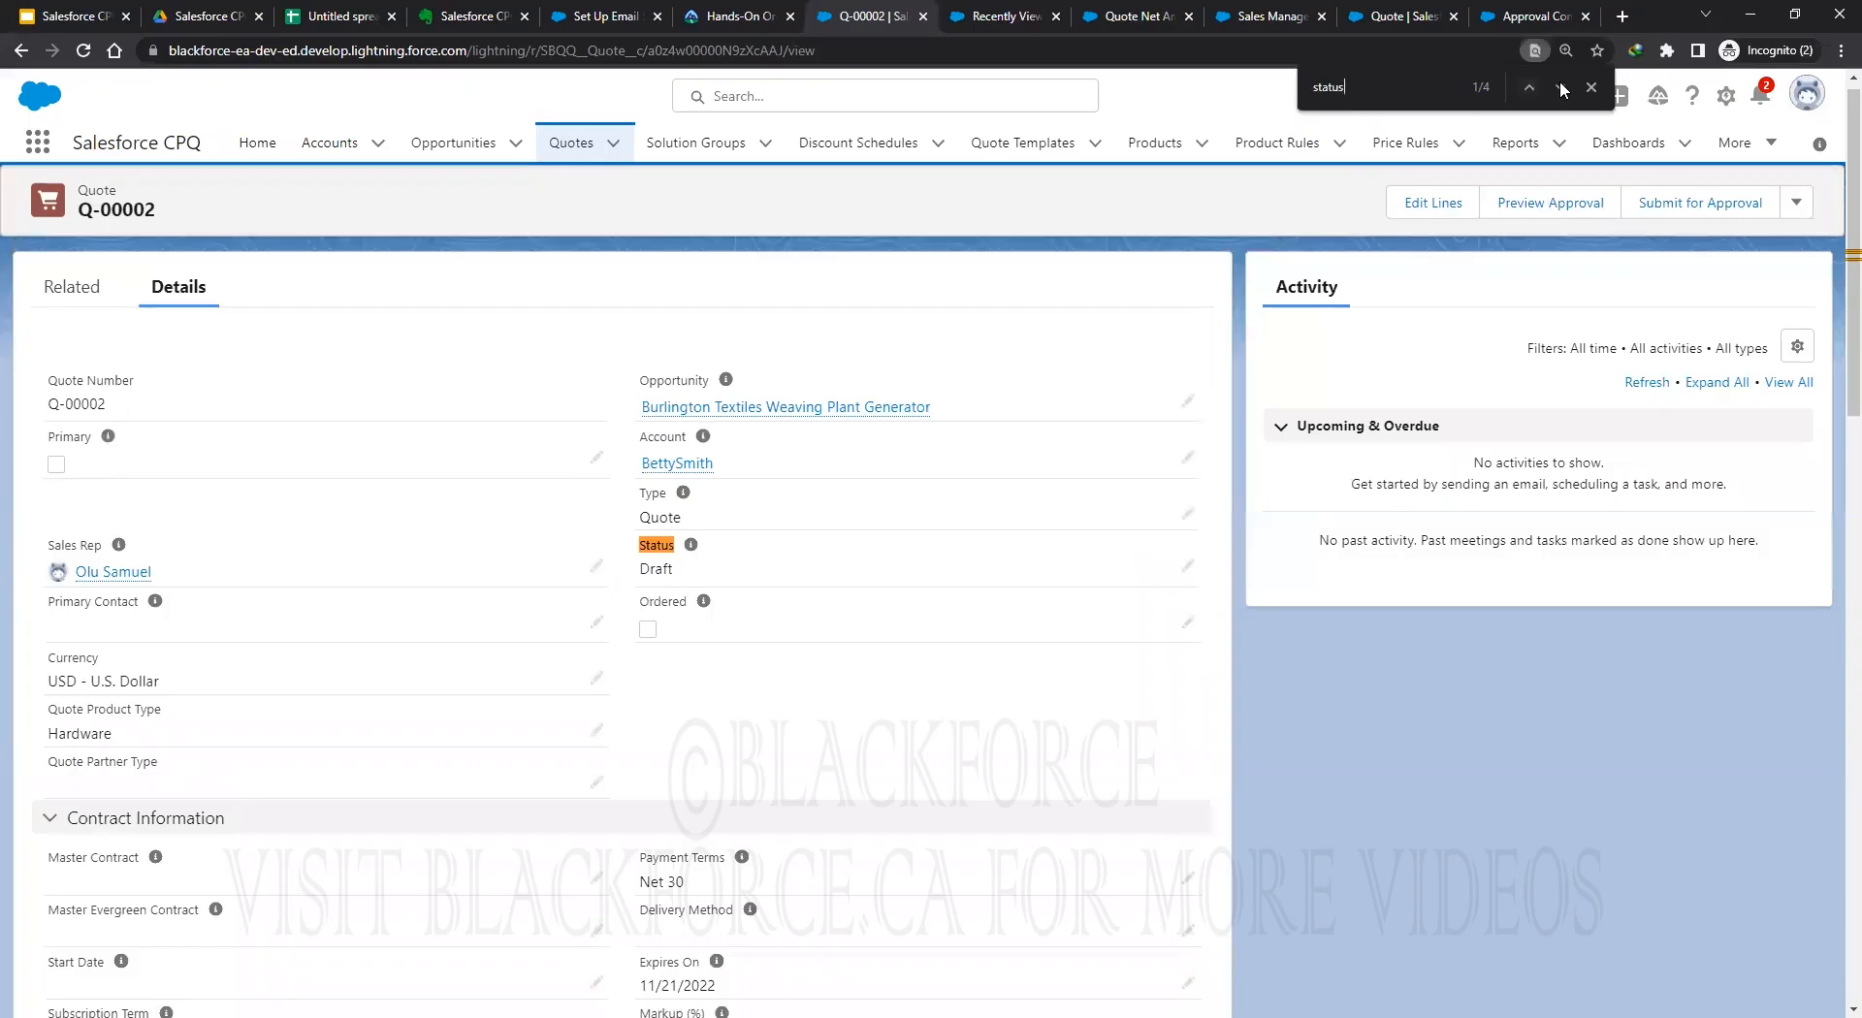
pyautogui.click(1559, 87)
pyautogui.press('Escape')
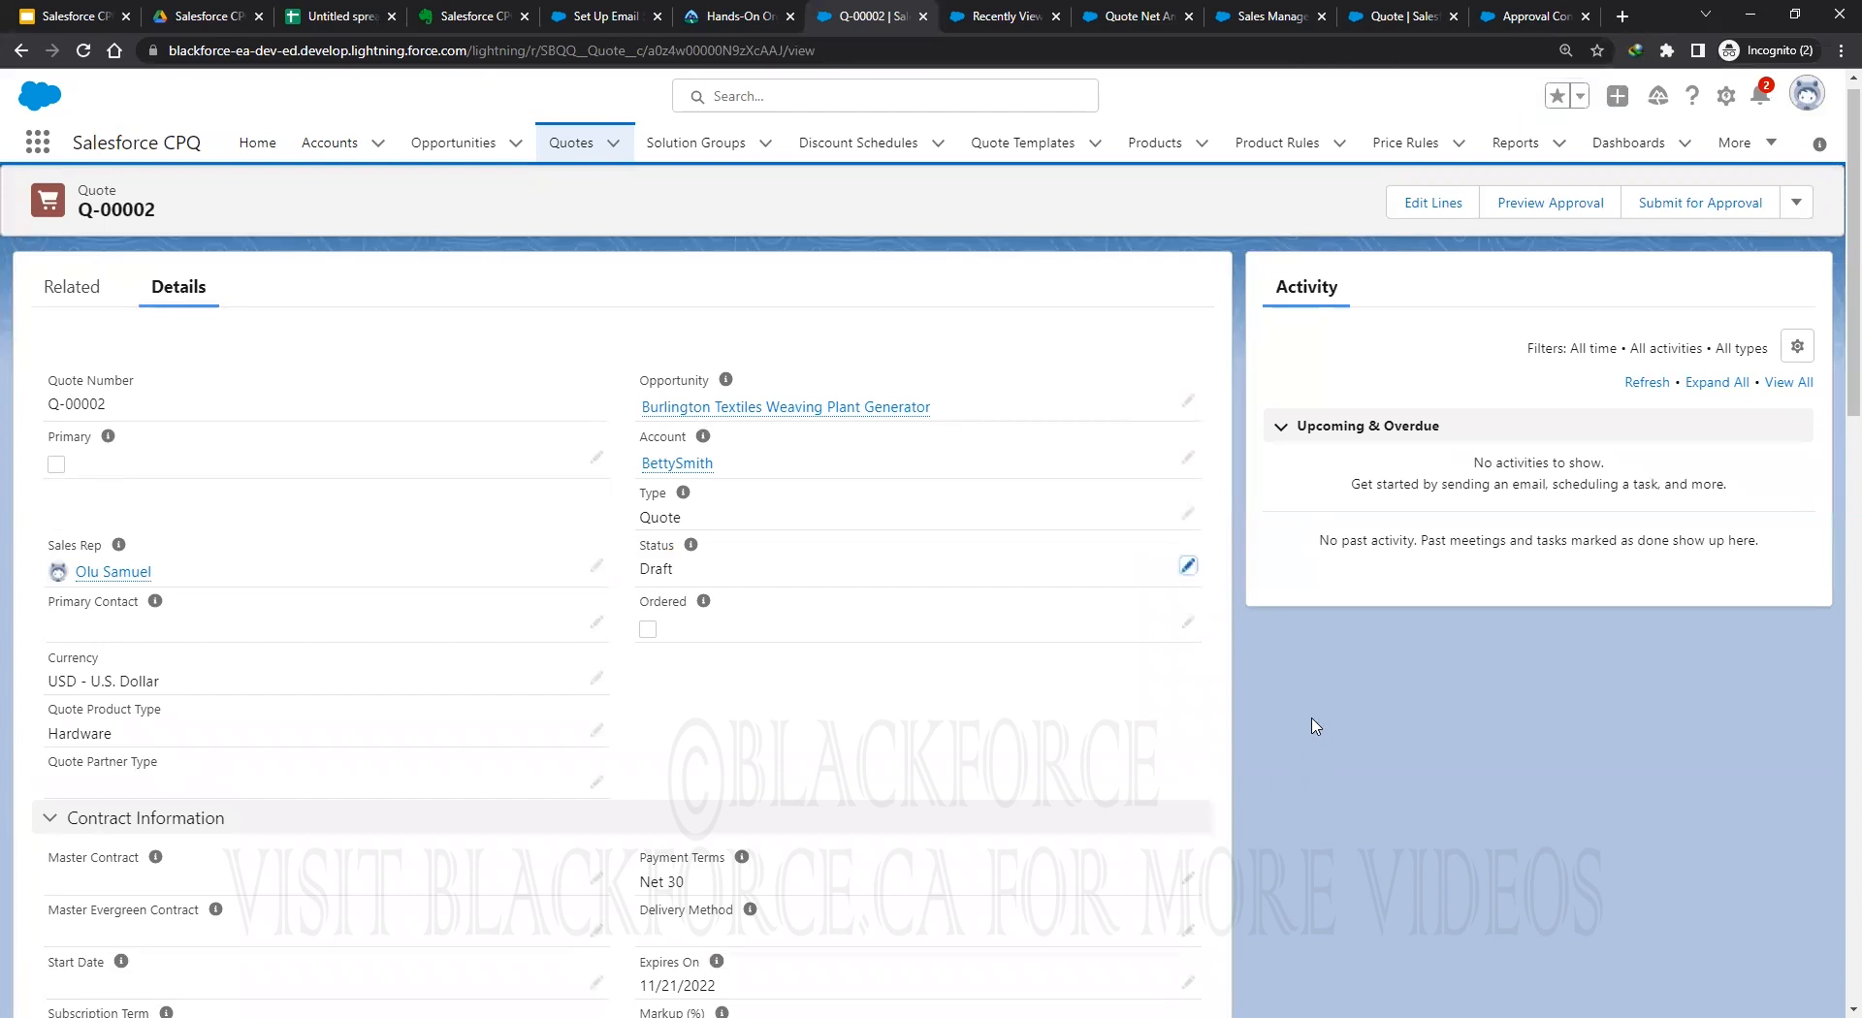
# Scroll further down the quote record and open the Setup gear menu.
pyautogui.scroll(-3, 1265, 700)
pyautogui.scroll(-4, 1271, 702)
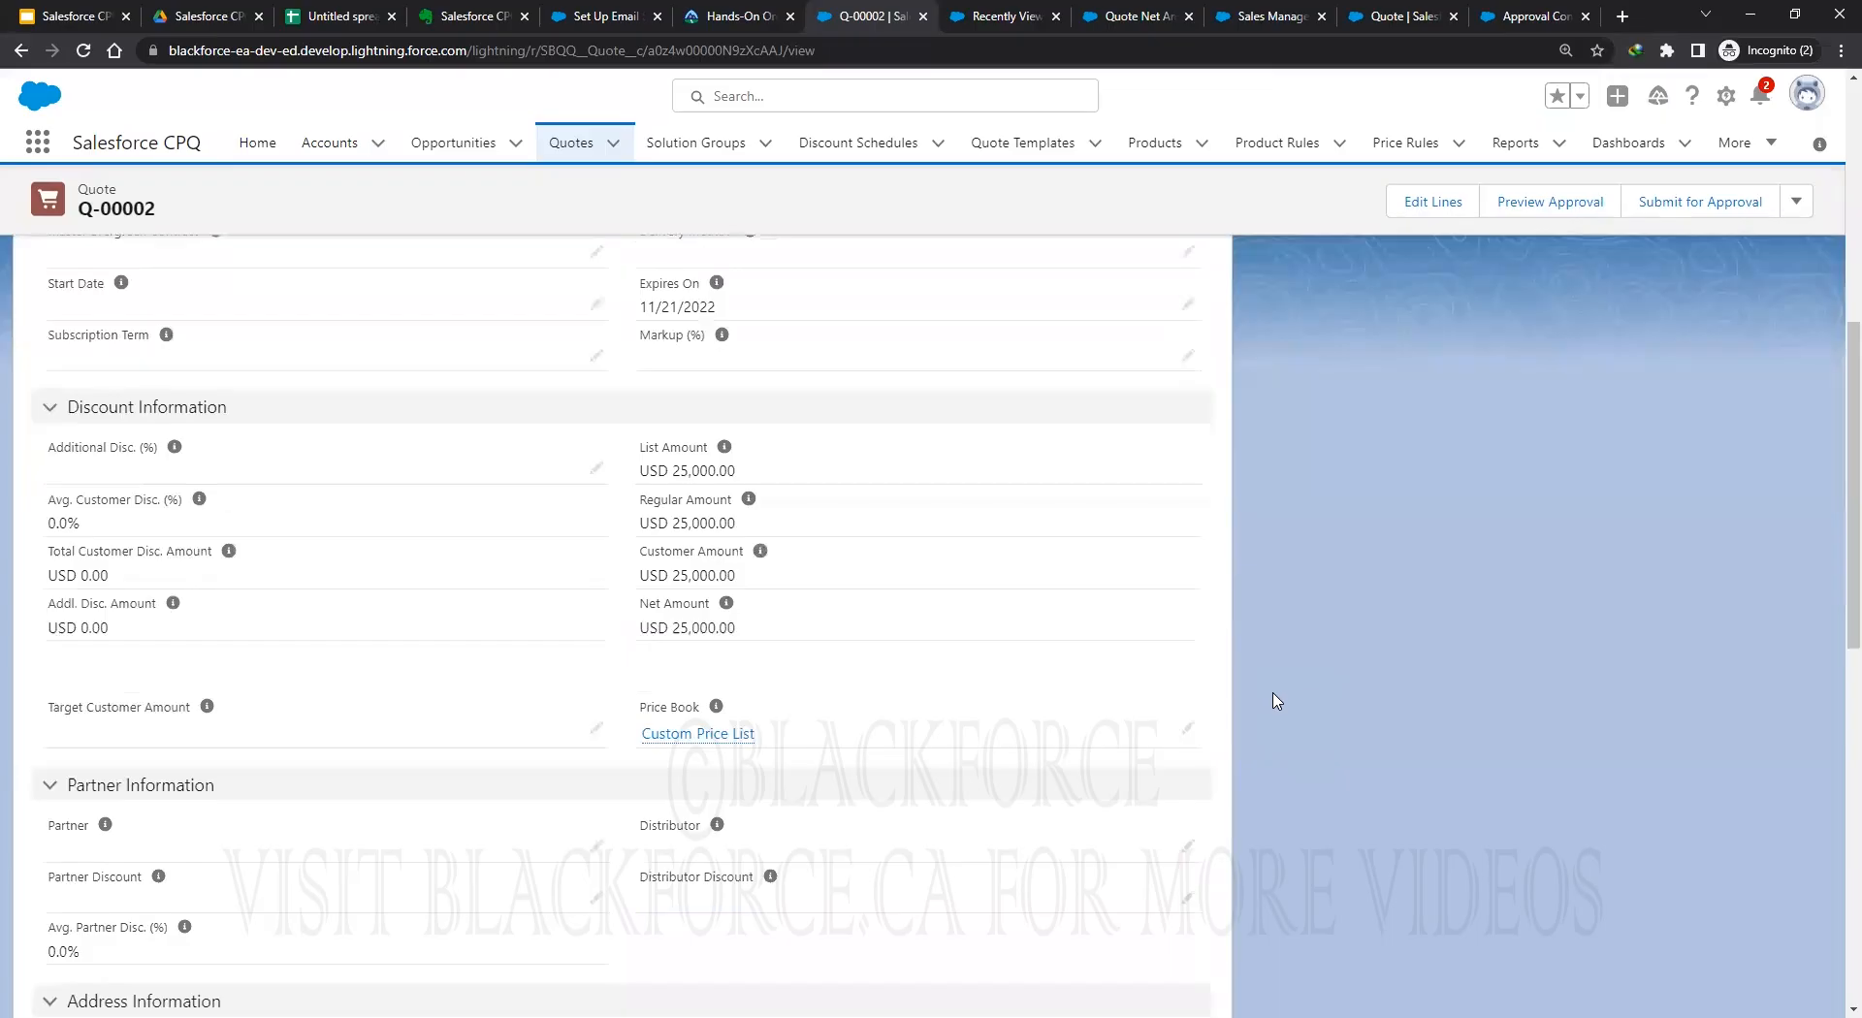
pyautogui.scroll(-1, 1277, 701)
pyautogui.scroll(-6, 1277, 701)
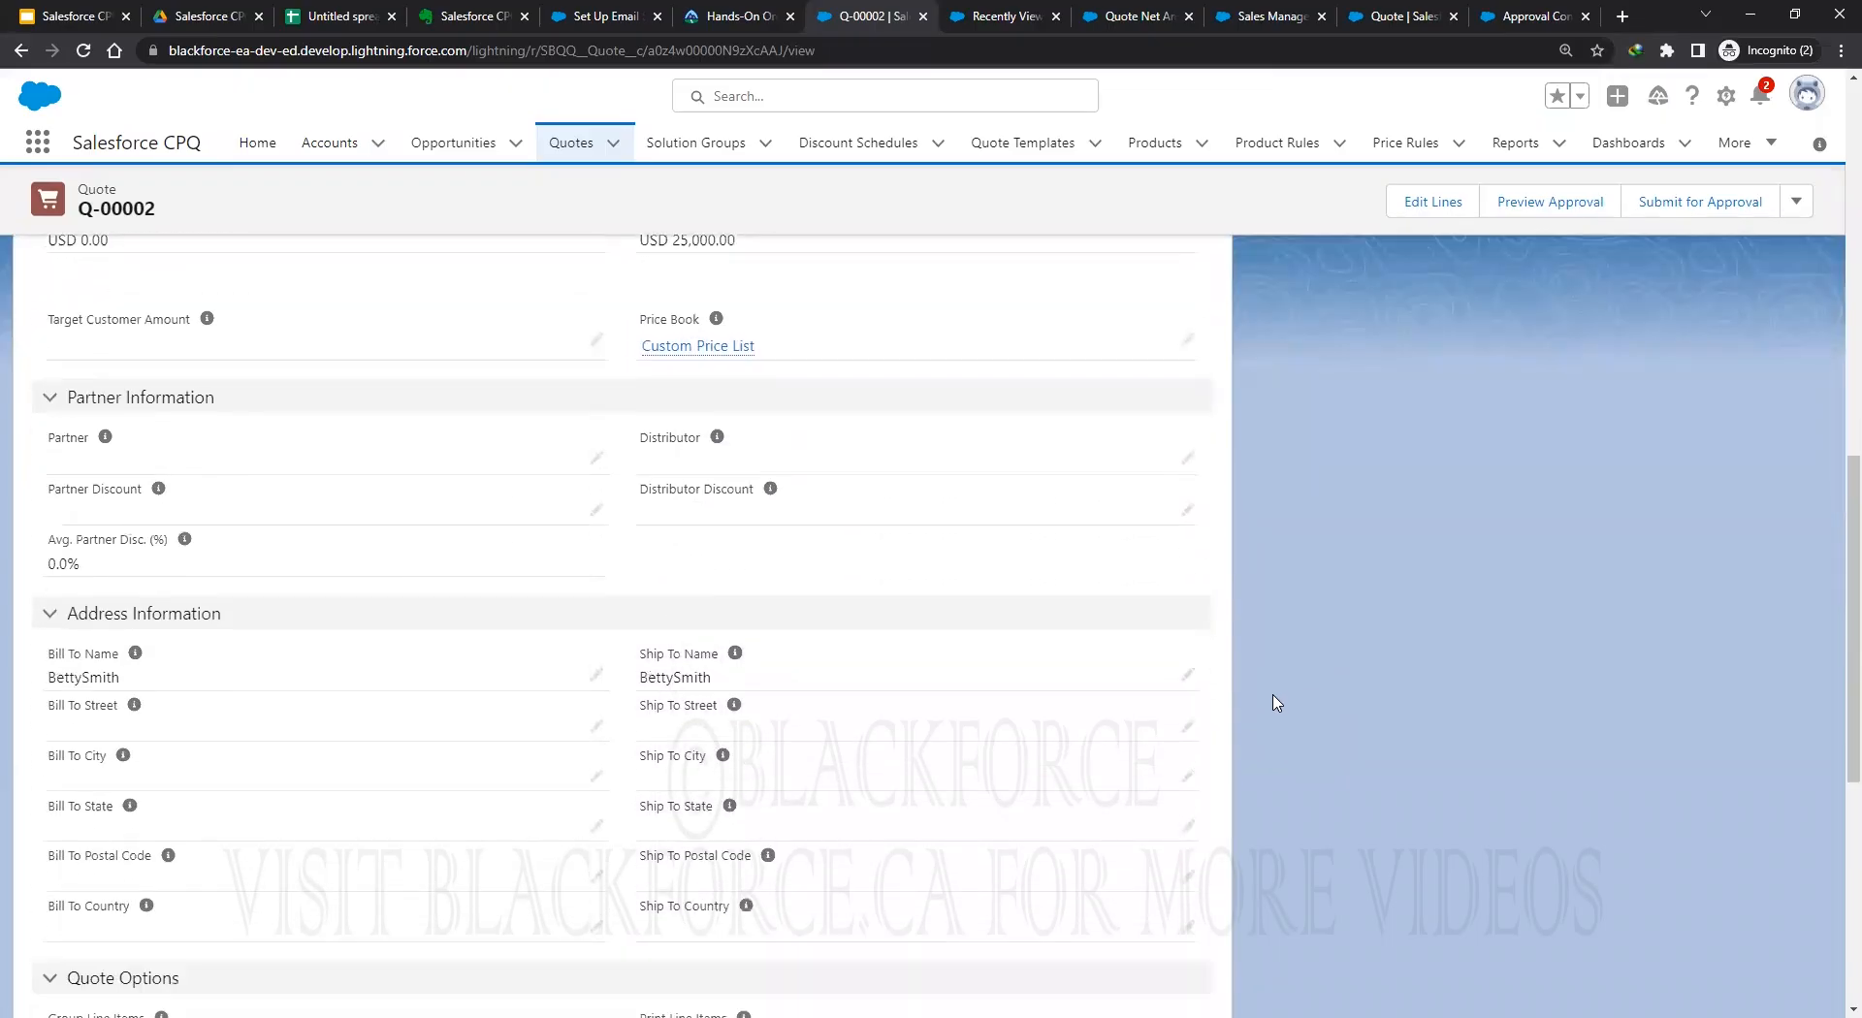
pyautogui.scroll(-4, 1277, 703)
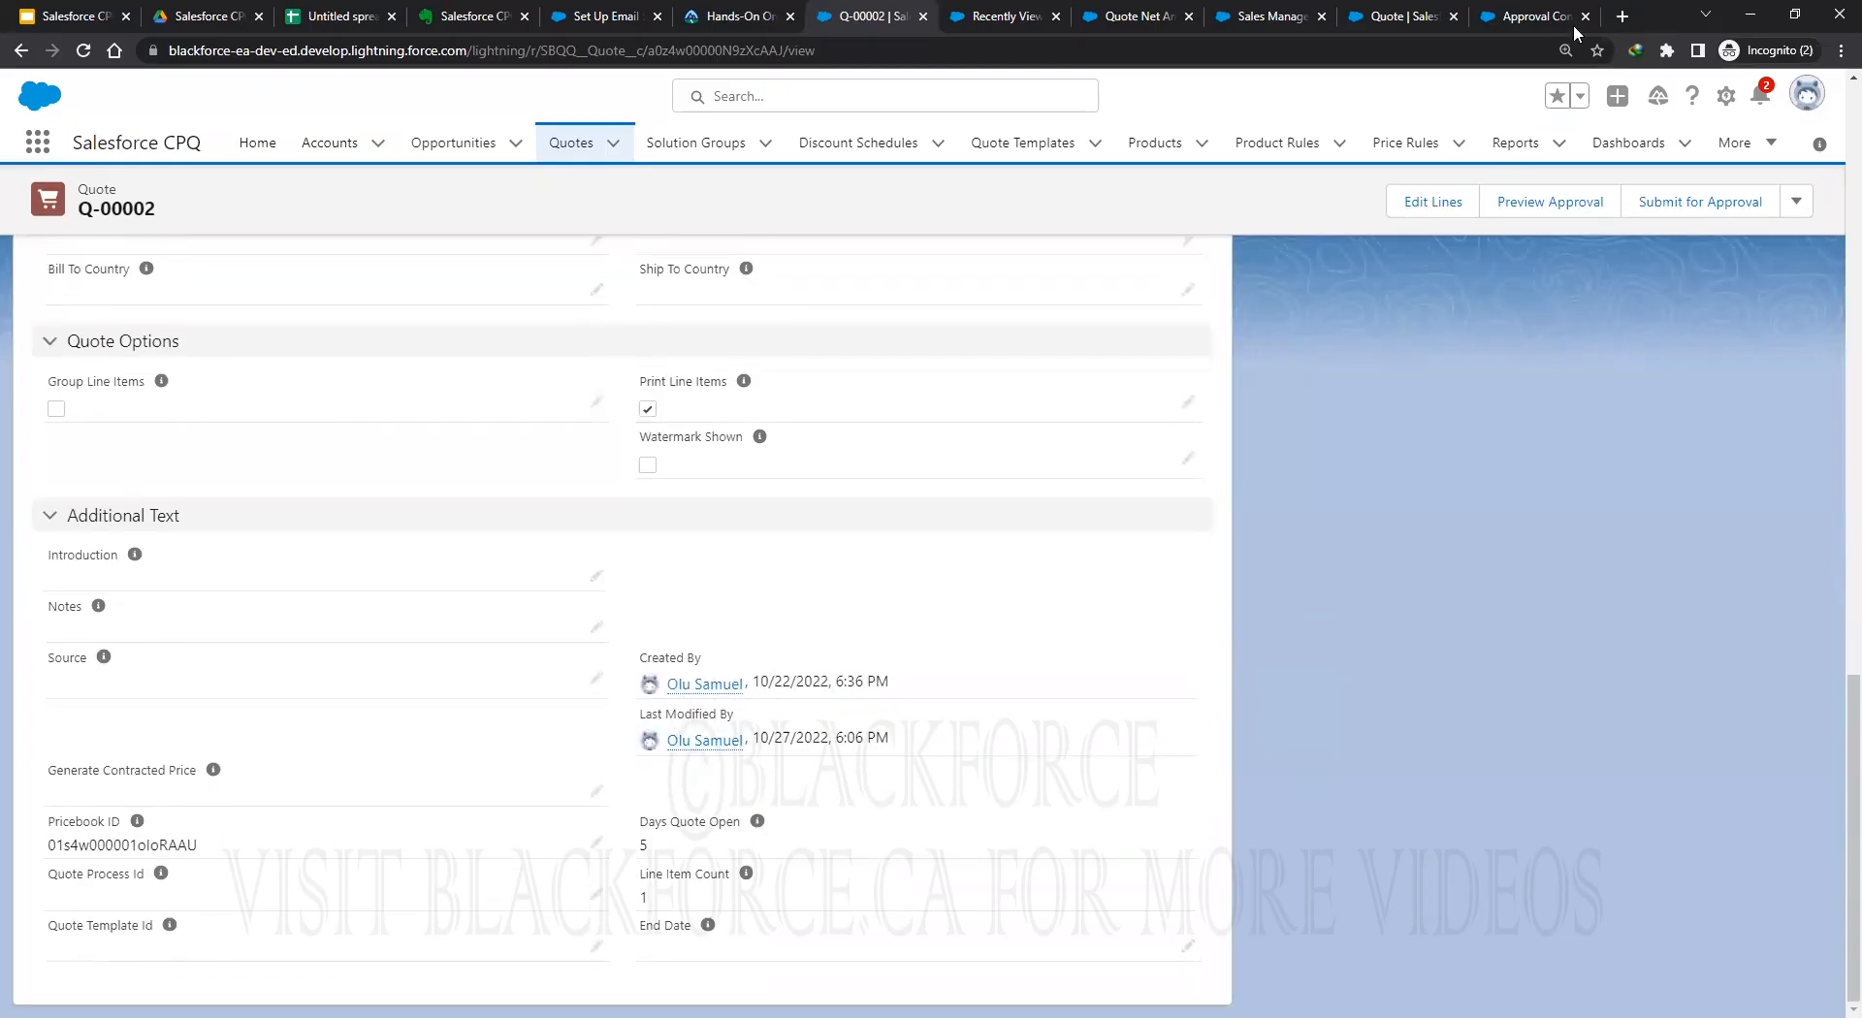
pyautogui.click(1725, 95)
# Open Quote Layout from the Quote object's Page Layouts and review its Information section.
pyautogui.click(1689, 380)
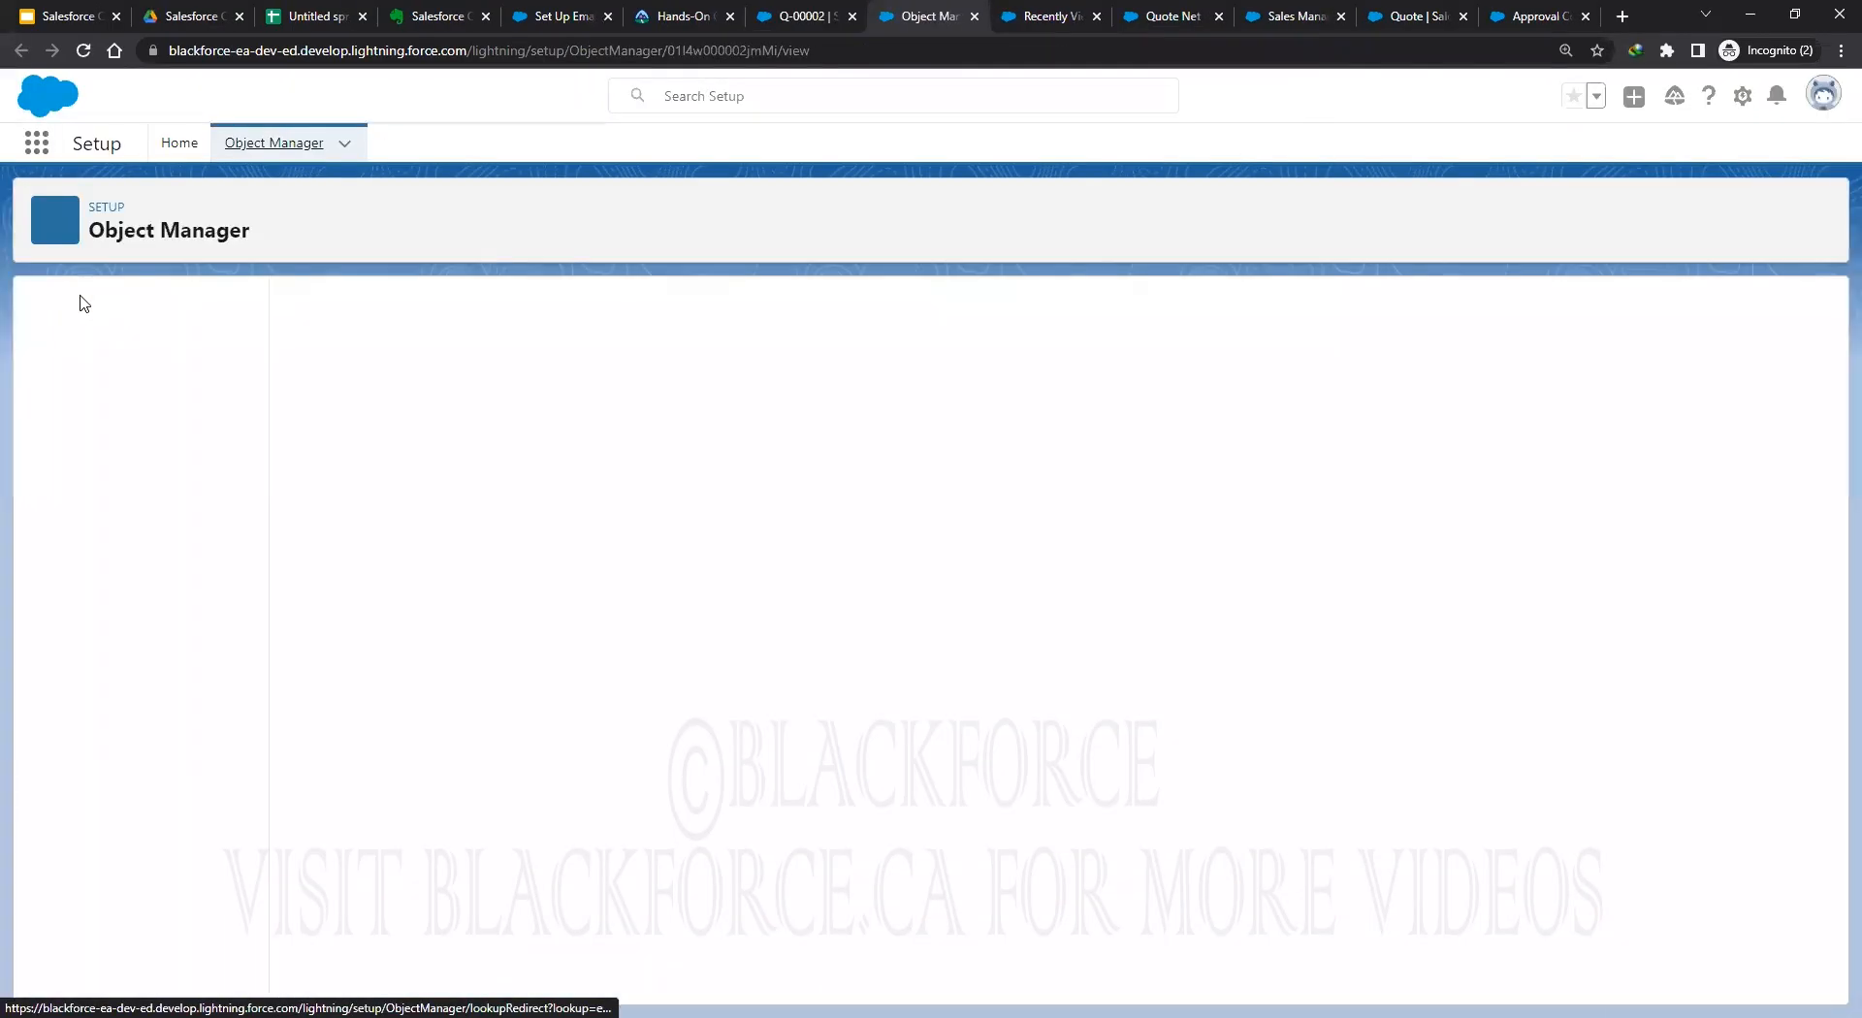
pyautogui.click(112, 359)
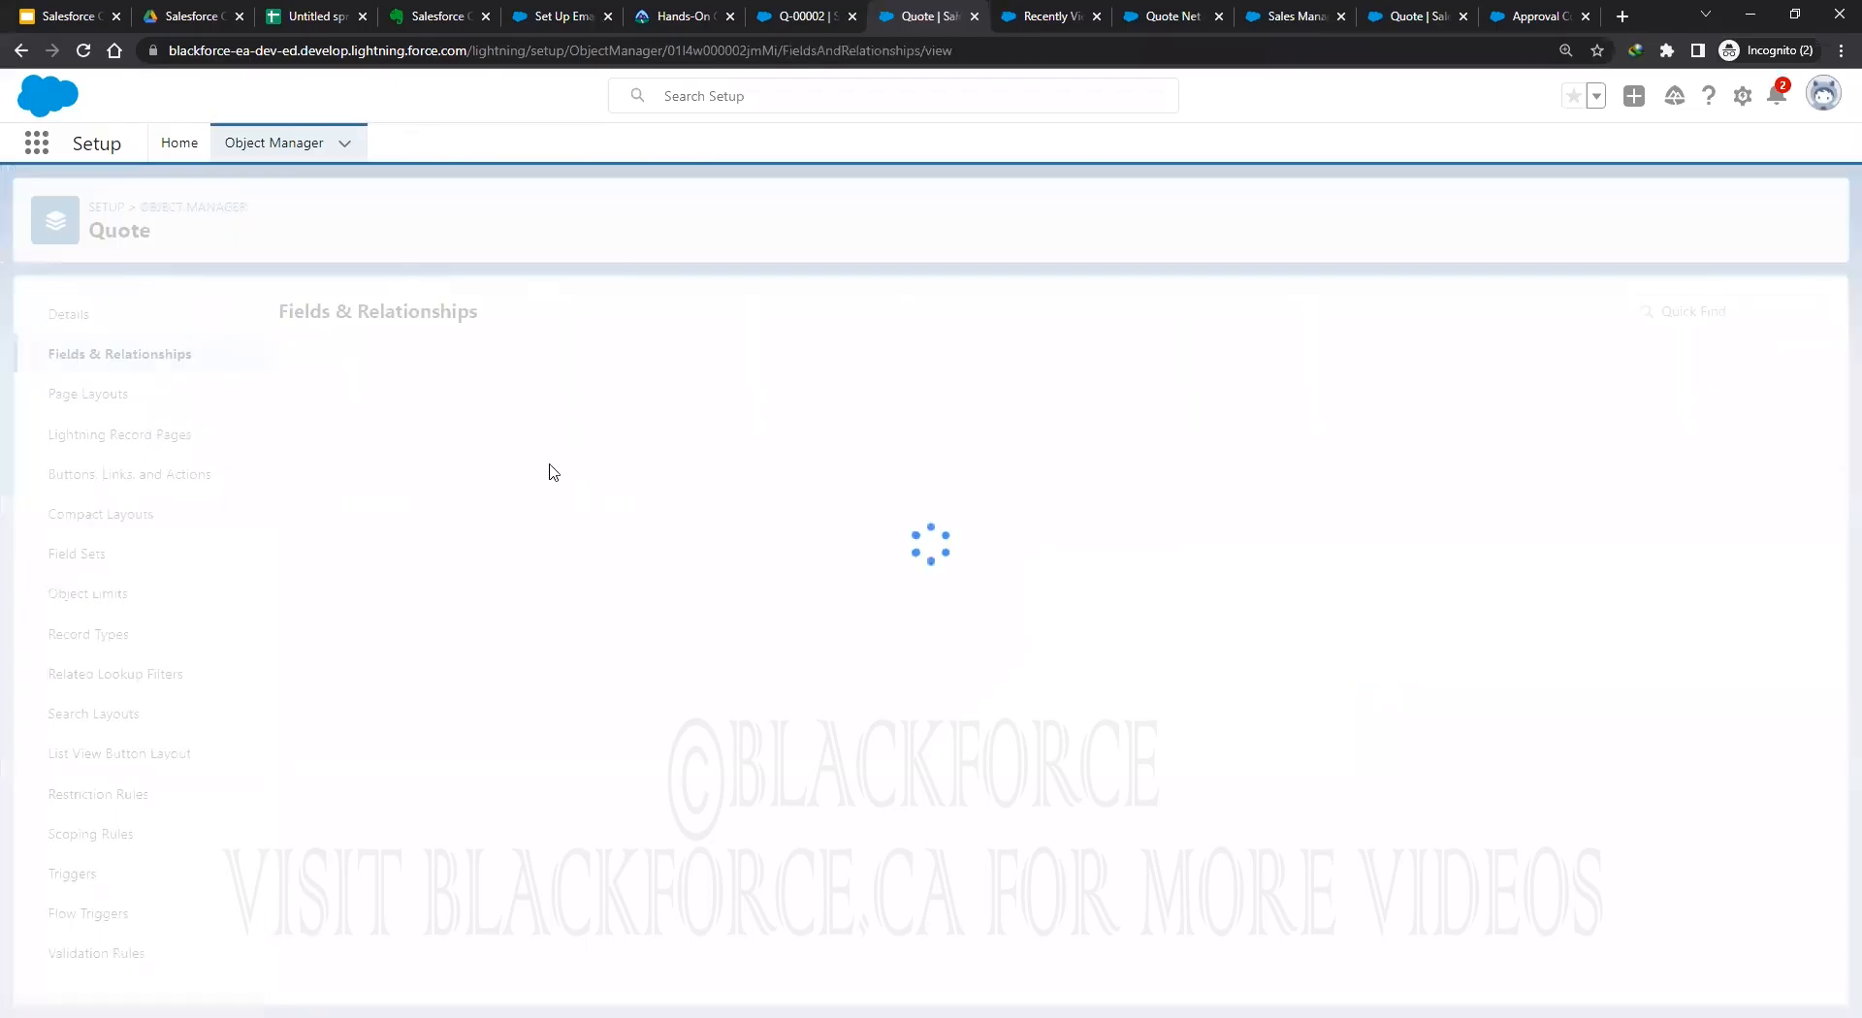
pyautogui.click(95, 396)
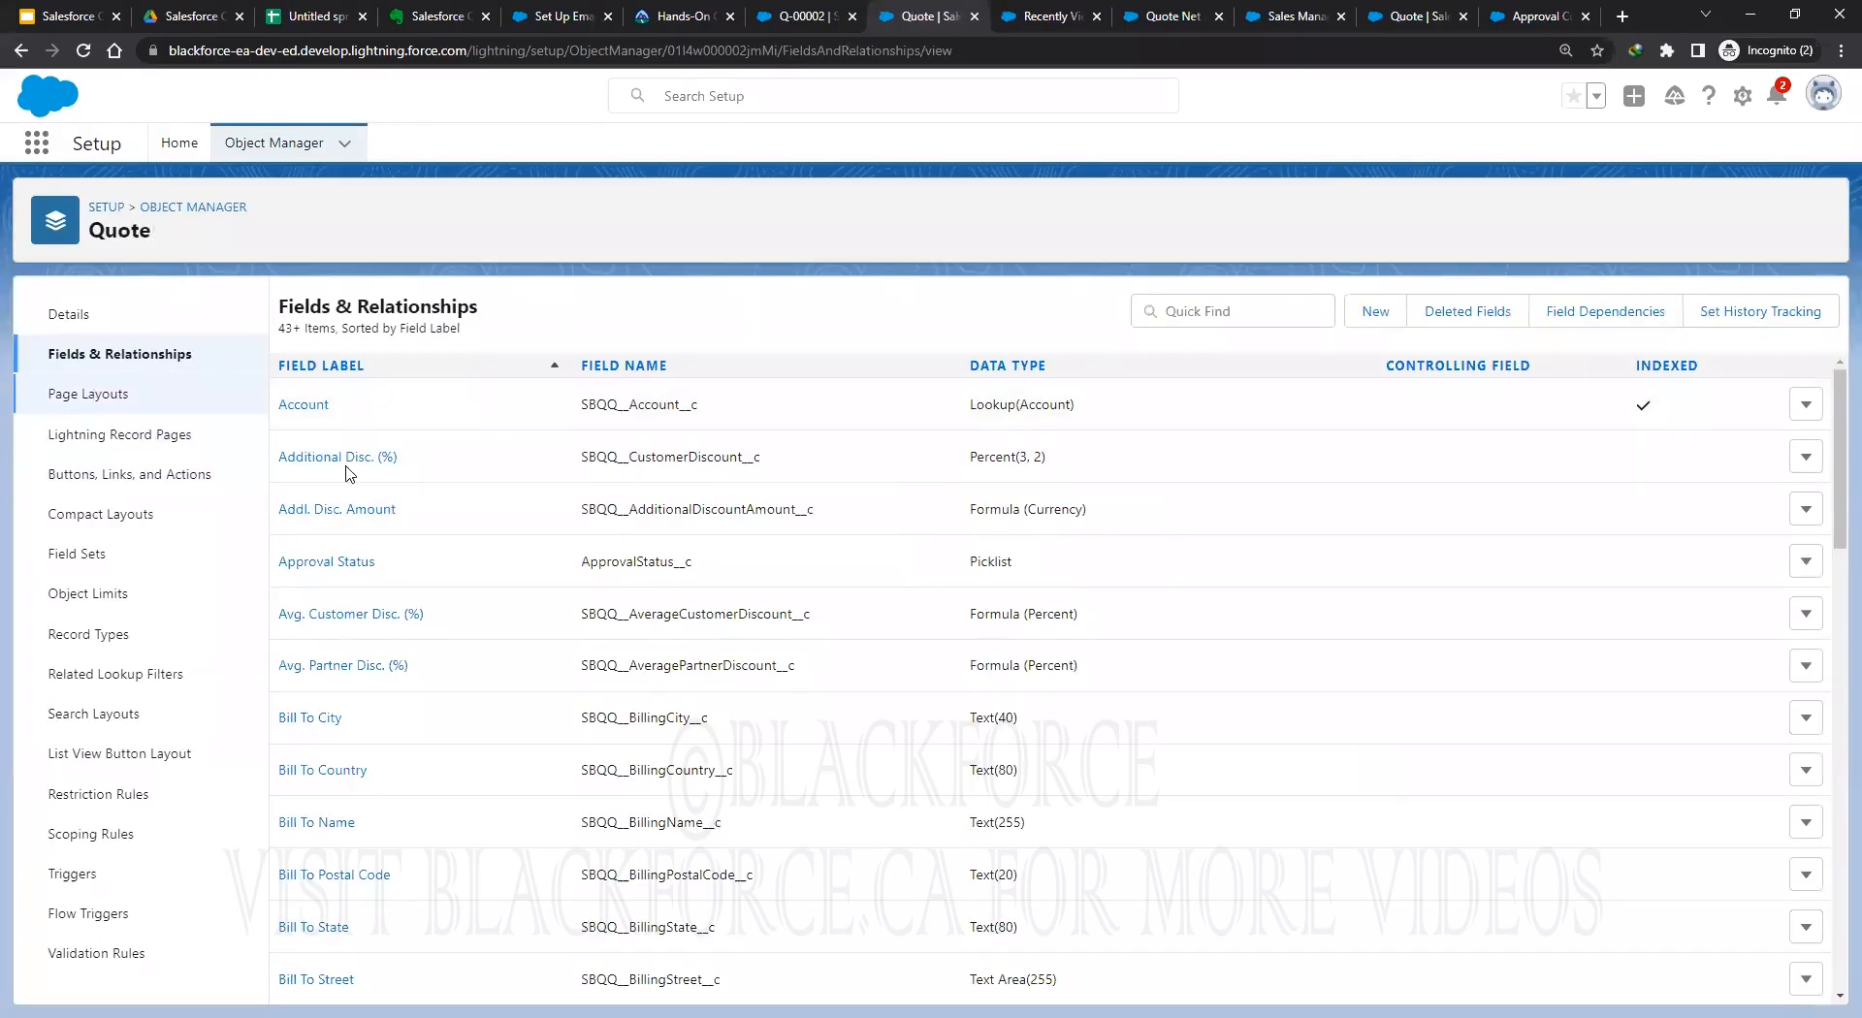
pyautogui.click(320, 404)
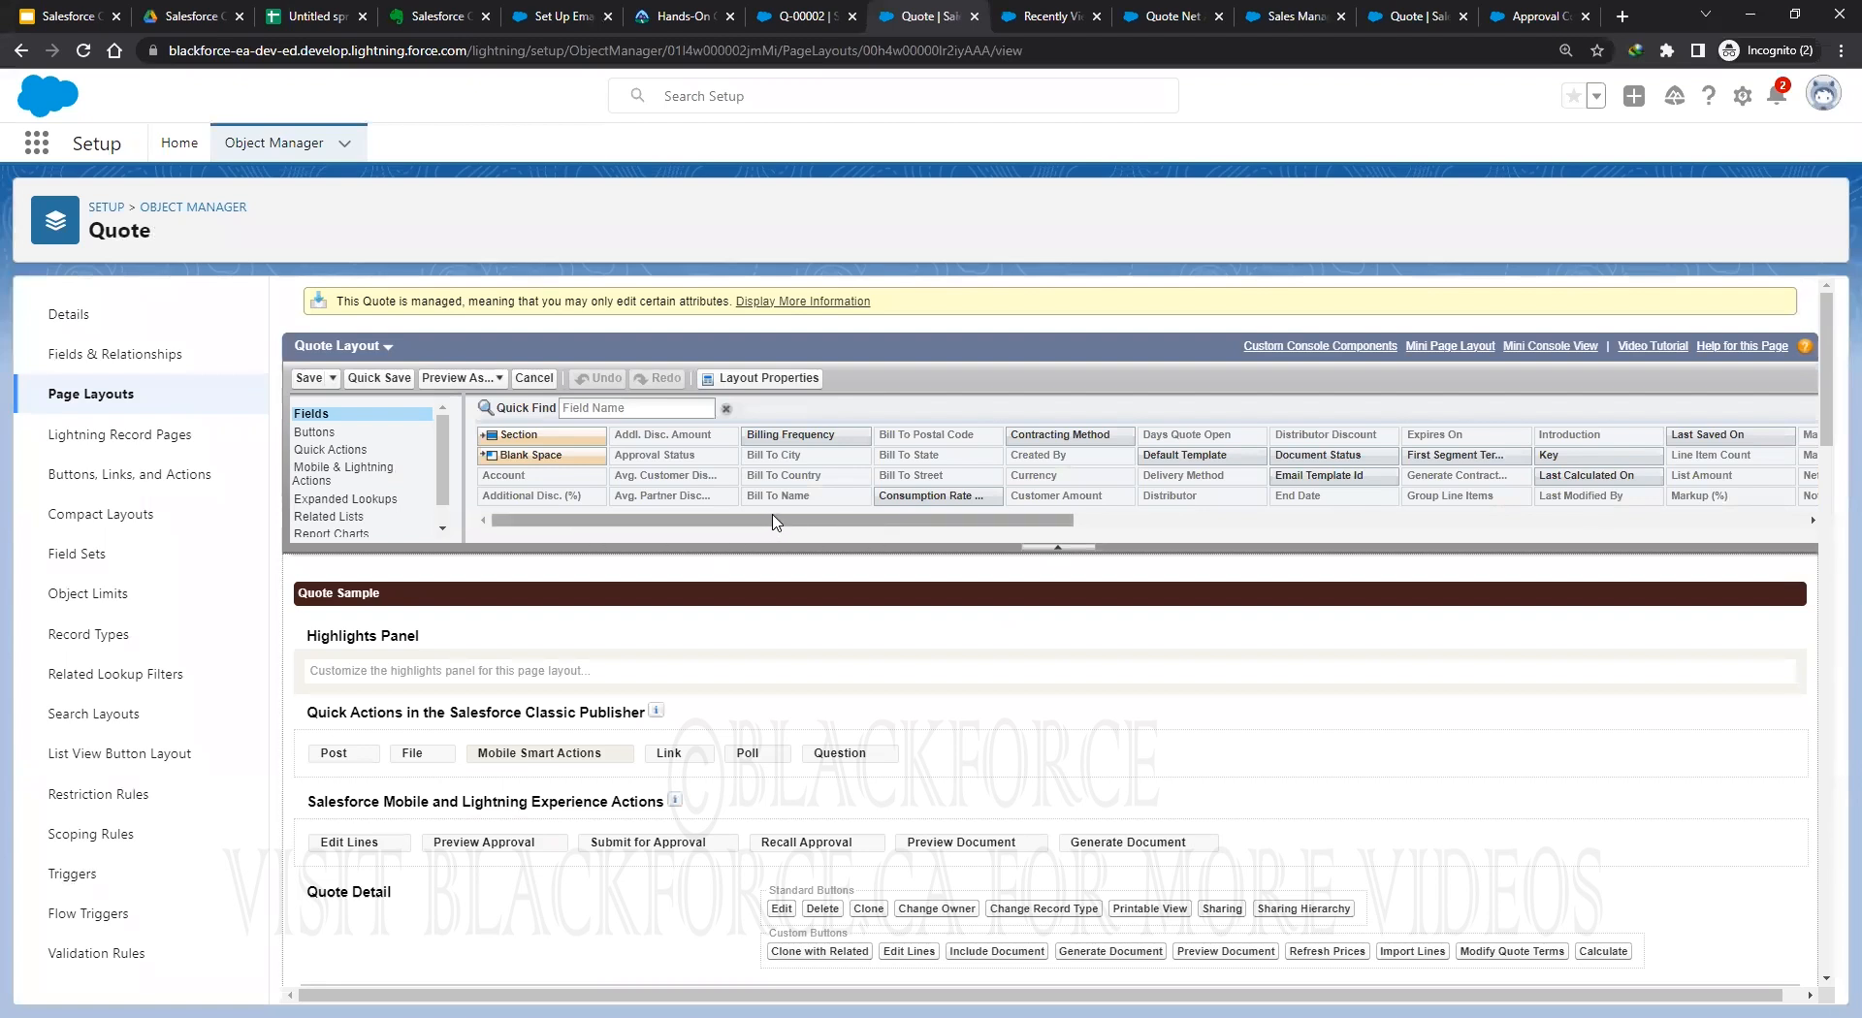
pyautogui.scroll(-4, 965, 760)
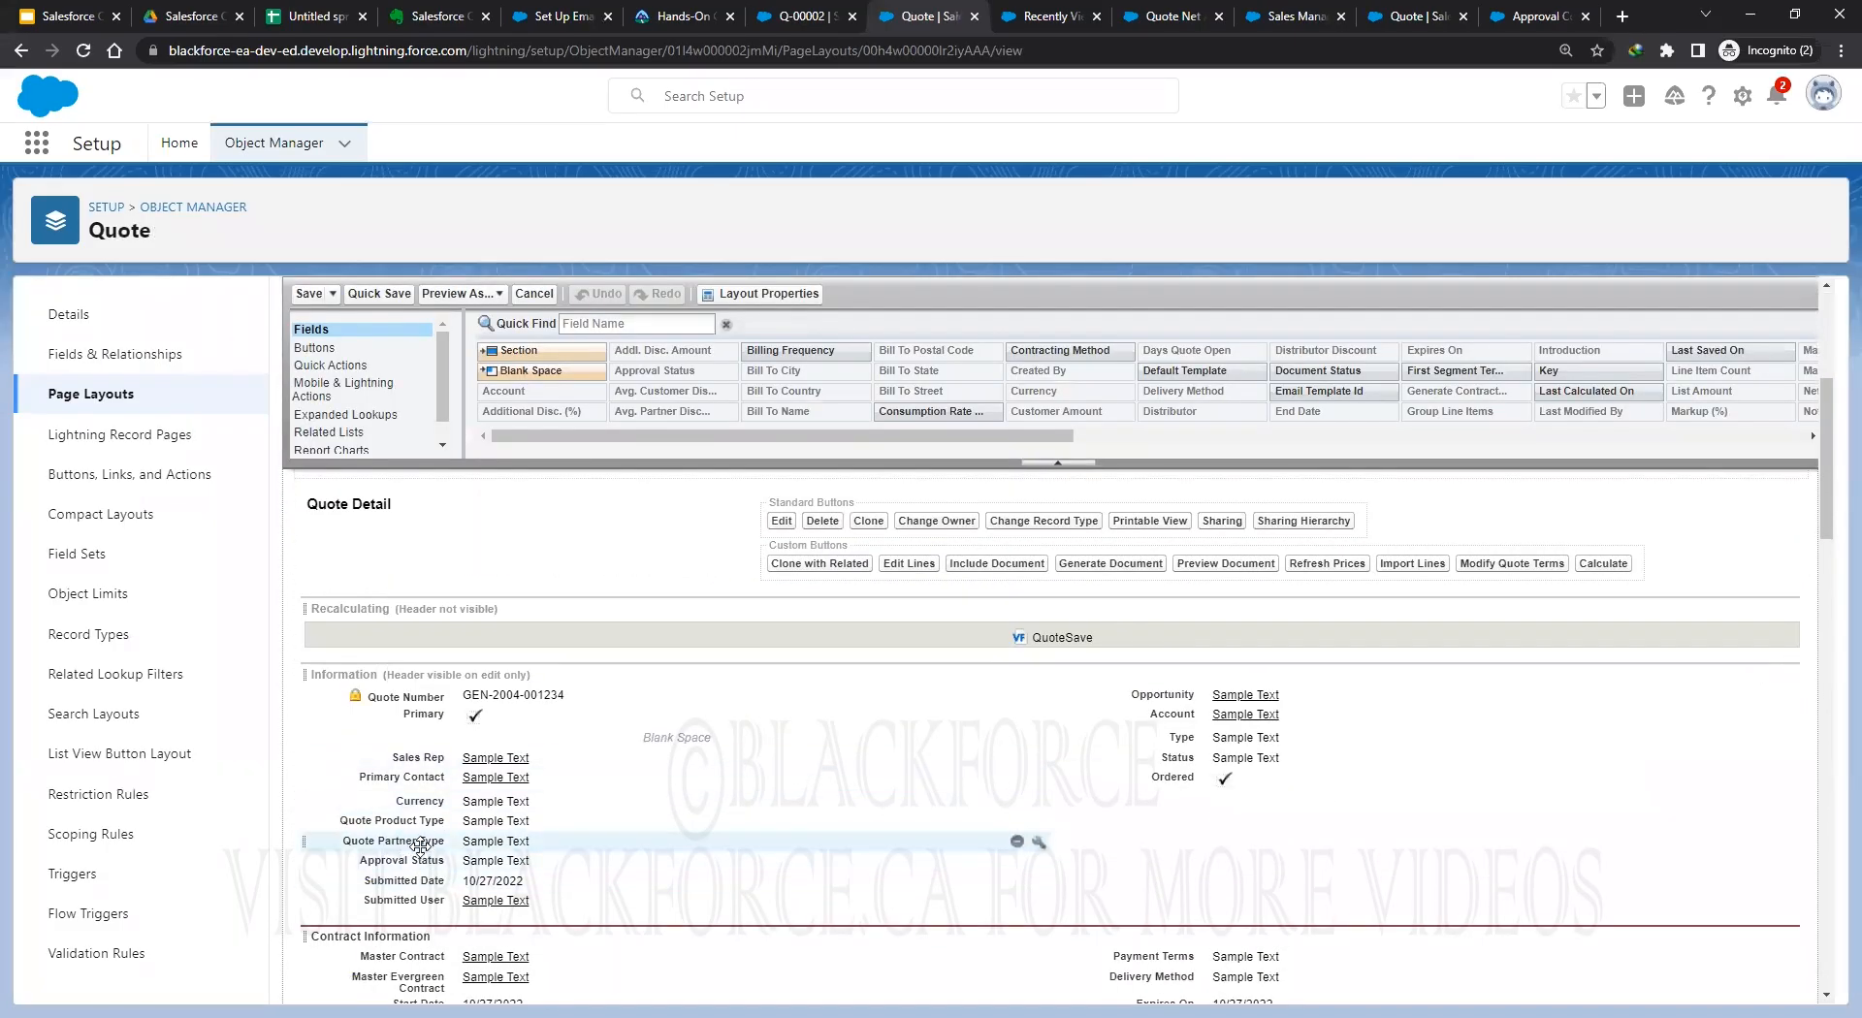
# Return to the Q-00002 record, review its Details, and reload the page.
pyautogui.click(800, 17)
pyautogui.scroll(4, 666, 582)
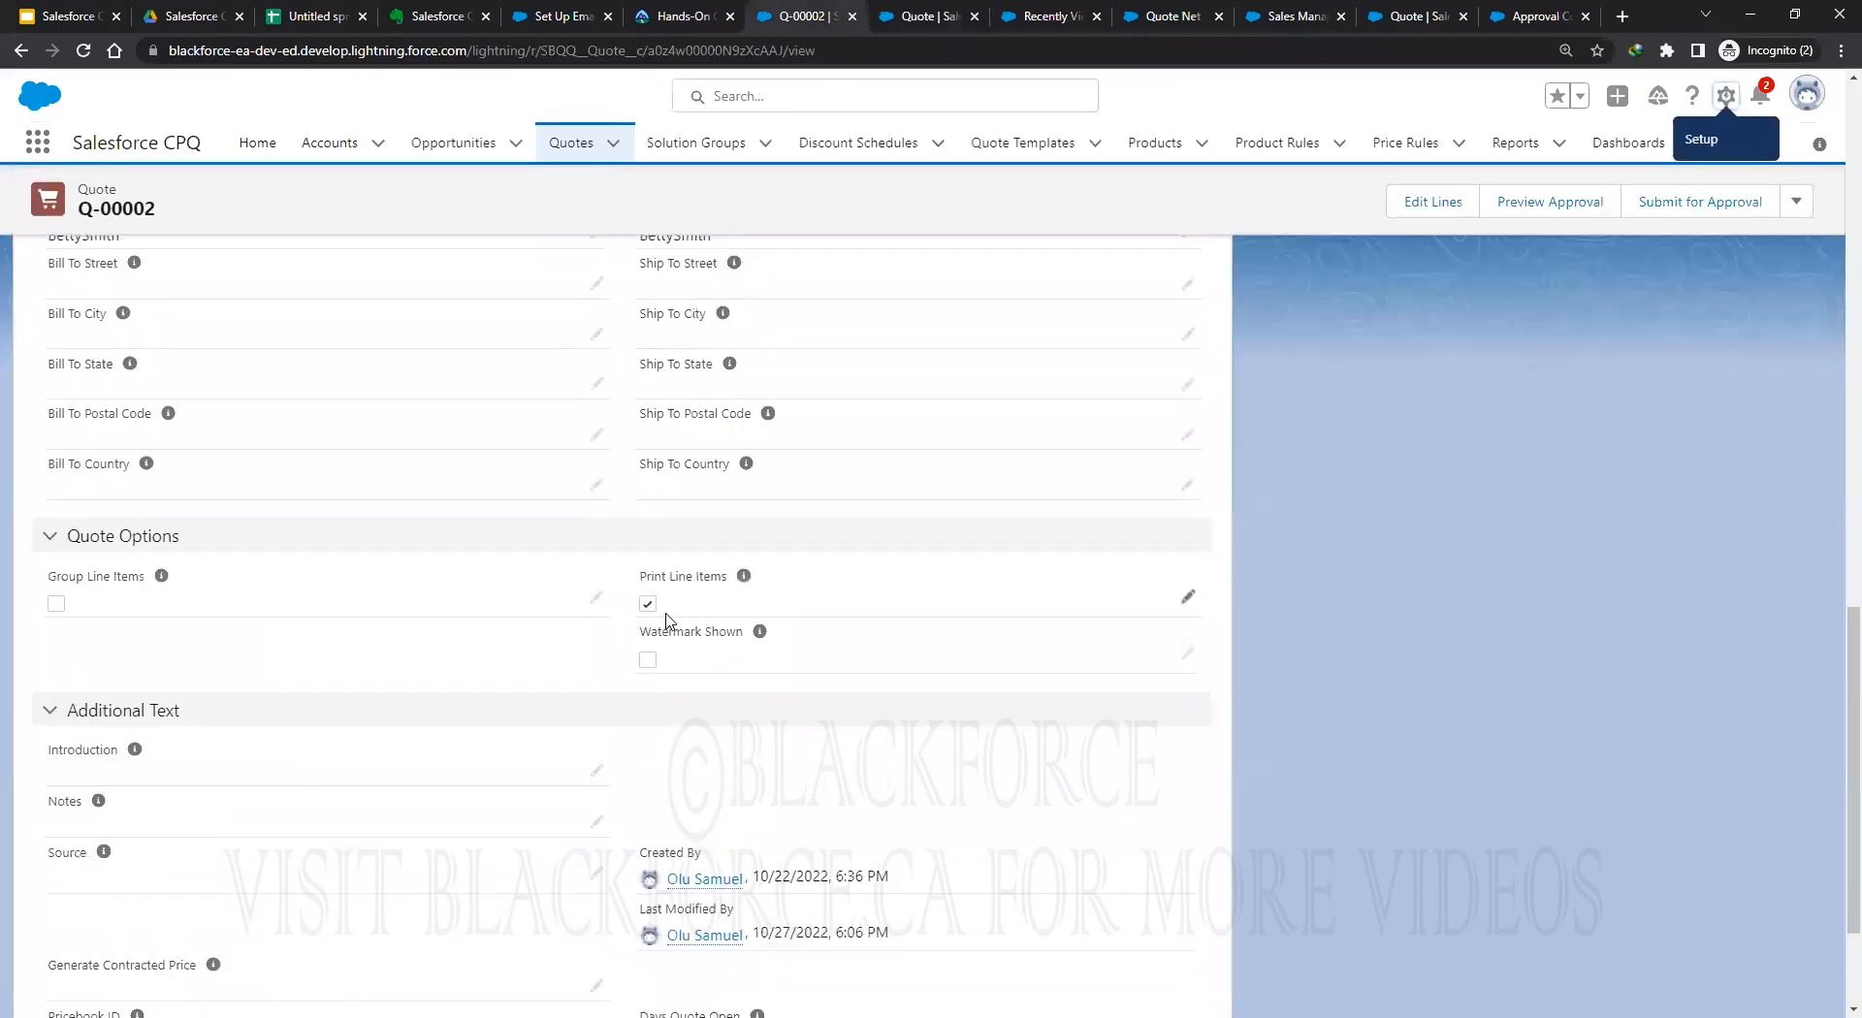
pyautogui.scroll(2, 667, 615)
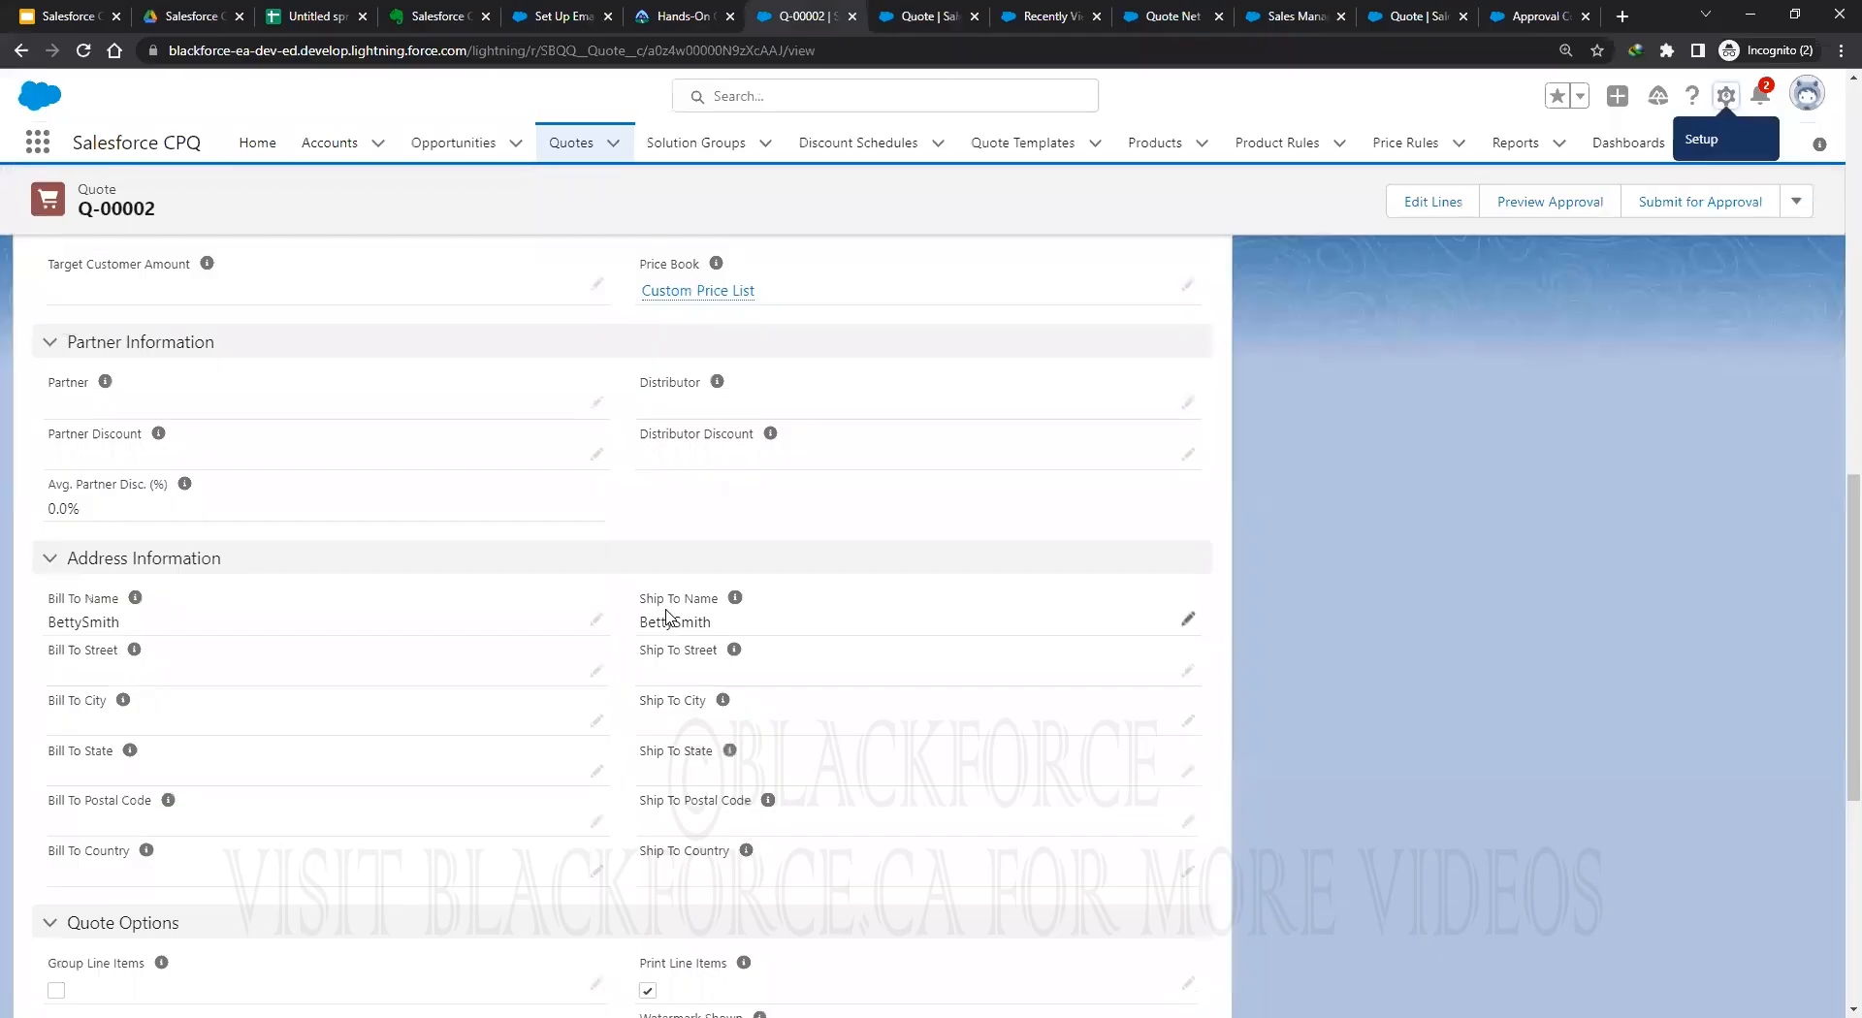
pyautogui.scroll(6, 666, 614)
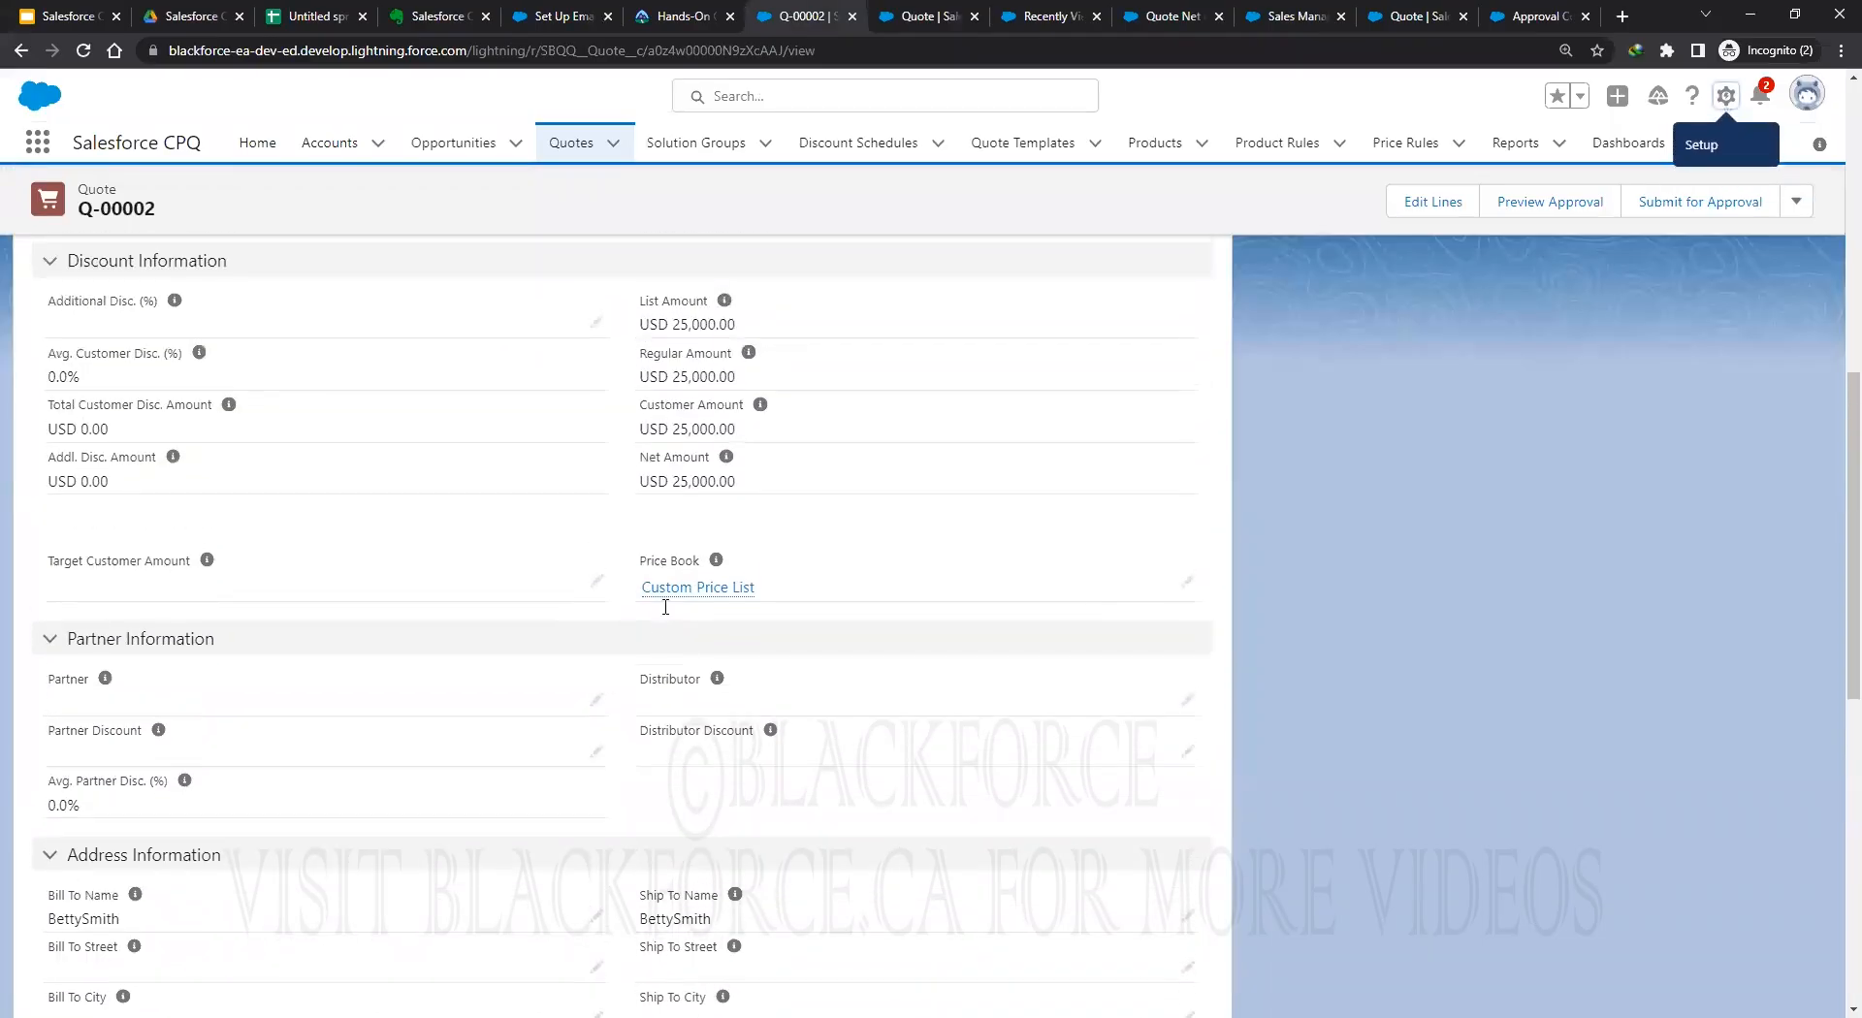
pyautogui.scroll(3, 664, 608)
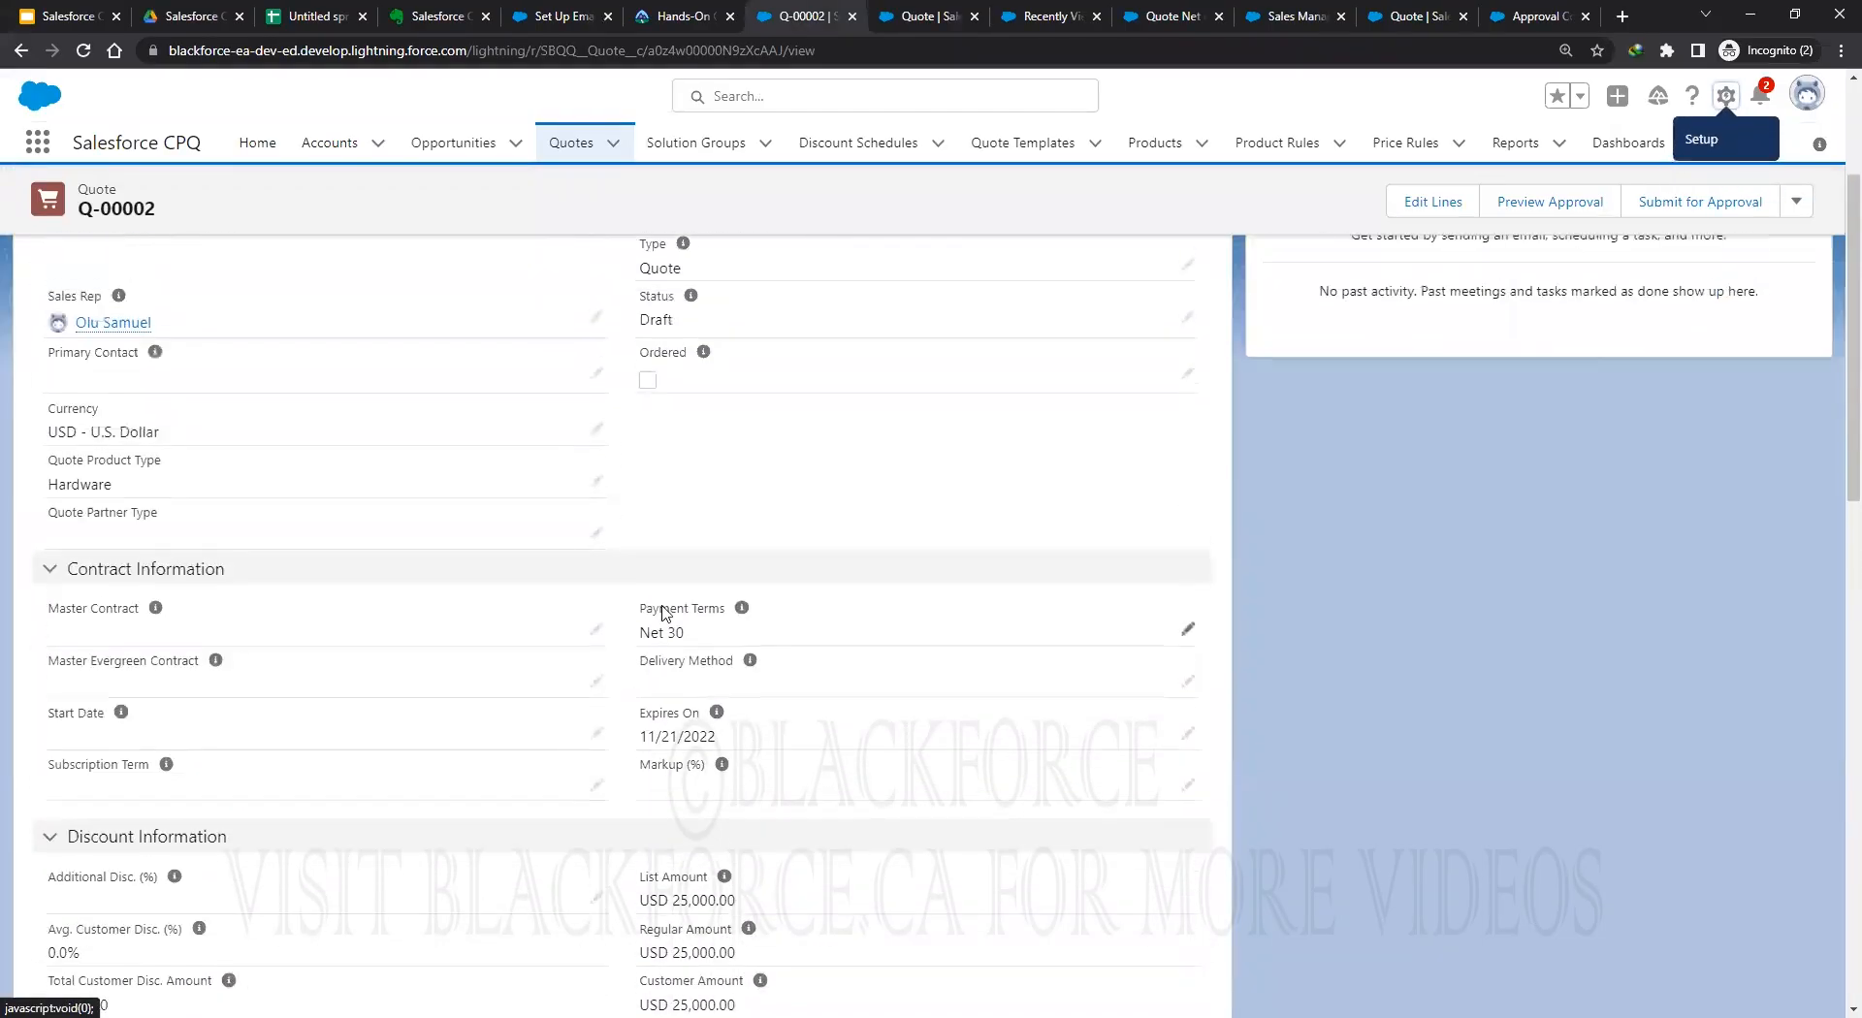
pyautogui.scroll(2, 663, 612)
pyautogui.scroll(-1, 667, 613)
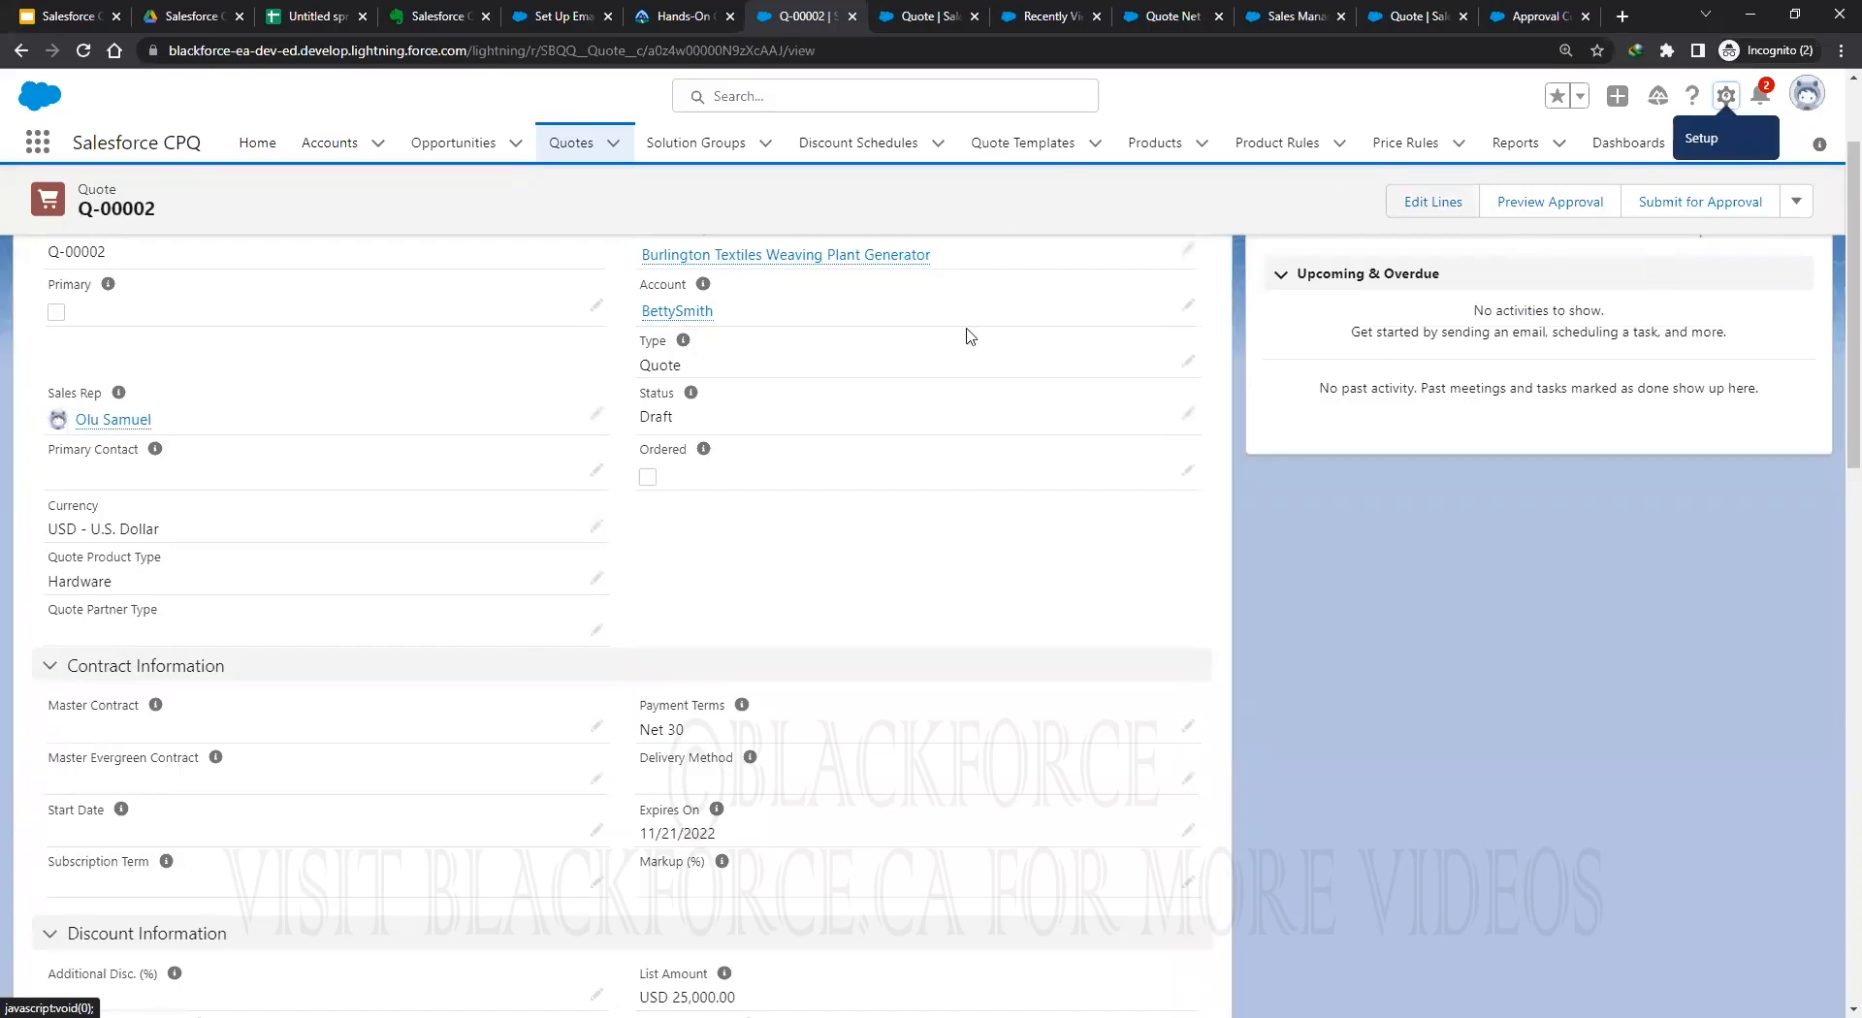
pyautogui.scroll(2, 1126, 532)
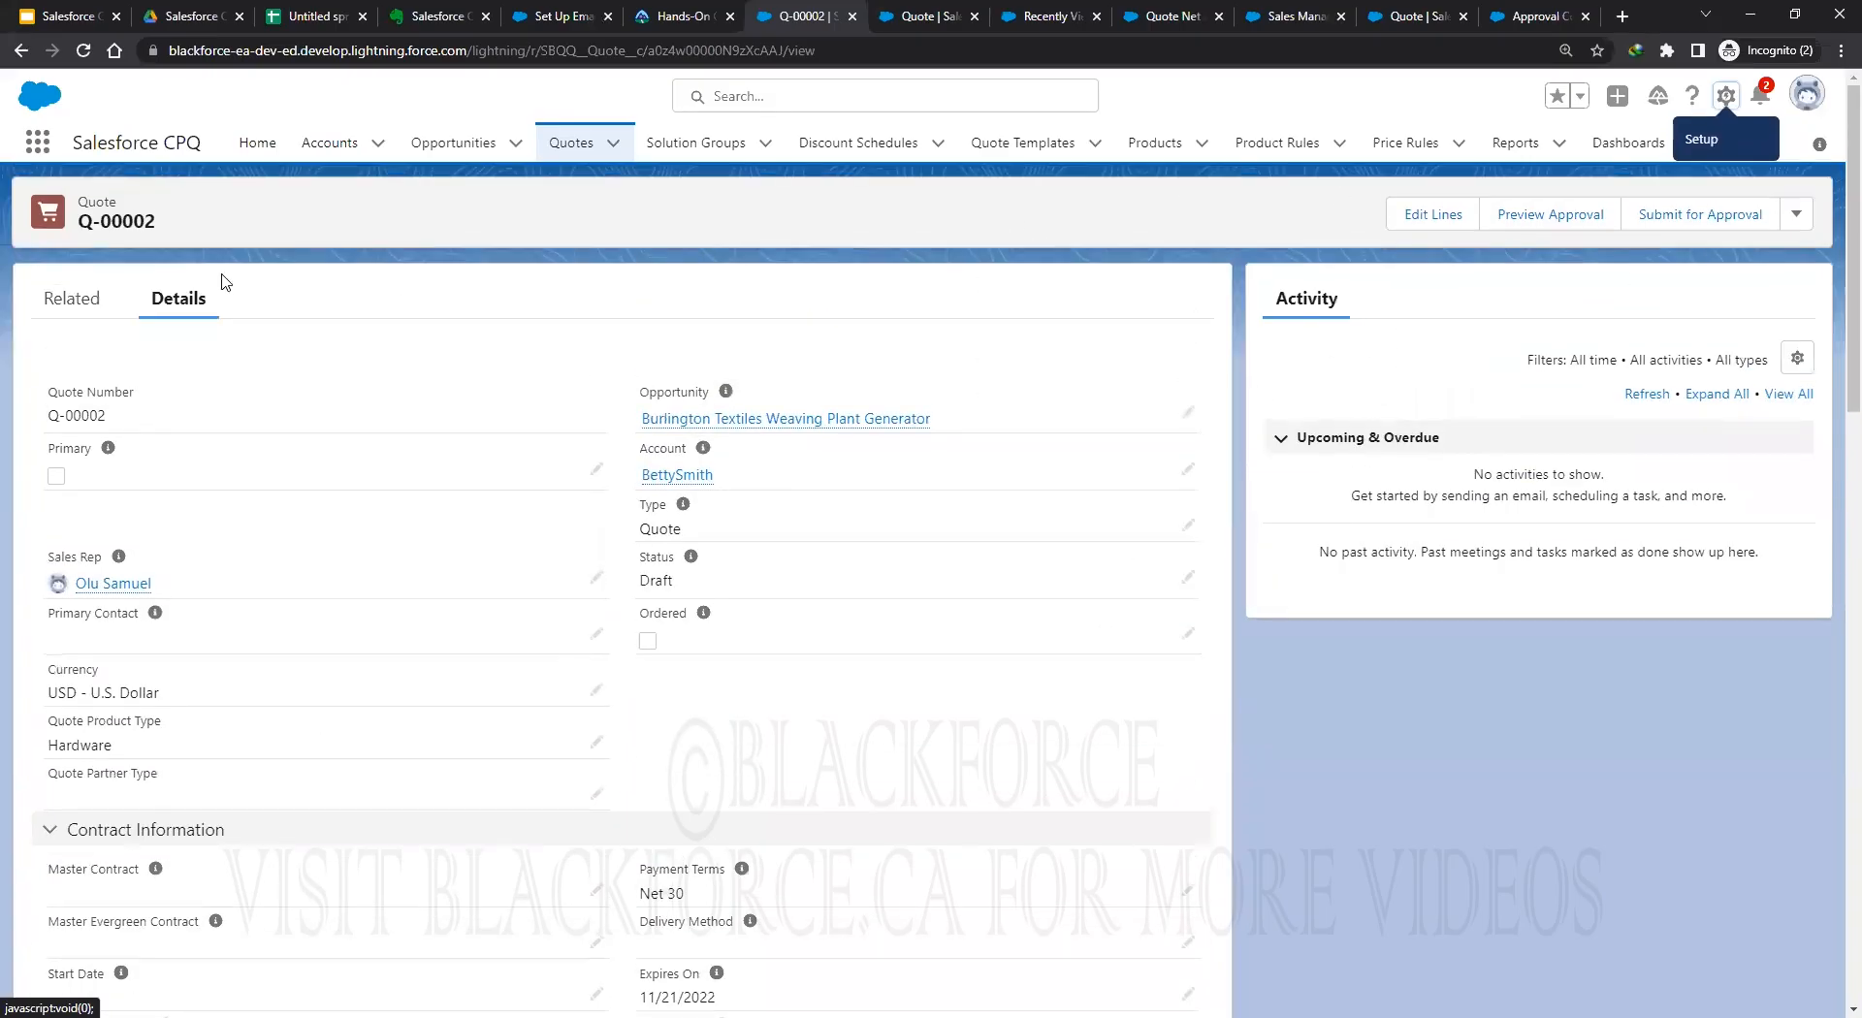
pyautogui.scroll(-2, 581, 679)
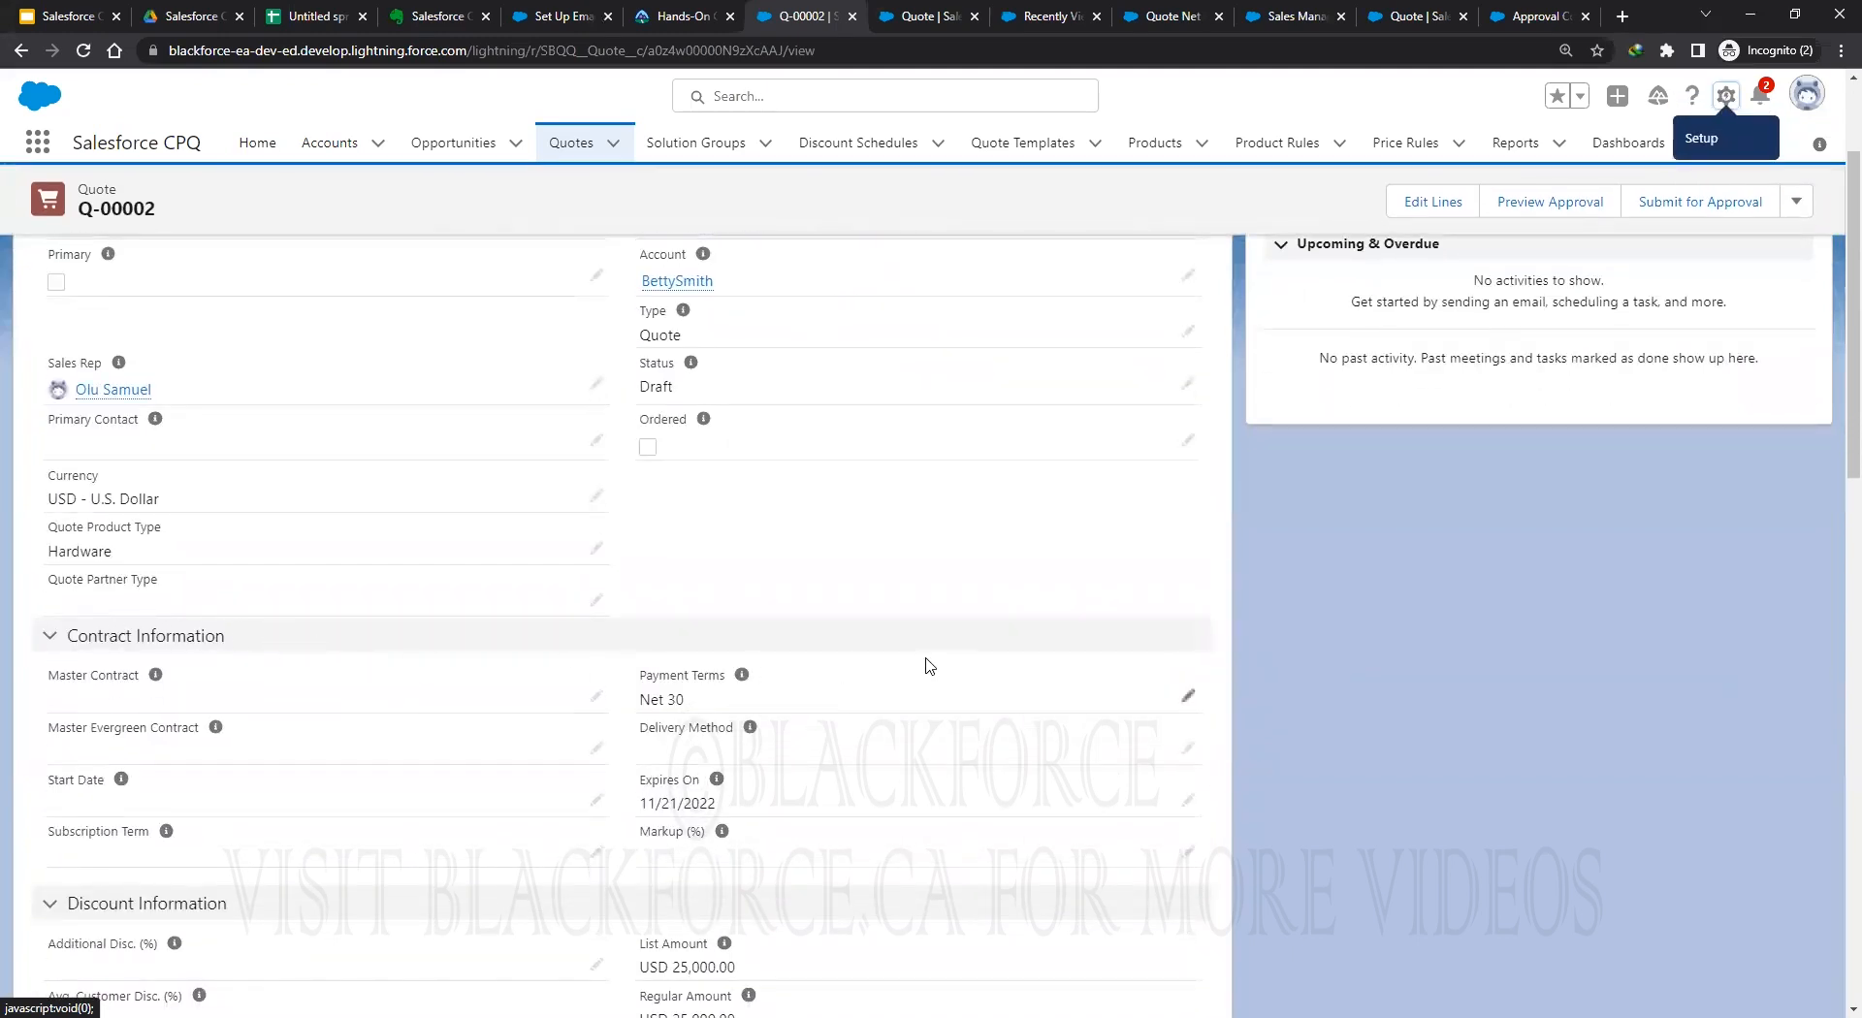
pyautogui.click(82, 49)
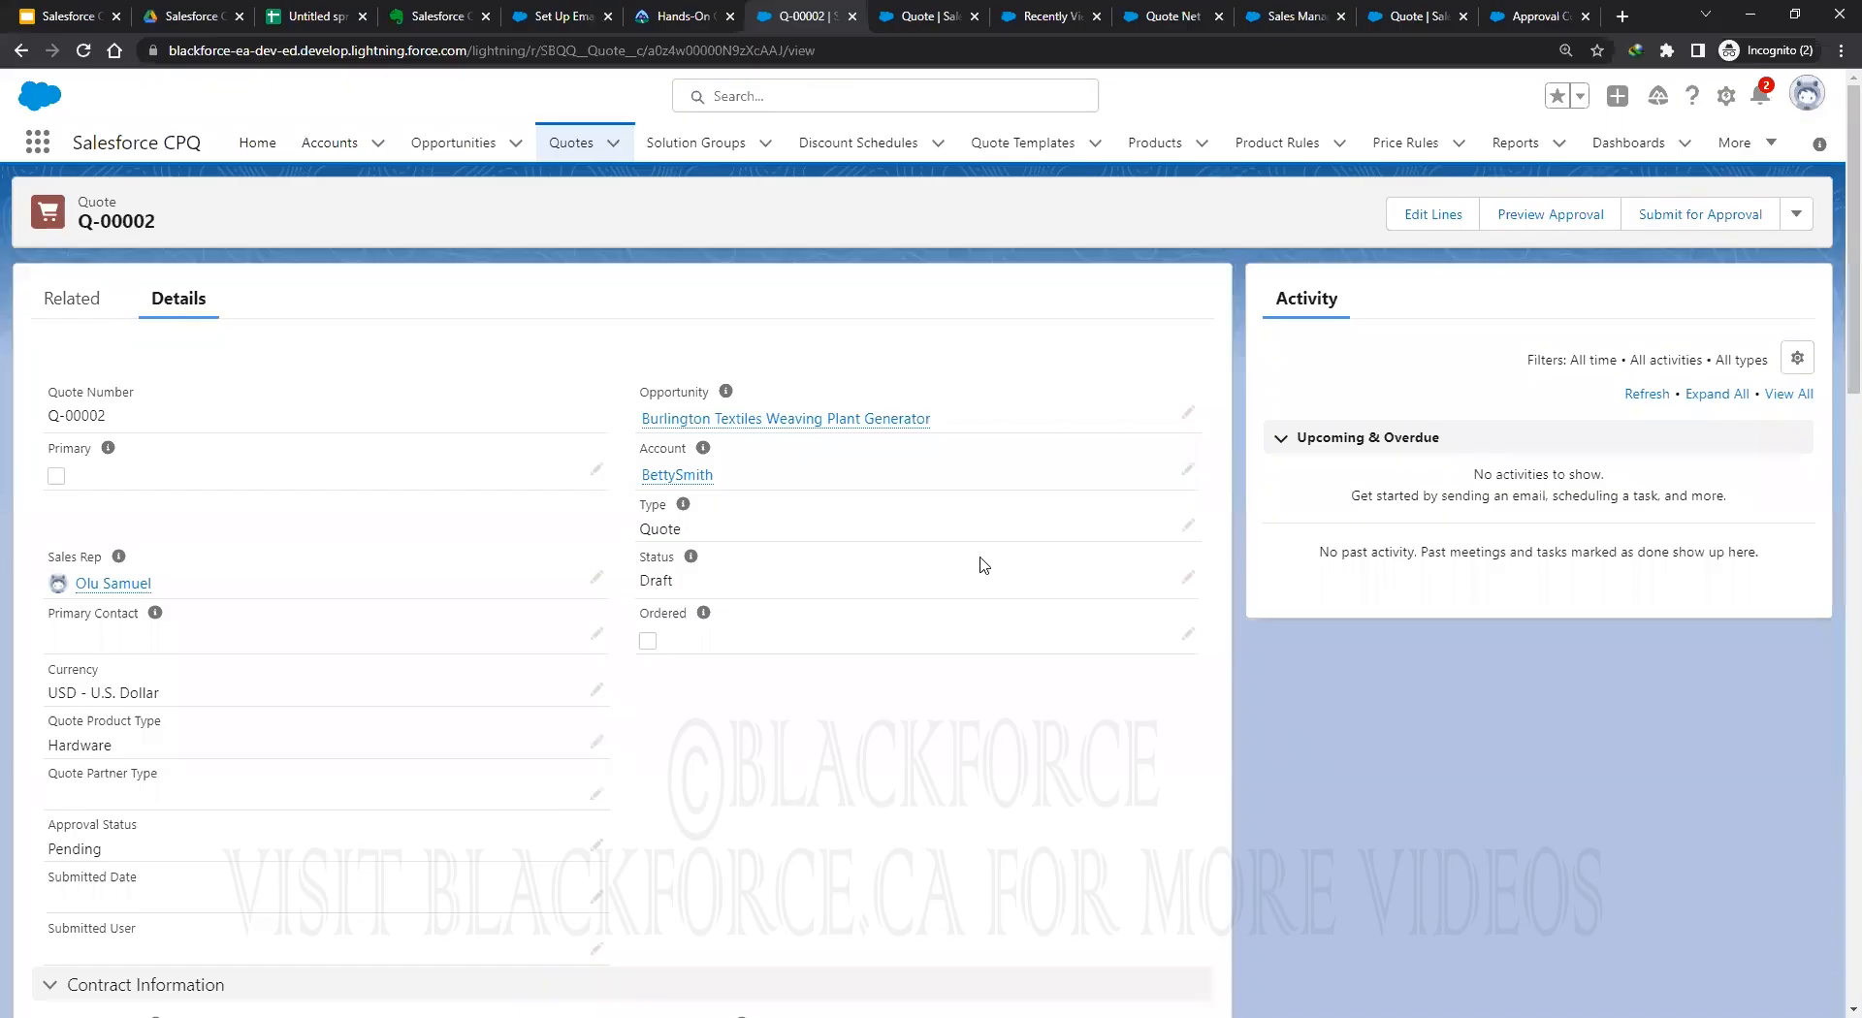
# Open approval A-00000 from the quote's Related Approvals list in a new tab.
pyautogui.click(68, 299)
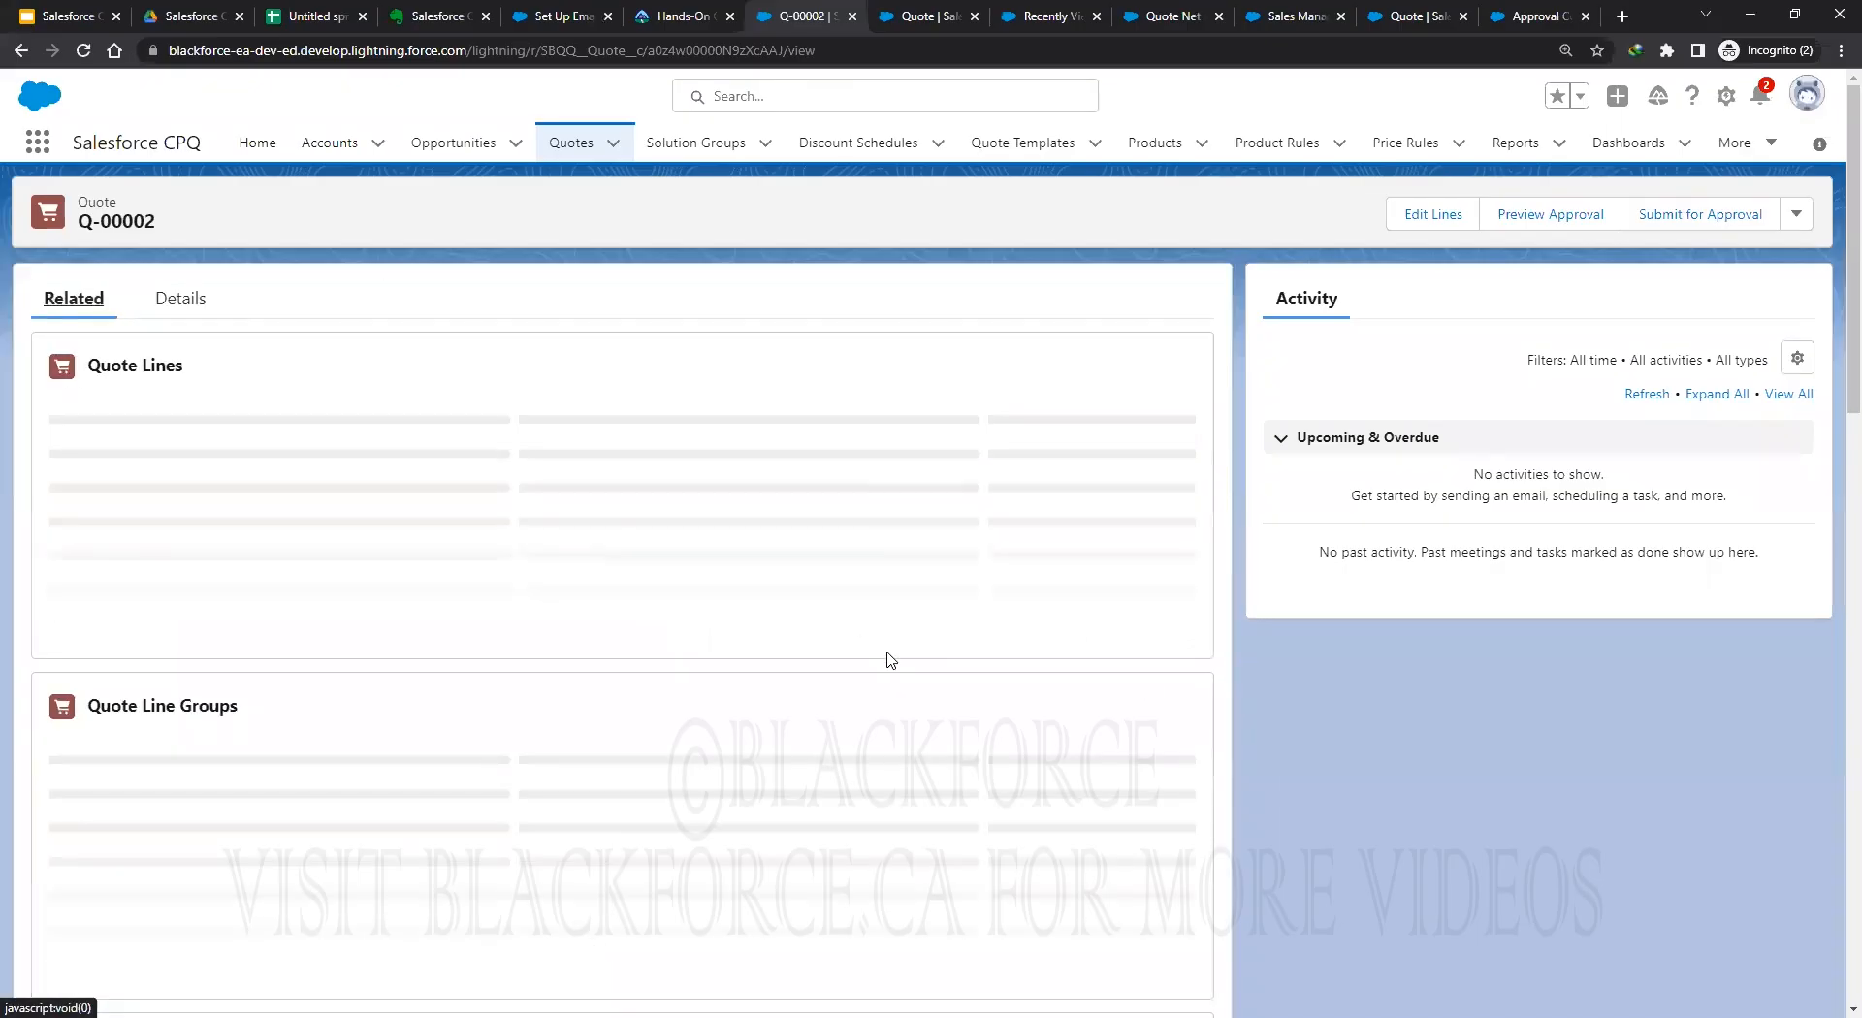
pyautogui.scroll(-2, 886, 659)
pyautogui.scroll(1, 885, 656)
pyautogui.scroll(-2, 868, 687)
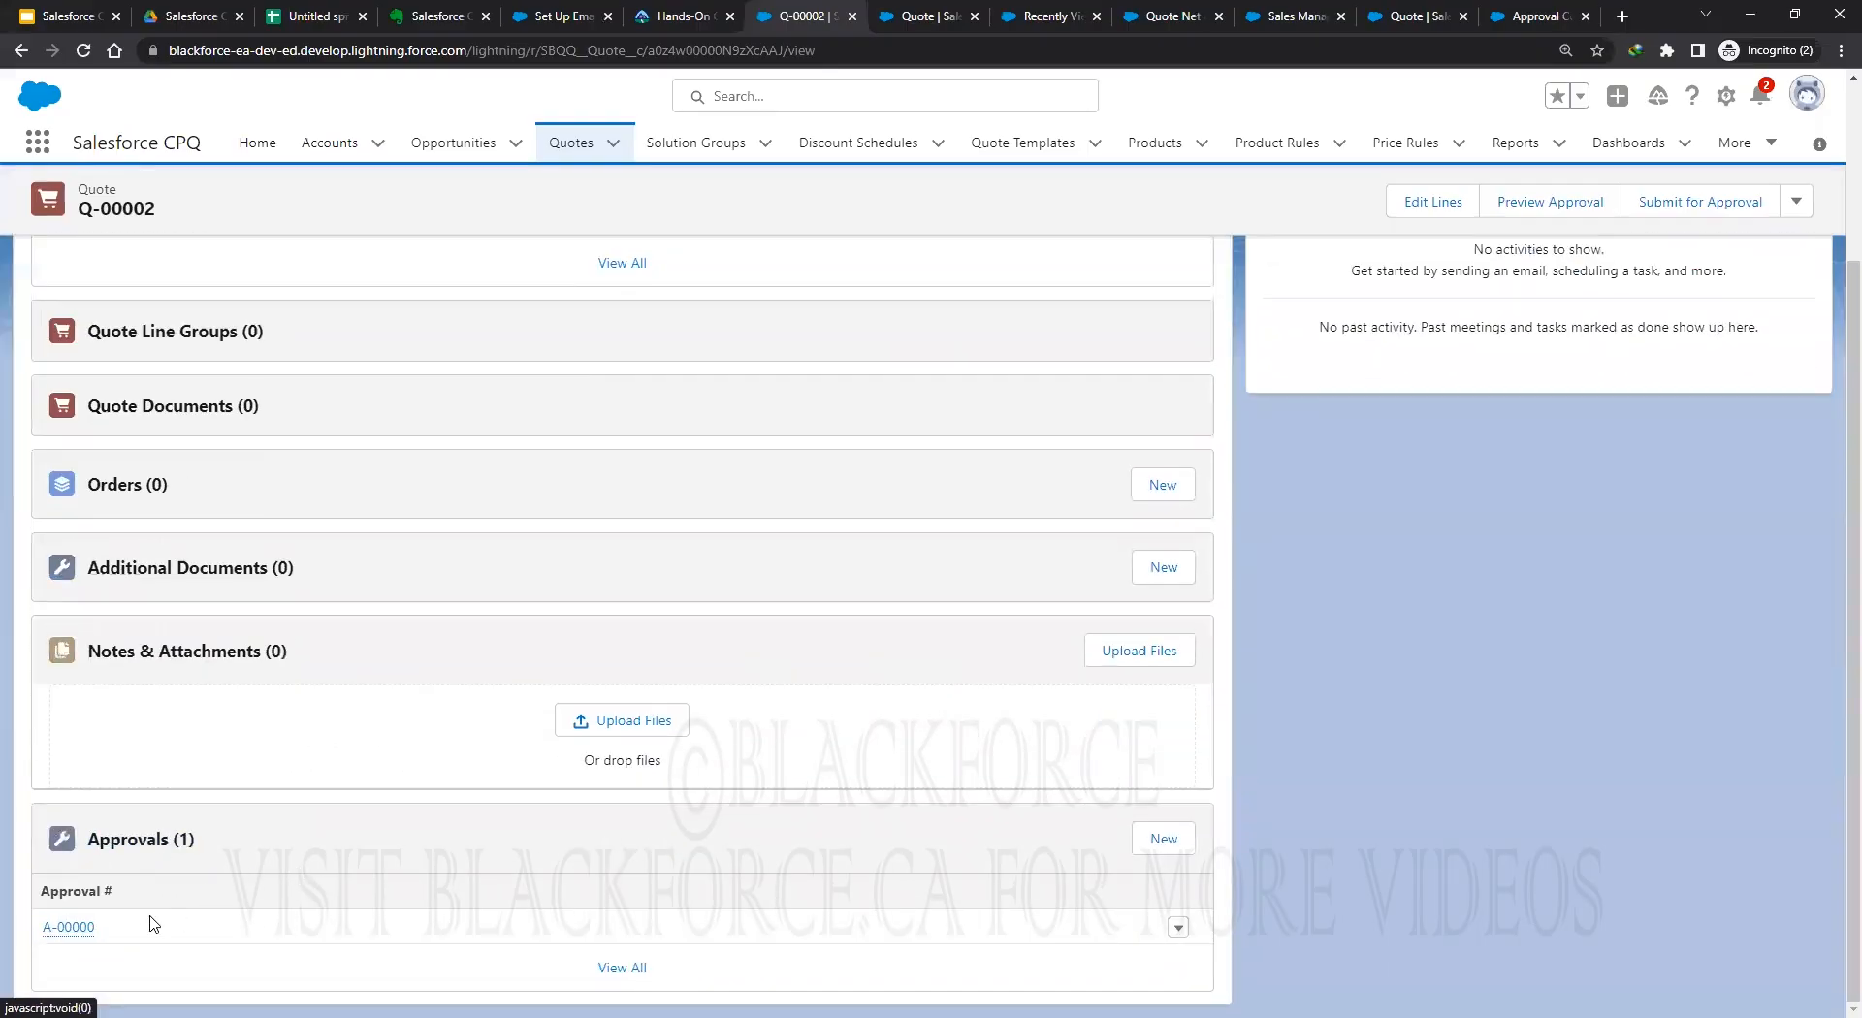
pyautogui.rightClick(70, 929)
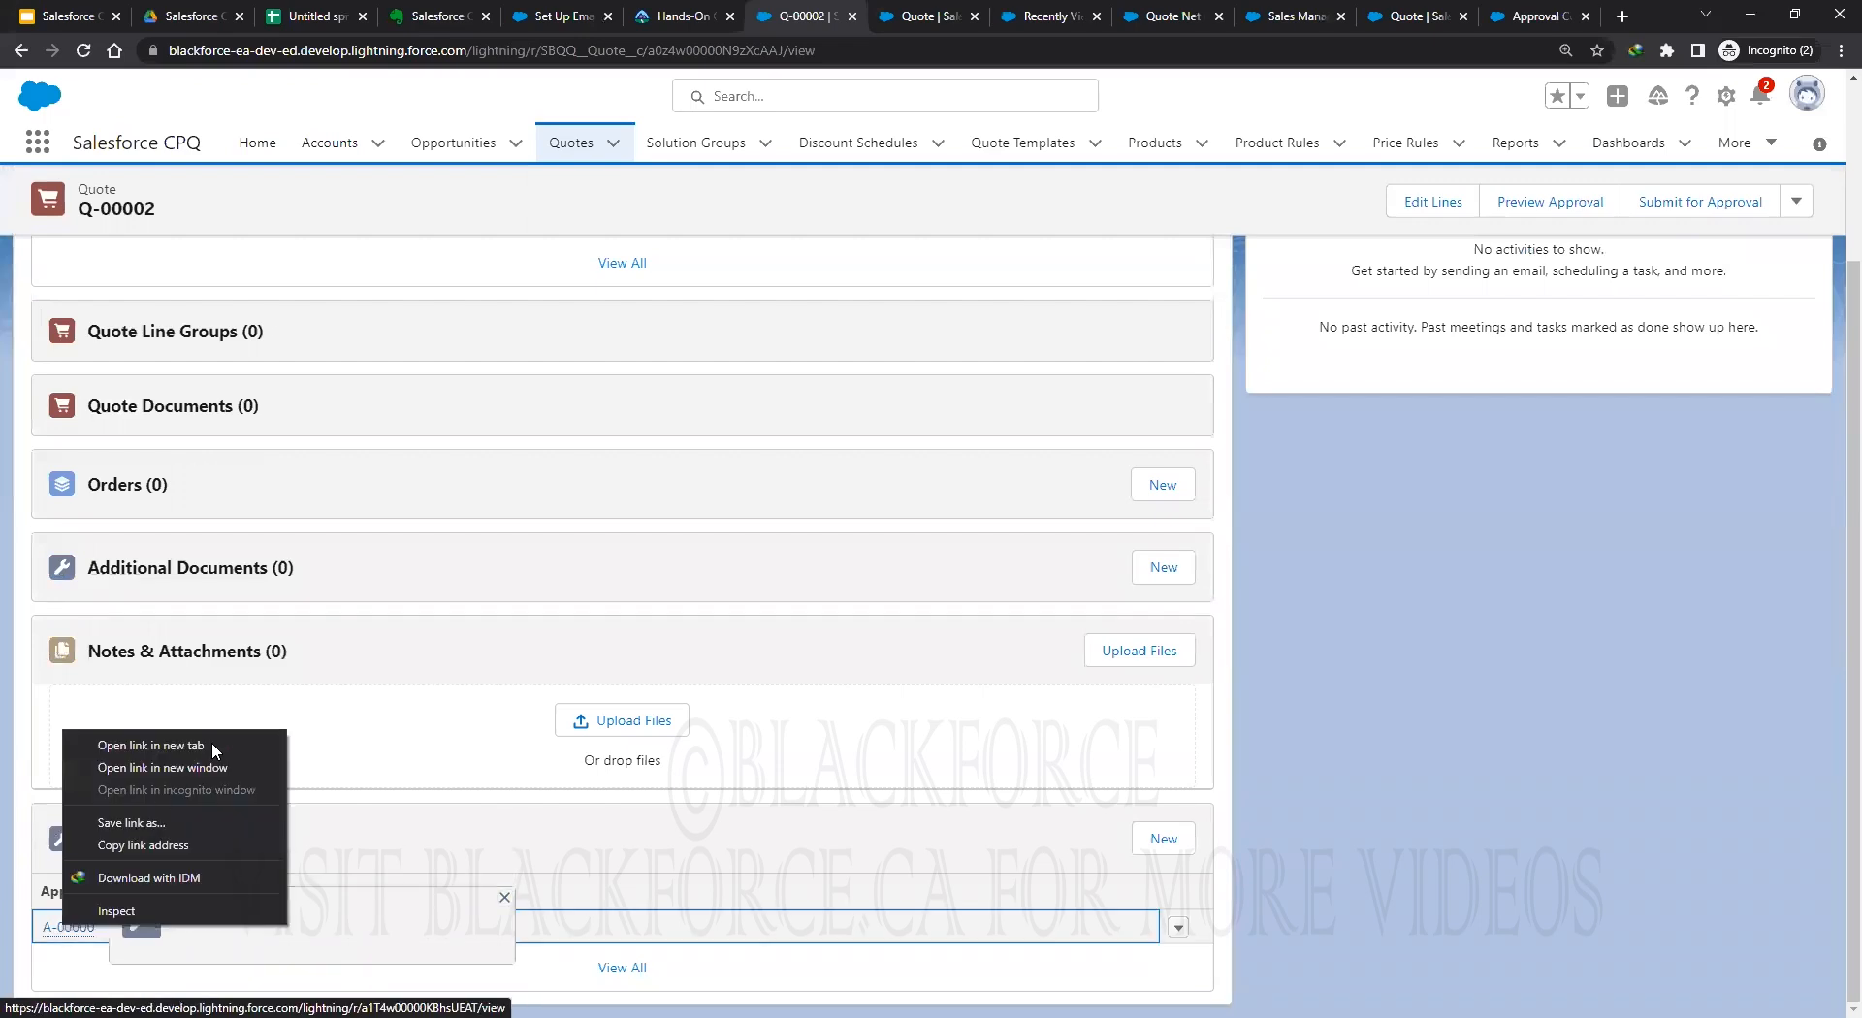
pyautogui.click(215, 742)
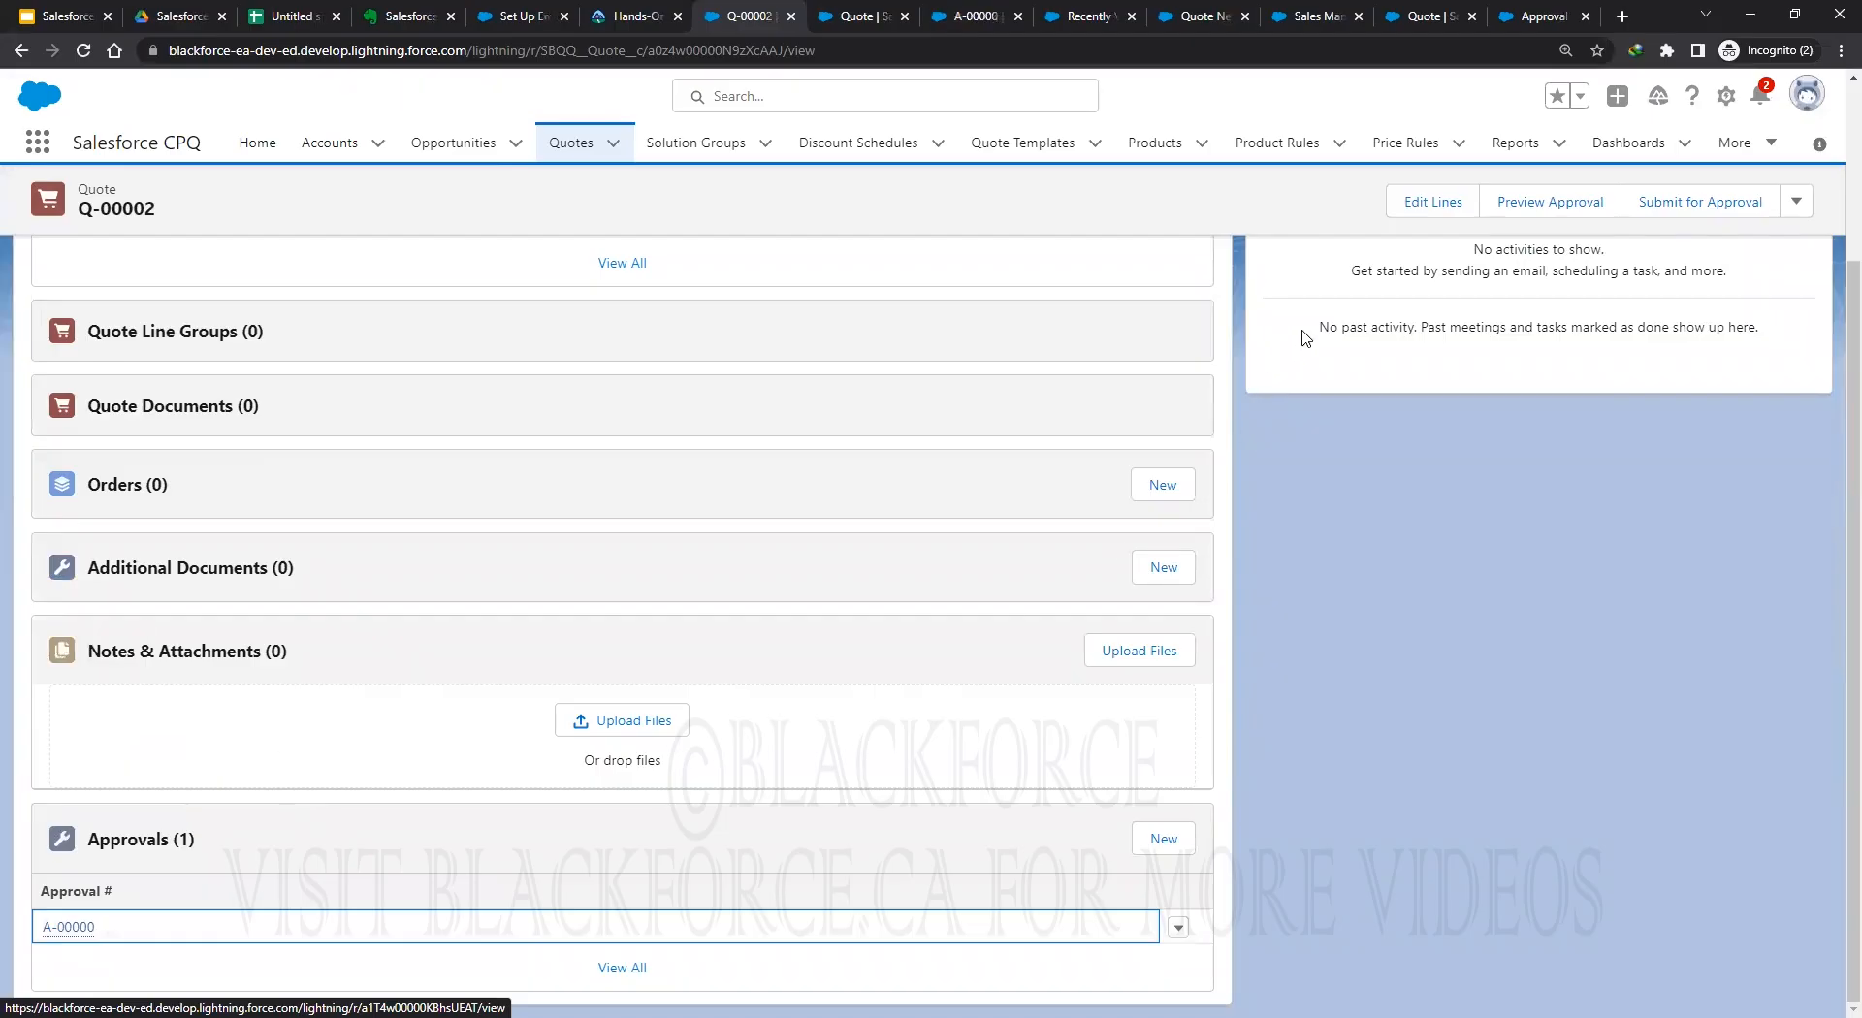
# Close the page layout editor tab and return to quote Q-00002.
pyautogui.click(851, 16)
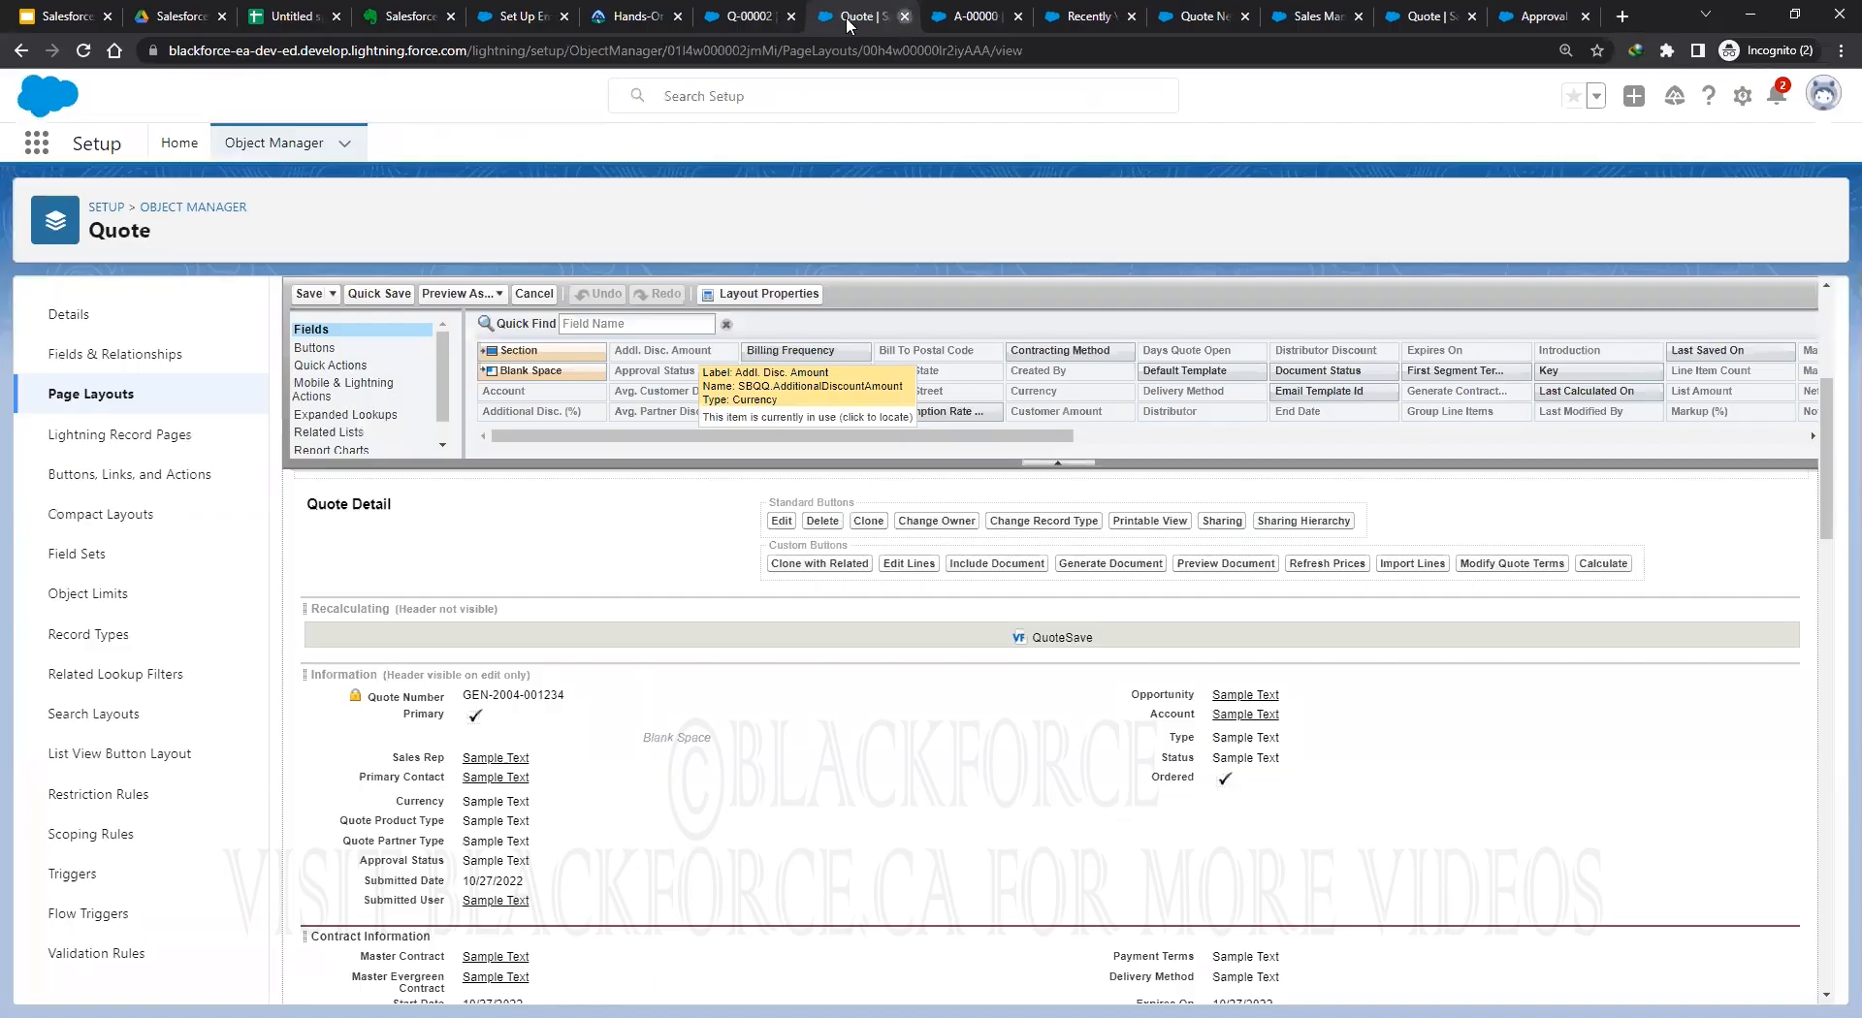
pyautogui.click(905, 17)
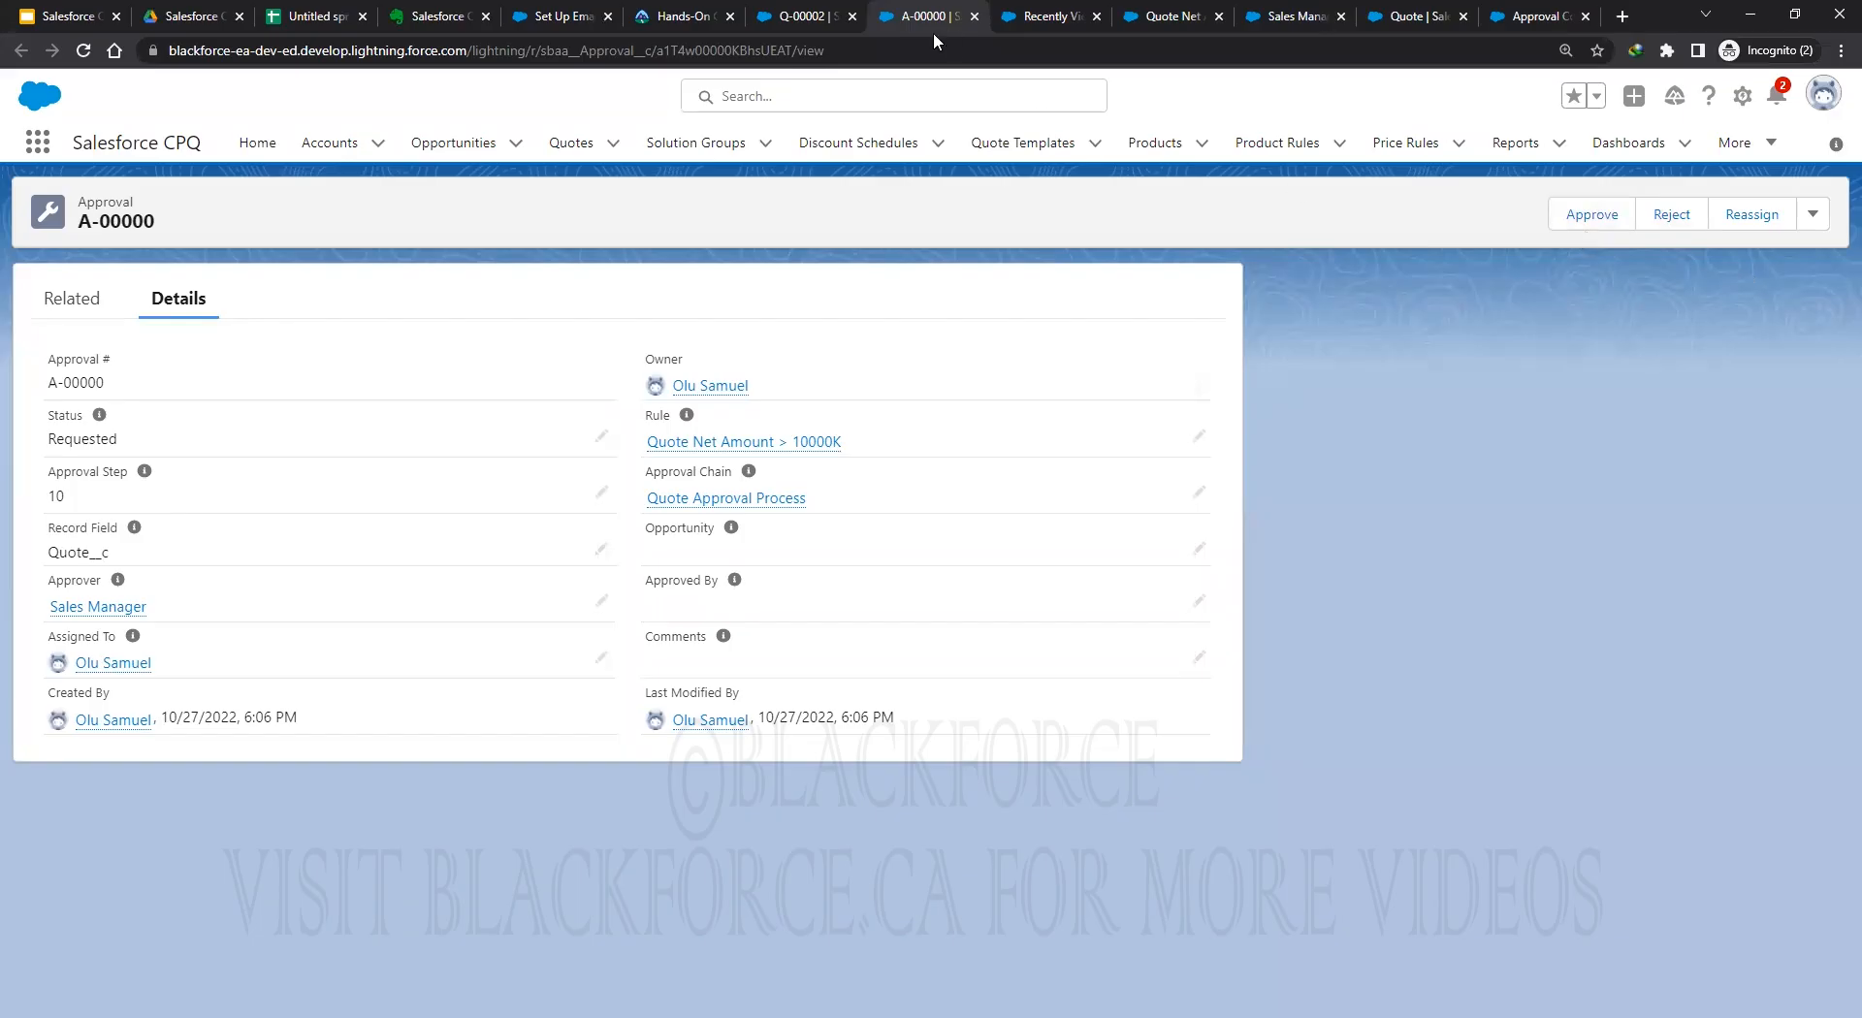
pyautogui.click(812, 17)
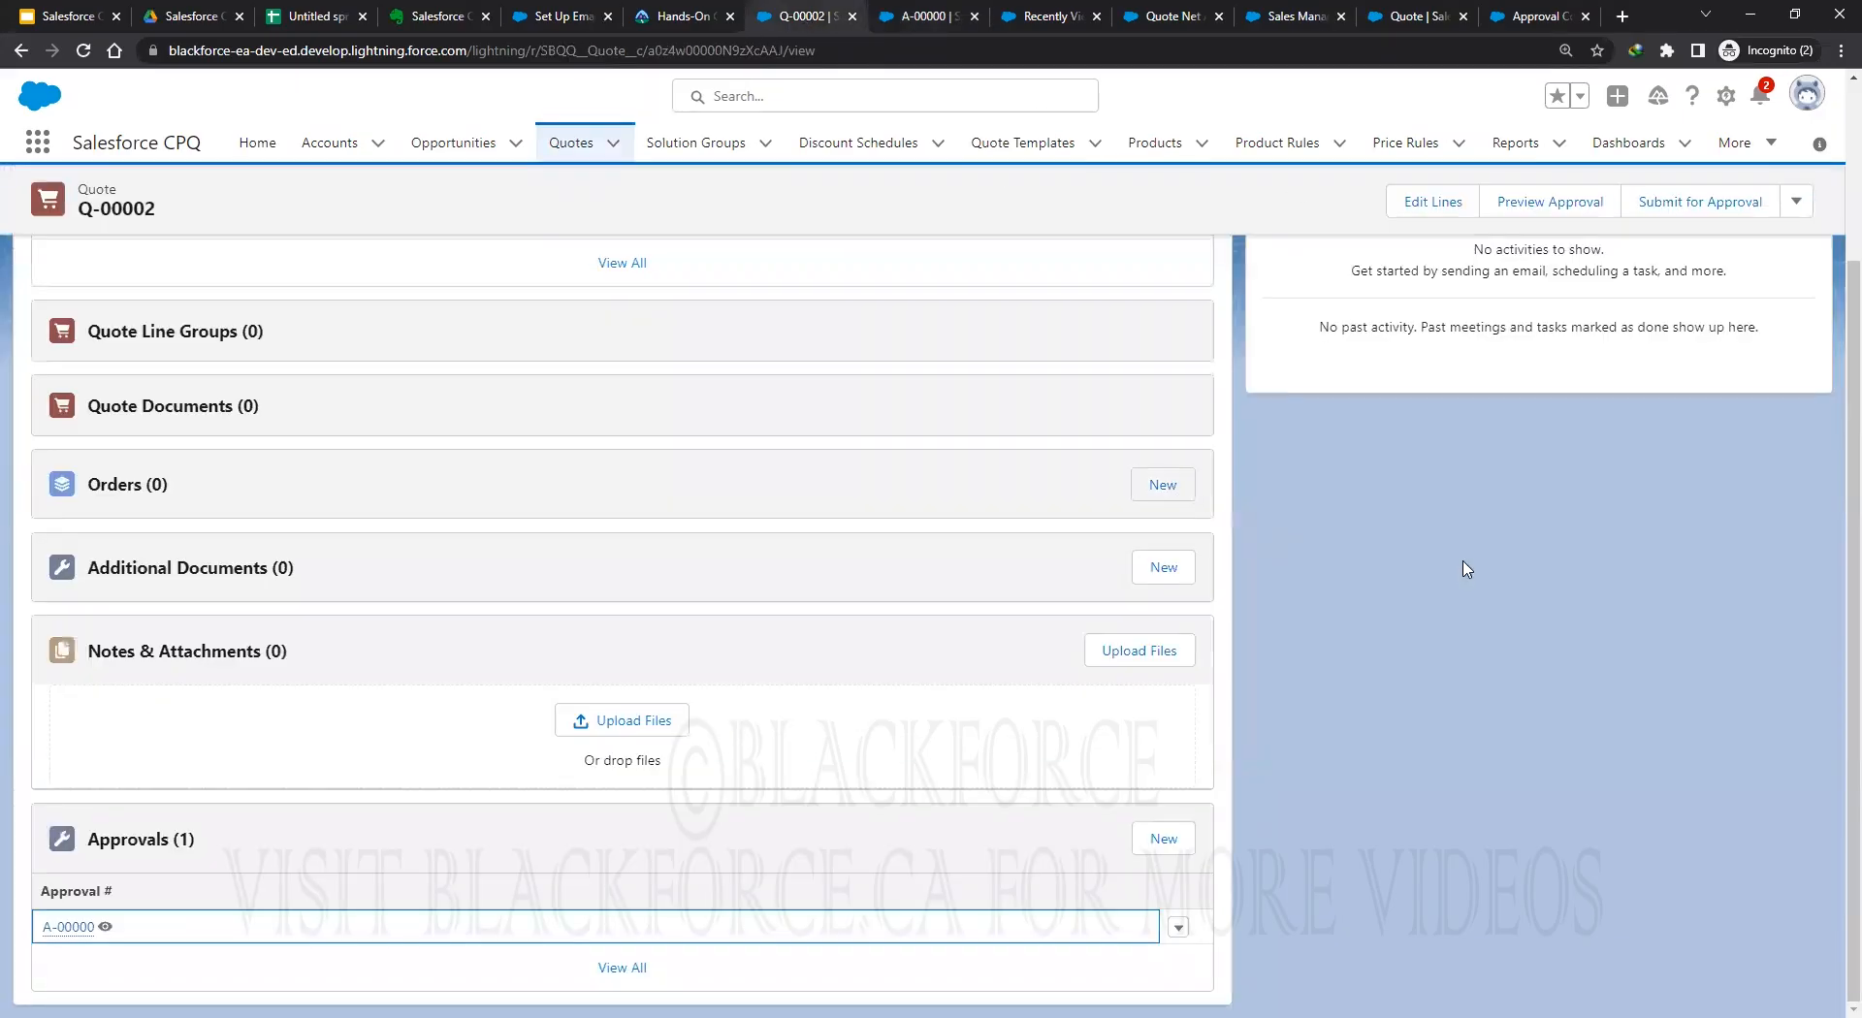
pyautogui.scroll(3, 1460, 569)
pyautogui.click(1793, 217)
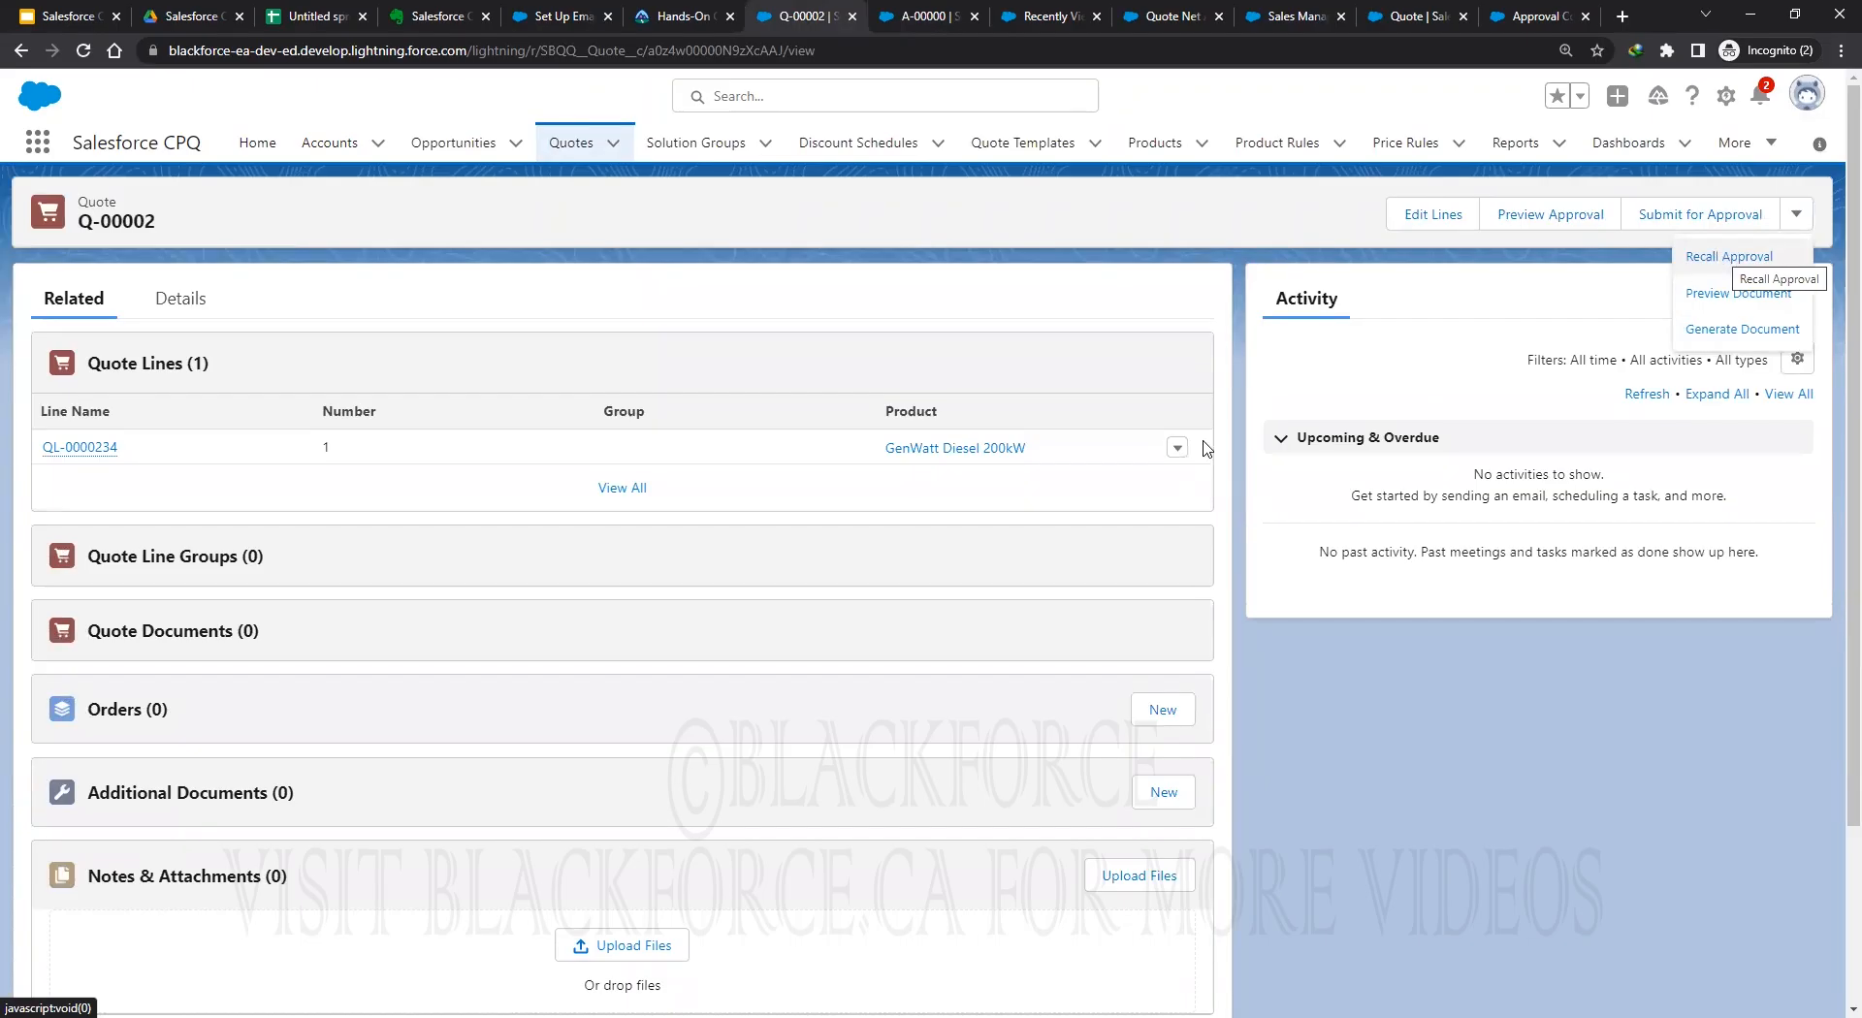
# Recall Q-00002's approval, then confirm A-00000 can no longer be approved.
pyautogui.click(1722, 257)
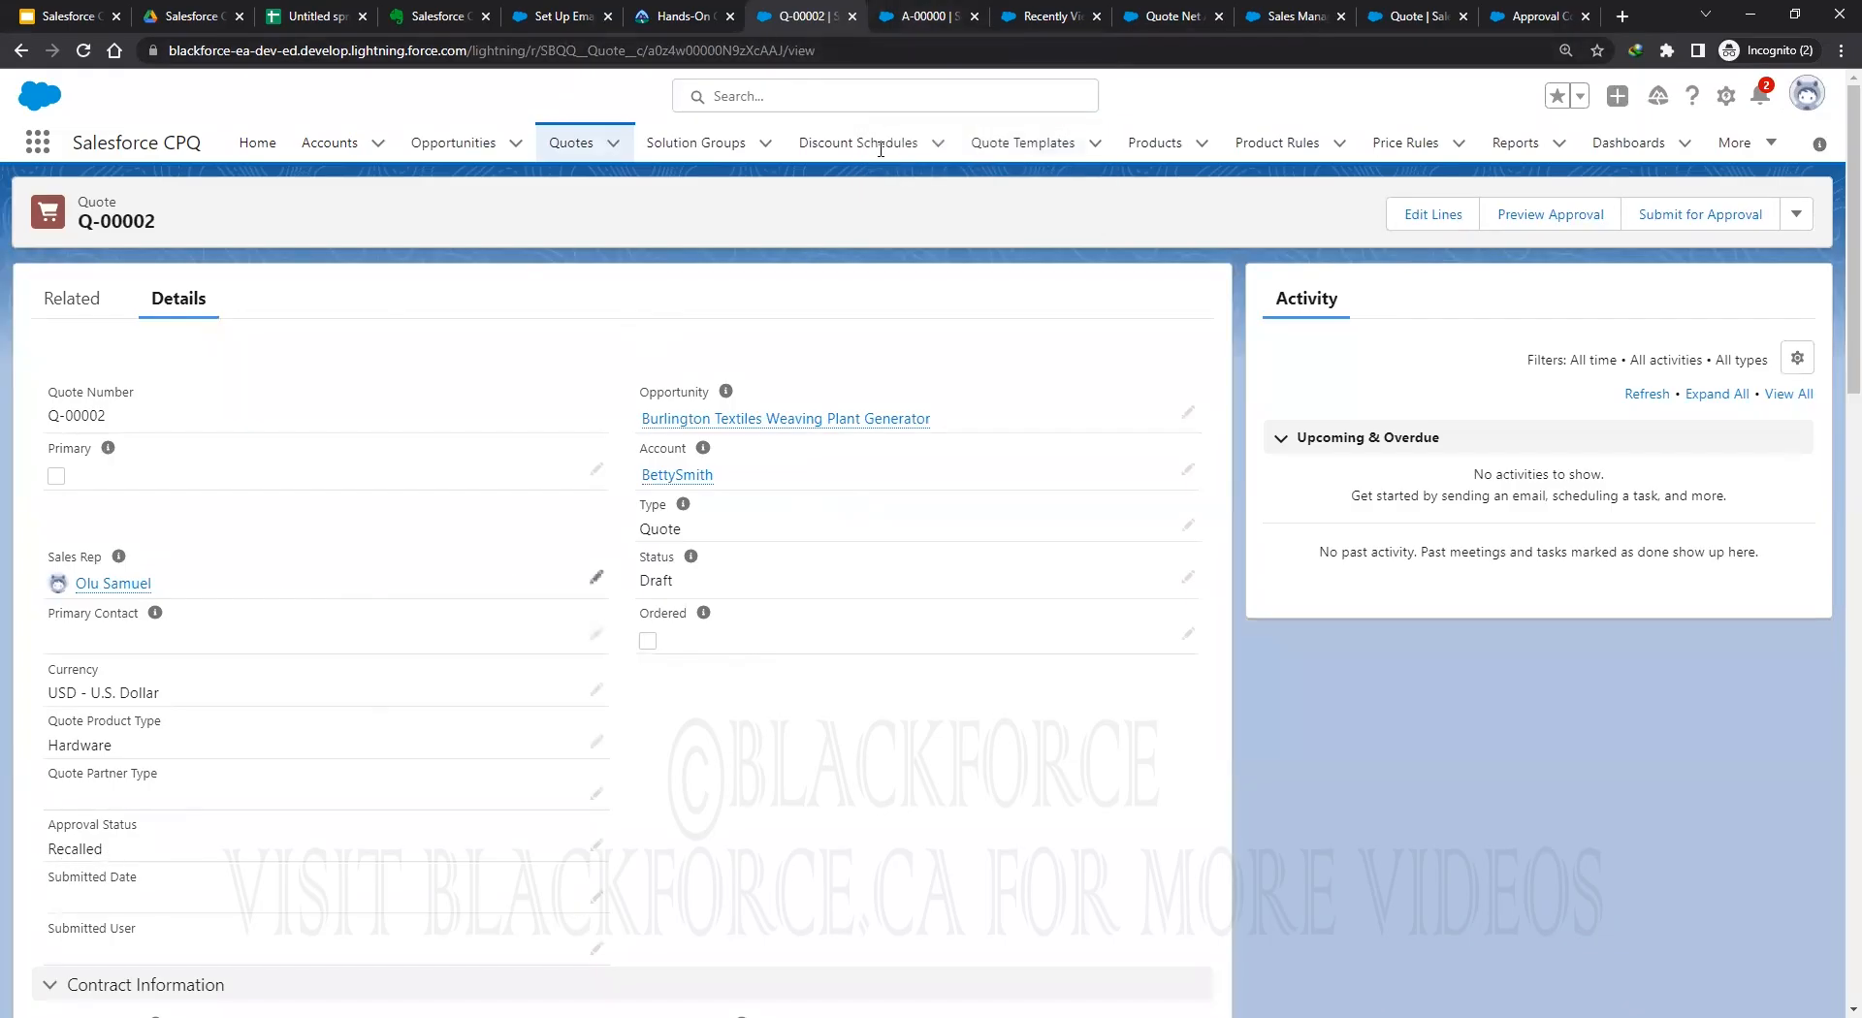
pyautogui.click(916, 18)
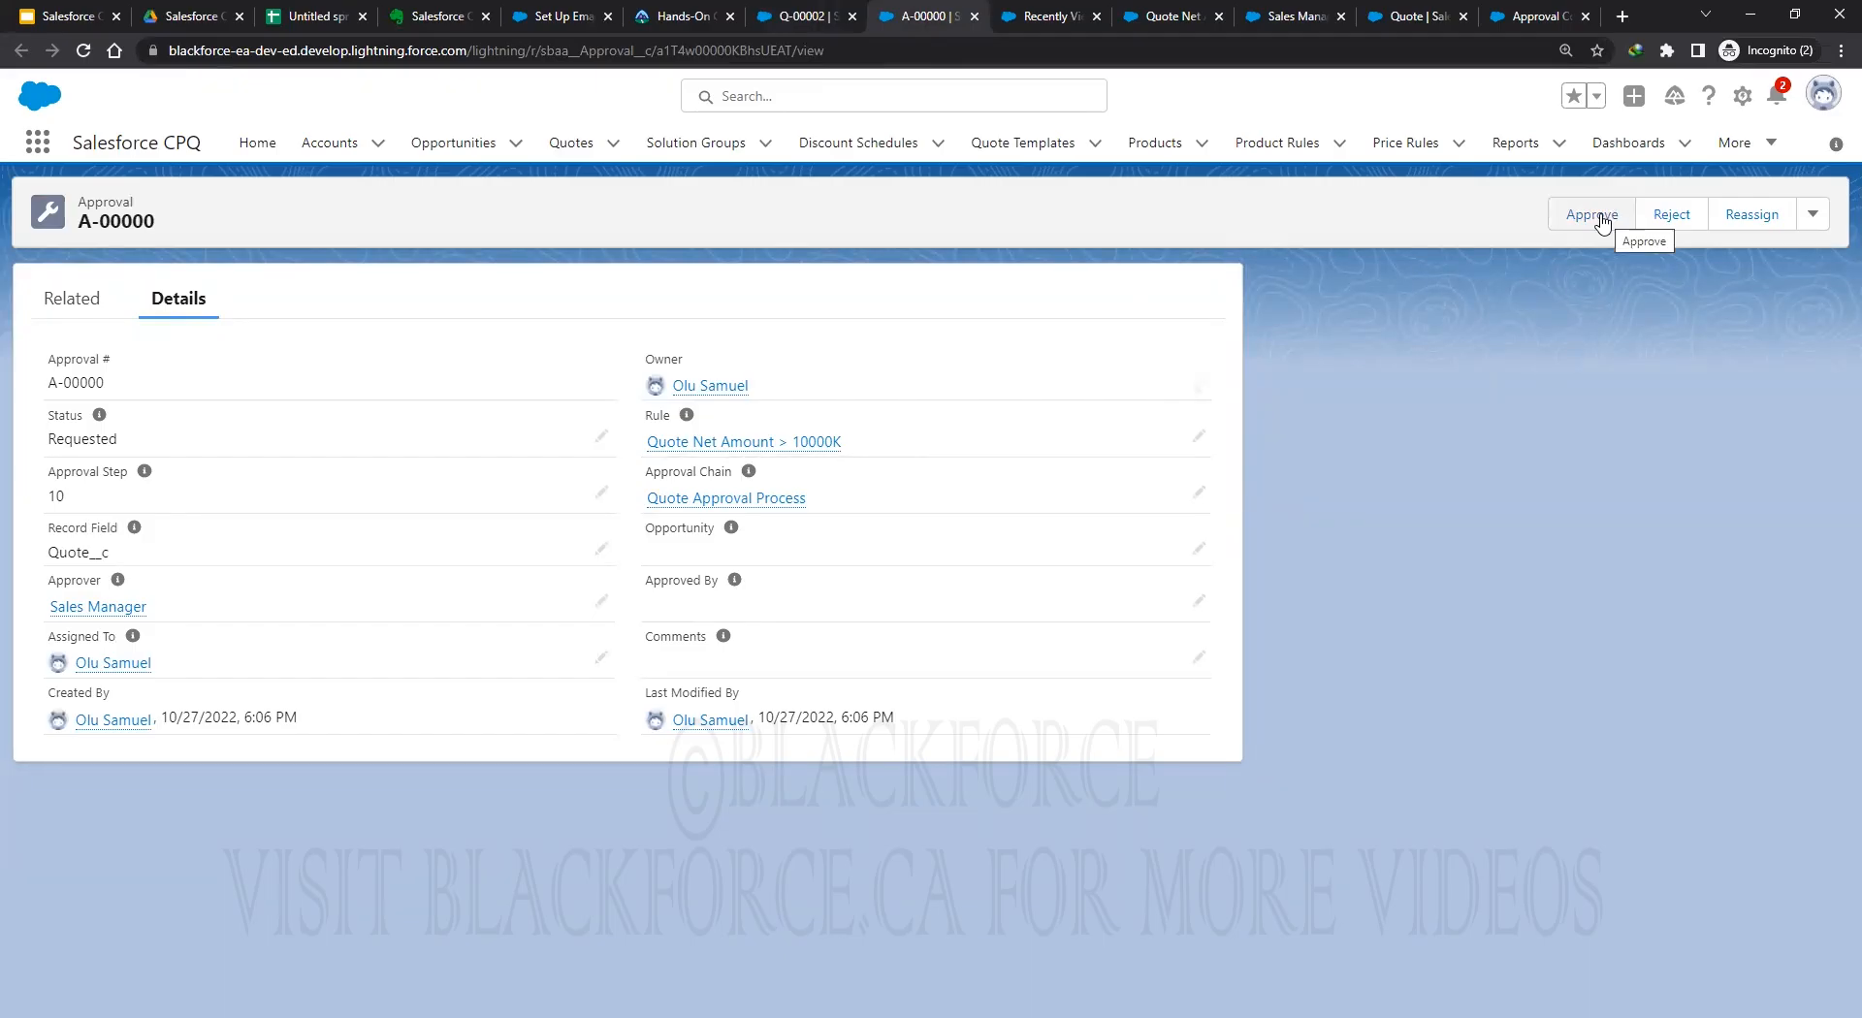
pyautogui.click(1595, 223)
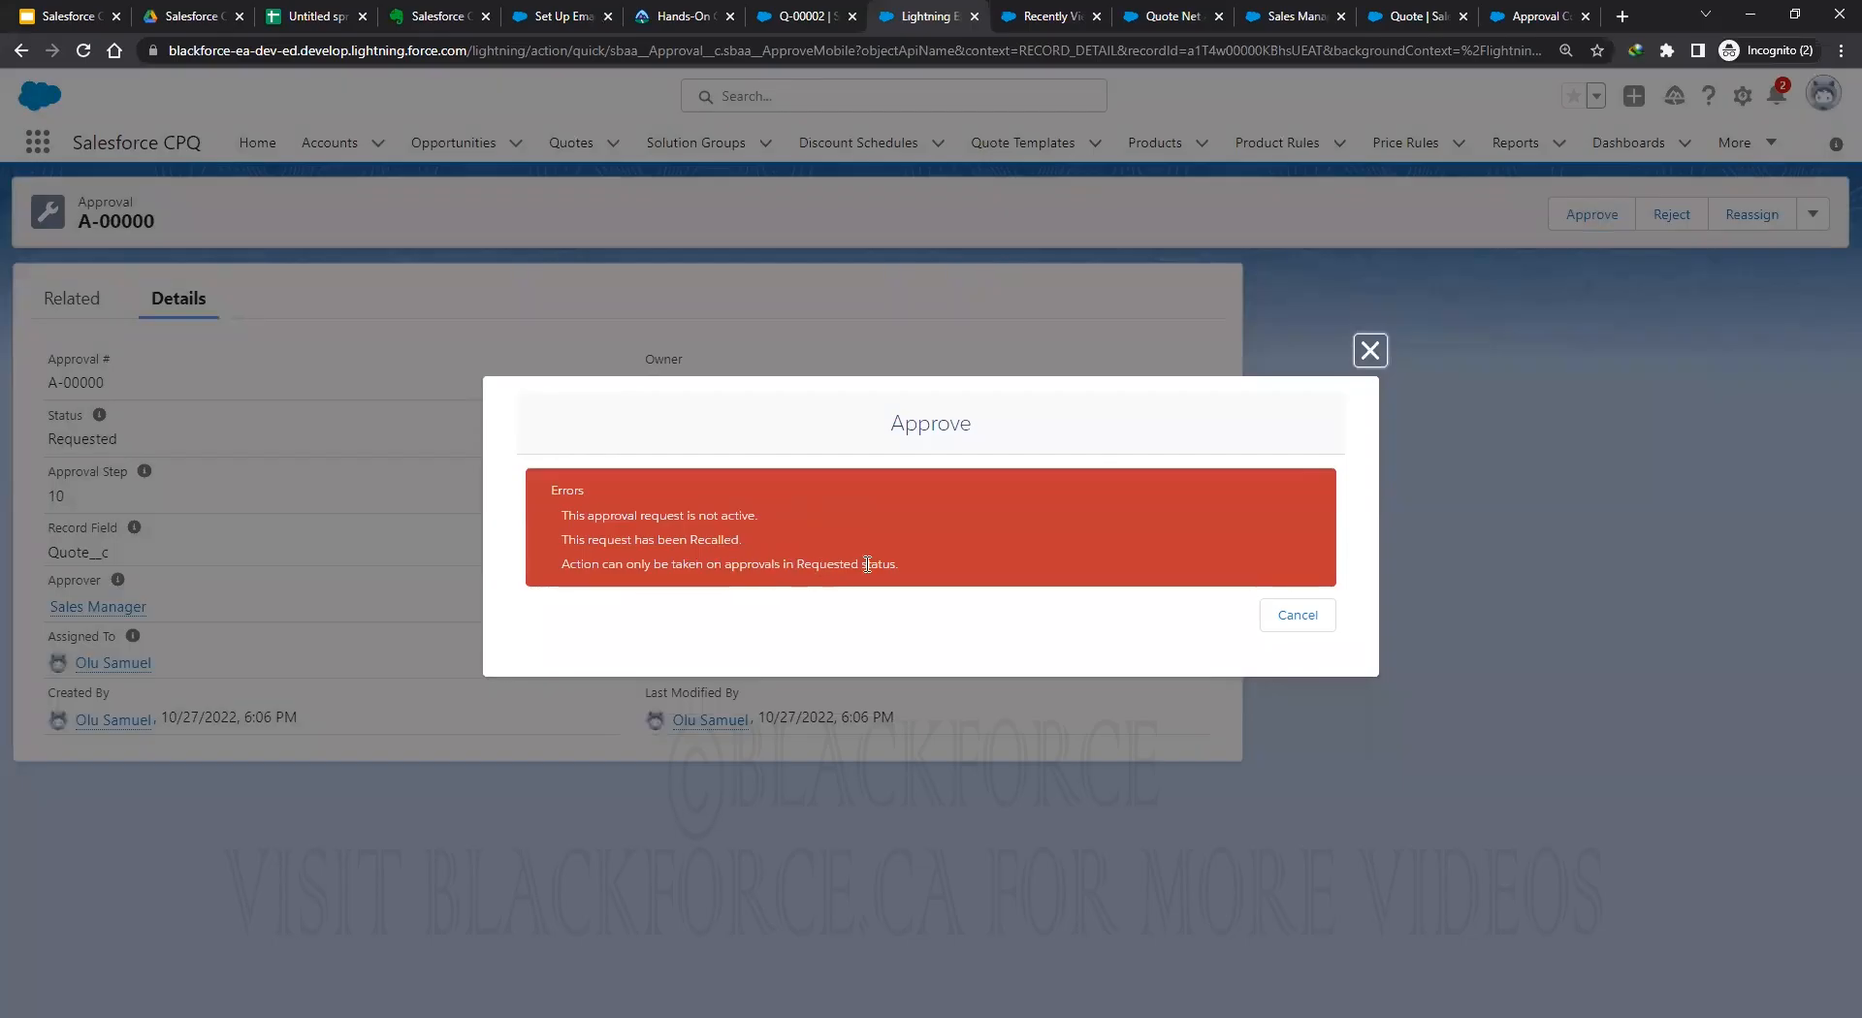
pyautogui.click(1299, 619)
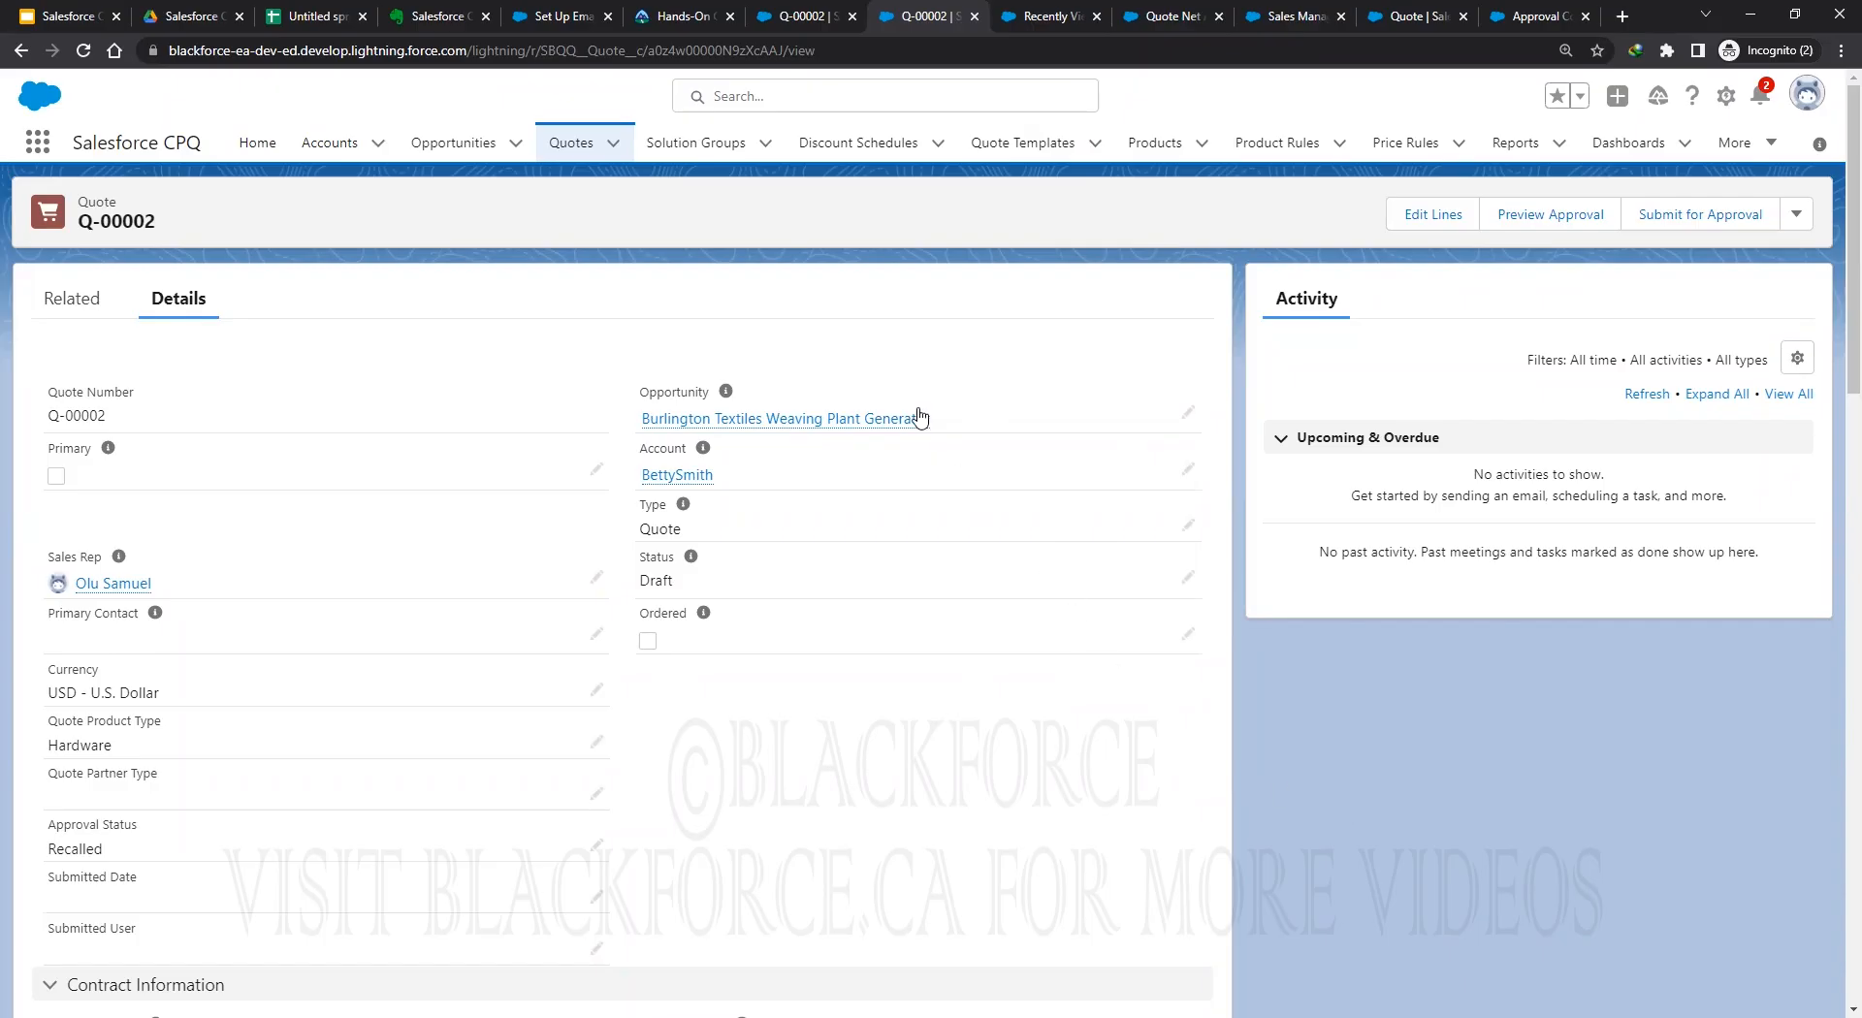
# Bold the Approval Chain, Approval Rule and Approval Condition labels in B2, C3 and D4.
pyautogui.click(315, 16)
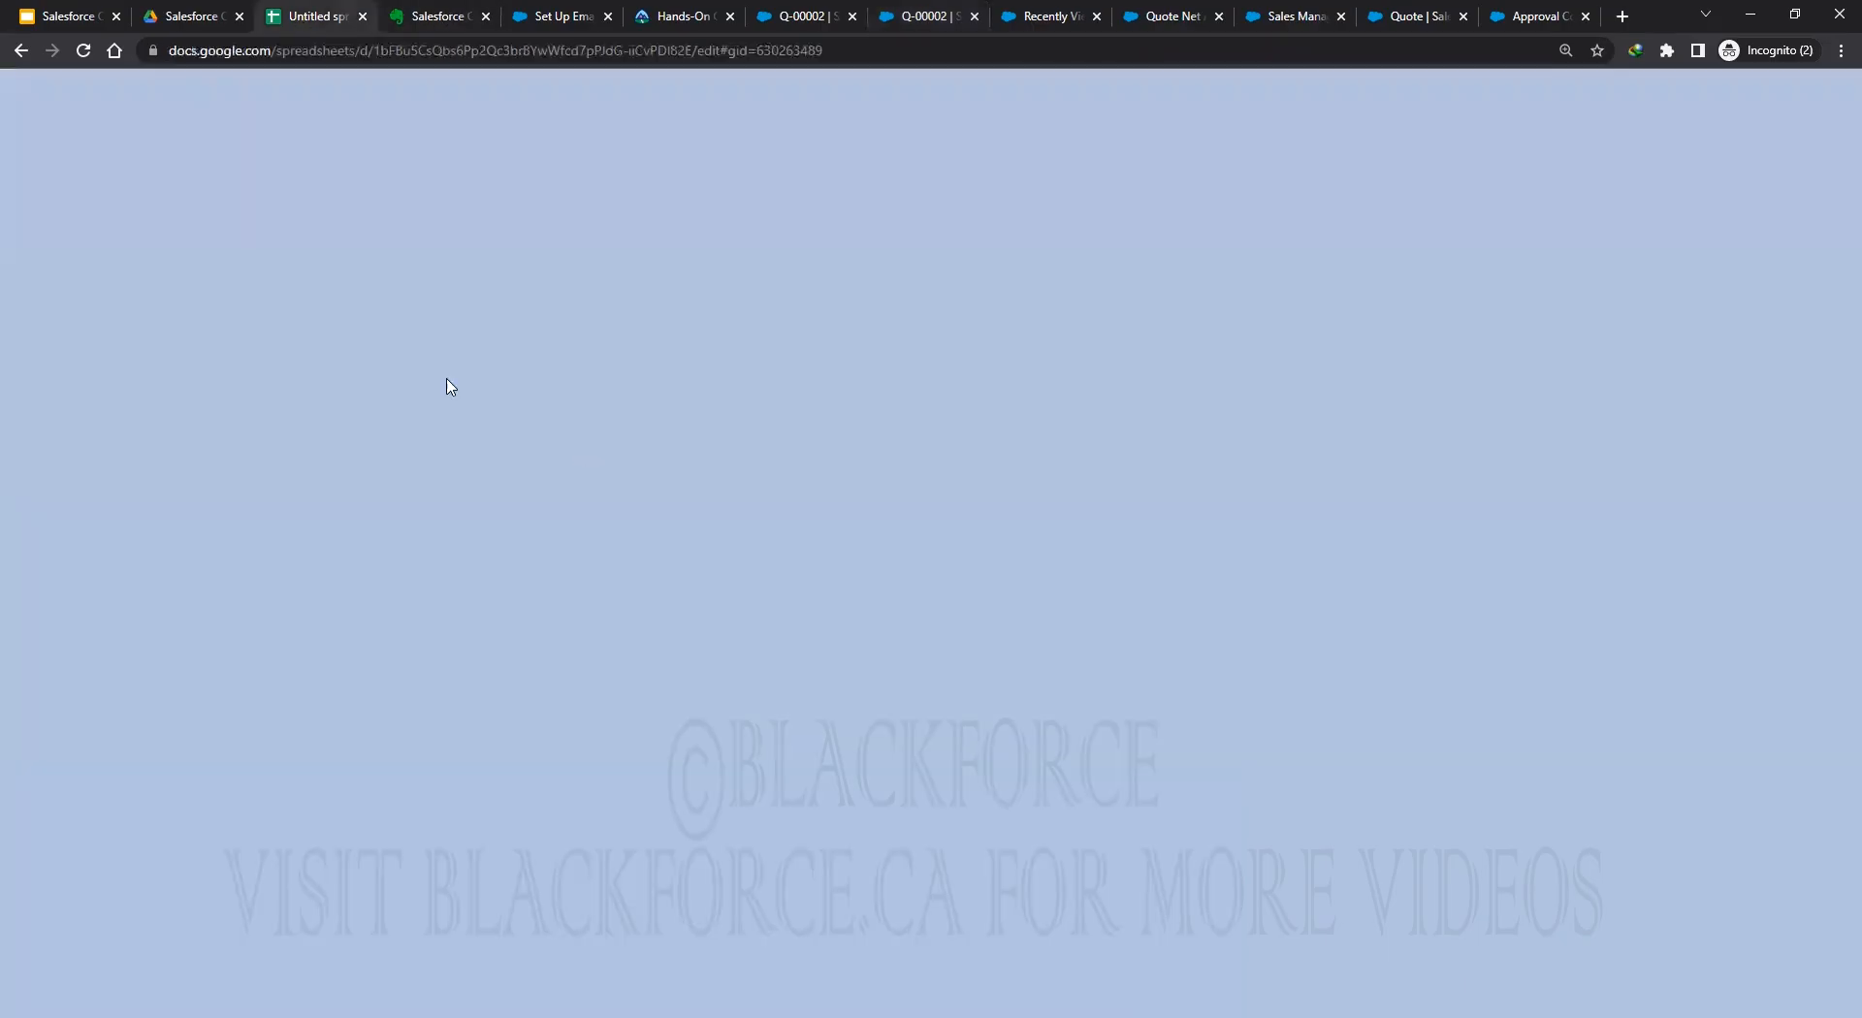
pyautogui.click(244, 275)
pyautogui.press('Down')
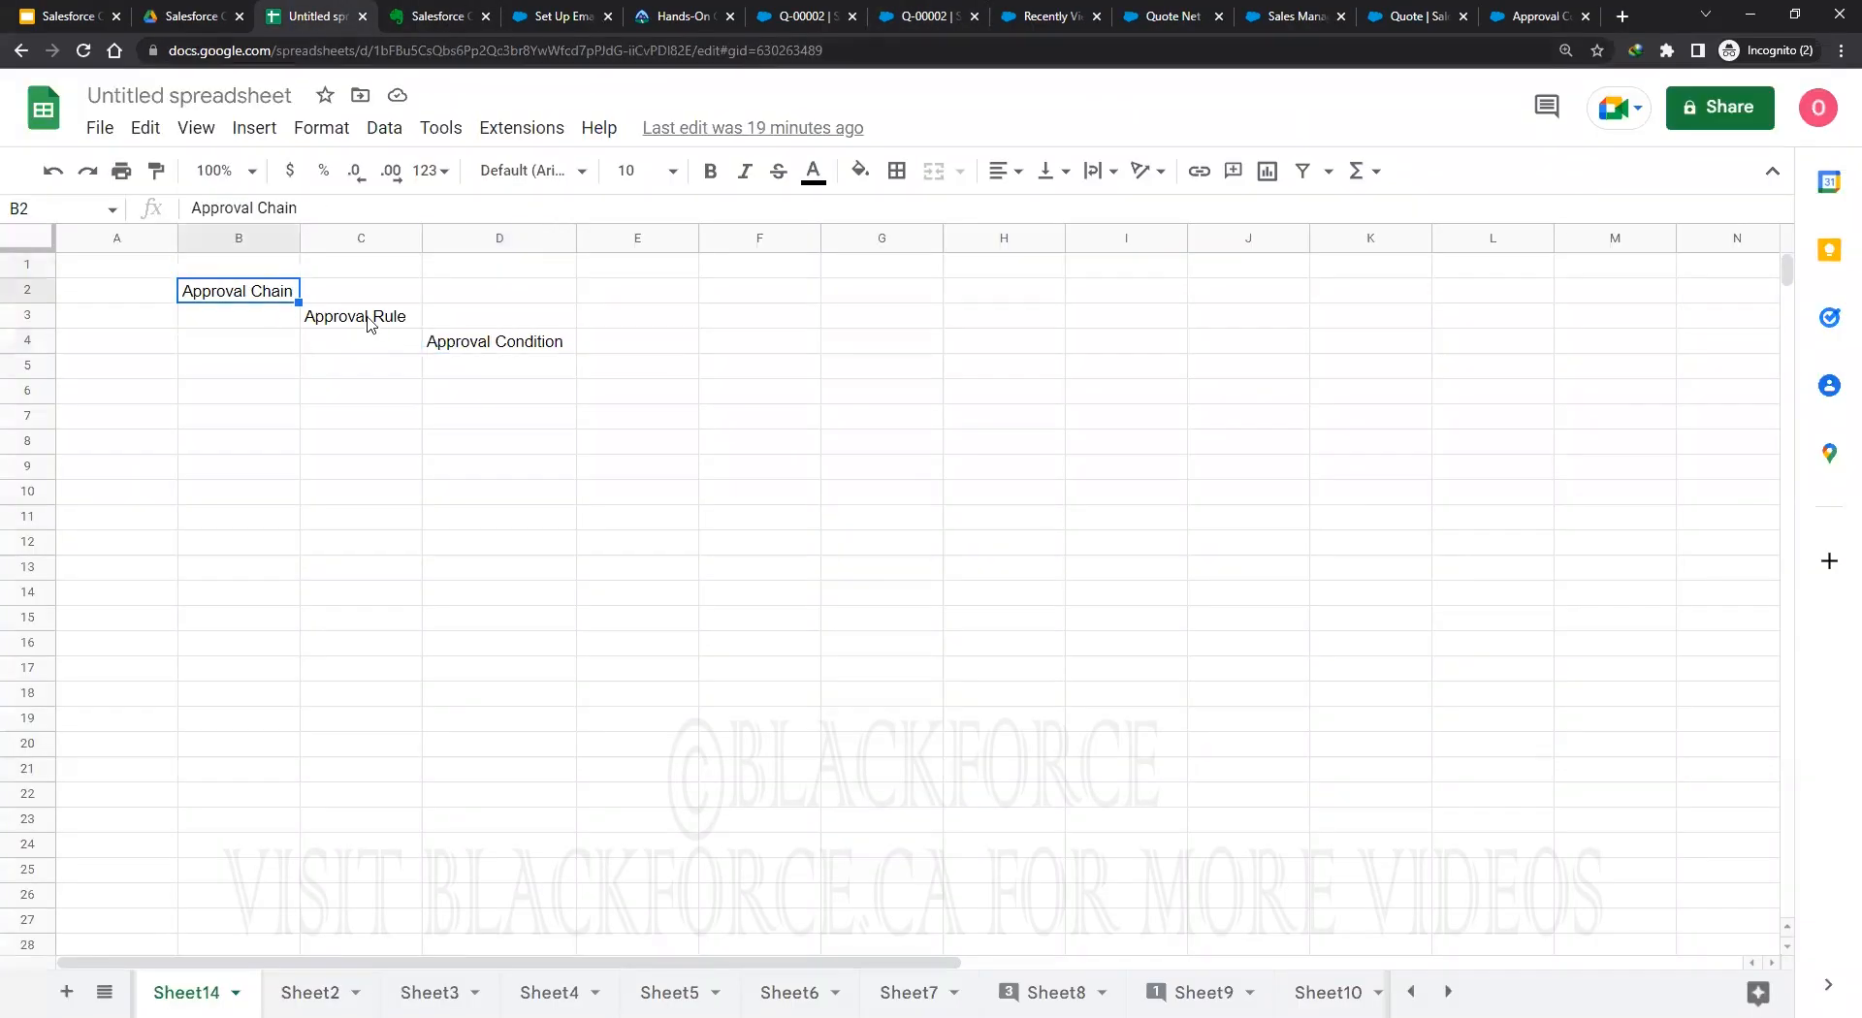
pyautogui.keyDown('ctrl'); pyautogui.click(367, 318); pyautogui.keyUp('ctrl')
pyautogui.keyDown('ctrl'); pyautogui.click(486, 345); pyautogui.keyUp('ctrl')
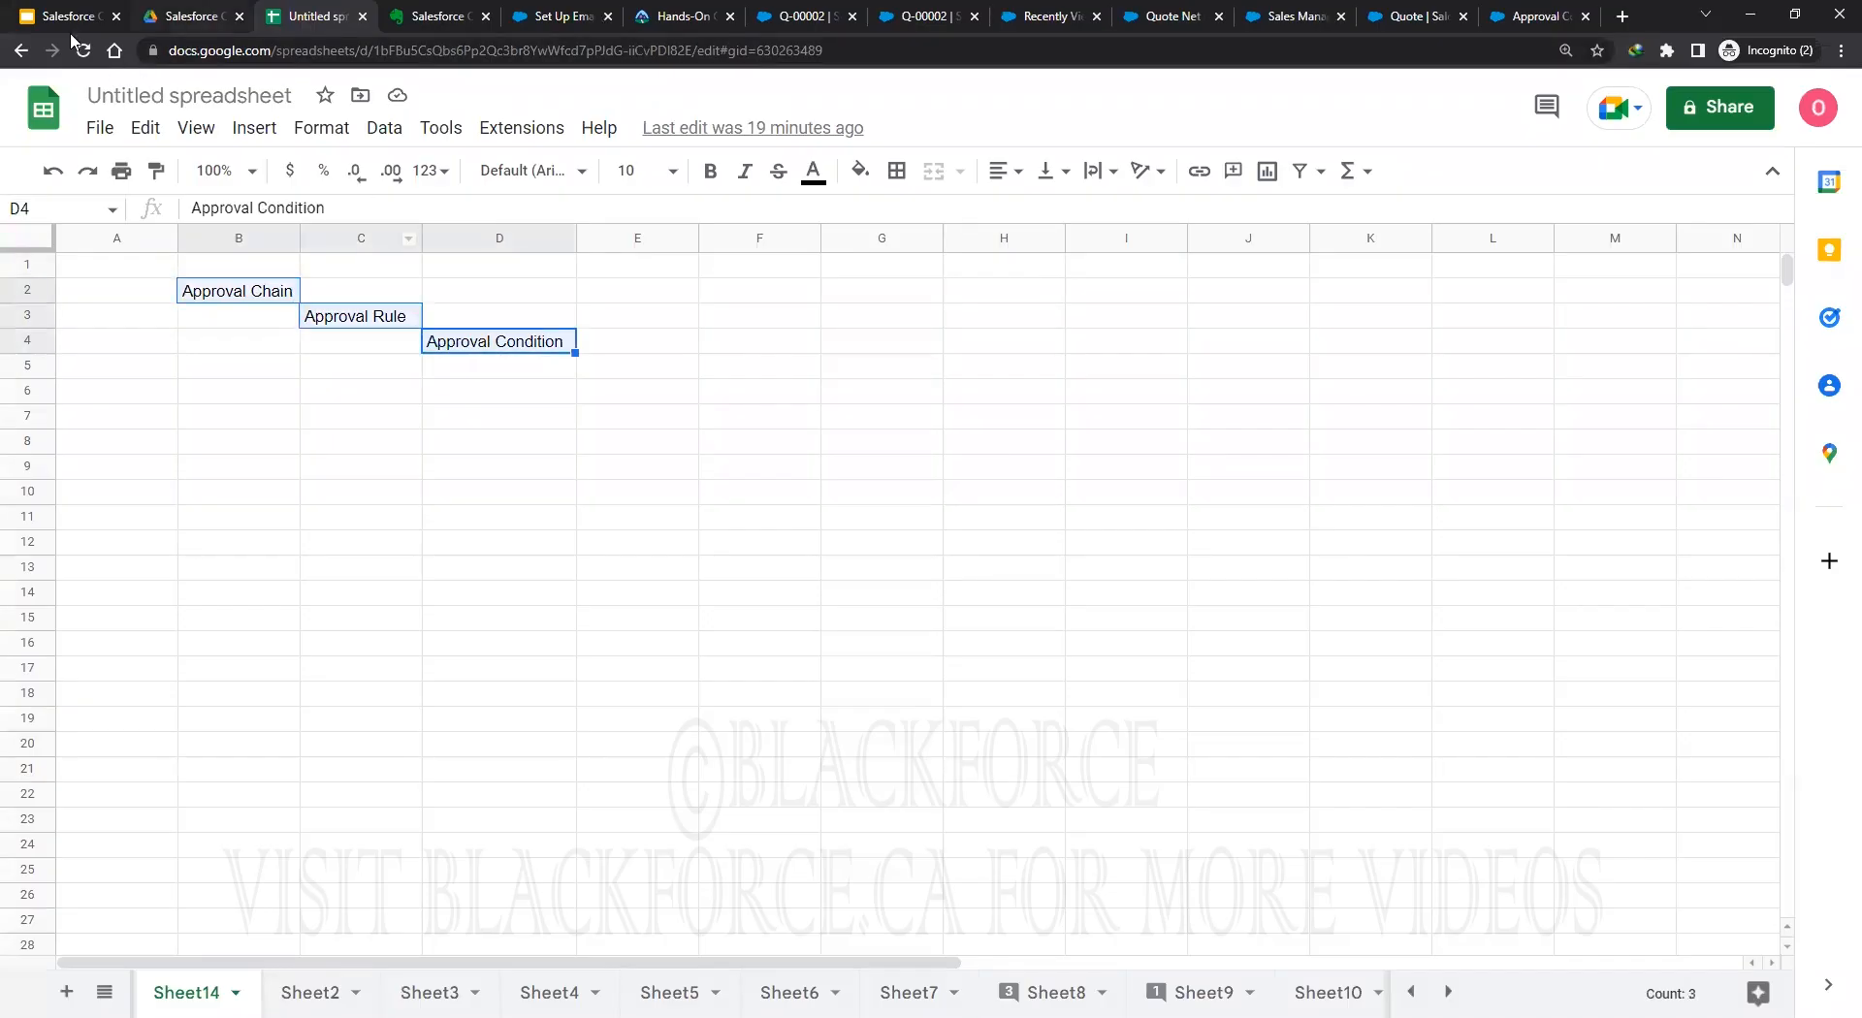
pyautogui.click(711, 173)
pyautogui.click(491, 447)
# Fit columns B, C and D to their approval labels.
pyautogui.moveTo(303, 237); pyautogui.dragTo(310, 238)
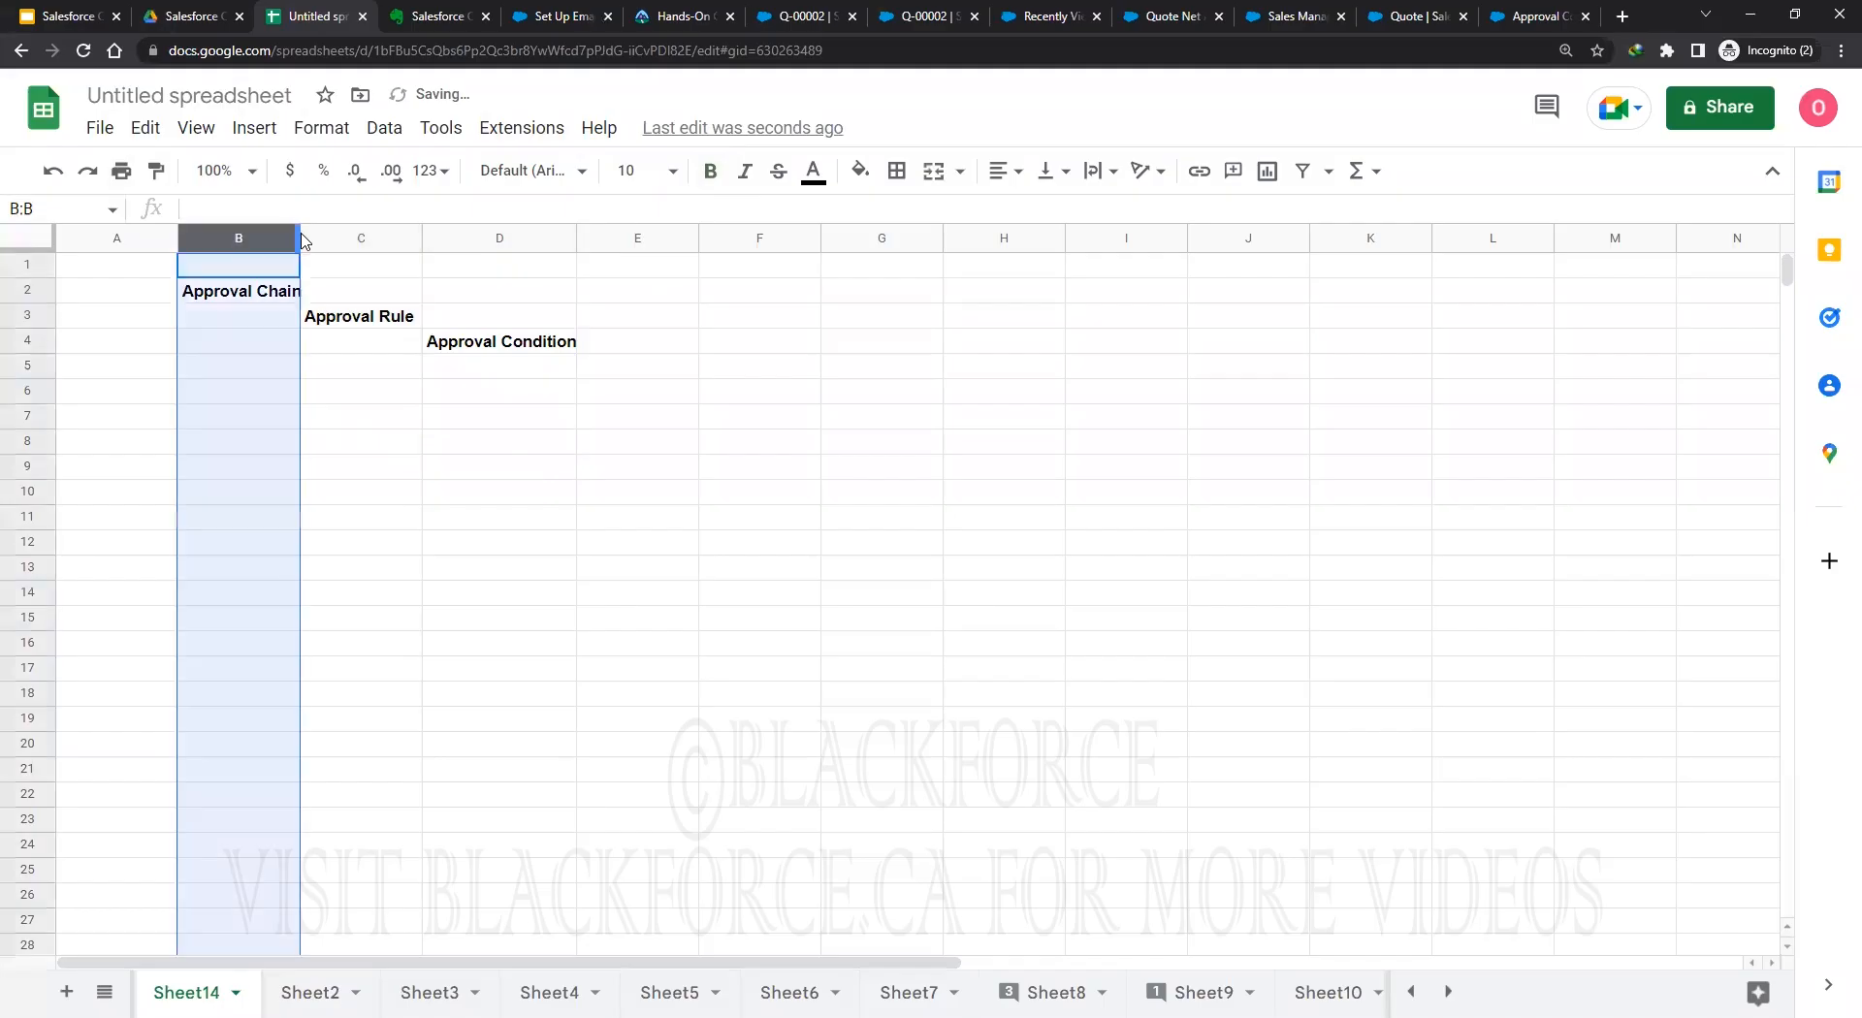
pyautogui.click(364, 426)
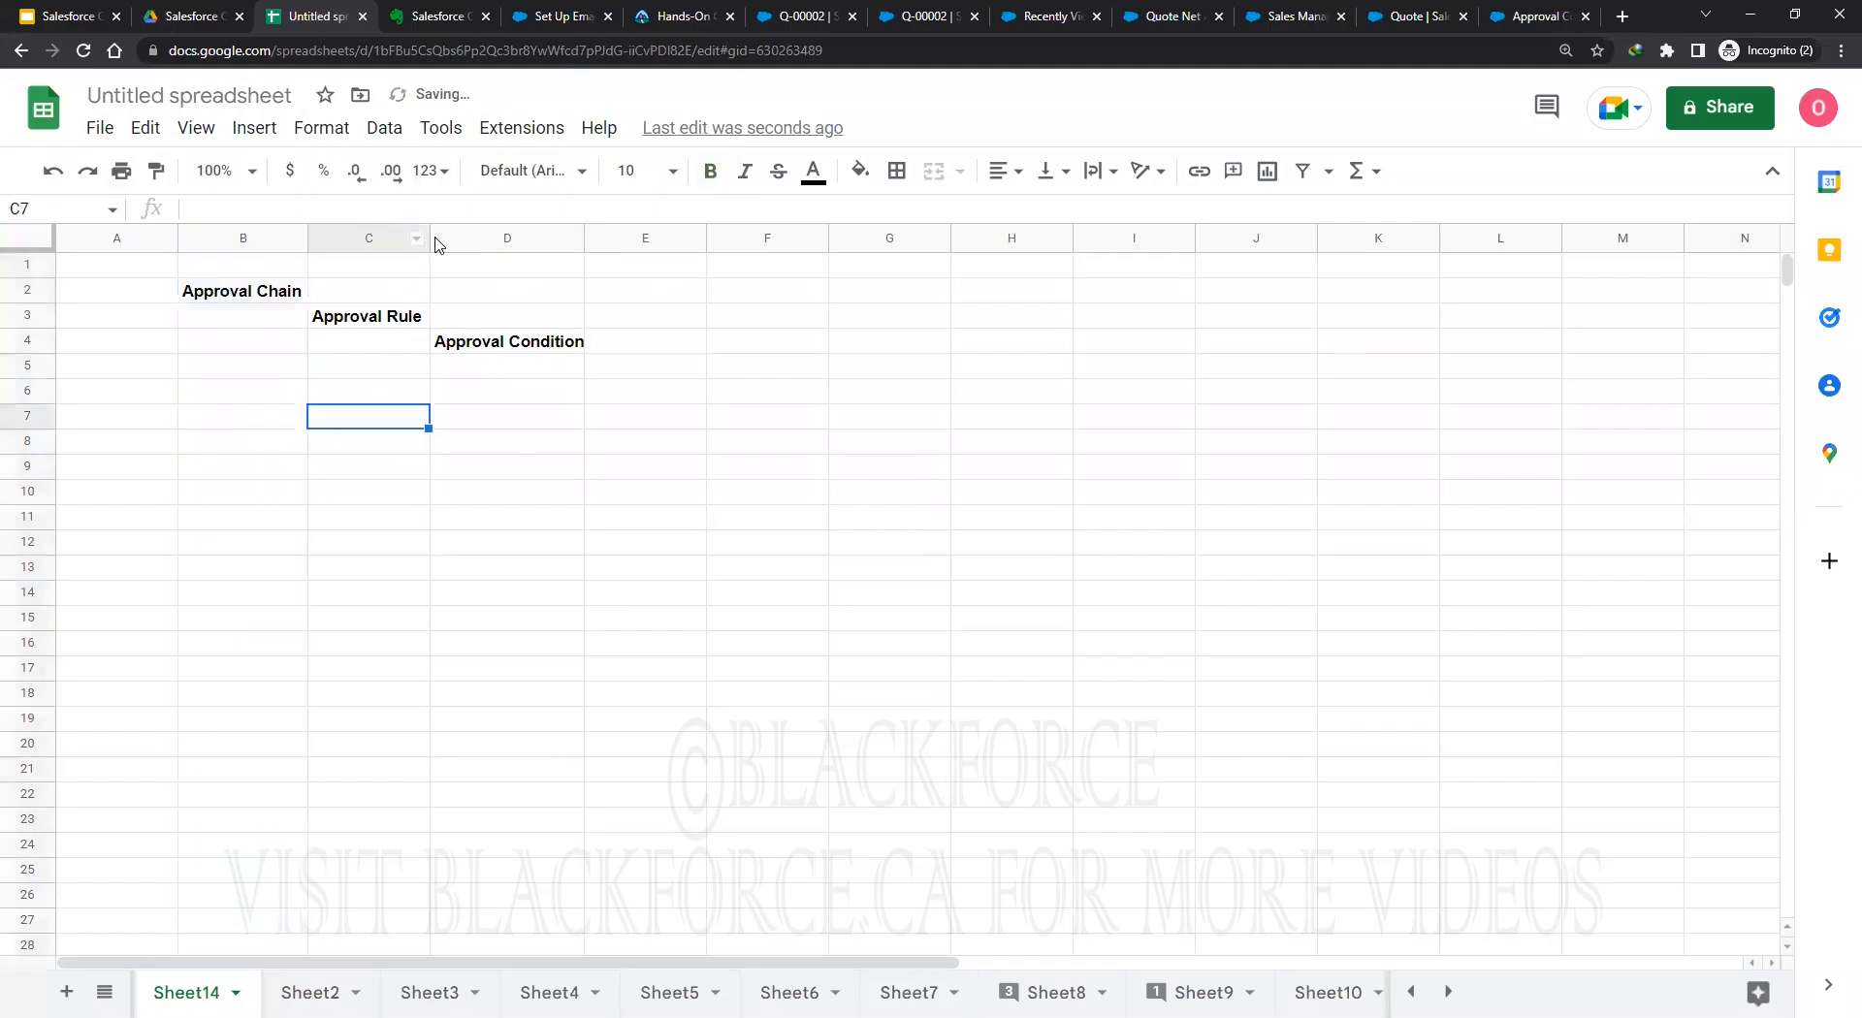
pyautogui.doubleClick(430, 237)
pyautogui.doubleClick(583, 238)
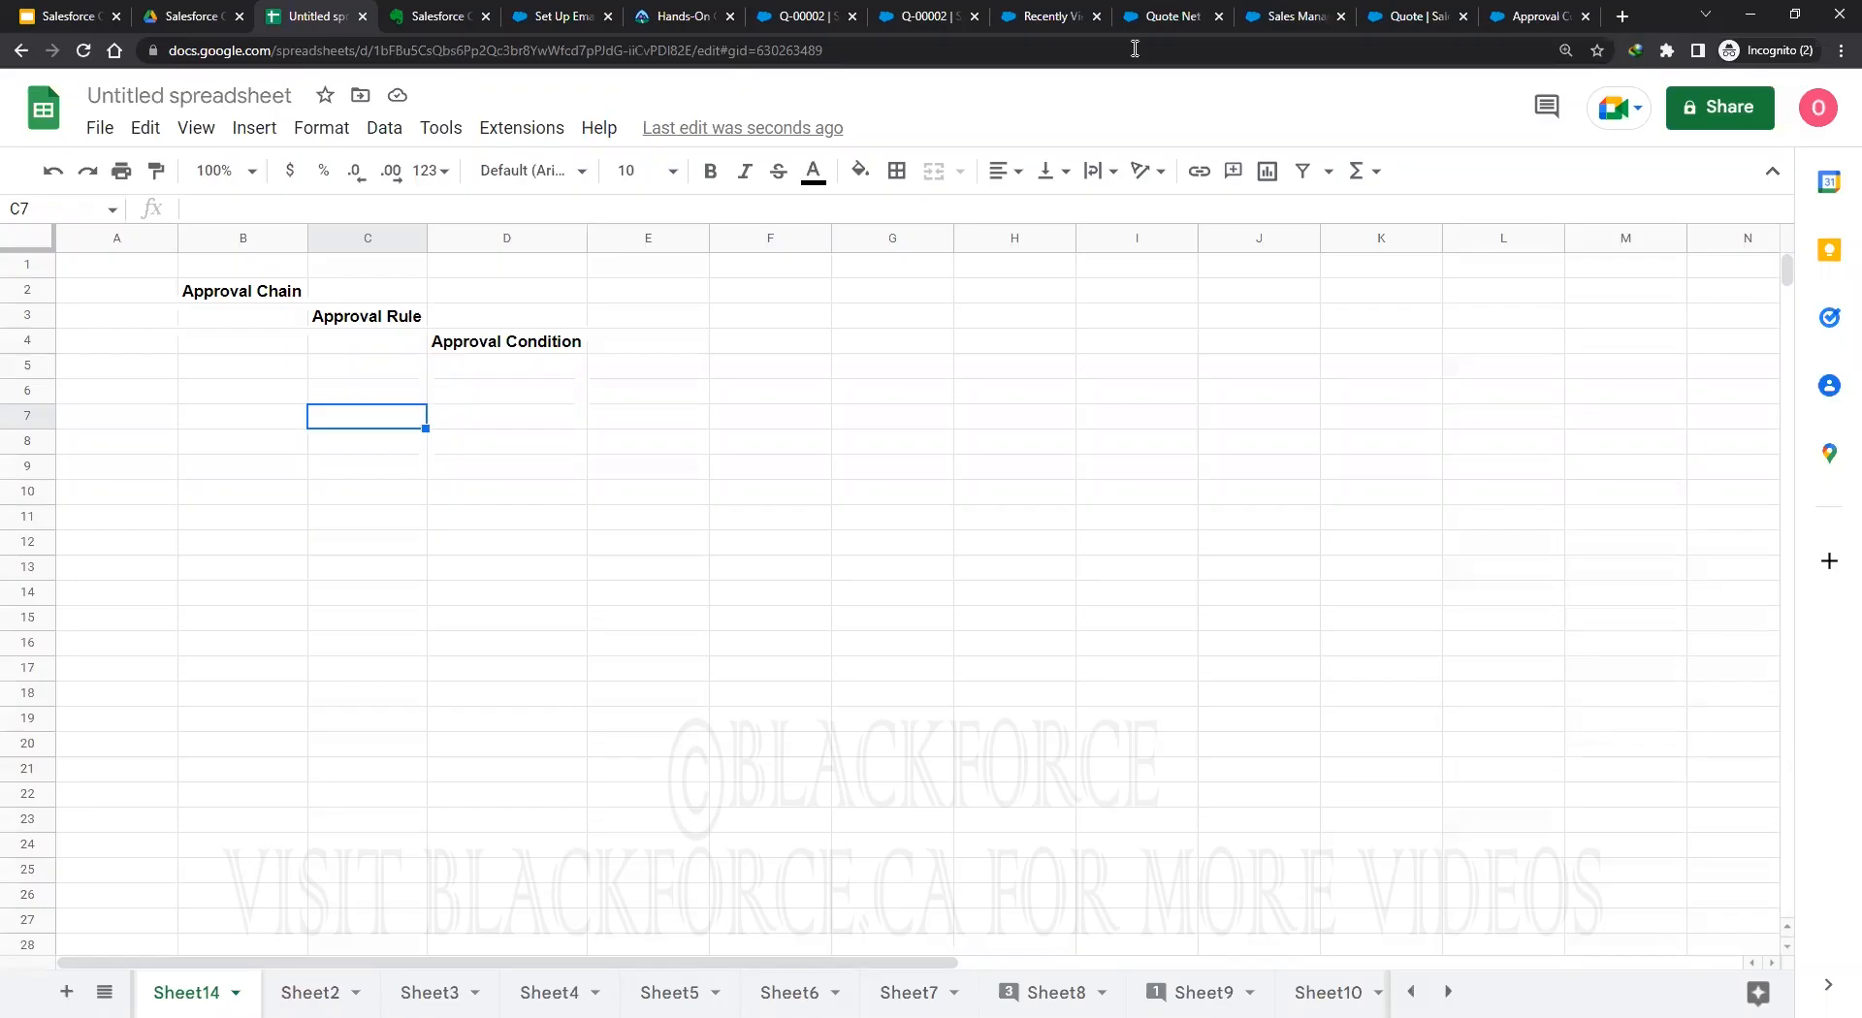
pyautogui.click(1057, 18)
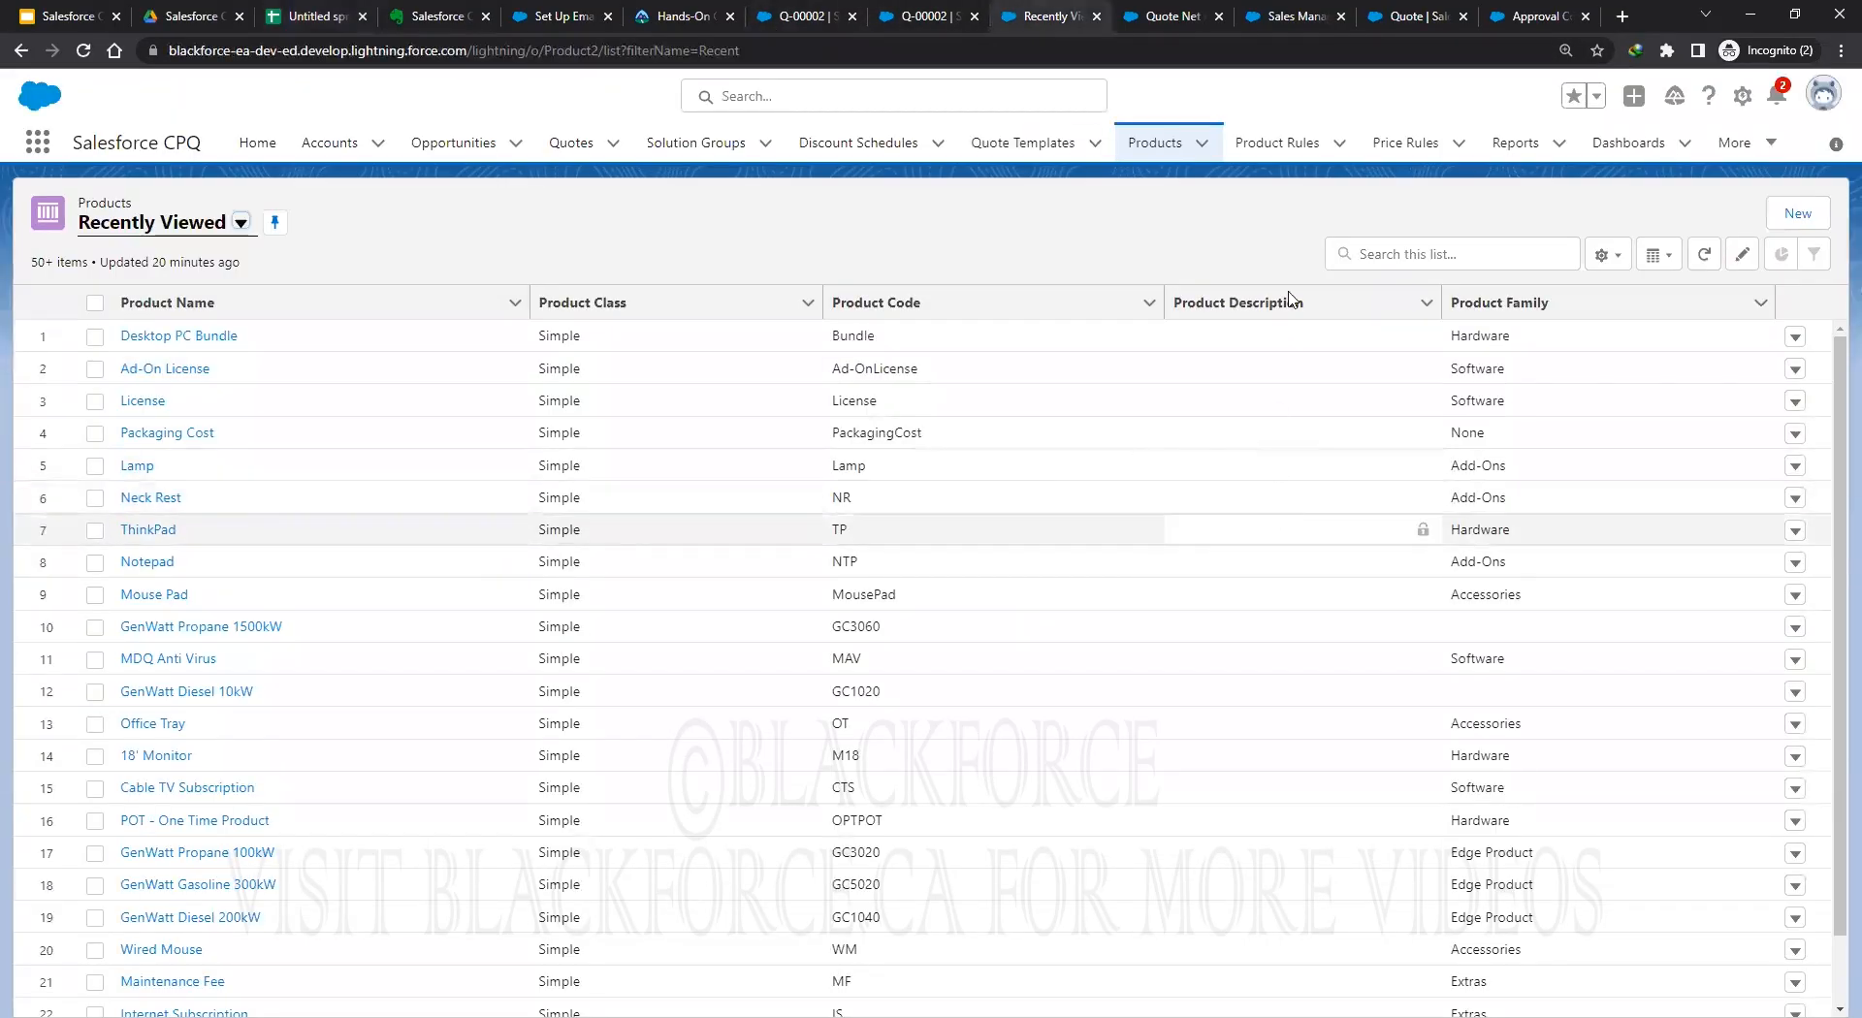
# Find Approvers through the app search and start a new approver record.
pyautogui.click(1163, 20)
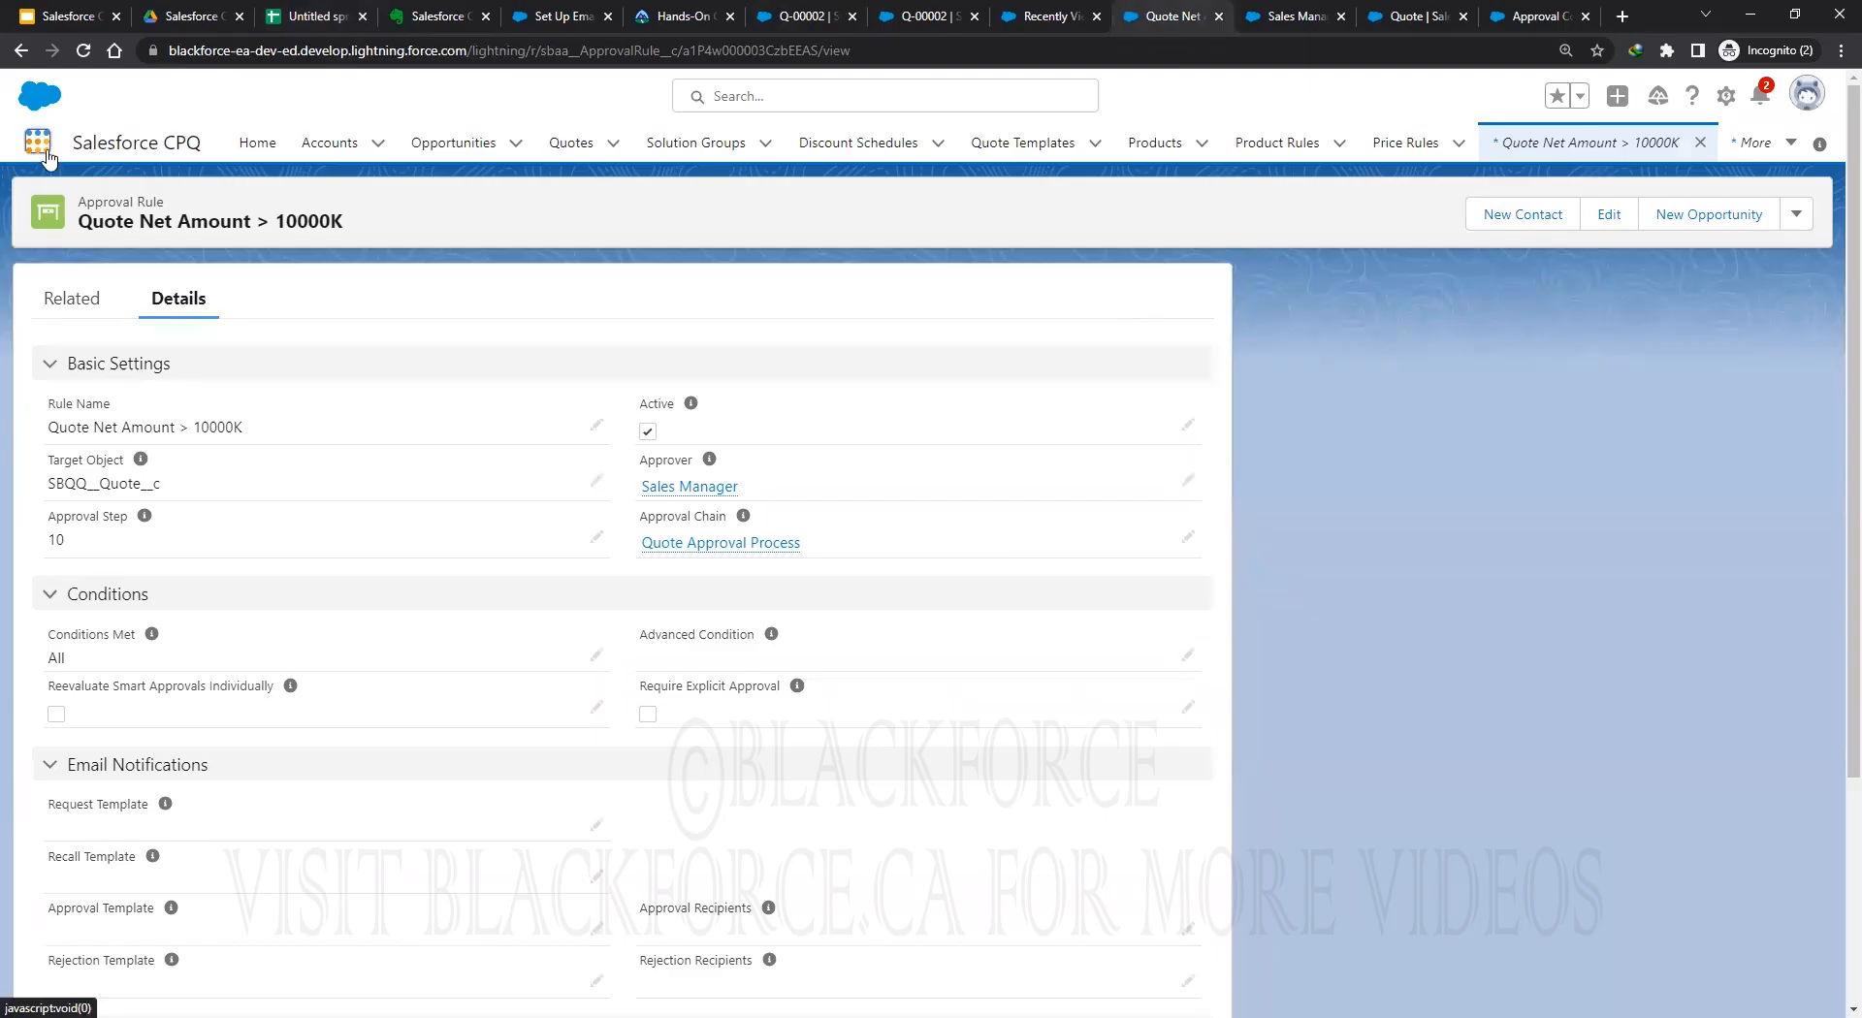
pyautogui.click(181, 294)
pyautogui.write('approv')
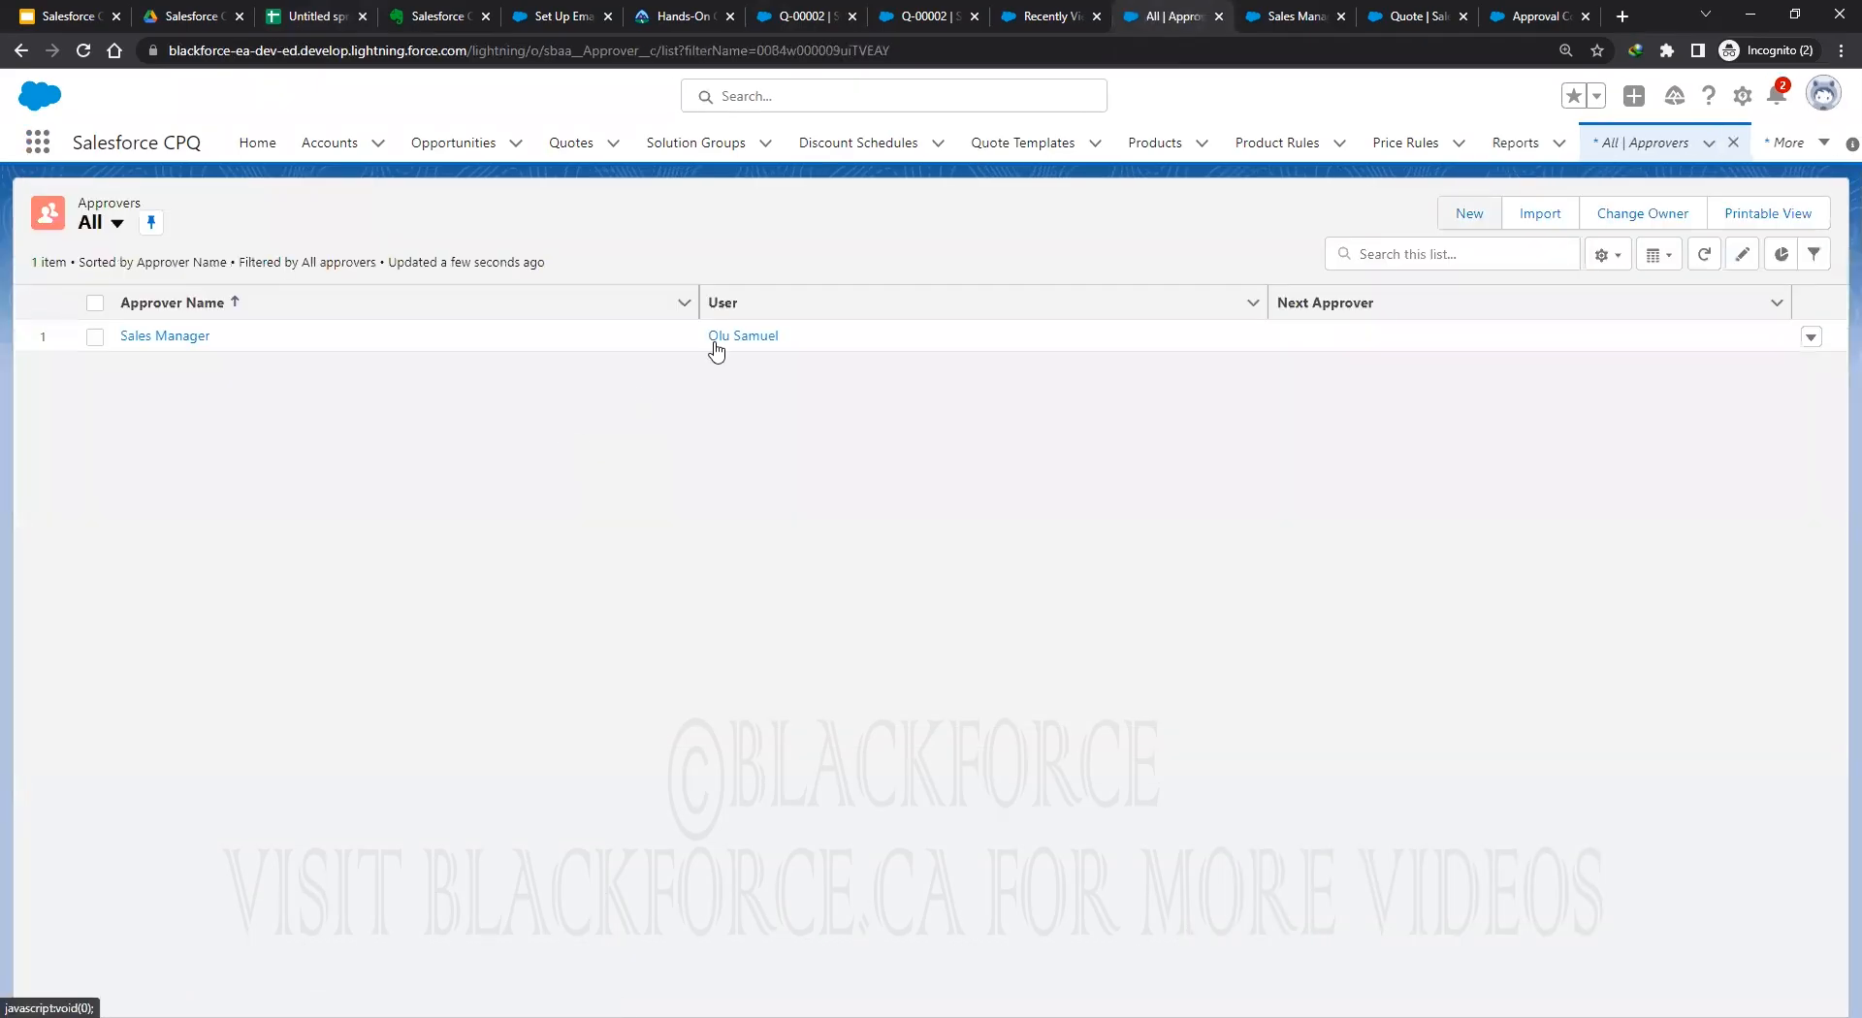
pyautogui.click(1469, 213)
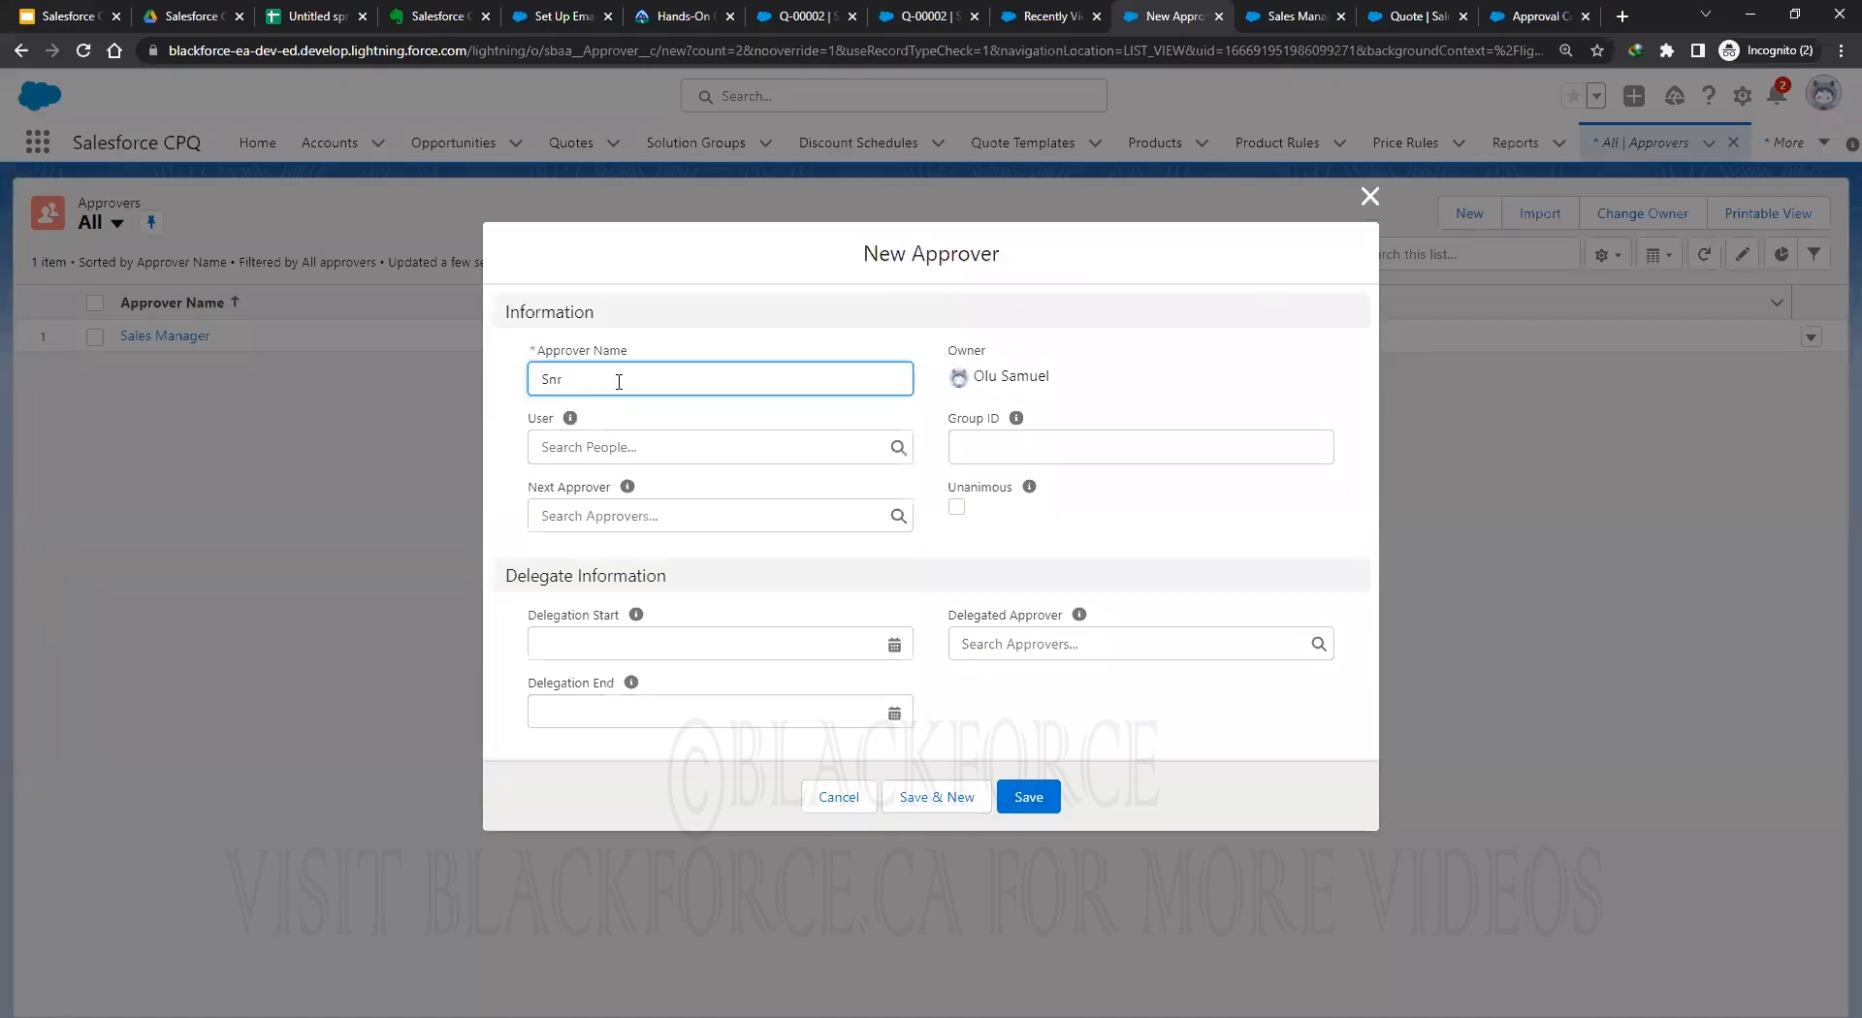
# Name the approver Director of Sales, link it to a user, and save it.
pyautogui.write('anag')
pyautogui.write('er of Sales')
pyautogui.moveTo(711, 378); pyautogui.dragTo(467, 374)
pyautogui.write('DireDirector of')
pyautogui.click(667, 449)
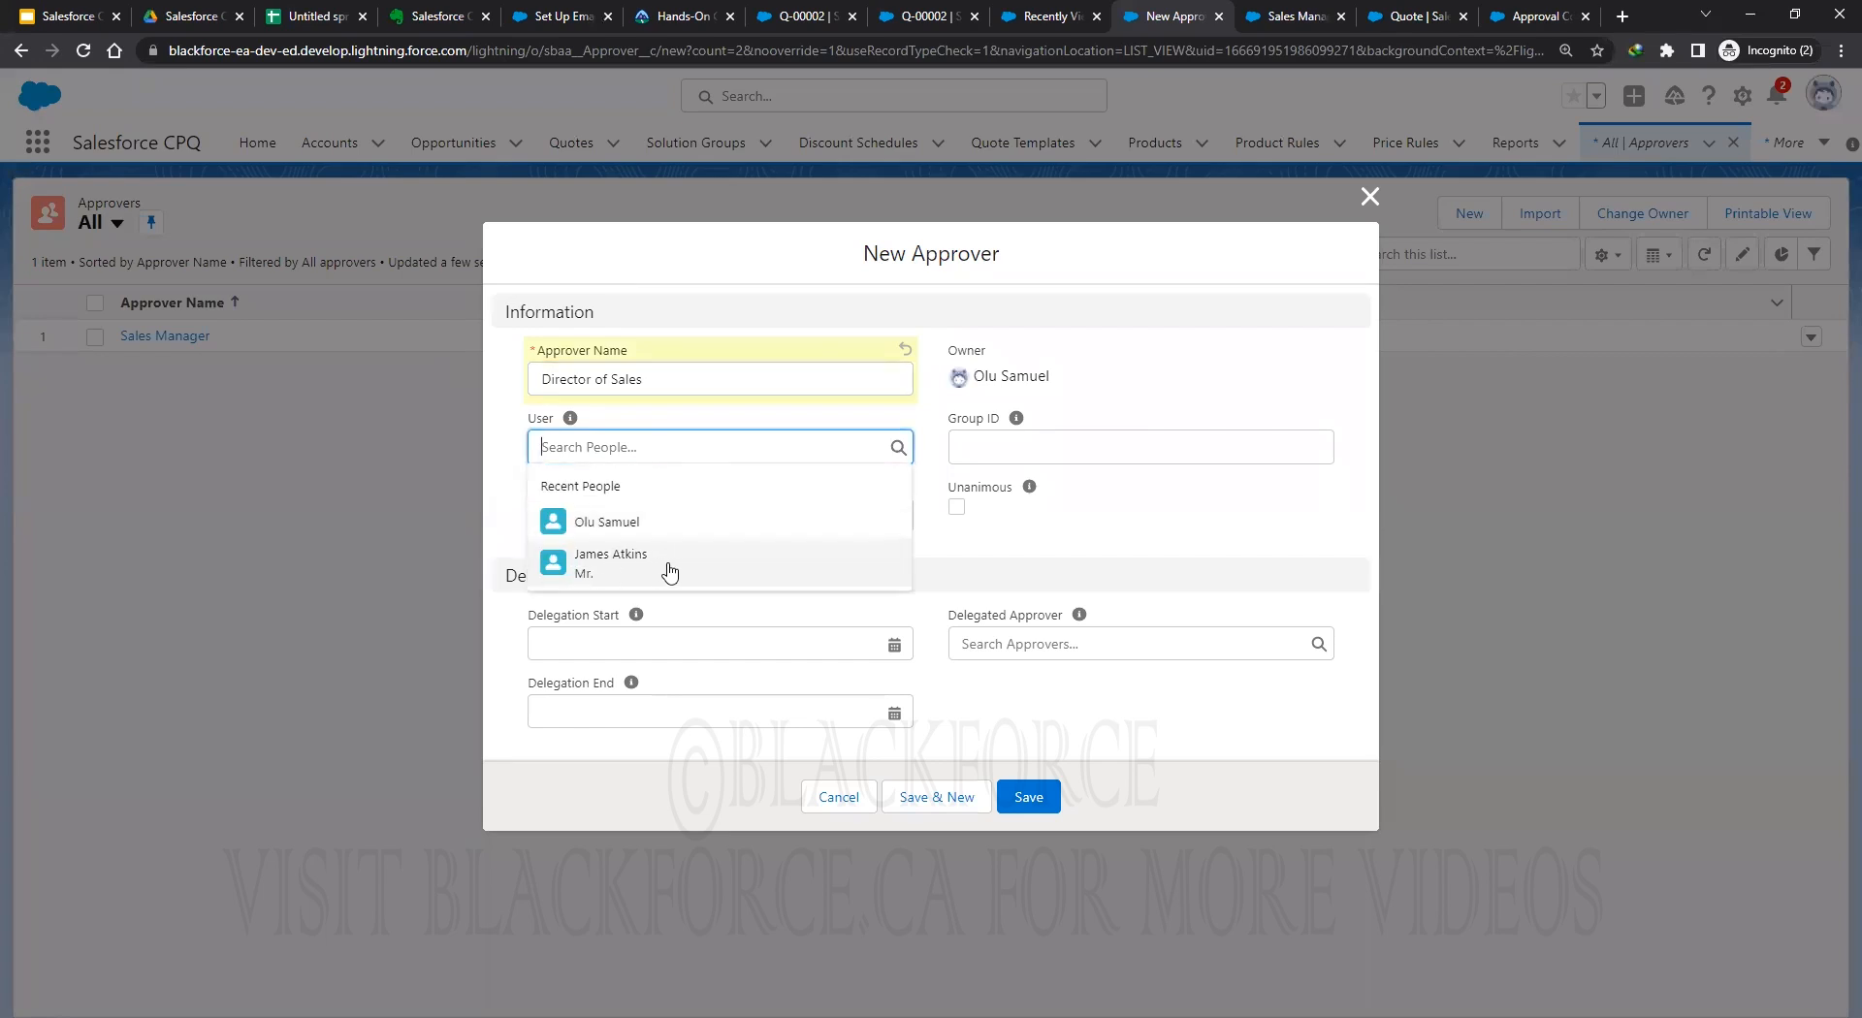
pyautogui.click(590, 560)
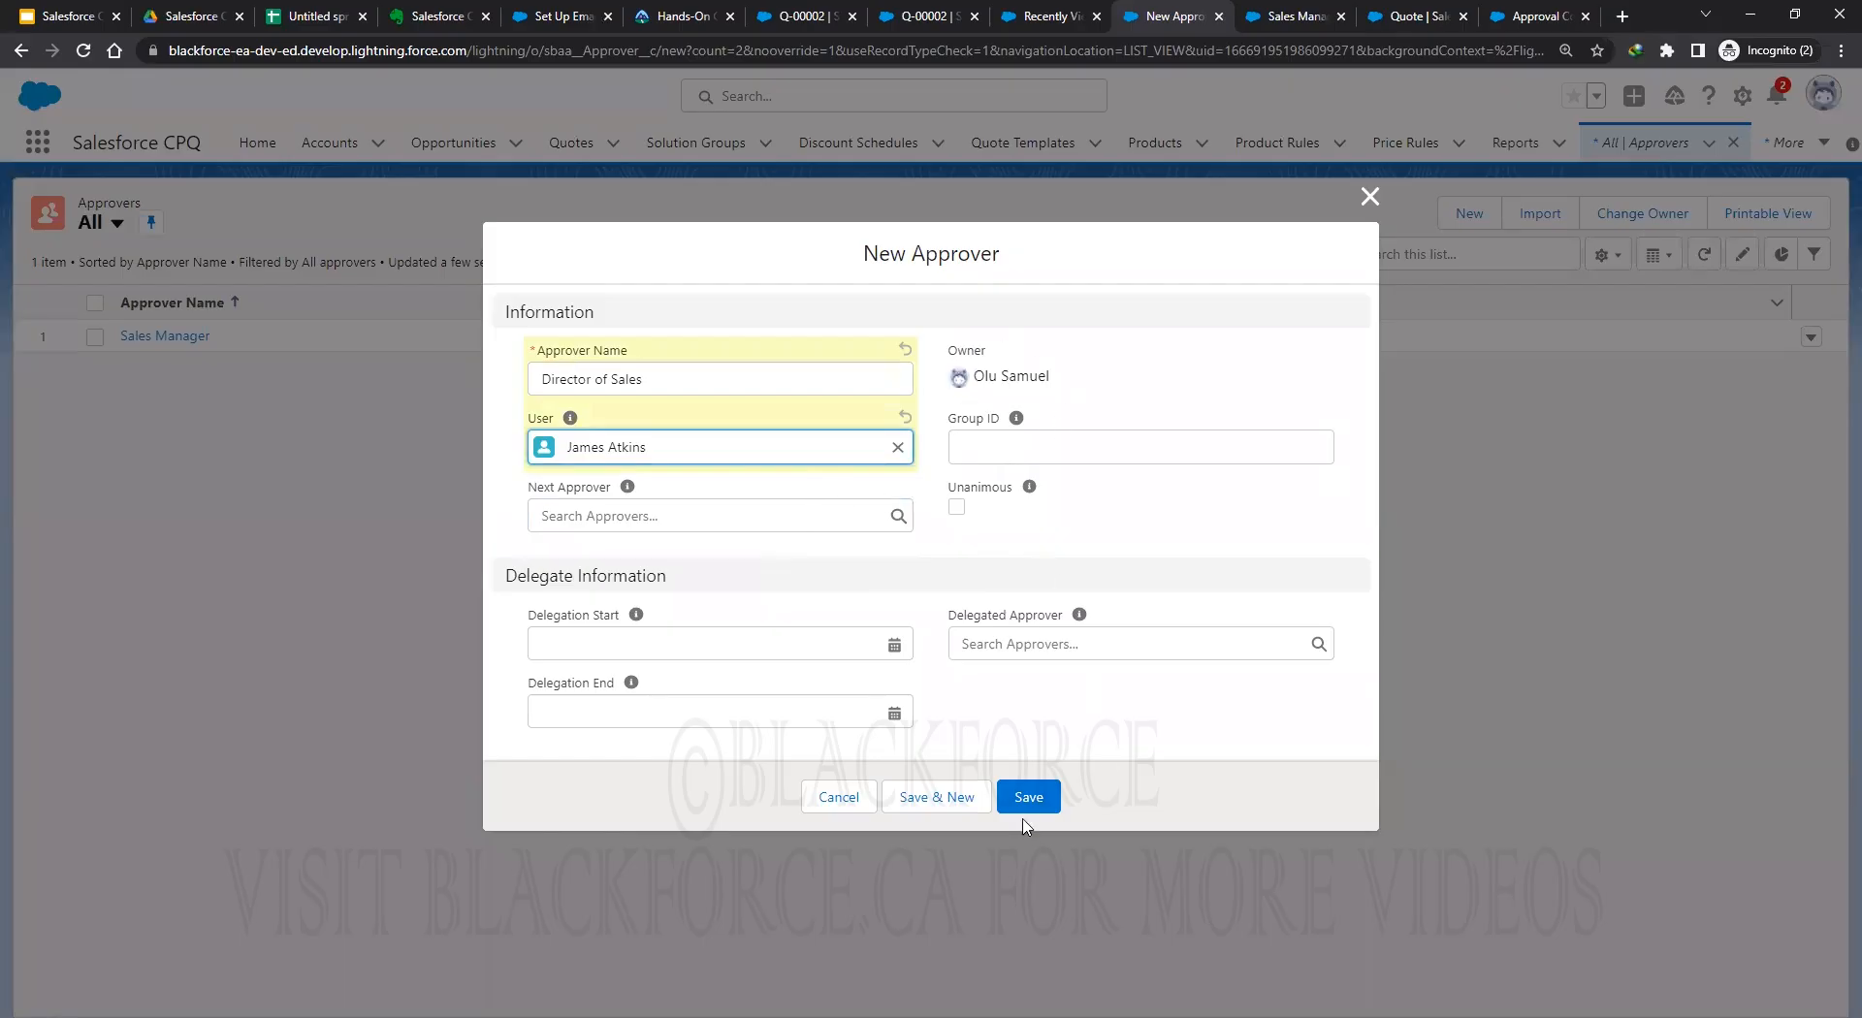
pyautogui.click(1024, 798)
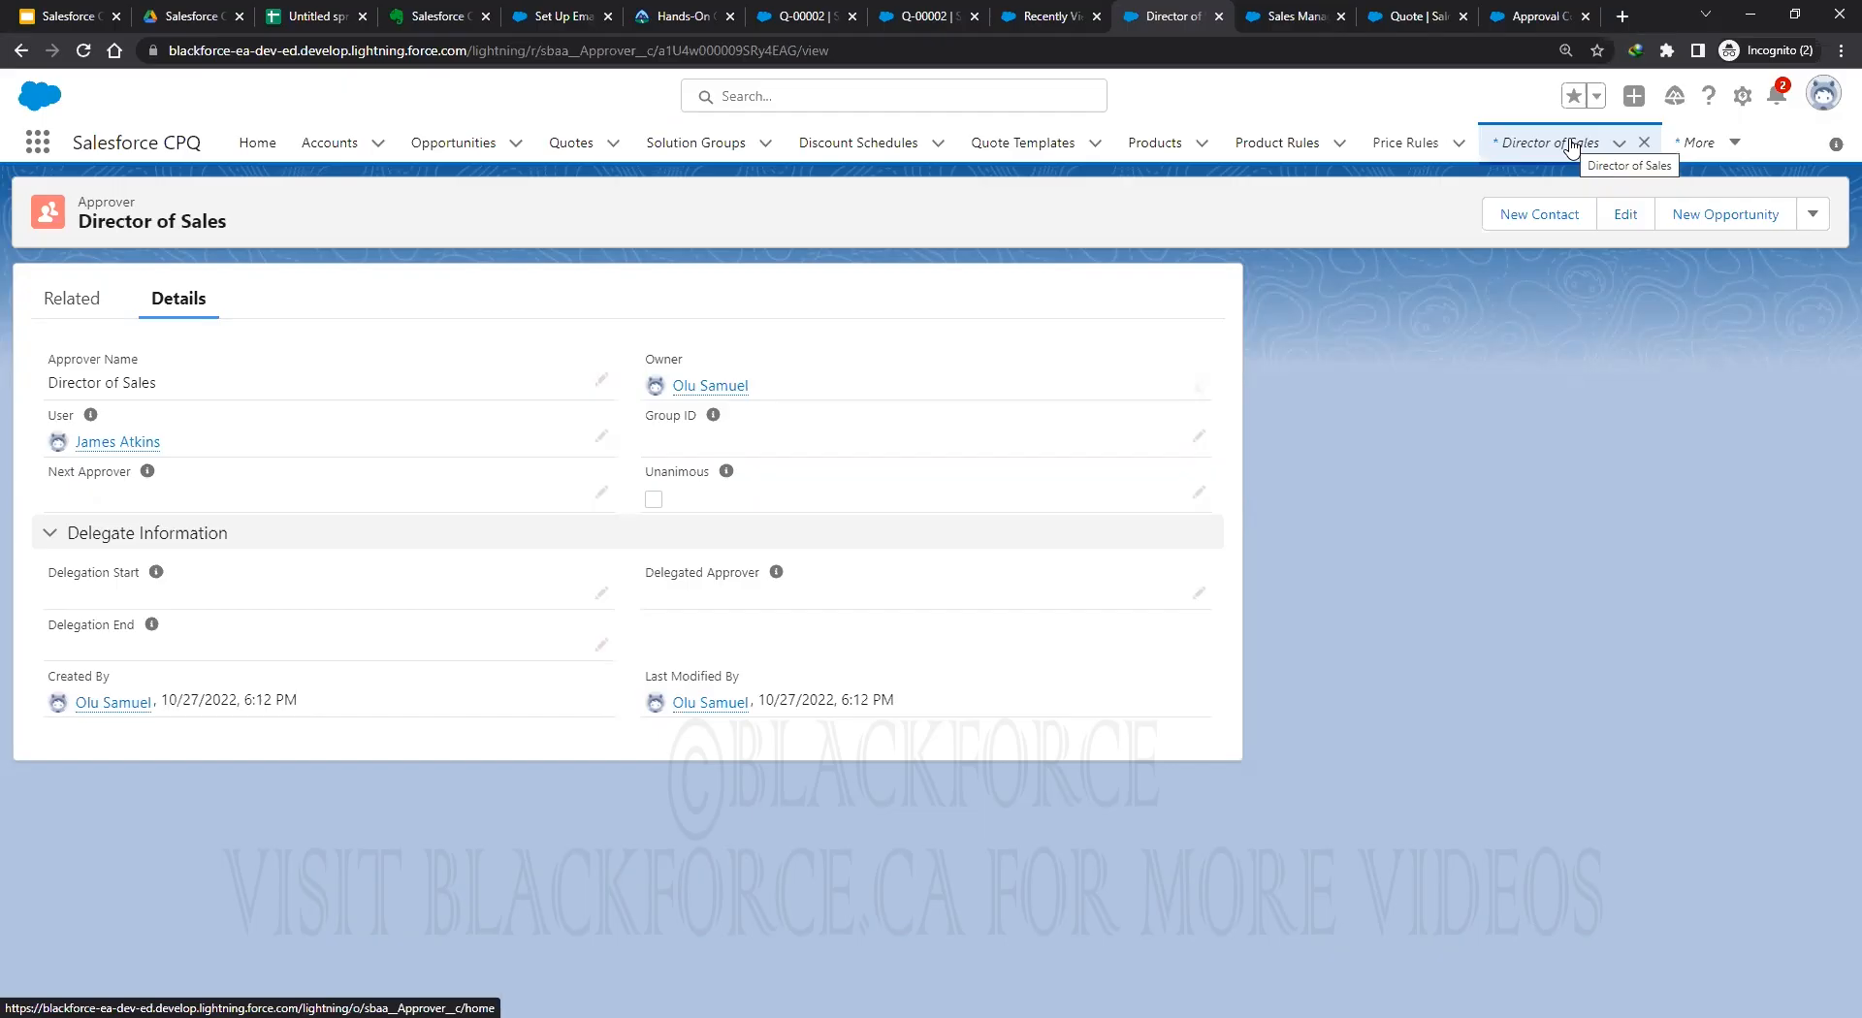
pyautogui.click(1571, 145)
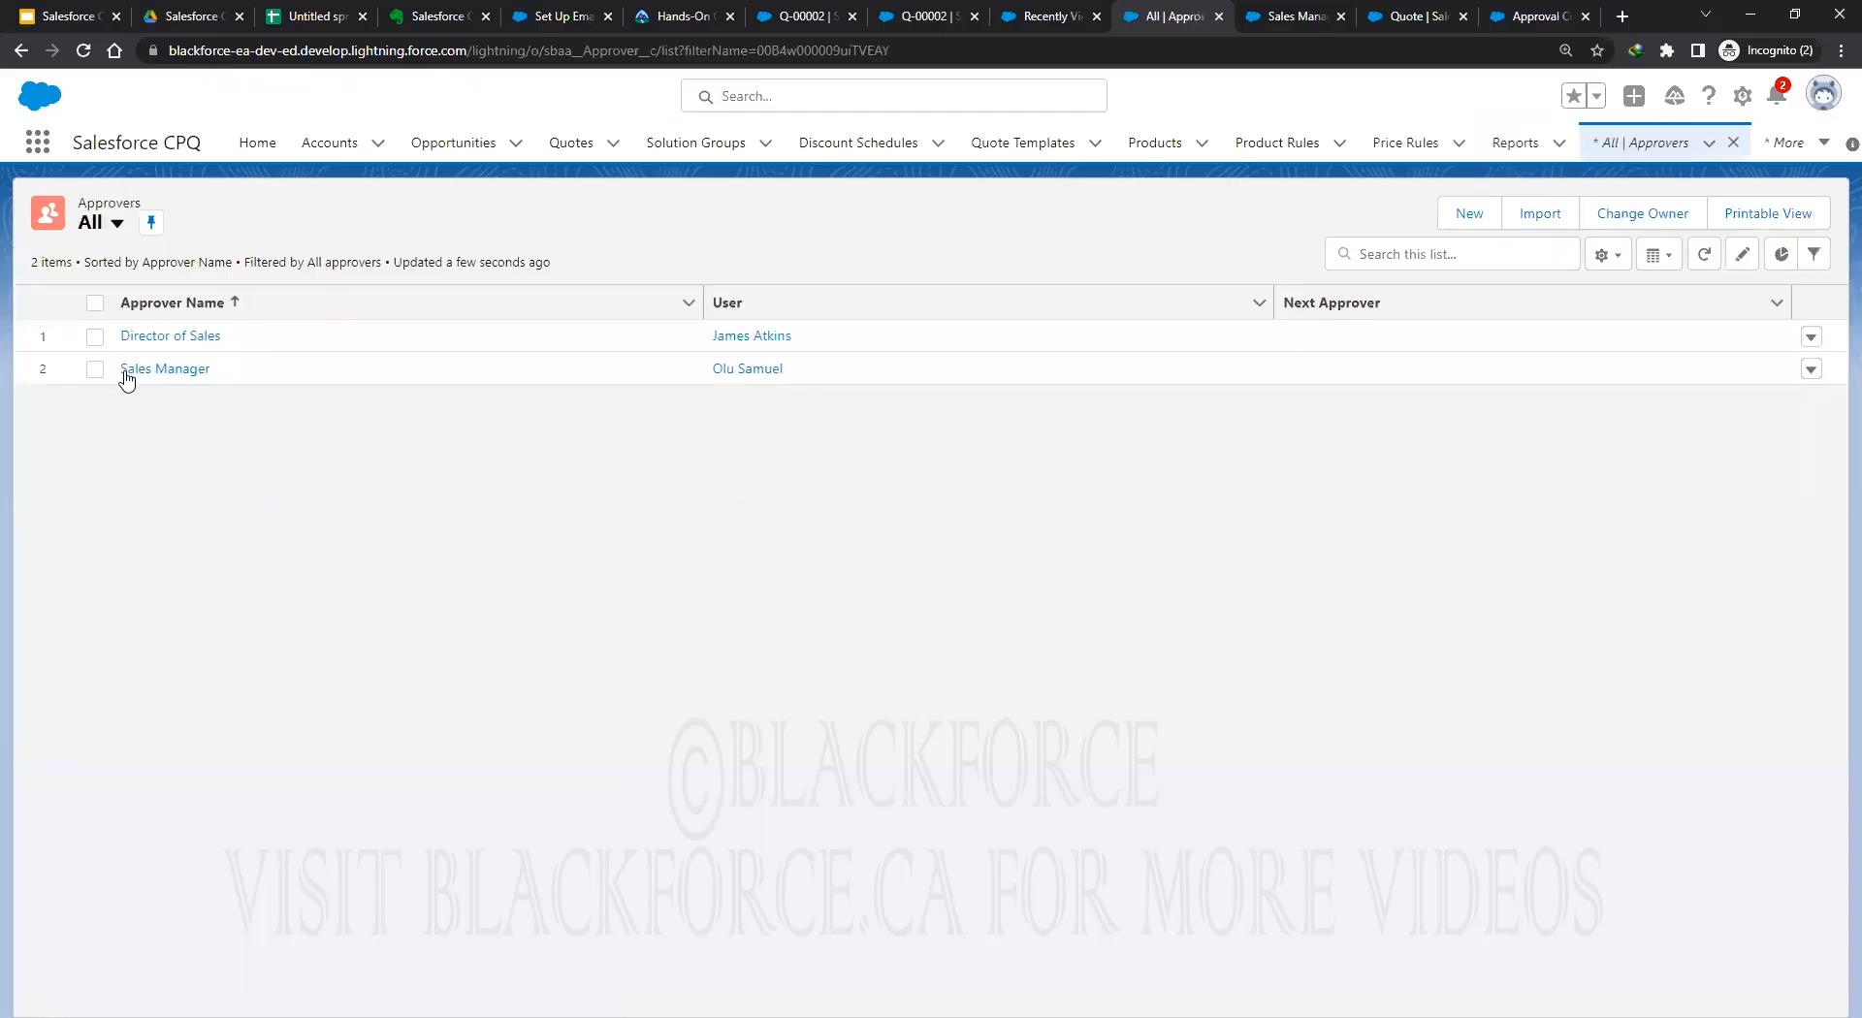
# Set the Sales Manager approver's Next Approver to Director of Sales and save.
pyautogui.click(174, 380)
pyautogui.click(1810, 369)
pyautogui.click(1779, 417)
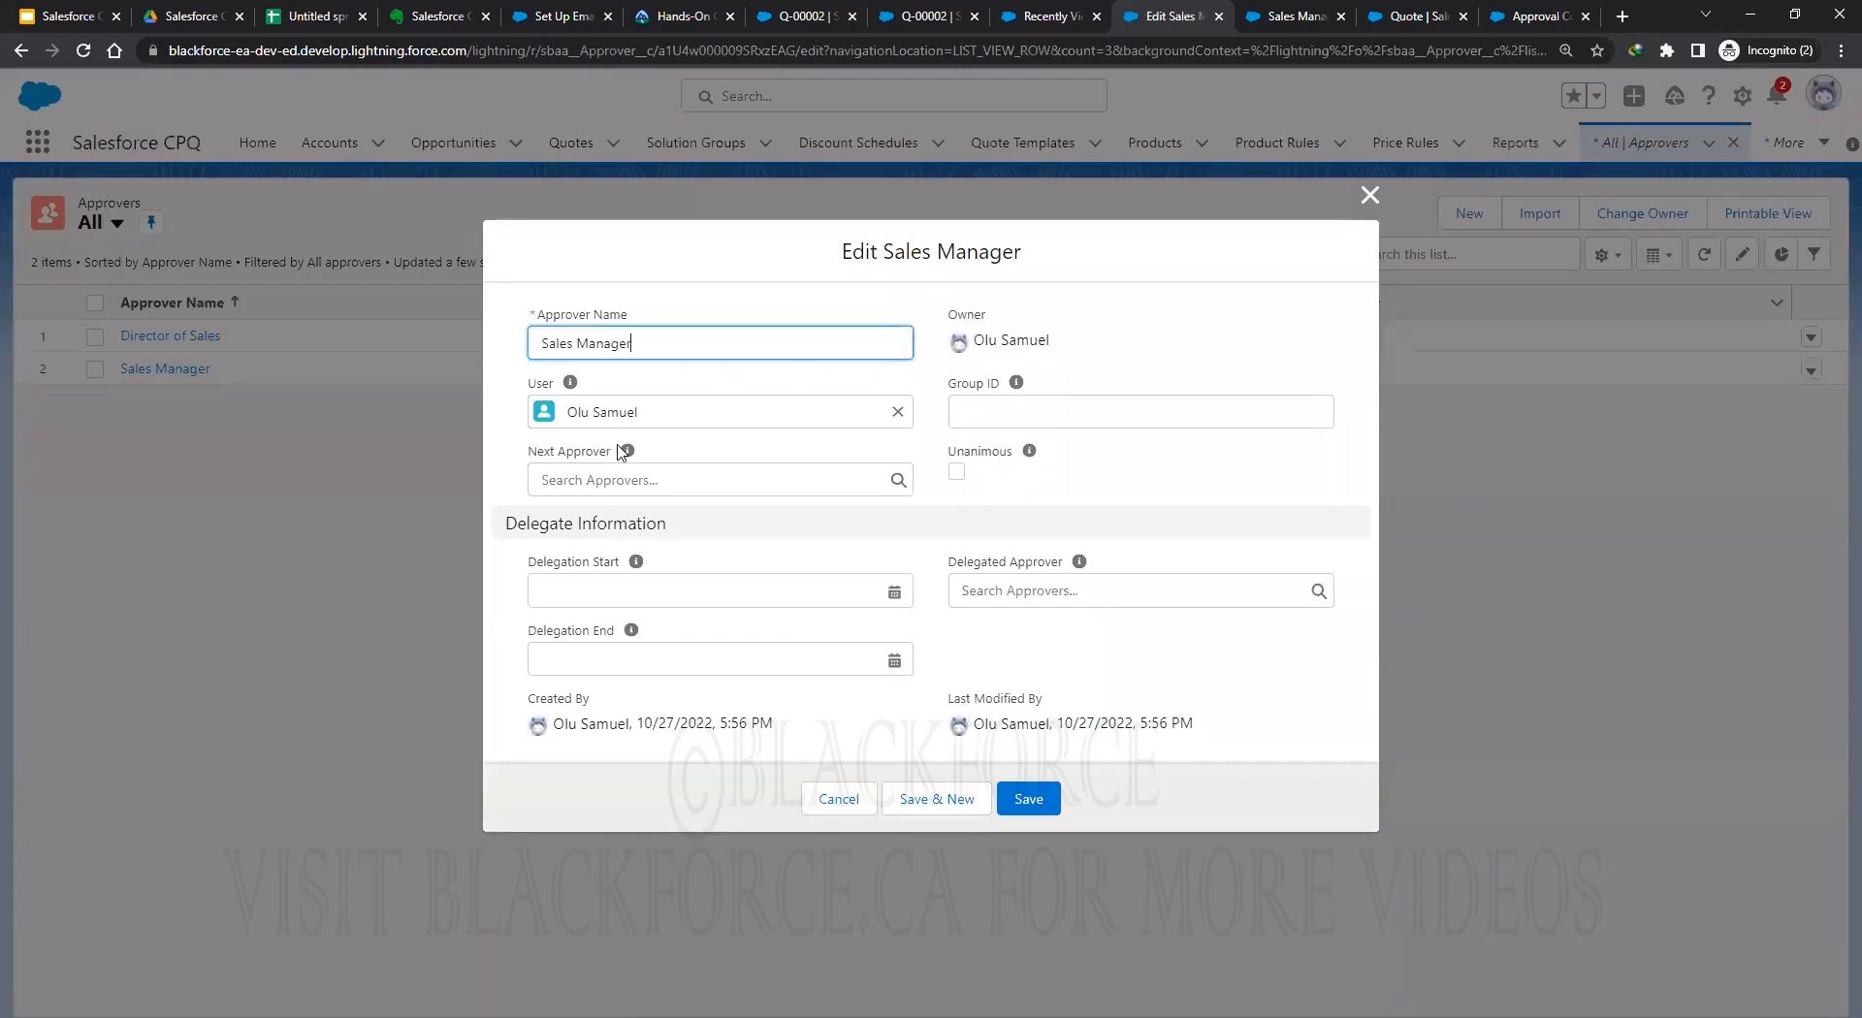
pyautogui.click(652, 487)
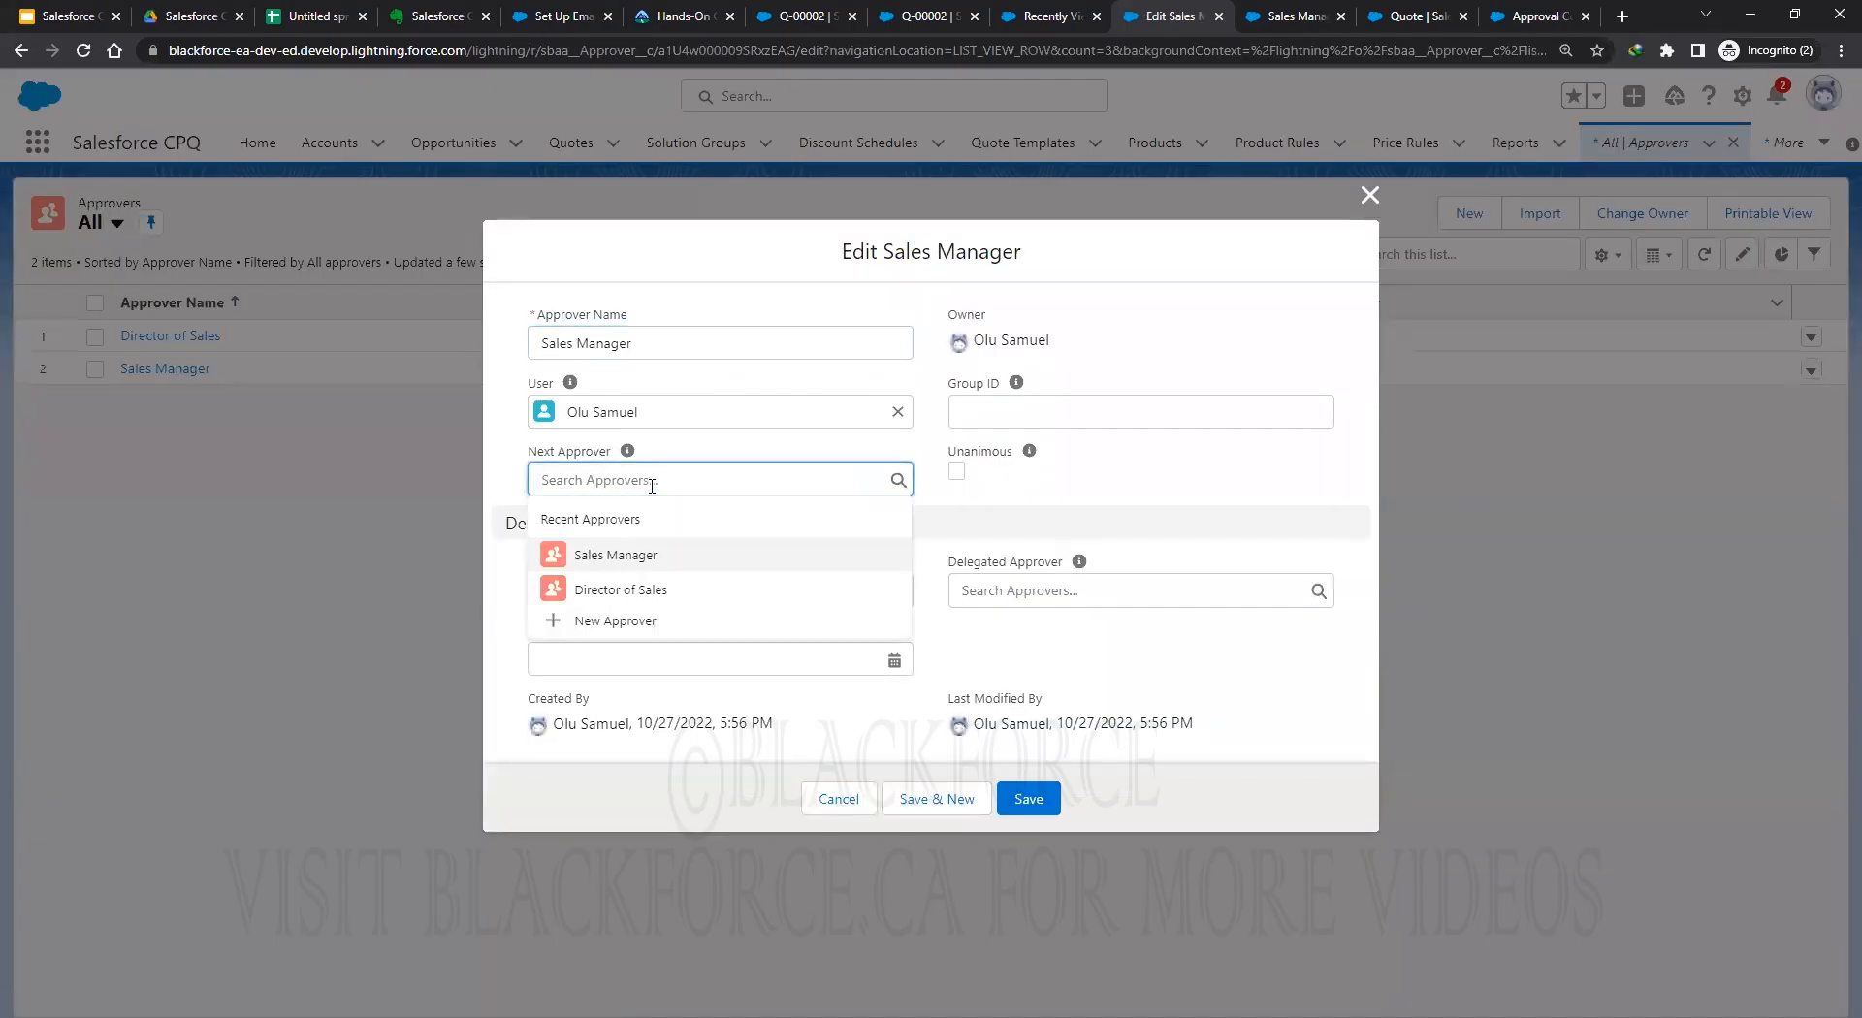
pyautogui.click(620, 589)
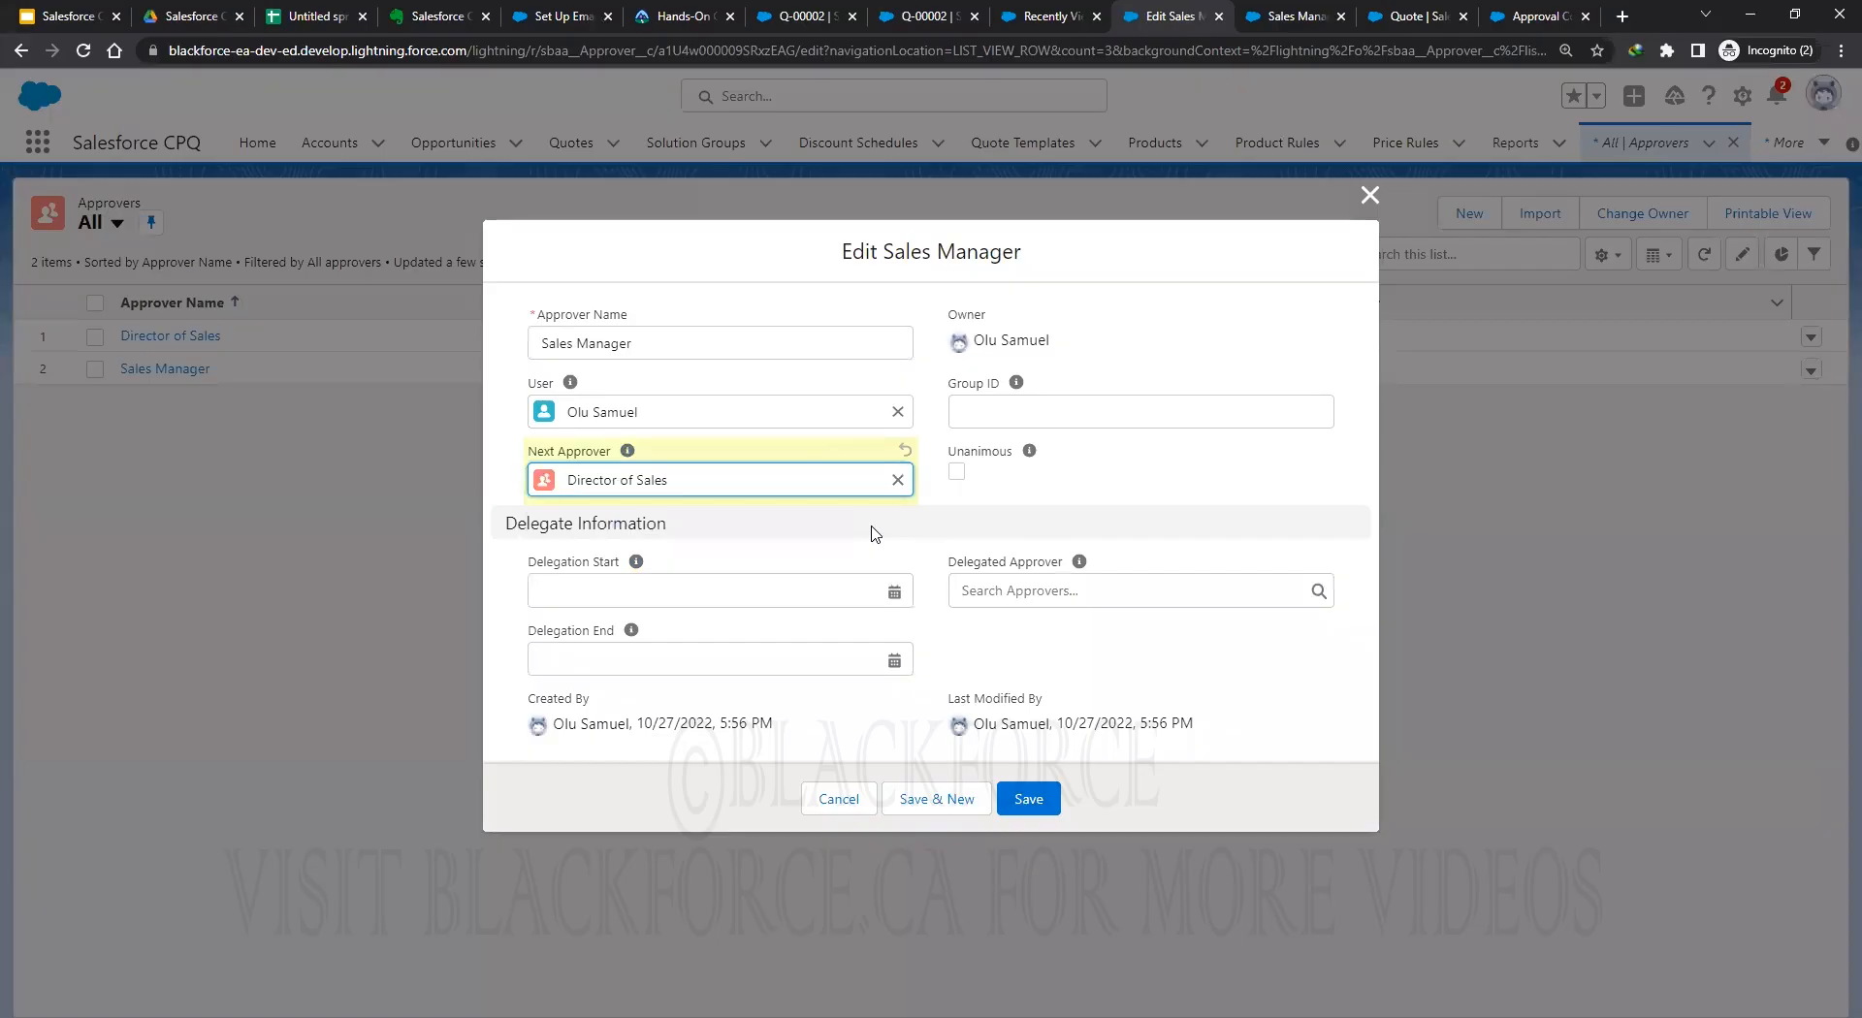
pyautogui.click(1031, 799)
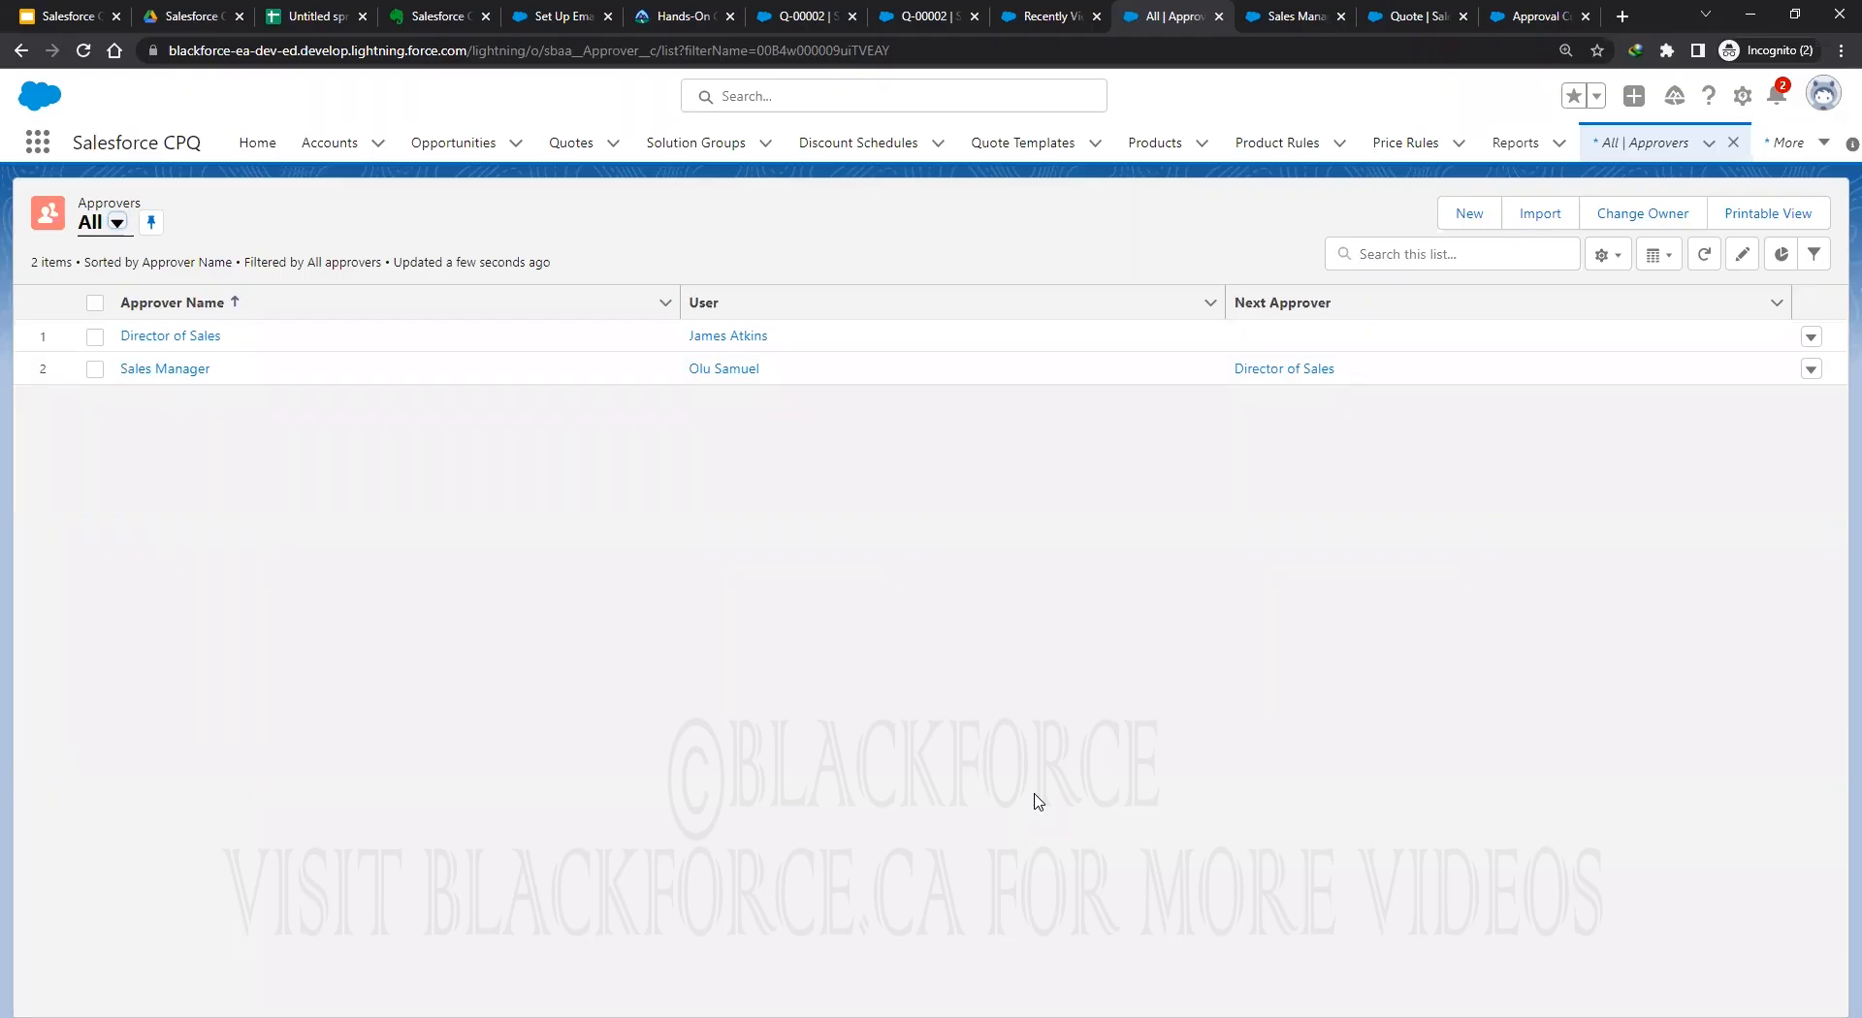
# Open the Groups list and pin Active Groups as the default list view.
pyautogui.click(1283, 25)
pyautogui.click(37, 147)
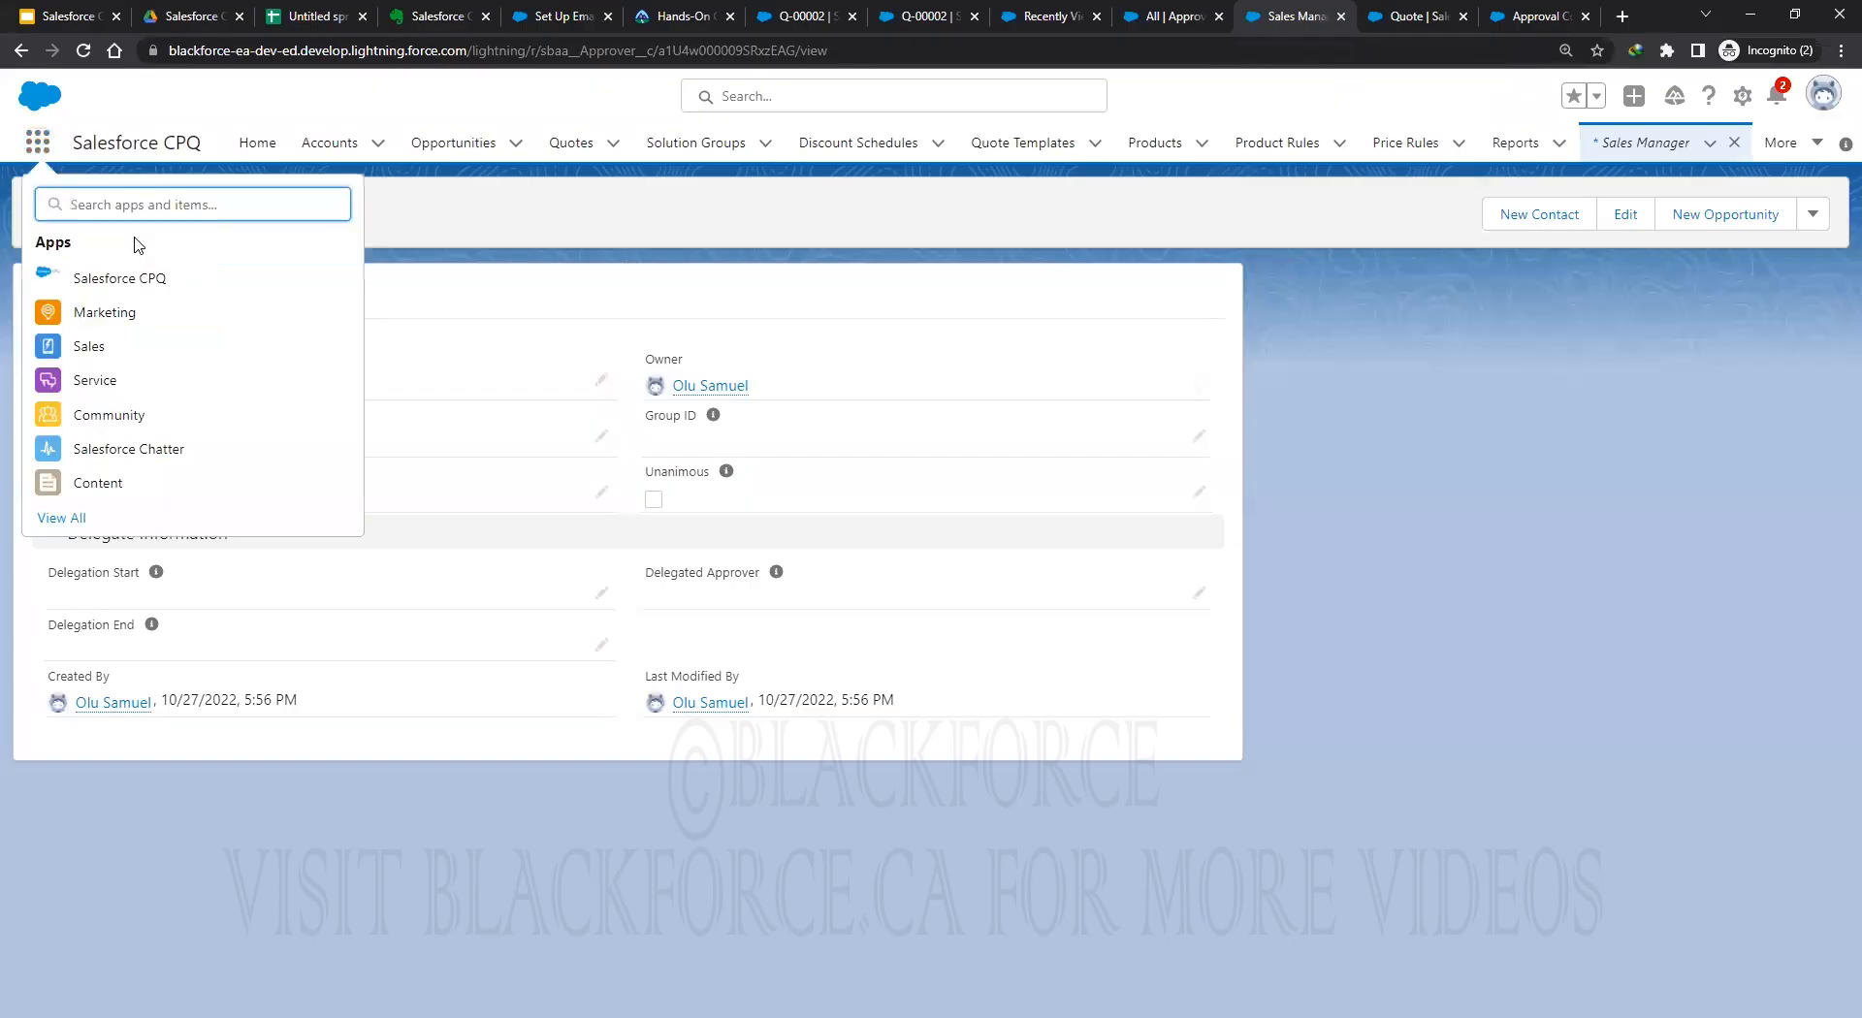
pyautogui.write('grou')
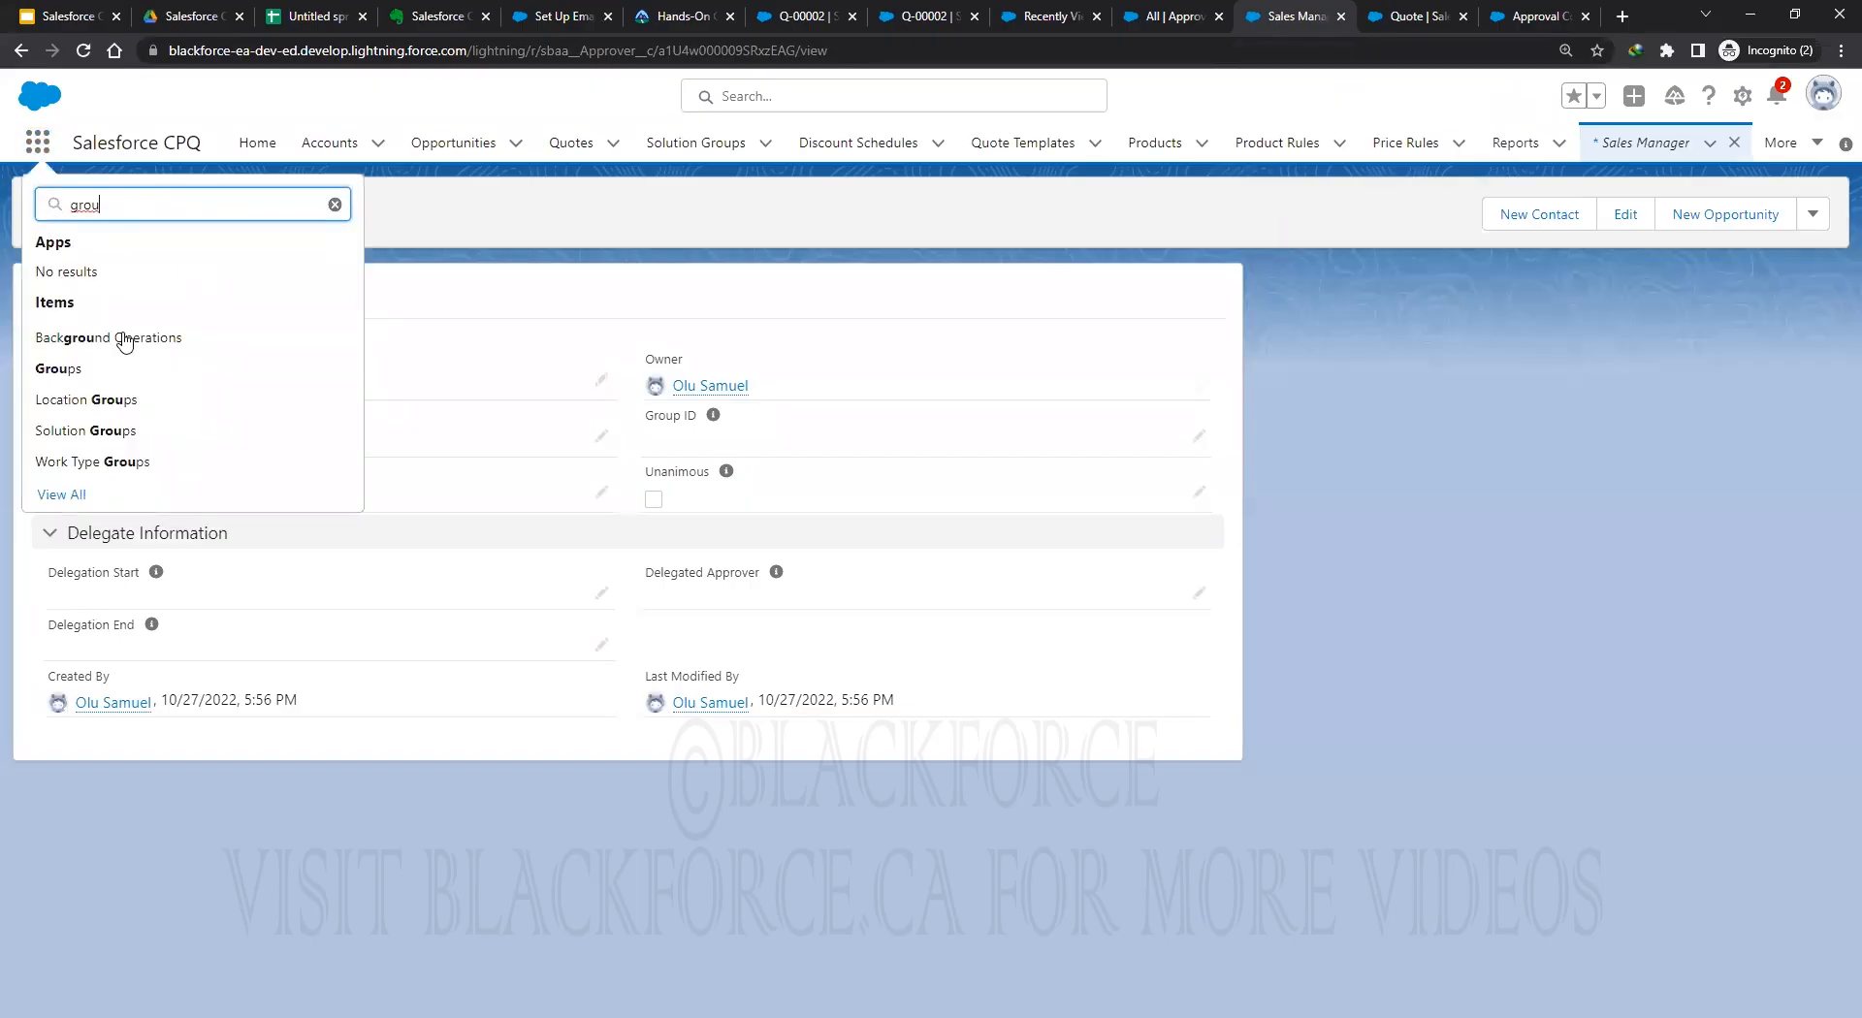
pyautogui.click(55, 369)
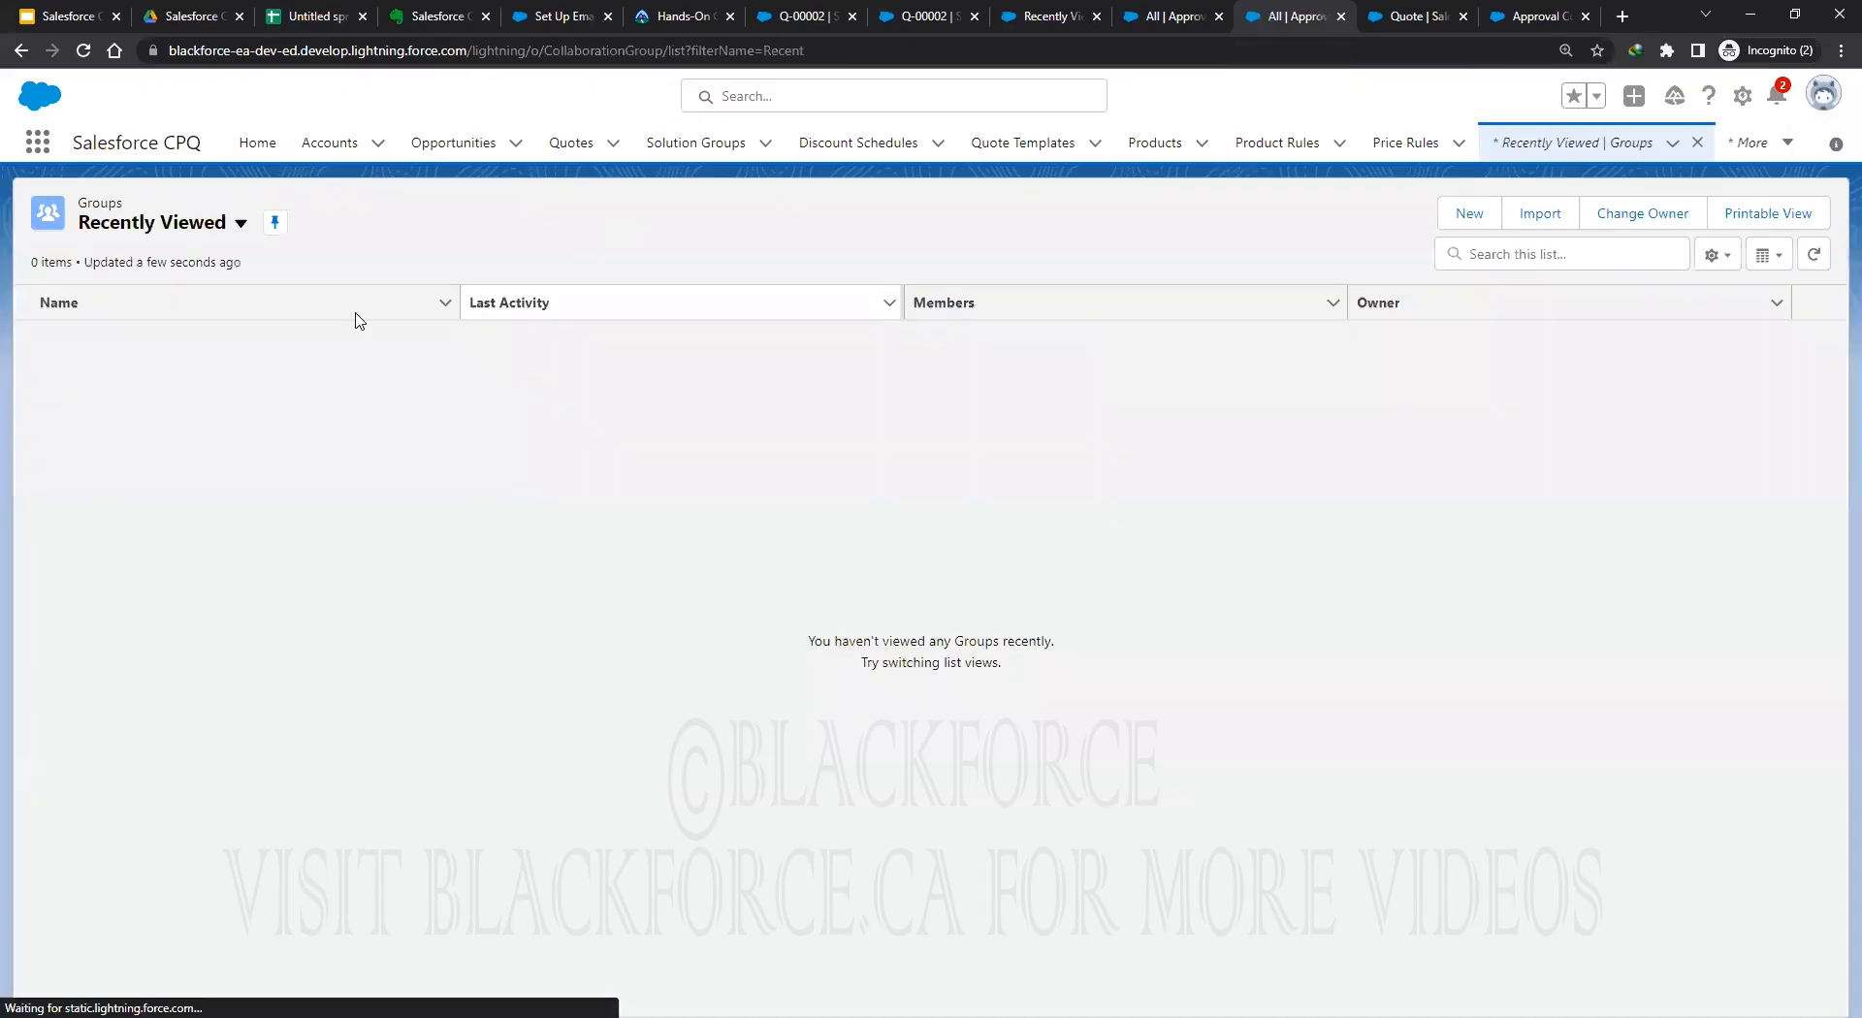
pyautogui.click(240, 224)
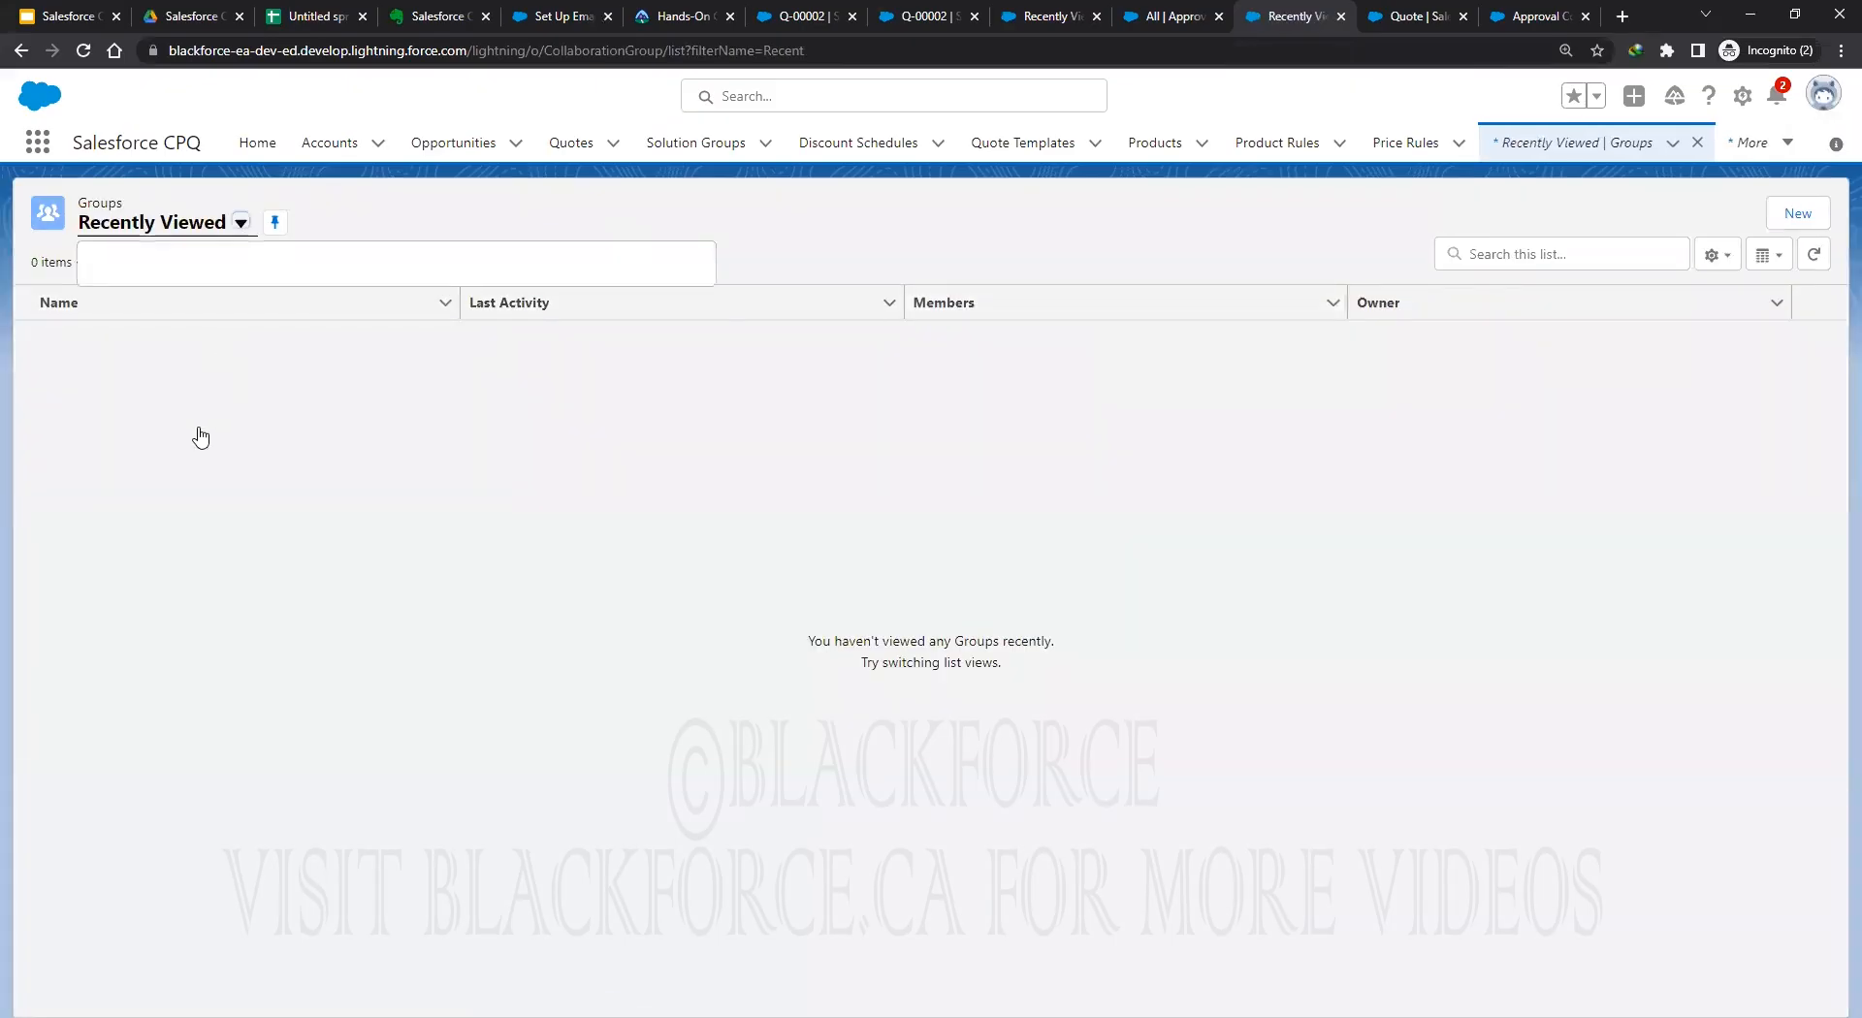
pyautogui.click(172, 304)
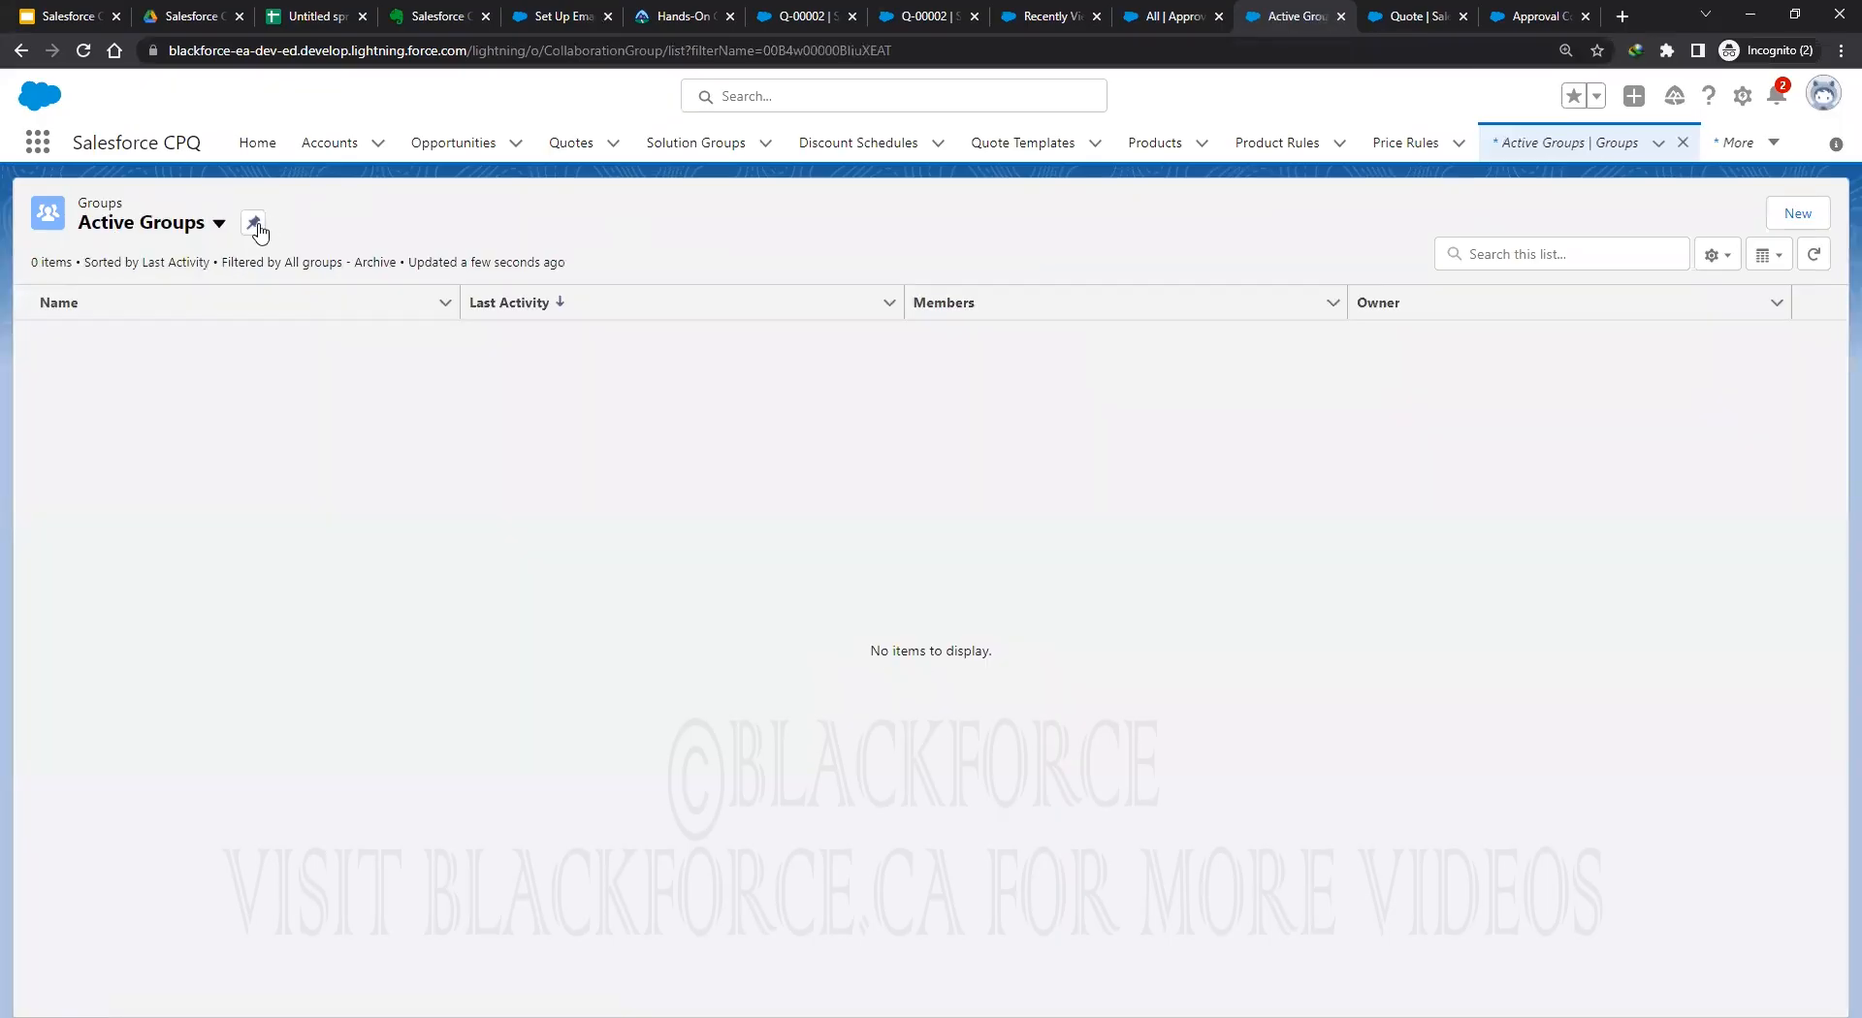
pyautogui.click(253, 224)
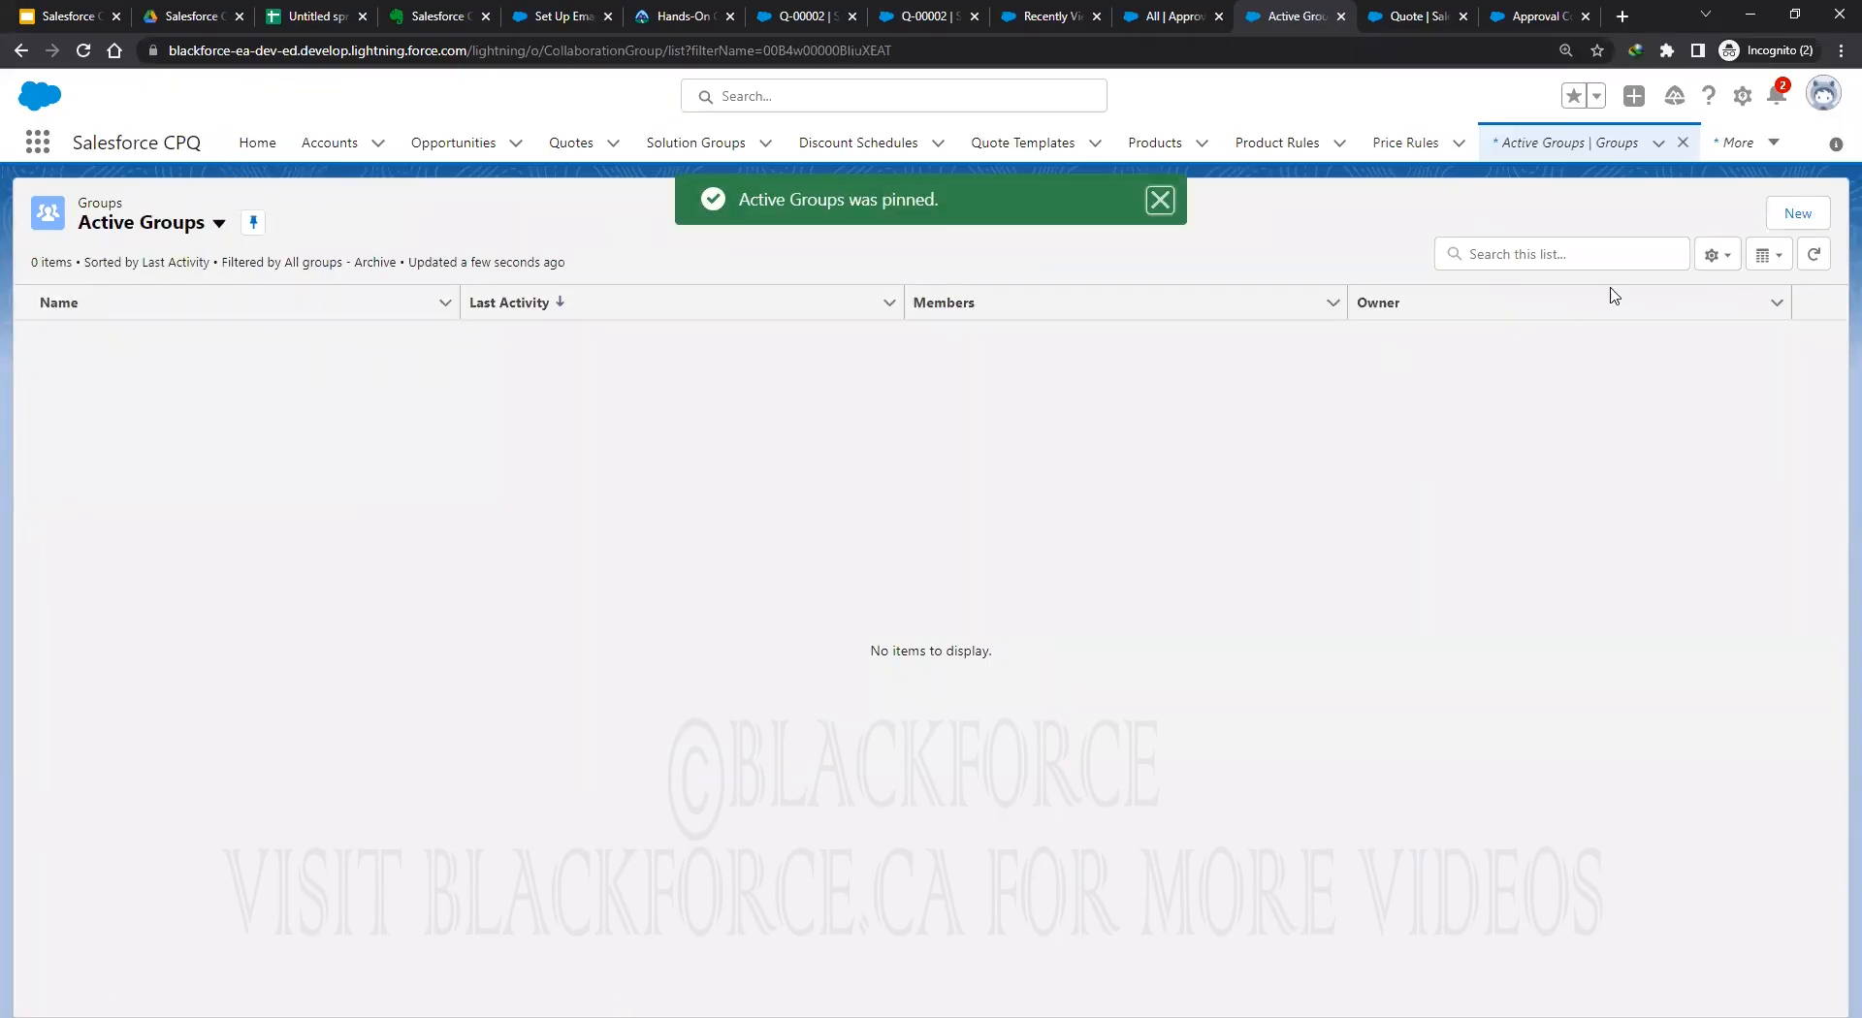
# Start a new group named 'Approval Team' with Public access type.
pyautogui.click(1795, 221)
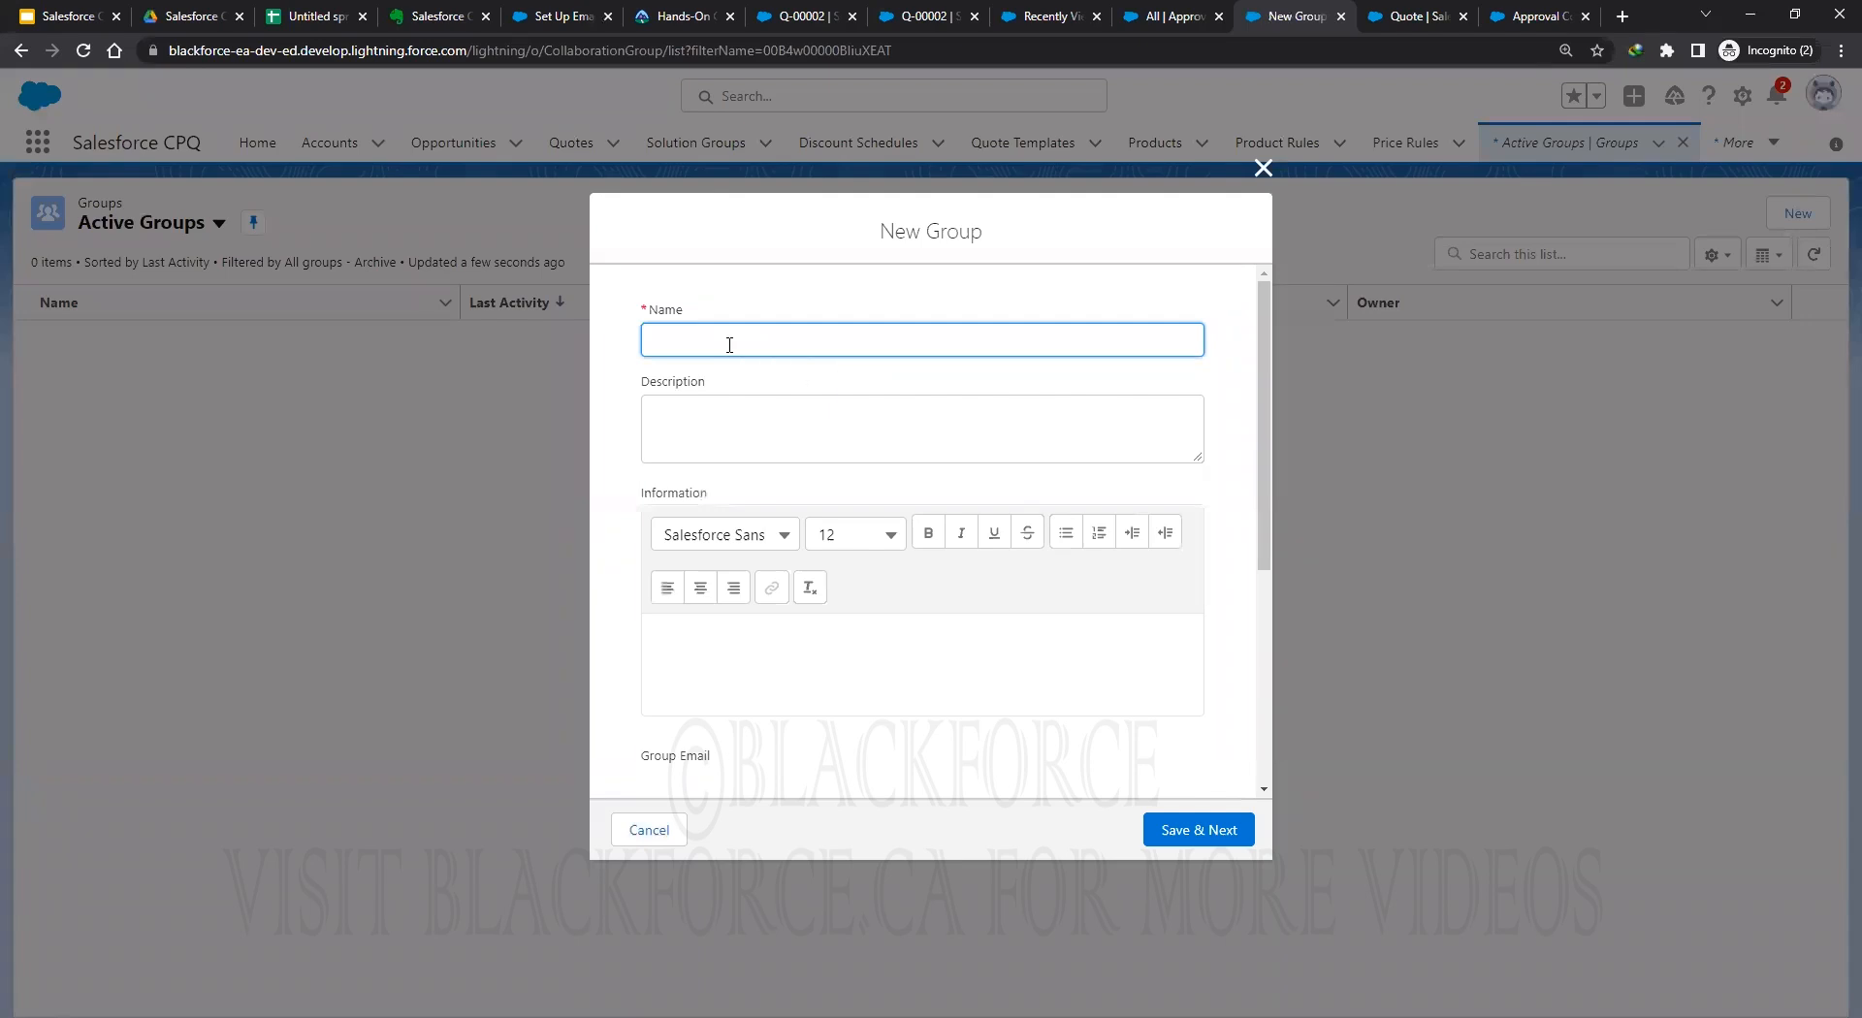
pyautogui.write('Apprval Team')
pyautogui.click(678, 341)
pyautogui.write('o')
pyautogui.scroll(-4, 1132, 689)
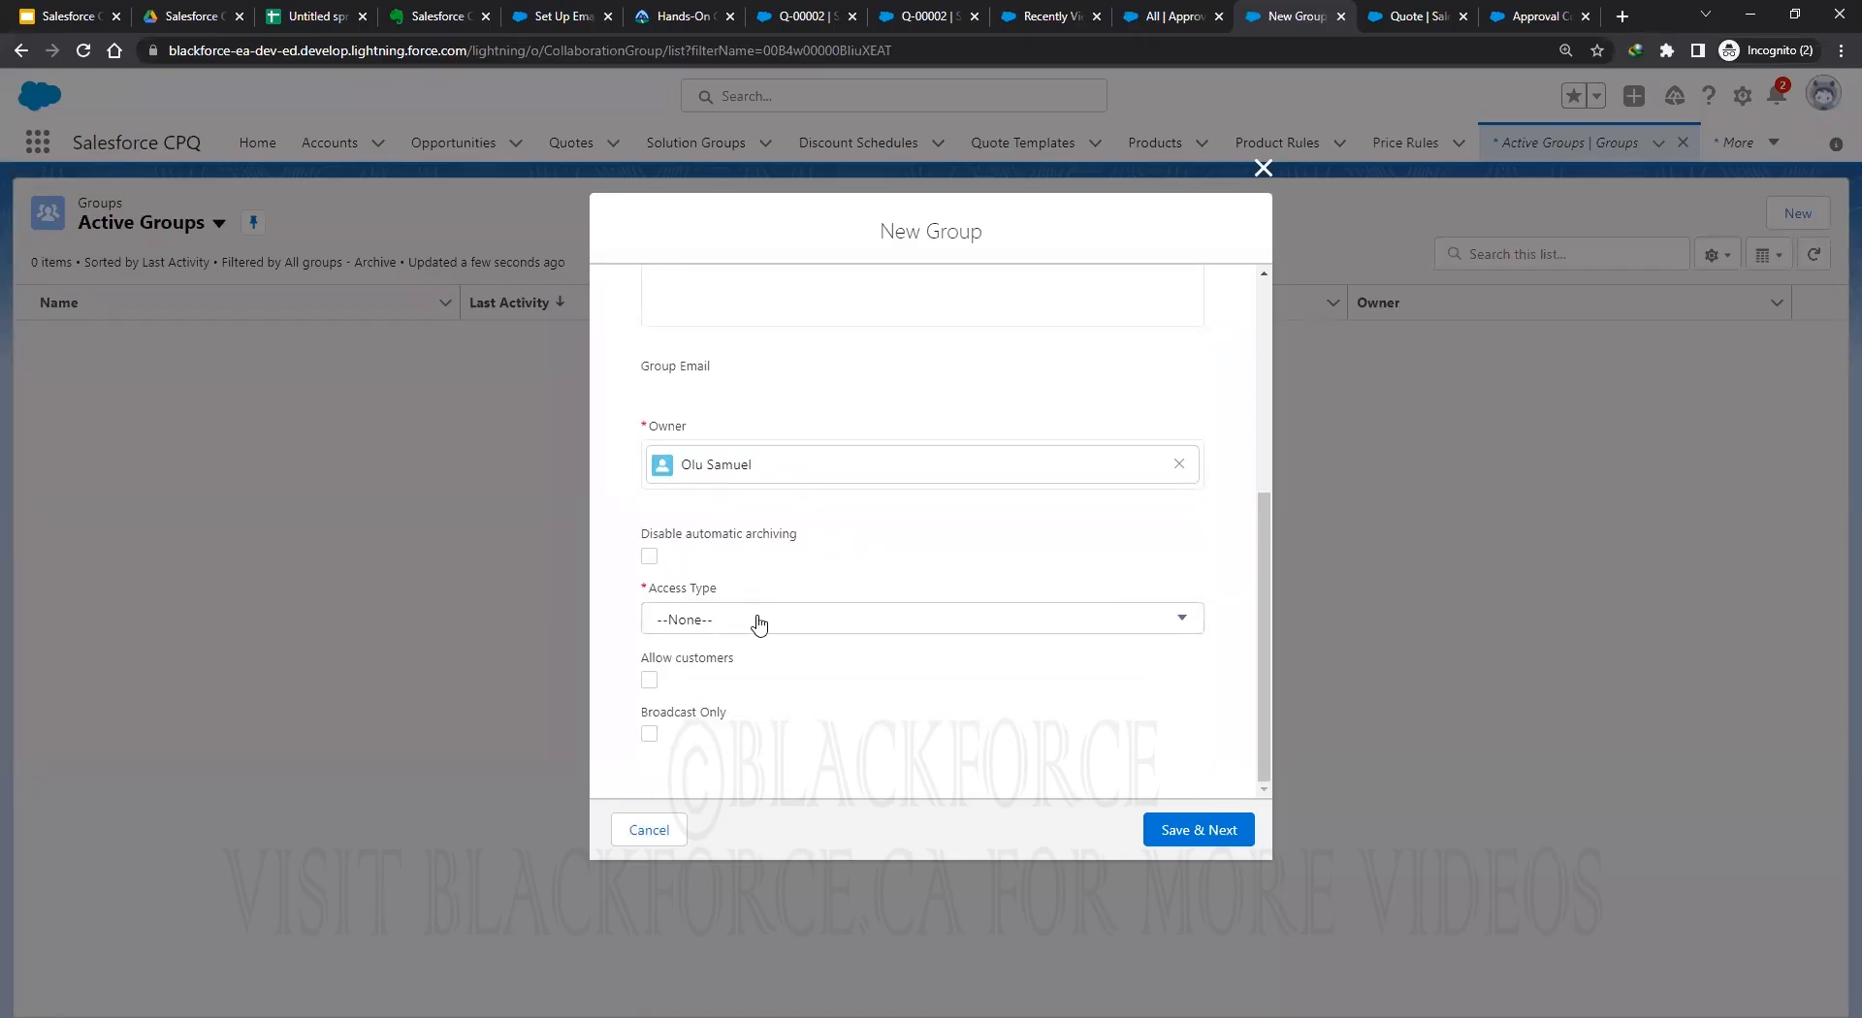
pyautogui.click(759, 622)
pyautogui.click(698, 694)
pyautogui.click(925, 605)
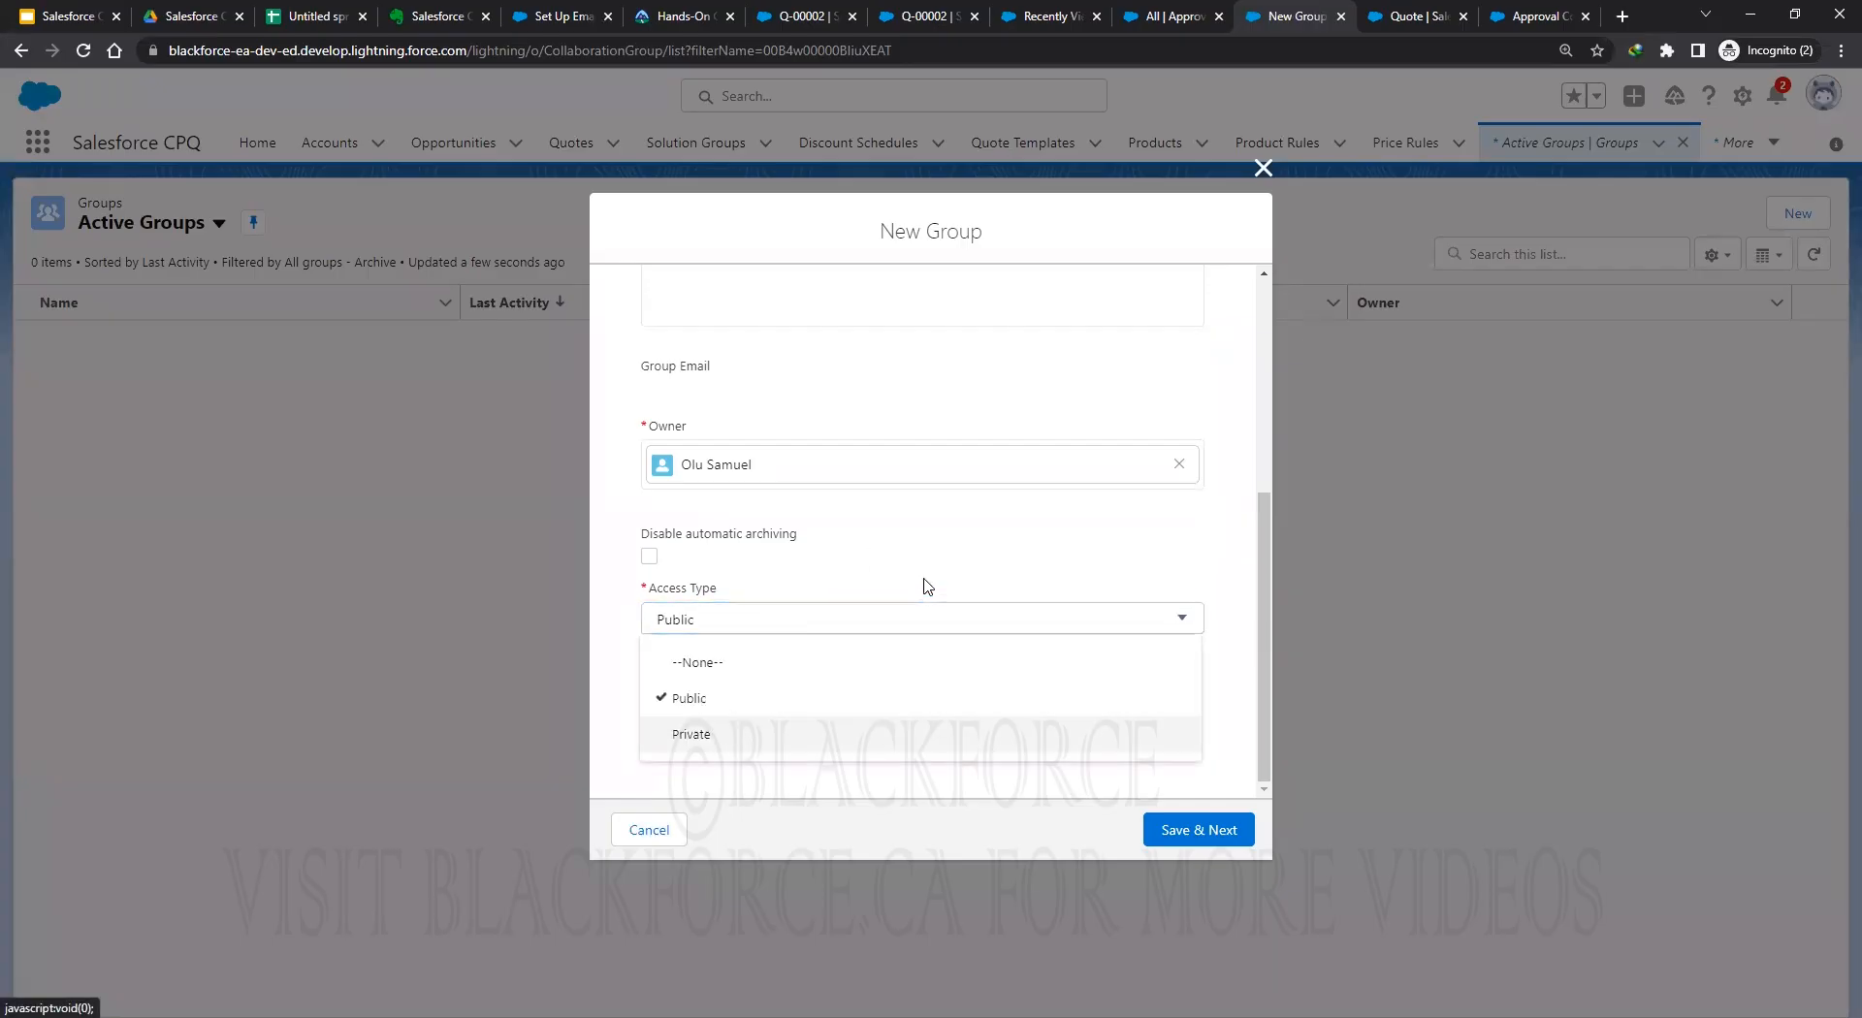
pyautogui.click(694, 716)
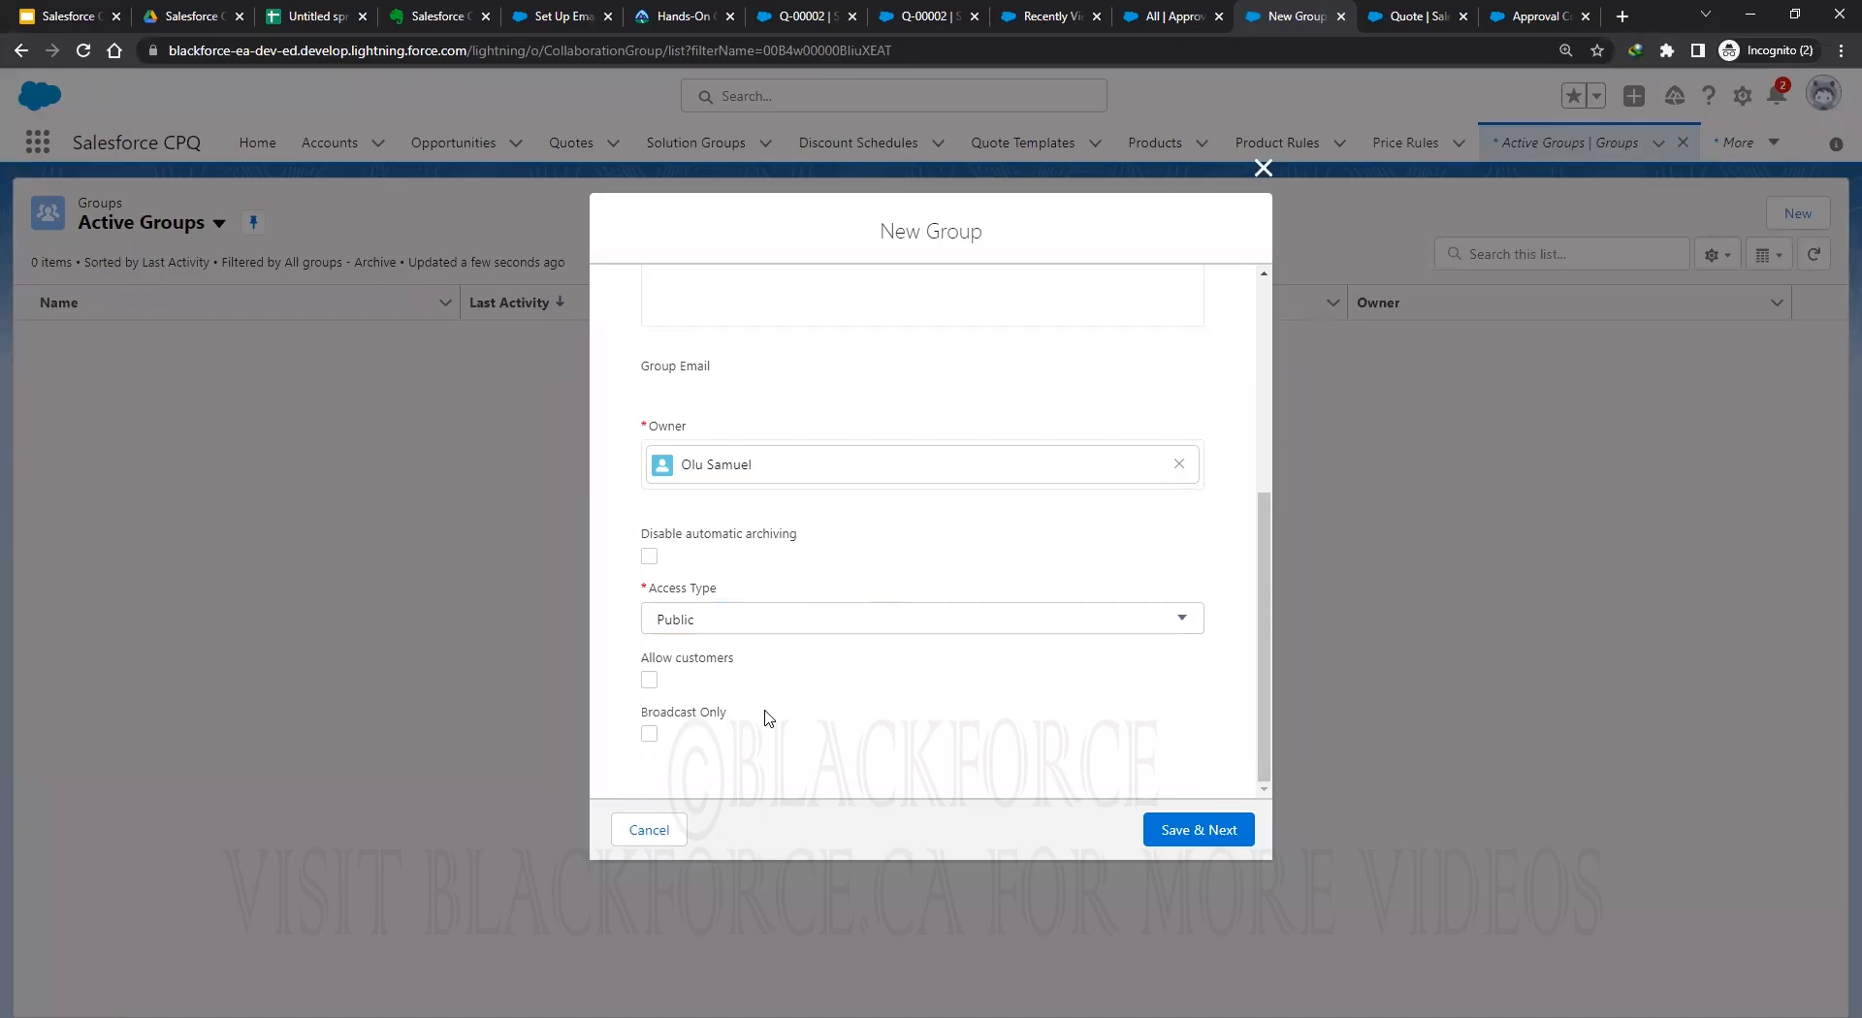
pyautogui.scroll(5, 853, 717)
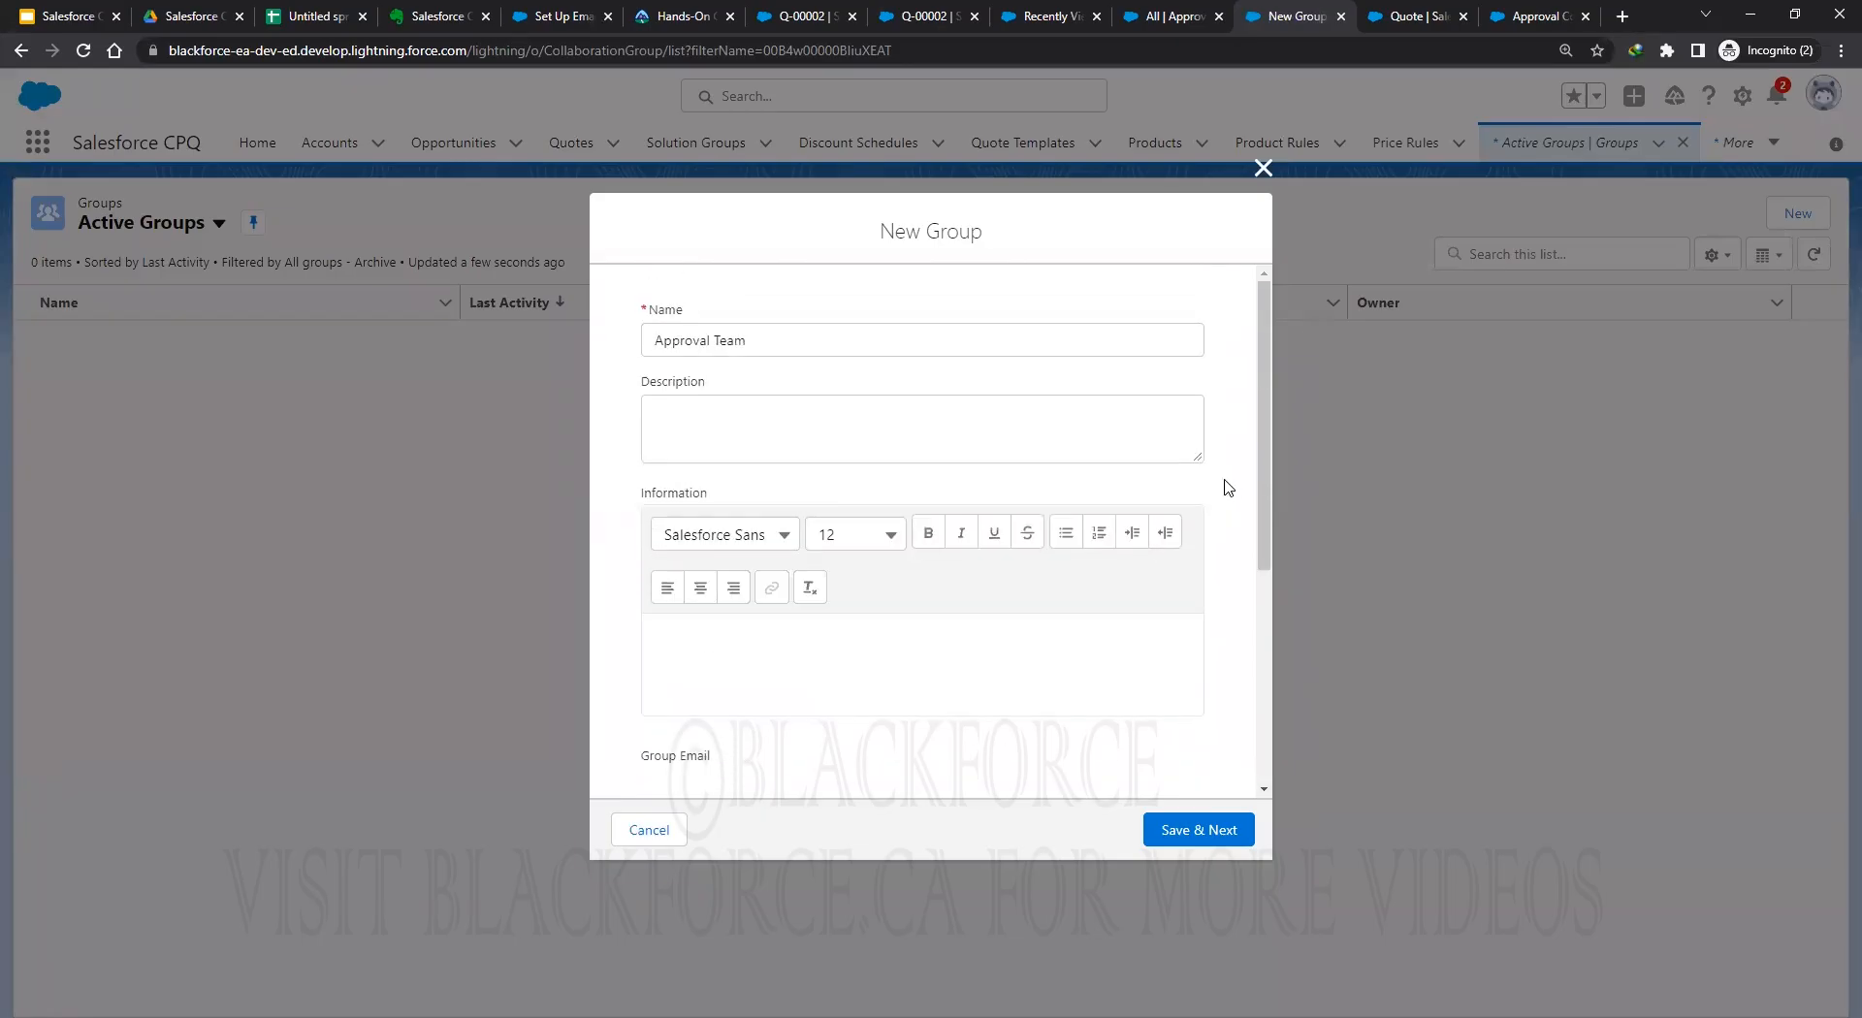
pyautogui.scroll(-3, 1227, 487)
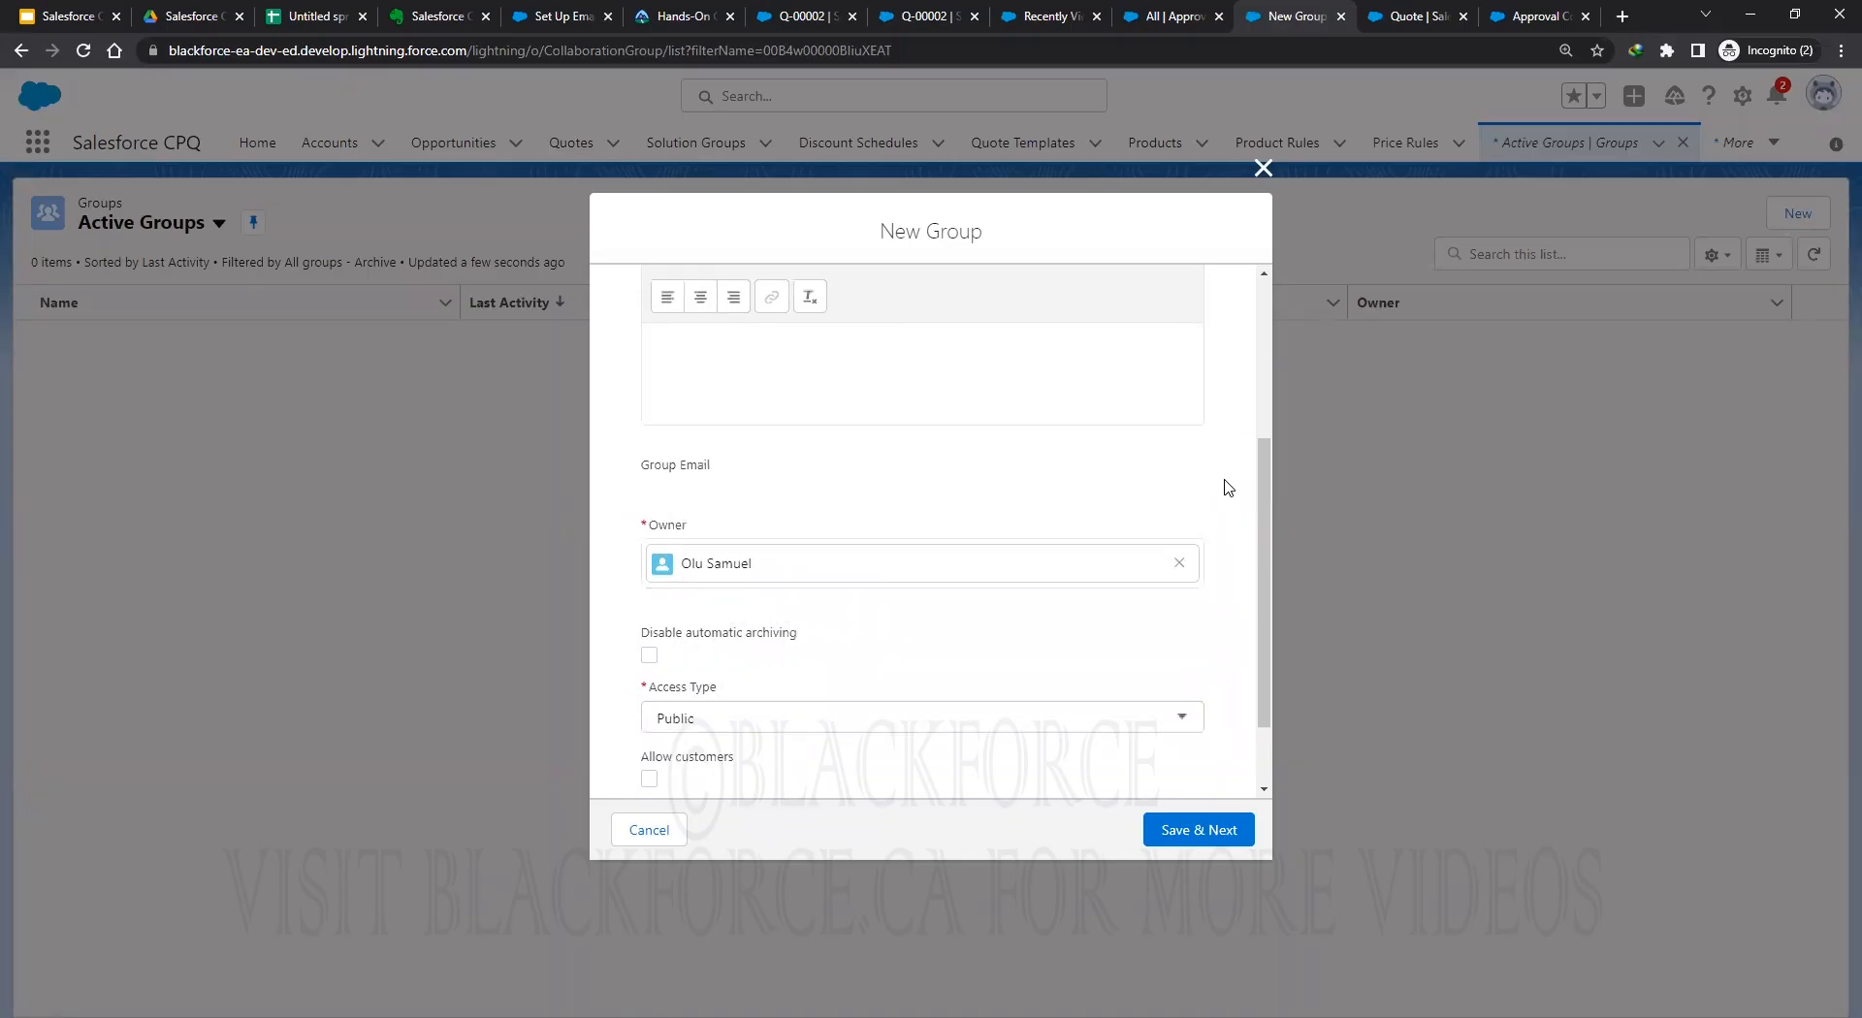
pyautogui.scroll(-1, 1227, 487)
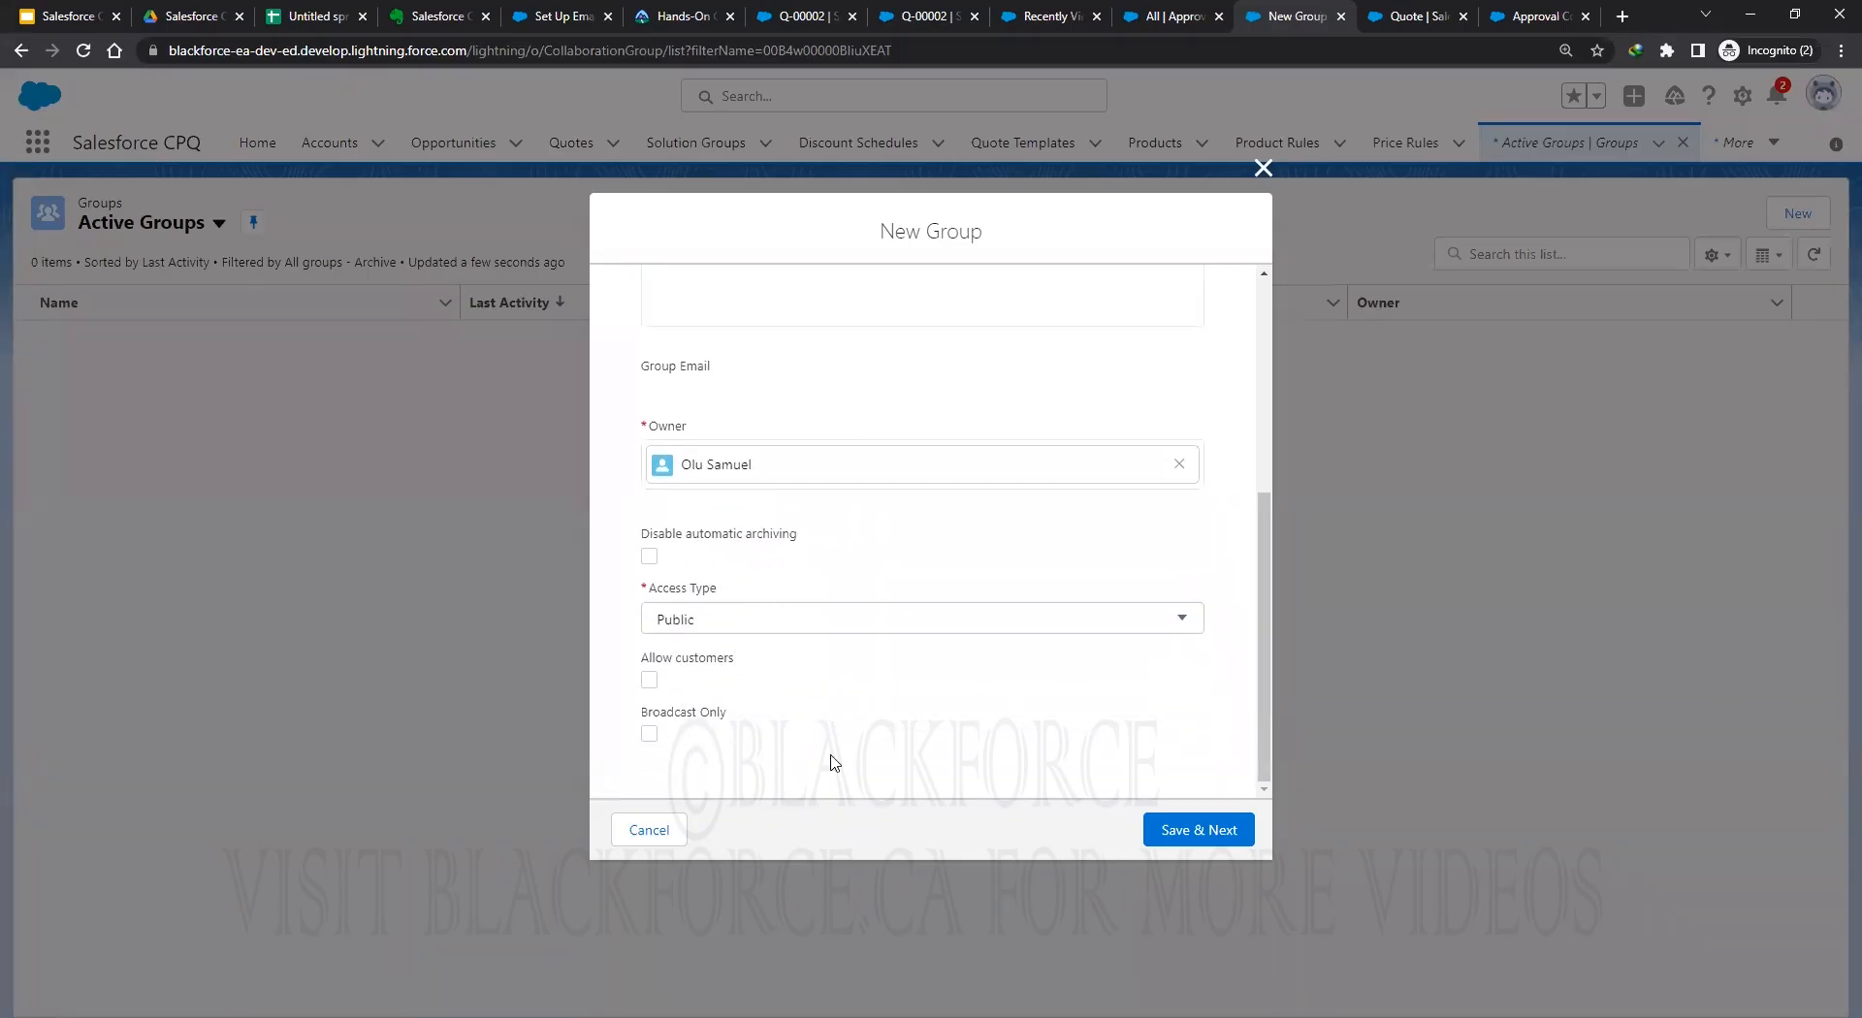
# Save the group, skip the photo step, and add one colleague as a member.
pyautogui.click(1206, 832)
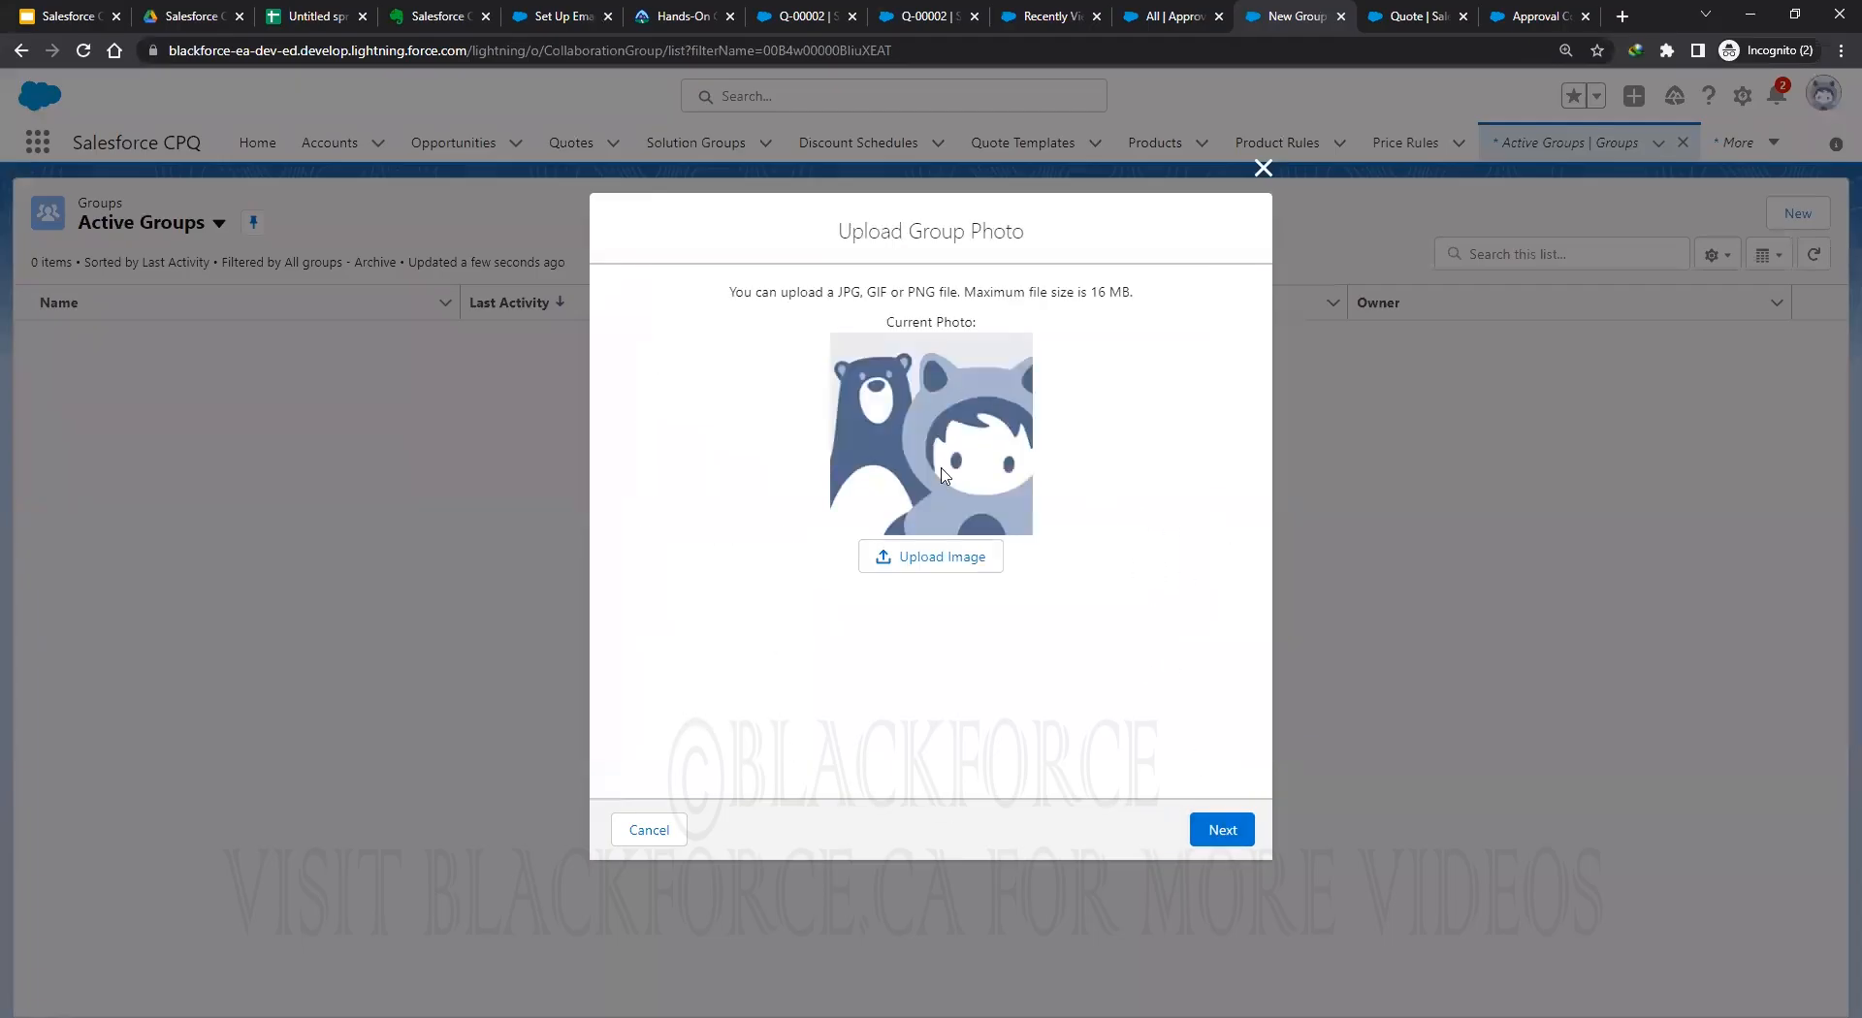
pyautogui.click(1224, 831)
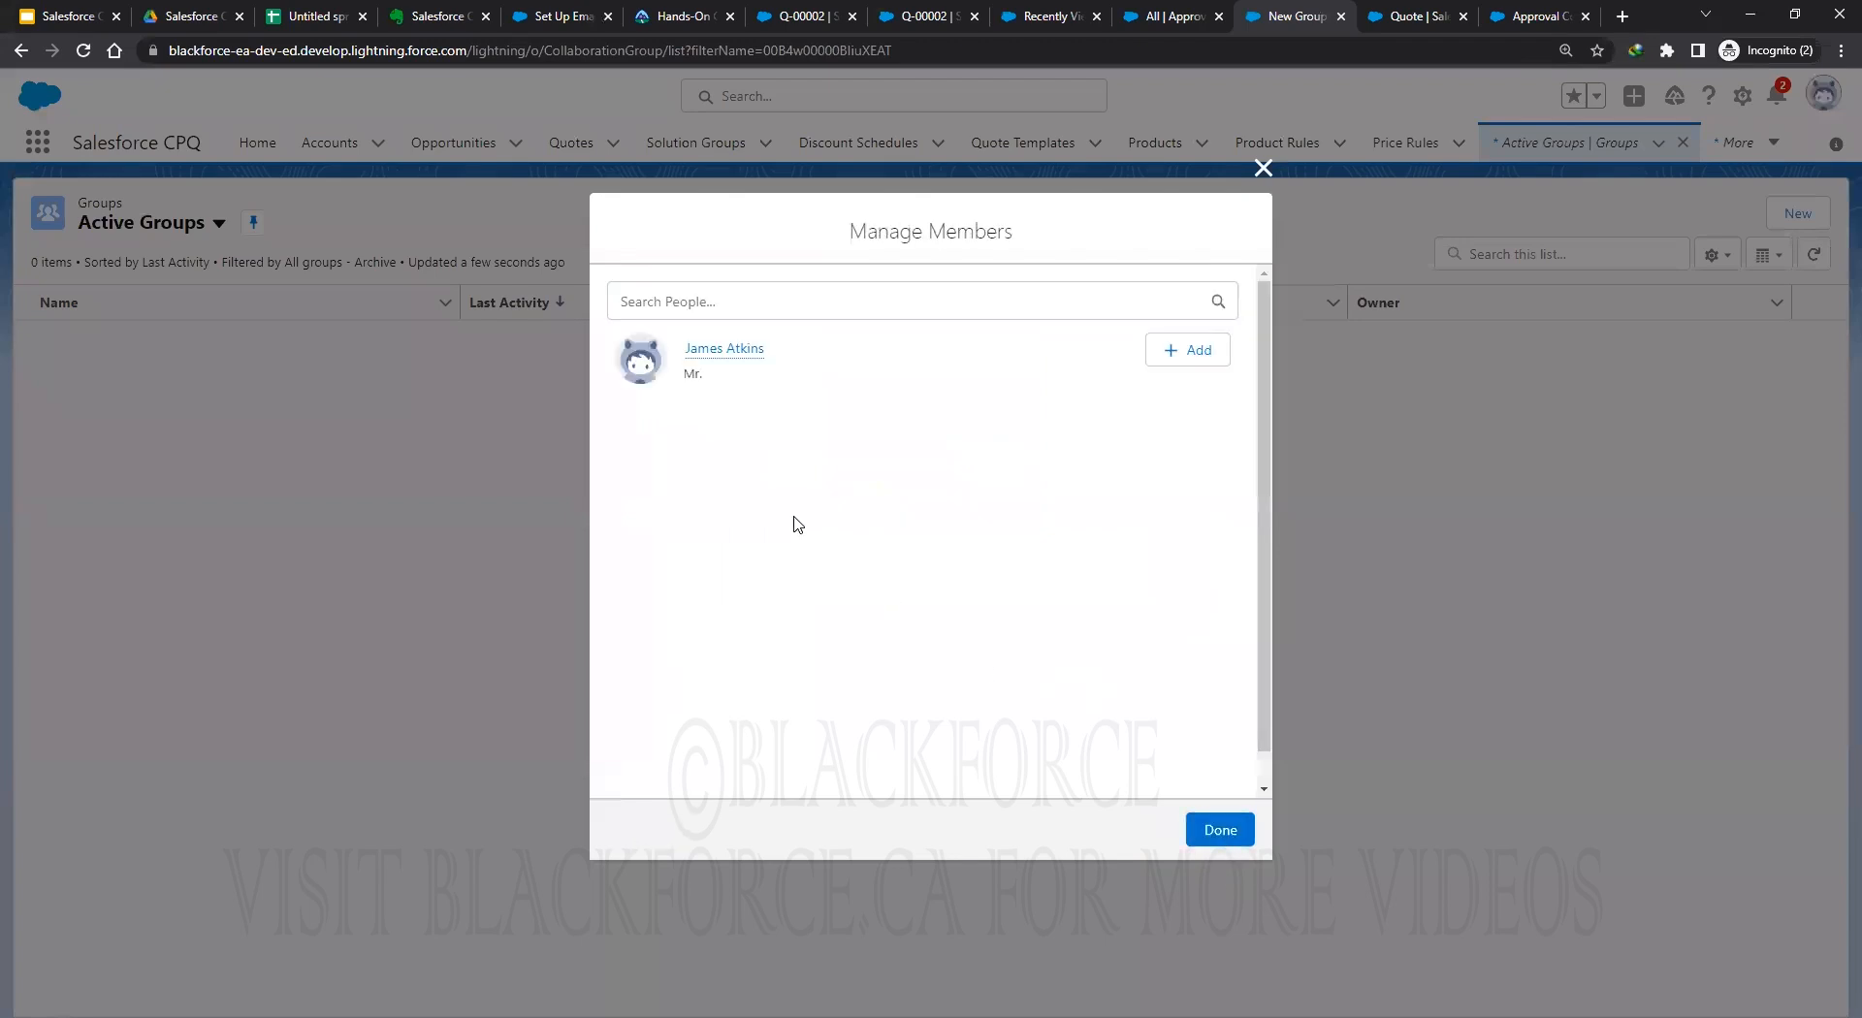
pyautogui.moveTo(739, 355)
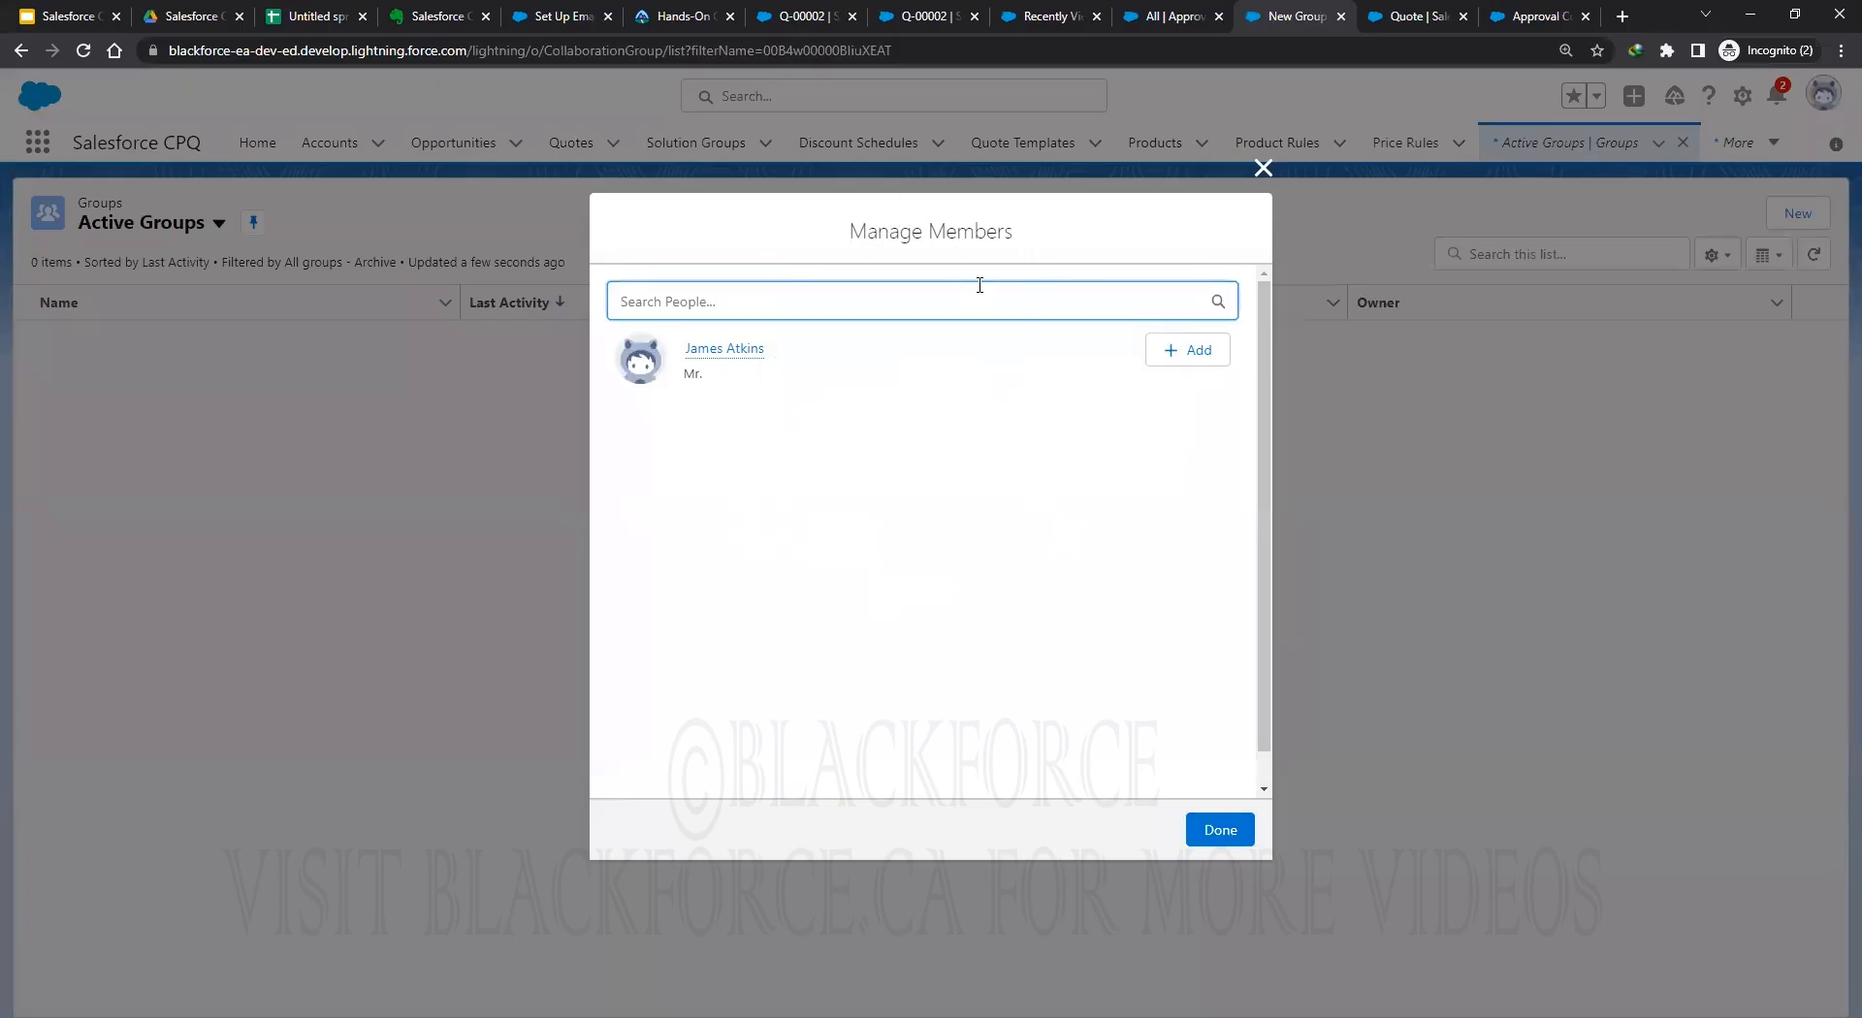
pyautogui.click(1163, 359)
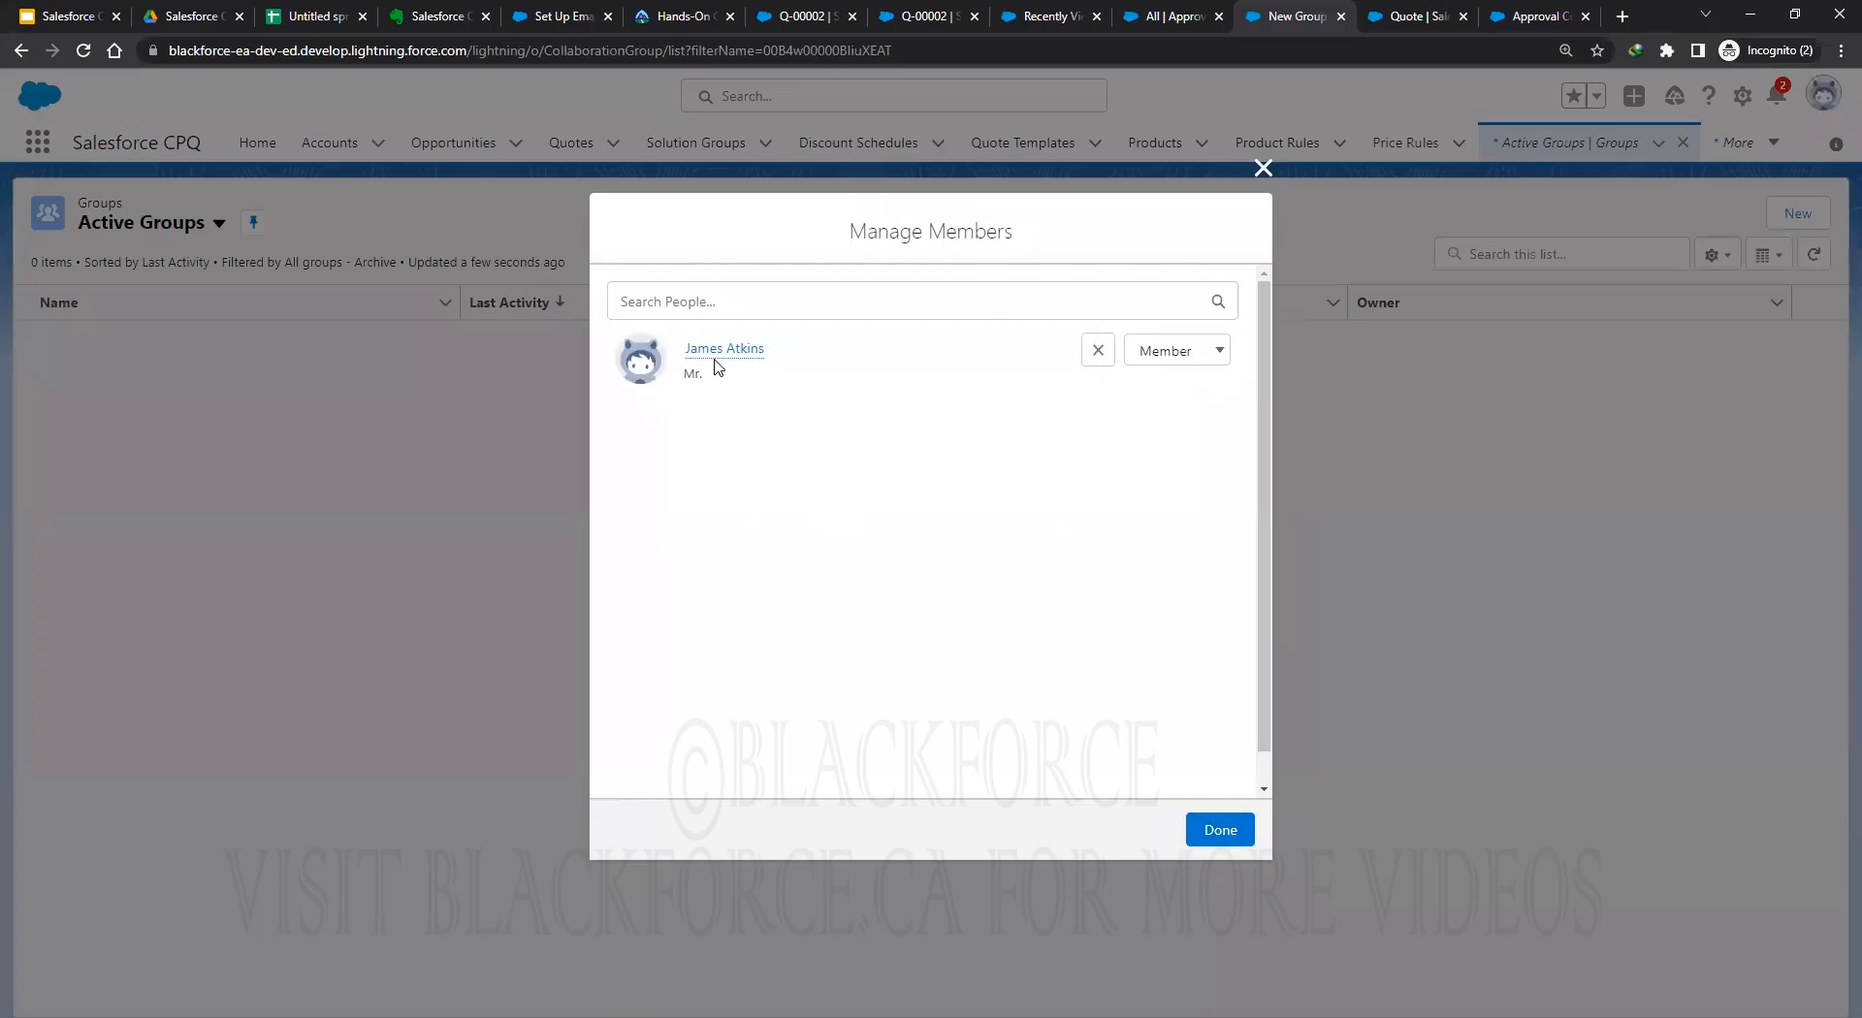
pyautogui.click(1218, 832)
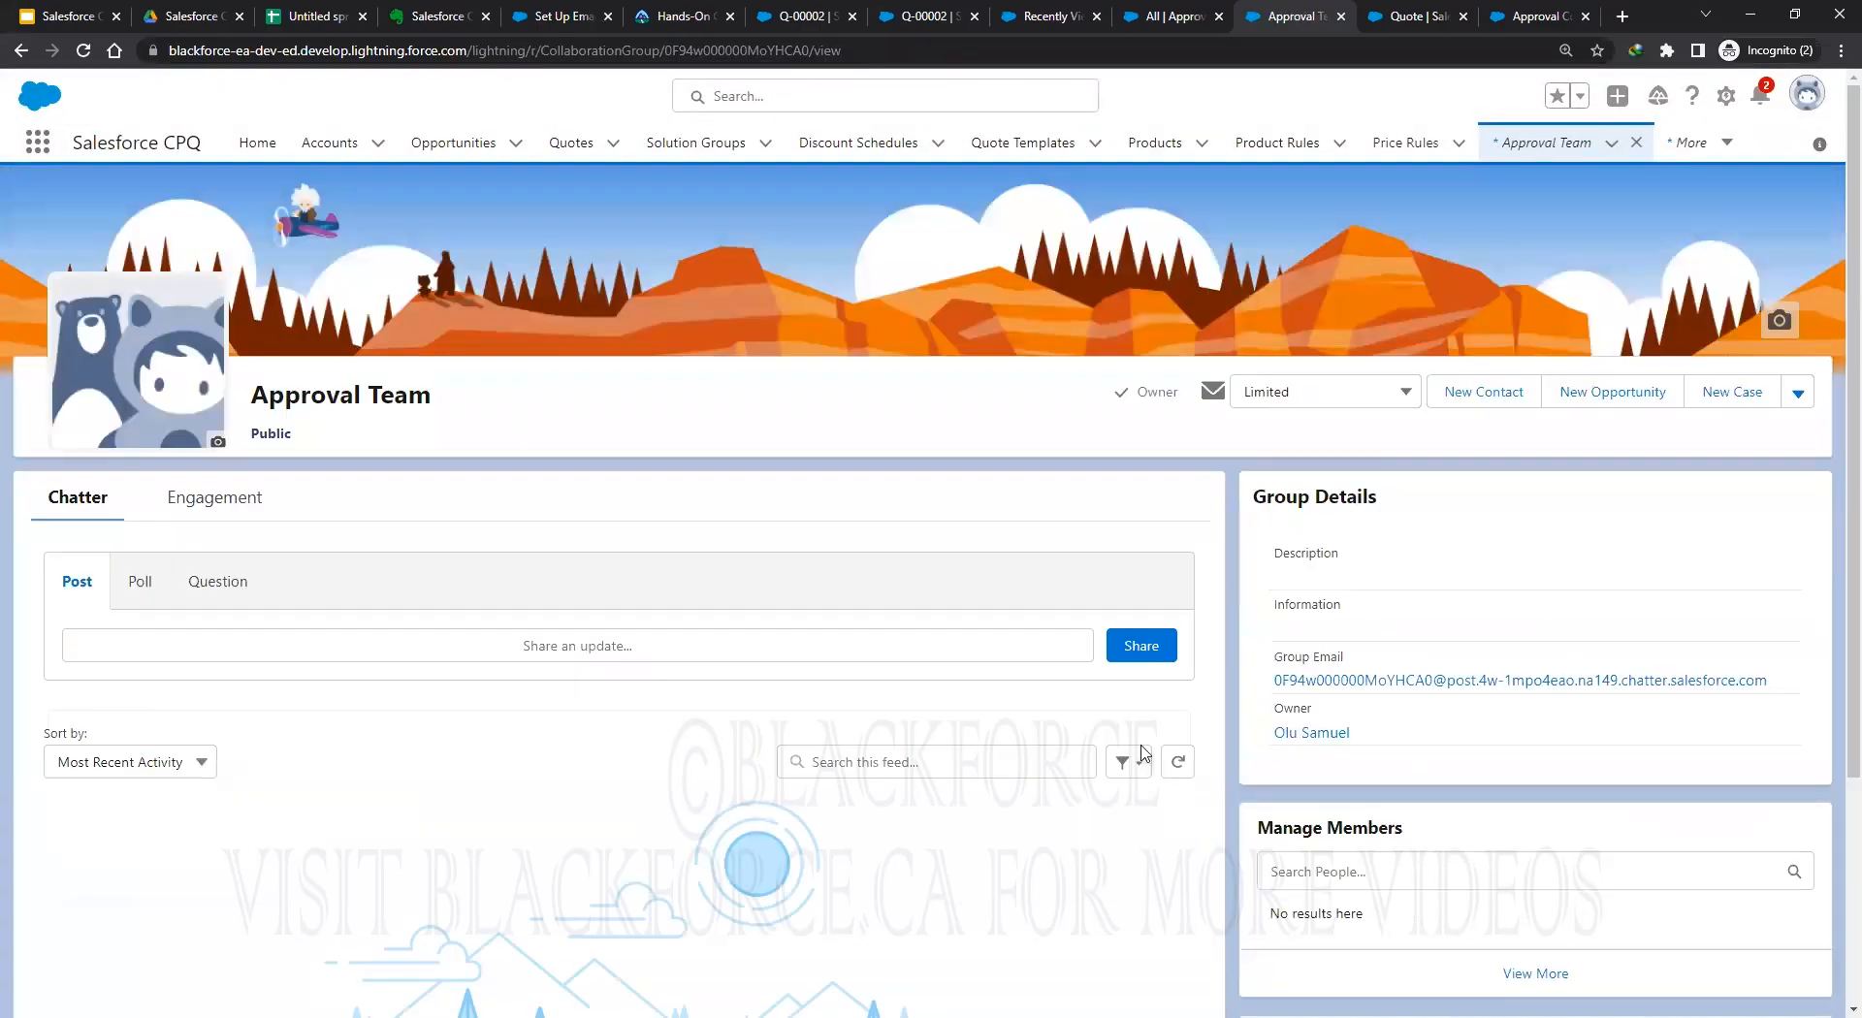
# Copy the Approval Team group's ID from the page address.
pyautogui.doubleClick(755, 53)
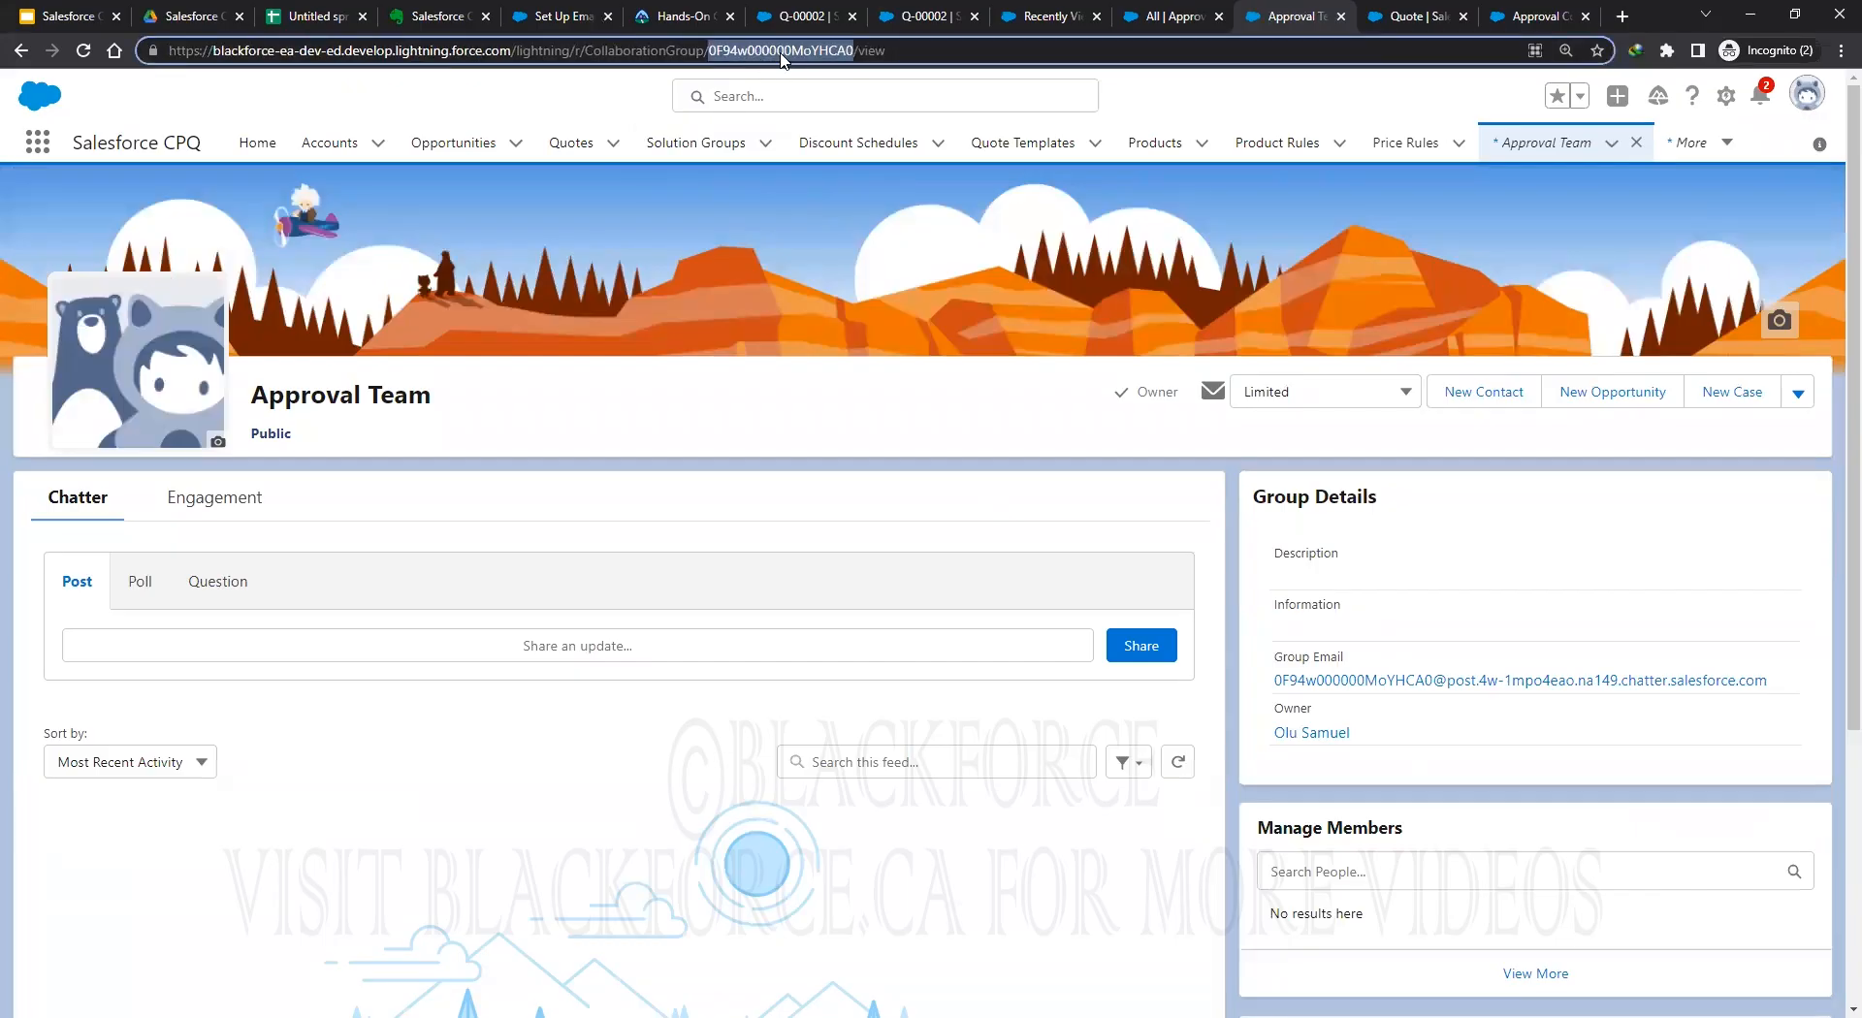
pyautogui.rightClick(779, 56)
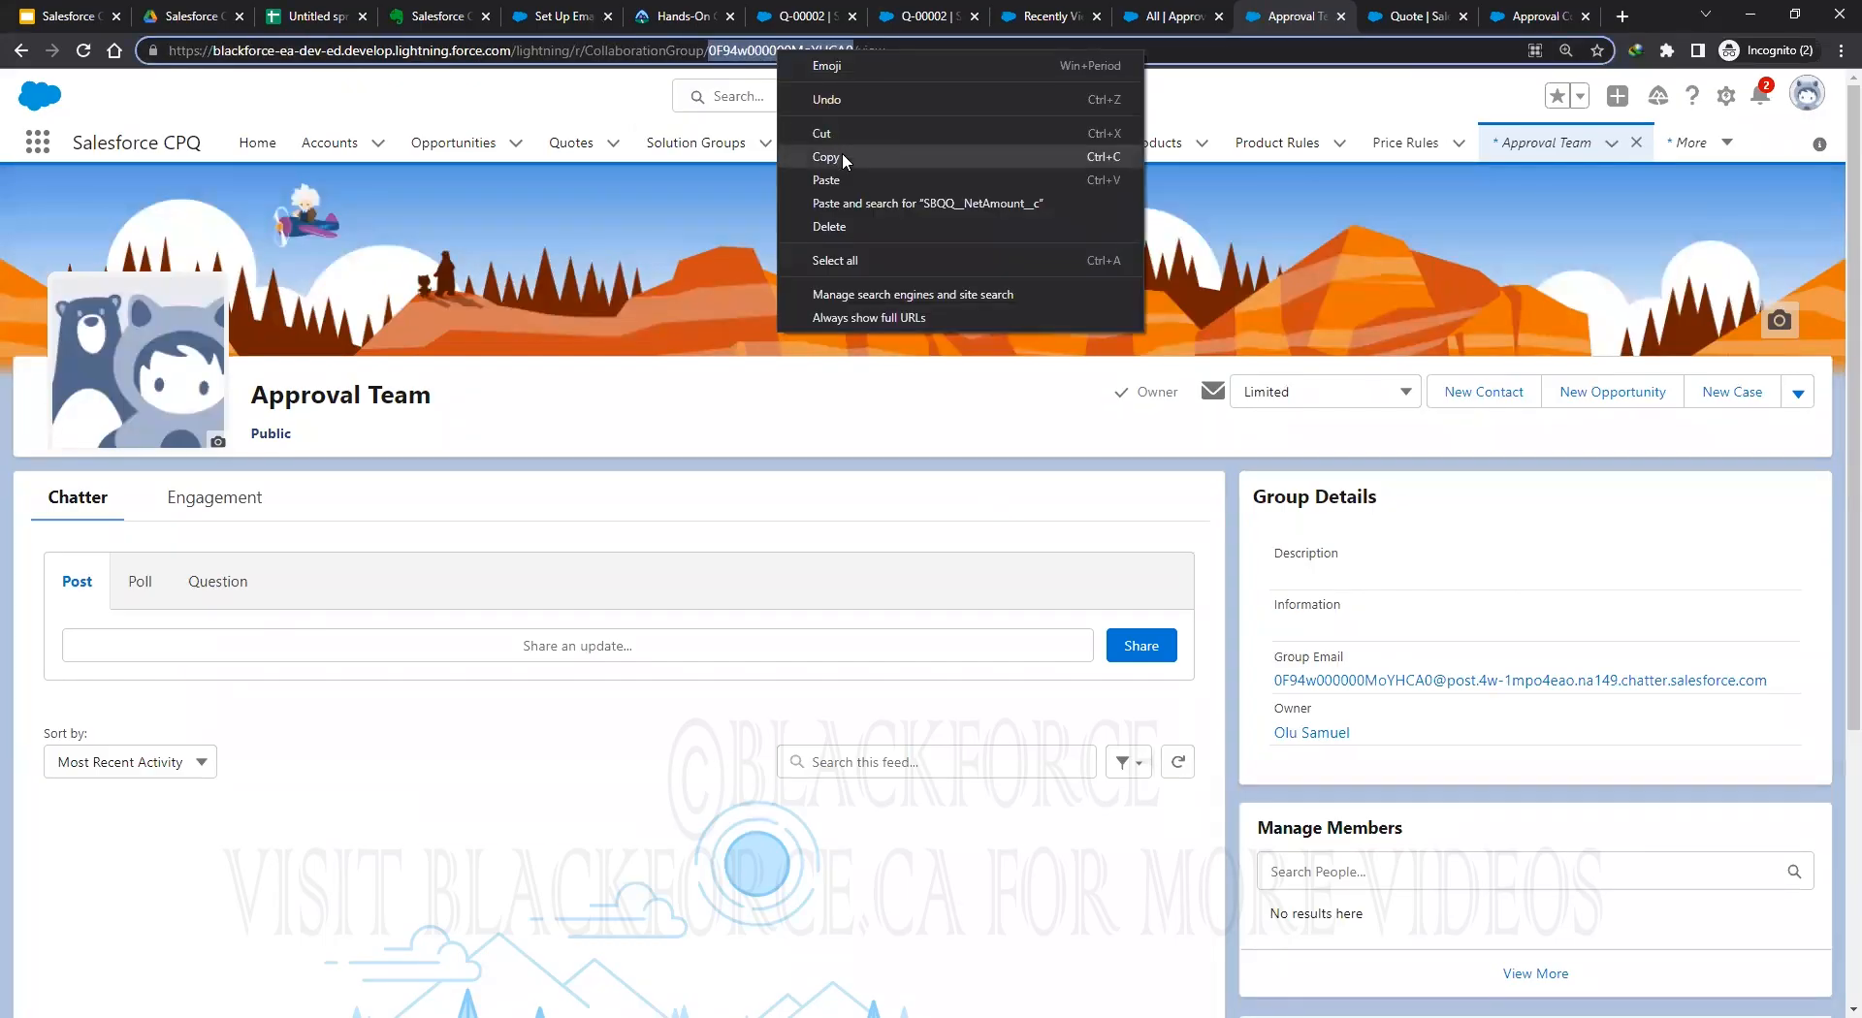
pyautogui.click(843, 157)
pyautogui.rightClick(771, 51)
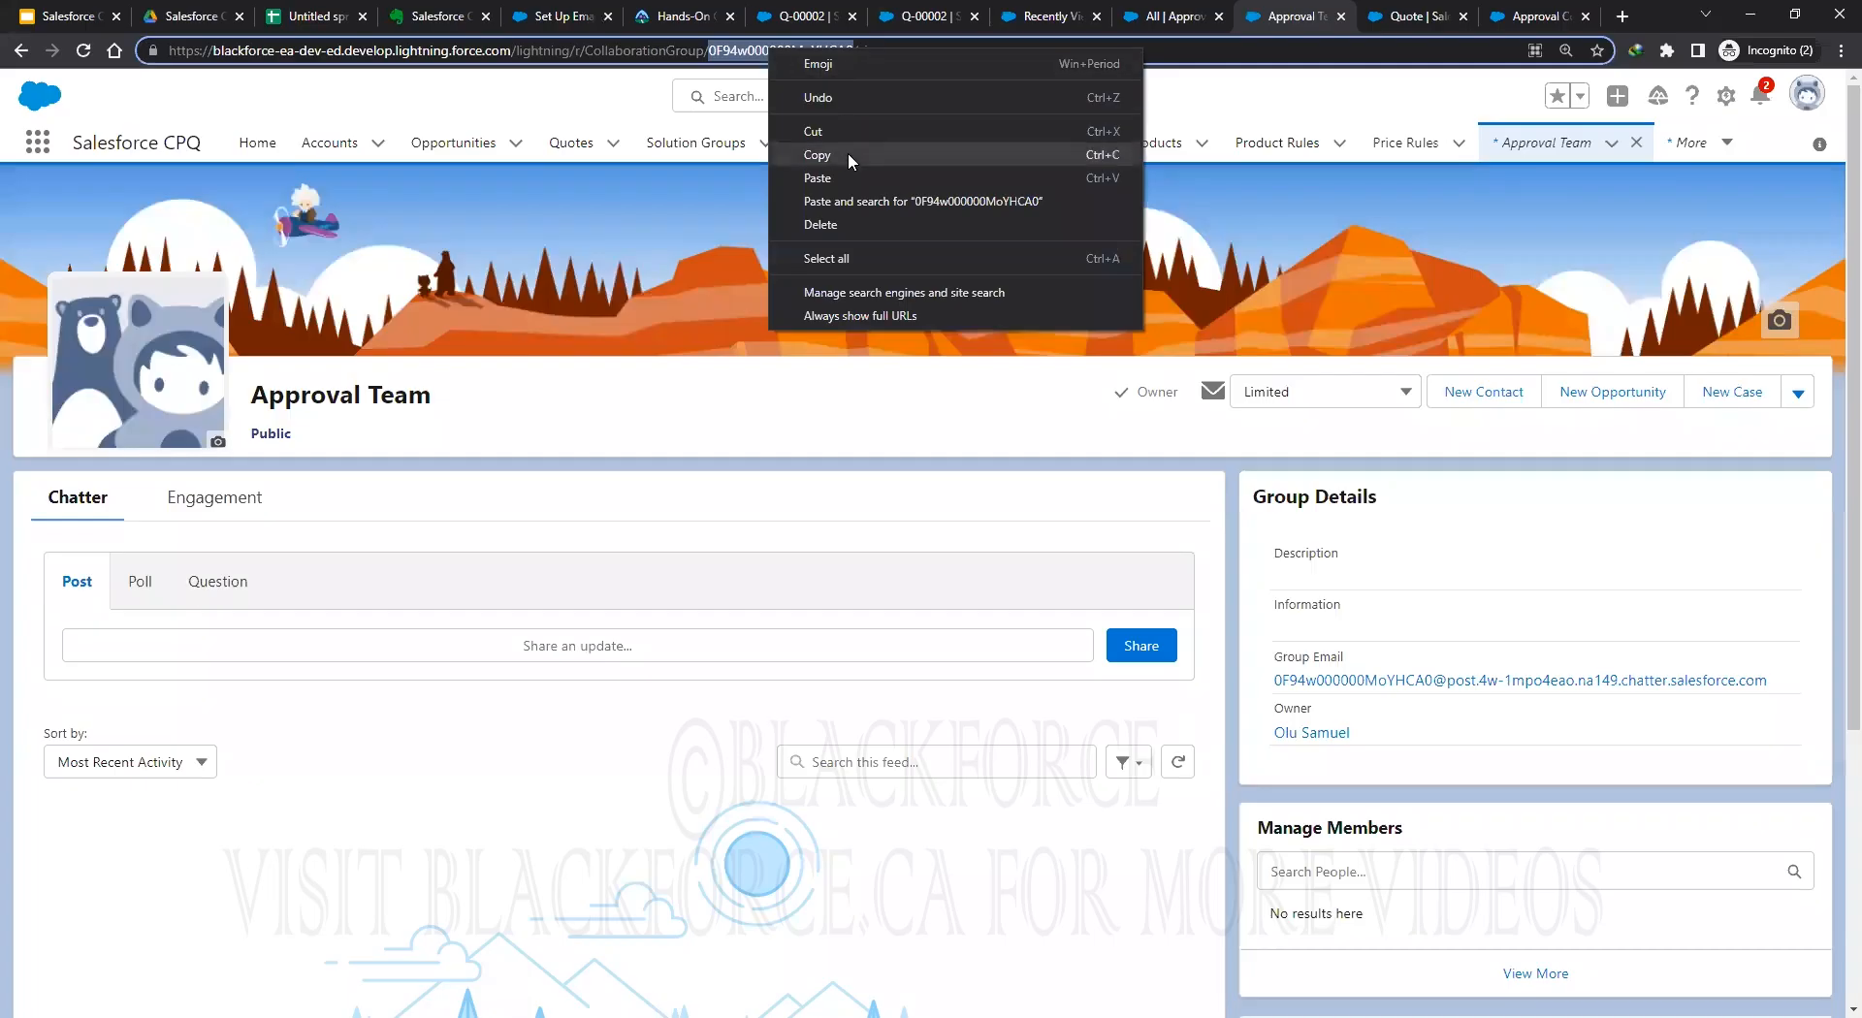
pyautogui.click(847, 153)
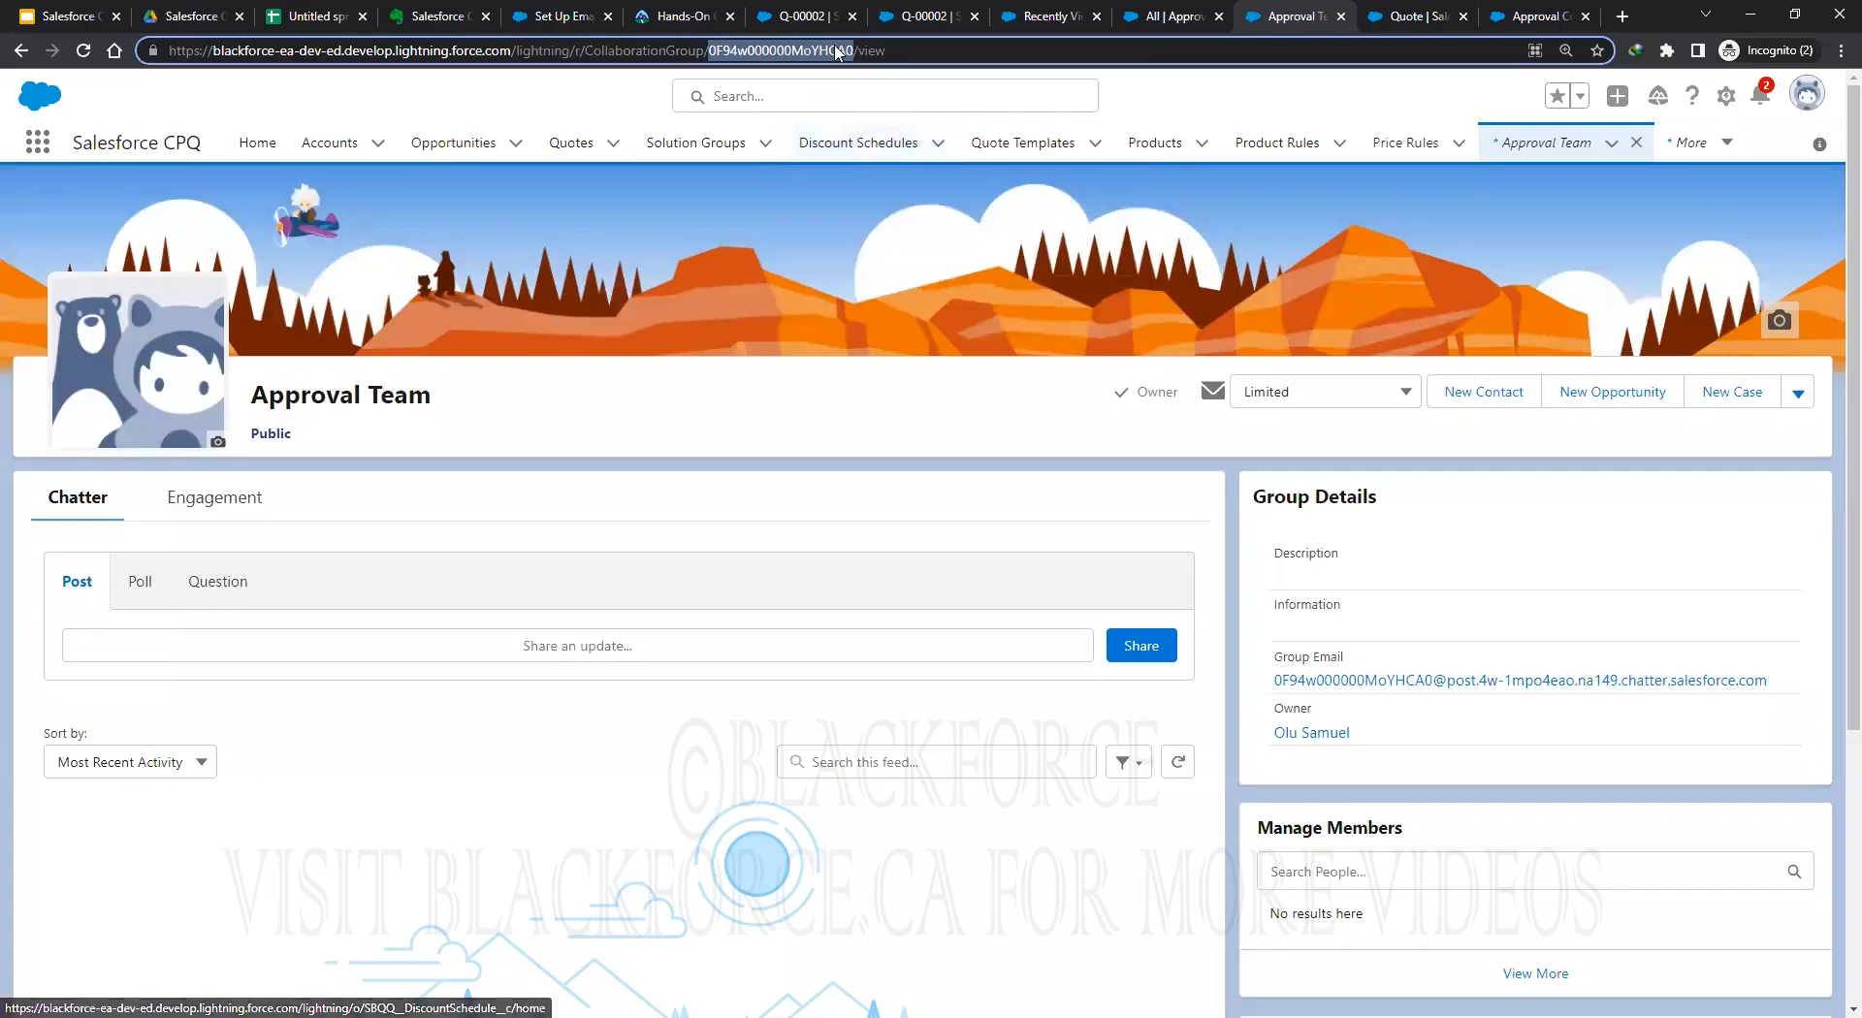
# Paste the group ID into the Sales Manager approver's Group ID field and save.
pyautogui.click(1171, 22)
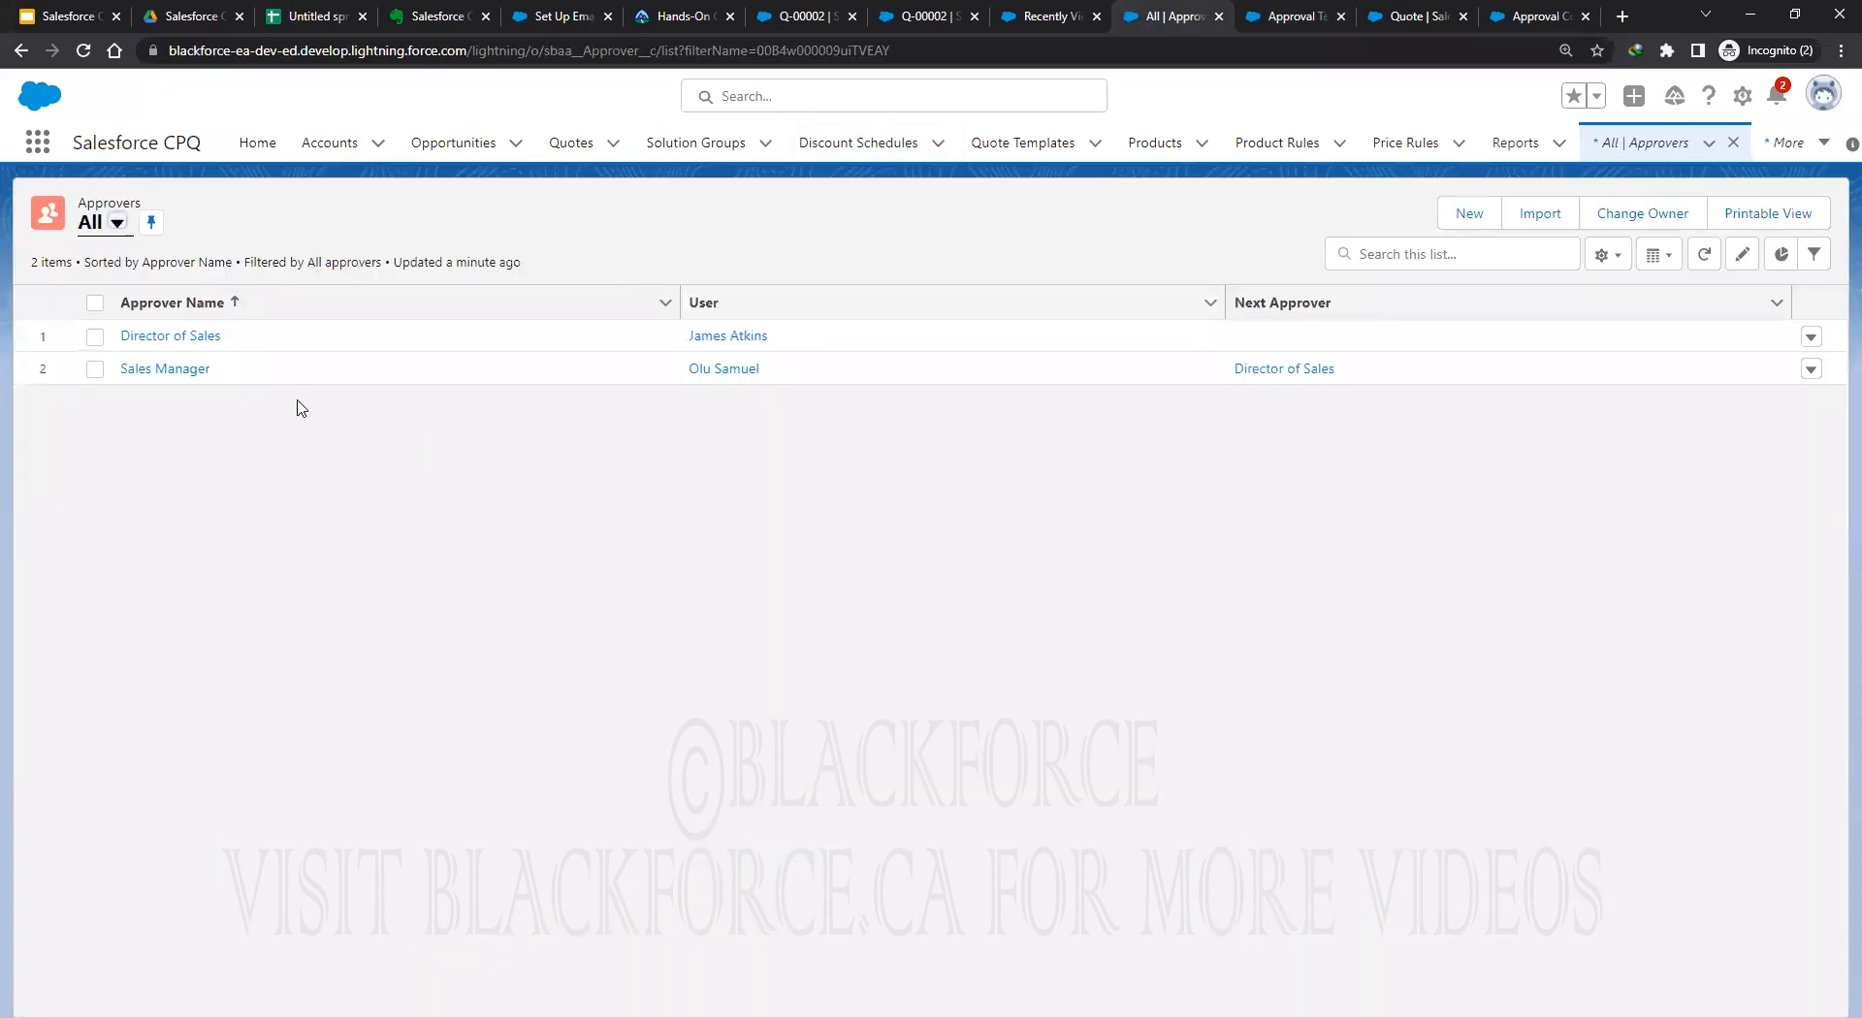
pyautogui.click(168, 369)
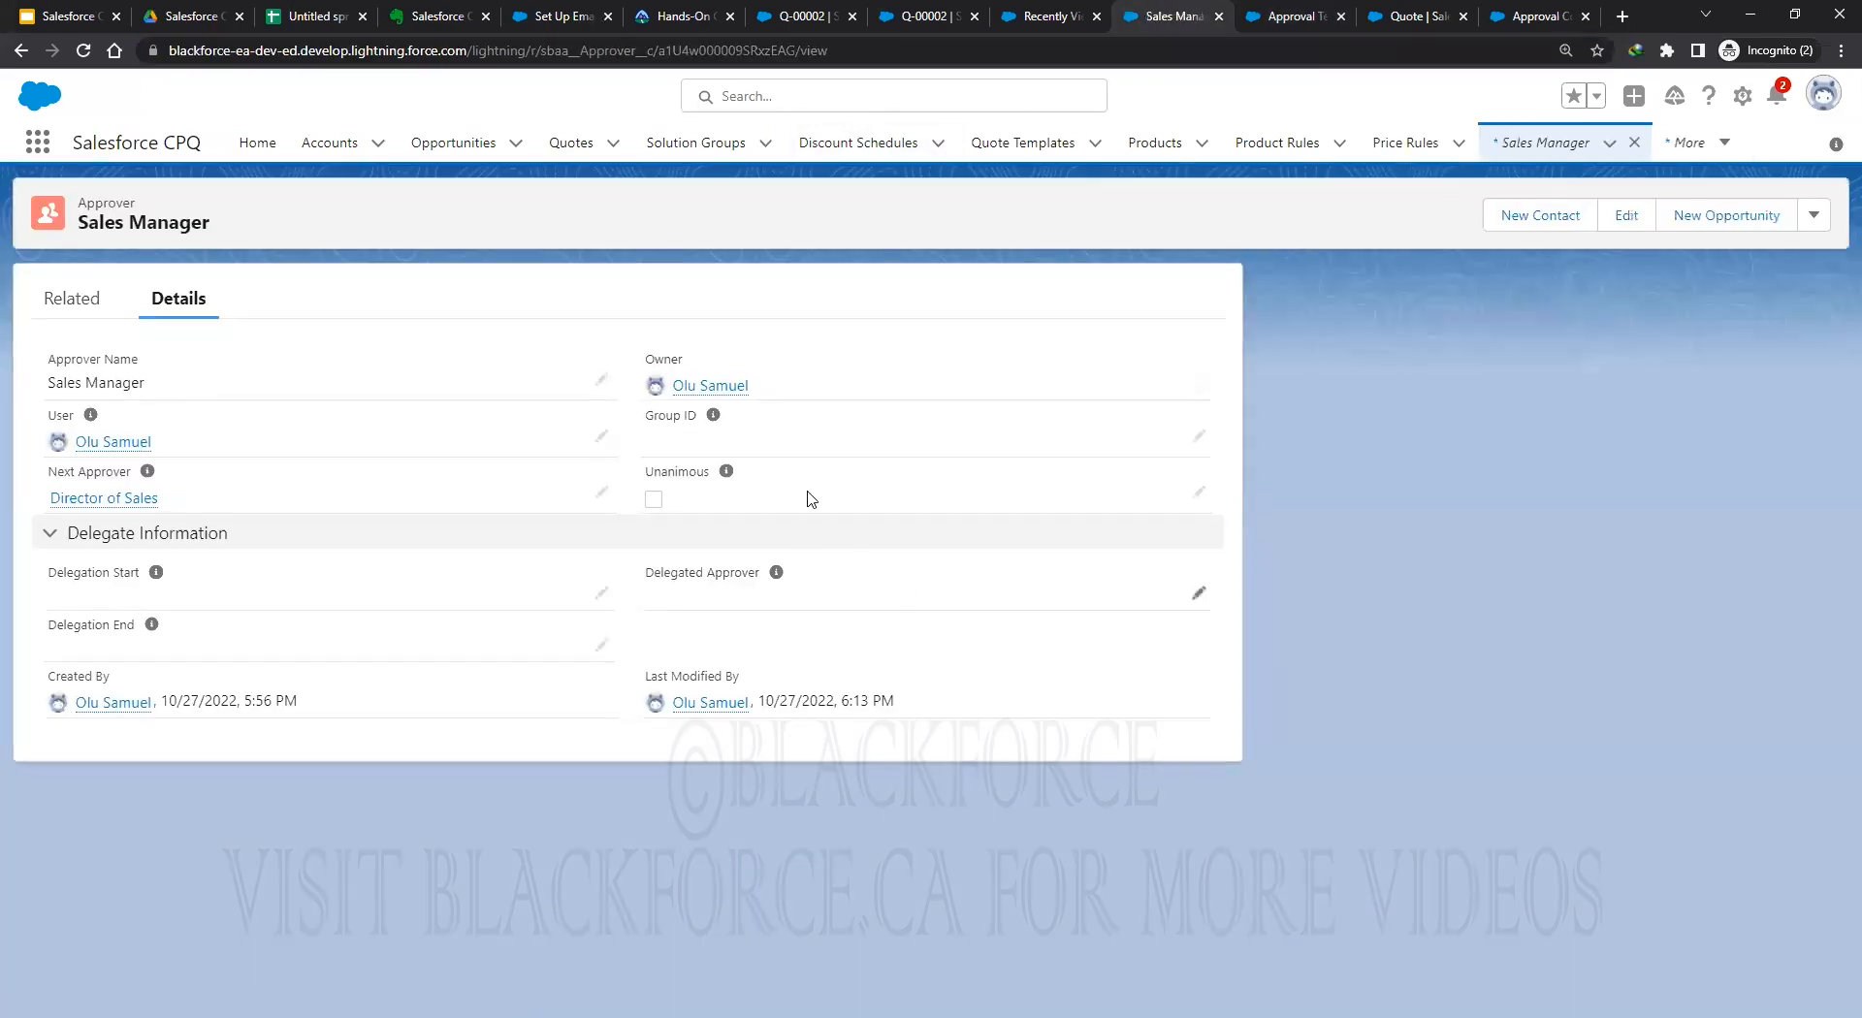
pyautogui.click(1206, 441)
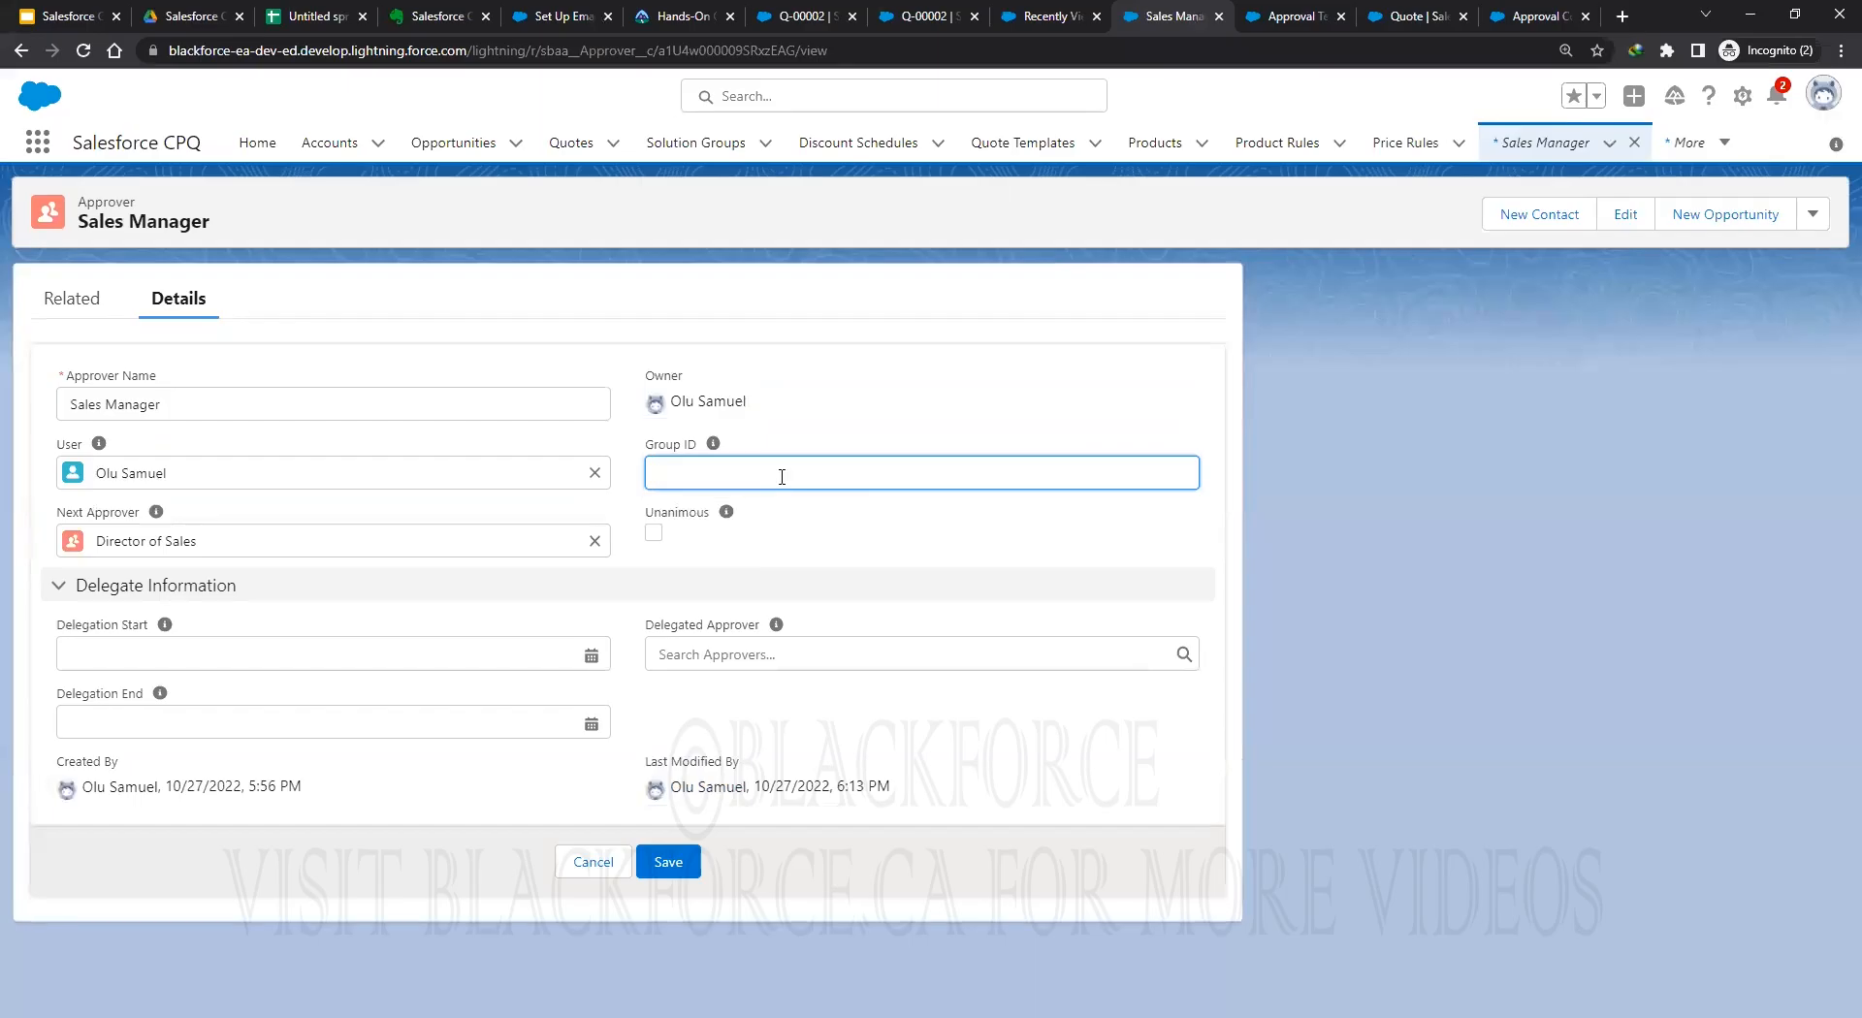
pyautogui.hotkey('ctrl', 'v')
pyautogui.click(668, 863)
pyautogui.click(1546, 17)
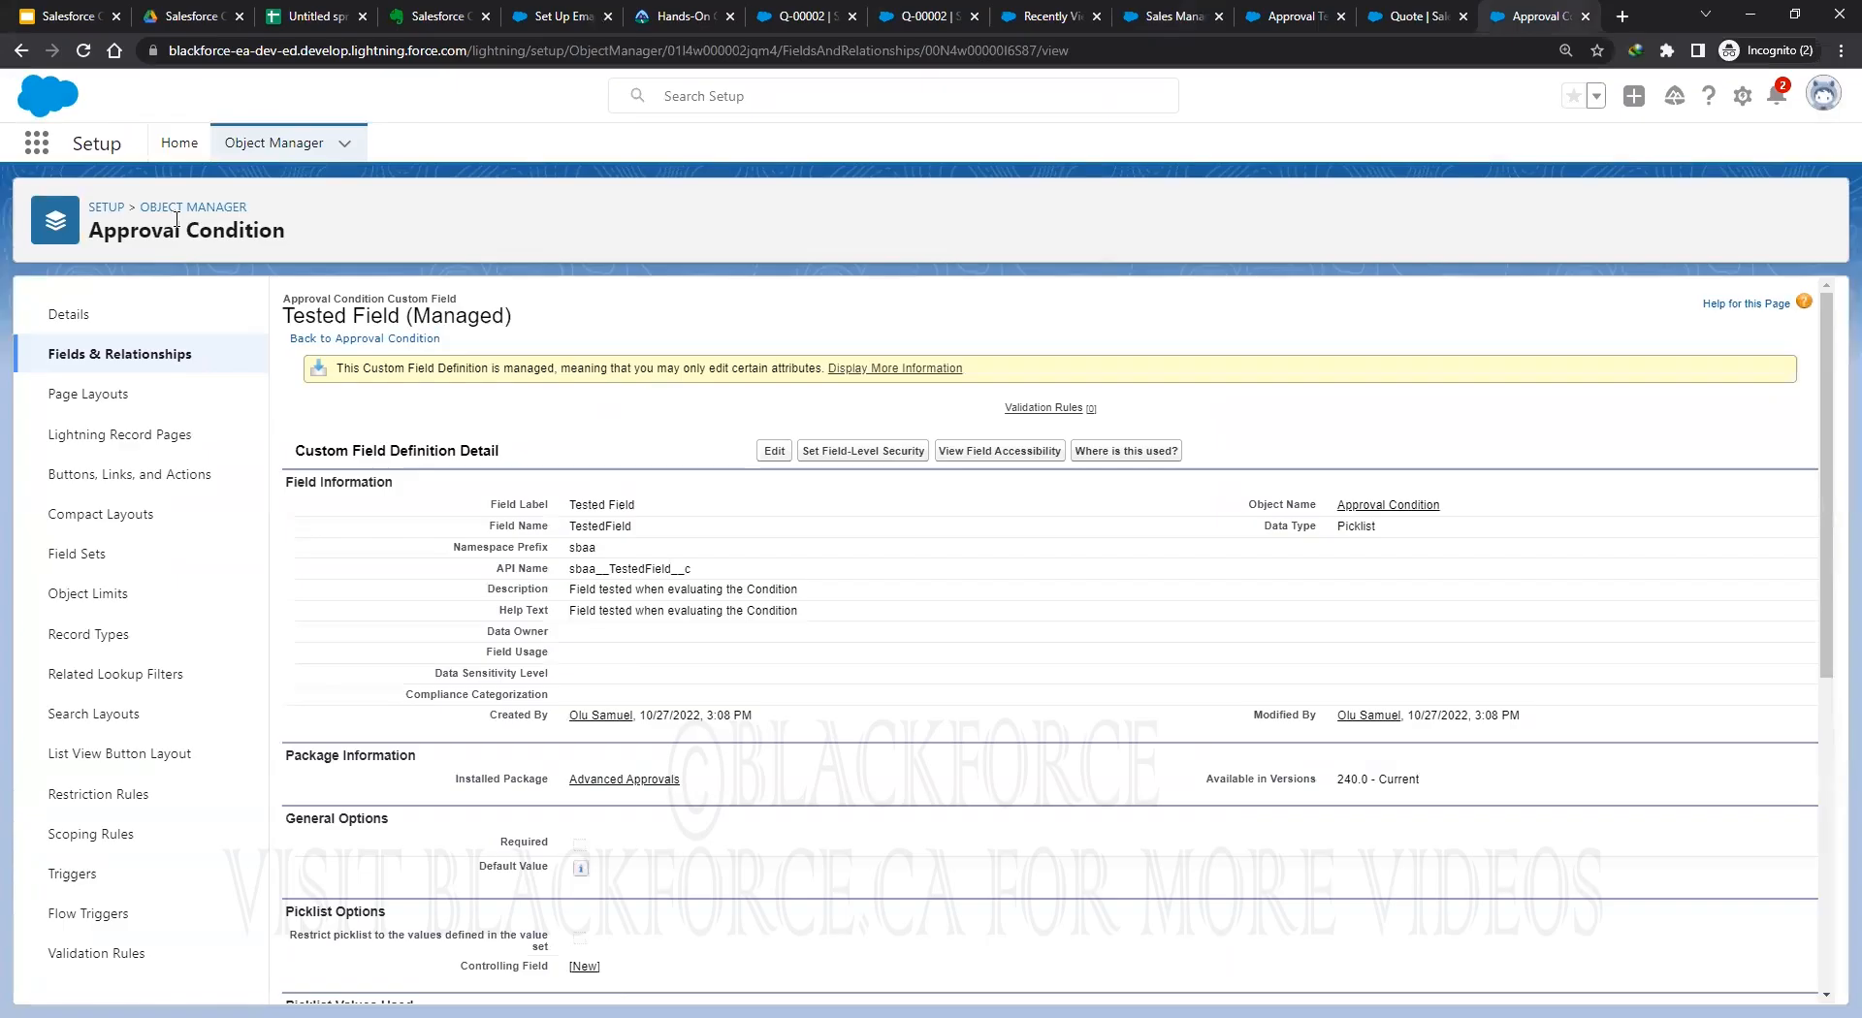
# Find the Quote object in Object Manager with 'qu', then view Sales Manager's related lists.
pyautogui.click(274, 143)
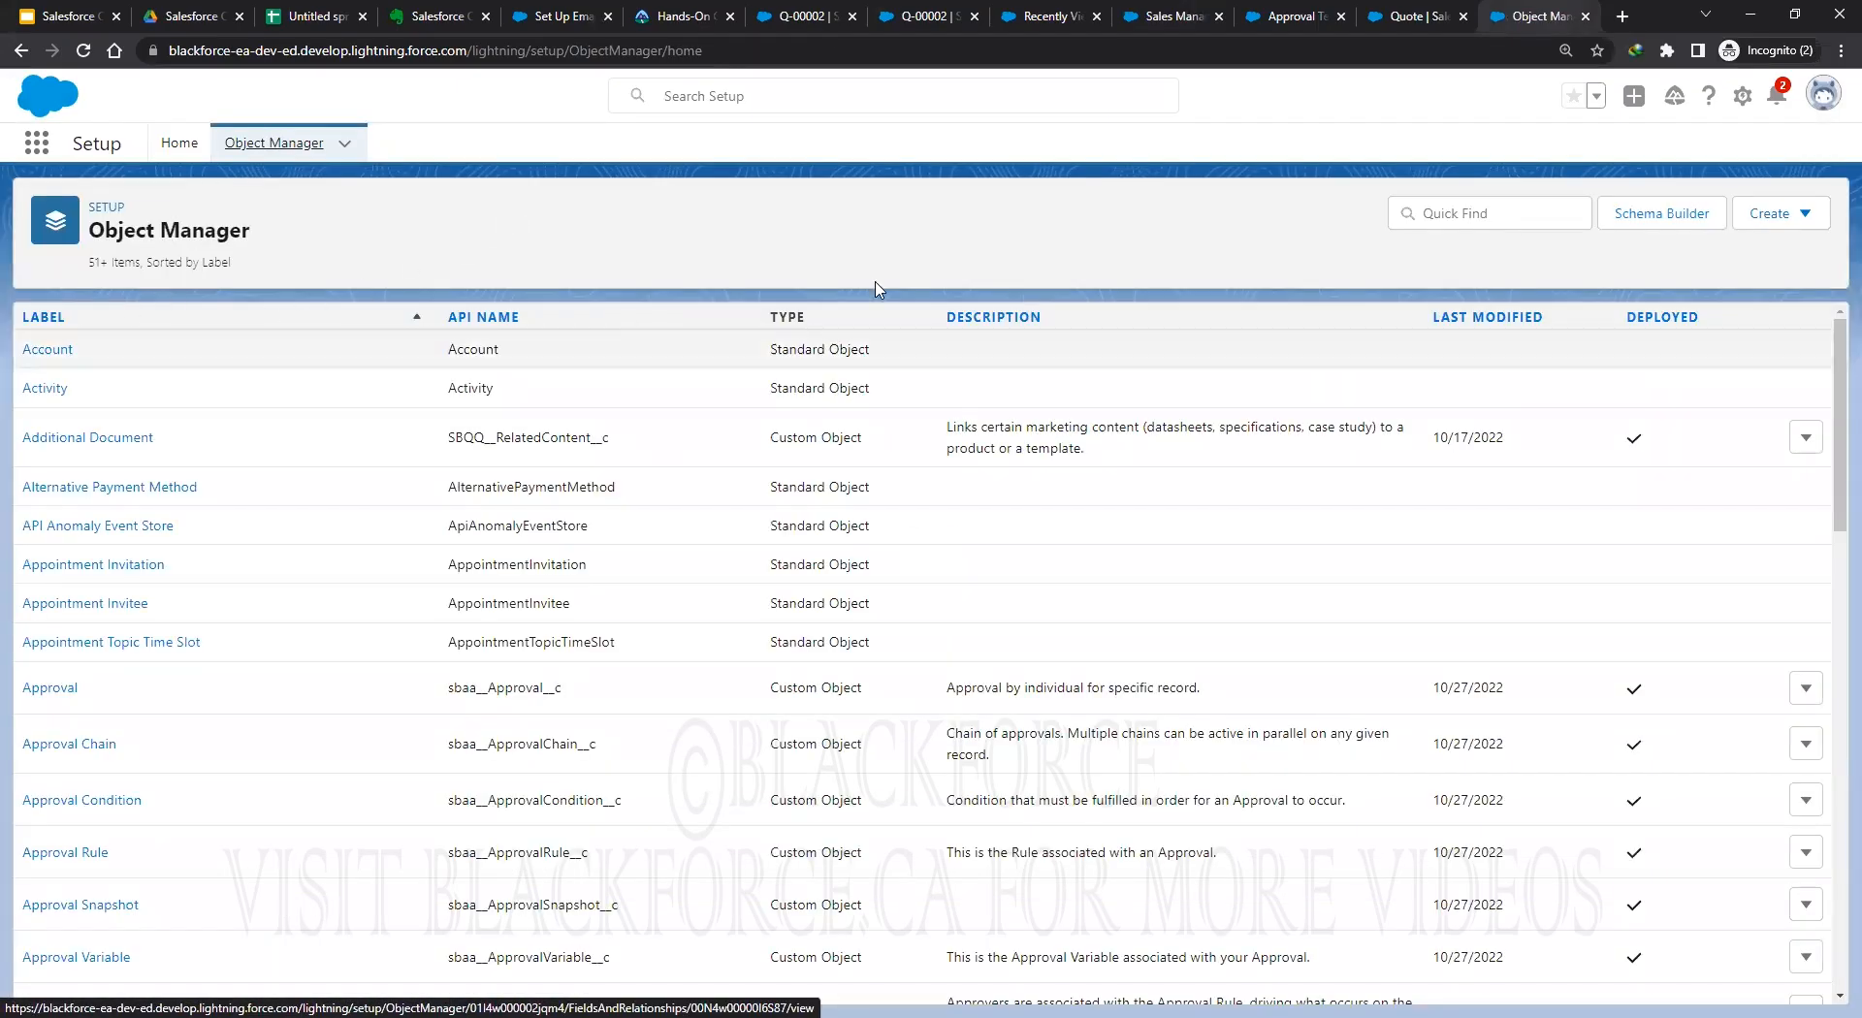
pyautogui.click(1466, 215)
pyautogui.write('quot')
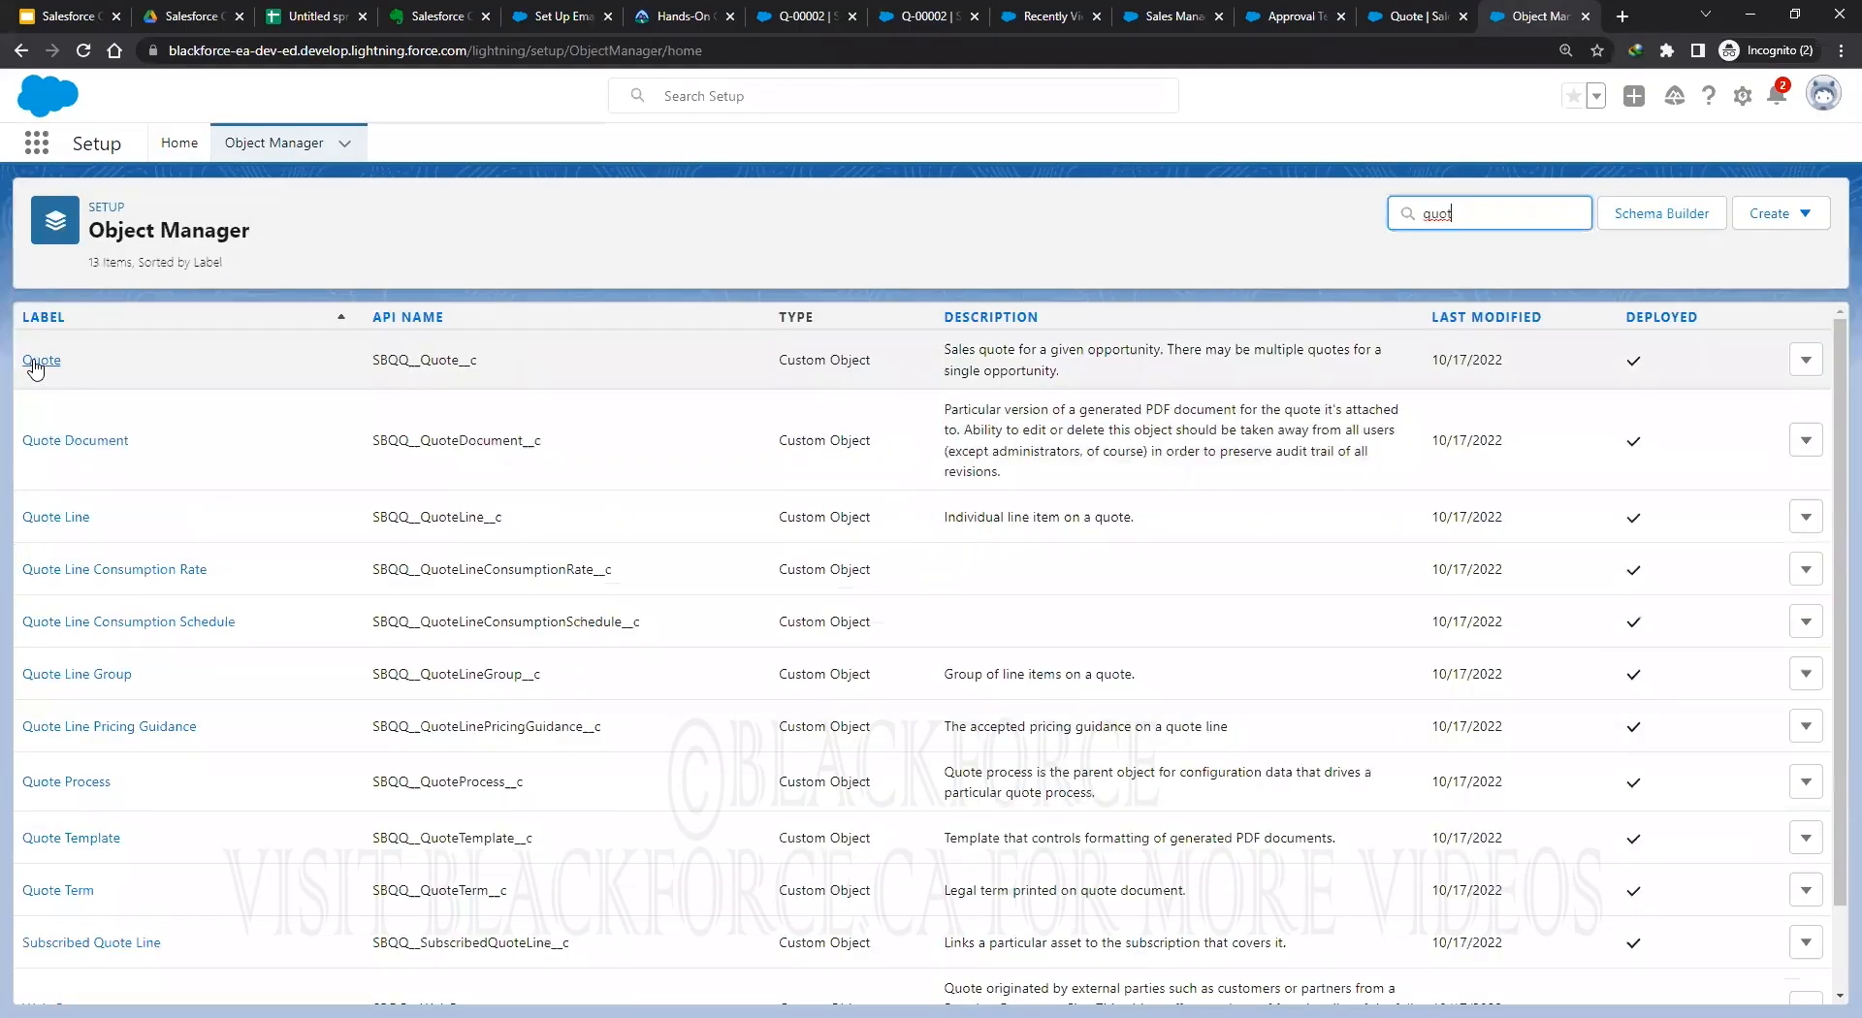
pyautogui.click(31, 362)
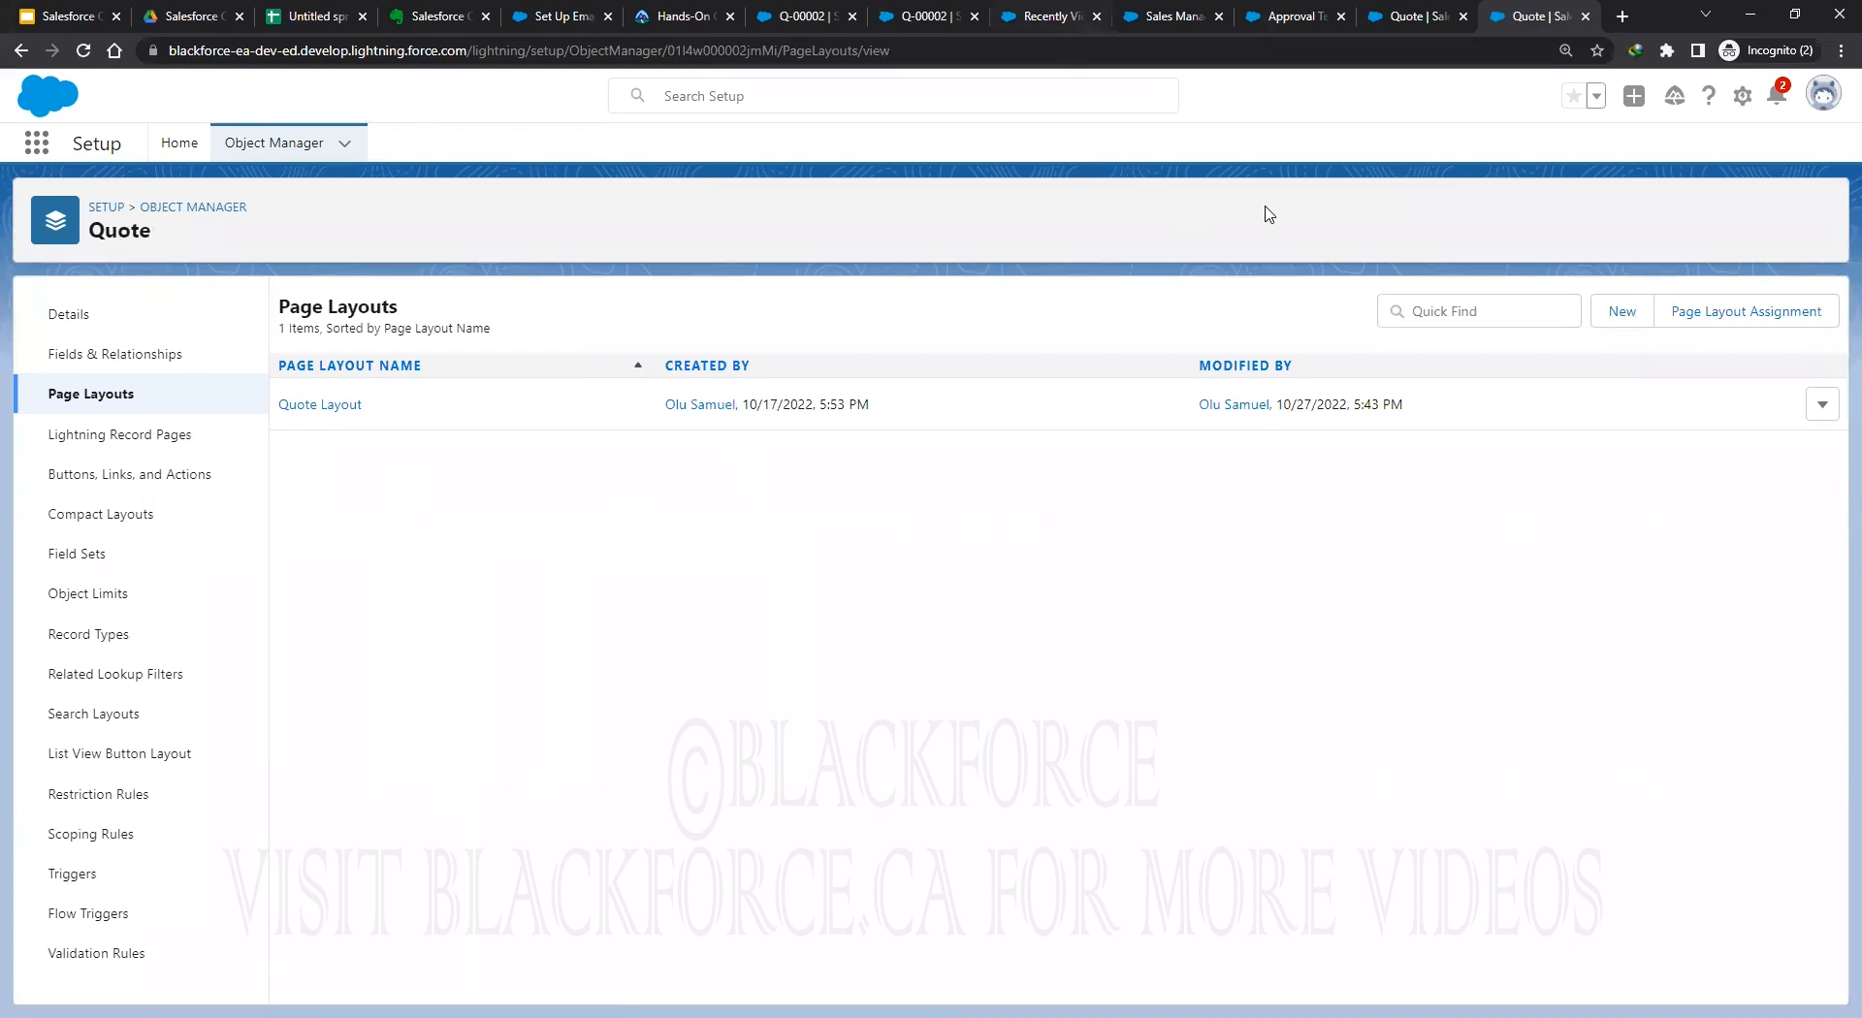
pyautogui.click(1160, 22)
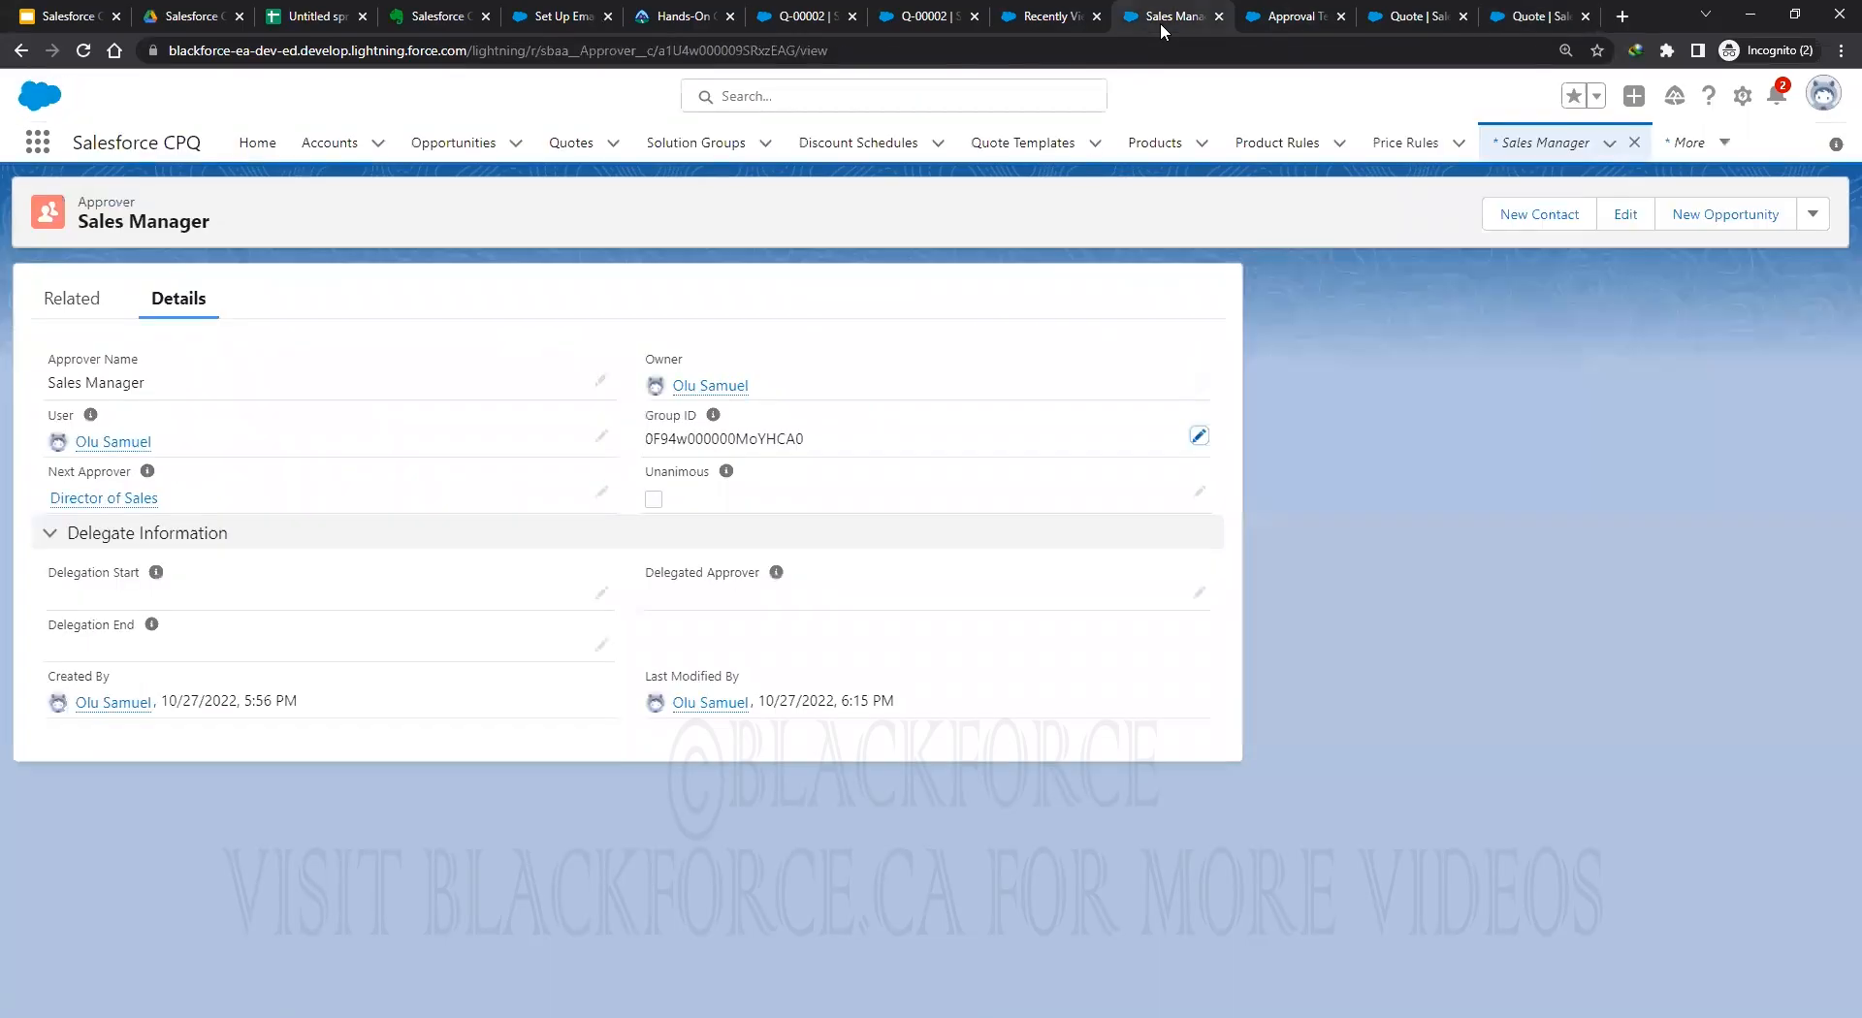
pyautogui.click(73, 306)
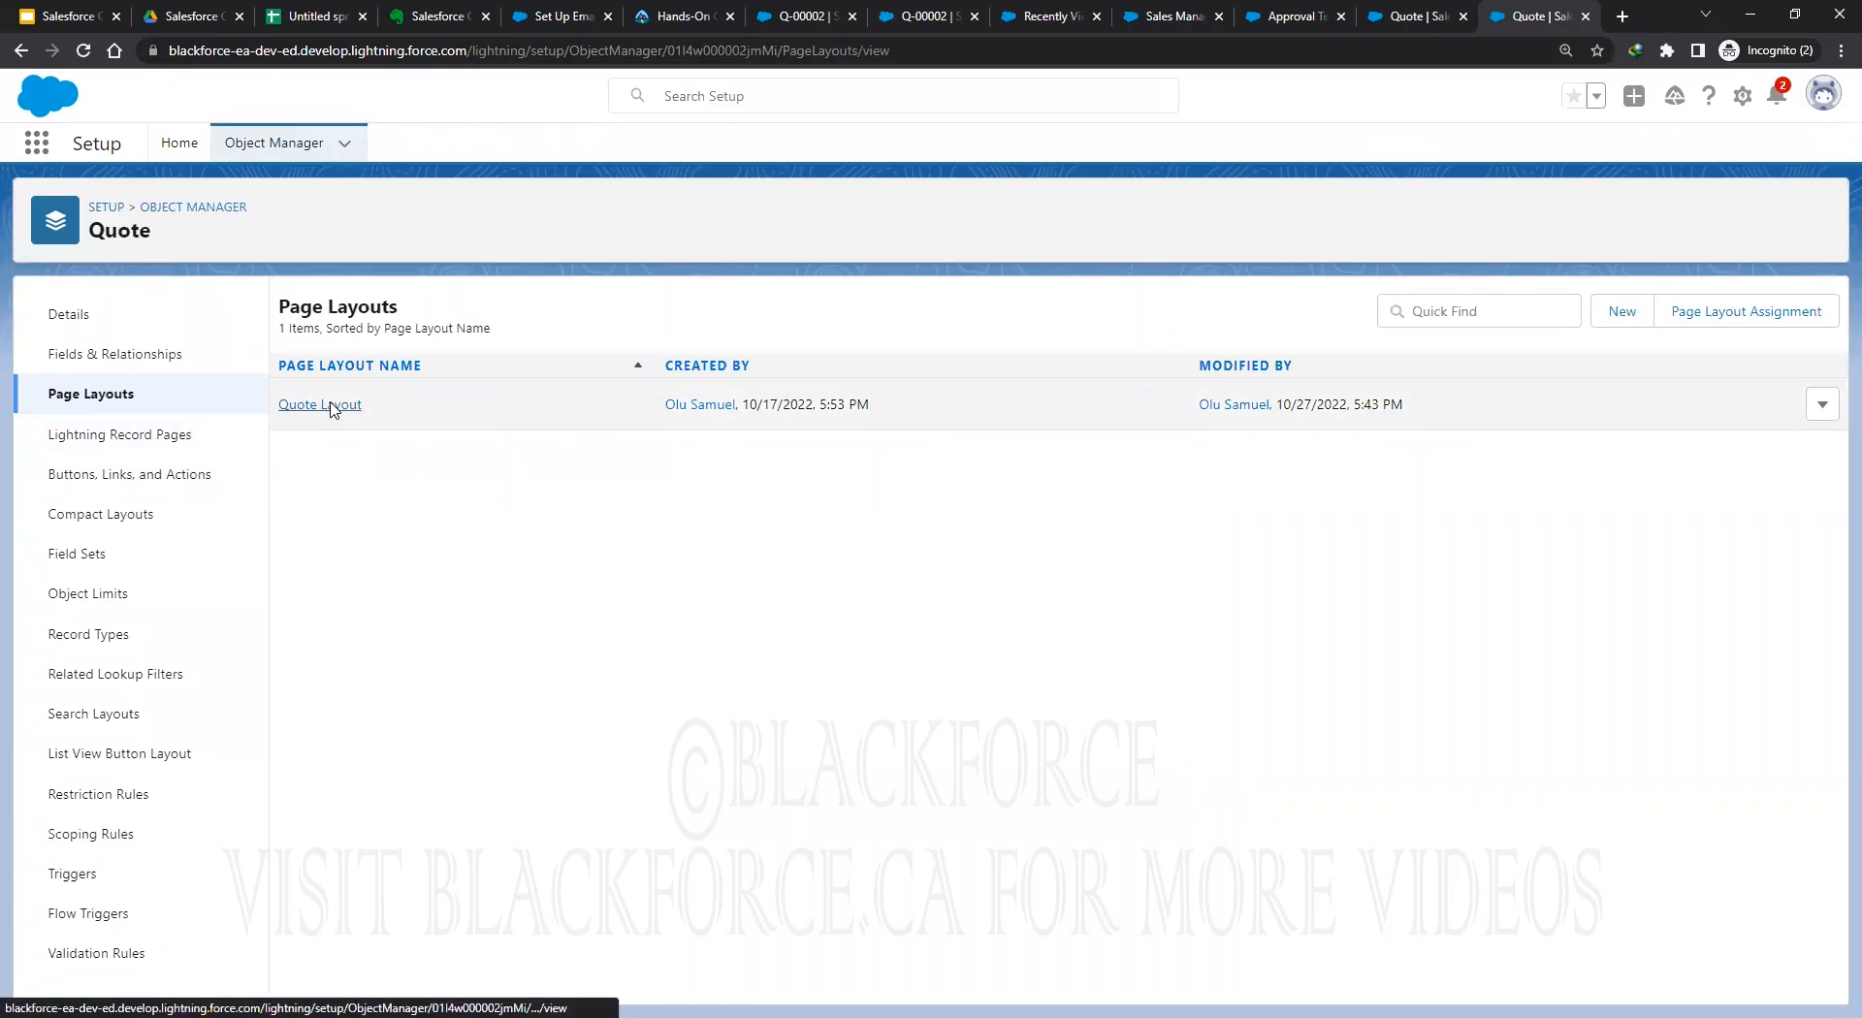
# Open the Quote Layout editor and show its Related Lists palette.
pyautogui.click(339, 407)
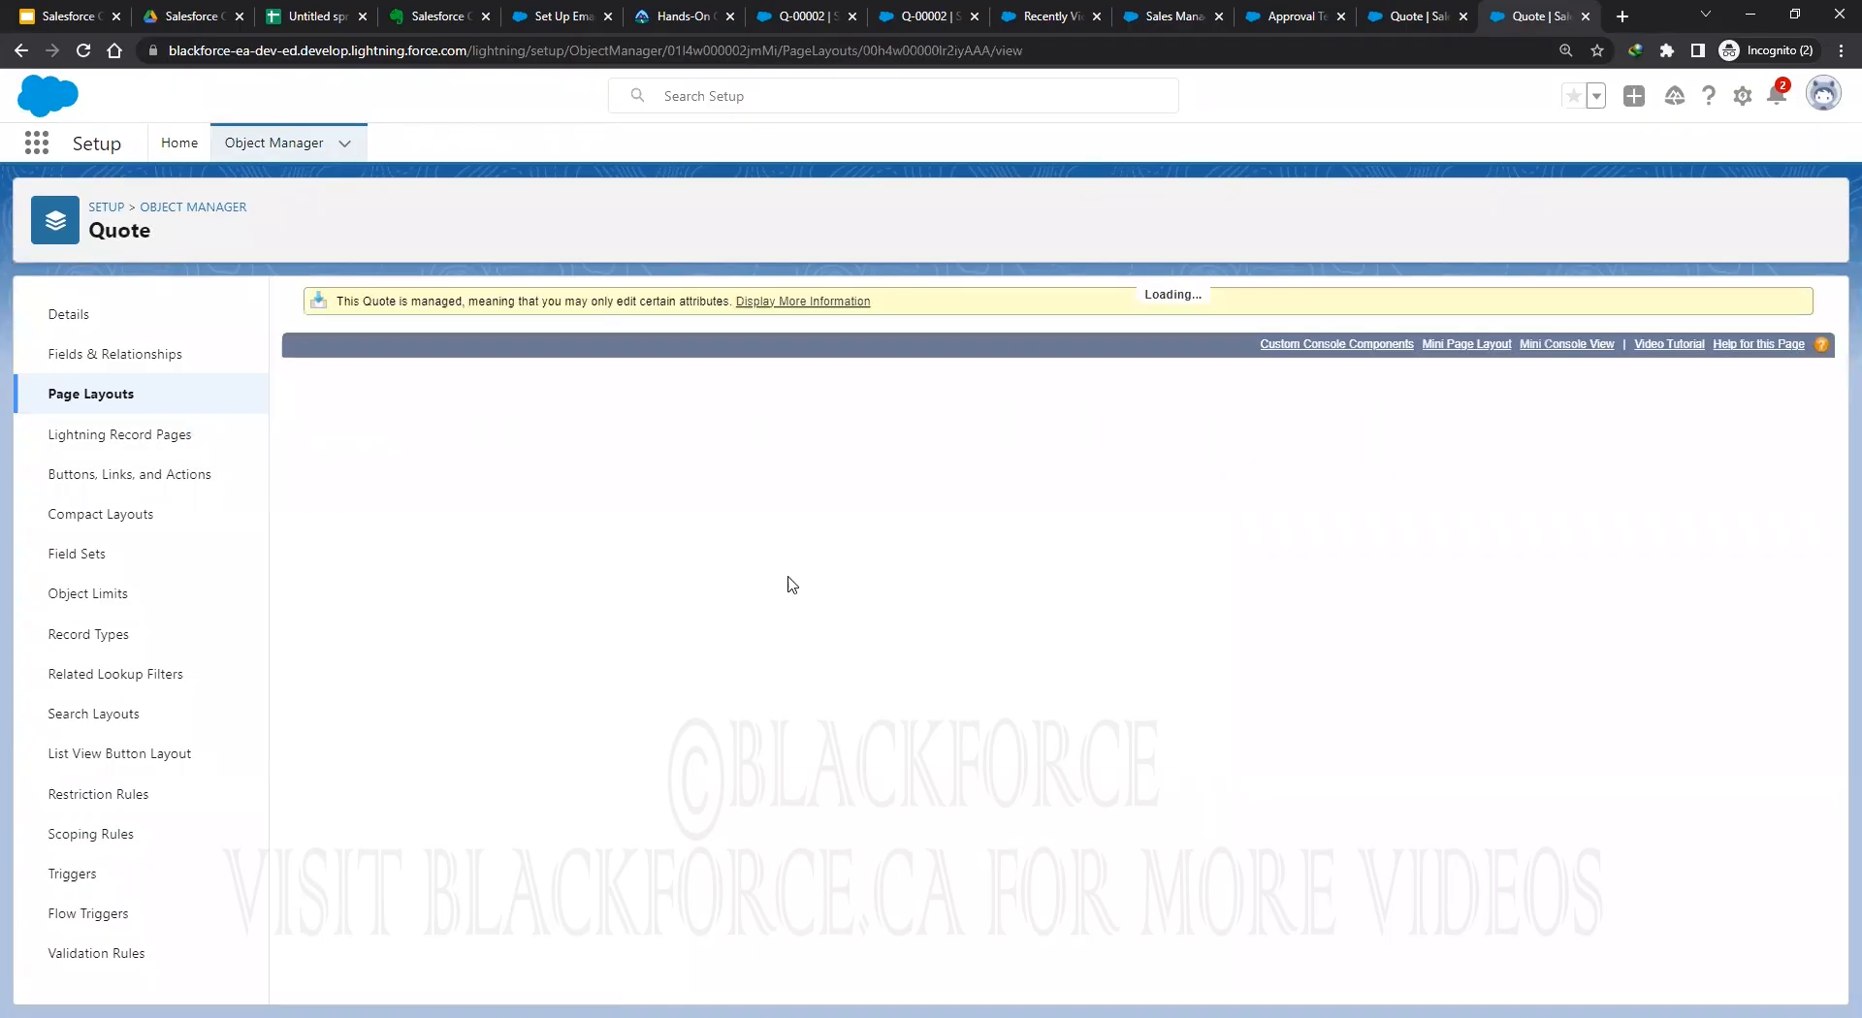
pyautogui.scroll(-5, 388, 484)
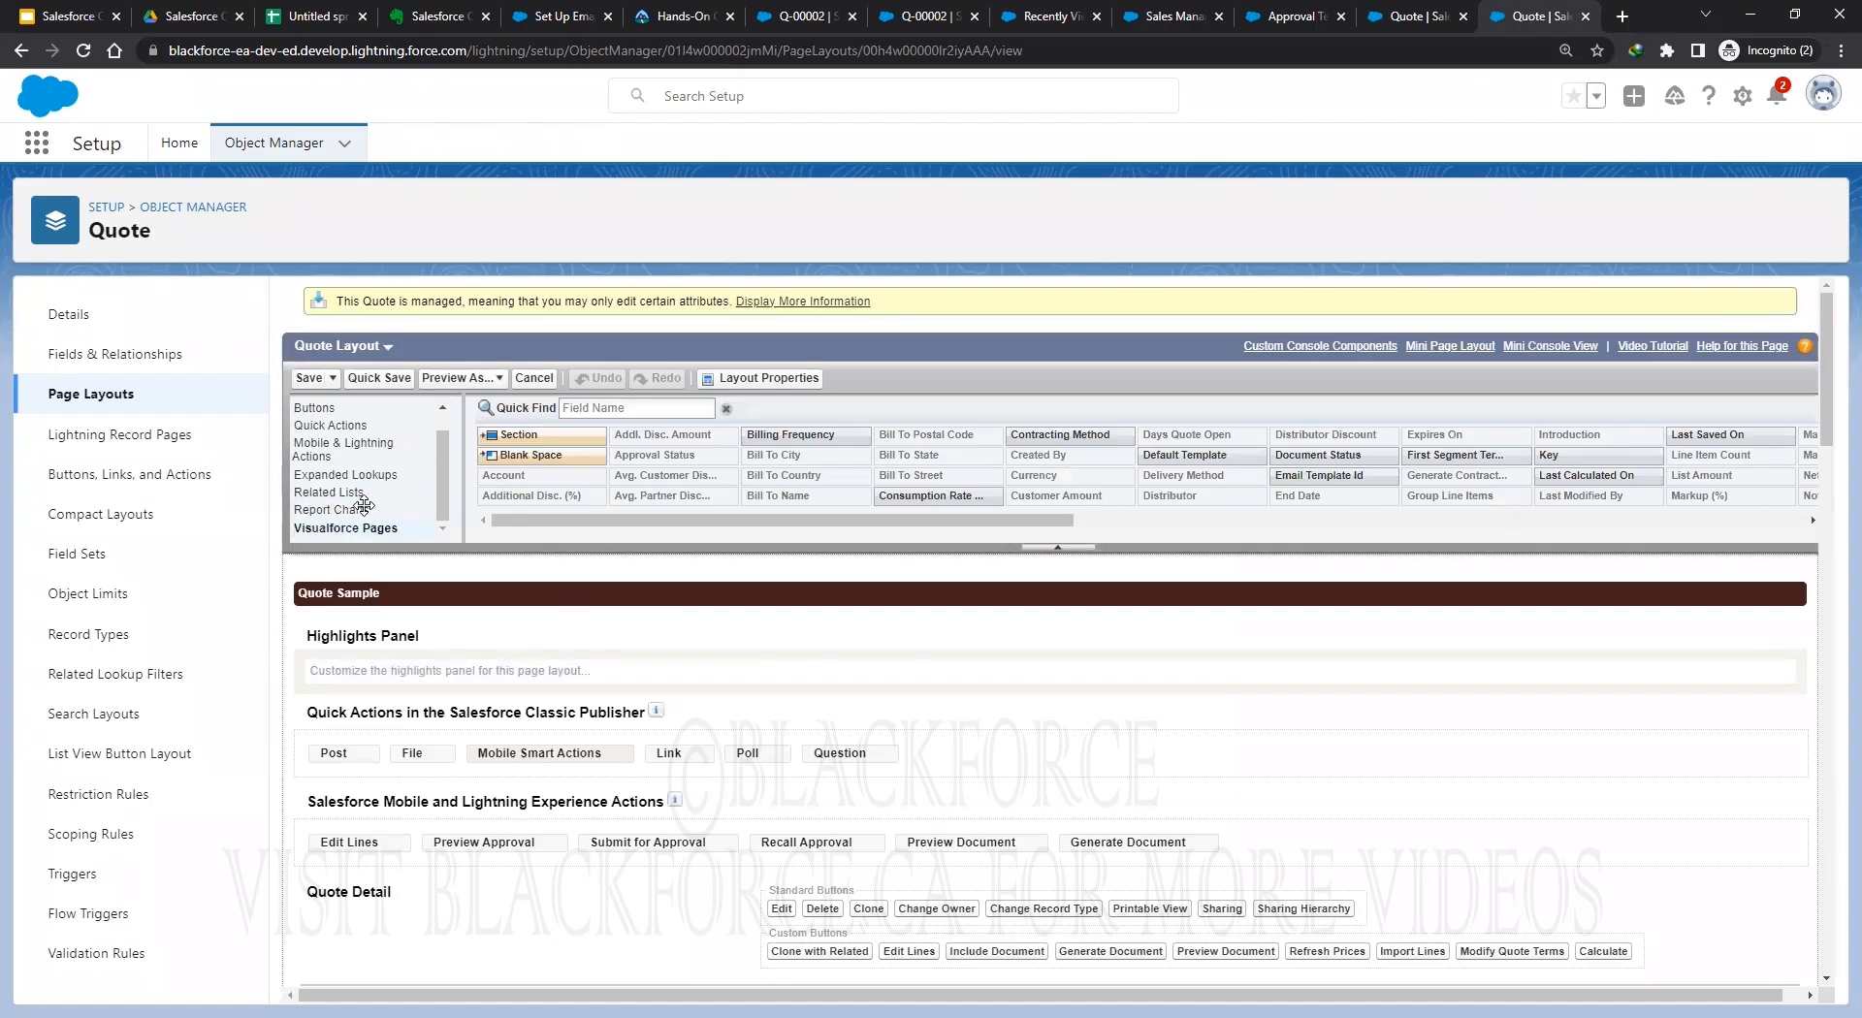
pyautogui.scroll(3, 707, 642)
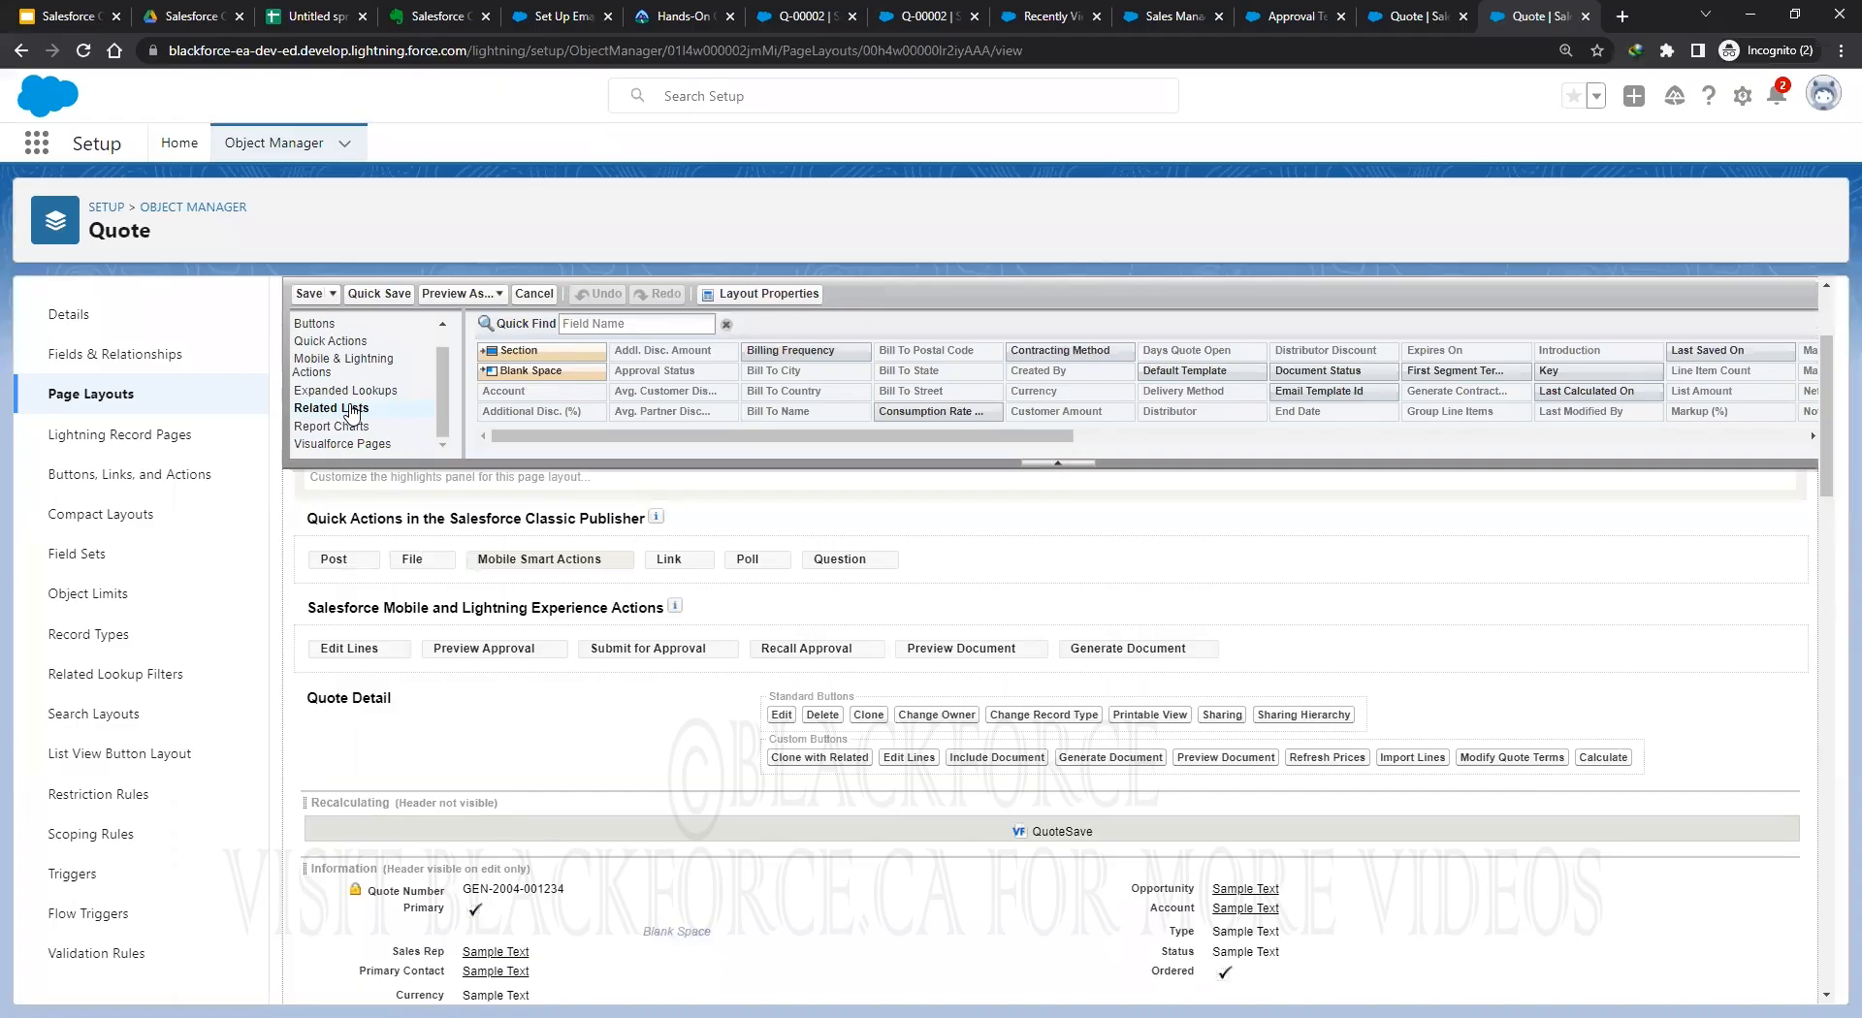
pyautogui.click(352, 409)
pyautogui.scroll(-15, 408, 873)
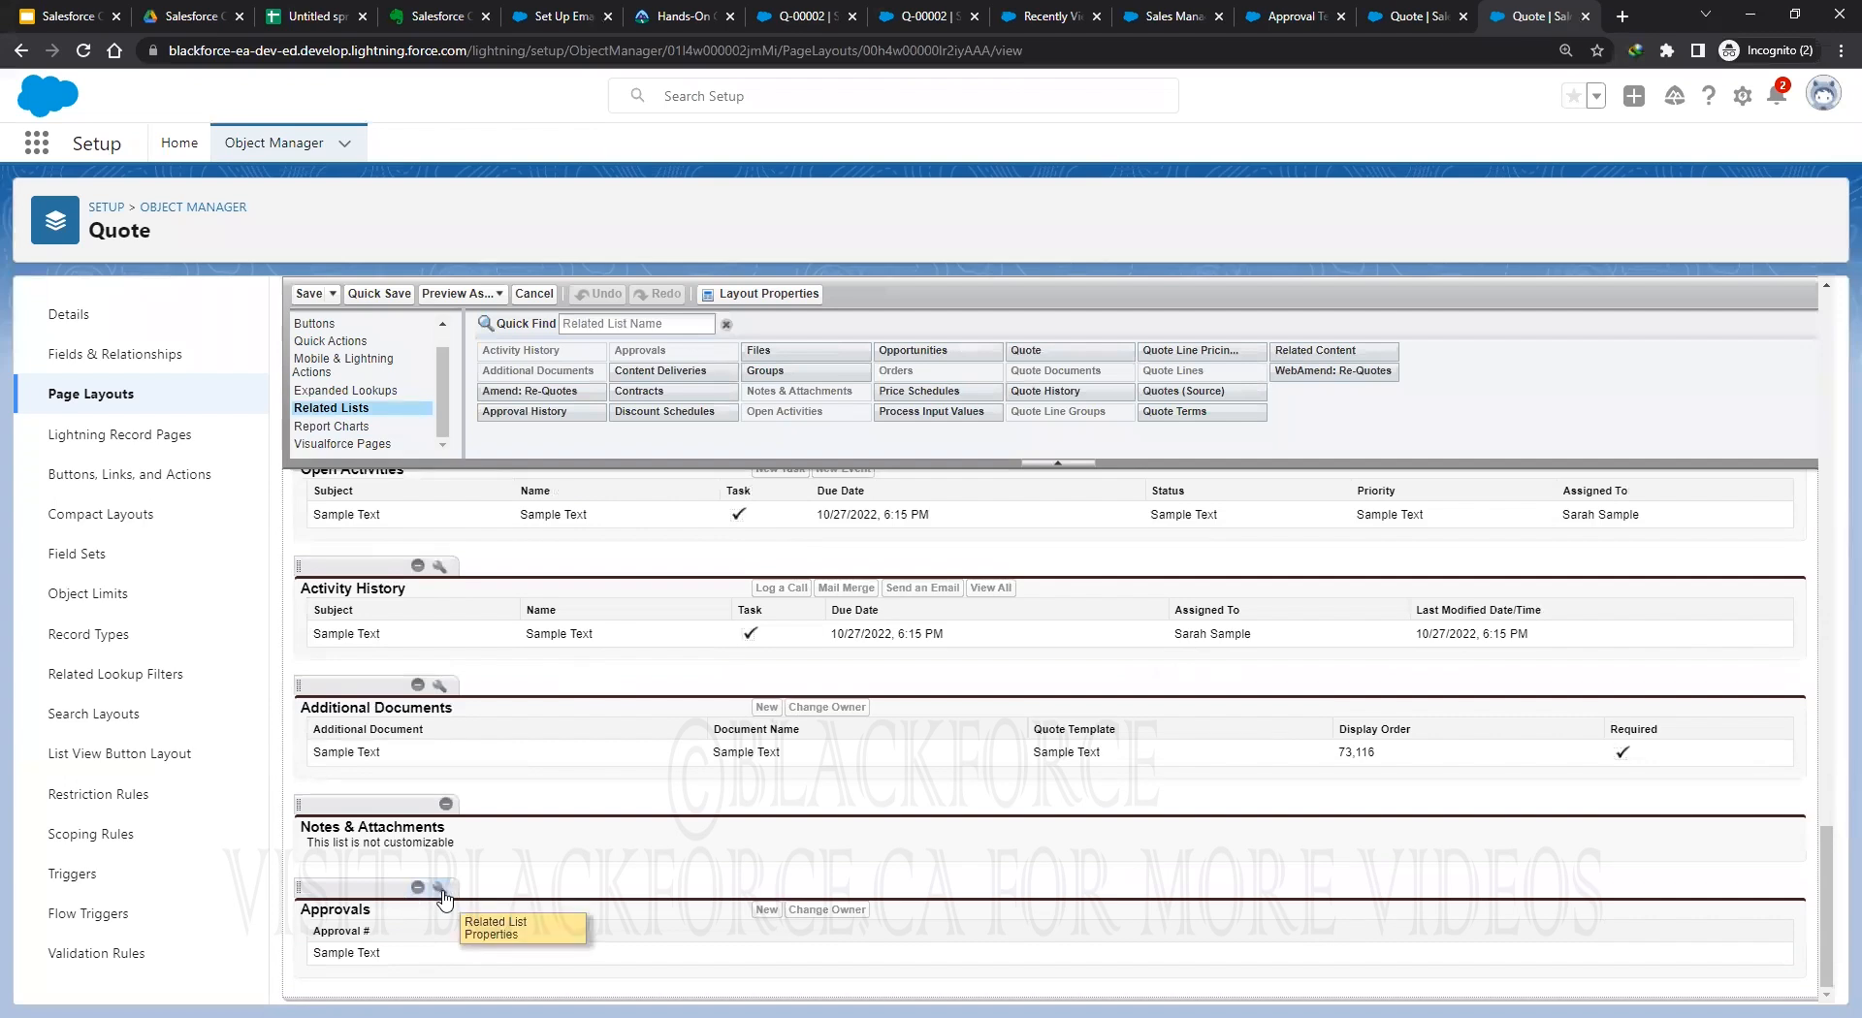
# Add Approval Step, Approver and Status columns to the Approvals related list and save the layout.
pyautogui.click(441, 889)
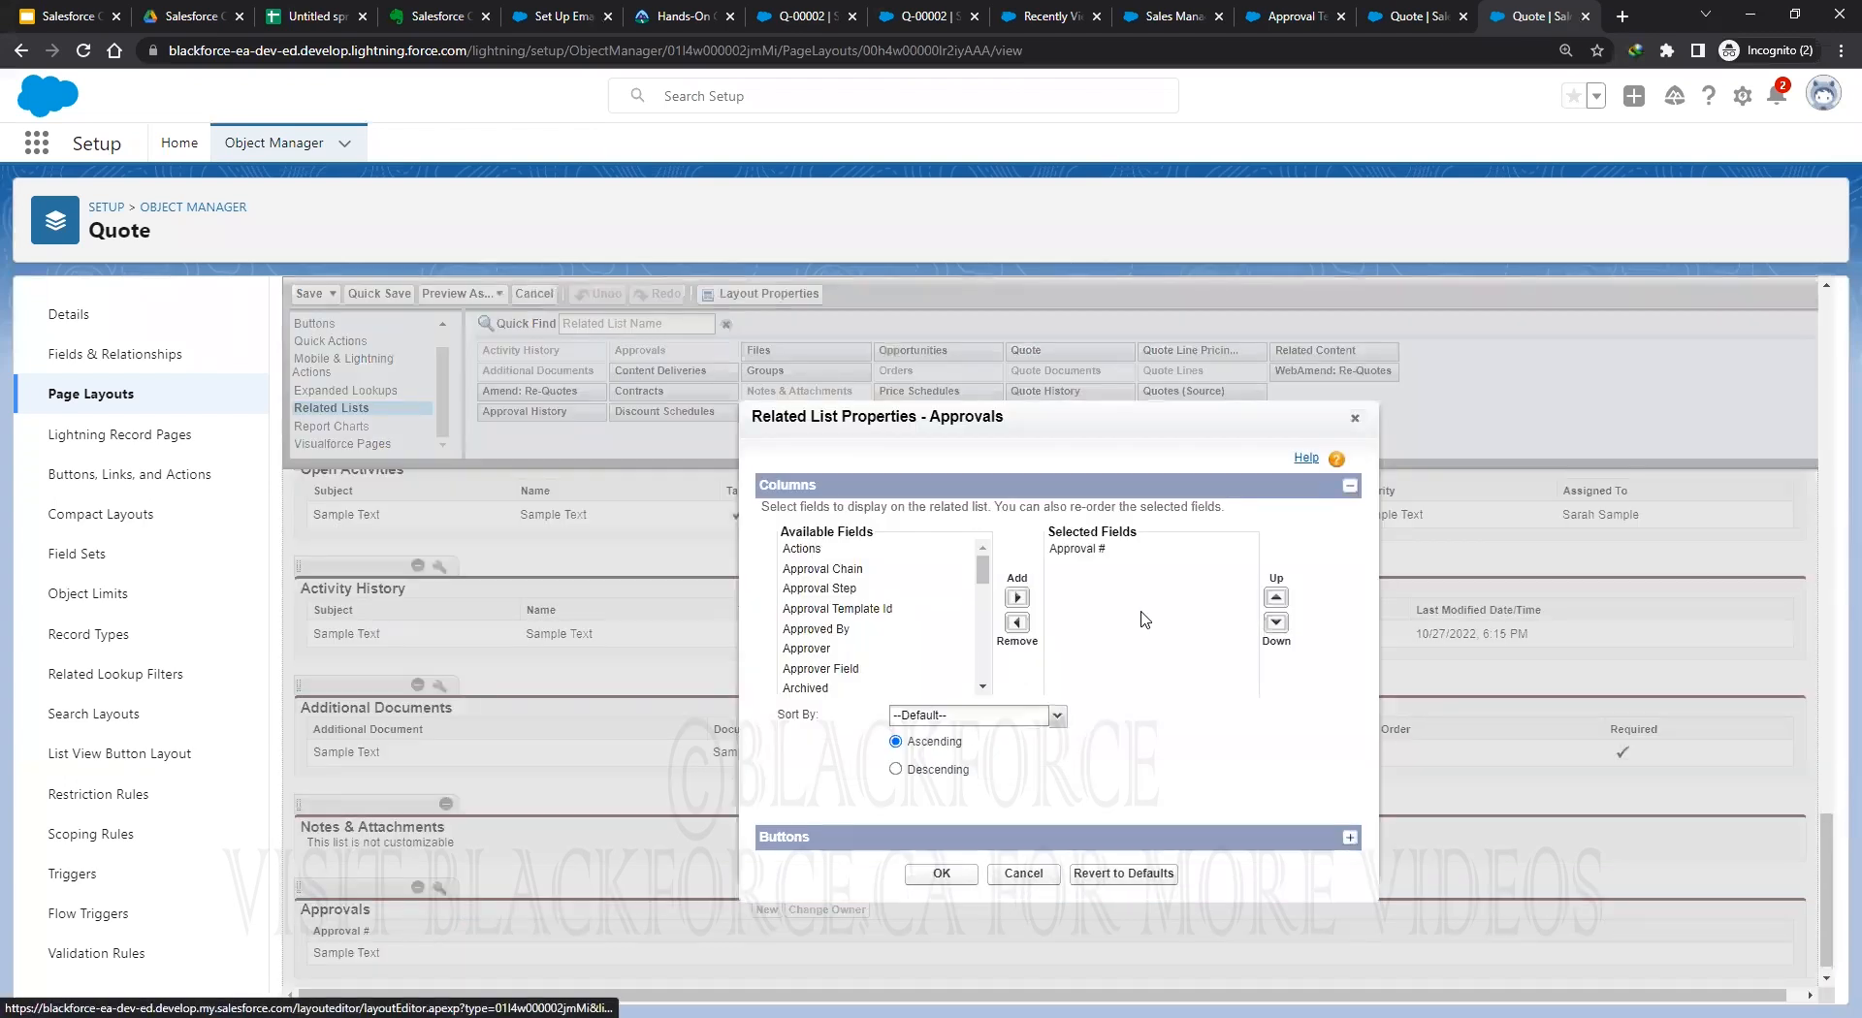
pyautogui.click(834, 589)
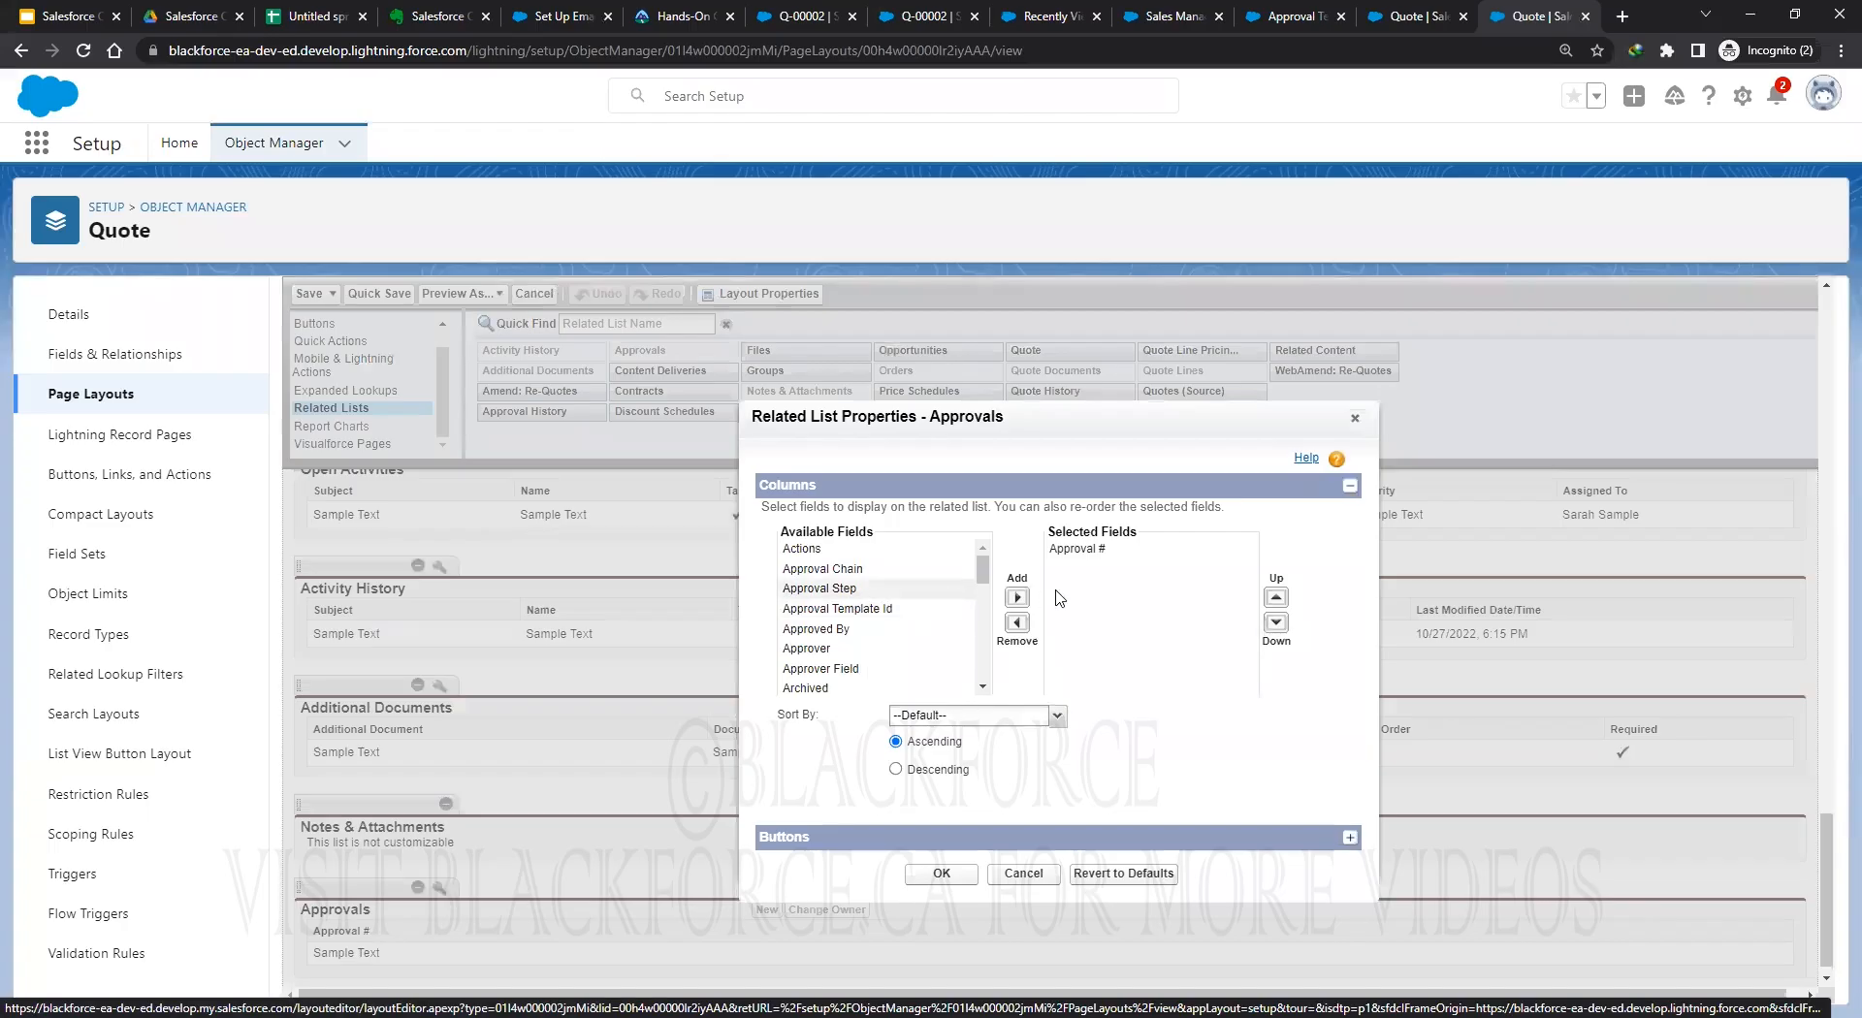
pyautogui.click(1017, 598)
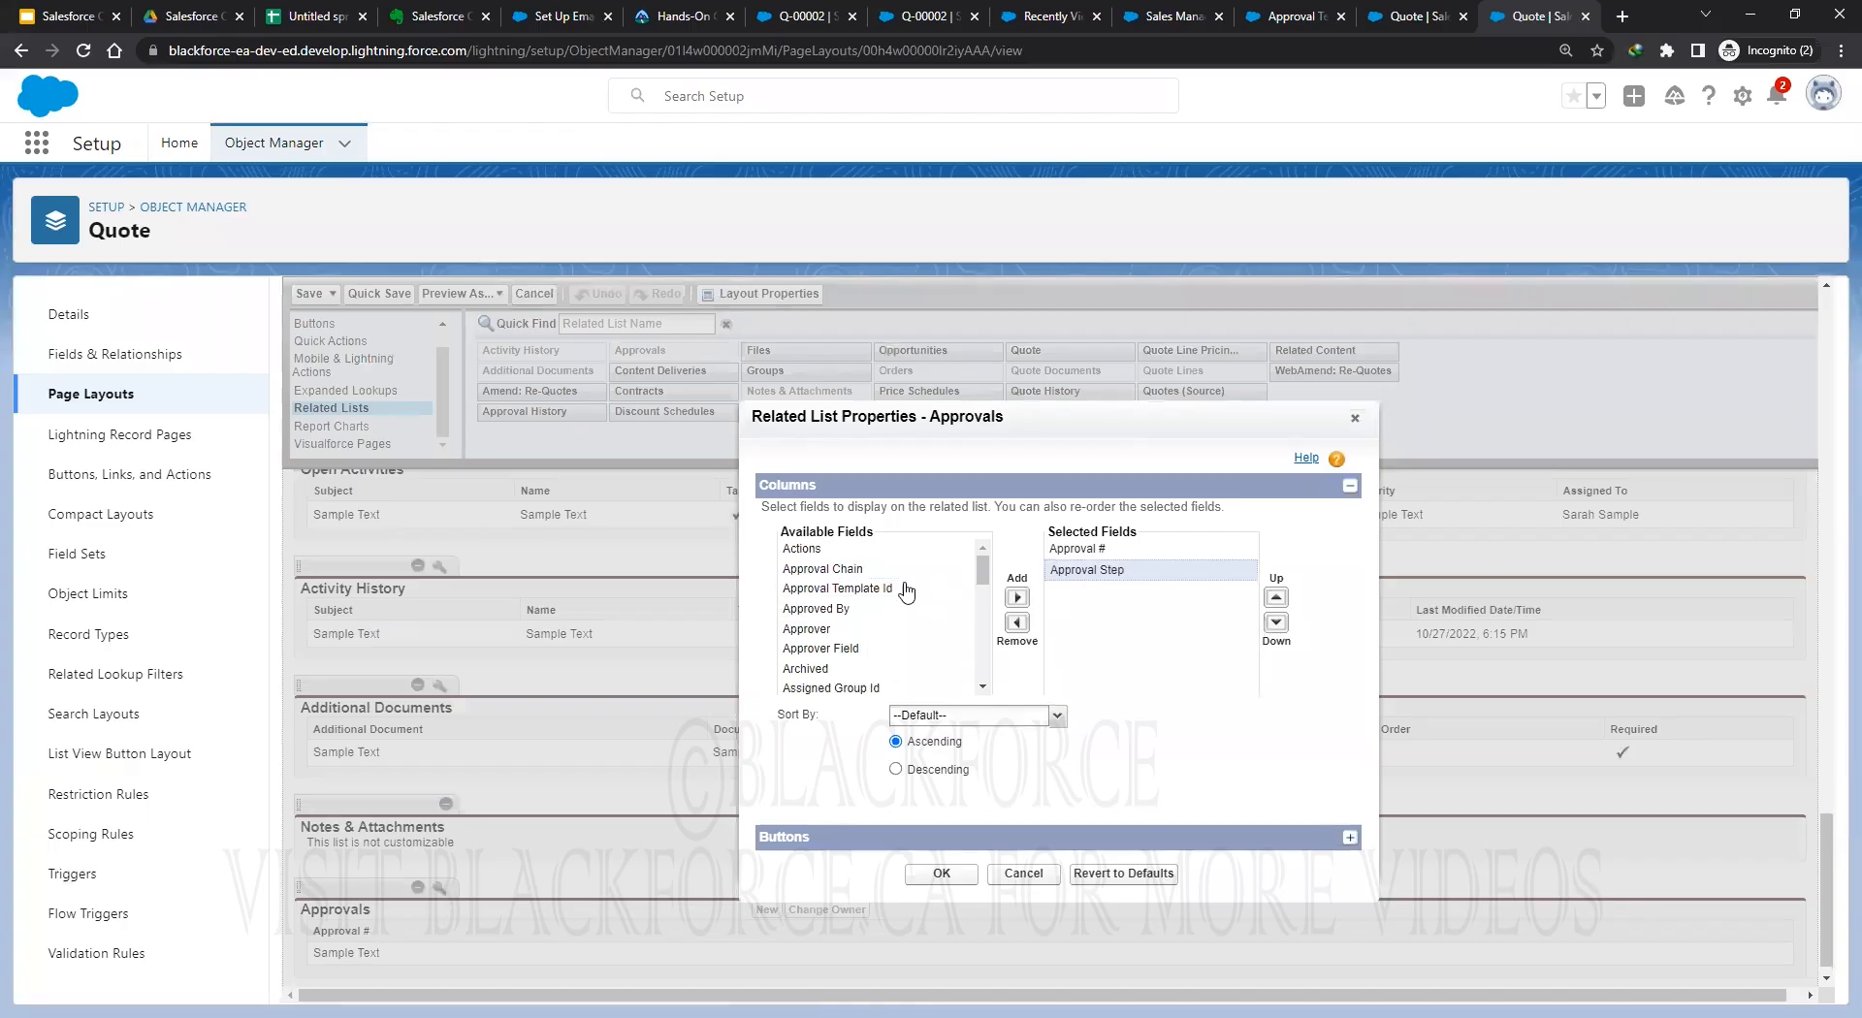
pyautogui.click(806, 628)
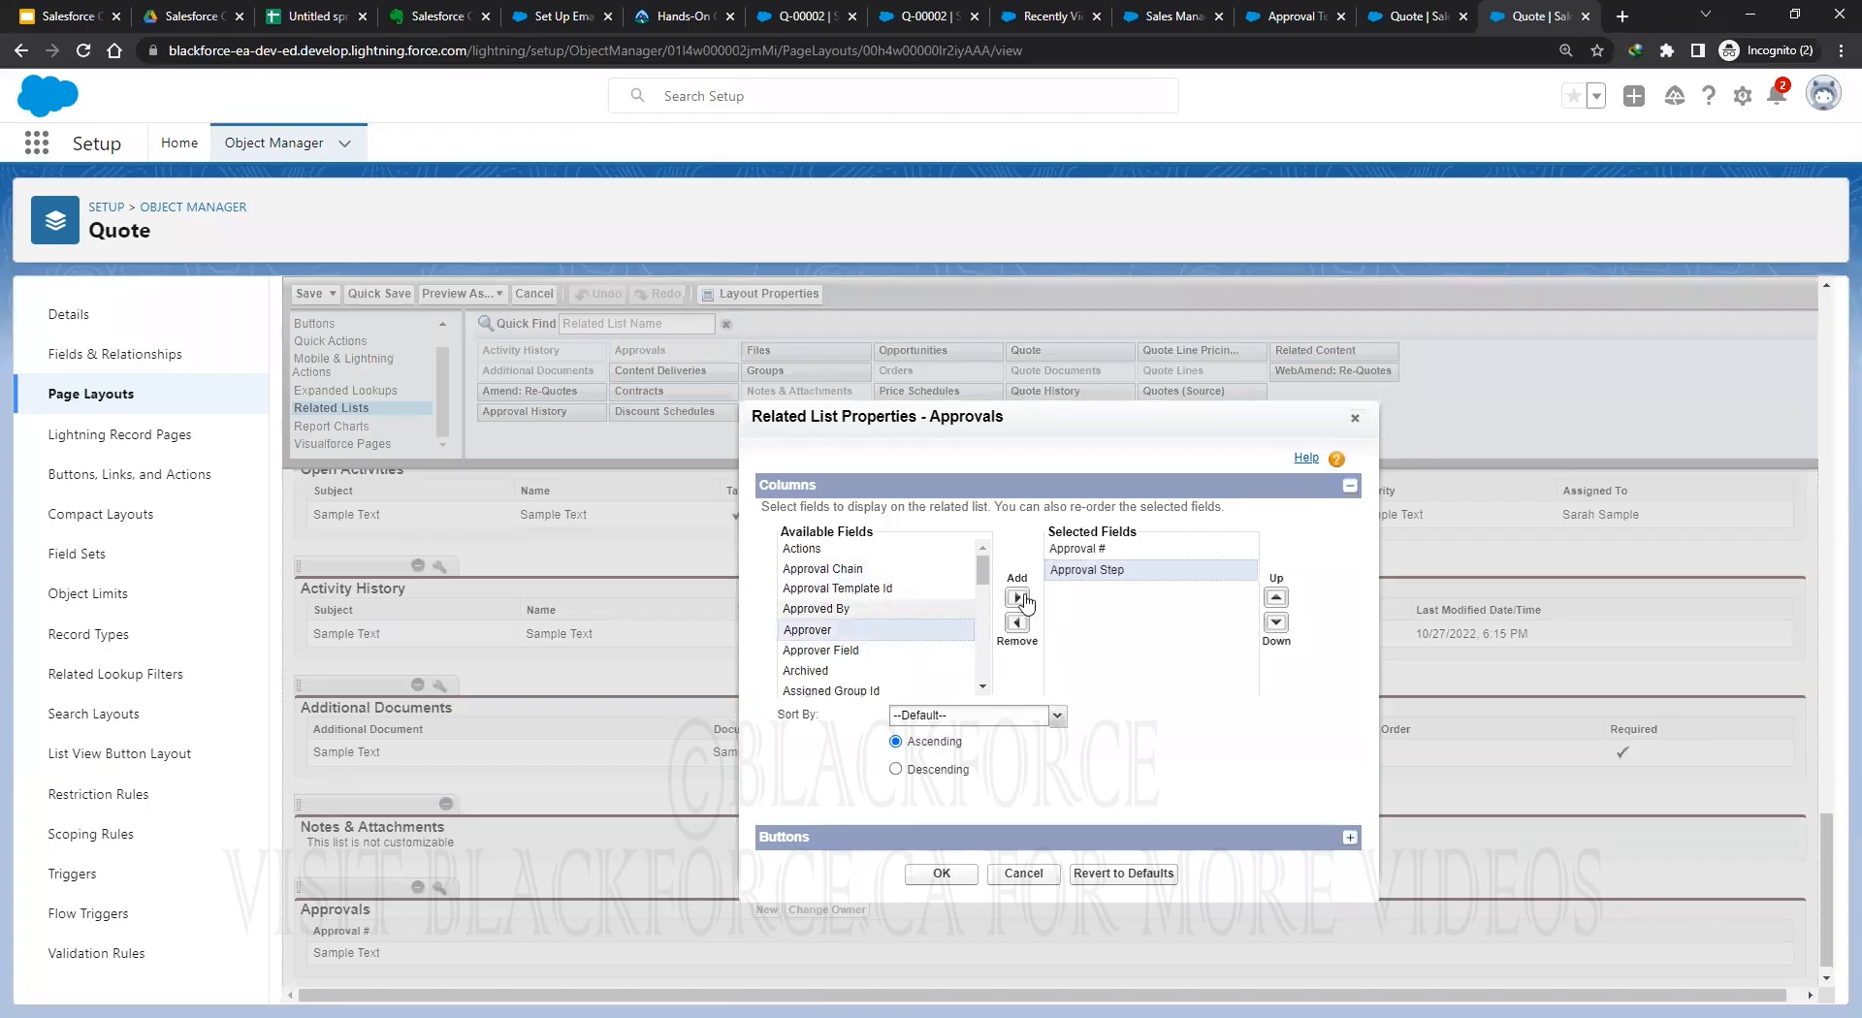
pyautogui.click(1017, 599)
pyautogui.scroll(-3, 876, 662)
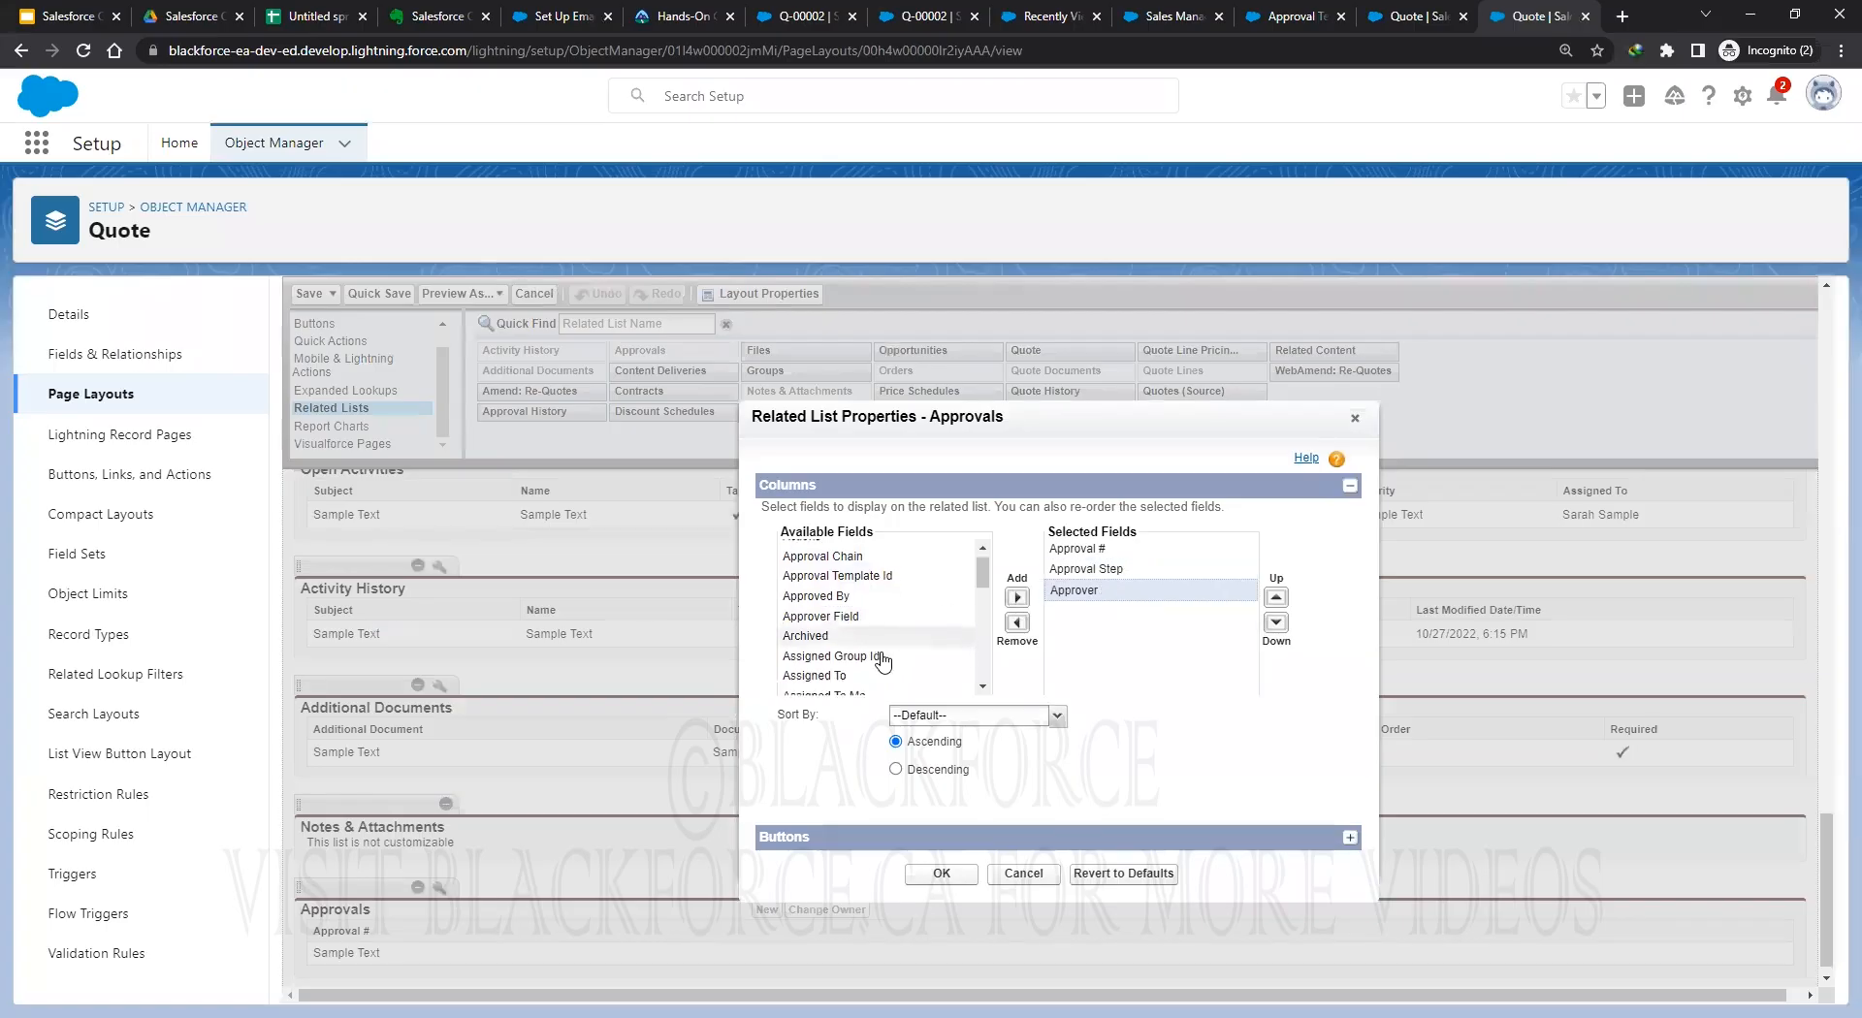
pyautogui.scroll(-6, 872, 662)
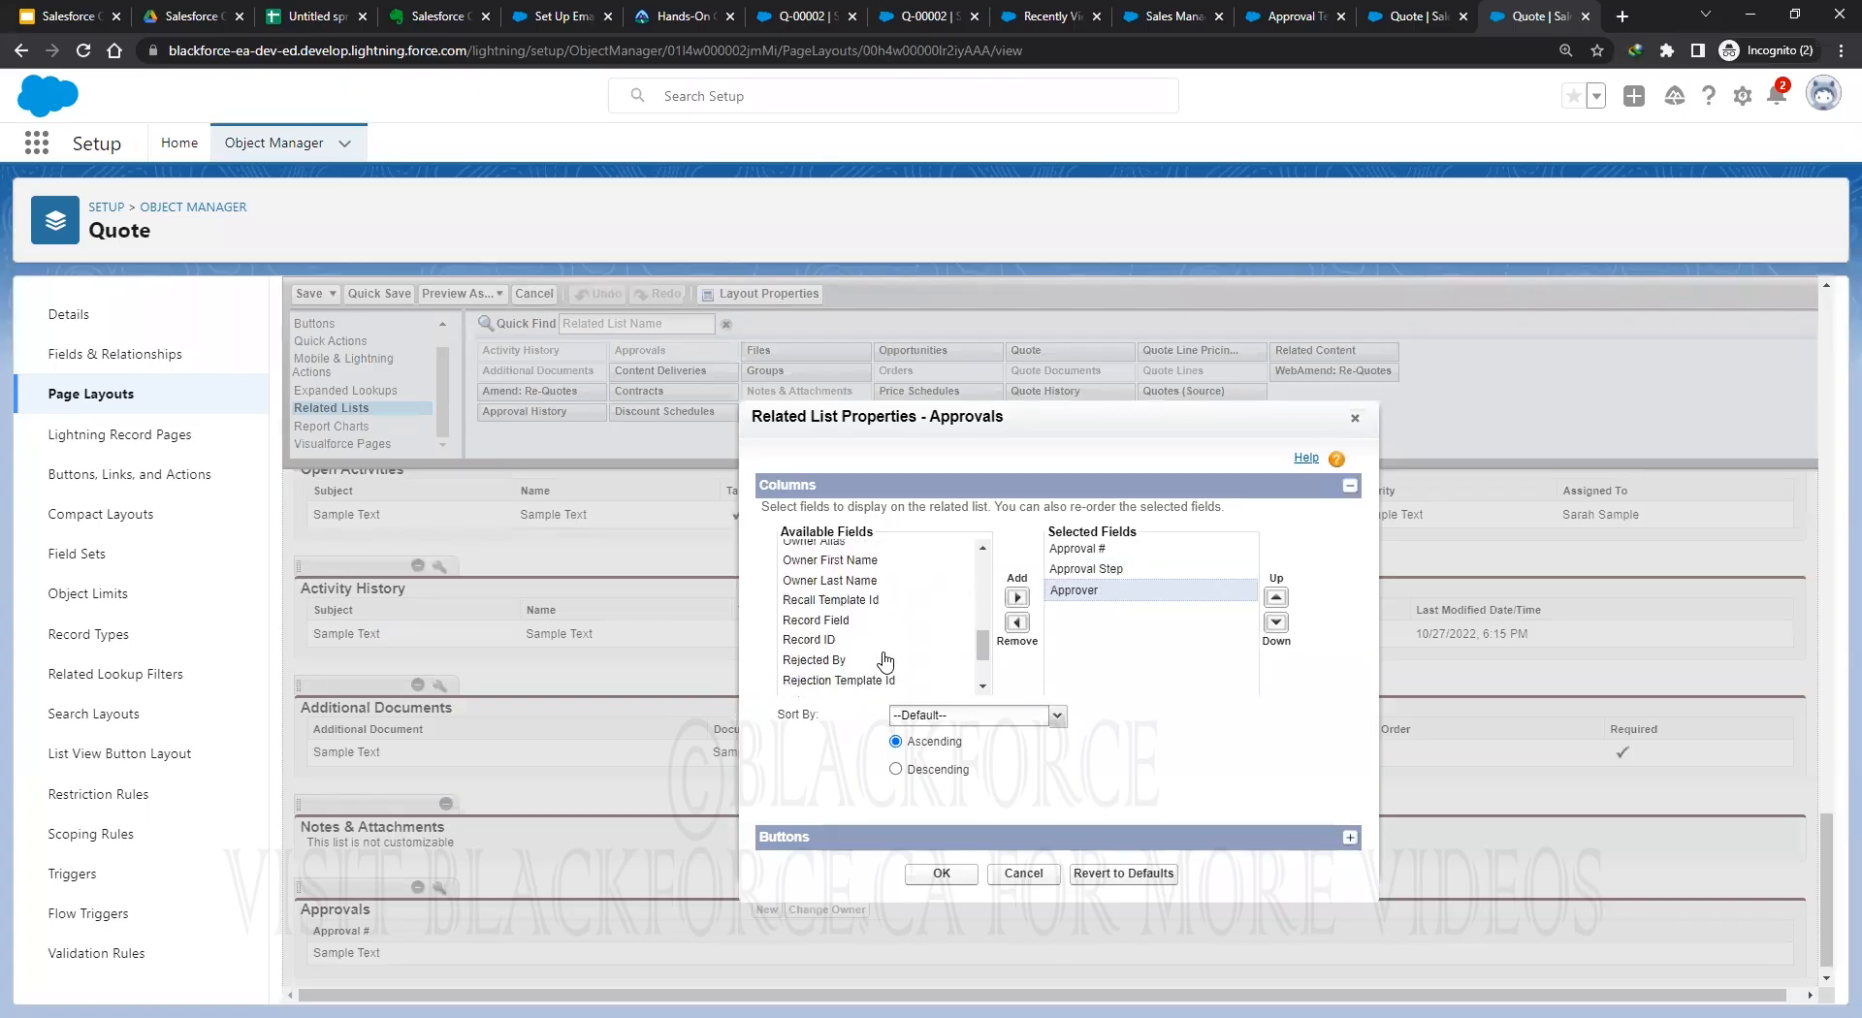
pyautogui.click(838, 667)
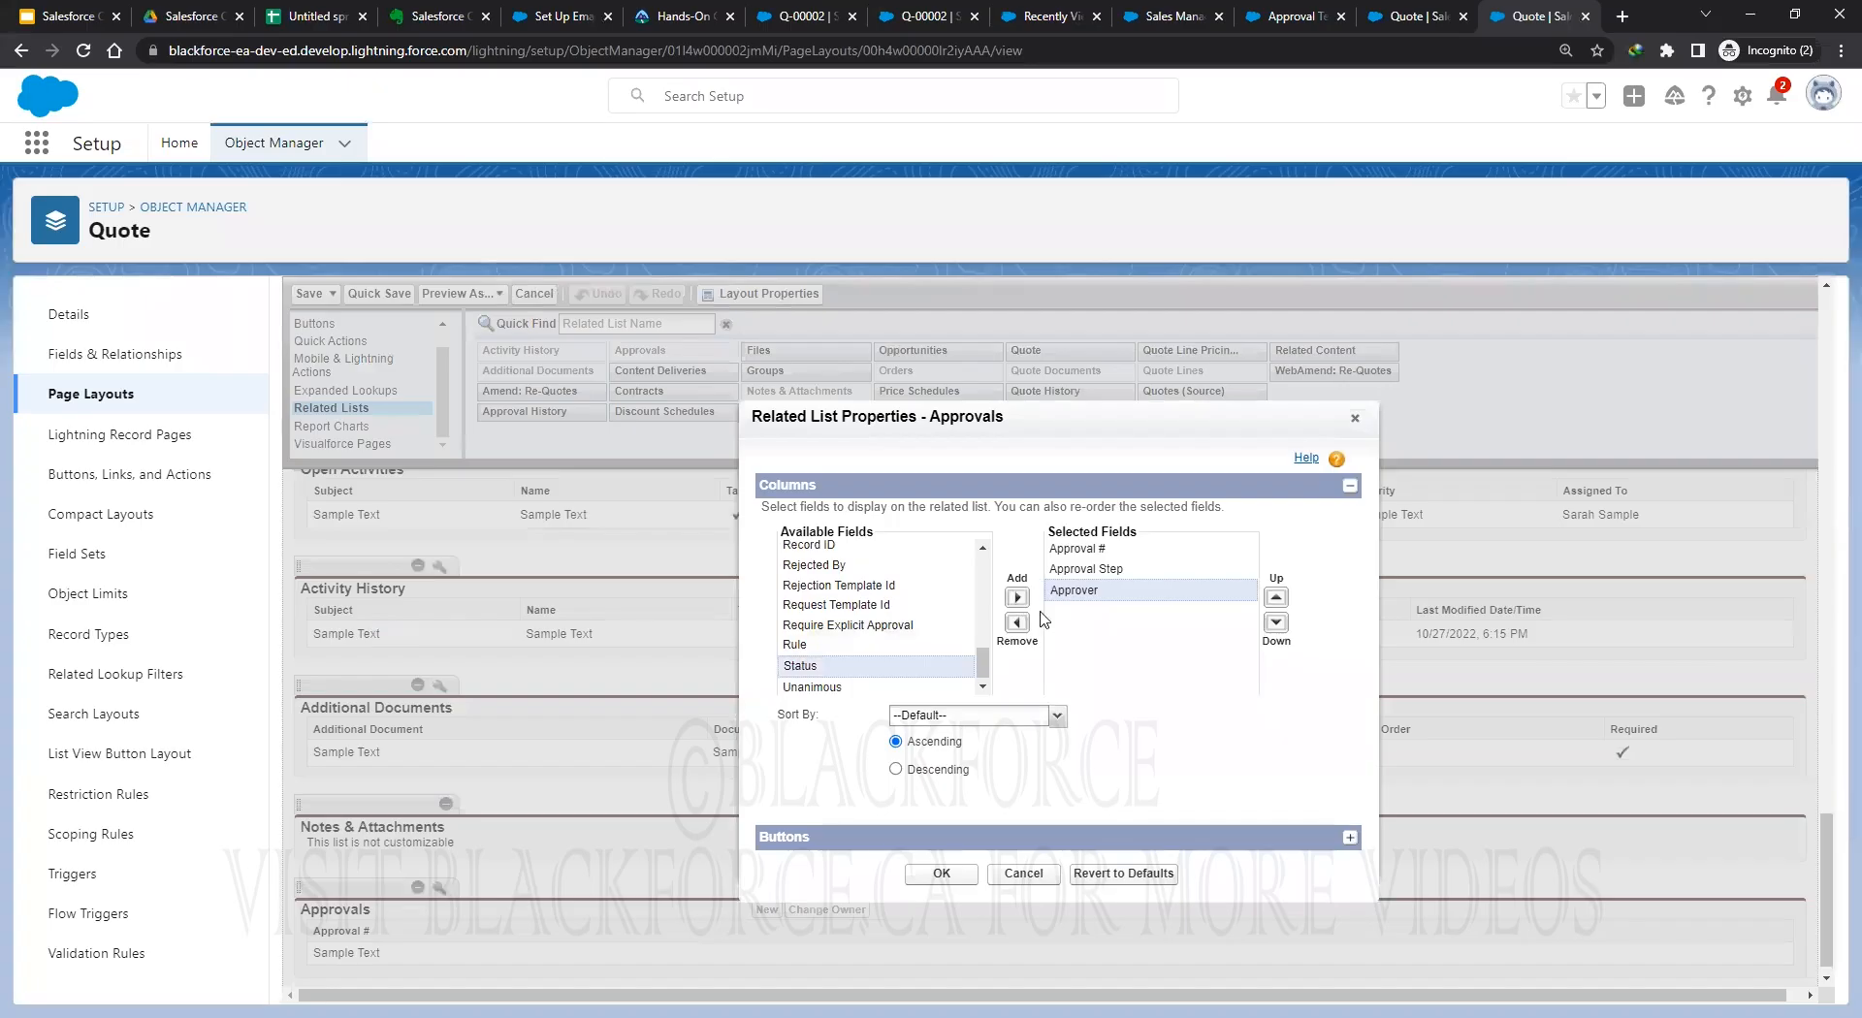
pyautogui.click(1017, 598)
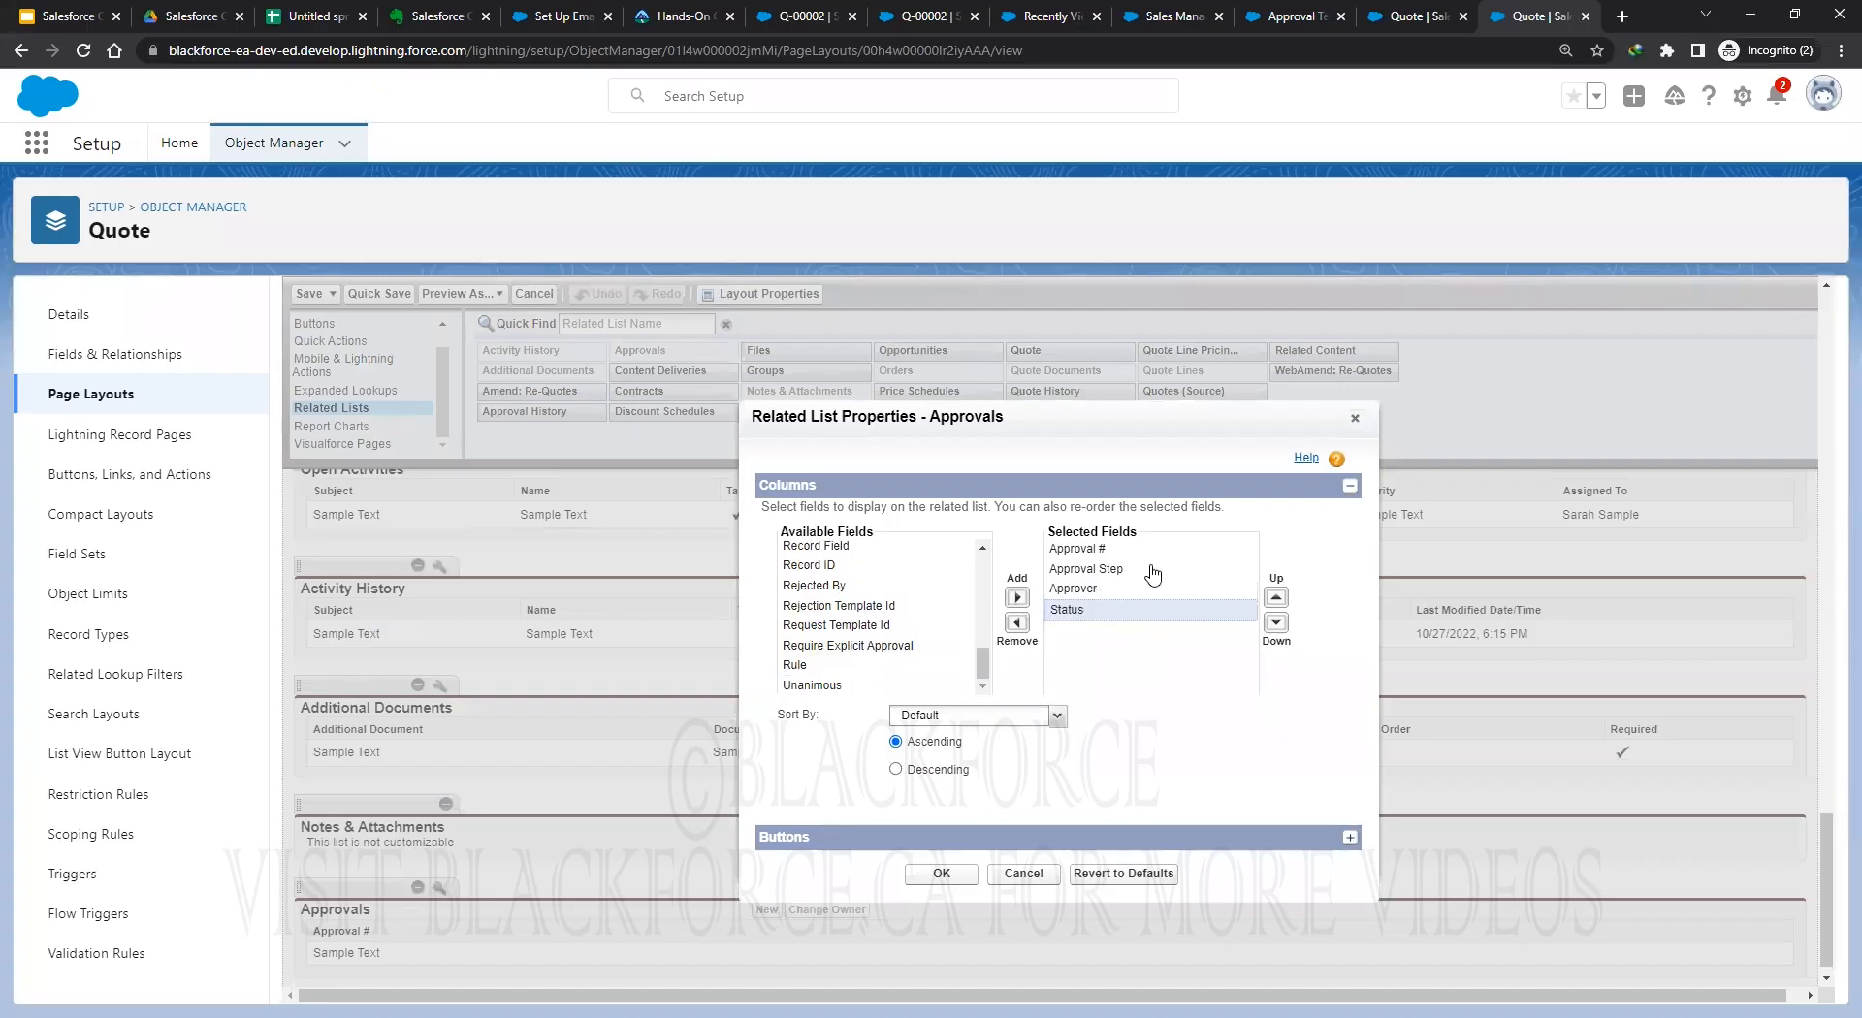
pyautogui.click(942, 875)
pyautogui.click(381, 294)
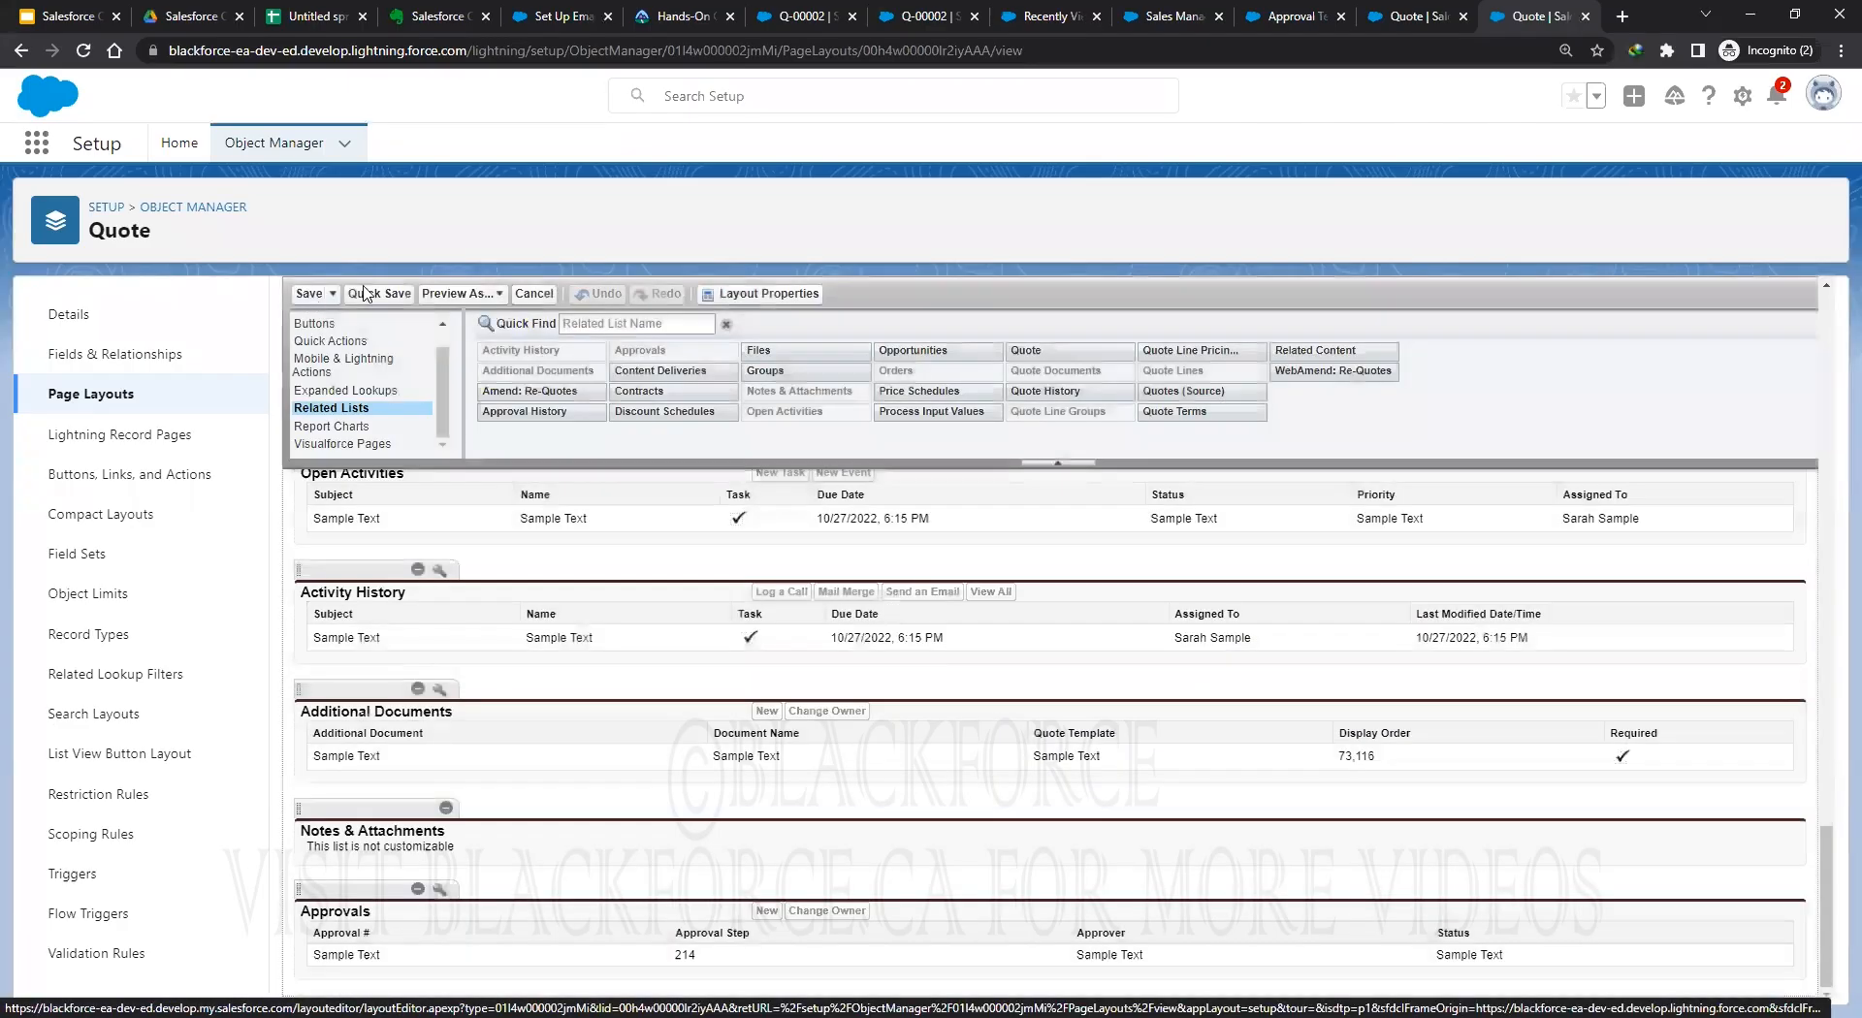
pyautogui.click(310, 295)
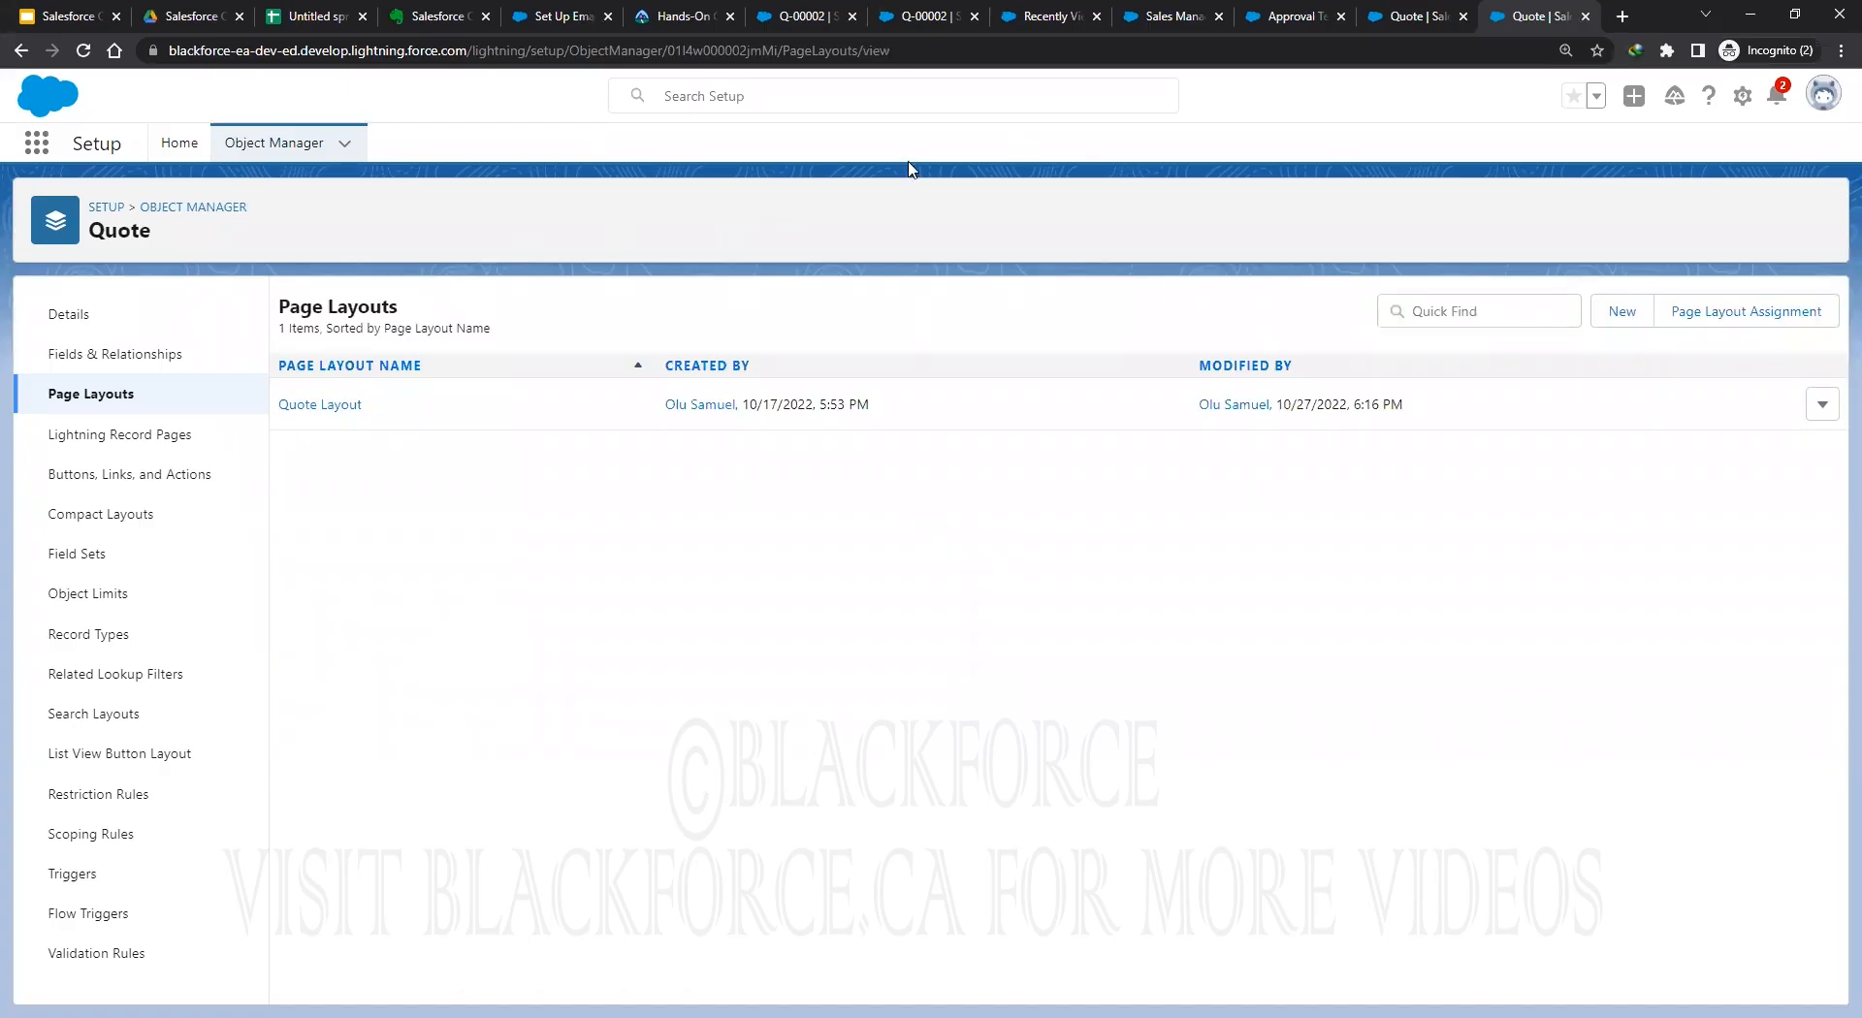
# Close the duplicate Q-00002 quote page and return to the Approval Team group page.
pyautogui.click(1166, 18)
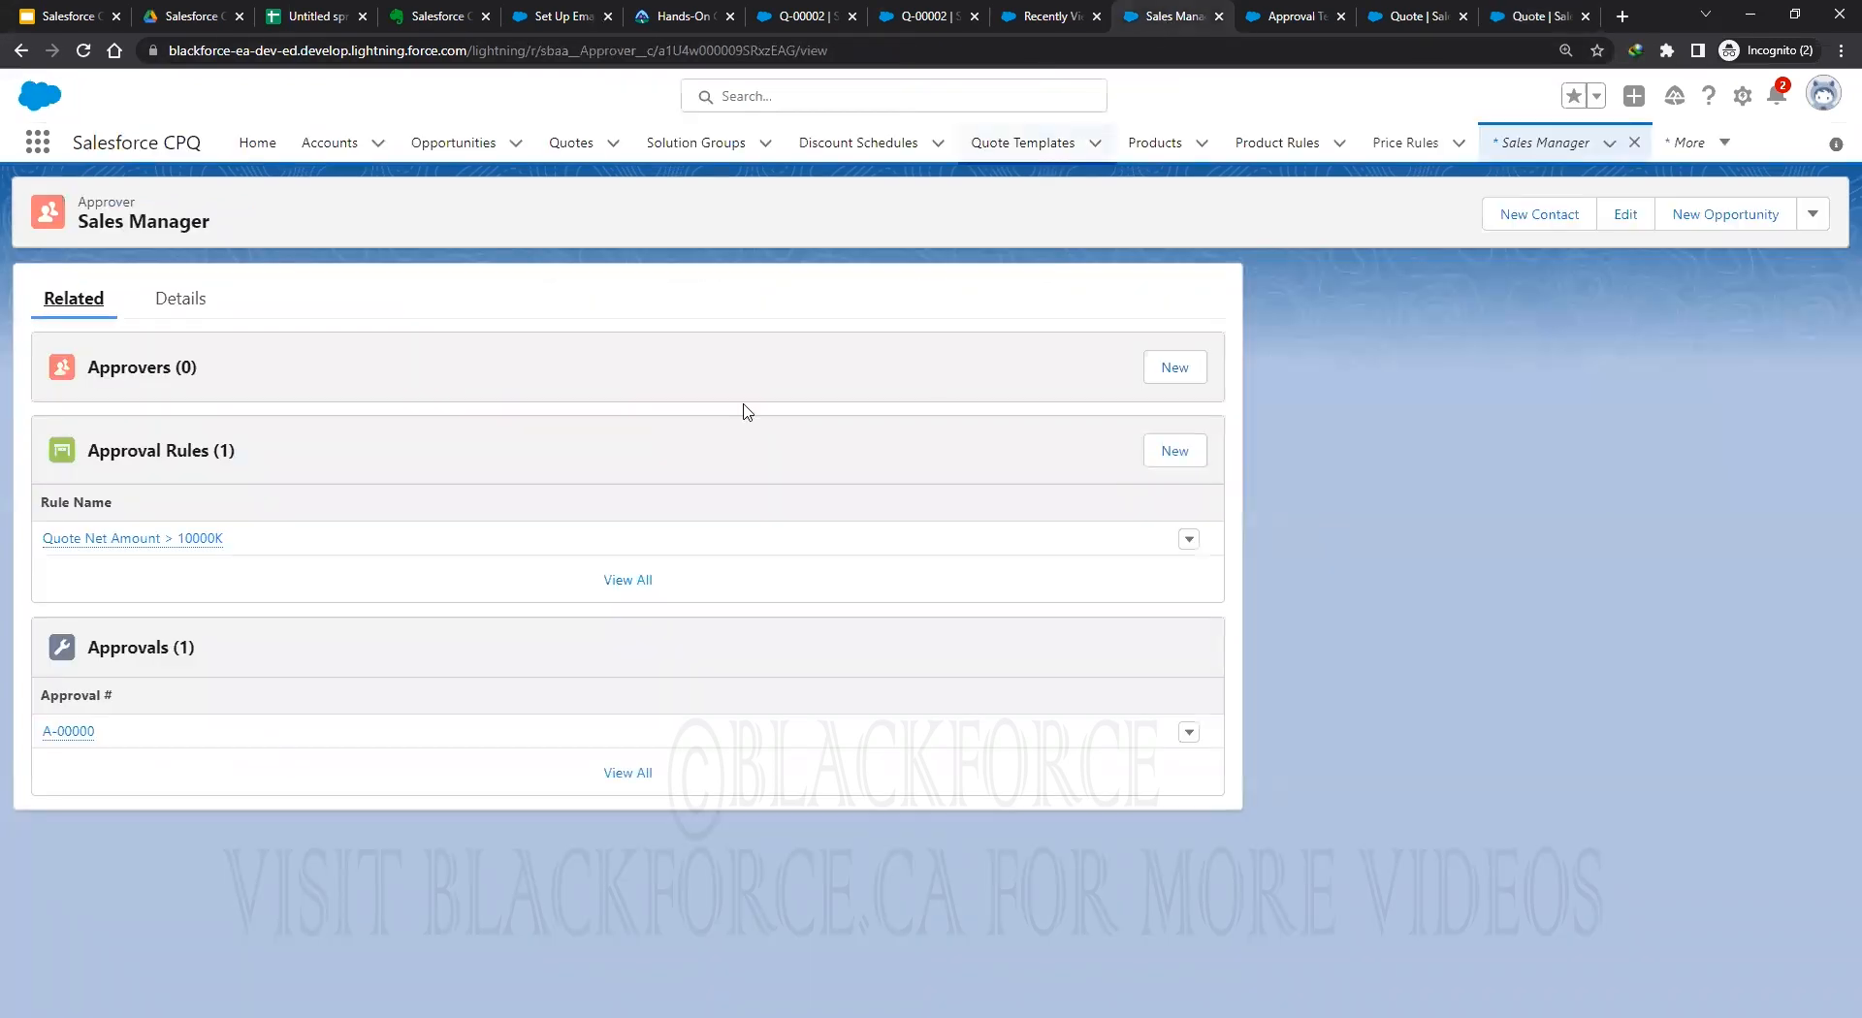
pyautogui.click(966, 20)
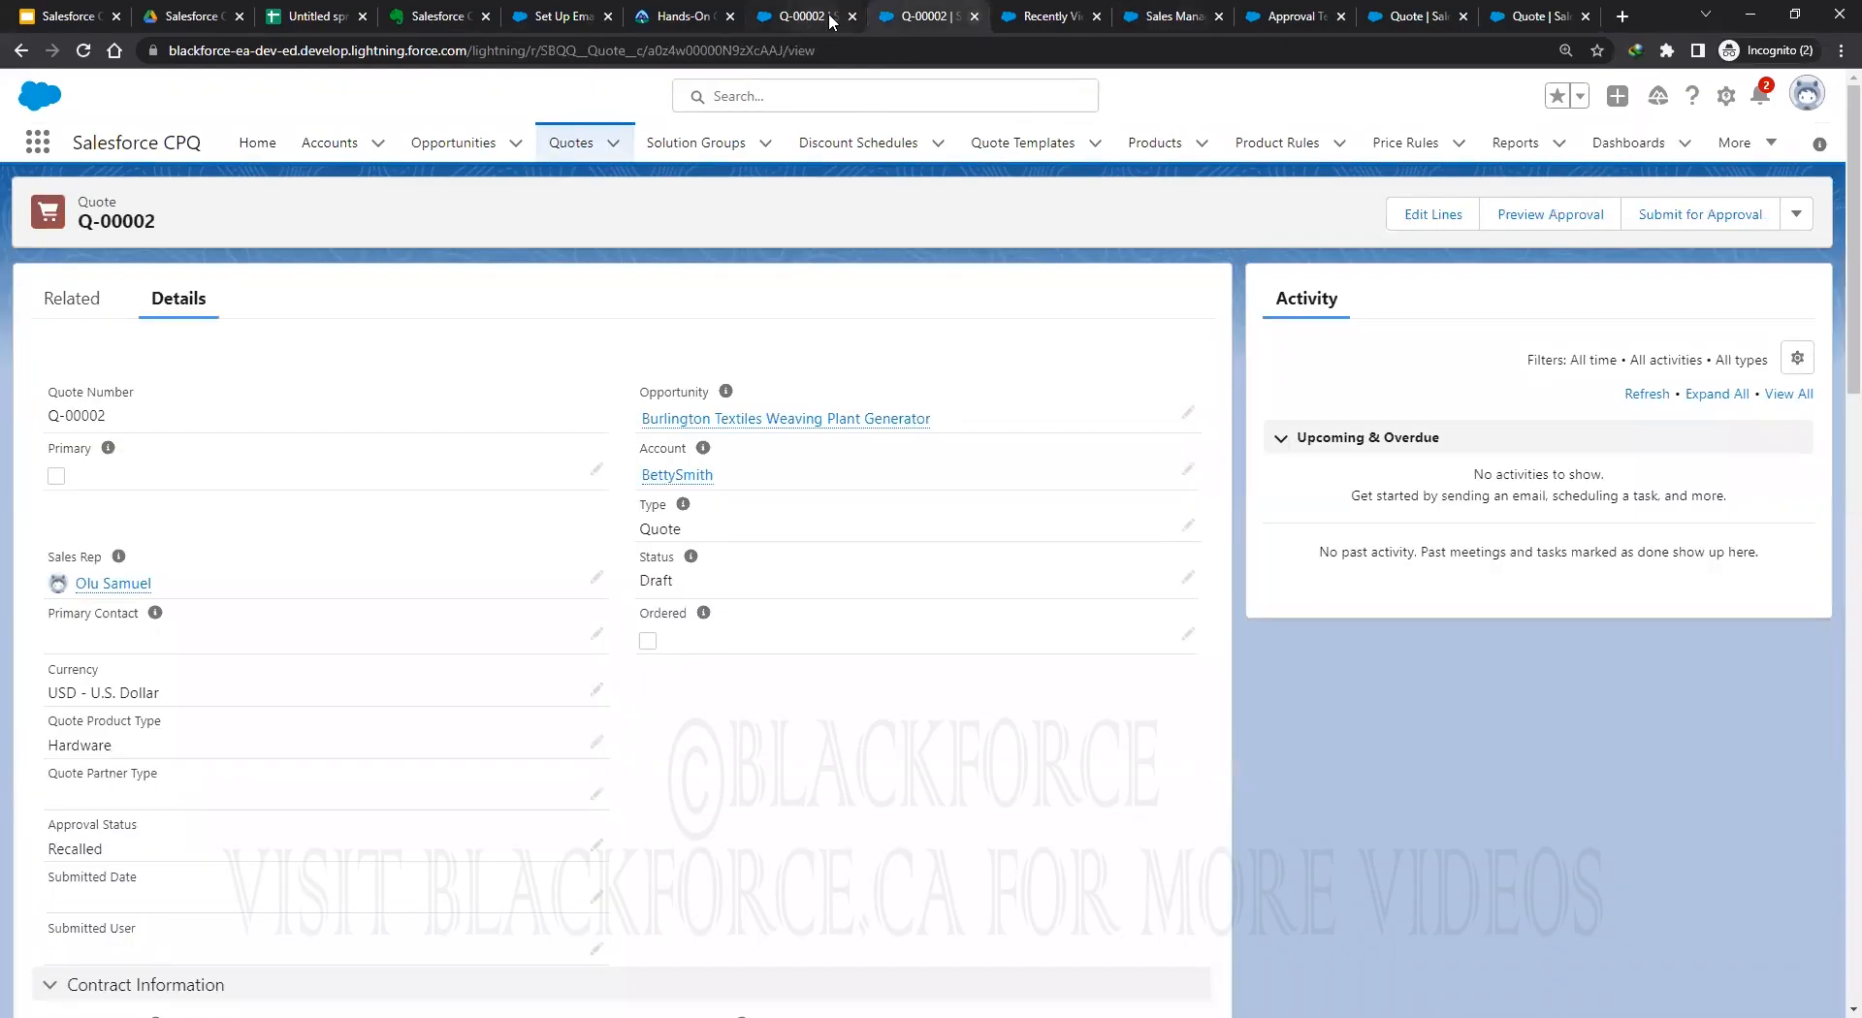
pyautogui.click(973, 17)
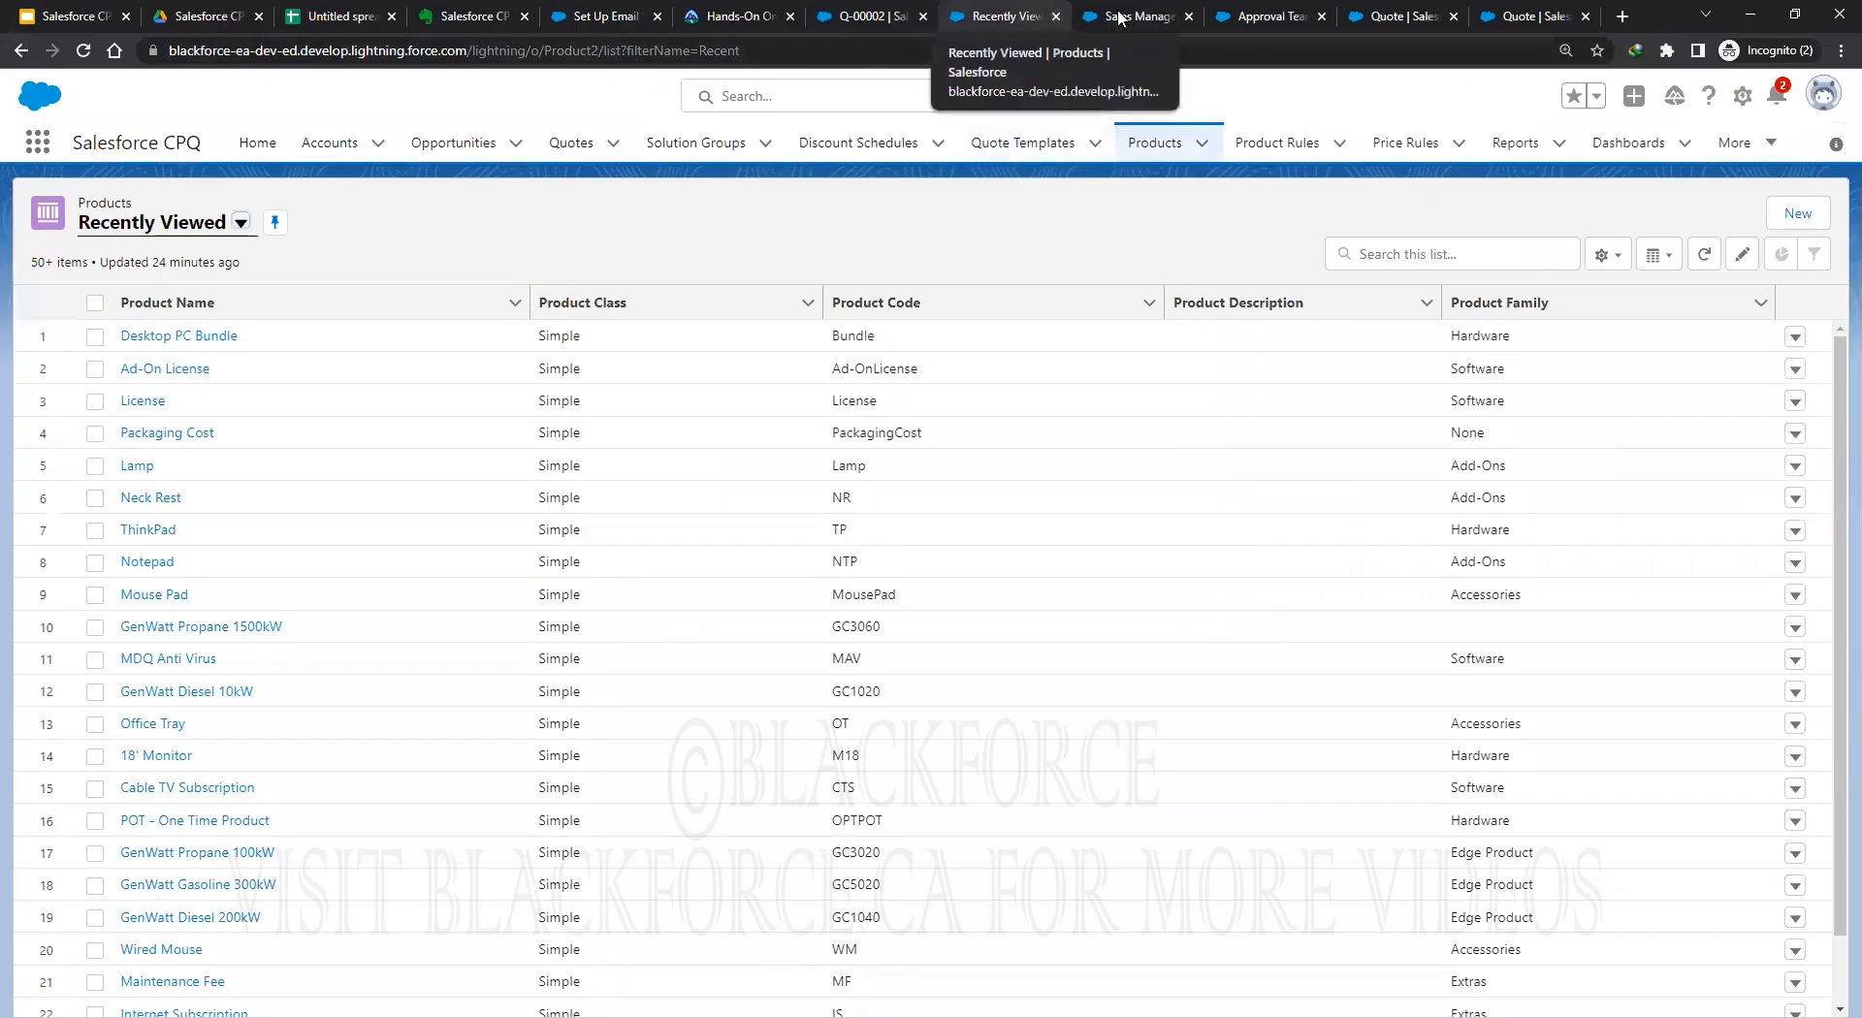
pyautogui.click(1154, 17)
pyautogui.click(1263, 17)
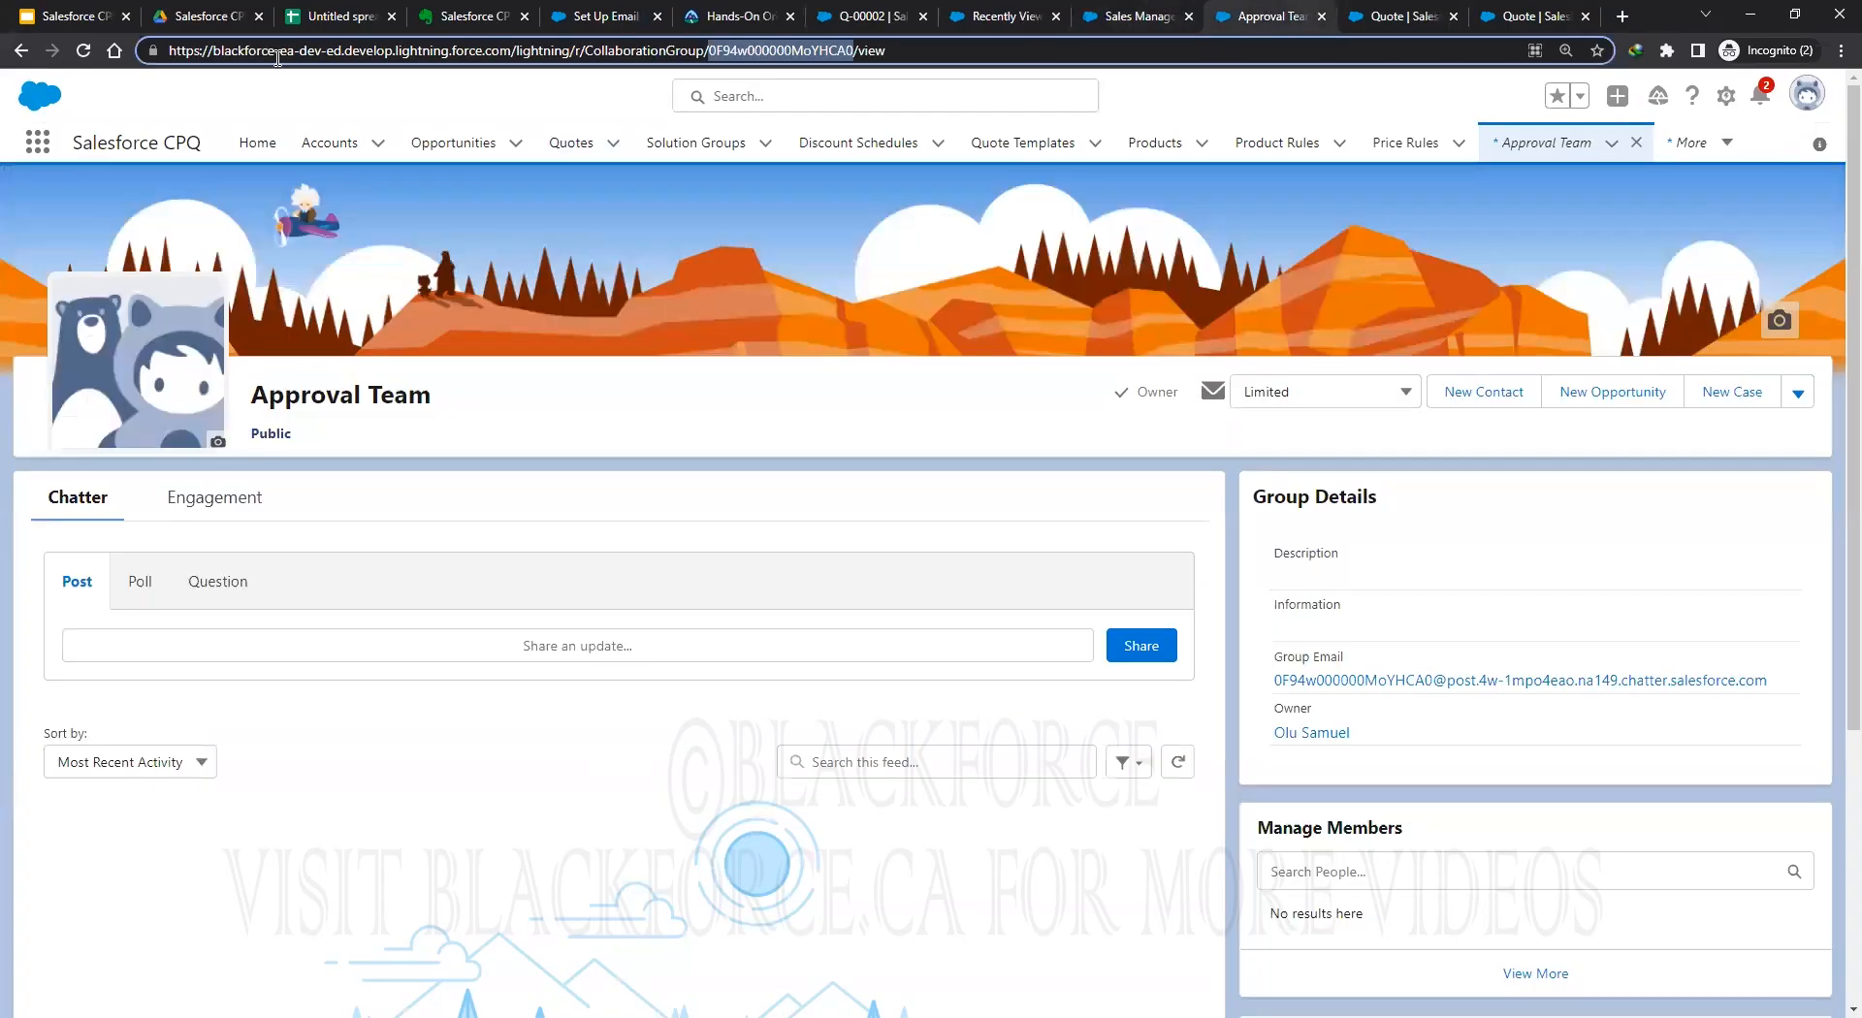
# Search 'approval' to reach Approval Chains and view the Quote Approval Process chain's related lists.
pyautogui.click(31, 144)
pyautogui.write('approval')
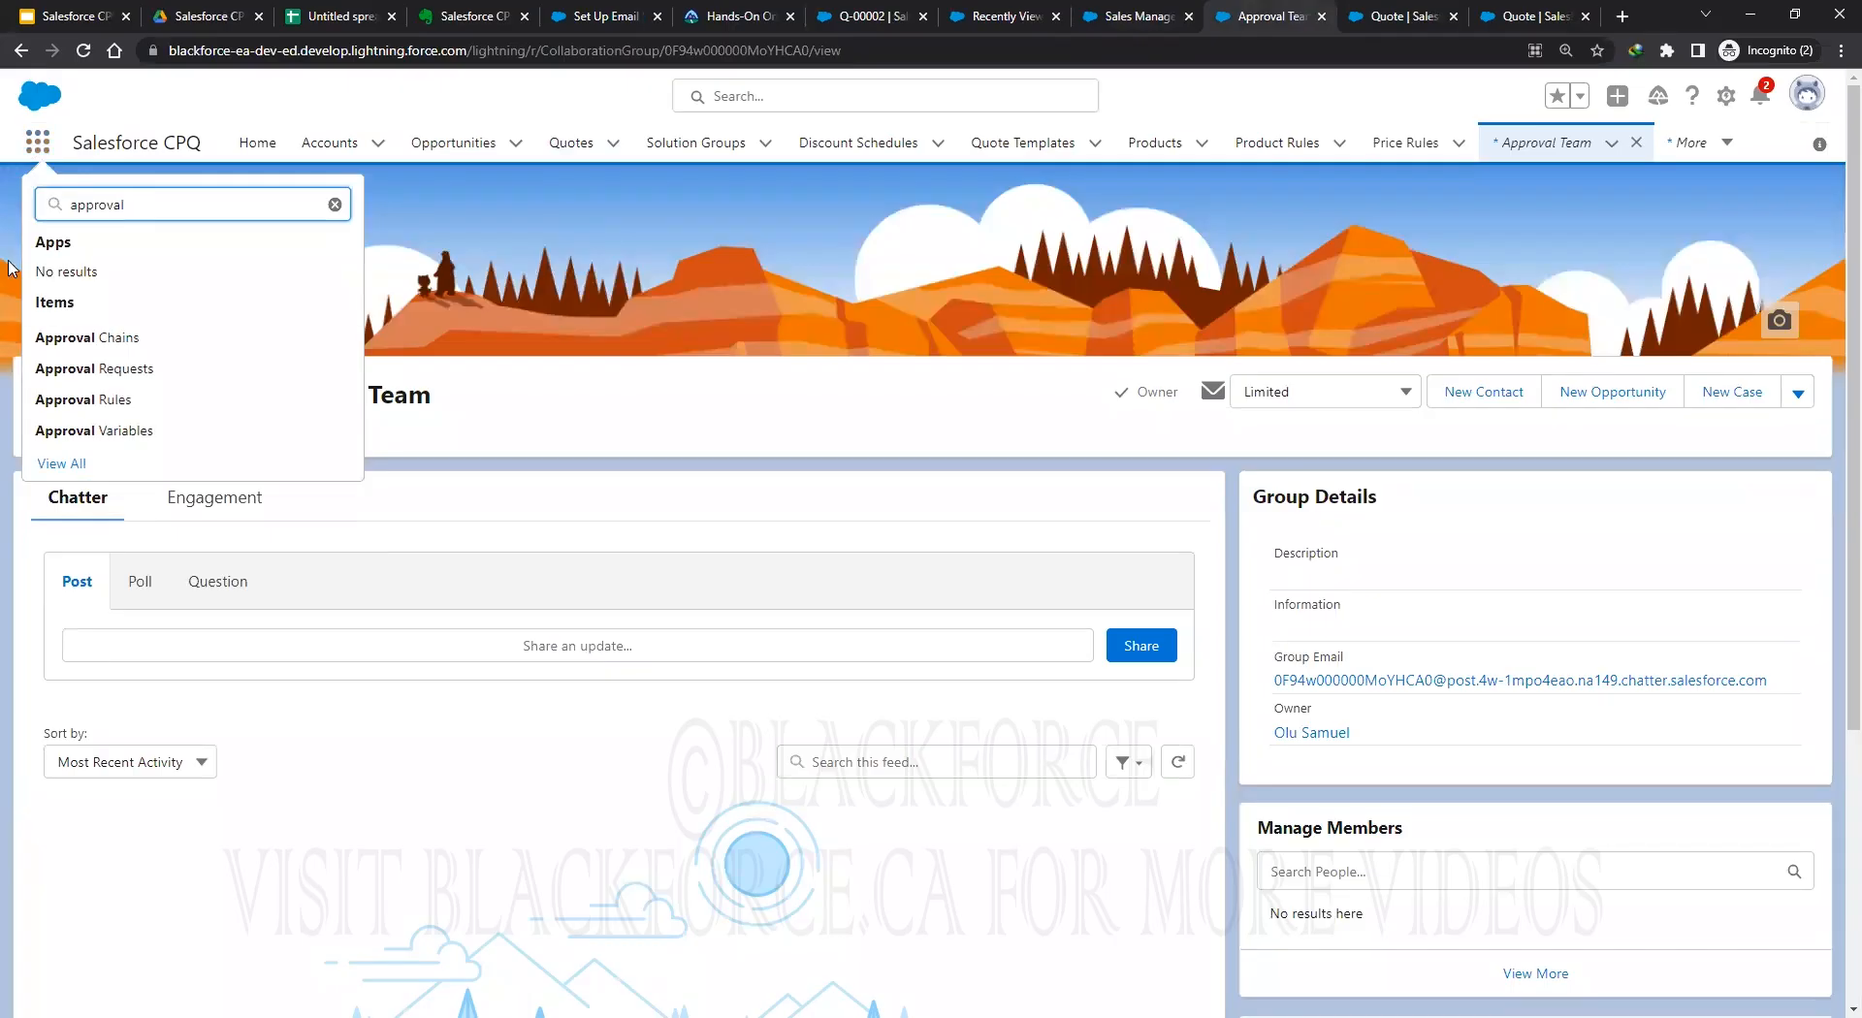
pyautogui.click(116, 339)
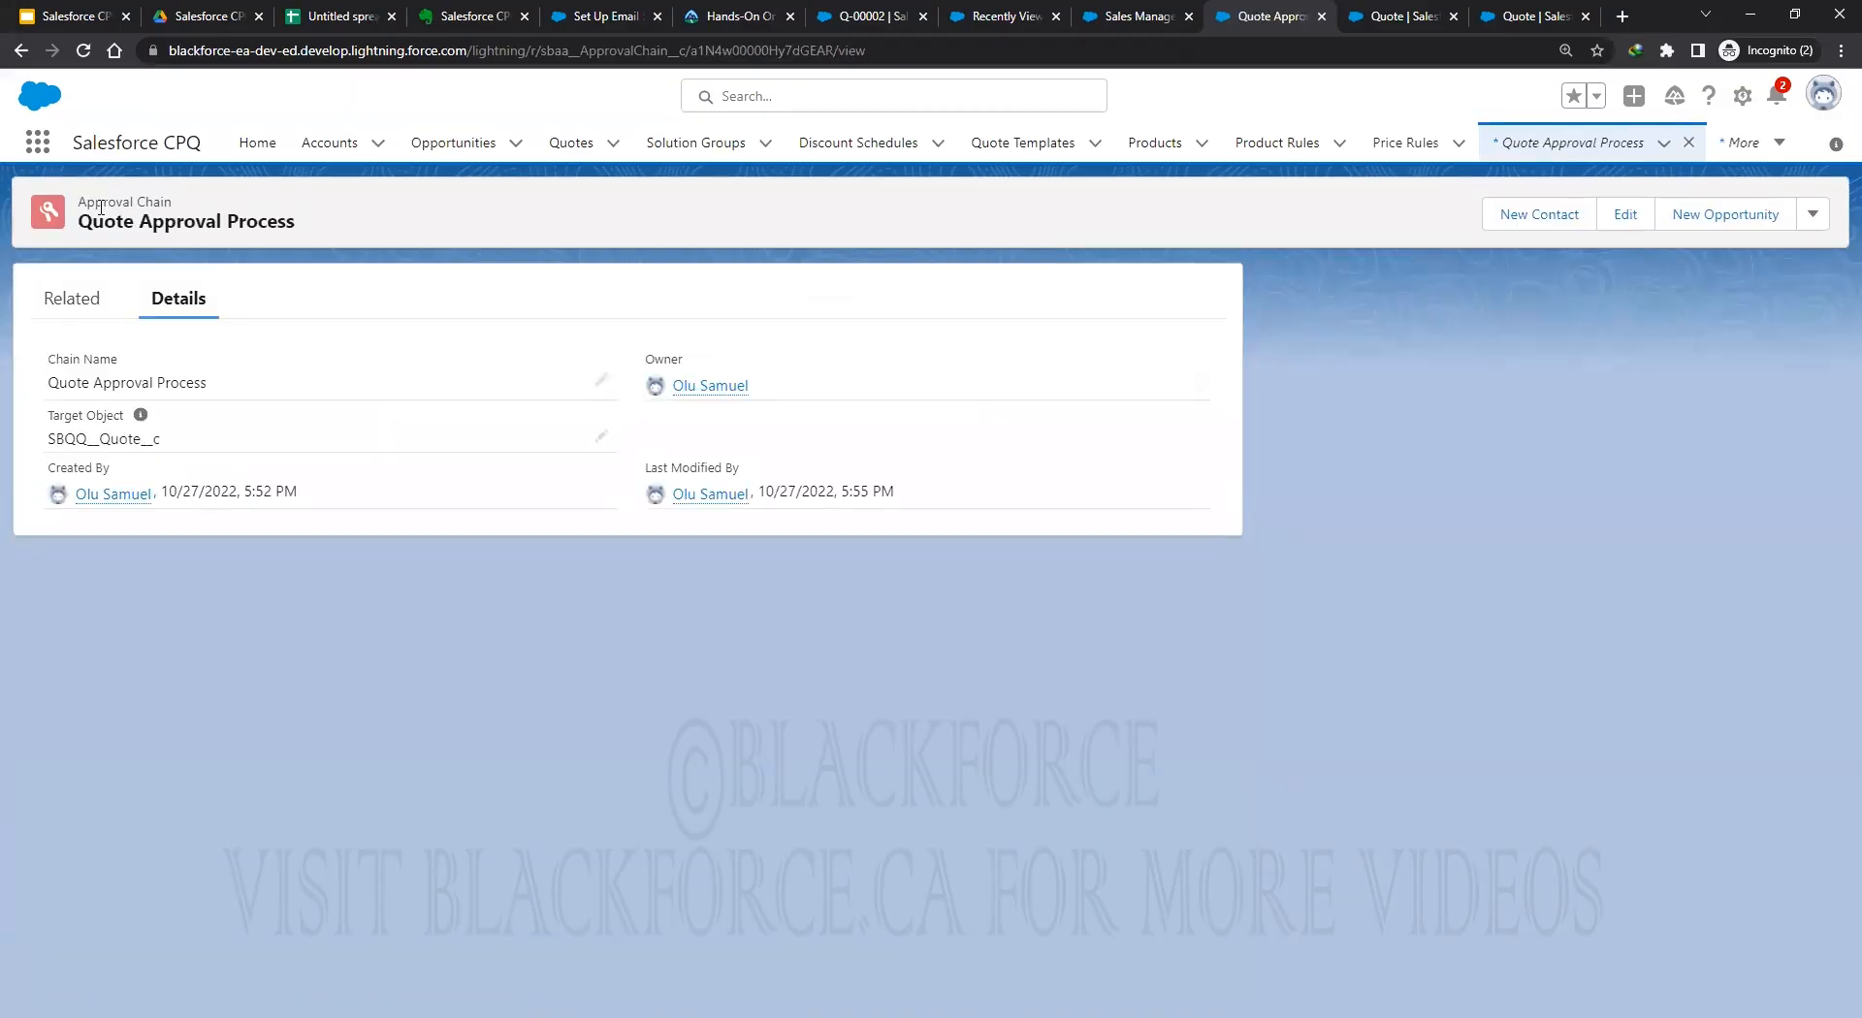
pyautogui.click(68, 300)
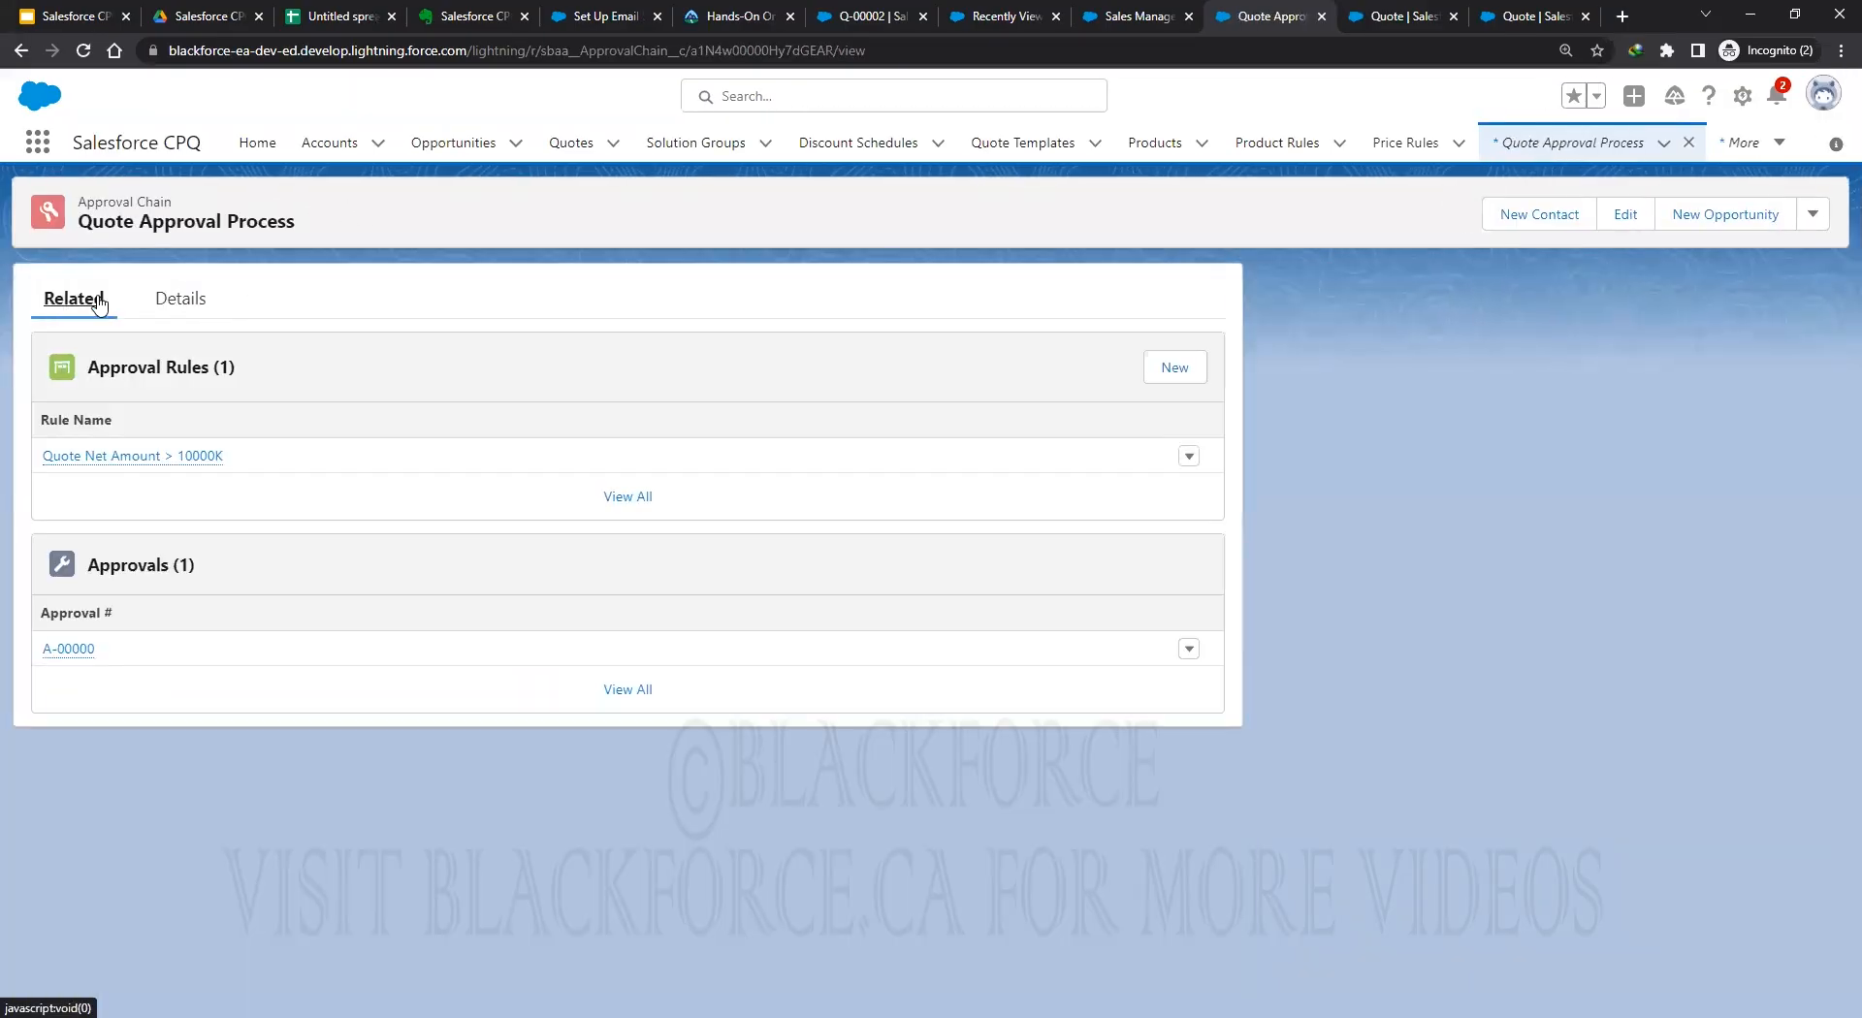
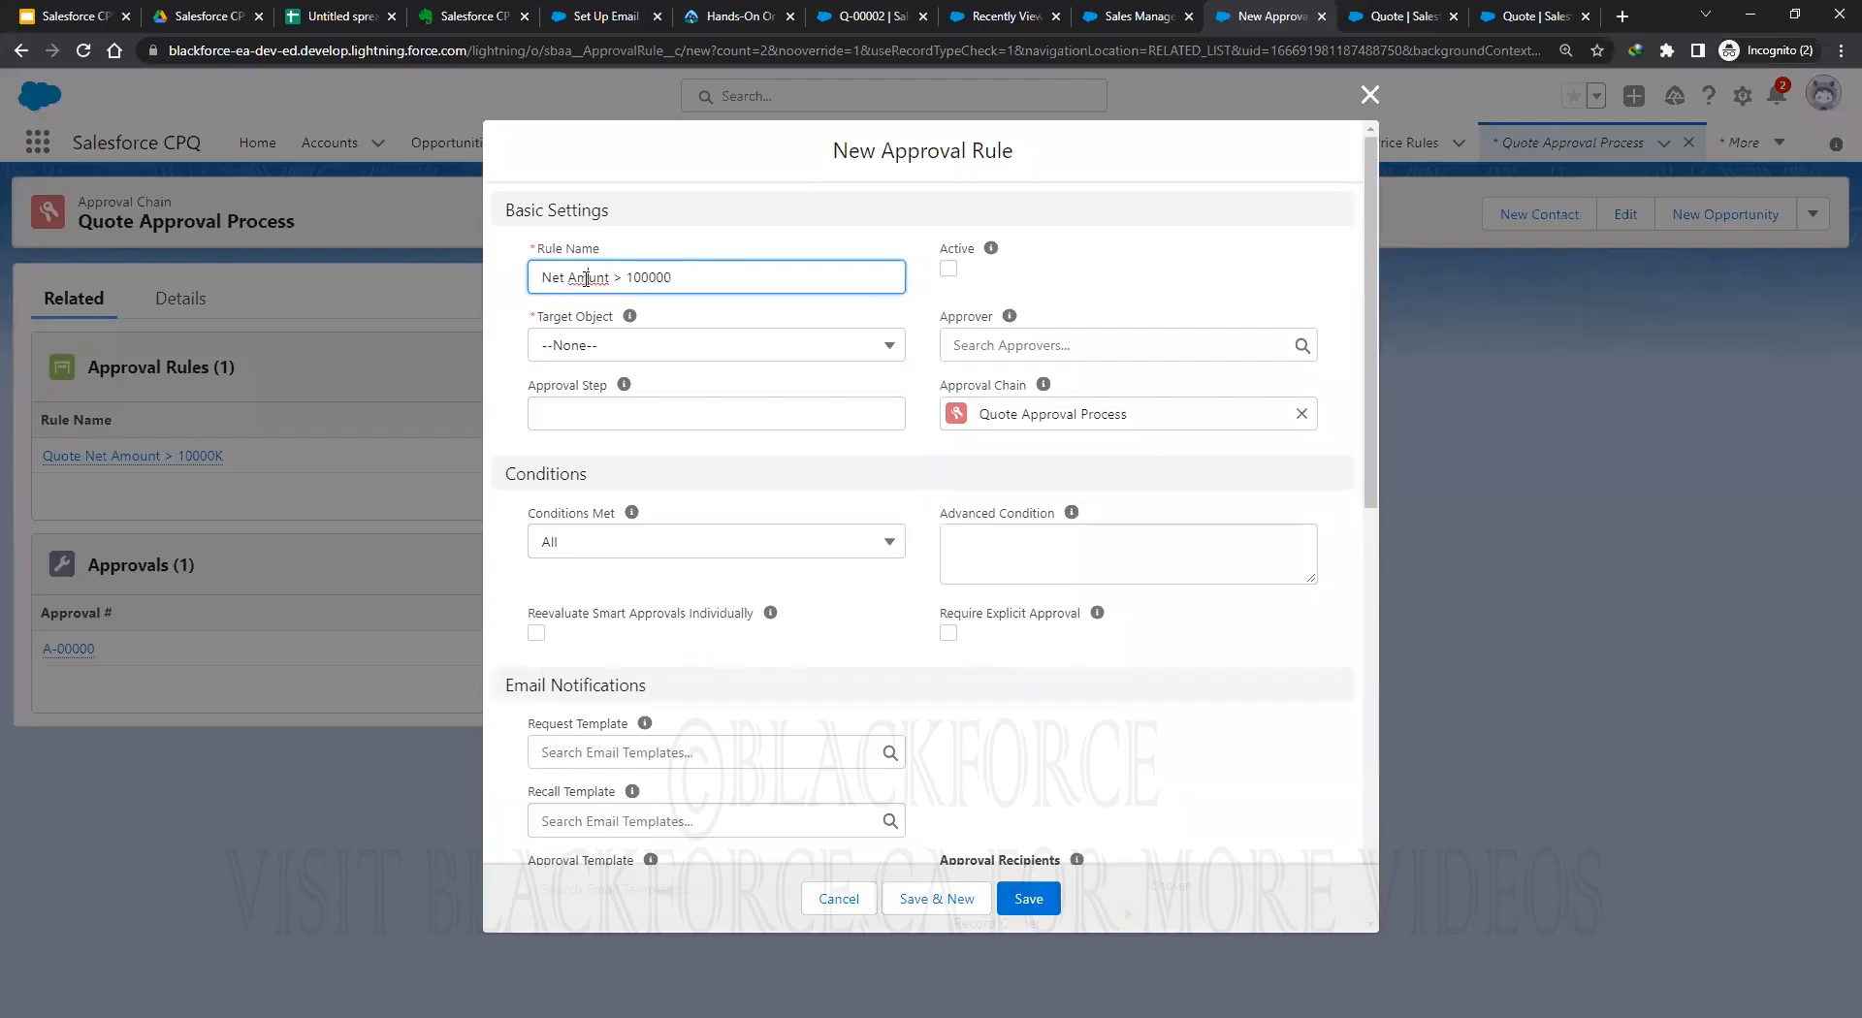
# Save active rule 'Quote Net Amount > 100000K' on SBQQ__Quote__c, step 20, approver Director of Sales.
pyautogui.write('o')
pyautogui.click(947, 271)
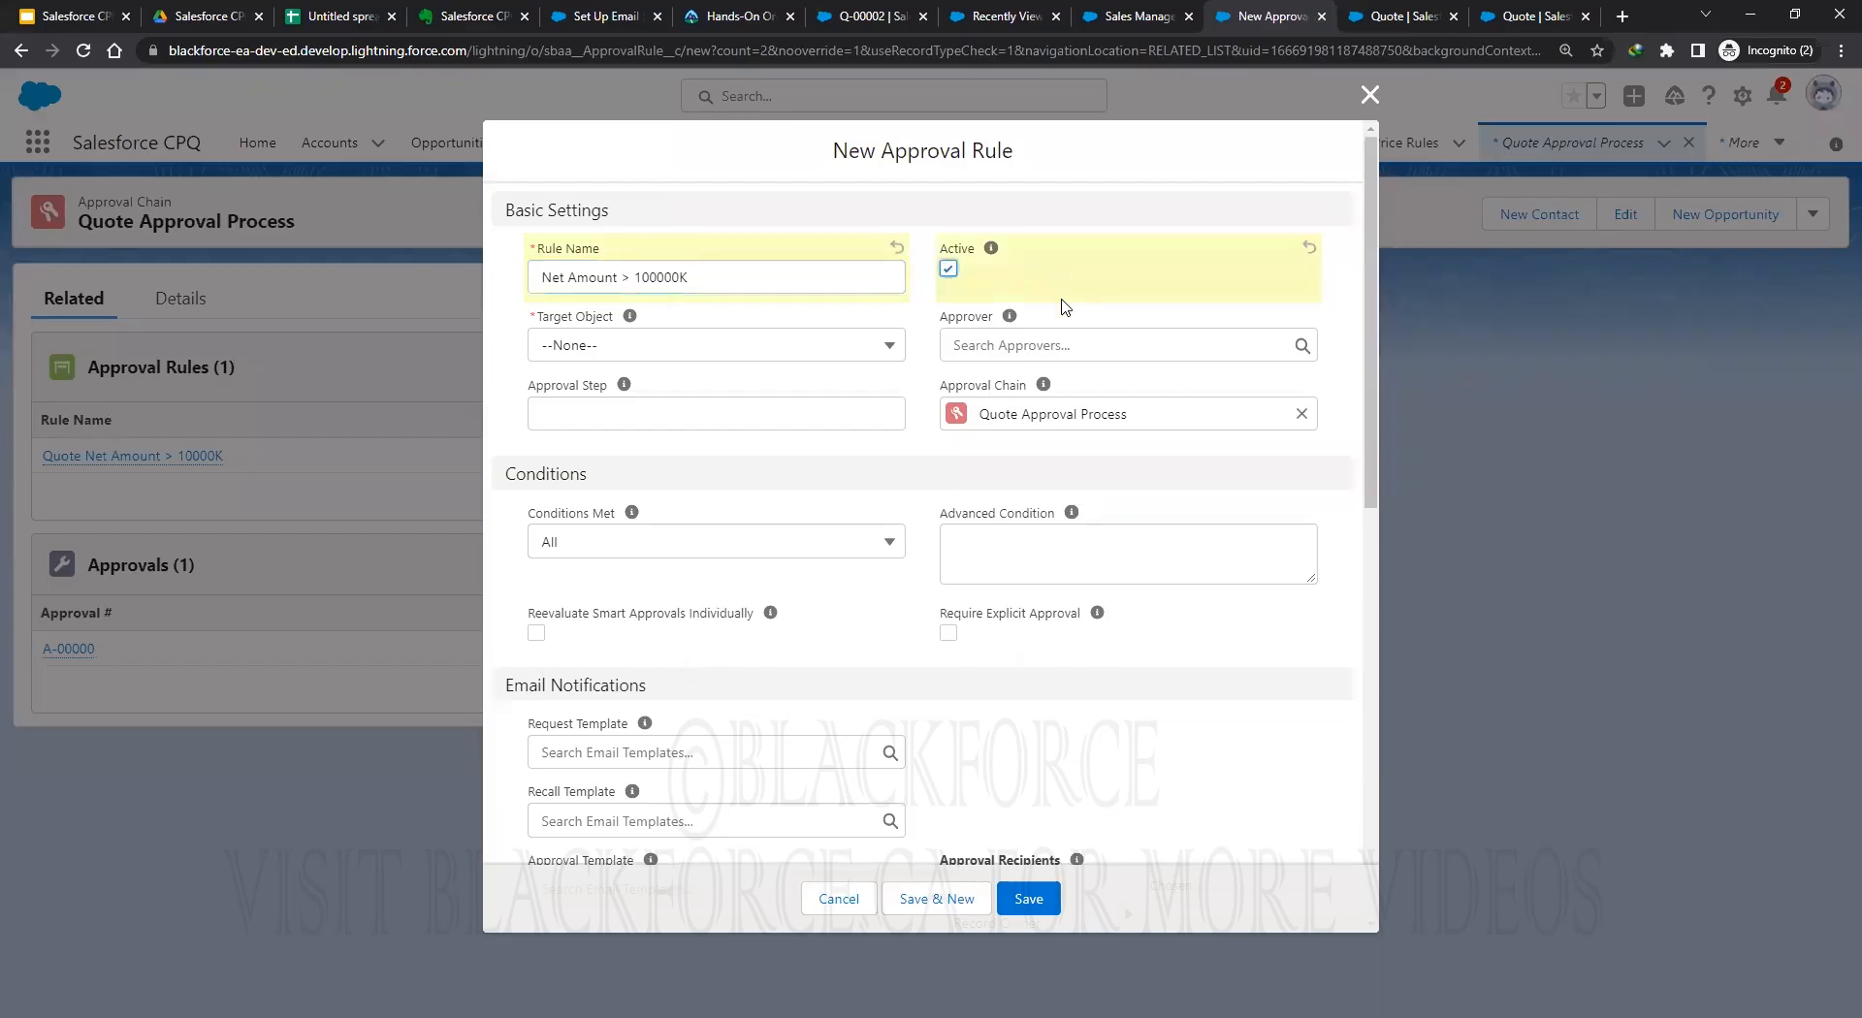
pyautogui.click(1061, 343)
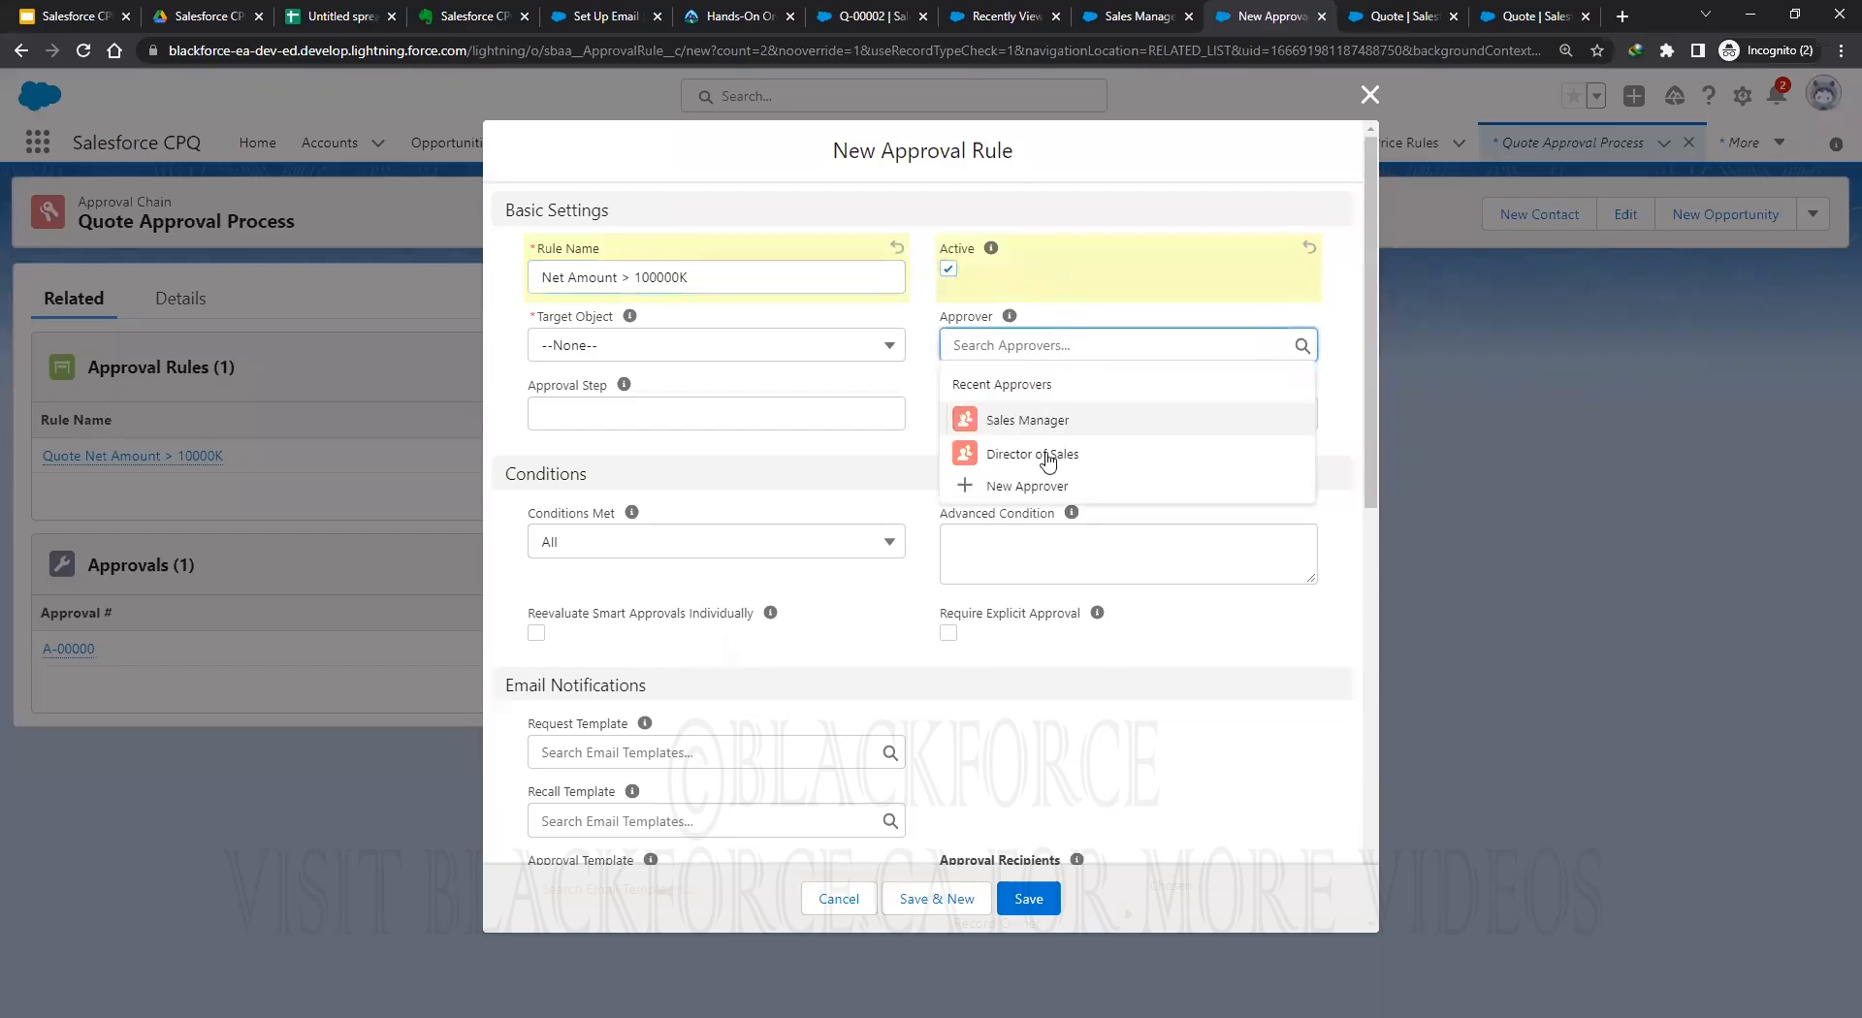
pyautogui.click(1048, 453)
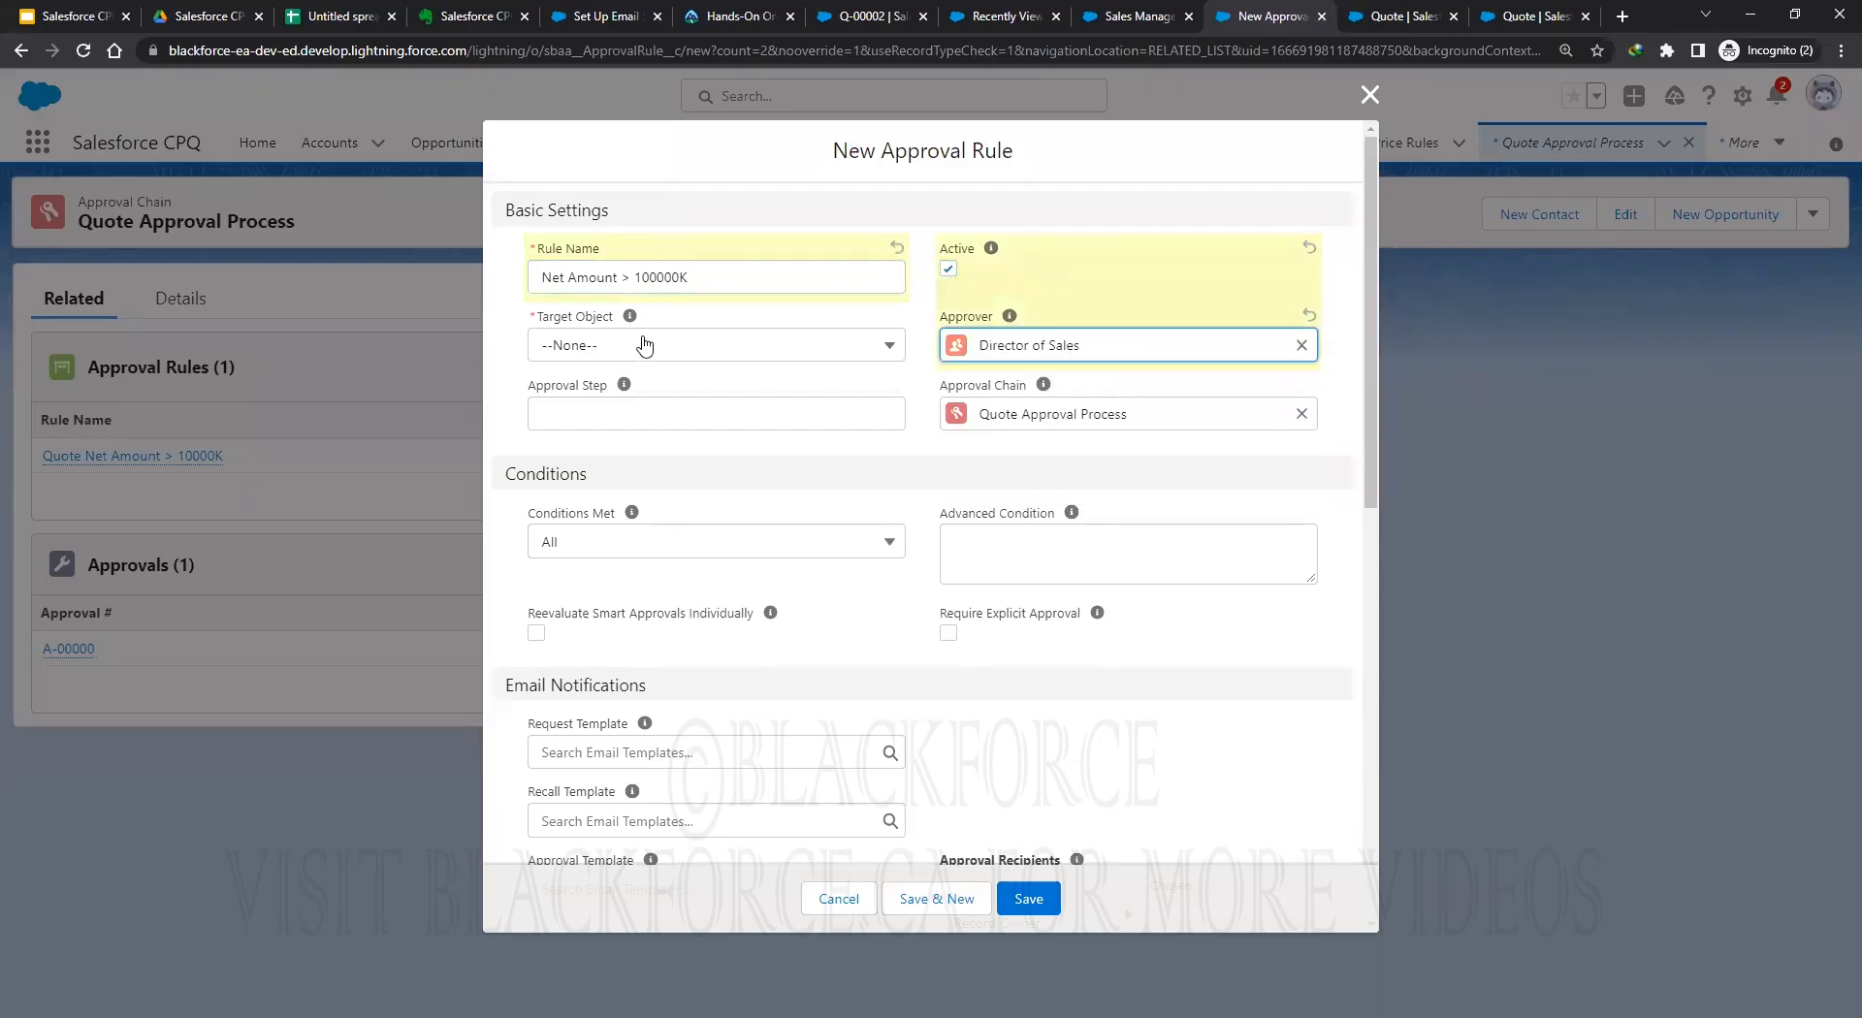
pyautogui.click(646, 347)
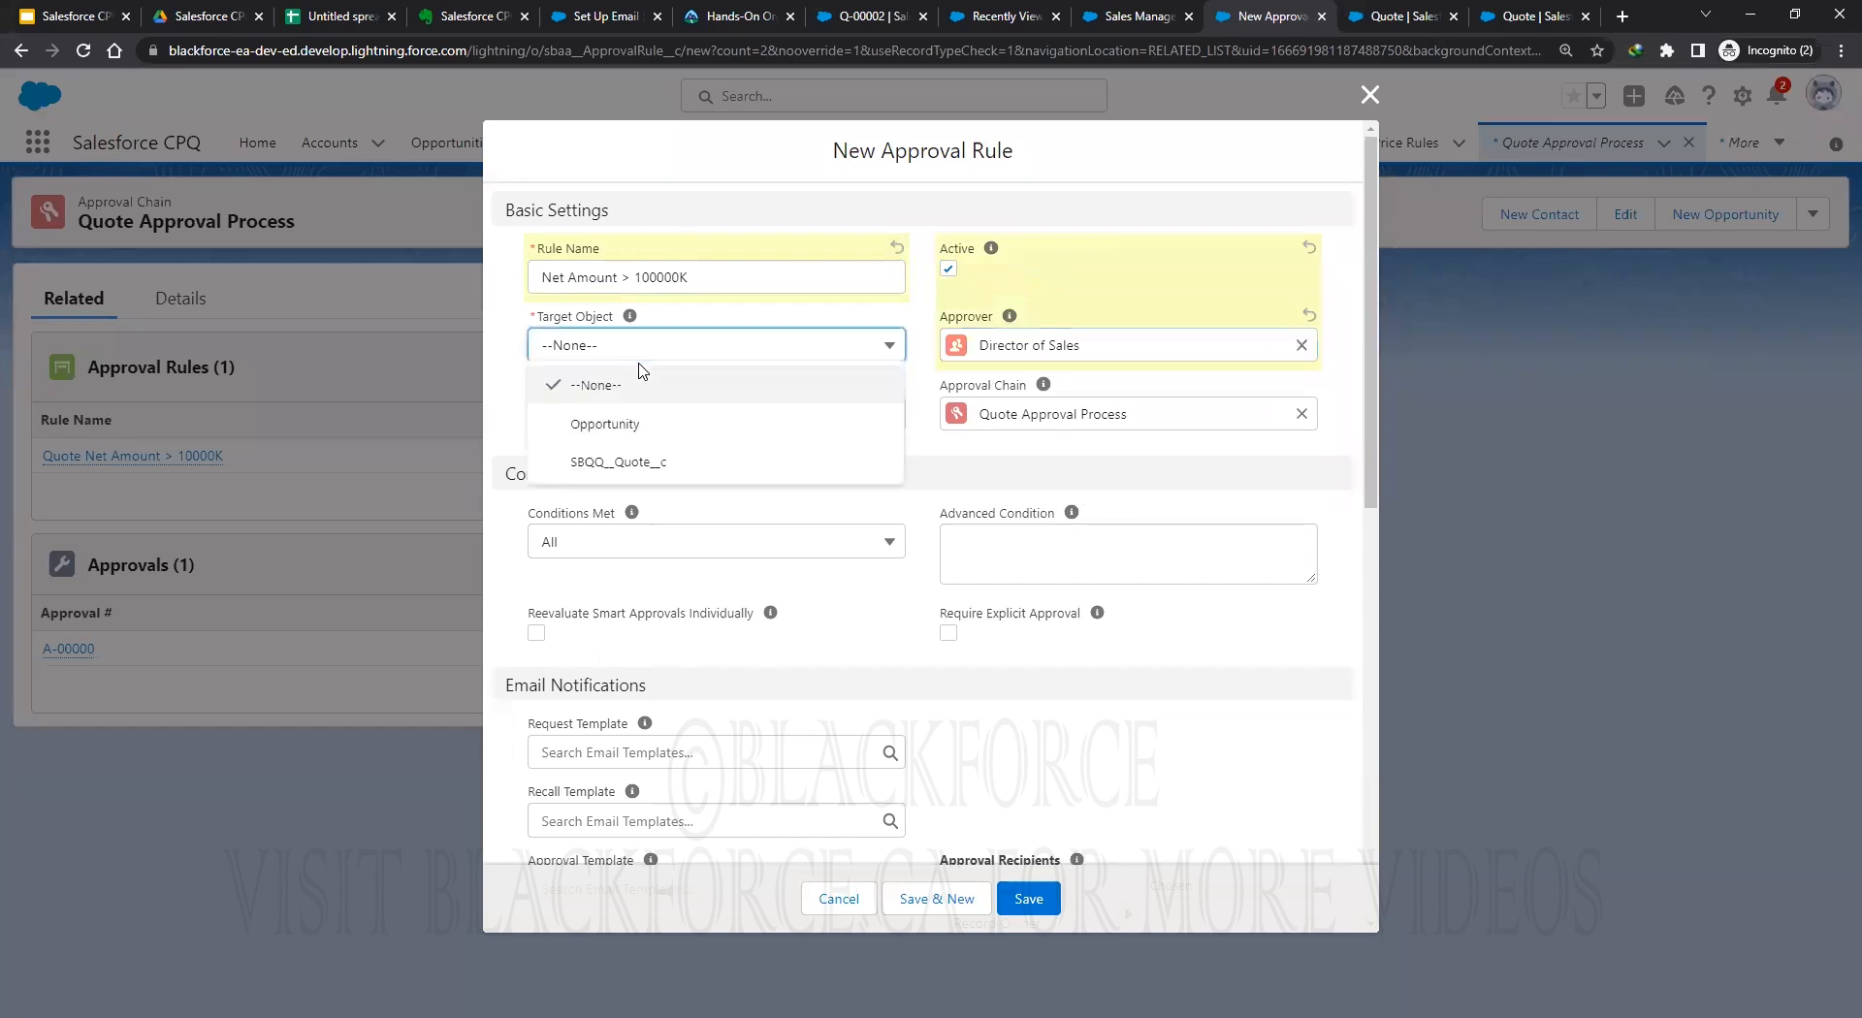
pyautogui.click(638, 465)
pyautogui.click(595, 411)
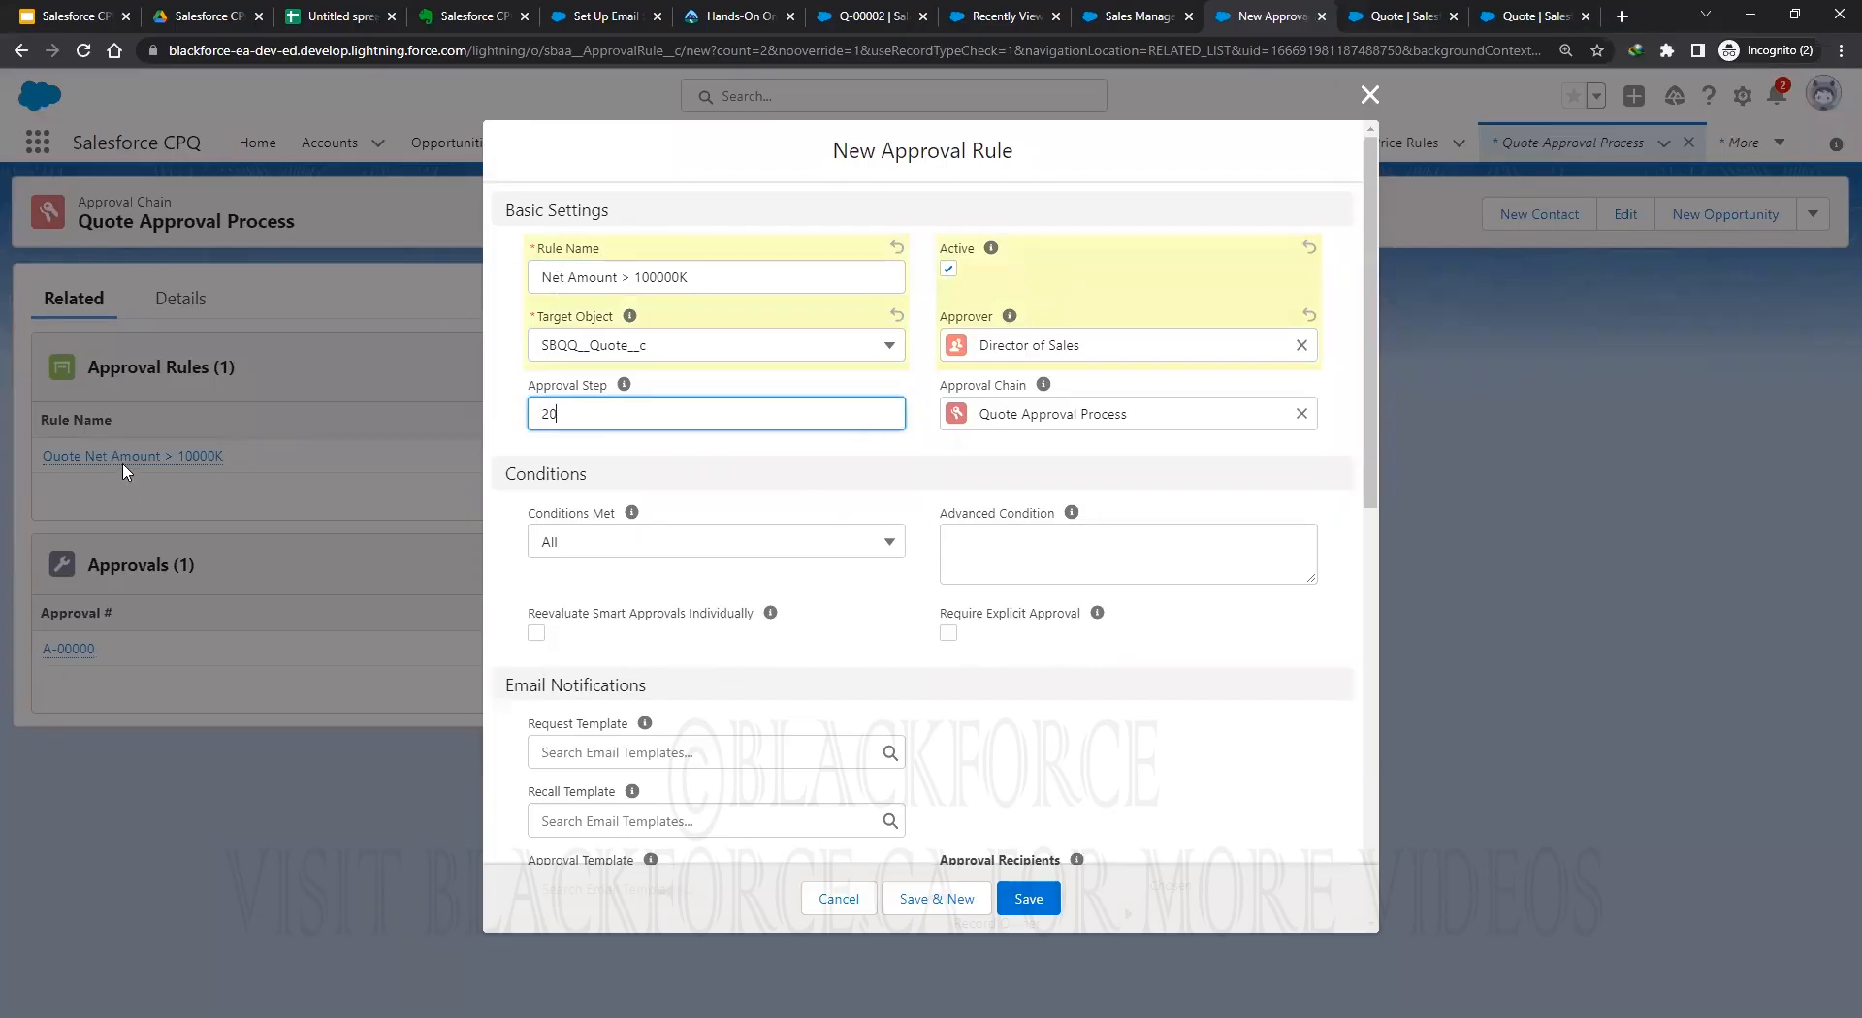
pyautogui.hotkey('shift', 'Tab')
pyautogui.write('Quote')
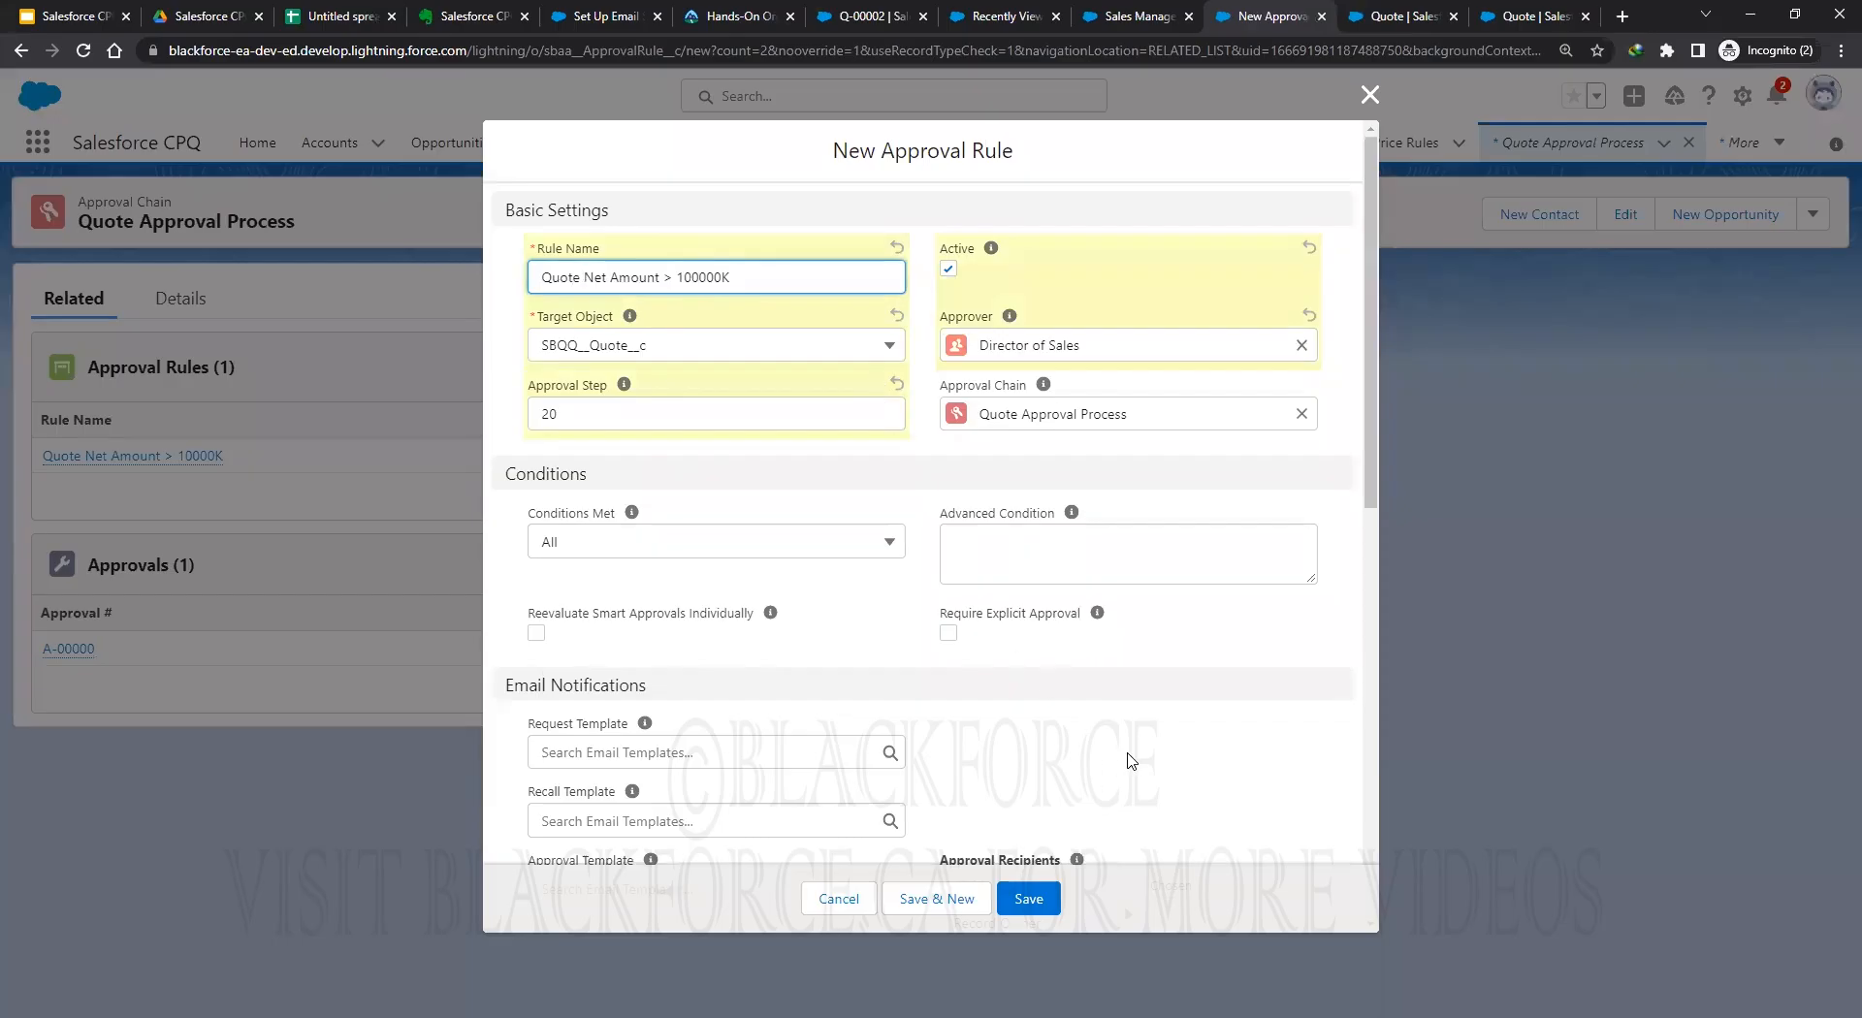
pyautogui.click(1028, 900)
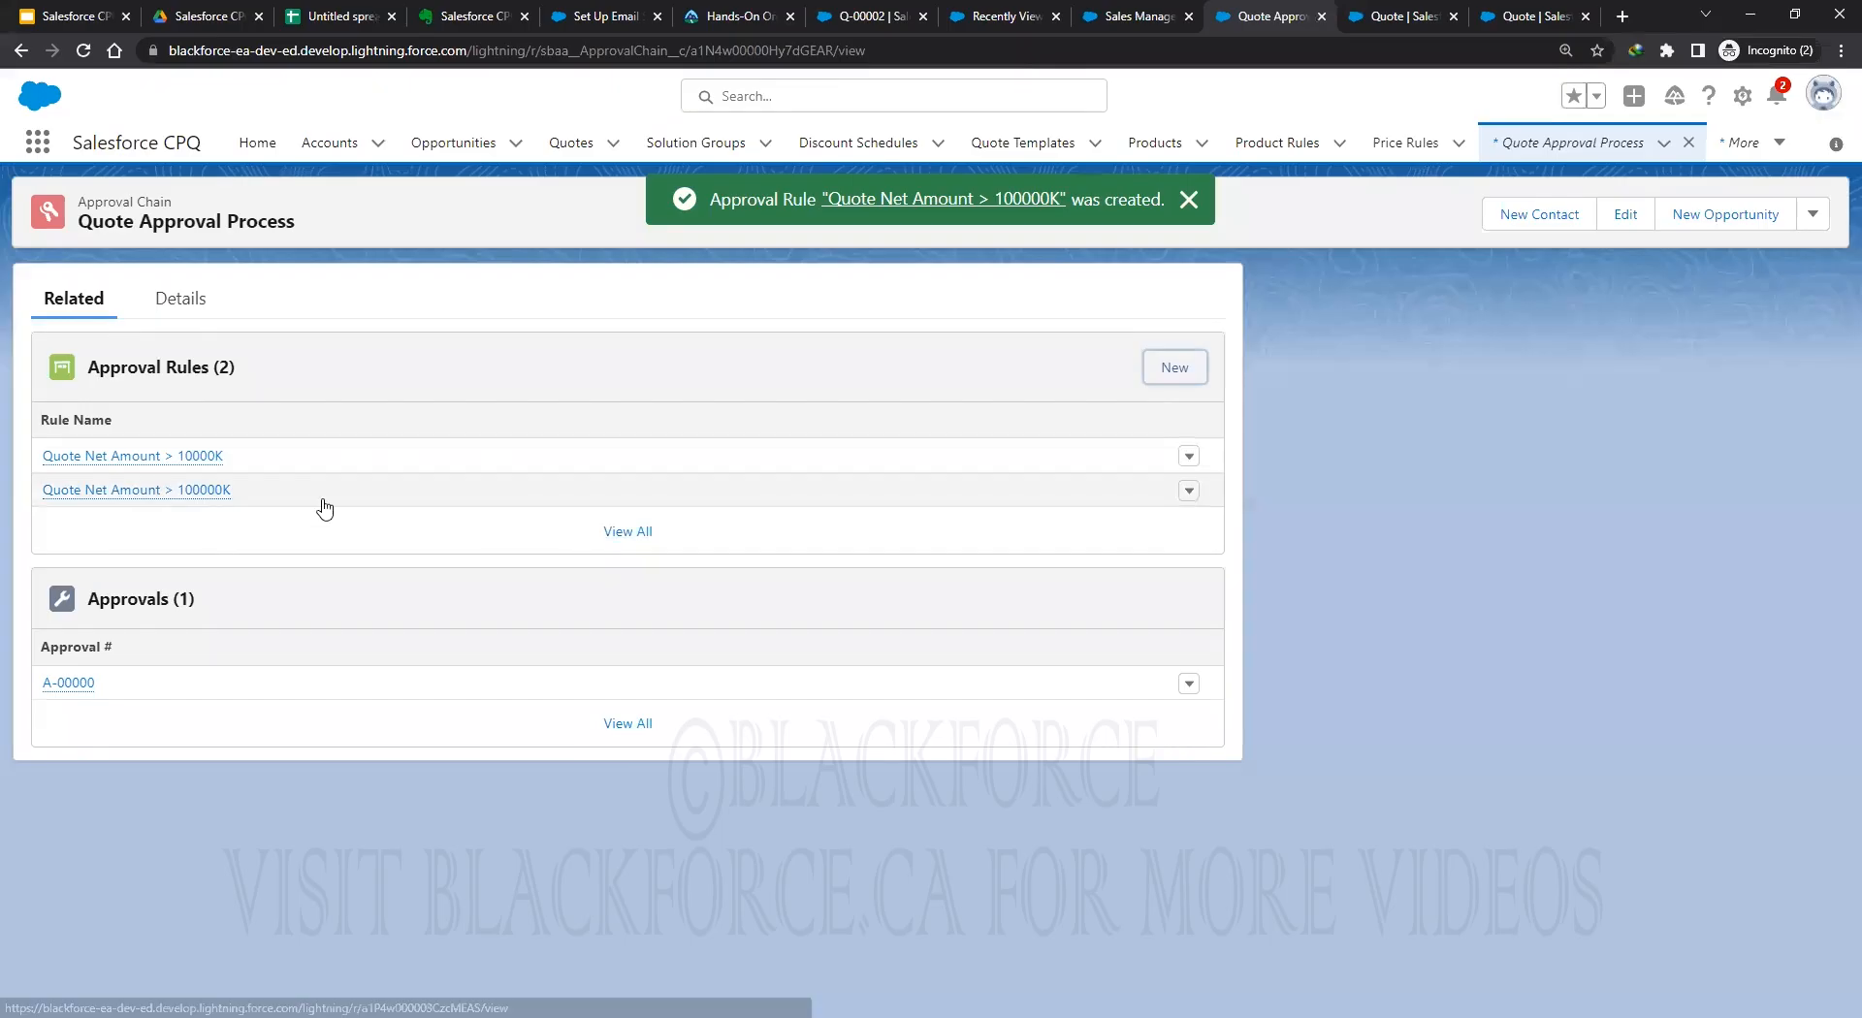
# Start a new condition on the rule with index 20 testing SBQQ__NetAmount__c.
pyautogui.click(101, 491)
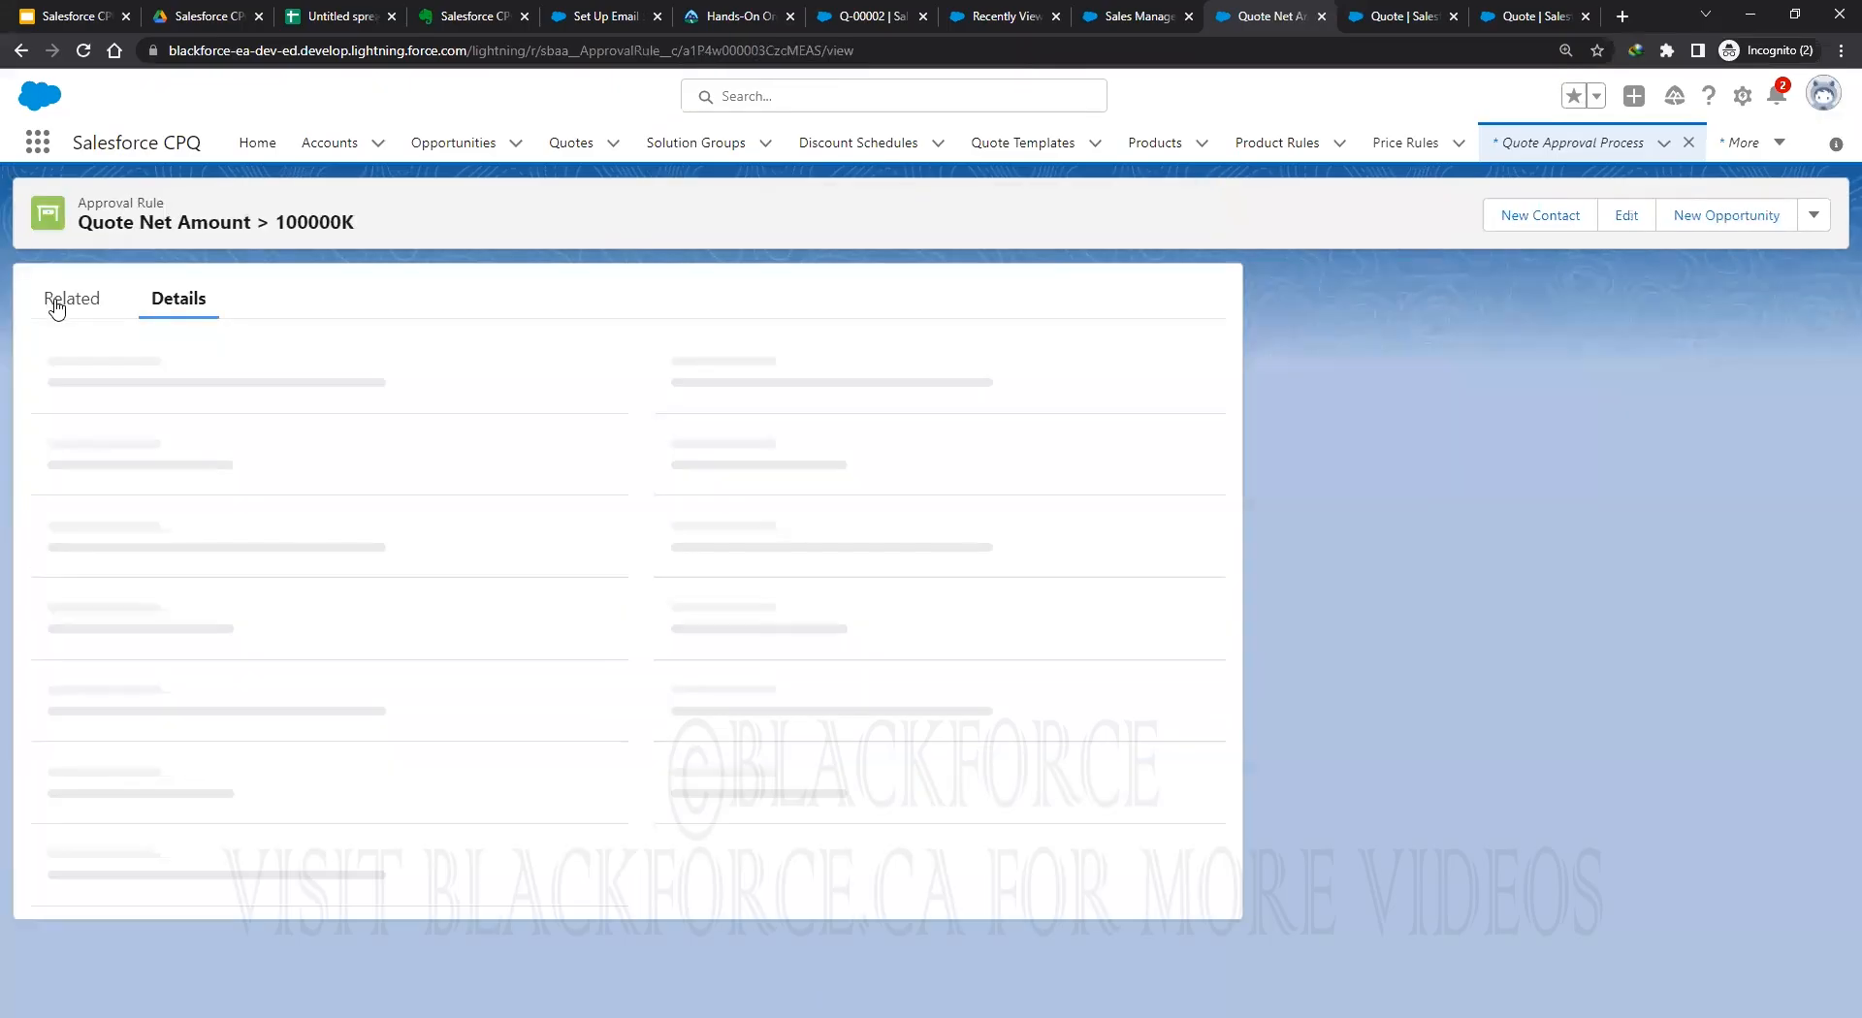
pyautogui.click(56, 302)
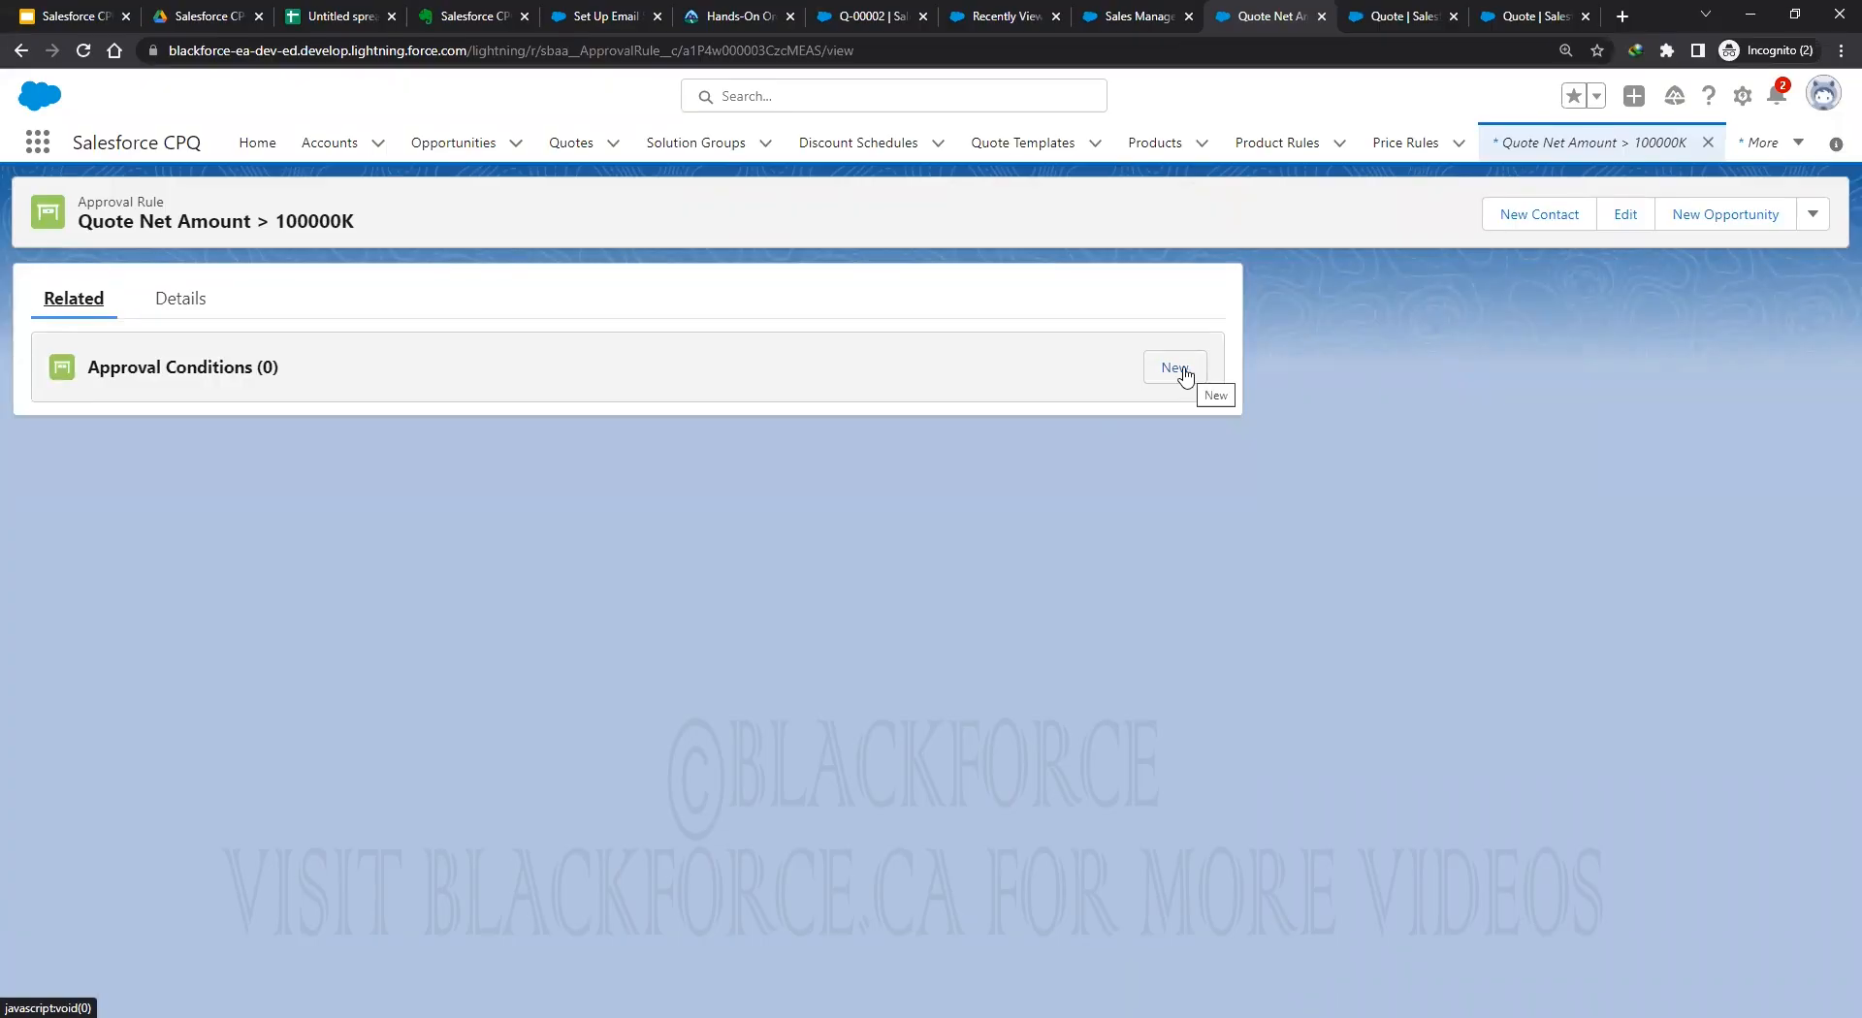
pyautogui.click(1183, 372)
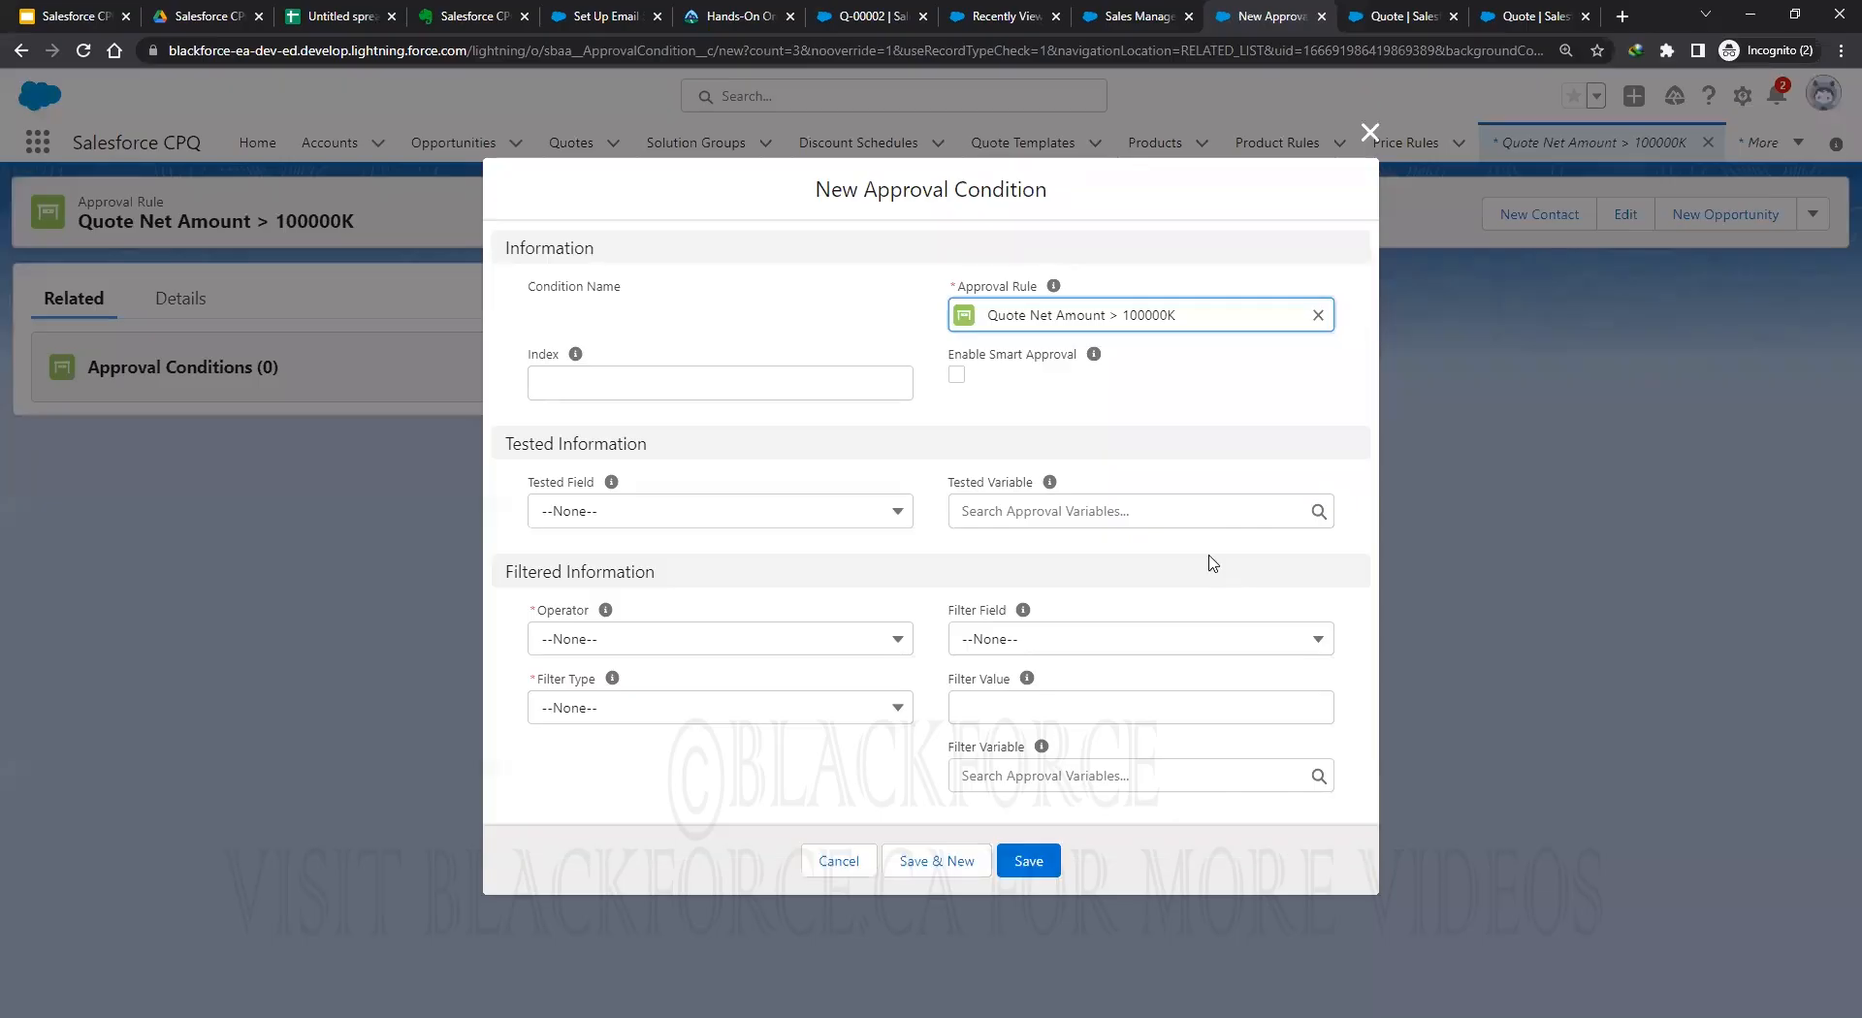
pyautogui.click(625, 384)
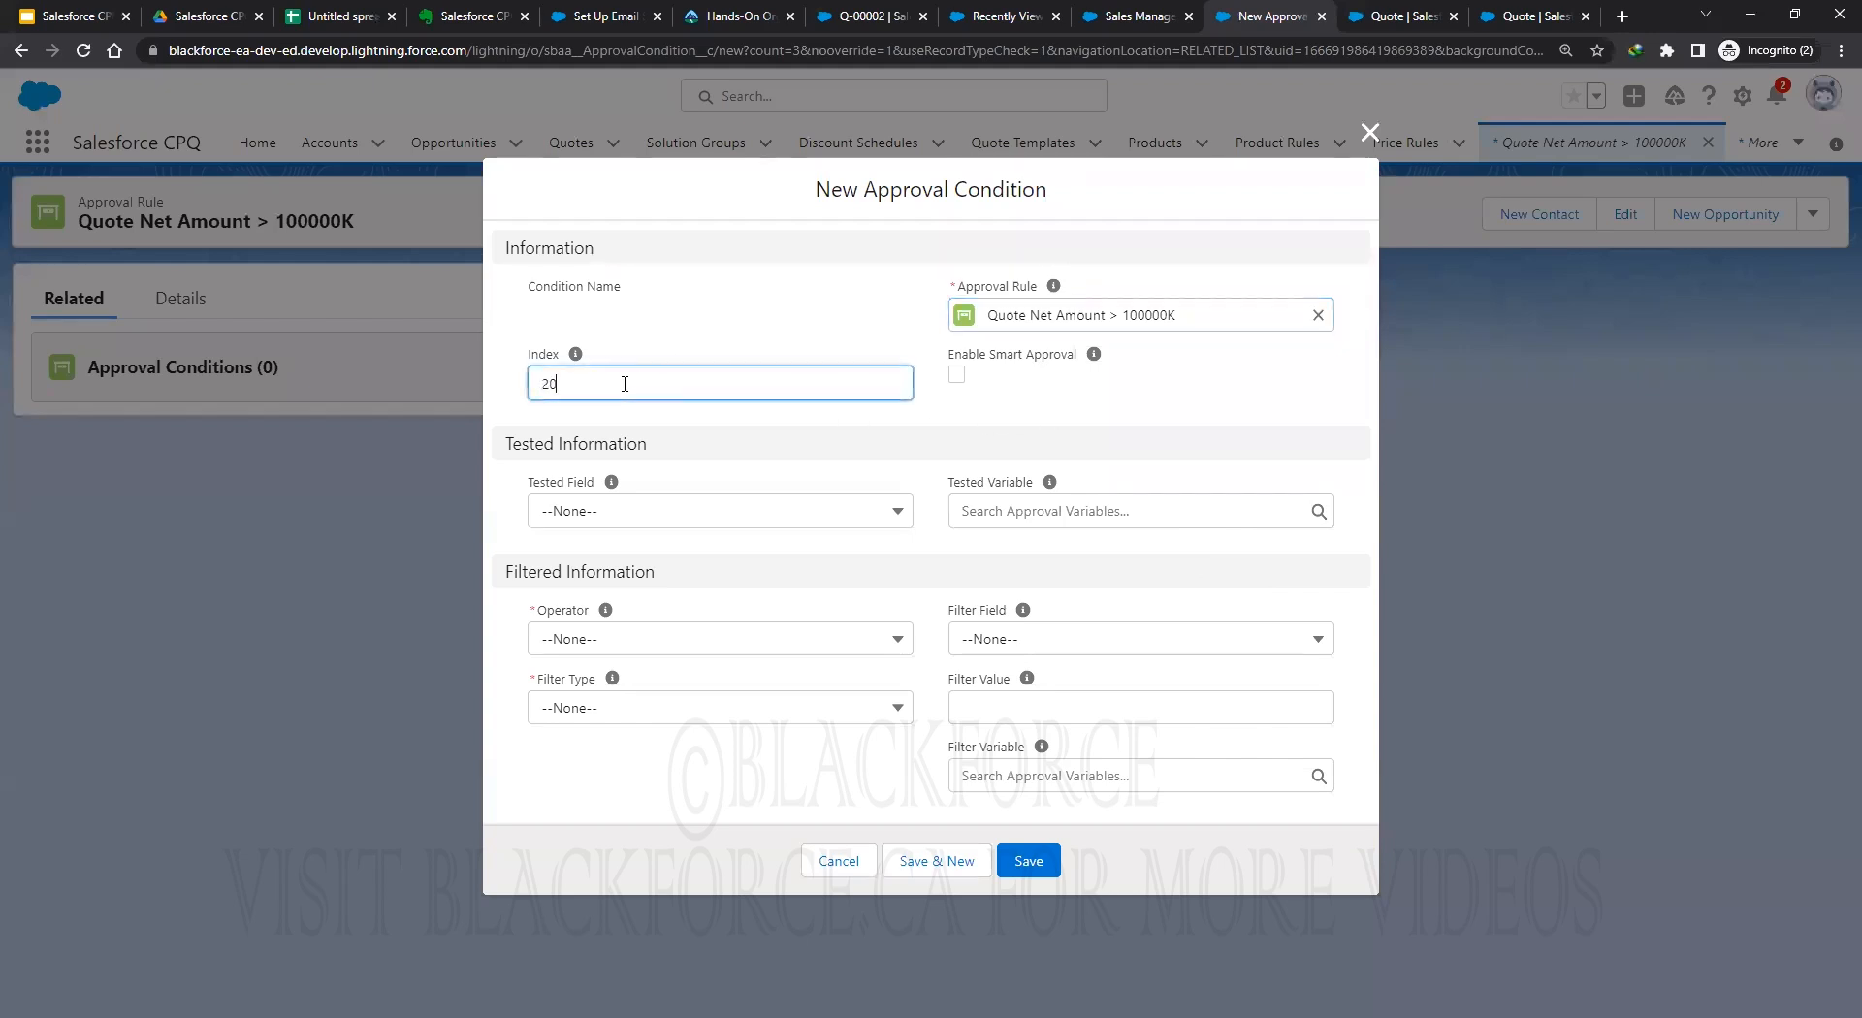
pyautogui.click(674, 514)
pyautogui.click(732, 743)
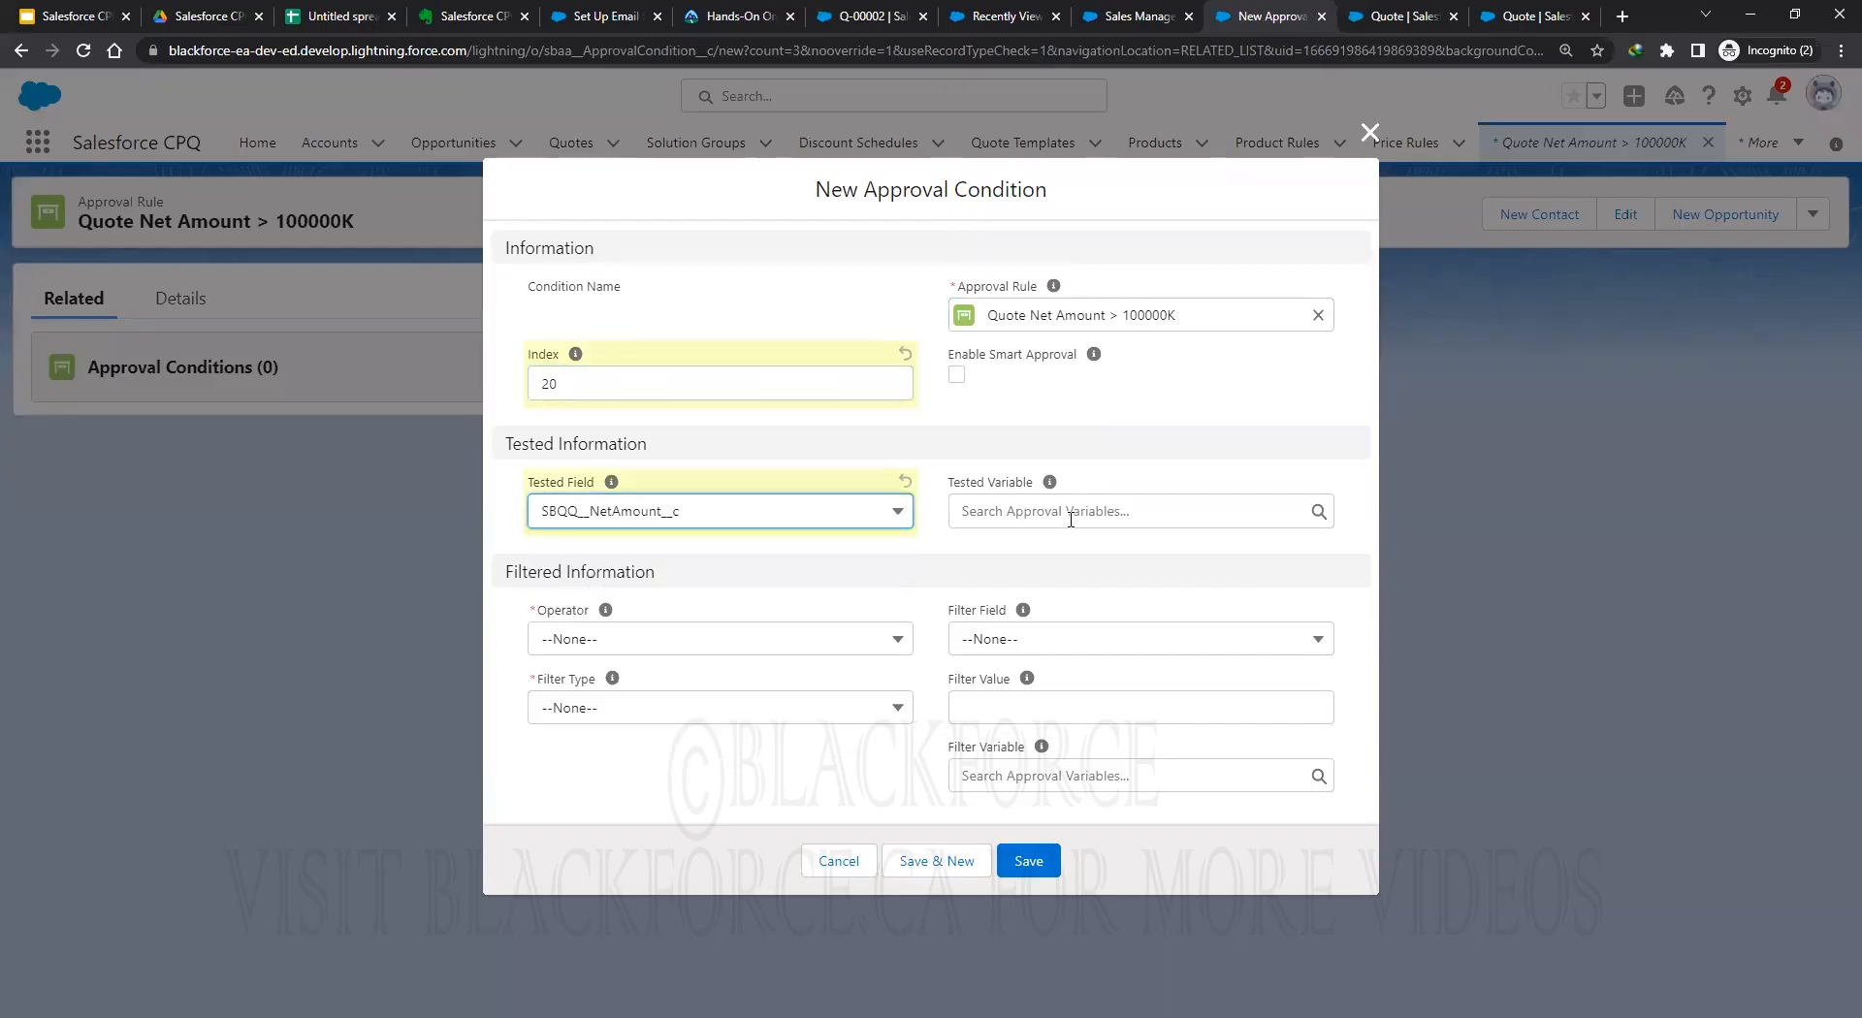
# Set the condition to greater than, filter type Value, 100000, and save it.
pyautogui.click(669, 647)
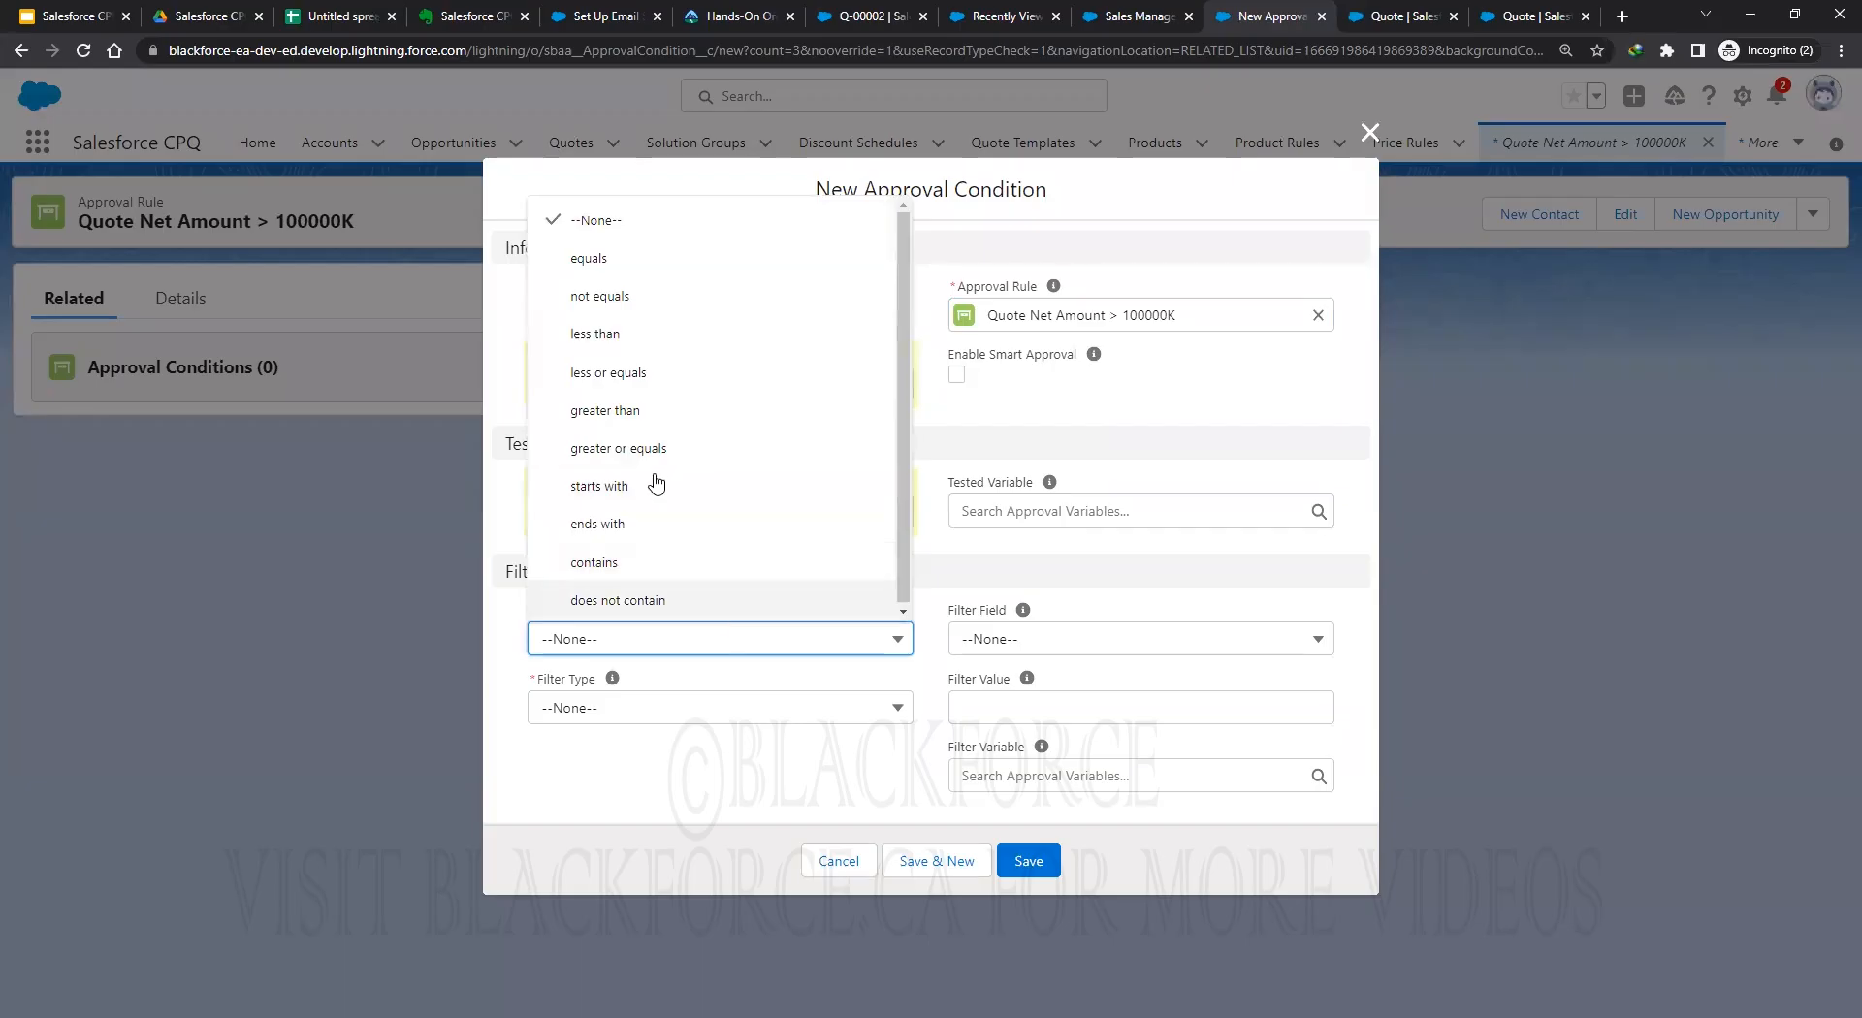
pyautogui.click(644, 415)
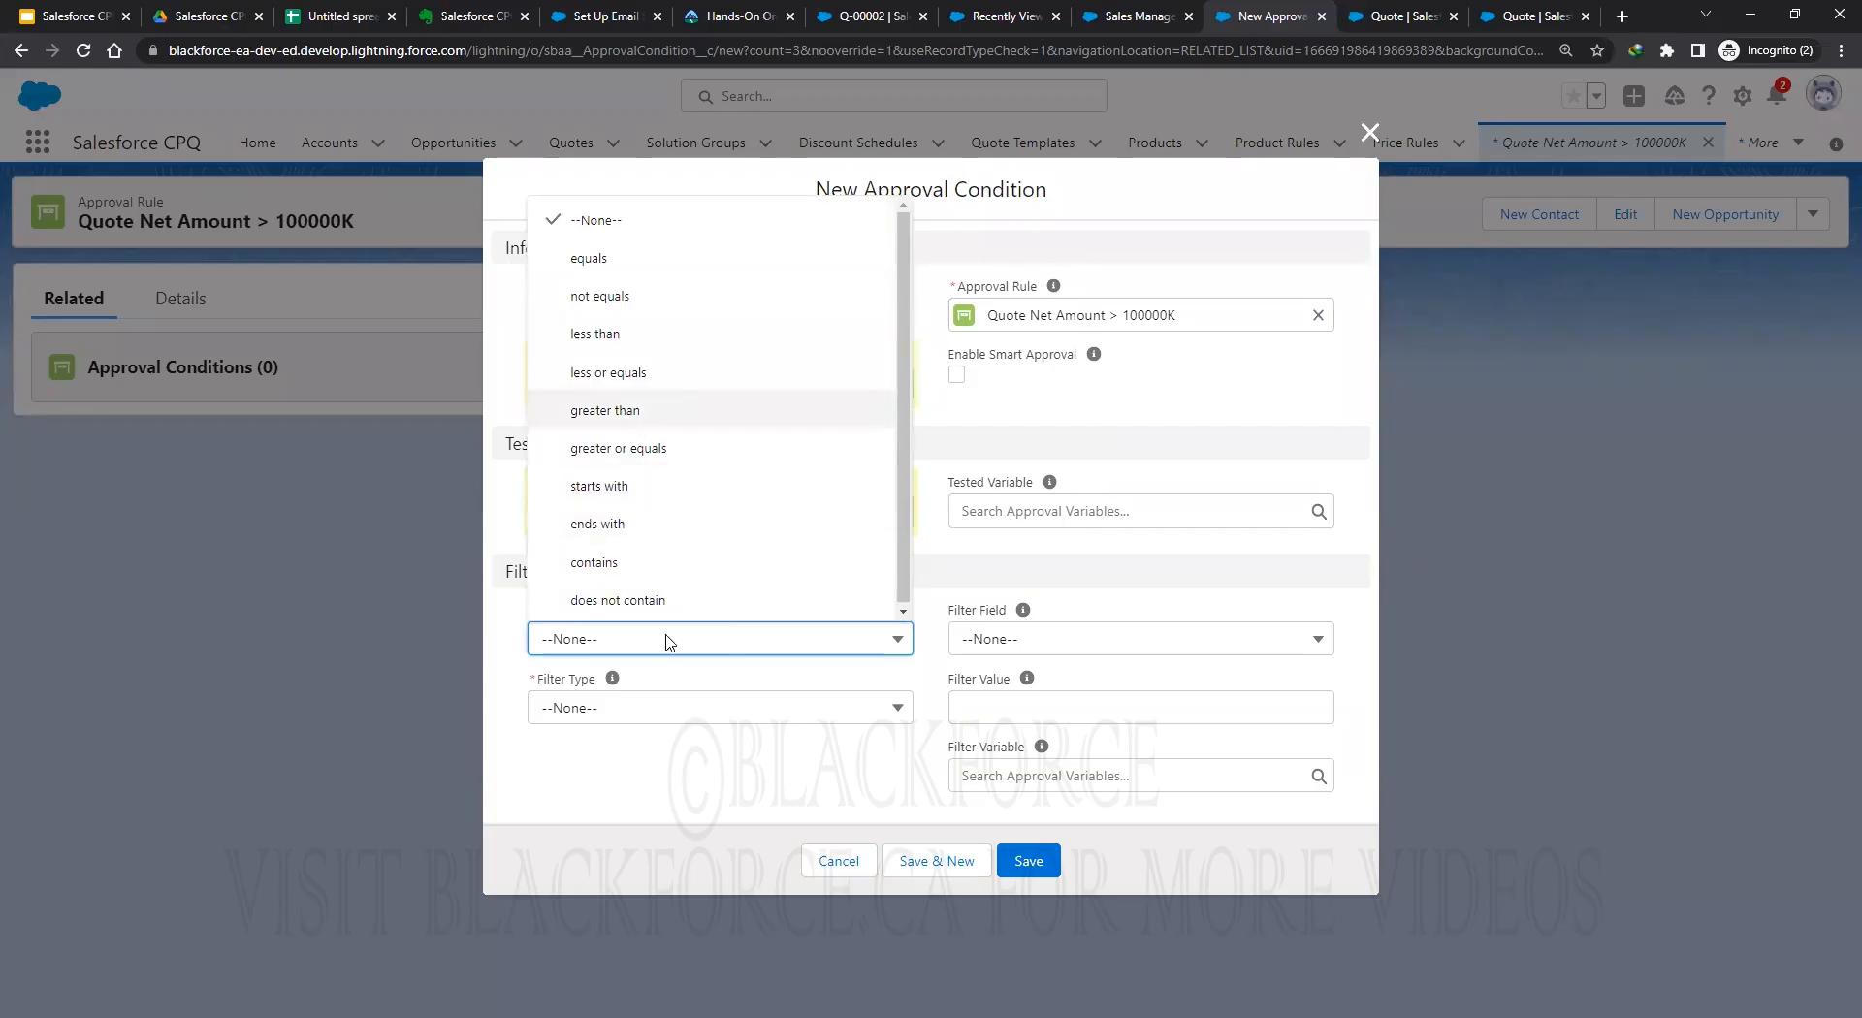
pyautogui.click(702, 709)
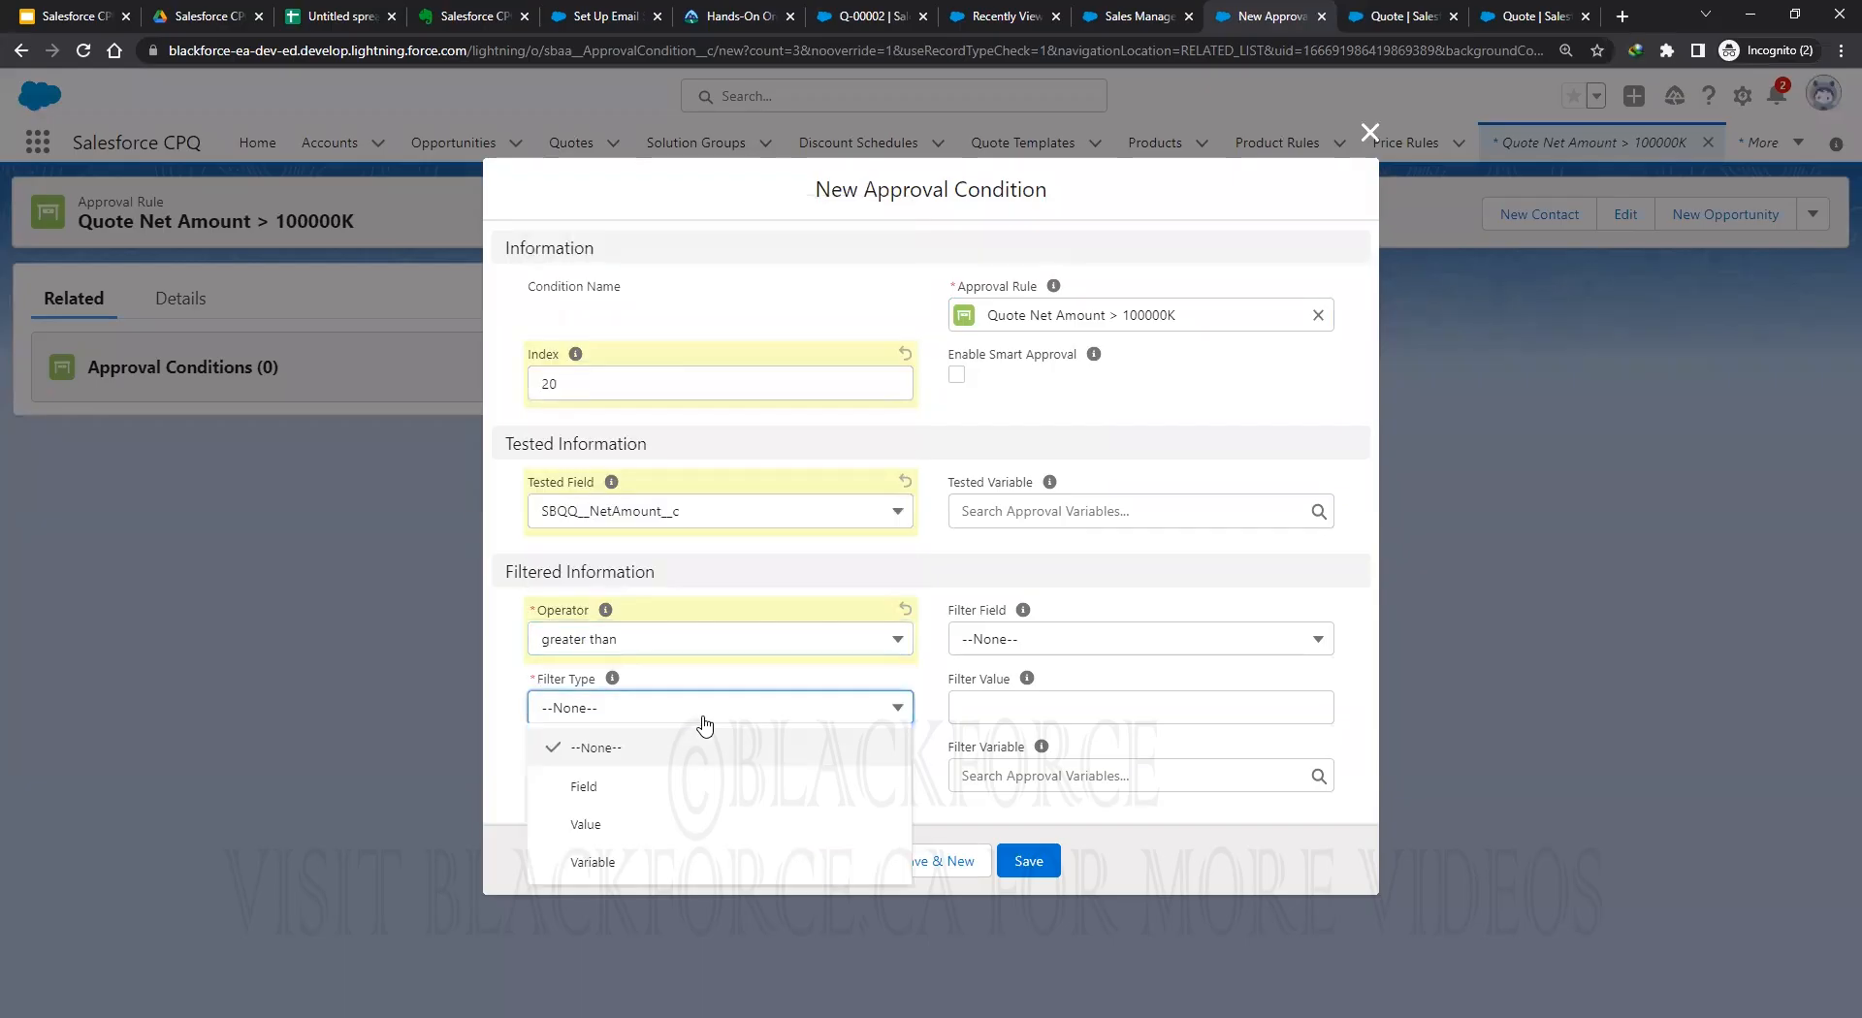
pyautogui.click(643, 823)
pyautogui.click(978, 761)
pyautogui.click(1013, 700)
pyautogui.write('100000')
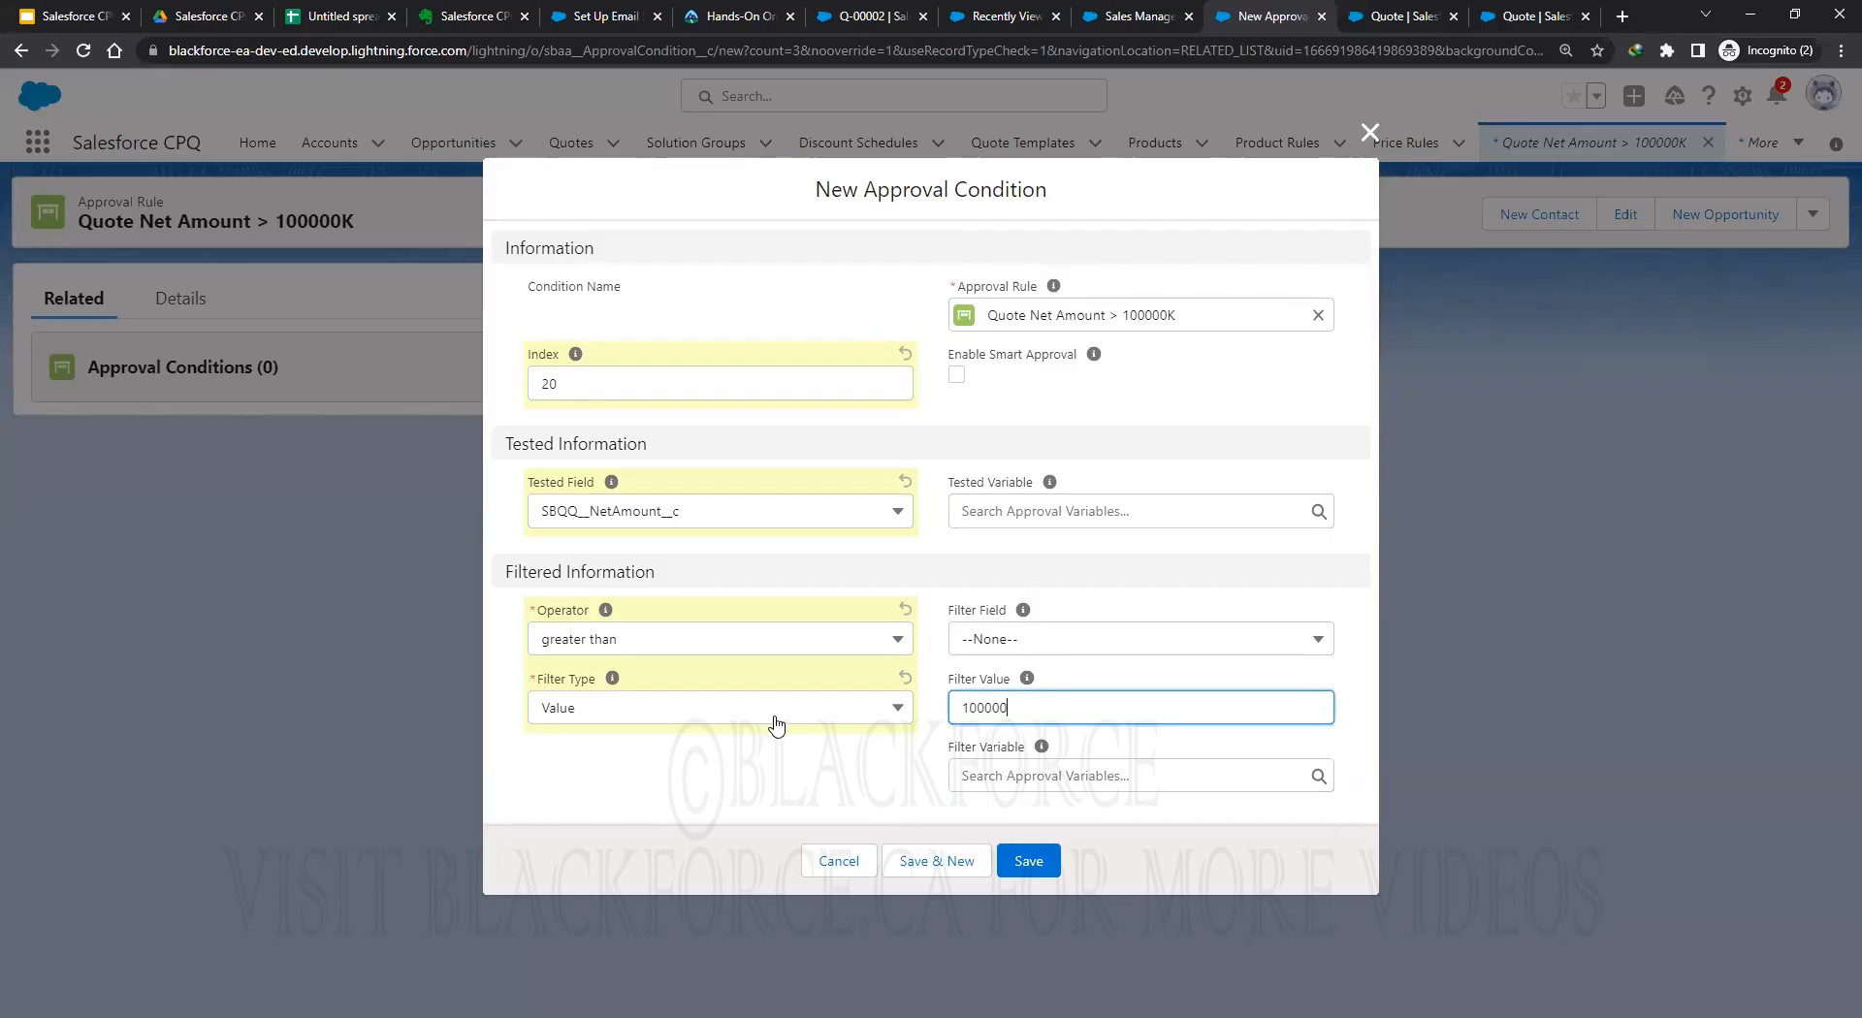
pyautogui.click(775, 760)
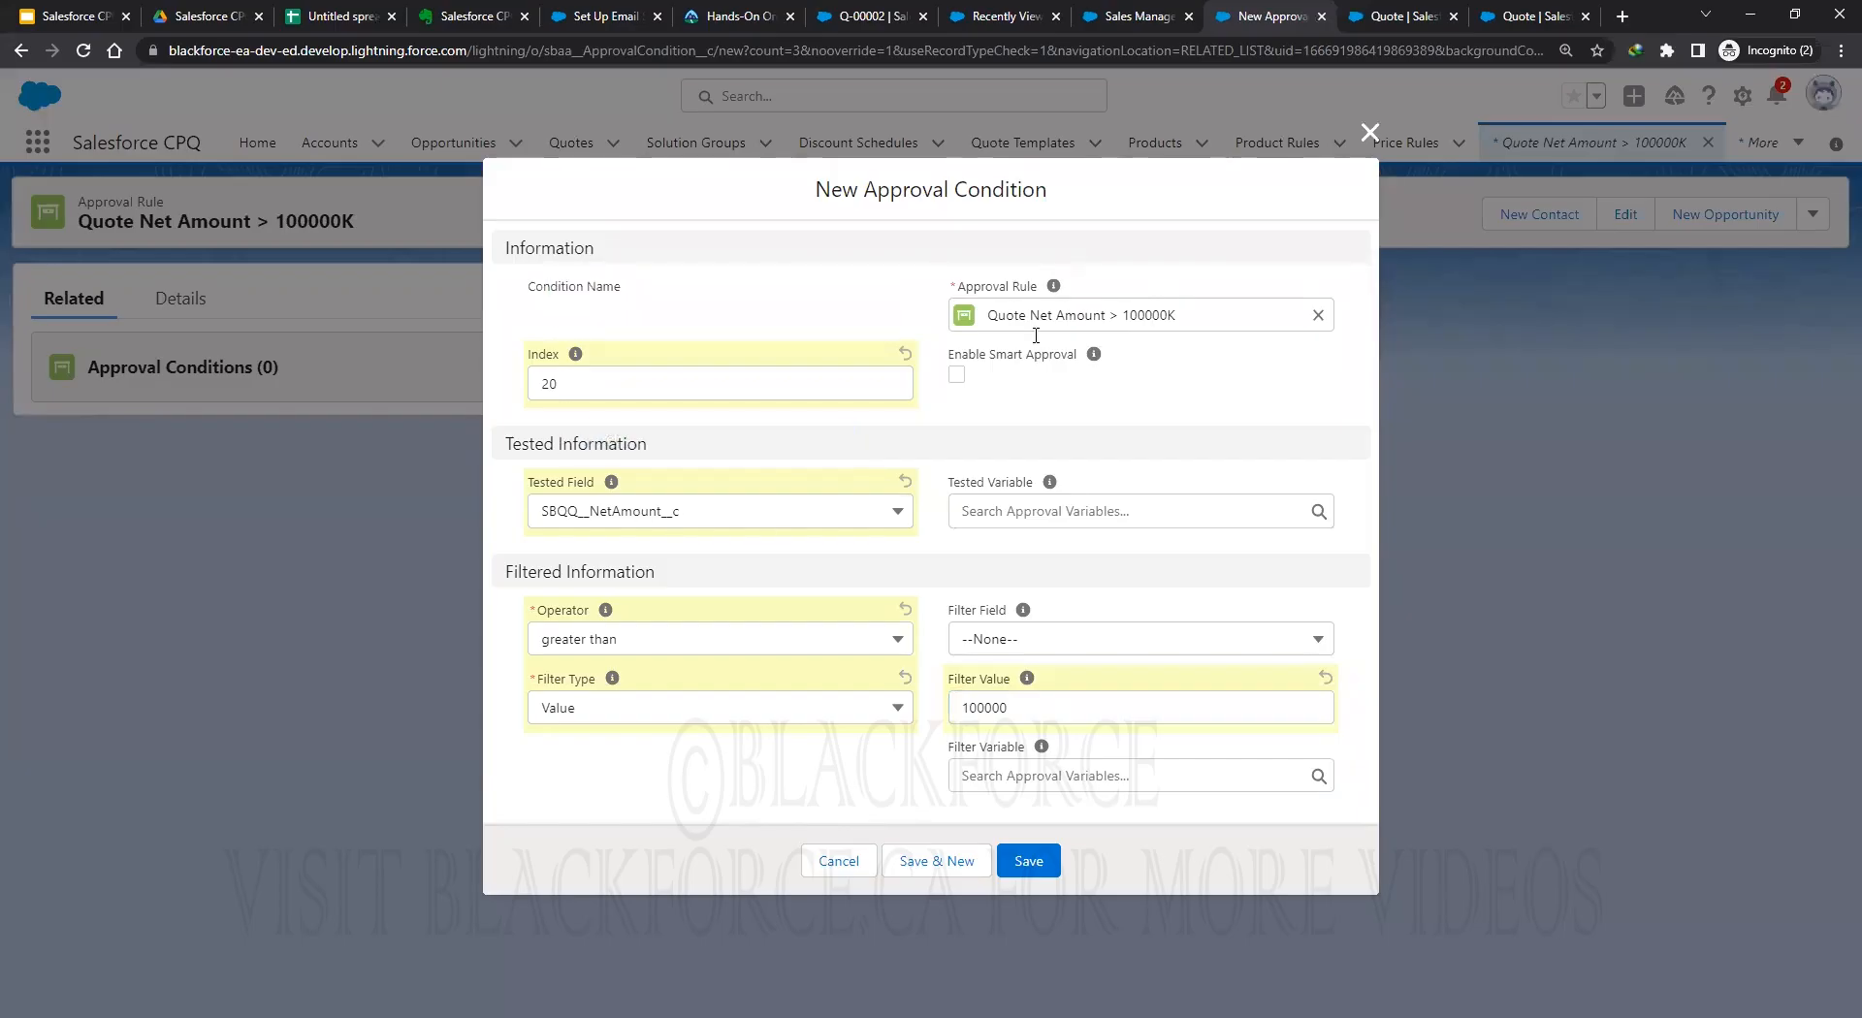
pyautogui.click(1031, 861)
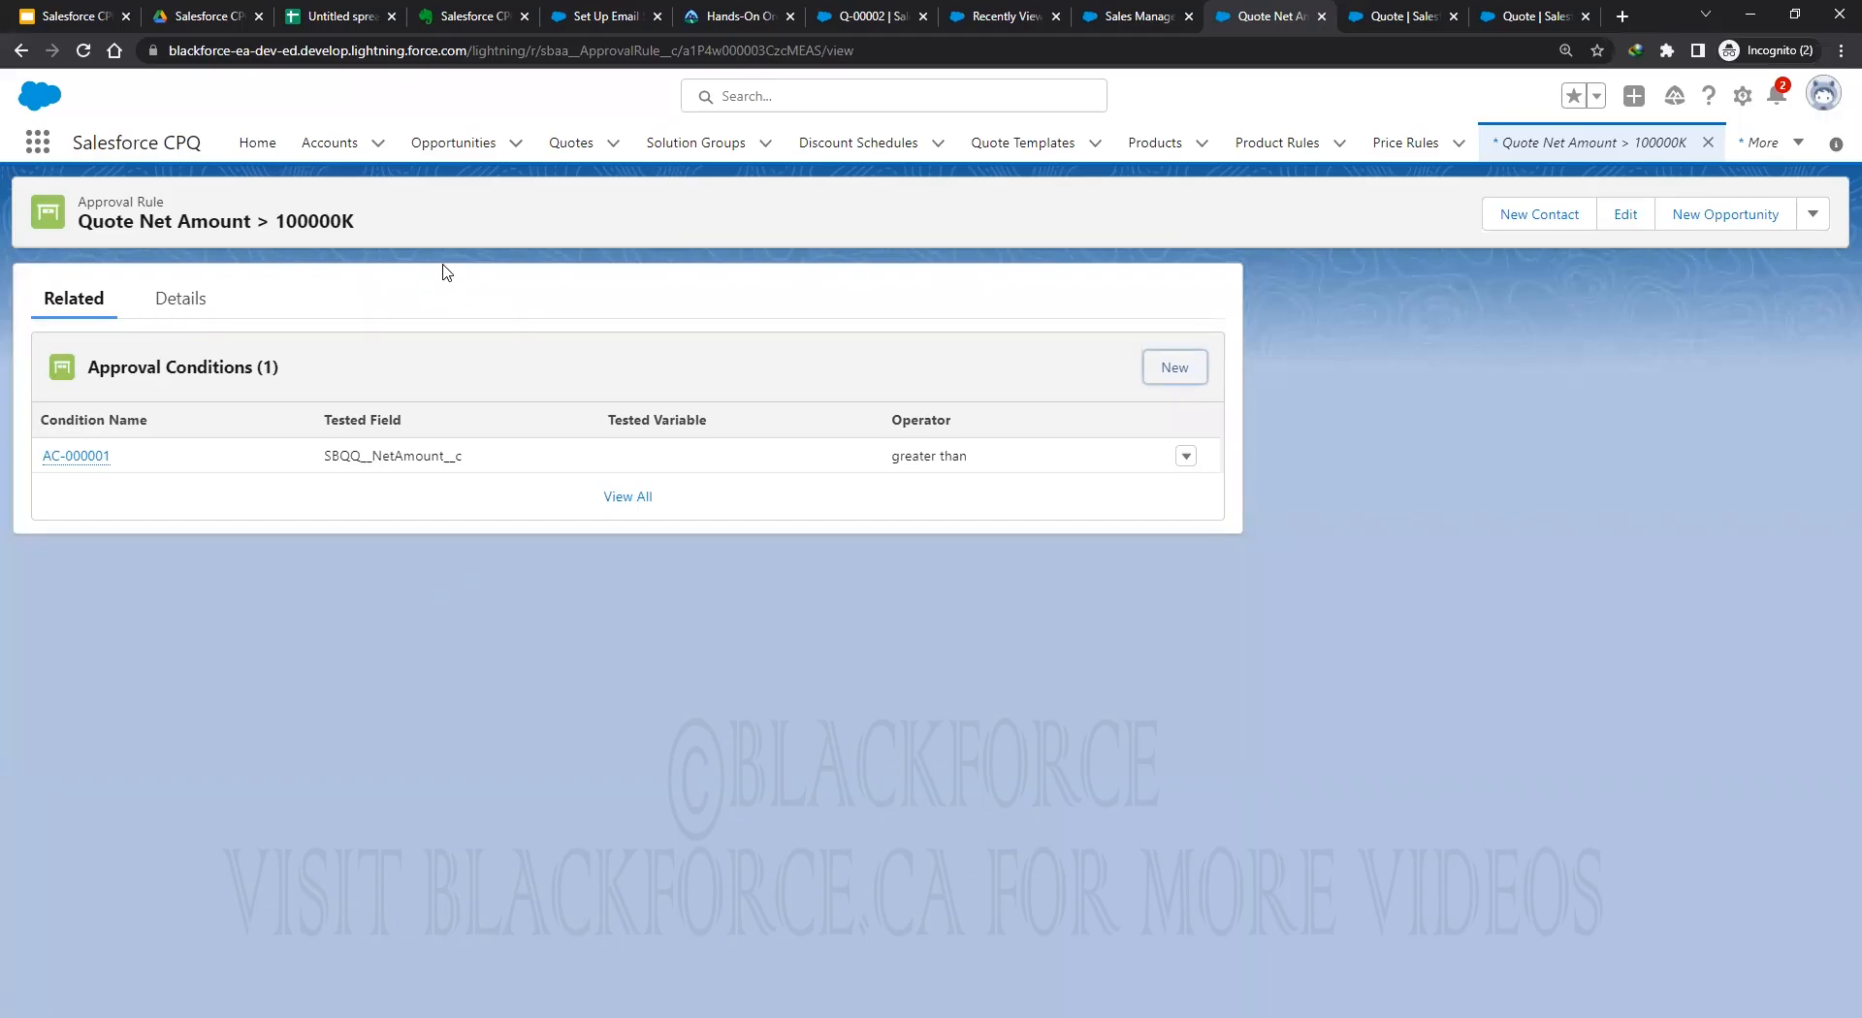
# Go to the Quote Approval Process chain's approval rules list.
pyautogui.click(38, 142)
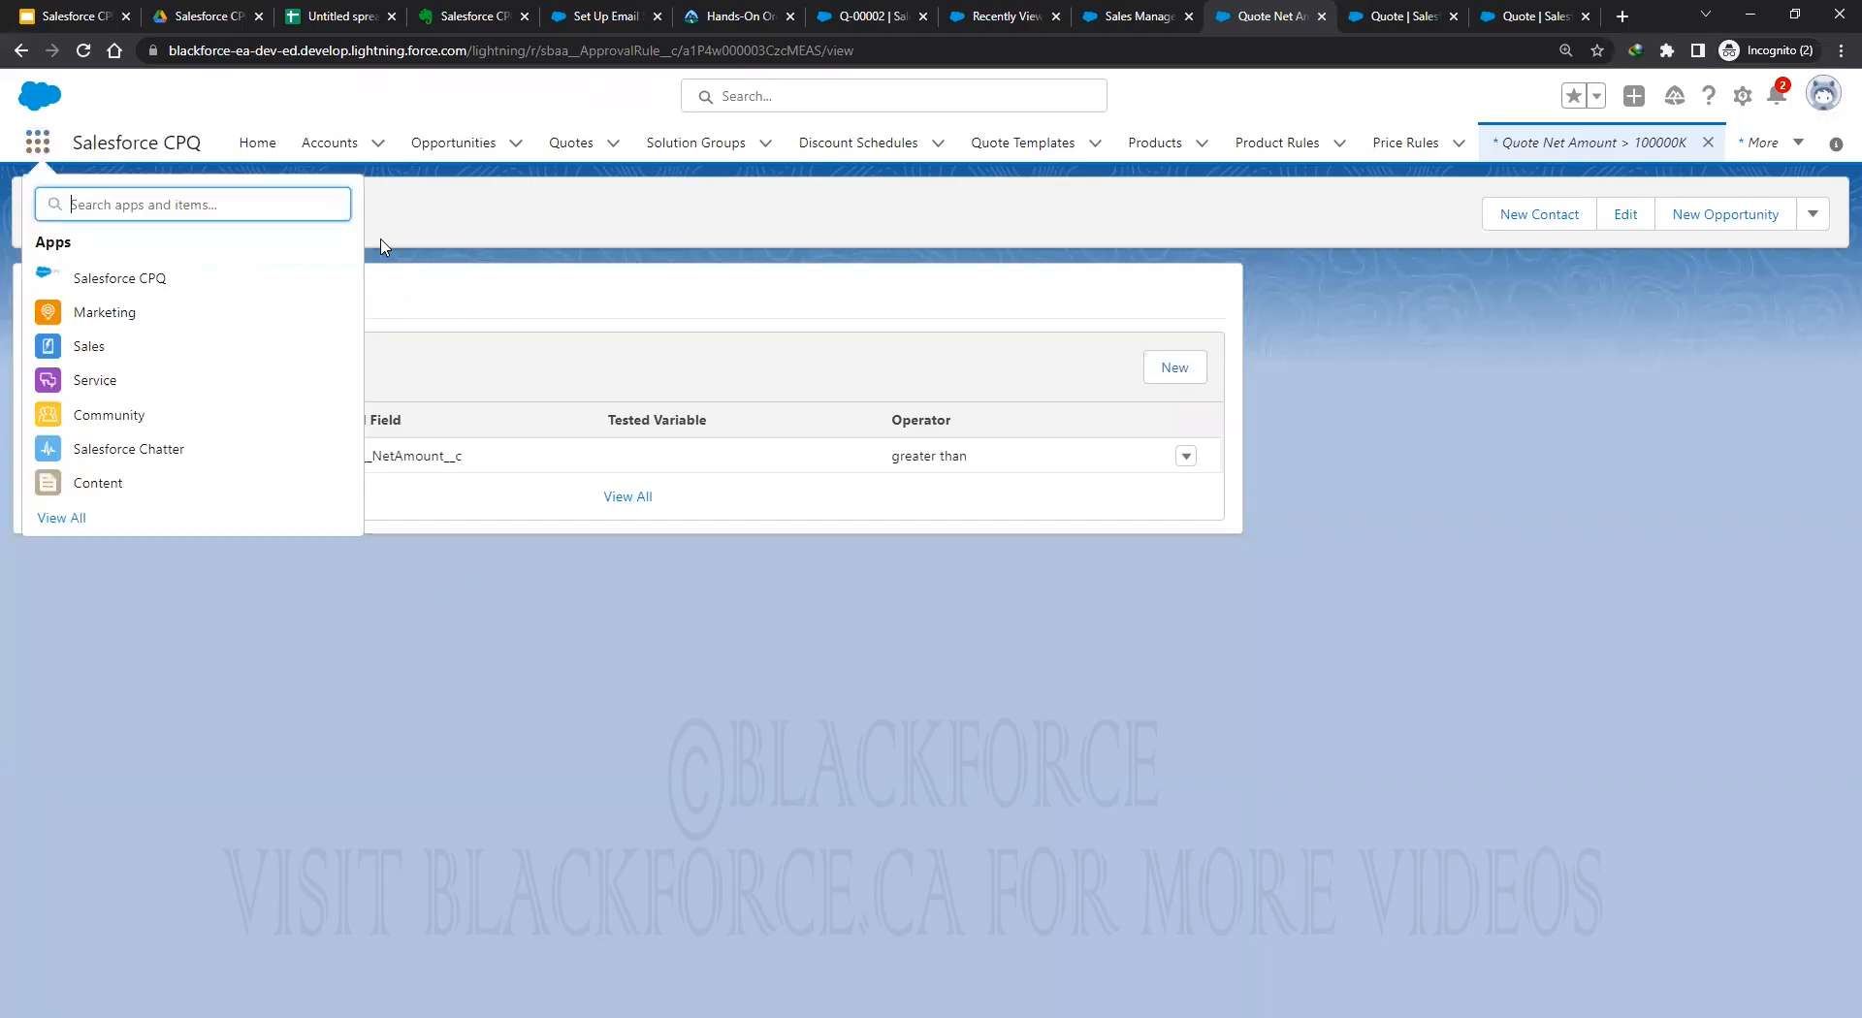
pyautogui.write('approv')
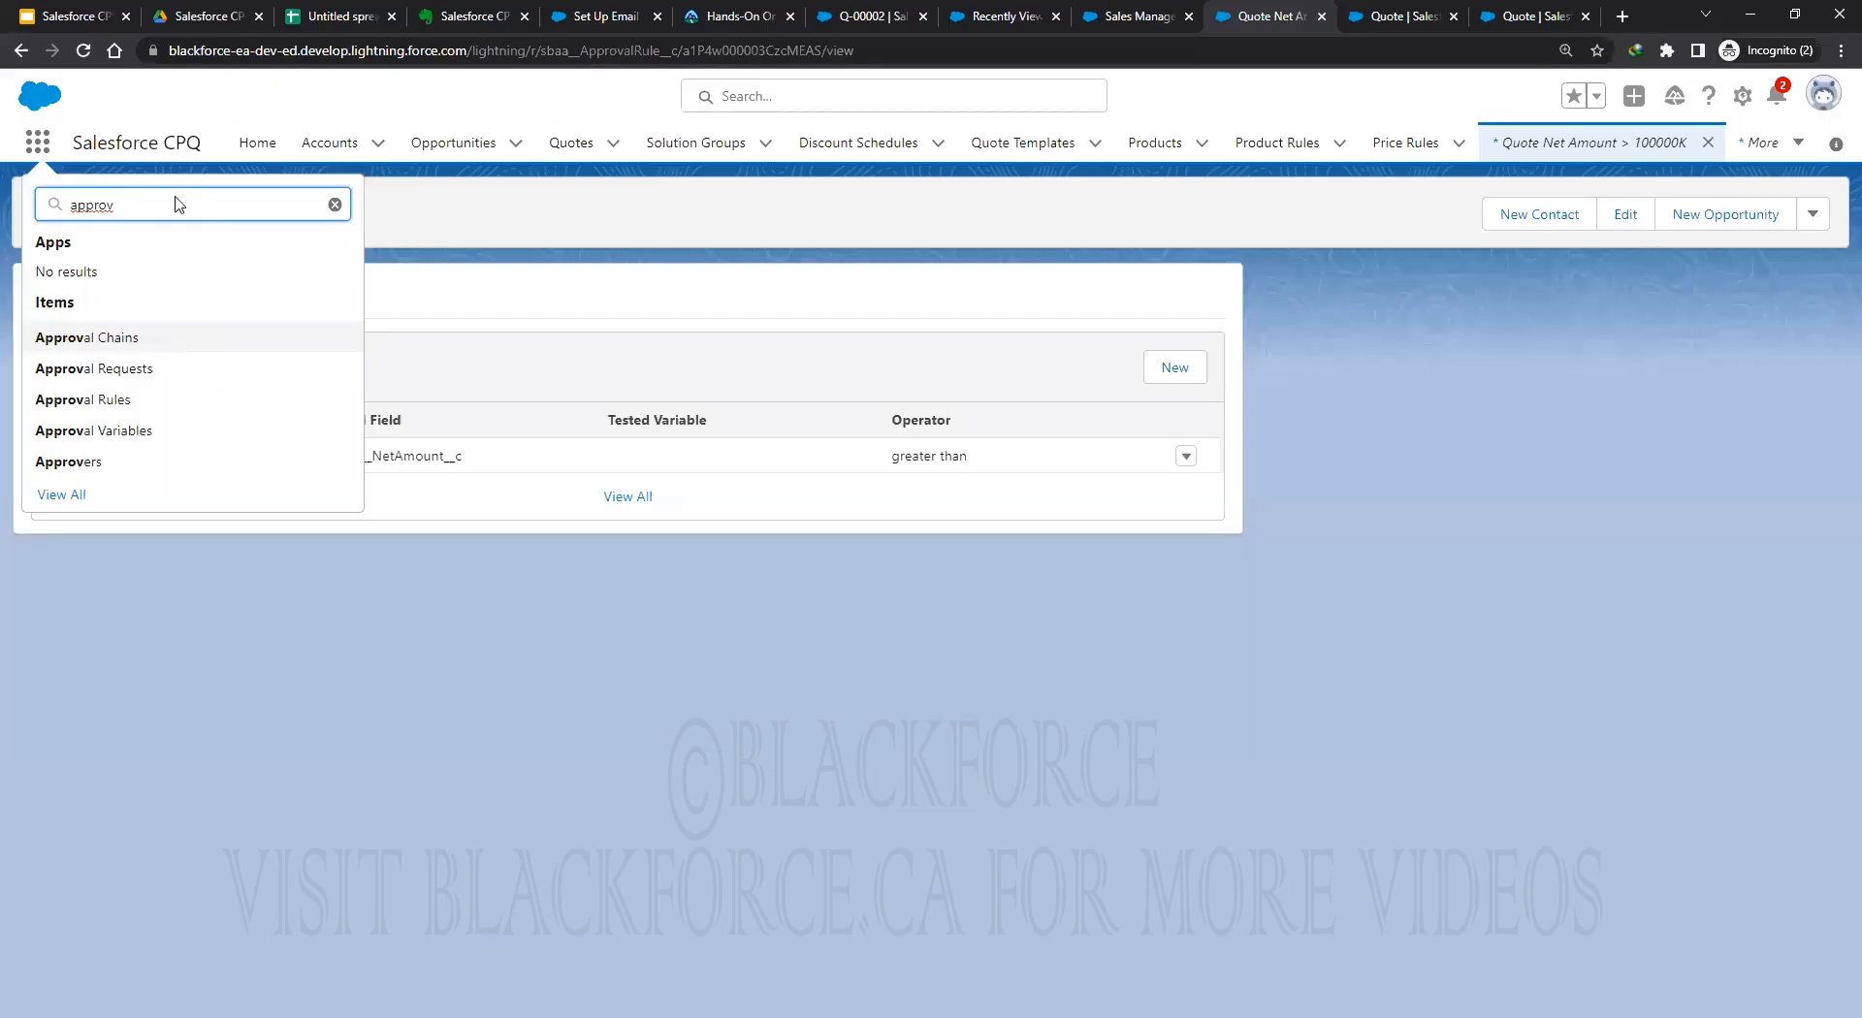
pyautogui.press('Return')
pyautogui.click(160, 332)
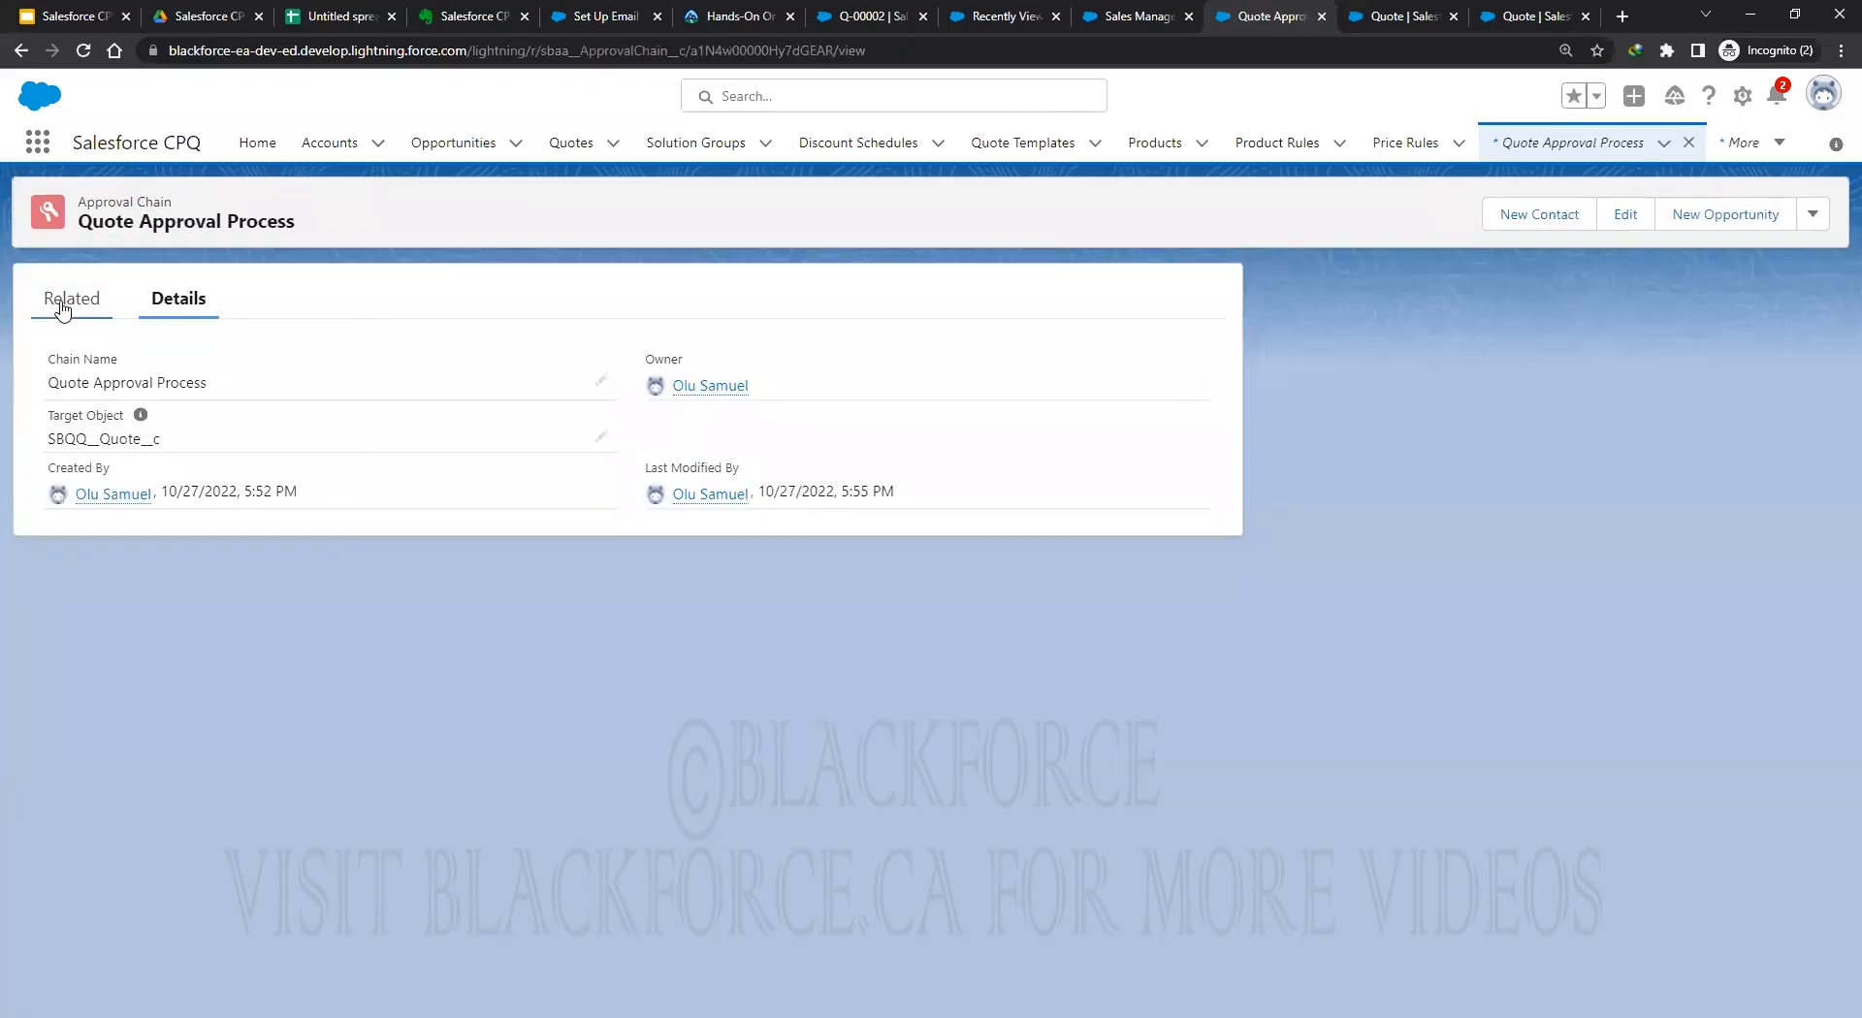
pyautogui.click(62, 307)
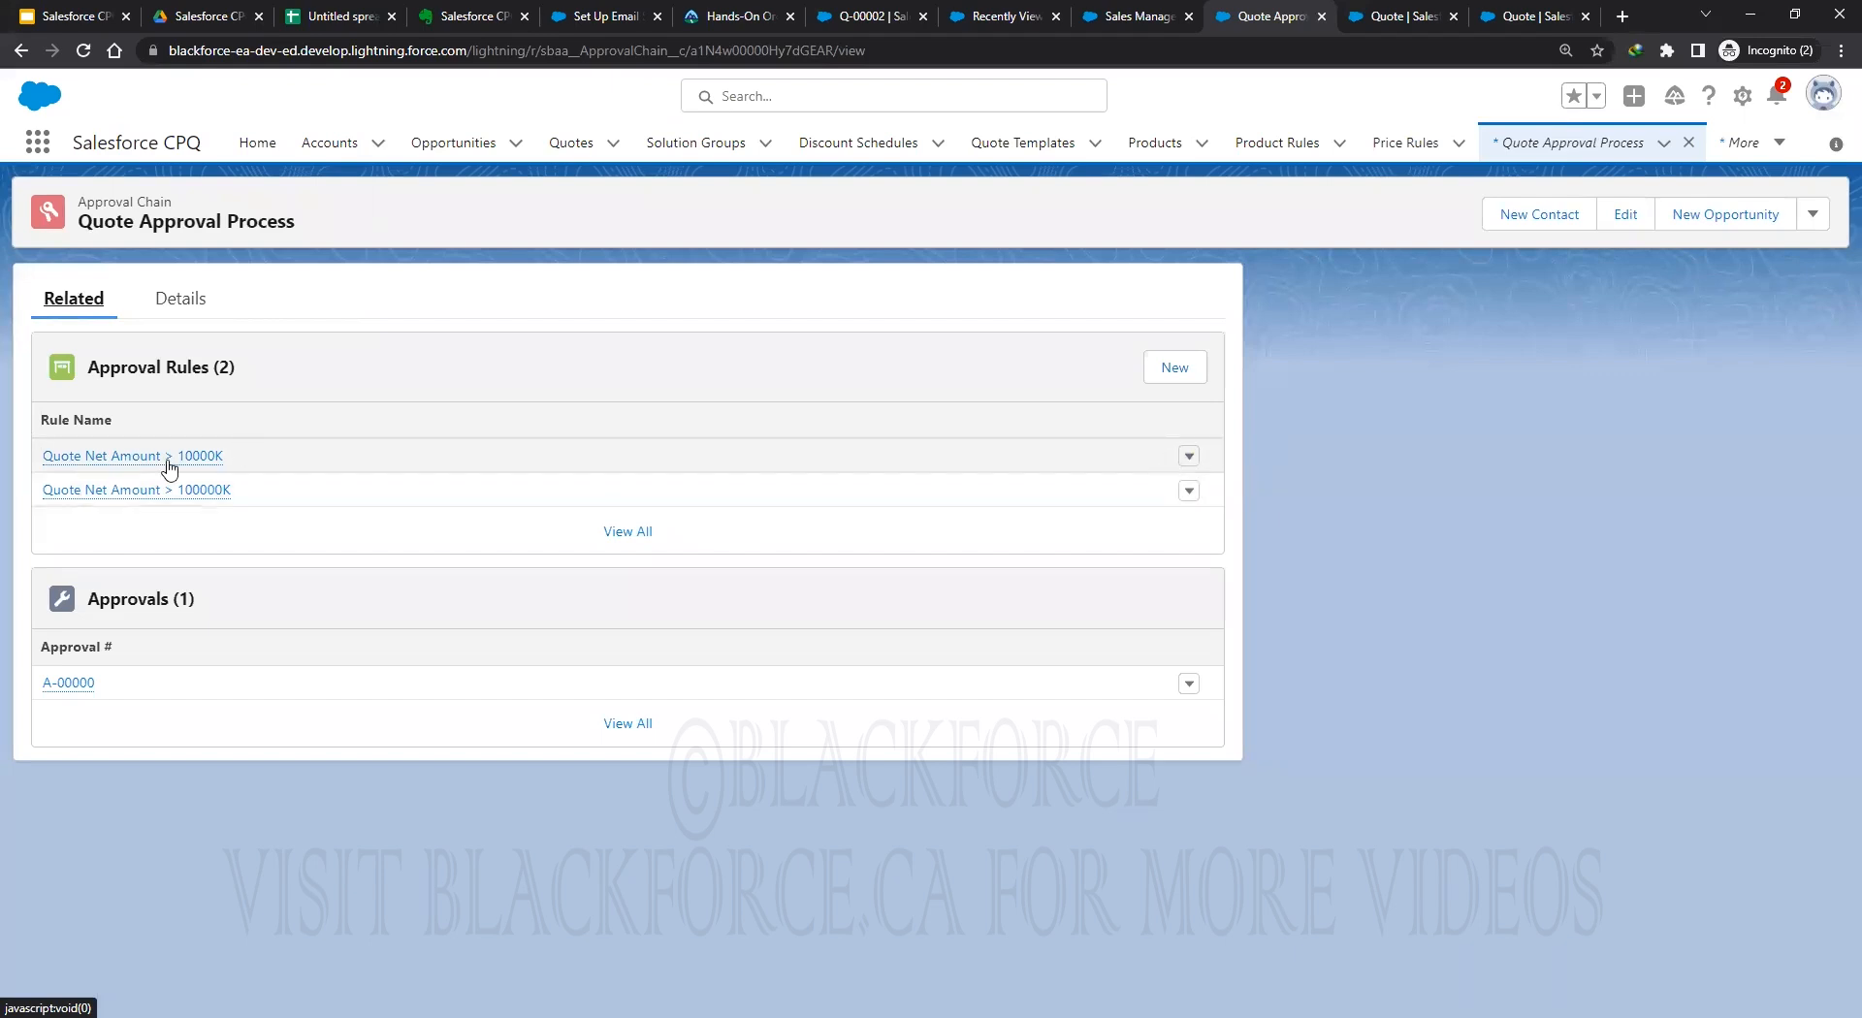
# Rename the 10000K approval rule to 'Quote Net Amount > 0K' and save.
pyautogui.click(1190, 457)
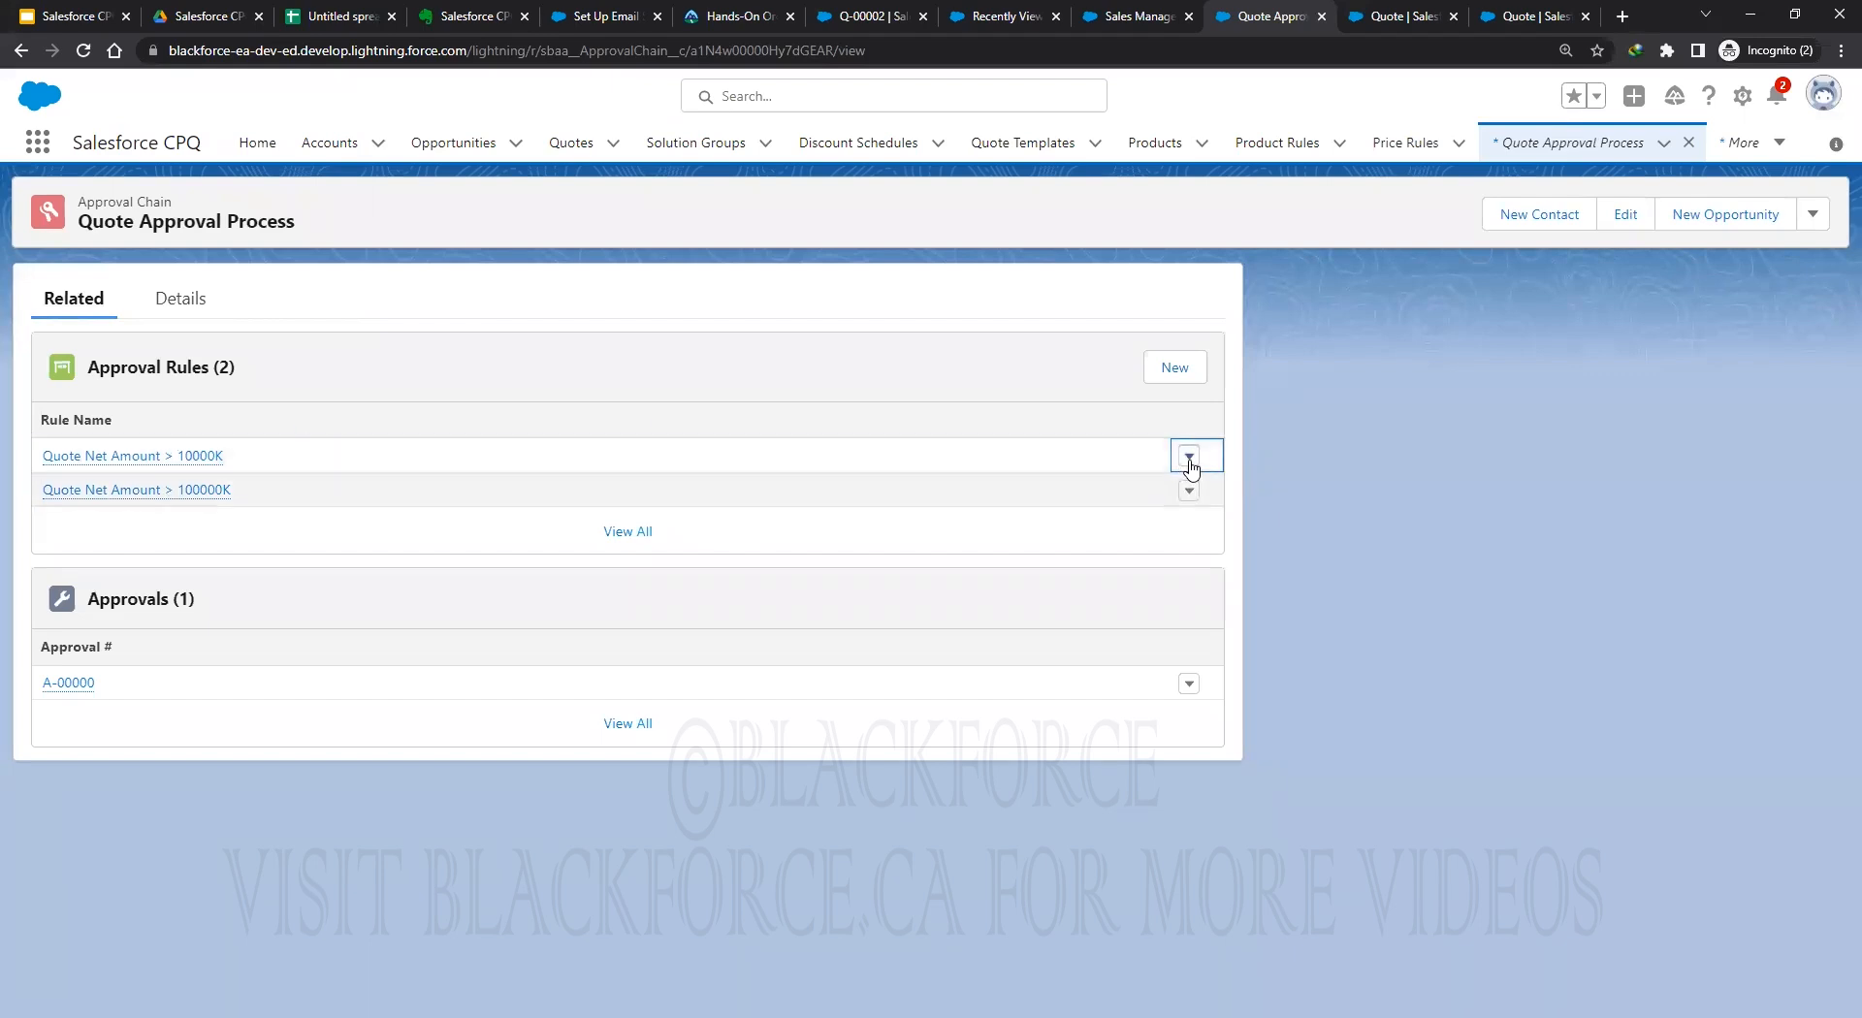
pyautogui.click(1154, 523)
pyautogui.click(1128, 598)
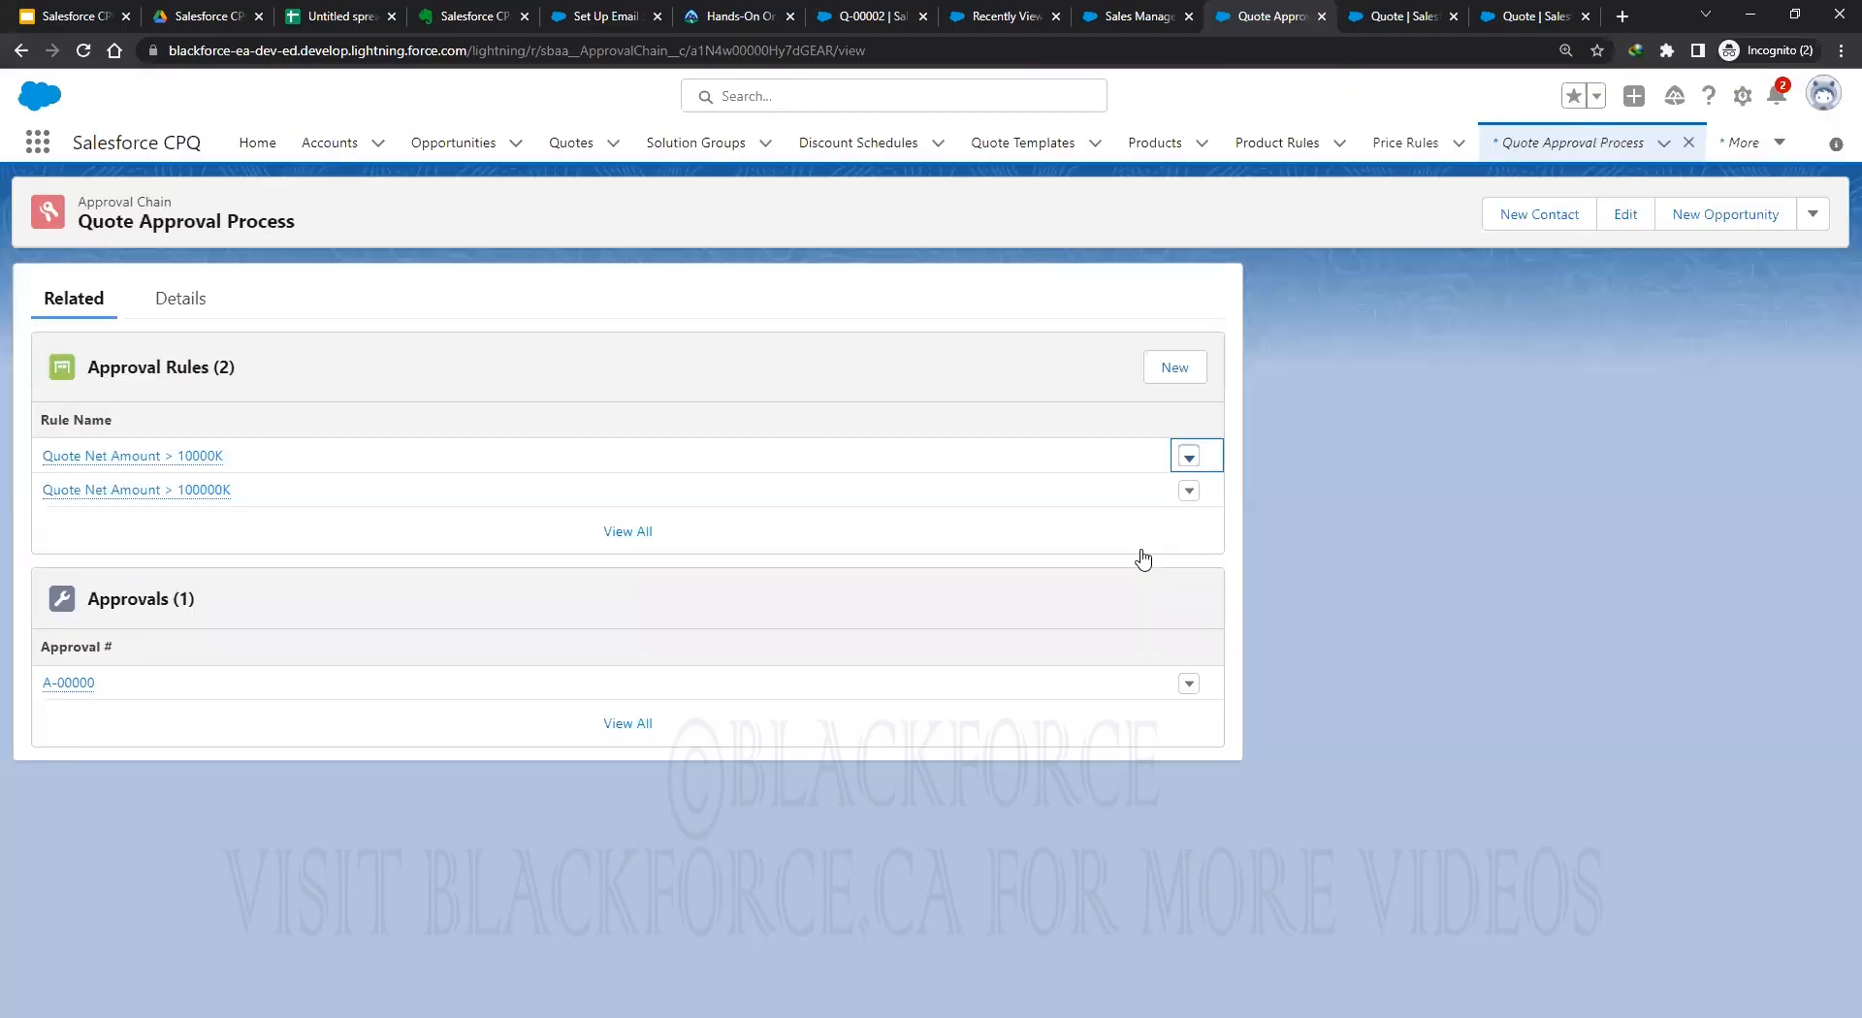
pyautogui.click(1185, 456)
pyautogui.click(1152, 445)
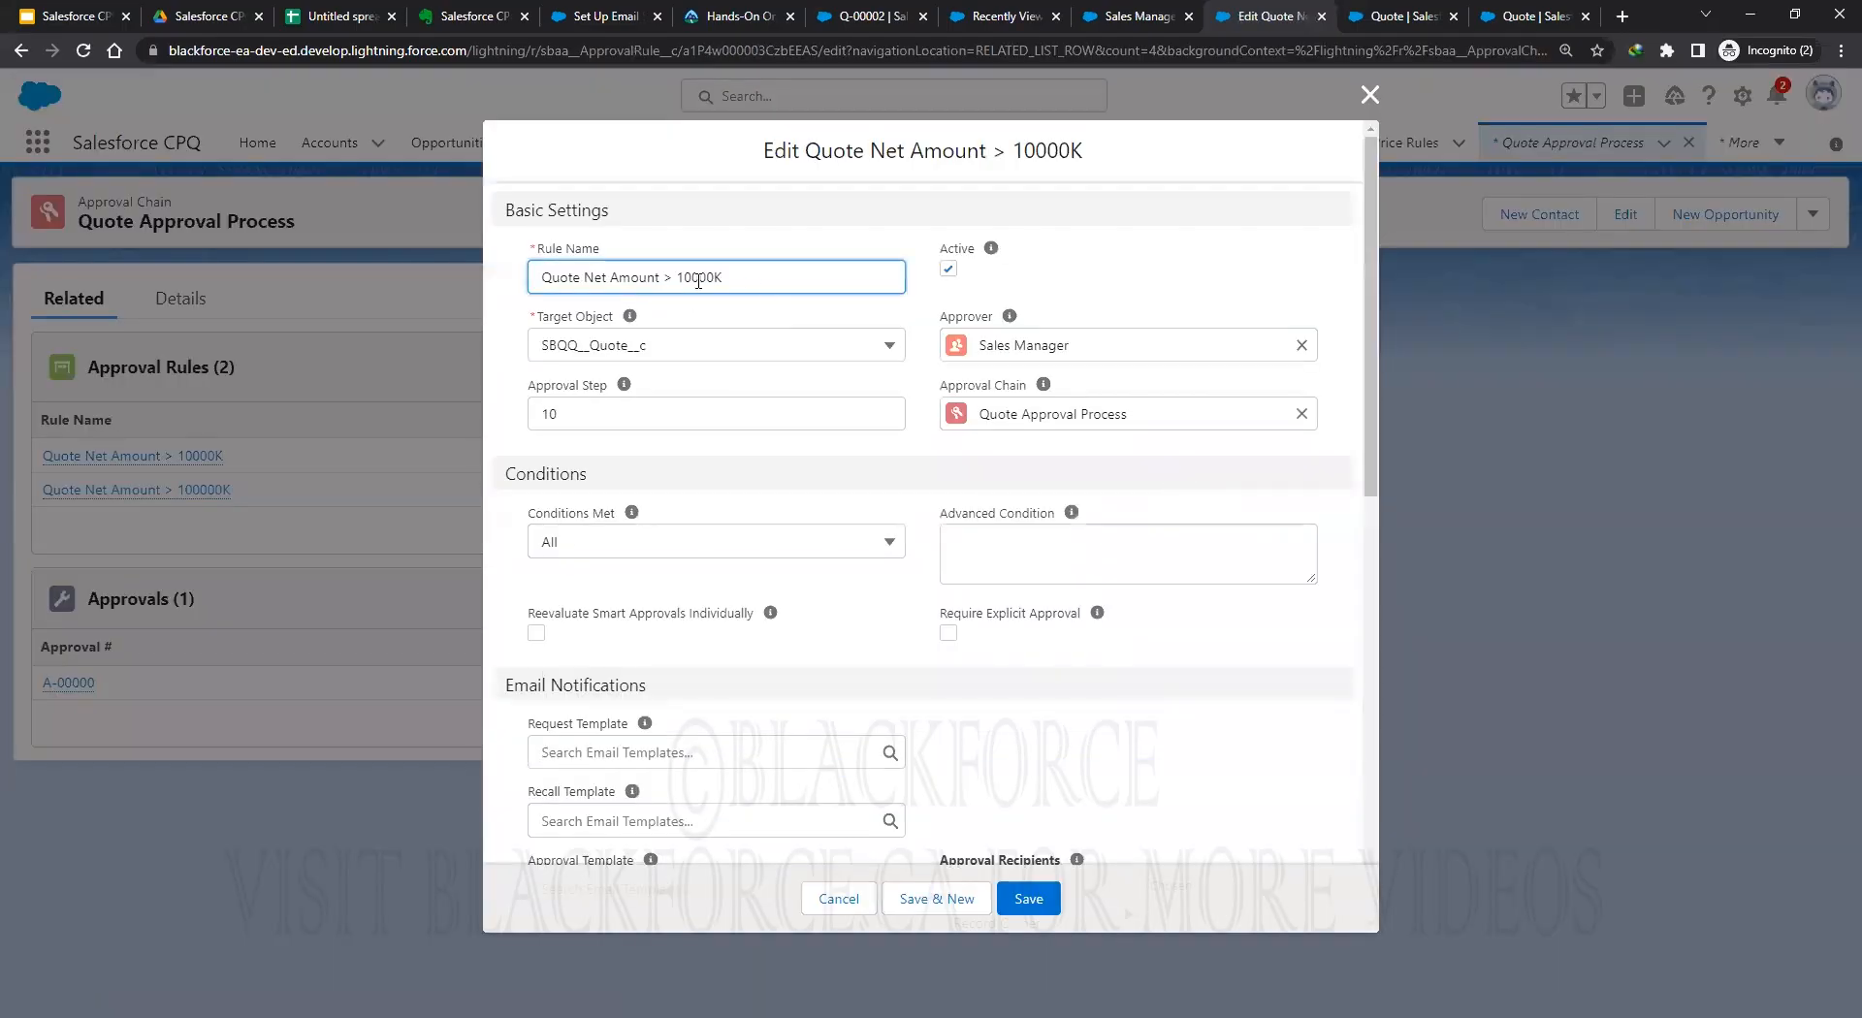
pyautogui.moveTo(679, 280); pyautogui.dragTo(750, 290)
pyautogui.write('0')
pyautogui.click(1027, 907)
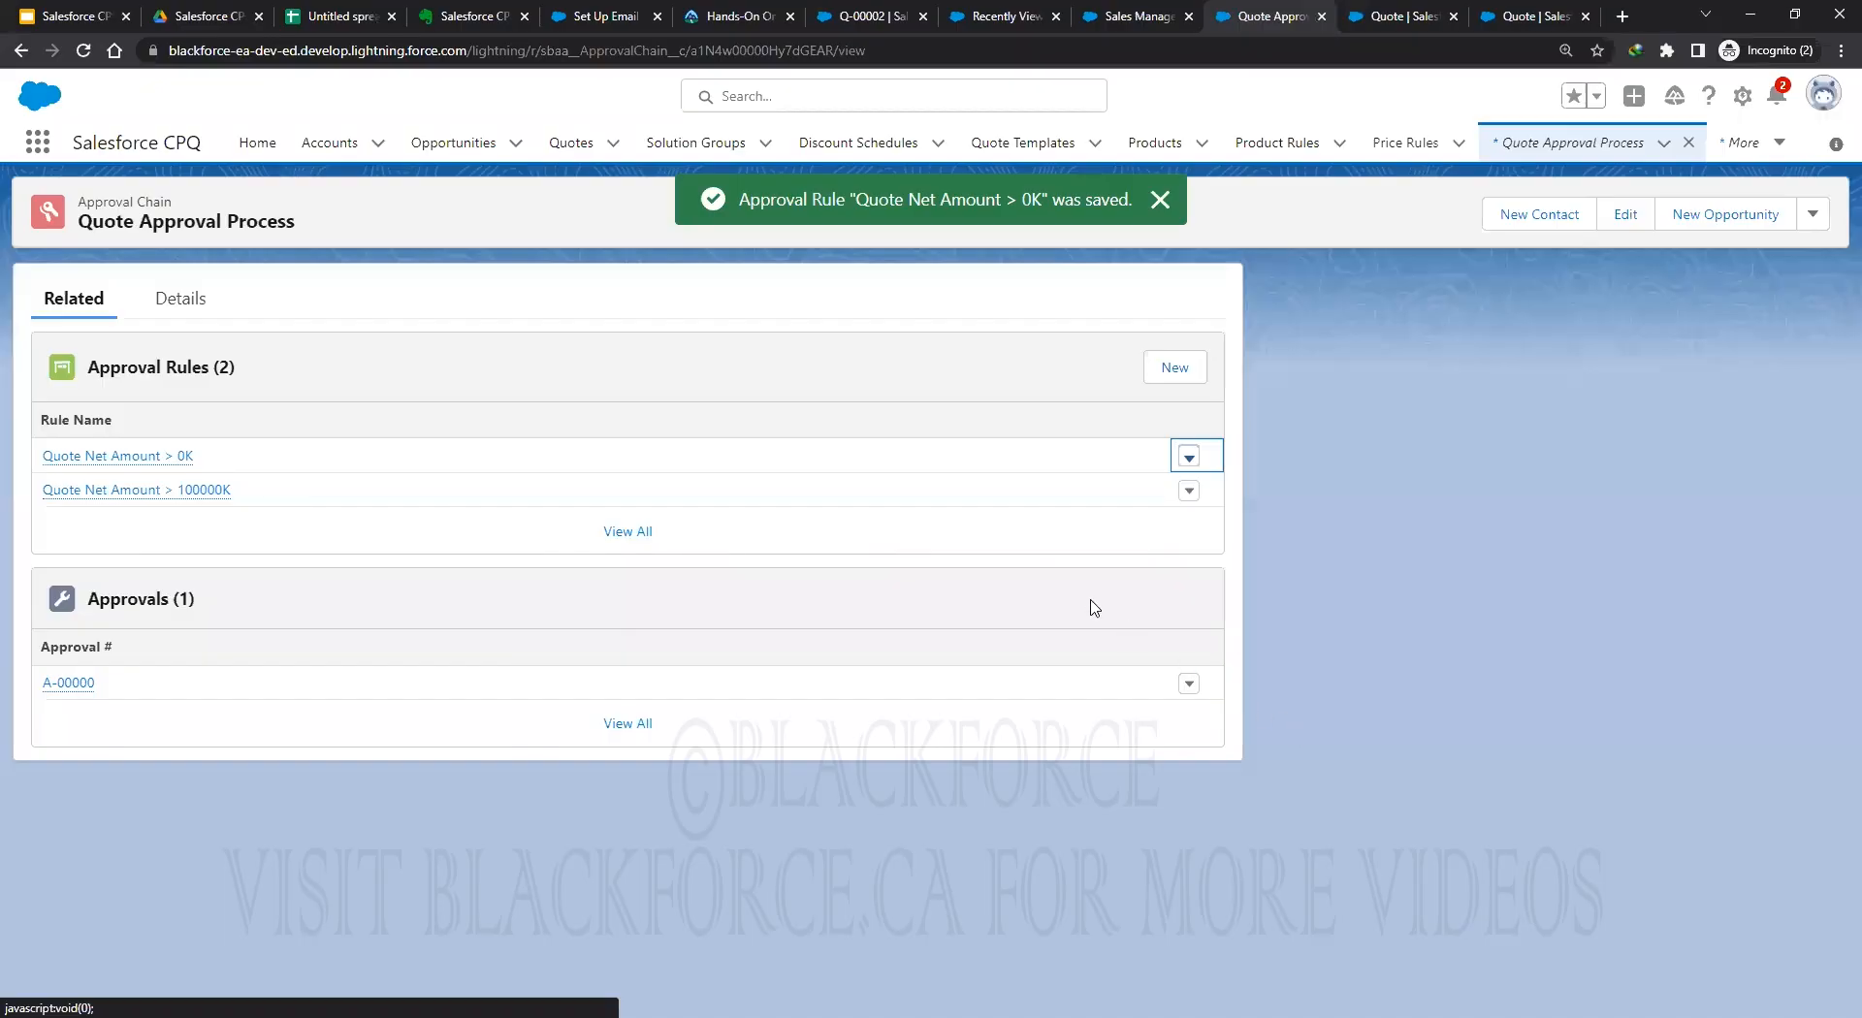
# Change condition AC-000000's filter value from 10000 to 0 and save.
pyautogui.click(1190, 457)
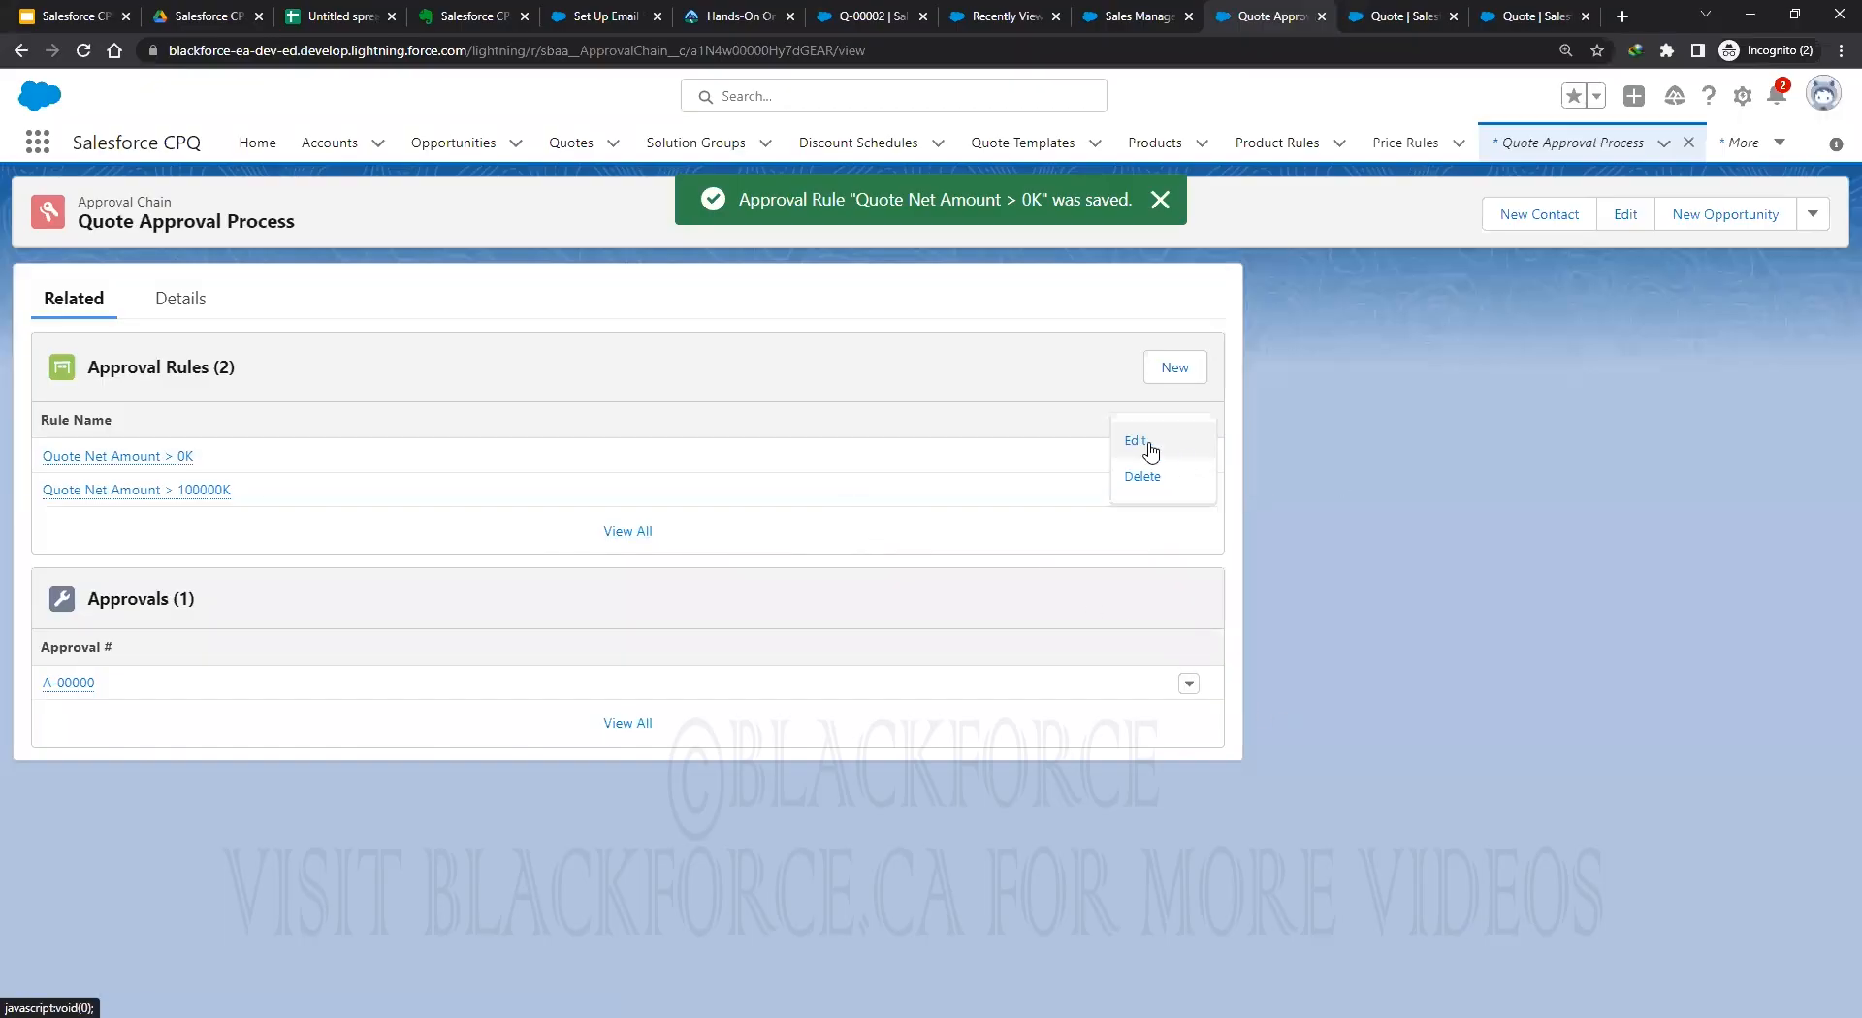
pyautogui.click(1137, 441)
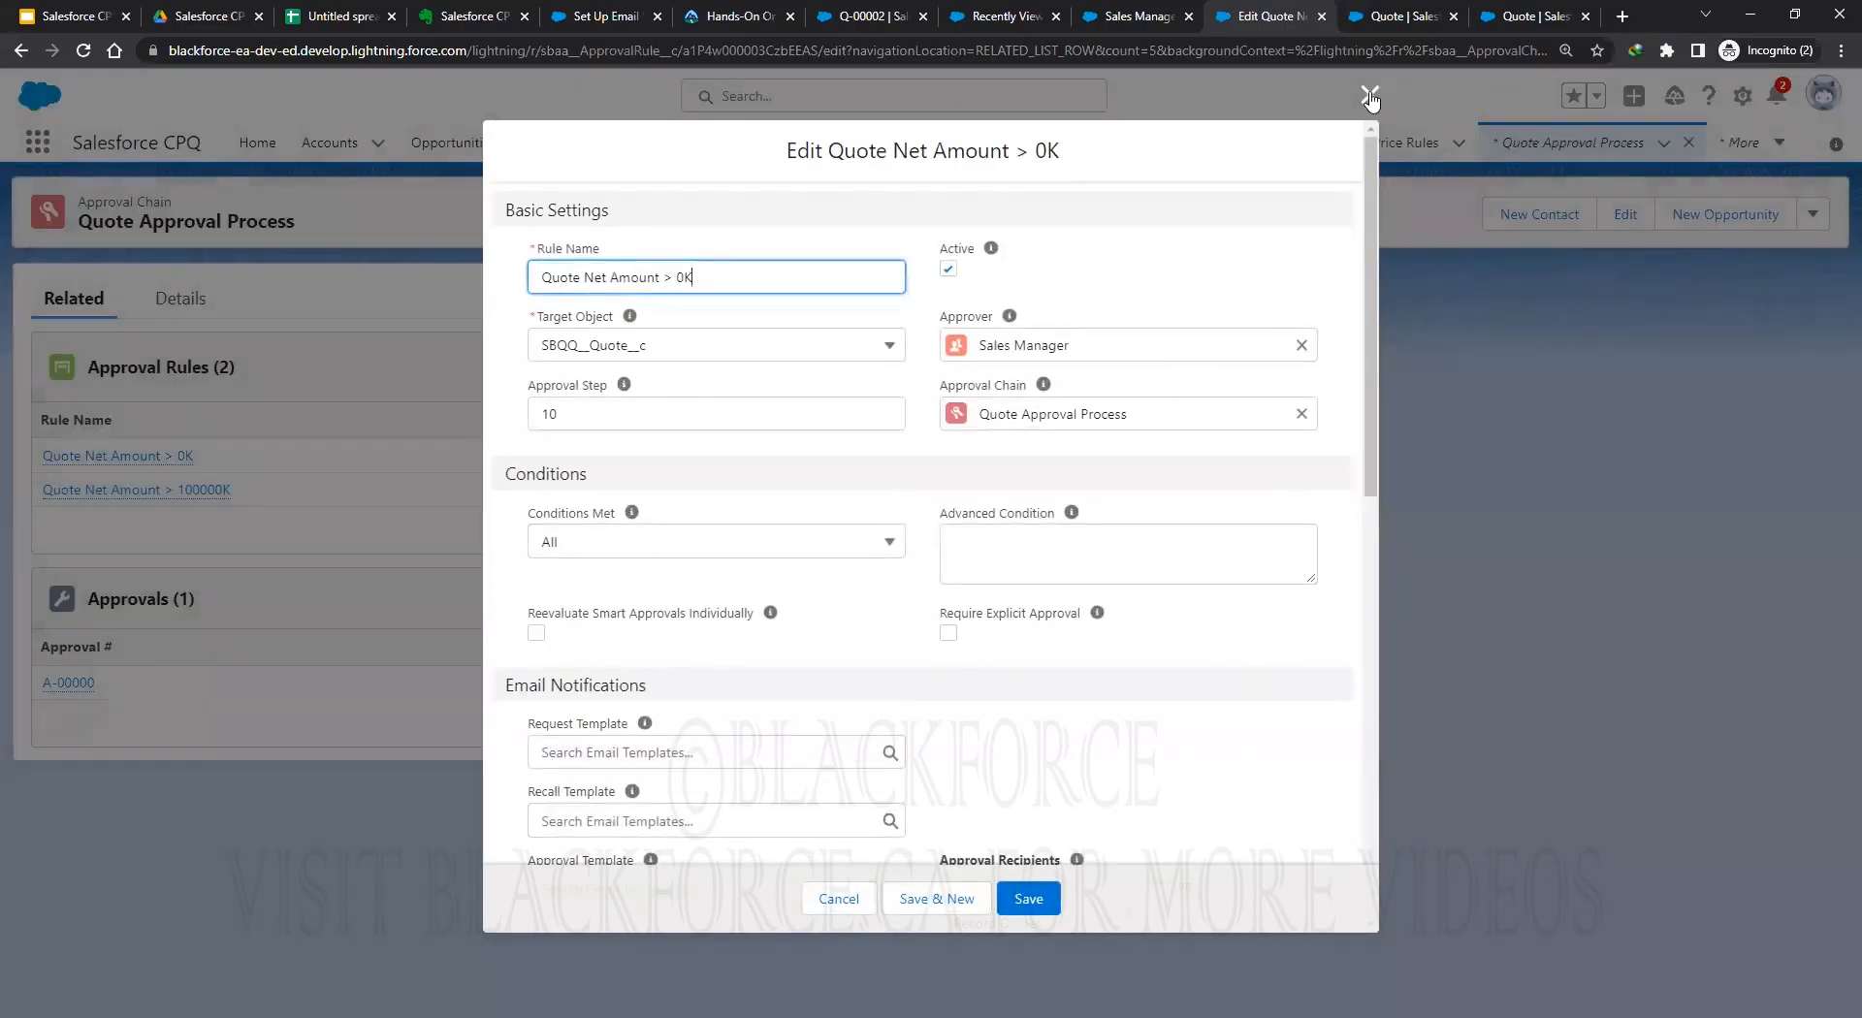
pyautogui.press('Escape')
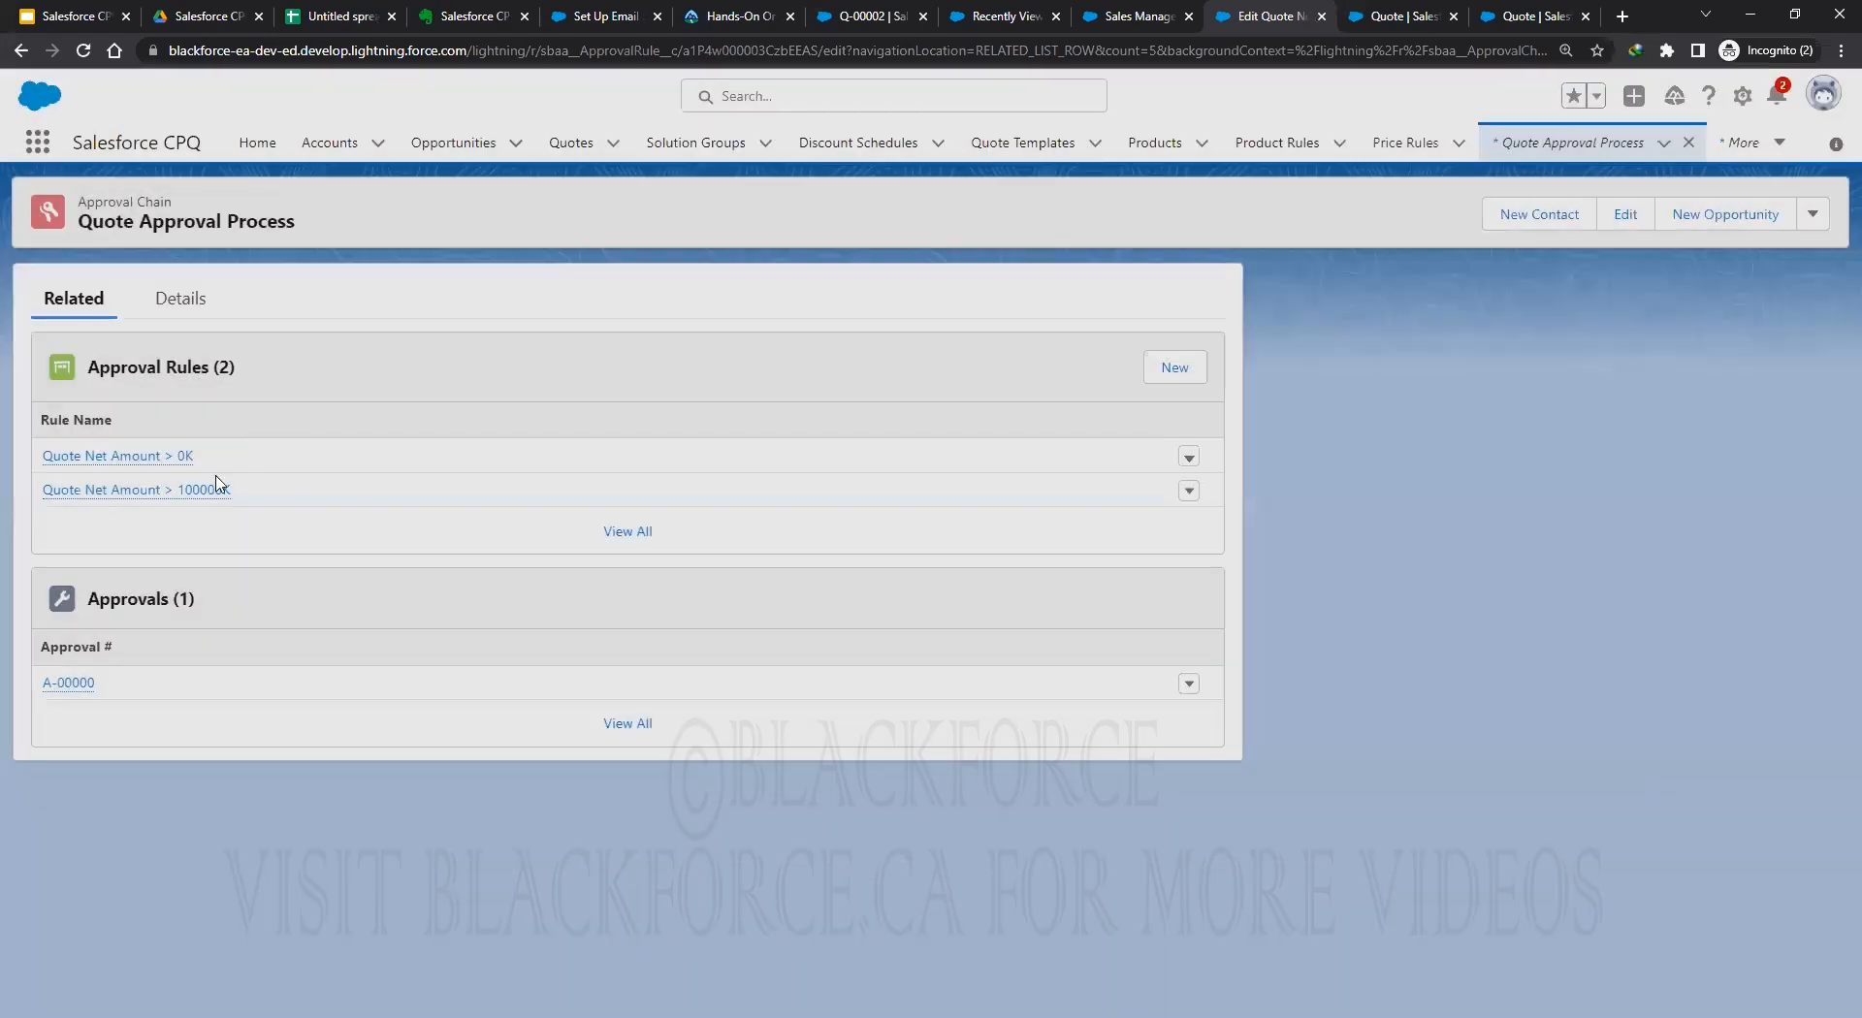
pyautogui.click(179, 455)
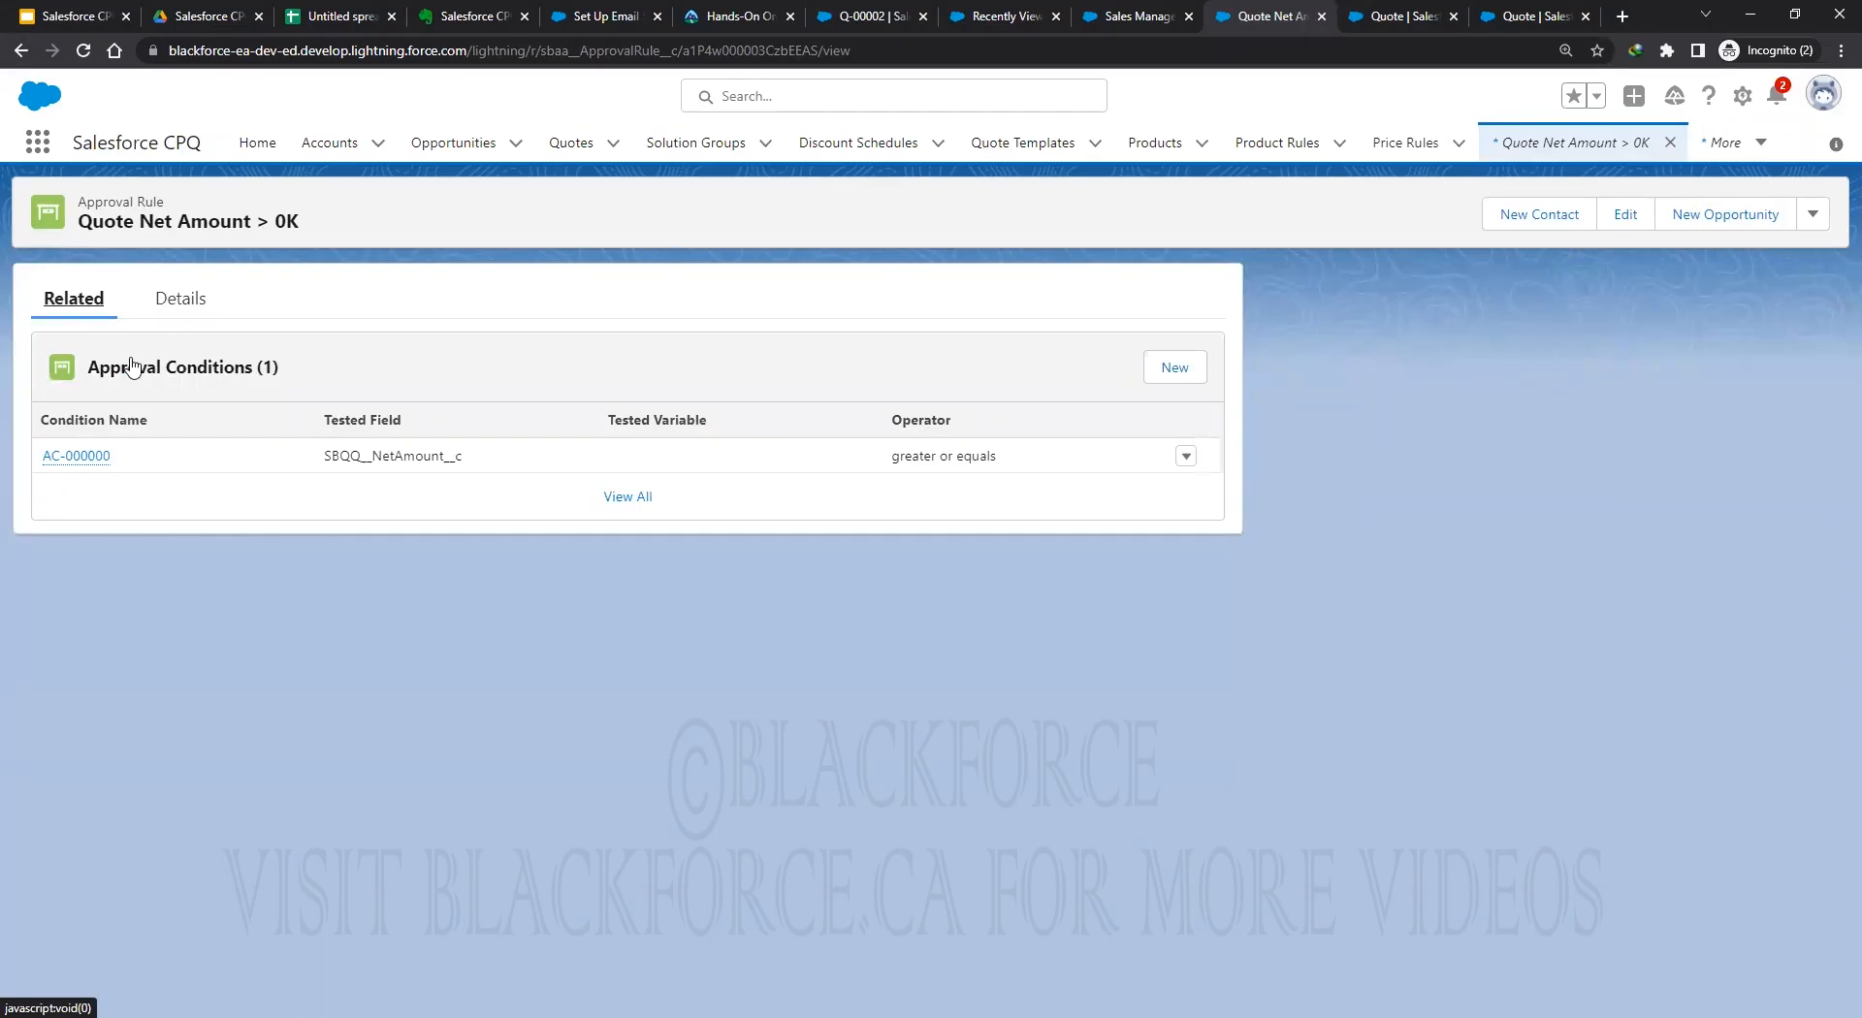
pyautogui.click(1184, 456)
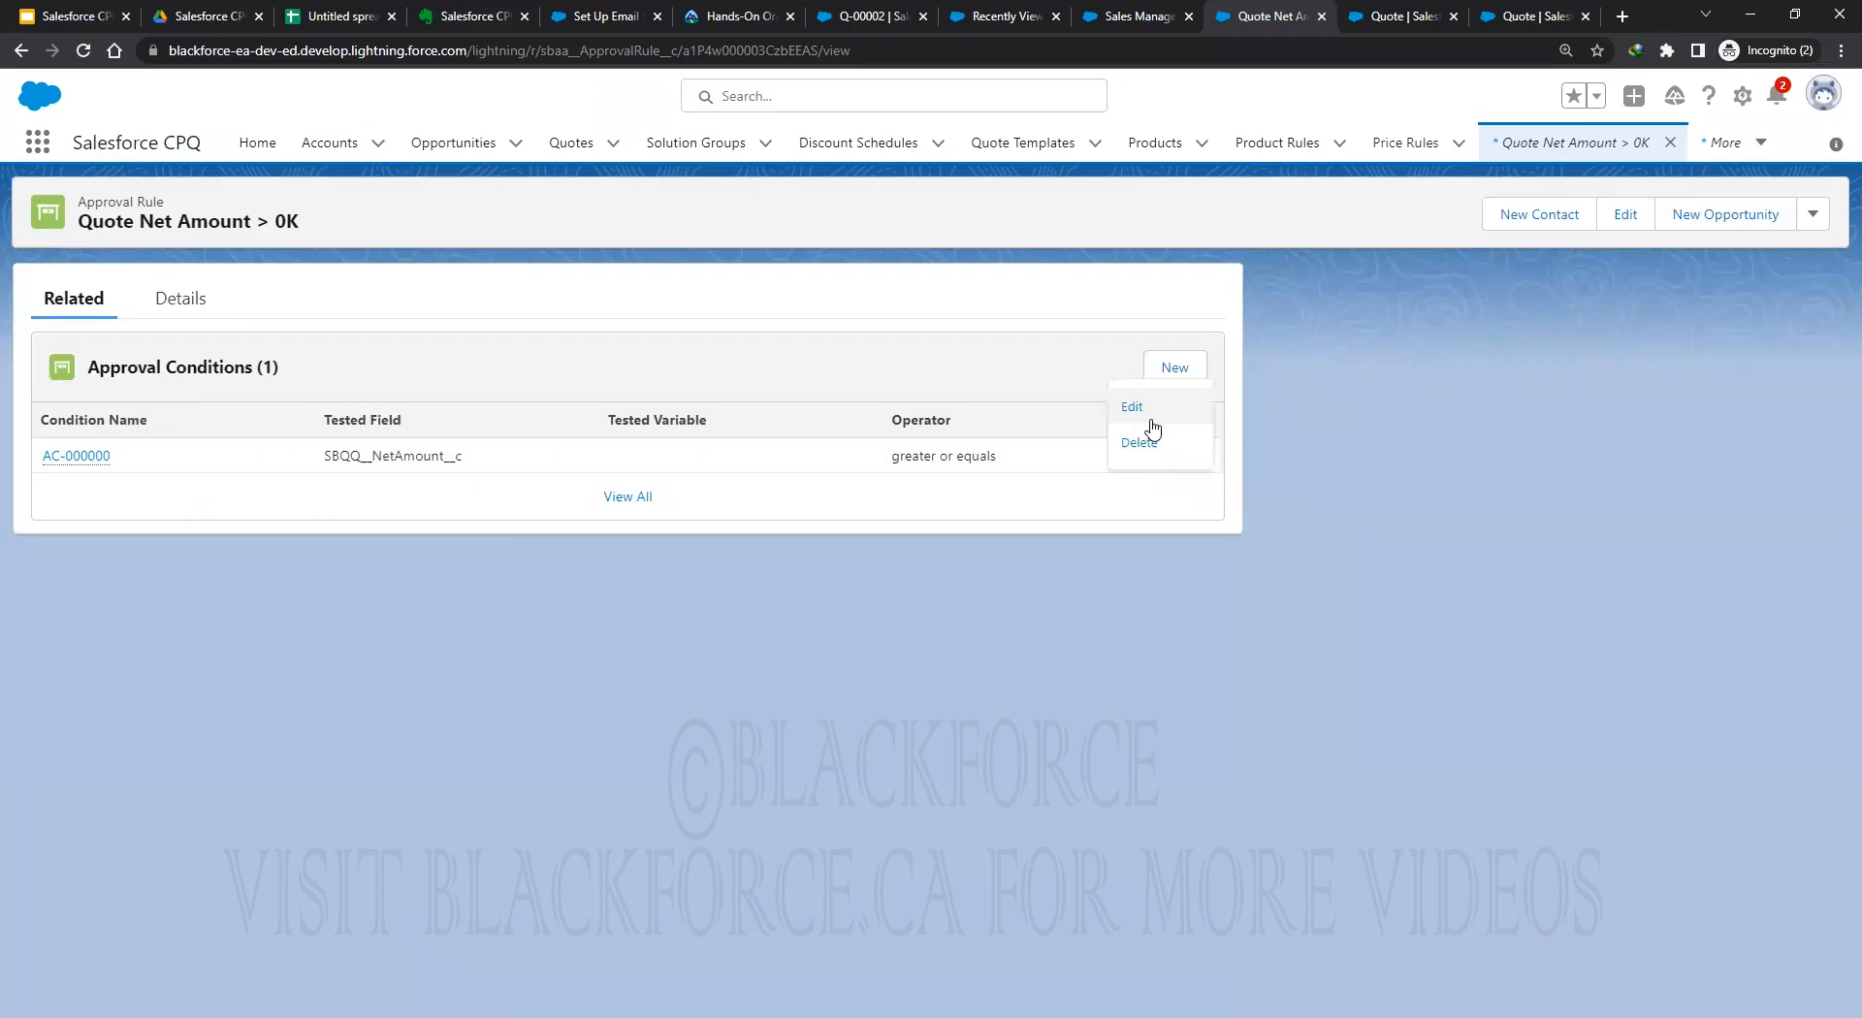
pyautogui.click(1150, 423)
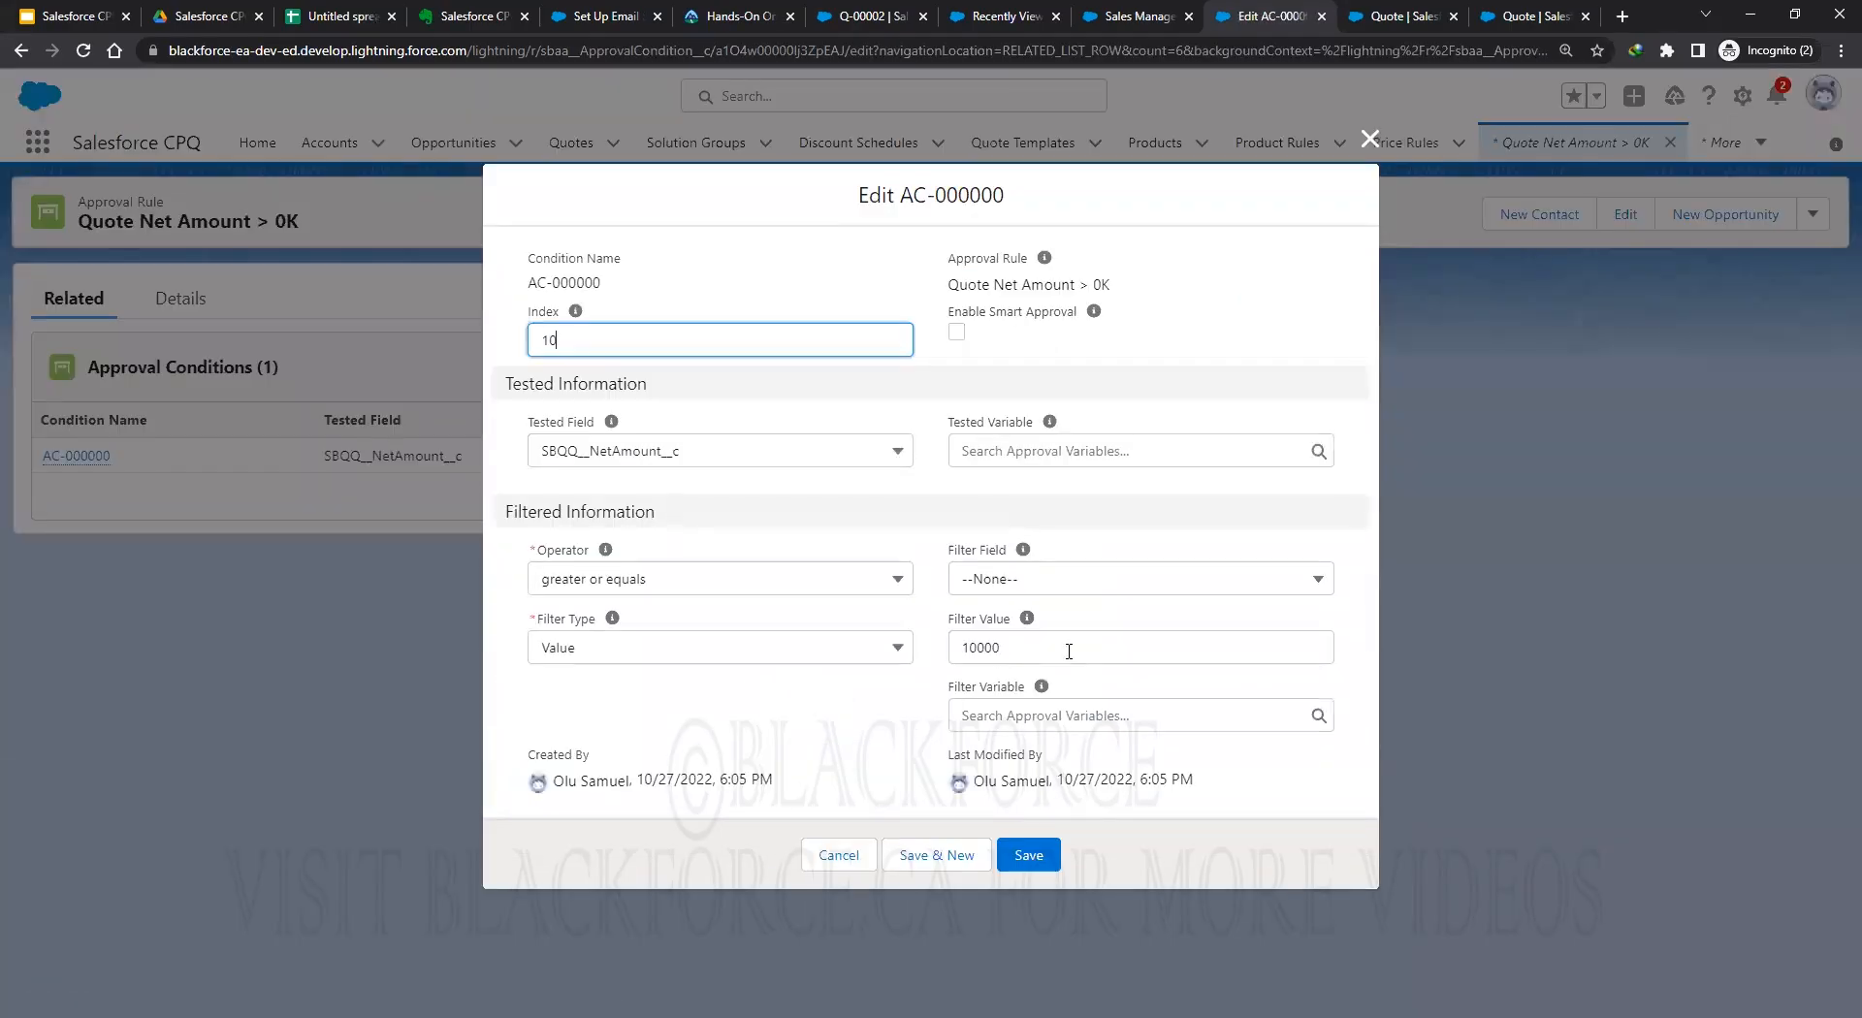
pyautogui.press('Tab')
pyautogui.write('0')
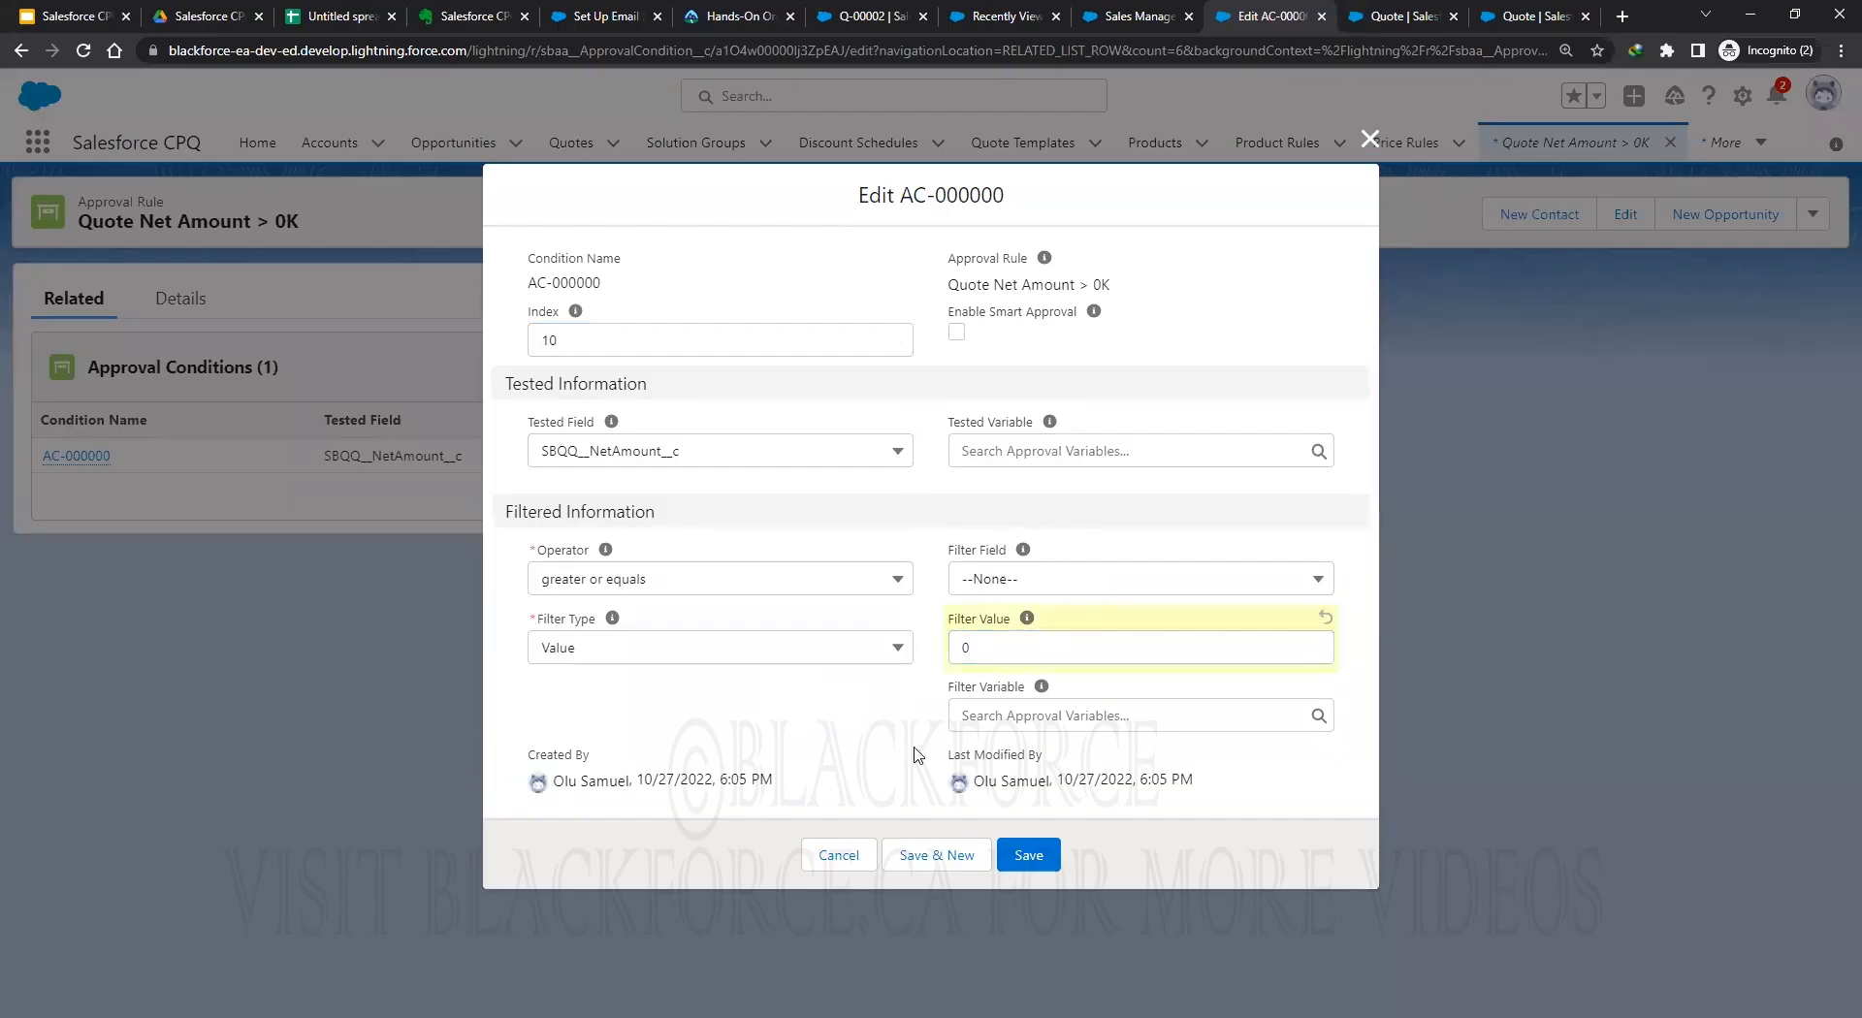
pyautogui.click(1030, 858)
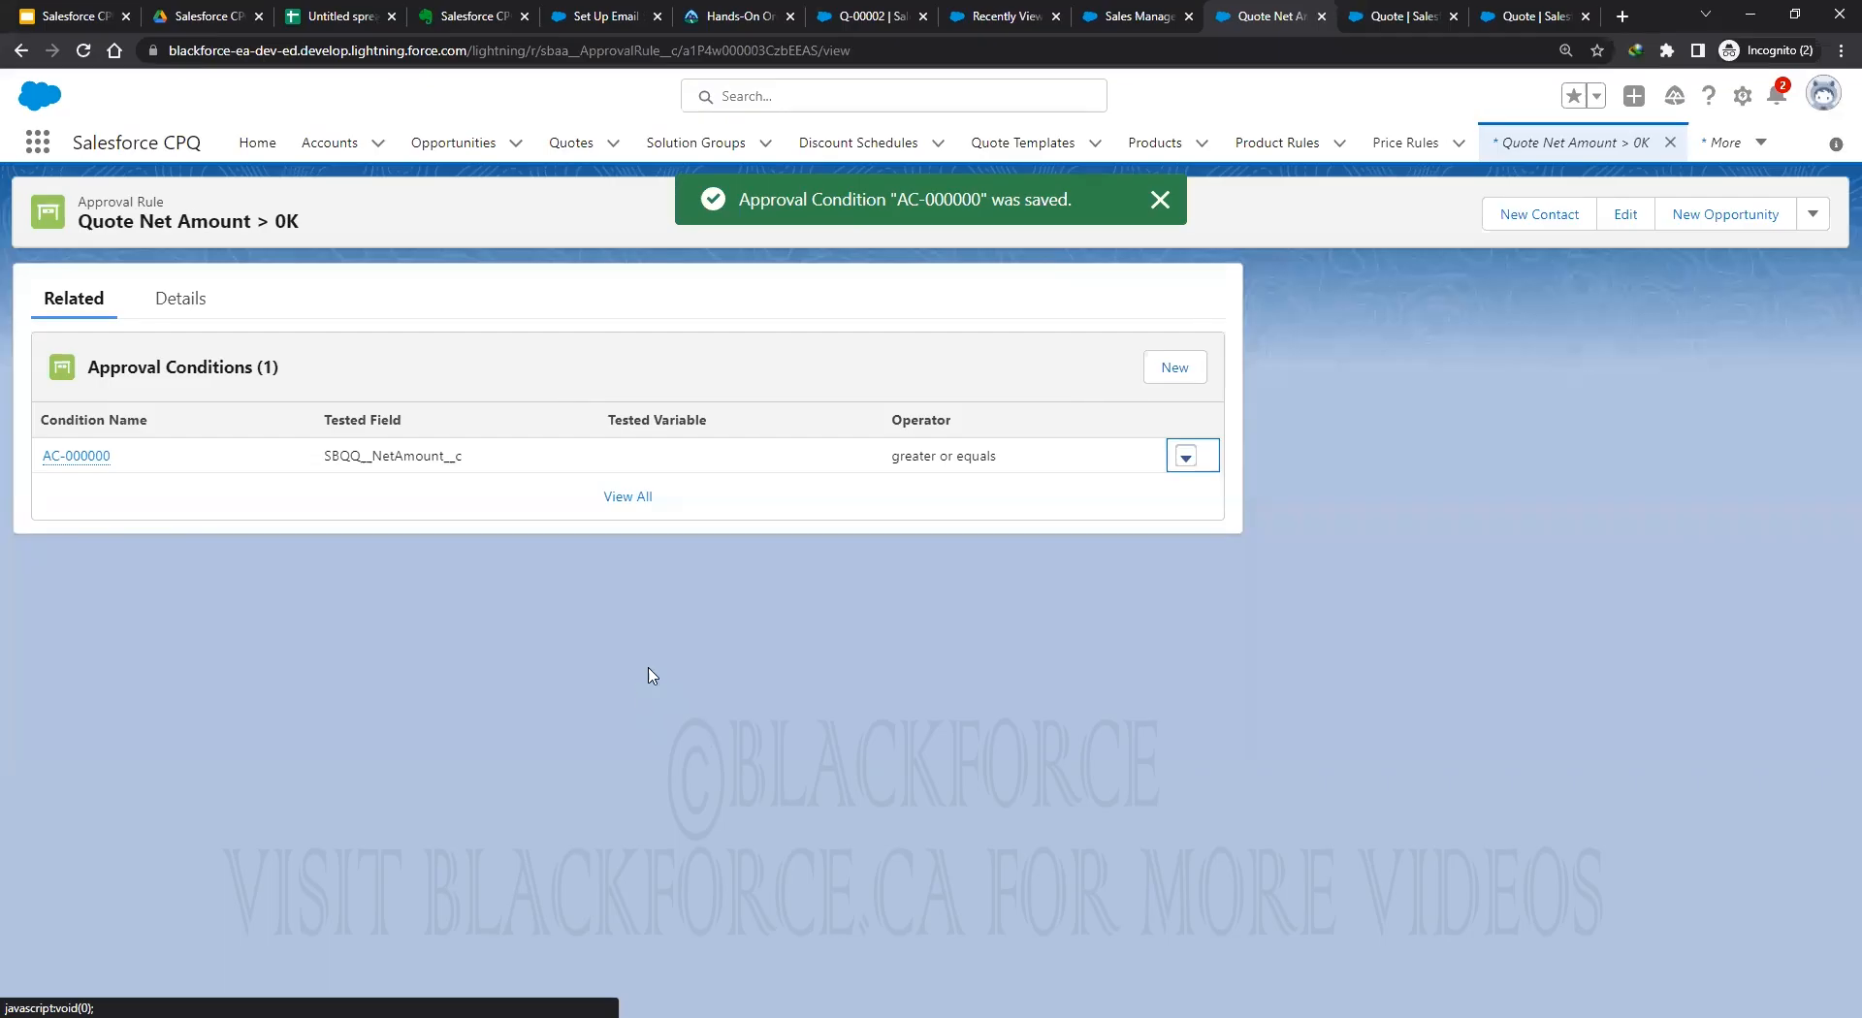
# Add GC3060 GenWatt Propane 1500kW to Q-00002's lines and save, totalling USD 145,000.00.
pyautogui.click(863, 11)
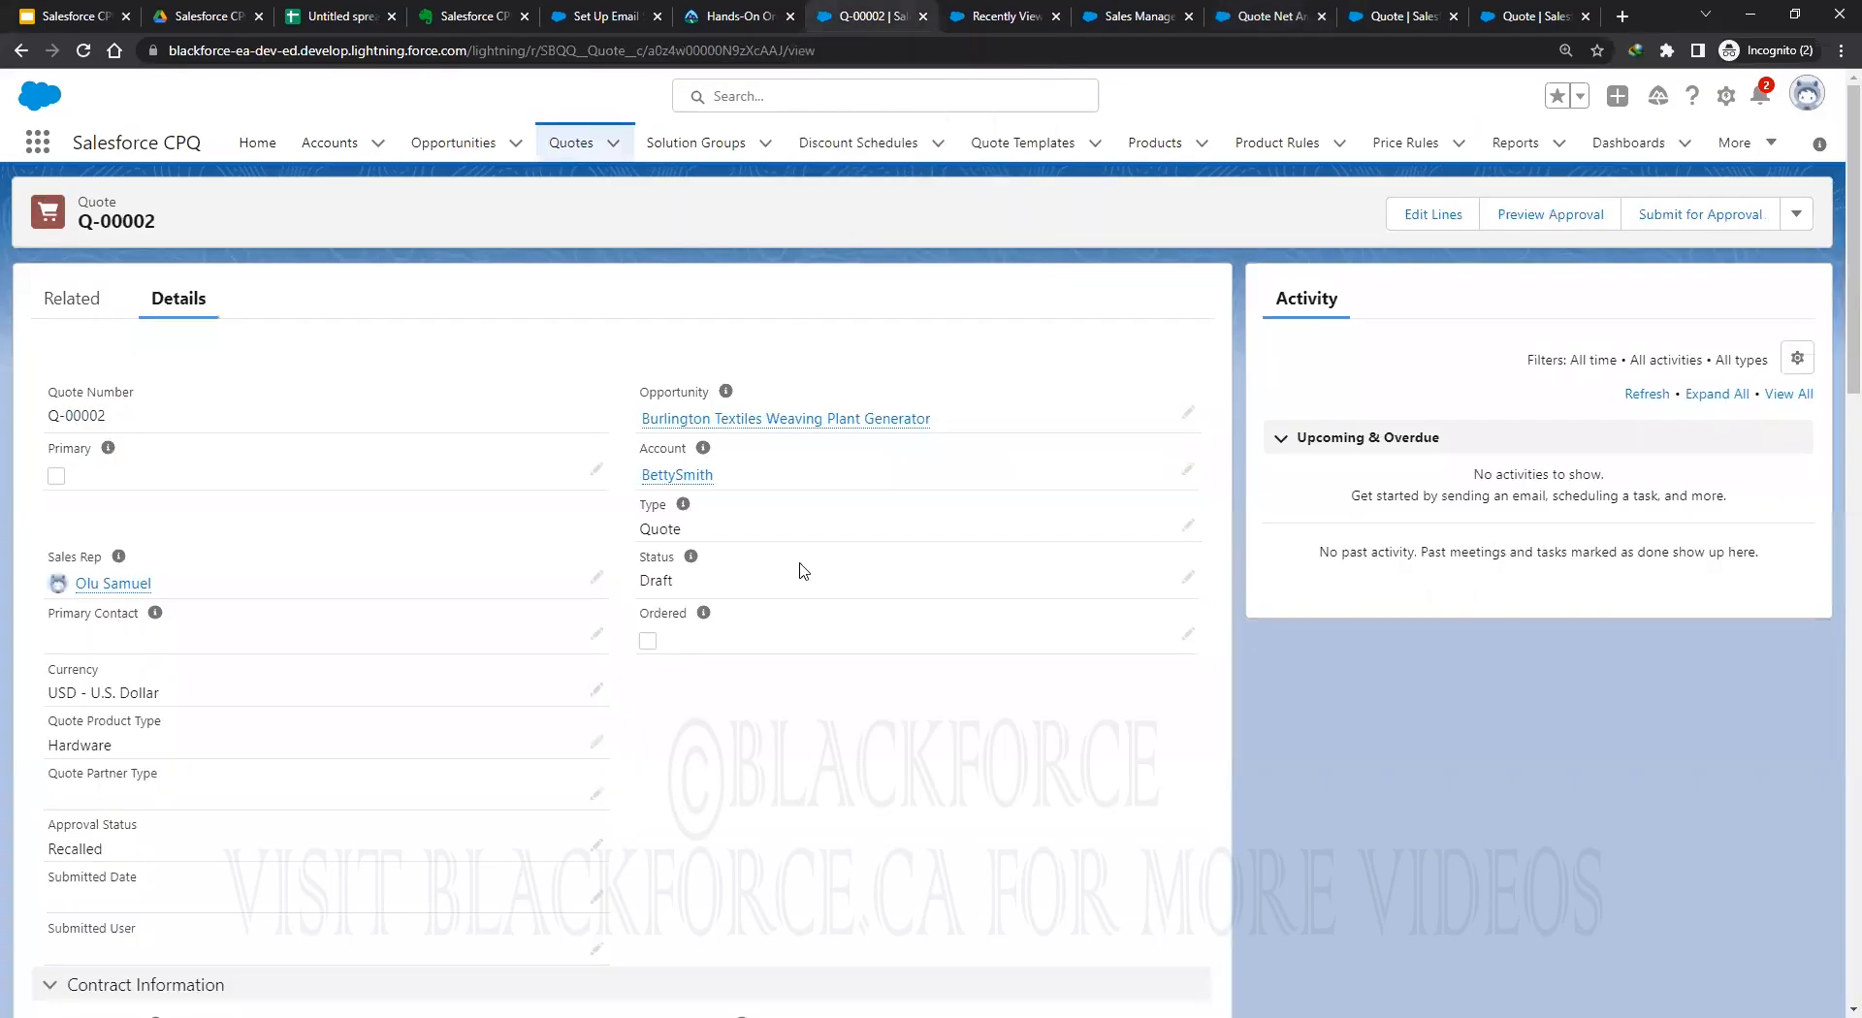
pyautogui.click(1432, 217)
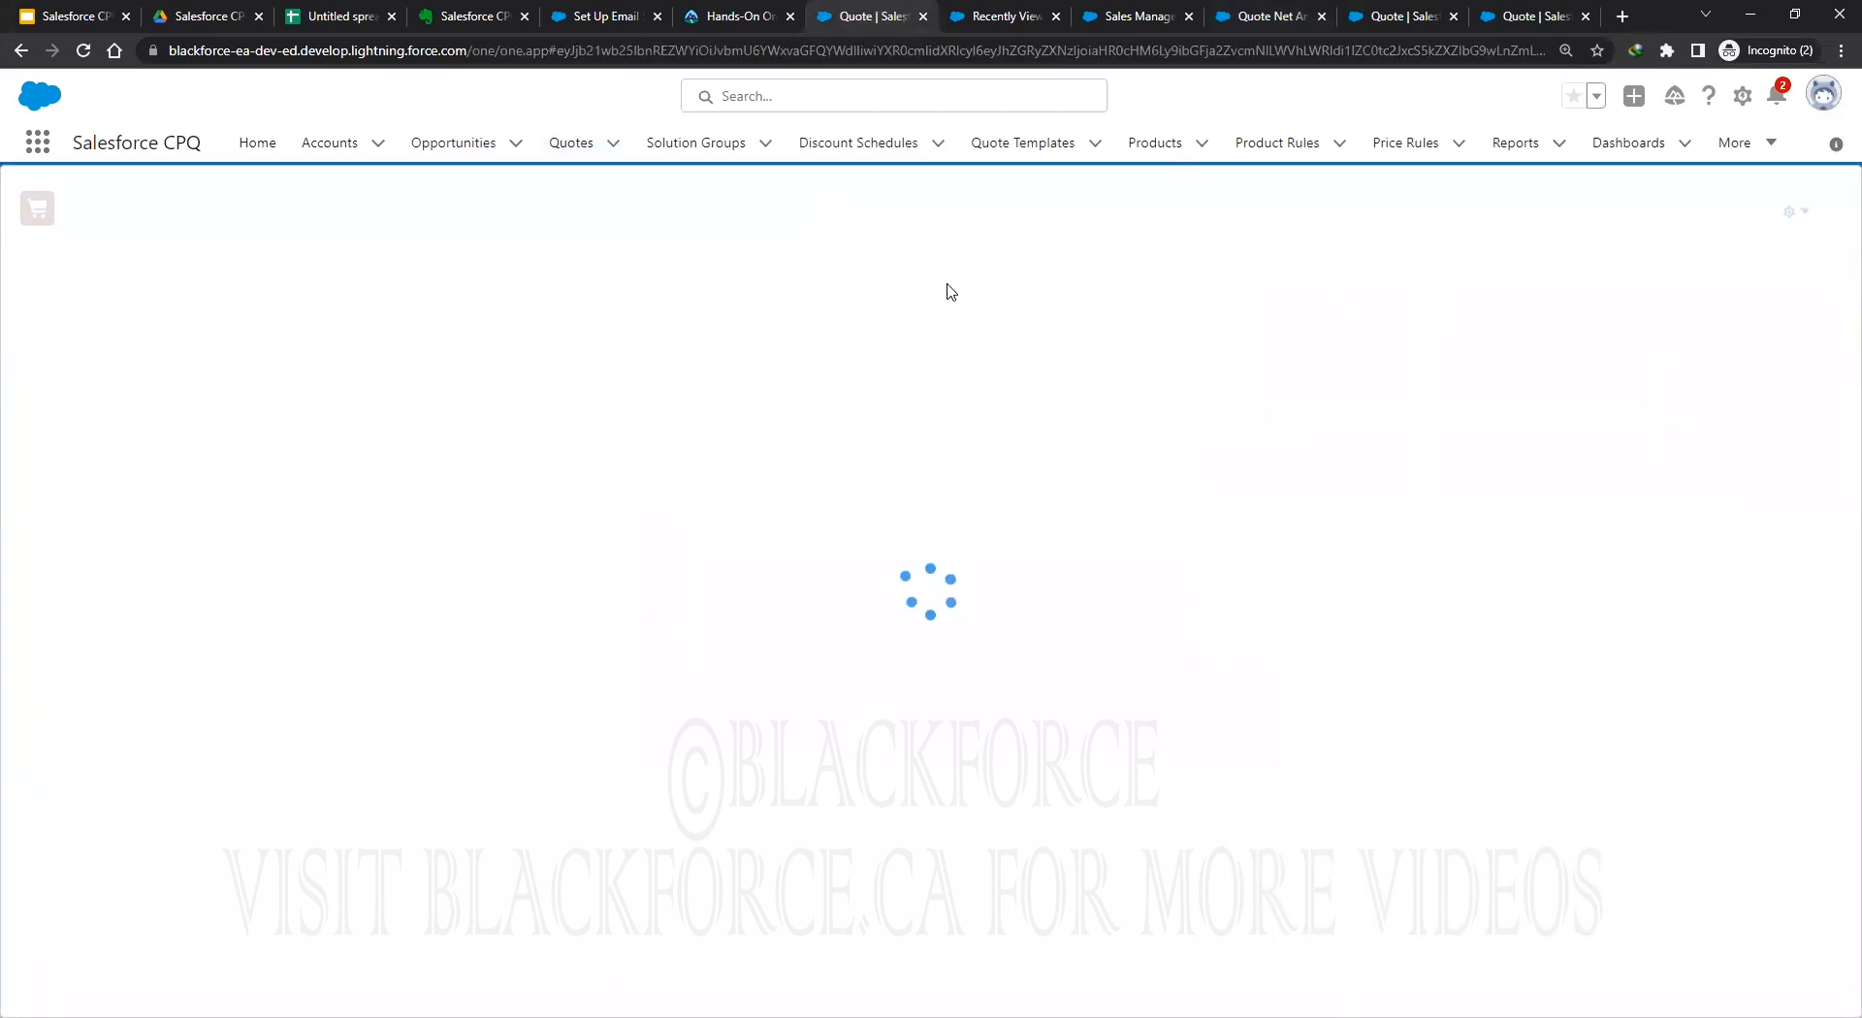
pyautogui.click(1626, 221)
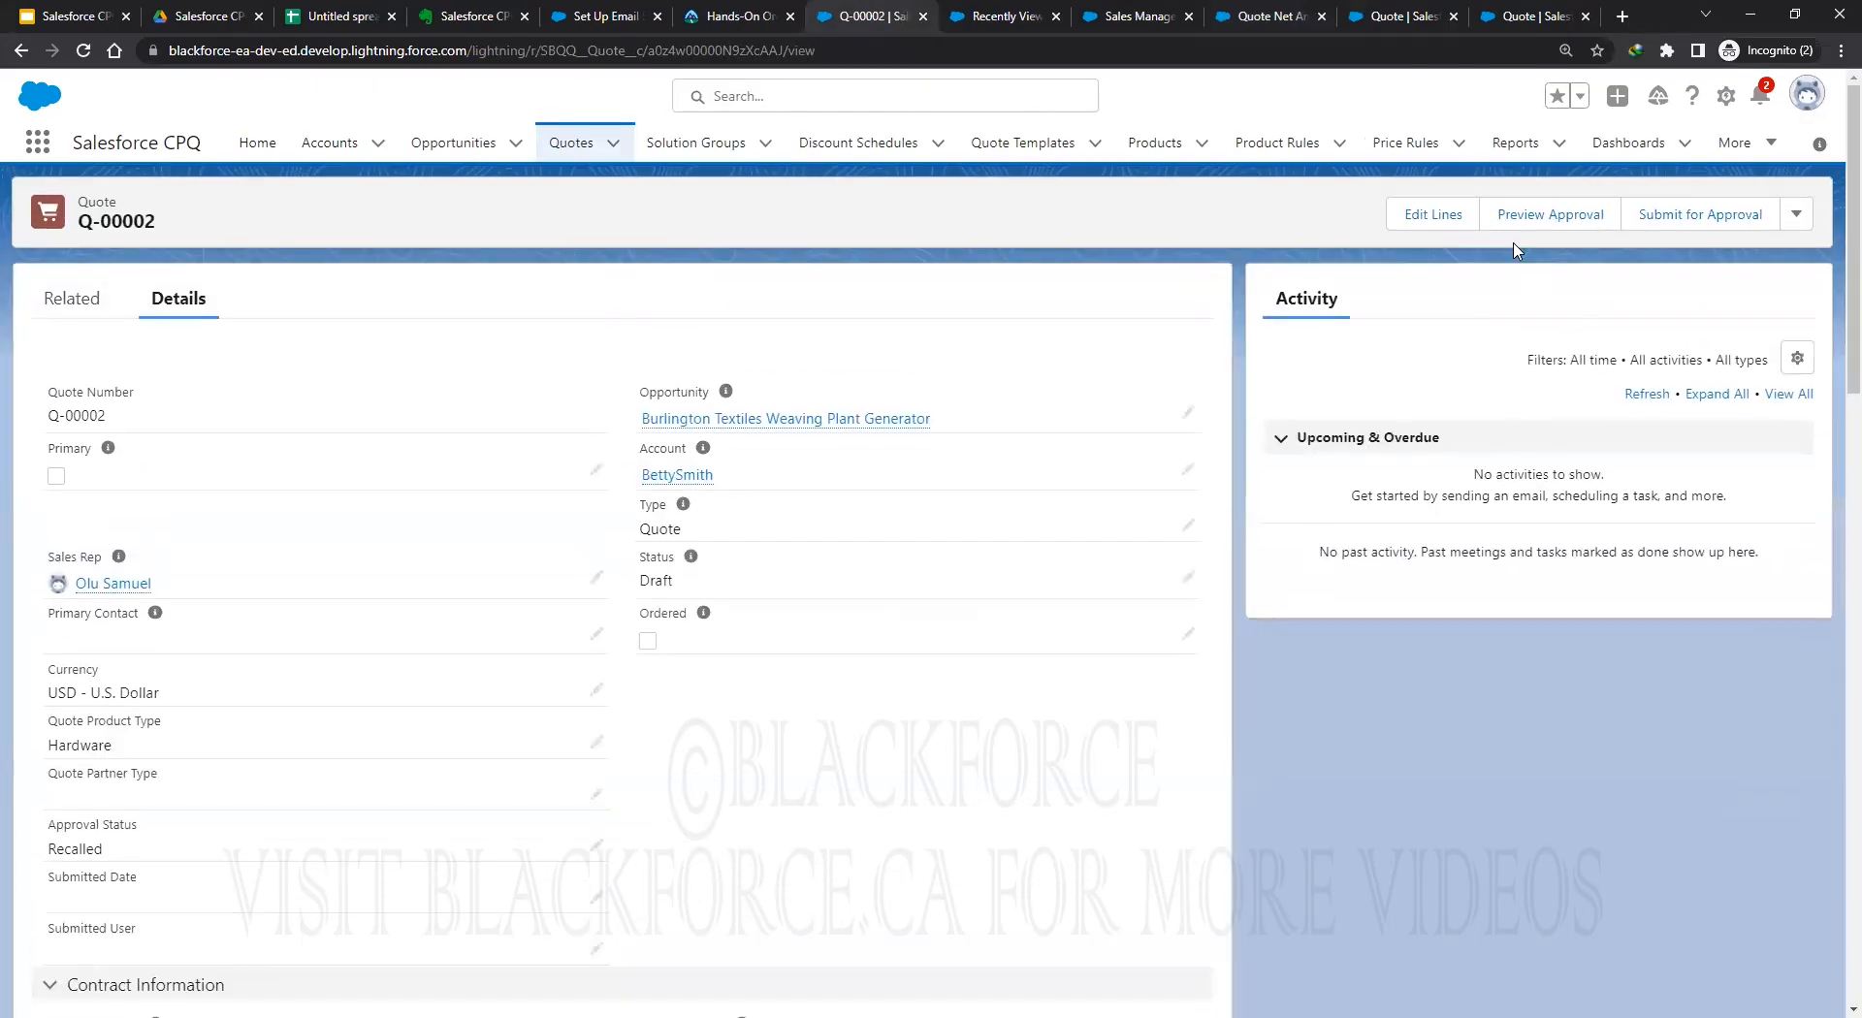
pyautogui.click(1428, 216)
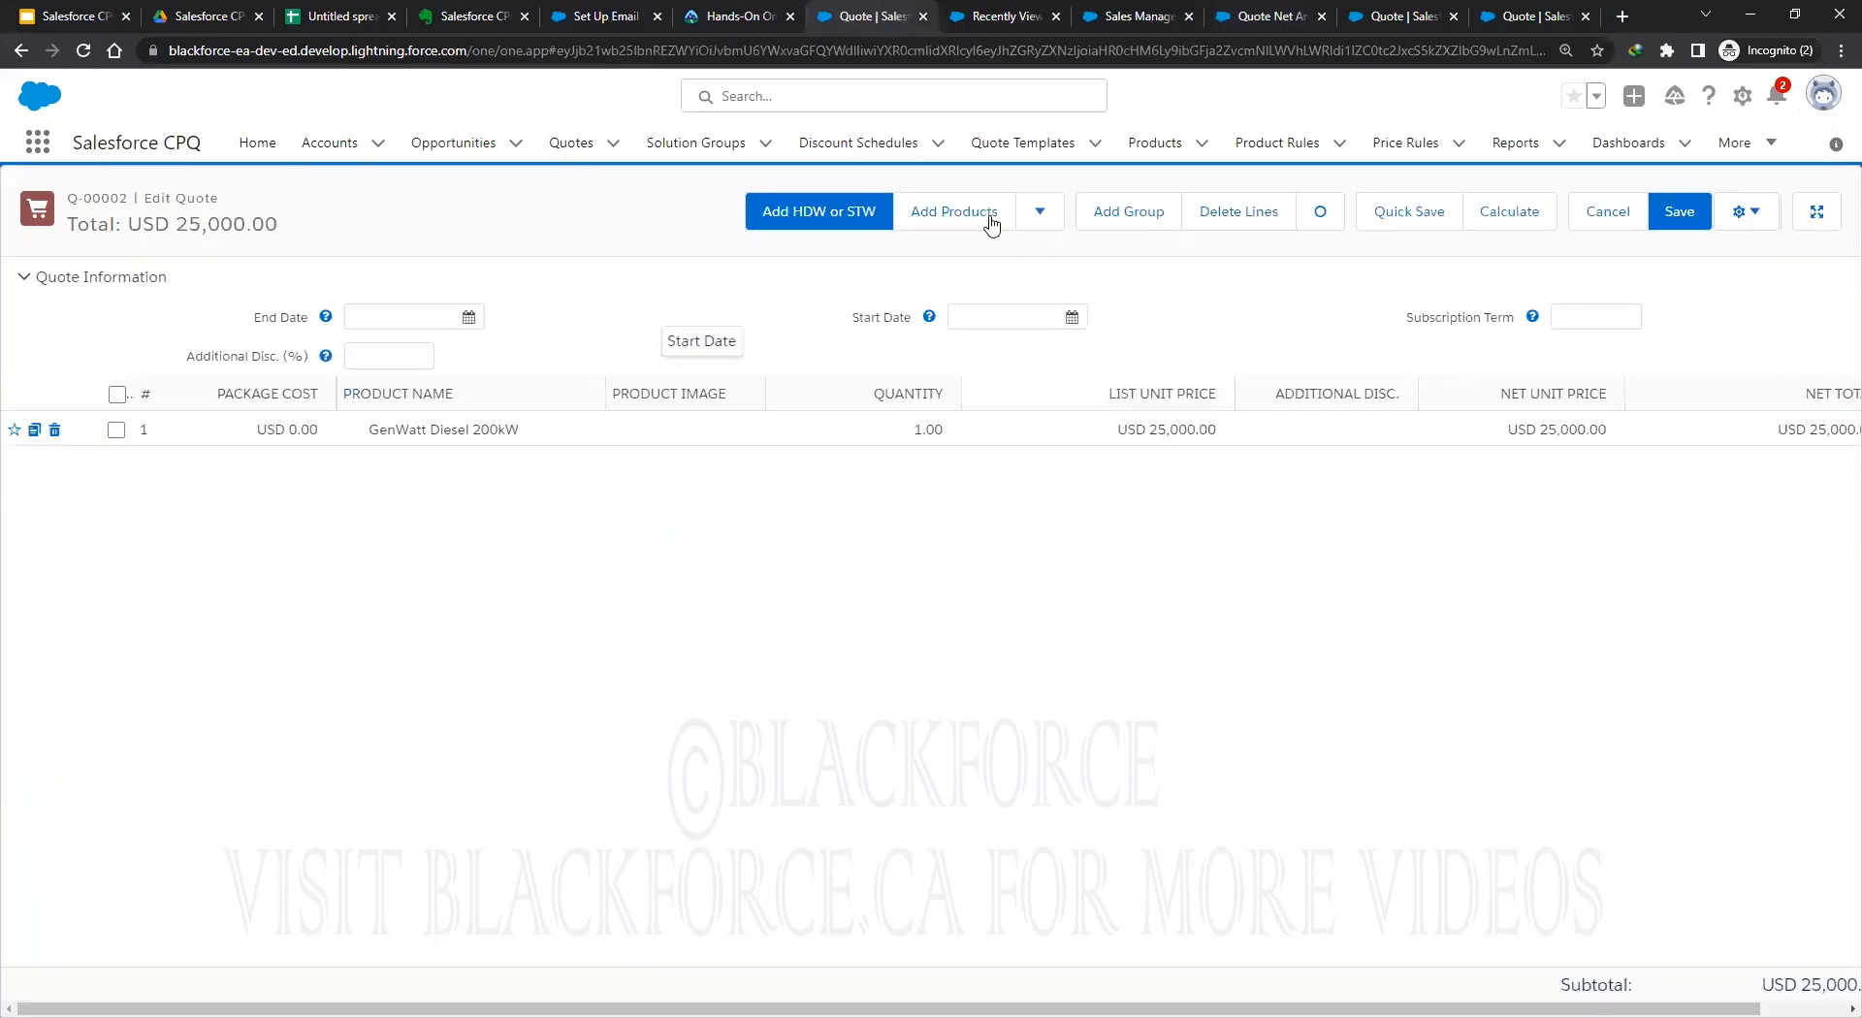
pyautogui.click(956, 216)
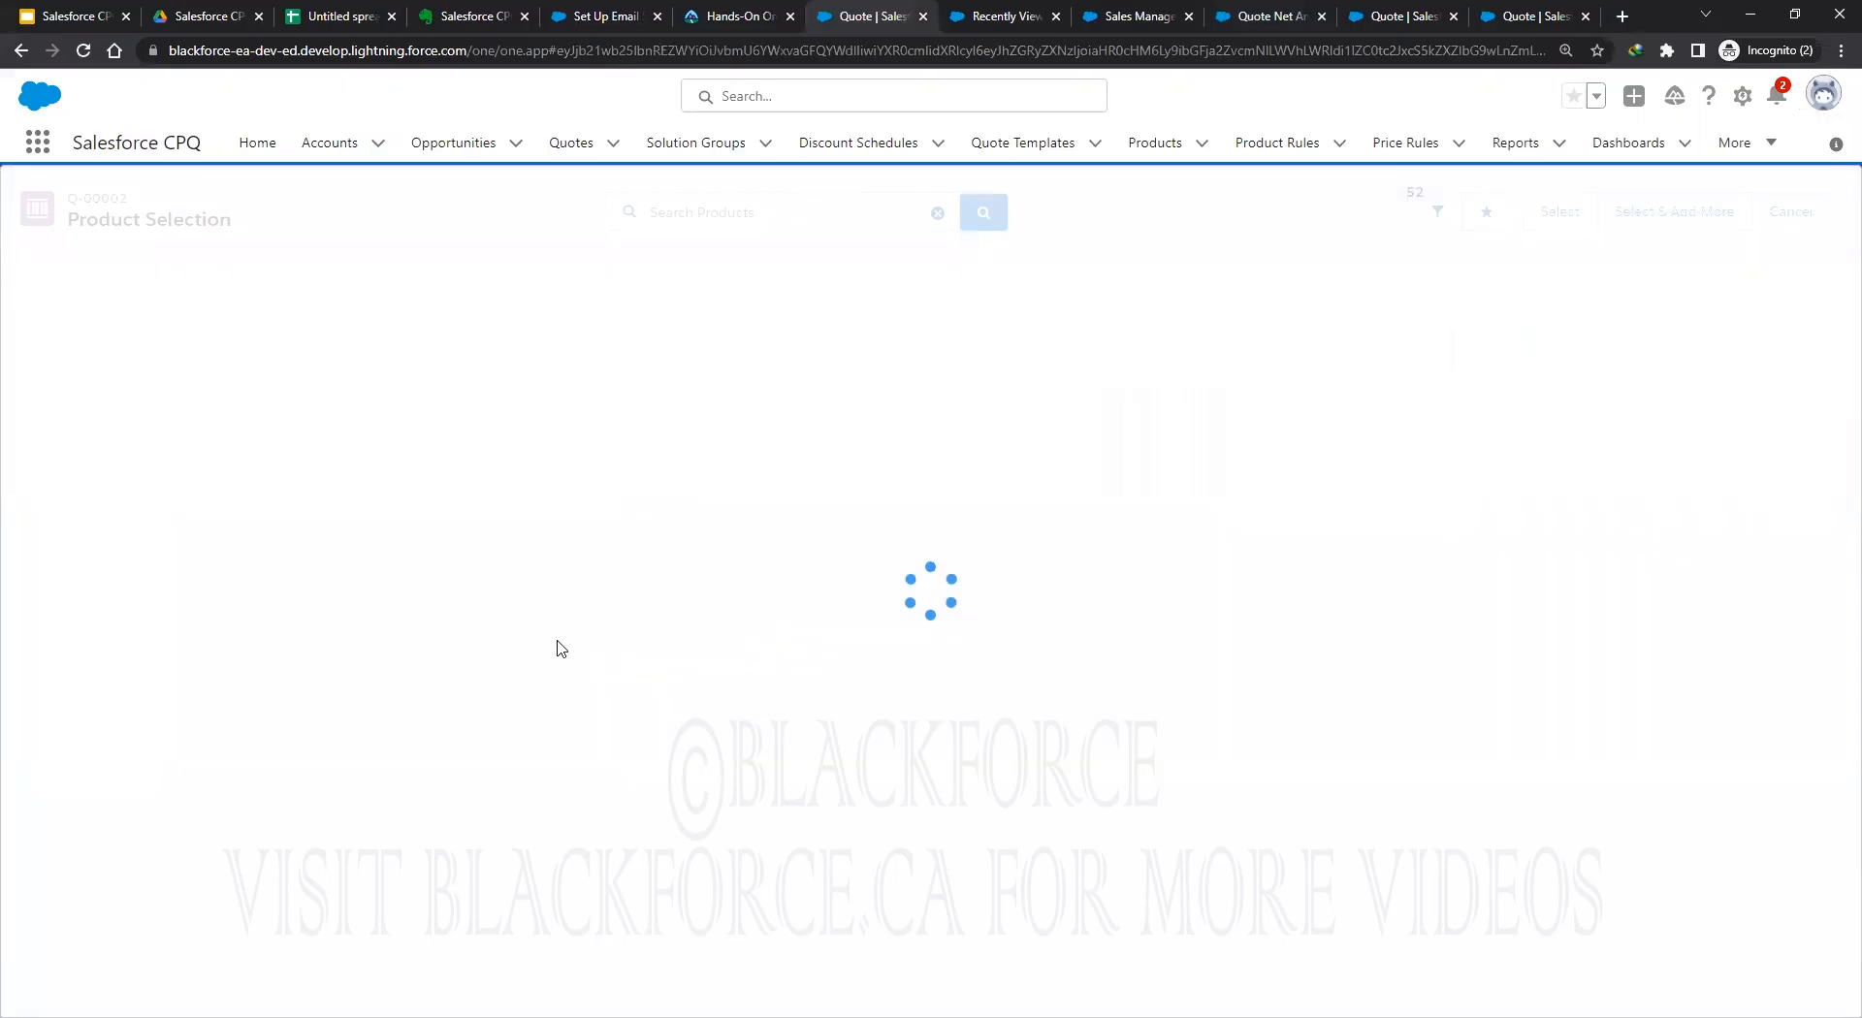
pyautogui.scroll(-1, 497, 705)
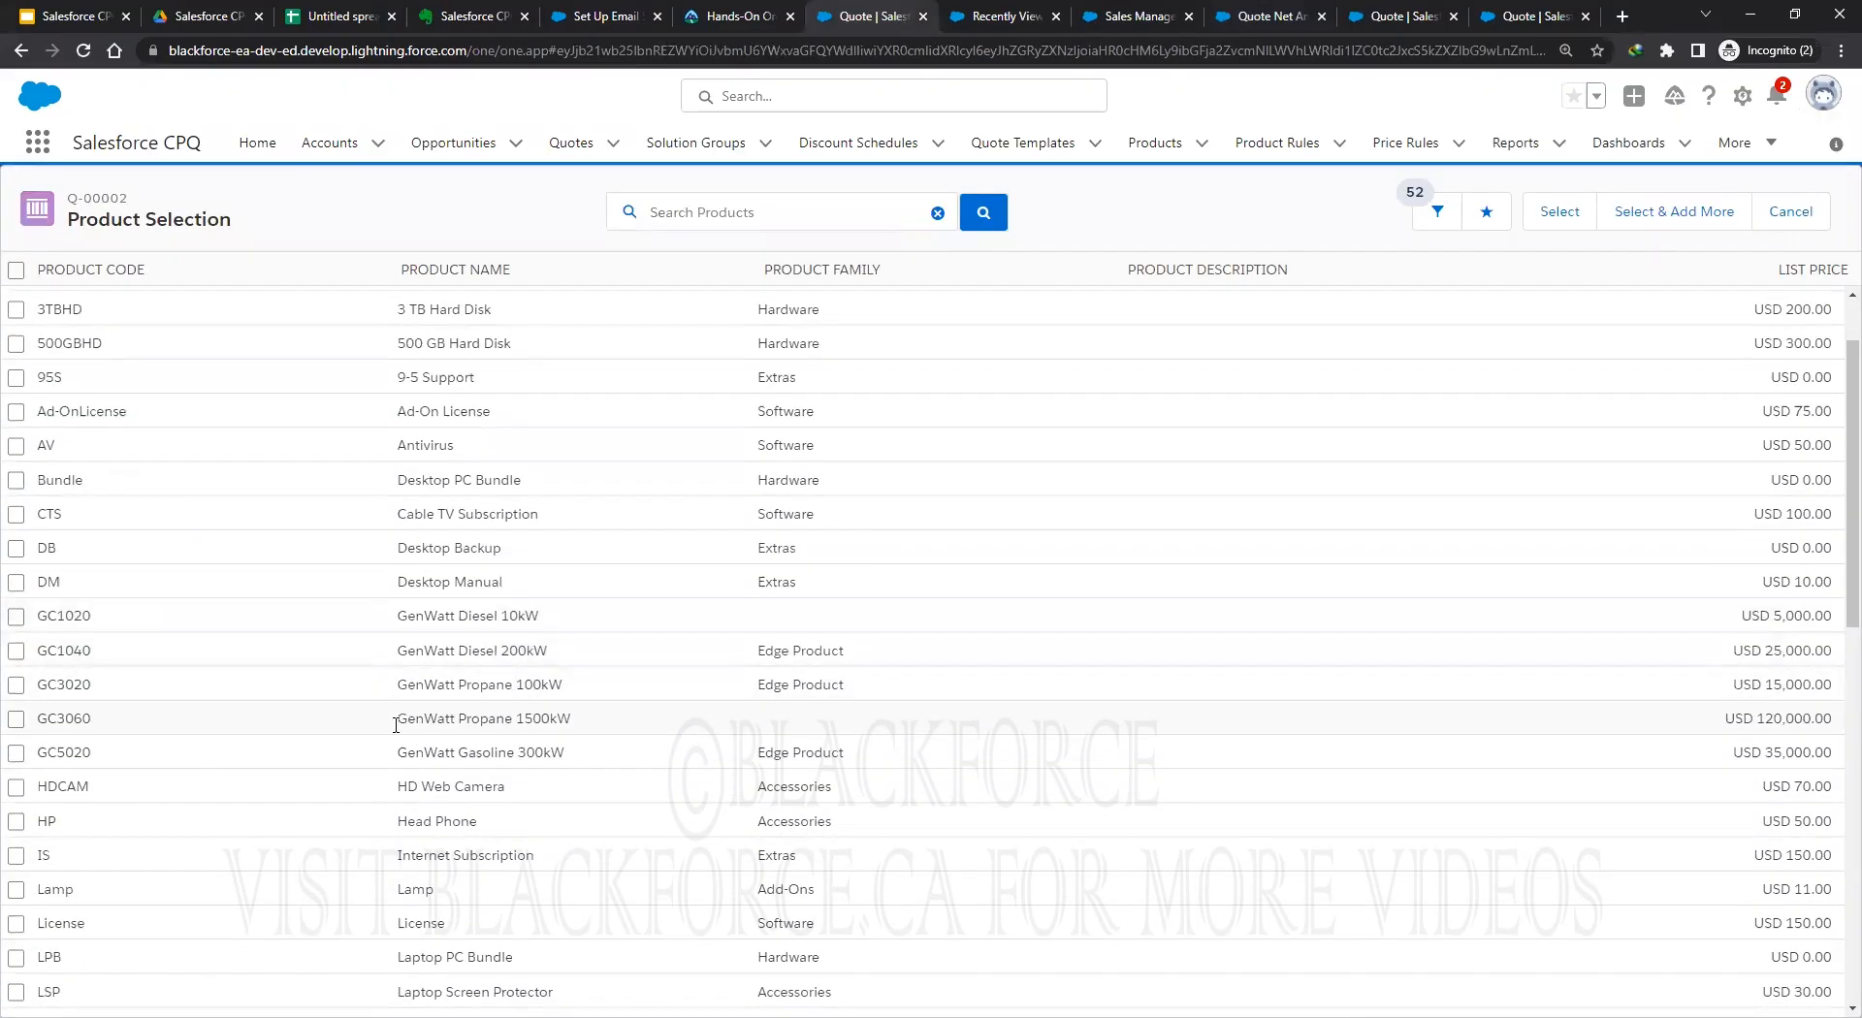
pyautogui.scroll(1, 1572, 239)
pyautogui.click(1560, 215)
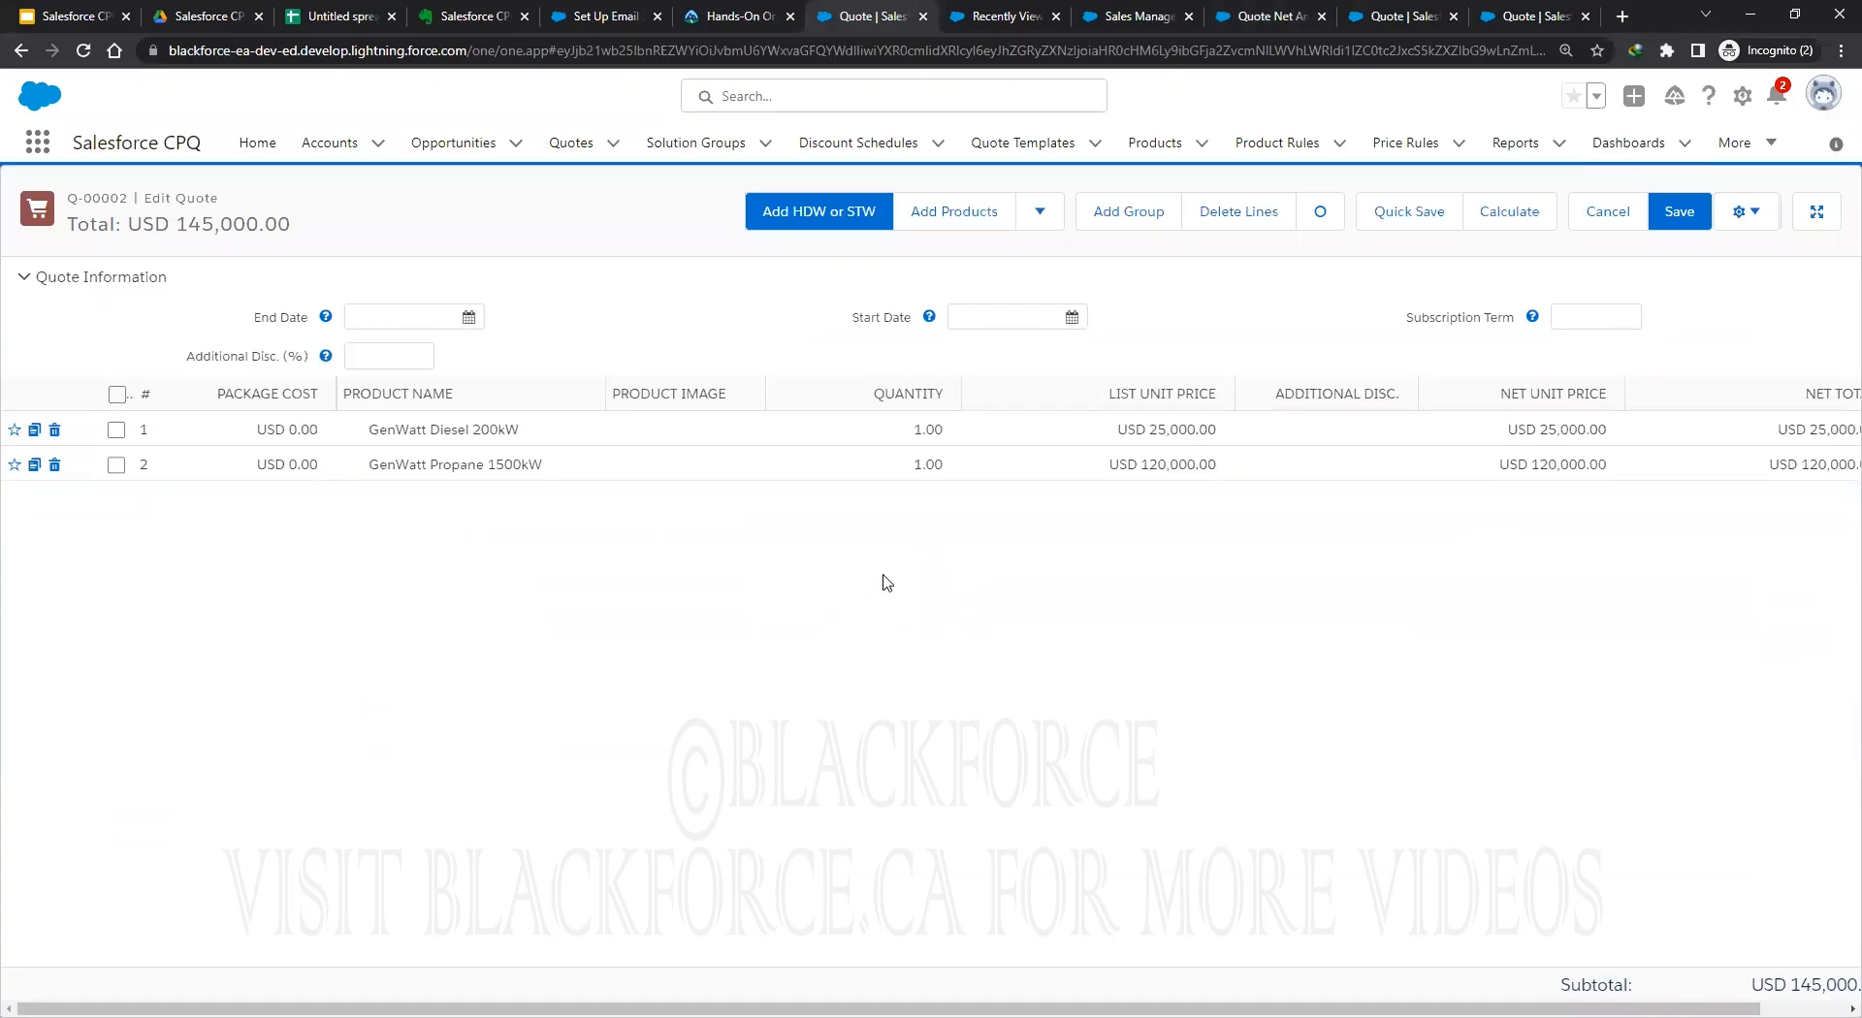
pyautogui.click(1681, 219)
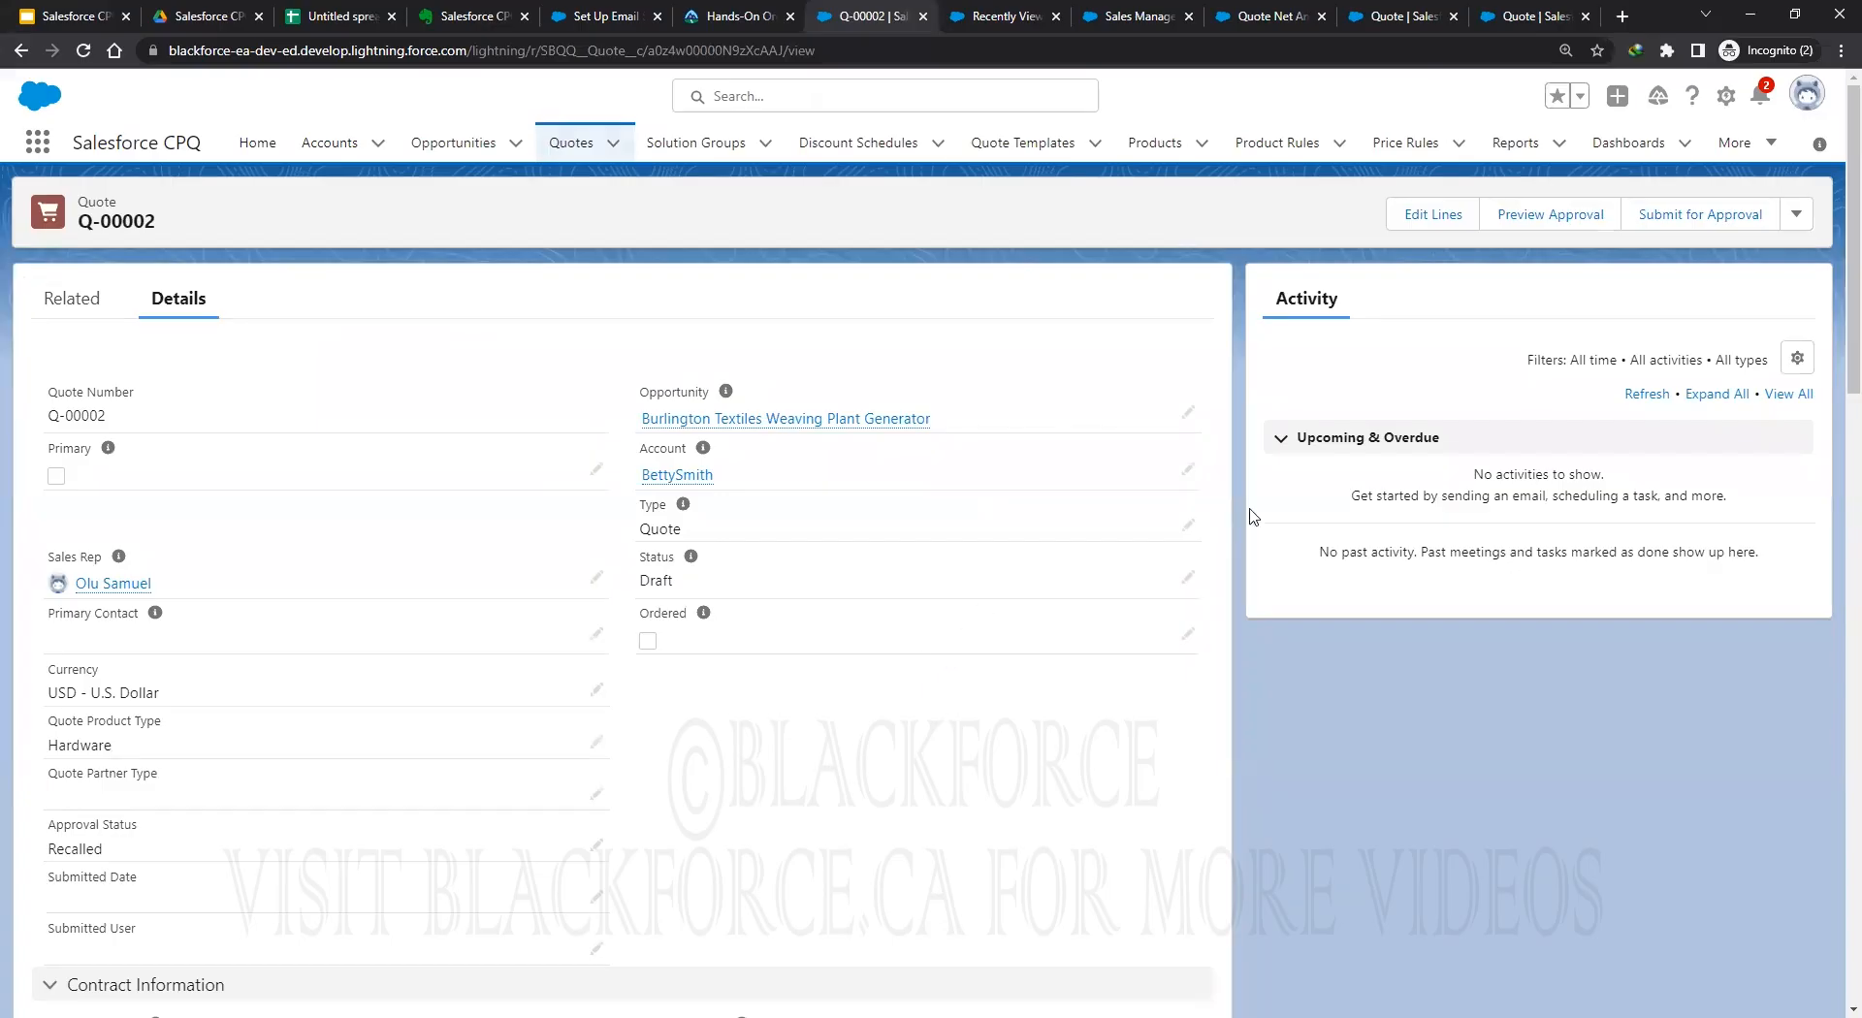
# Preview Q-00002's step 10 and 20 approvals, then submit it for approval.
pyautogui.click(1547, 223)
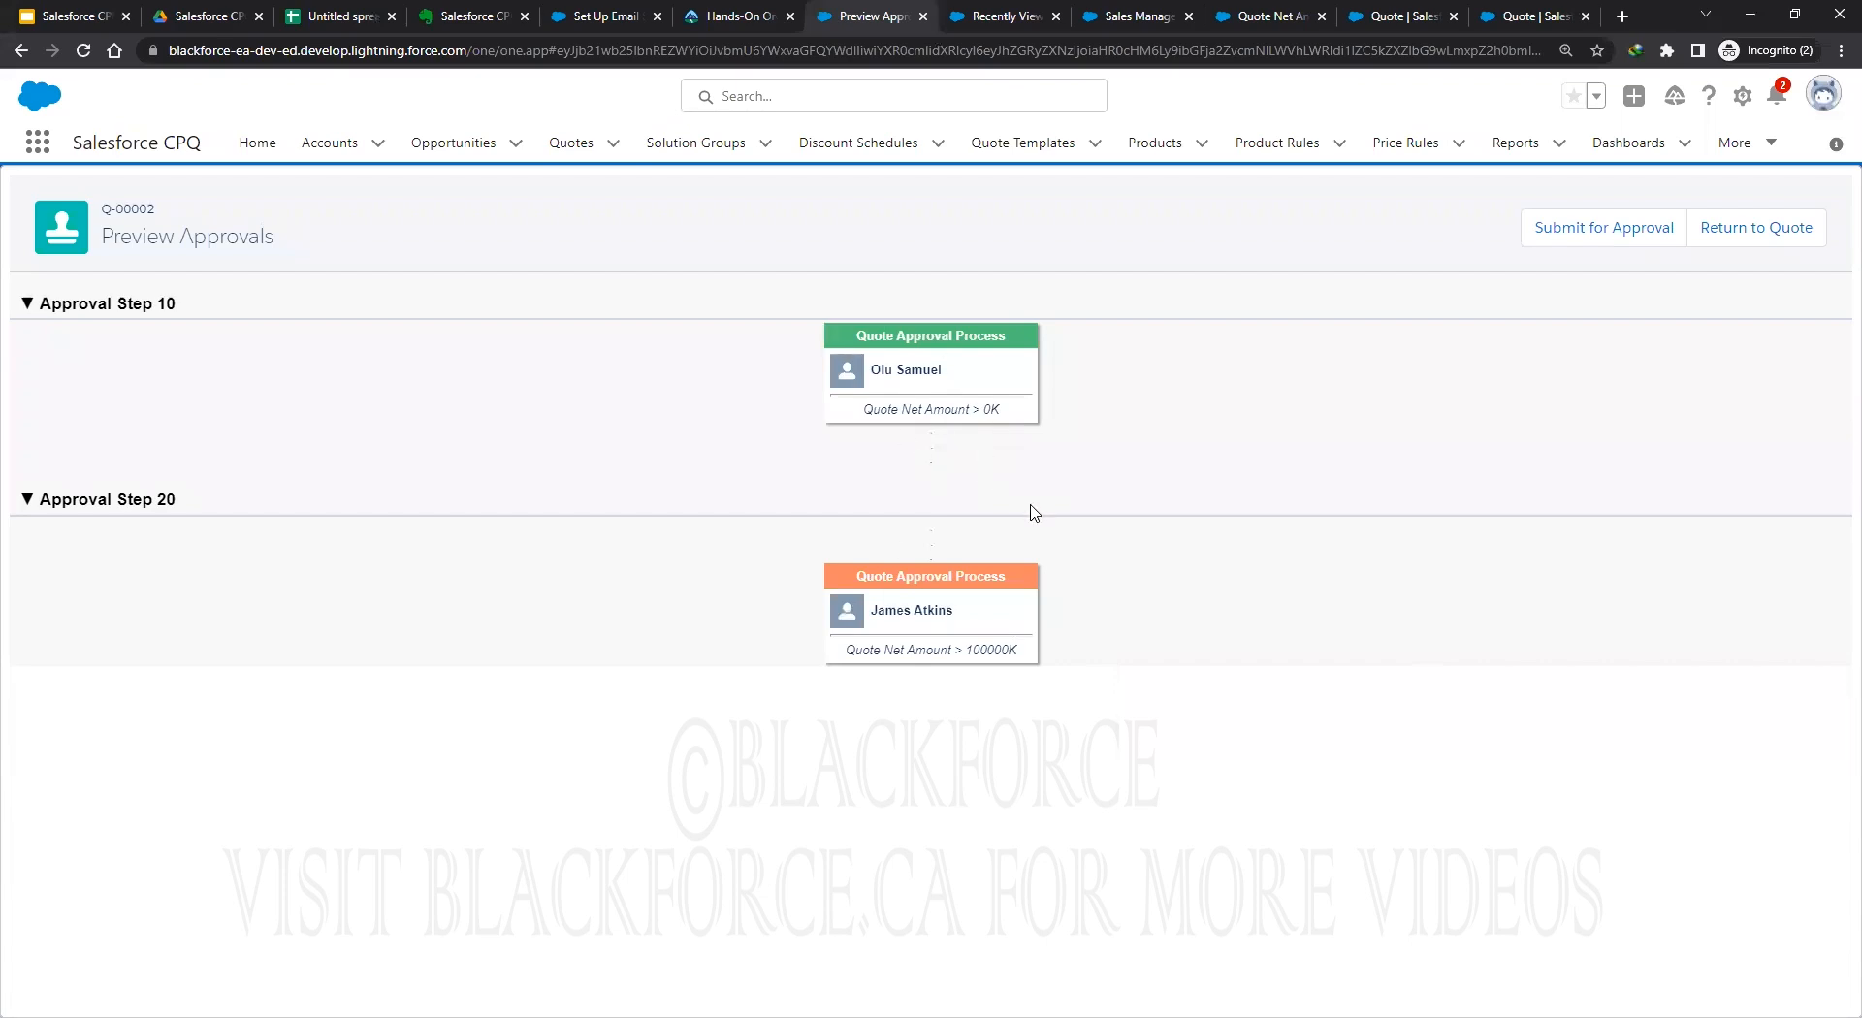
pyautogui.click(1601, 236)
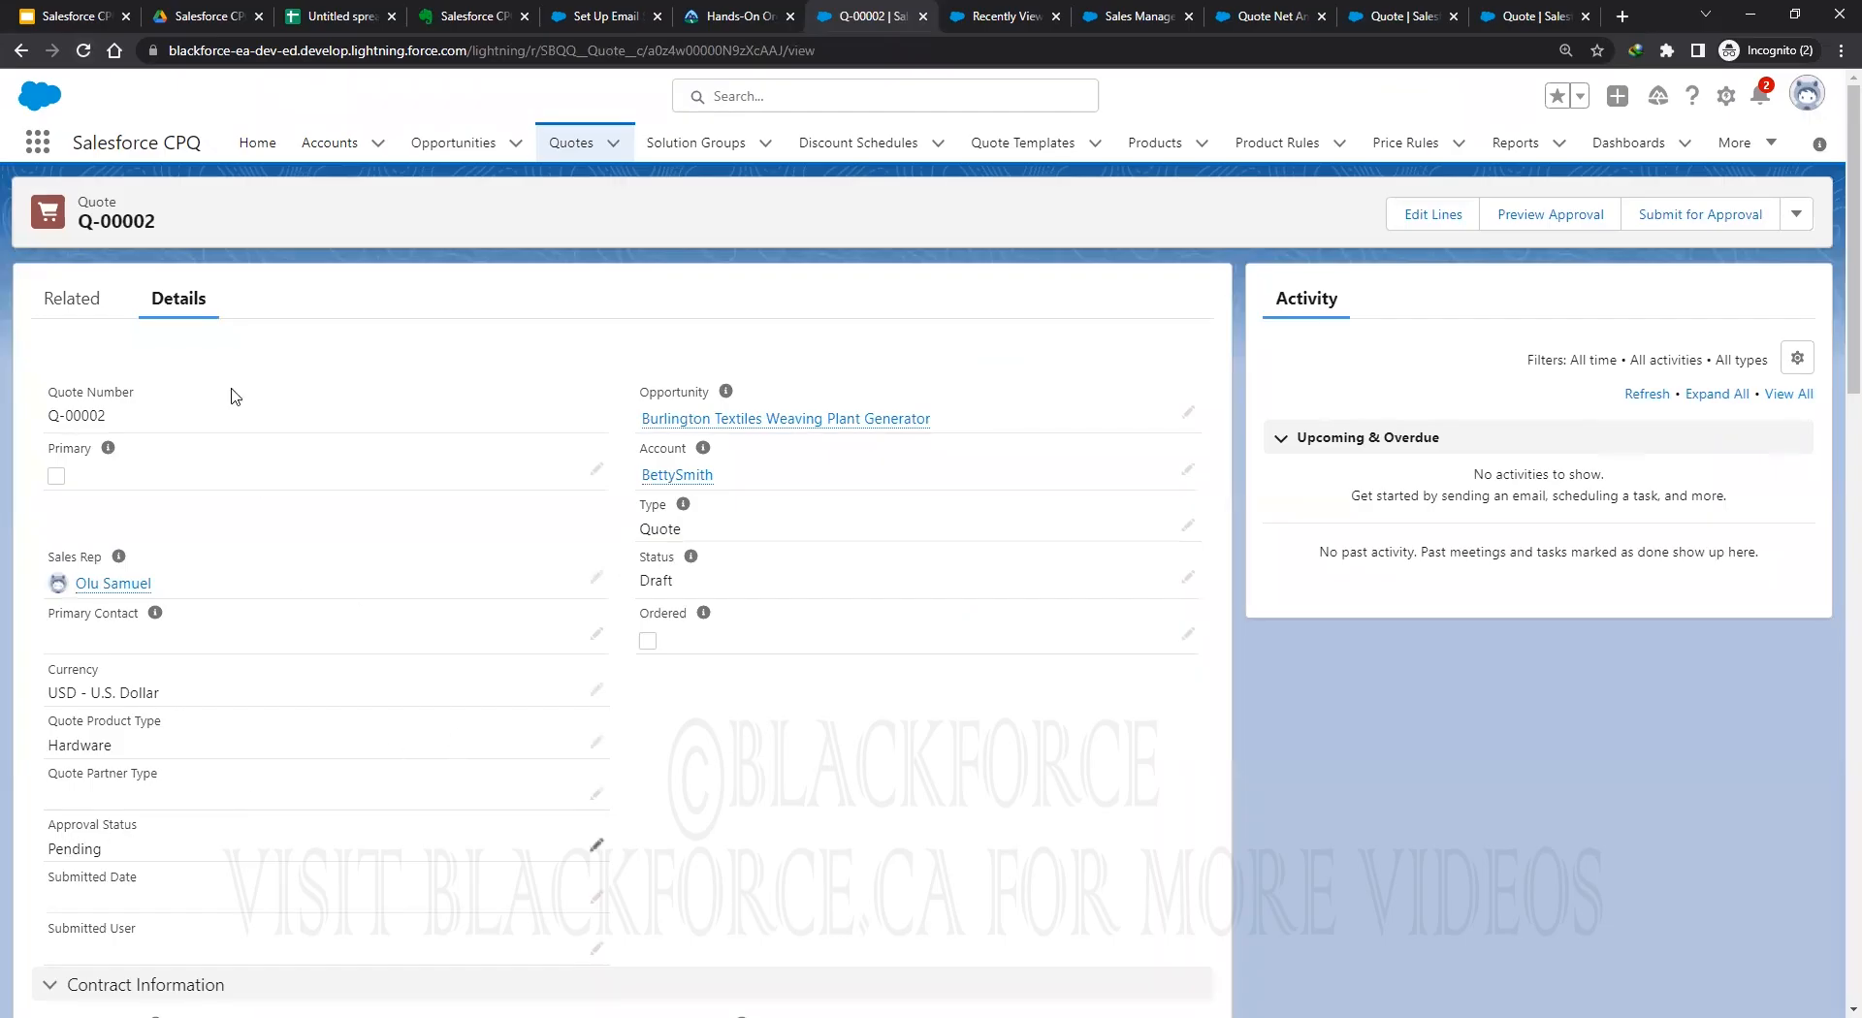
# Inspect the Approvals related-list columns in the Quote Layout, leaving them unchanged.
pyautogui.click(56, 303)
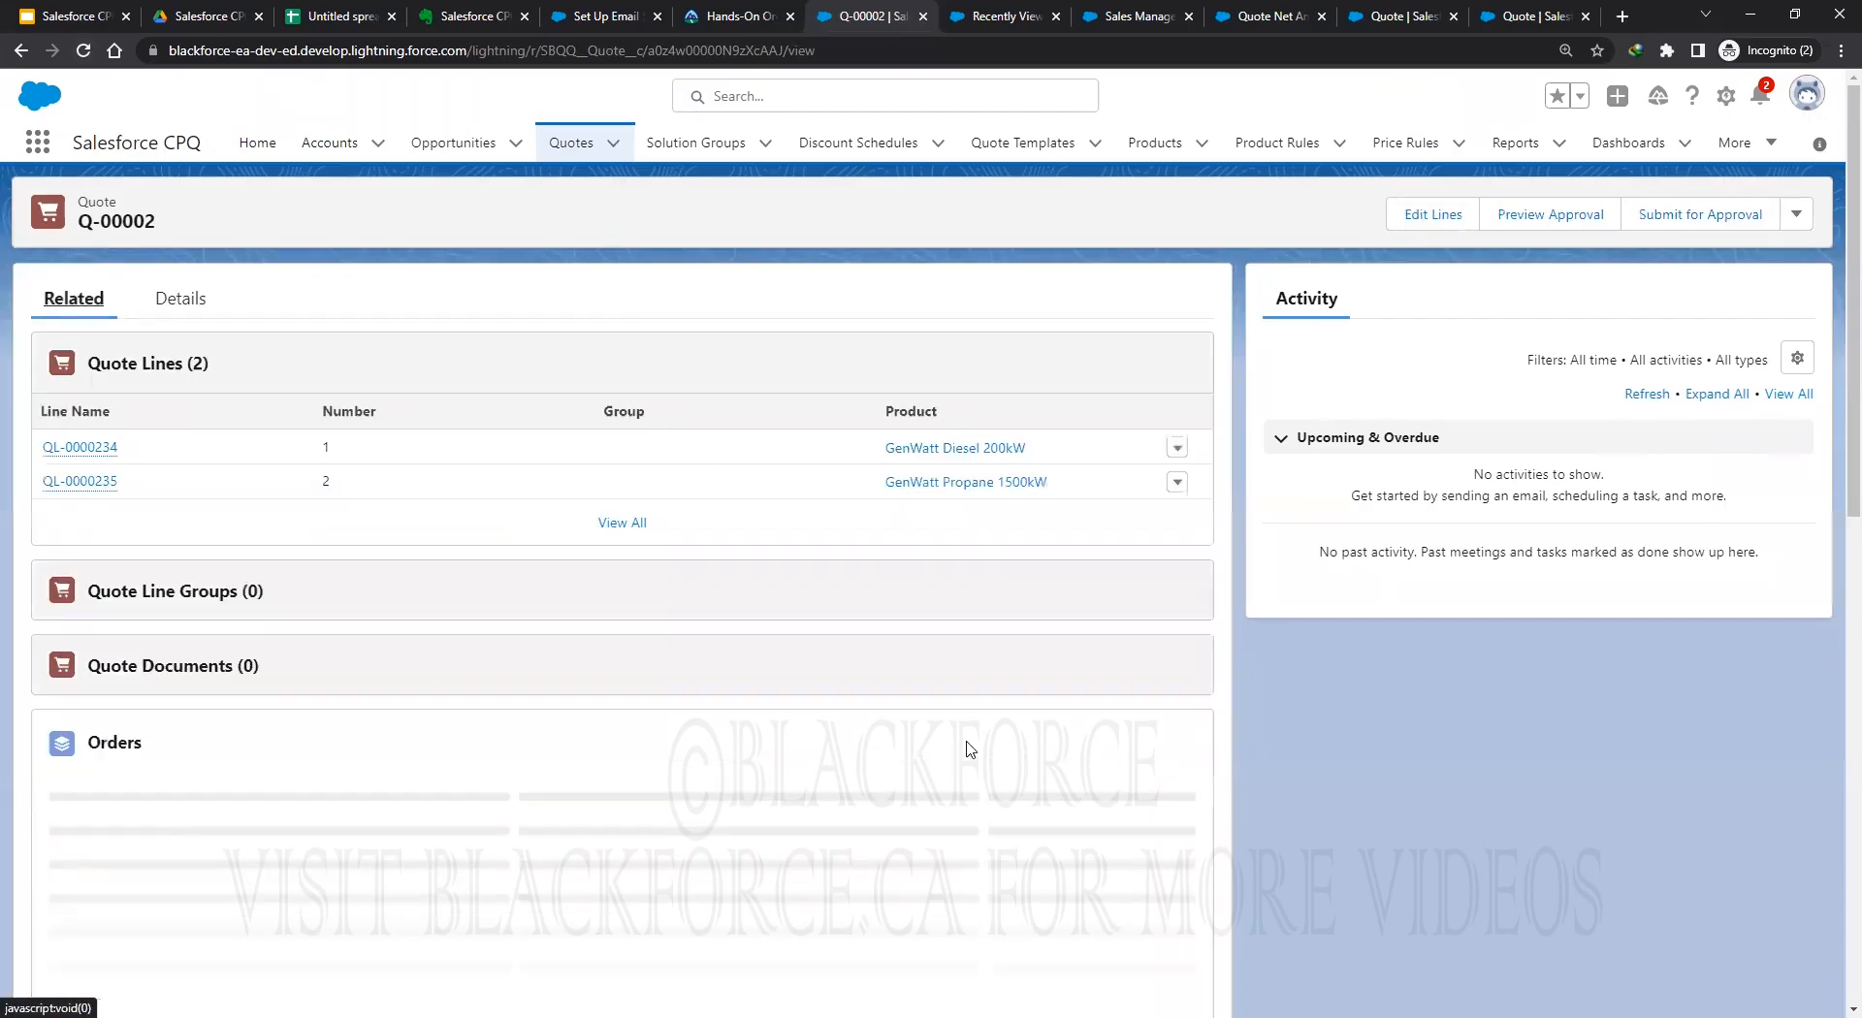
pyautogui.scroll(-3, 981, 744)
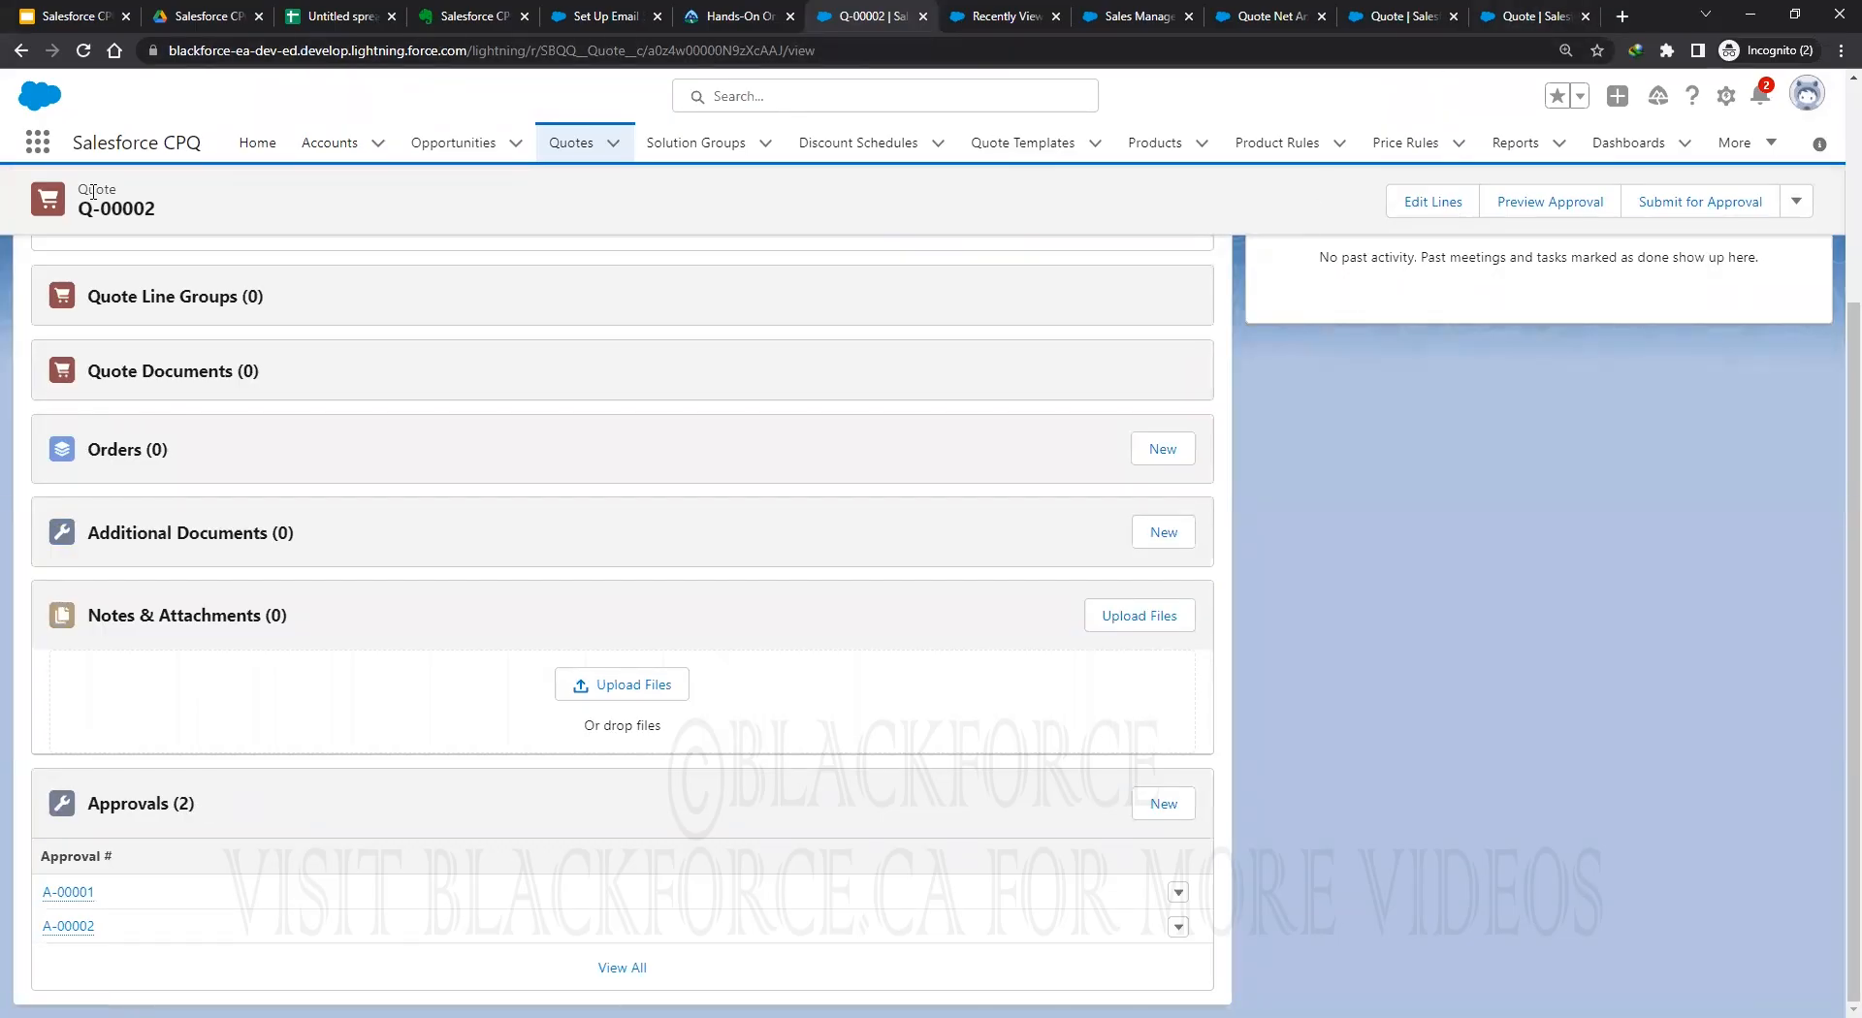
pyautogui.click(1522, 19)
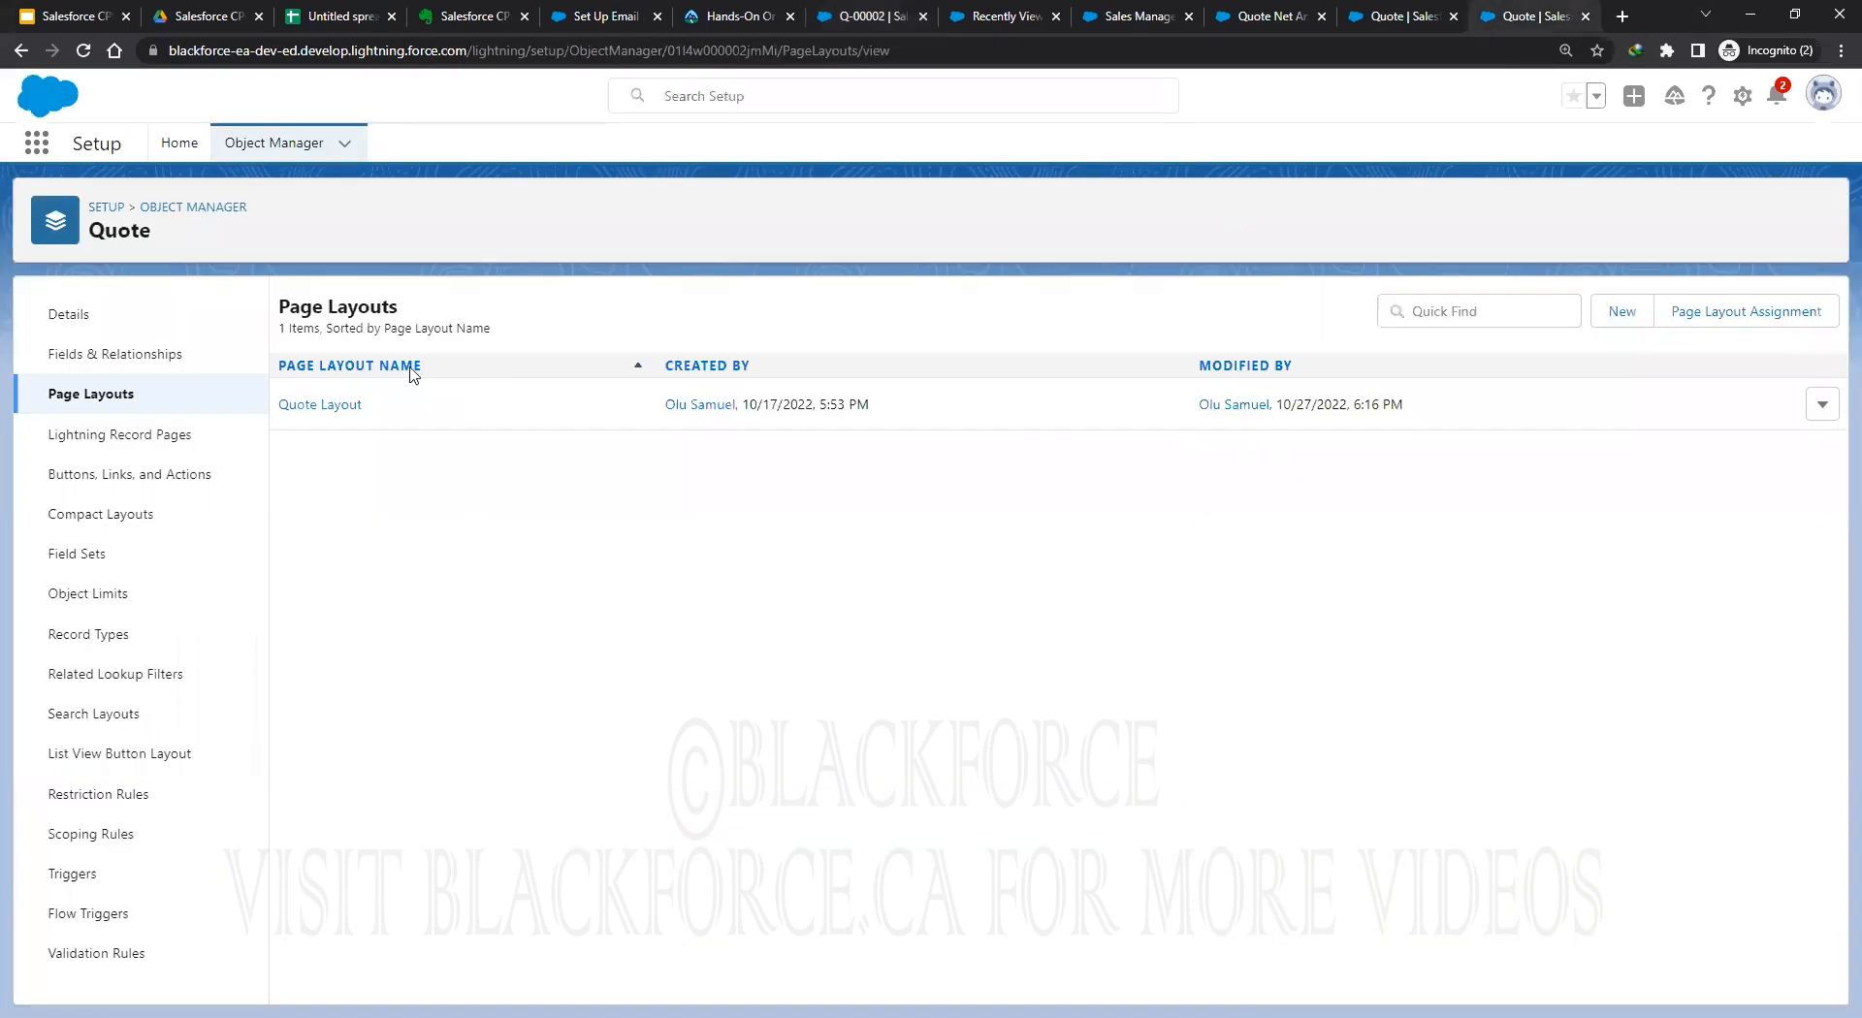
pyautogui.click(311, 405)
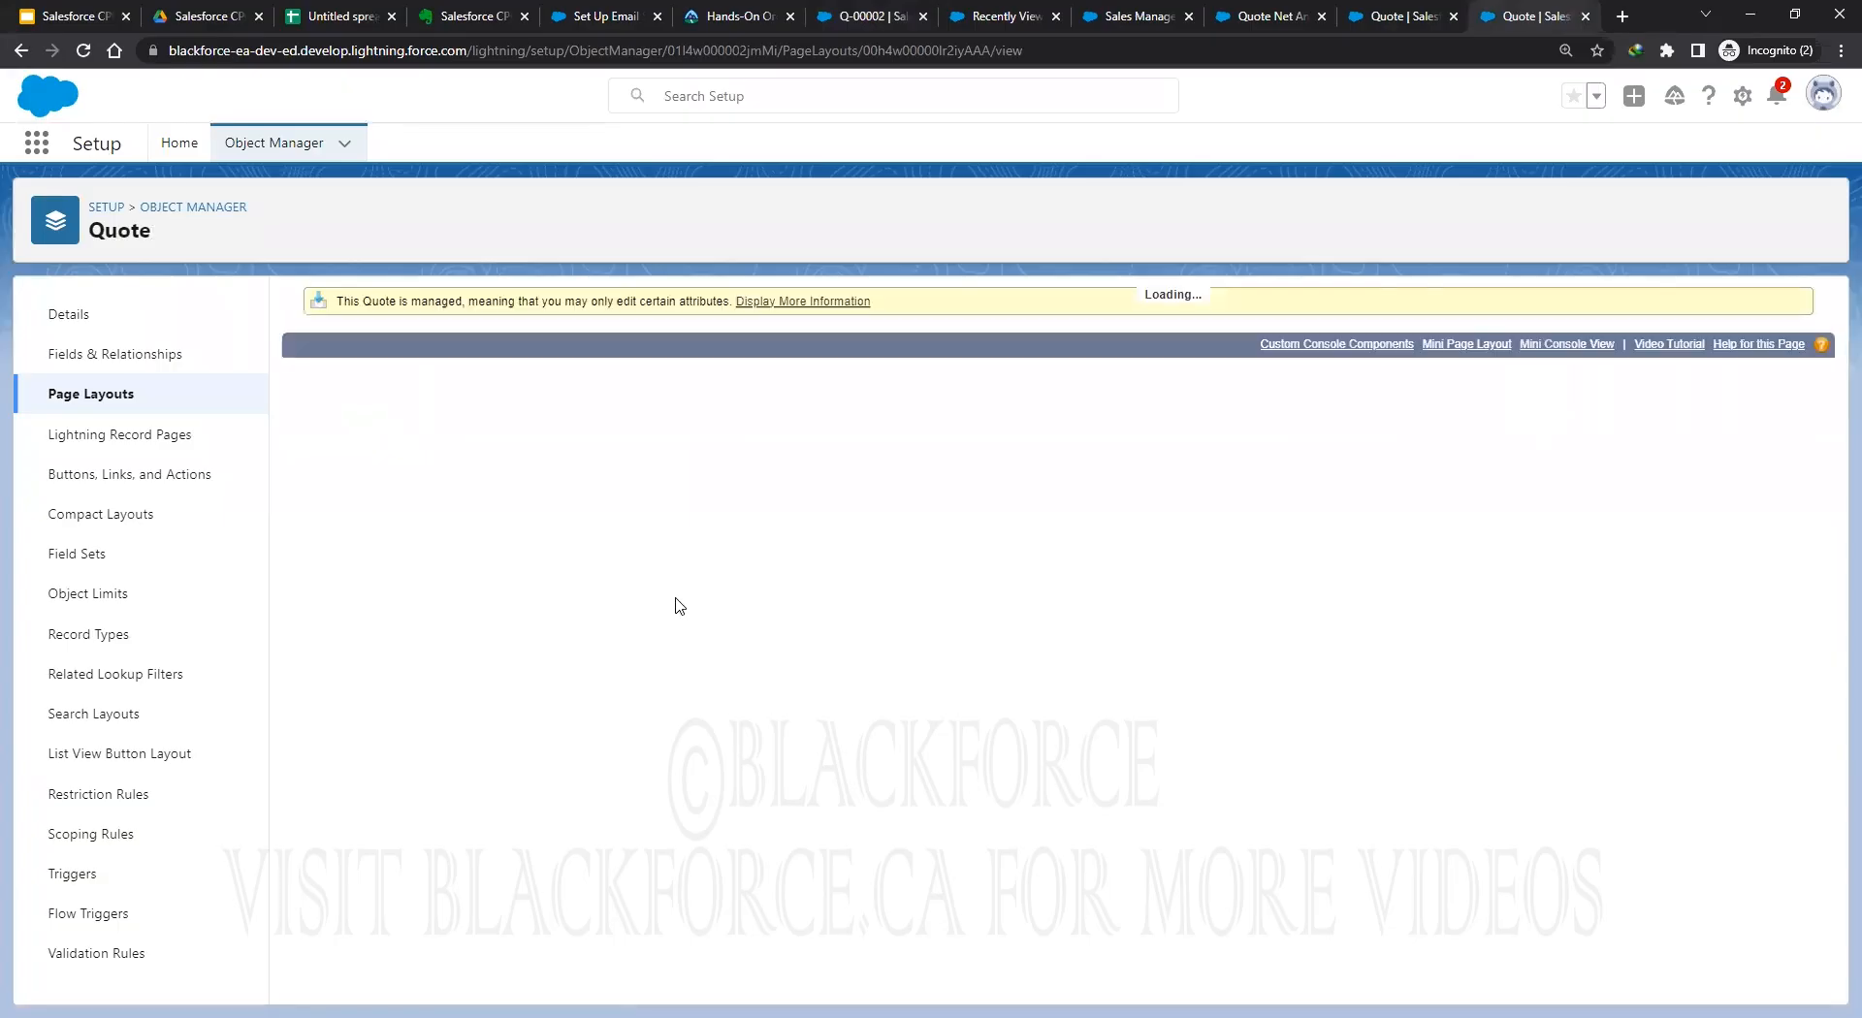
pyautogui.click(379, 509)
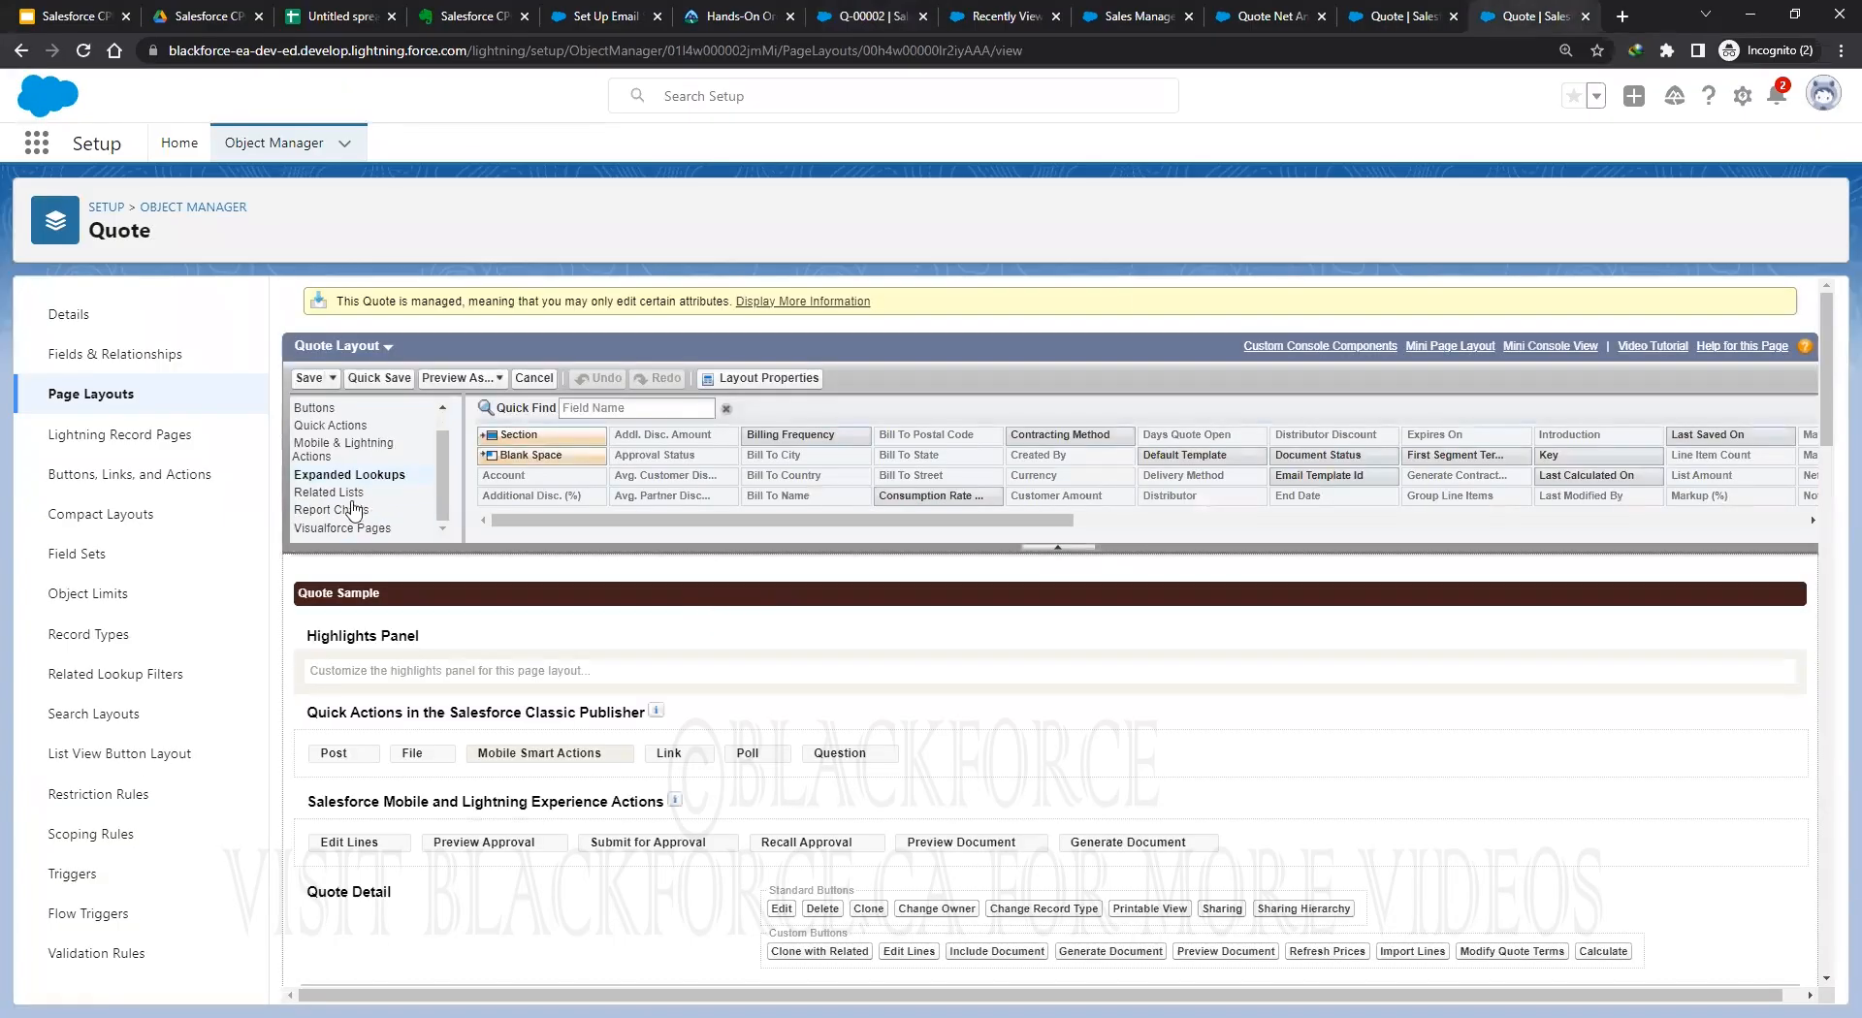
pyautogui.scroll(-5, 934, 750)
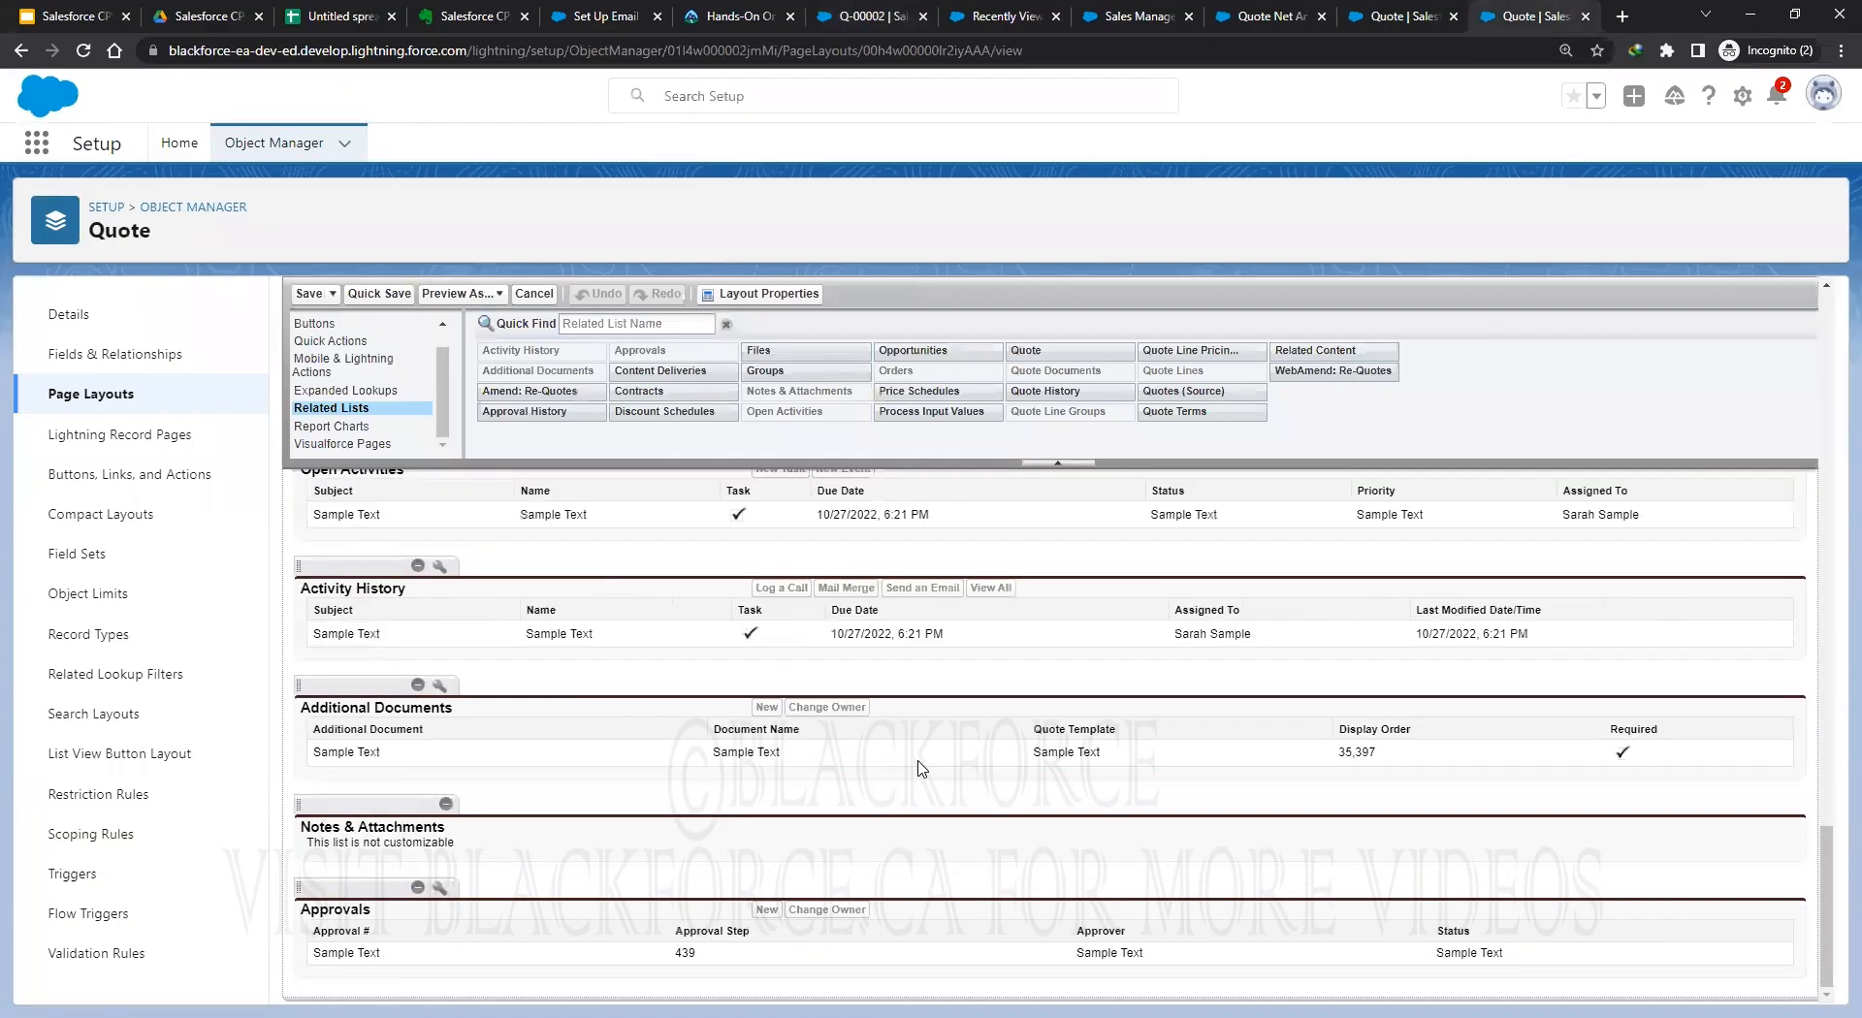
pyautogui.click(439, 888)
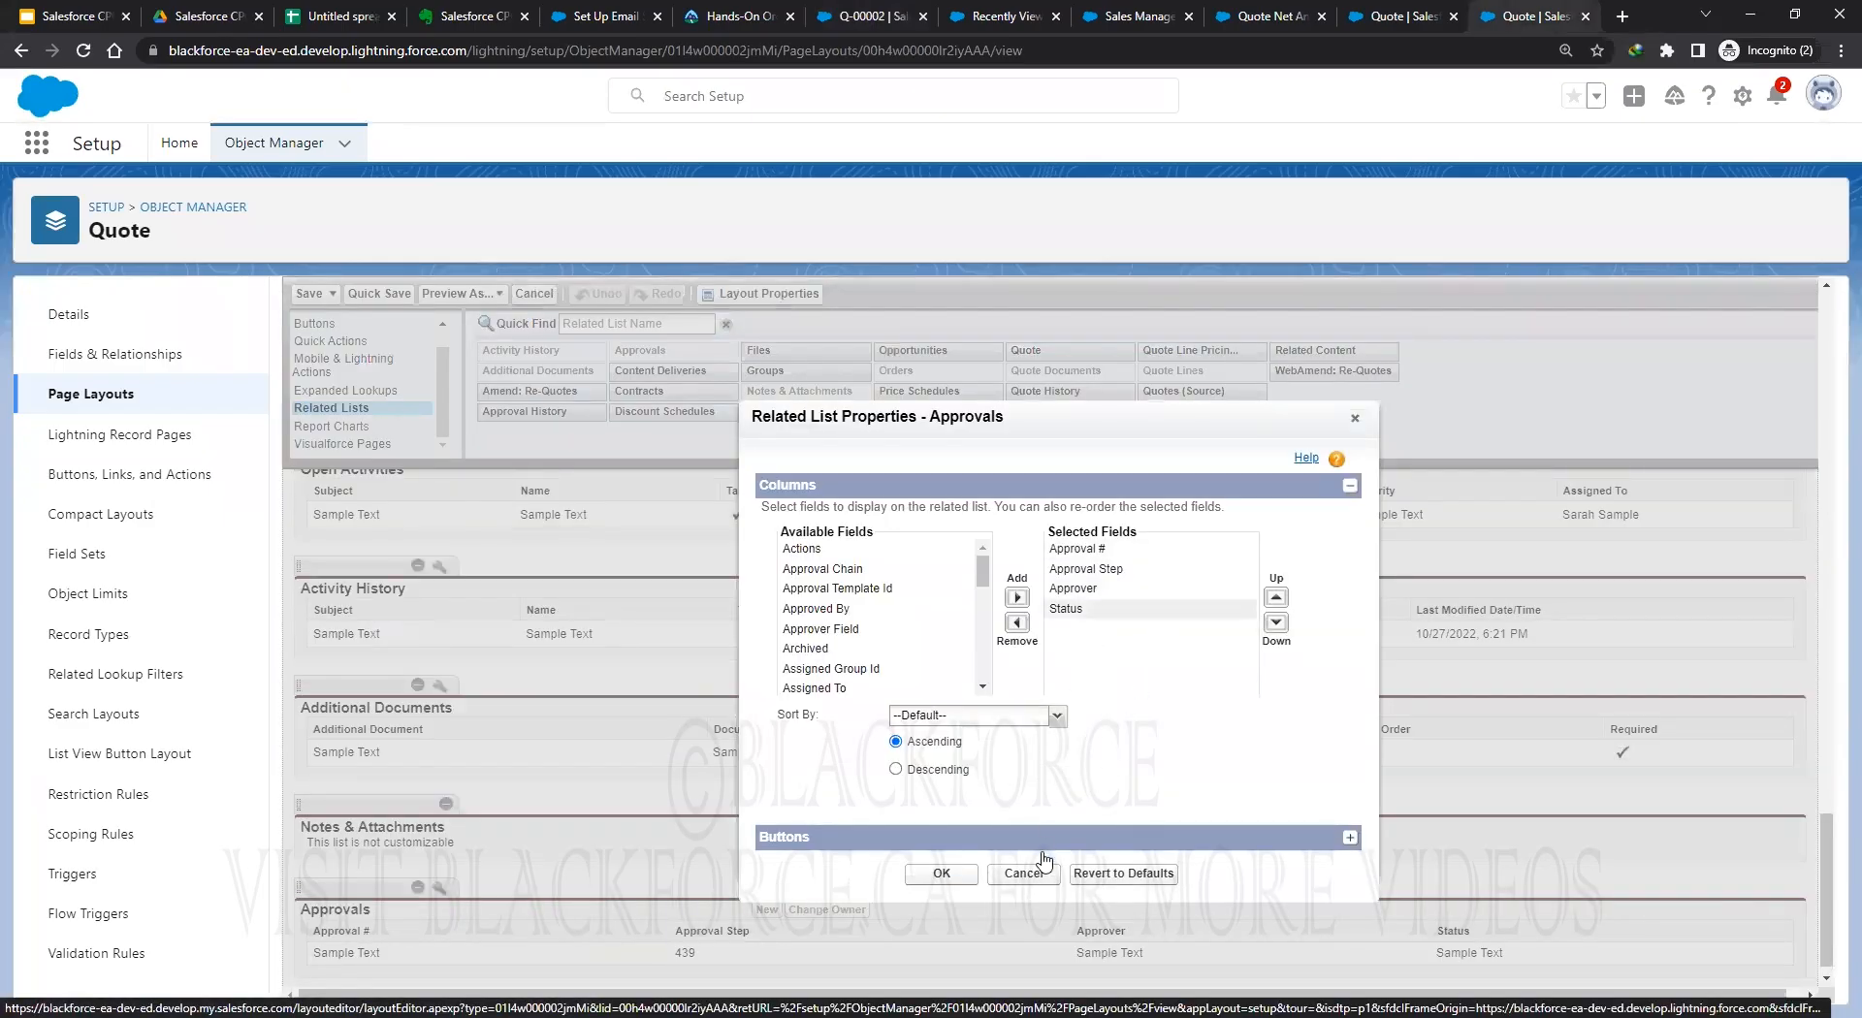
pyautogui.click(1020, 872)
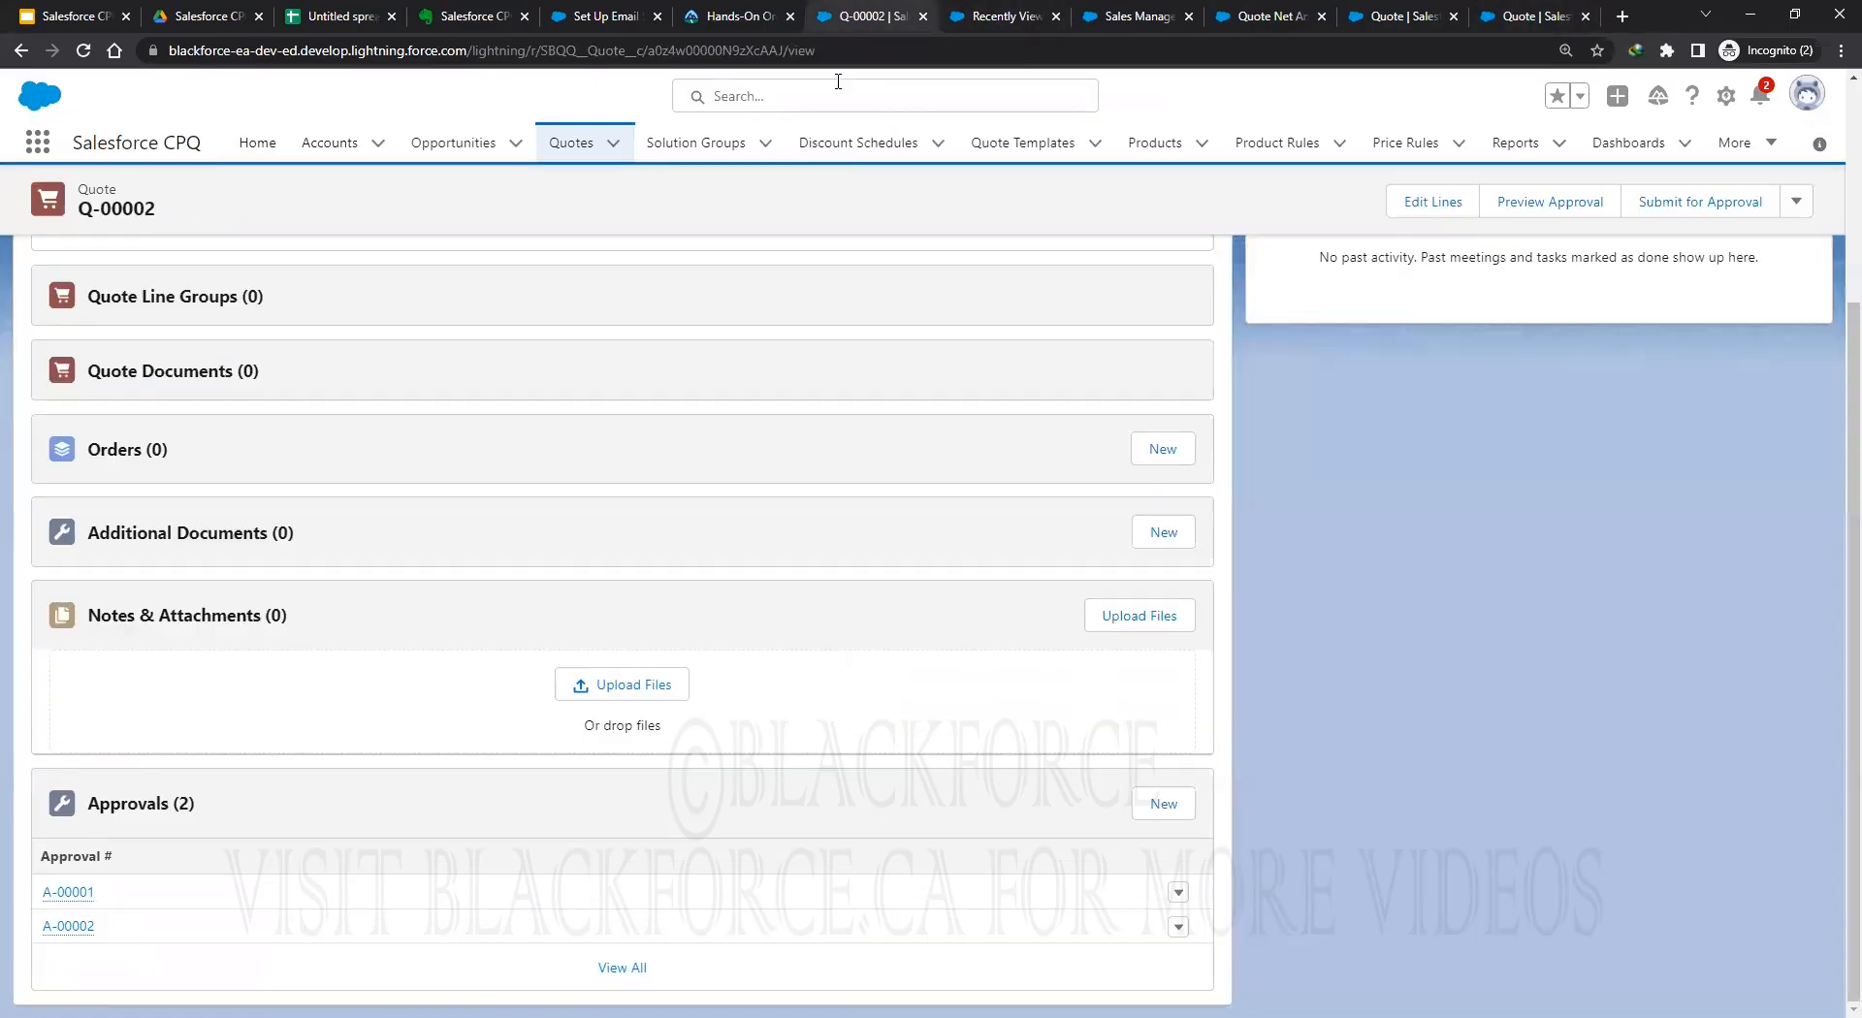
# Reload Q-00002 and view its related lists showing approvals A-00001 and A-00002.
pyautogui.click(858, 17)
pyautogui.click(83, 53)
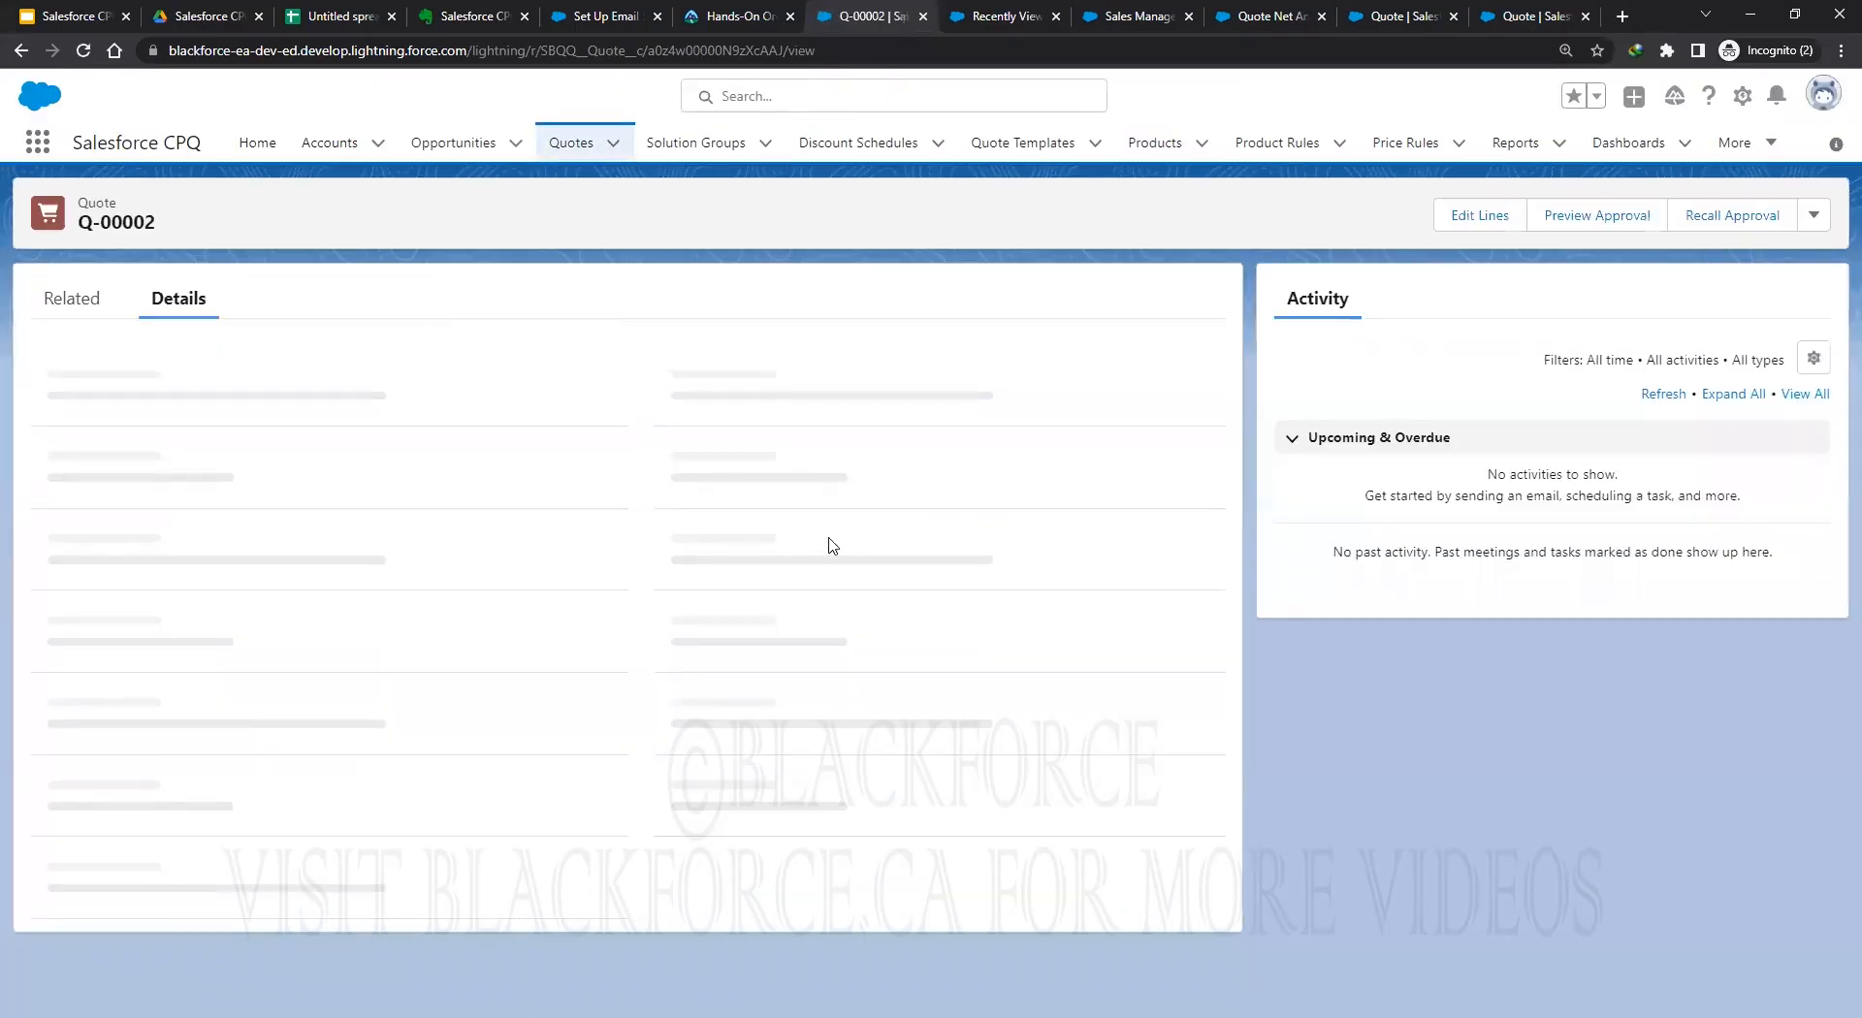
pyautogui.click(70, 298)
pyautogui.scroll(-6, 1037, 693)
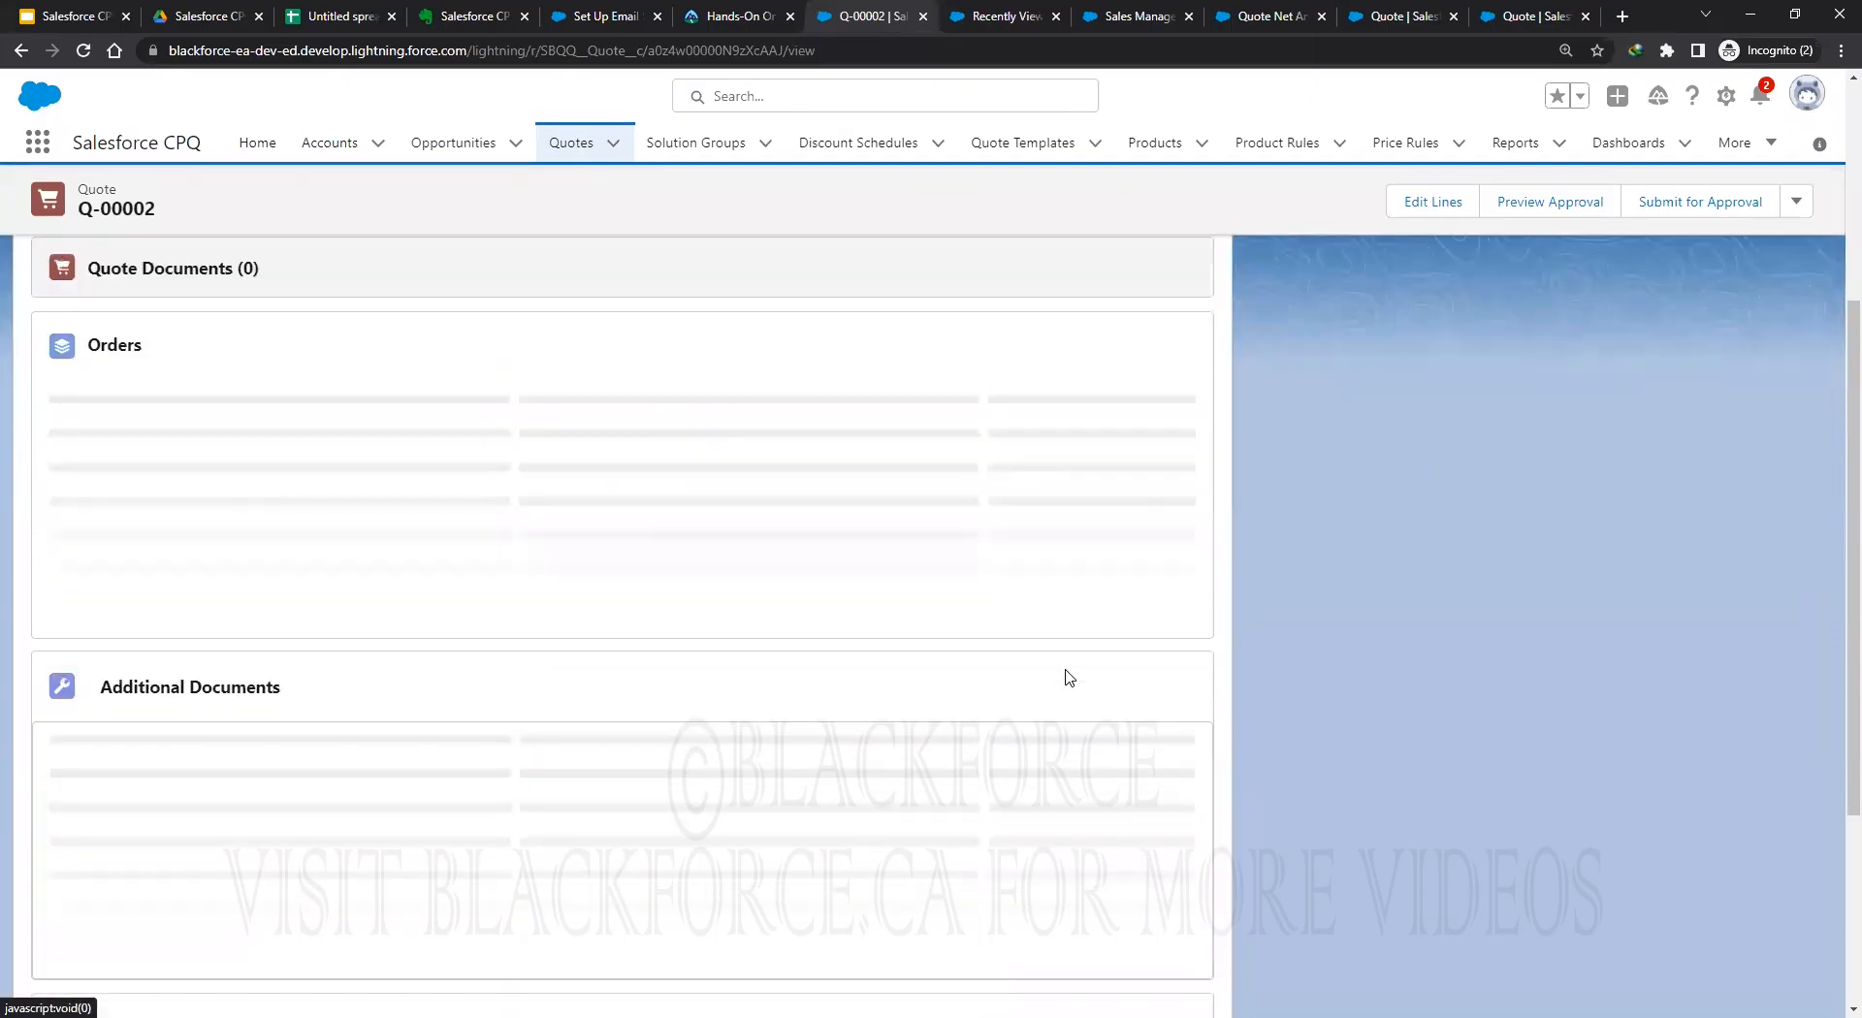
# Review Sales Manager step 10 Requested and Director step 20 Assigned, then open Sales Manager record.
pyautogui.scroll(-1, 1065, 671)
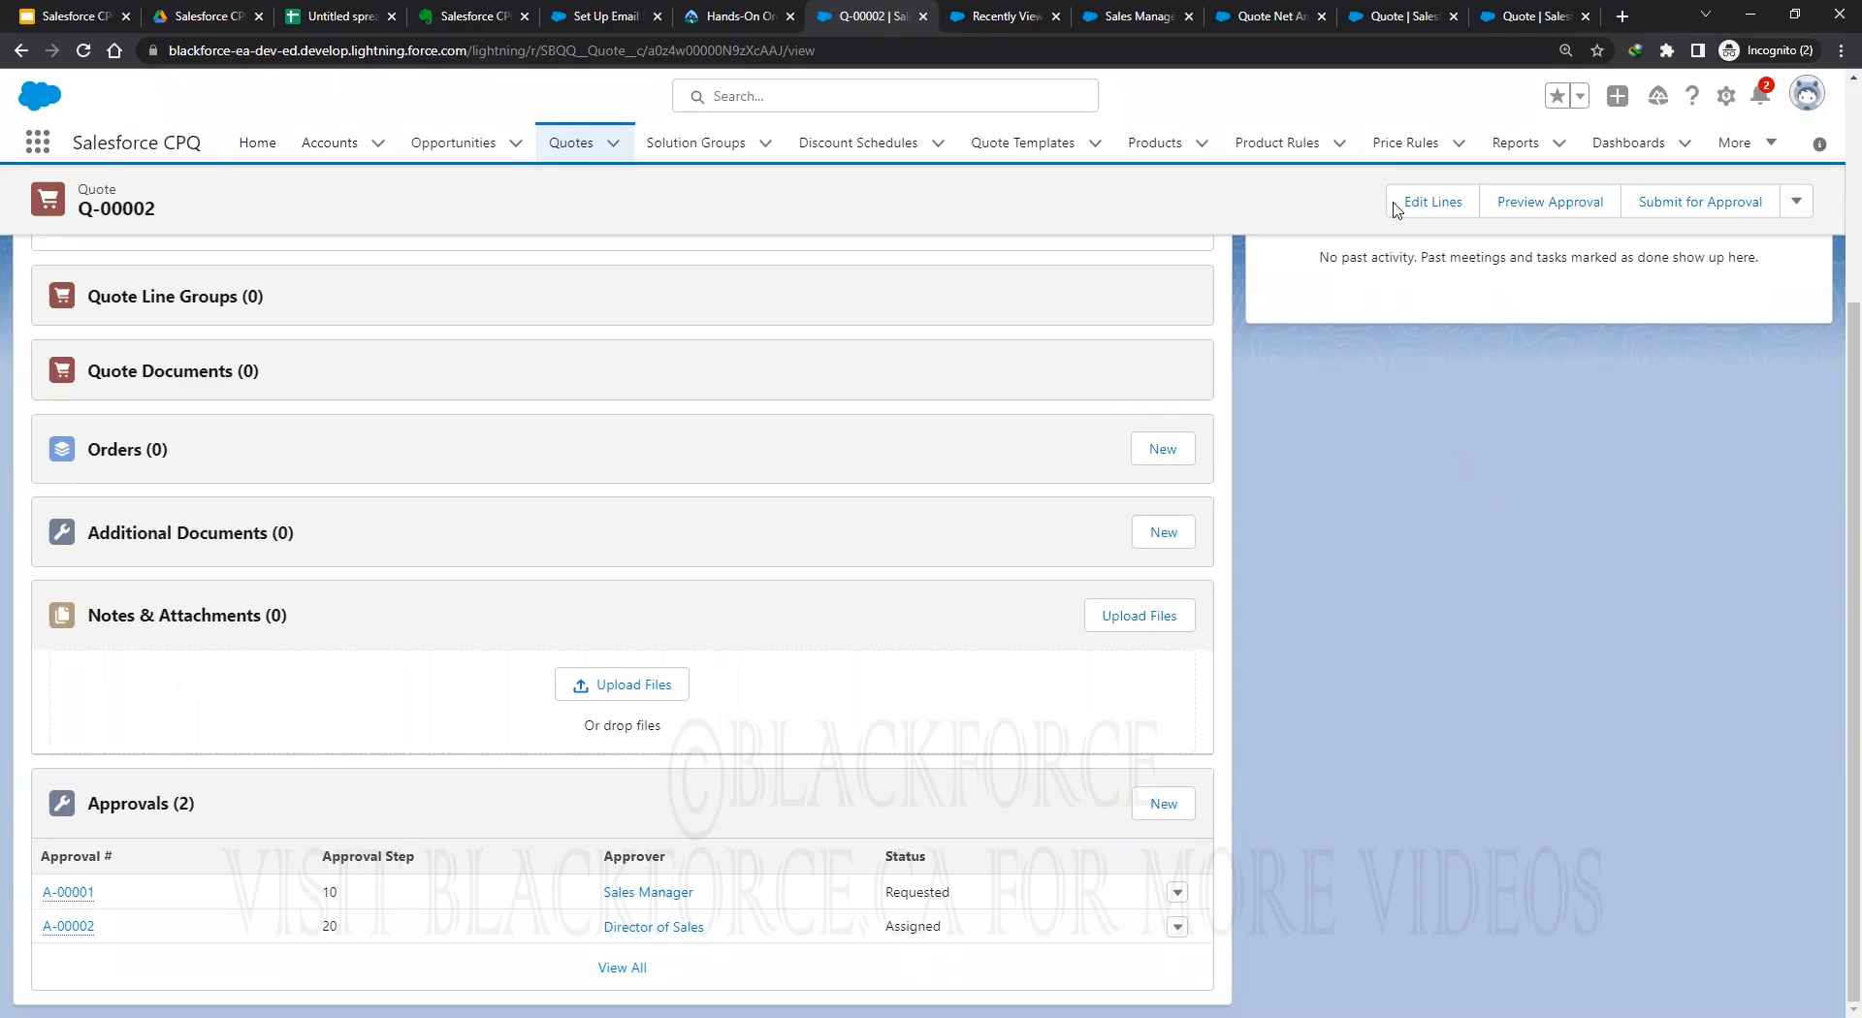
pyautogui.click(1132, 19)
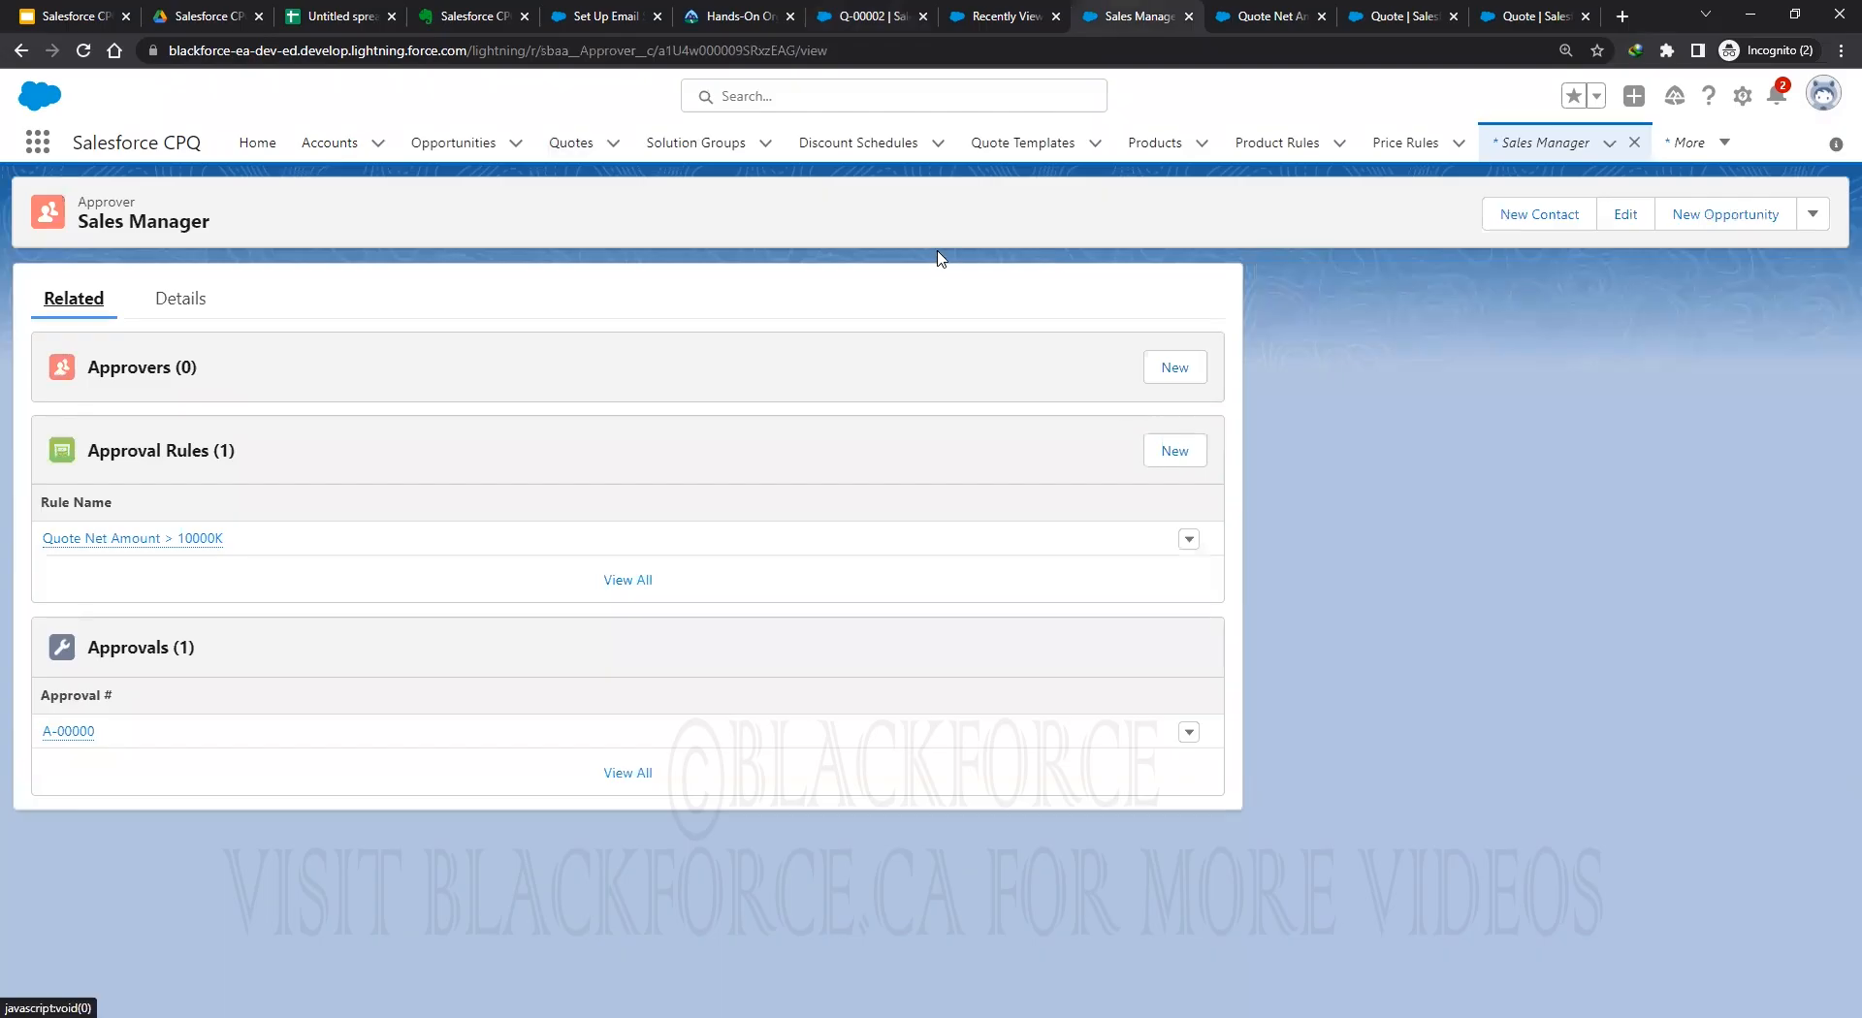
# Enable Smart Approval on condition AC-000000 of rule Quote Net Amount > 0K and save.
pyautogui.click(1281, 17)
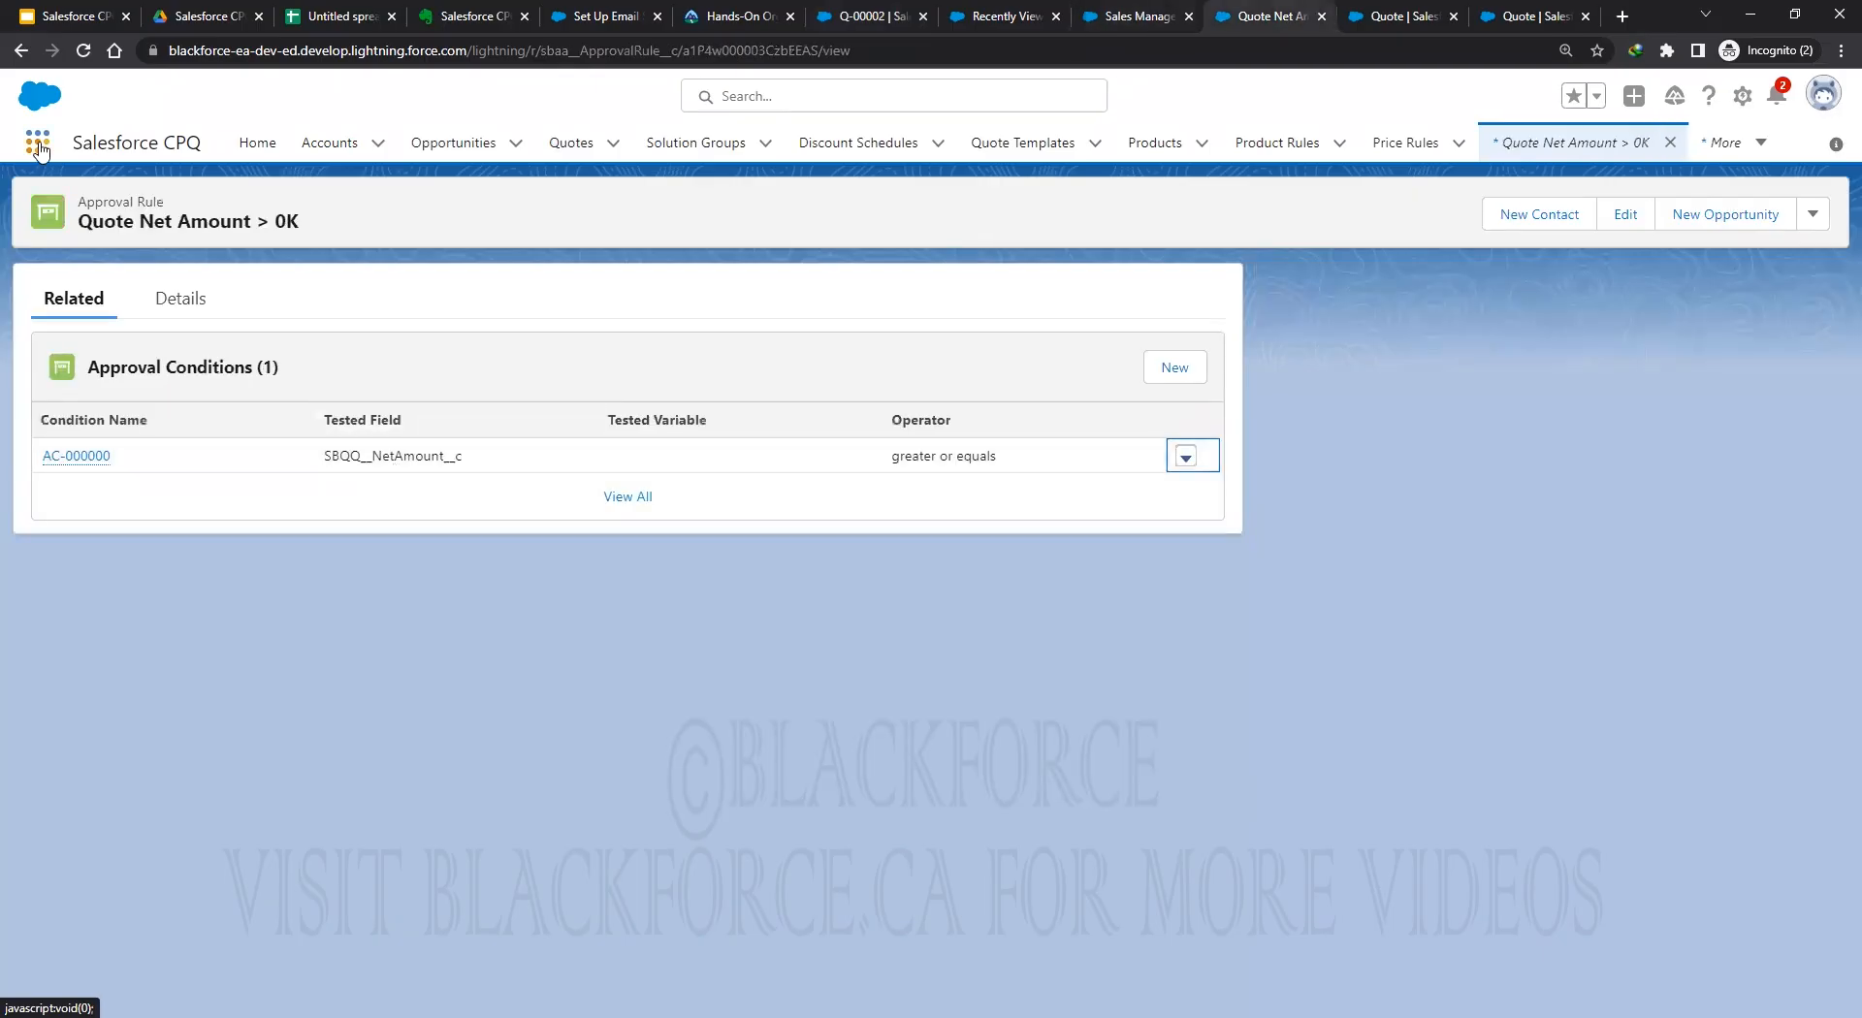
pyautogui.click(184, 300)
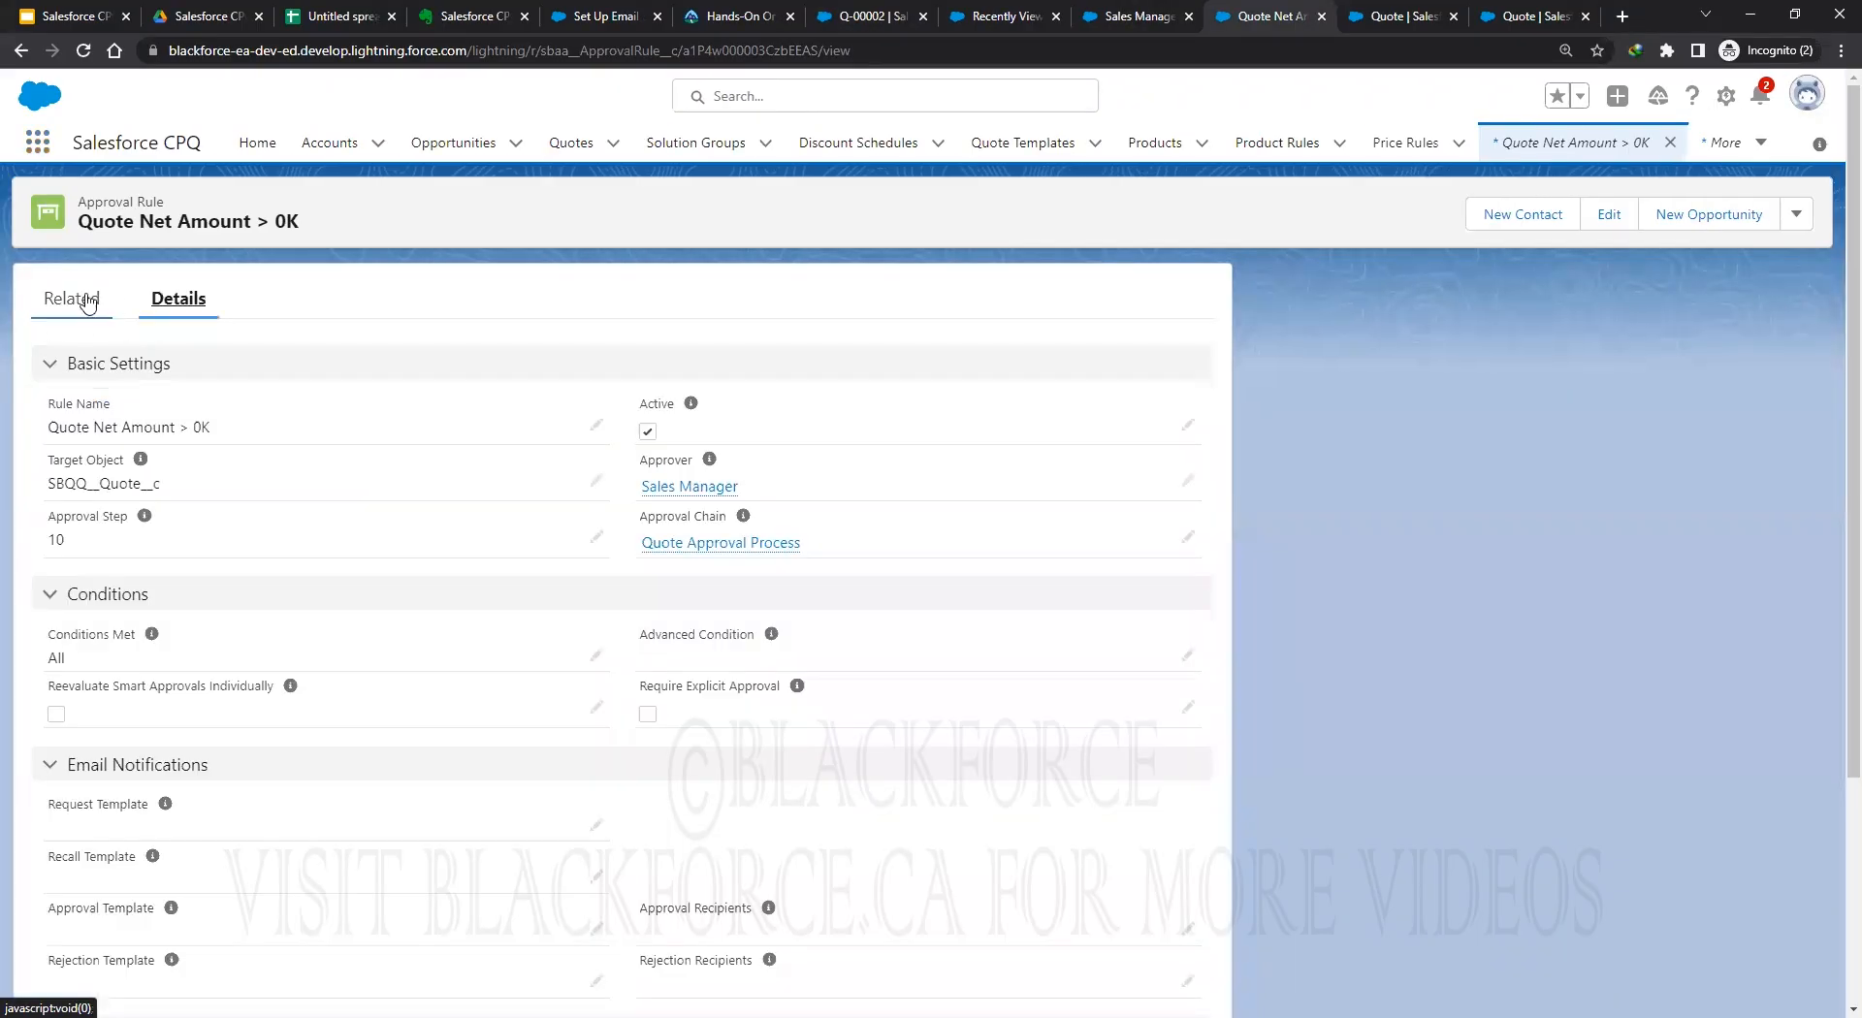
pyautogui.click(74, 301)
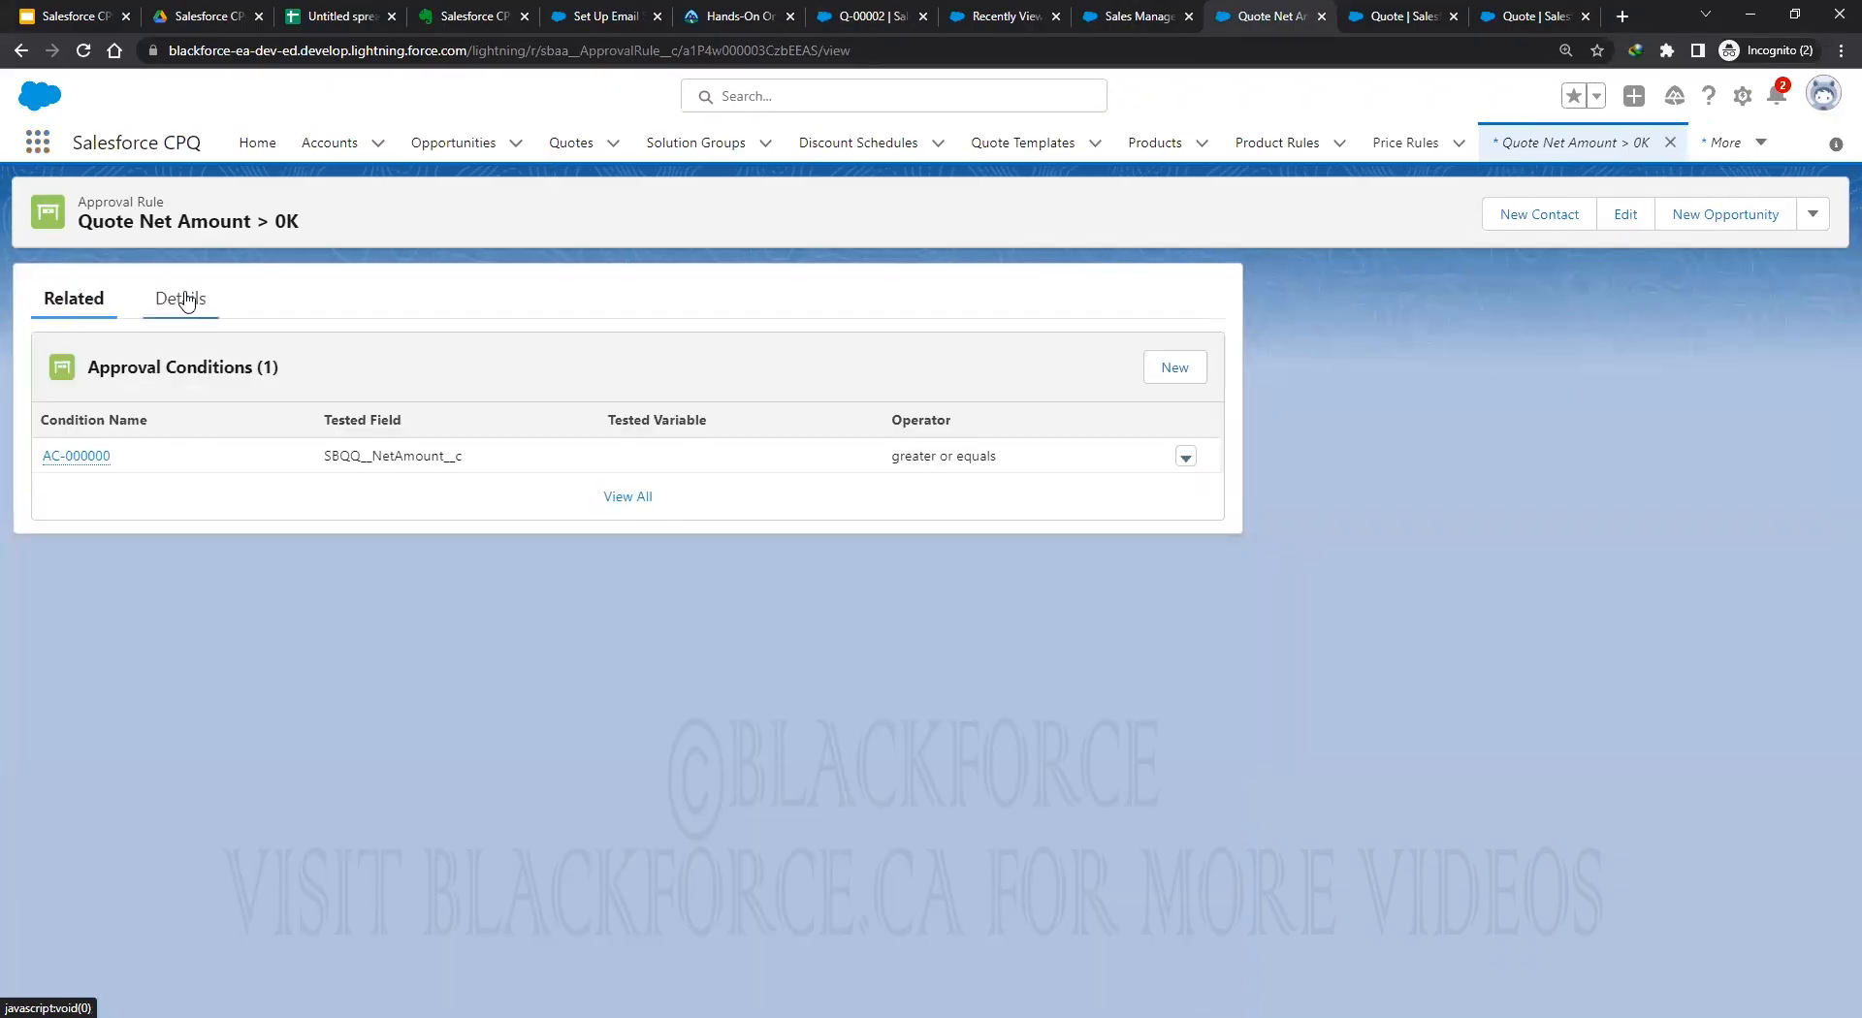
pyautogui.click(187, 302)
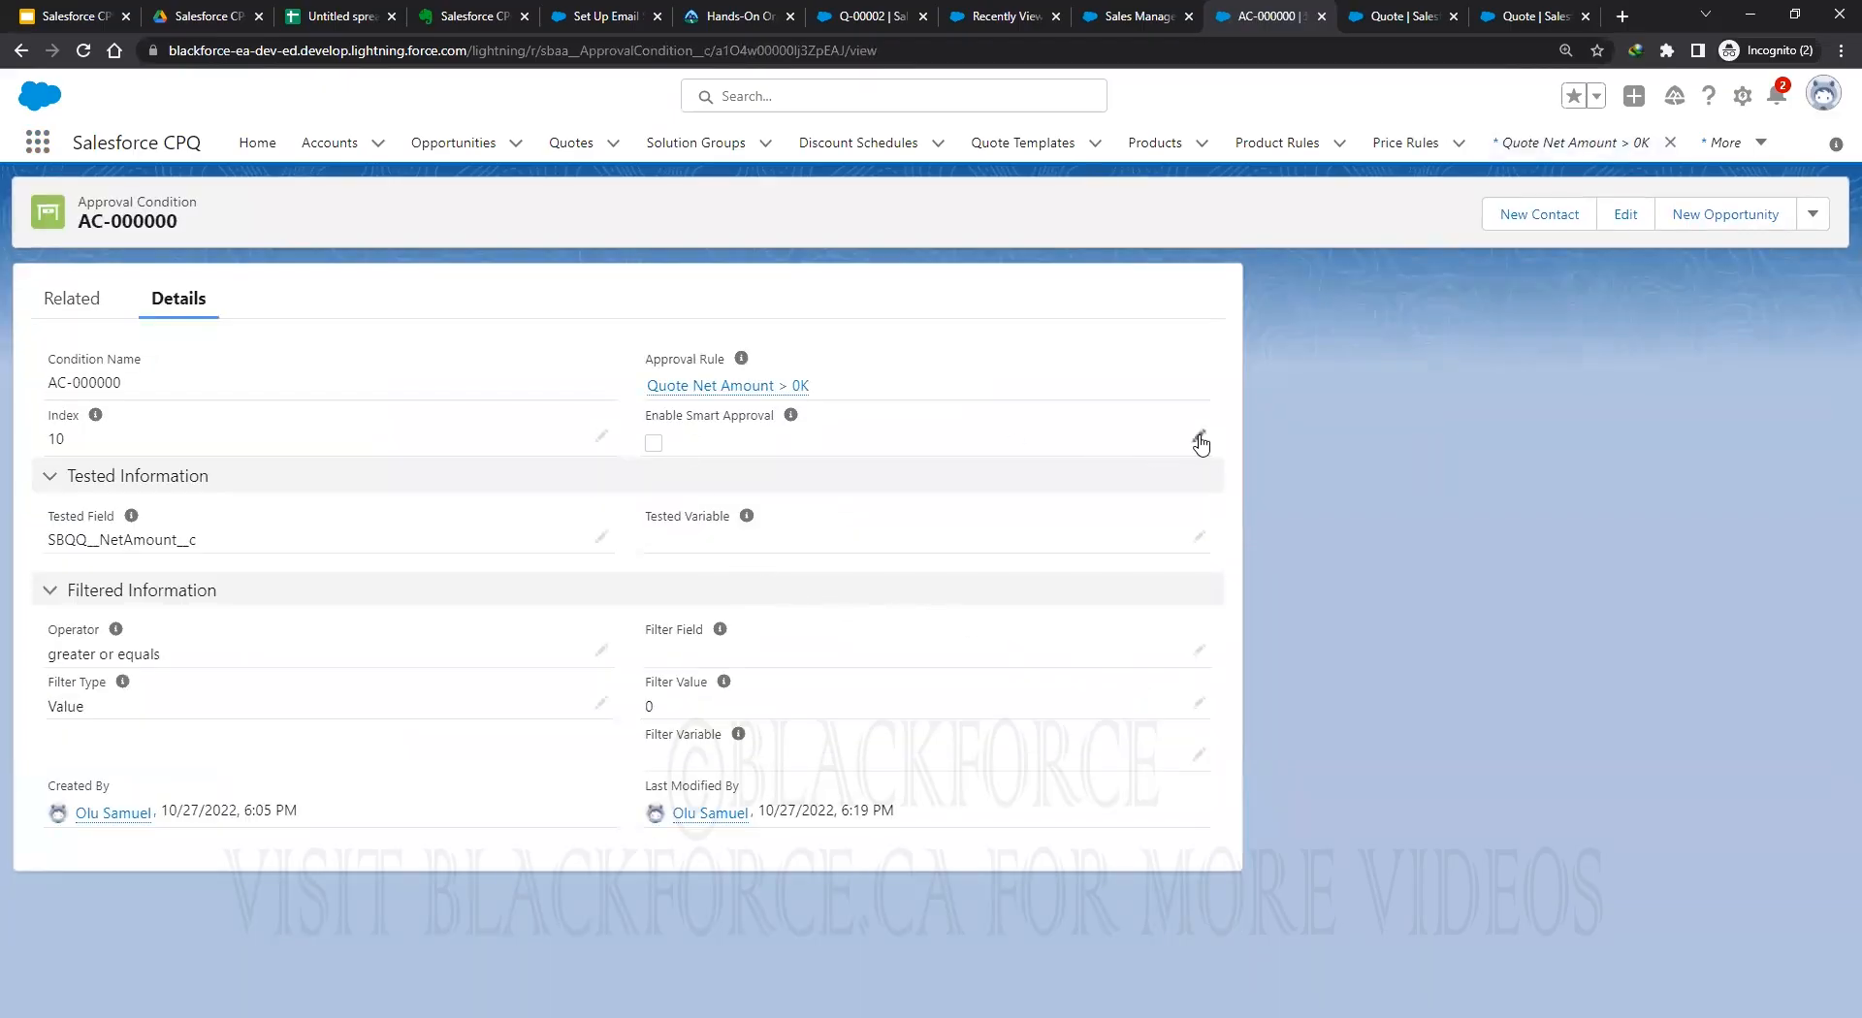
pyautogui.click(1197, 437)
pyautogui.click(649, 452)
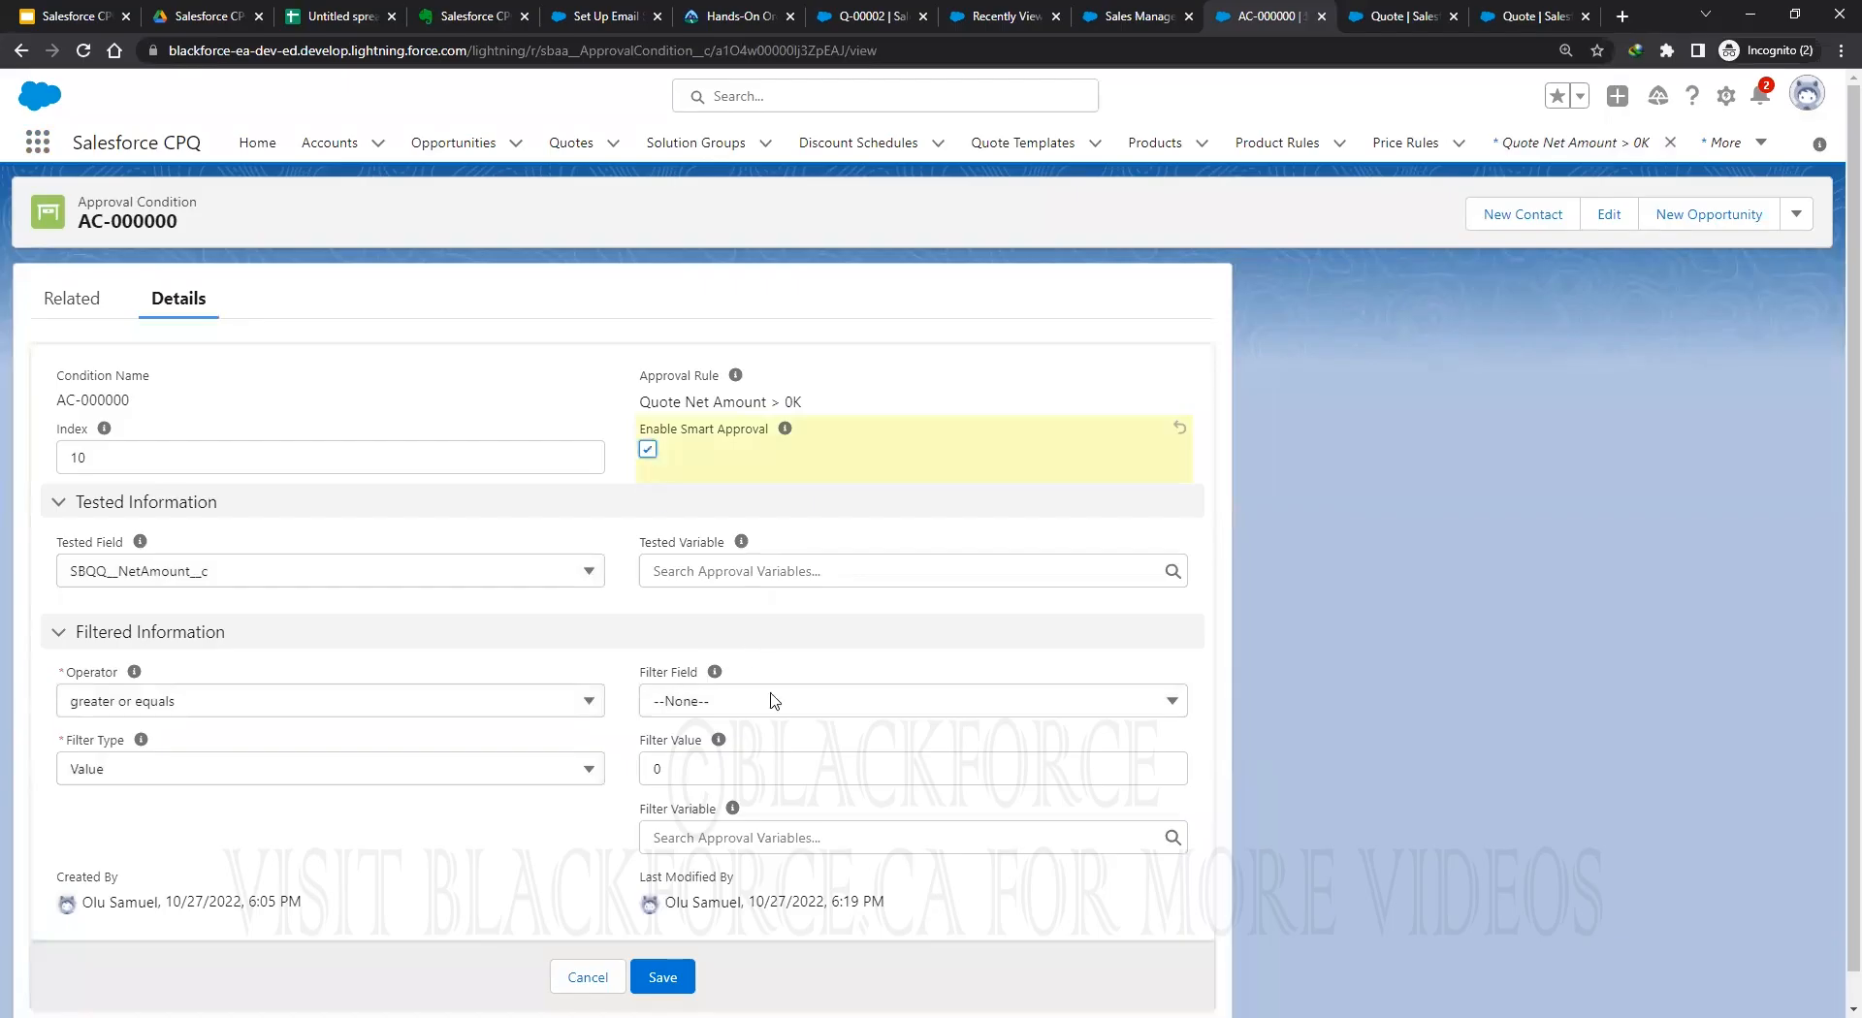
pyautogui.click(654, 978)
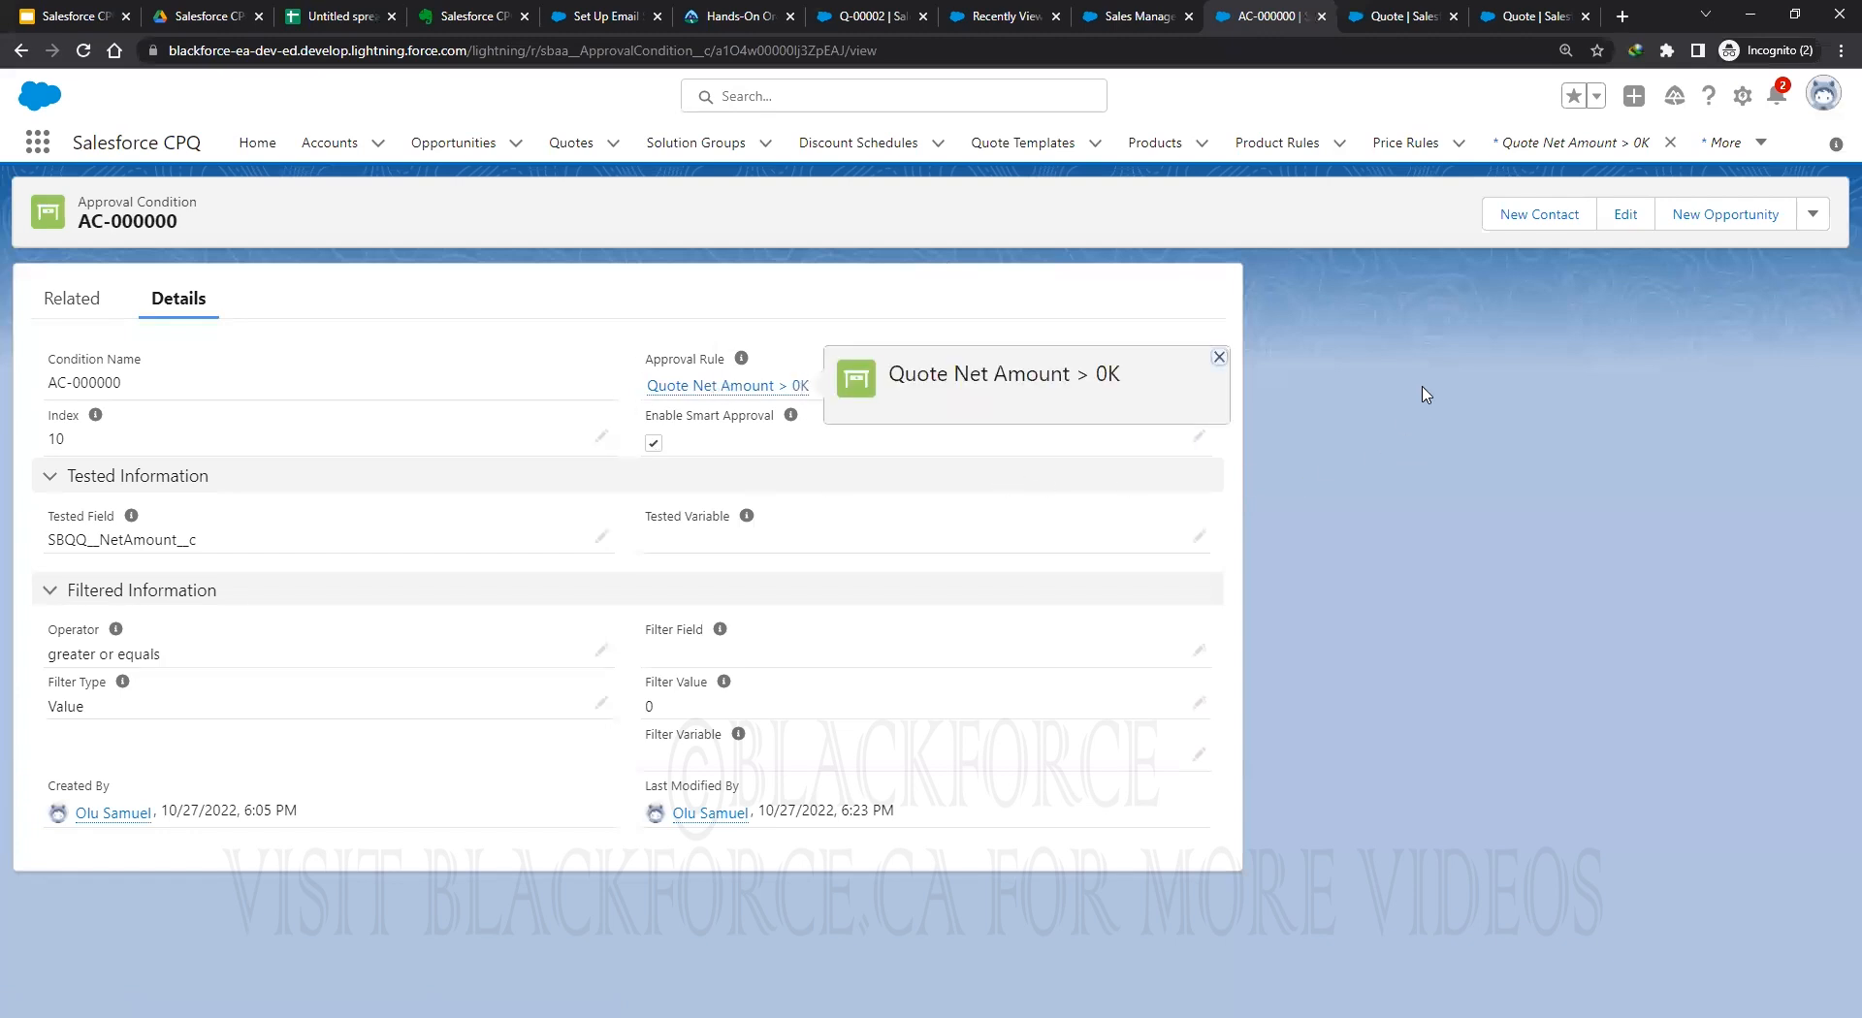
# Recall quote Q-00002's pending approval.
pyautogui.click(841, 18)
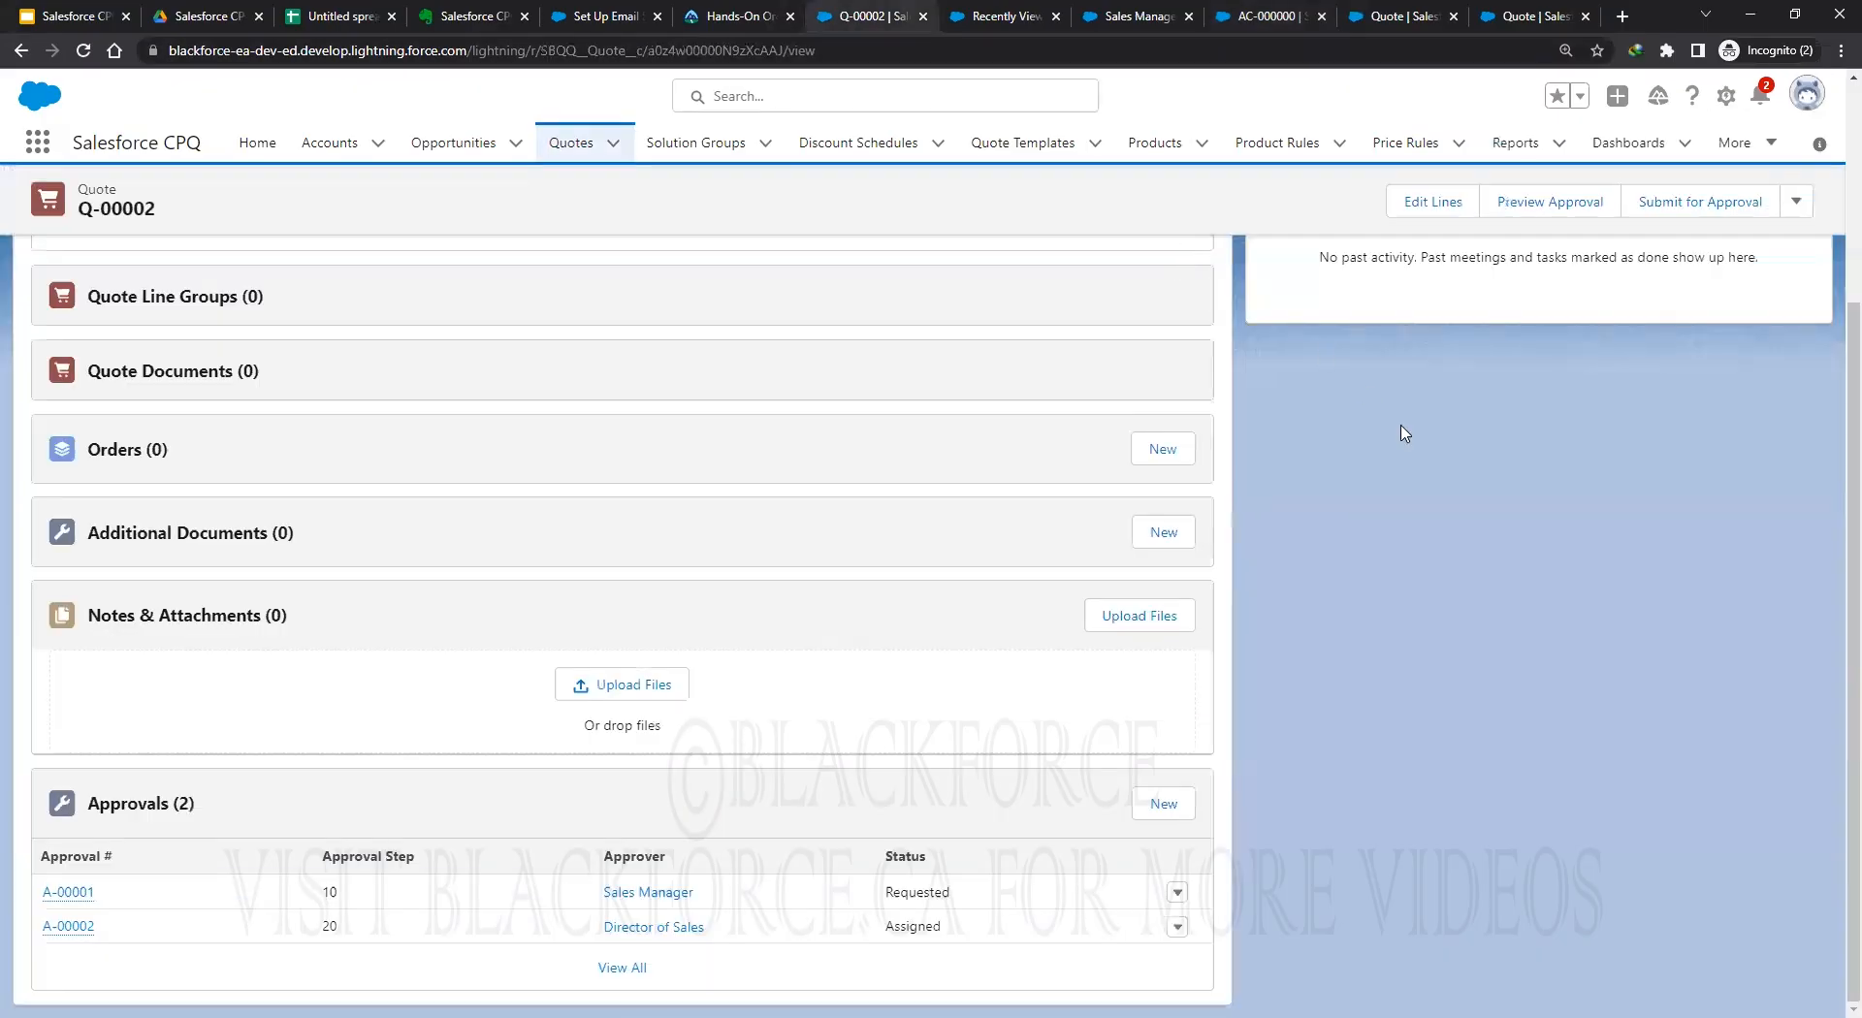
pyautogui.click(1795, 206)
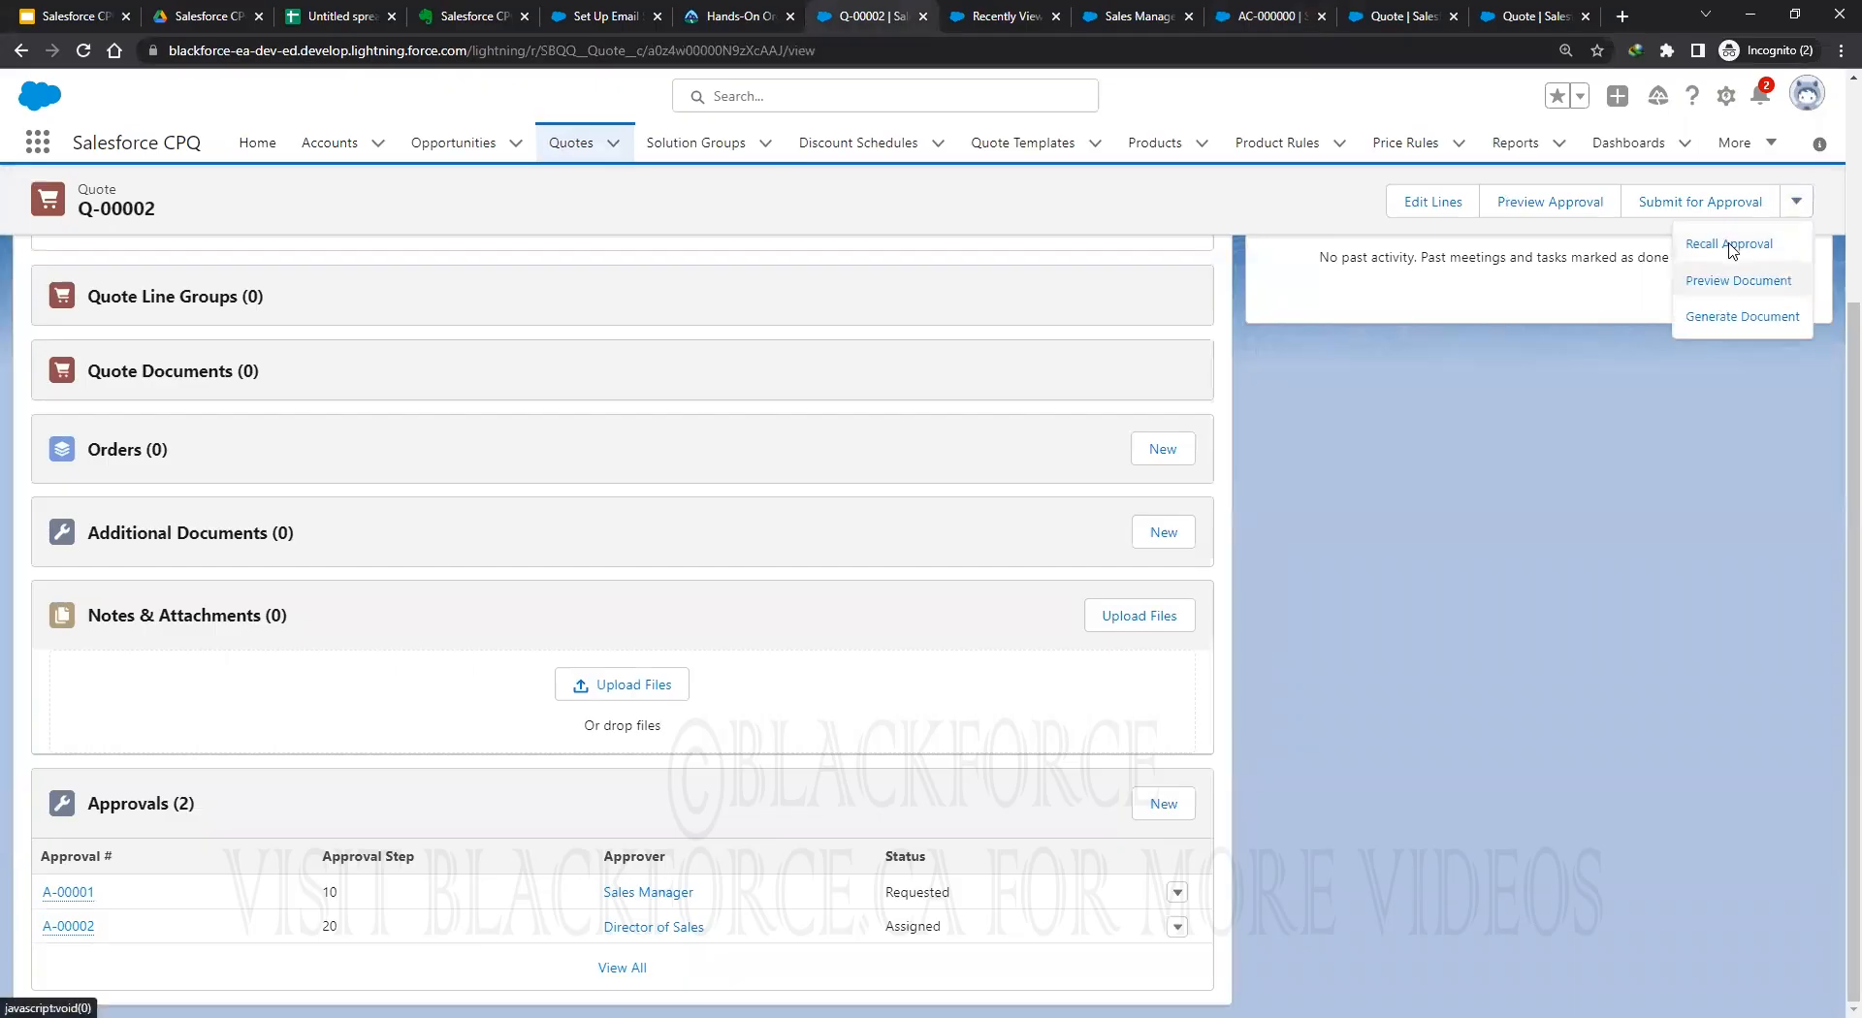
pyautogui.click(1730, 245)
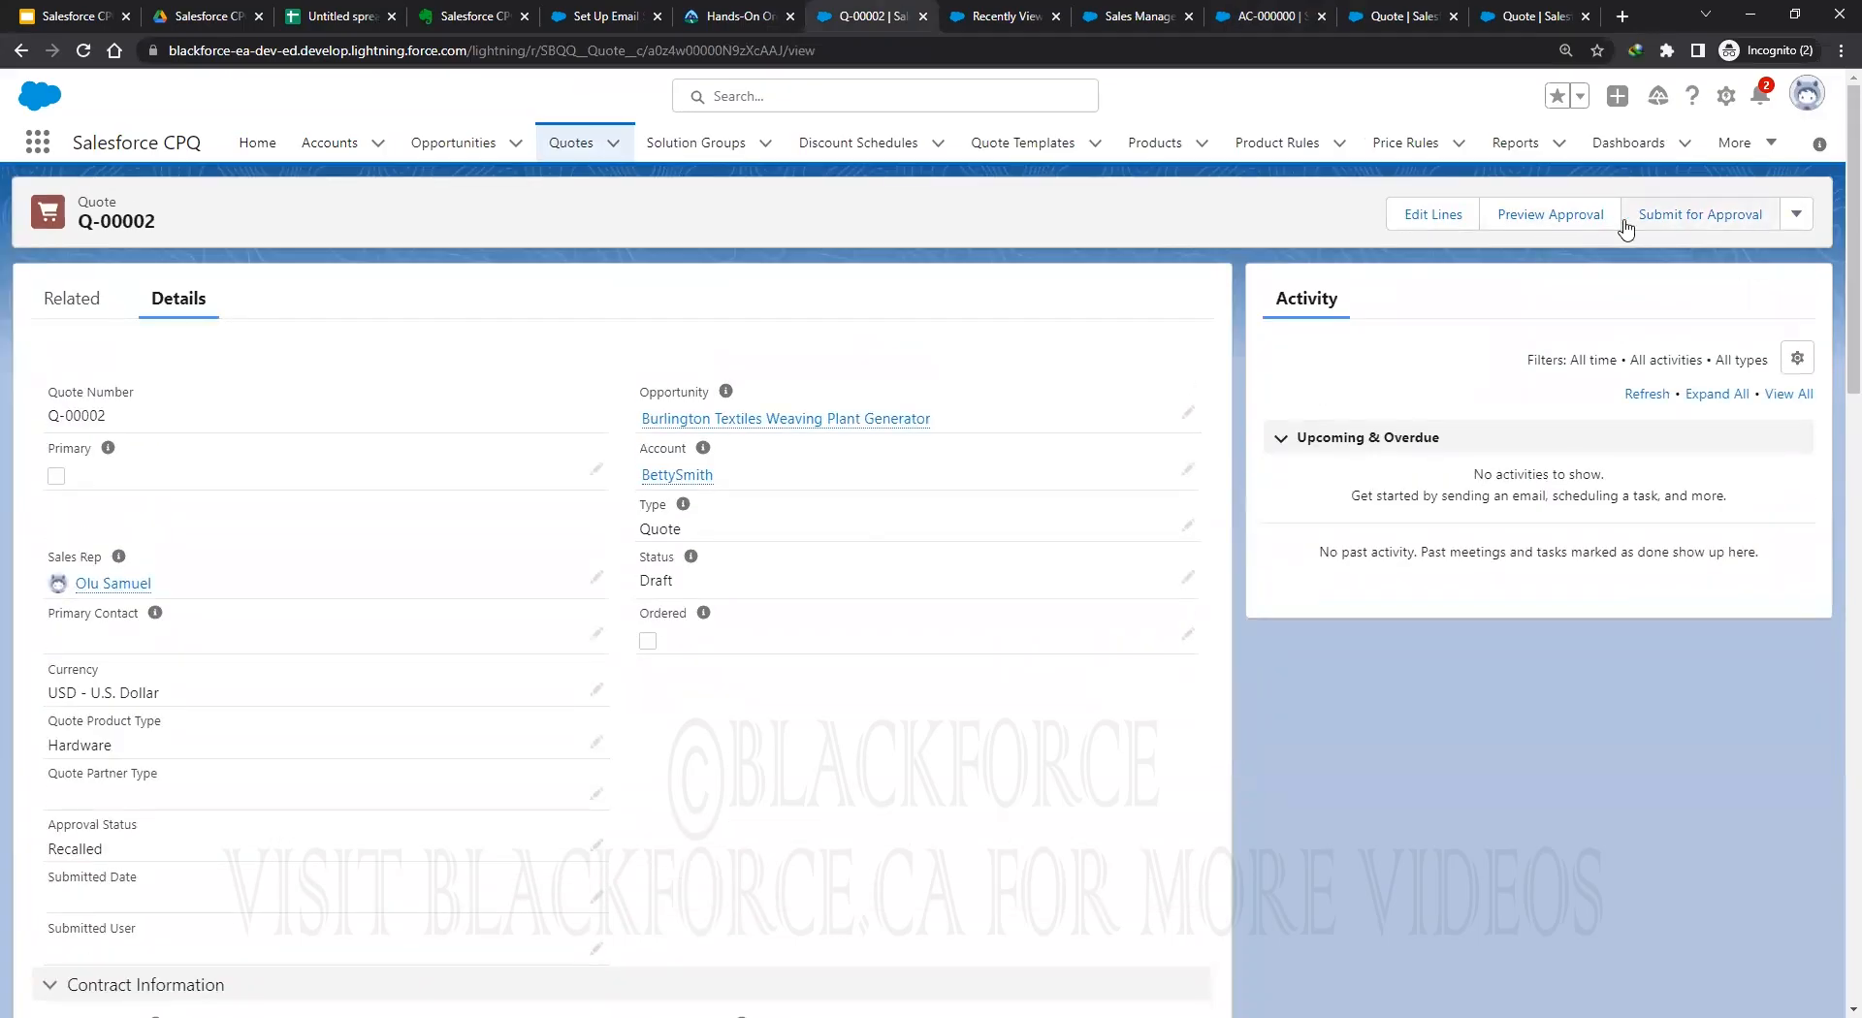
# Resubmit Q-00002 without a comment, dismiss the no-approval-process message, and reload.
pyautogui.click(1697, 219)
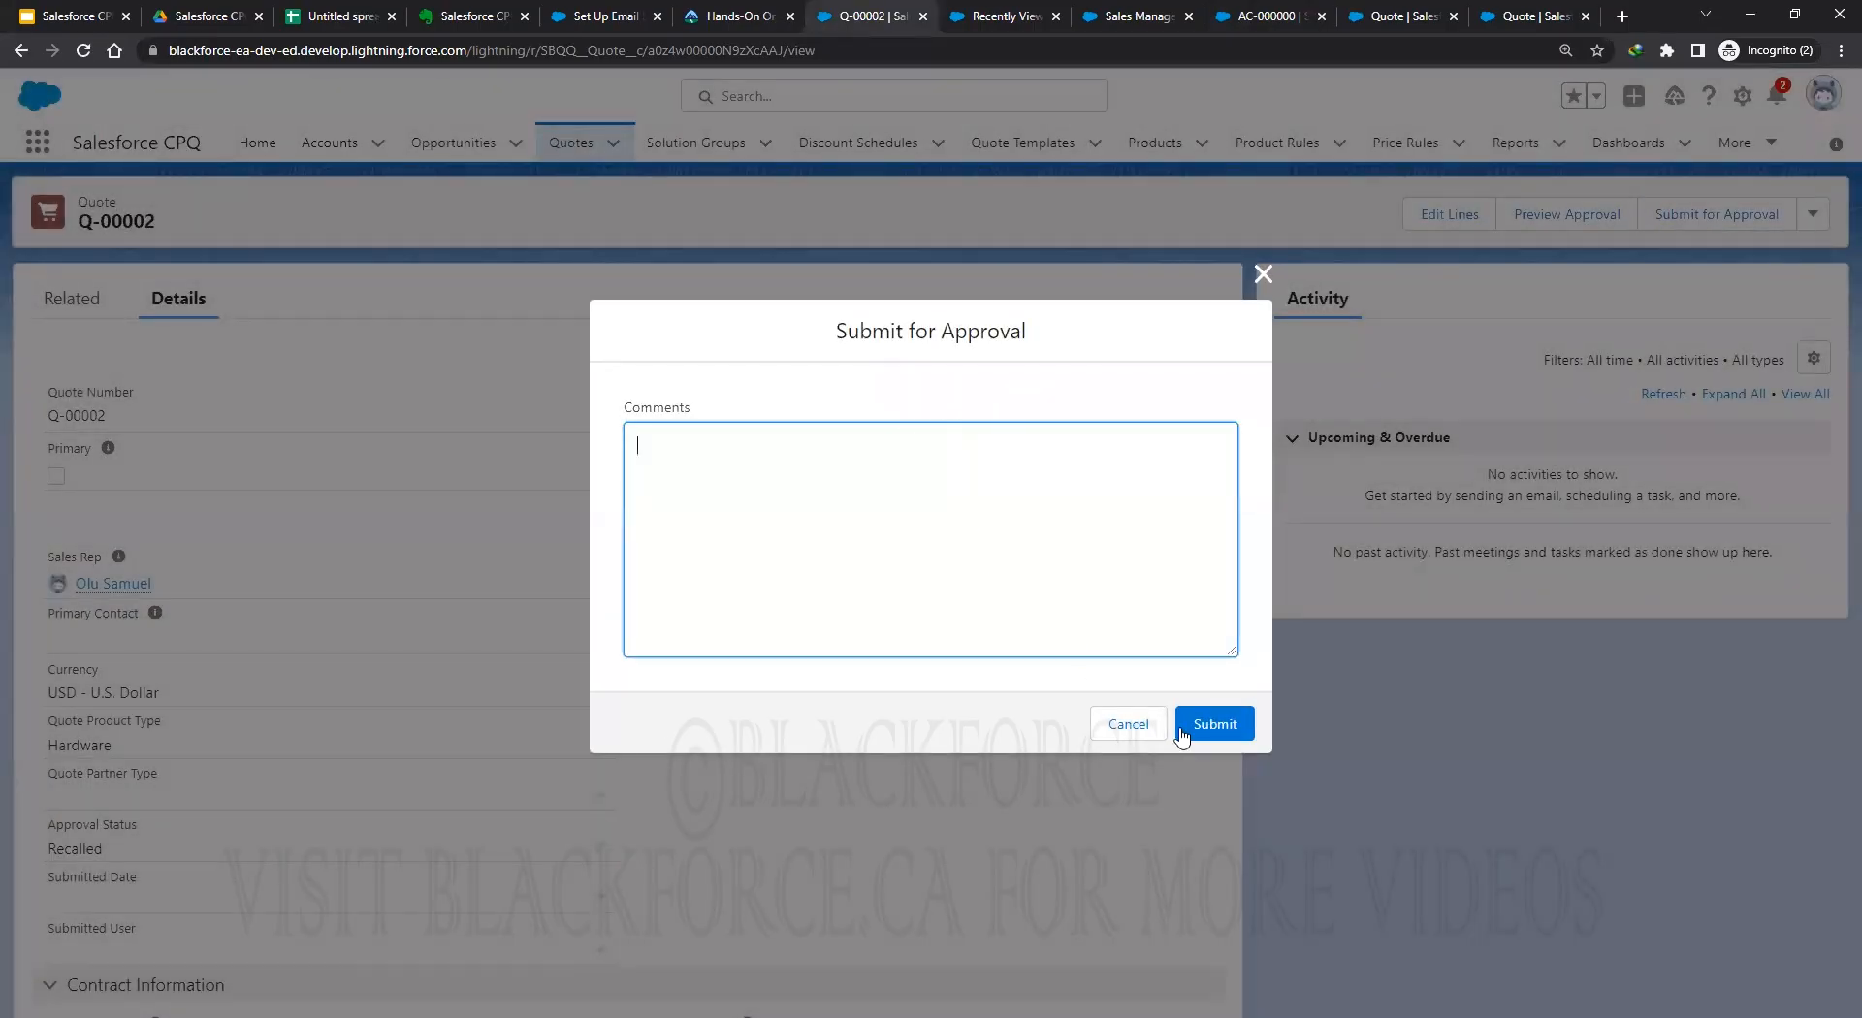
pyautogui.click(1209, 727)
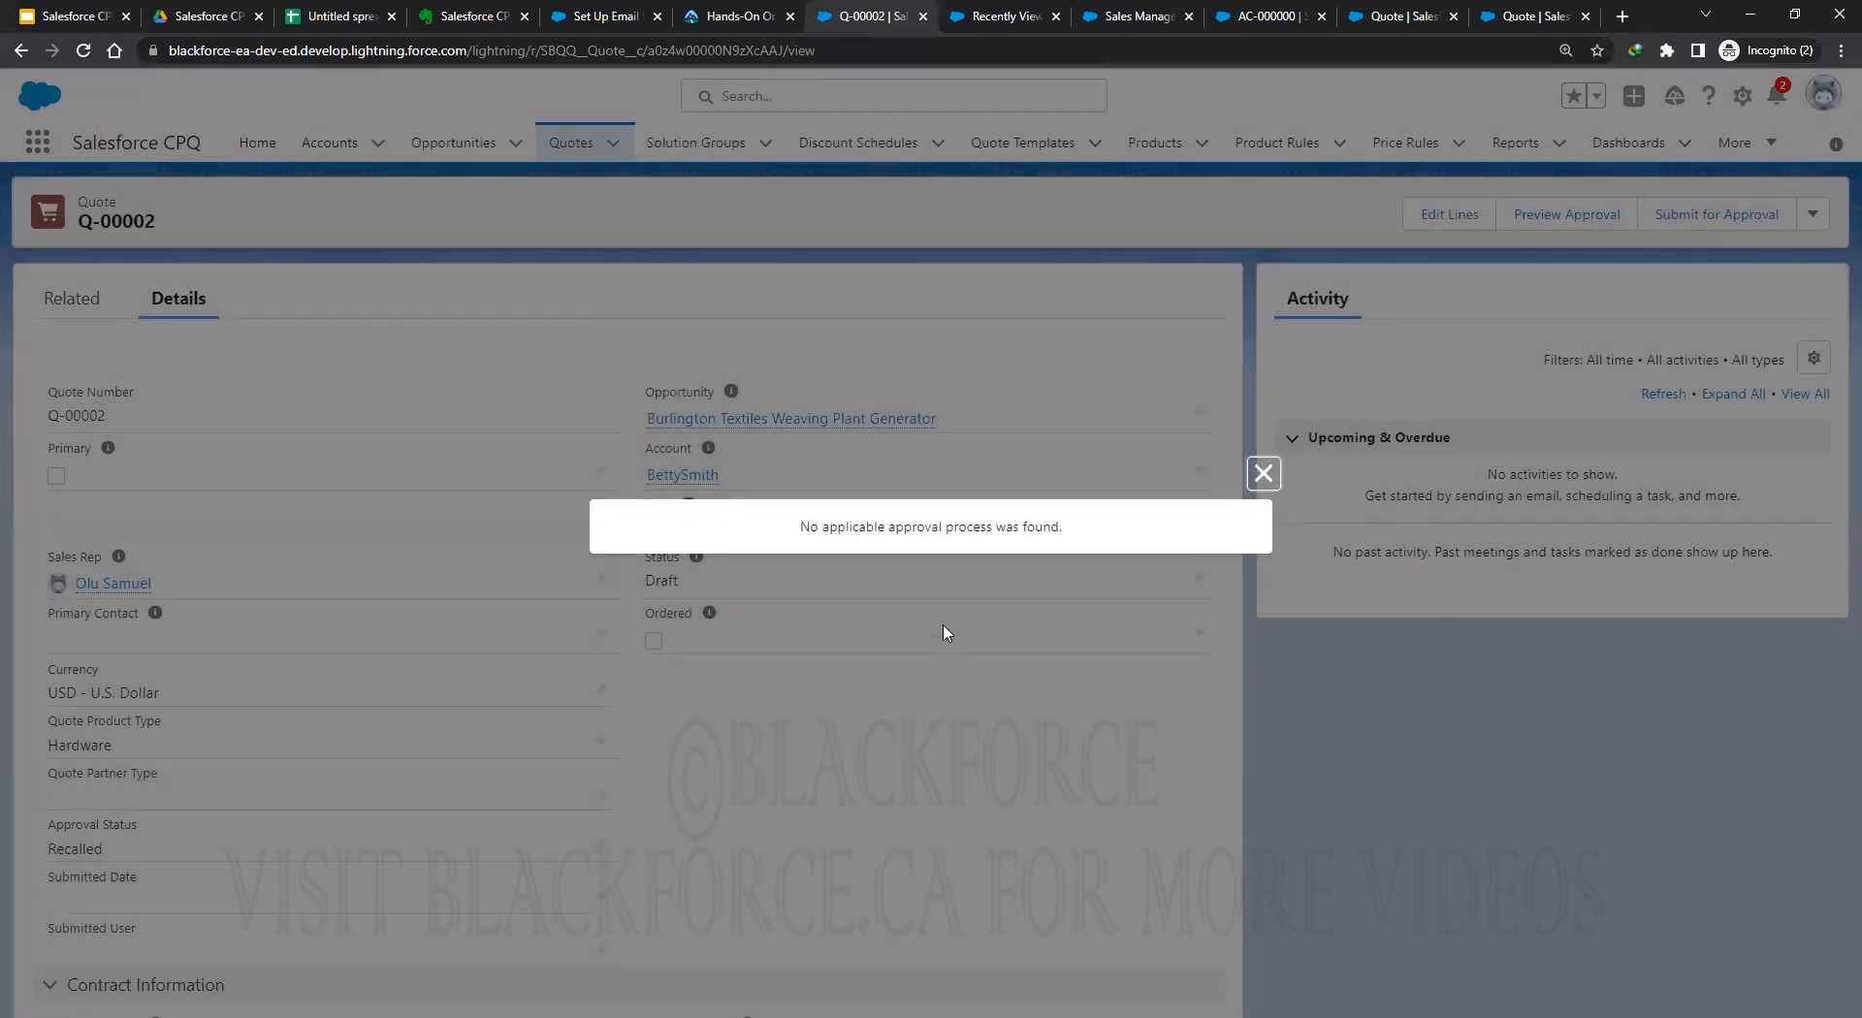
pyautogui.click(1266, 476)
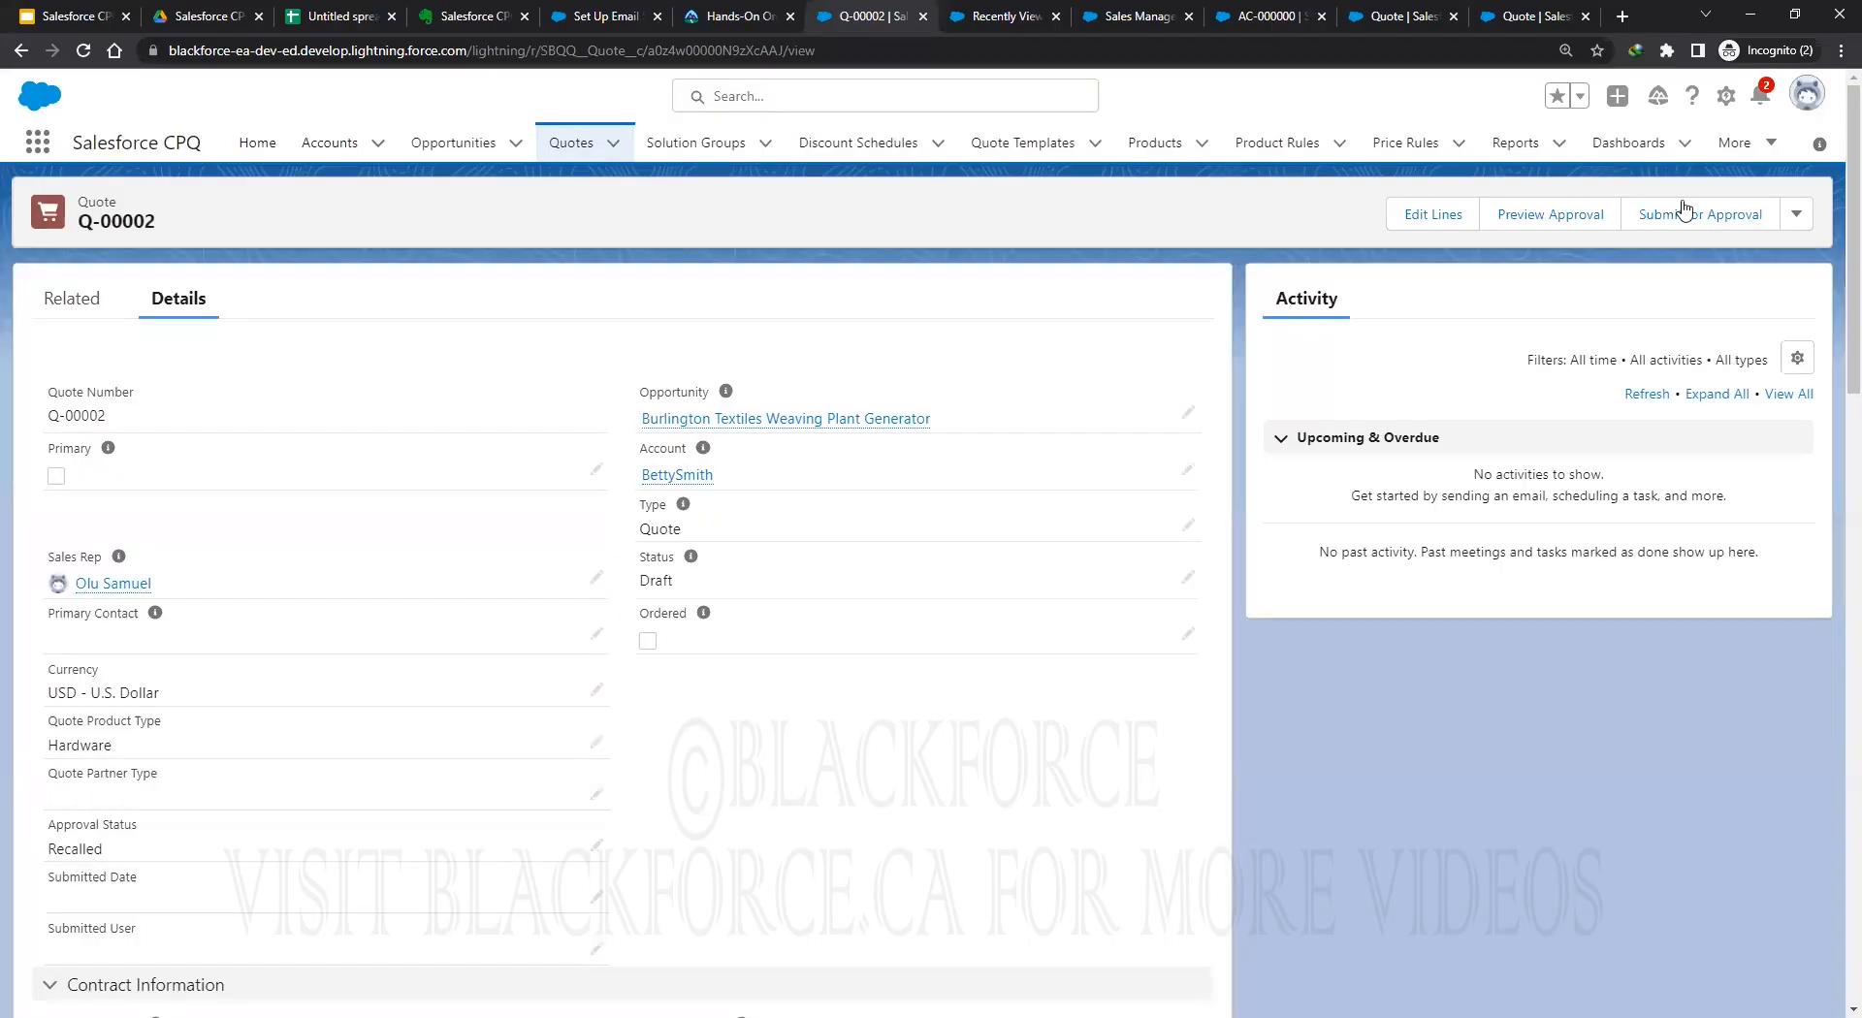
pyautogui.click(84, 52)
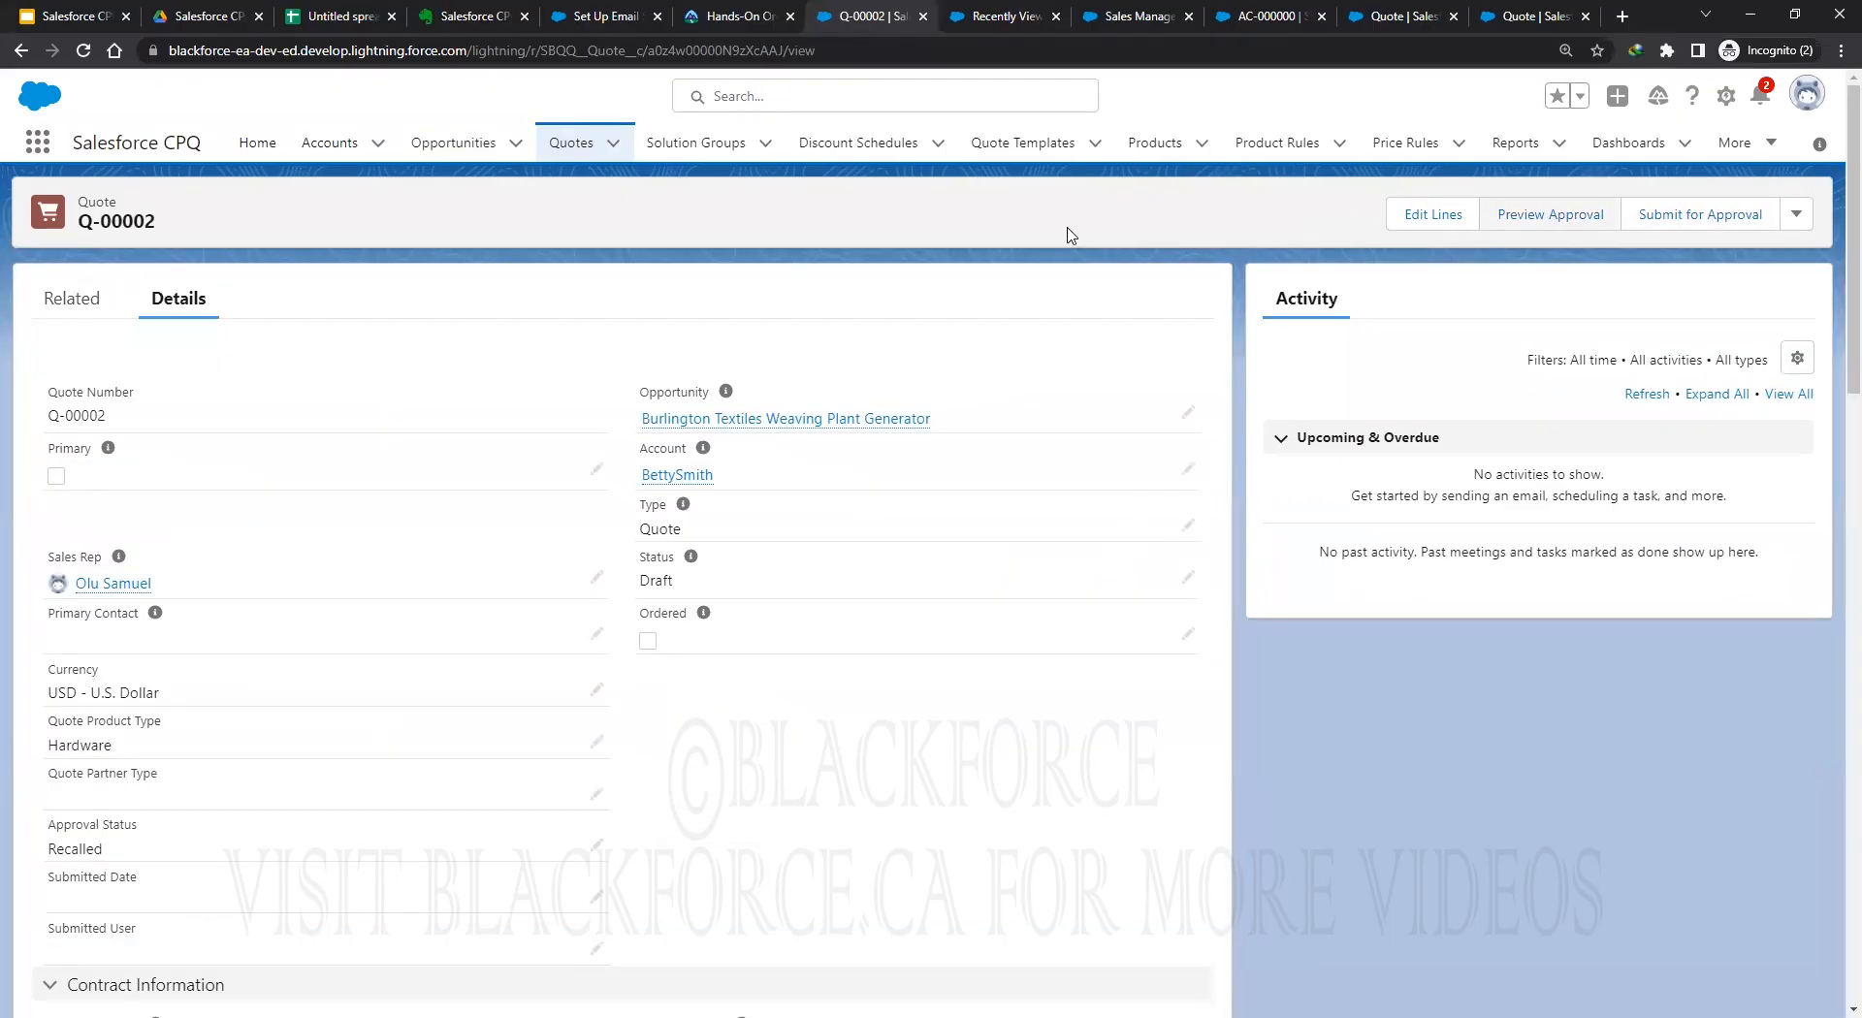
# Delete the GenWatt Propane 1500kW line from Q-00002 and save the quote lines.
pyautogui.click(1431, 218)
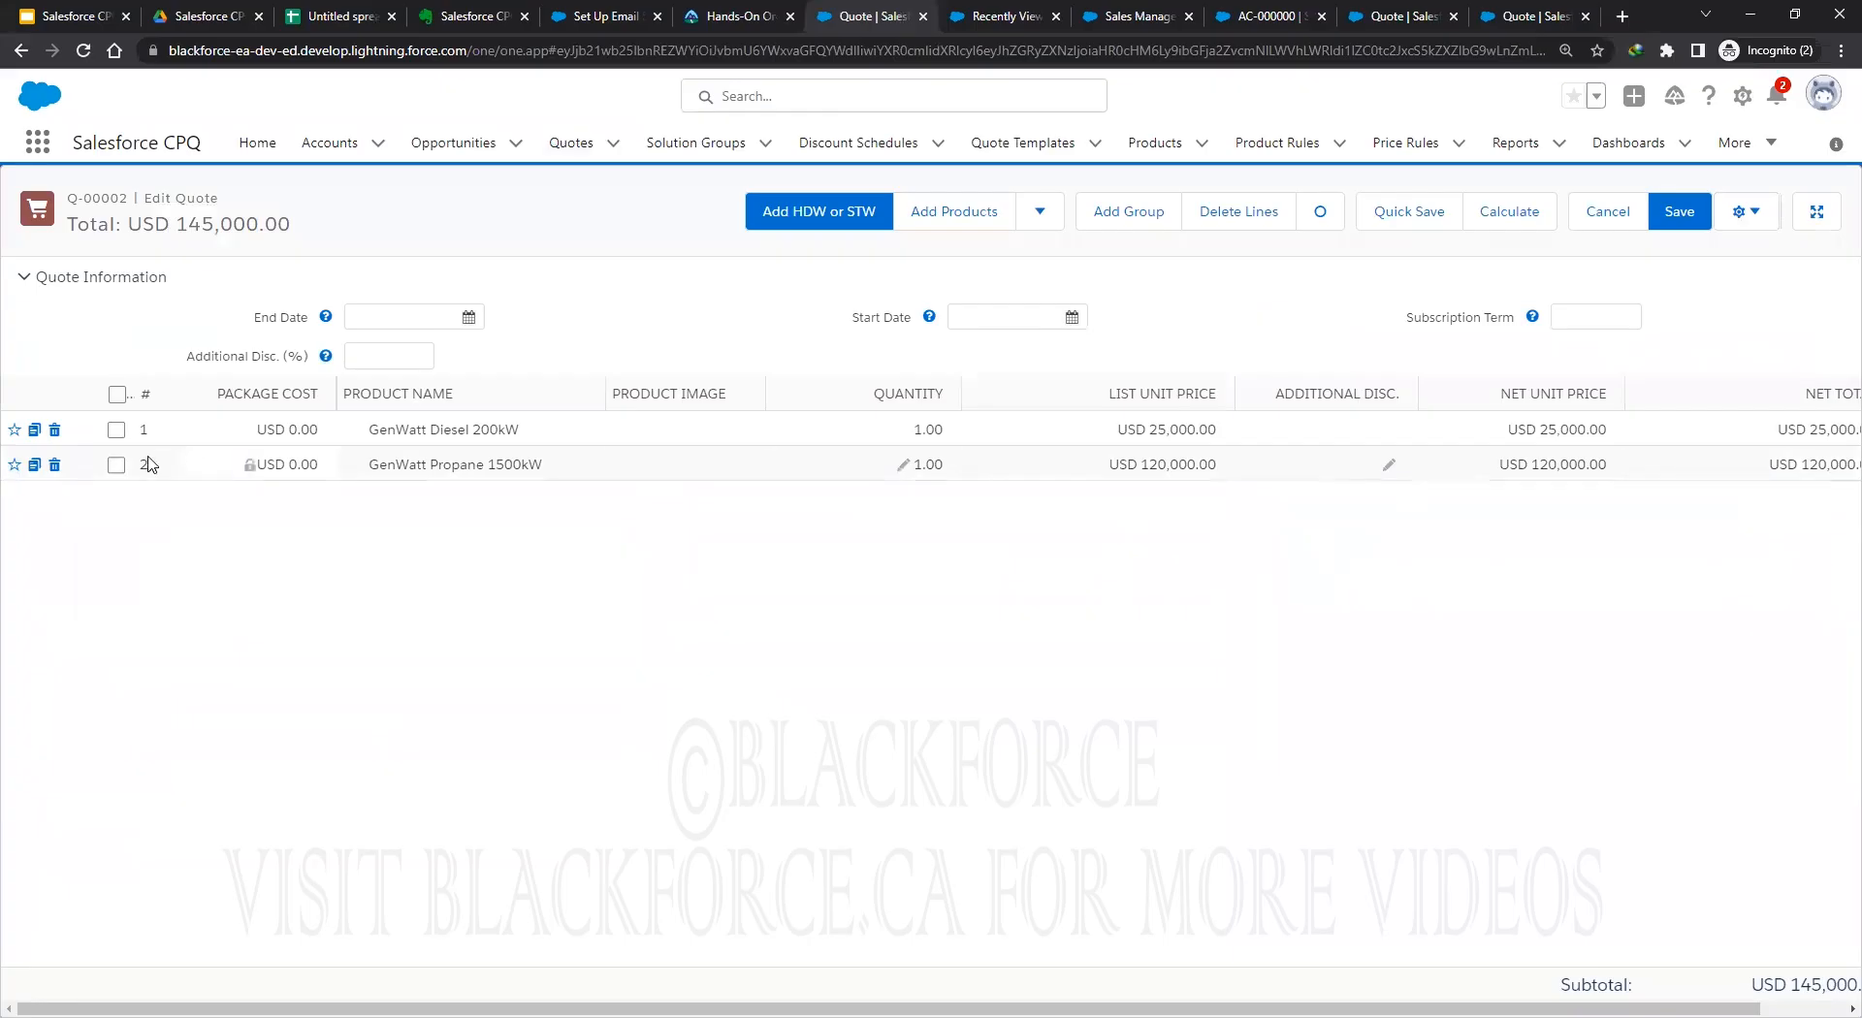
pyautogui.click(56, 468)
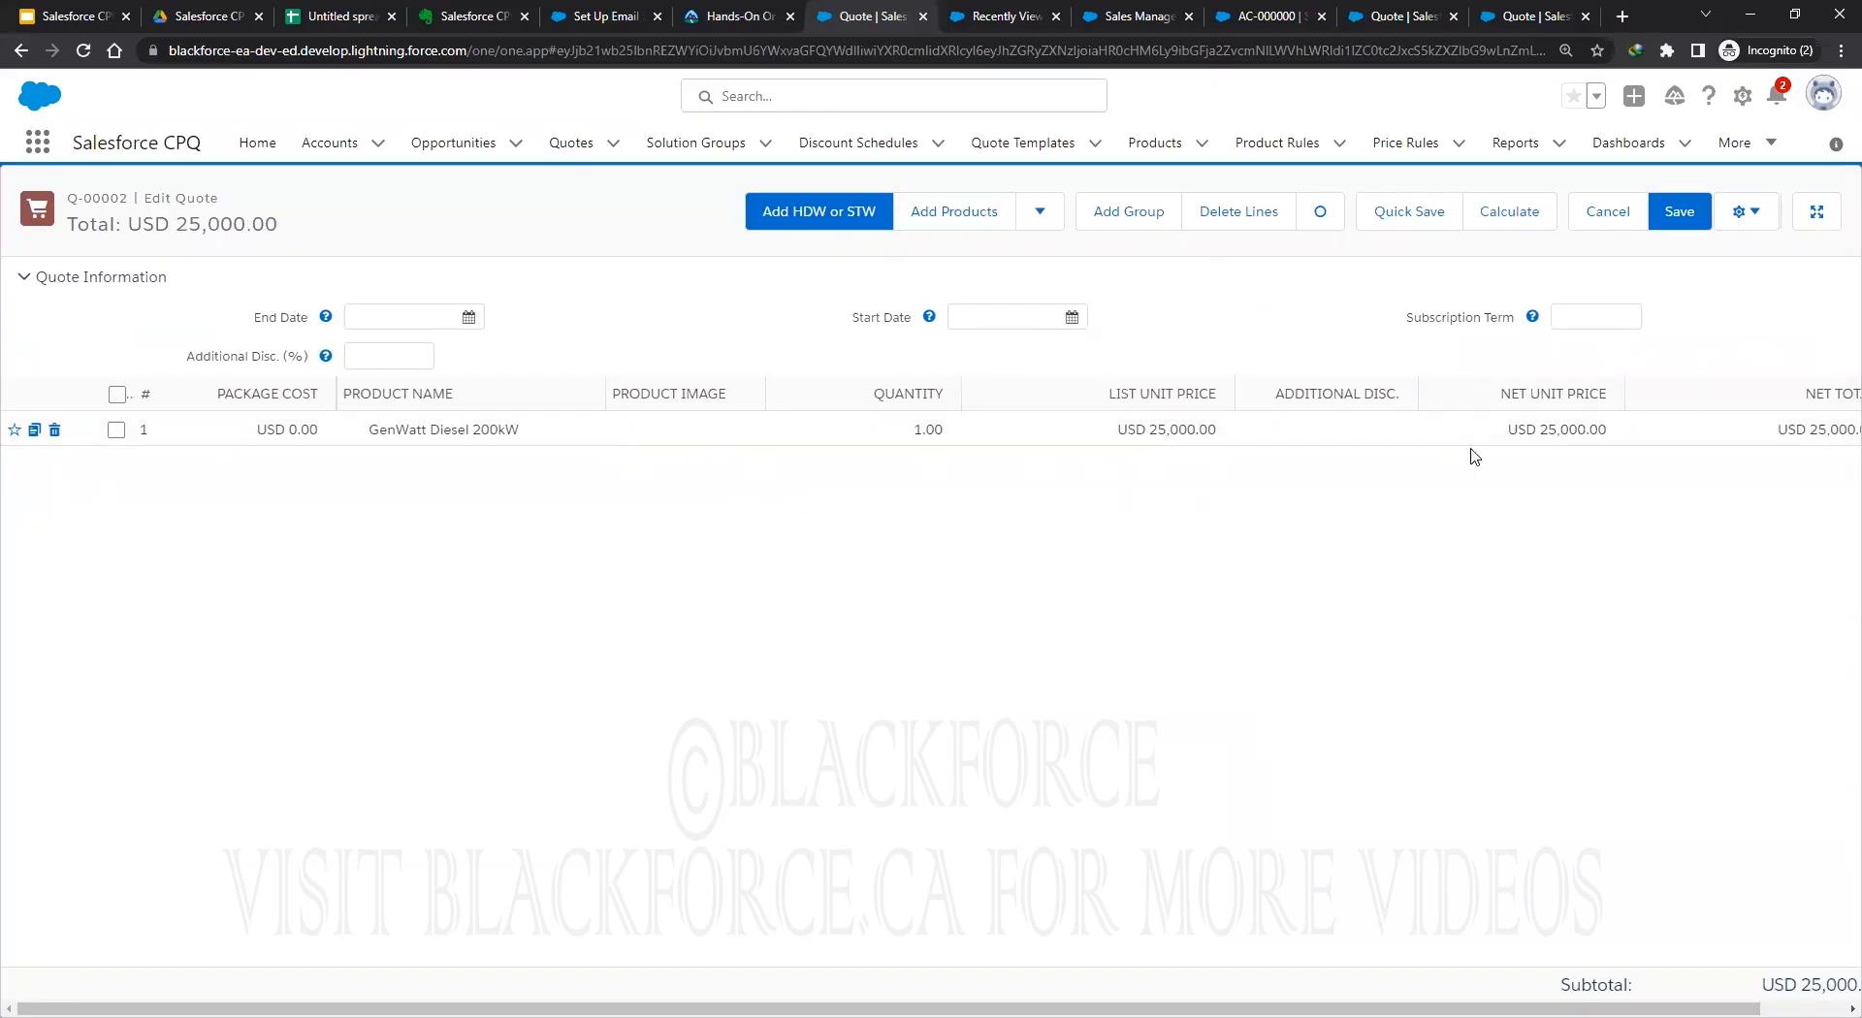
pyautogui.click(1680, 213)
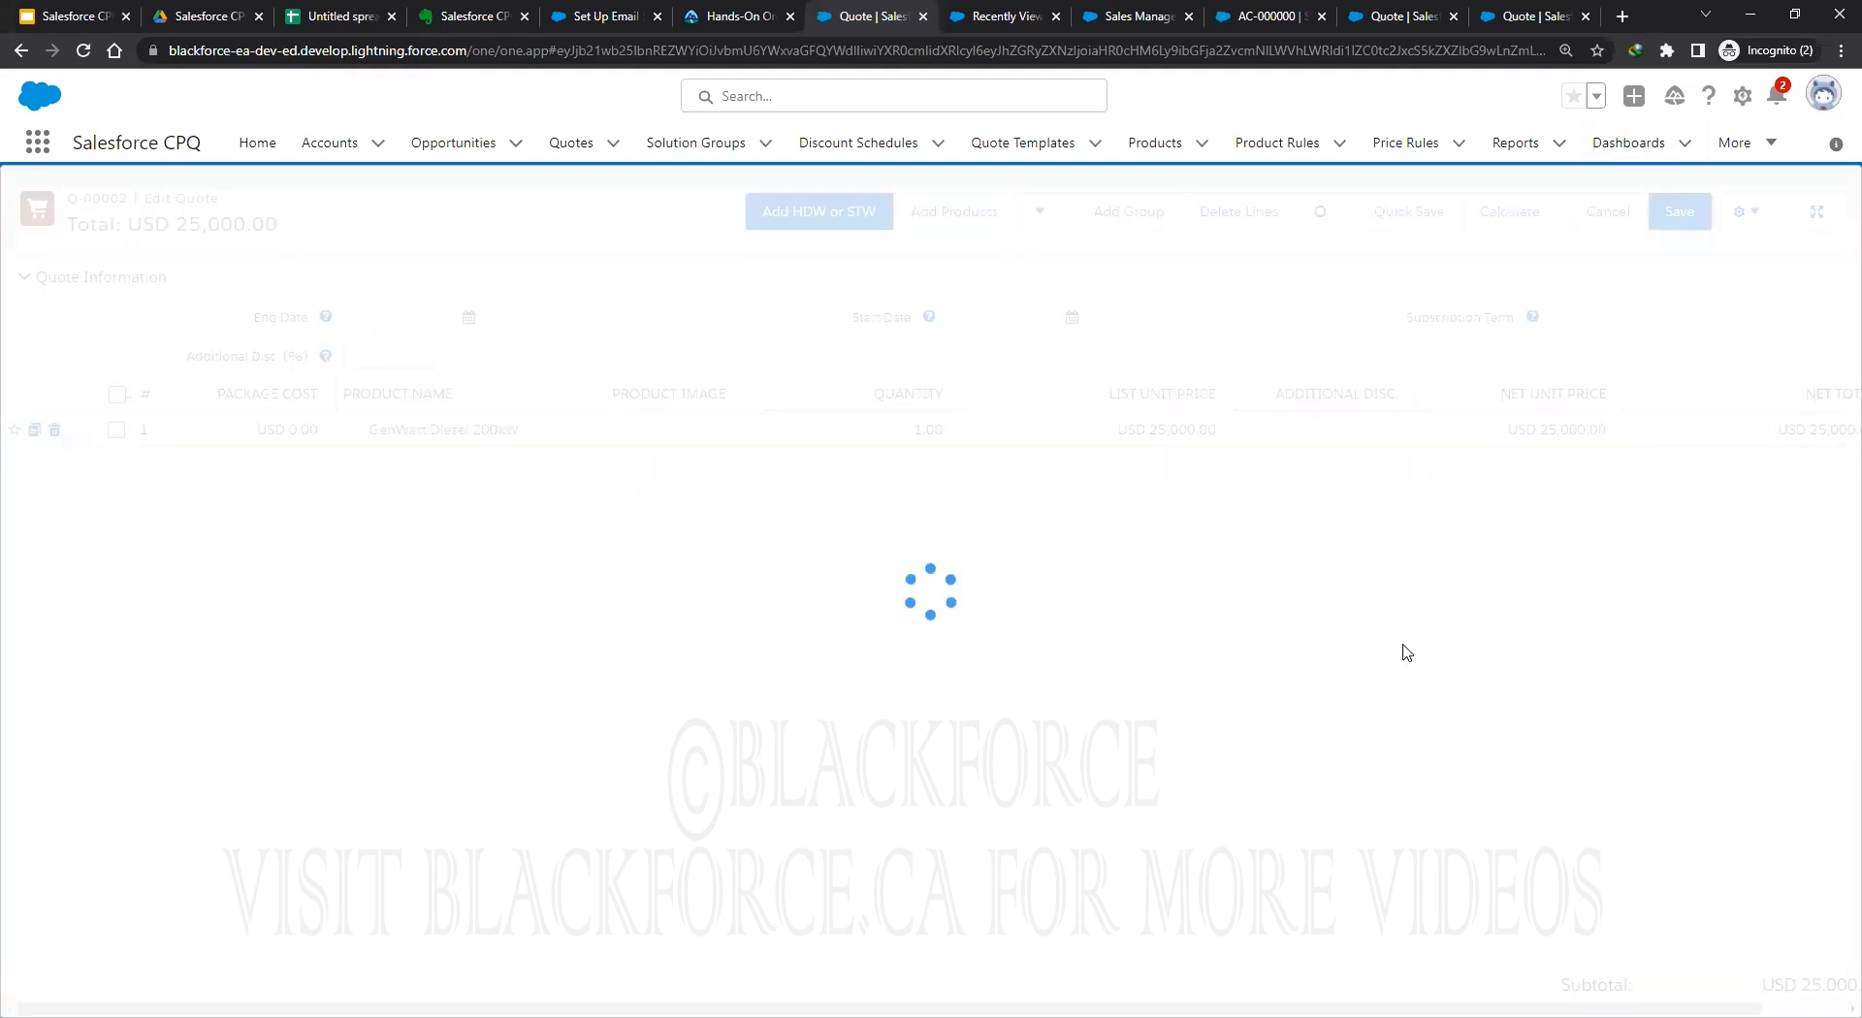
pyautogui.click(1654, 211)
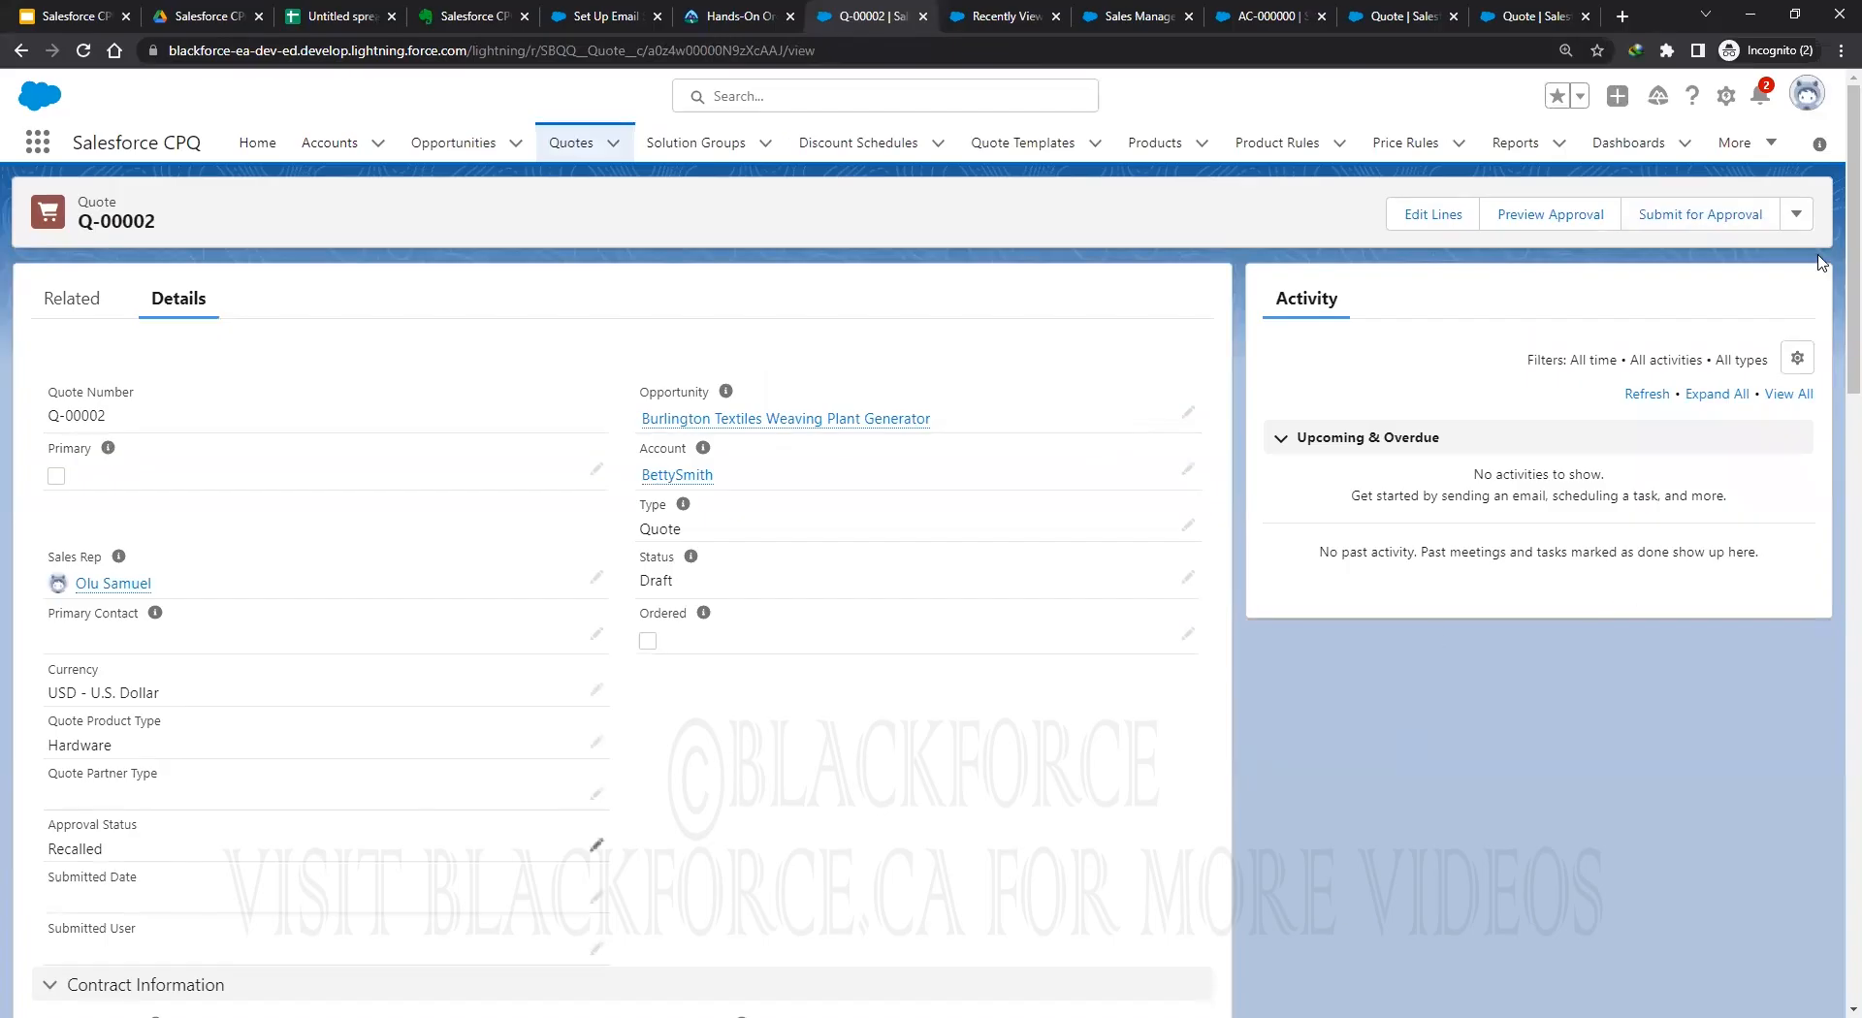
# Resubmit Q-00002 for approval with a comment, then view recently viewed Products.
pyautogui.click(1687, 216)
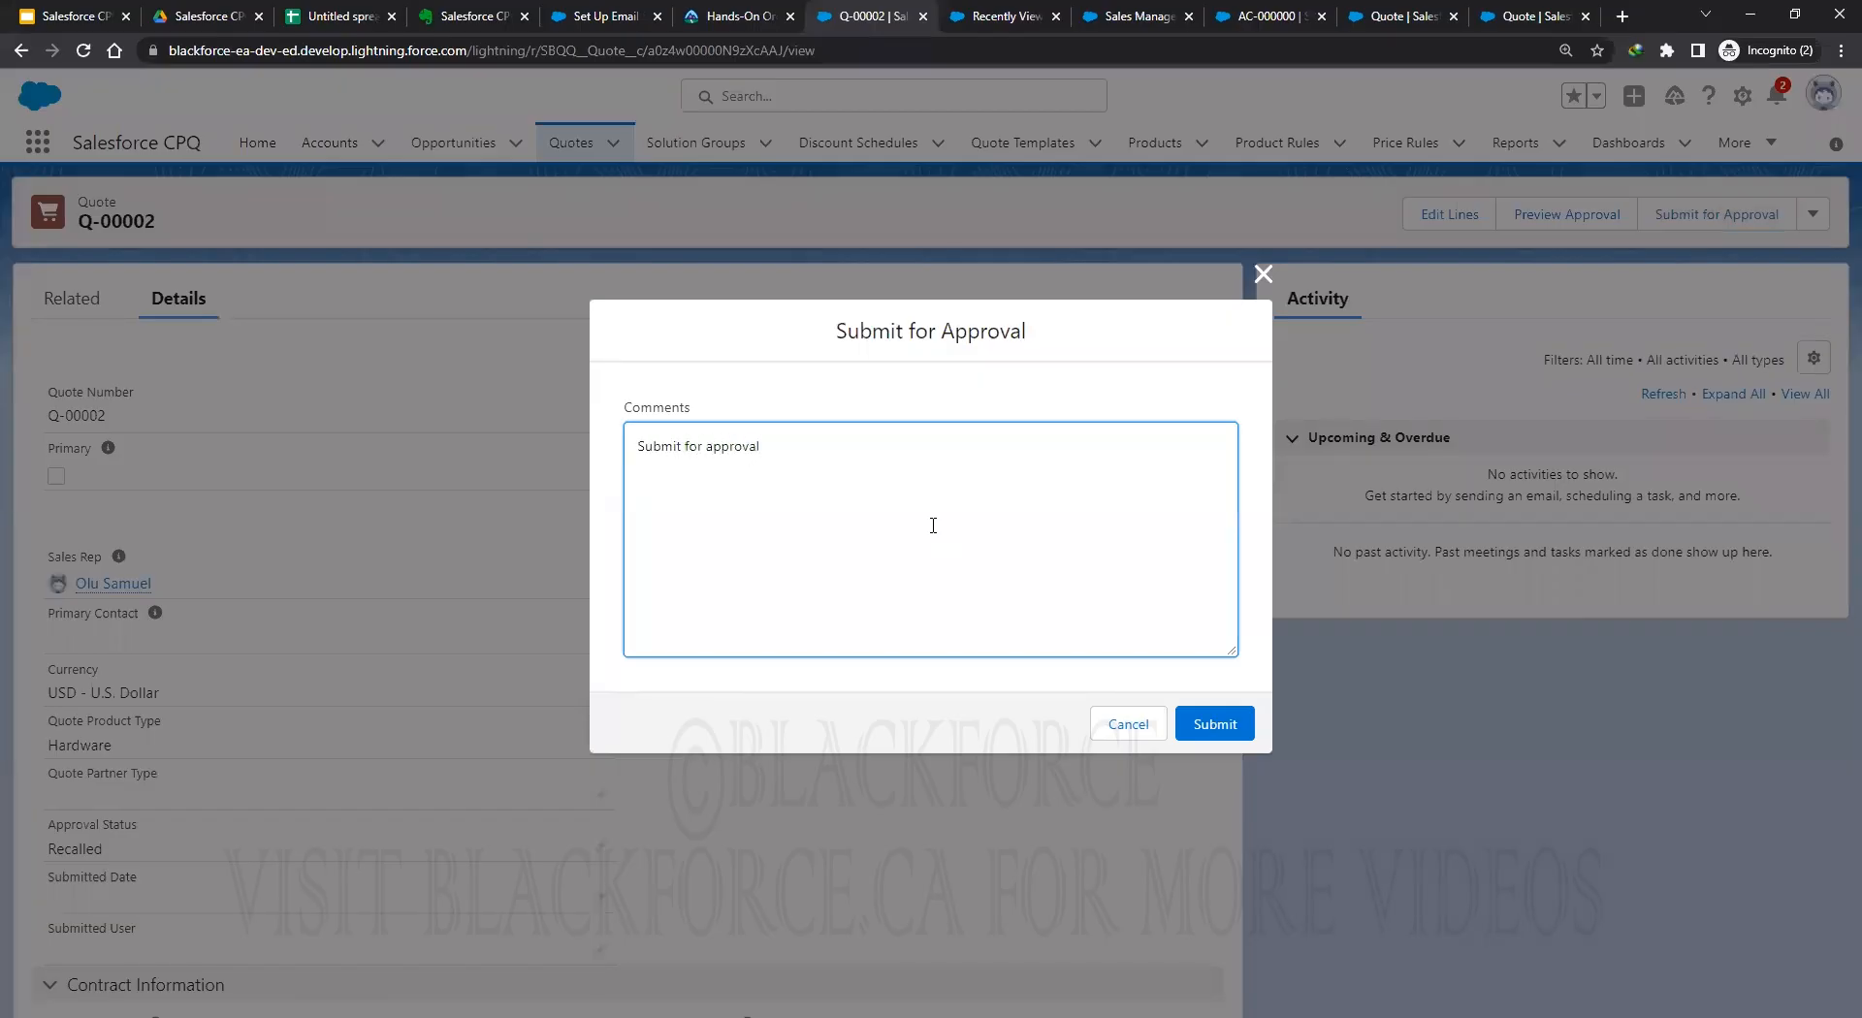
pyautogui.click(1217, 727)
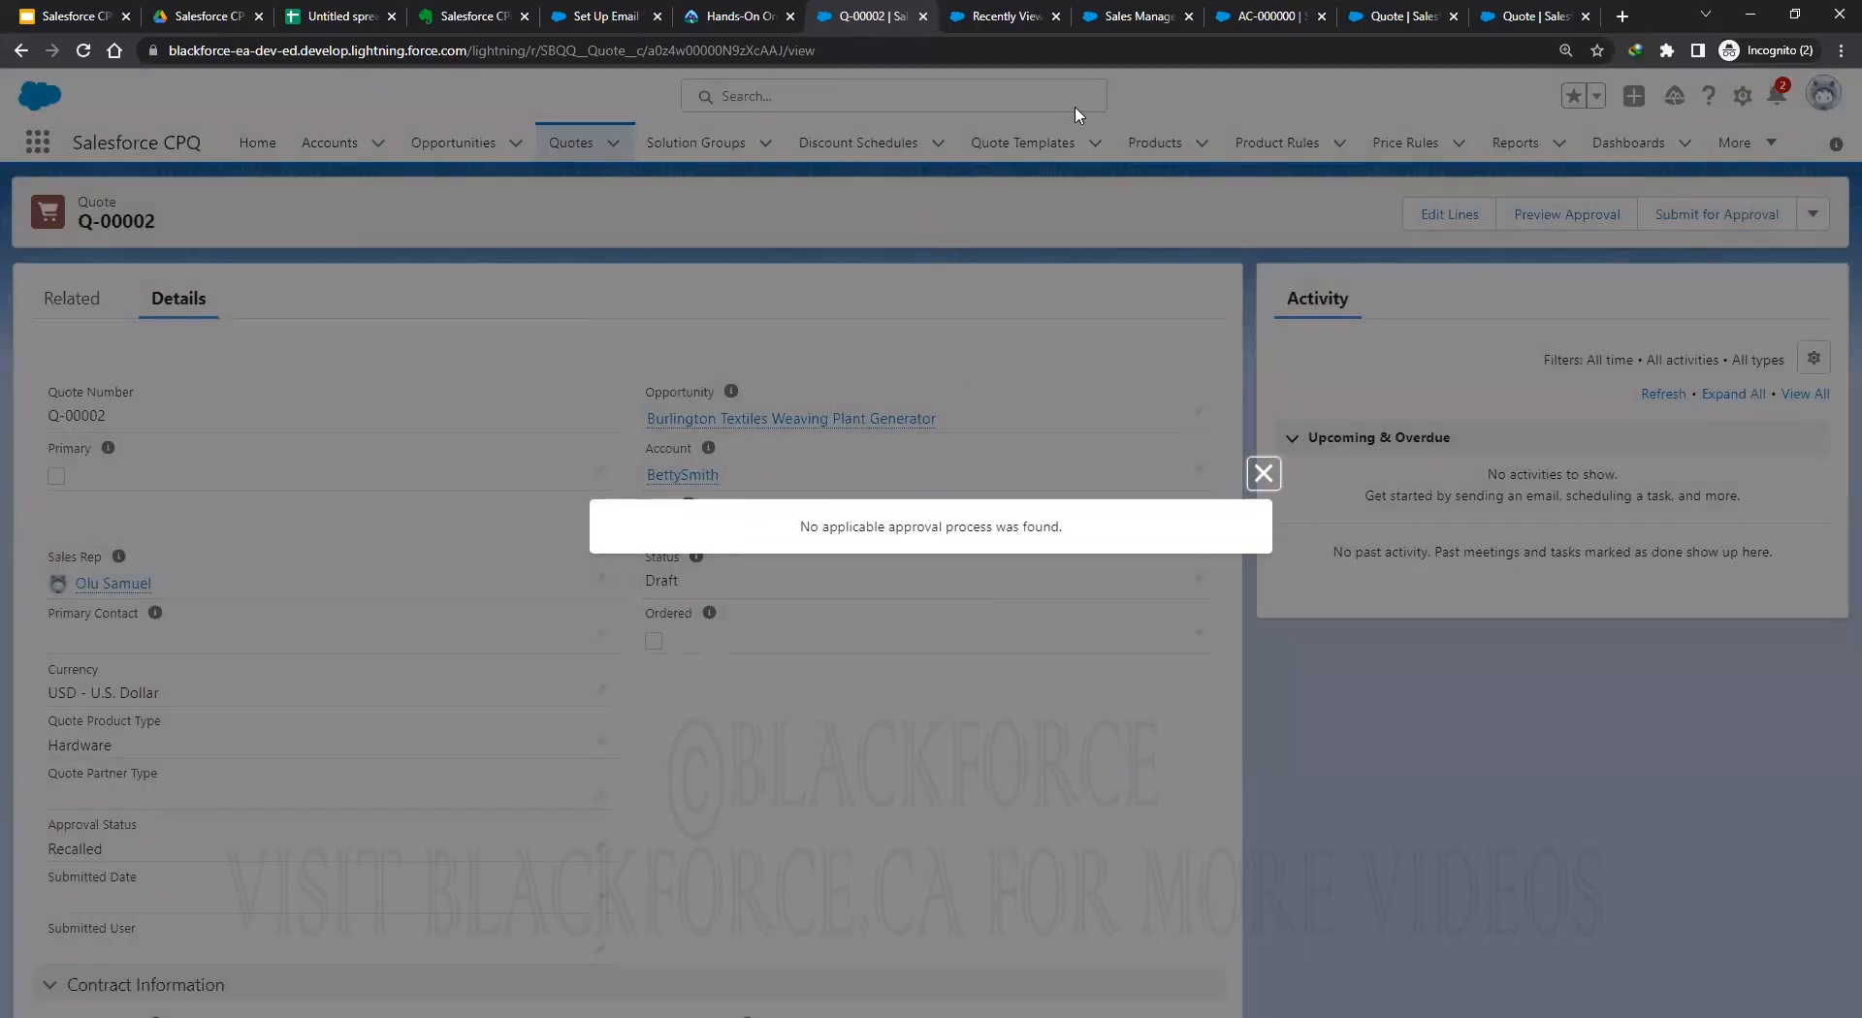
pyautogui.click(982, 16)
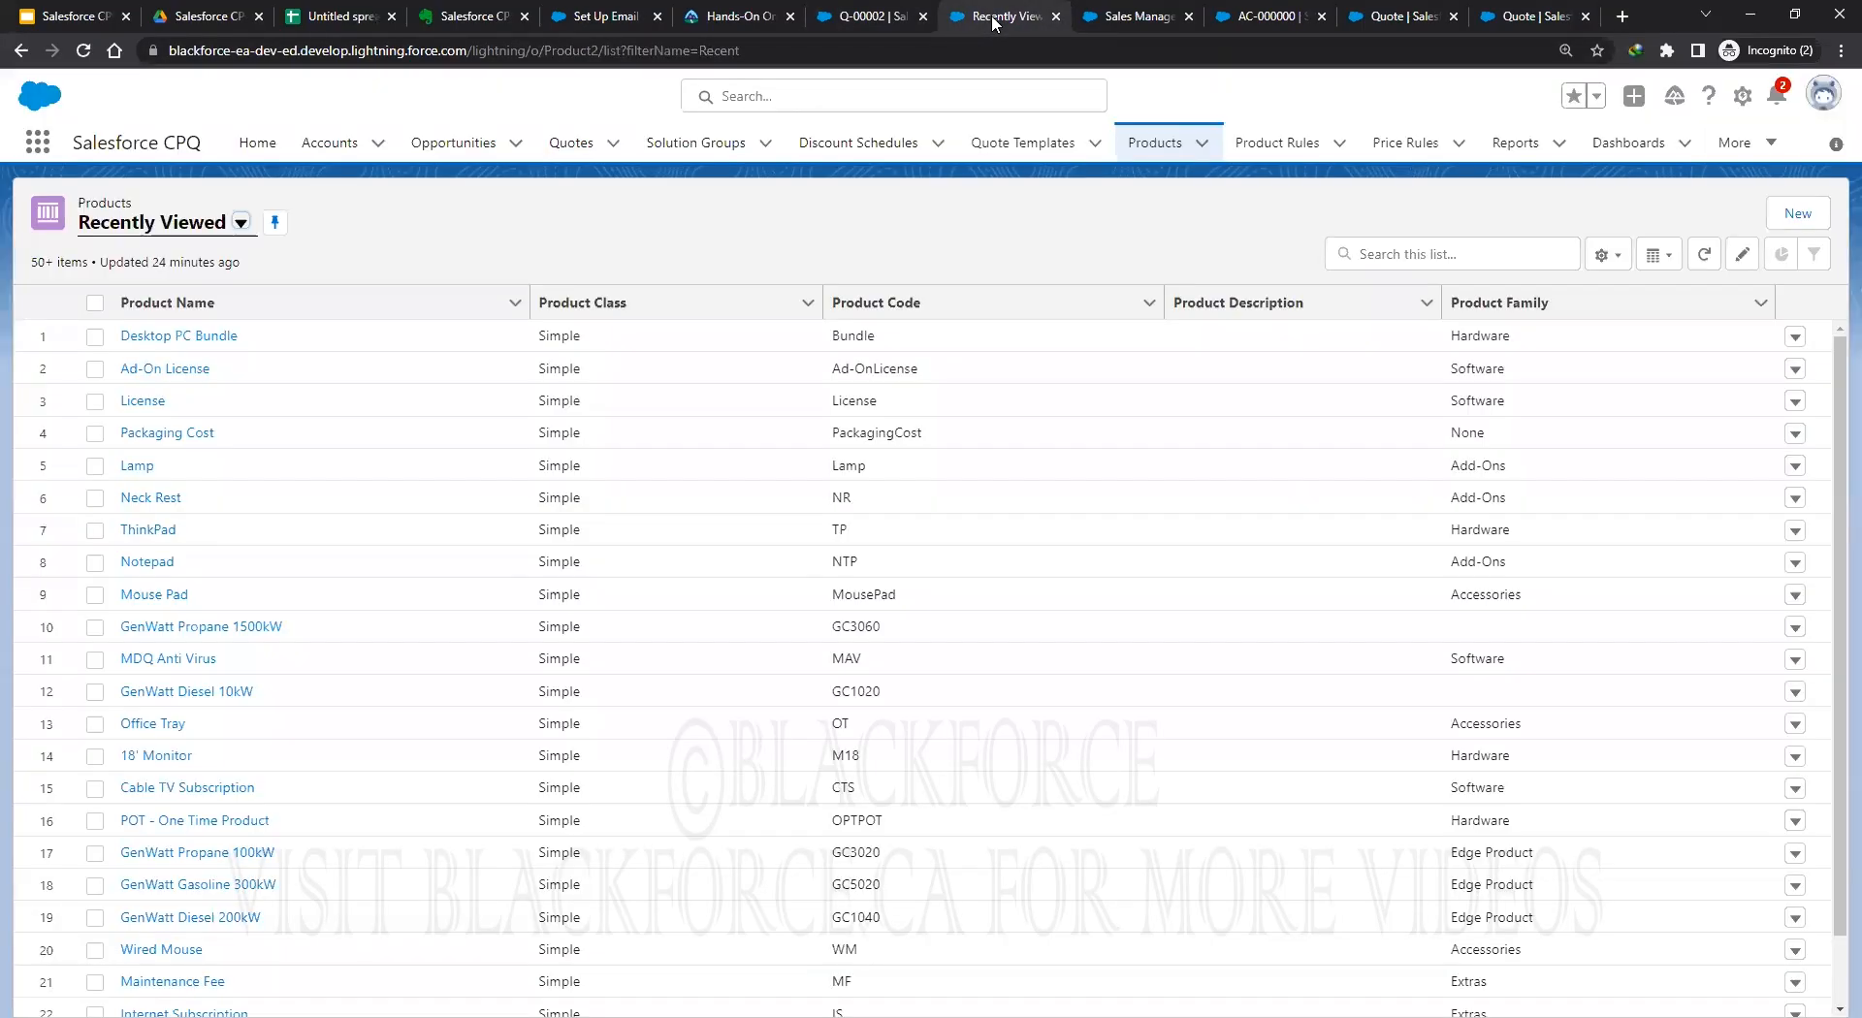
# Uncheck Enable Smart Approval on approval condition AC-000000 and save the condition.
pyautogui.click(1115, 20)
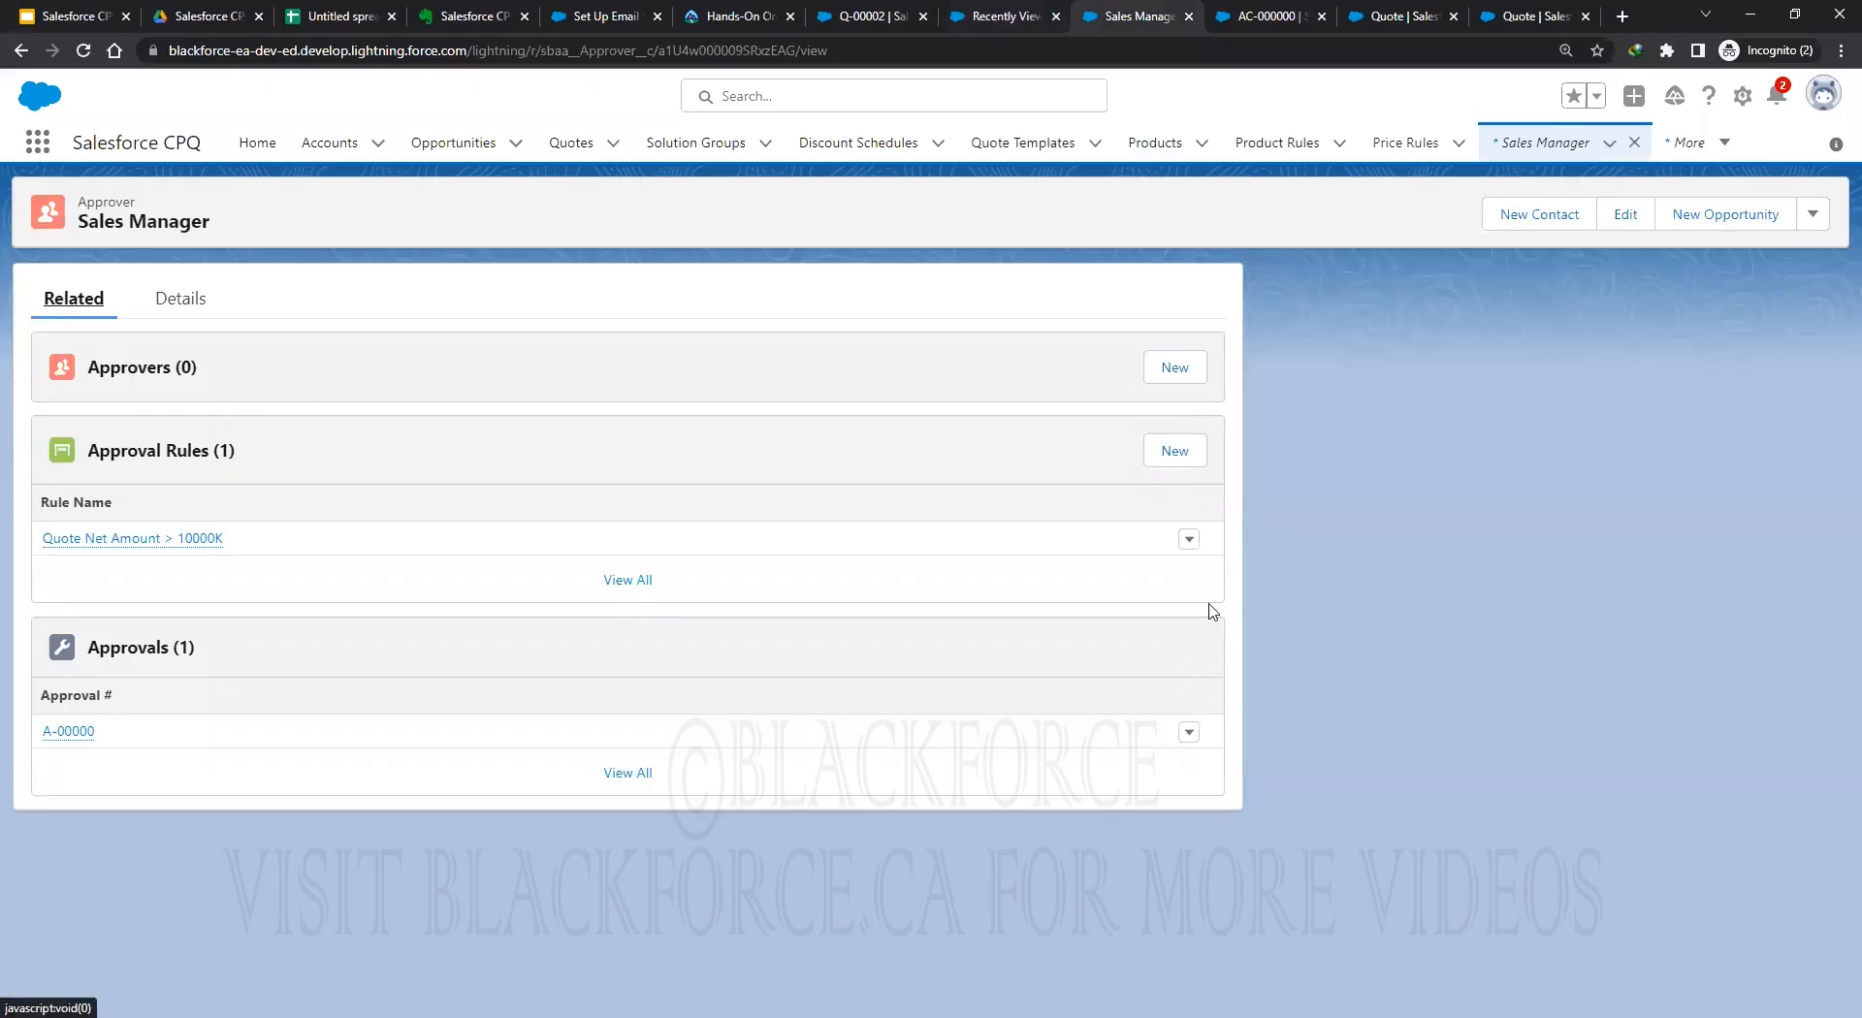
pyautogui.click(1256, 18)
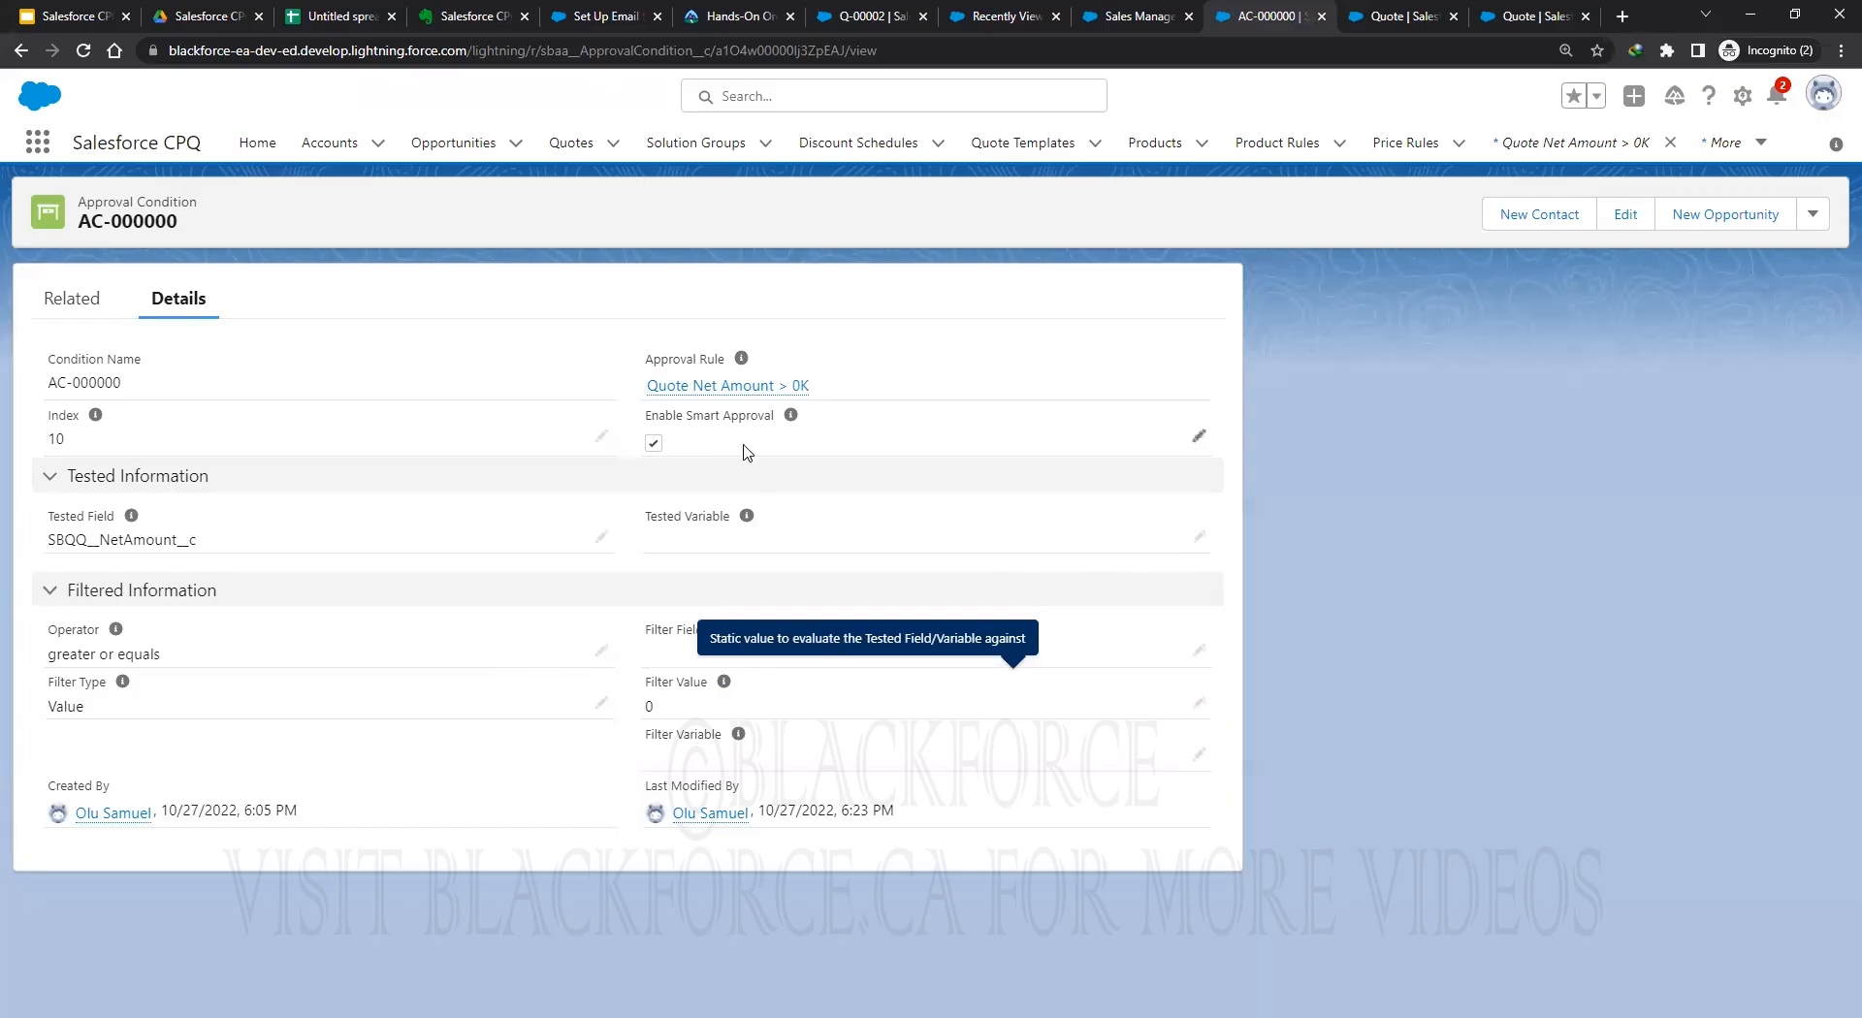
pyautogui.moveTo(793, 423)
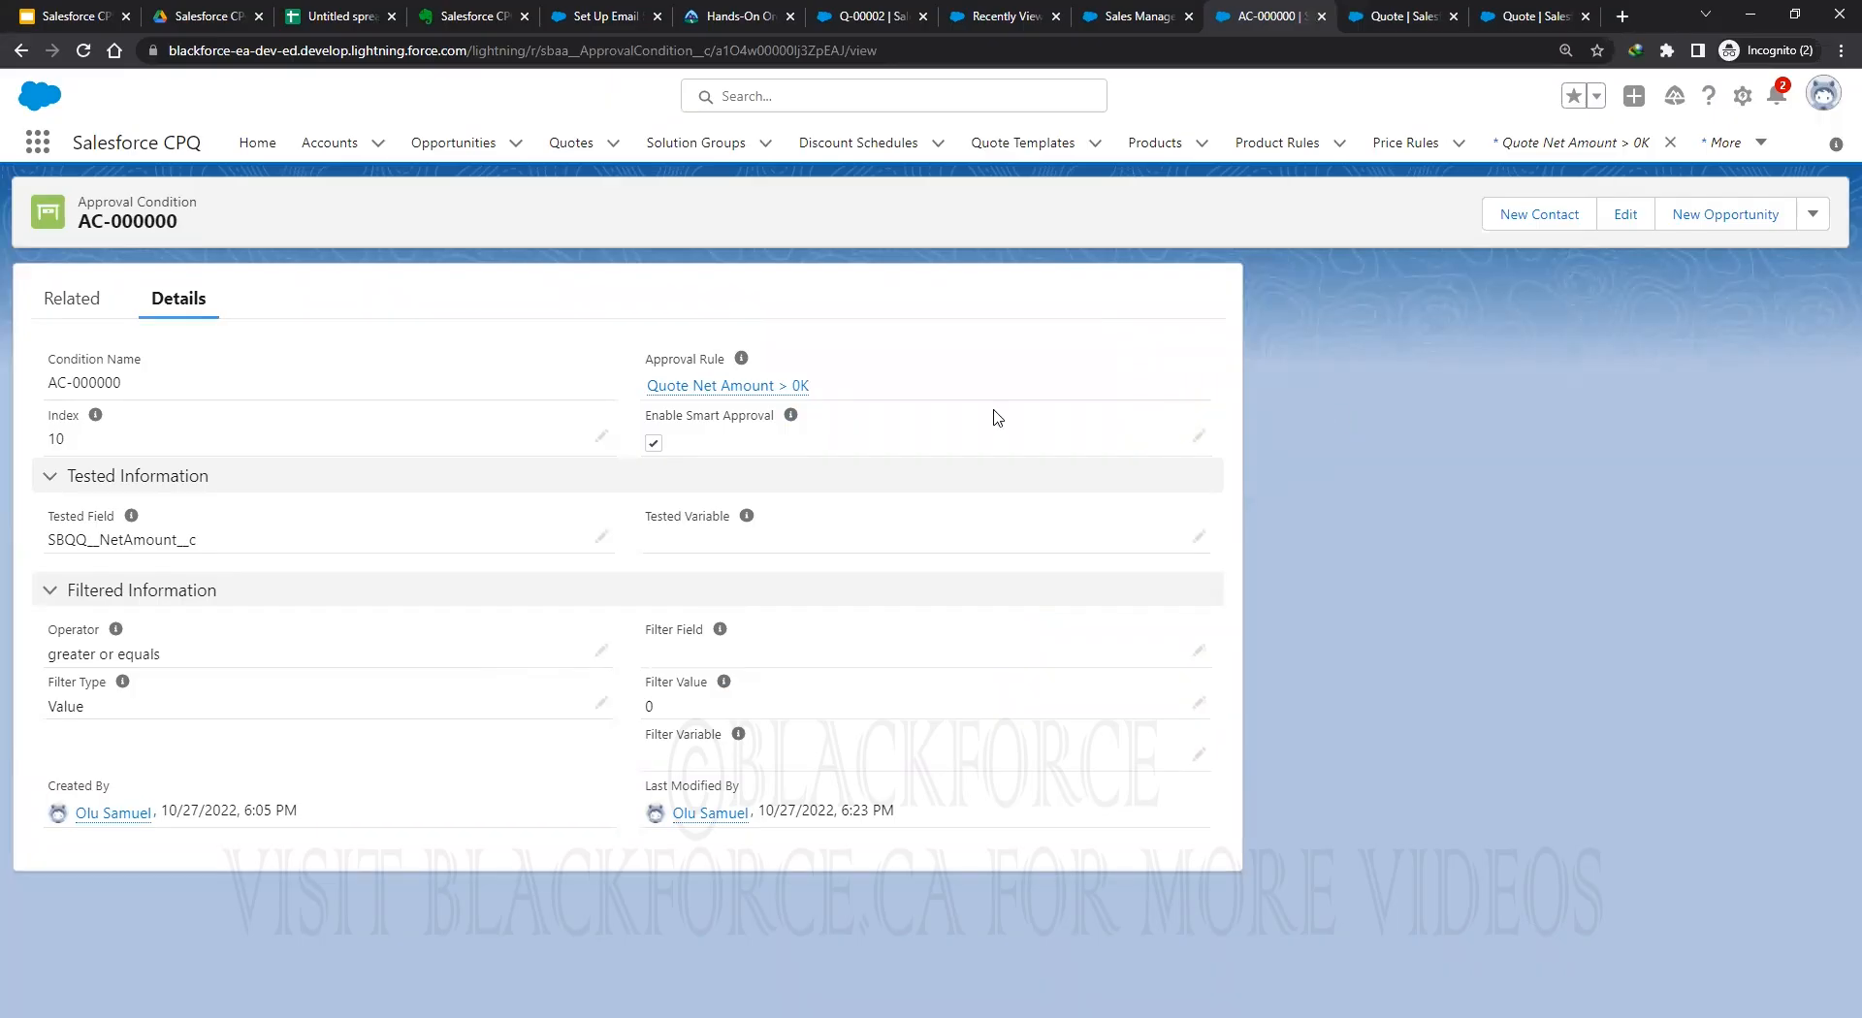
pyautogui.click(1201, 437)
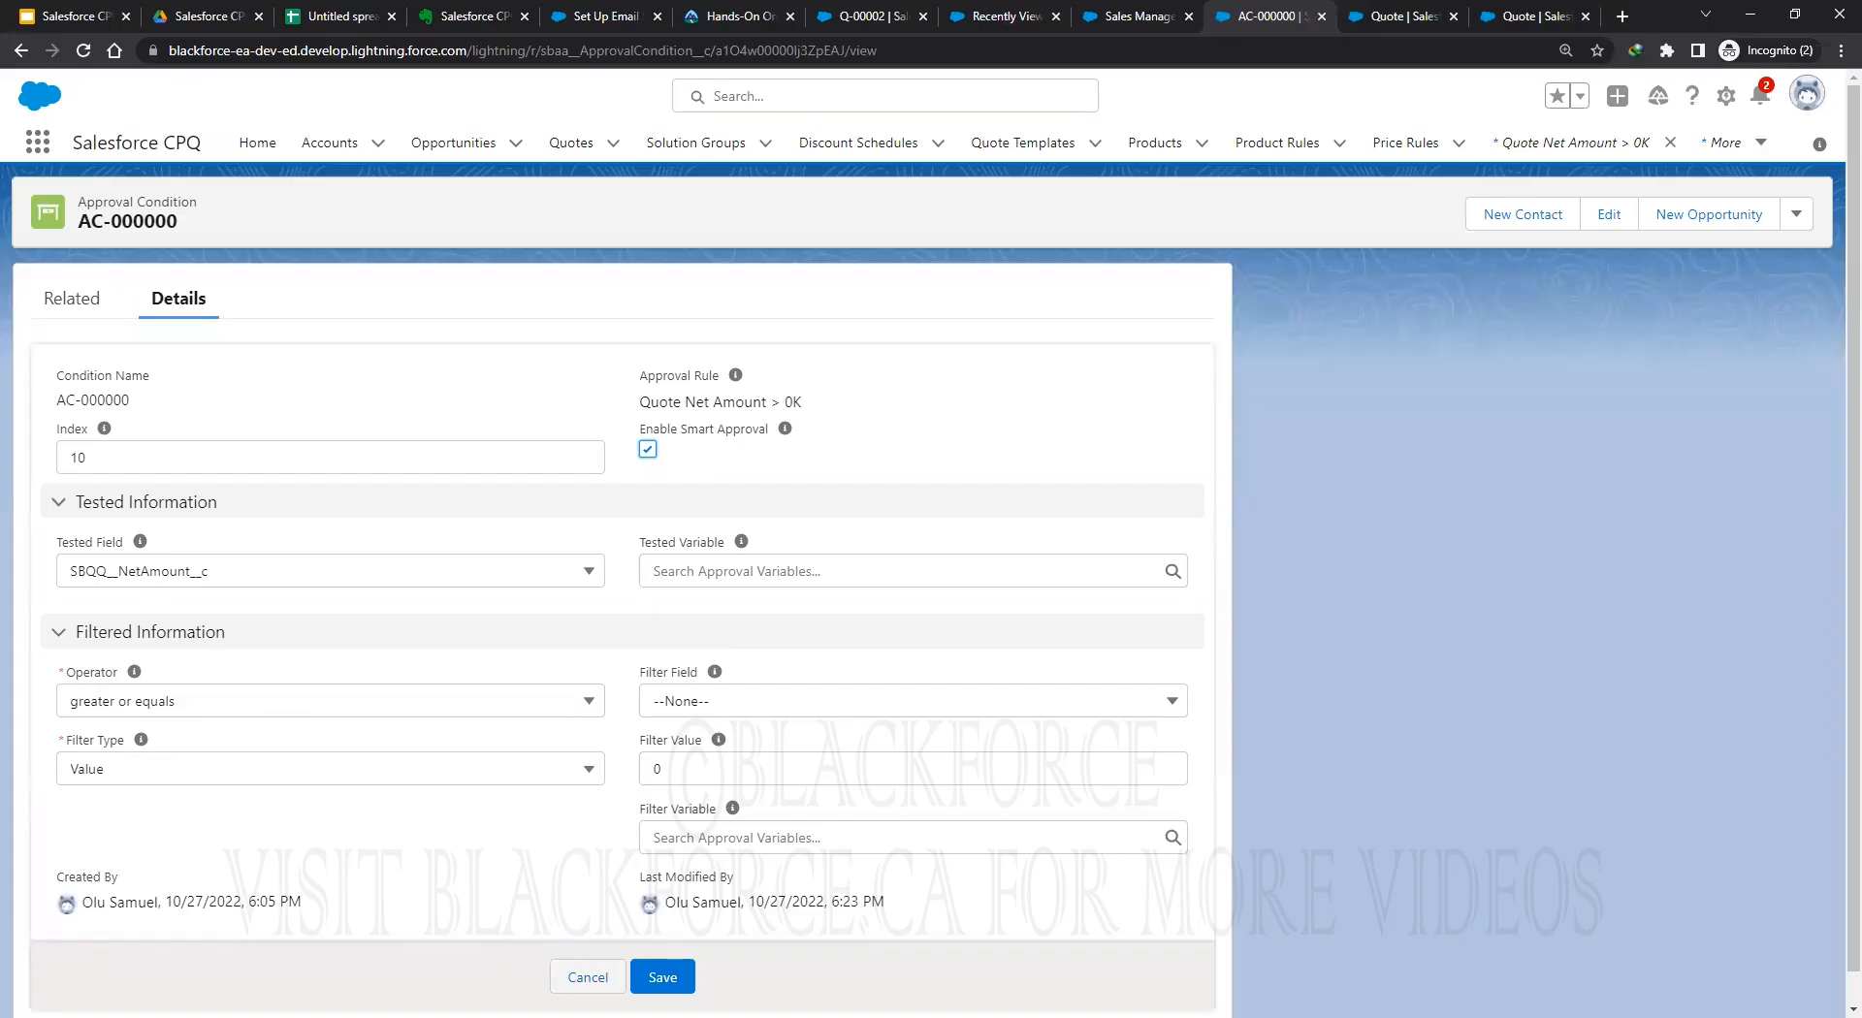
pyautogui.hotkey('ctrl', 's')
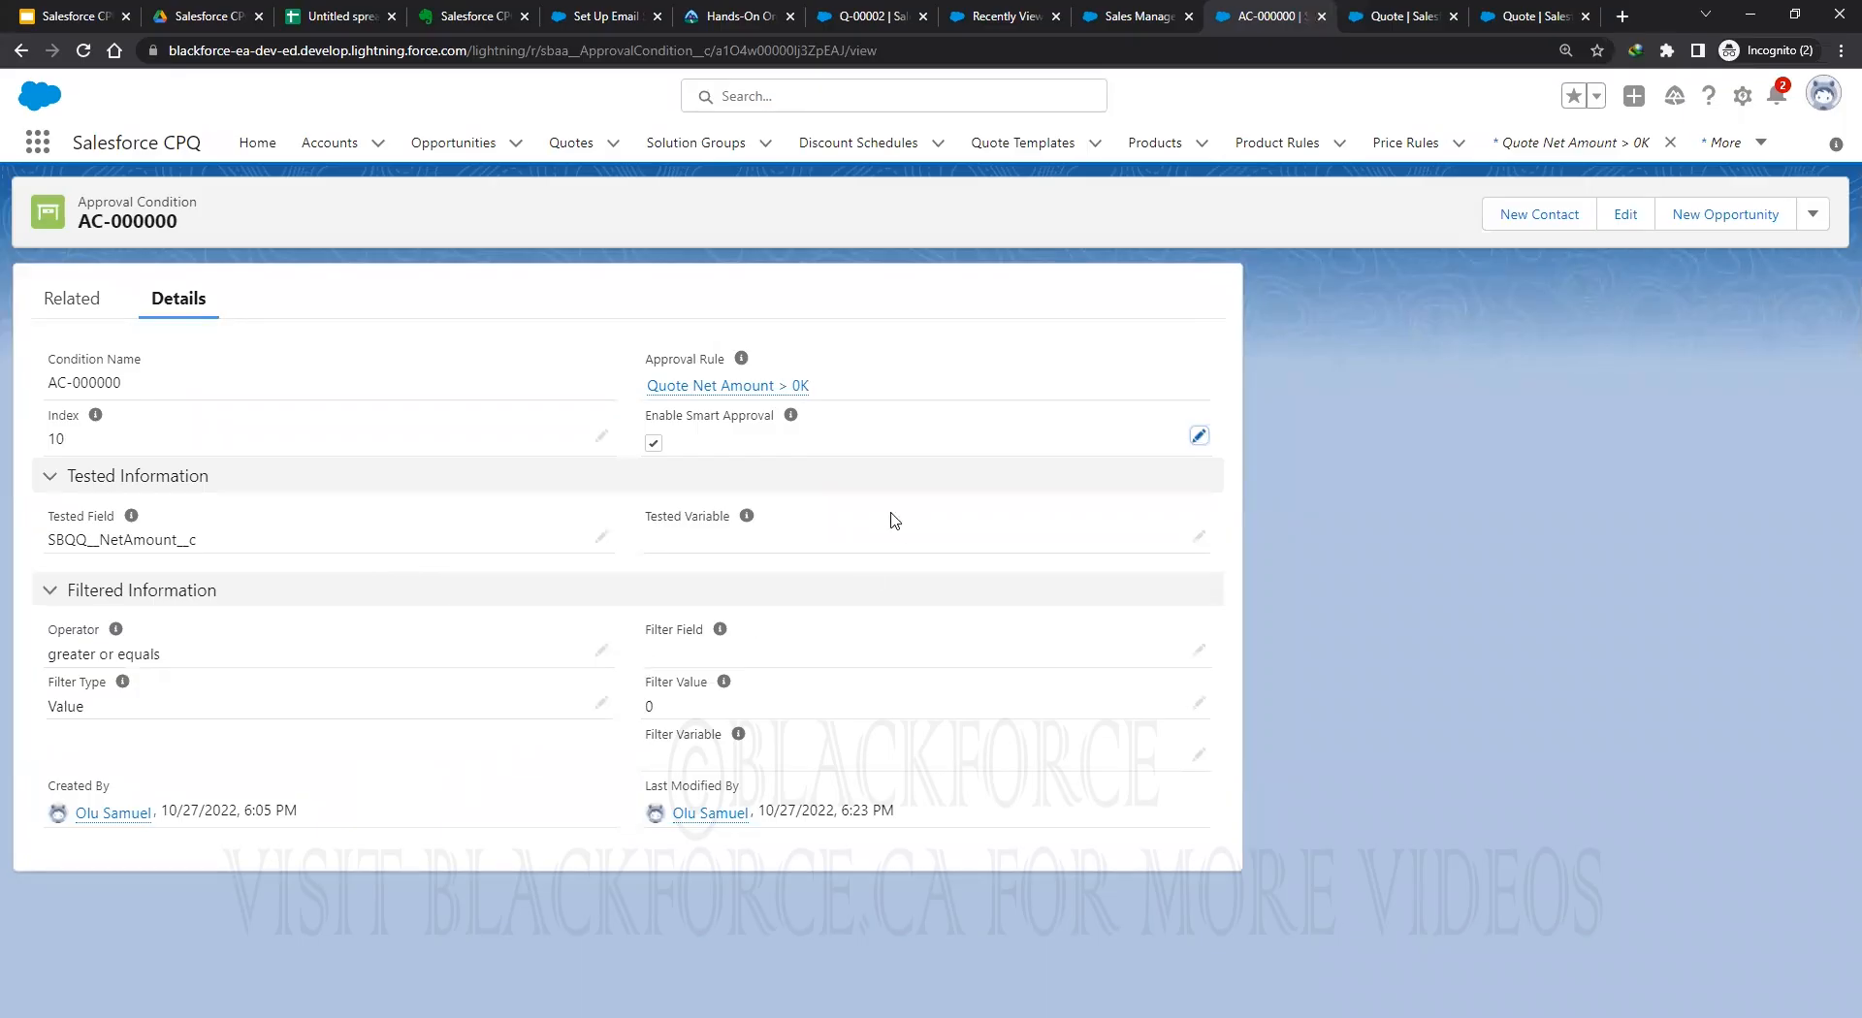
pyautogui.click(654, 448)
pyautogui.click(1198, 436)
pyautogui.click(652, 451)
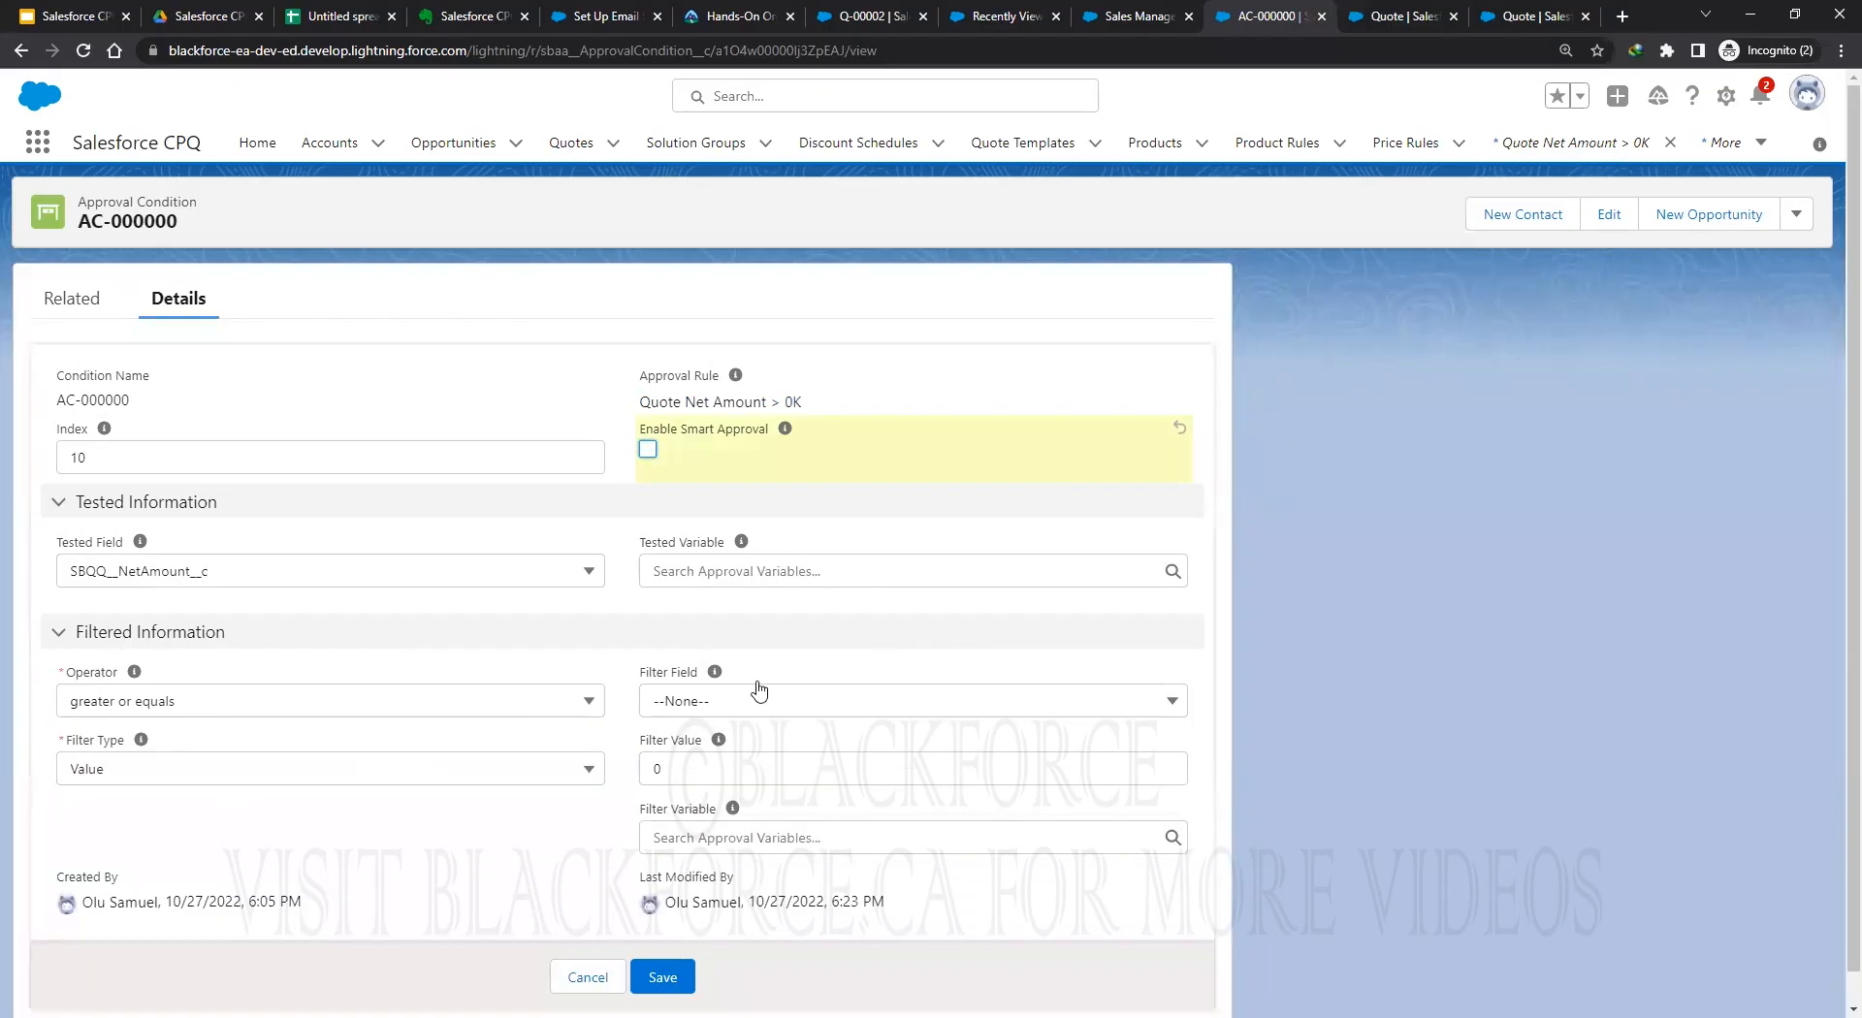
pyautogui.click(660, 977)
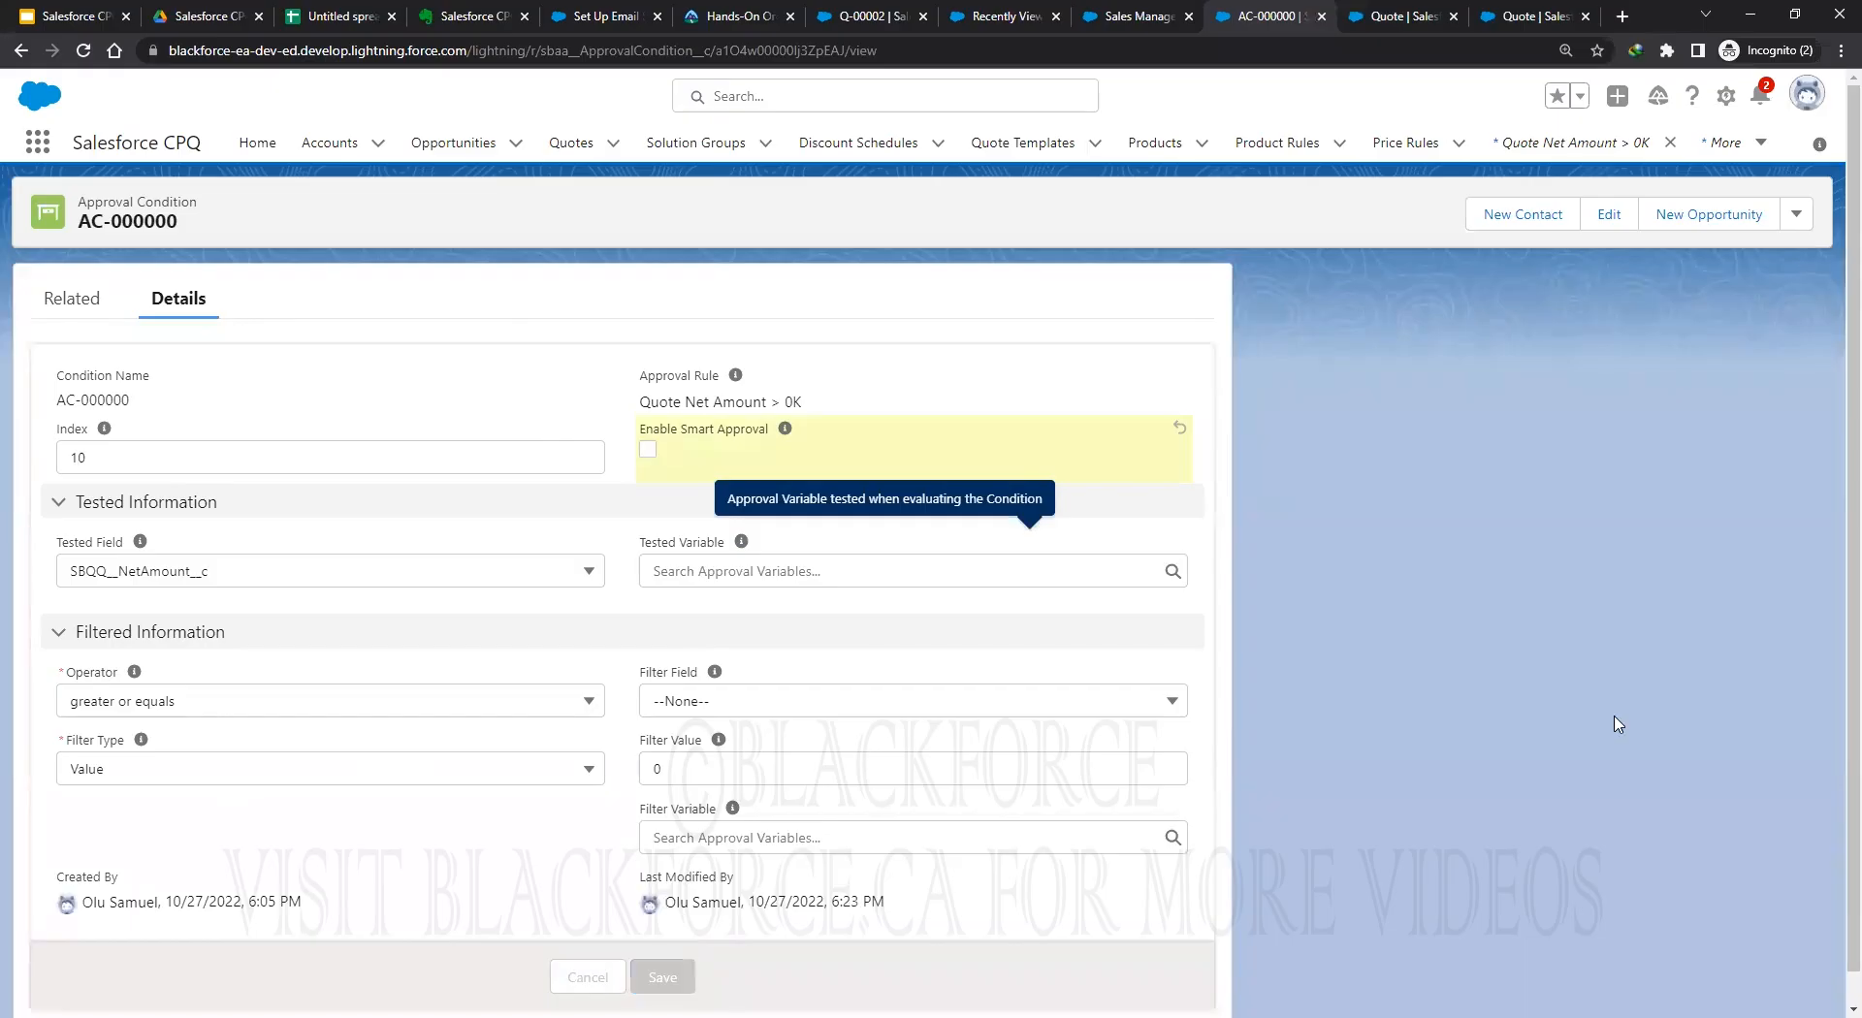
# Return to quote Q-00002, reload it, and review its related lists.
pyautogui.click(853, 27)
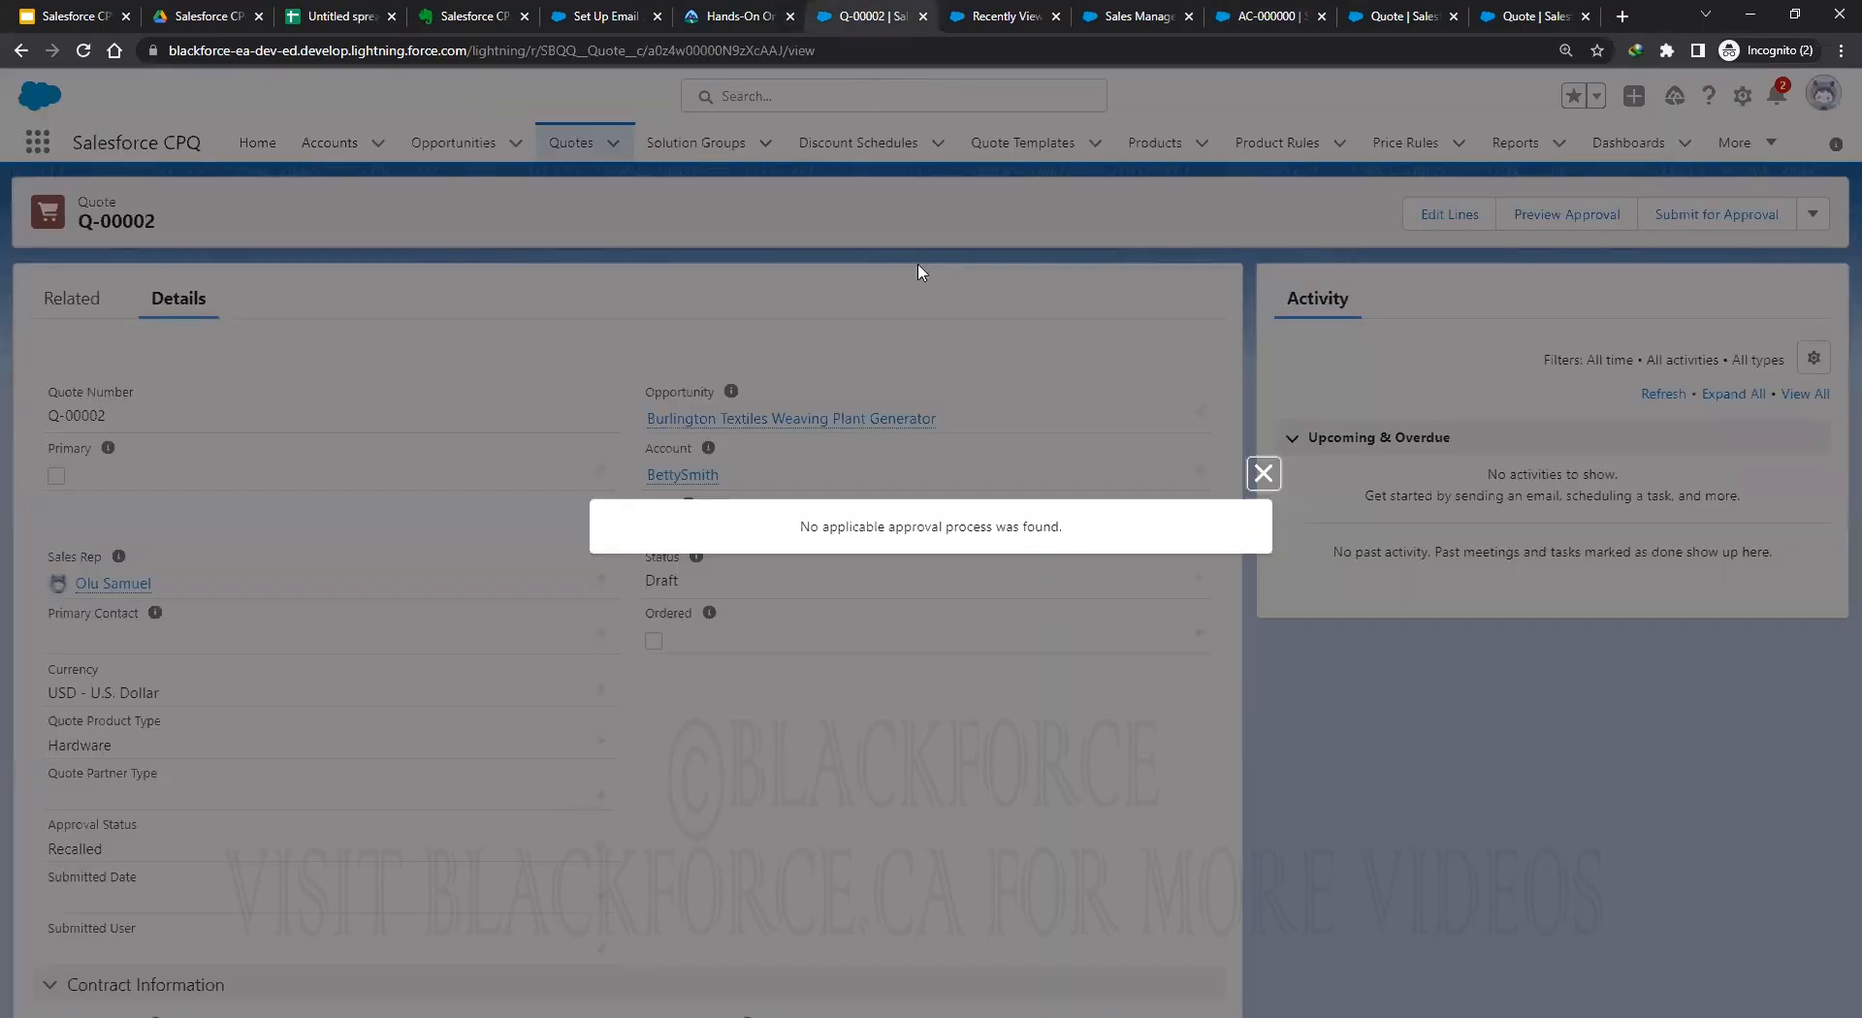
pyautogui.click(84, 50)
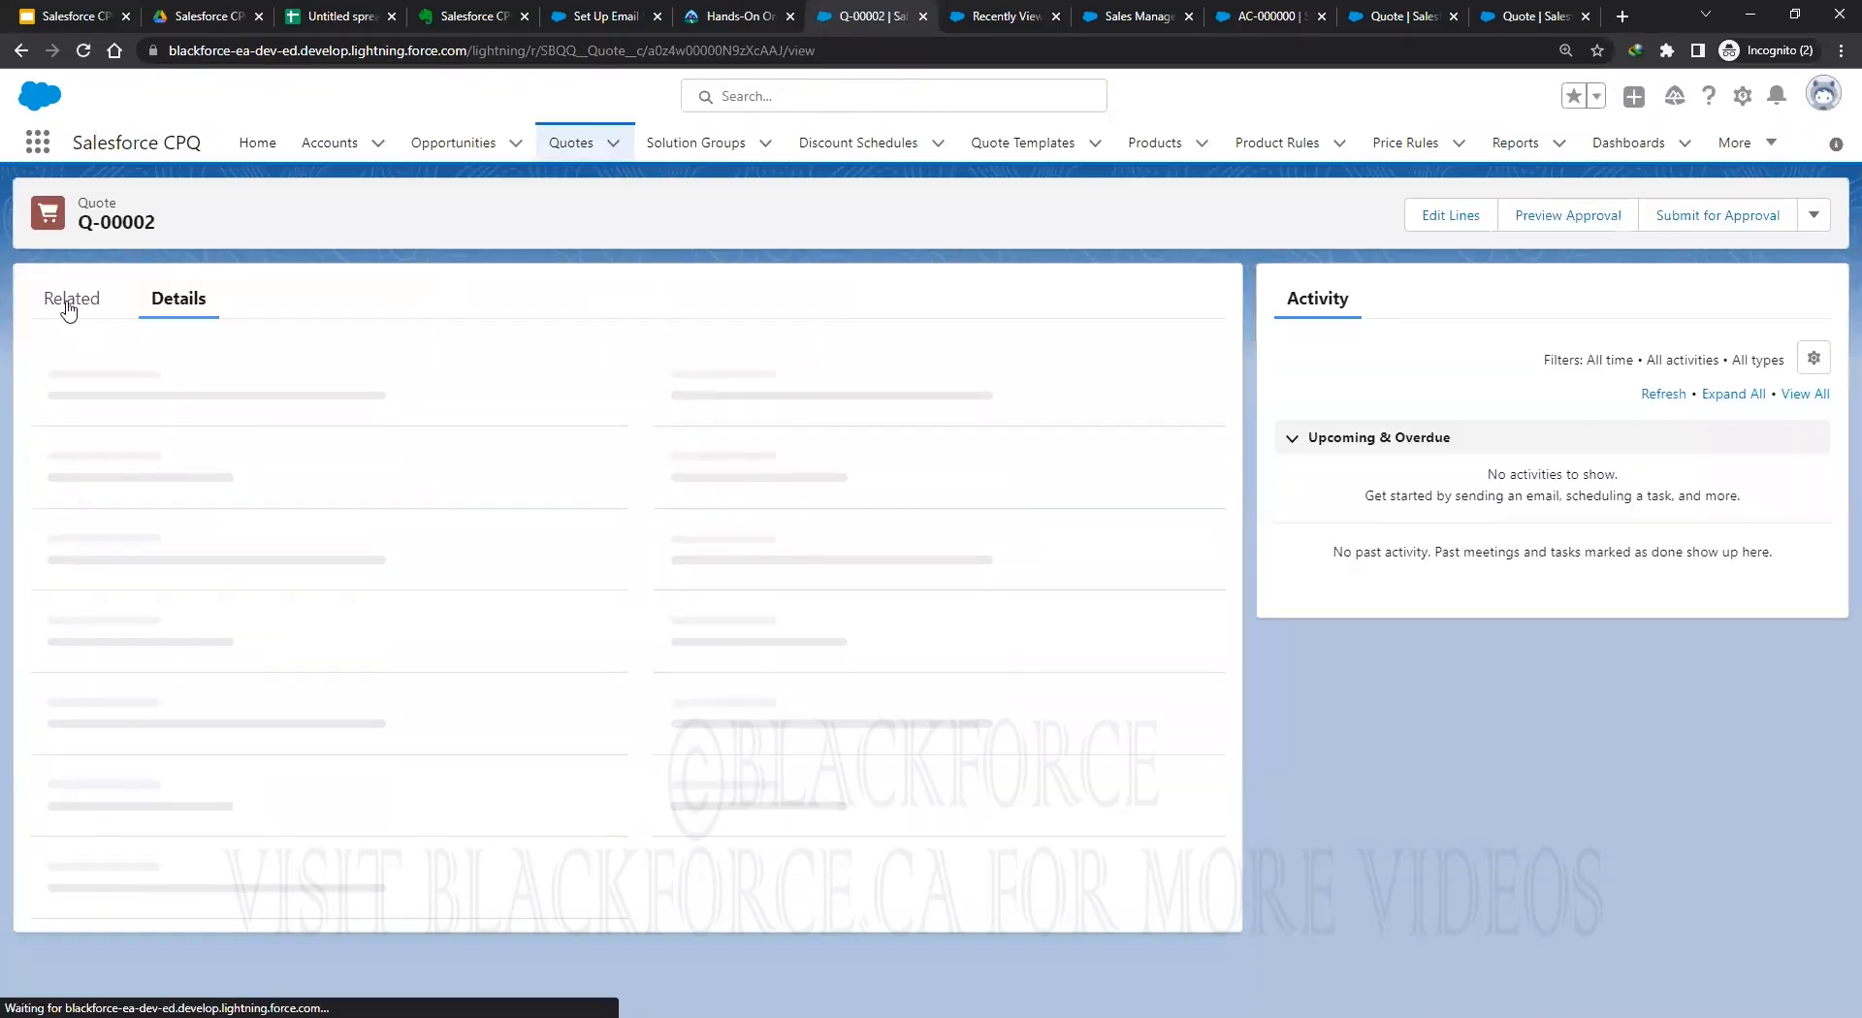
pyautogui.click(69, 300)
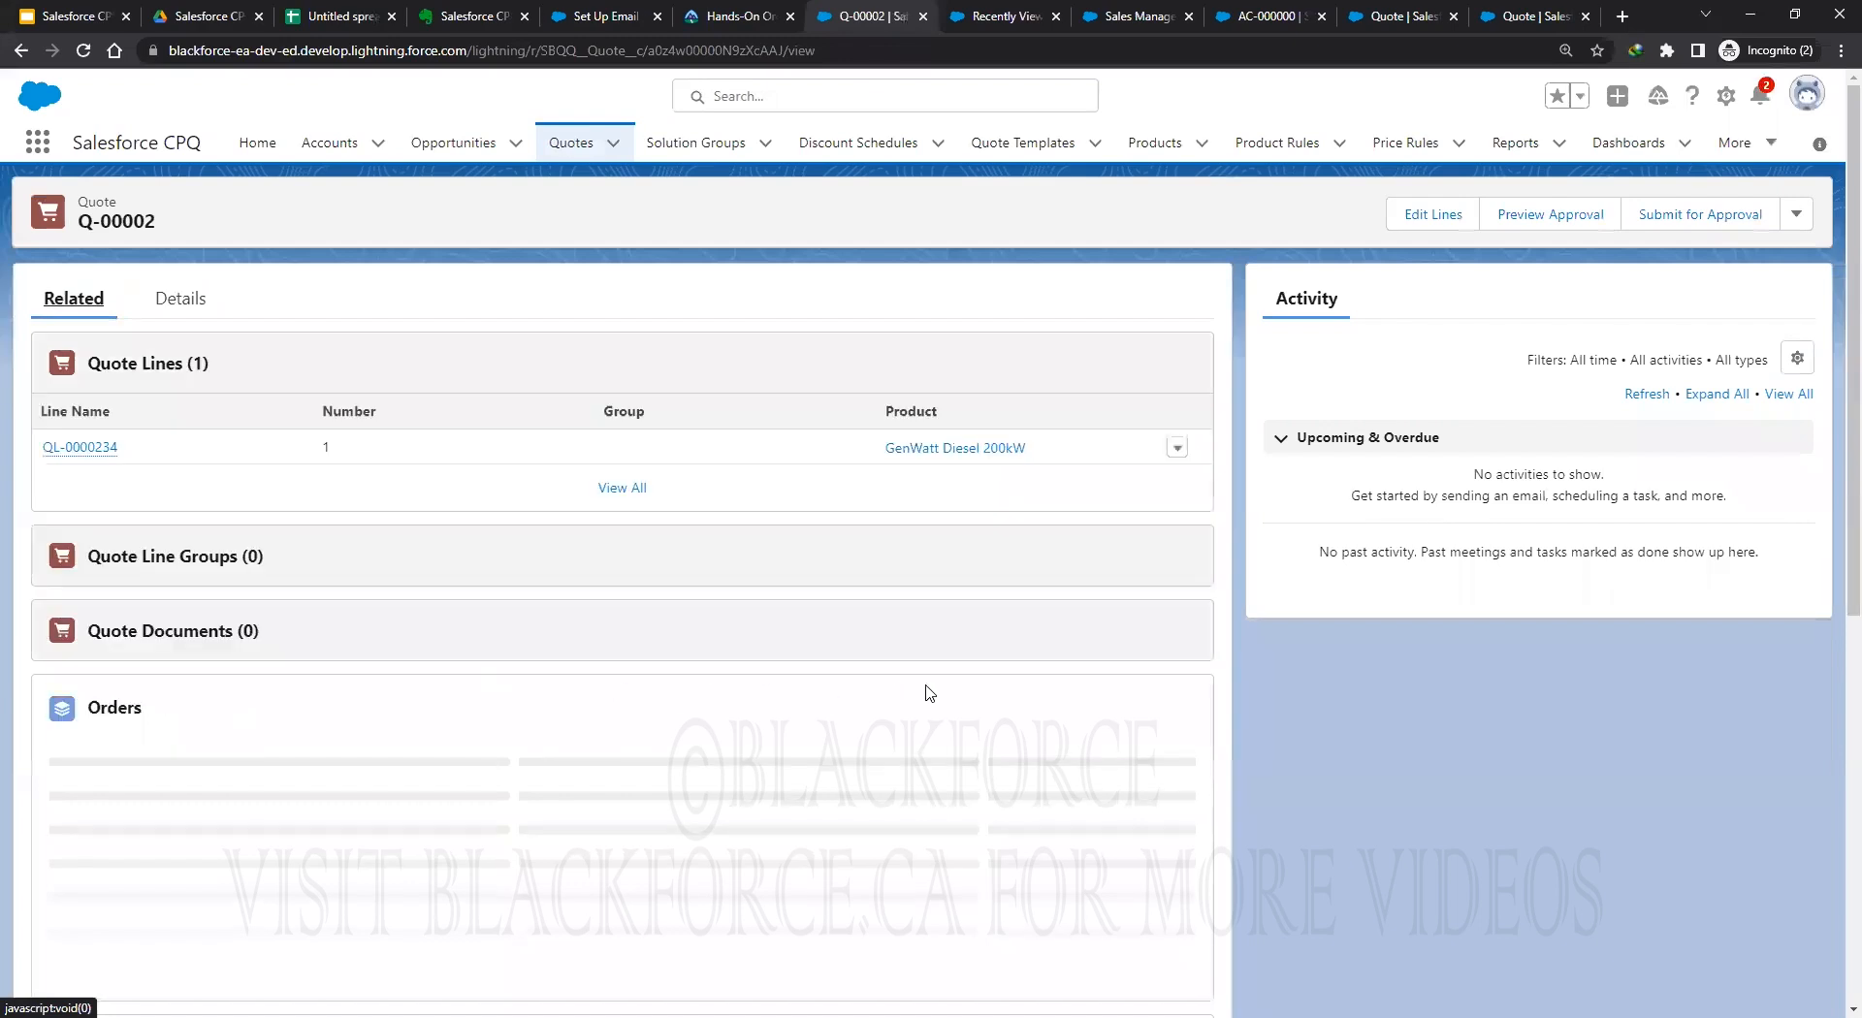
pyautogui.scroll(-3, 922, 695)
pyautogui.scroll(-1, 1009, 766)
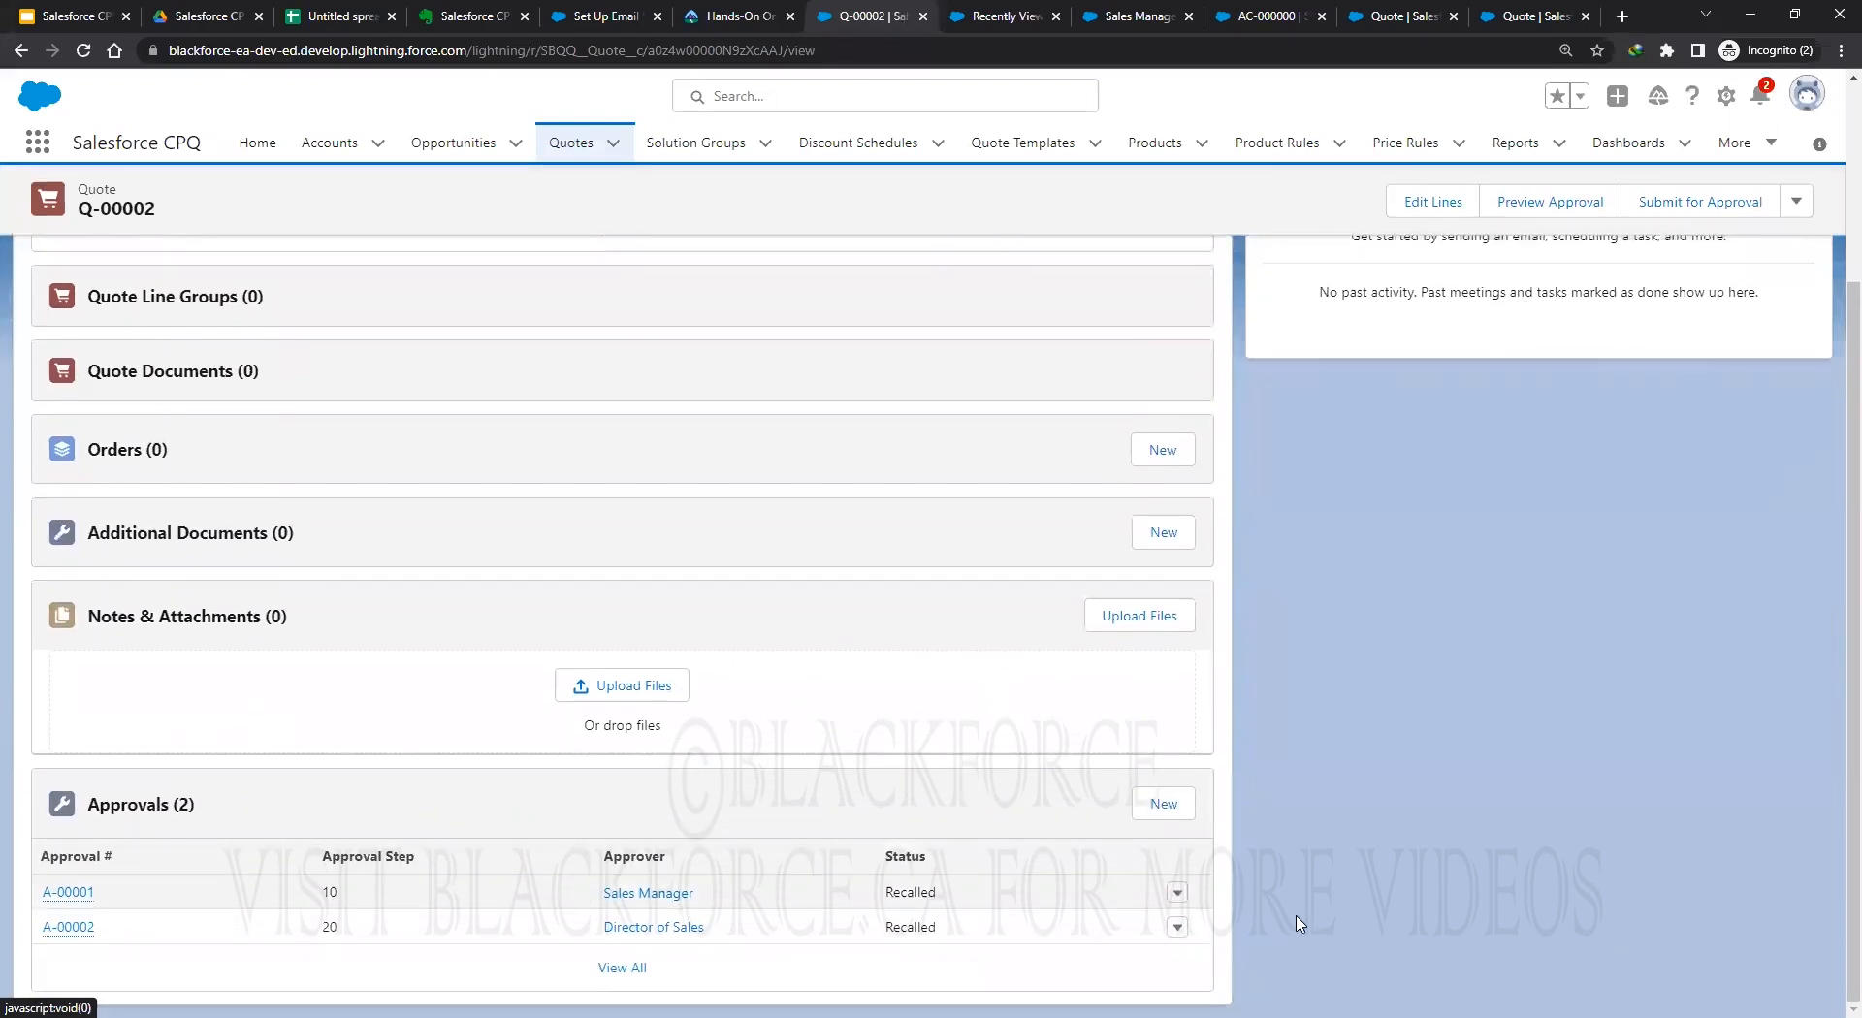
pyautogui.scroll(3, 1515, 172)
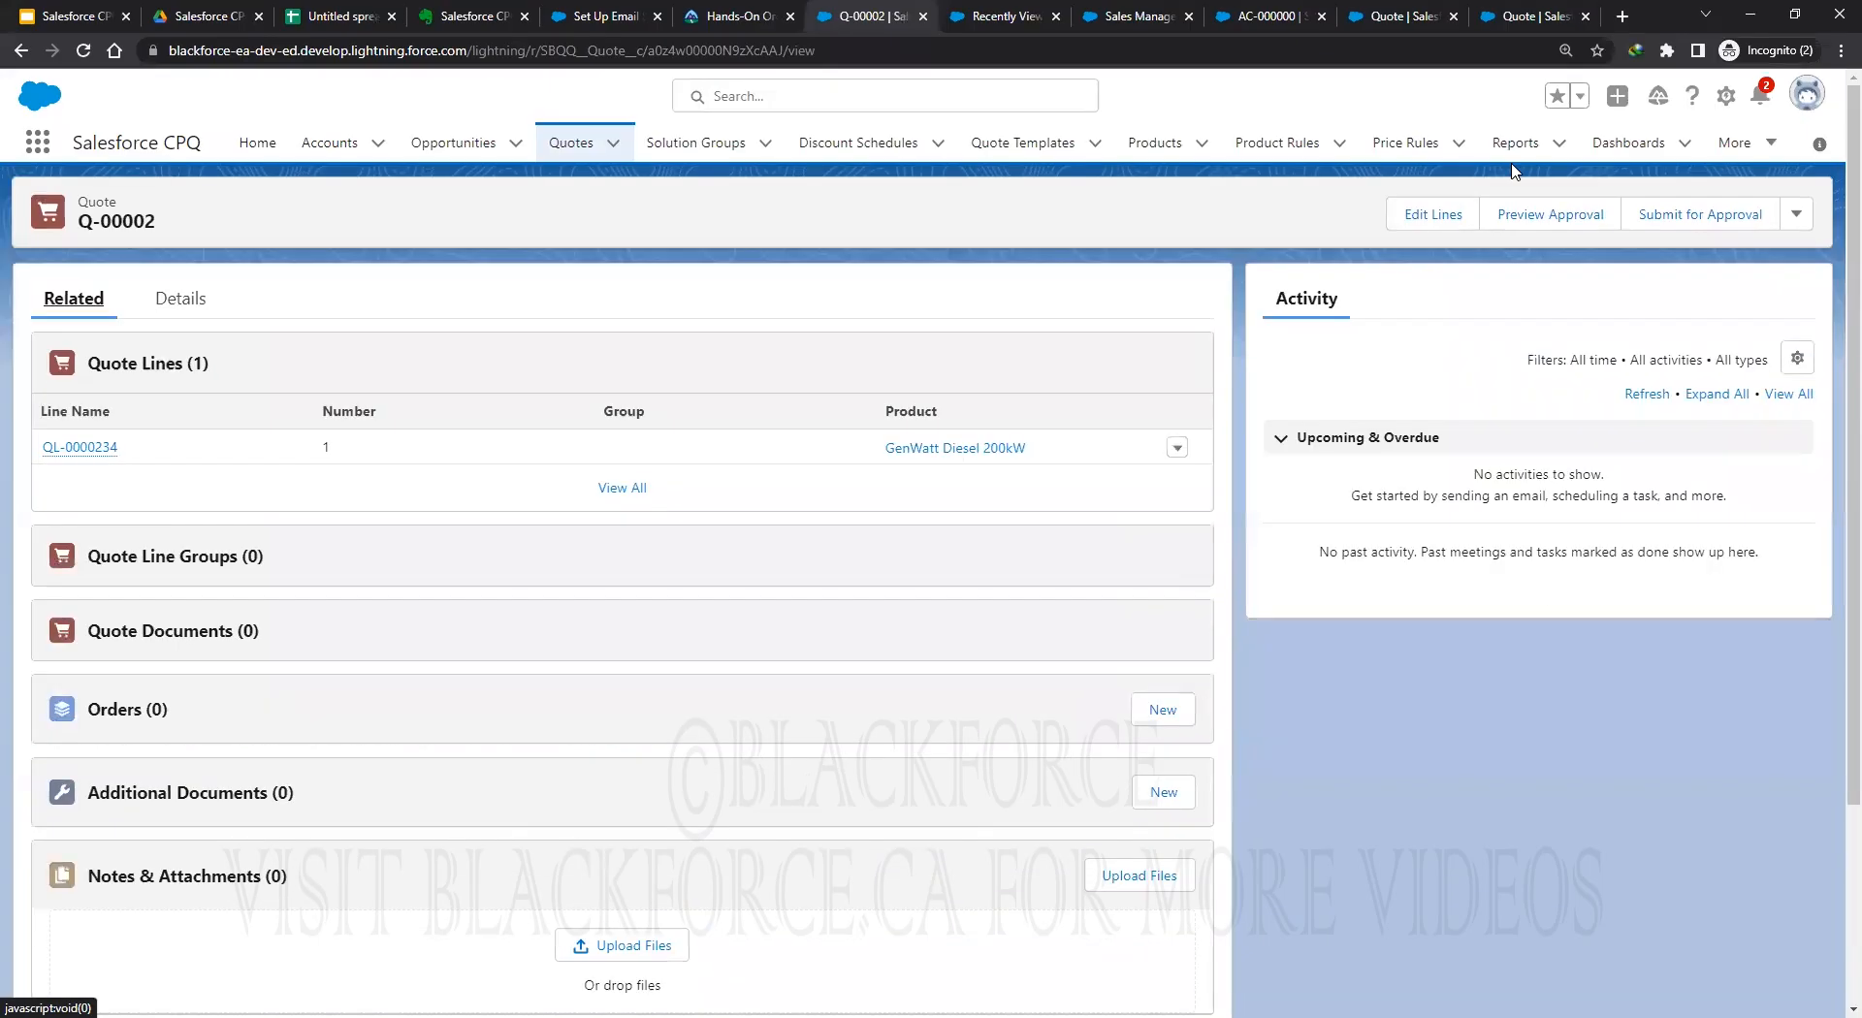
# Resubmit Q-00002 for approval, dismiss the no-applicable-approval-process notice, and return to AC-000000.
pyautogui.click(1699, 214)
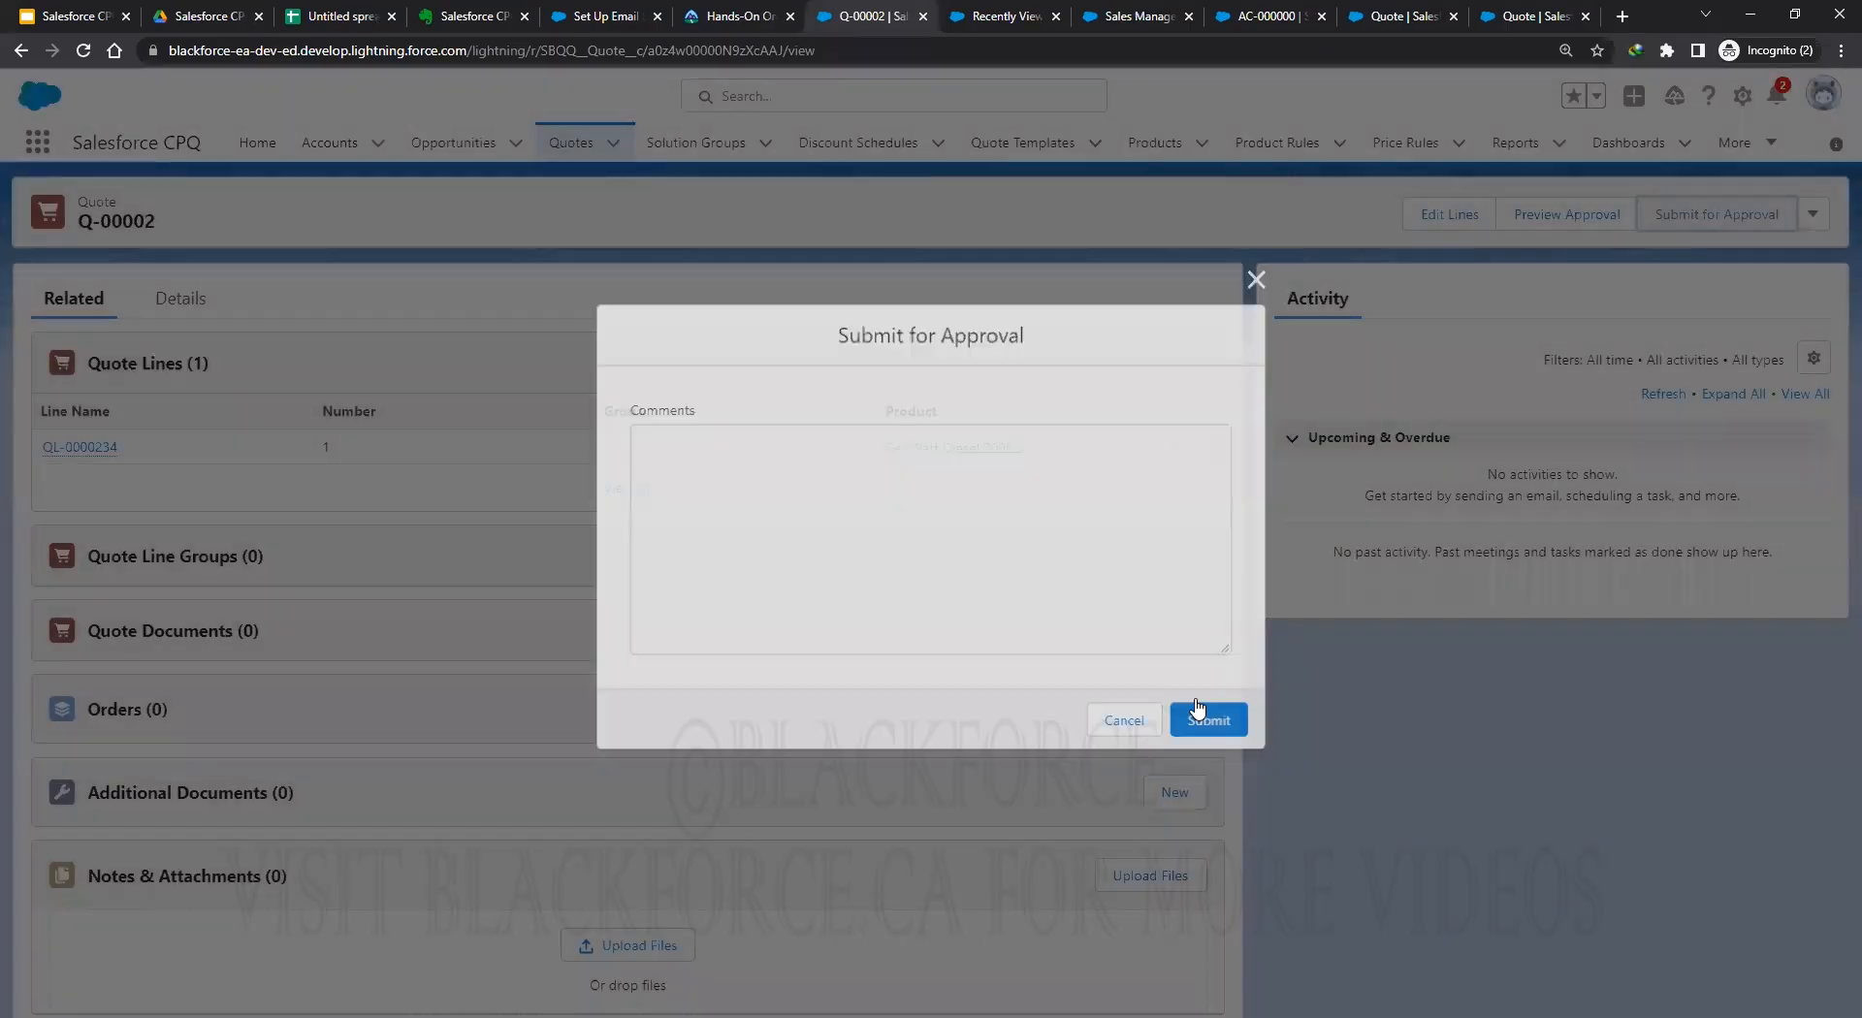
pyautogui.press('Return')
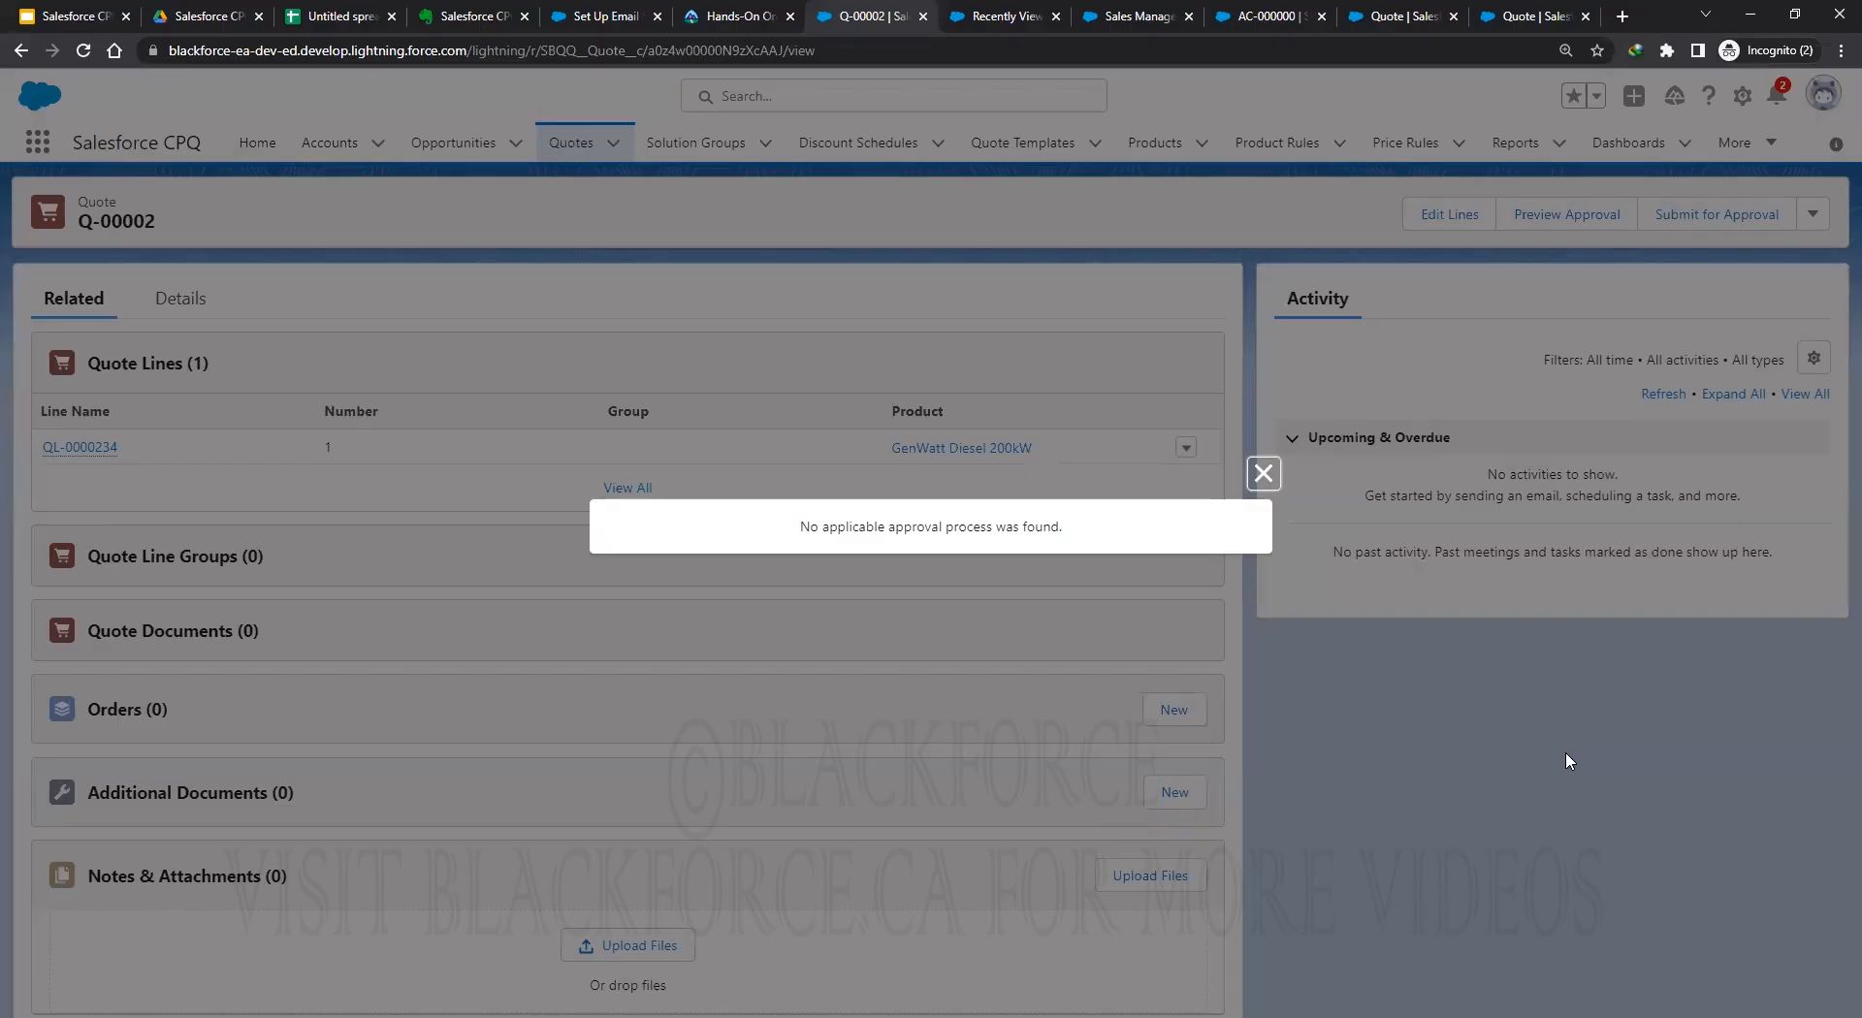
pyautogui.click(1263, 474)
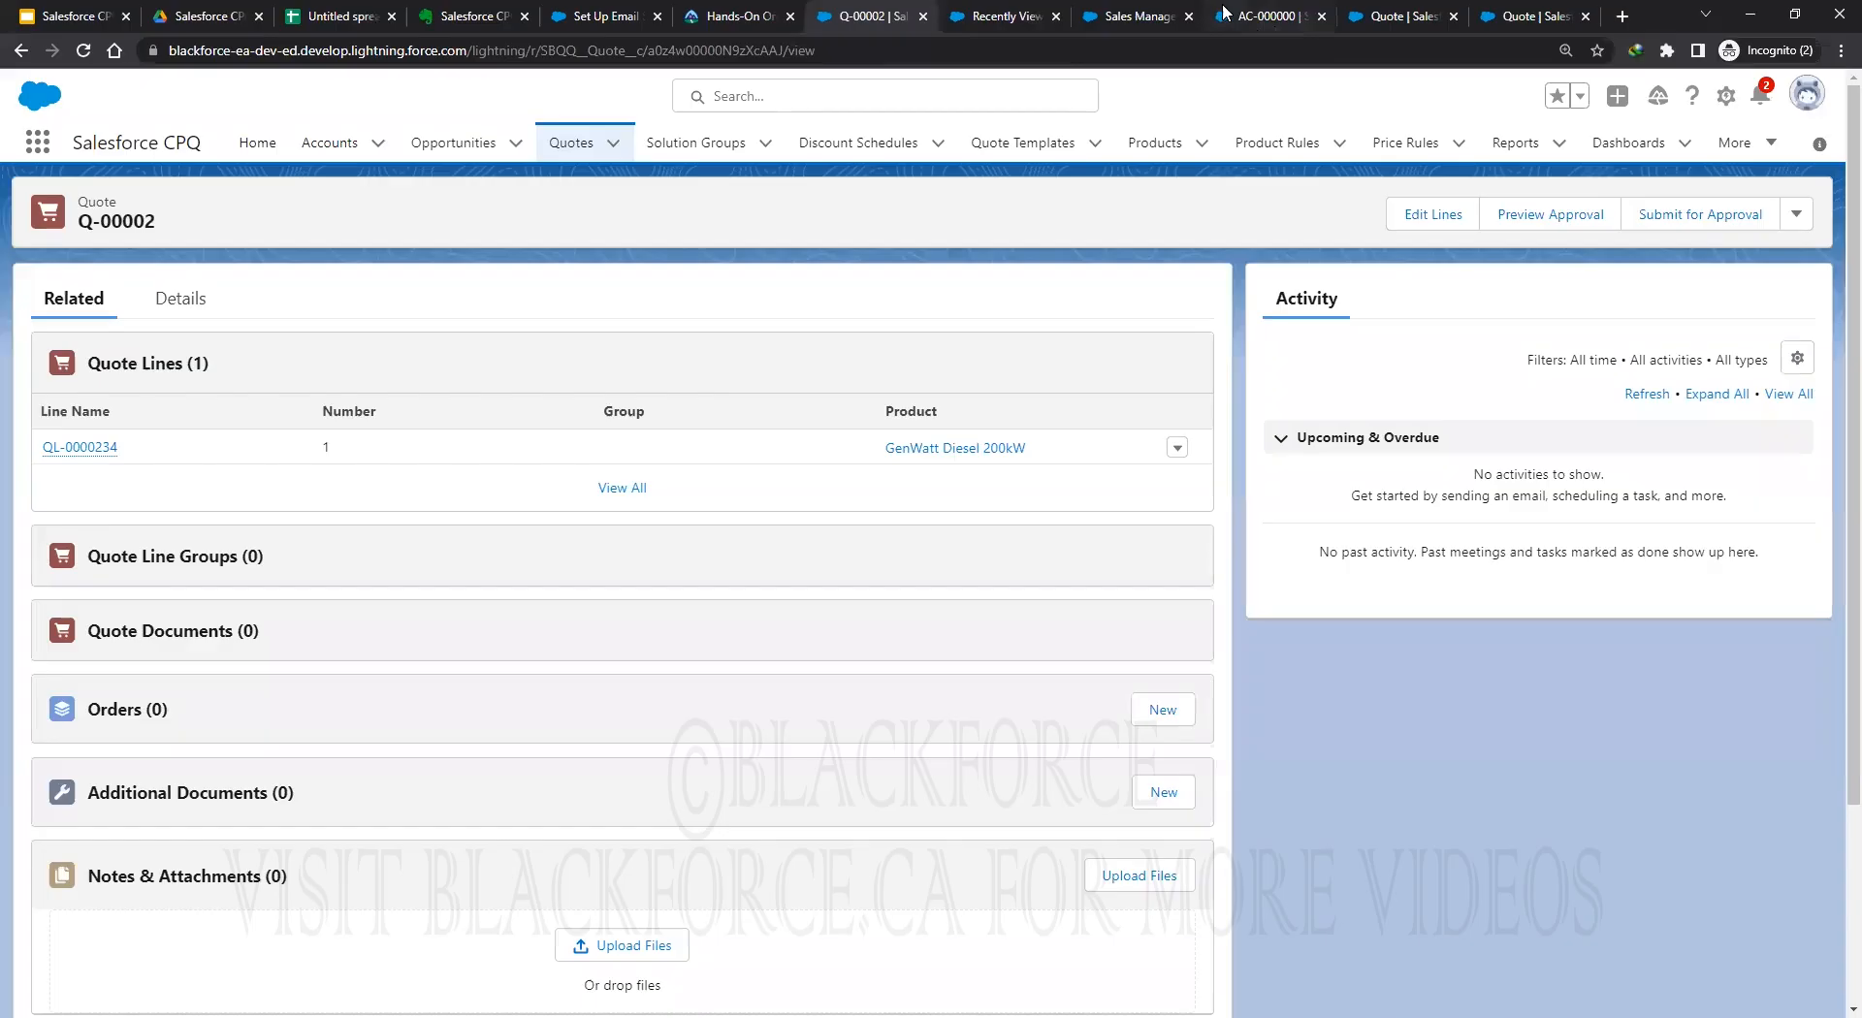
pyautogui.click(1261, 15)
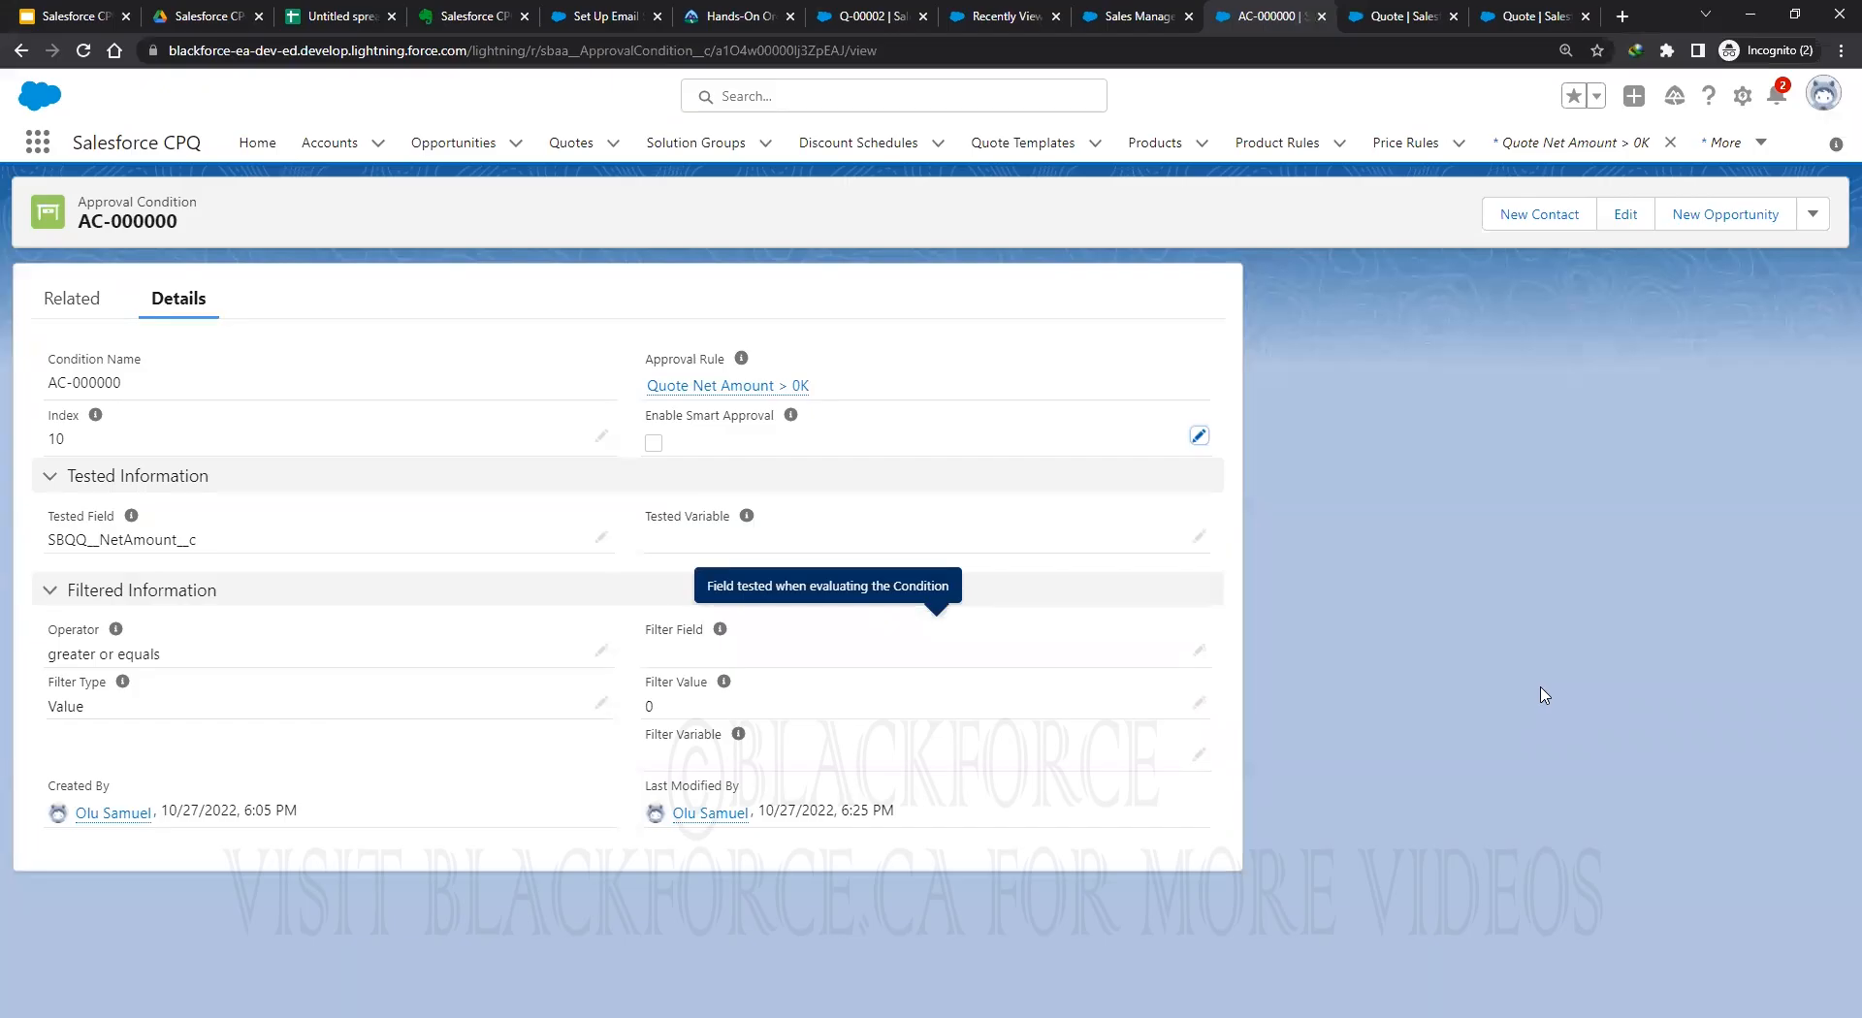
# Find the approval chain via an 'appr' search and open both Quote Net Amount rules in new tabs.
pyautogui.click(37, 143)
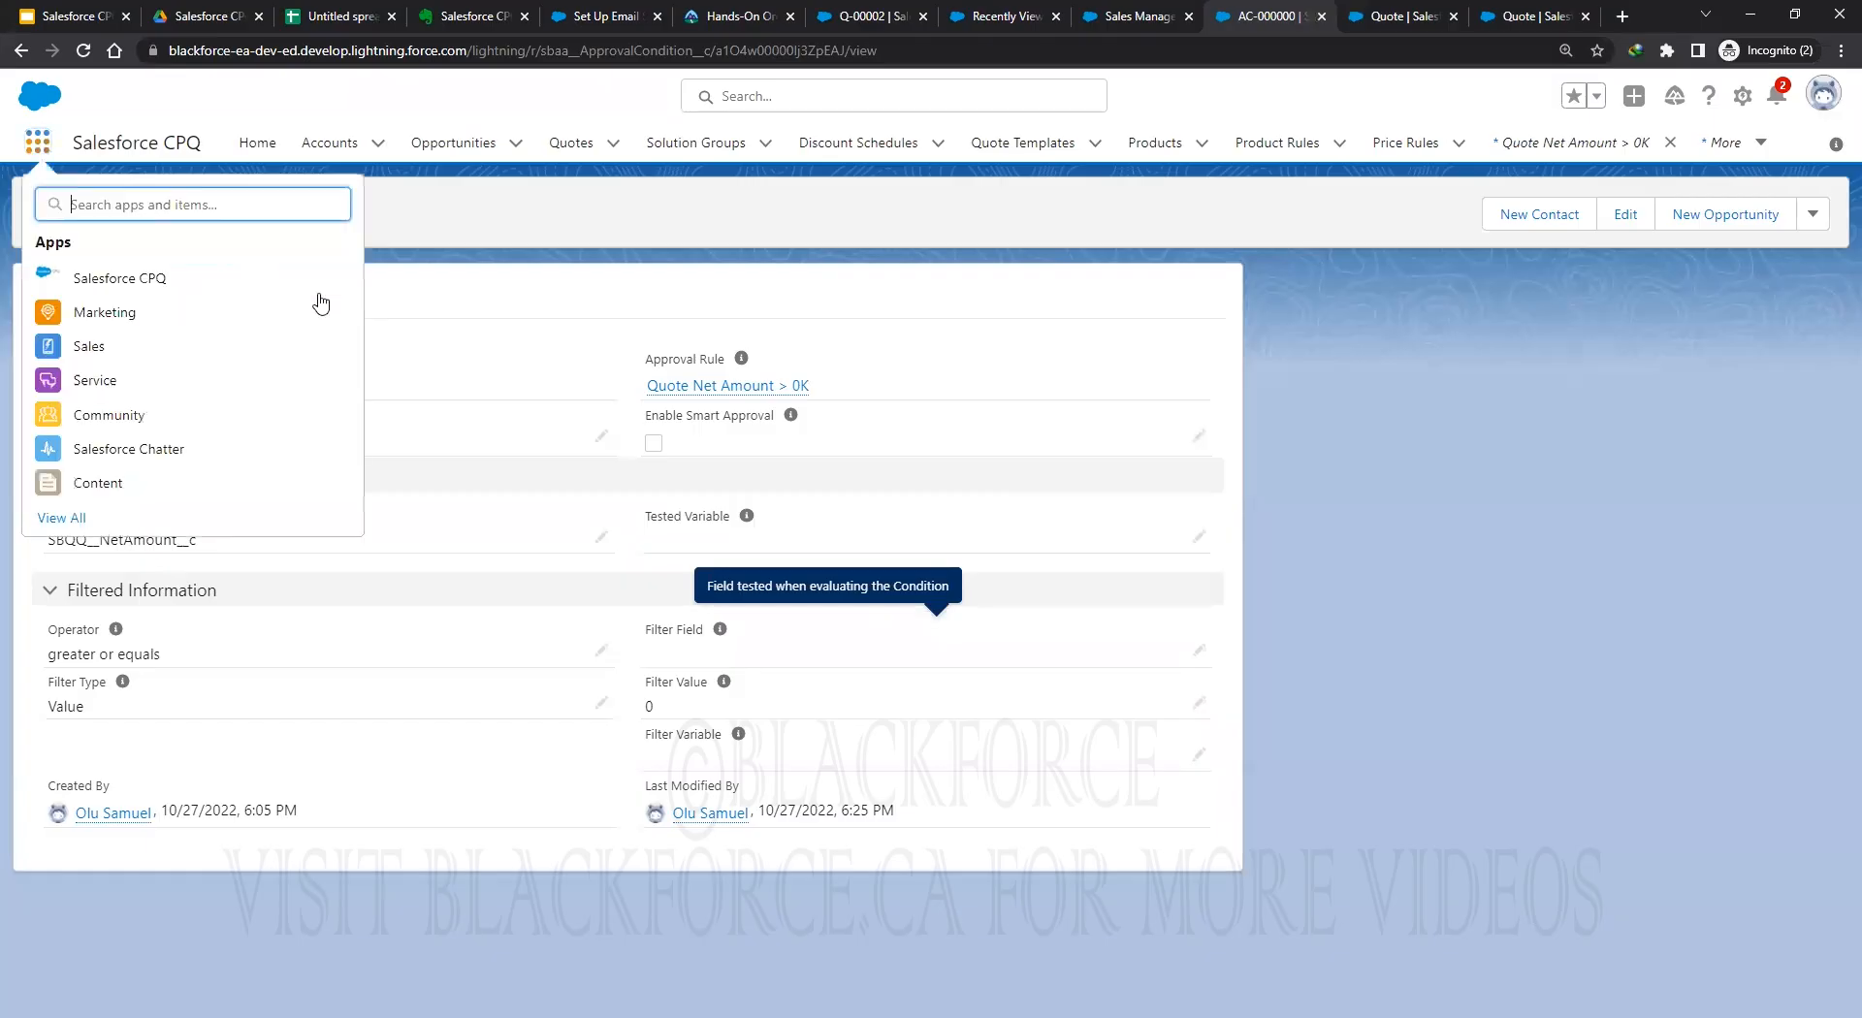
pyautogui.write('appr')
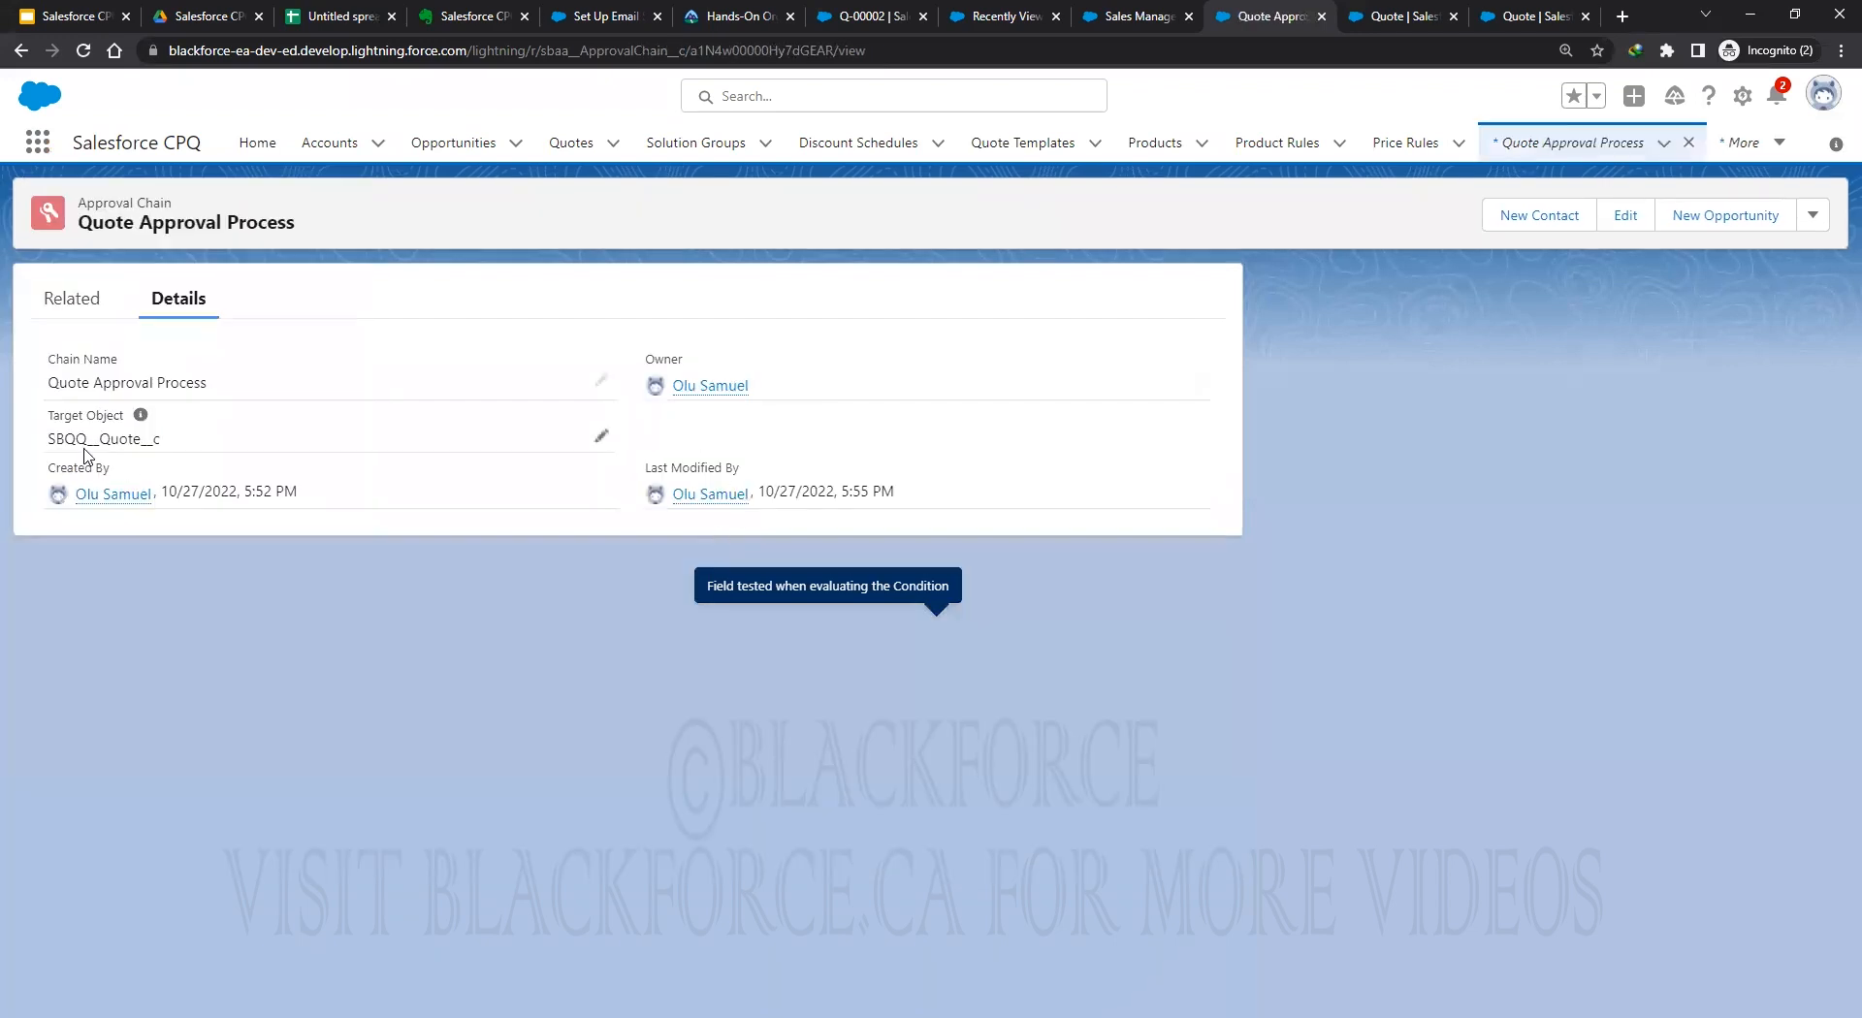
pyautogui.click(60, 318)
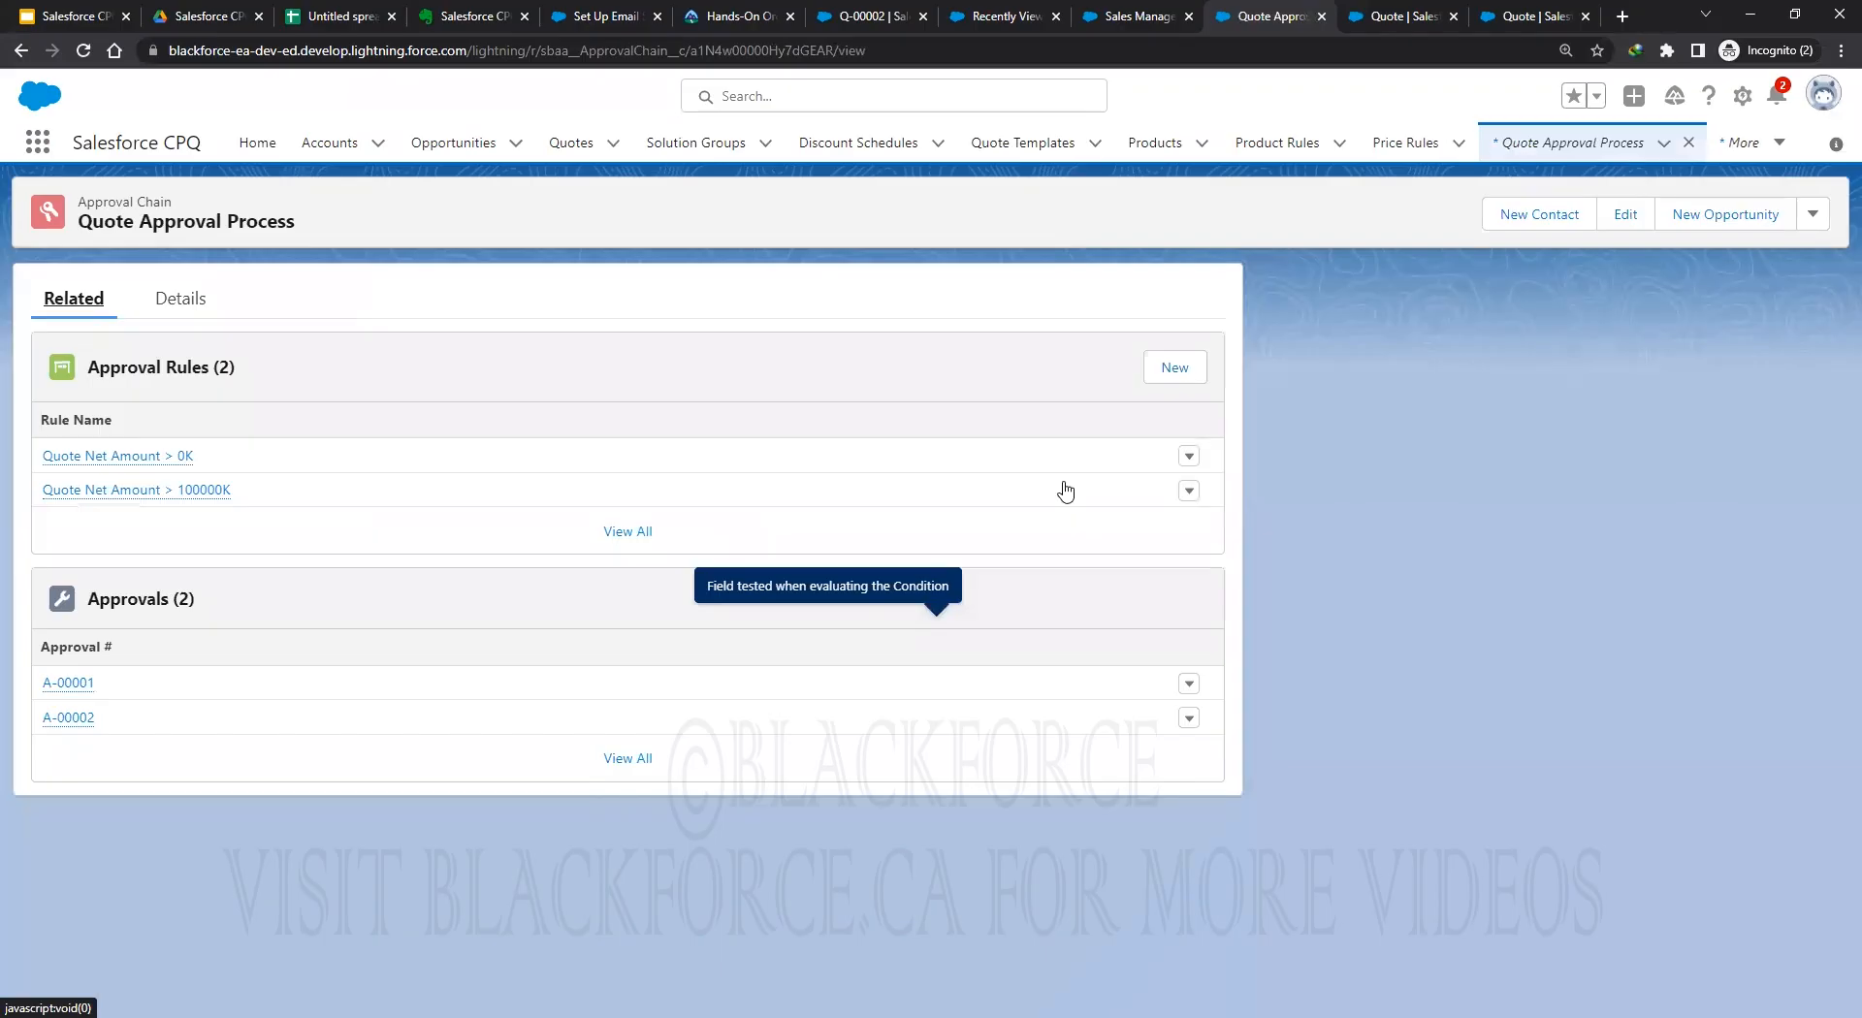
pyautogui.rightClick(97, 491)
pyautogui.click(131, 503)
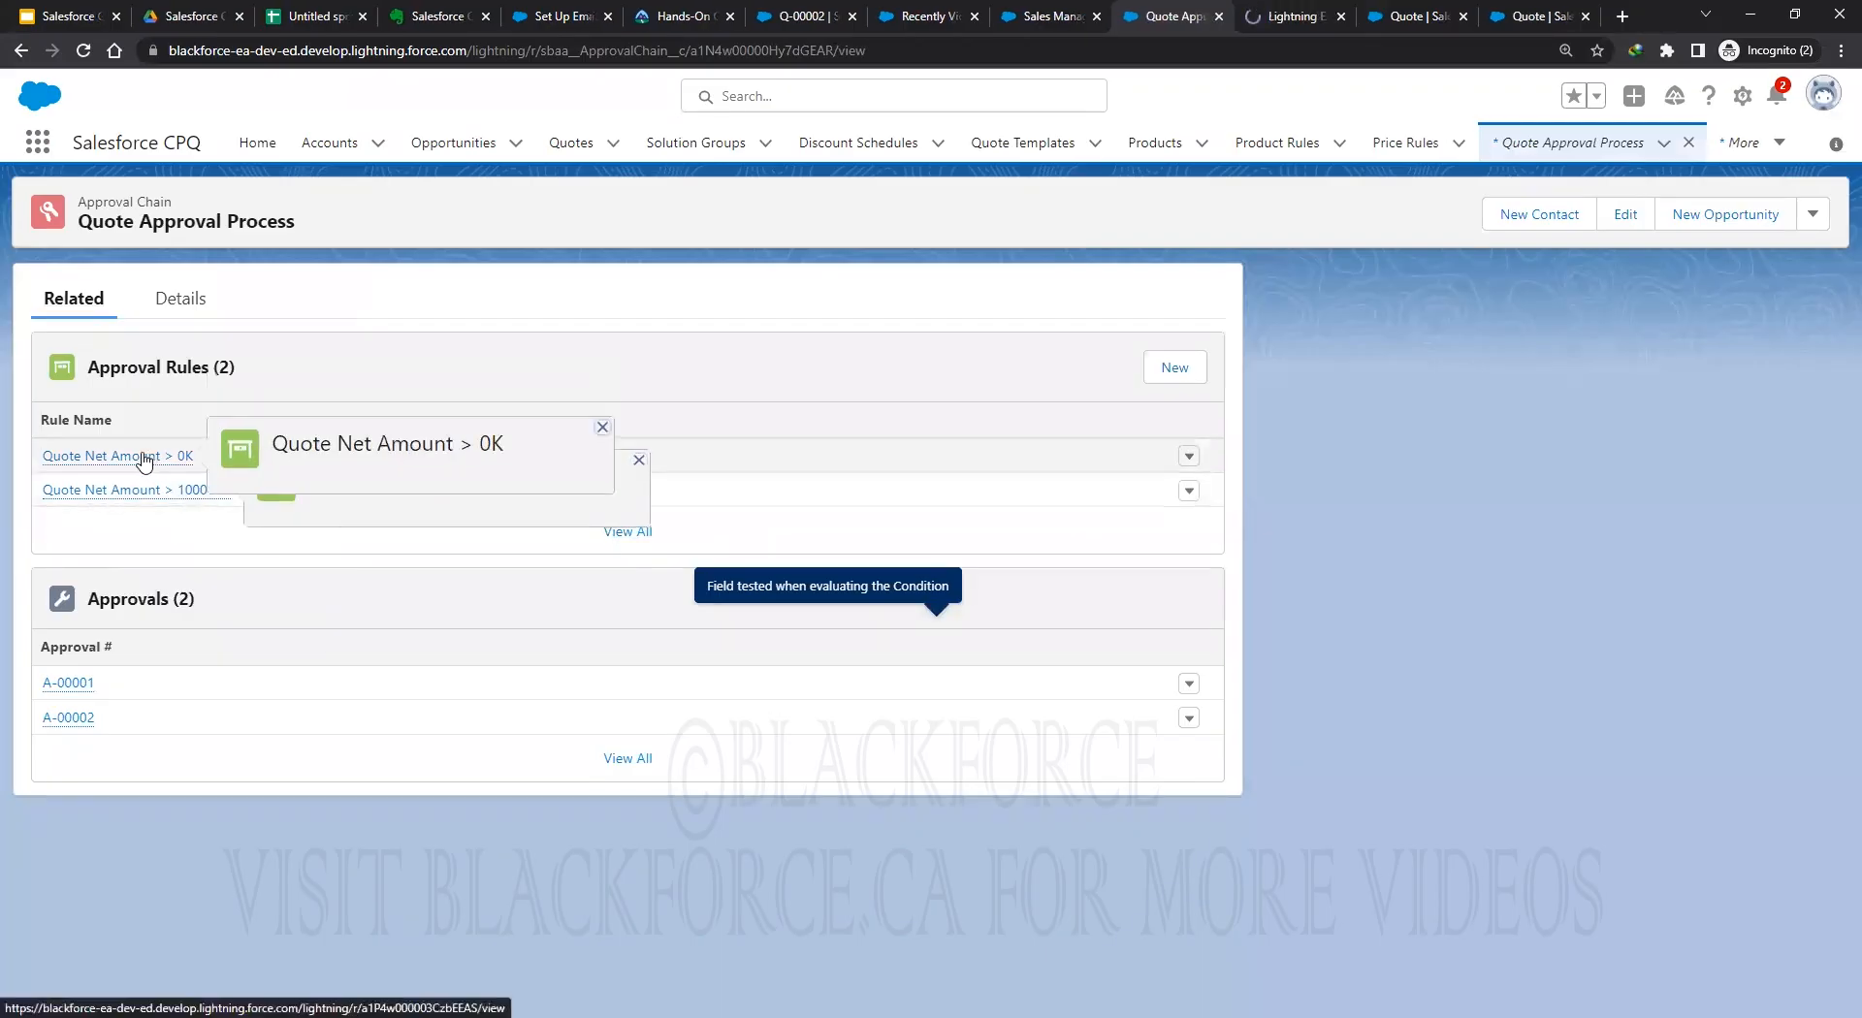
pyautogui.rightClick(146, 461)
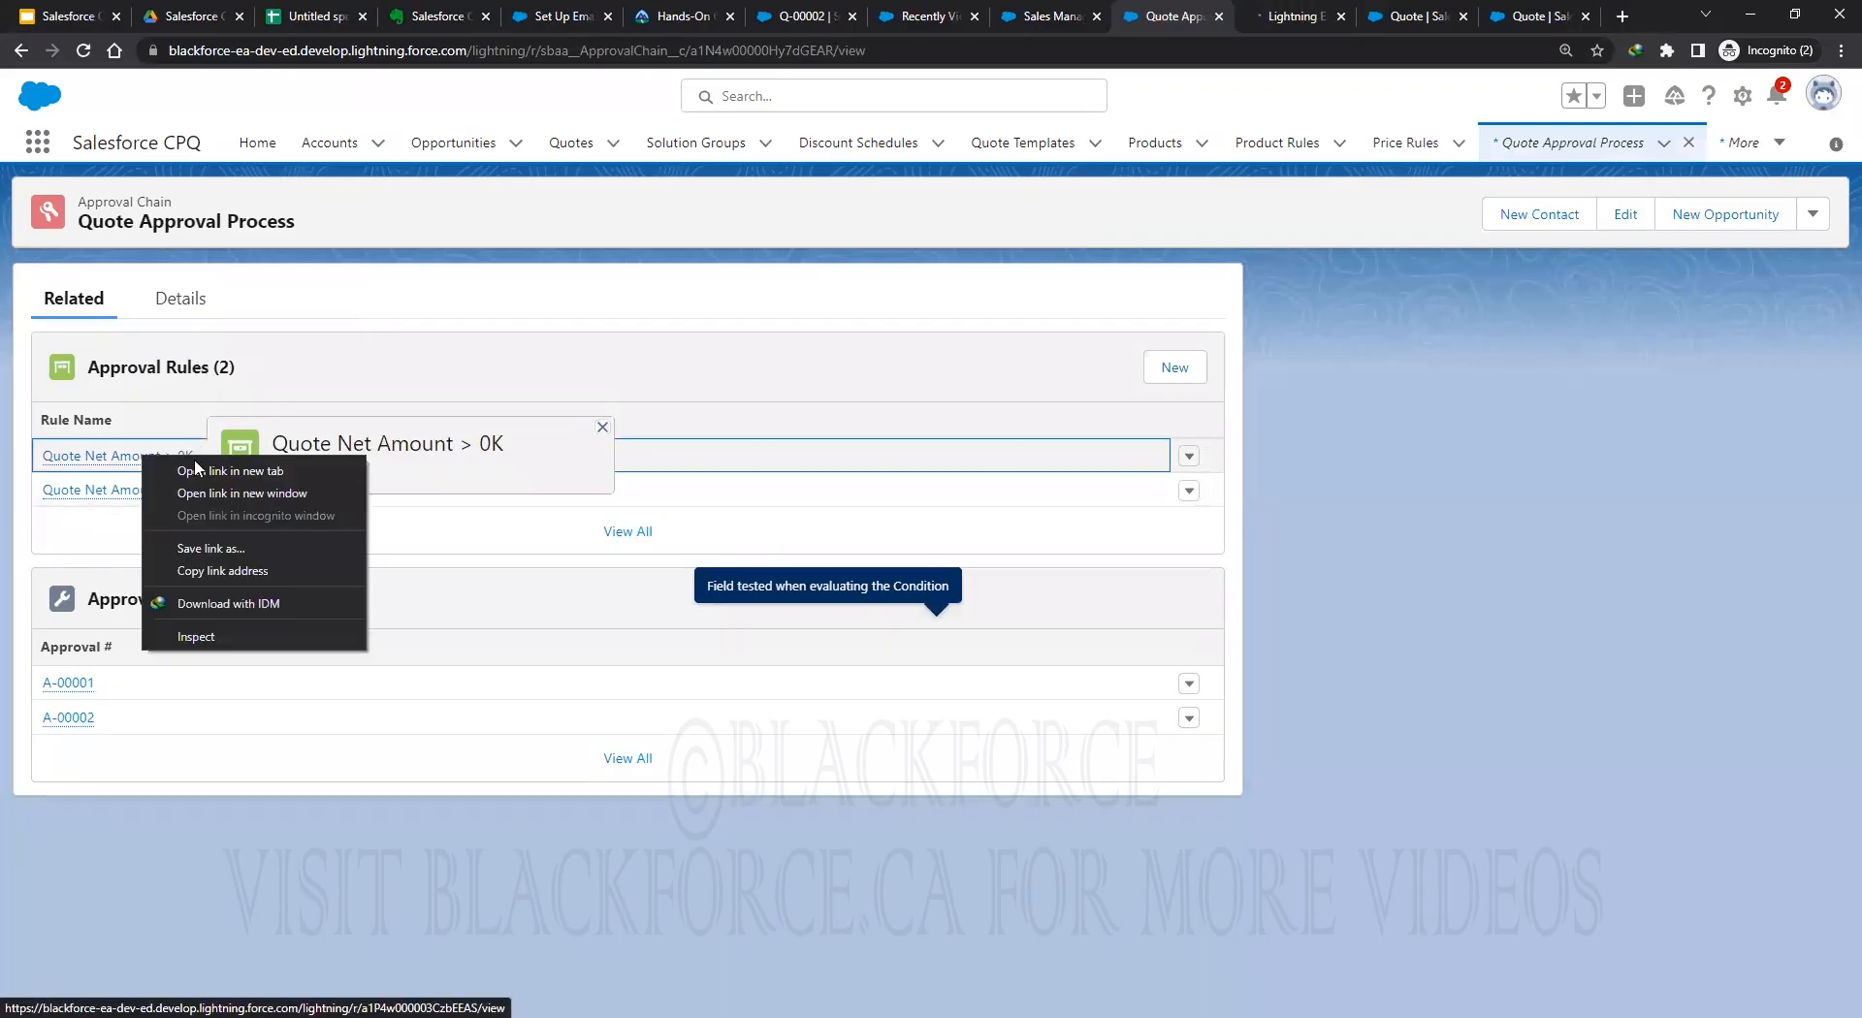
pyautogui.press('Return')
pyautogui.click(1205, 8)
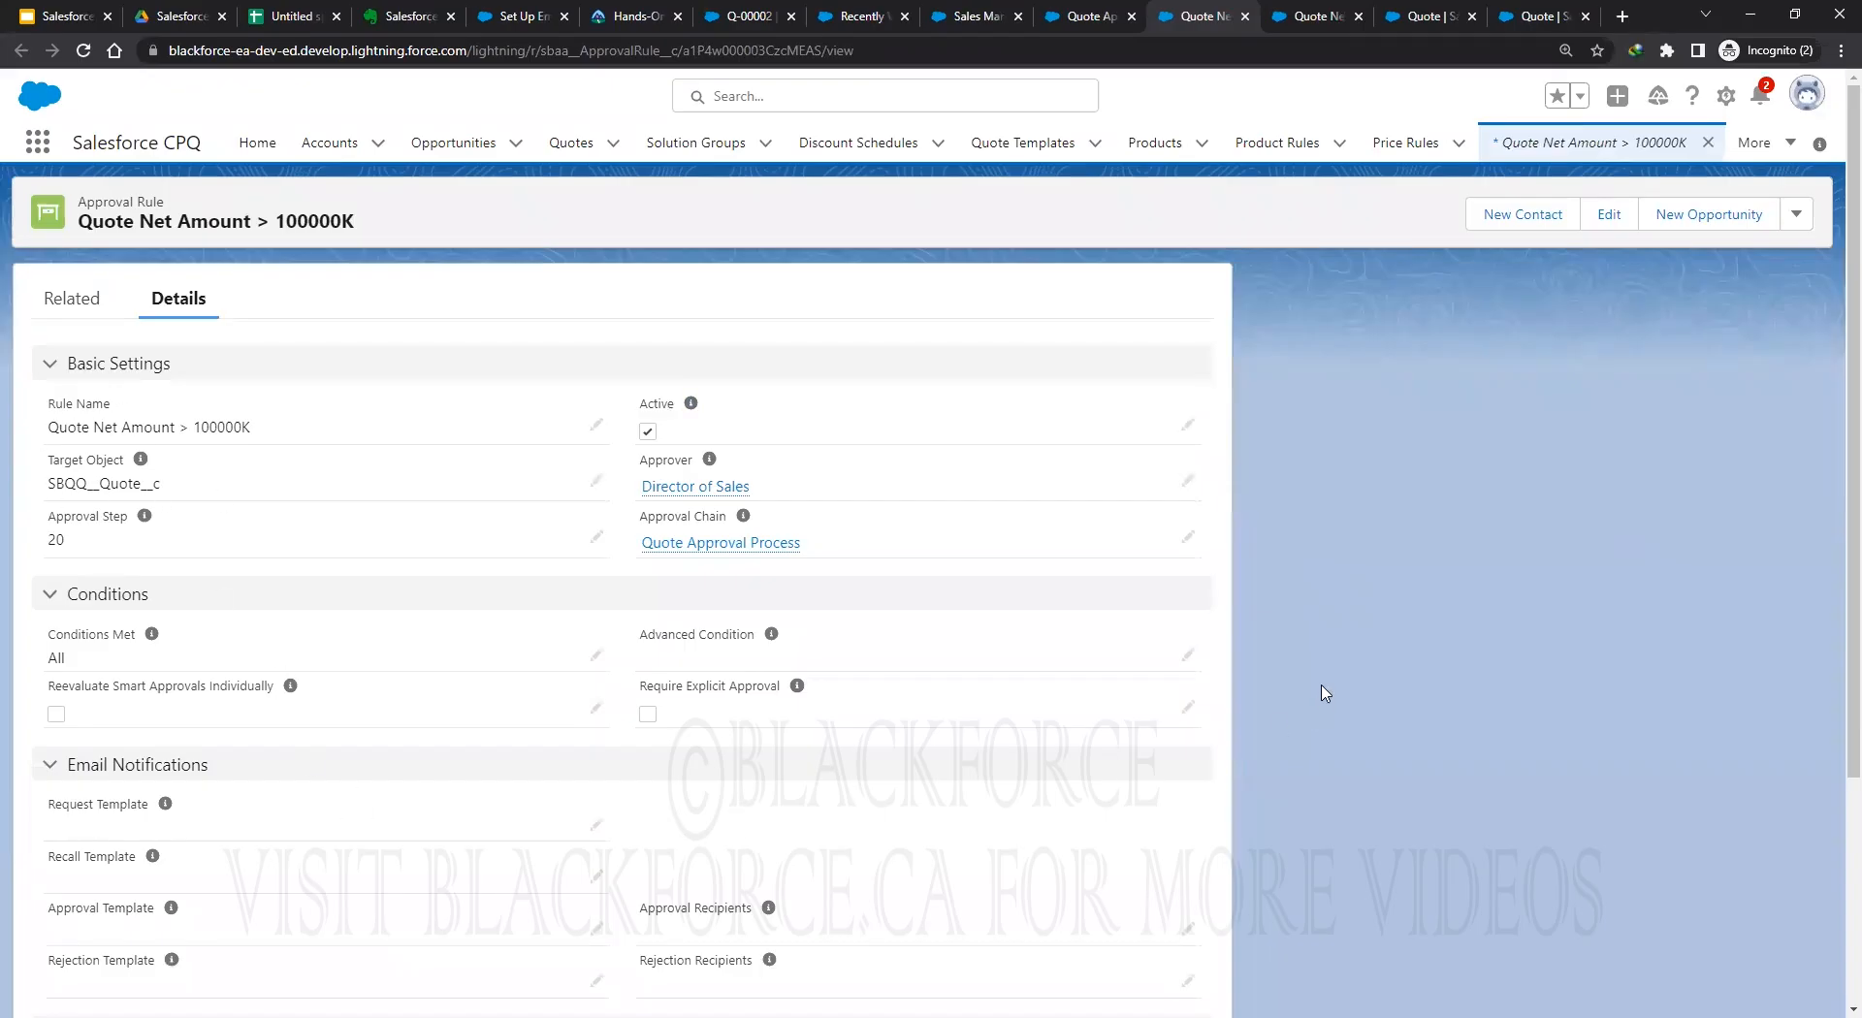
# Review the Quote Net Amount > 100000K and > 0K rules, then open Q-00002's line editor.
pyautogui.scroll(-2, 1329, 688)
pyautogui.scroll(-2, 1328, 687)
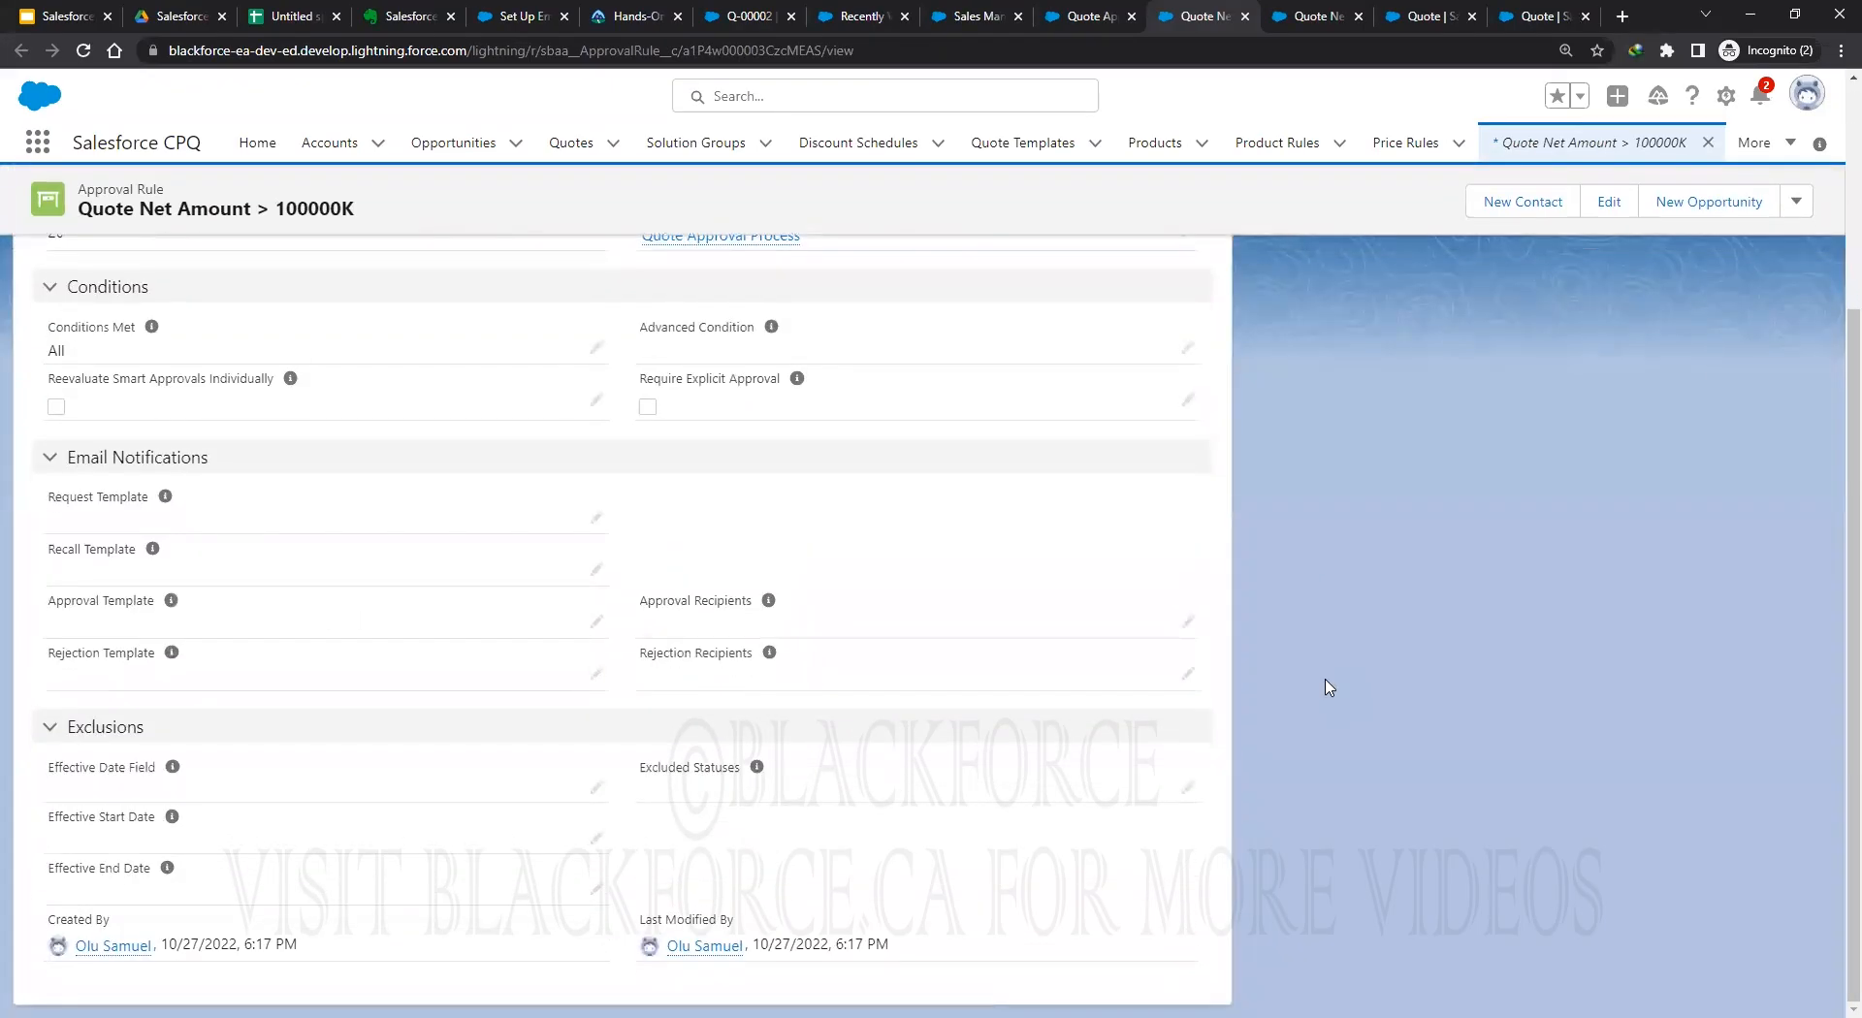
pyautogui.scroll(4, 1328, 687)
pyautogui.hotkey('ctrl', 'Tab')
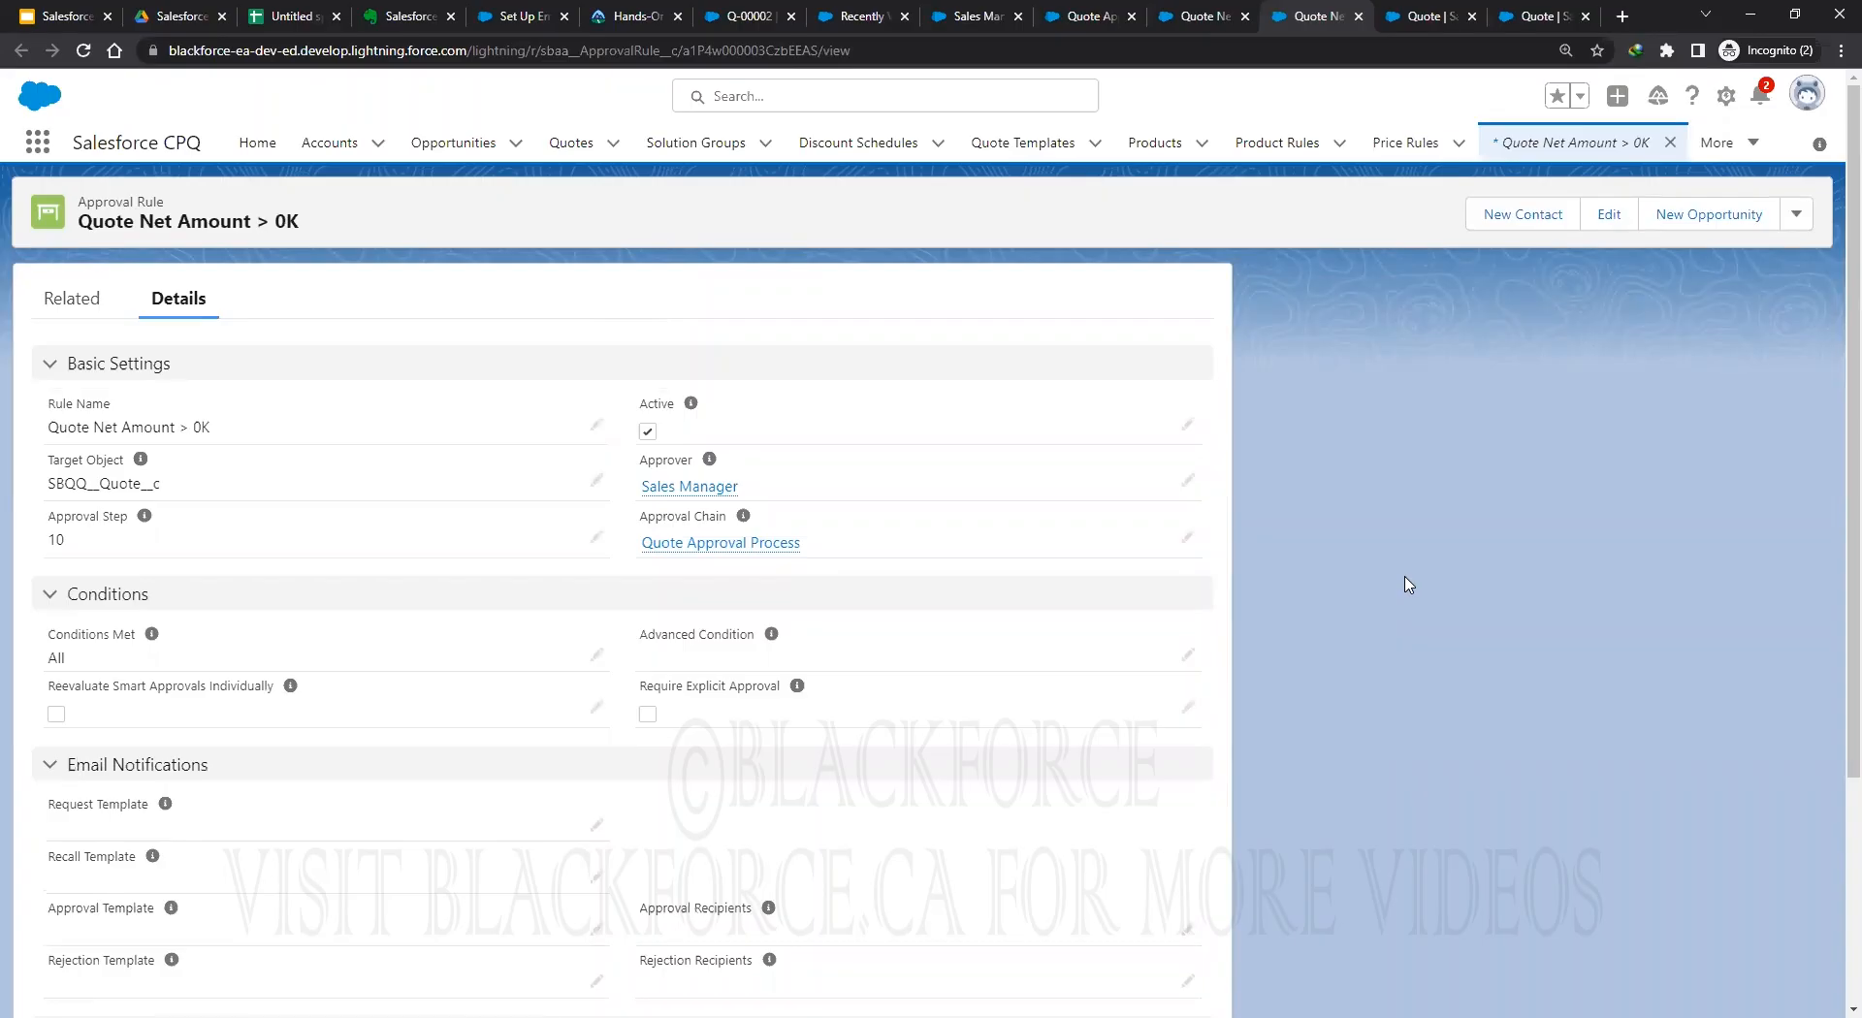
pyautogui.scroll(-2, 1408, 584)
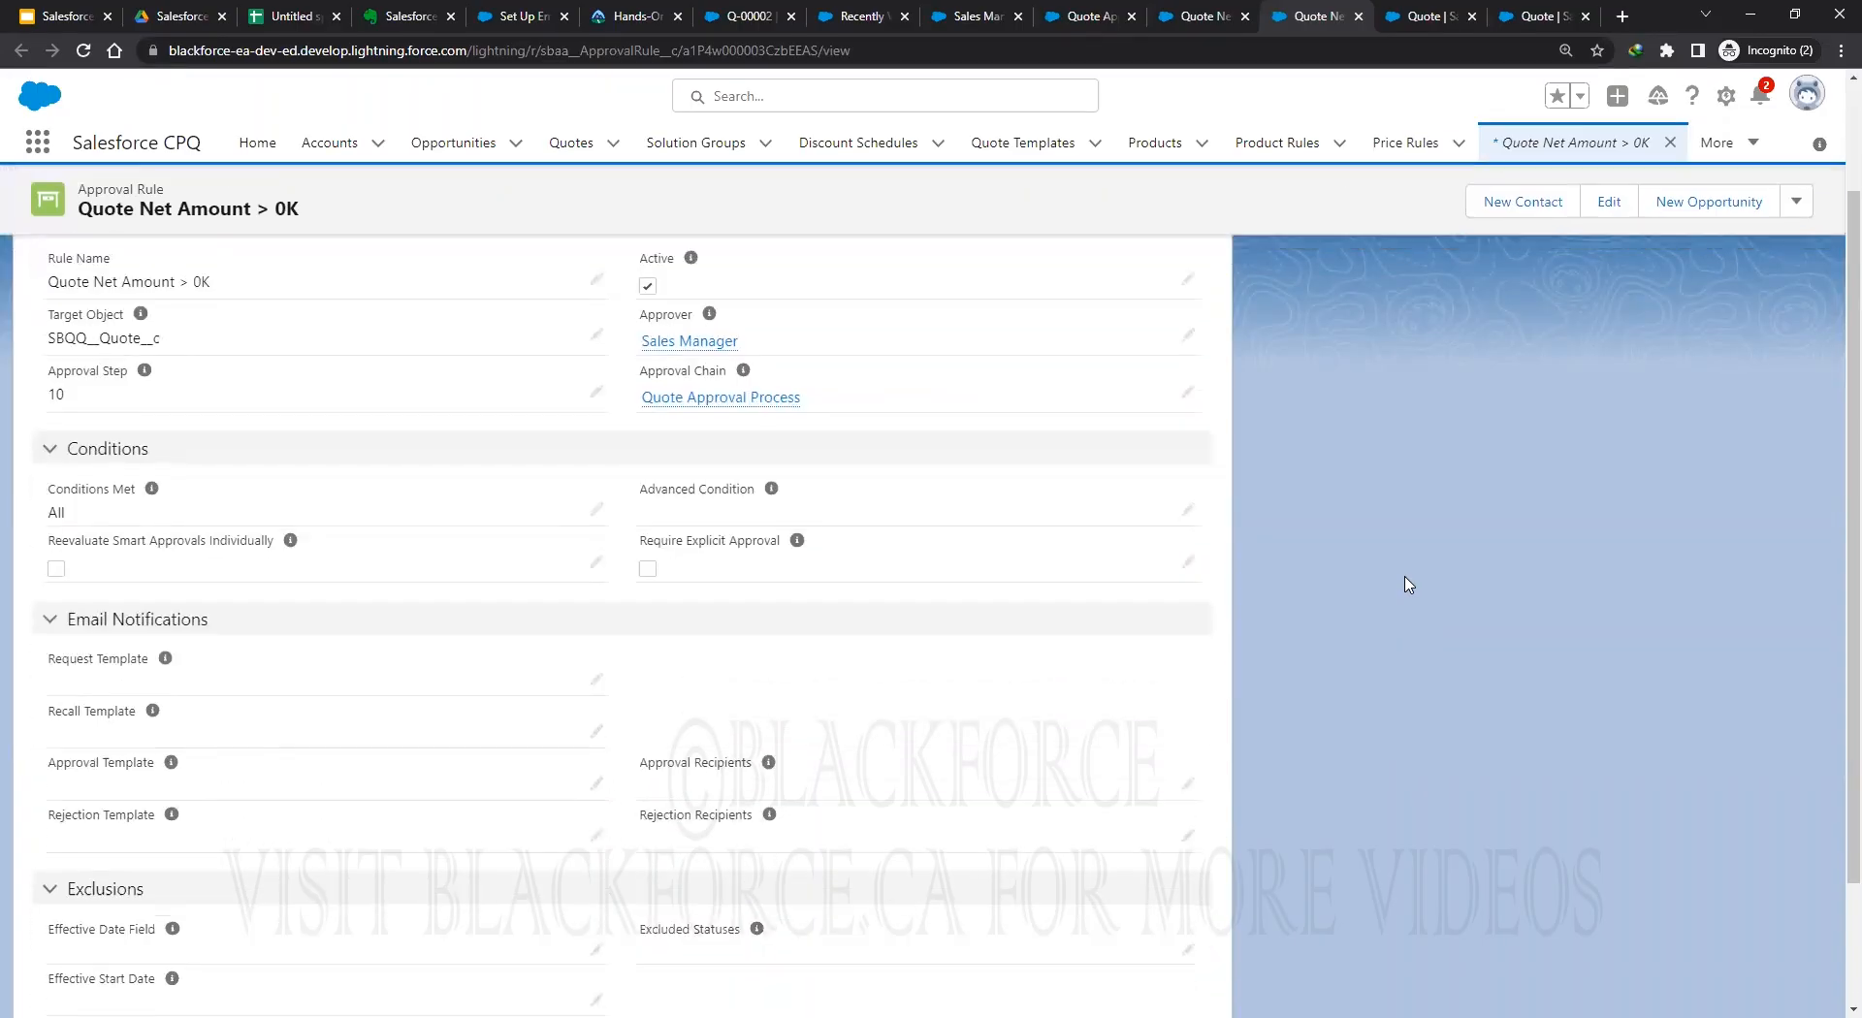
pyautogui.scroll(-1, 1408, 584)
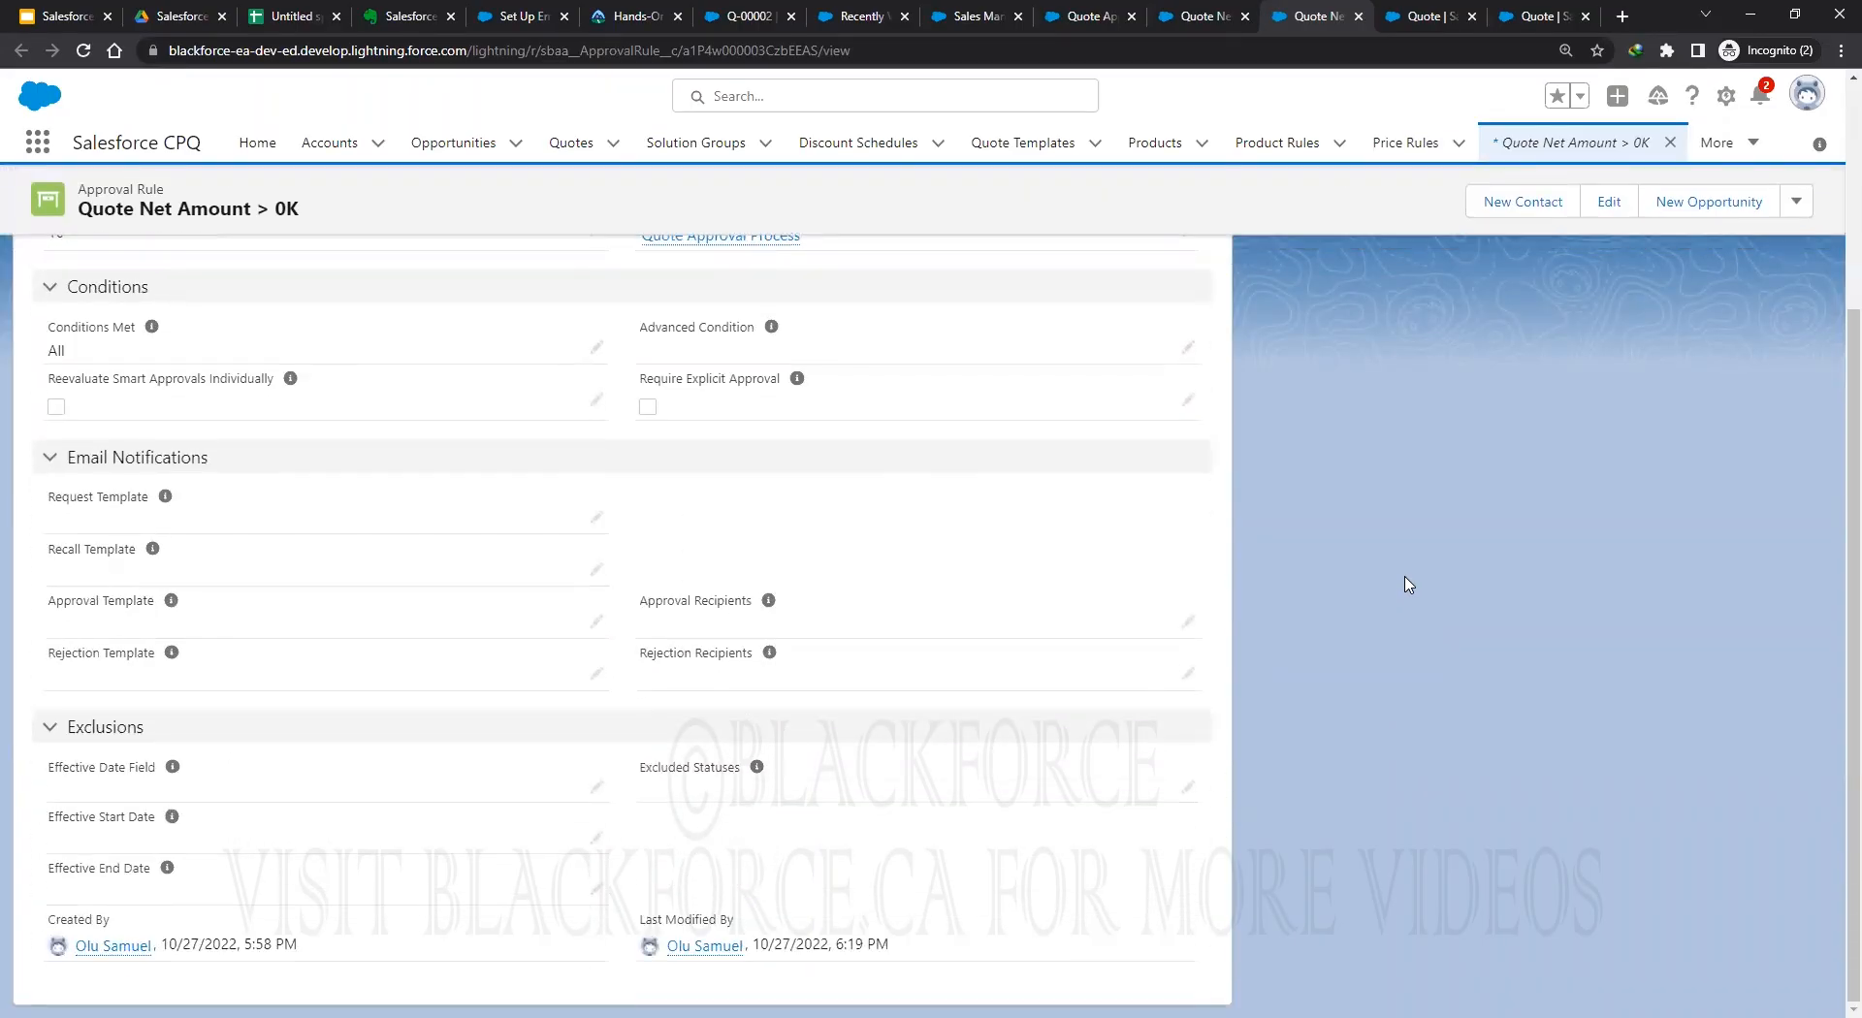
pyautogui.scroll(4, 1408, 584)
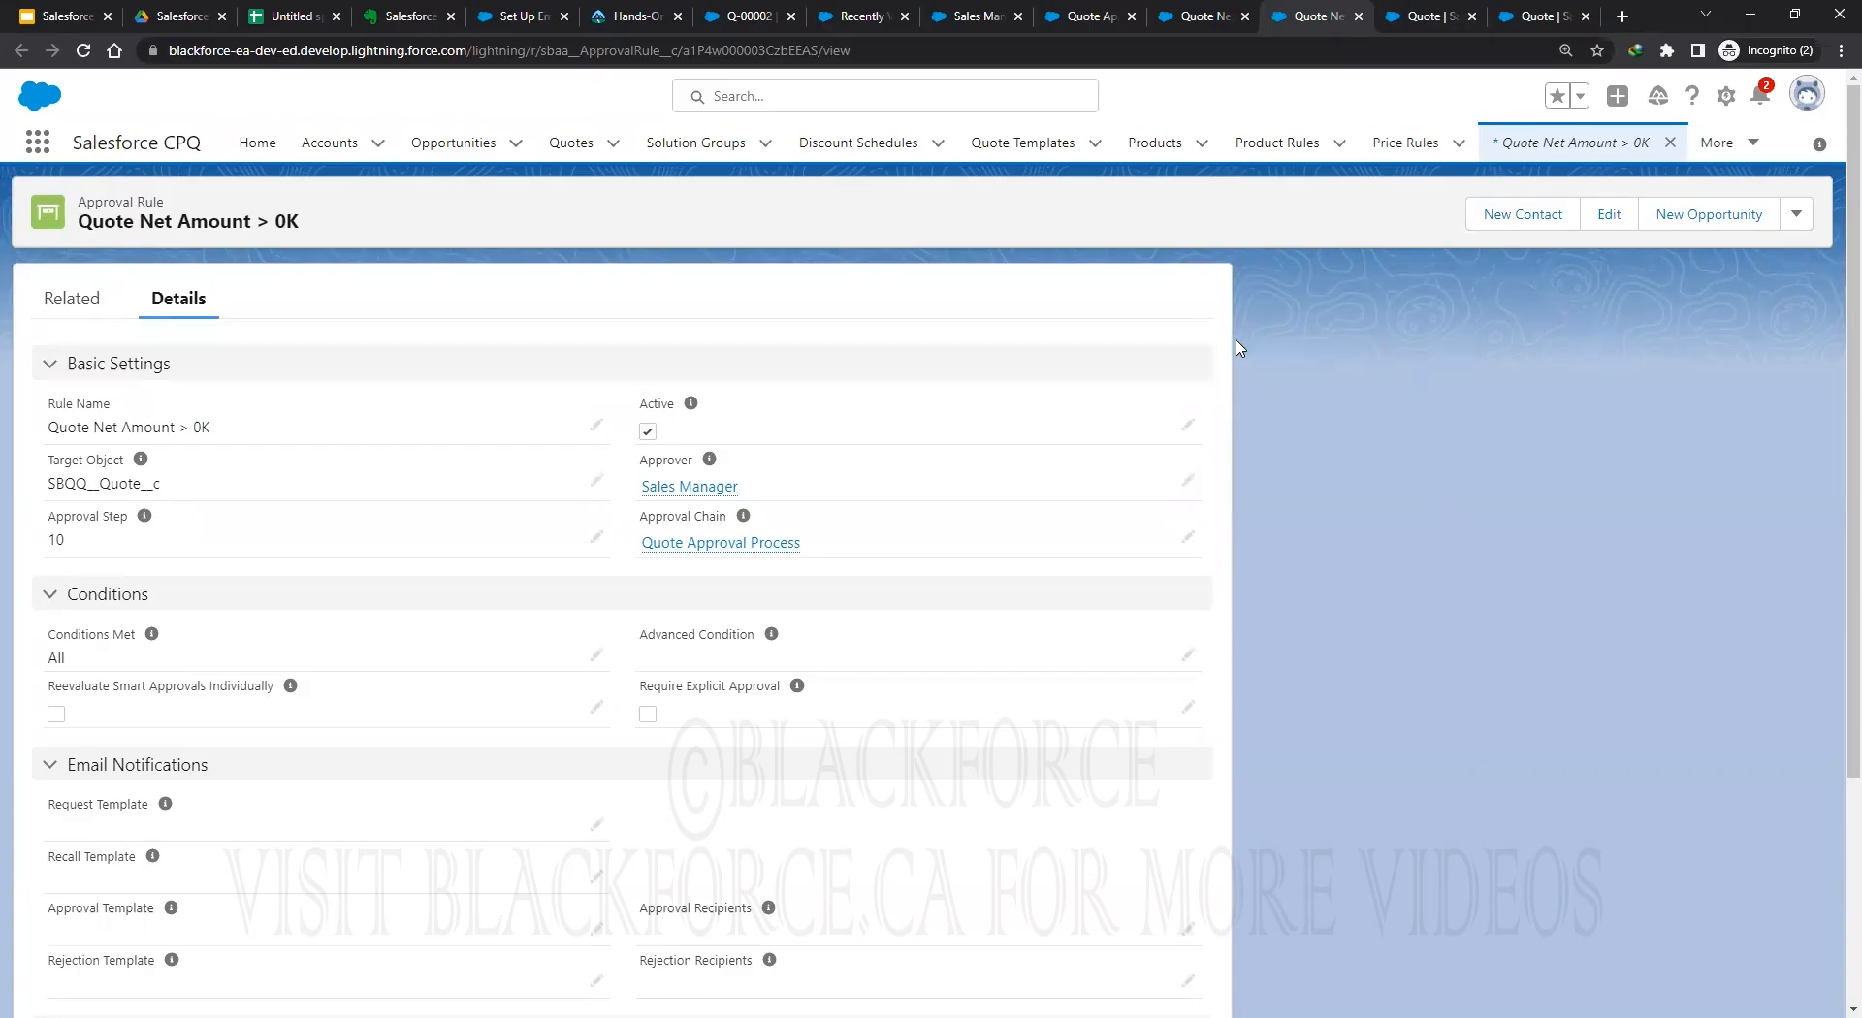
pyautogui.click(1175, 16)
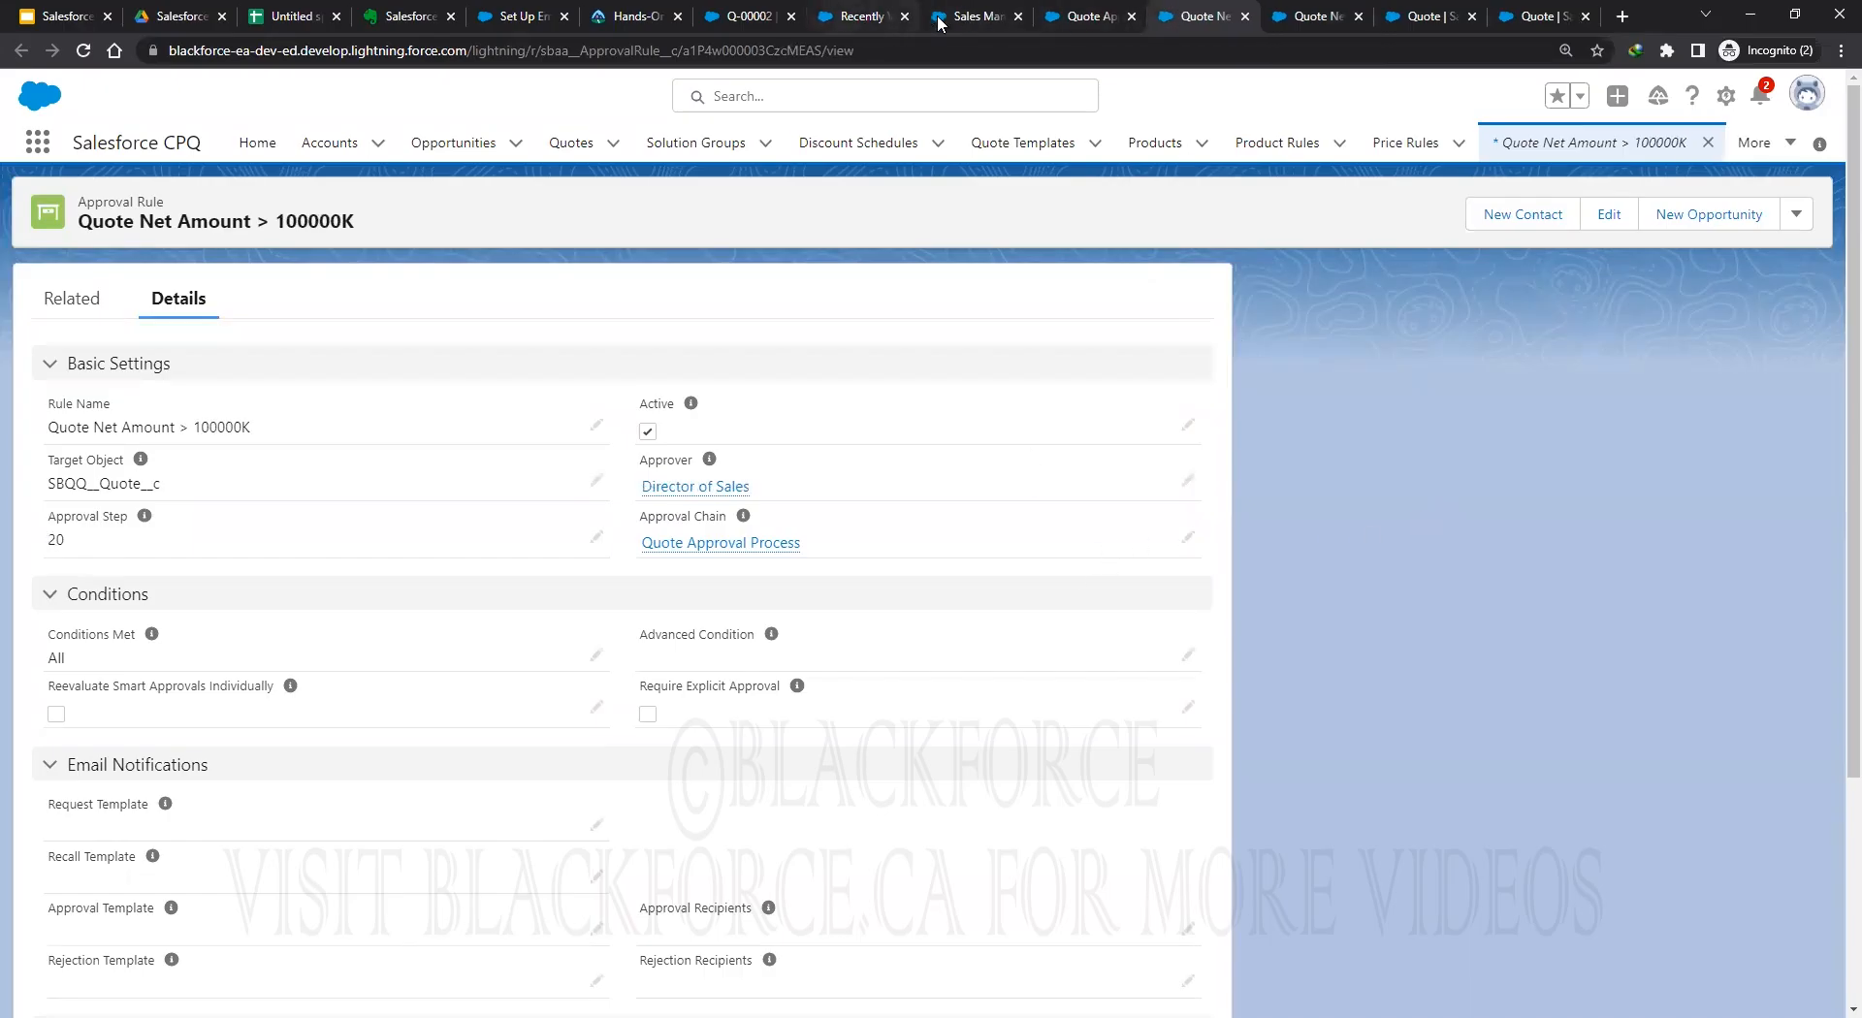
pyautogui.click(715, 20)
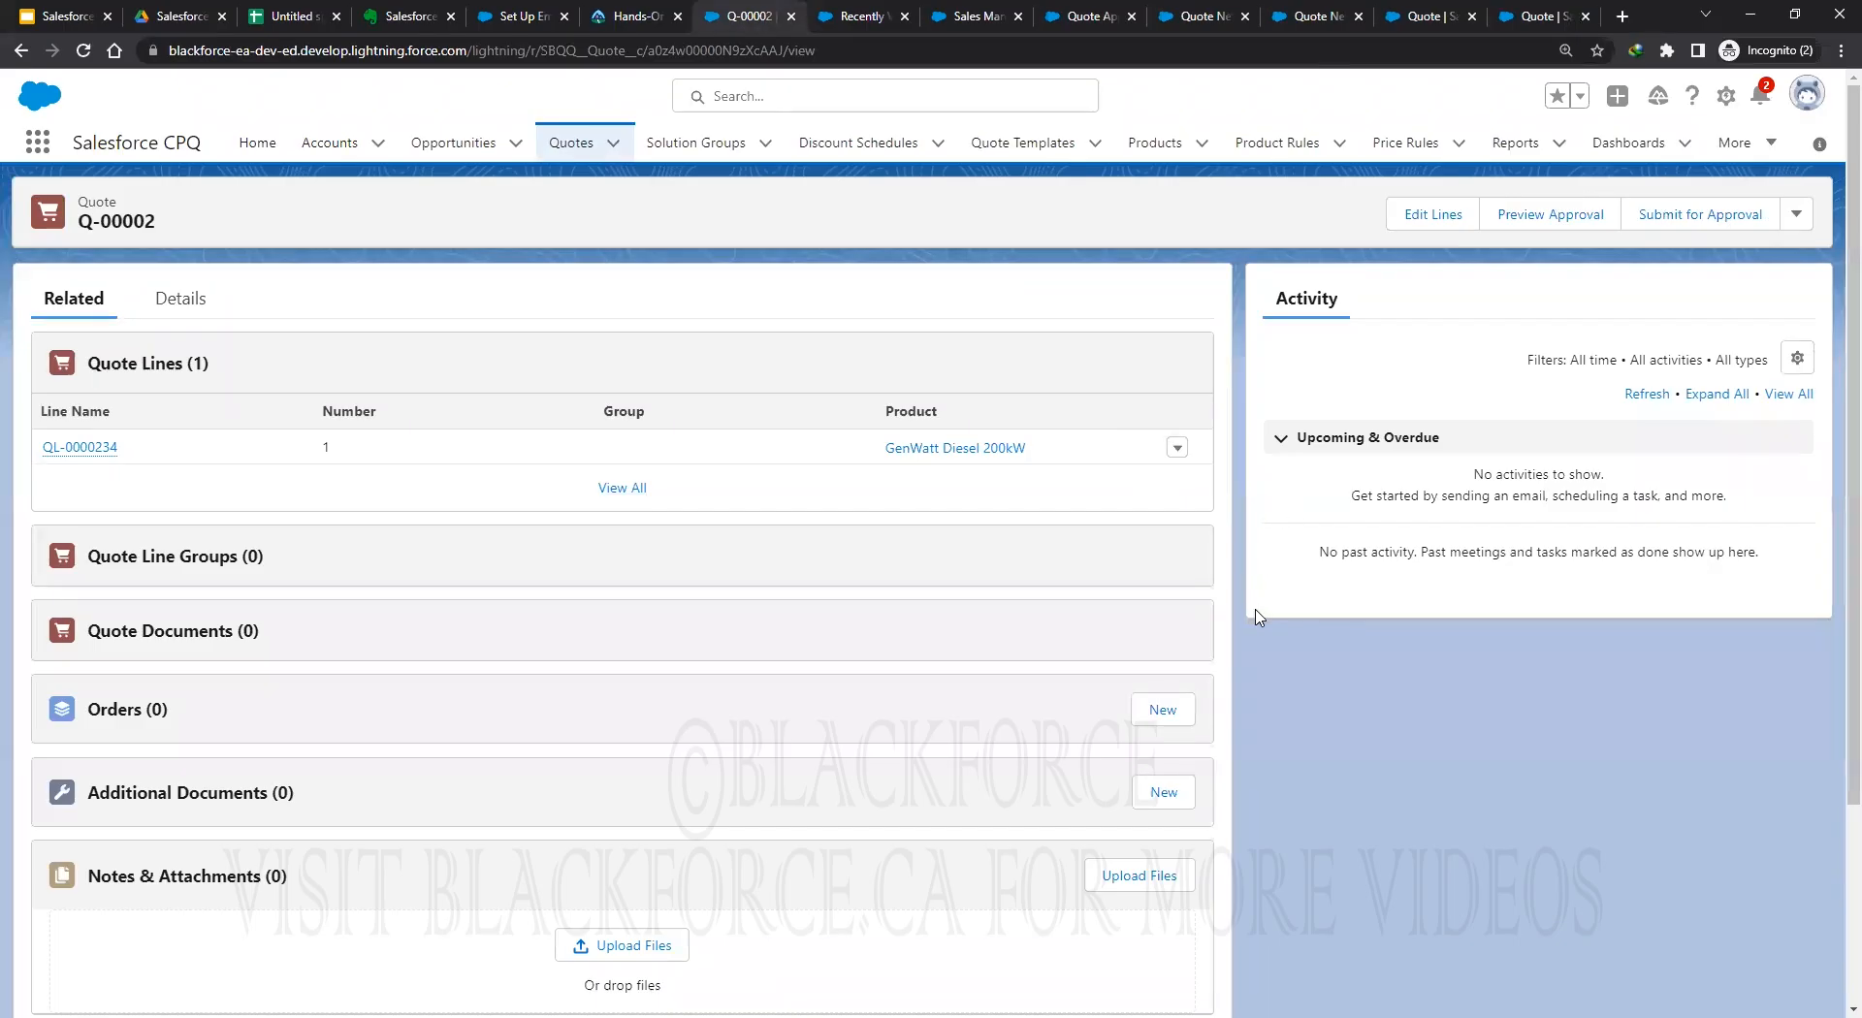
pyautogui.click(1432, 214)
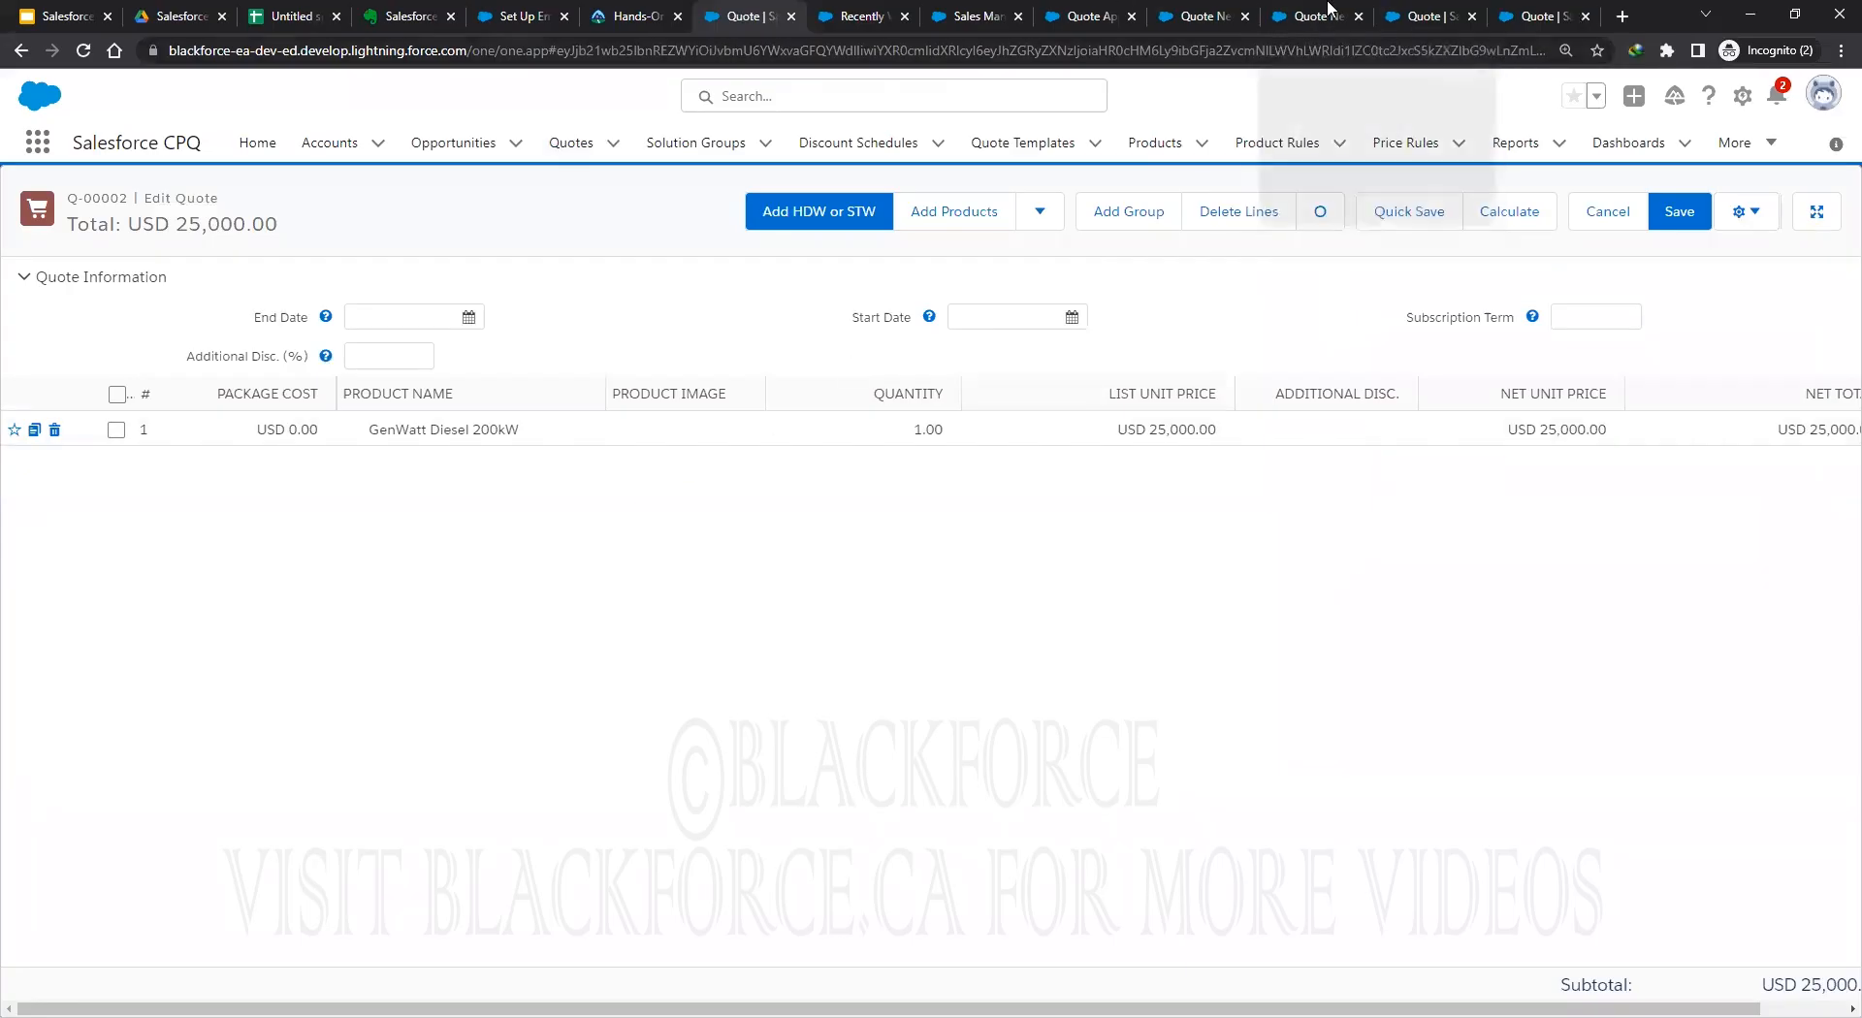
# Close the Quote Net Amount > 0K, > 100000K and Quote Approval Process tabs.
pyautogui.click(1313, 32)
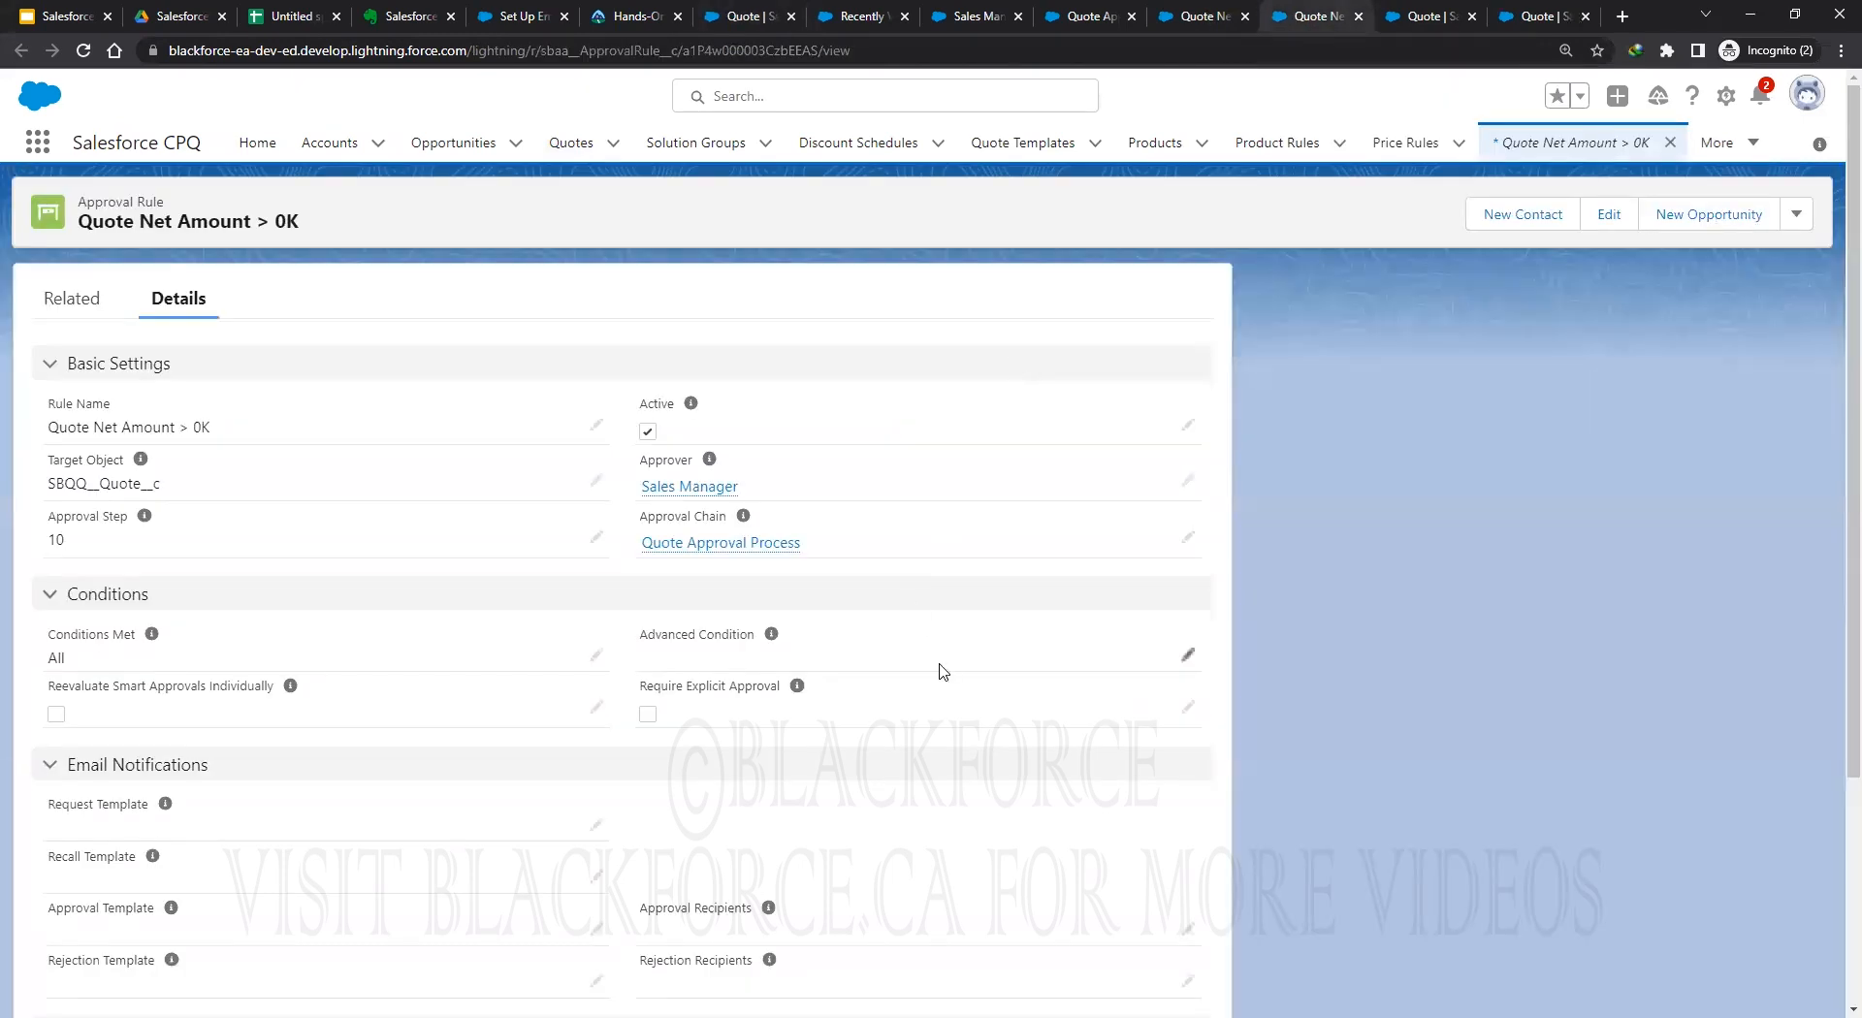
pyautogui.hotkey('ctrl', 'w')
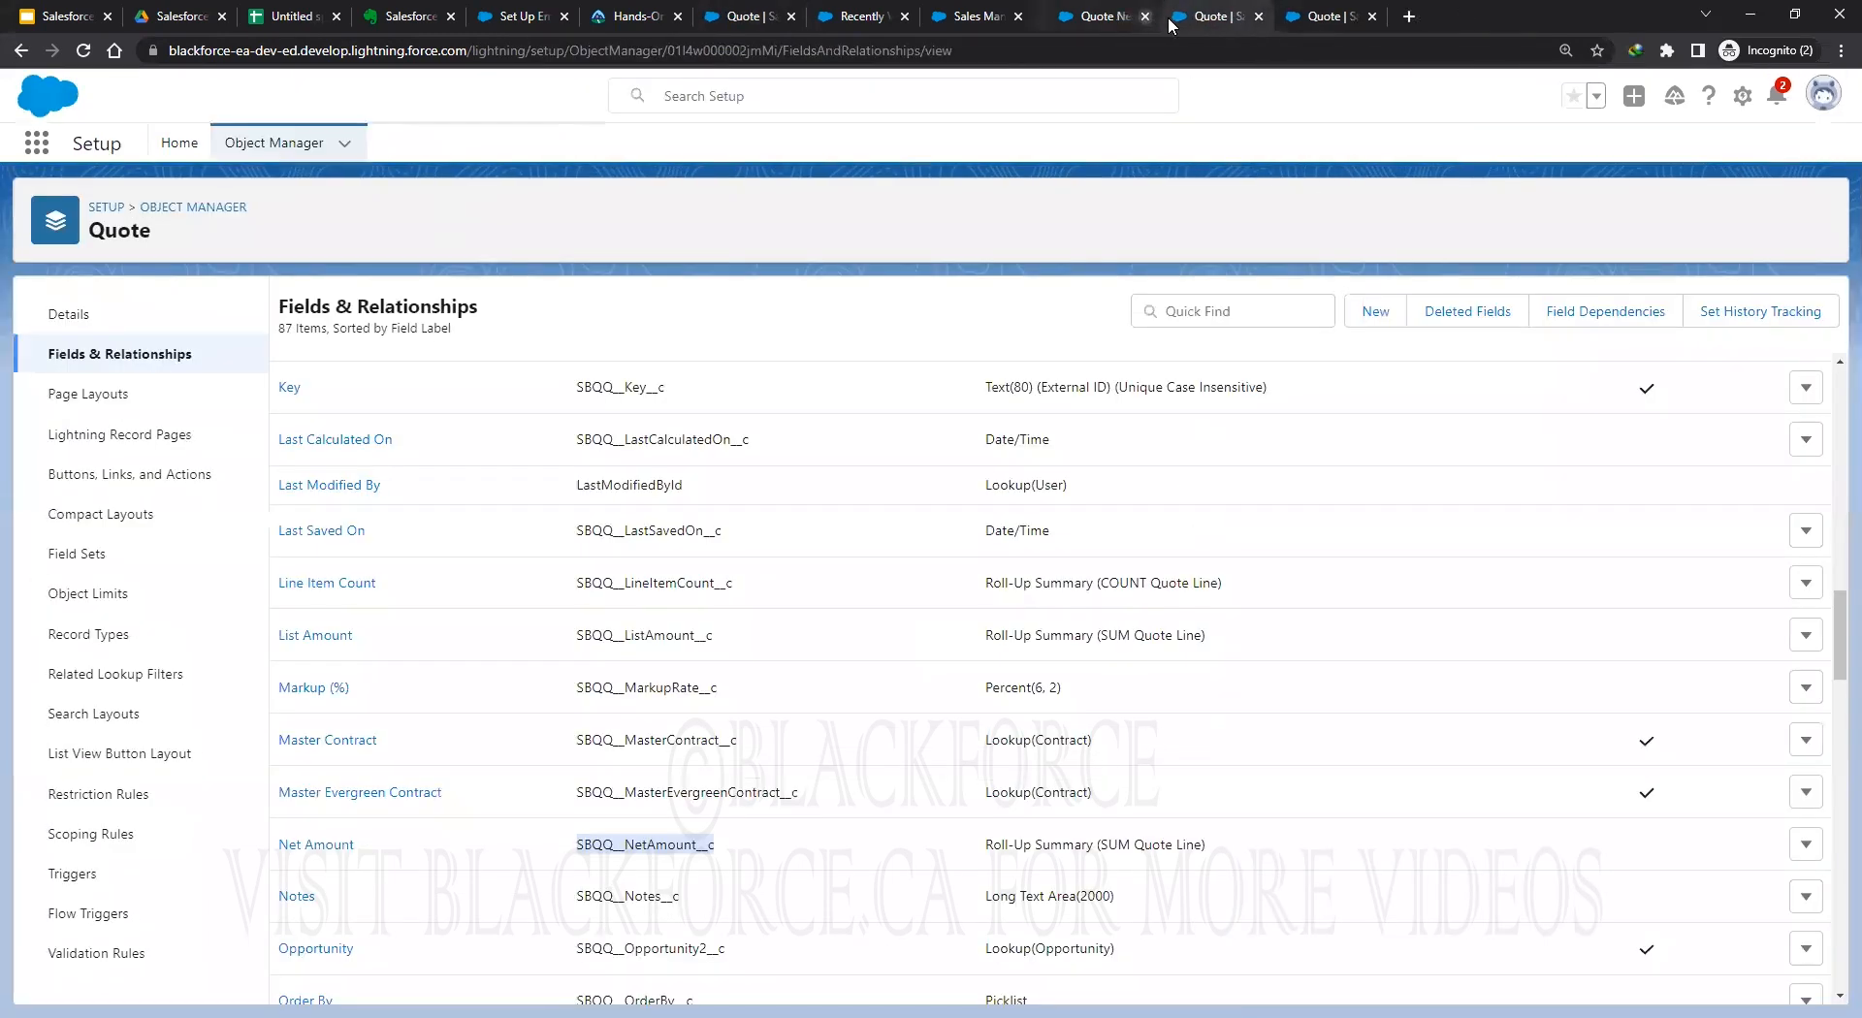
pyautogui.click(1131, 17)
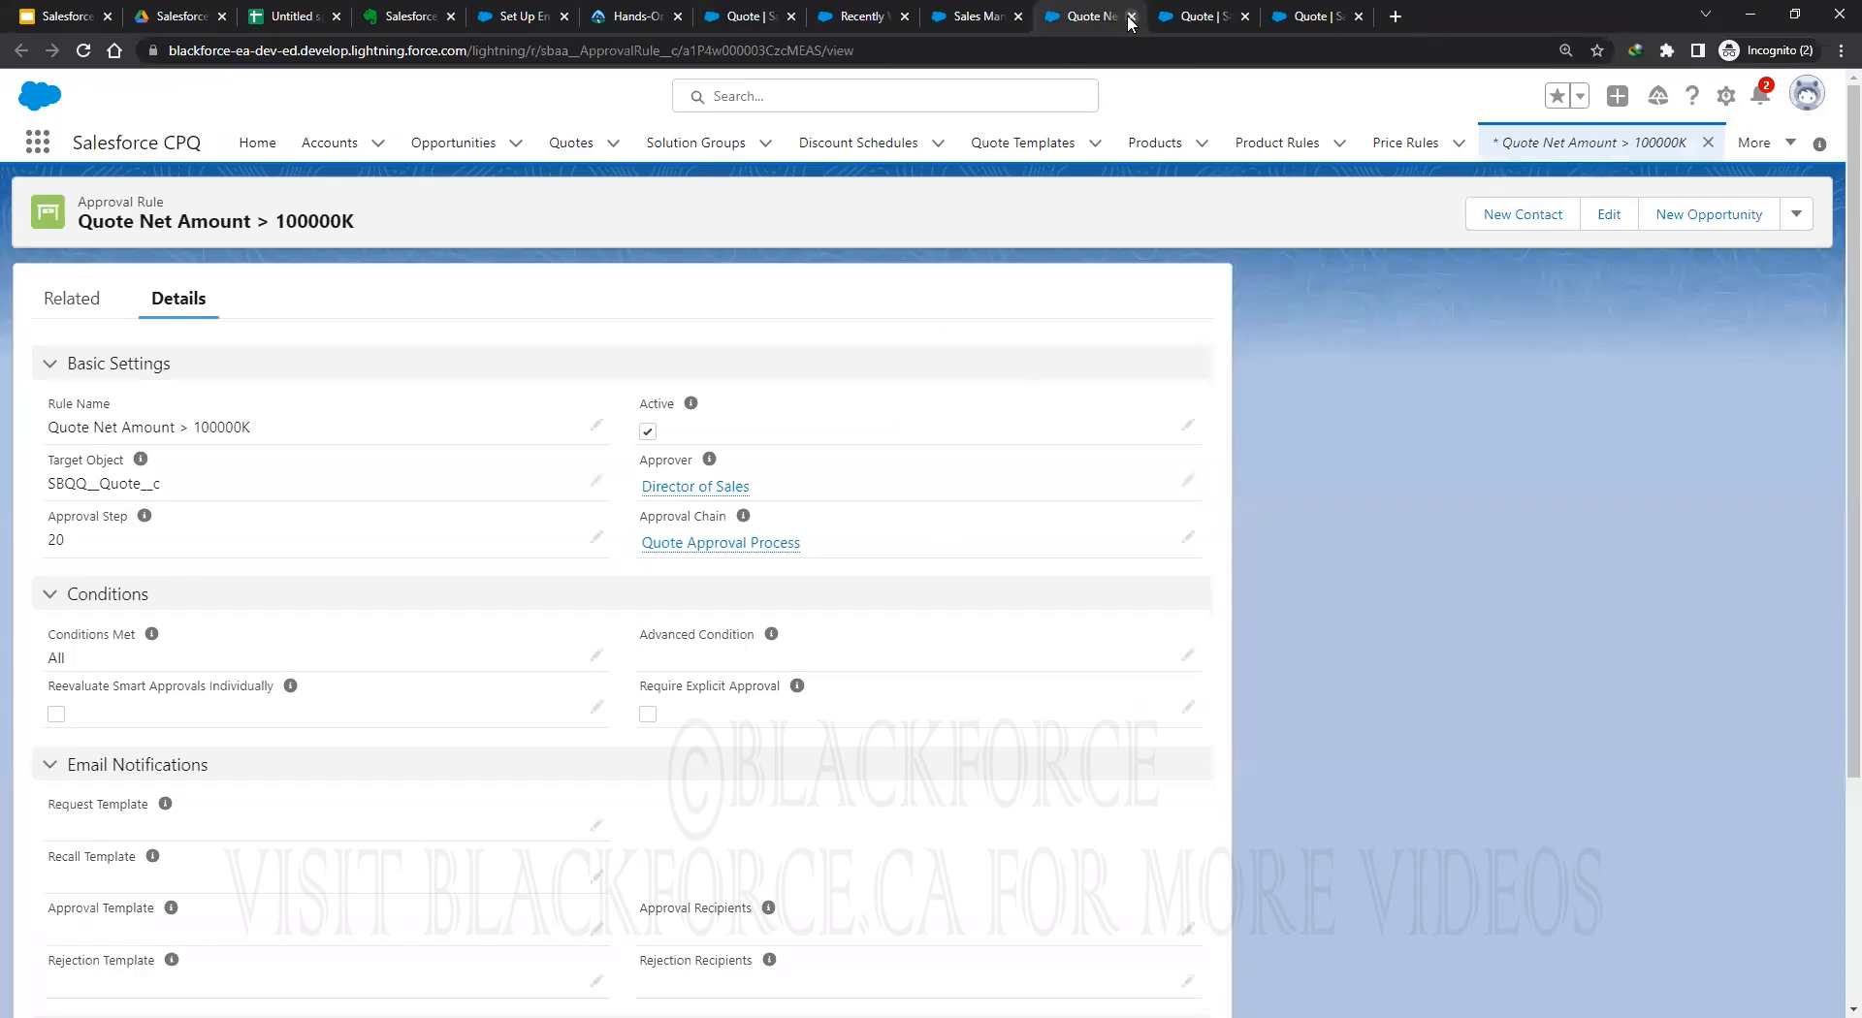
pyautogui.click(1131, 17)
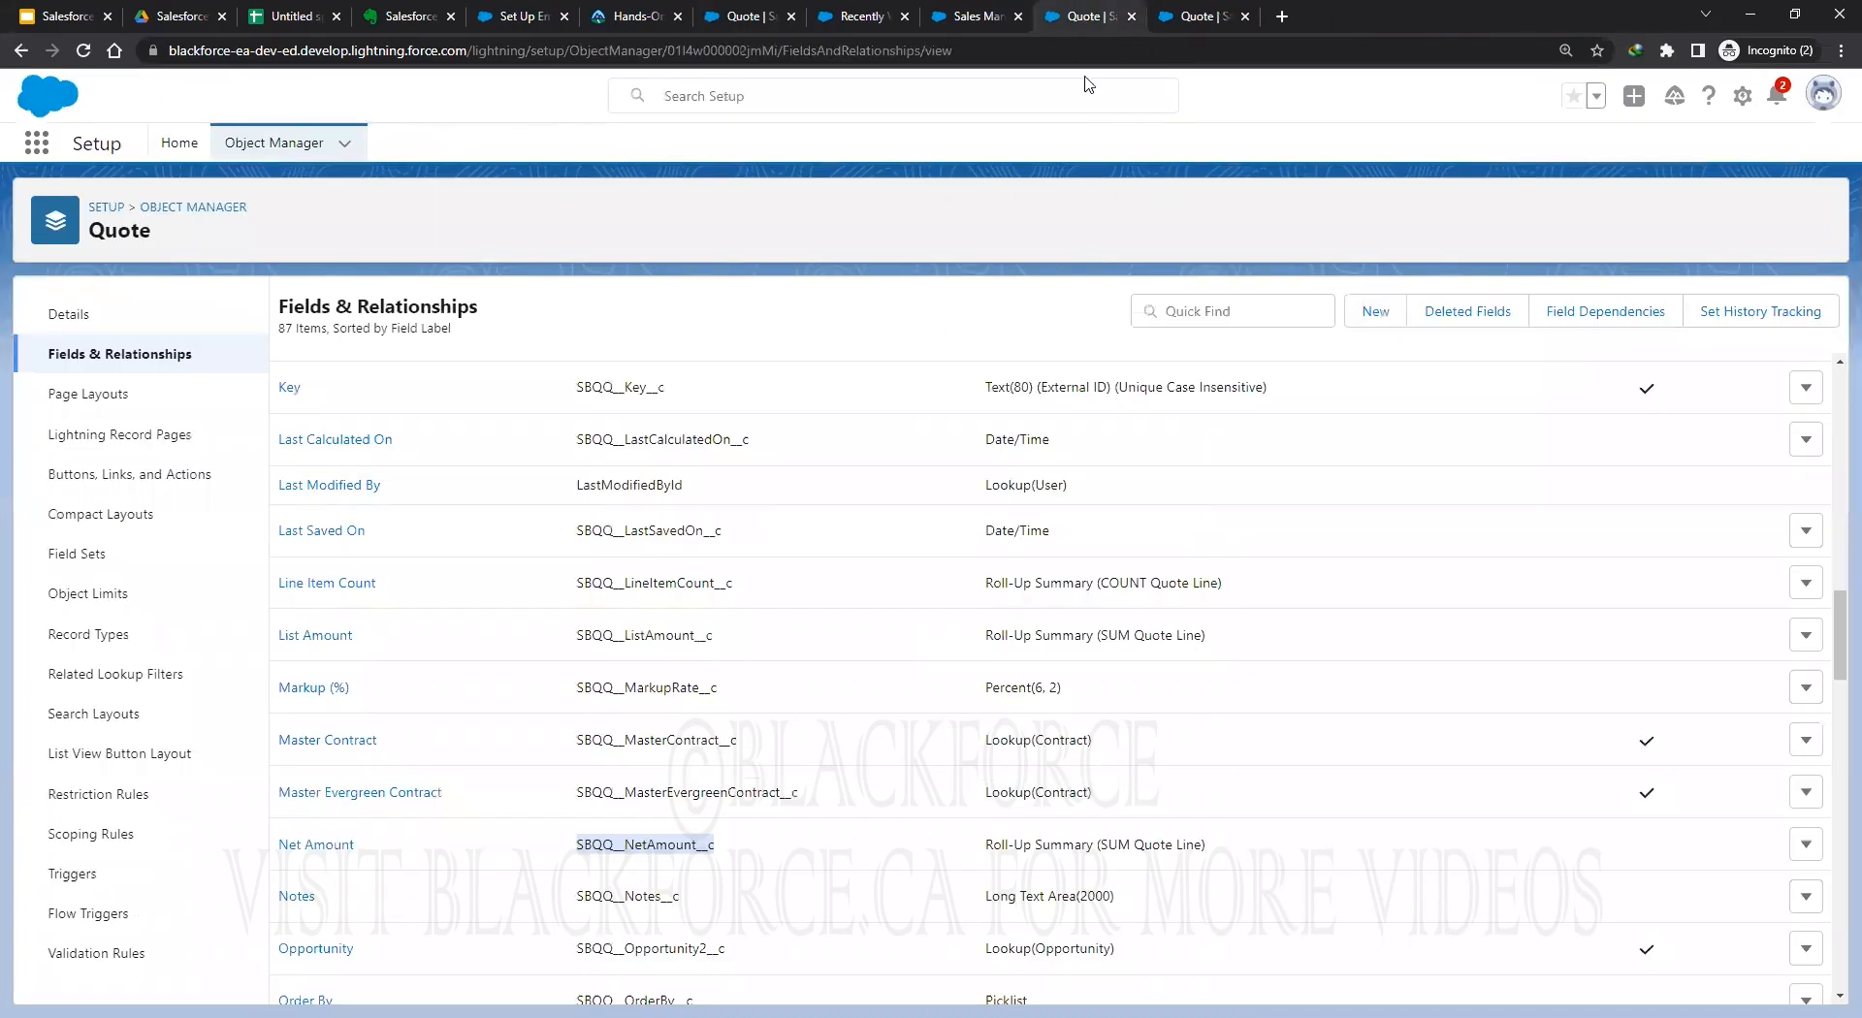
pyautogui.click(1224, 20)
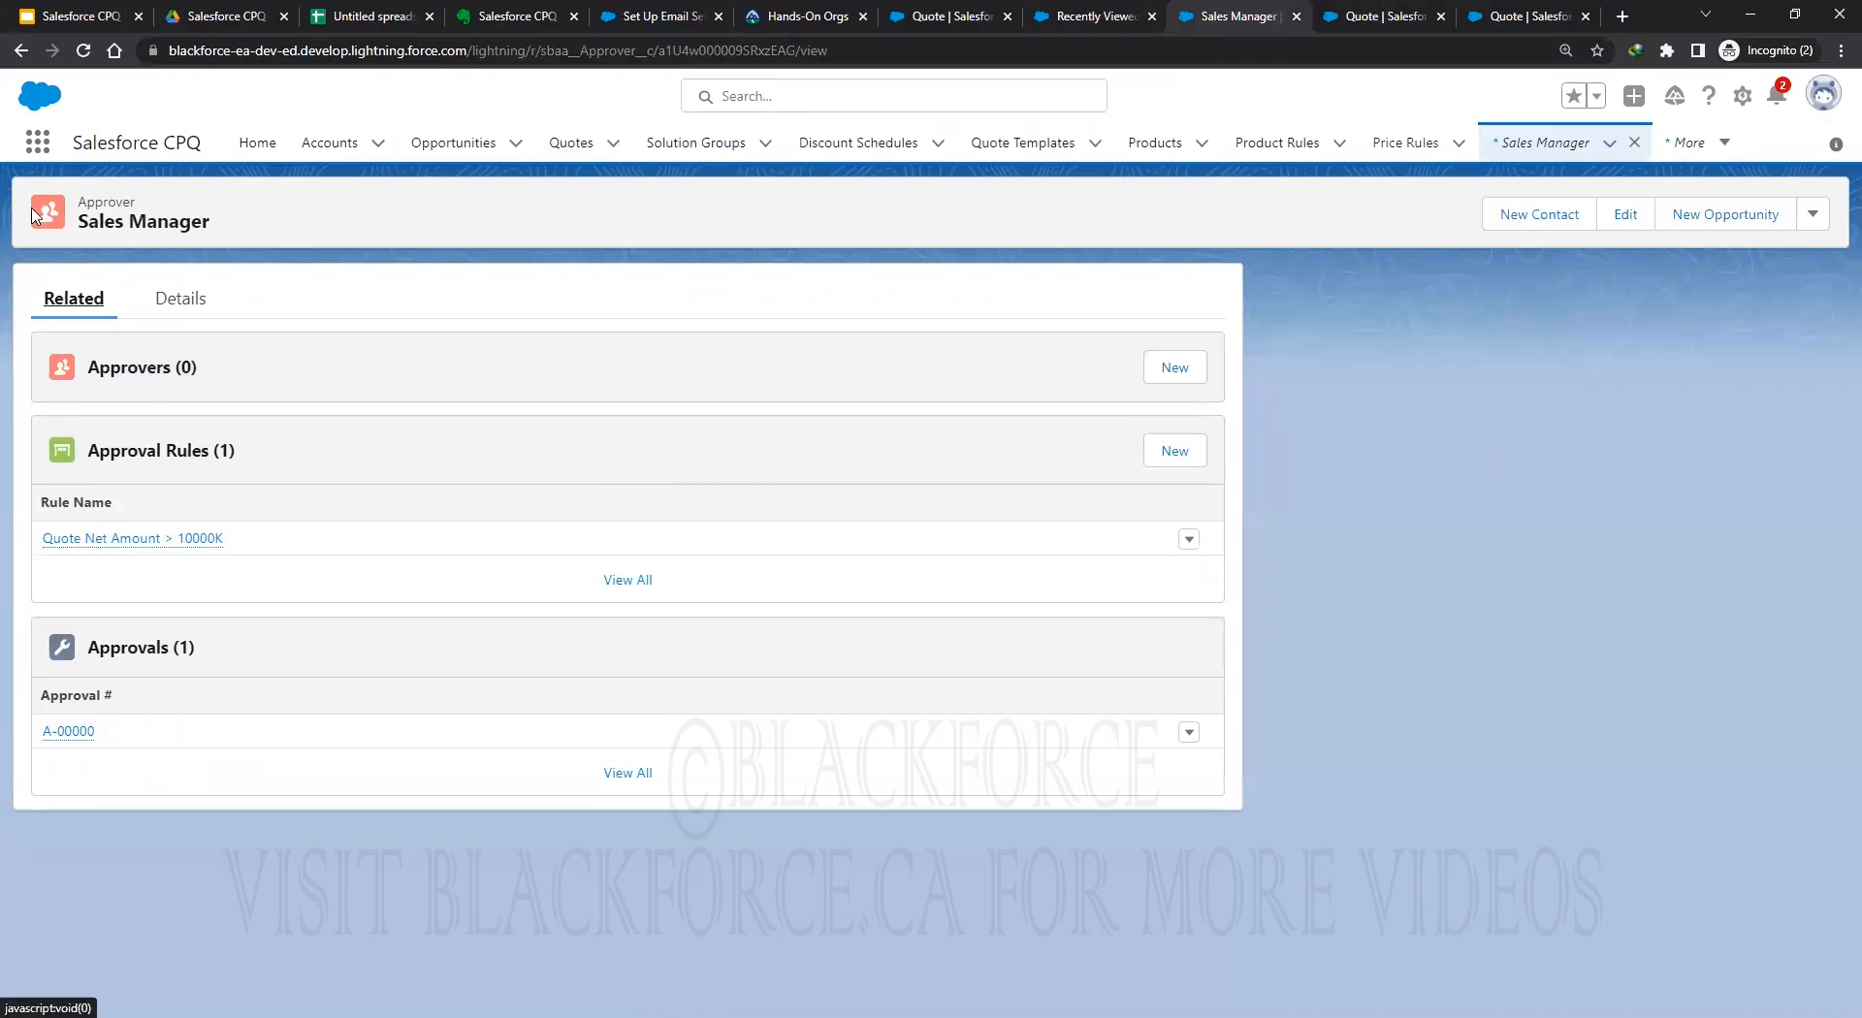
# Search 'approv' to open Approval Chains > Quote Approval Process and the Quote Net Amount > 0K rule.
pyautogui.click(37, 142)
pyautogui.write('approv')
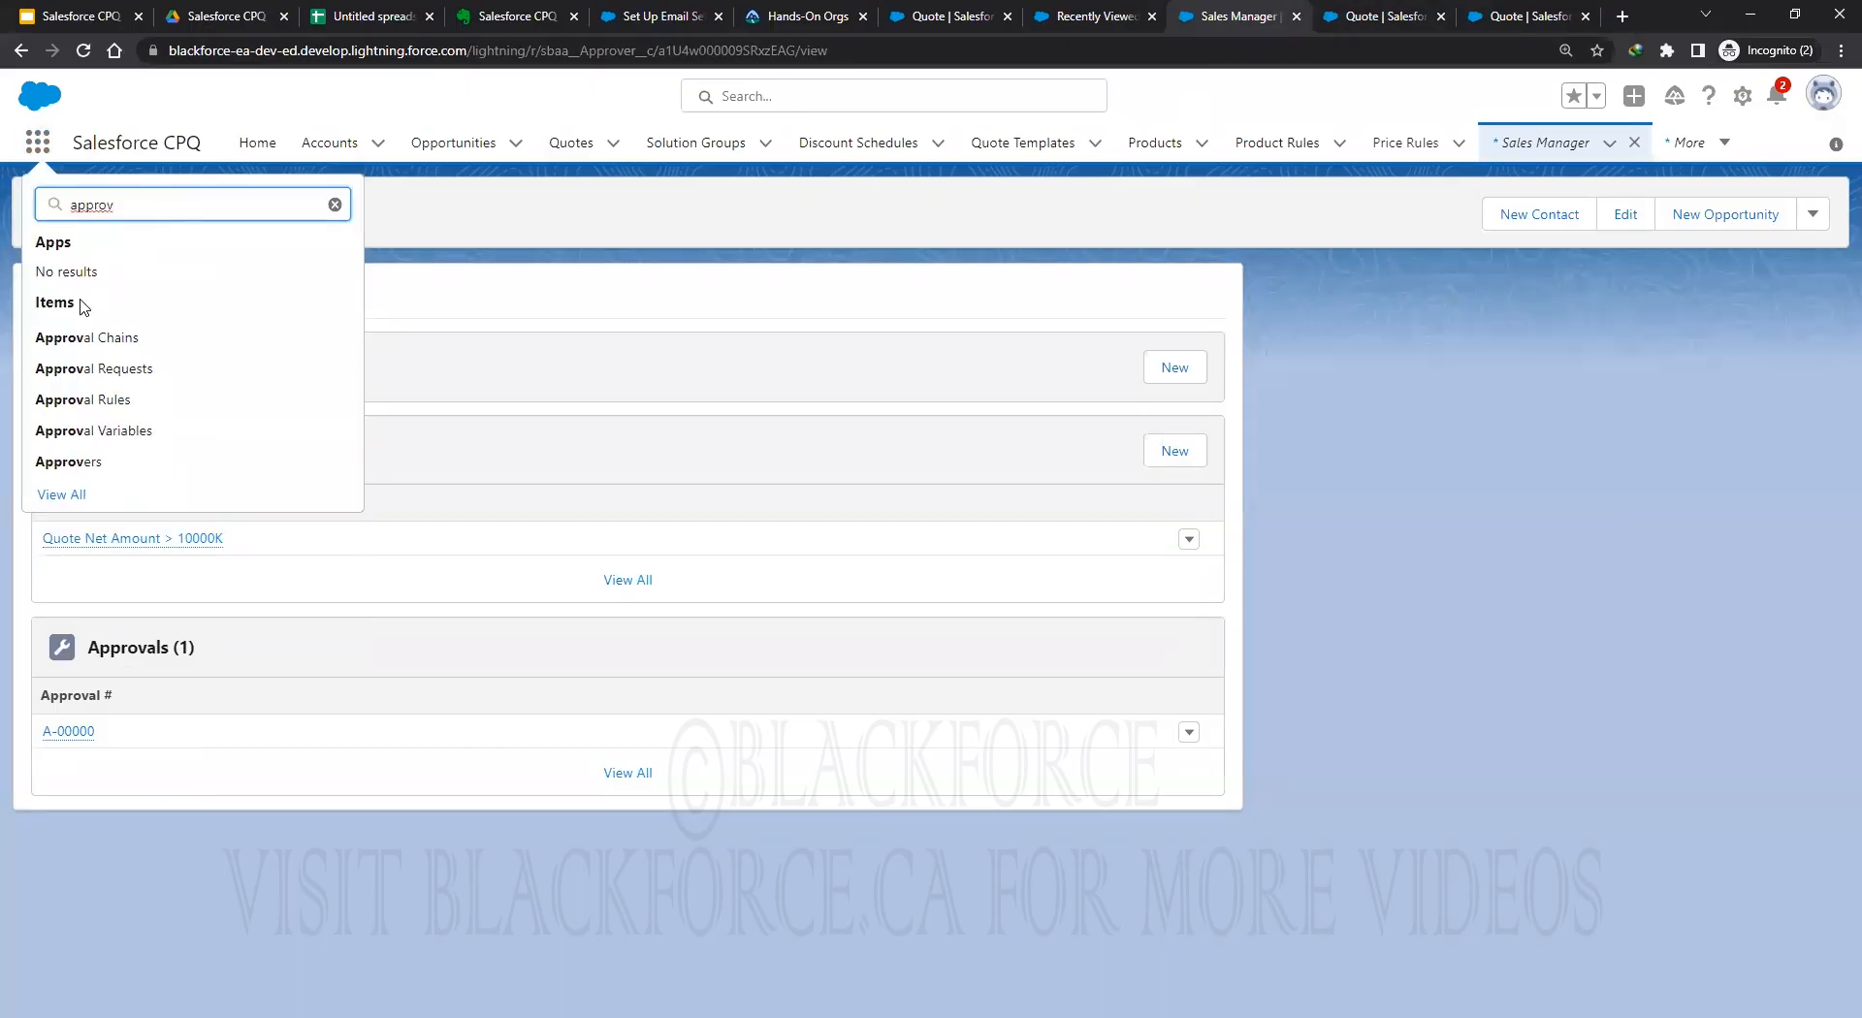
pyautogui.click(97, 339)
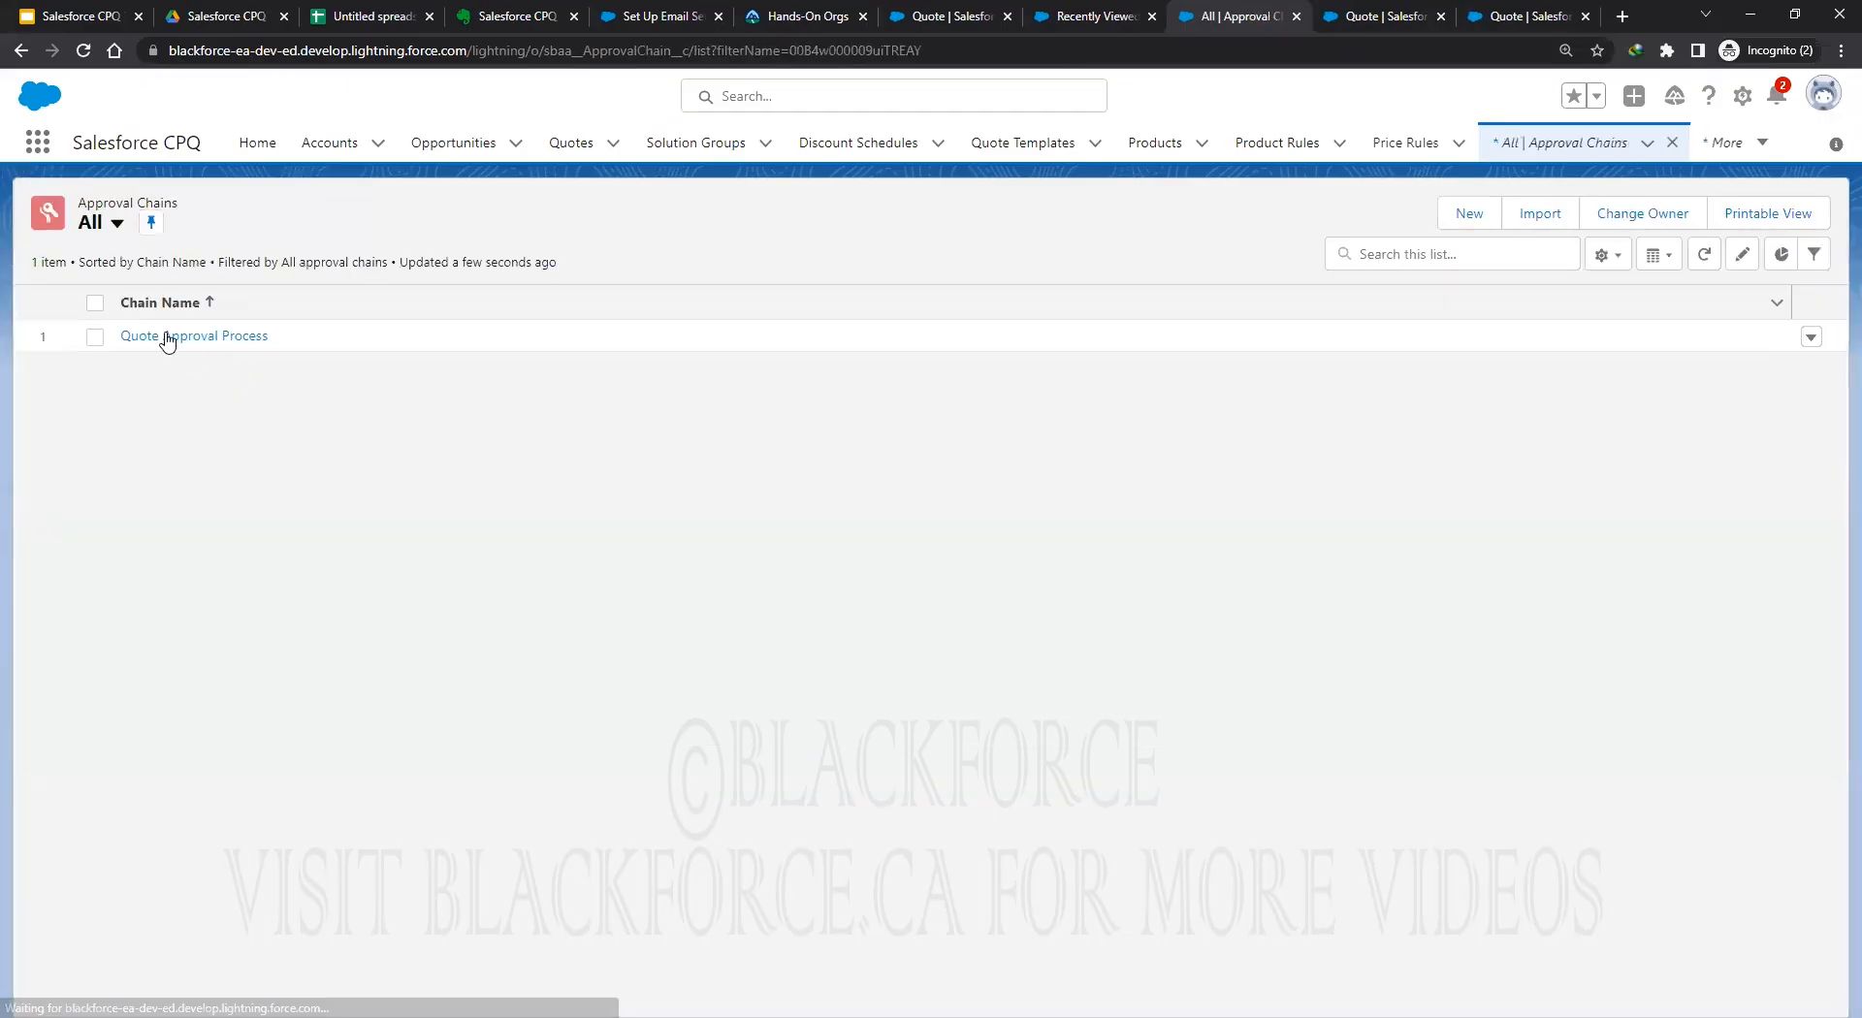
pyautogui.click(167, 337)
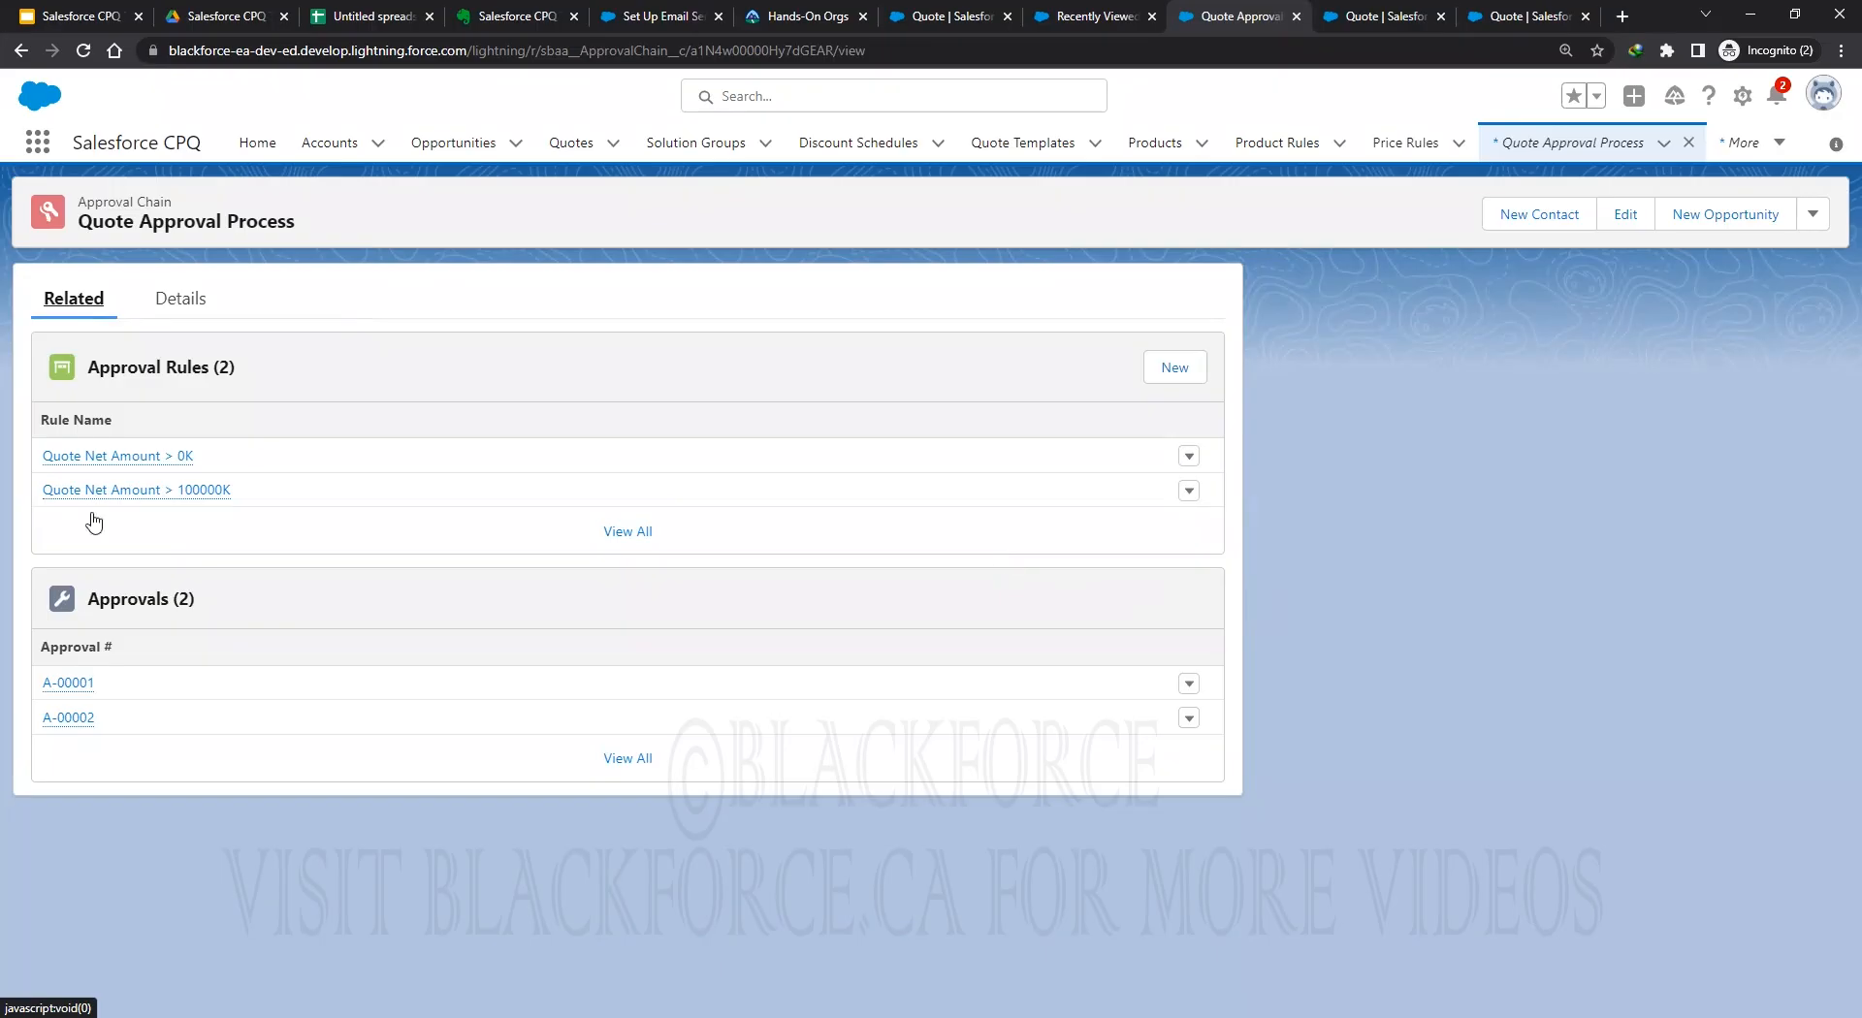
pyautogui.rightClick(118, 458)
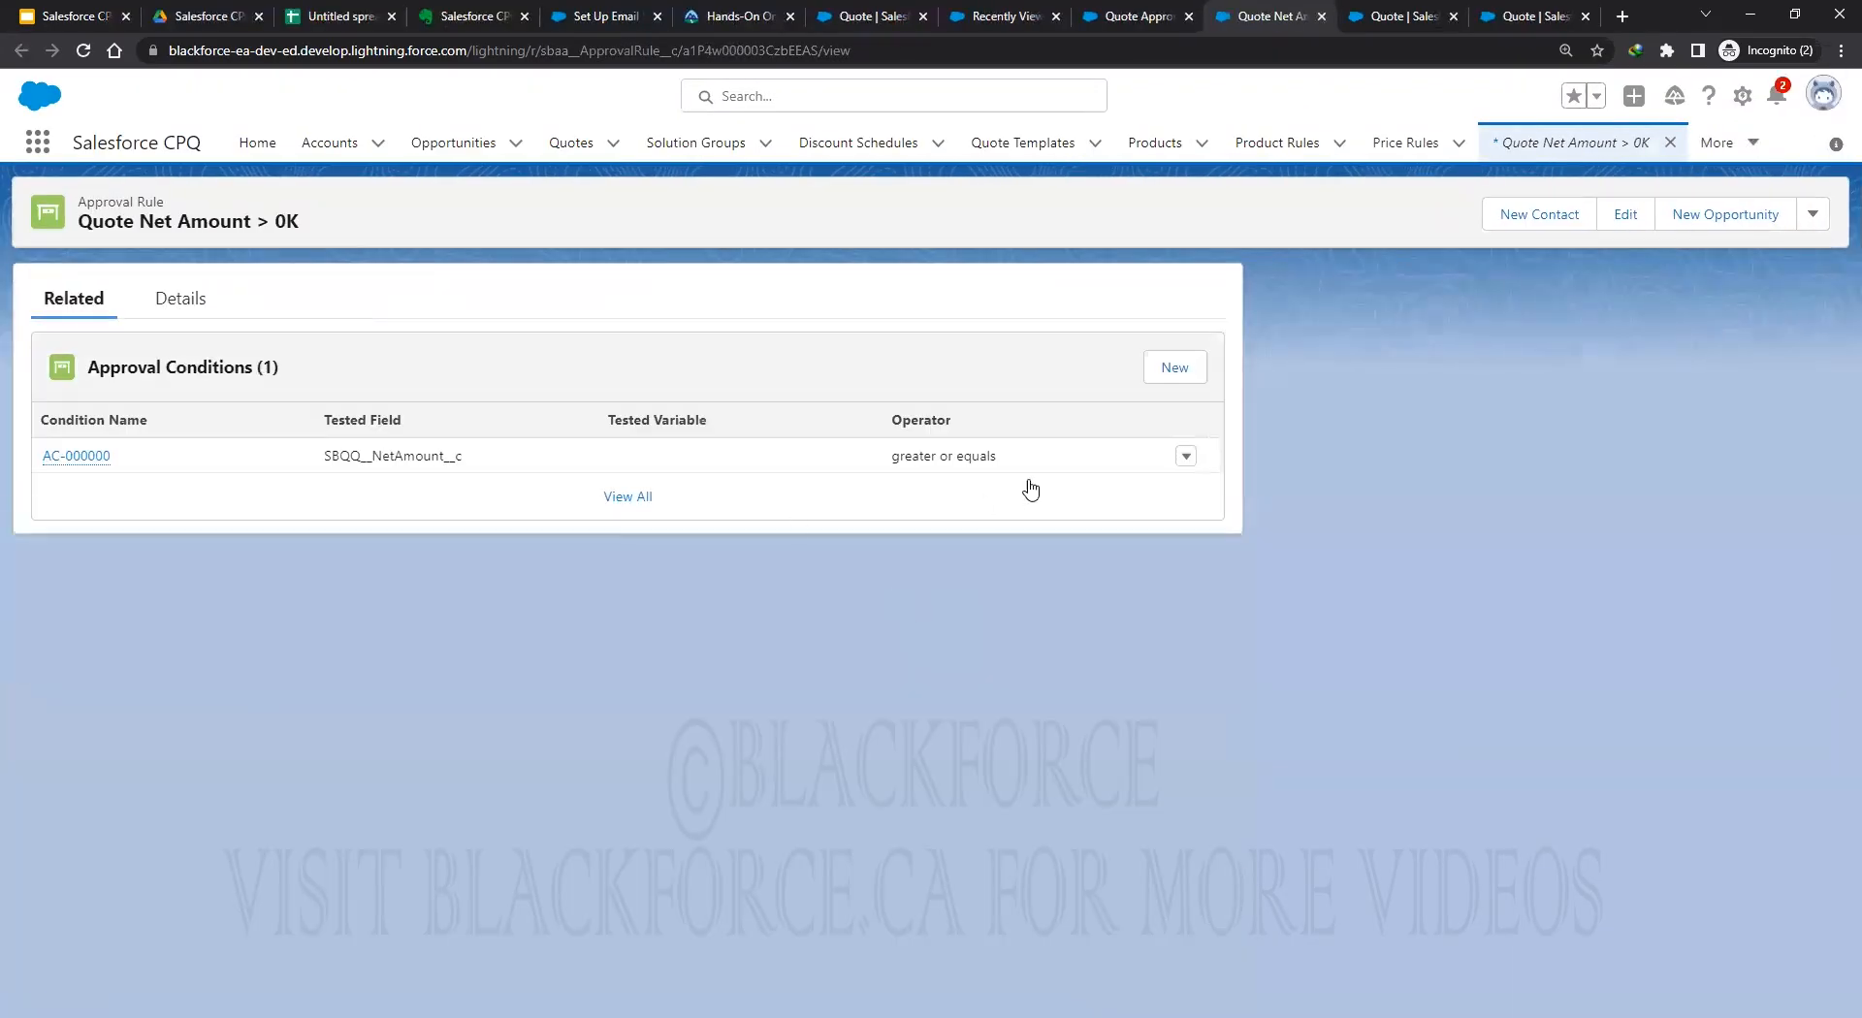
# Inspect condition AC-000000's edit form, cancel without changes, and return to Q-00002's line editor.
pyautogui.click(1186, 461)
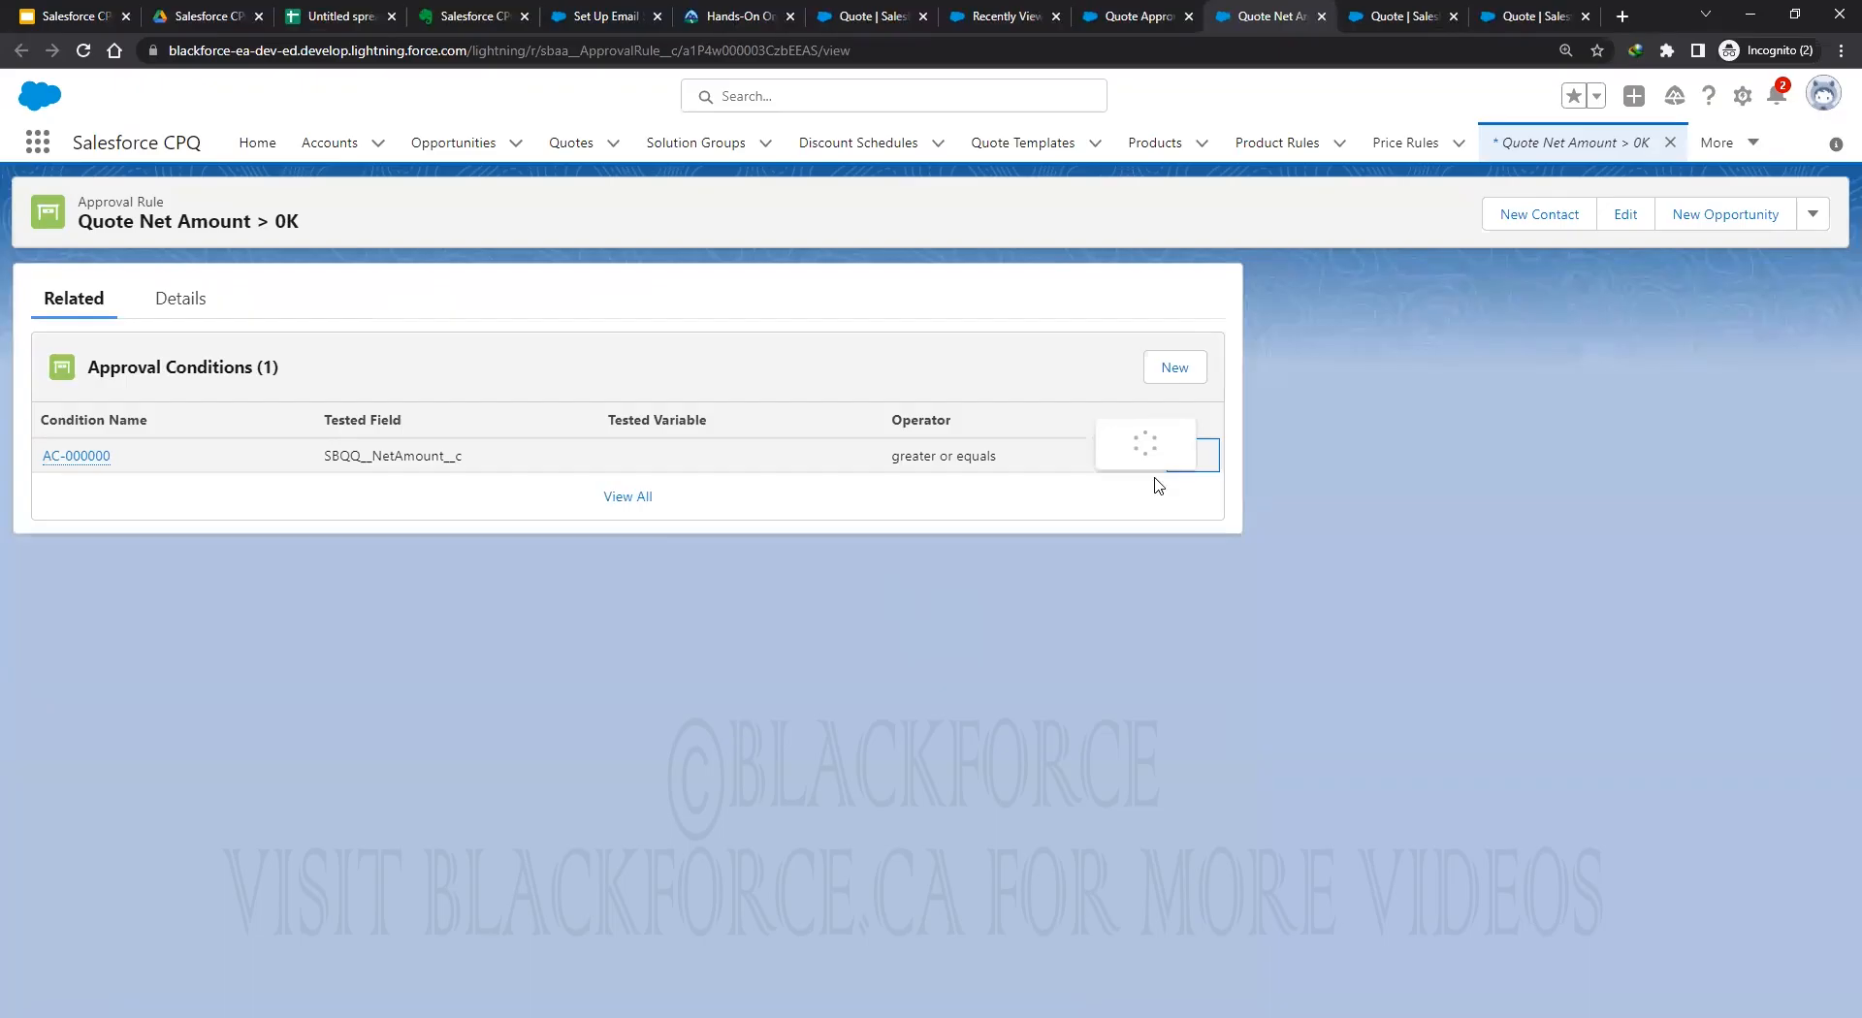
pyautogui.click(1132, 406)
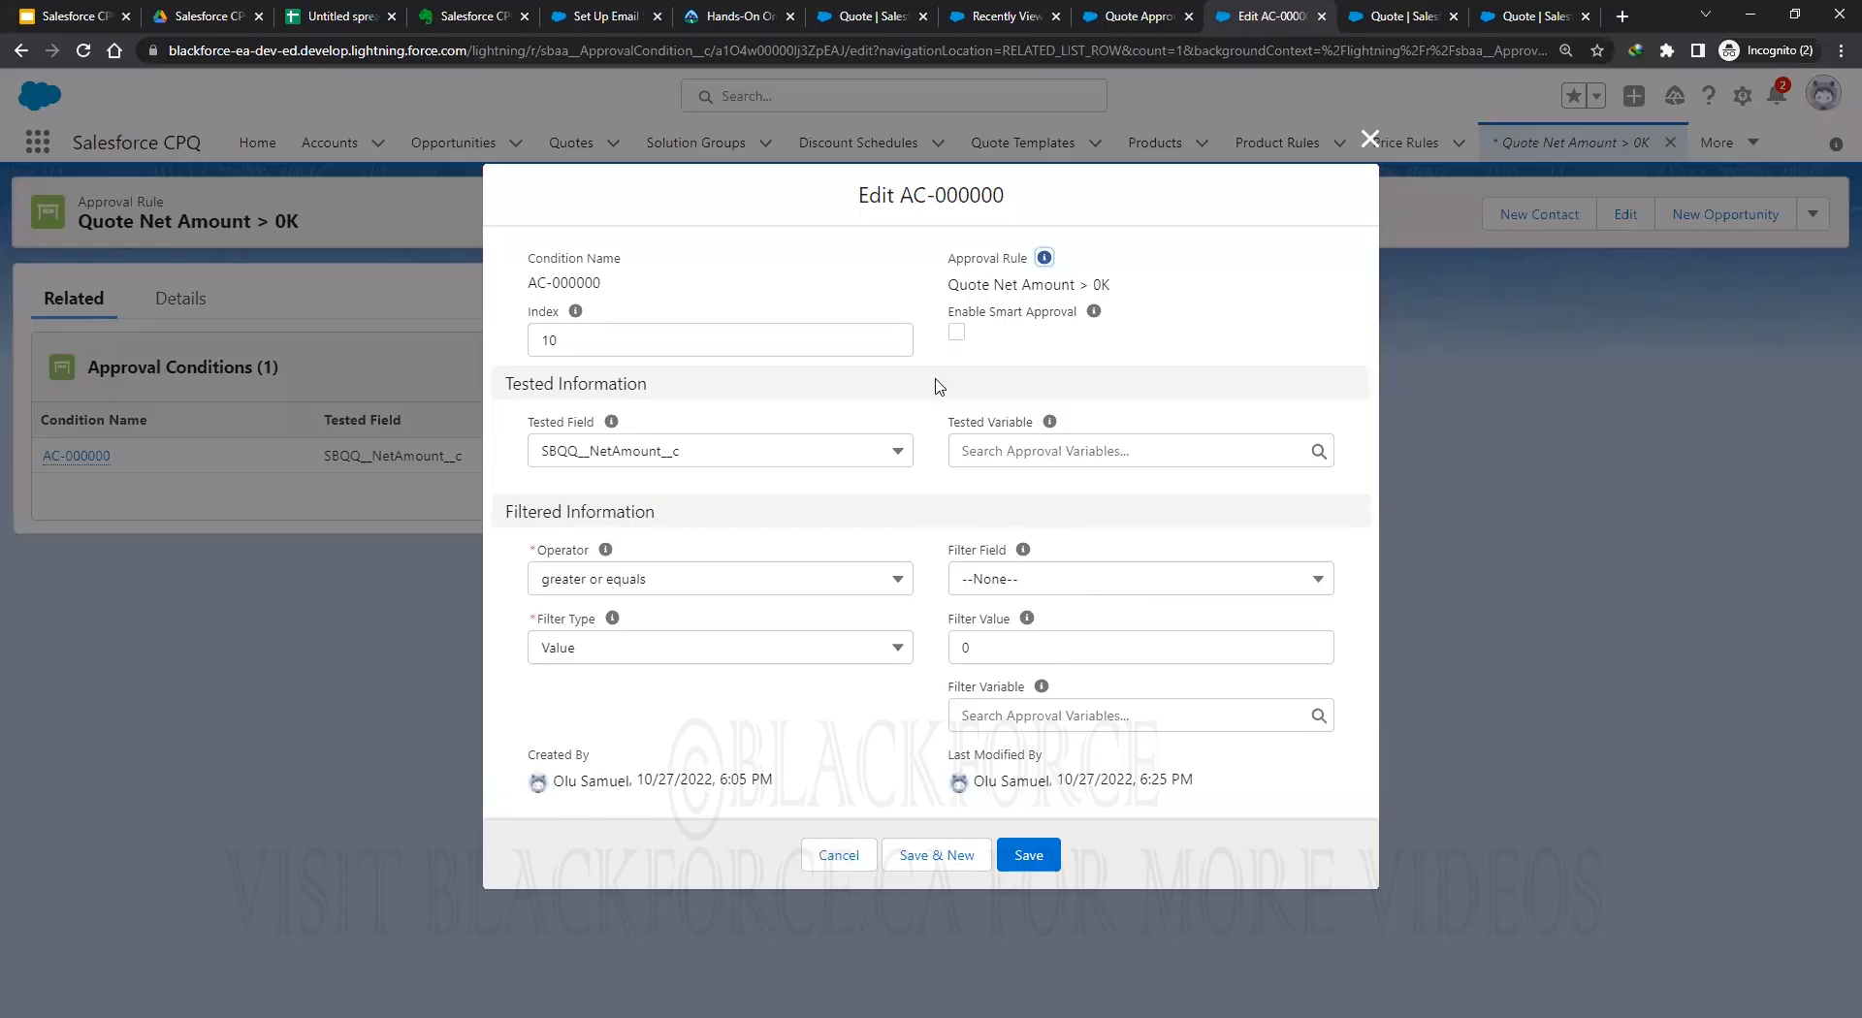
pyautogui.click(840, 857)
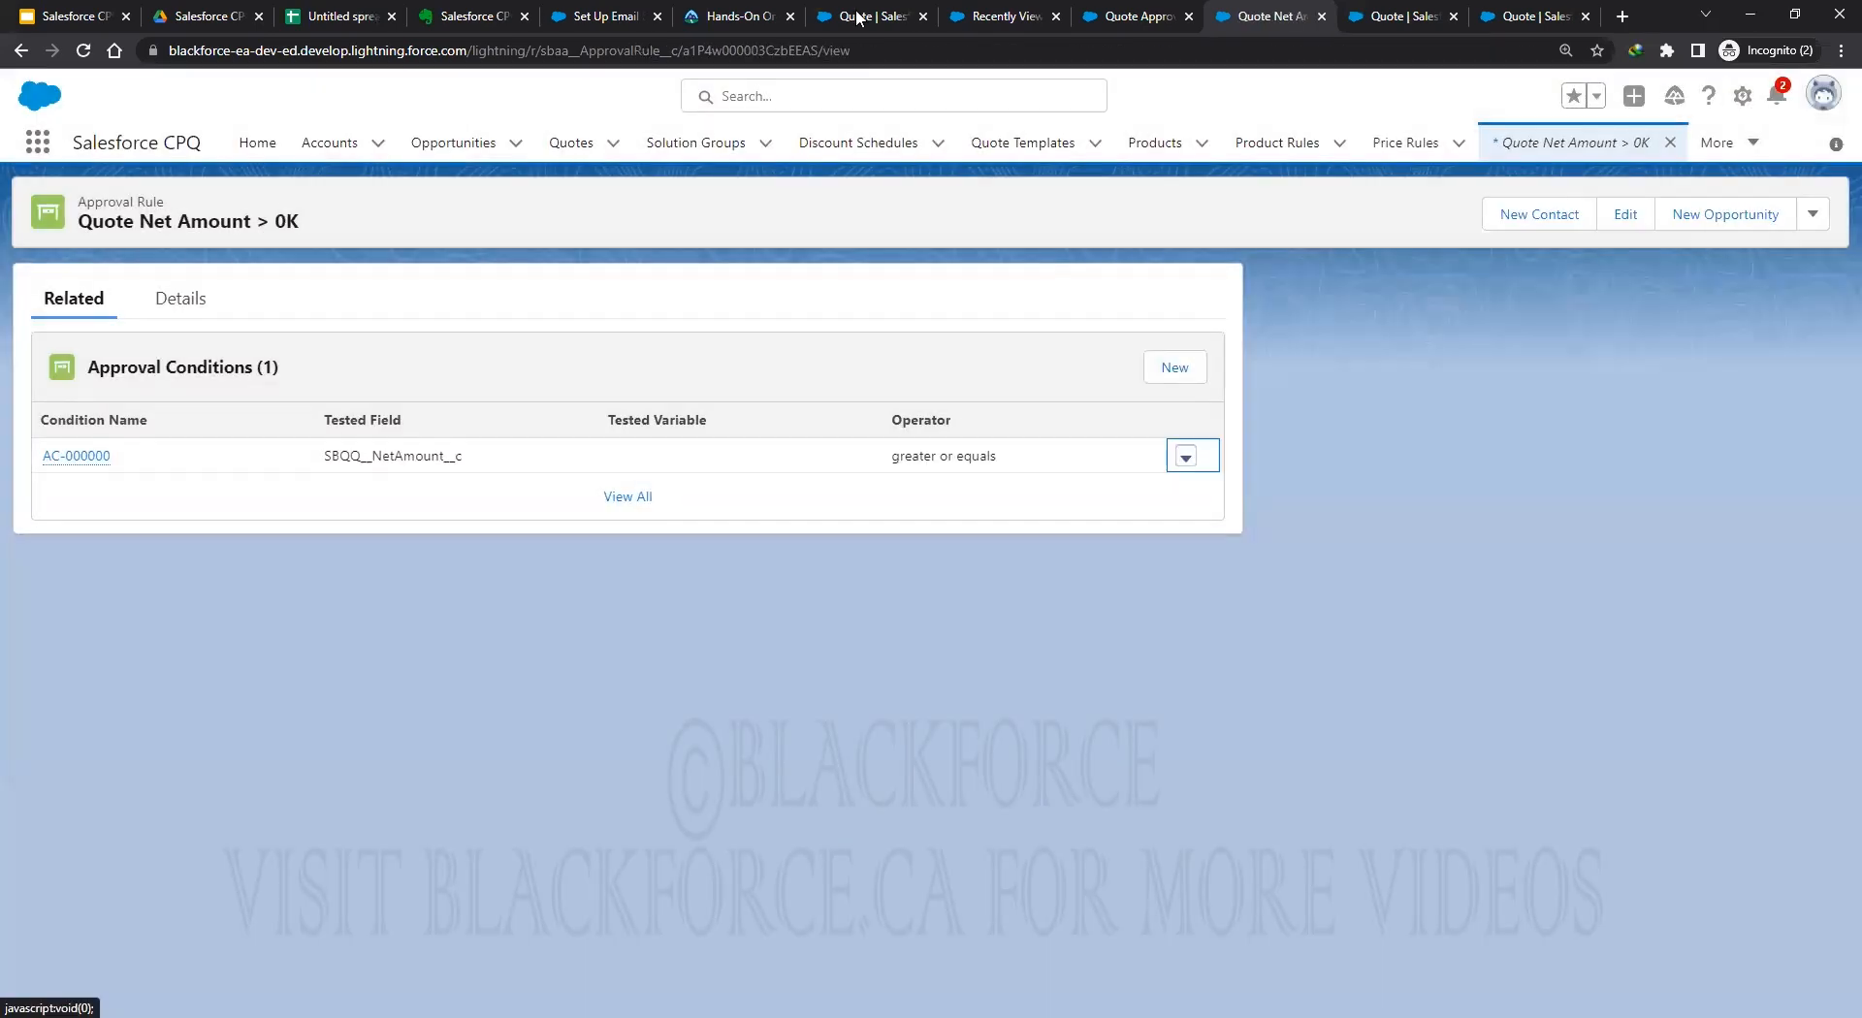
pyautogui.click(857, 16)
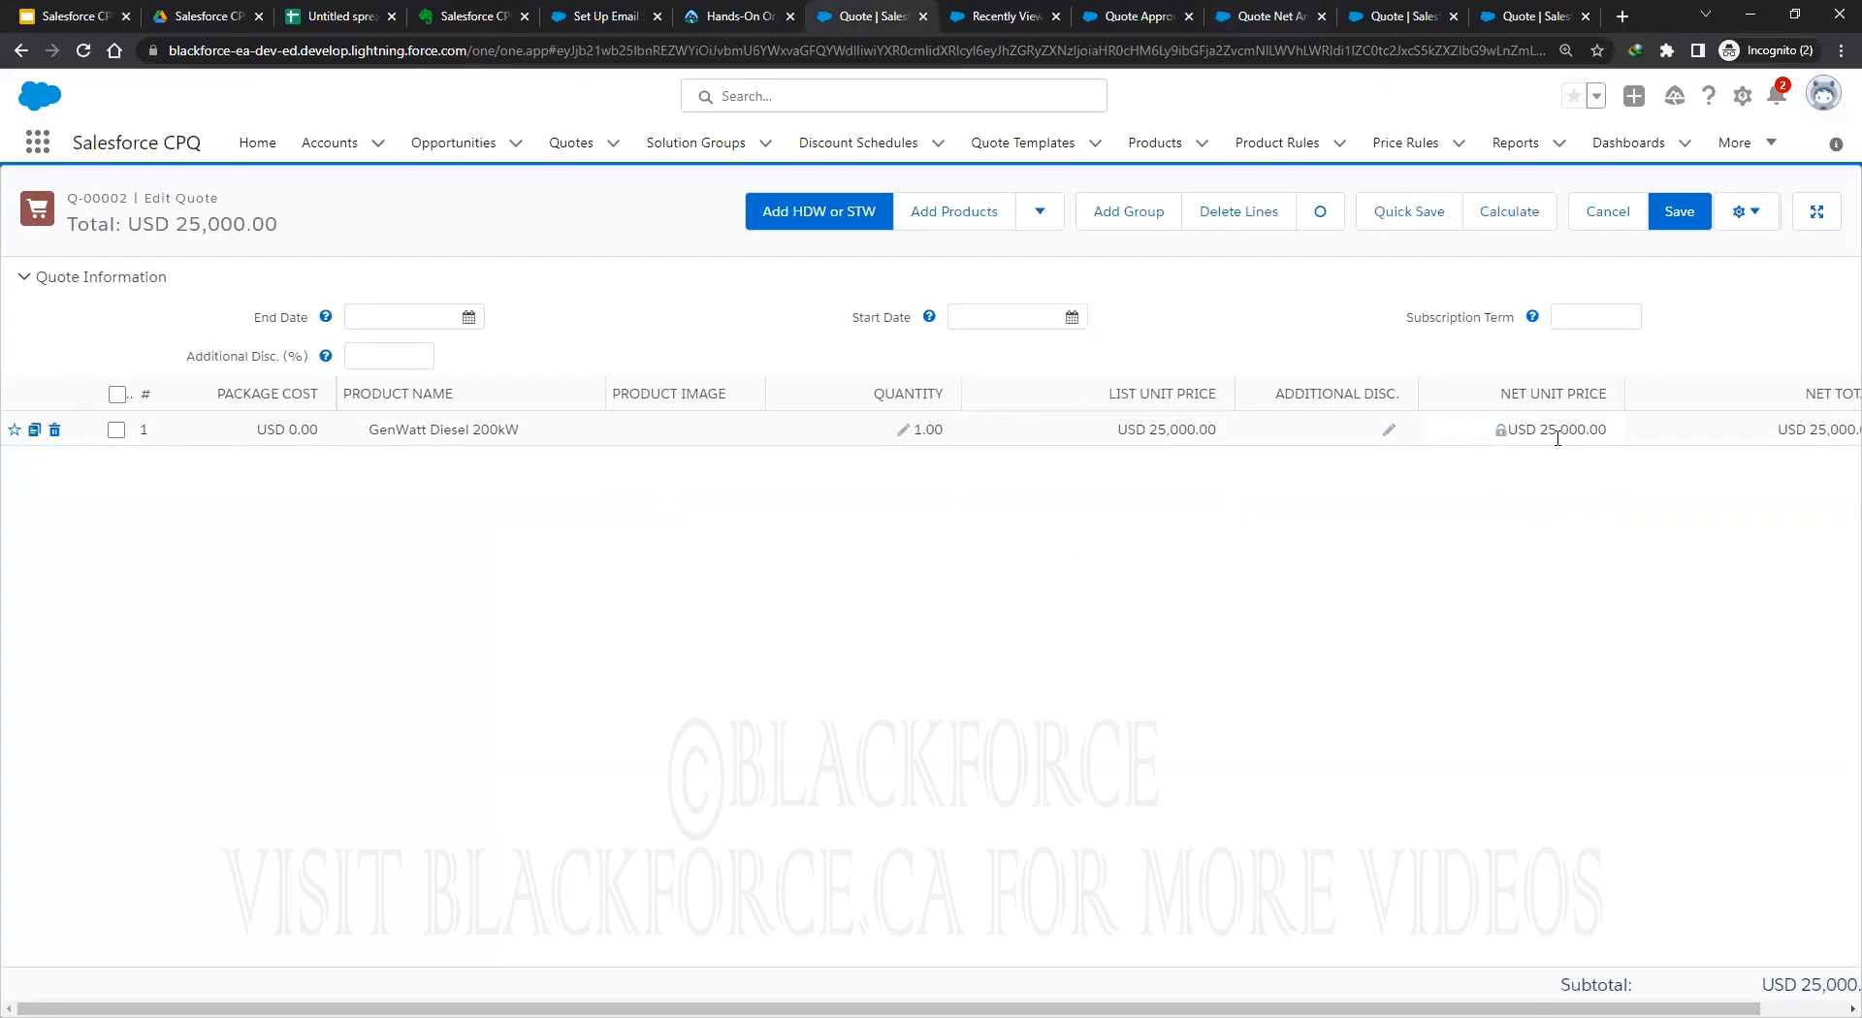
# Enter 80 in line 1's Additional Disc., recalculate to USD 5,000.00, and save the quote.
pyautogui.click(1328, 432)
pyautogui.click(1396, 626)
pyautogui.click(1514, 225)
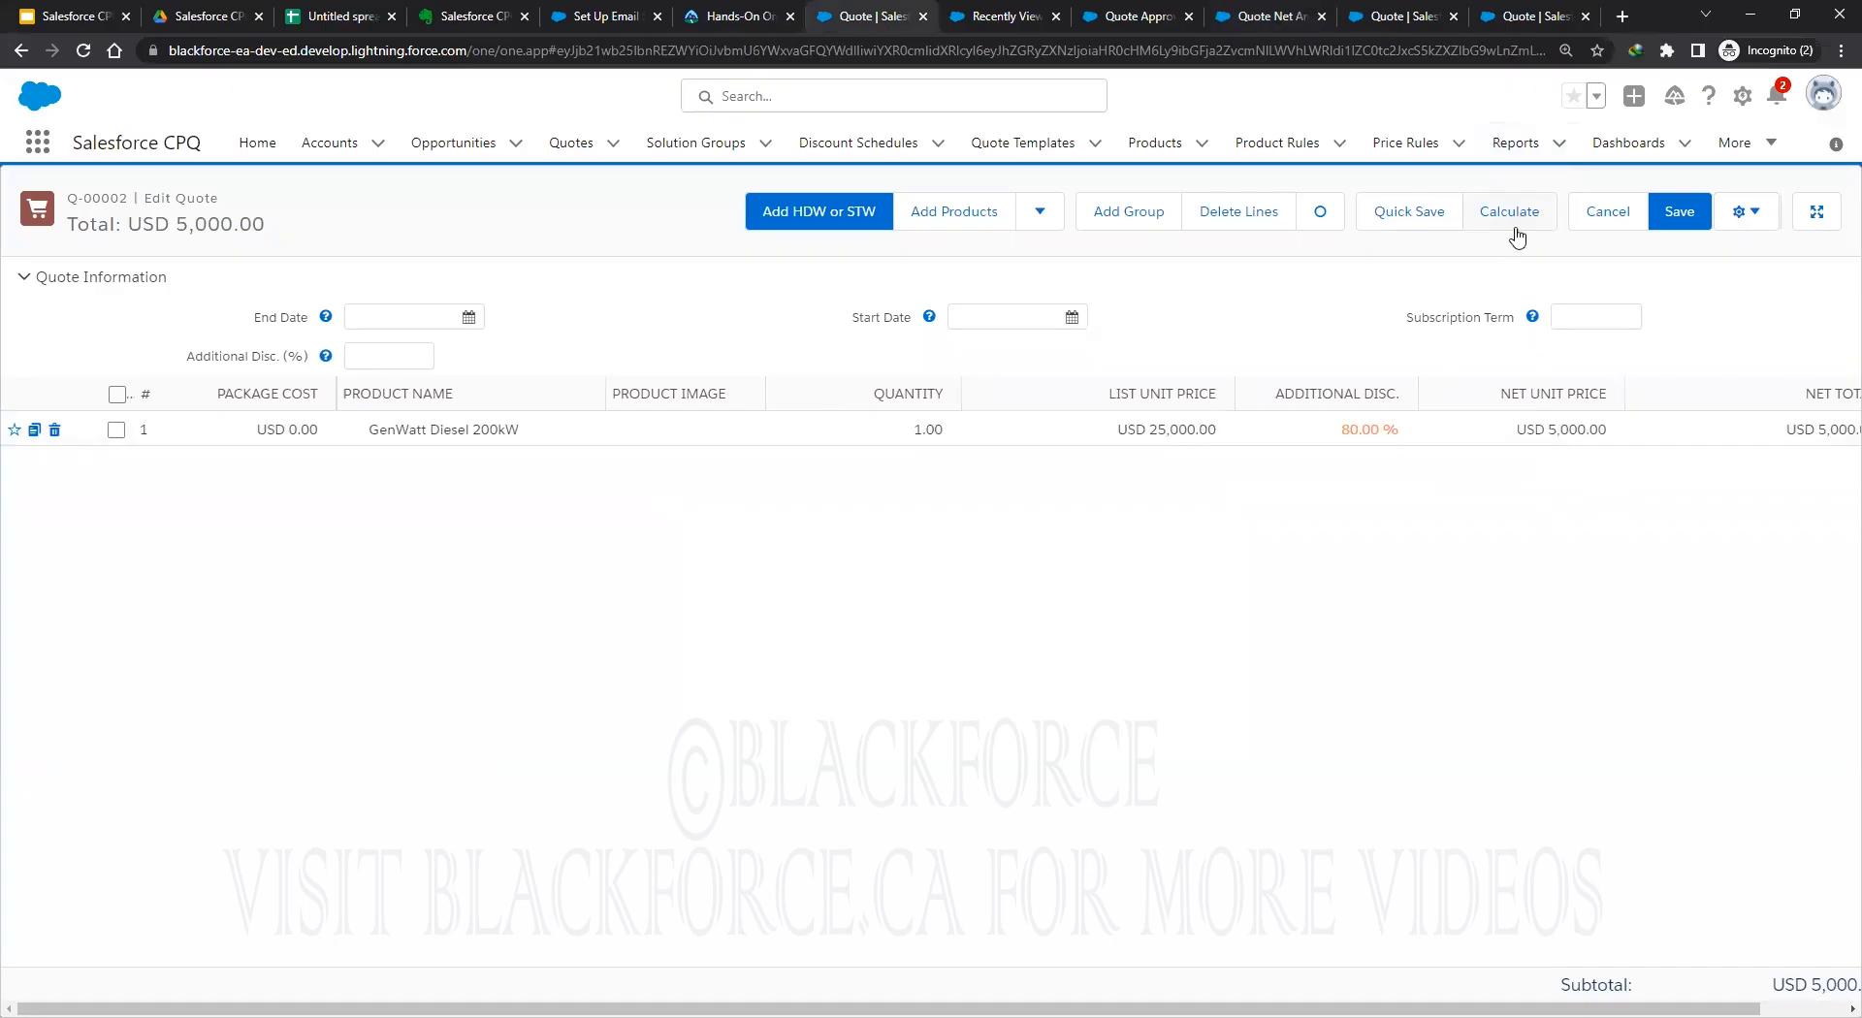
pyautogui.click(1679, 214)
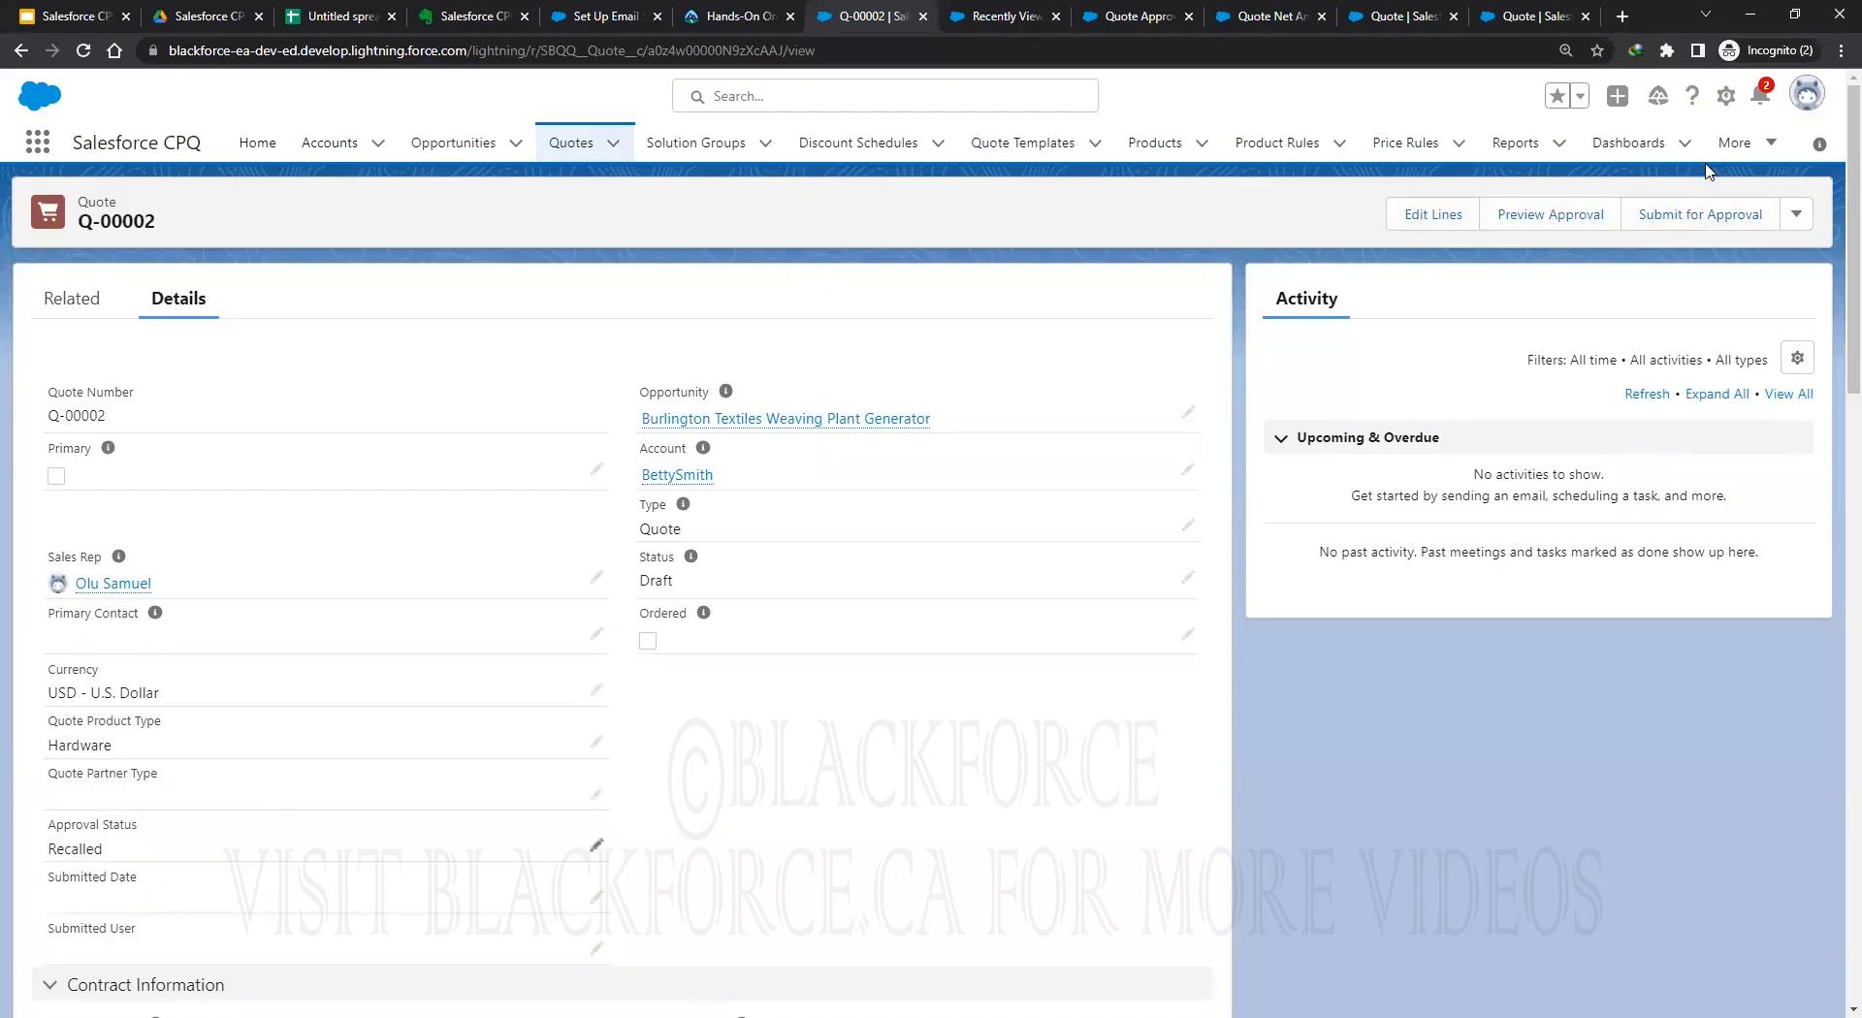
# Submit the discounted Q-00002 for approval, dismiss the no-approval-process message, and open AC-000000.
pyautogui.click(1698, 216)
pyautogui.click(807, 442)
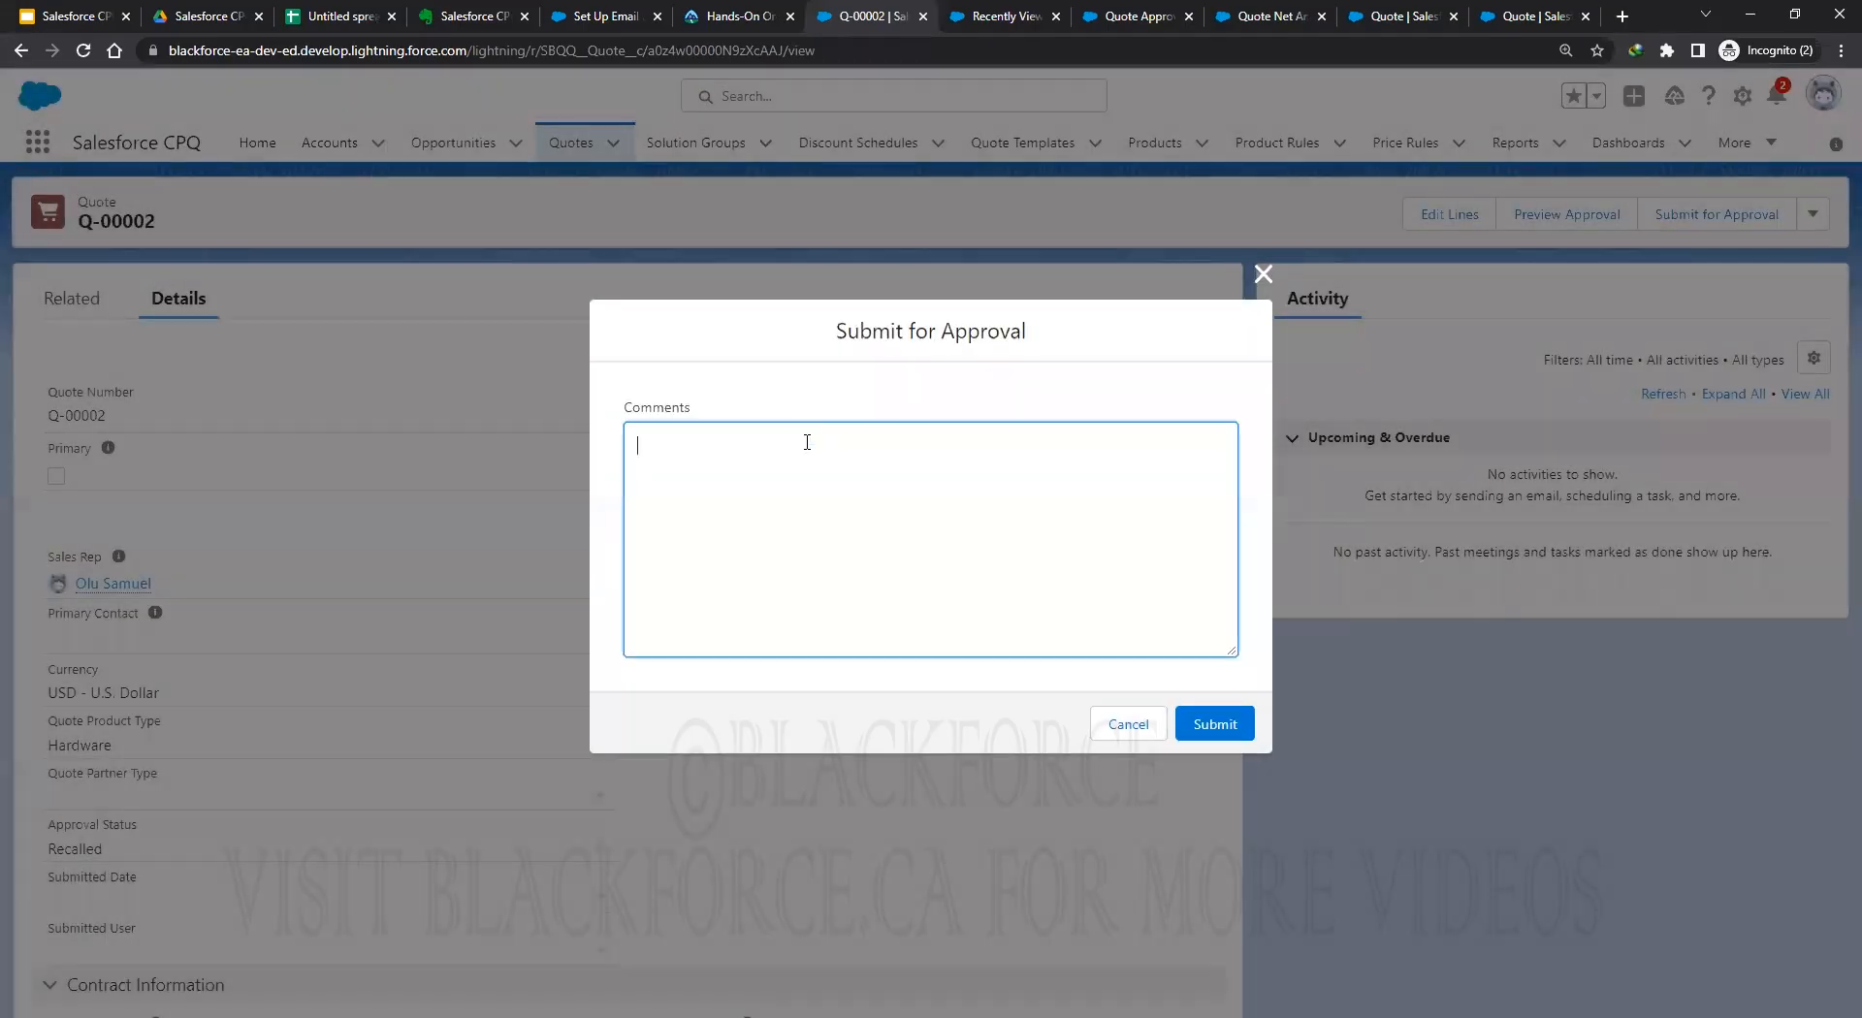
pyautogui.click(1226, 726)
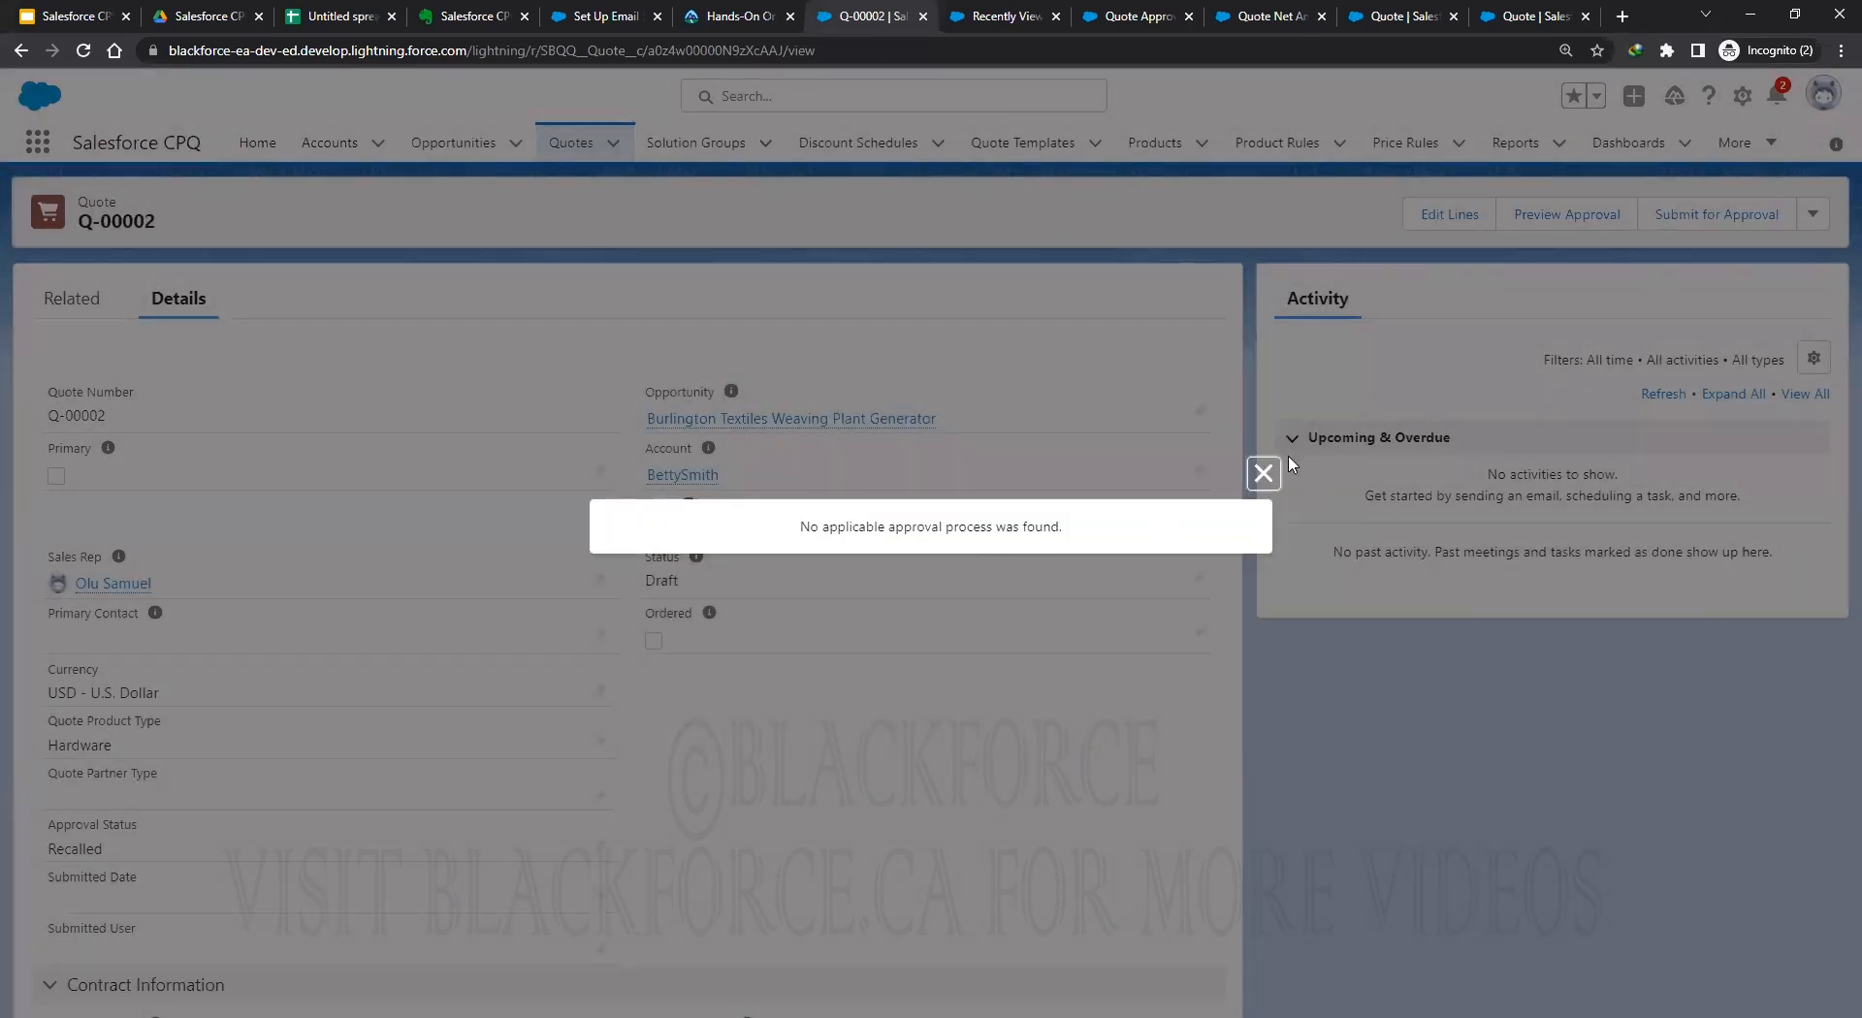
pyautogui.click(1262, 473)
pyautogui.click(1257, 22)
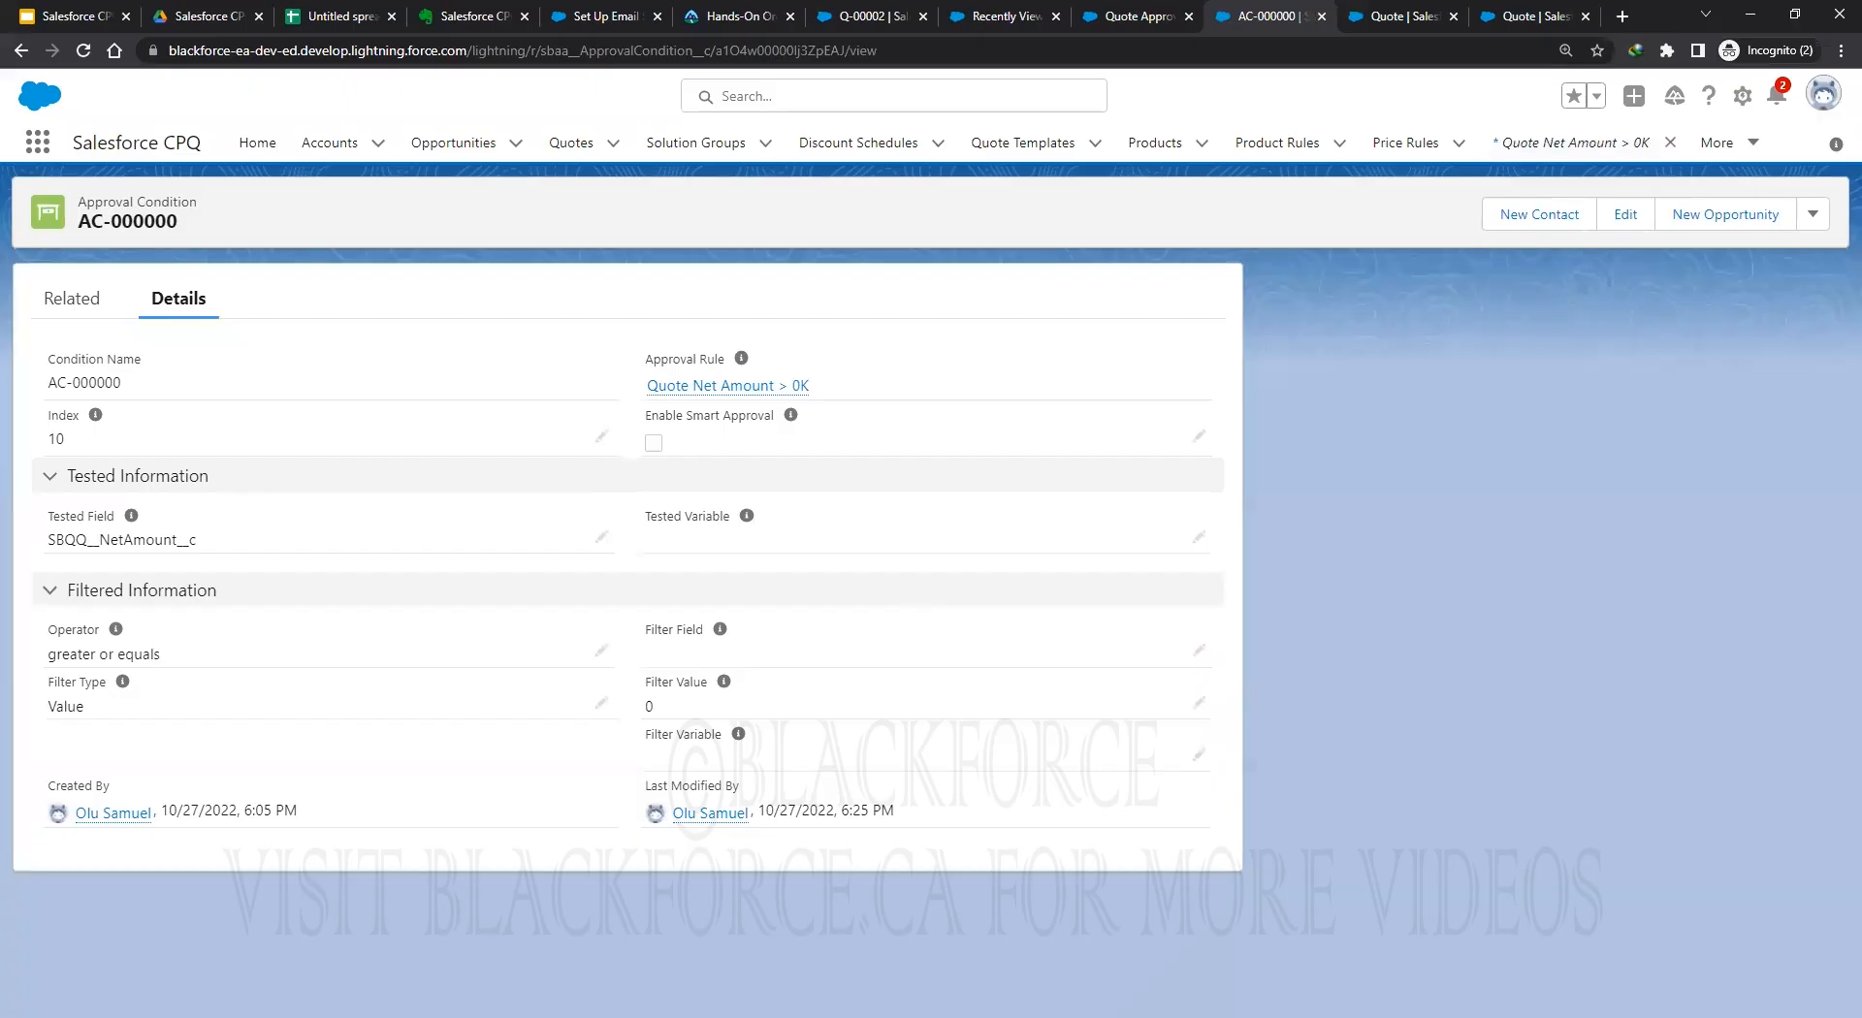
# Look over condition AC-000000's related lists and details.
pyautogui.click(1406, 670)
pyautogui.click(45, 300)
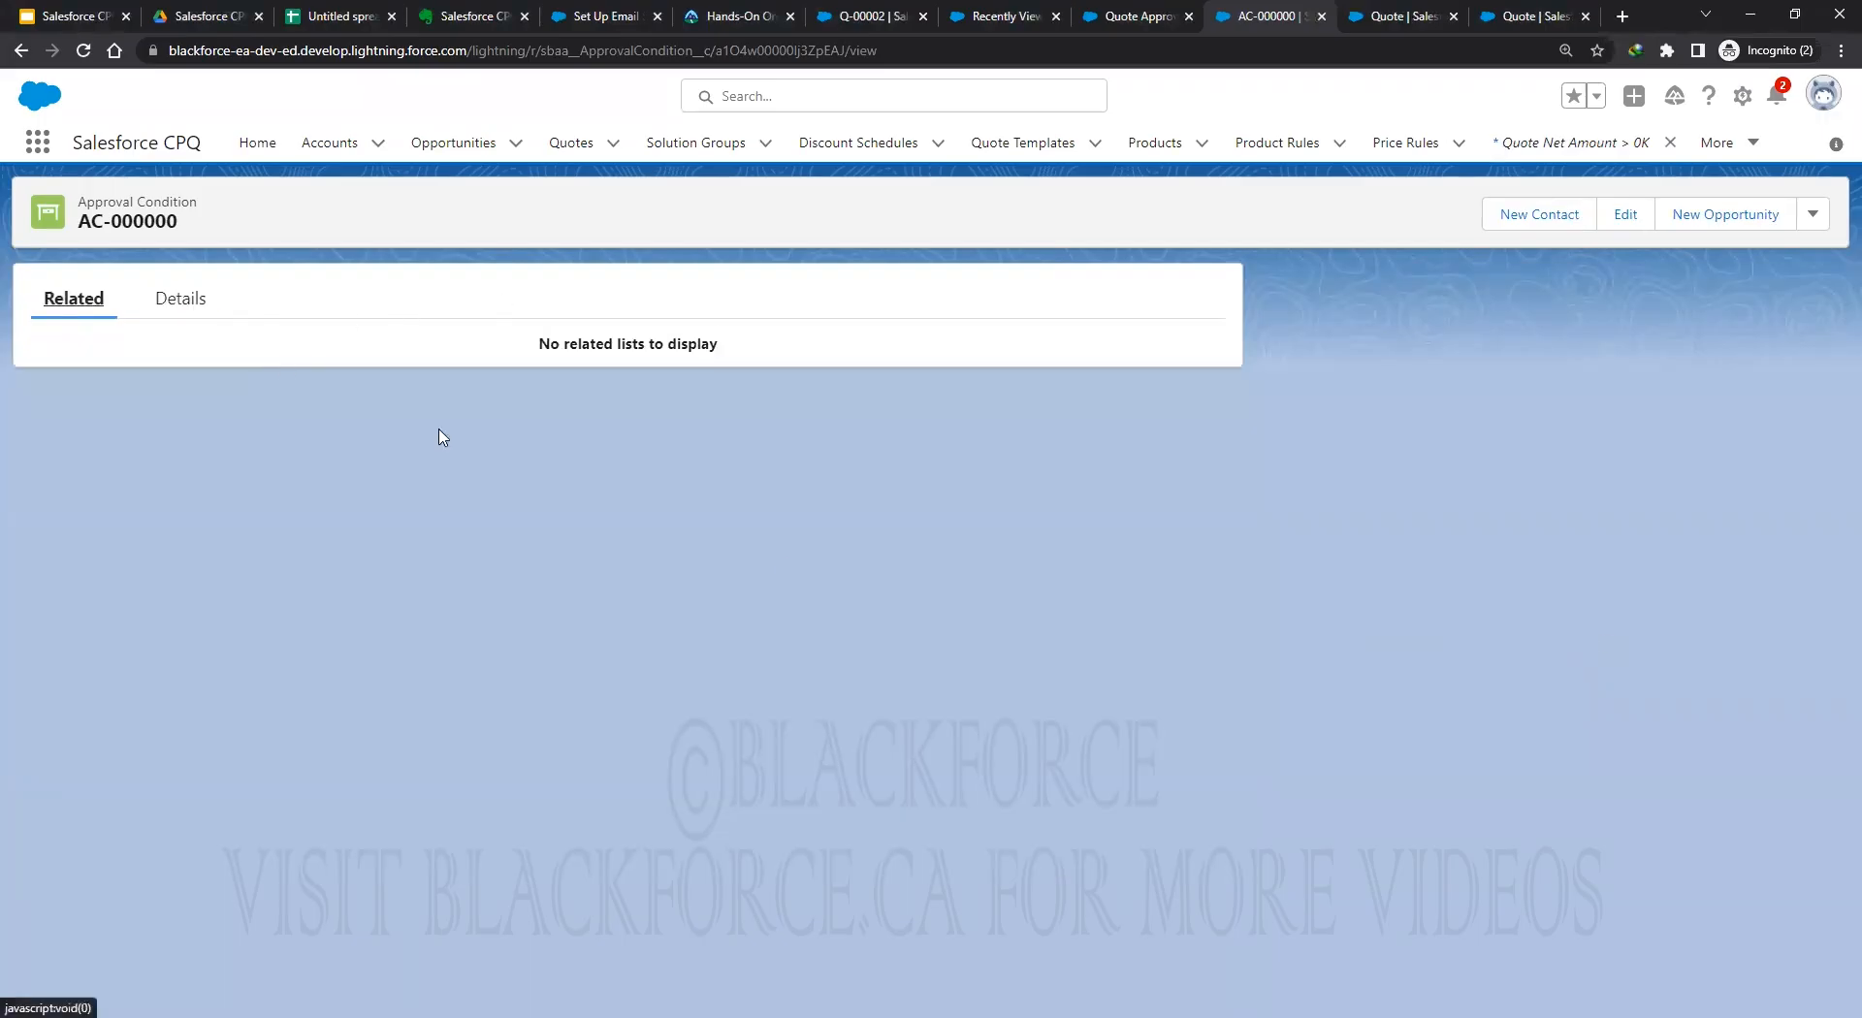
pyautogui.click(159, 305)
# Toggle Active on the Quote Net Amount > 0K rule, save it, and return to Q-00002.
pyautogui.click(1130, 16)
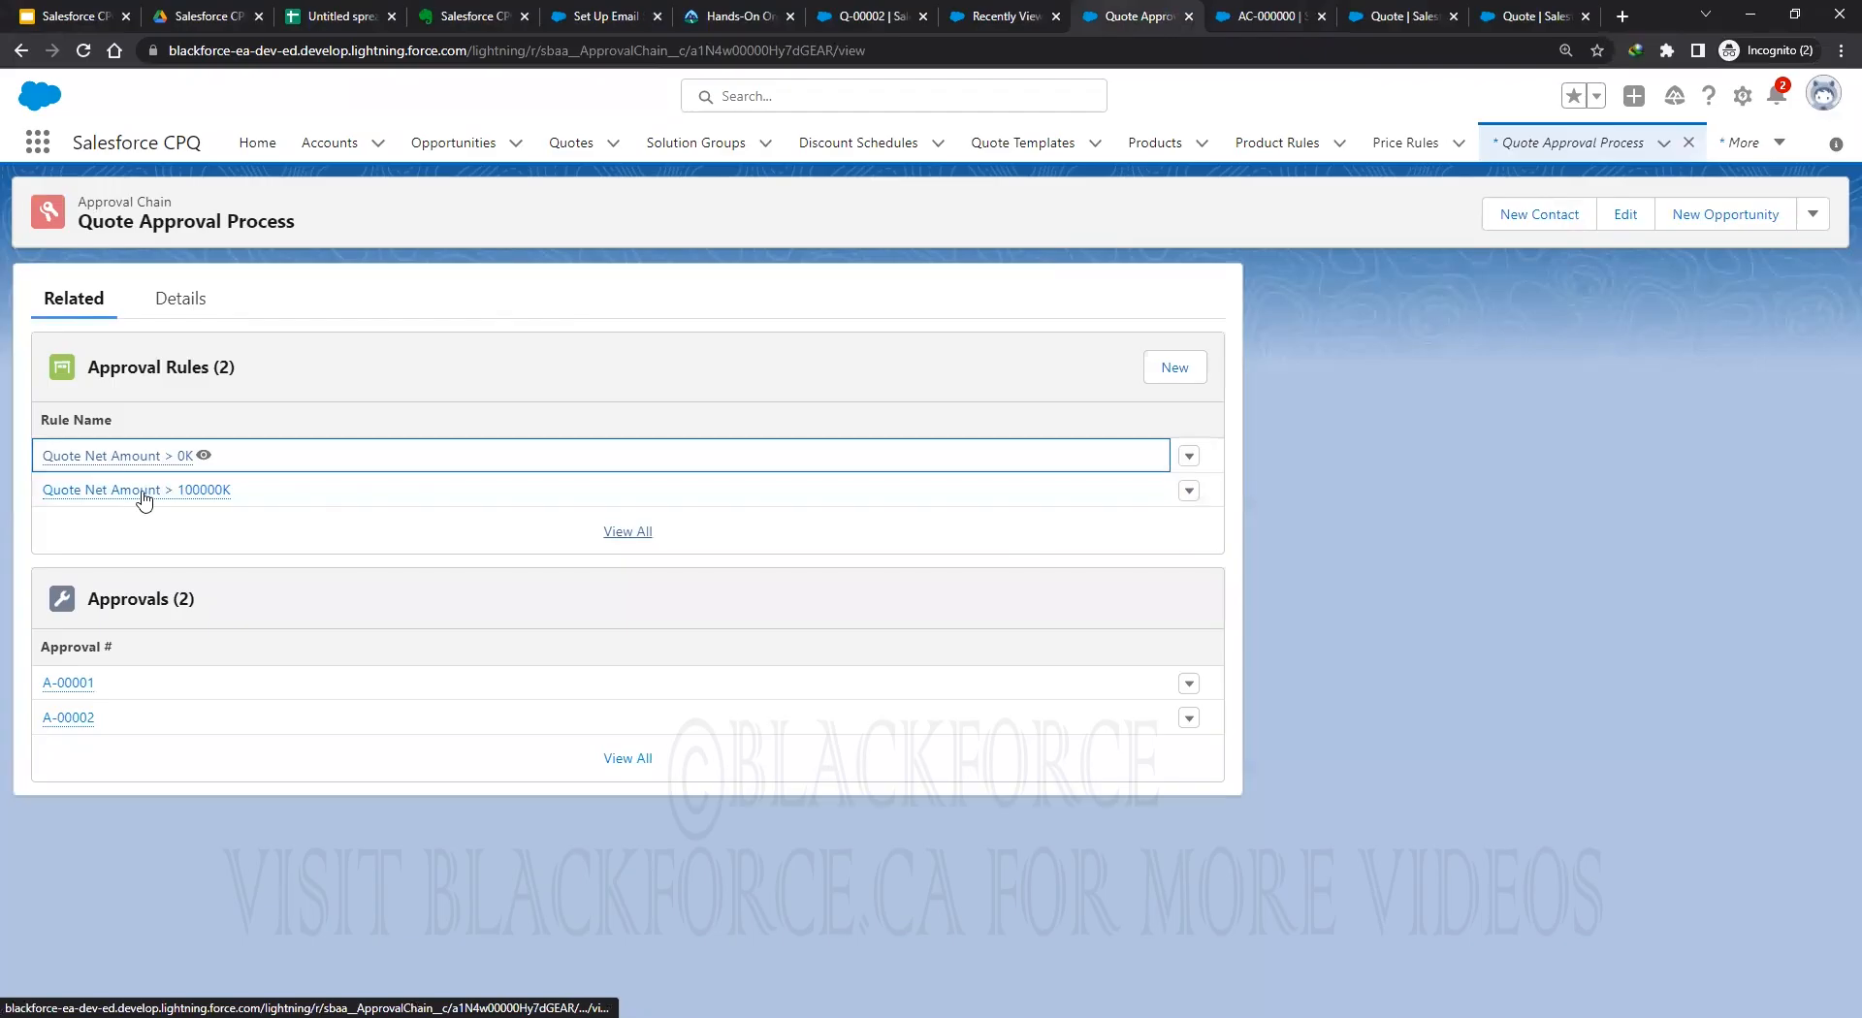
pyautogui.click(1188, 455)
pyautogui.click(1173, 450)
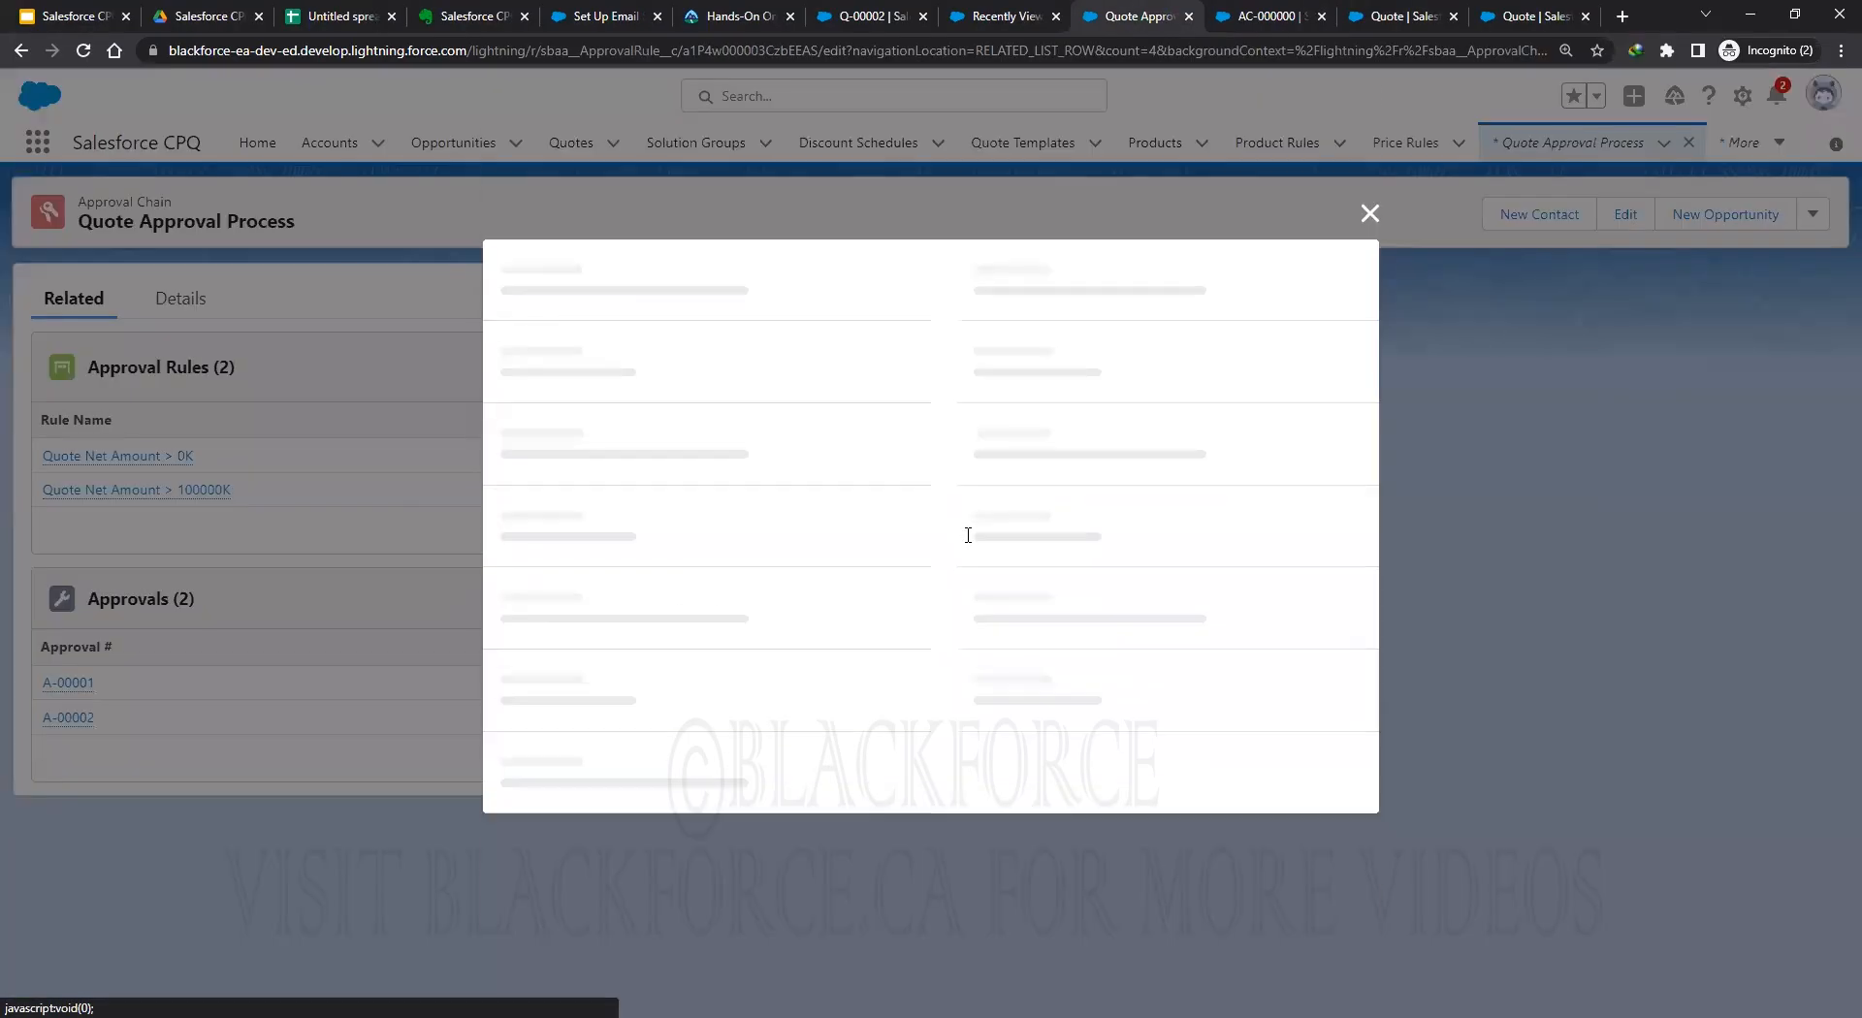
pyautogui.click(949, 271)
pyautogui.click(1027, 899)
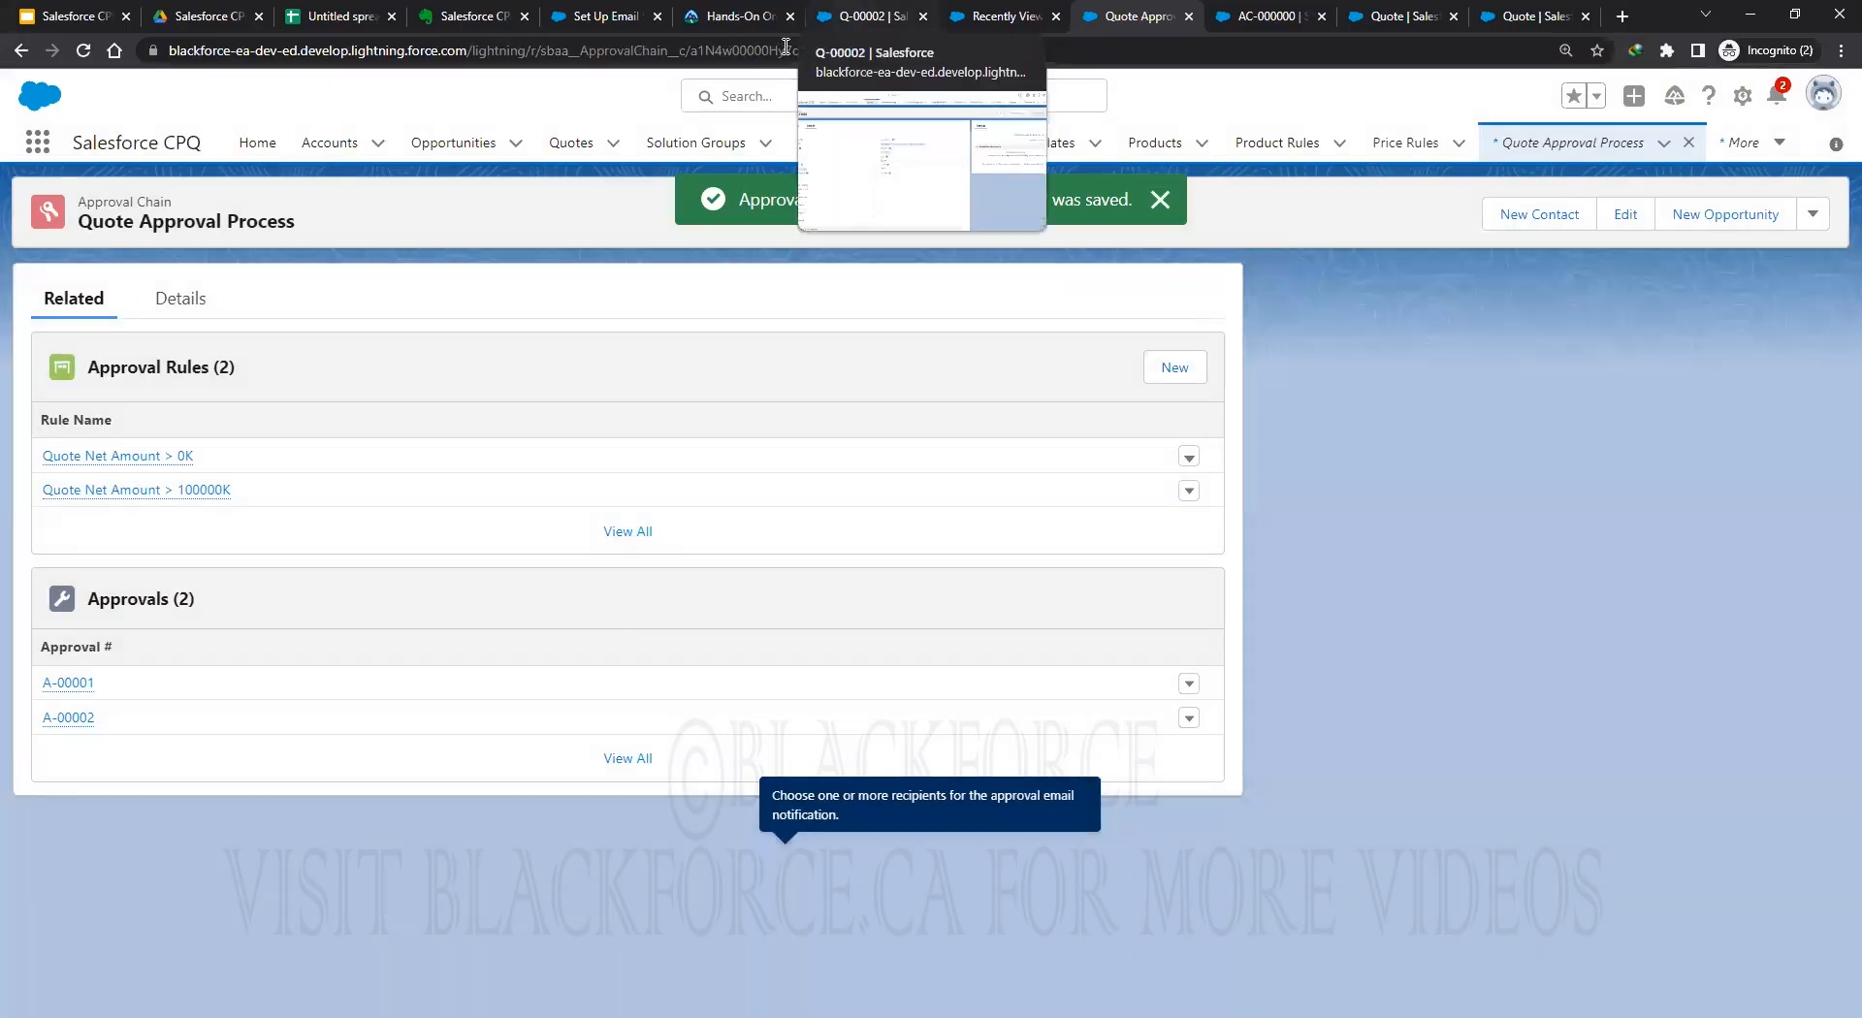
pyautogui.click(853, 16)
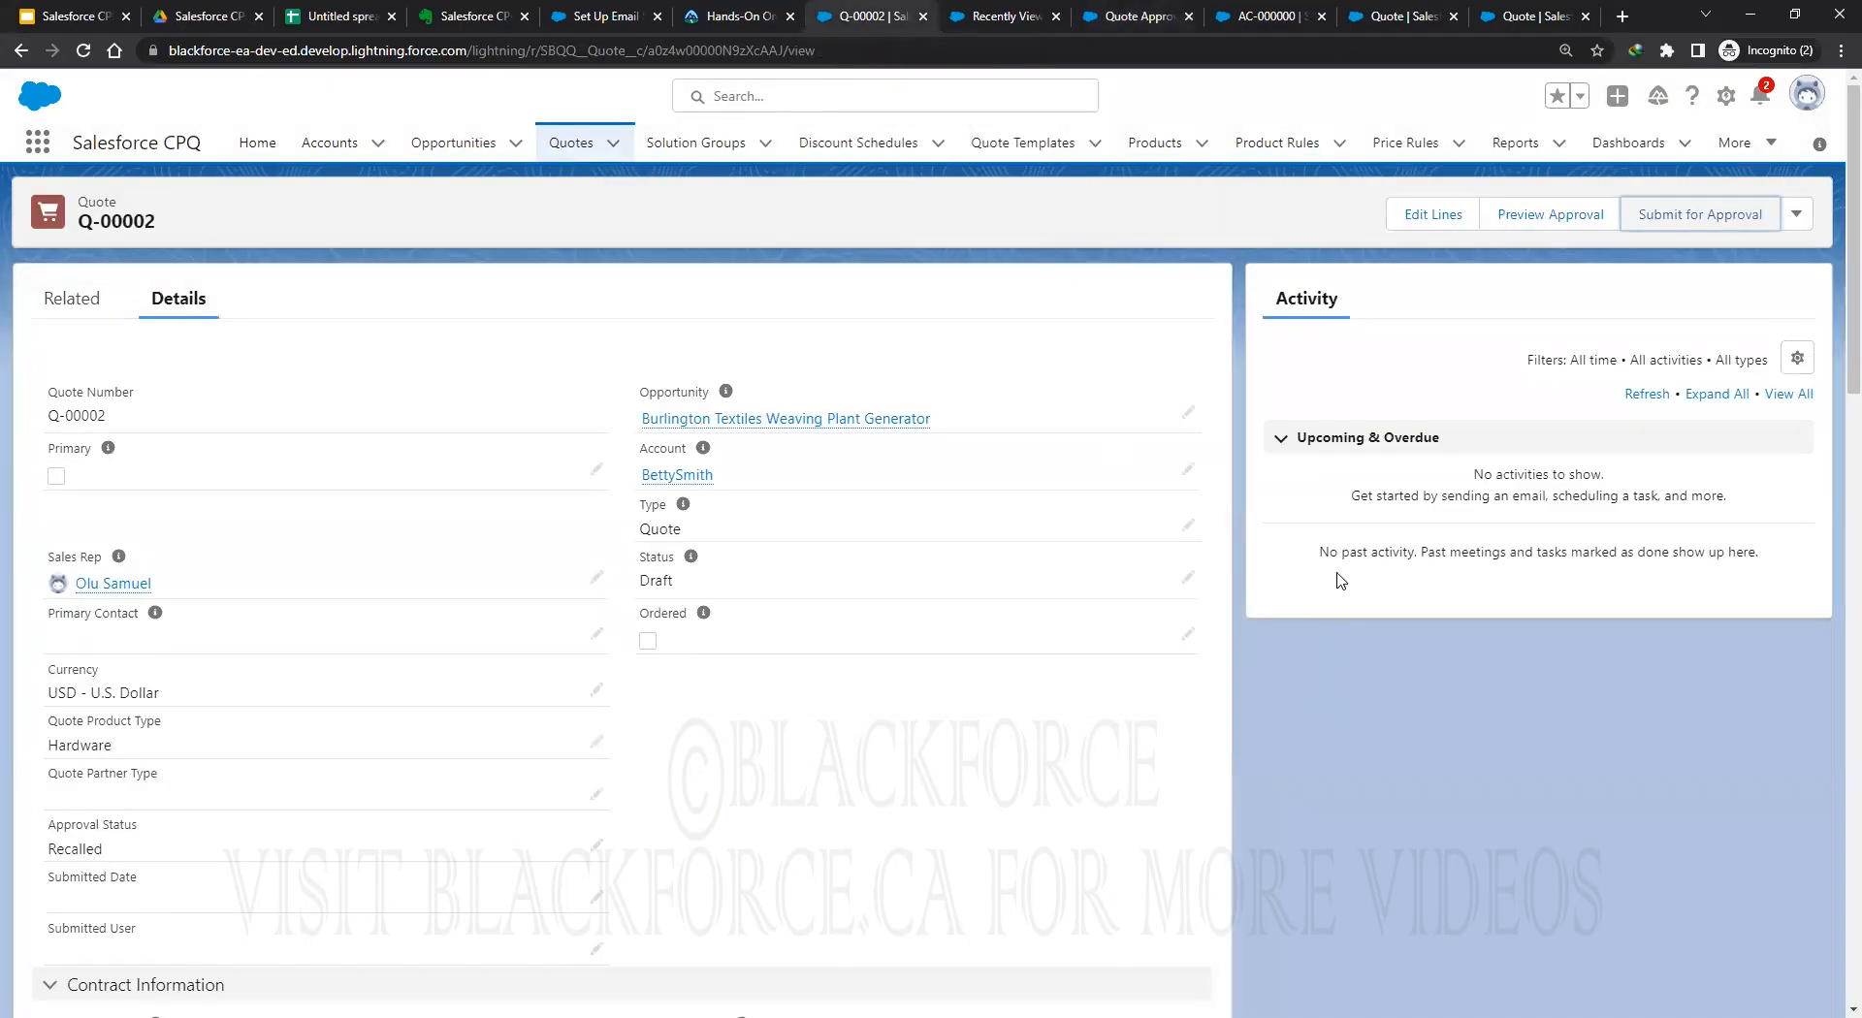
# Add the GenWatt Propane 1500kW (GC3060) product to Q-00002 and save the quote lines.
pyautogui.click(1429, 215)
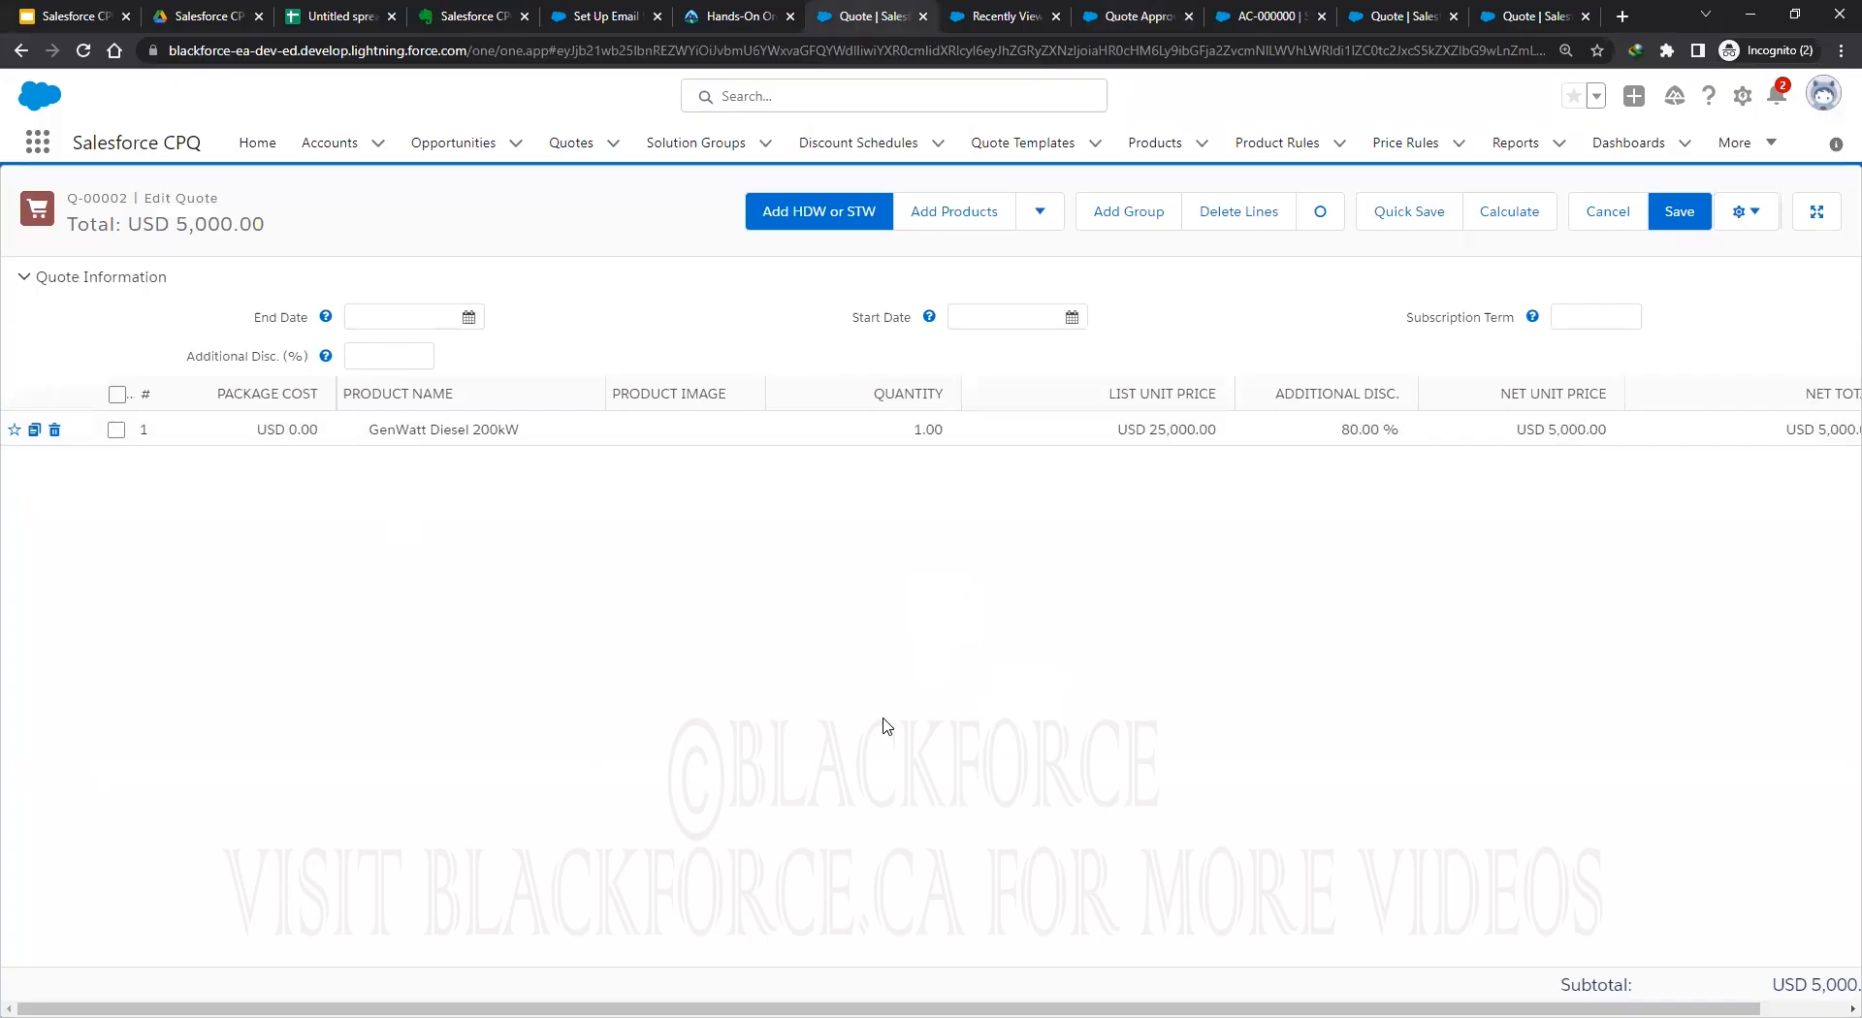
pyautogui.click(929, 215)
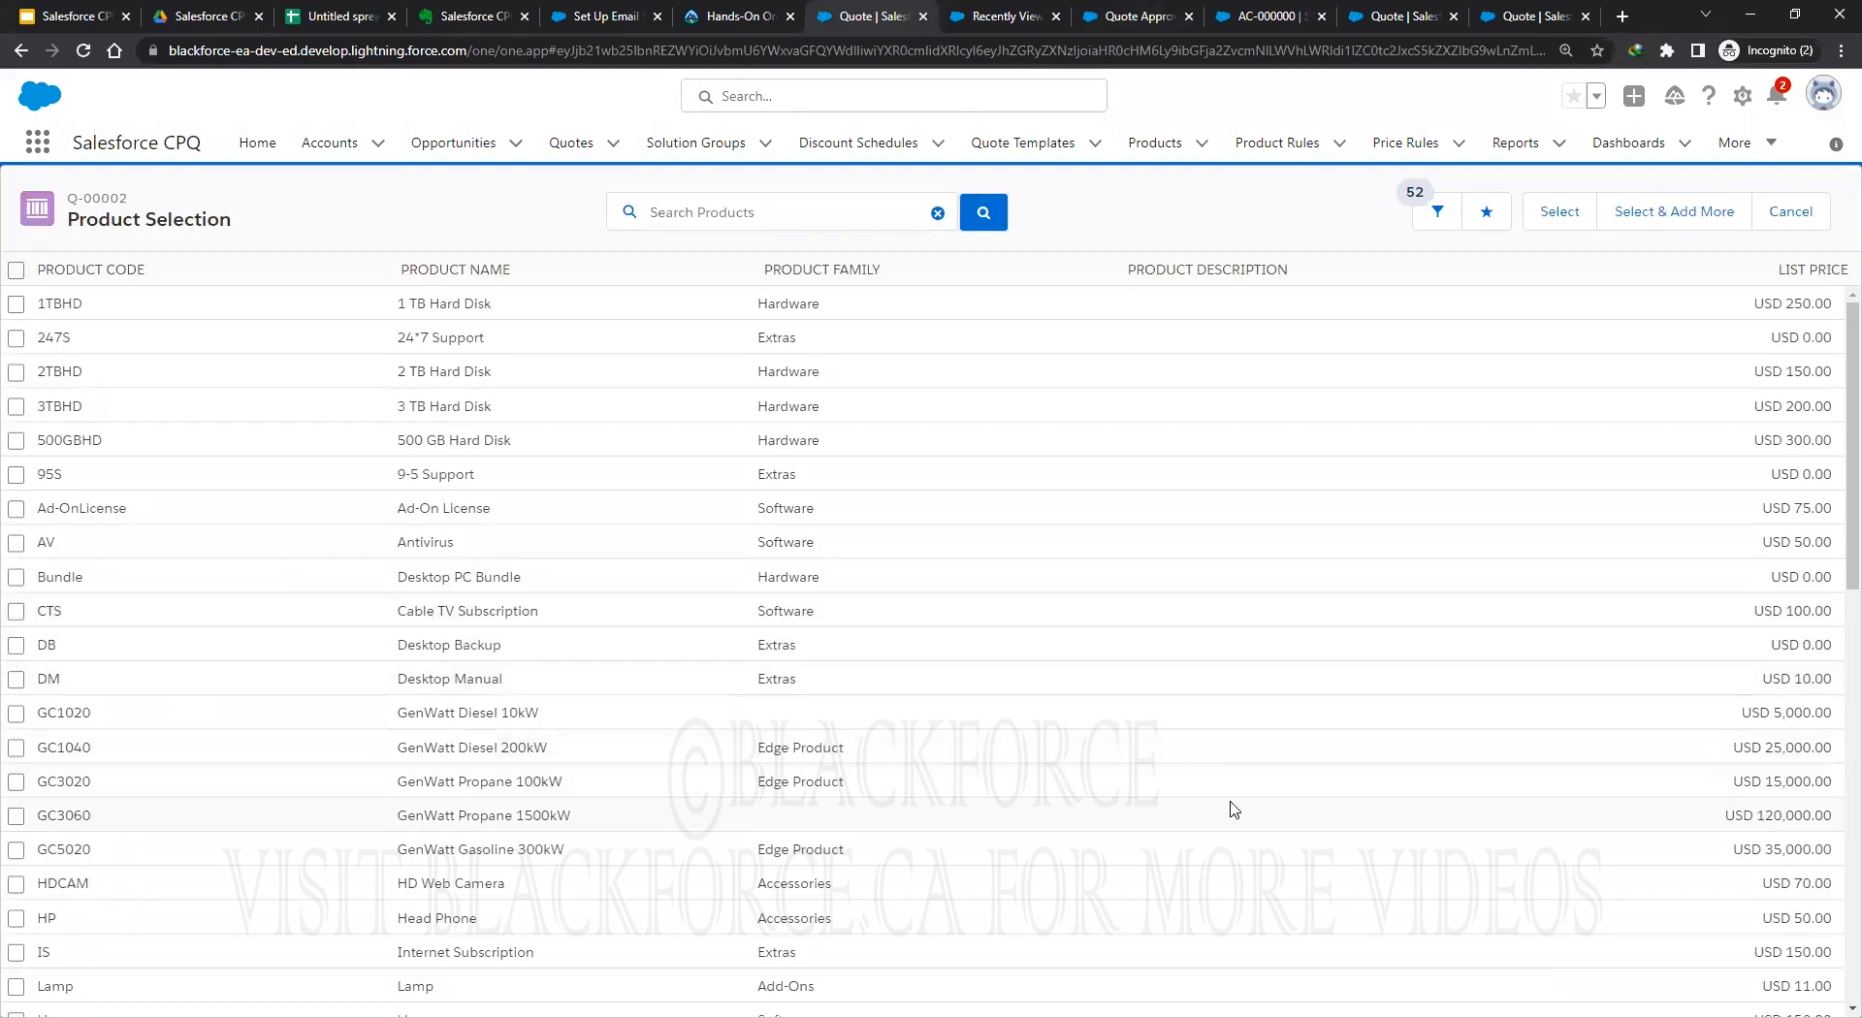
pyautogui.click(15, 816)
pyautogui.click(1556, 211)
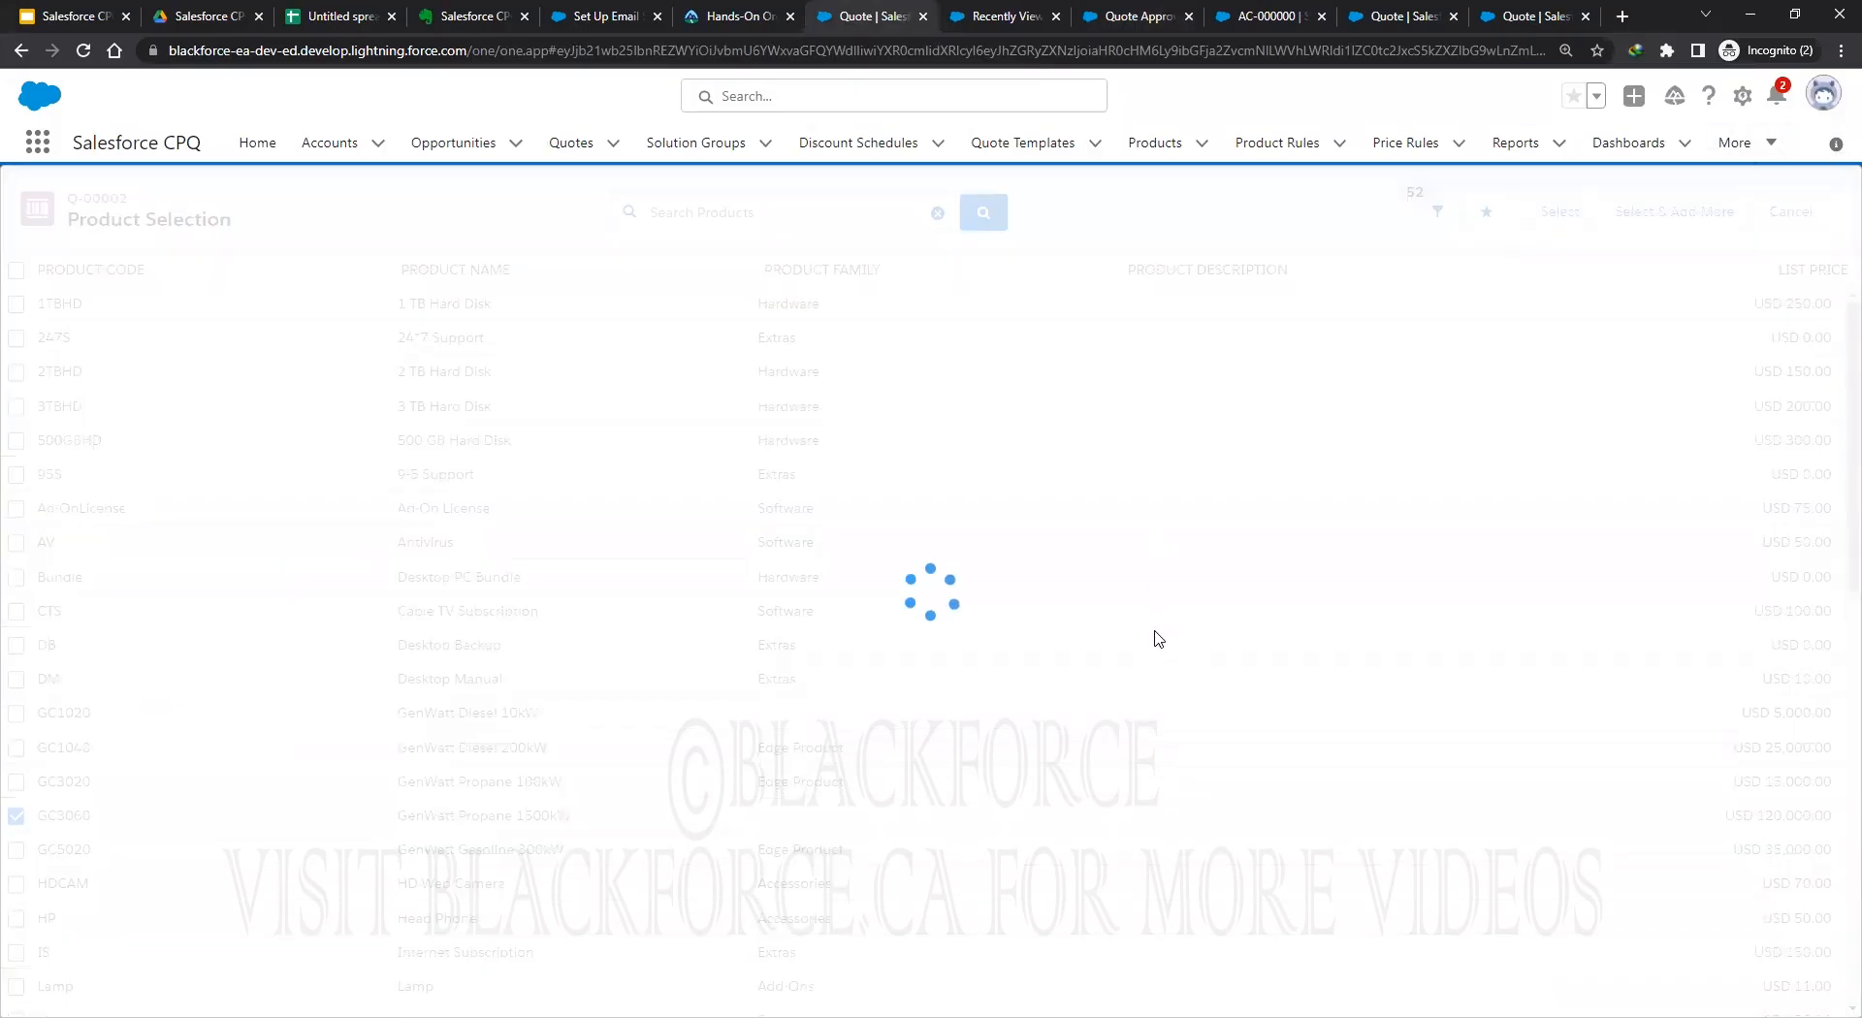
pyautogui.click(1680, 213)
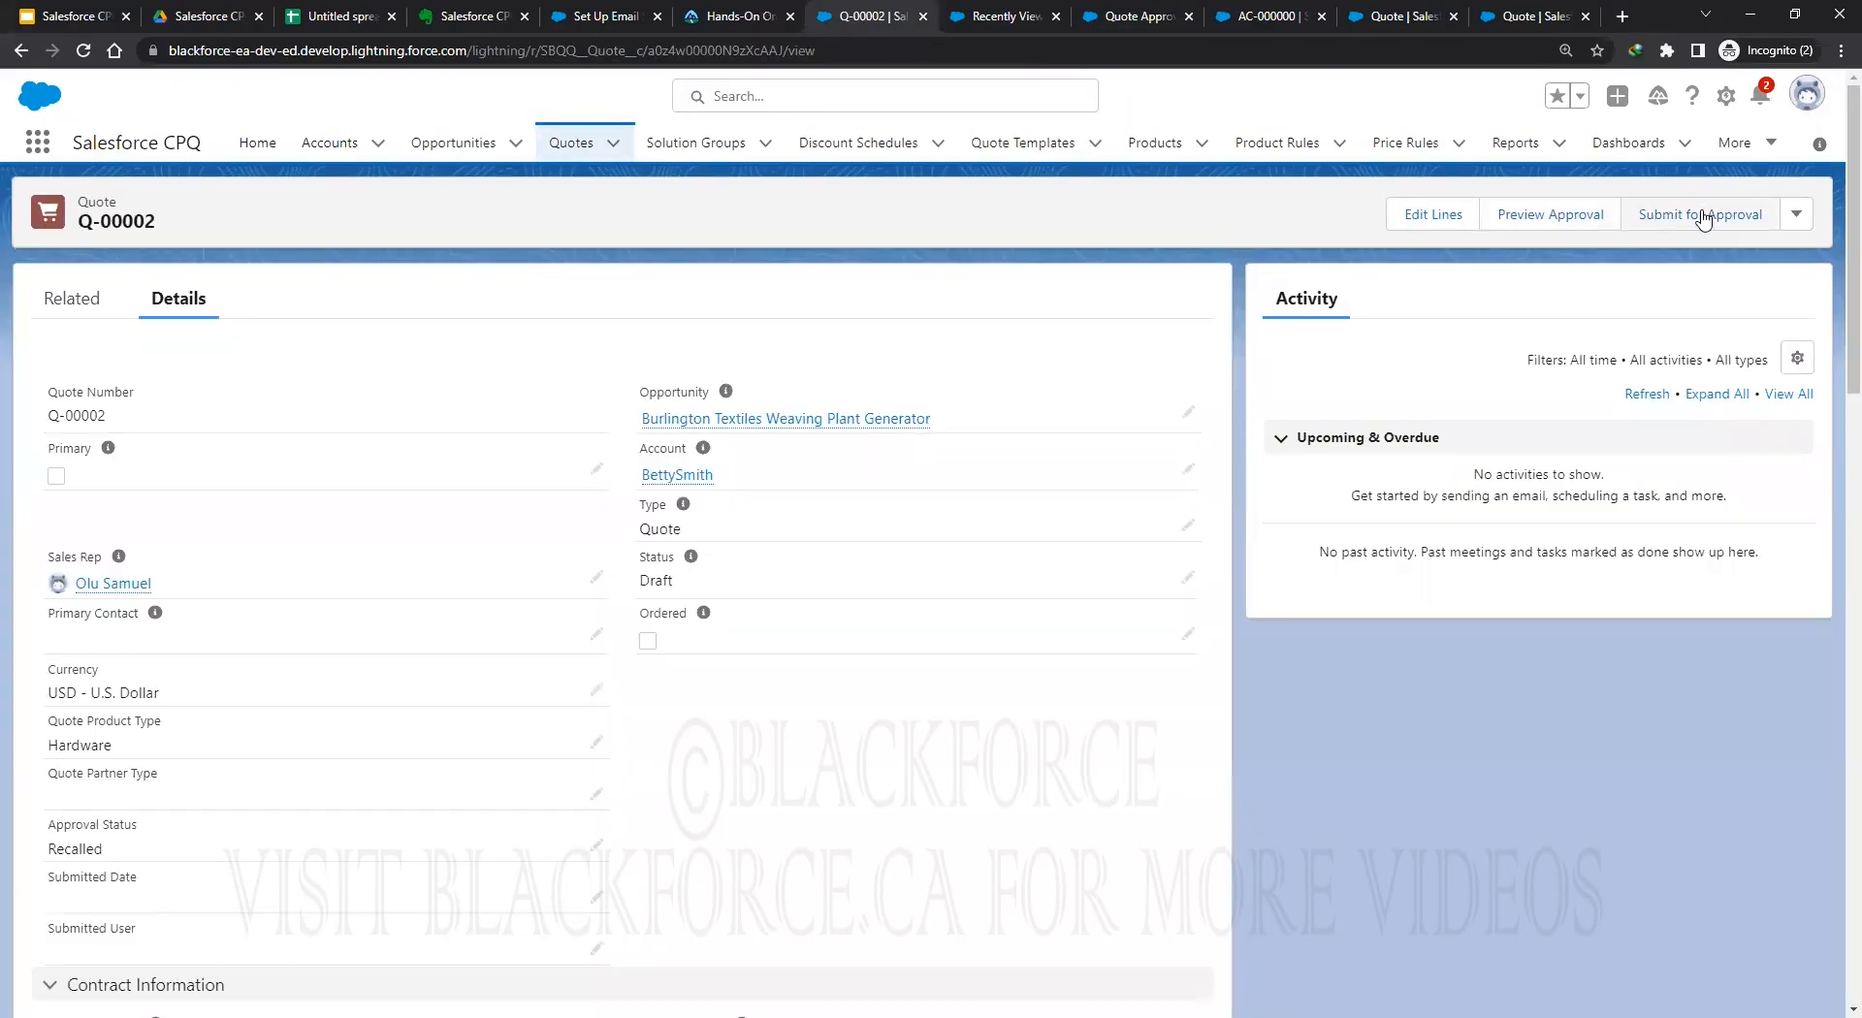
# Retry submitting for approval, dismiss the message, and preview approvals showing Approval Step 20.
pyautogui.click(1699, 216)
pyautogui.click(1214, 729)
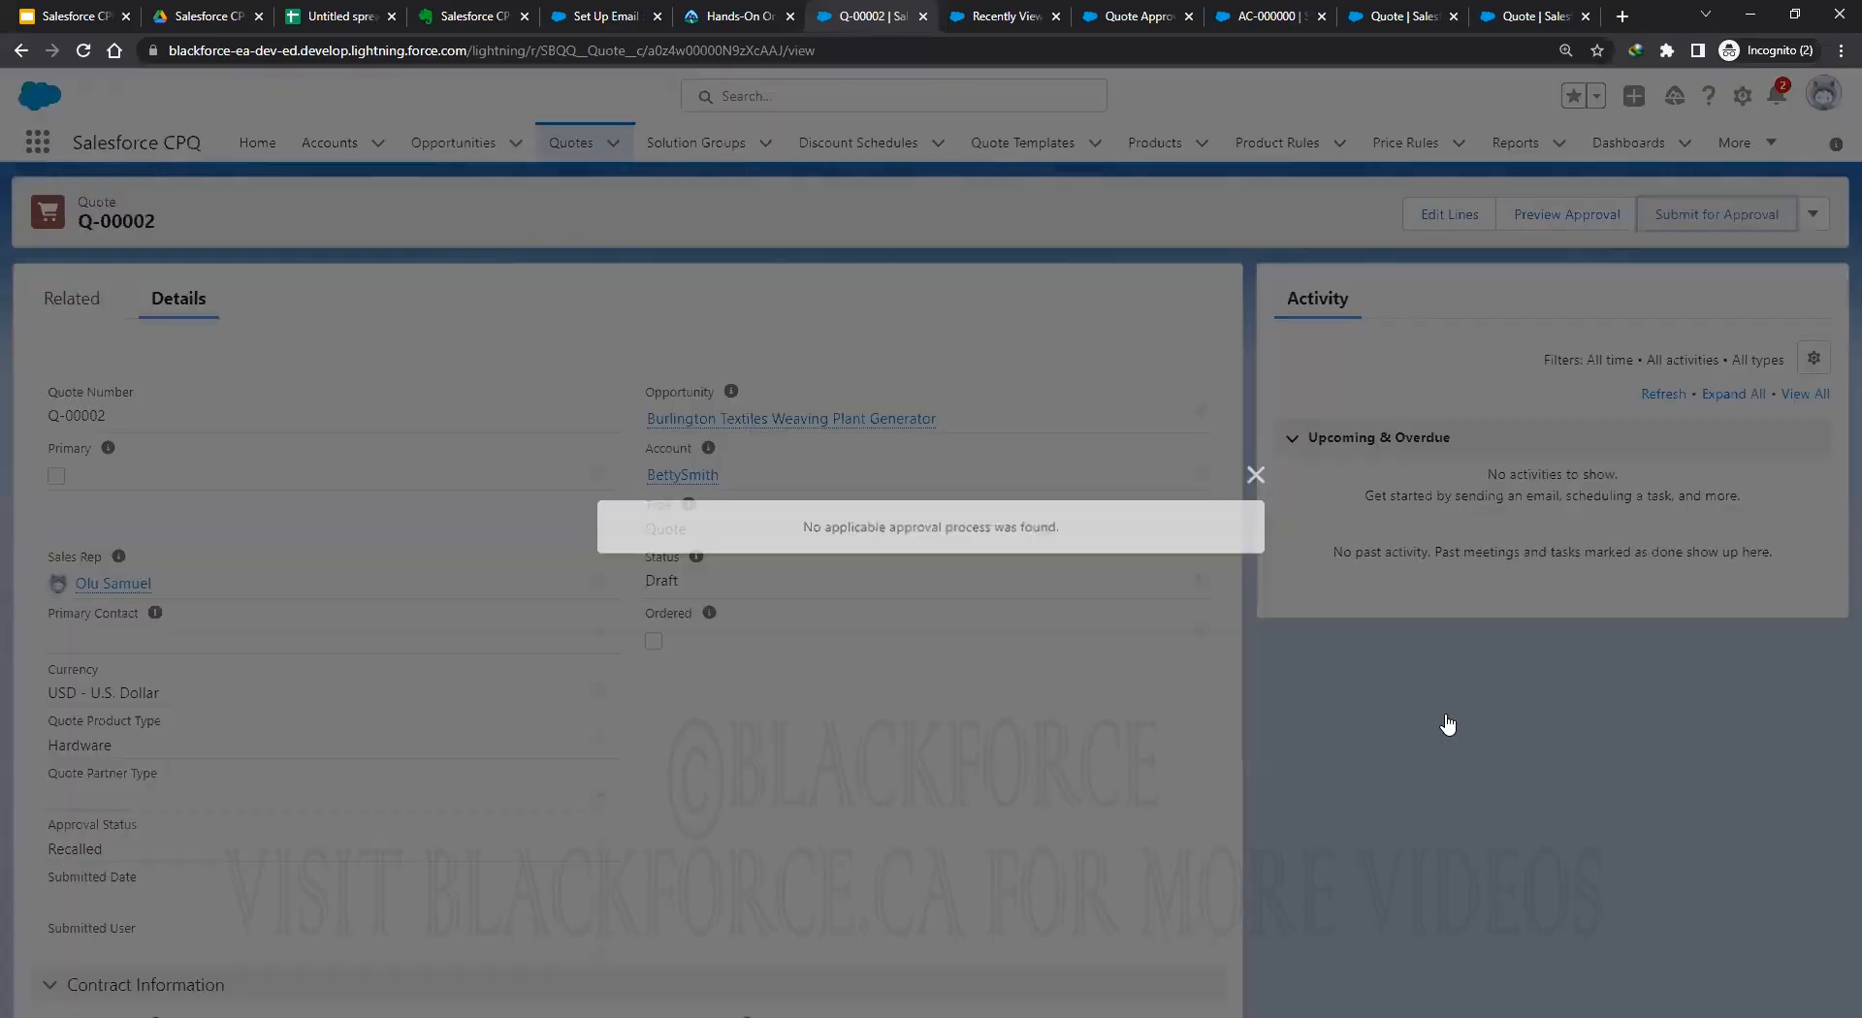
pyautogui.click(1262, 475)
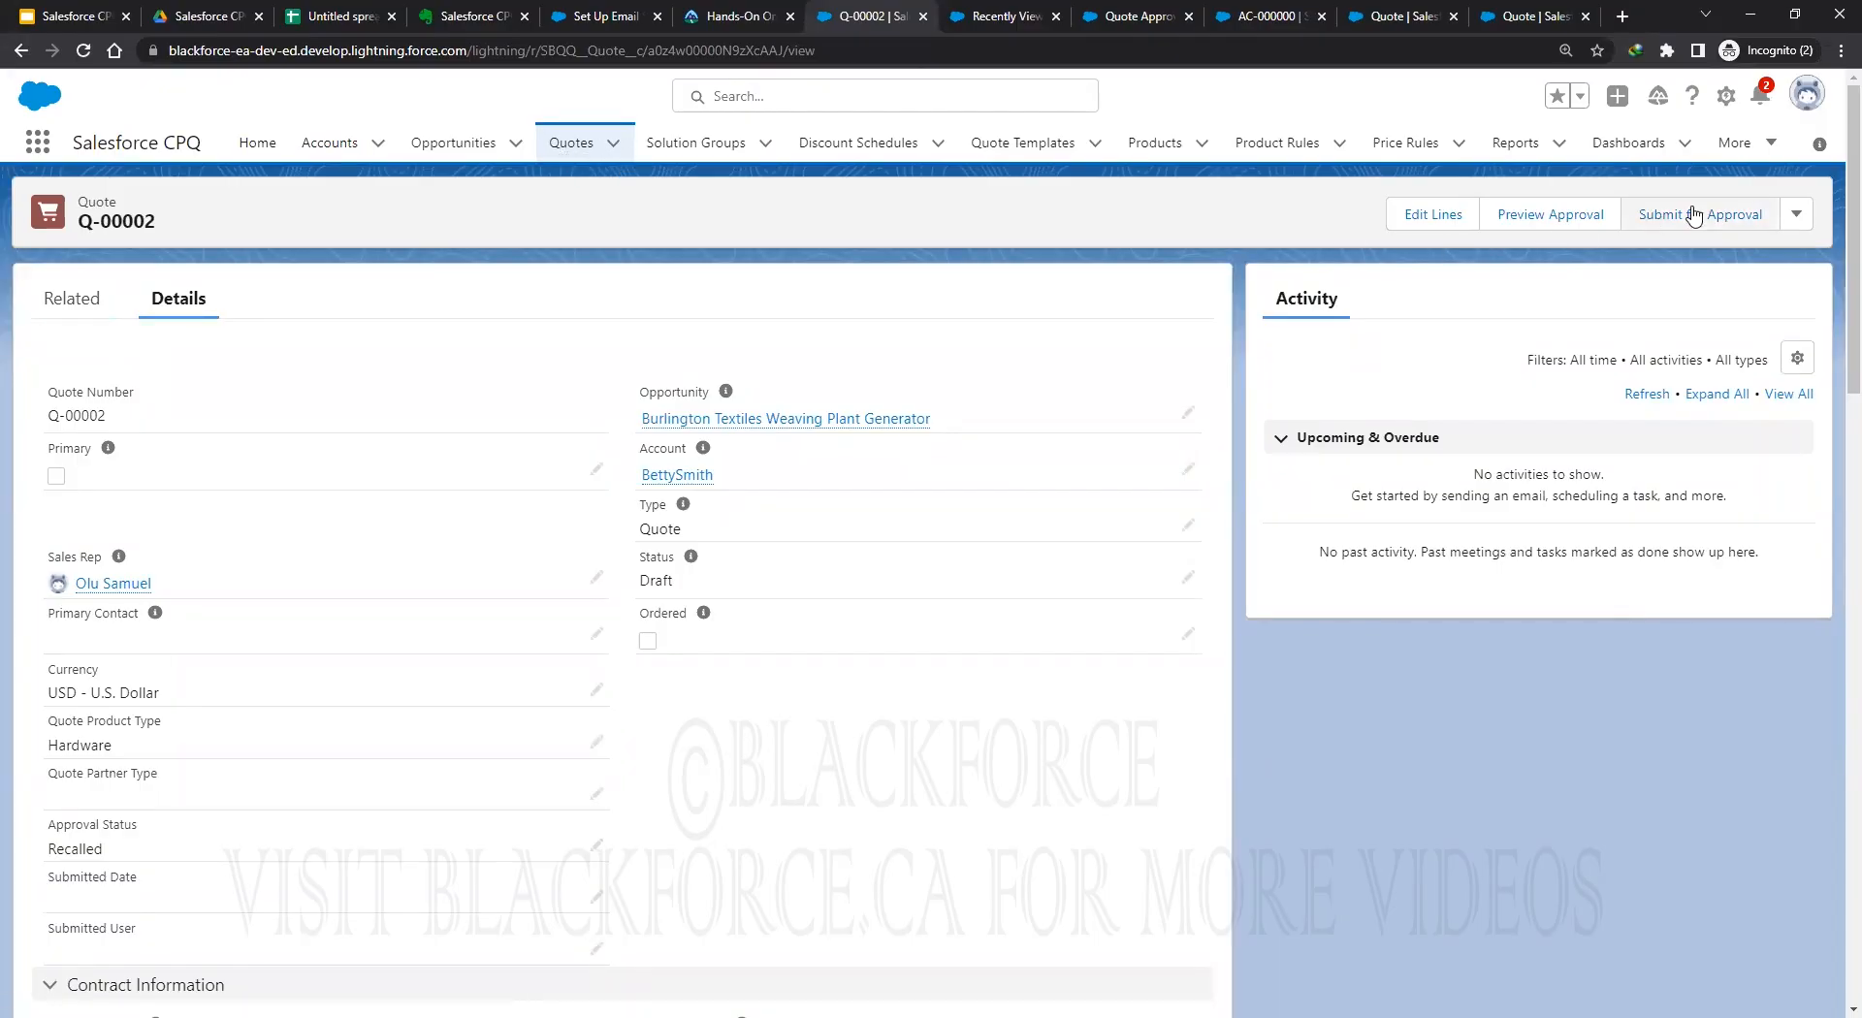
pyautogui.click(1556, 216)
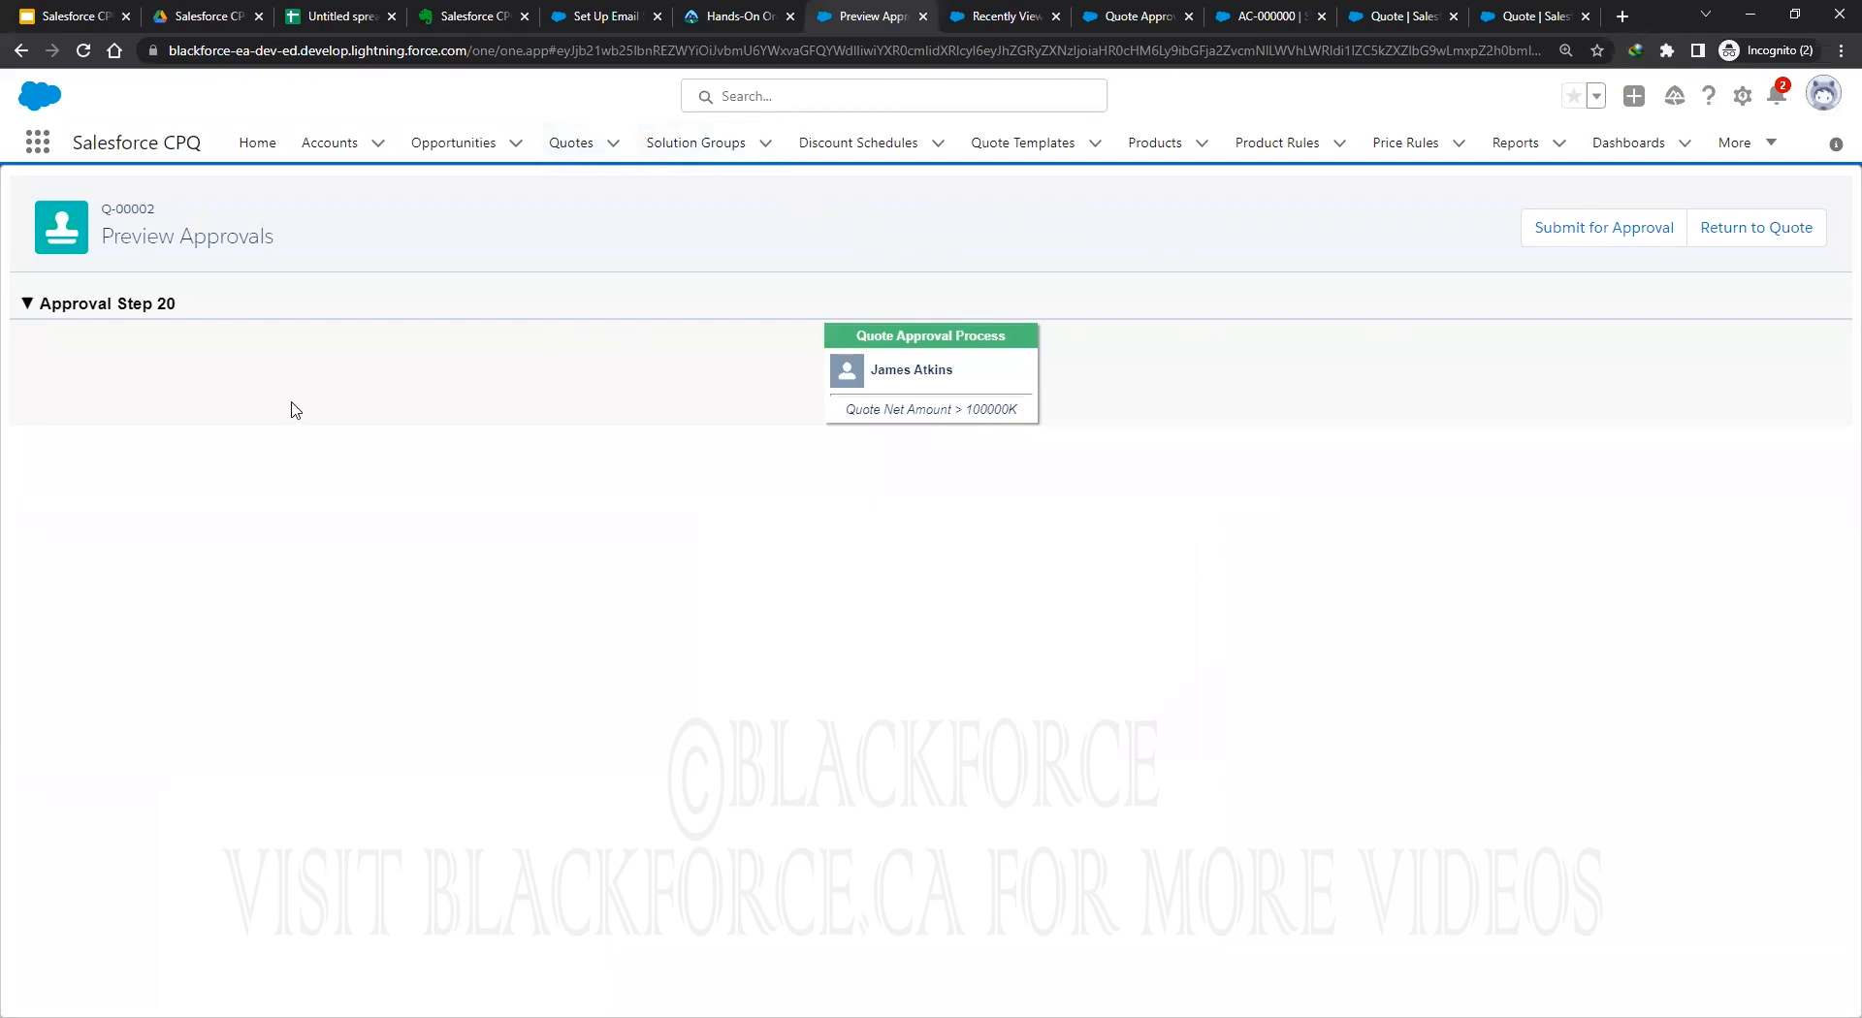
# Delete approval records A-00001 and A-00002 from Q-00002's Approvals related list.
pyautogui.click(1774, 230)
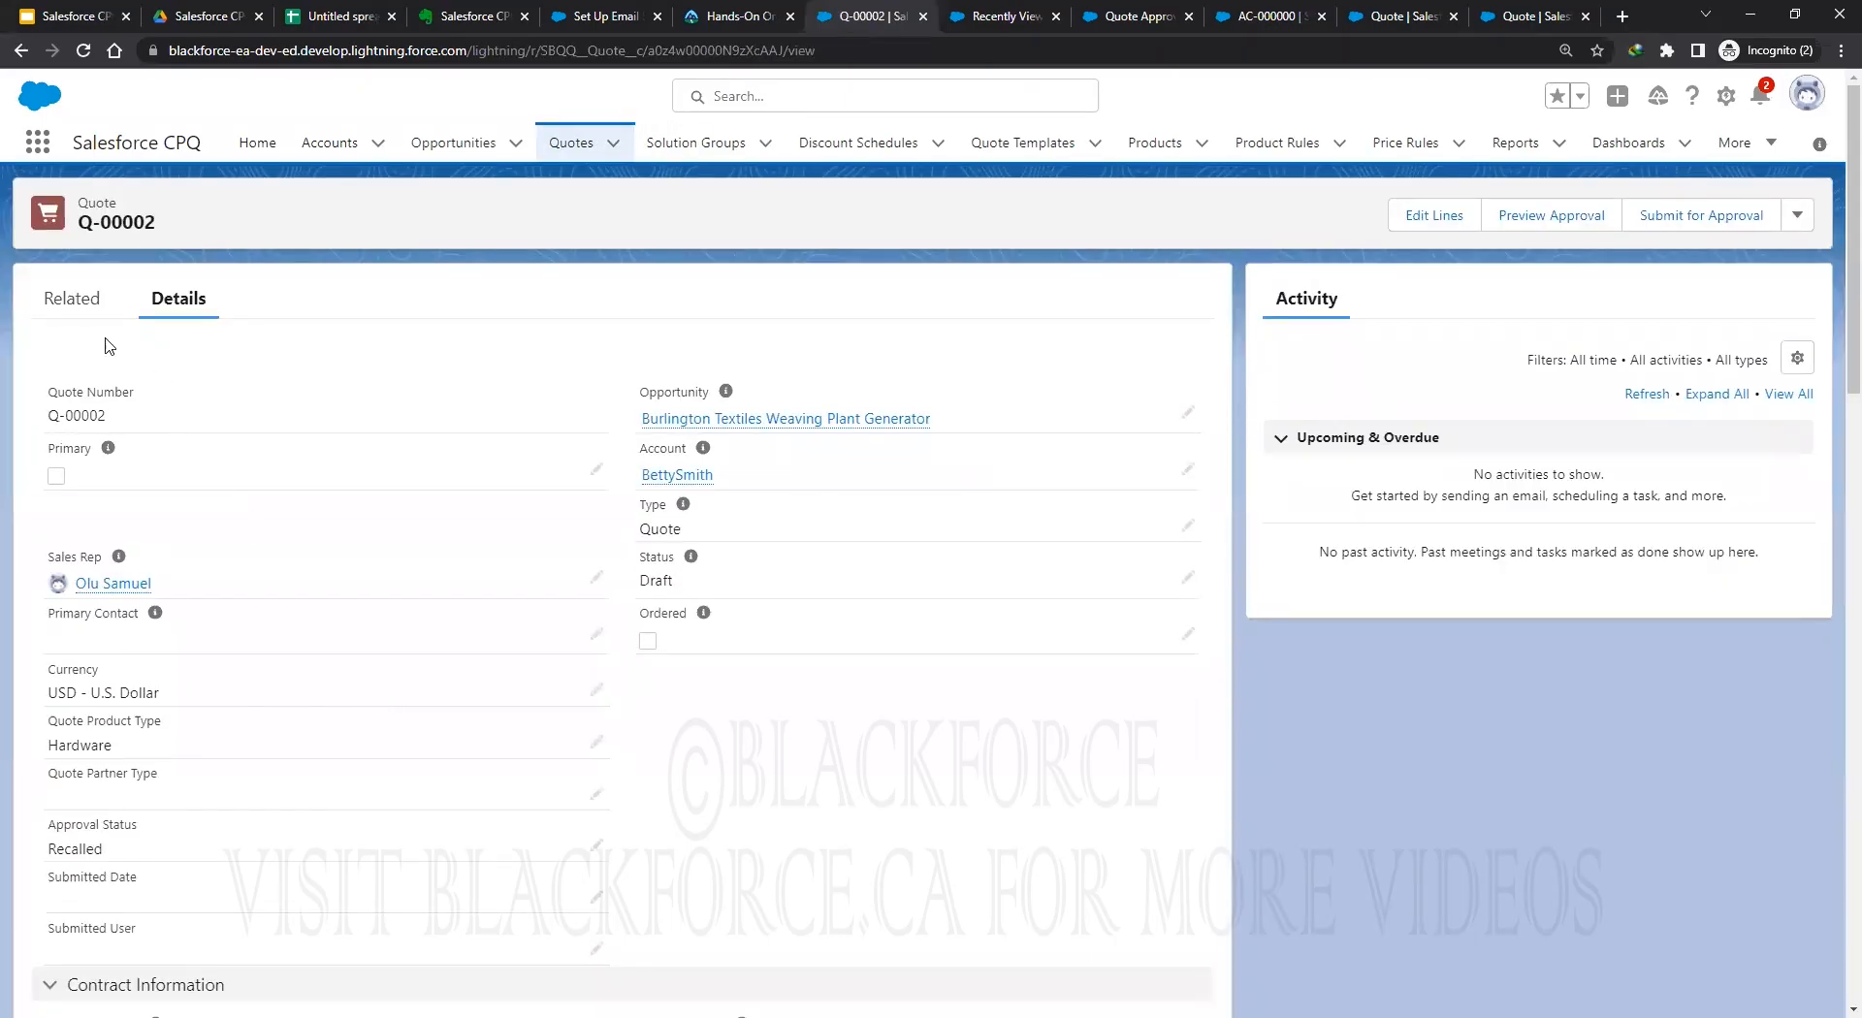
pyautogui.scroll(-5, 630, 786)
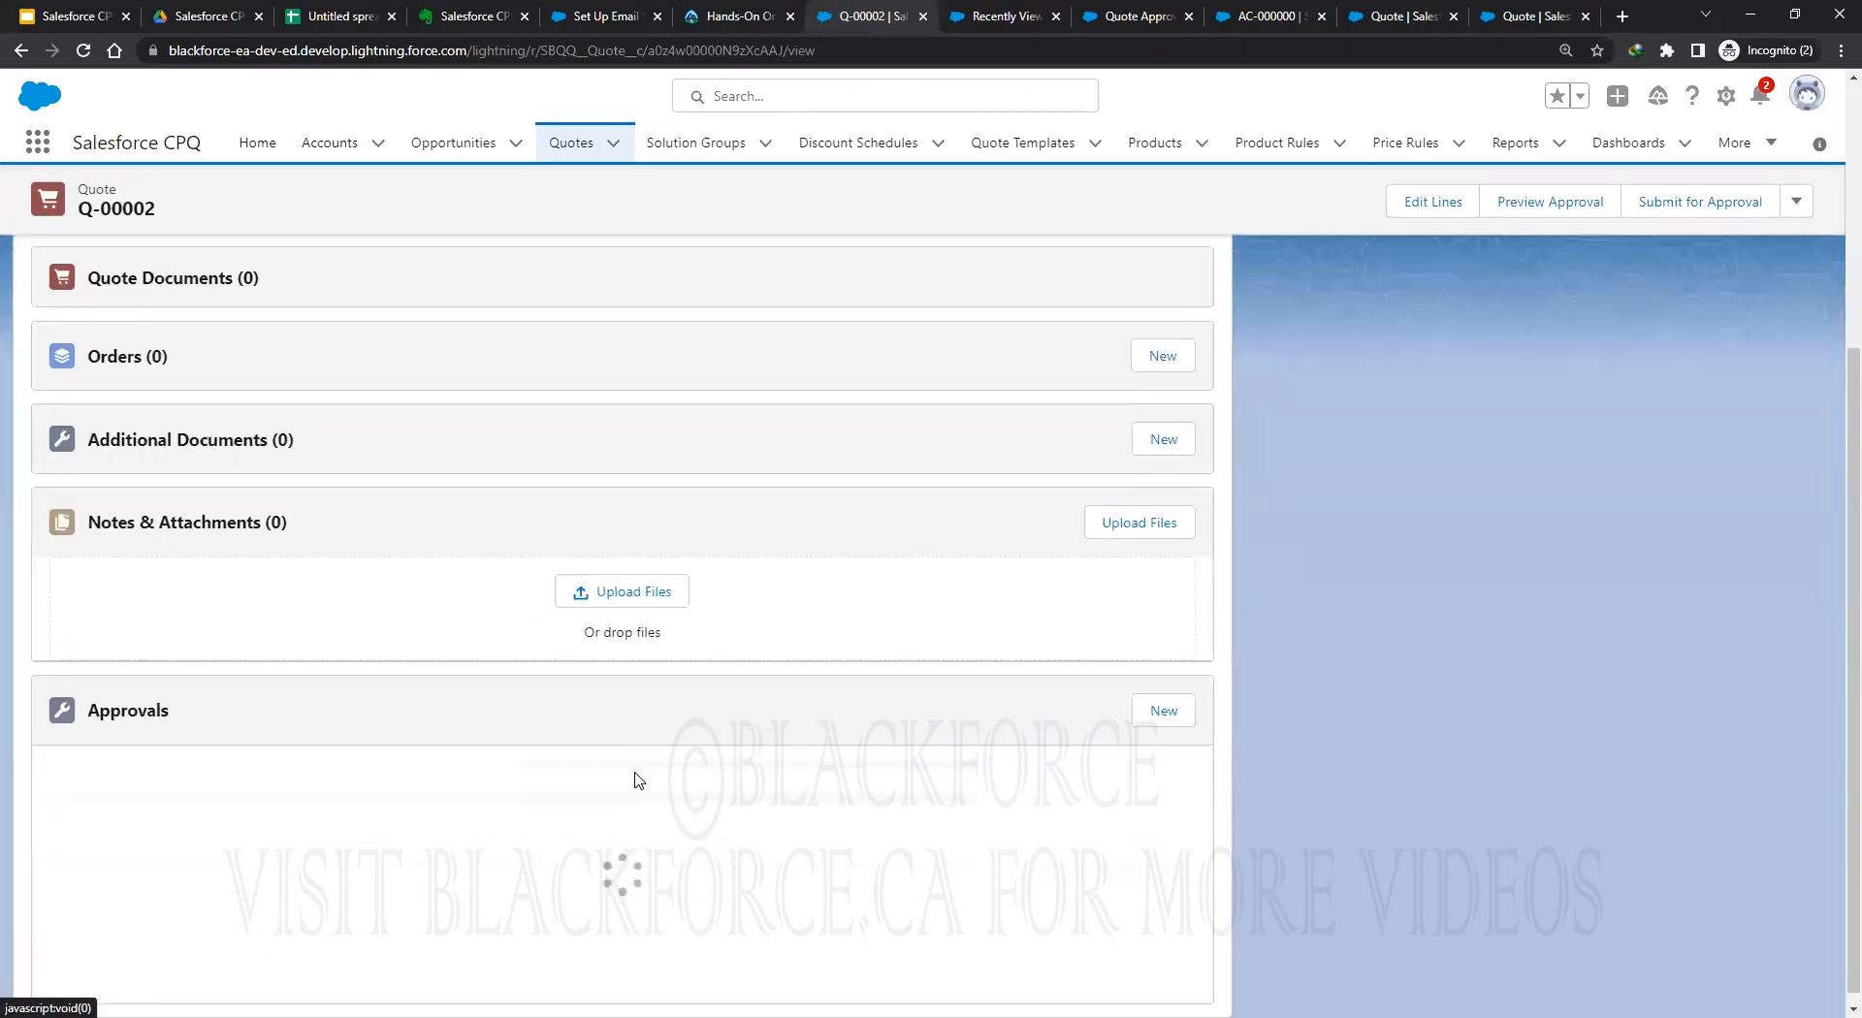
pyautogui.click(1177, 892)
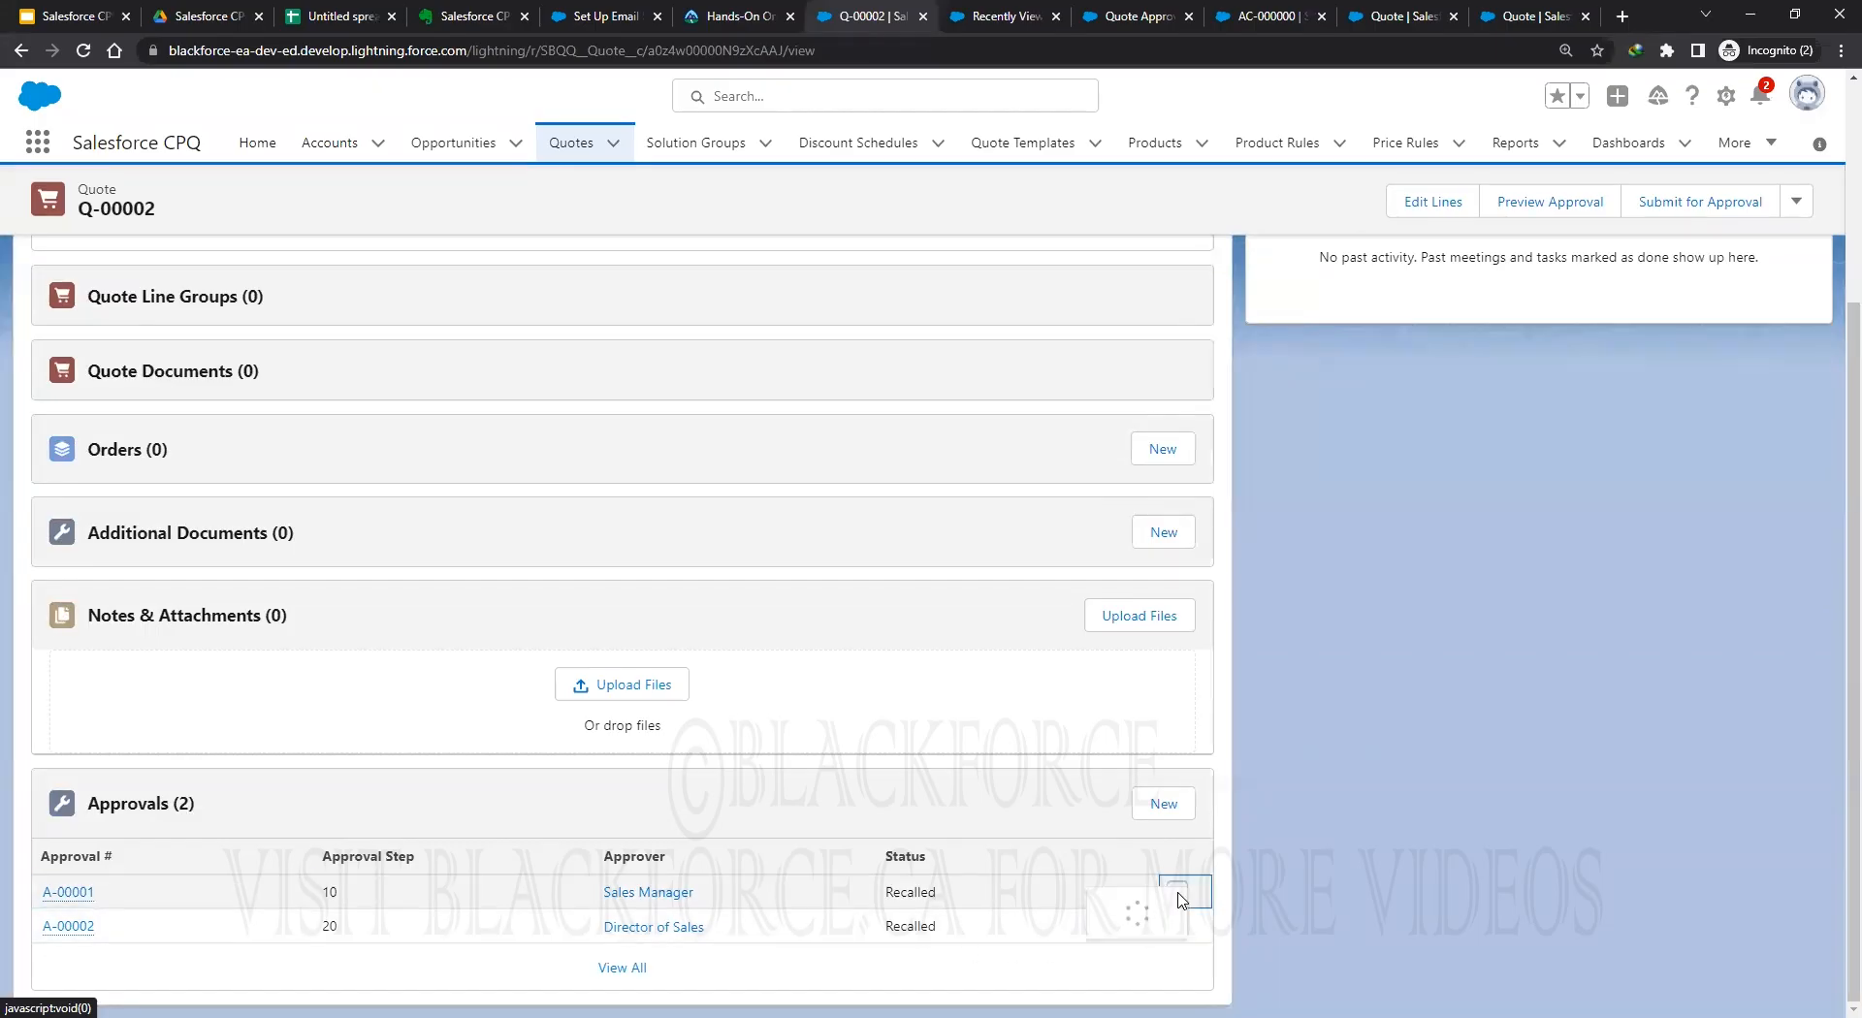
pyautogui.click(1131, 912)
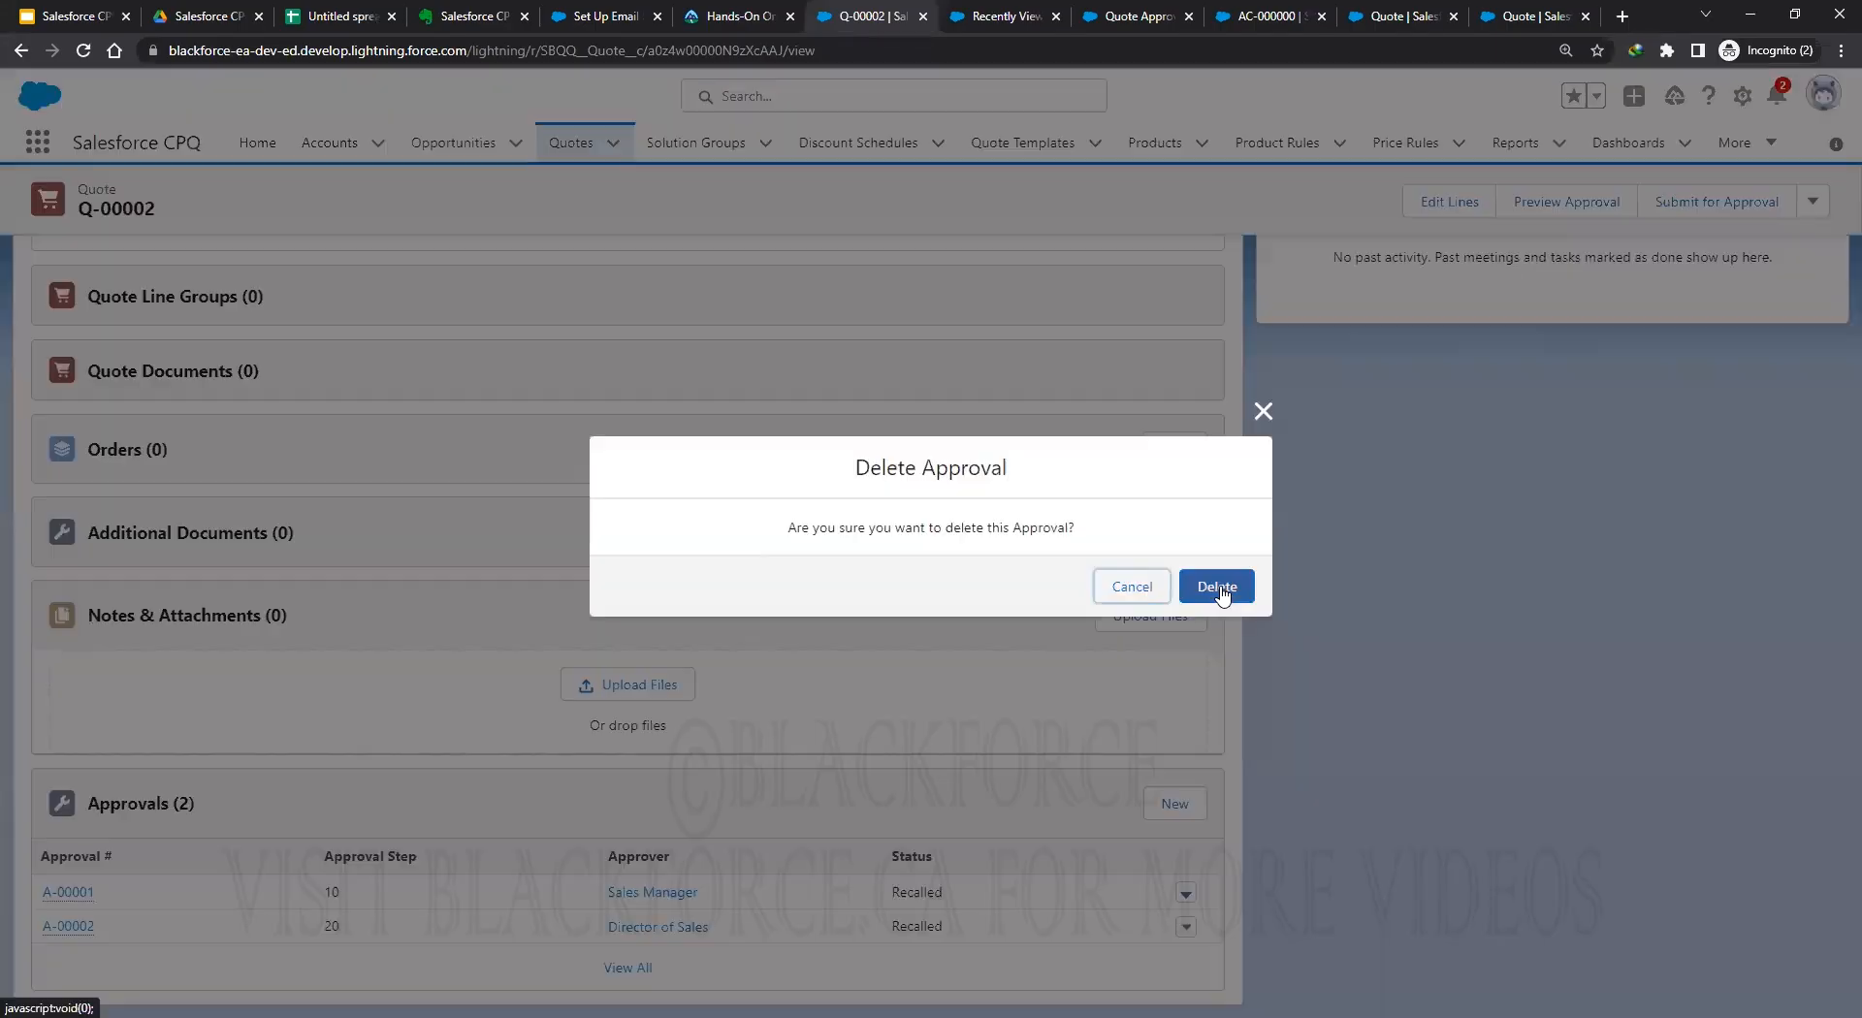
pyautogui.click(1218, 585)
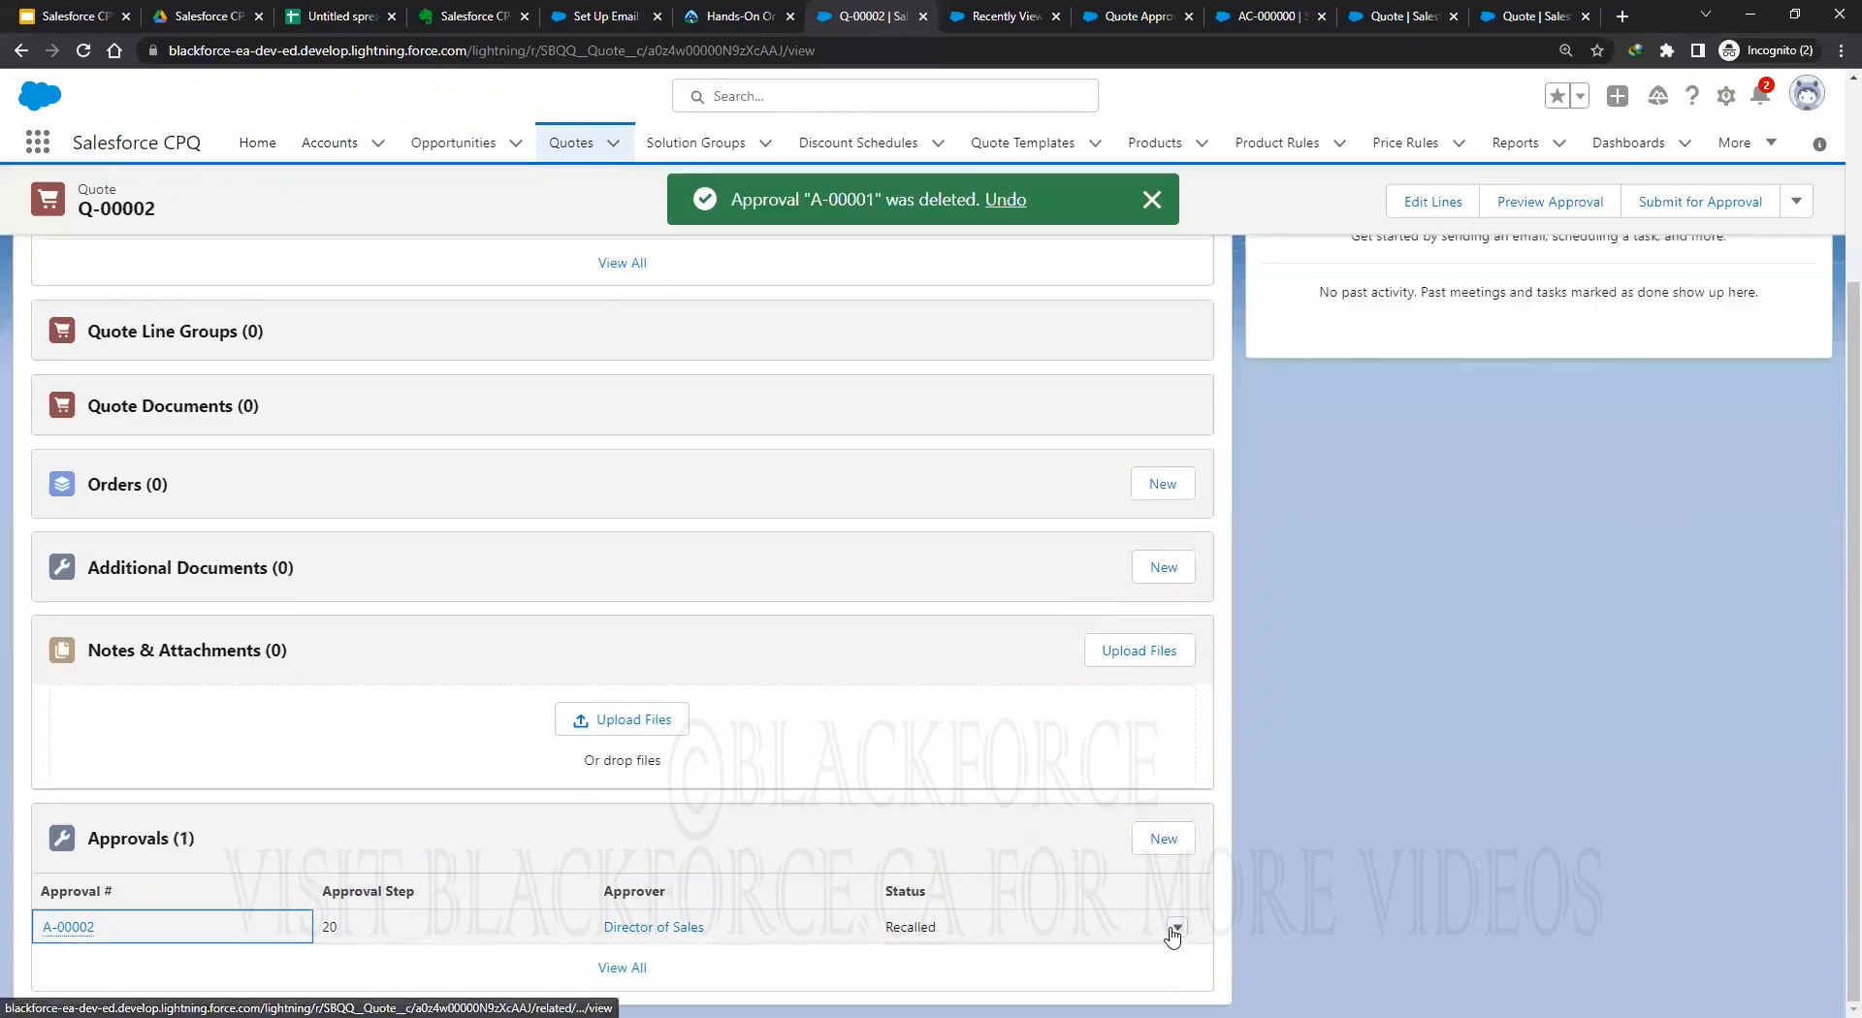
pyautogui.click(1177, 926)
pyautogui.click(1128, 974)
pyautogui.click(1229, 585)
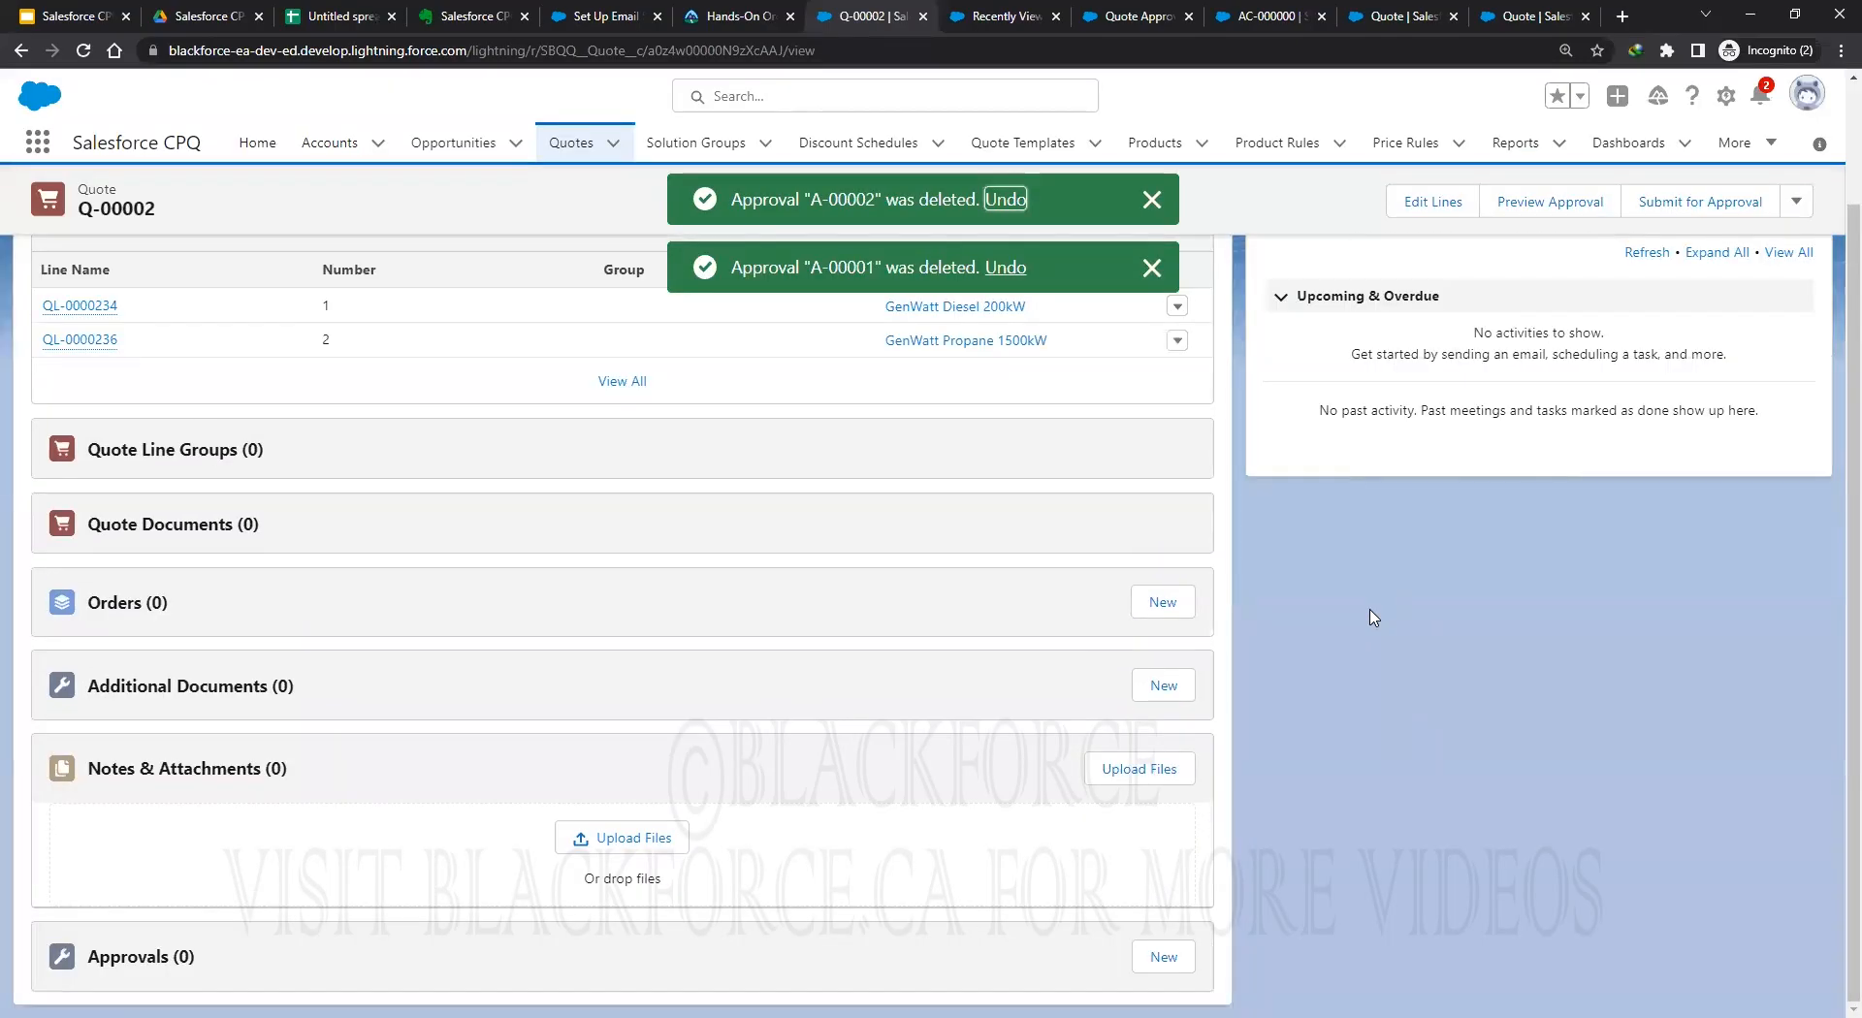
pyautogui.scroll(2, 1372, 616)
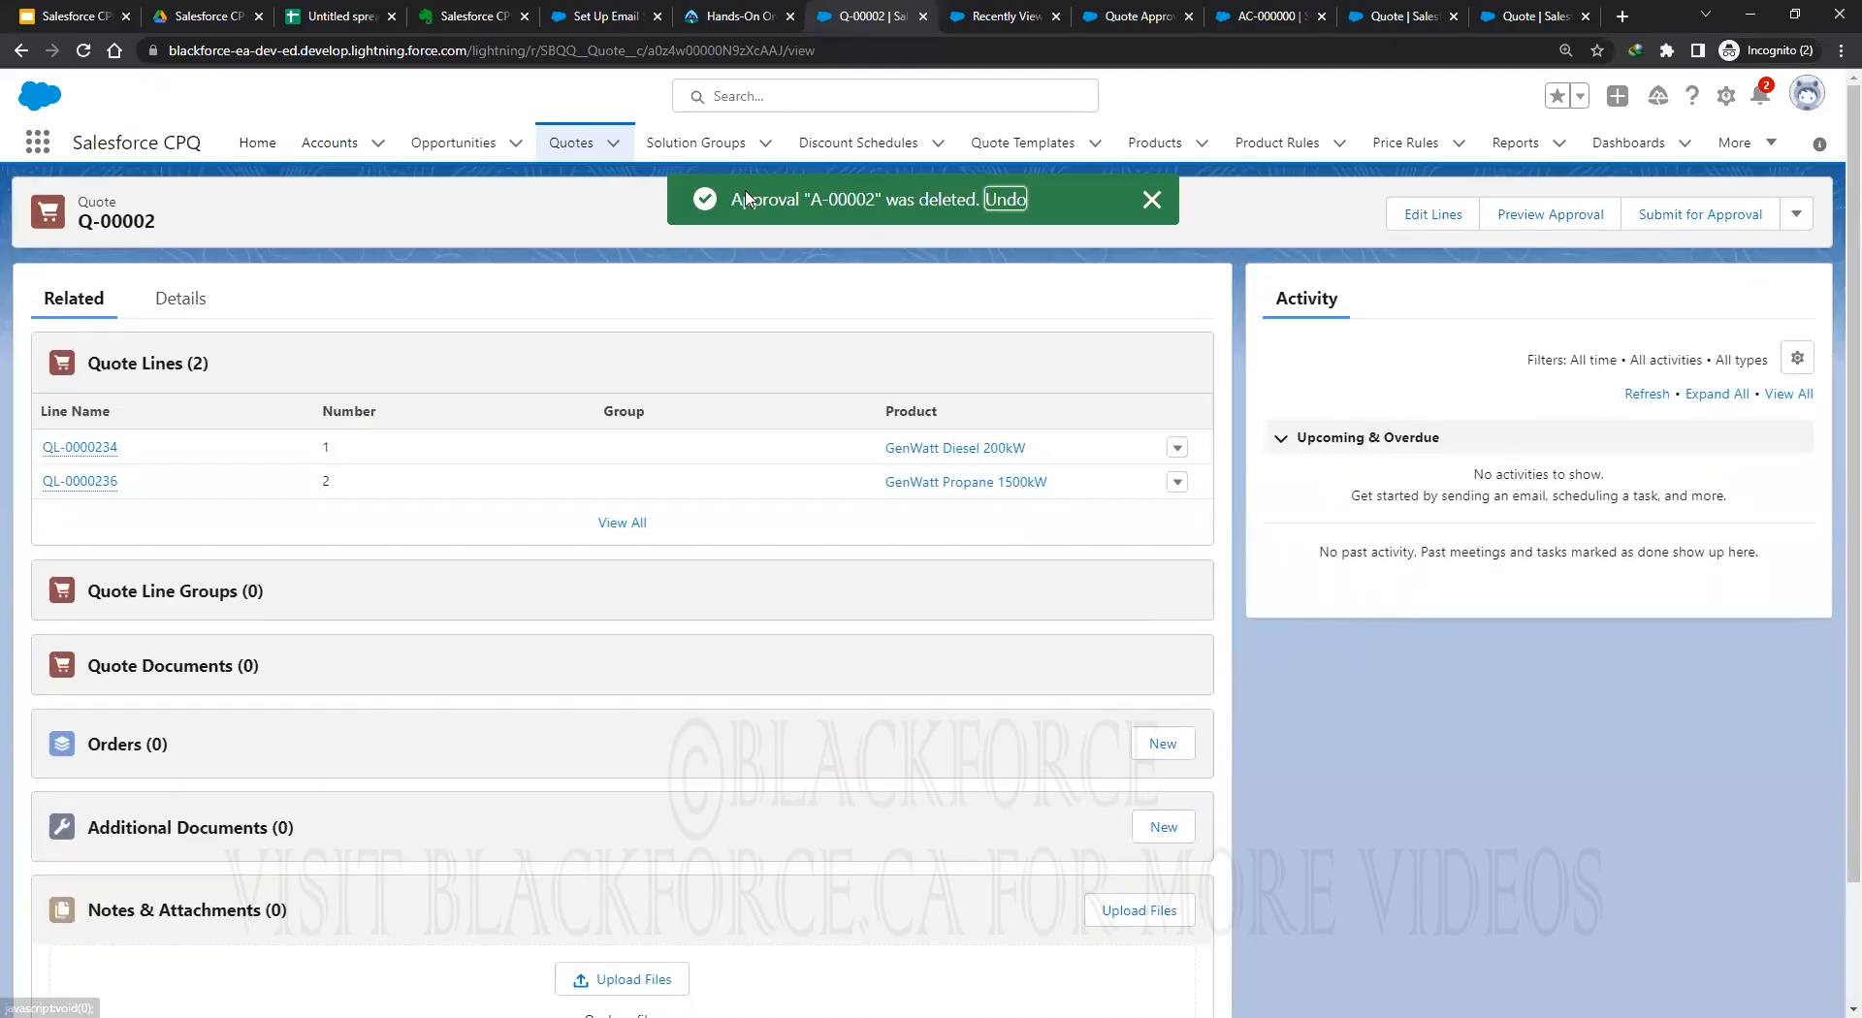
pyautogui.click(1445, 215)
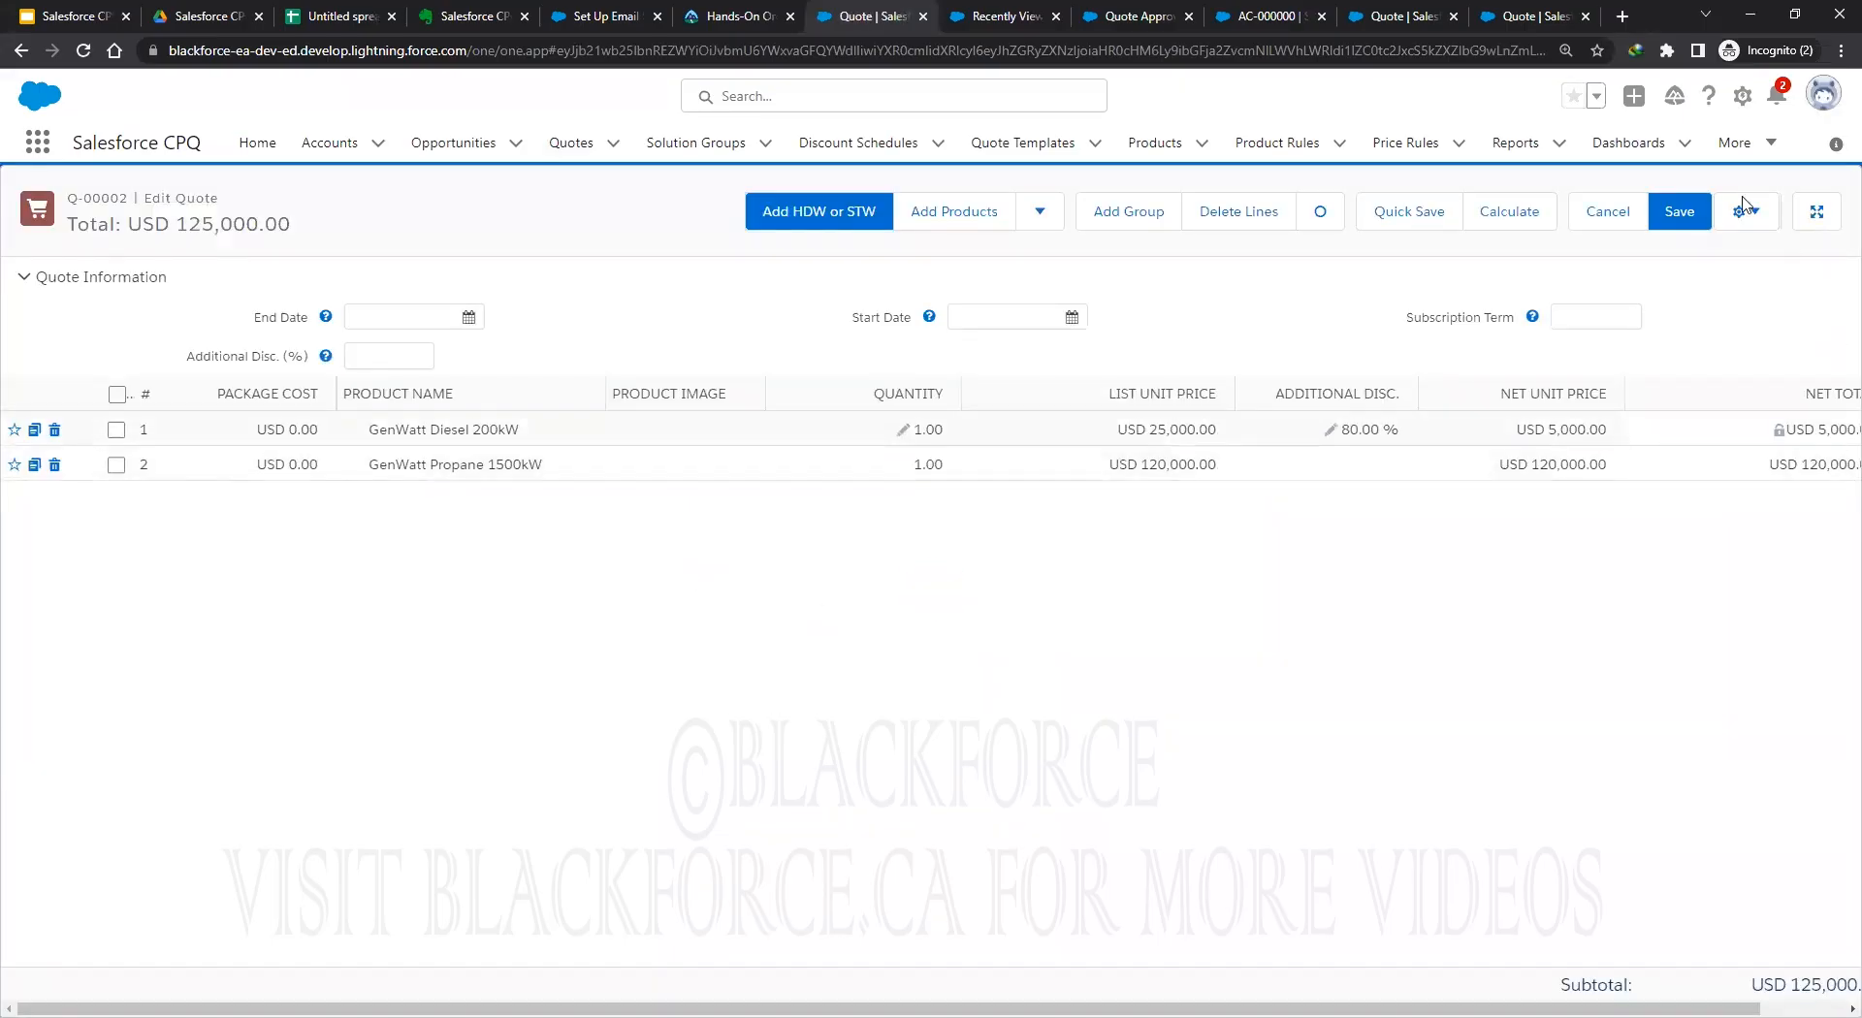
# Save Q-00002's lines at USD 125,000 and resubmit for approval (no process found), then view AC-000000.
pyautogui.click(1677, 213)
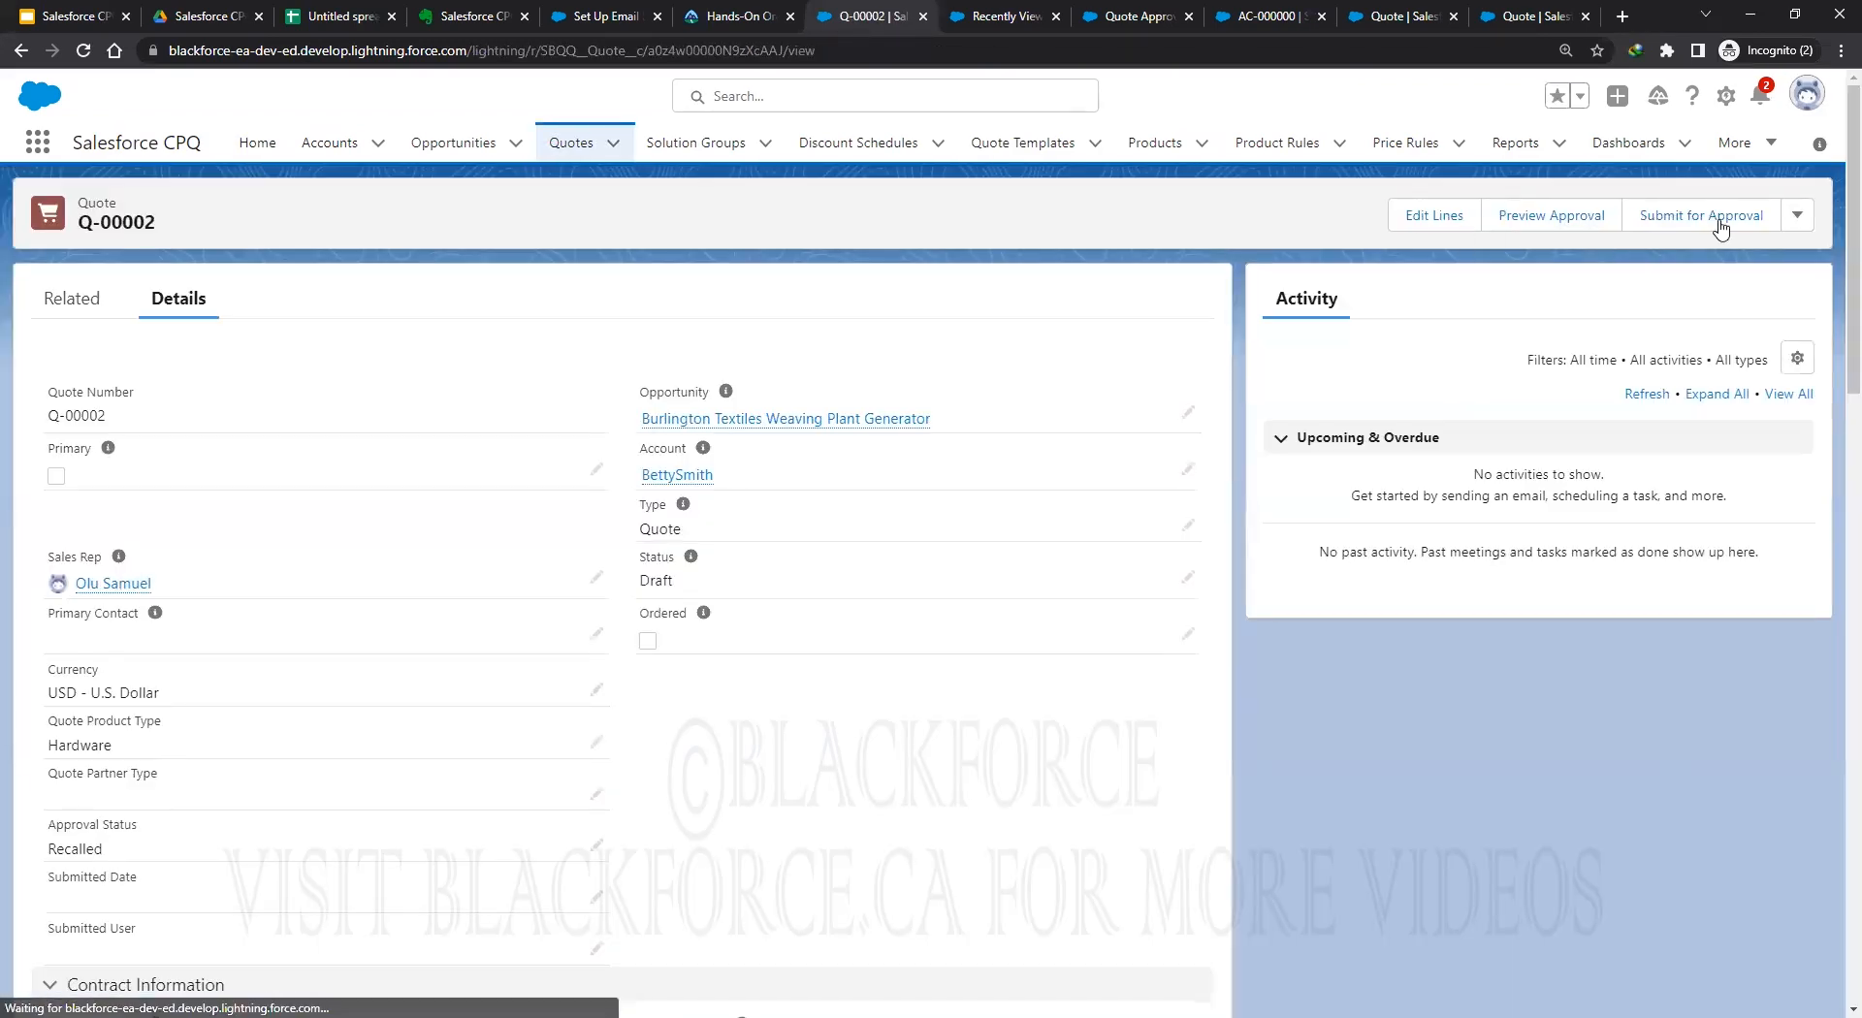
pyautogui.click(1721, 219)
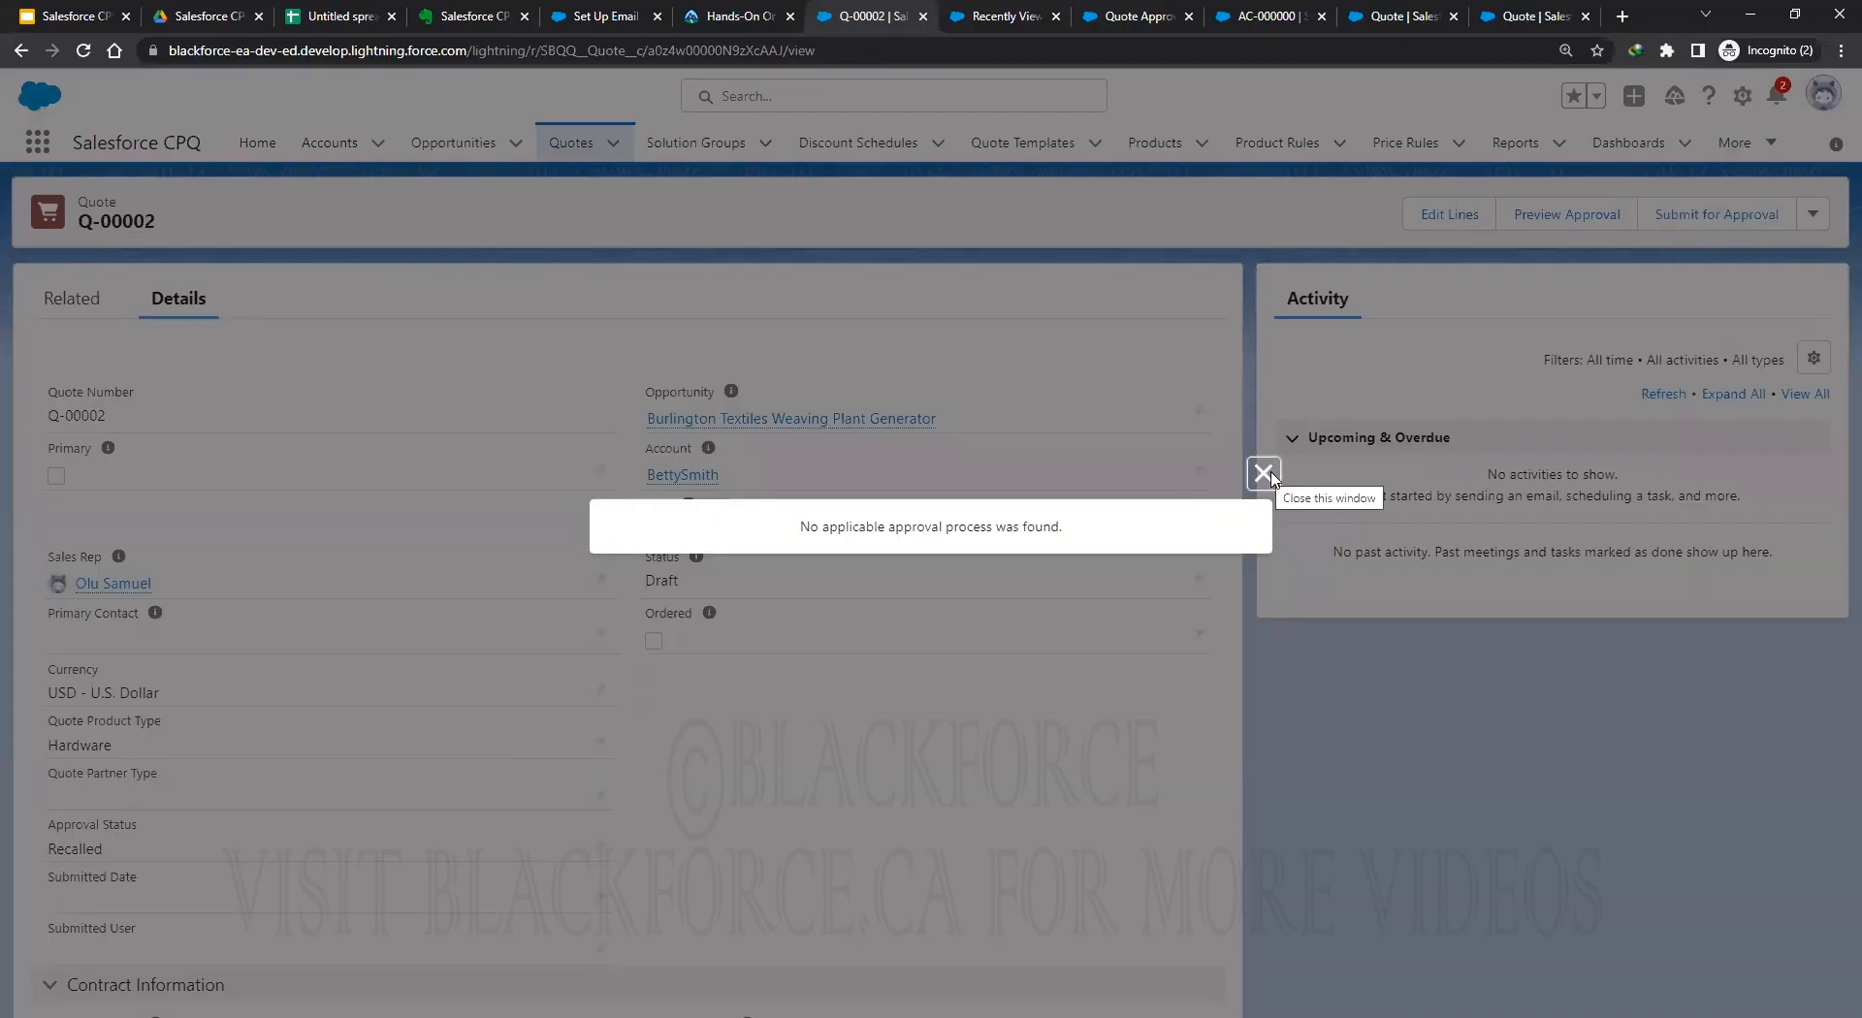
pyautogui.click(1264, 473)
pyautogui.click(1401, 16)
pyautogui.click(1265, 15)
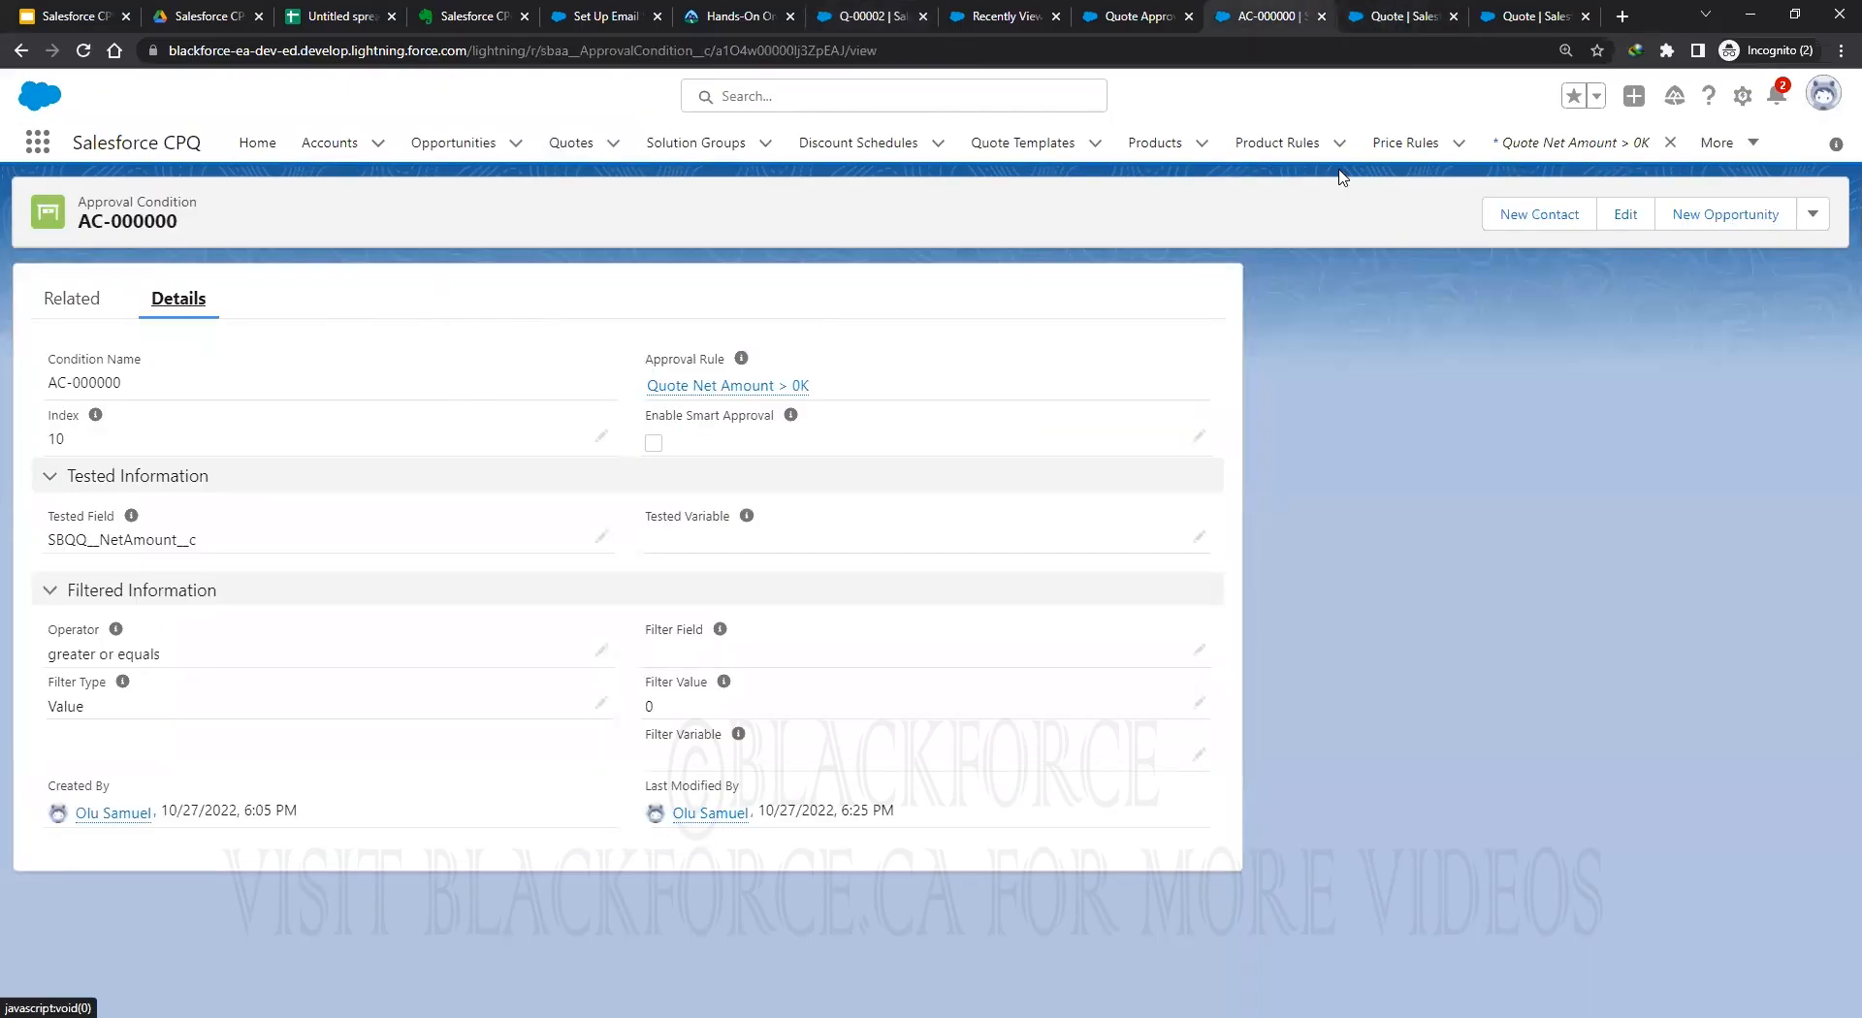
# Find Approval Chains via the App Launcher and show the Quote Approval Process chain's rules.
pyautogui.click(37, 142)
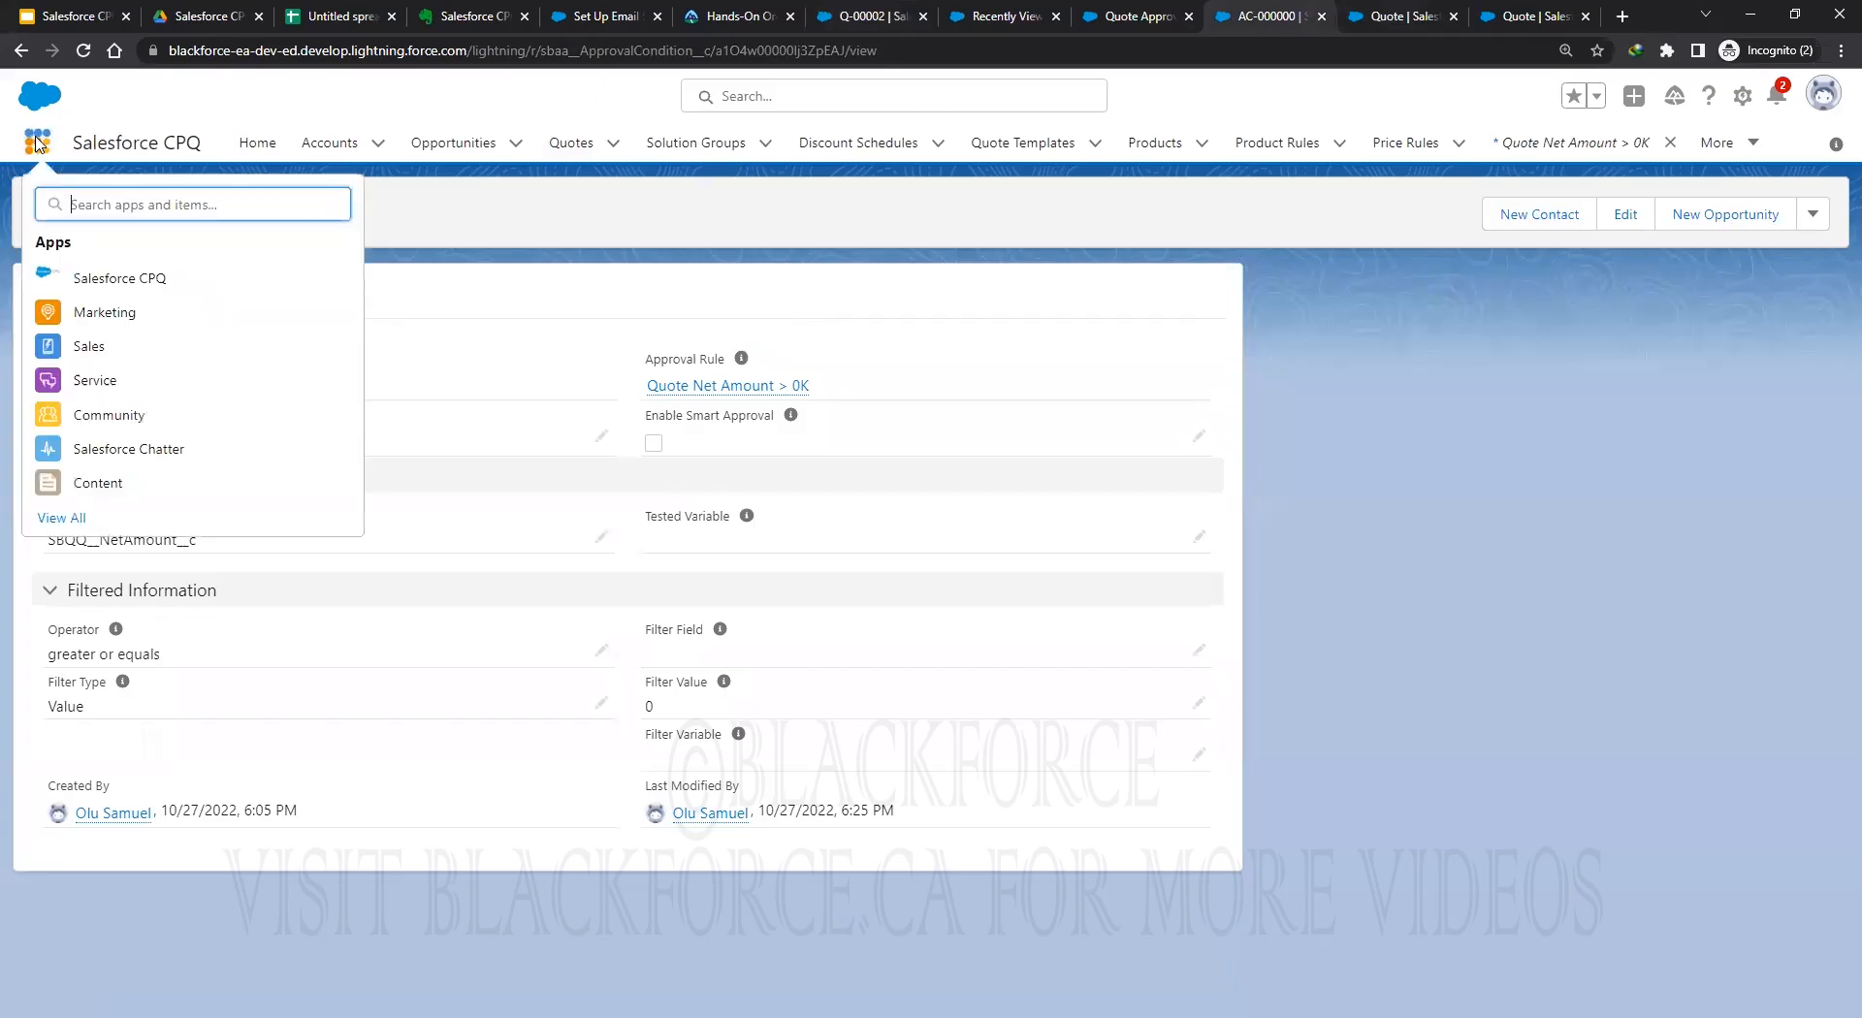
pyautogui.write('proce')
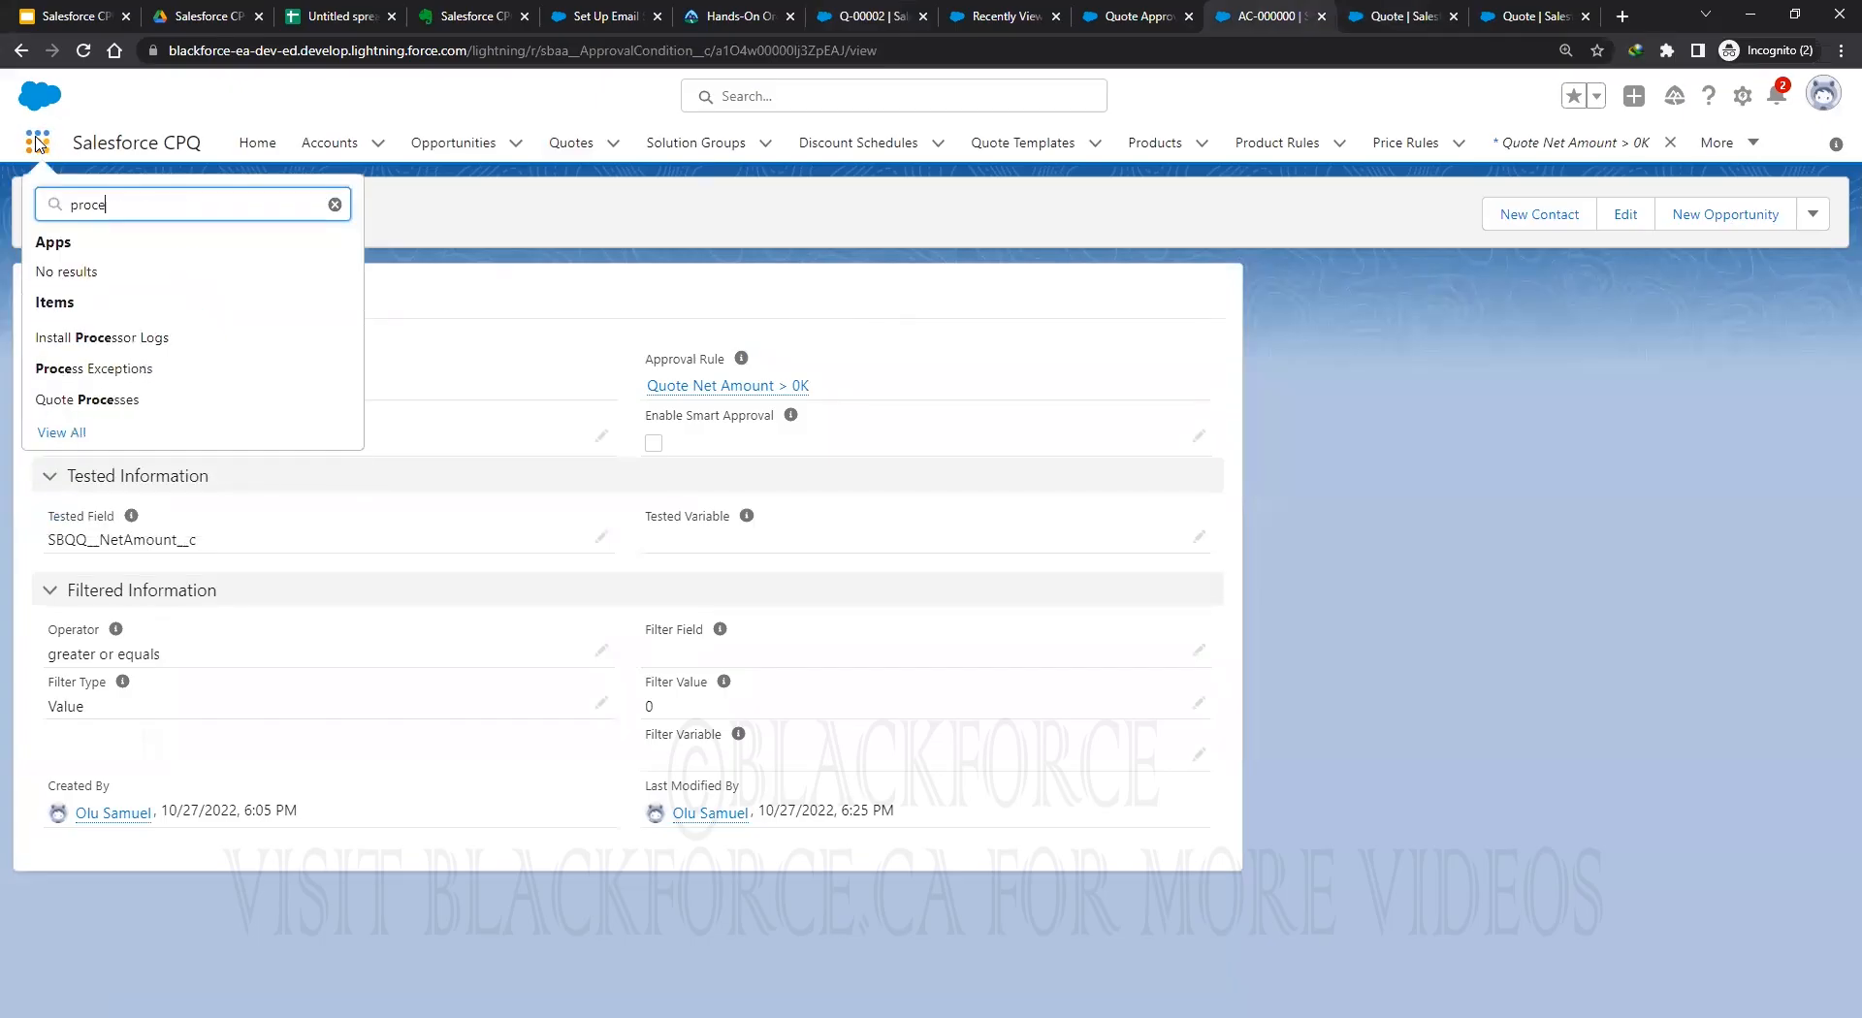
pyautogui.press('BackSpace')
pyautogui.press('BackSpace')
pyautogui.press('BackSpace')
pyautogui.press('BackSpace')
pyautogui.press('BackSpace')
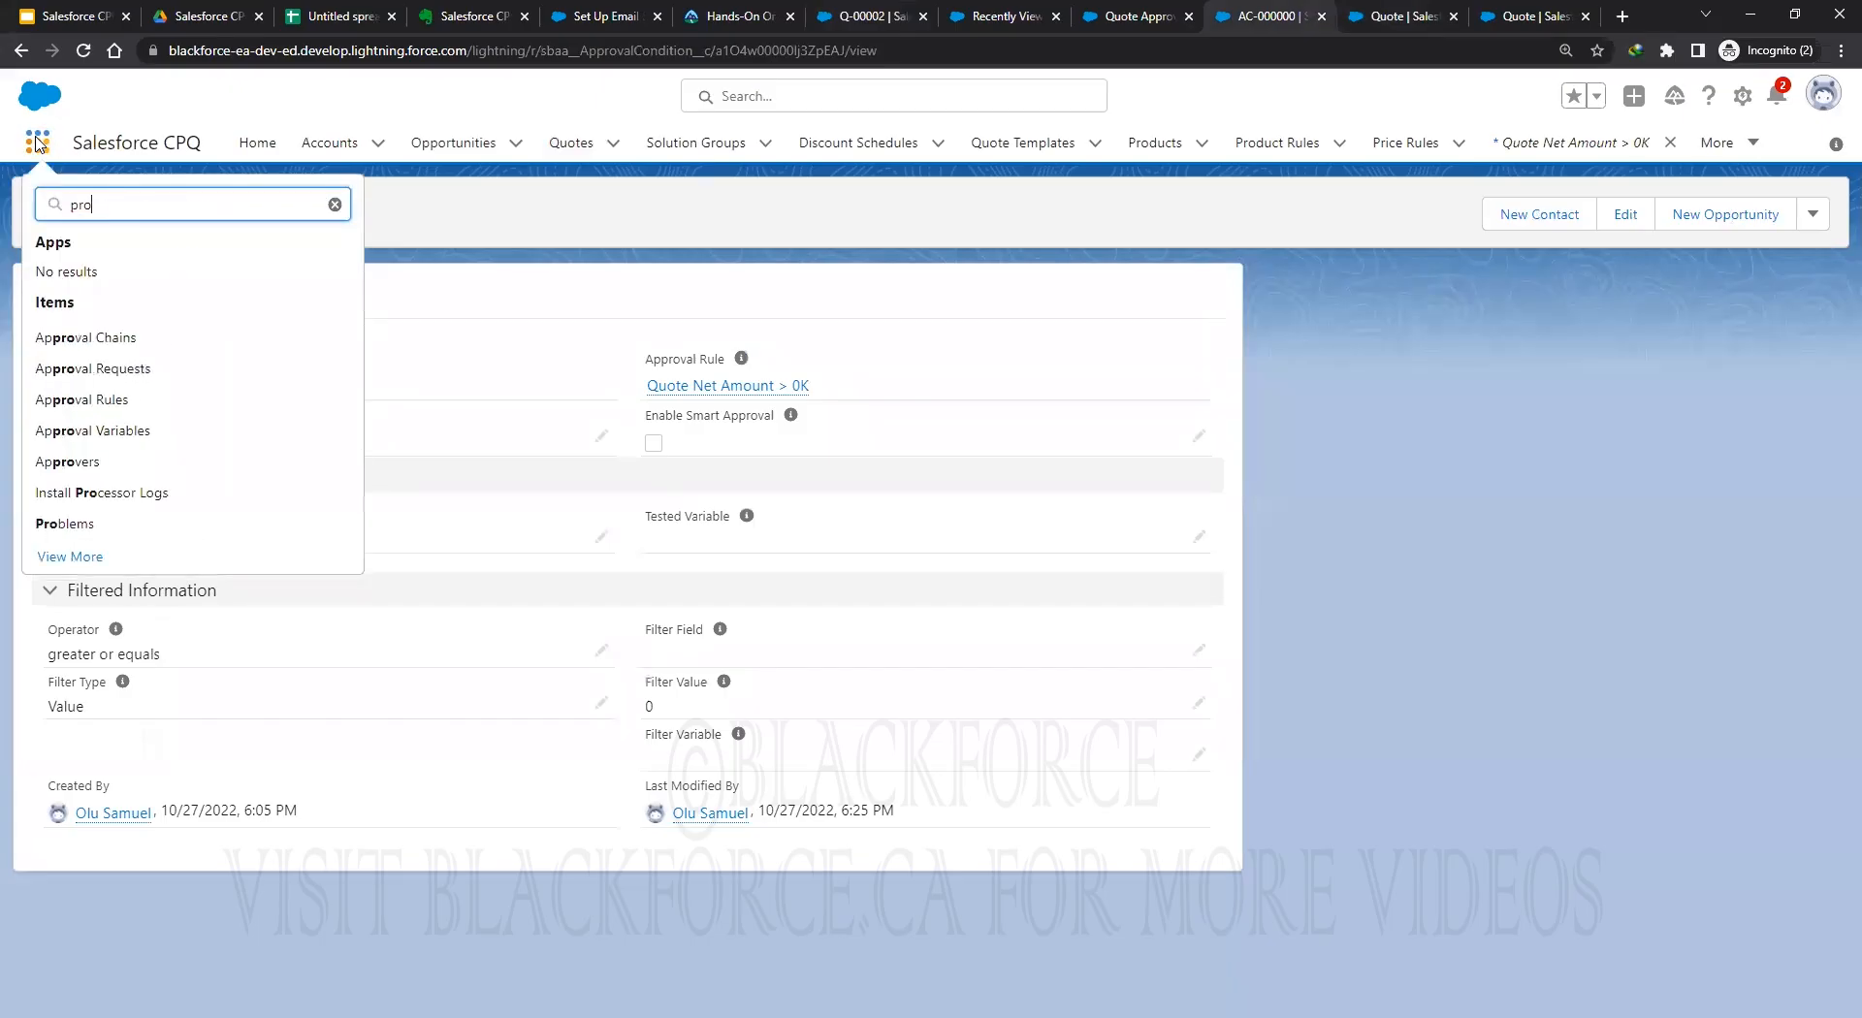
pyautogui.write('appr')
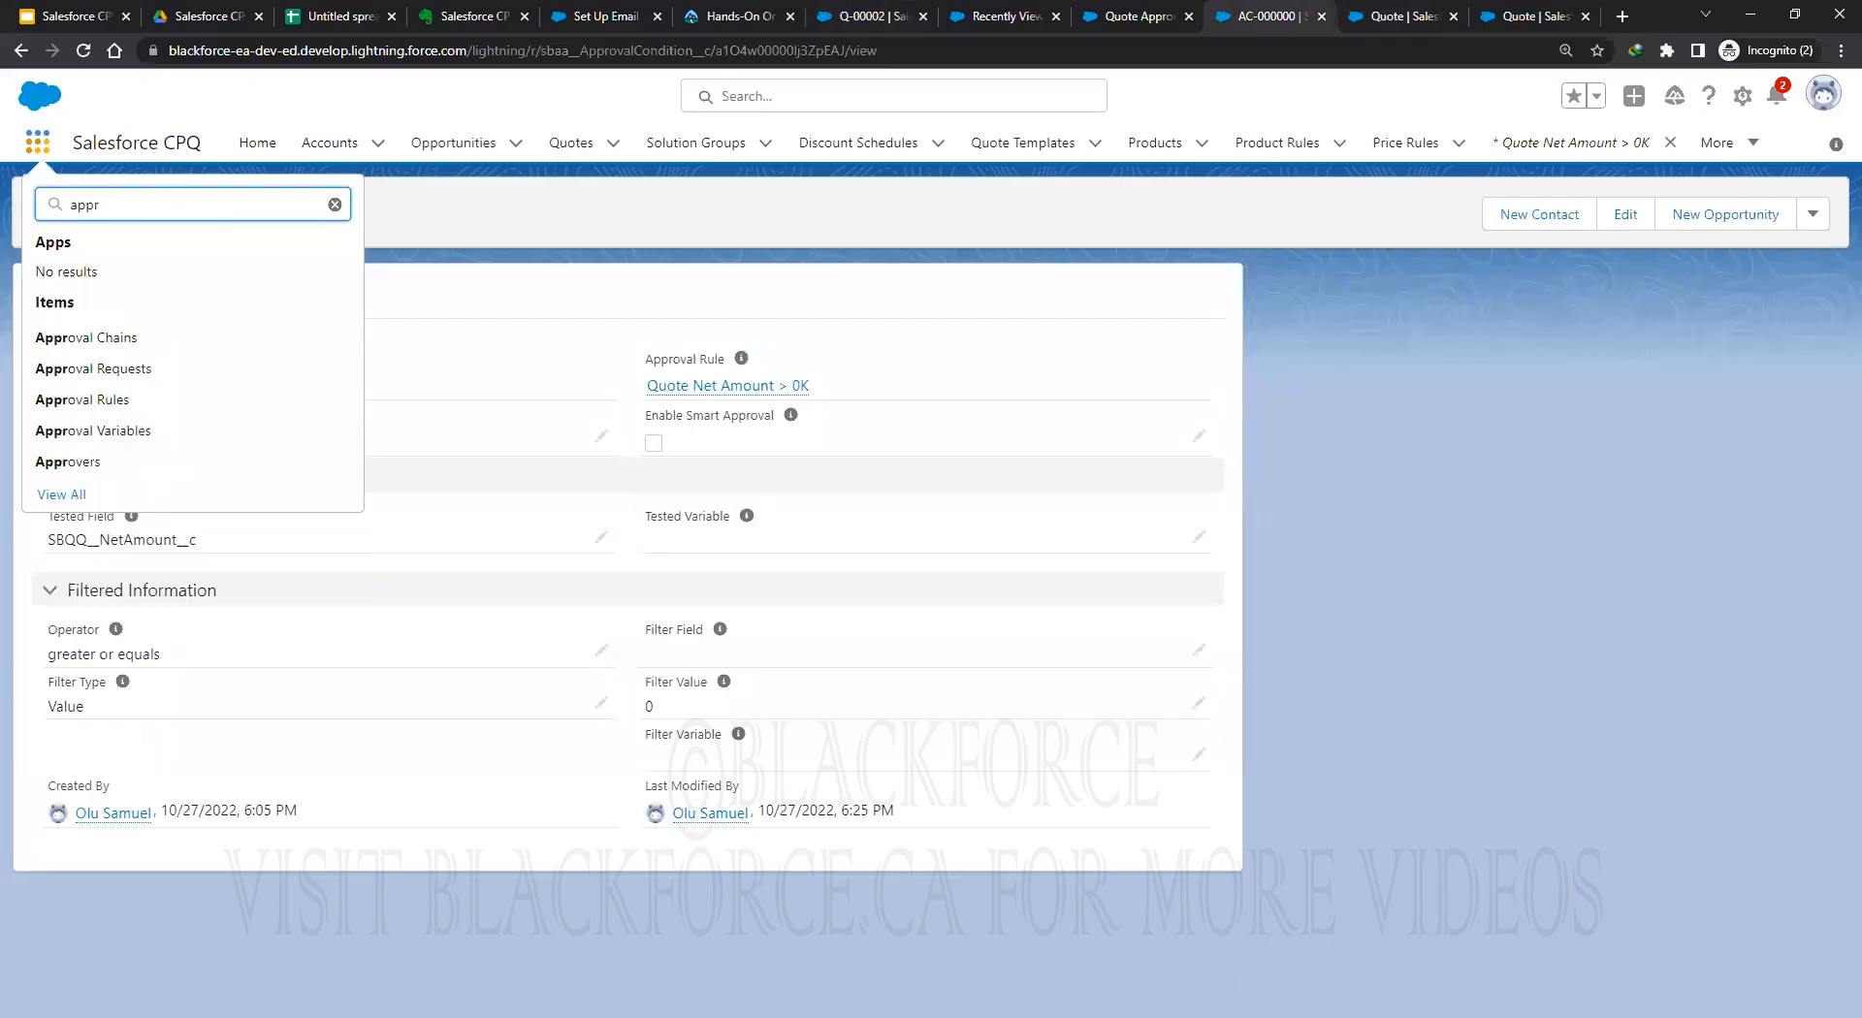
pyautogui.click(101, 346)
pyautogui.click(172, 345)
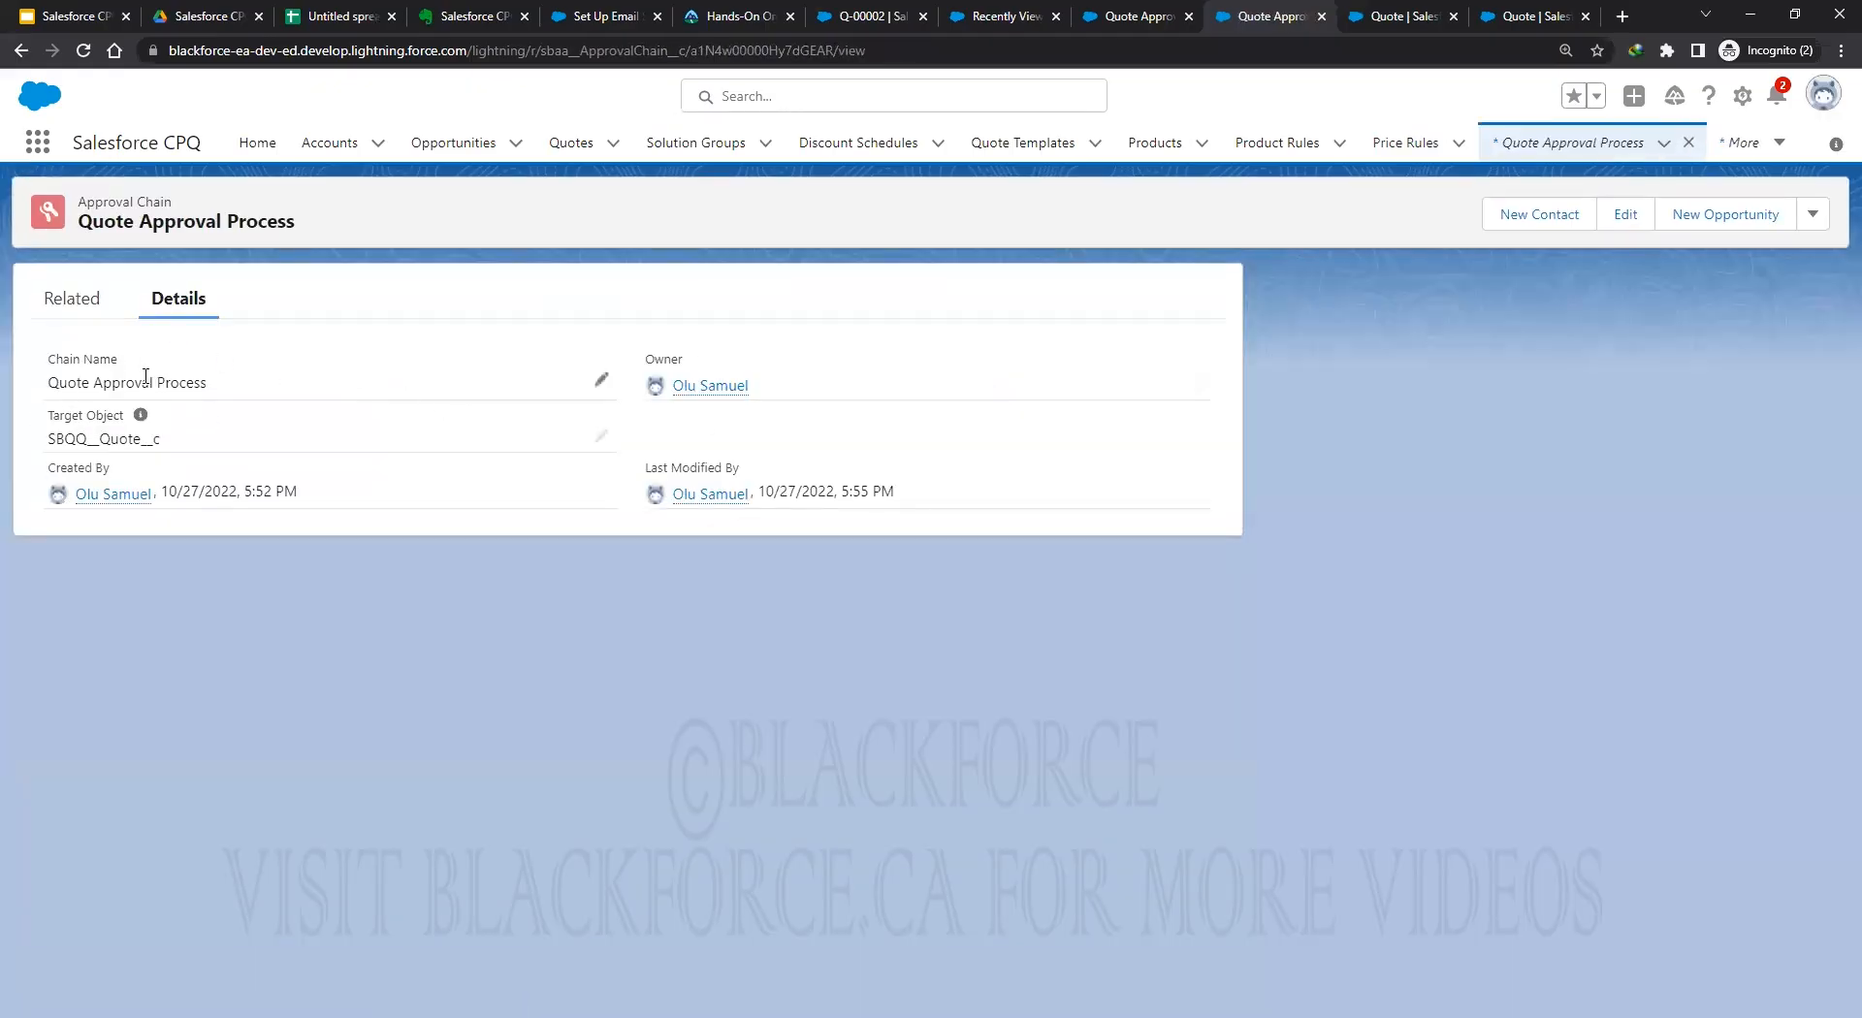
pyautogui.click(70, 298)
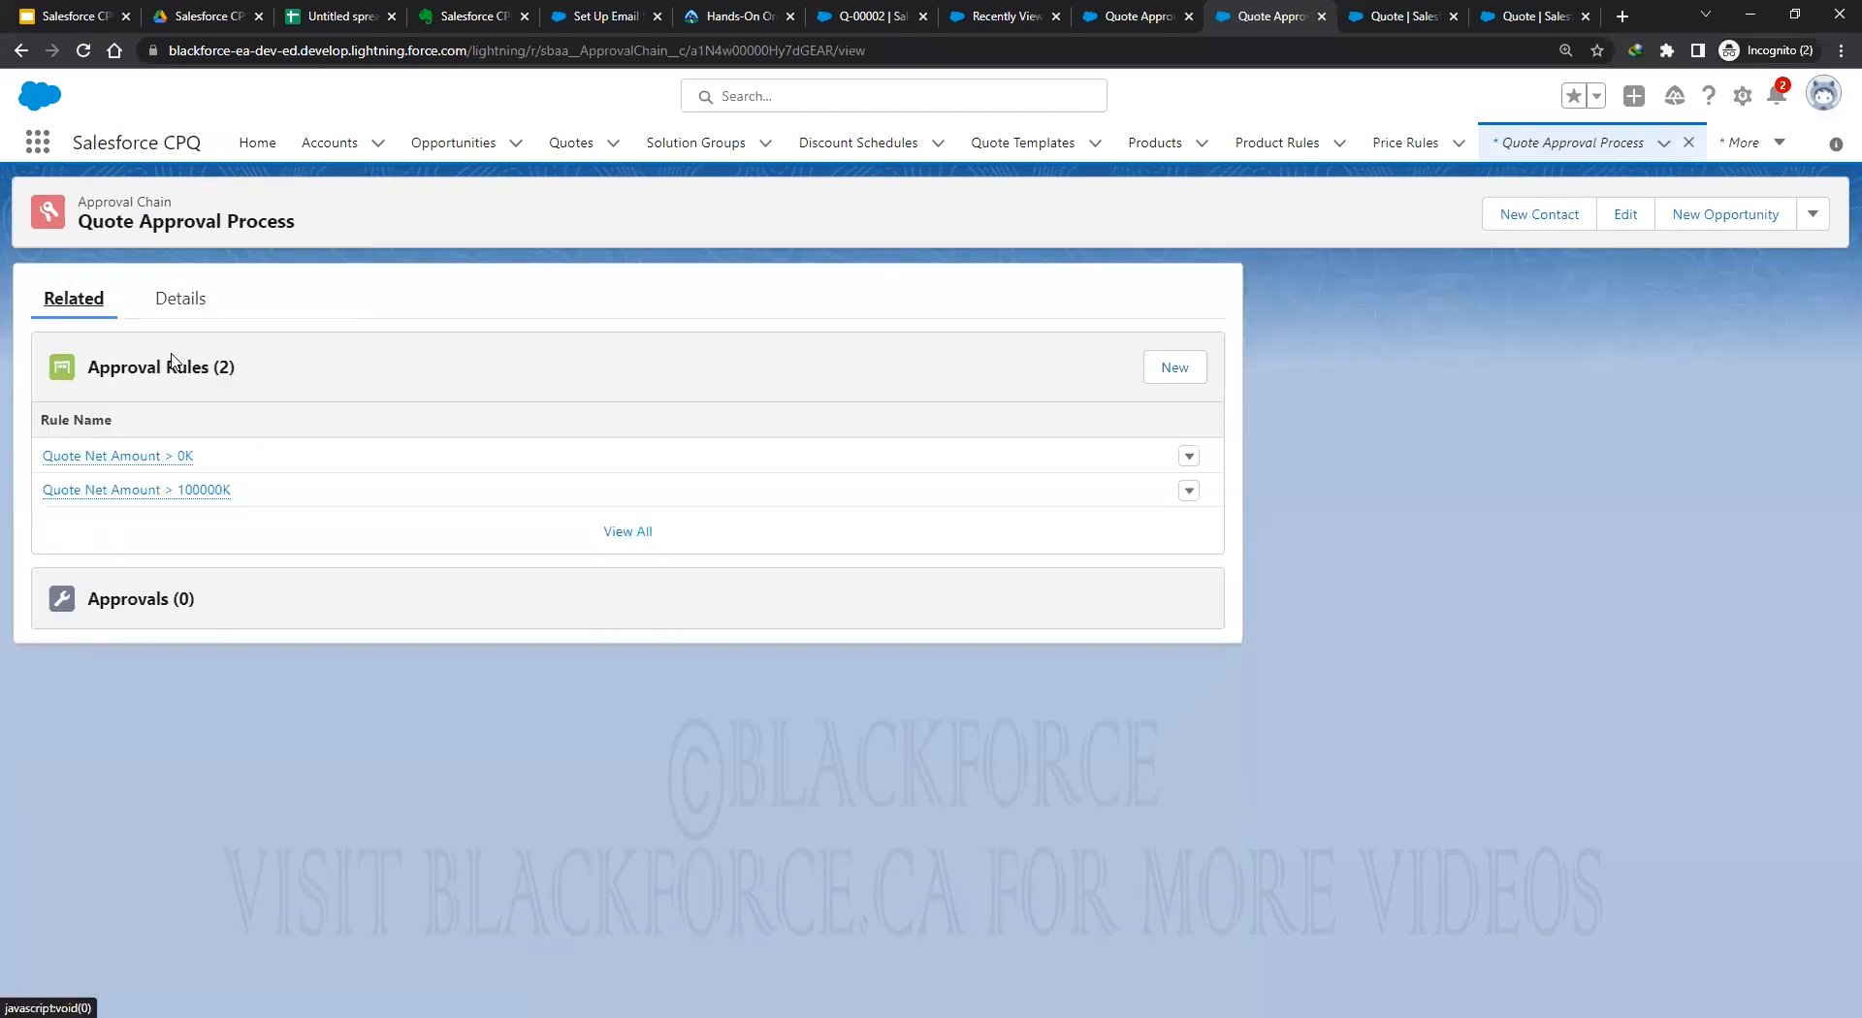
# Mark the Quote Net Amount > 0K approval rule as Active and save it.
pyautogui.click(1189, 458)
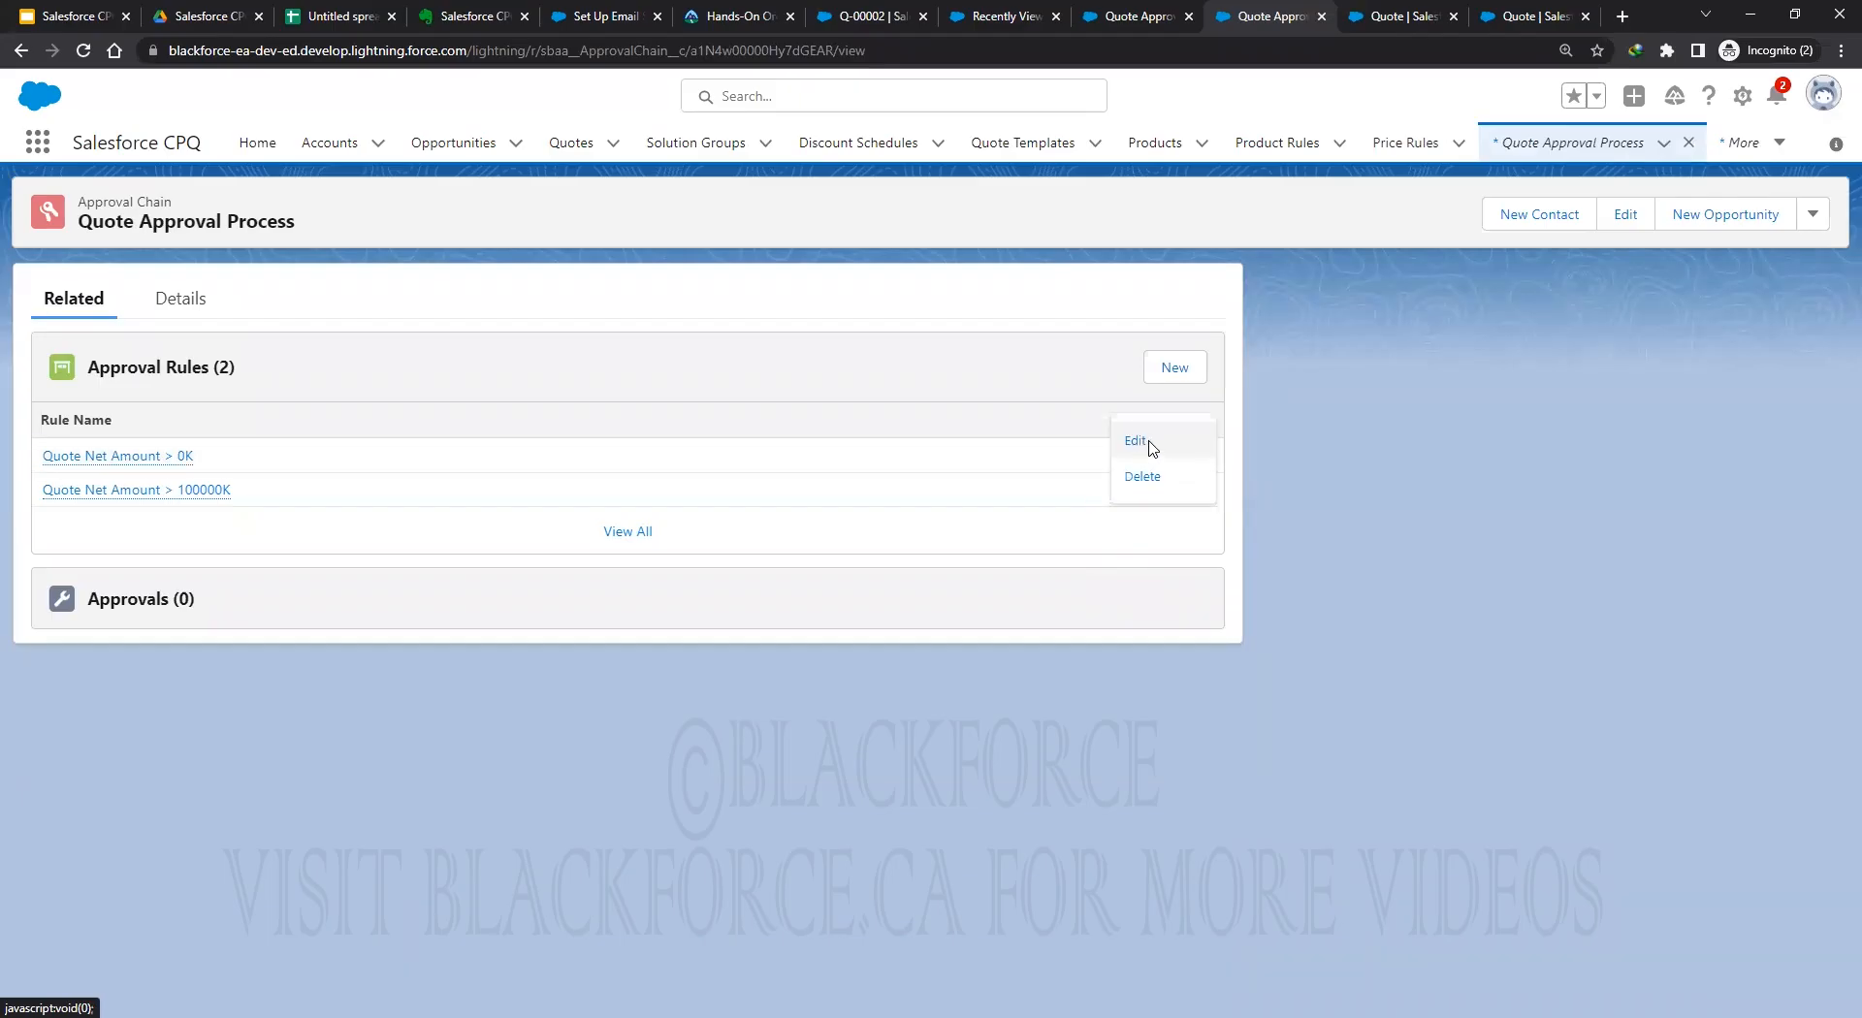
pyautogui.click(1150, 447)
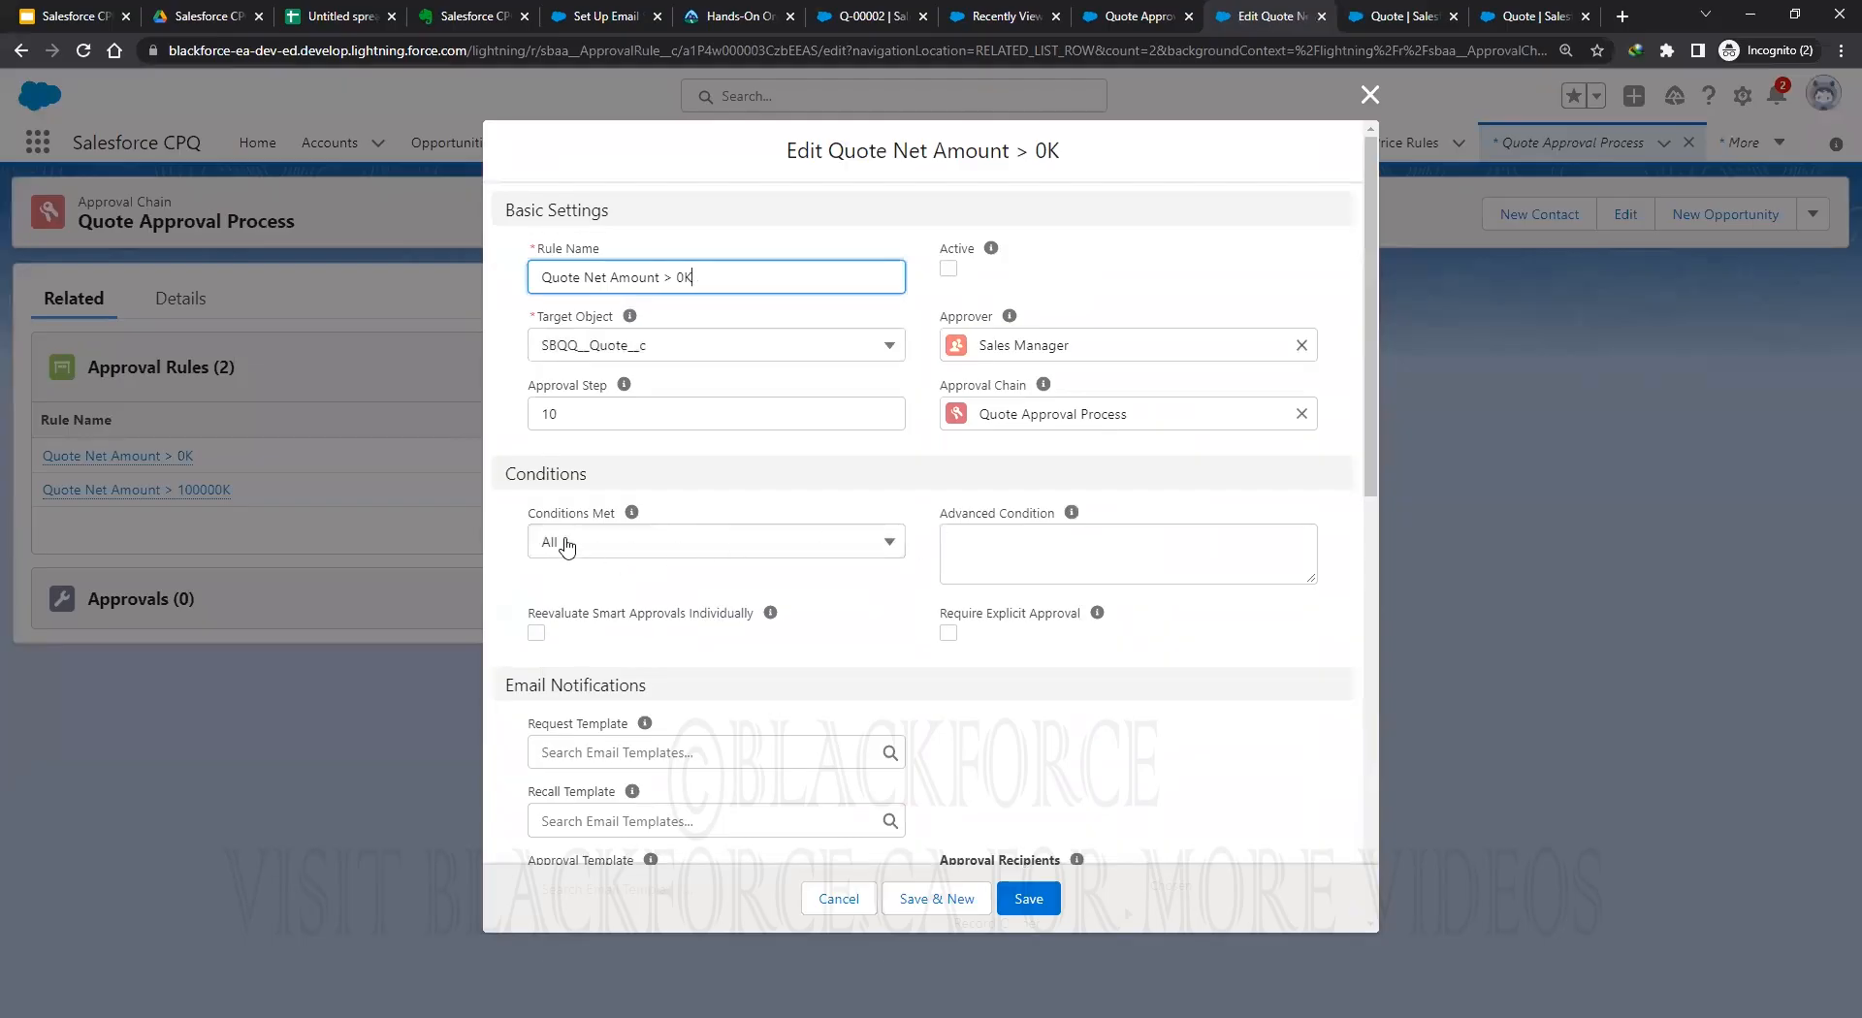
pyautogui.click(951, 269)
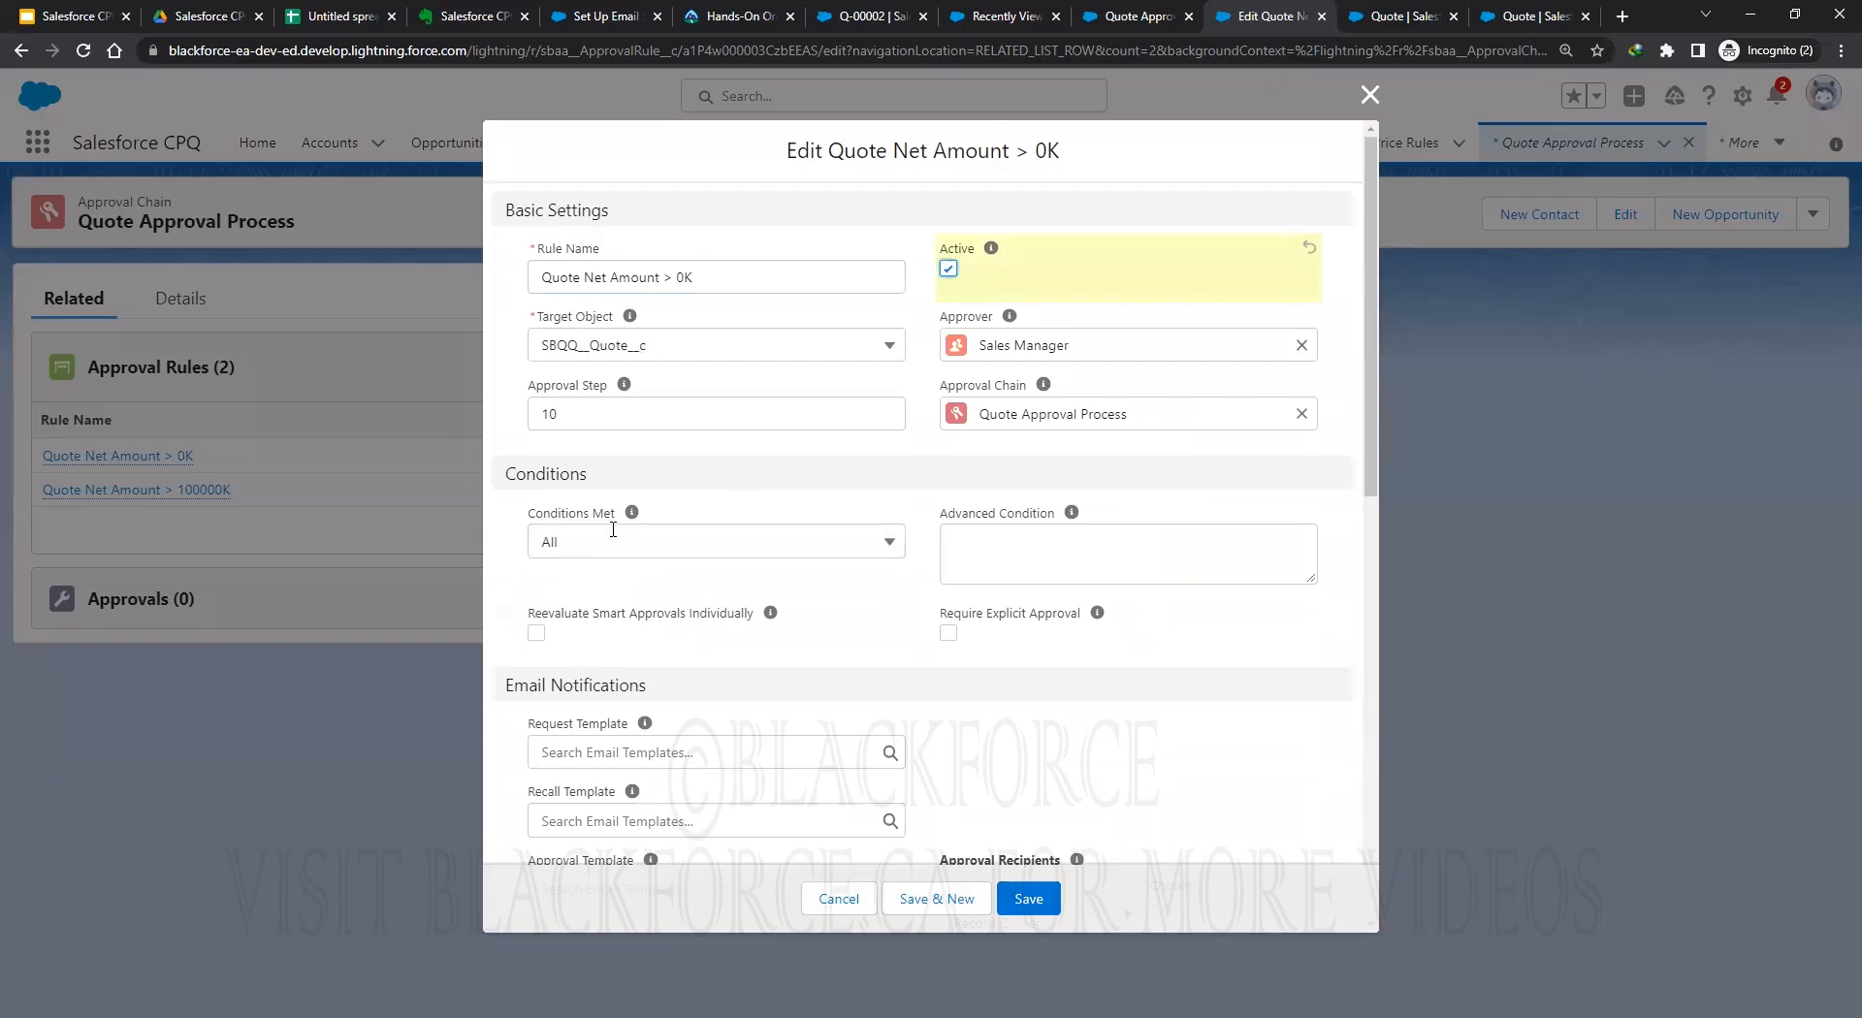
pyautogui.scroll(-4, 1043, 735)
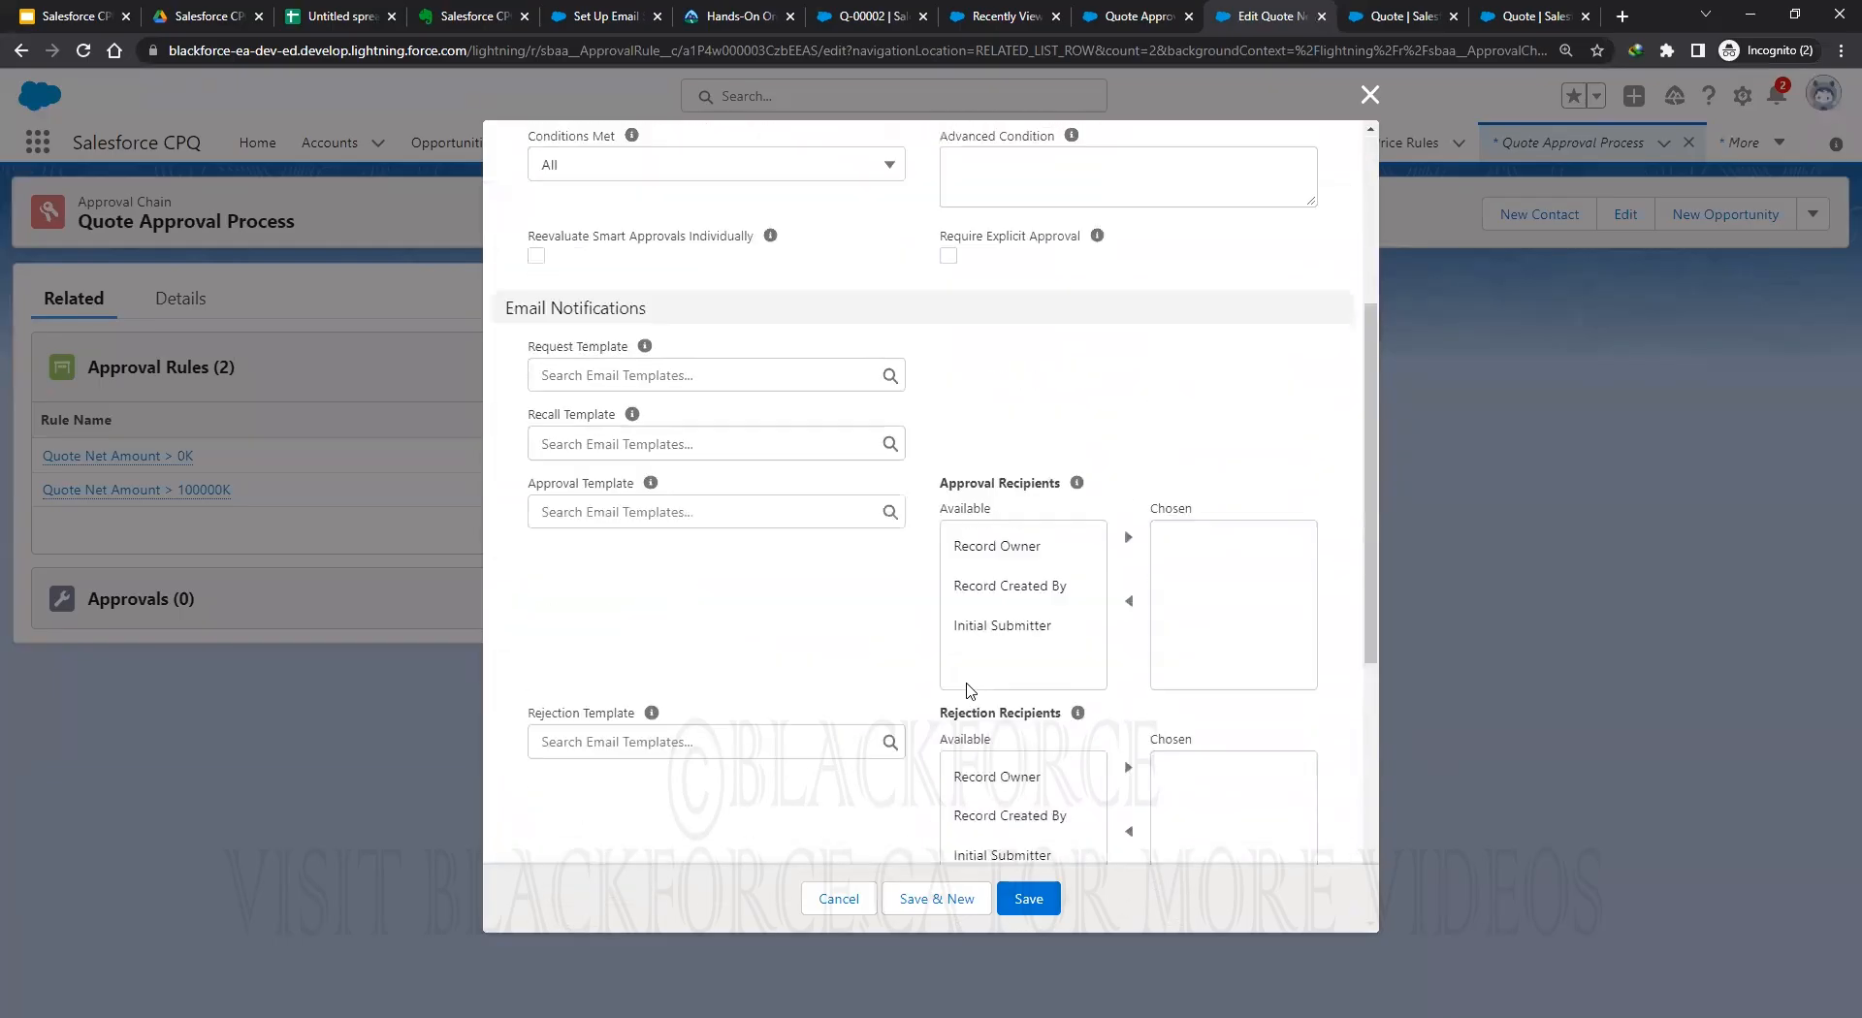
pyautogui.scroll(4, 968, 690)
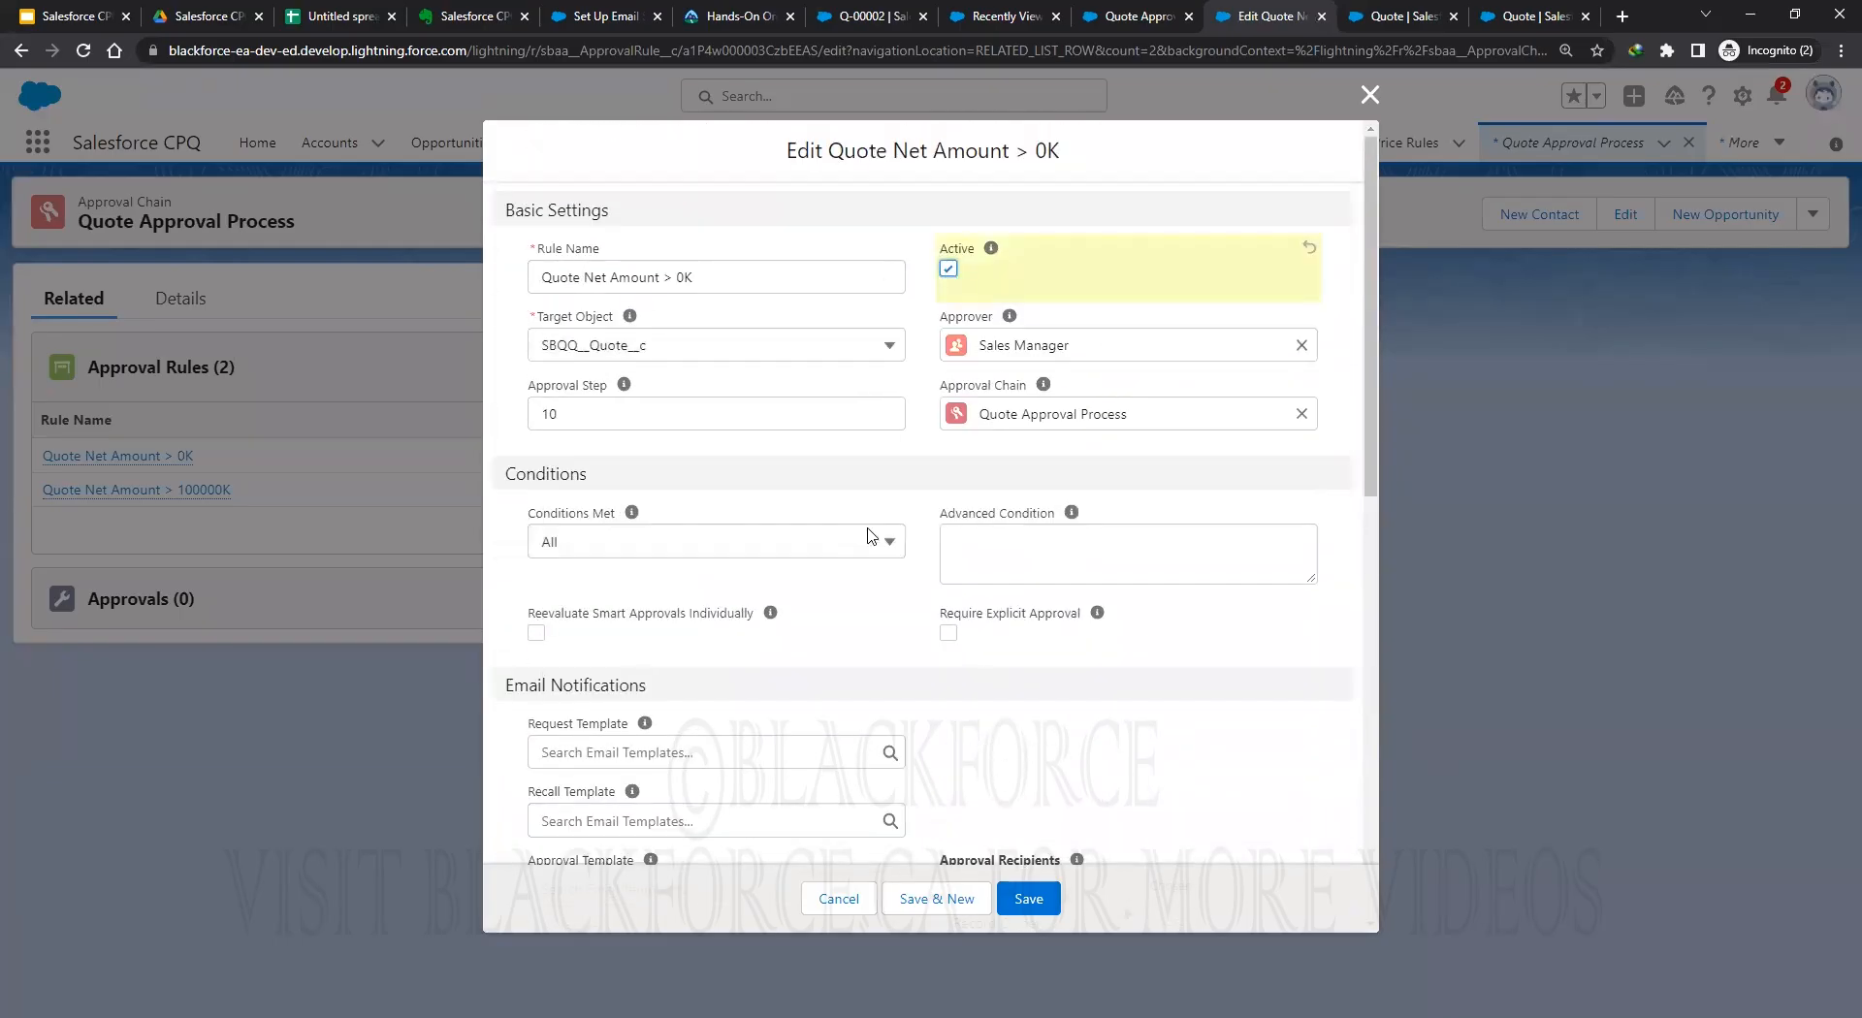
pyautogui.click(1030, 902)
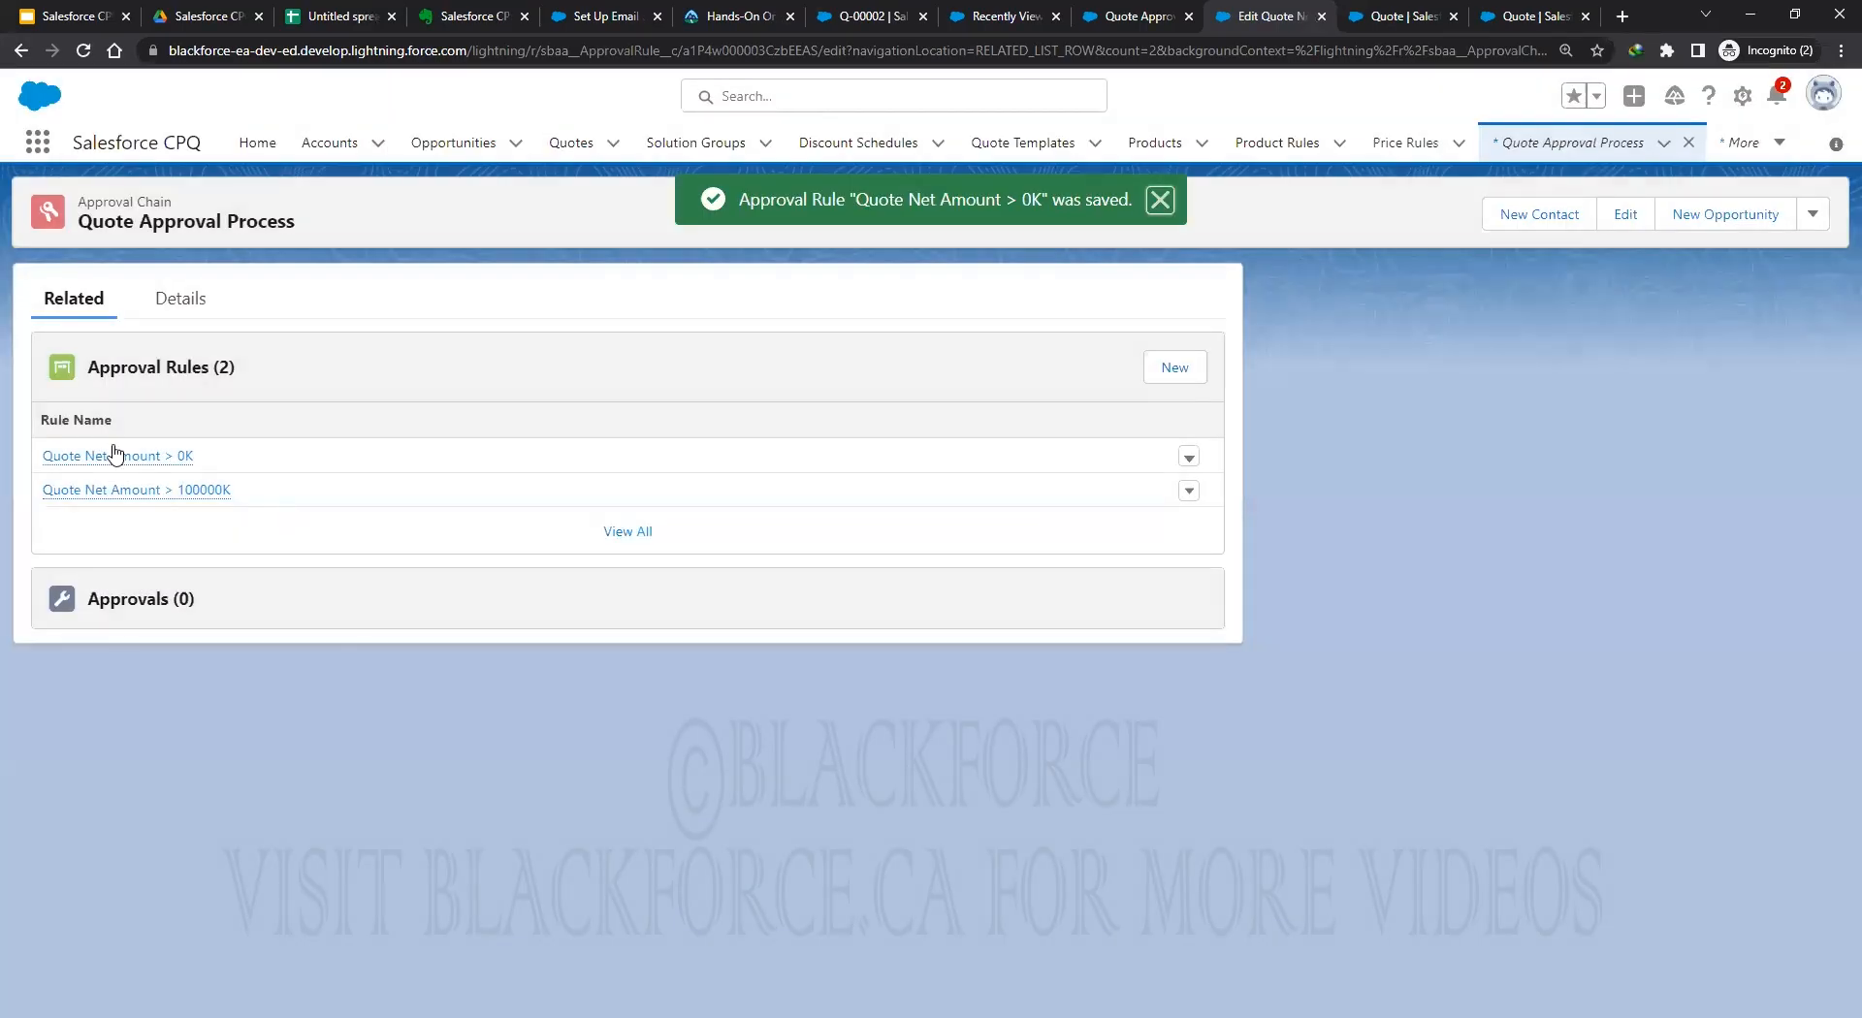
pyautogui.rightClick(116, 454)
# On the rule's related conditions, change AC-000000's filter value to 10000, save, and return to Q-00002.
pyautogui.click(222, 471)
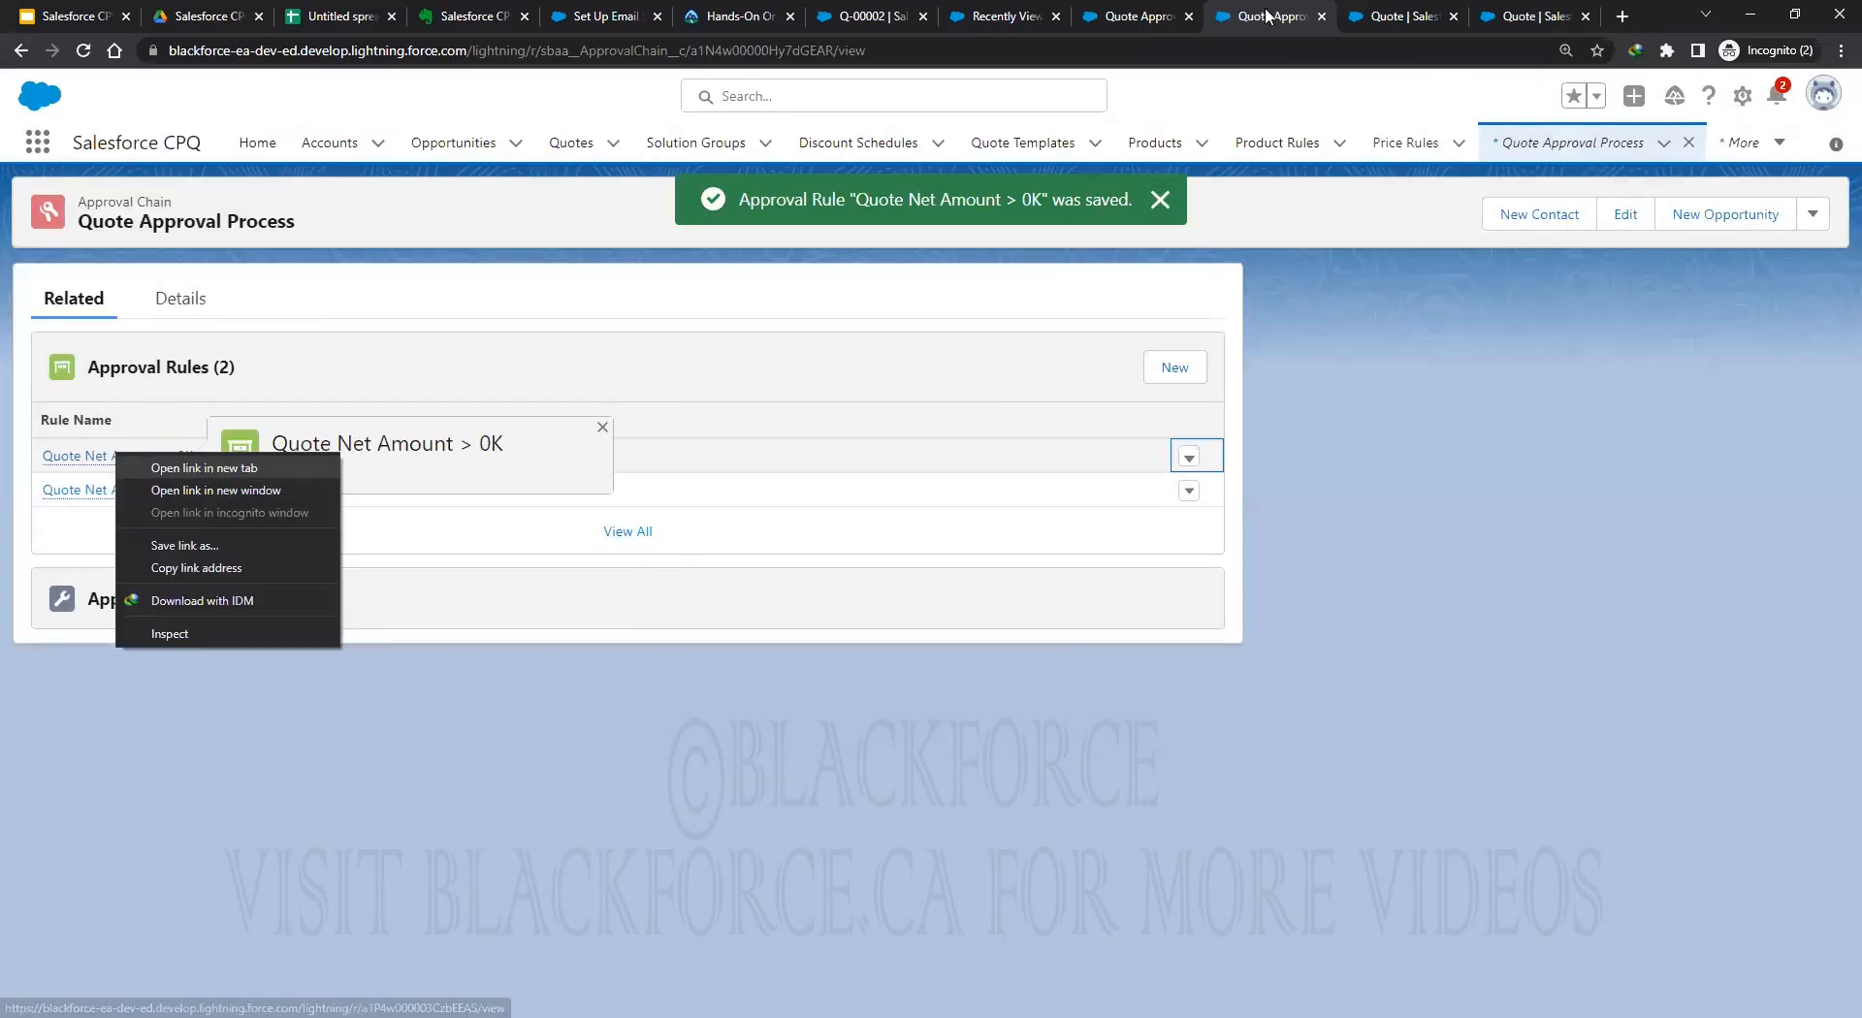
pyautogui.click(1290, 15)
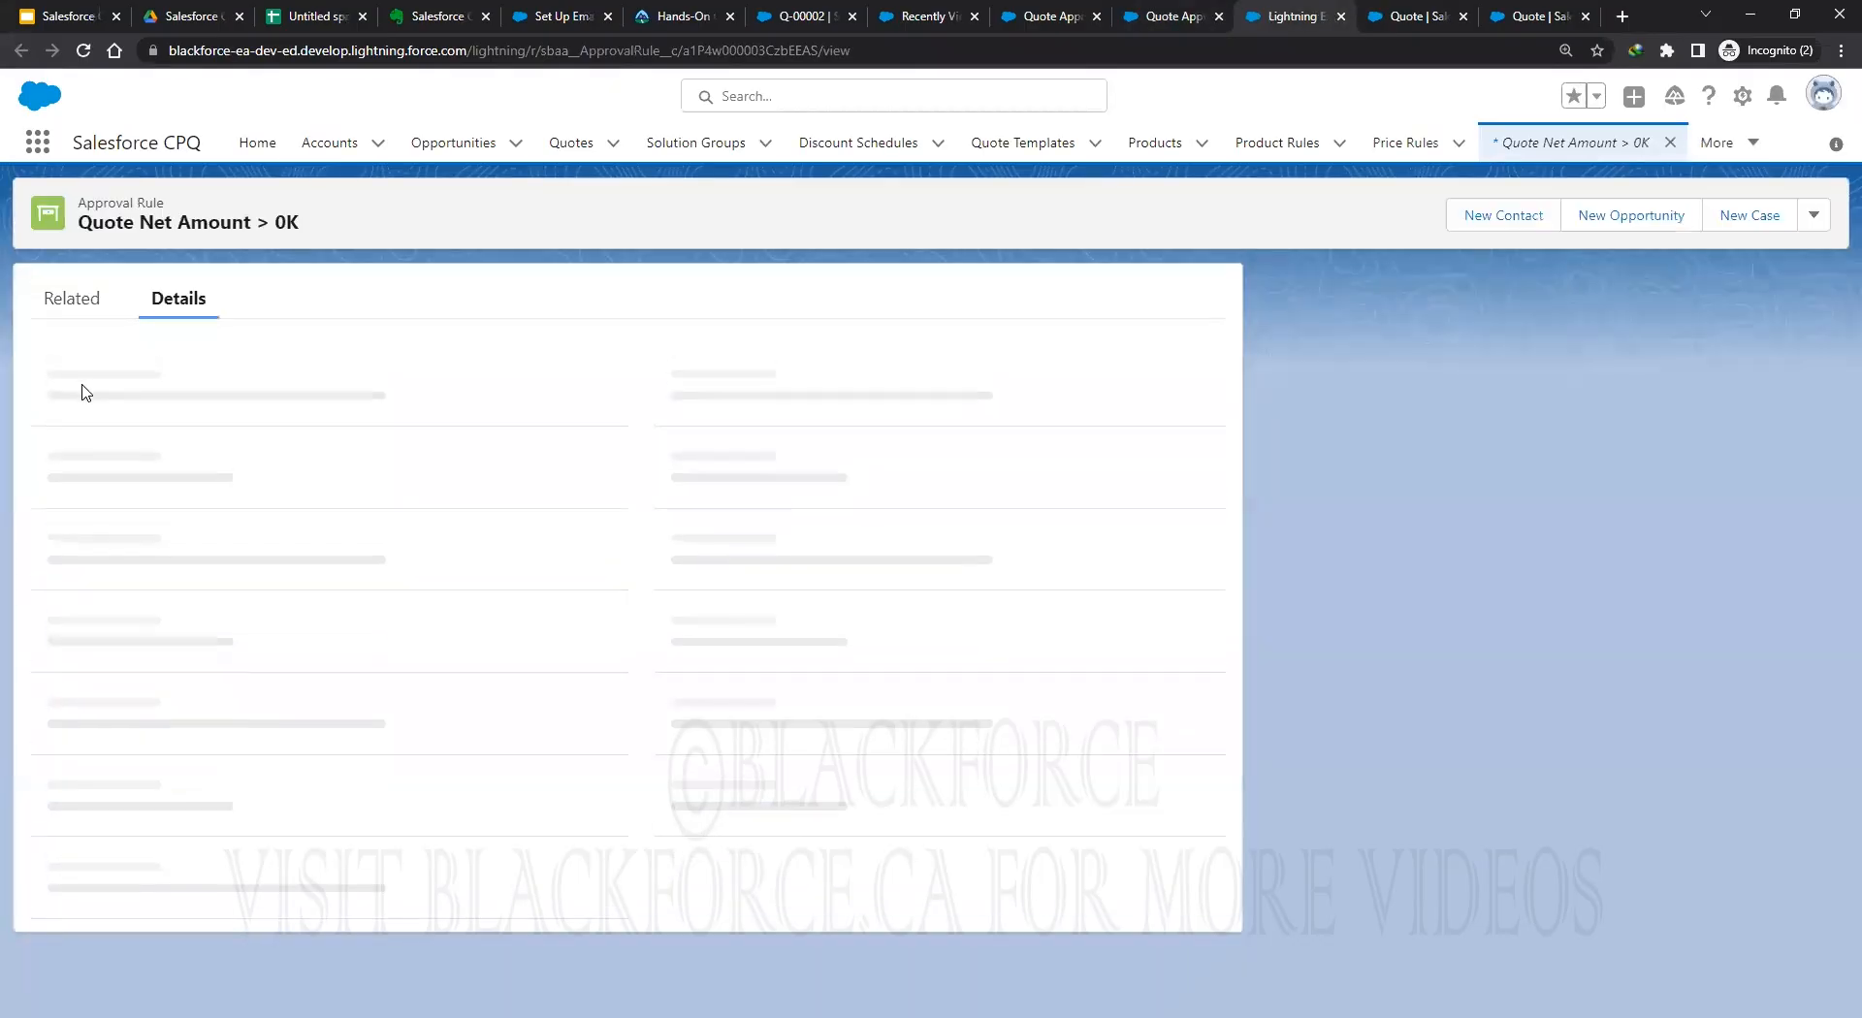
pyautogui.click(64, 302)
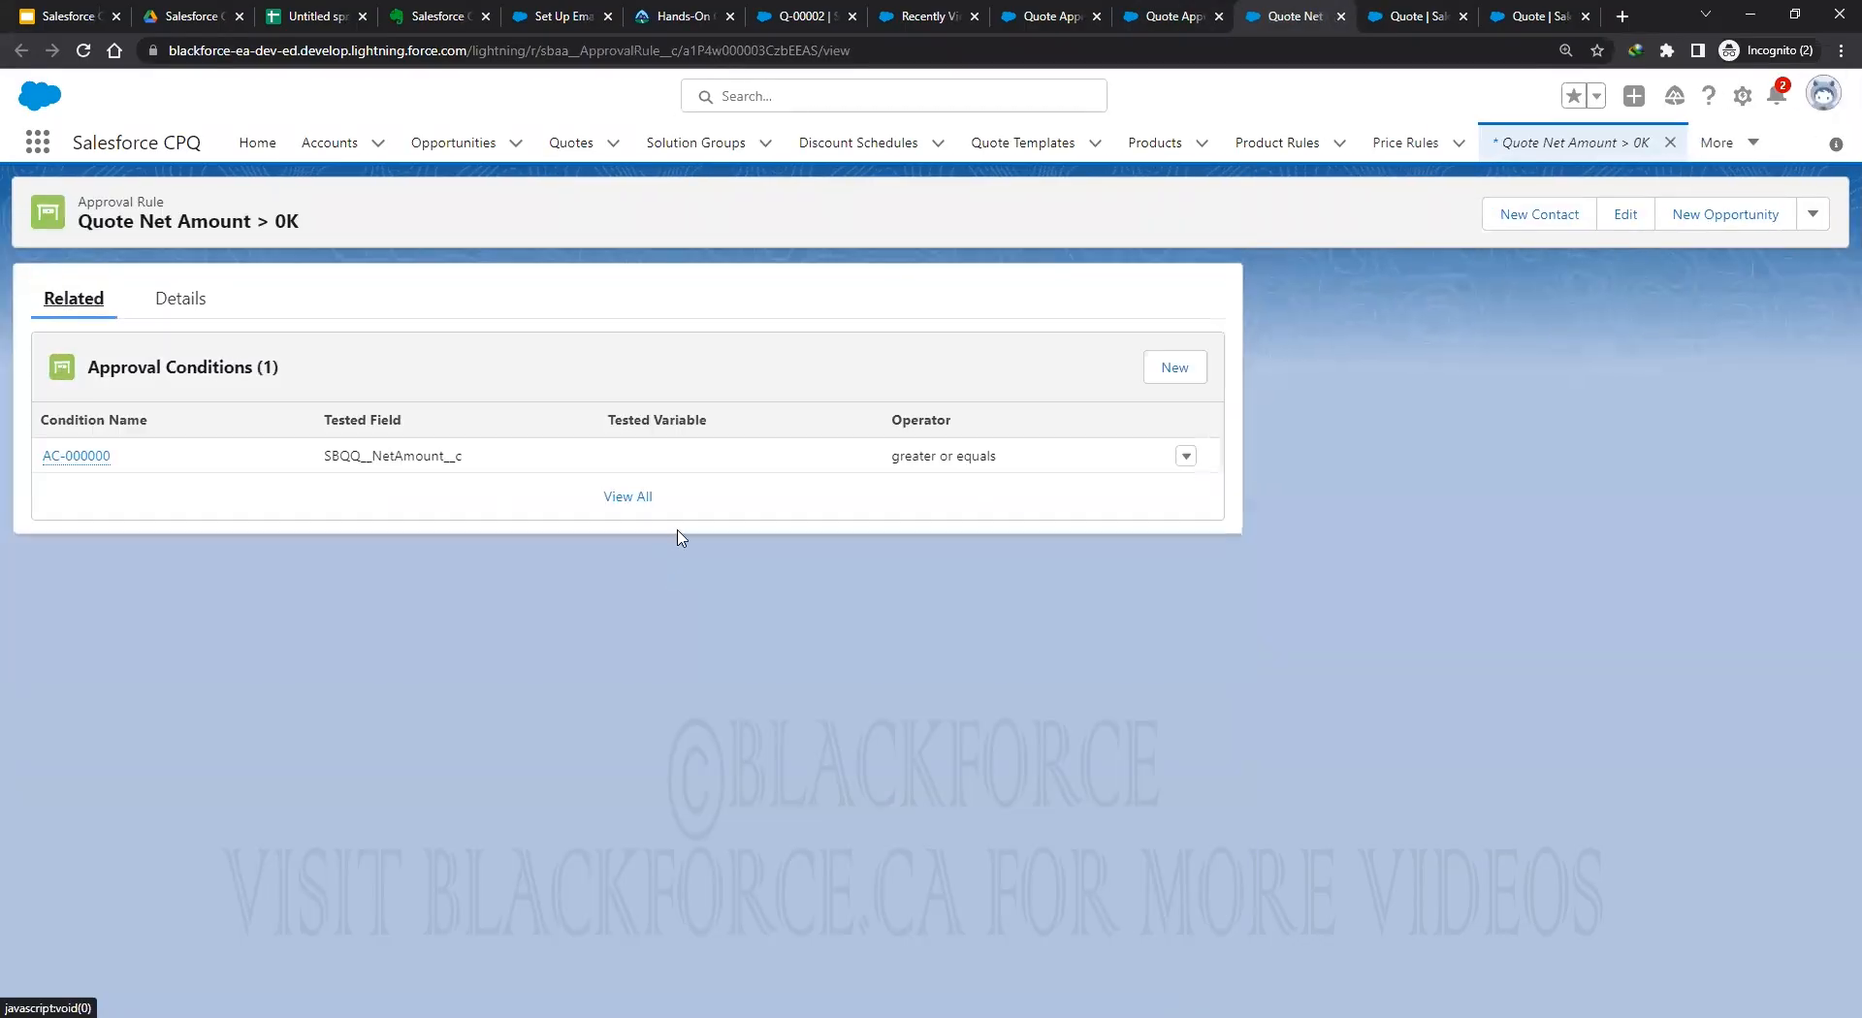
pyautogui.click(1187, 458)
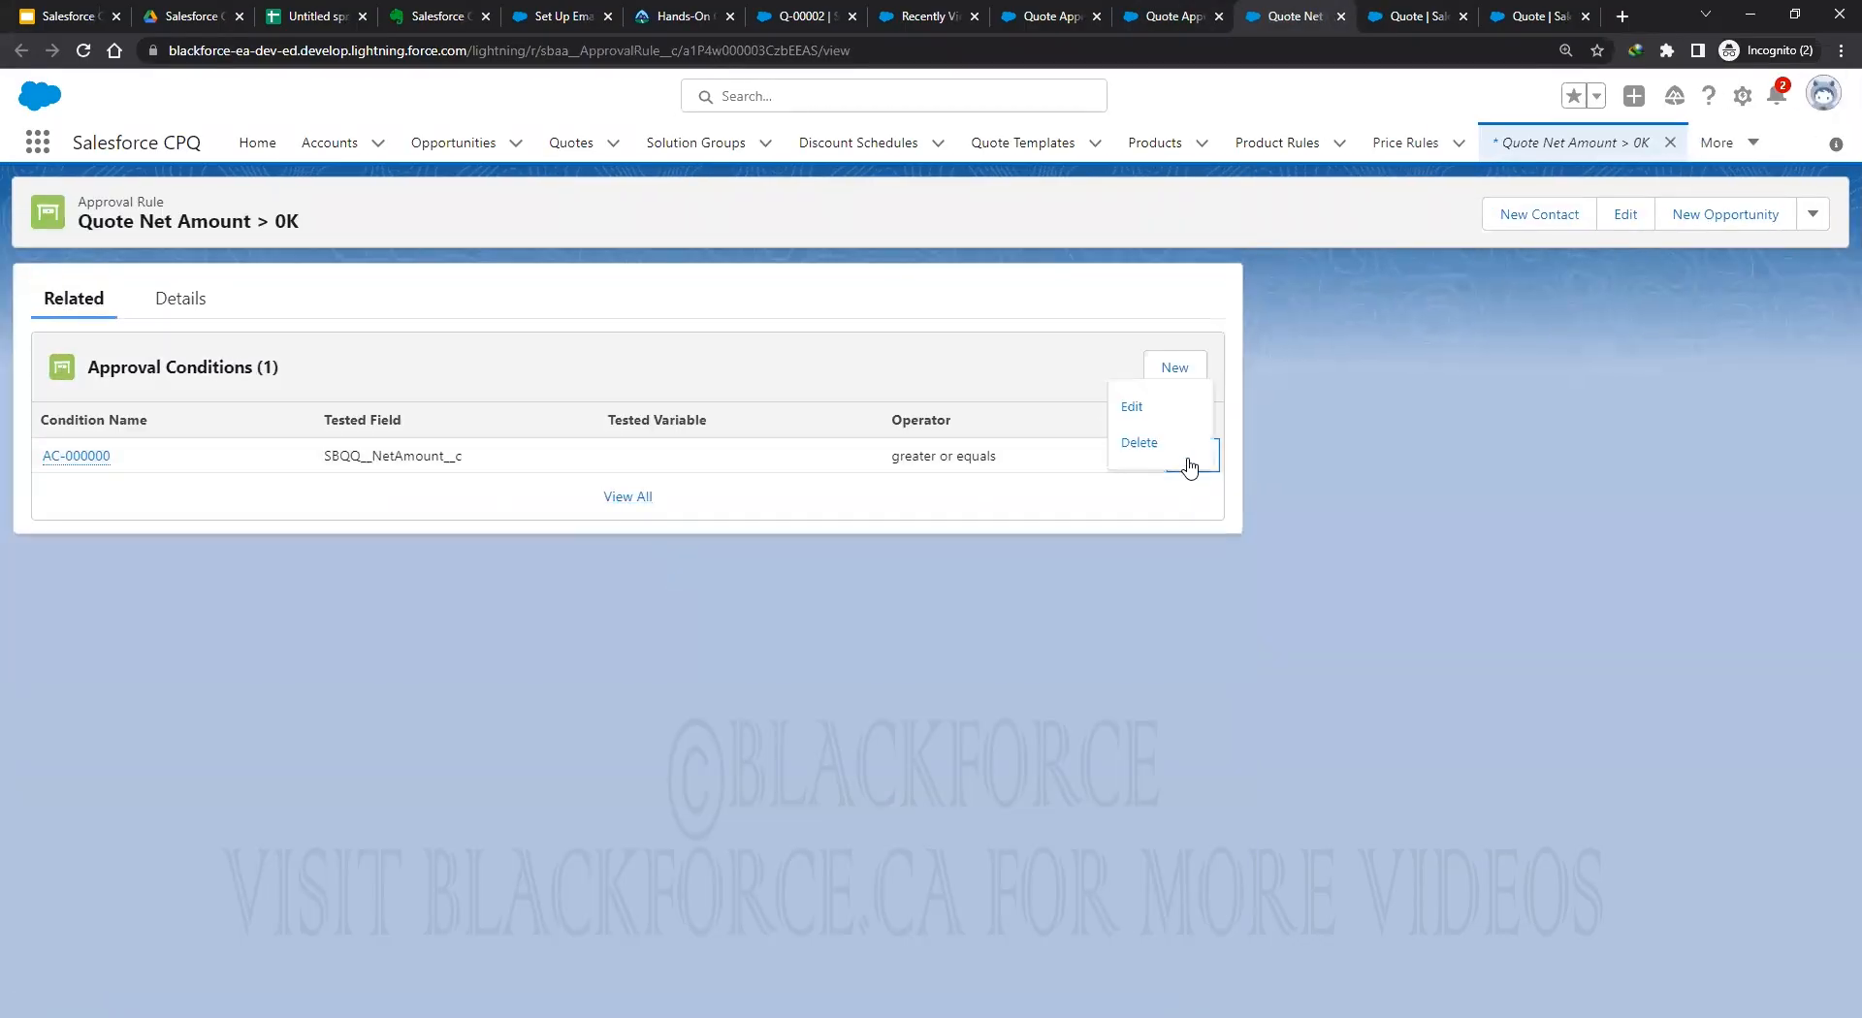
pyautogui.click(1169, 422)
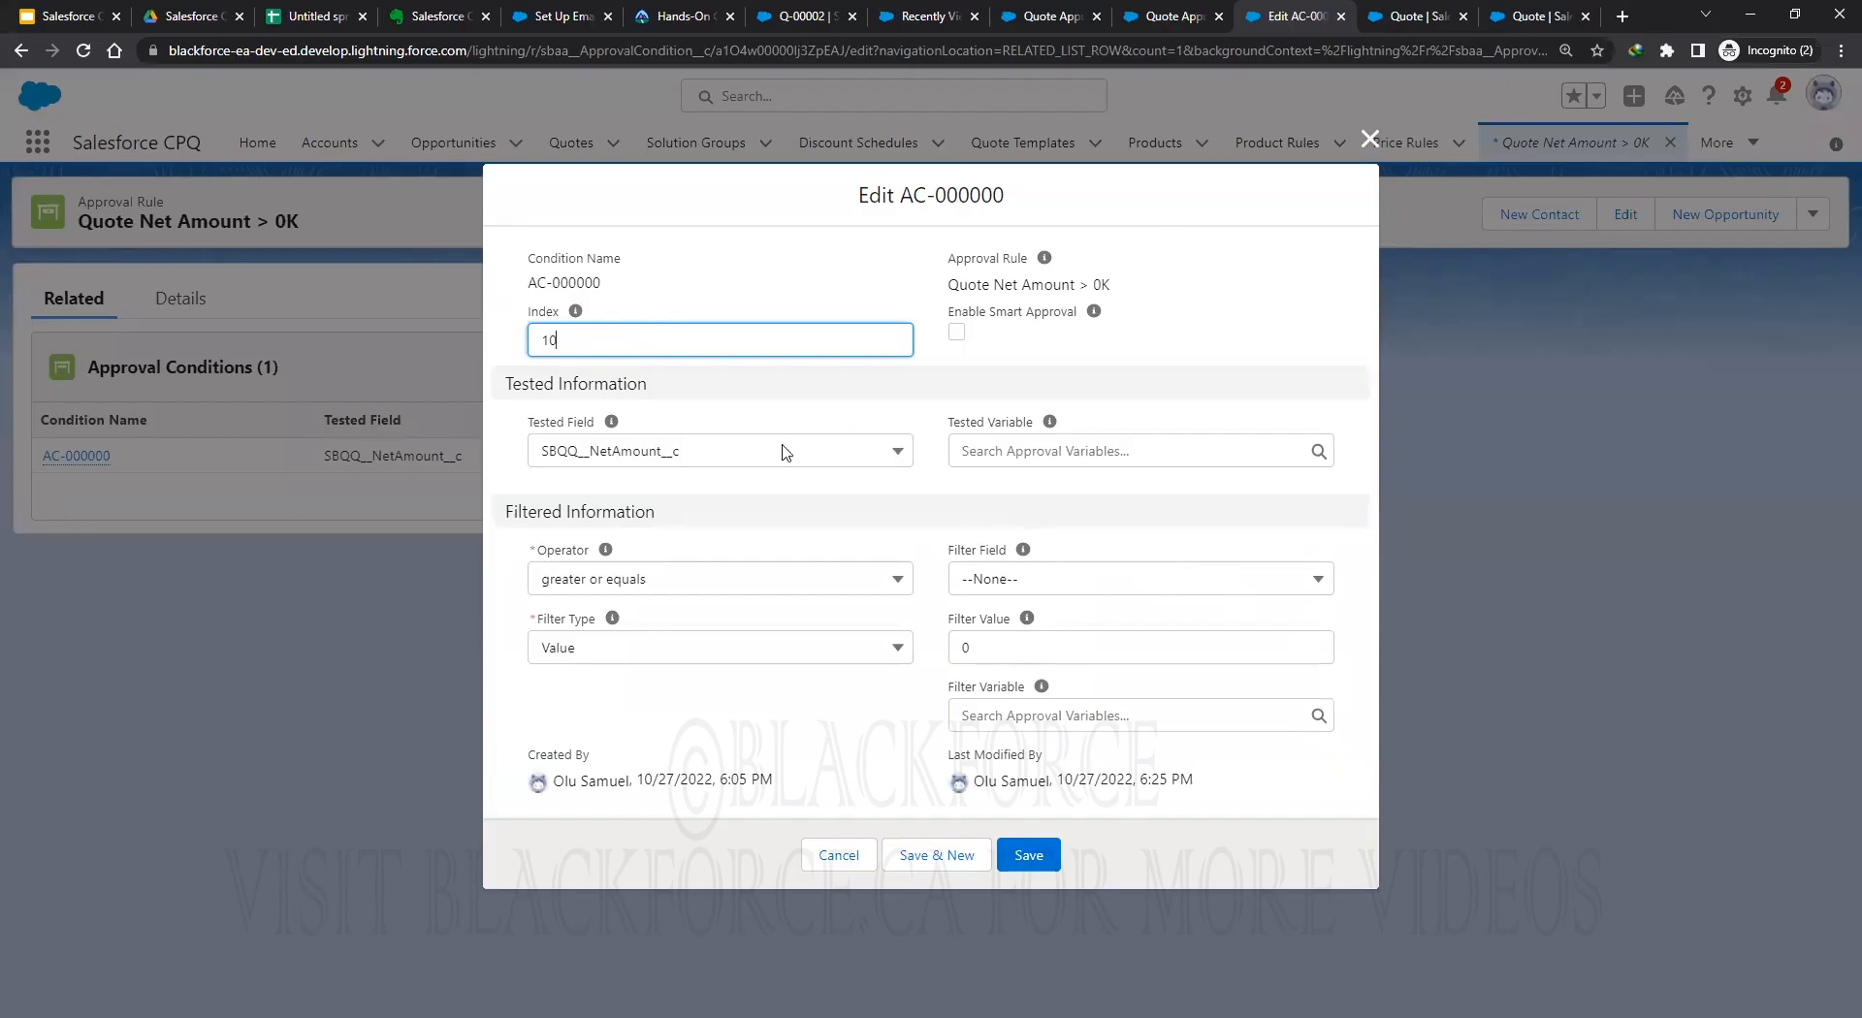
pyautogui.click(985, 652)
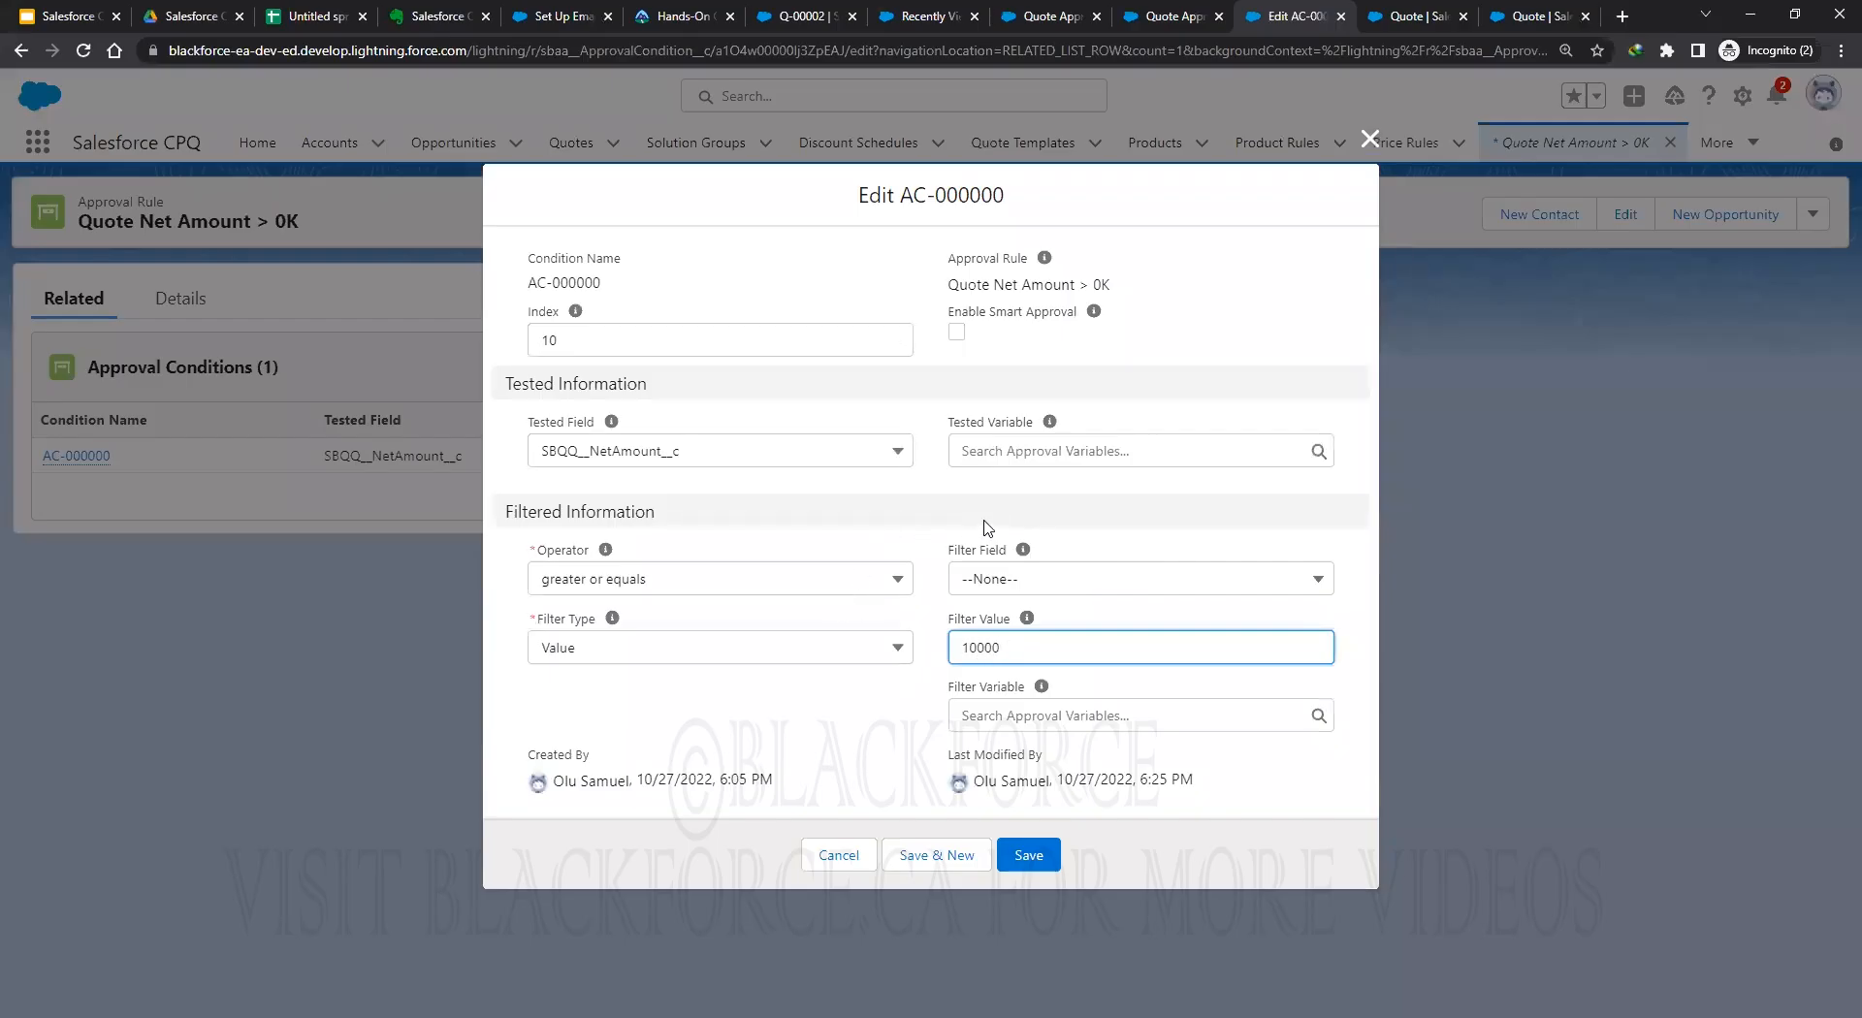
pyautogui.click(1034, 853)
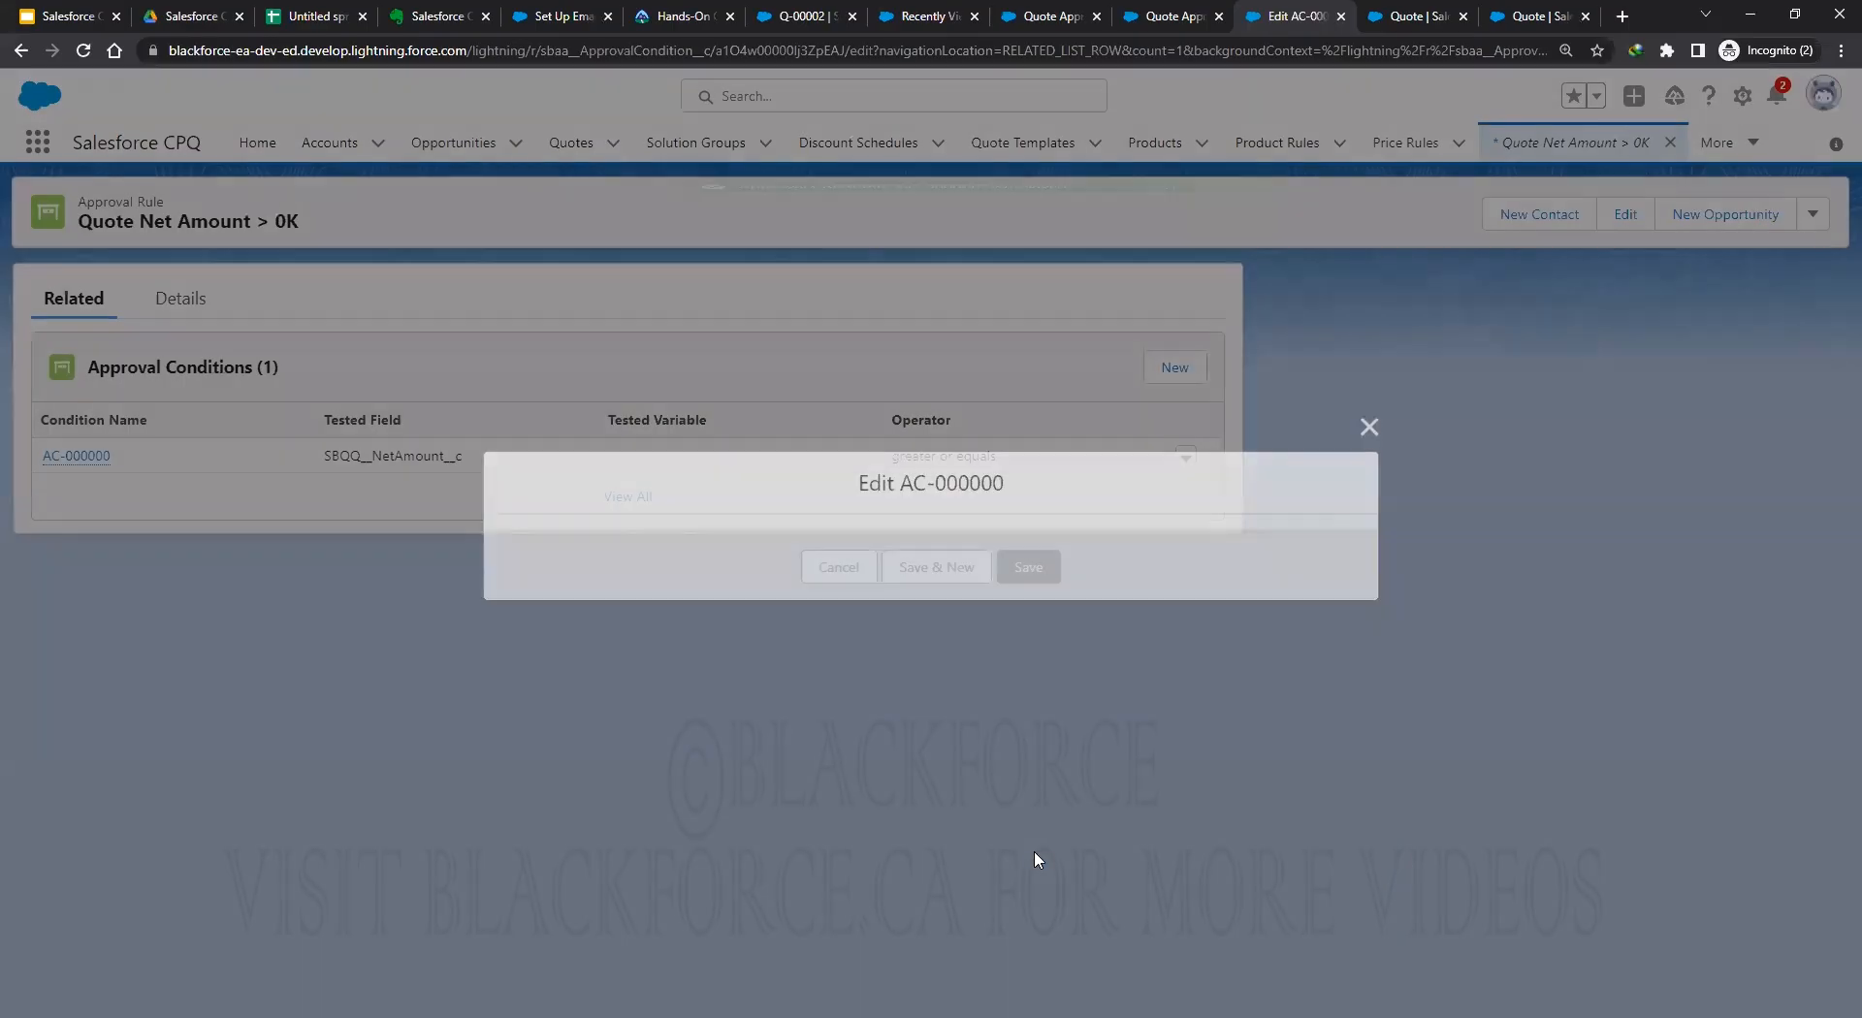
pyautogui.click(803, 16)
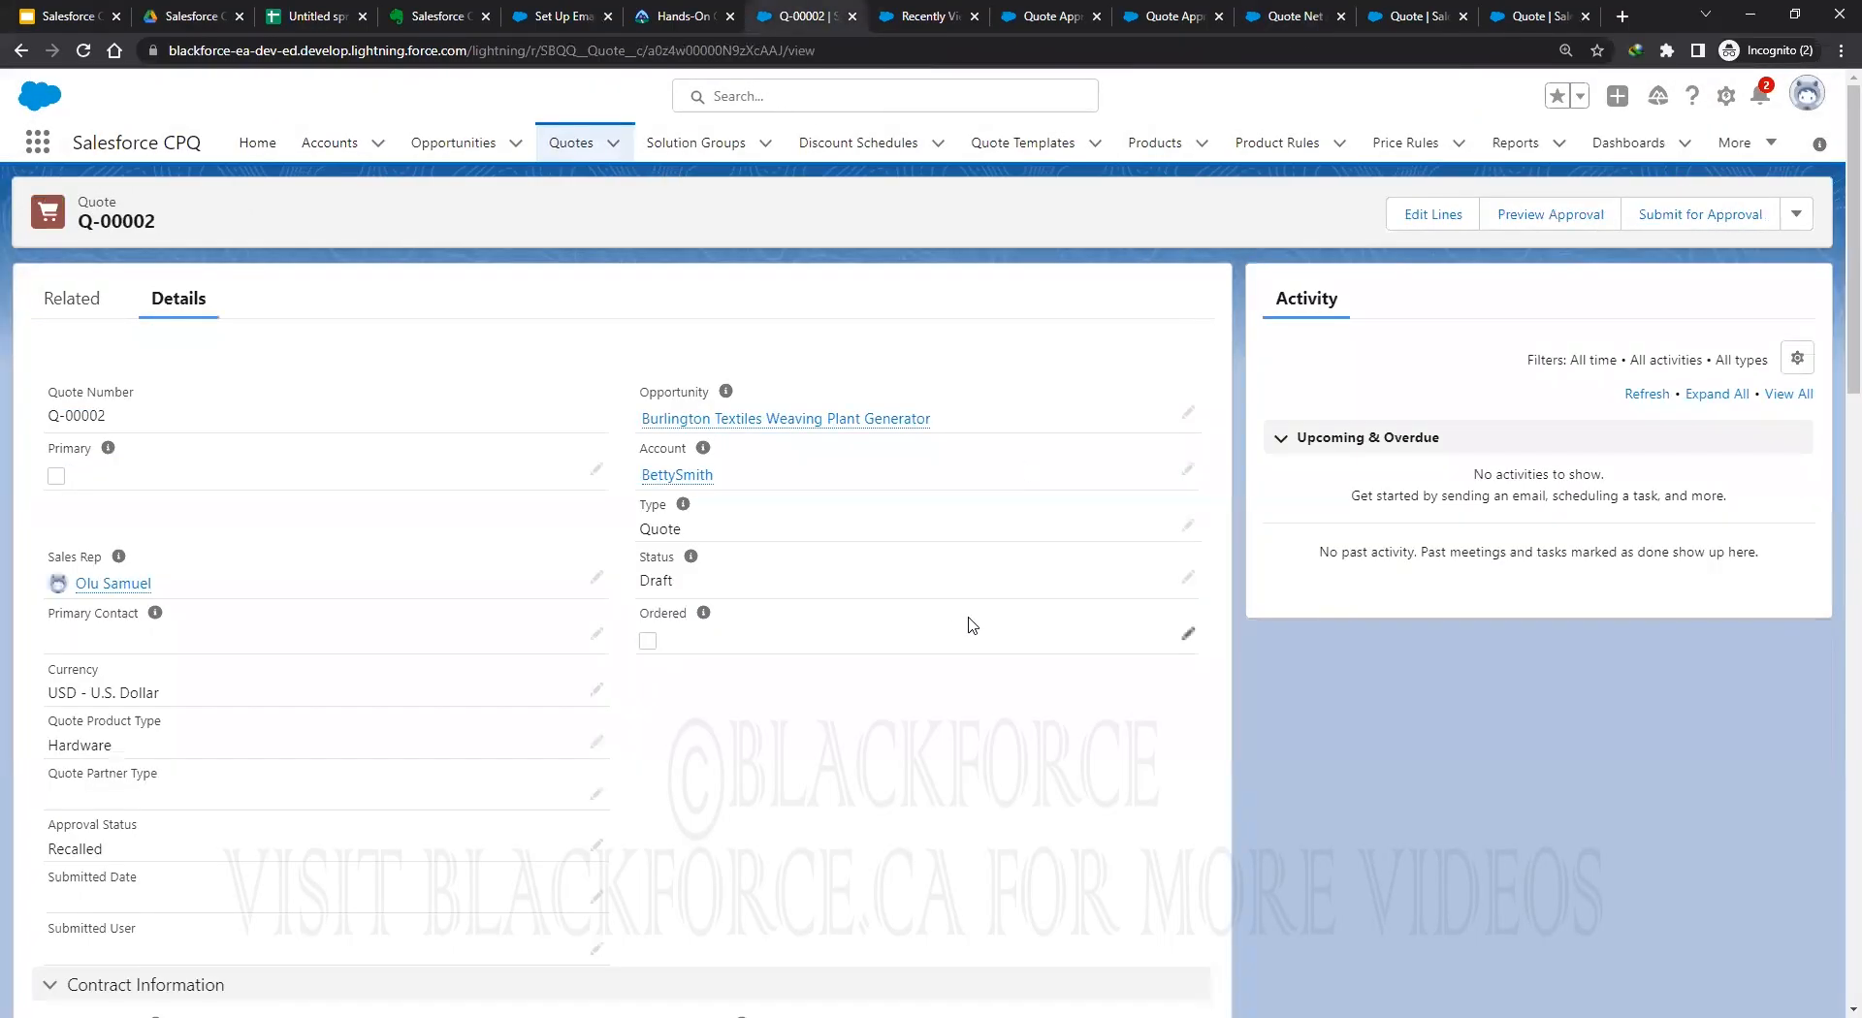
# Return to quote Q-00002 and reload its page.
pyautogui.click(87, 17)
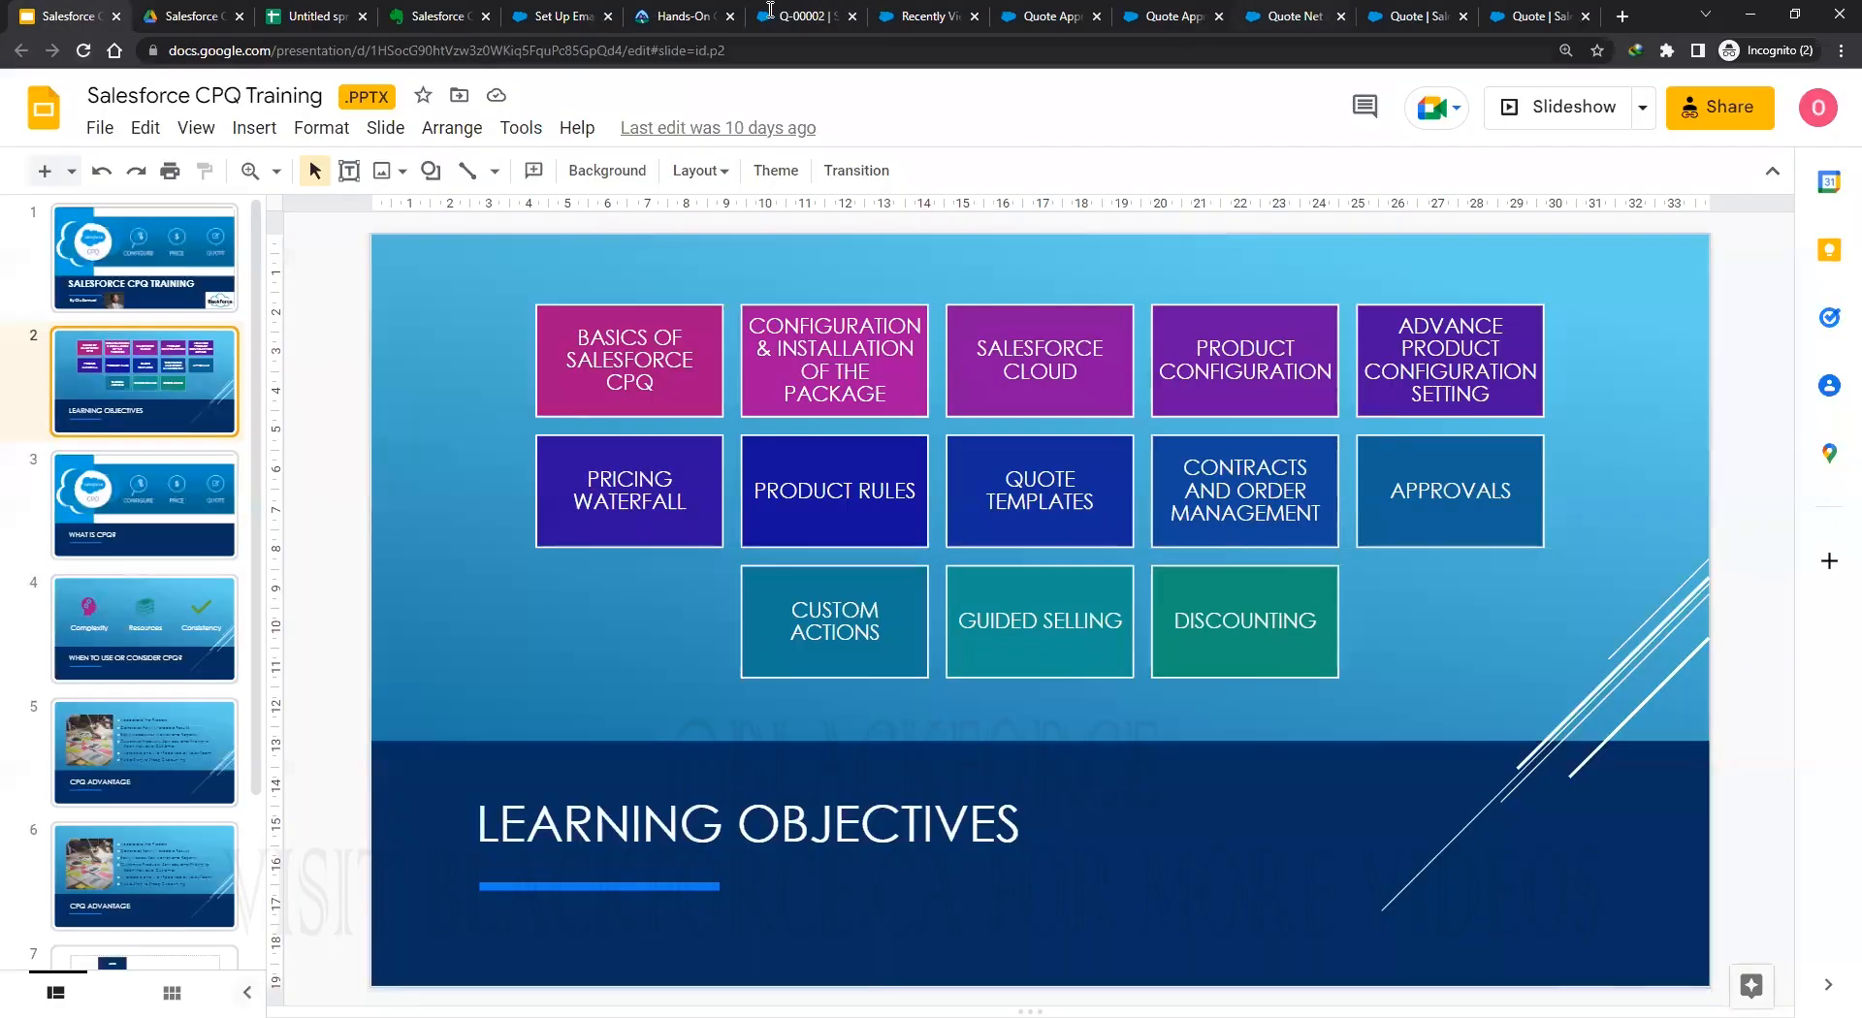
pyautogui.click(1154, 16)
pyautogui.click(803, 15)
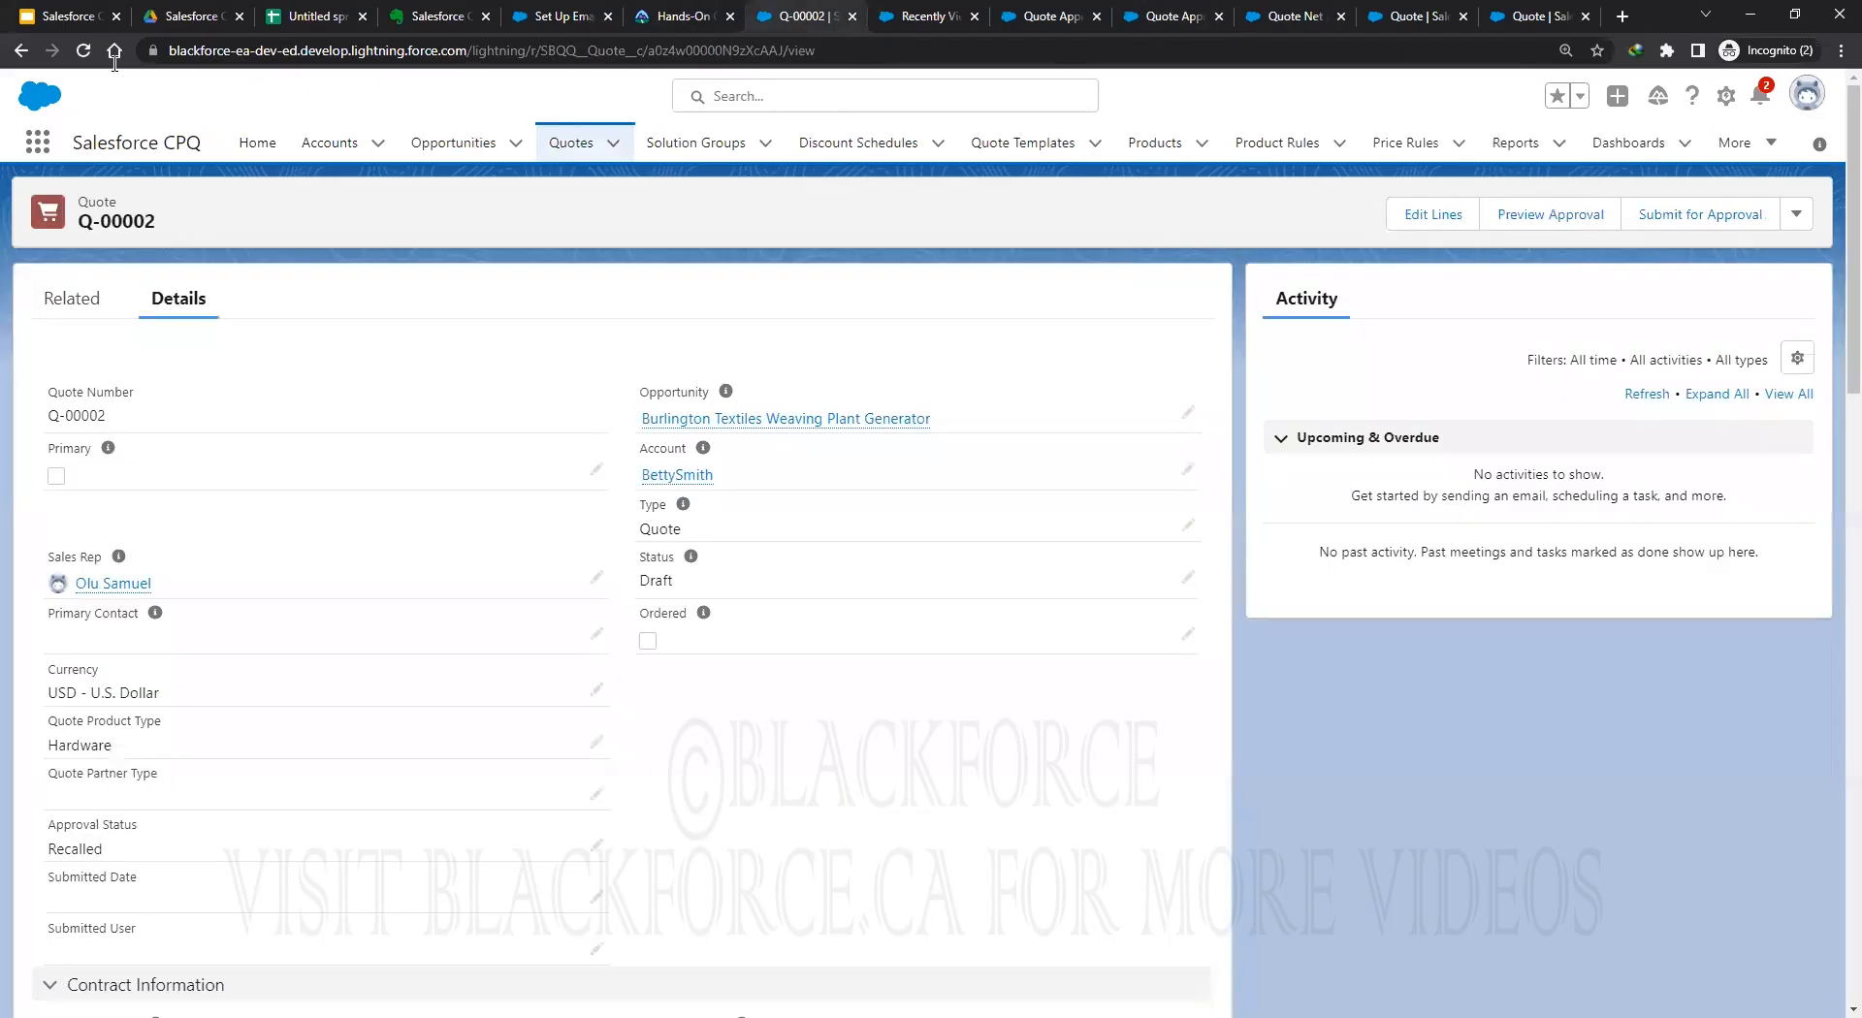
pyautogui.click(85, 51)
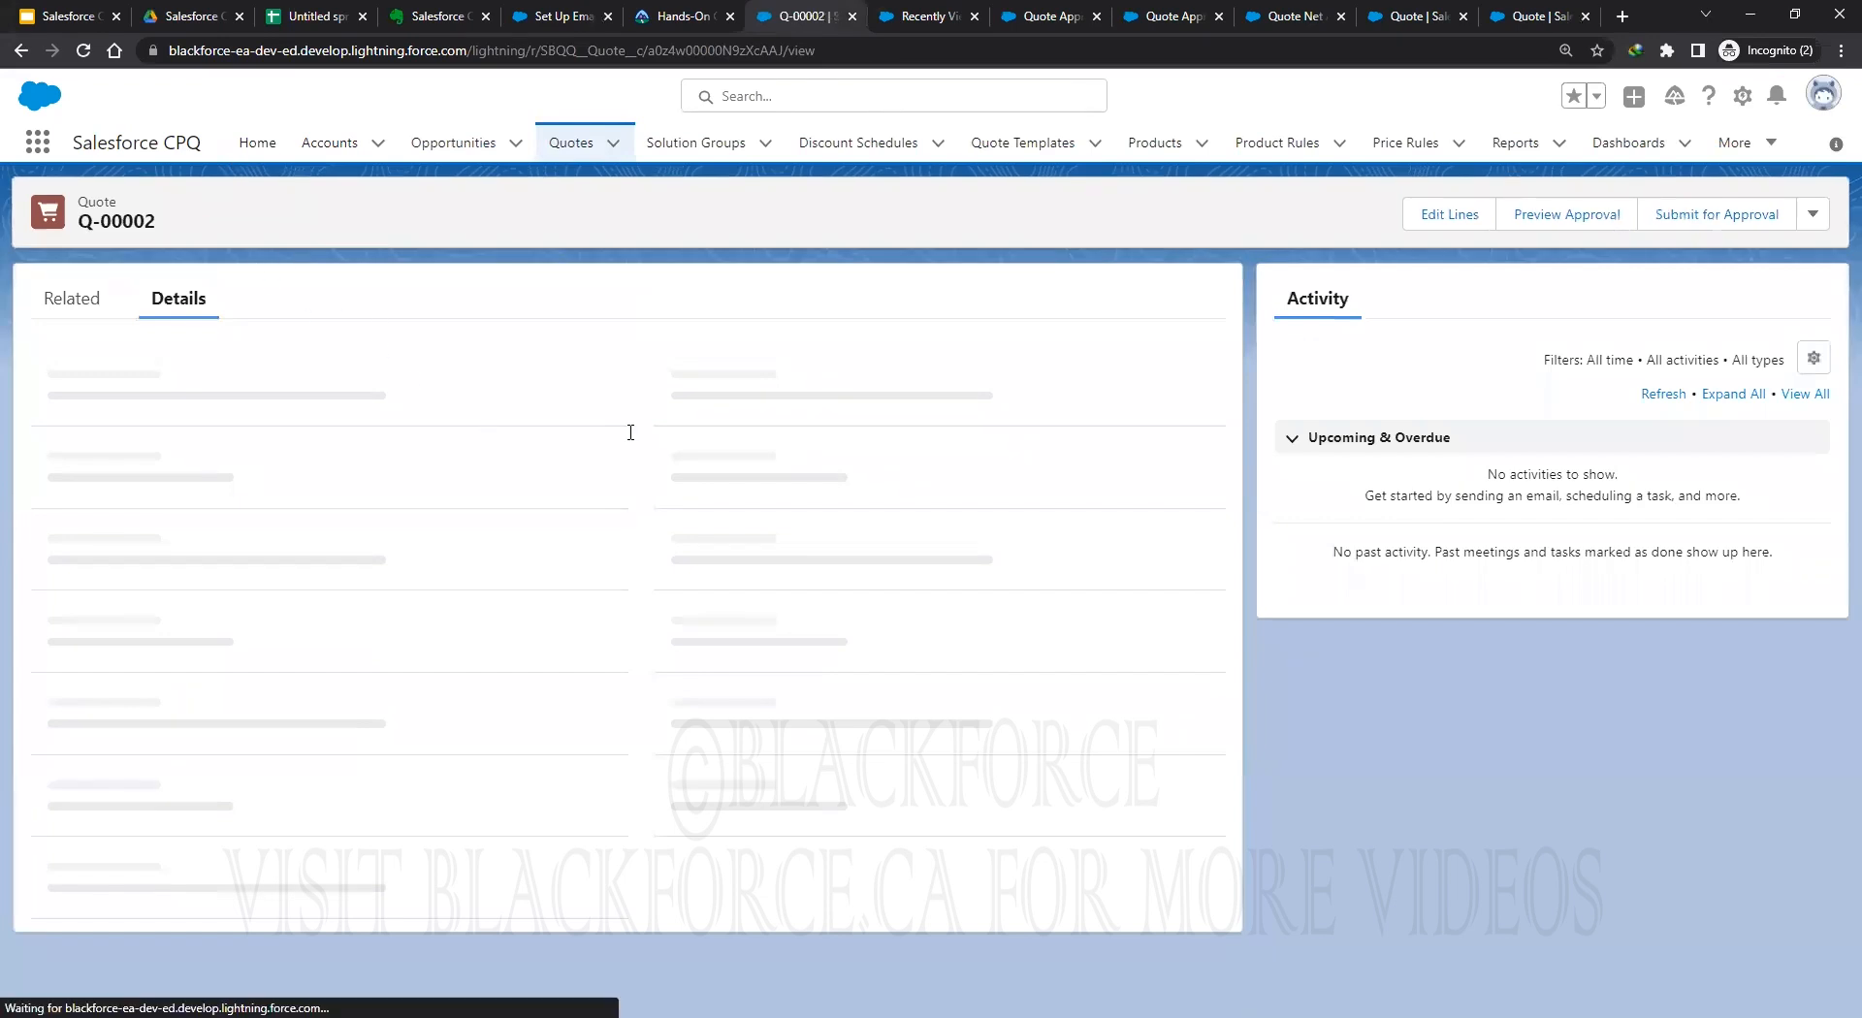
# Remove the GenWatt Propane 1500kW line, clear the diesel line's 80% discount, recalculate and save.
pyautogui.click(1419, 227)
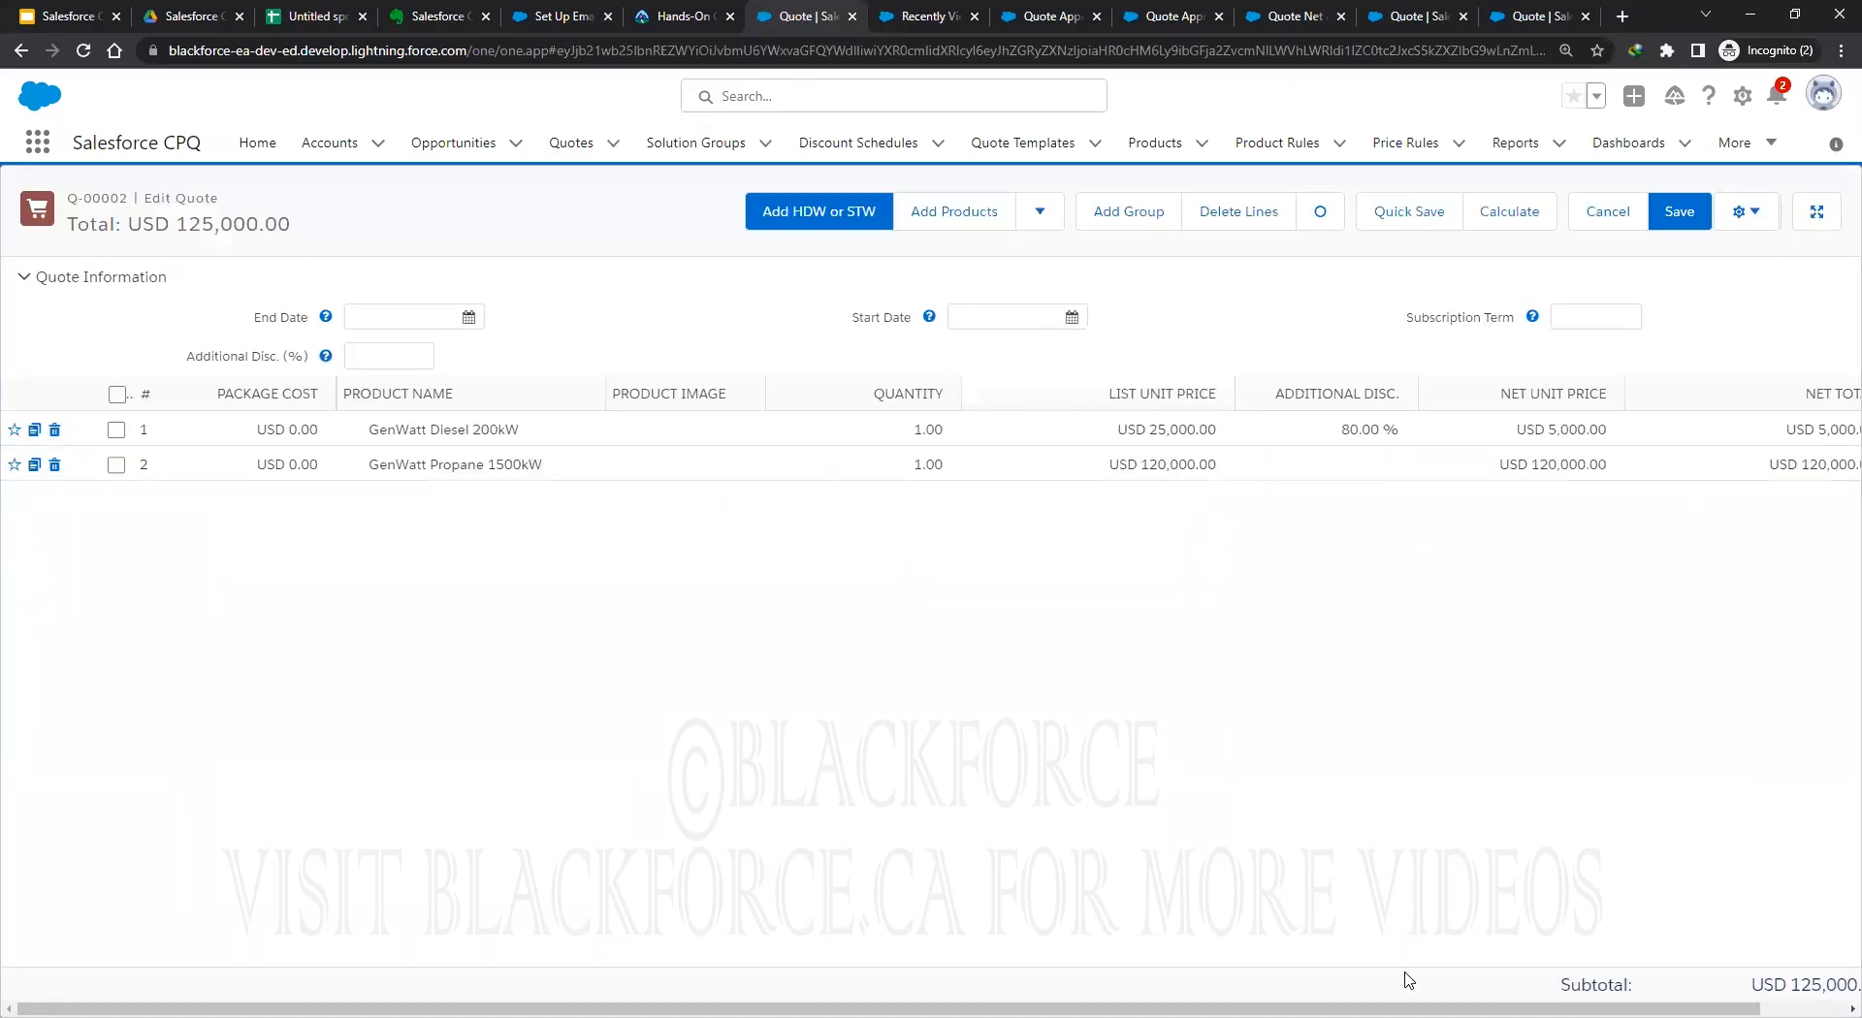
pyautogui.hscroll(1, 931, 643)
pyautogui.hscroll(-1, 1105, 979)
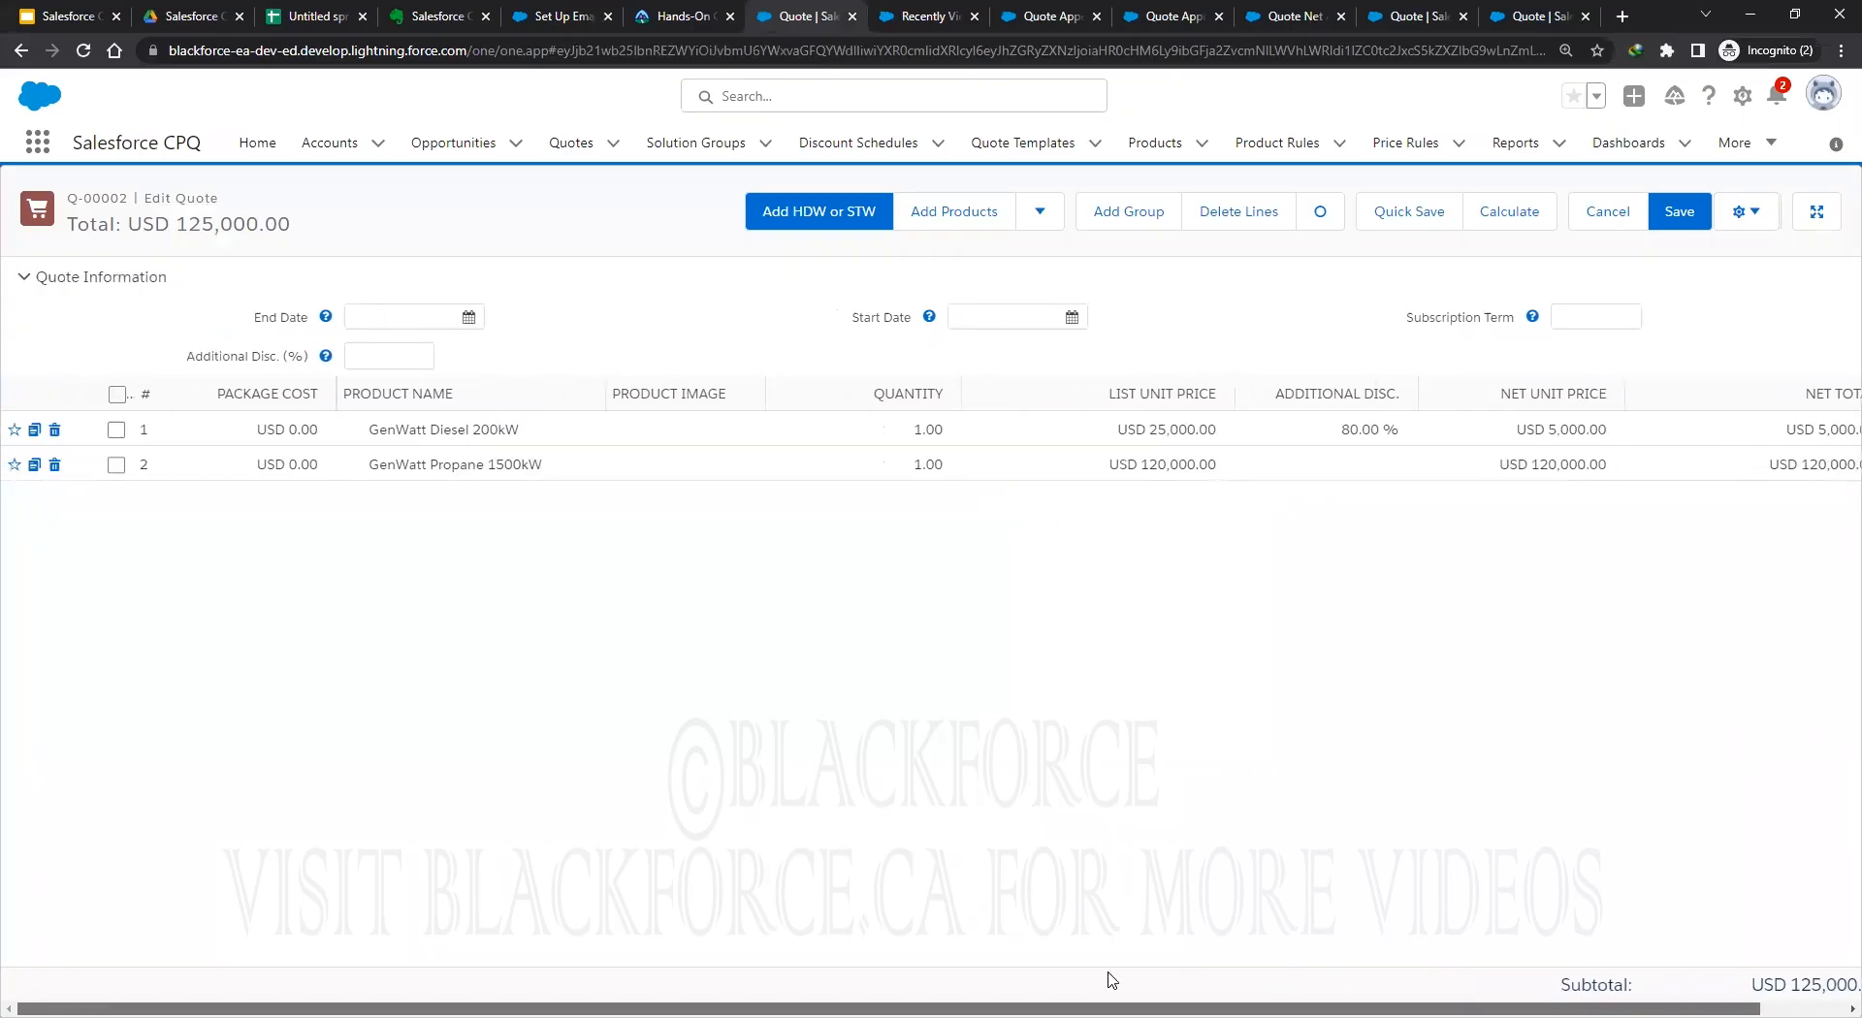
pyautogui.click(54, 465)
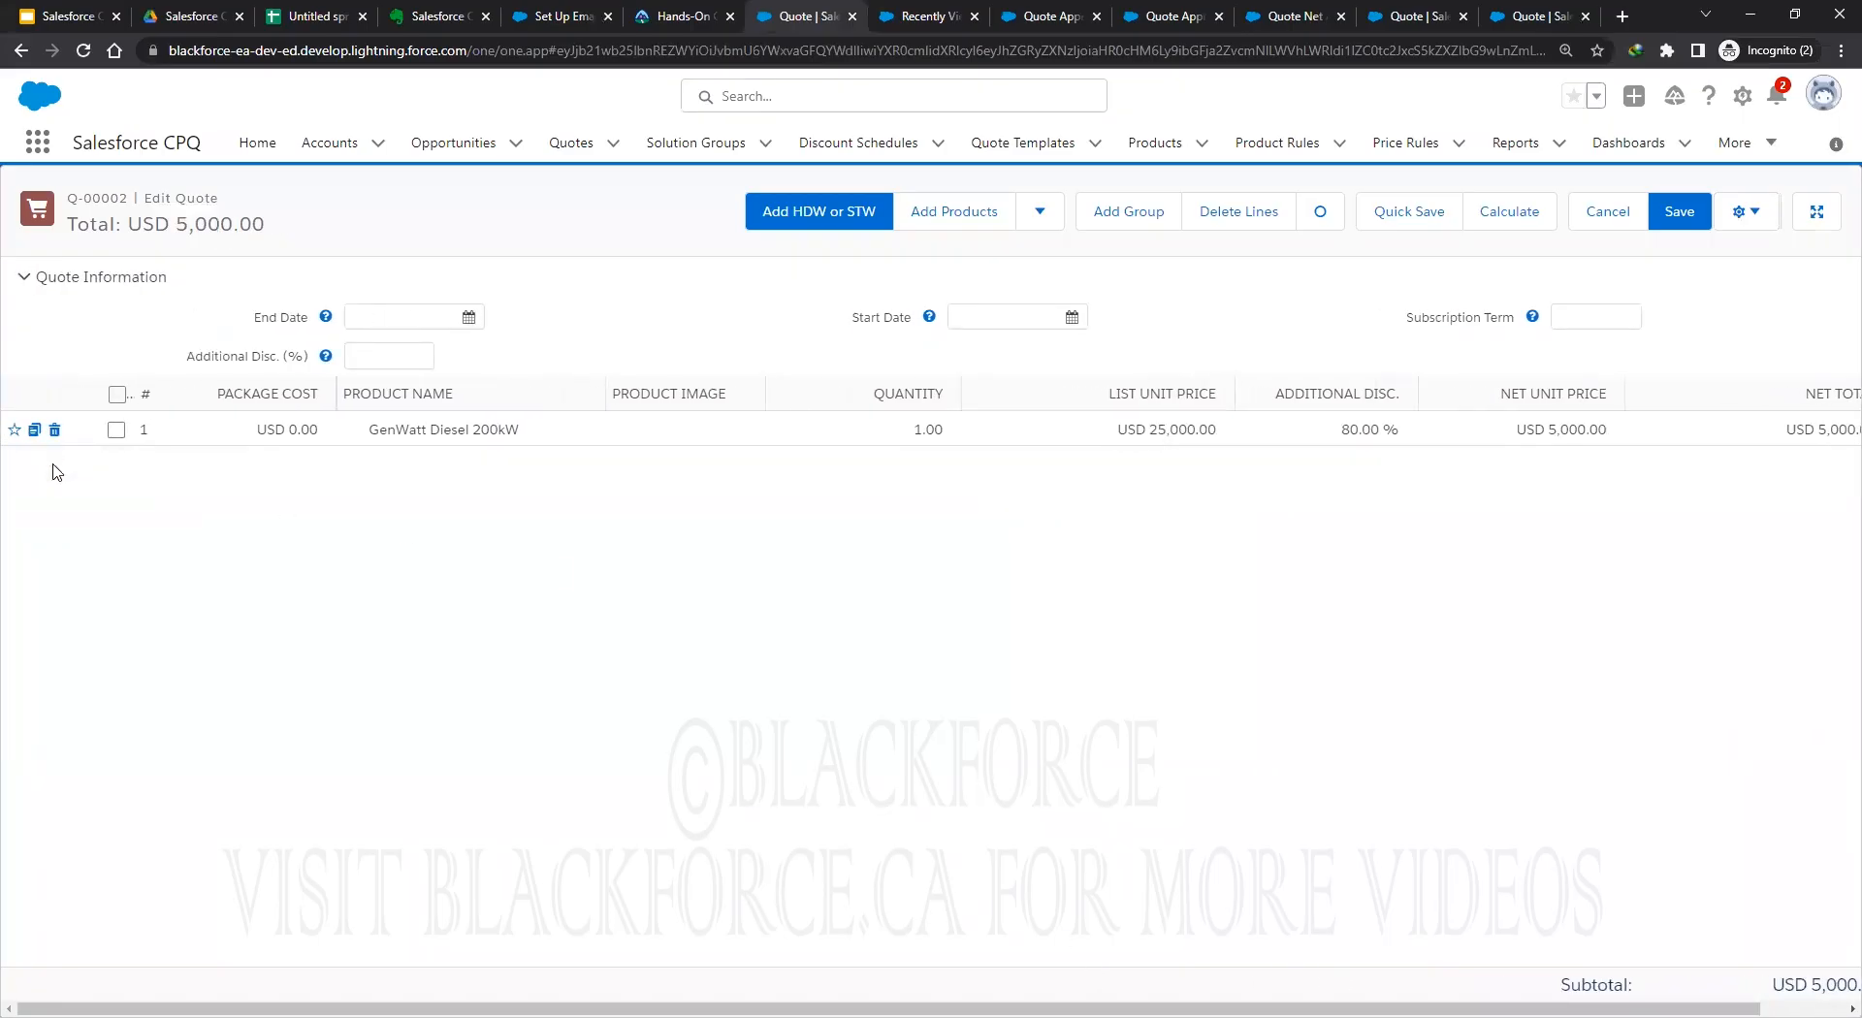
pyautogui.click(1342, 432)
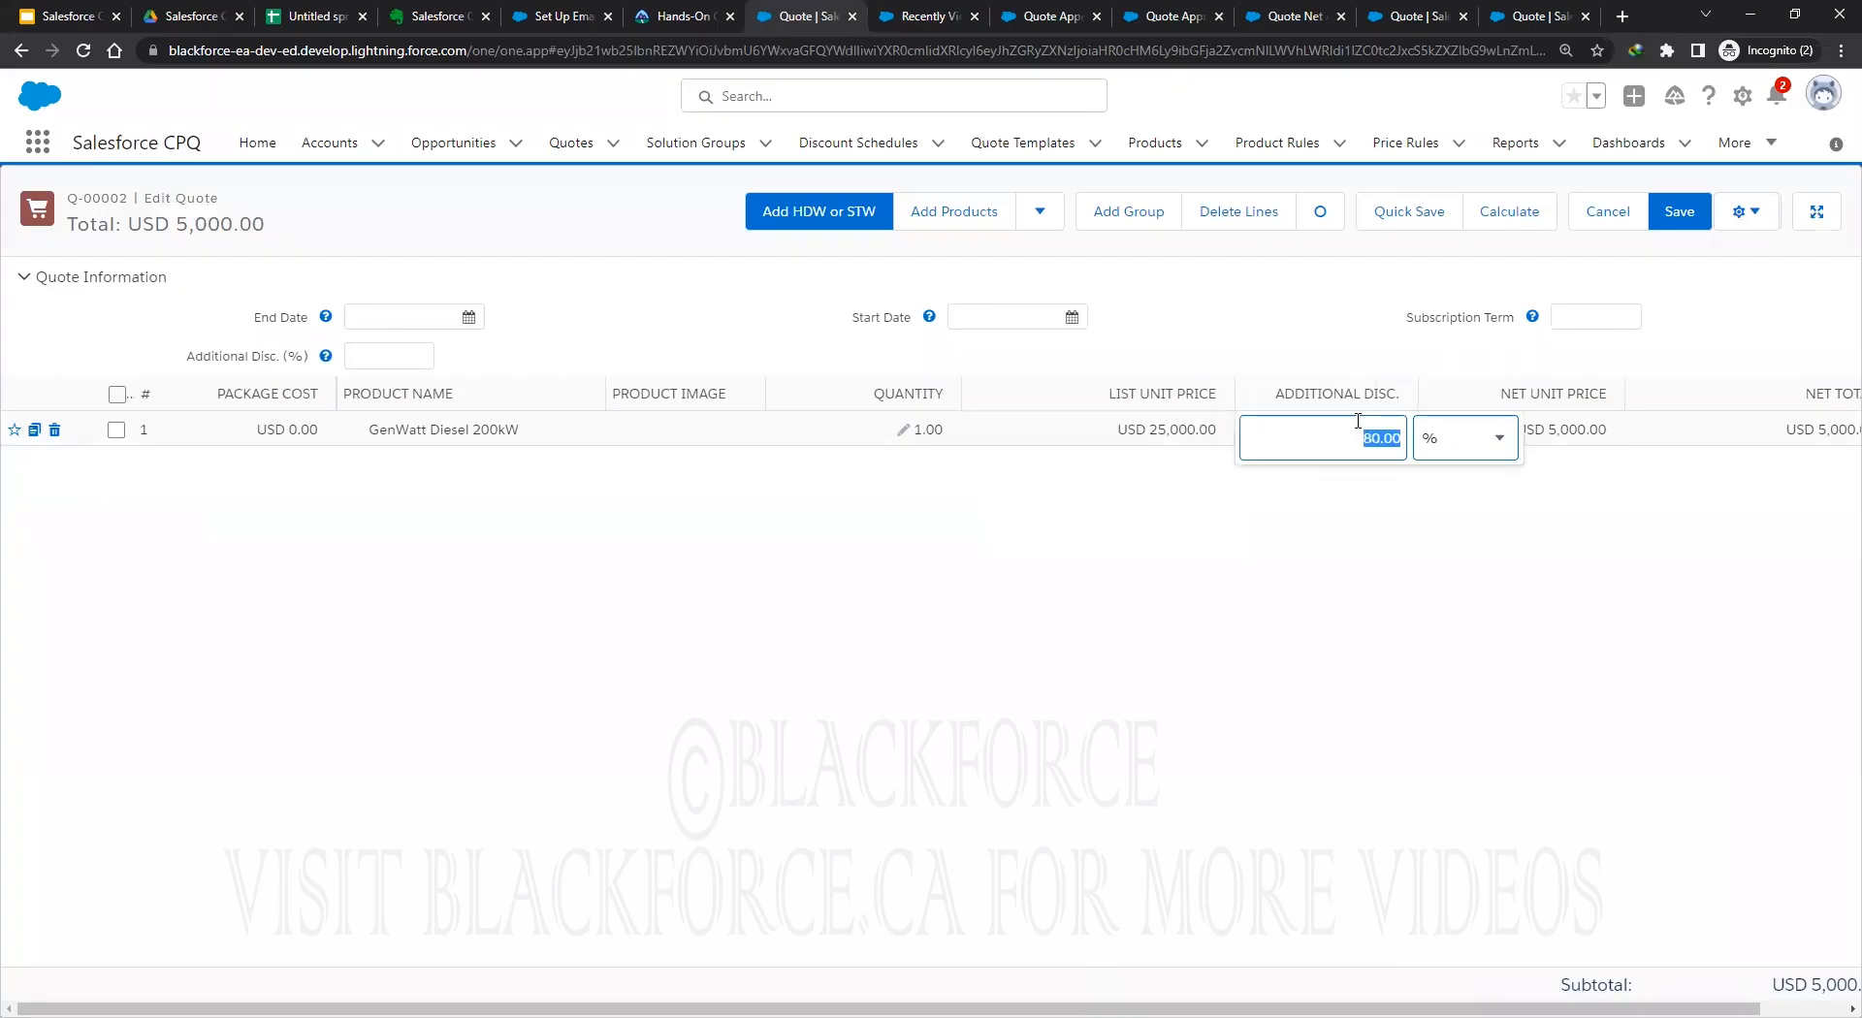
pyautogui.press('BackSpace')
pyautogui.click(1539, 517)
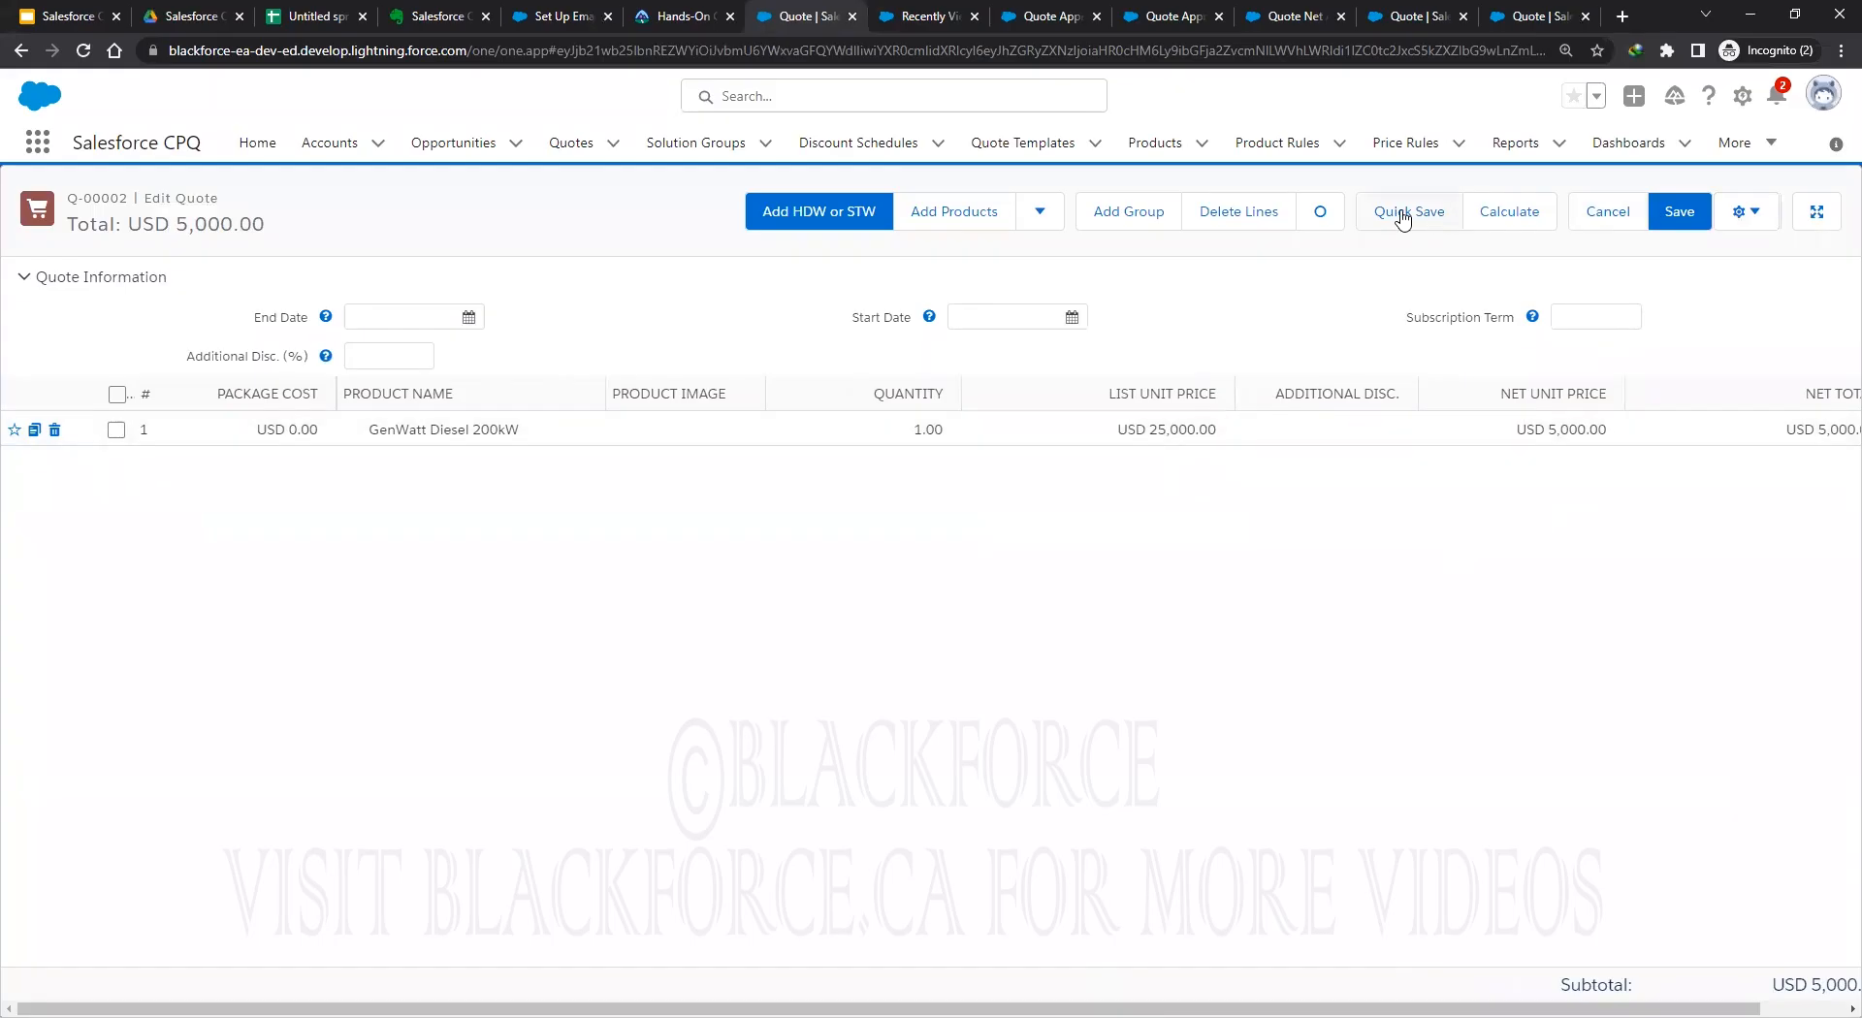
pyautogui.click(1506, 217)
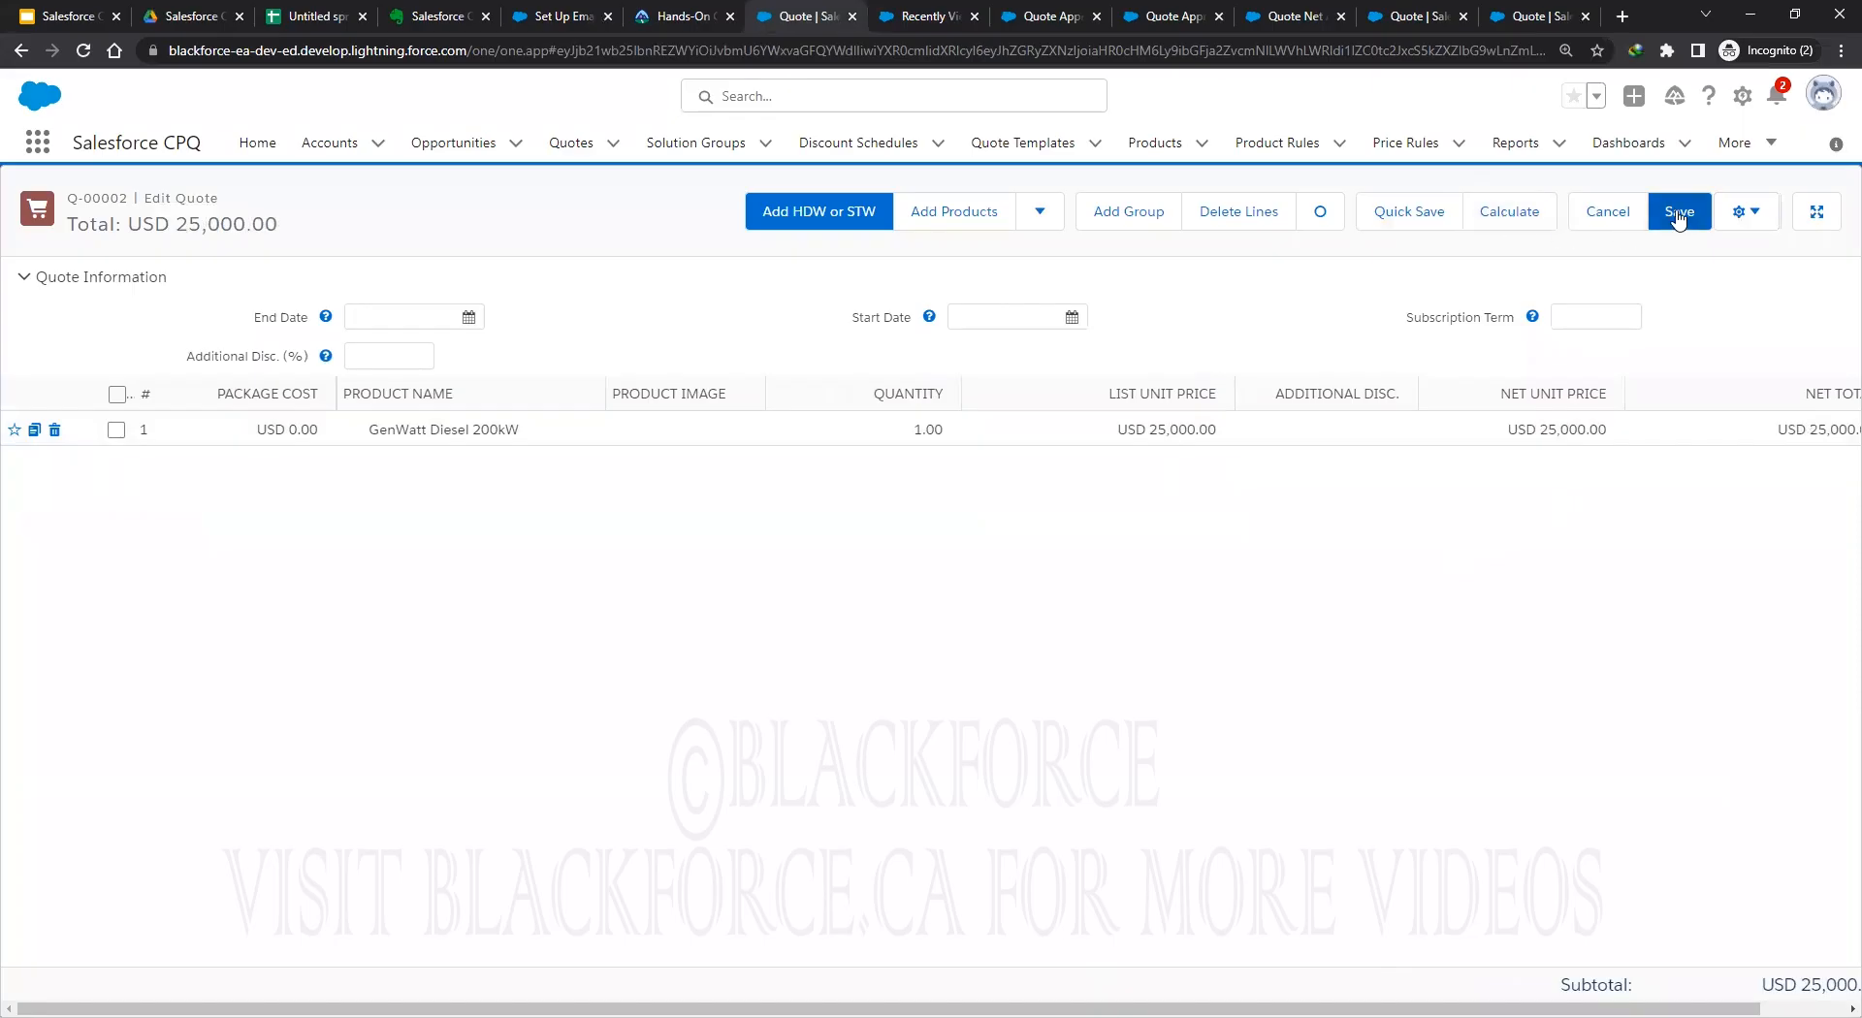
pyautogui.click(1670, 220)
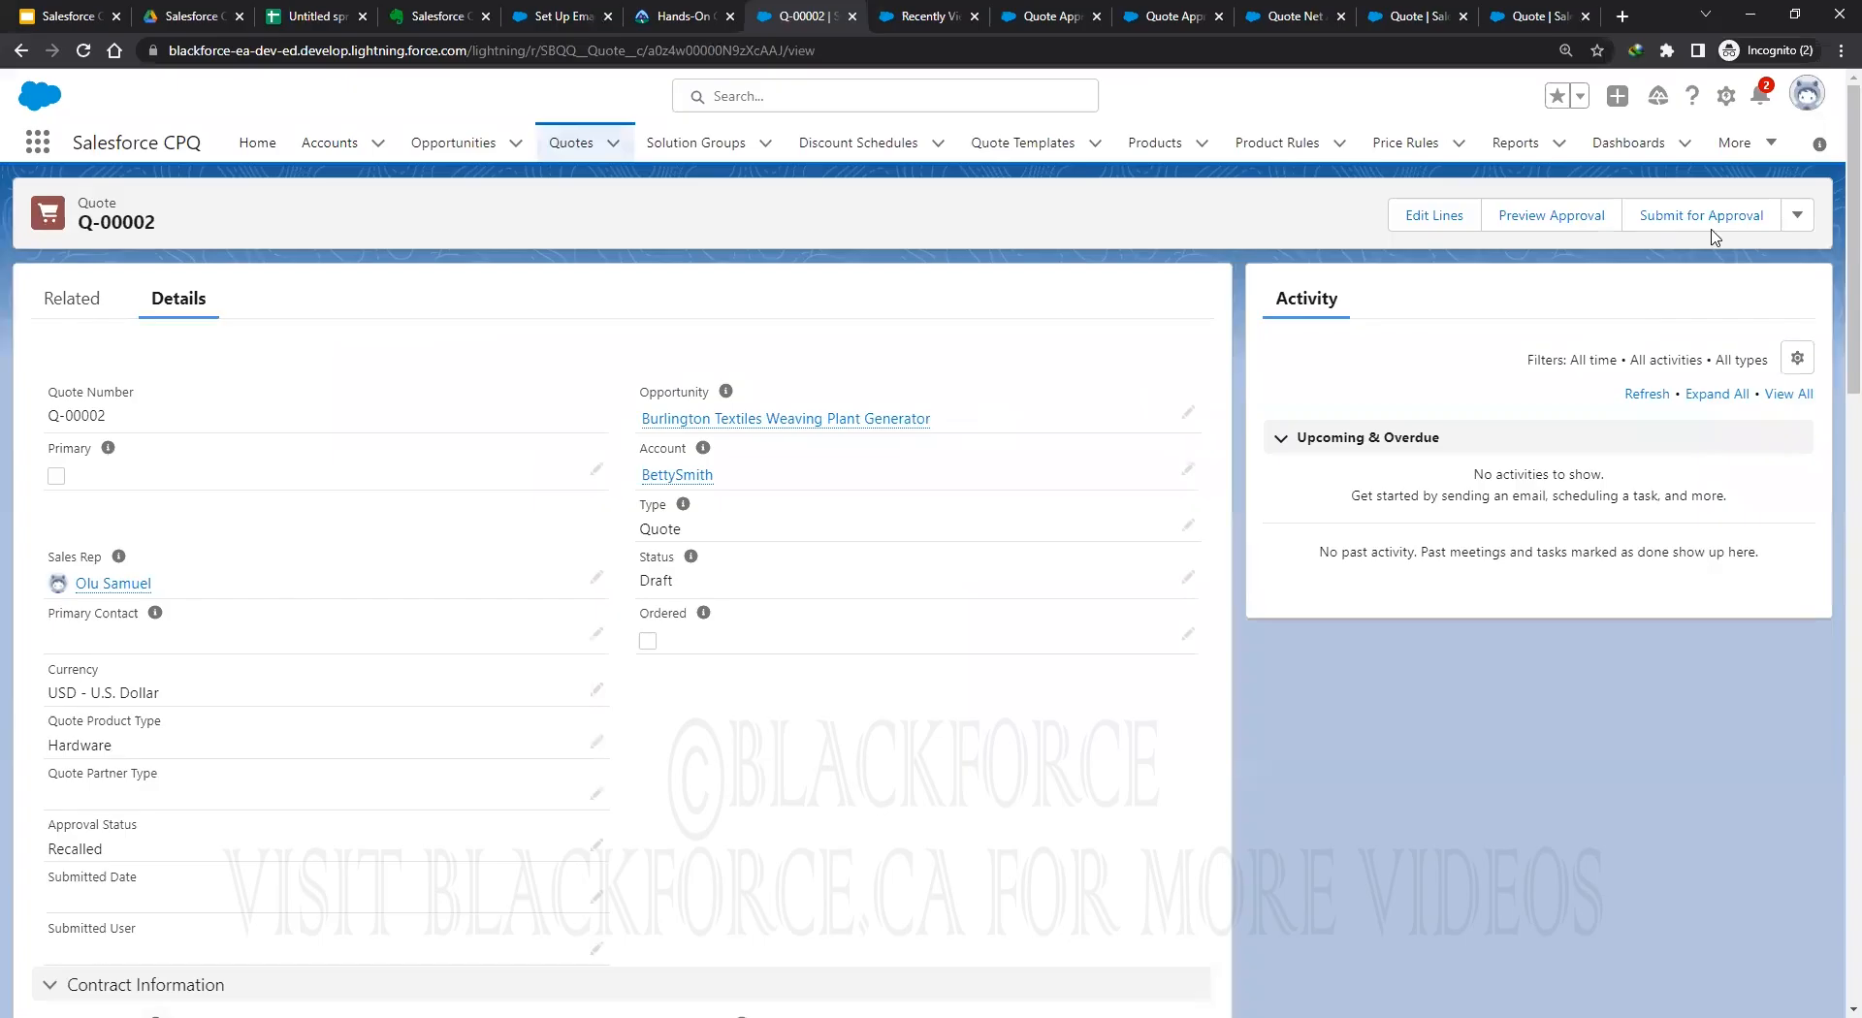
# Submit Q-00002 for approval, dismiss the no-process message, and reload the quote.
pyautogui.click(1695, 223)
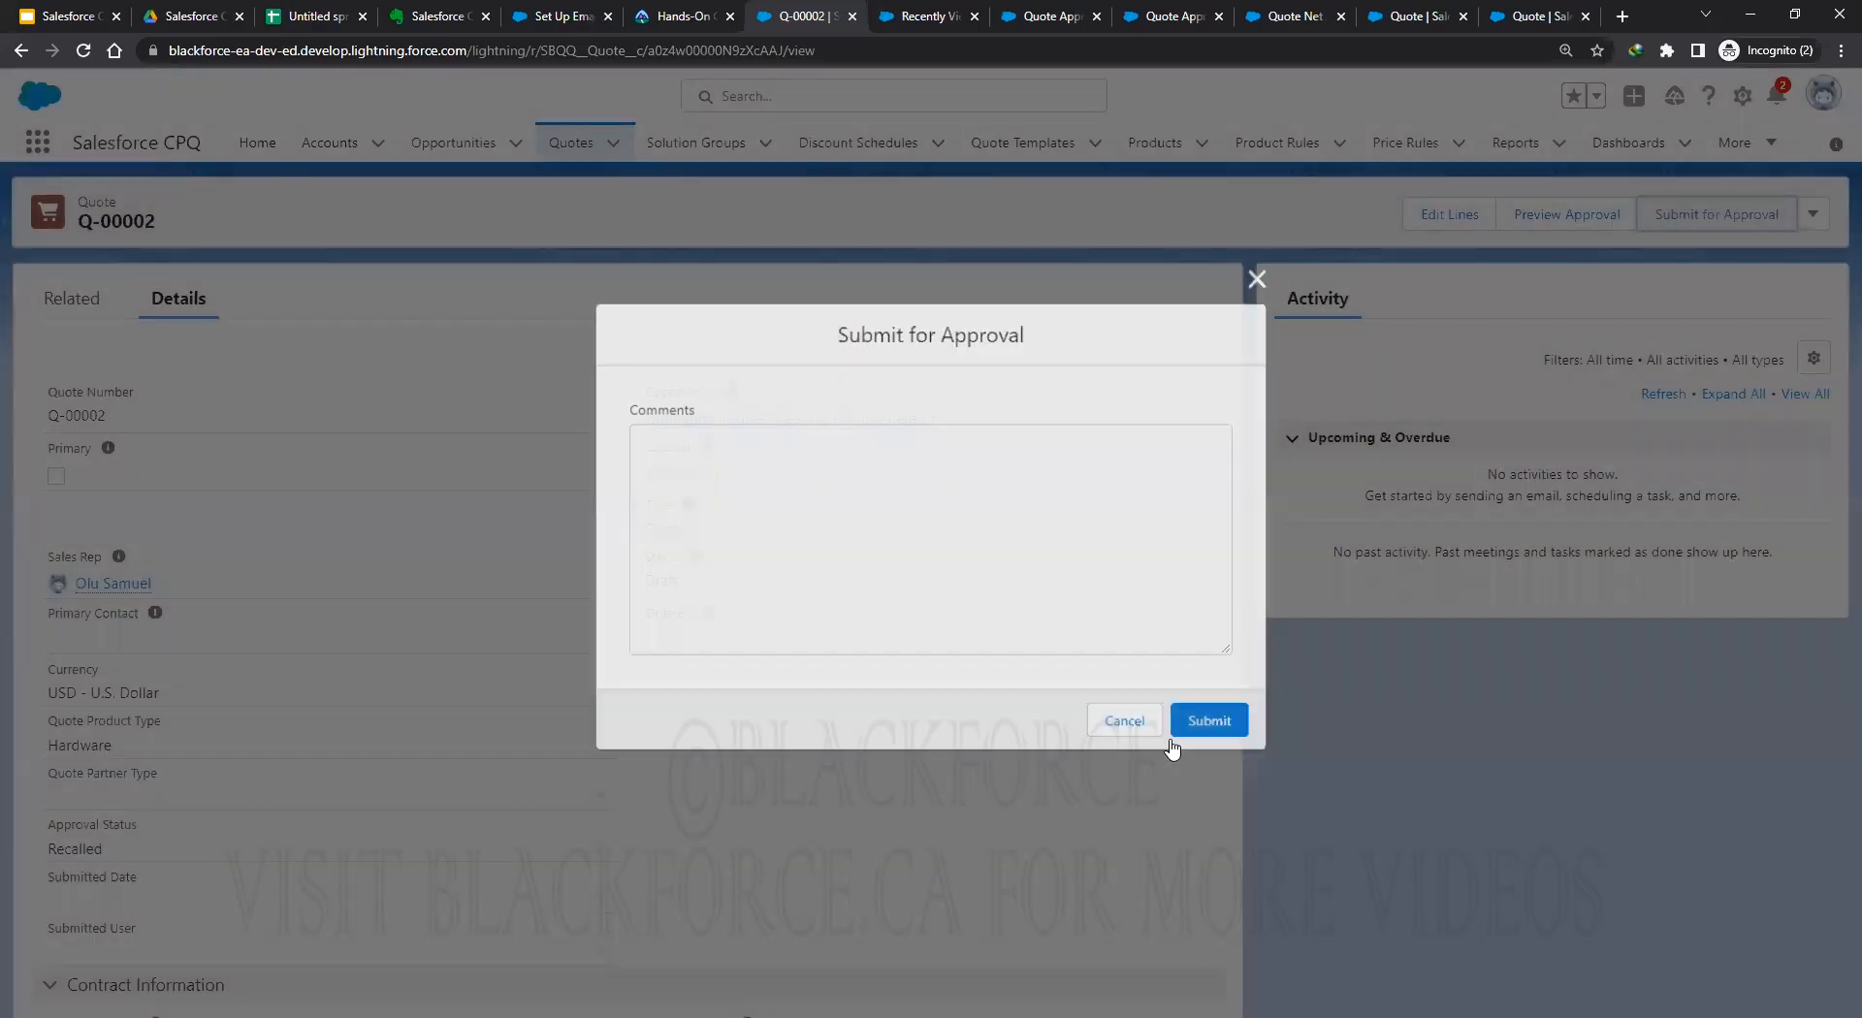
pyautogui.click(1175, 735)
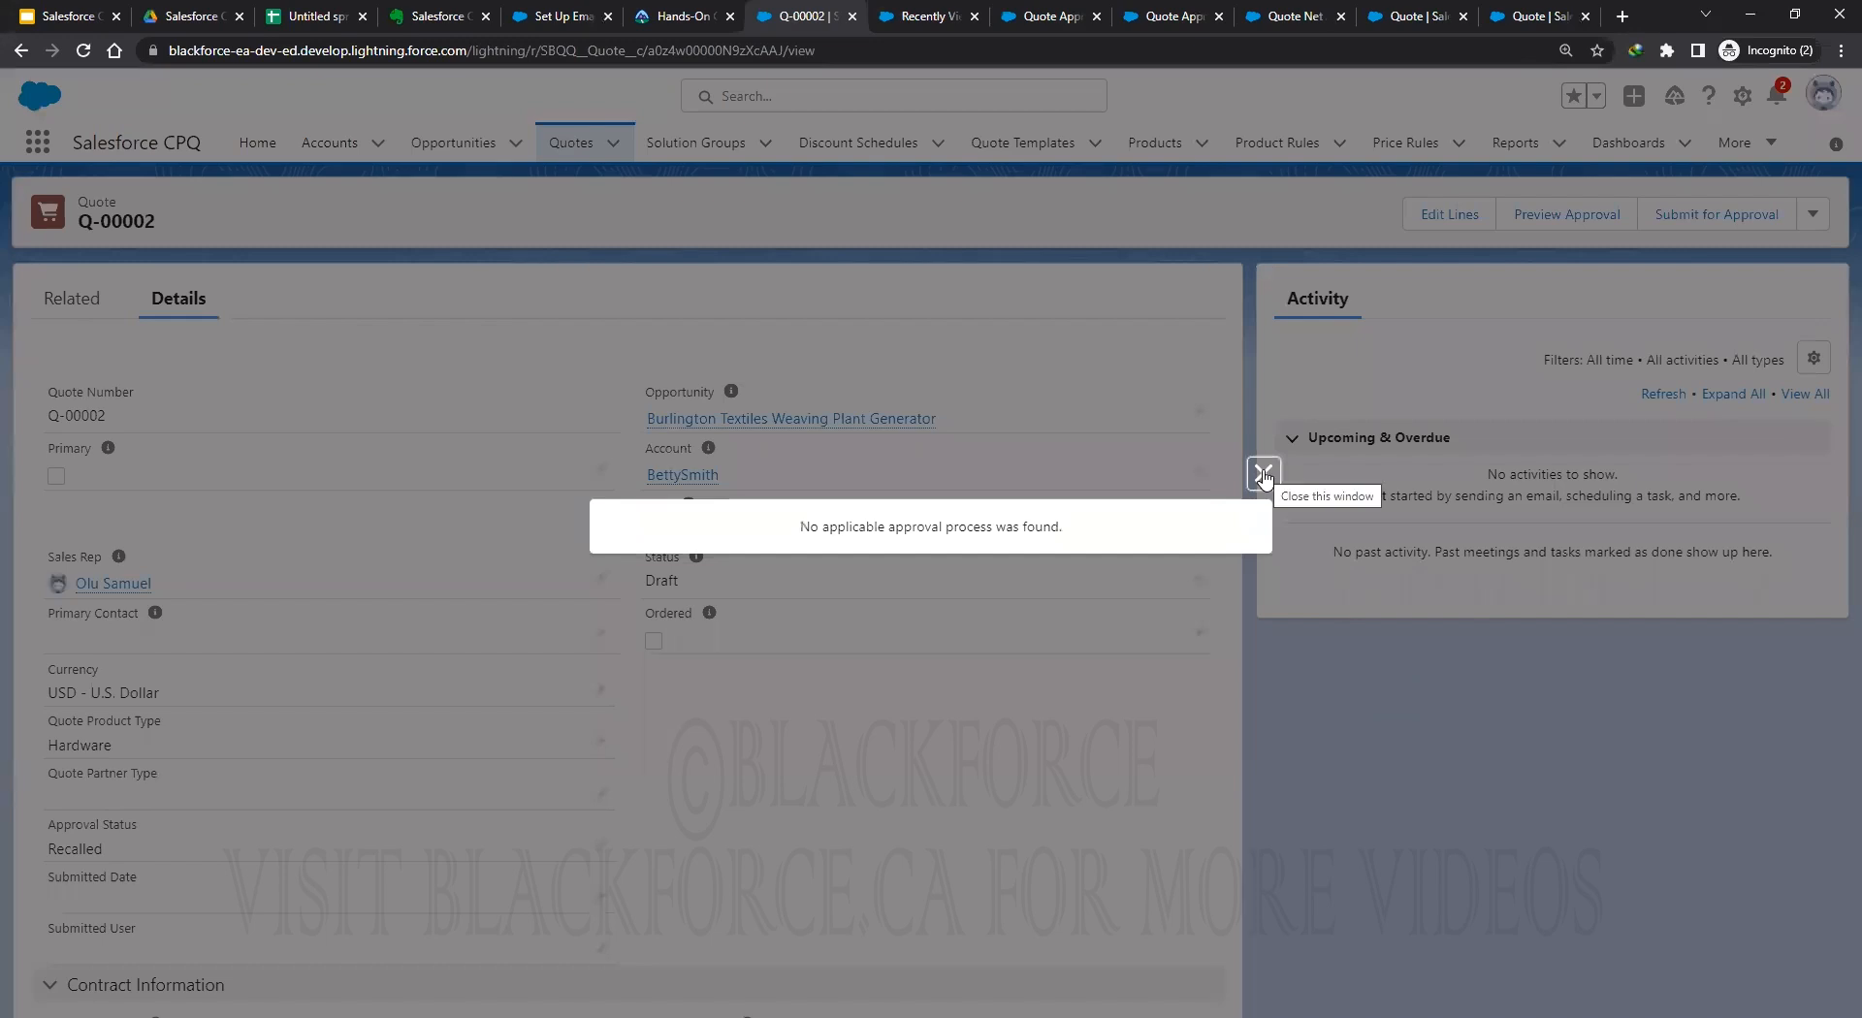
pyautogui.click(1261, 476)
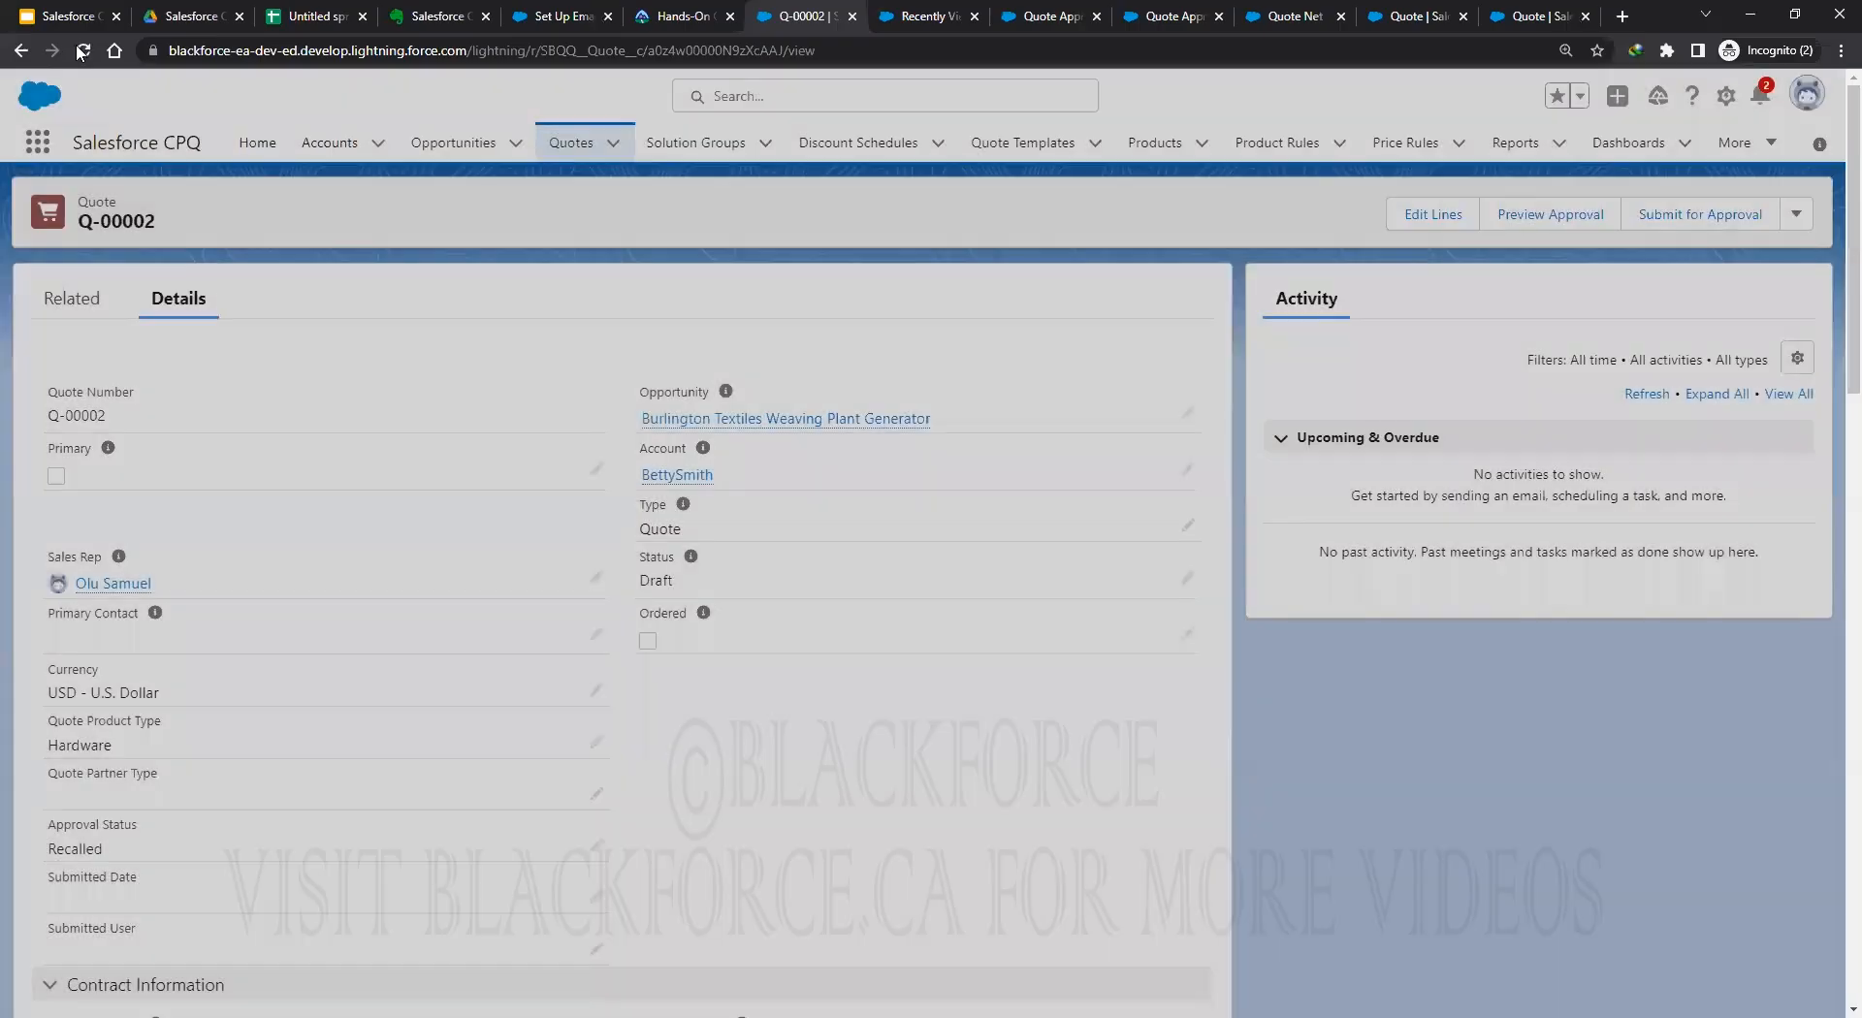
pyautogui.press('F5')
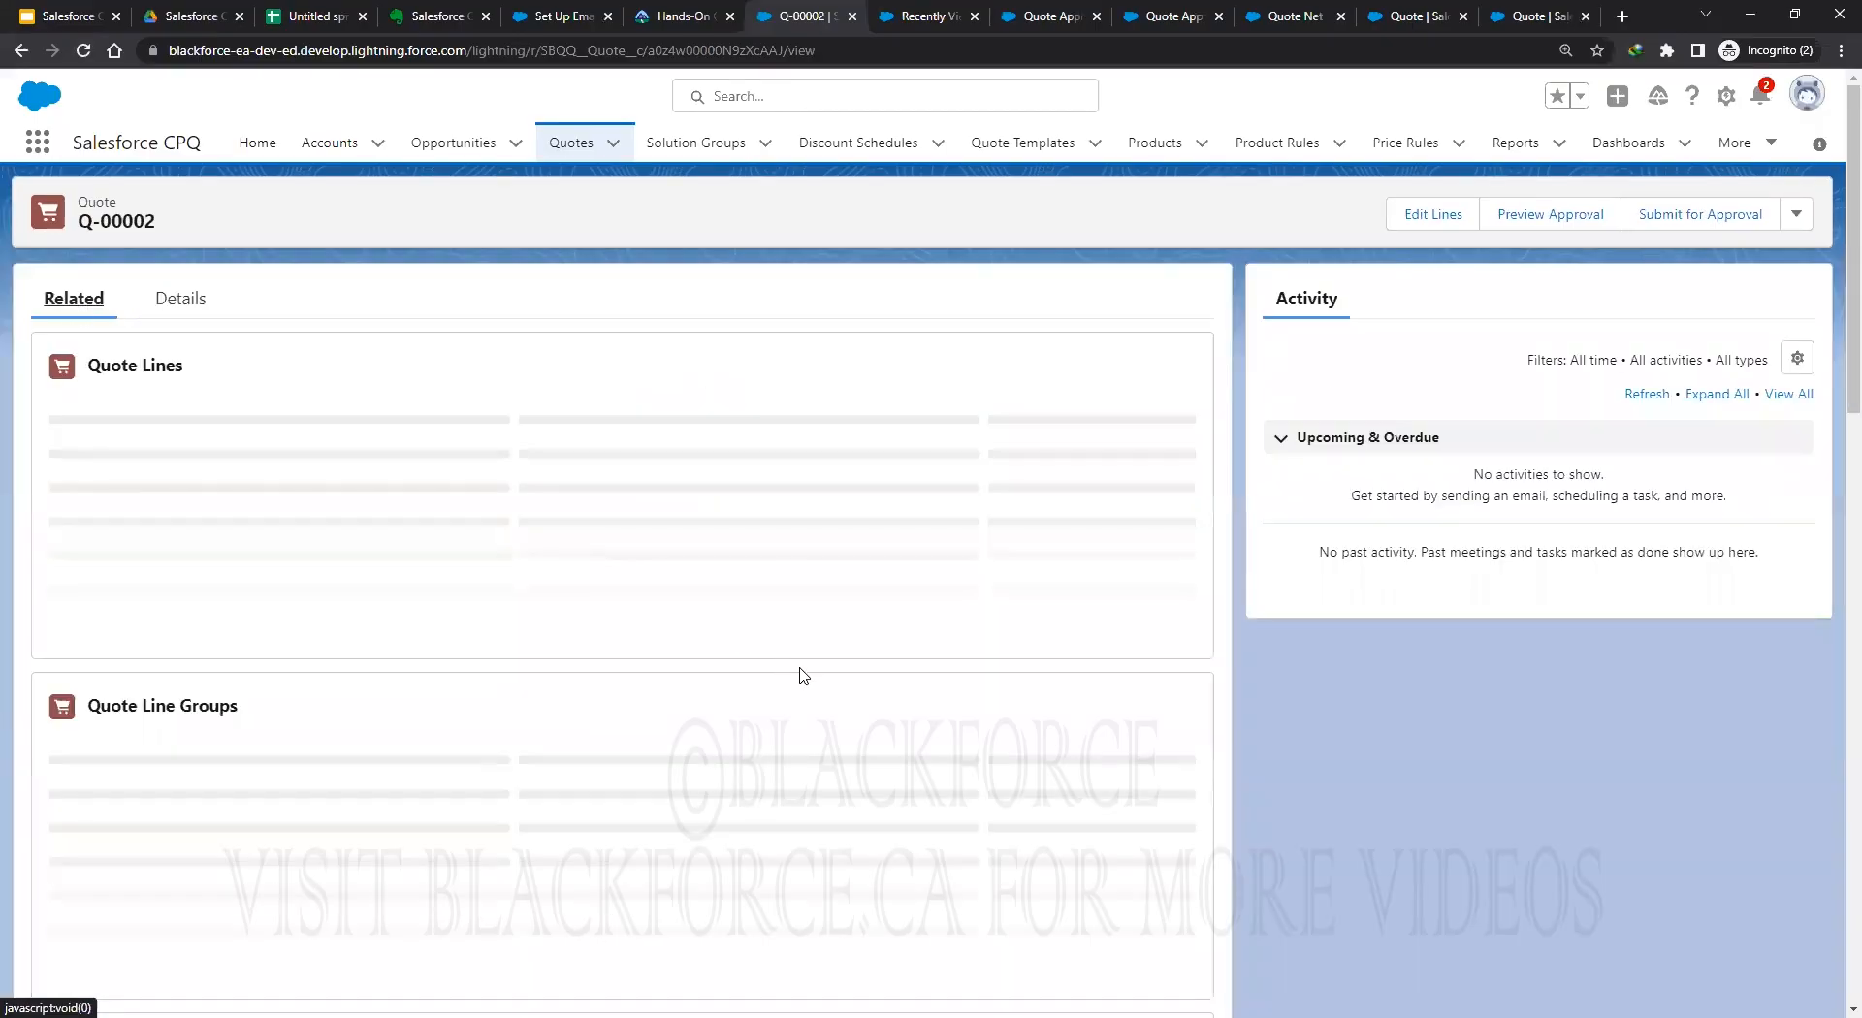
pyautogui.scroll(-4, 804, 672)
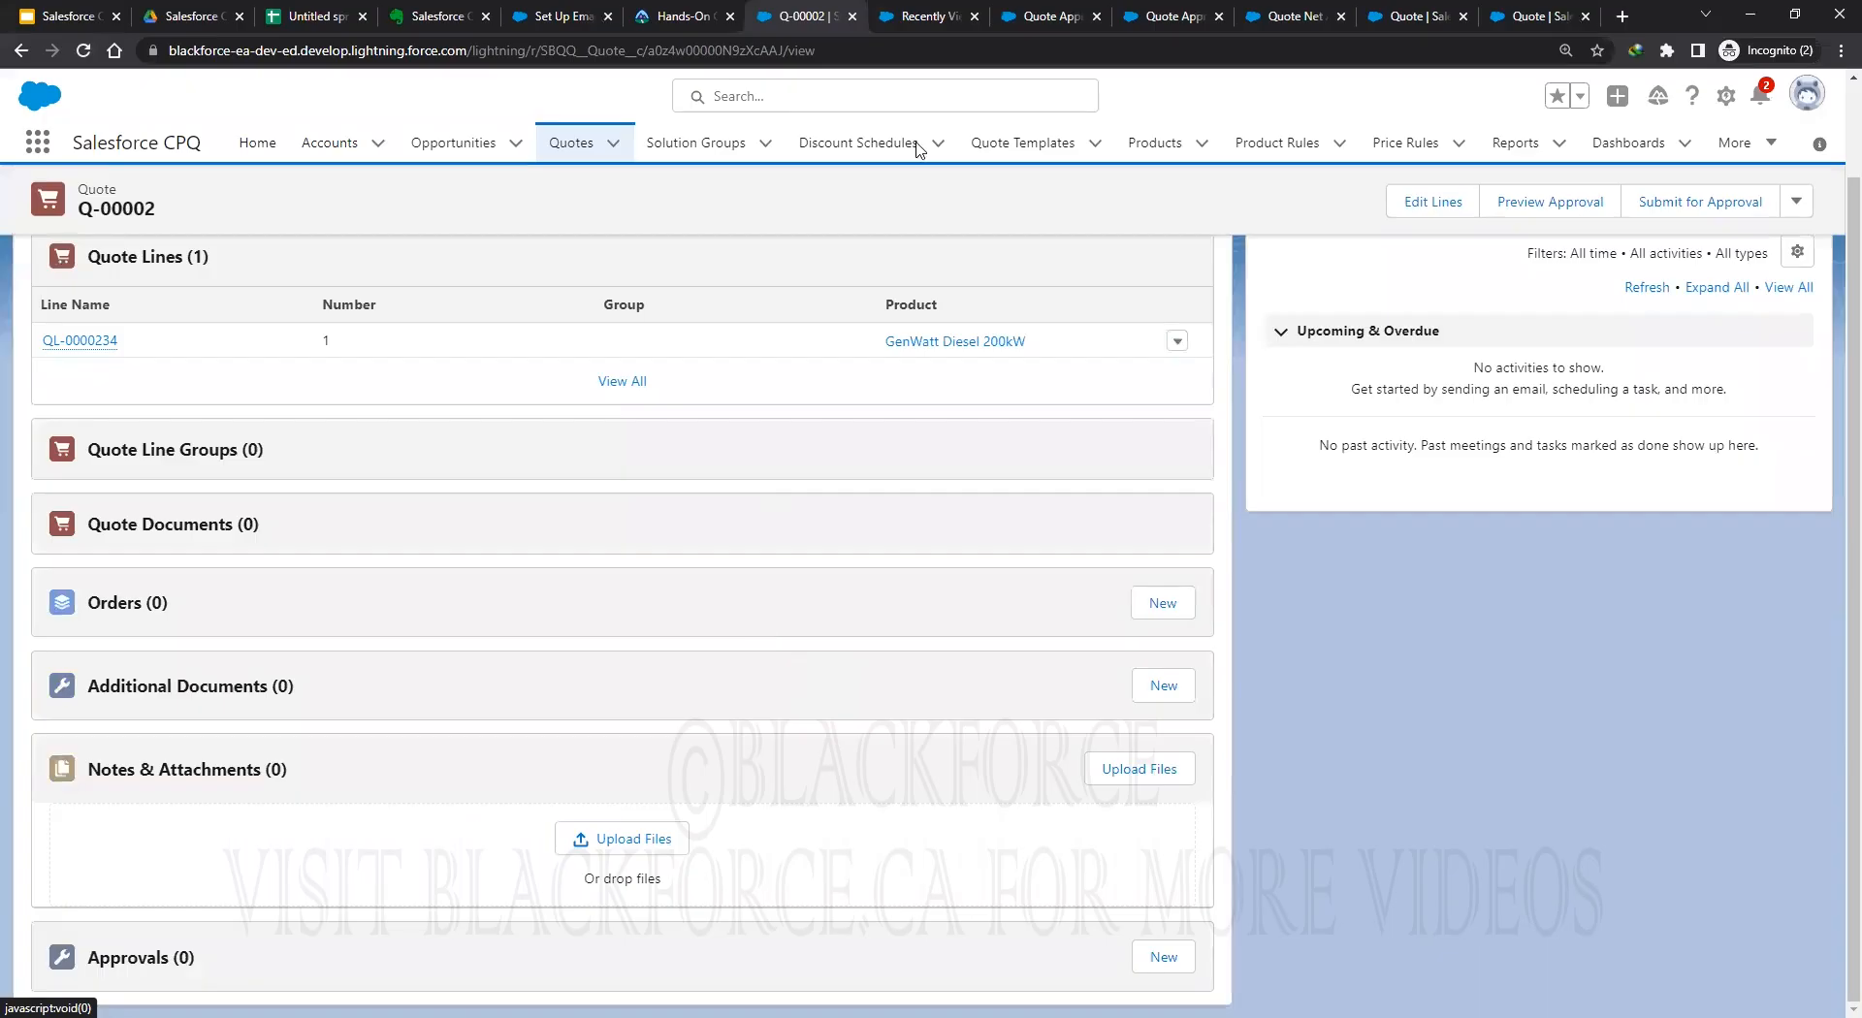
pyautogui.click(1166, 18)
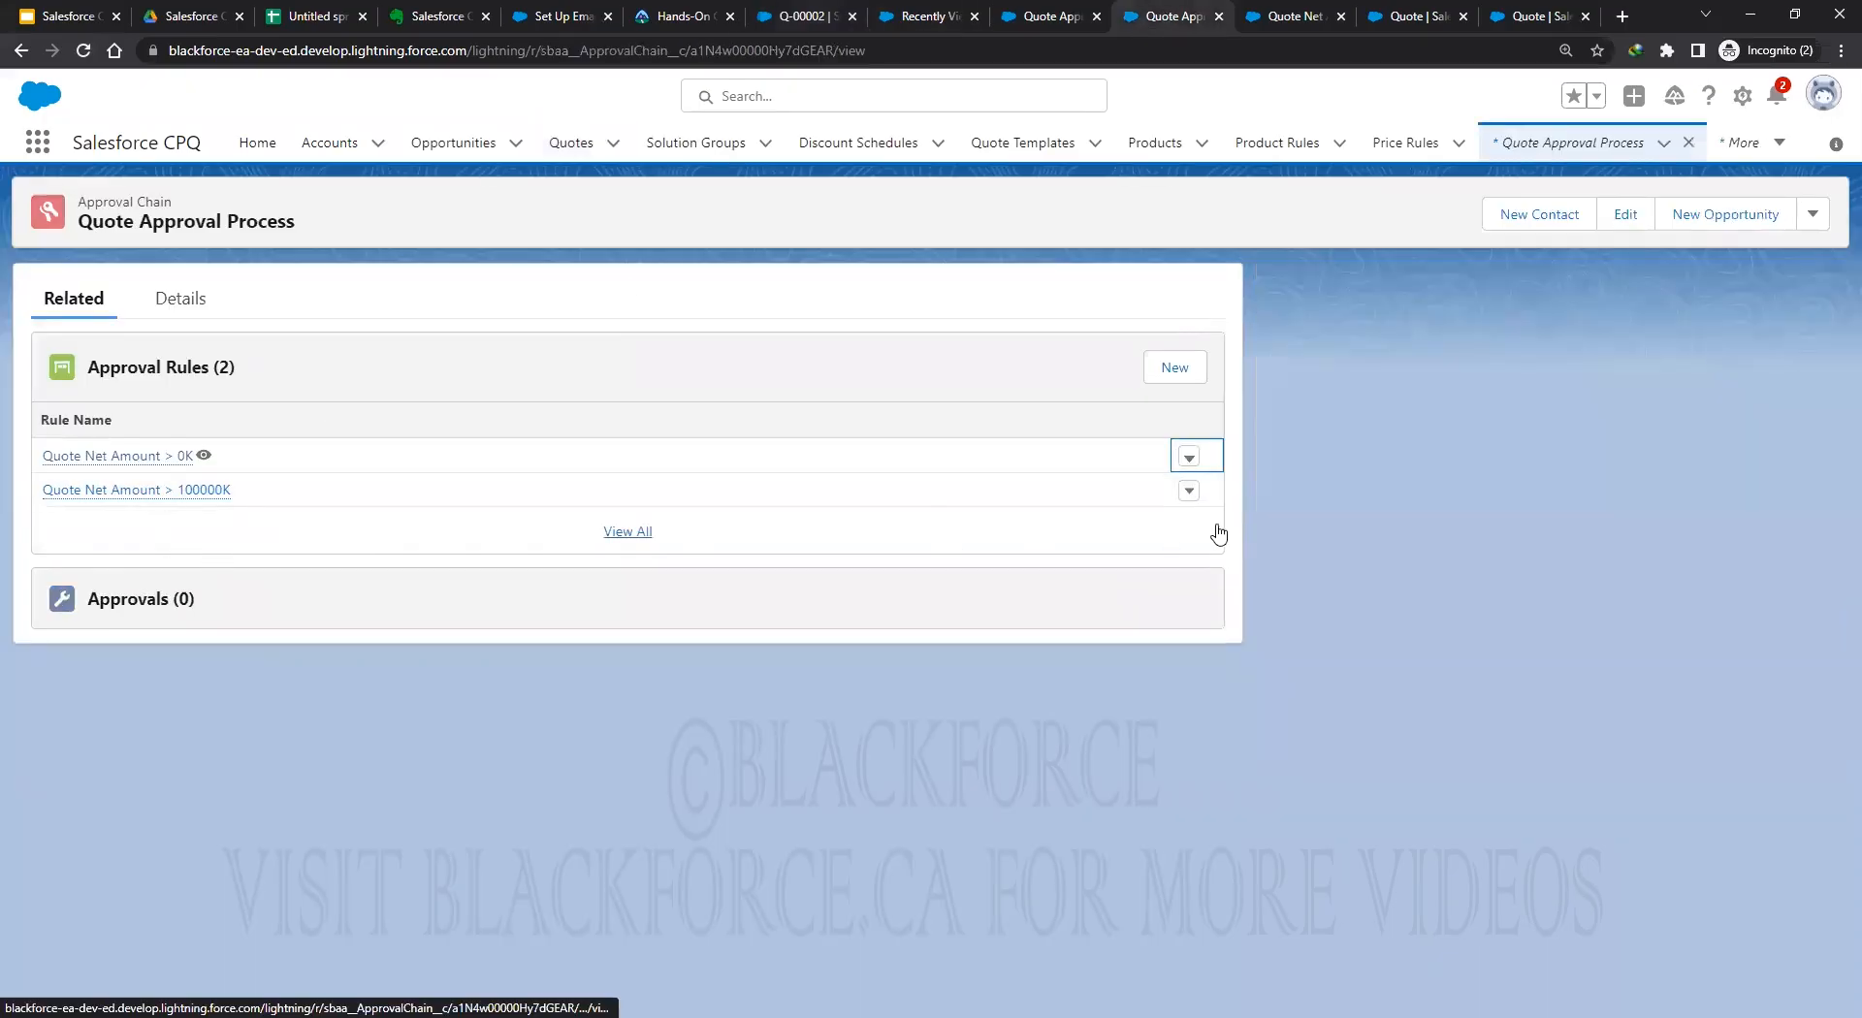
# Uncheck Active on the Quote Net Amount > 0K rule and save it.
pyautogui.click(1188, 456)
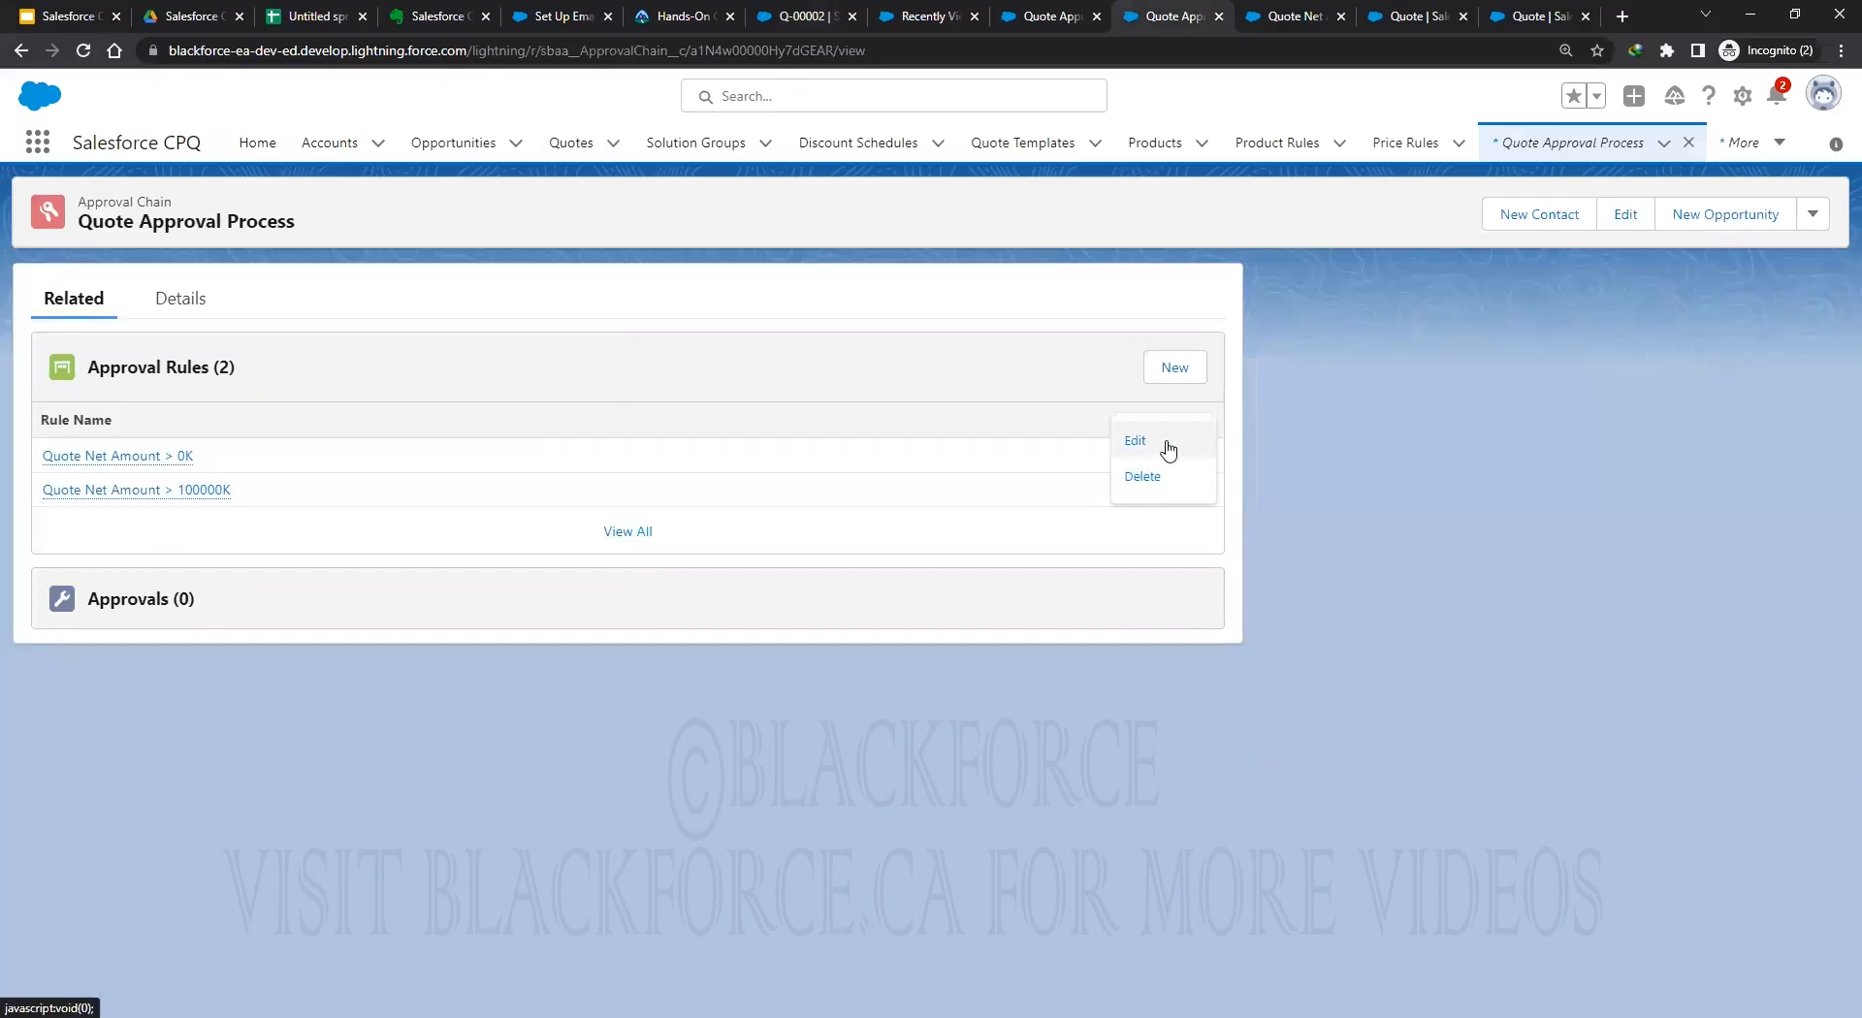
pyautogui.click(1134, 441)
pyautogui.click(948, 269)
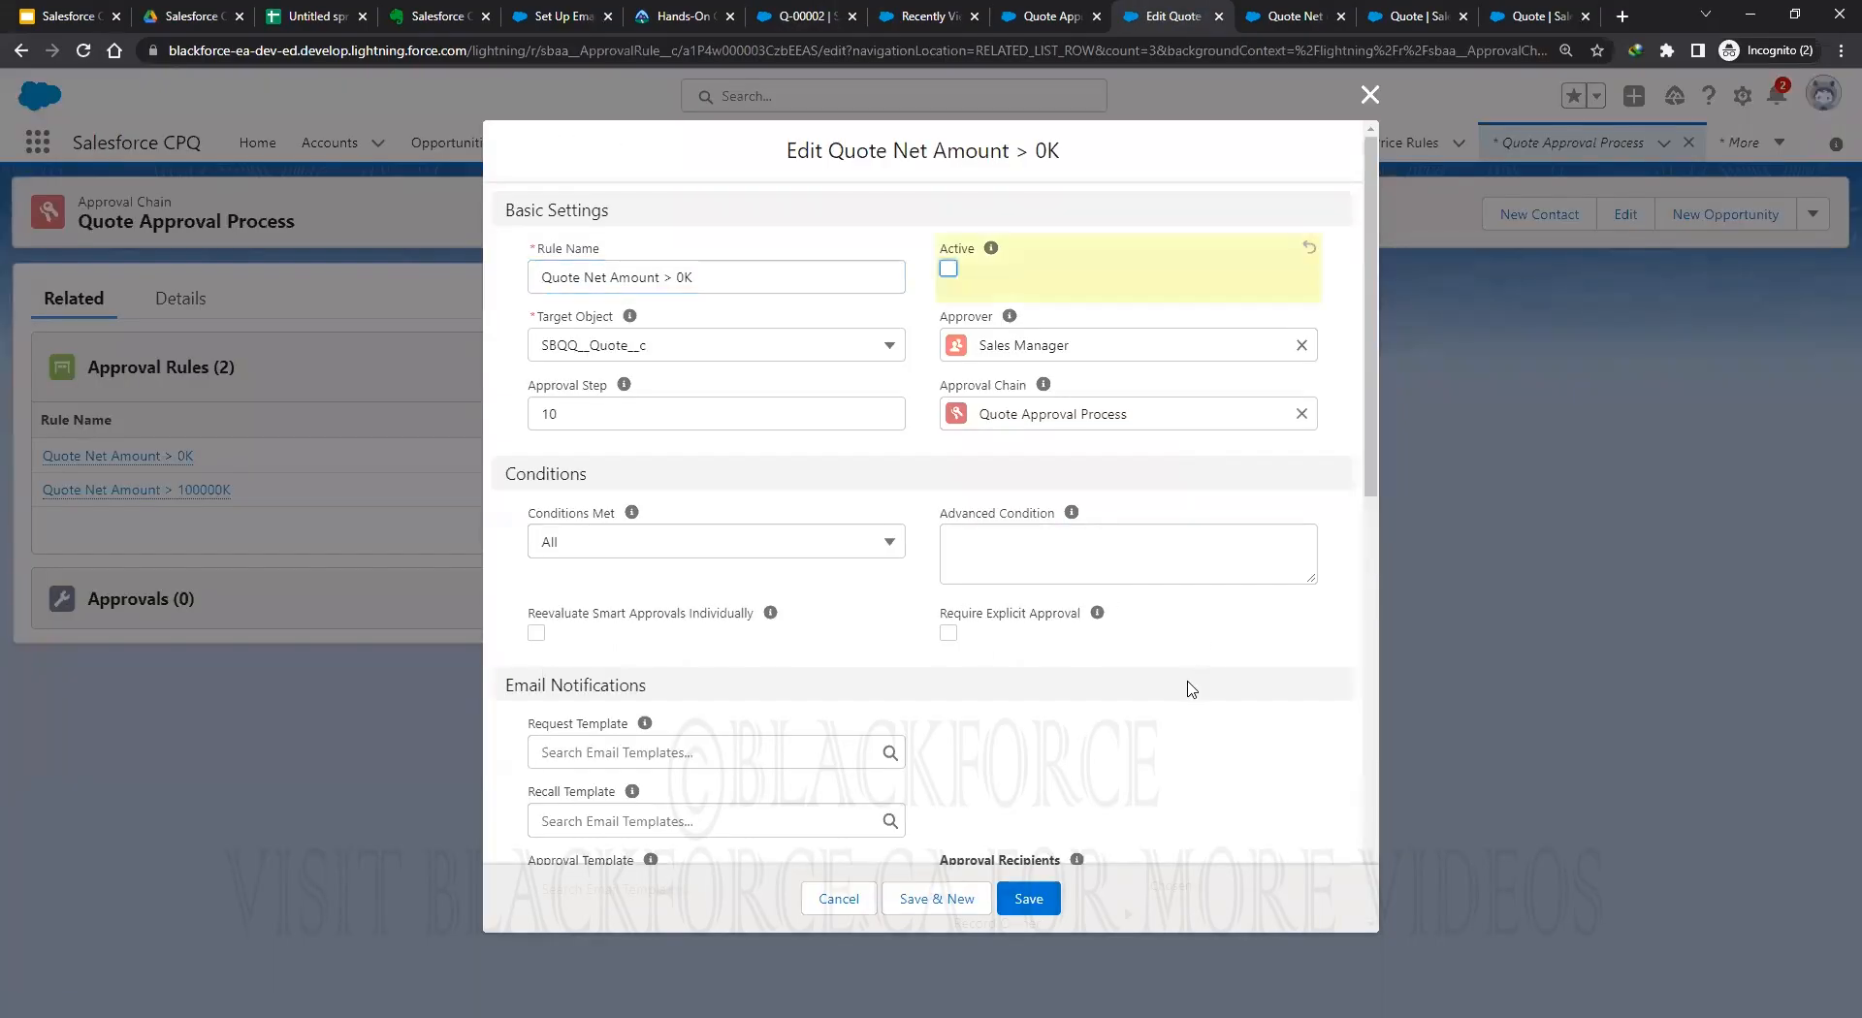
pyautogui.scroll(-7, 1142, 730)
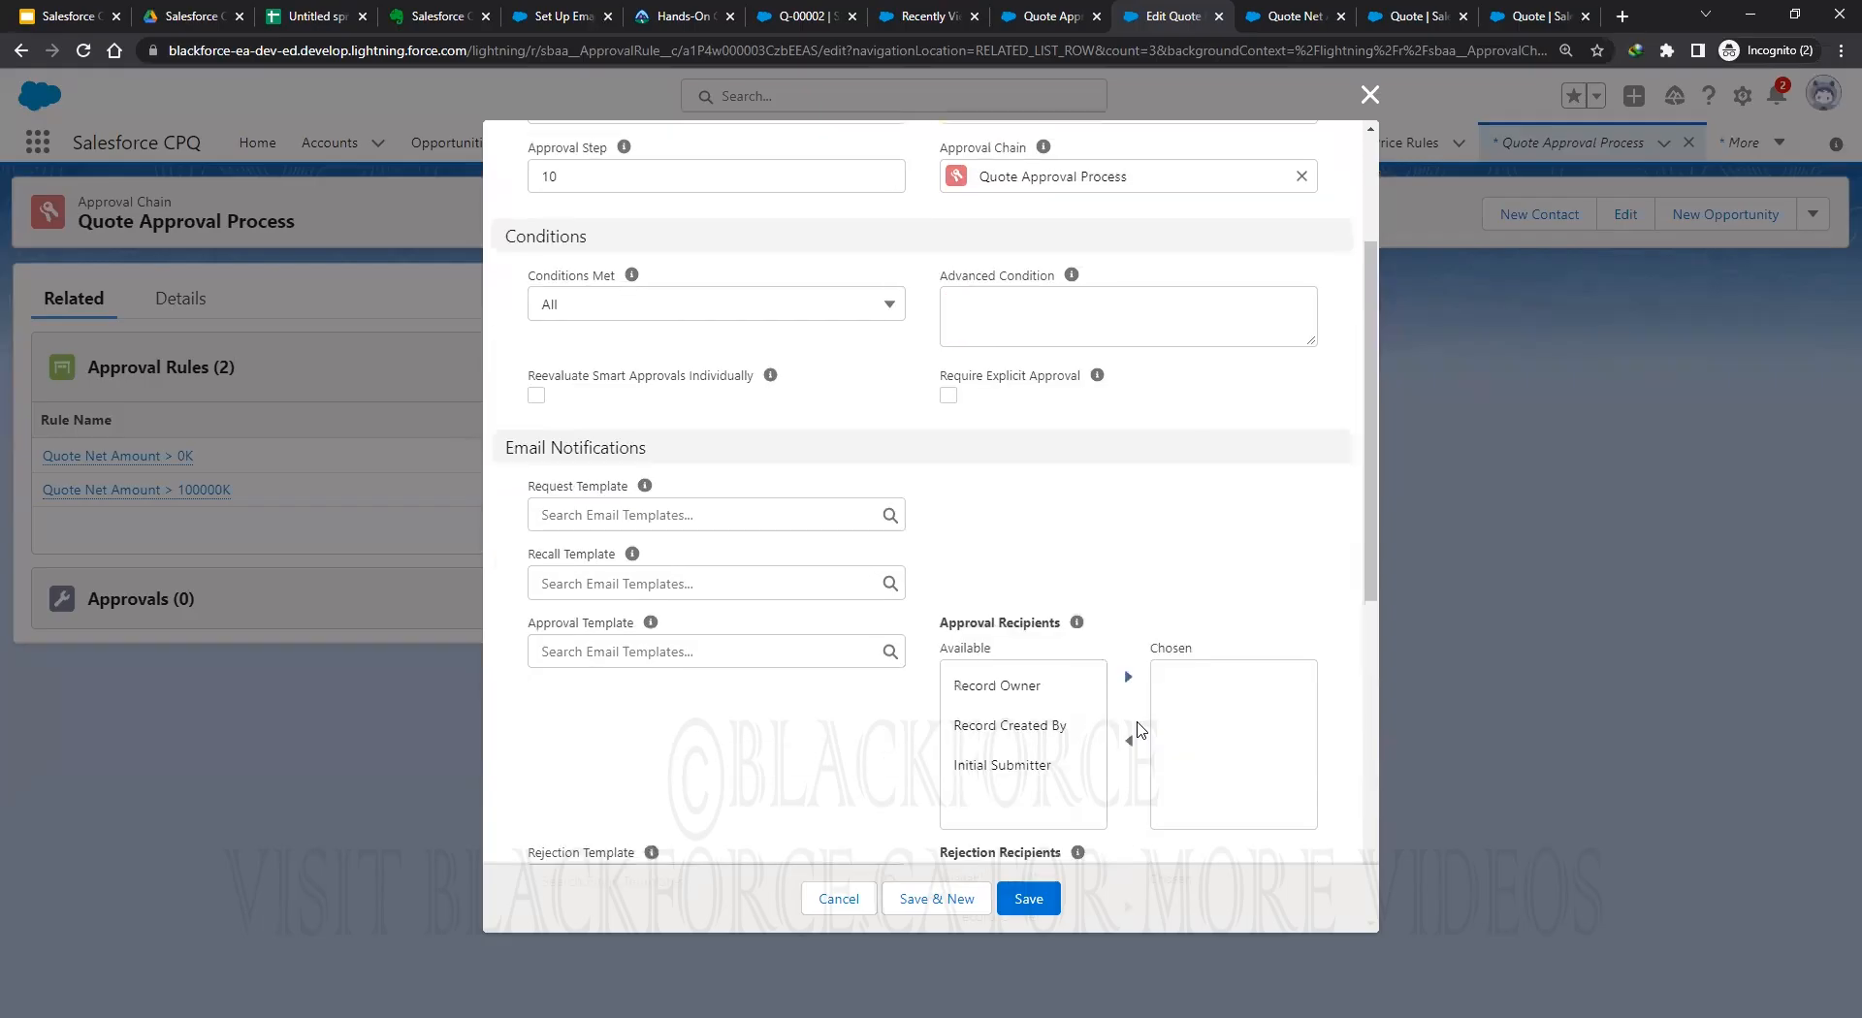
pyautogui.scroll(-3, 1133, 752)
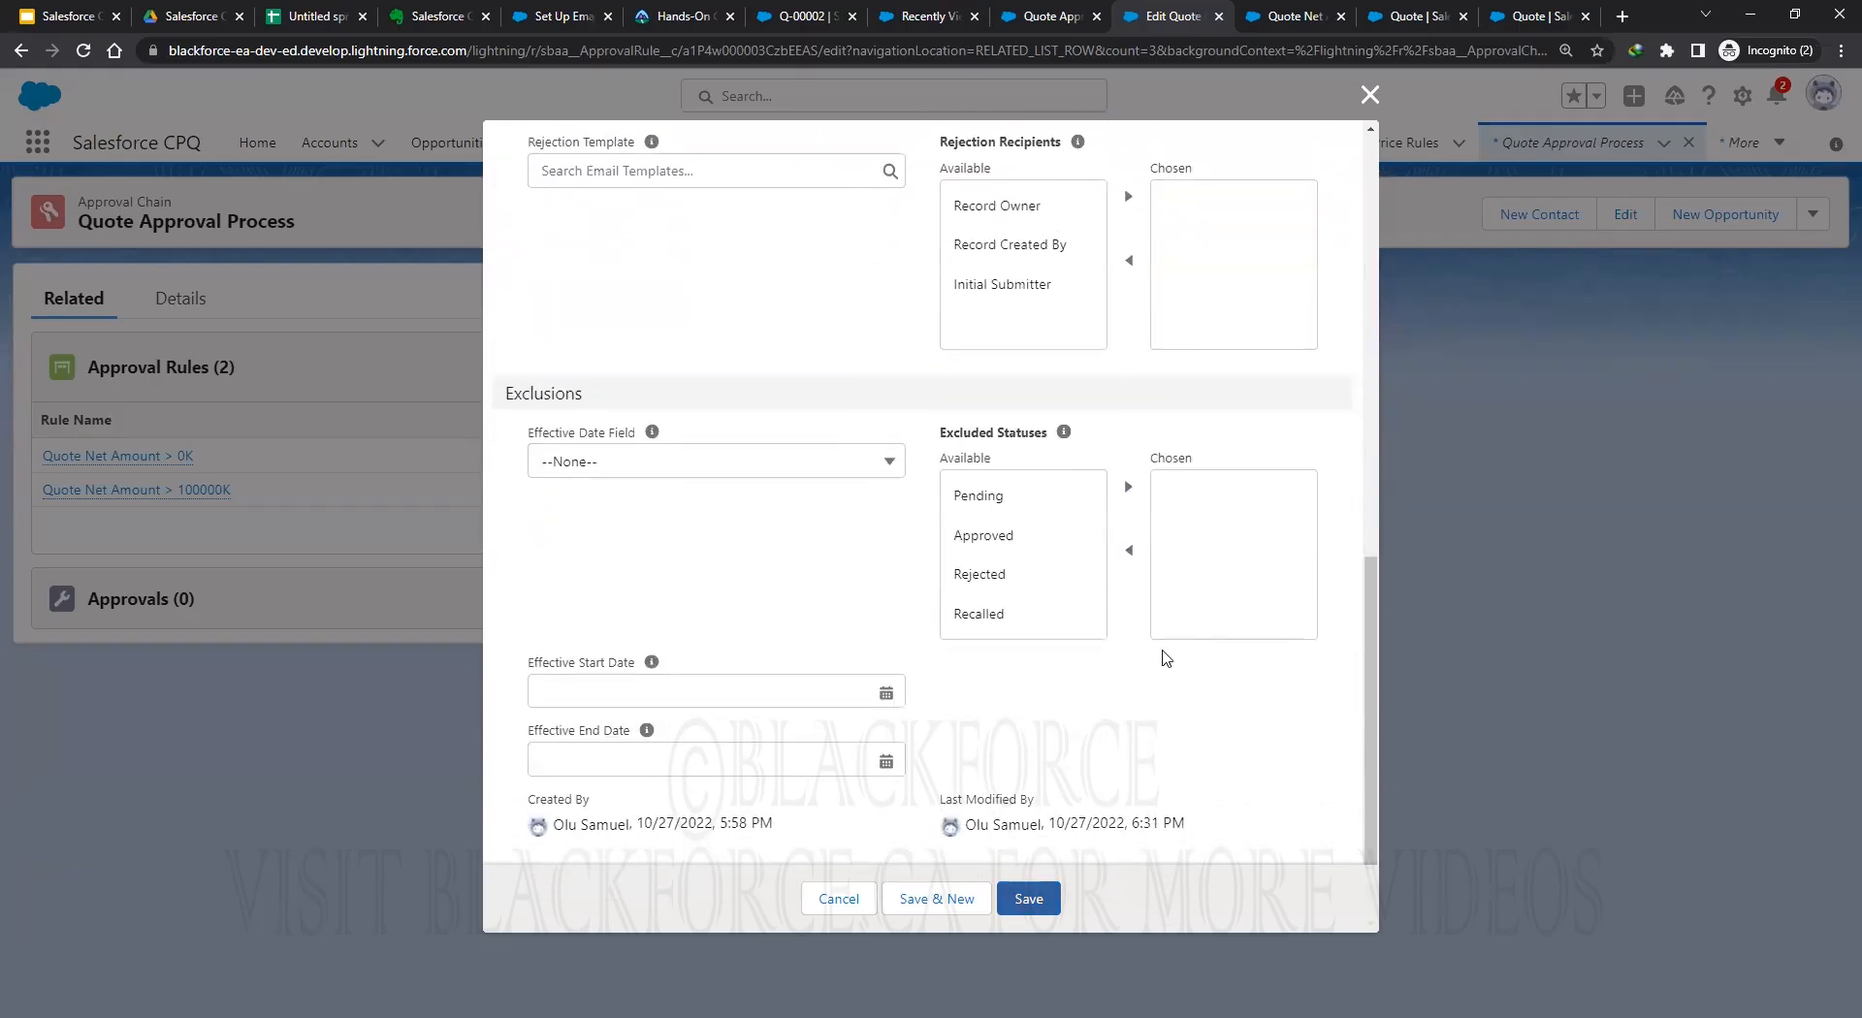
pyautogui.click(1028, 898)
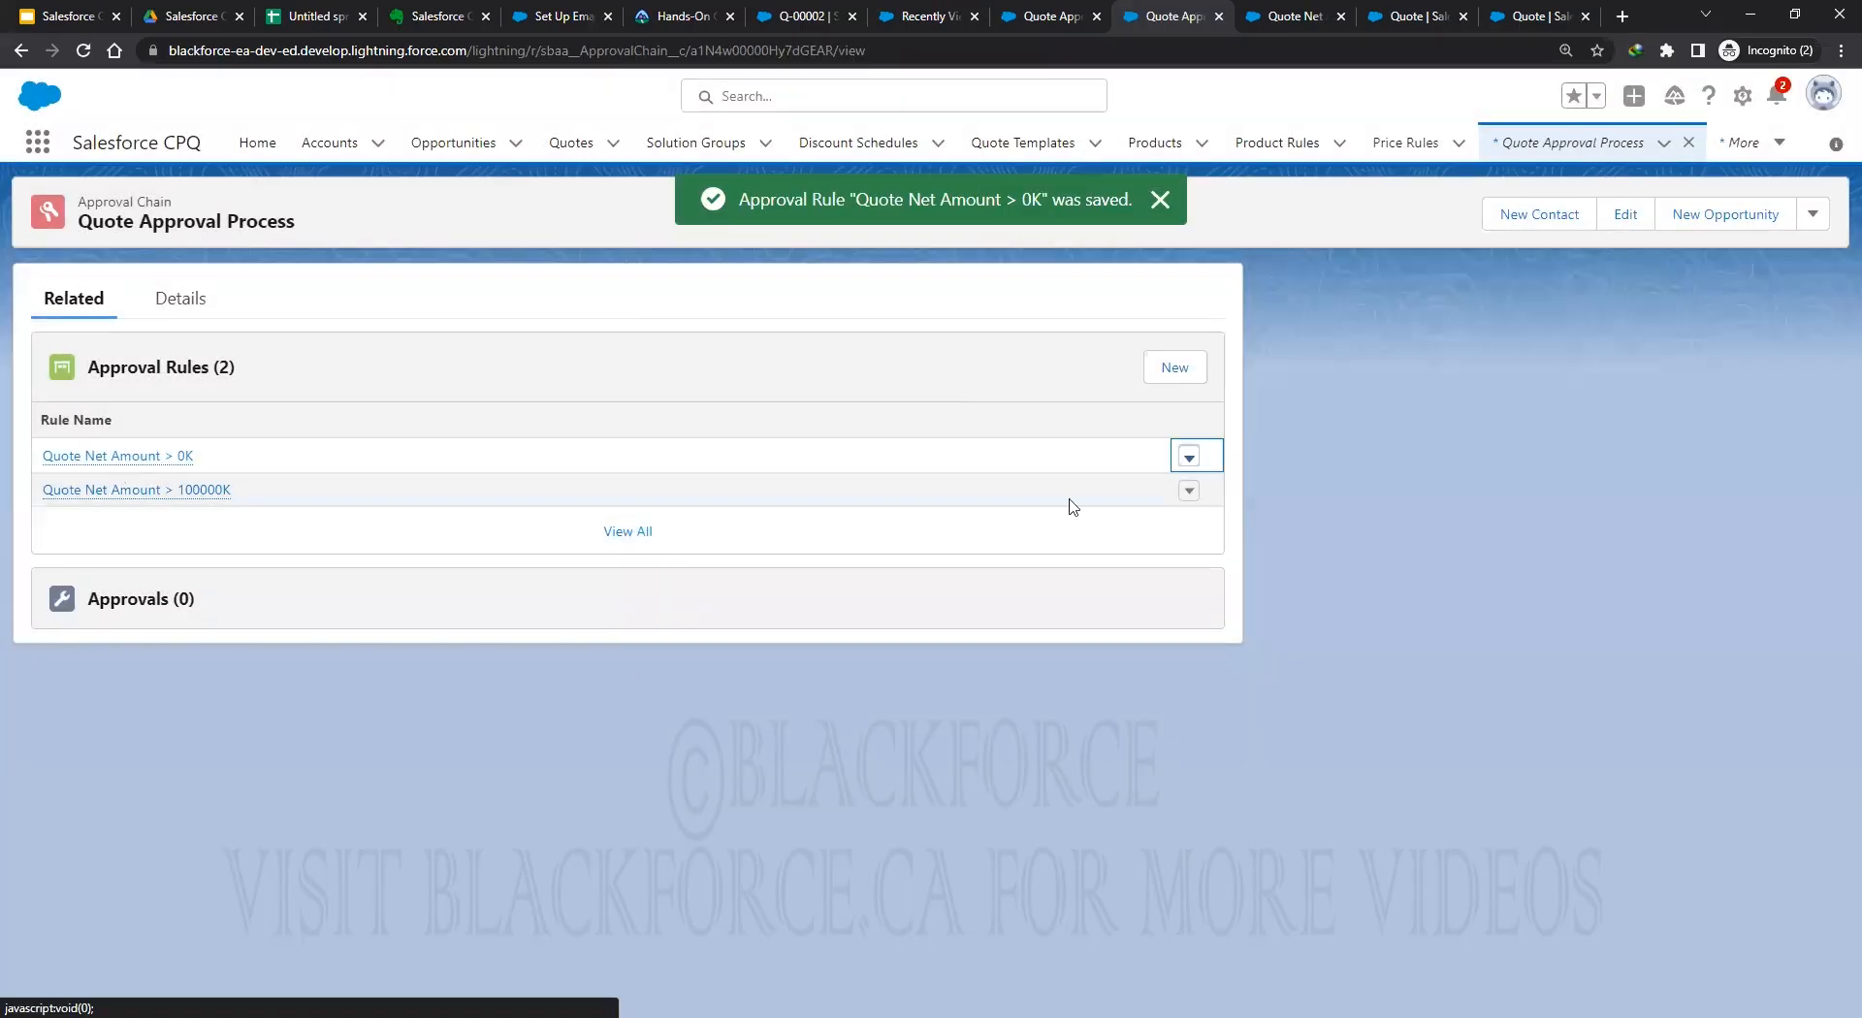
# Change the Quote Net Amount > 100000K rule's approval step from 20 to 5 and save.
pyautogui.click(1189, 490)
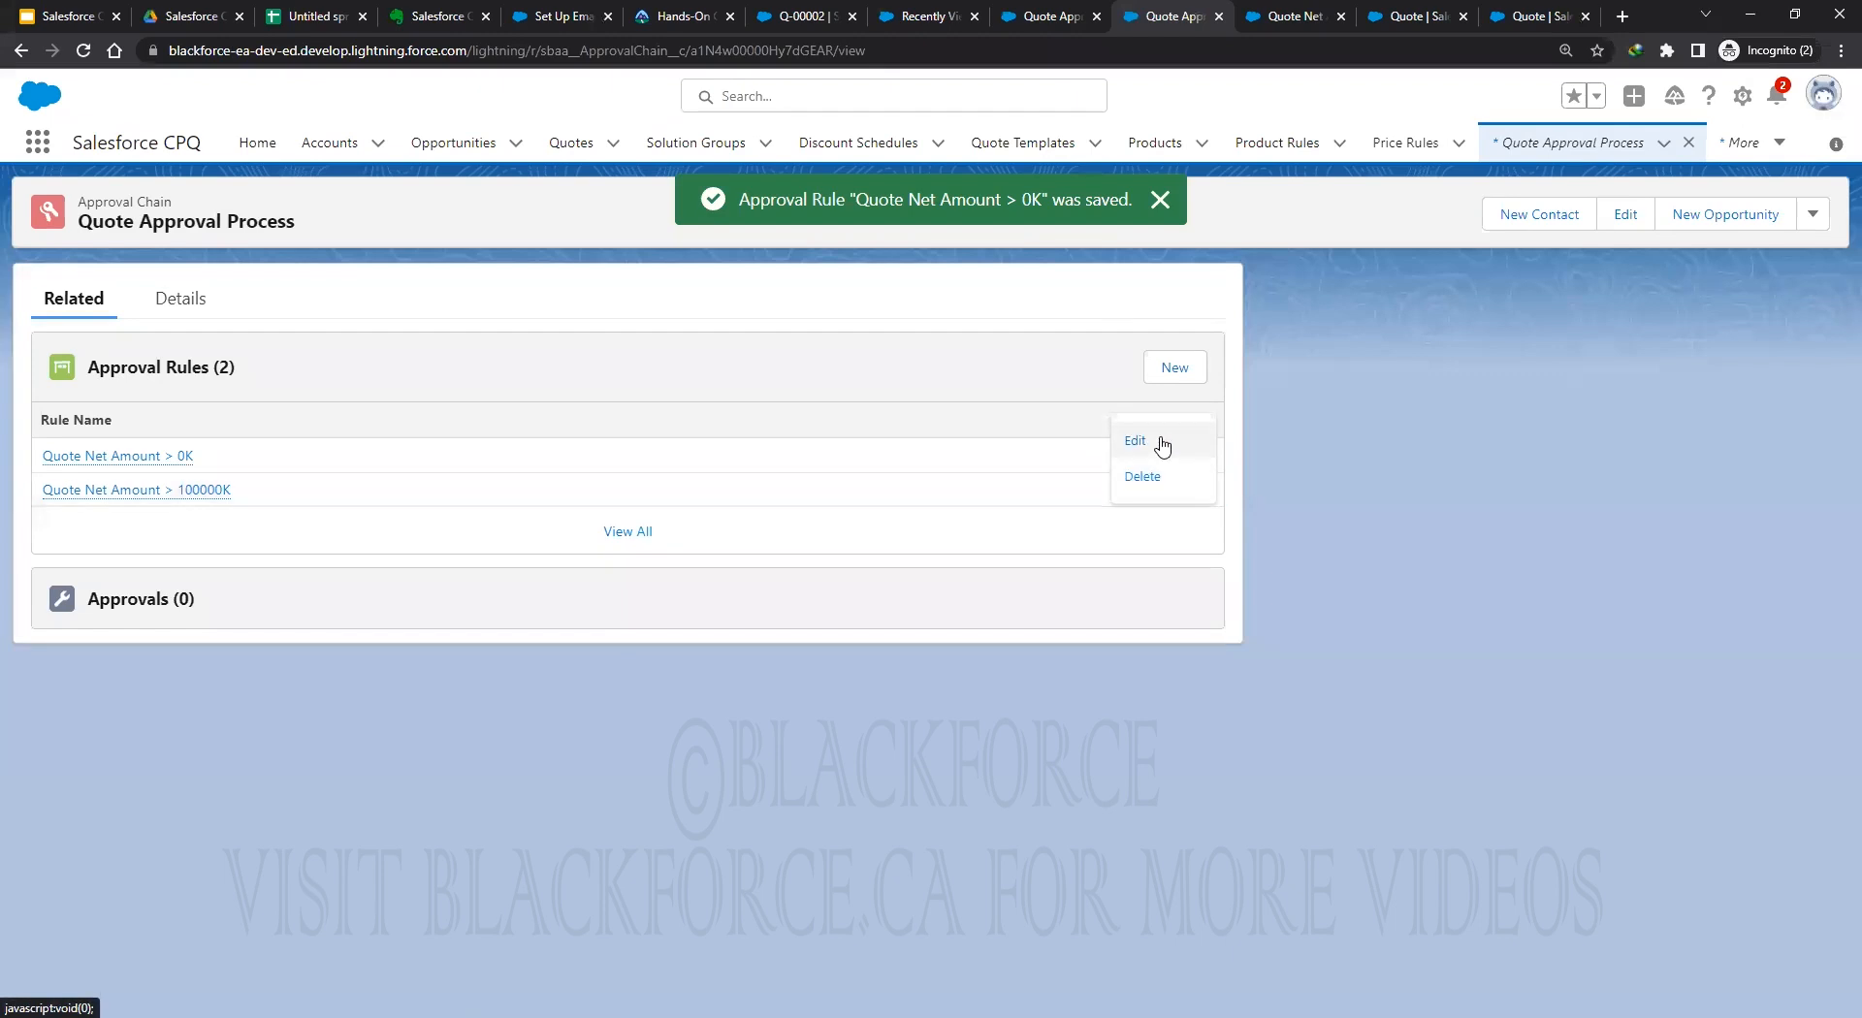
pyautogui.click(1135, 440)
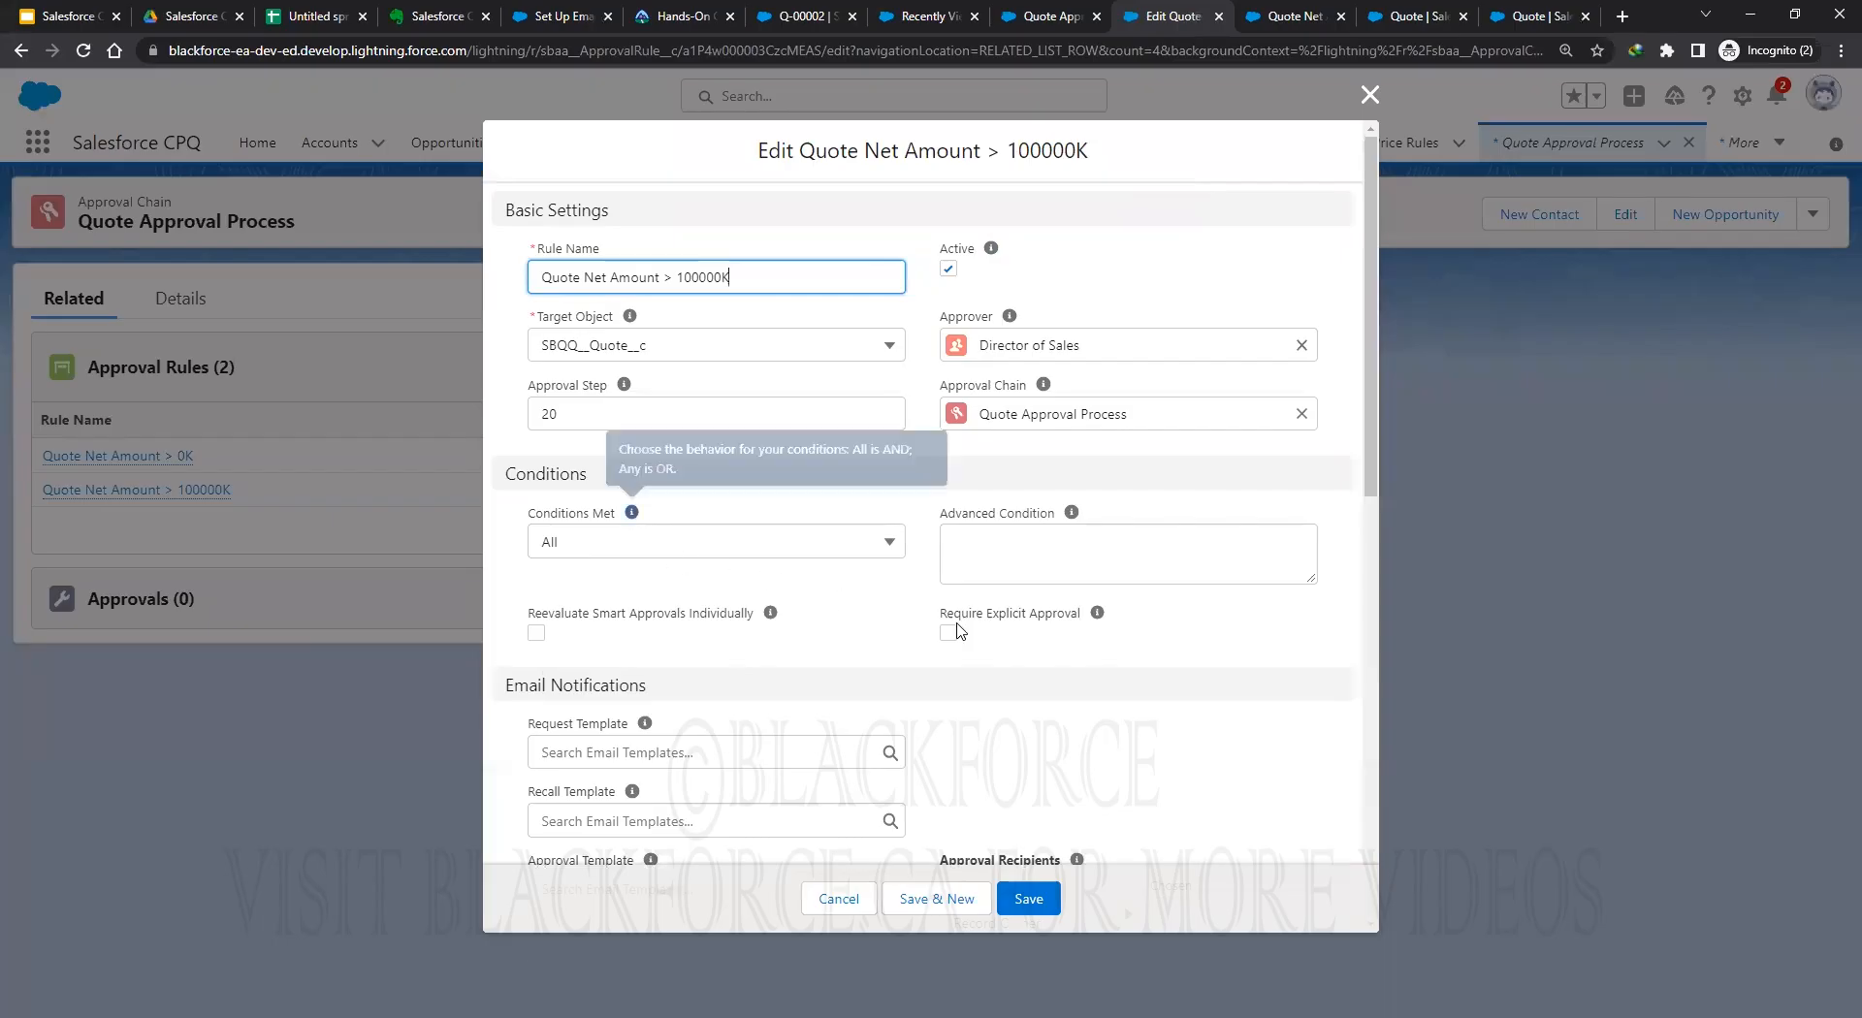
pyautogui.moveTo(603, 422); pyautogui.dragTo(521, 419)
pyautogui.write('1')
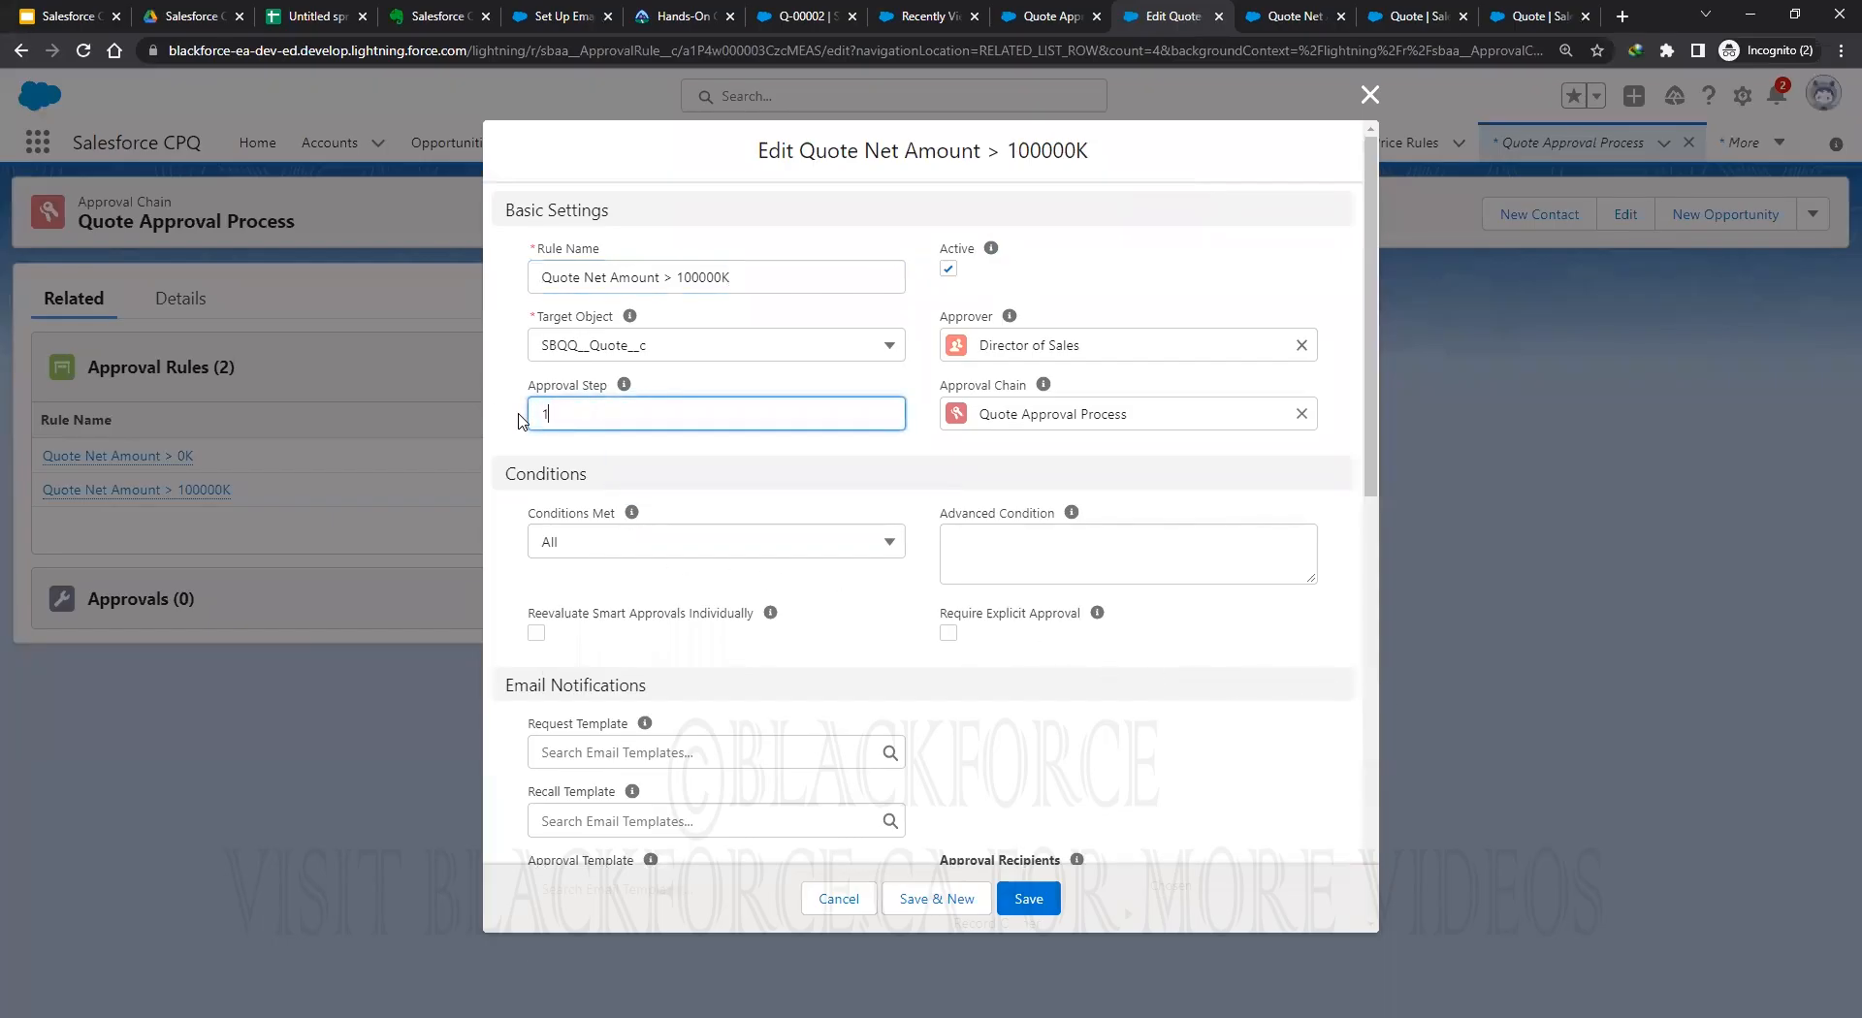
pyautogui.click(960, 671)
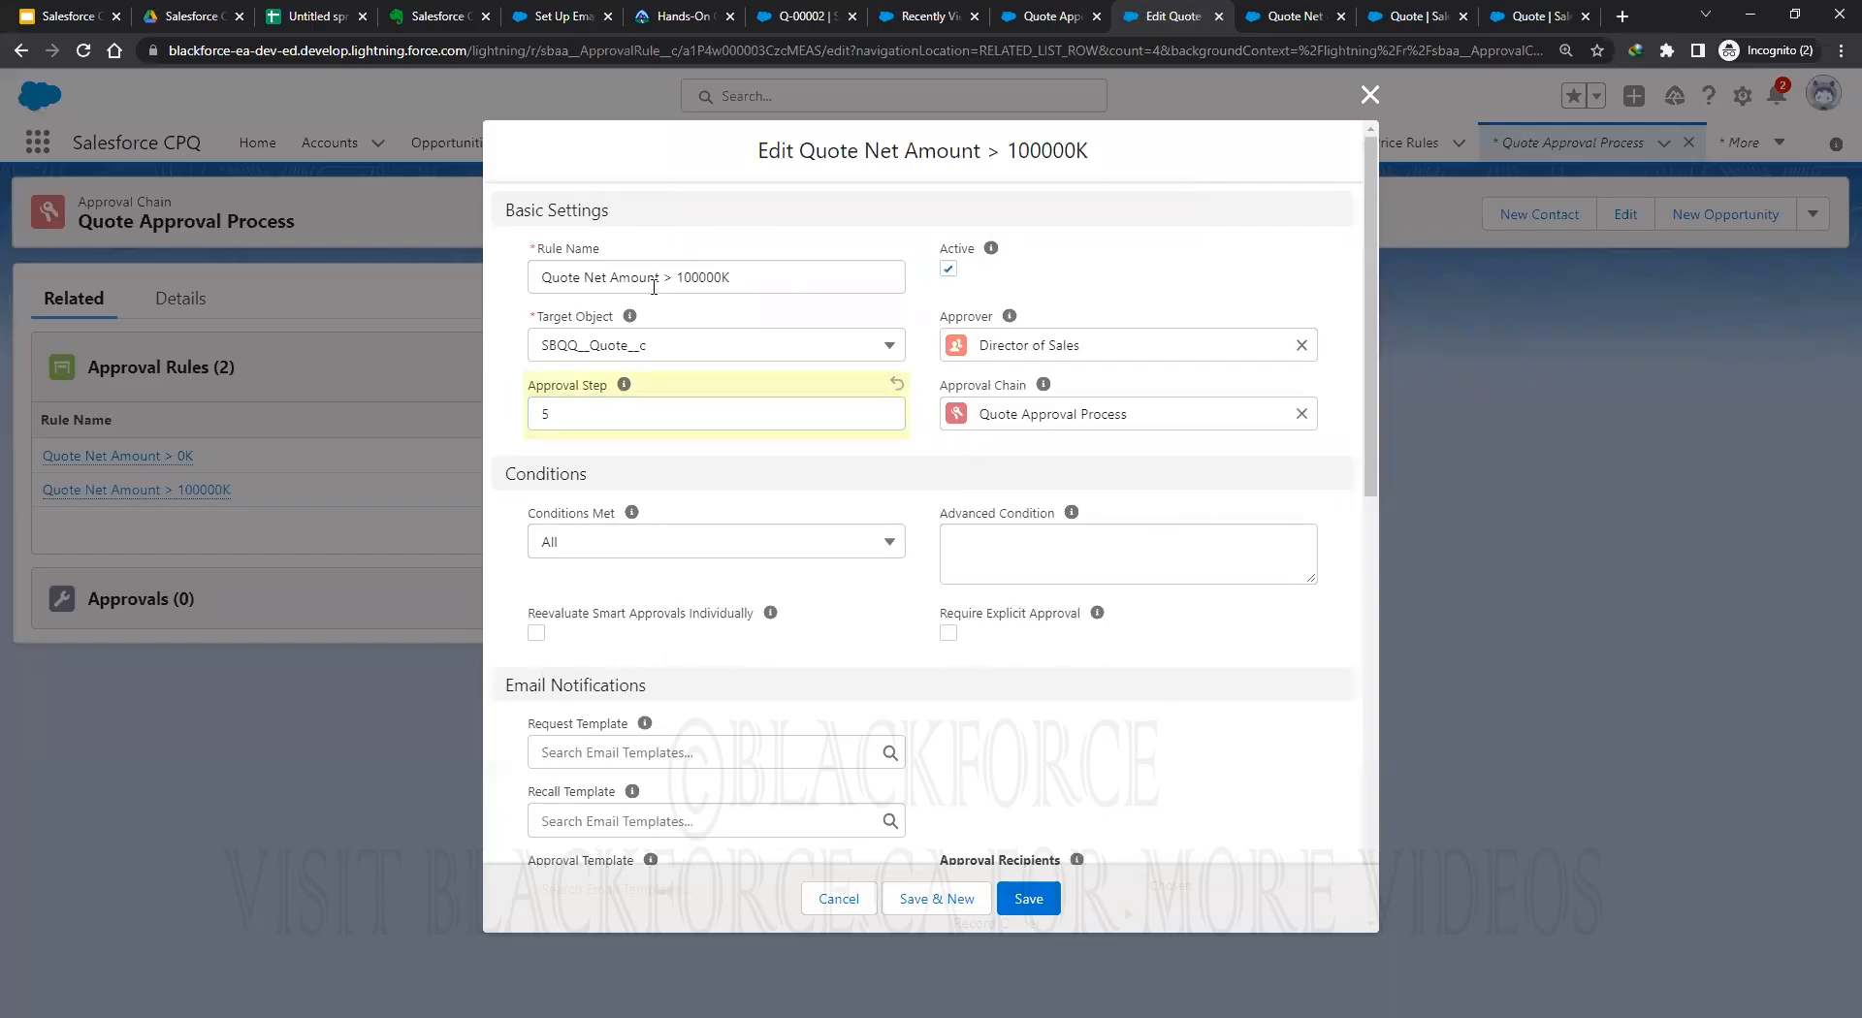
pyautogui.click(1028, 899)
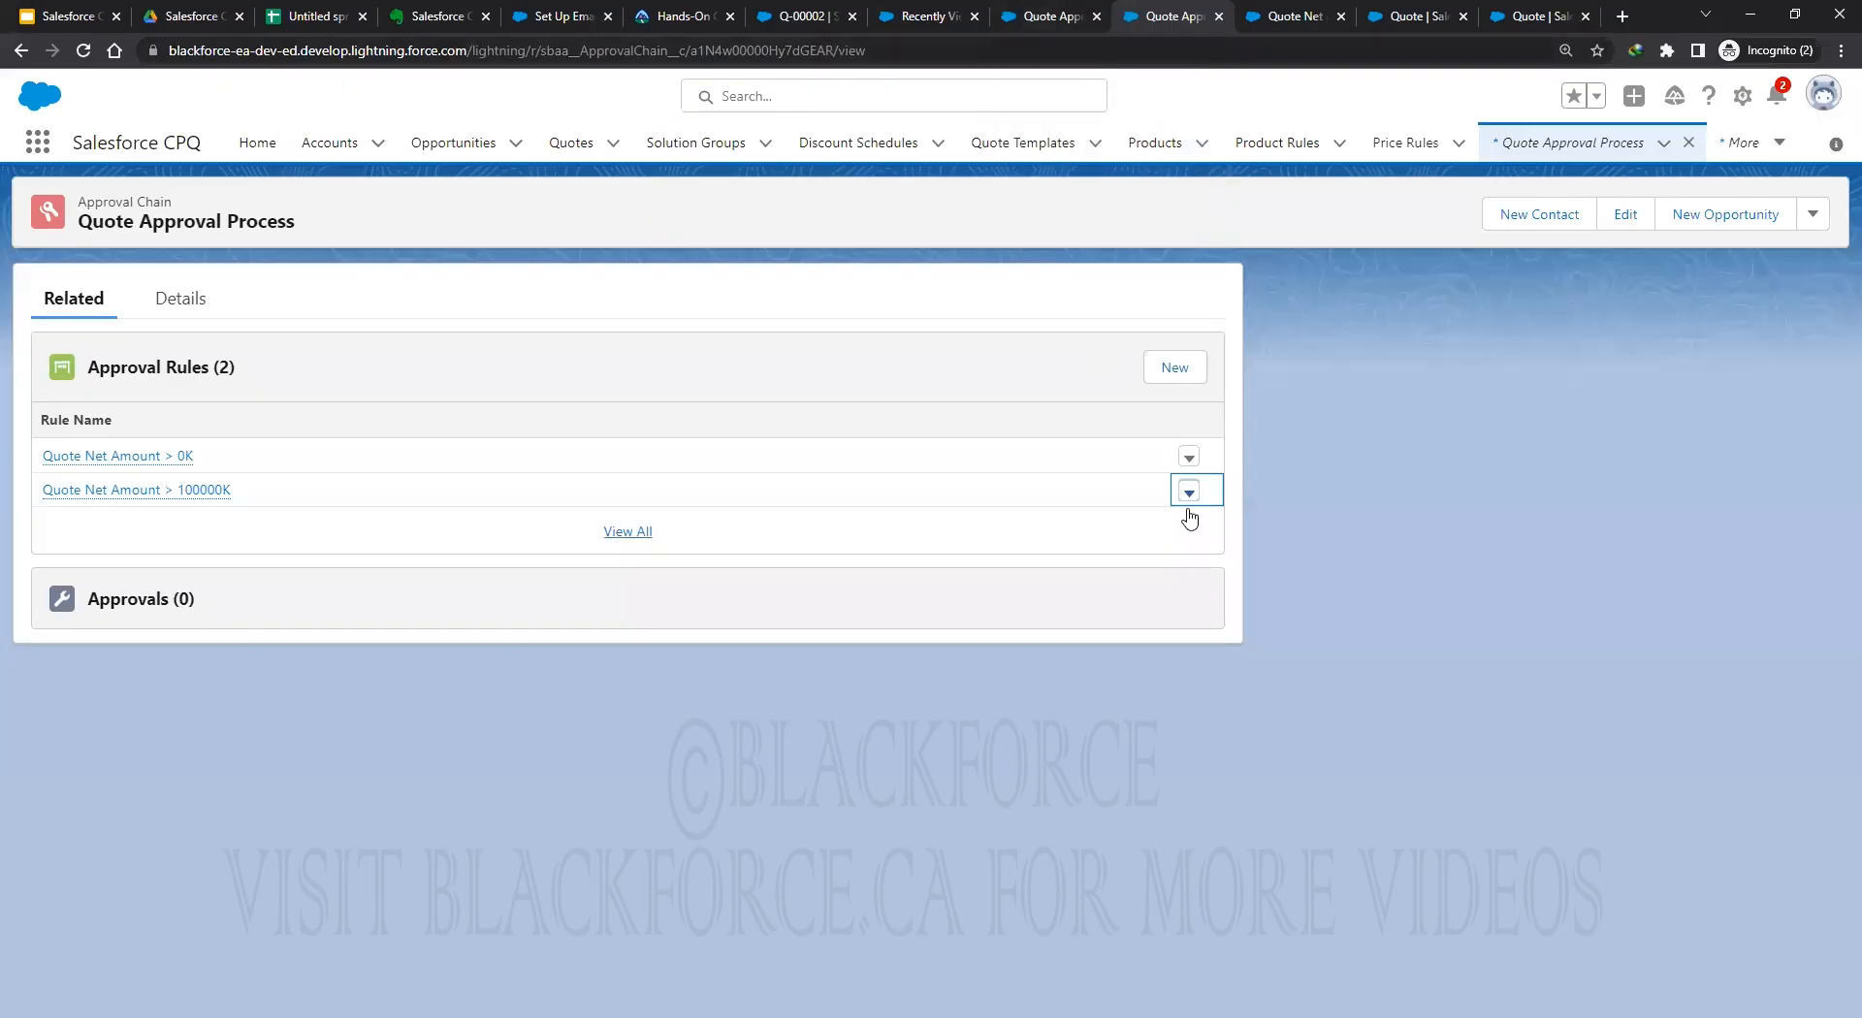
# Check the > 0K rule on the other chain page without changes, then reload quote Q-00002.
pyautogui.hotkey('ctrl', 'shift', 'Tab')
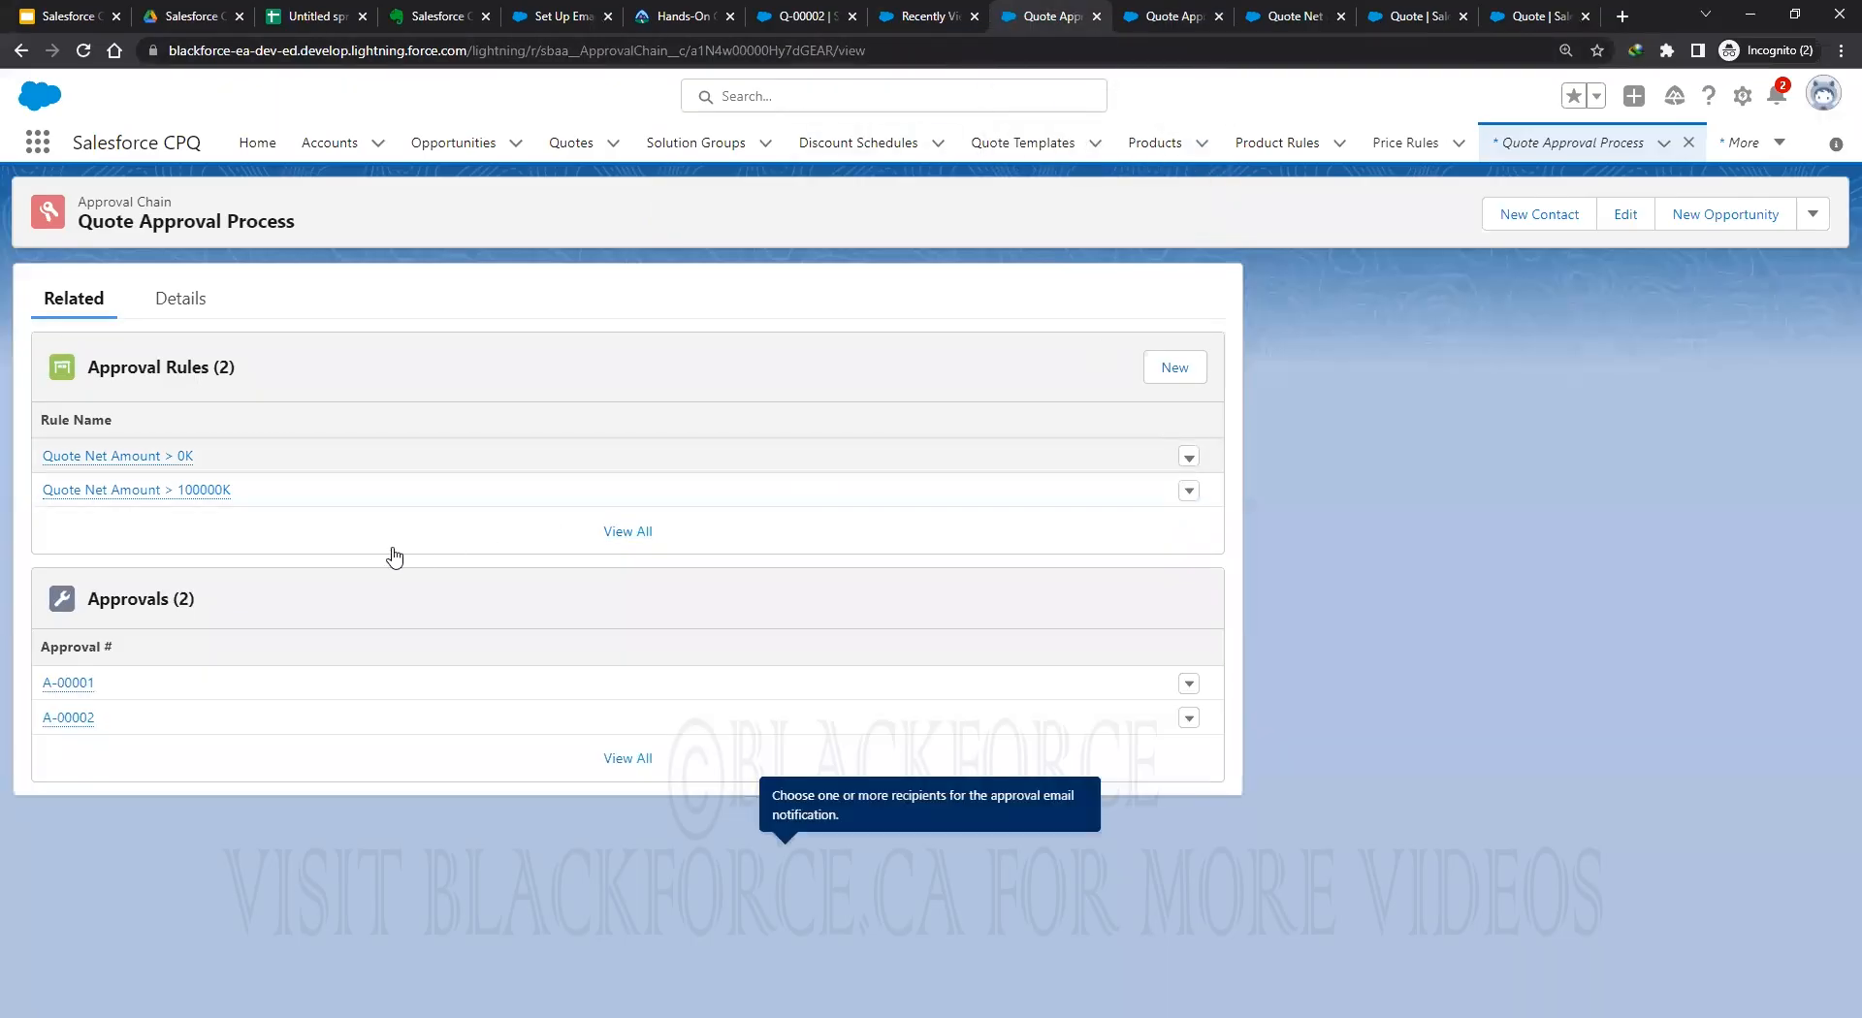
pyautogui.click(1189, 457)
pyautogui.click(1173, 446)
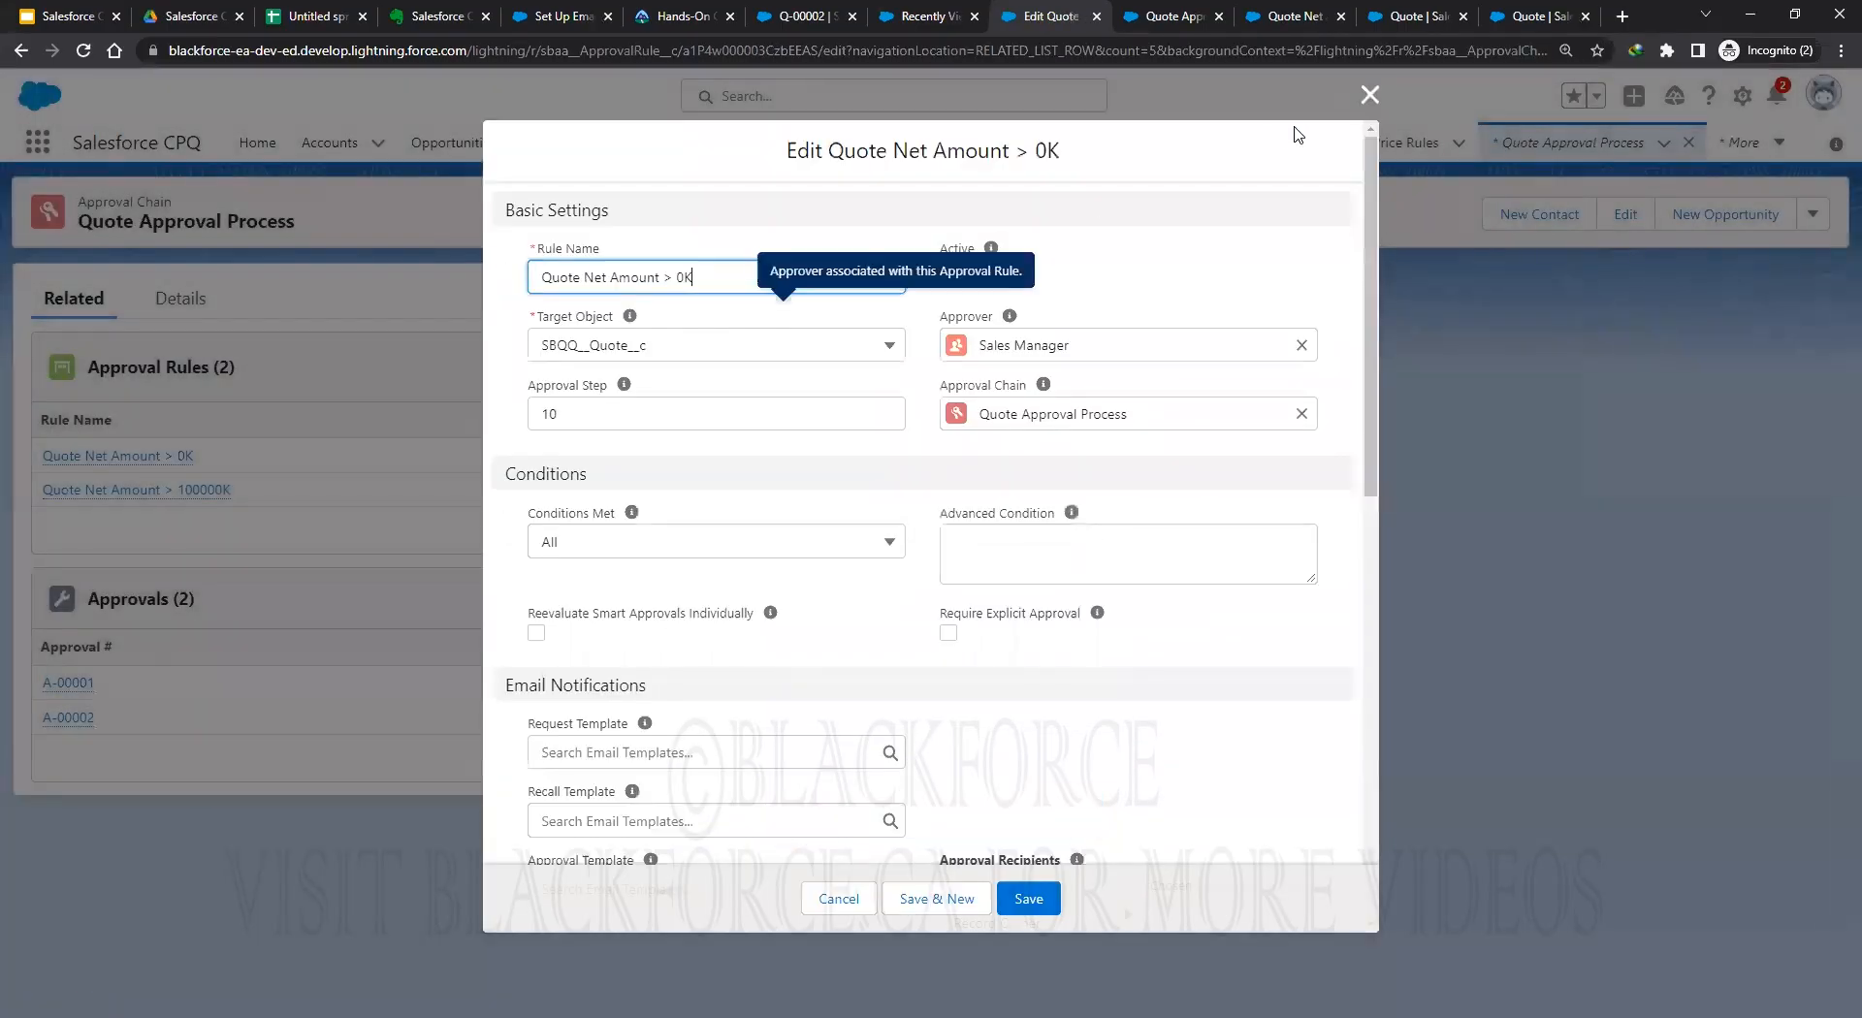
pyautogui.click(1371, 95)
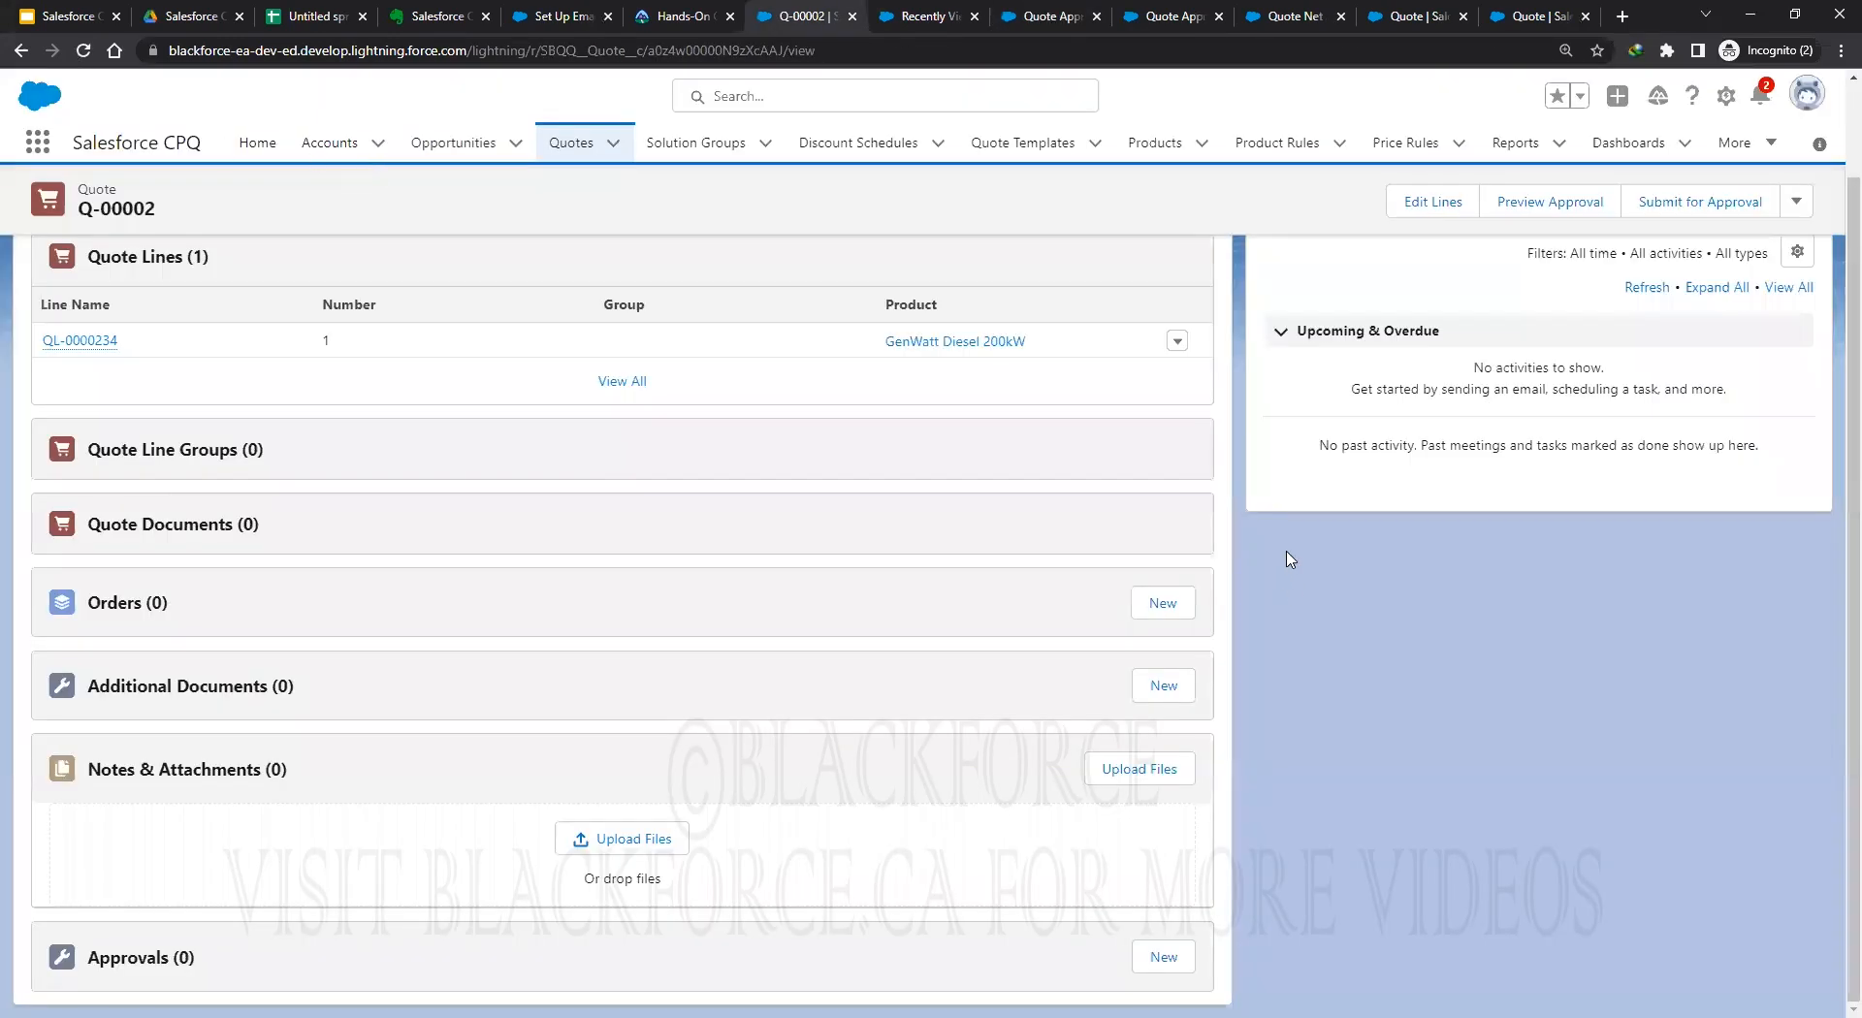
pyautogui.press('F5')
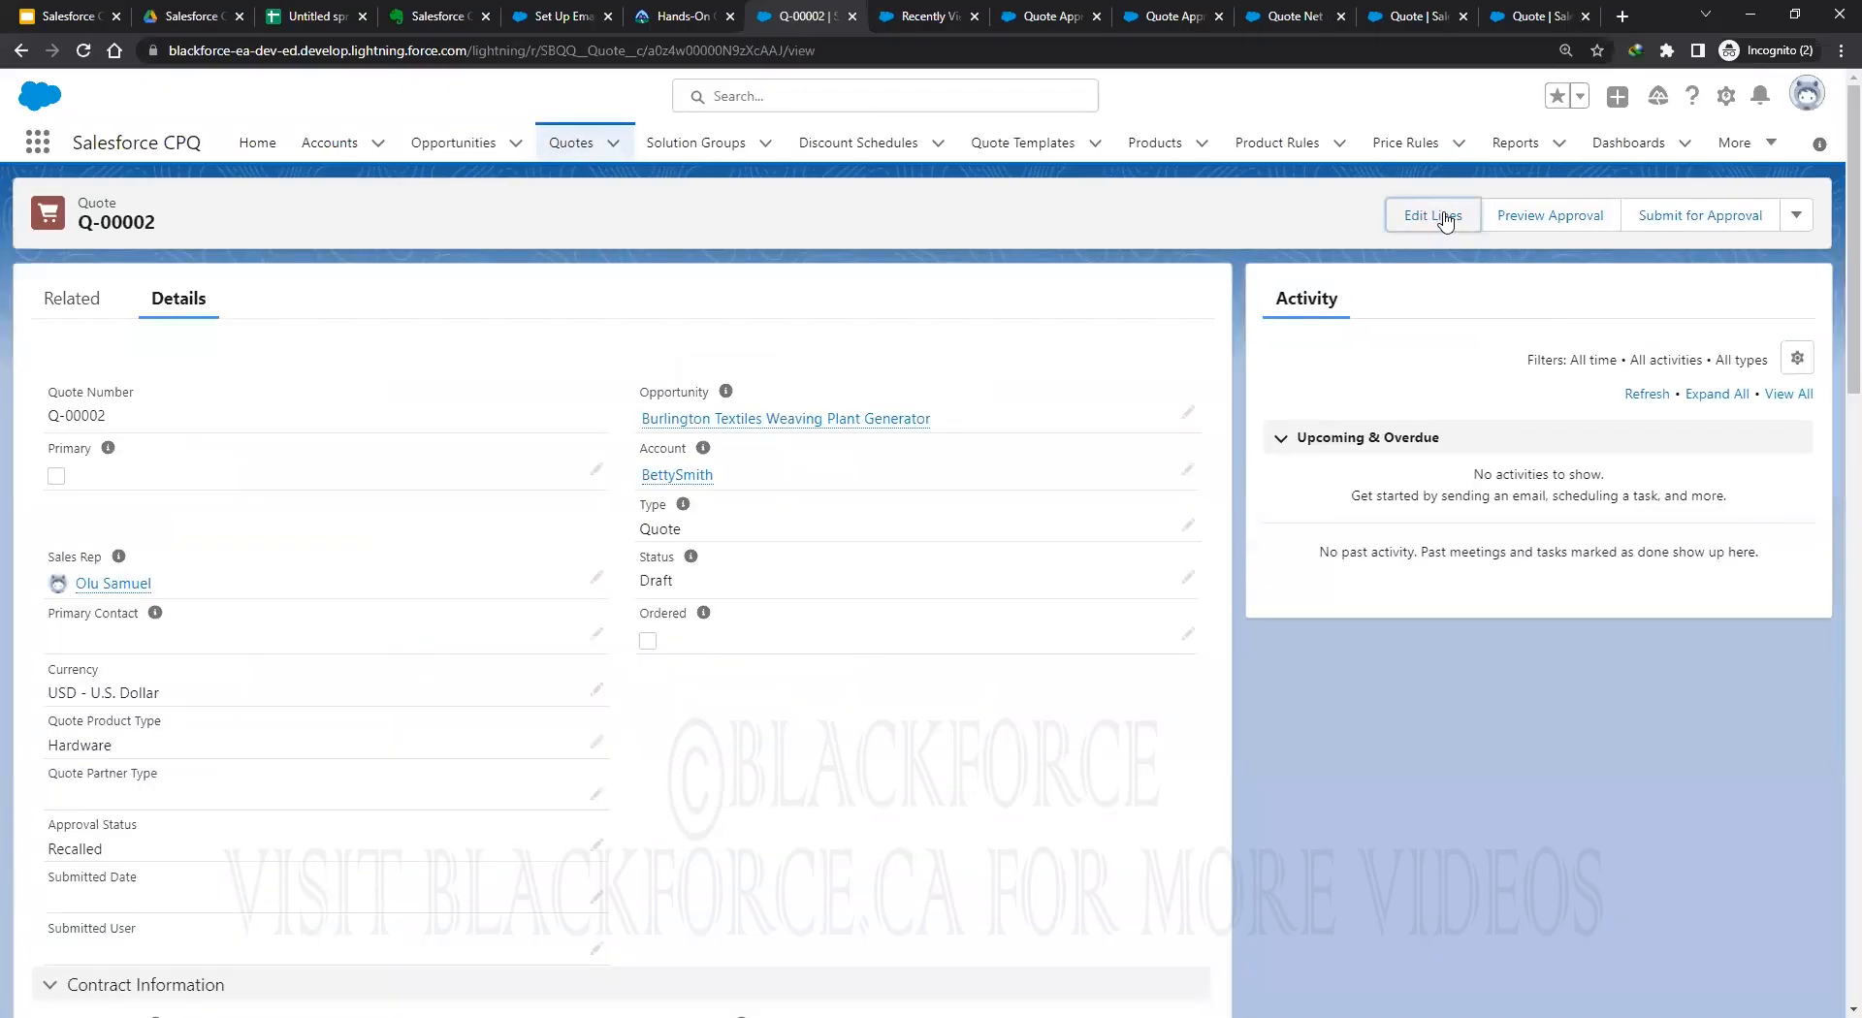
# Swap Q-00002's GenWatt Diesel 200kW line for GenWatt Propane 1500kW and save the lines.
pyautogui.click(1442, 215)
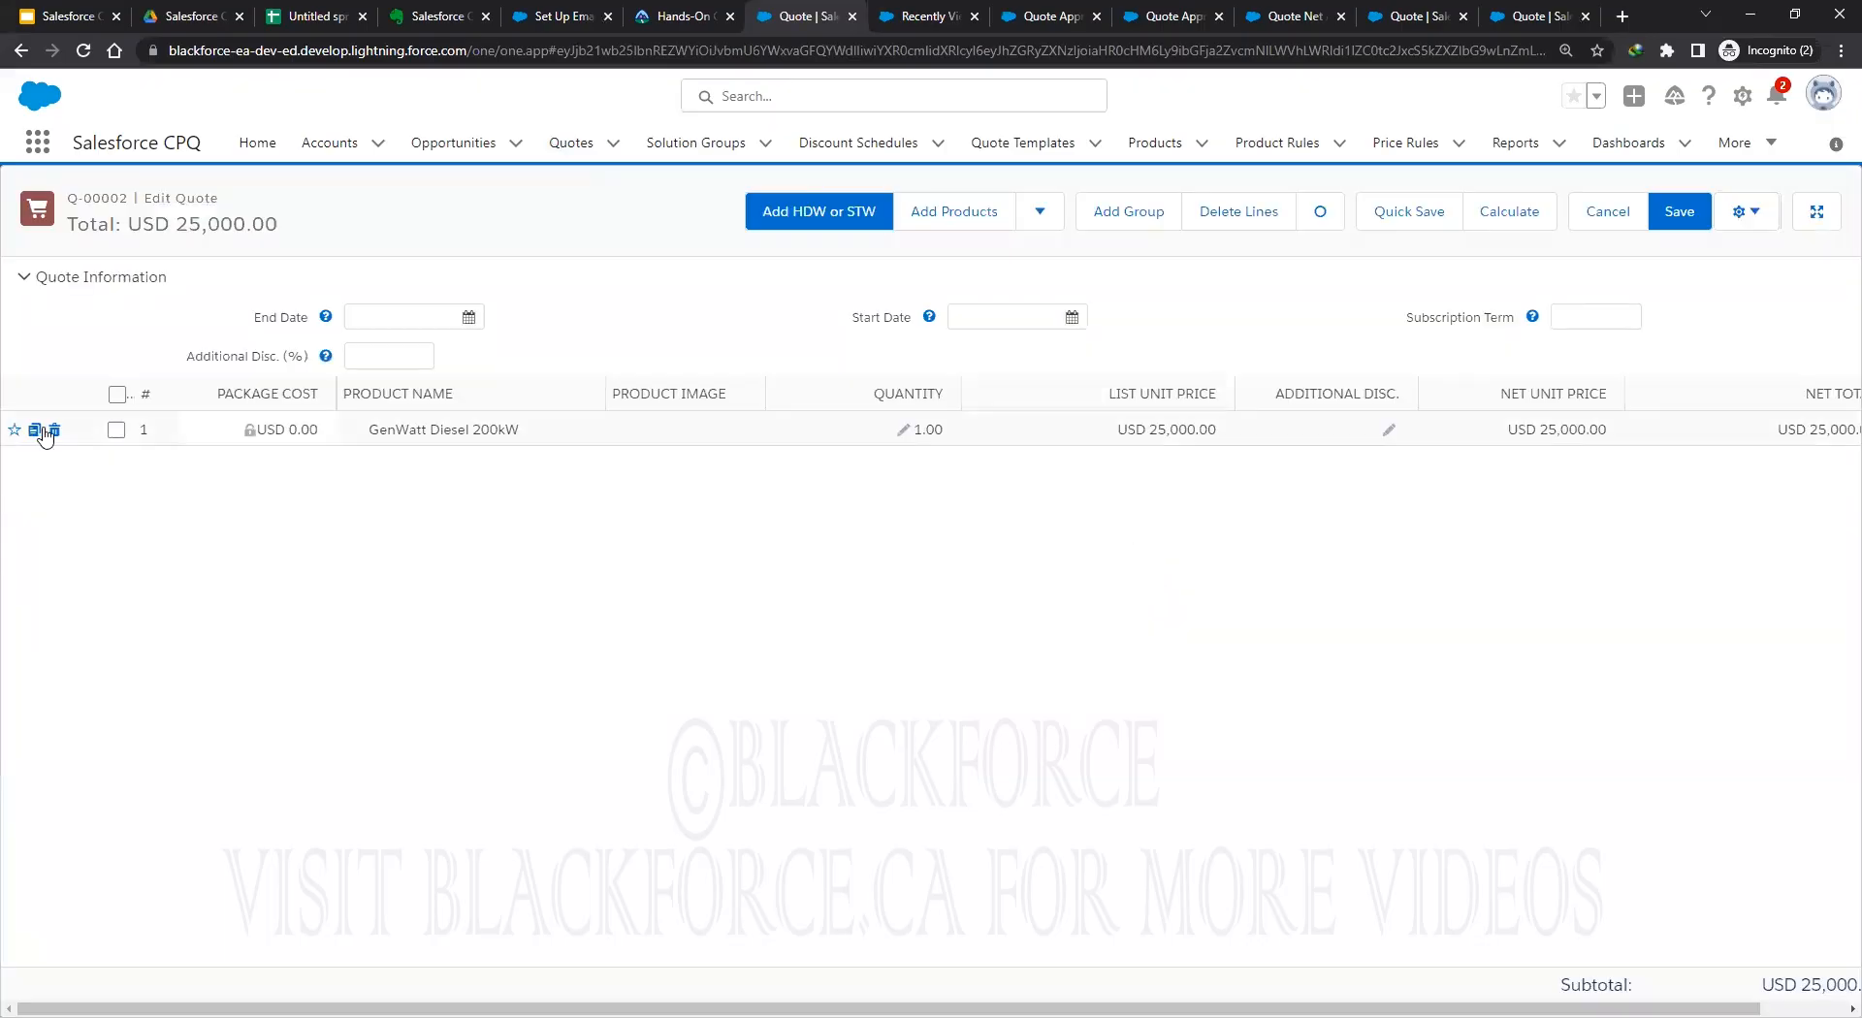
pyautogui.click(55, 432)
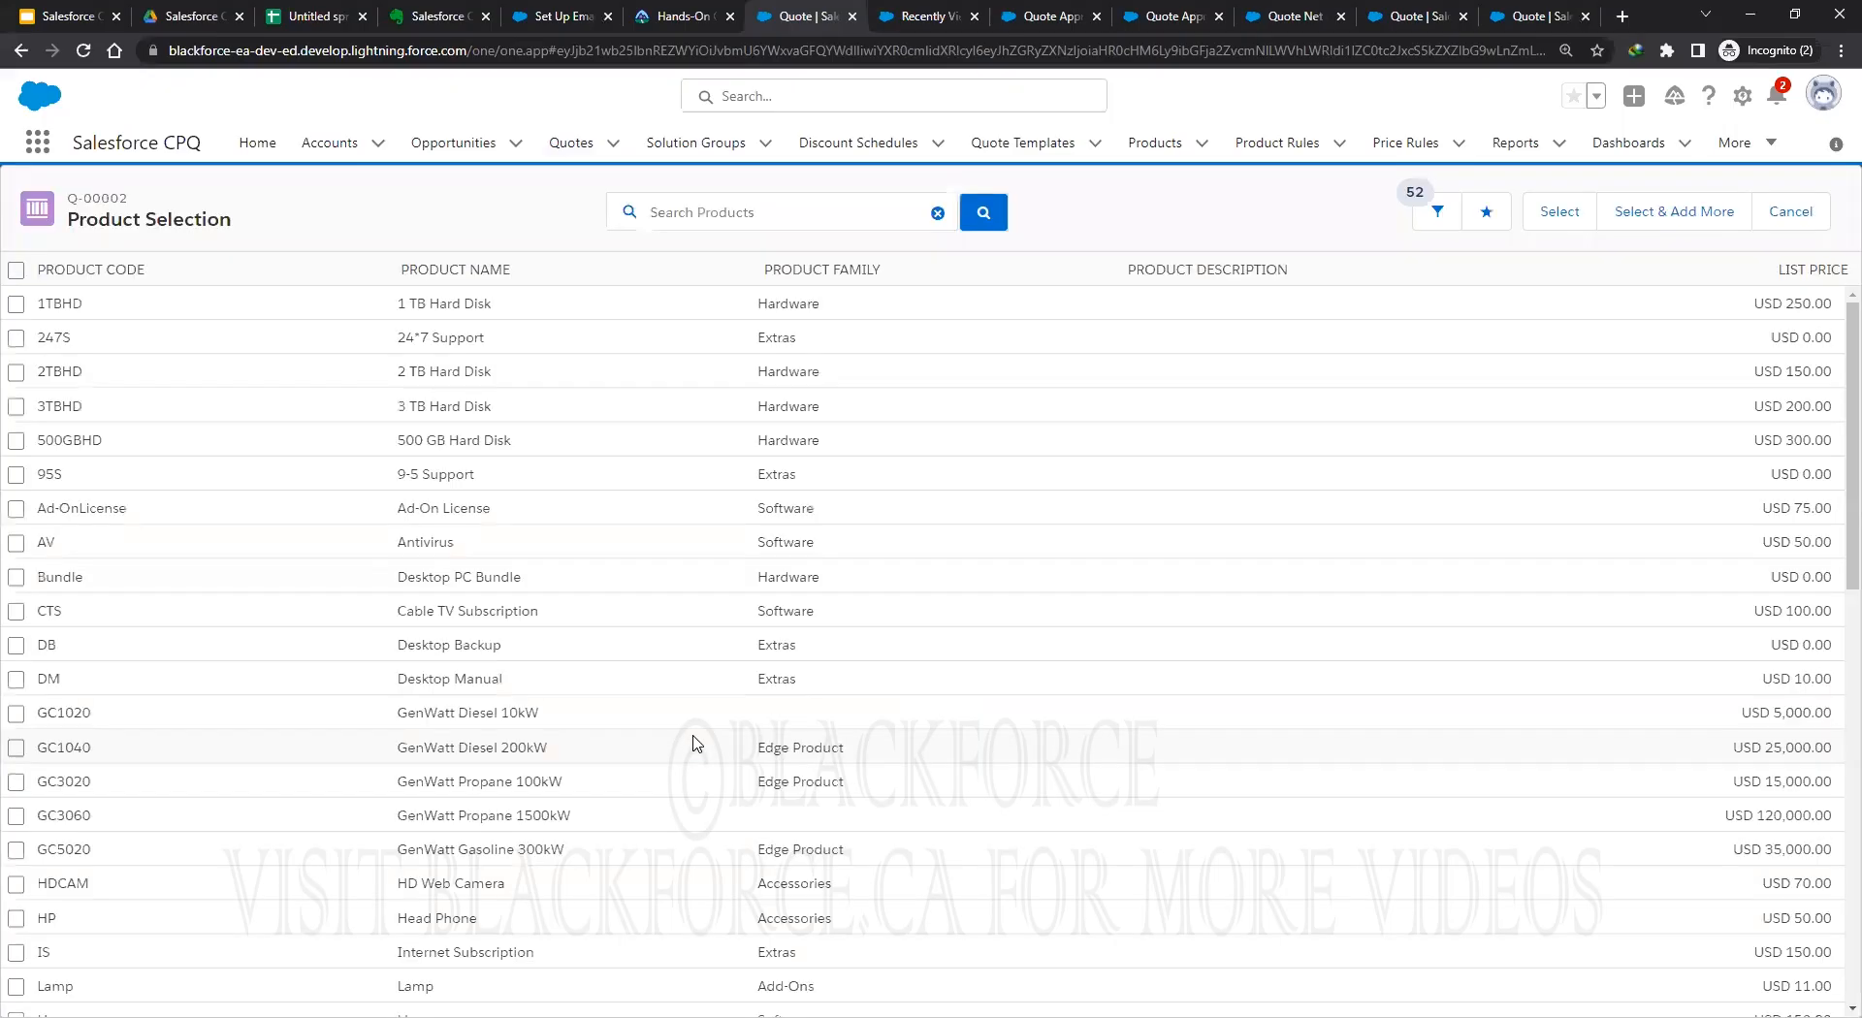
pyautogui.click(15, 816)
pyautogui.click(1551, 211)
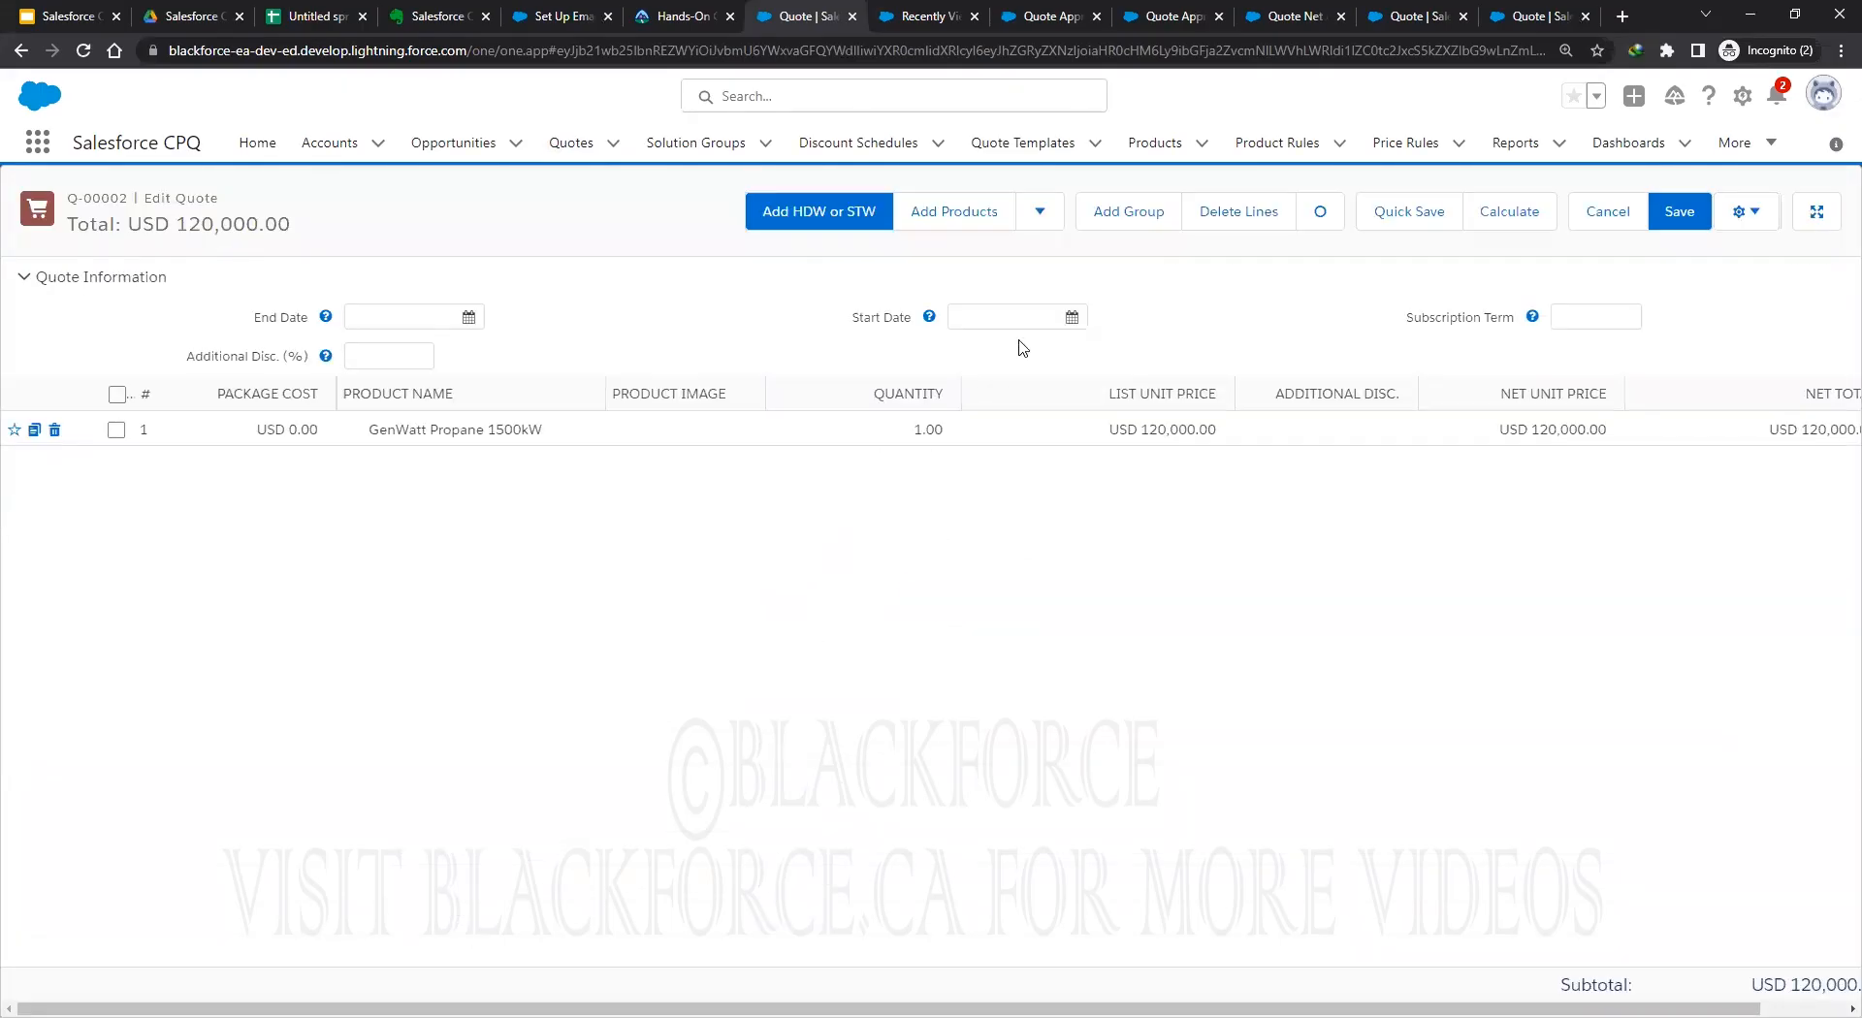
pyautogui.click(1678, 216)
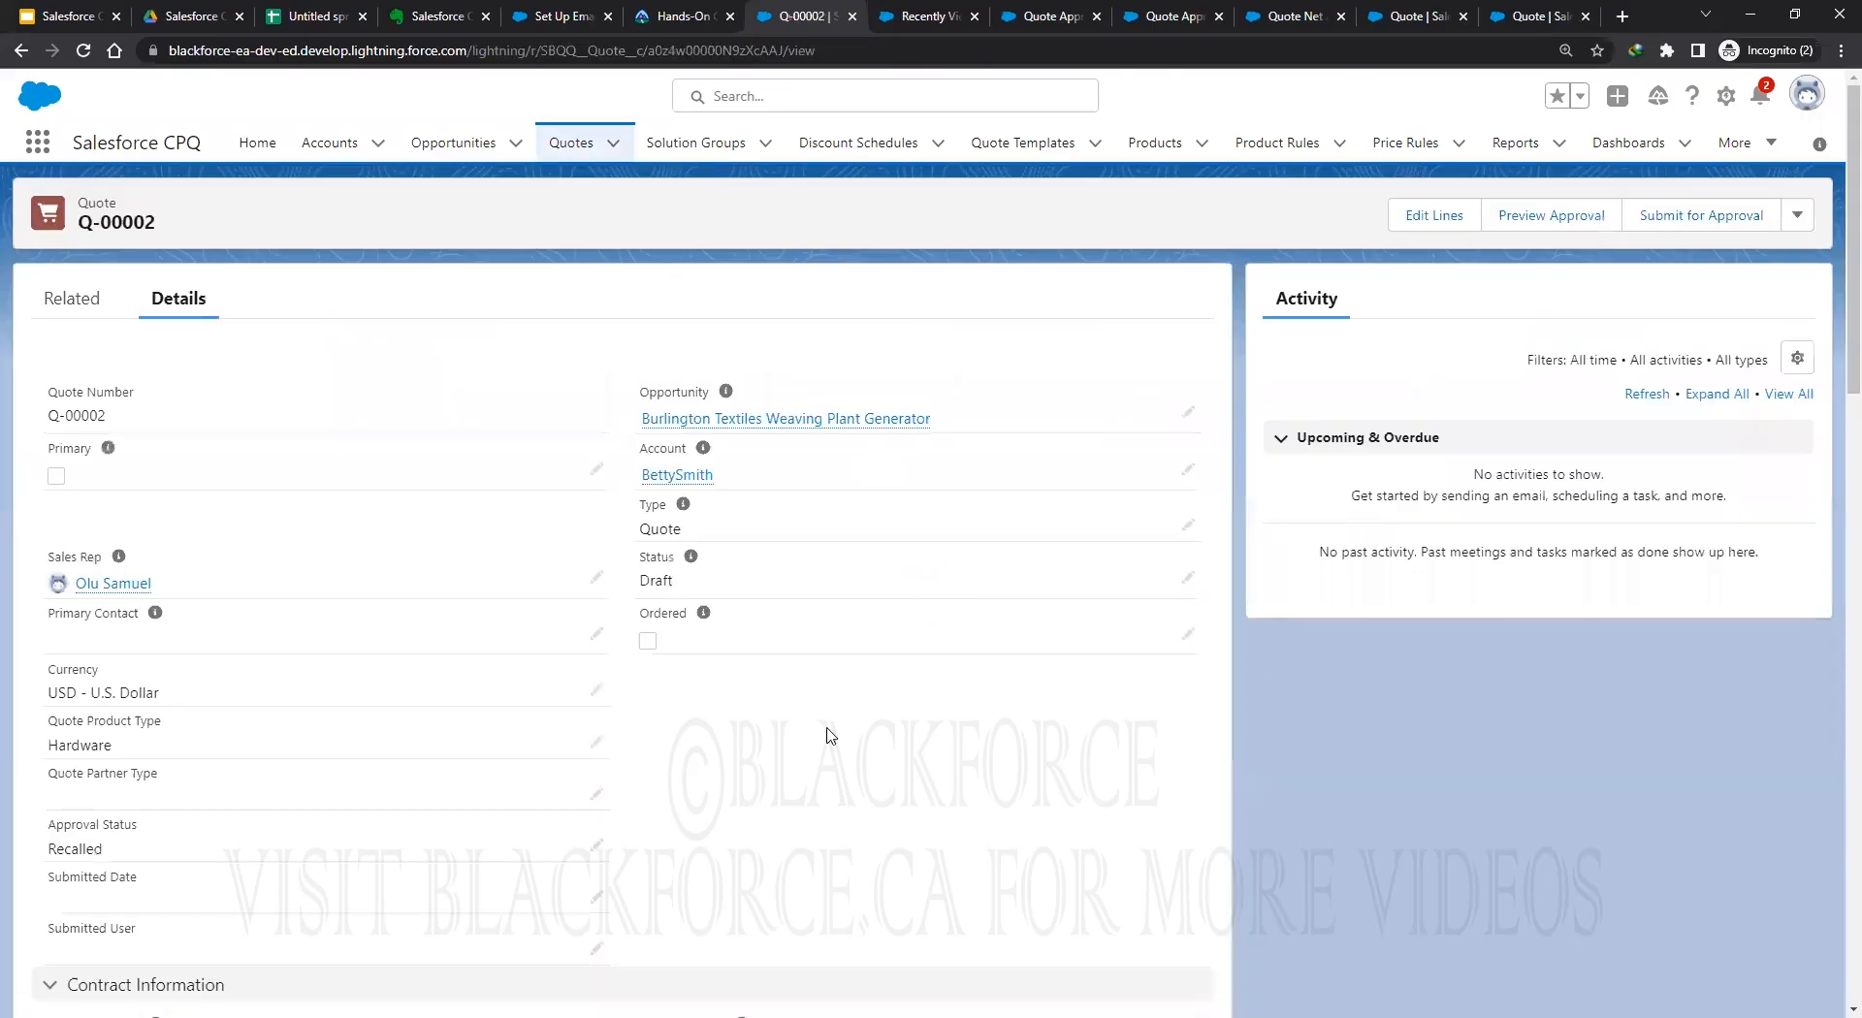
pyautogui.scroll(-2, 822, 751)
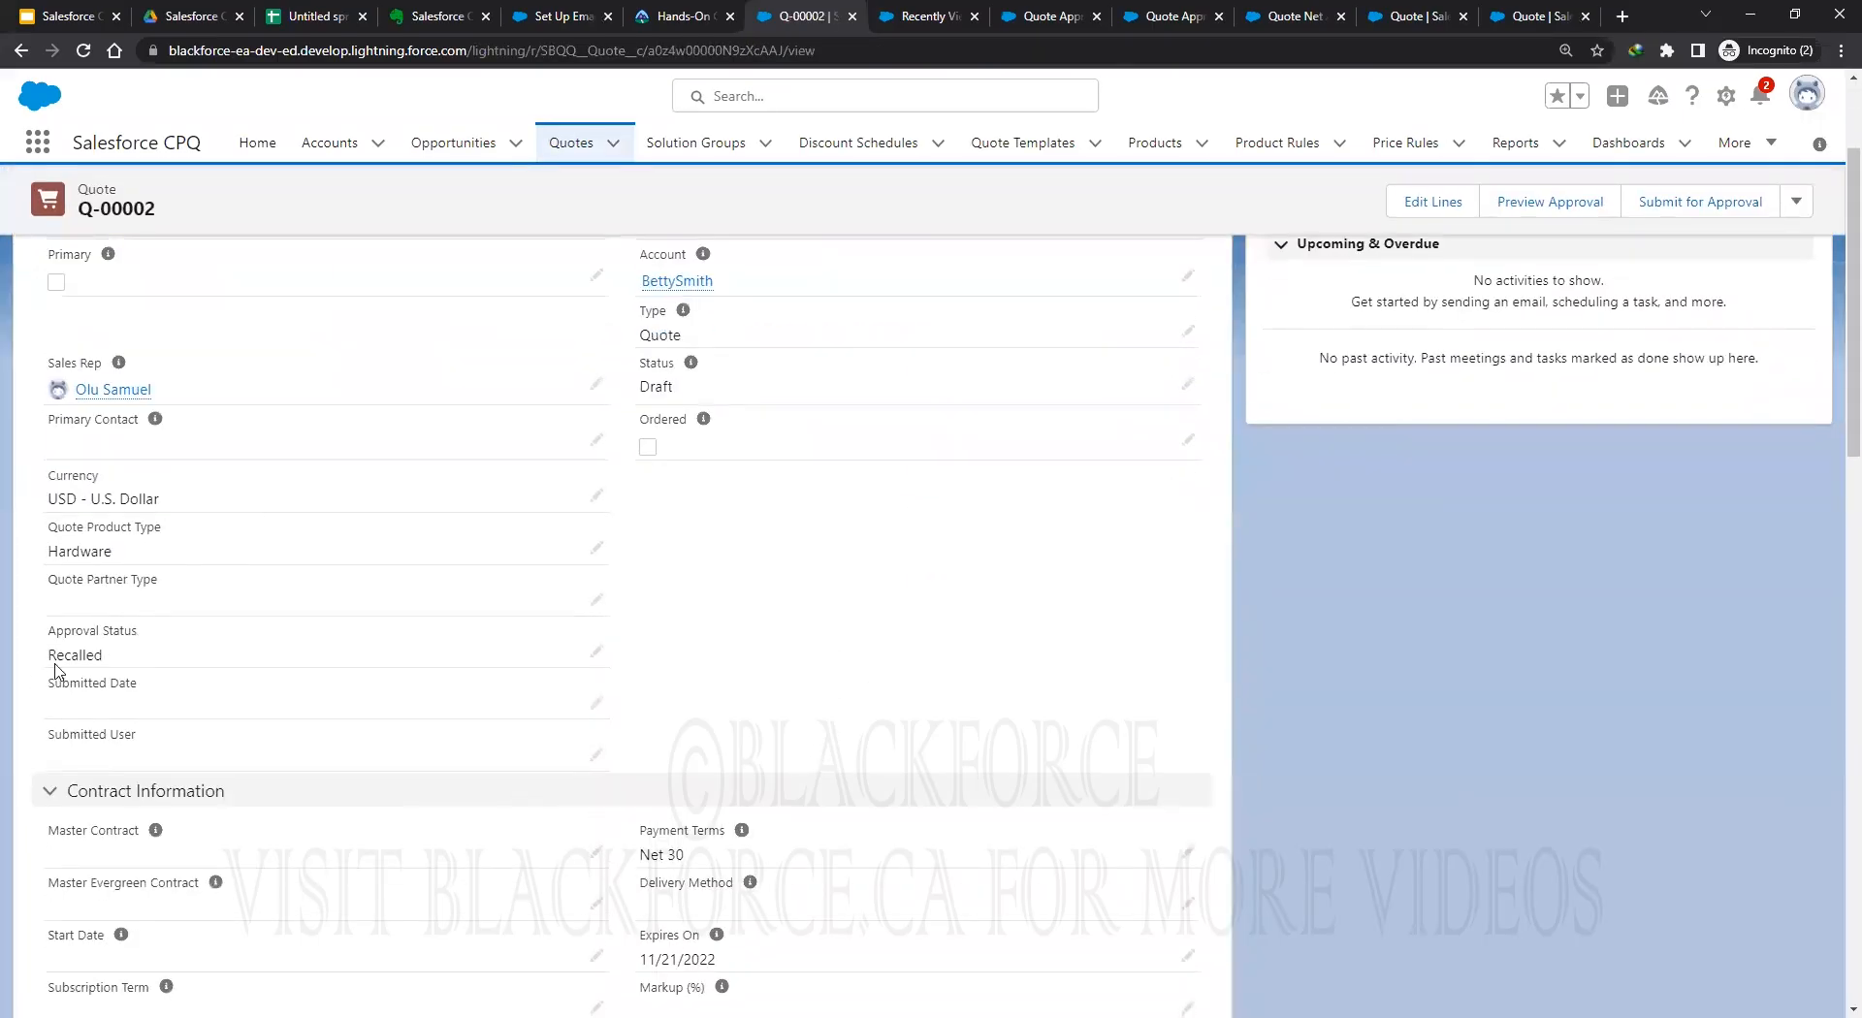
pyautogui.scroll(2, 837, 601)
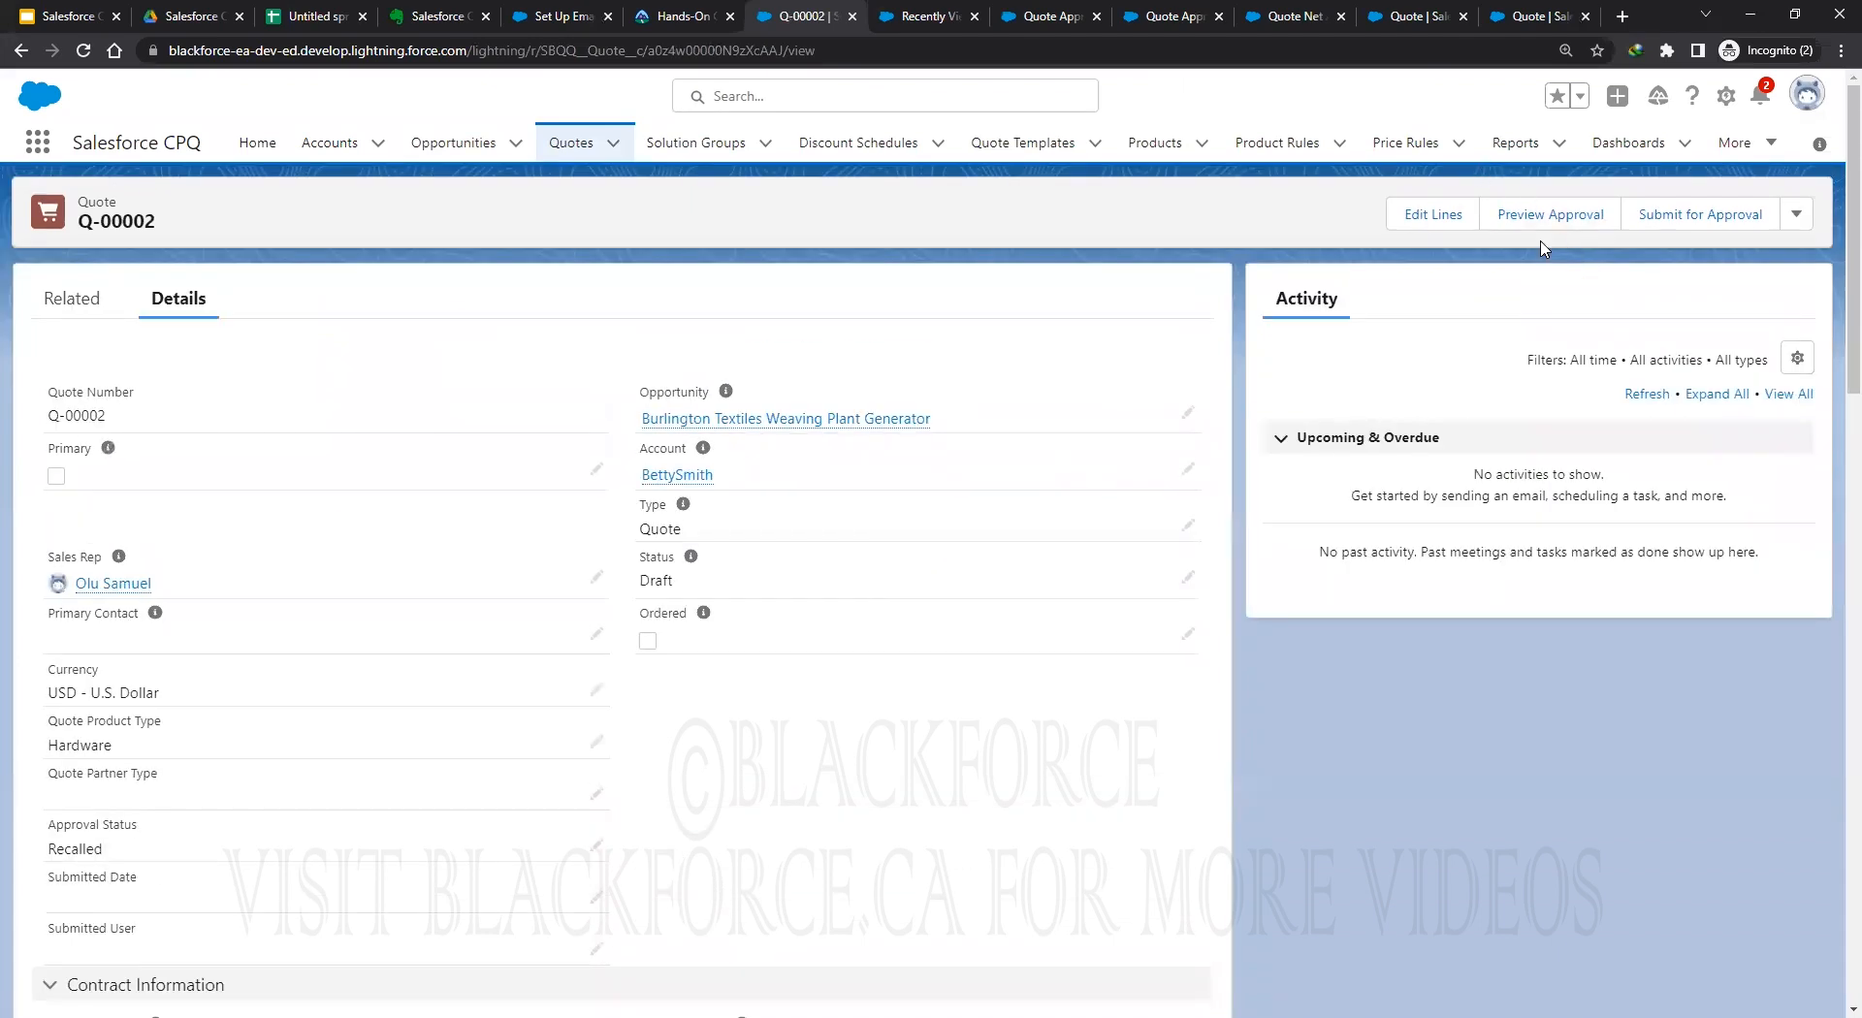
# Submit Q-00002 for approval and dismiss the no-applicable-process error.
pyautogui.click(1702, 220)
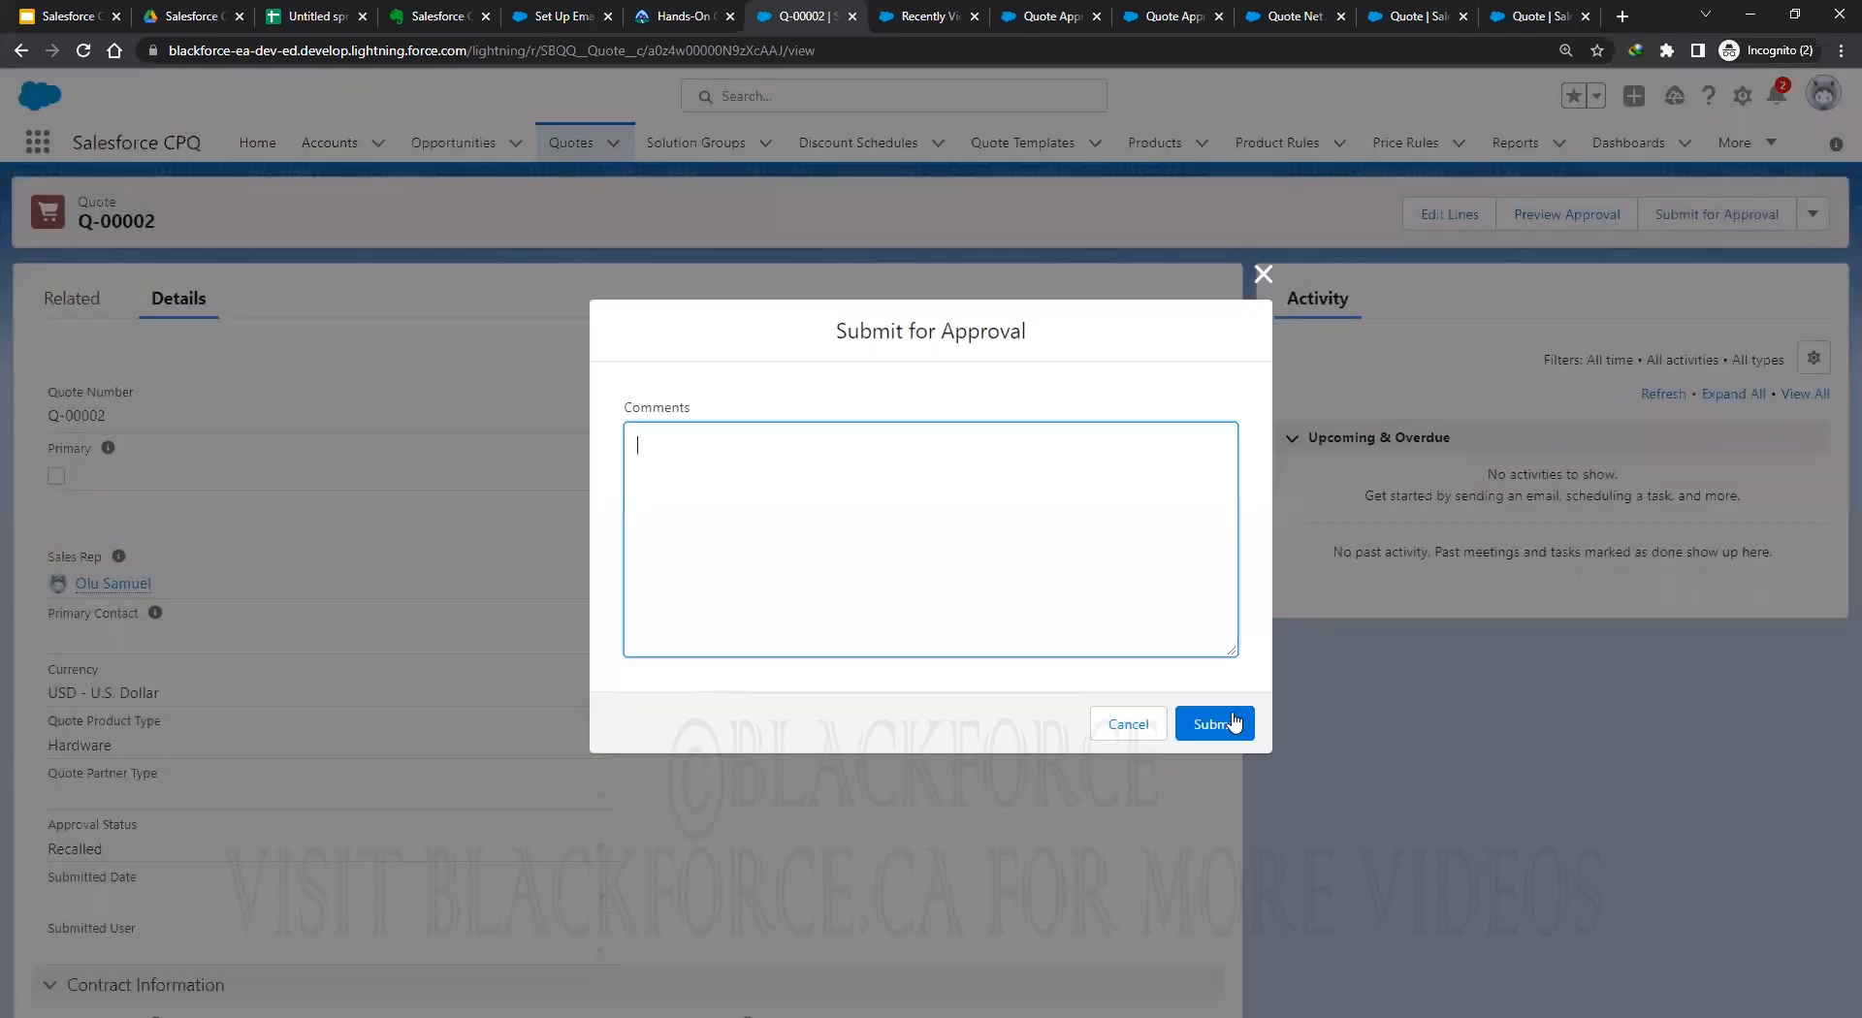
pyautogui.click(1224, 722)
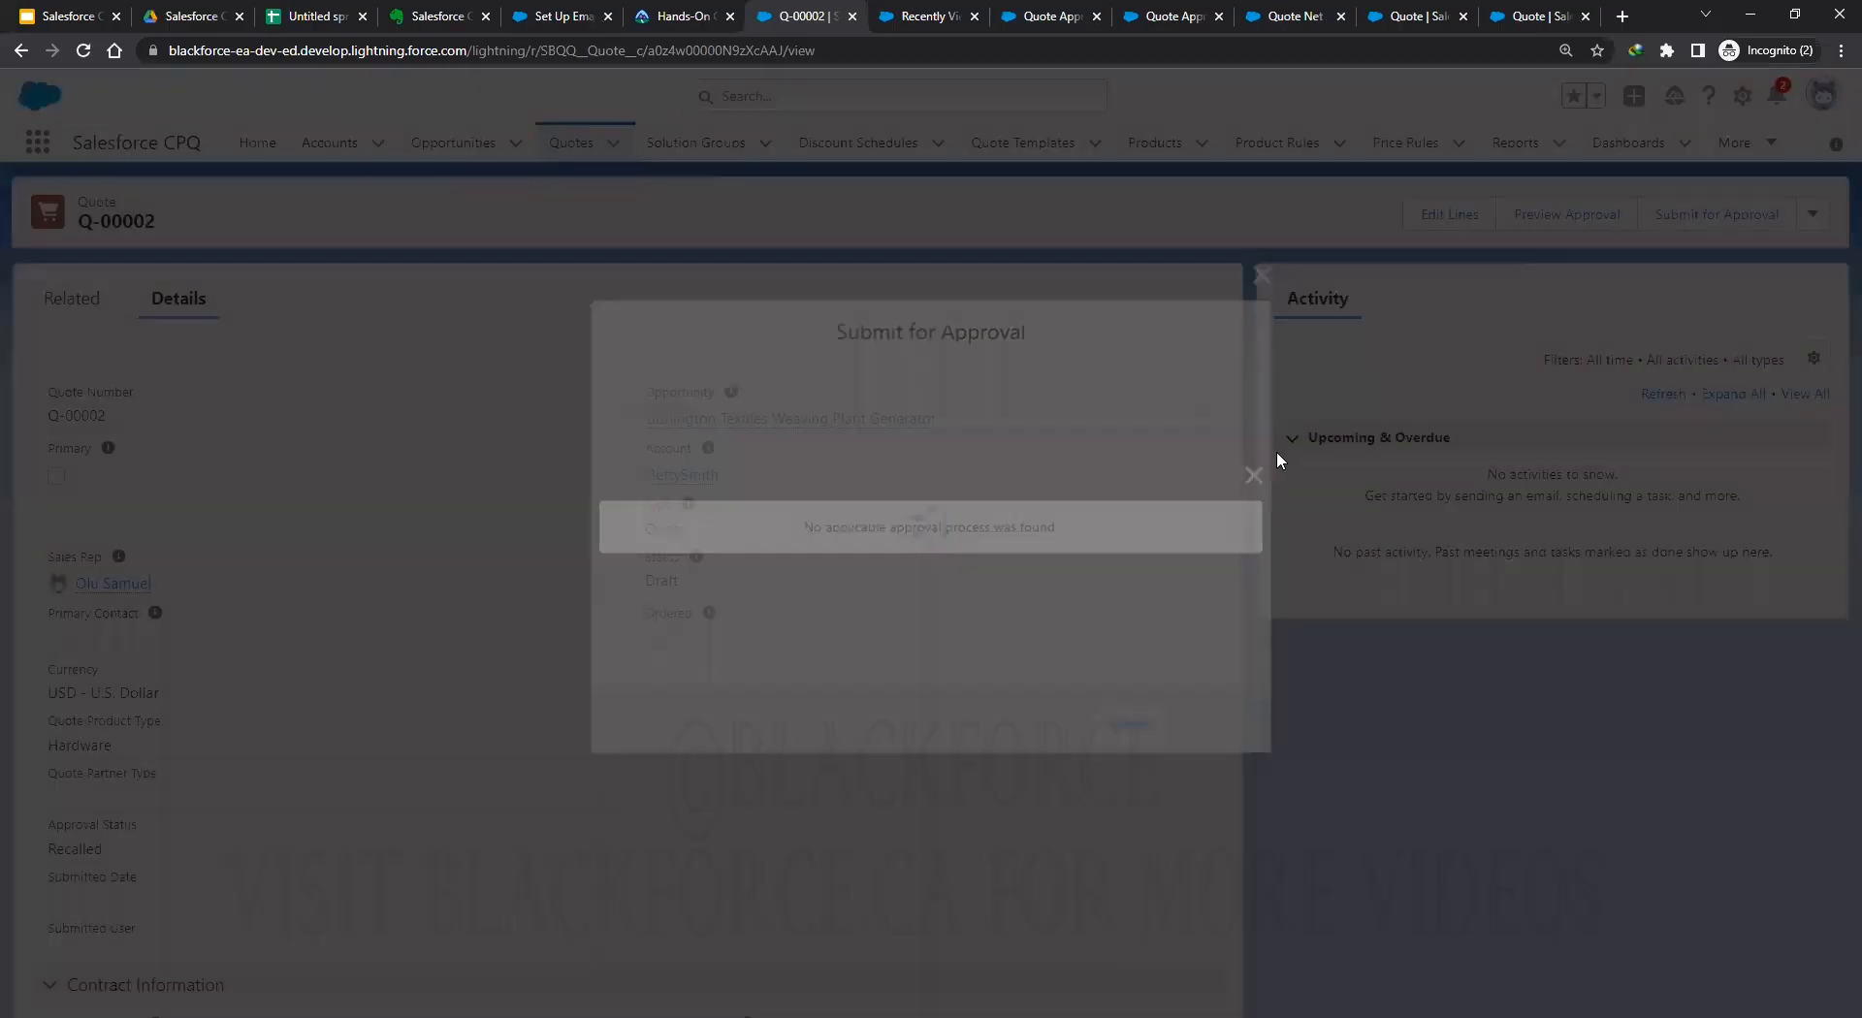
pyautogui.click(1261, 474)
pyautogui.click(571, 142)
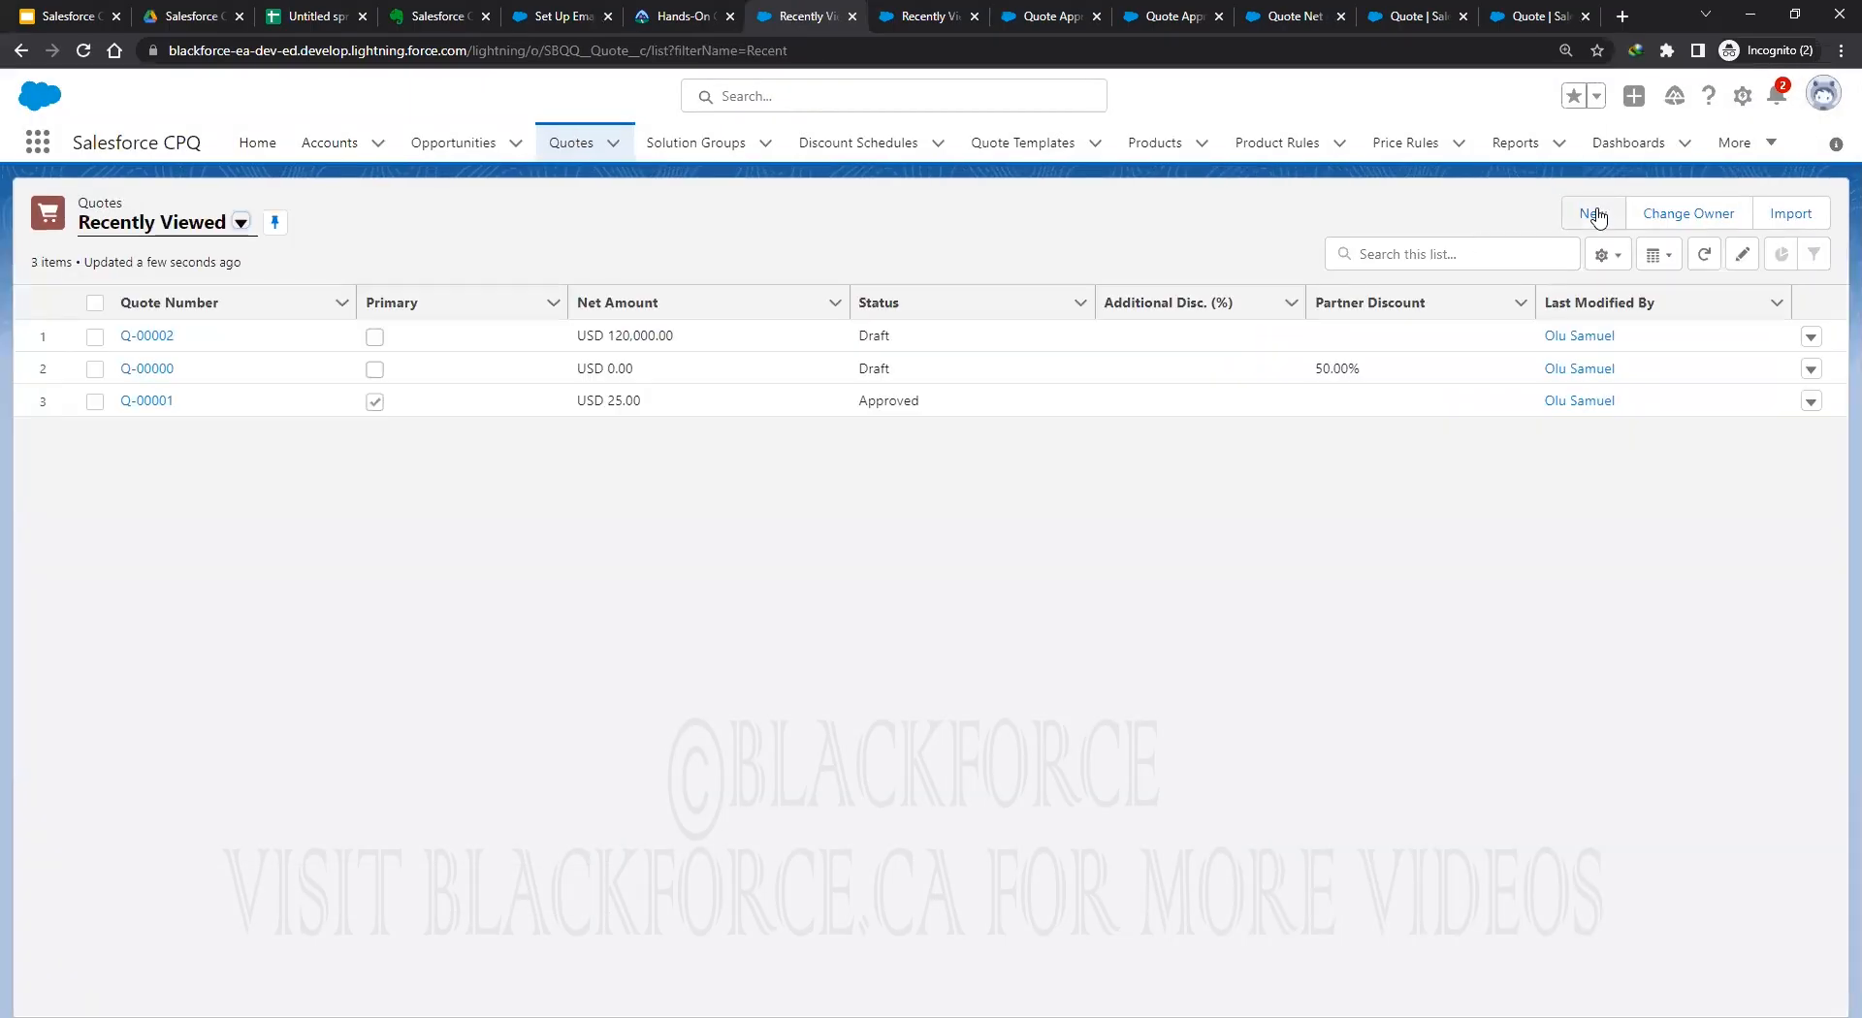
# Create a new quote linked to the Edge SLA opportunity and Edge Communications account, saved as Q-00003.
pyautogui.click(1591, 214)
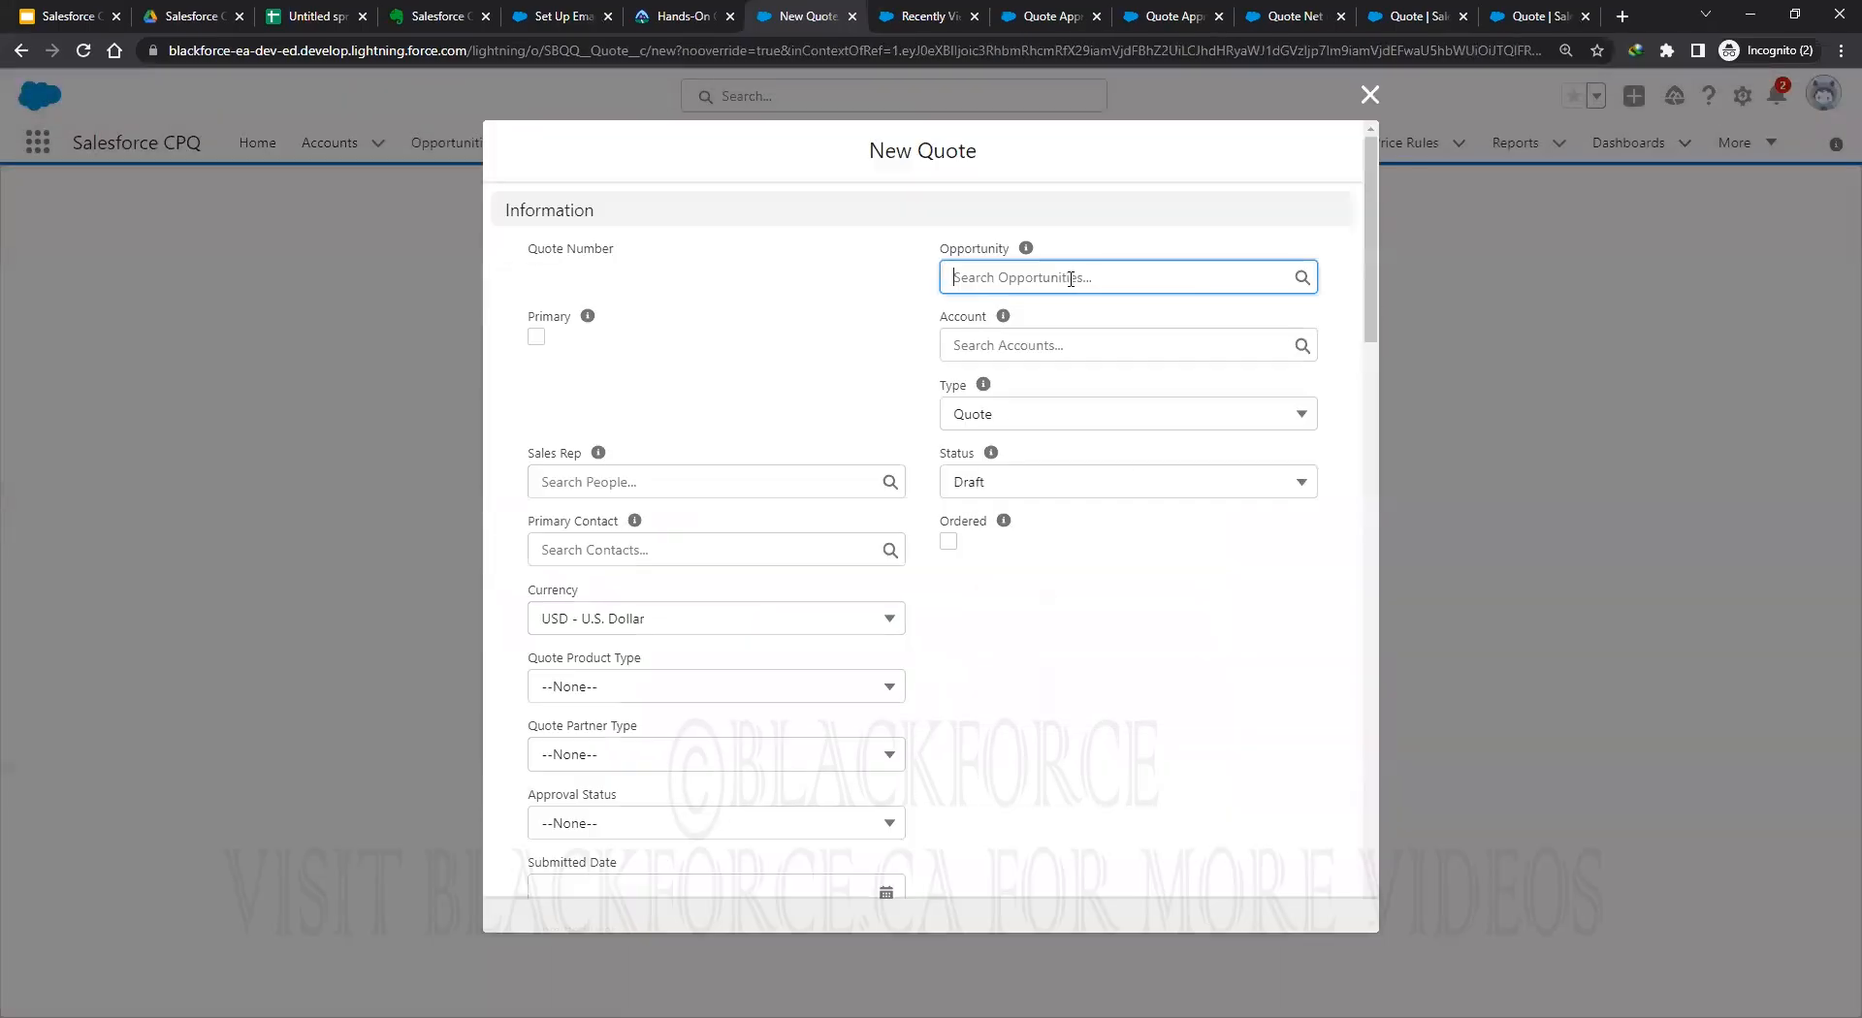
pyautogui.click(1055, 279)
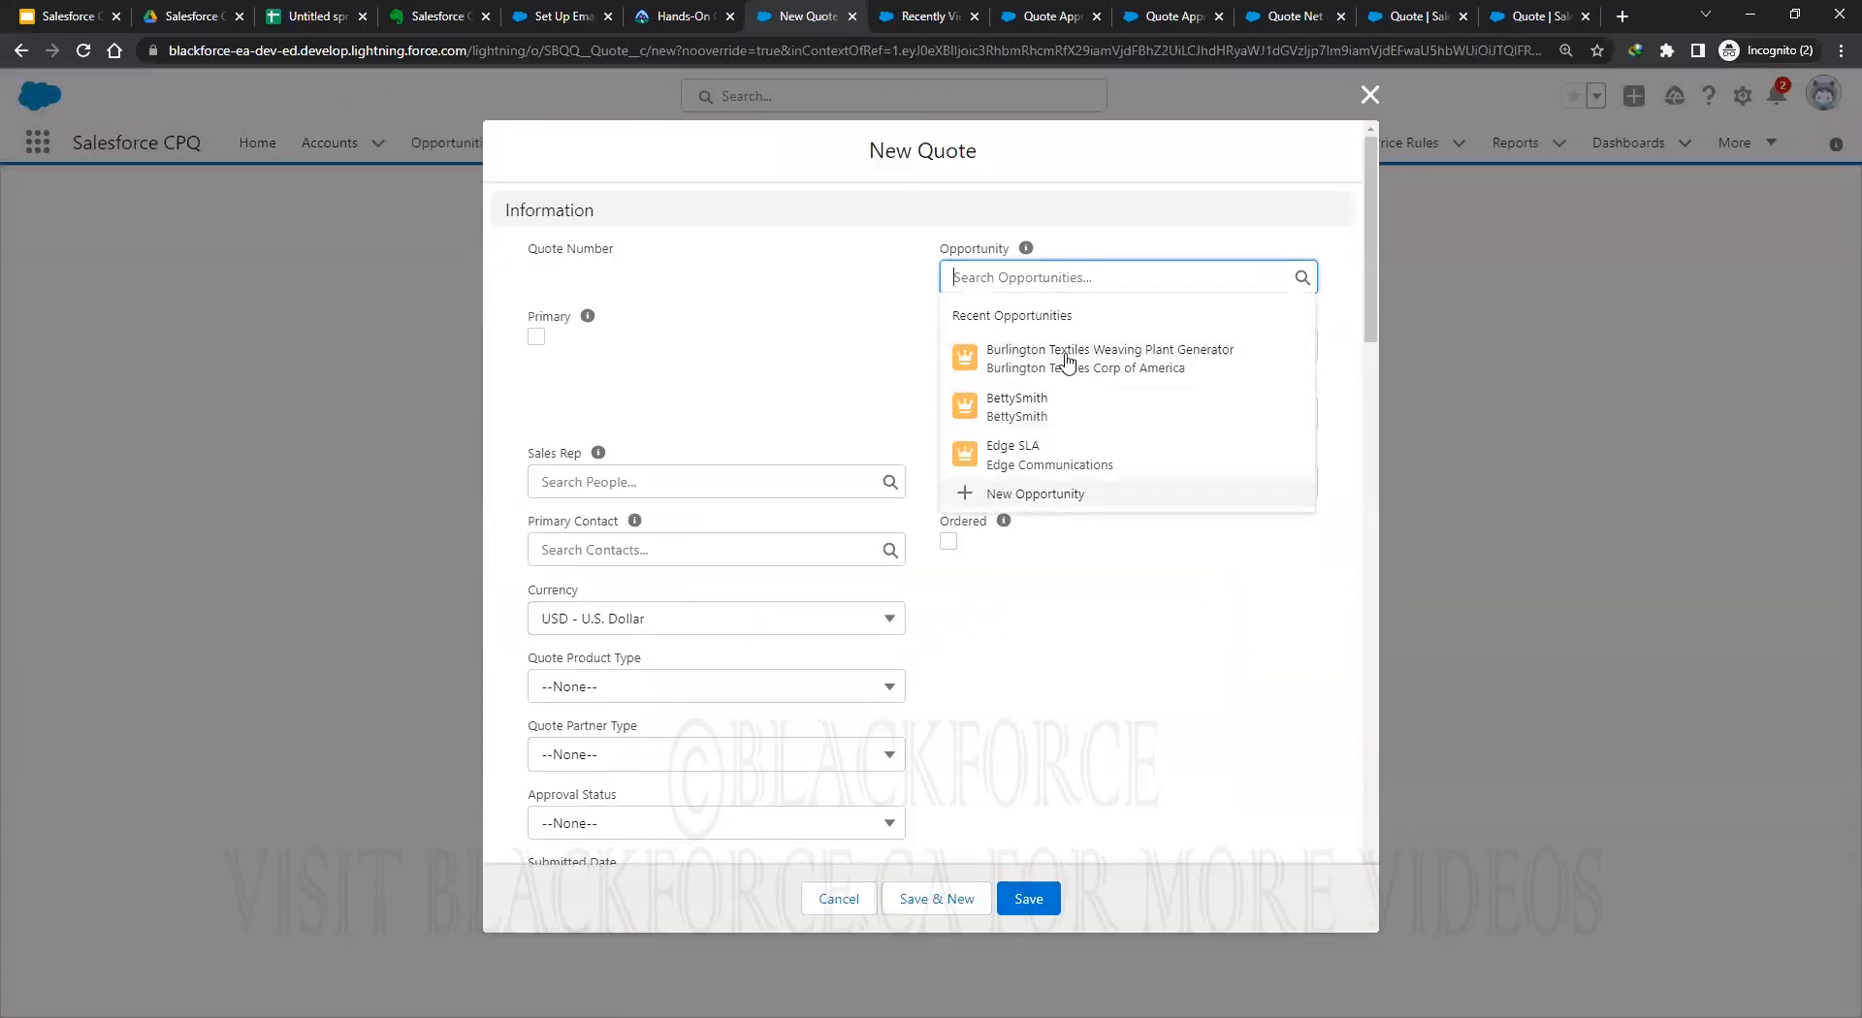
pyautogui.click(1014, 452)
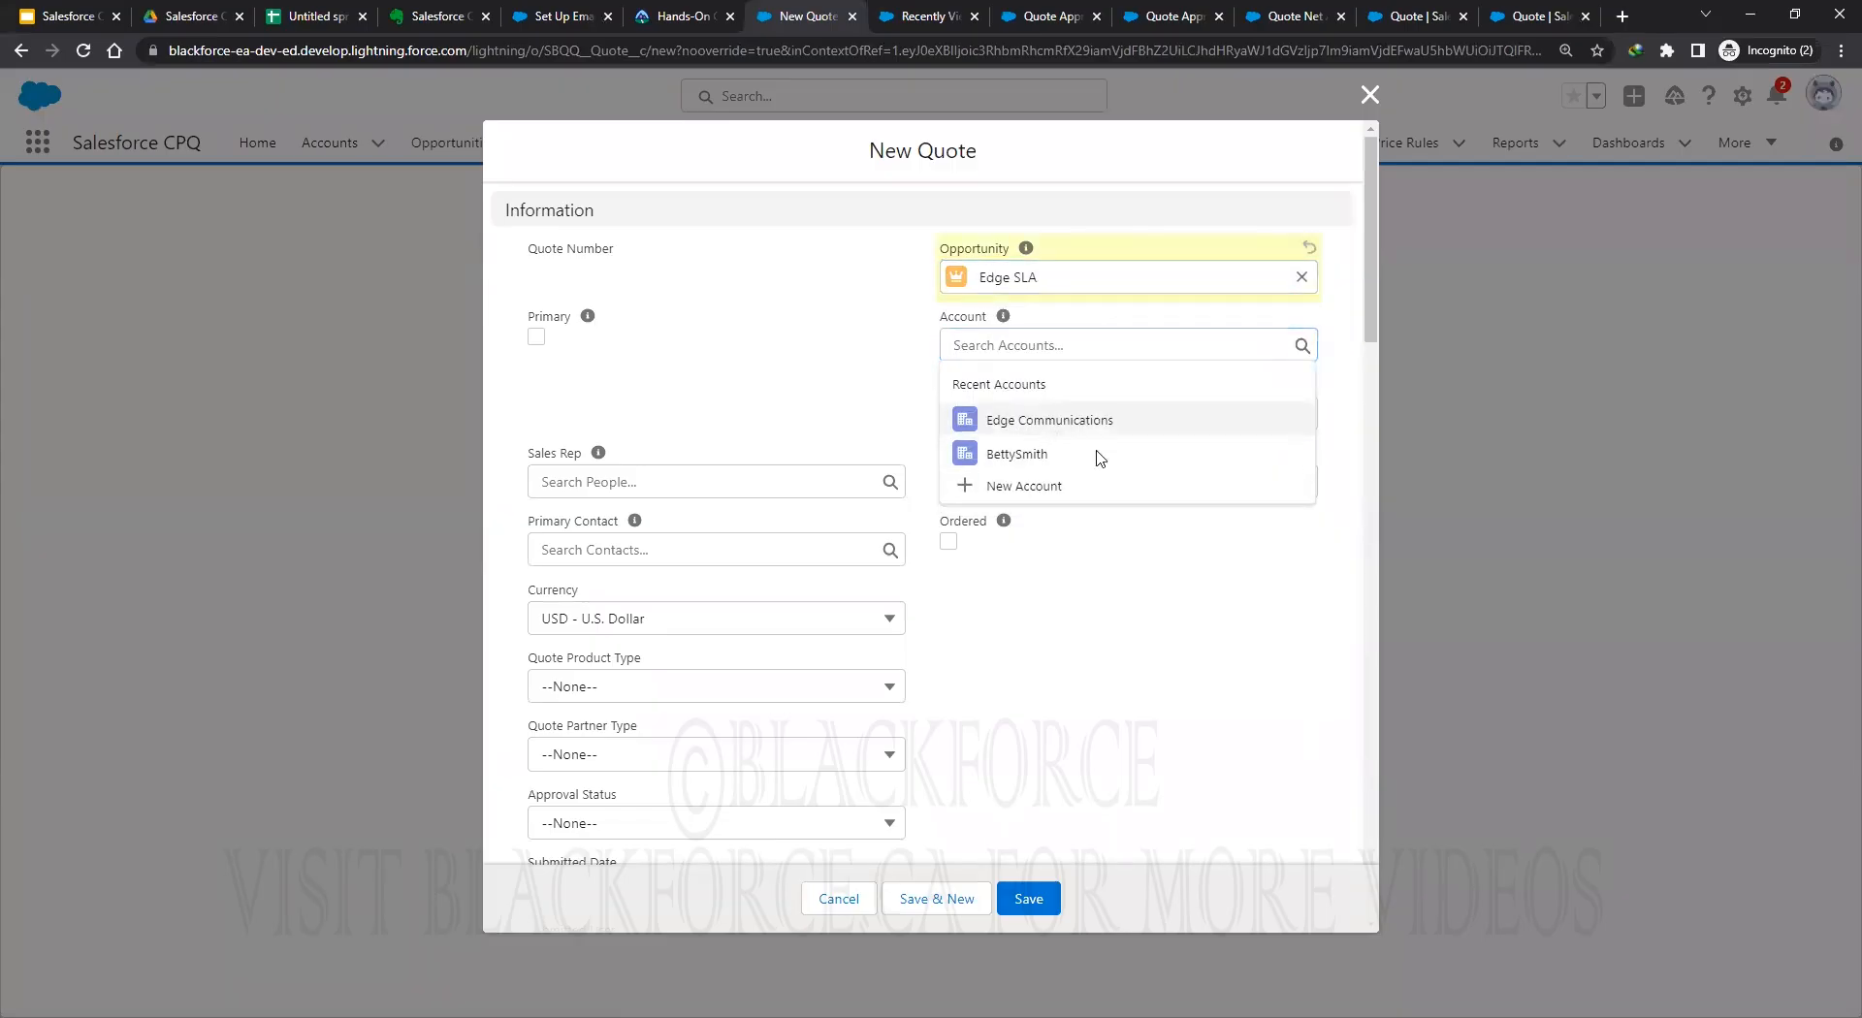
pyautogui.click(1029, 899)
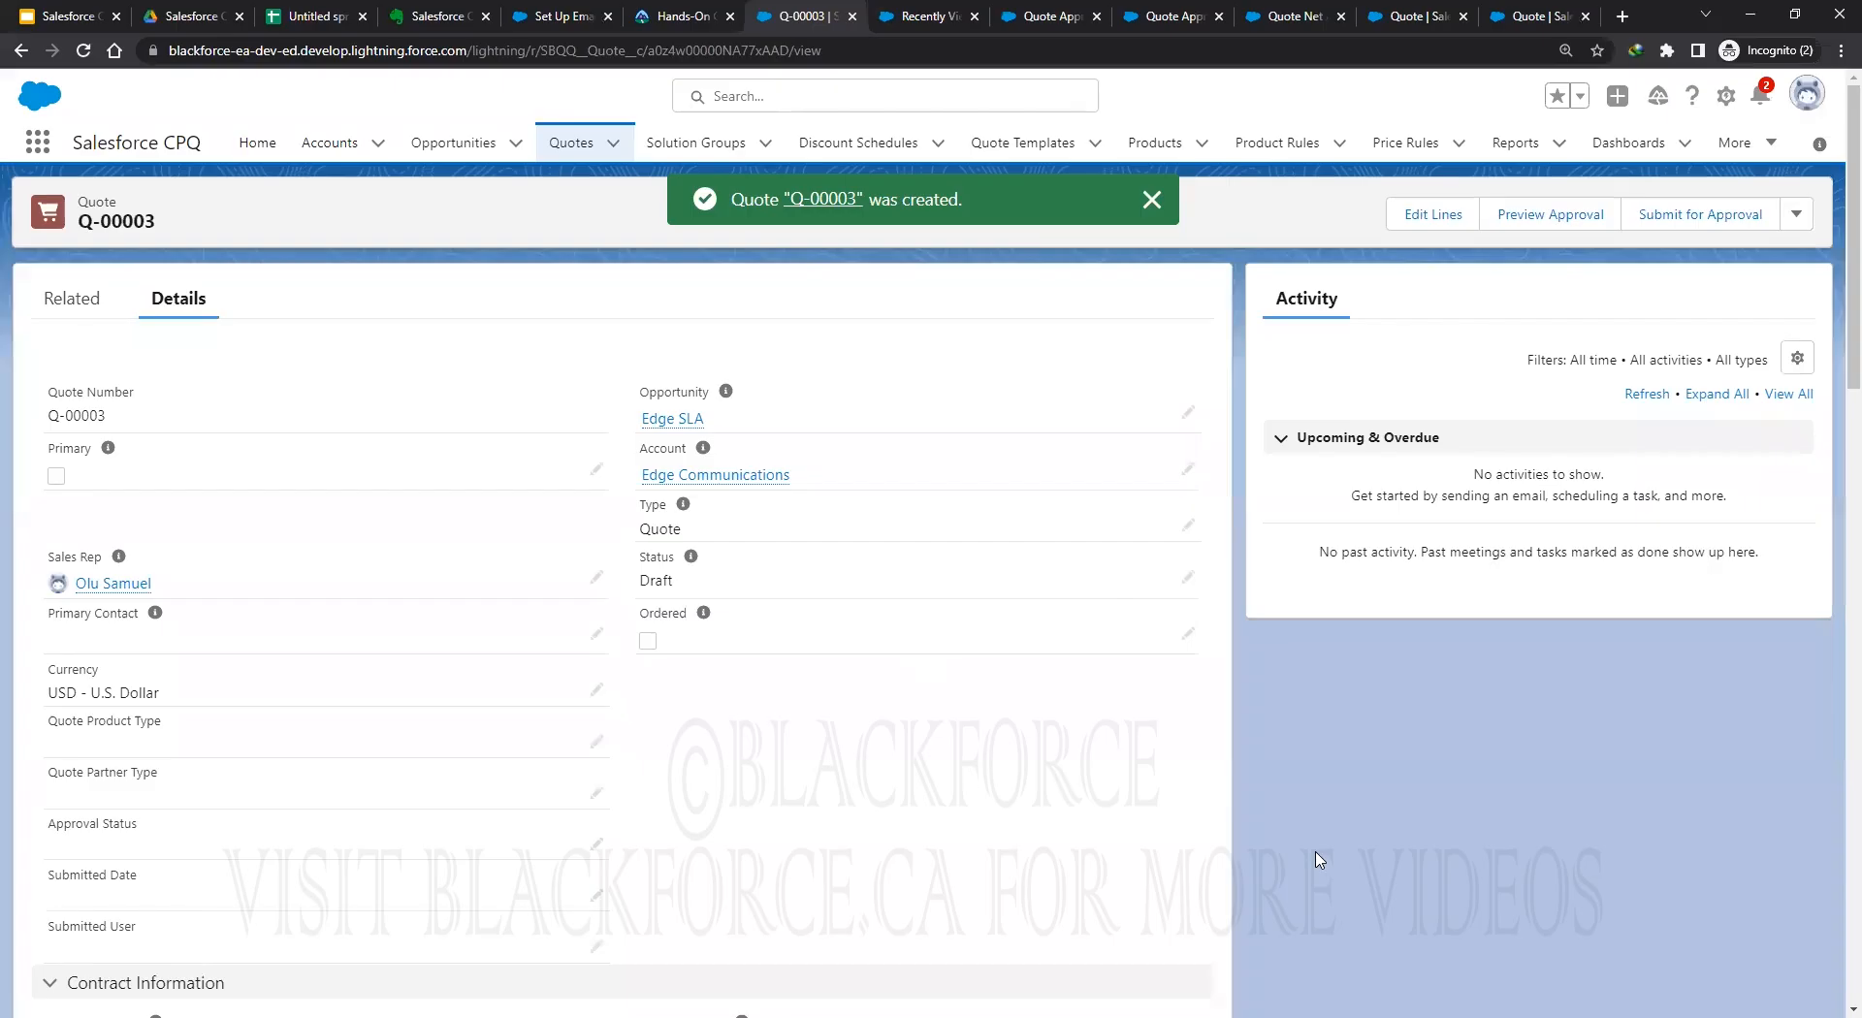
pyautogui.click(1151, 199)
# Add the GenWatt Propane 1500kW product to Q-00003 and save the line.
pyautogui.click(1433, 214)
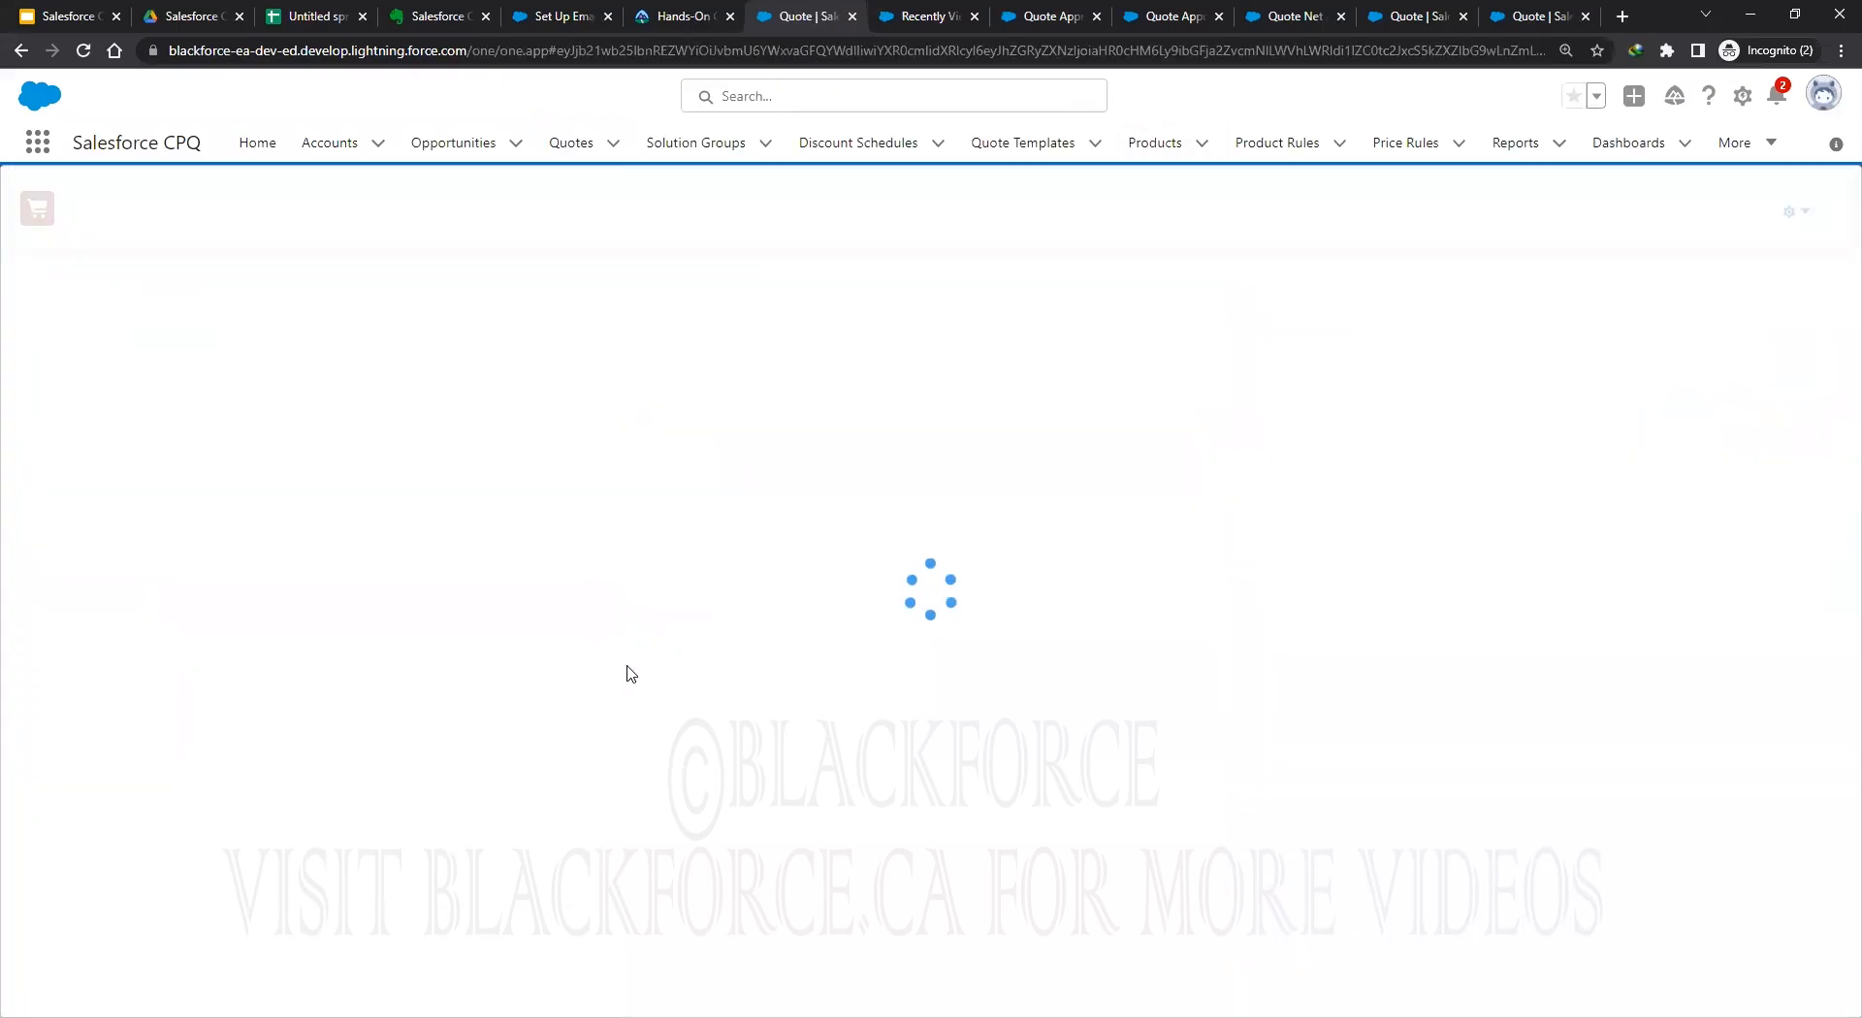
pyautogui.click(960, 209)
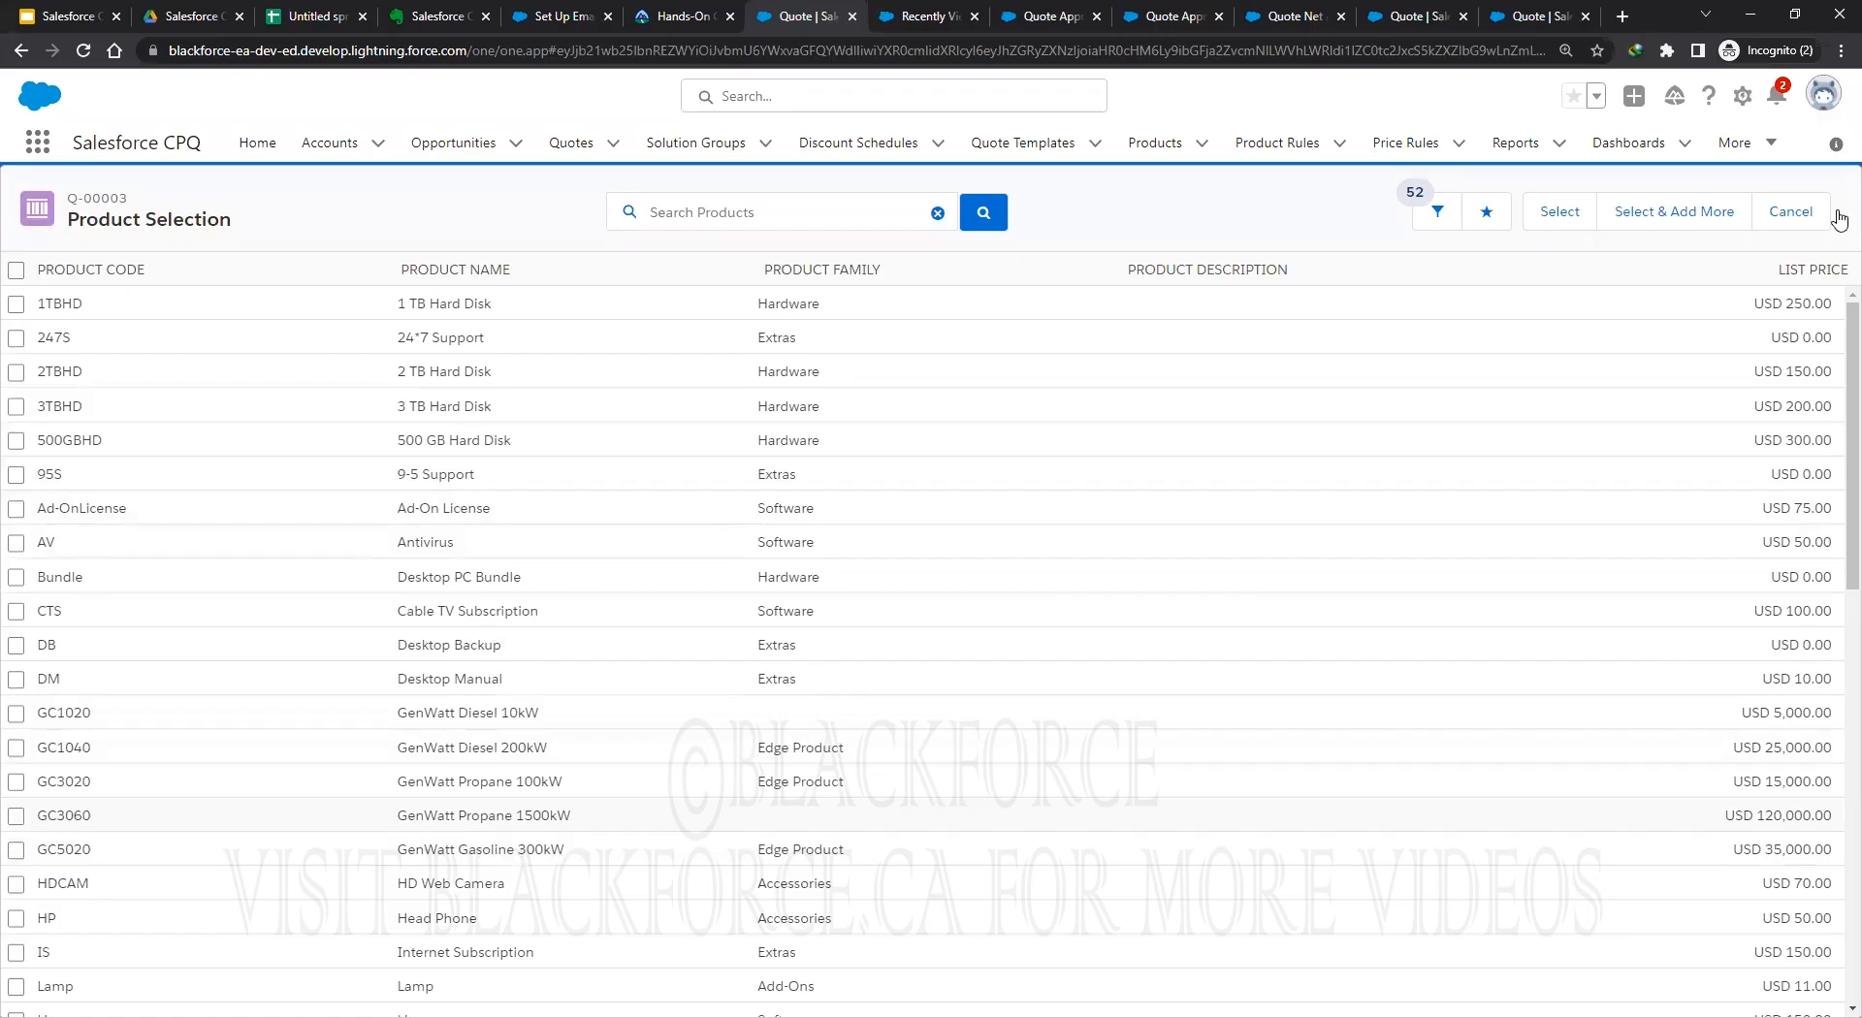
pyautogui.click(1556, 215)
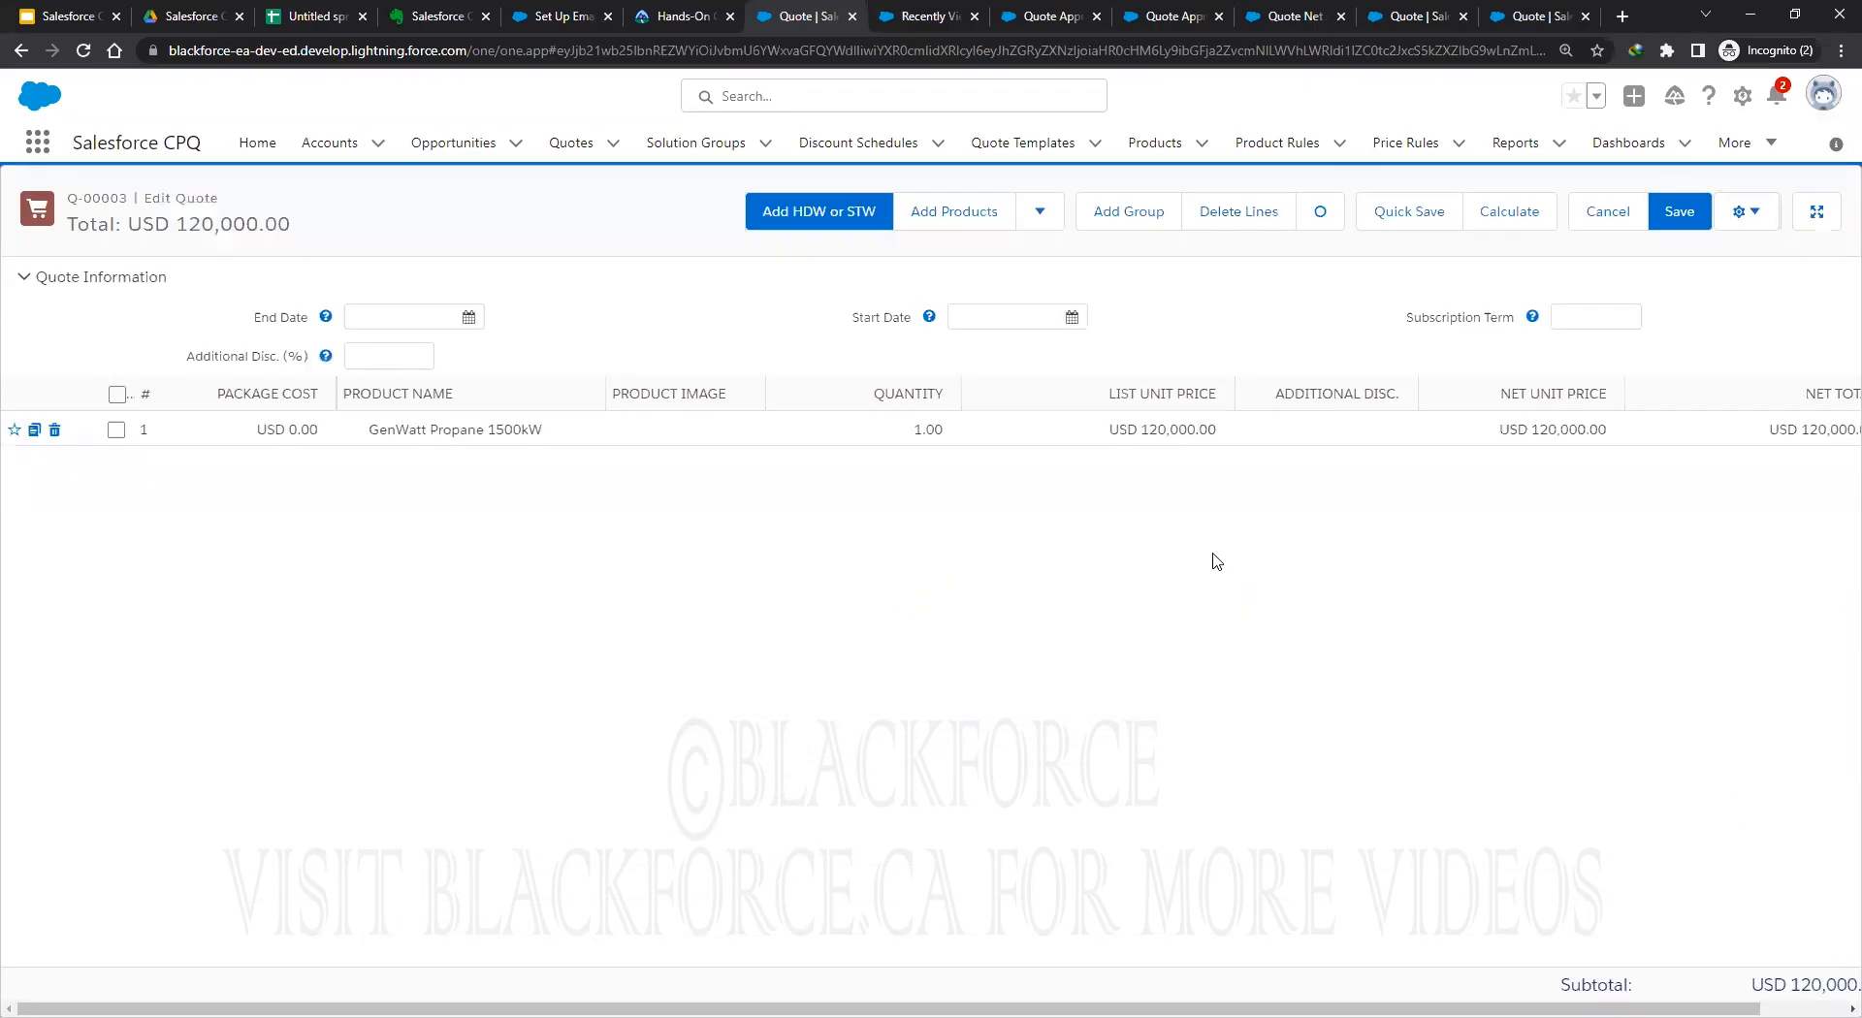
pyautogui.click(1678, 215)
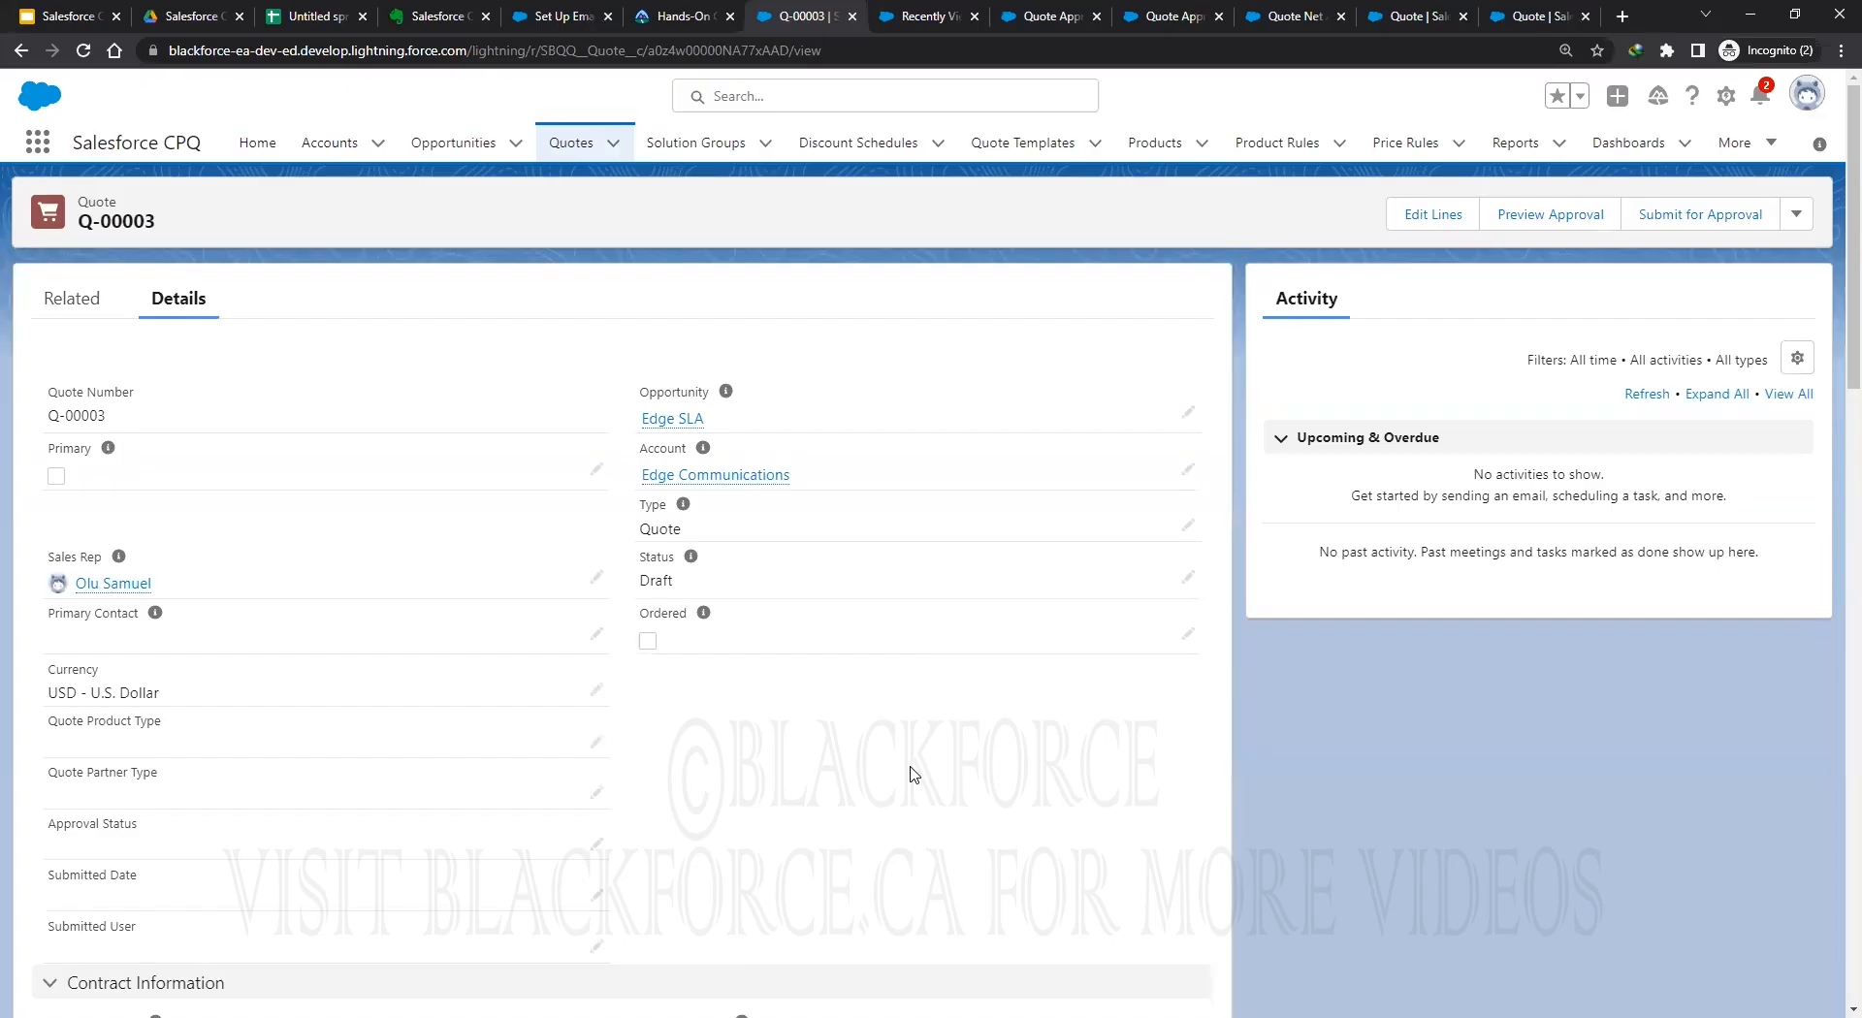
# Preview Q-00003's approvals (Approval Step 5) and submit it for approval.
pyautogui.click(1550, 215)
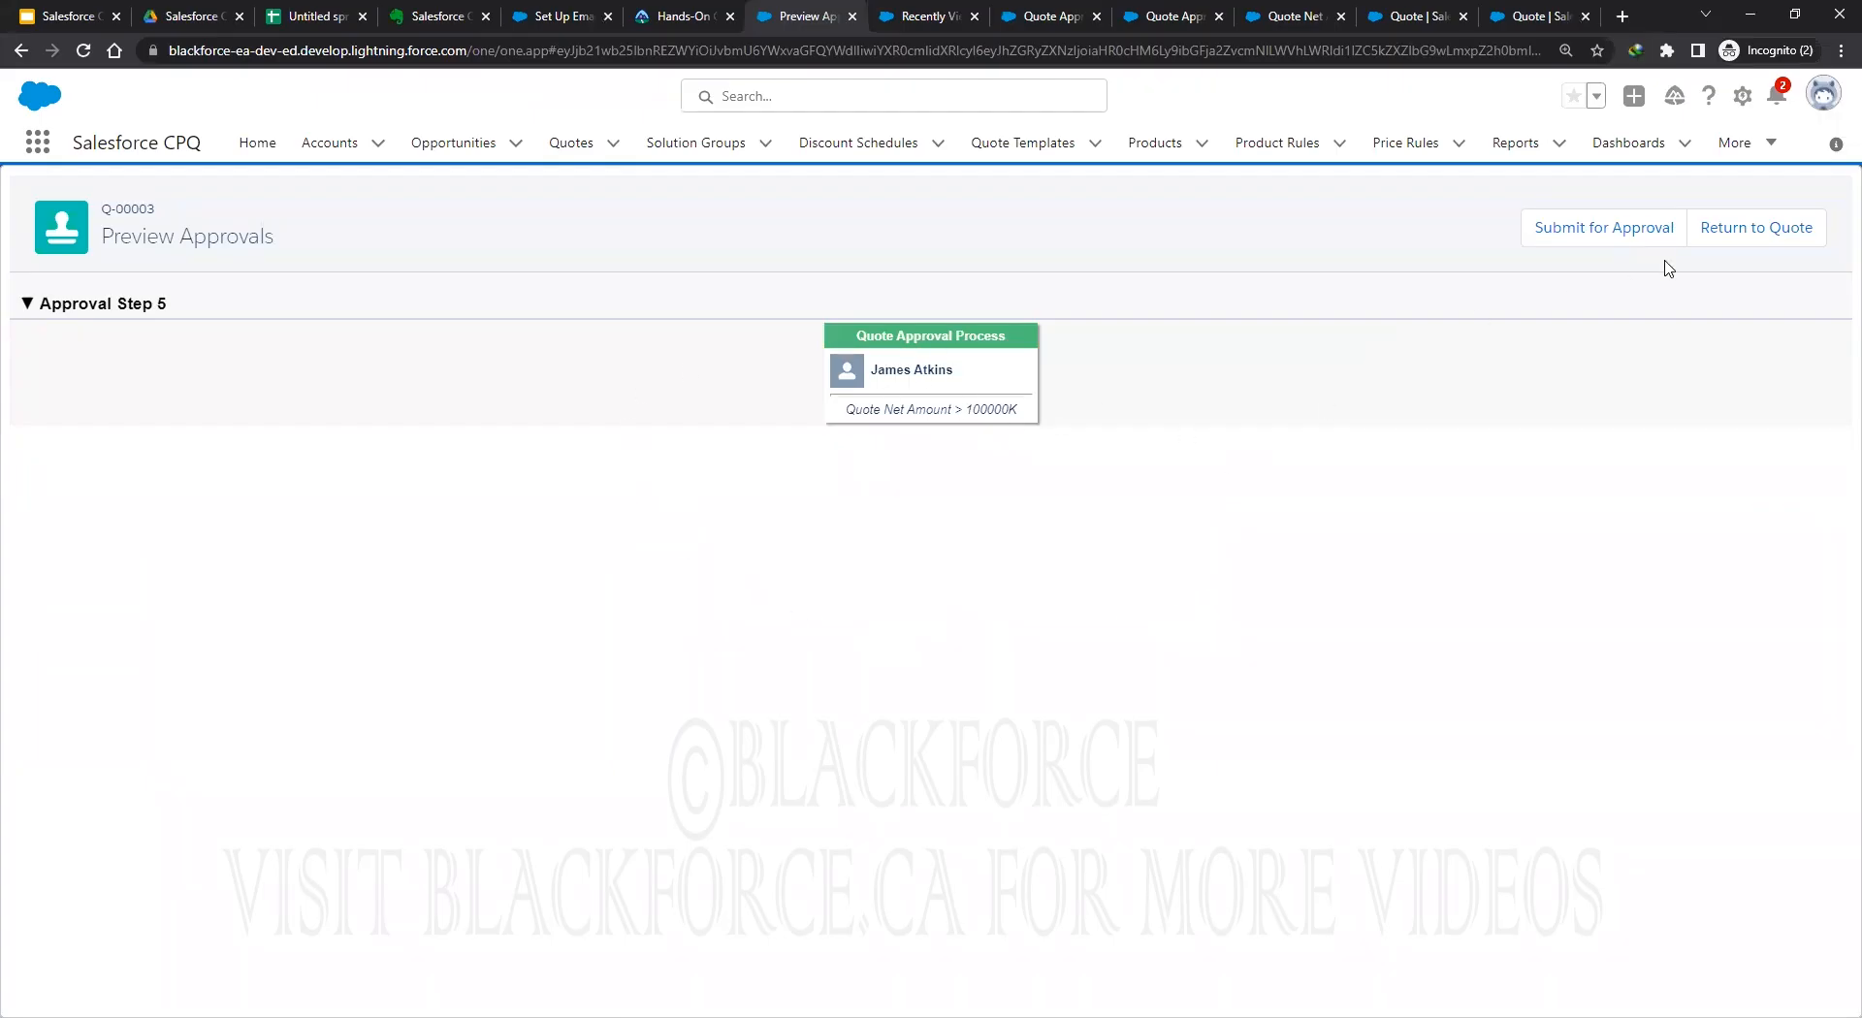
pyautogui.click(1605, 233)
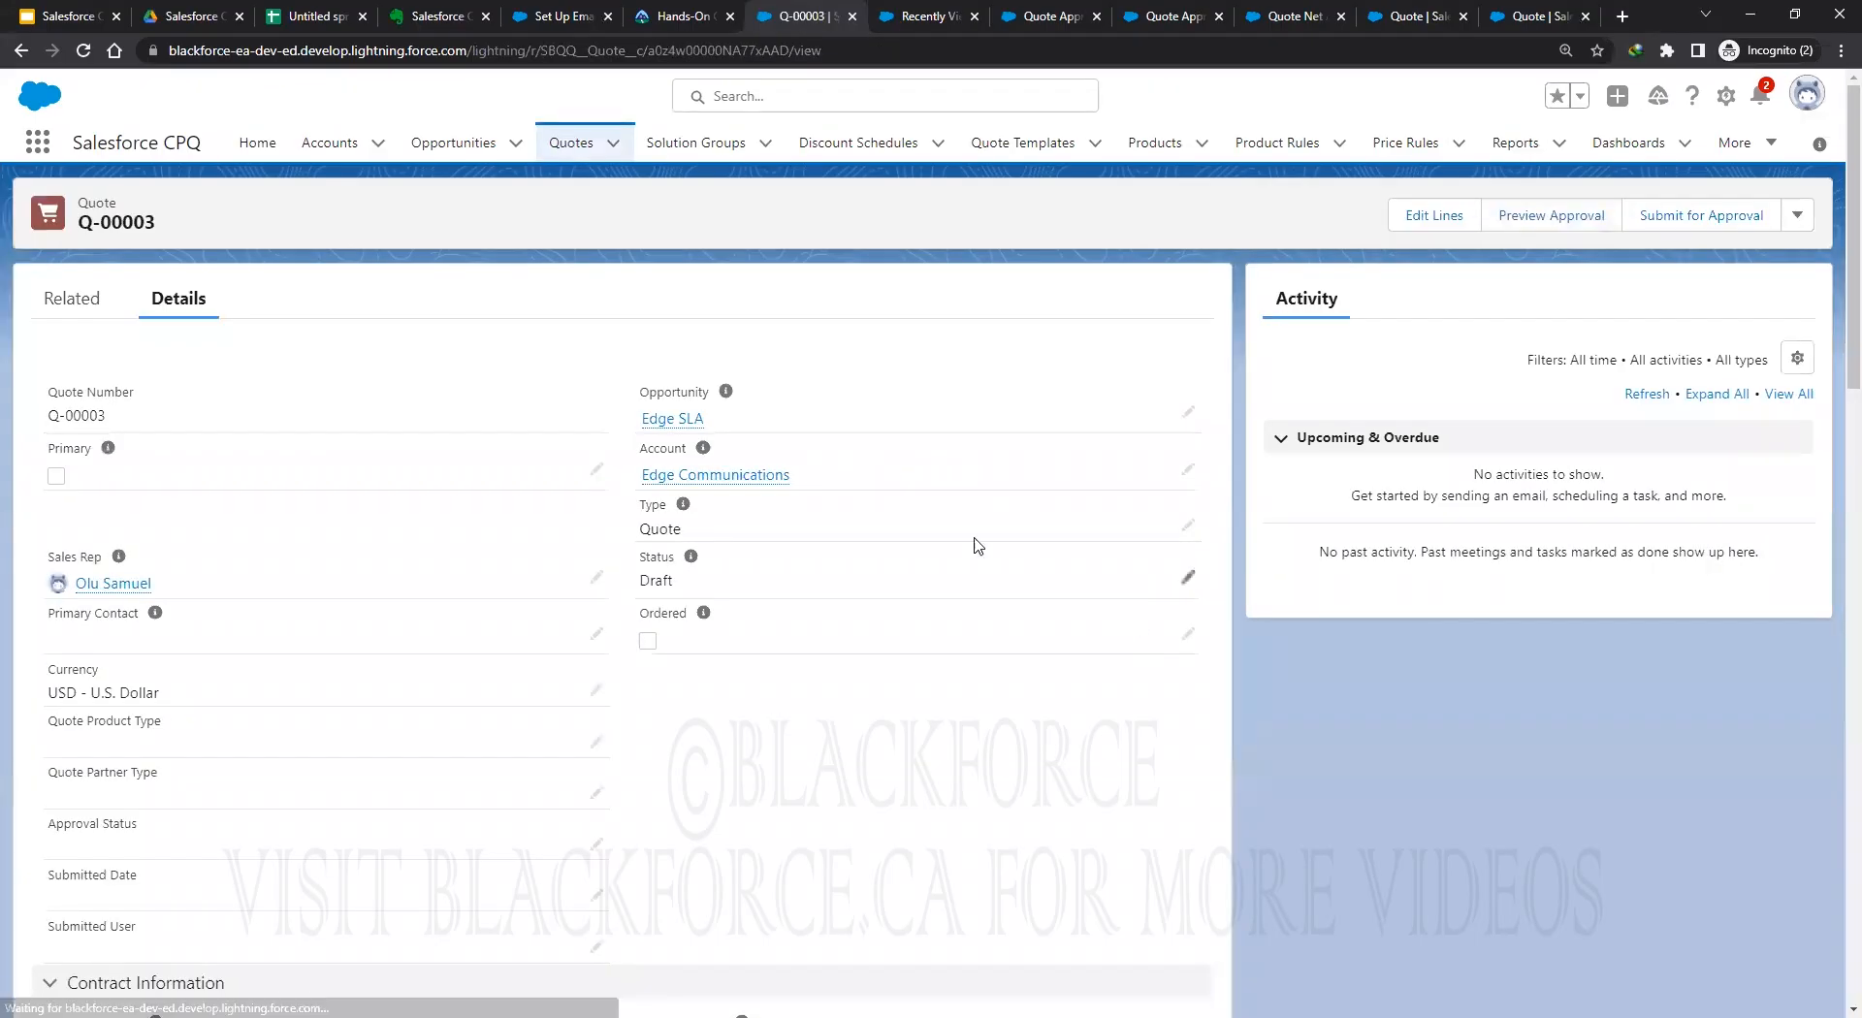
pyautogui.click(64, 301)
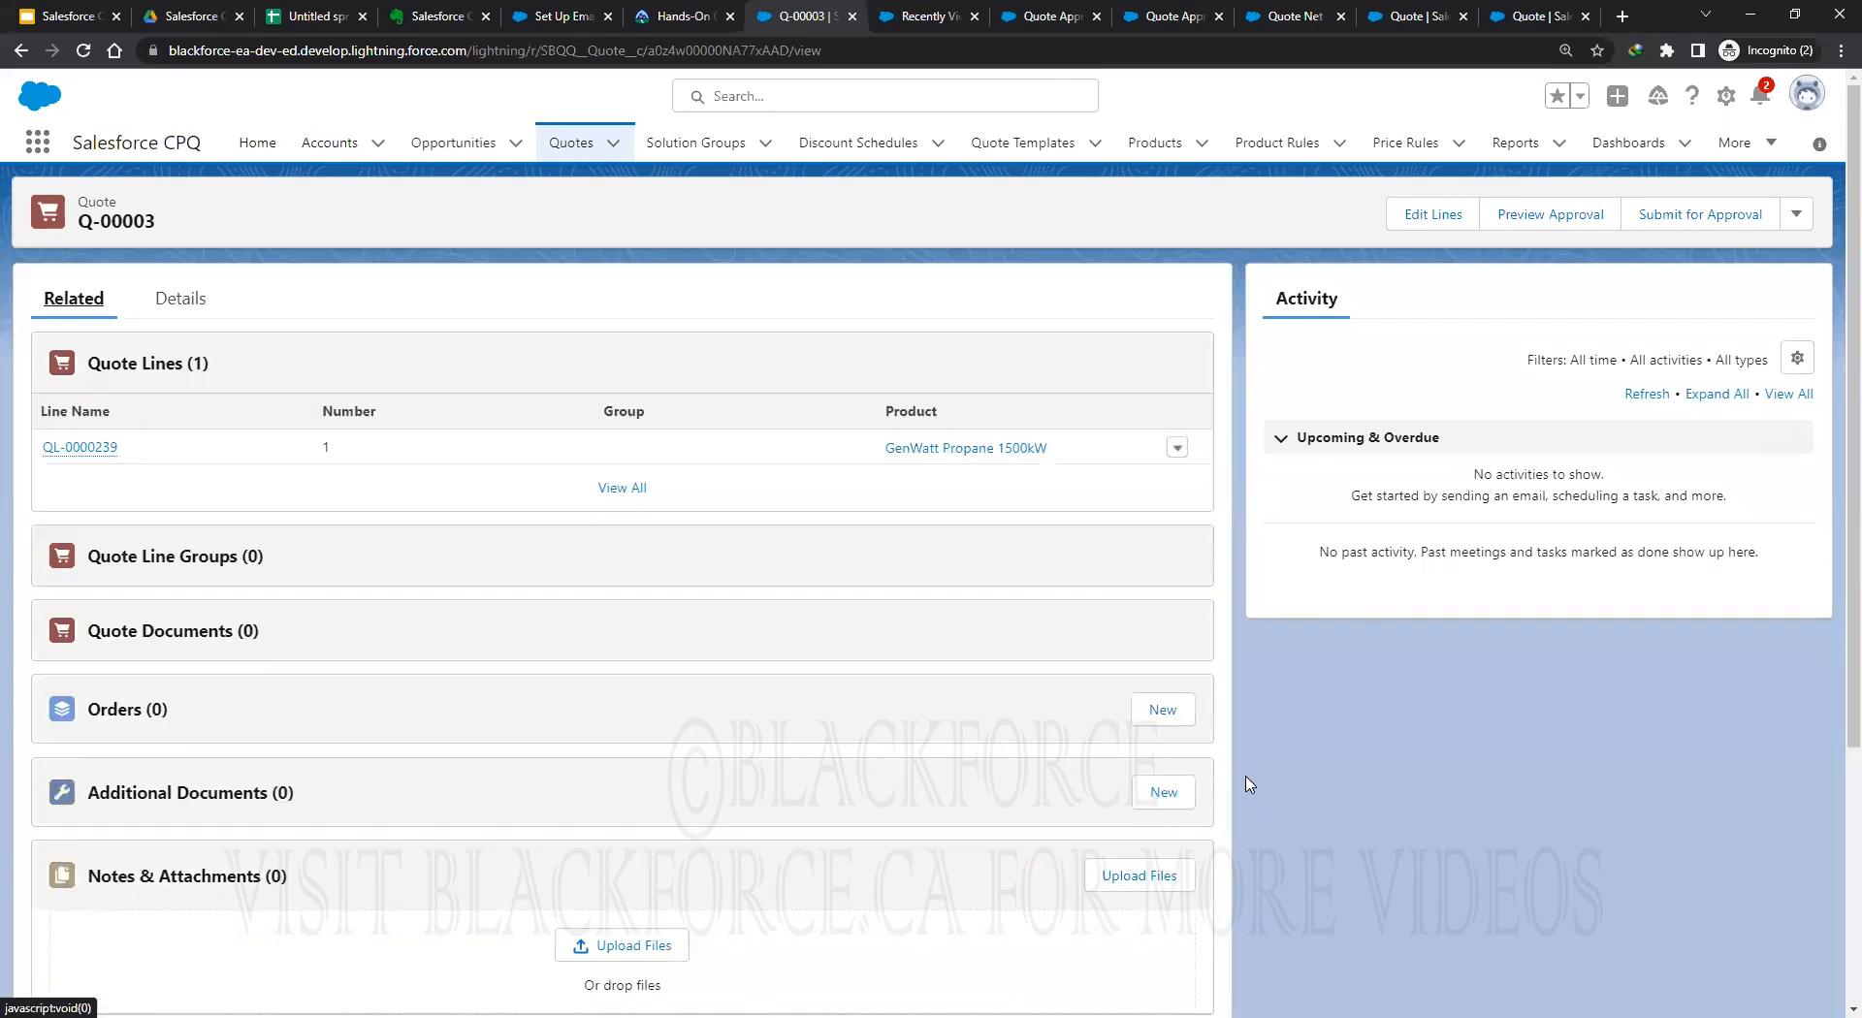
pyautogui.scroll(-1, 1251, 776)
pyautogui.scroll(-1, 1251, 776)
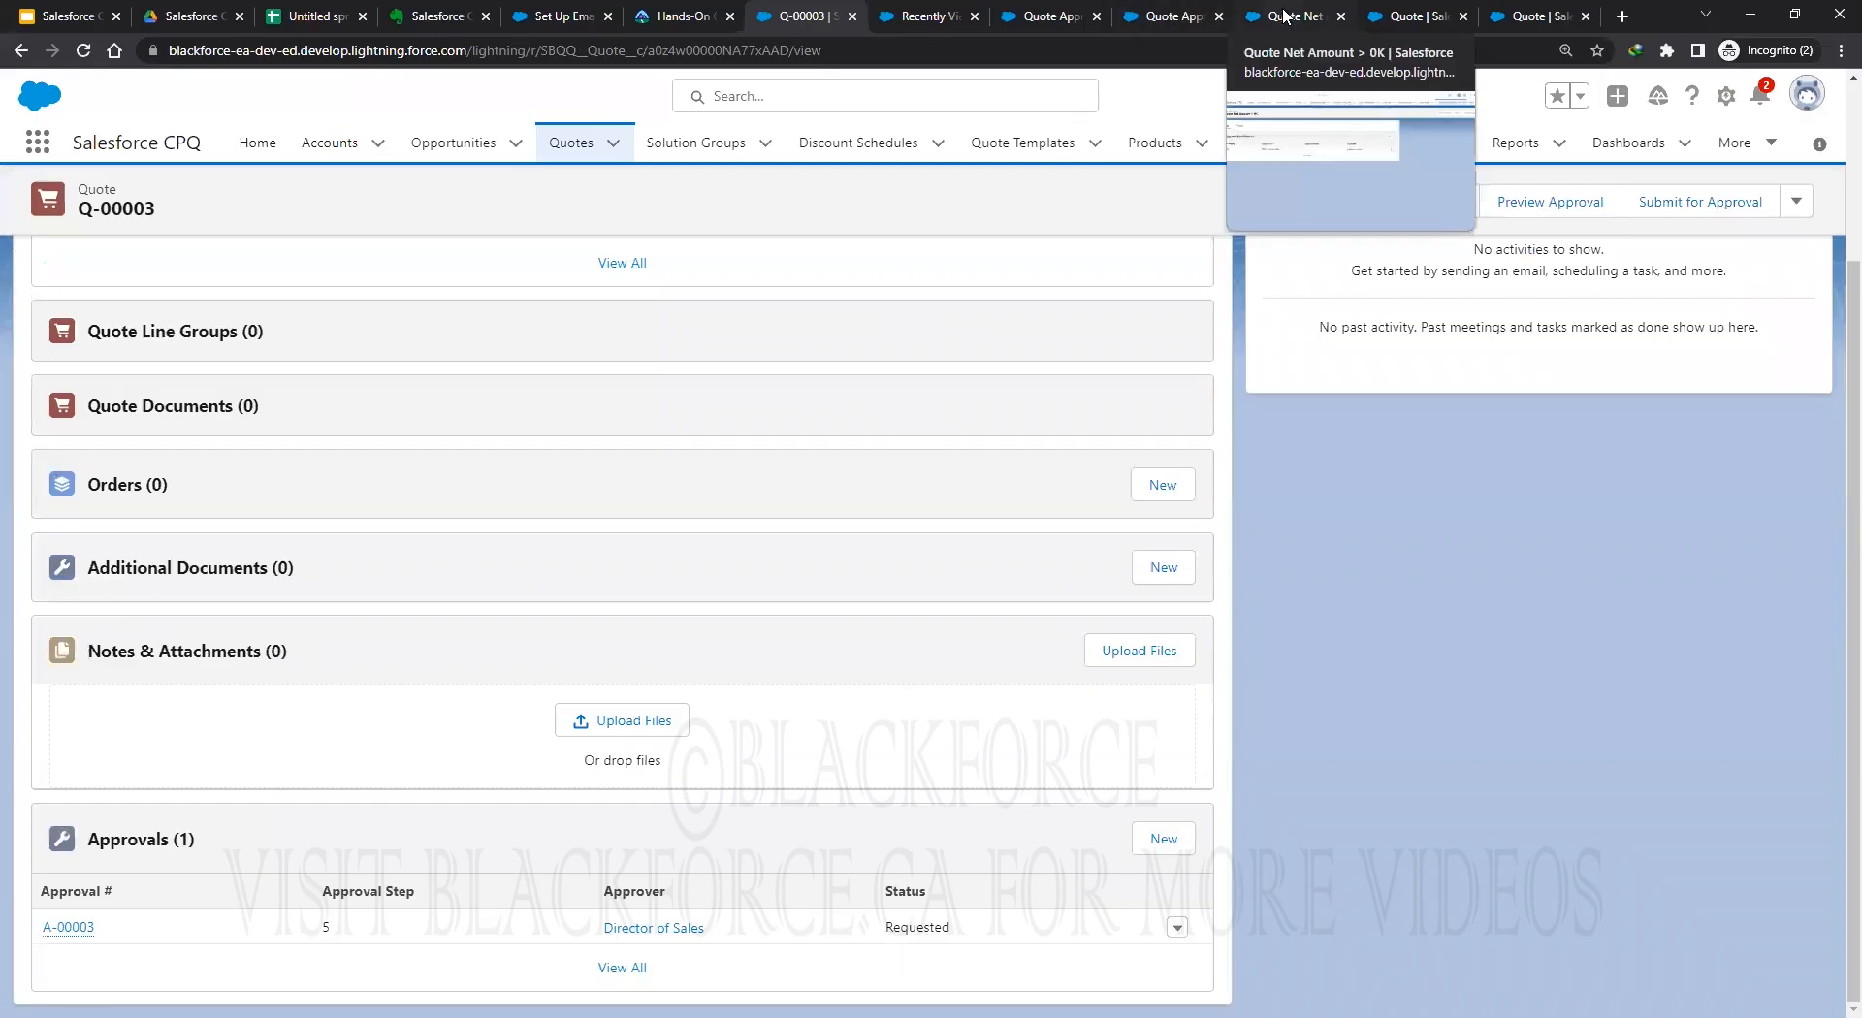
pyautogui.scroll(4, 756, 660)
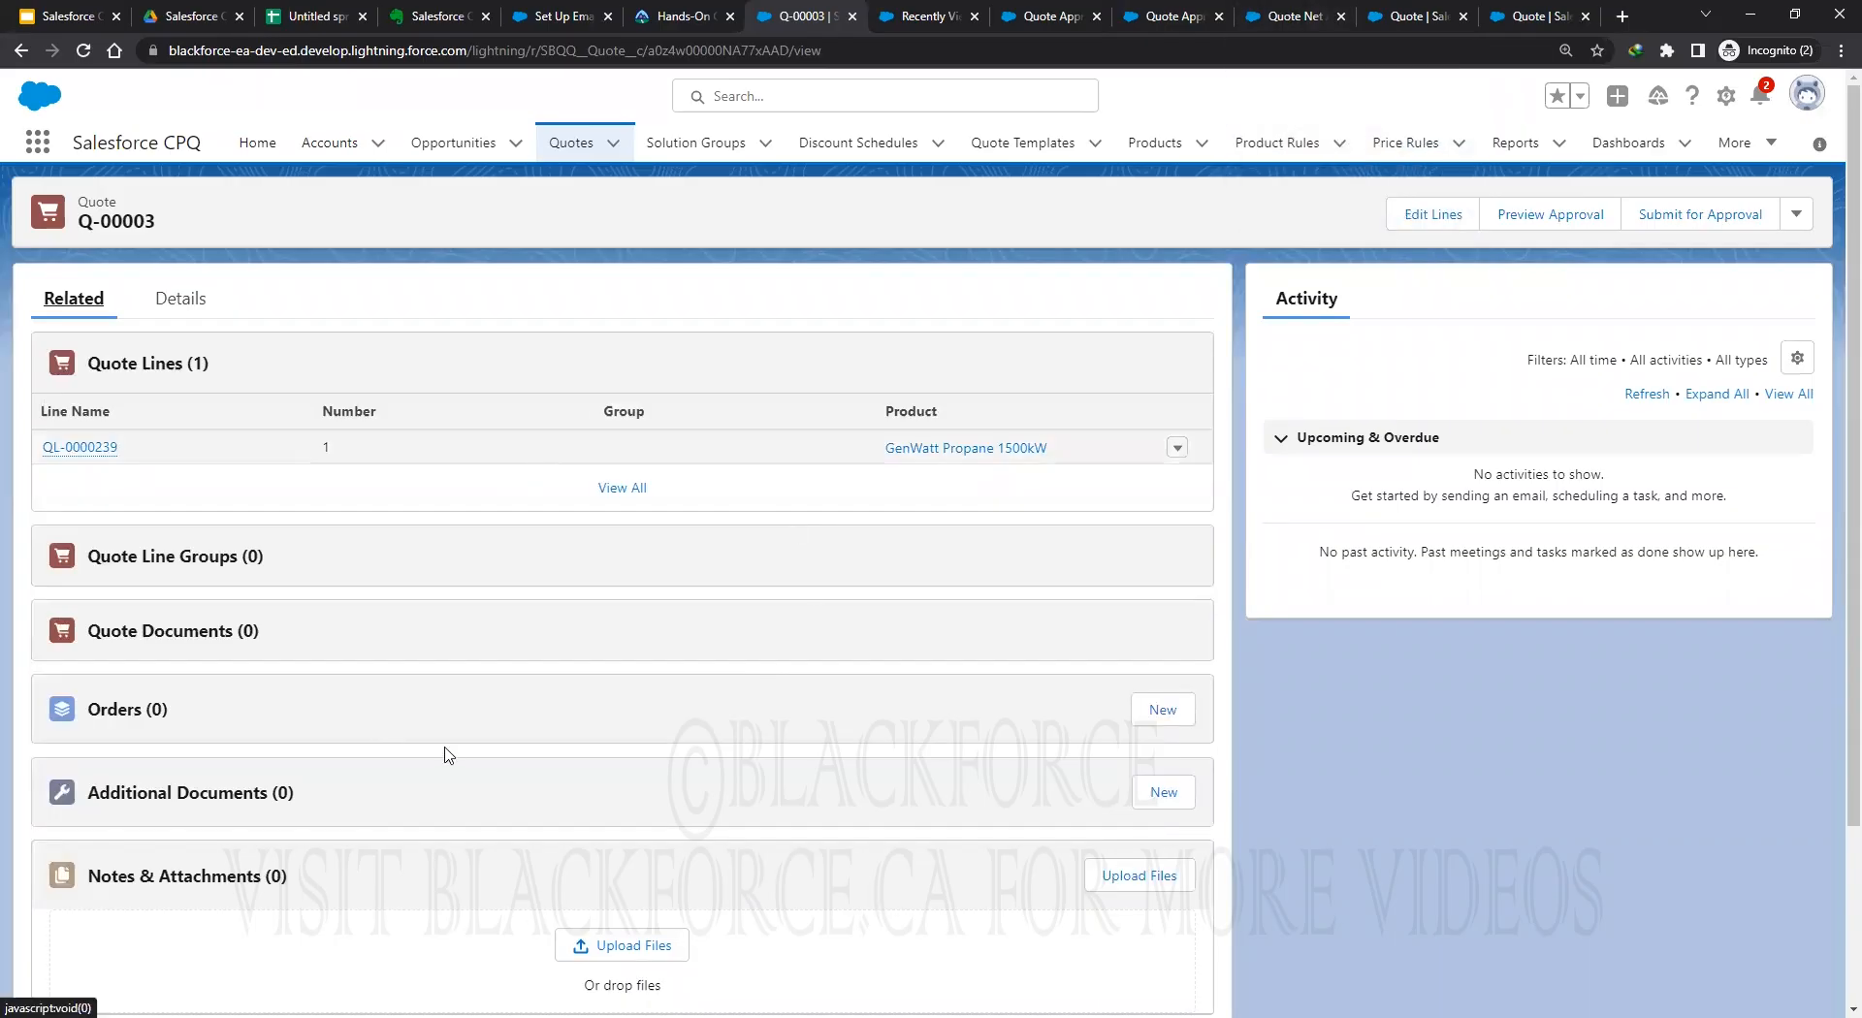
pyautogui.scroll(-3, 582, 936)
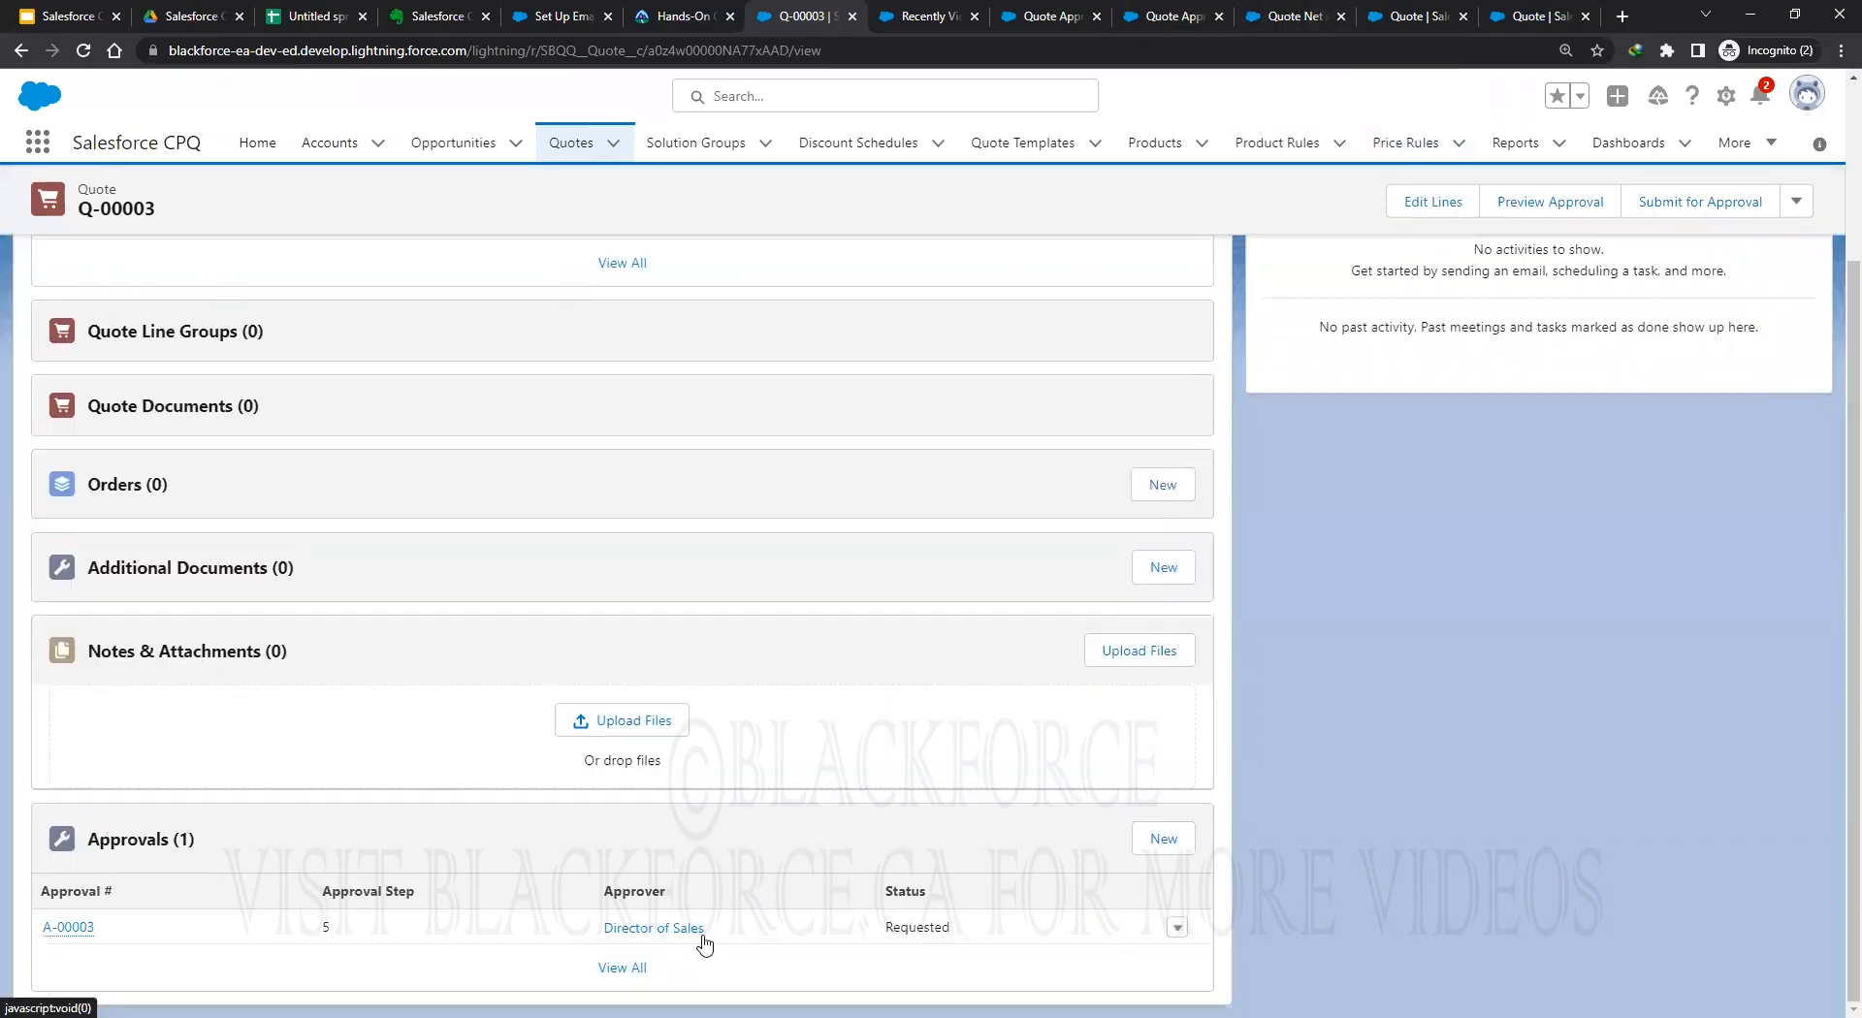
pyautogui.click(1177, 931)
pyautogui.click(776, 941)
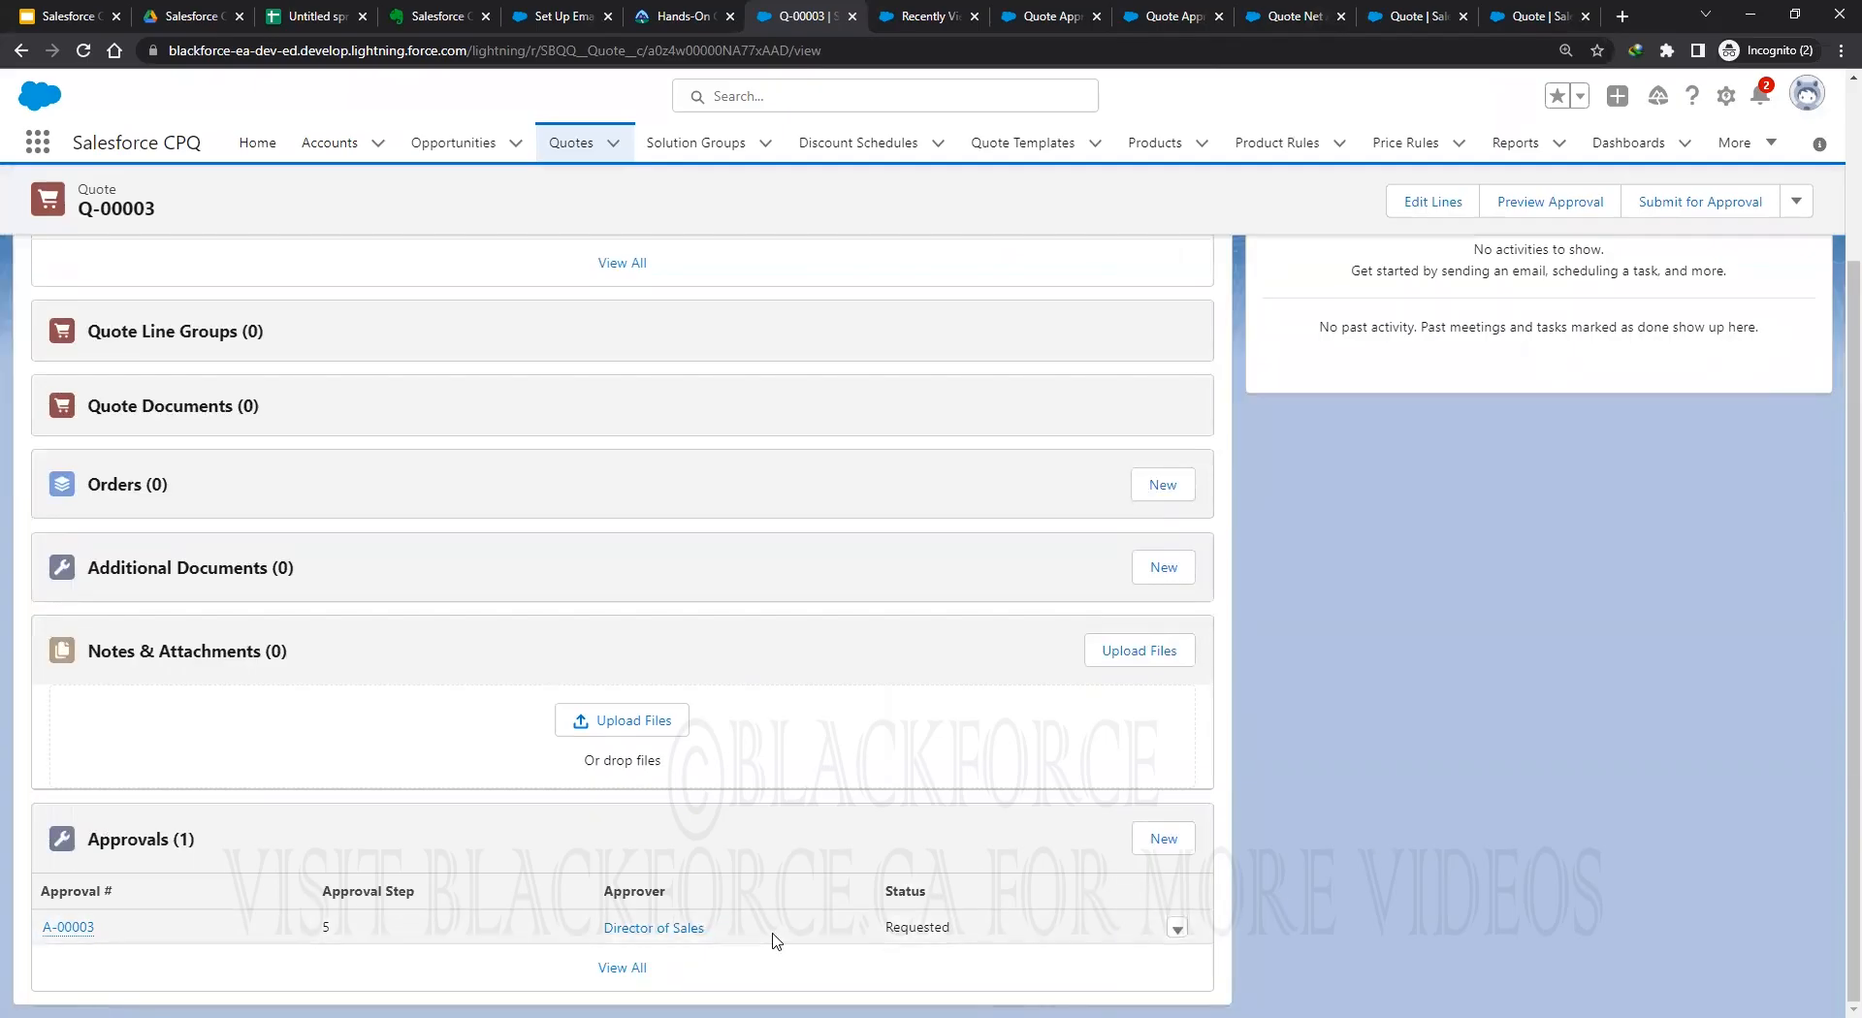
pyautogui.rightClick(60, 929)
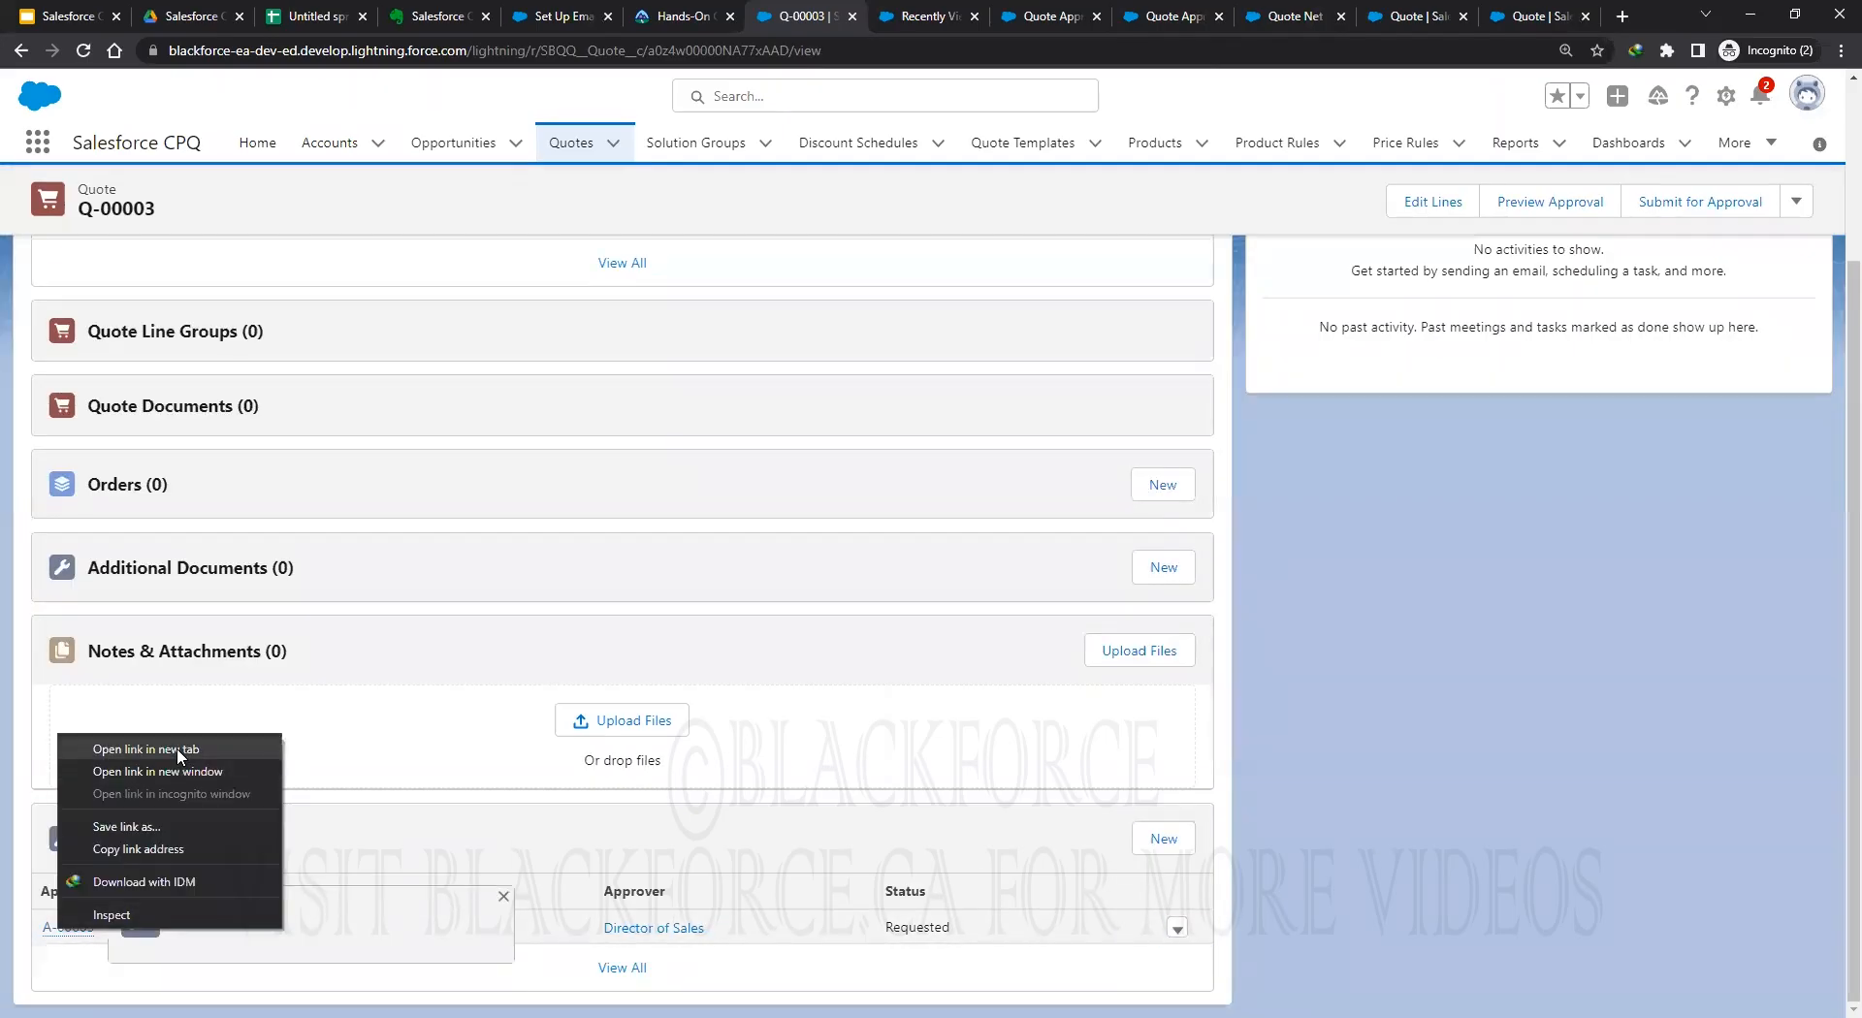
# Open approval request A-00003 in a new tab and approve it.
pyautogui.press('Return')
pyautogui.hotkey('ctrl', 'Tab')
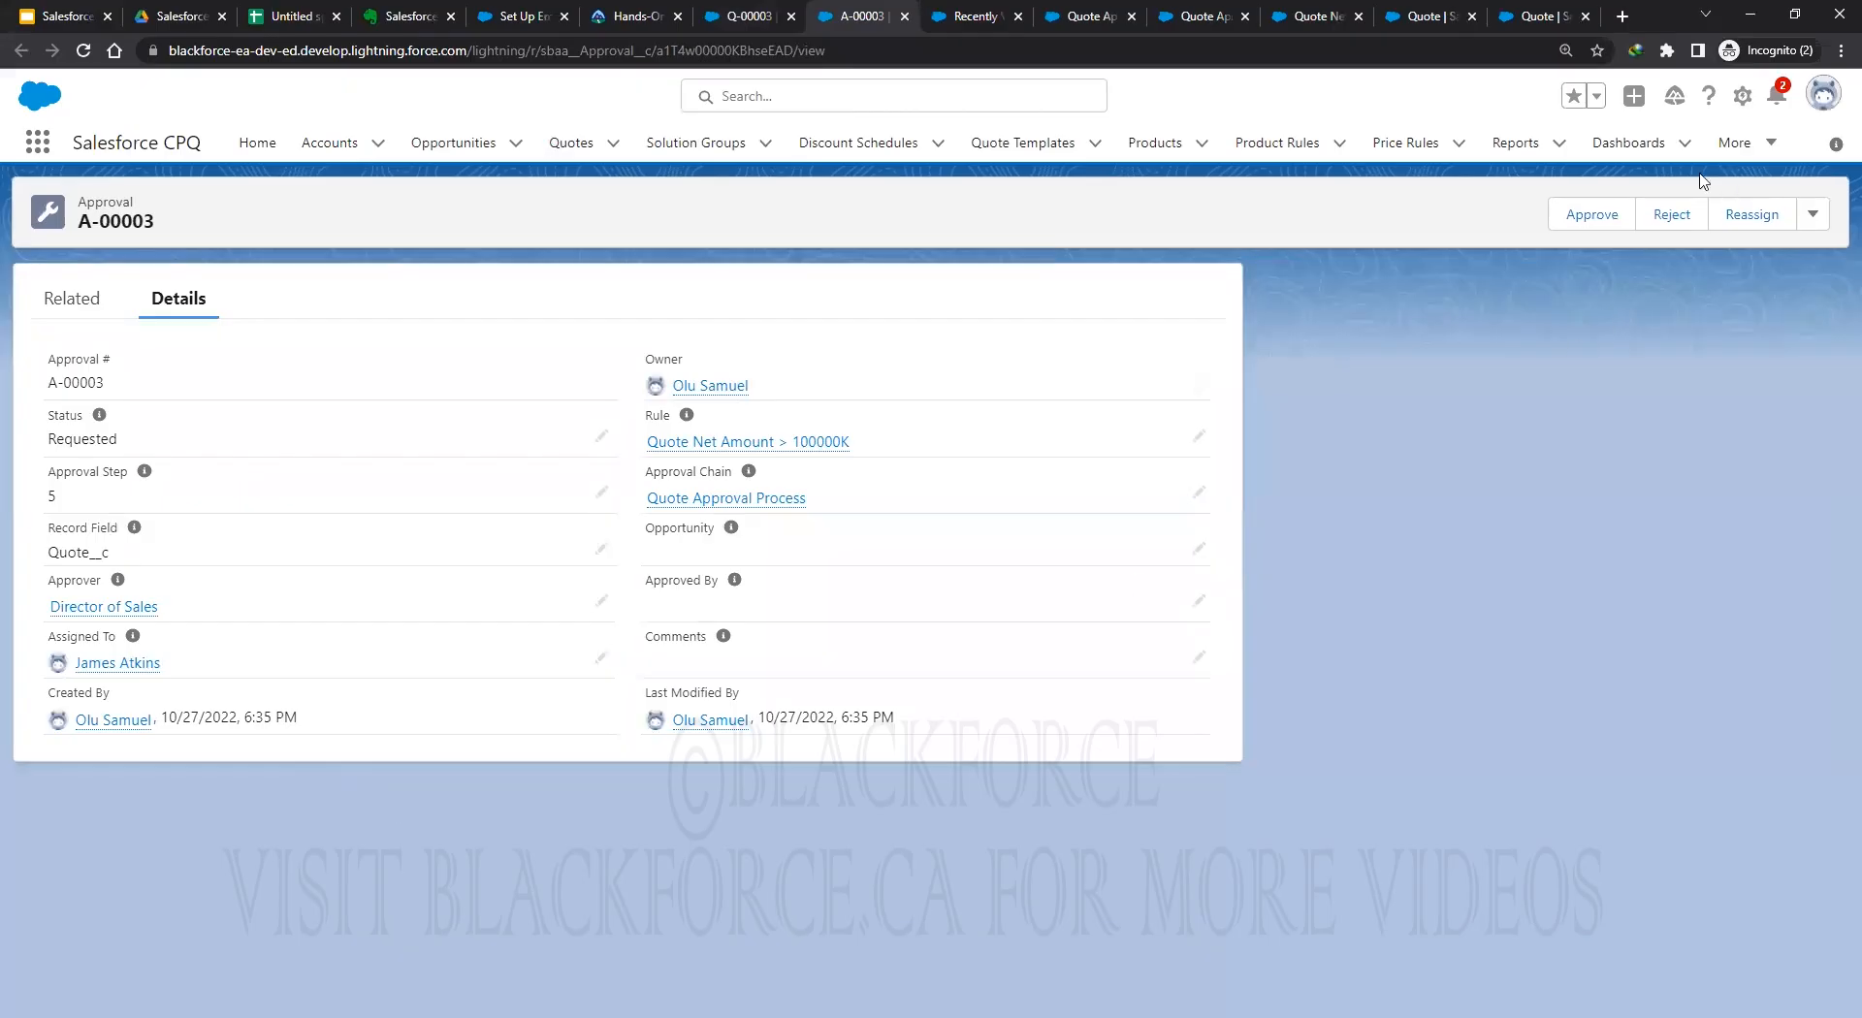
pyautogui.click(1595, 215)
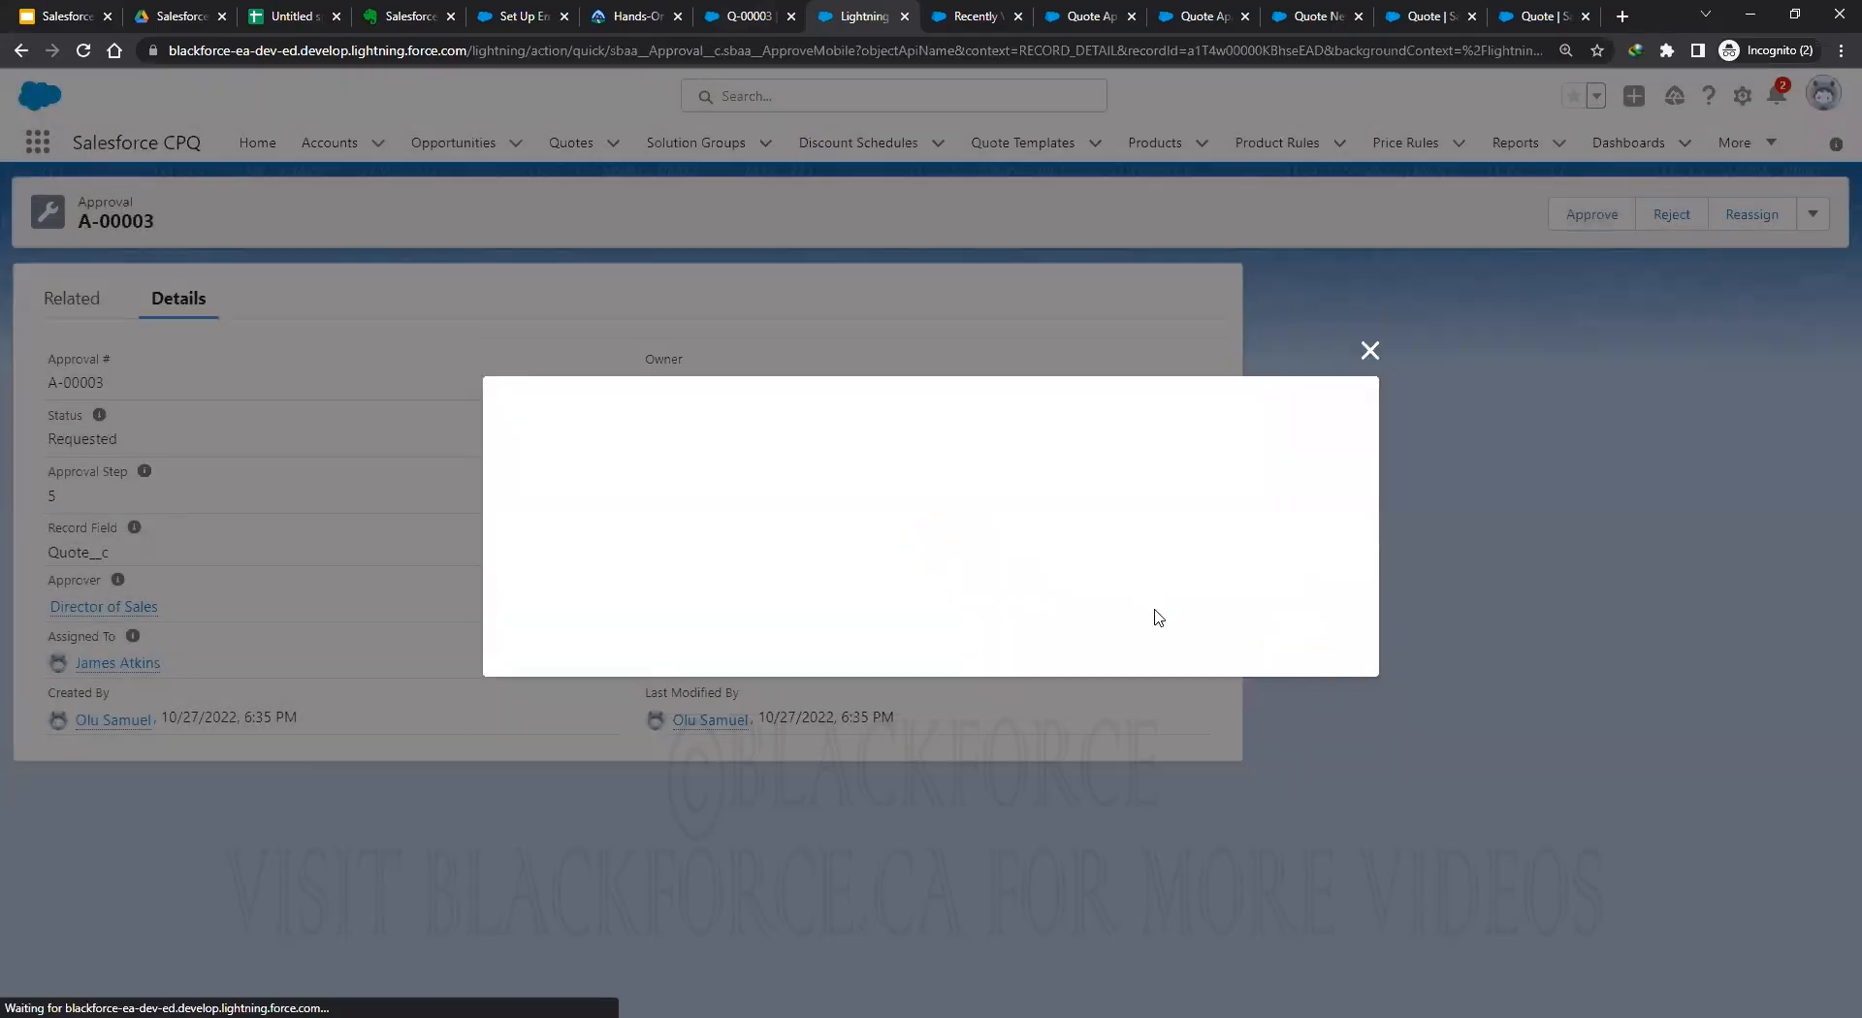
pyautogui.click(1300, 638)
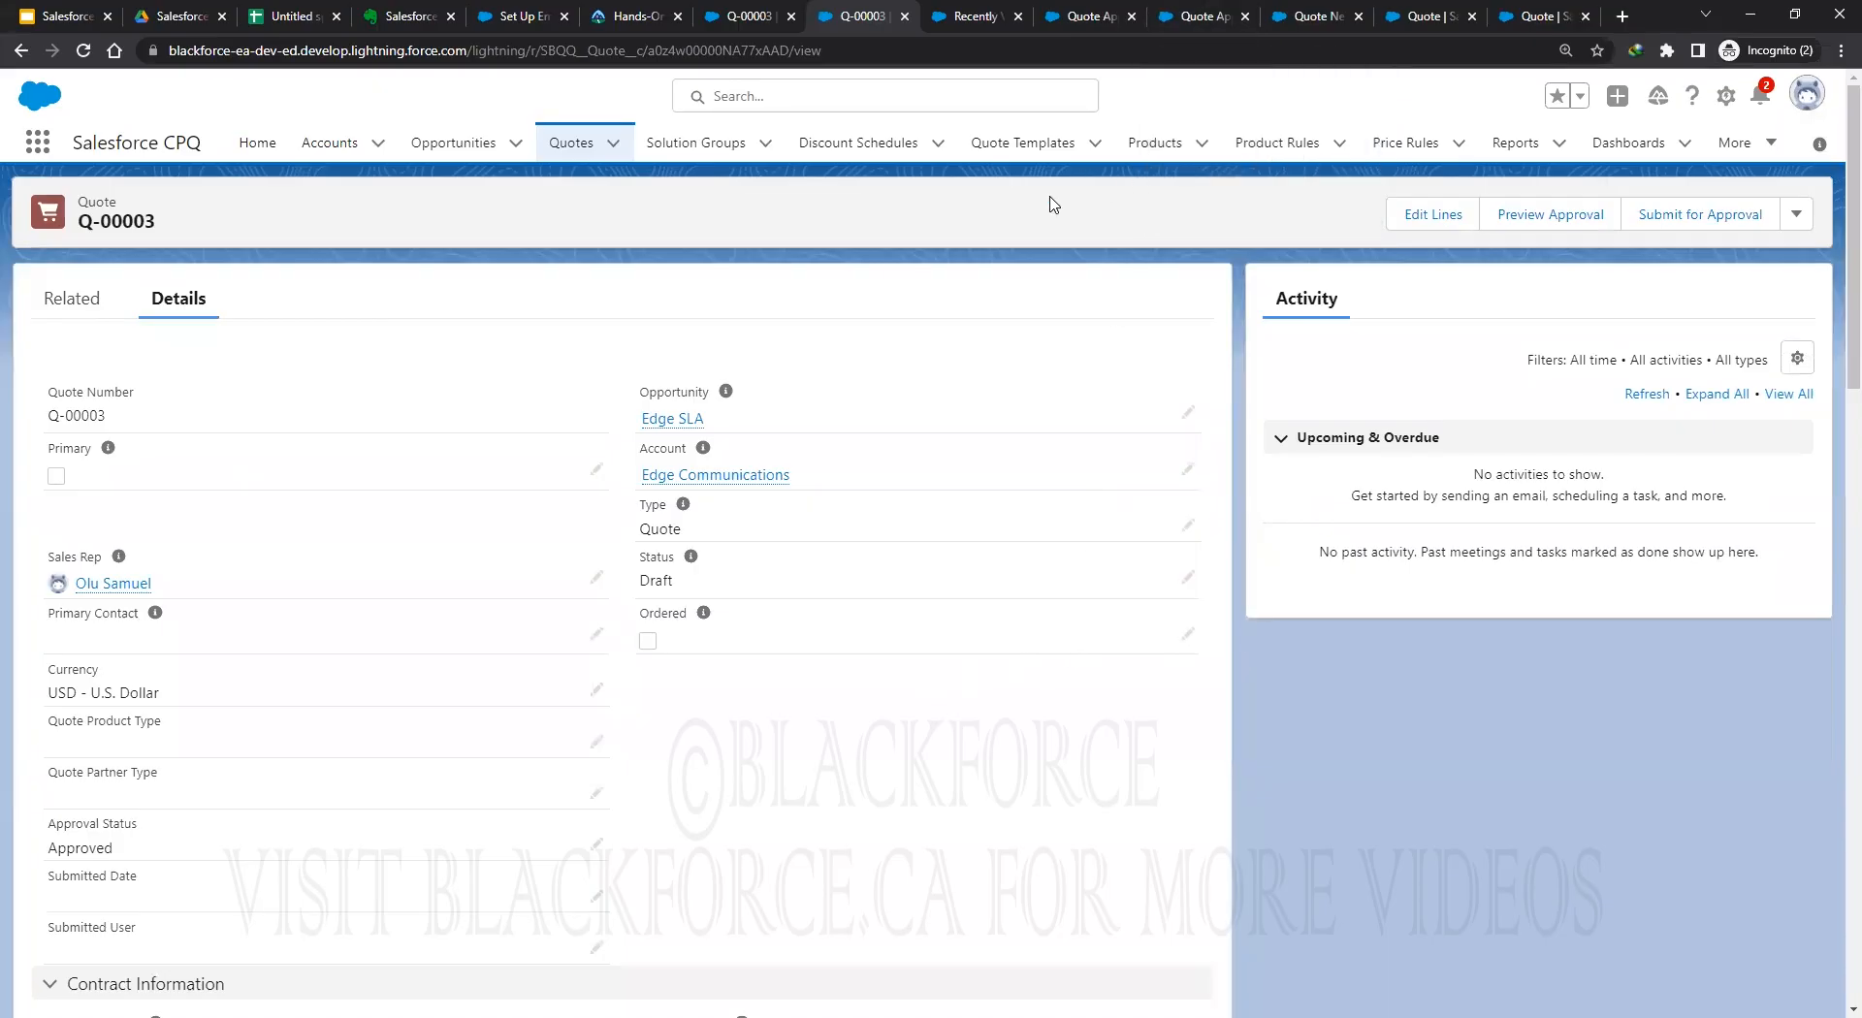
# Close the recently viewed Products tab and switch to the Quote Net Amount > 0K rule.
pyautogui.click(949, 21)
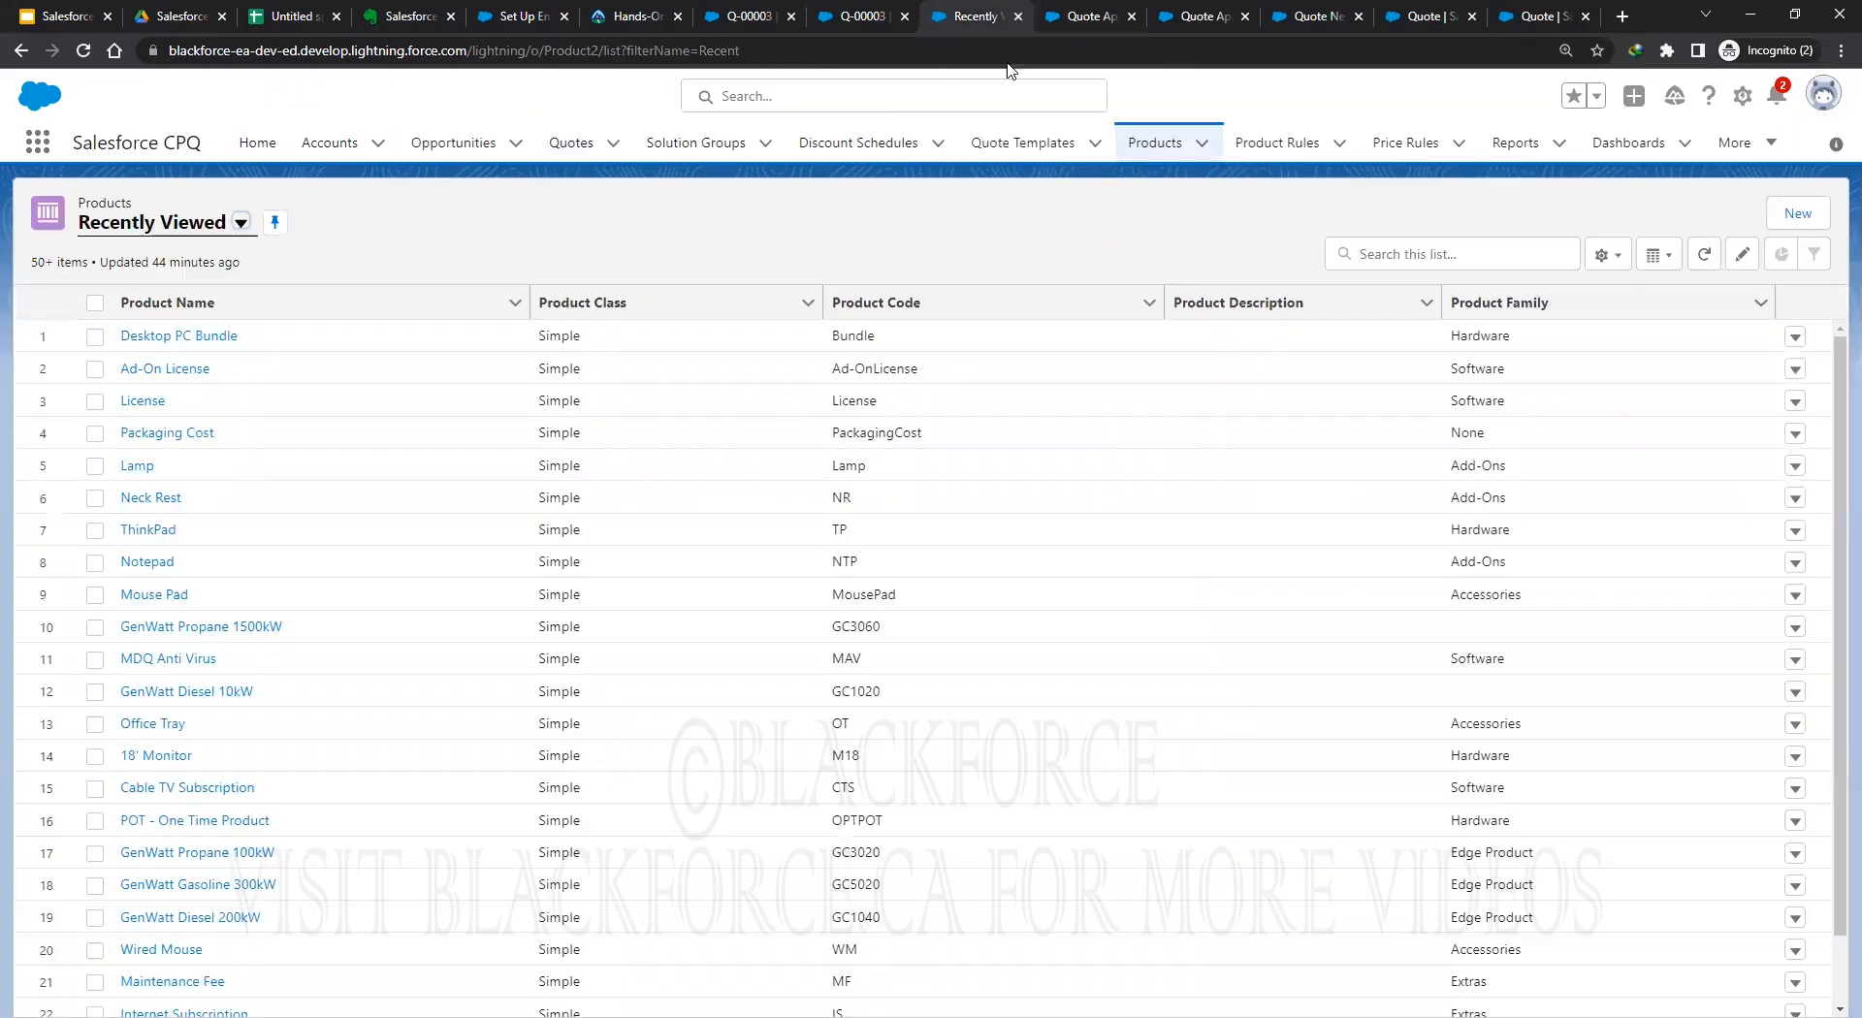
pyautogui.click(1018, 15)
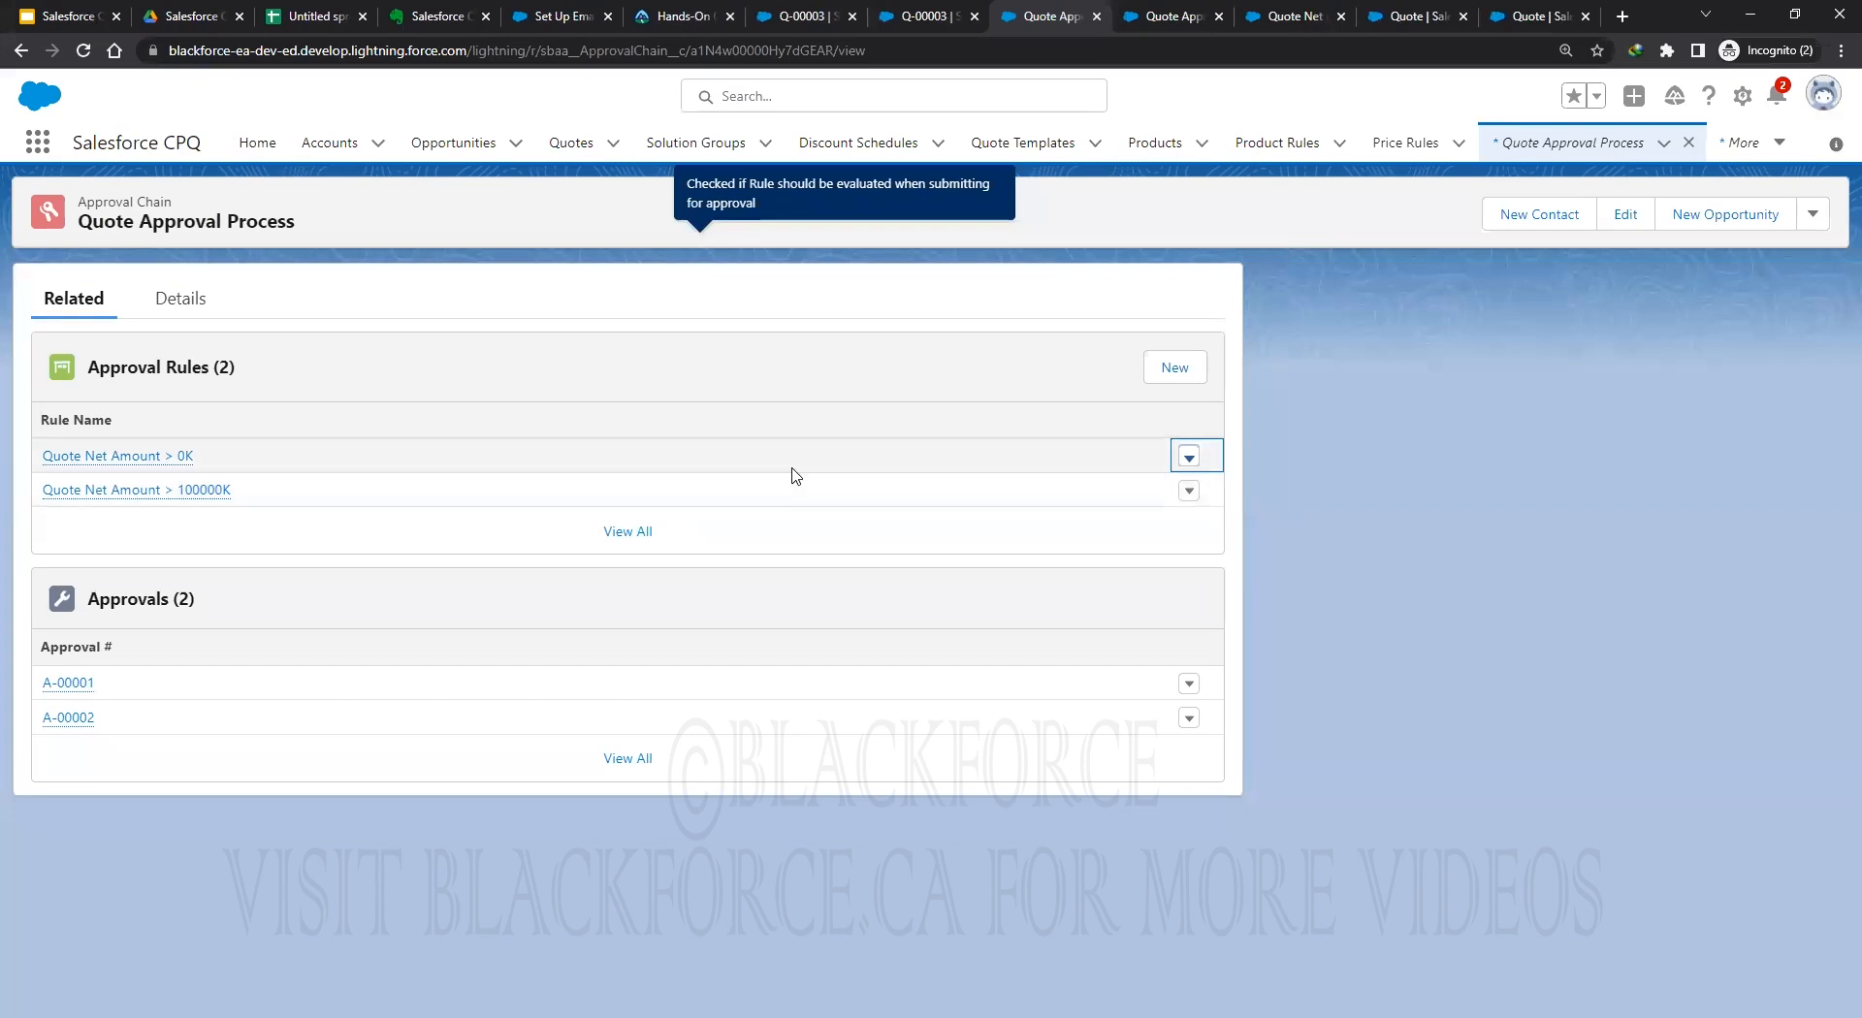
pyautogui.click(1171, 11)
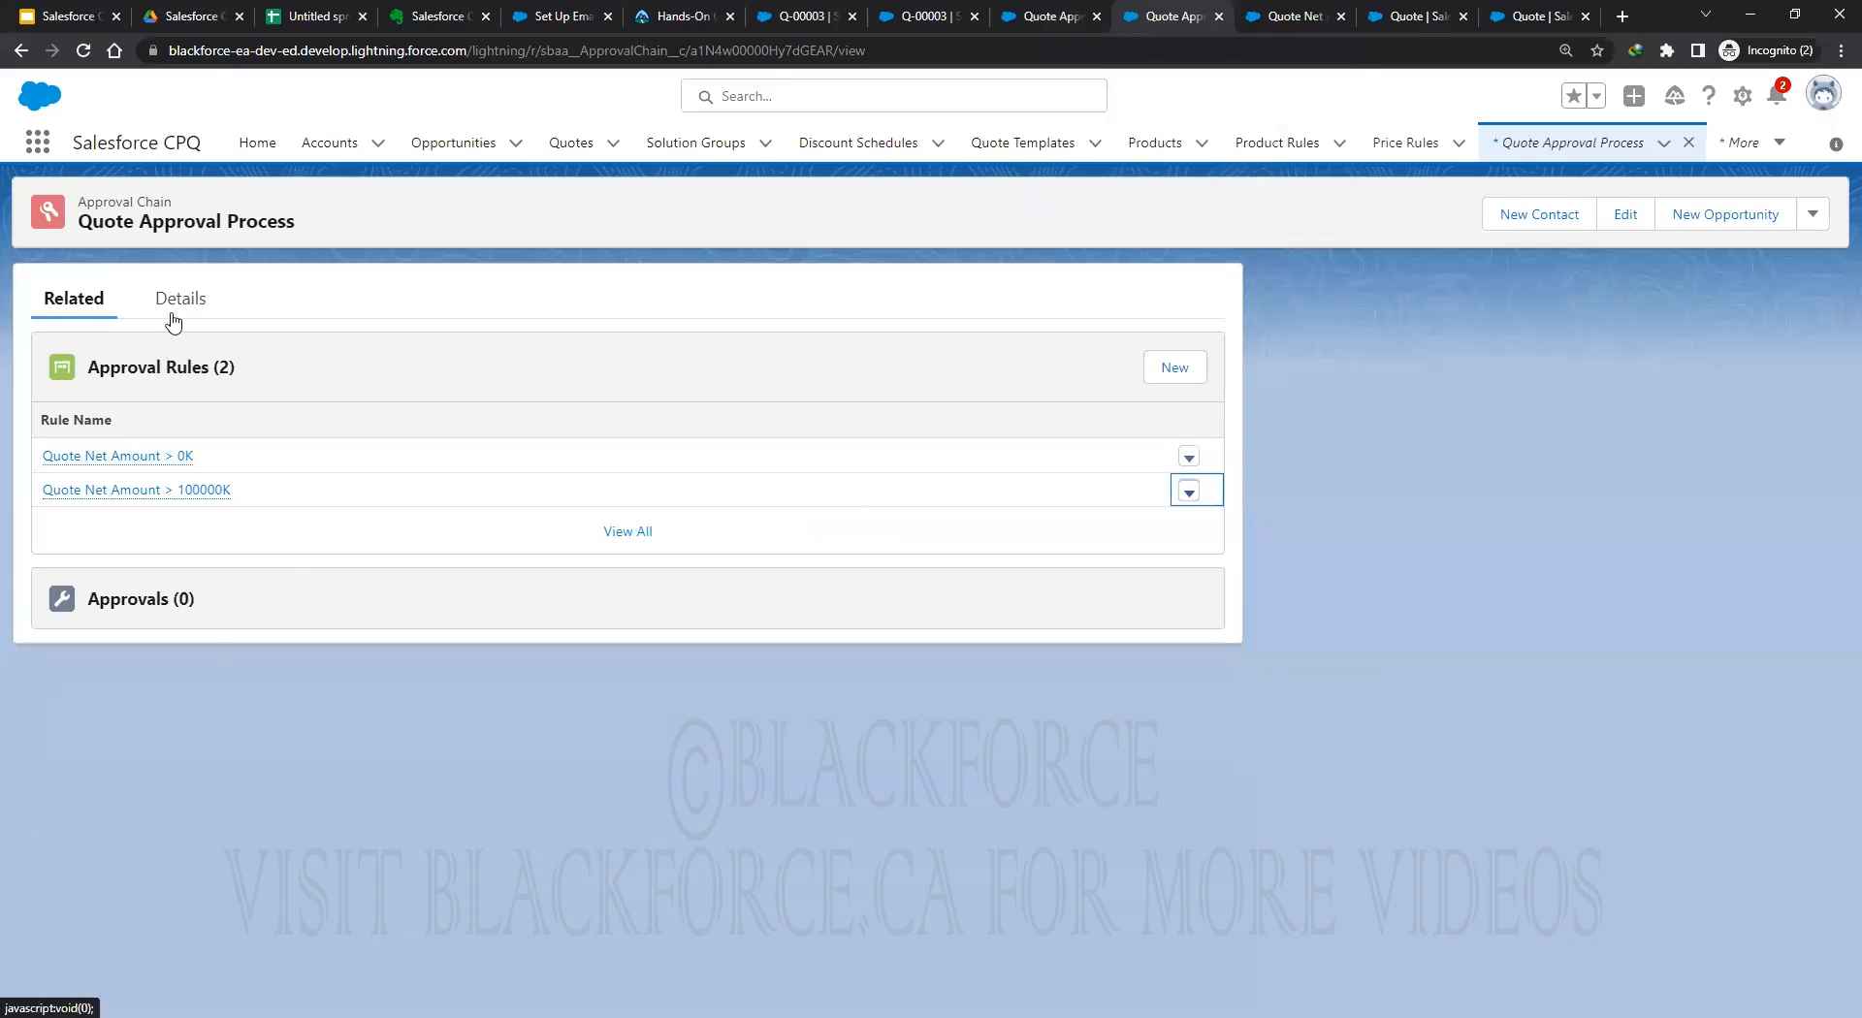
pyautogui.click(1282, 17)
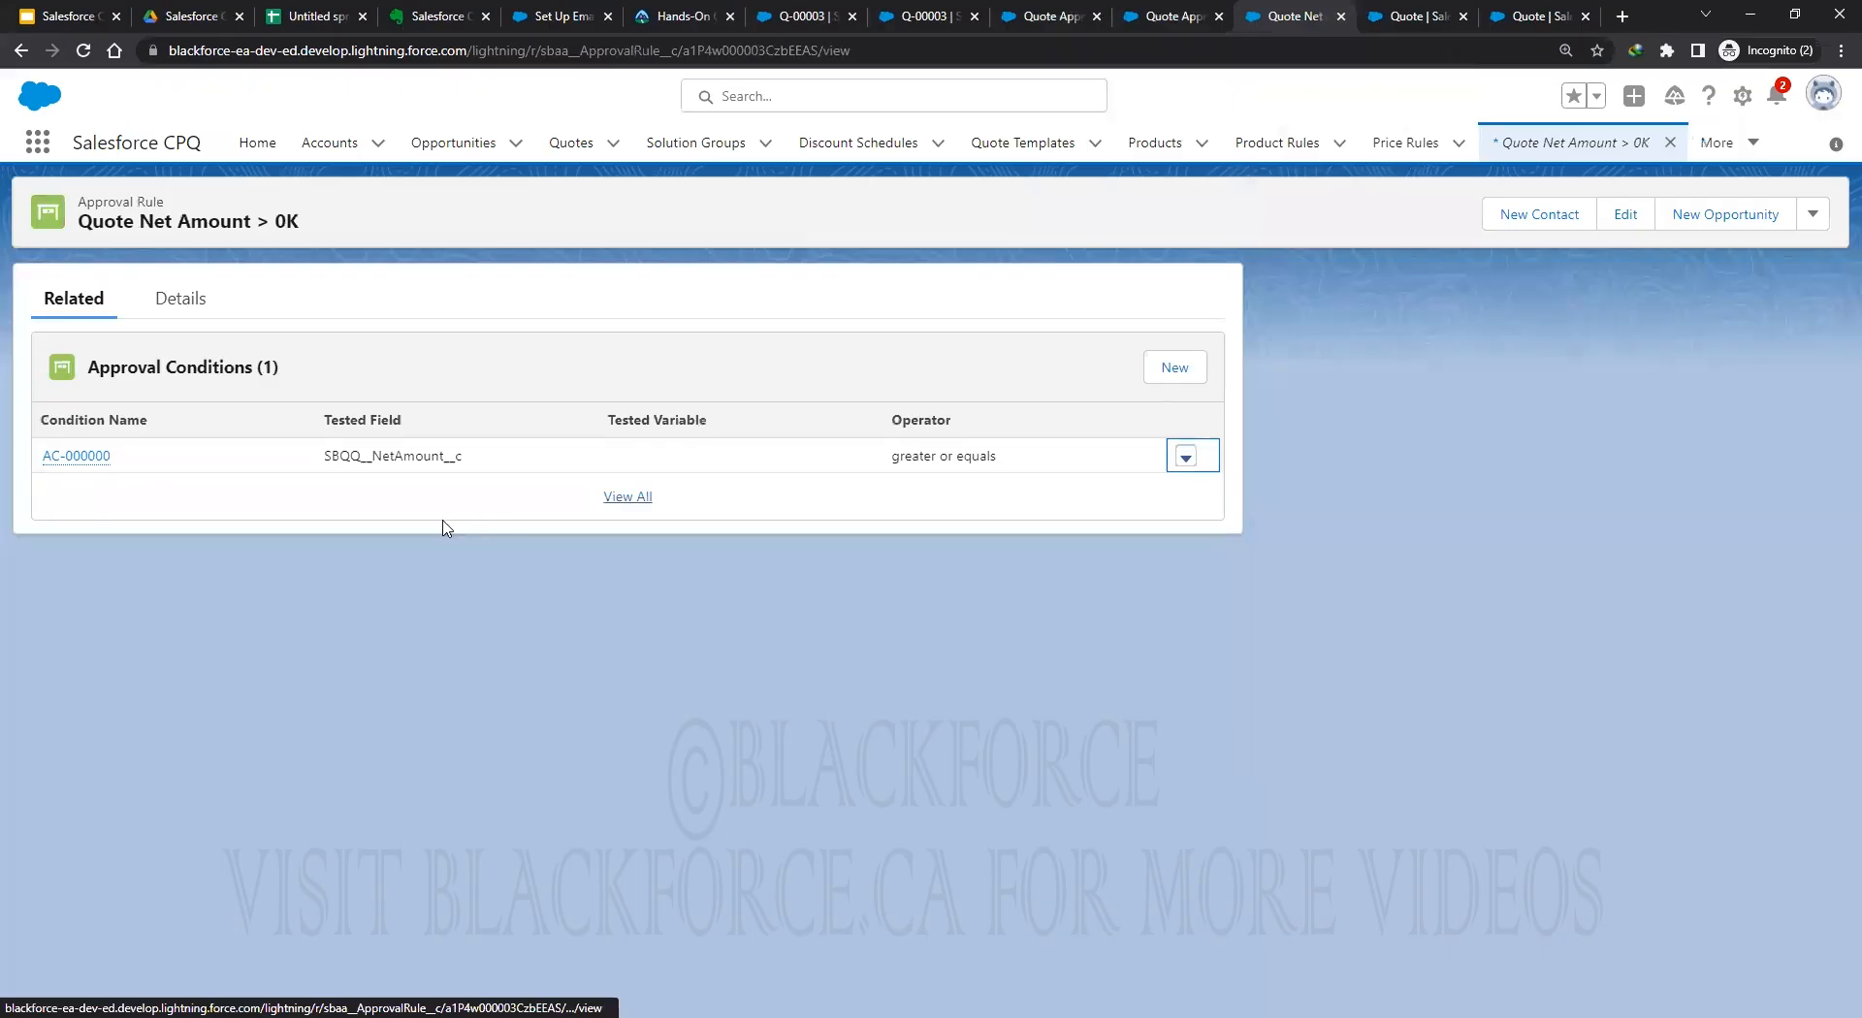
# Enable Smart Approval on condition AC-000000, set its filter value to 0, and save.
pyautogui.click(1182, 460)
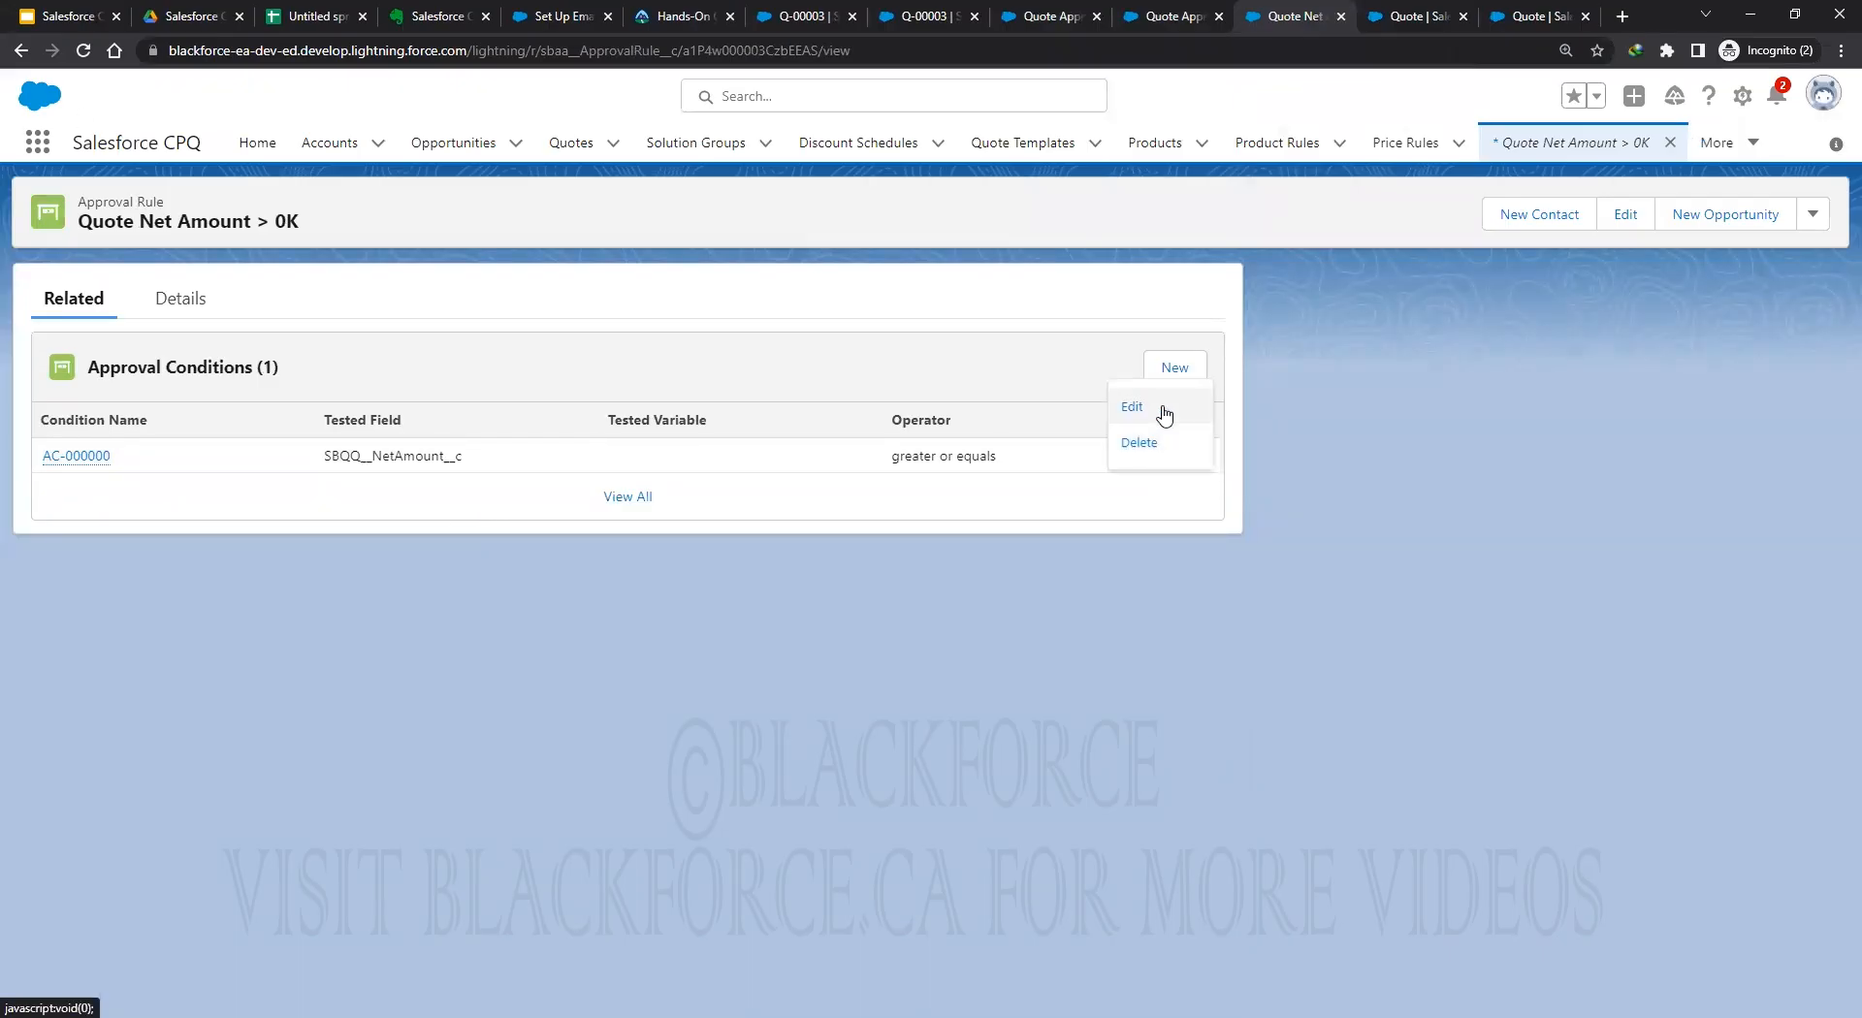
pyautogui.click(1163, 408)
pyautogui.click(957, 334)
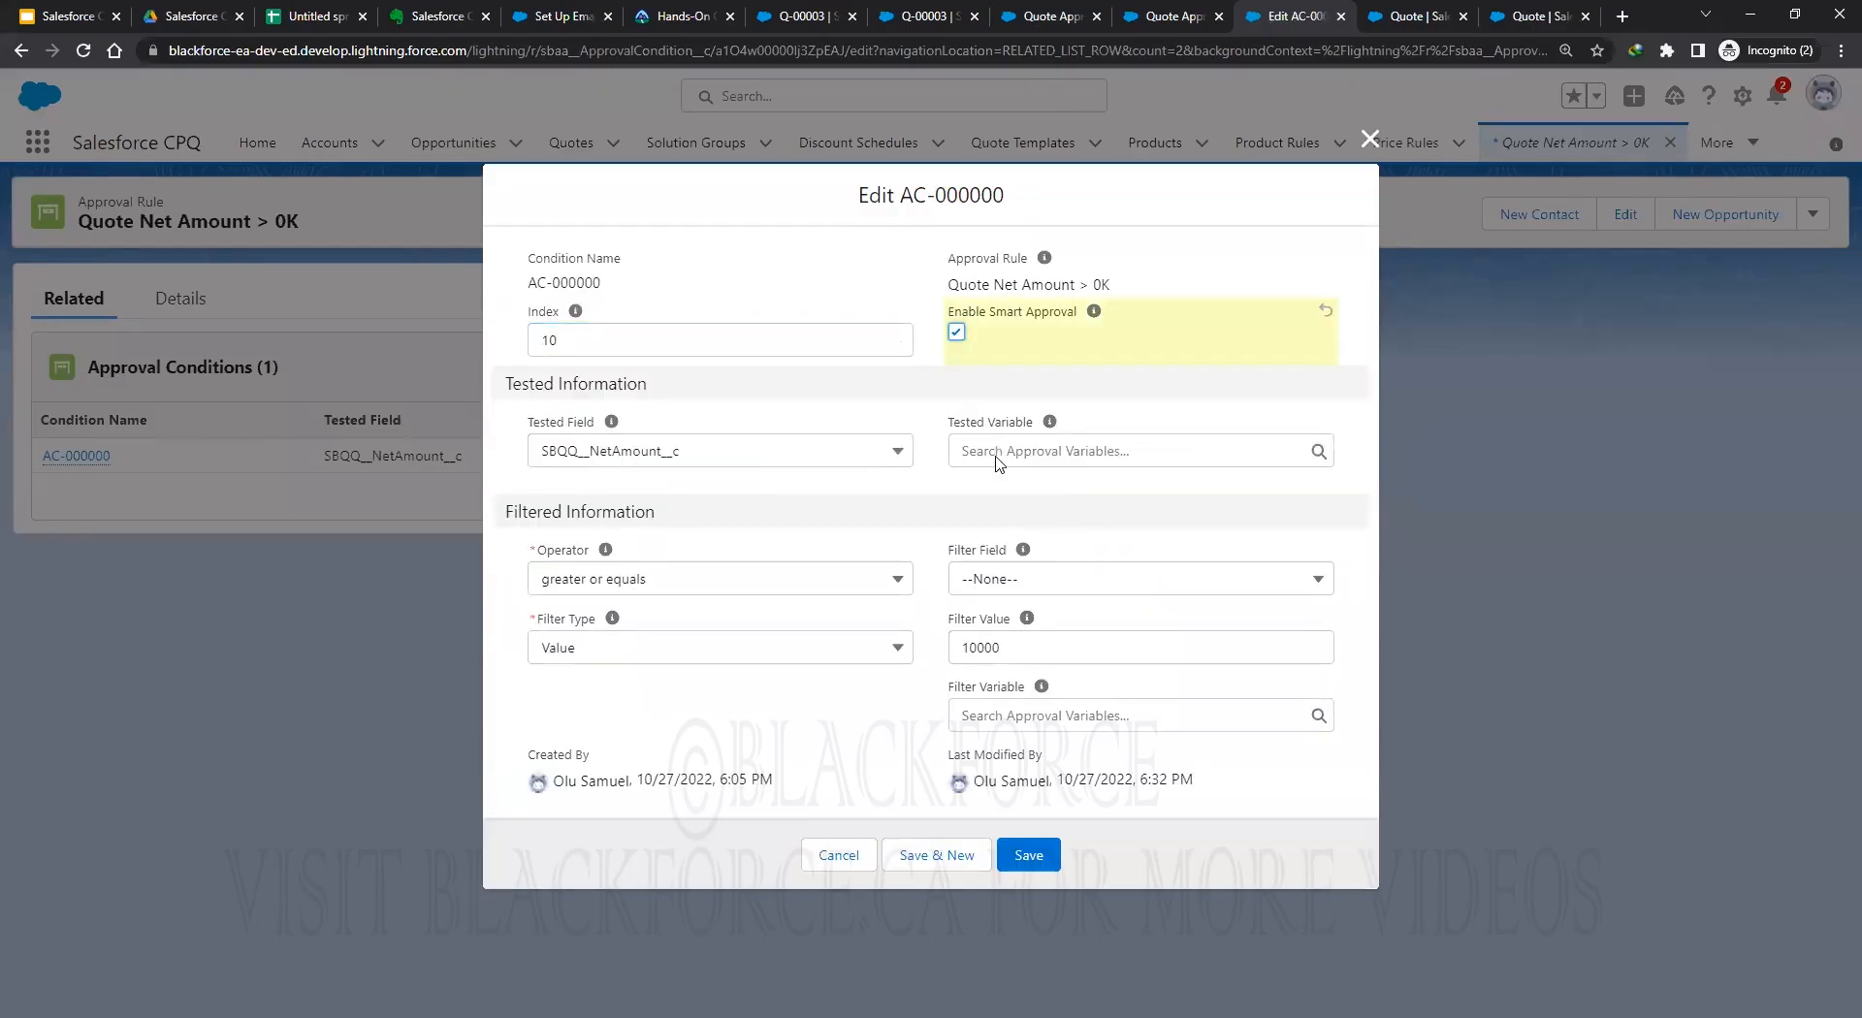
pyautogui.press('Tab')
pyautogui.write('0')
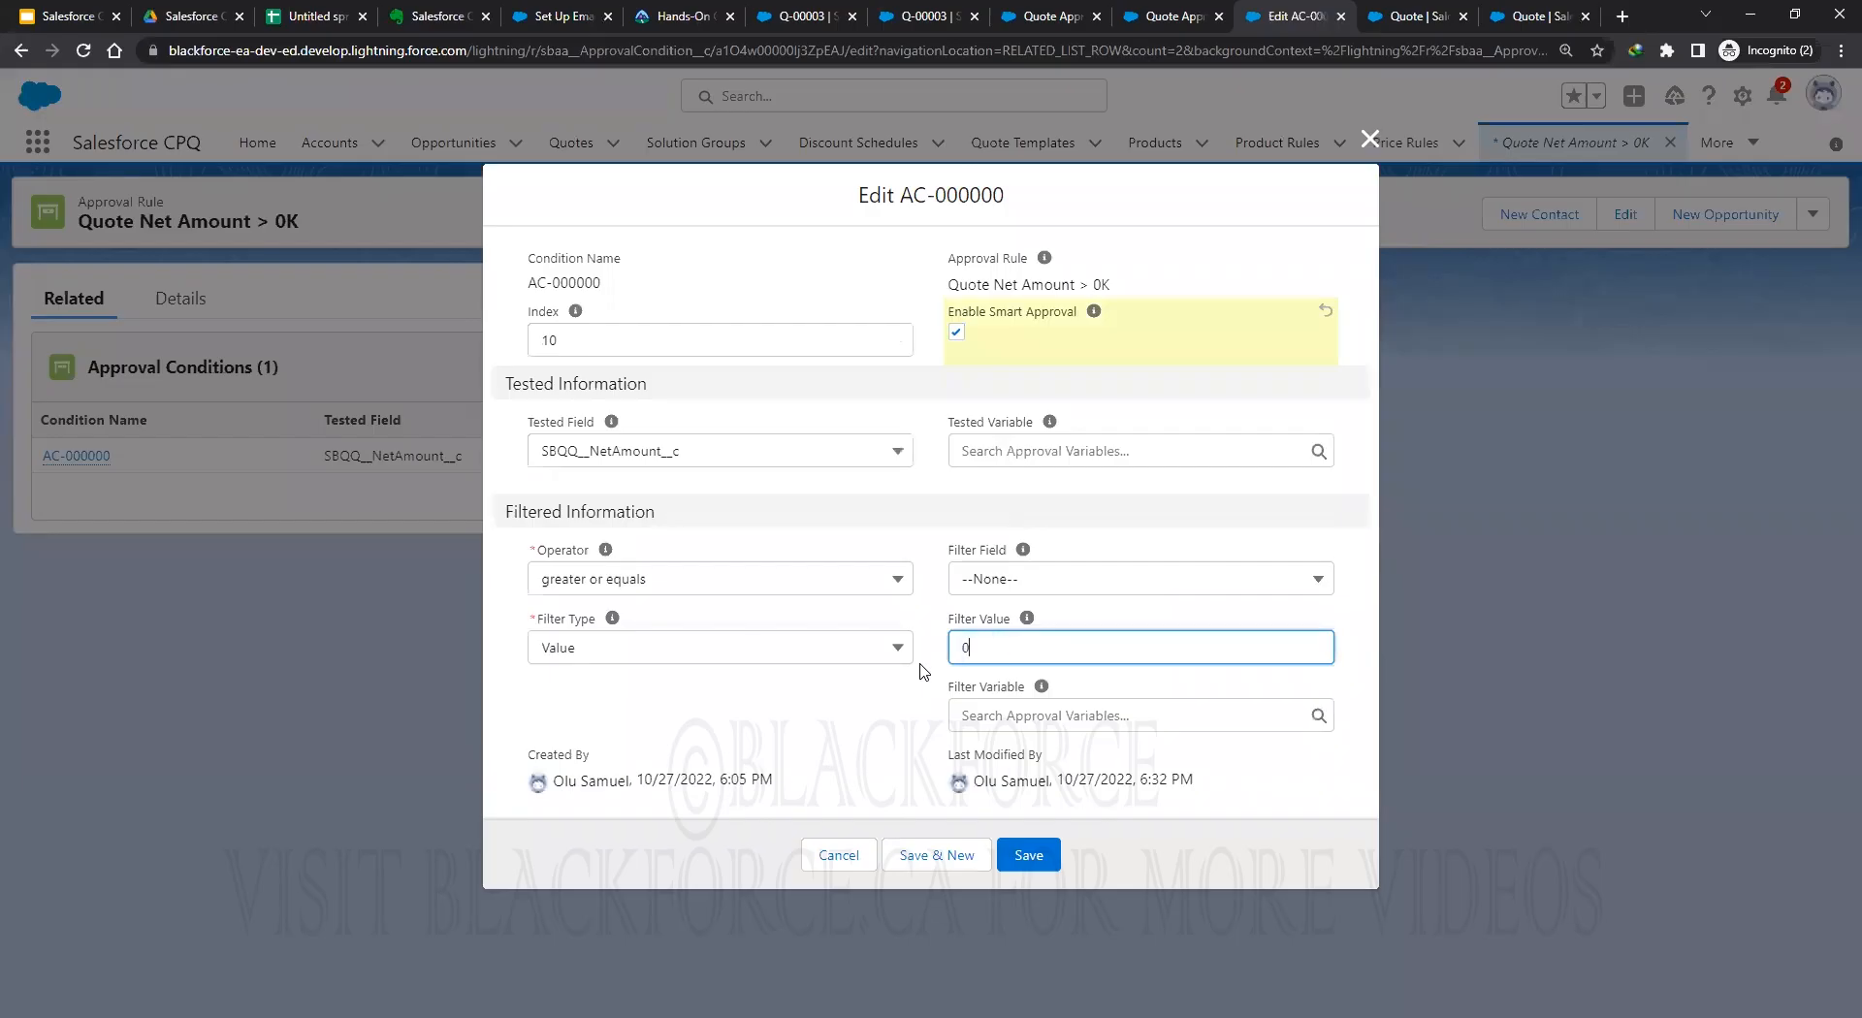
pyautogui.click(890, 727)
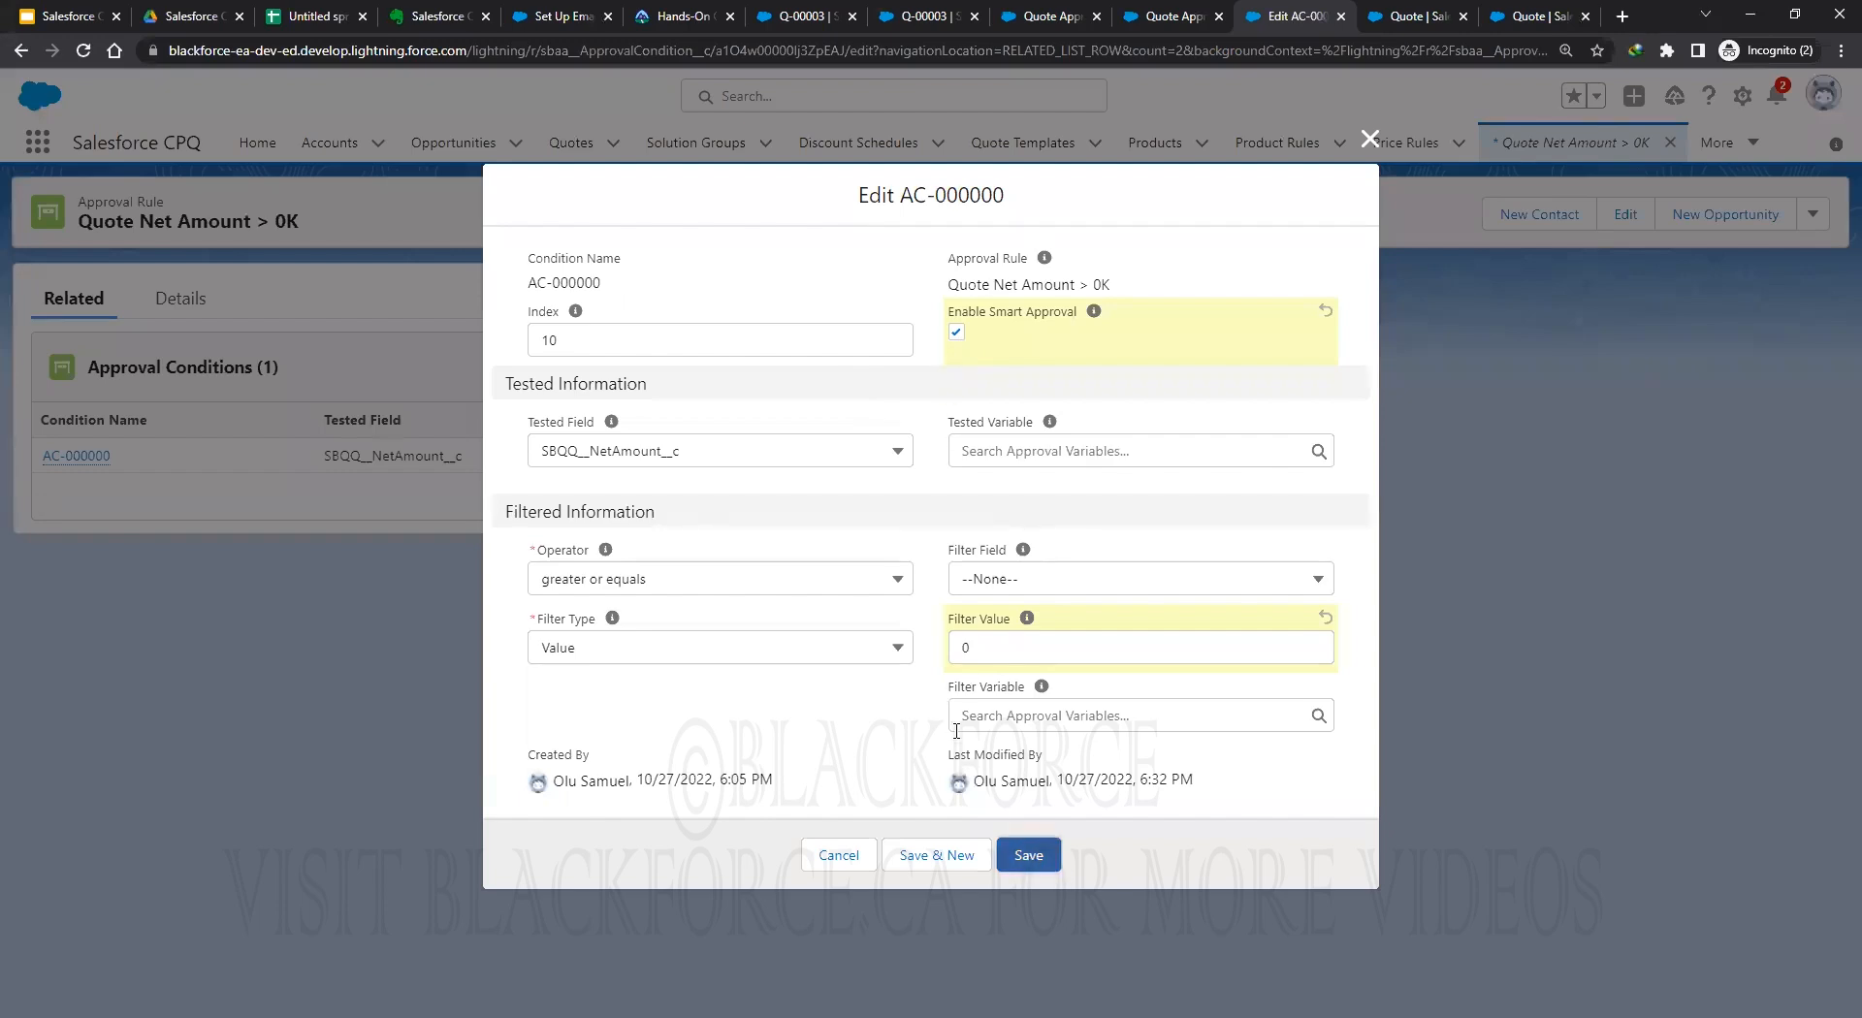
pyautogui.click(1029, 848)
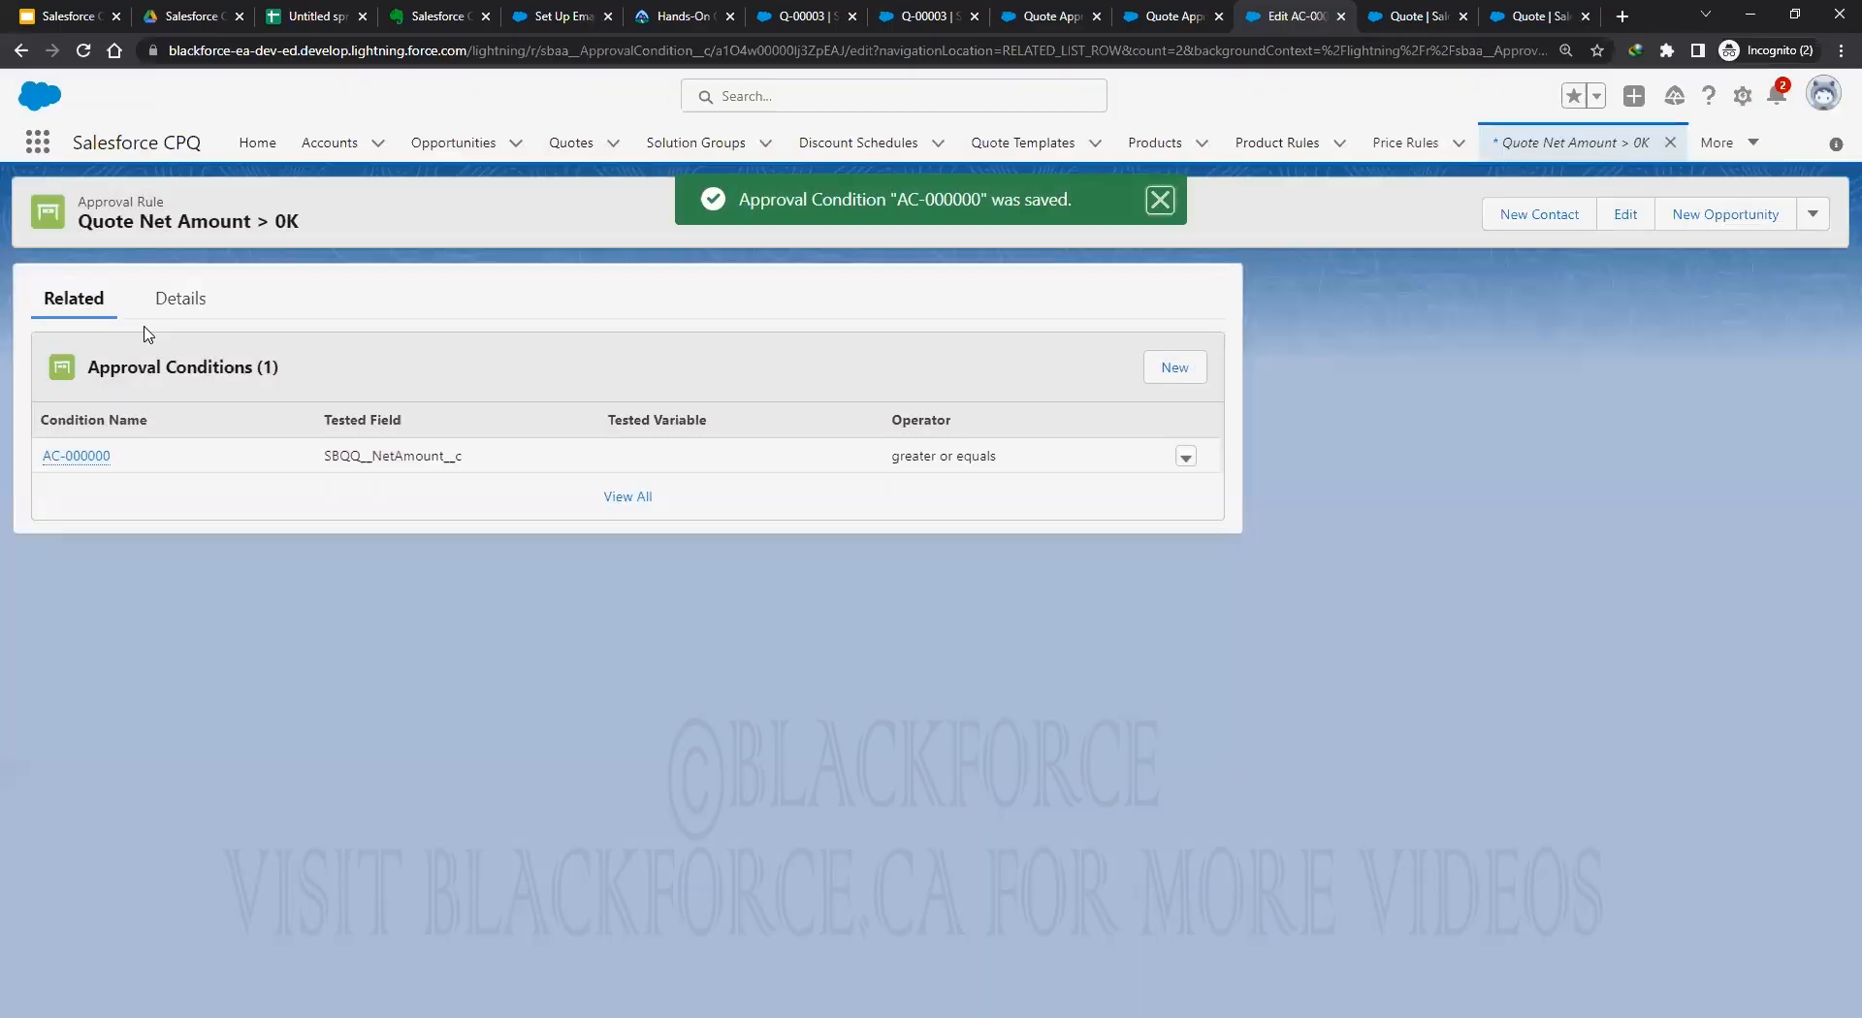
# Mark the approval rule as Active and save it.
pyautogui.click(179, 299)
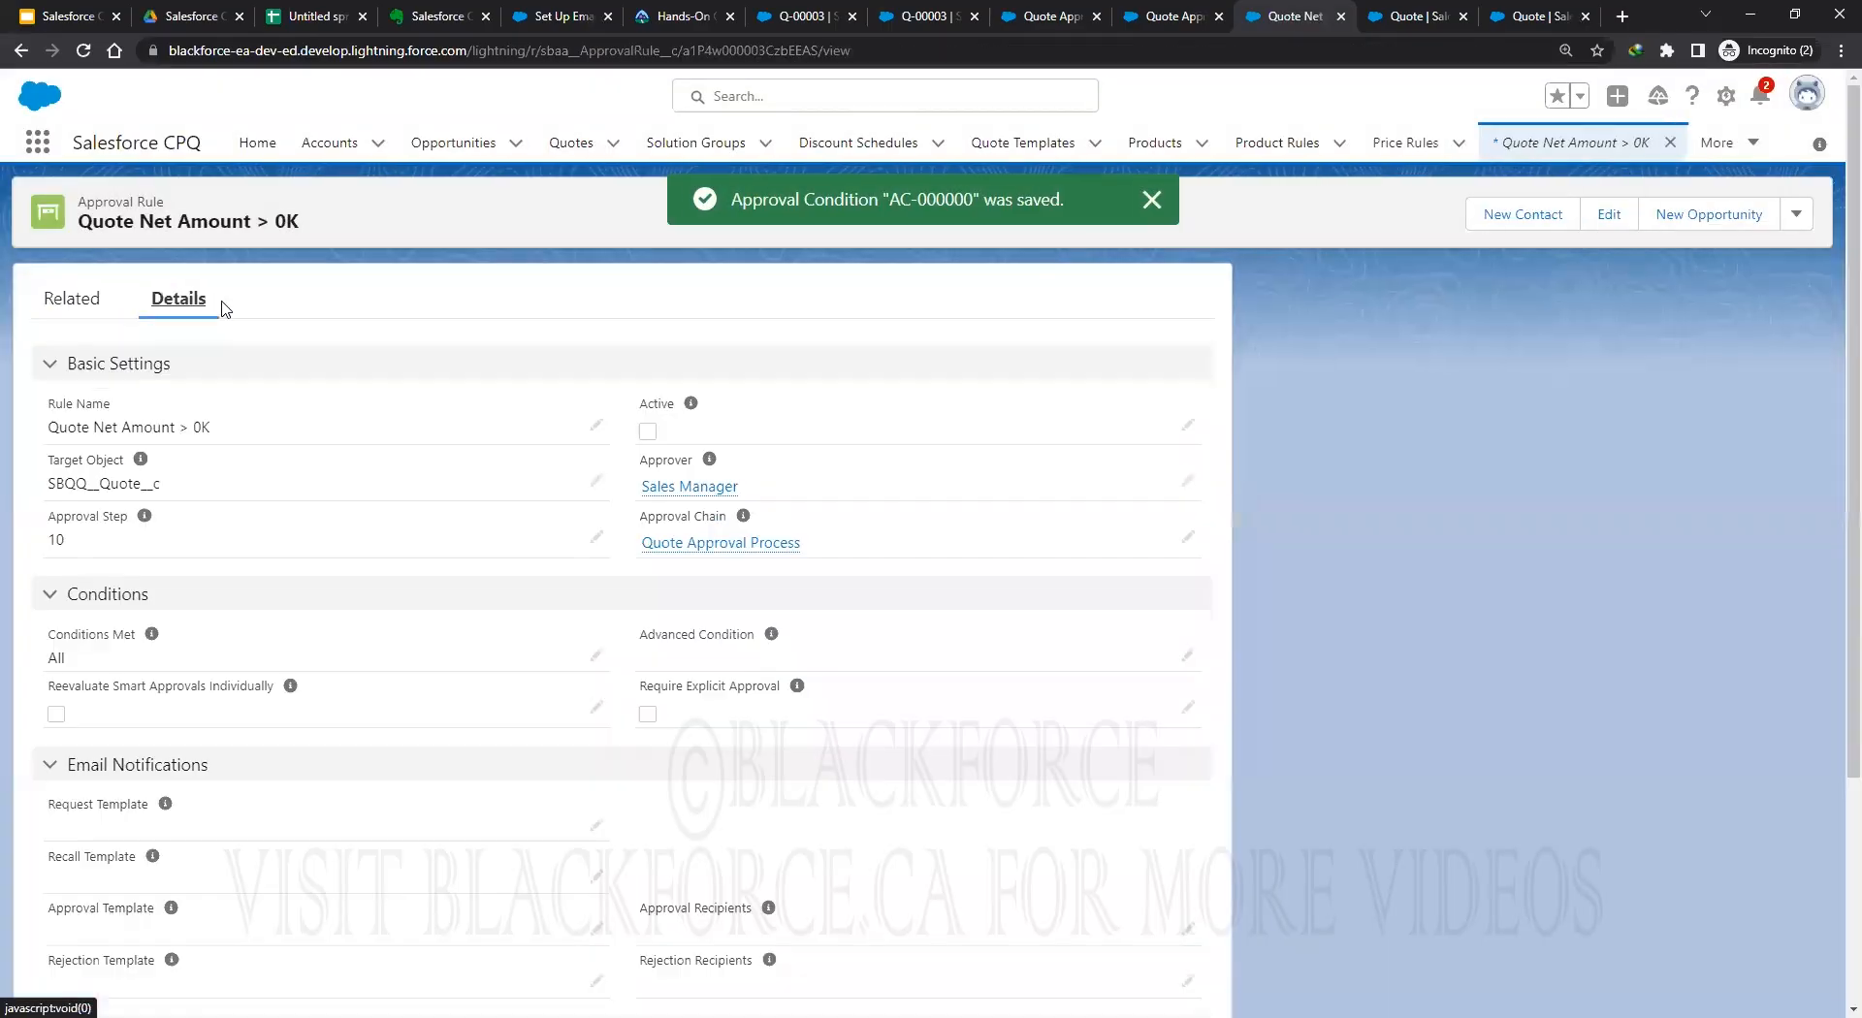
pyautogui.click(1186, 425)
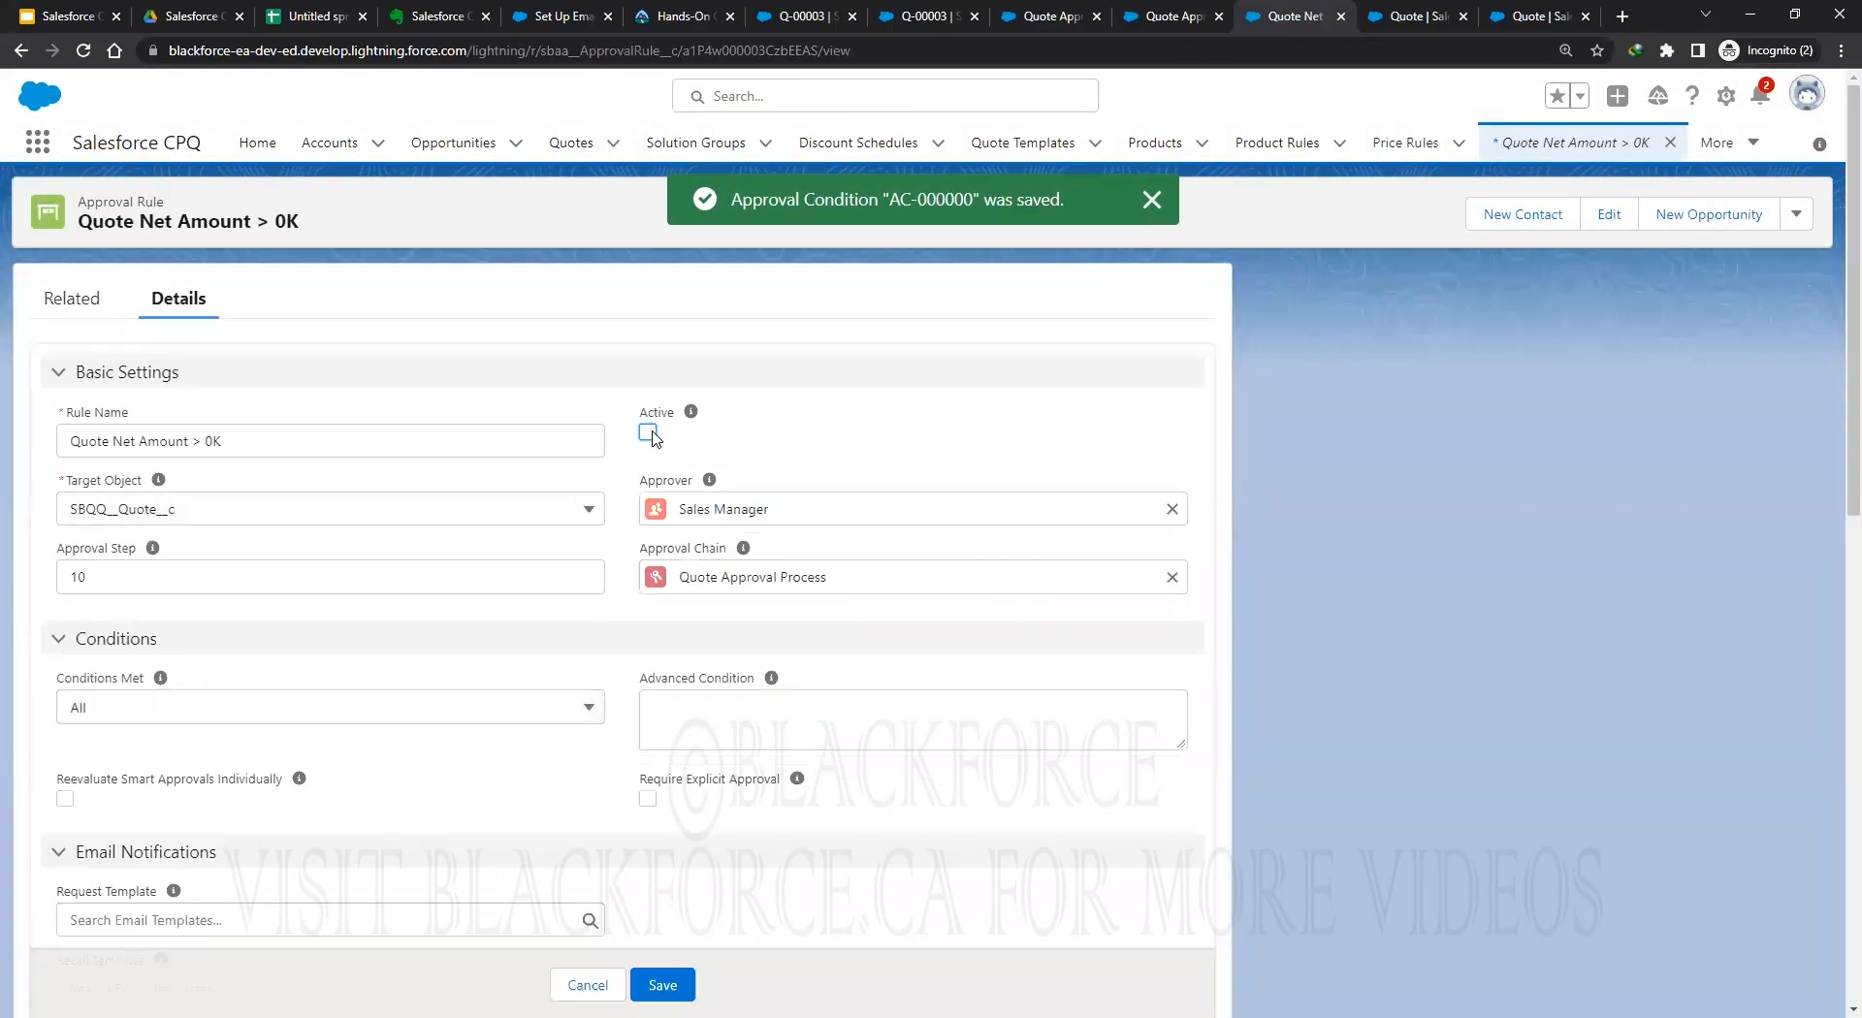
pyautogui.click(648, 431)
pyautogui.scroll(-3, 731, 892)
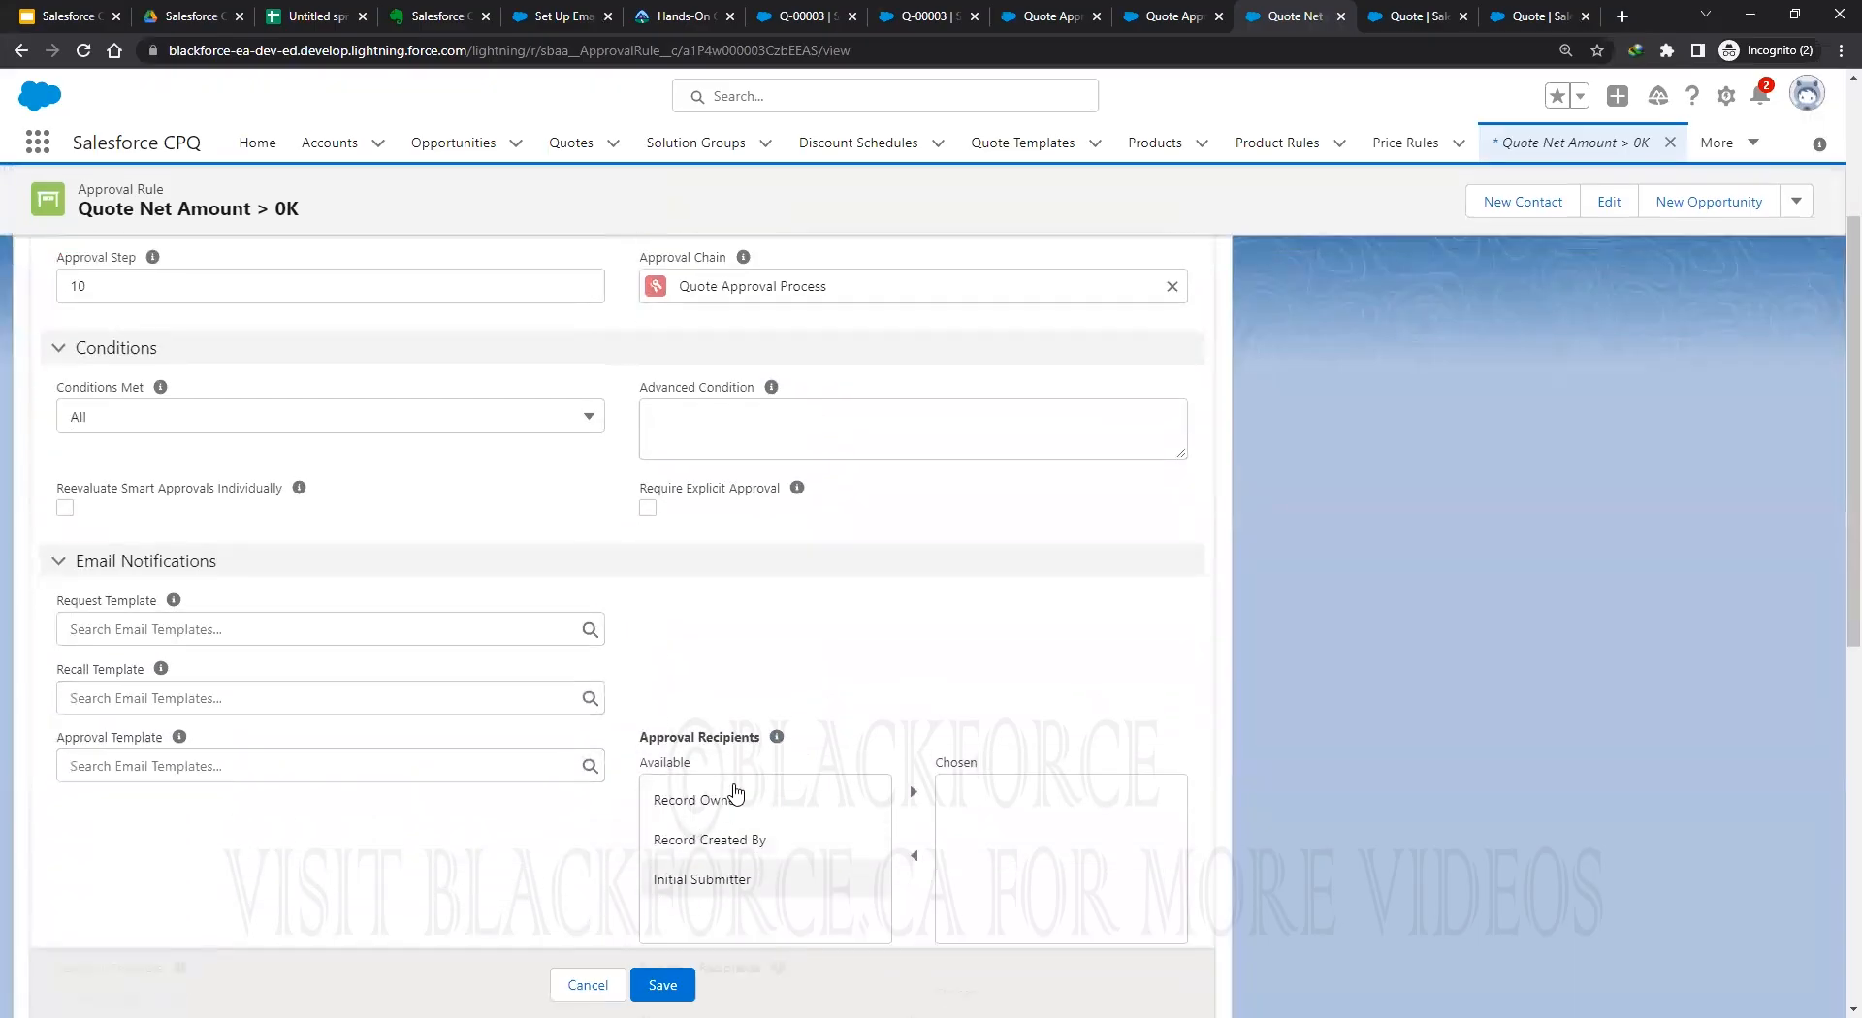
pyautogui.click(662, 985)
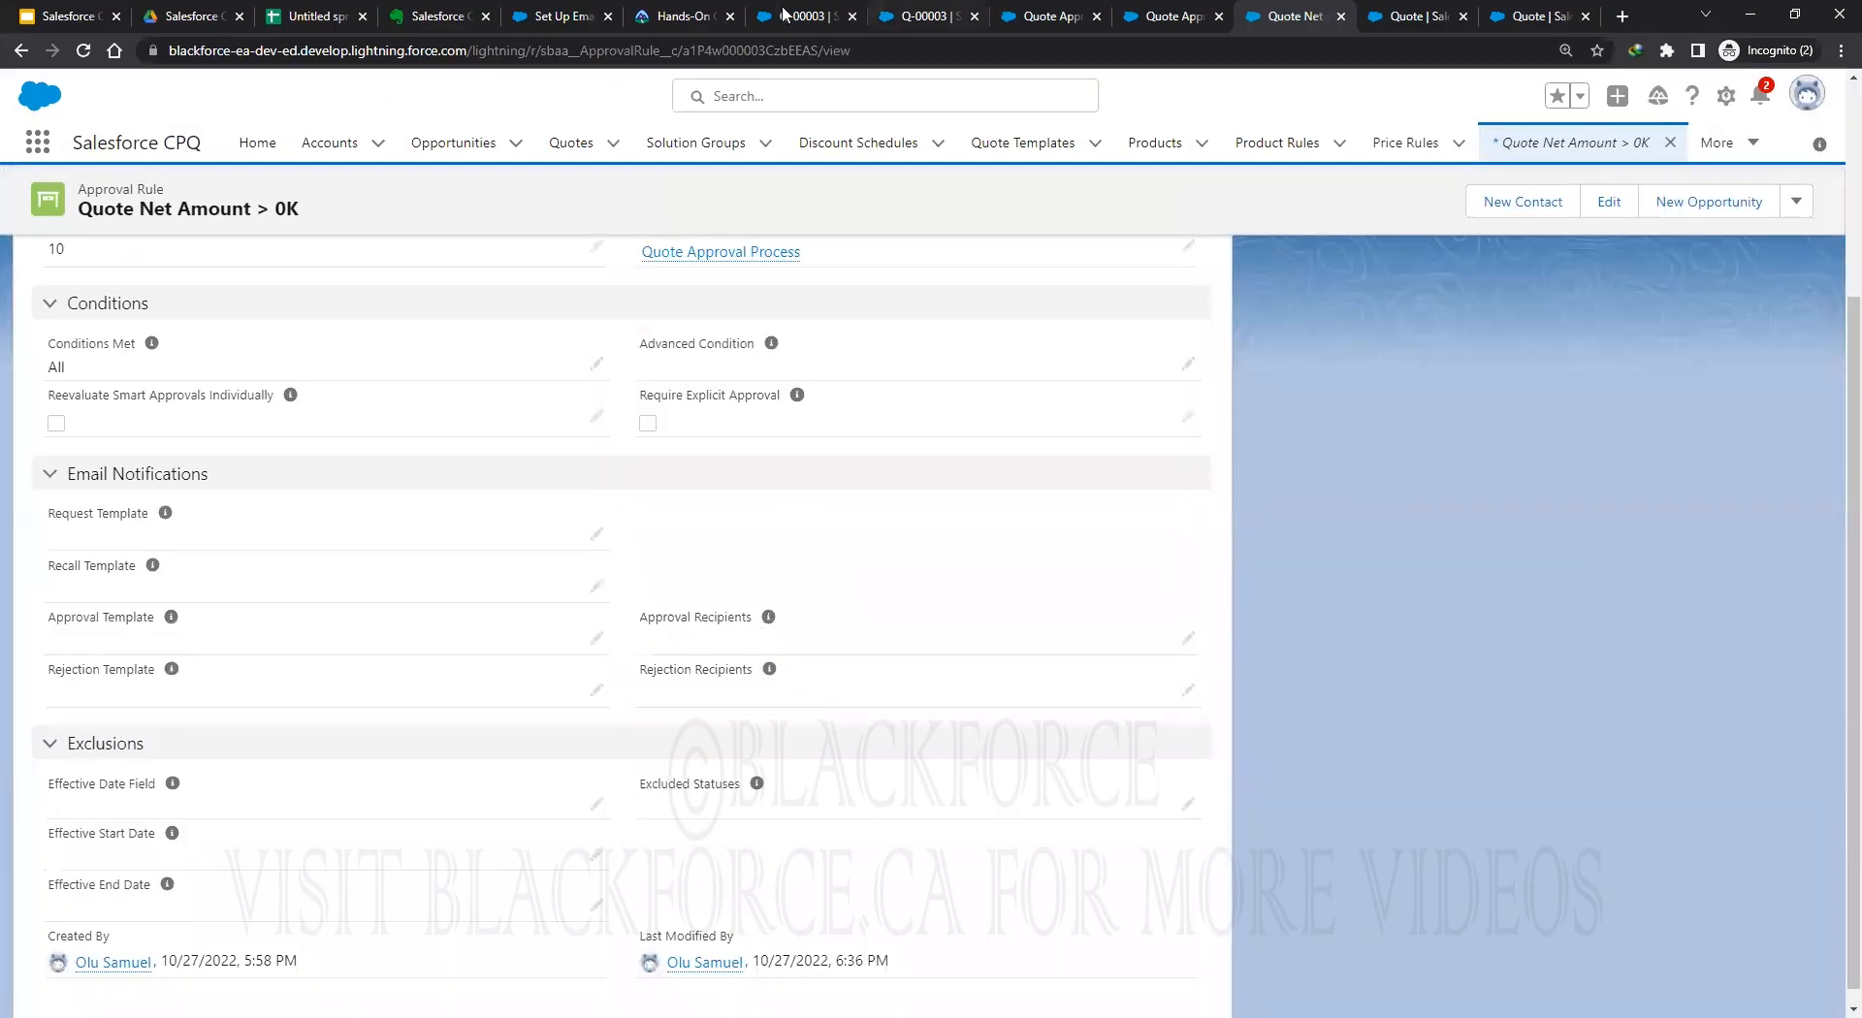
# Switch back to quote Q-00003, open Recently Viewed quotes, and start a new quote.
pyautogui.hotkey('ctrl', 'shift', 'Tab')
pyautogui.hotkey('ctrl', 'shift', 'Tab')
pyautogui.hotkey('ctrl', 'shift', 'Tab')
pyautogui.hotkey('ctrl', 'shift', 'Tab')
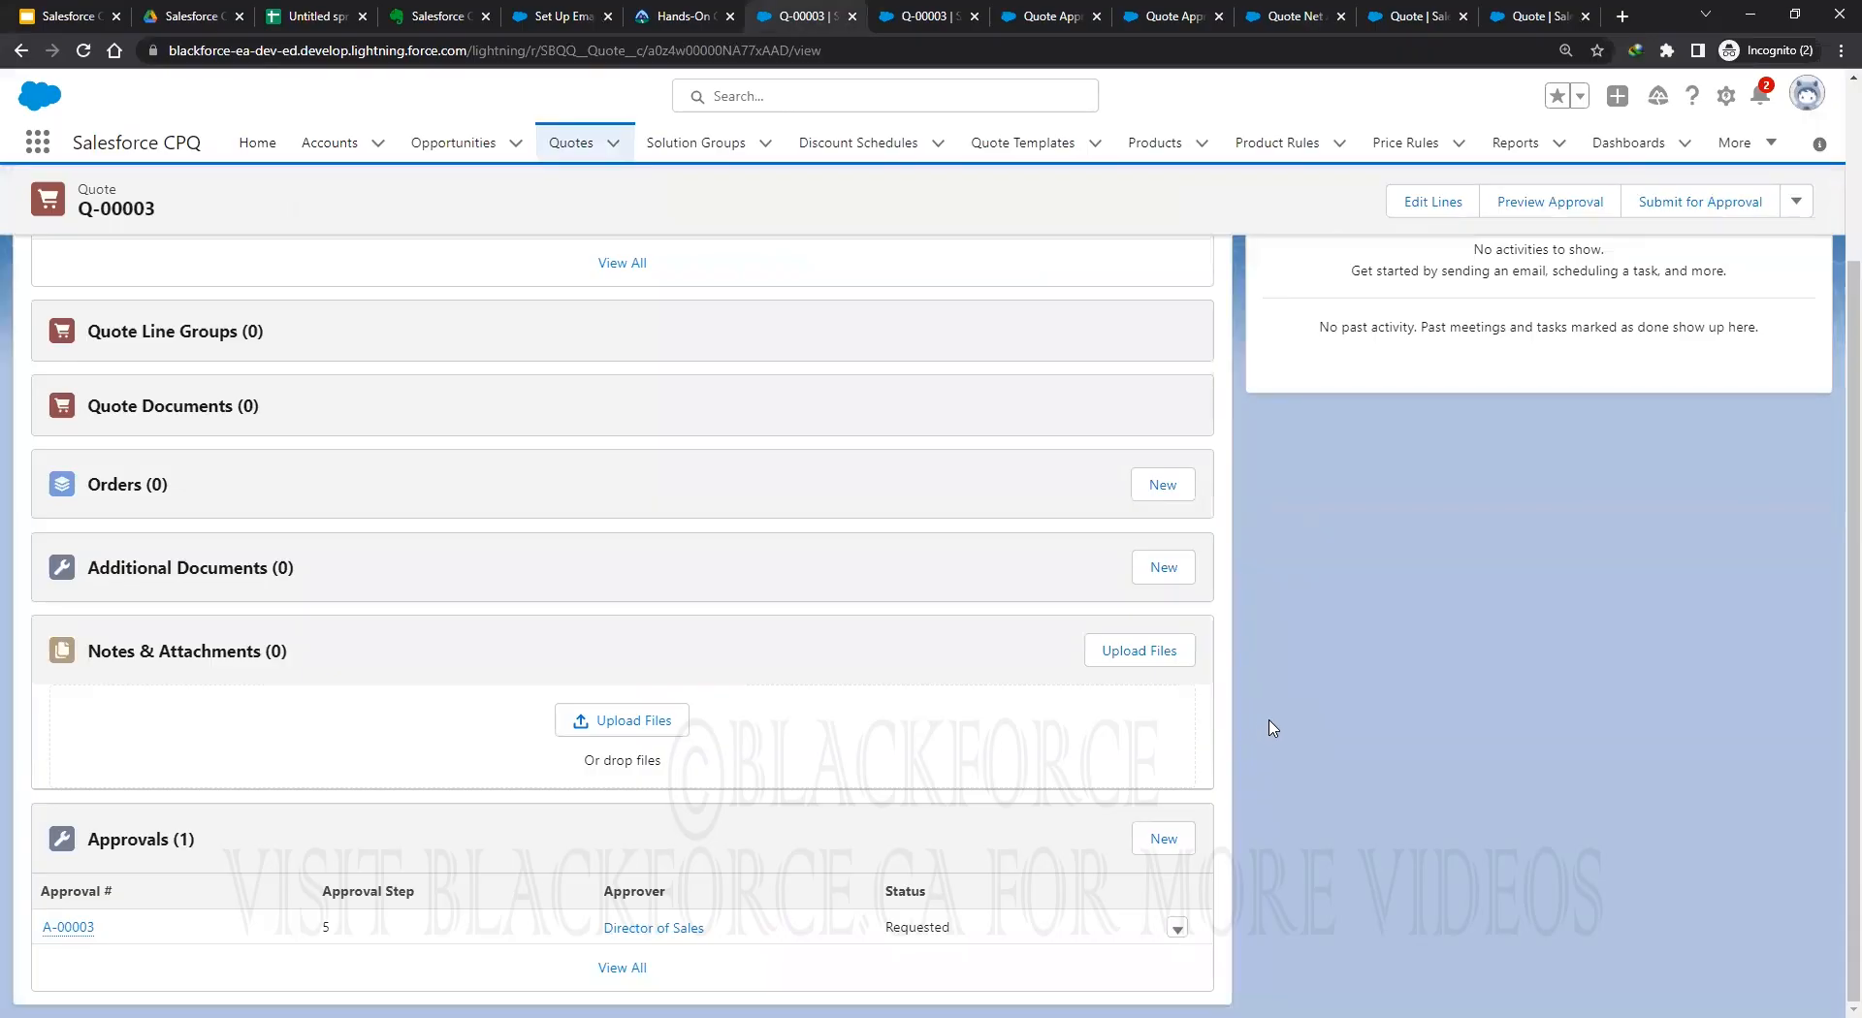
pyautogui.scroll(3, 1231, 645)
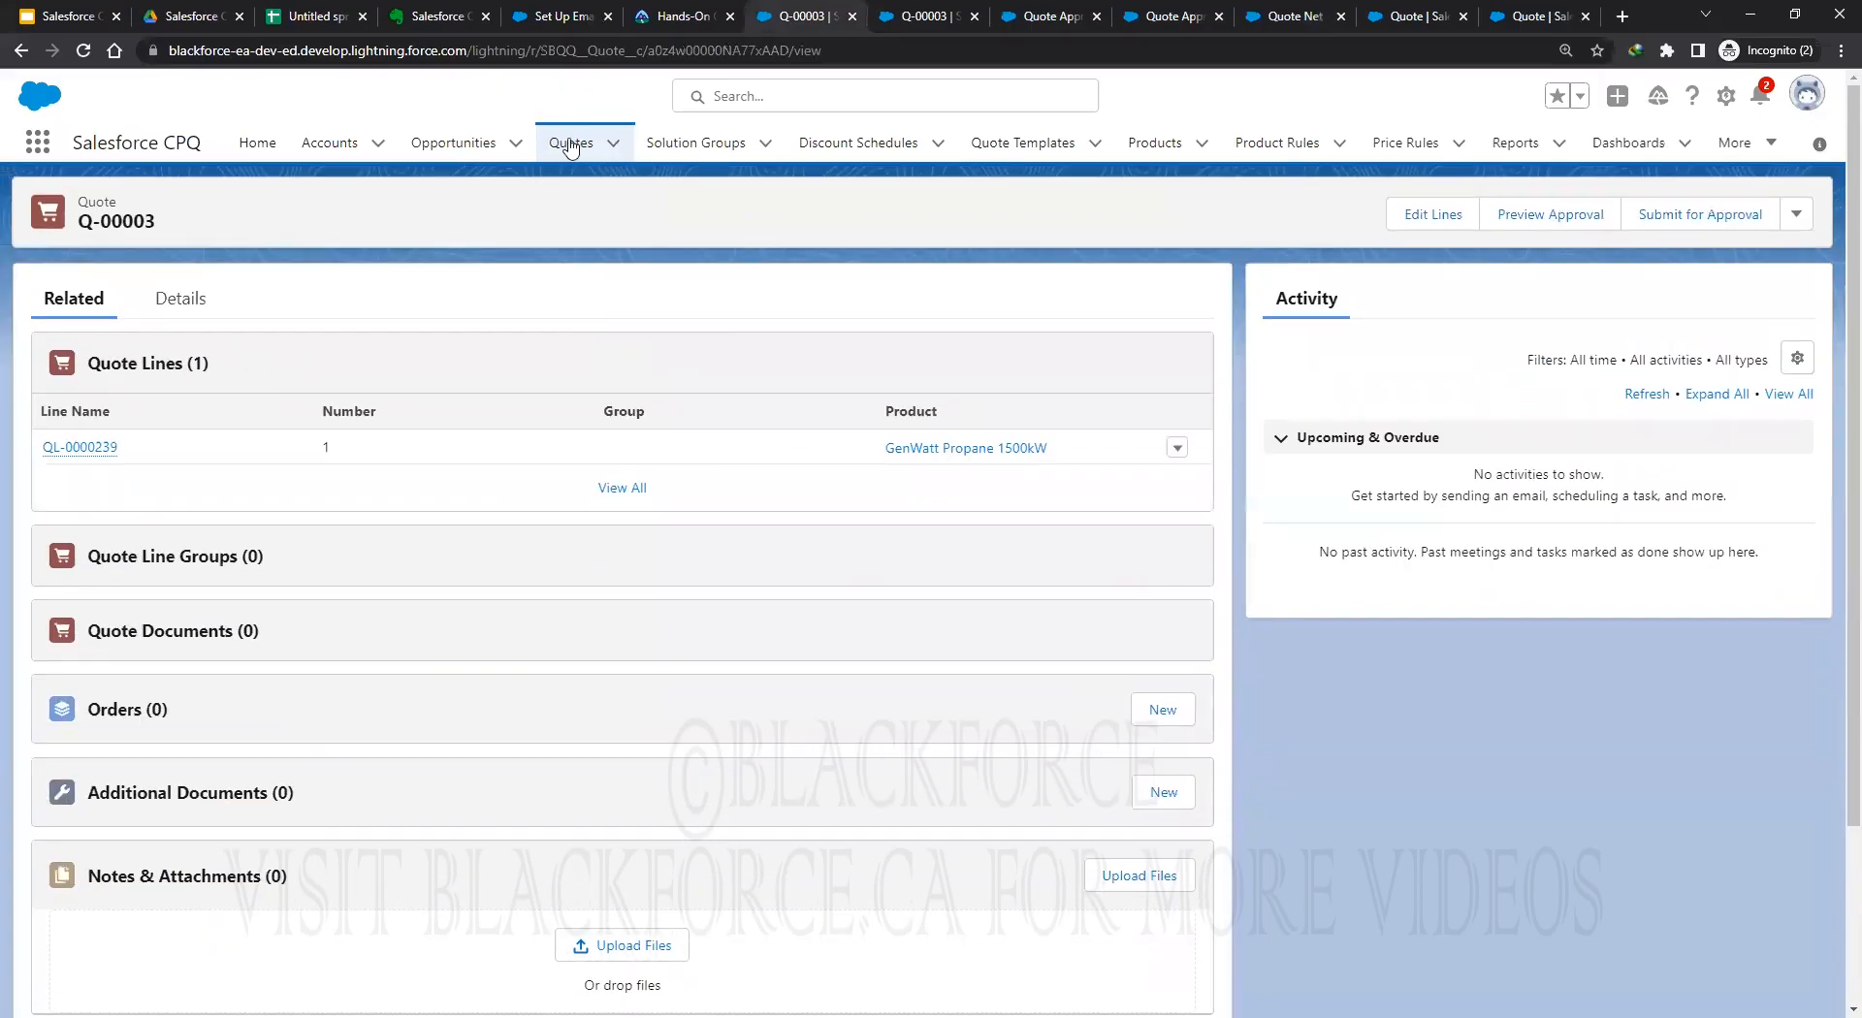
pyautogui.click(570, 145)
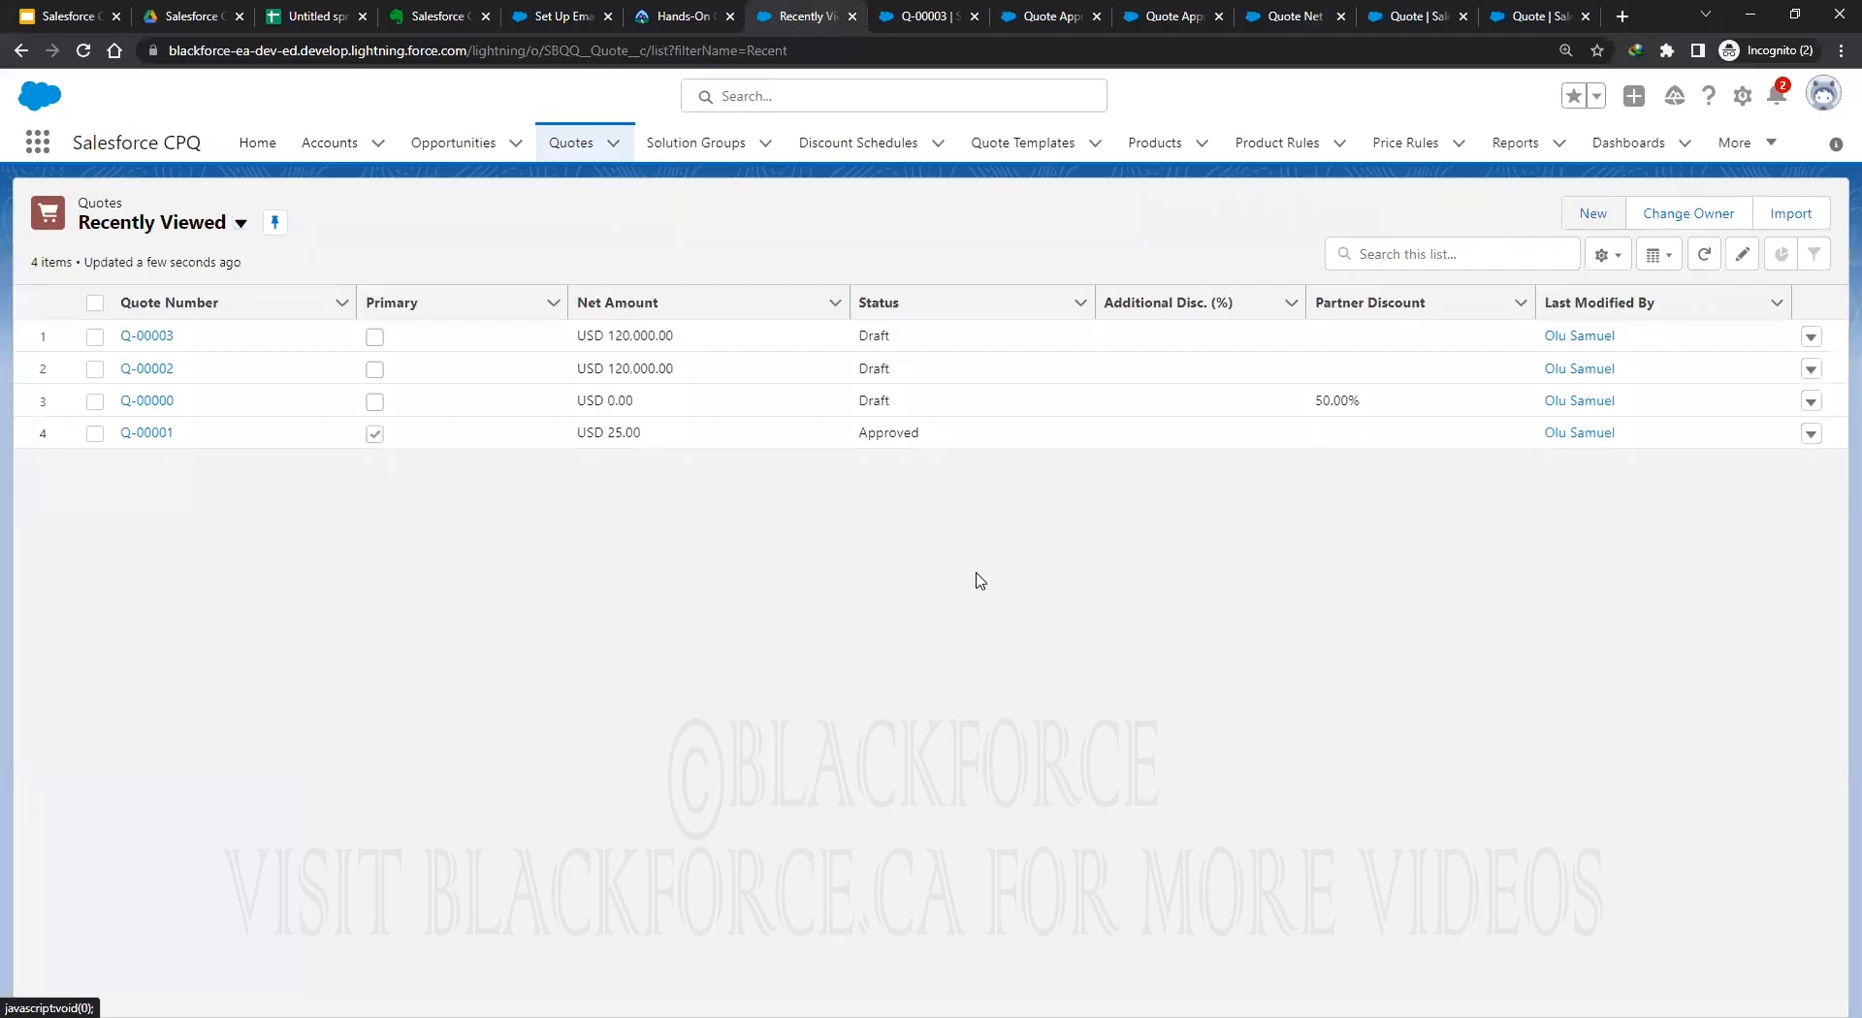
pyautogui.click(1595, 215)
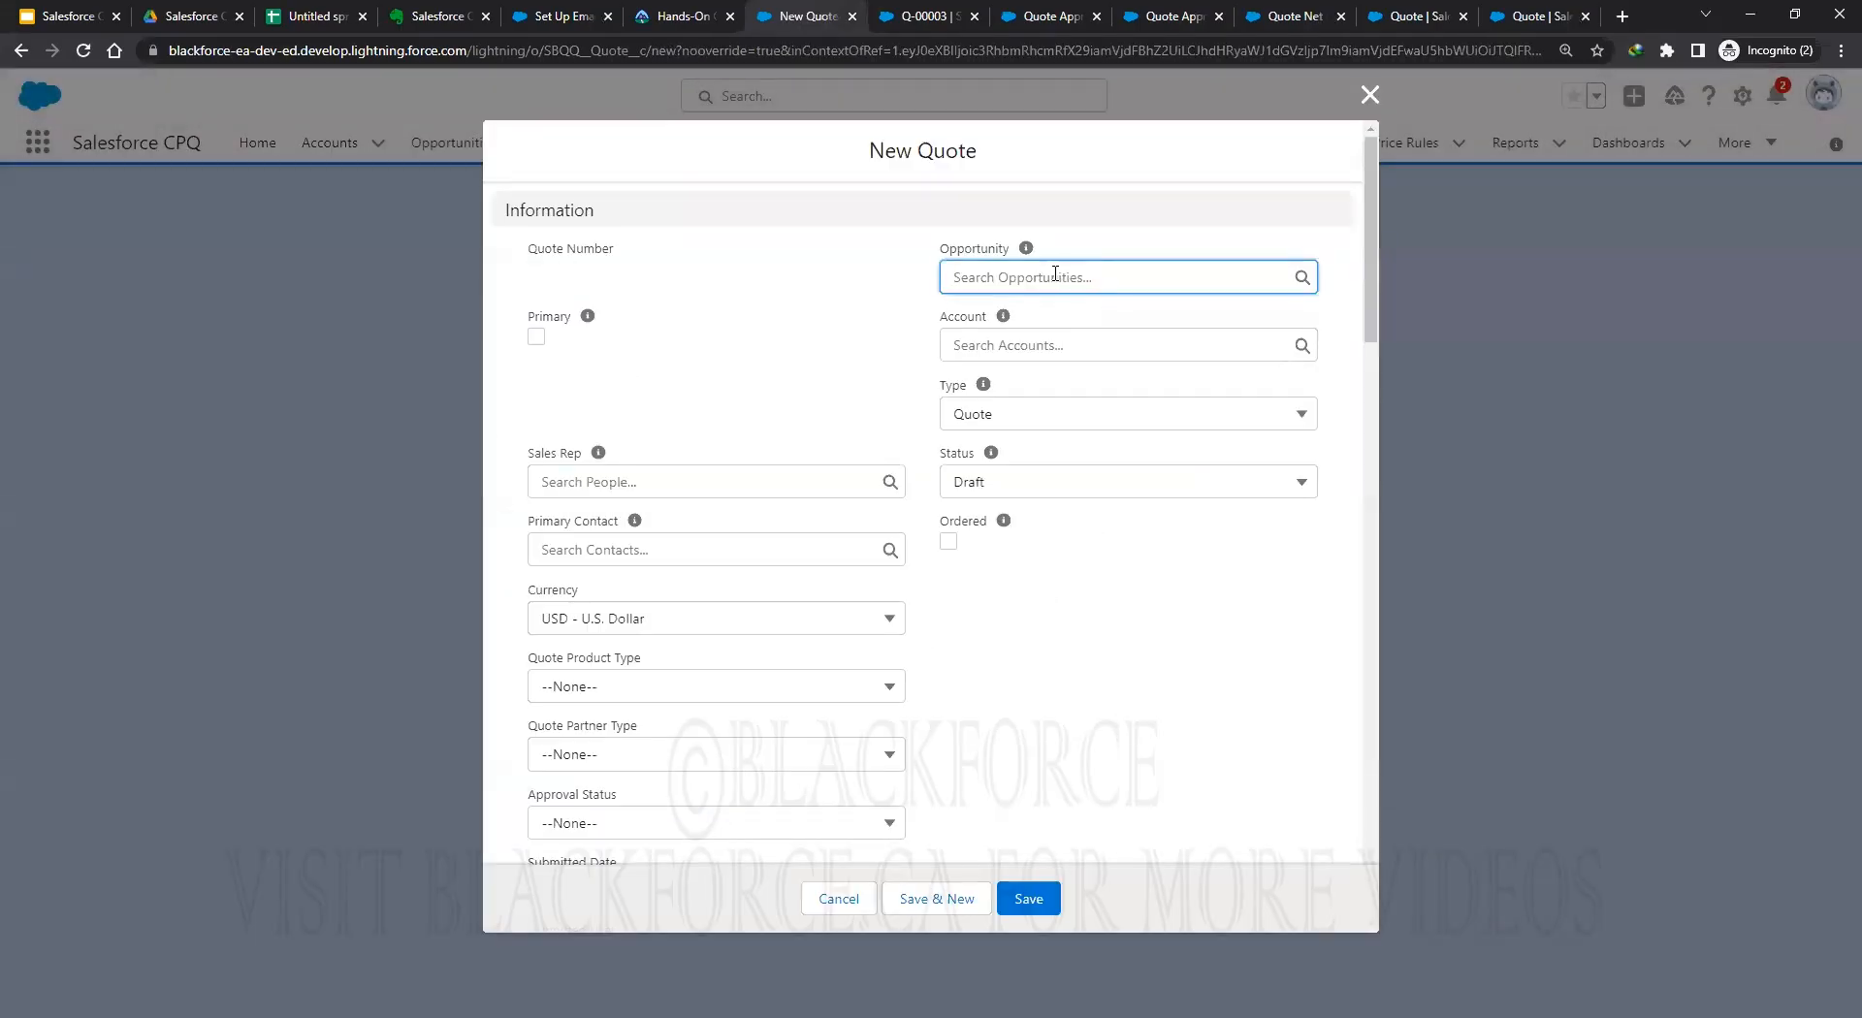
# Save a new quote linked to opportunity Edge SLA and account Edge Communications.
pyautogui.click(1020, 465)
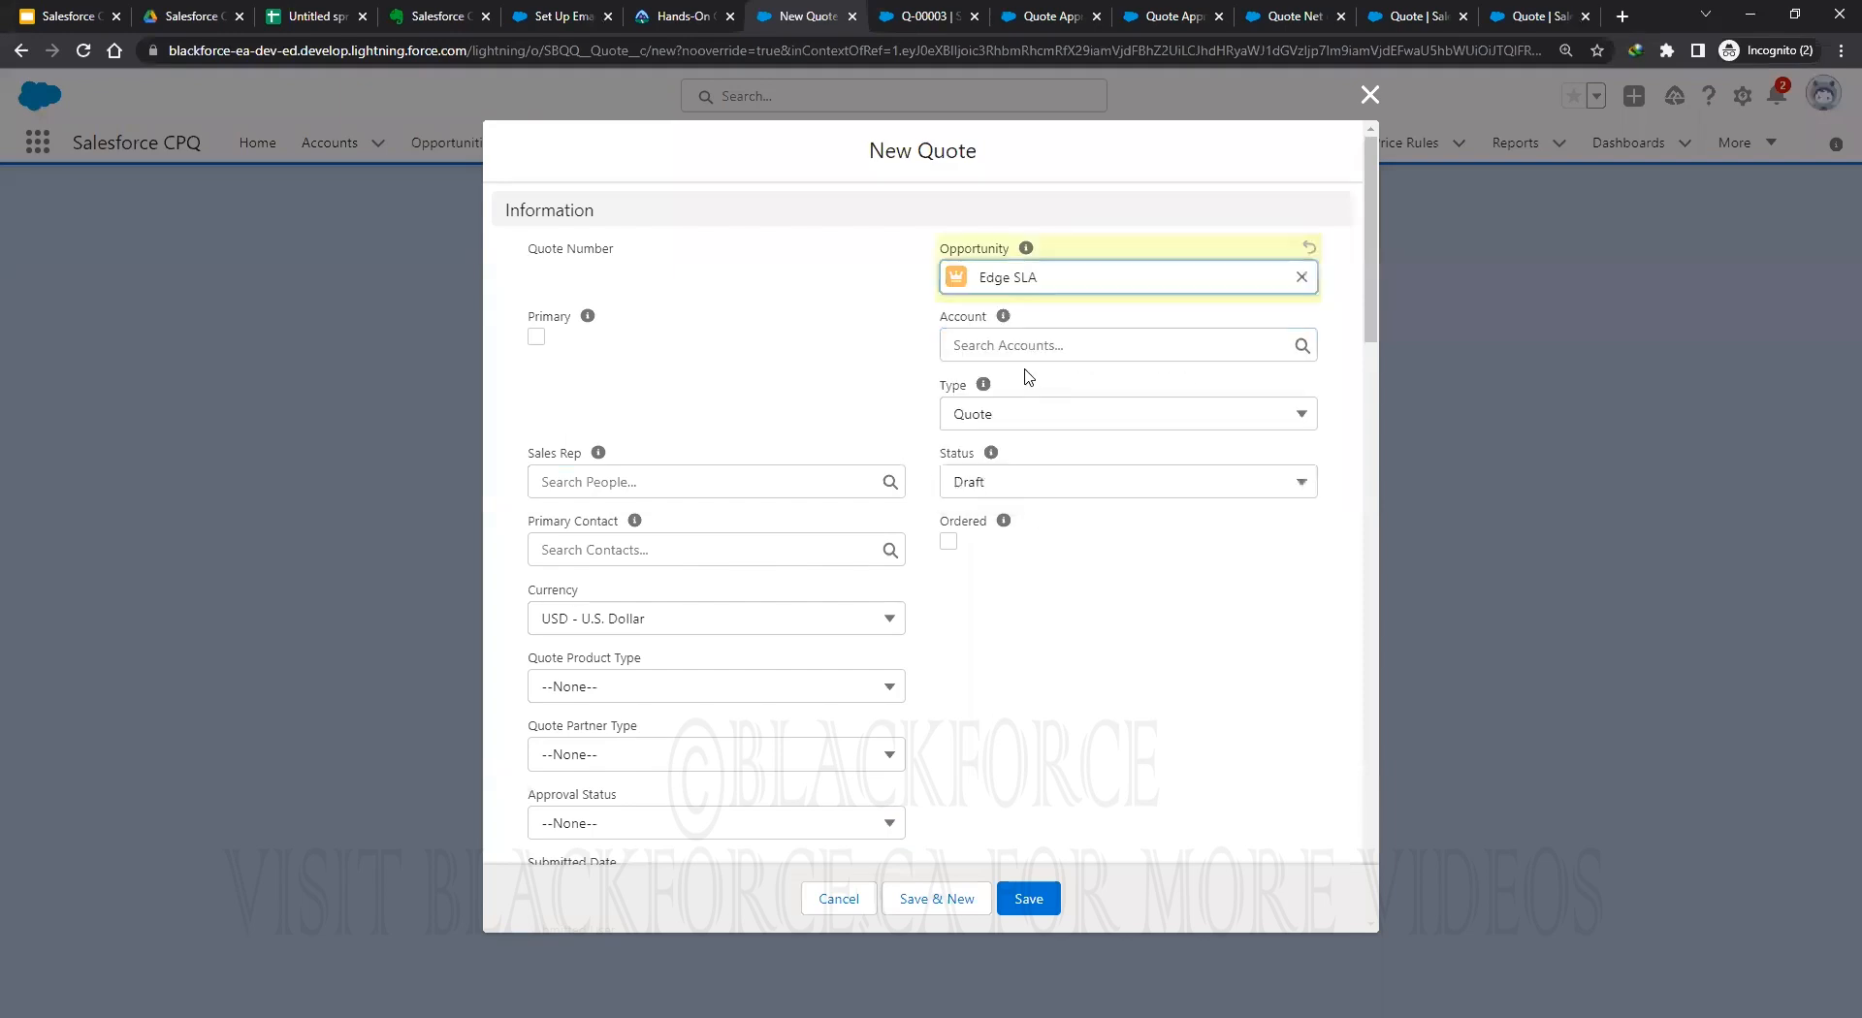
pyautogui.press('Down')
pyautogui.press('Return')
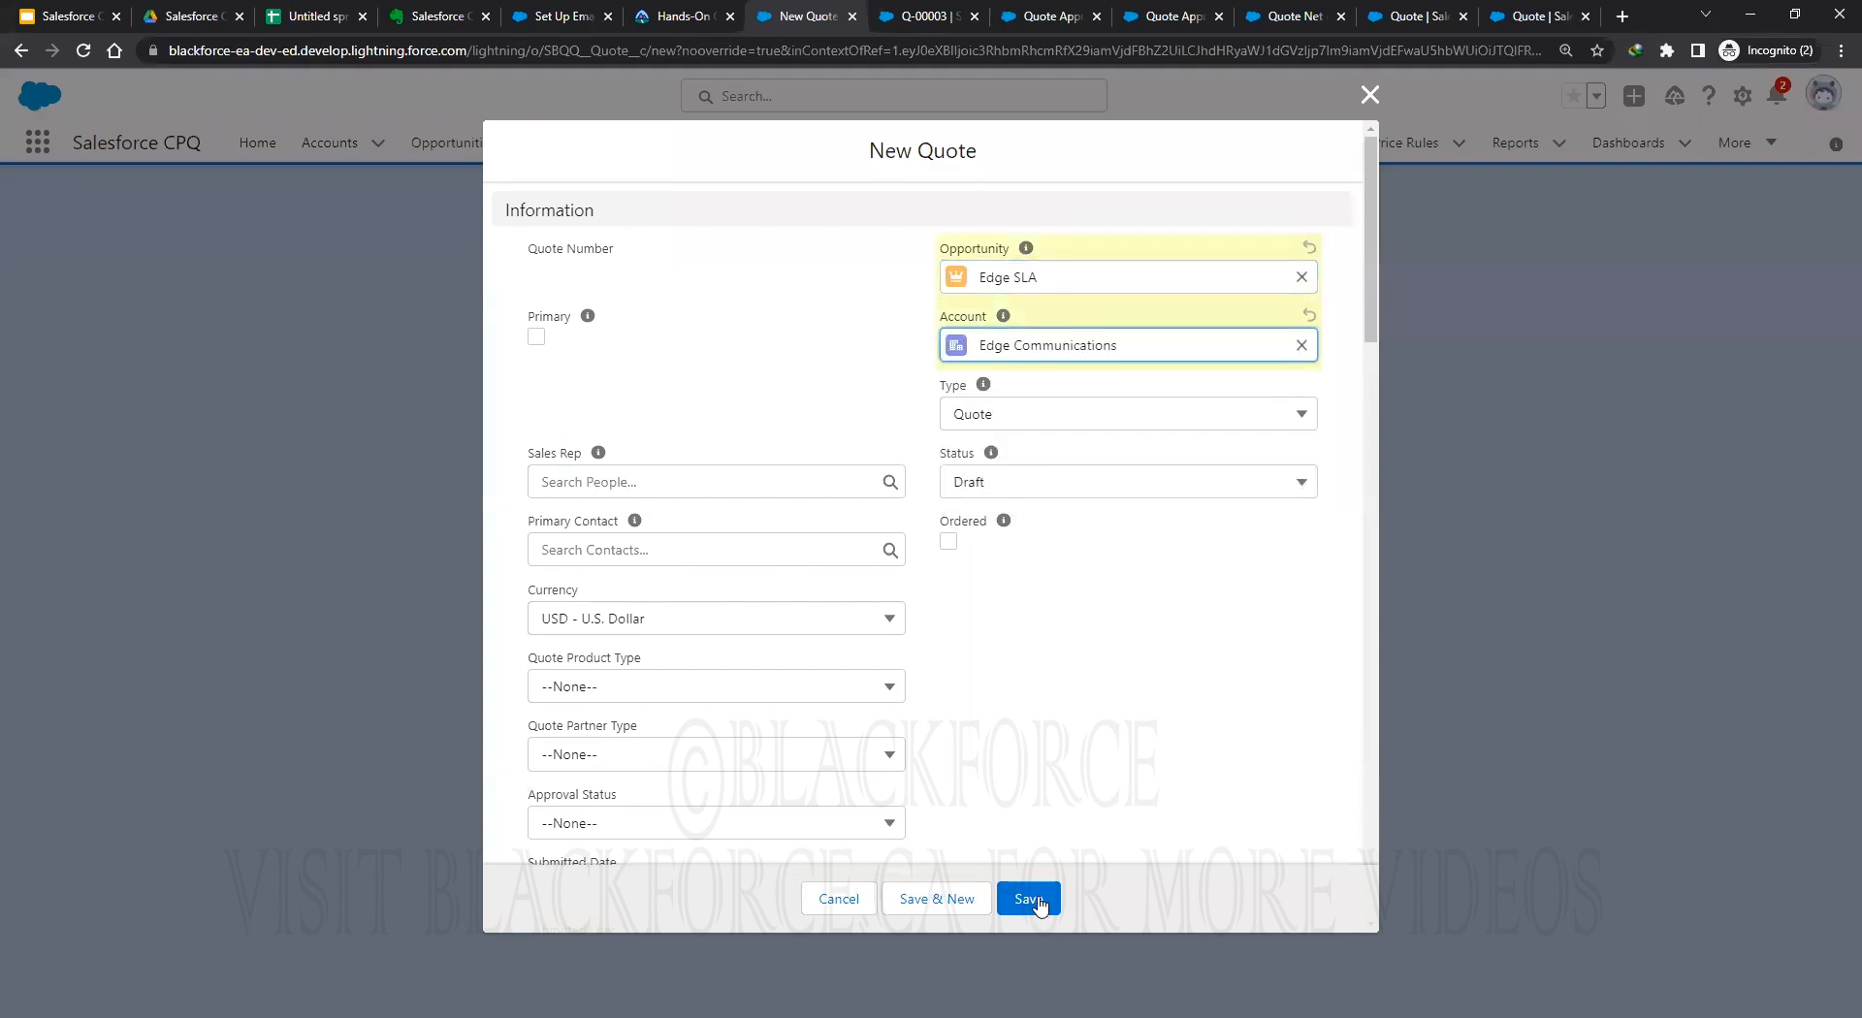
pyautogui.click(1029, 898)
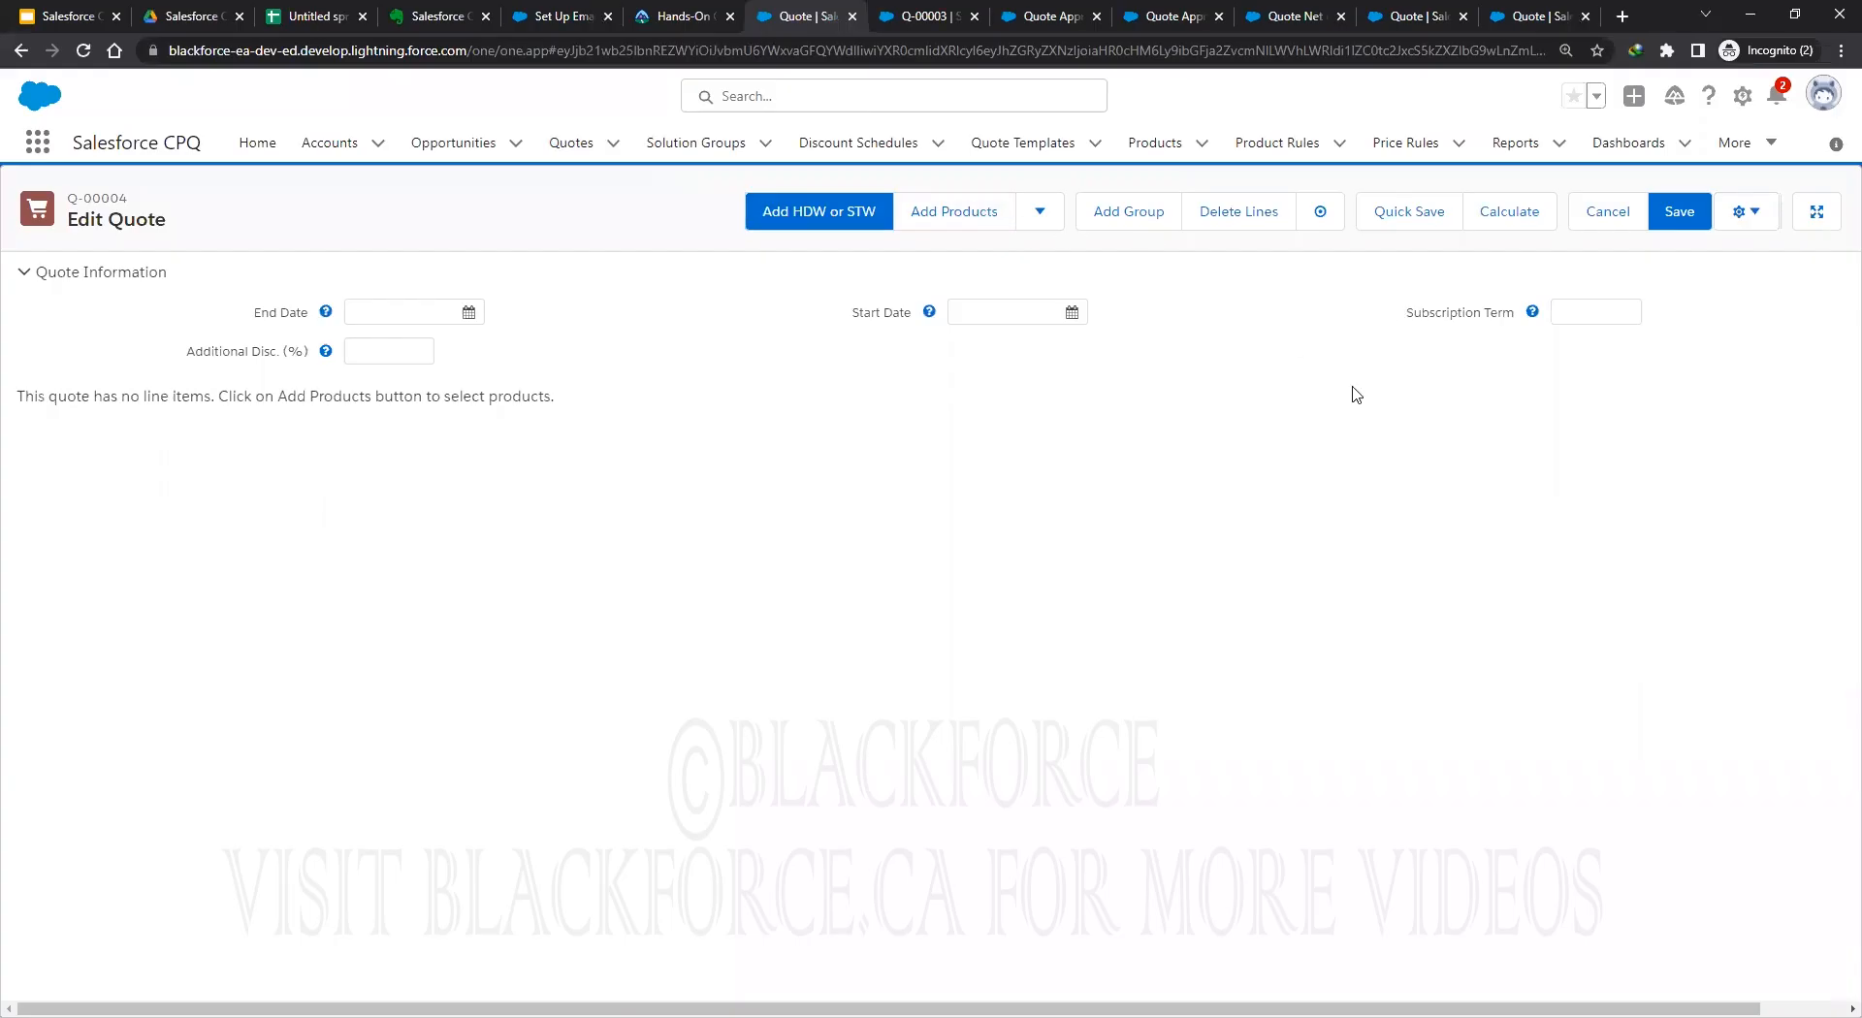
# Add the GenWatt Propane 1500kW (GC3060) product as a quote line and save.
pyautogui.click(982, 223)
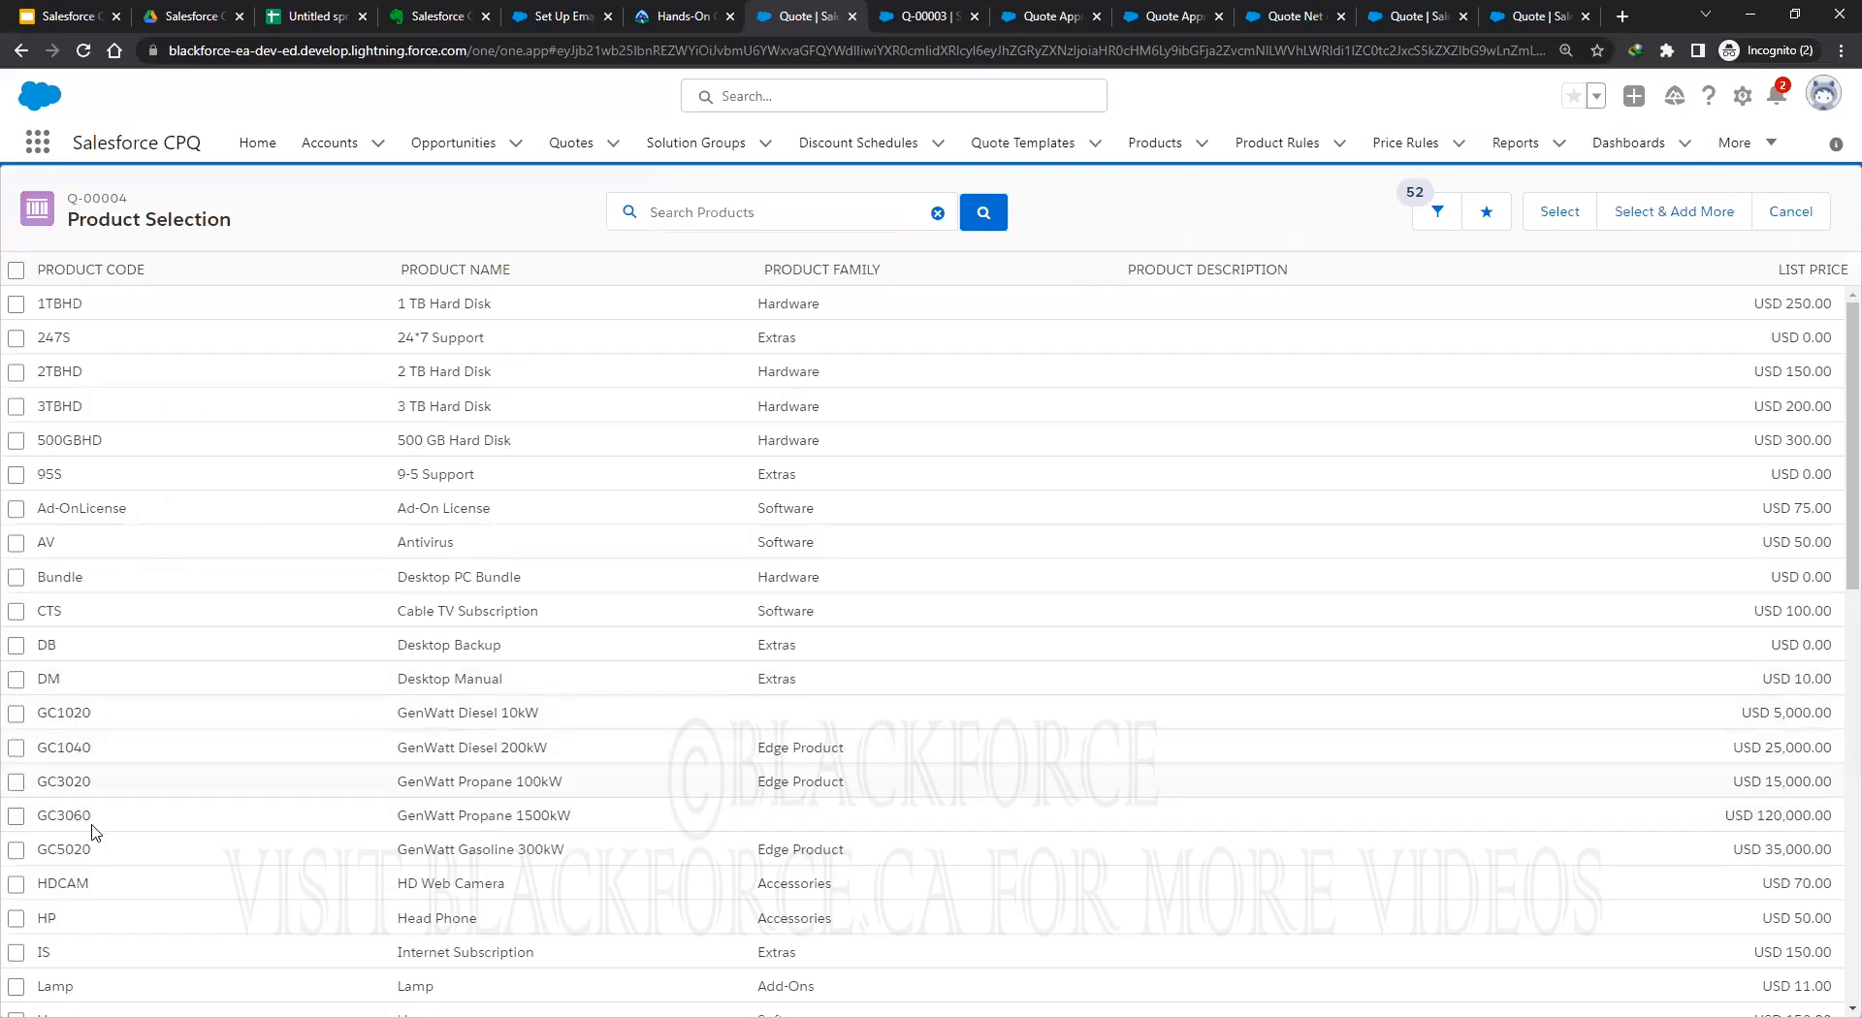
pyautogui.click(1560, 213)
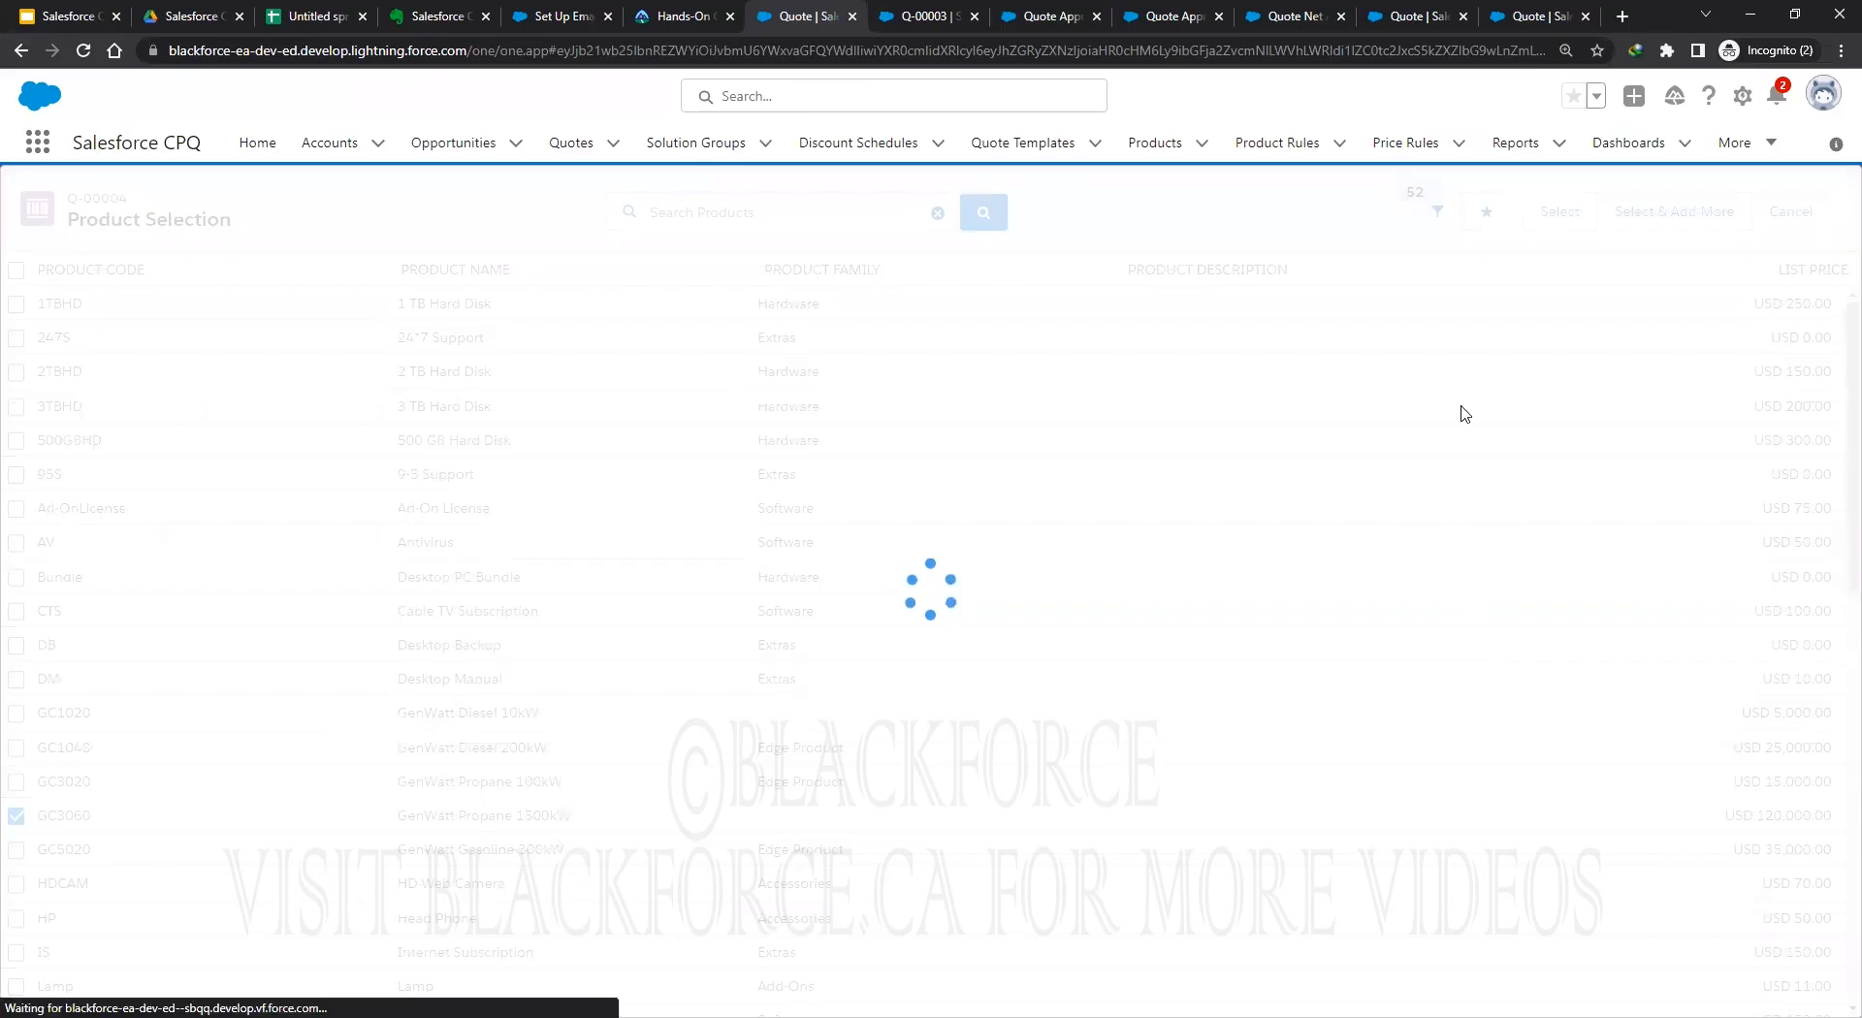
pyautogui.click(1681, 218)
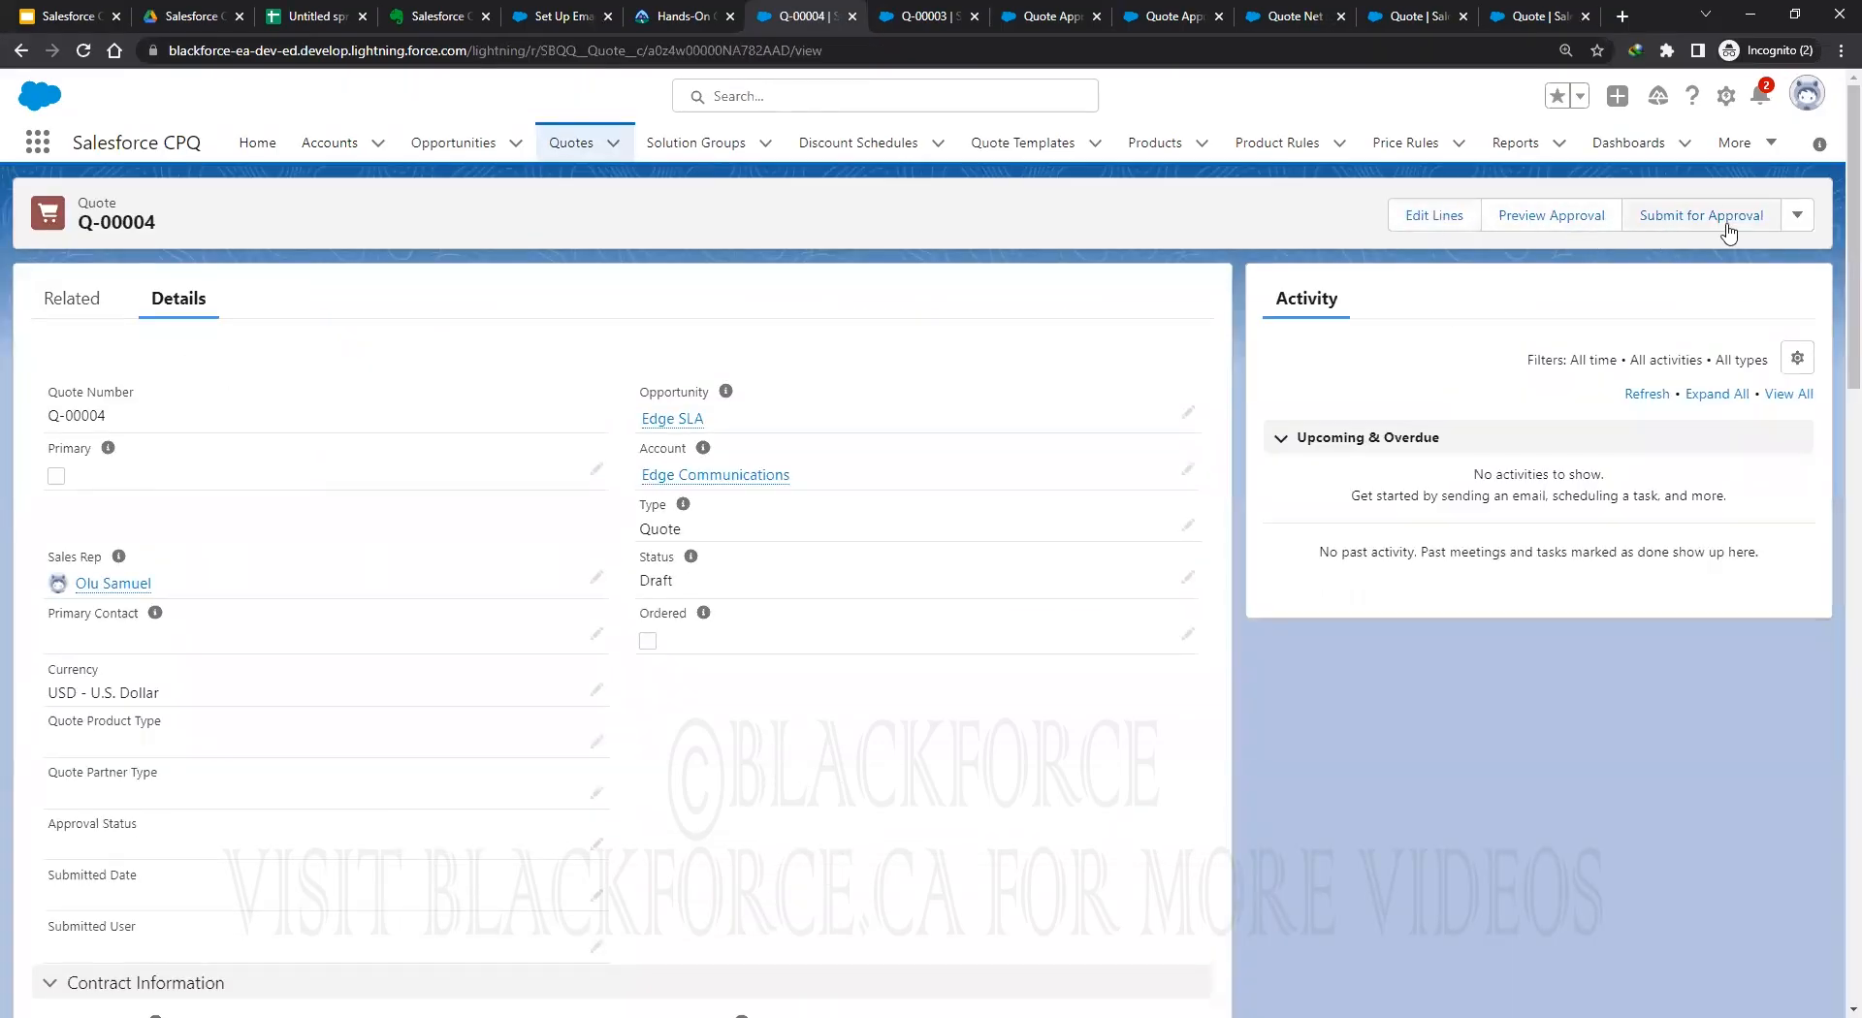
# Submit Q-00004 for approval and dismiss the no-approval-process message.
pyautogui.click(1711, 215)
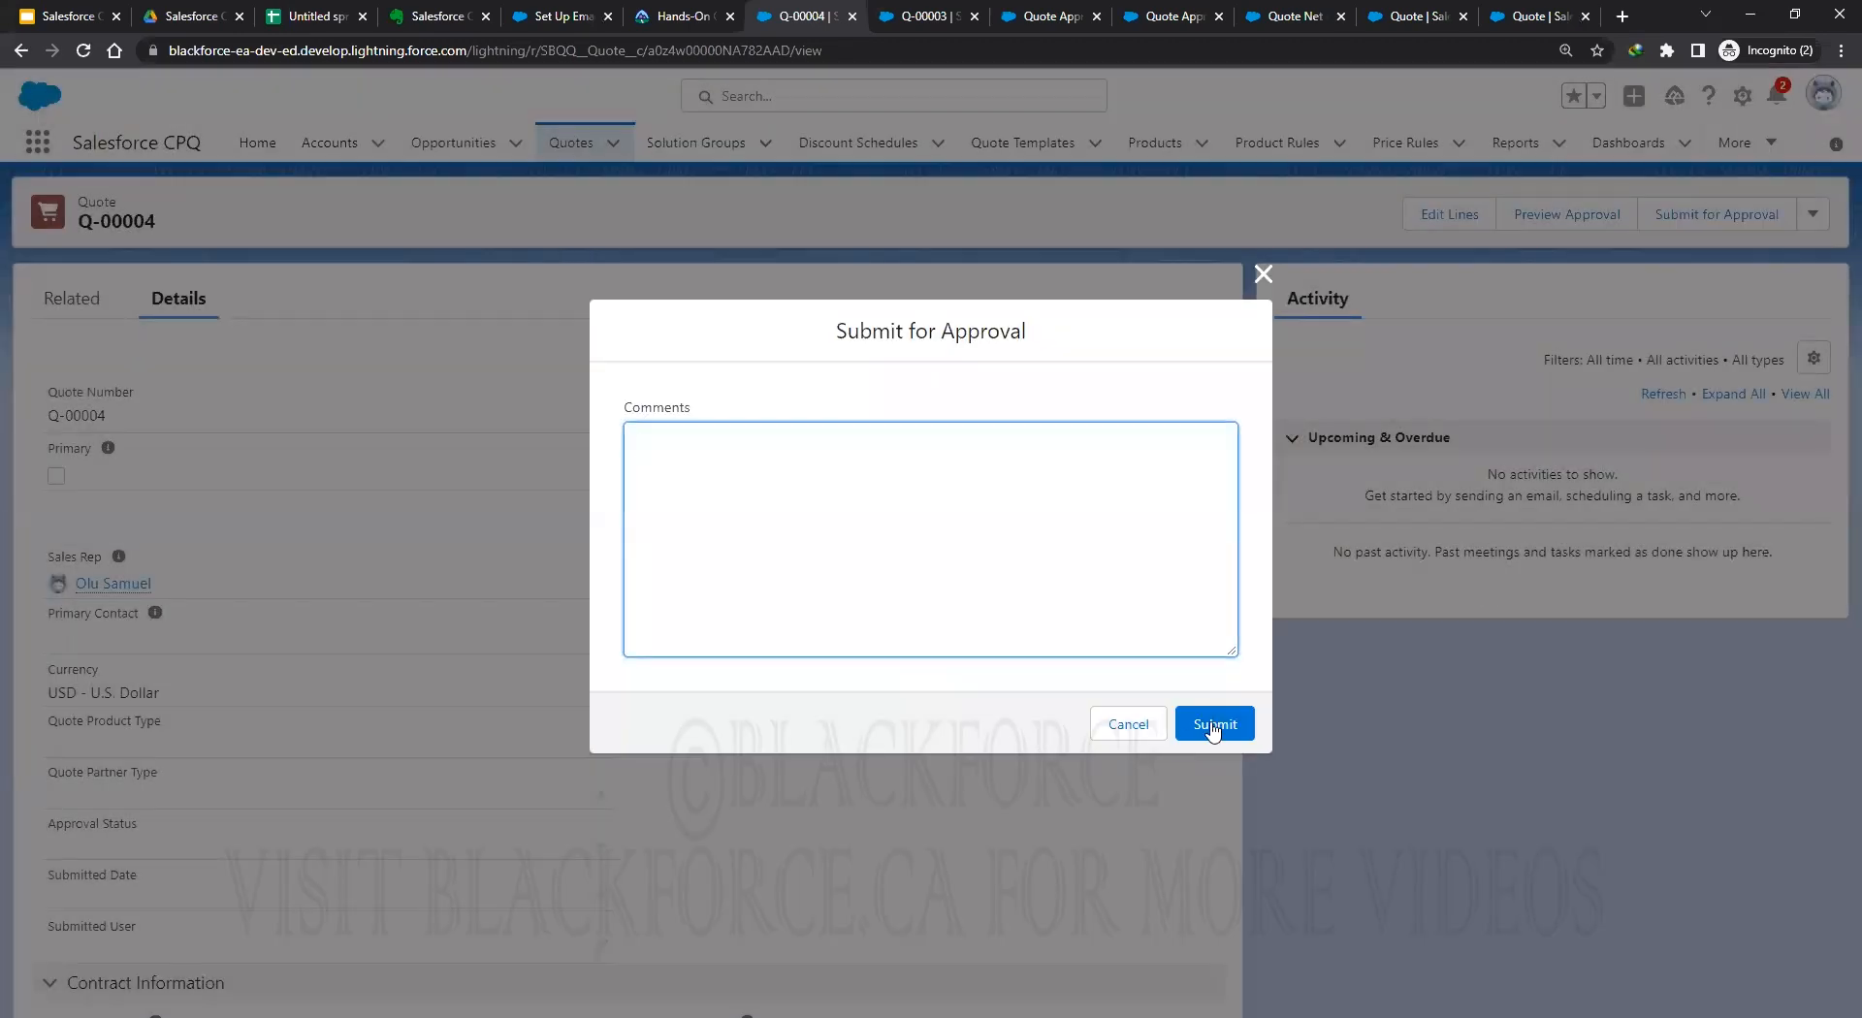
pyautogui.click(1214, 725)
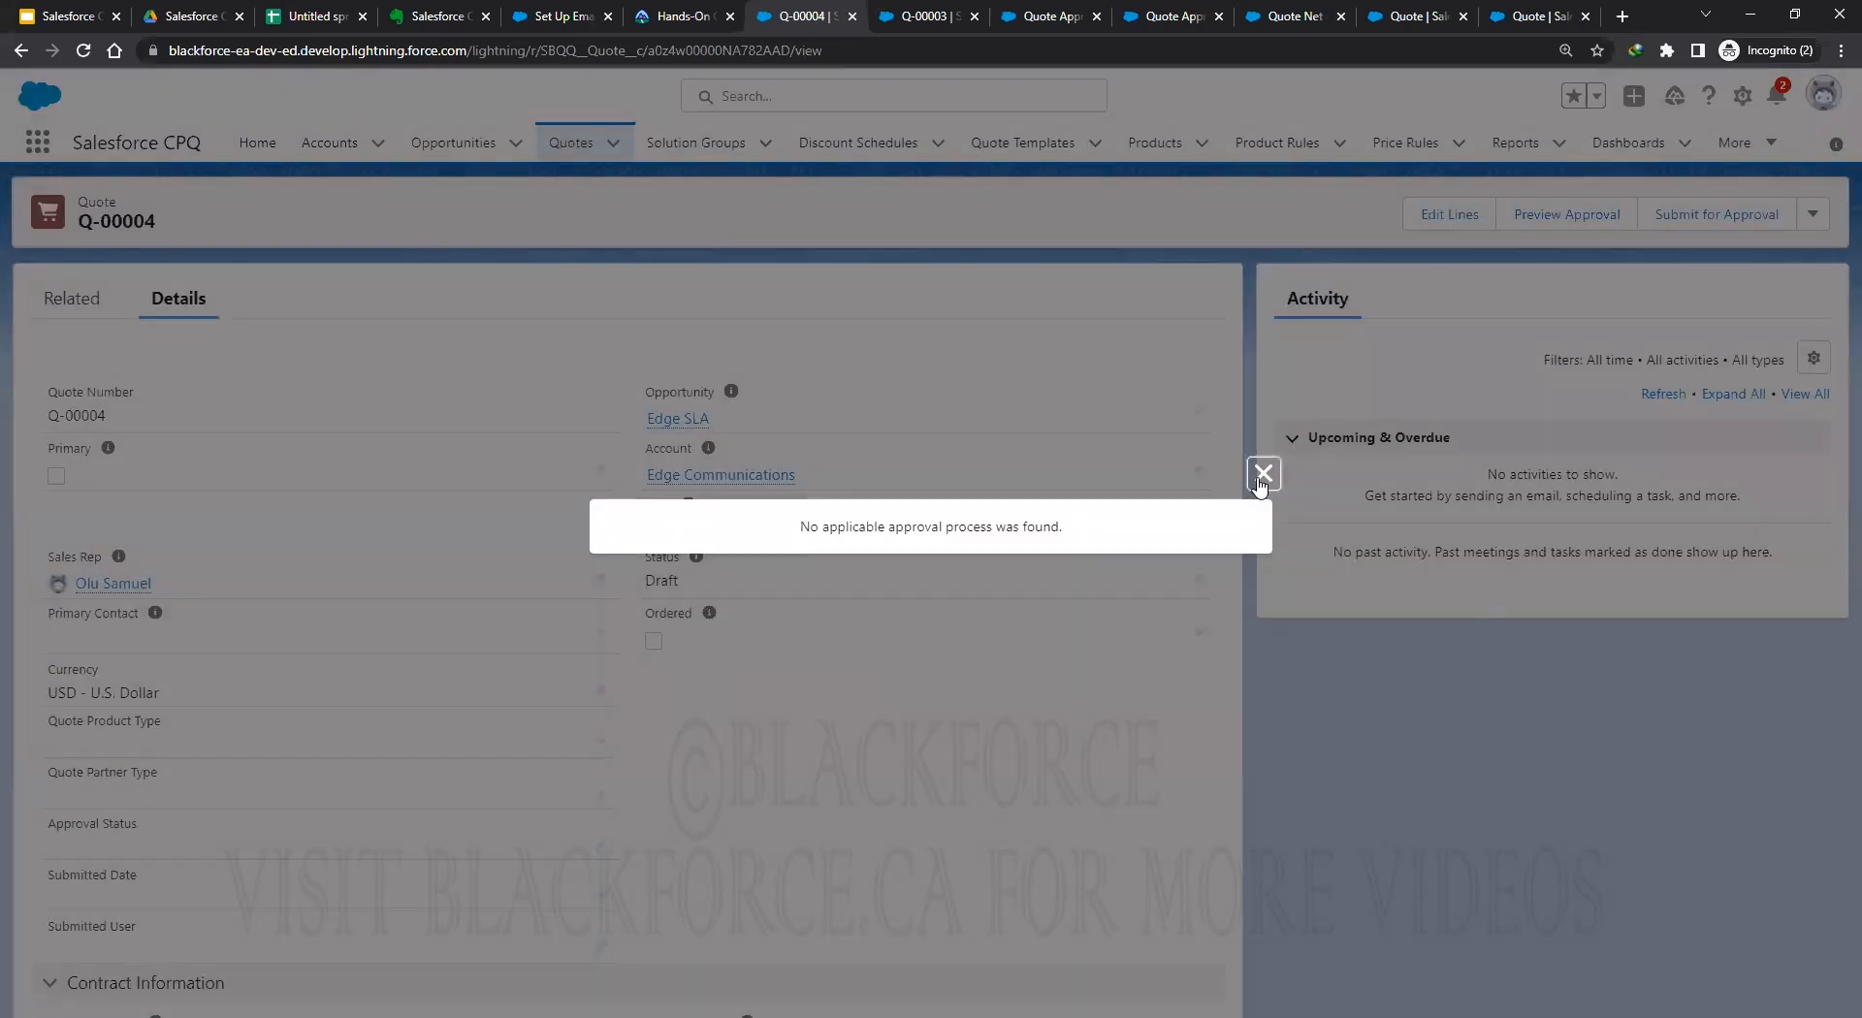
pyautogui.click(1262, 474)
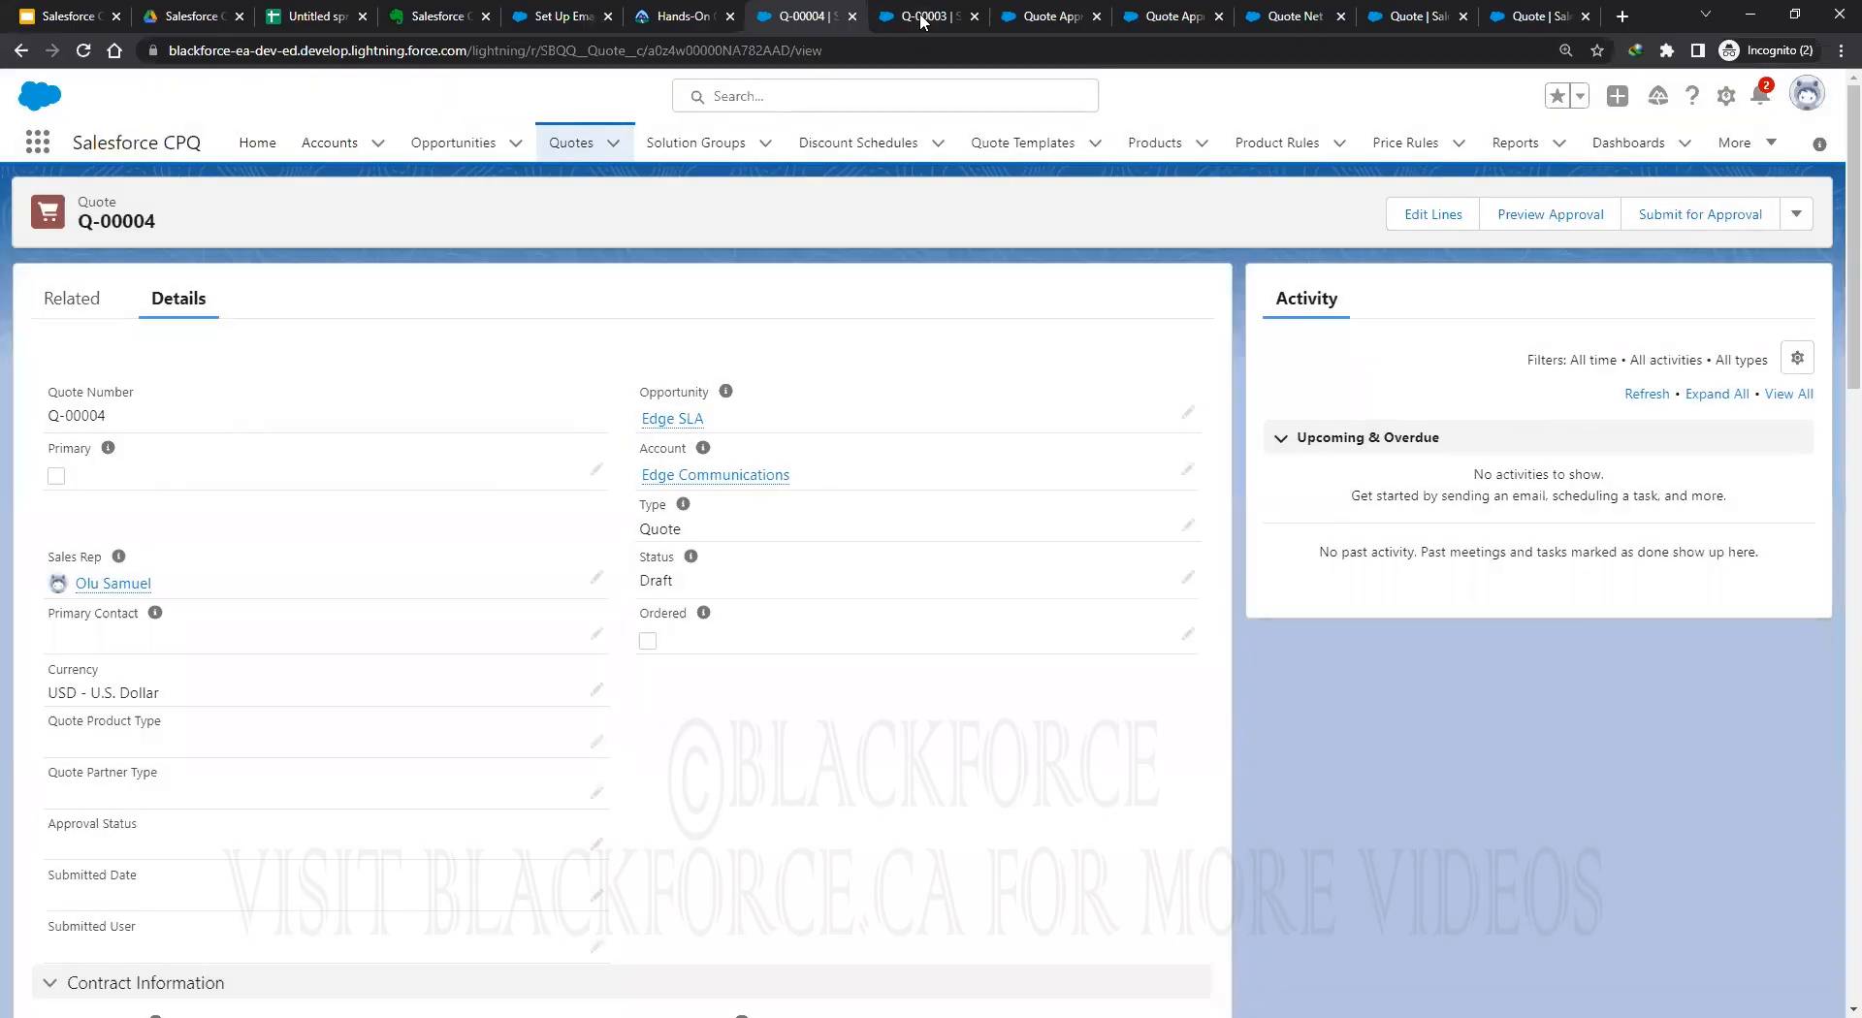
# Open the Quote Approval Process rule Quote Net Amount > 0K in edit mode.
pyautogui.click(922, 17)
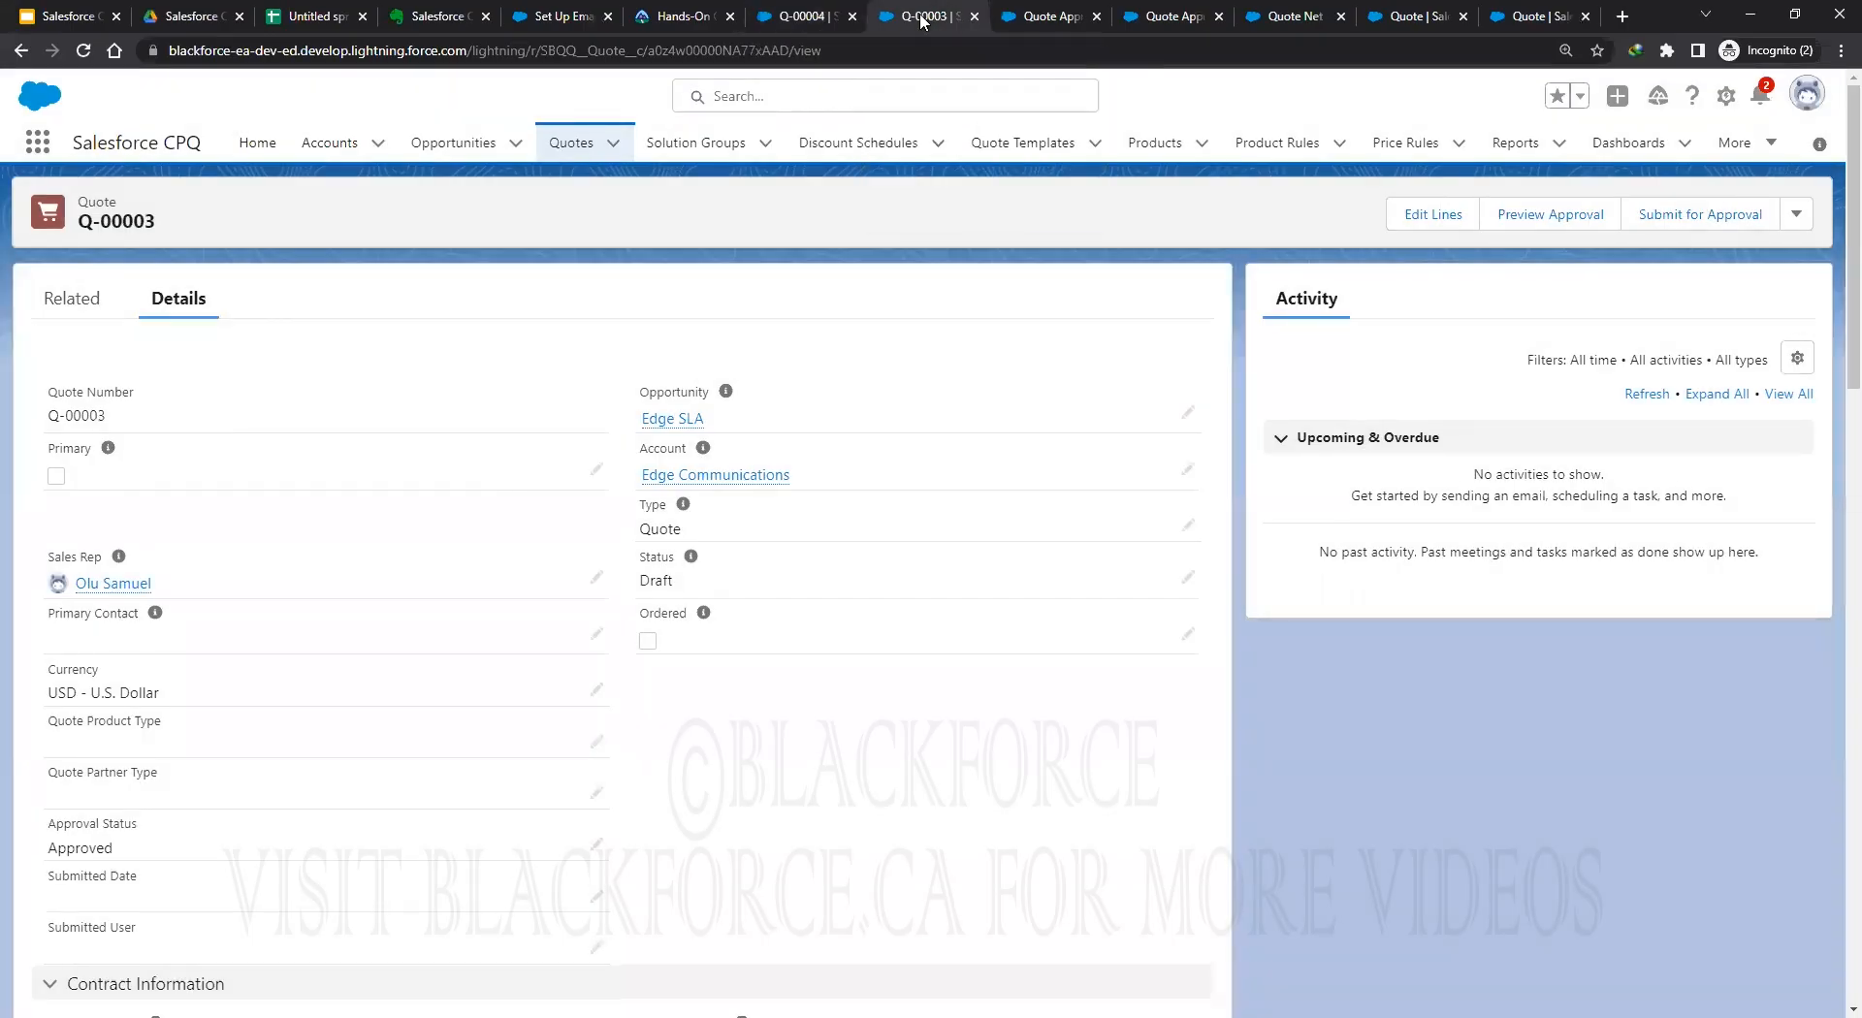
pyautogui.click(1051, 17)
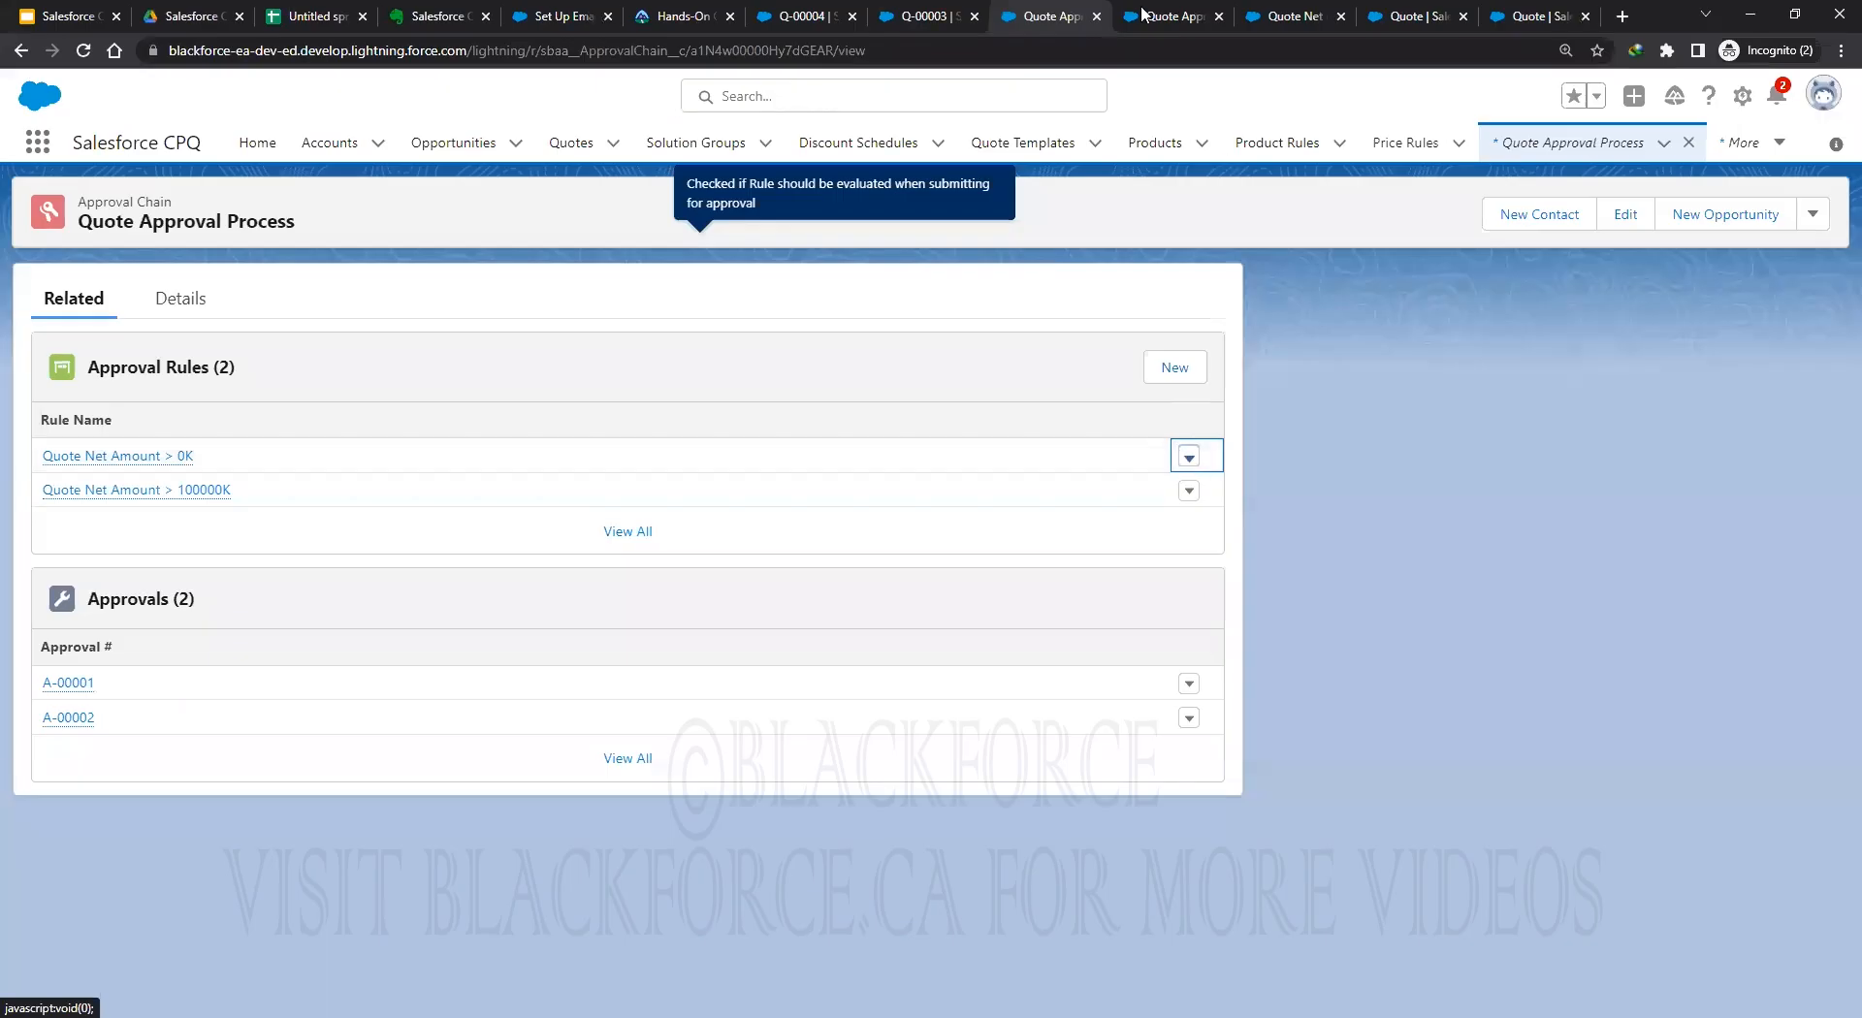
pyautogui.hotkey('ctrl', 'Tab')
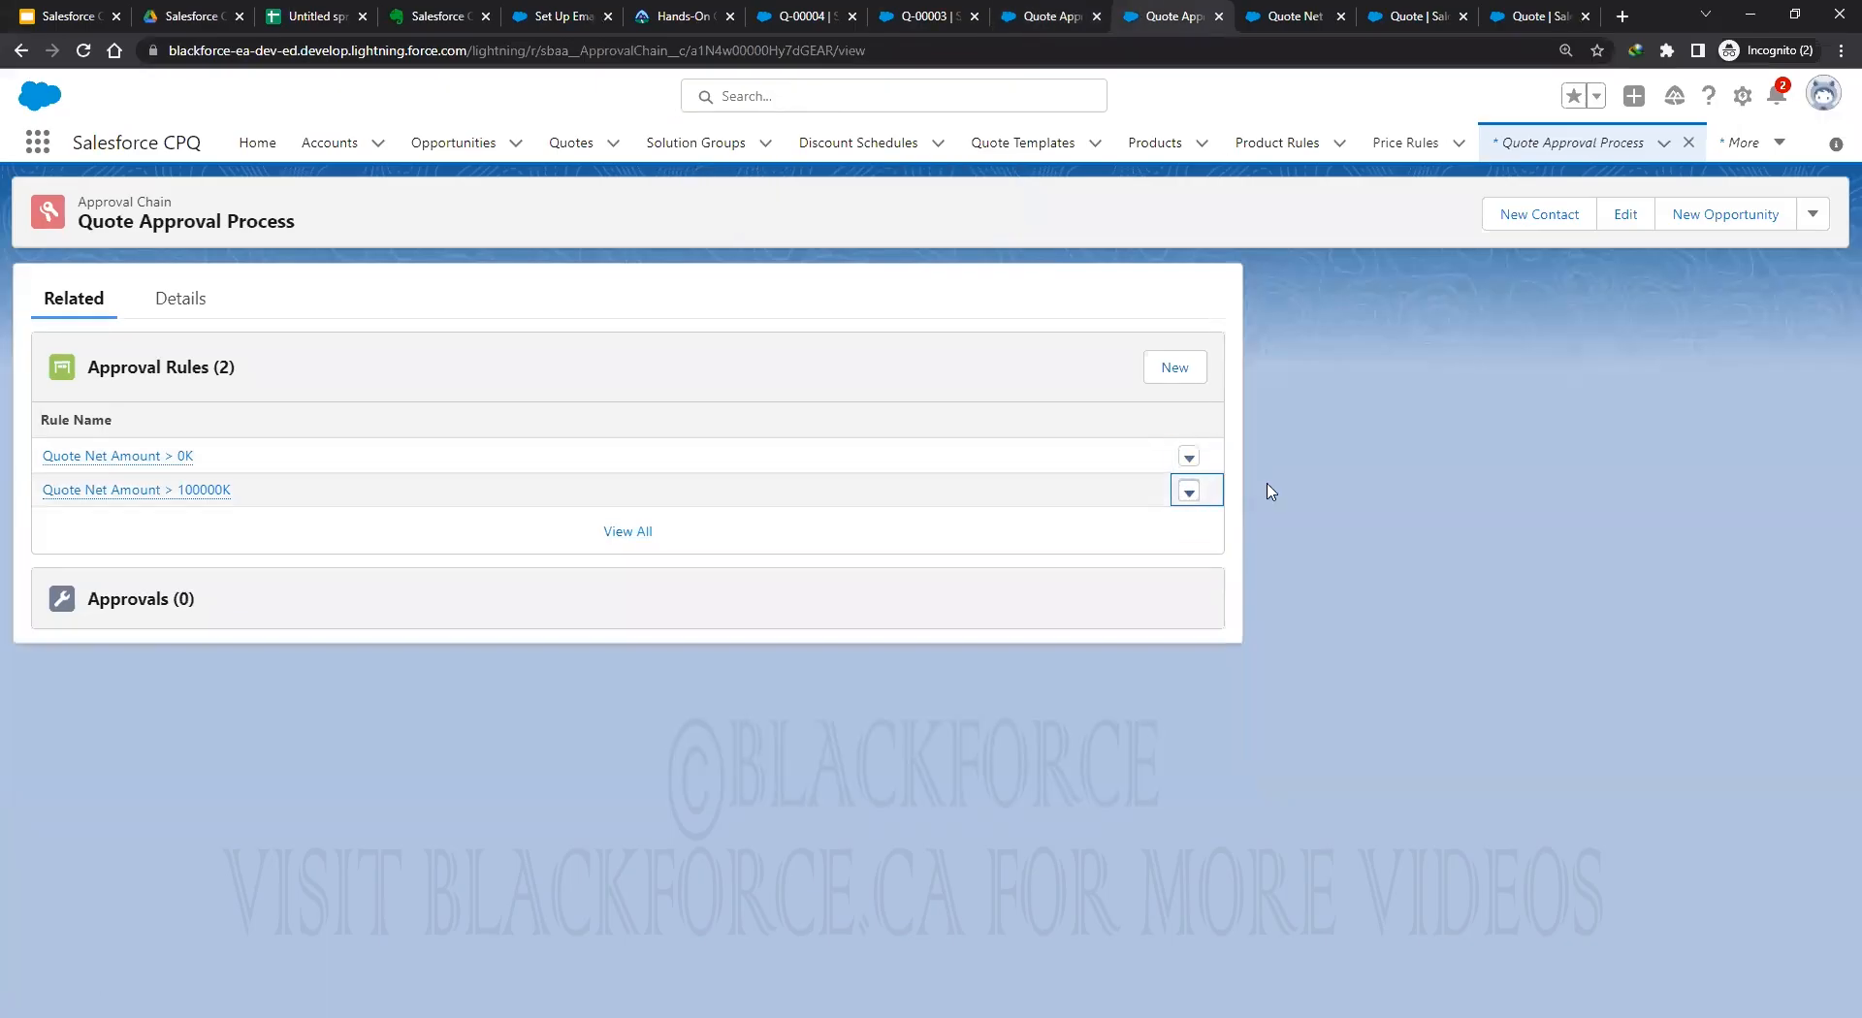
pyautogui.click(75, 300)
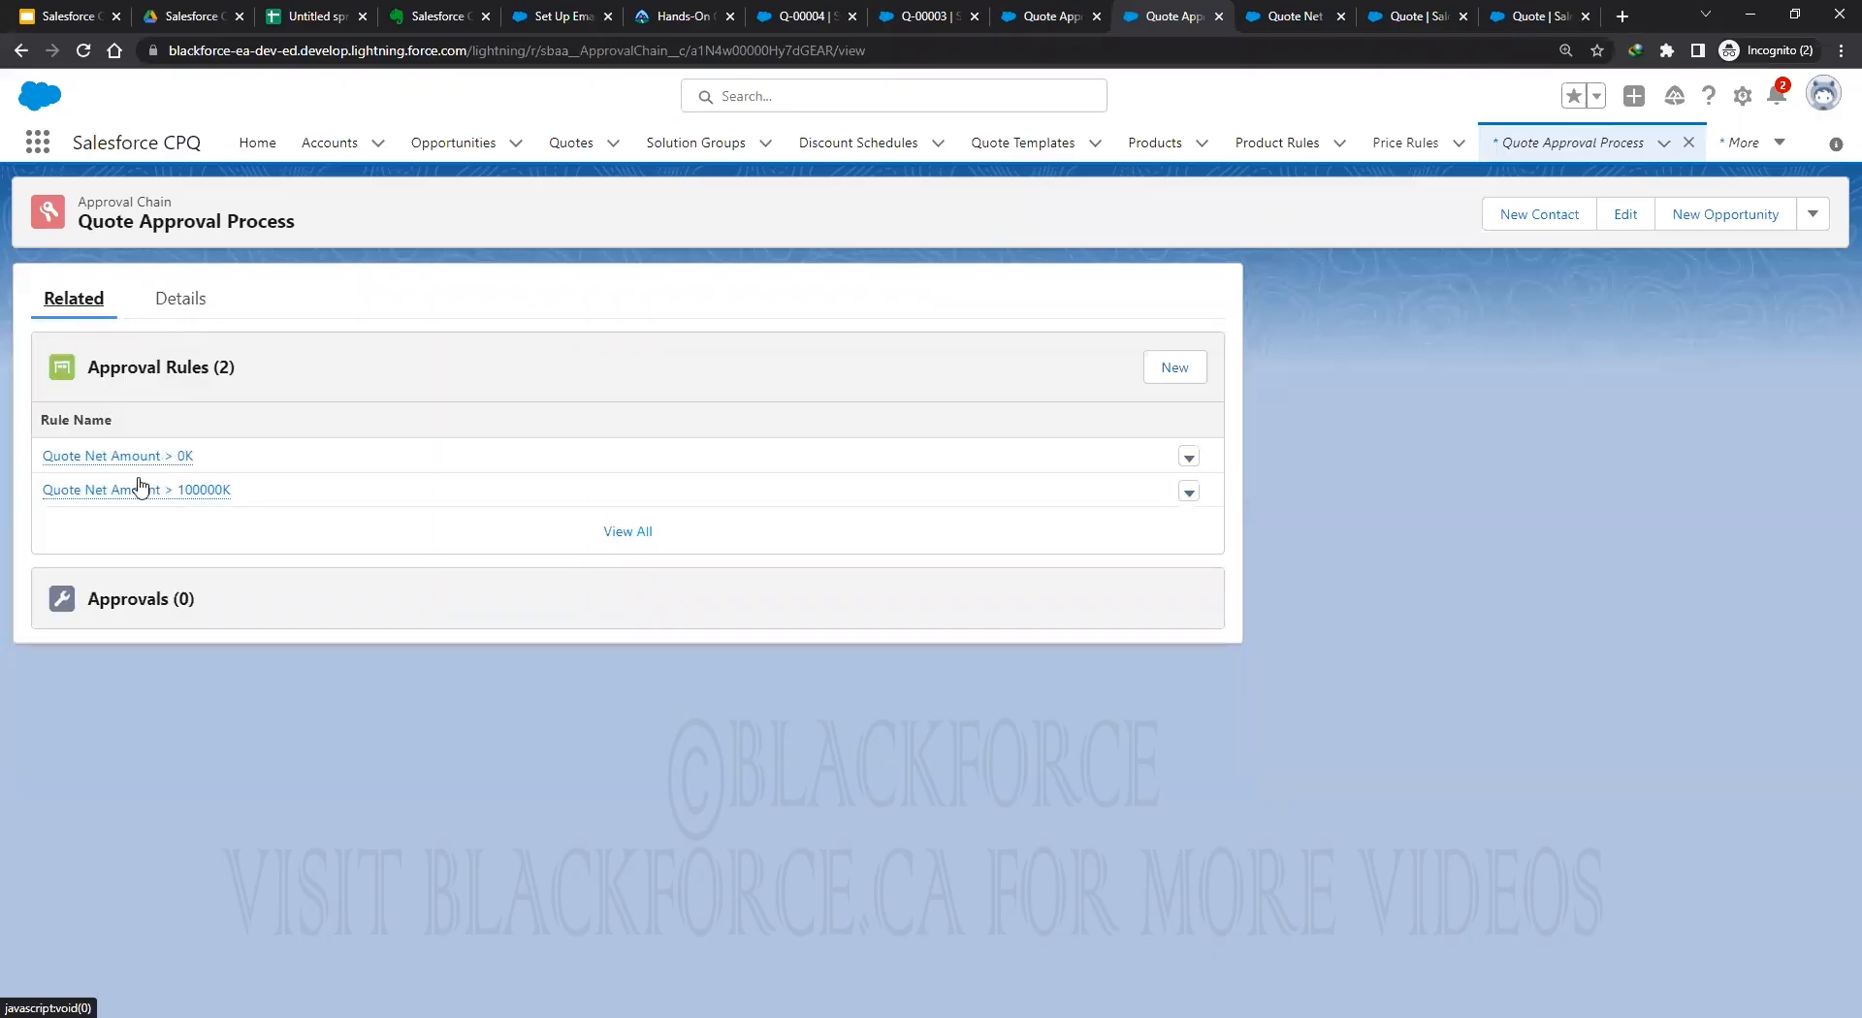
pyautogui.click(152, 458)
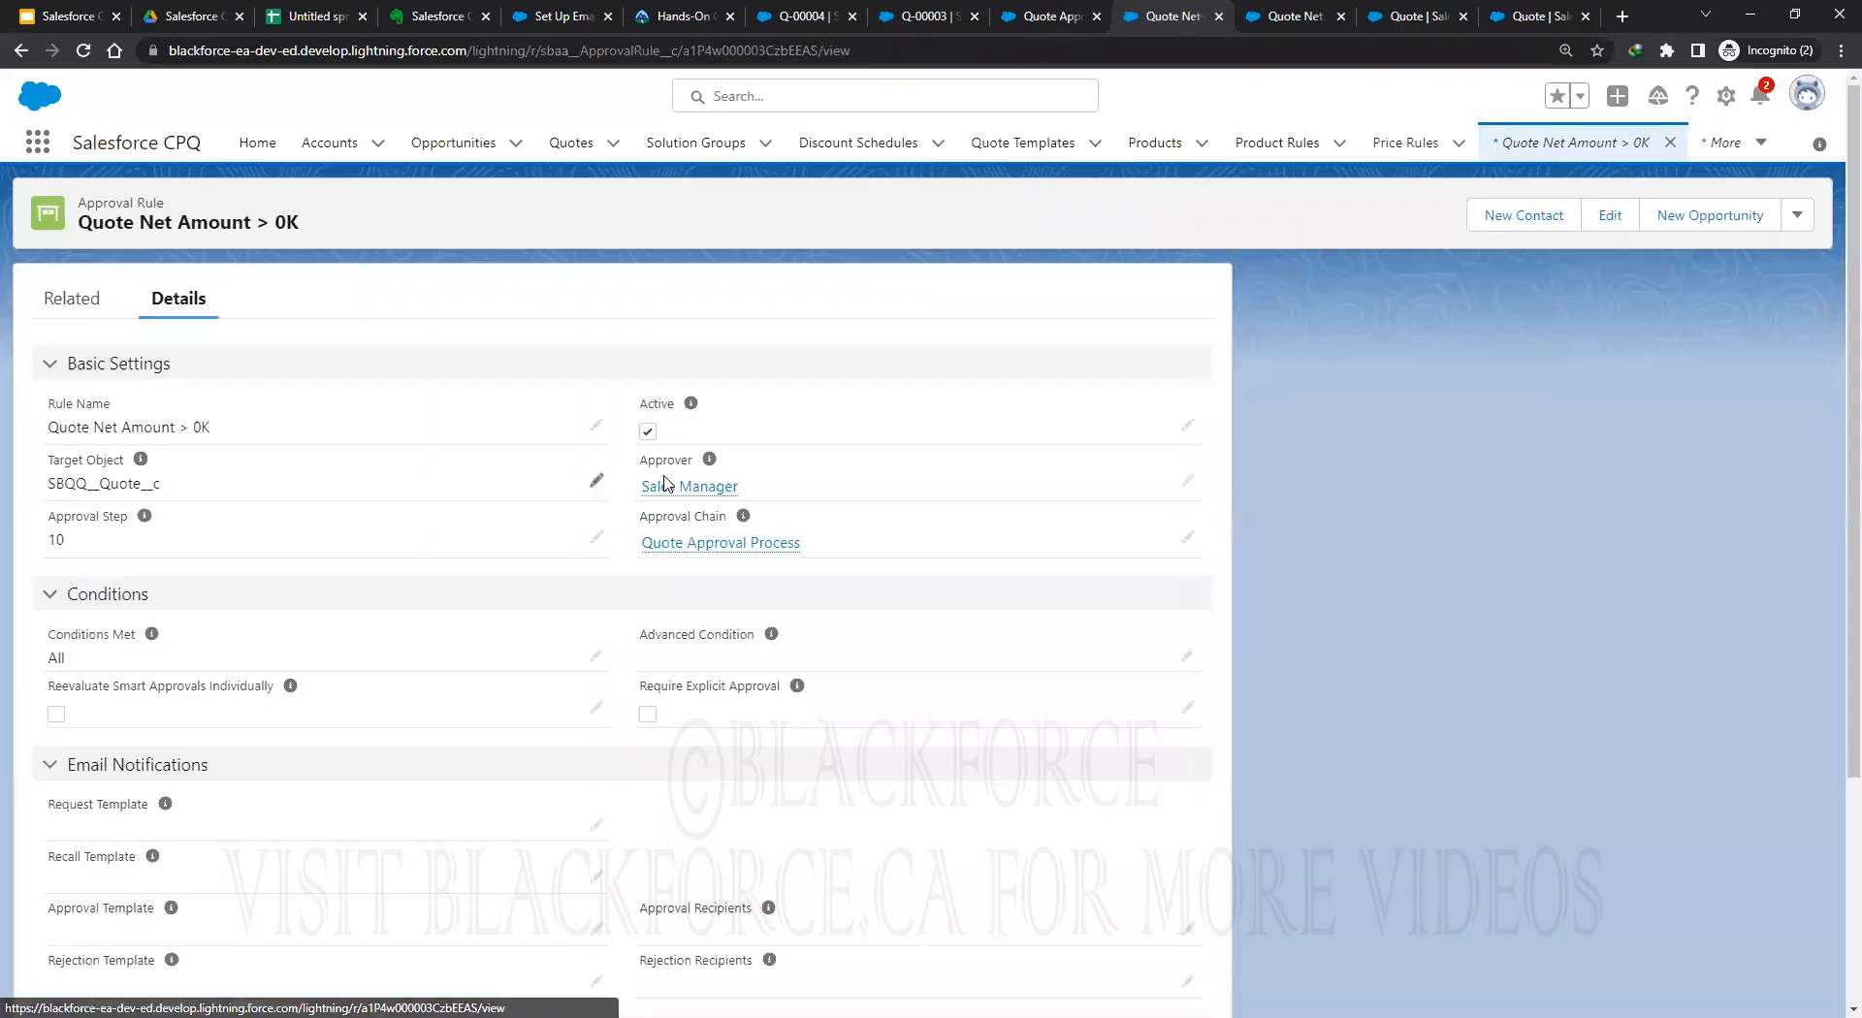
pyautogui.click(1189, 427)
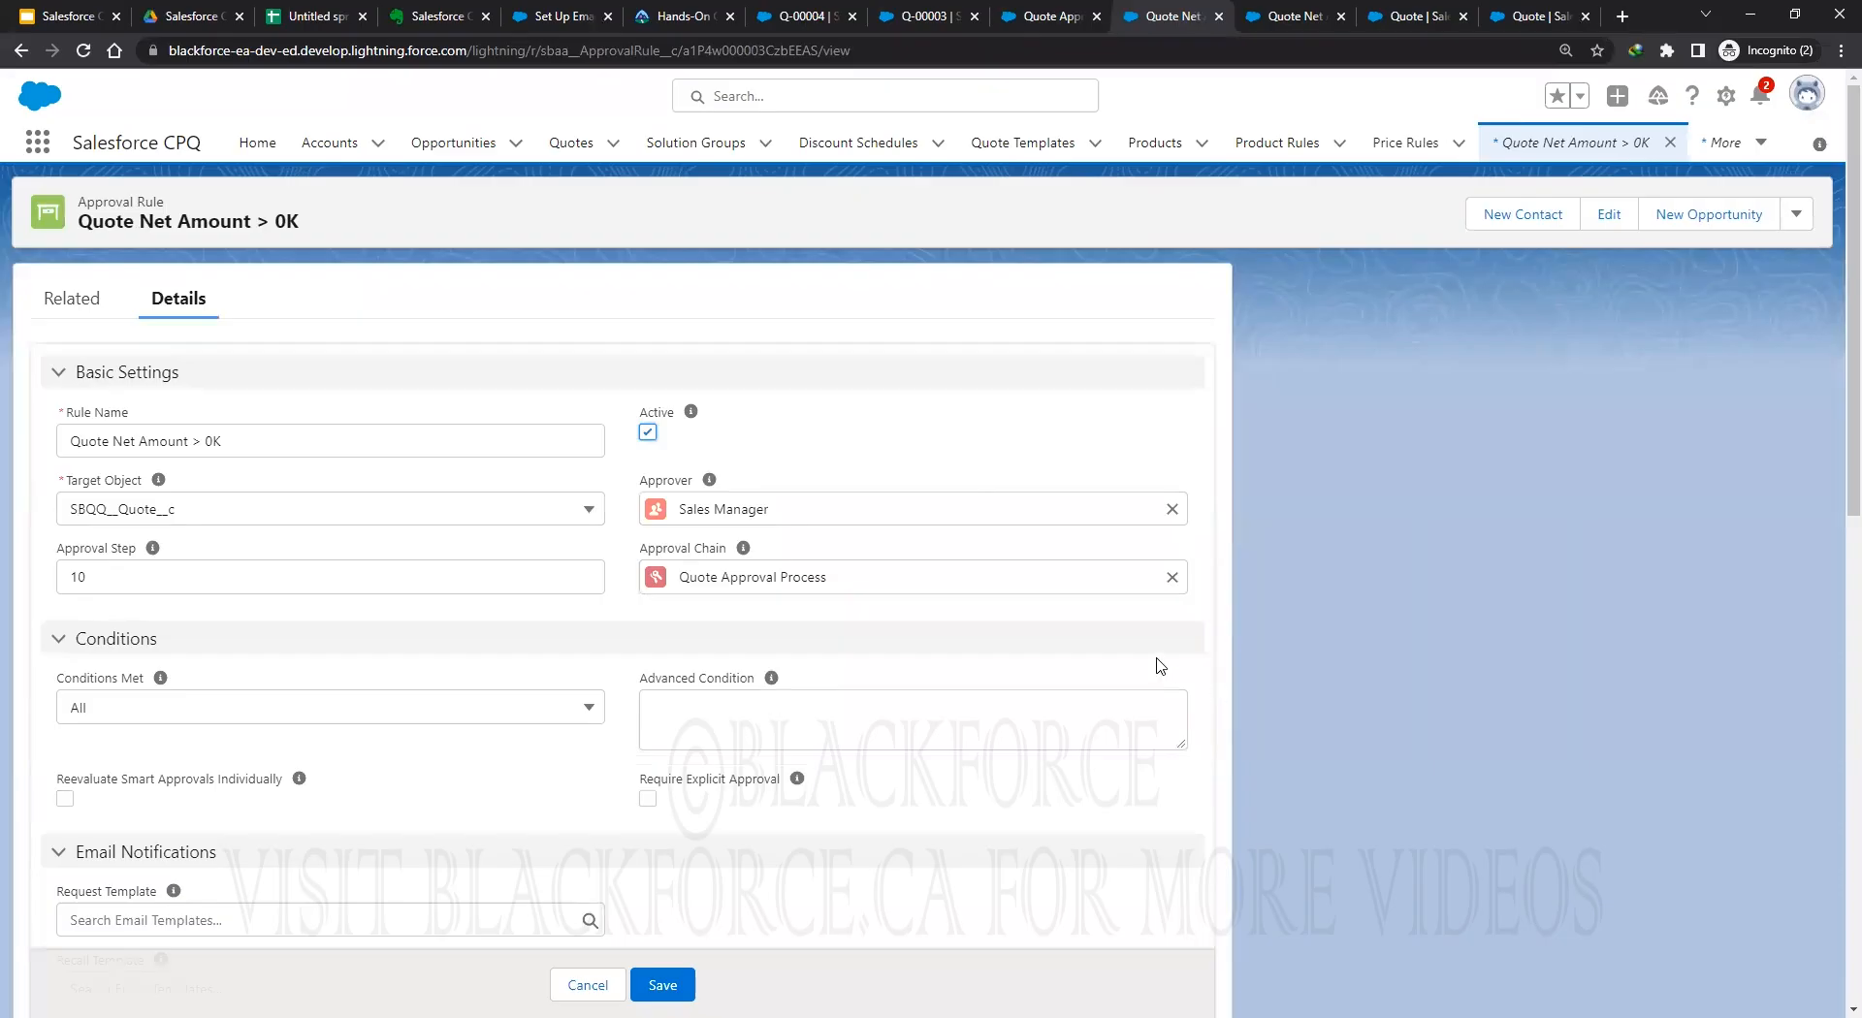
pyautogui.scroll(-3, 1130, 622)
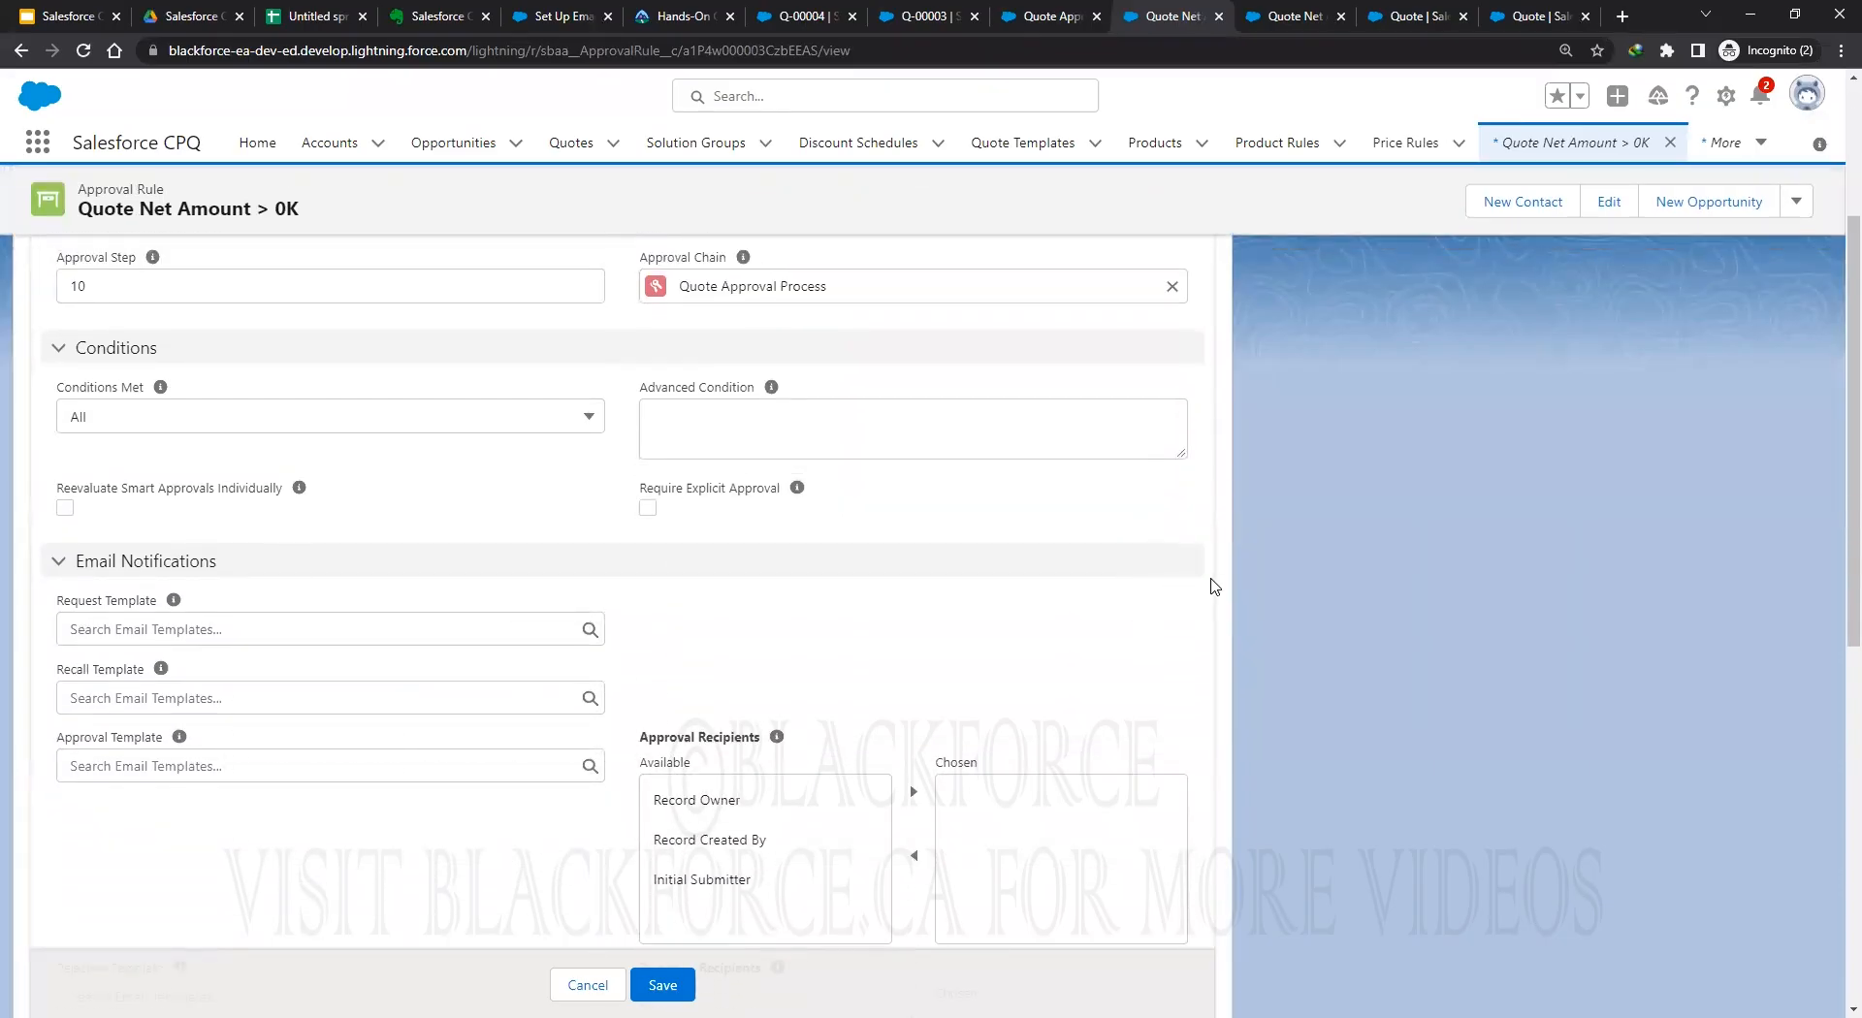
pyautogui.scroll(3, 1210, 588)
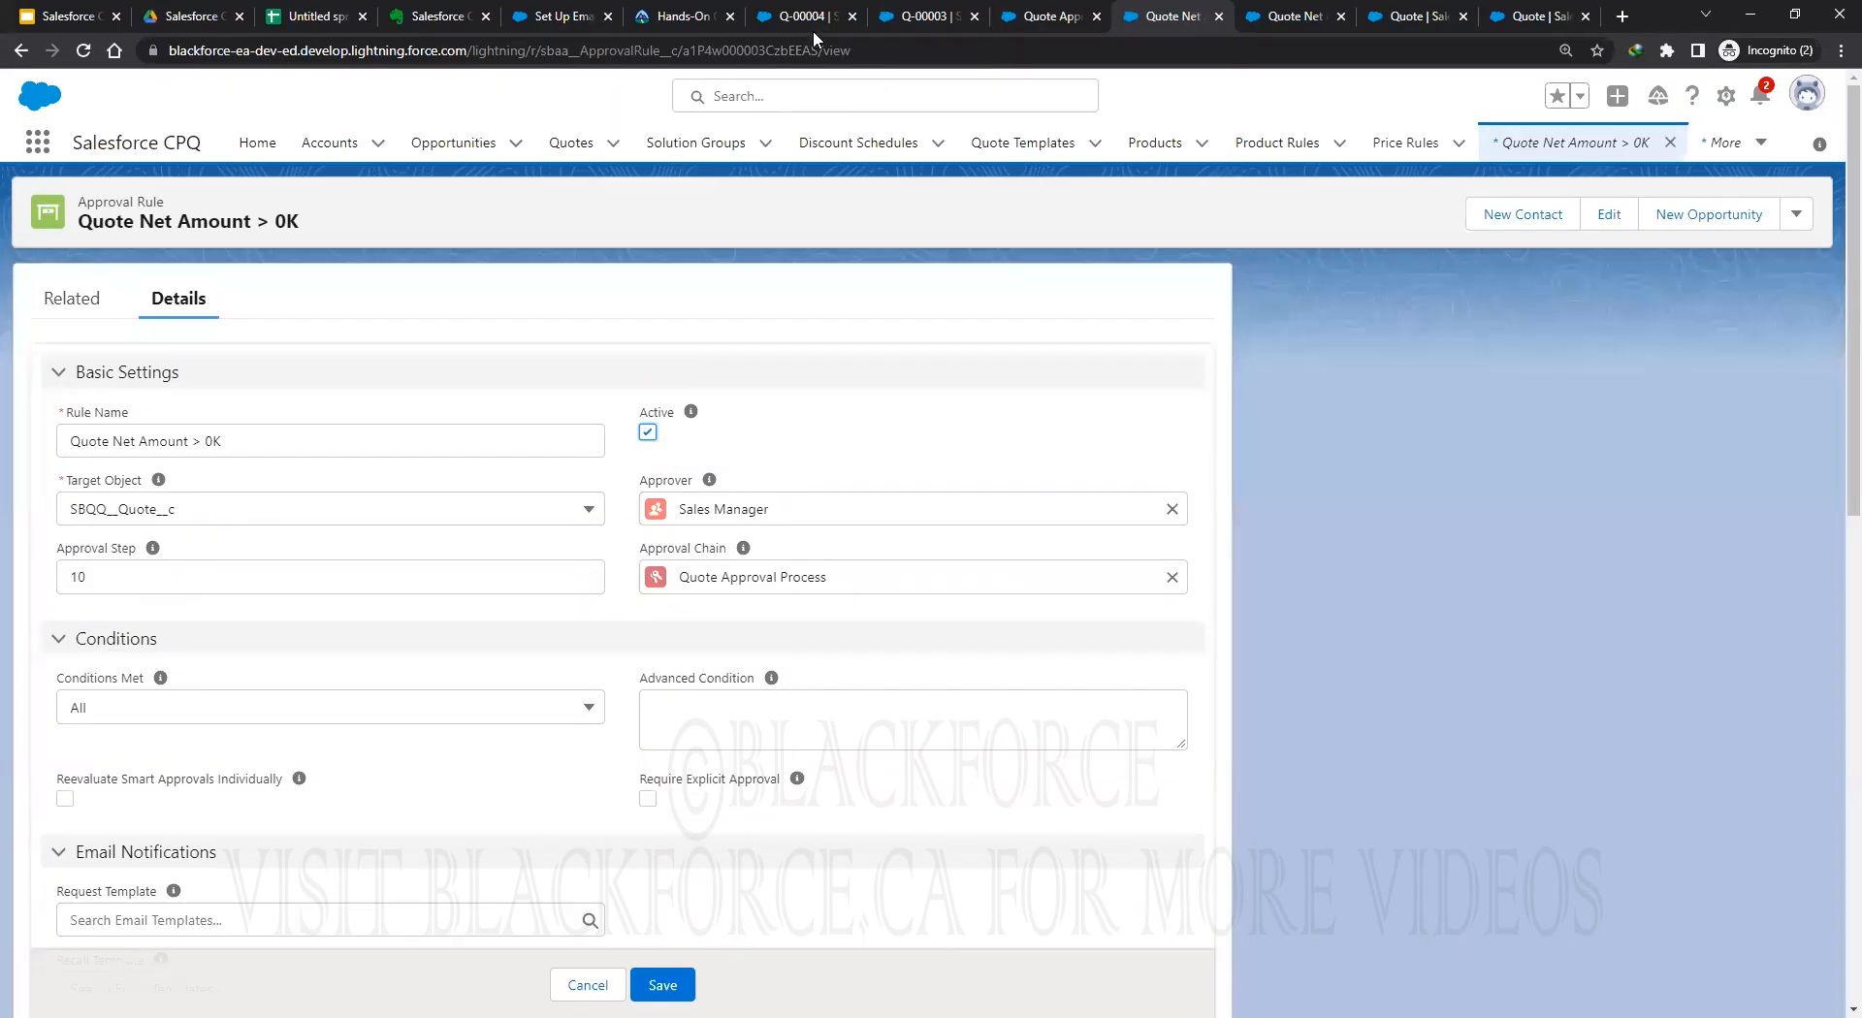
# Give the GenWatt Propane line an 80% additional discount (after trying 95%), recalculate, and save.
pyautogui.click(790, 19)
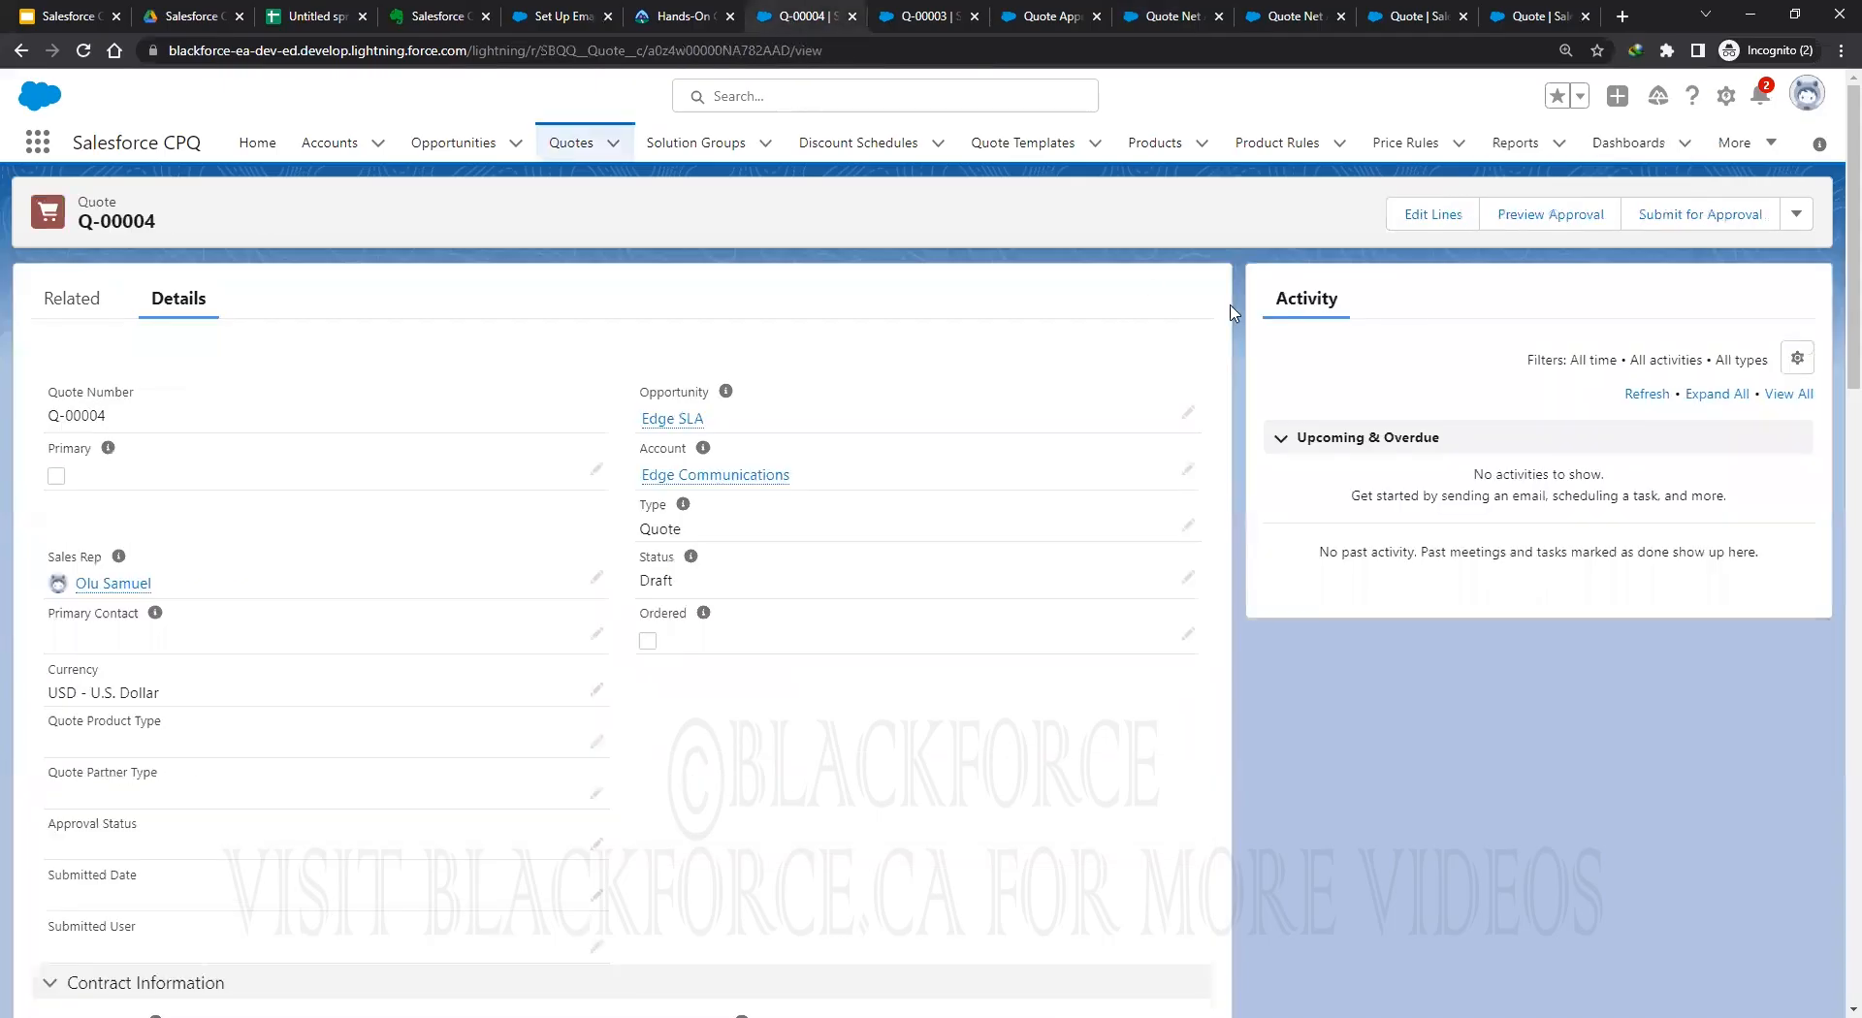
pyautogui.click(1428, 223)
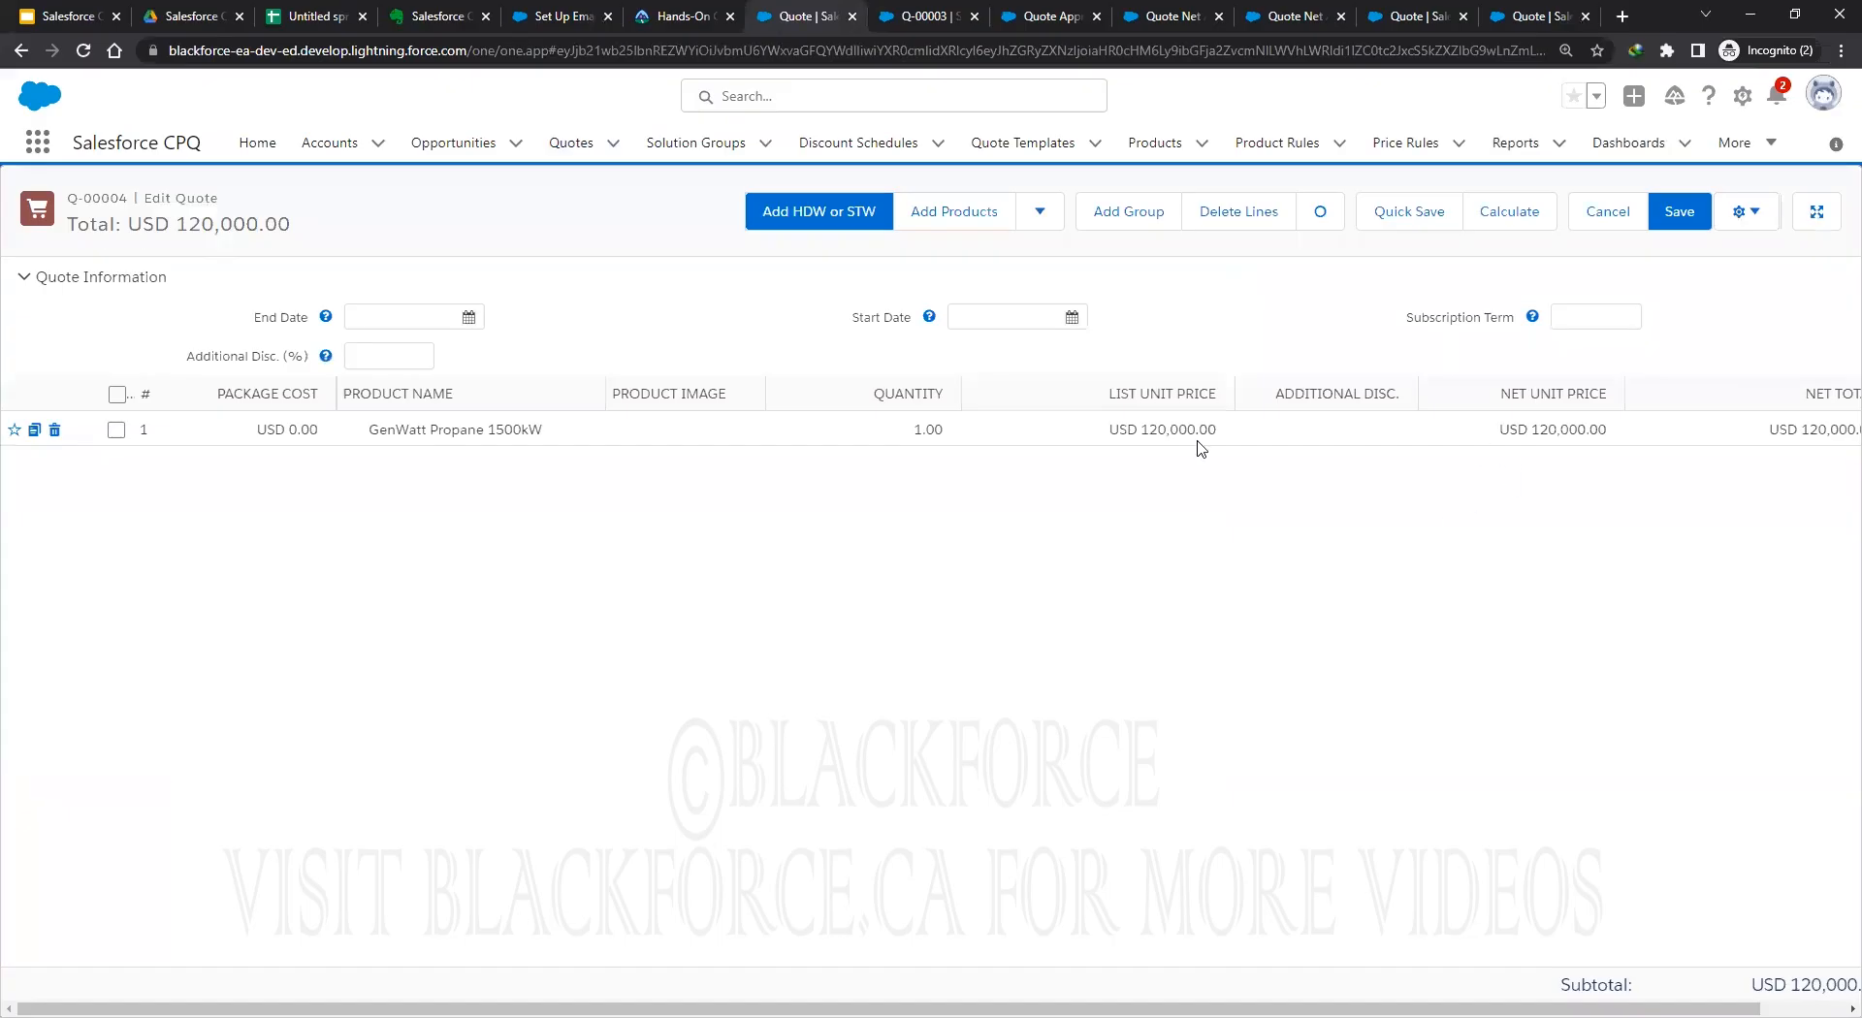
pyautogui.click(1377, 439)
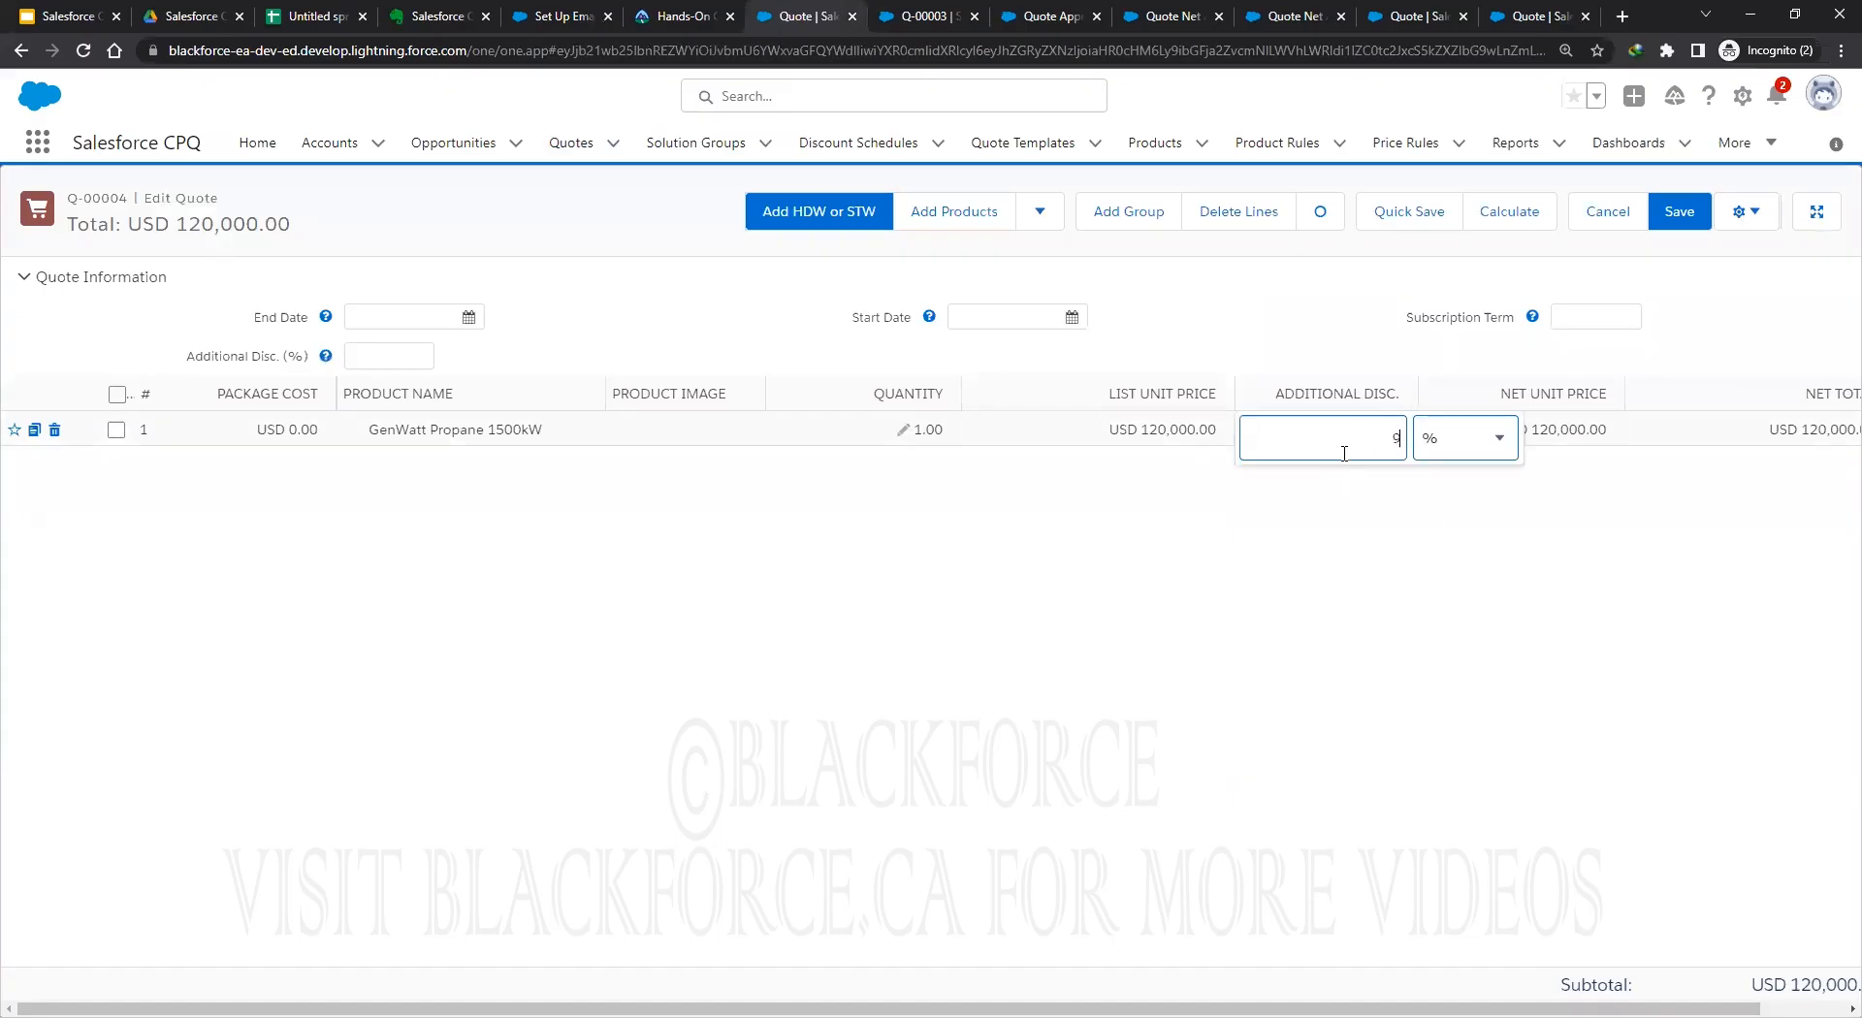
pyautogui.click(1451, 481)
pyautogui.click(1513, 212)
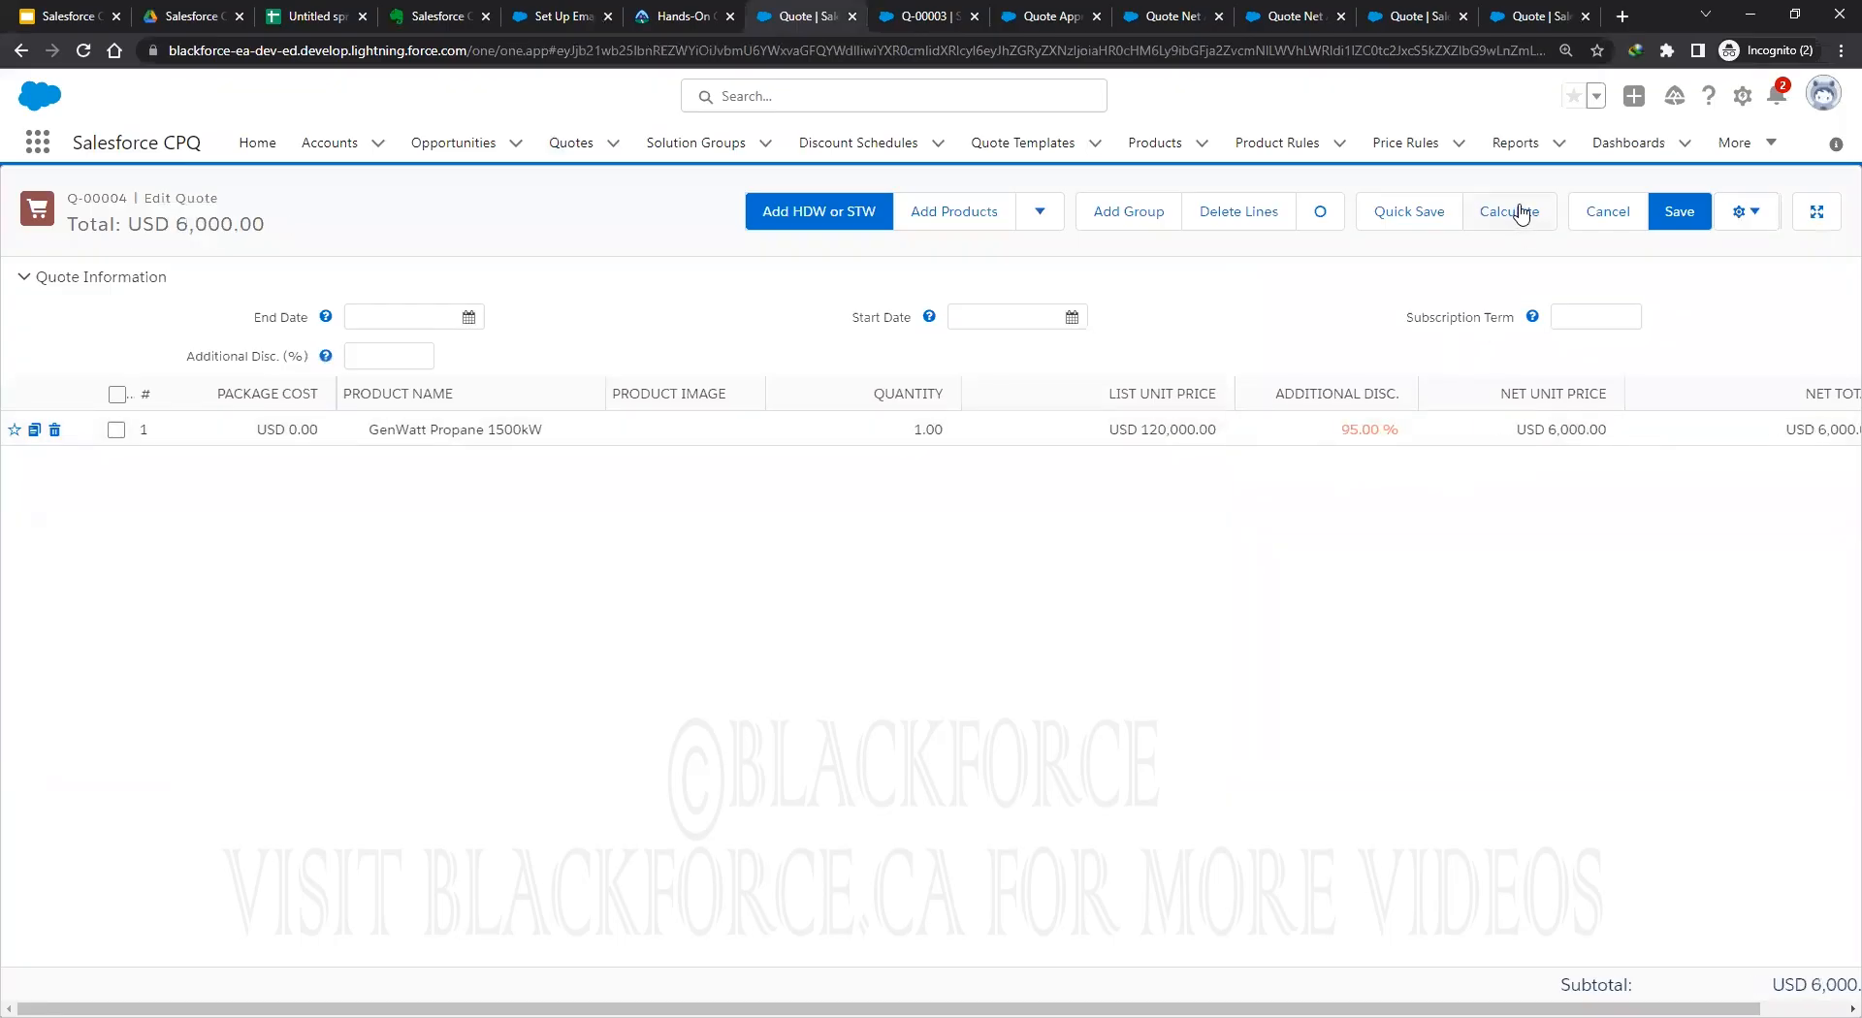
pyautogui.click(1336, 435)
pyautogui.click(1371, 521)
pyautogui.click(1501, 214)
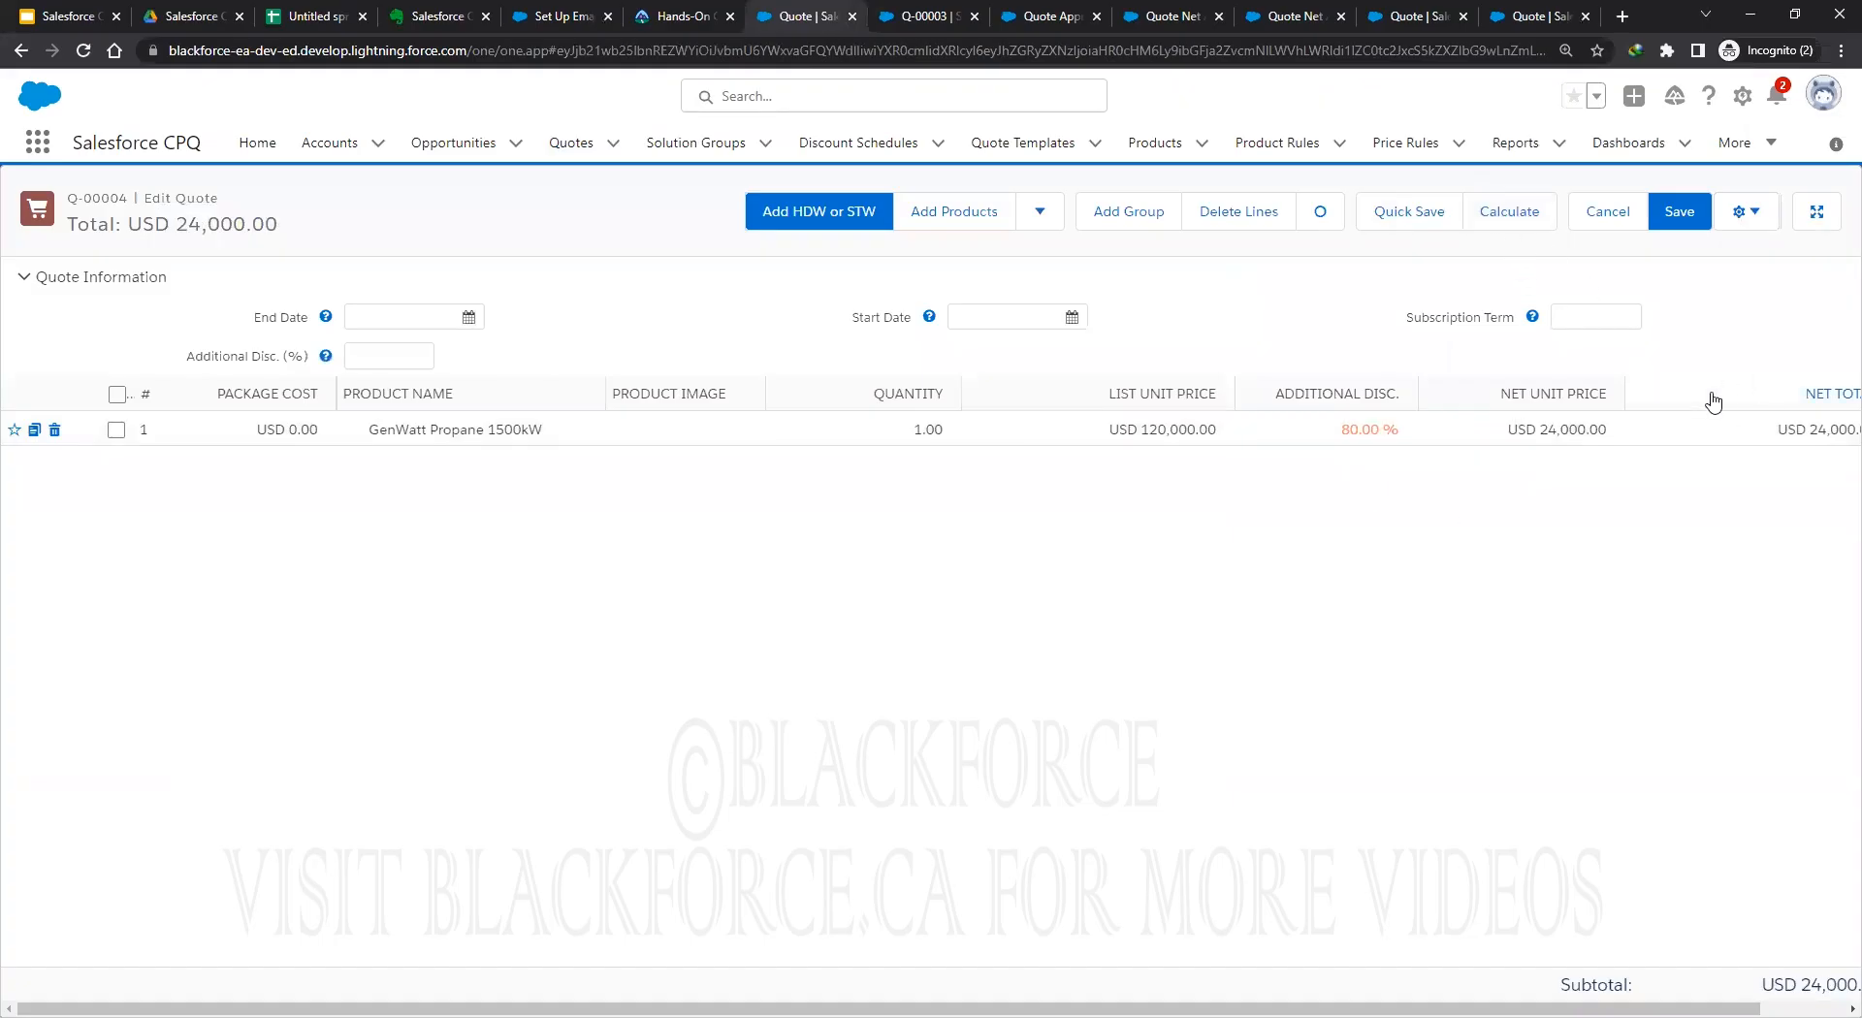
pyautogui.click(1663, 226)
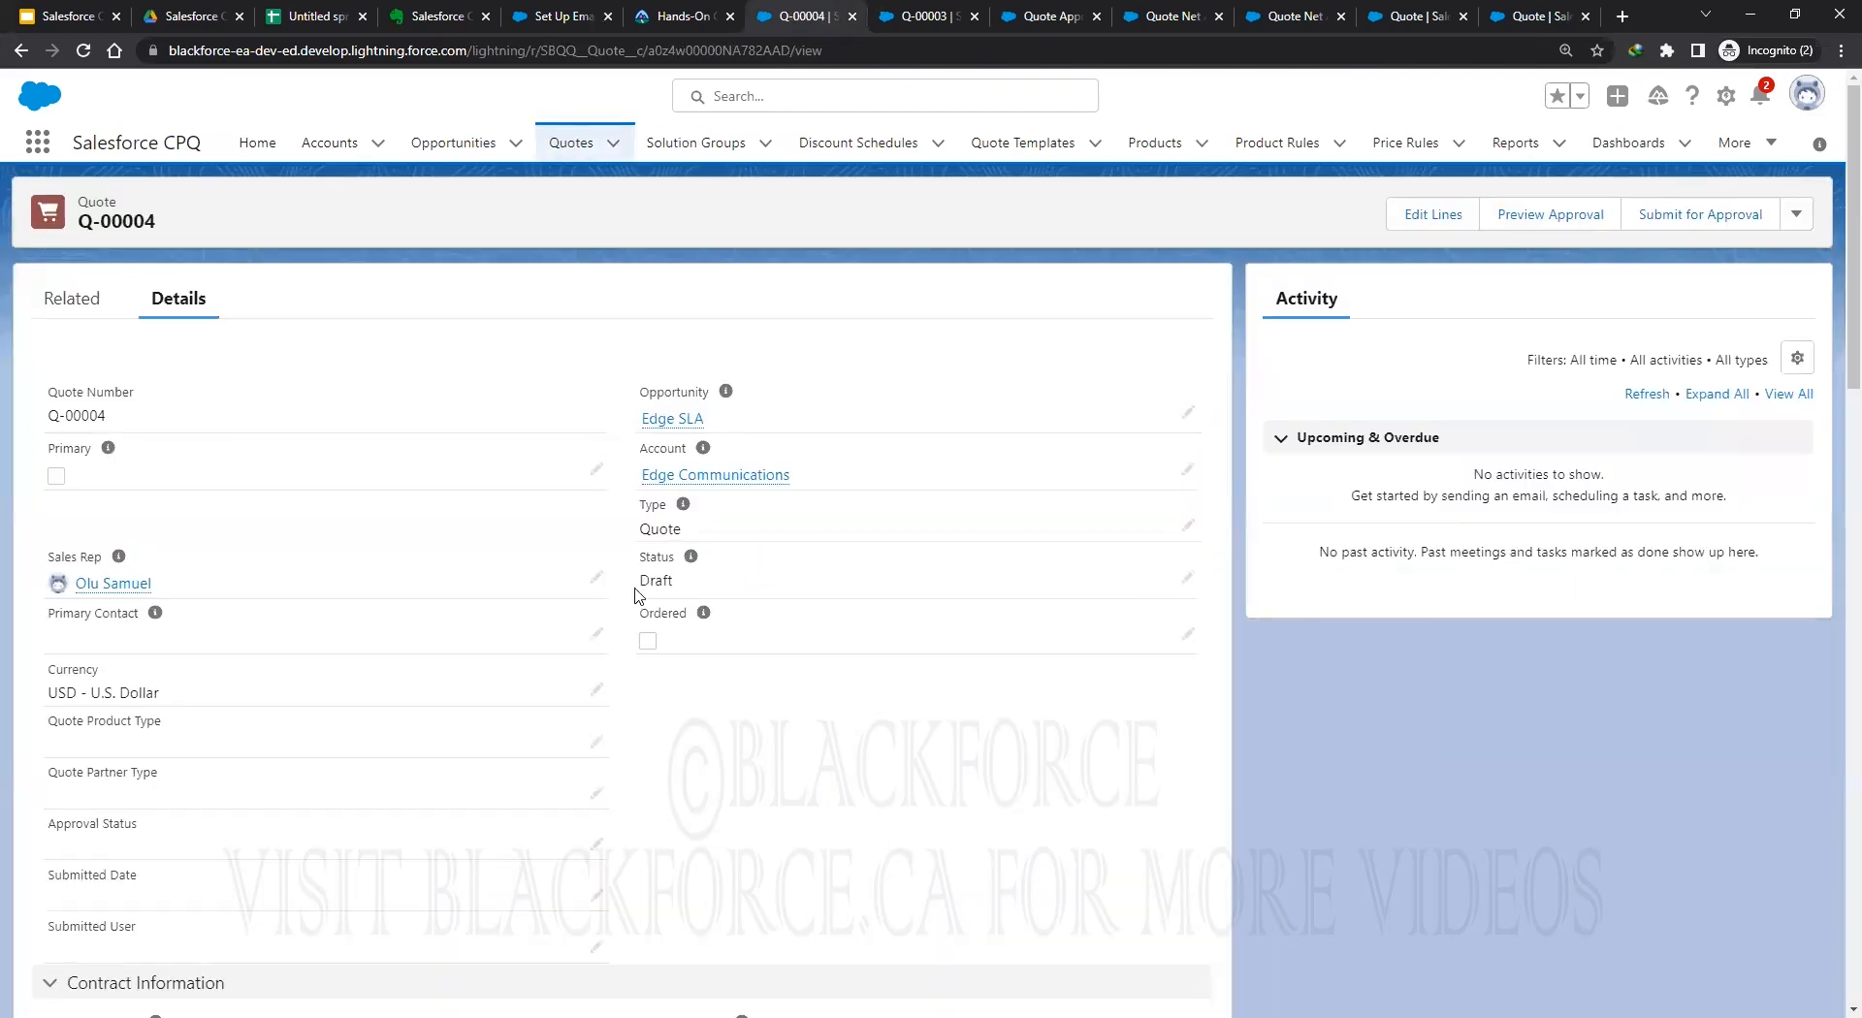
# Preview the approvals the discounted Q-00004 would trigger.
pyautogui.click(73, 300)
pyautogui.scroll(-2, 1035, 719)
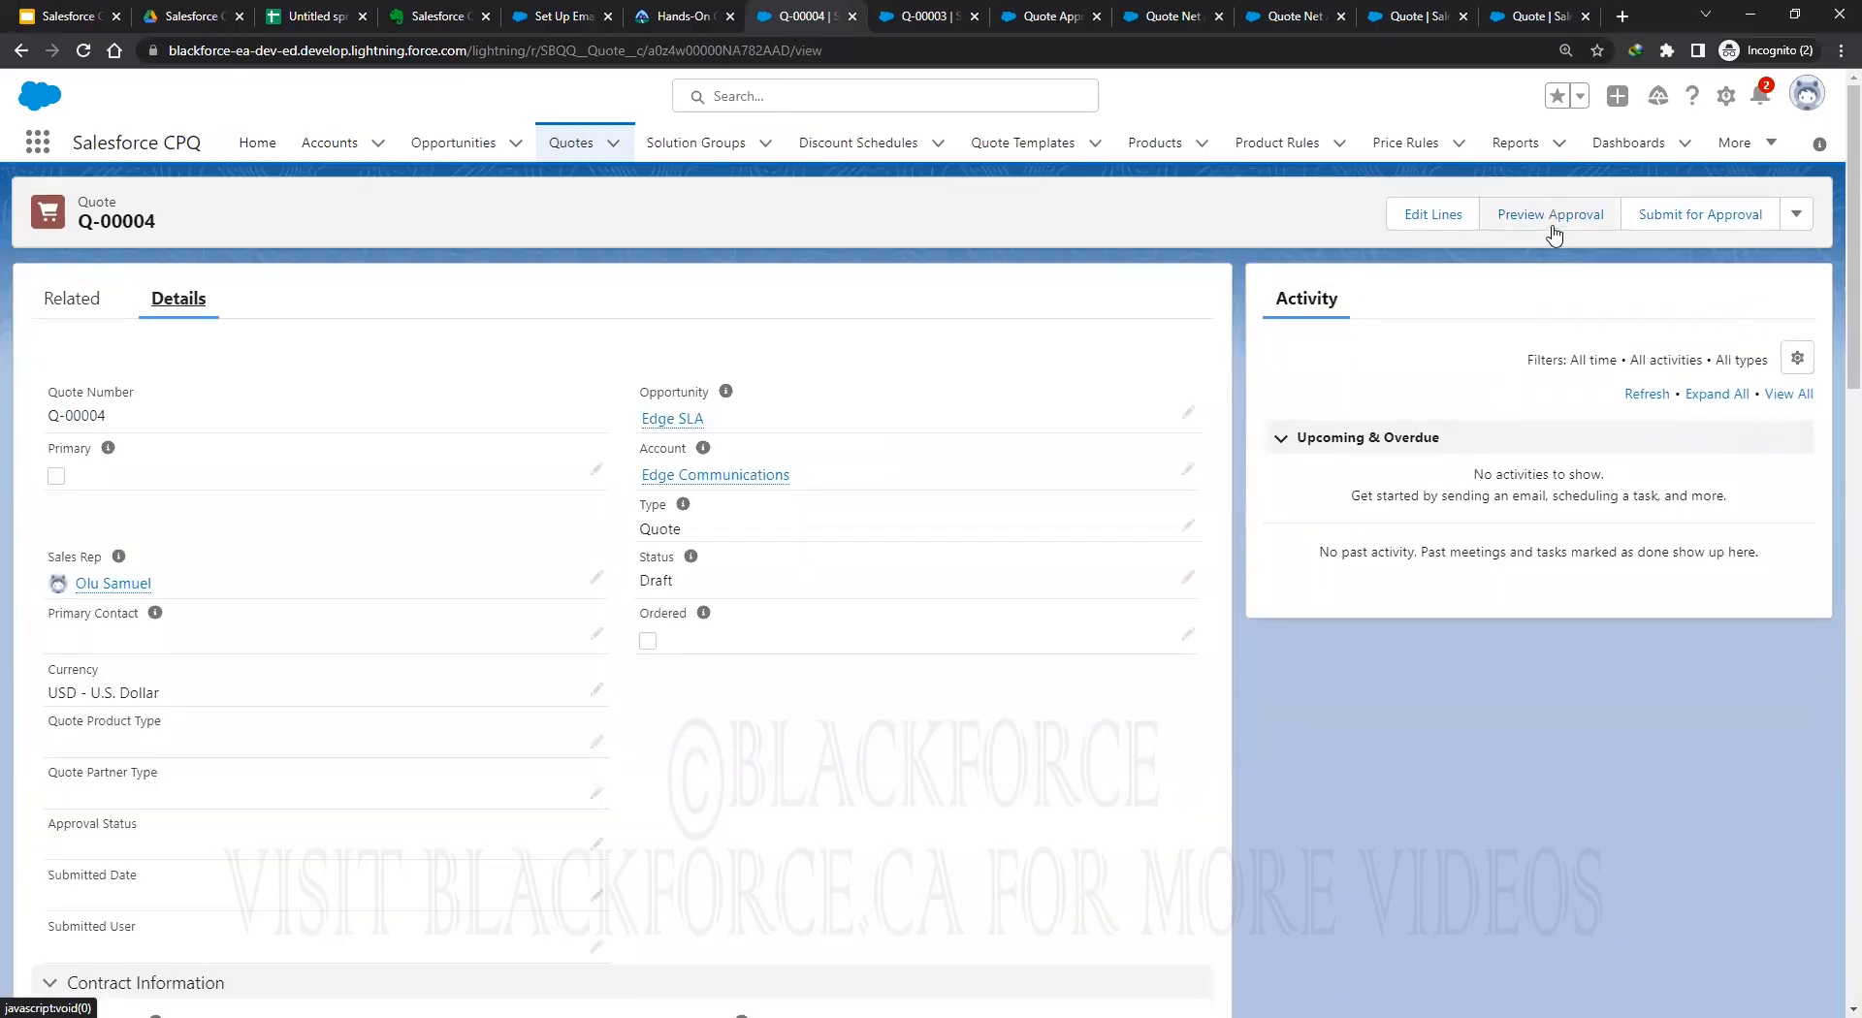
pyautogui.click(1554, 219)
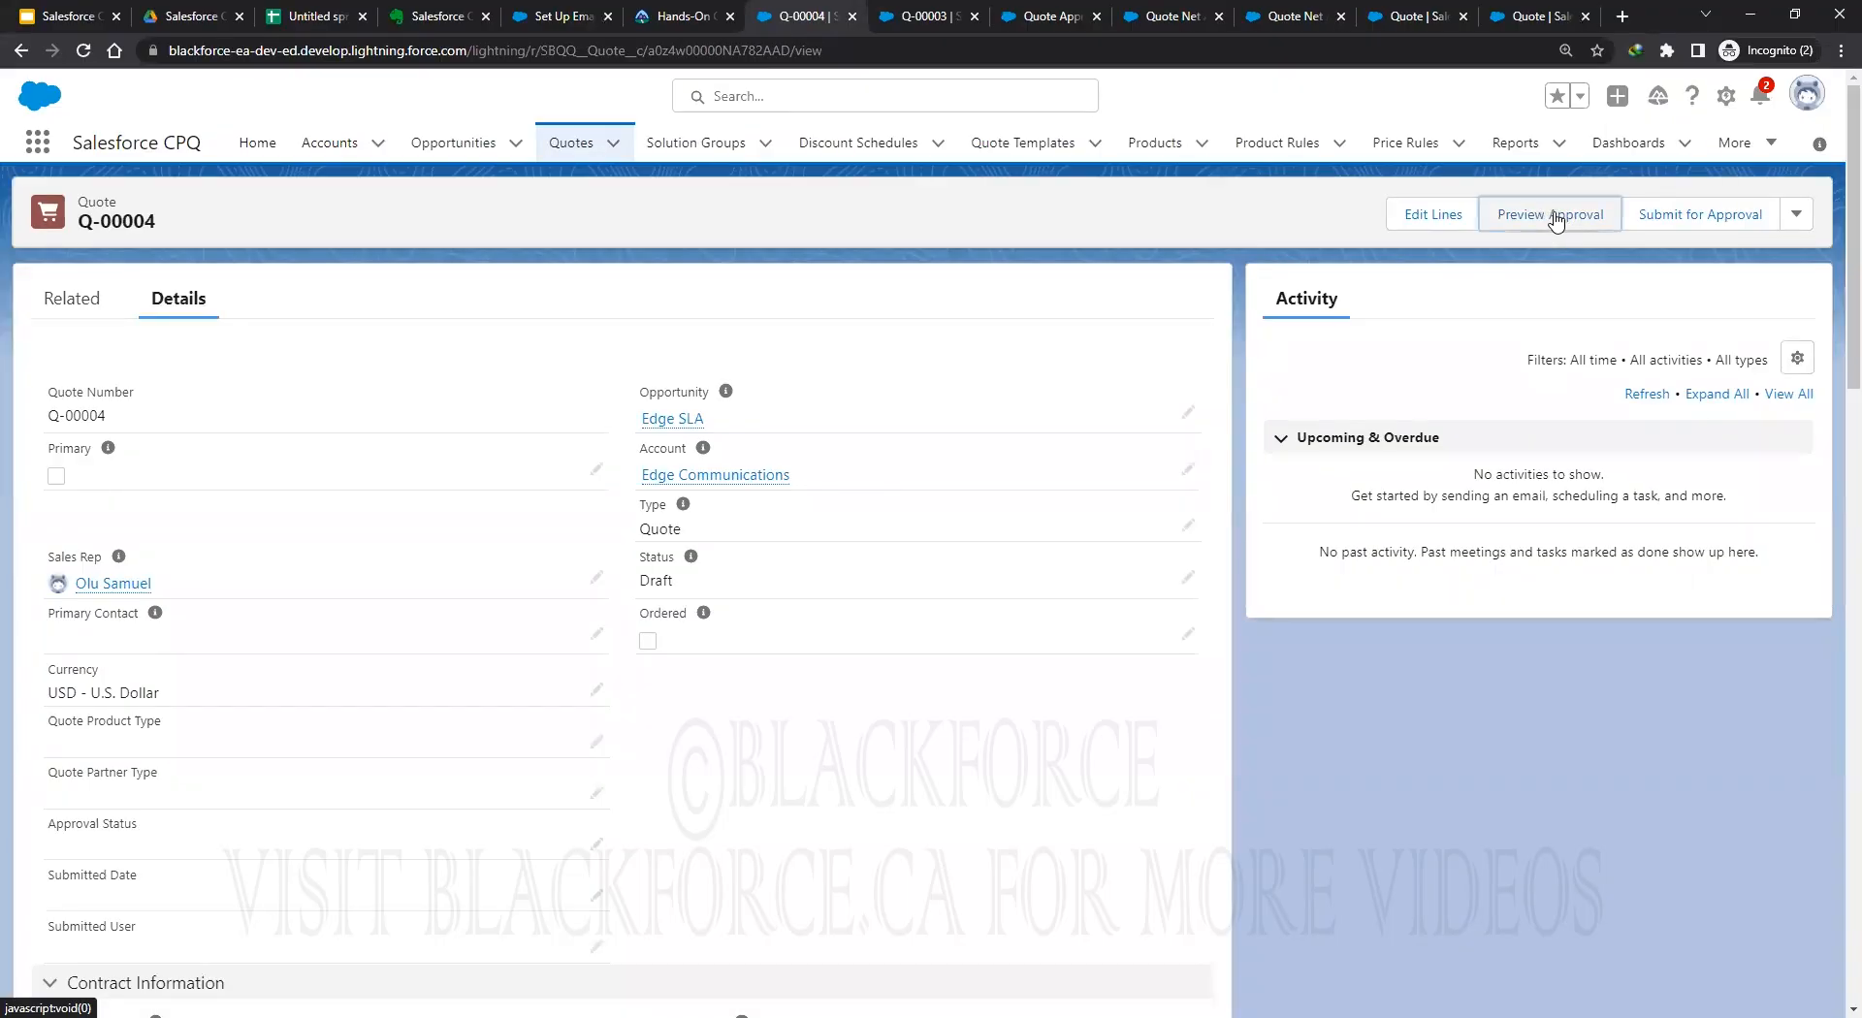
# Resubmit Q-00004 for approval, dismiss the no-process message, and return to the Quote Net Amount > 0K rule.
pyautogui.click(1720, 223)
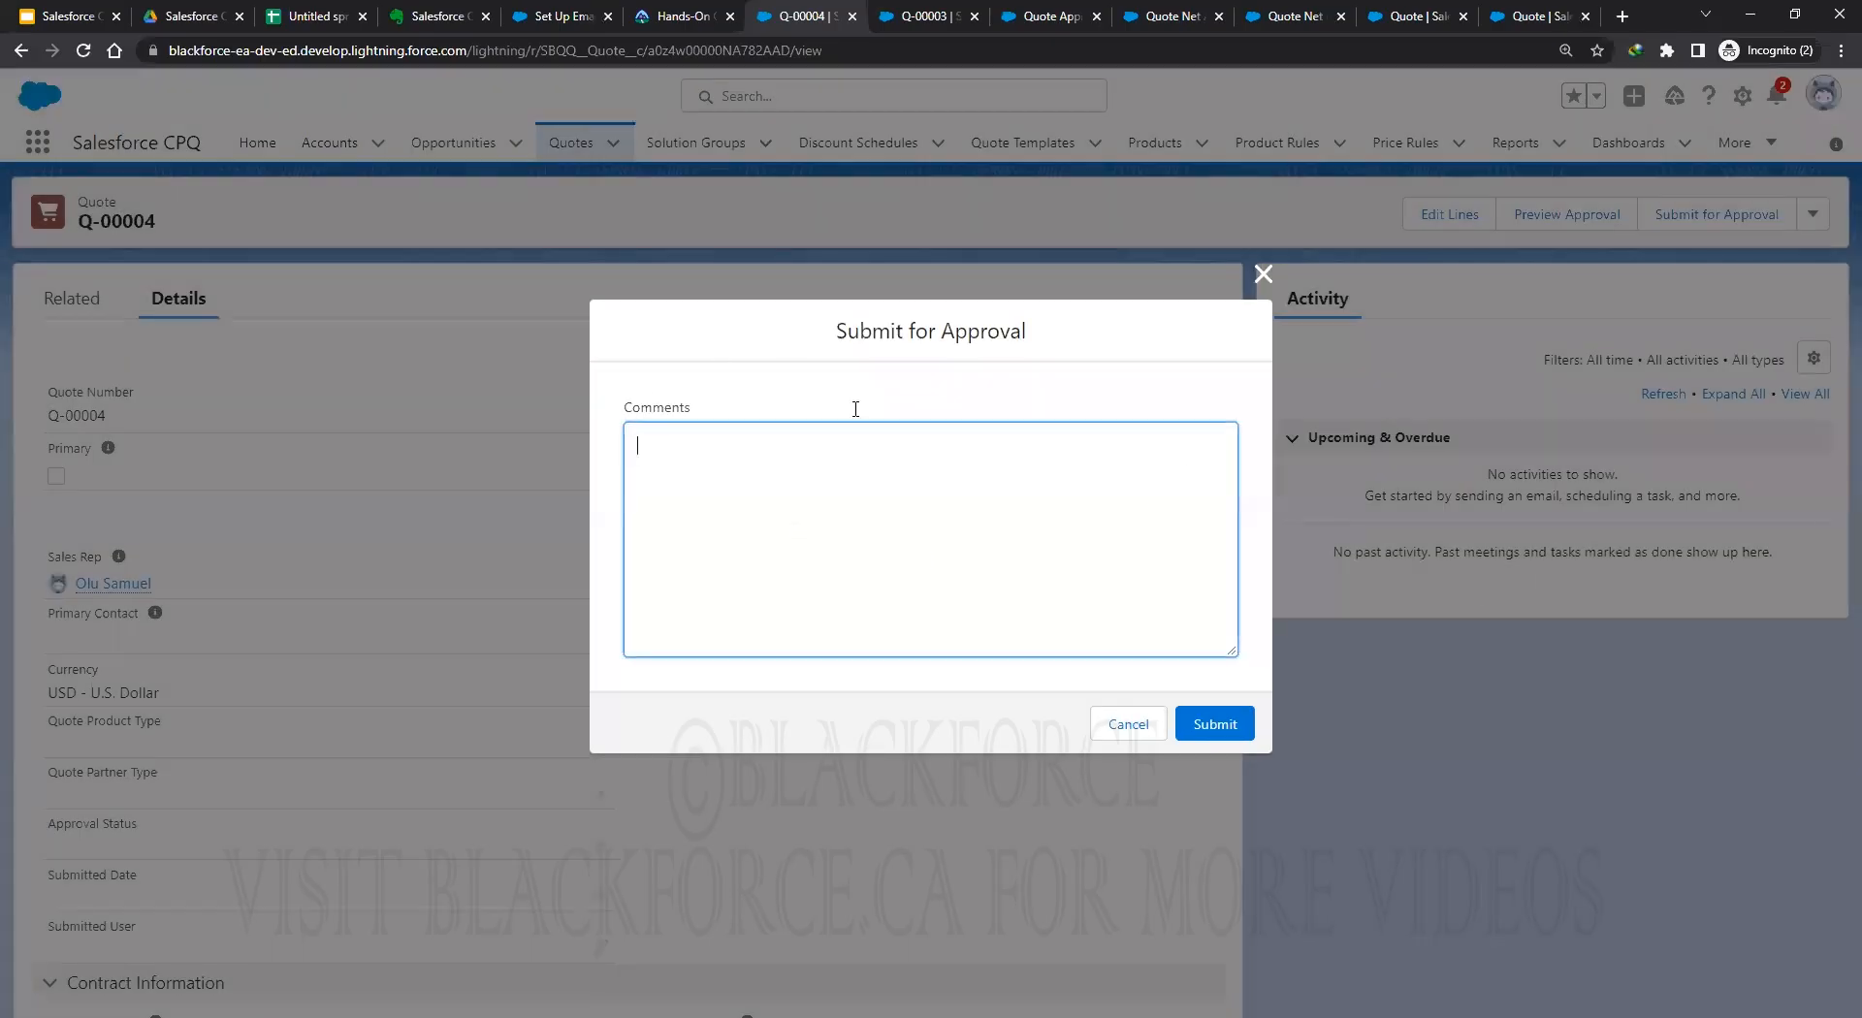
pyautogui.click(1232, 732)
pyautogui.click(1263, 474)
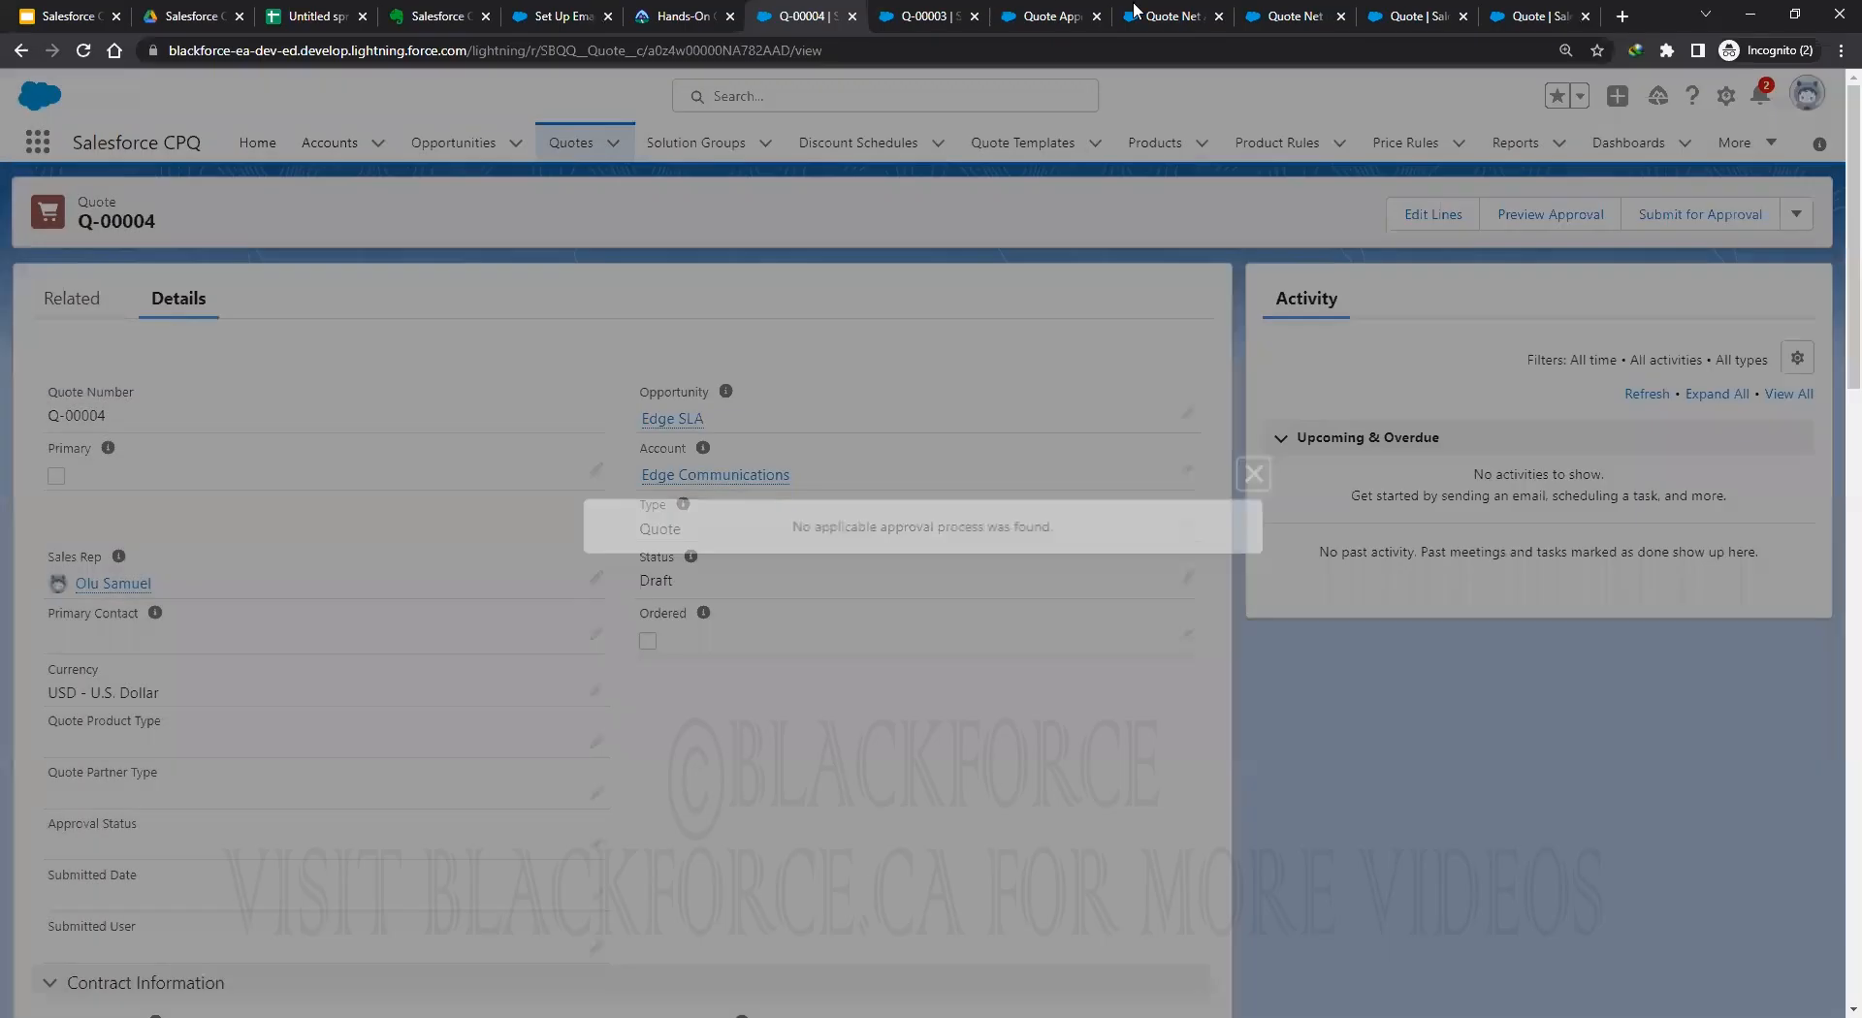
pyautogui.click(1160, 16)
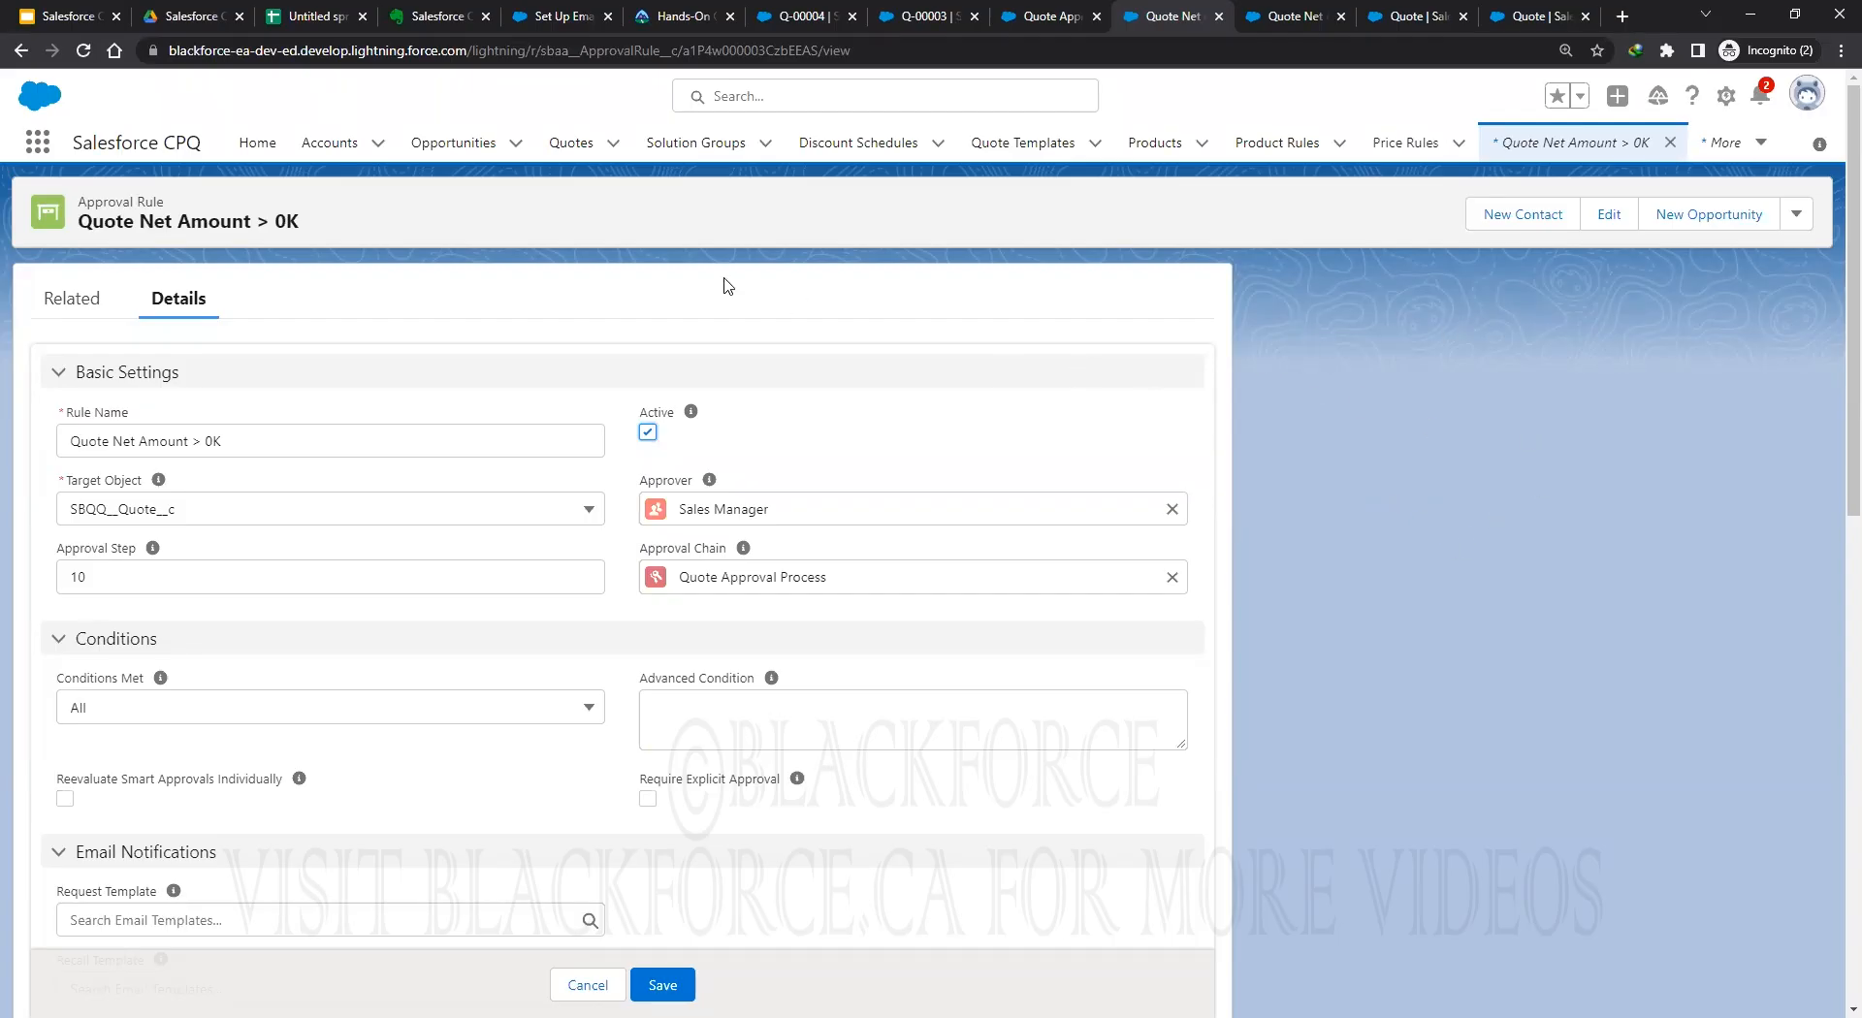
# Switch to the Q-00004 quote and look at its extra actions, including Generate Document.
pyautogui.hotkey('ctrl', '7')
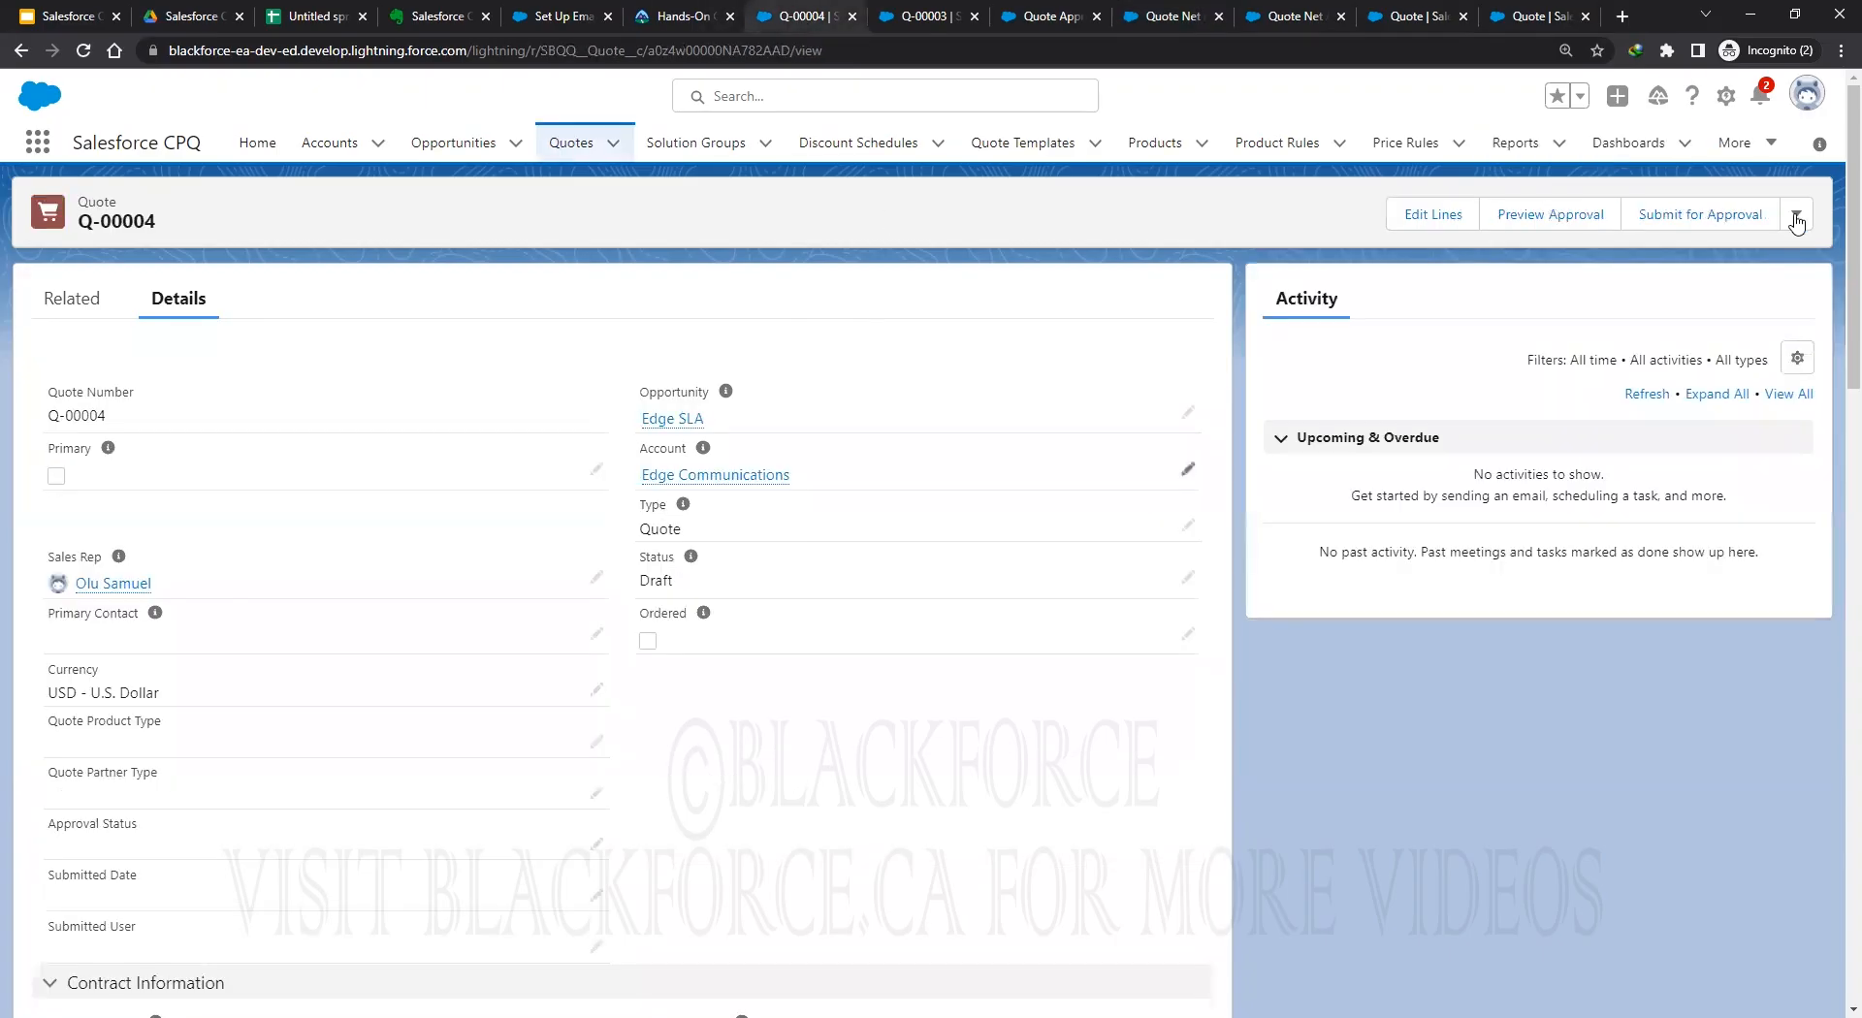
pyautogui.click(1795, 218)
# Close the Q-00003 tab and deactivate the Quote Net Amount > 100000K approval rule.
pyautogui.click(968, 17)
pyautogui.click(974, 16)
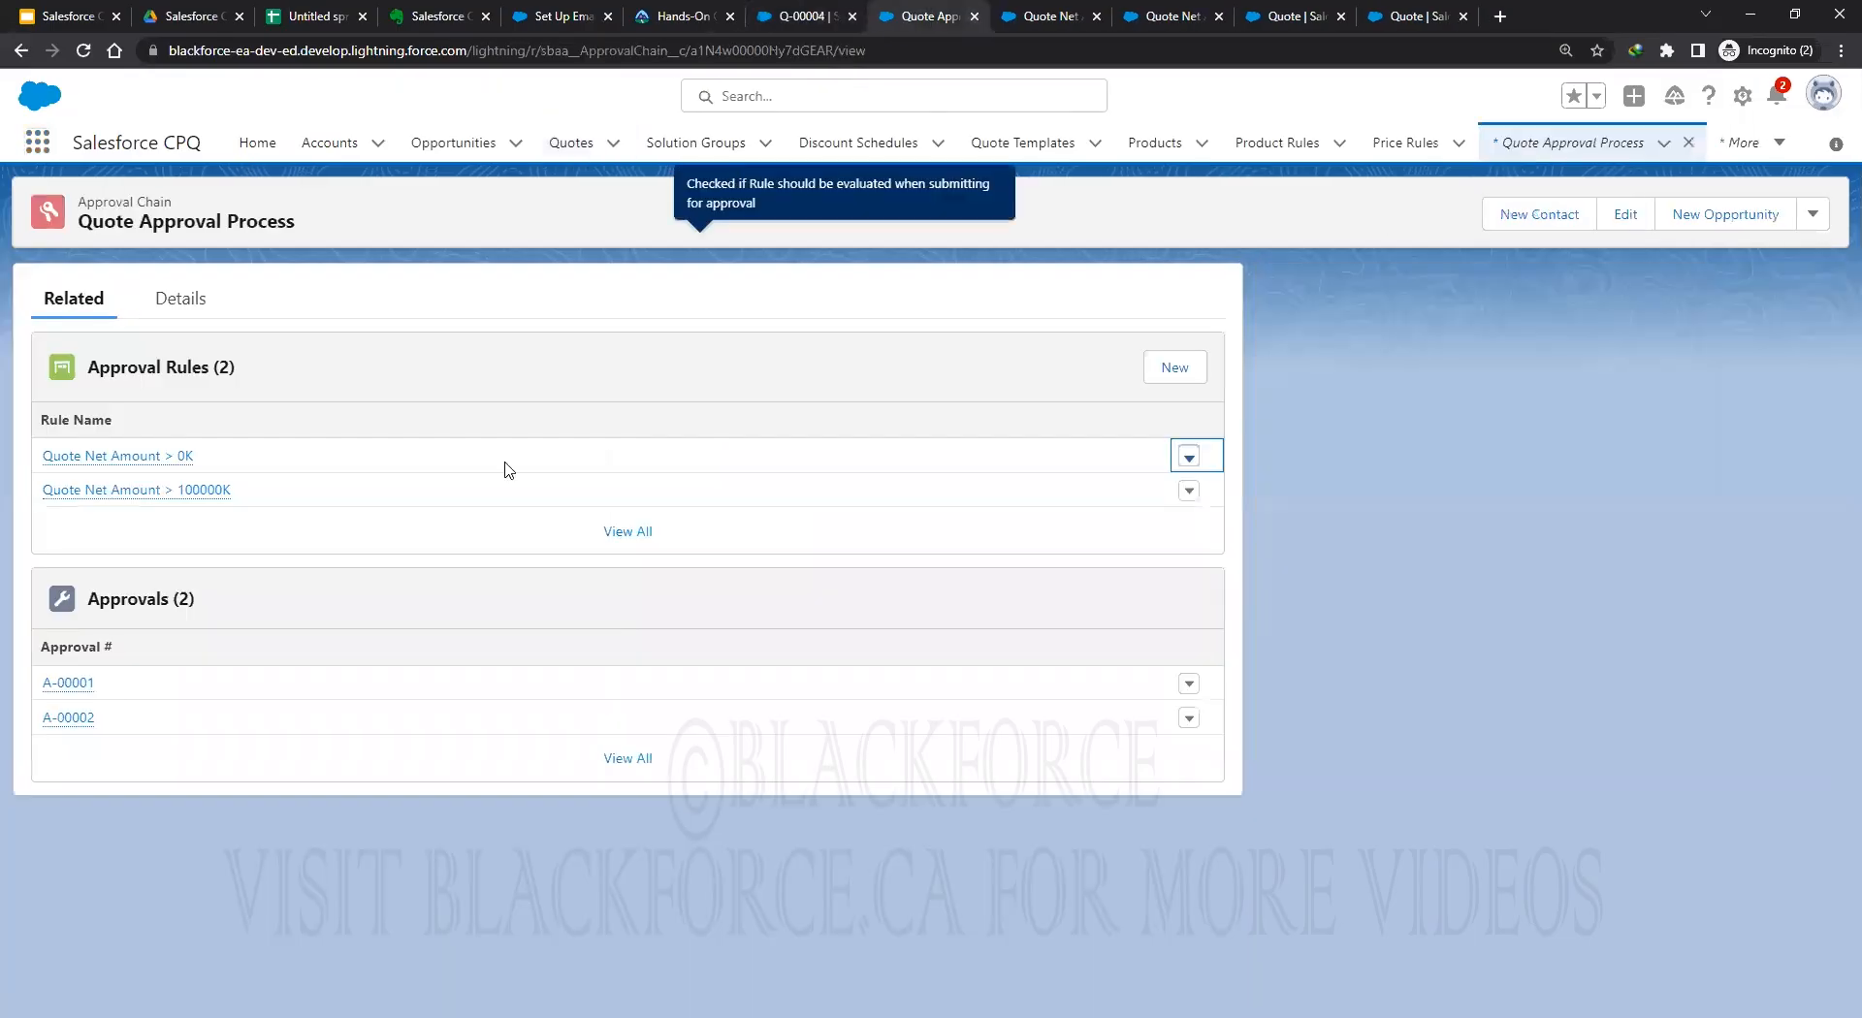
pyautogui.click(1189, 491)
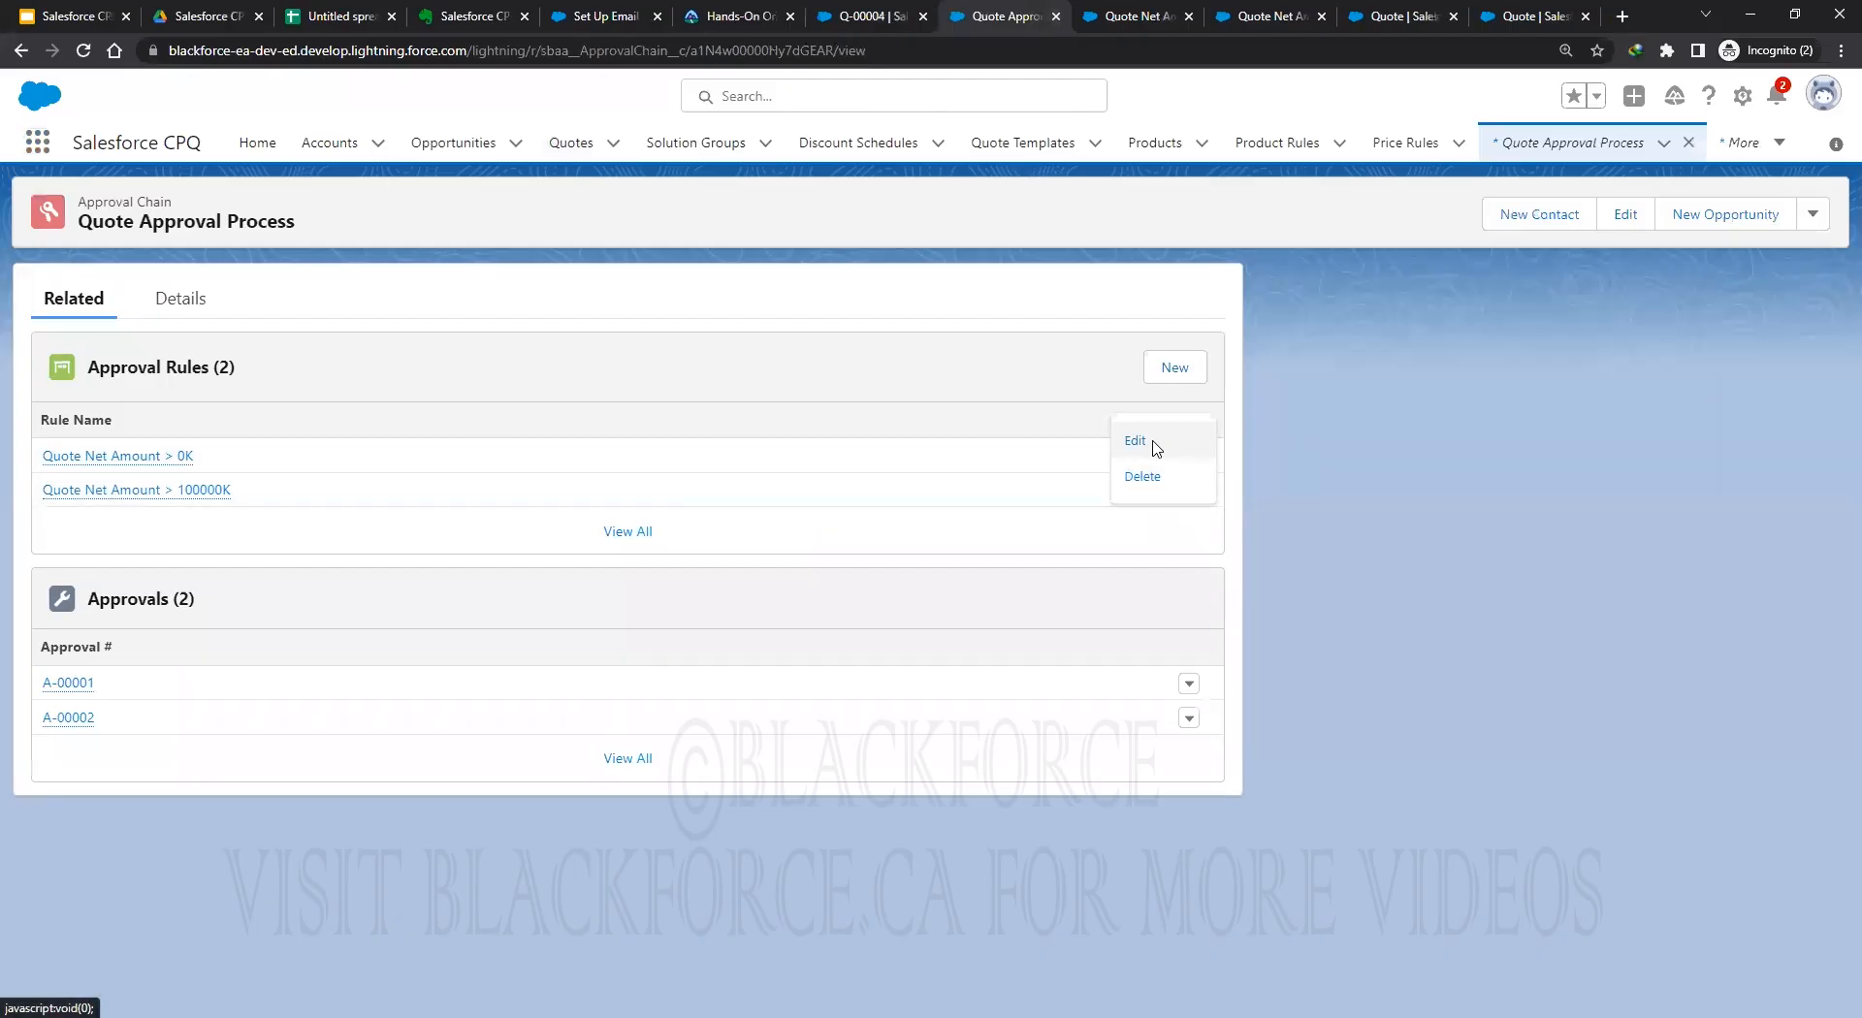
pyautogui.click(1135, 440)
pyautogui.click(947, 267)
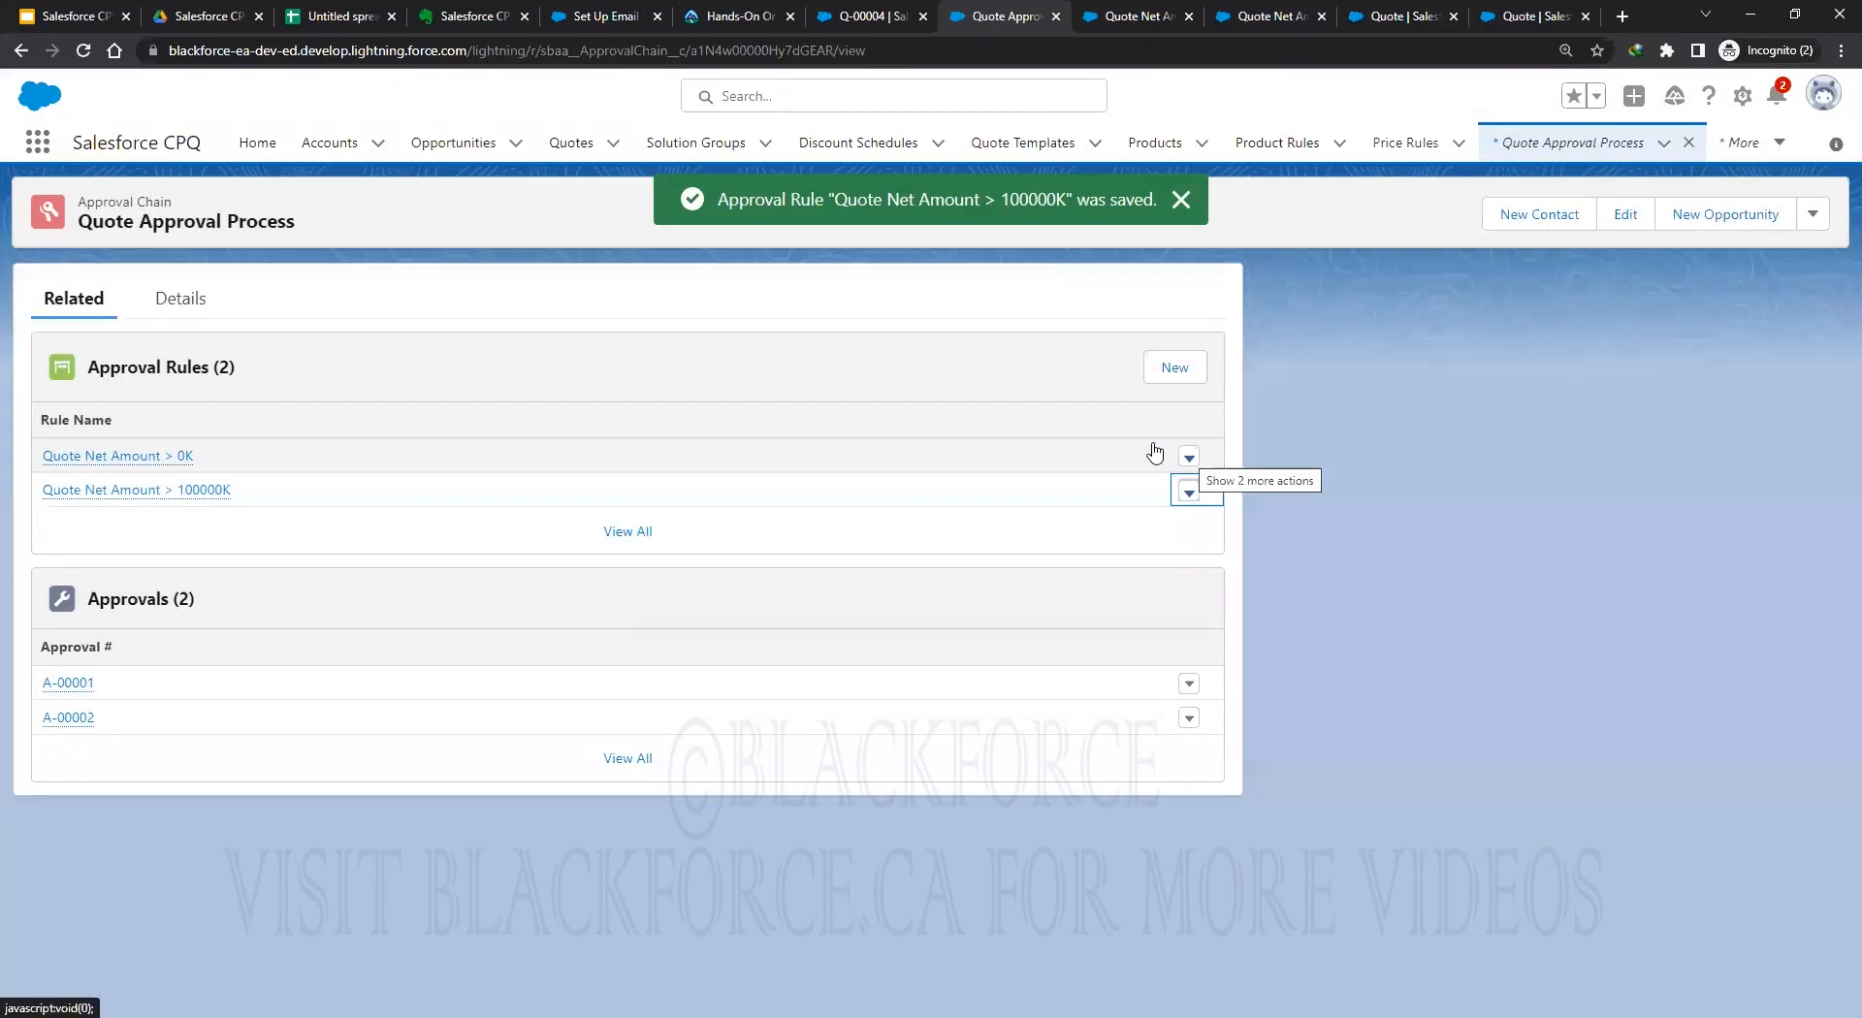
# Edit the Quote Net Amount > 0K rule, check its Approval Step 10, and save it.
pyautogui.click(1189, 456)
pyautogui.click(1130, 445)
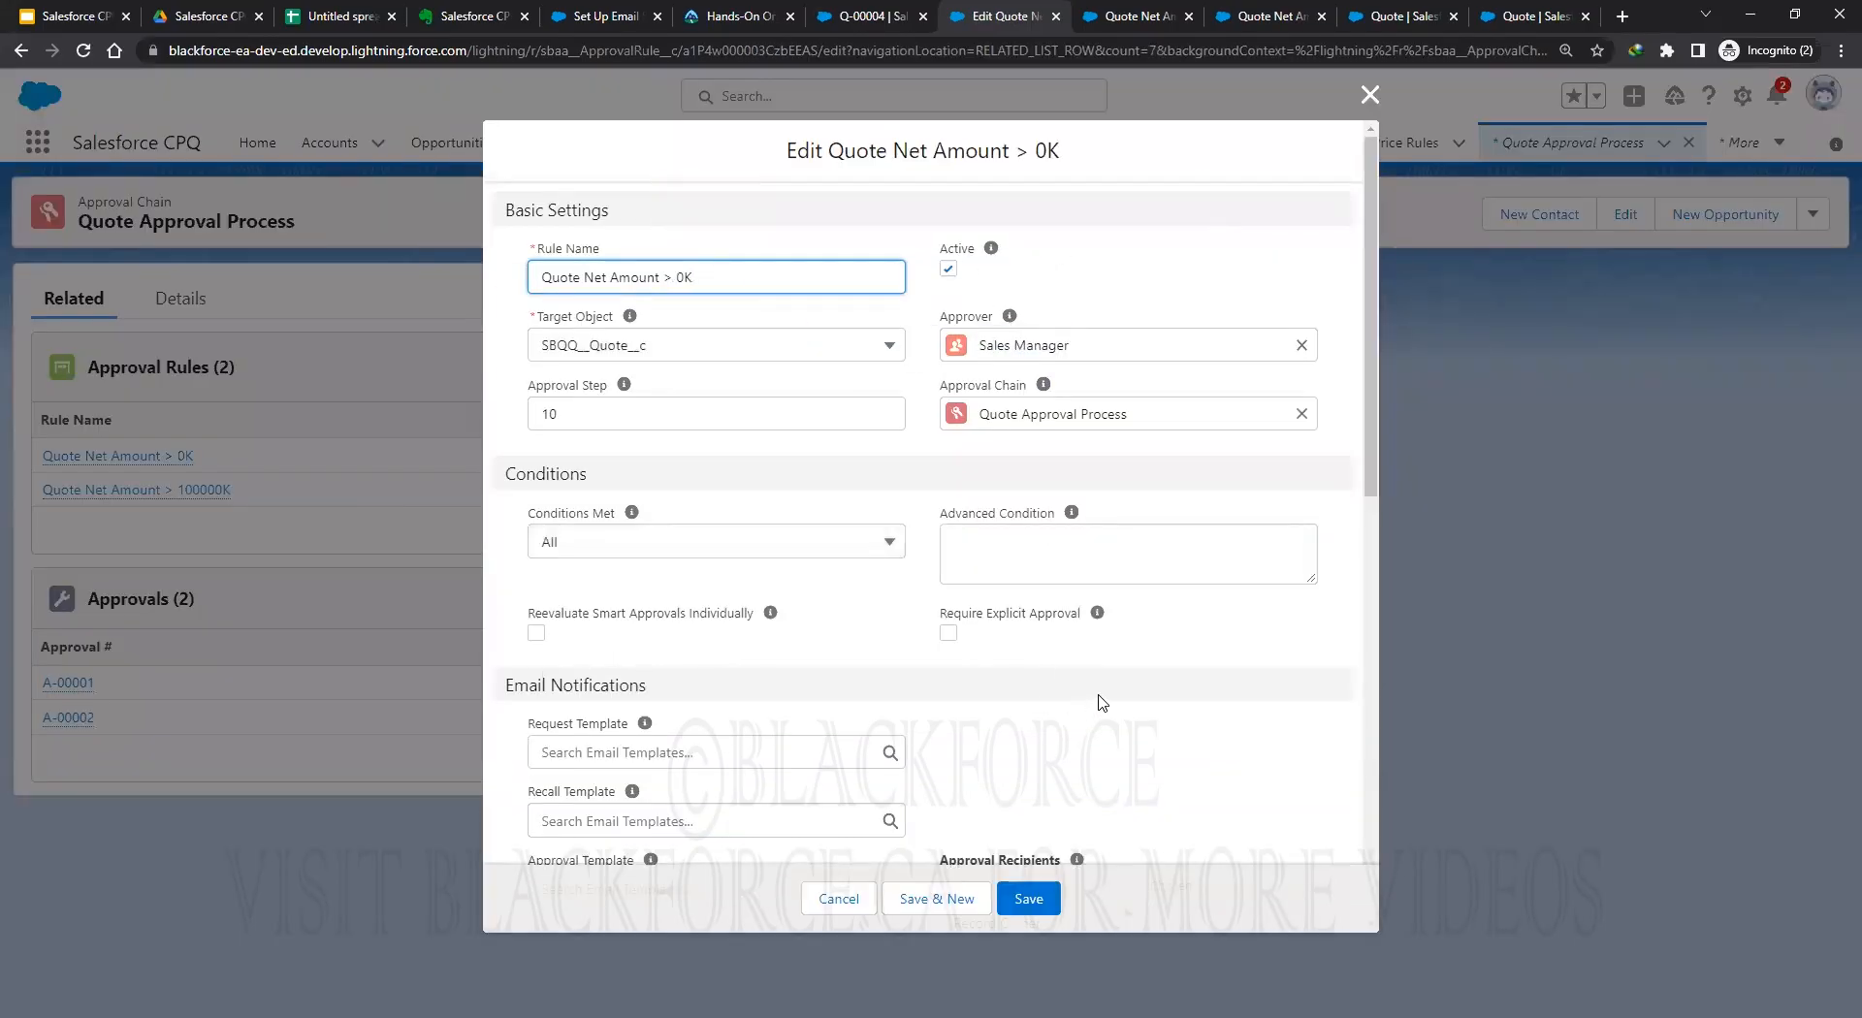
pyautogui.moveTo(576, 407); pyautogui.dragTo(500, 419)
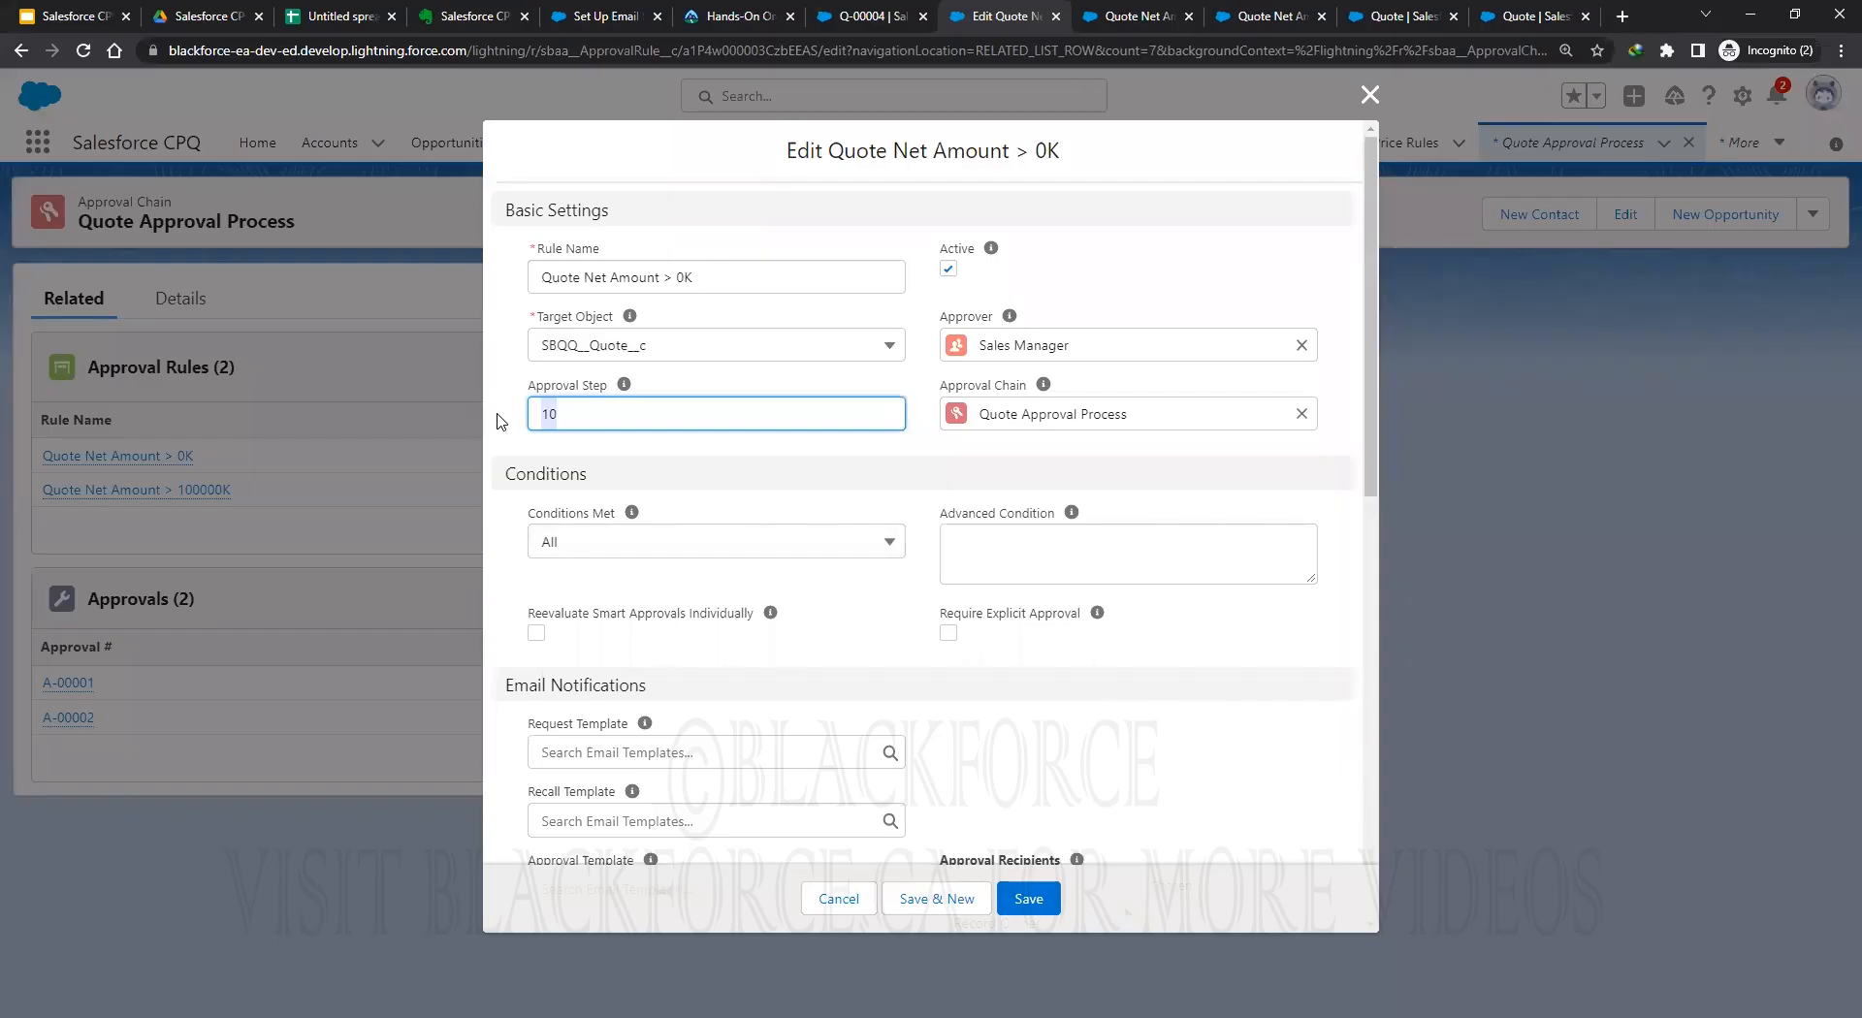
pyautogui.click(938, 452)
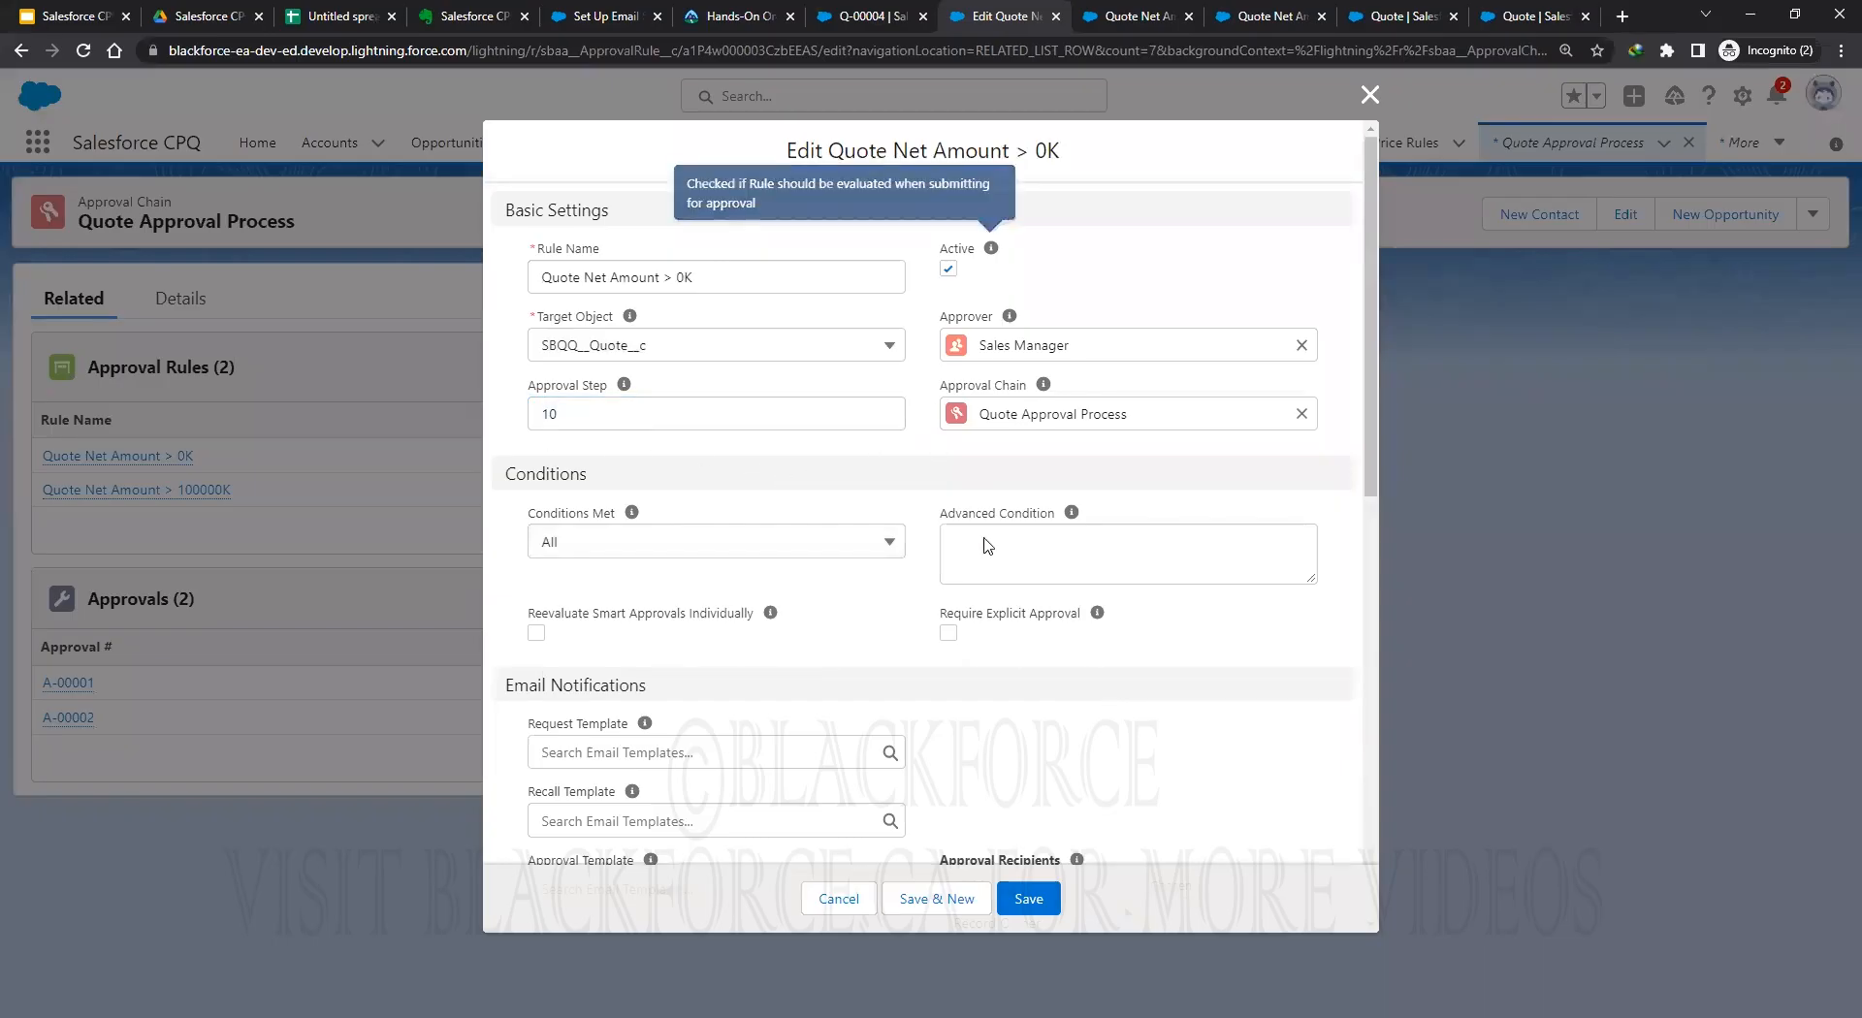
pyautogui.scroll(-3, 1189, 742)
pyautogui.scroll(3, 1184, 706)
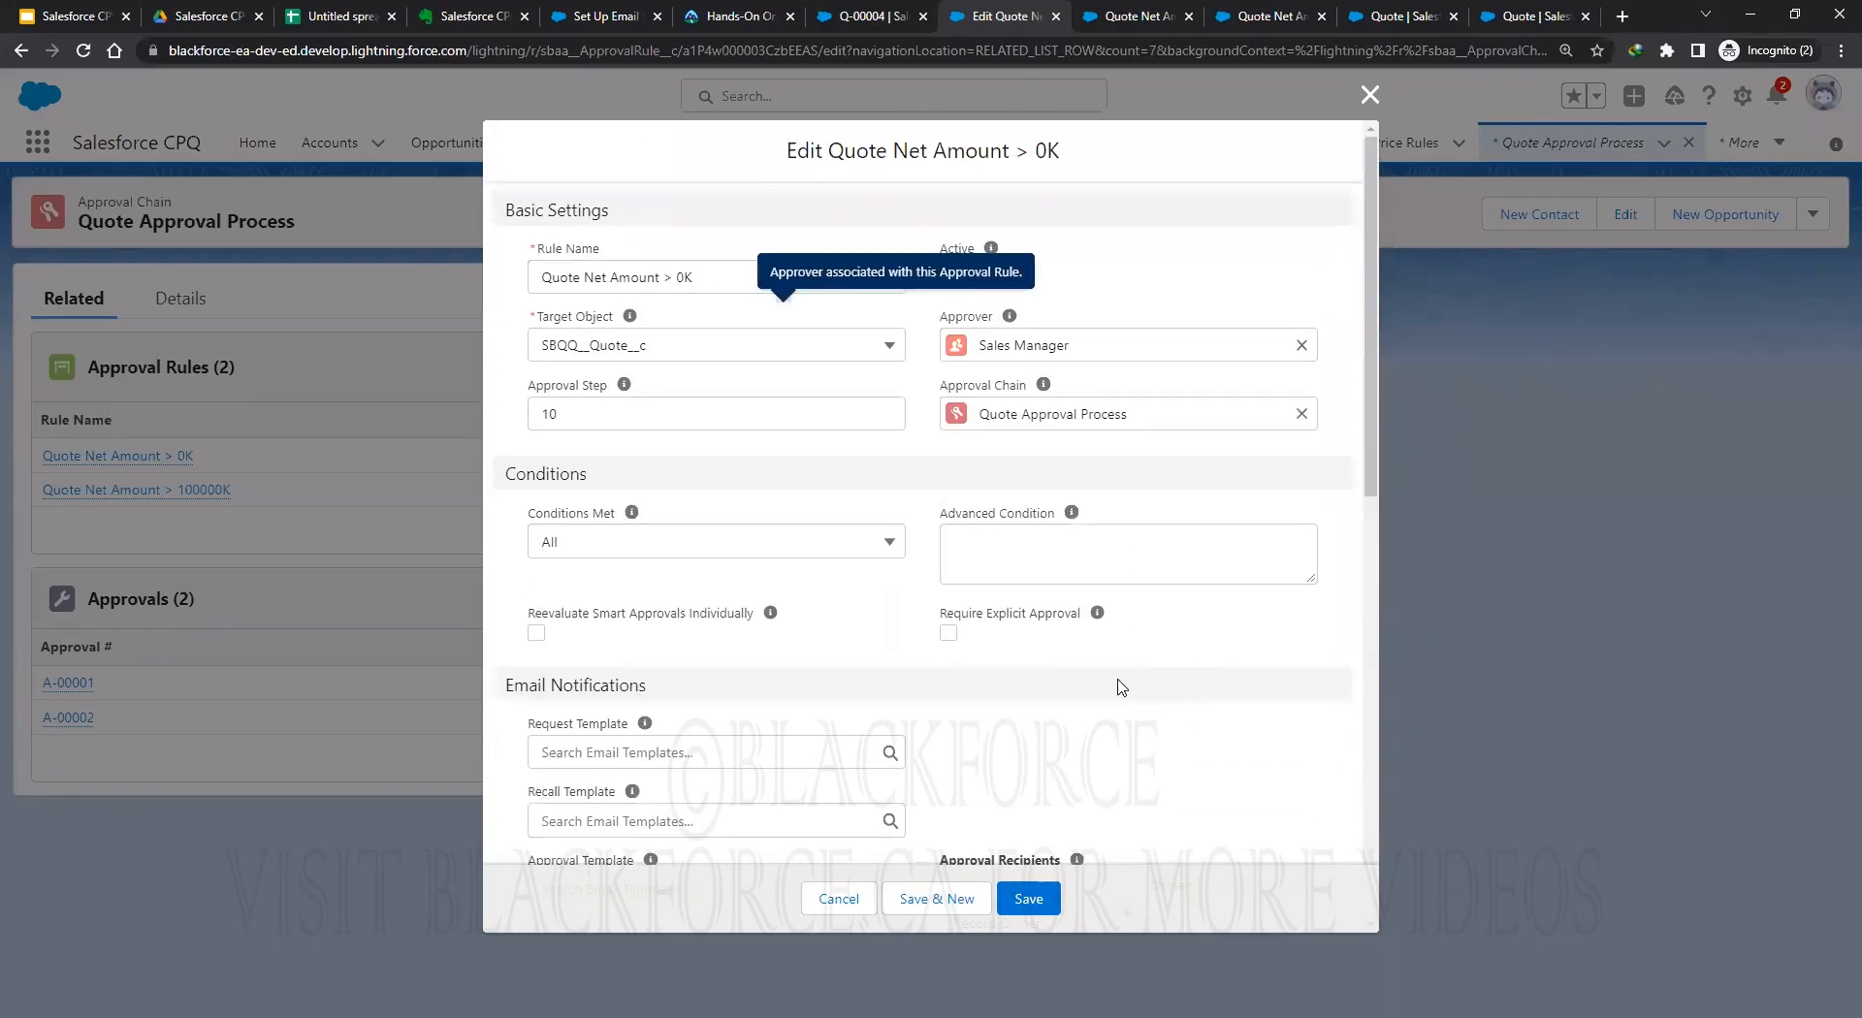
pyautogui.click(1027, 898)
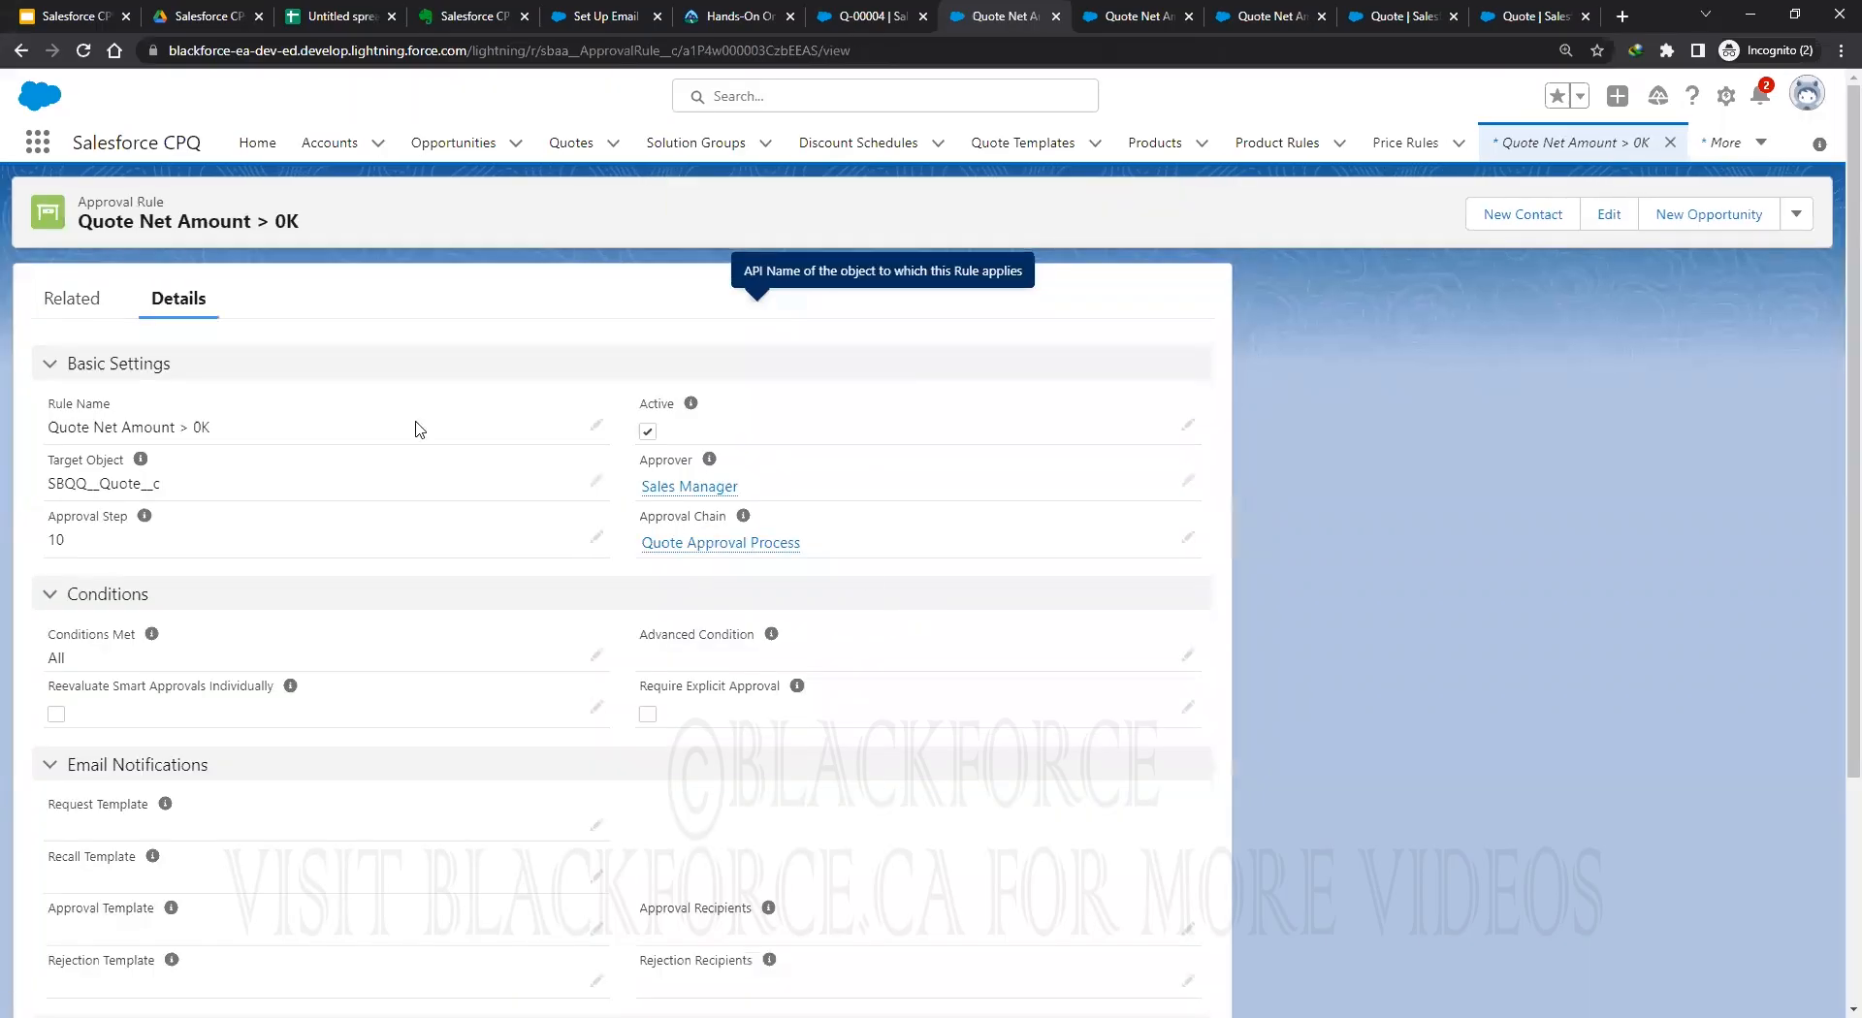
# Open approval condition AC-000000 and review its SBQQ__NetAmount__c greater-or-equals 0 test.
pyautogui.click(87, 304)
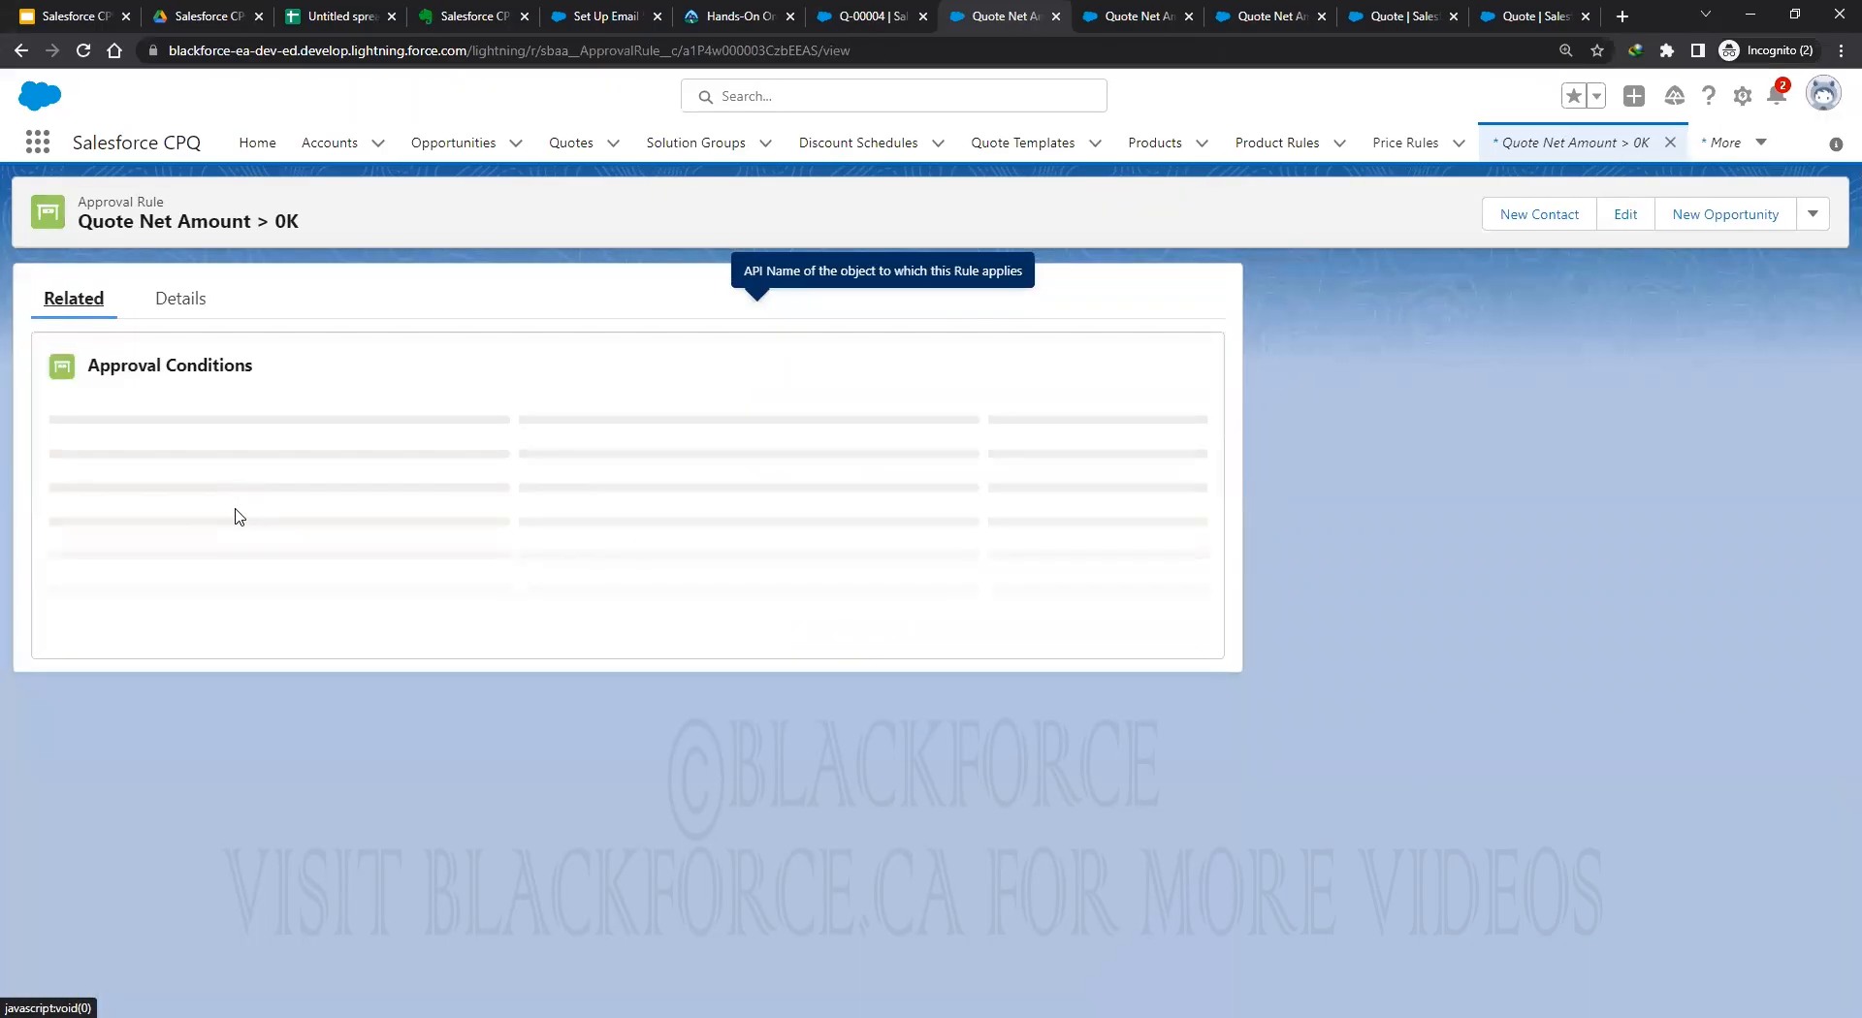
pyautogui.click(253, 465)
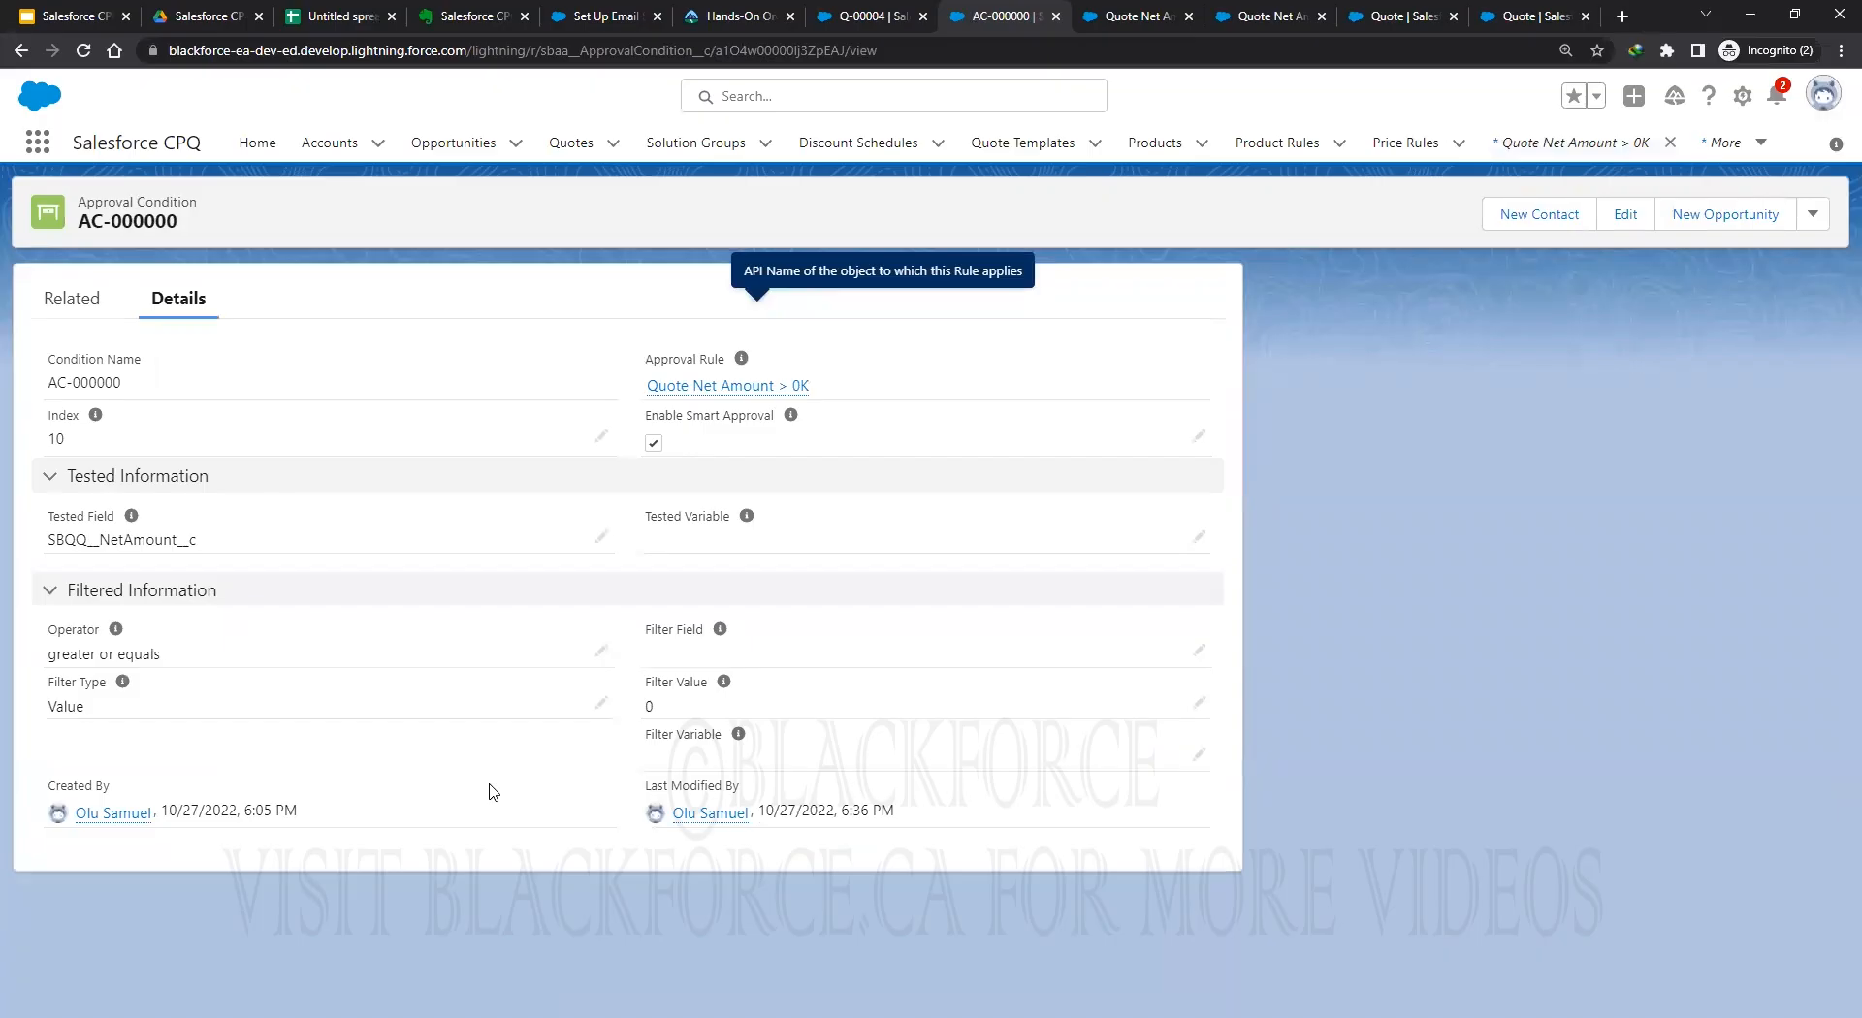
pyautogui.click(73, 299)
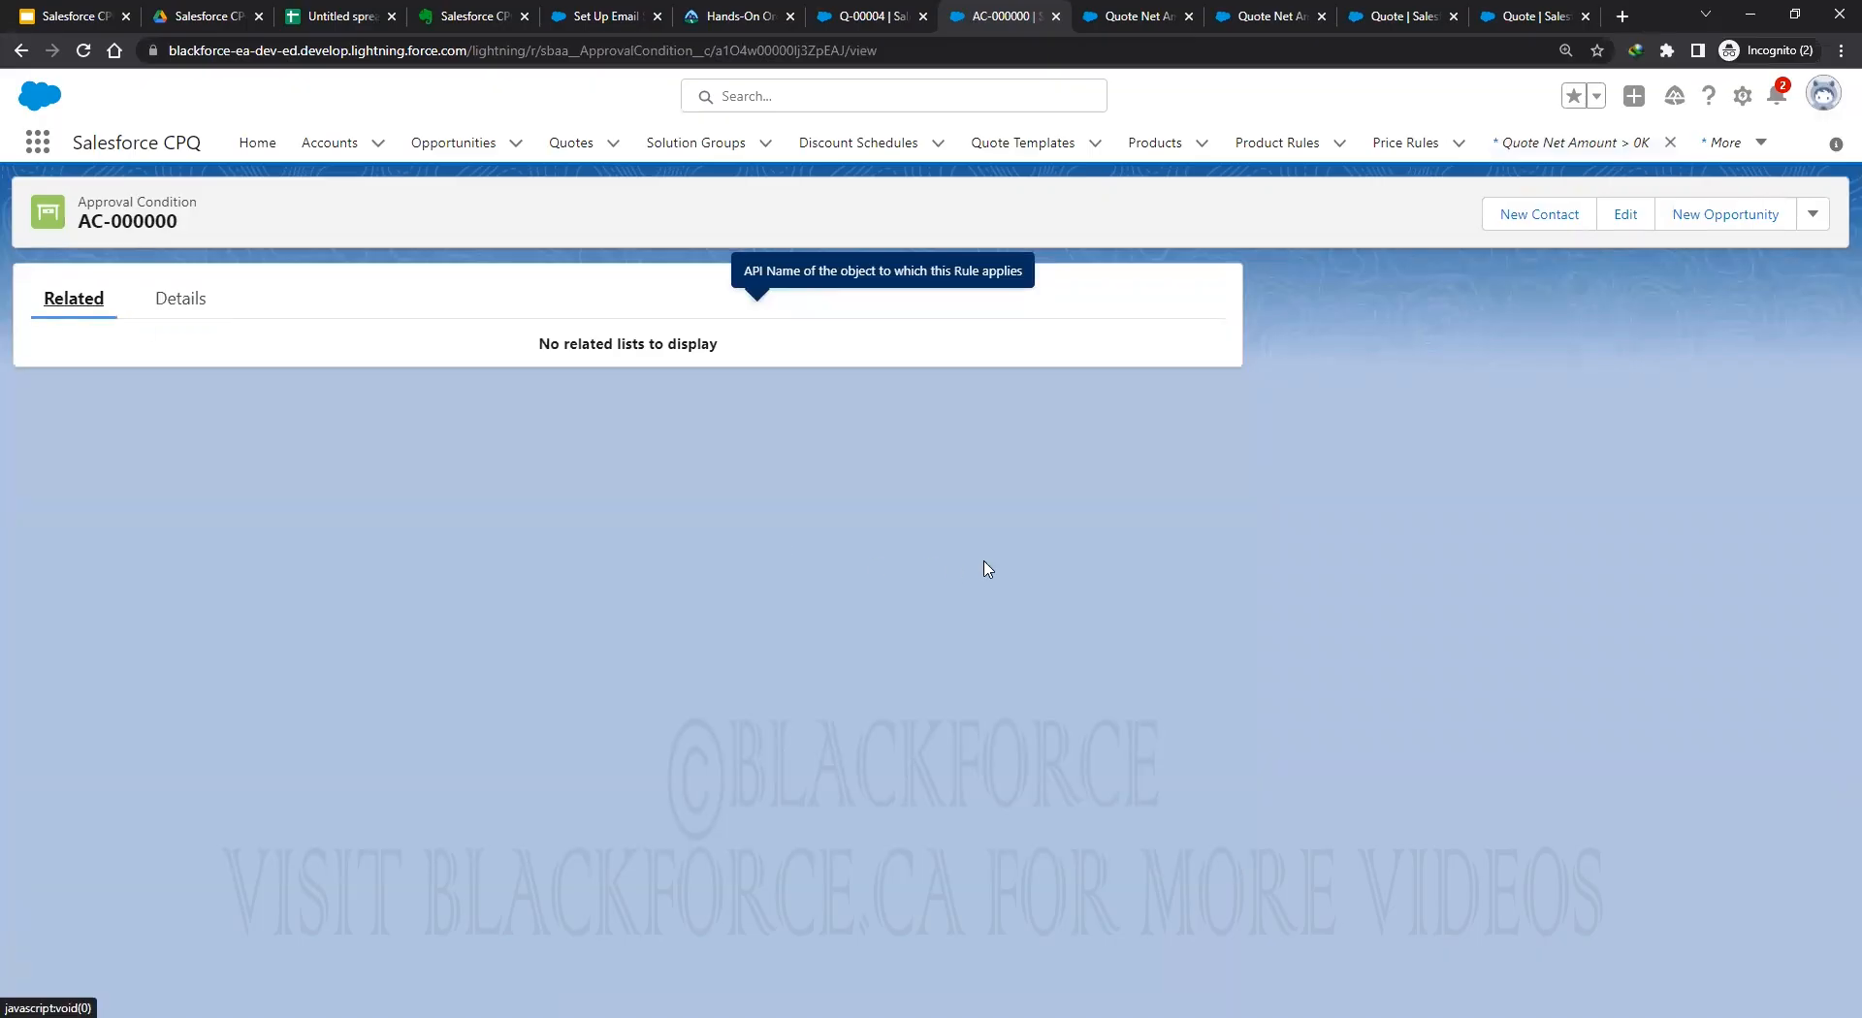
pyautogui.click(178, 299)
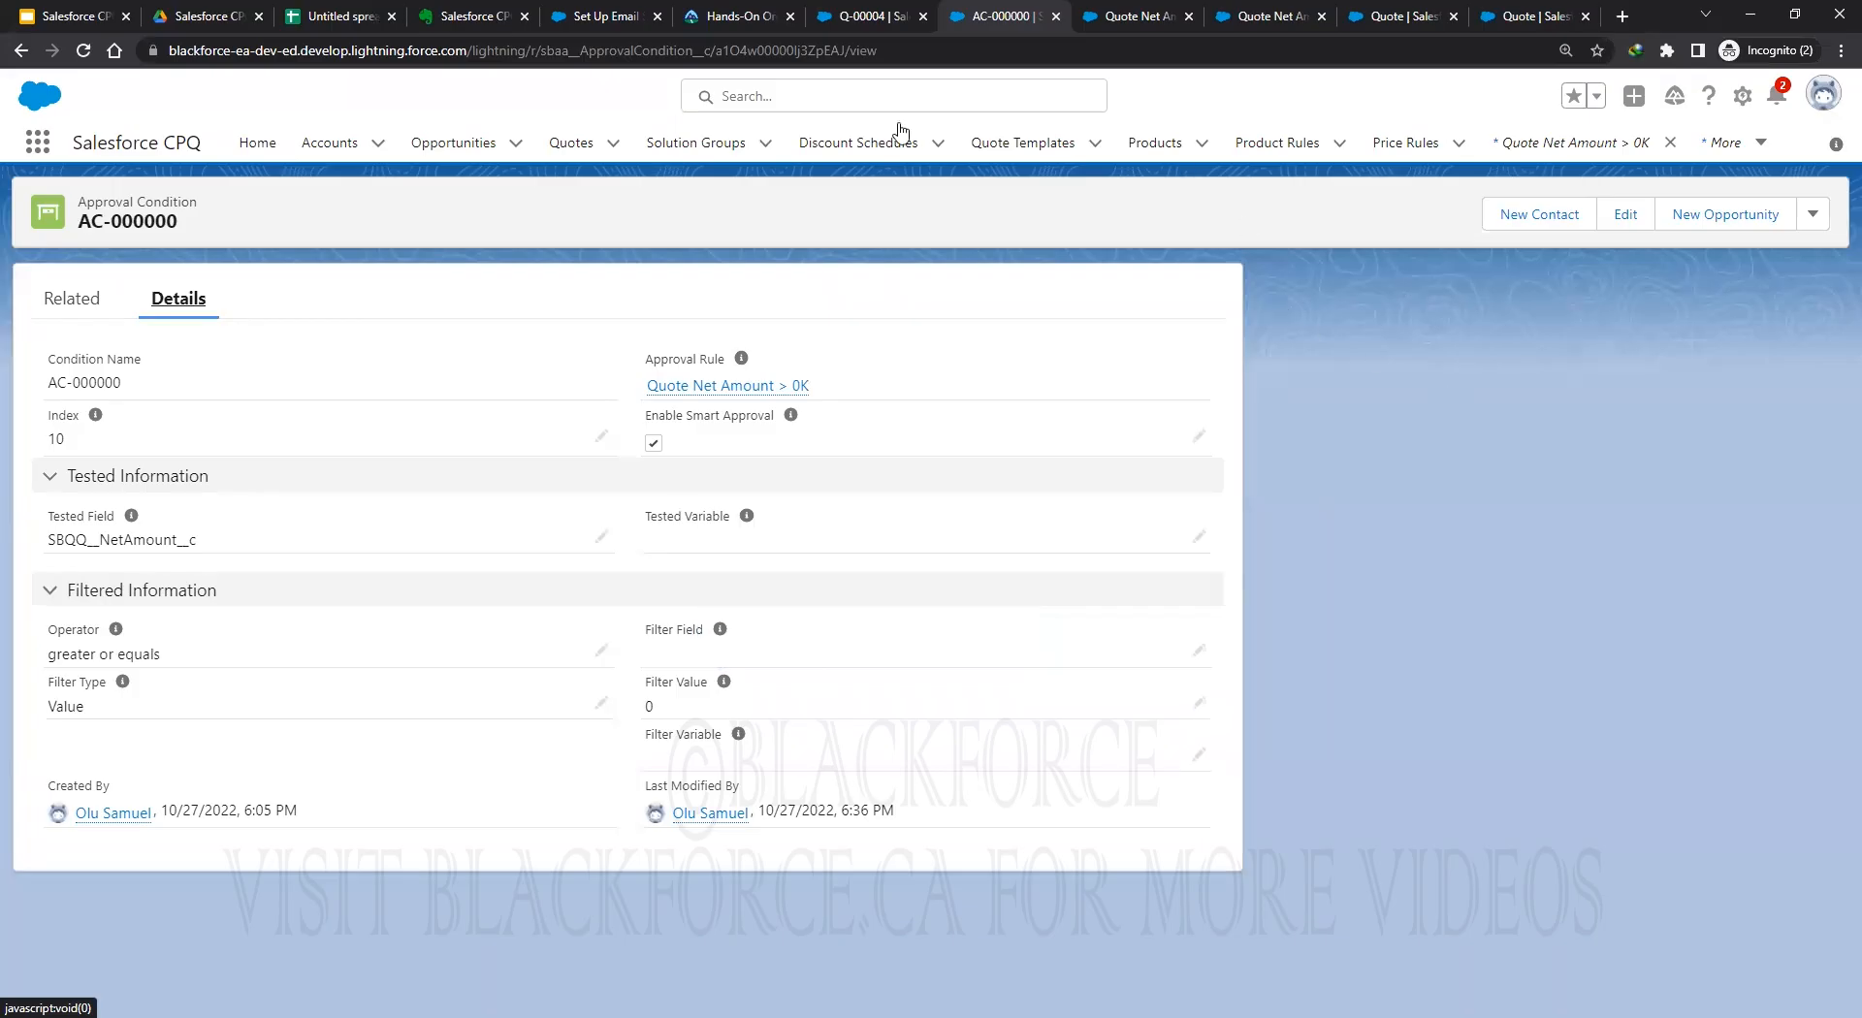
# Open Q-00004's line editor, save the lines, then cancel the approval submission.
pyautogui.click(868, 16)
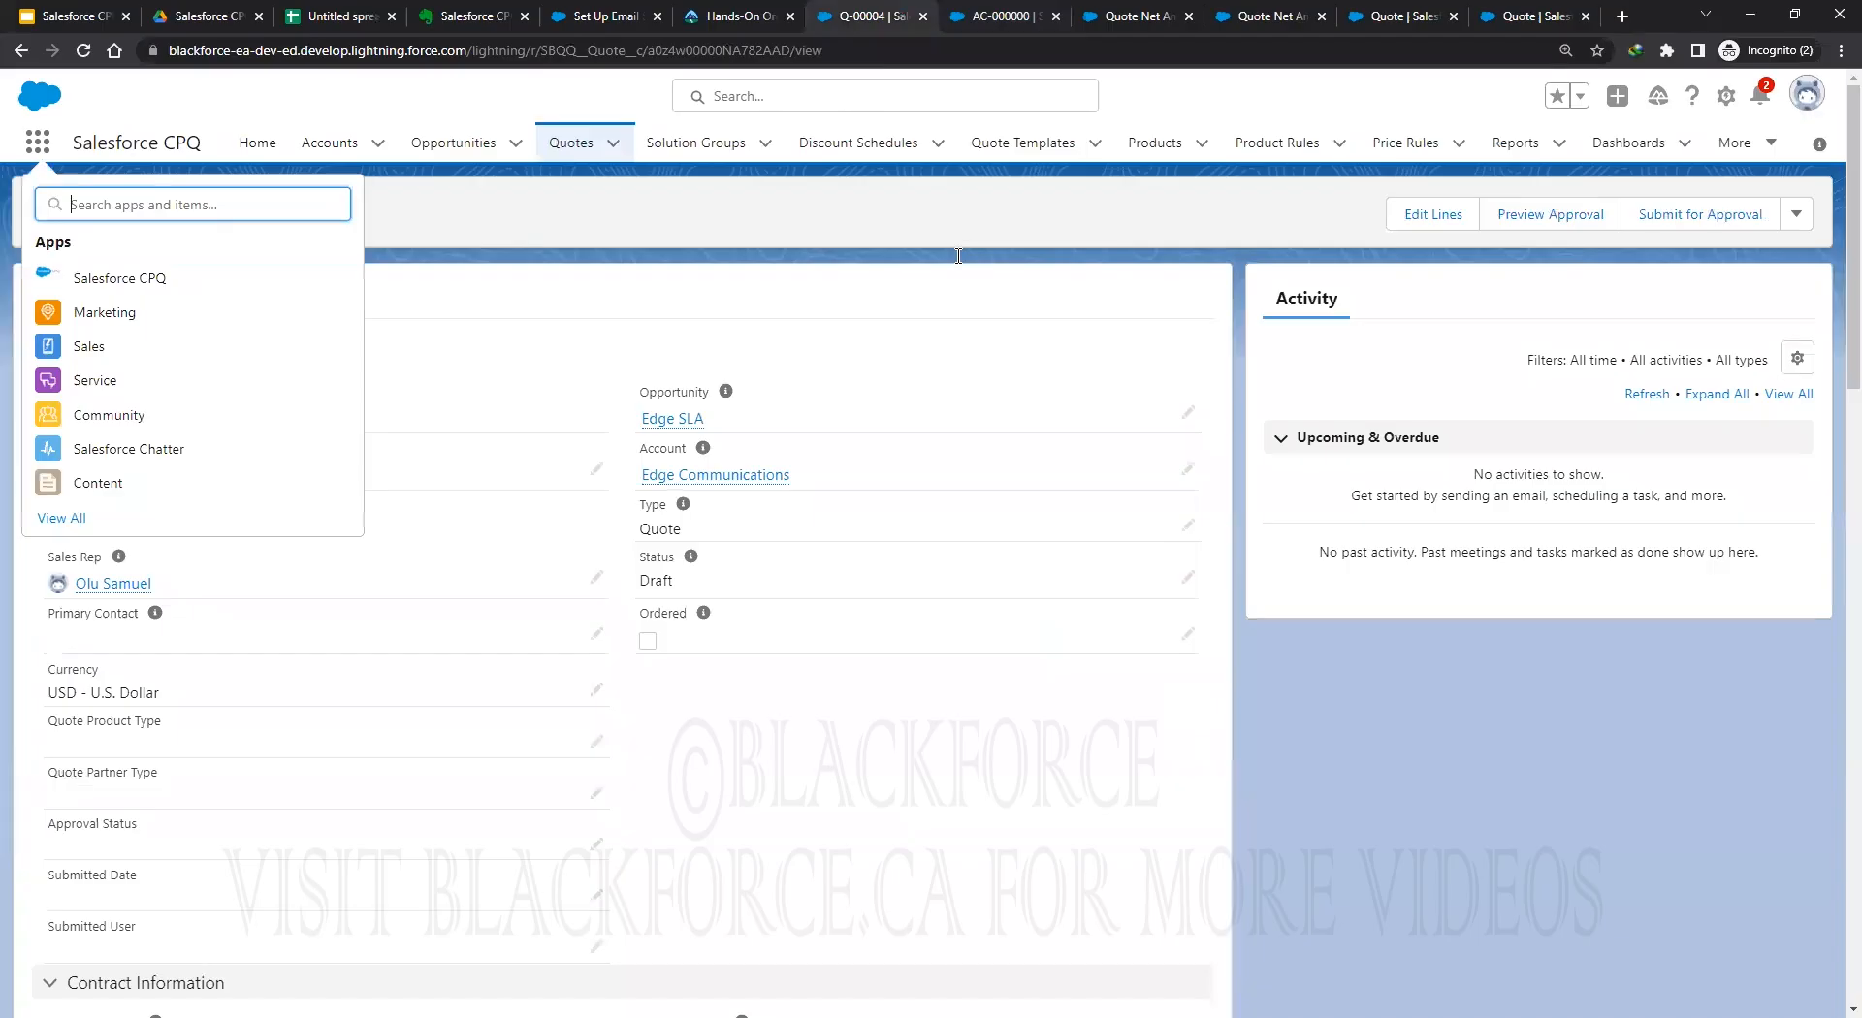
pyautogui.click(1422, 225)
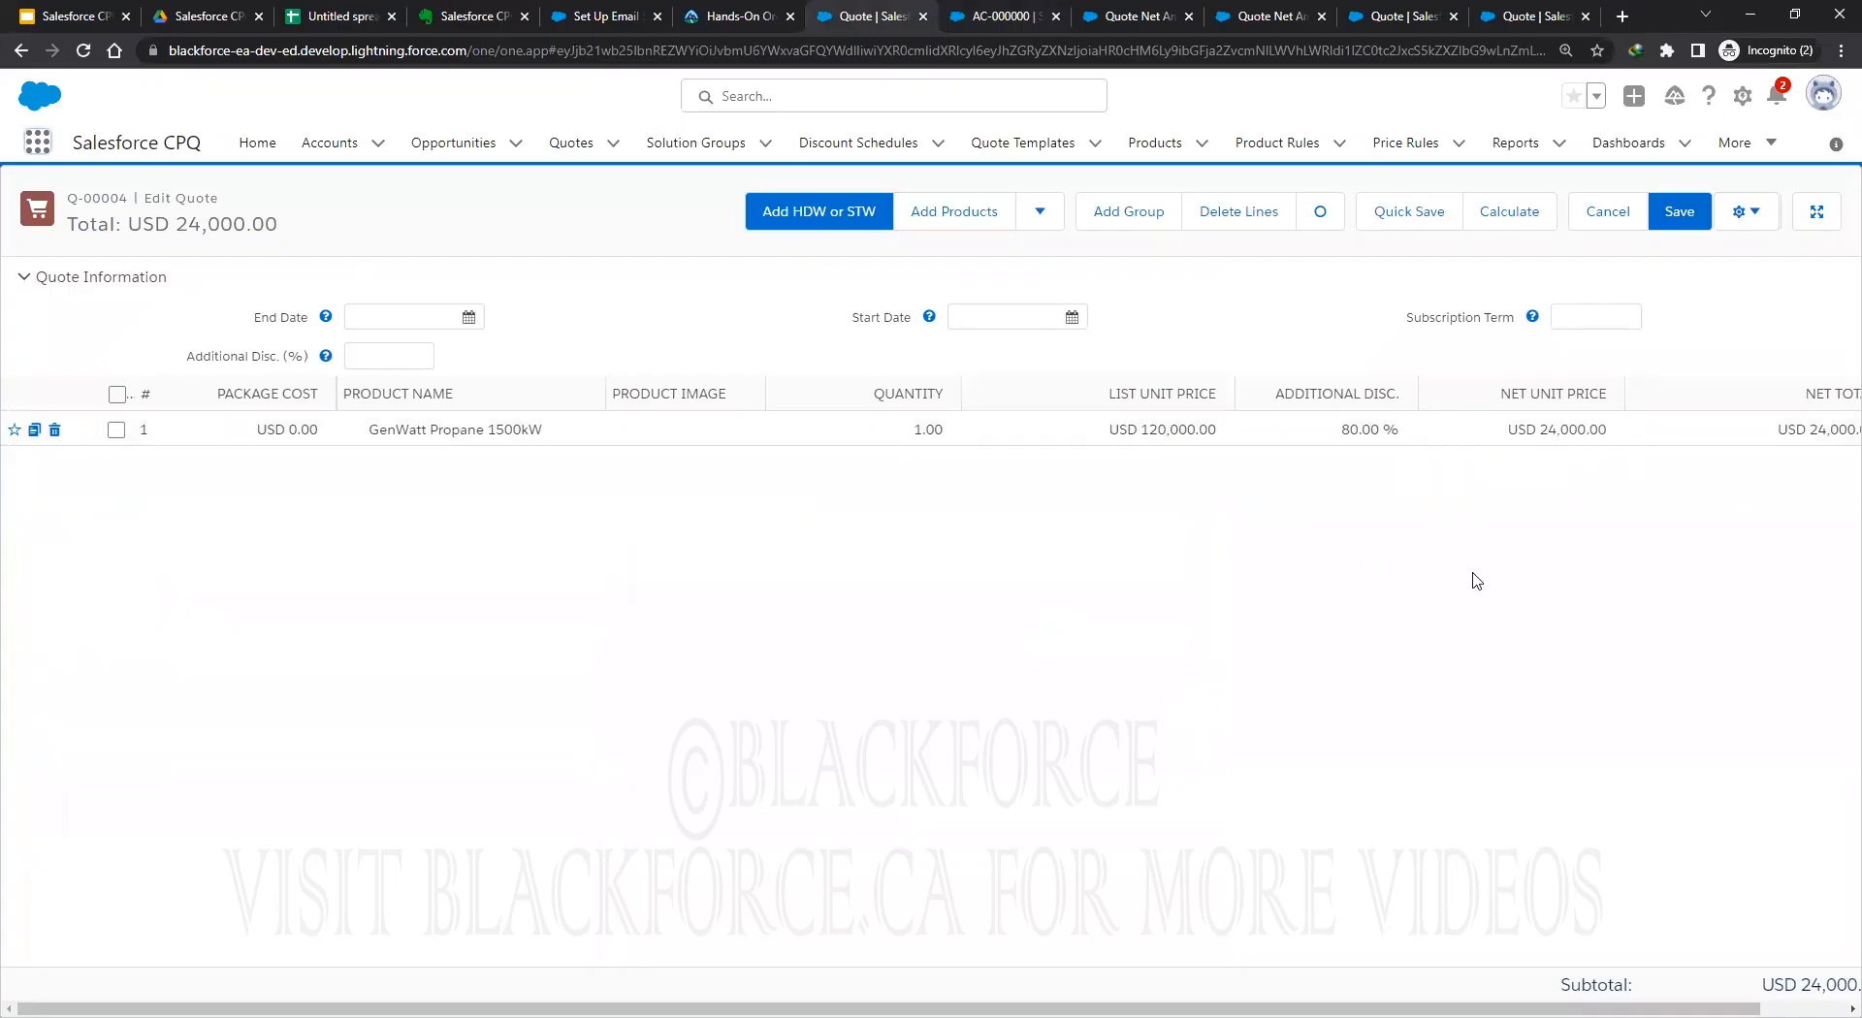
pyautogui.click(1679, 211)
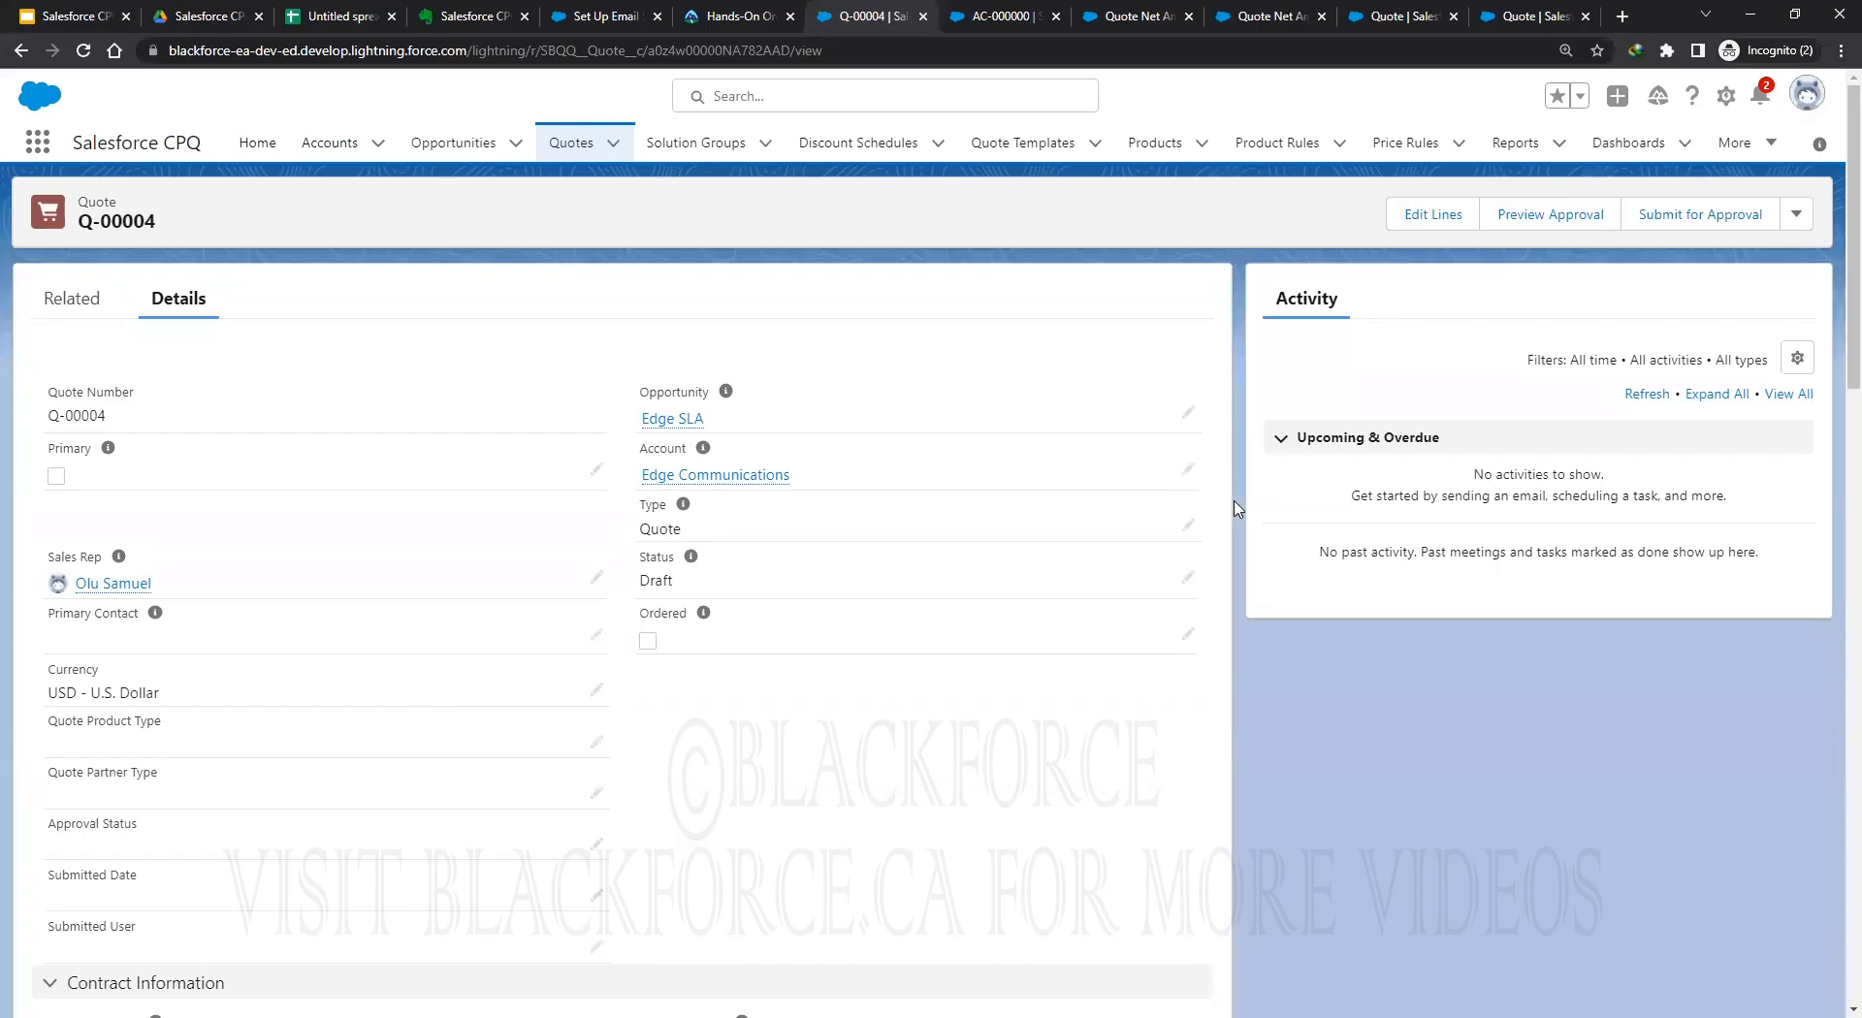
pyautogui.click(1716, 215)
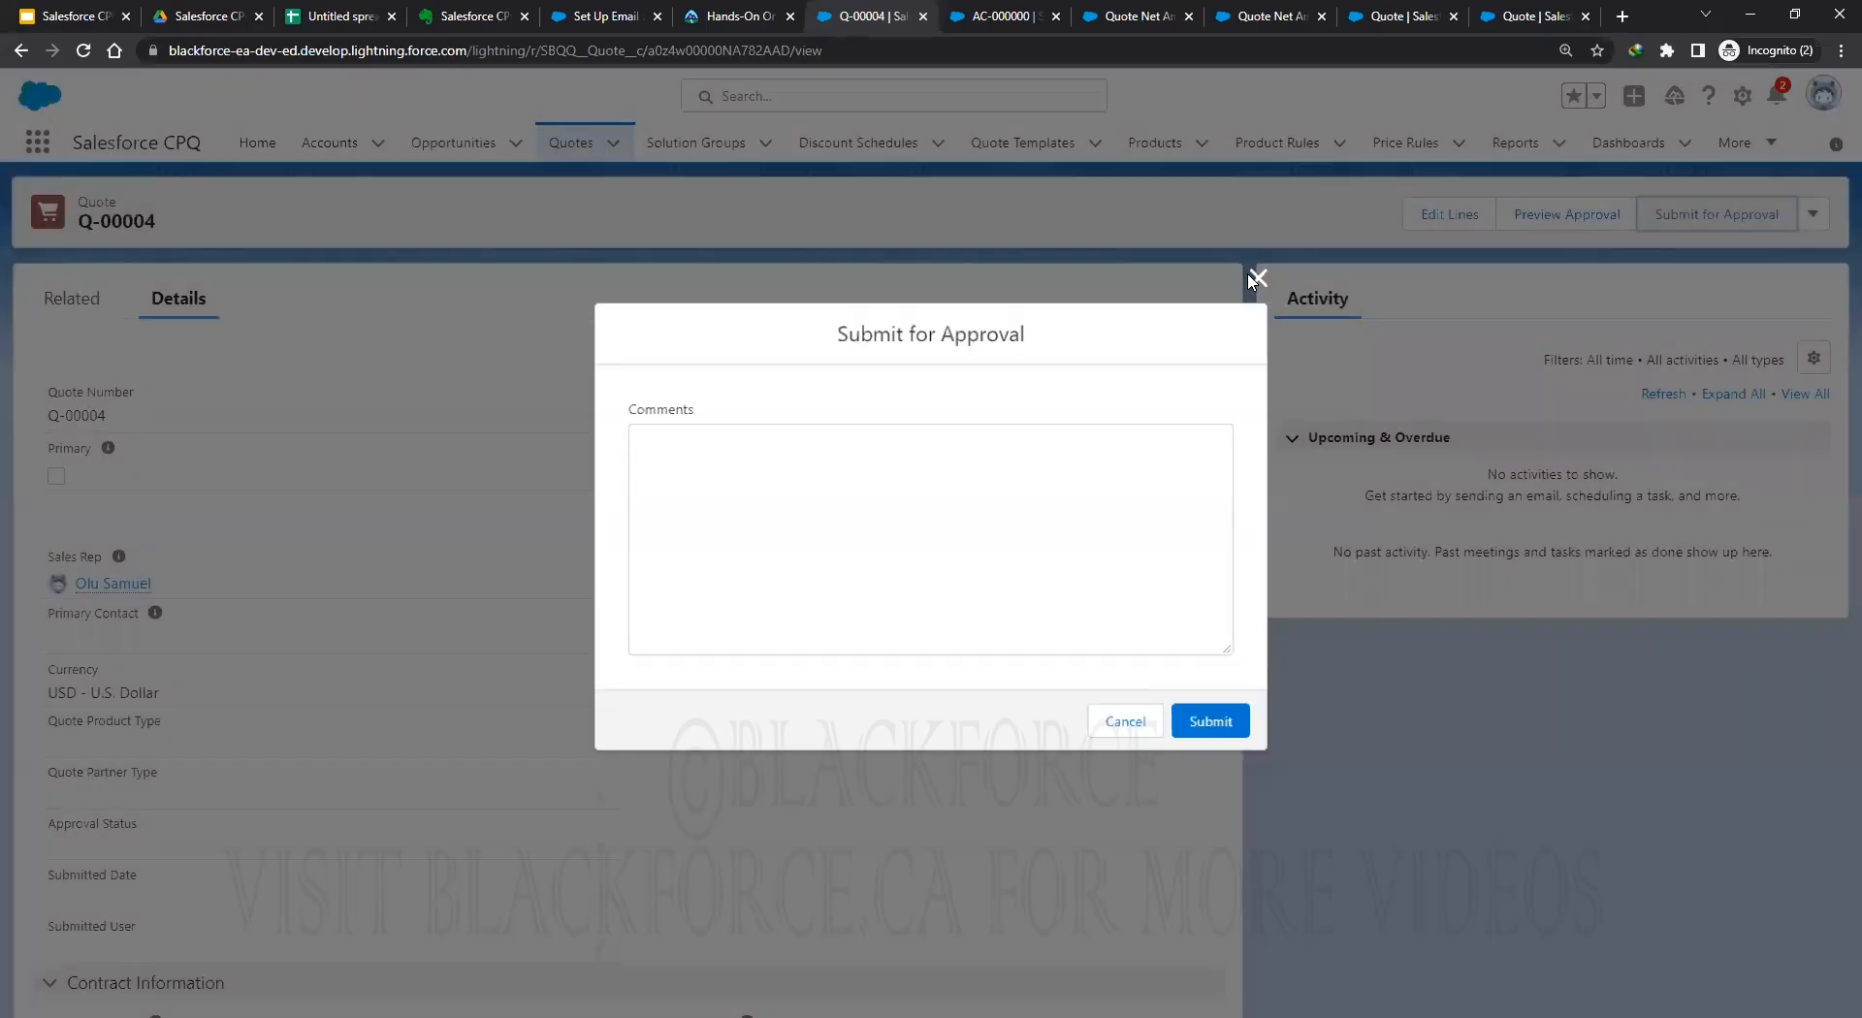
pyautogui.press('Escape')
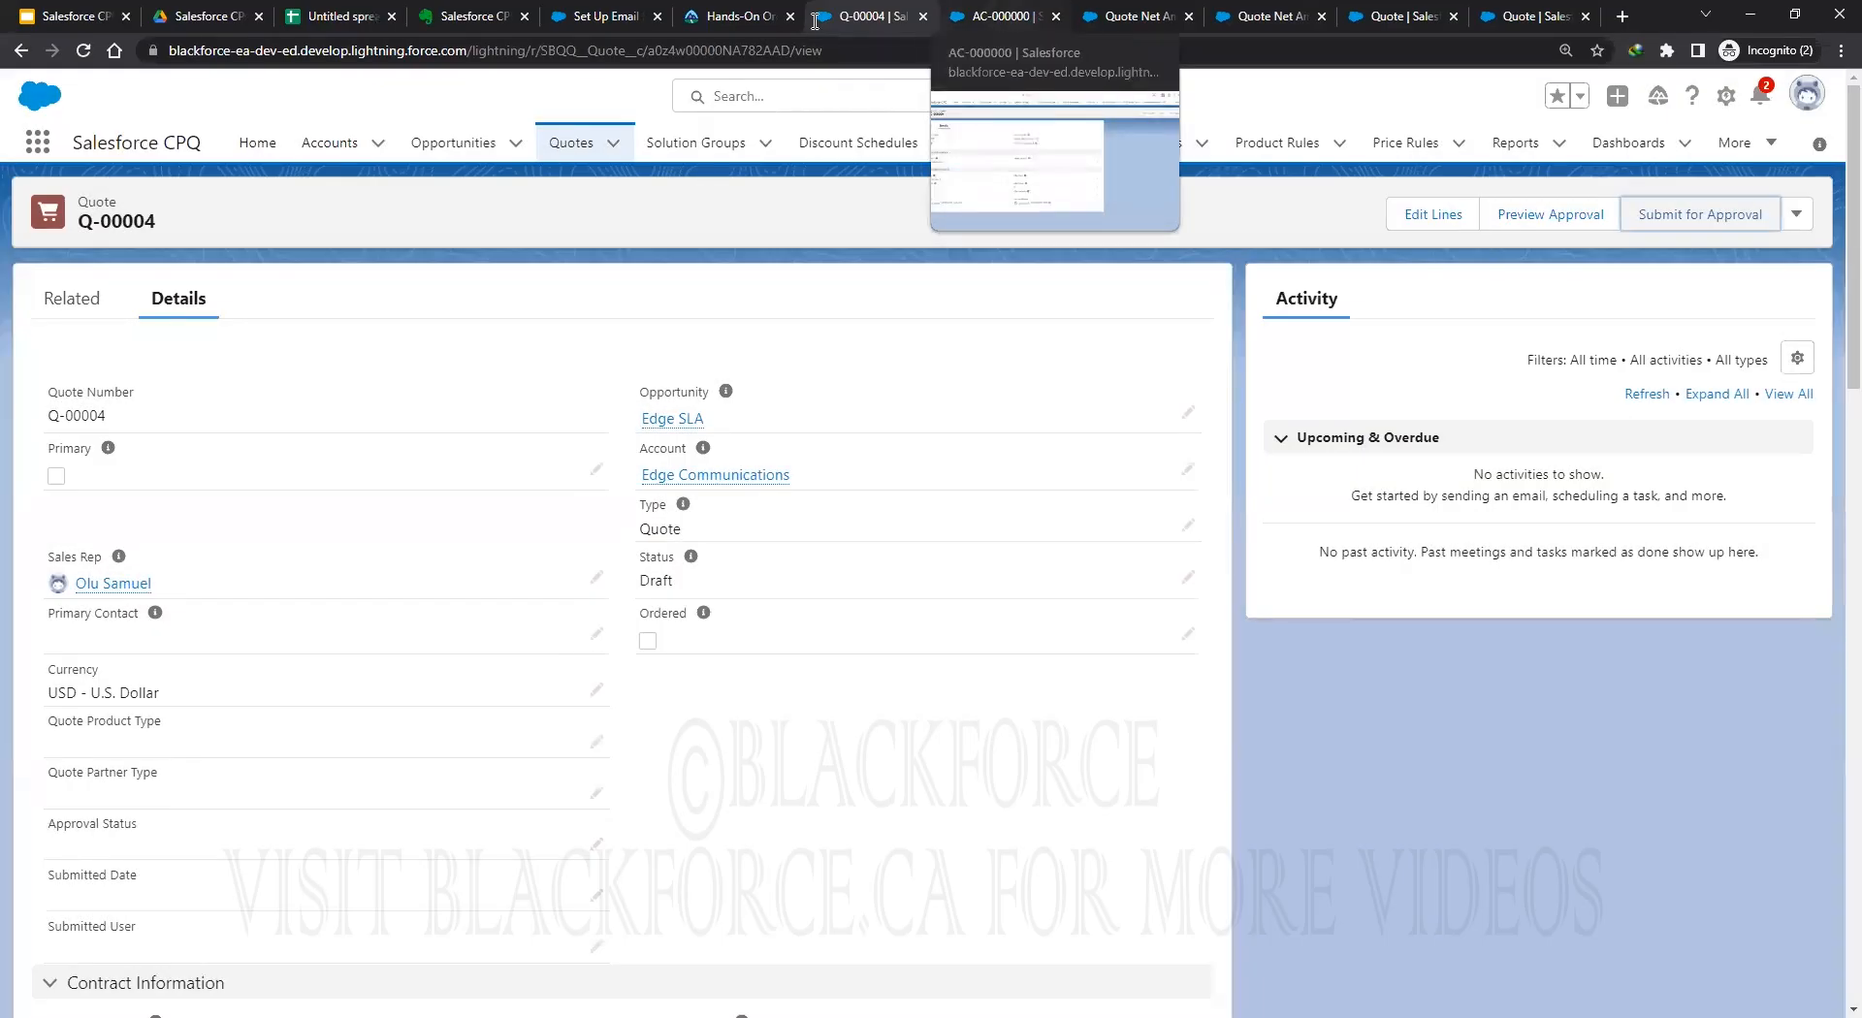
# Open Quote Templates and show the All list view, pinned as default and sorted by Default.
pyautogui.click(37, 142)
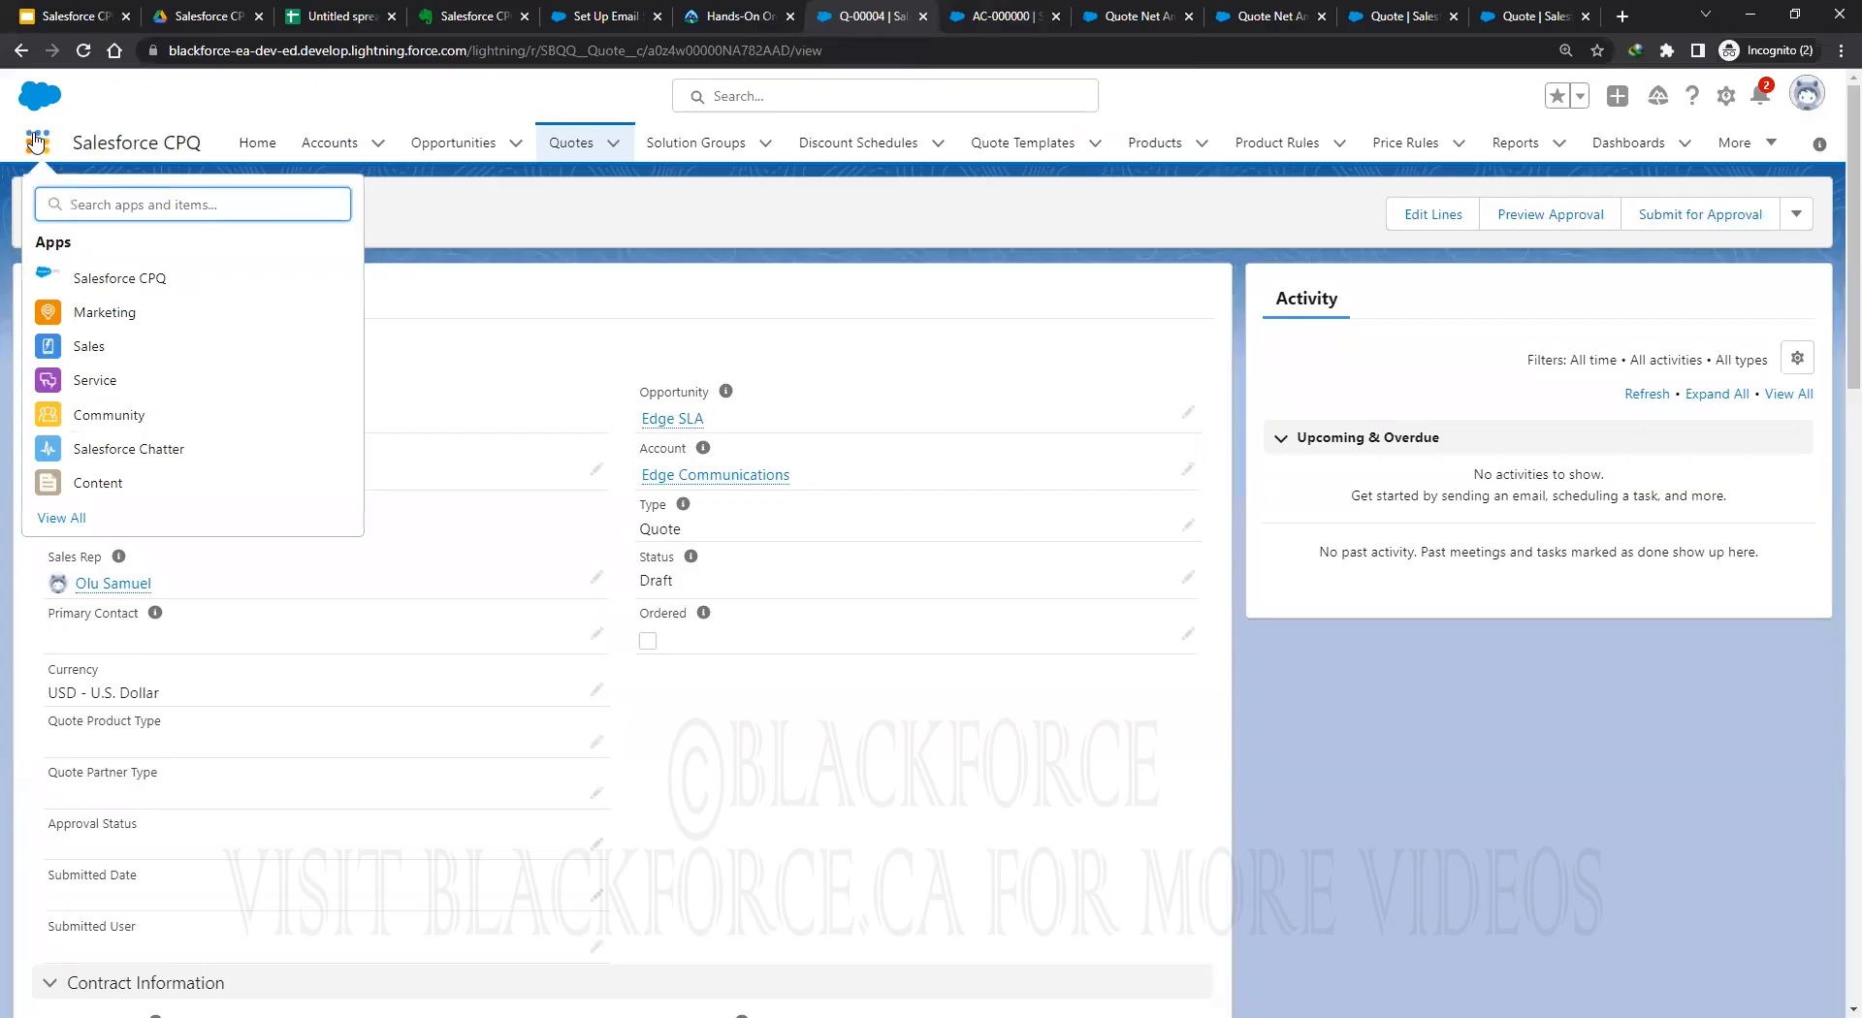
pyautogui.write('quote templa')
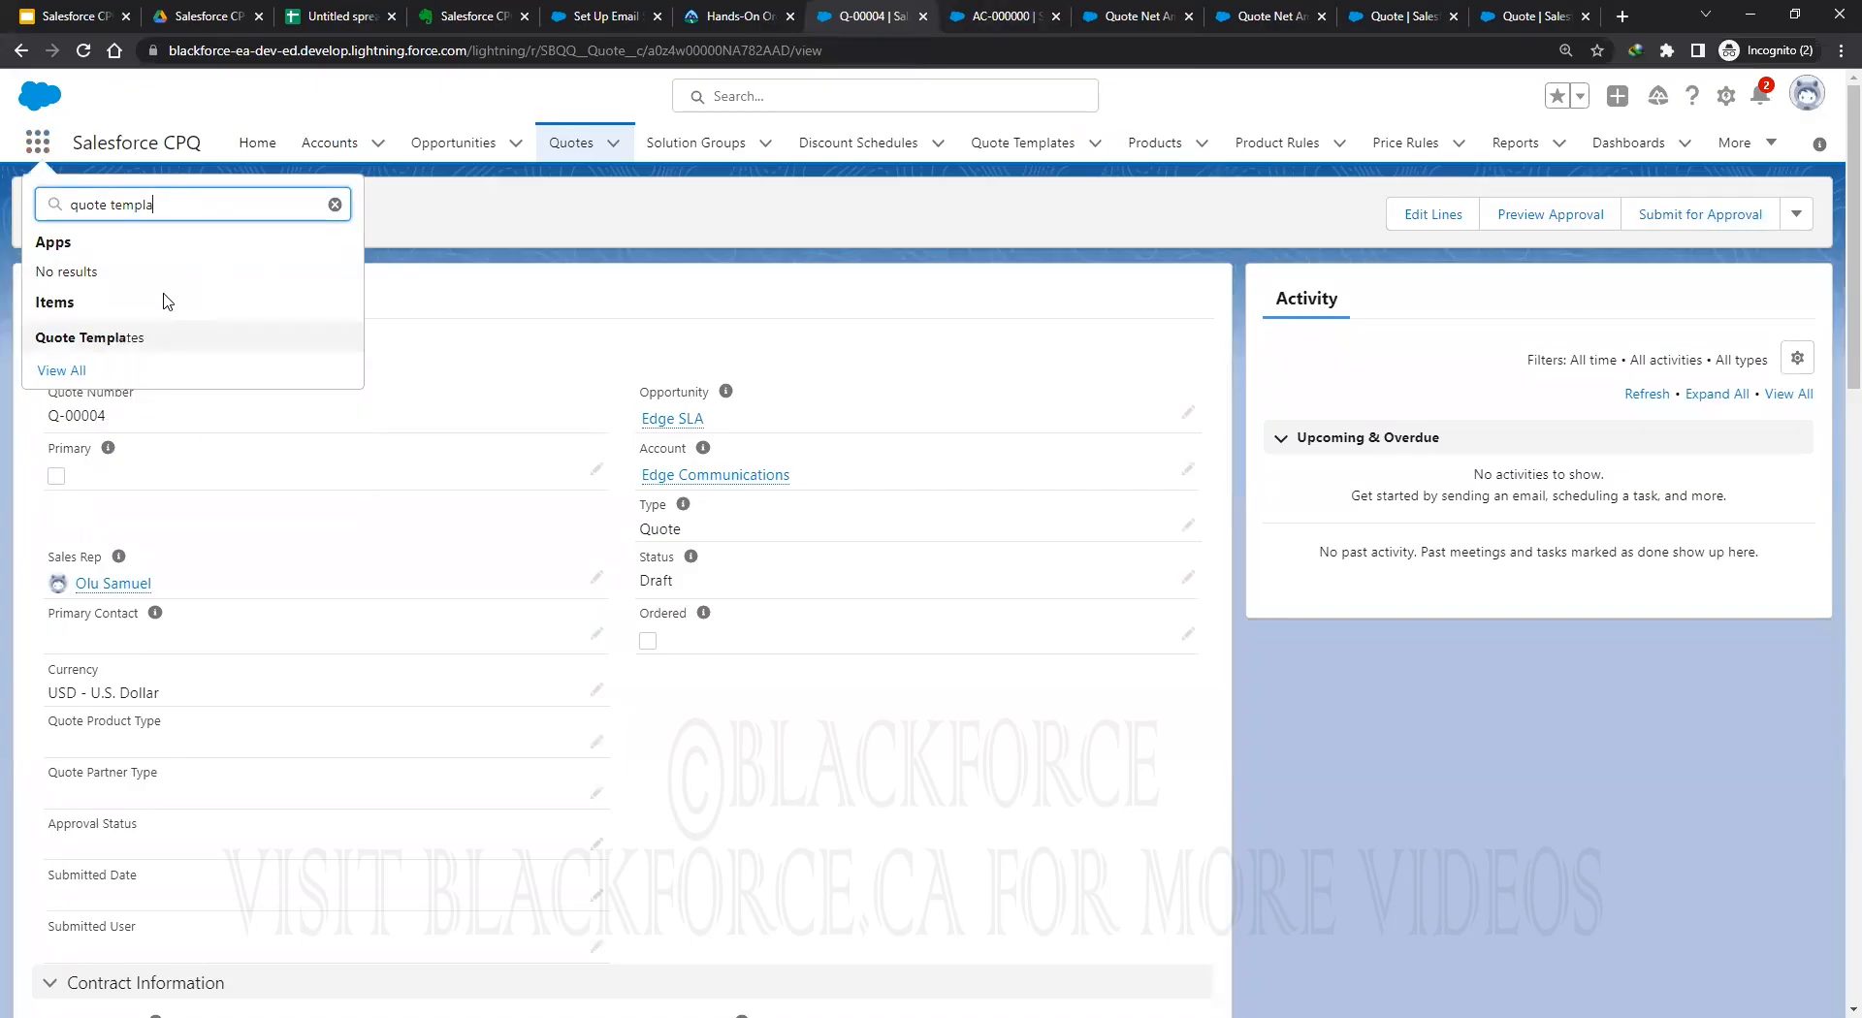
pyautogui.click(96, 340)
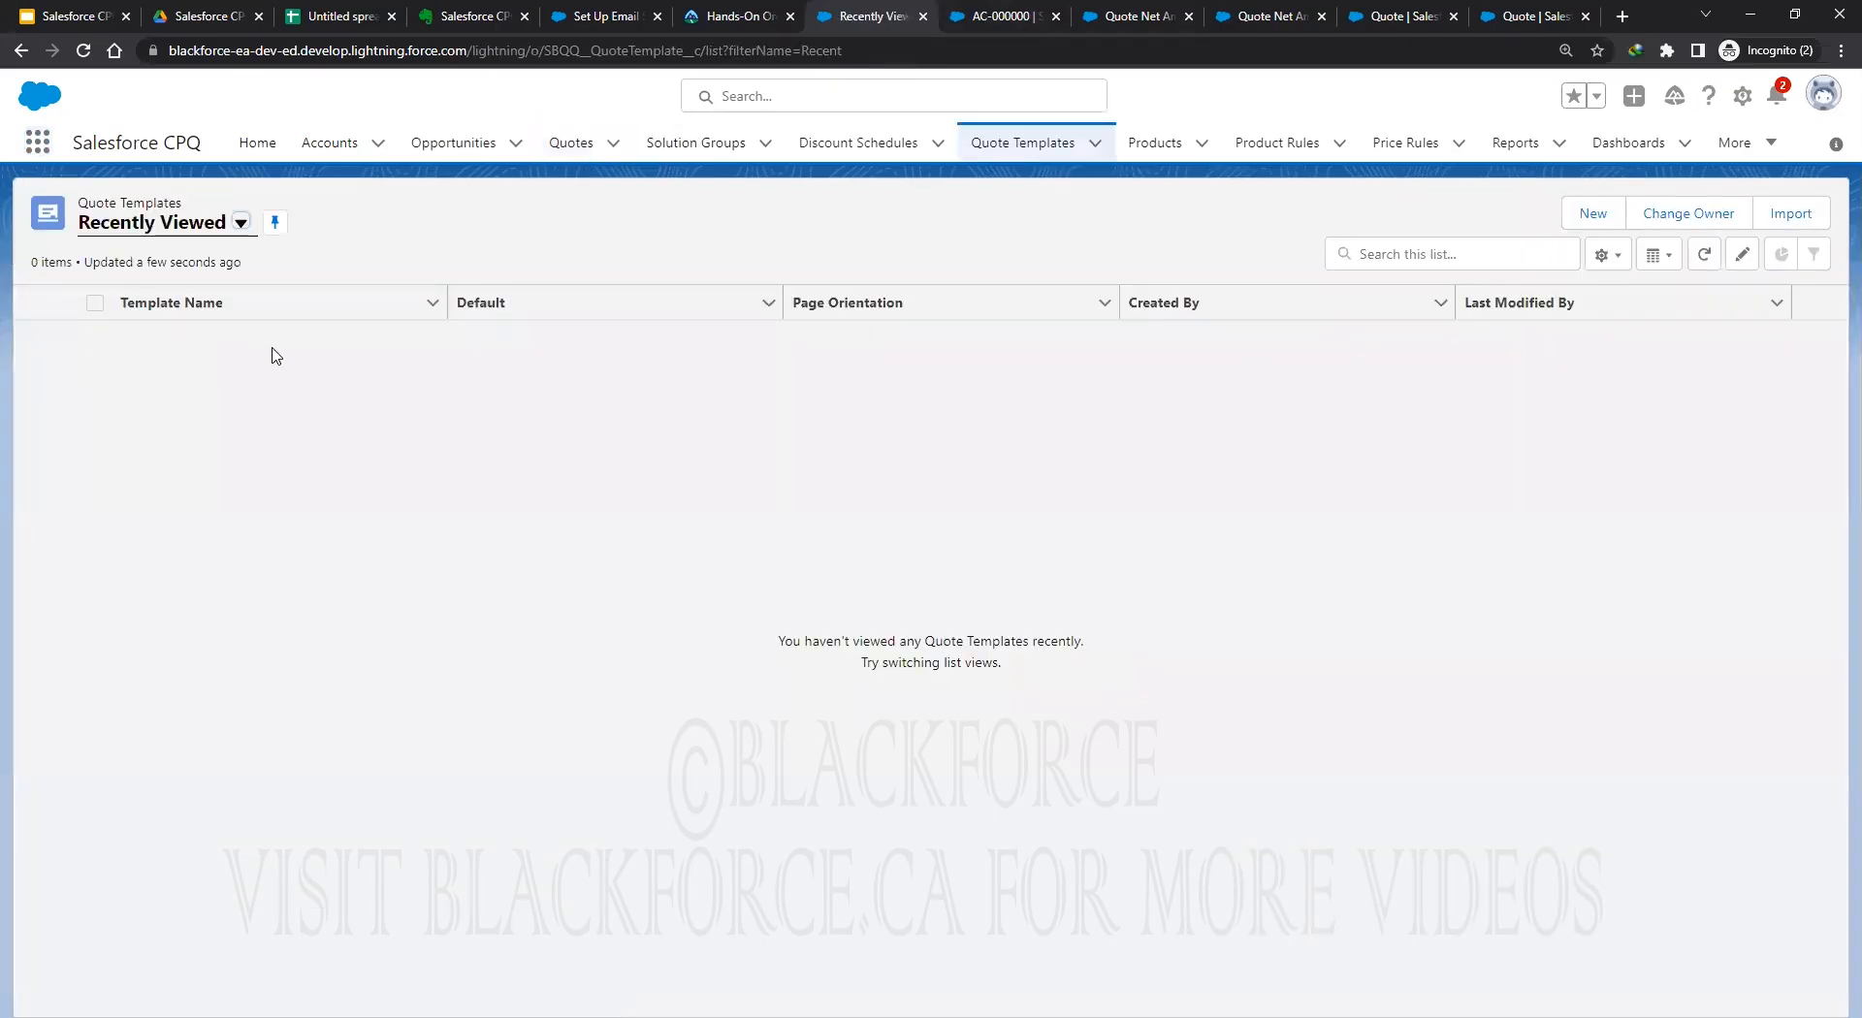
pyautogui.click(240, 223)
pyautogui.click(162, 301)
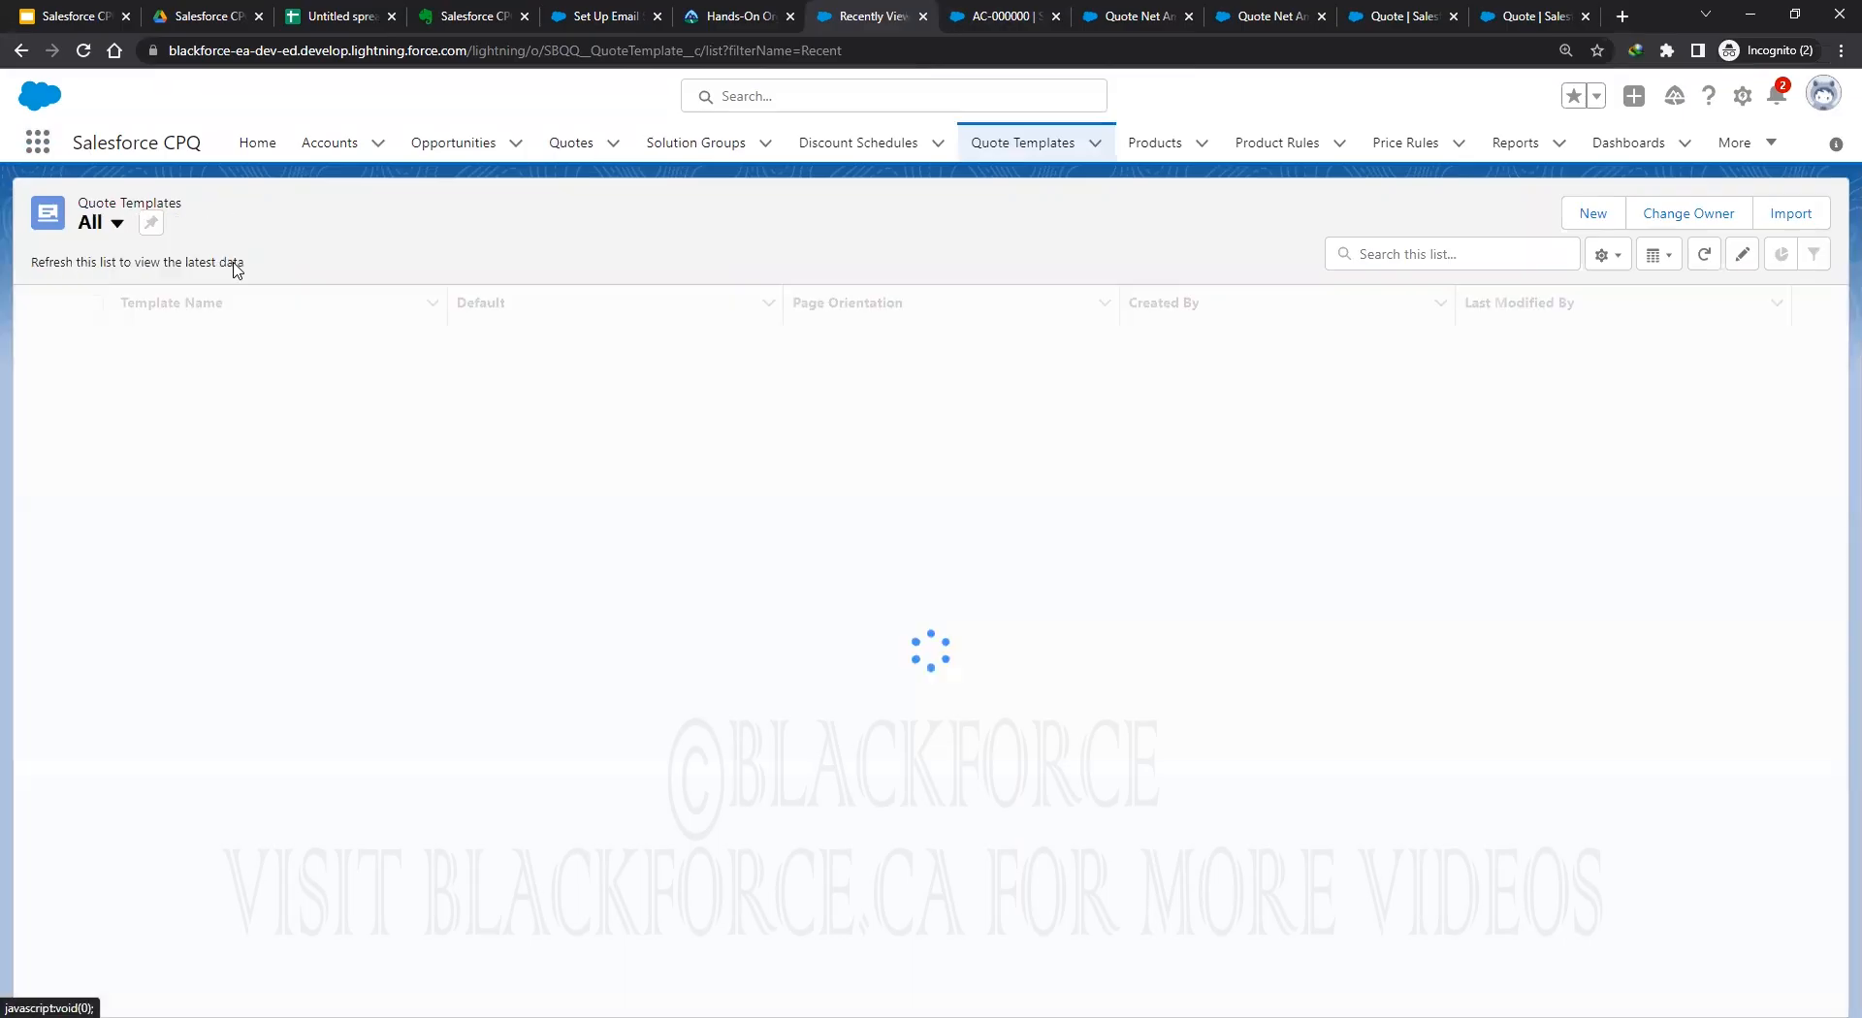
pyautogui.click(151, 223)
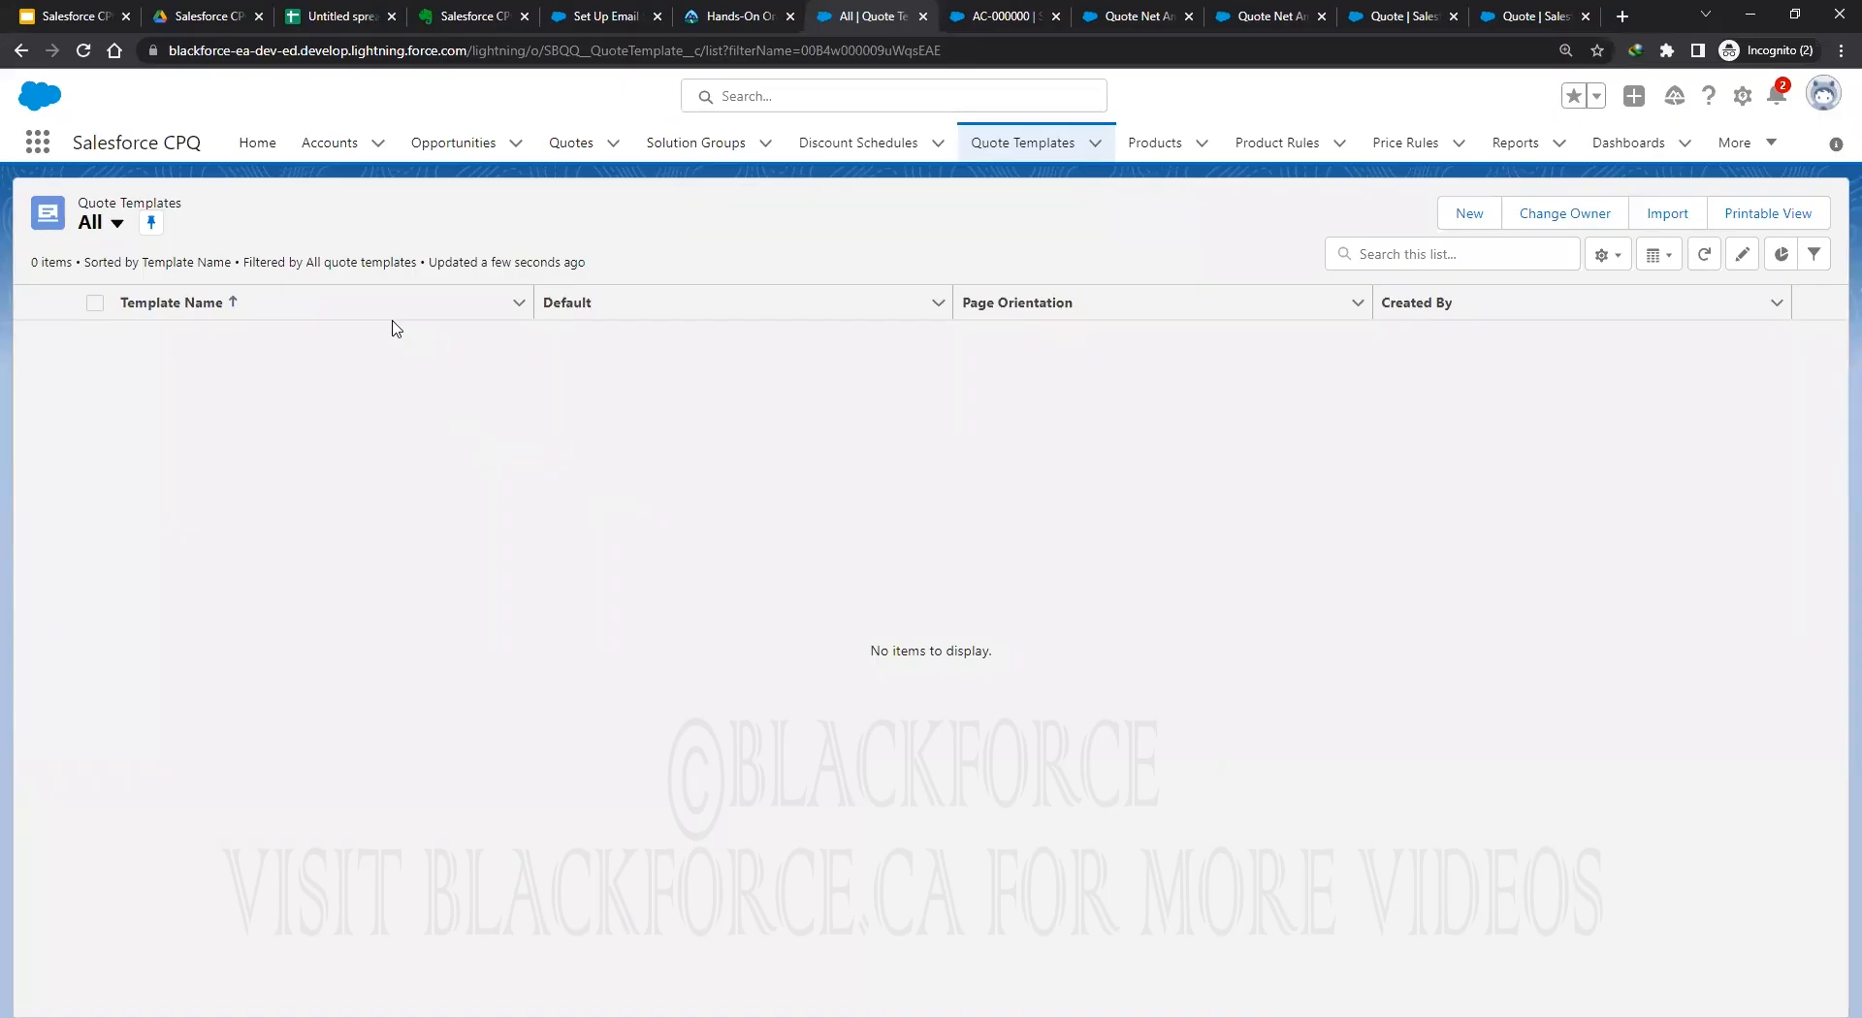
pyautogui.click(688, 310)
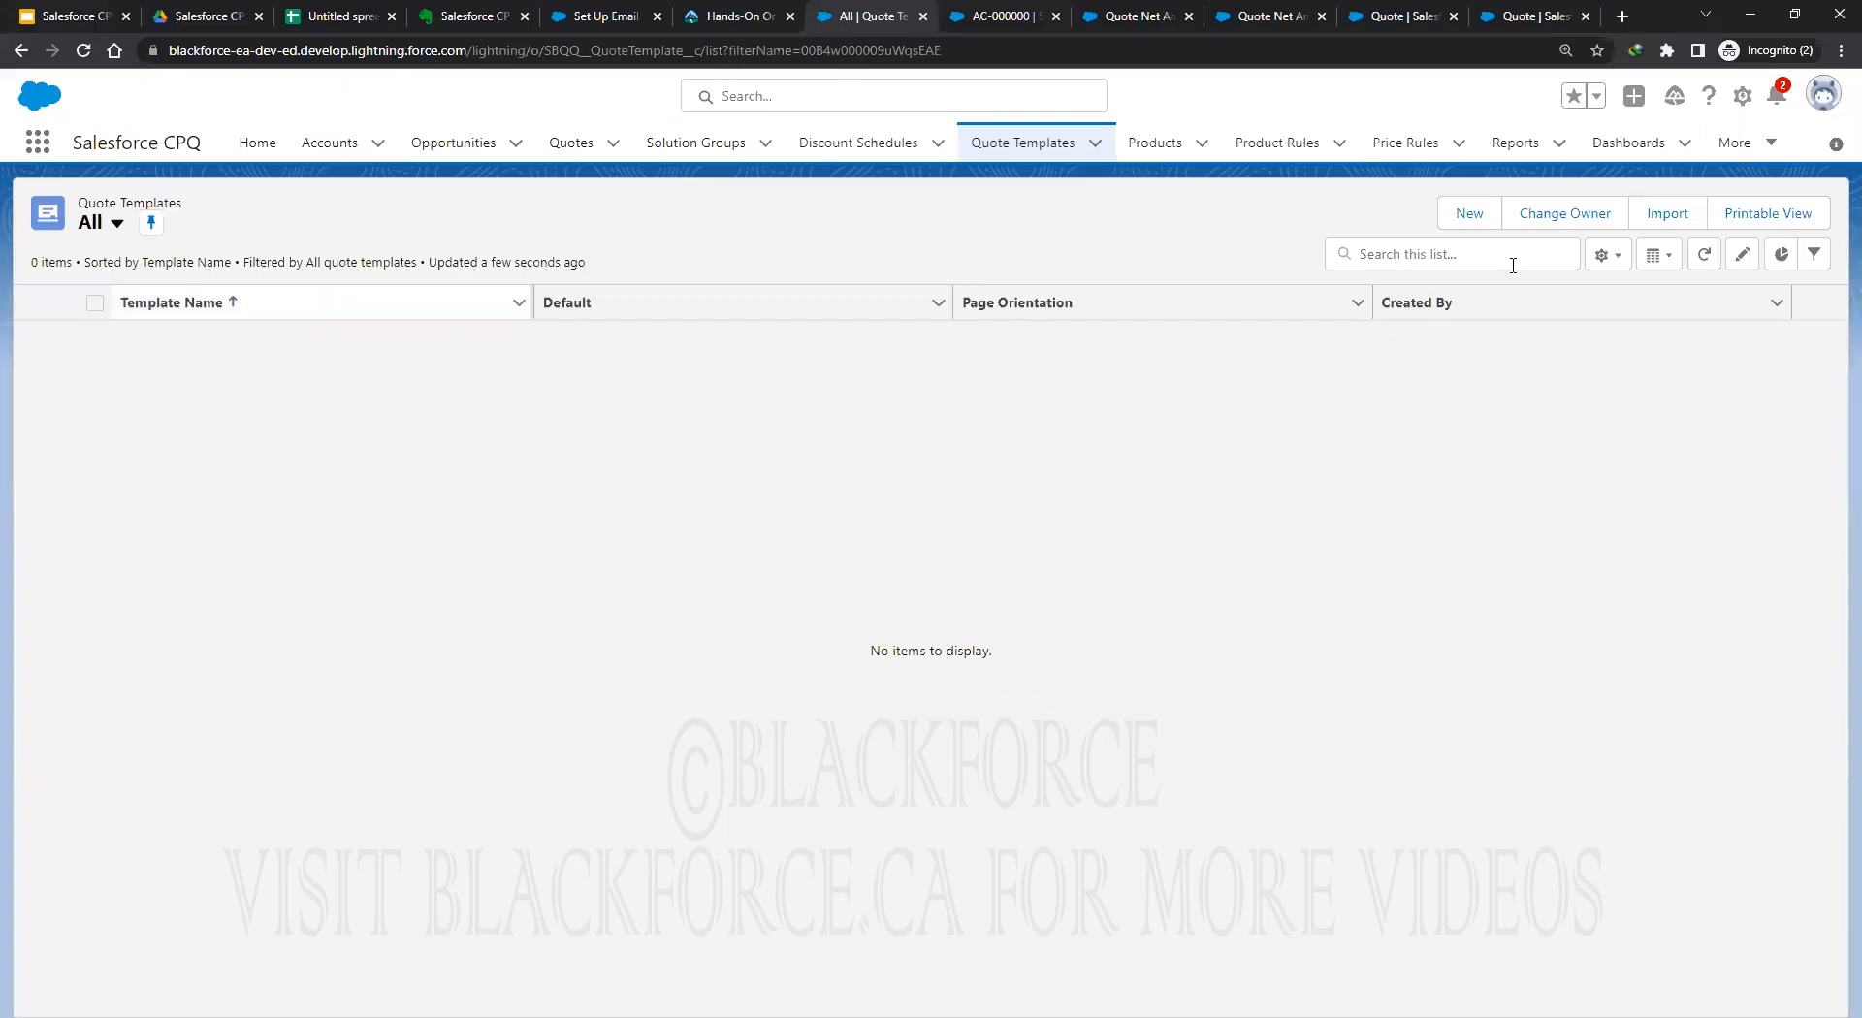
# Create a new quote template named CPQ Training, checked as Default, with Deployment Status Deployed.
pyautogui.click(1470, 213)
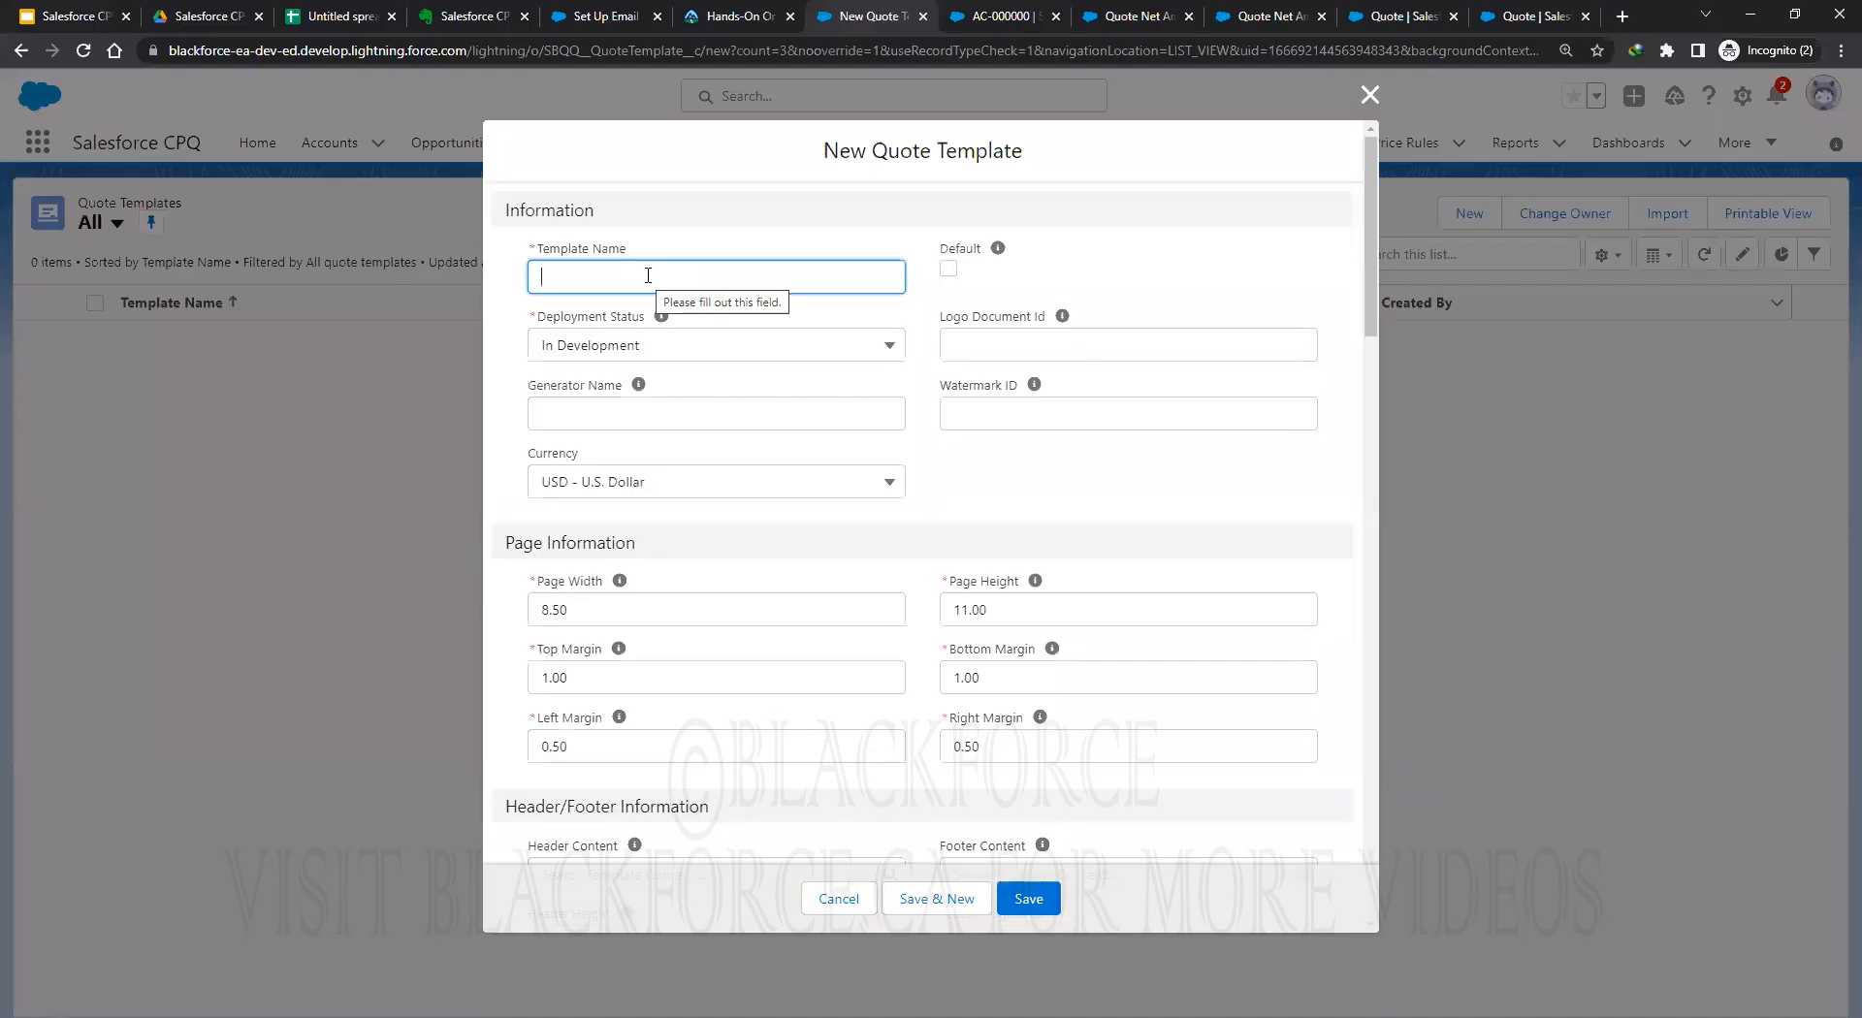
pyautogui.write('PQ ')
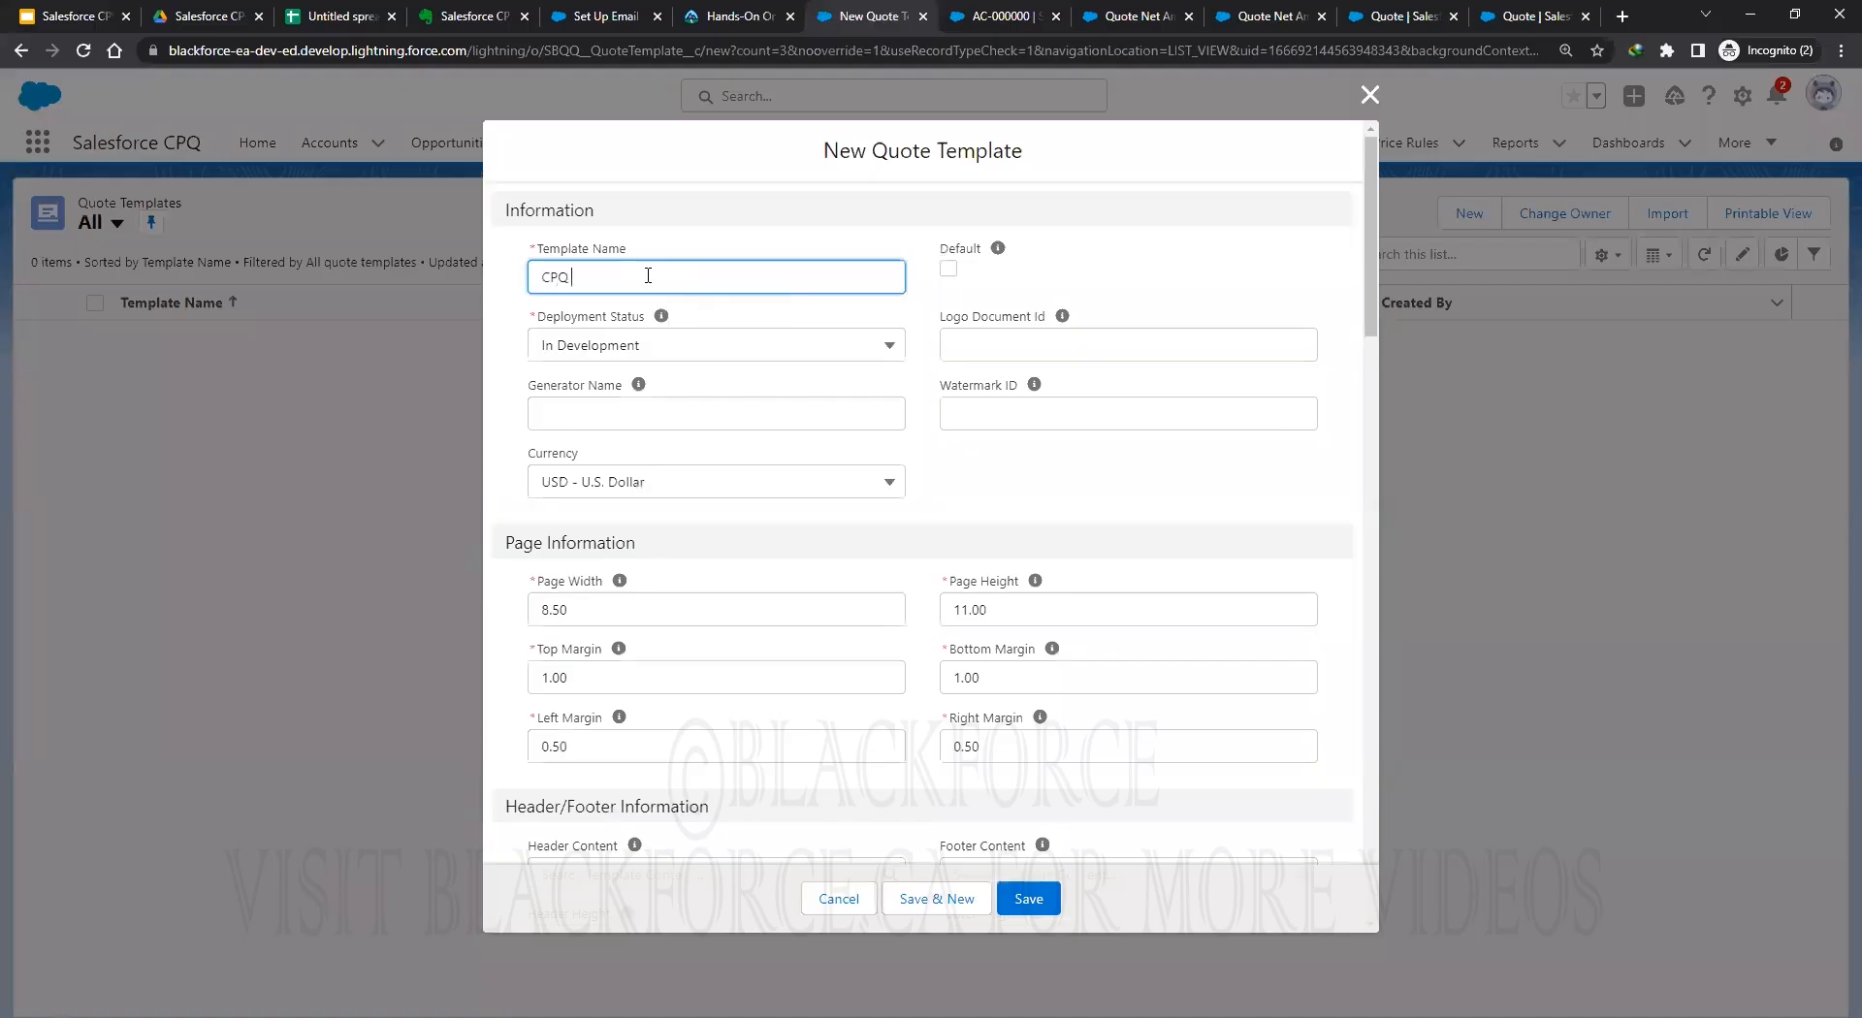
pyautogui.write('Training')
pyautogui.click(949, 270)
pyautogui.click(678, 348)
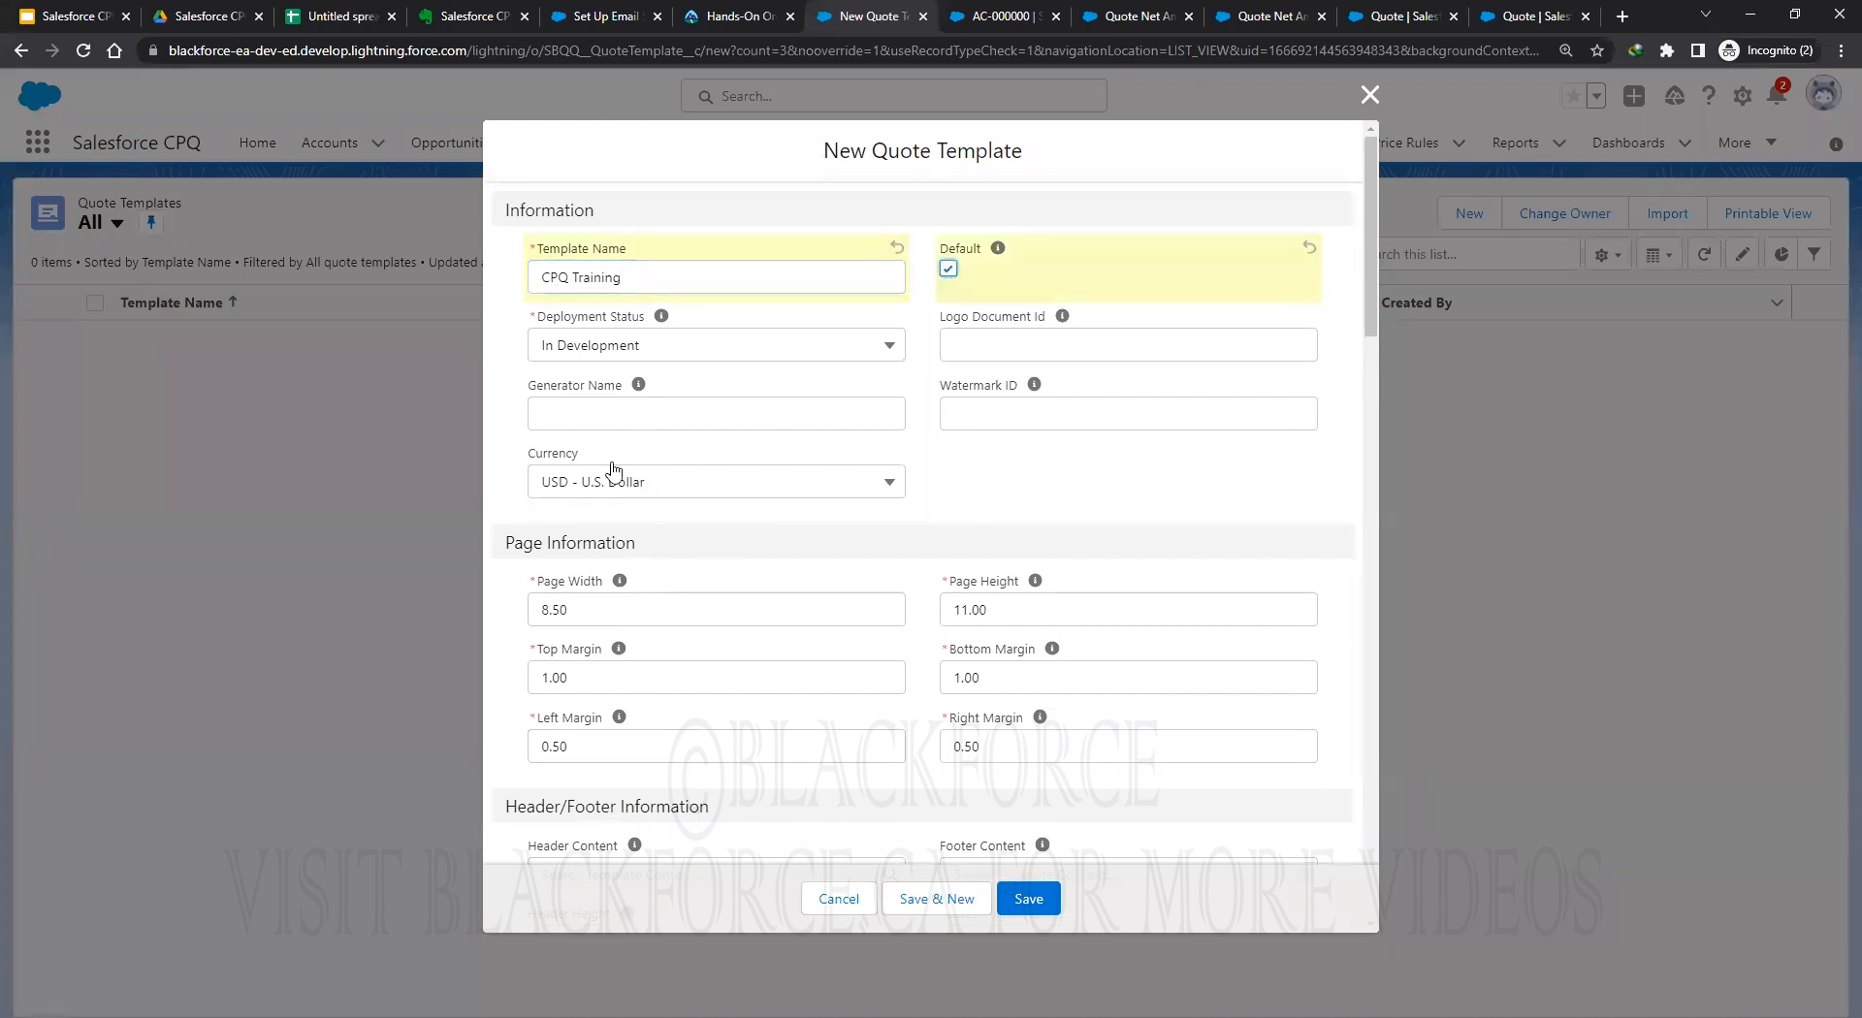
pyautogui.click(781, 464)
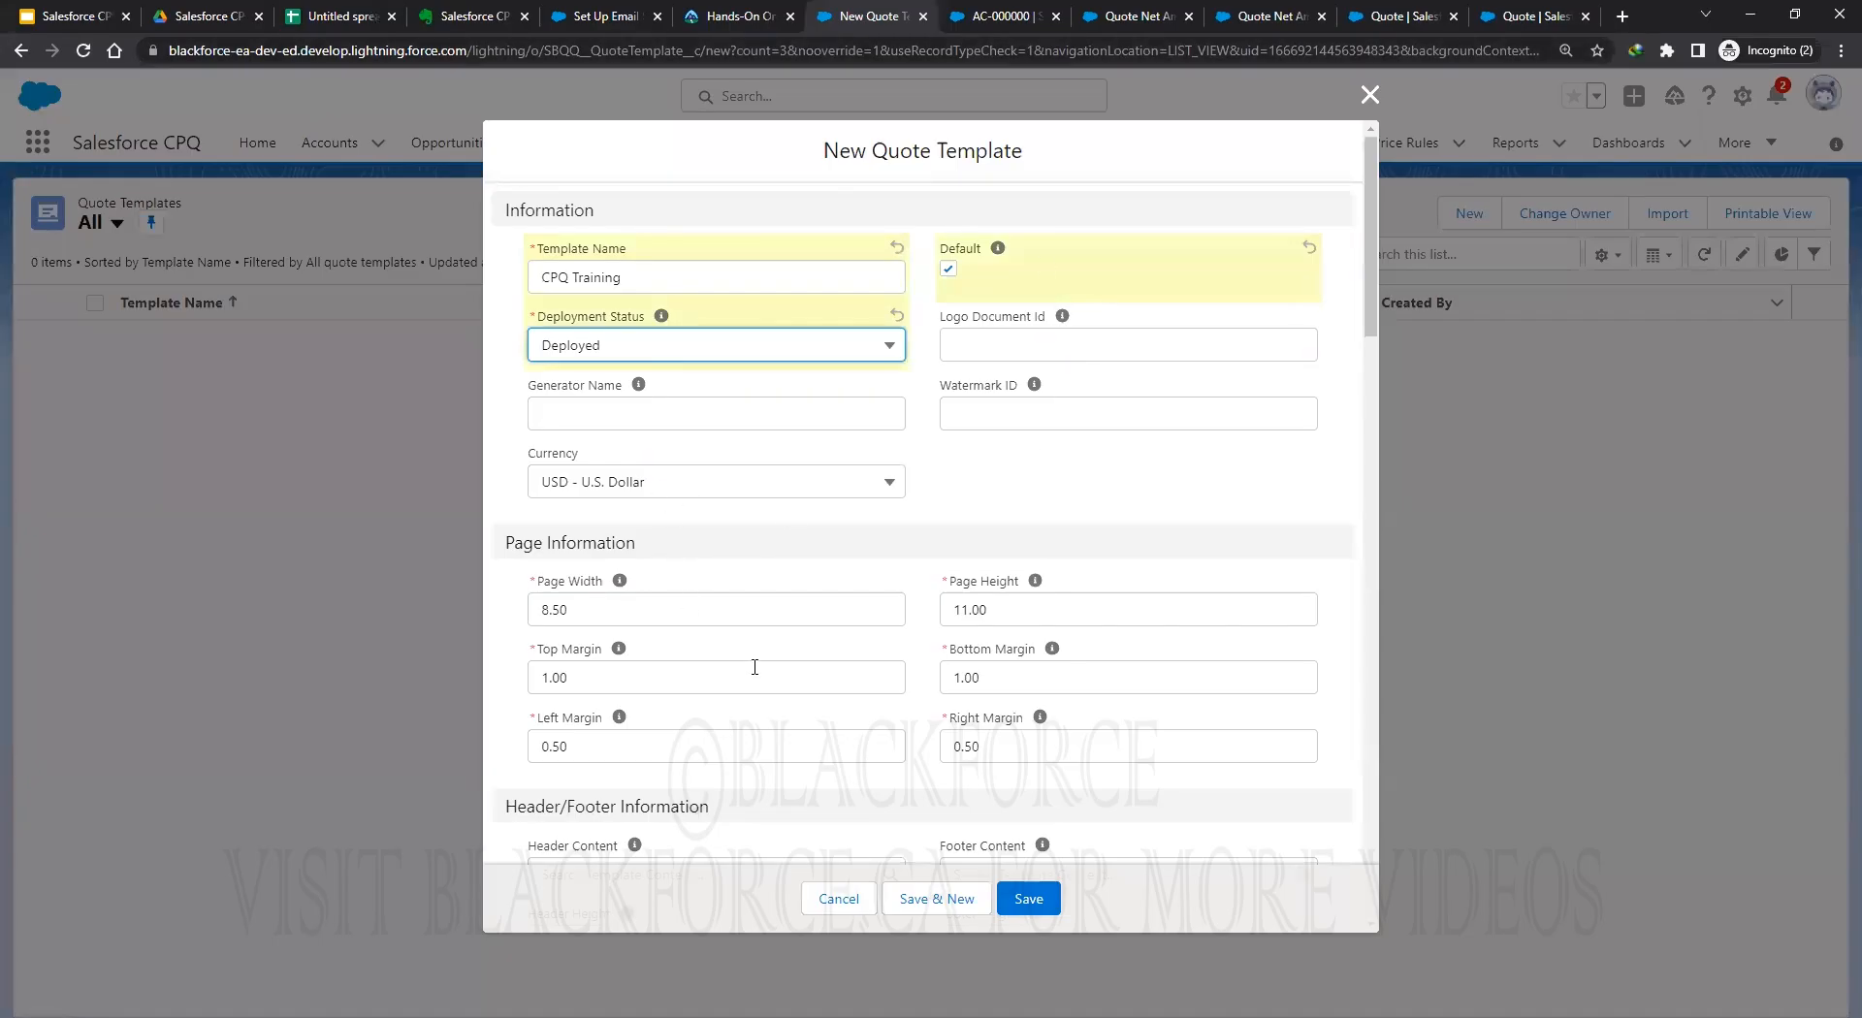
pyautogui.scroll(-3, 755, 667)
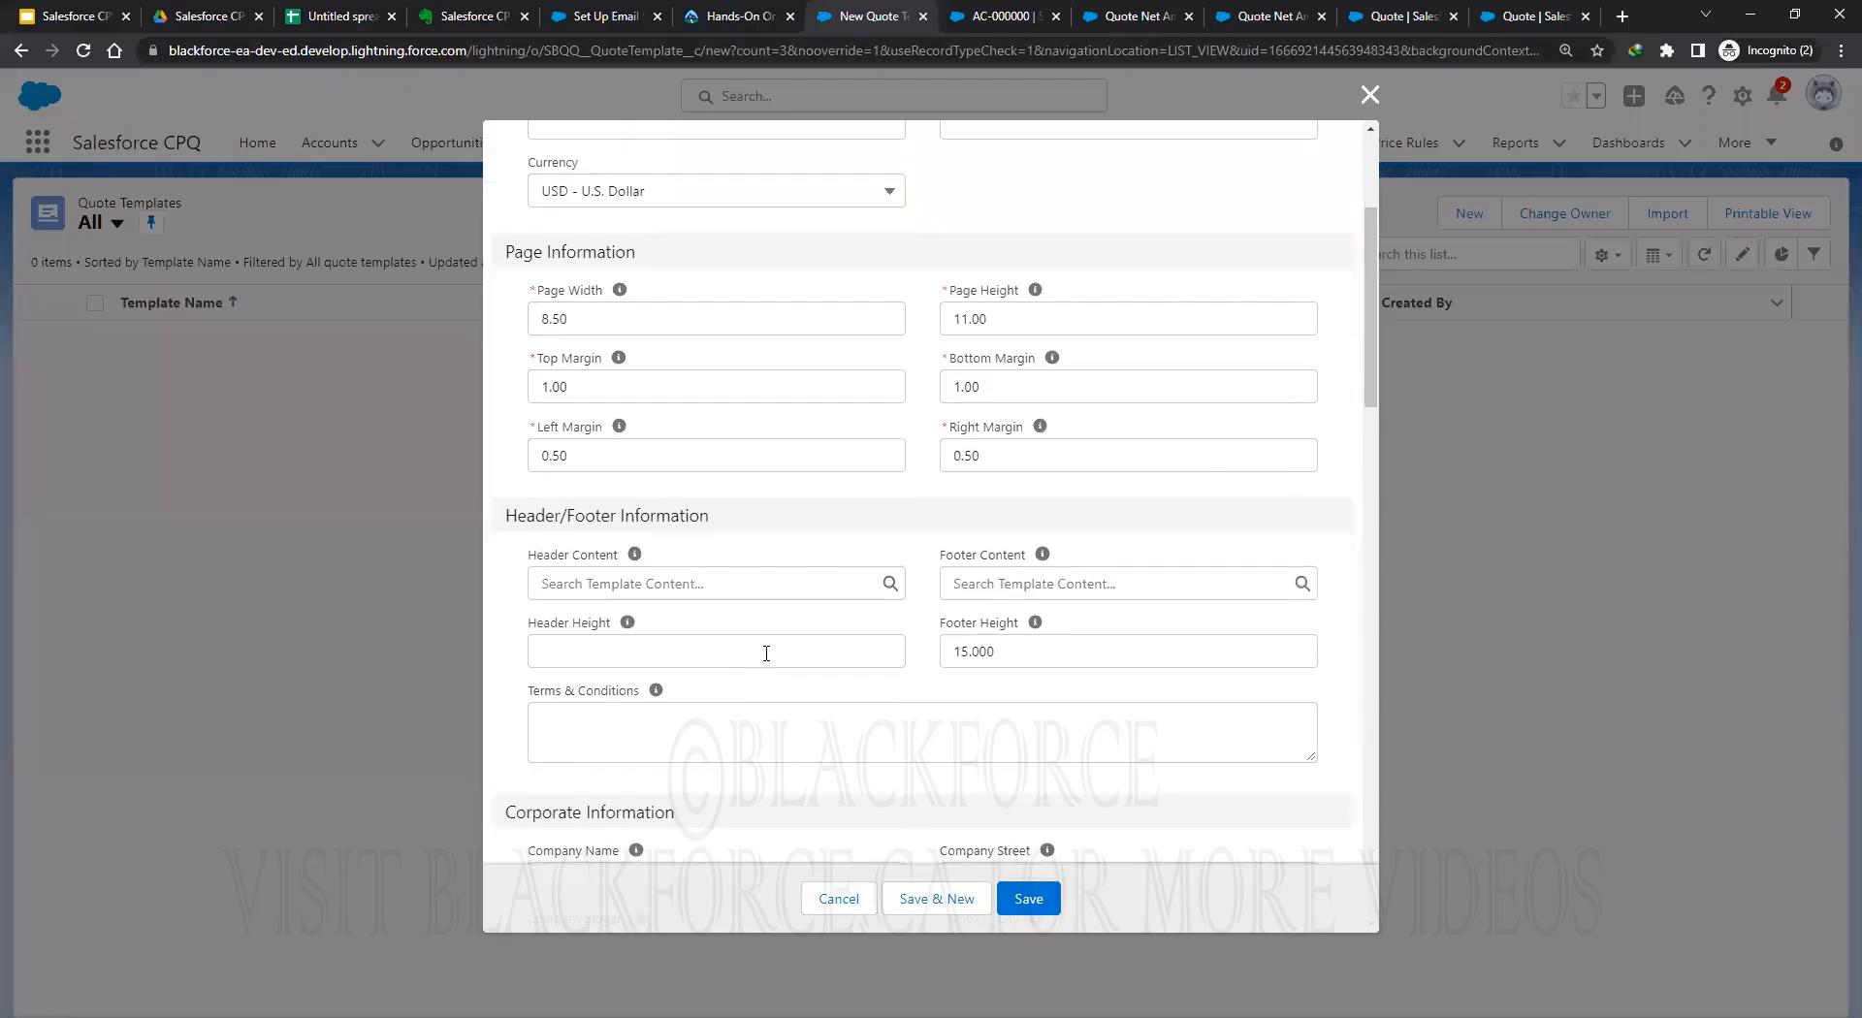
# Enter company name Blackforce, a street, the slogan 'Let's go ....', and city Toronto.
pyautogui.scroll(-4, 766, 654)
pyautogui.click(586, 505)
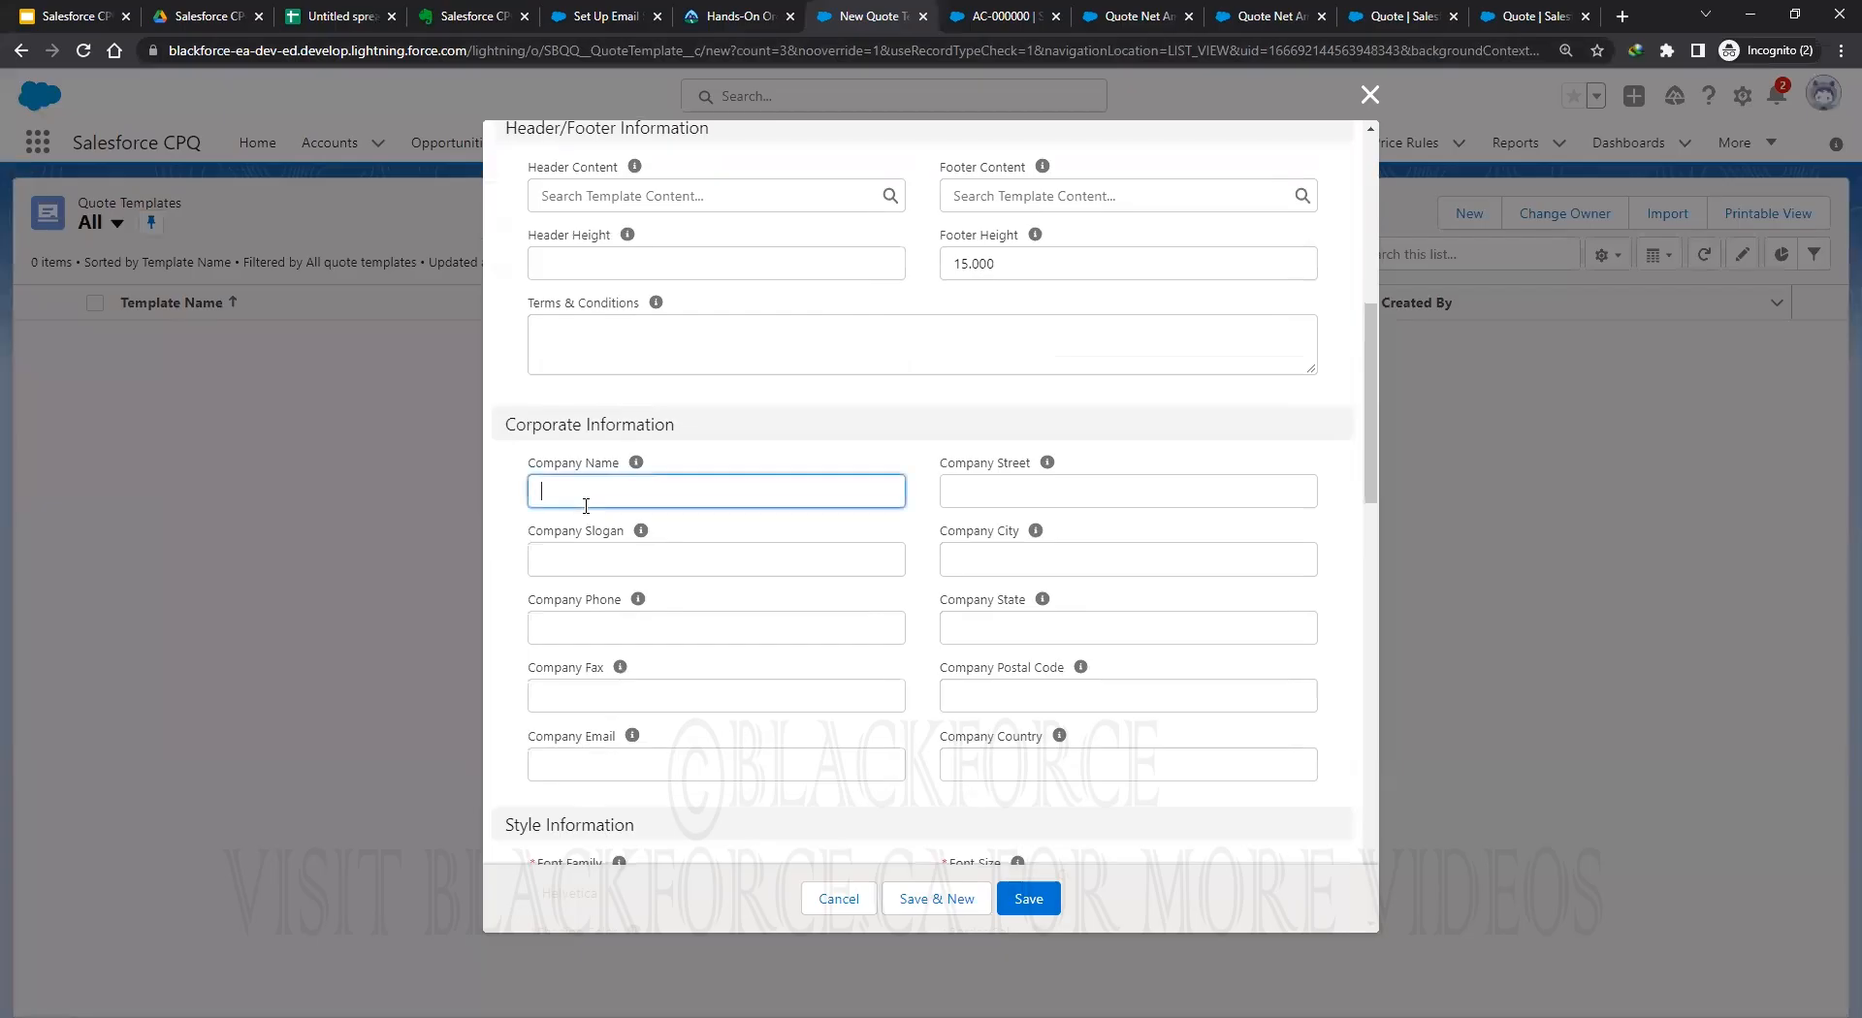
pyautogui.write('Blackforce')
pyautogui.click(995, 489)
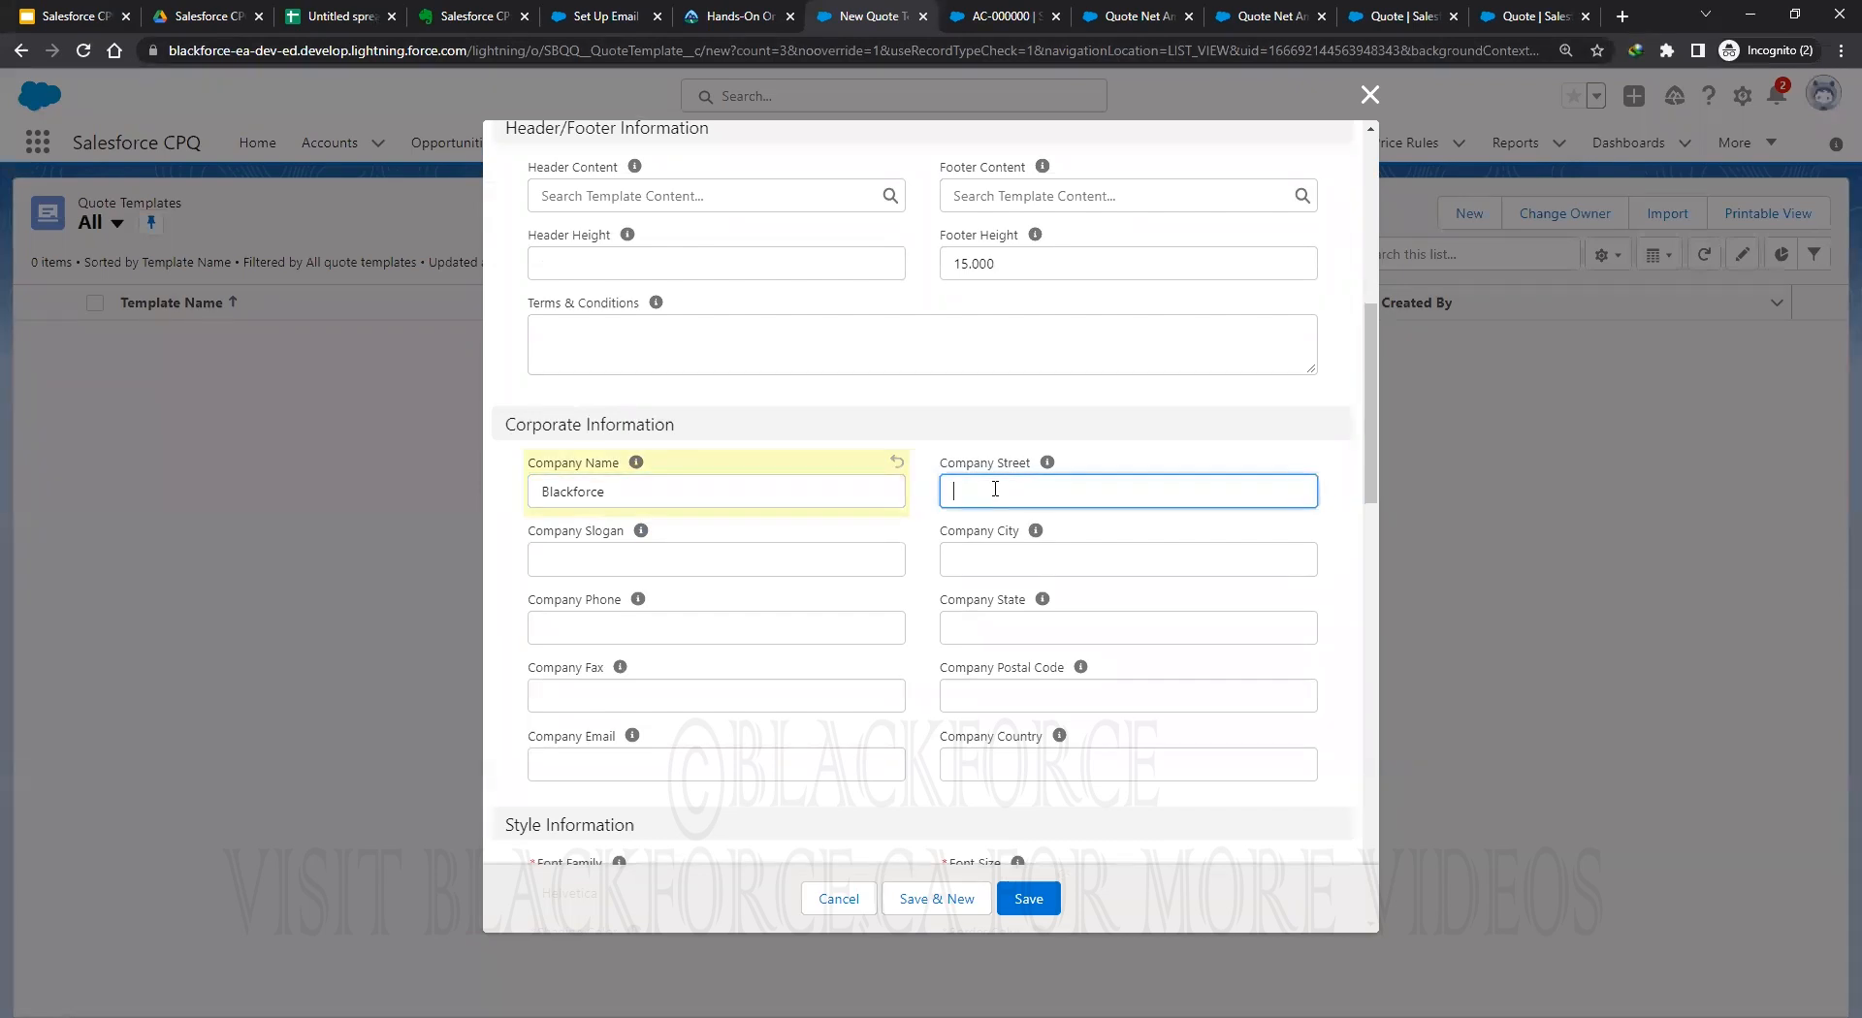
pyautogui.write('Ont')
pyautogui.press('BackSpace')
pyautogui.press('BackSpace')
pyautogui.write('Toronto')
pyautogui.click(661, 558)
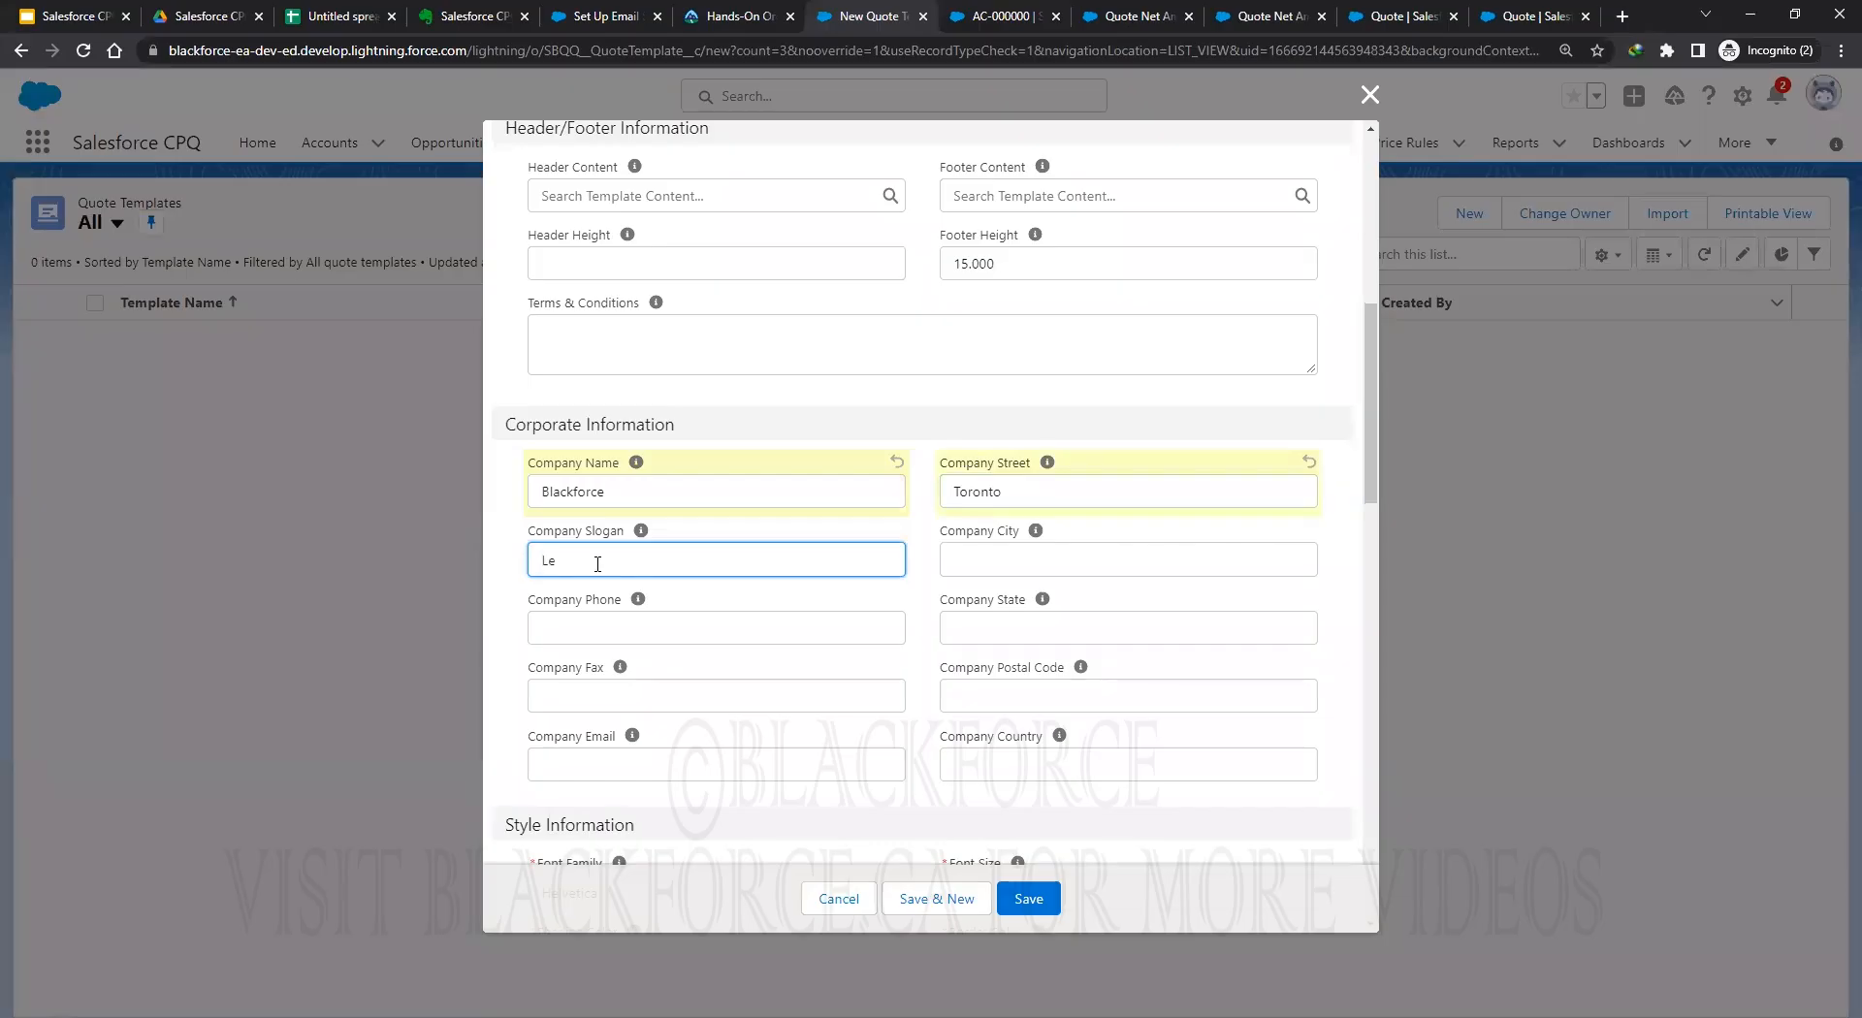
pyautogui.write("Let's go ....")
pyautogui.click(995, 558)
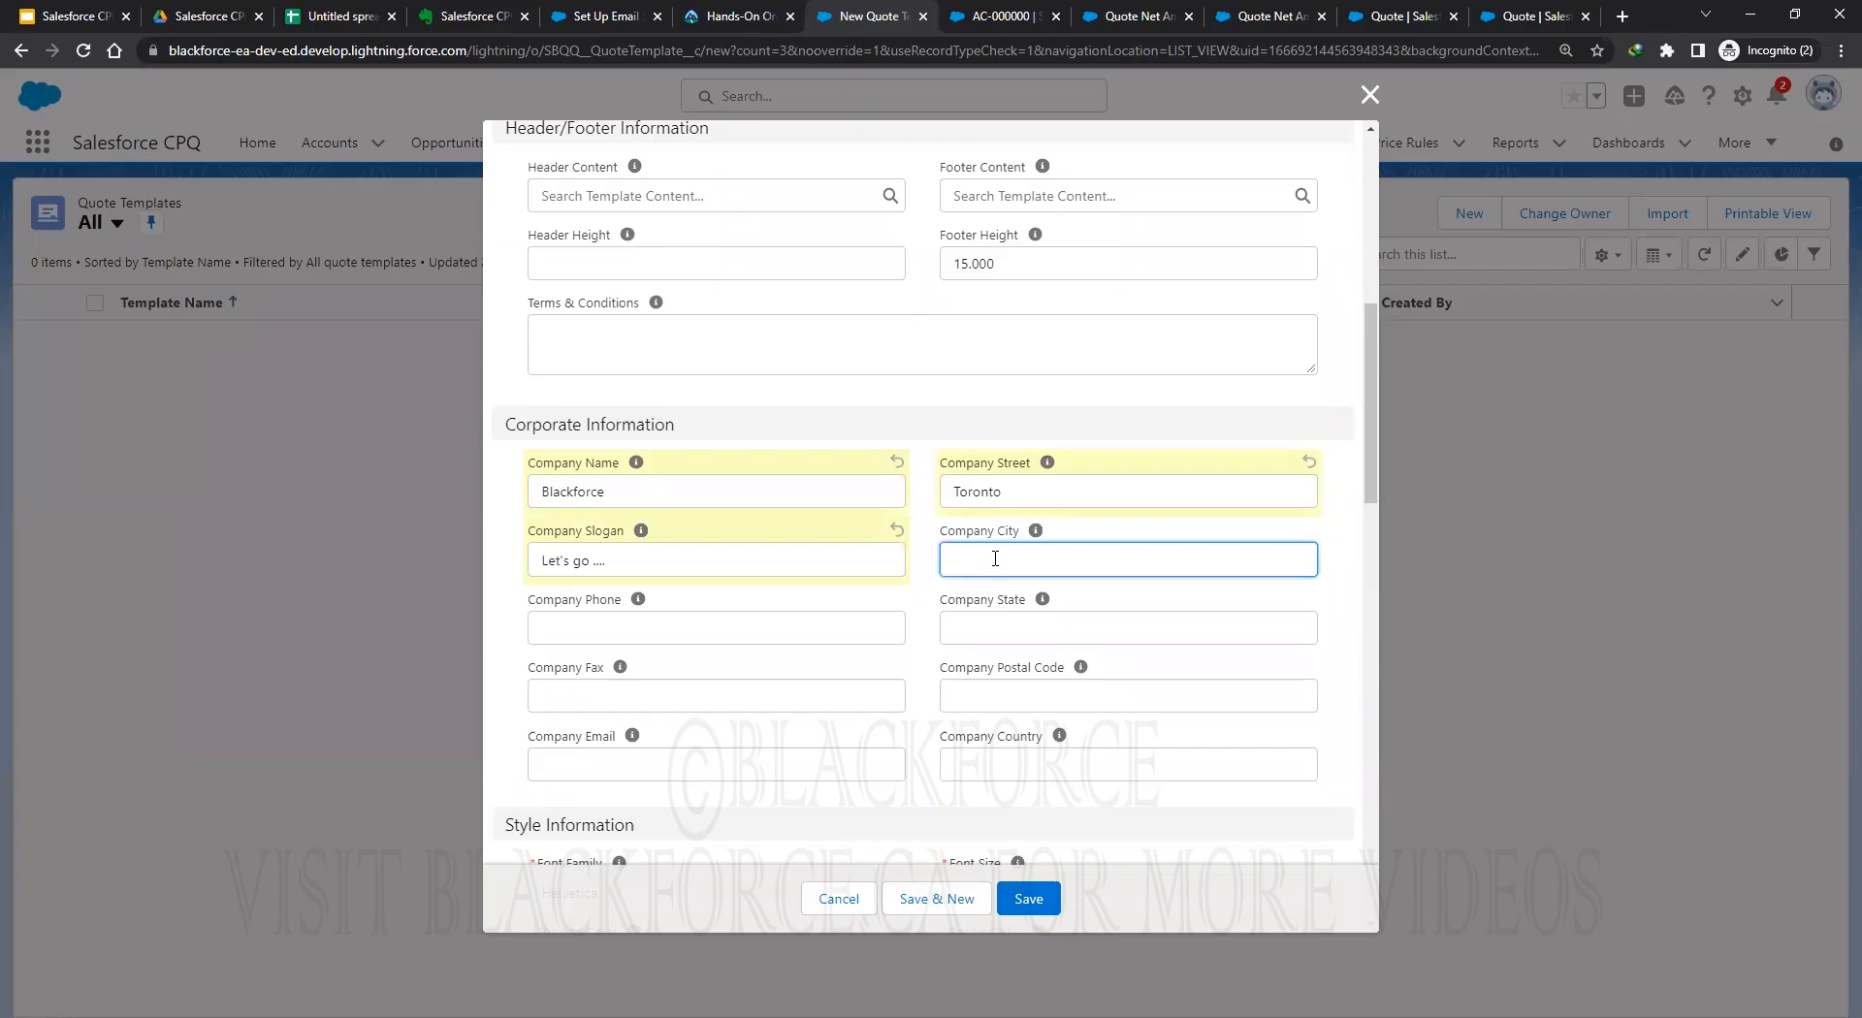
pyautogui.write('Toronto')
# Correct the company street, then enter the company phone number, state Ontario, and postal code.
pyautogui.moveTo(1022, 491); pyautogui.dragTo(919, 488)
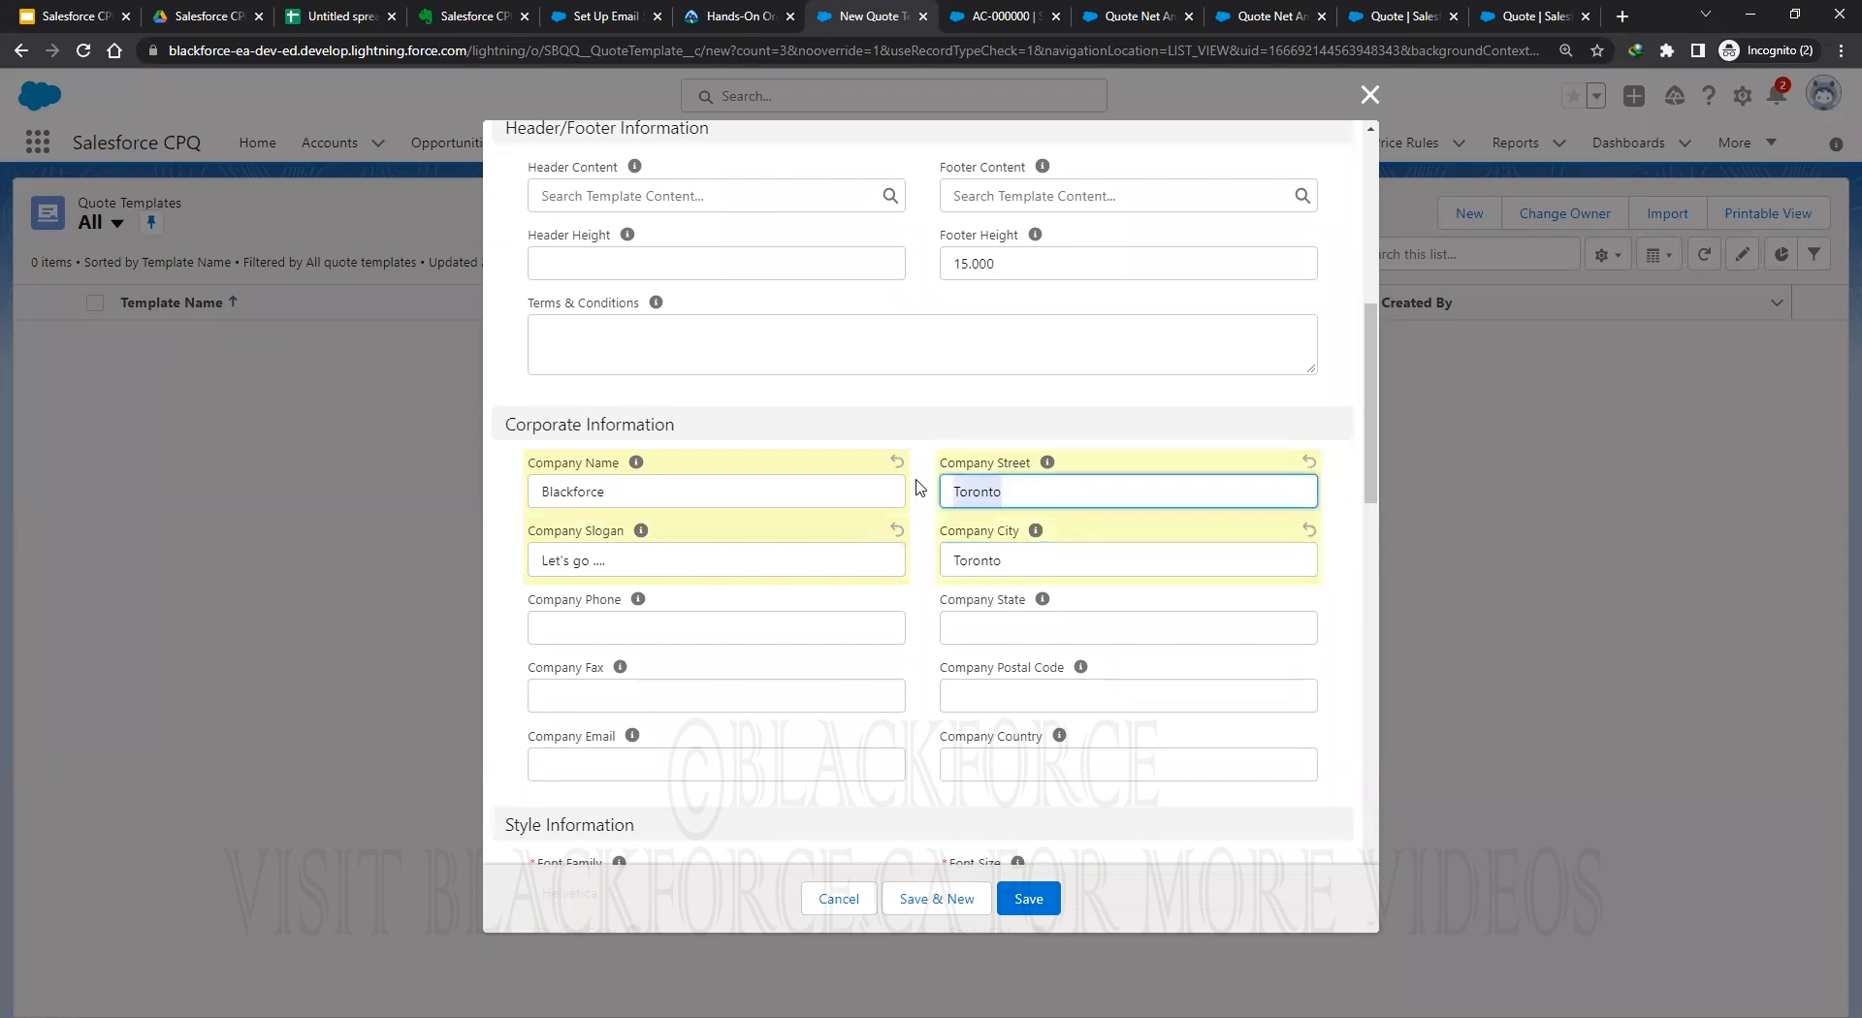
pyautogui.write('North Y')
pyautogui.write('ork')
pyautogui.click(586, 629)
pyautogui.write('1234567890')
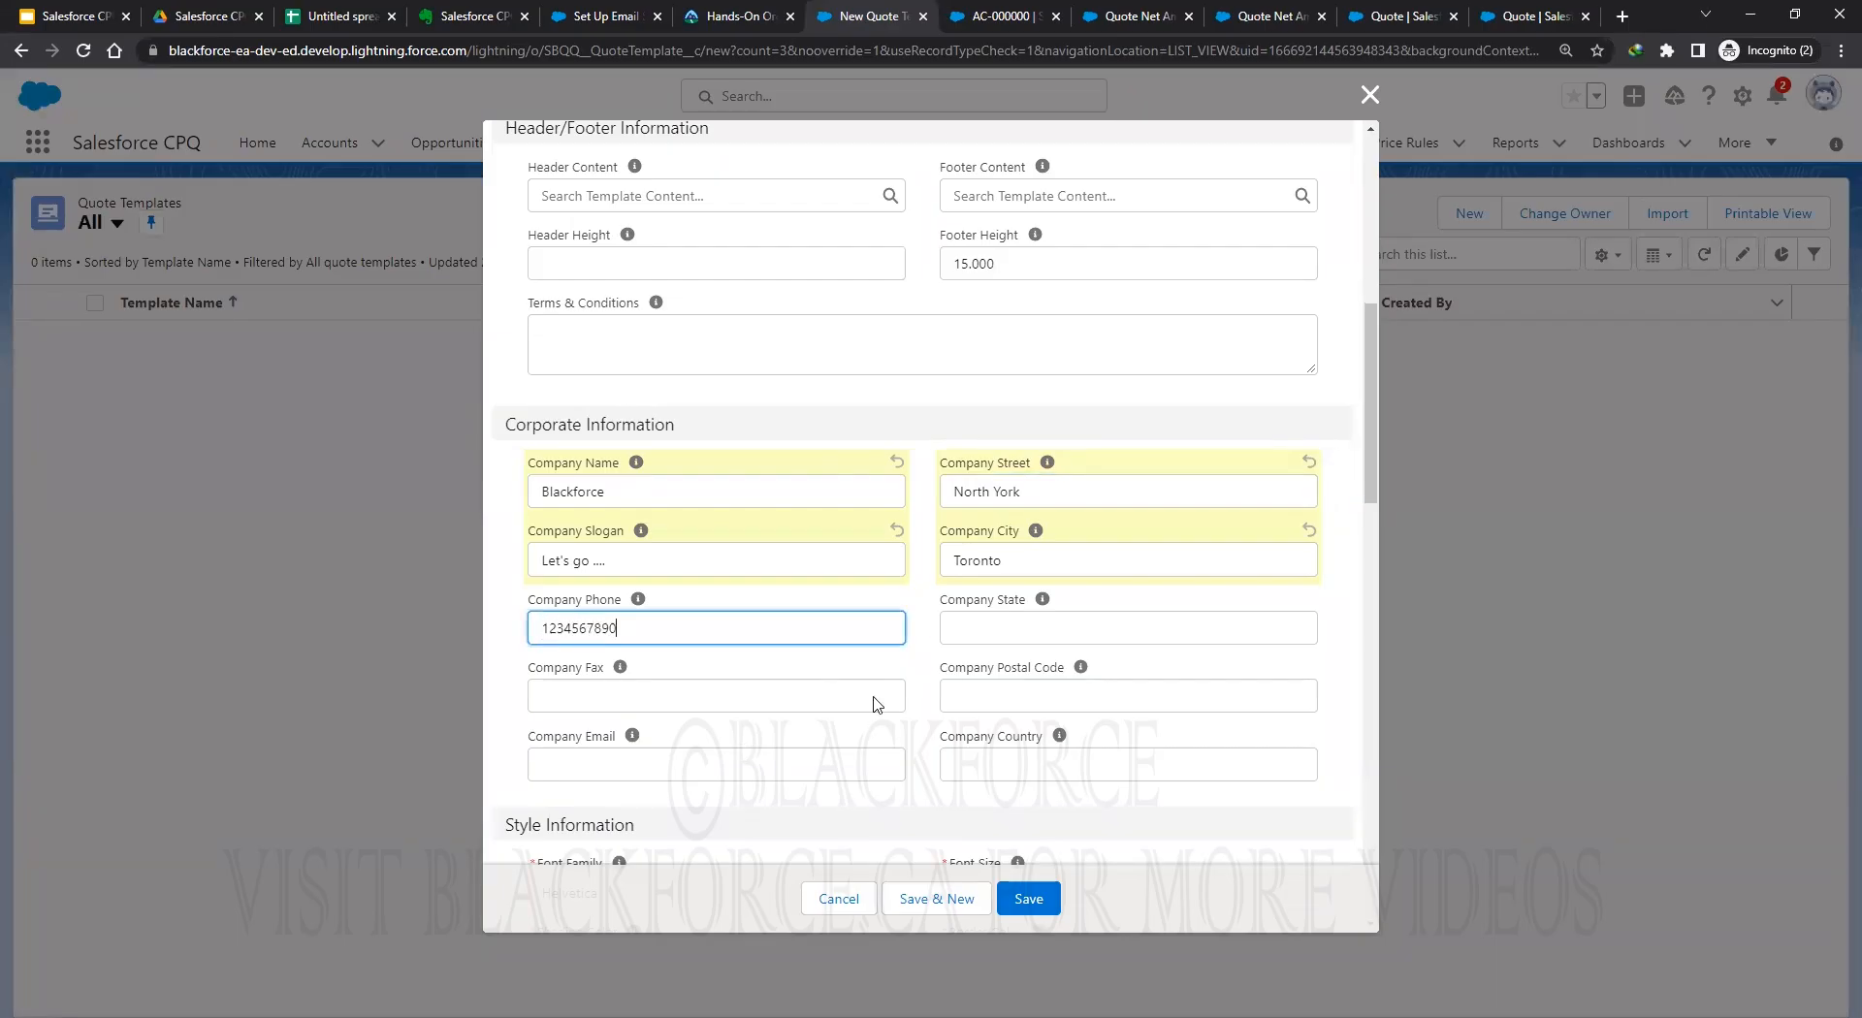
pyautogui.click(1003, 630)
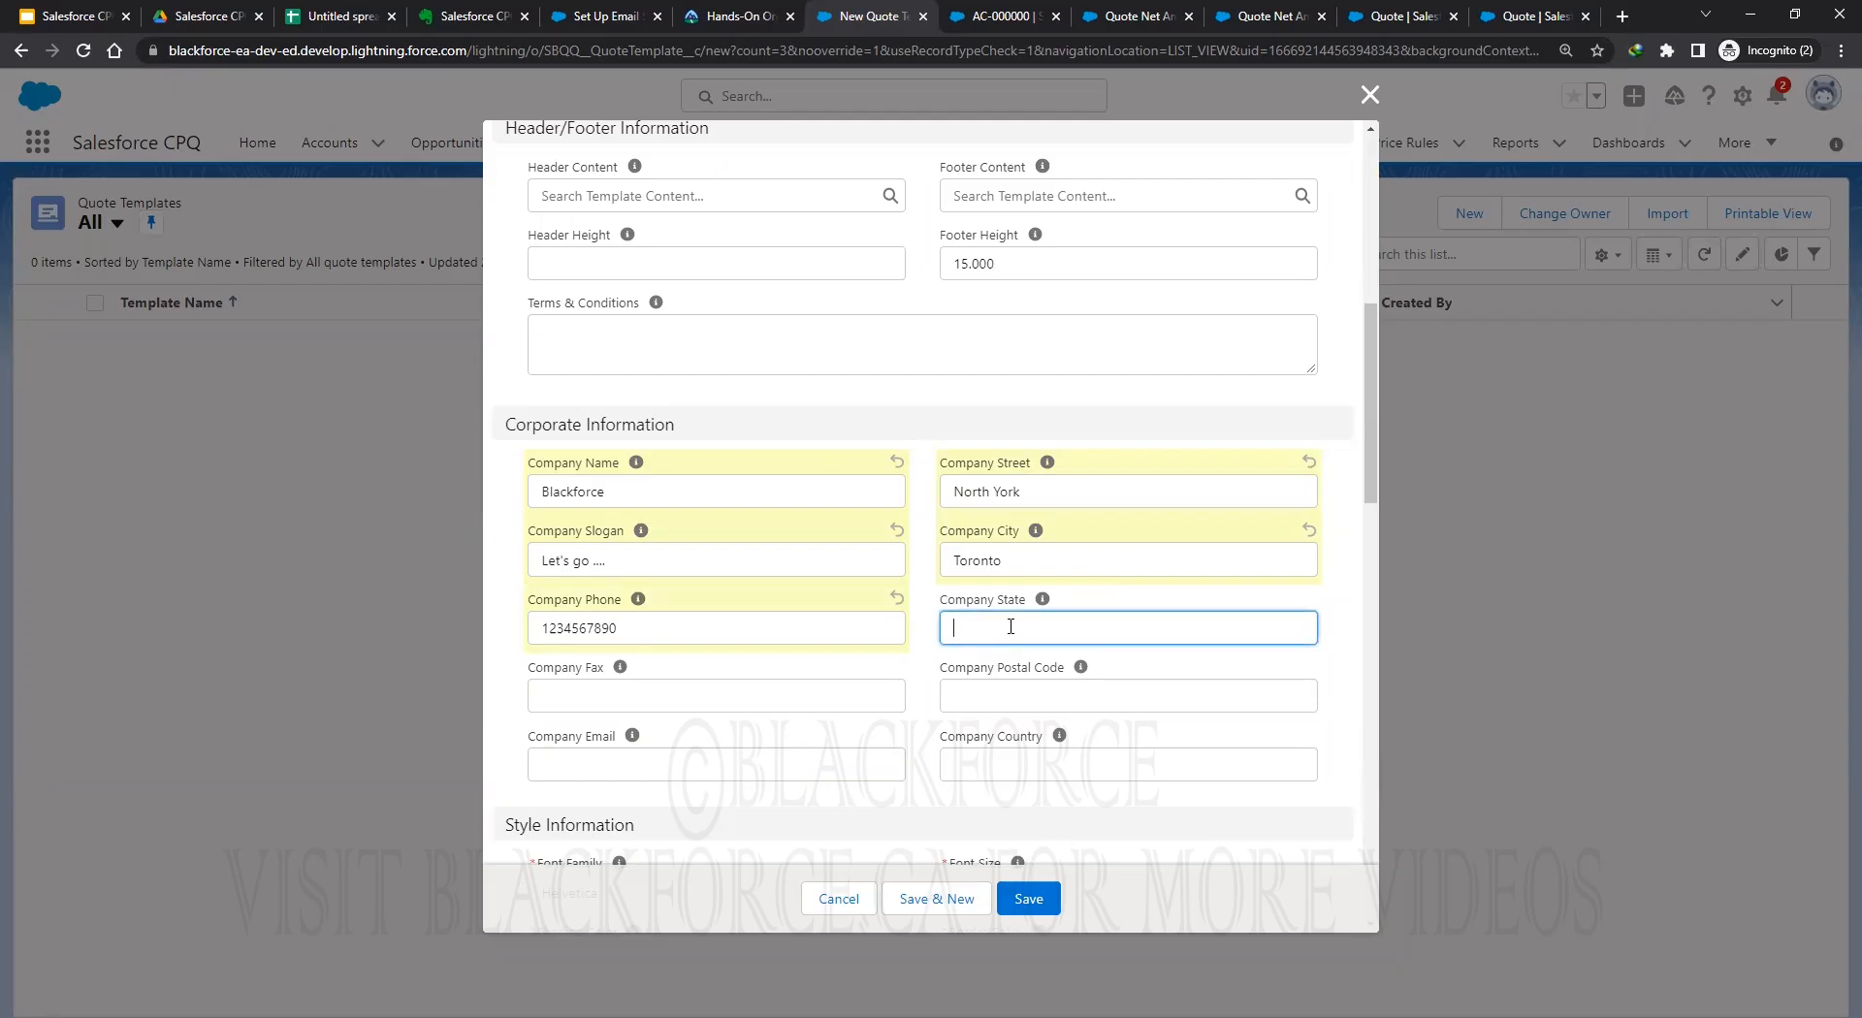
pyautogui.write('Ontario')
pyautogui.click(1013, 702)
pyautogui.write('T')
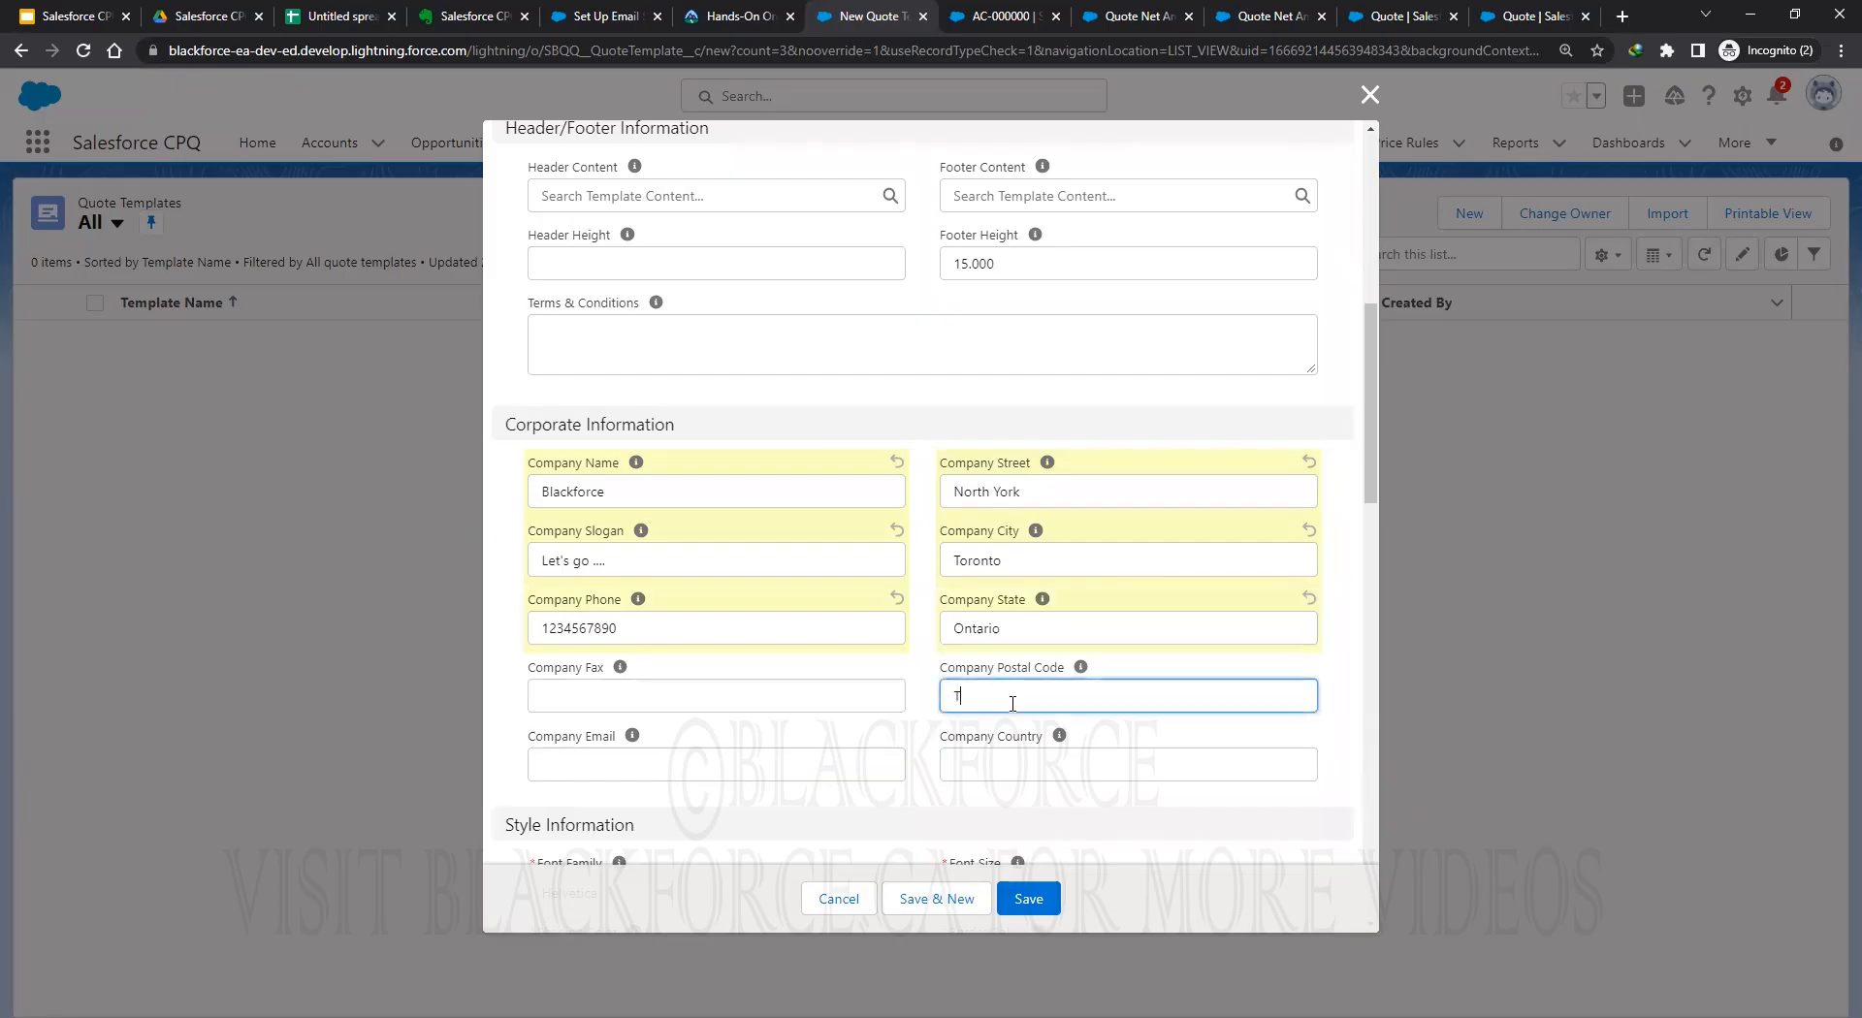
pyautogui.press('BackSpace')
pyautogui.write('M3J 4P')
# Enter the company email address, then switch to the AC-000000 record tab.
pyautogui.scroll(-1, 888, 717)
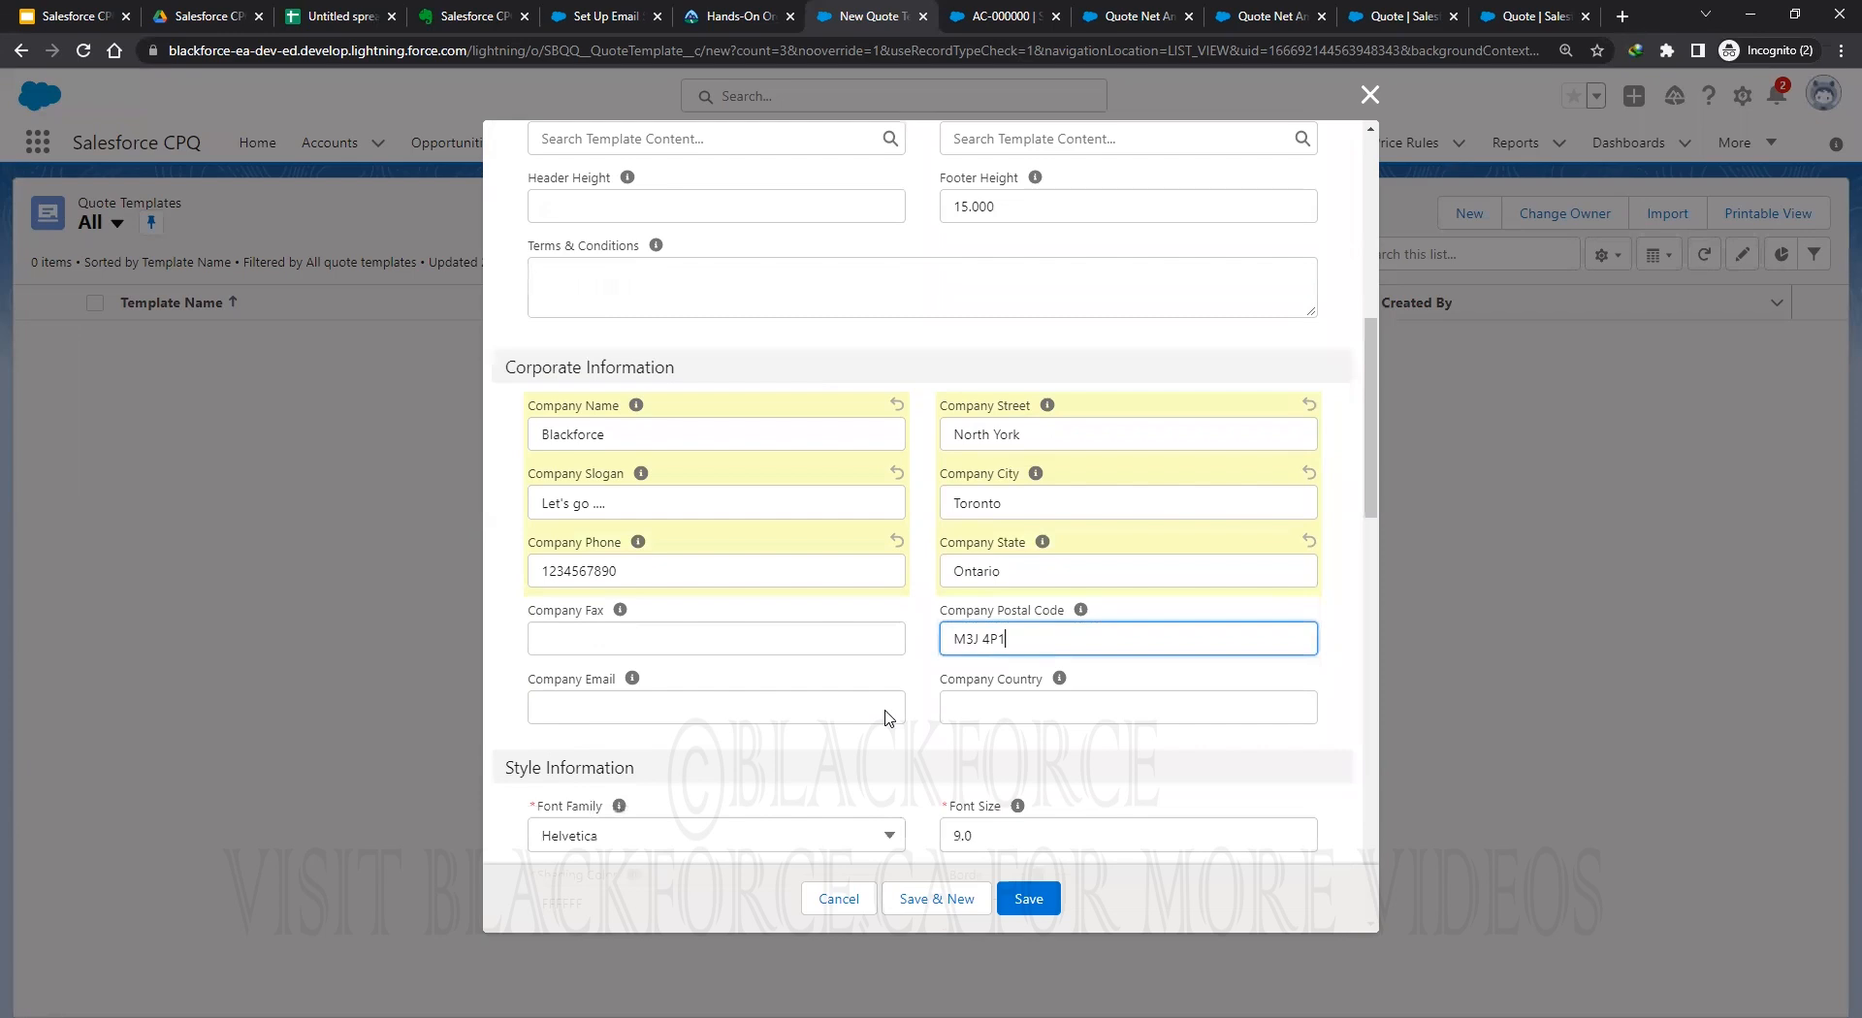
pyautogui.scroll(-1, 889, 717)
pyautogui.click(656, 659)
pyautogui.write('olu')
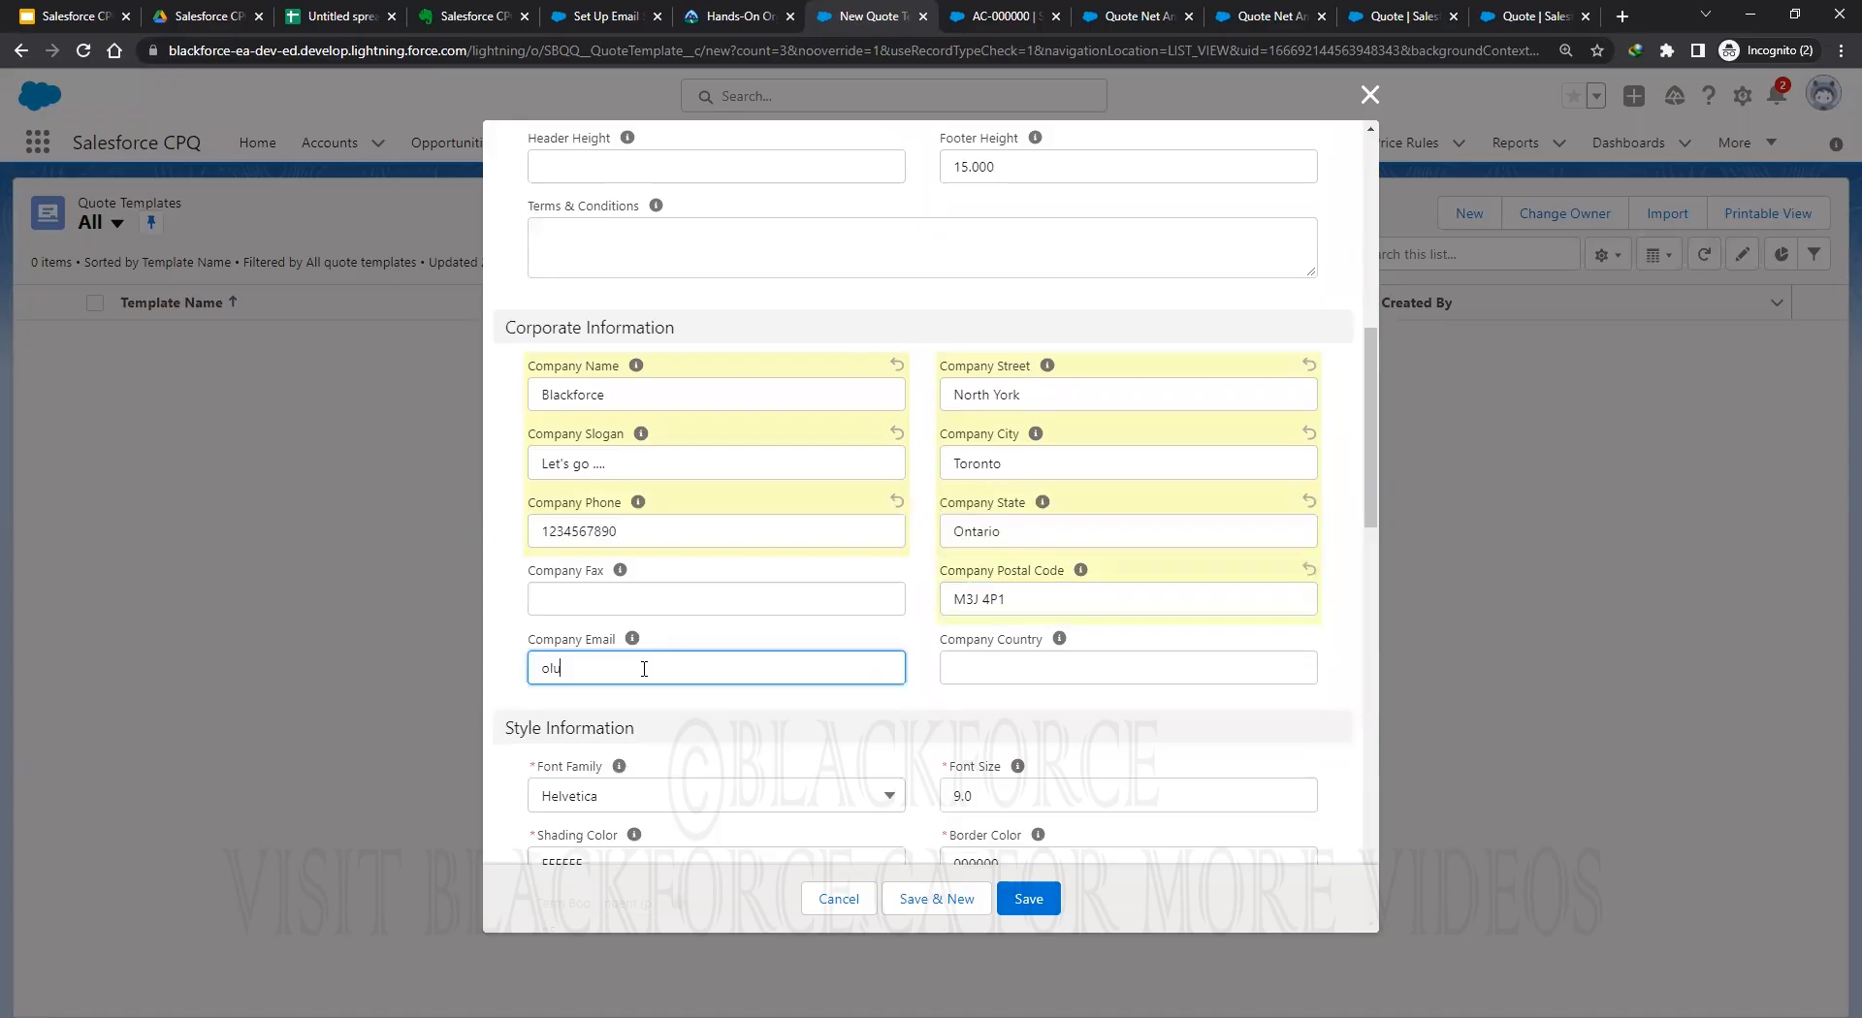
pyautogui.click(899, 725)
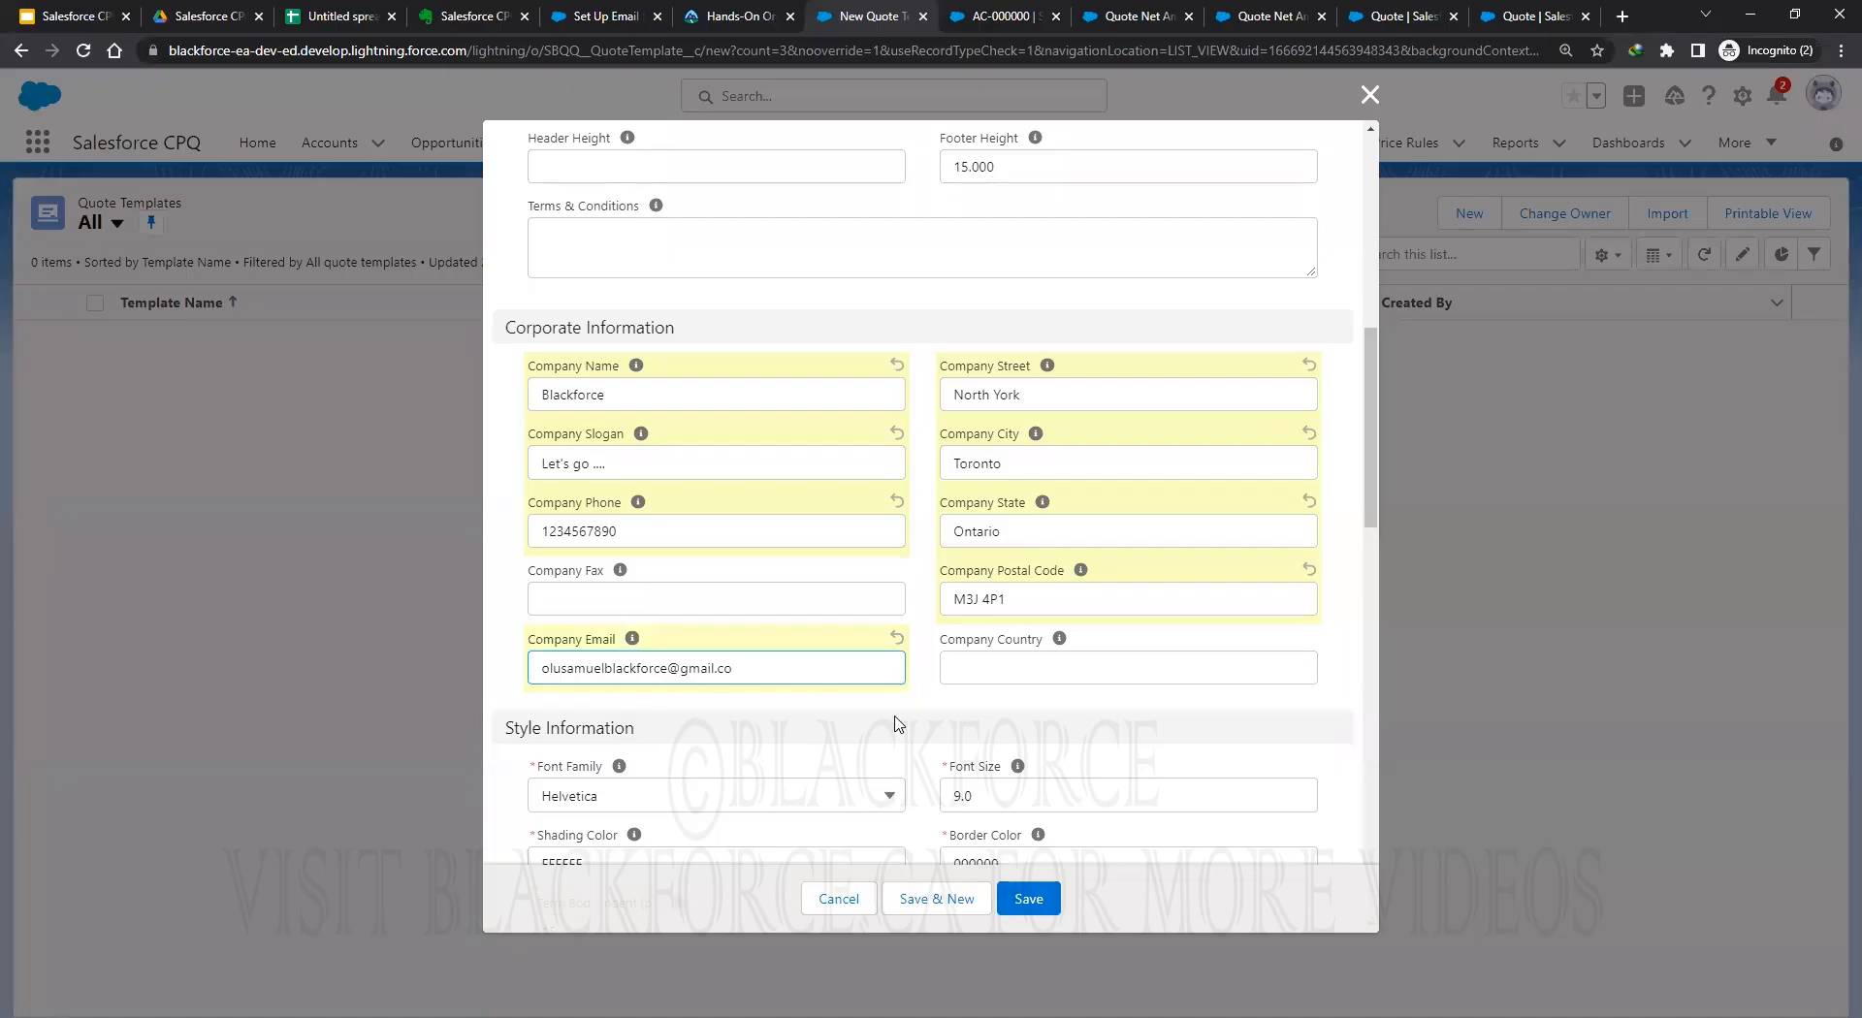
pyautogui.click(764, 682)
pyautogui.write('m')
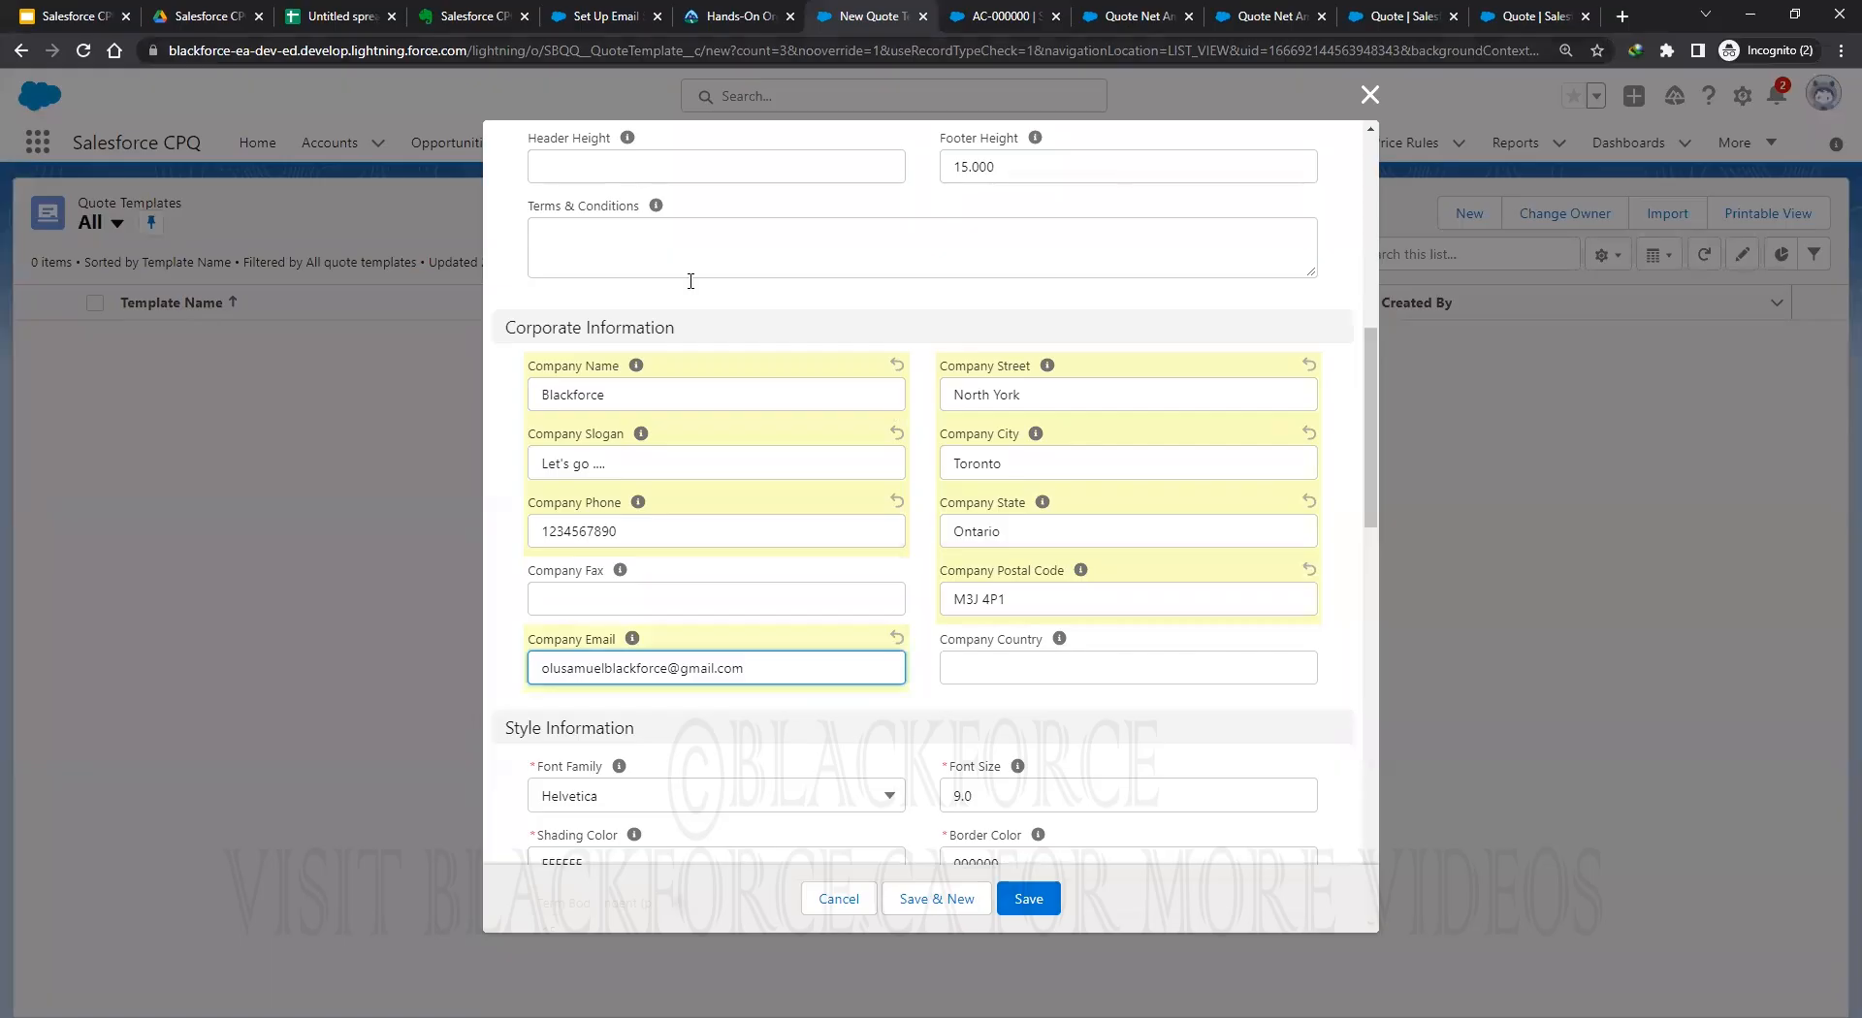
pyautogui.click(999, 16)
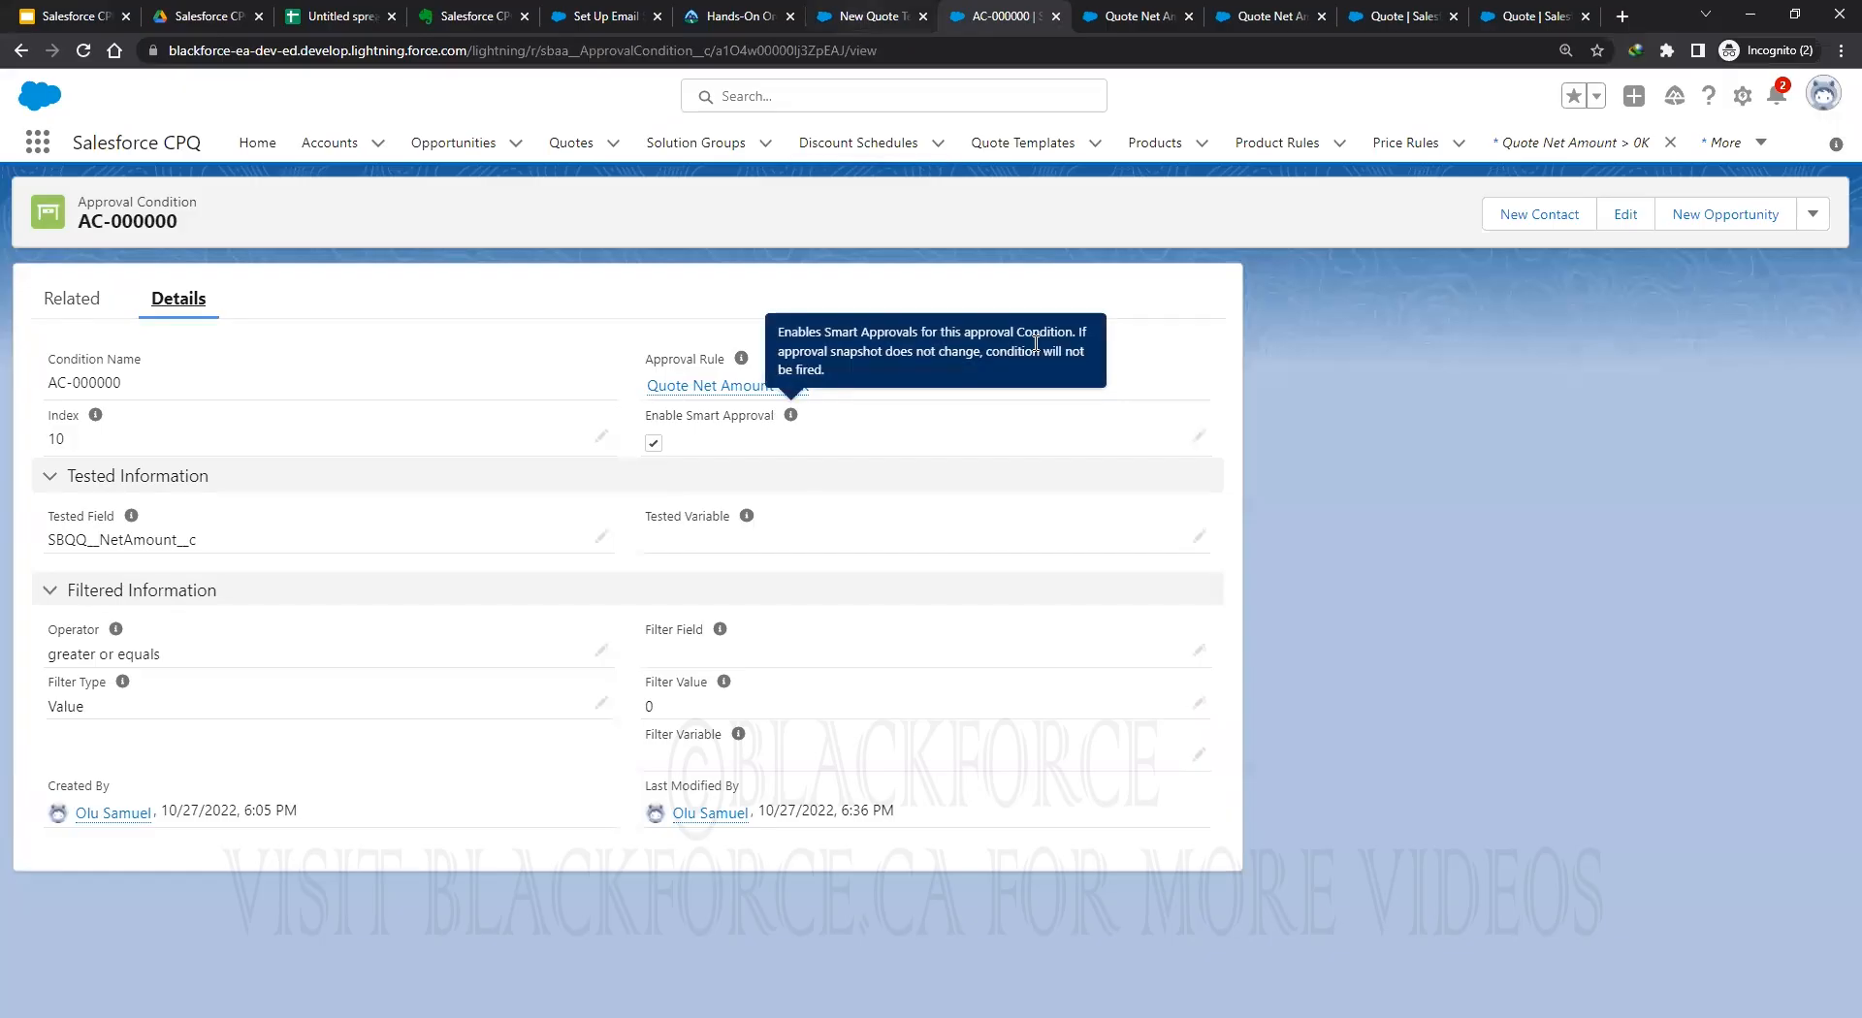
# Set the company country to Canada, save the CPQ Training template, and reopen the quotes list.
pyautogui.hotkey('ctrl', 'shift', 'Tab')
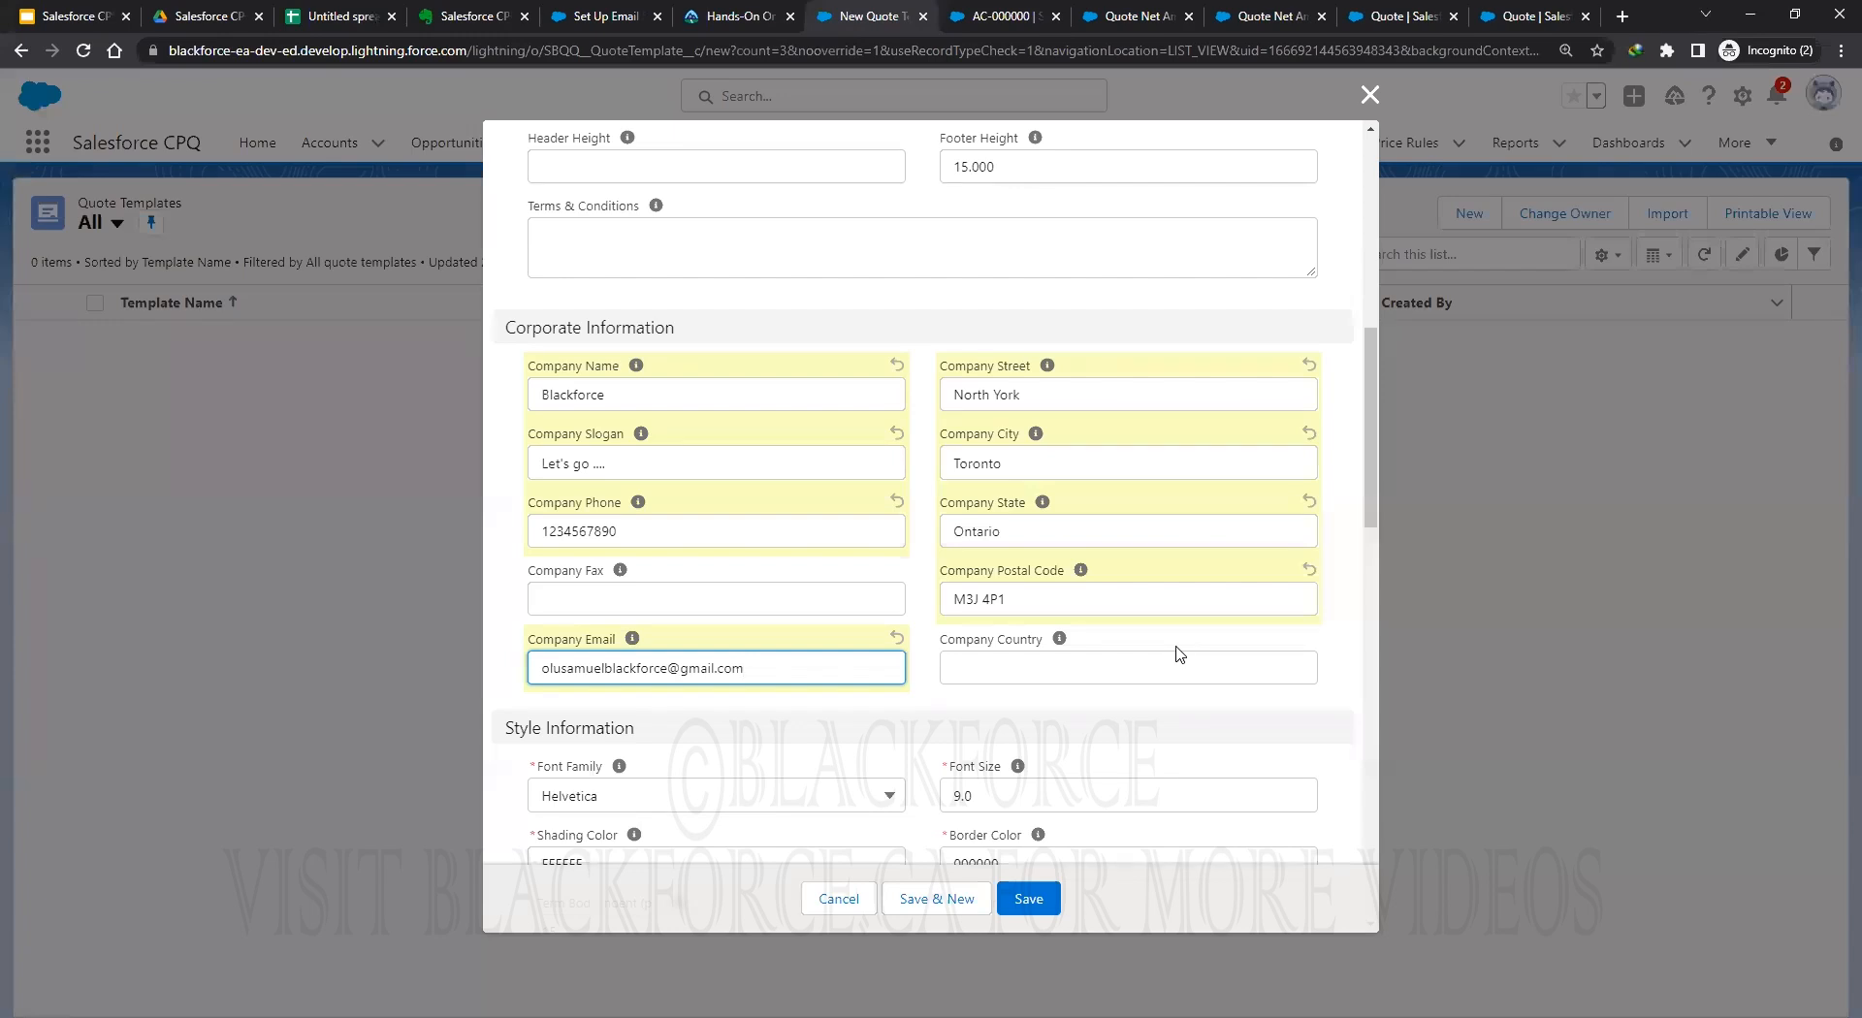
pyautogui.click(974, 668)
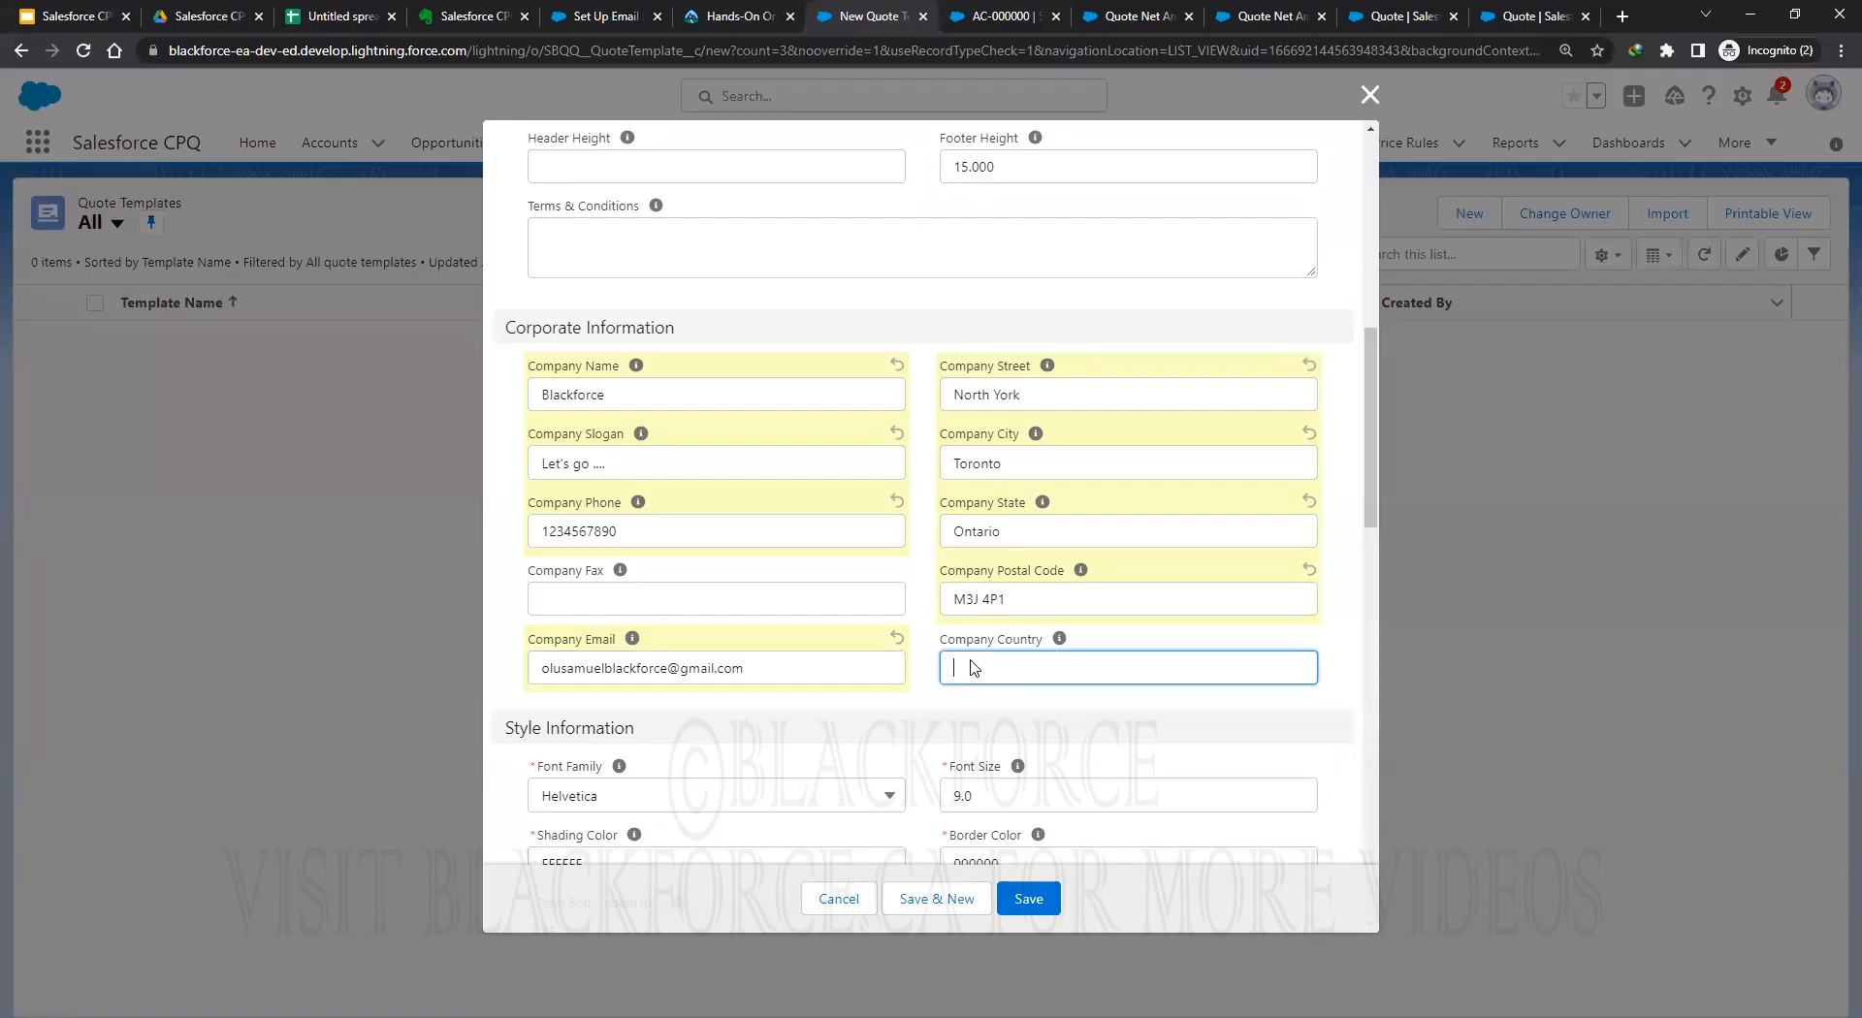
pyautogui.write('Canada')
pyautogui.press('Return')
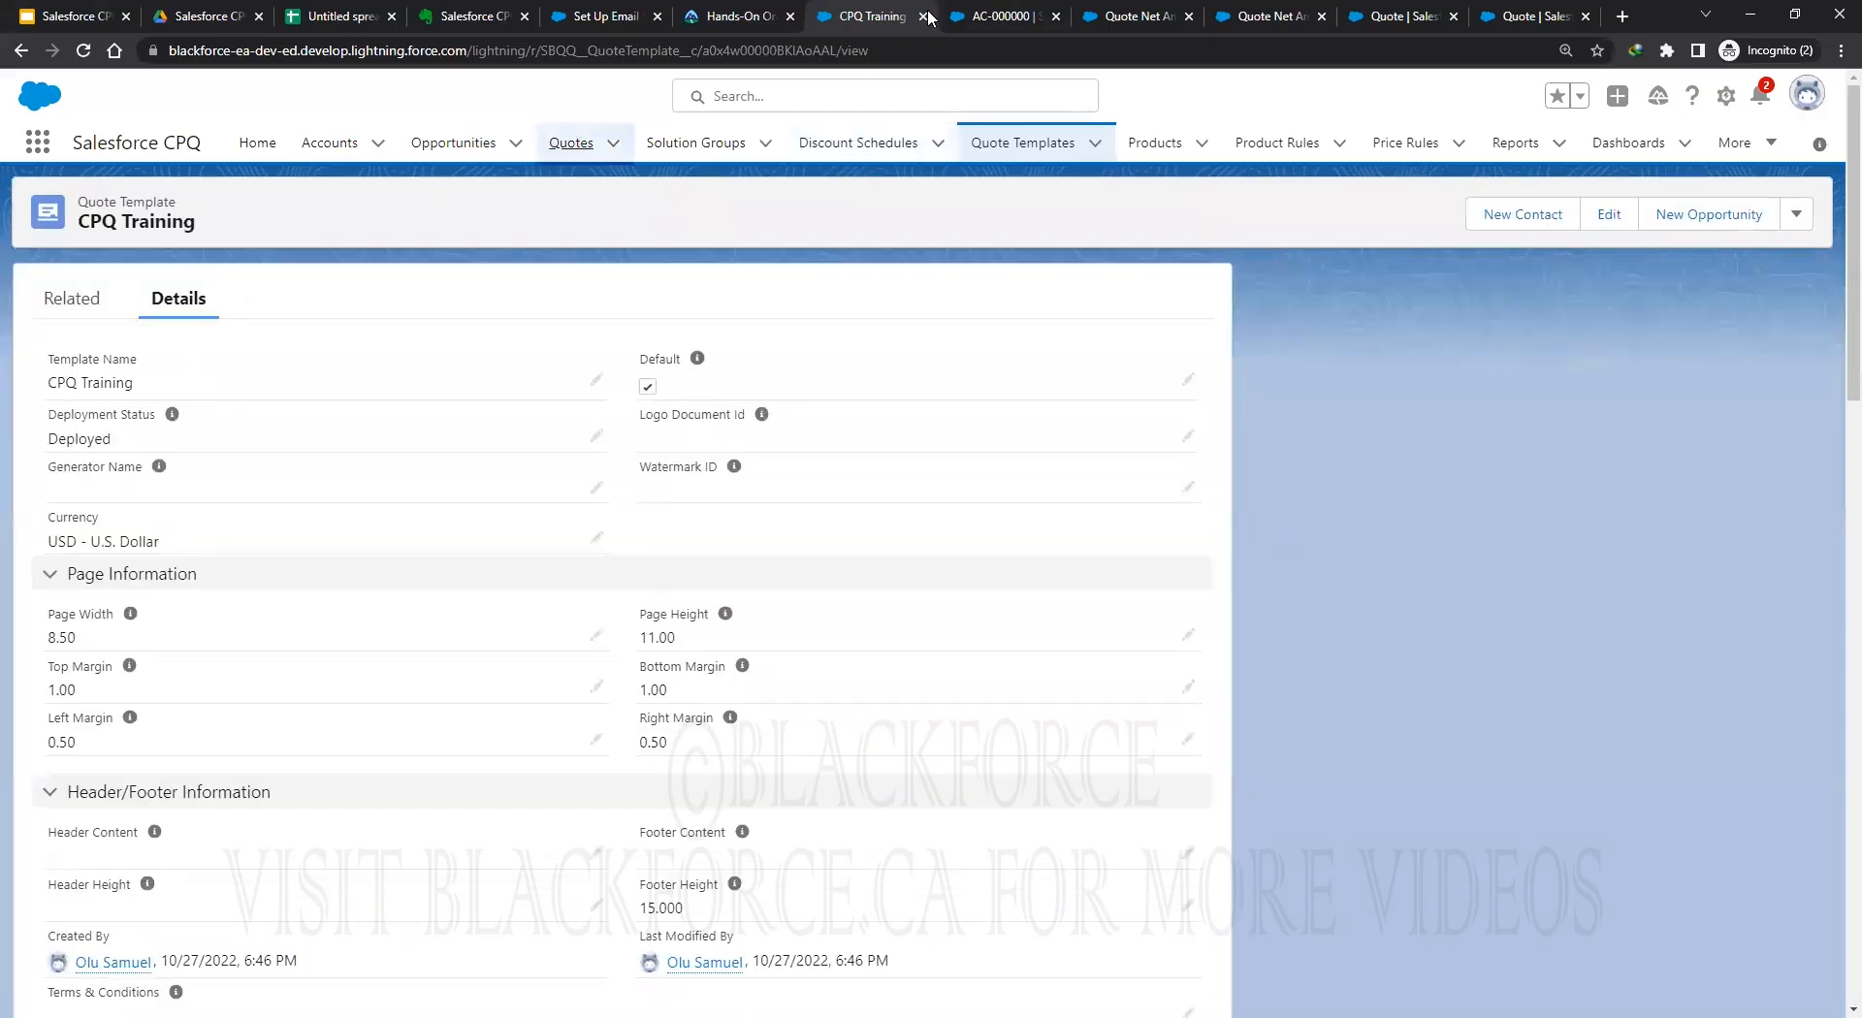
pyautogui.hotkey('ctrl', 'shift', 't')
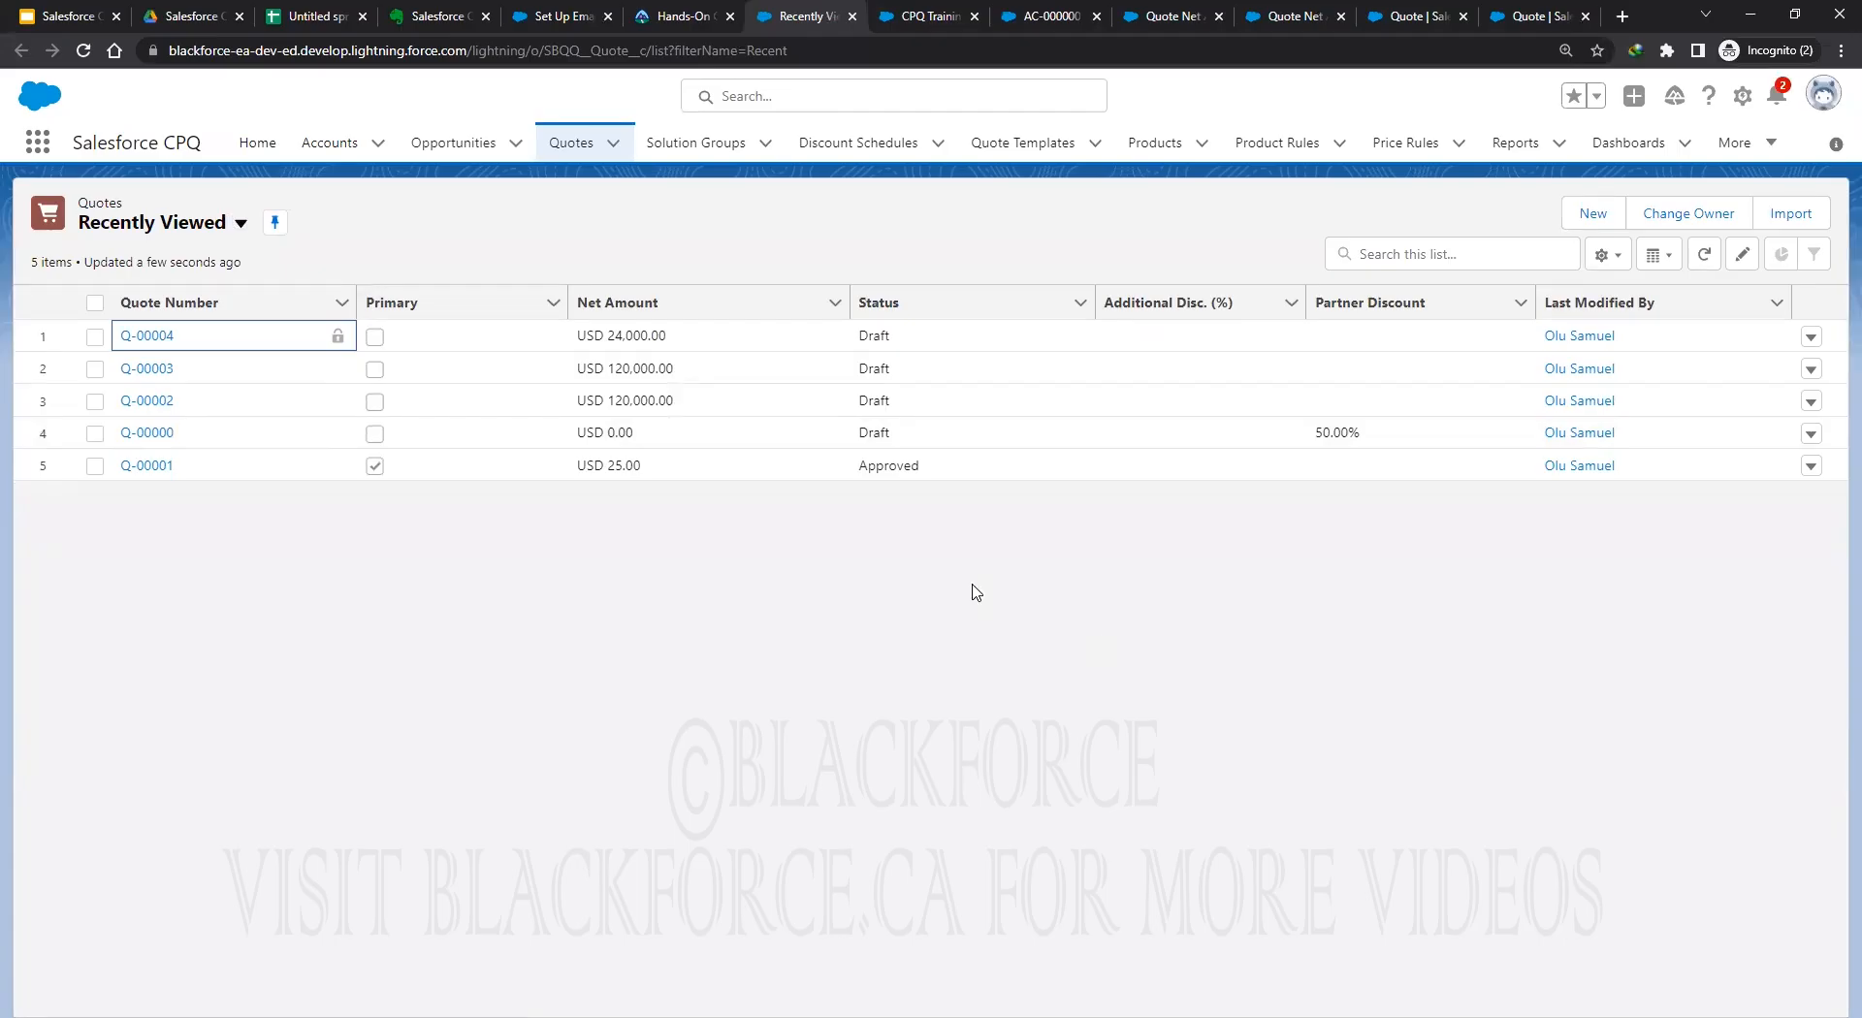
# Open quote Q-00004 and launch Generate Document from its actions menu.
pyautogui.press('Return')
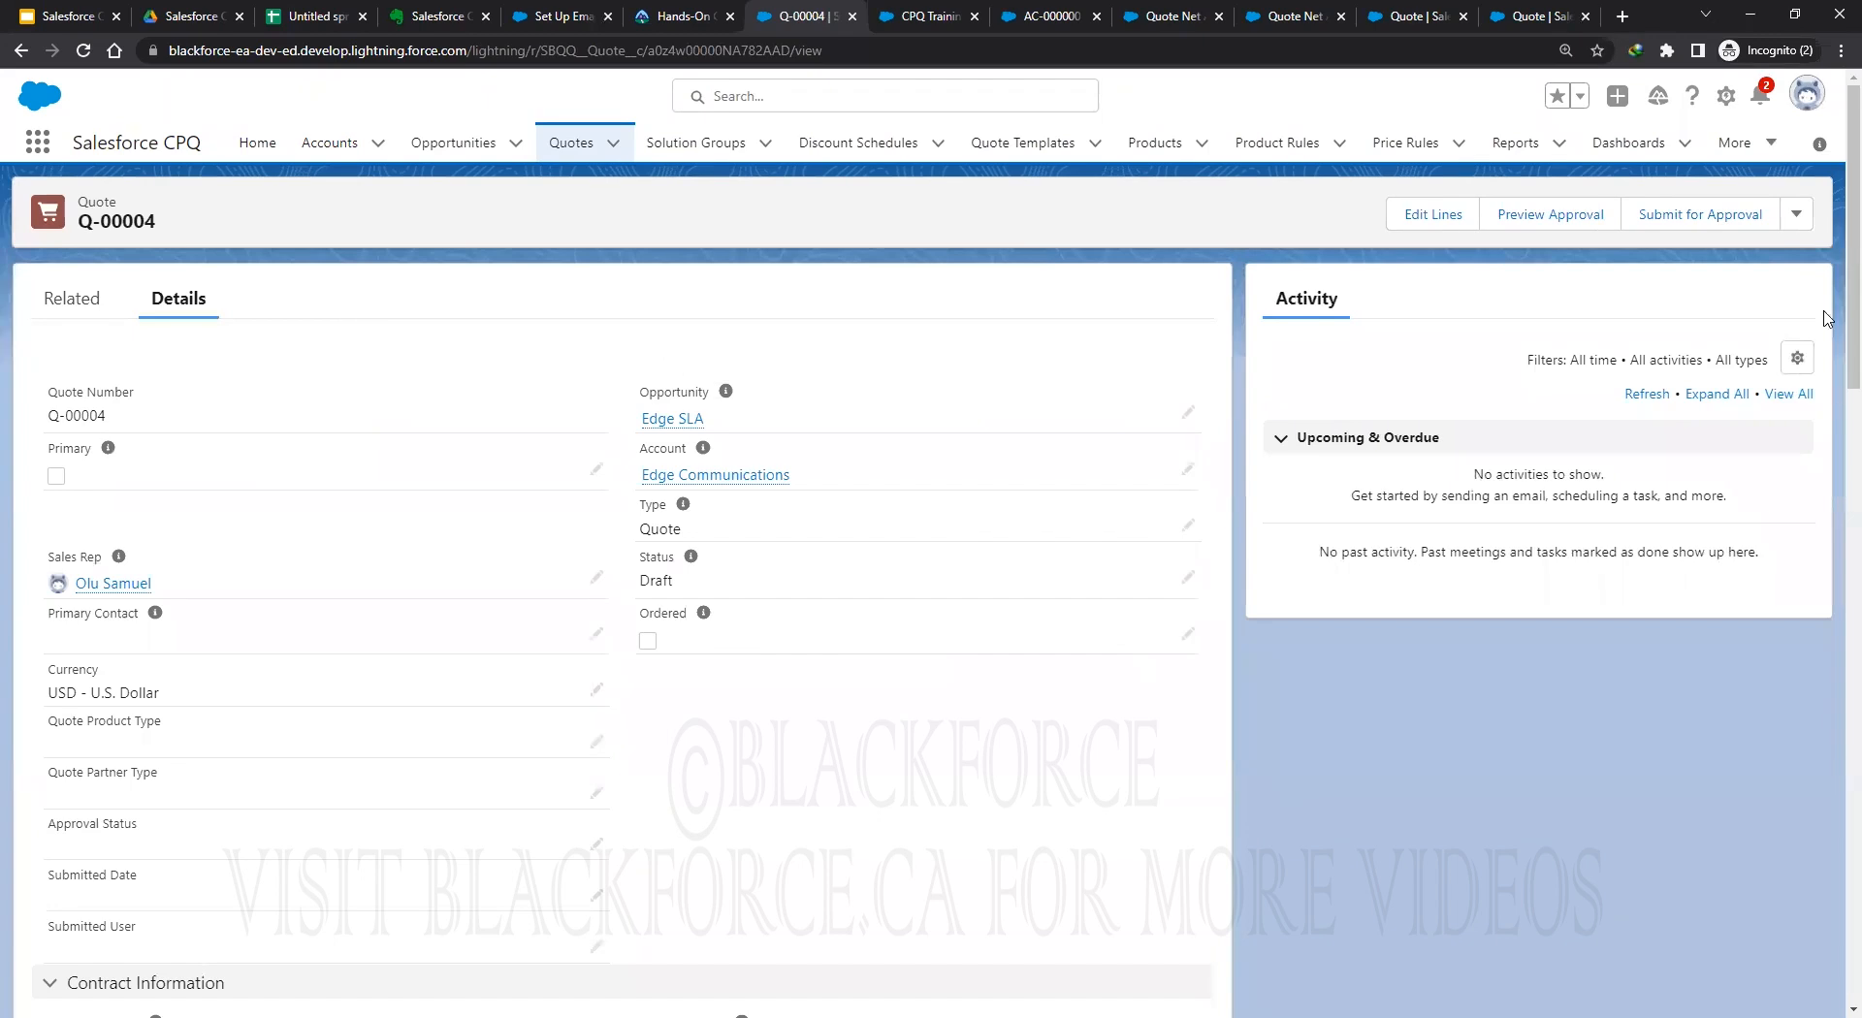
pyautogui.click(1796, 214)
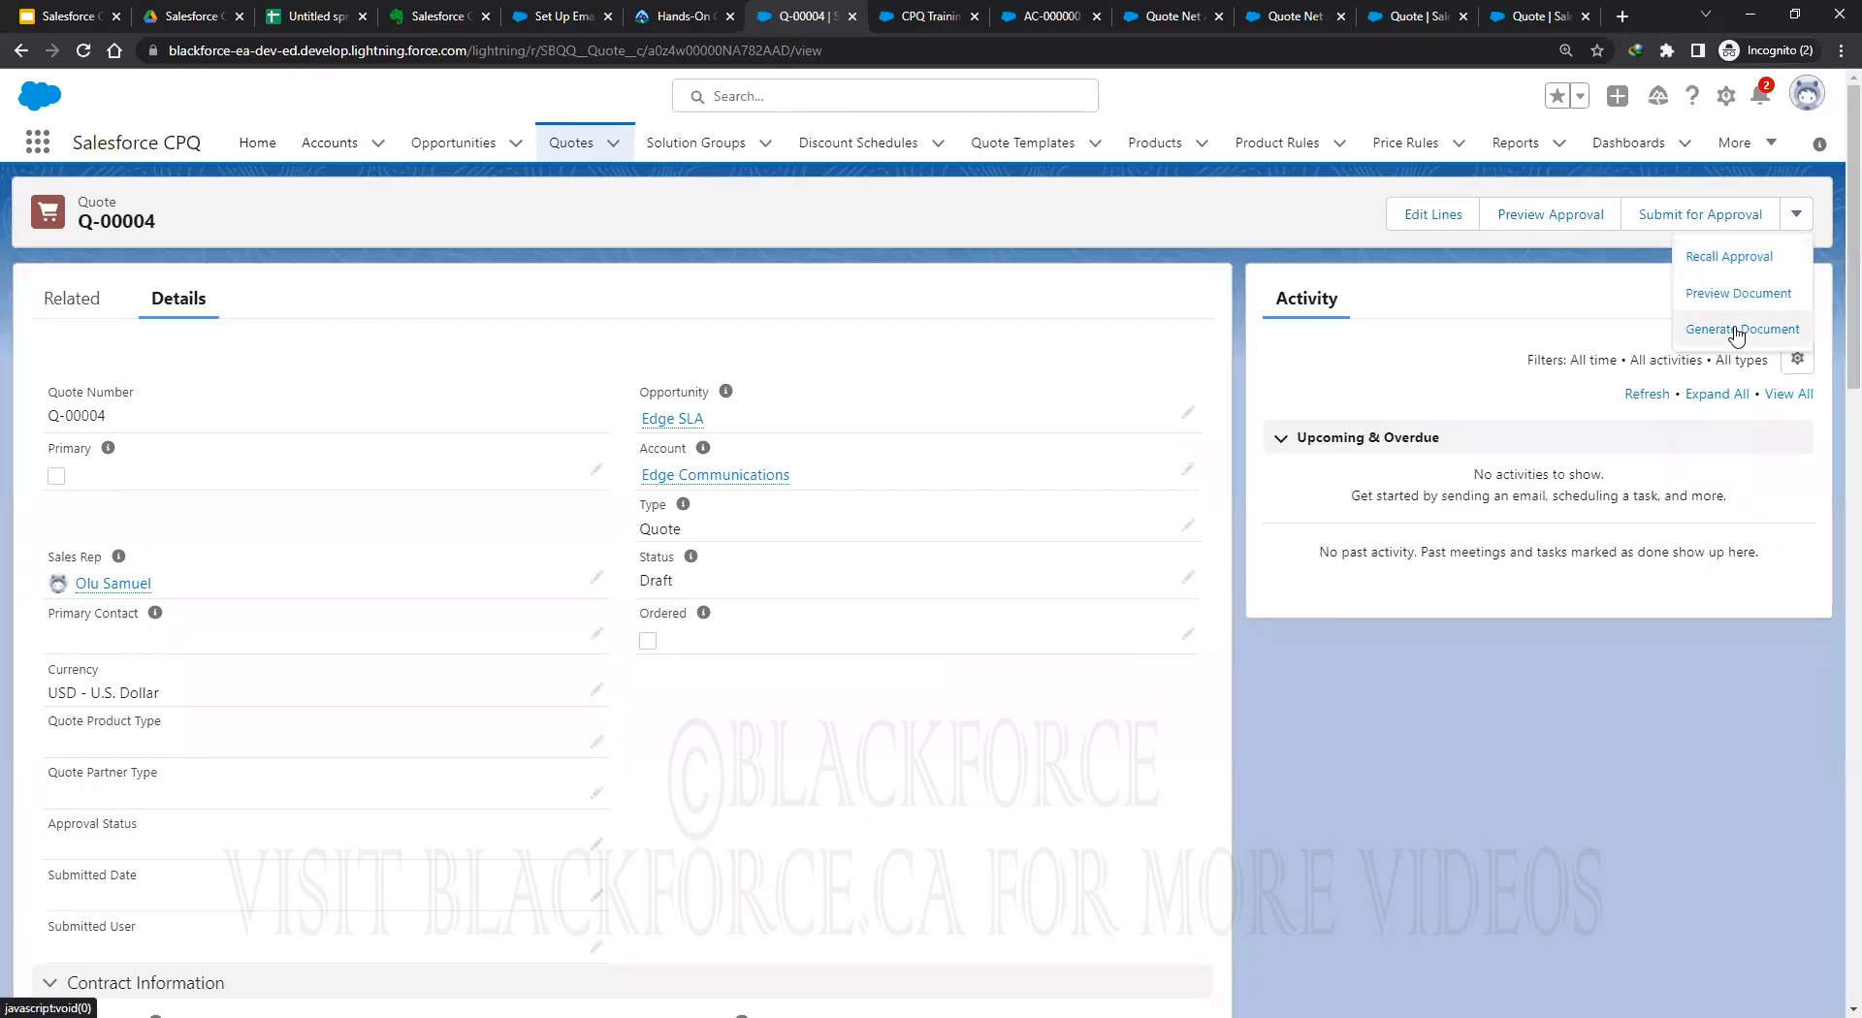
pyautogui.click(1736, 331)
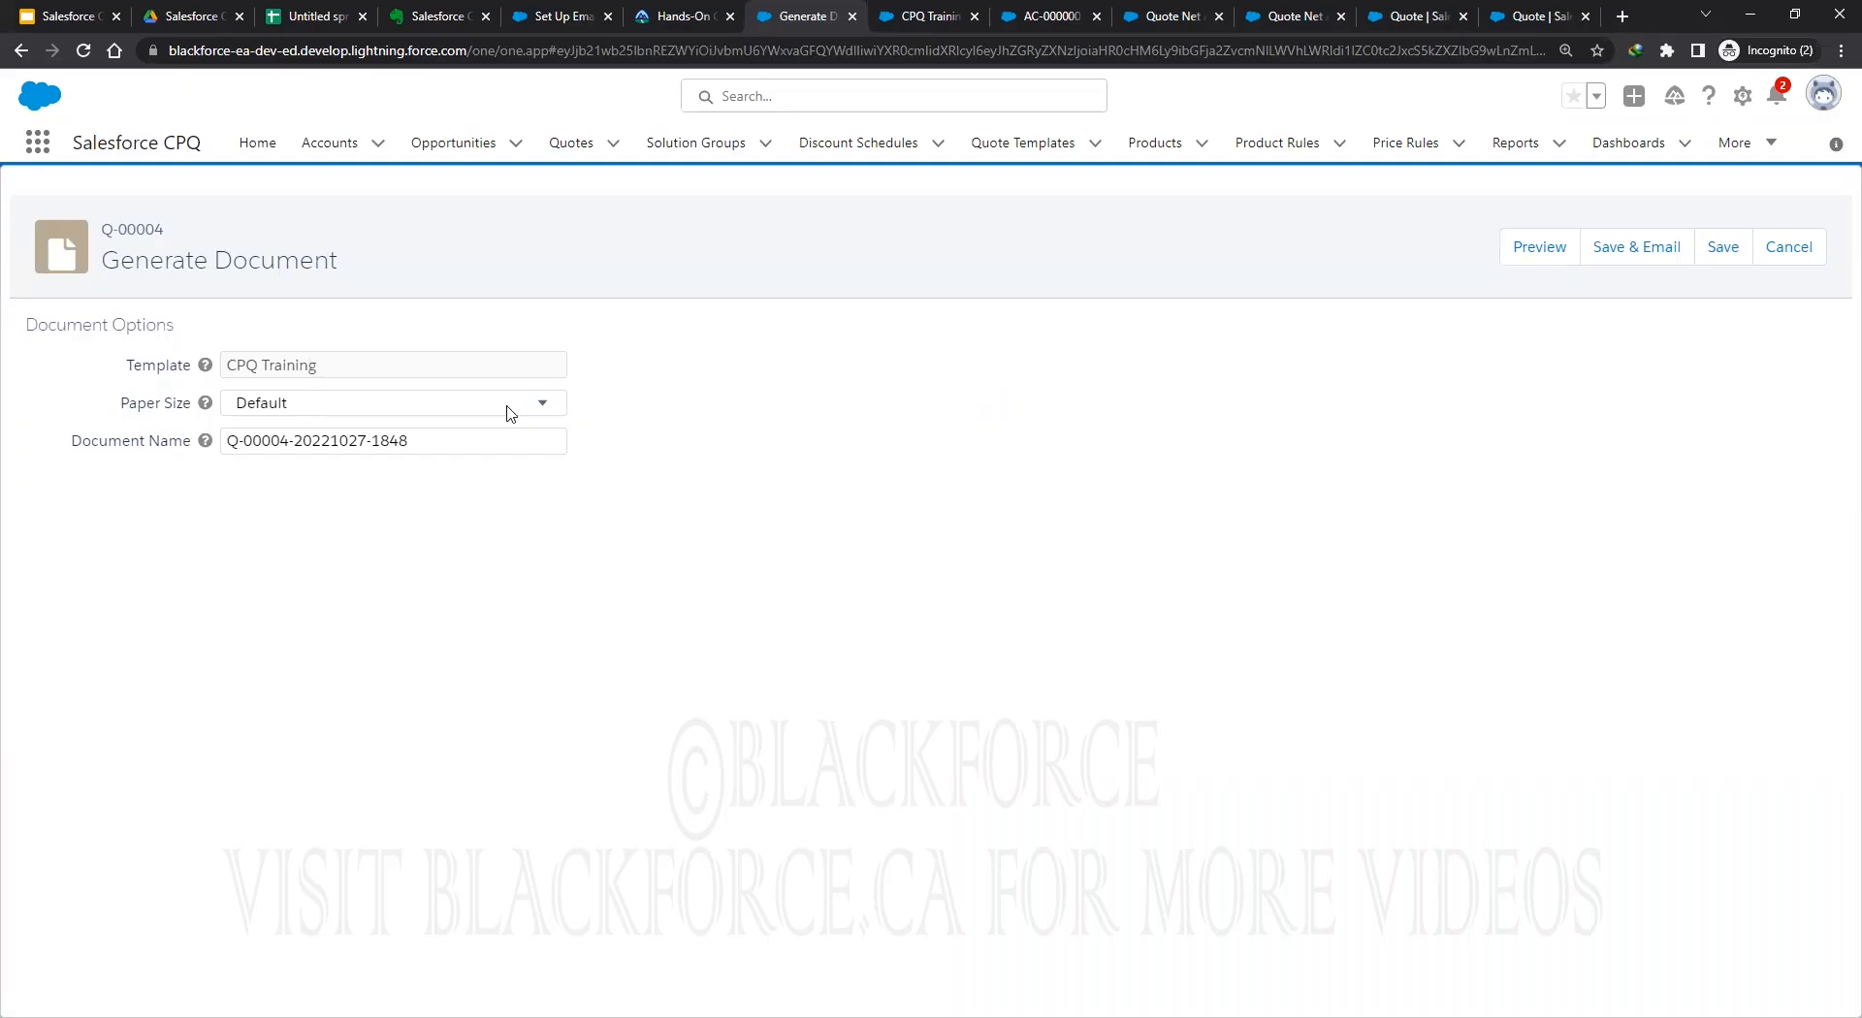
# Keep the Default paper size, rename the document 'My First Template Test', and preview the PDF.
pyautogui.click(281, 403)
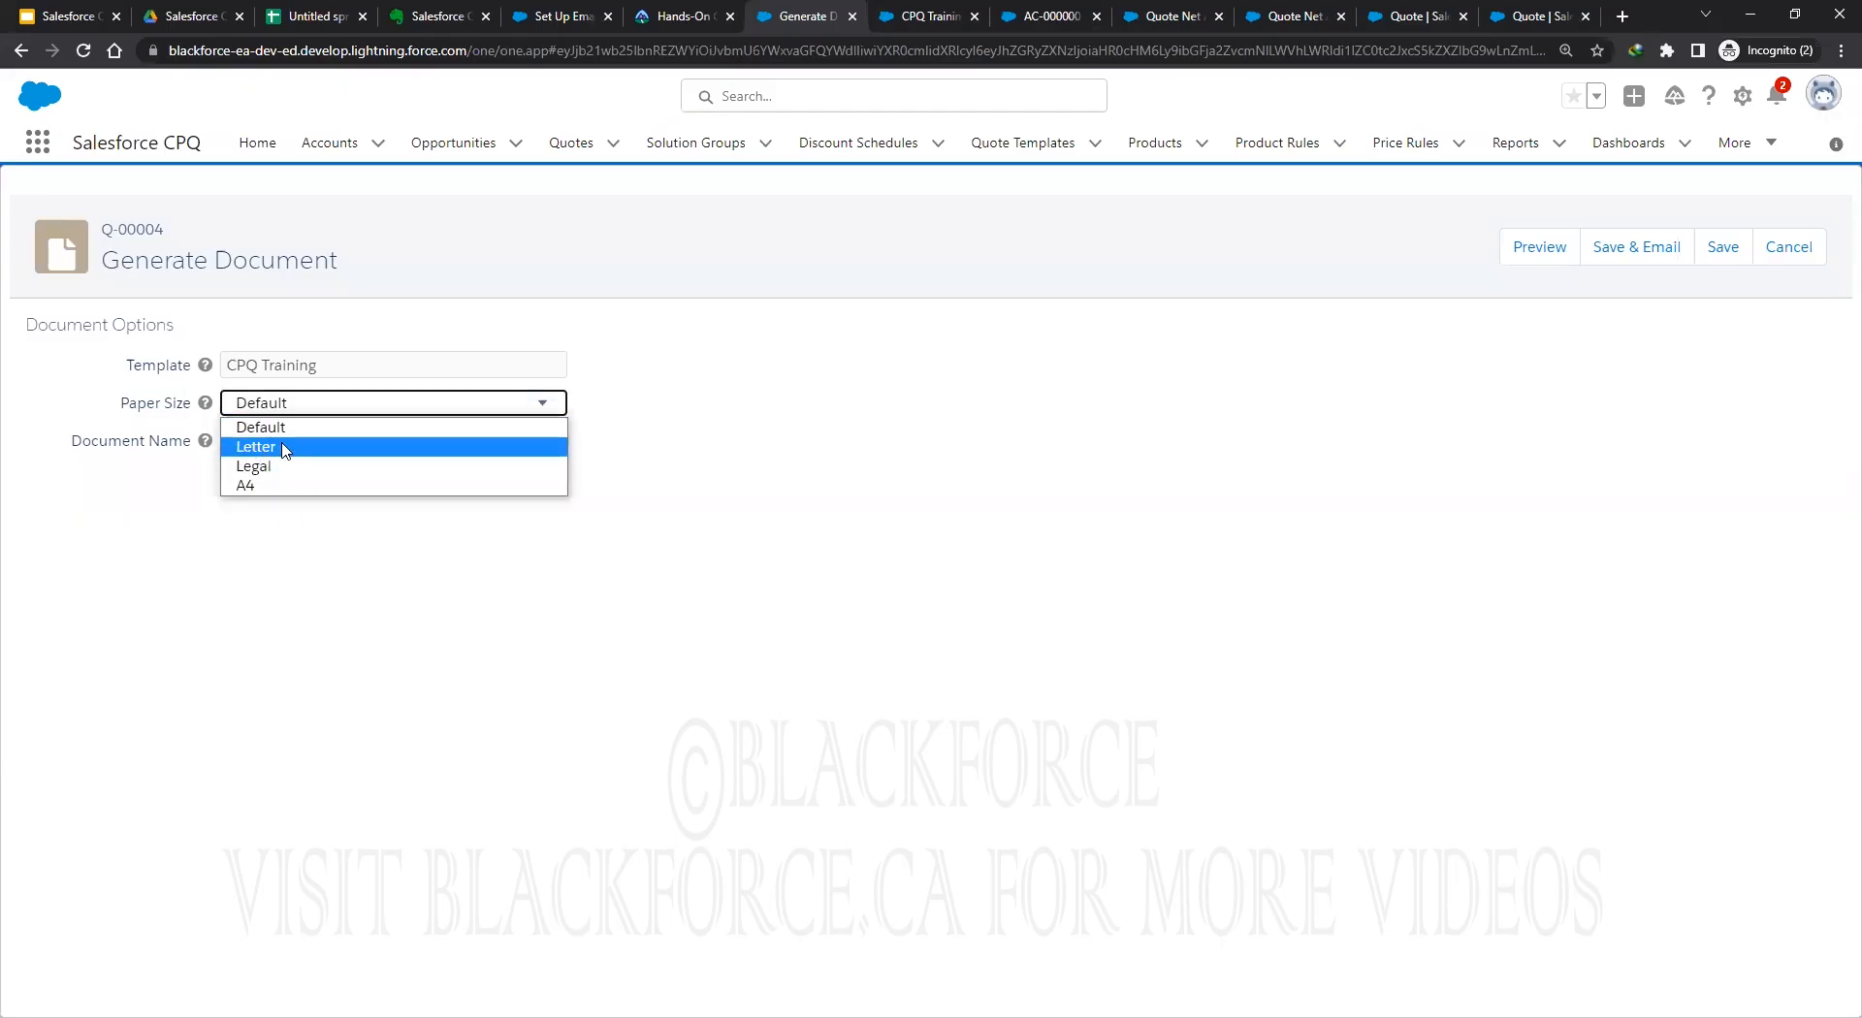
pyautogui.click(250, 487)
pyautogui.click(516, 440)
pyautogui.click(524, 433)
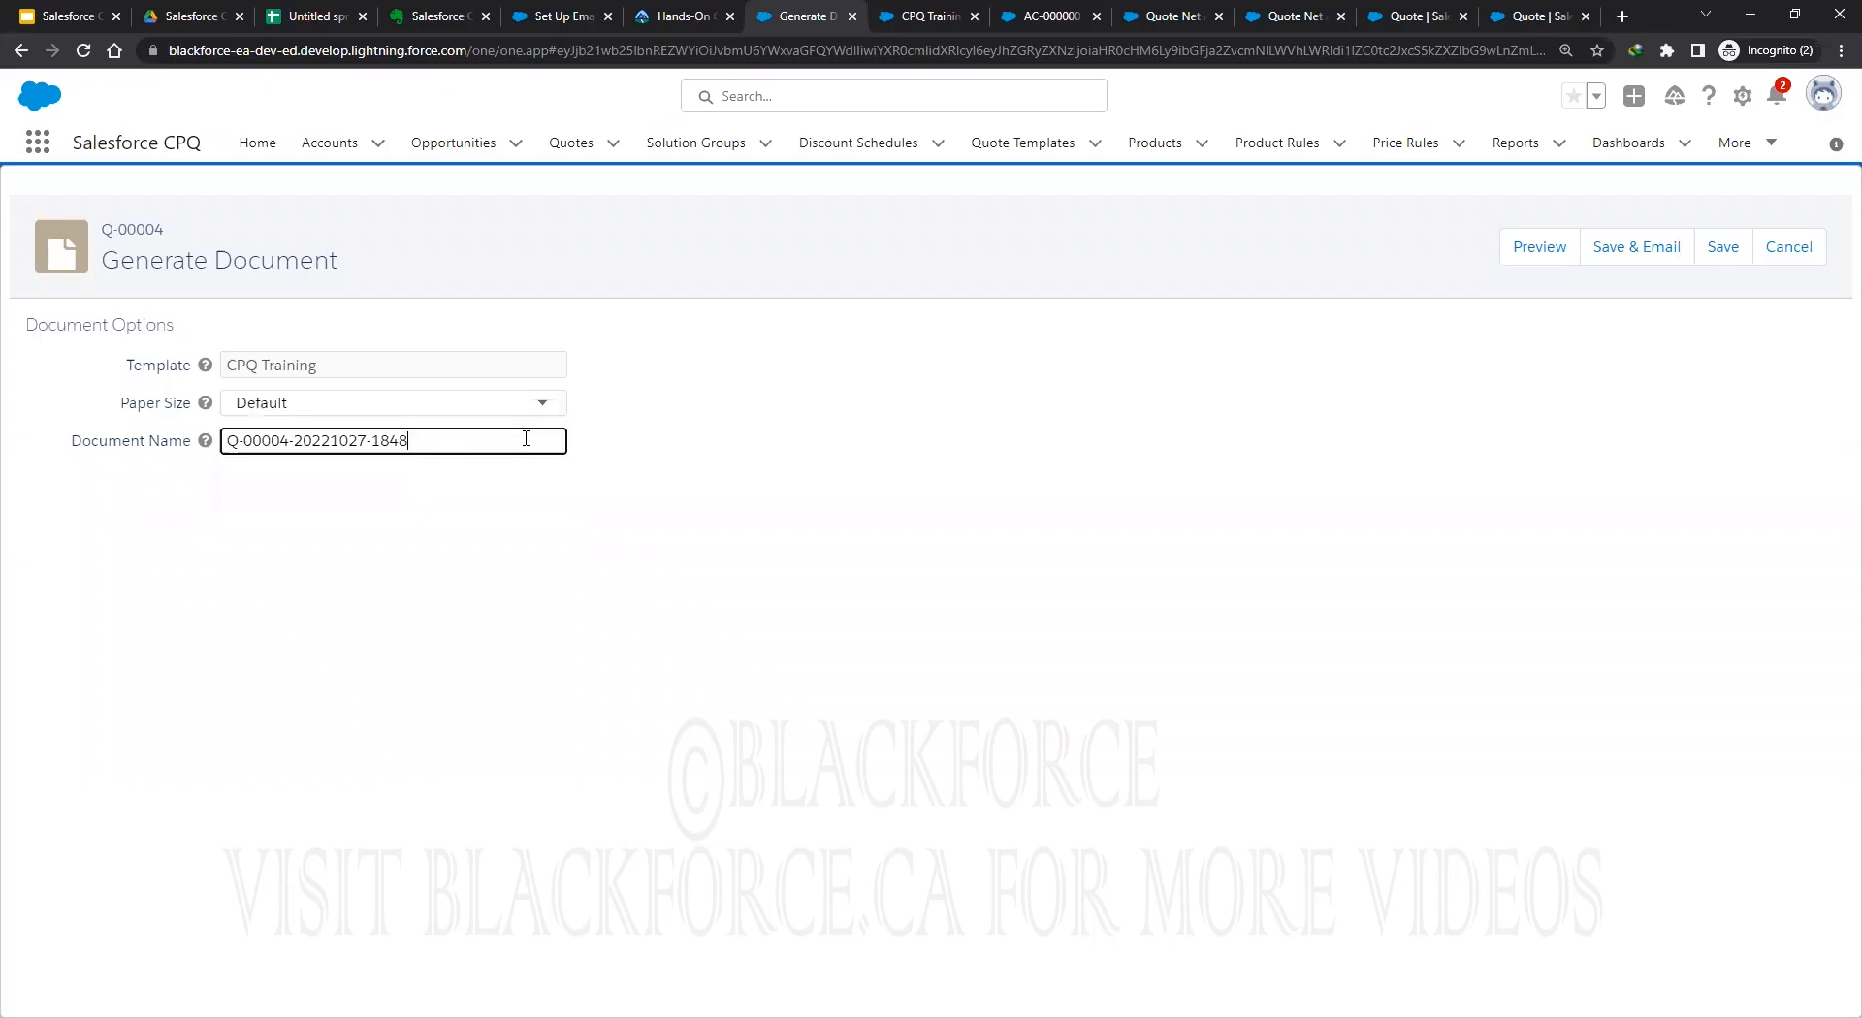
pyautogui.hotkey('ctrl', 'a')
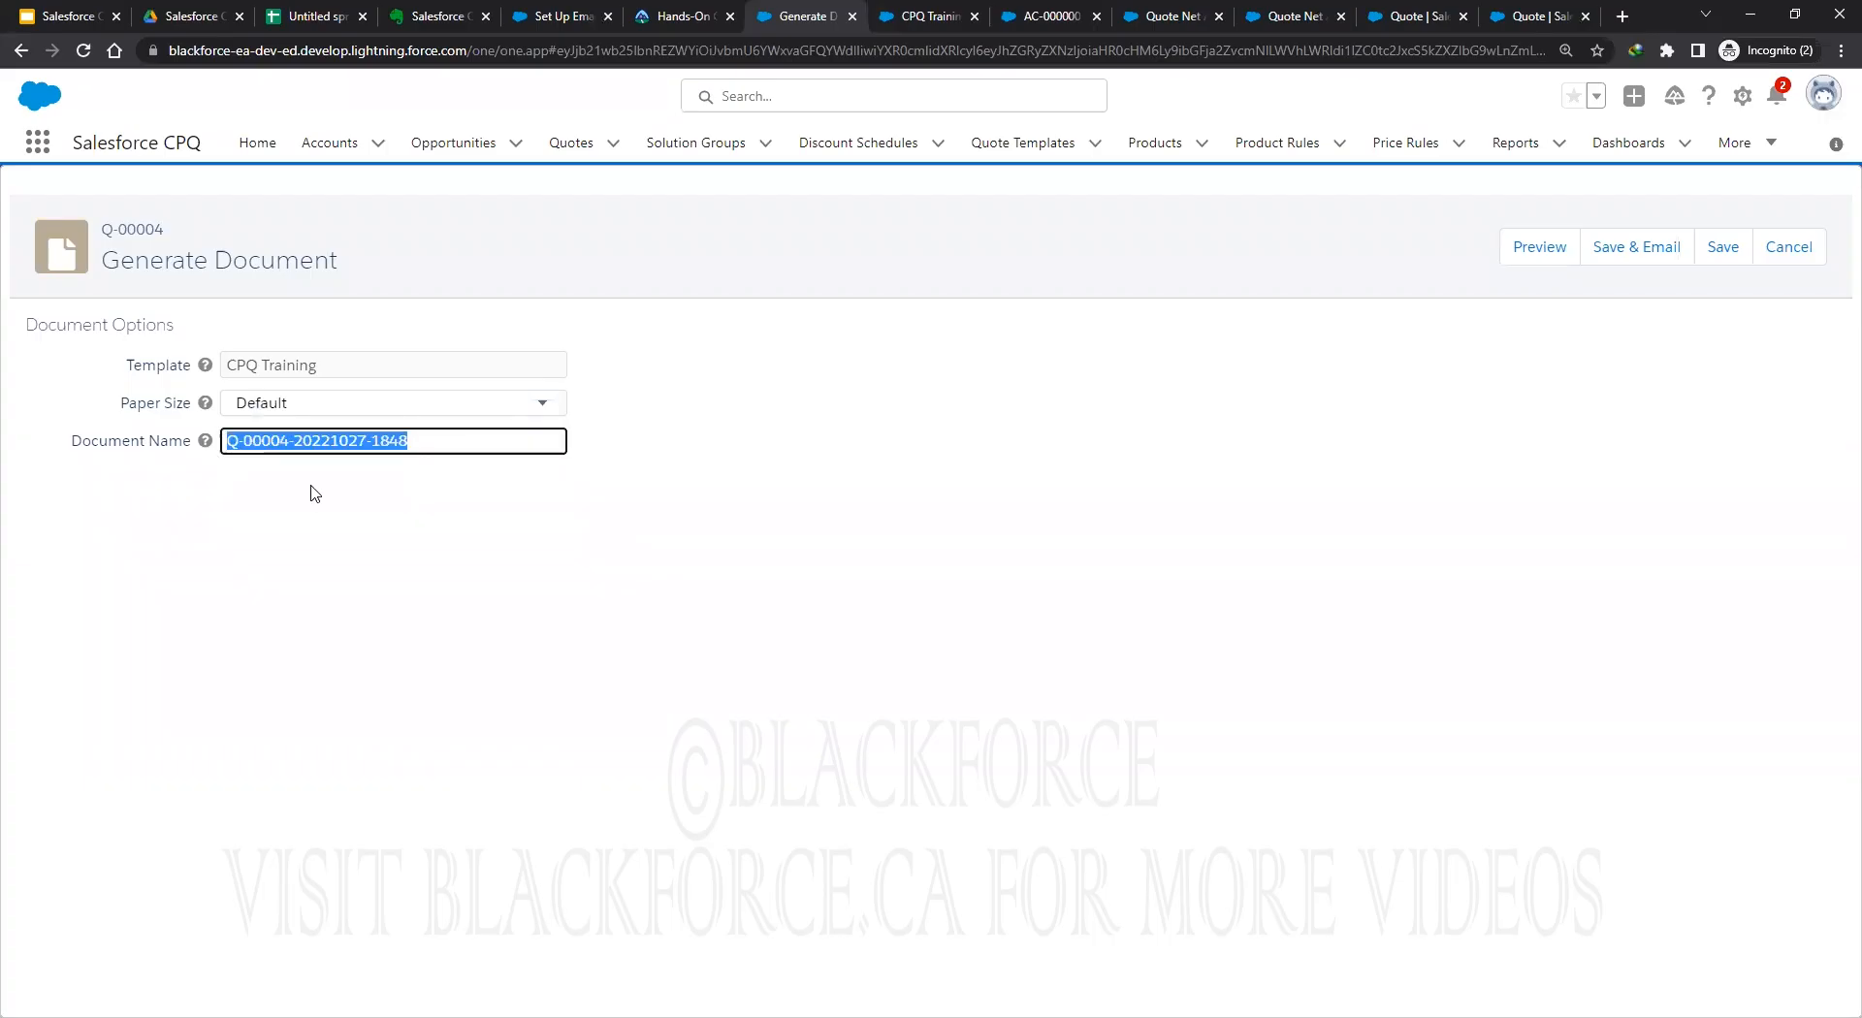
pyautogui.write('For RB')
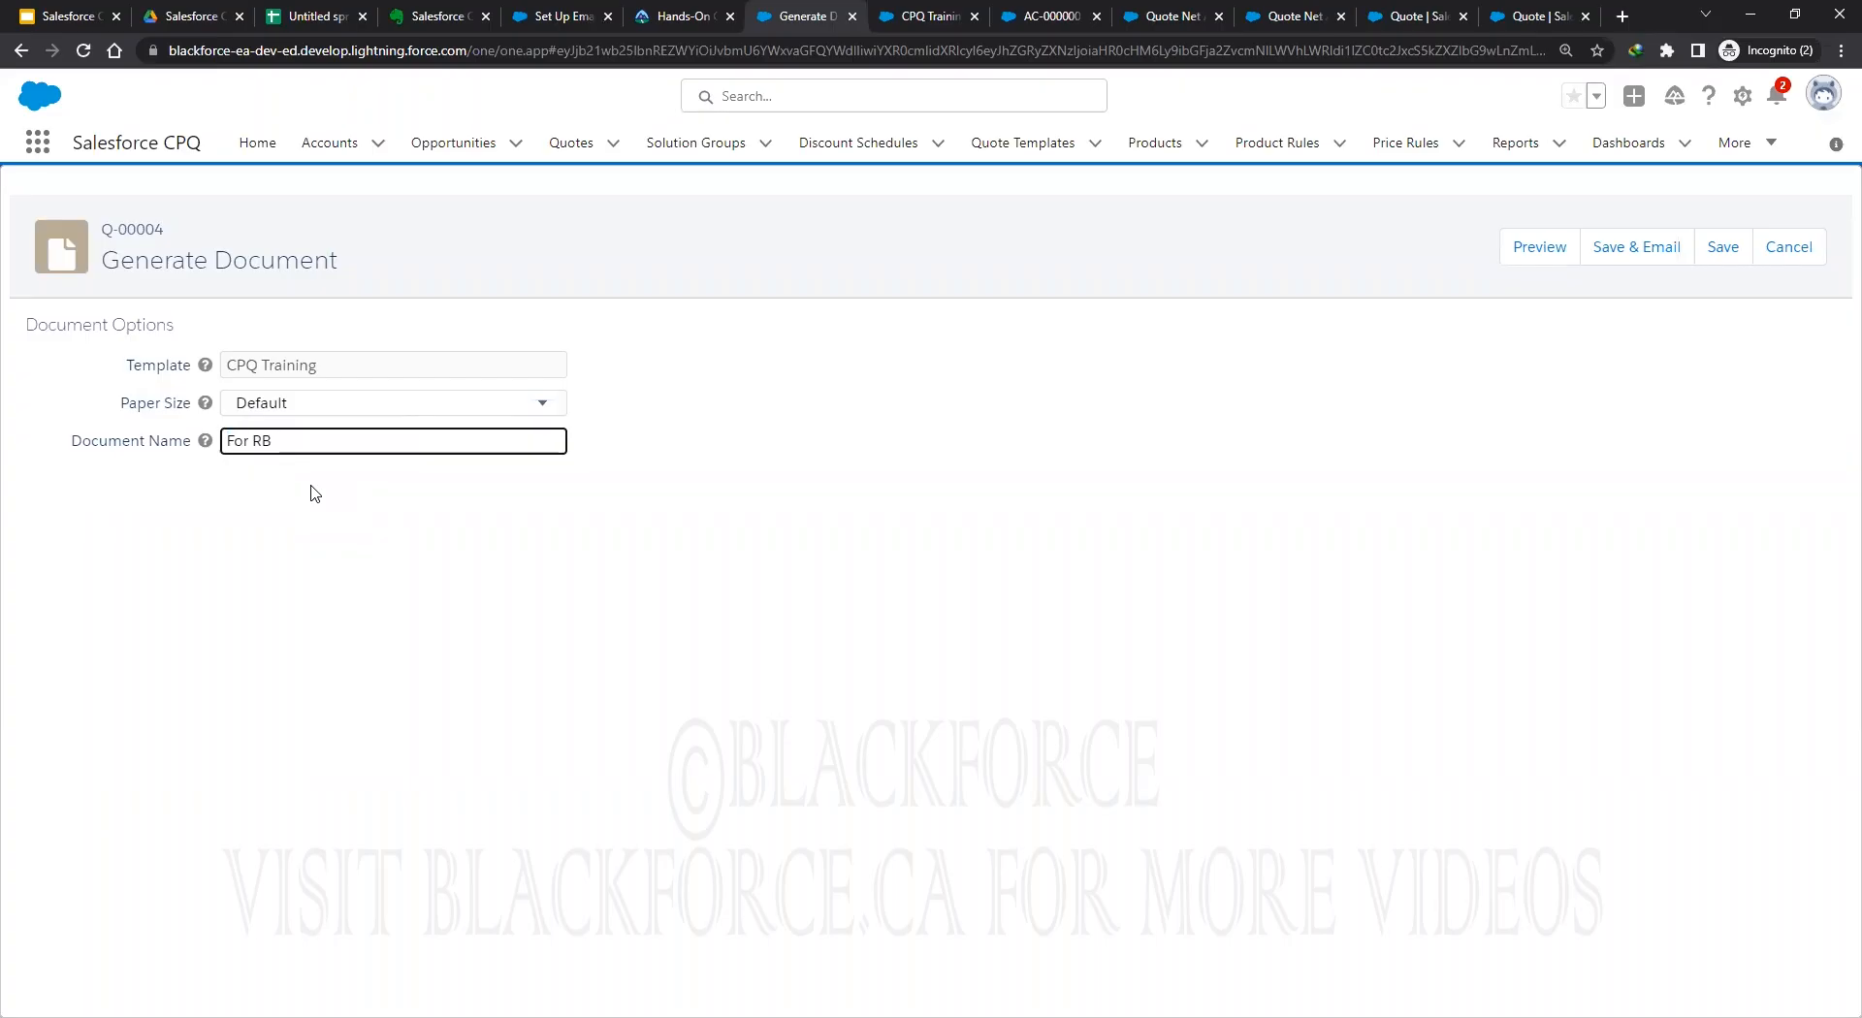
pyautogui.press('BackSpace')
pyautogui.press('BackSpace')
pyautogui.press('BackSpace')
pyautogui.press('BackSpace')
pyautogui.press('BackSpace')
pyautogui.press('BackSpace')
pyautogui.write('R')
pyautogui.write('BC Quote')
pyautogui.tripleClick(332, 443)
pyautogui.write('My First Template Test')
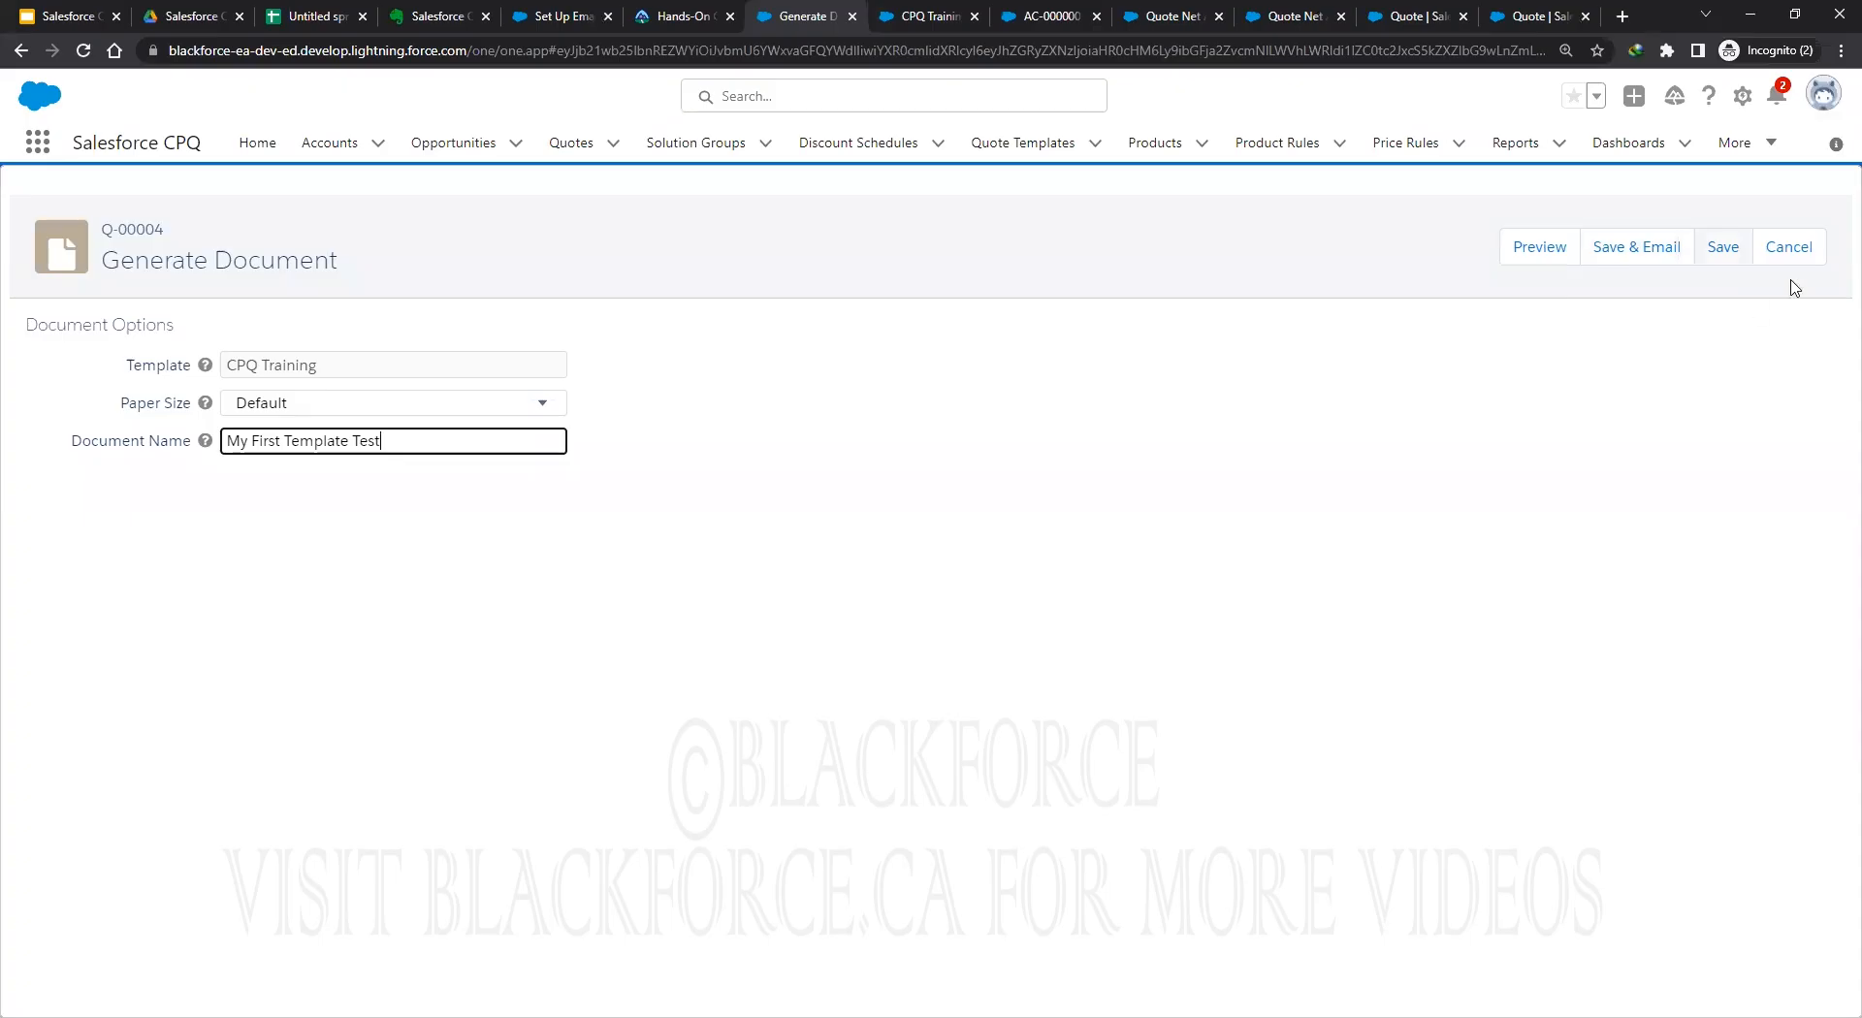
pyautogui.click(1540, 254)
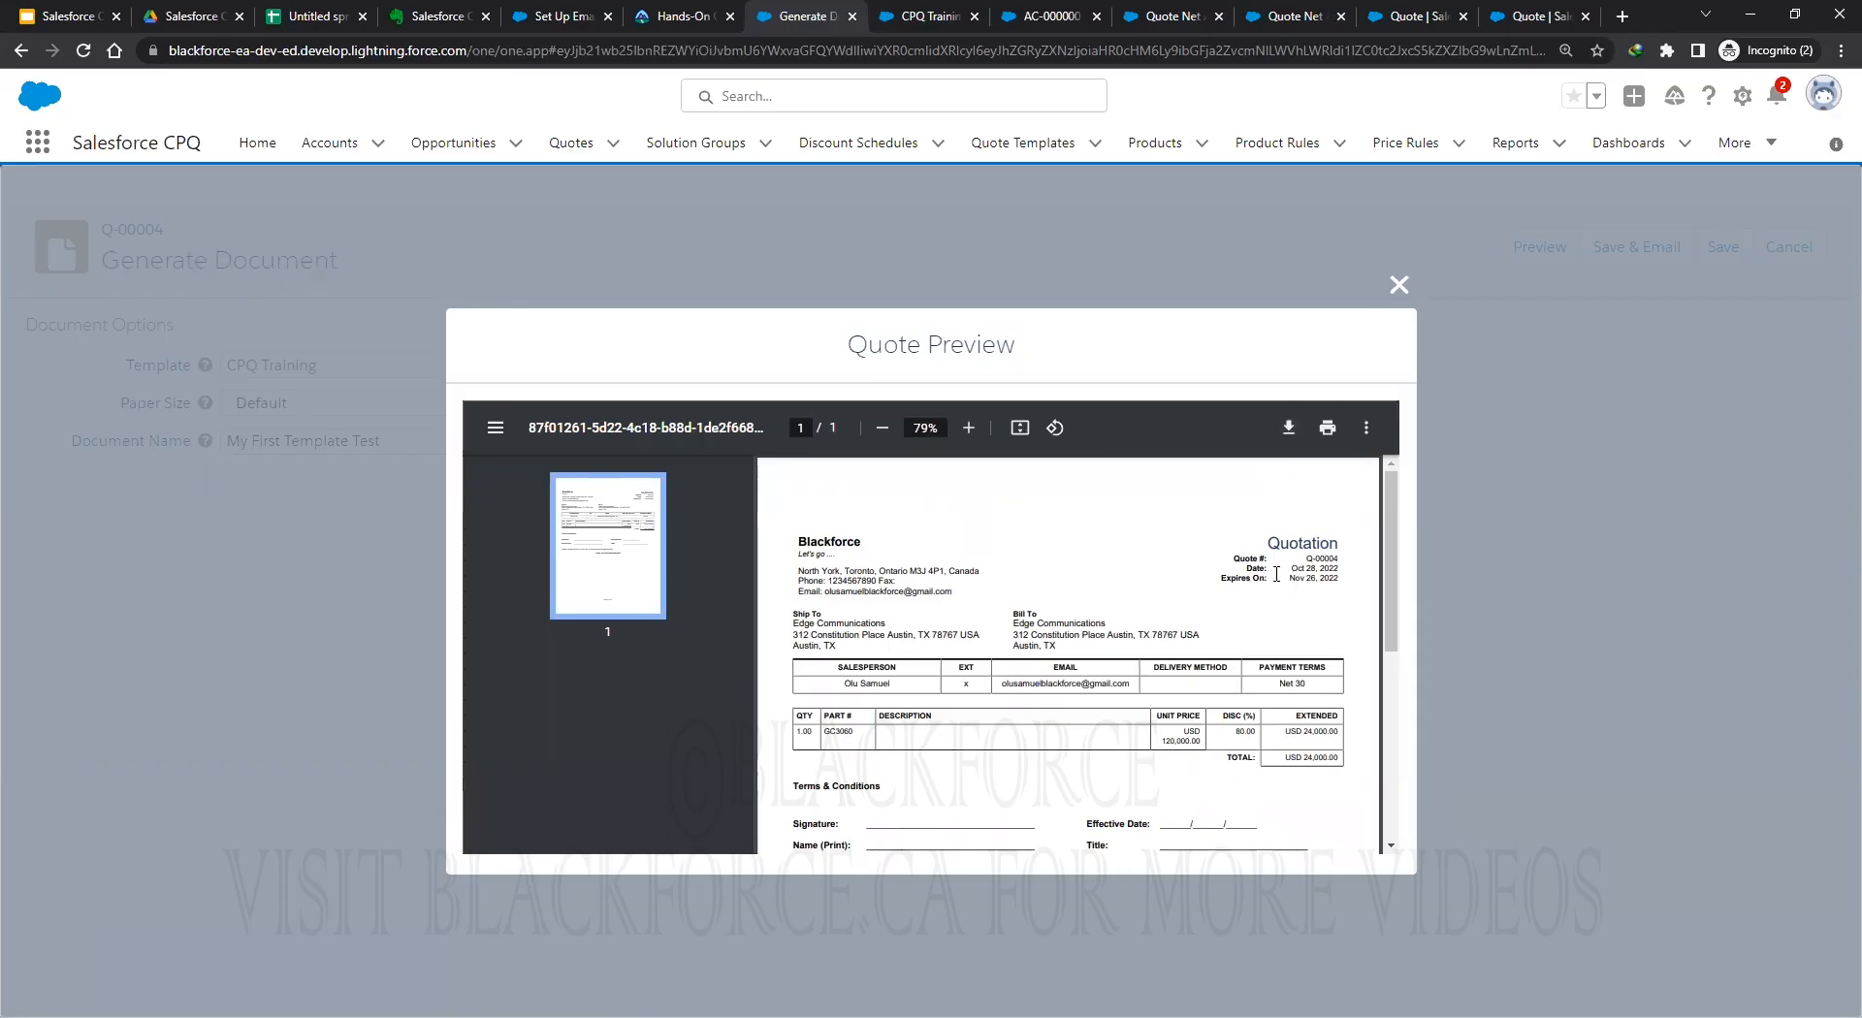
# Download and save the Q-00004 quote PDF, scroll through it, and close the preview.
pyautogui.click(1288, 427)
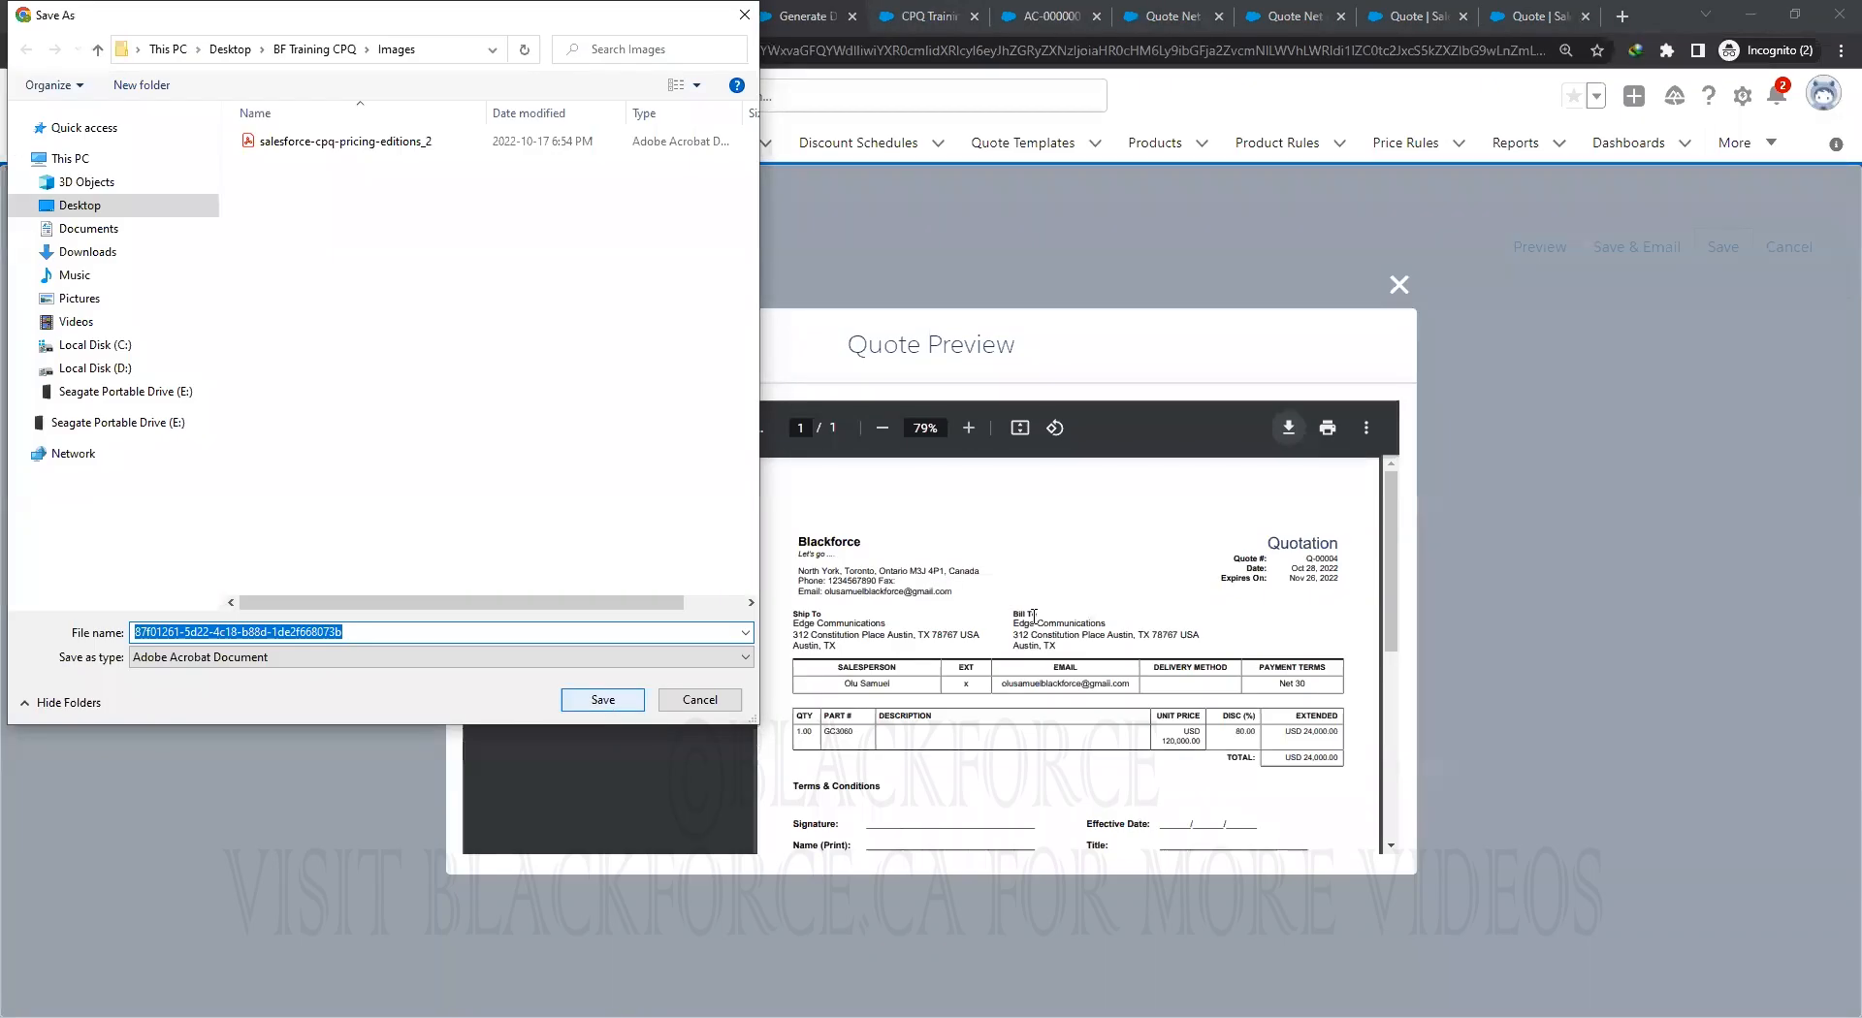
pyautogui.press('Return')
pyautogui.scroll(-2, 1020, 729)
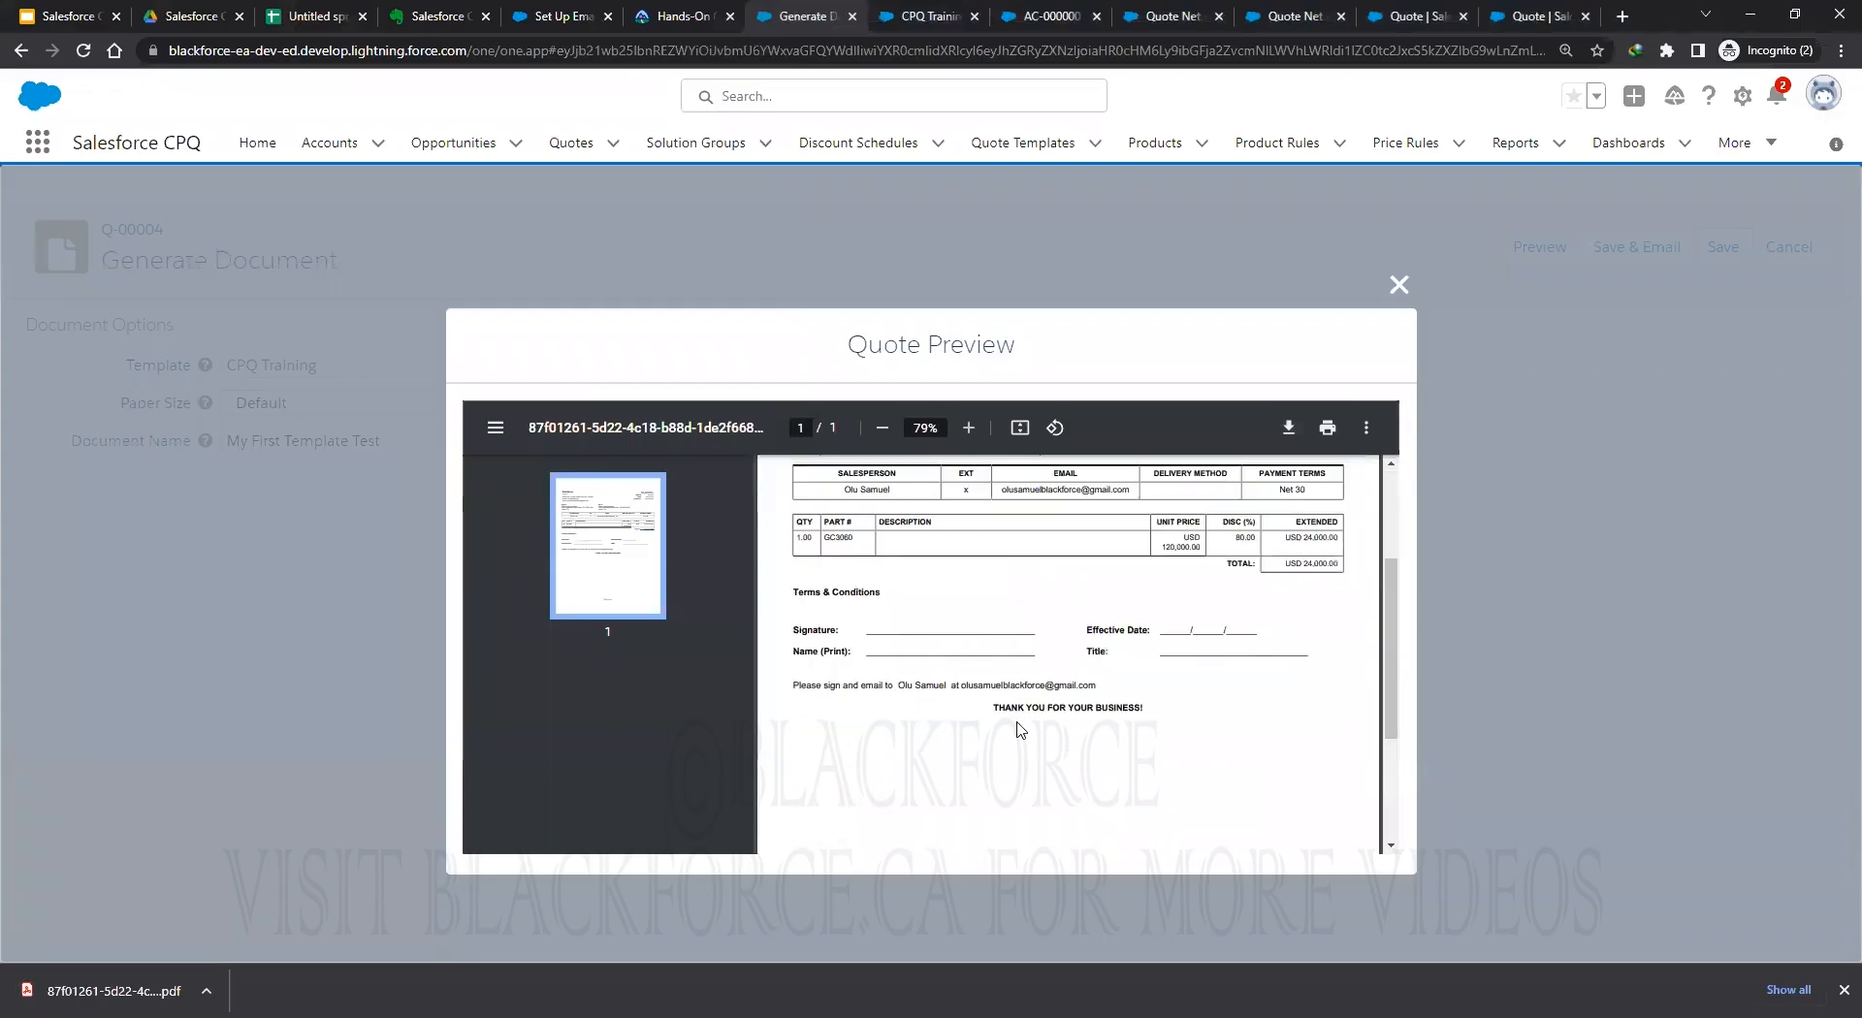
pyautogui.scroll(1, 1009, 719)
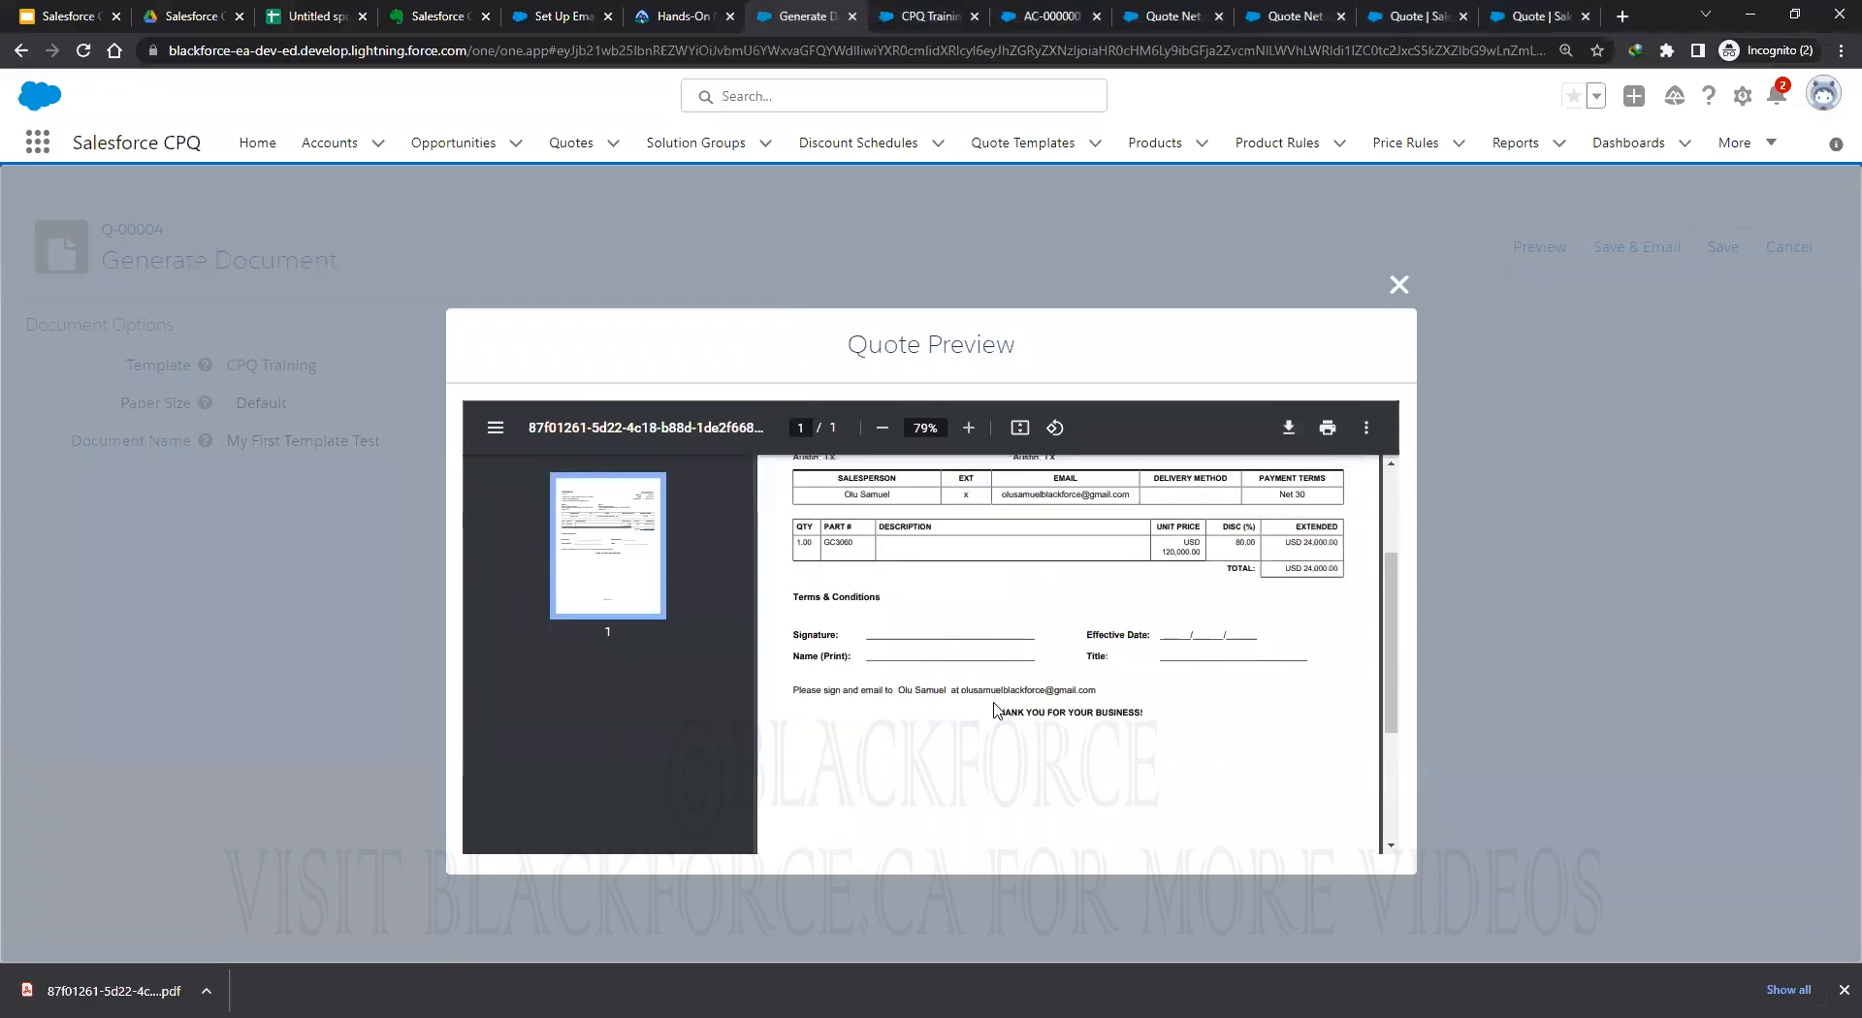
pyautogui.scroll(2, 994, 711)
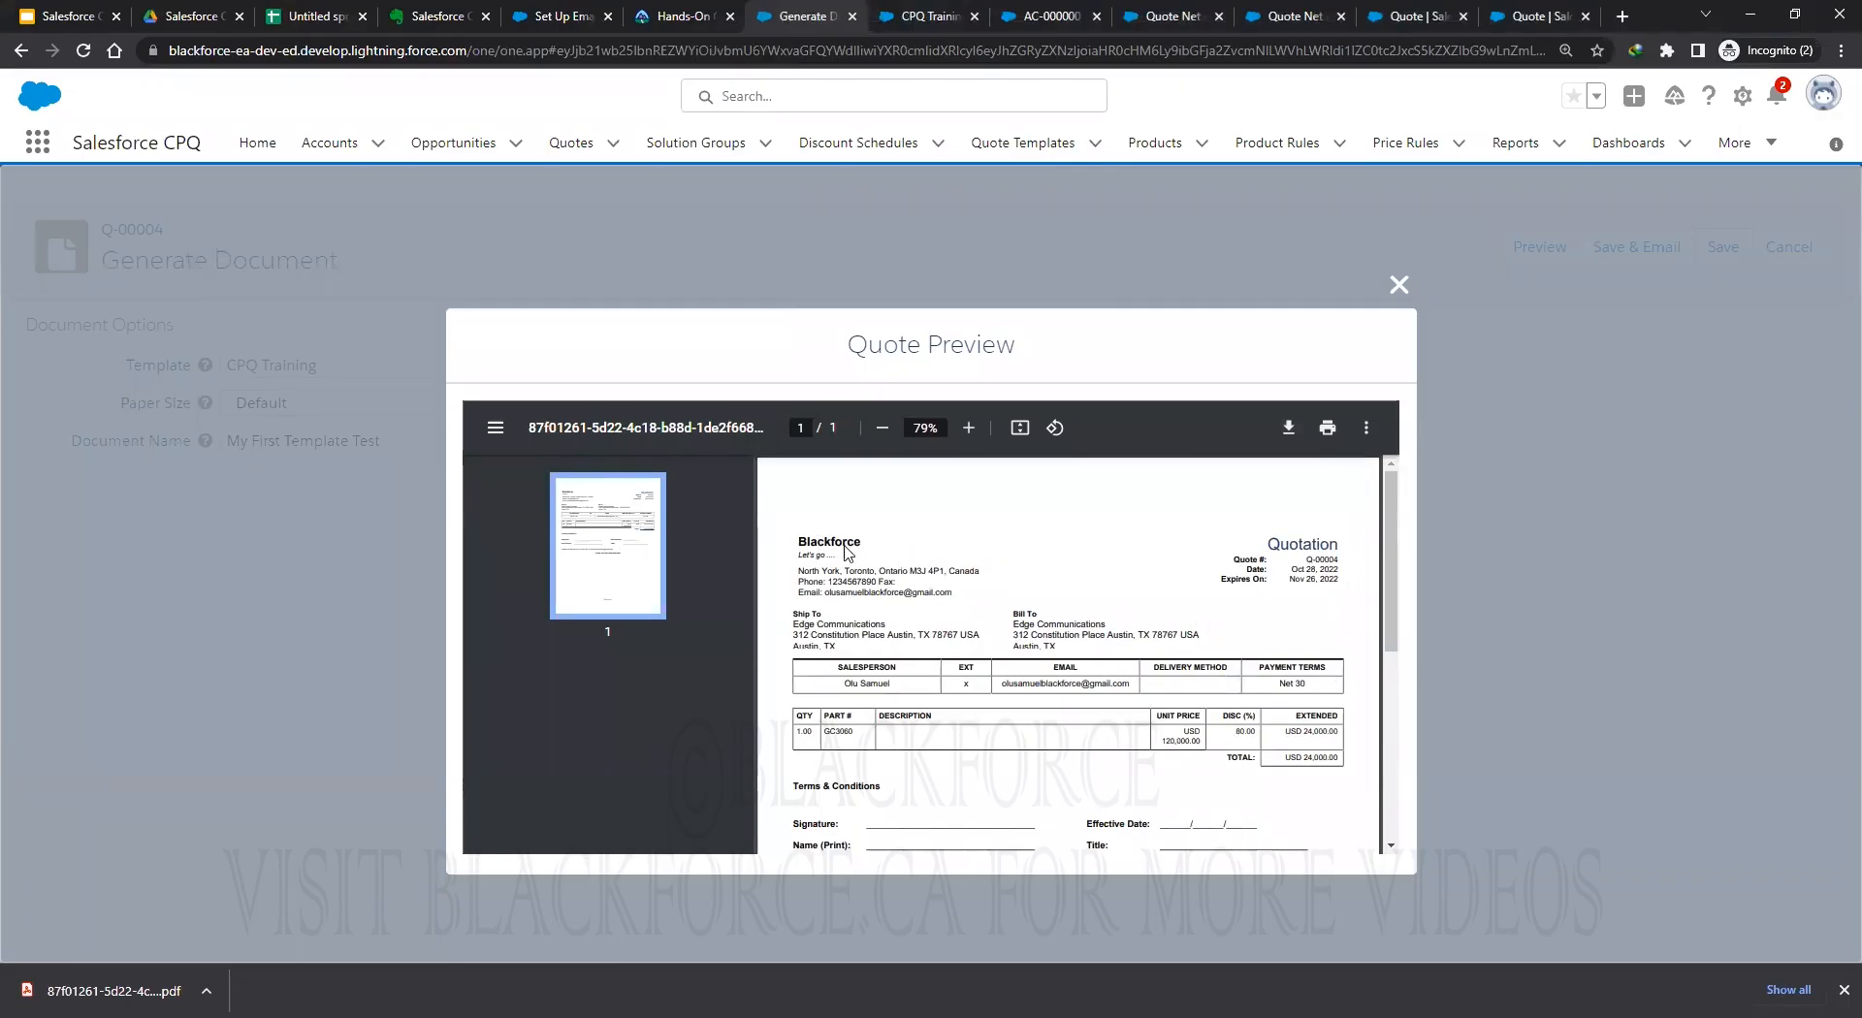
pyautogui.scroll(-1, 1197, 811)
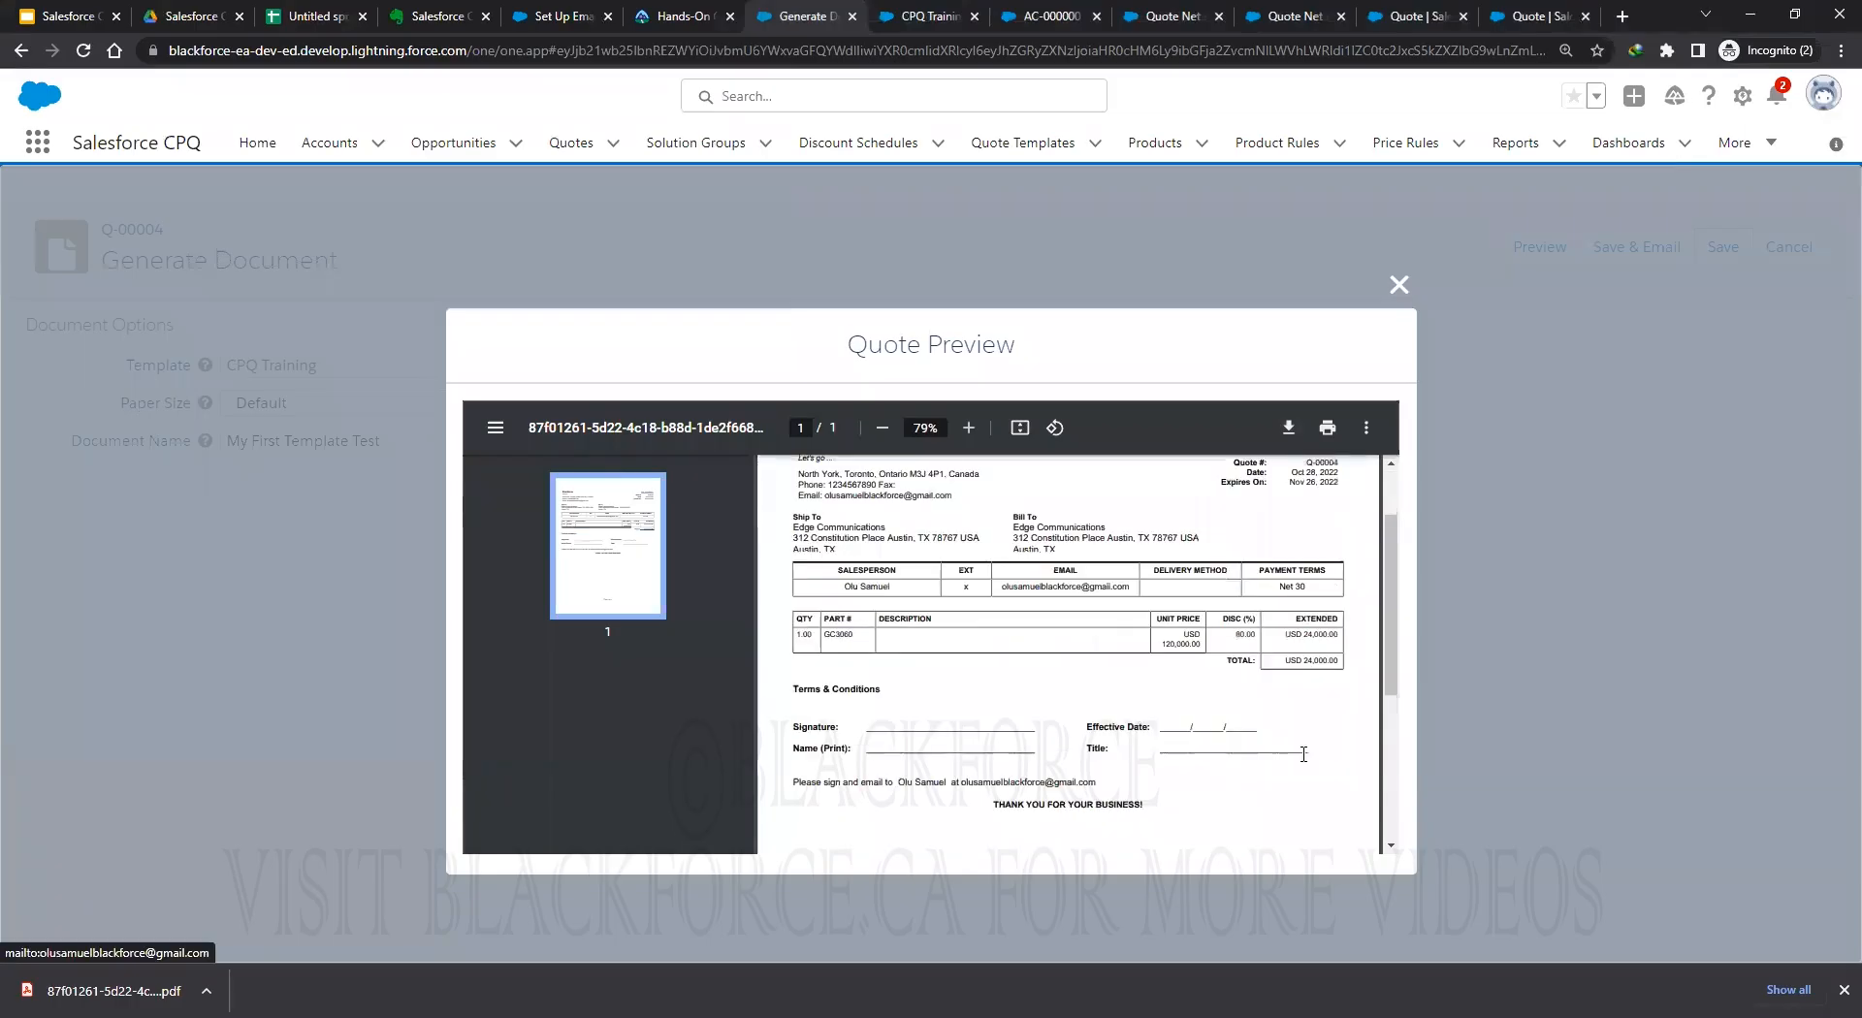
pyautogui.scroll(-3, 1303, 754)
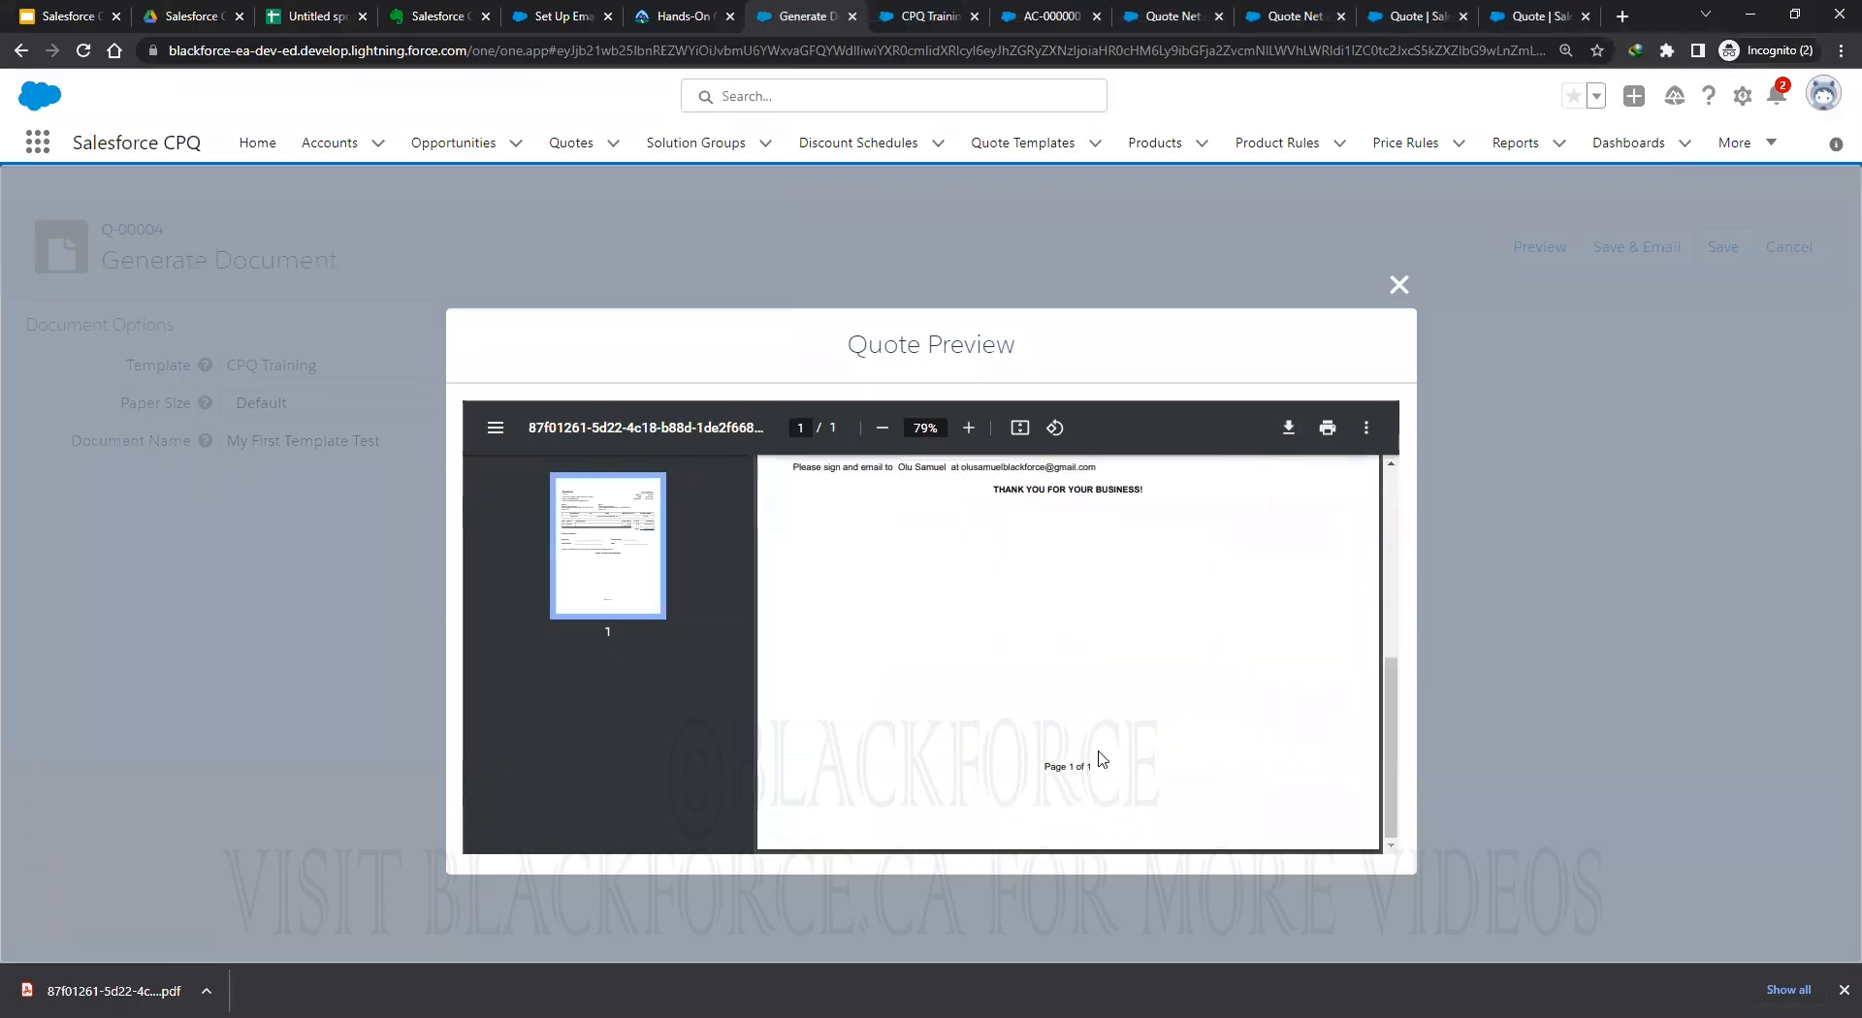
pyautogui.scroll(4, 1103, 758)
pyautogui.scroll(1, 1102, 758)
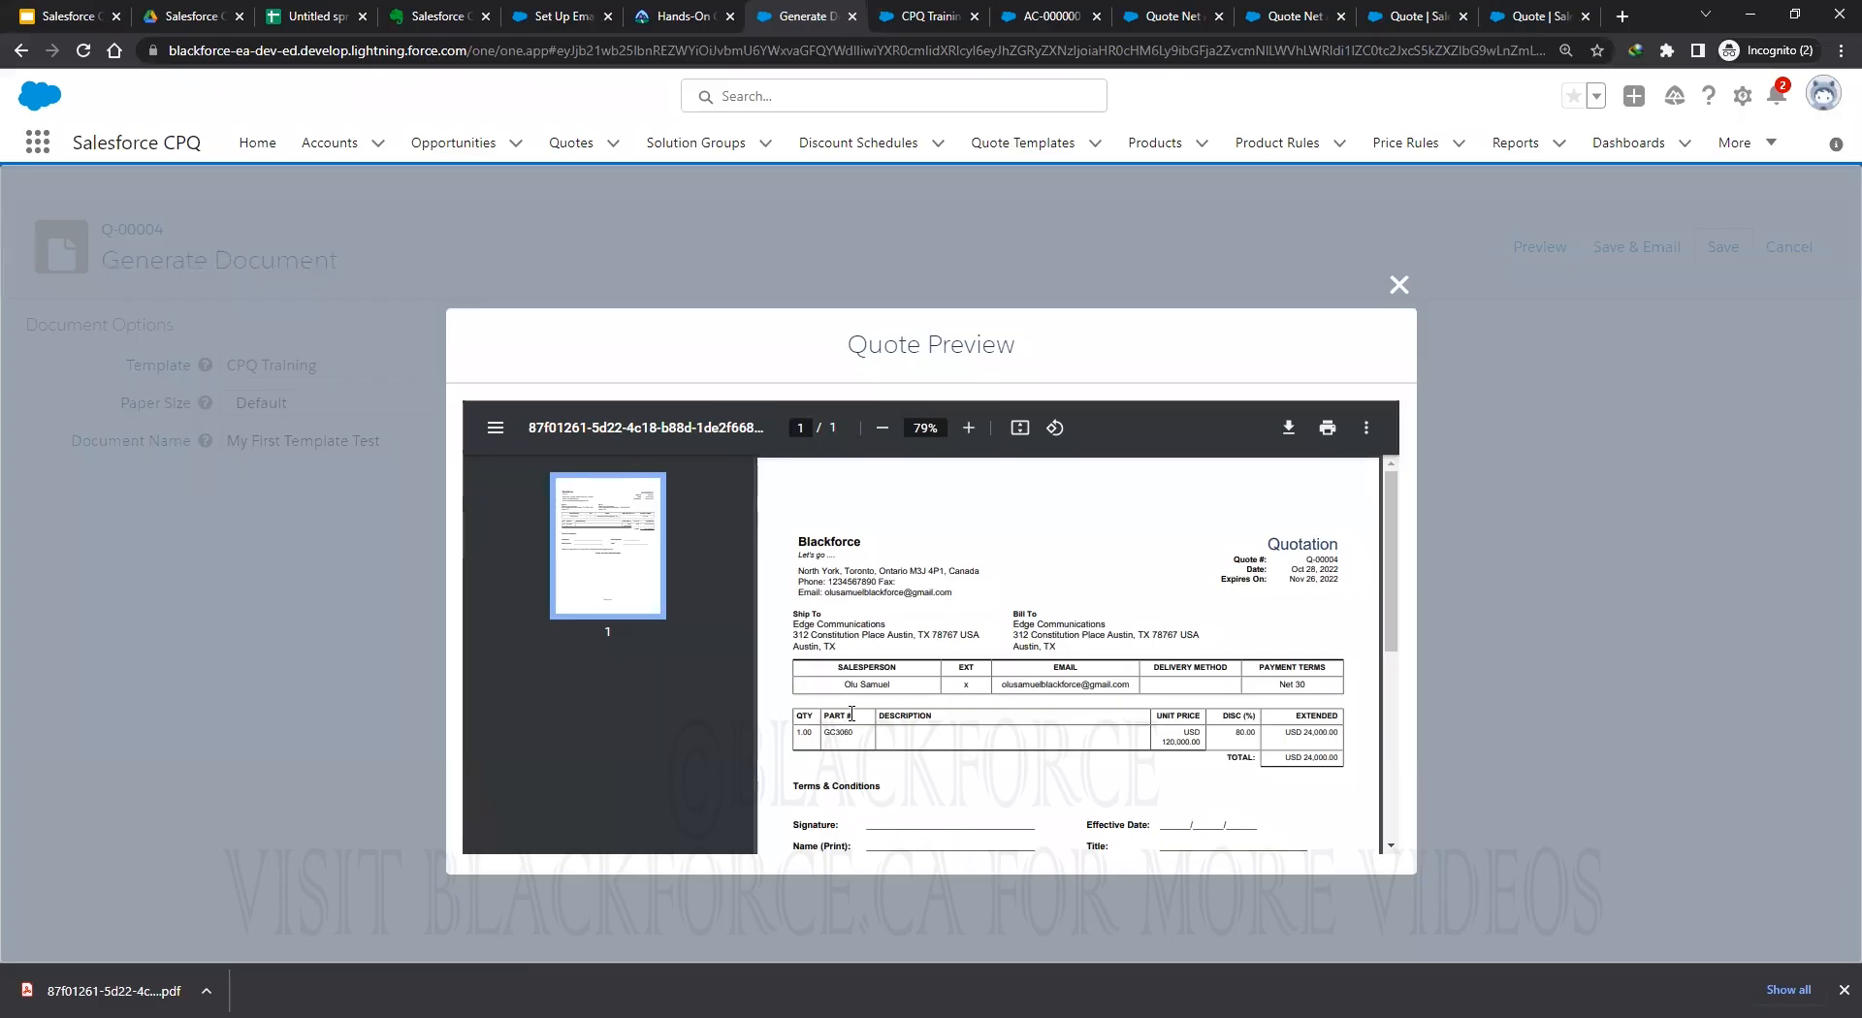
pyautogui.scroll(-2, 1199, 782)
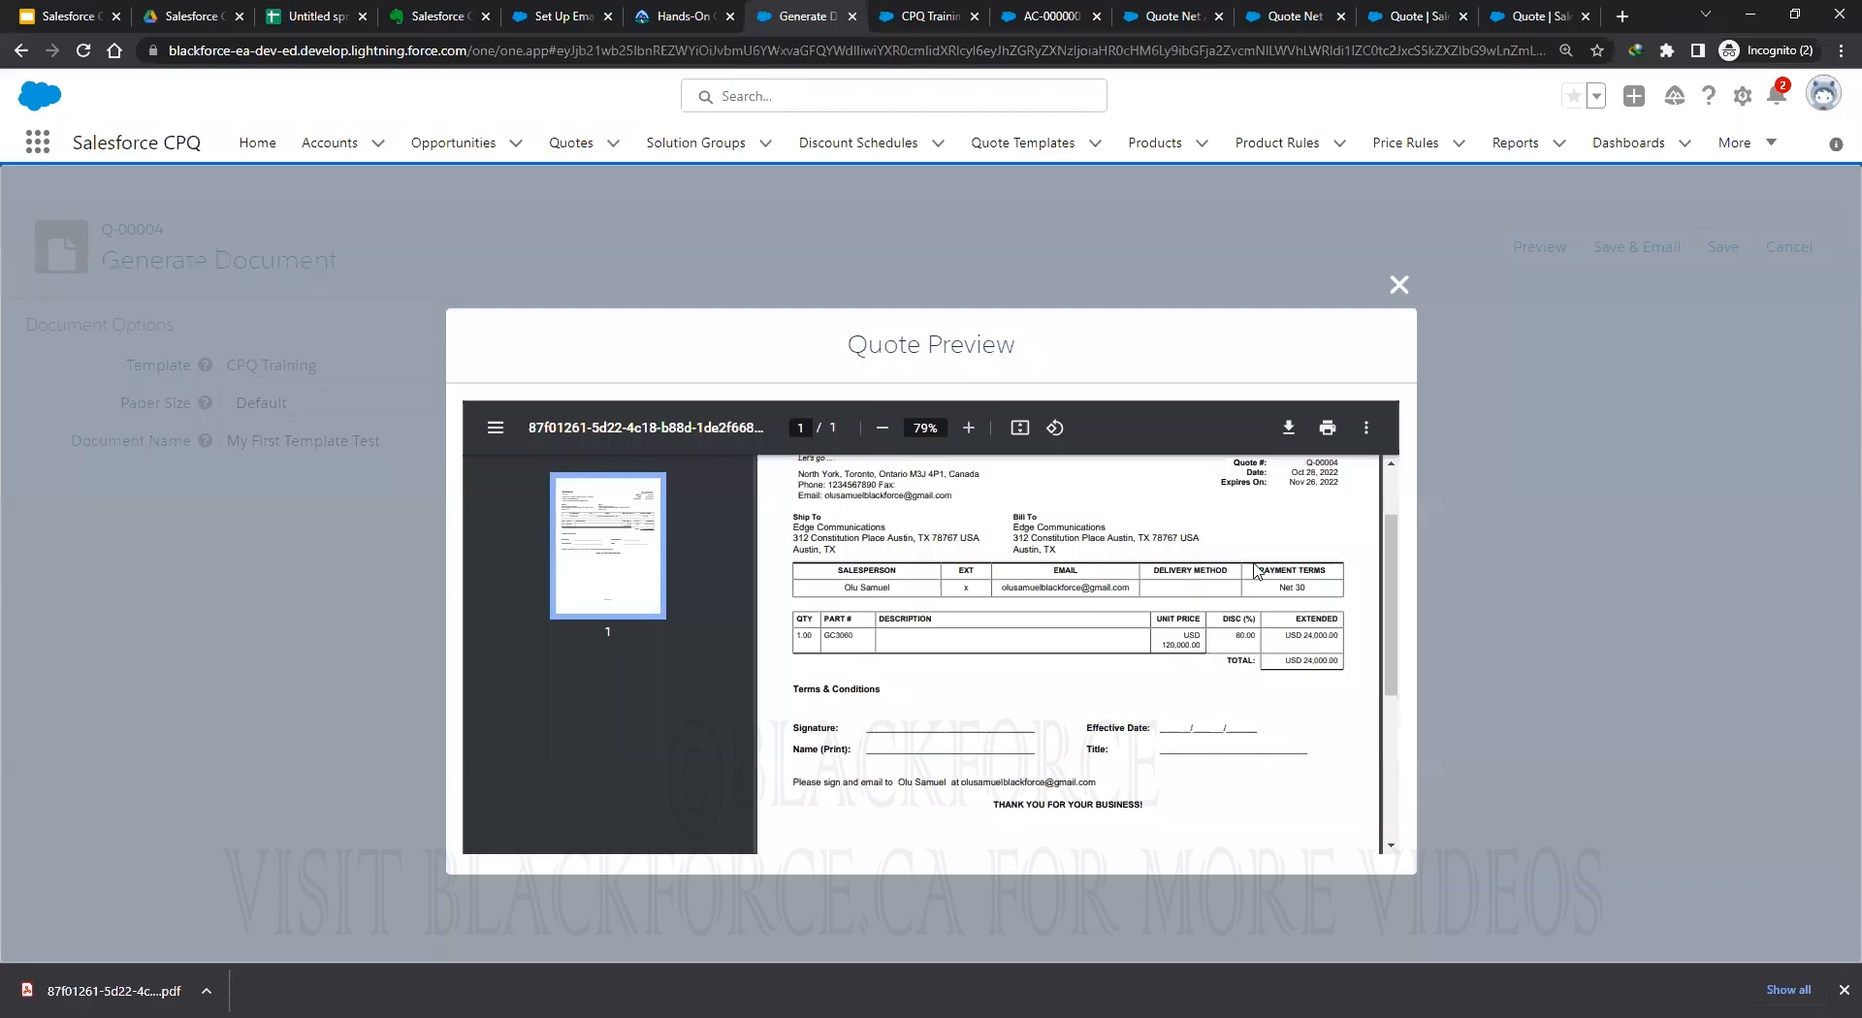
pyautogui.press('Escape')
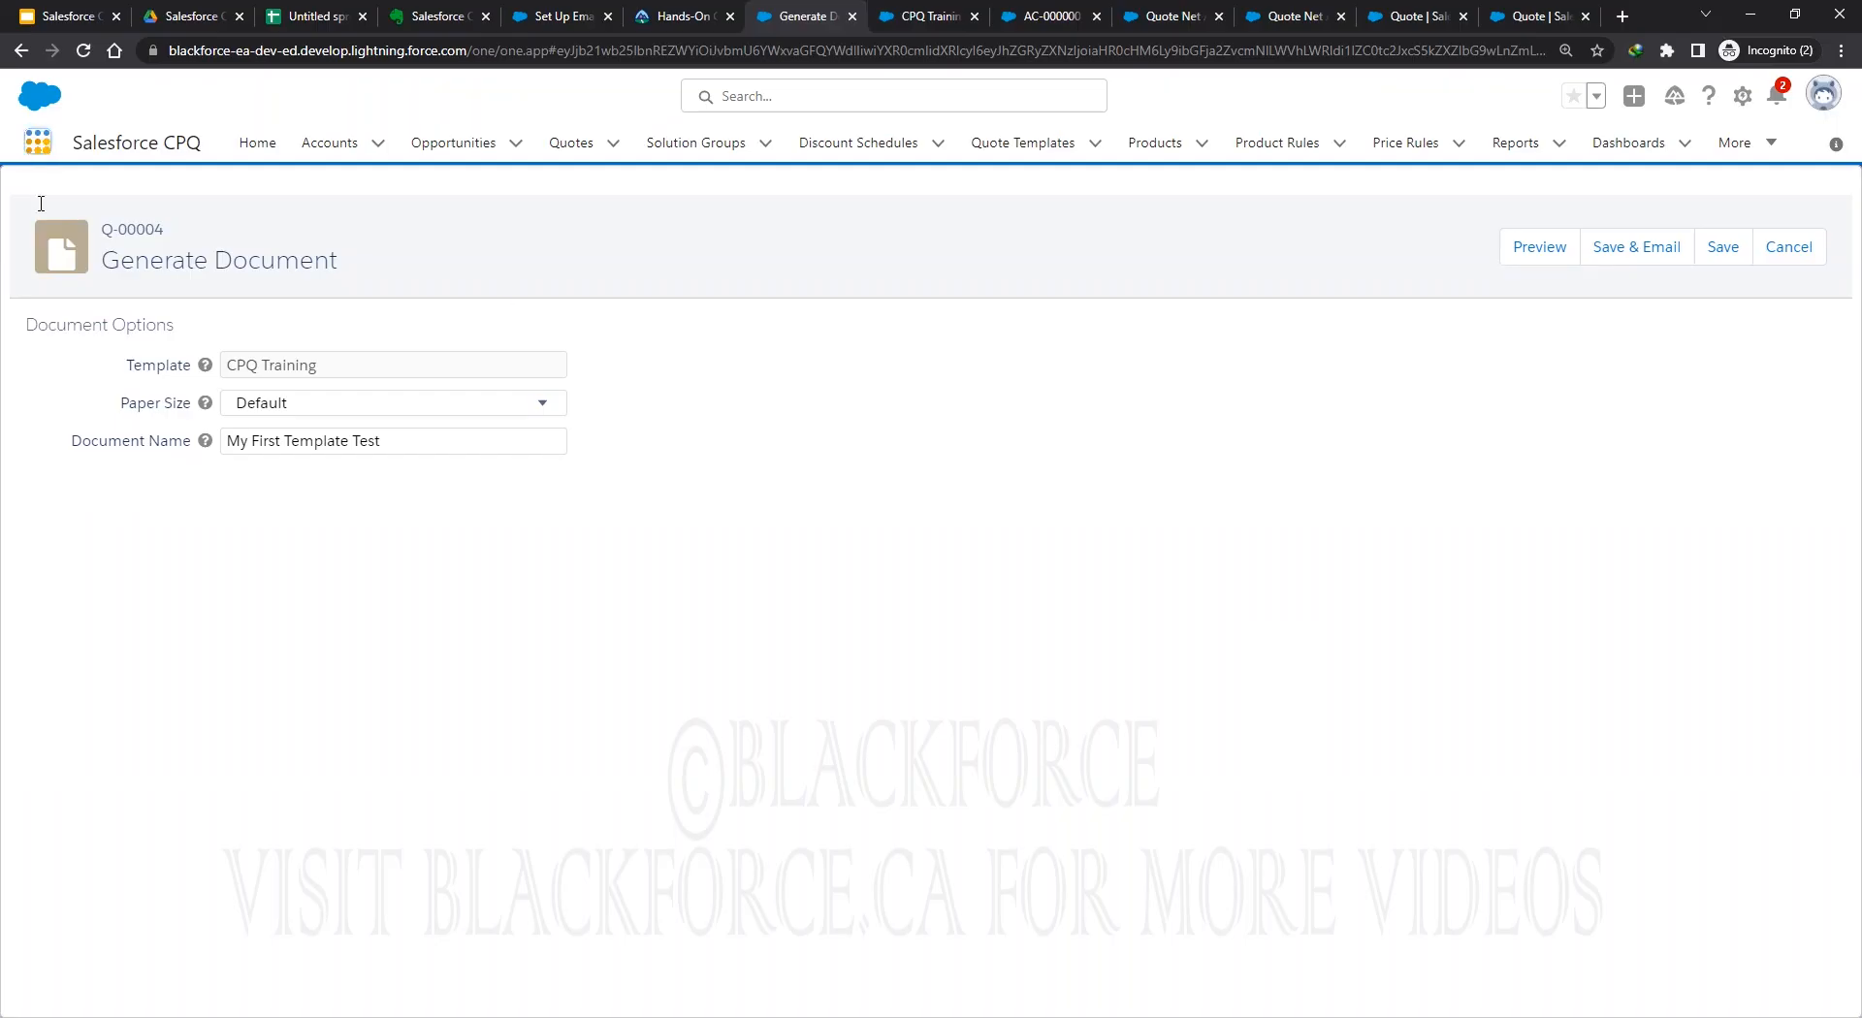
pyautogui.hotkey('ctrl', 'Tab')
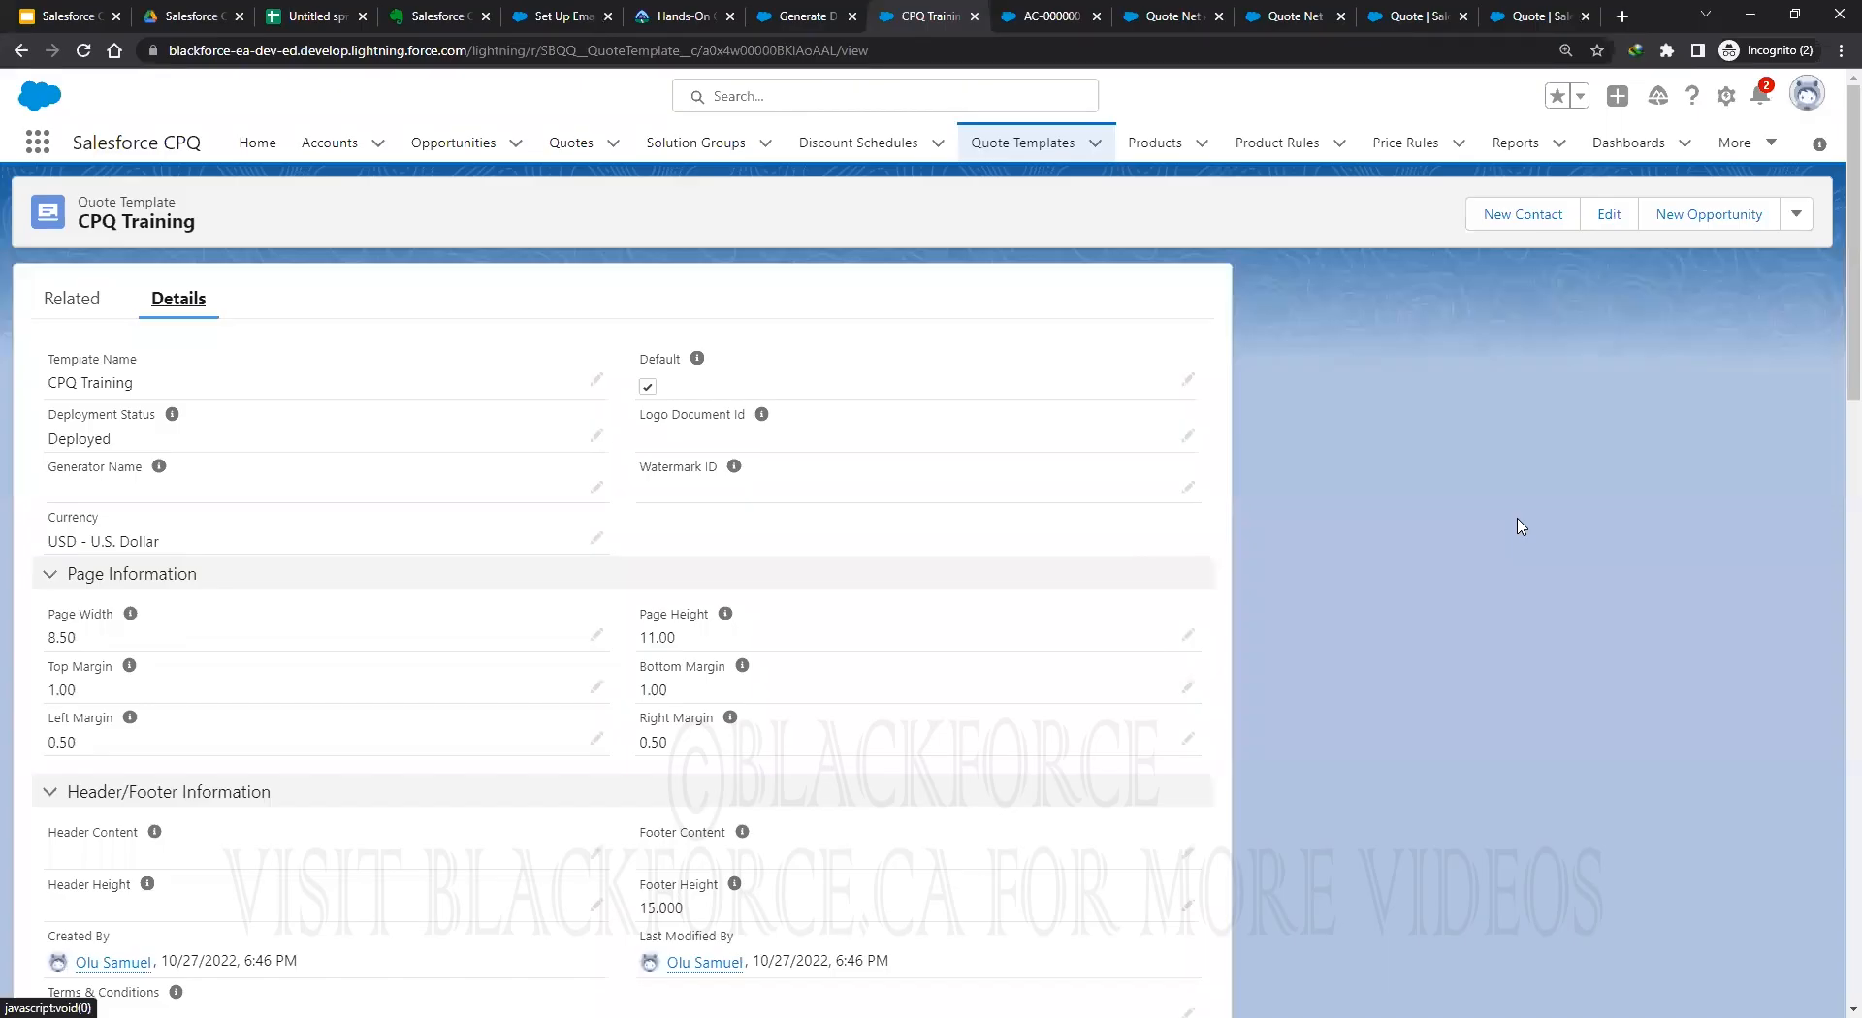
pyautogui.hotkey('ctrl', 'f')
pyautogui.write('alignment')
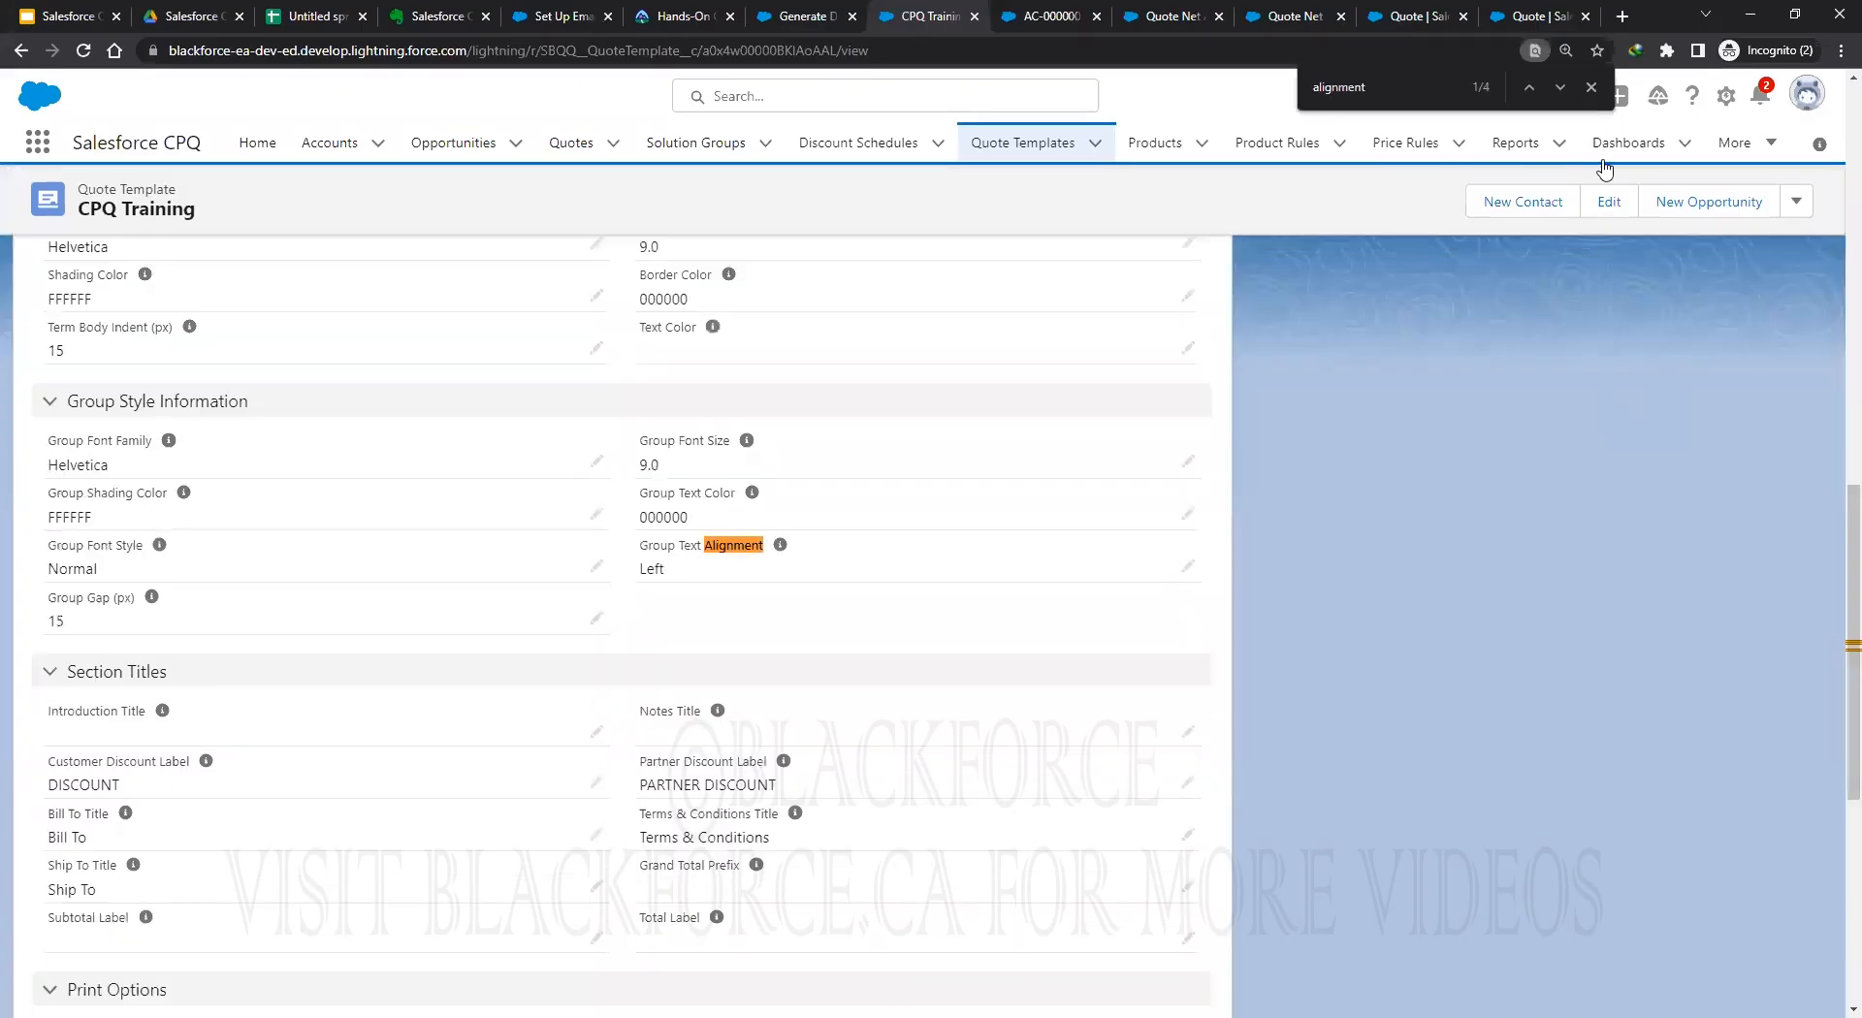
pyautogui.press('Escape')
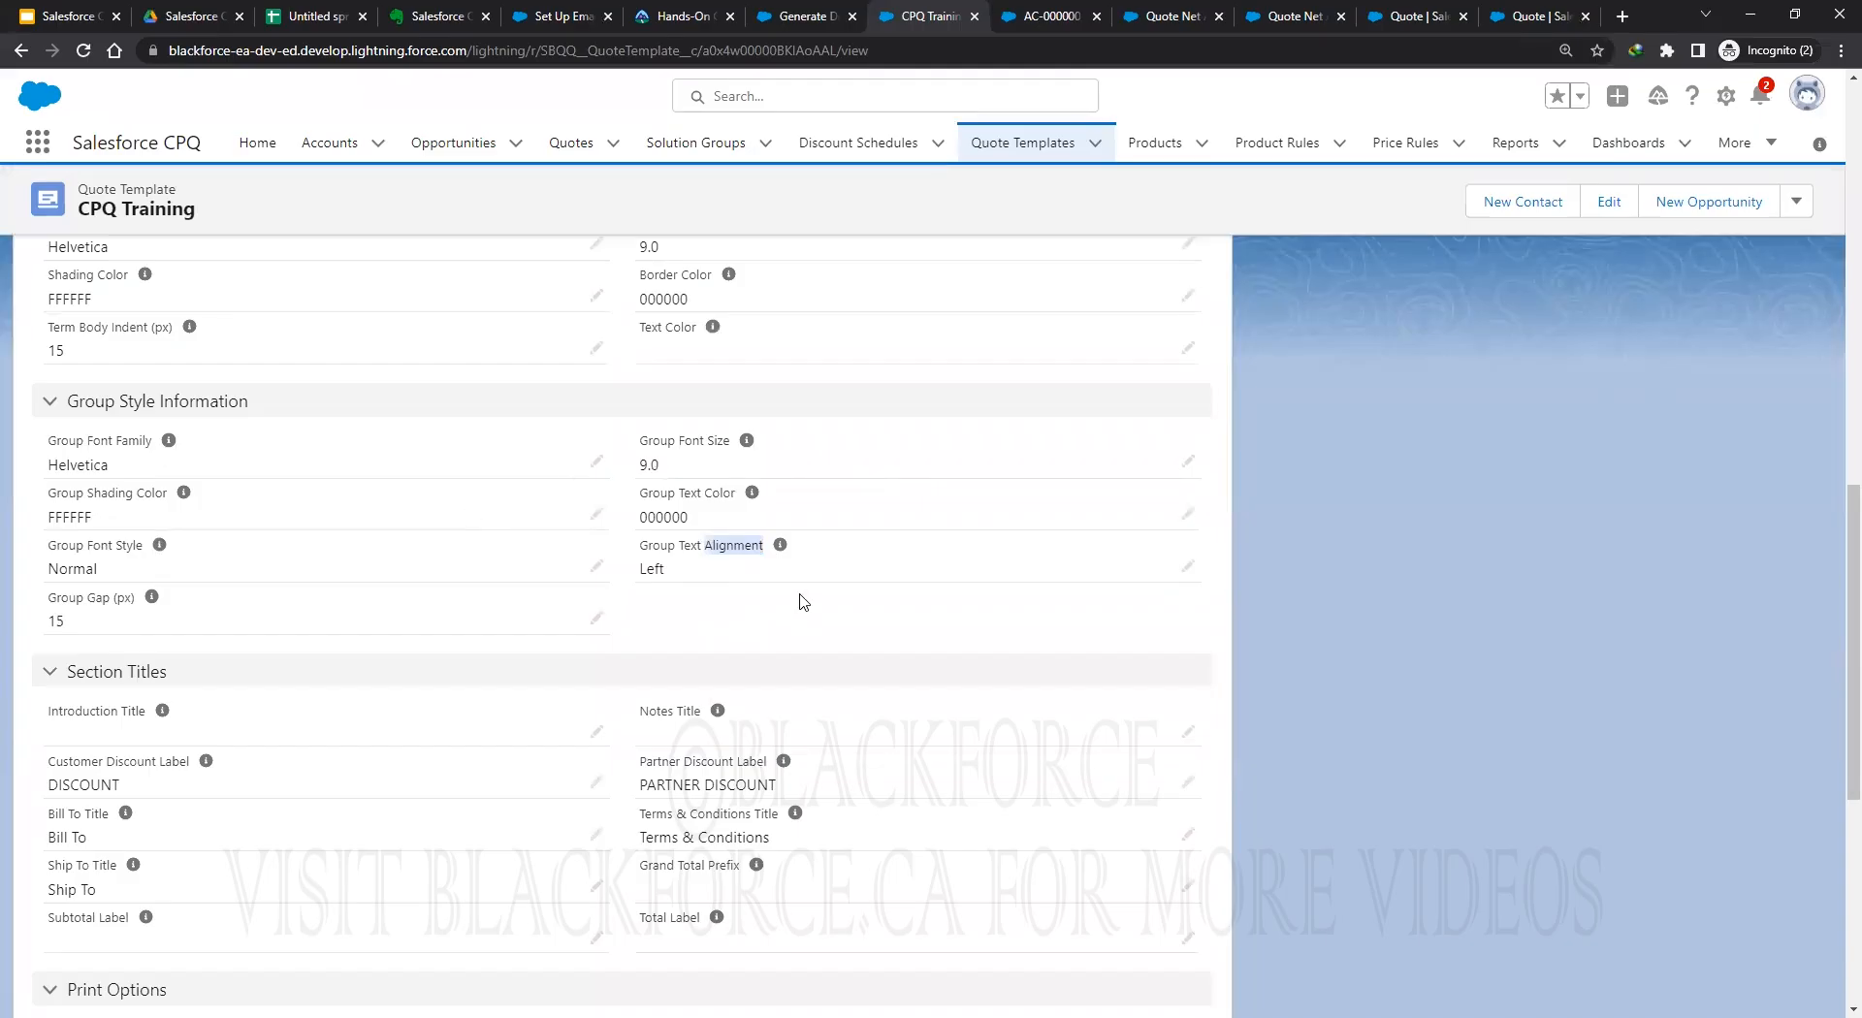
pyautogui.scroll(1, 803, 602)
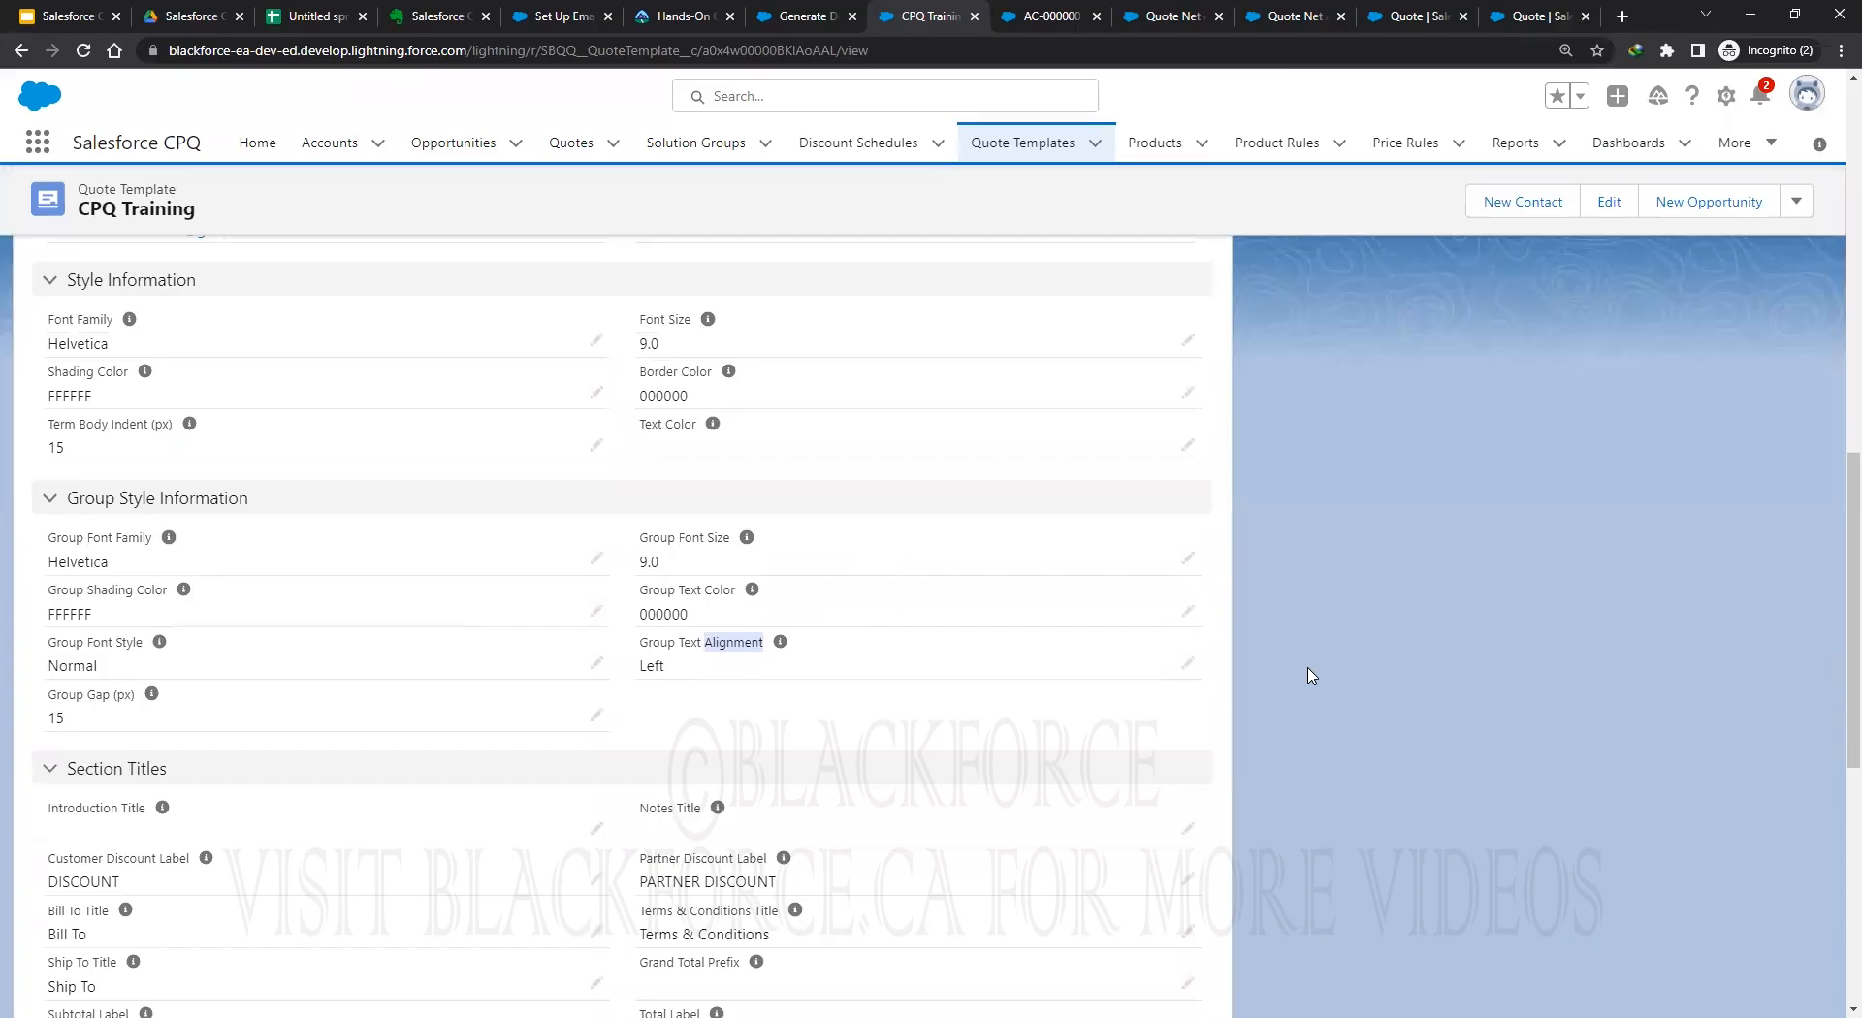
pyautogui.hotkey('ctrl', 'f')
pyautogui.write('field')
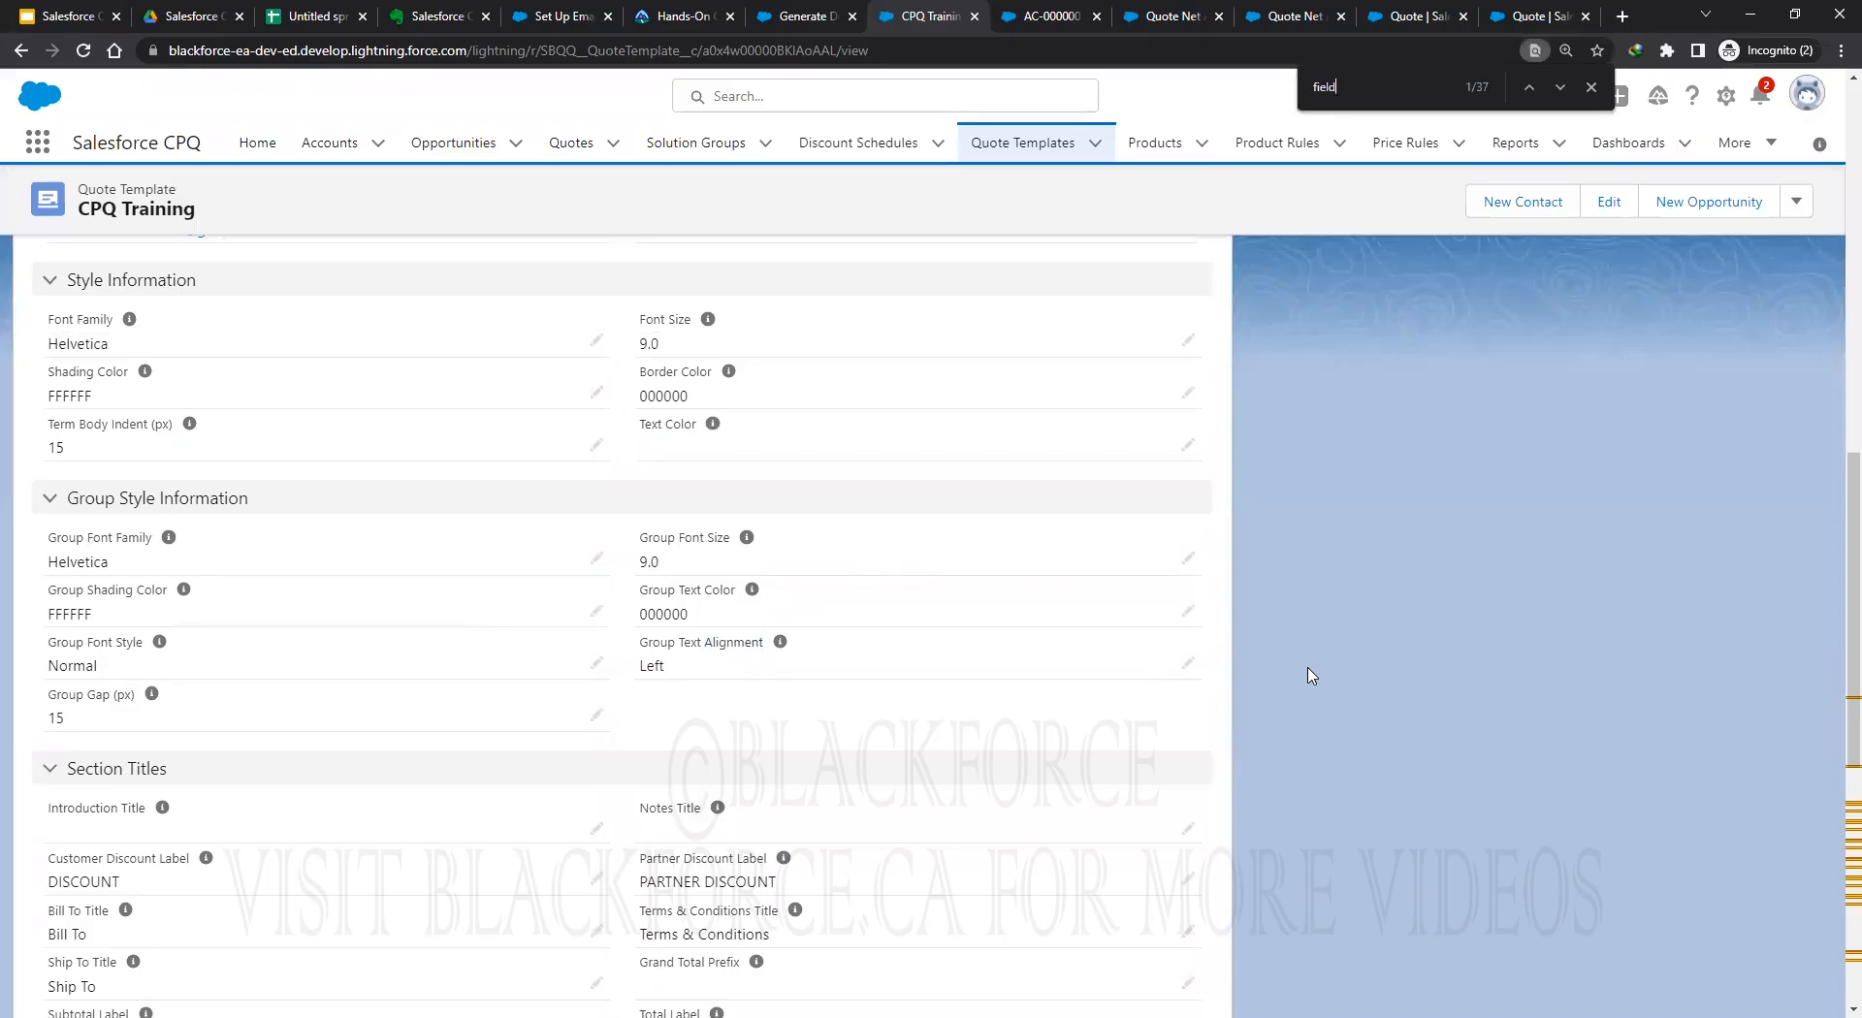
pyautogui.click(1560, 87)
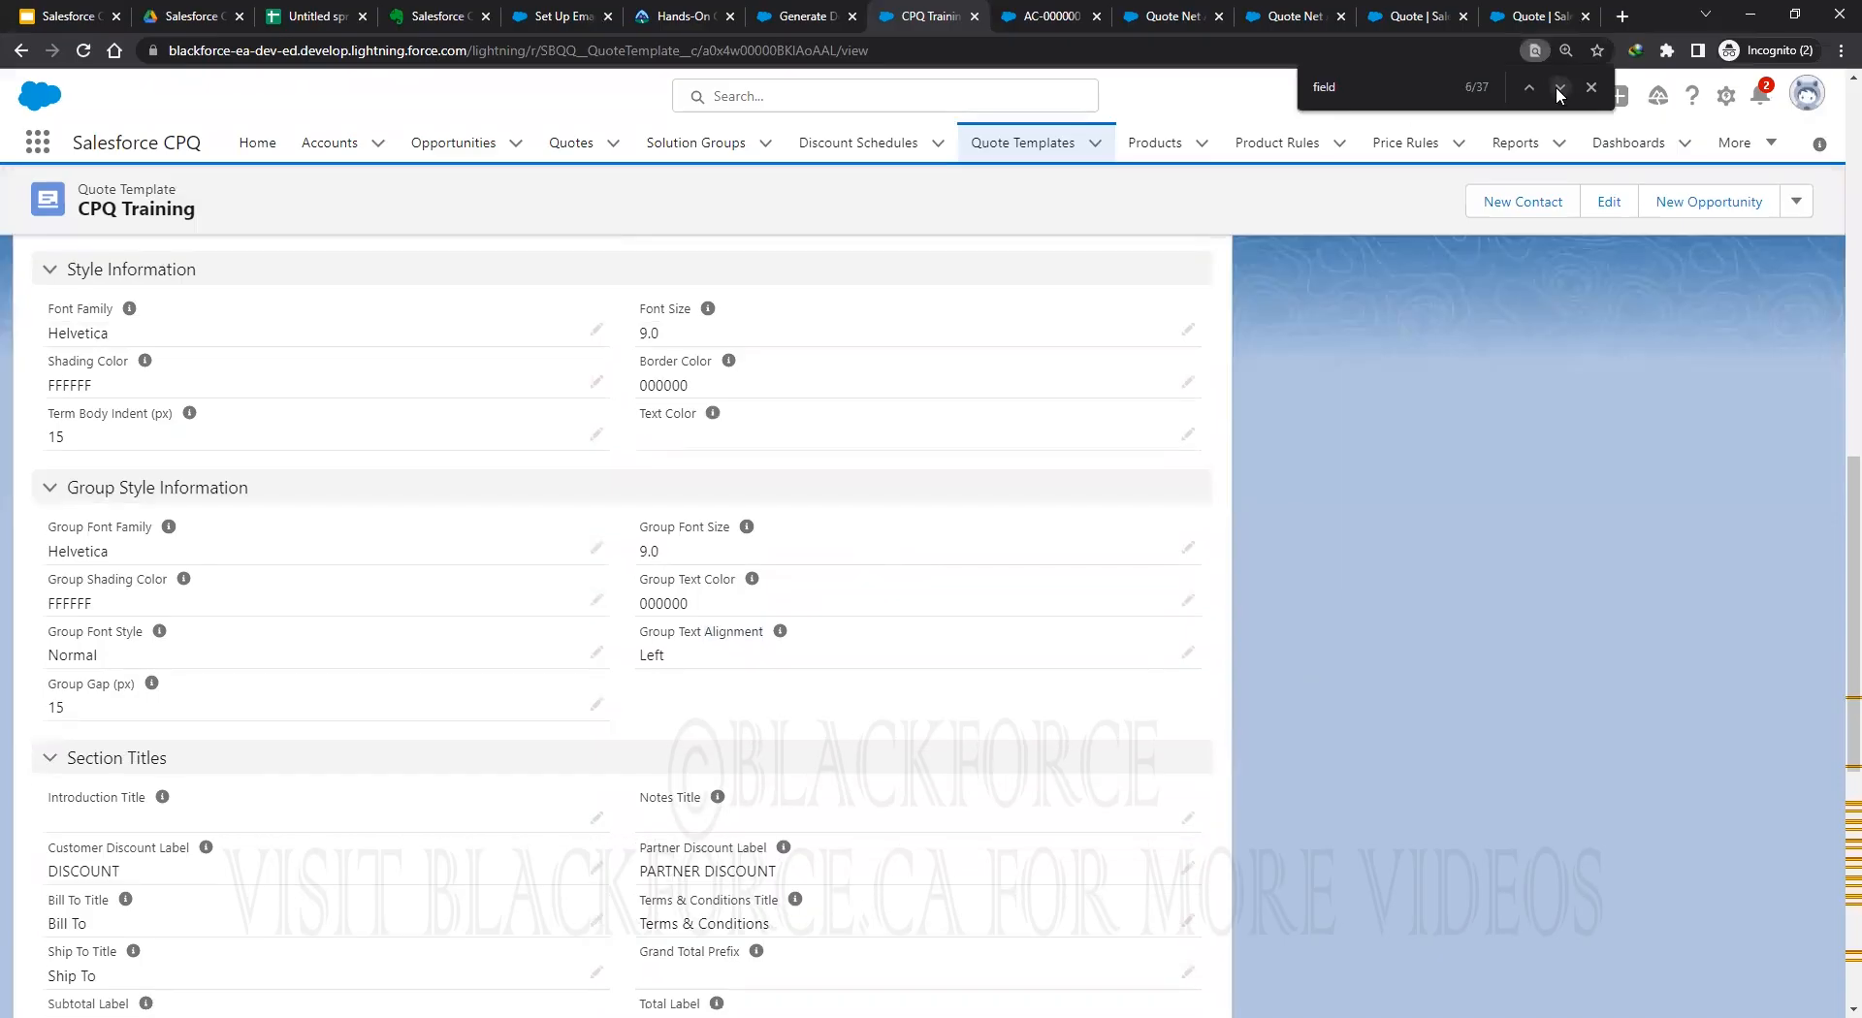
pyautogui.click(1559, 87)
pyautogui.click(1559, 87)
pyautogui.click(1560, 87)
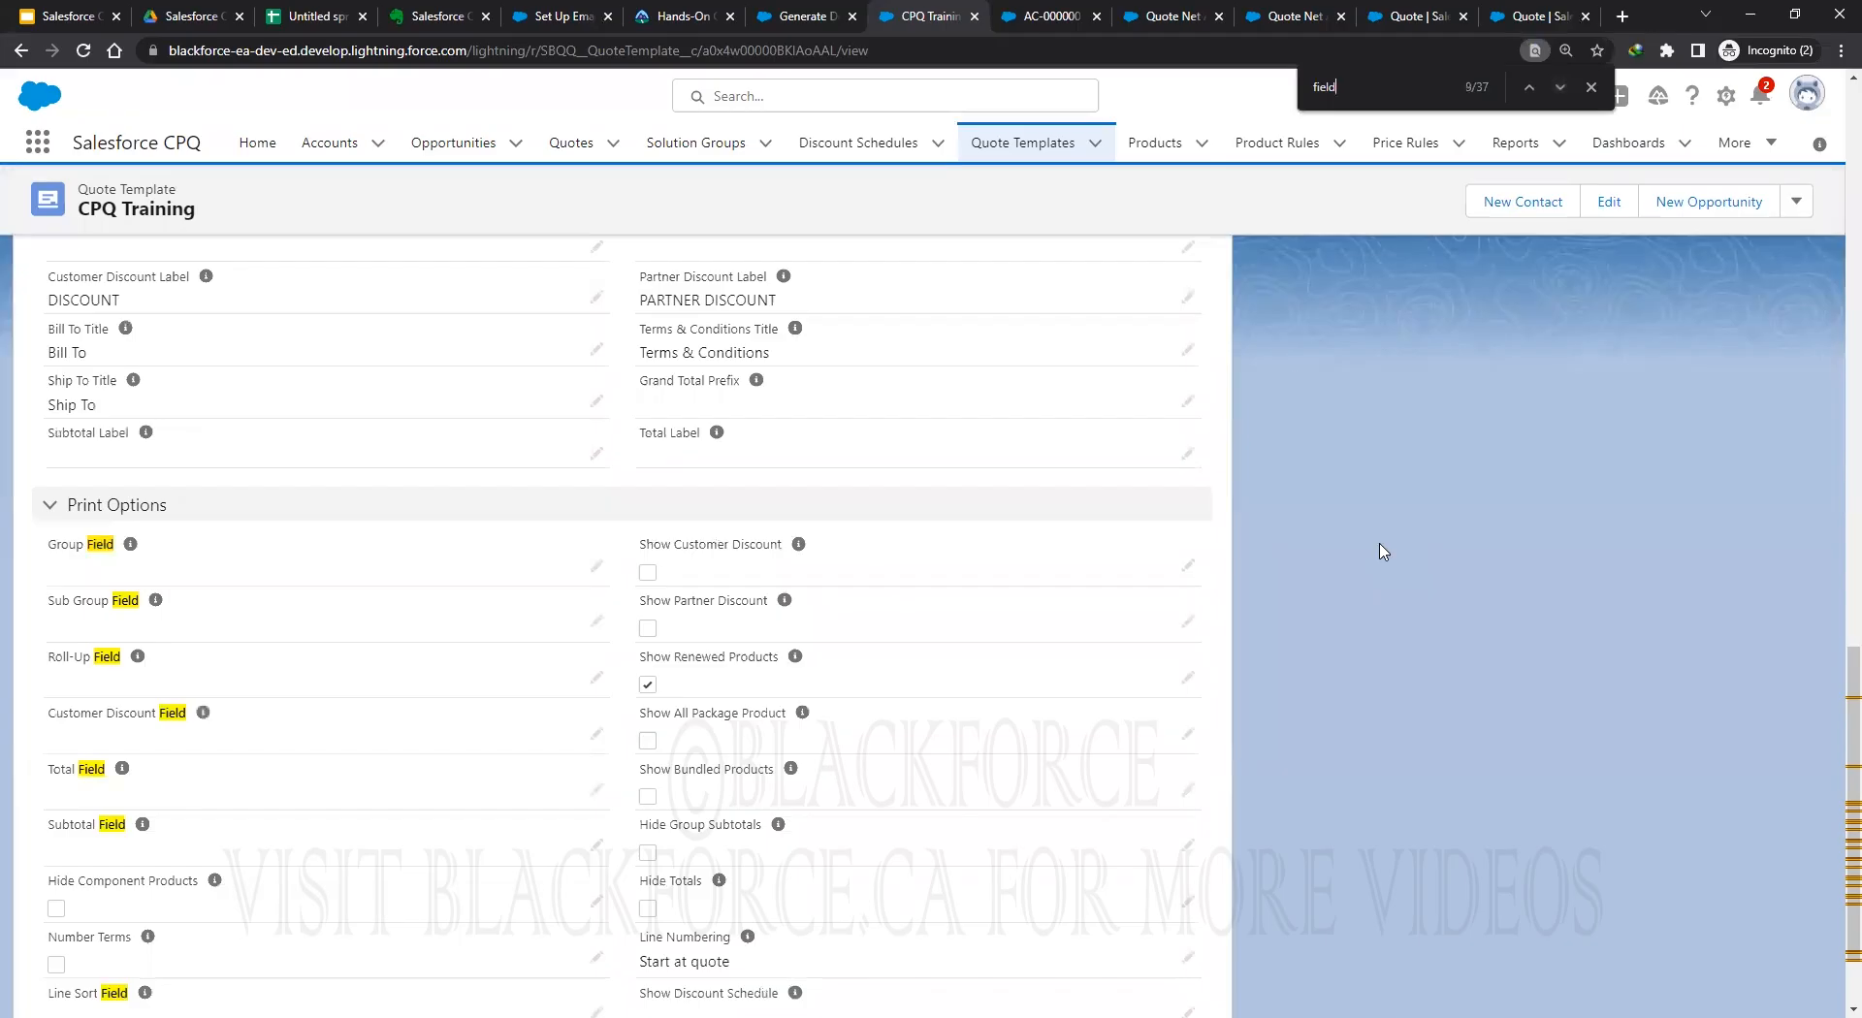
pyautogui.scroll(-2, 1382, 551)
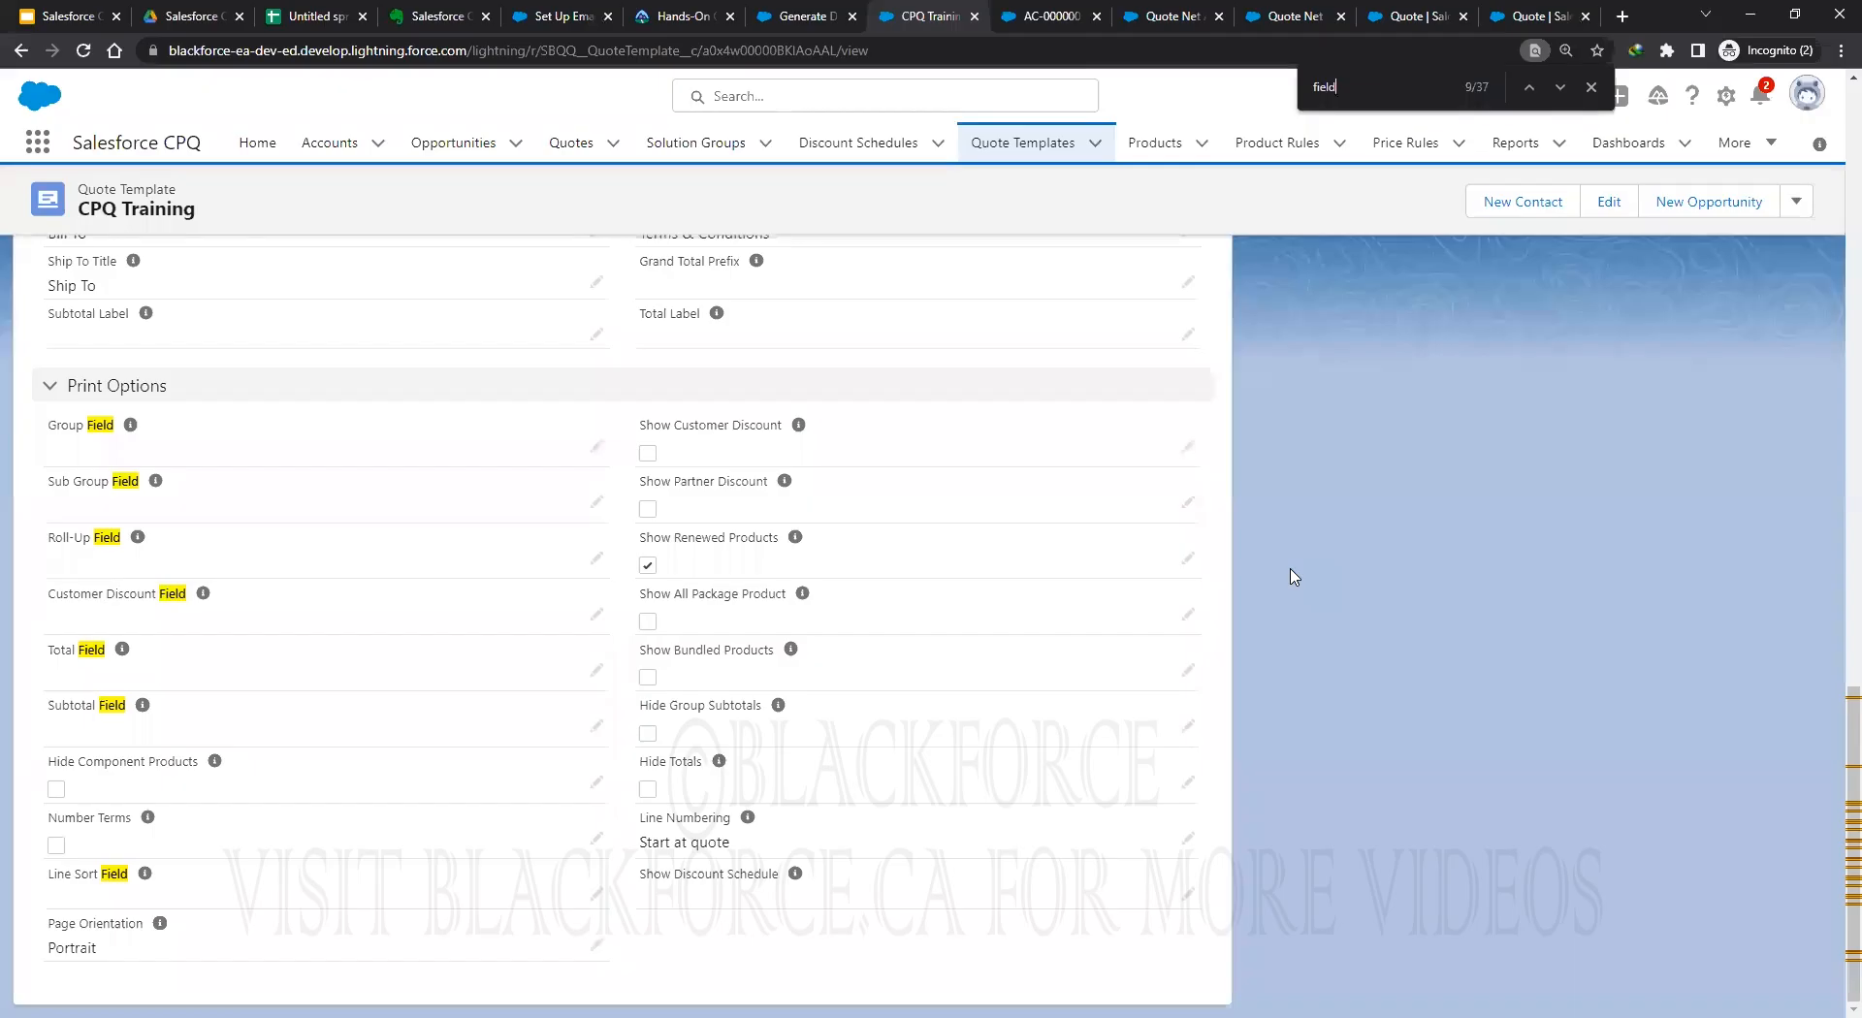
pyautogui.scroll(10, 1290, 574)
pyautogui.scroll(-2, 1287, 573)
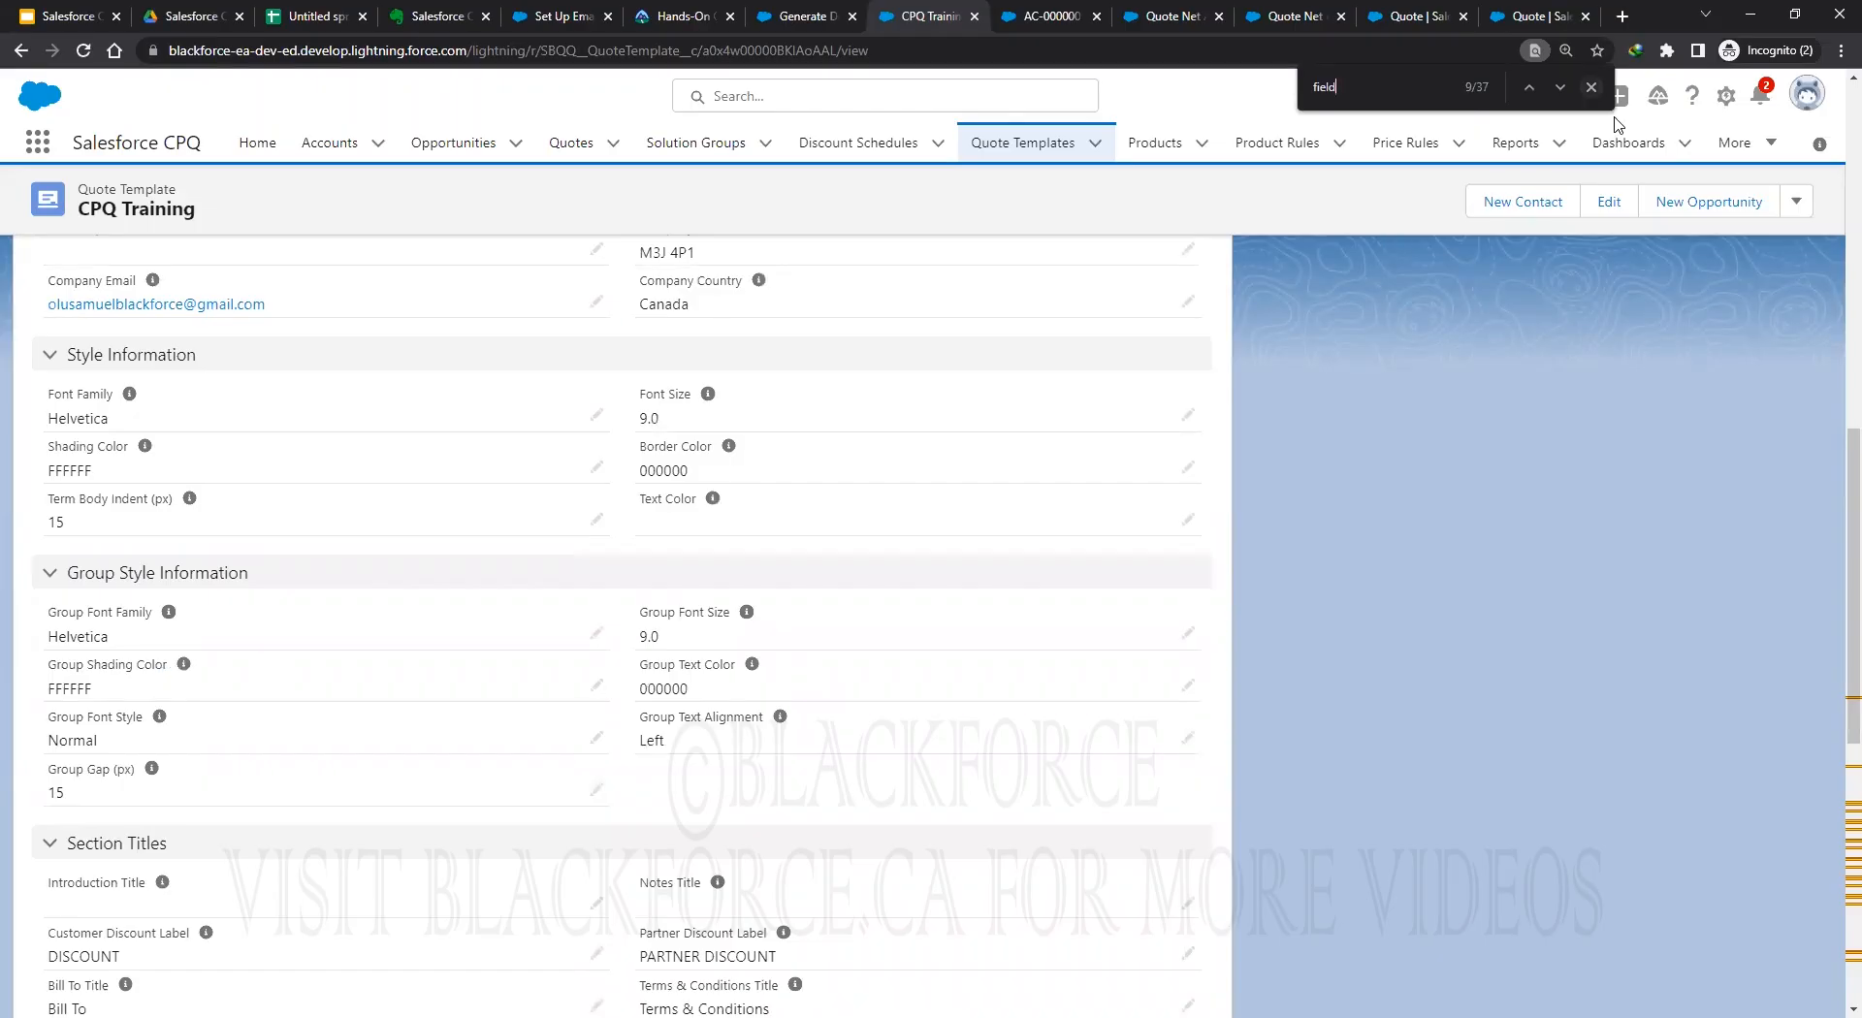
# Open the Quote Template object (SBQQ__QuoteTemplate__c) in Setup's Object Manager via Edit Object.
pyautogui.click(1729, 101)
pyautogui.click(1648, 257)
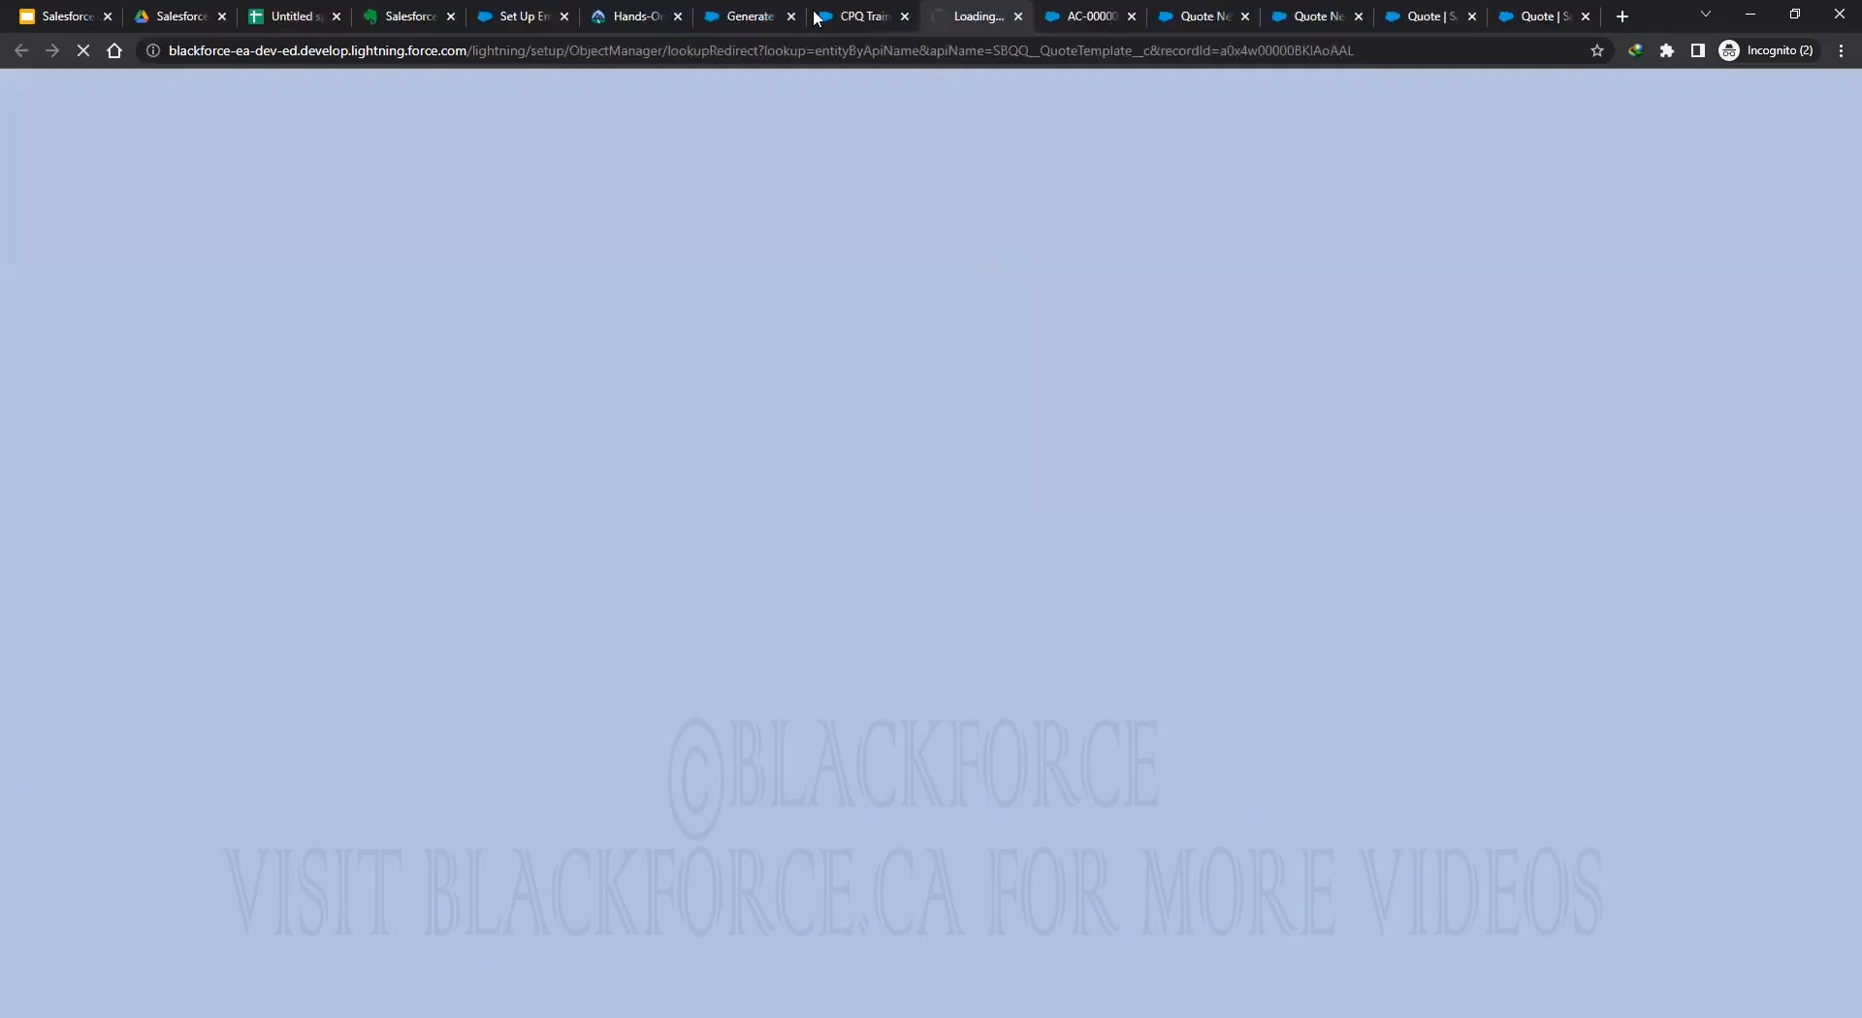
pyautogui.hotkey('ctrl', 'shift', 'Tab')
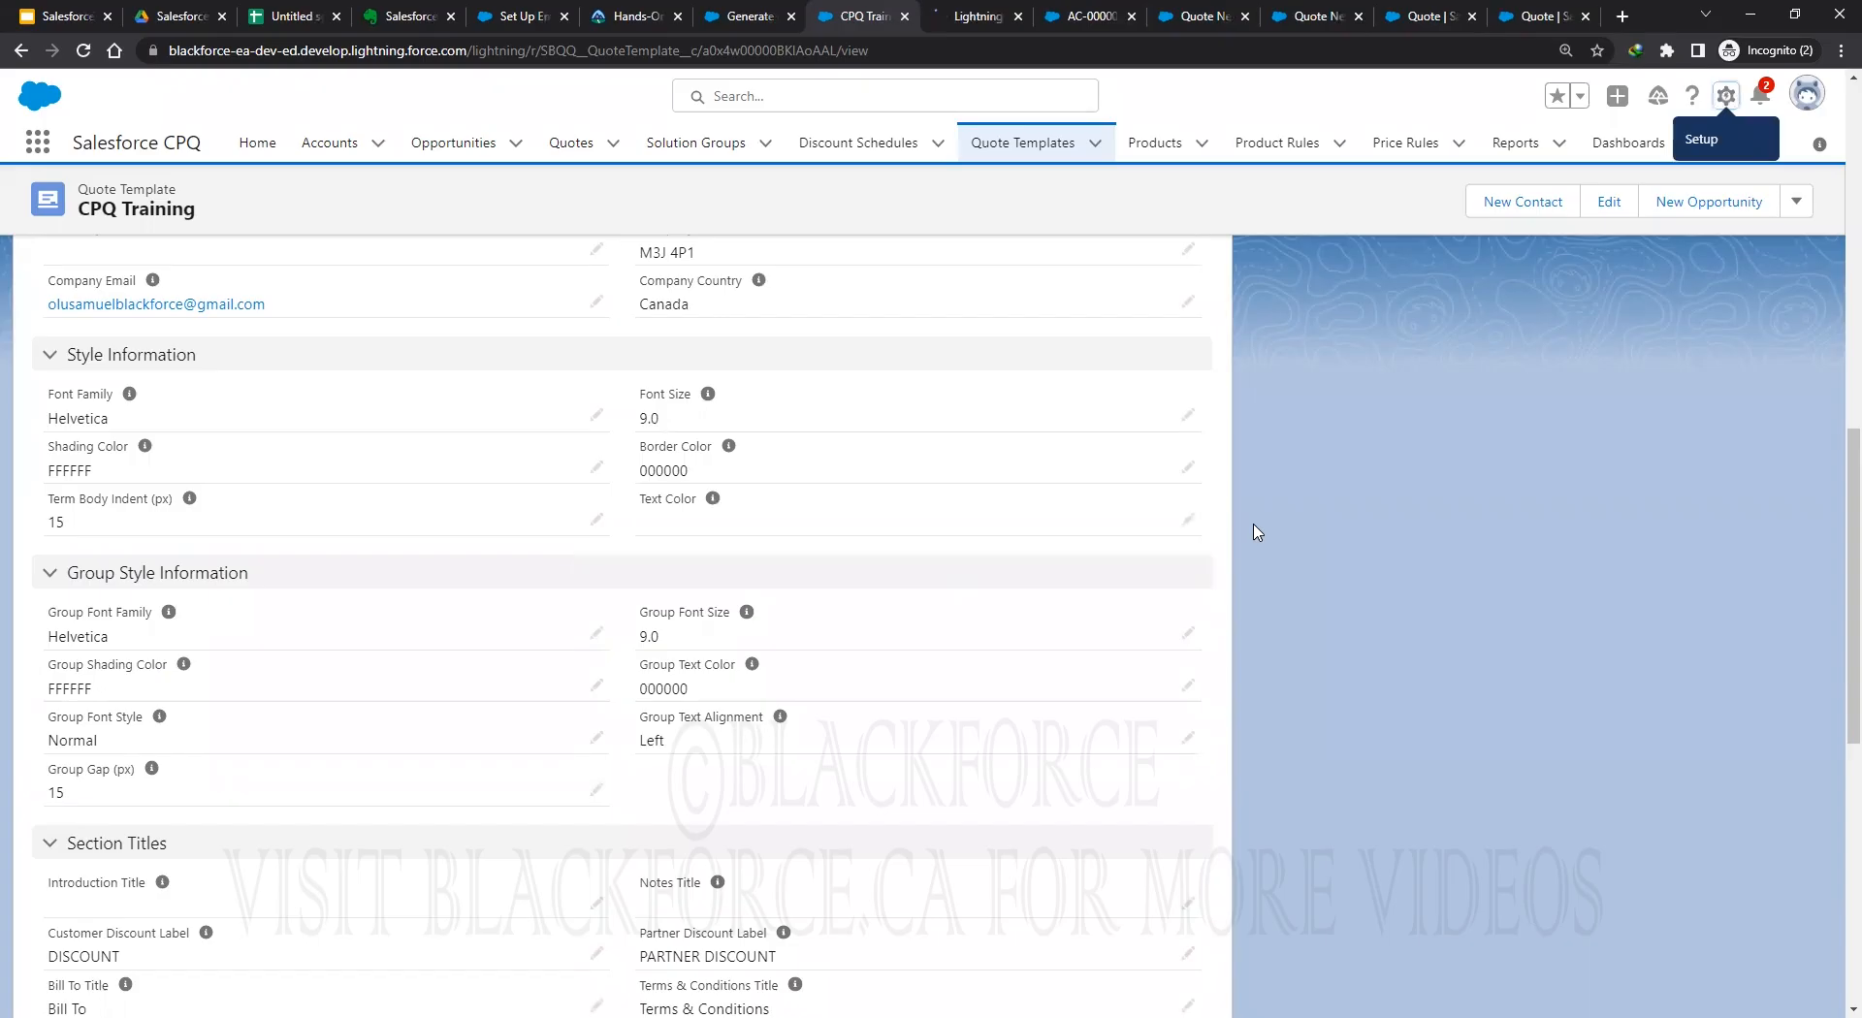
pyautogui.hotkey('ctrl', 'Tab')
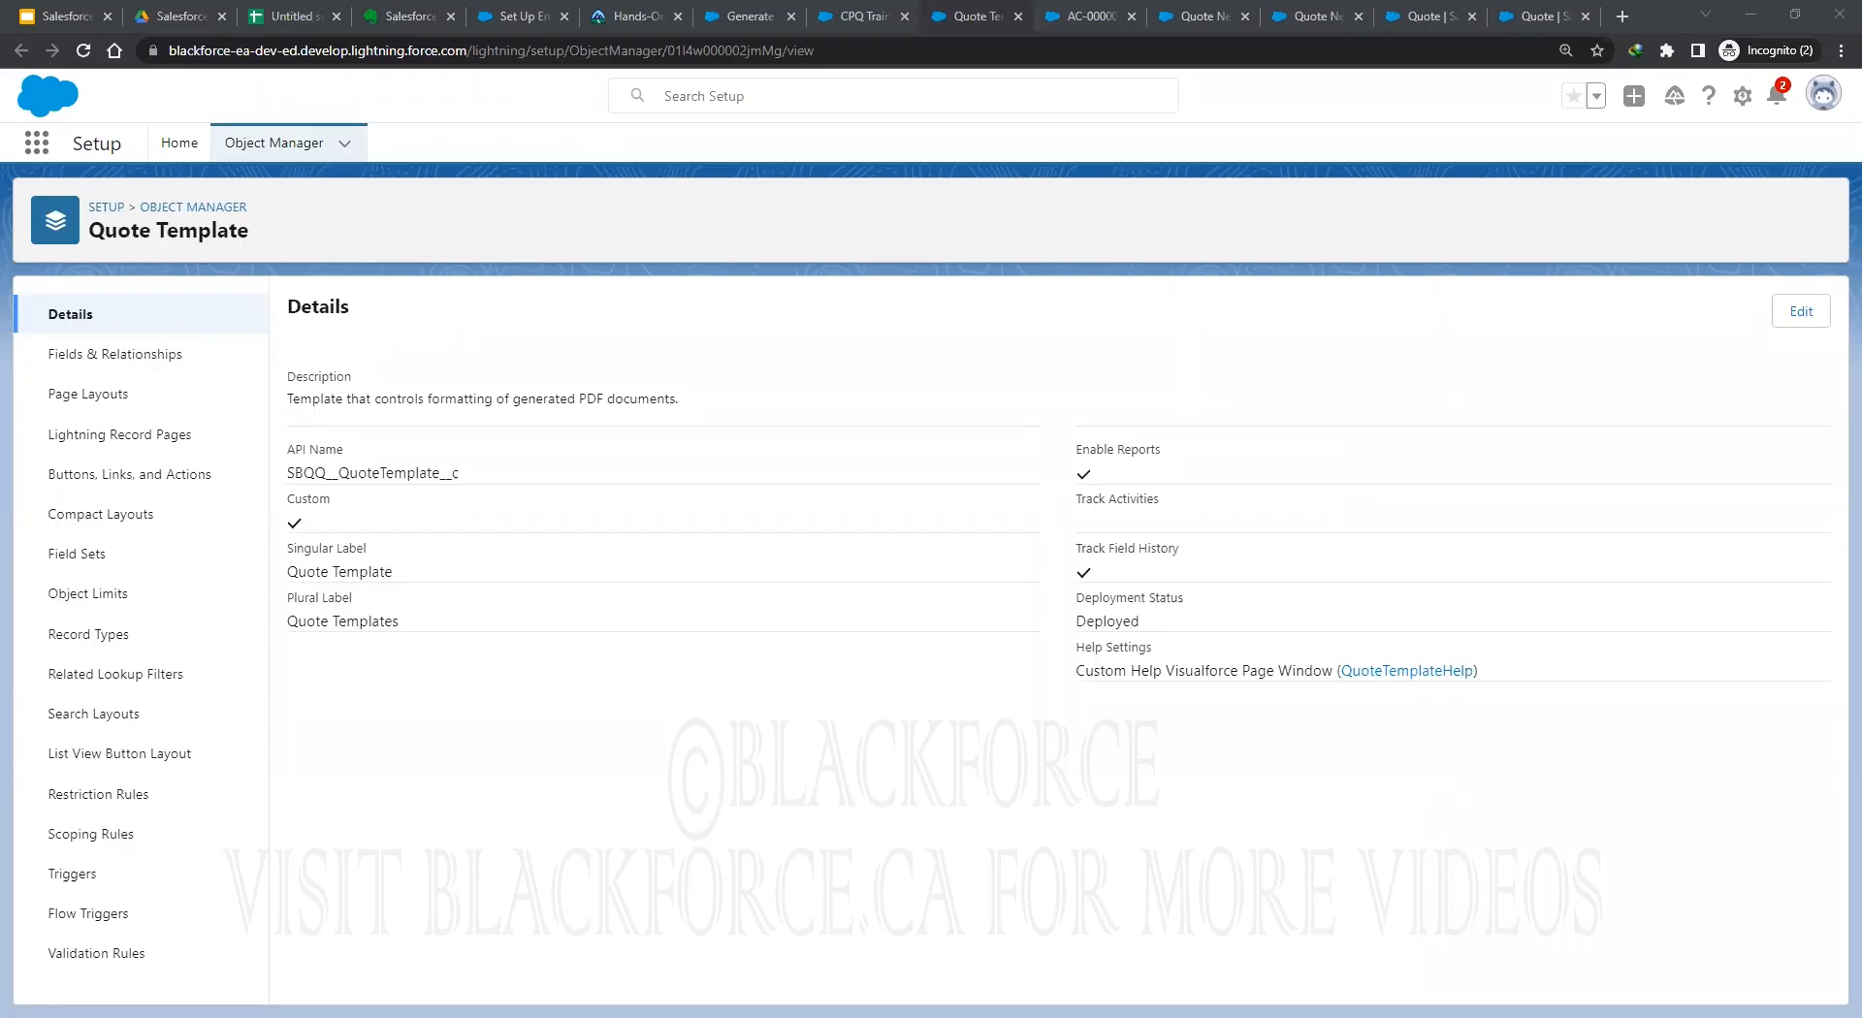
# Review the Quote Template fields and page layout, then bring up quote Q-00004.
pyautogui.click(98, 365)
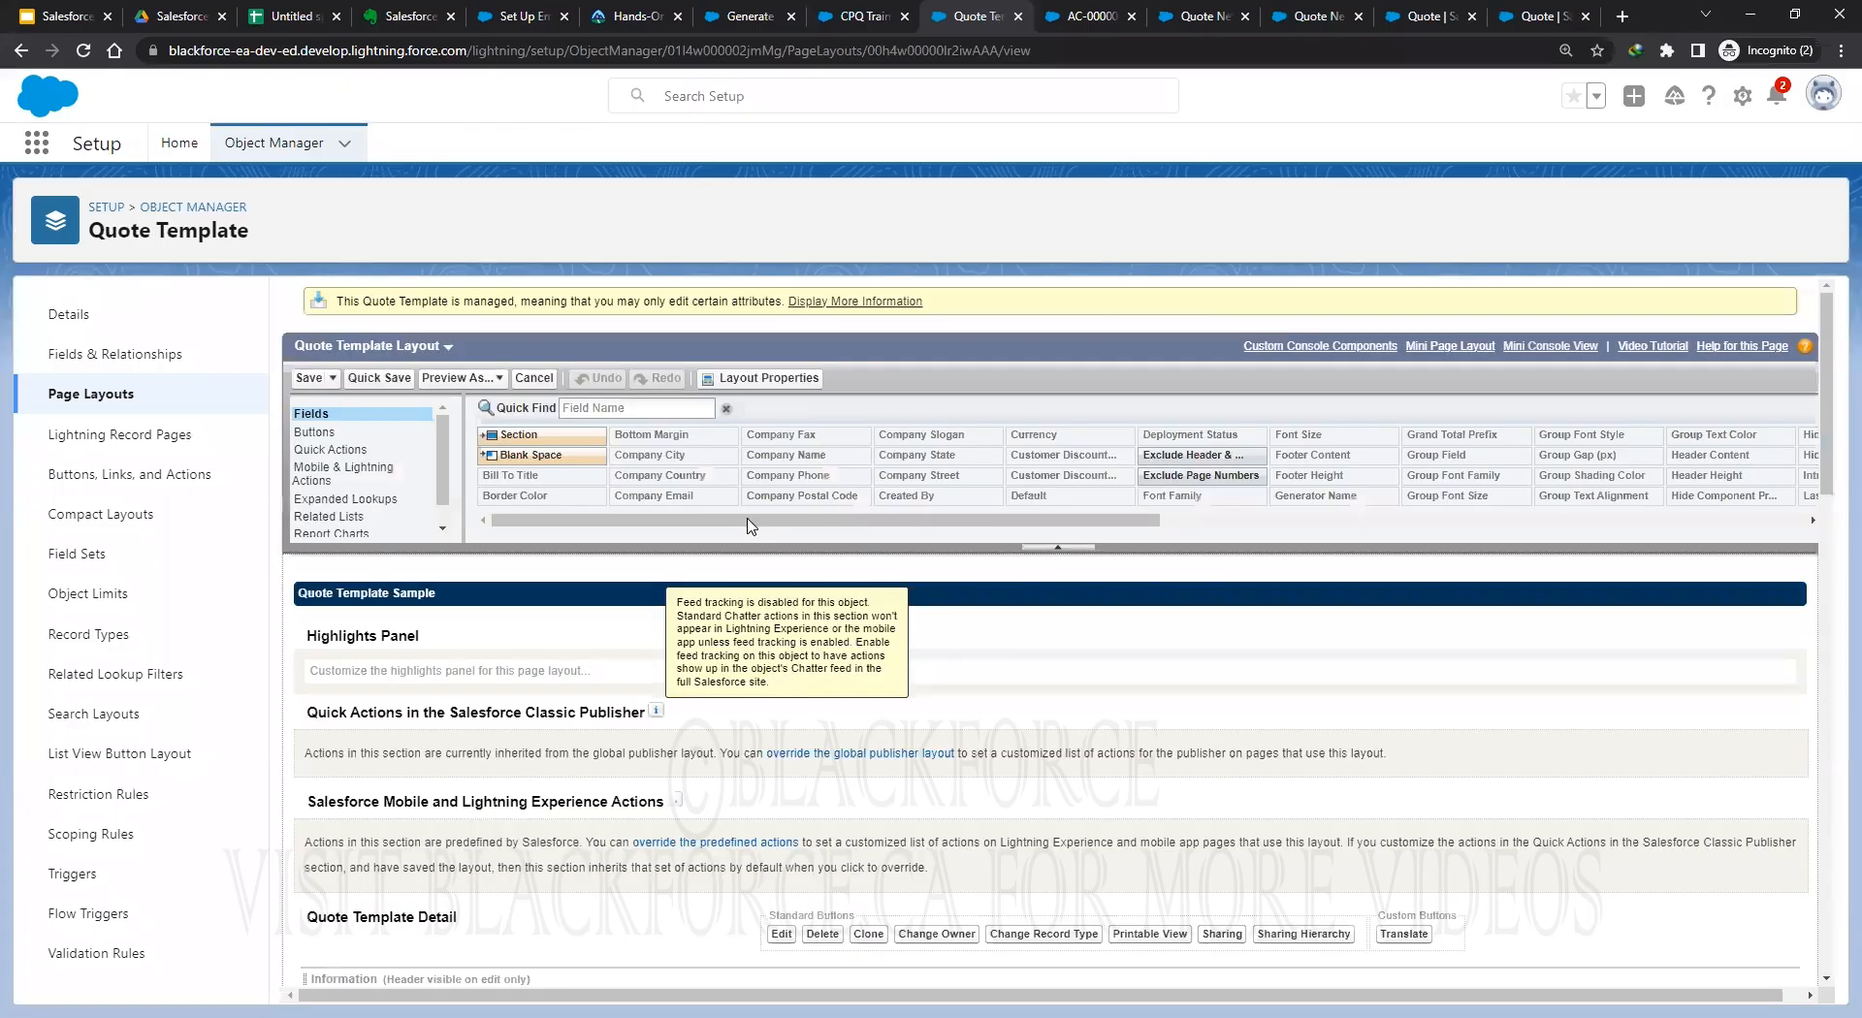
pyautogui.moveTo(751, 524); pyautogui.dragTo(755, 525)
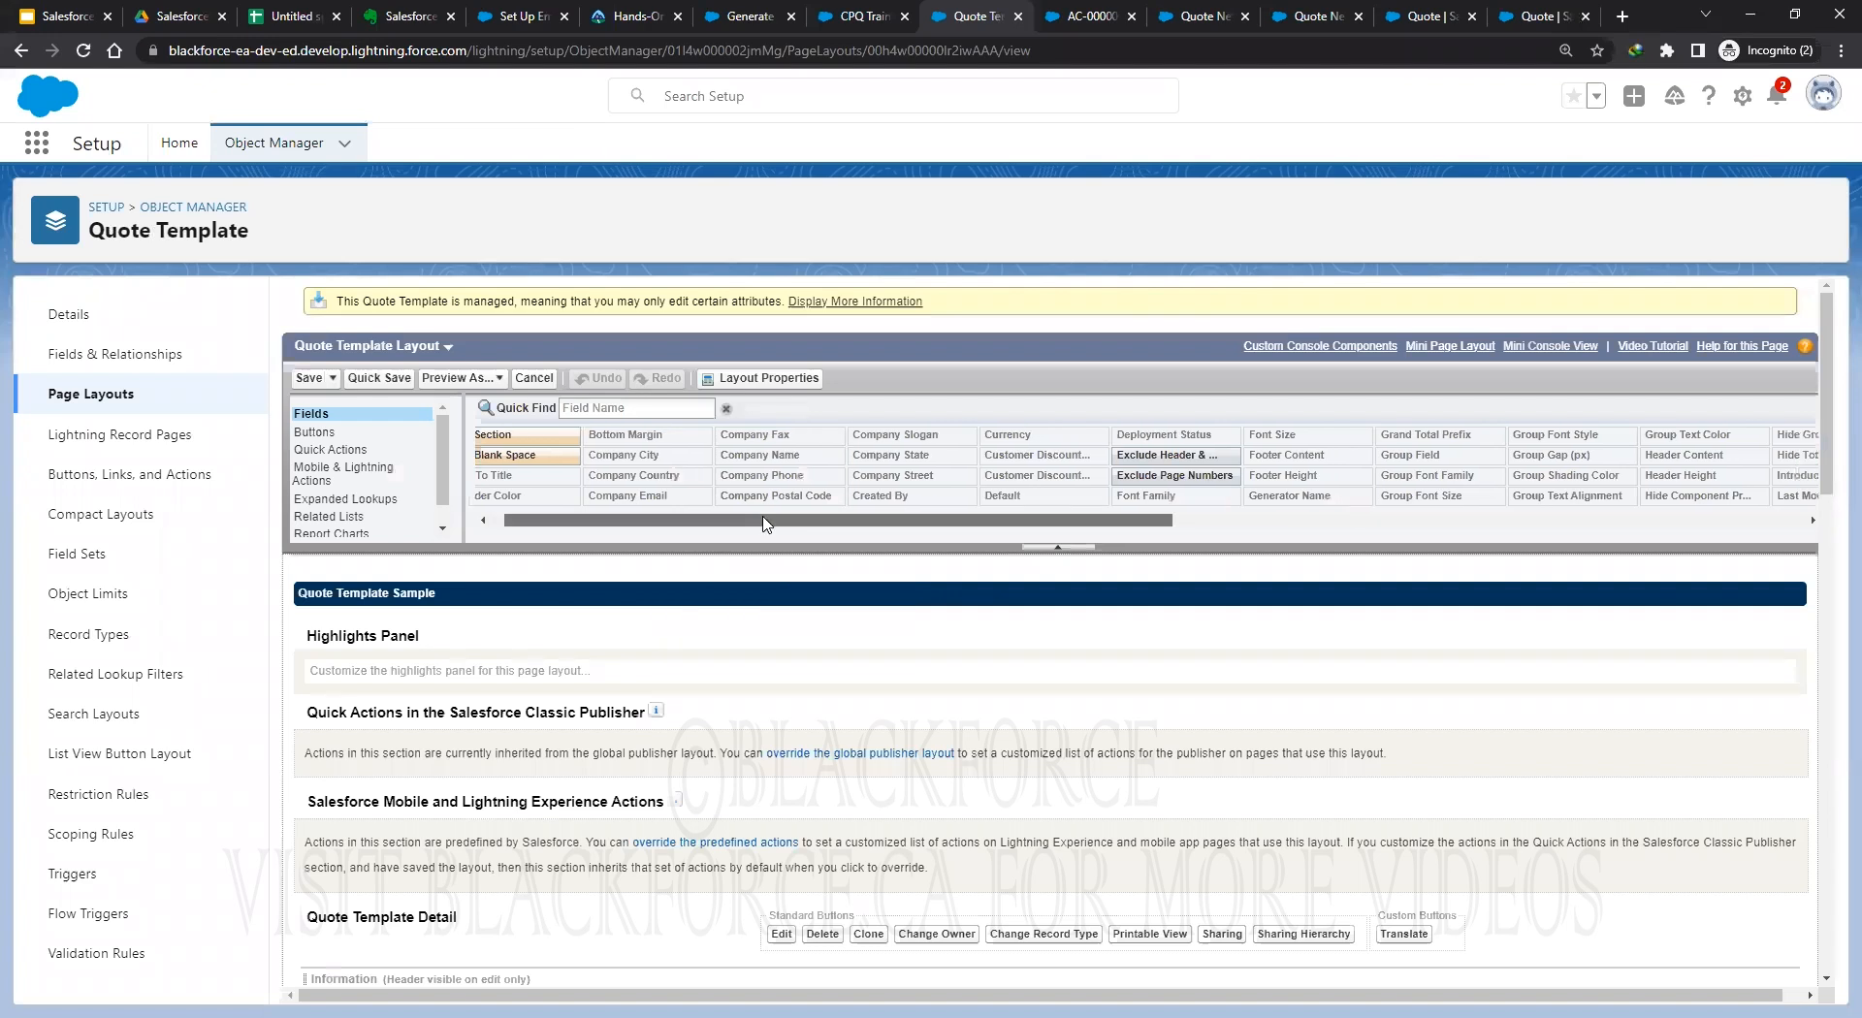
pyautogui.moveTo(766, 525); pyautogui.dragTo(836, 525)
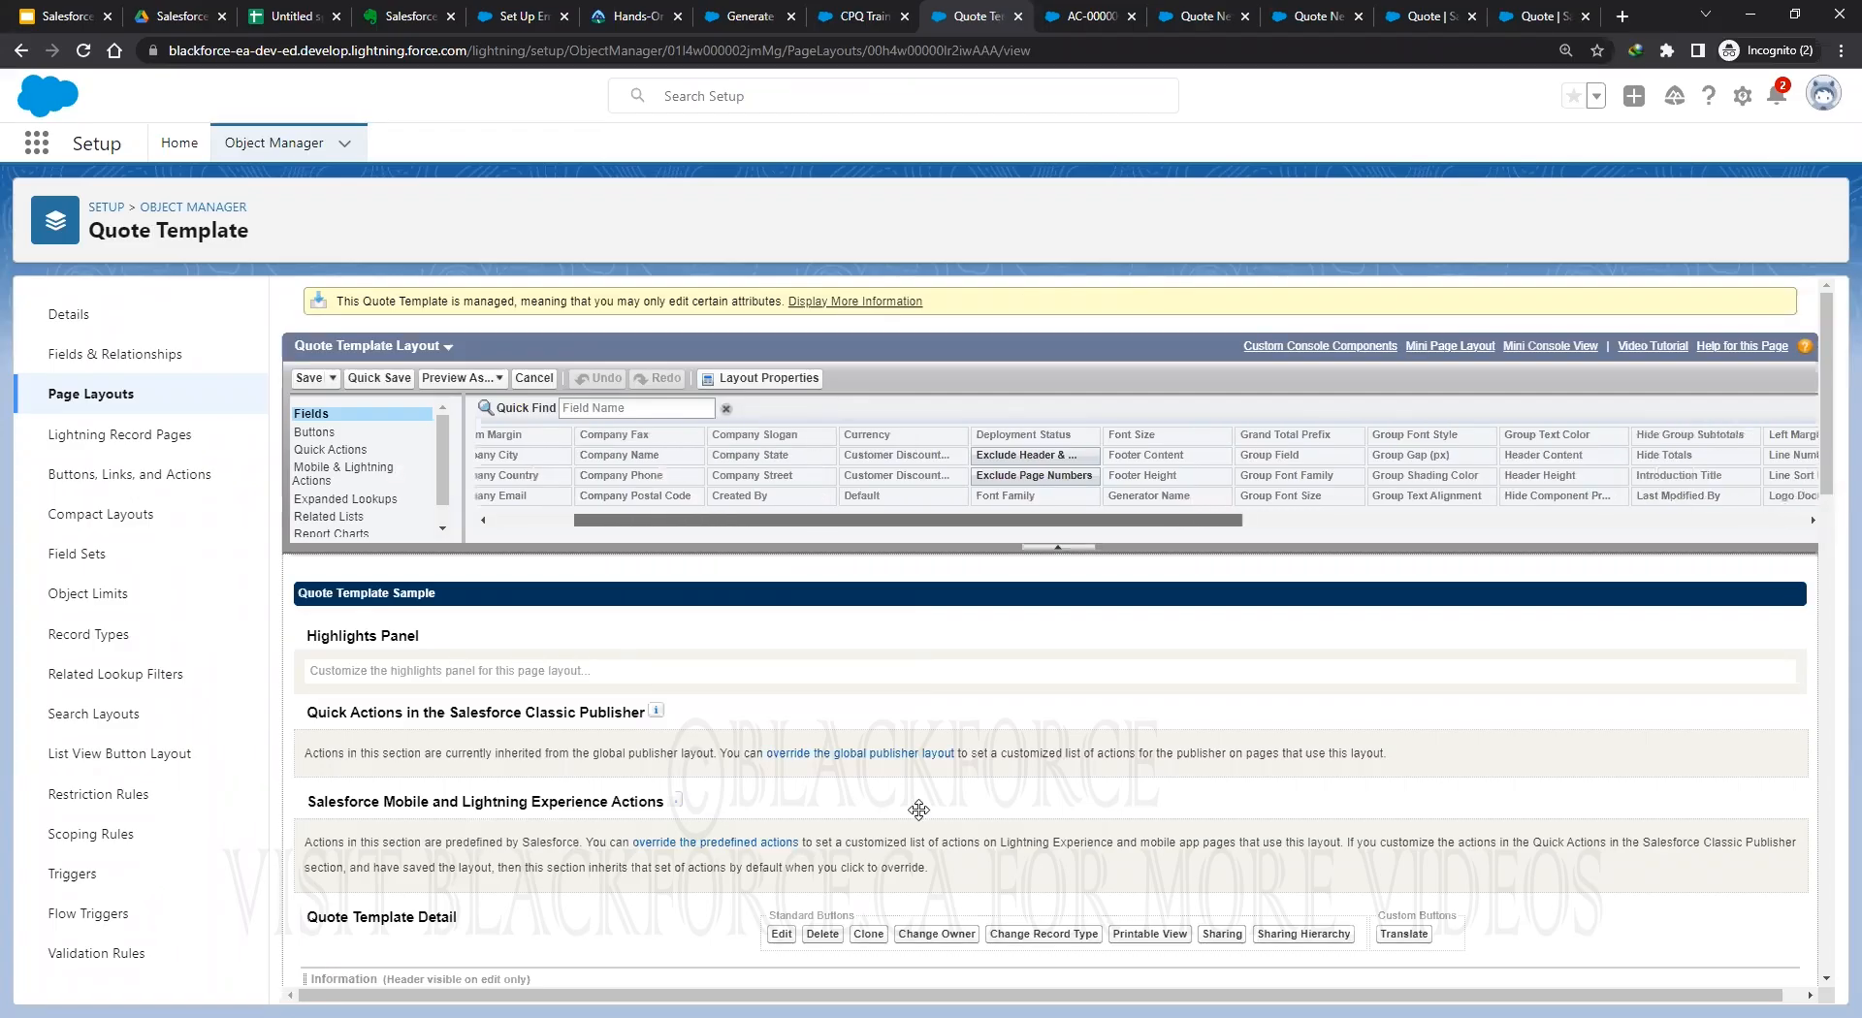
pyautogui.scroll(-2, 918, 810)
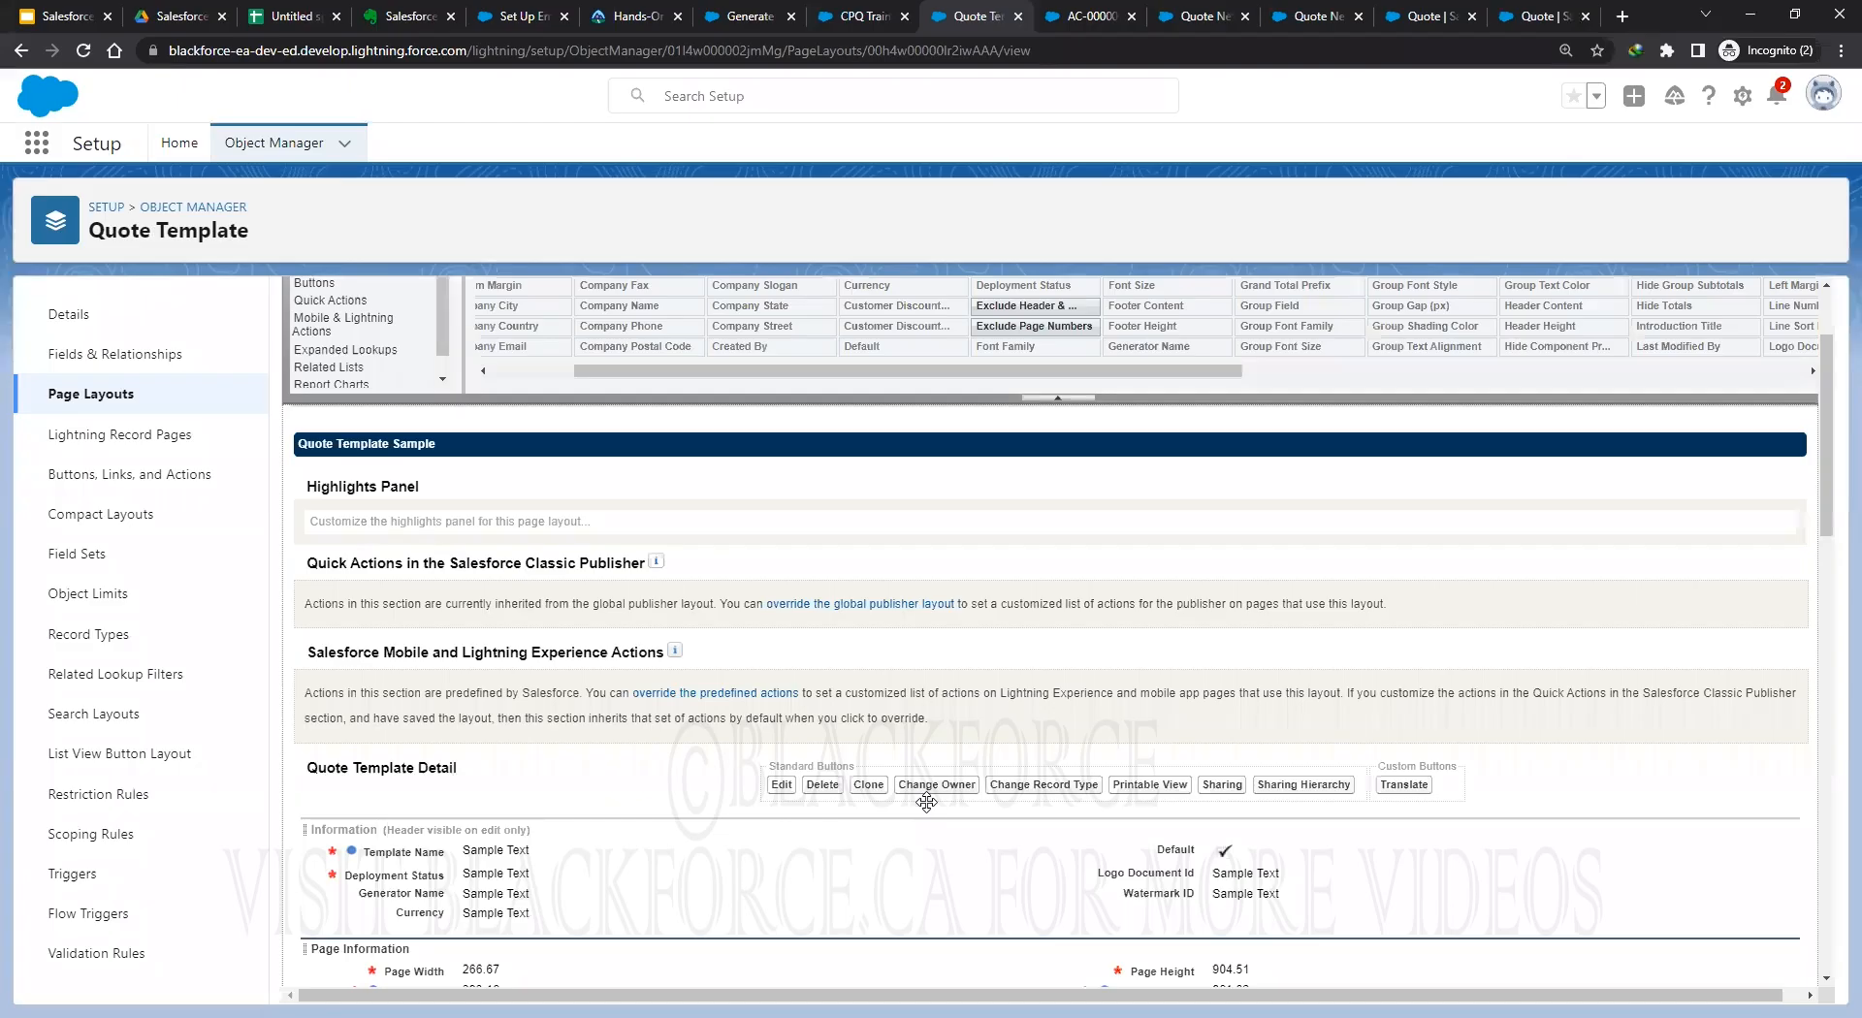
pyautogui.scroll(-3, 926, 802)
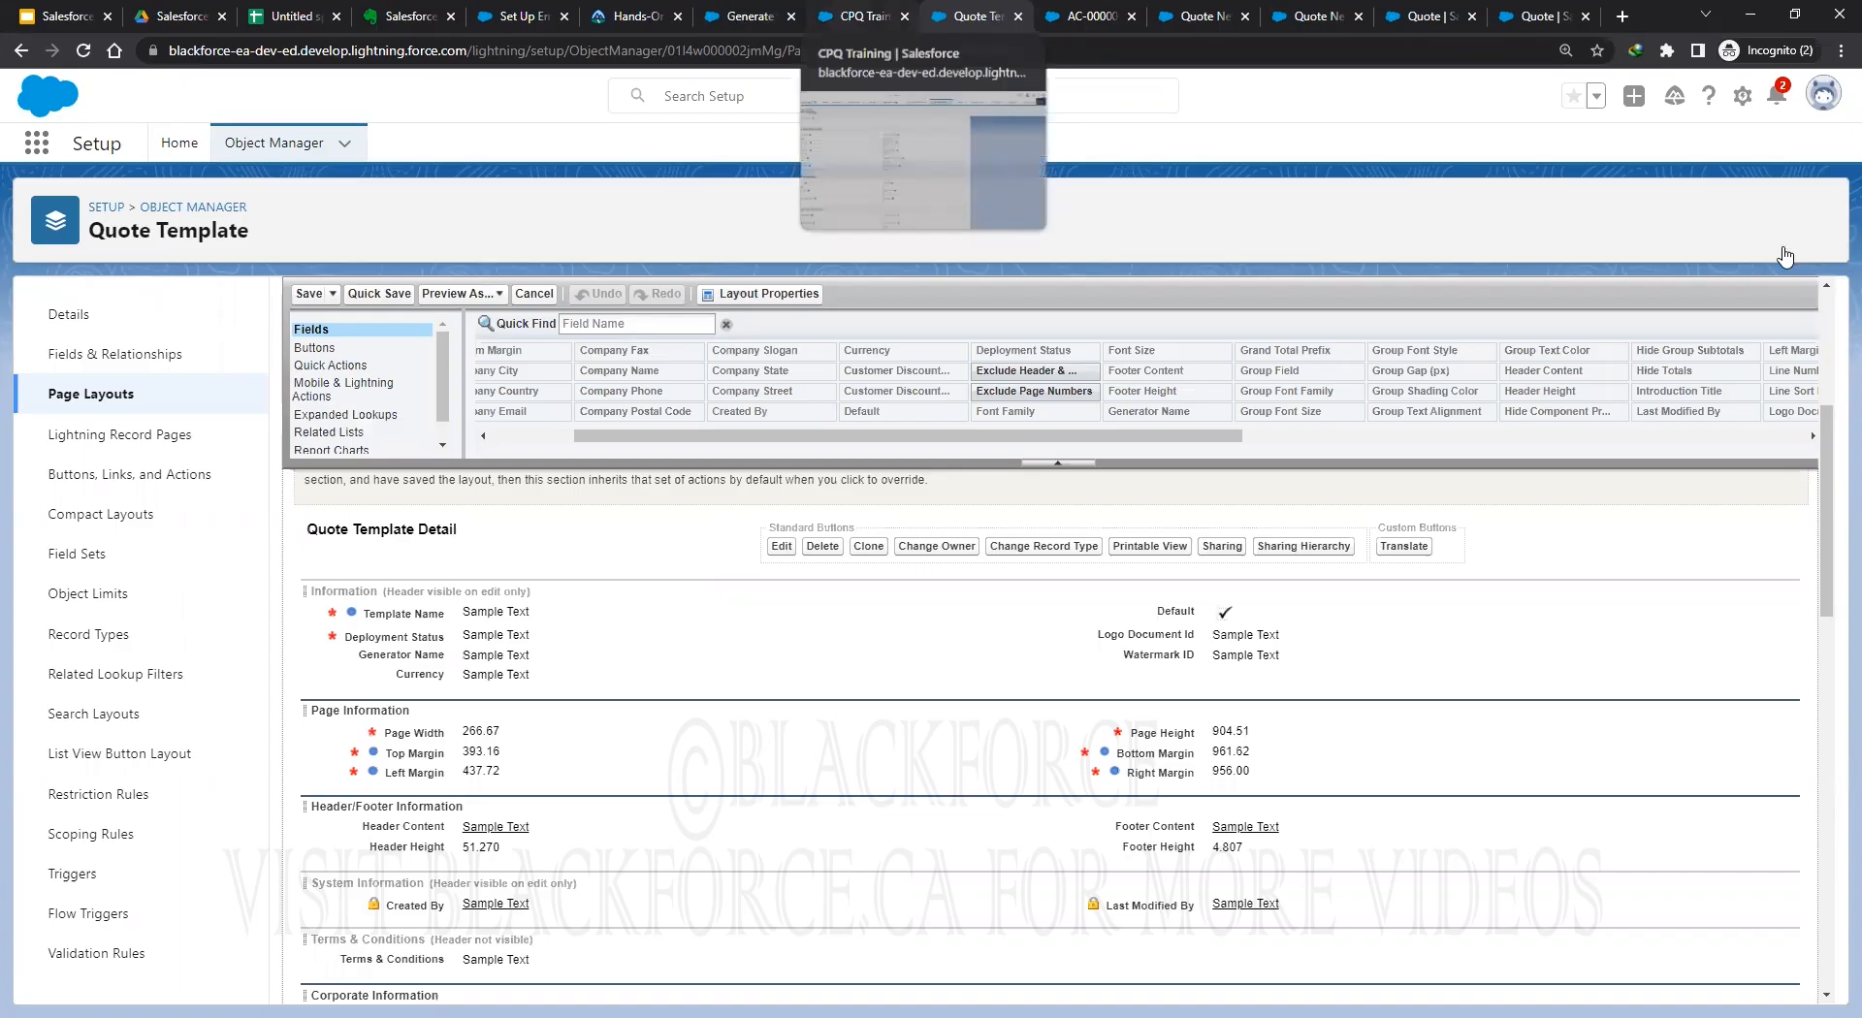
pyautogui.click(750, 16)
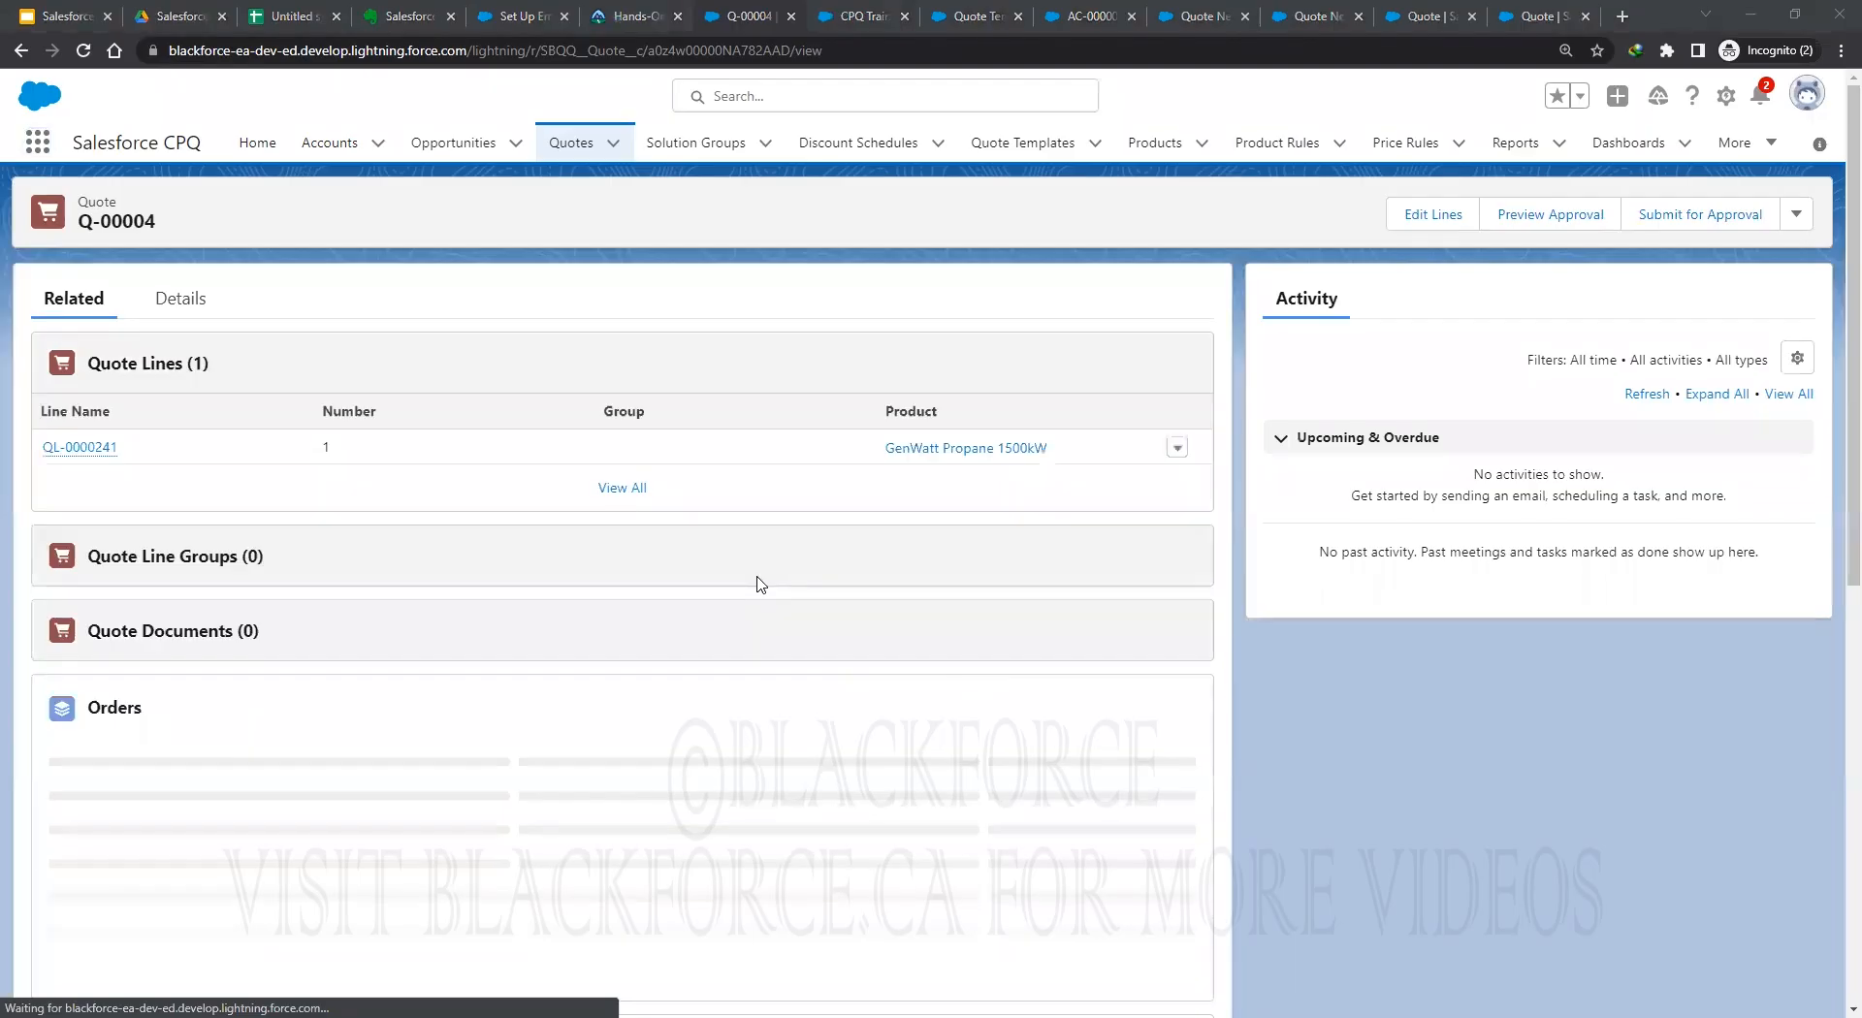
# Look over quote Q-00004, try an App Launcher search for 'lin', then return to CPQ Training.
pyautogui.scroll(-2, 858, 700)
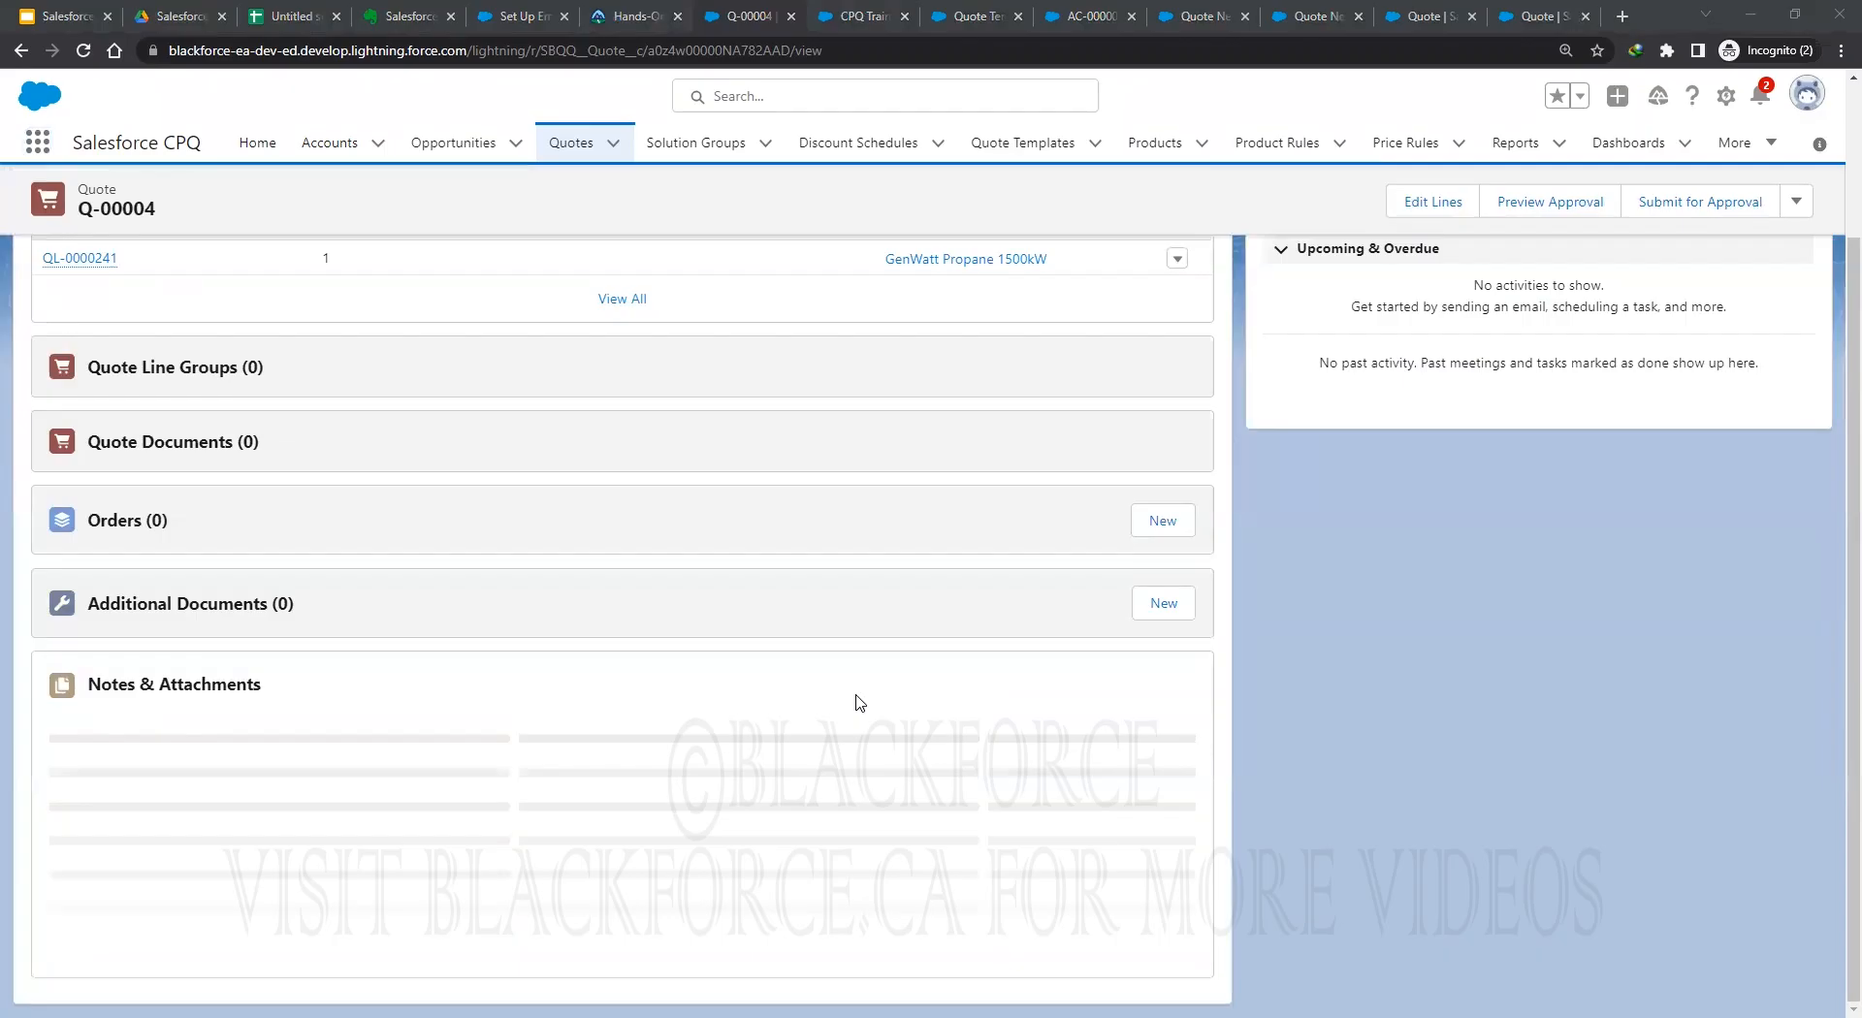
pyautogui.scroll(2, 1728, 748)
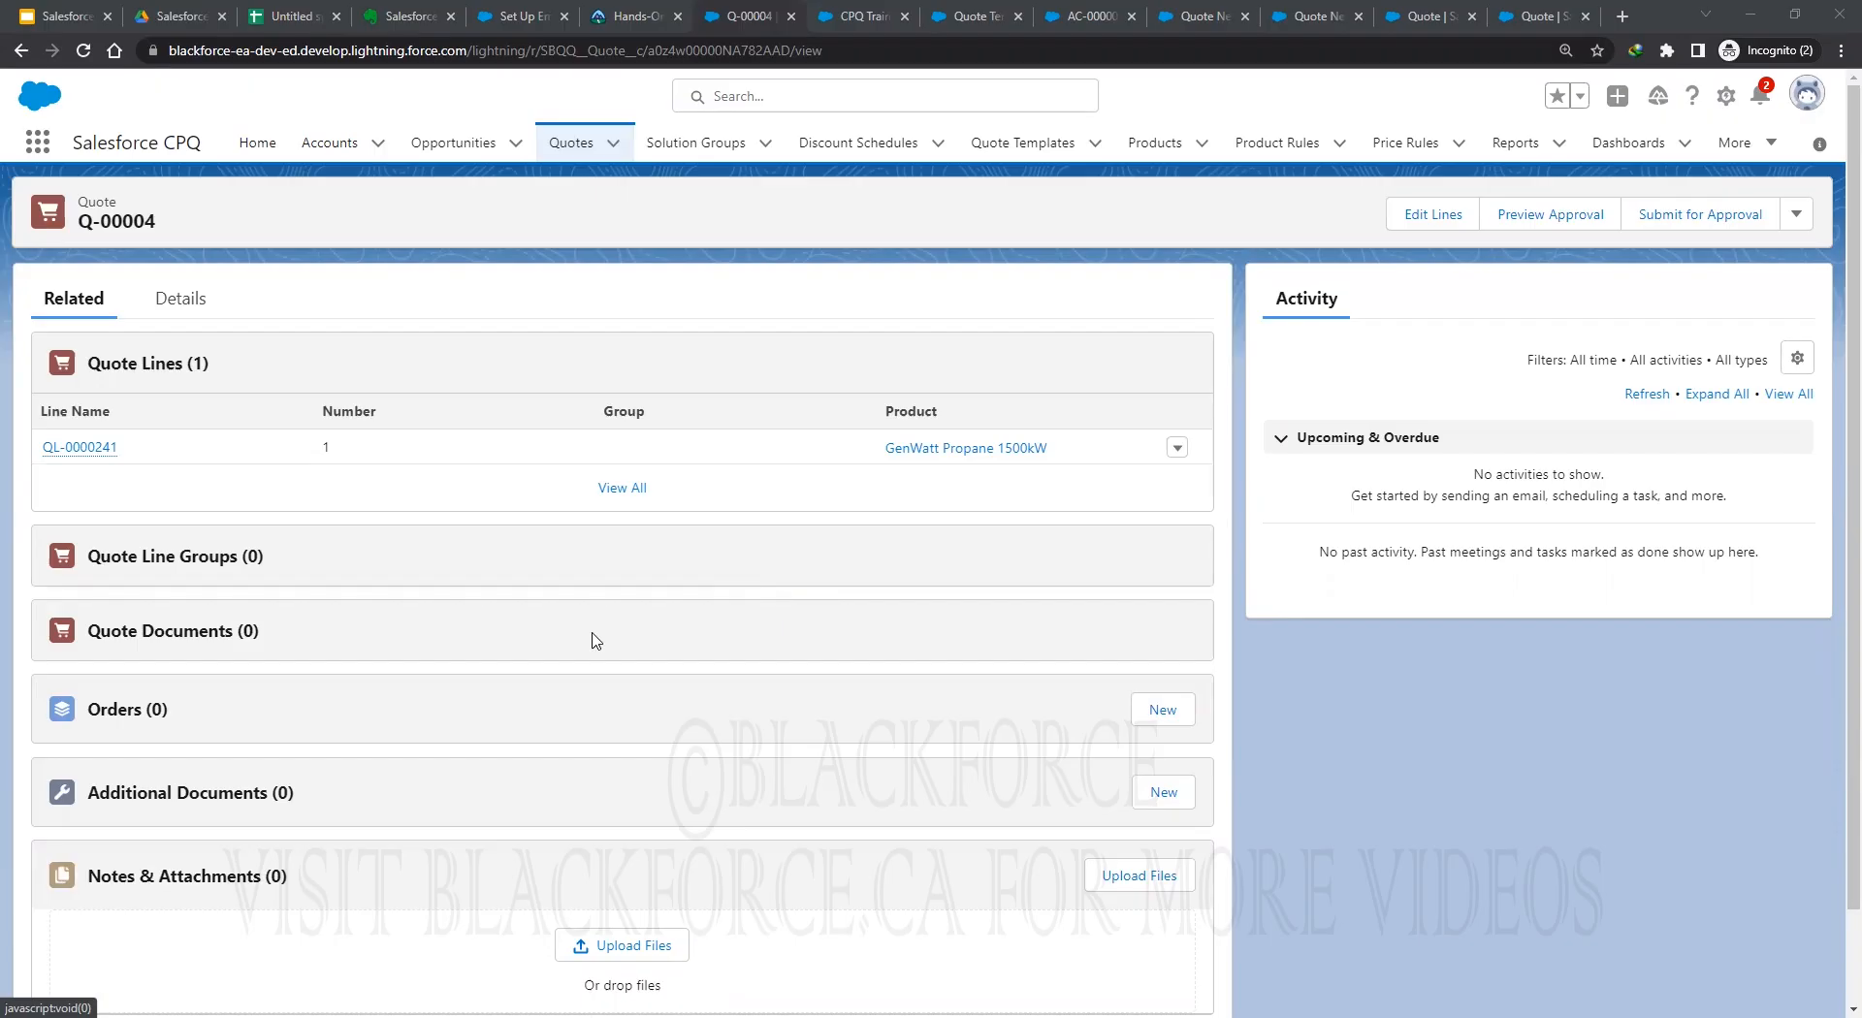
pyautogui.scroll(-1, 626, 647)
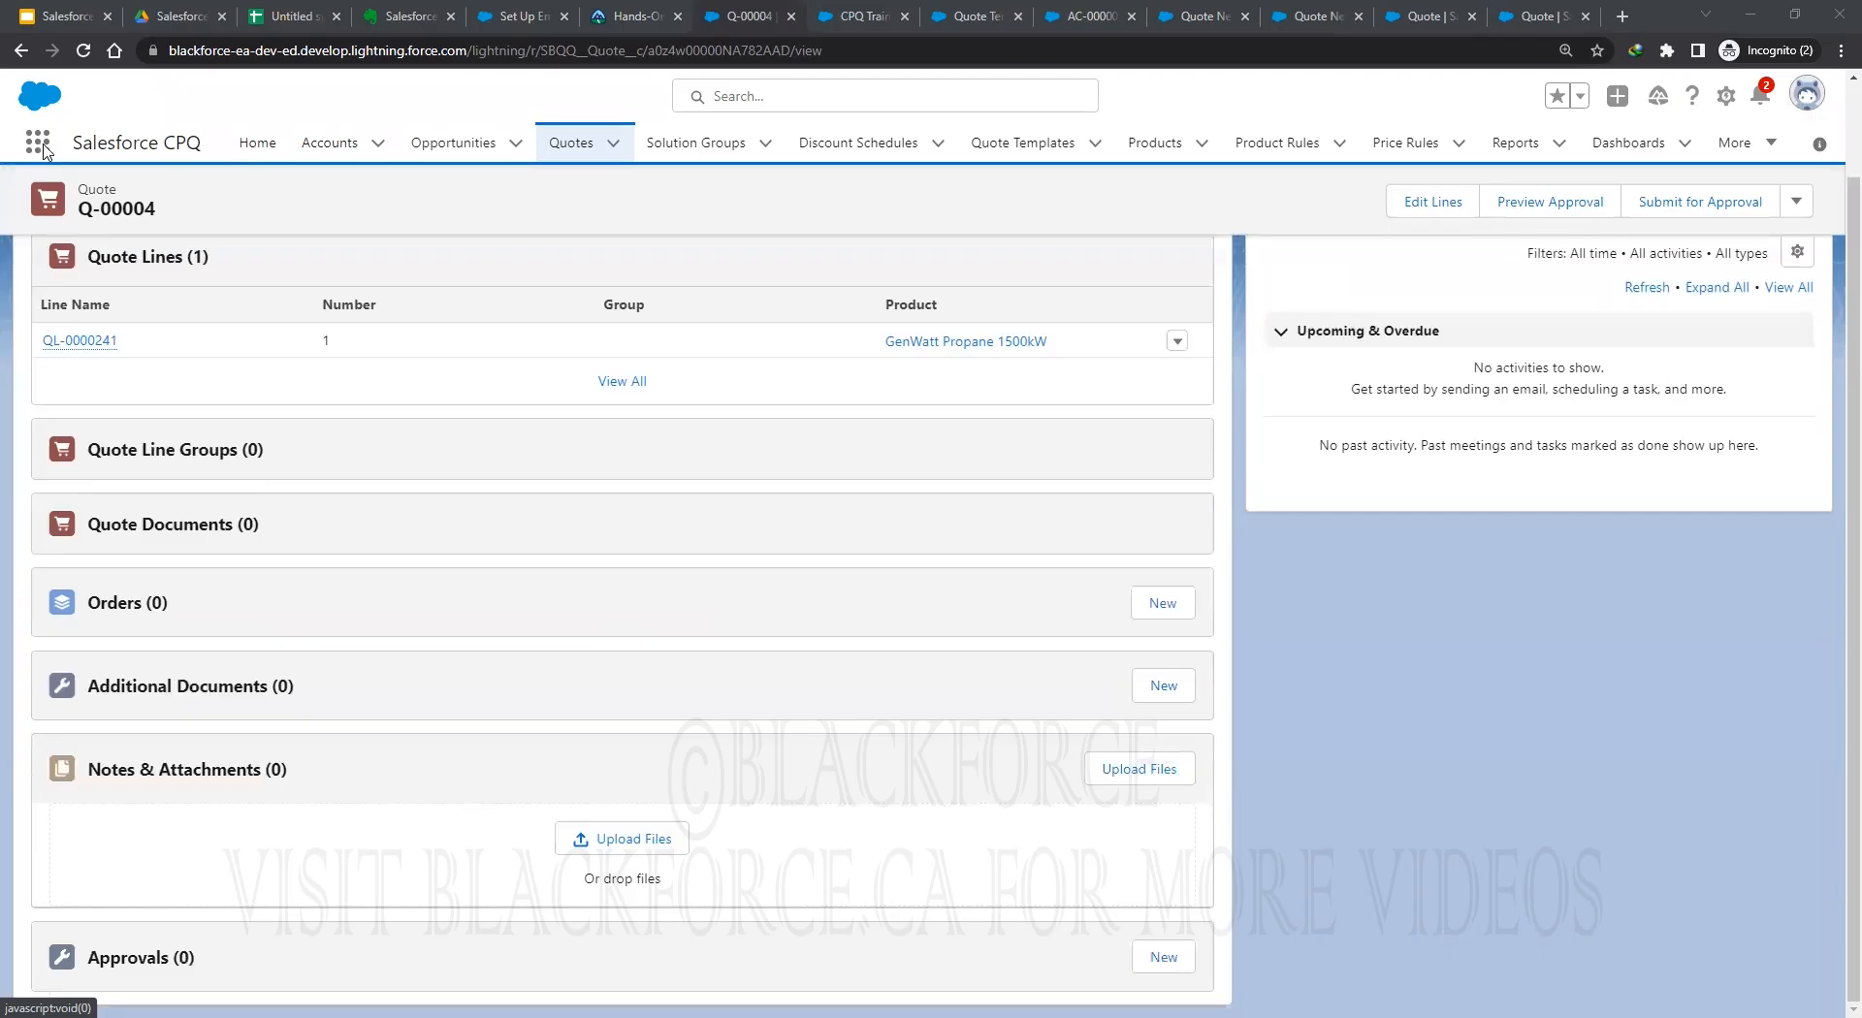
pyautogui.click(44, 146)
pyautogui.write('lin')
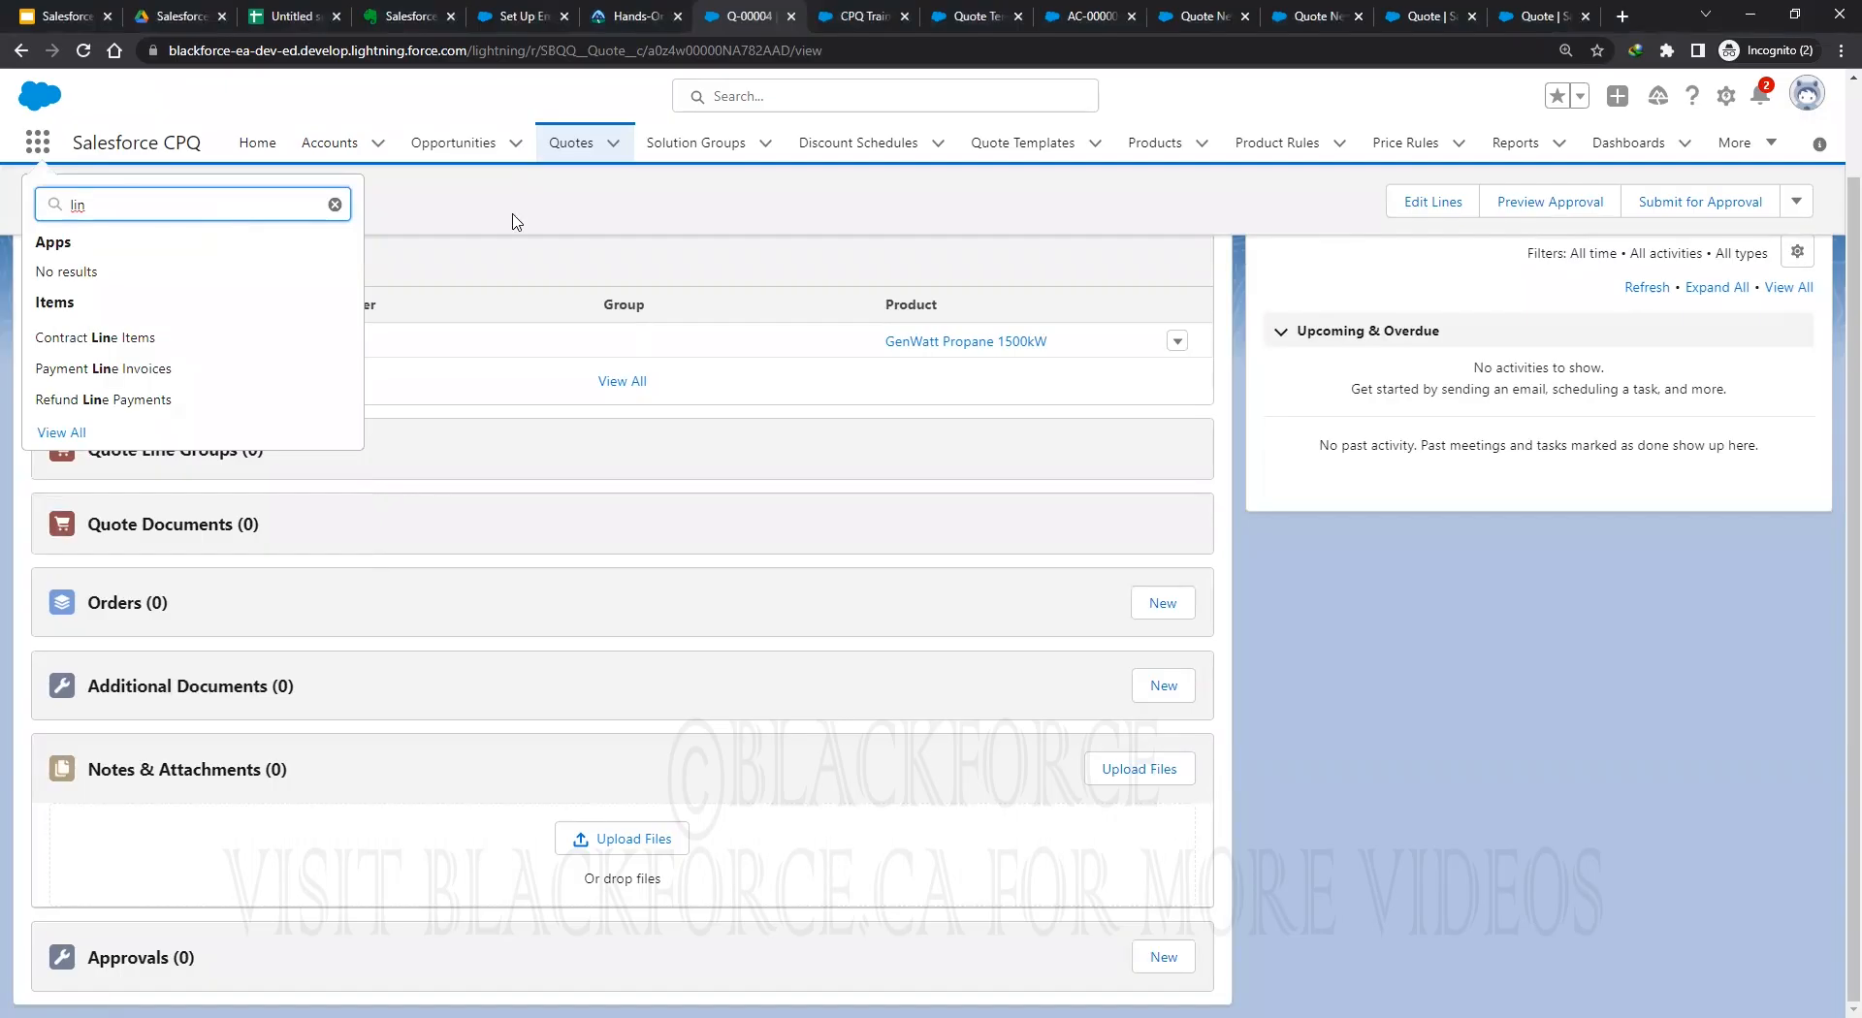
pyautogui.click(406, 401)
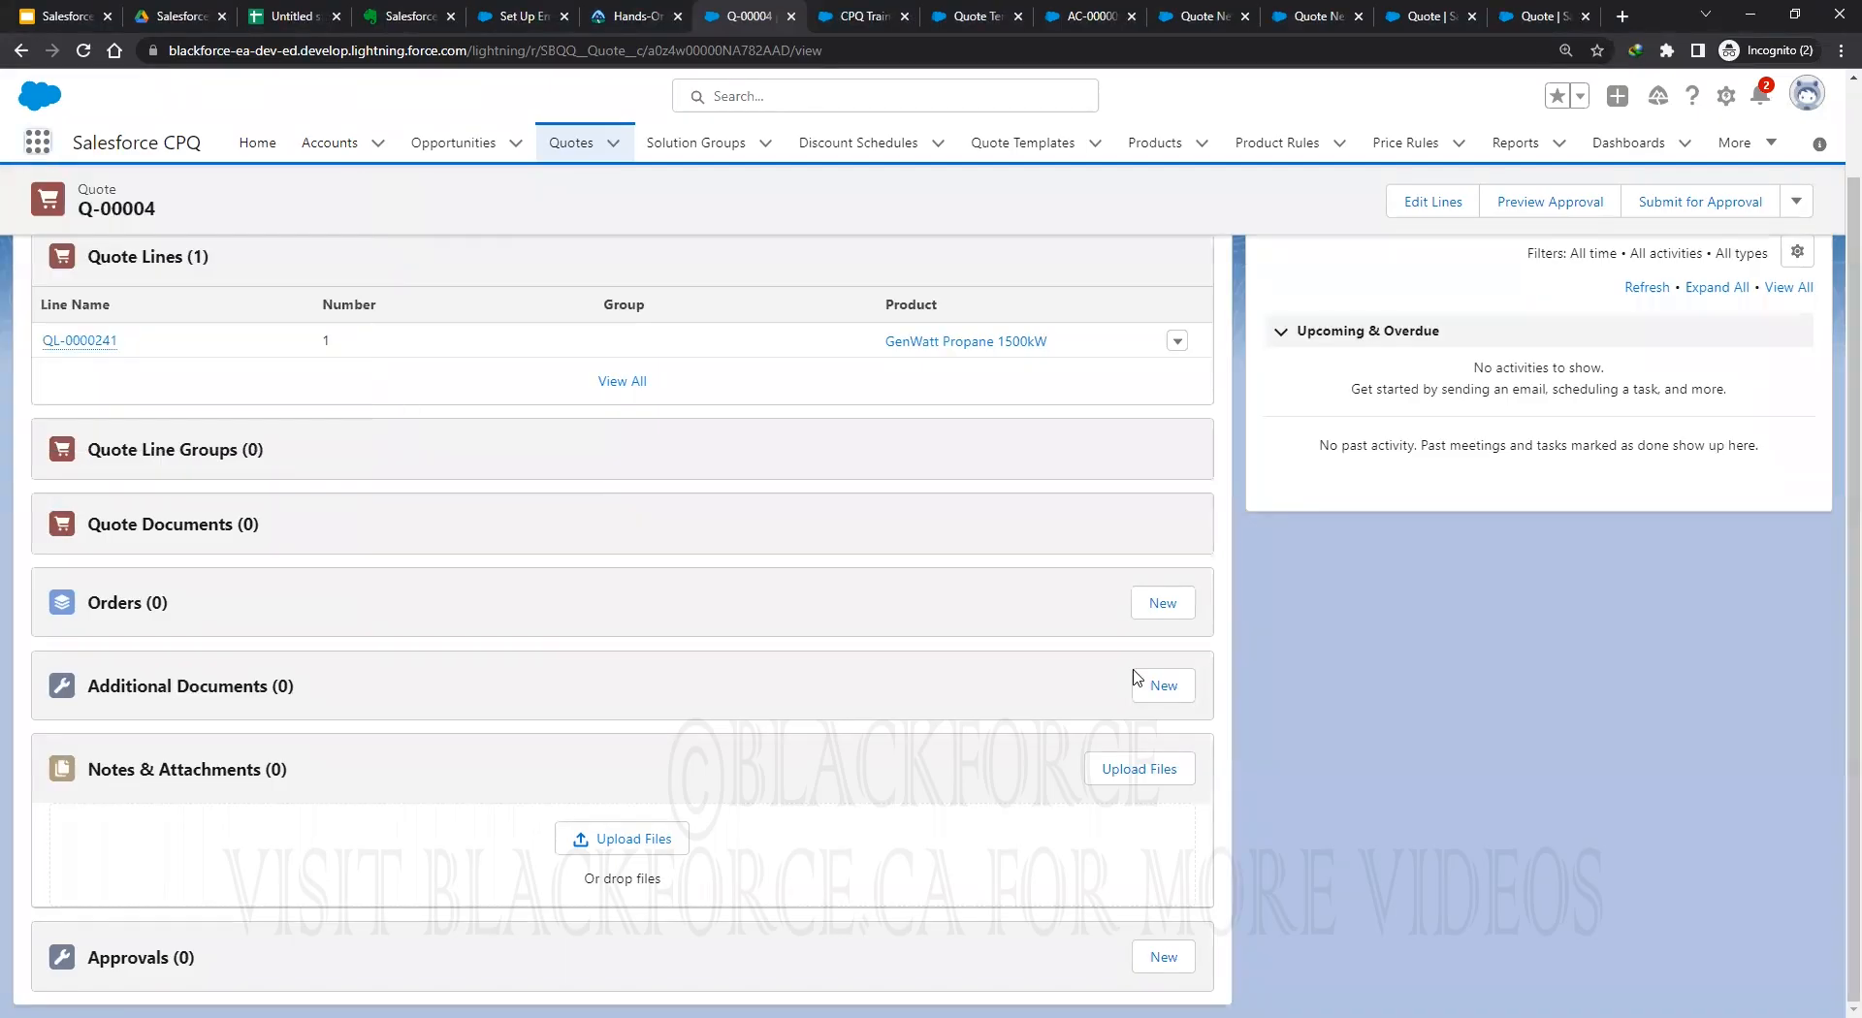
pyautogui.scroll(2, 1228, 658)
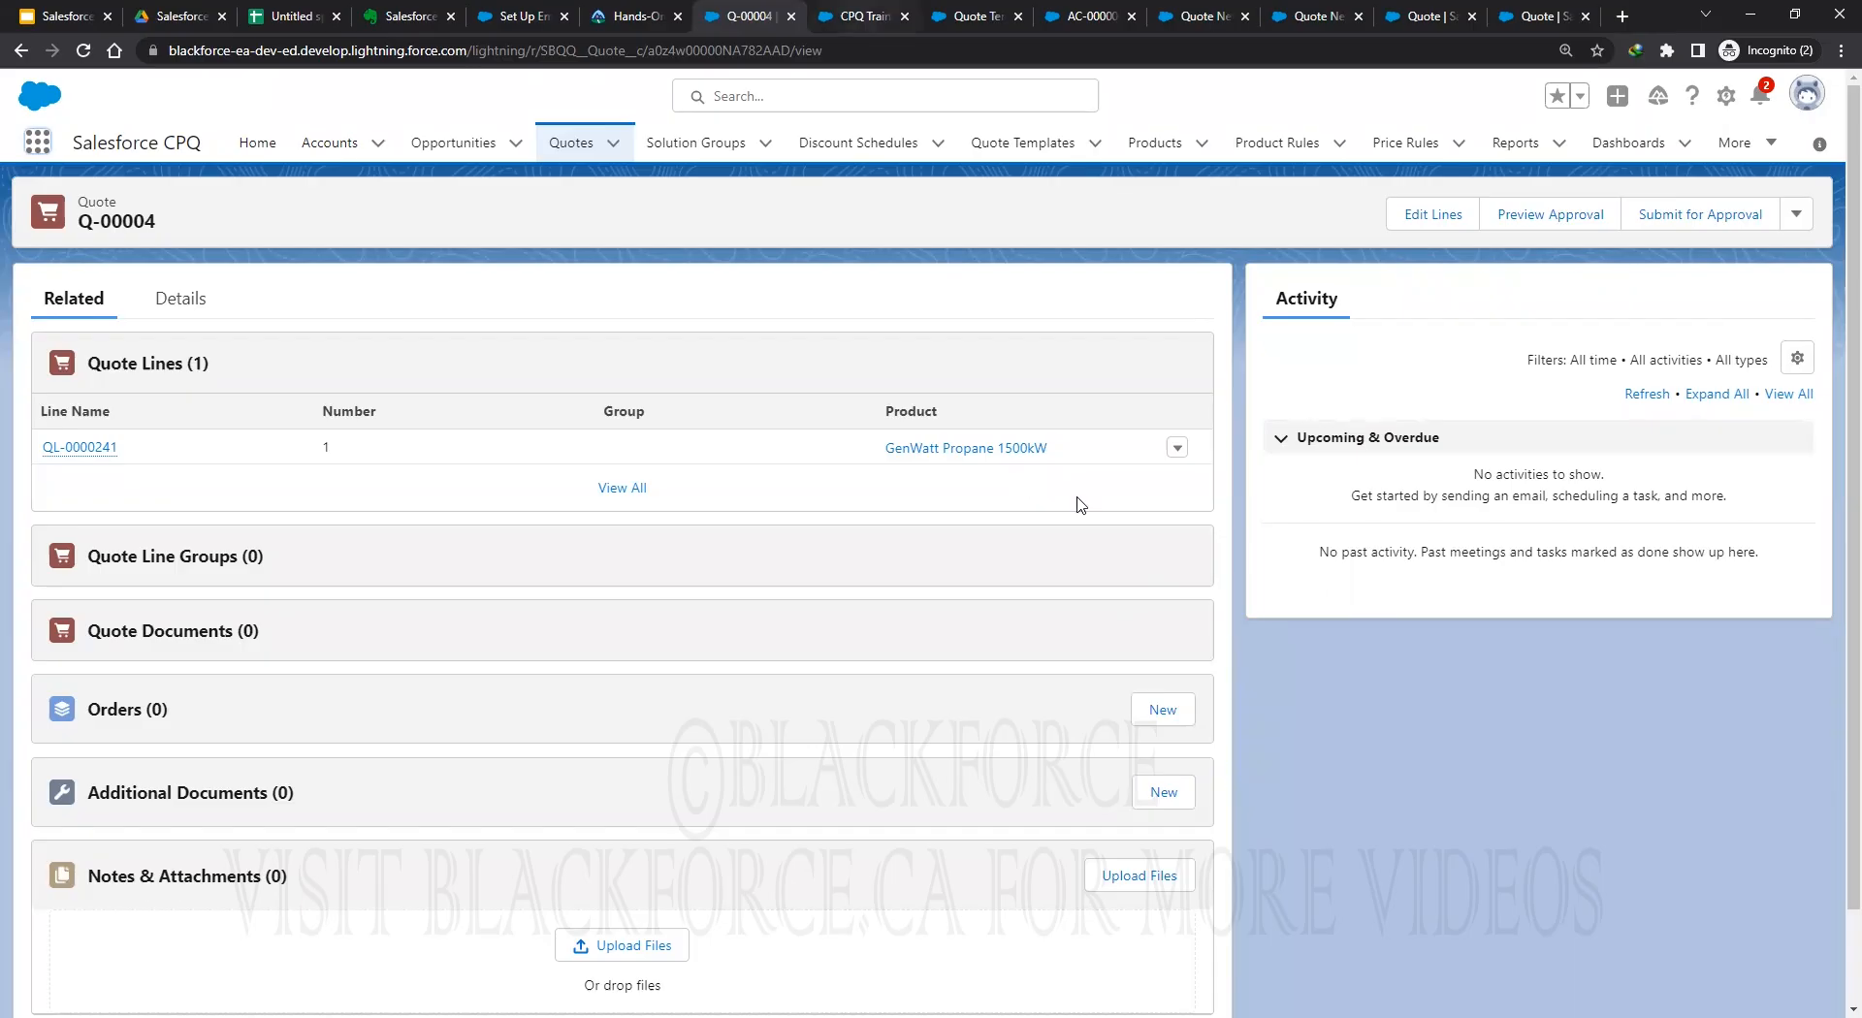
pyautogui.hotkey('ctrl', 'Tab')
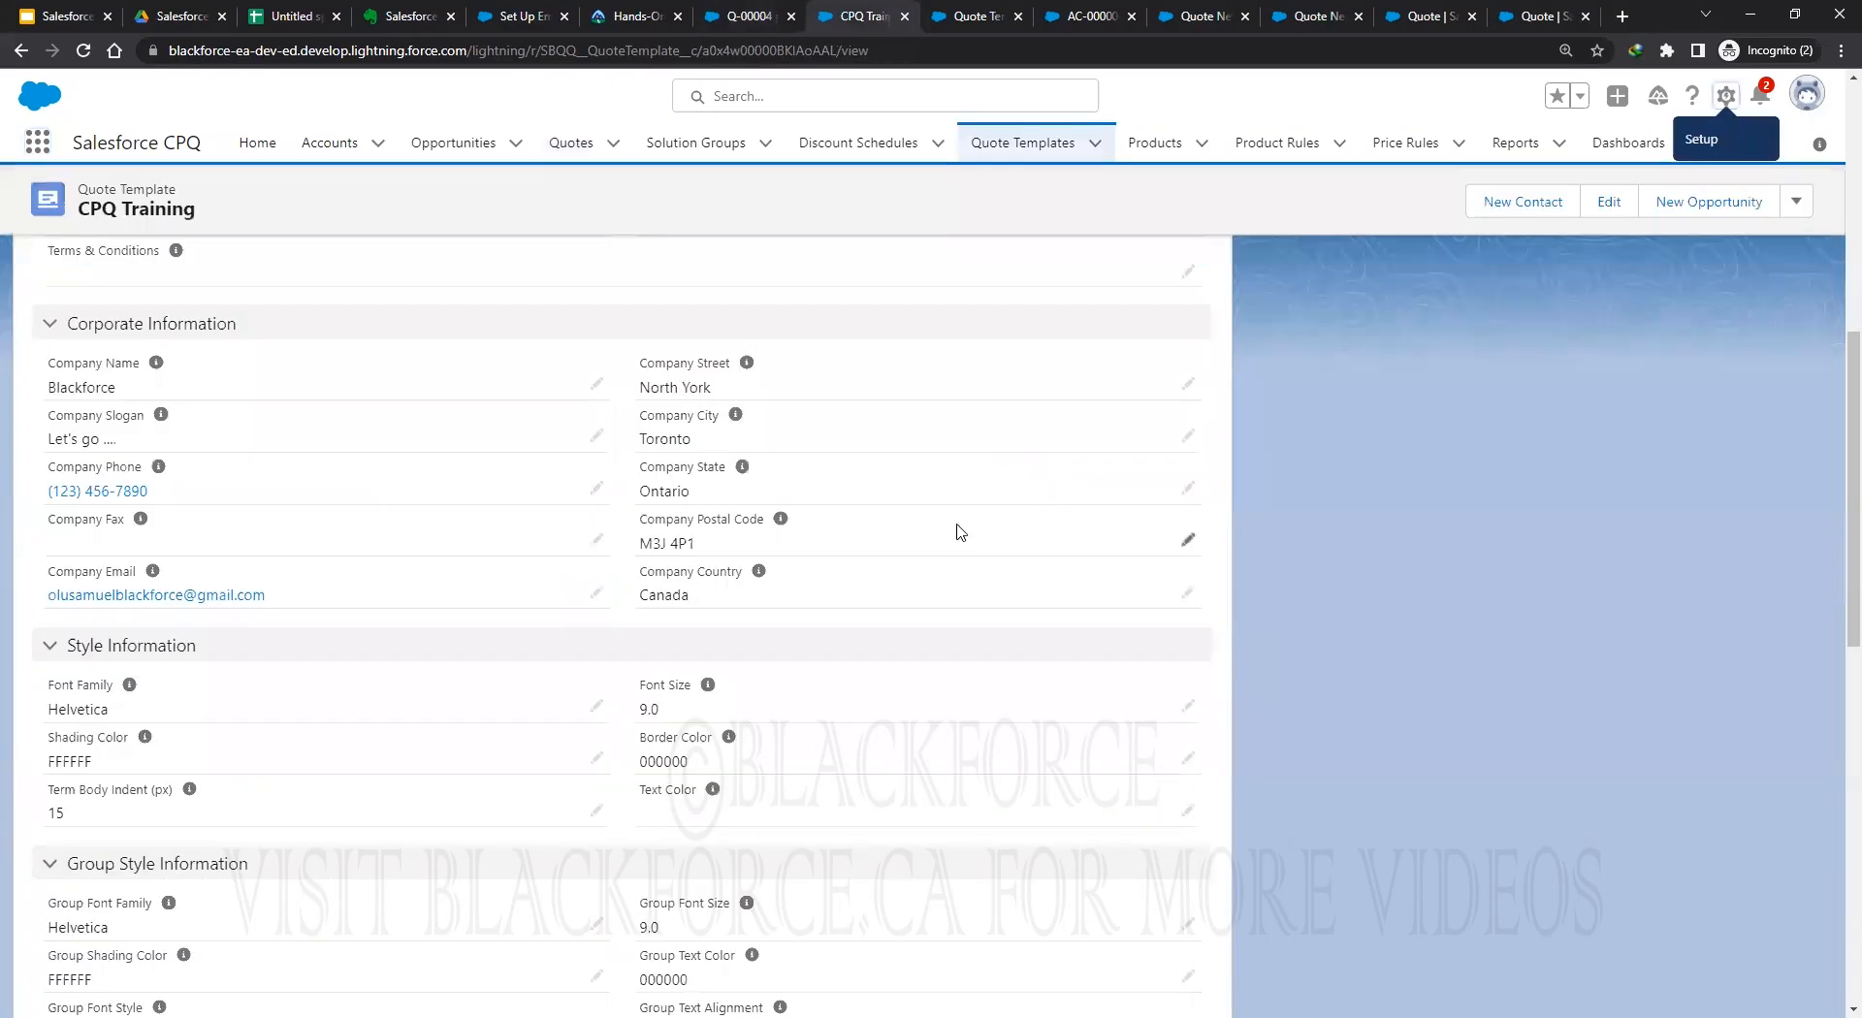
pyautogui.scroll(3, 136, 301)
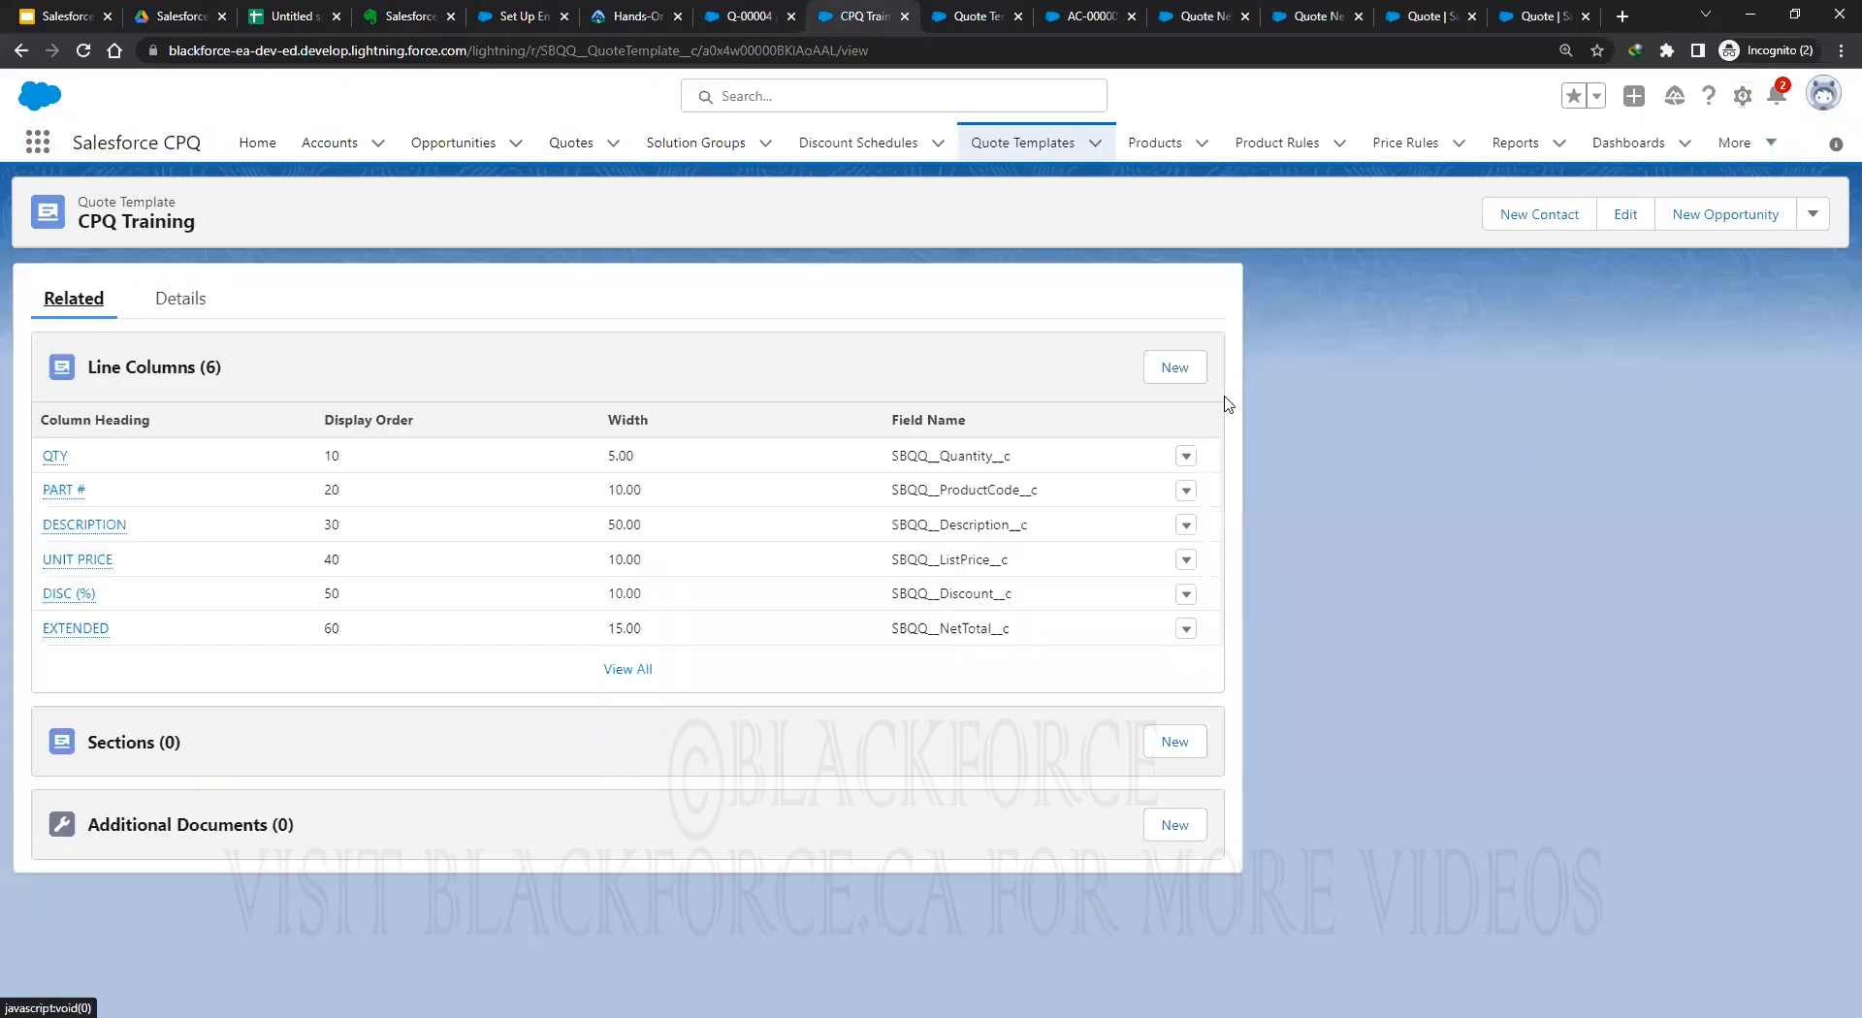
# Start a 'Product Name' line column with field SBQQ__ProductName__c and width 25.00.
pyautogui.click(1177, 372)
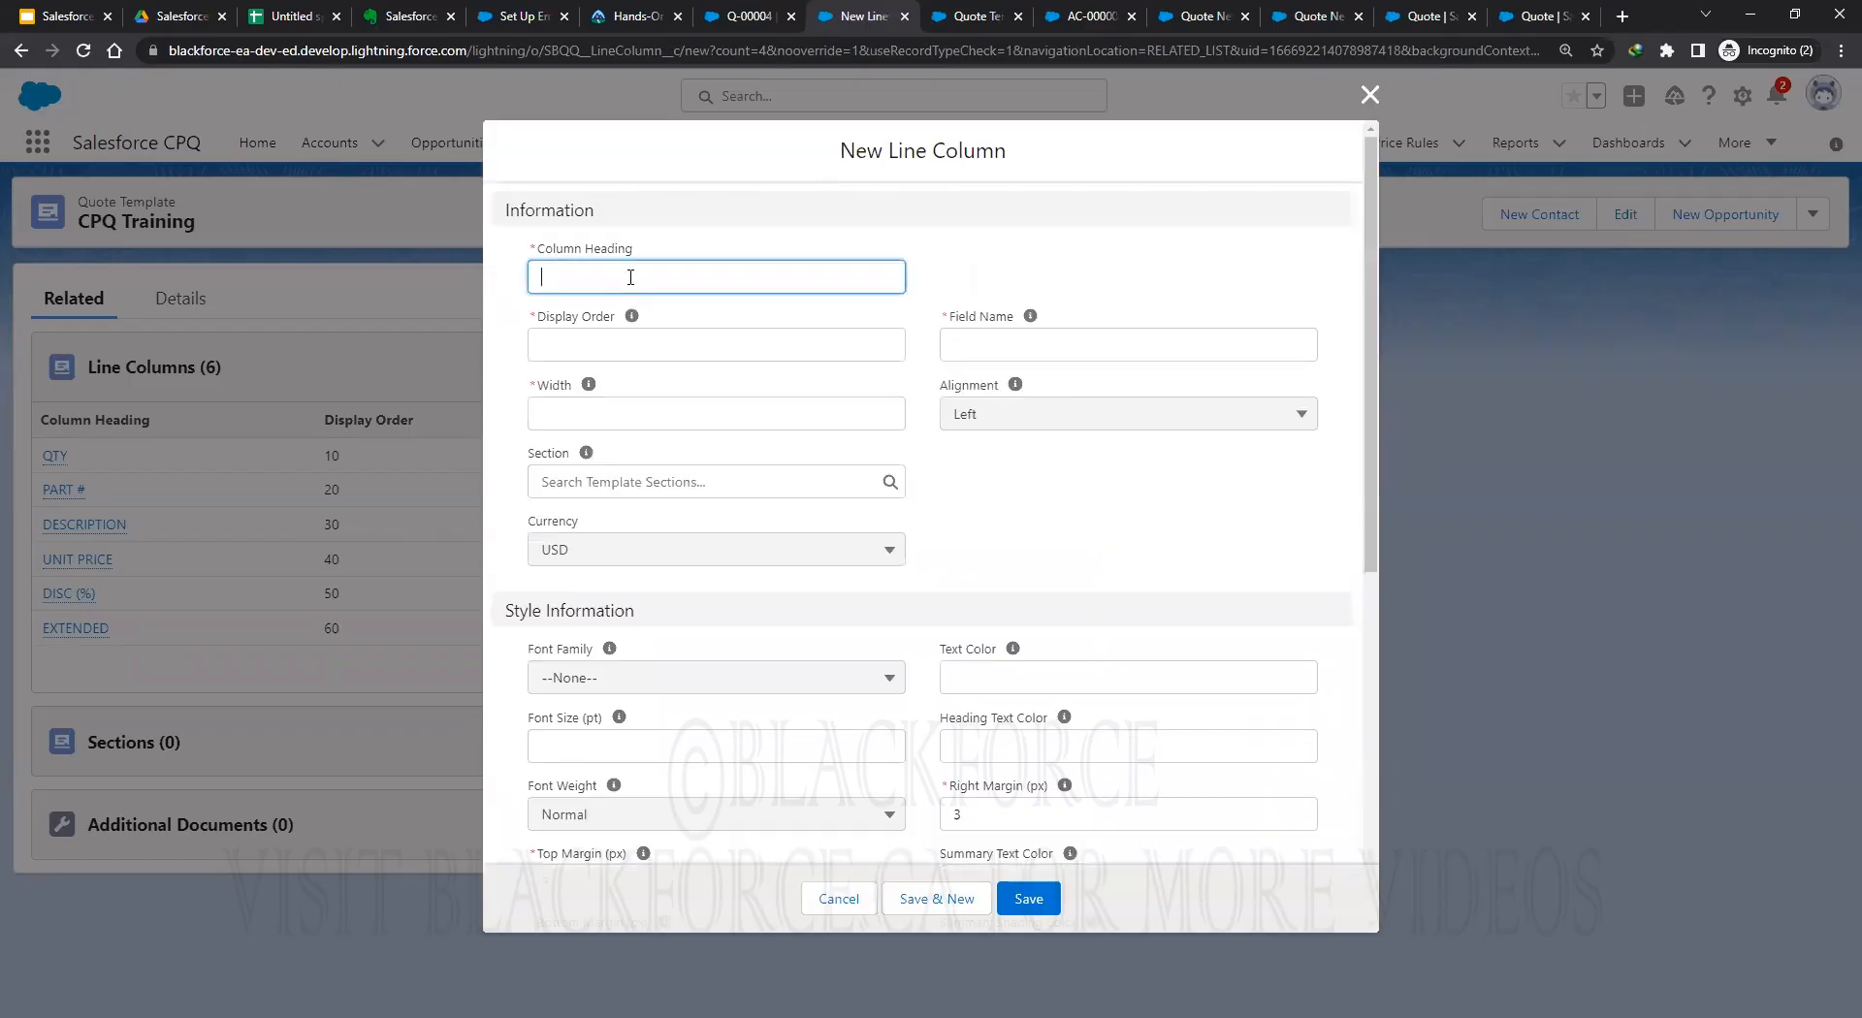
pyautogui.write('P')
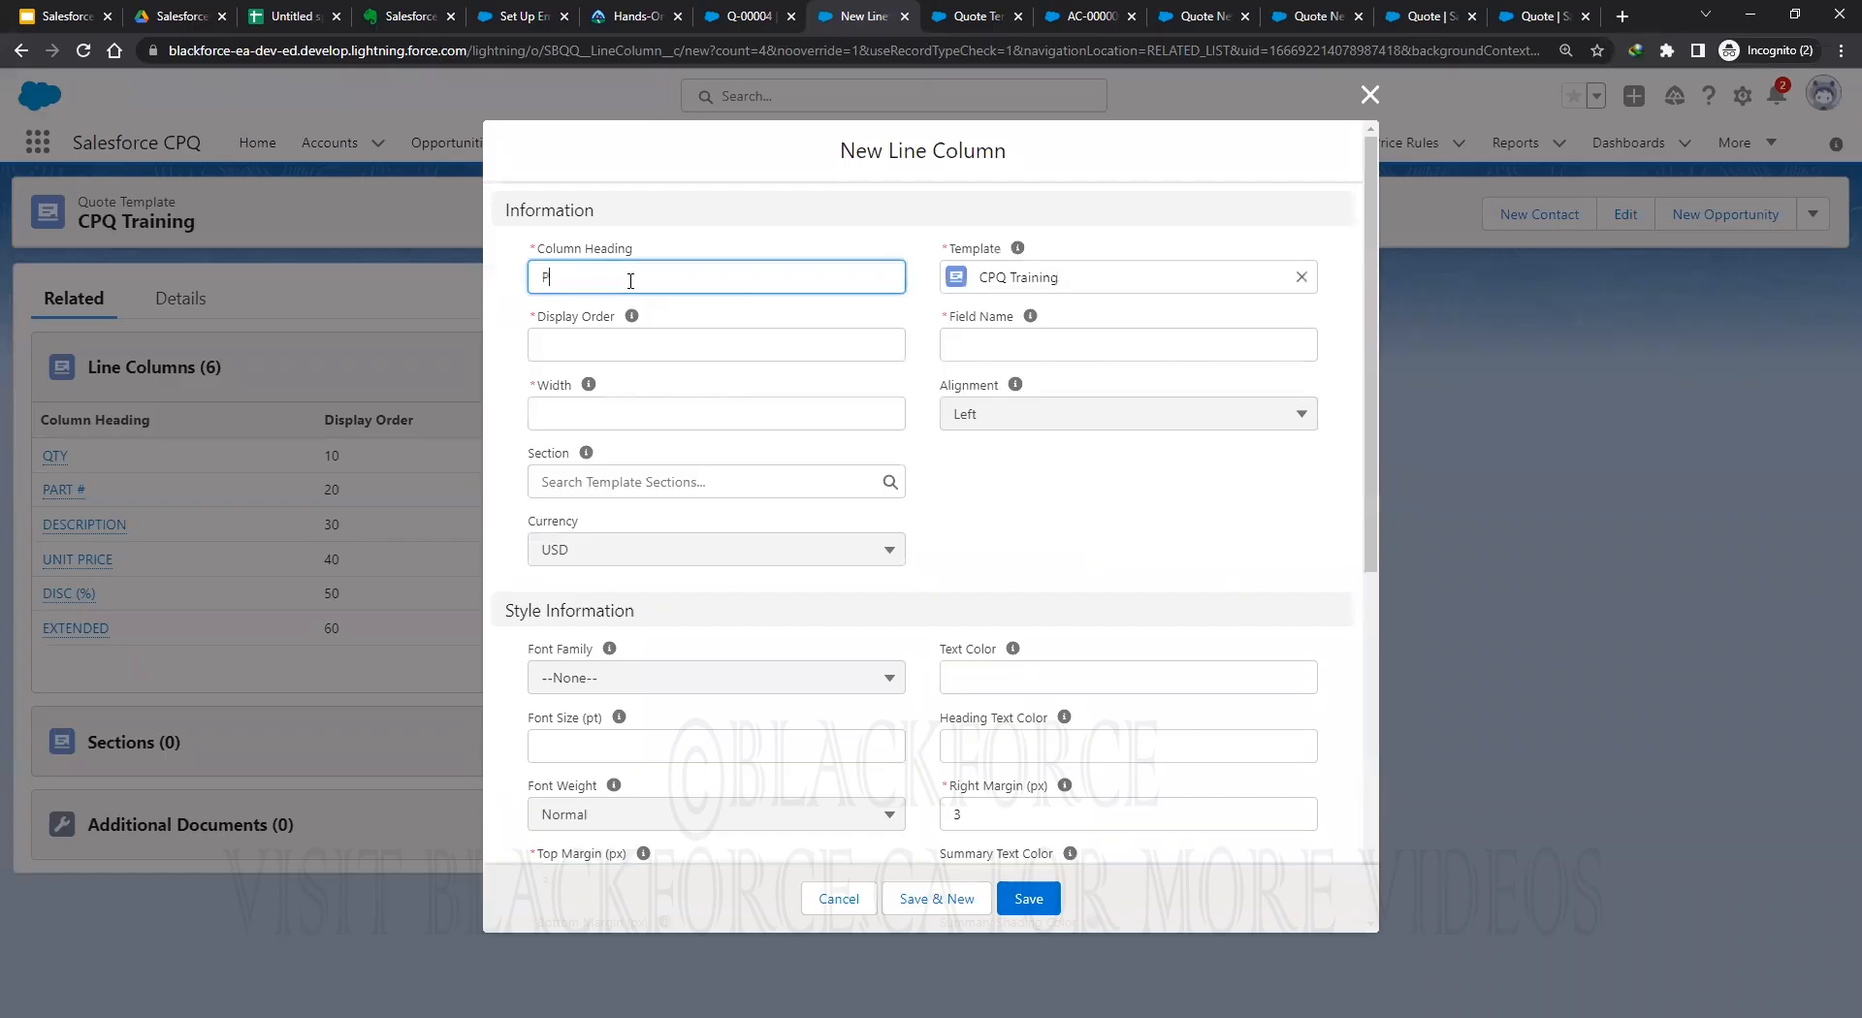
pyautogui.write('roduct Name')
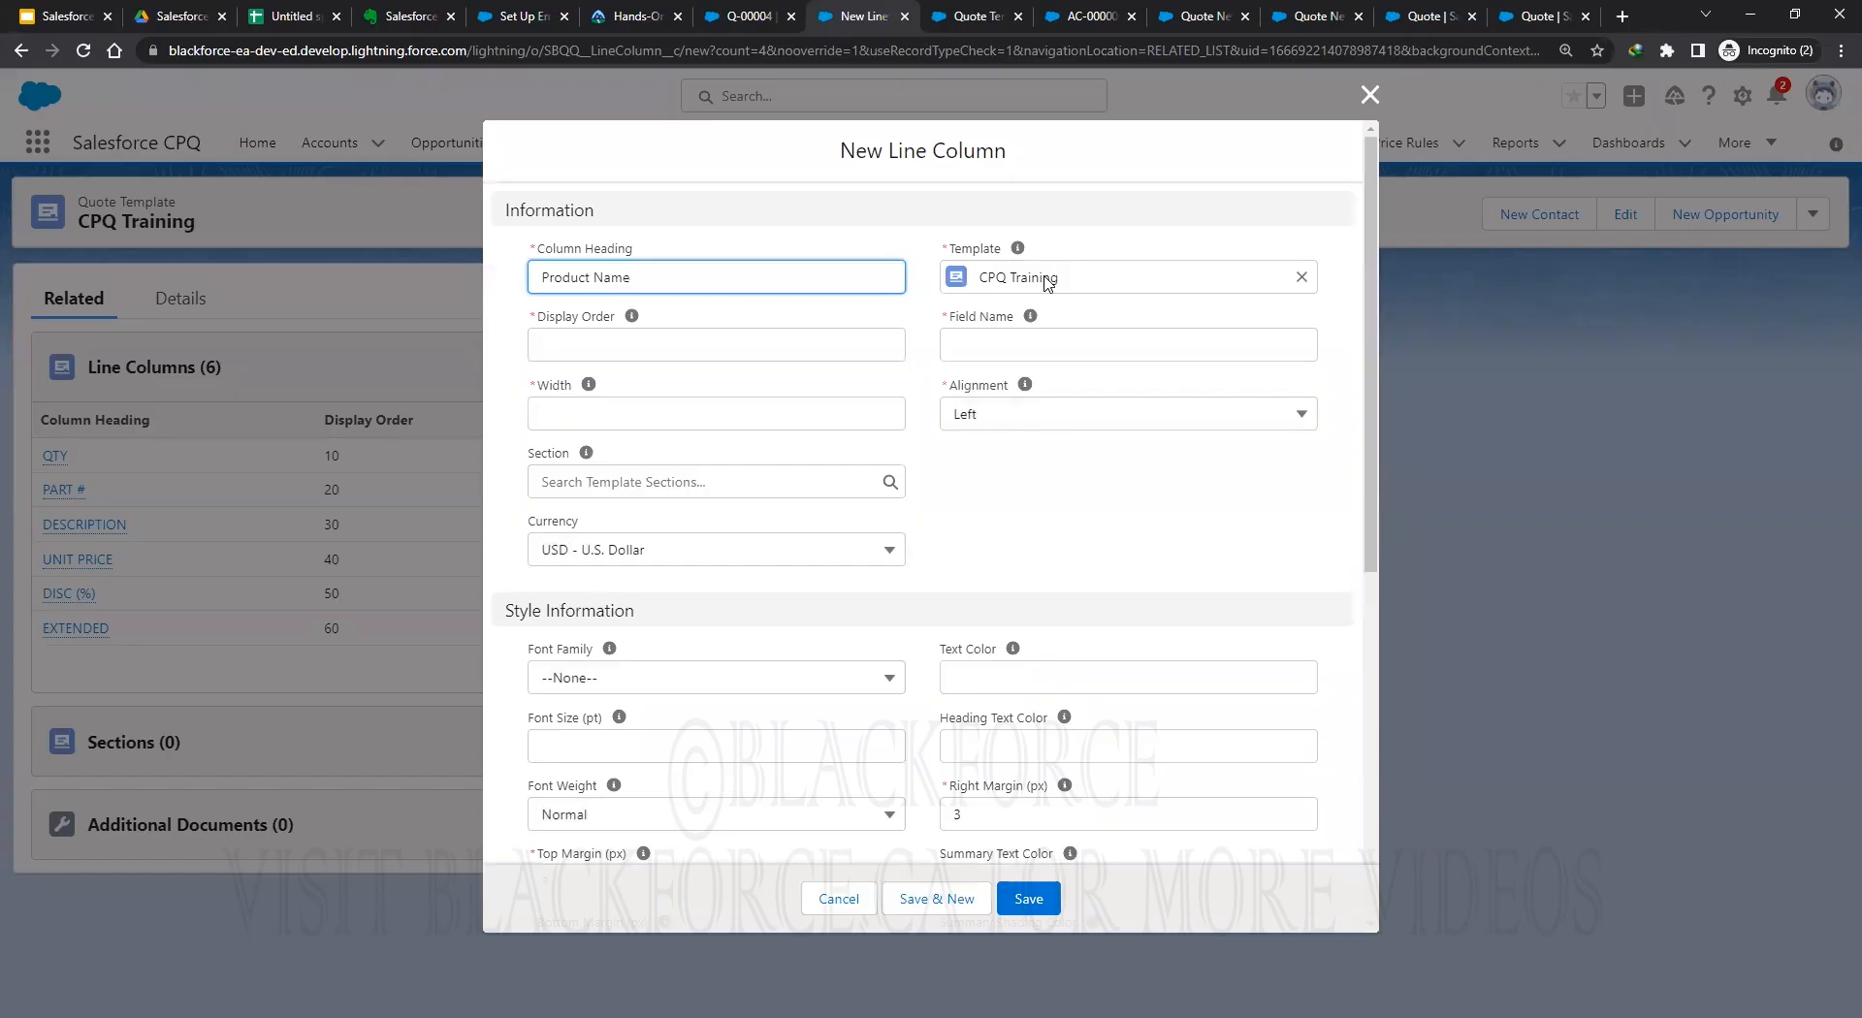
pyautogui.click(1023, 343)
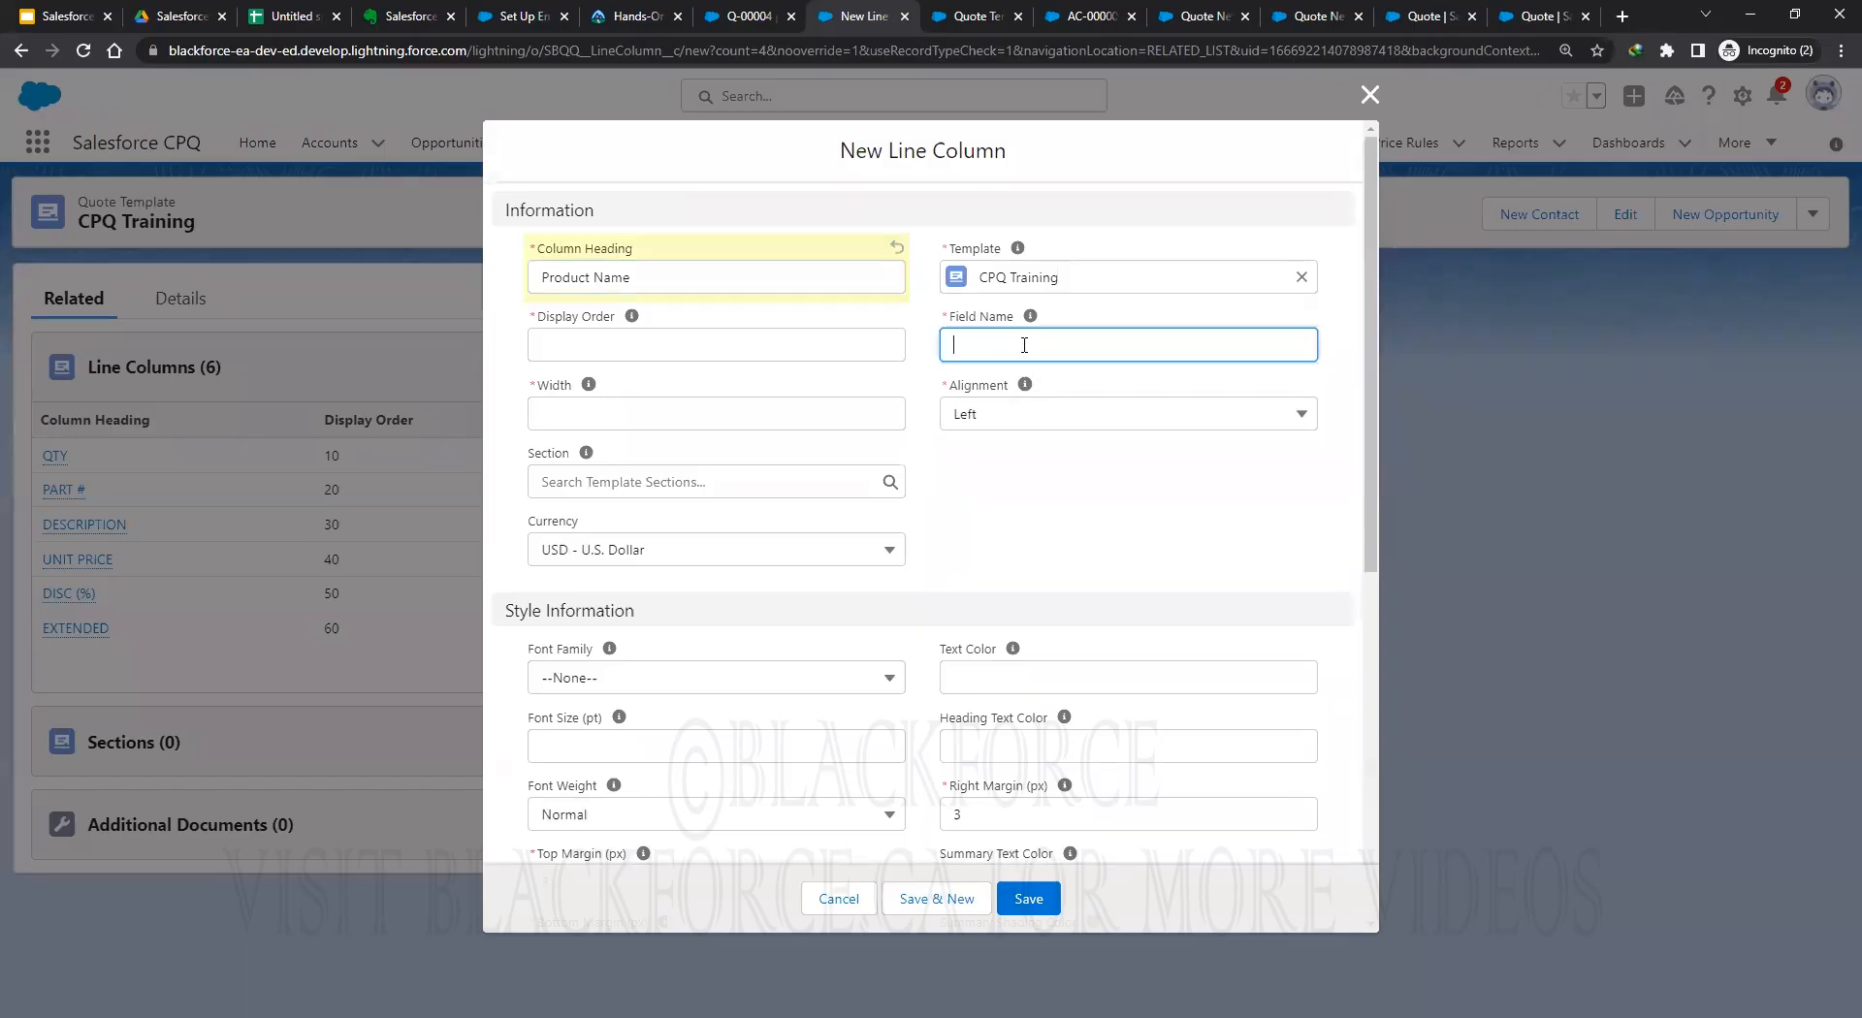
pyautogui.write('SBQQ__ProductName__c')
pyautogui.click(622, 413)
pyautogui.write('25.00')
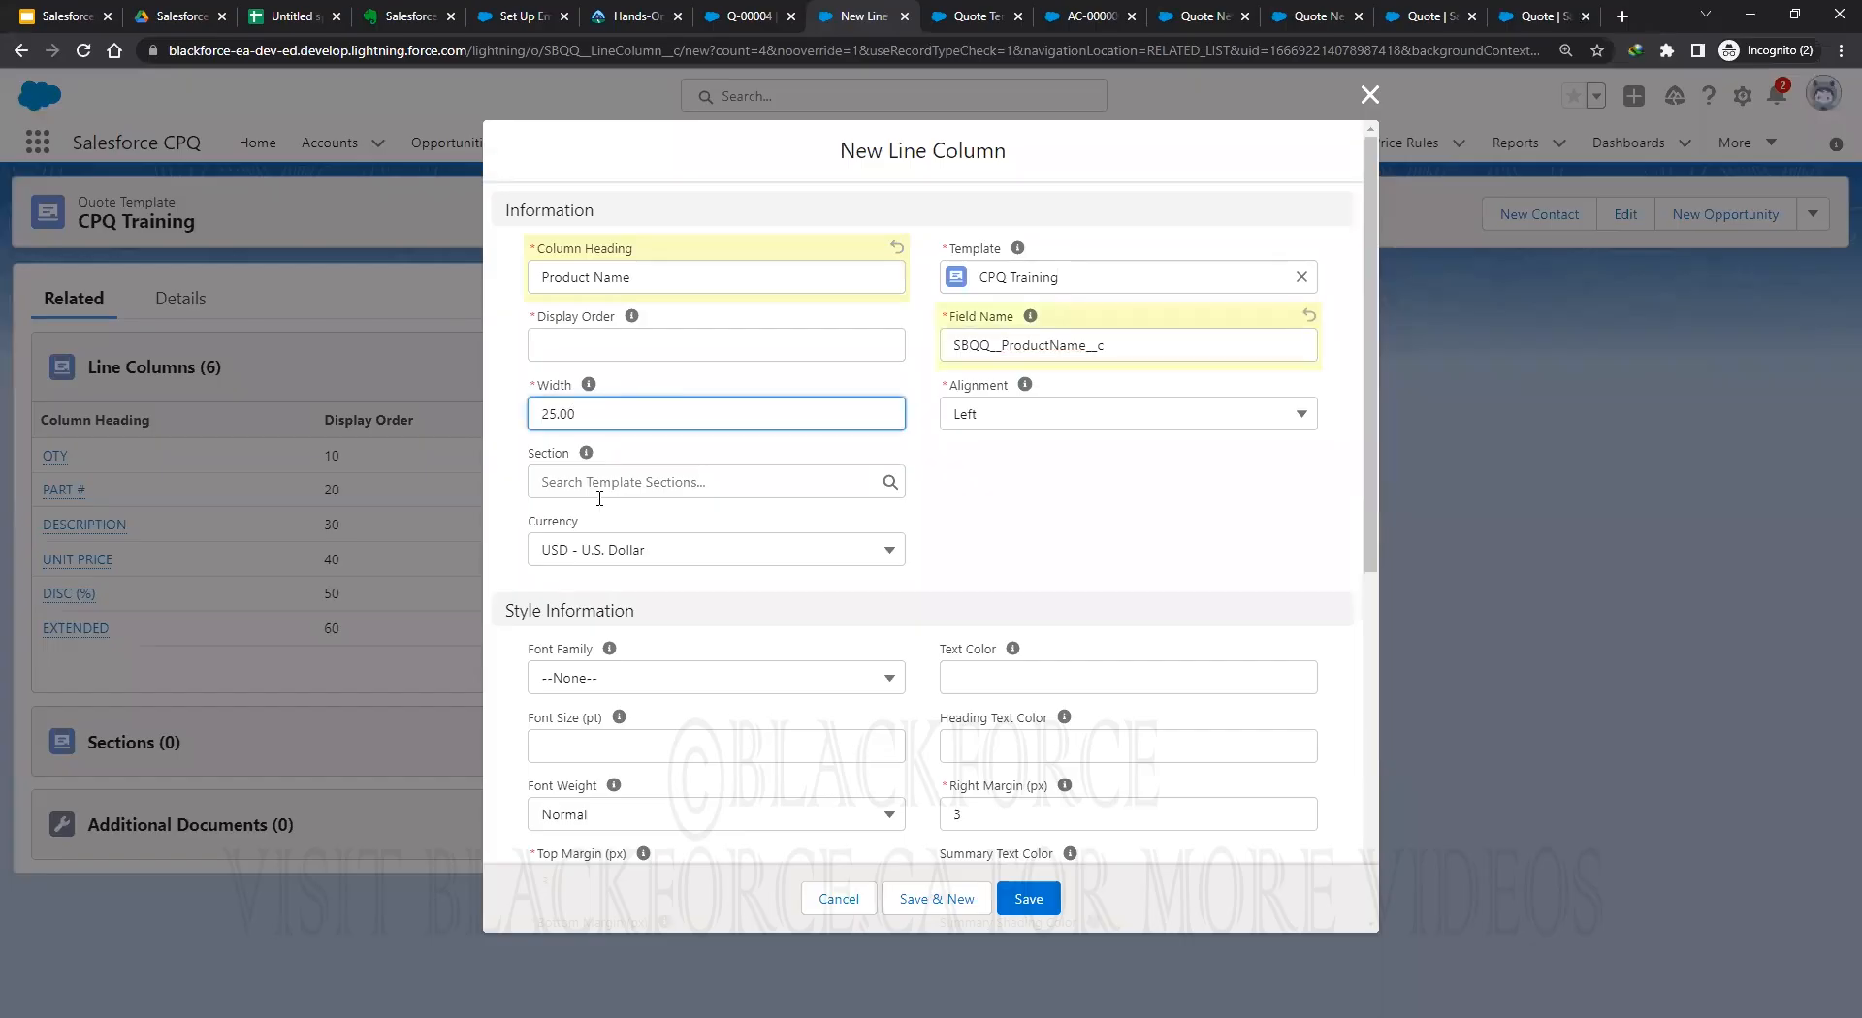
# Give the Product Name column display order 8, leave the font unchanged, and save it.
pyautogui.click(602, 330)
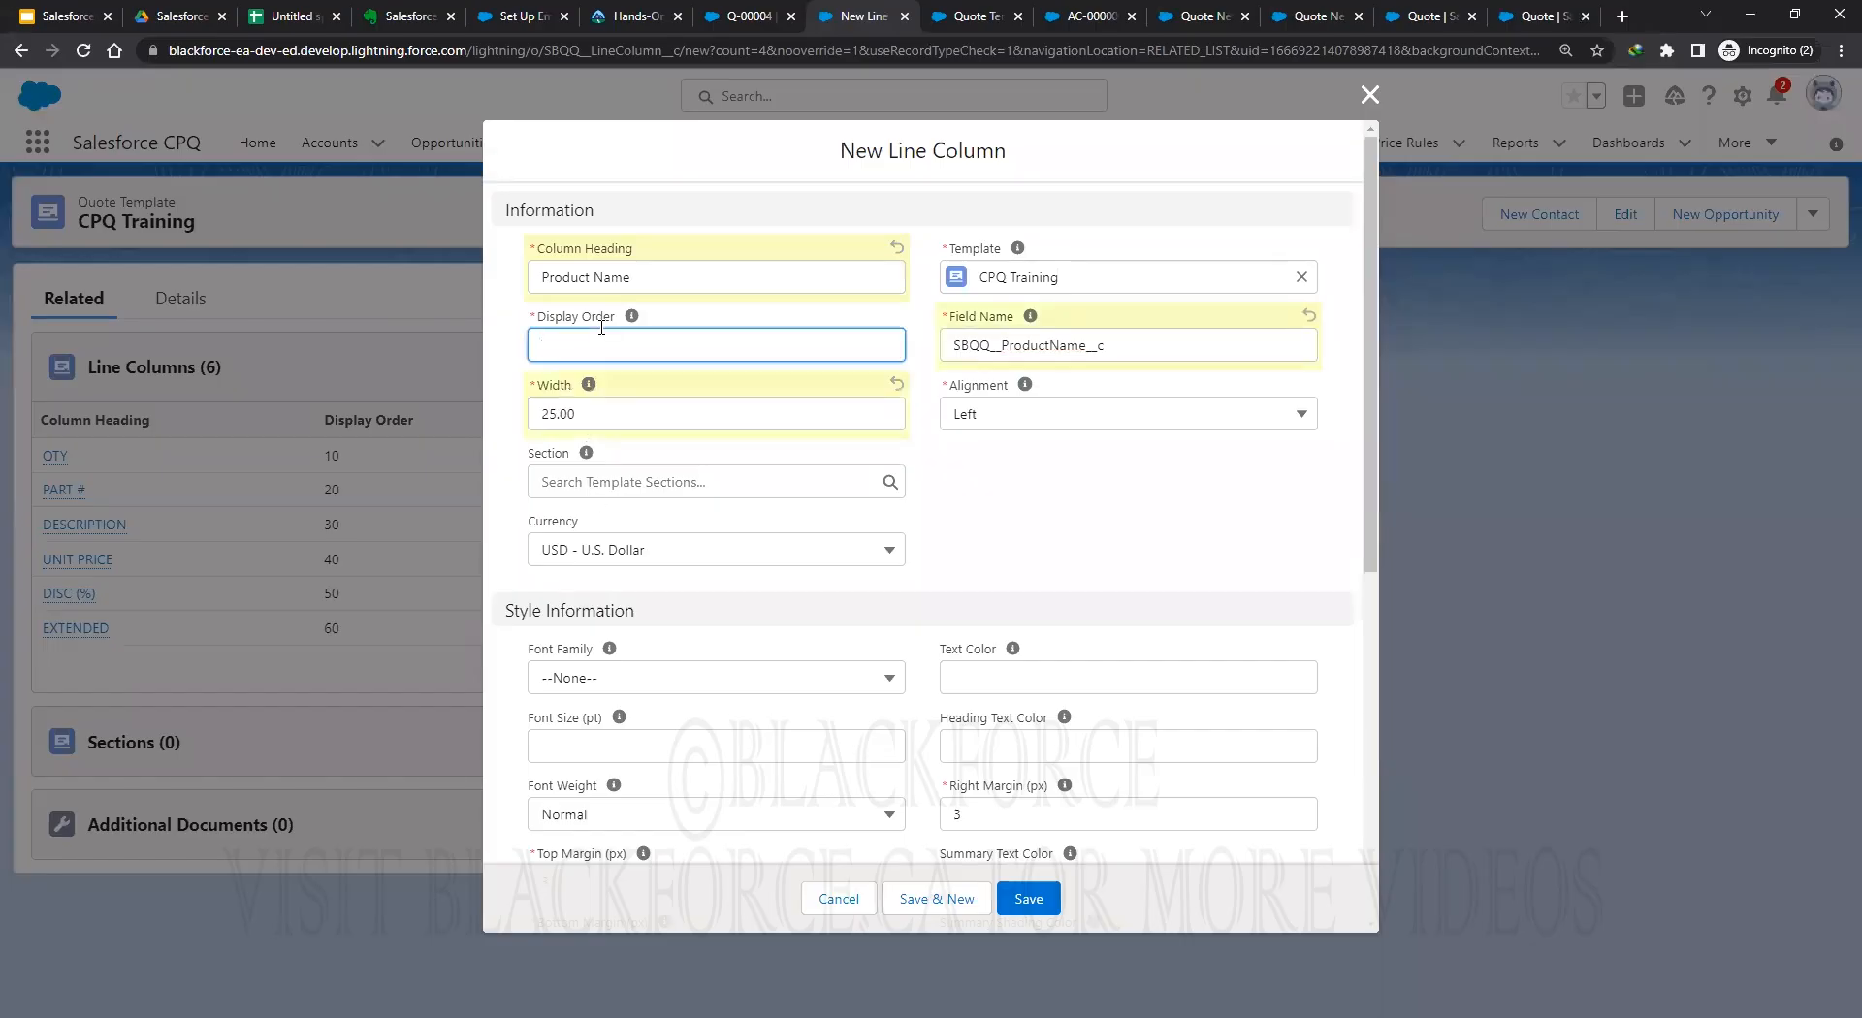
pyautogui.write('8')
pyautogui.scroll(-2, 838, 590)
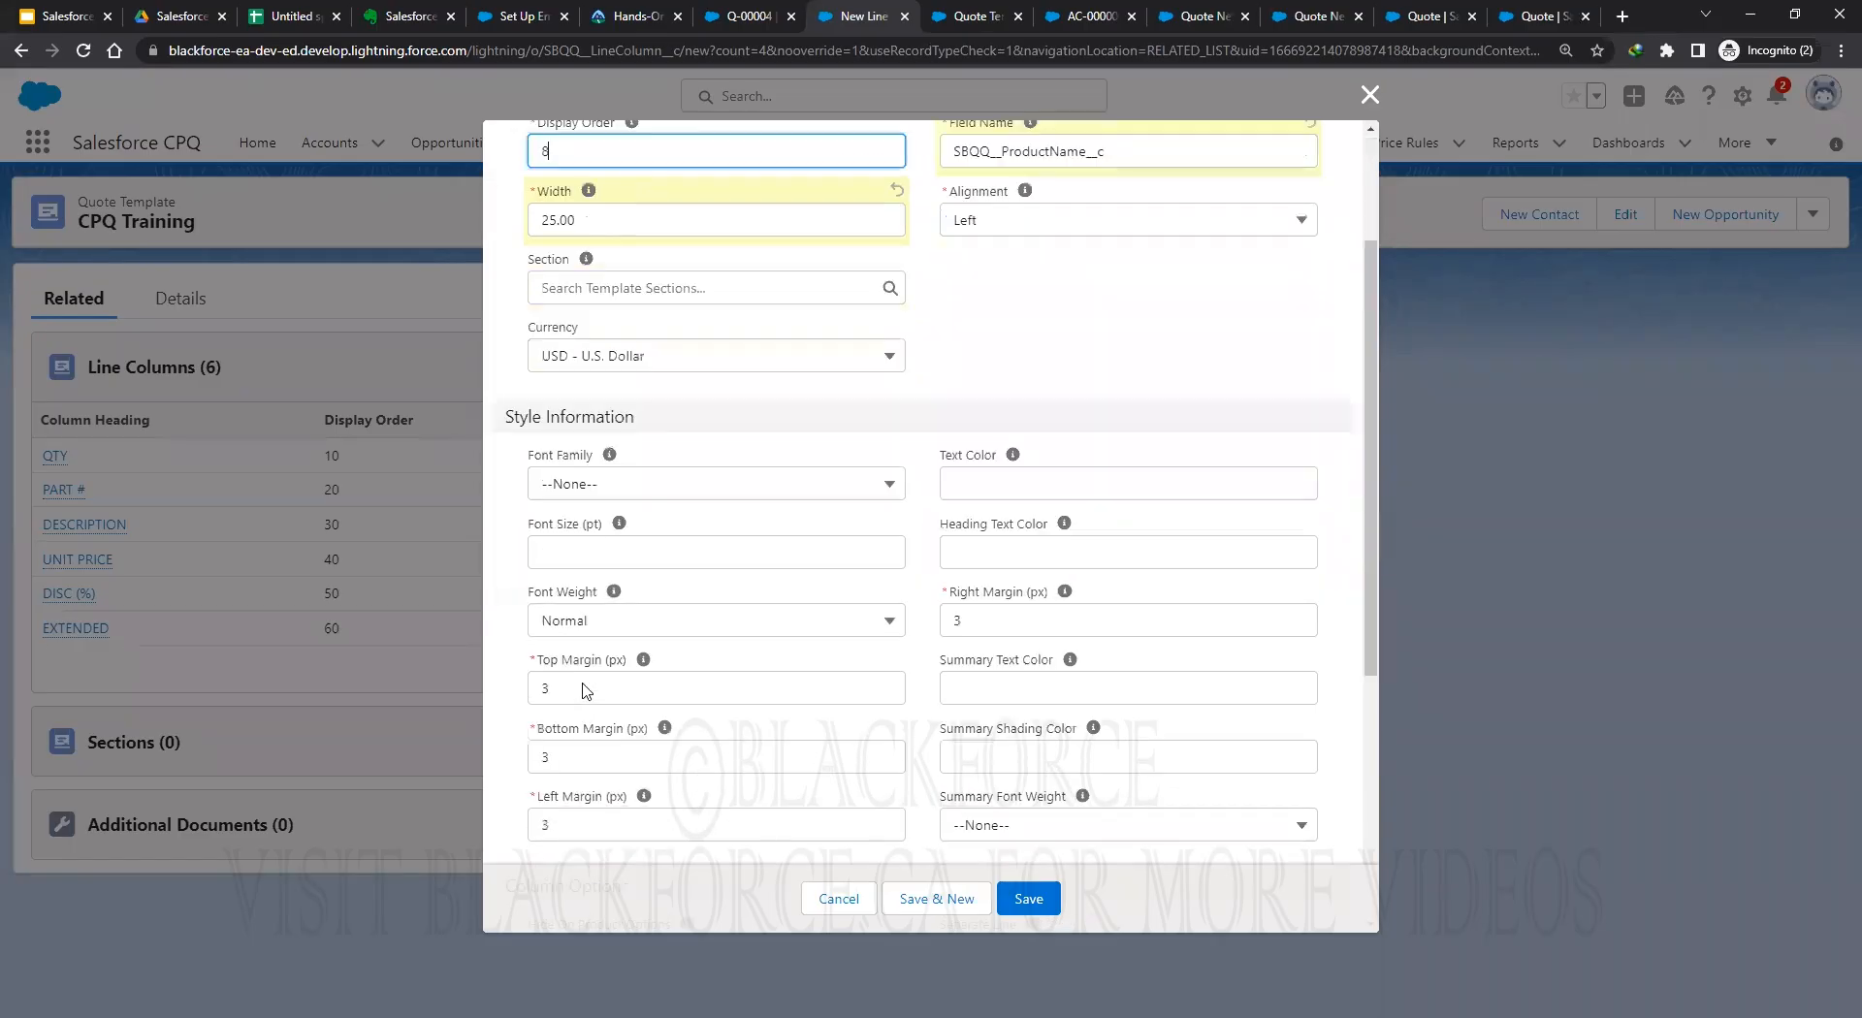
pyautogui.click(679, 483)
pyautogui.click(602, 523)
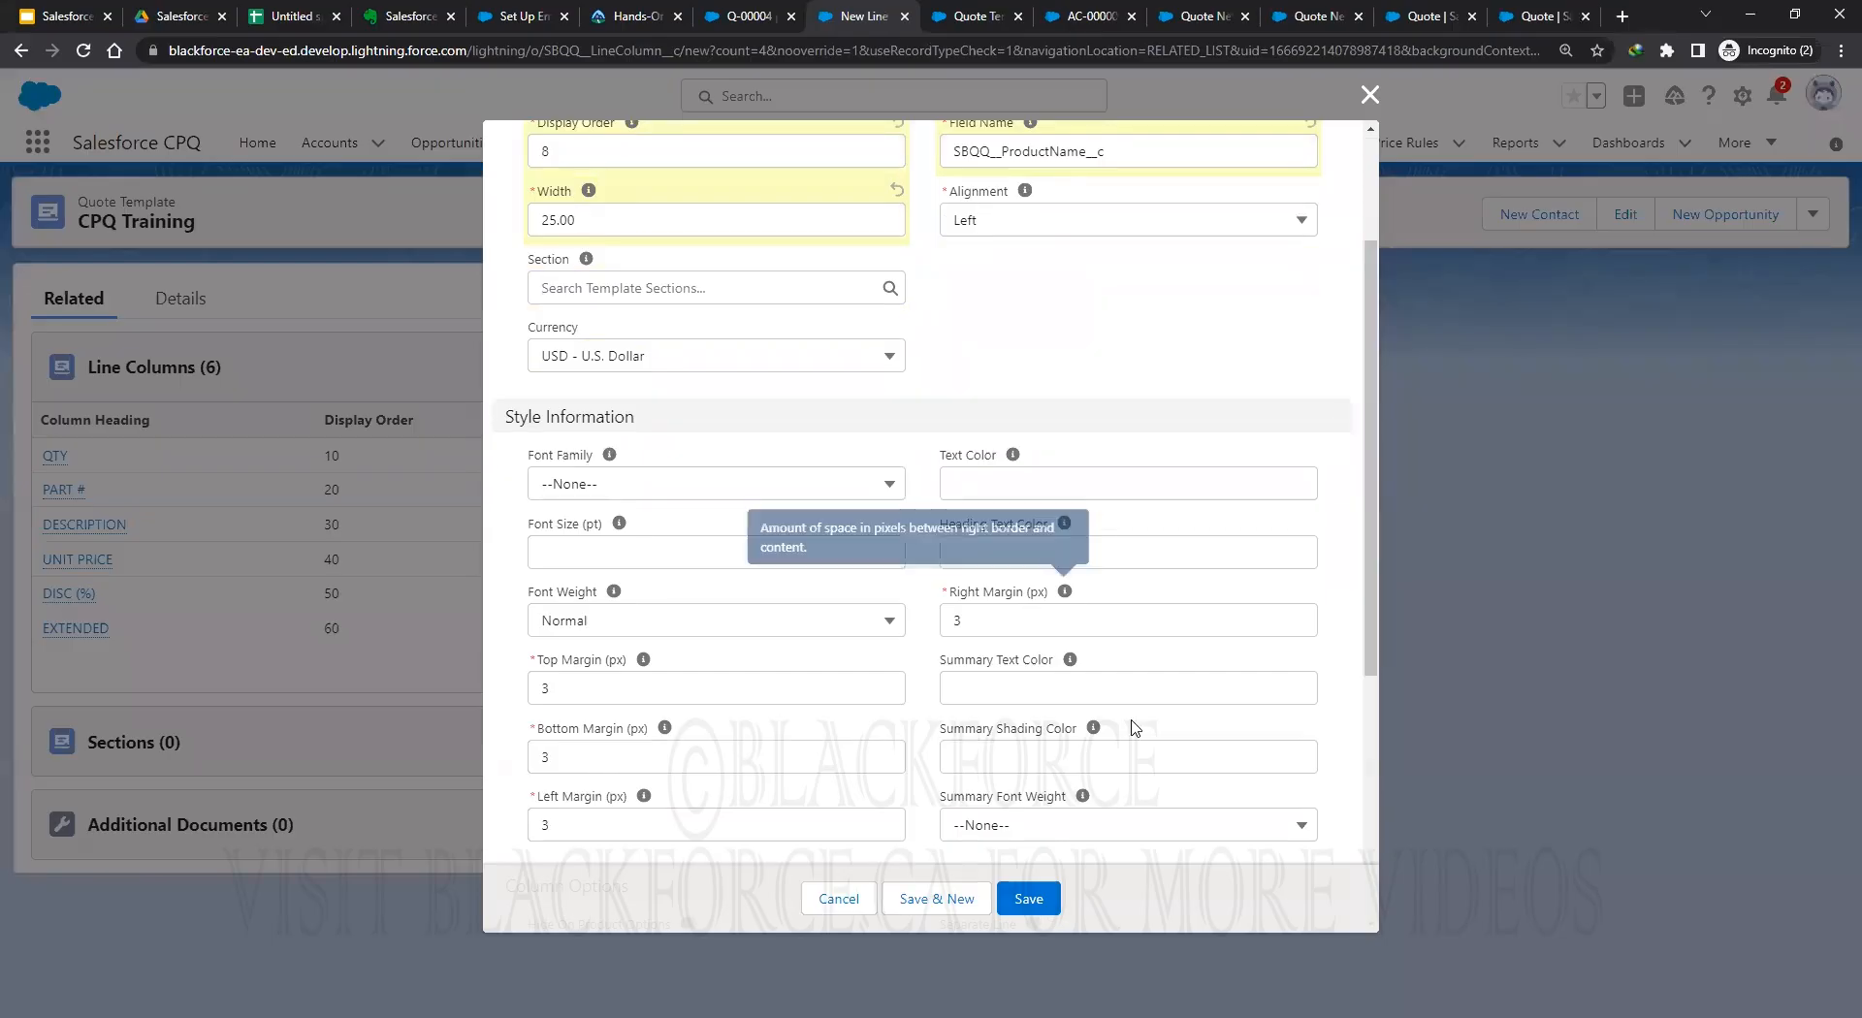
pyautogui.scroll(2, 1027, 378)
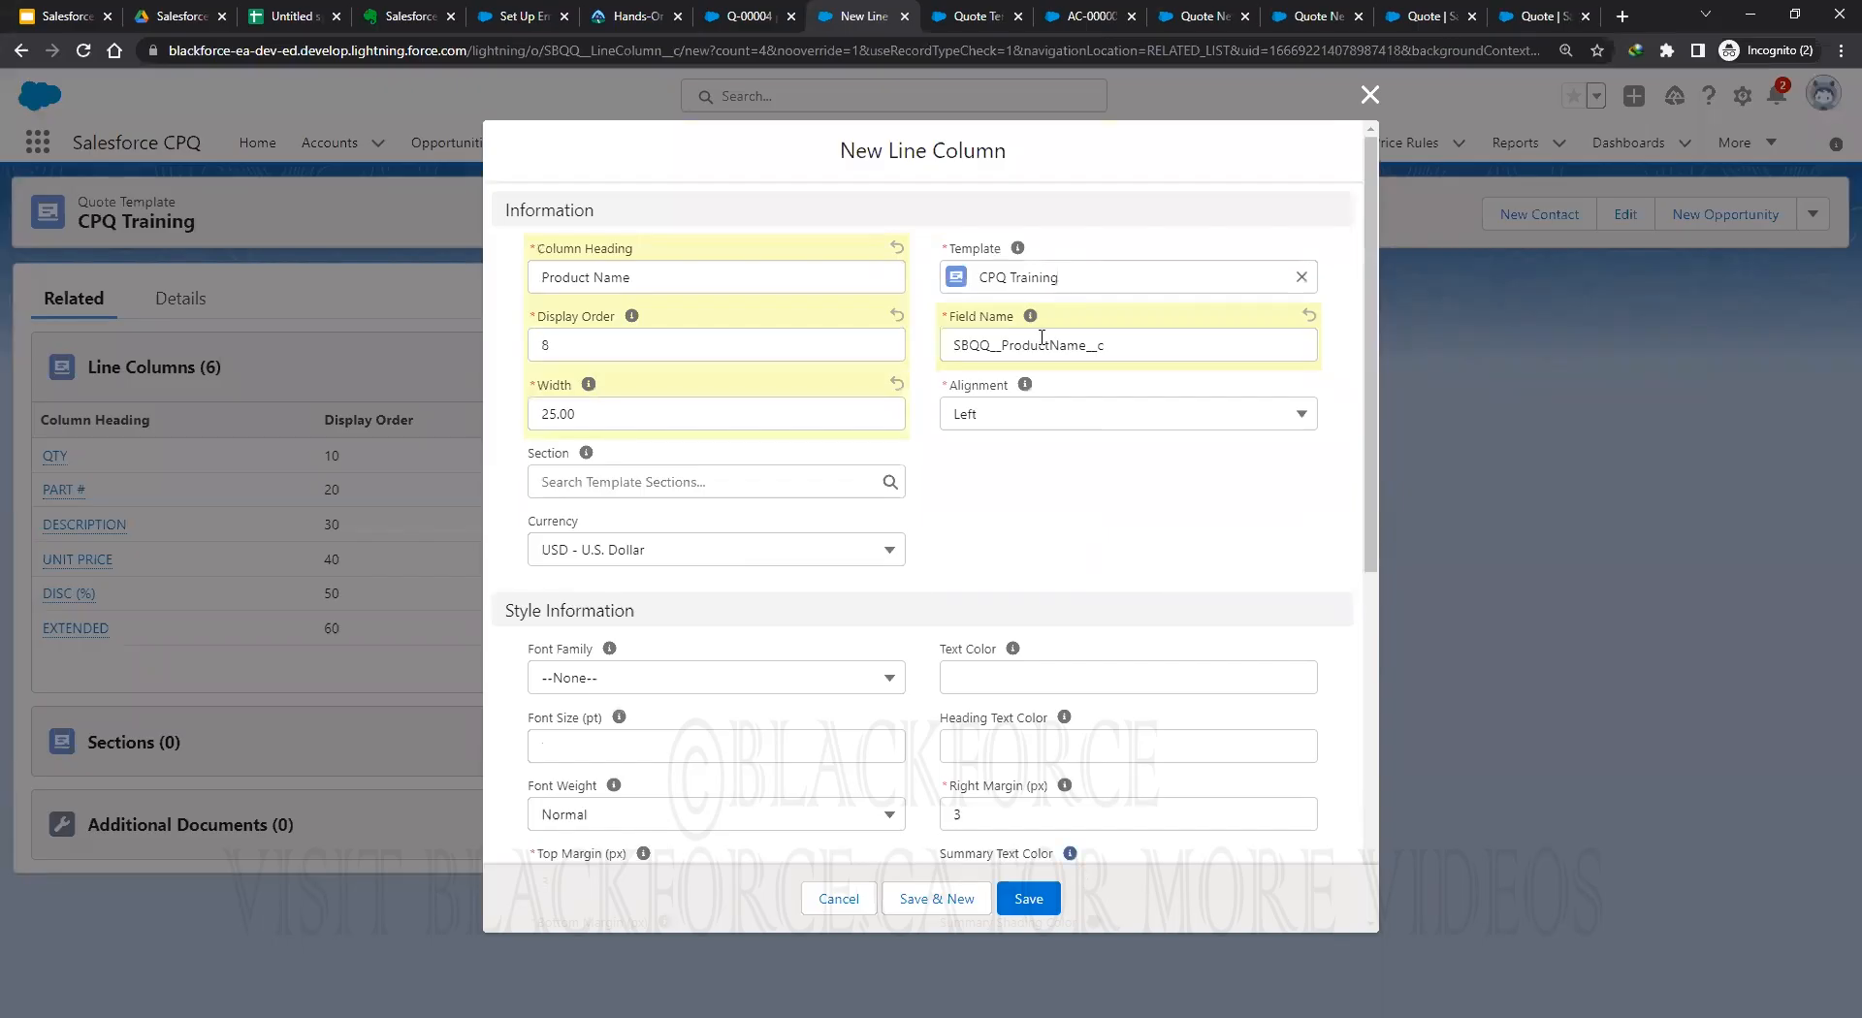
pyautogui.press('Return')
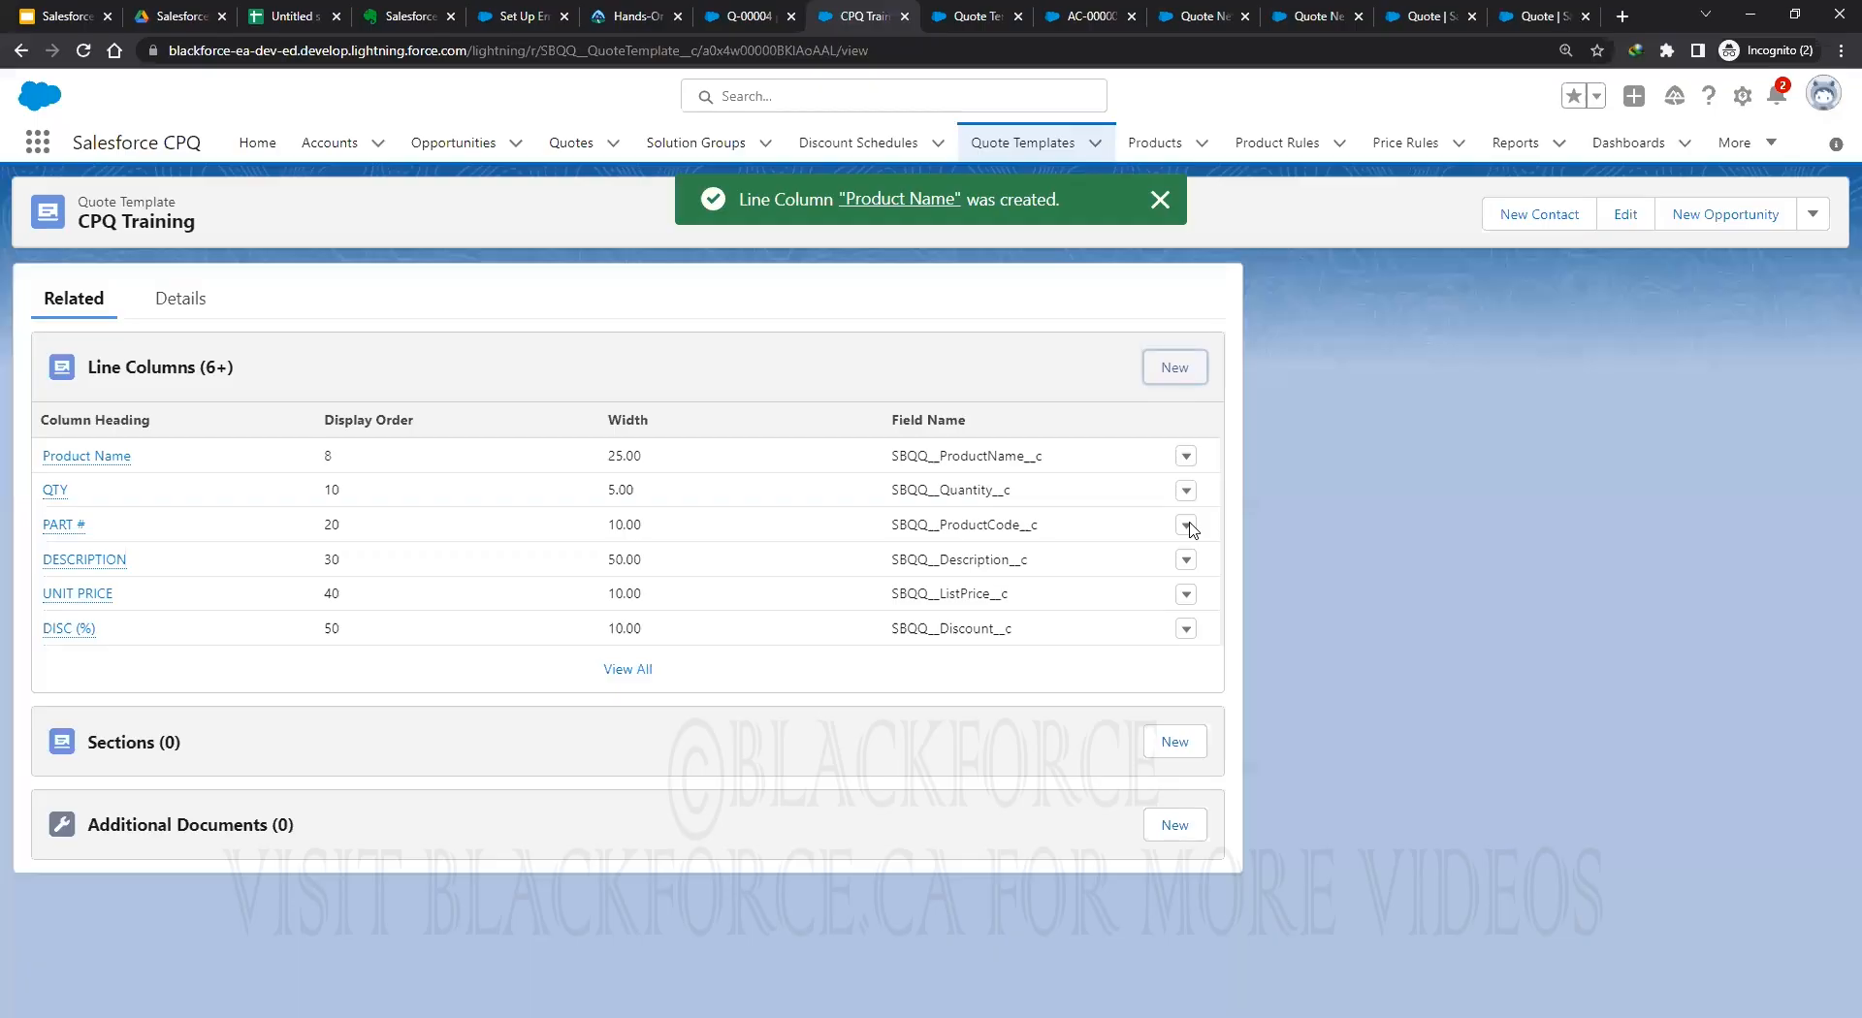
pyautogui.click(1187, 524)
# Change the PART # column heading to 'Product Code' and save it.
pyautogui.click(1131, 566)
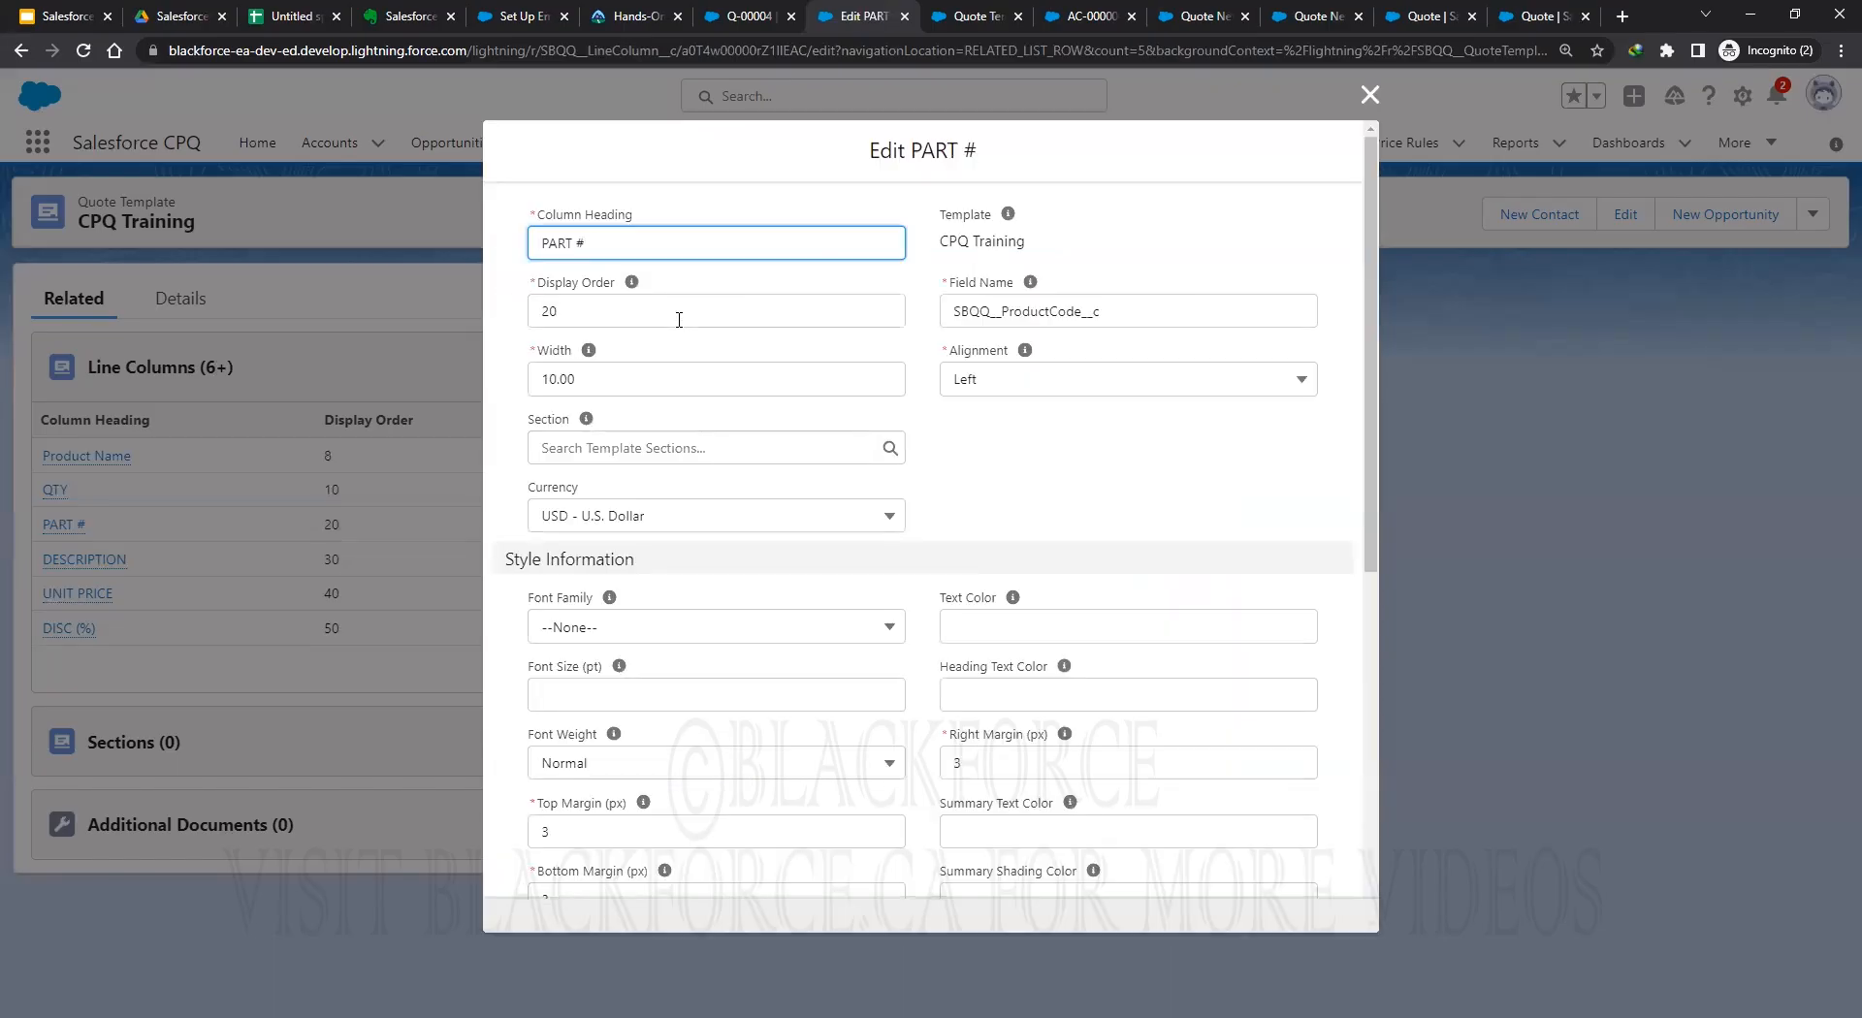
pyautogui.tripleClick(640, 243)
pyautogui.write('Product Code')
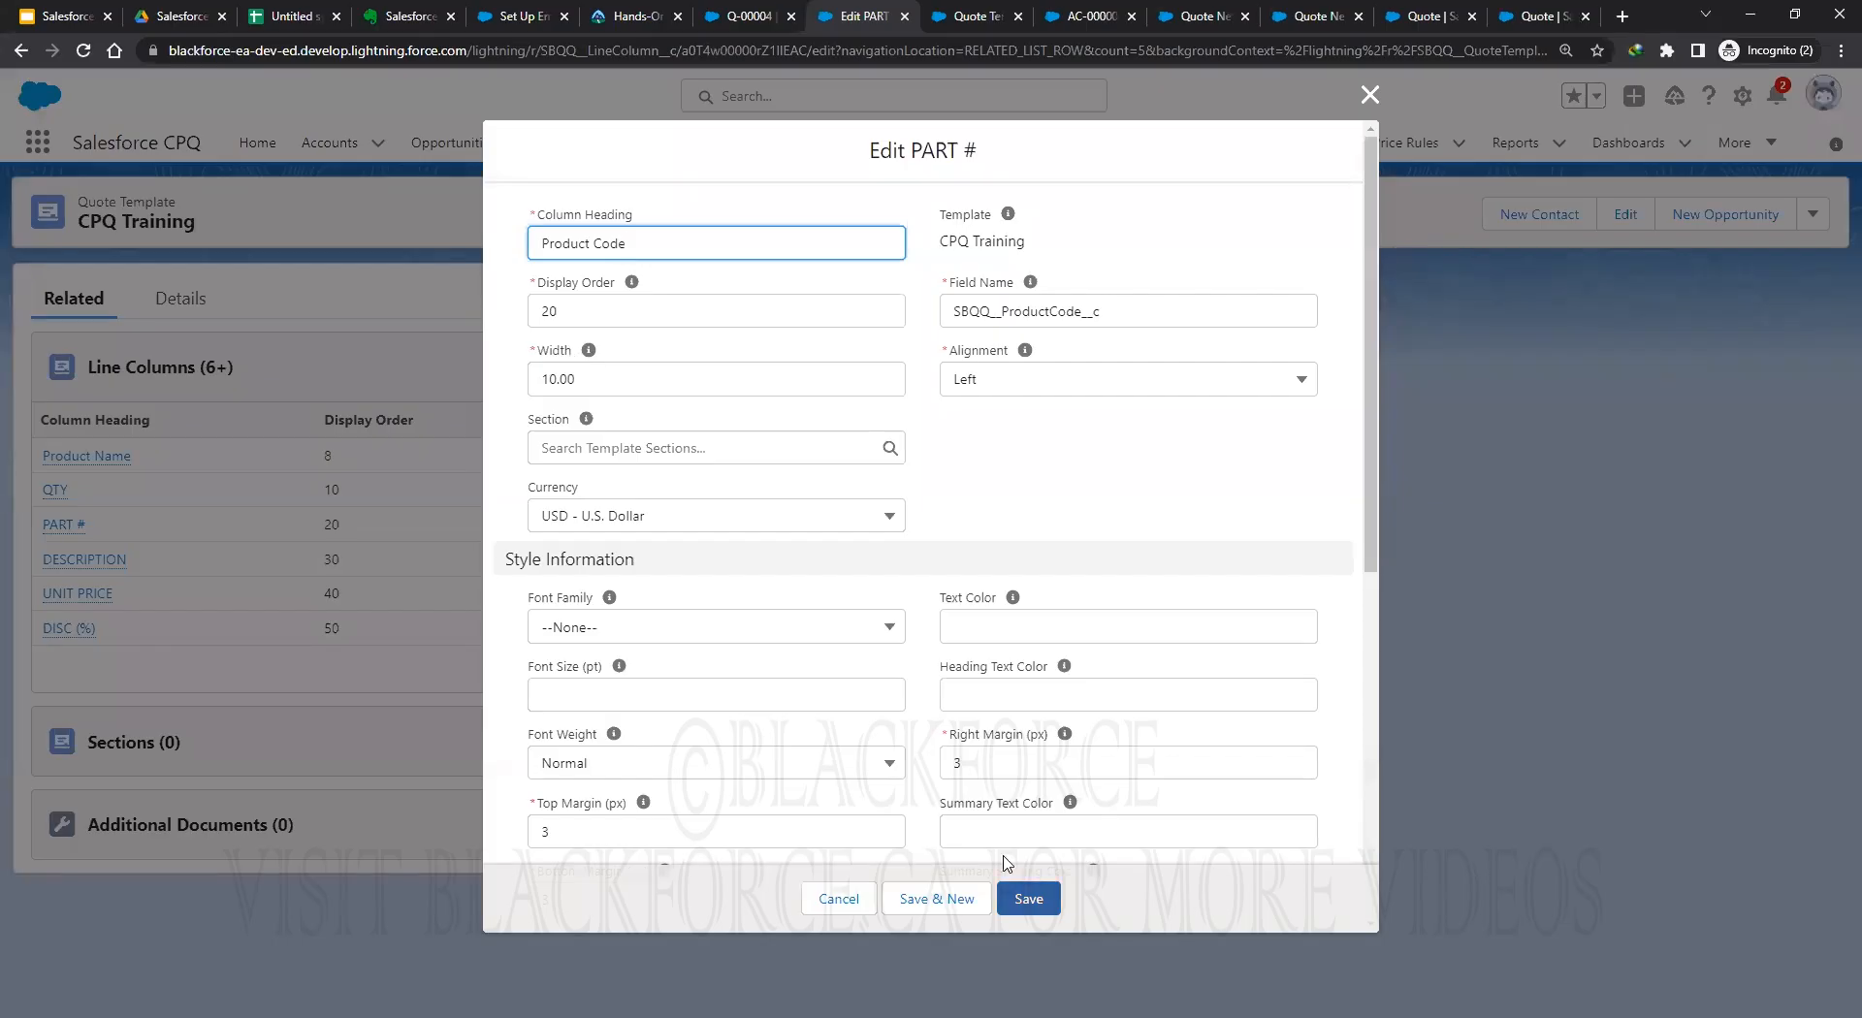
pyautogui.press('Return')
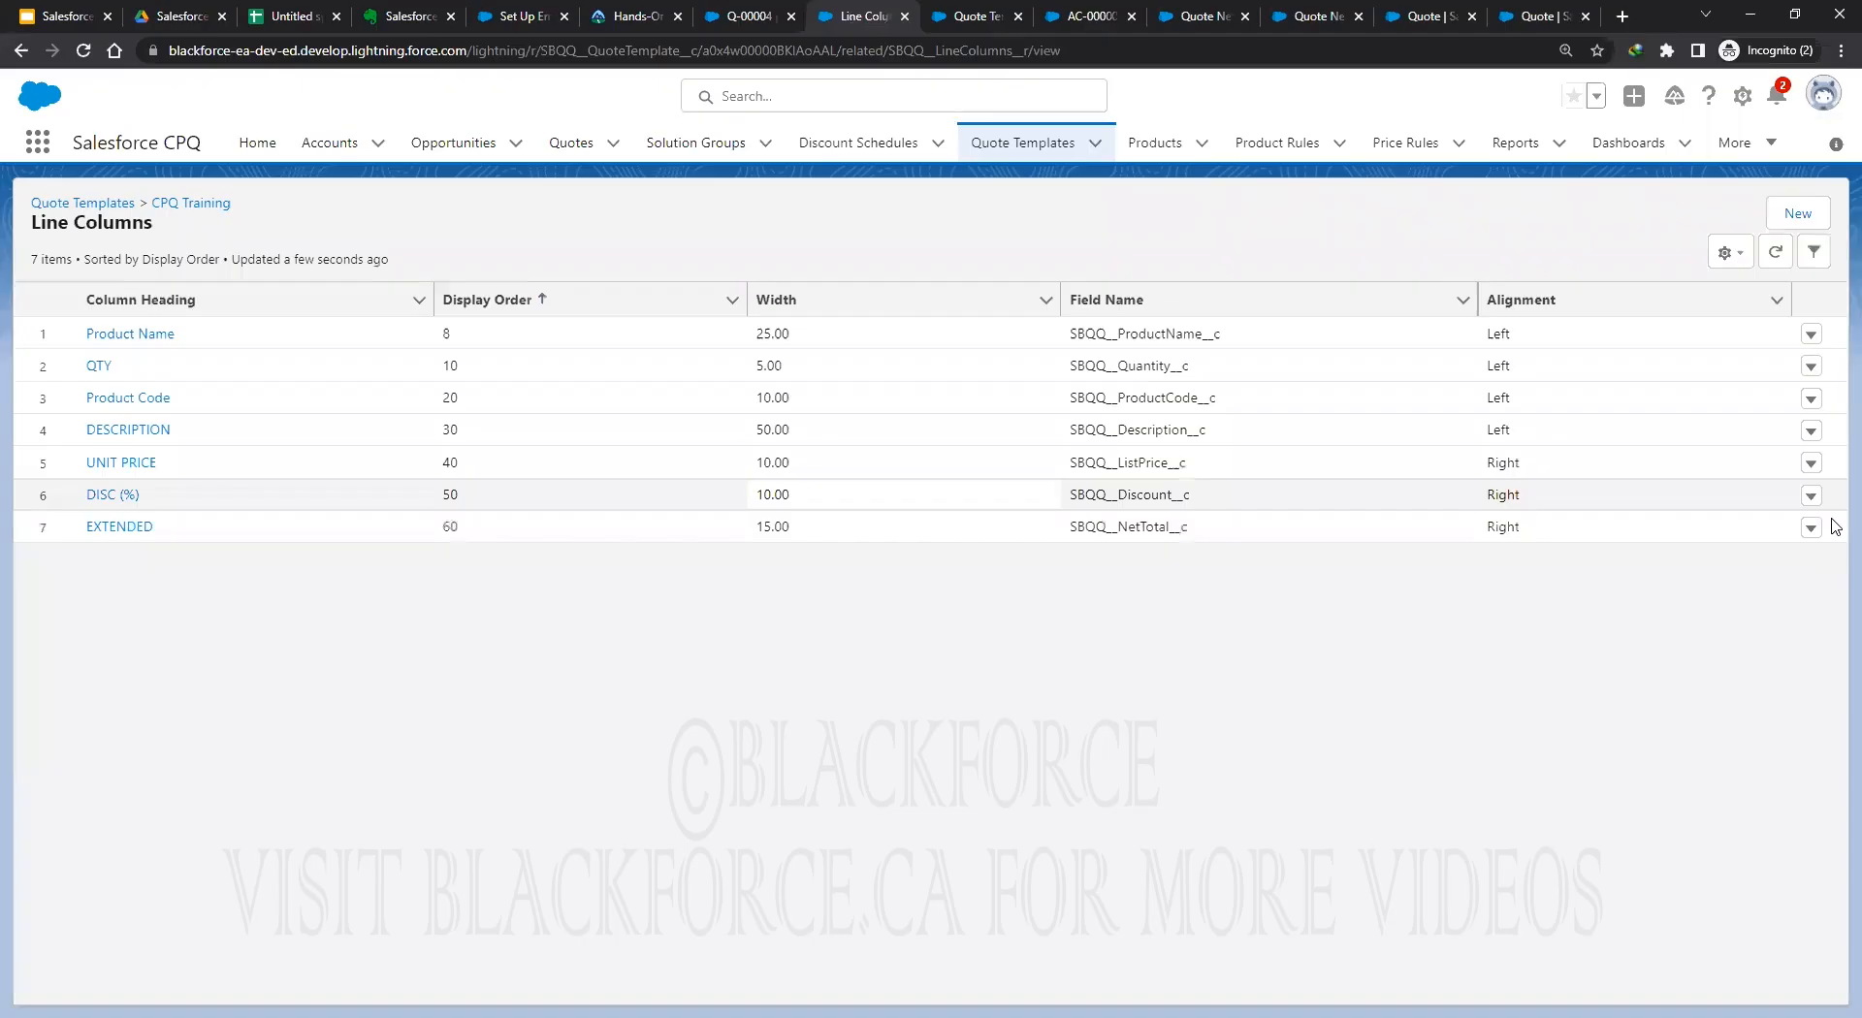
# Change the EXTENDED column heading to 'Final Price', save, and switch to the Q-00004 tab.
pyautogui.click(1811, 528)
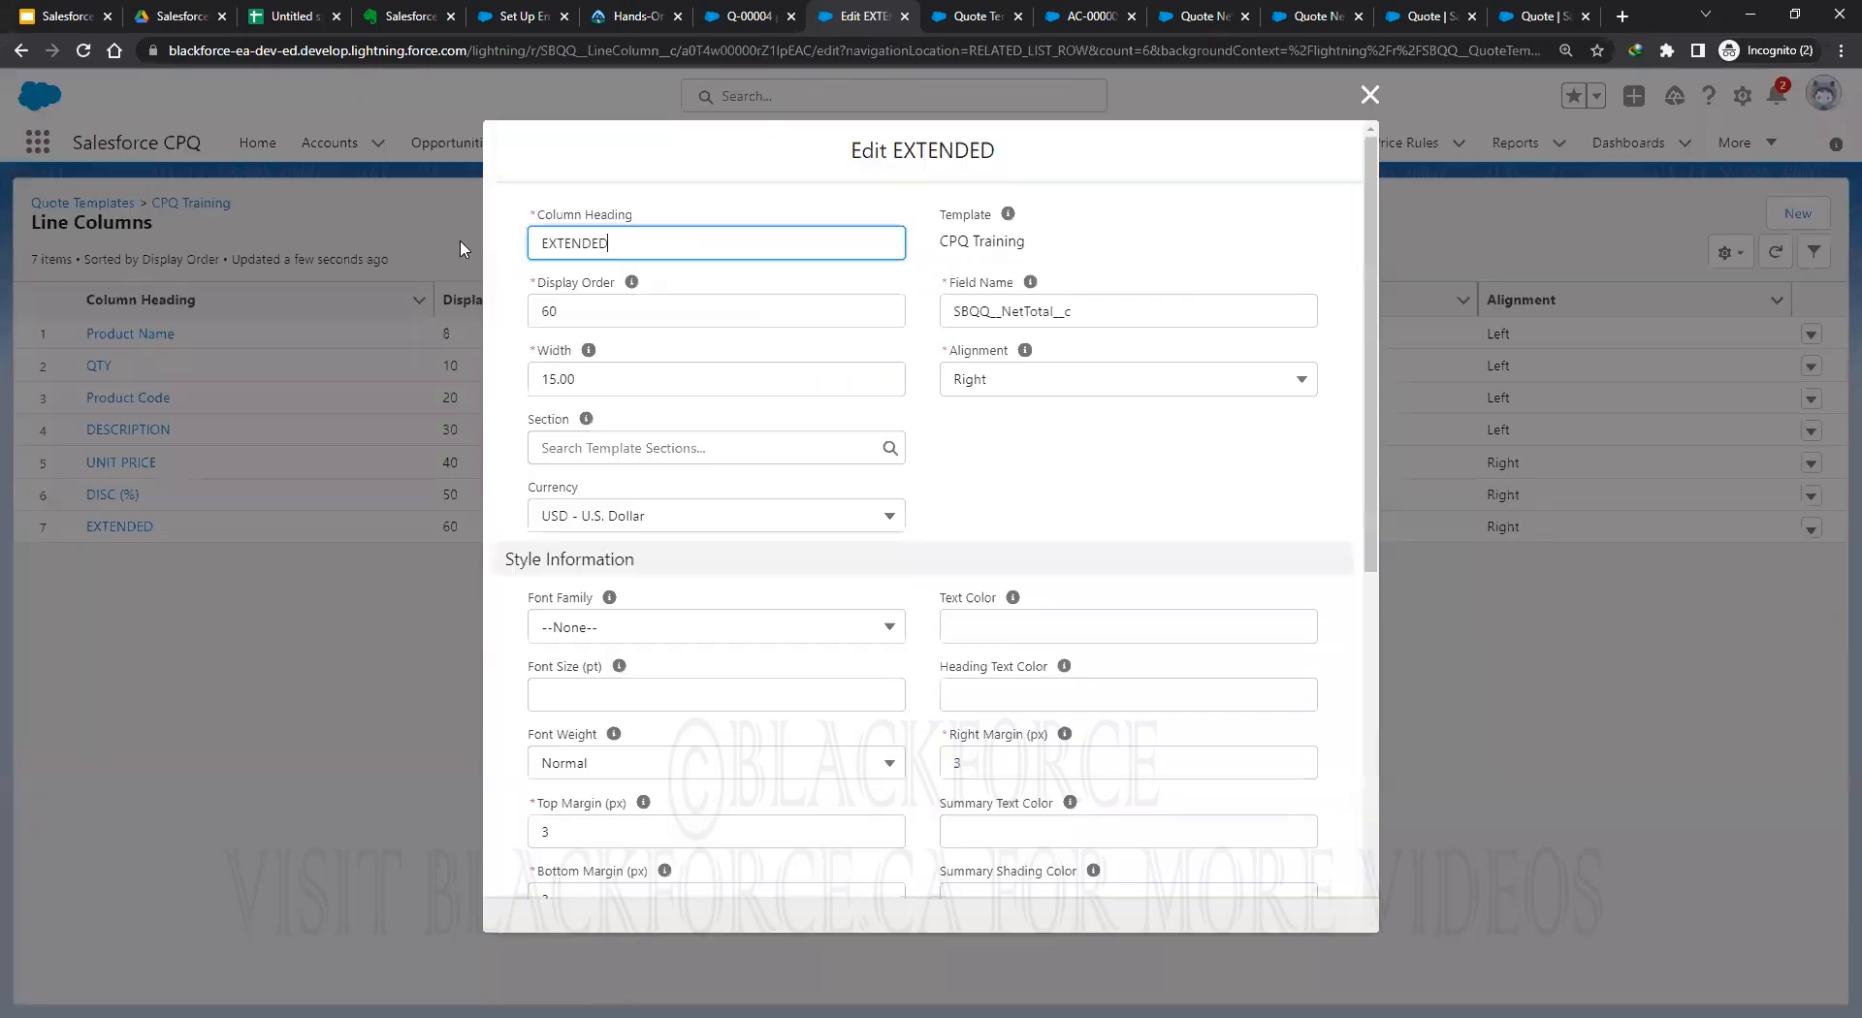
pyautogui.hotkey('ctrl', 'a')
pyautogui.write('F')
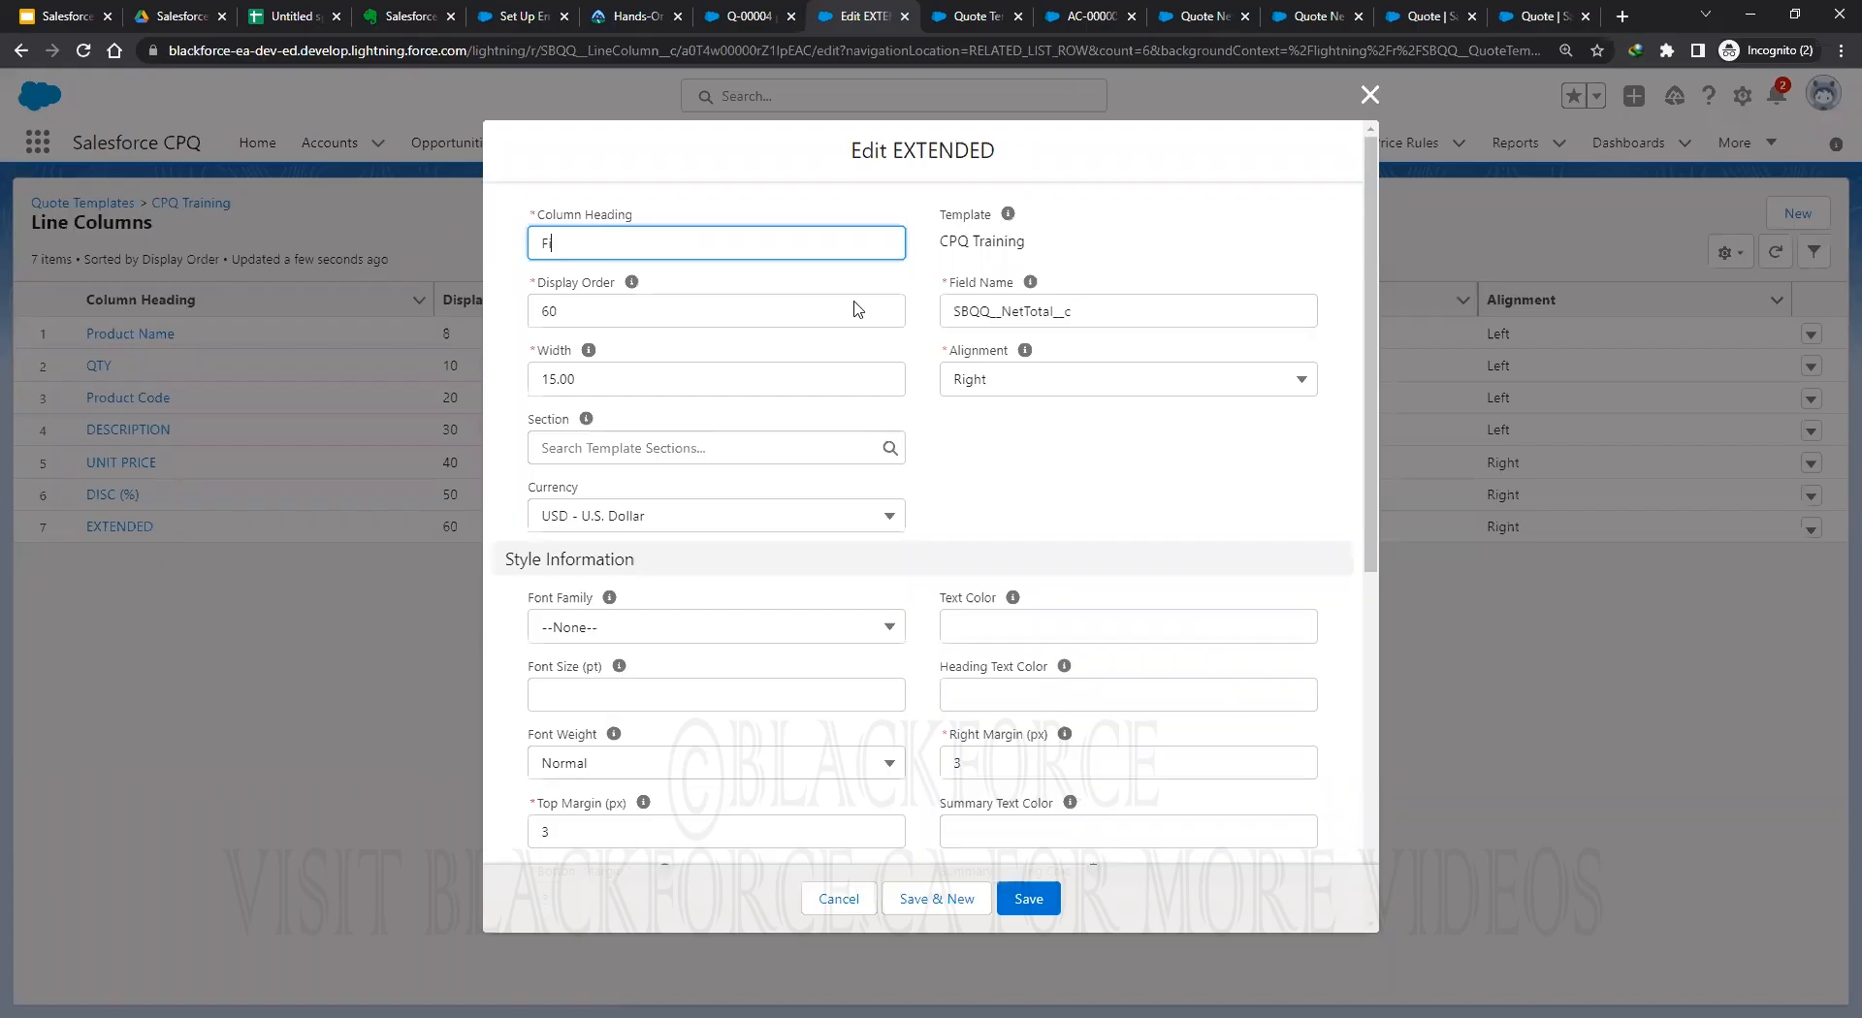
pyautogui.write('inal PRice')
pyautogui.press('BackSpace')
pyautogui.press('BackSpace')
pyautogui.press('BackSpace')
pyautogui.press('BackSpace')
pyautogui.write('rice')
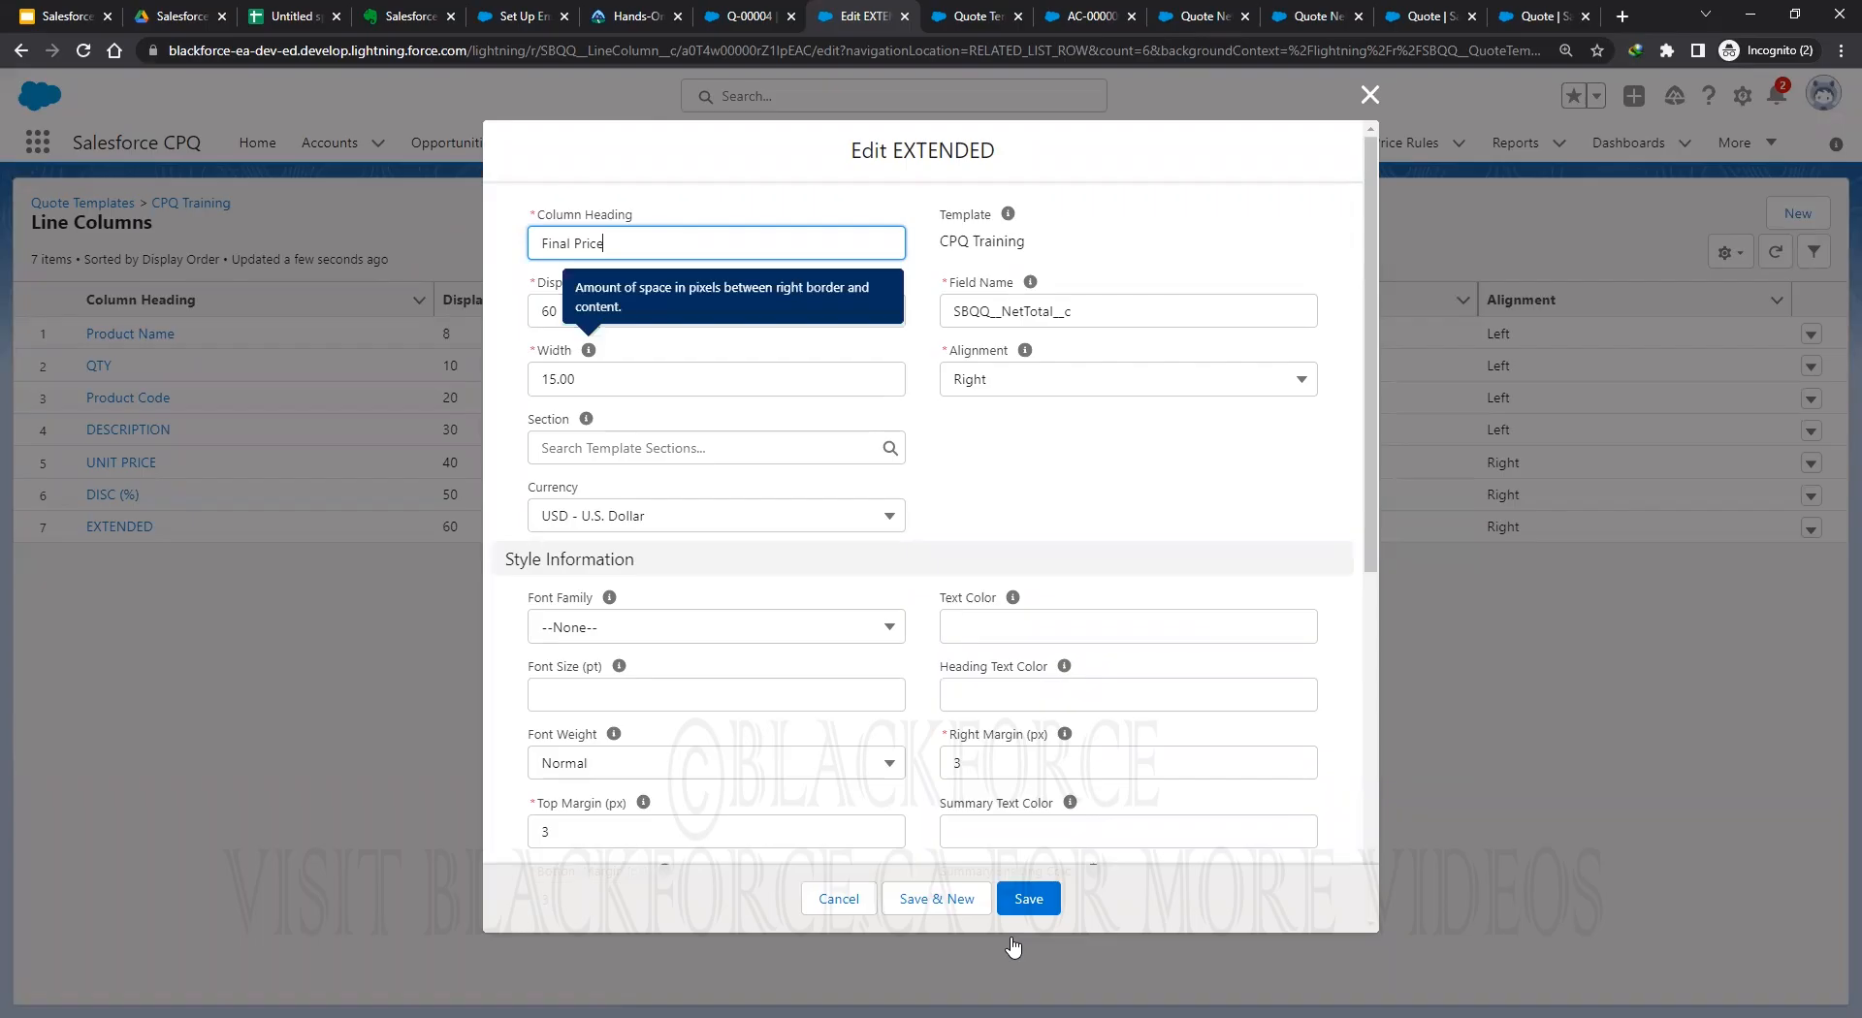
pyautogui.click(1023, 902)
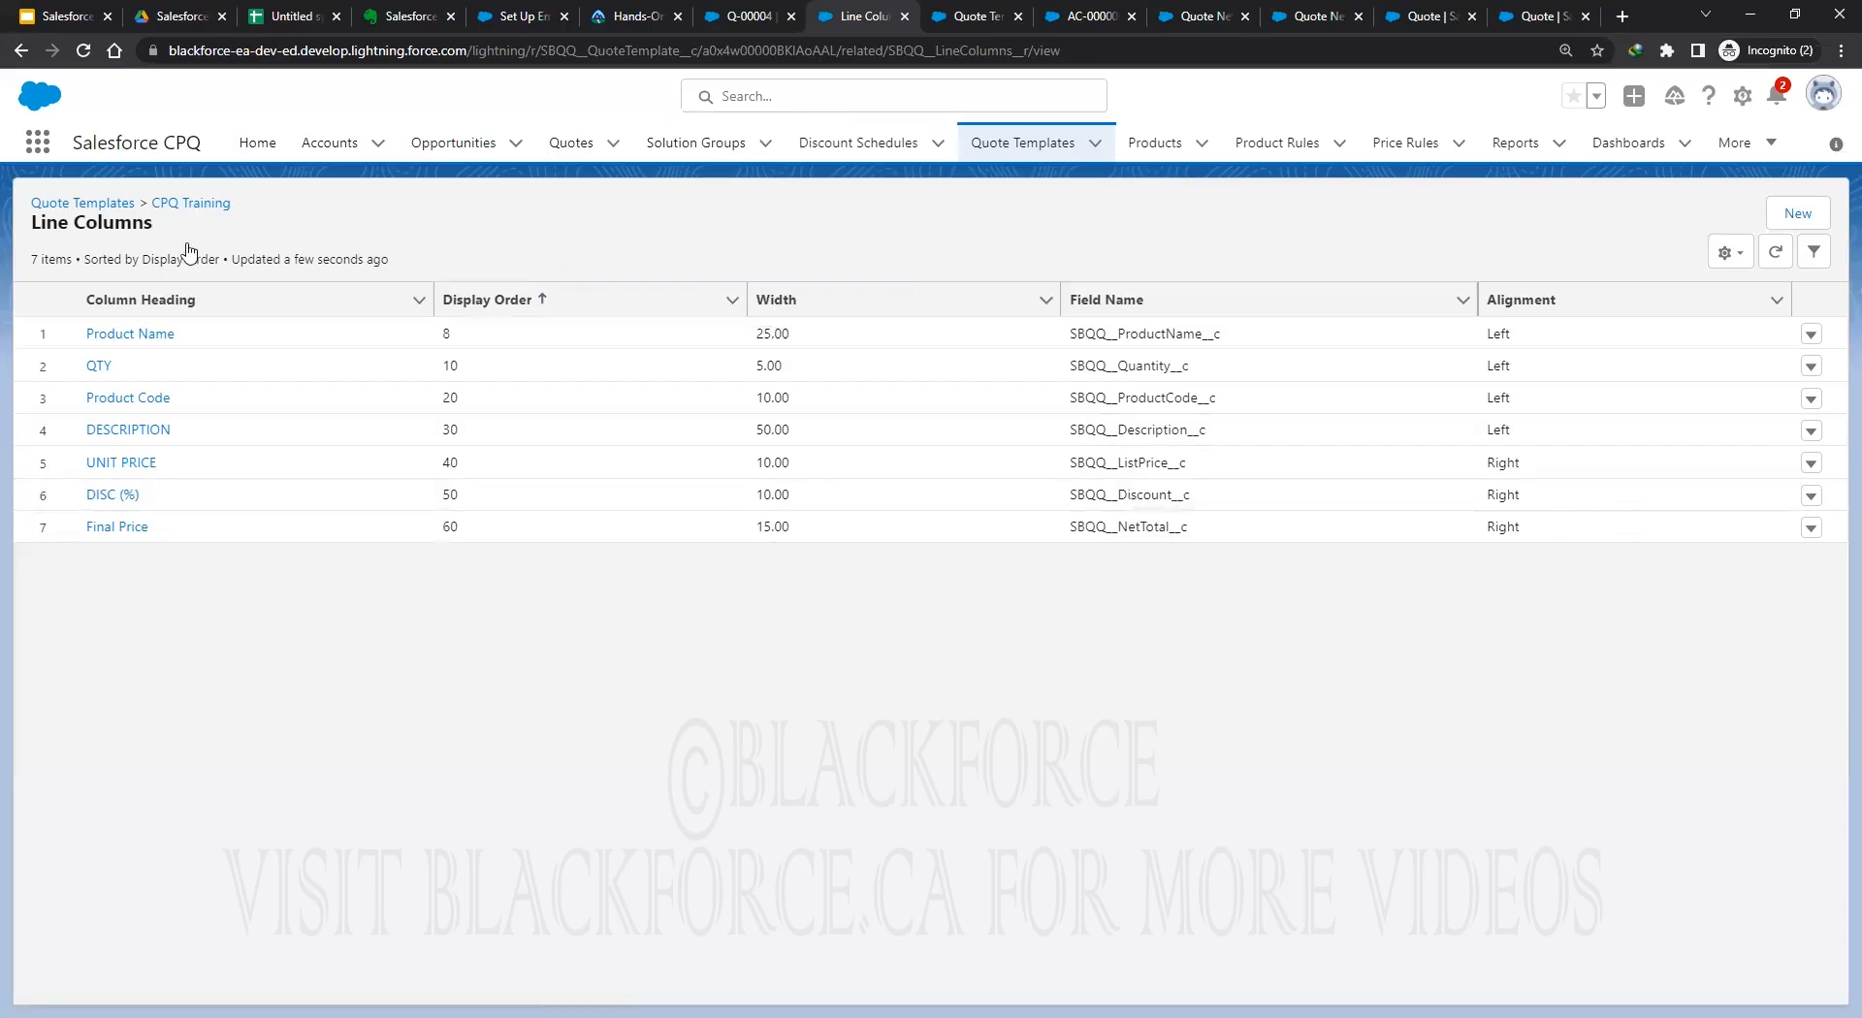
pyautogui.hotkey('ctrl', 'shift', 'Tab')
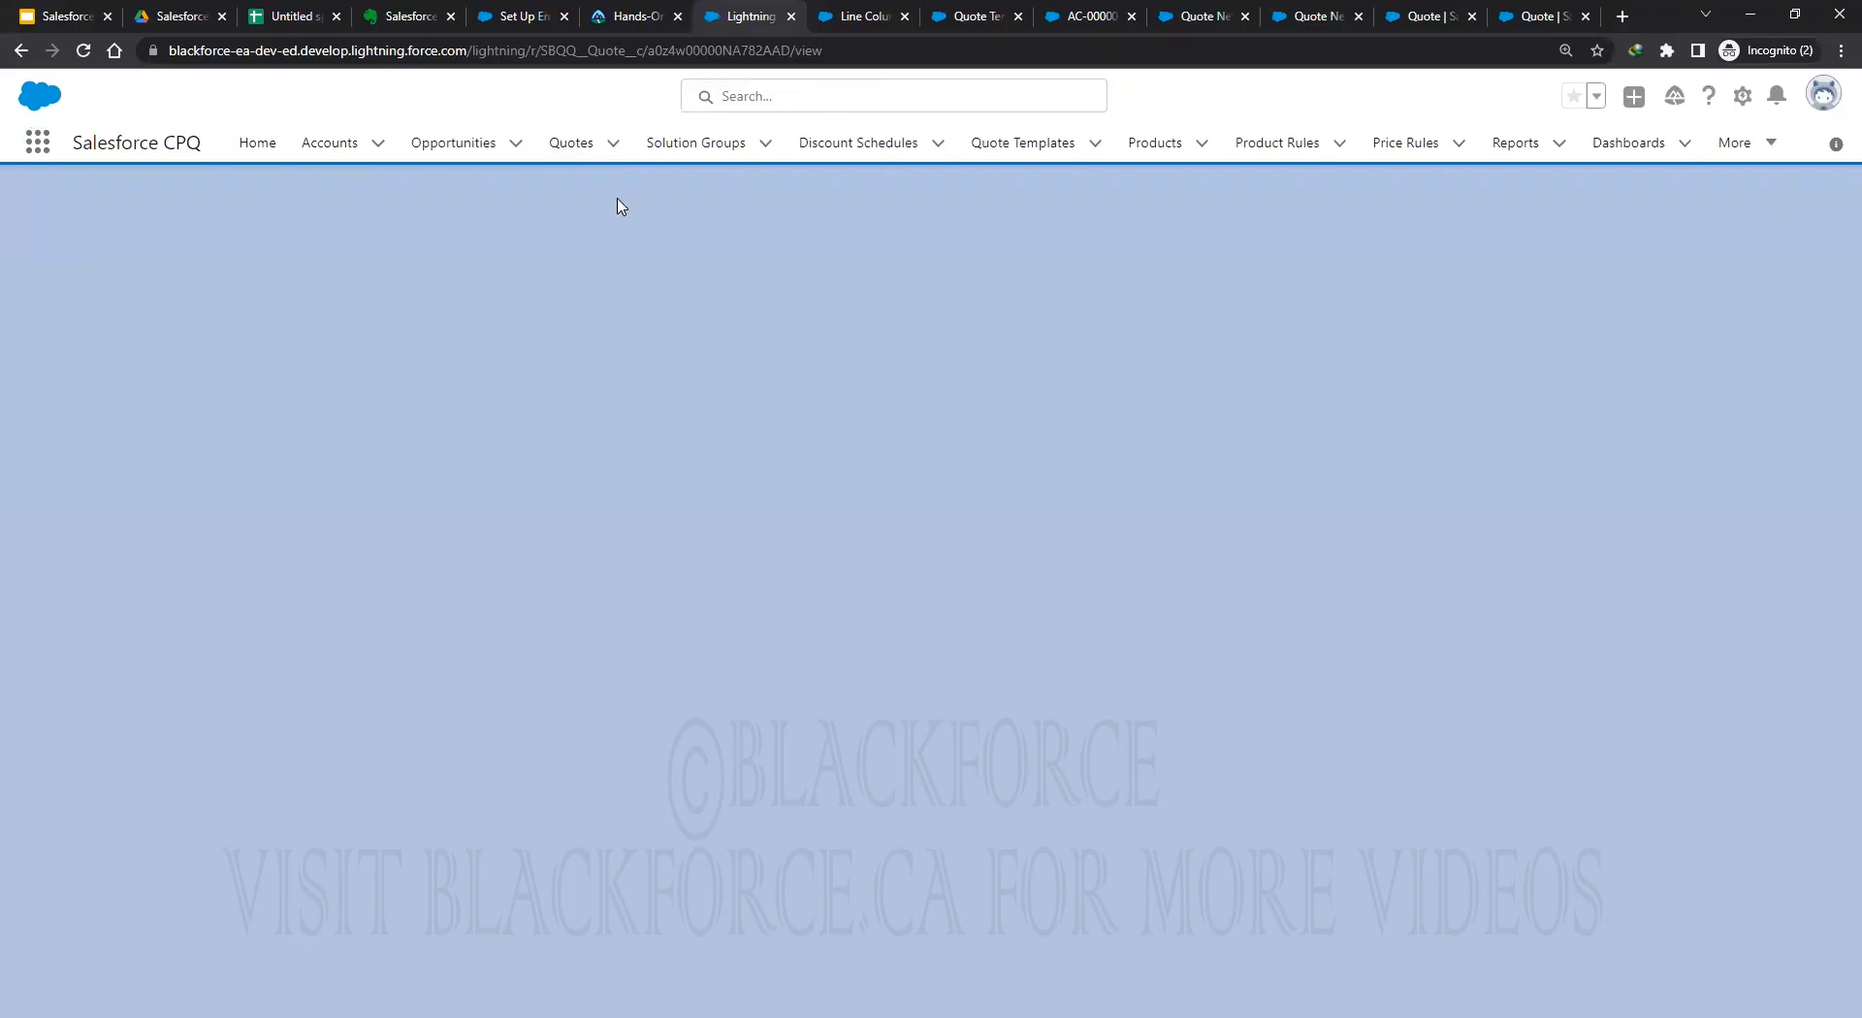
# Reload quote Q-00004 and open the document actions menu beside Submit for Approval.
pyautogui.click(574, 141)
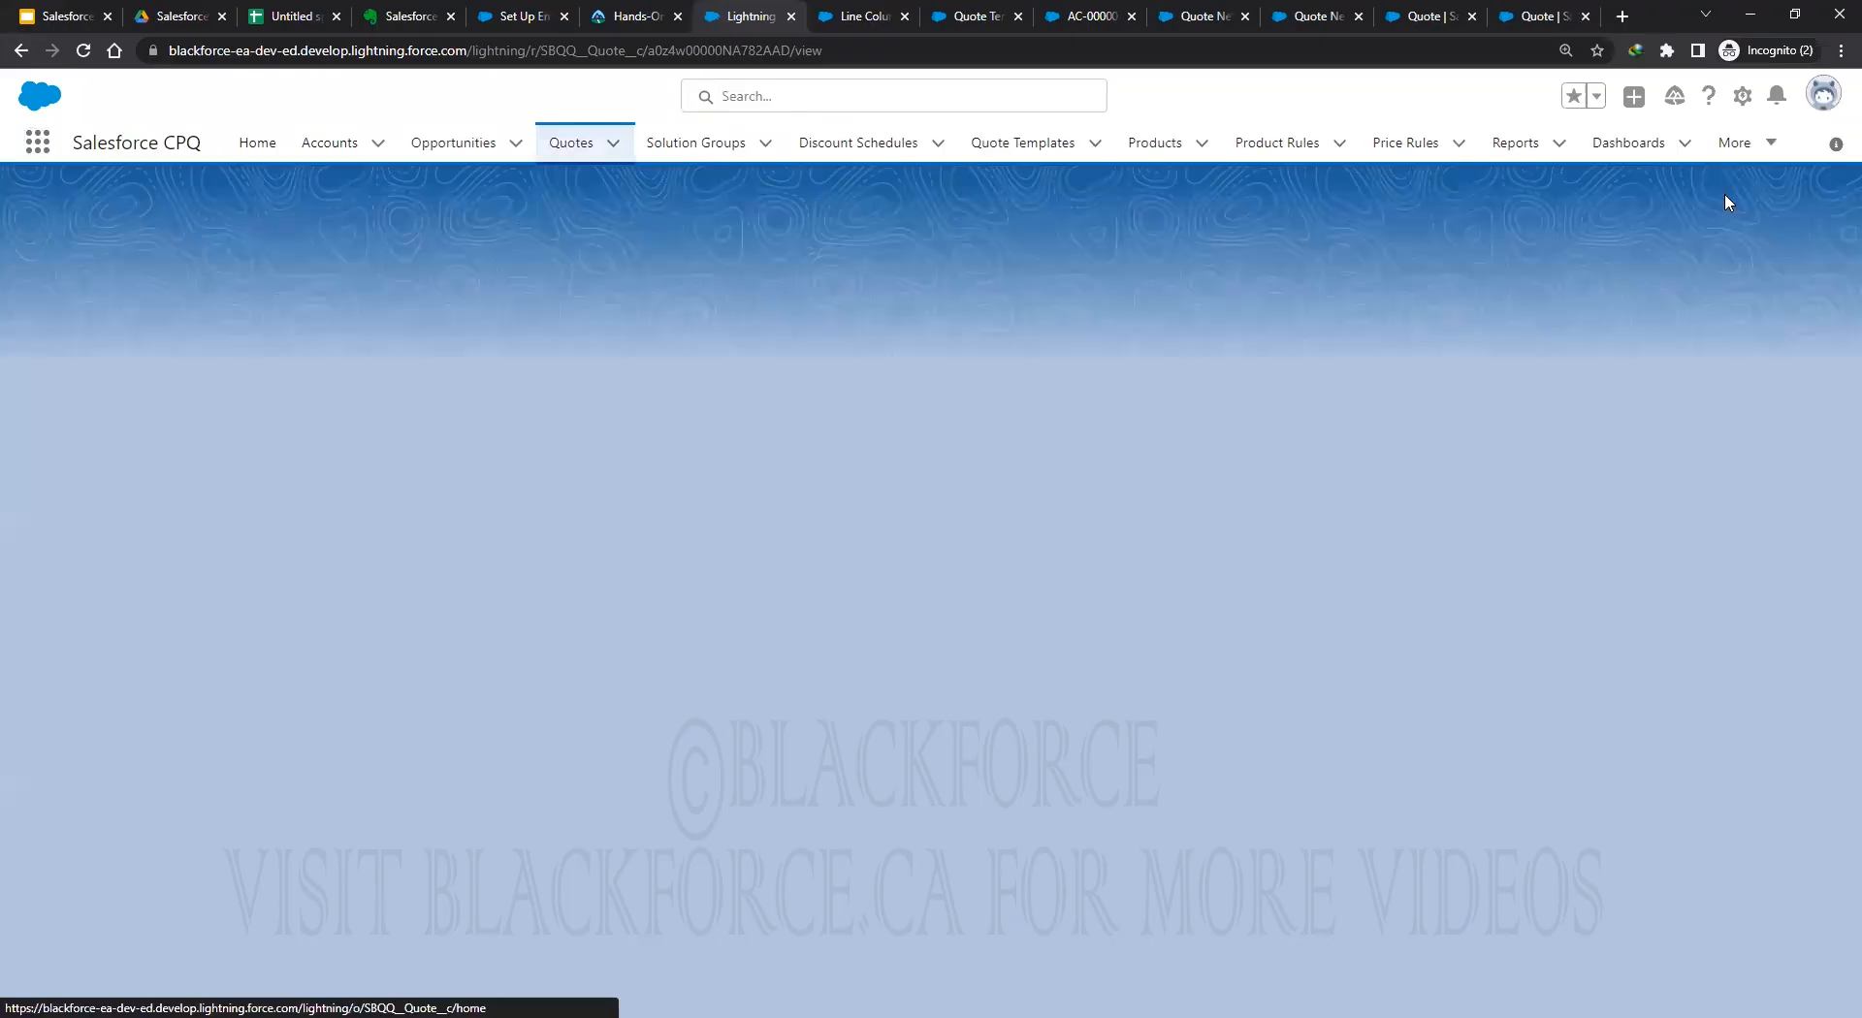
pyautogui.click(1798, 217)
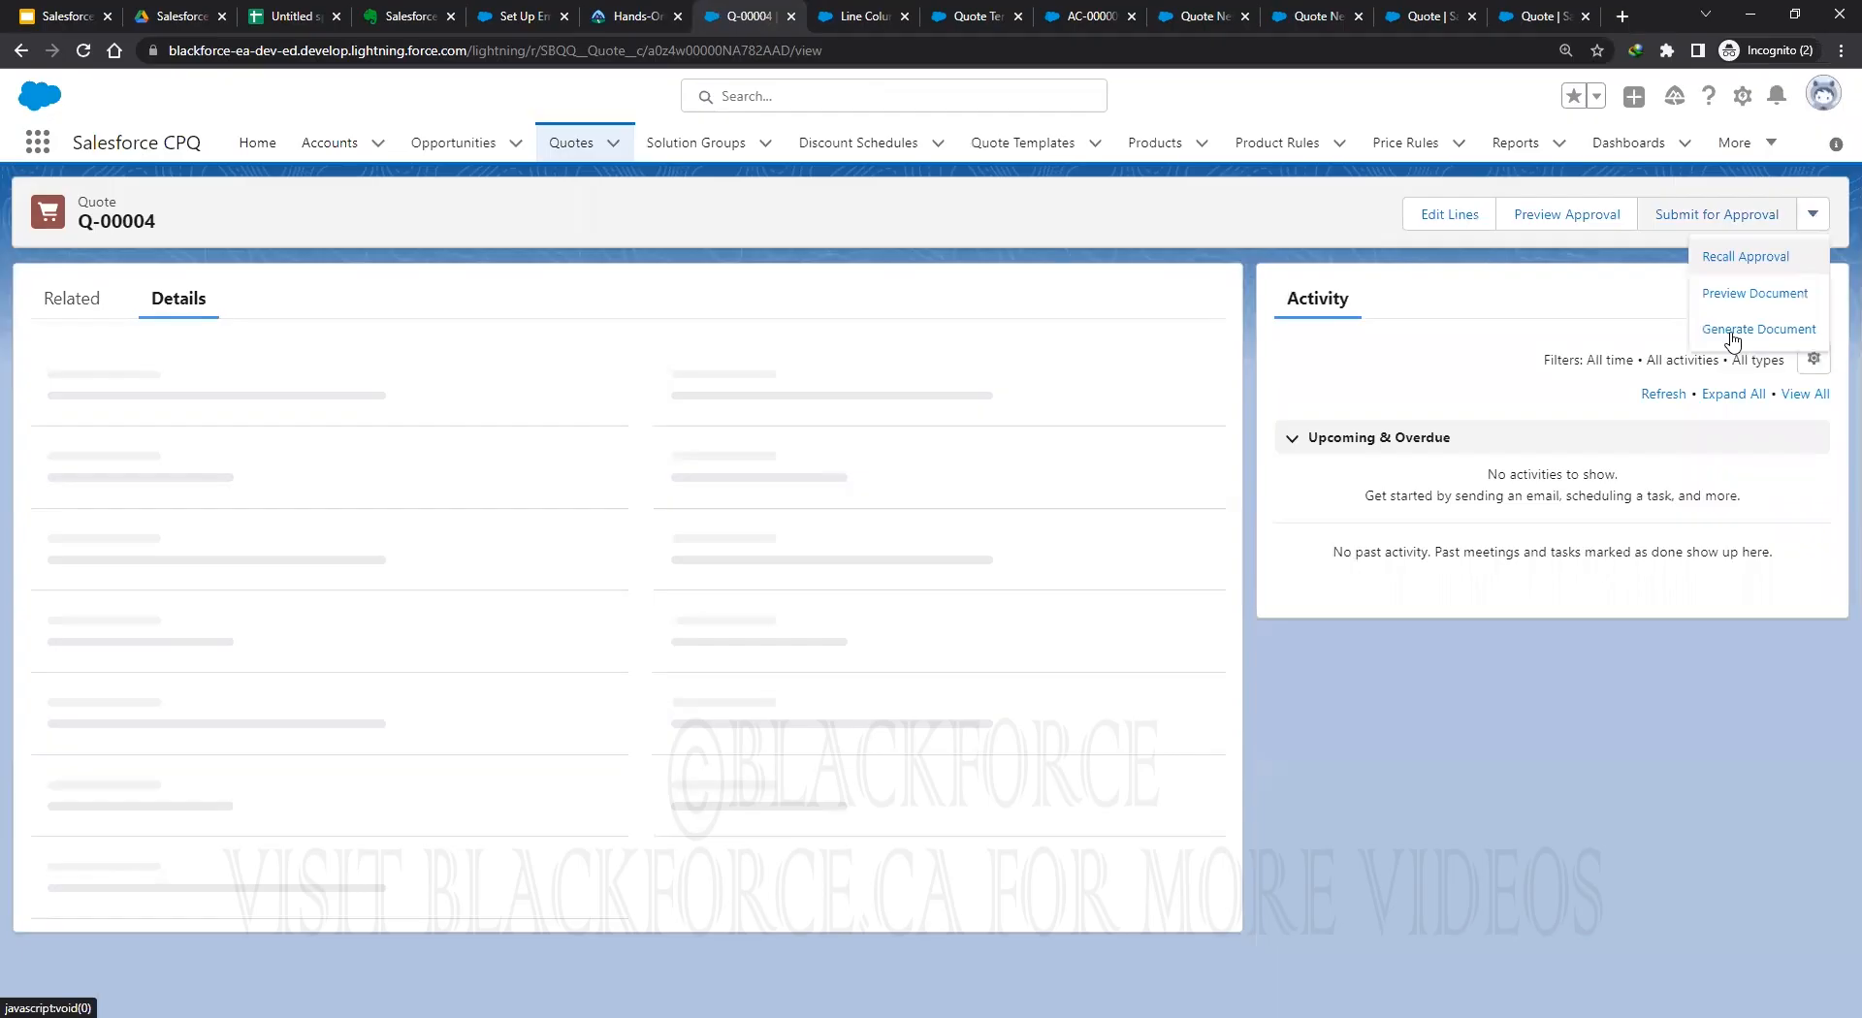
pyautogui.click(1442, 270)
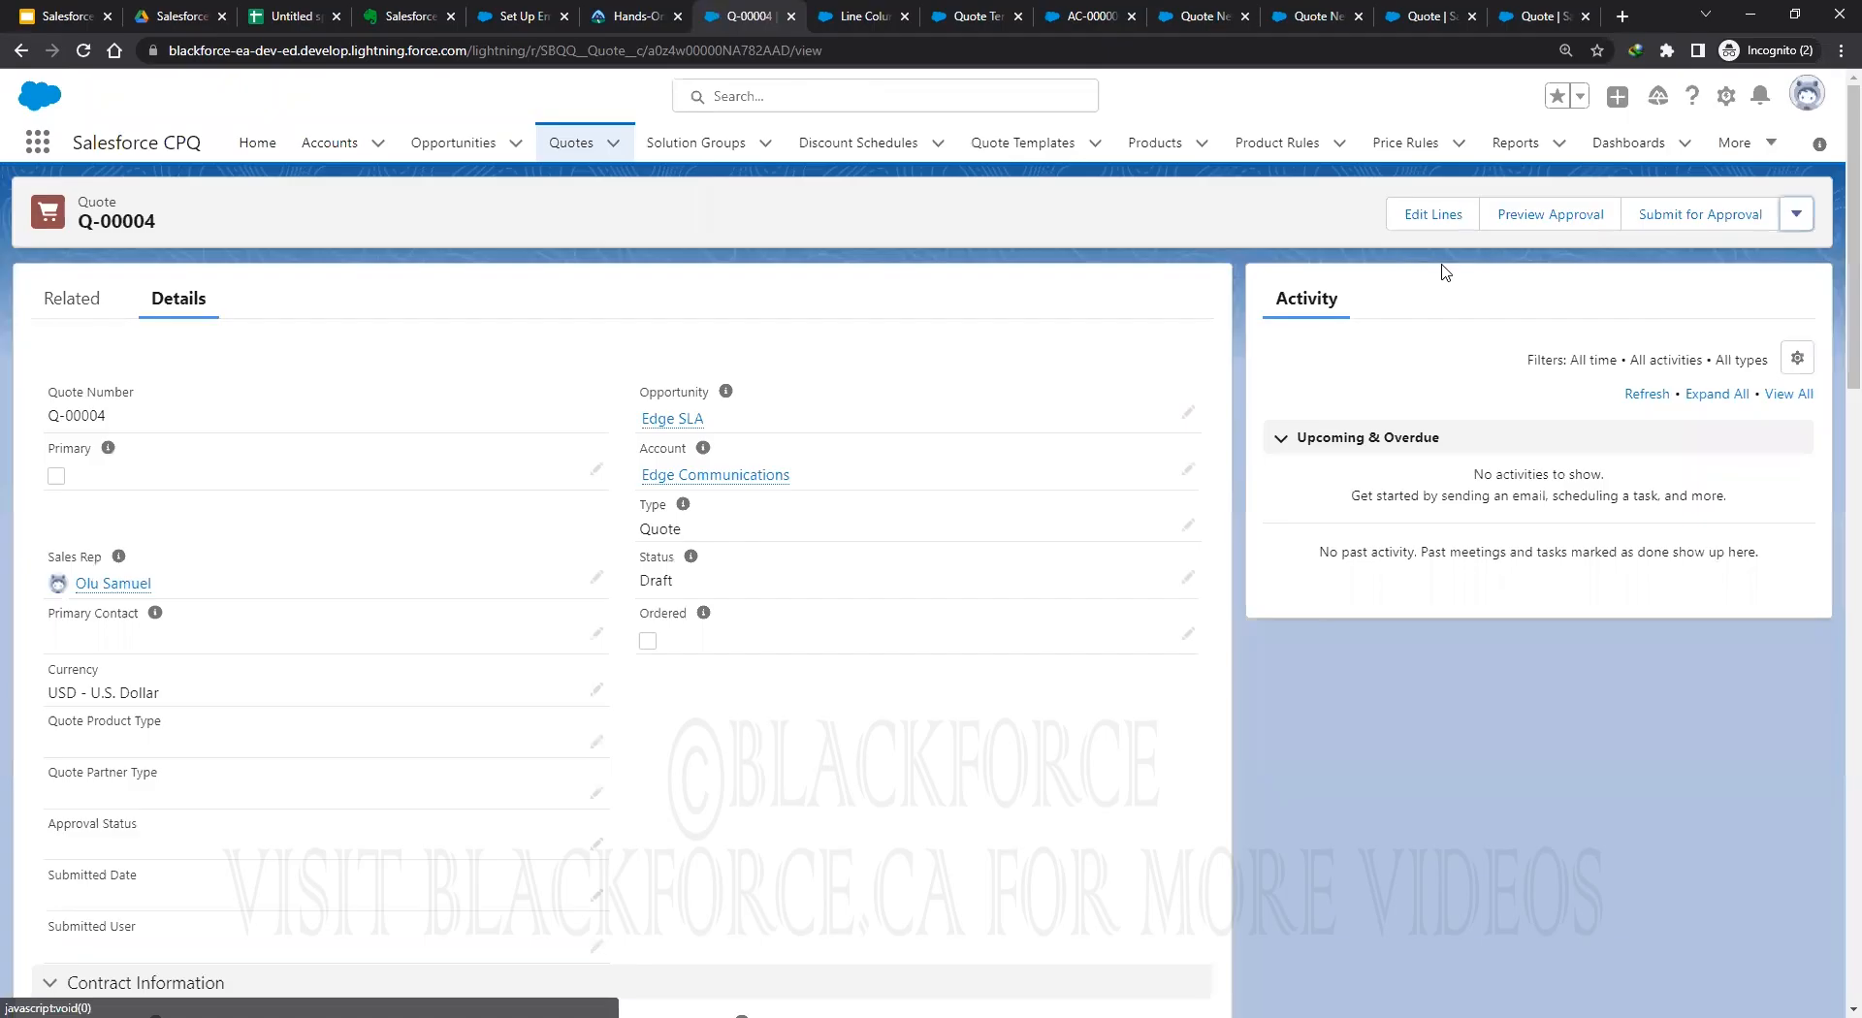
pyautogui.click(1795, 222)
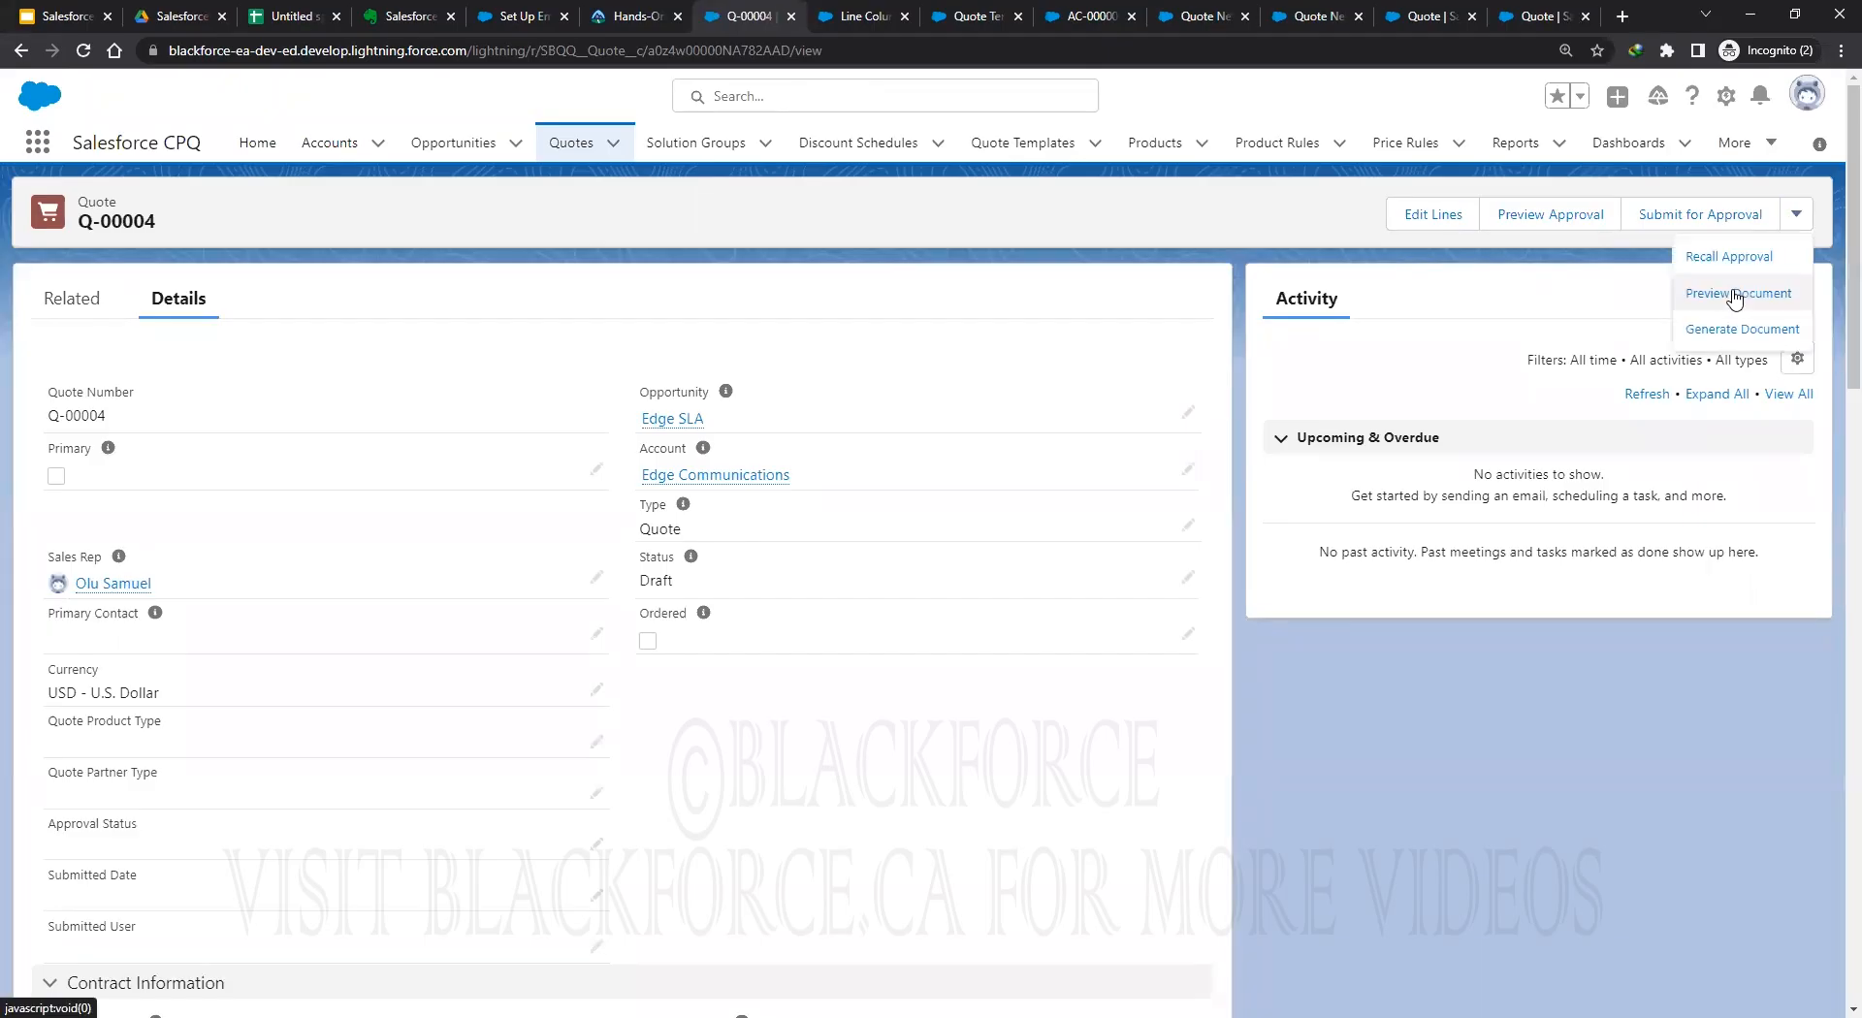
# Preview Q-00004 as a PDF with the CPQ Training template, then go back to its line columns.
pyautogui.click(1735, 295)
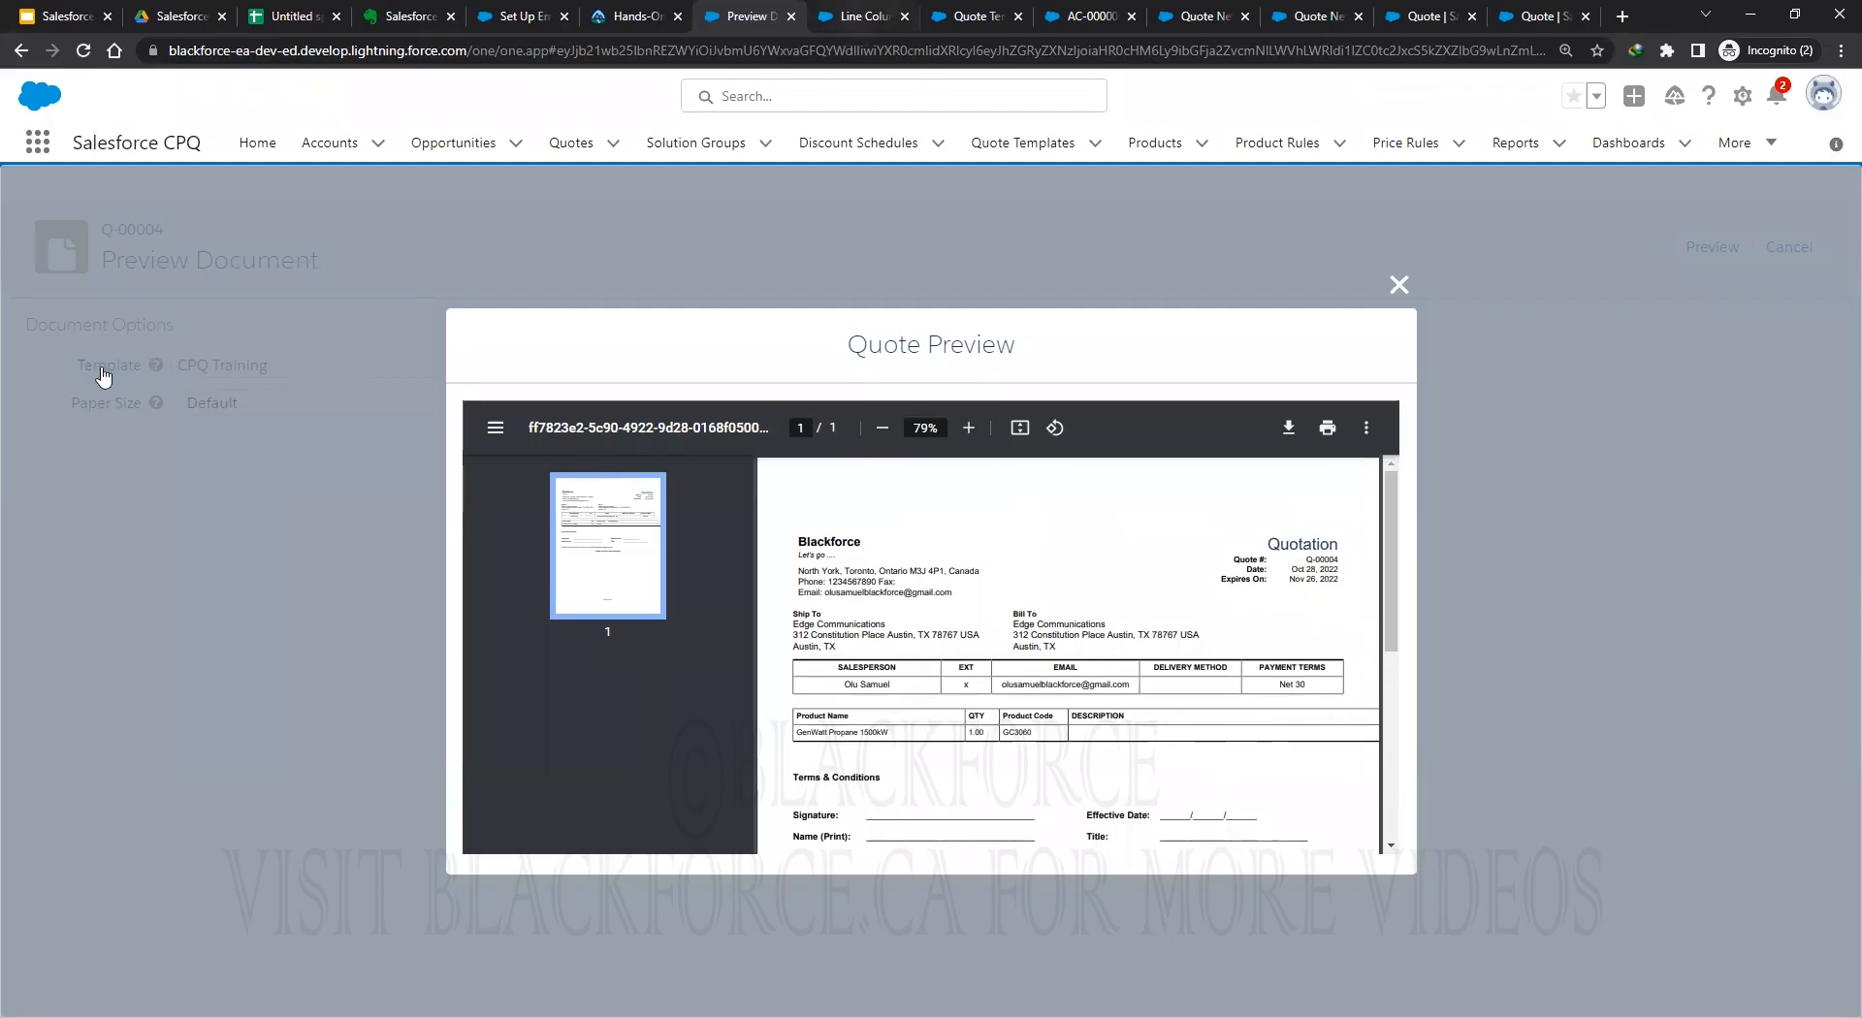
pyautogui.hotkey('ctrl', 'Tab')
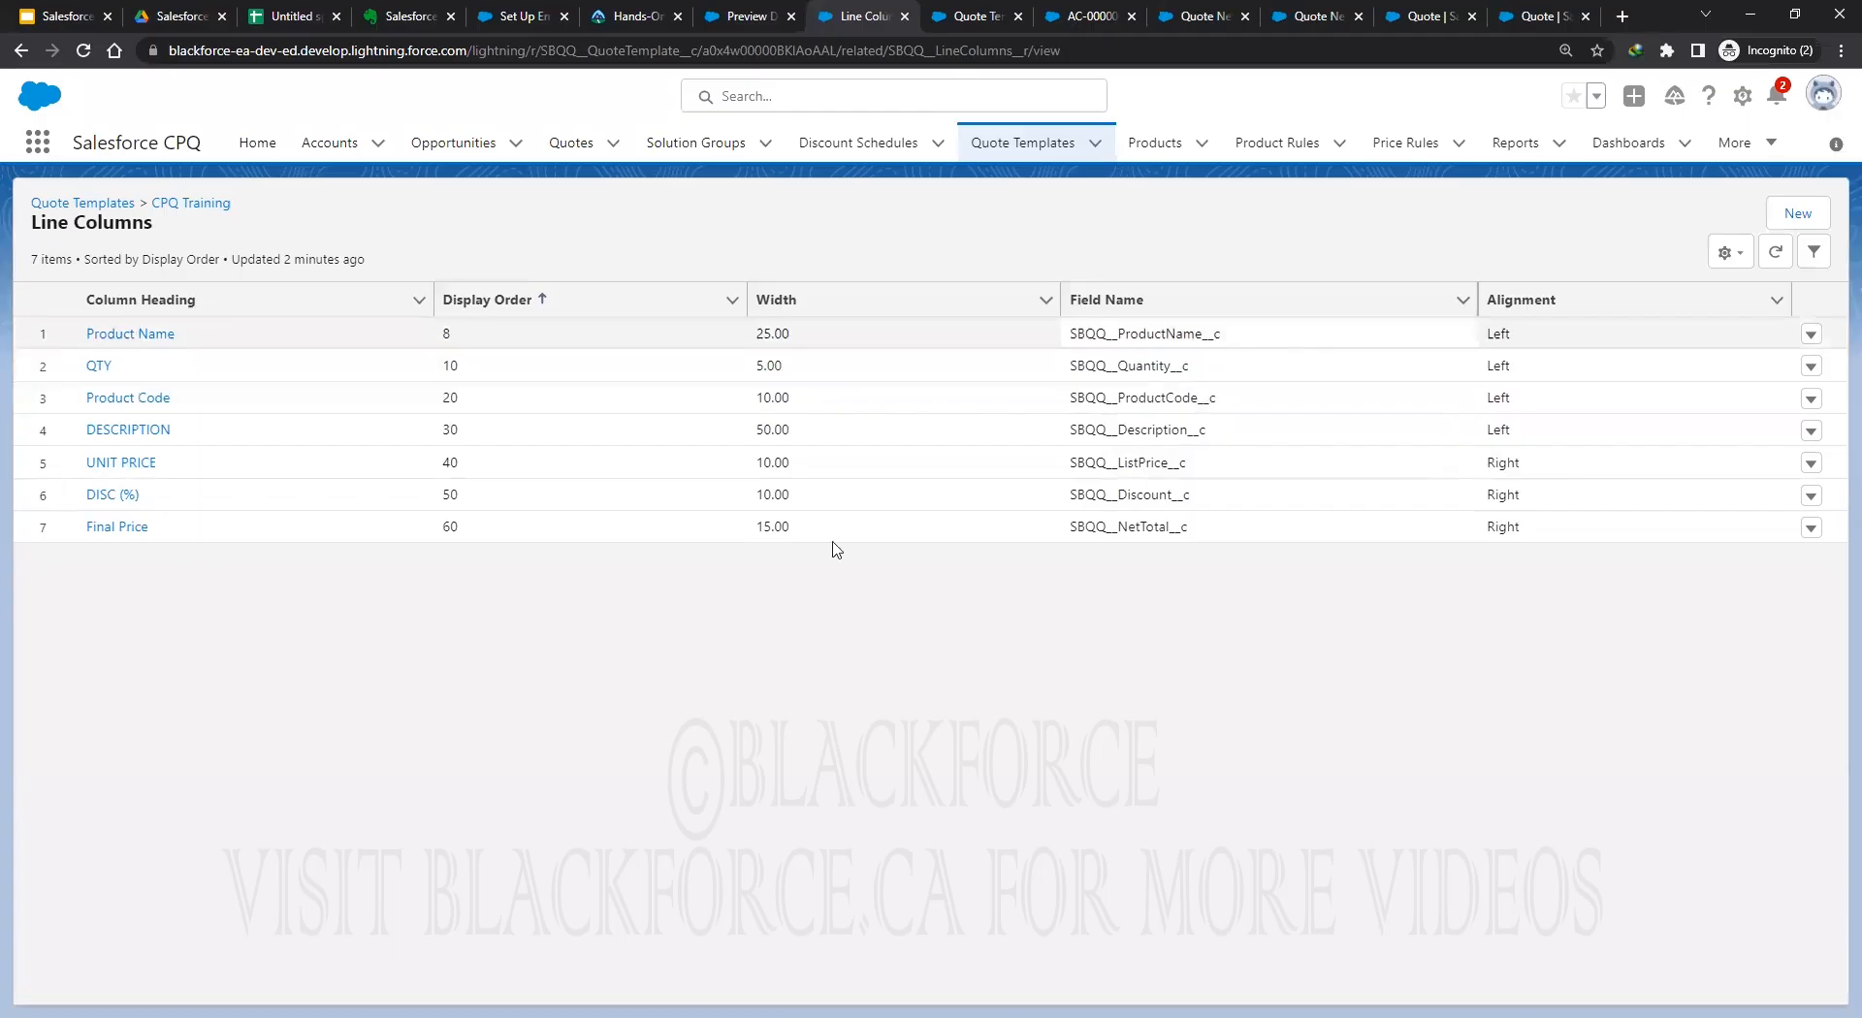
# Enter width 10 for the Product Name line column, then return to the Q-00004 quote preview.
pyautogui.press('Return')
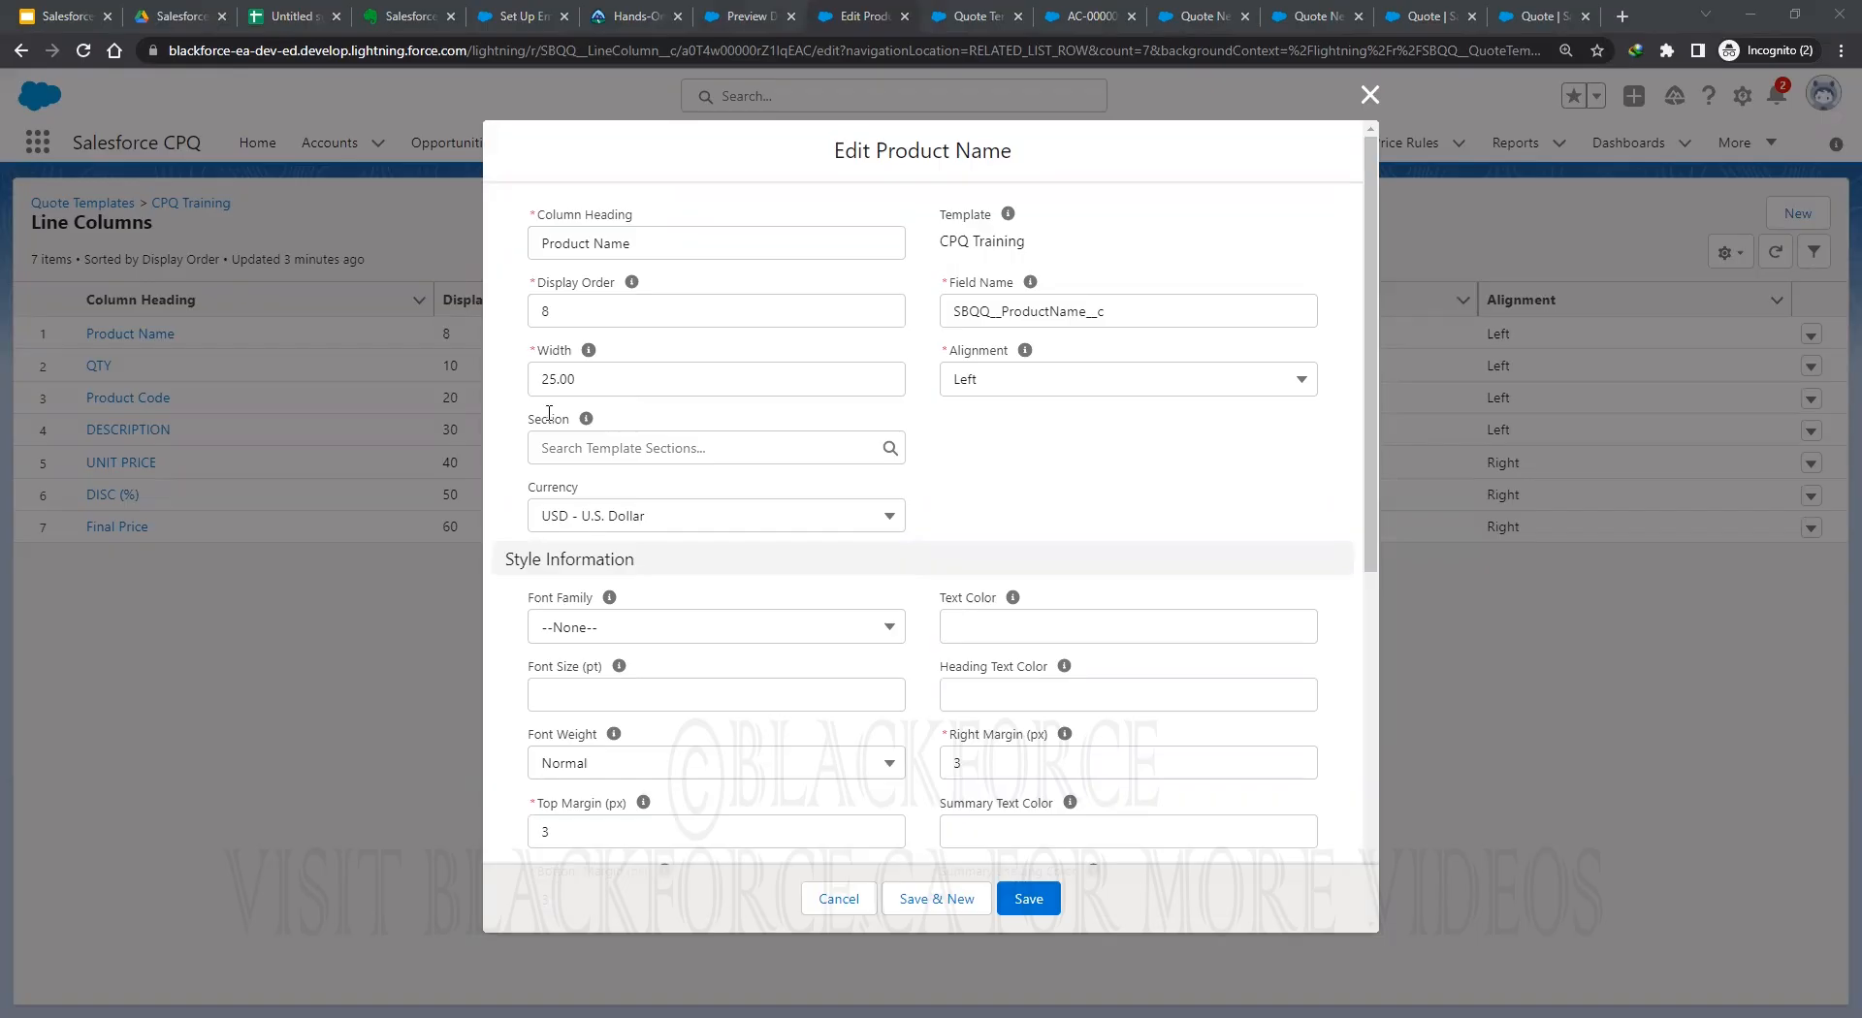
pyautogui.doubleClick(628, 376)
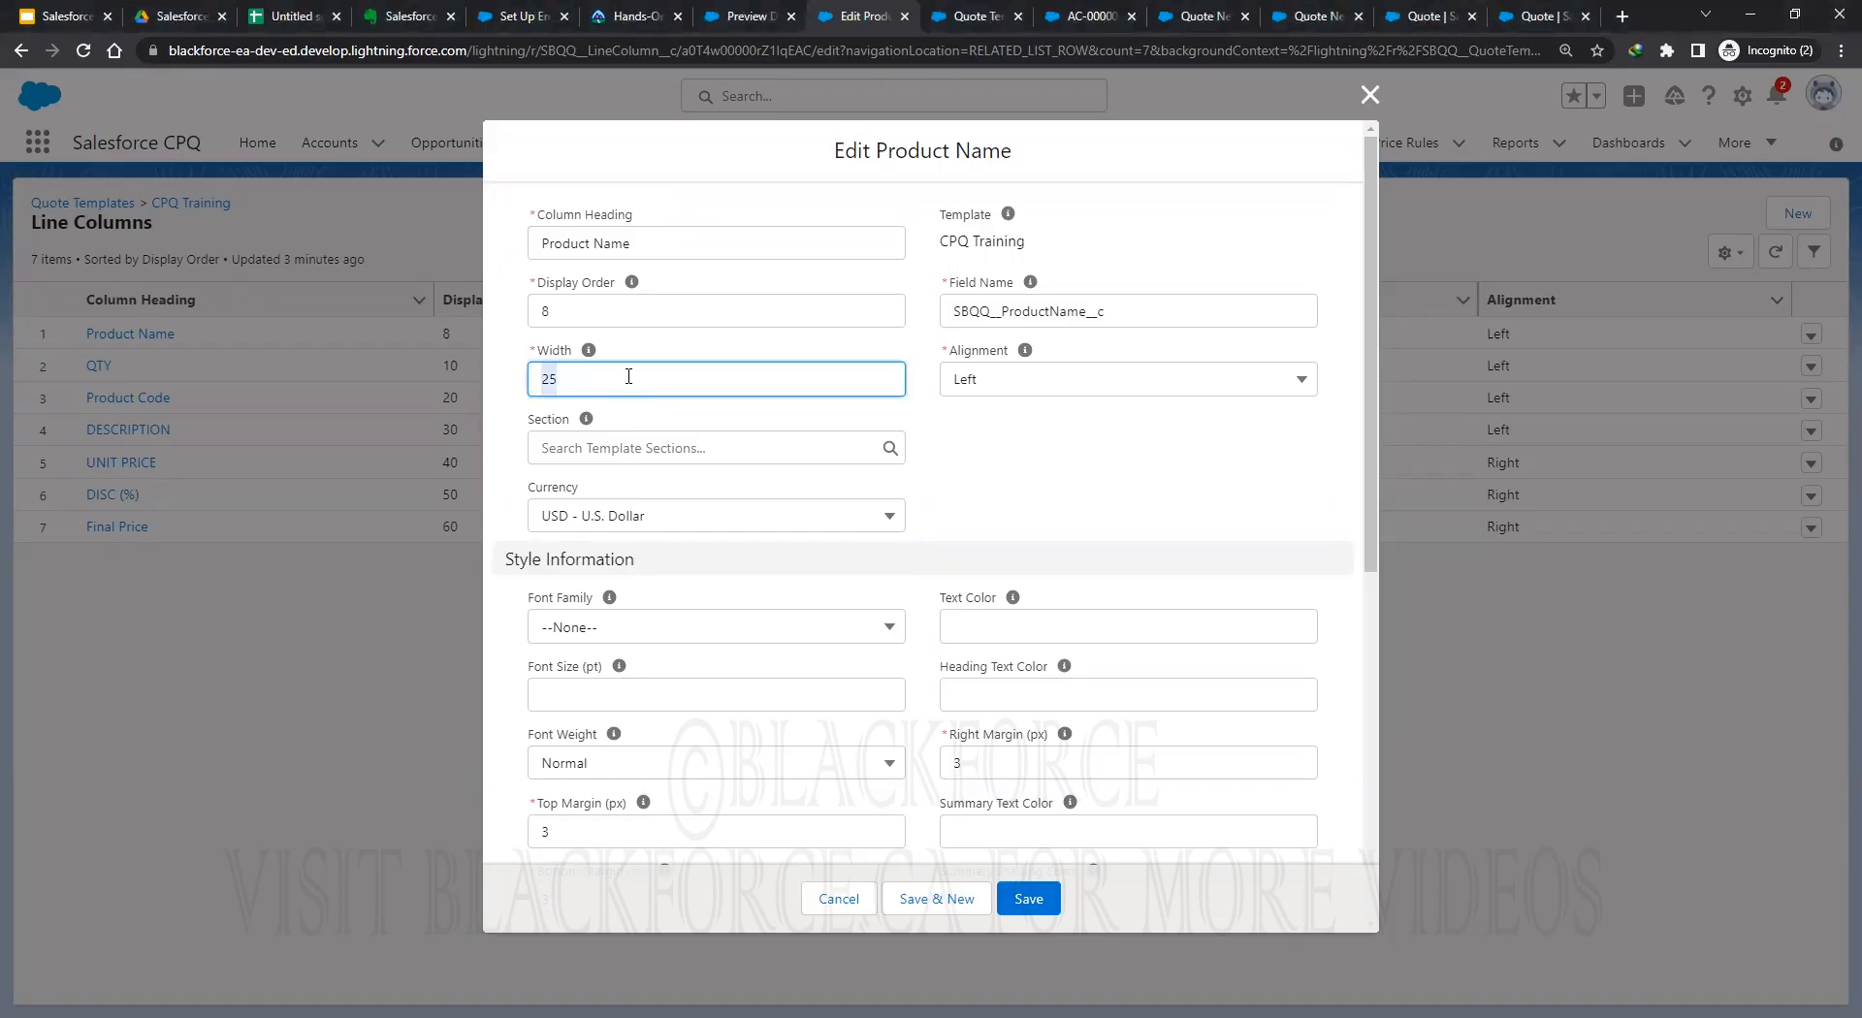
pyautogui.write('10')
pyautogui.hotkey('ctrl', 'shift', 'Tab')
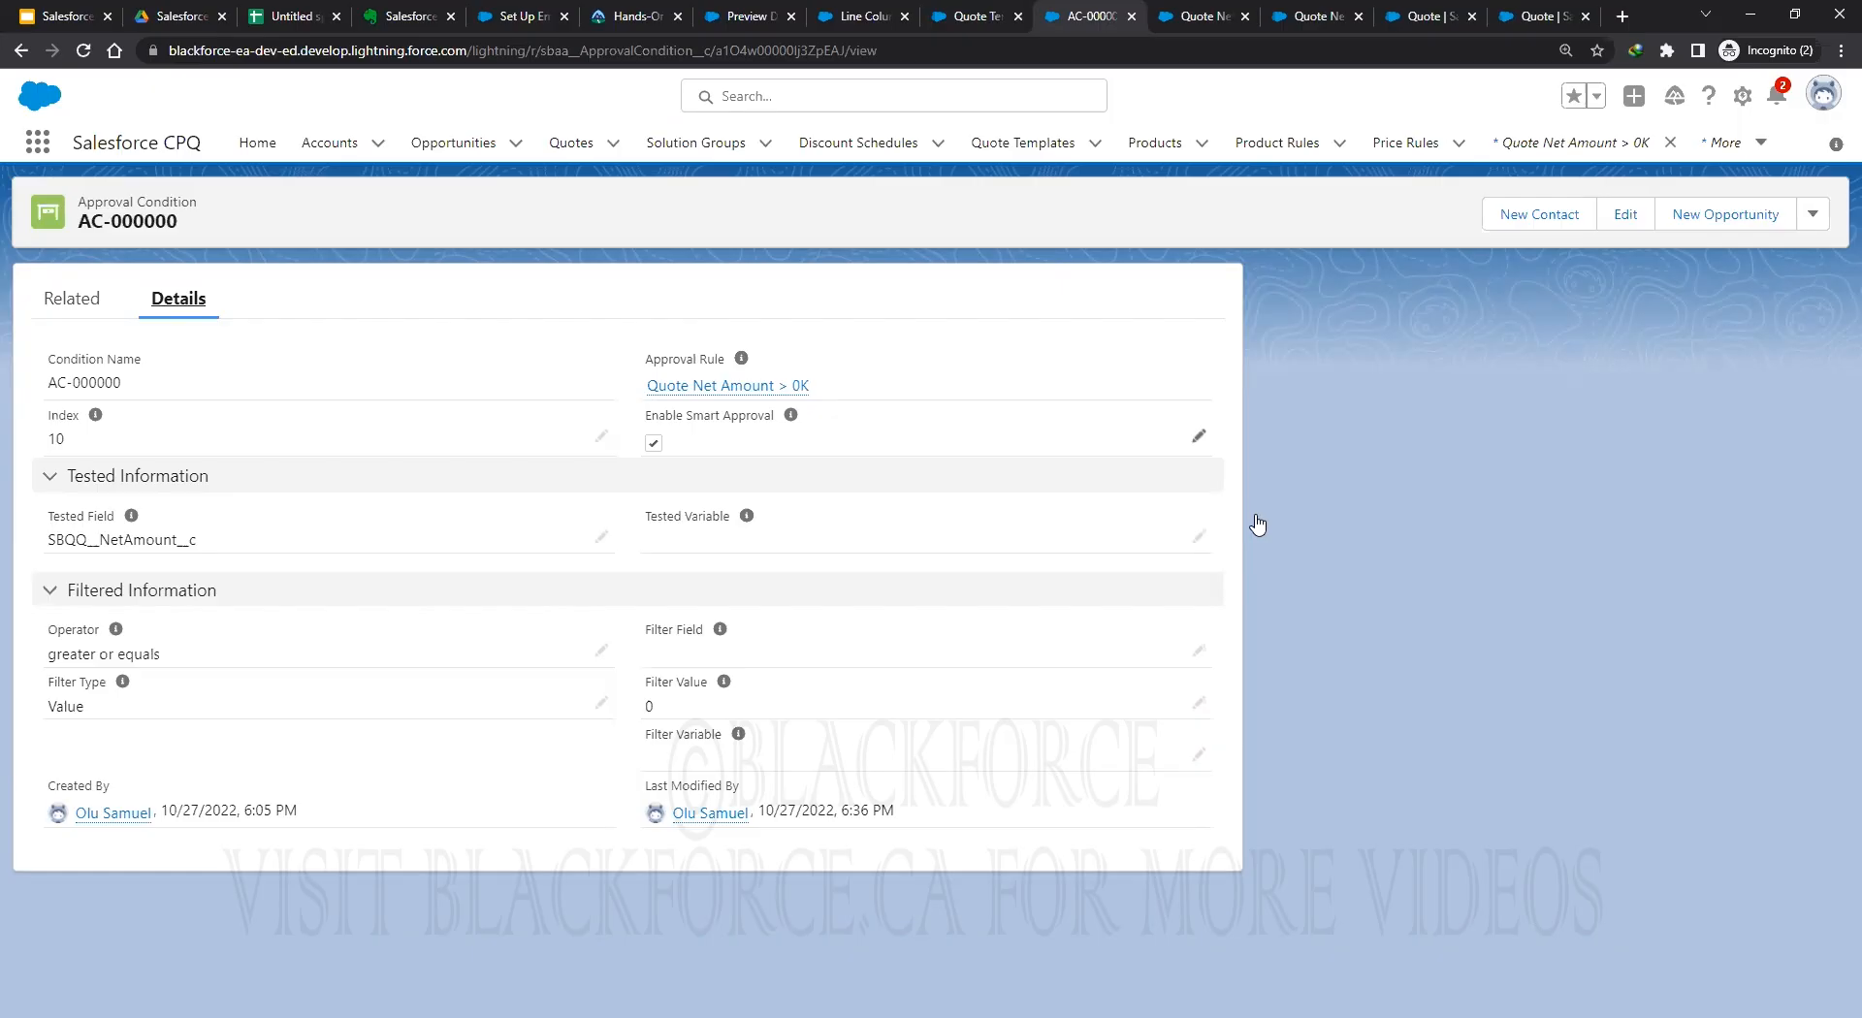
pyautogui.hotkey('ctrl', '7')
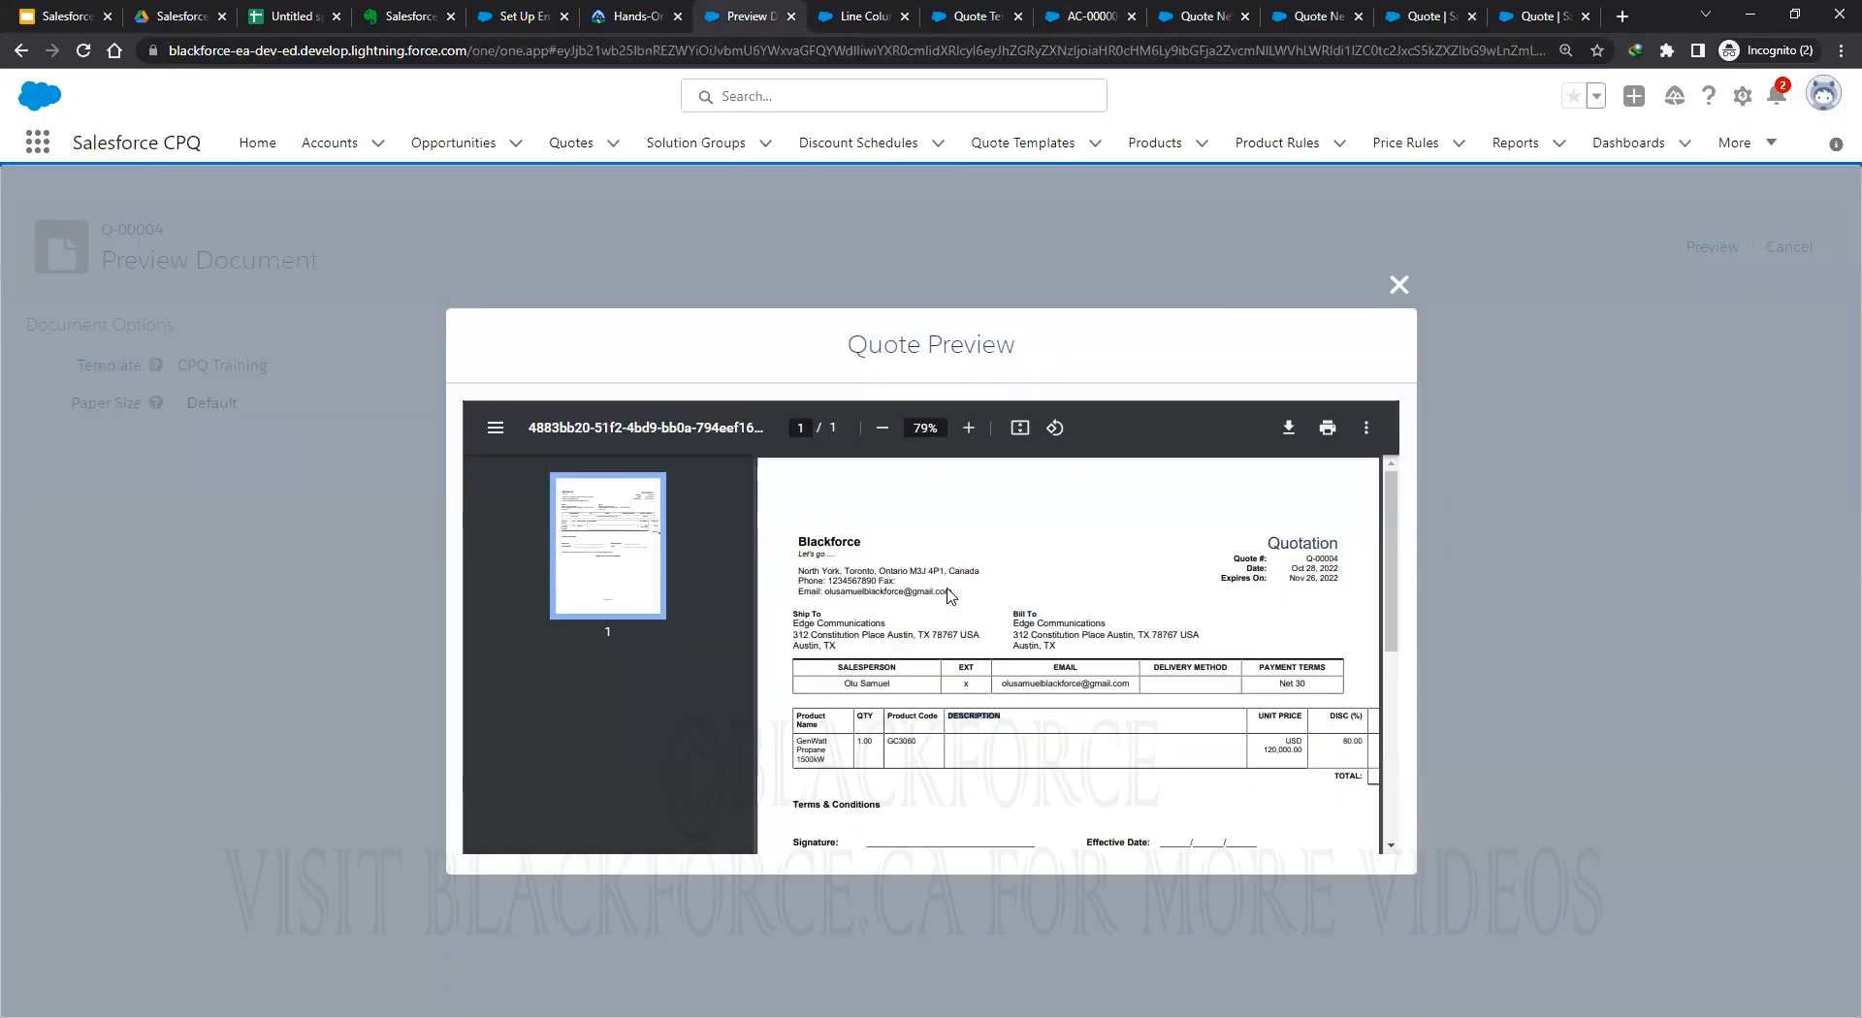